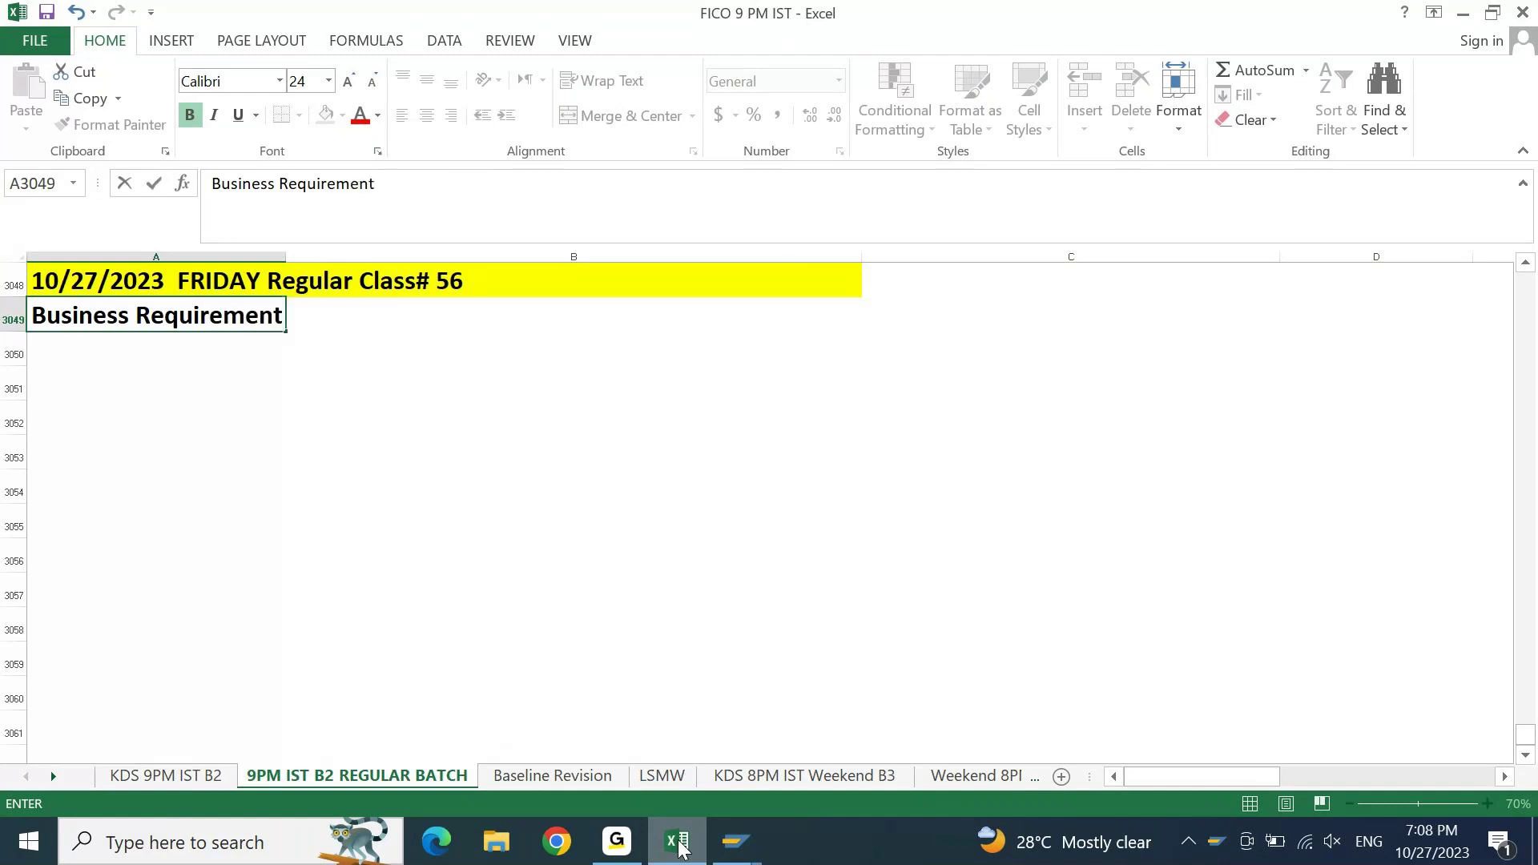
- Complete the A3049 heading as "Business Requirement:" and enter "BMW is operating in 25 Branches in India.." in the row below
{"action": "type", "text": ":"}
{"action": "key", "text": "Return"}
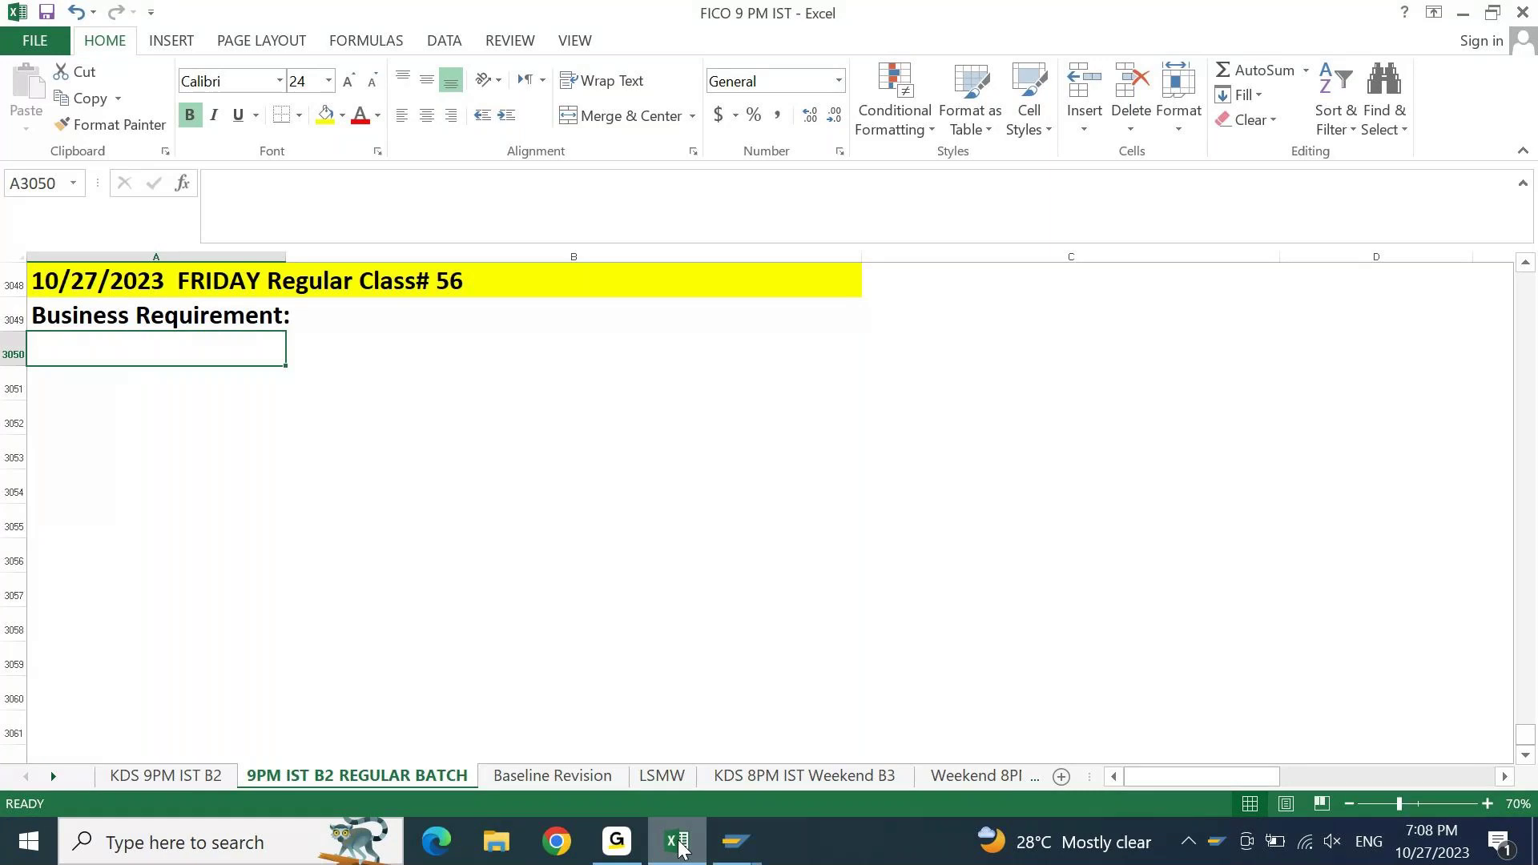
{"action": "type", "text": "BMW "}
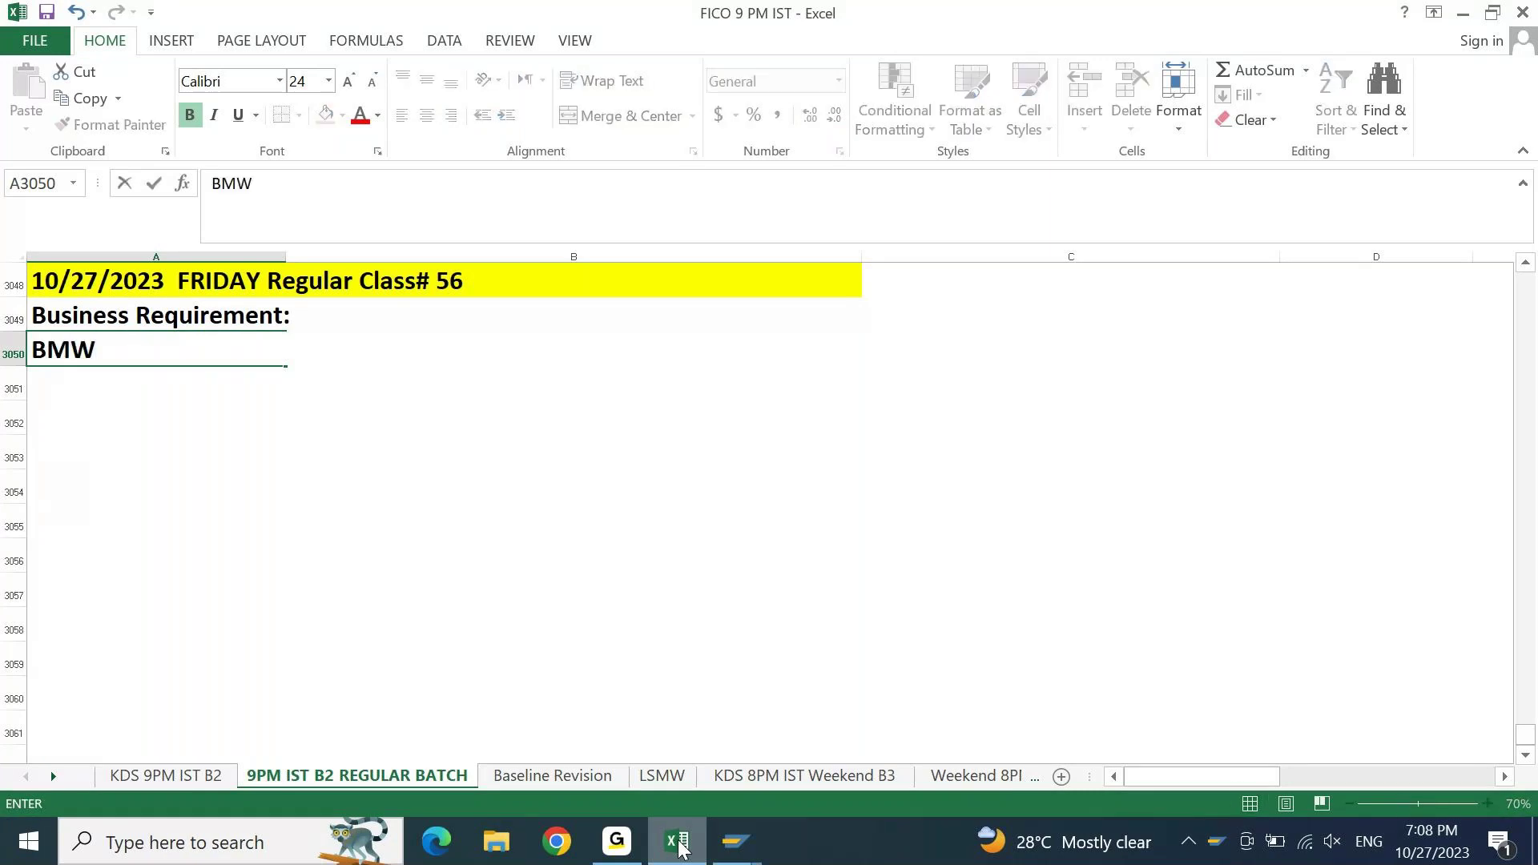
{"action": "type", "text": "is operating in "}
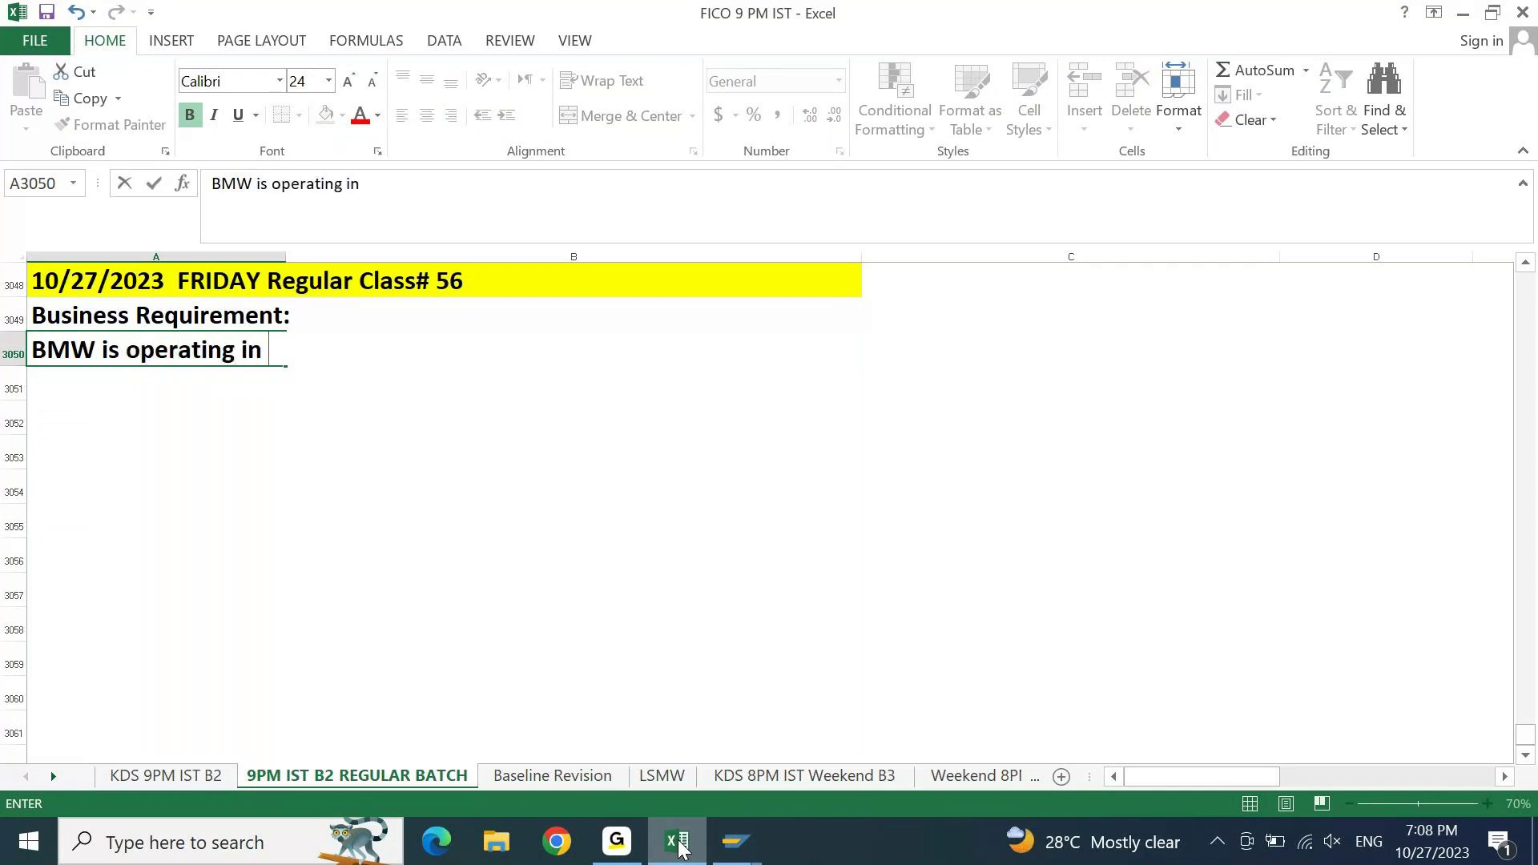
{"action": "type", "text": "25 Branc"}
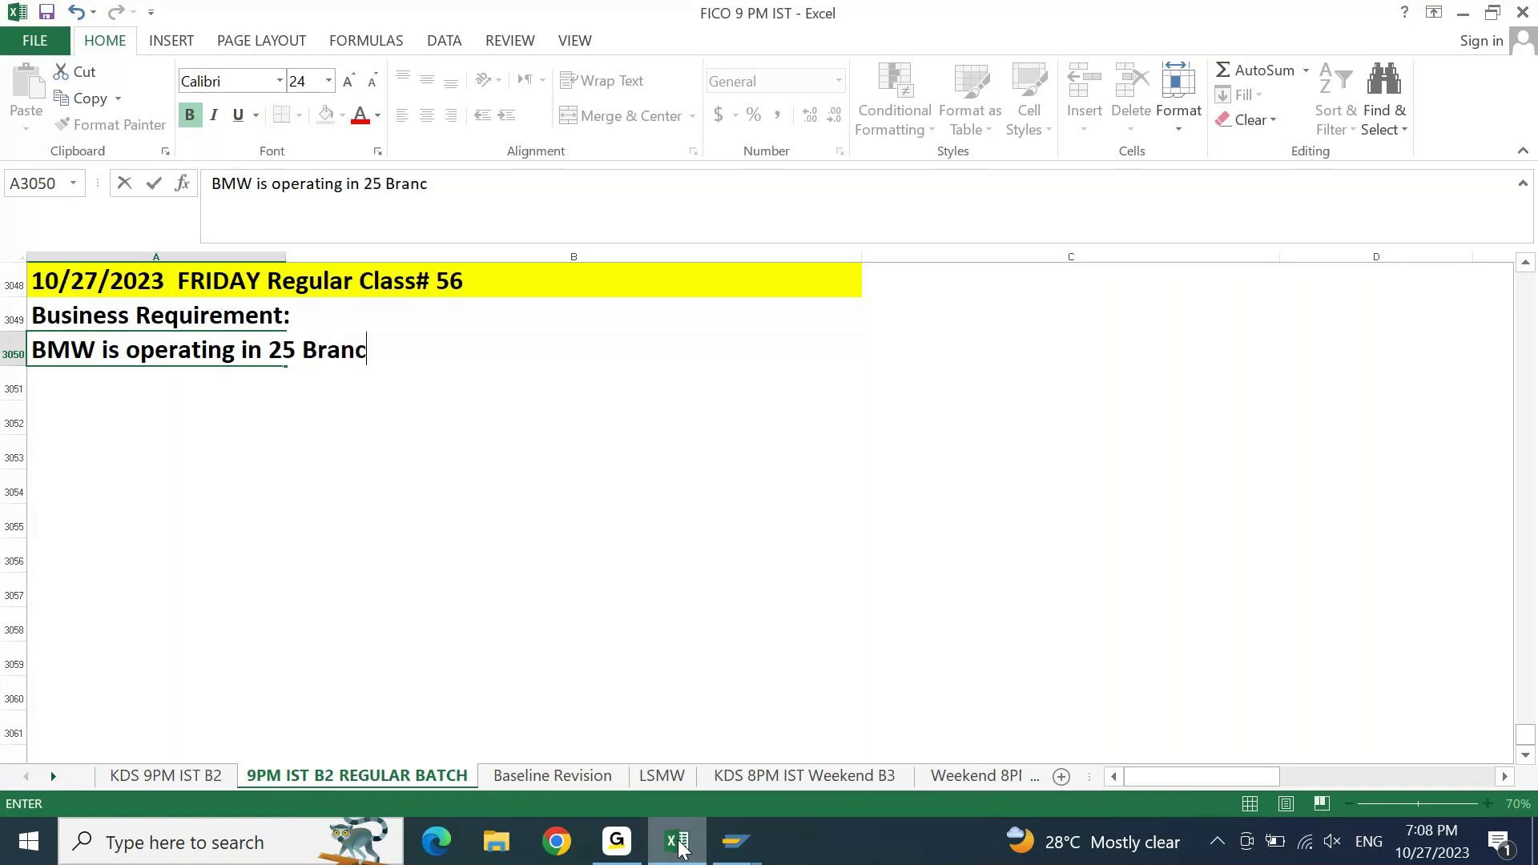
{"action": "type", "text": "hes in Ind"}
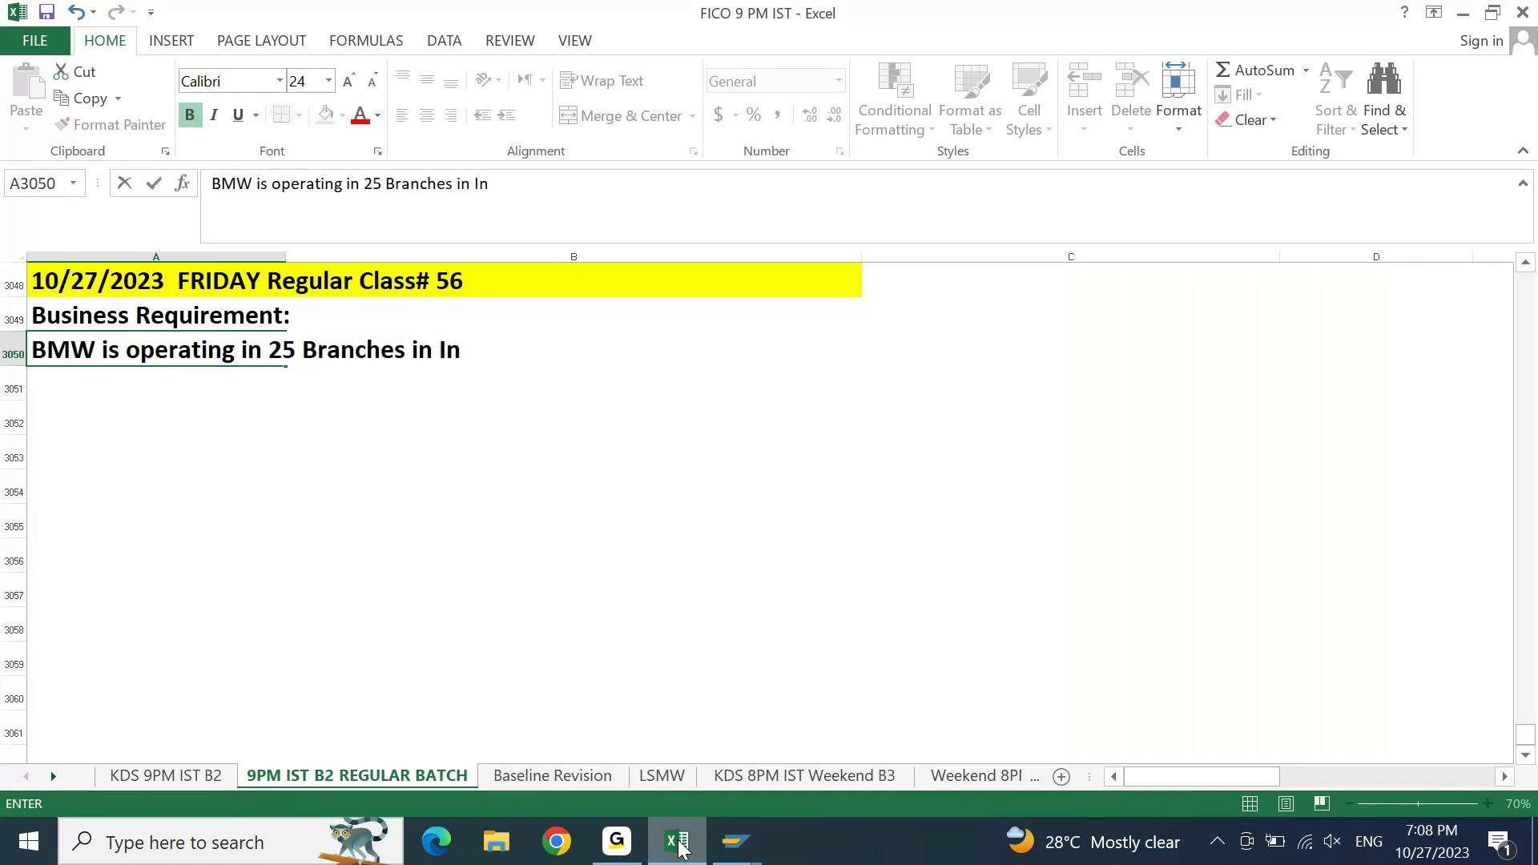
{"action": "type", "text": "ia.."}
{"action": "key", "text": "Return"}
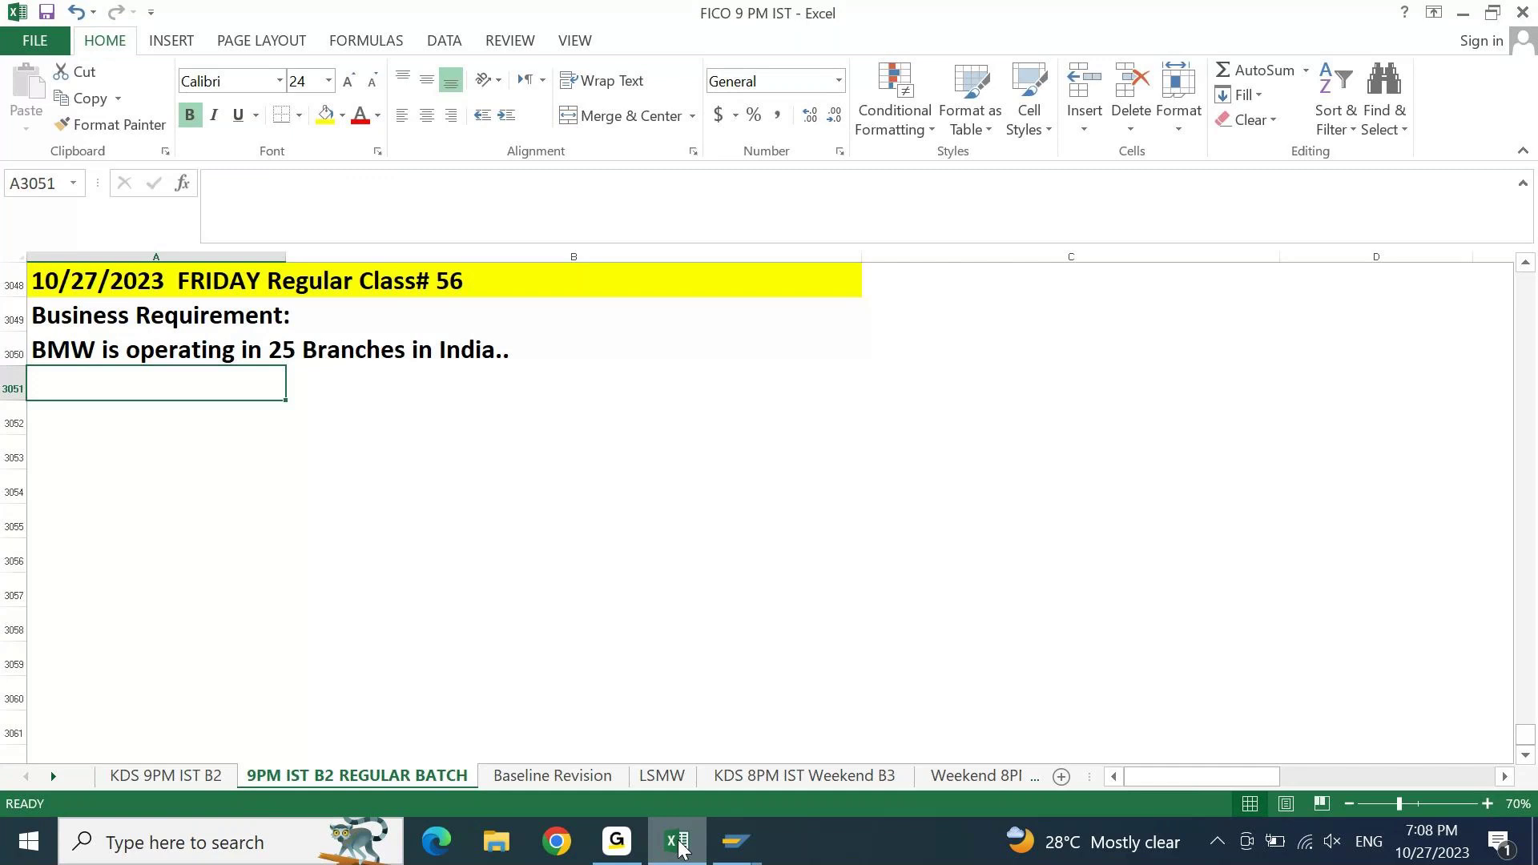
- Enter the requirement line "BMW will be using Cash Journals in 3 Currencies" in cell A3051
{"action": "type", "text": "BMW"}
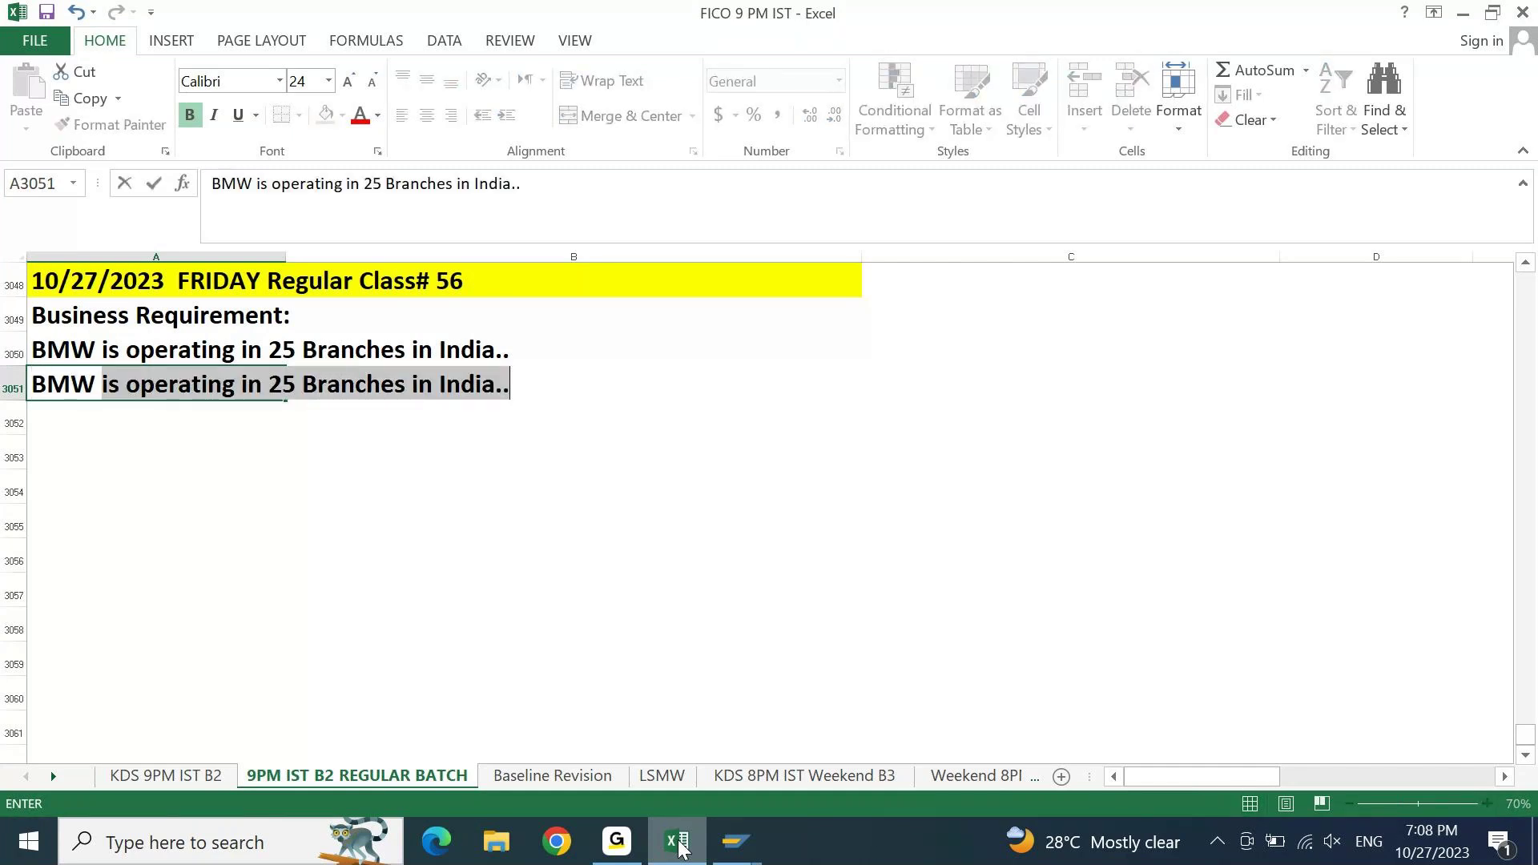
{"action": "type", "text": " will be "}
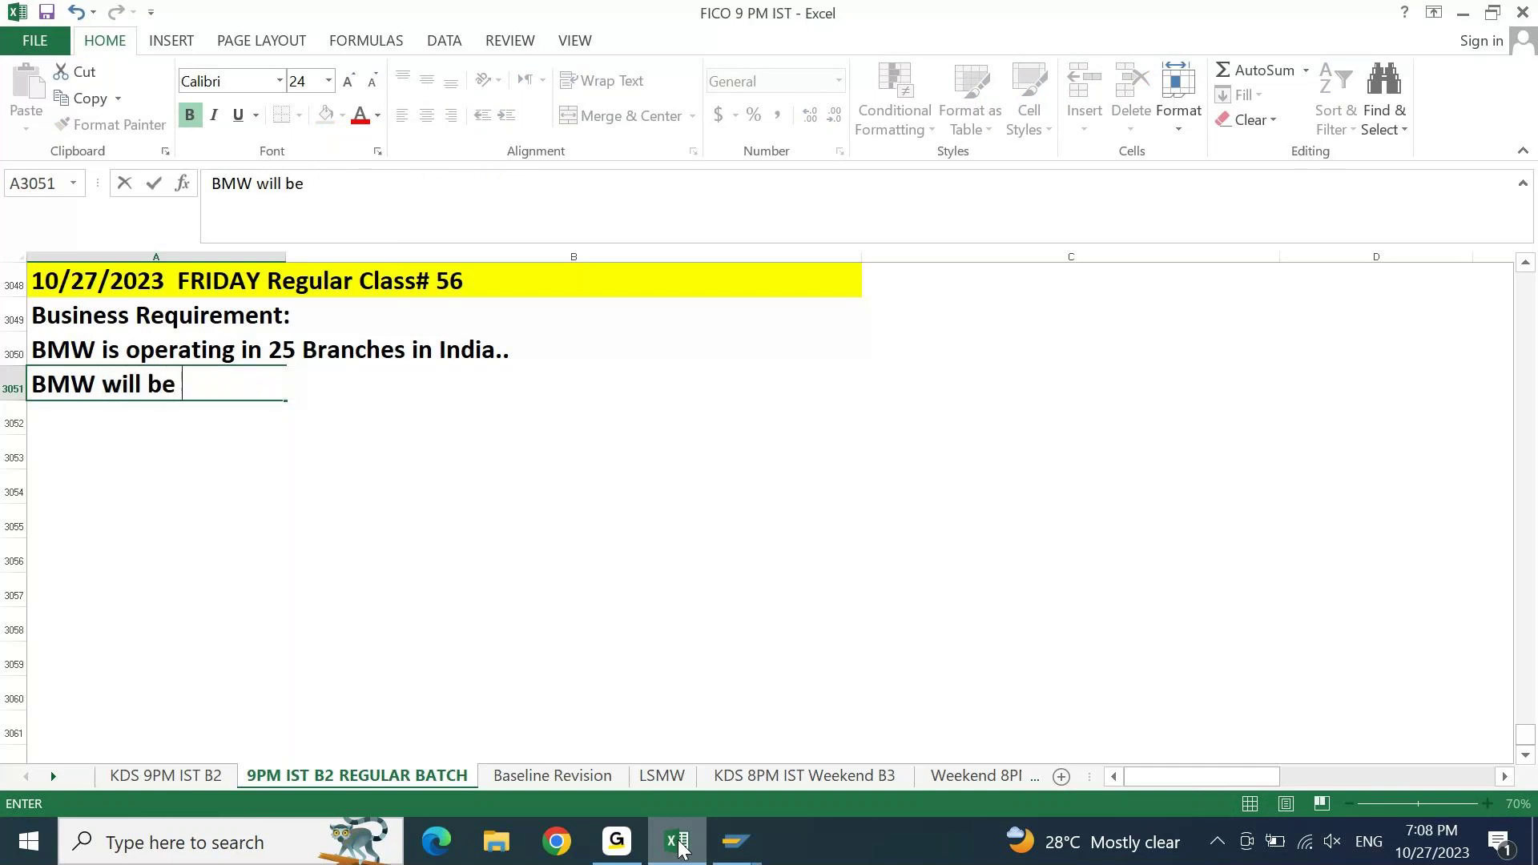
{"action": "type", "text": "using Casj"}
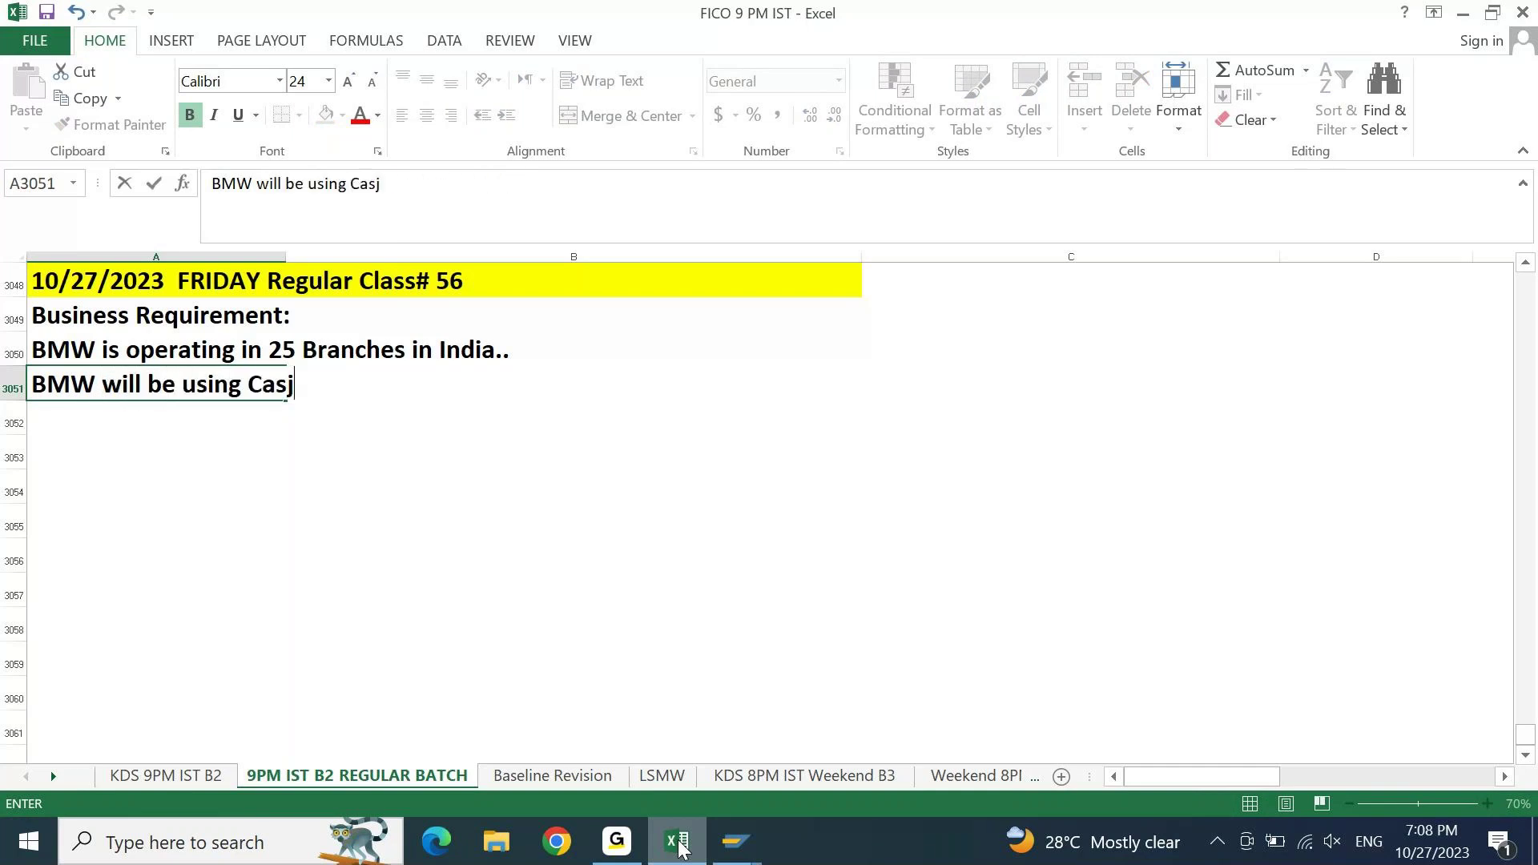
{"action": "key", "text": "BackSpace"}
{"action": "type", "text": "h Journals "}
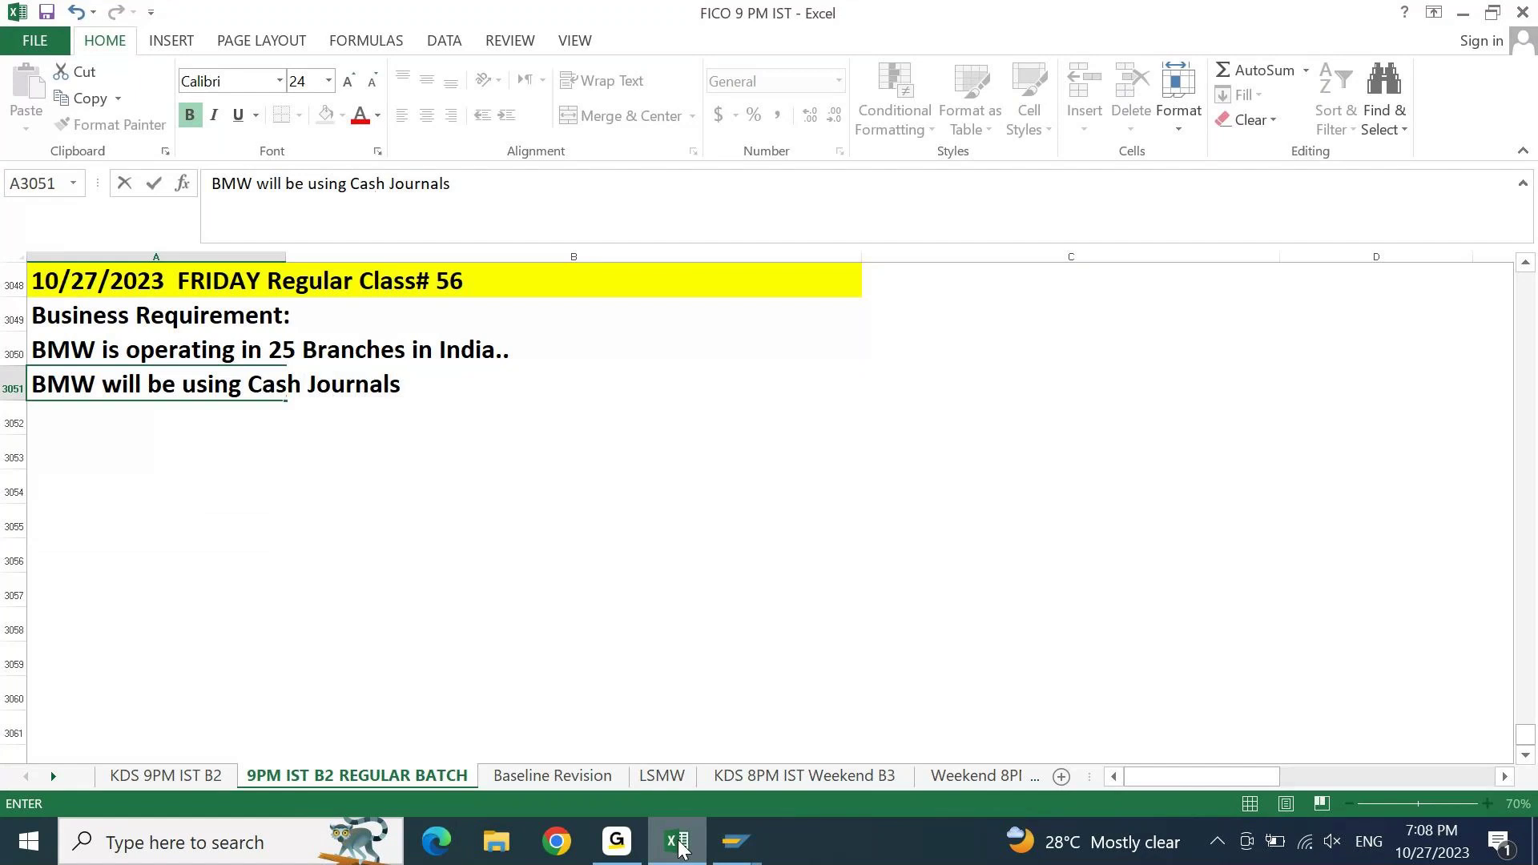
{"action": "type", "text": "in 3 Currencies"}
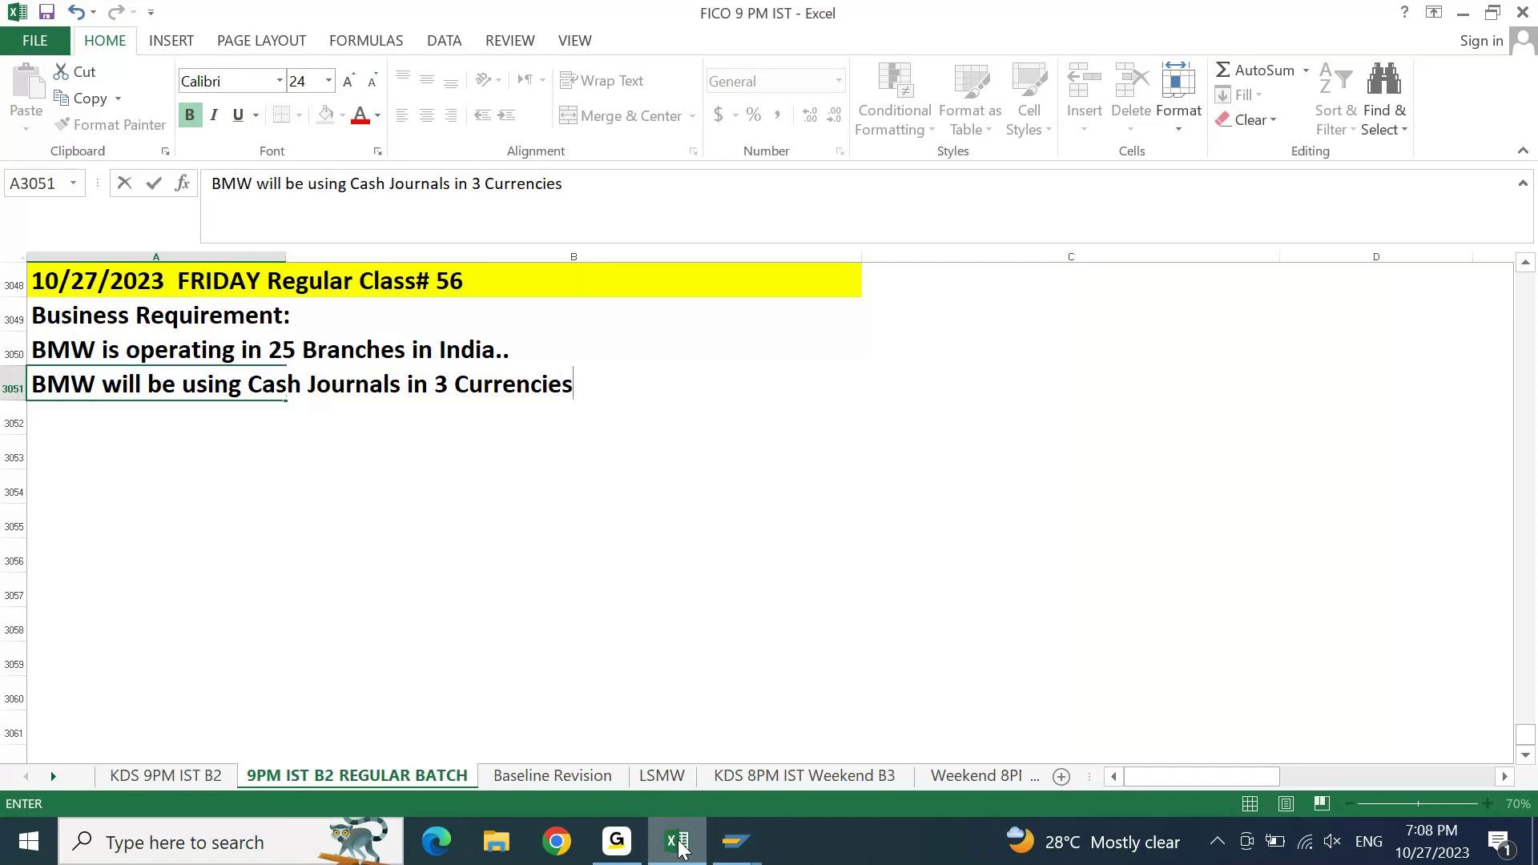
{"action": "key", "text": "Return"}
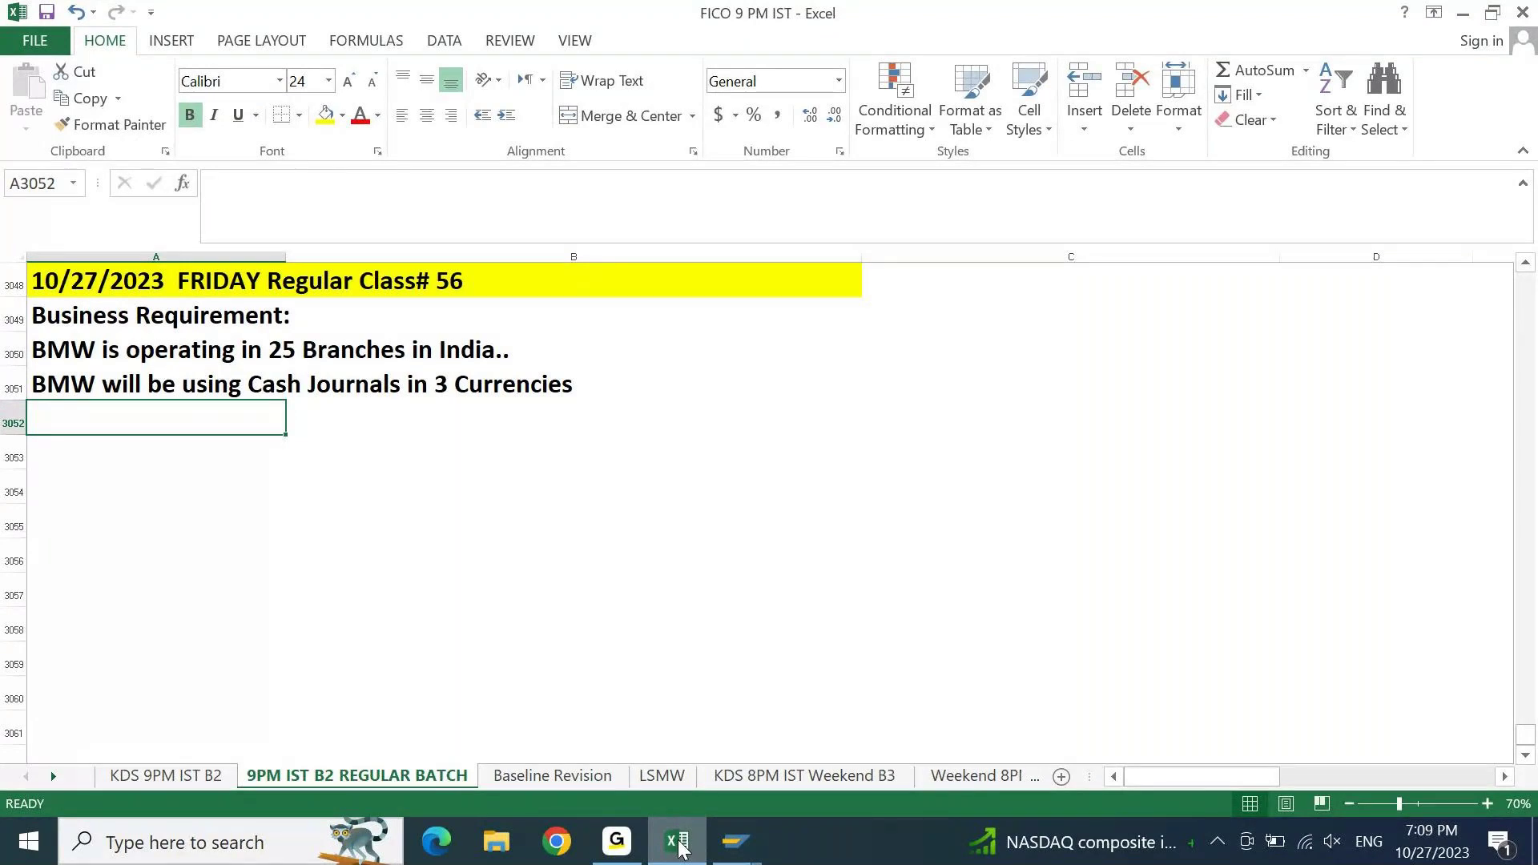
- Enter the requirement line "Total 38 Cash Journals to be created for BMW." in cell A3052
{"action": "type", "text": "Total"}
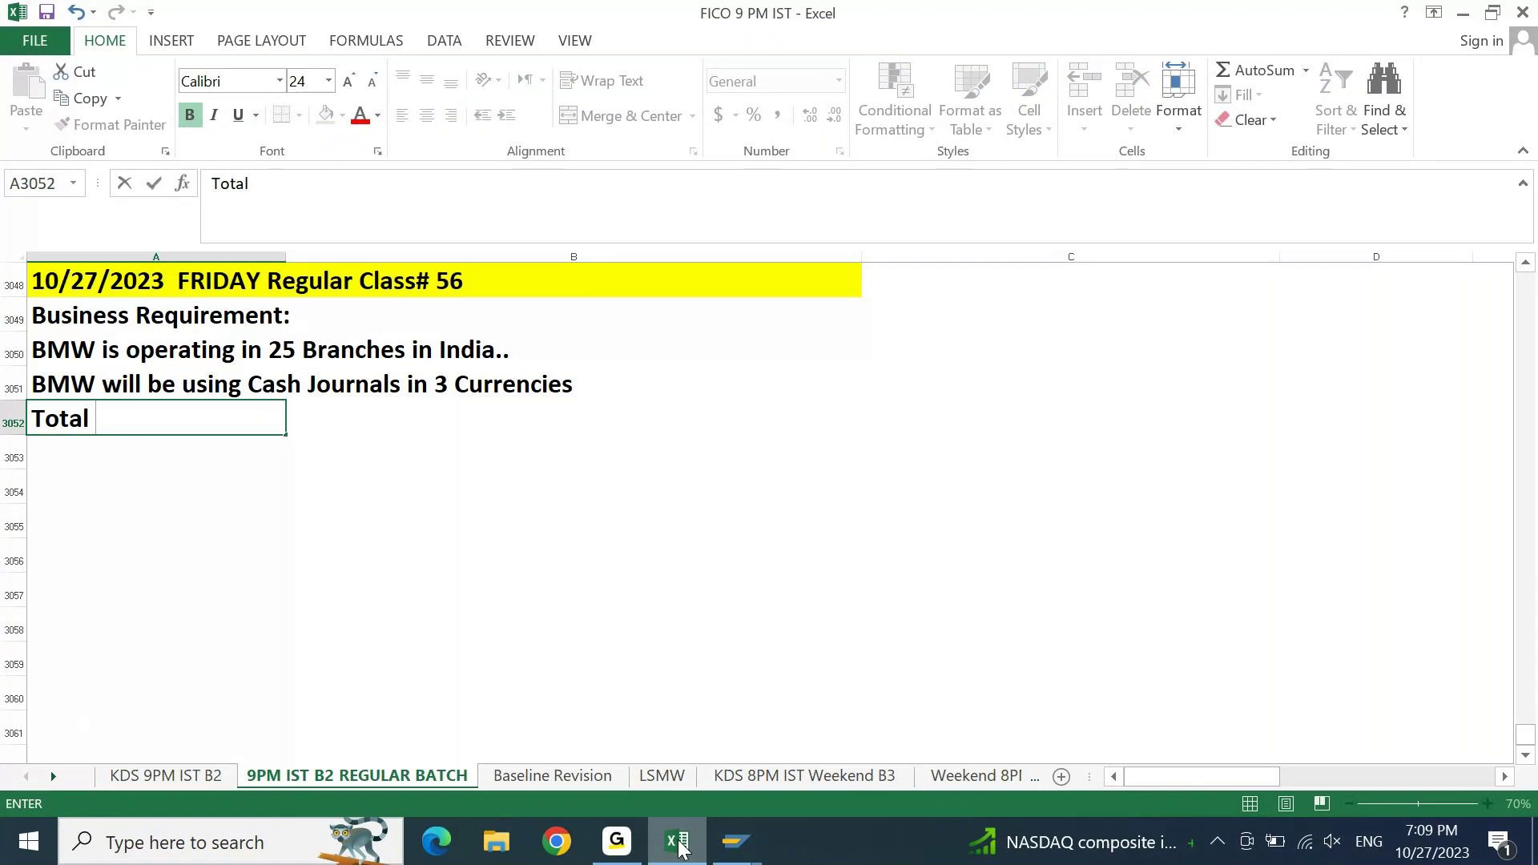
{"action": "type", "text": "38 Cash H"}
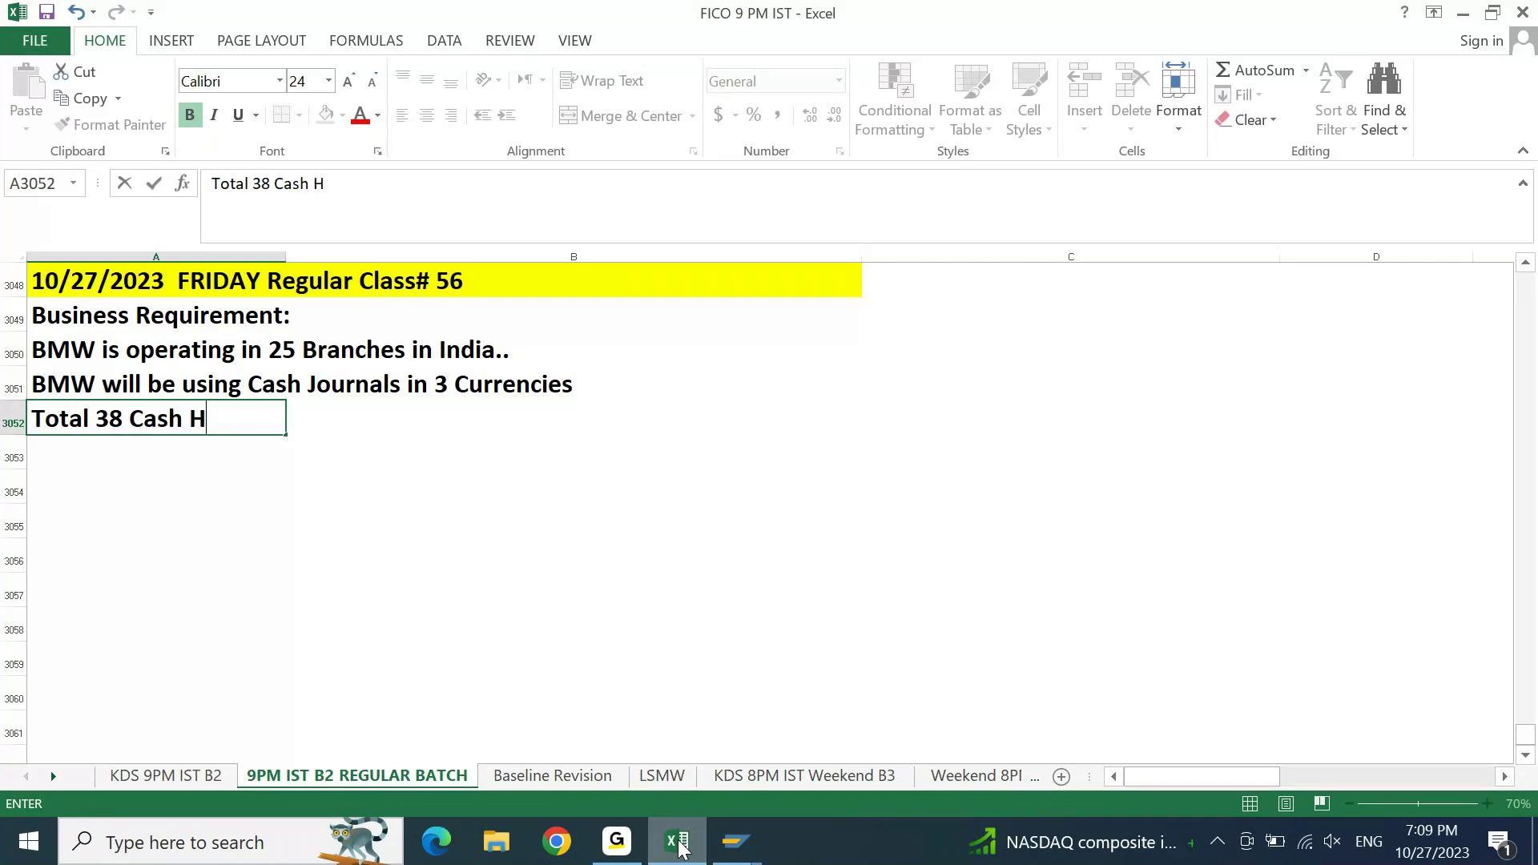
{"action": "key", "text": "BackSpace"}
{"action": "type", "text": "Journals to Be"}
{"action": "key", "text": "BackSpace"}
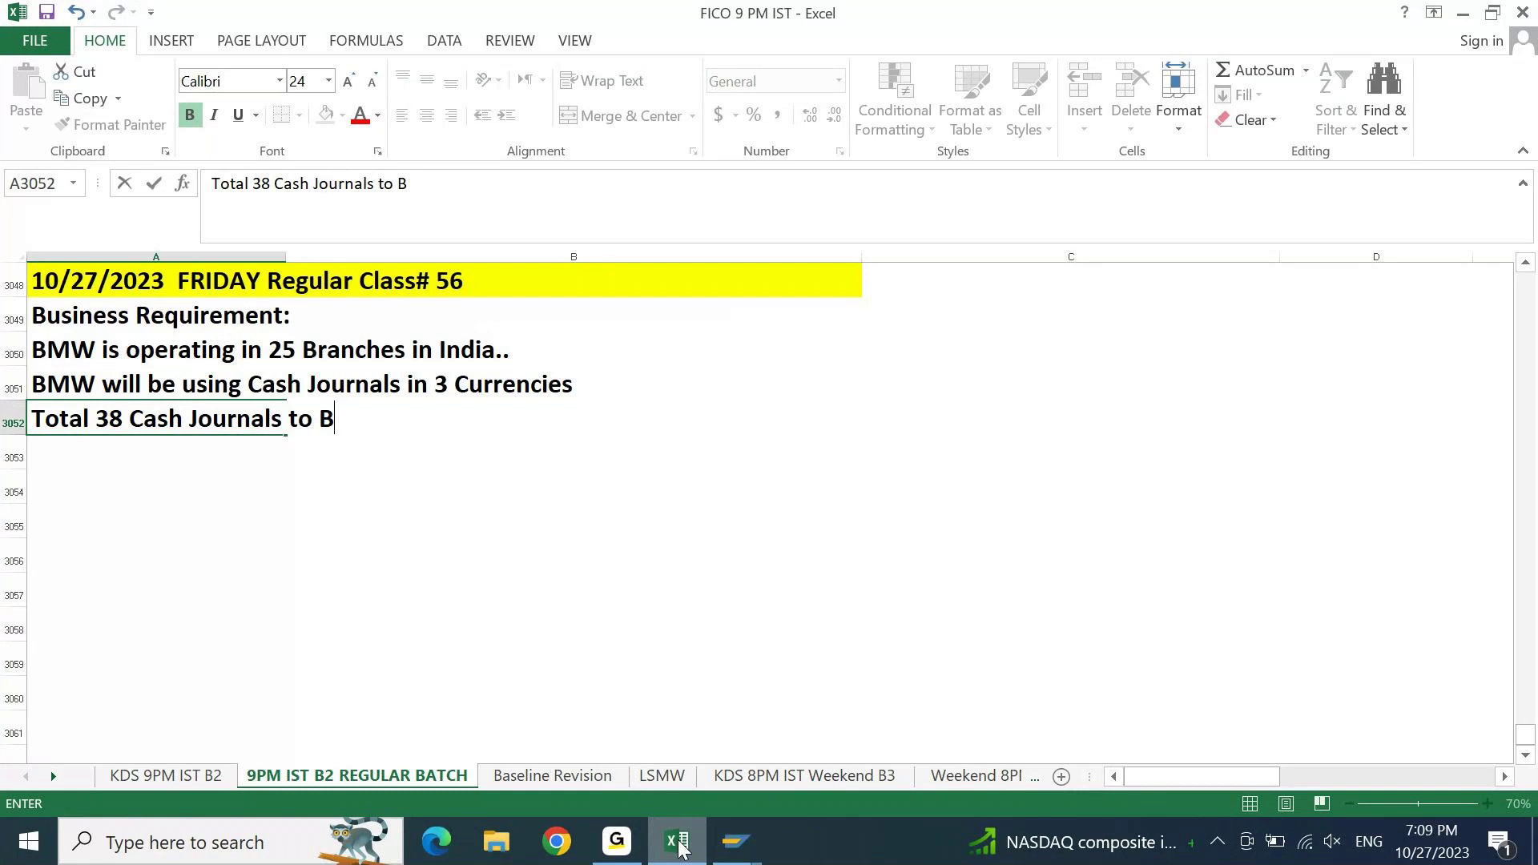
{"action": "key", "text": "BackSpace"}
{"action": "type", "text": "be created for B"}
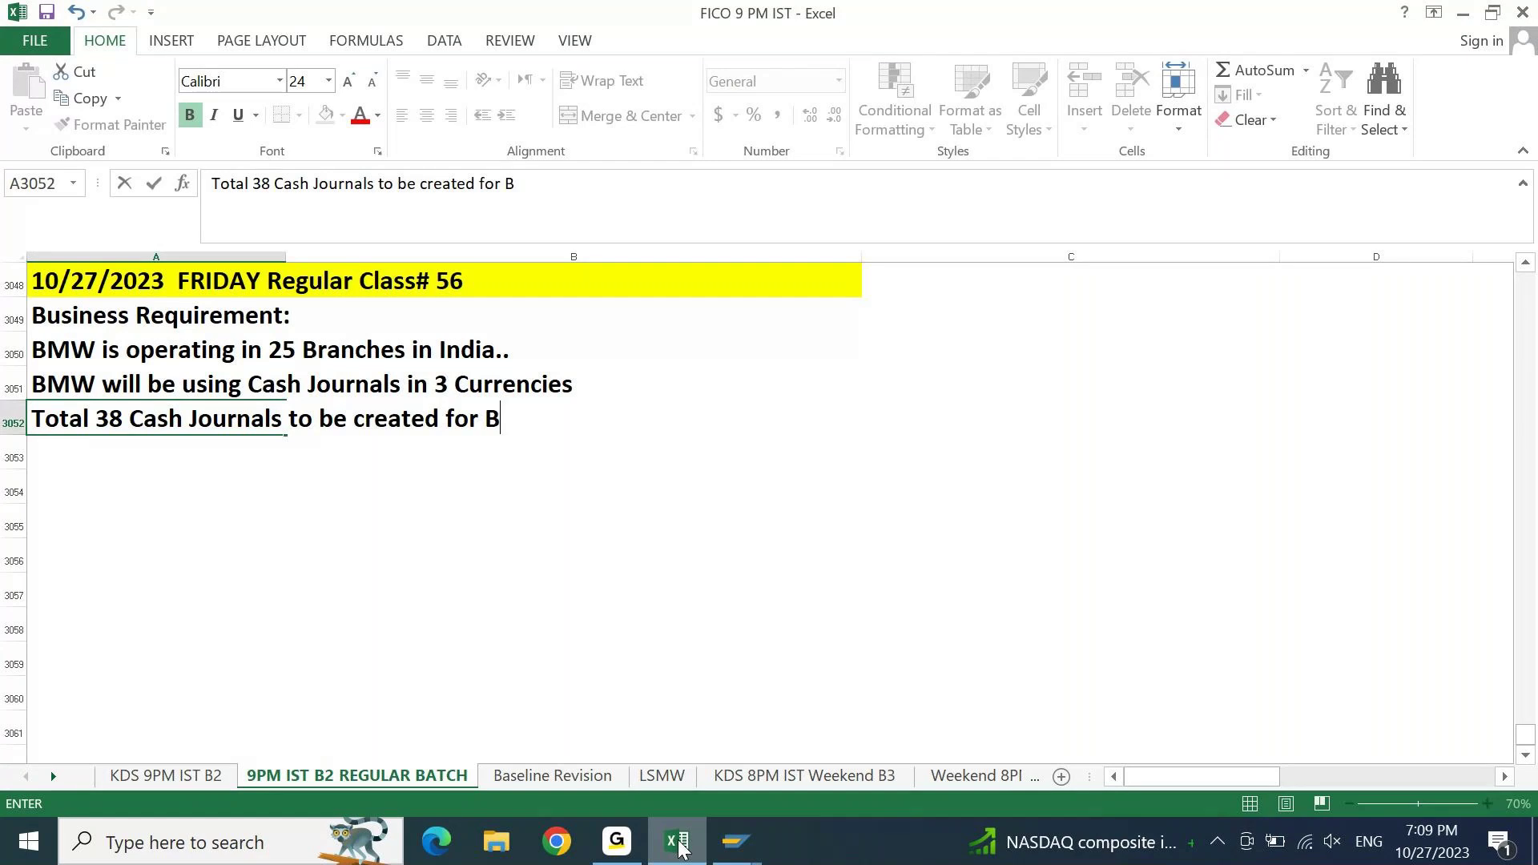
{"action": "type", "text": "MW."}
{"action": "key", "text": "Return"}
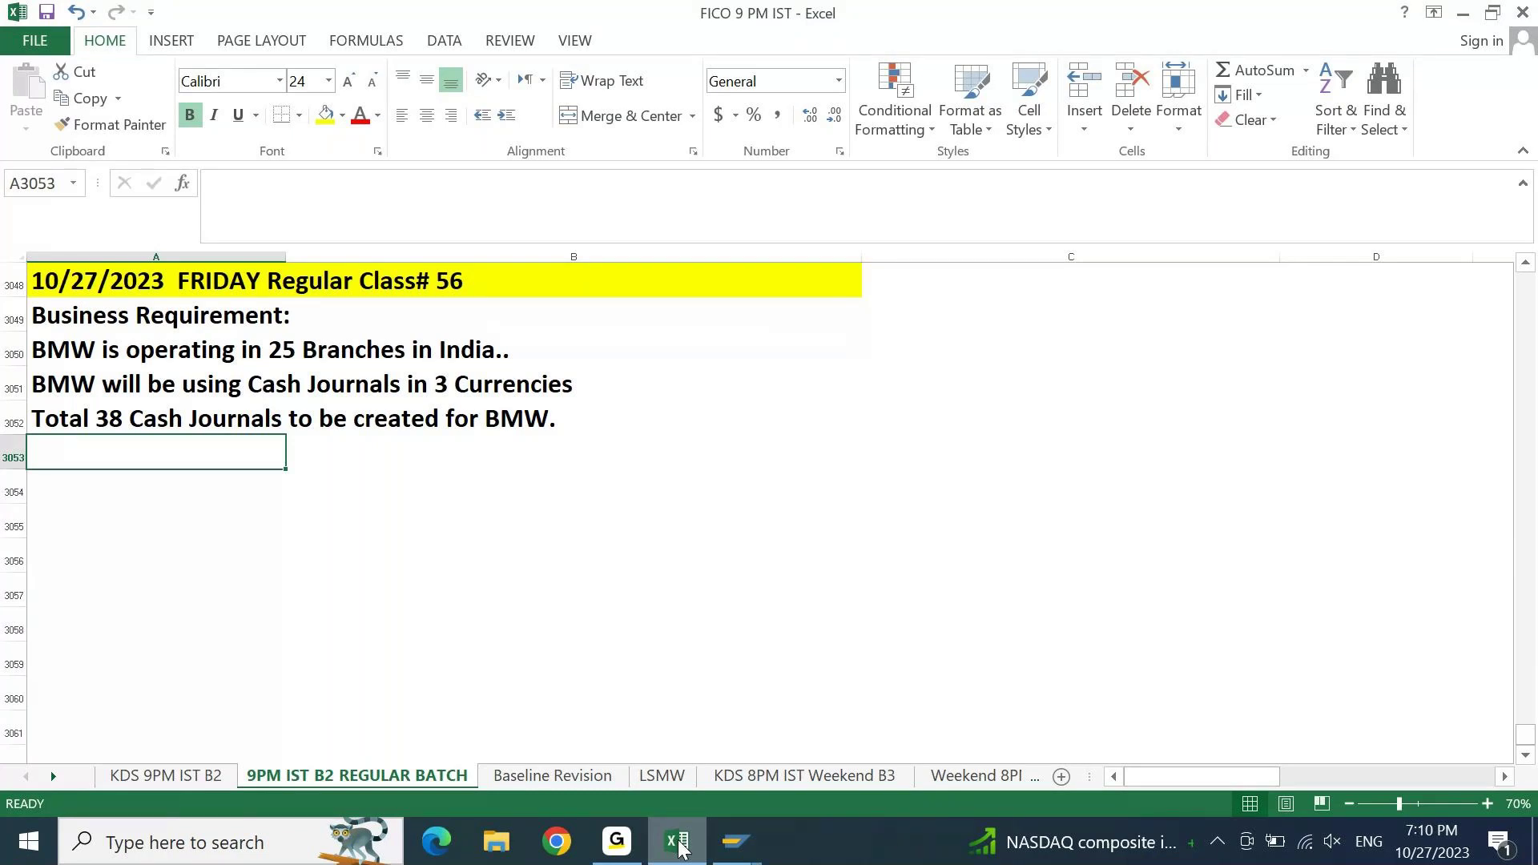
- Leave one blank row below the requirements and enter the title "Cash Journal Details for KDS Document" in cell A3054
{"action": "key", "text": "Up"}
{"action": "key", "text": "Down"}
{"action": "key", "text": "Down"}
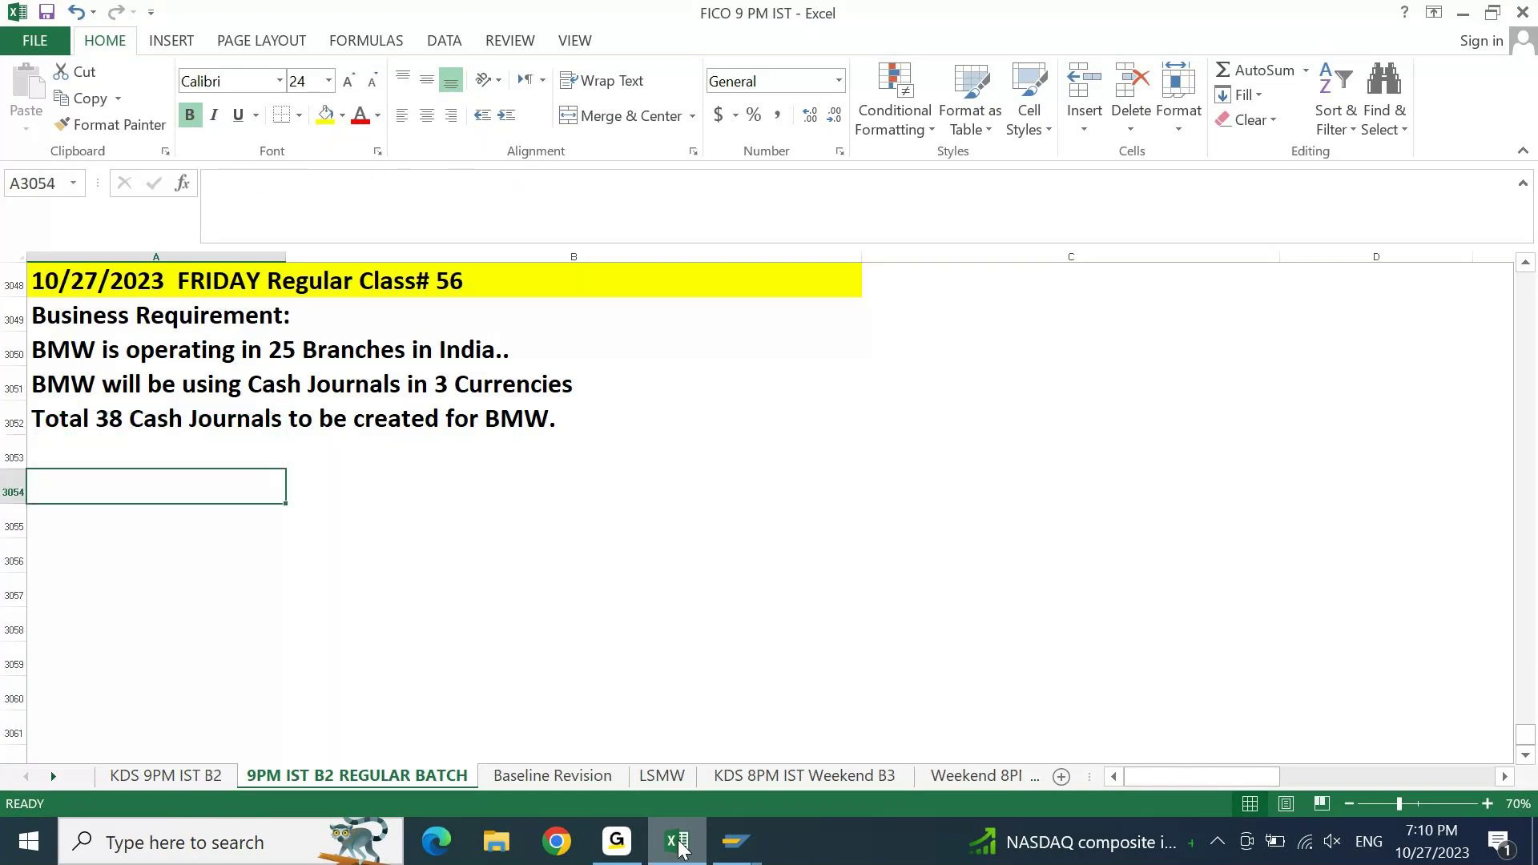
{"action": "type", "text": "Cash J"}
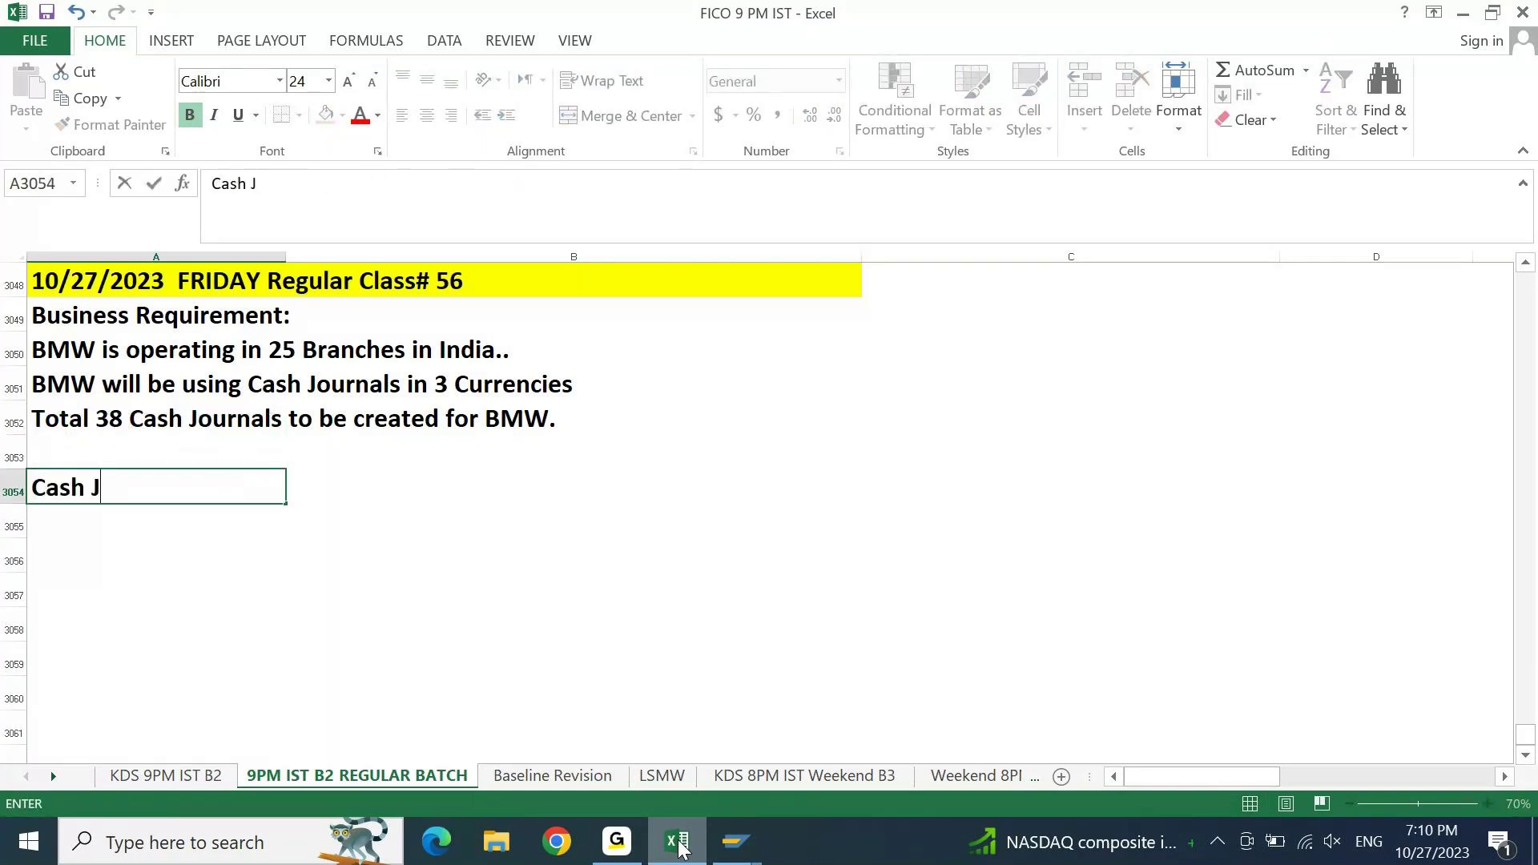
{"action": "type", "text": "ournal De"}
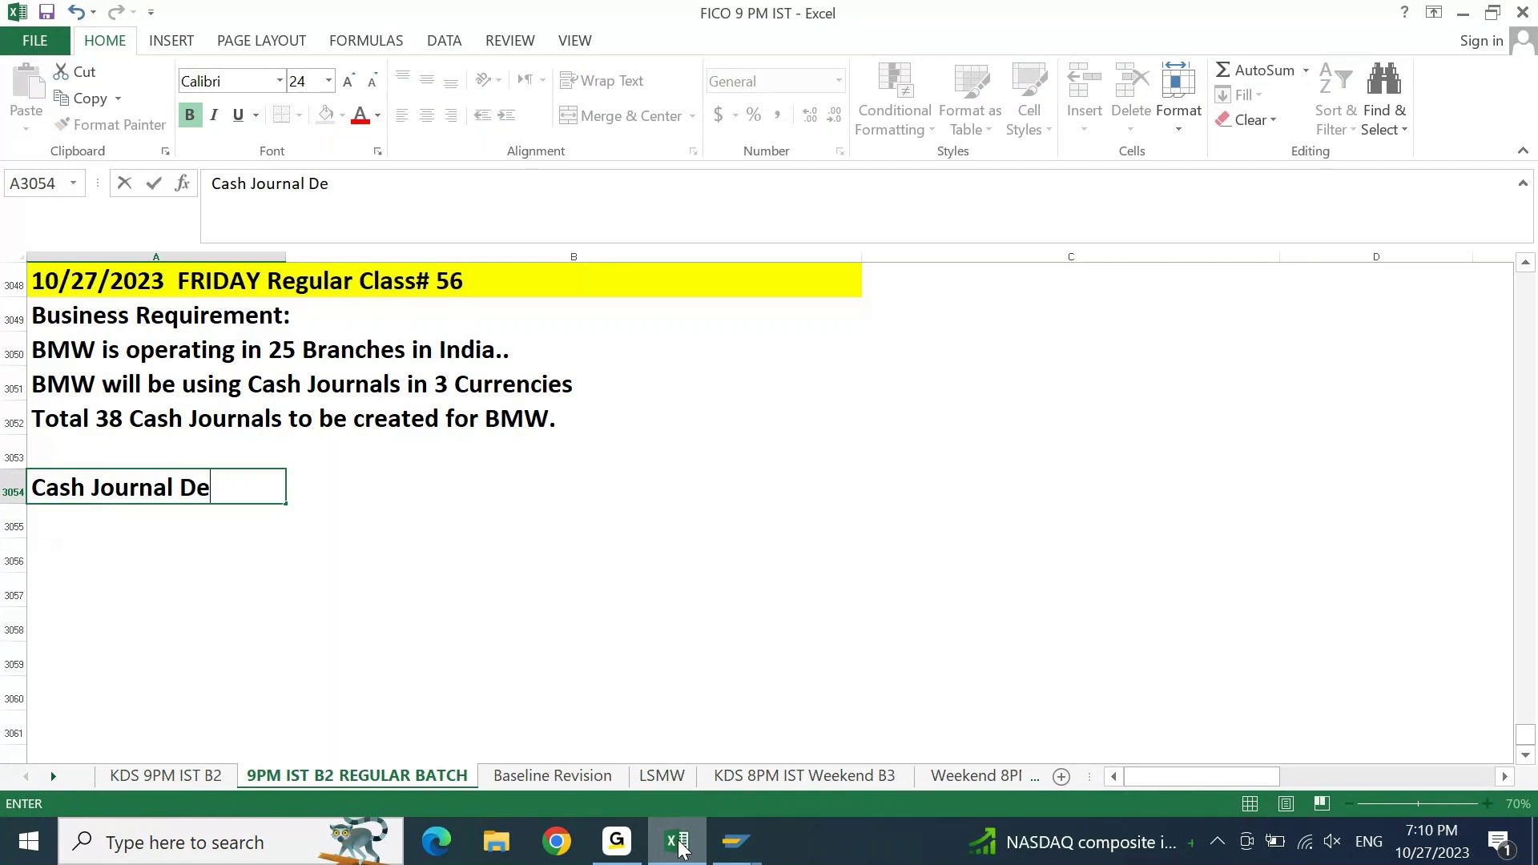
{"action": "type", "text": "tails for K"}
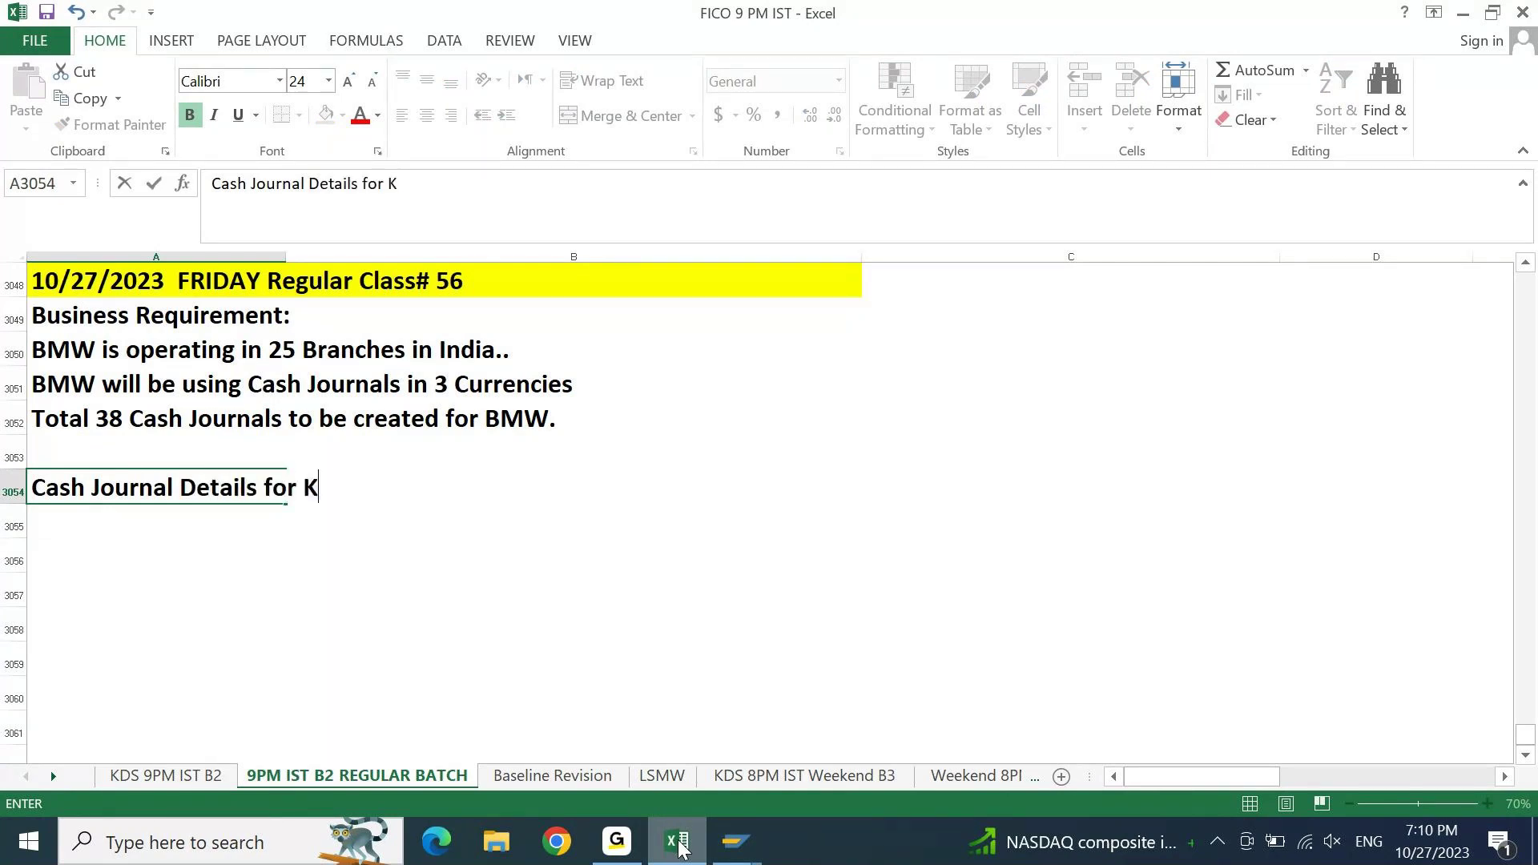
{"action": "type", "text": "DS Document"}
{"action": "key", "text": "Return"}
- Give the Cash Journal Details title row a light green fill across columns A and B
{"action": "key", "text": "Up"}
{"action": "key", "text": "shift+Right"}
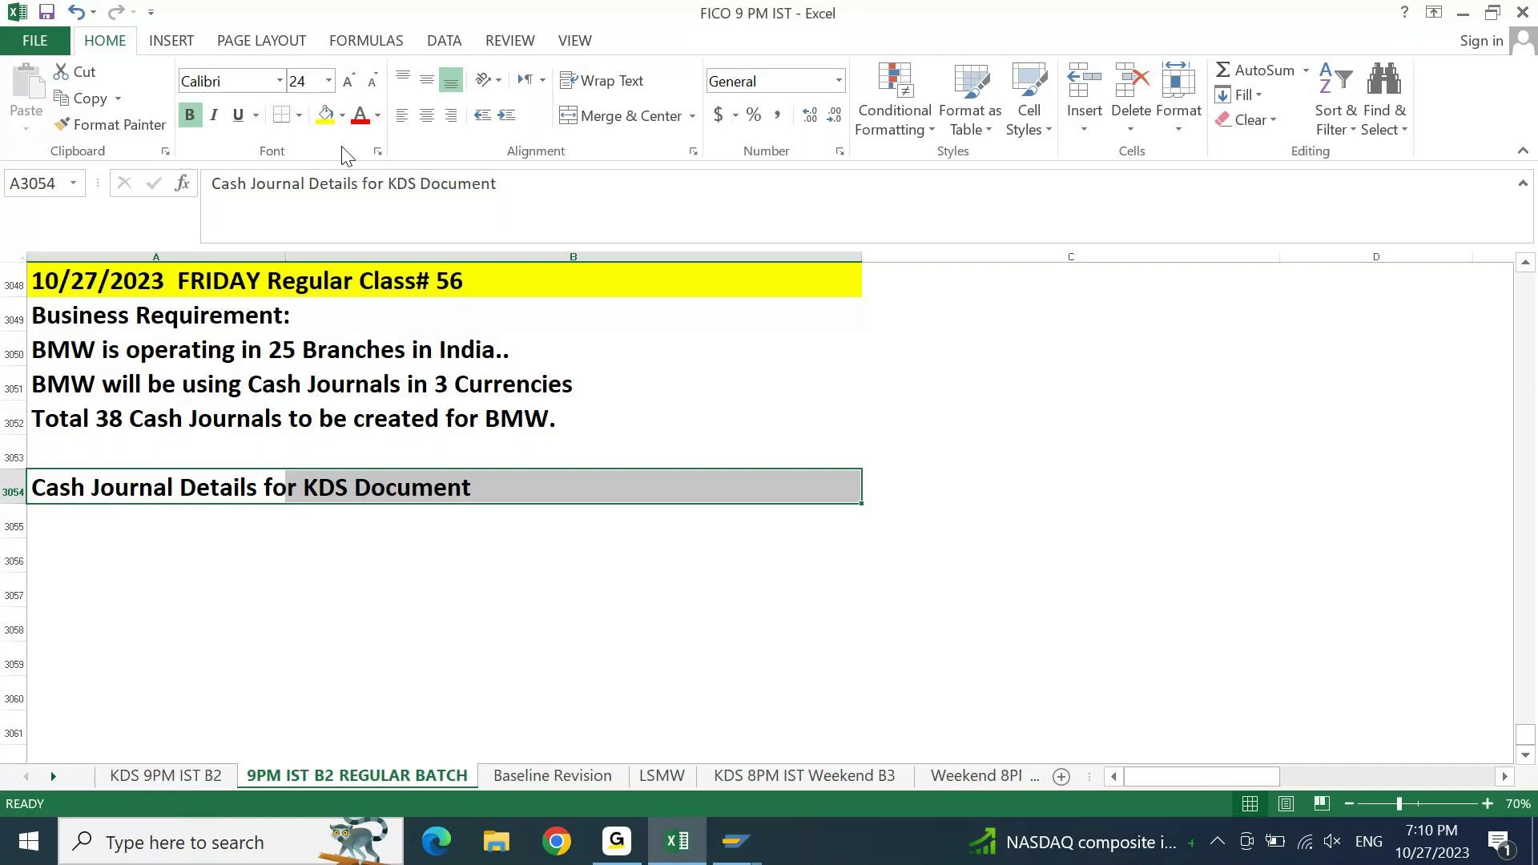
{"action": "left_click", "coordinate": [342, 117]}
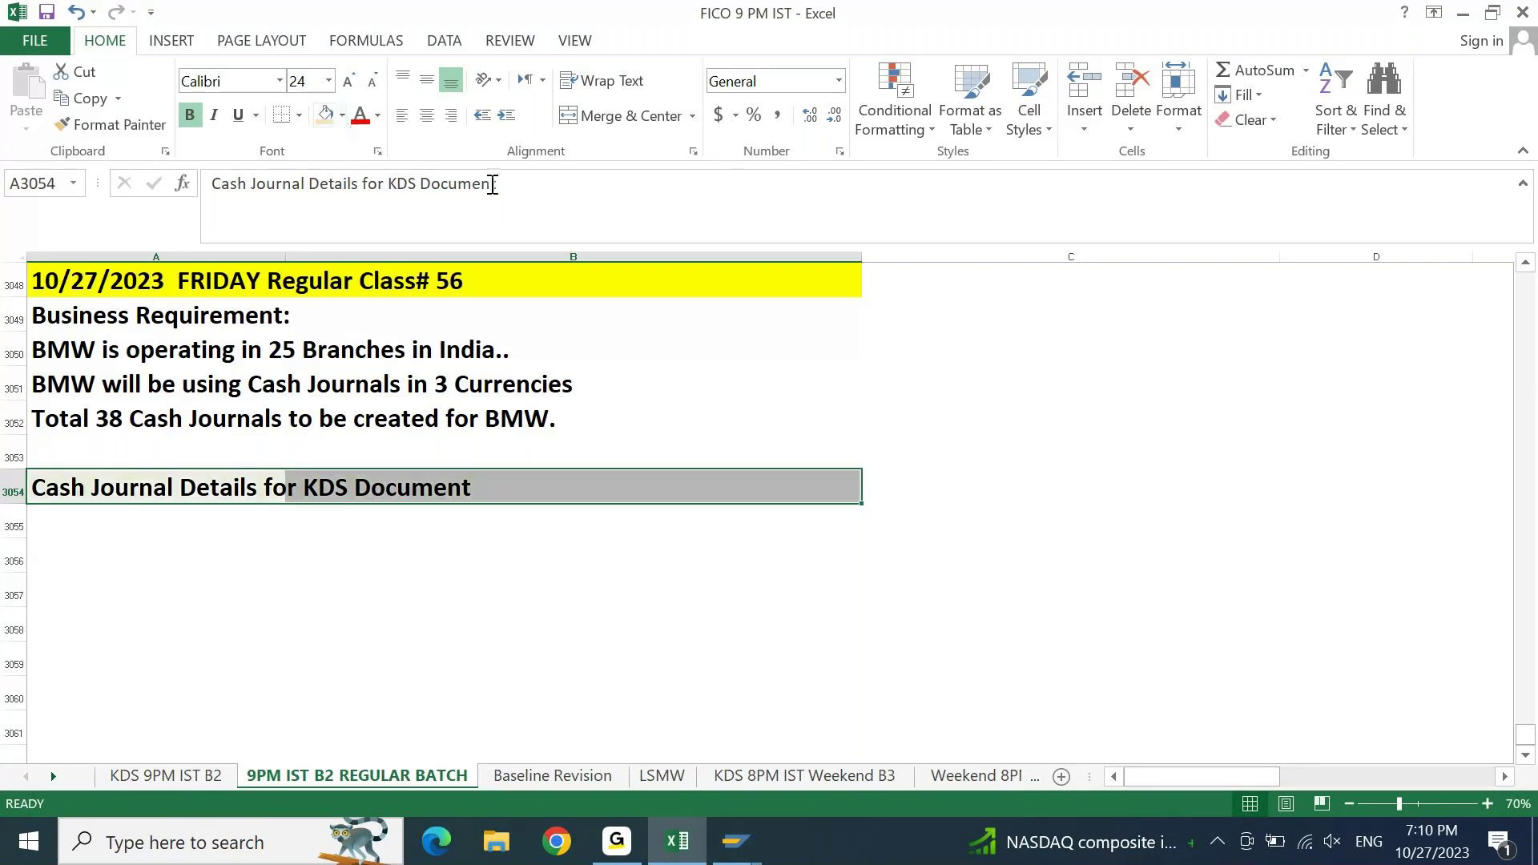
{"action": "key", "text": "Down"}
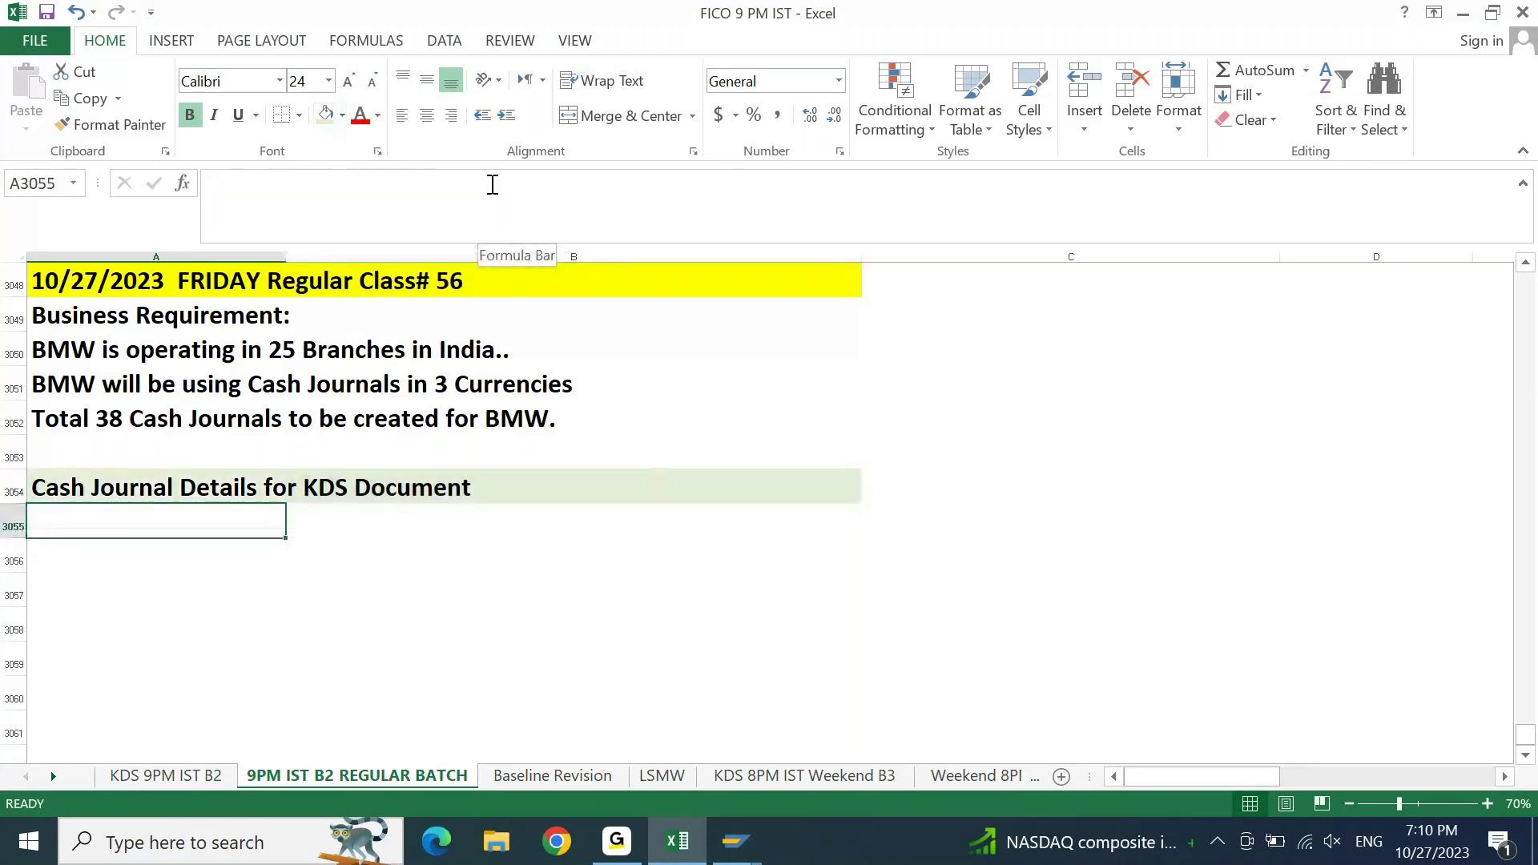
- Enter the column headers "Co. Code" in A3055 and "Cash Journal Code" in B3055
{"action": "type", "text": "Co. Code"}
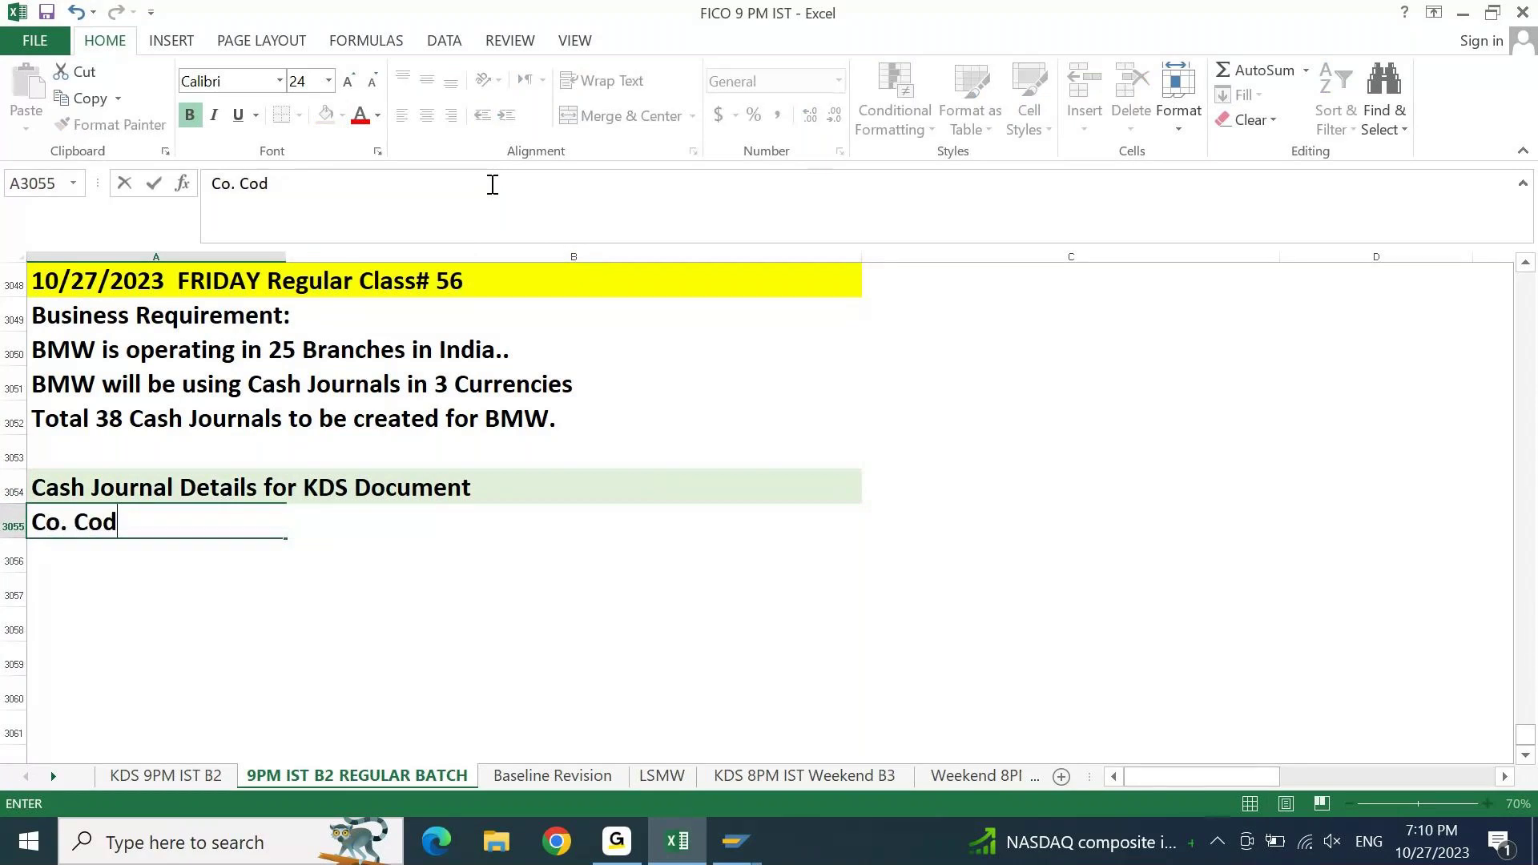
{"action": "key", "text": "Return"}
{"action": "key", "text": "Up"}
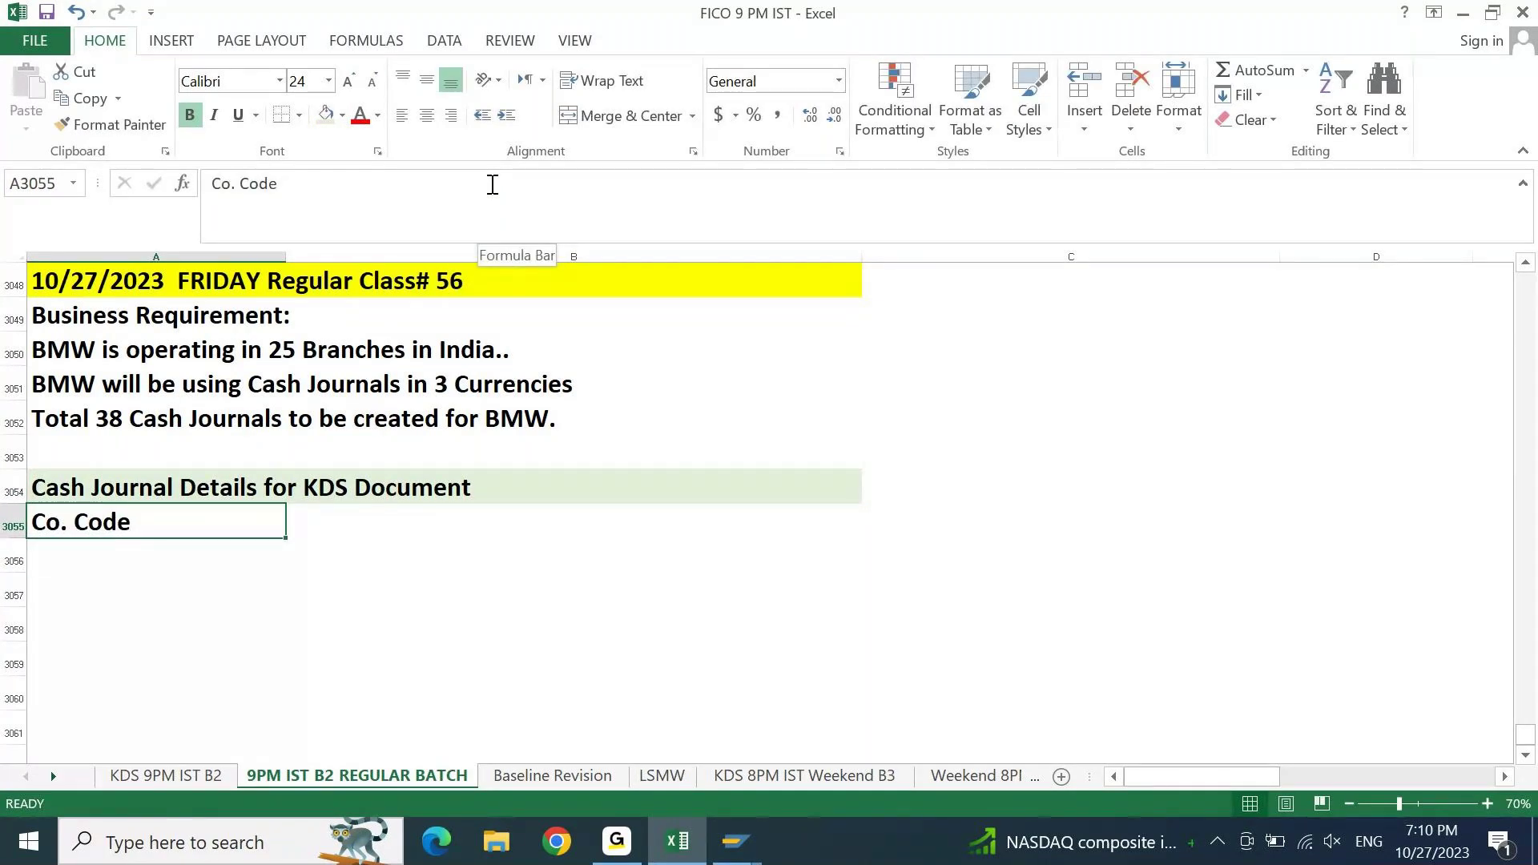
{"action": "key", "text": "Right"}
{"action": "type", "text": "Cash Jo"}
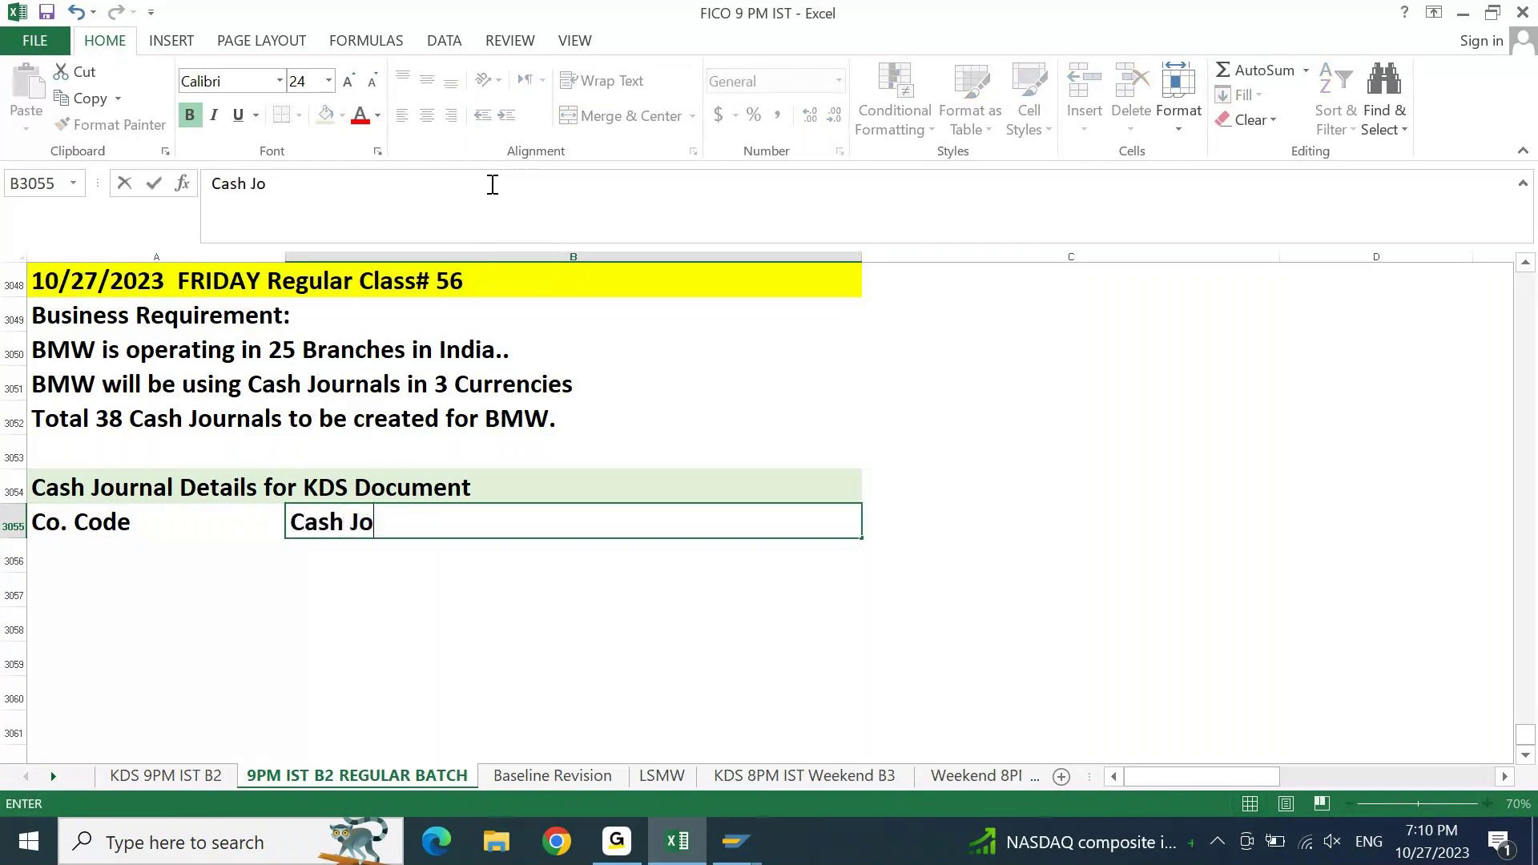
{"action": "type", "text": "urnal Code"}
{"action": "key", "text": "ctrl+Return"}
- Enter the column header "Currency" in cell C3055
{"action": "key", "text": "Right"}
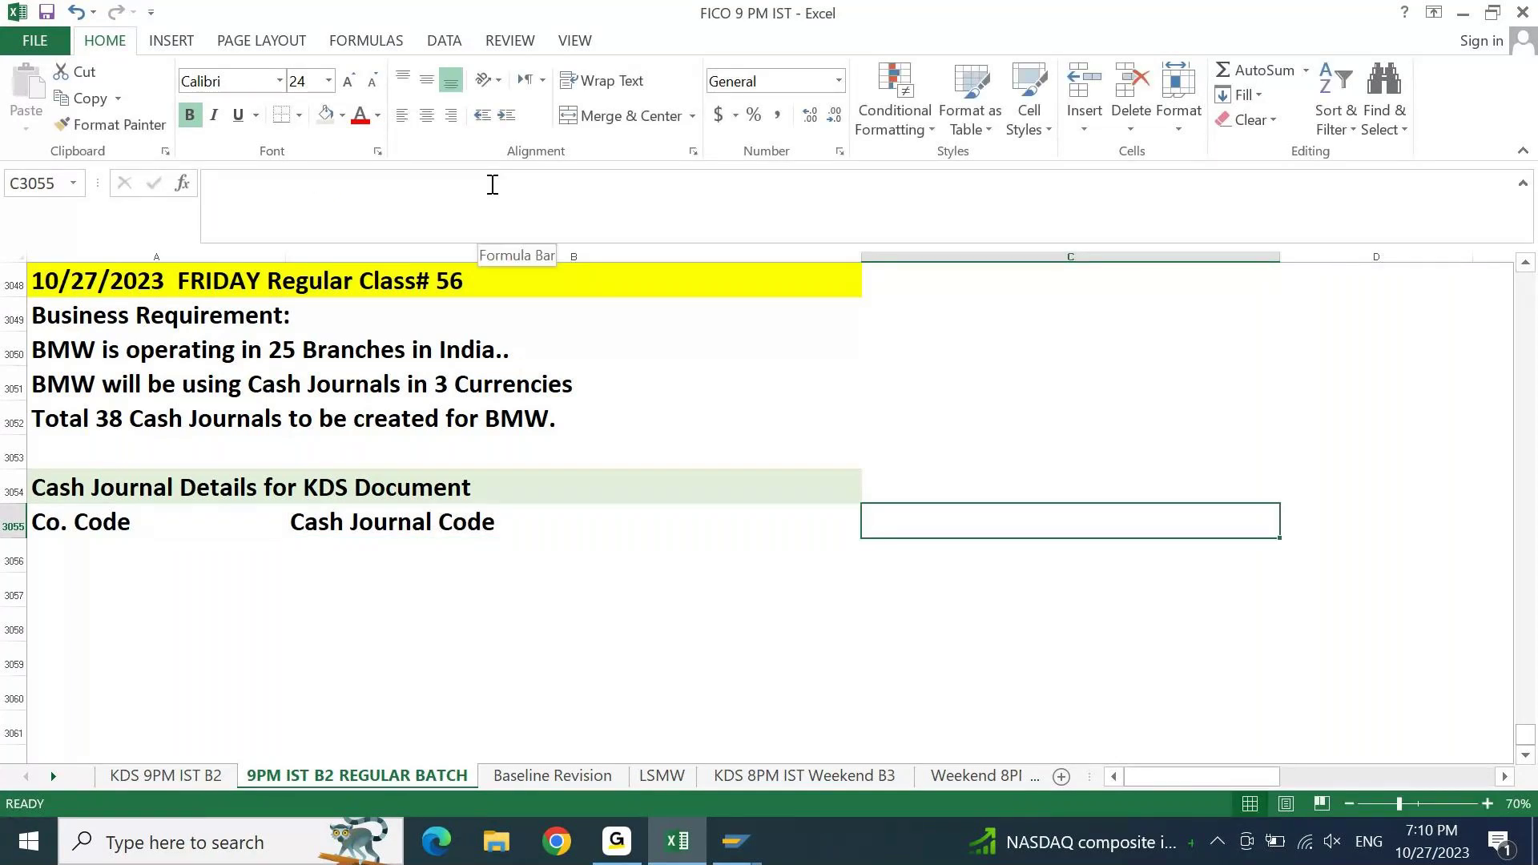
{"action": "type", "text": "Cah"}
{"action": "key", "text": "BackSpace"}
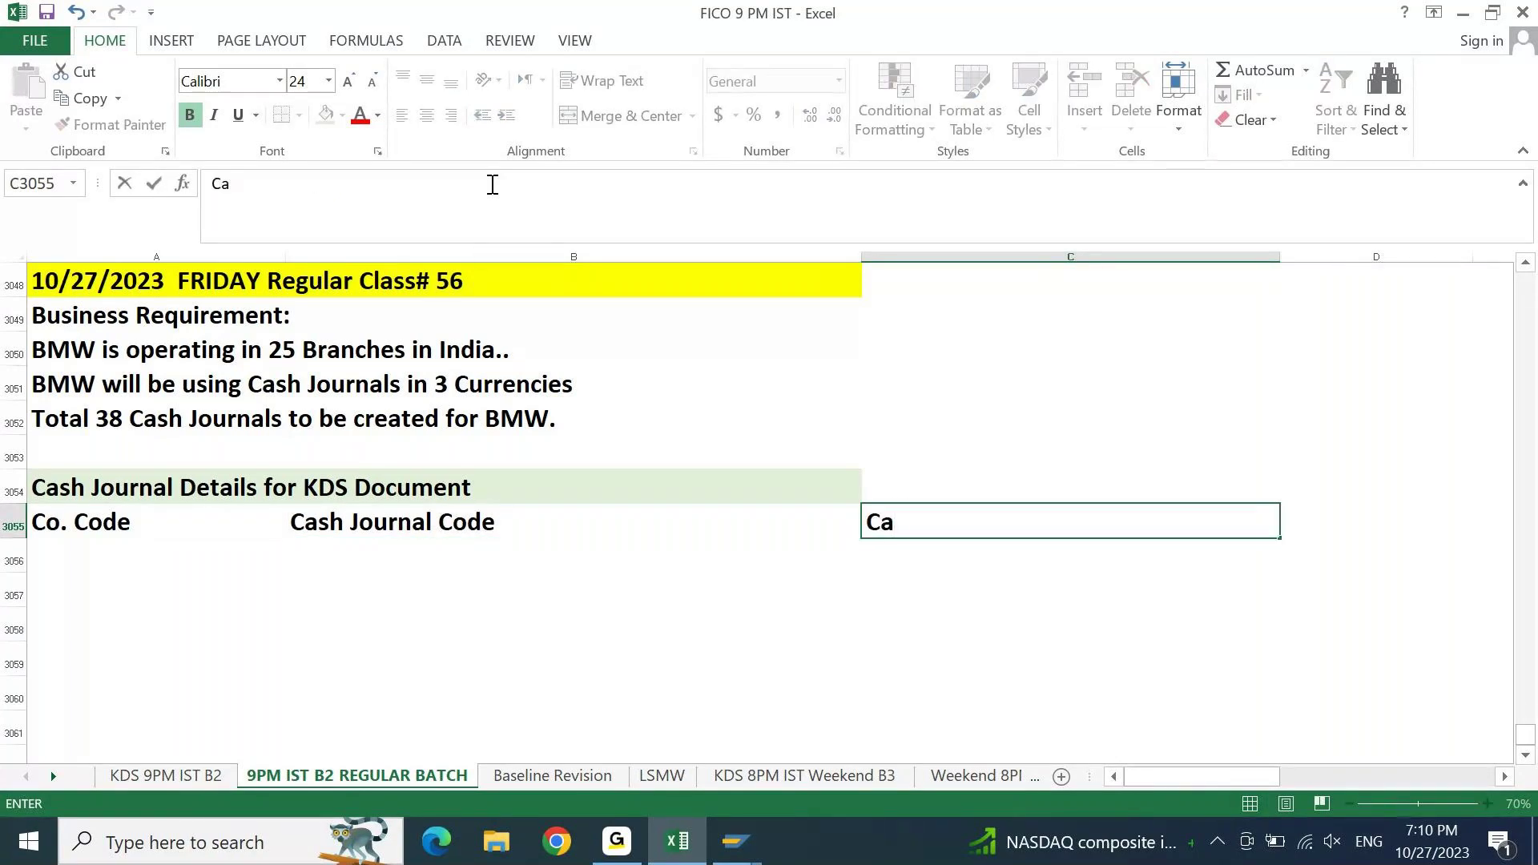
{"action": "key", "text": "Escape"}
{"action": "type", "text": "Currency"}
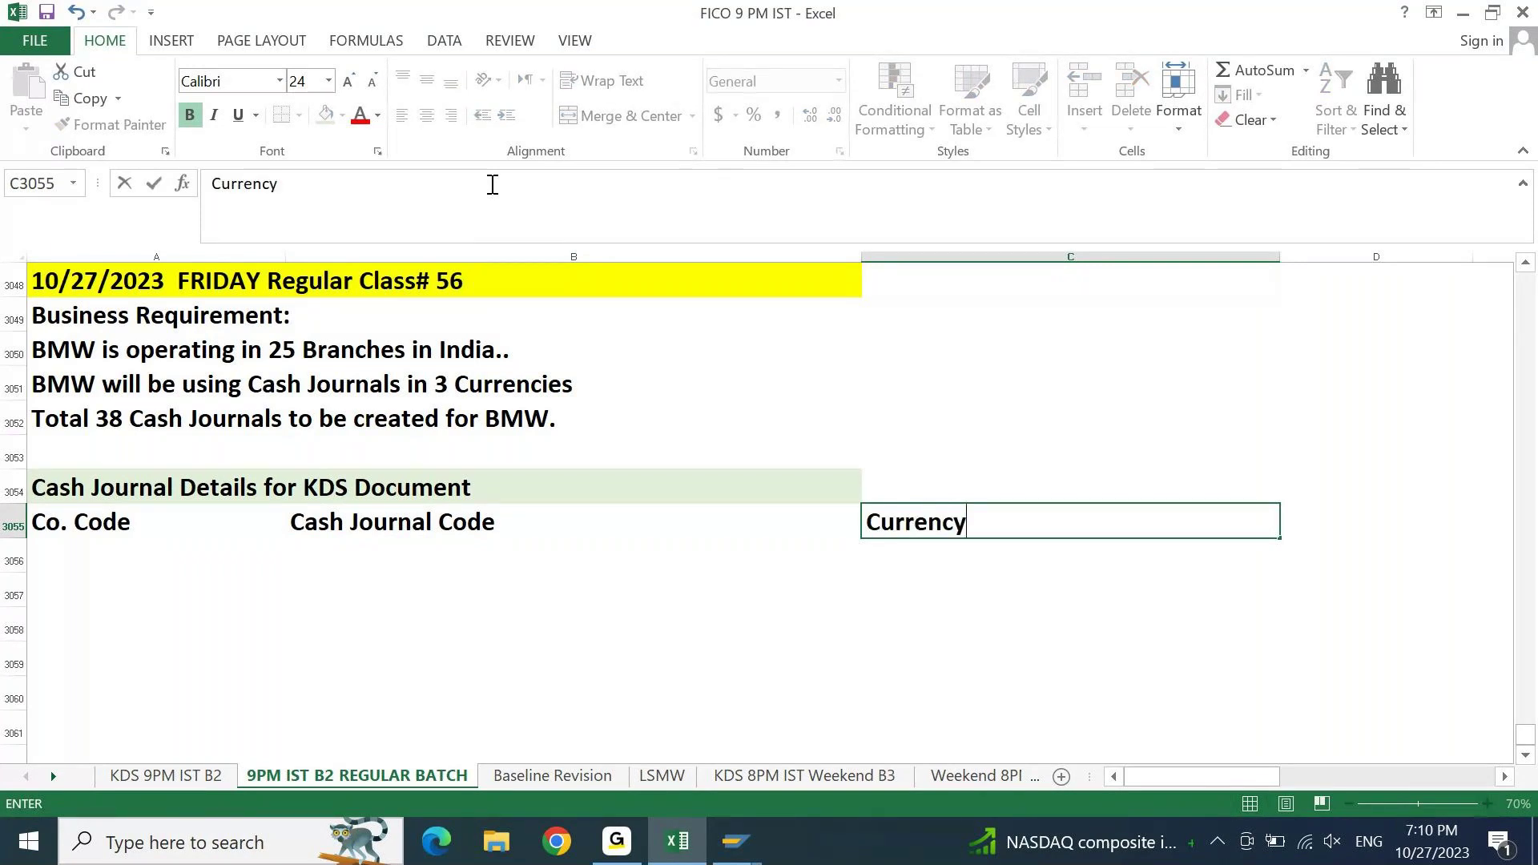
{"action": "key", "text": "Tab"}
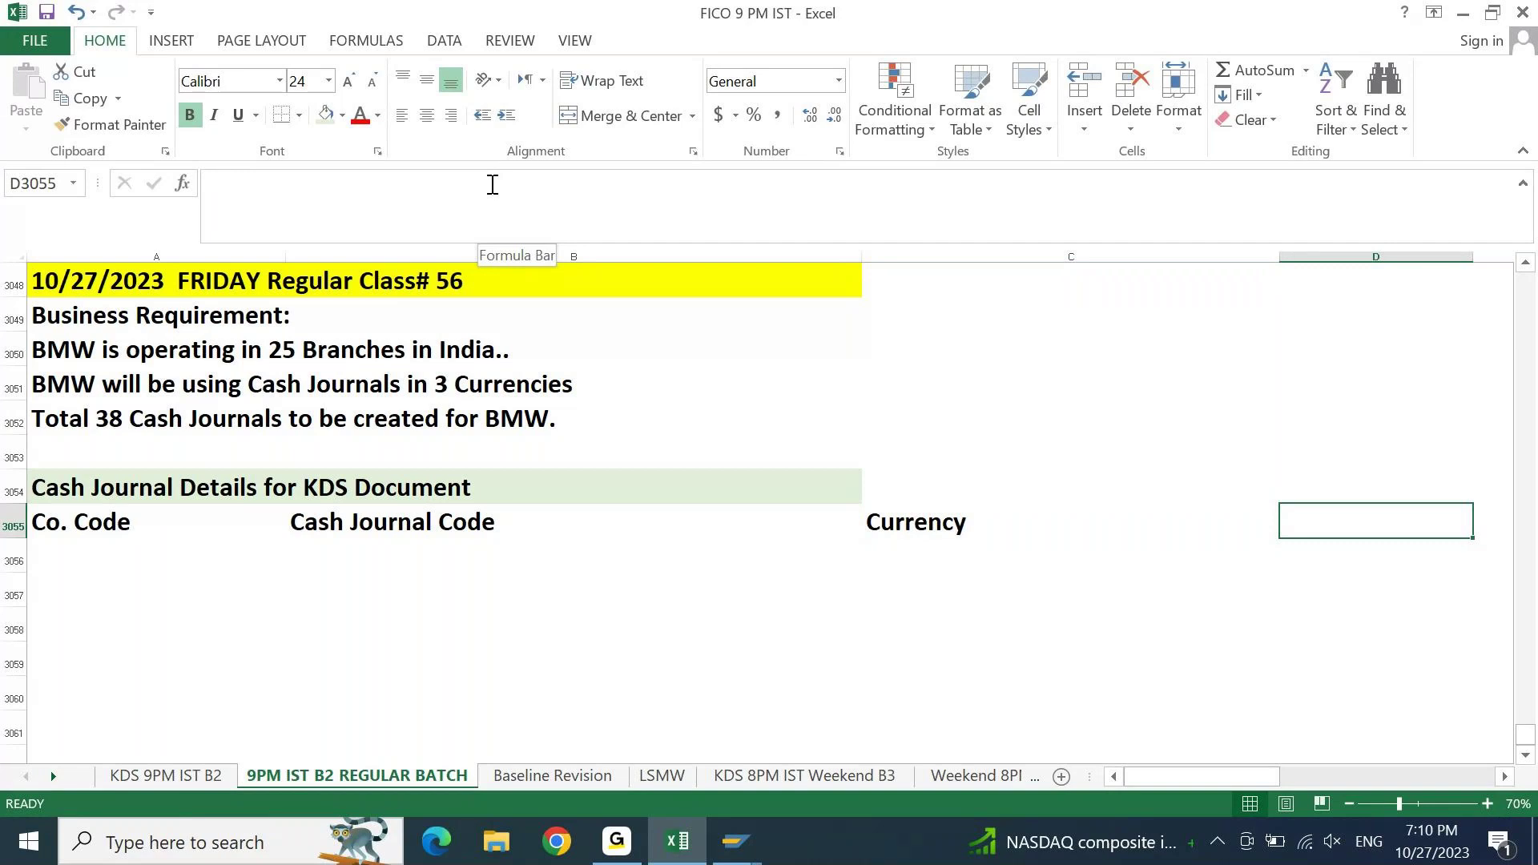
{"action": "type", "text": "Cash"}
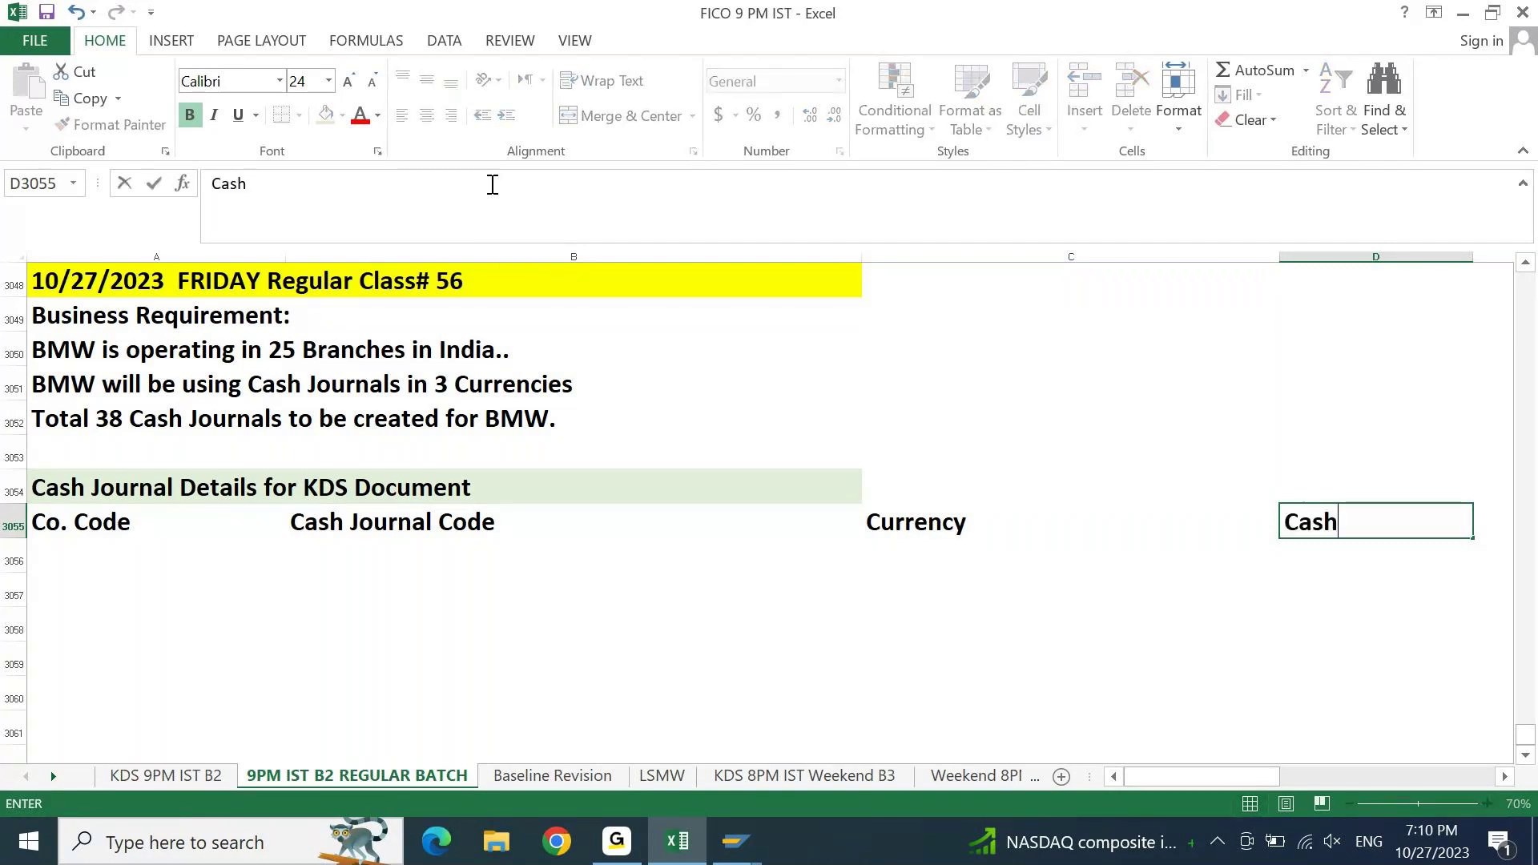
{"action": "key", "text": "Escape"}
{"action": "key", "text": "Left"}
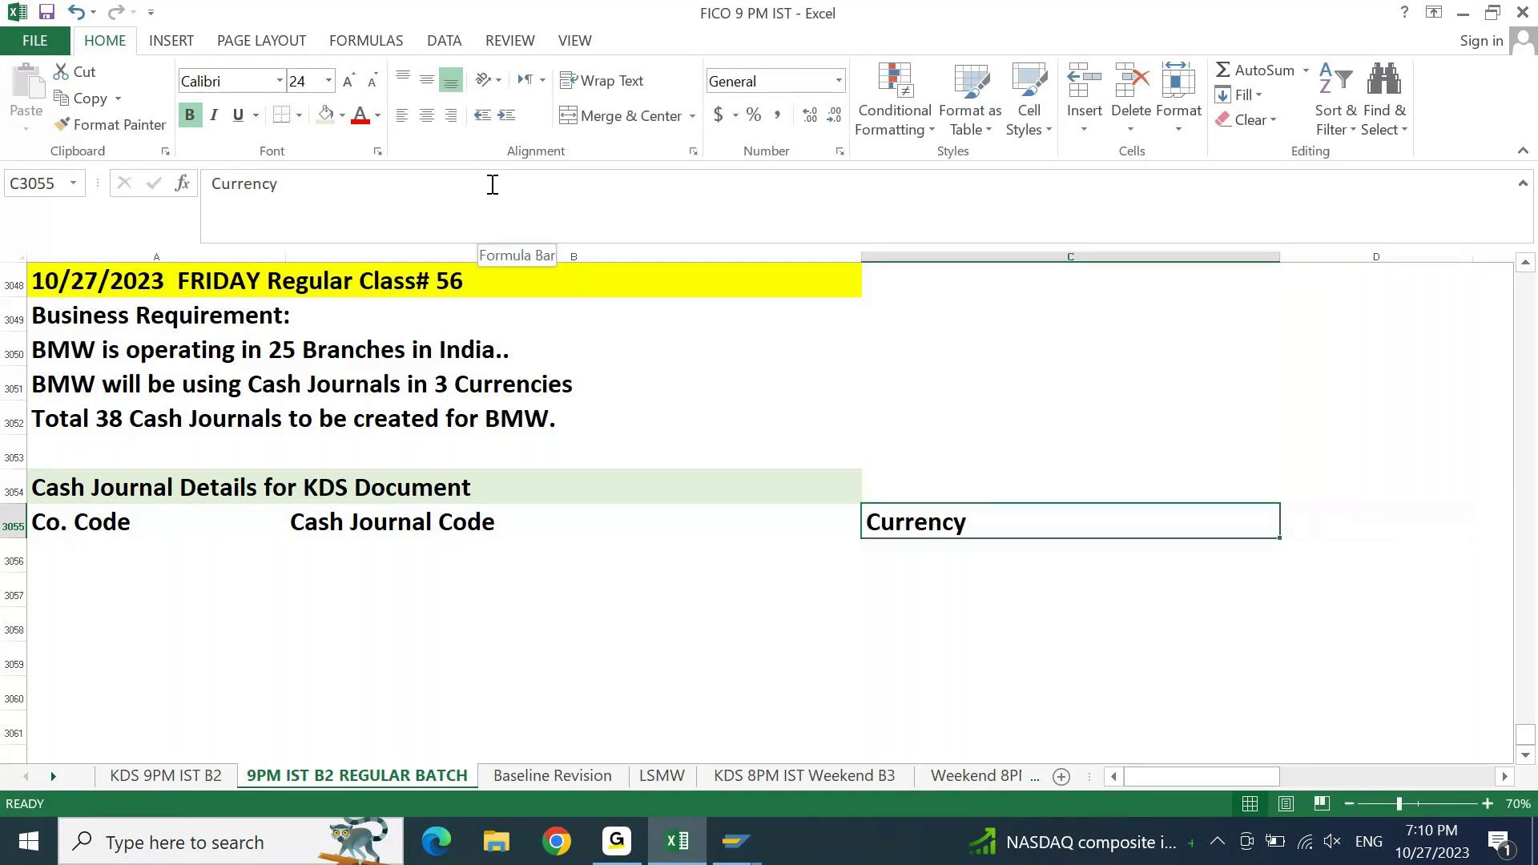
{"action": "key", "text": "Right"}
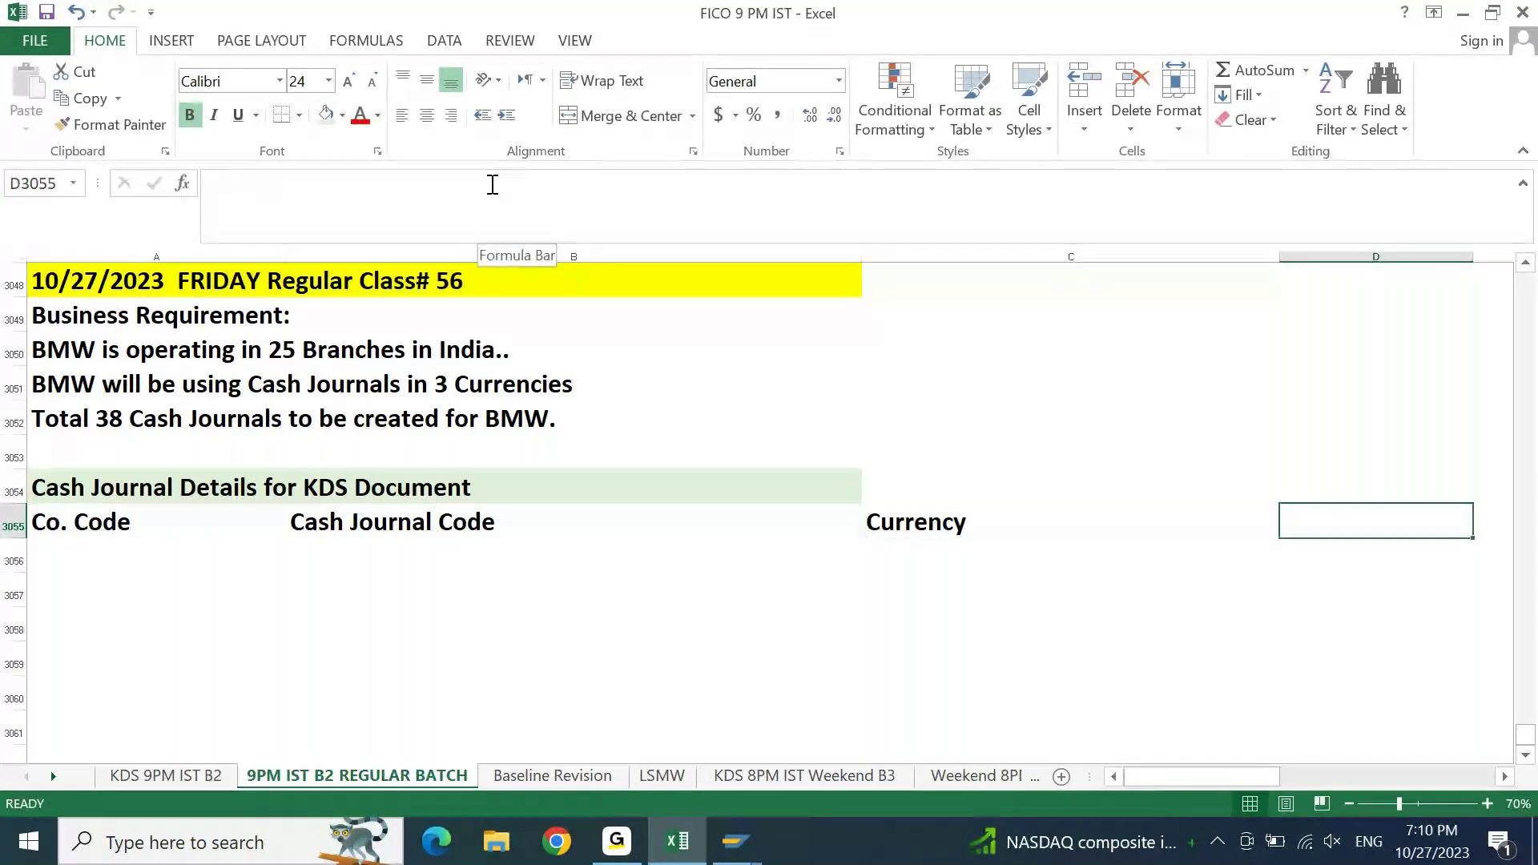
- Complete the header row with "Cash Journal Description" in C3055, "Currency" in D3055 and "GL Account" in E3055
{"action": "type", "text": "Currency"}
{"action": "key", "text": "Left"}
{"action": "type", "text": "Cash Jo"}
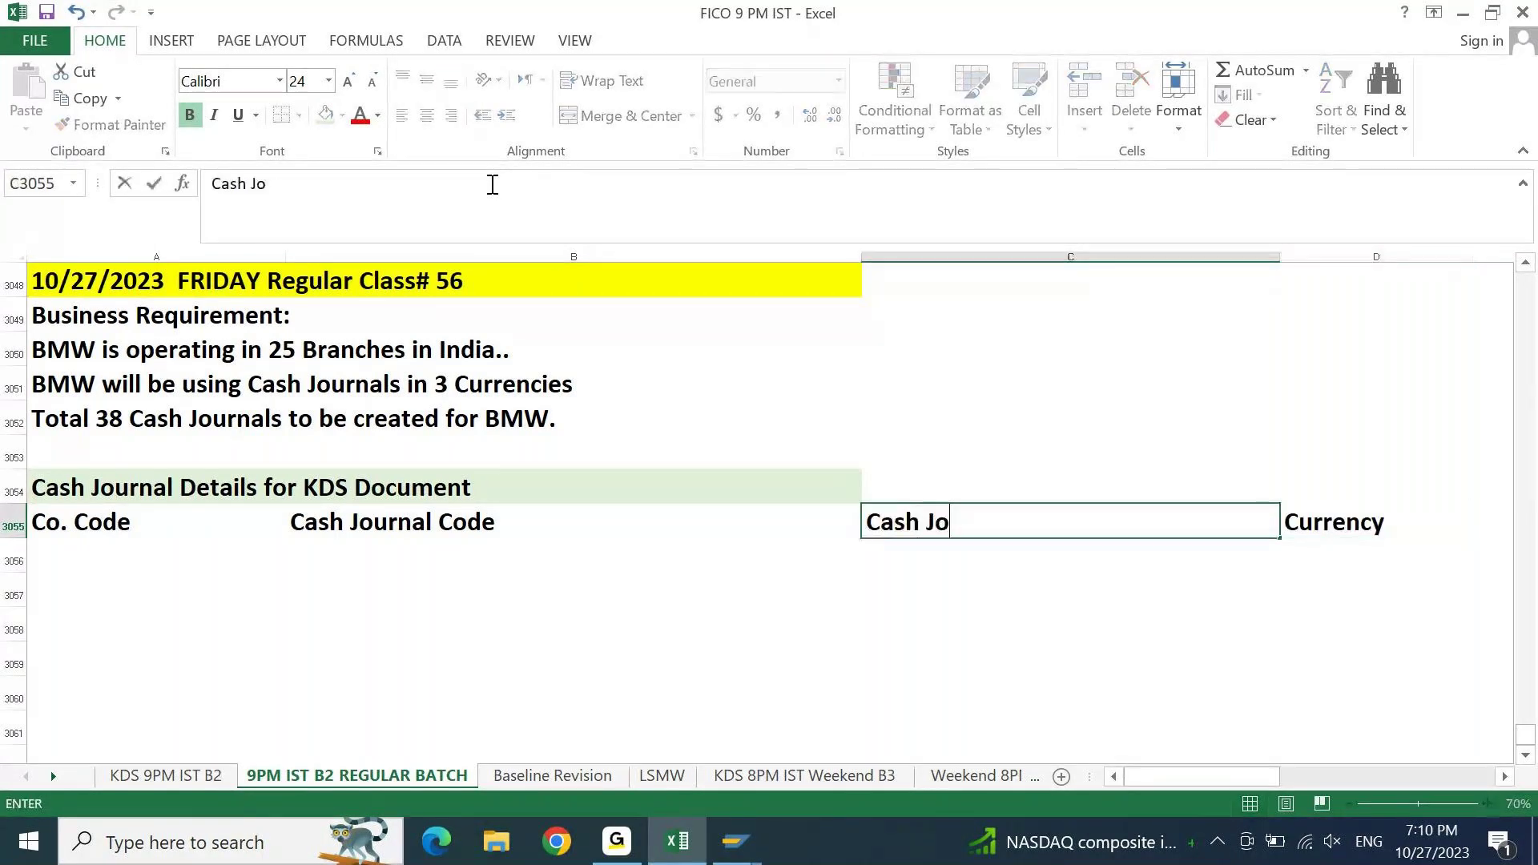
{"action": "type", "text": "urnal Desc"}
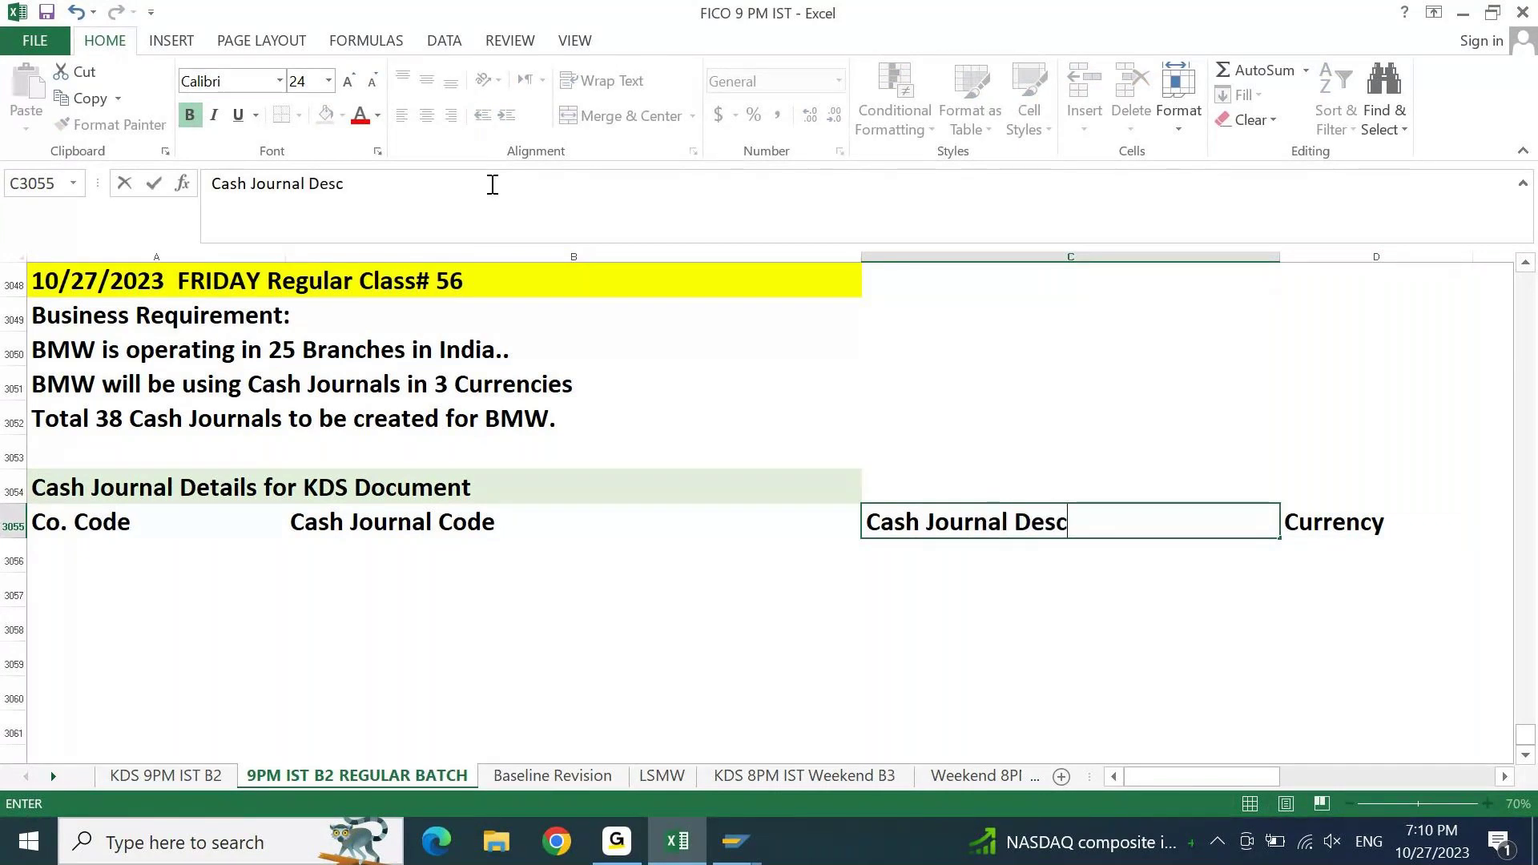
{"action": "type", "text": "ription"}
{"action": "key", "text": "Right"}
{"action": "key", "text": "Right"}
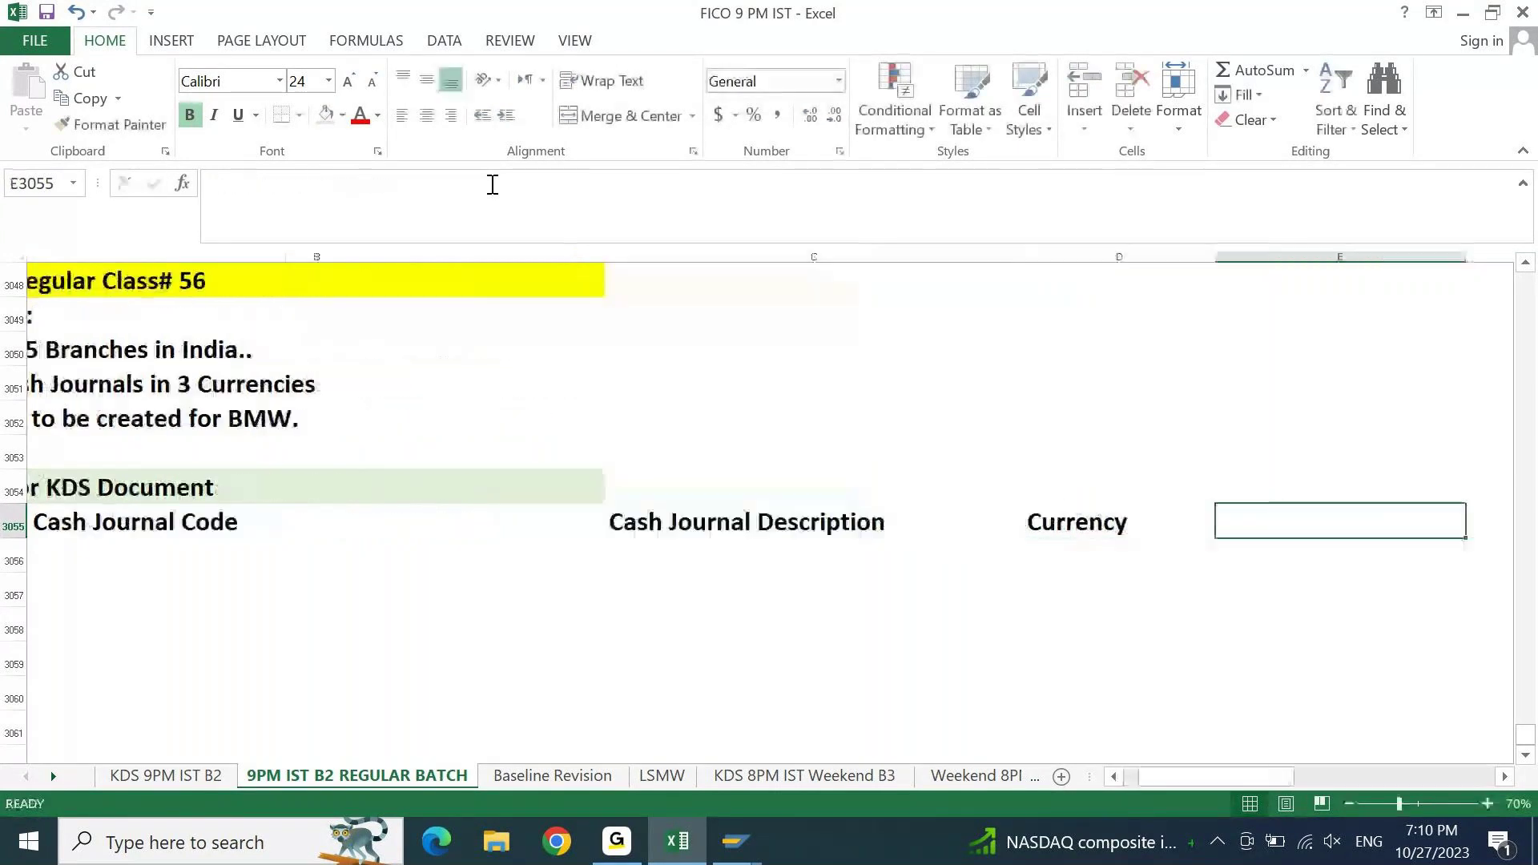
{"action": "type", "text": "GL Account"}
{"action": "key", "text": "Return"}
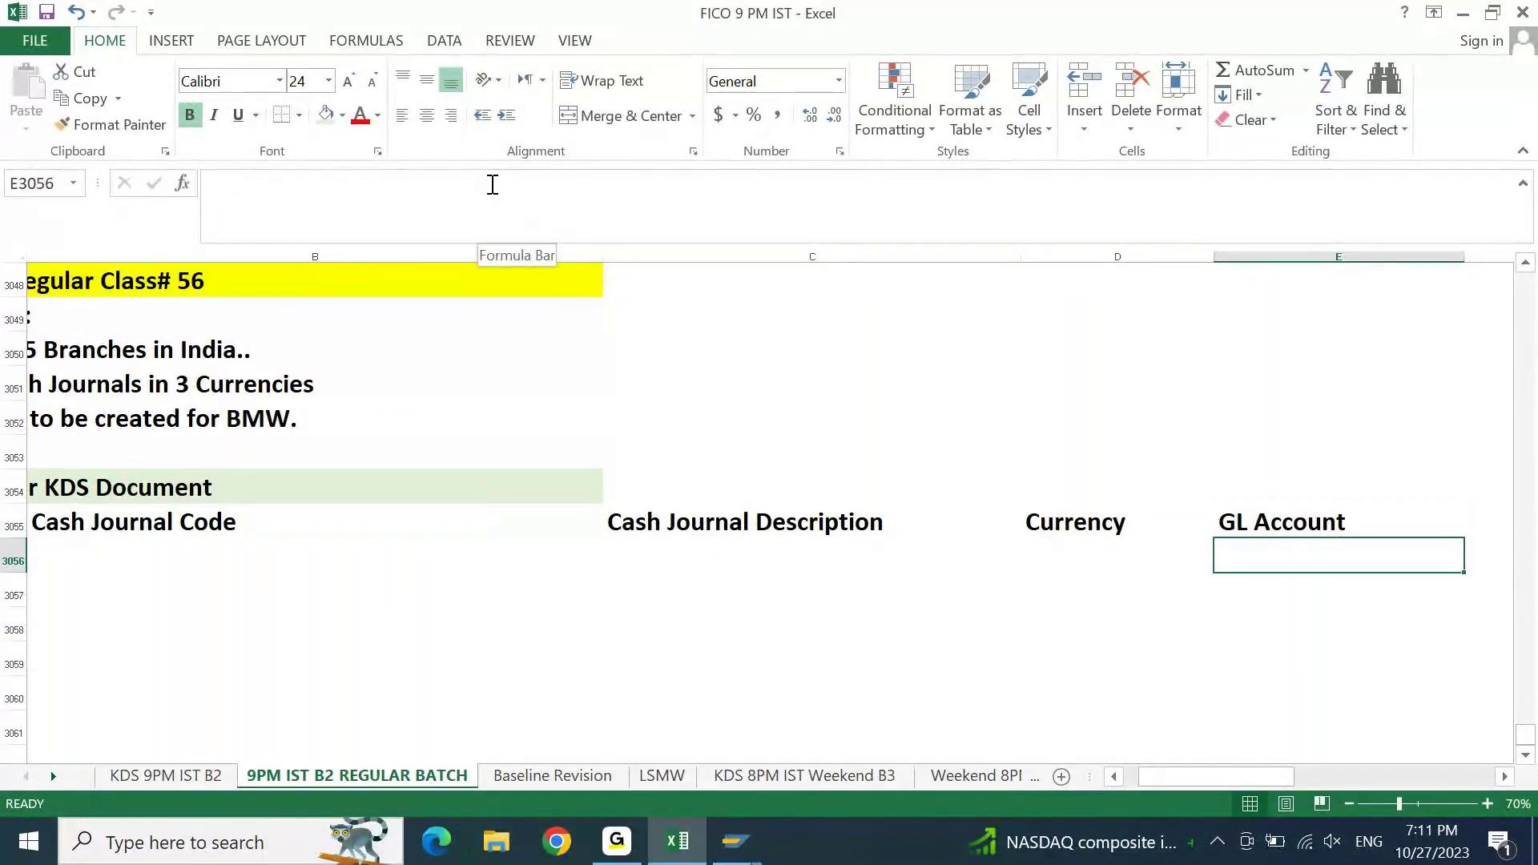
- Give the table's header row, A3055 to E3055, a light gold fill
{"action": "key", "text": "Up"}
{"action": "key", "text": "Home"}
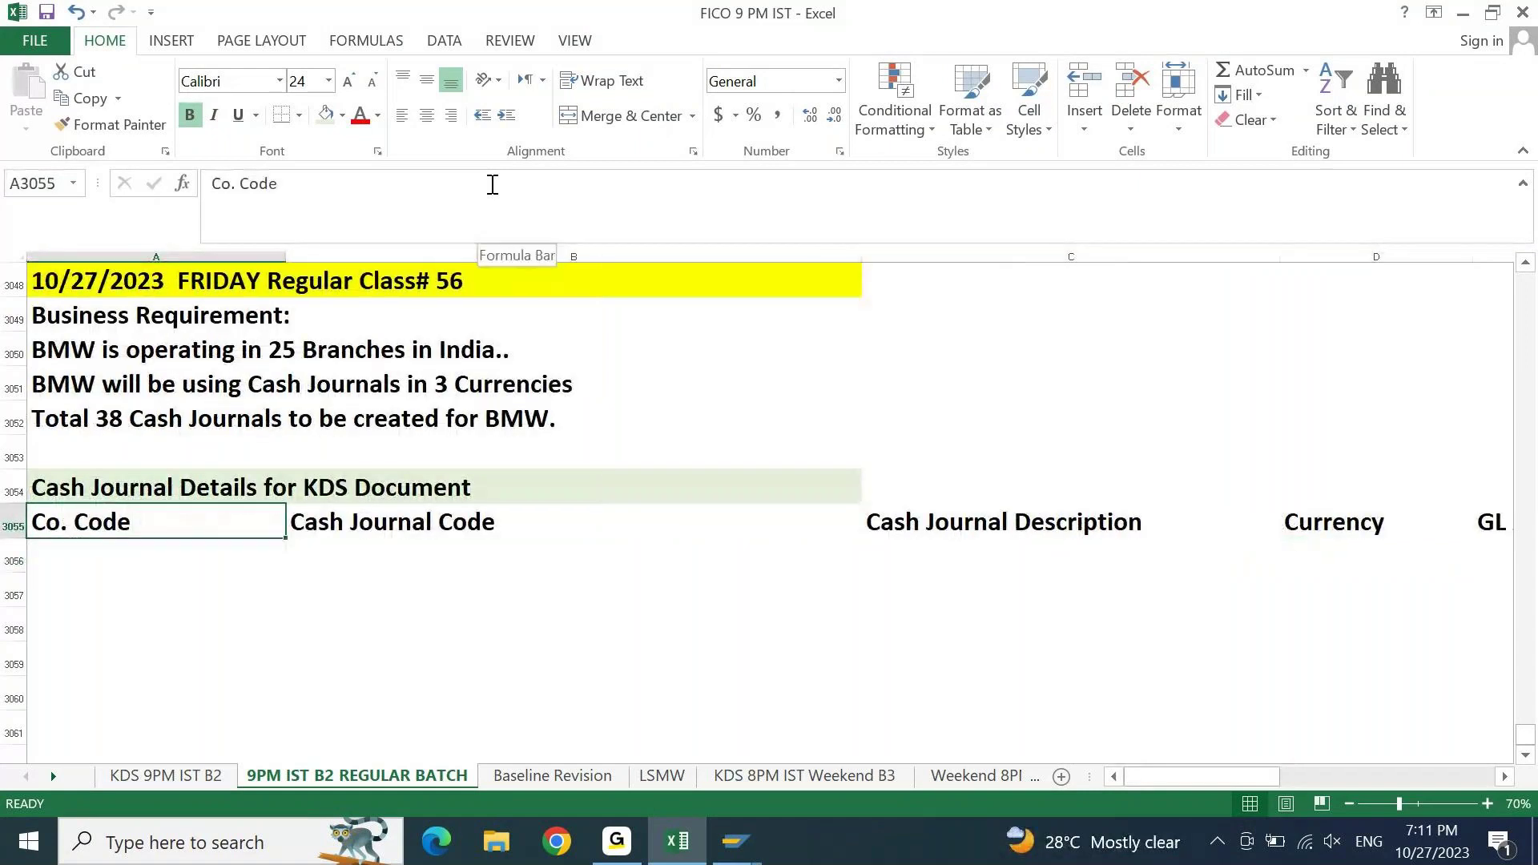
{"action": "key", "text": "ctrl+shift+Right"}
{"action": "key", "text": "ctrl+shift+Left"}
{"action": "key", "text": "ctrl+shift+Right"}
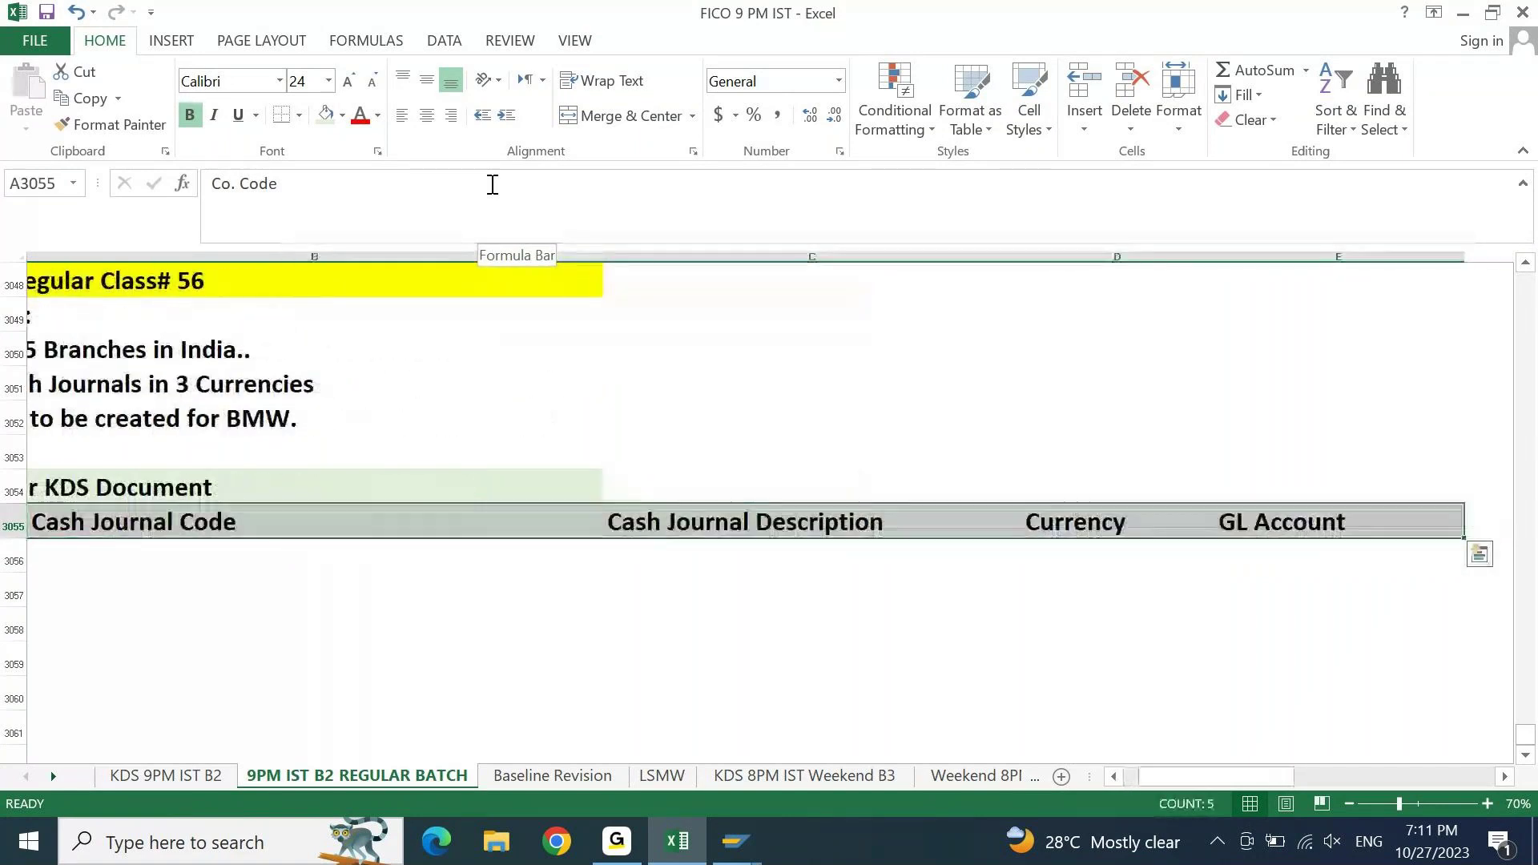
{"action": "left_click", "coordinate": [343, 119]}
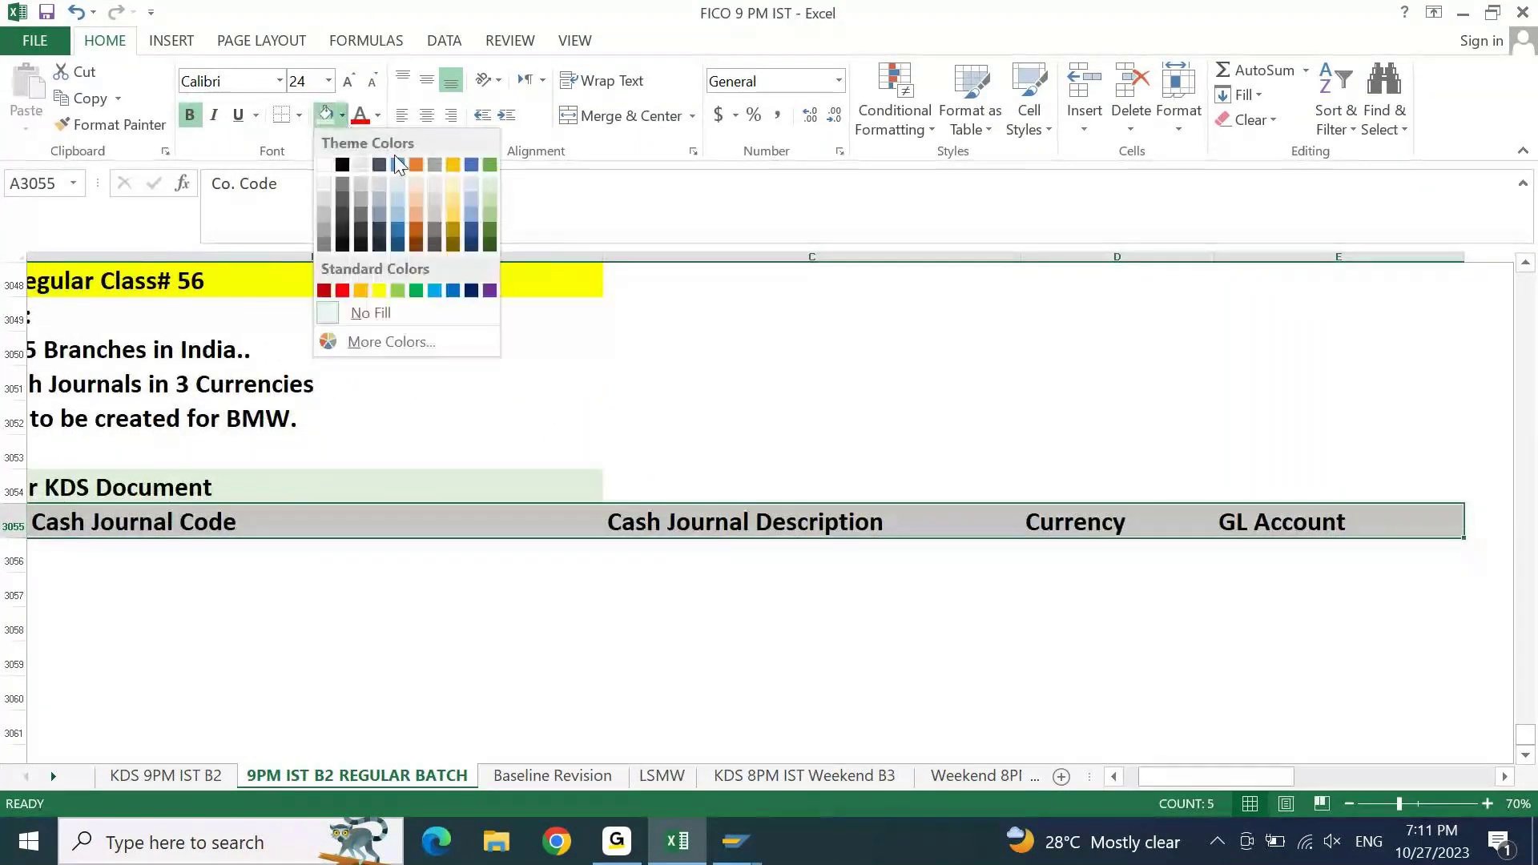
{"action": "left_click", "coordinate": [453, 185]}
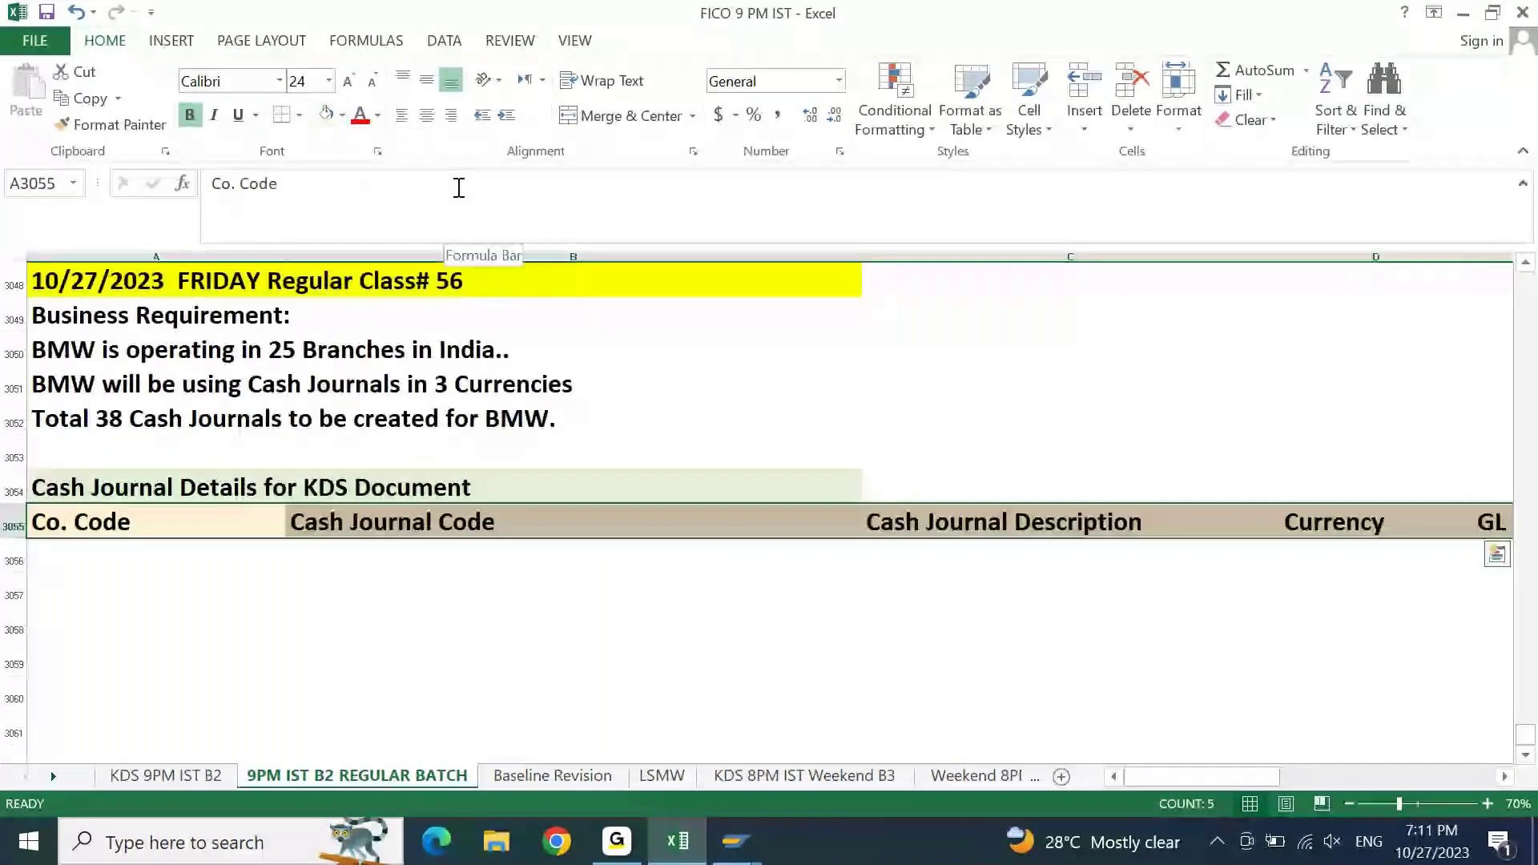
- Enter company code 9PBI in A3056 and copy it down through A3061
{"action": "key", "text": "Down"}
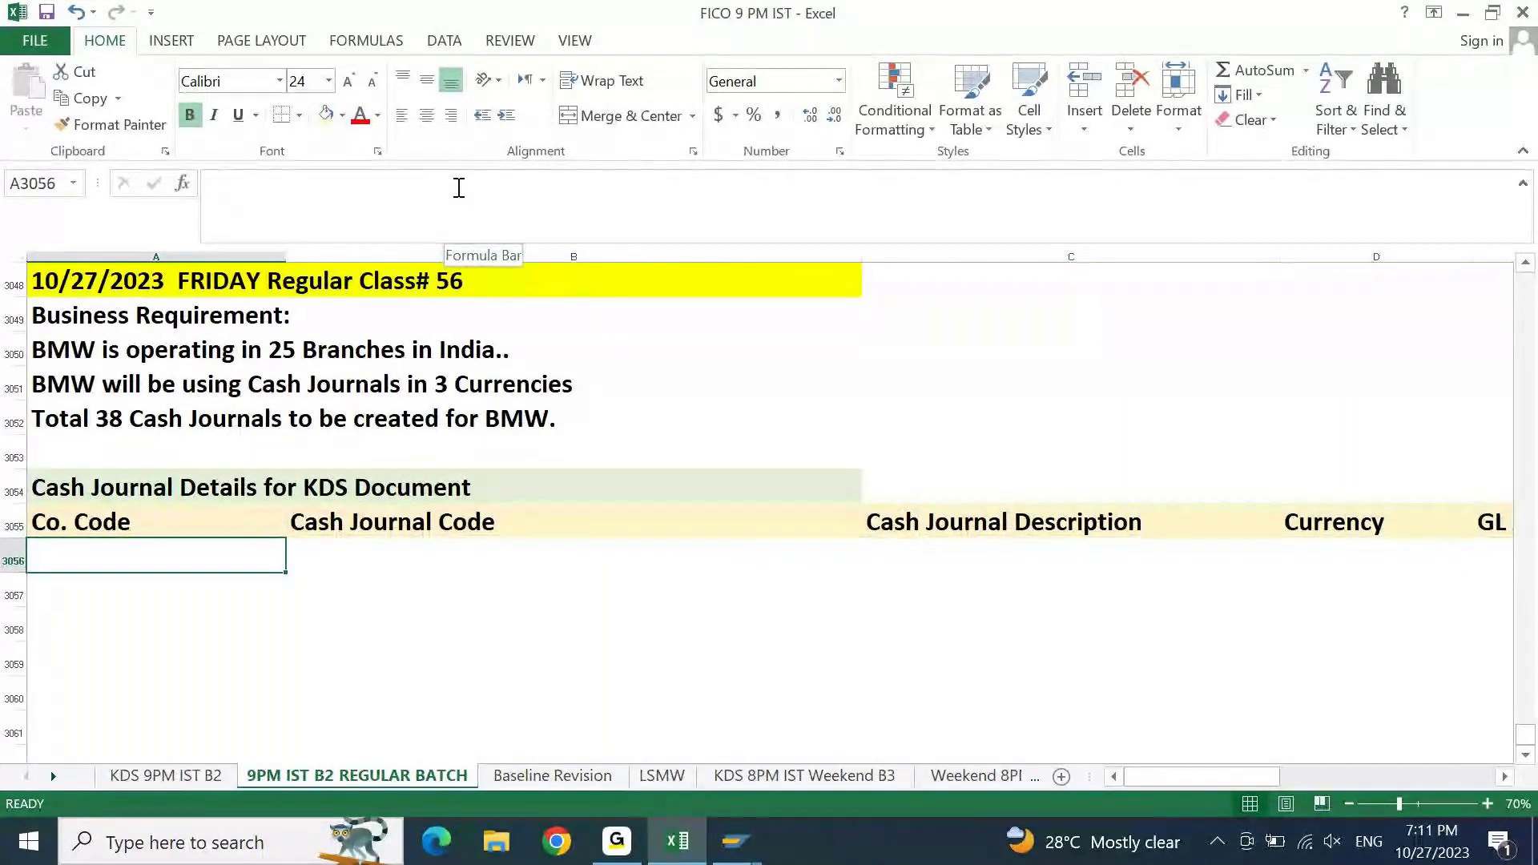
{"action": "type", "text": "0"}
{"action": "type", "text": "P"}
{"action": "type", "text": "BI"}
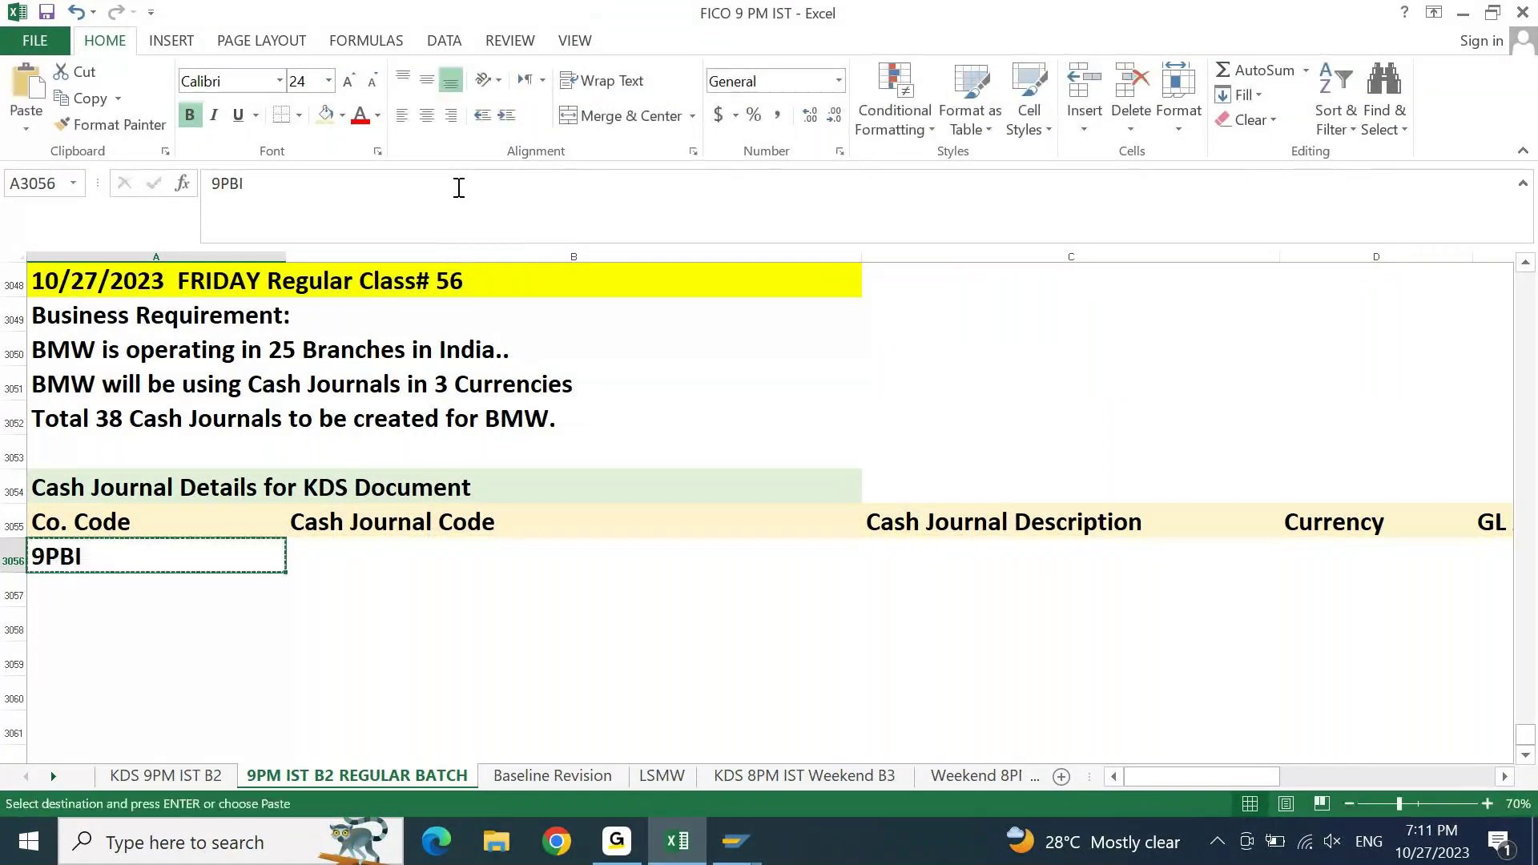
{"action": "key", "text": "shift+Down"}
{"action": "key", "text": "shift+Down"}
{"action": "key", "text": "shift+Down"}
{"action": "key", "text": "shift+Down"}
{"action": "key", "text": "shift+Down"}
{"action": "type", "text": "9PBI 9PBI 9PBI 9PBI 9PBI"}
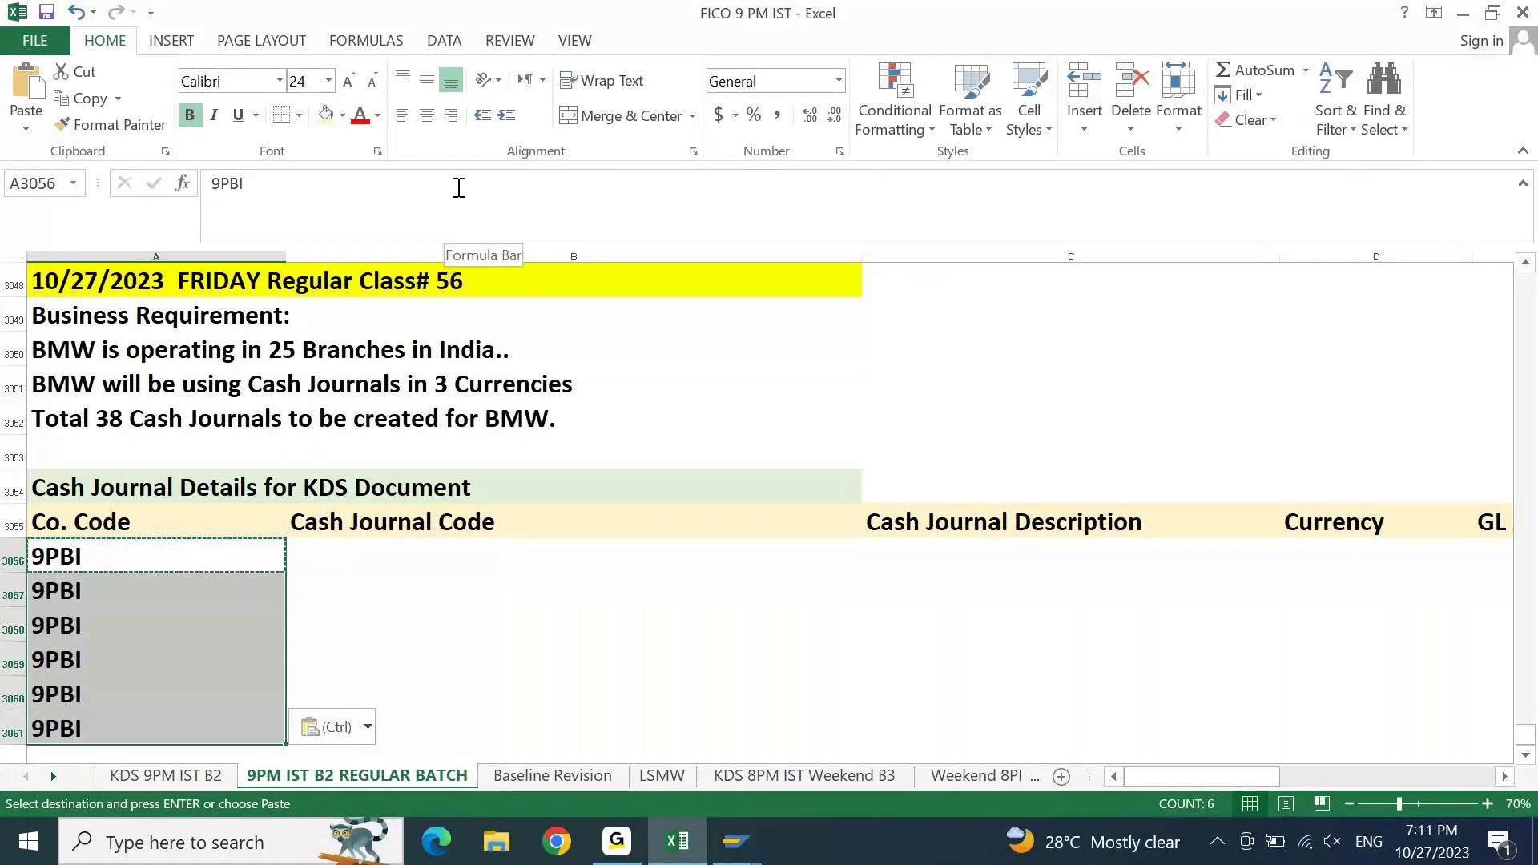
{"action": "key", "text": "Escape"}
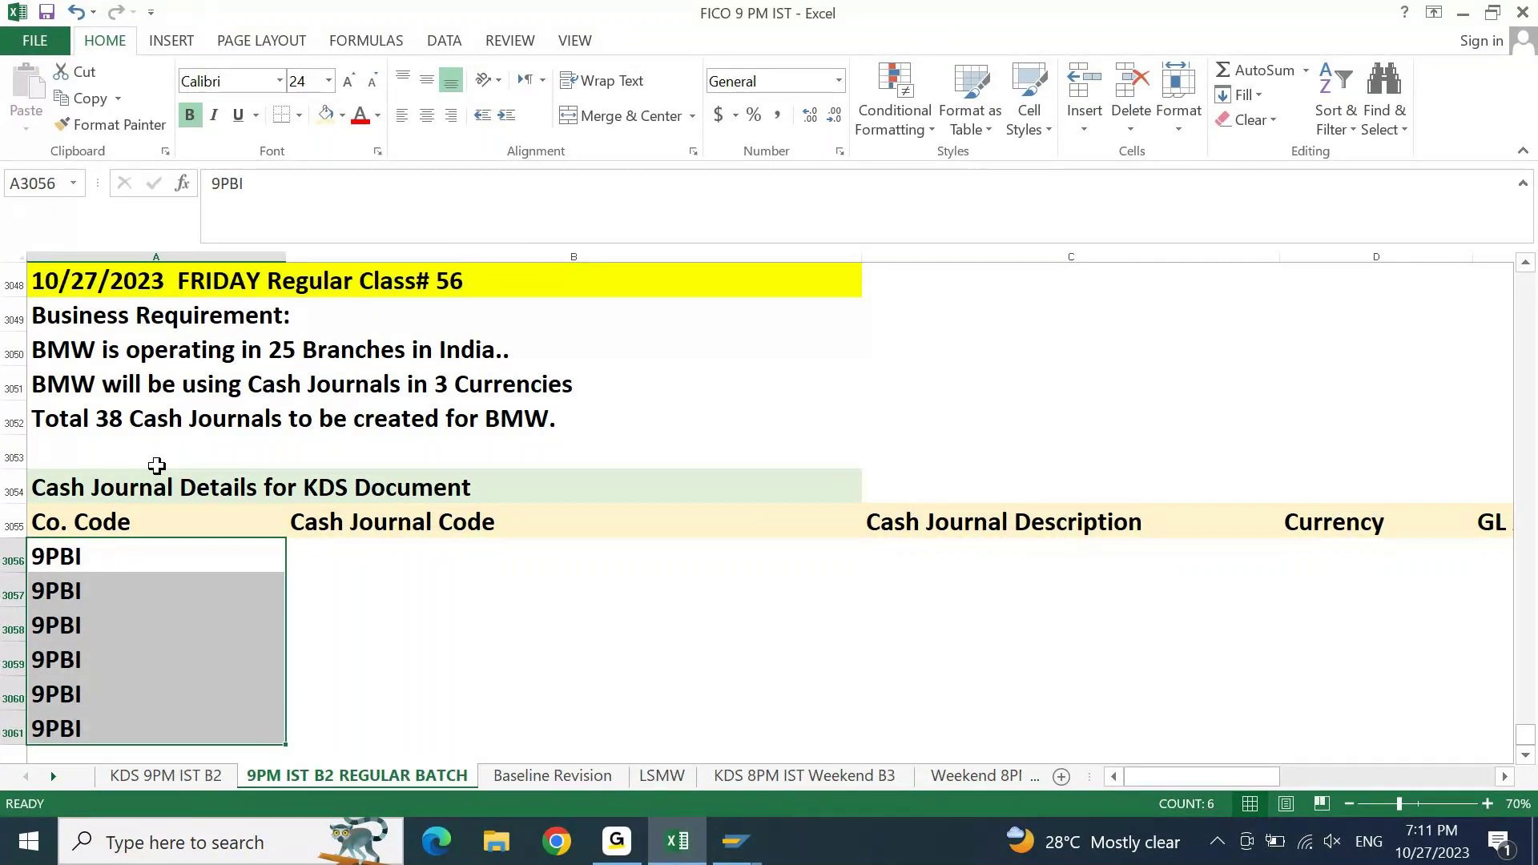
- Enter "BMW MUMBAI: Cash Journal" as the first cash journal description in C3056, leaving the code in B3056 blank
{"action": "key", "text": "Right"}
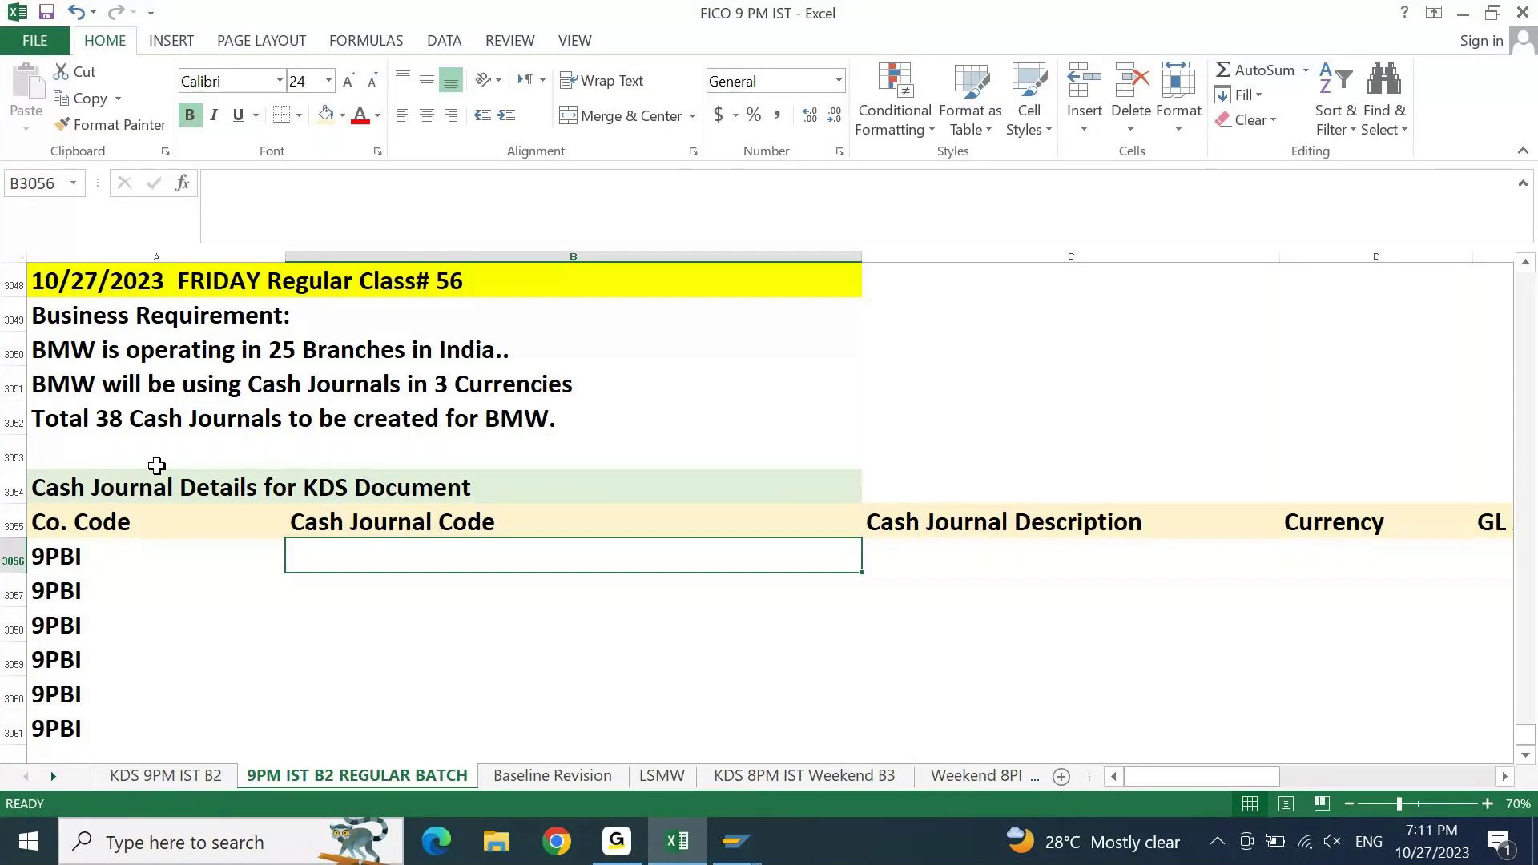
{"action": "key", "text": "Right"}
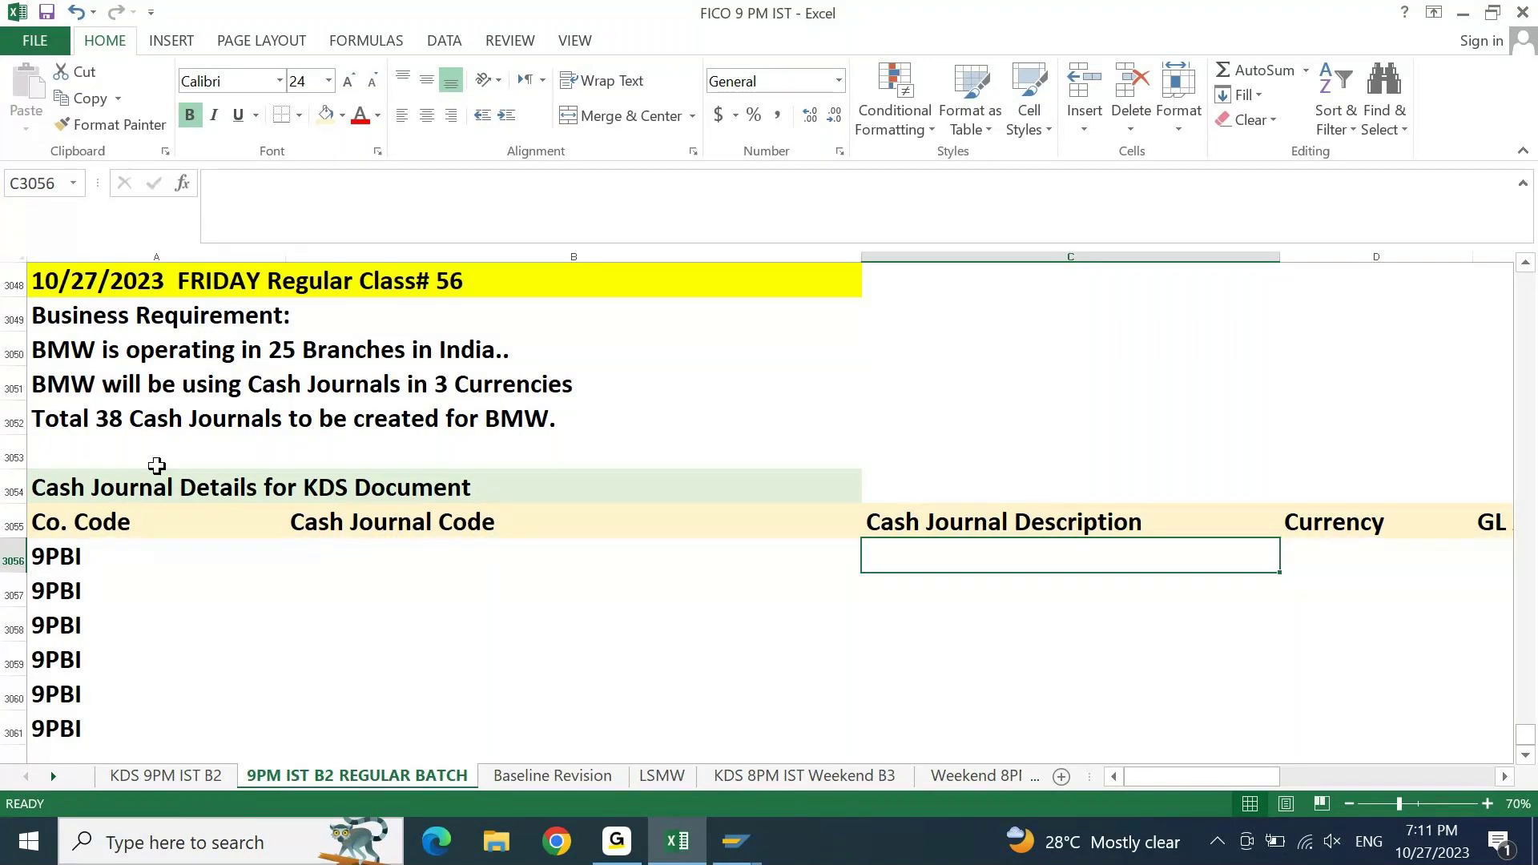
{"action": "type", "text": "BMW"}
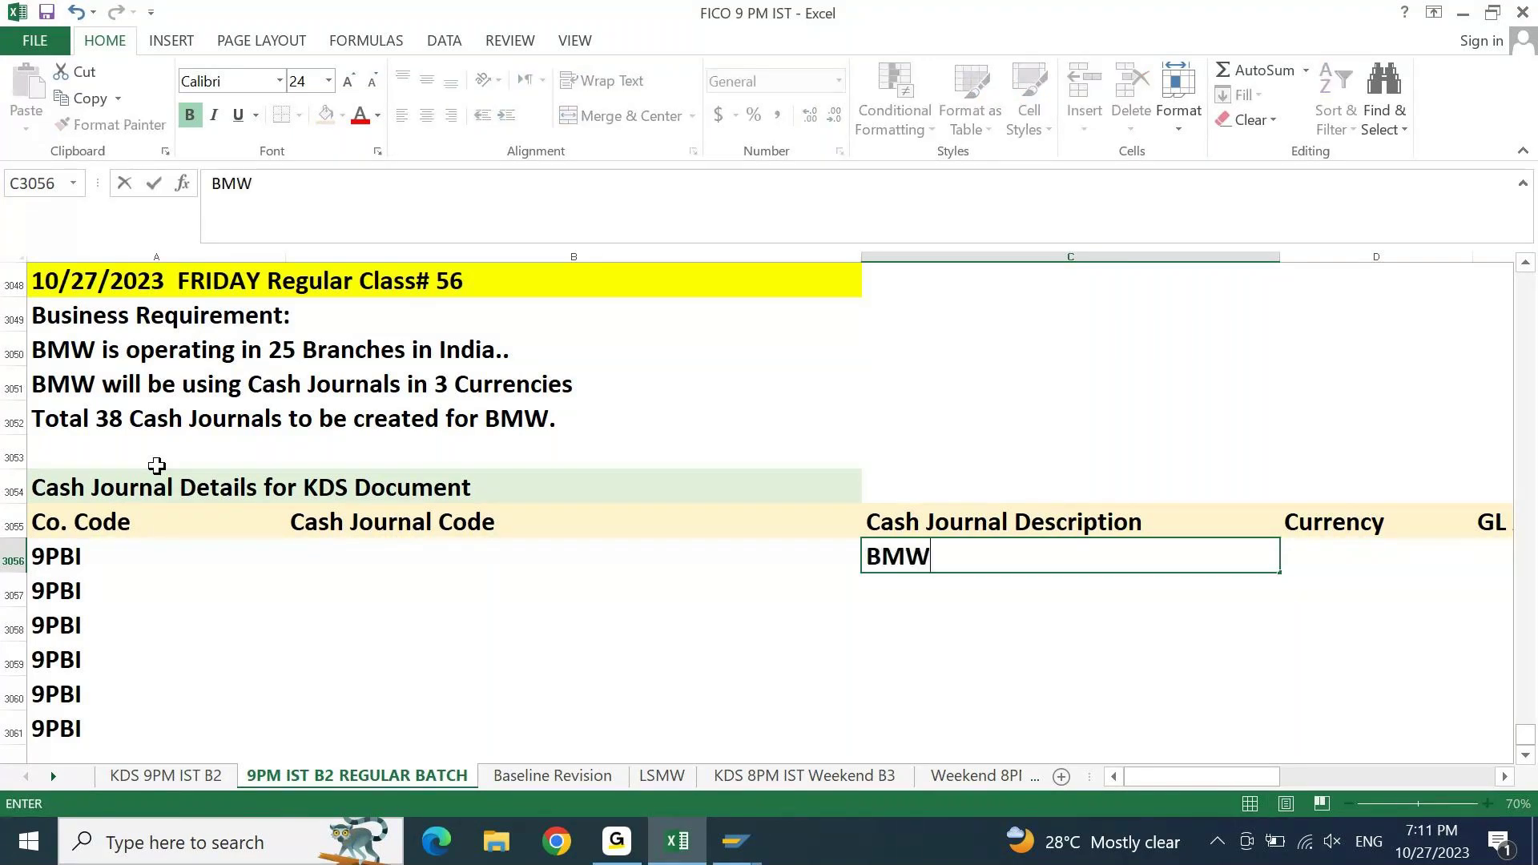
{"action": "type", "text": ":"}
{"action": "key", "text": "BackSpace"}
{"action": "type", "text": "hYD"}
{"action": "key", "text": "BackSpace"}
{"action": "key", "text": "BackSpace"}
{"action": "key", "text": "BackSpace"}
{"action": "type", "text": "MUMBAI"}
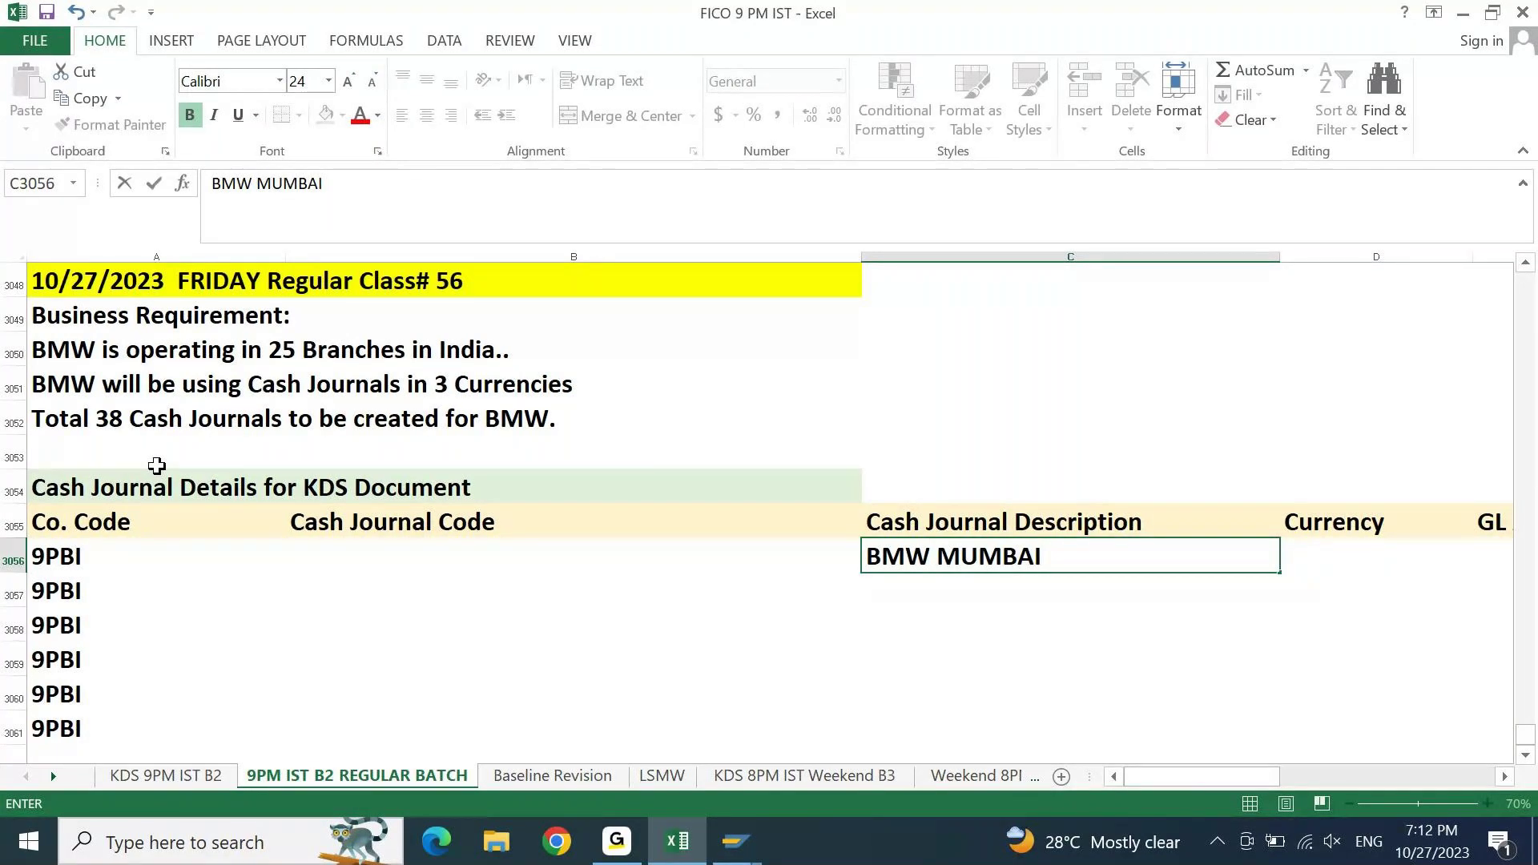
{"action": "type", "text": ": Cash J"}
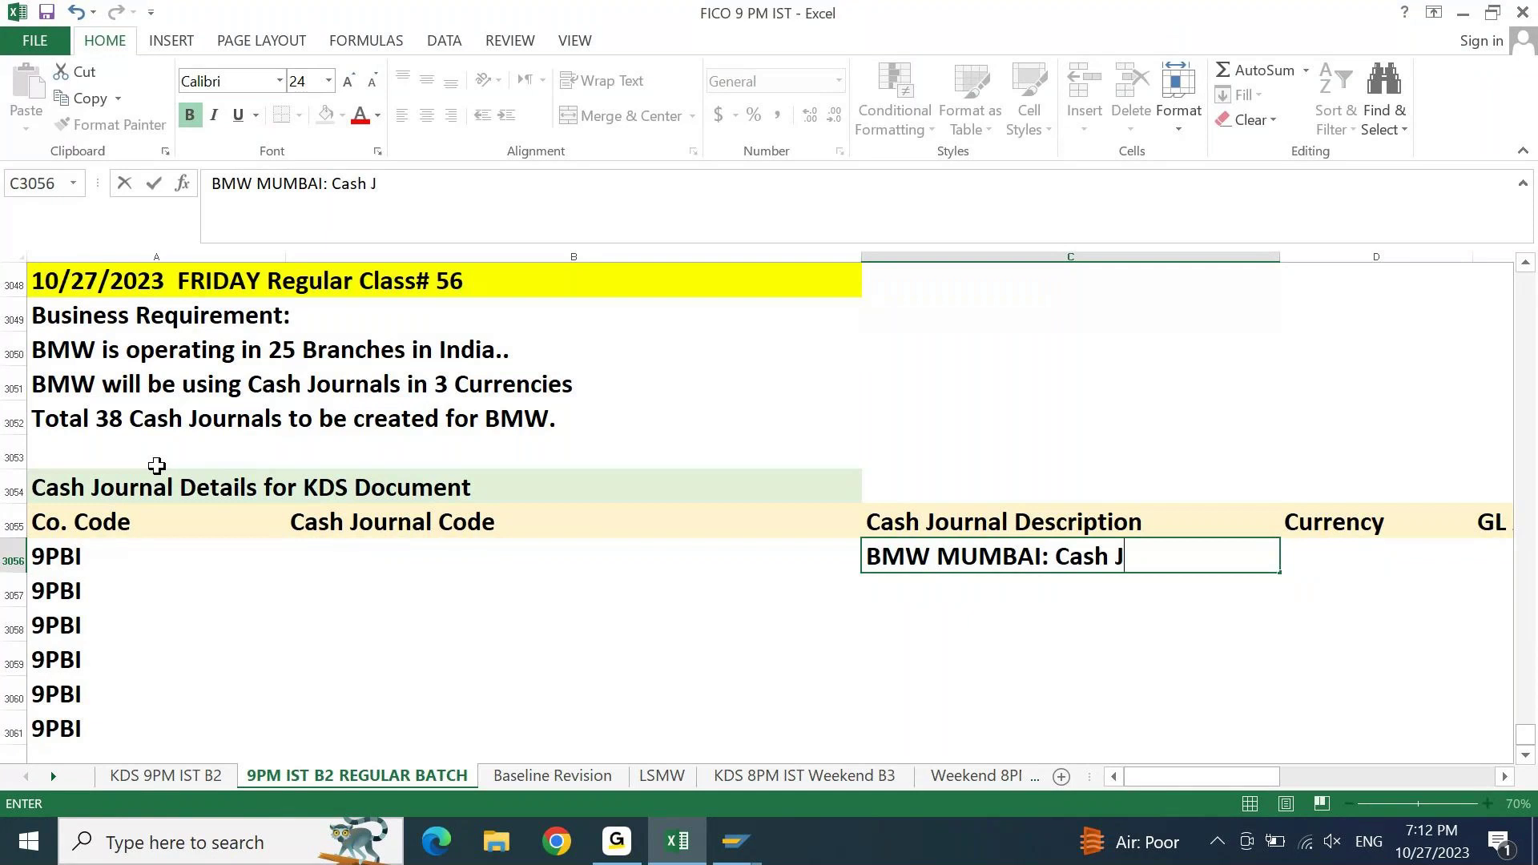
{"action": "type", "text": "ournal"}
{"action": "key", "text": "Return"}
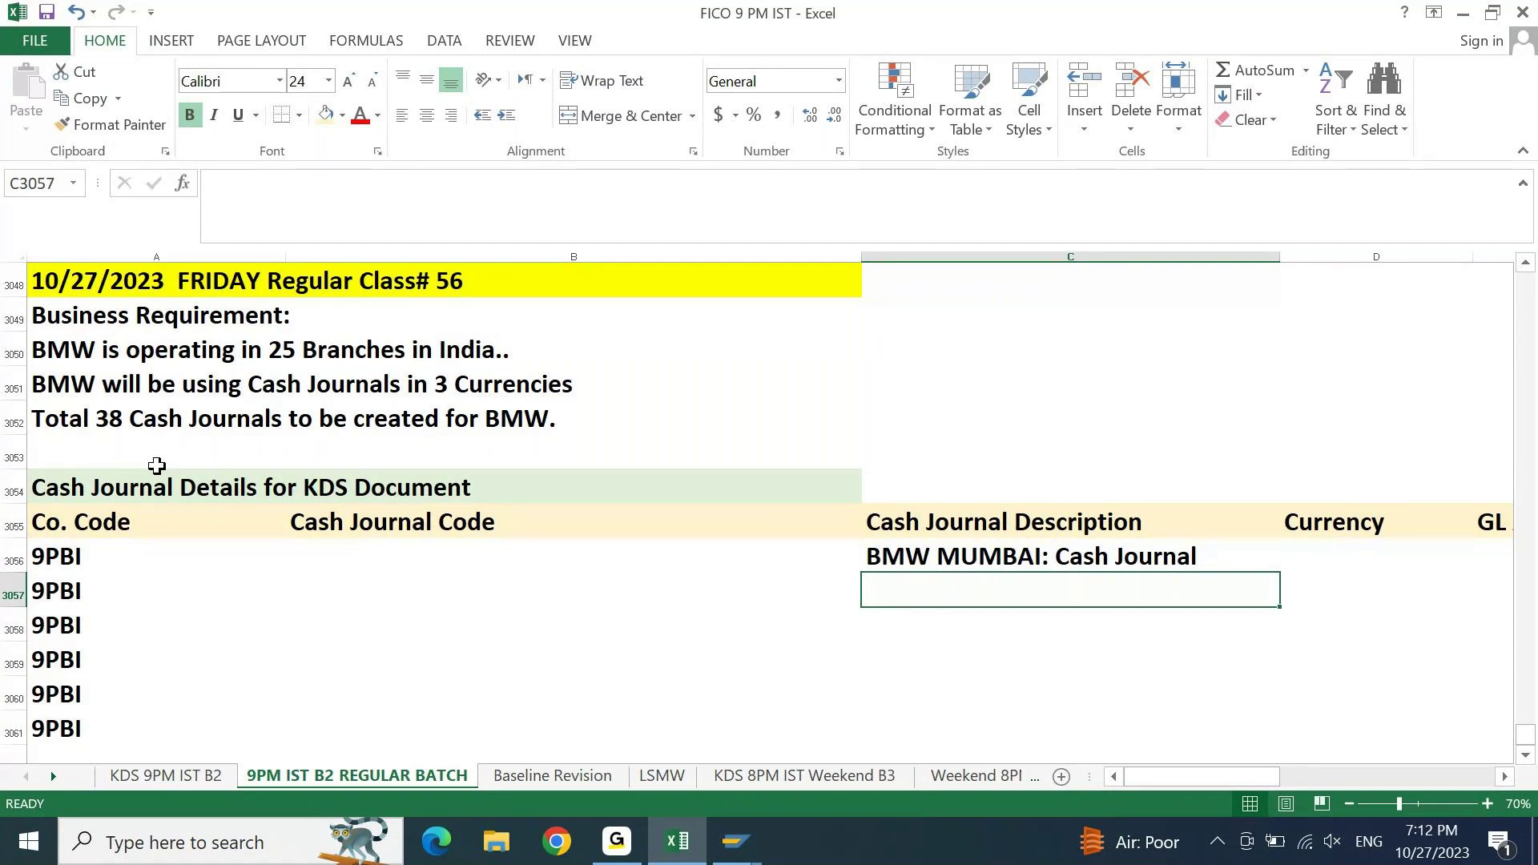
- Copy the Mumbai description down to C3057, and change C3056 to "BMW MUMBAI: INR Cash Journal"
{"action": "key", "text": "ctrl+d"}
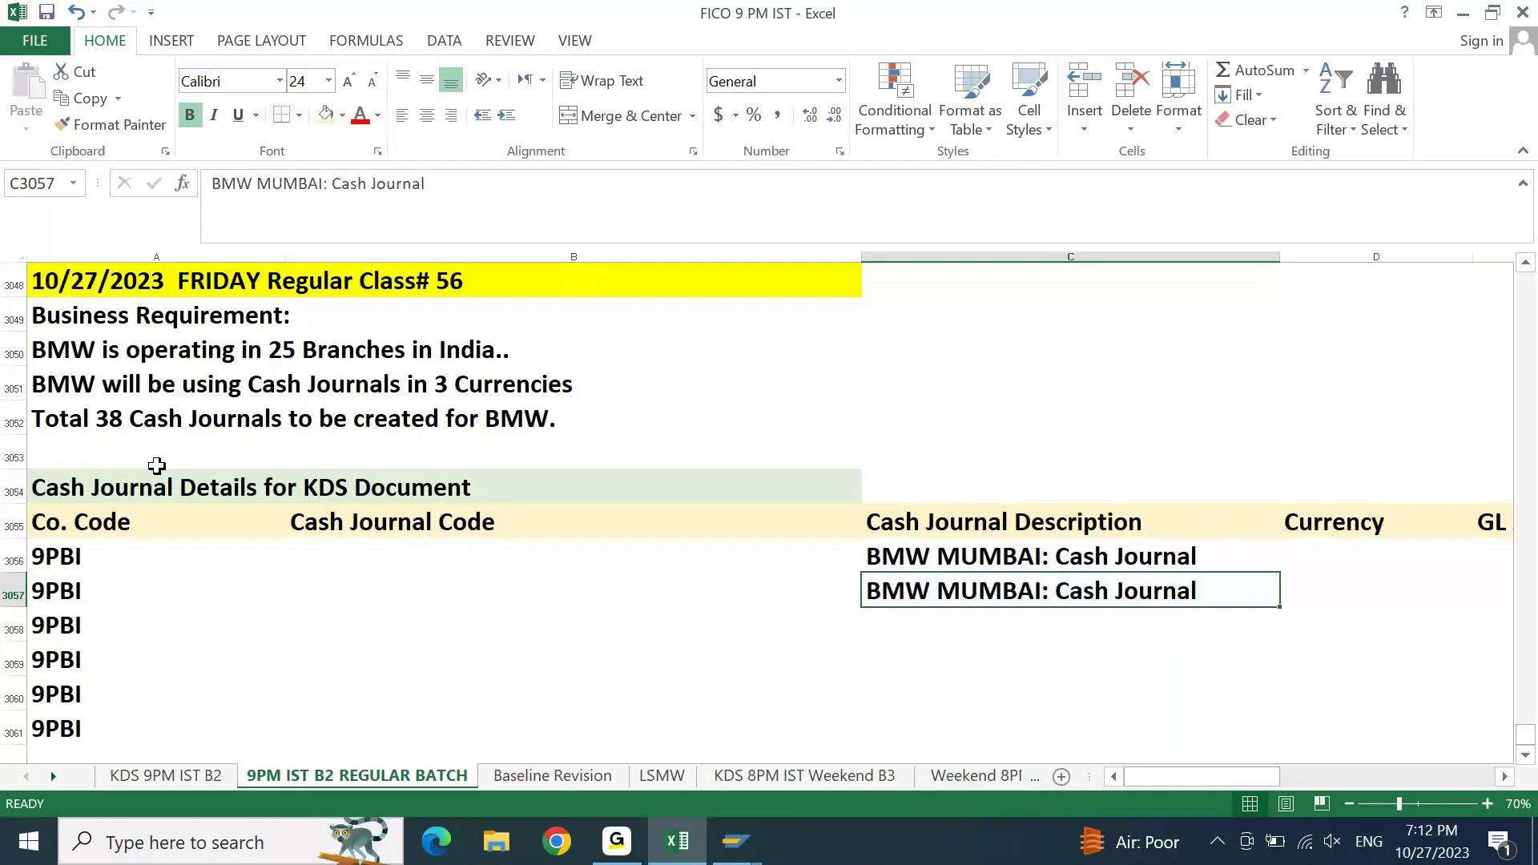
{"action": "key", "text": "Up"}
{"action": "key", "text": "F2"}
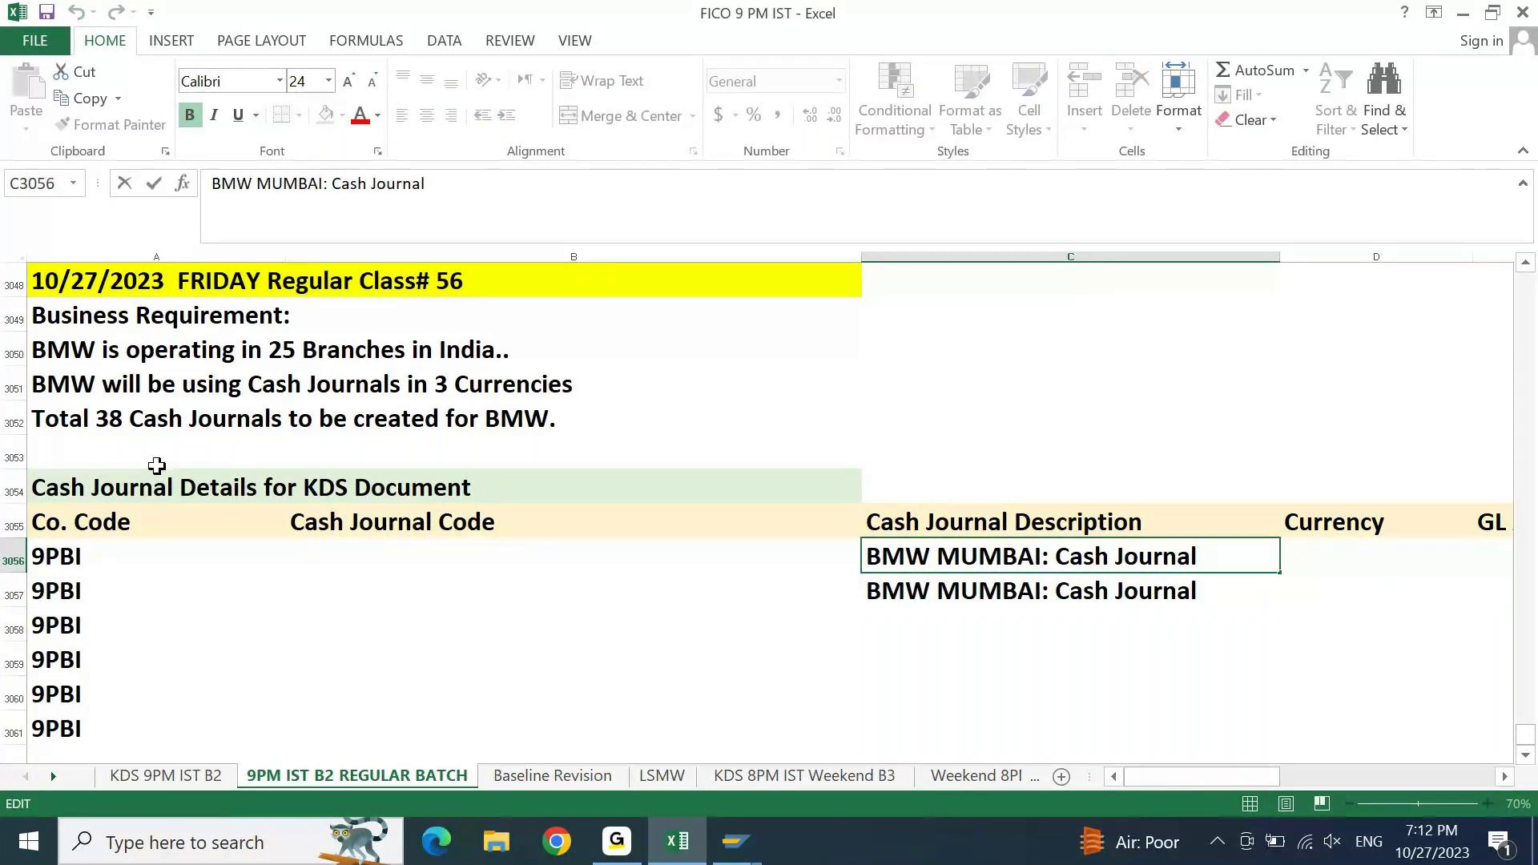
{"action": "key", "text": "ctrl+Left"}
{"action": "key", "text": "ctrl+Left"}
{"action": "type", "text": "INR"}
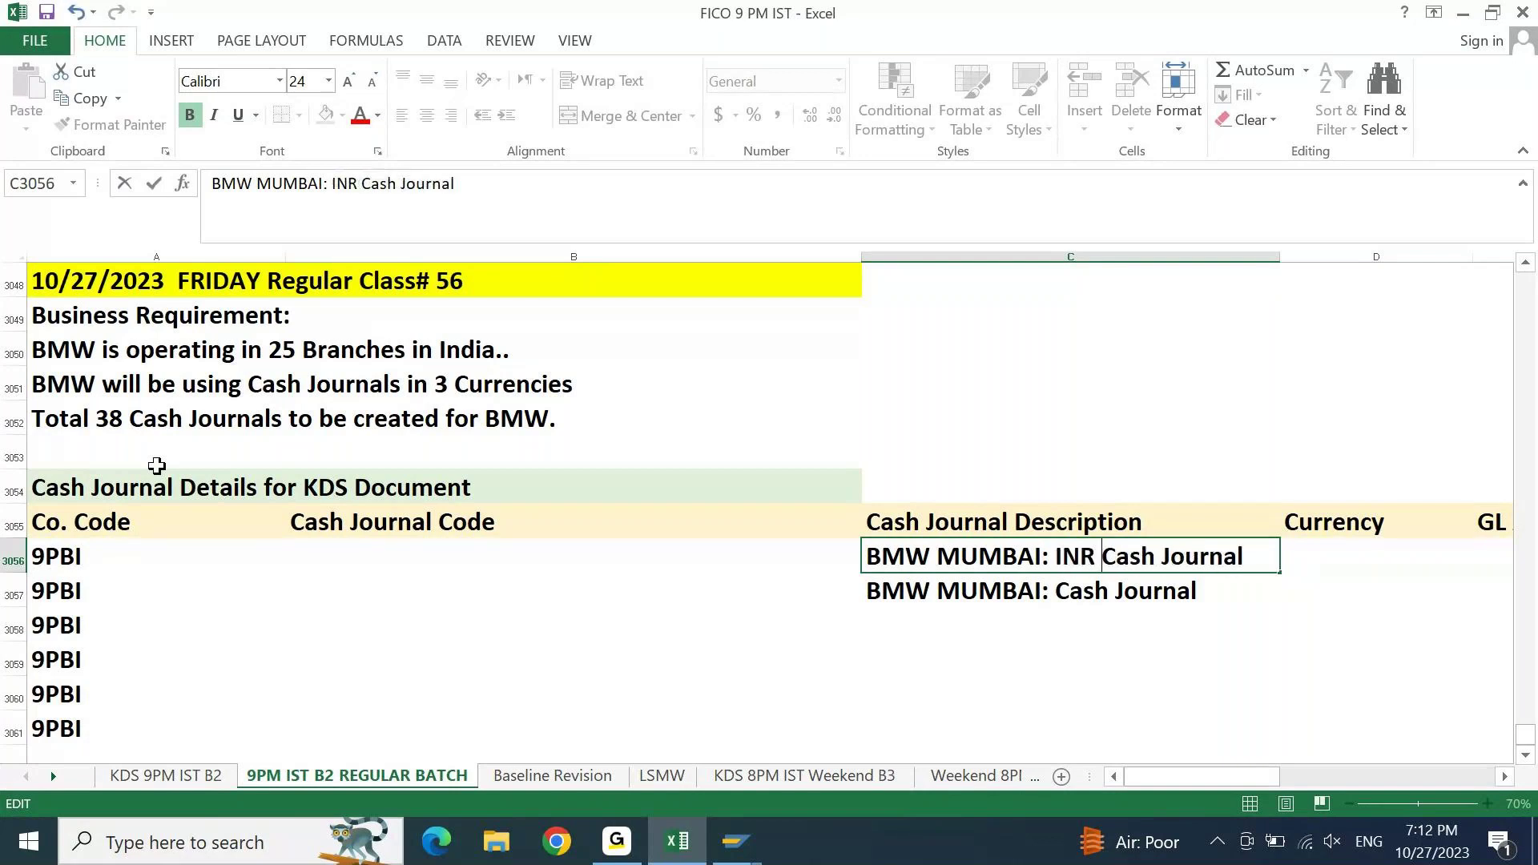
{"action": "key", "text": "Return"}
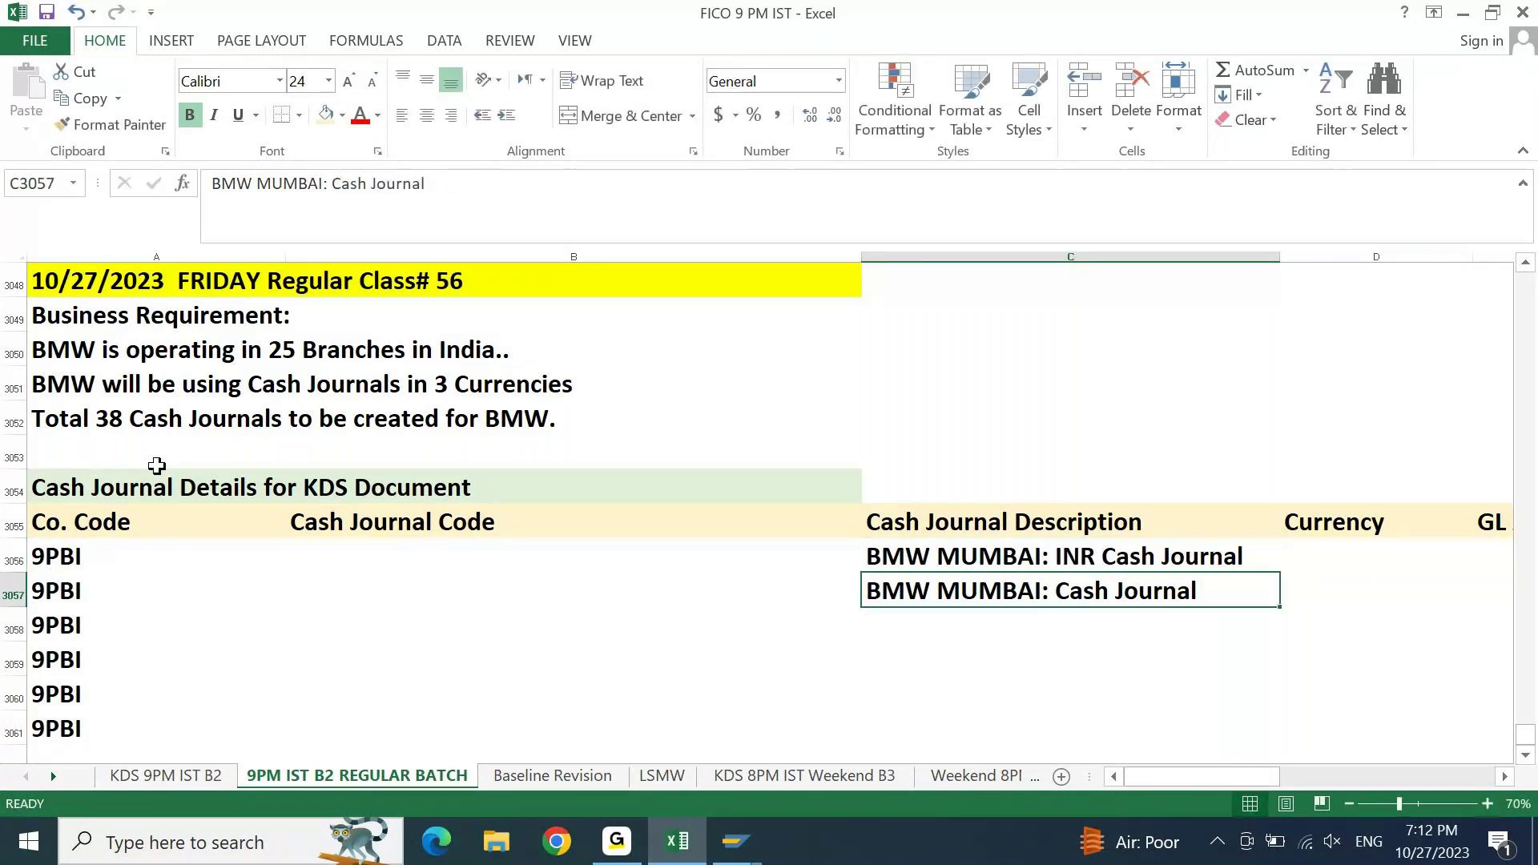
- Change the description in C3057 to "BMW MUMBAI: USD Cash Journal"
{"action": "key", "text": "F2"}
{"action": "key", "text": "ctrl+Left"}
{"action": "key", "text": "ctrl+Left"}
{"action": "type", "text": "INR"}
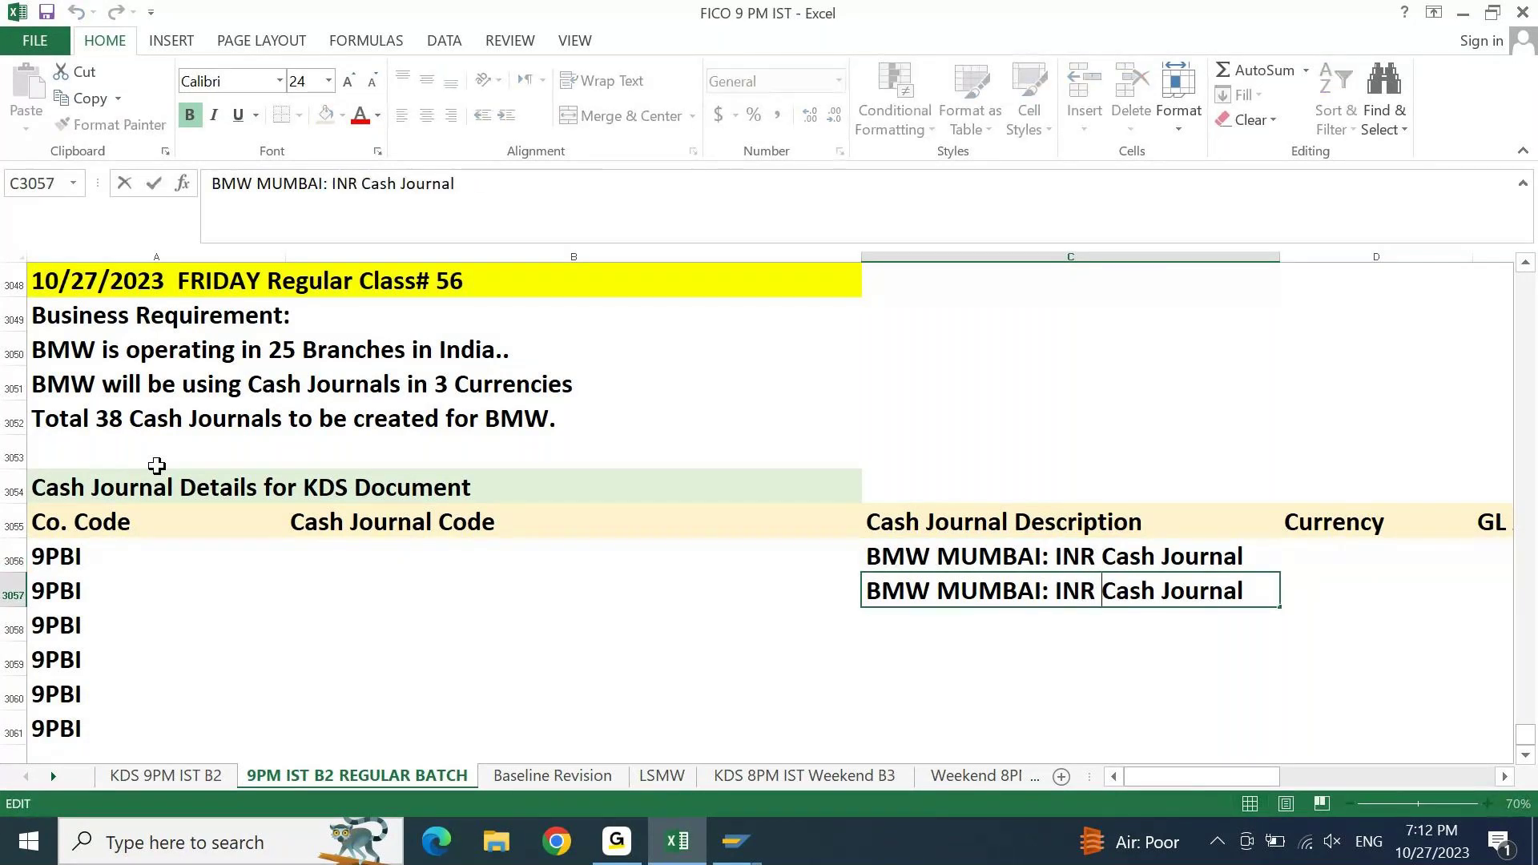
{"action": "key", "text": "Left"}
{"action": "key", "text": "ctrl+shift+Left"}
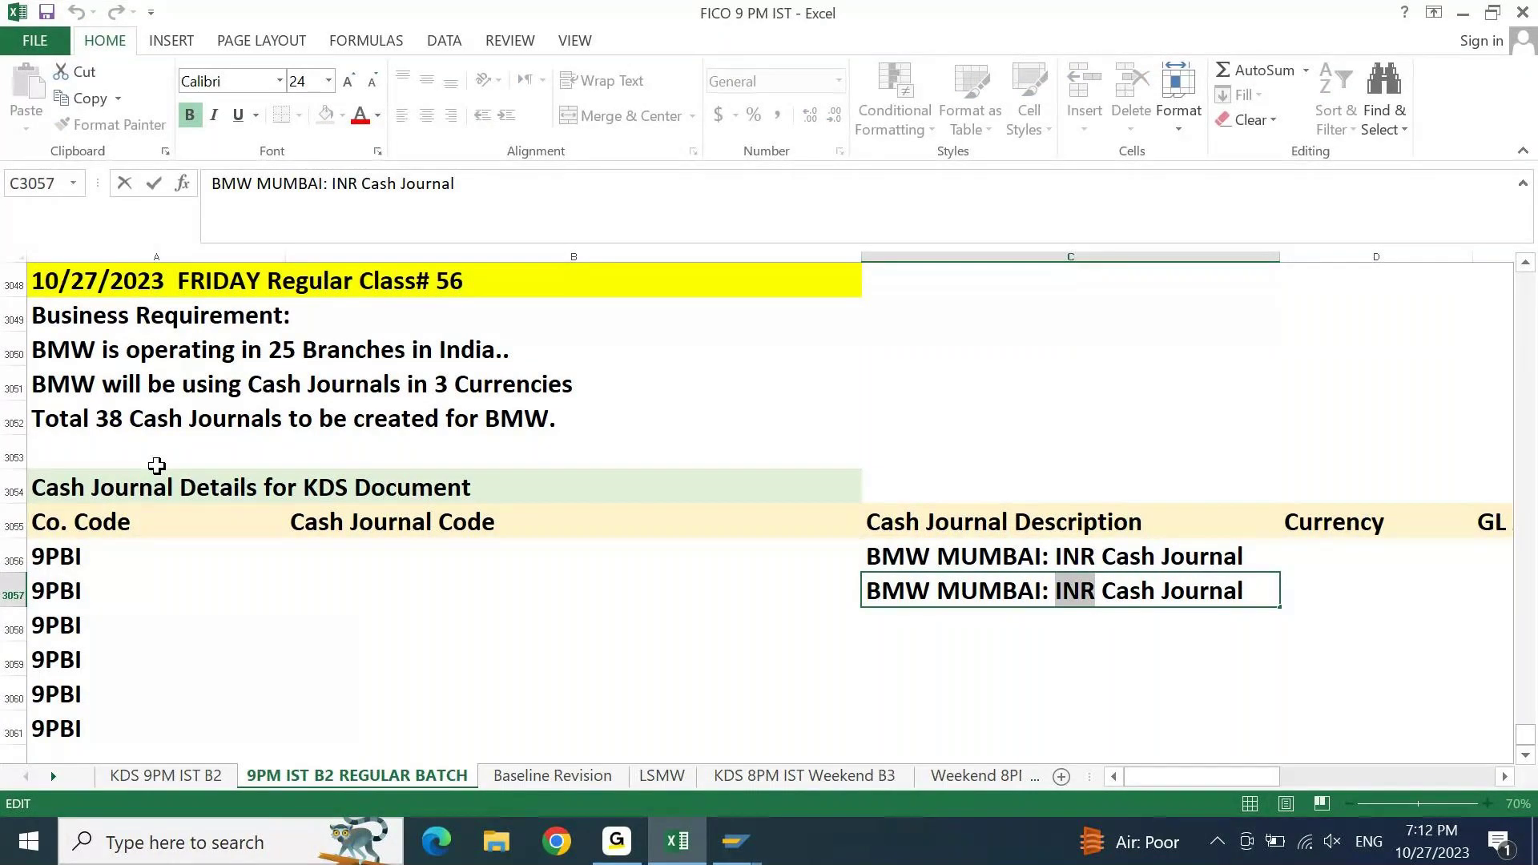
{"action": "type", "text": "USD"}
{"action": "key", "text": "Return"}
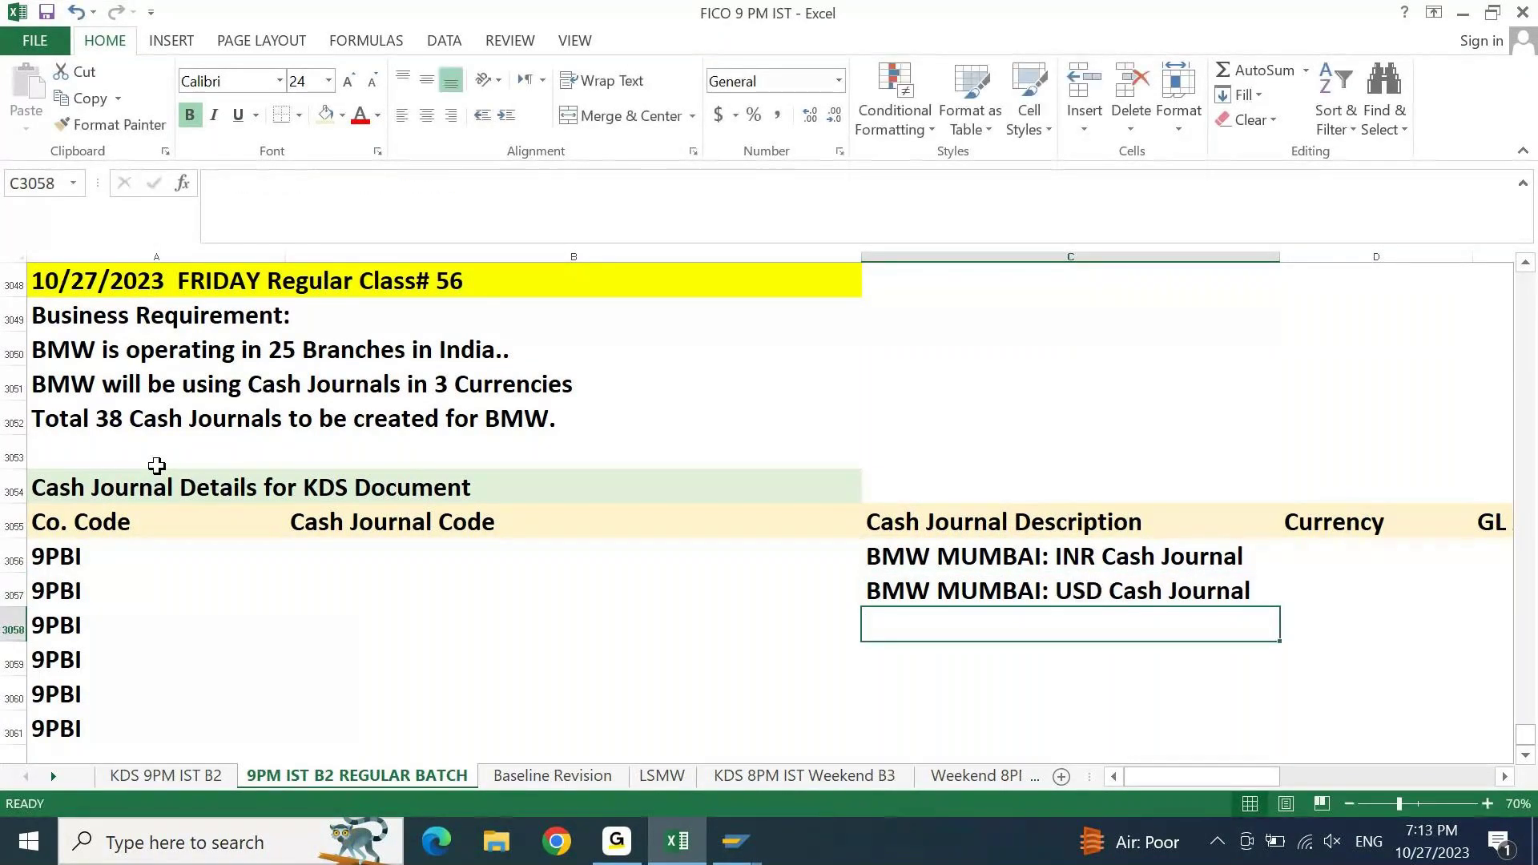
- Copy the USD description down to C3058 and replace its city with BANGALORE
{"action": "key", "text": "ctrl+d"}
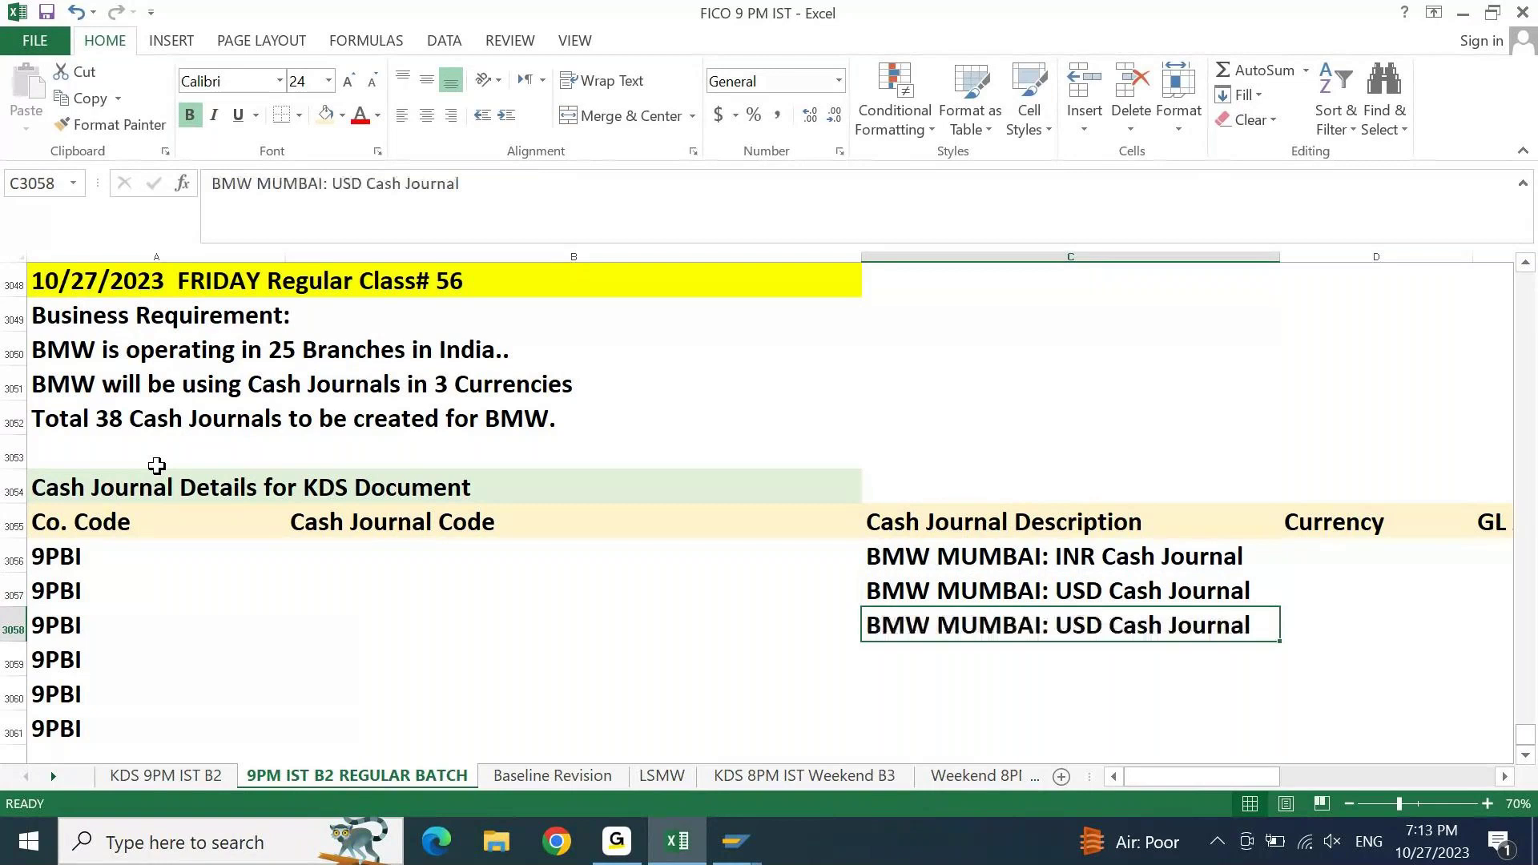
{"action": "key", "text": "F2"}
{"action": "key", "text": "ctrl+Left"}
{"action": "key", "text": "ctrl+Left"}
{"action": "key", "text": "ctrl+Left"}
{"action": "key", "text": "ctrl+Left"}
{"action": "key", "text": "ctrl+shift+Left"}
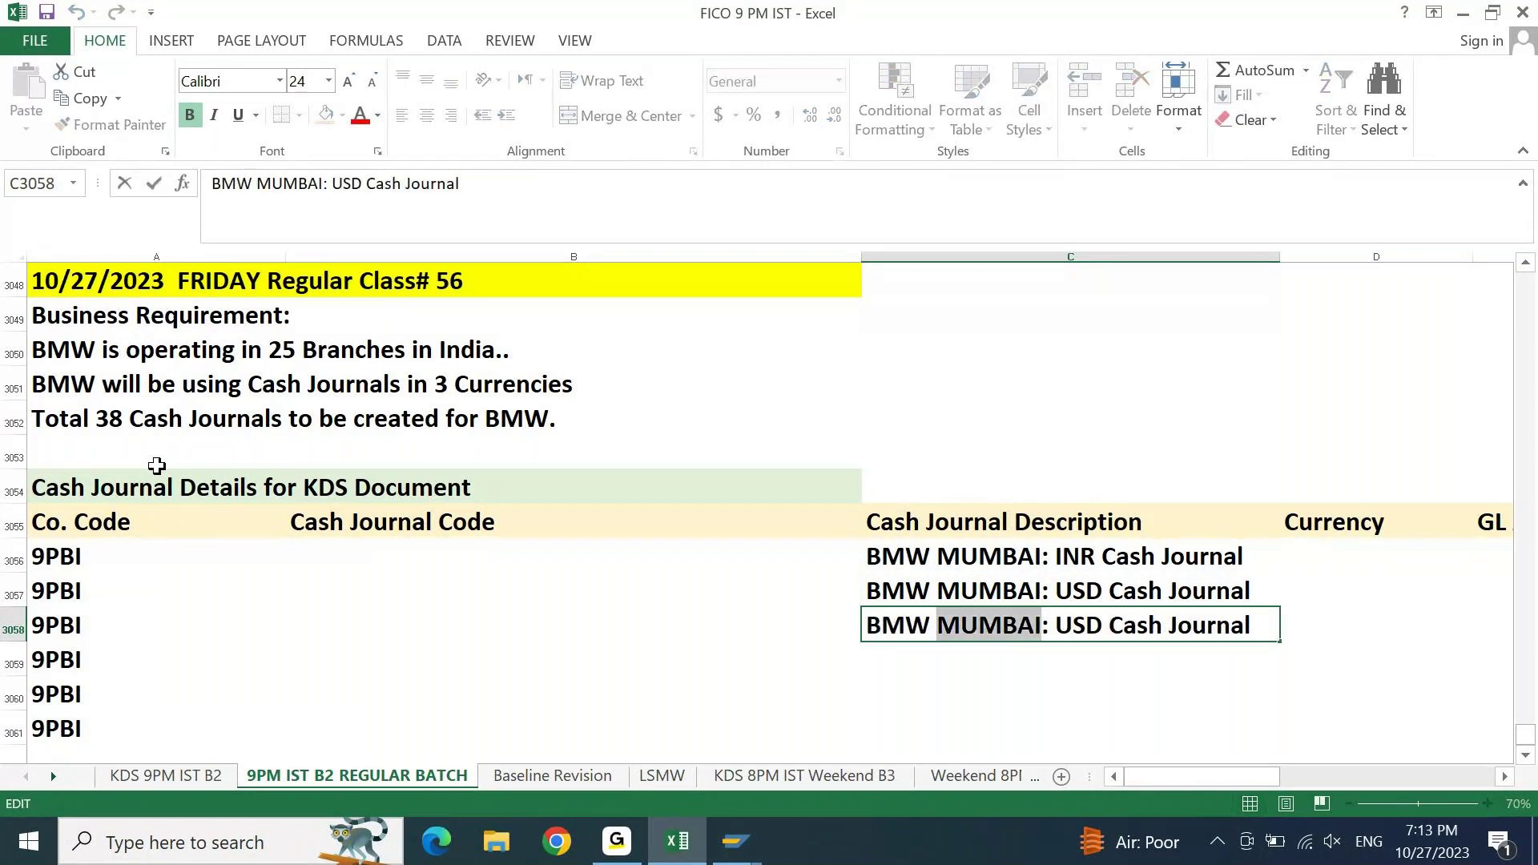
{"action": "type", "text": "bANG"}
{"action": "key", "text": "BackSpace"}
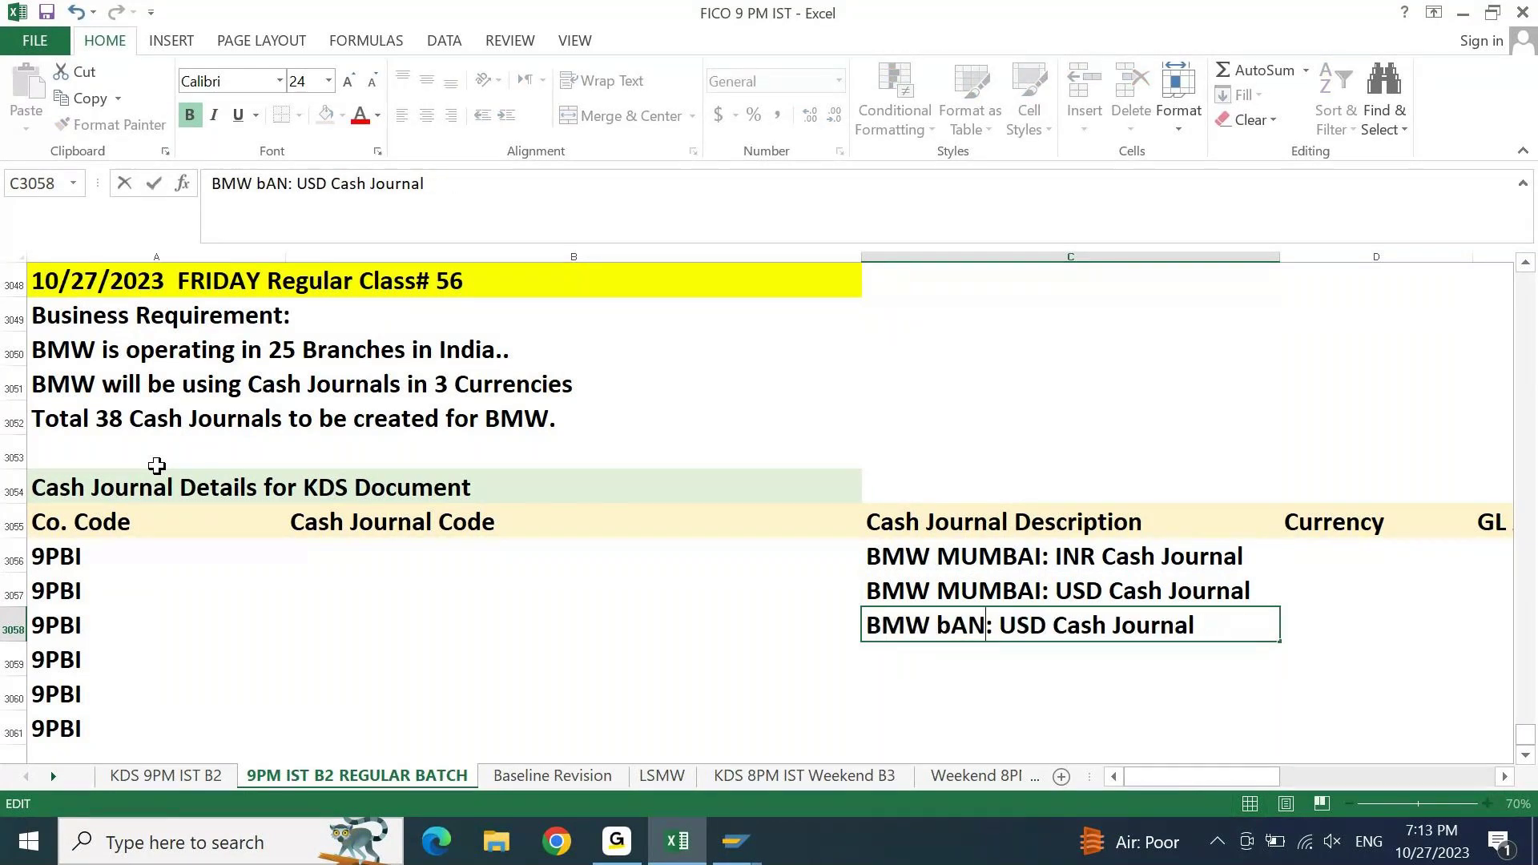
{"action": "key", "text": "BackSpace"}
{"action": "key", "text": "BackSpace"}
{"action": "key", "text": "BackSpace"}
{"action": "type", "text": "BANGA"}
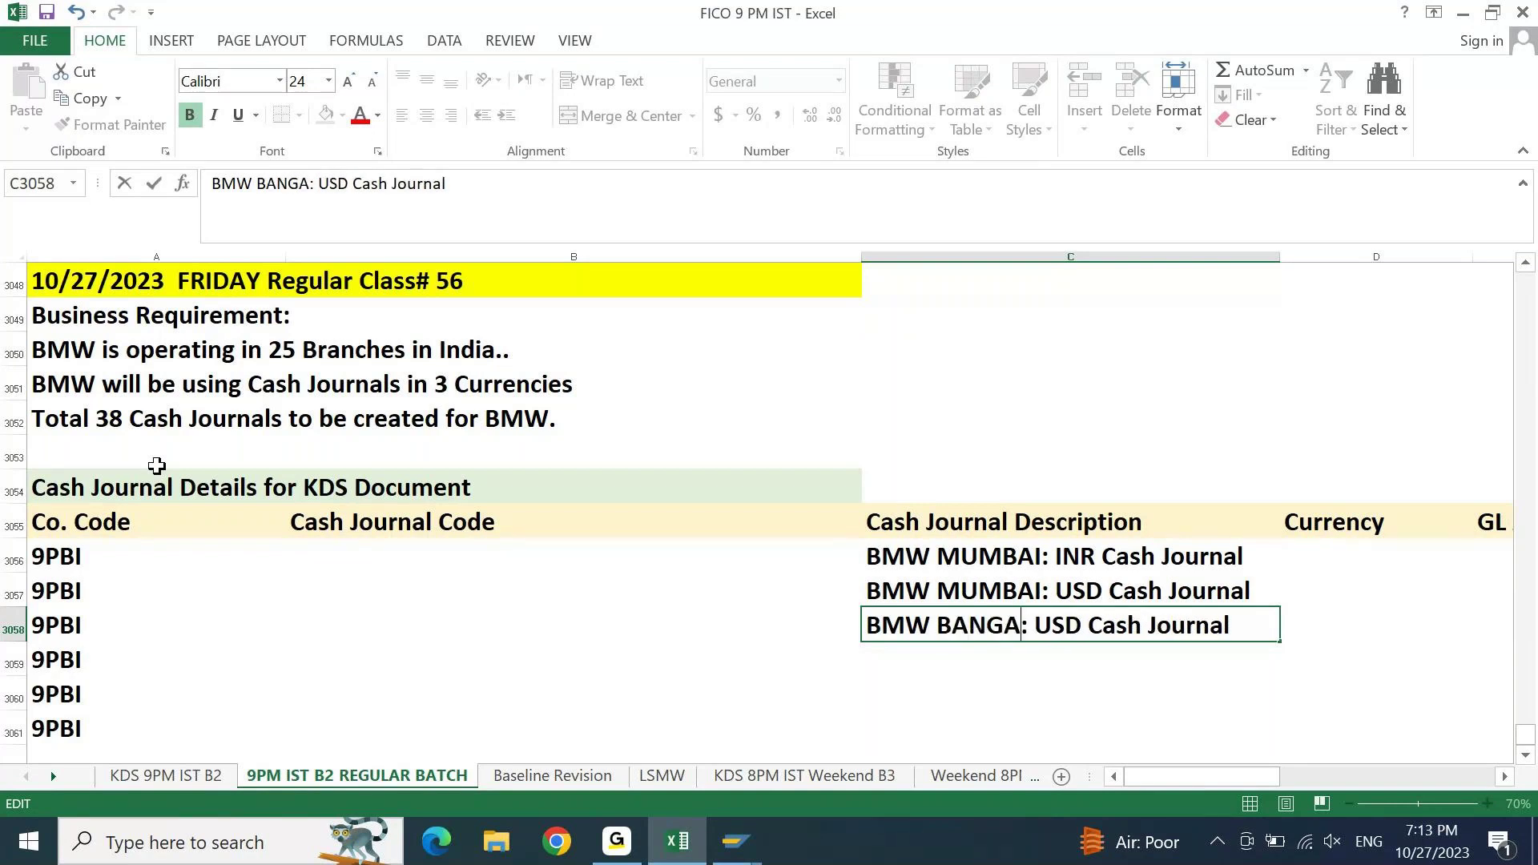
{"action": "type", "text": "LORE"}
- Replace the currency in the Bangalore description in C3058 with INR
{"action": "key", "text": "Right"}
{"action": "key", "text": "Right"}
{"action": "key", "text": "shift+Right"}
{"action": "key", "text": "shift+Right"}
{"action": "key", "text": "shift+Right"}
{"action": "type", "text": "INR"}
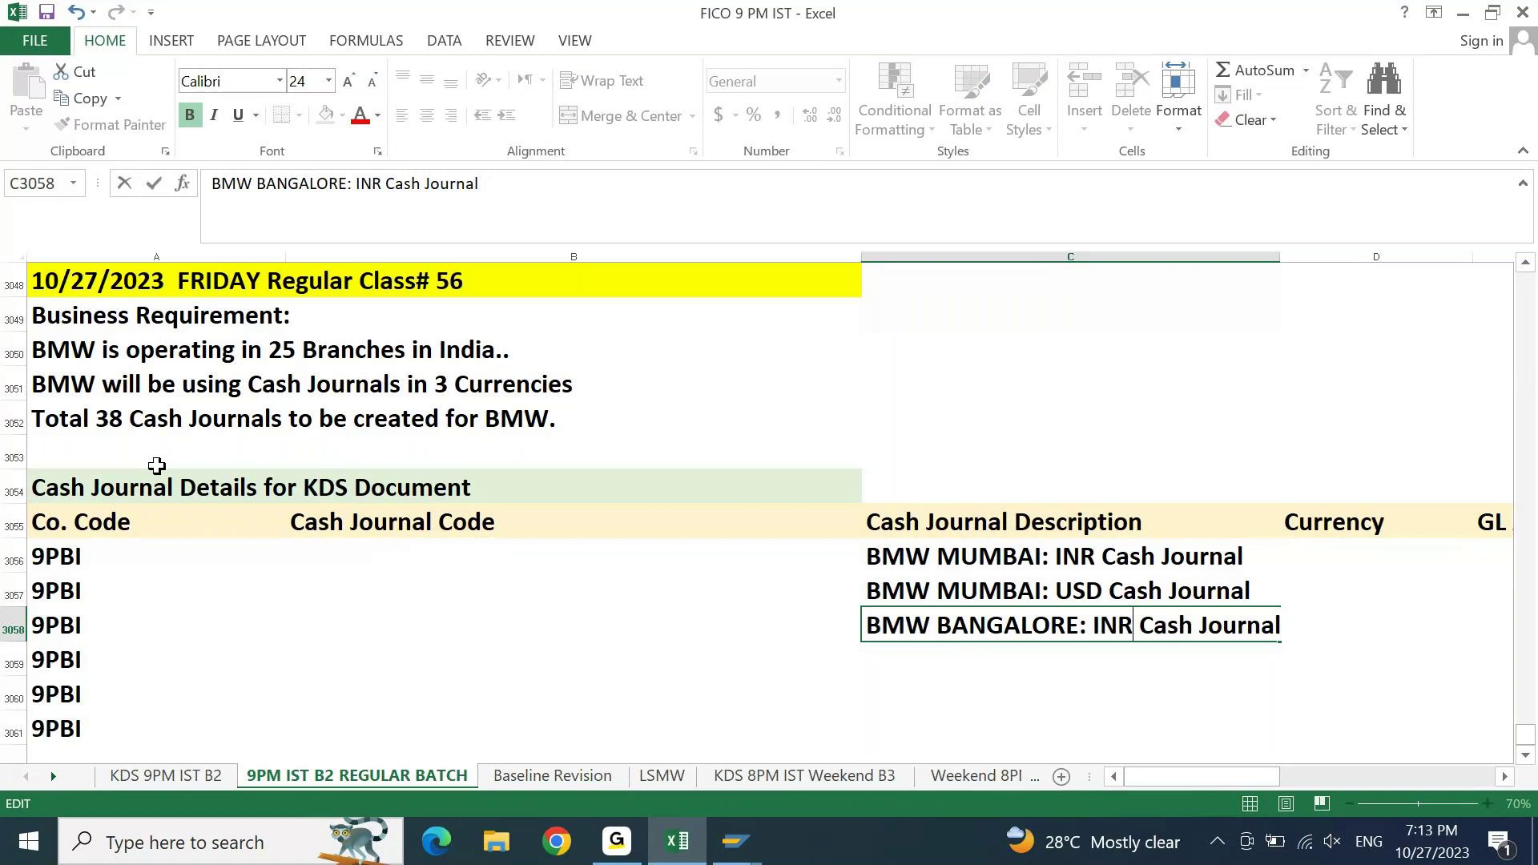
{"action": "key", "text": "Return"}
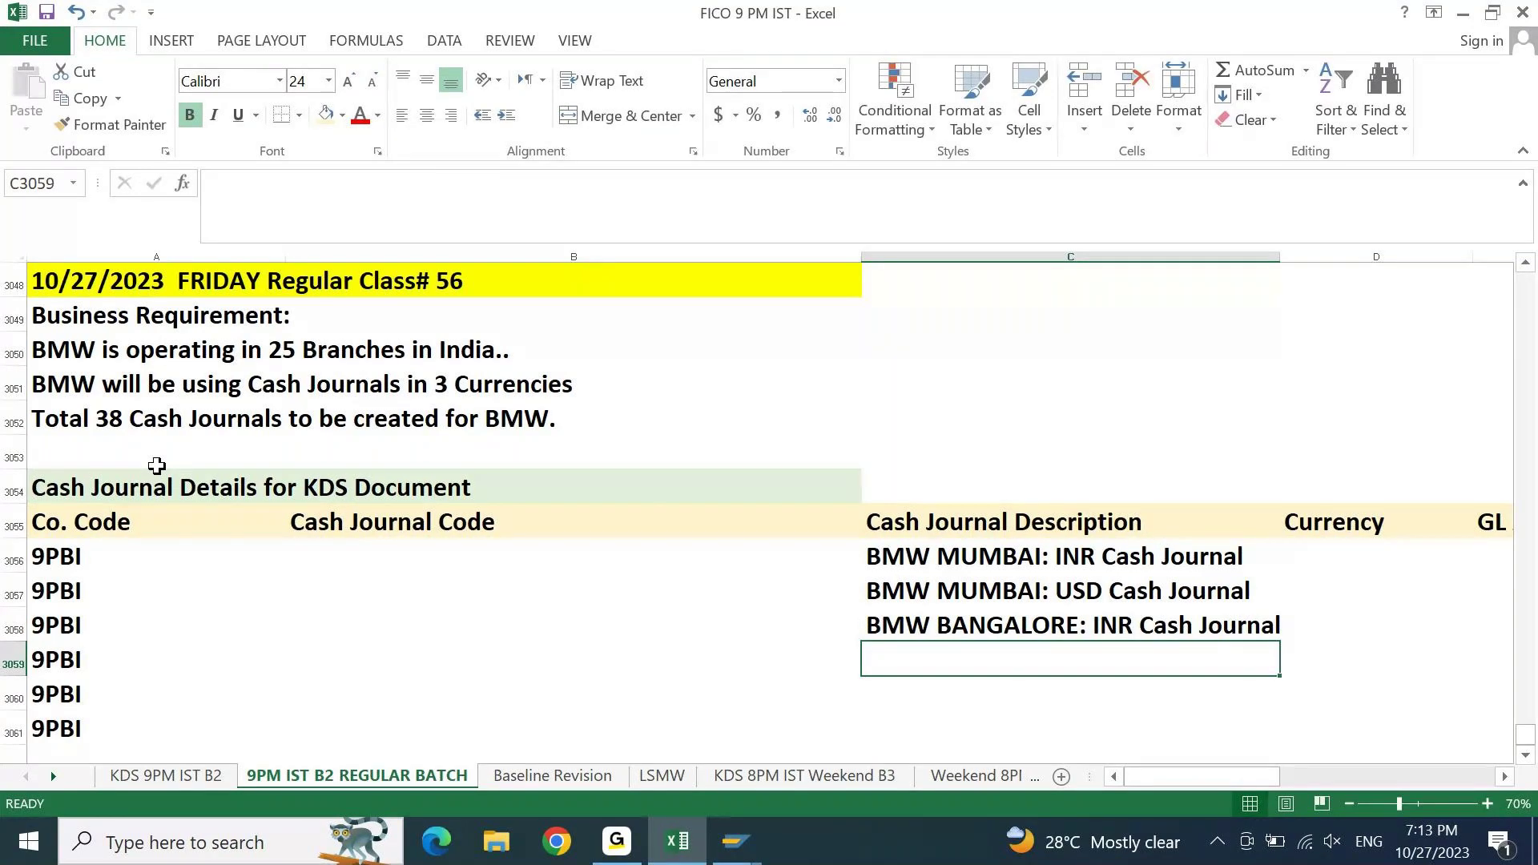
- Copy the Bangalore description down to C3059 and change it to "BMW CHENNAI: INR Cash Journal"
{"action": "key", "text": "ctrl+d"}
{"action": "key", "text": "F2"}
{"action": "key", "text": "ctrl+Left"}
{"action": "key", "text": "ctrl+Left"}
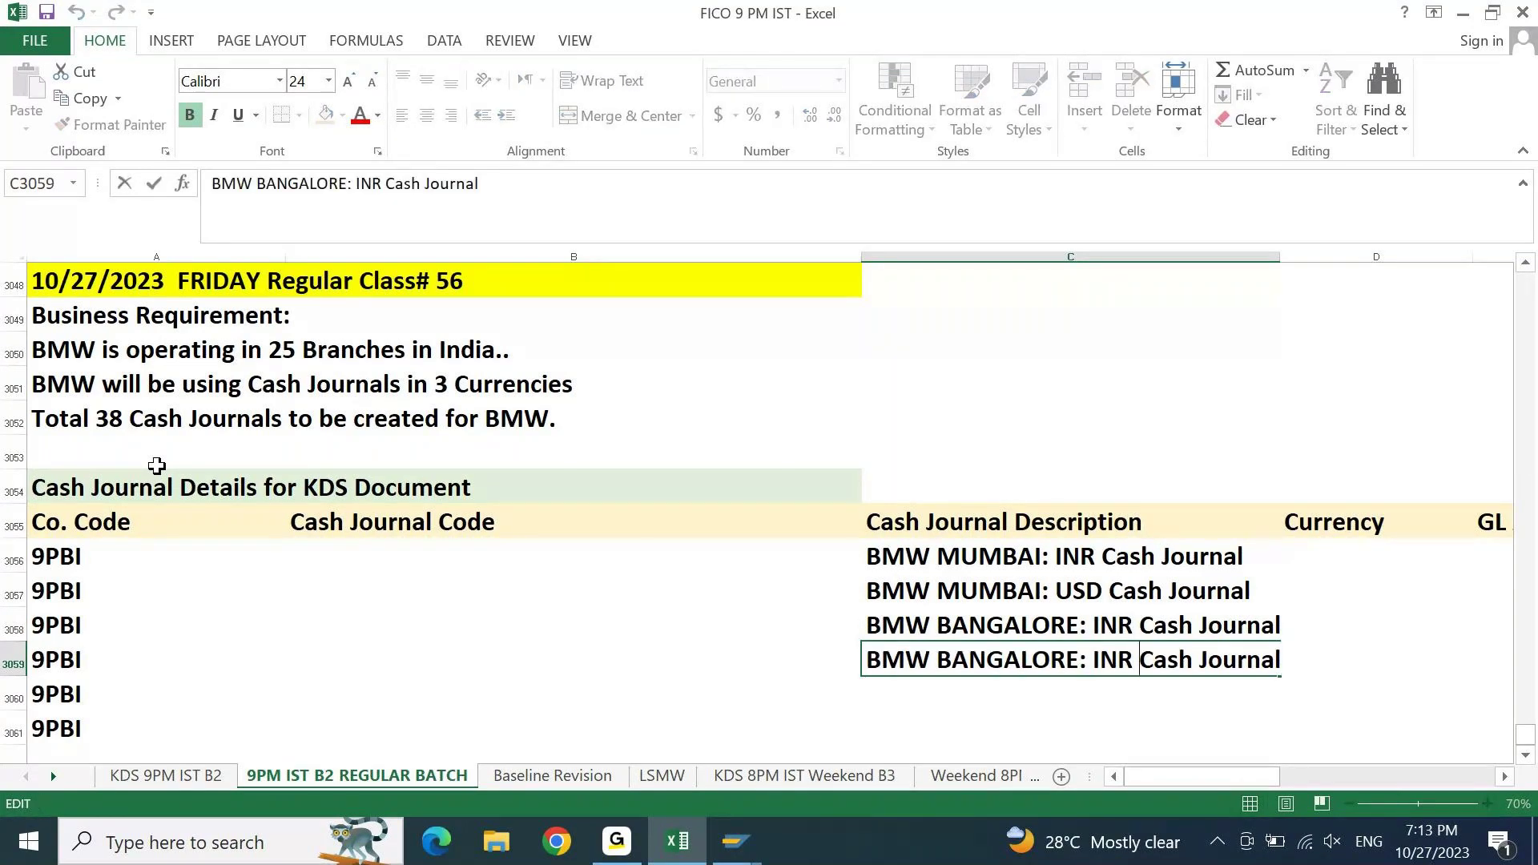
{"action": "key", "text": "Left"}
{"action": "key", "text": "Left"}
{"action": "key", "text": "ctrl+shift+Left"}
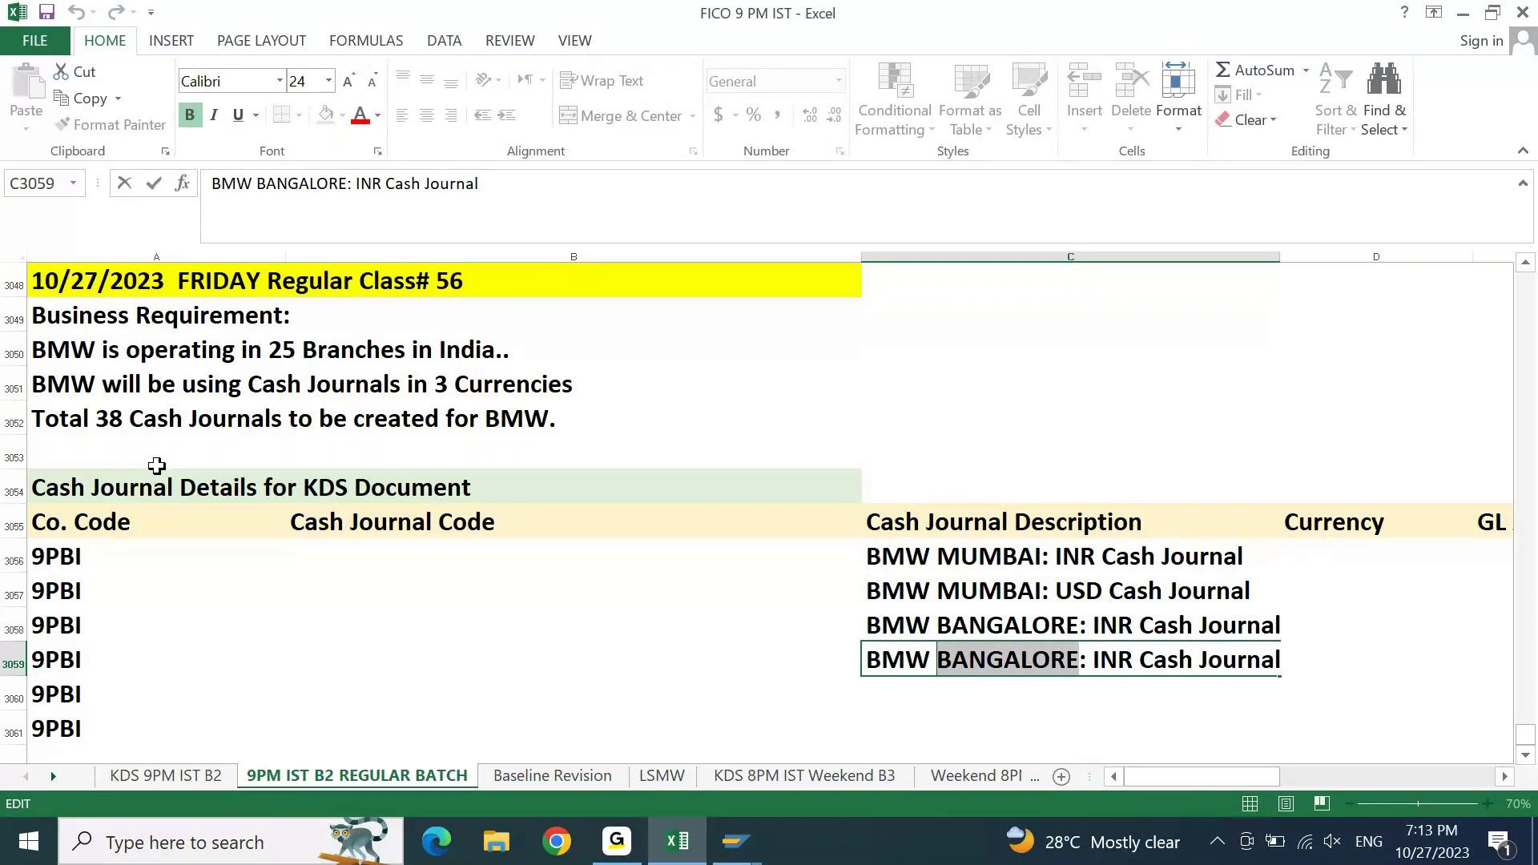
{"action": "type", "text": "CHENNAI"}
{"action": "key", "text": "Right"}
{"action": "key", "text": "Right"}
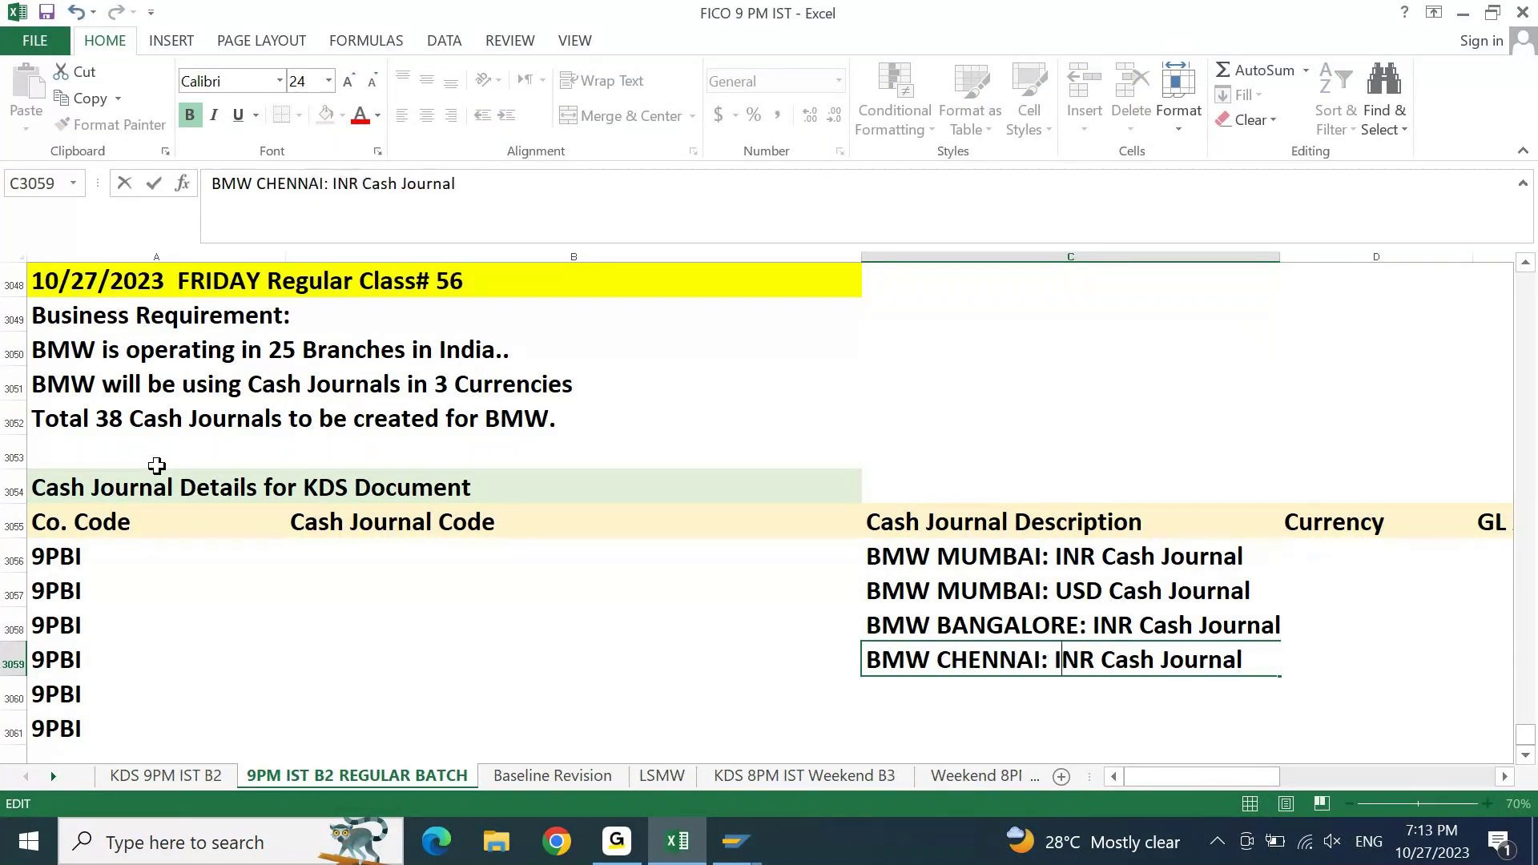
{"action": "key", "text": "Return"}
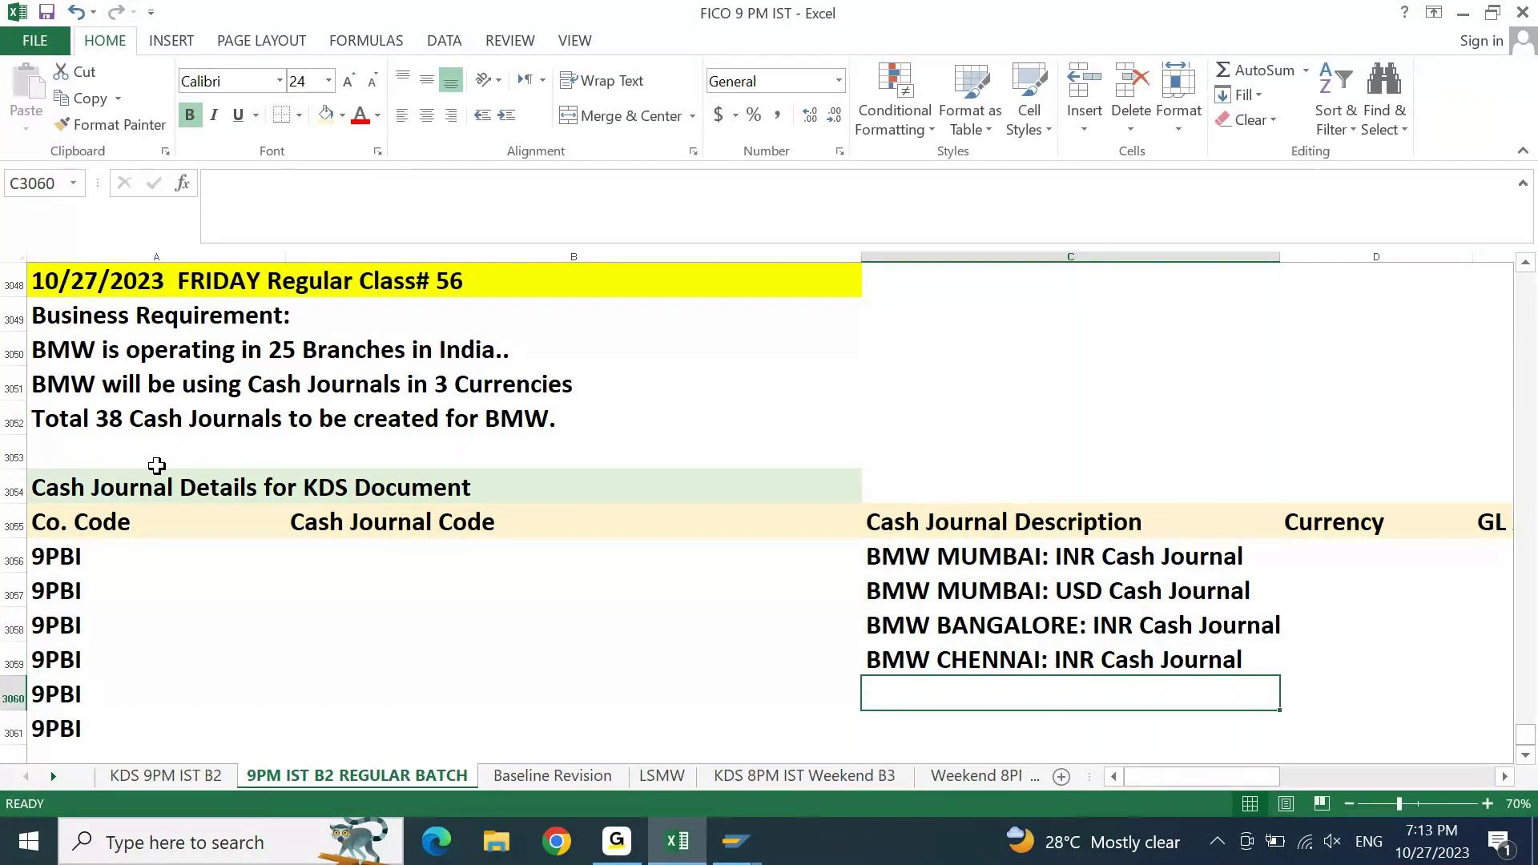
- Copy the Chennai description down to C3060 and change it to "BMW PUNE: INR Cash Journal"
{"action": "key", "text": "ctrl+apostrophe"}
{"action": "key", "text": "ctrl+Left"}
{"action": "key", "text": "ctrl+Left"}
{"action": "key", "text": "ctrl+Left"}
{"action": "key", "text": "Left"}
{"action": "key", "text": "Left"}
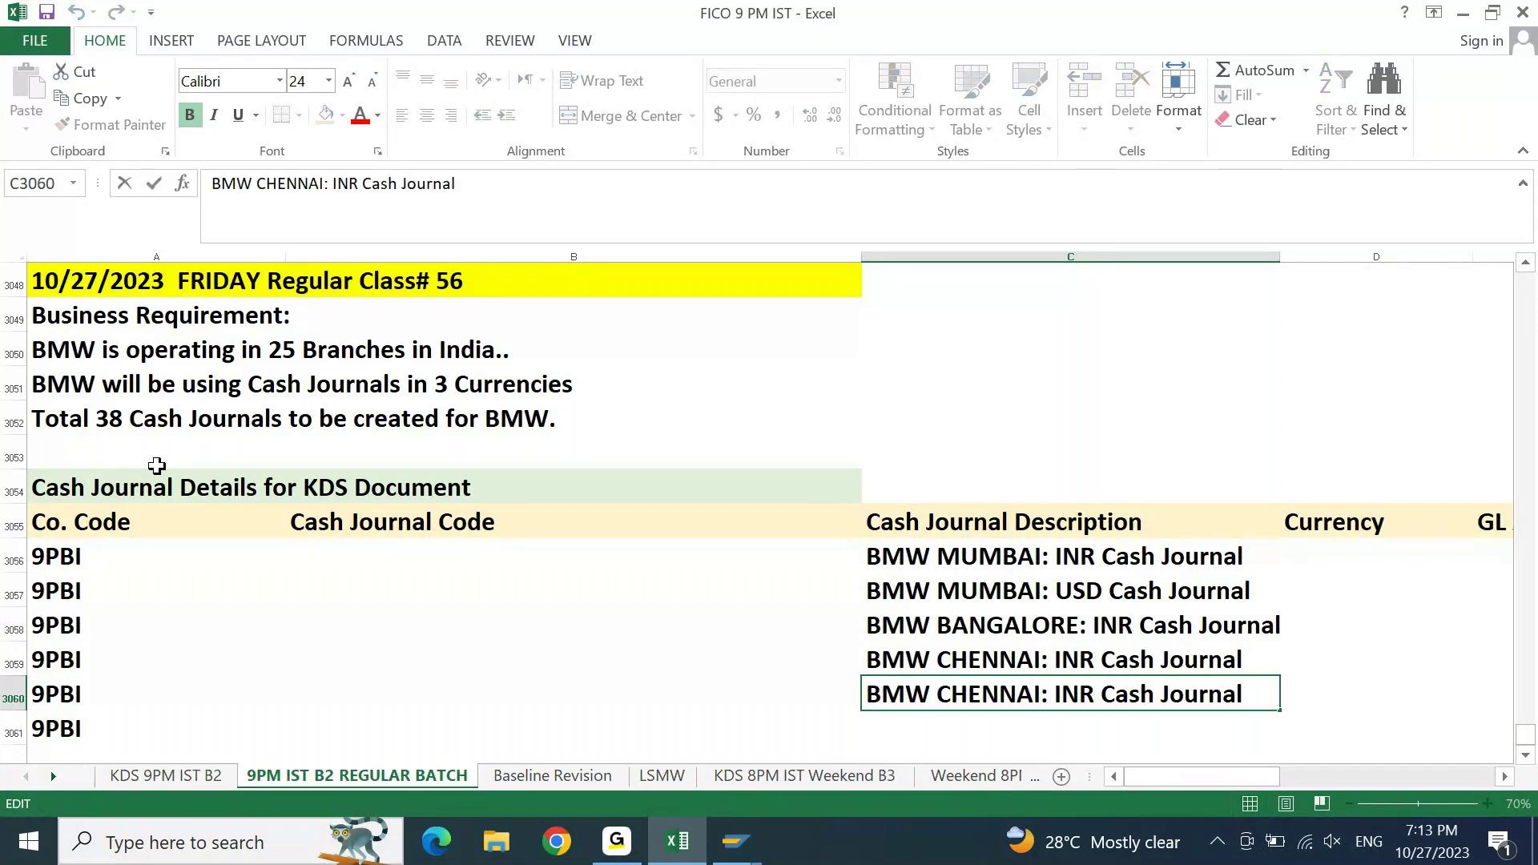
{"action": "key", "text": "ctrl+shift+Left"}
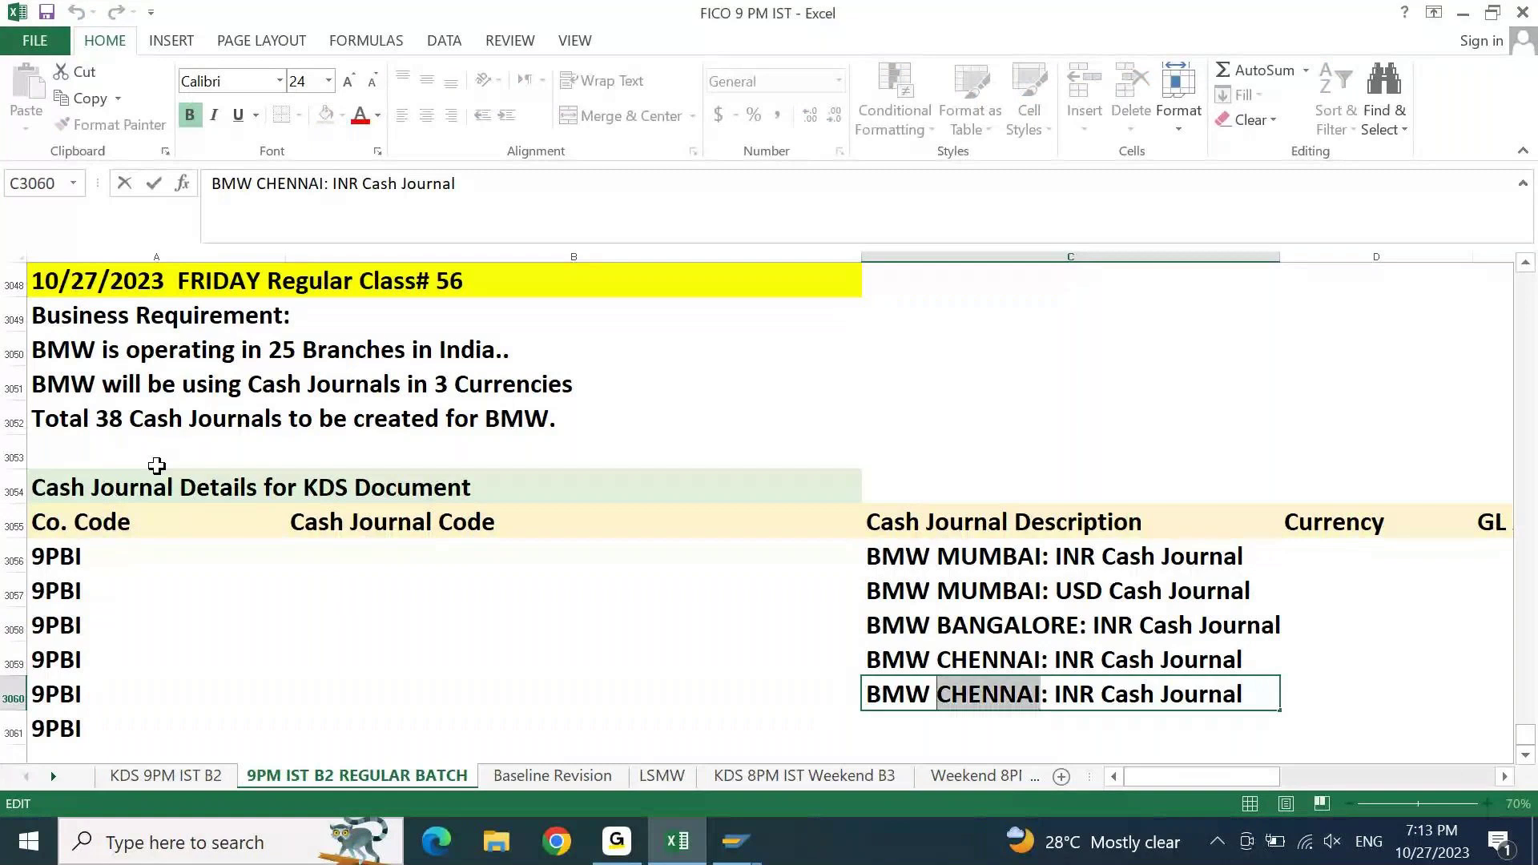
{"action": "type", "text": "PUNE"}
{"action": "key", "text": "Return"}
{"action": "key", "text": "Up"}
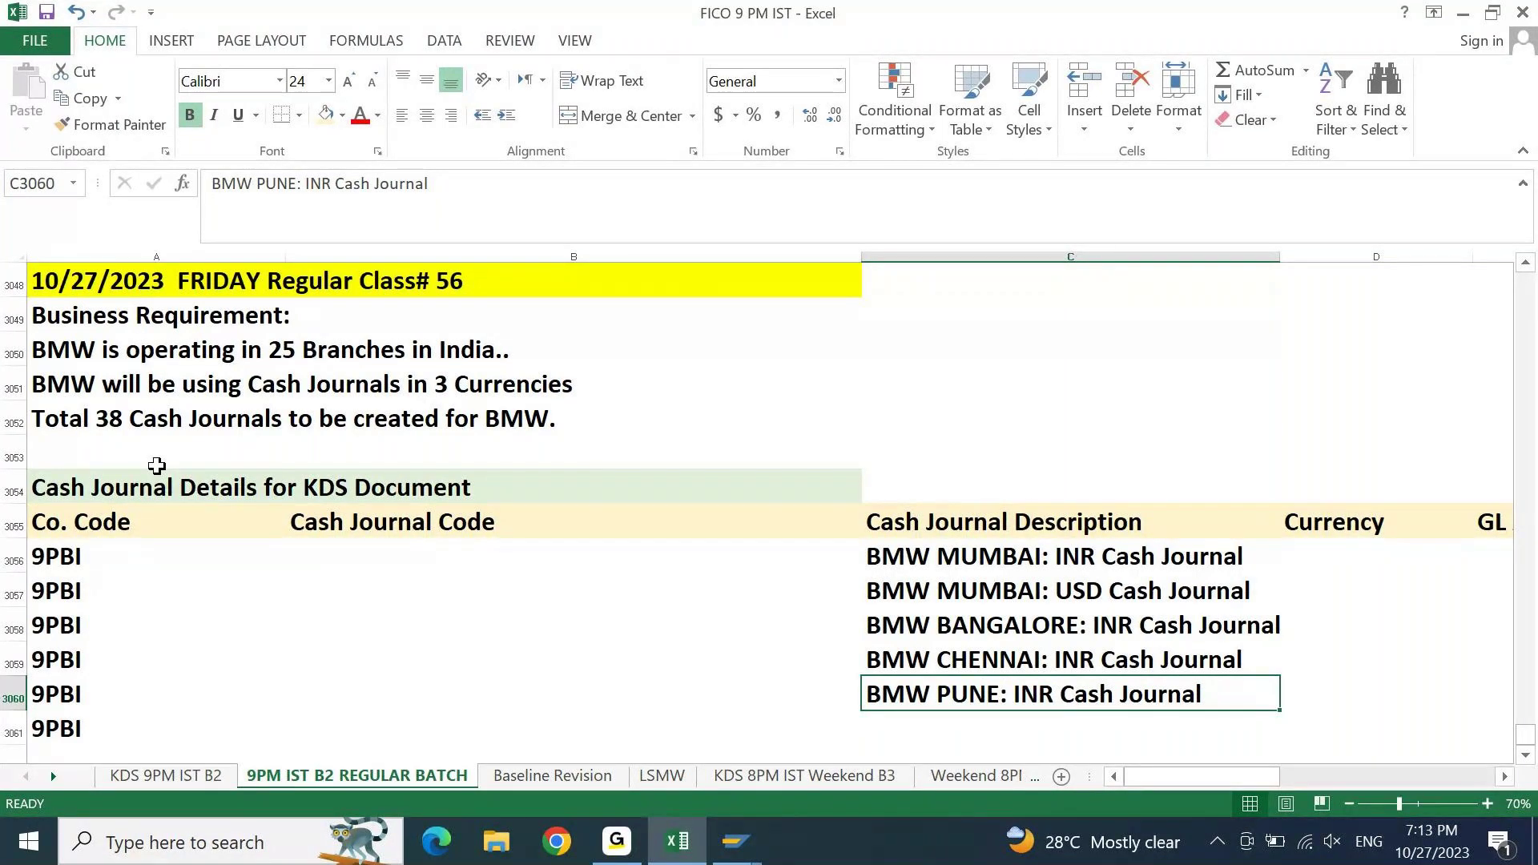
- Enter the currencies for the two Mumbai journals: INR in D3056 and USD in D3057
{"action": "key", "text": "Up"}
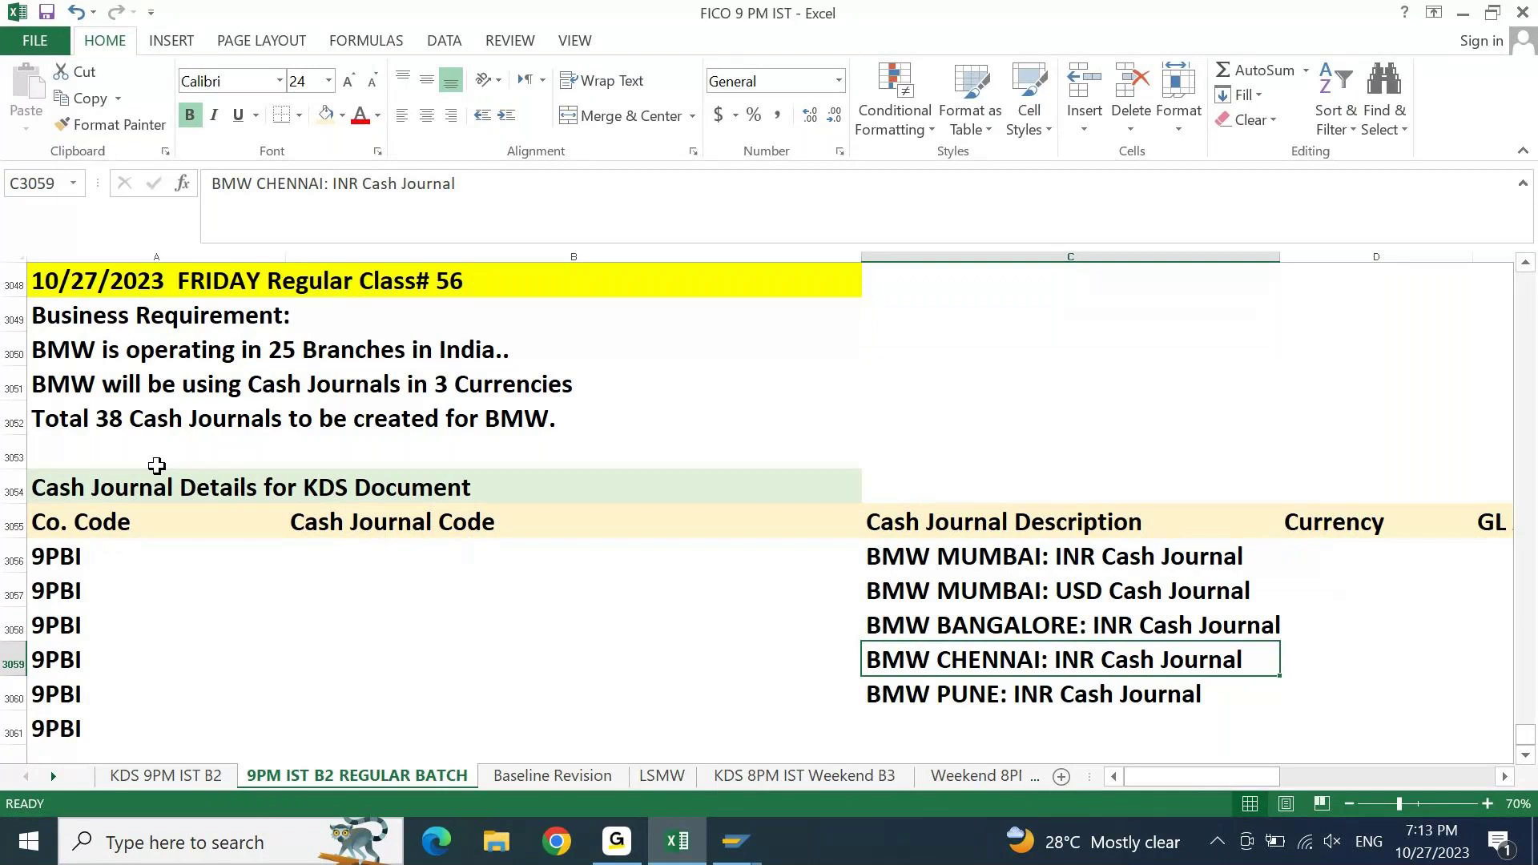
{"action": "key", "text": "Right"}
{"action": "key", "text": "Up"}
{"action": "key", "text": "Up"}
{"action": "key", "text": "Up"}
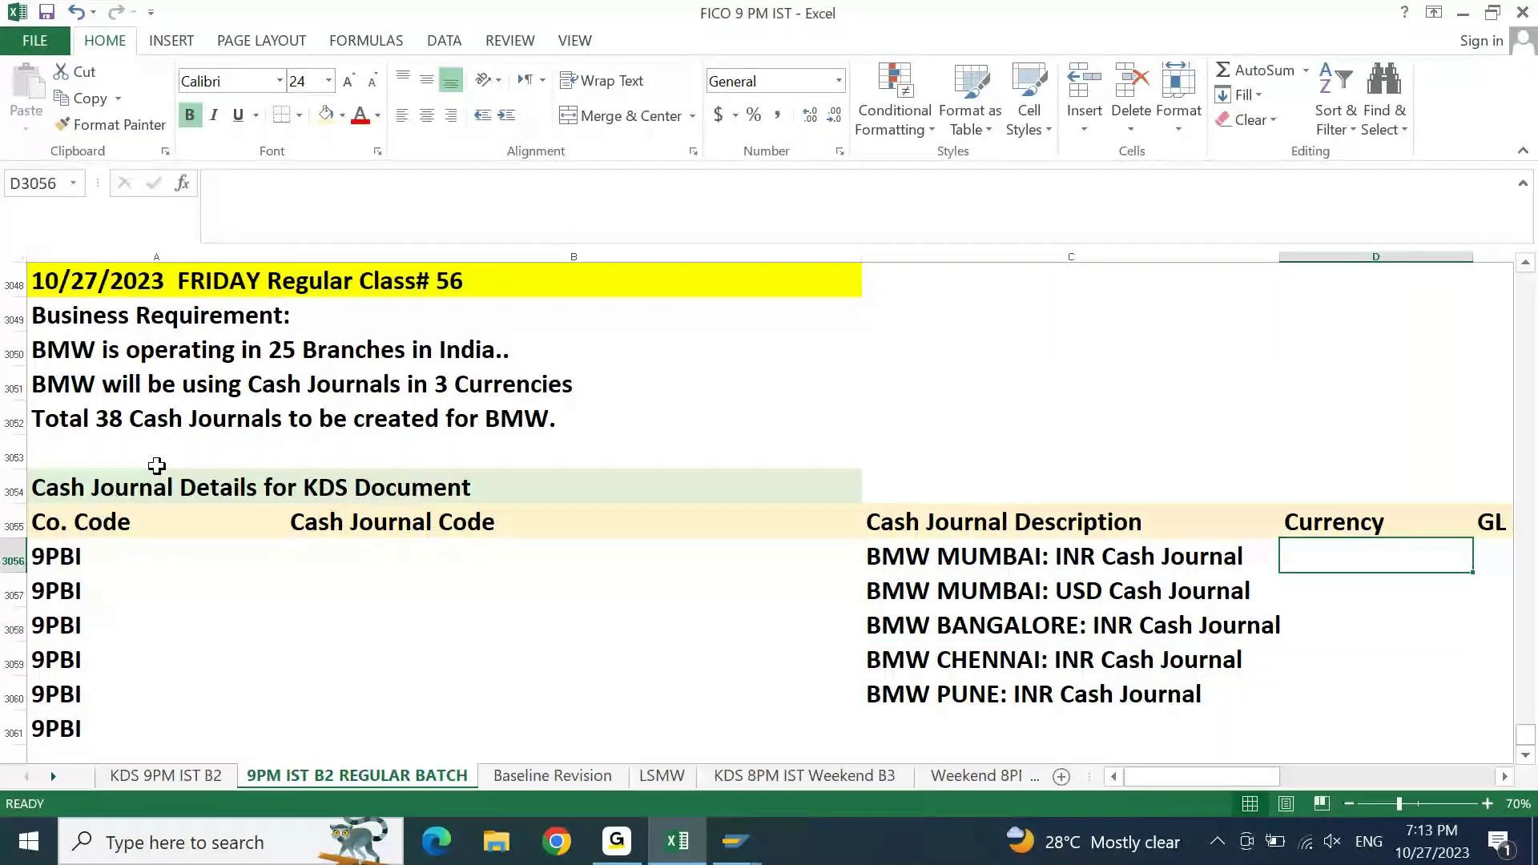
{"action": "type", "text": "I"}
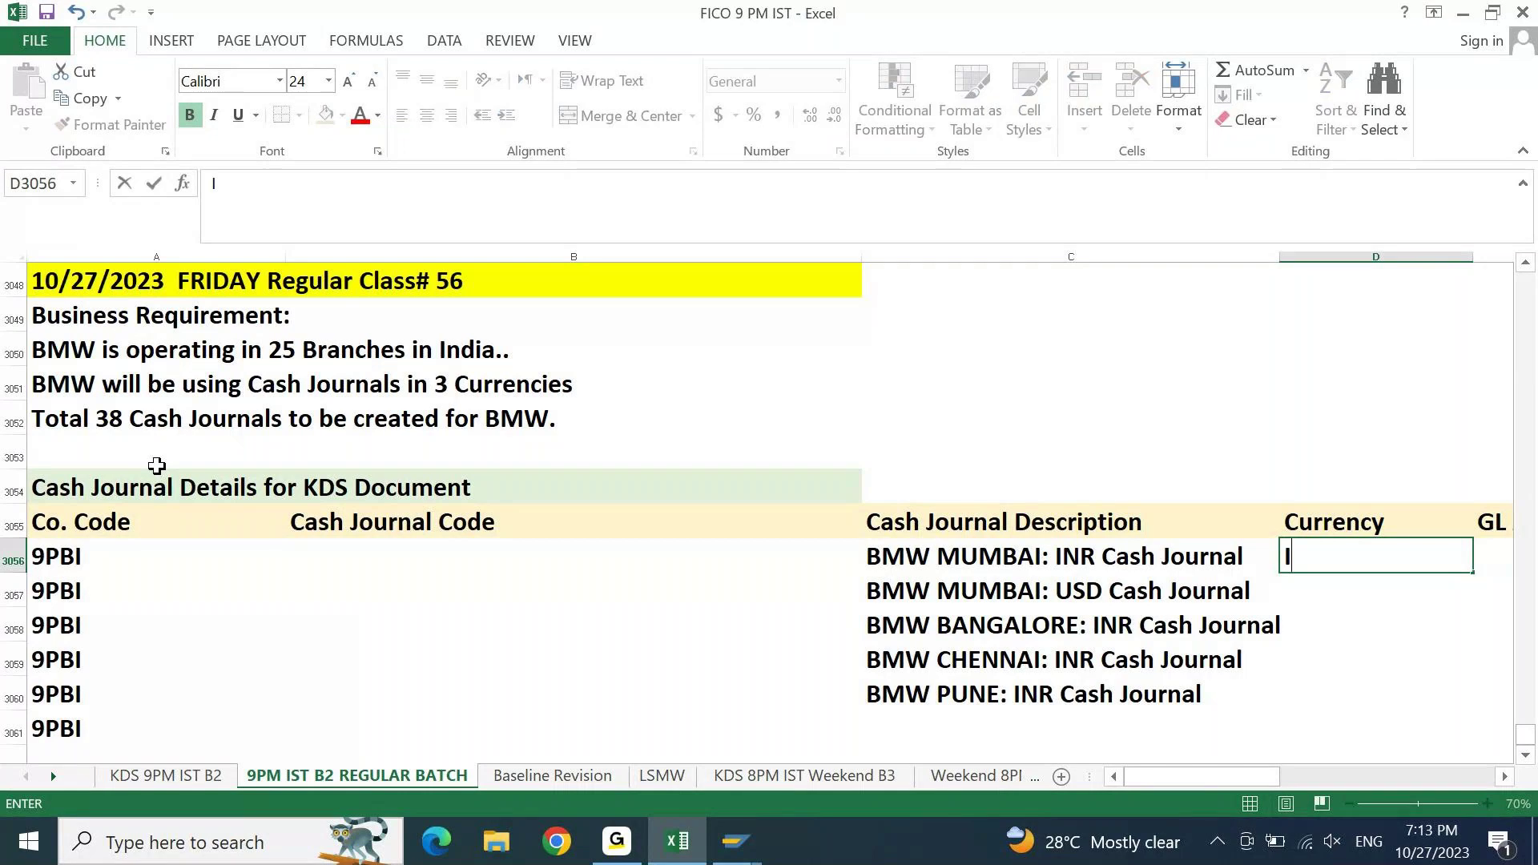
{"action": "type", "text": "NR"}
{"action": "key", "text": "Return"}
{"action": "type", "text": "USD"}
{"action": "key", "text": "Return"}
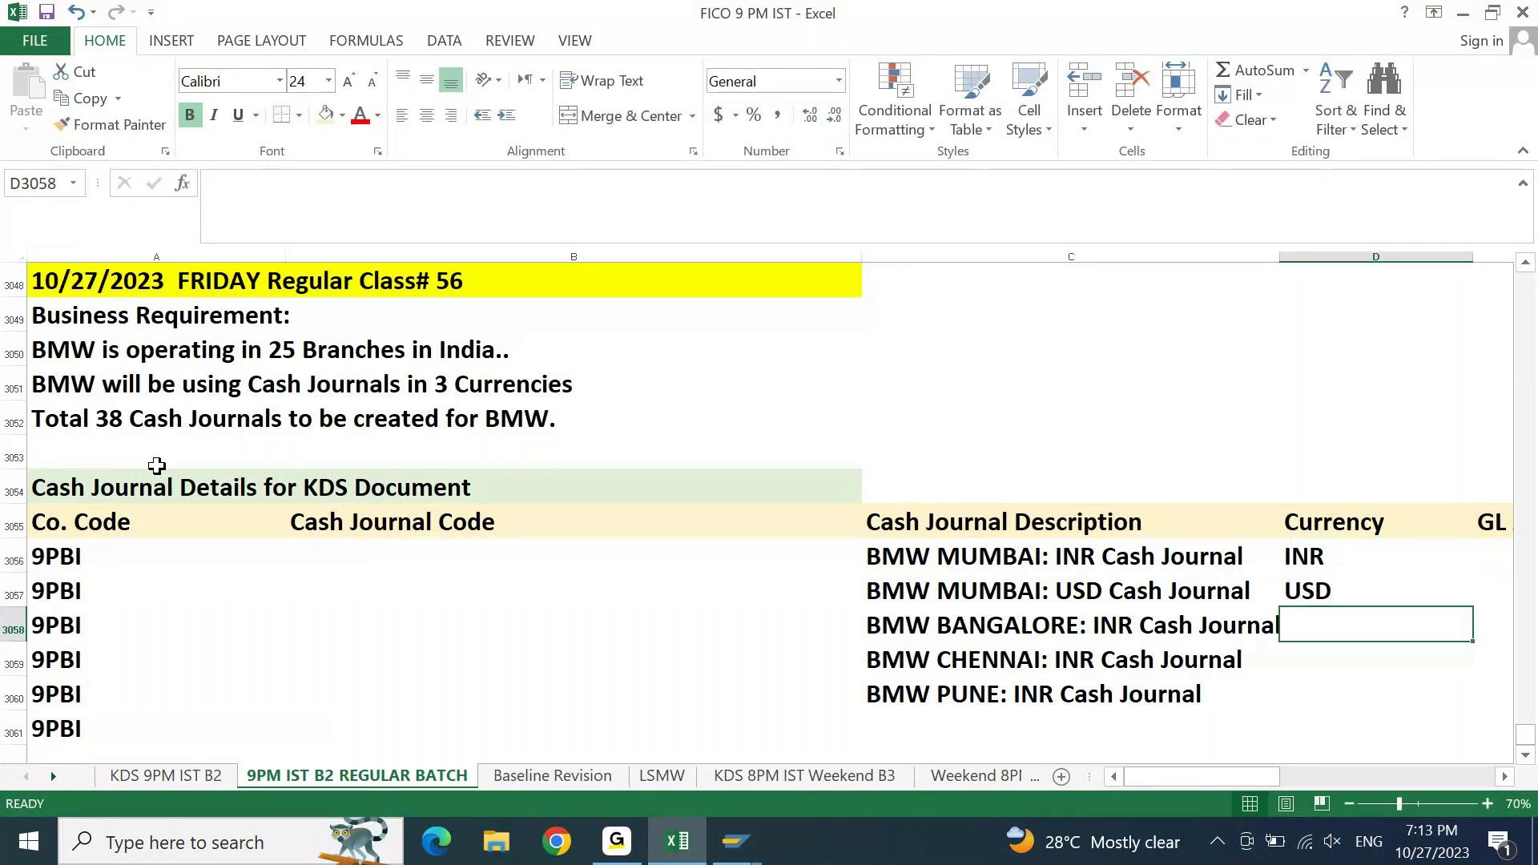
- Enter INR as the currency for the Bangalore, Chennai and Pune journals in D3058 to D3060
{"action": "type", "text": "INR"}
{"action": "key", "text": "Return"}
{"action": "type", "text": "IN"}
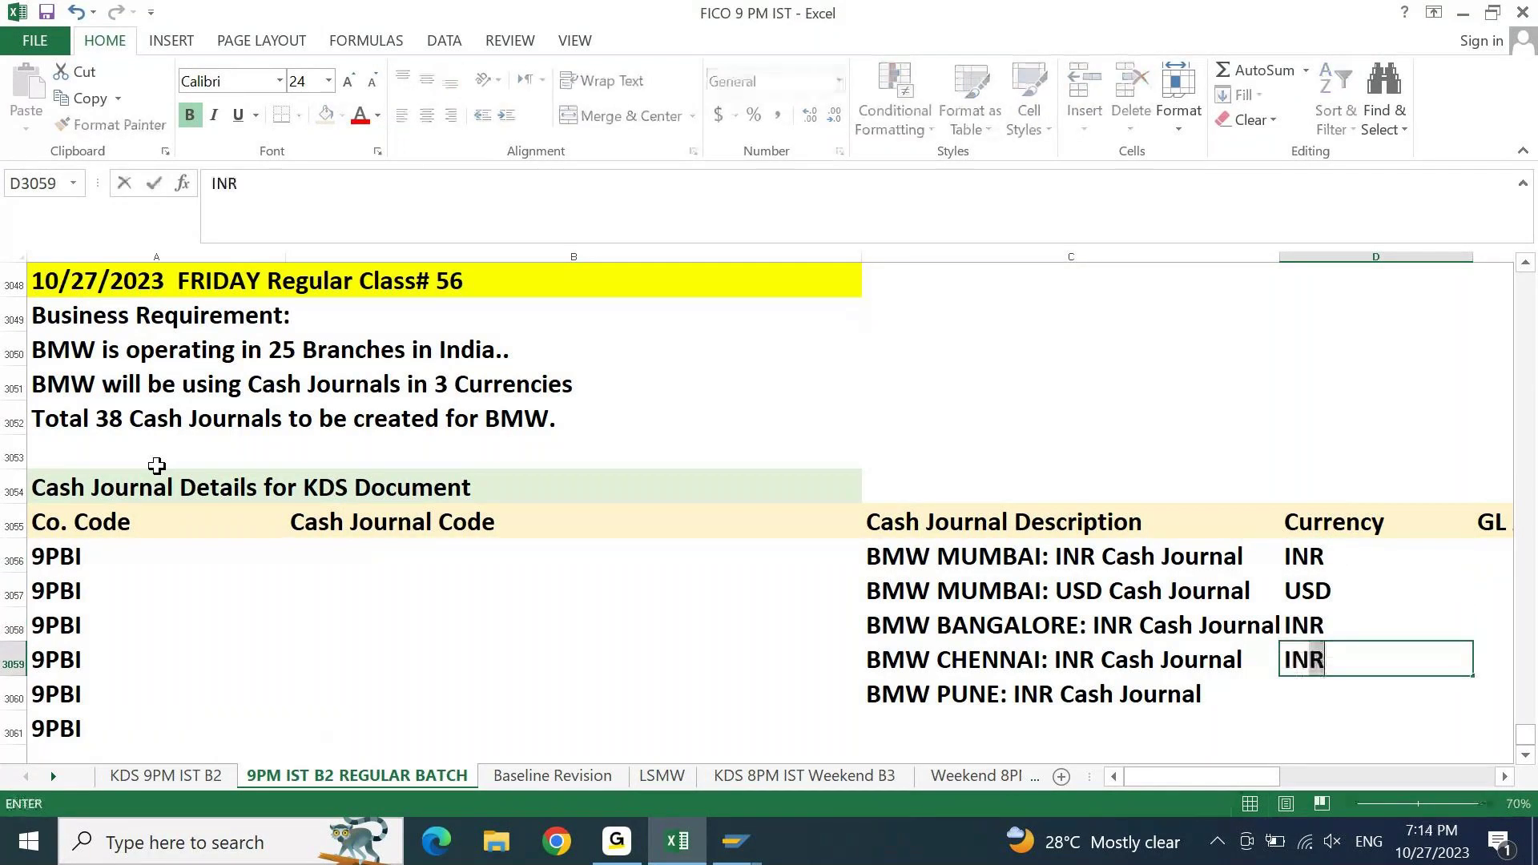
{"action": "key", "text": "Return"}
{"action": "type", "text": "IN"}
{"action": "key", "text": "Return"}
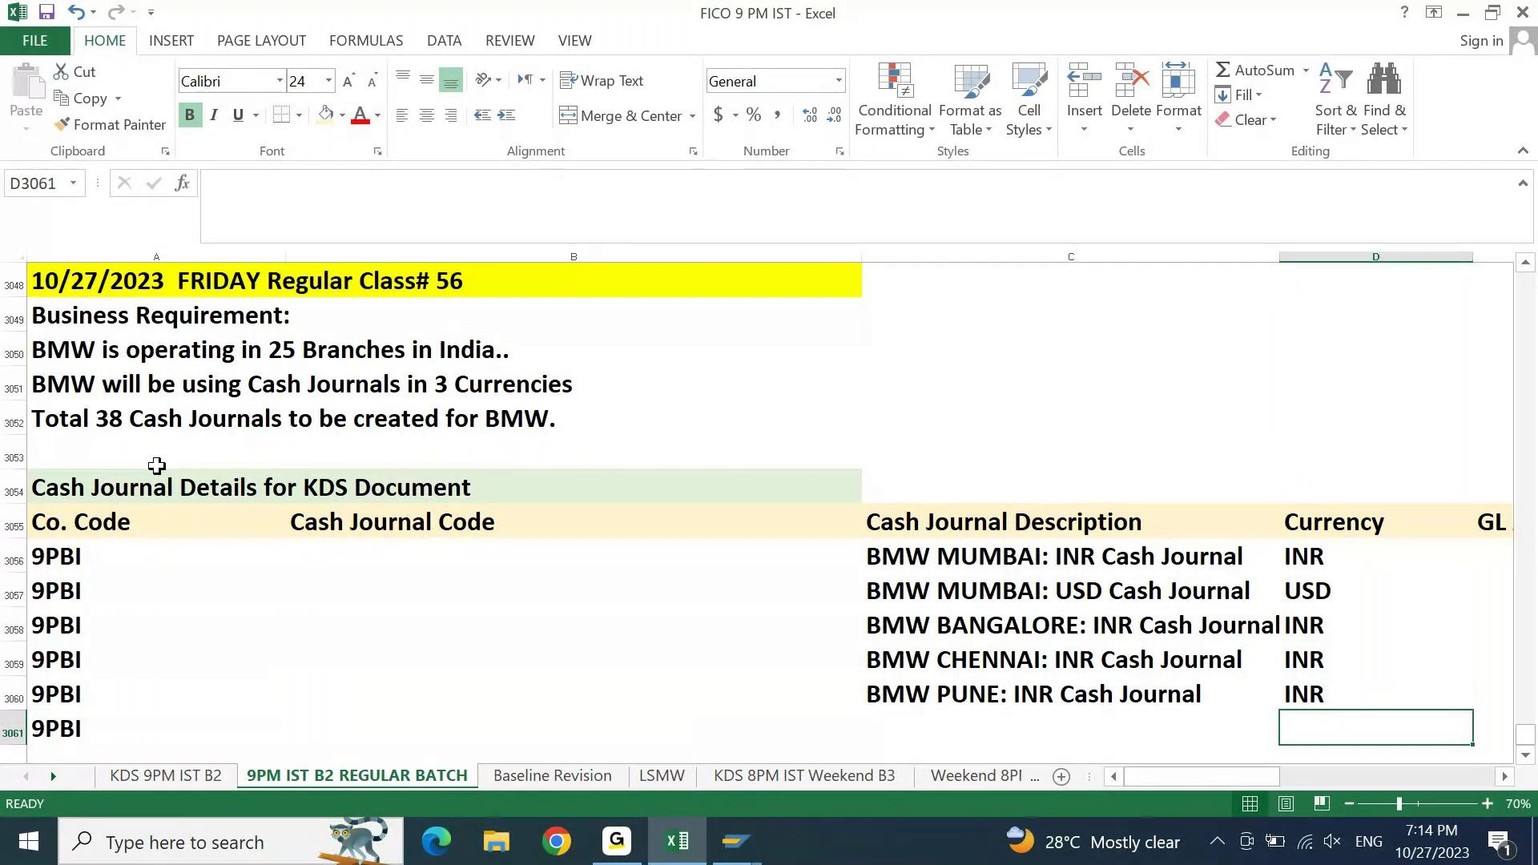
- Enter cash journal codes 1001 and 1002 for the two Mumbai journals in B3056 and B3057
{"action": "key", "text": "Up"}
{"action": "key", "text": "Up"}
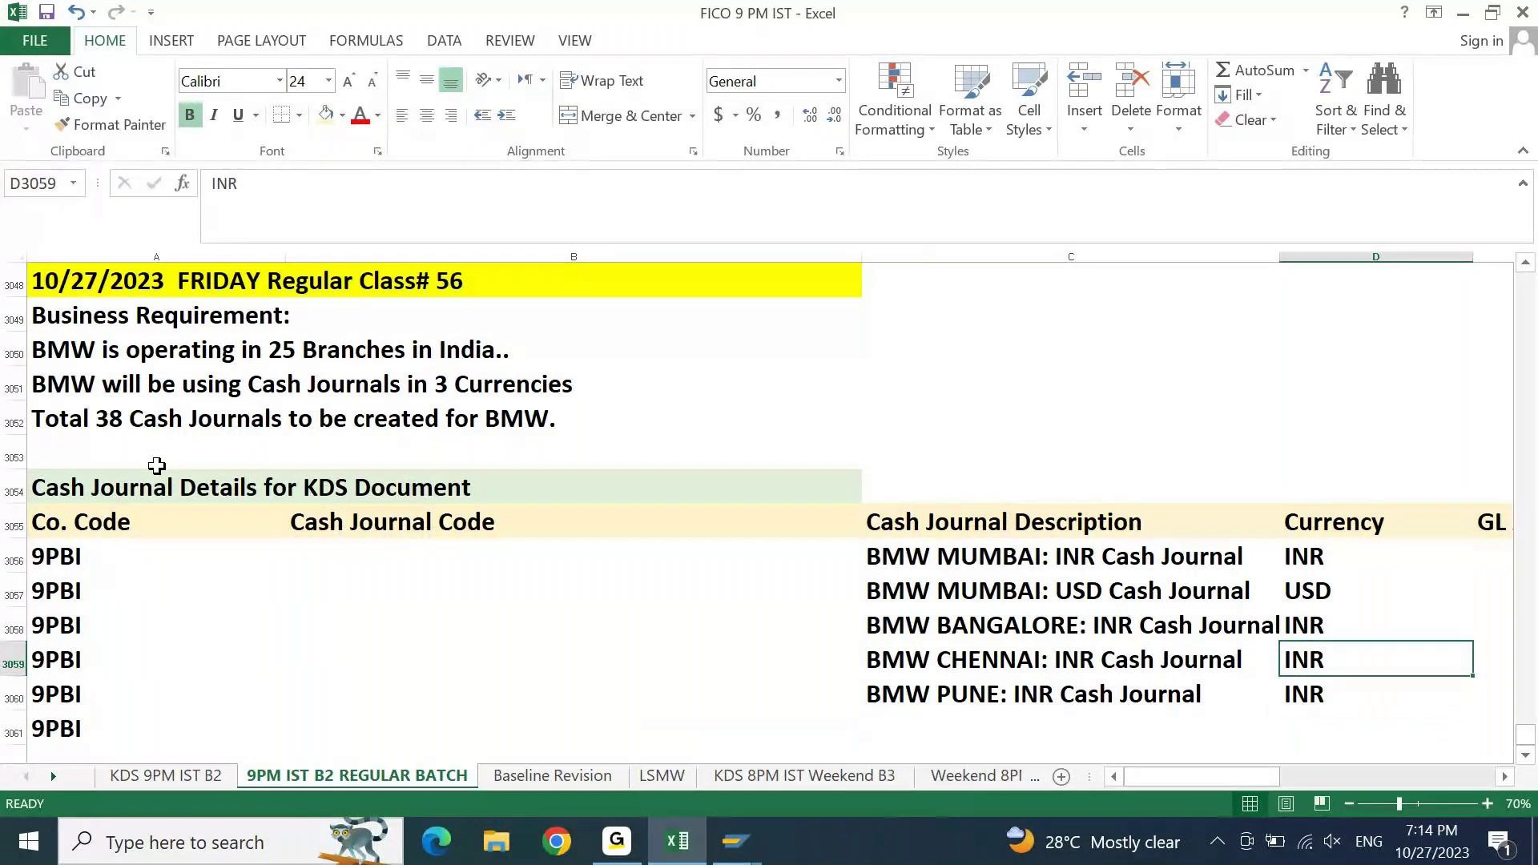
{"action": "key", "text": "Right"}
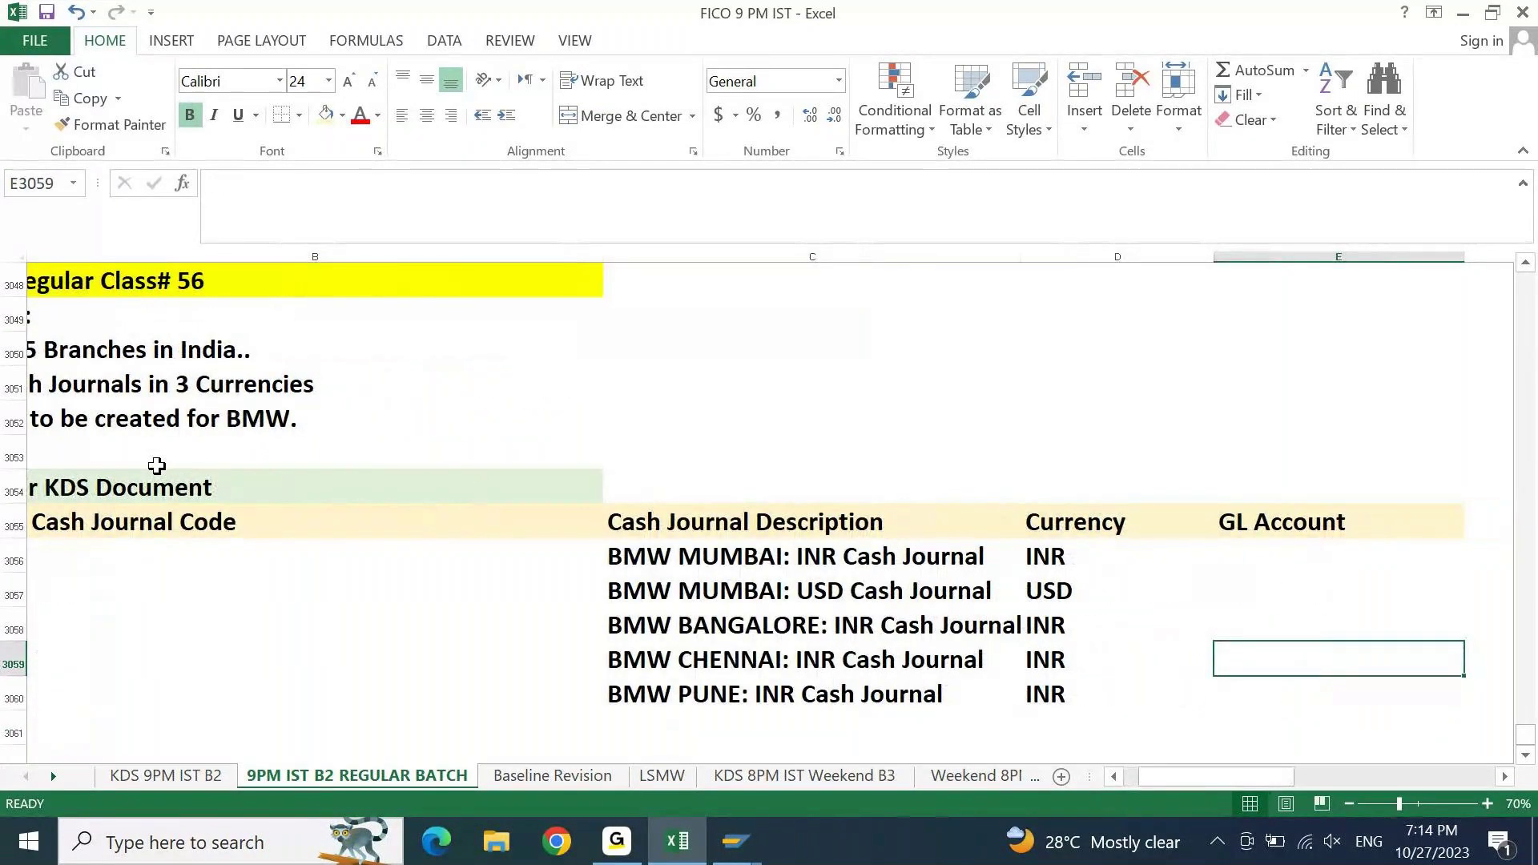
{"action": "key", "text": "ctrl+Up"}
{"action": "key", "text": "ctrl+Left"}
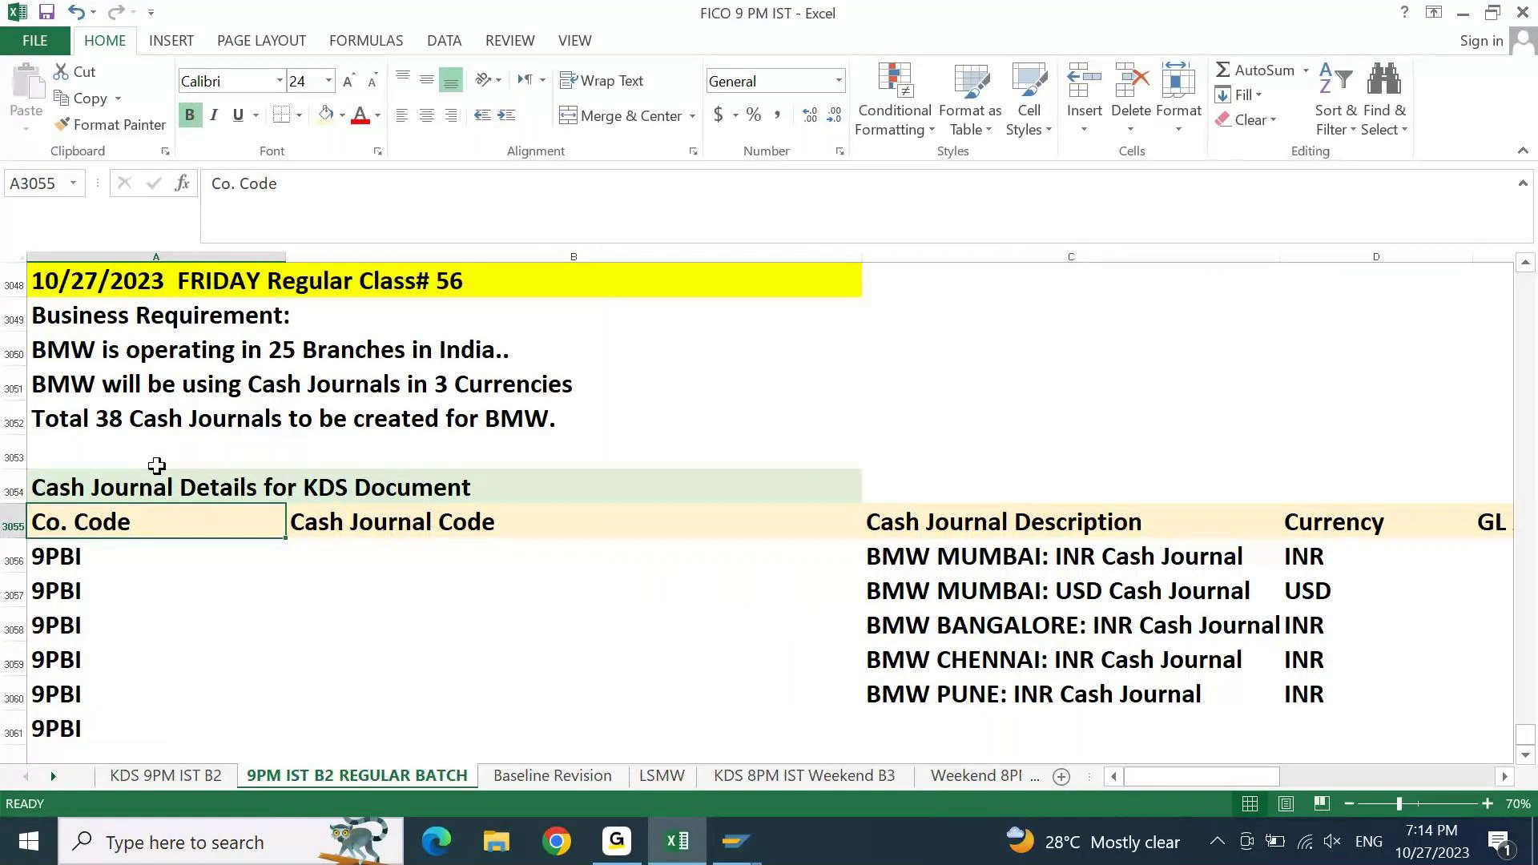
{"action": "key", "text": "Right"}
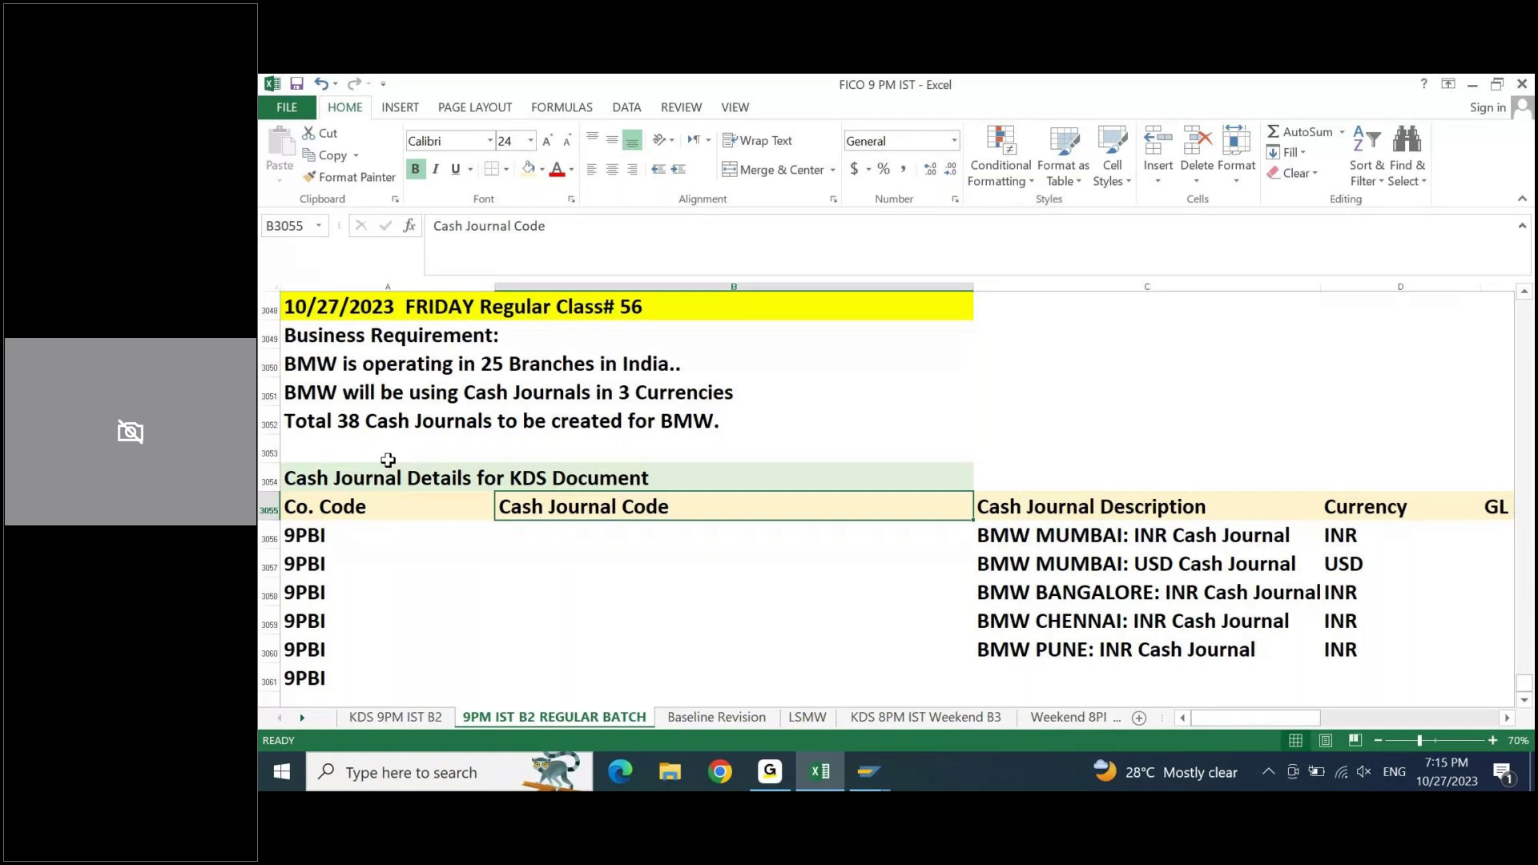
{"action": "key", "text": "Return"}
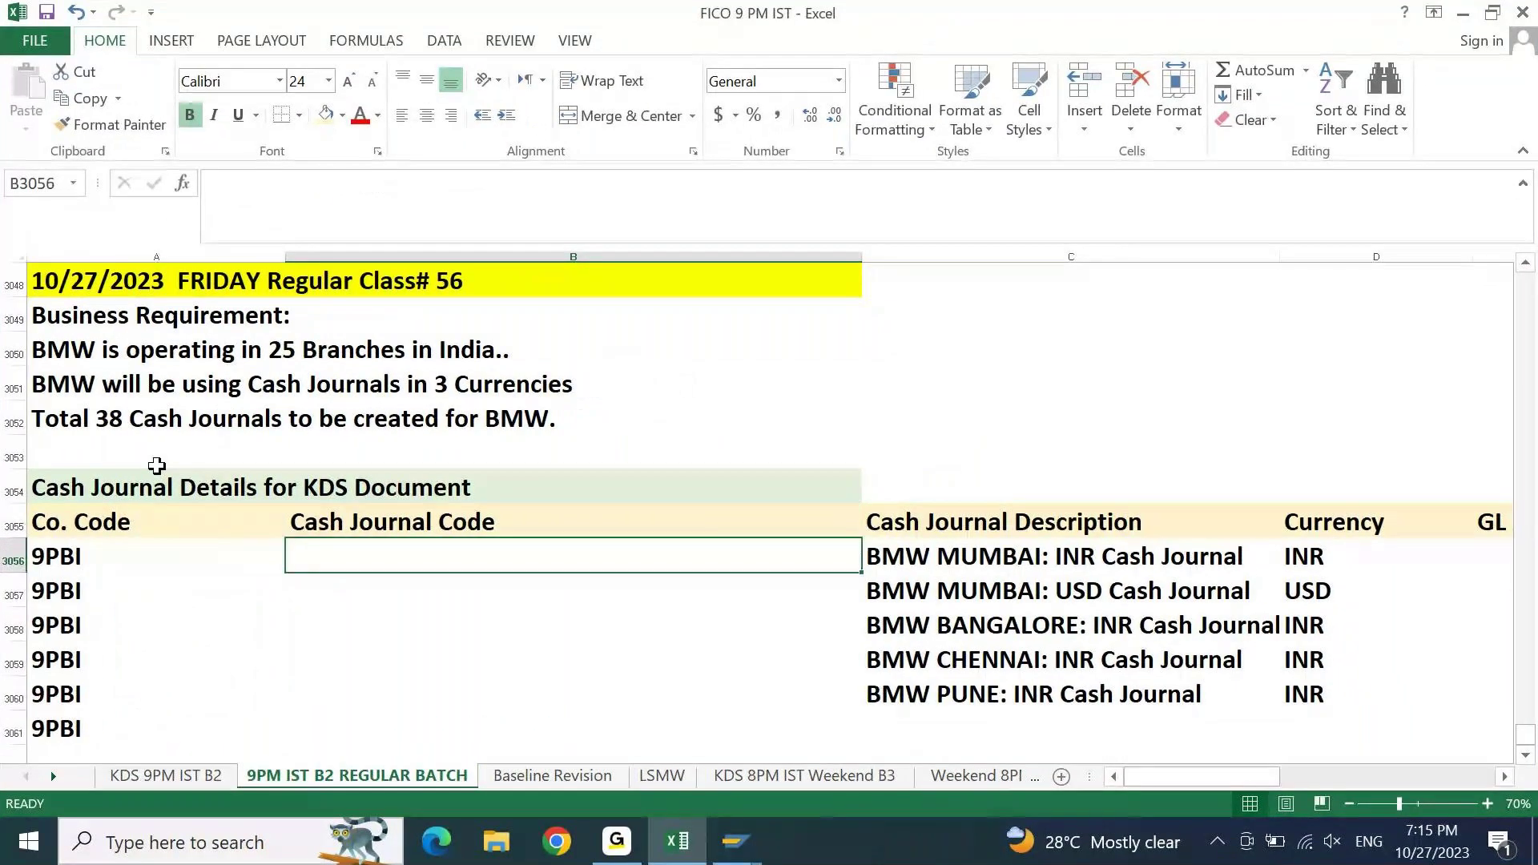
{"action": "type", "text": "1001"}
{"action": "key", "text": "Return"}
{"action": "type", "text": "1002"}
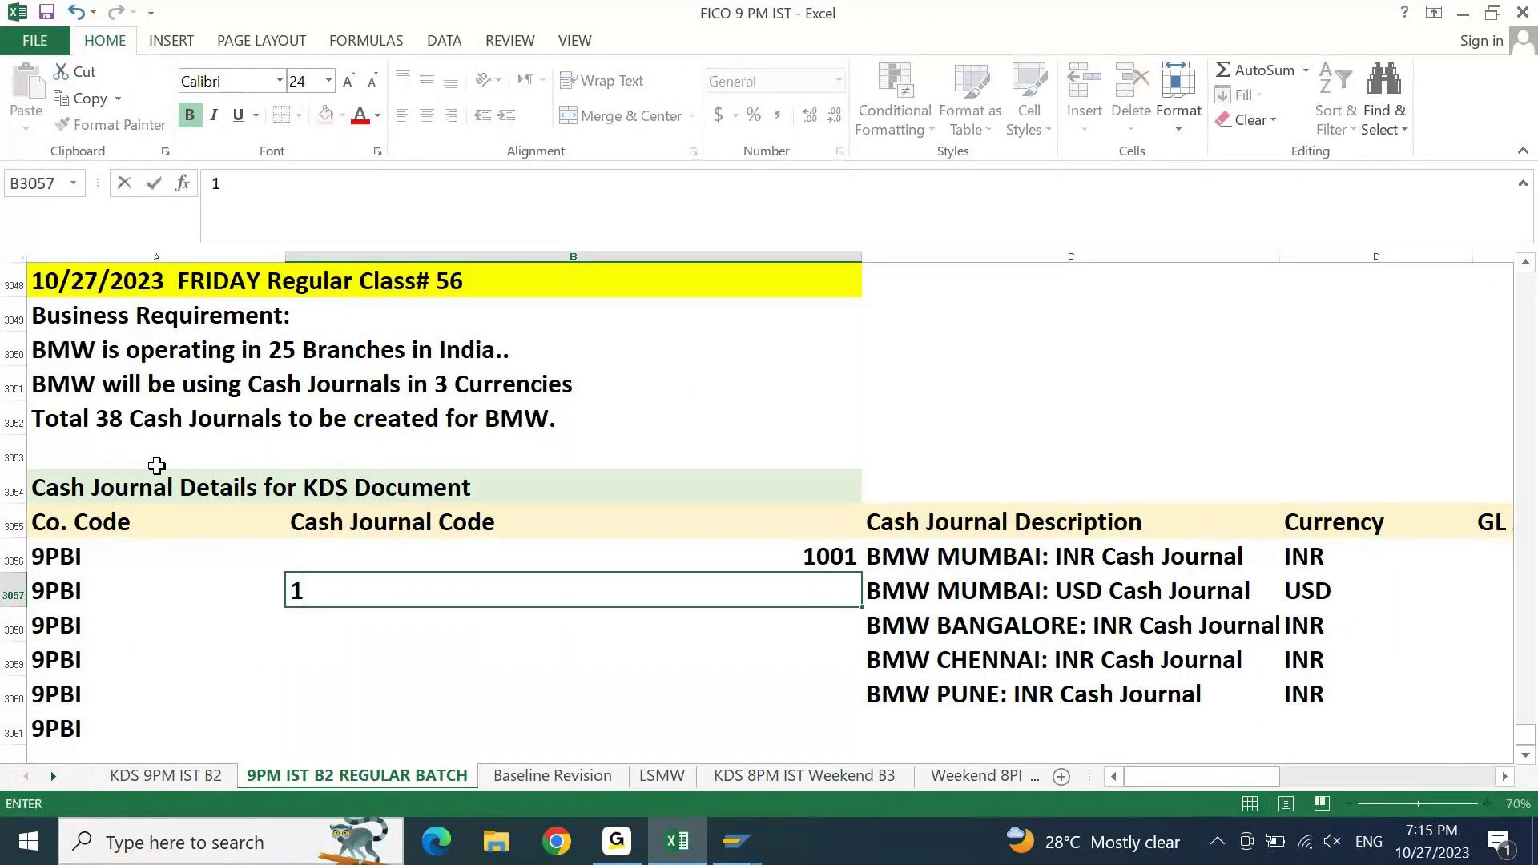
{"action": "key", "text": "Return"}
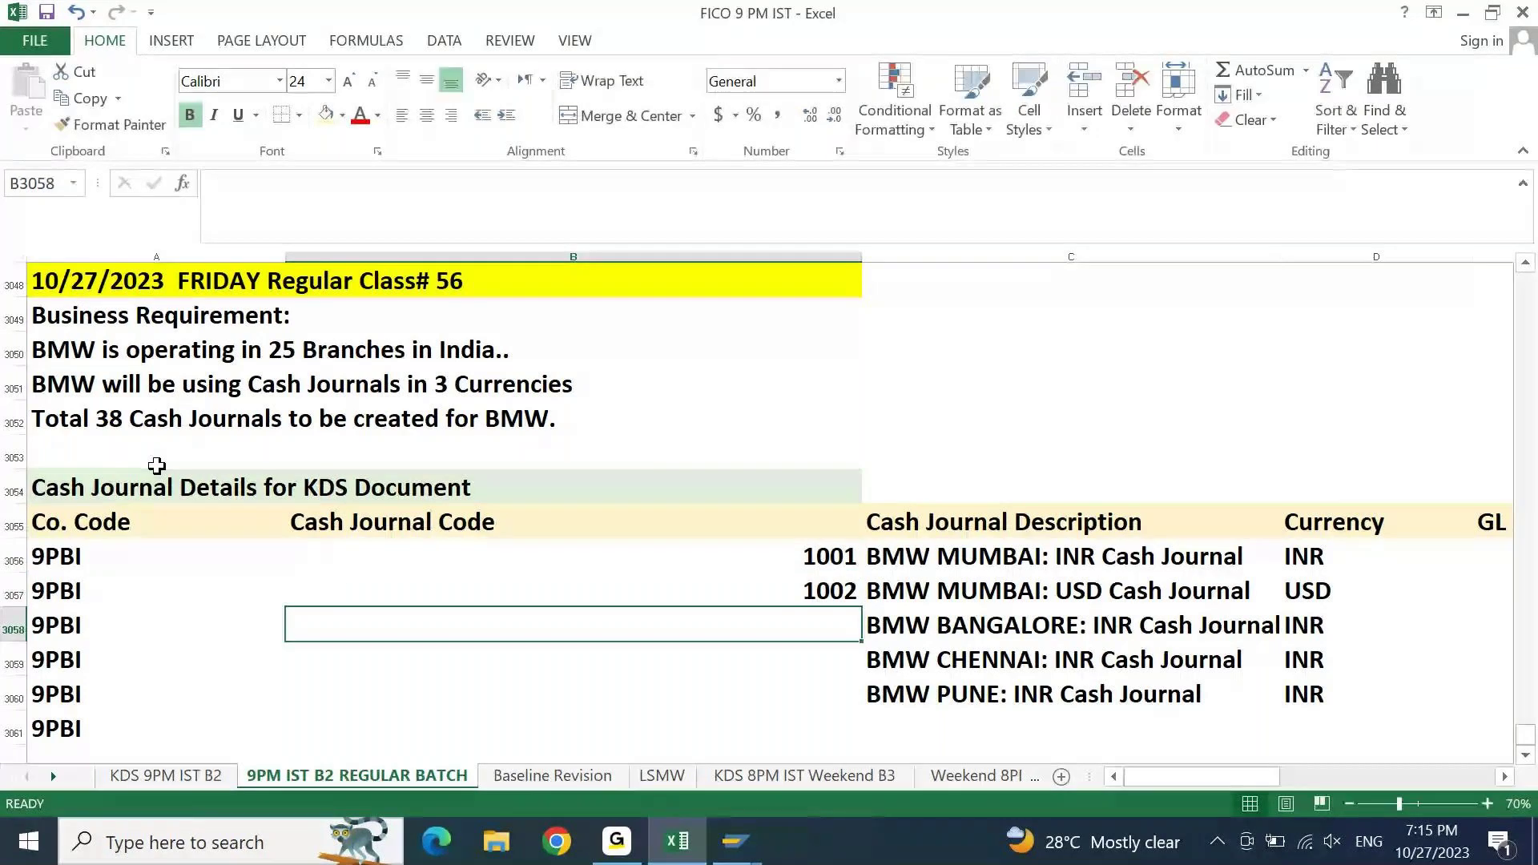
- Fill the cash journal codes in B3058 to B3061 with 1003, 1003, 1005 and 1006
{"action": "type", "text": "1003"}
{"action": "key", "text": "Return"}
{"action": "type", "text": "1003"}
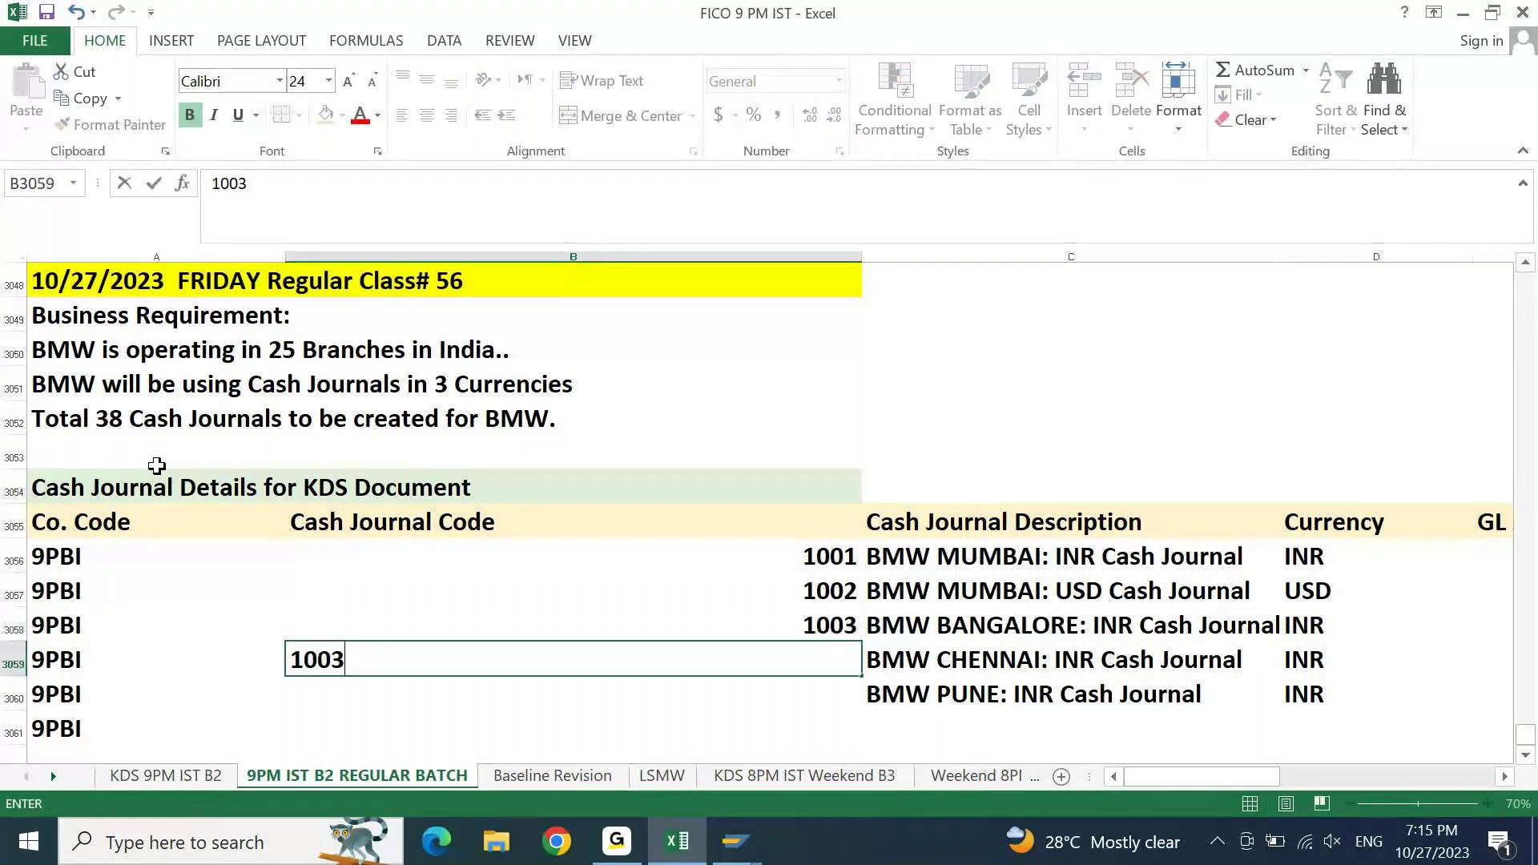
{"action": "key", "text": "Return"}
{"action": "type", "text": "100"}
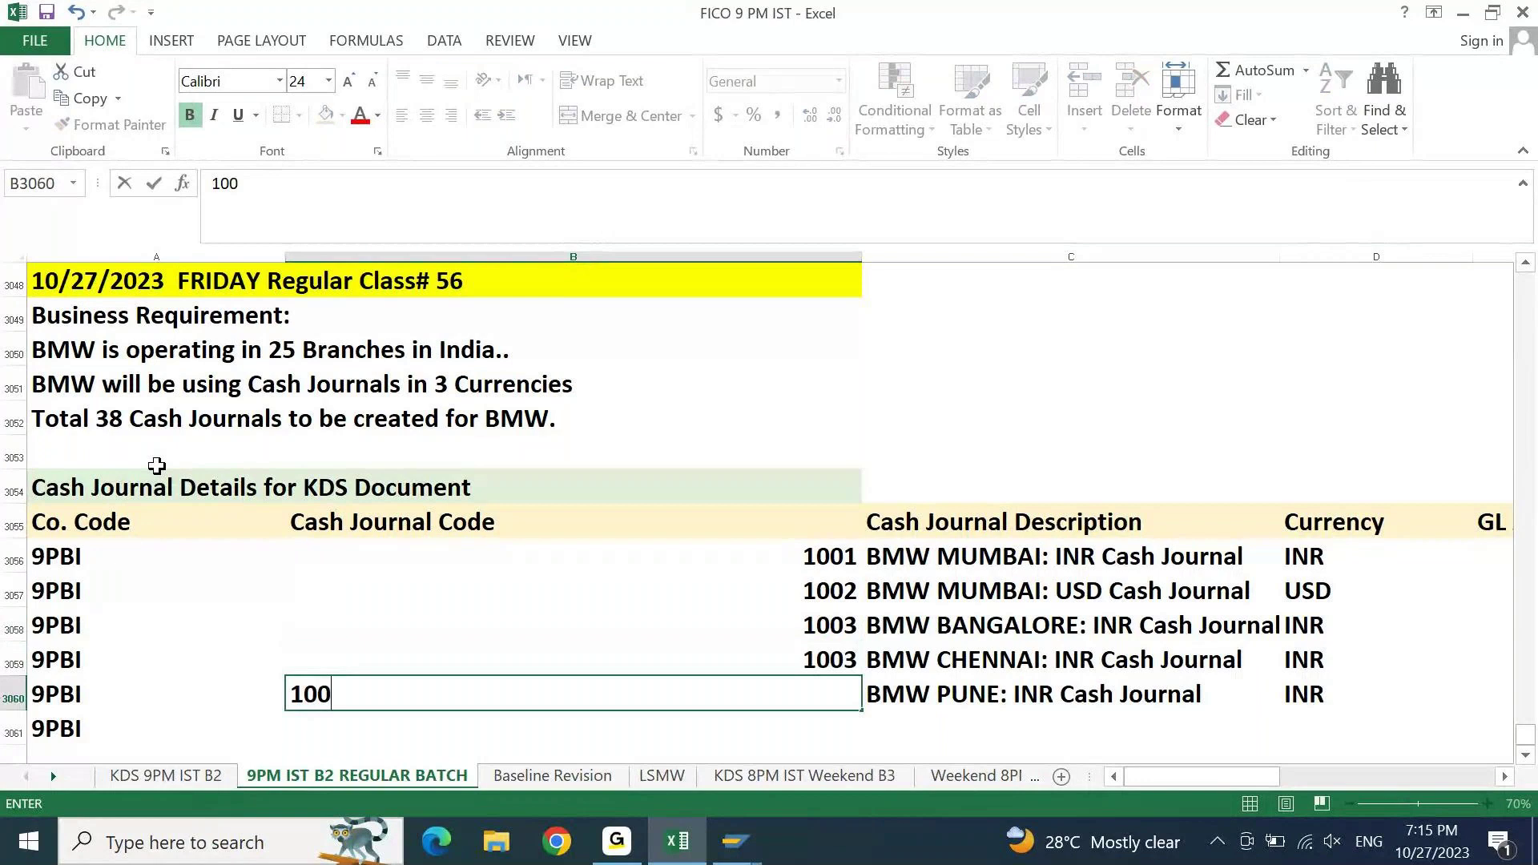
{"action": "type", "text": "5"}
{"action": "key", "text": "Return"}
{"action": "type", "text": "1006"}
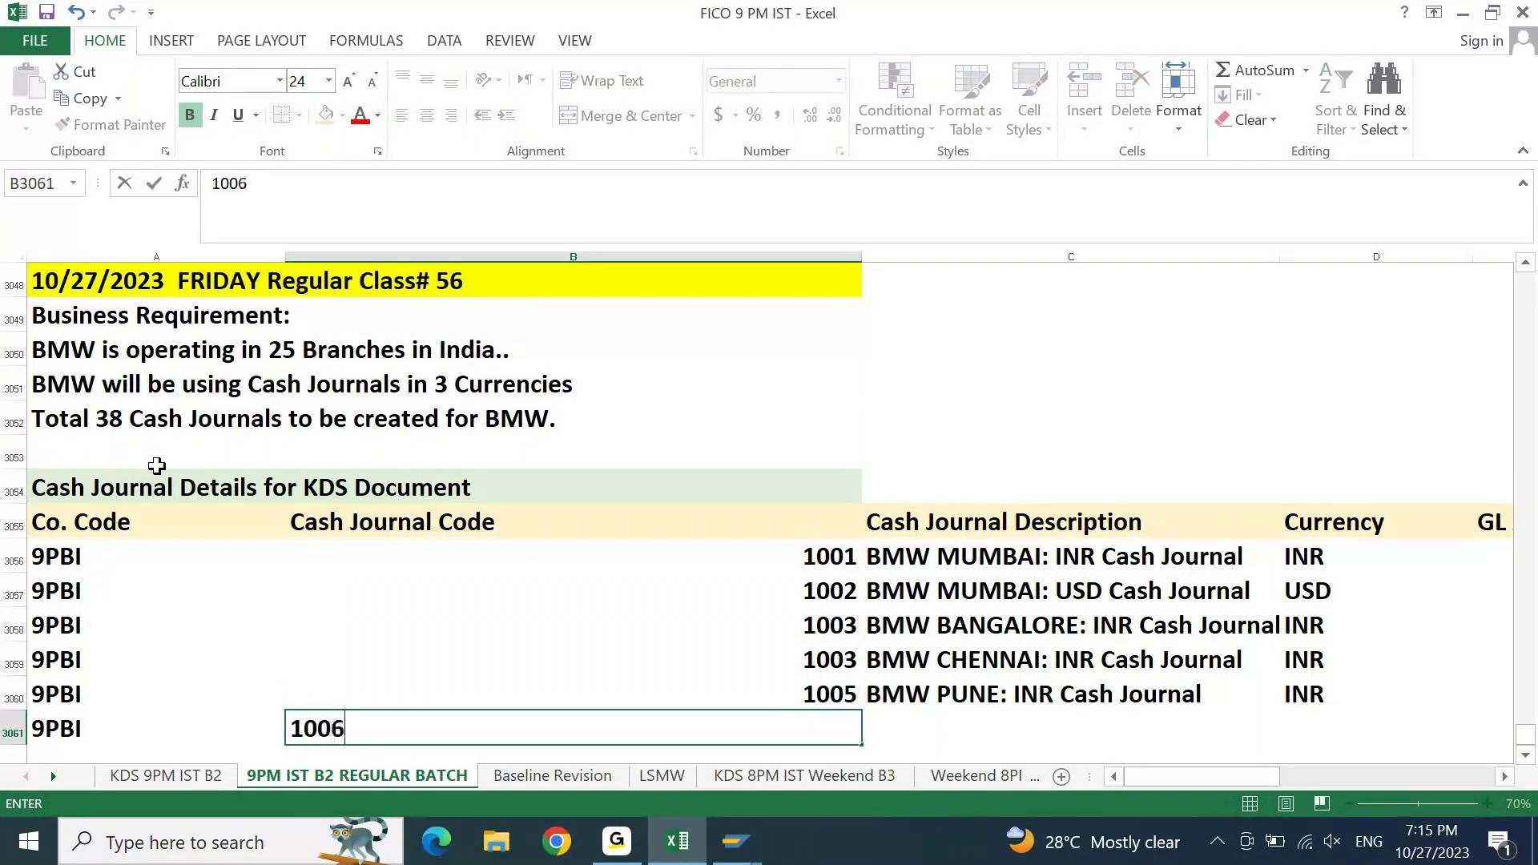
{"action": "key", "text": "Return"}
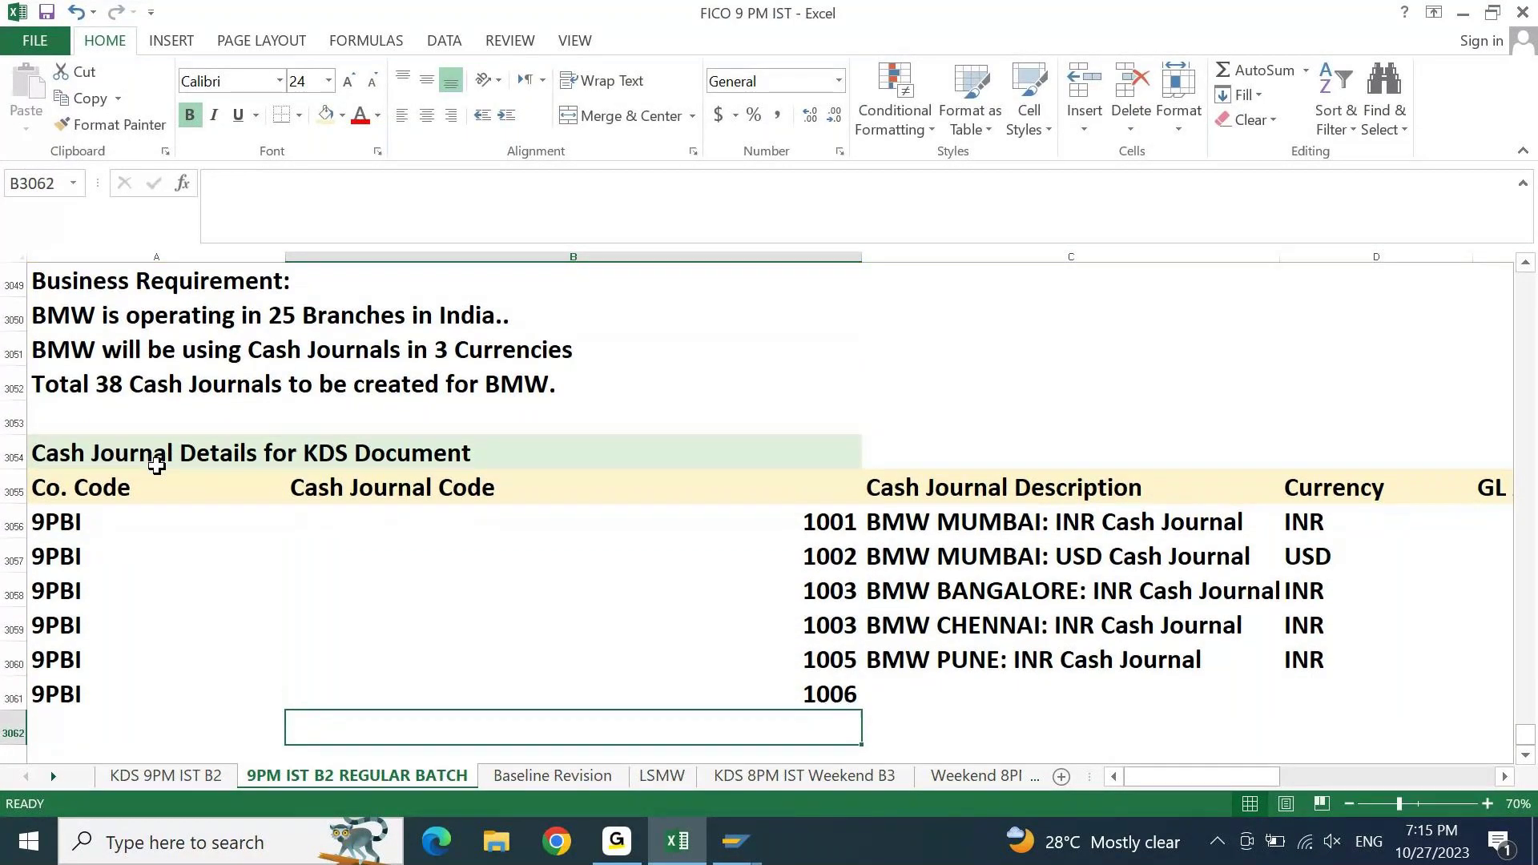
- Clear the contents of the entire row 3061 below the Pune journal
{"action": "key", "text": "Up"}
{"action": "key", "text": "shift+space"}
{"action": "key", "text": "Delete"}
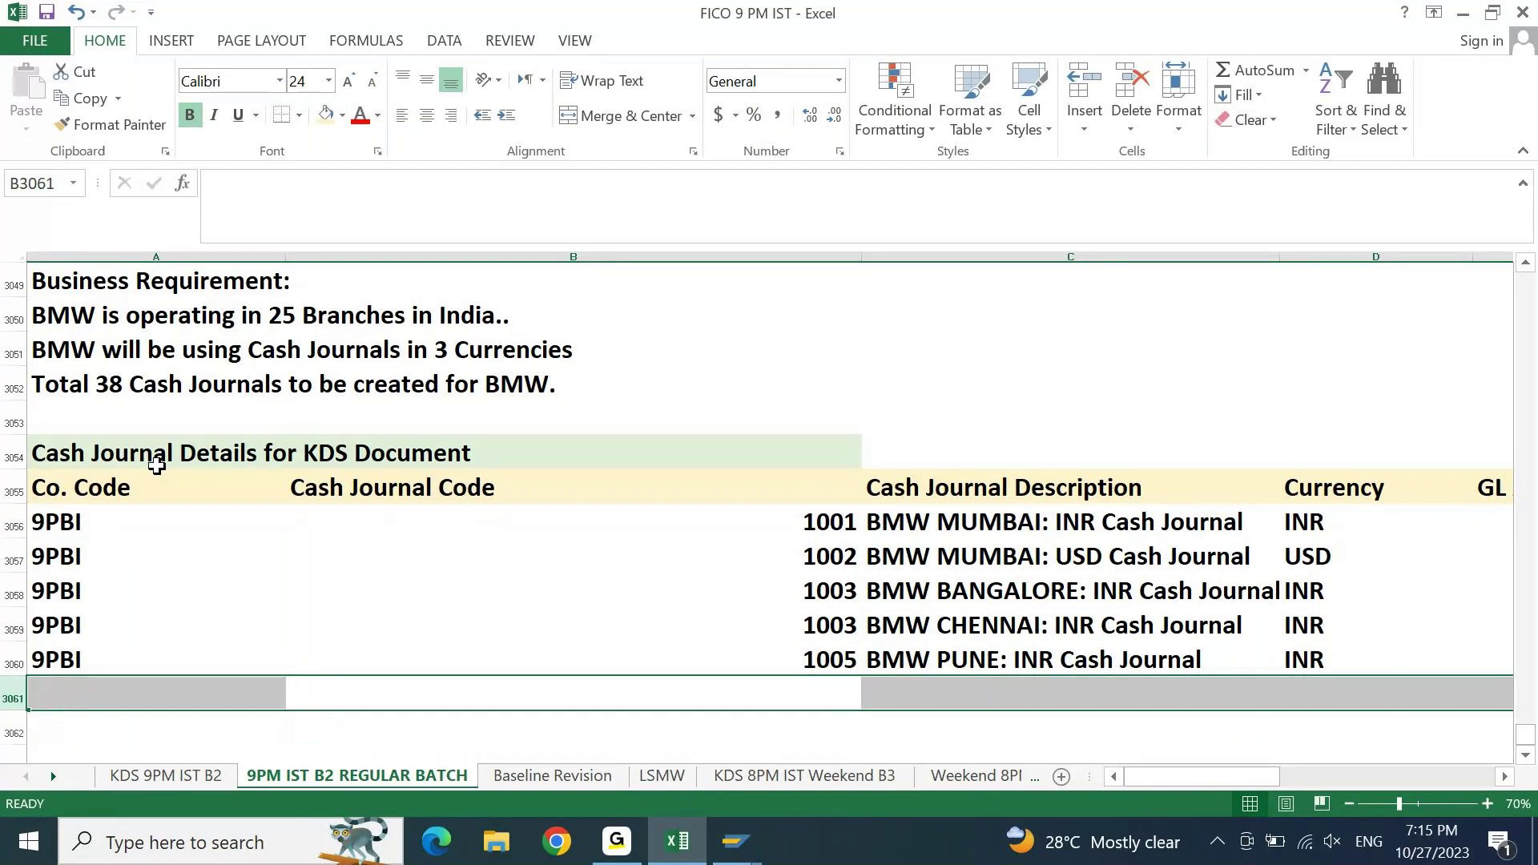
{"action": "key", "text": "Up"}
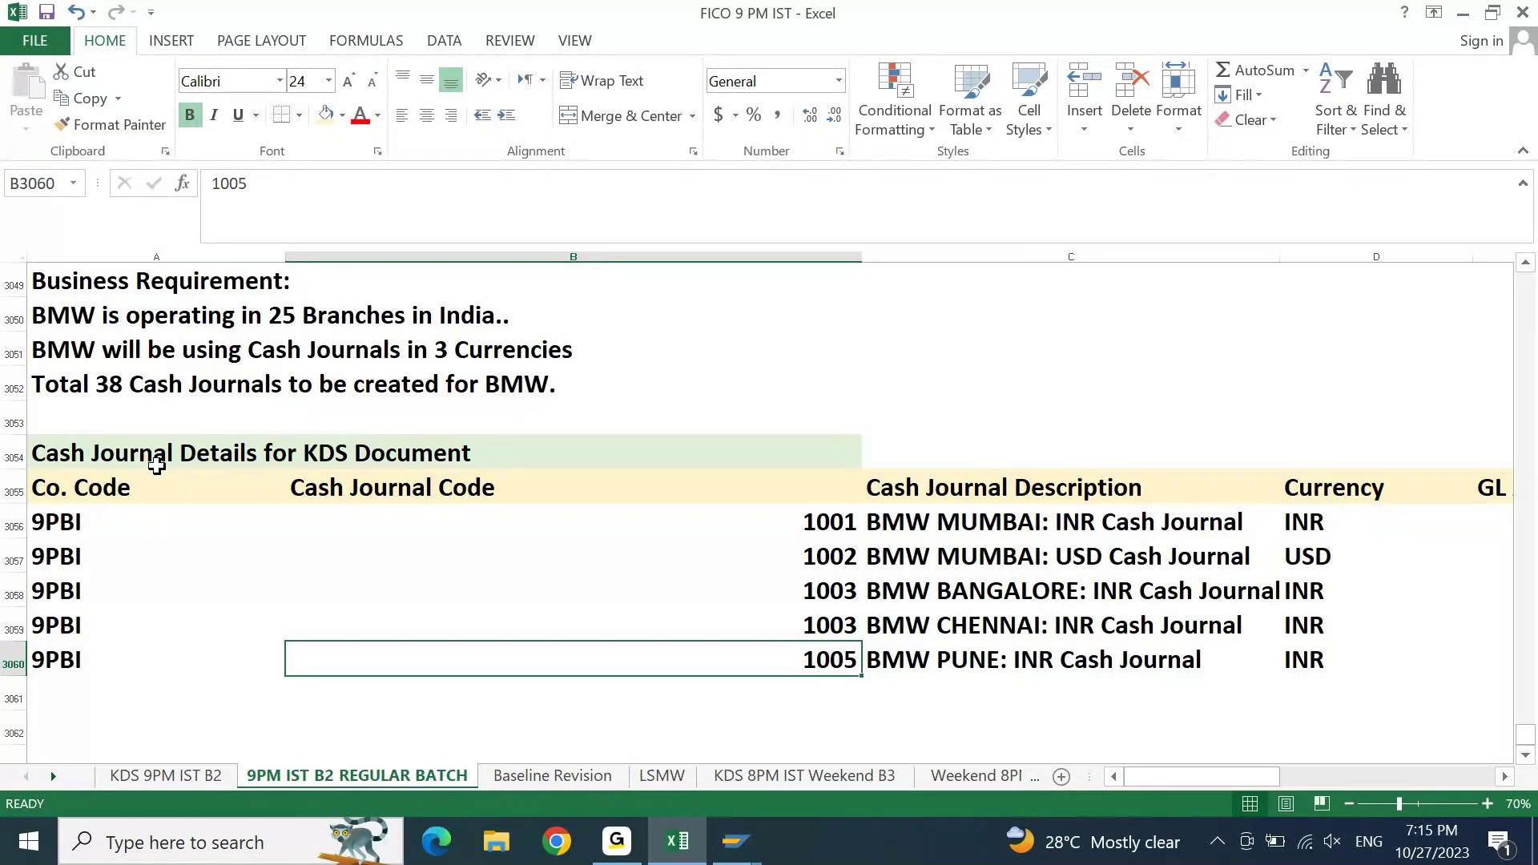
{"action": "key", "text": "Right"}
{"action": "key", "text": "Right"}
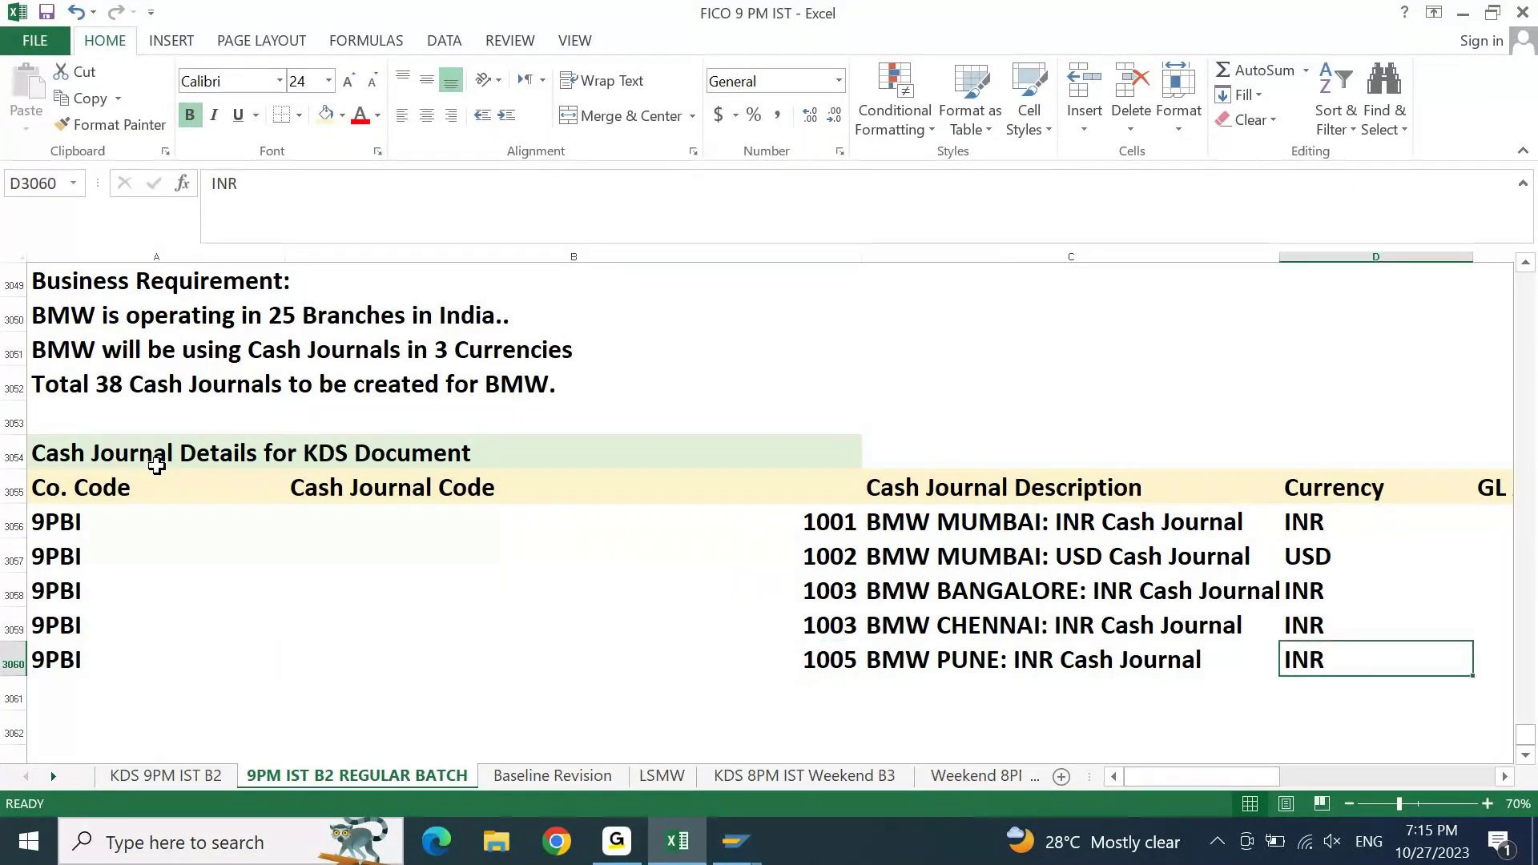
{"action": "key", "text": "Right"}
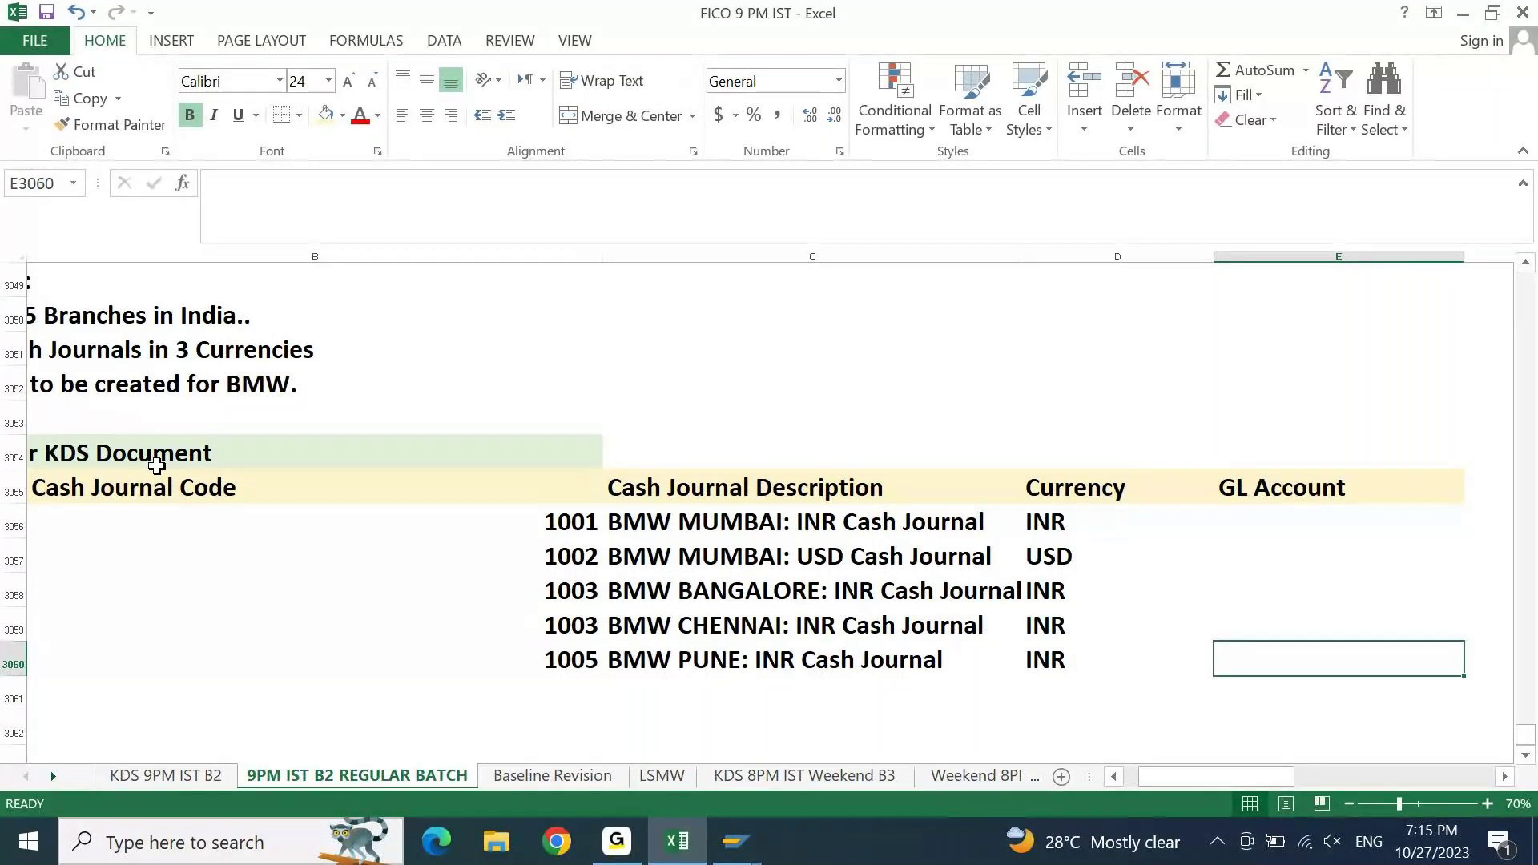
{"action": "key", "text": "Down"}
{"action": "key", "text": "Down"}
{"action": "key", "text": "Home"}
{"action": "key", "text": "Up"}
{"action": "key", "text": "Up"}
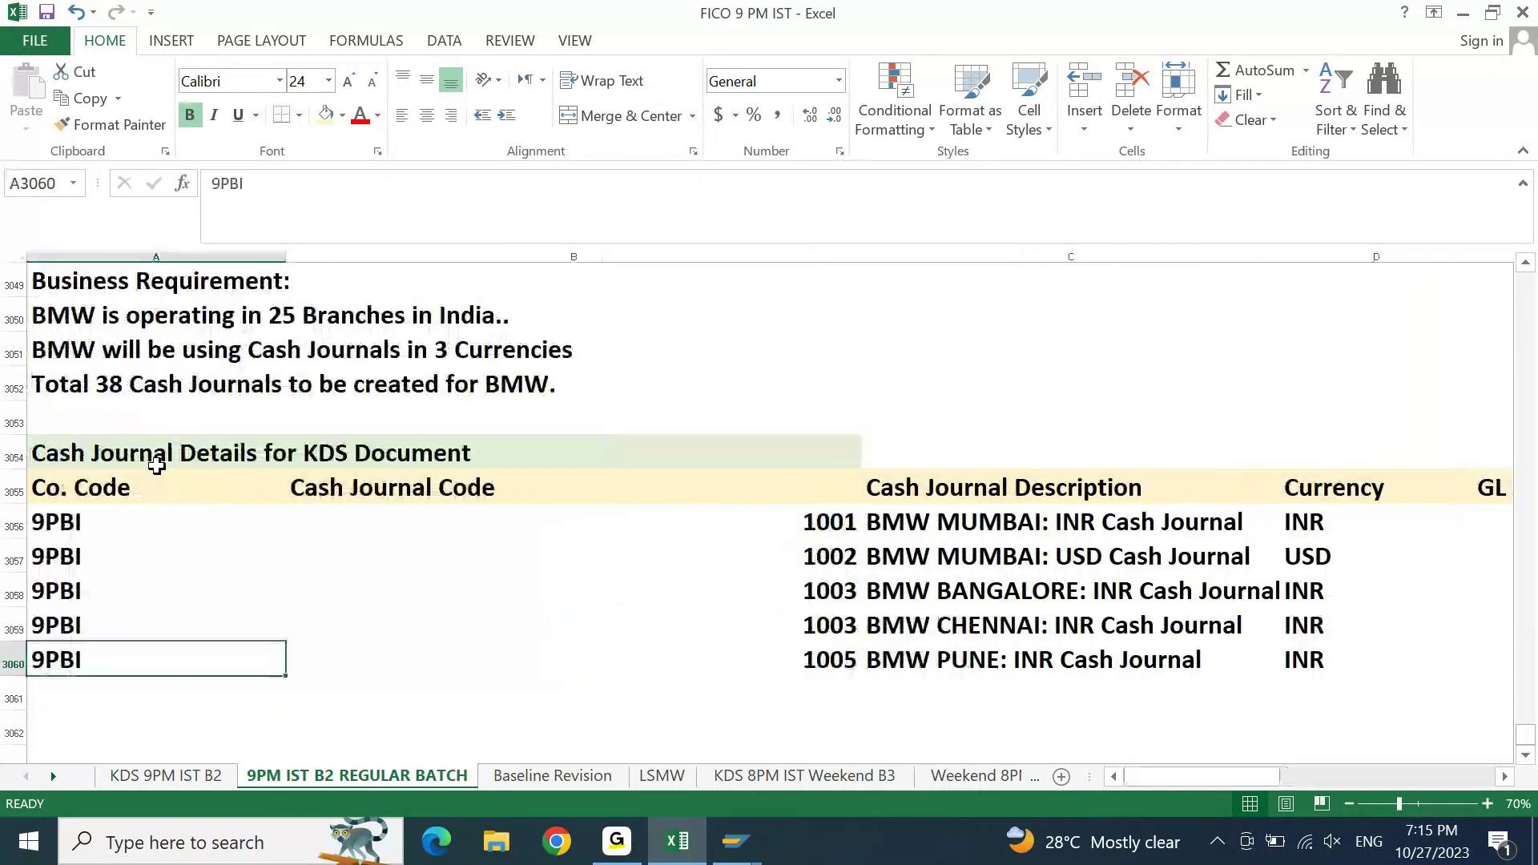
{"action": "key", "text": "Down"}
{"action": "key", "text": "Down"}
{"action": "key", "text": "Down"}
{"action": "key", "text": "Down"}
{"action": "key", "text": "Down"}
{"action": "key", "text": "Down"}
{"action": "key", "text": "Down"}
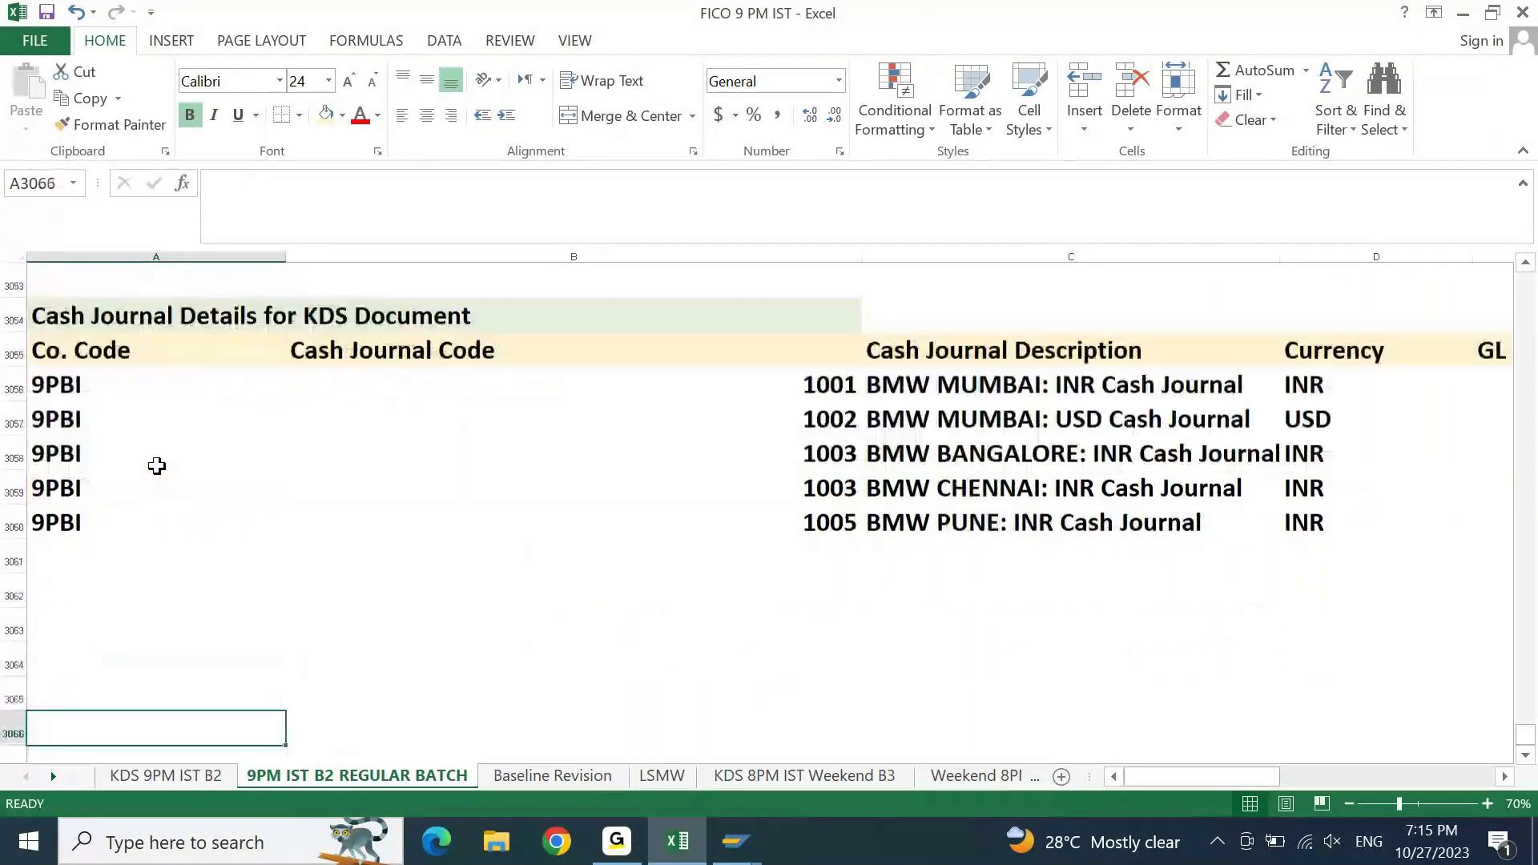
- Add the note "Cash GL's are Company Code Specific..." in A3062 below the cash journal table
{"action": "key", "text": "Up"}
{"action": "key", "text": "Up"}
{"action": "key", "text": "Up"}
{"action": "key", "text": "Up"}
{"action": "key", "text": "Up"}
{"action": "key", "text": "Up"}
{"action": "key", "text": "Up"}
{"action": "key", "text": "Down"}
{"action": "key", "text": "Down"}
{"action": "type", "text": "Cash GL's are COma"}
{"action": "key", "text": "BackSpace"}
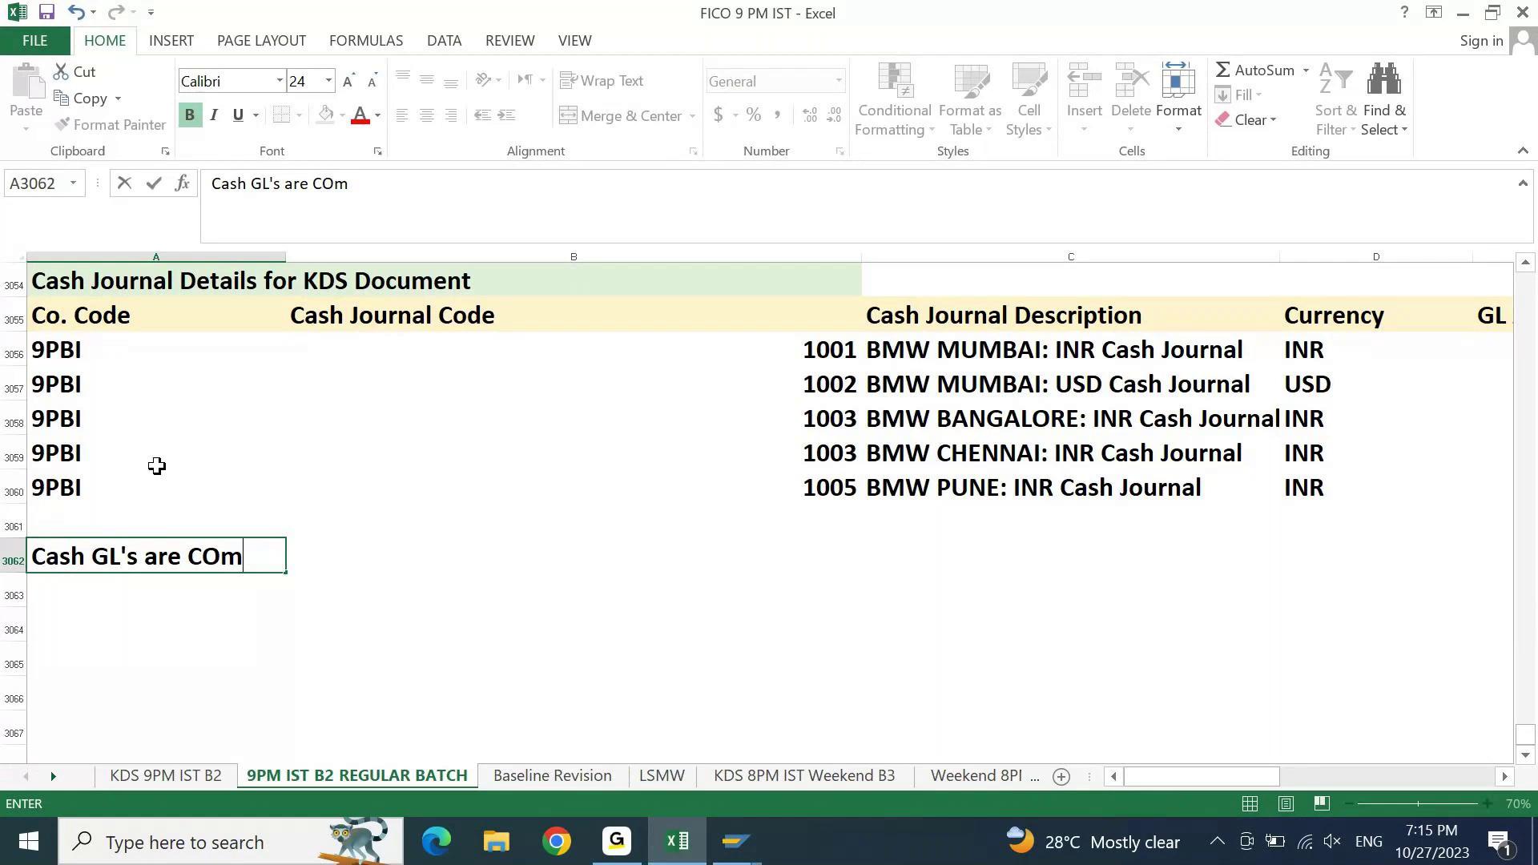
{"action": "type", "text": "pany Code Specific..."}
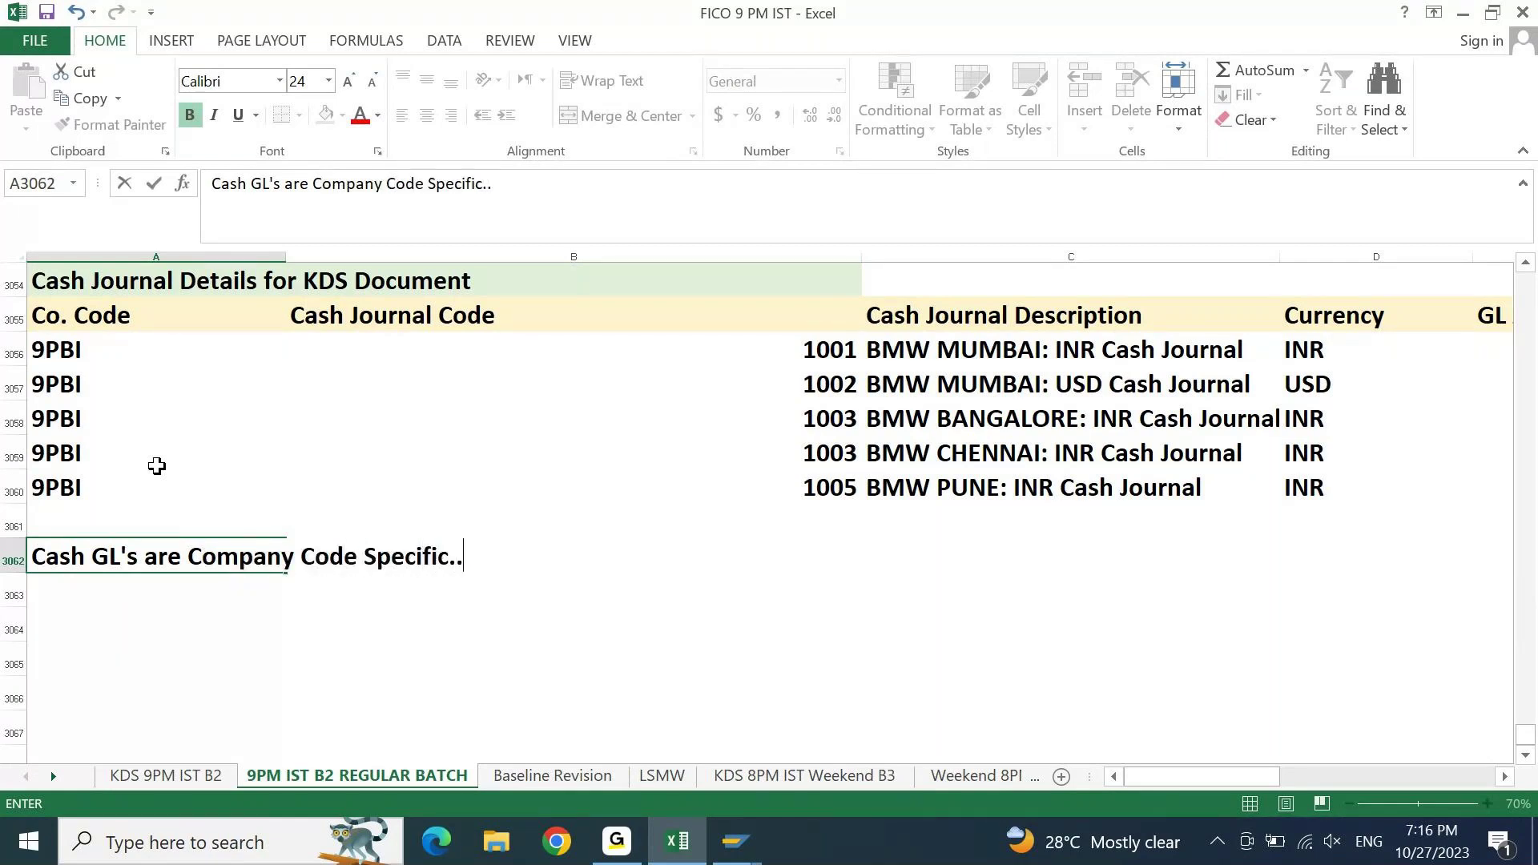
{"action": "key", "text": "Return"}
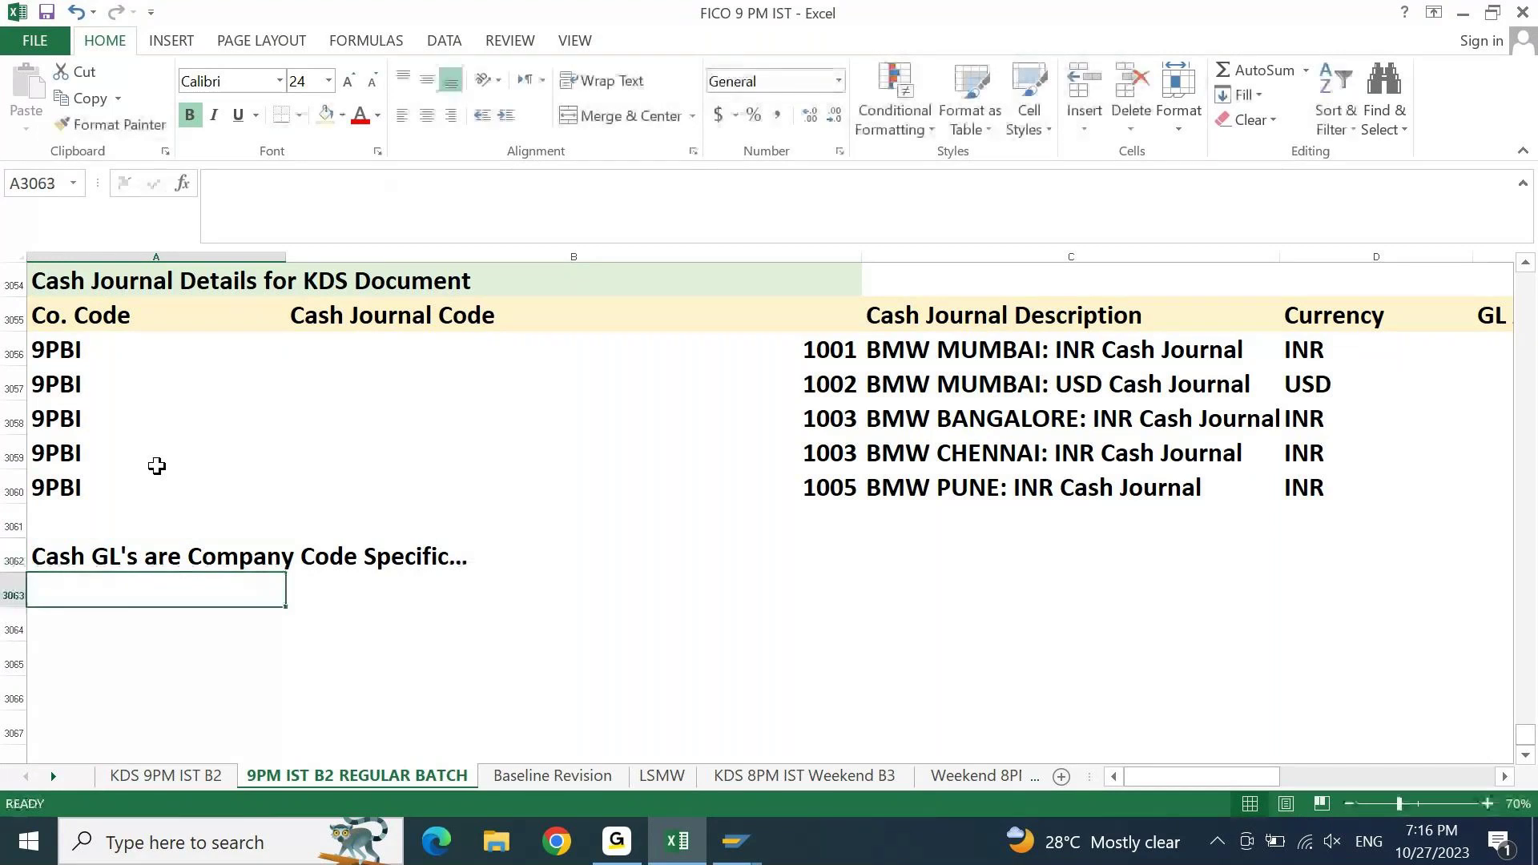
{"action": "left_click", "coordinate": [956, 350]}
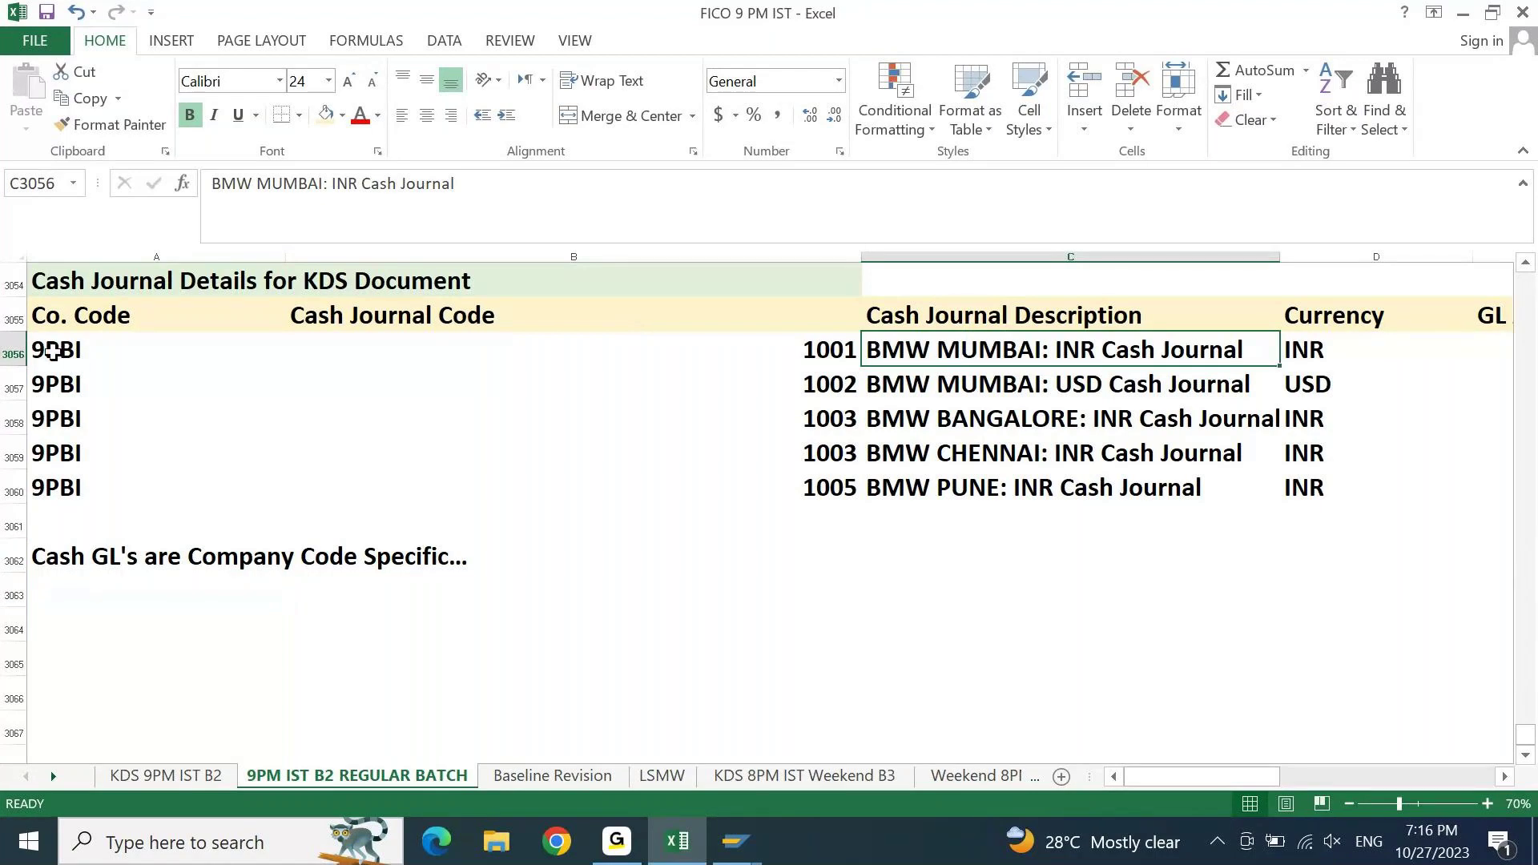
{"action": "left_click", "coordinate": [53, 352]}
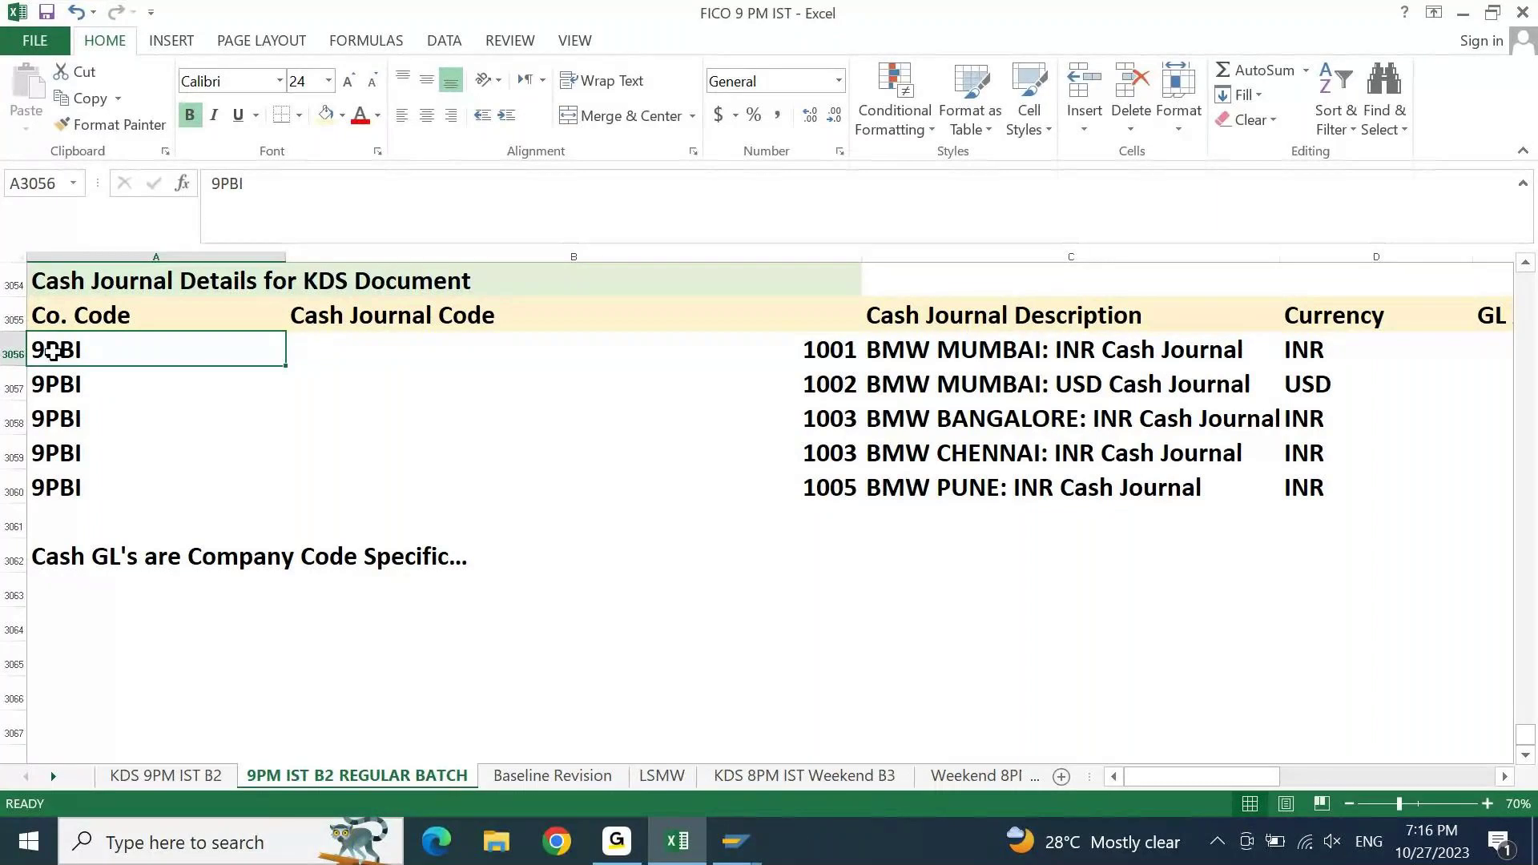
{"action": "key", "text": "Down"}
{"action": "key", "text": "Down"}
{"action": "key", "text": "Down"}
{"action": "key", "text": "Down"}
{"action": "key", "text": "Down"}
{"action": "key", "text": "Down"}
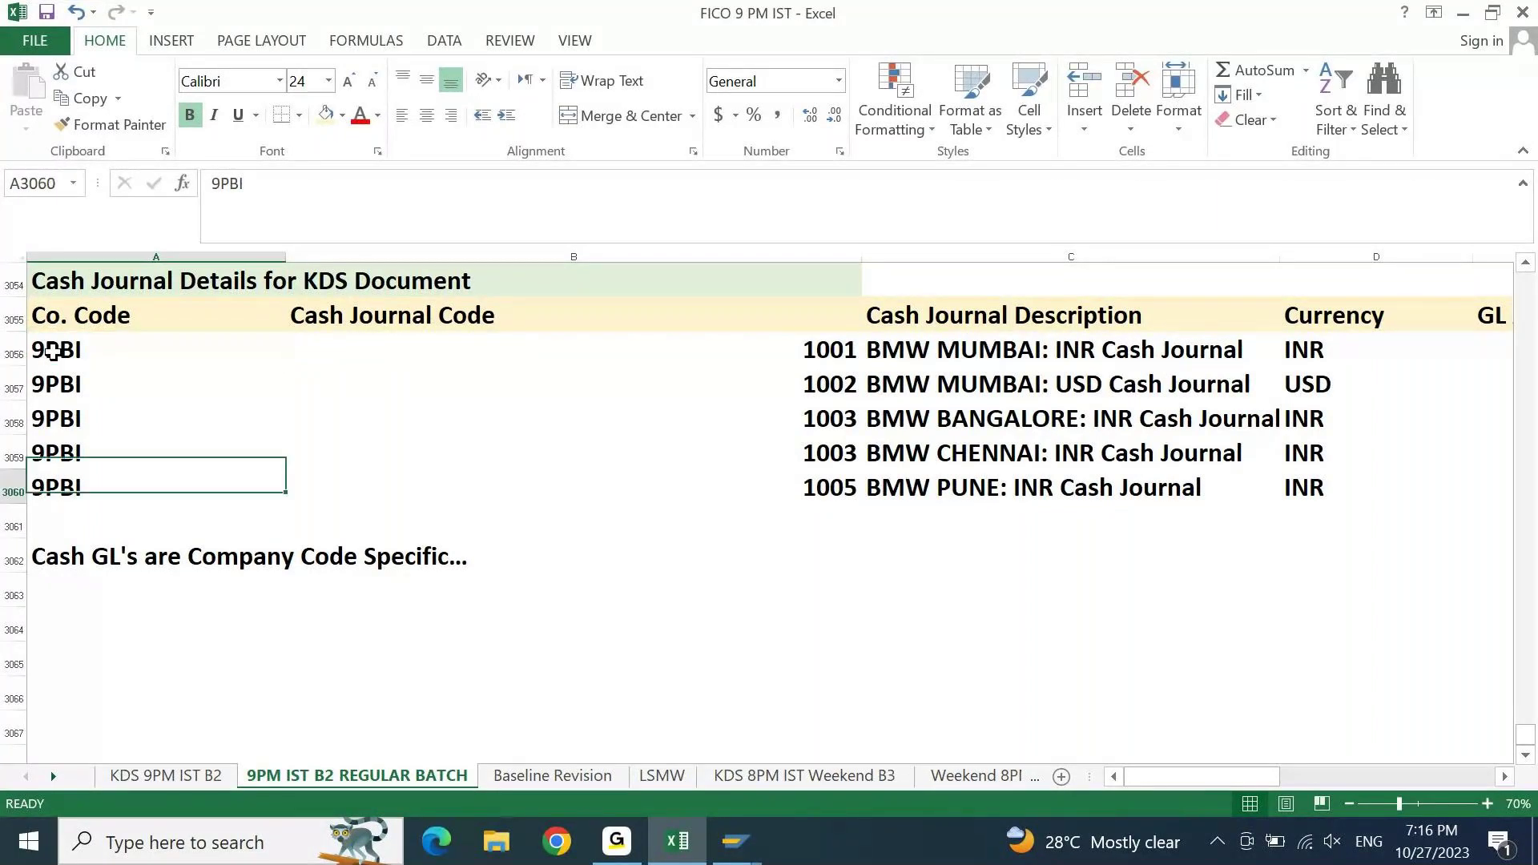
{"action": "key", "text": "Down"}
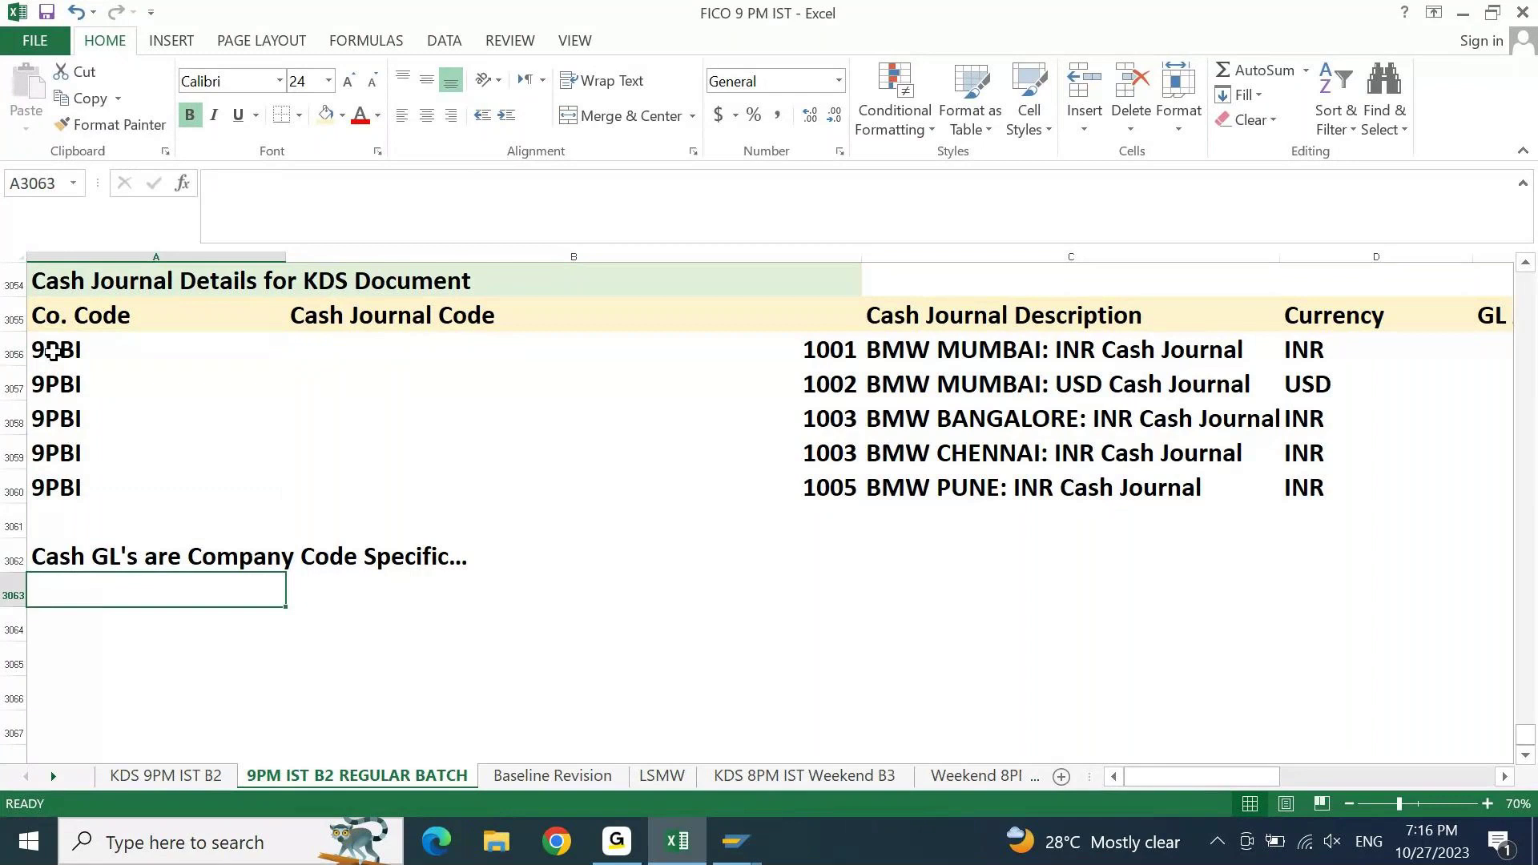
- Switch to SAP Easy Access and open transaction FS00 to edit G/L accounts centrally
{"action": "left_click", "coordinate": [828, 790]}
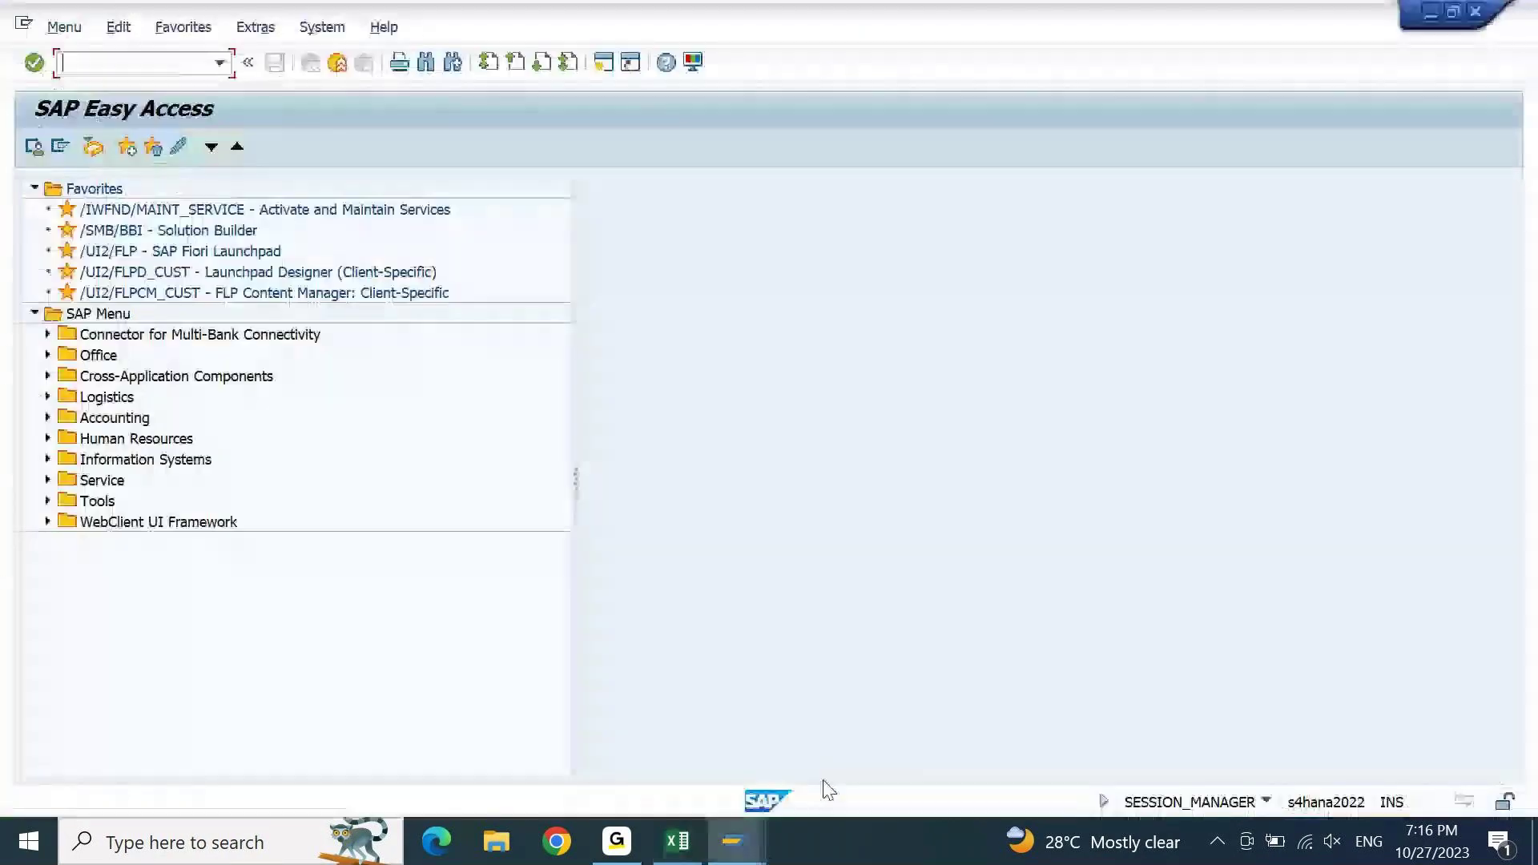
{"action": "type", "text": "fs00"}
{"action": "key", "text": "Return"}
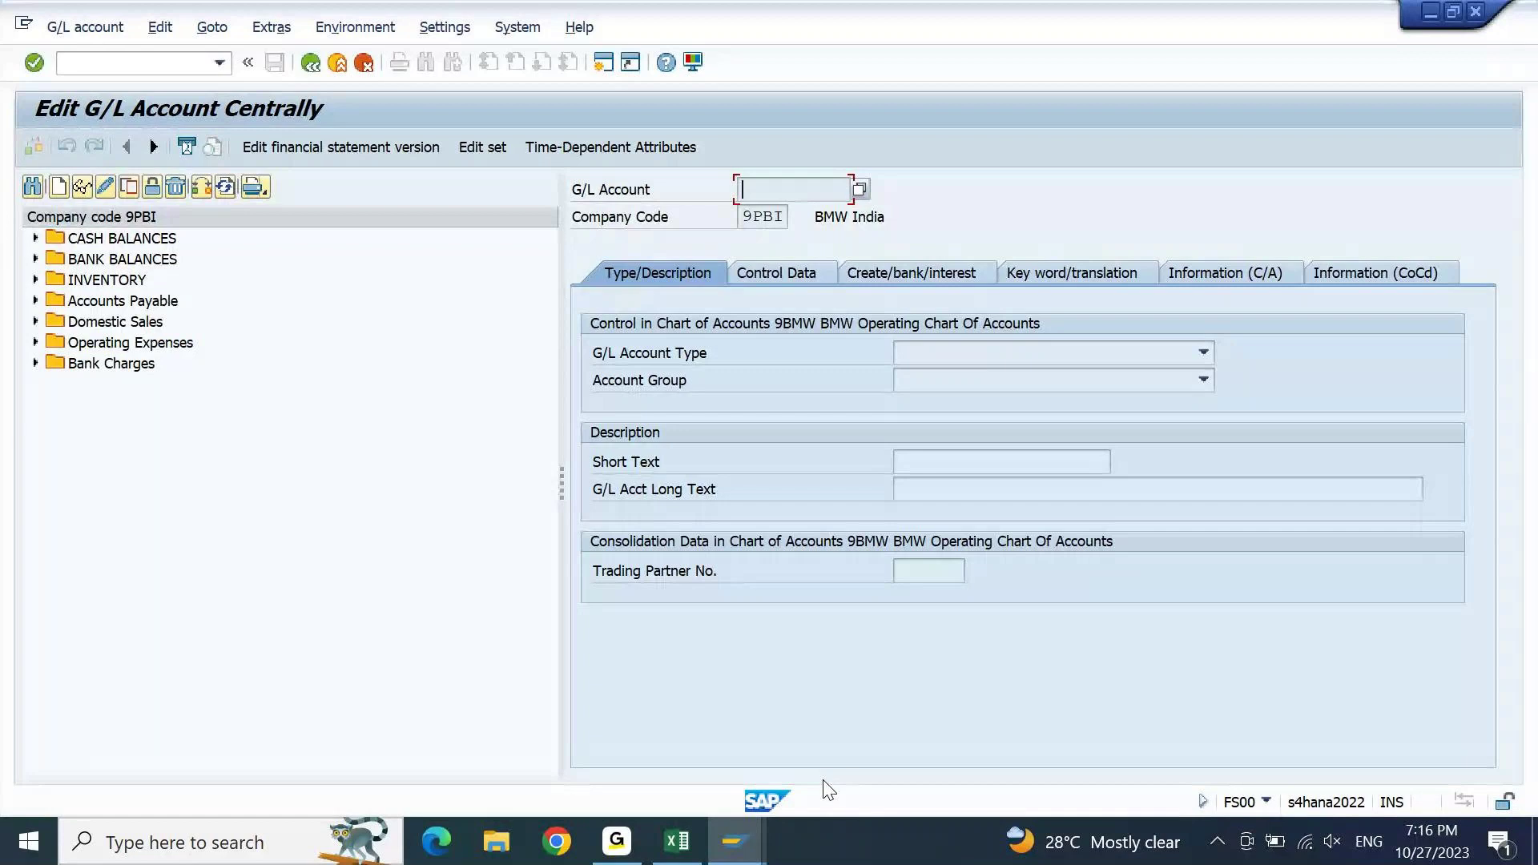
- Display the Cash G/L account 12100000 from the CASH BALANCES group of company code 9PBI
{"action": "left_click", "coordinate": [39, 241]}
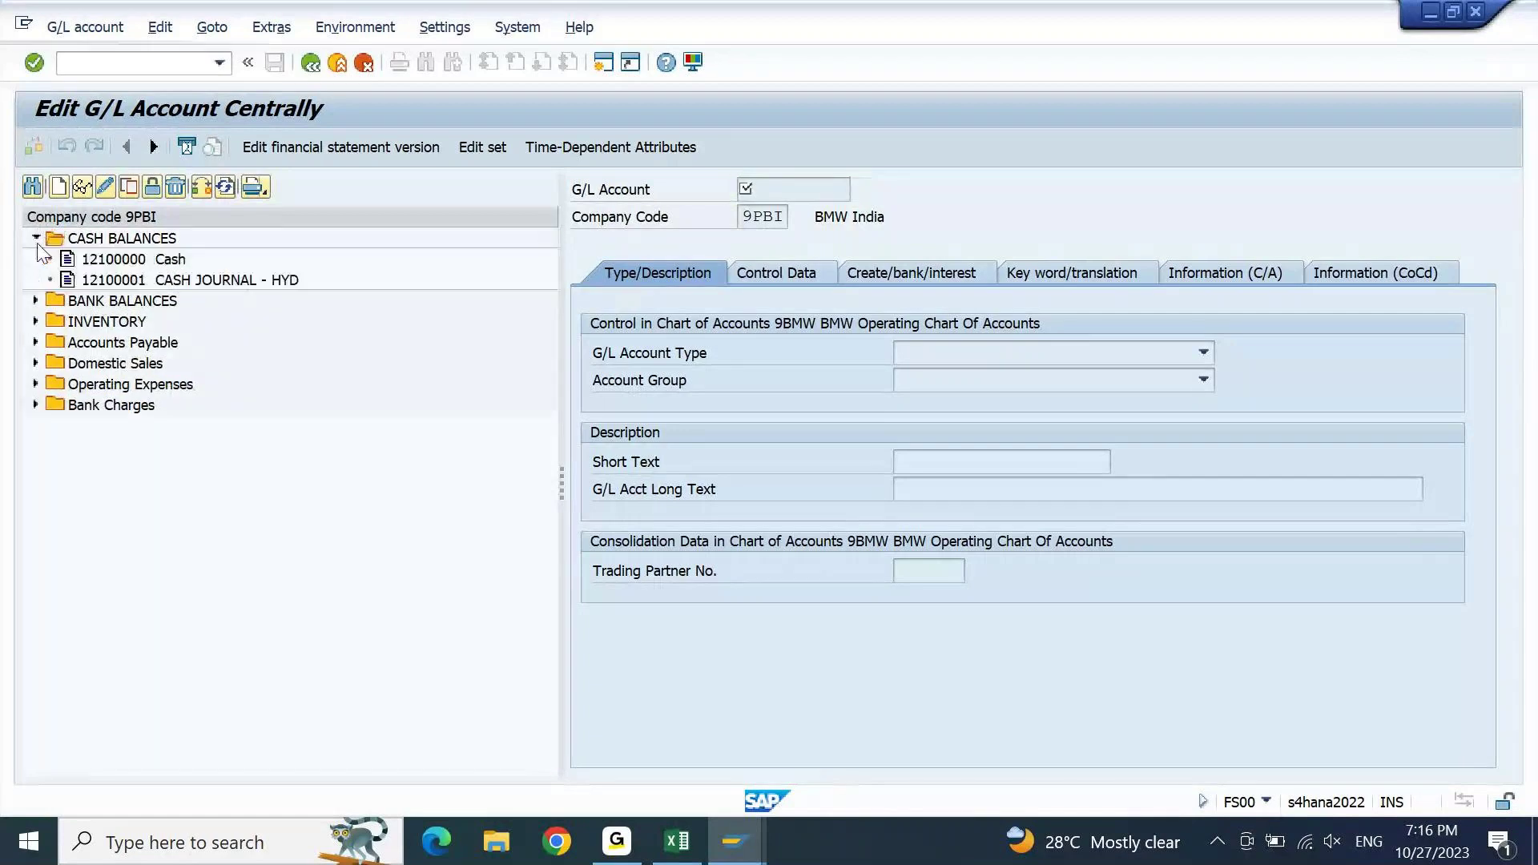
{"action": "double_click", "coordinate": [122, 262]}
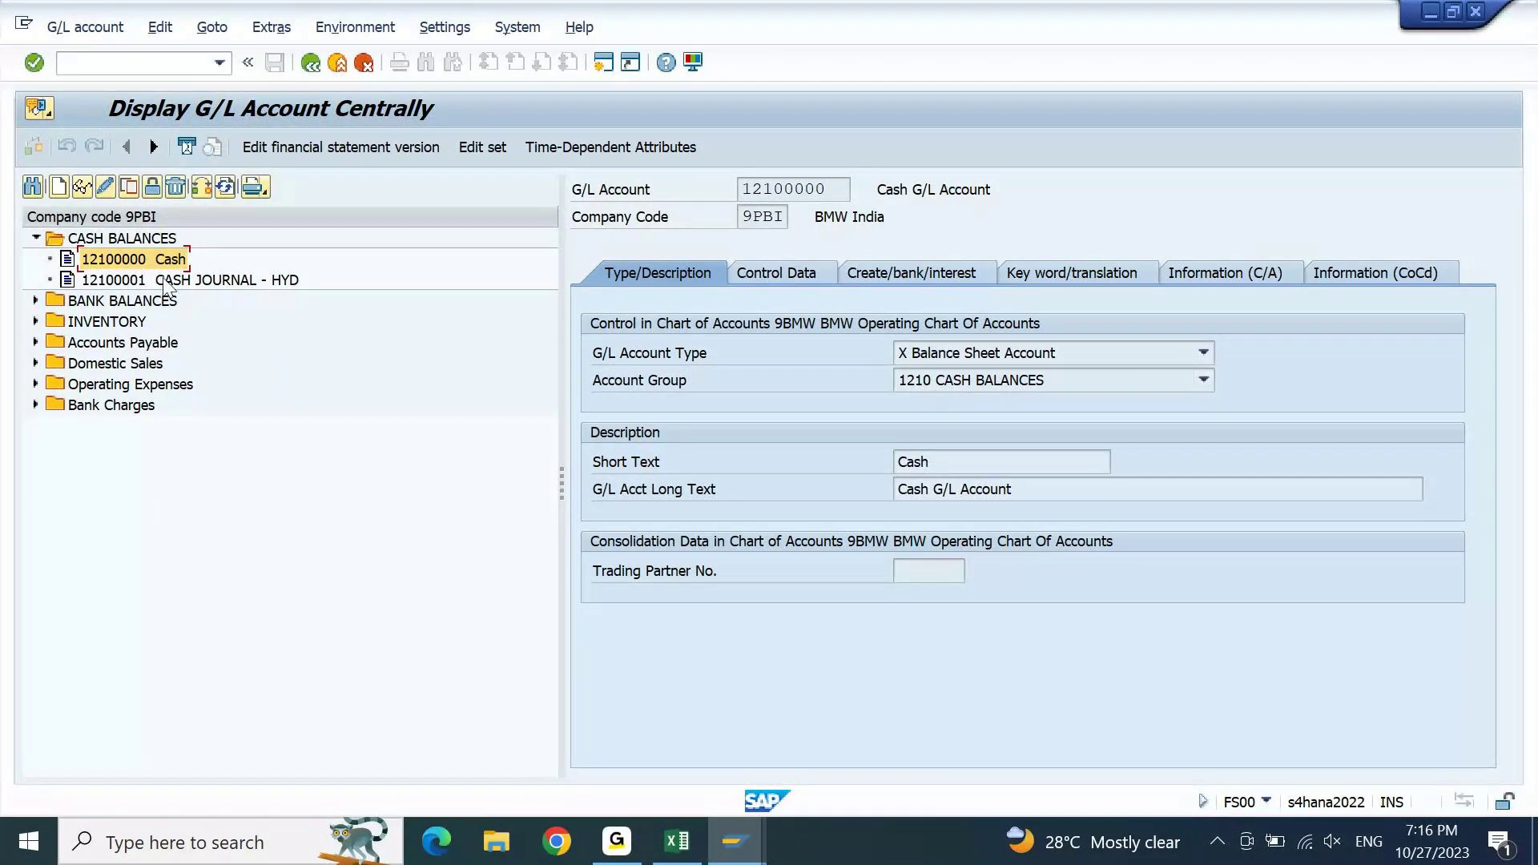
- Switch to Excel and enter G/L number 12101000, centred, in A3063 below the company code note
{"action": "left_click", "coordinate": [675, 853]}
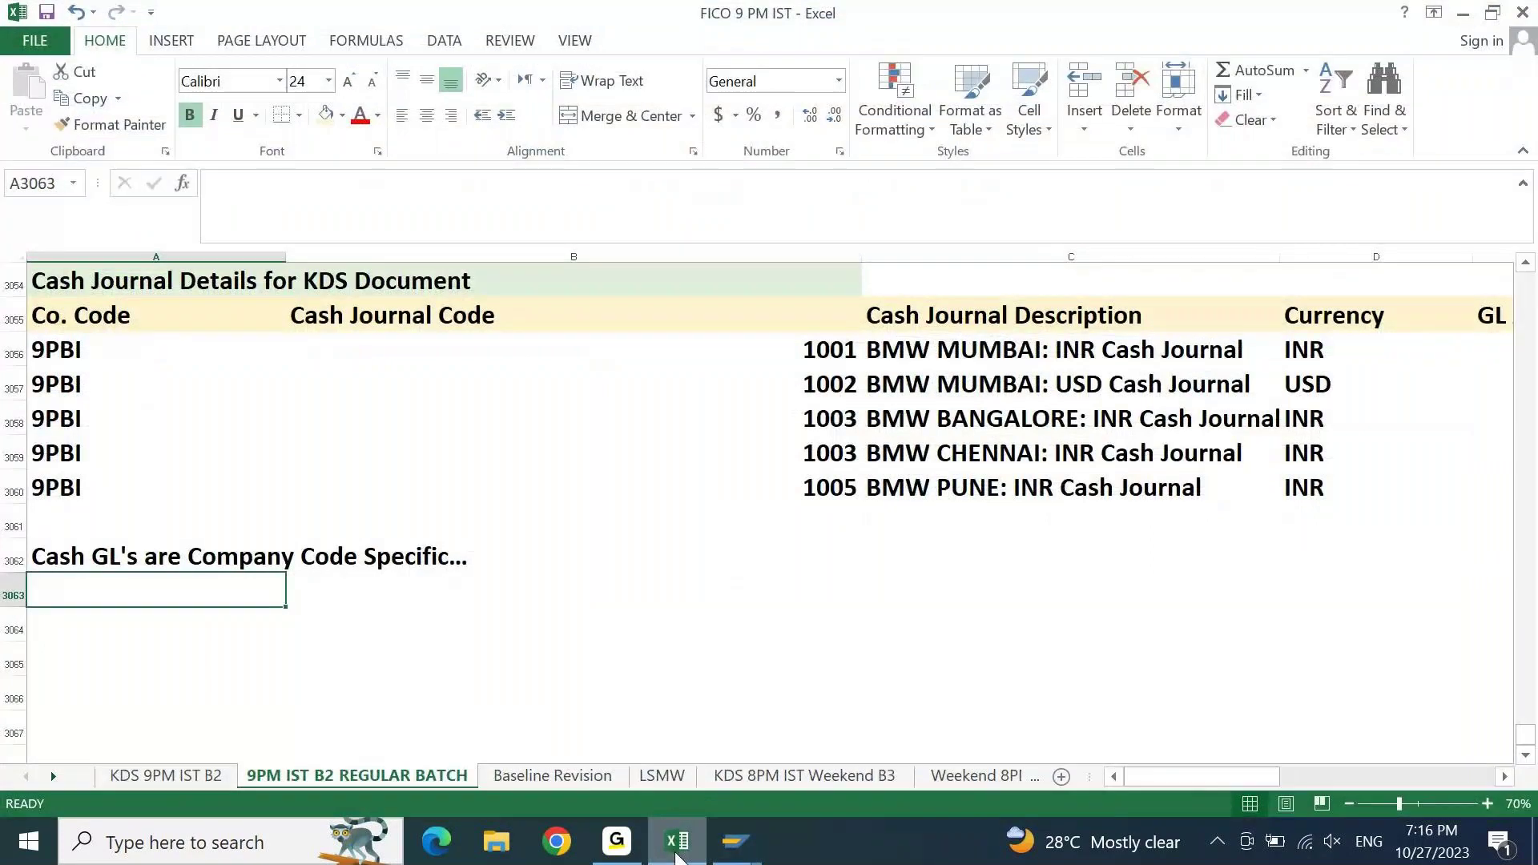
{"action": "type", "text": "12101"}
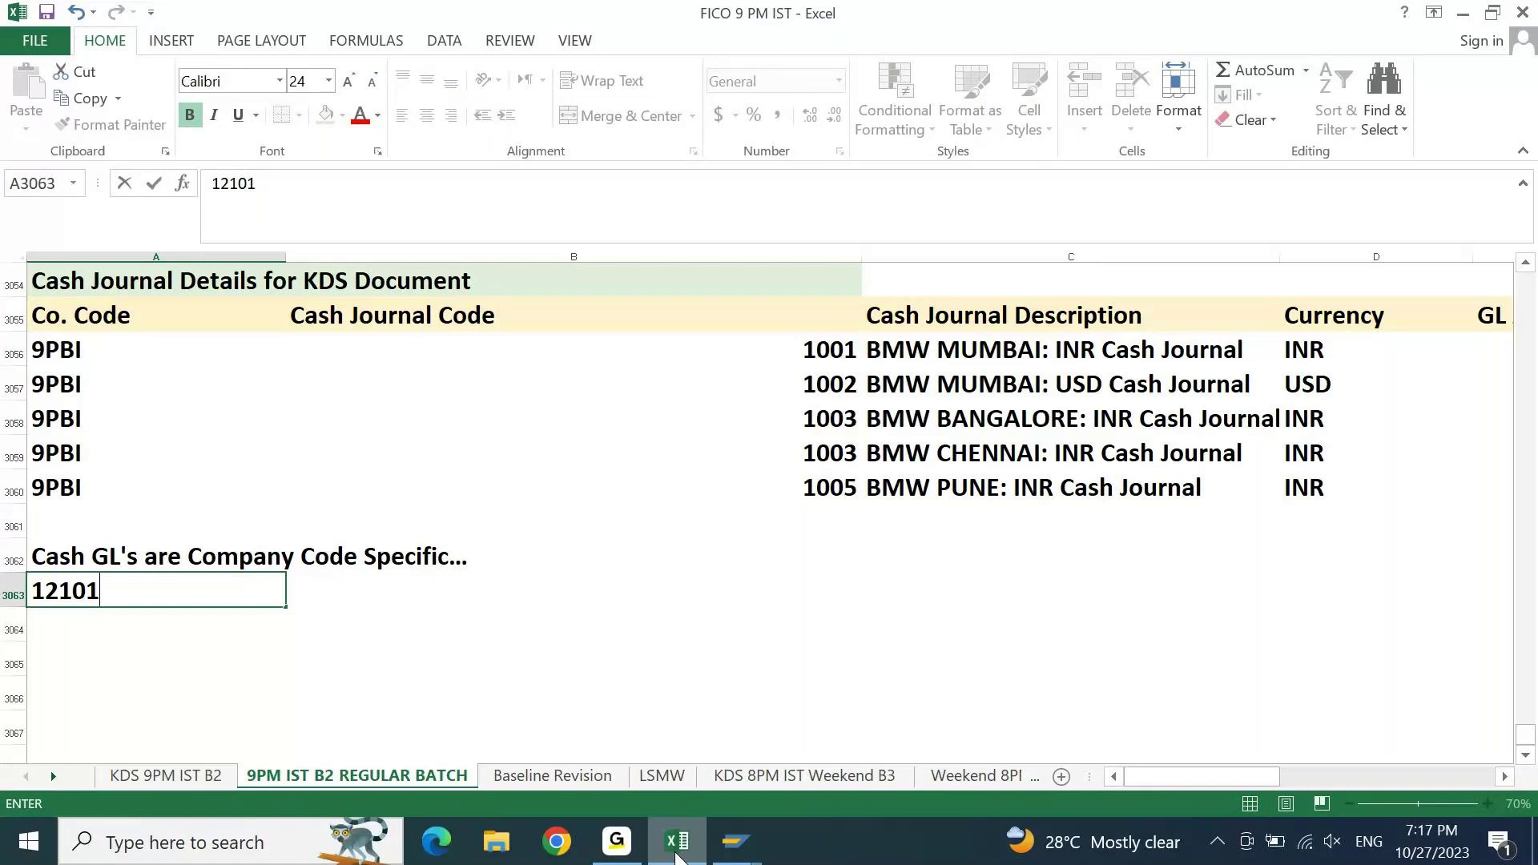
{"action": "type", "text": "000"}
{"action": "key", "text": "Return"}
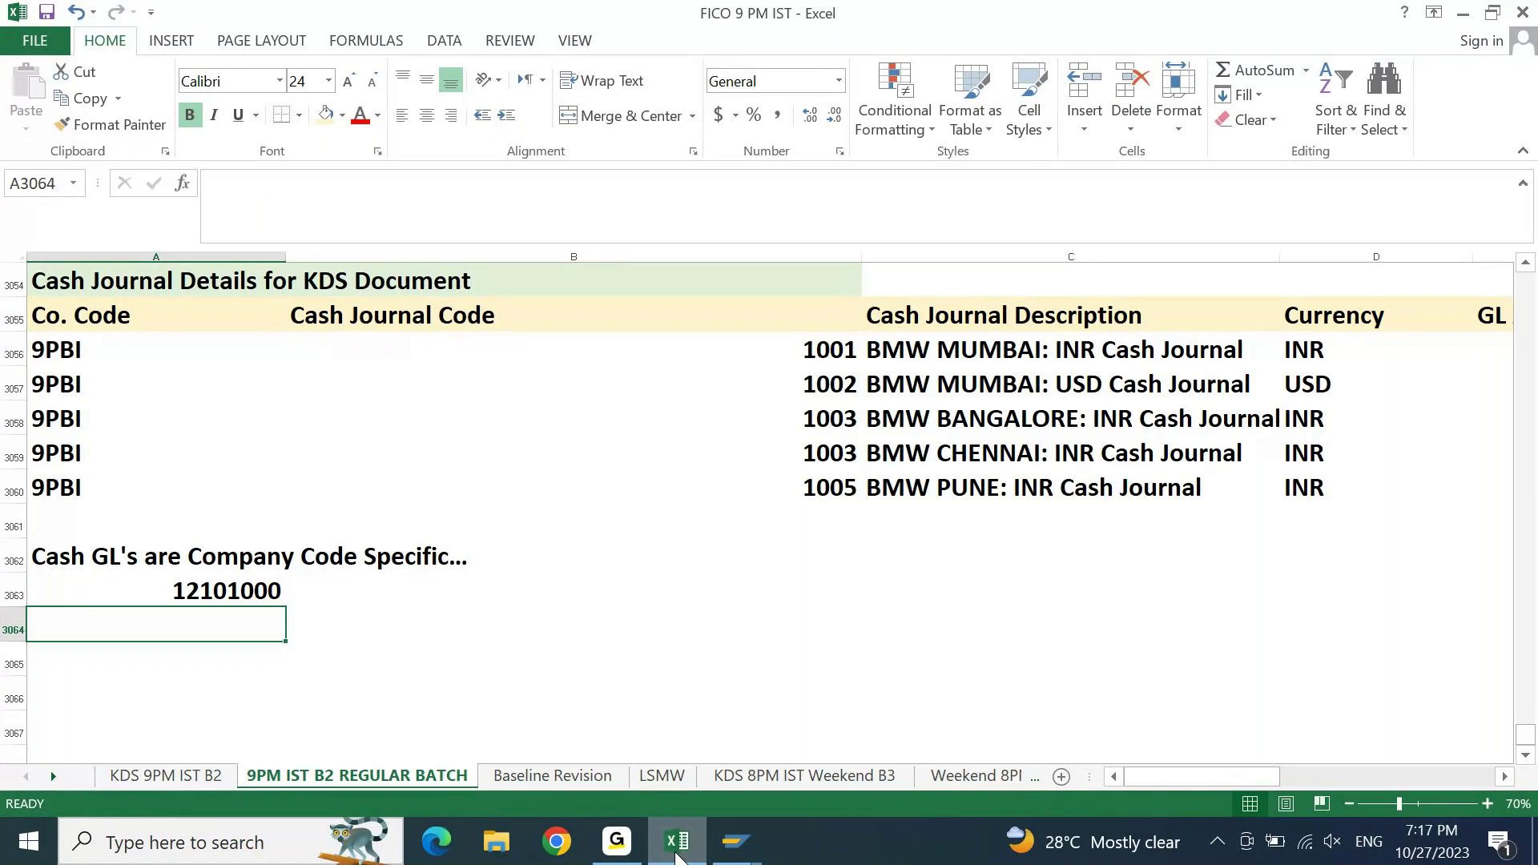
{"action": "key", "text": "Up"}
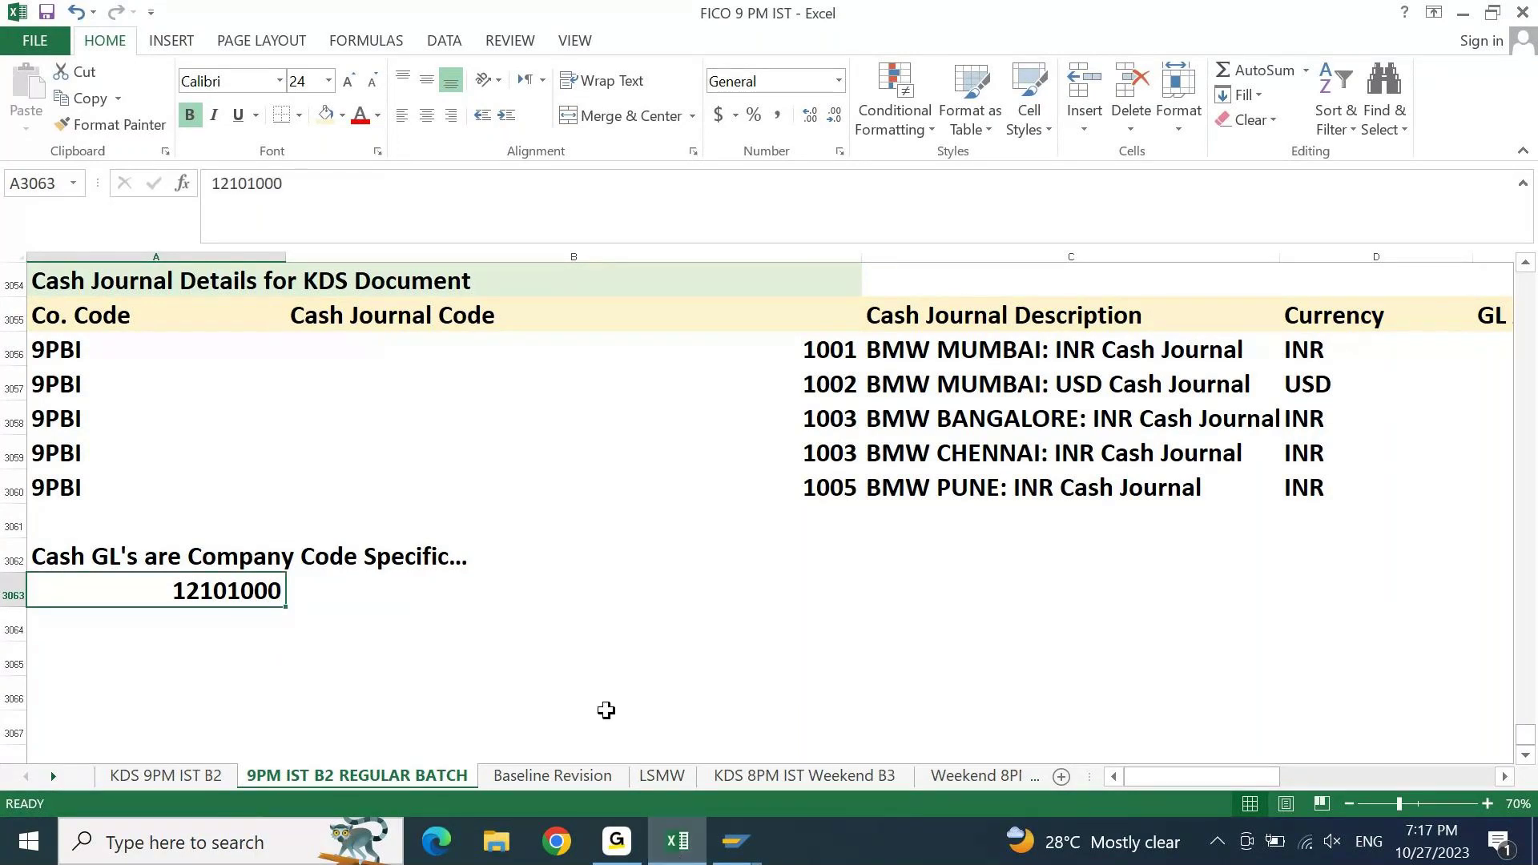
{"action": "left_click", "coordinate": [427, 116]}
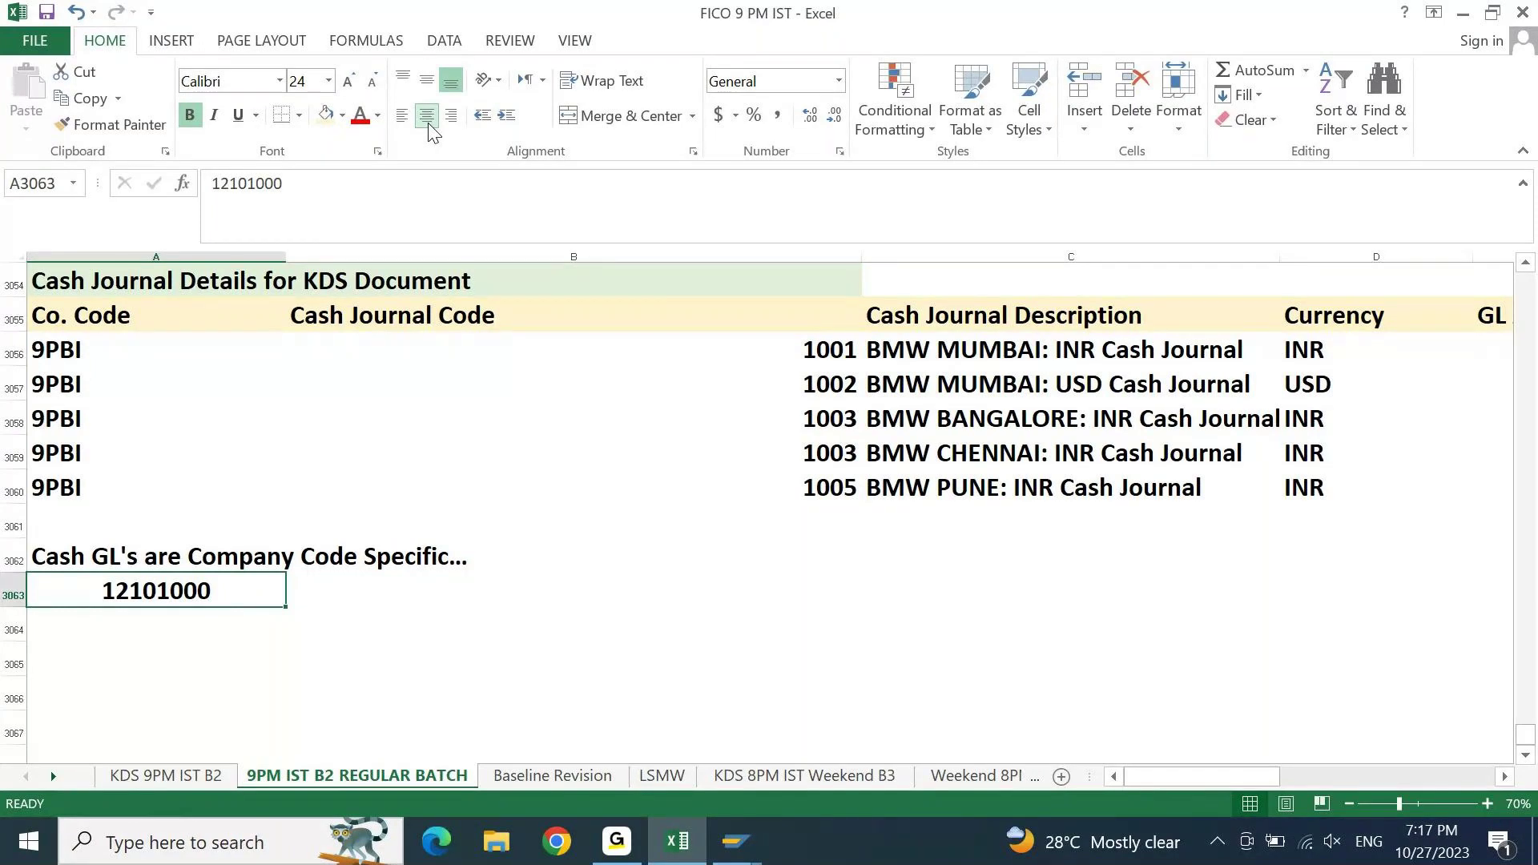
- Enter "9PBI Company Code" in B3063 beside the first G/L number
{"action": "key", "text": "Right"}
{"action": "type", "text": "9p"}
{"action": "key", "text": "BackSpace"}
{"action": "type", "text": "P"}
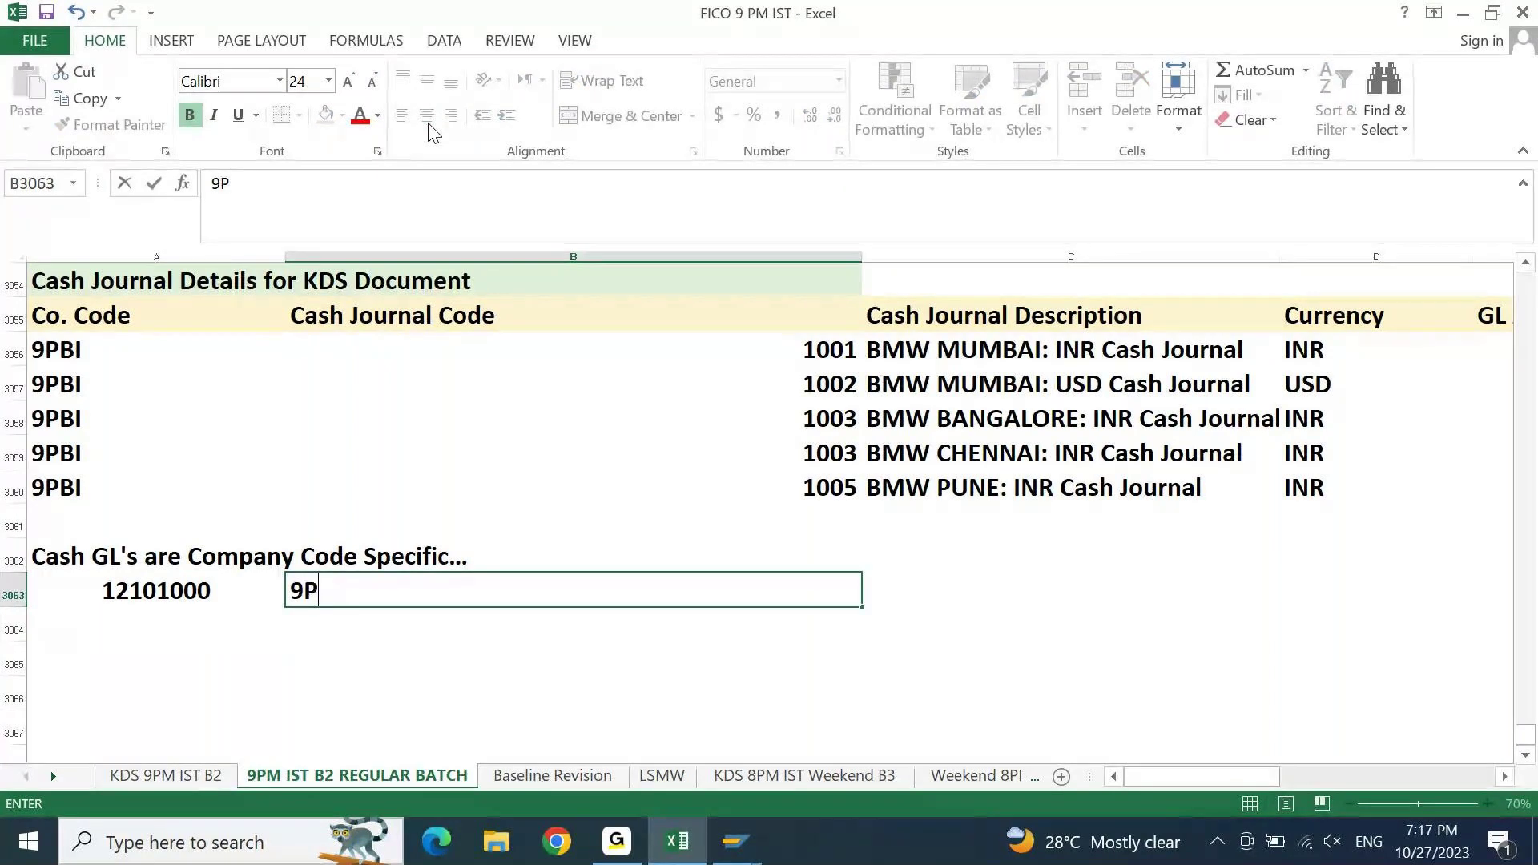
{"action": "type", "text": "BI Company O"}
{"action": "key", "text": "BackSpace"}
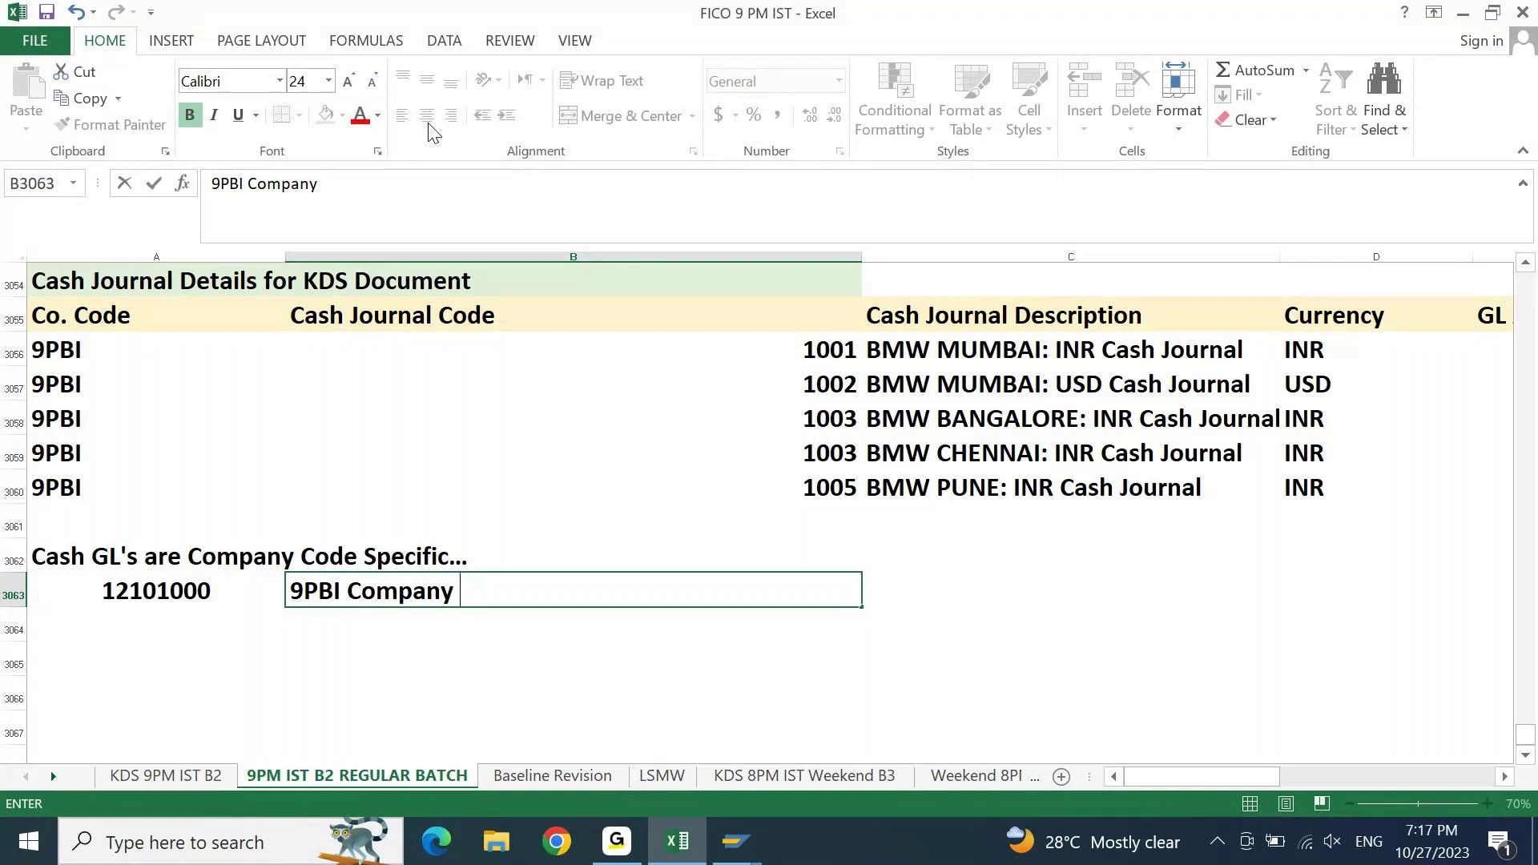
{"action": "type", "text": "Code"}
{"action": "key", "text": "Return"}
{"action": "key", "text": "Left"}
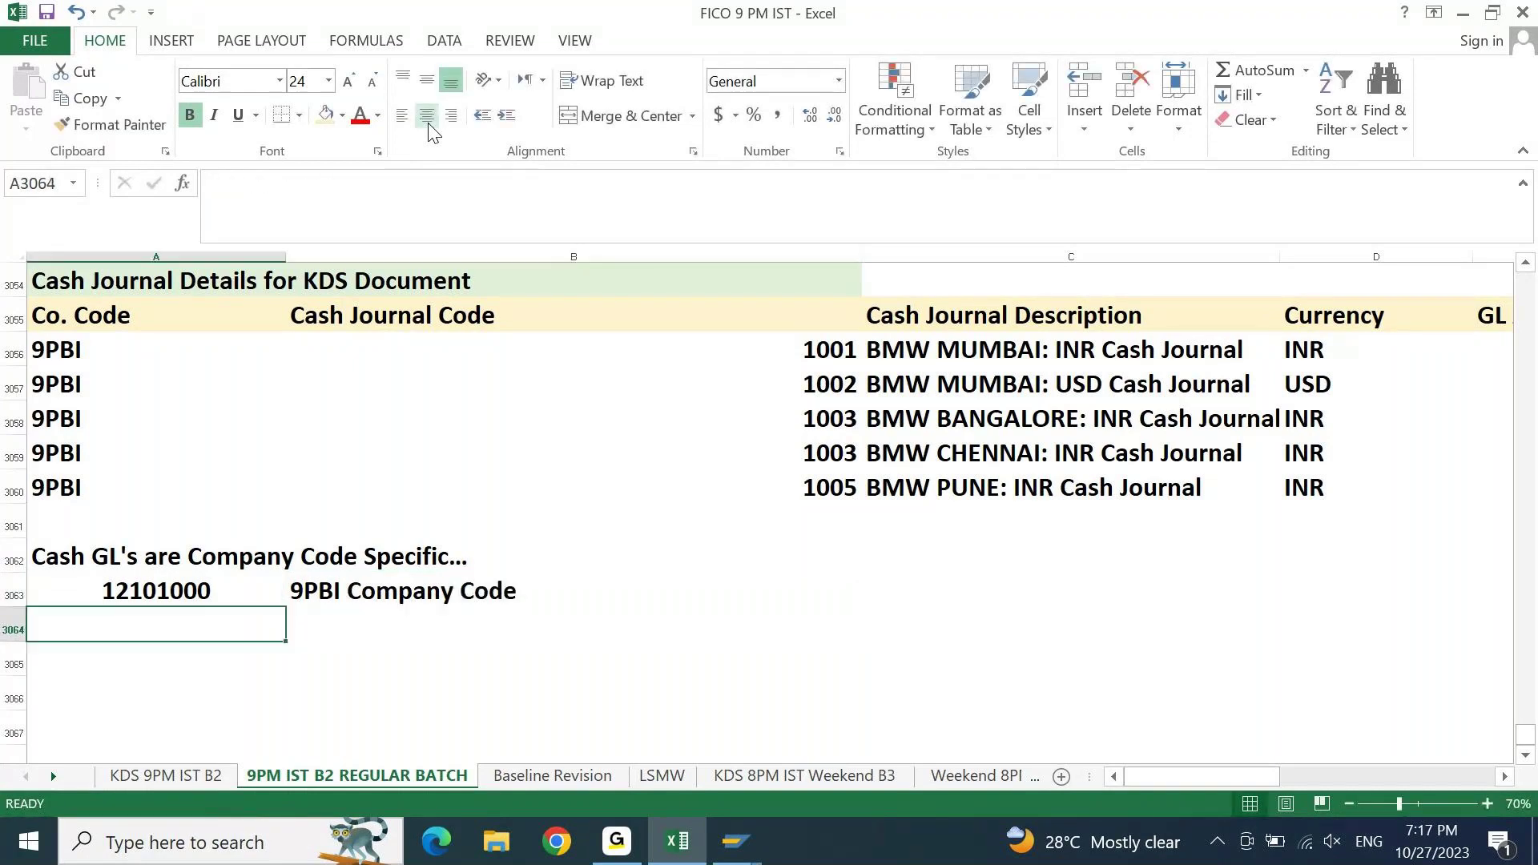
- Enter G/L number 12102000 in A3064, based on the number in the cell above
{"action": "key", "text": "ctrl+apostrophe"}
{"action": "key", "text": "Left"}
{"action": "key", "text": "Left"}
{"action": "key", "text": "Left"}
{"action": "key", "text": "Left"}
{"action": "key", "text": "BackSpace"}
{"action": "type", "text": "2"}
{"action": "key", "text": "Tab"}
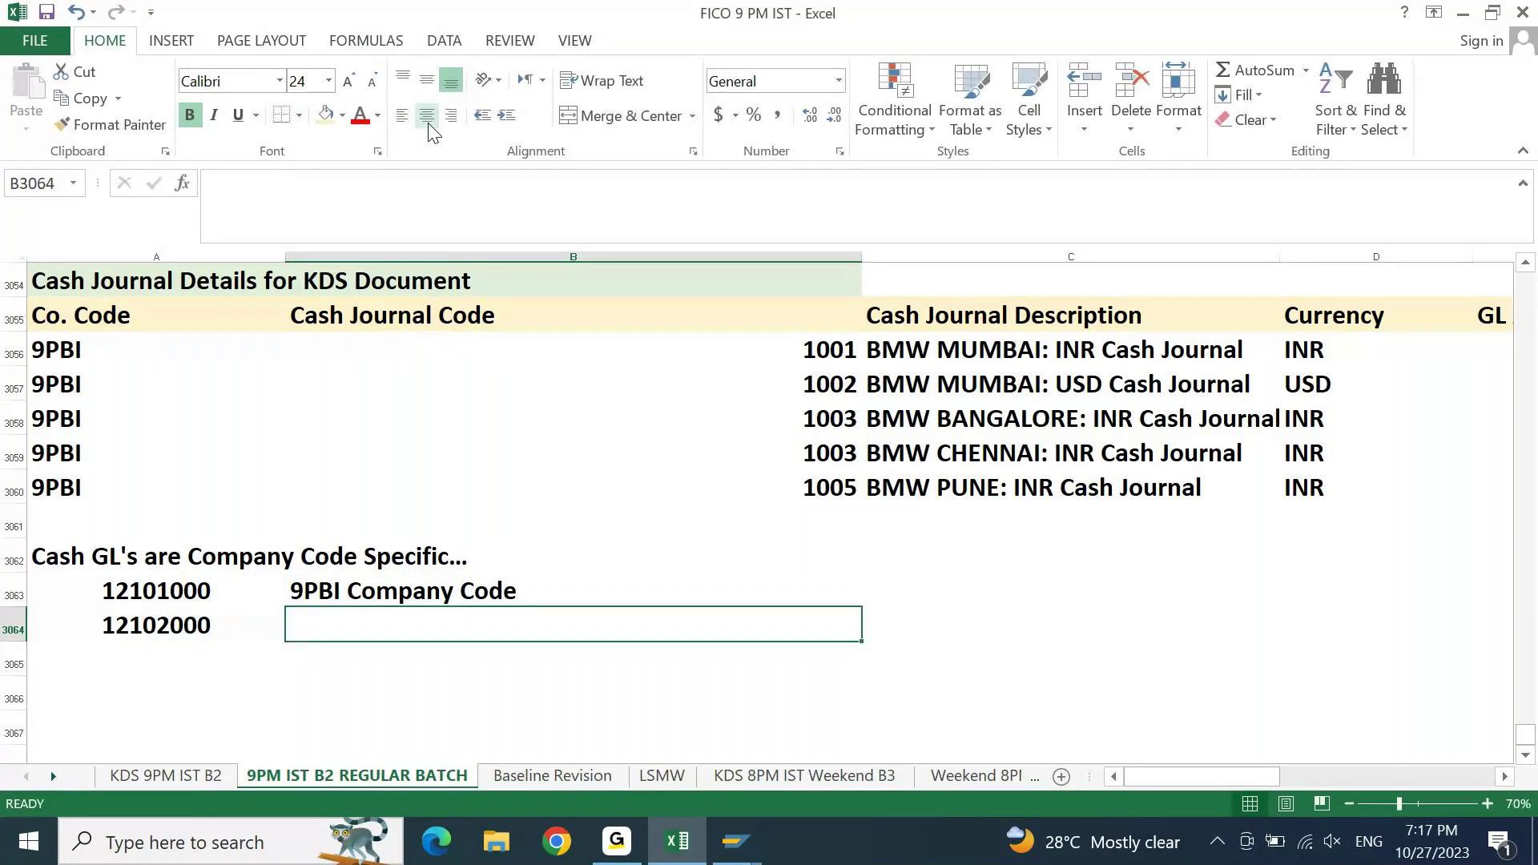
- Enter "9PBU Company Code" in B3064 beside the second G/L number
{"action": "type", "text": "("}
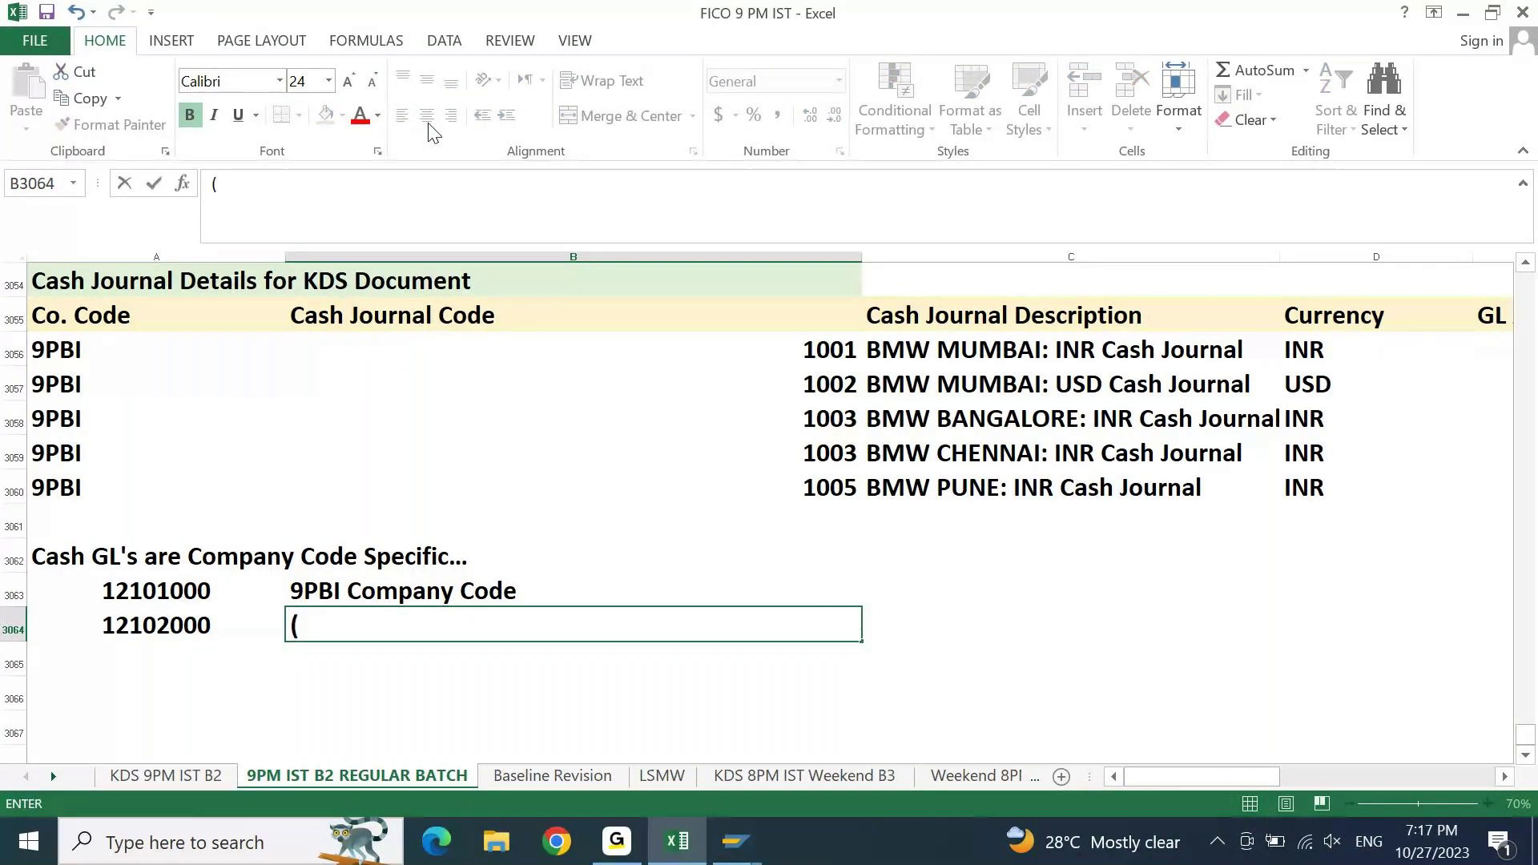
{"action": "key", "text": "BackSpace"}
{"action": "type", "text": "9PBU"}
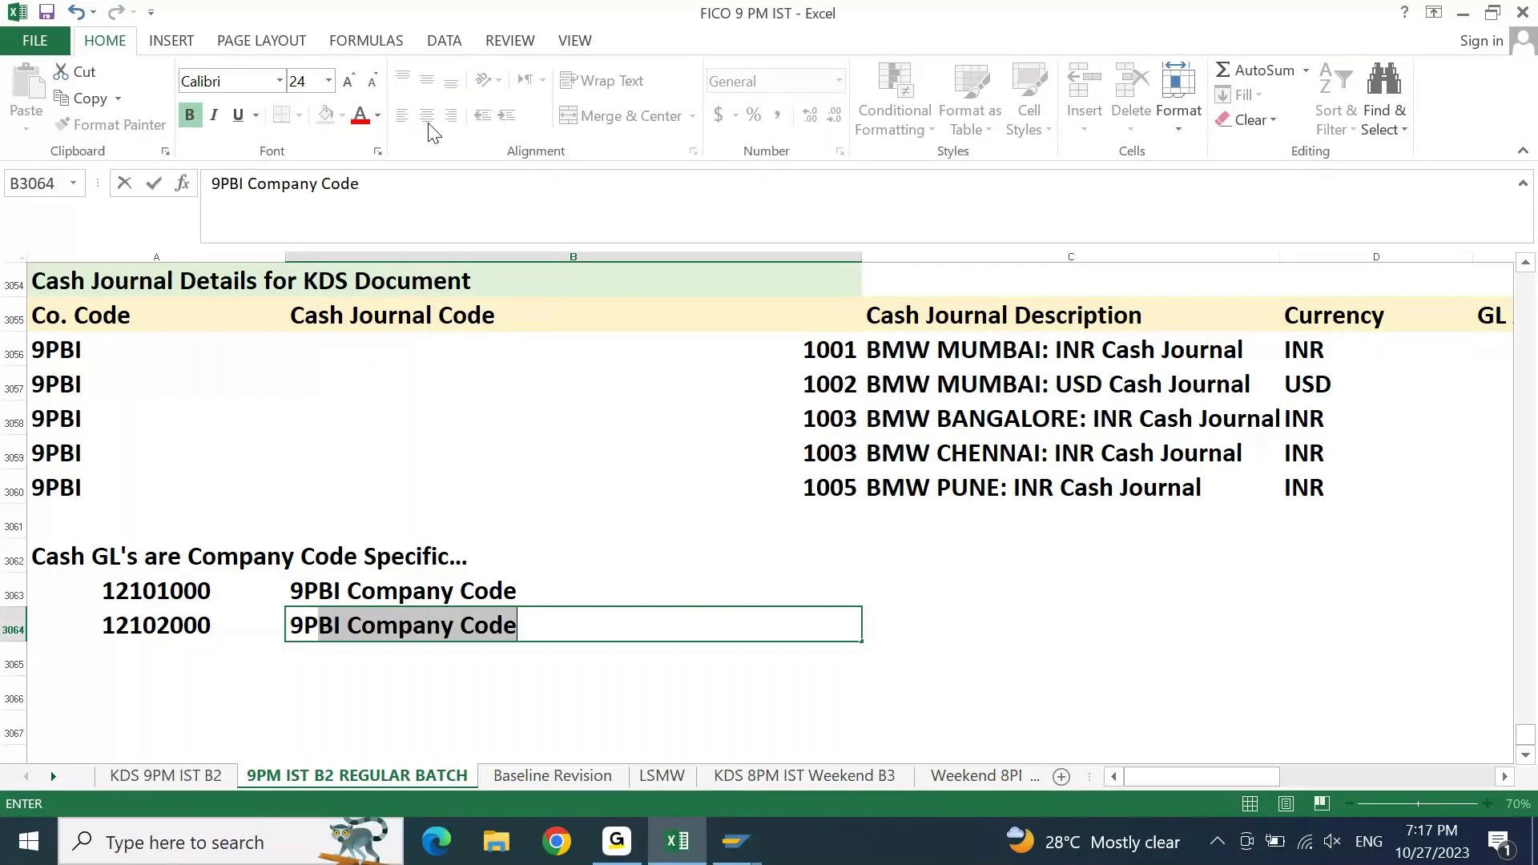
{"action": "type", "text": " Compan"}
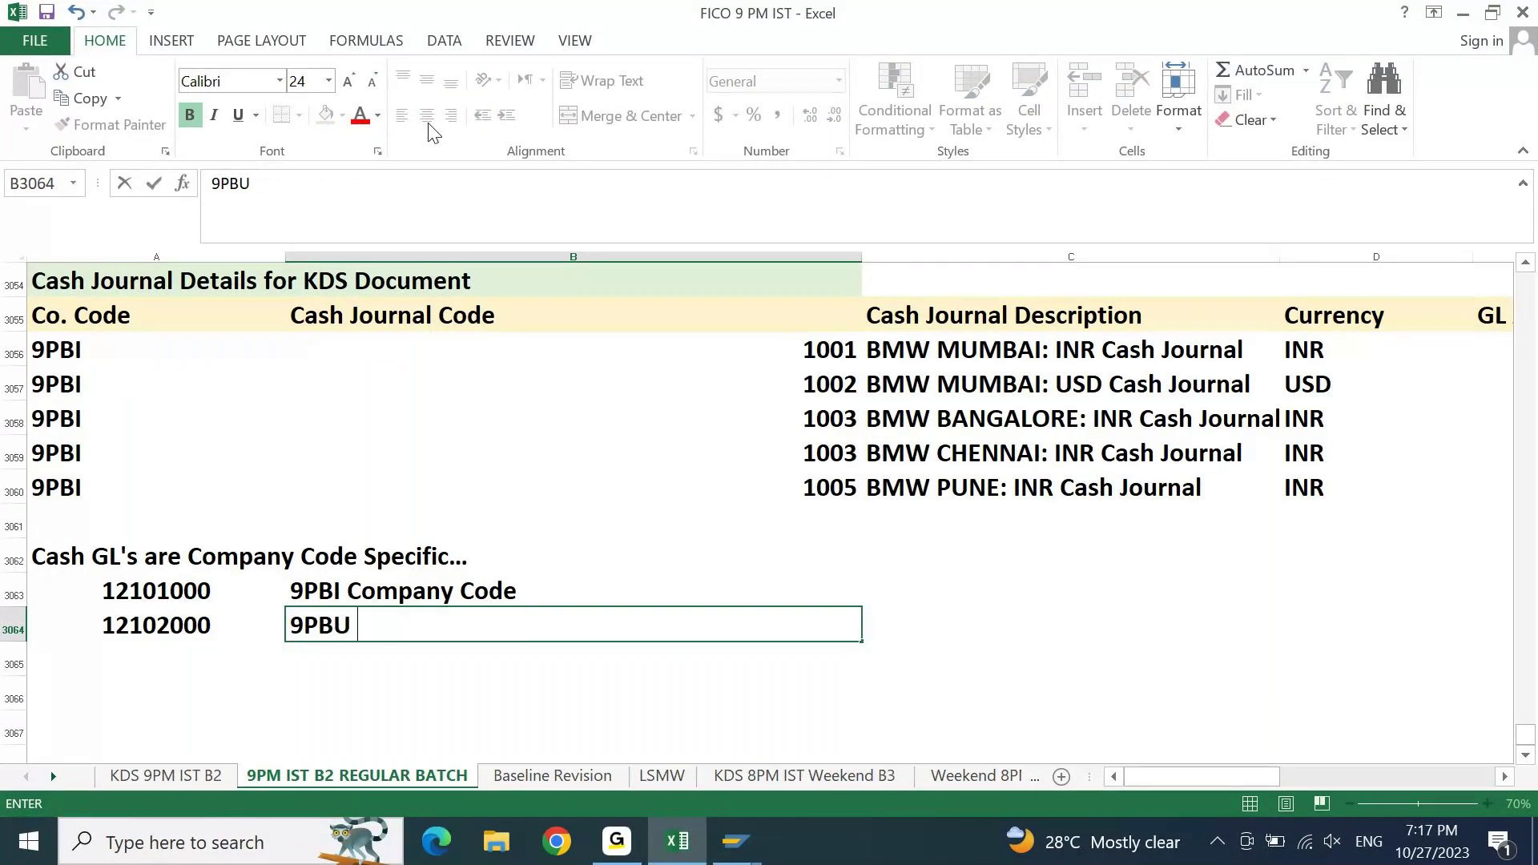
{"action": "type", "text": "y"}
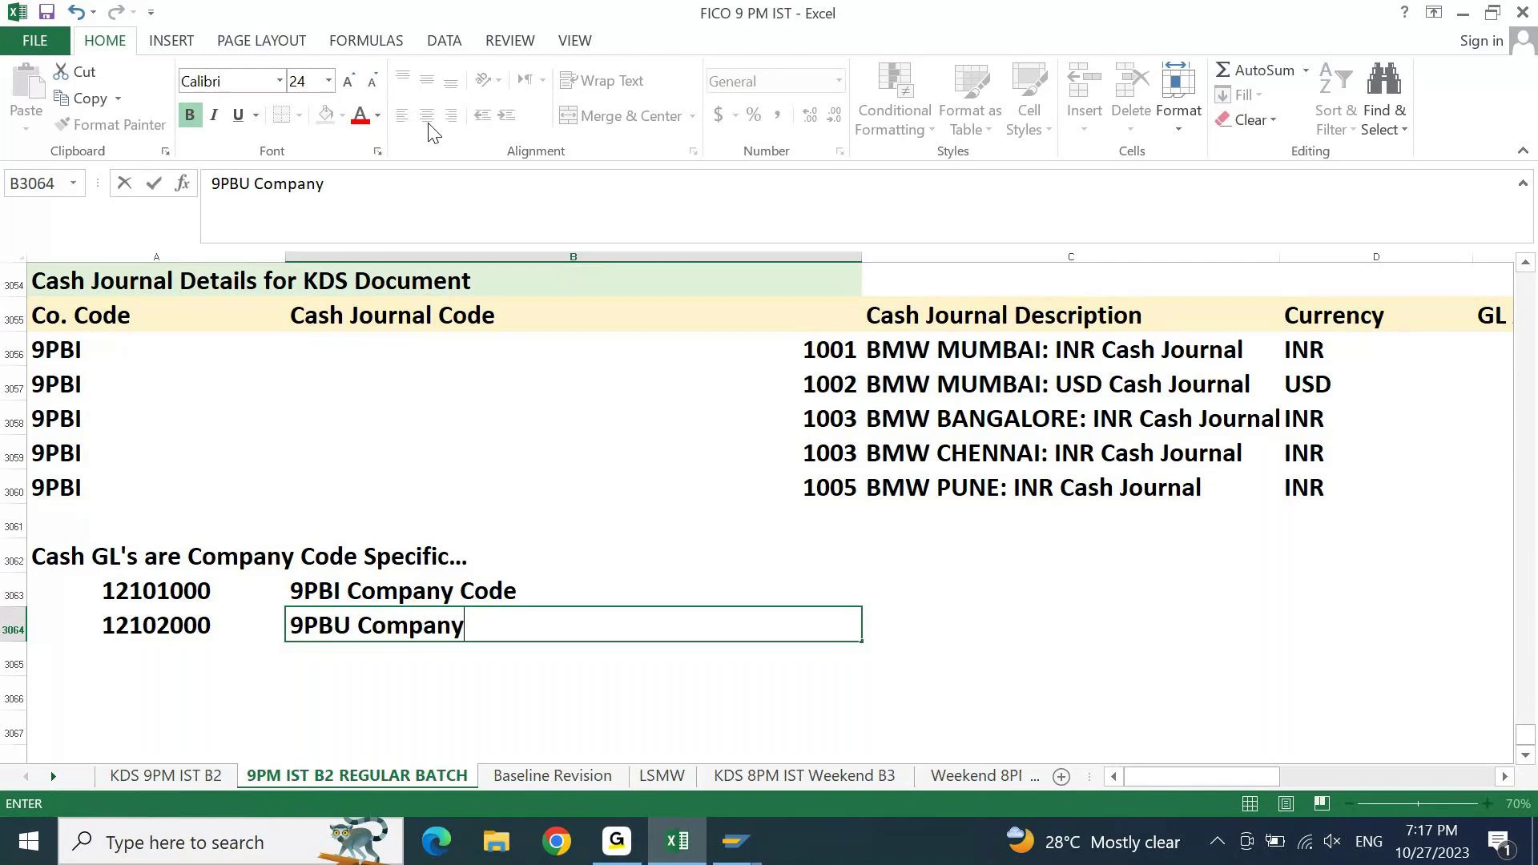
{"action": "type", "text": " Code"}
{"action": "key", "text": "Return"}
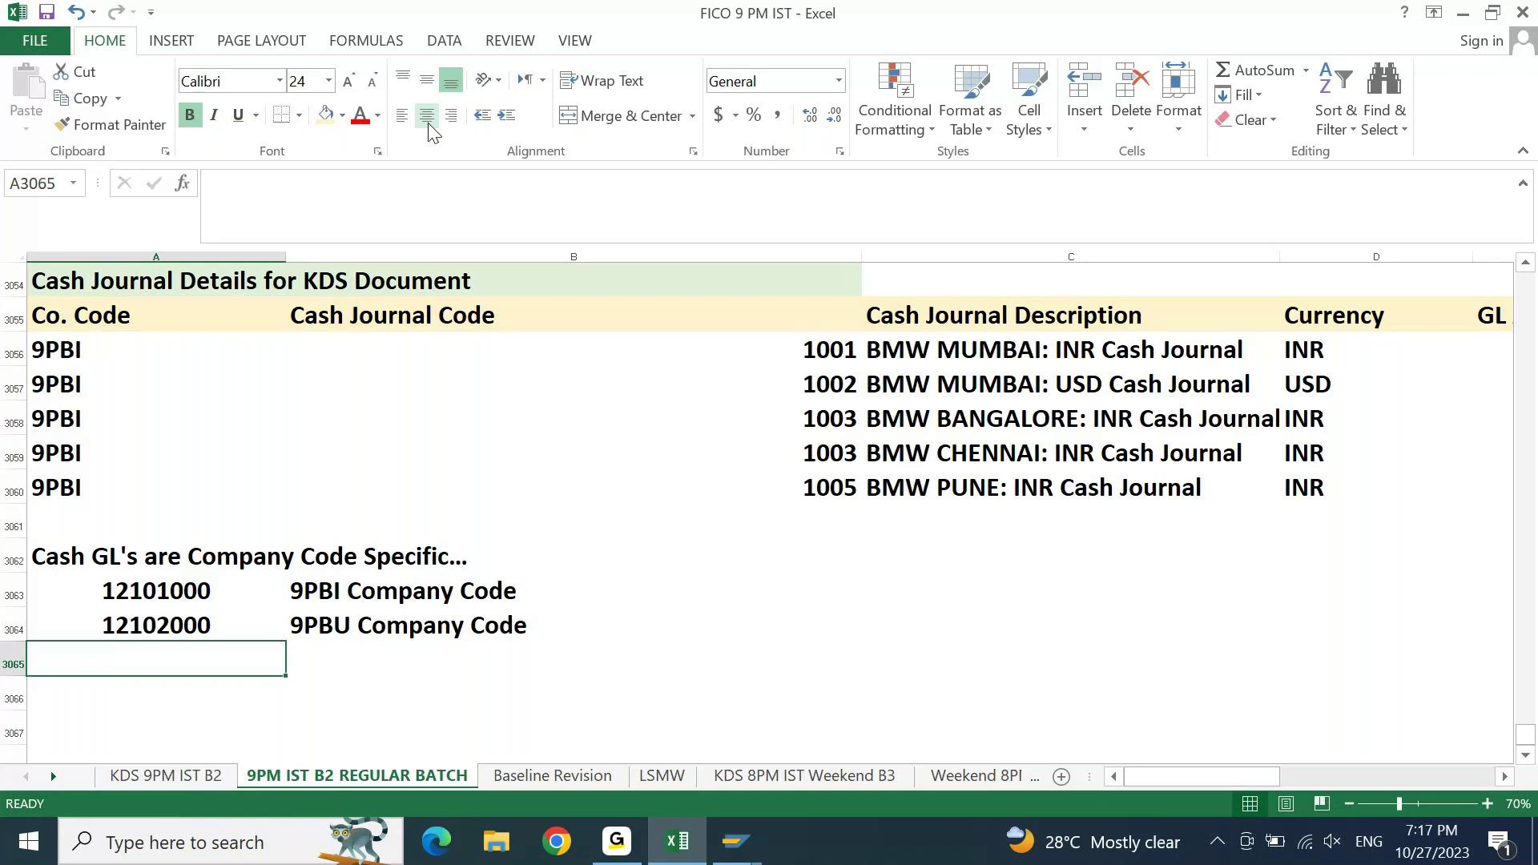
- Review the company code, journal code and currency entries of the cash journal table against the 9PBI cash G/L number
{"action": "left_click", "coordinate": [150, 602]}
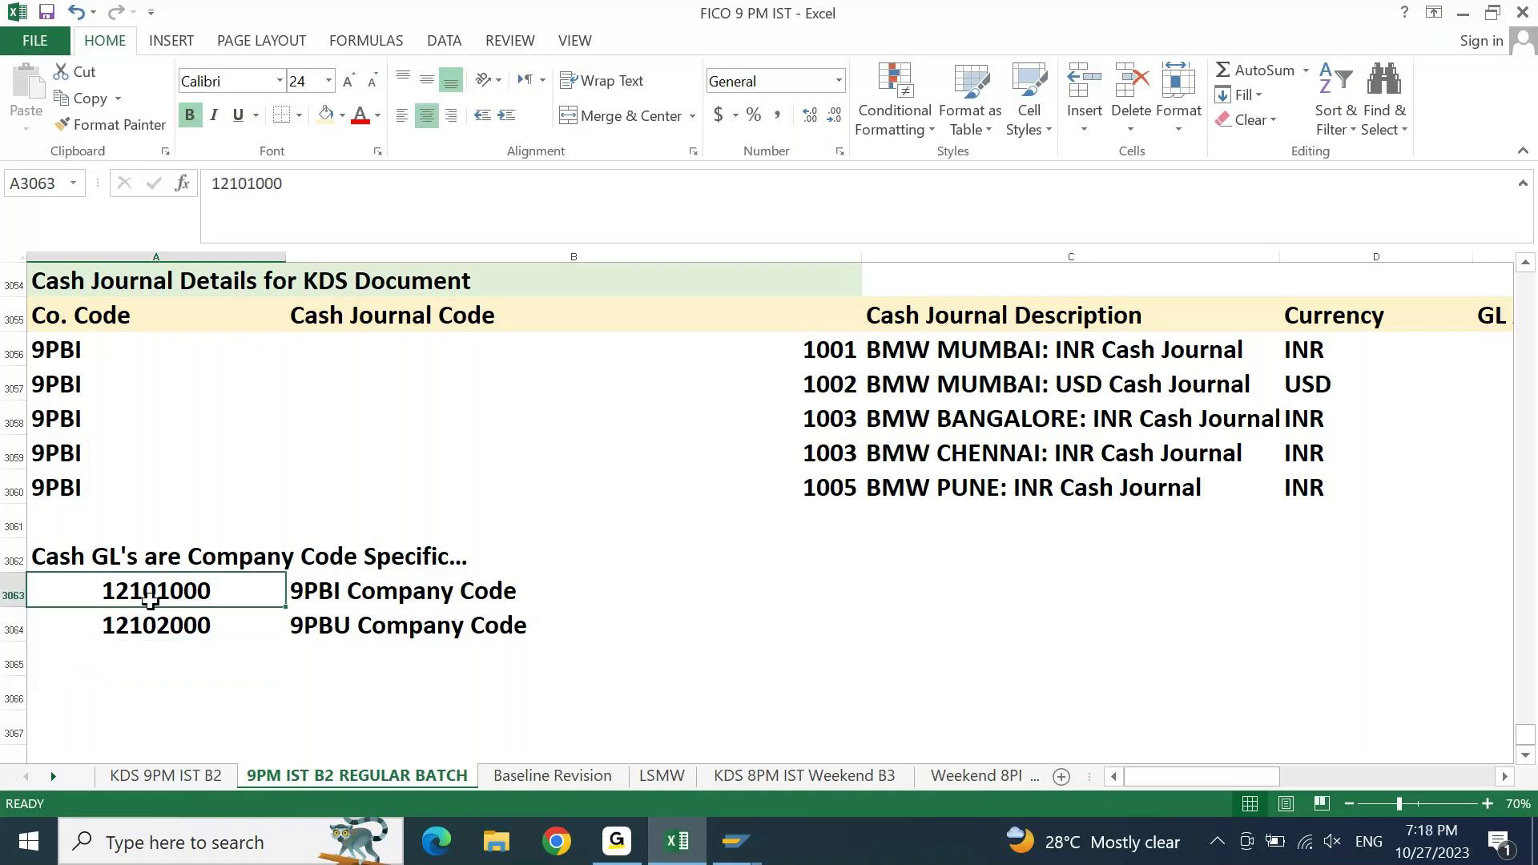
{"action": "left_click", "coordinate": [80, 357]}
{"action": "left_click", "coordinate": [120, 595]}
{"action": "left_click", "coordinate": [809, 355]}
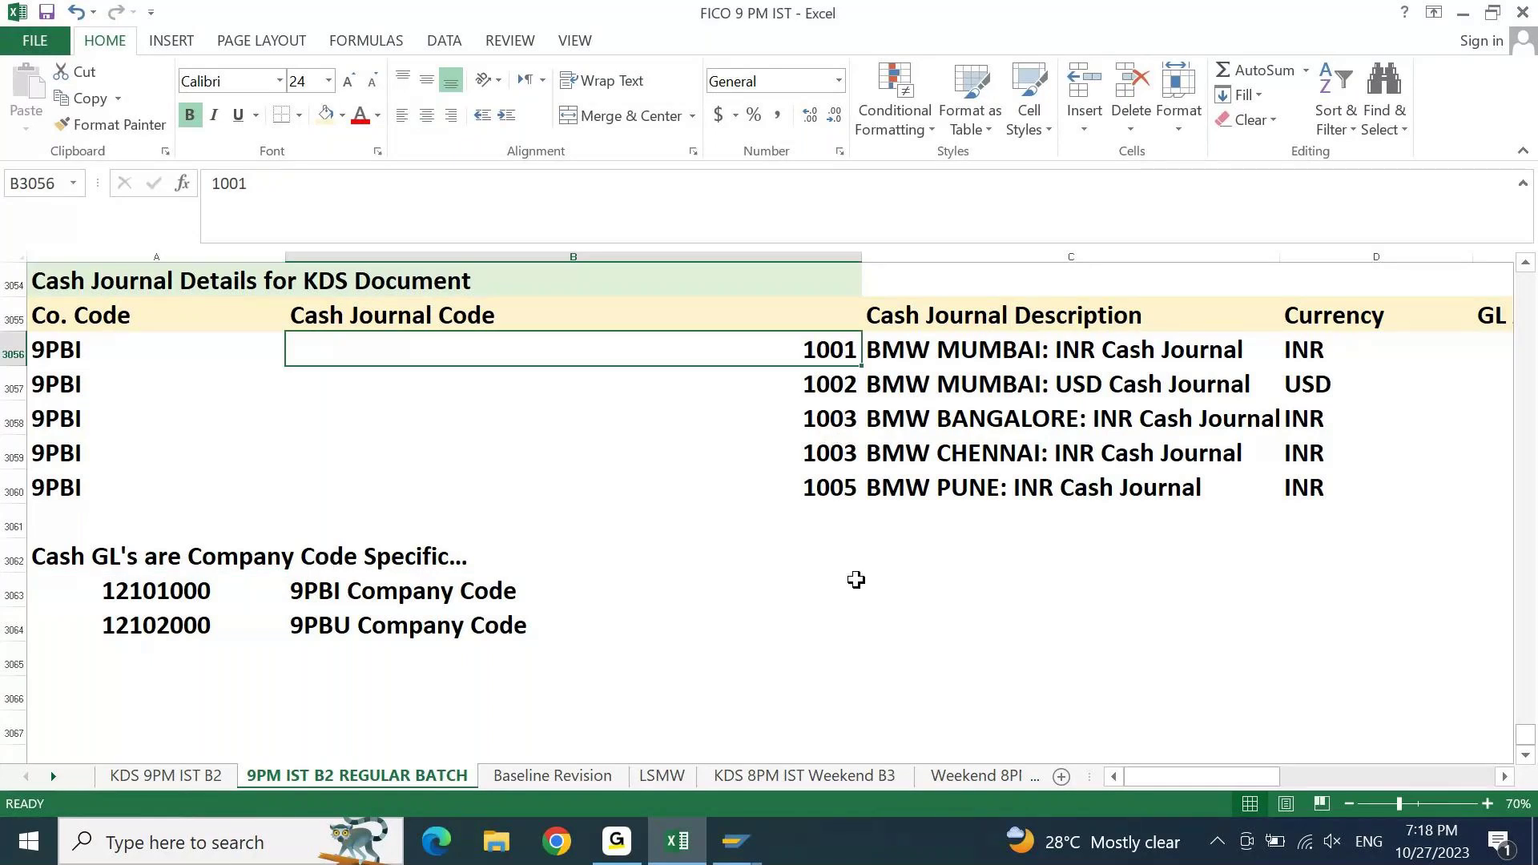
{"action": "key", "text": "Right"}
{"action": "key", "text": "Right"}
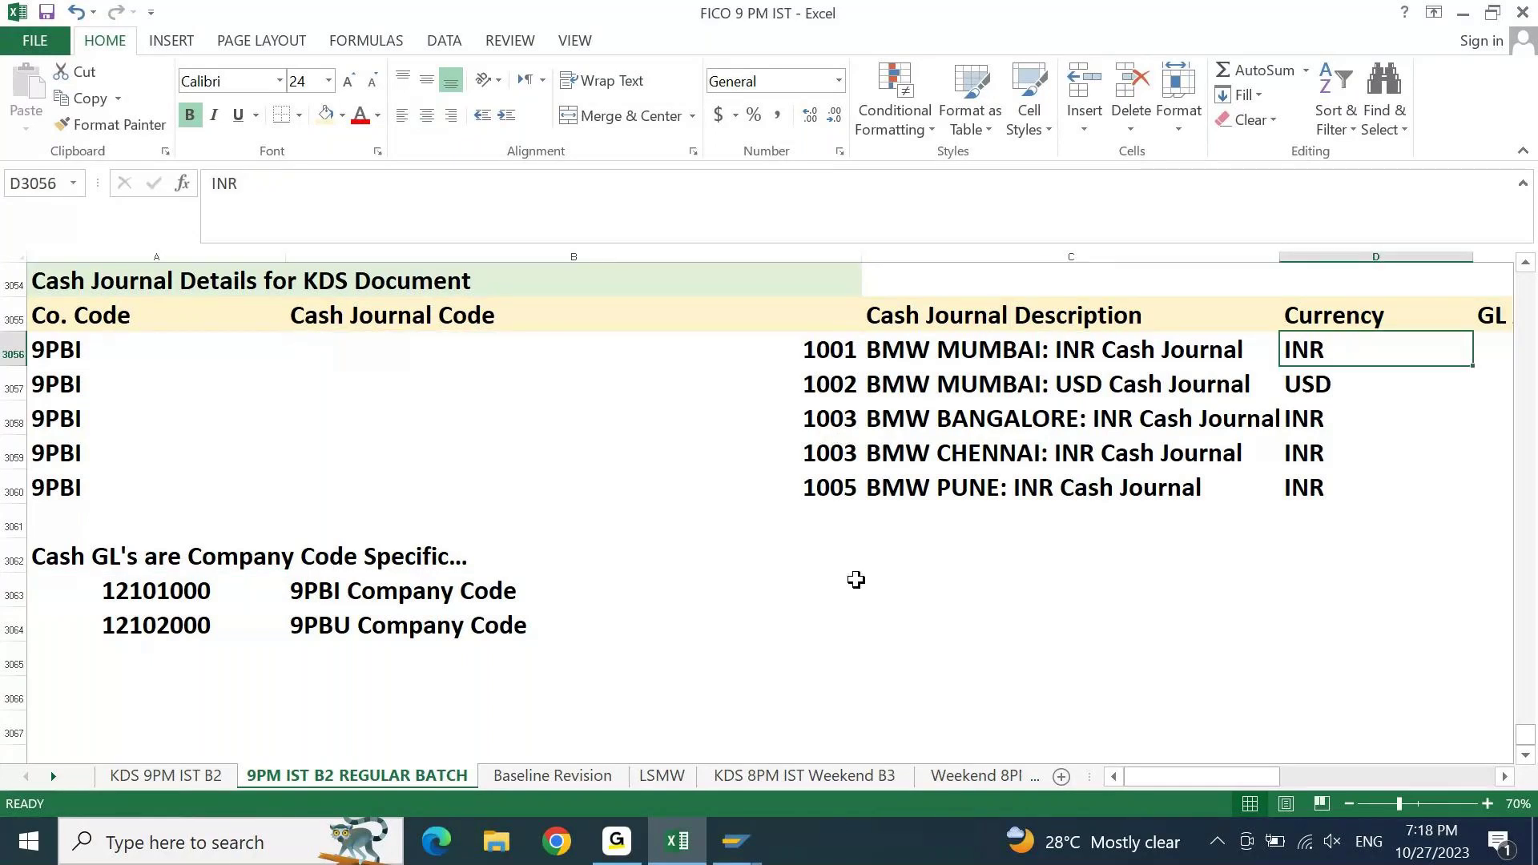
{"action": "key", "text": "Left"}
{"action": "key", "text": "Left"}
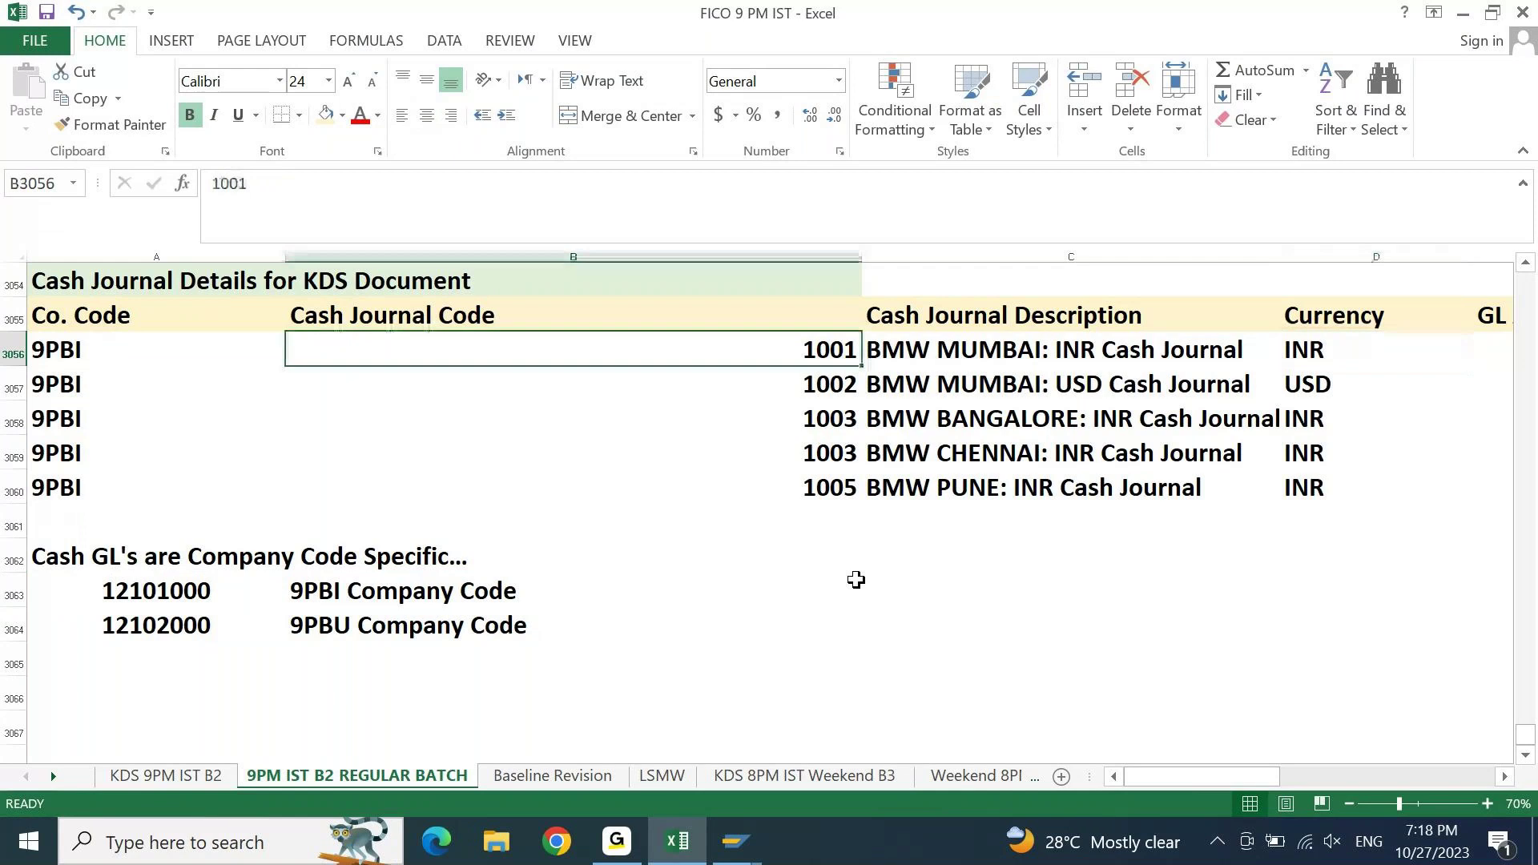
{"action": "key", "text": "Left"}
{"action": "key", "text": "Down"}
{"action": "key", "text": "Down"}
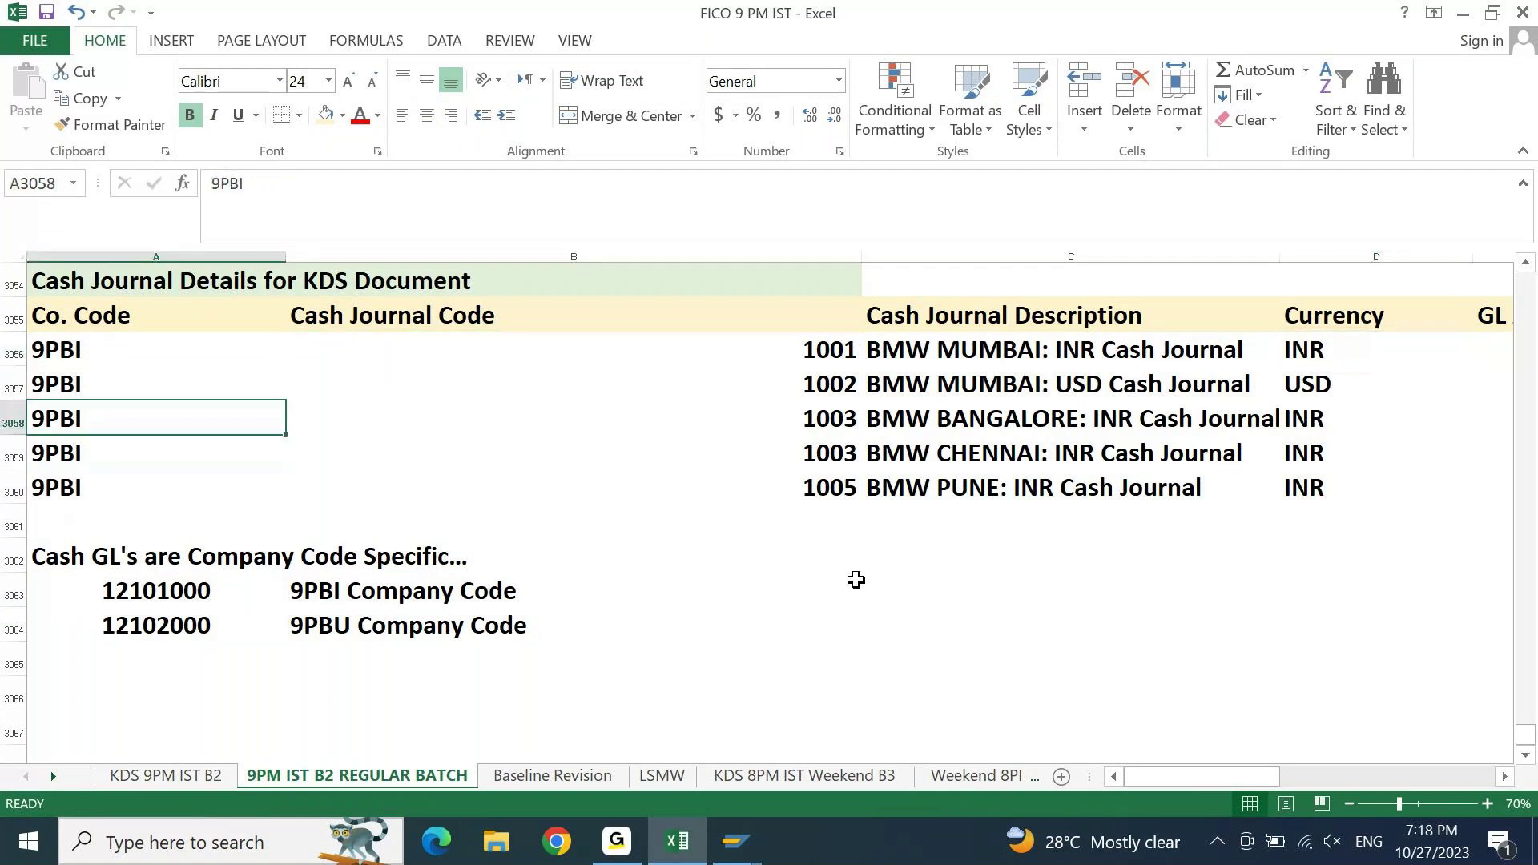
- Move the cash journal codes from B3056:B3060 down one row and clear the last code in B3061
{"action": "key", "text": "Up"}
{"action": "key", "text": "Up"}
{"action": "key", "text": "Right"}
{"action": "key", "text": "Down"}
{"action": "key", "text": "Up"}
{"action": "key", "text": "ctrl+shift+Down"}
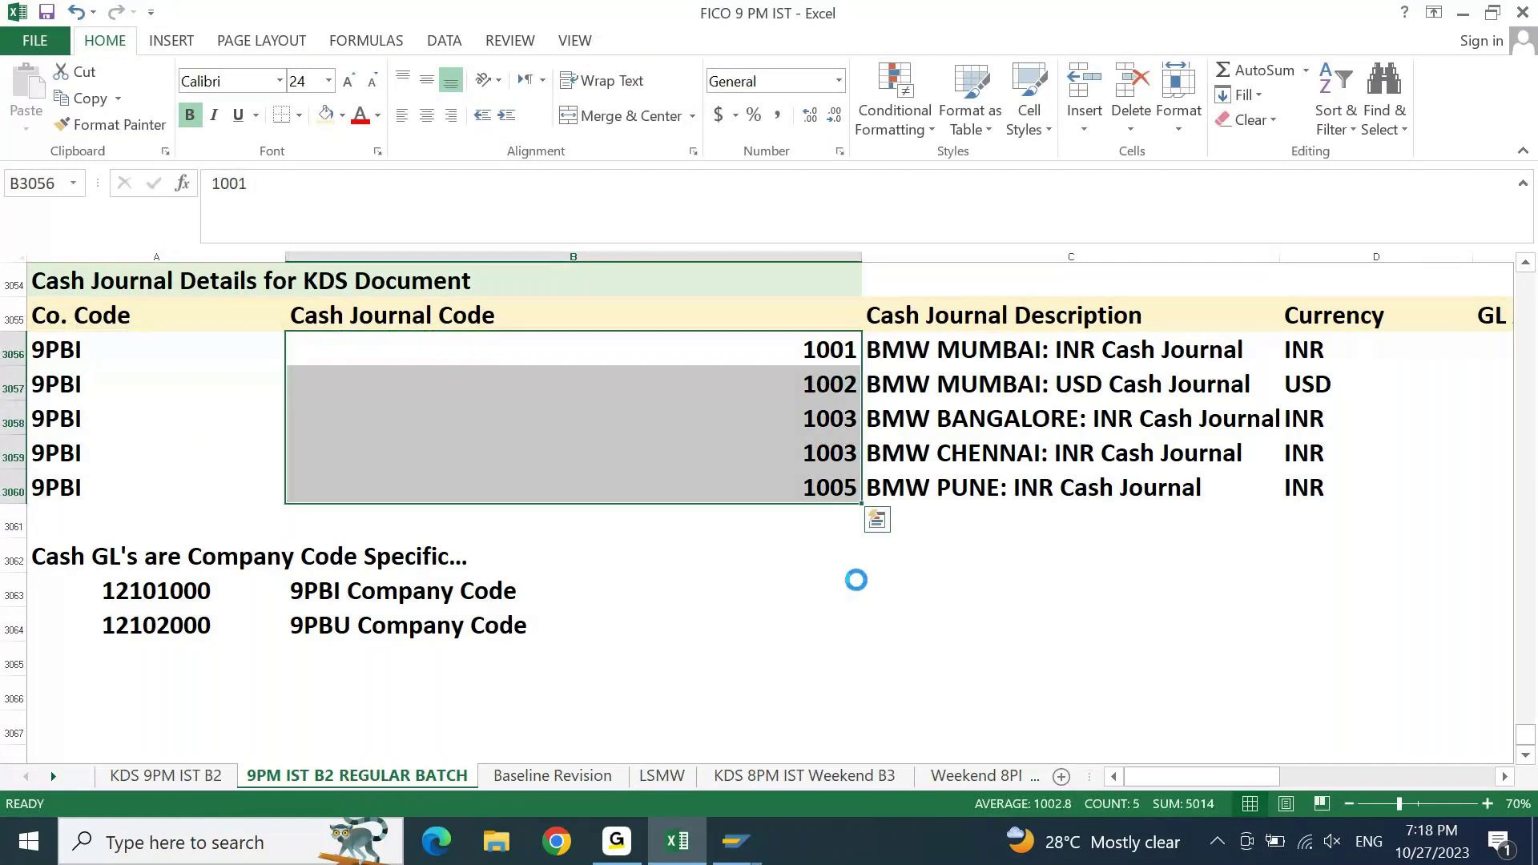
{"action": "key", "text": "ctrl+x"}
{"action": "key", "text": "Down"}
{"action": "key", "text": "ctrl+v"}
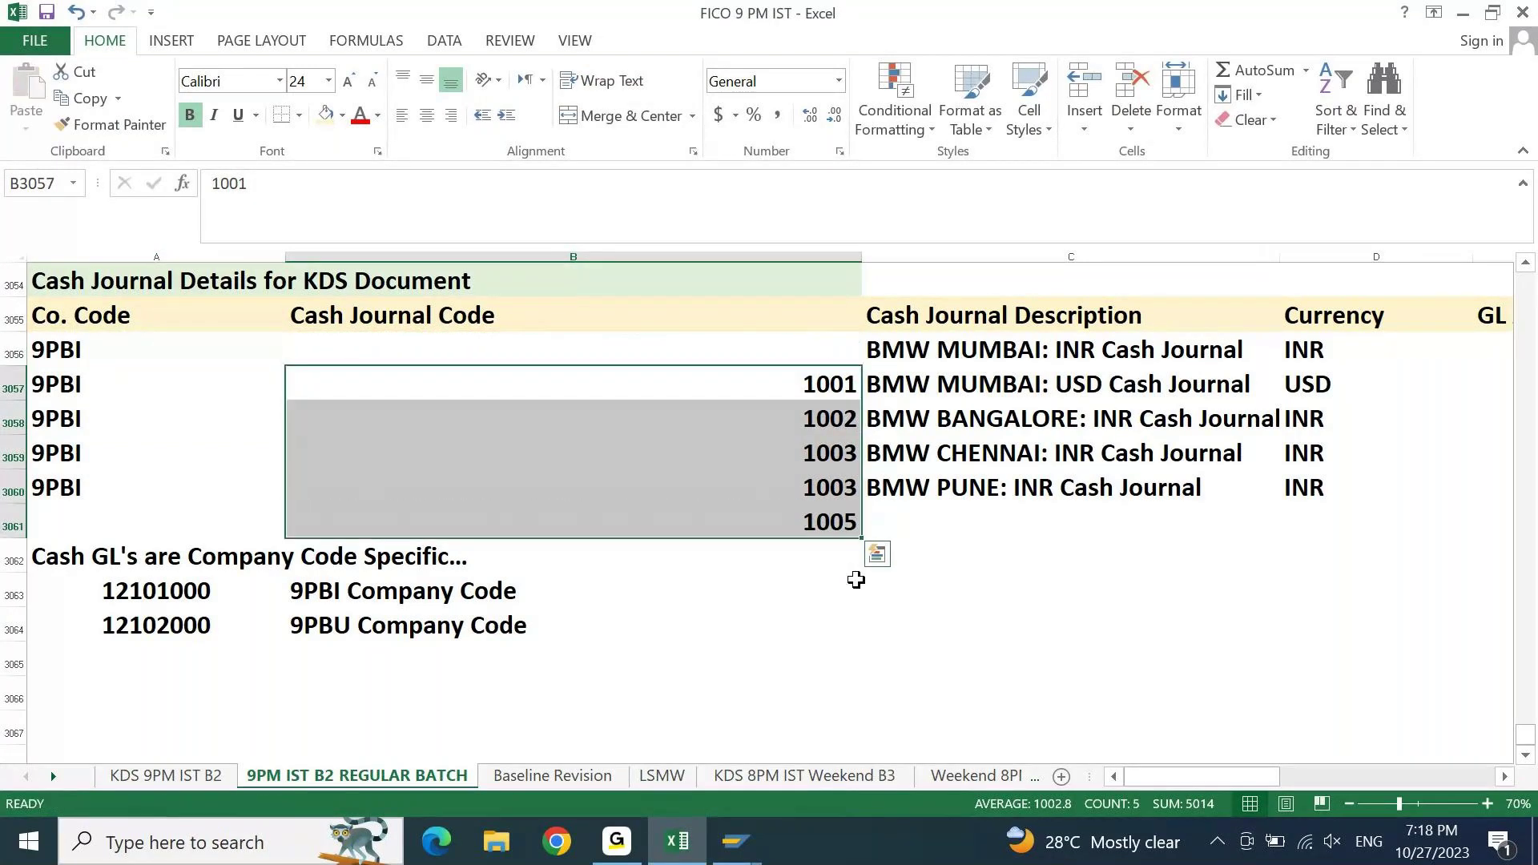
{"action": "key", "text": "ctrl+Down"}
{"action": "key", "text": "Delete"}
- Set the cash journal code of the Mumbai INR journal in B3056 to 1000
{"action": "key", "text": "Up"}
{"action": "key", "text": "Up"}
{"action": "key", "text": "Up"}
{"action": "key", "text": "Up"}
{"action": "key", "text": "Up"}
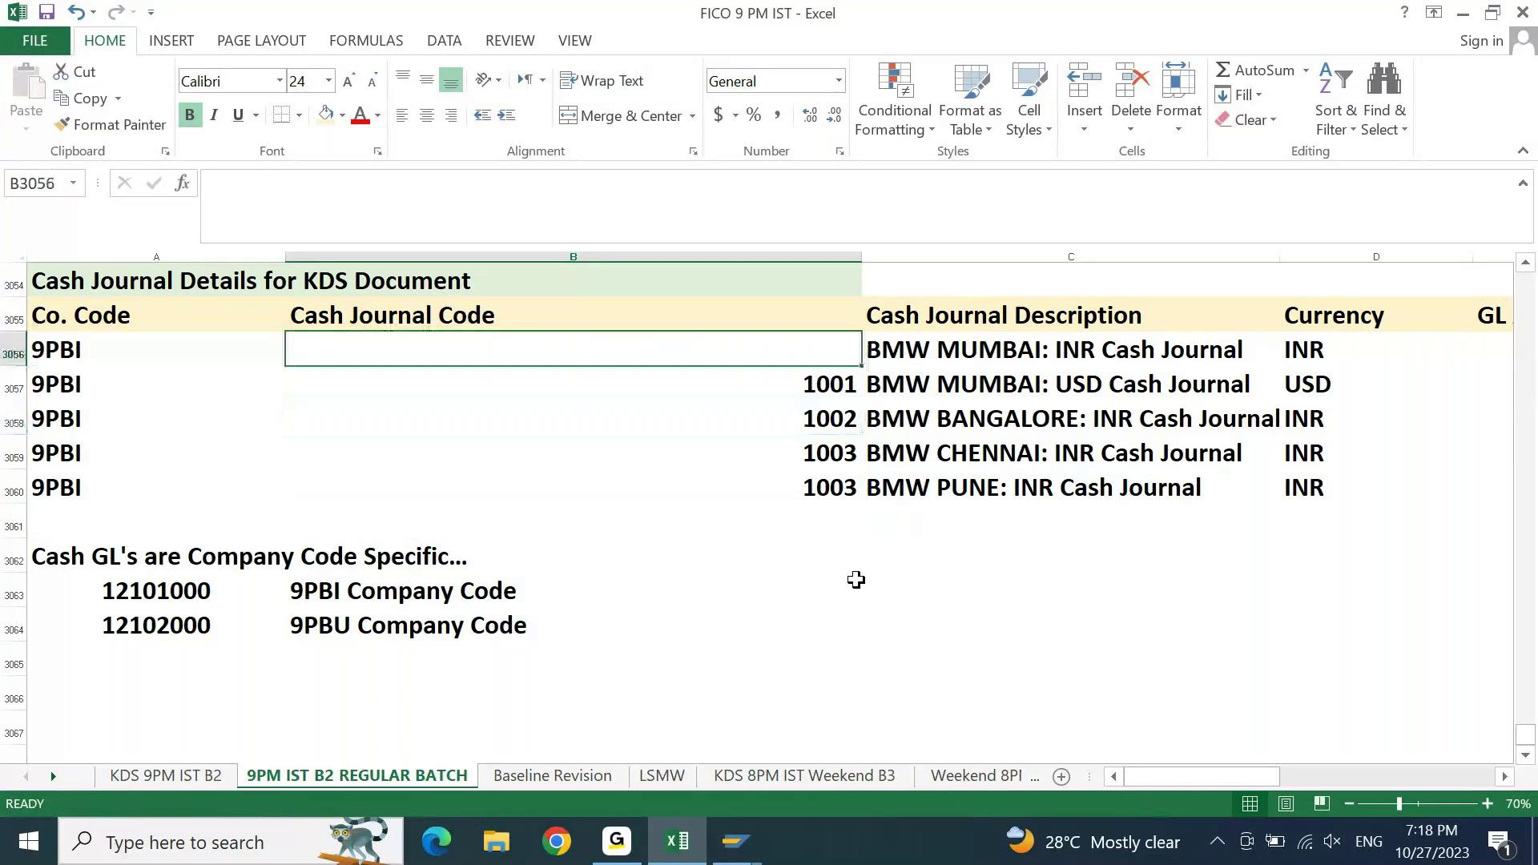
{"action": "type", "text": "1000"}
{"action": "key", "text": "Right"}
- Copy the 9PBI G/L number 12101000 from A3063 into the GL Account column at E3056
{"action": "key", "text": "Left"}
{"action": "key", "text": "Down"}
{"action": "key", "text": "Down"}
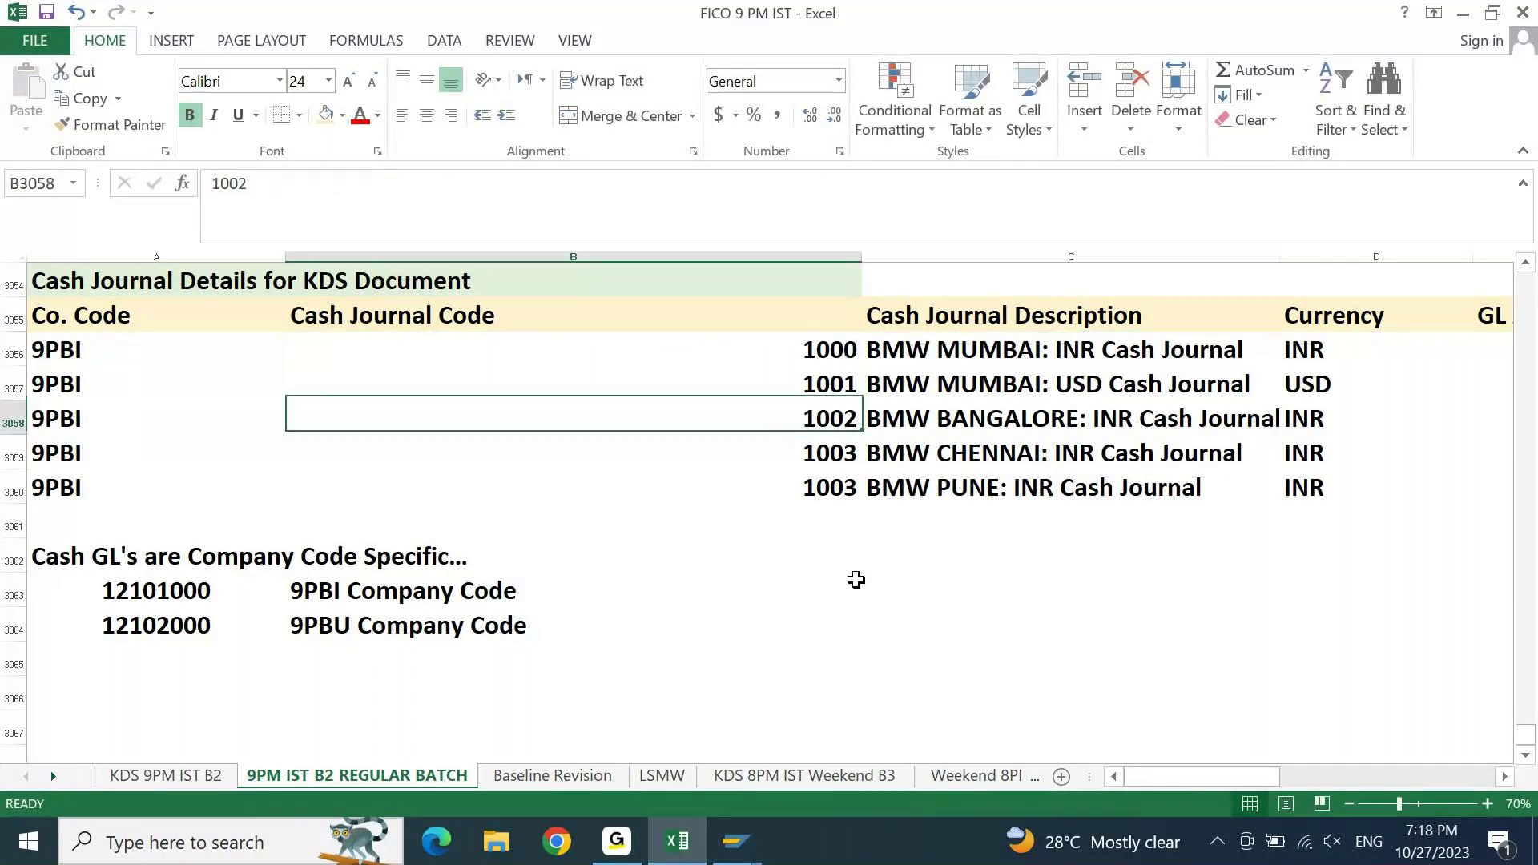
{"action": "key", "text": "Left"}
{"action": "key", "text": "Down"}
{"action": "key", "text": "Down"}
{"action": "key", "text": "Down"}
{"action": "key", "text": "Down"}
{"action": "key", "text": "Down"}
{"action": "key", "text": "Down"}
{"action": "key", "text": "Up"}
{"action": "key", "text": "ctrl+c"}
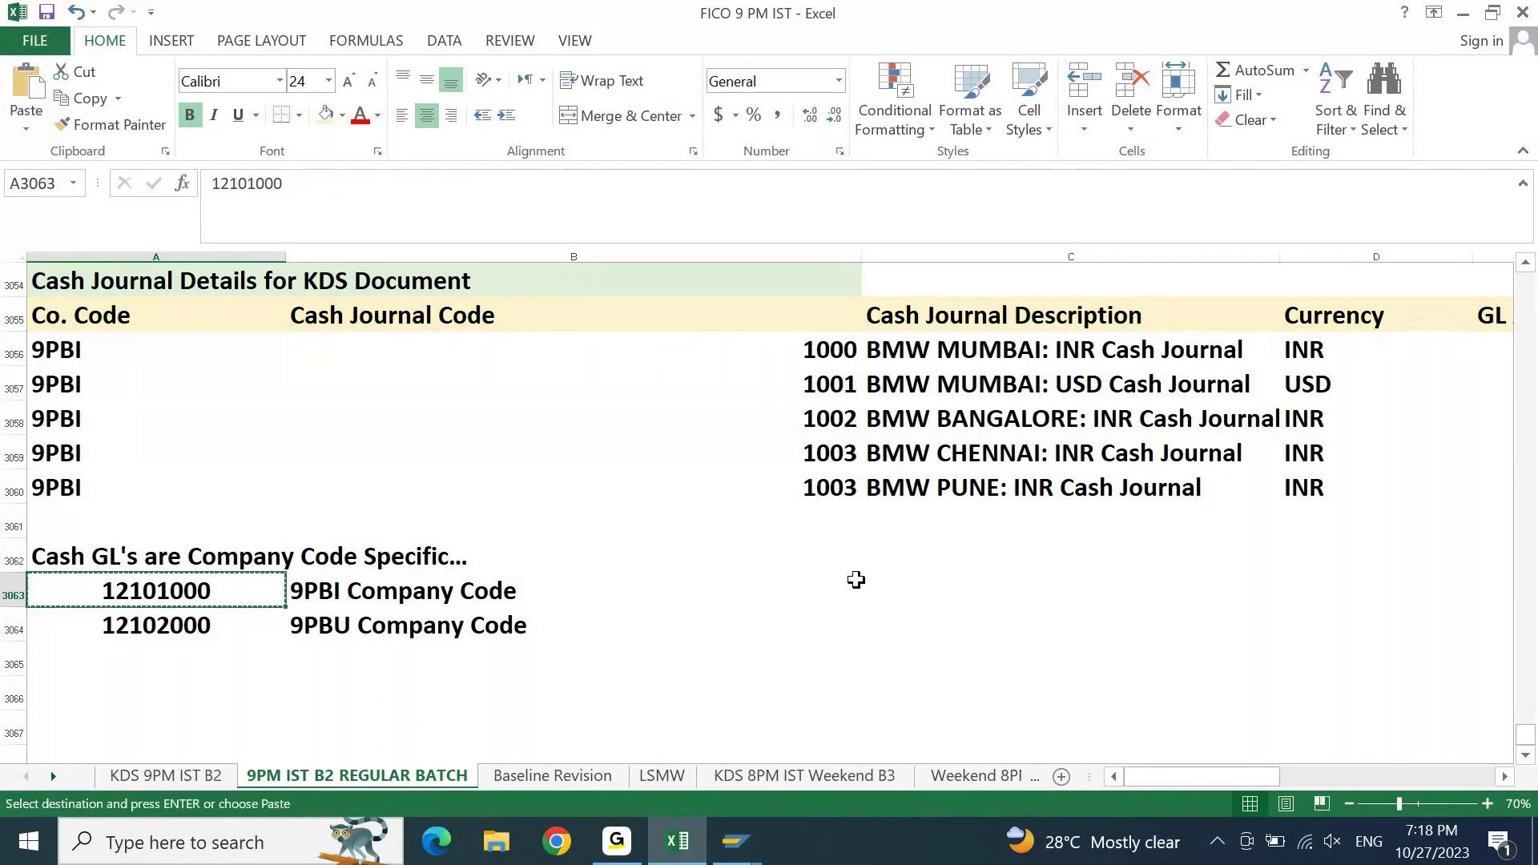
{"action": "key", "text": "Up"}
{"action": "key", "text": "Up"}
{"action": "key", "text": "Up"}
{"action": "key", "text": "Up"}
{"action": "key", "text": "Up"}
{"action": "key", "text": "Up"}
{"action": "key", "text": "Up"}
{"action": "key", "text": "Right"}
{"action": "key", "text": "Right"}
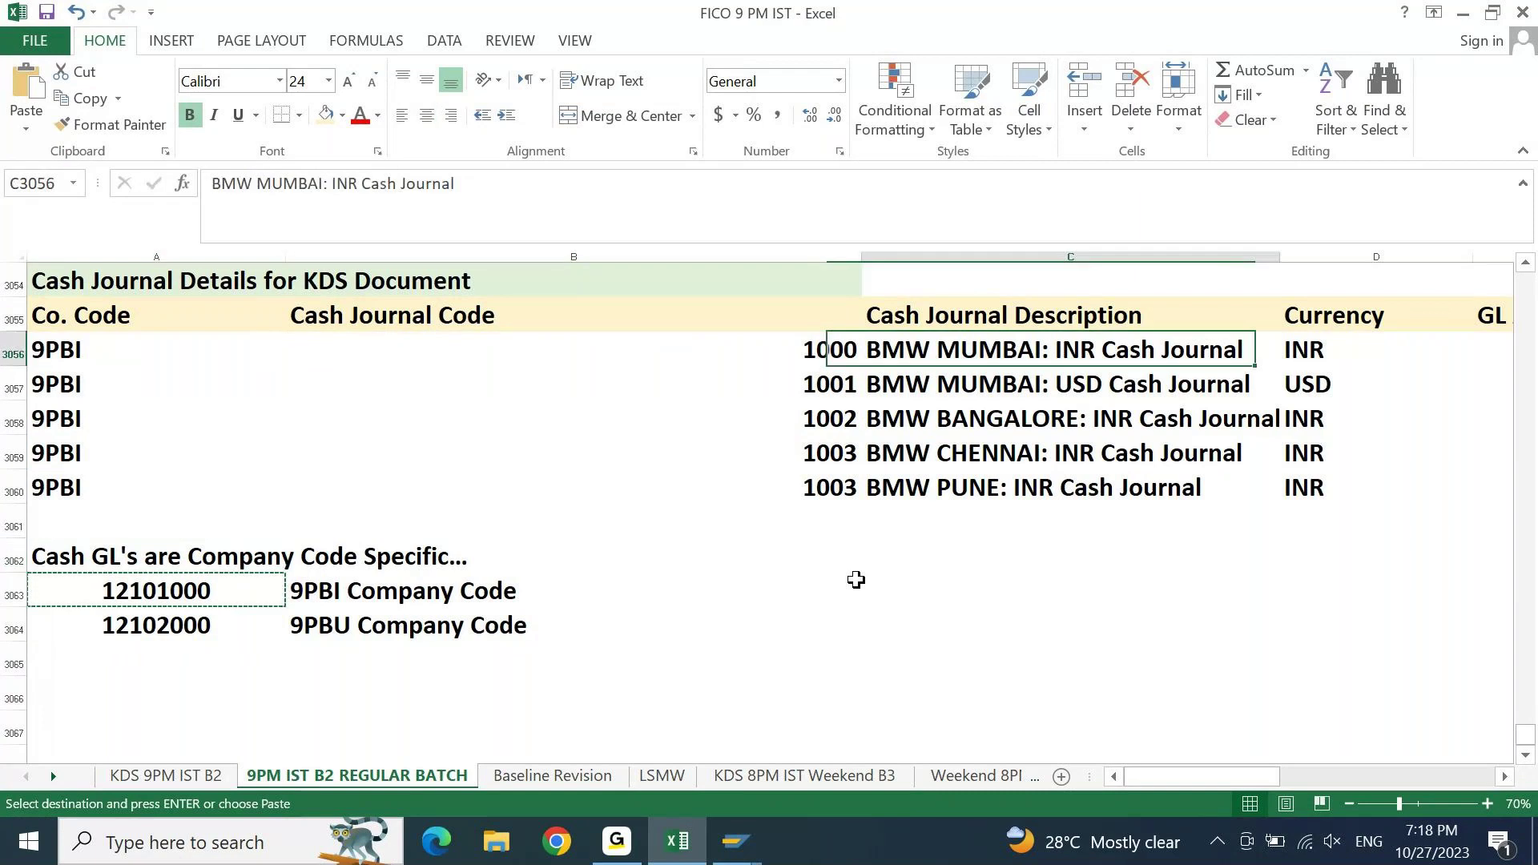
{"action": "key", "text": "Right"}
{"action": "key", "text": "Right"}
{"action": "key", "text": "ctrl+v"}
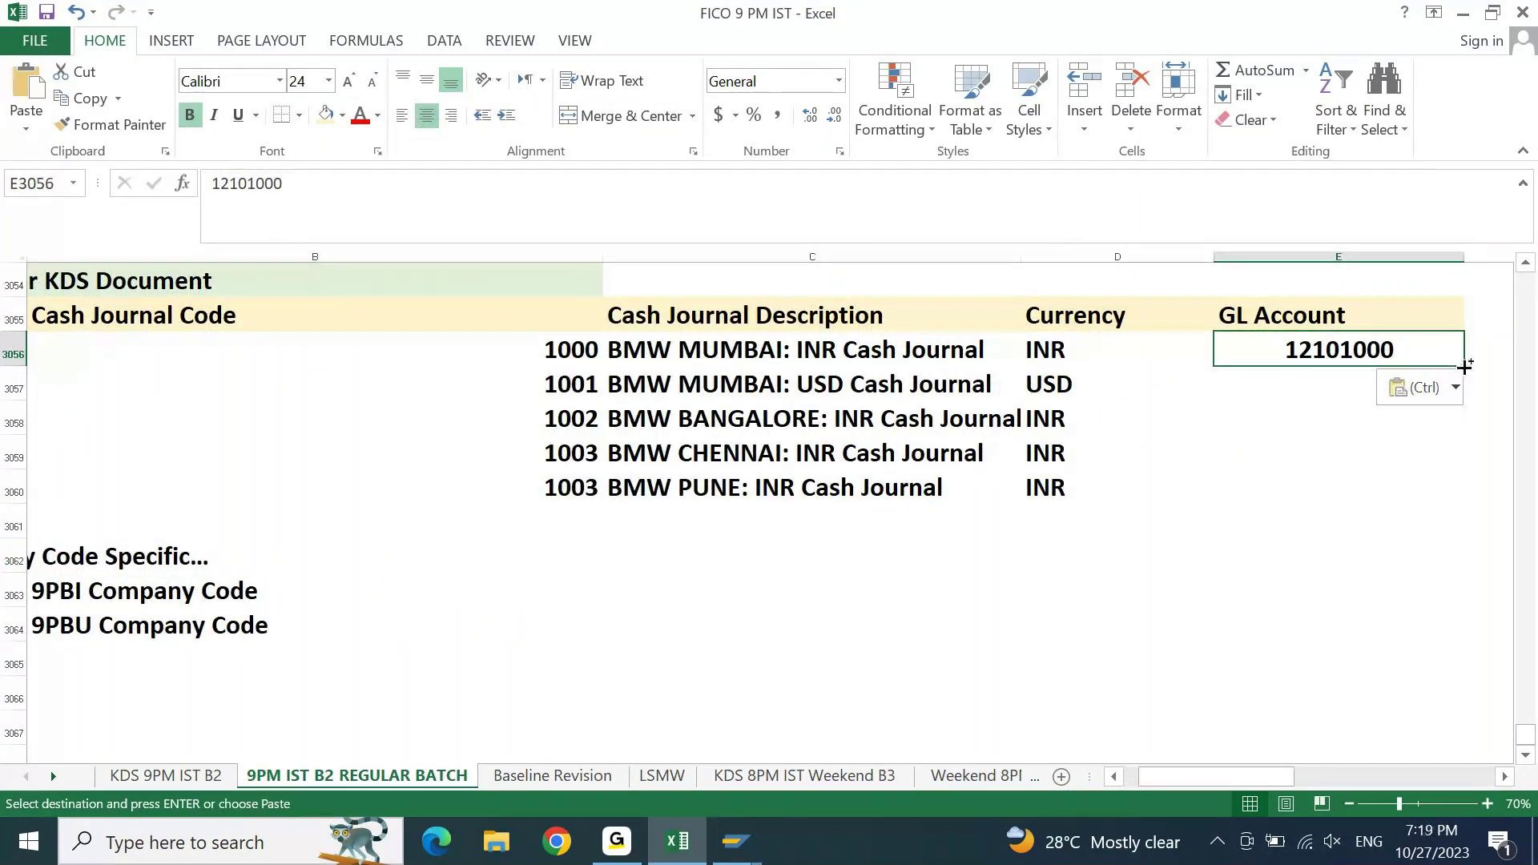
- Fill the GL Account series down from E3056 to E3060, producing 12101001 through 12101004
{"action": "left_click_drag", "start_coordinate": [1463, 365], "coordinate": [1457, 448]}
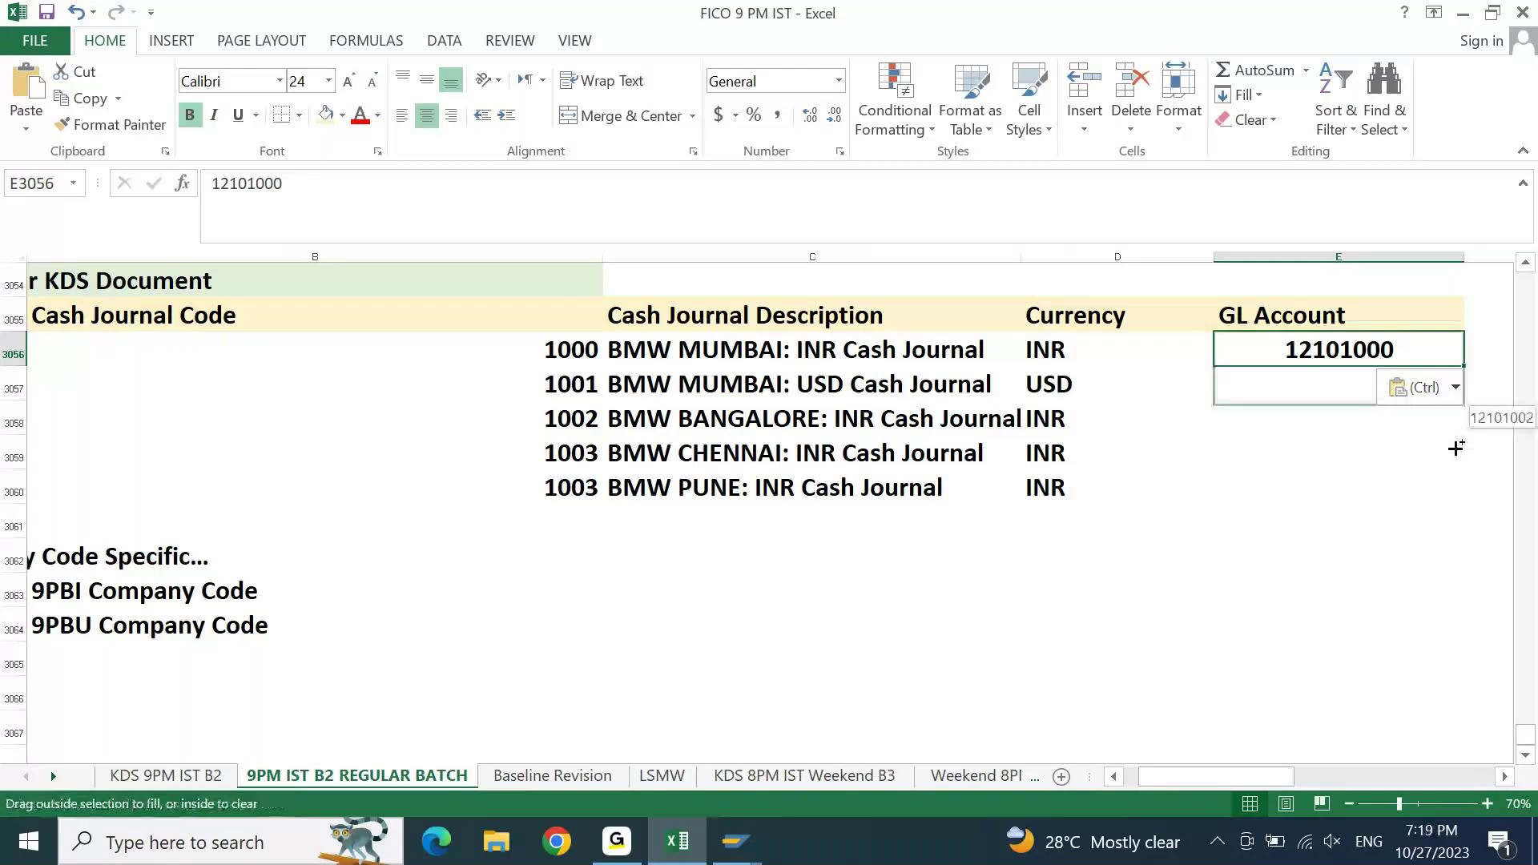
{"action": "left_click_drag", "start_coordinate": [1457, 448], "coordinate": [1459, 491]}
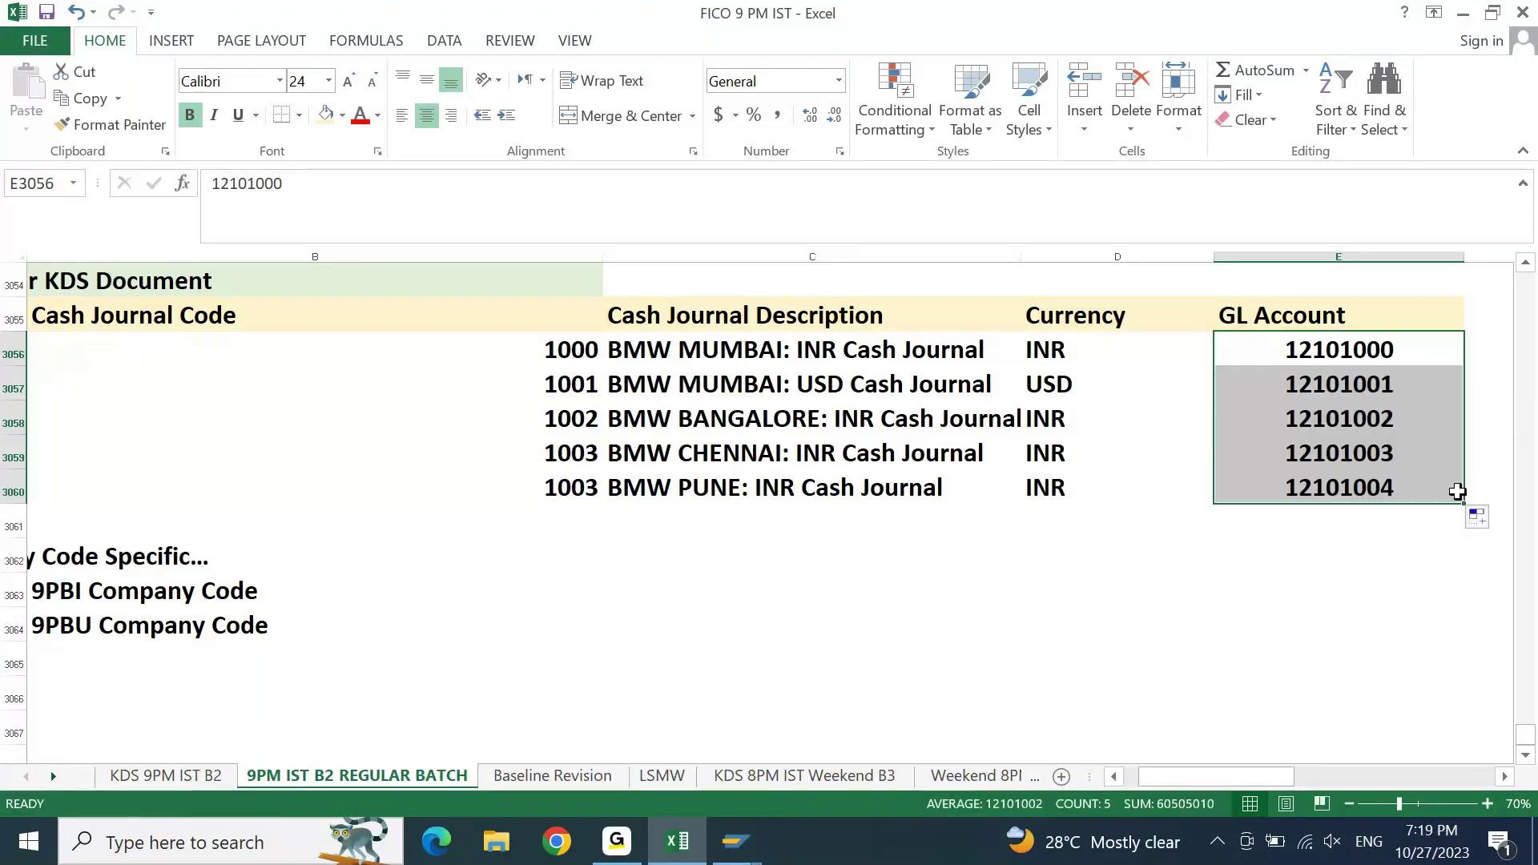
- Set the cash journal code of the Pune journal in B3060 to 1004
{"action": "key", "text": "ctrl+Left"}
{"action": "key", "text": "ctrl+Down"}
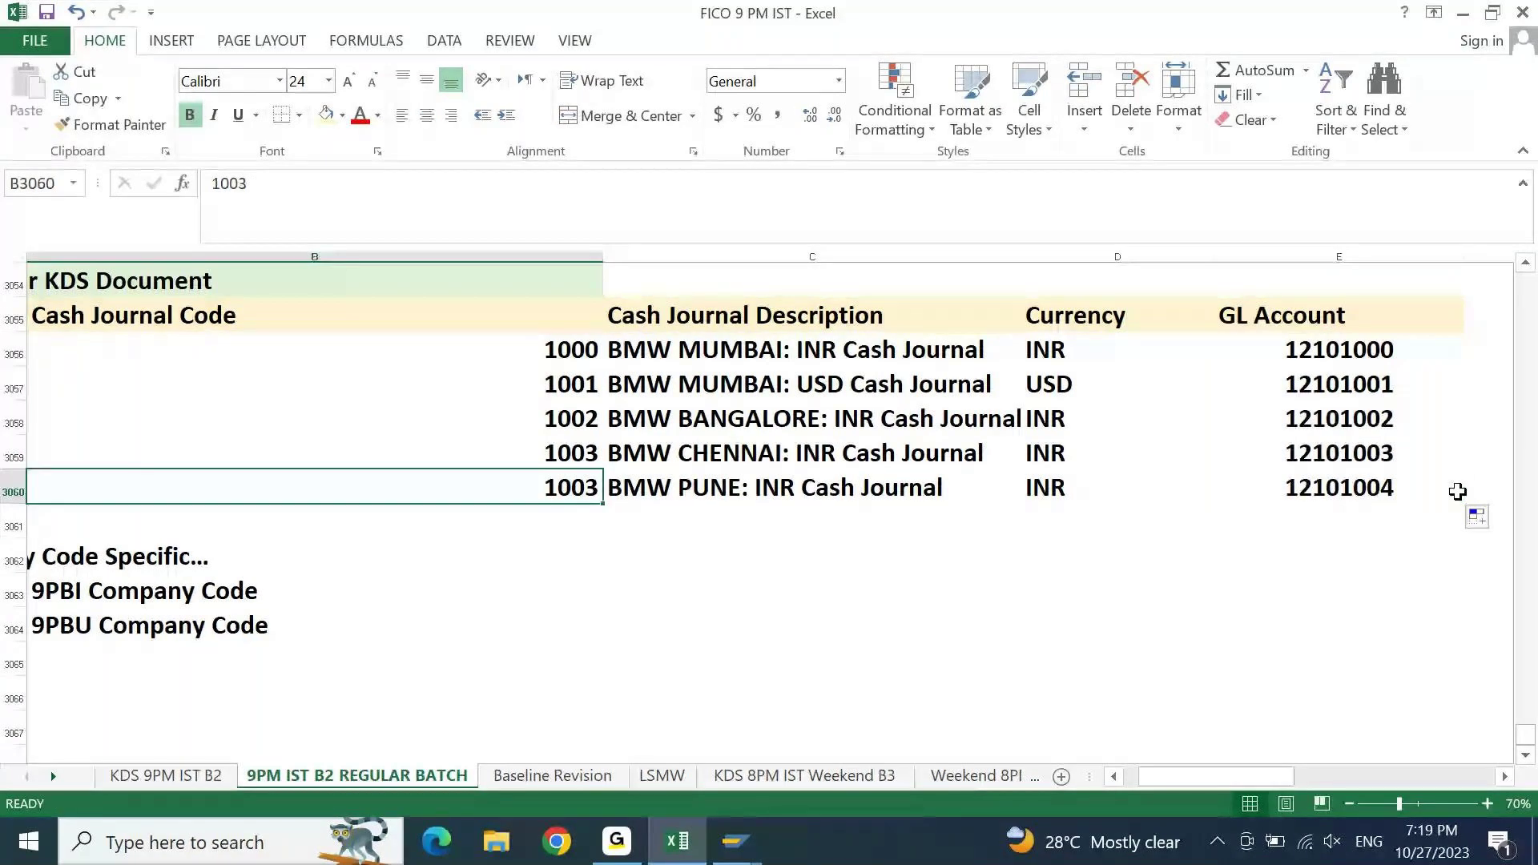
{"action": "type", "text": "1004"}
{"action": "key", "text": "Return"}
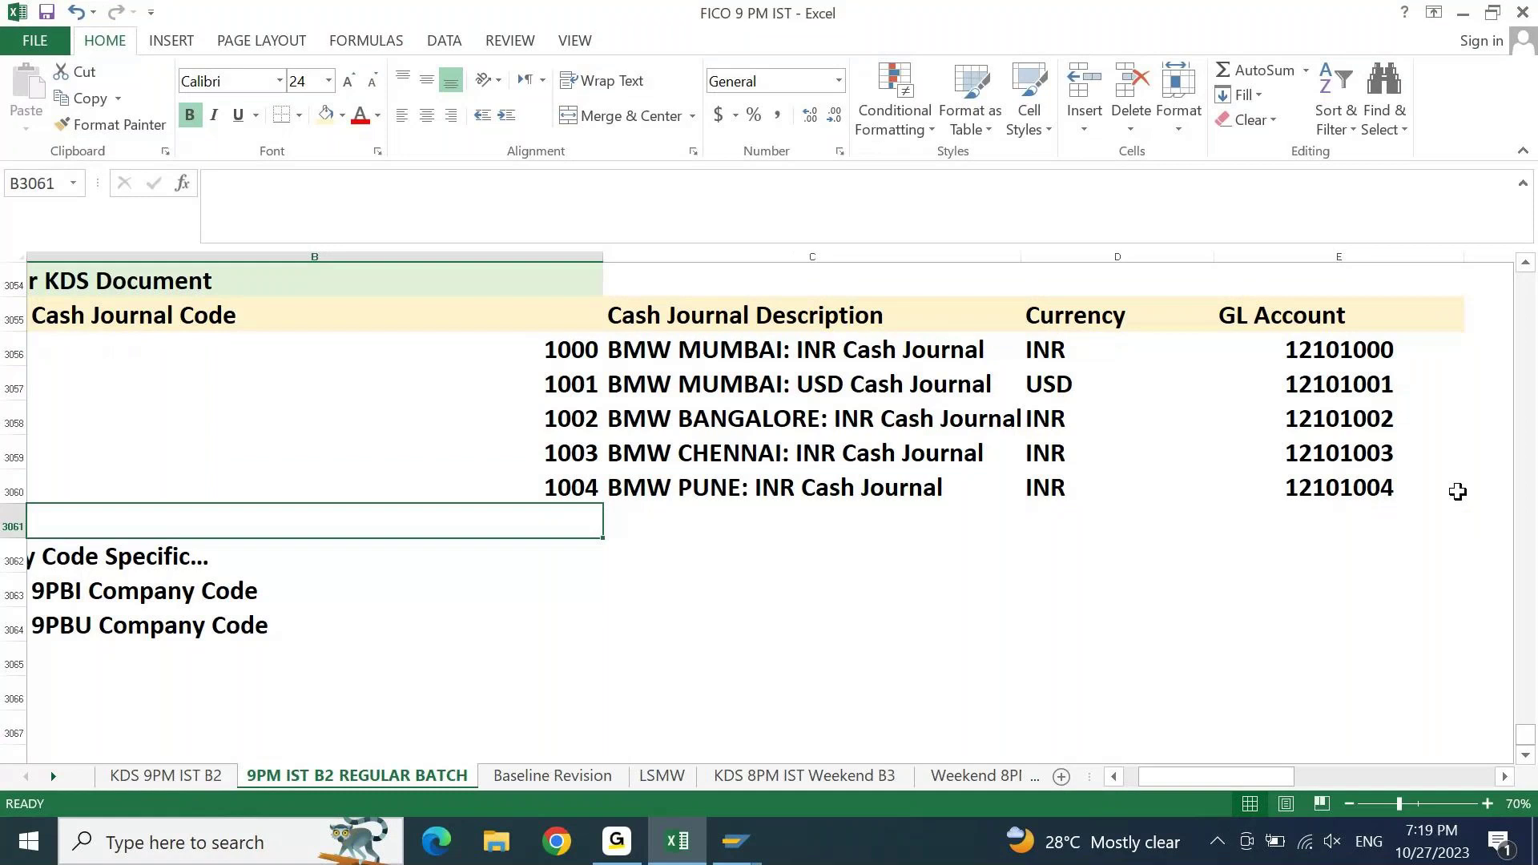
- Narrow the Cash Journal Code column so the table fits on screen from Co. Code to GL Account
{"action": "key", "text": "ctrl+Up"}
{"action": "key", "text": "ctrl+Up"}
{"action": "key", "text": "ctrl+Left"}
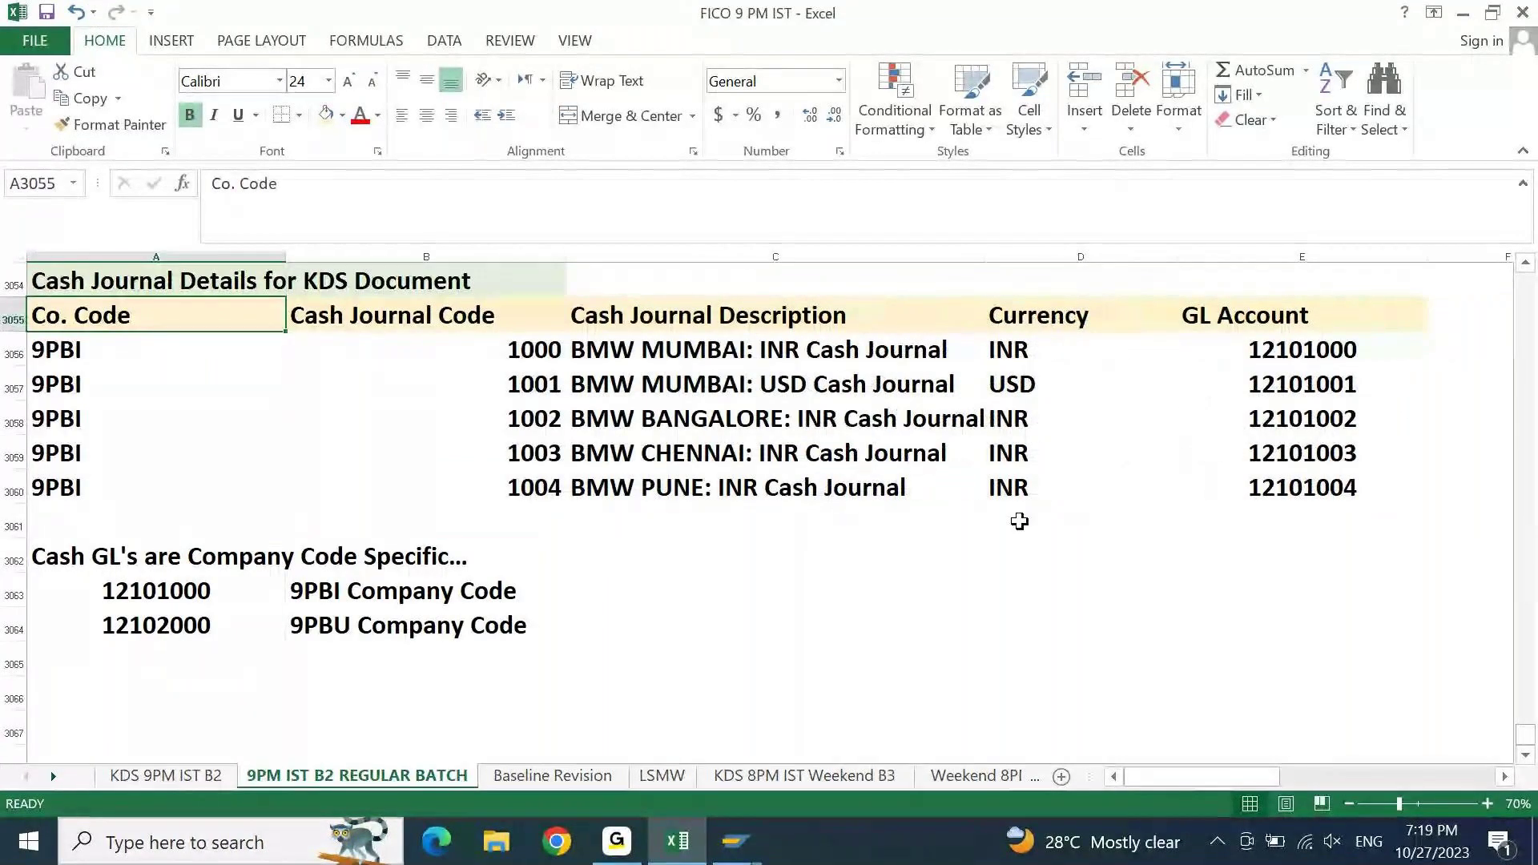
{"action": "left_click", "coordinate": [1019, 522]}
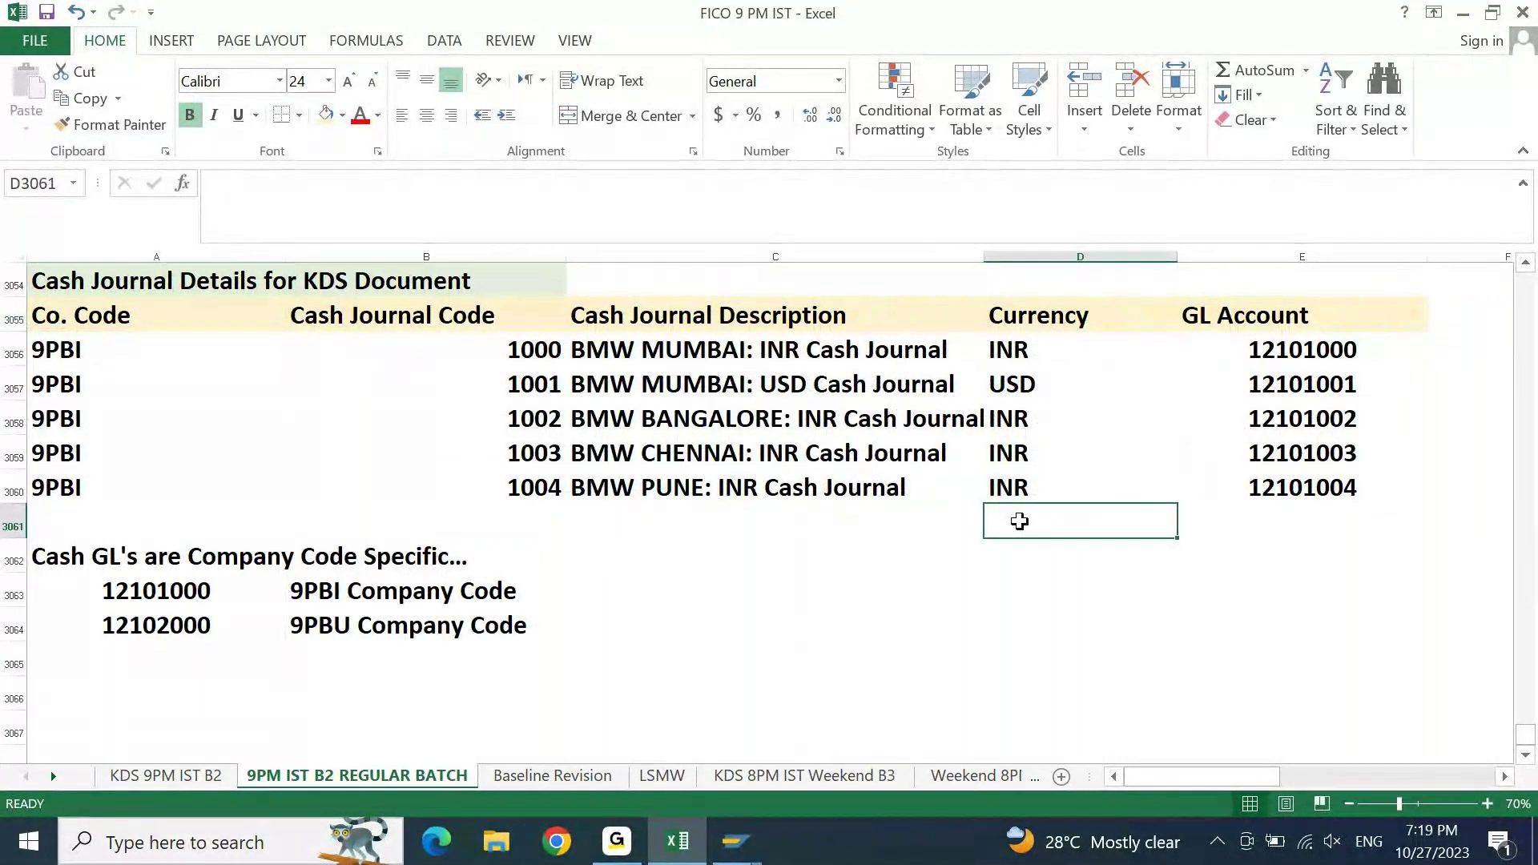
- Center the contents of the cash journal table A3055:E3060 and apply borders to all its cells
{"action": "left_click", "coordinate": [470, 322]}
{"action": "key", "text": "ctrl+Left"}
{"action": "key", "text": "ctrl+shift+Right"}
{"action": "key", "text": "ctrl+shift+Down"}
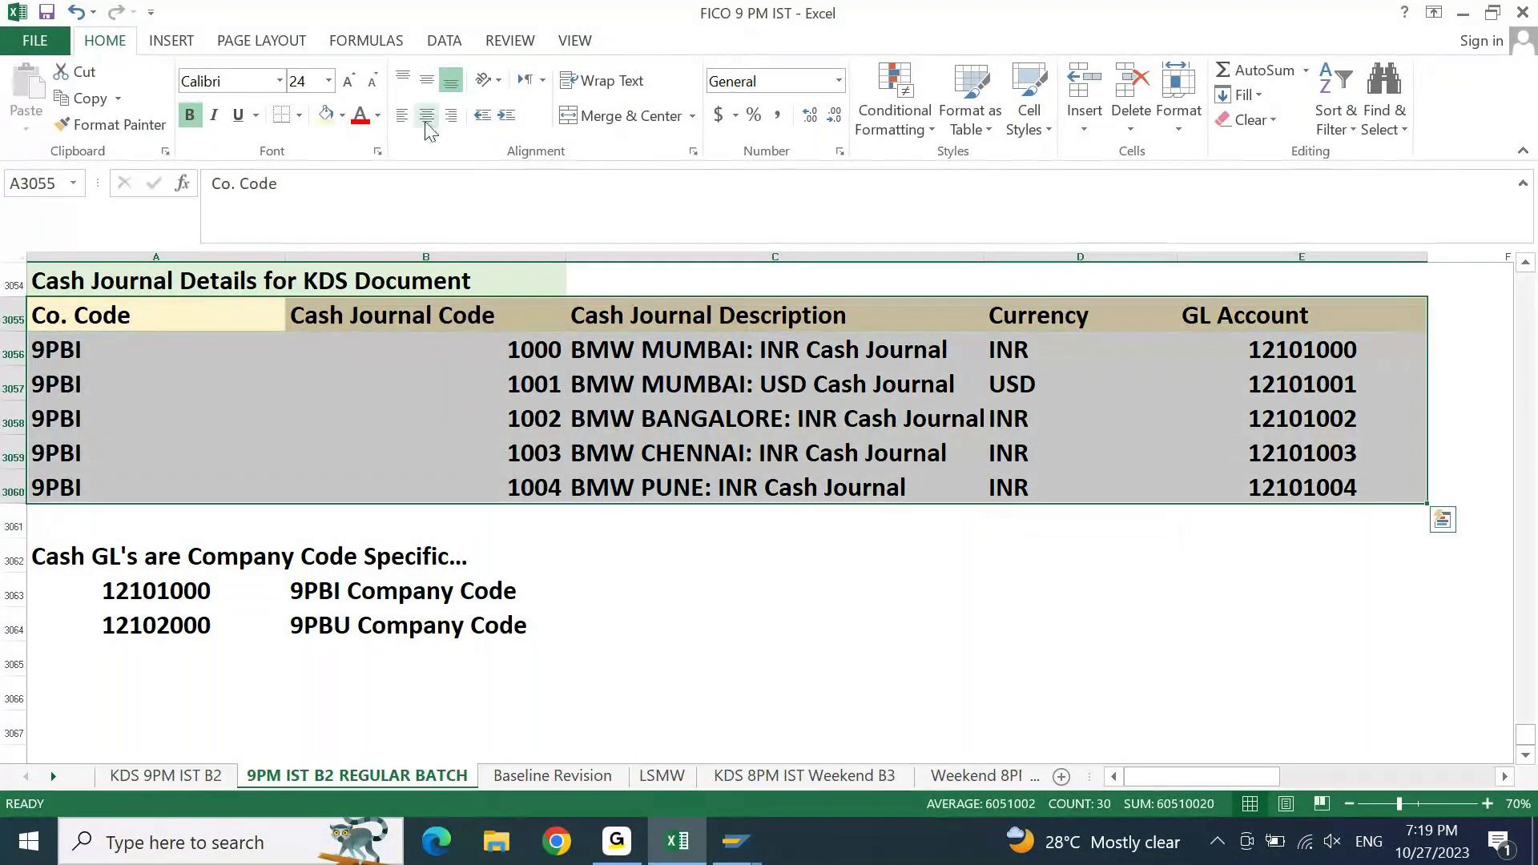
{"action": "left_click", "coordinate": [427, 120]}
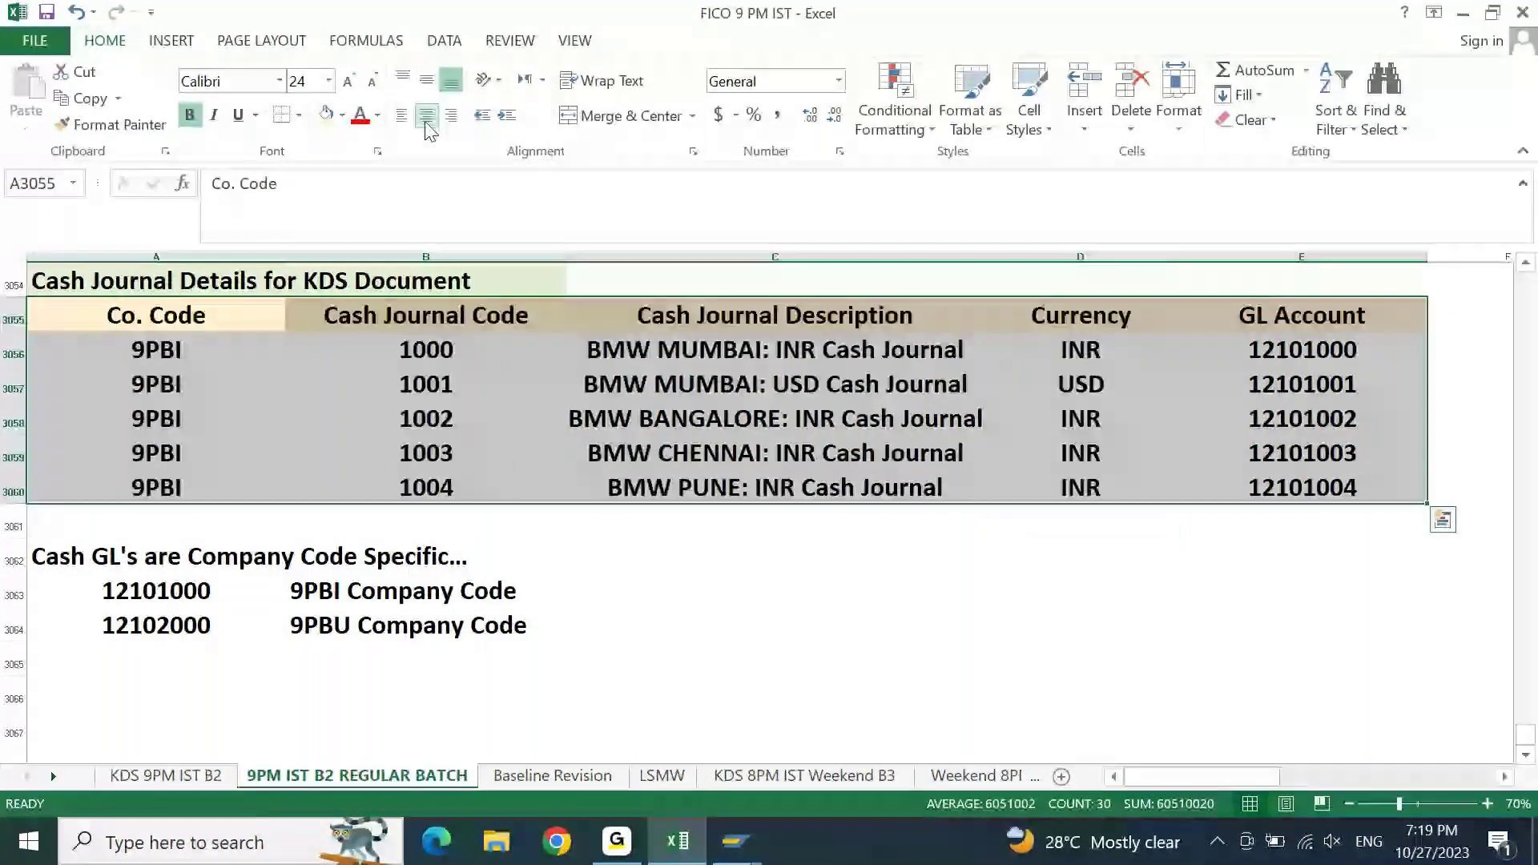
{"action": "left_click", "coordinate": [299, 115]}
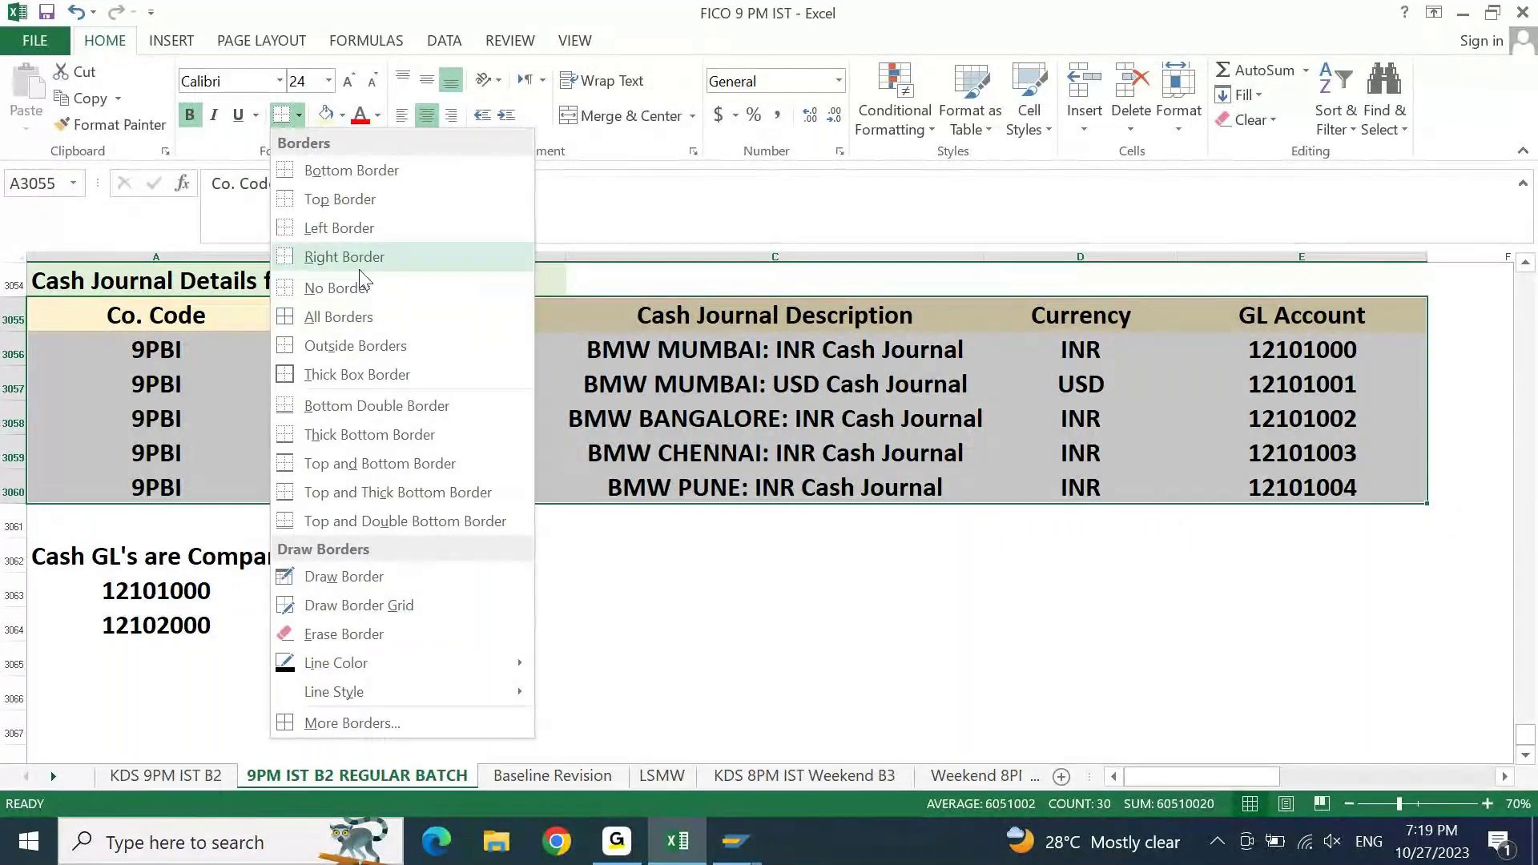
{"action": "left_click", "coordinate": [364, 343]}
{"action": "left_click", "coordinate": [809, 569]}
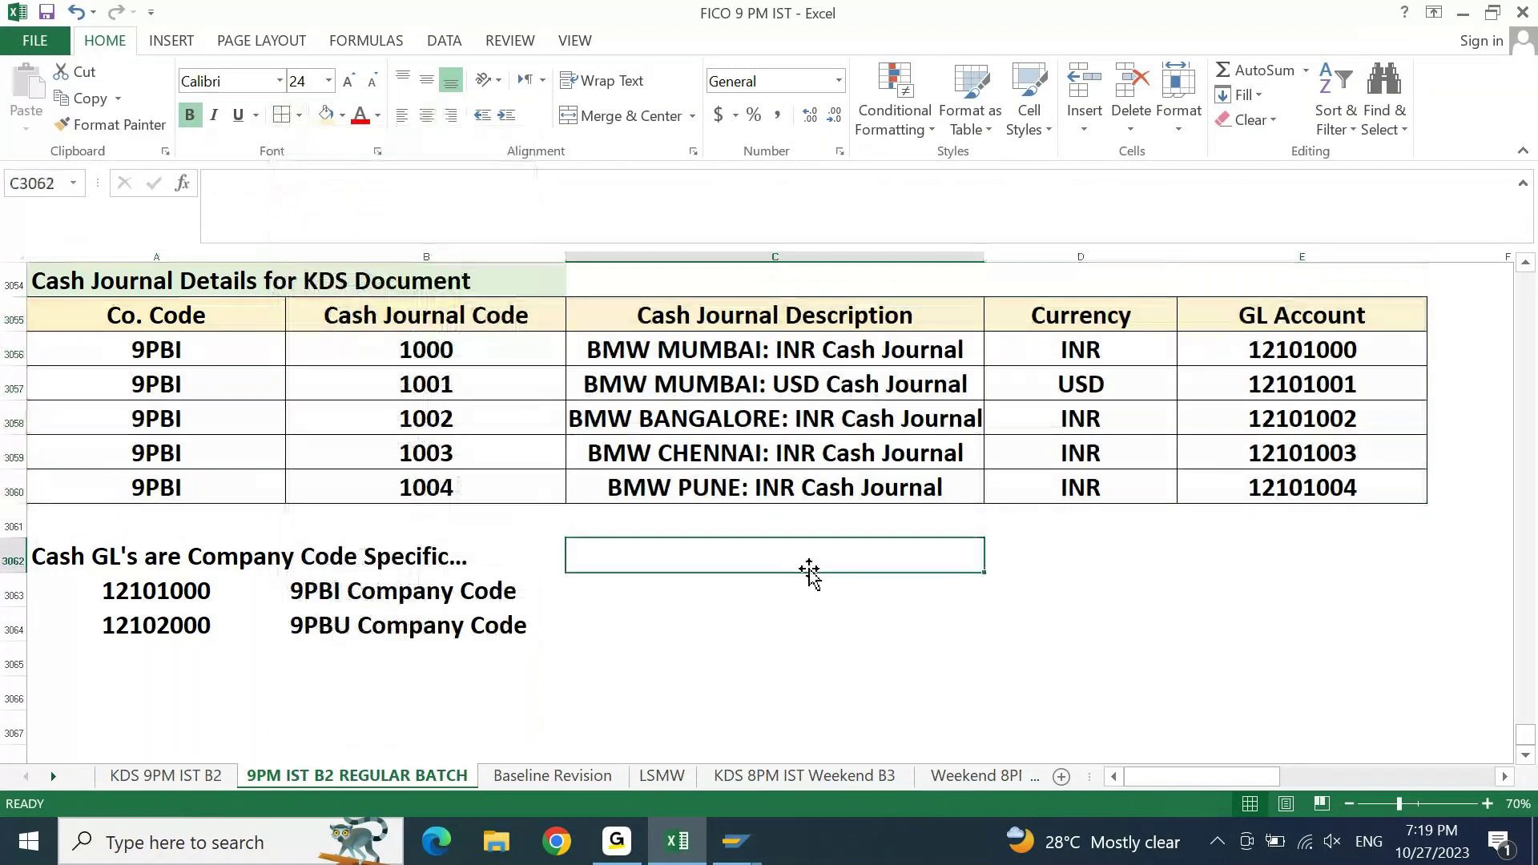
- Review the 9PBI cash journal codes against their G/L accounts, from the Mumbai INR journal to the Bangalore journal
{"action": "left_click", "coordinate": [481, 349]}
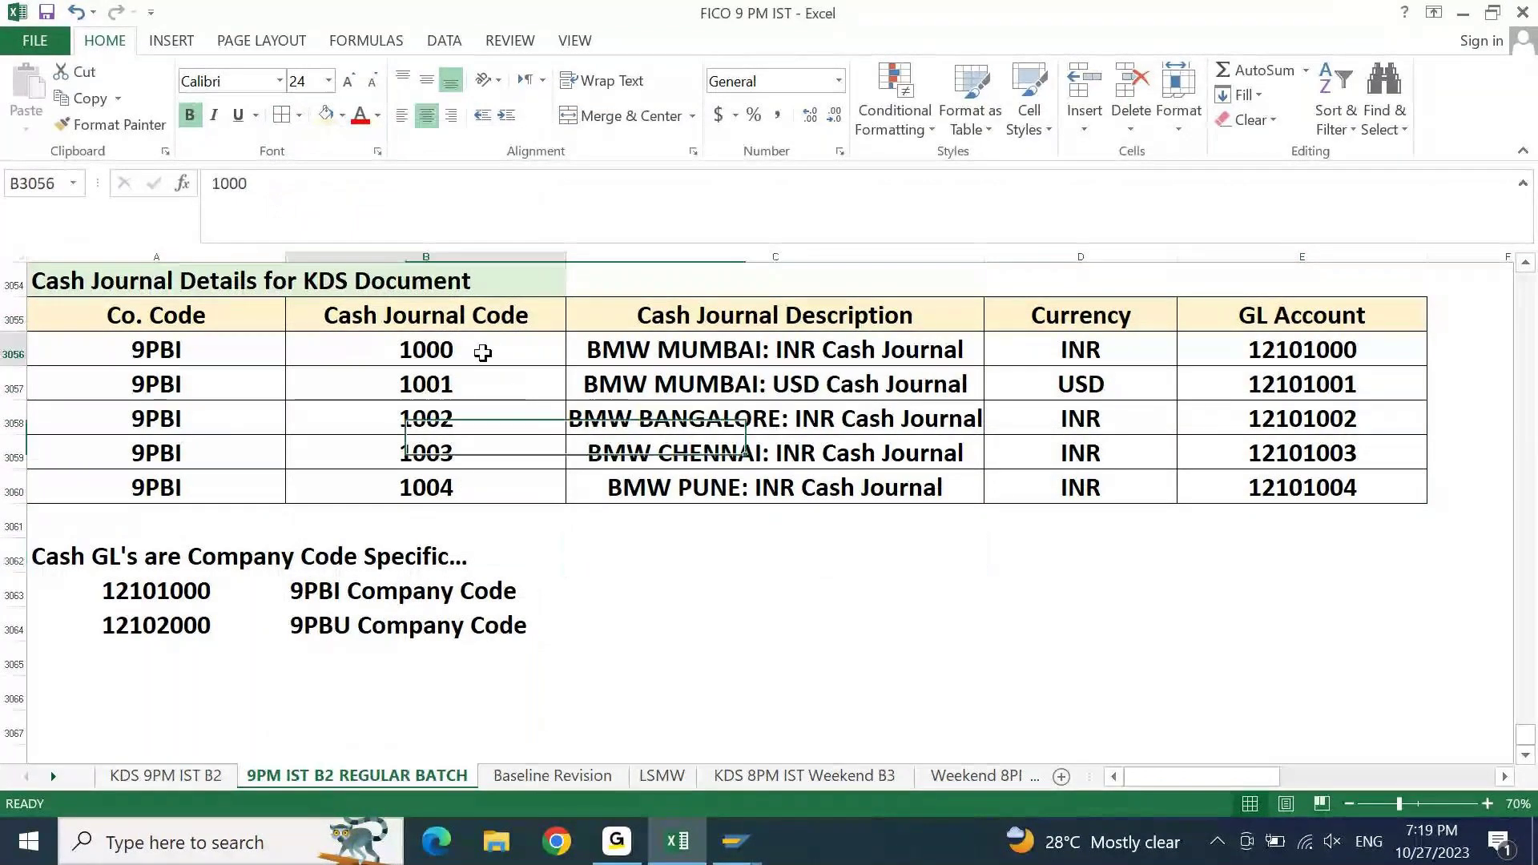
{"action": "left_click", "coordinate": [1354, 358]}
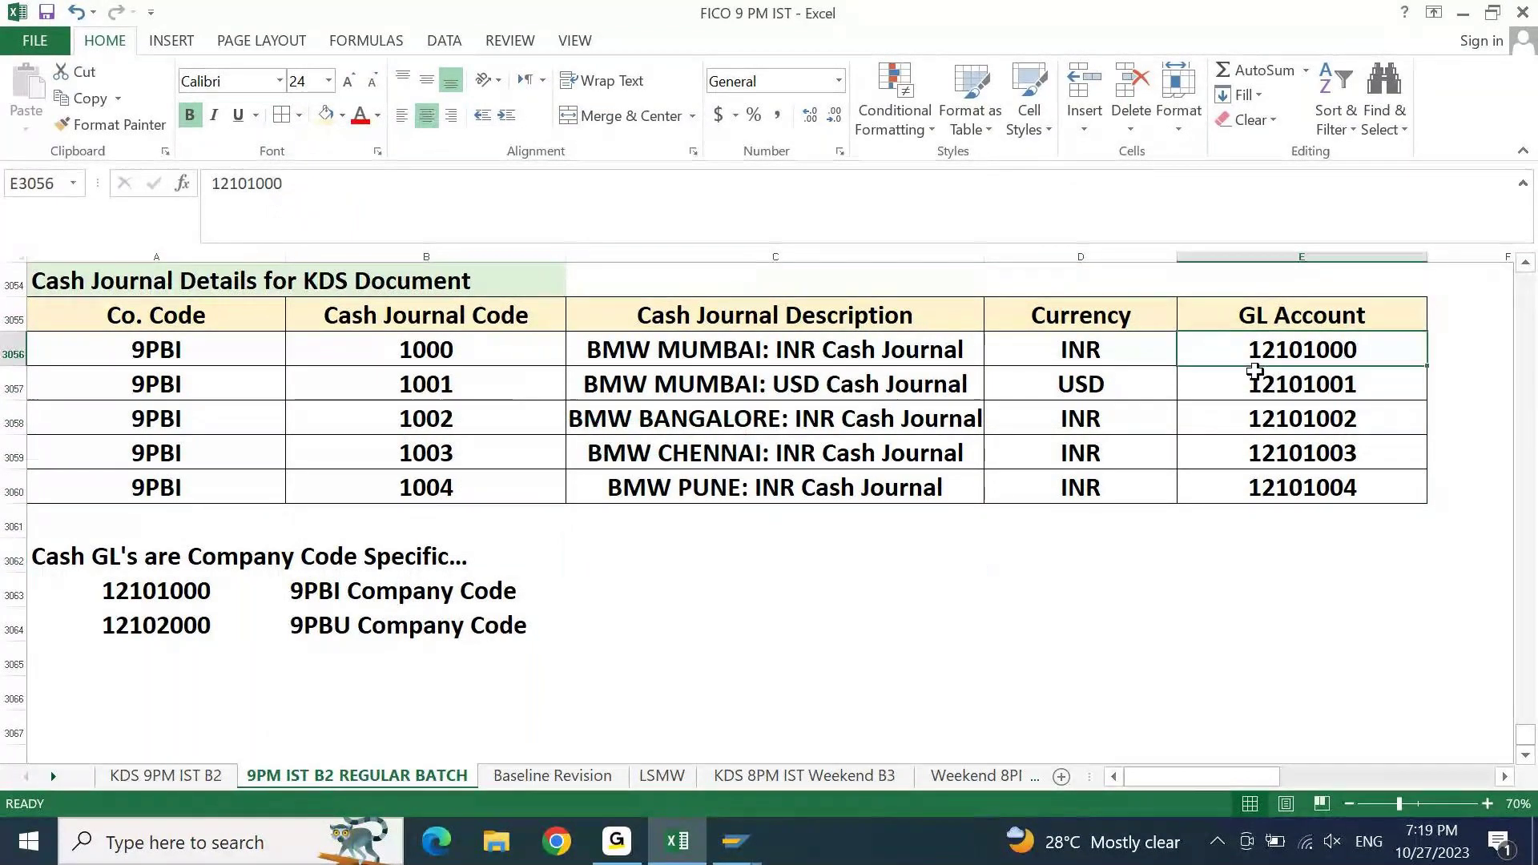
{"action": "left_click", "coordinate": [495, 388]}
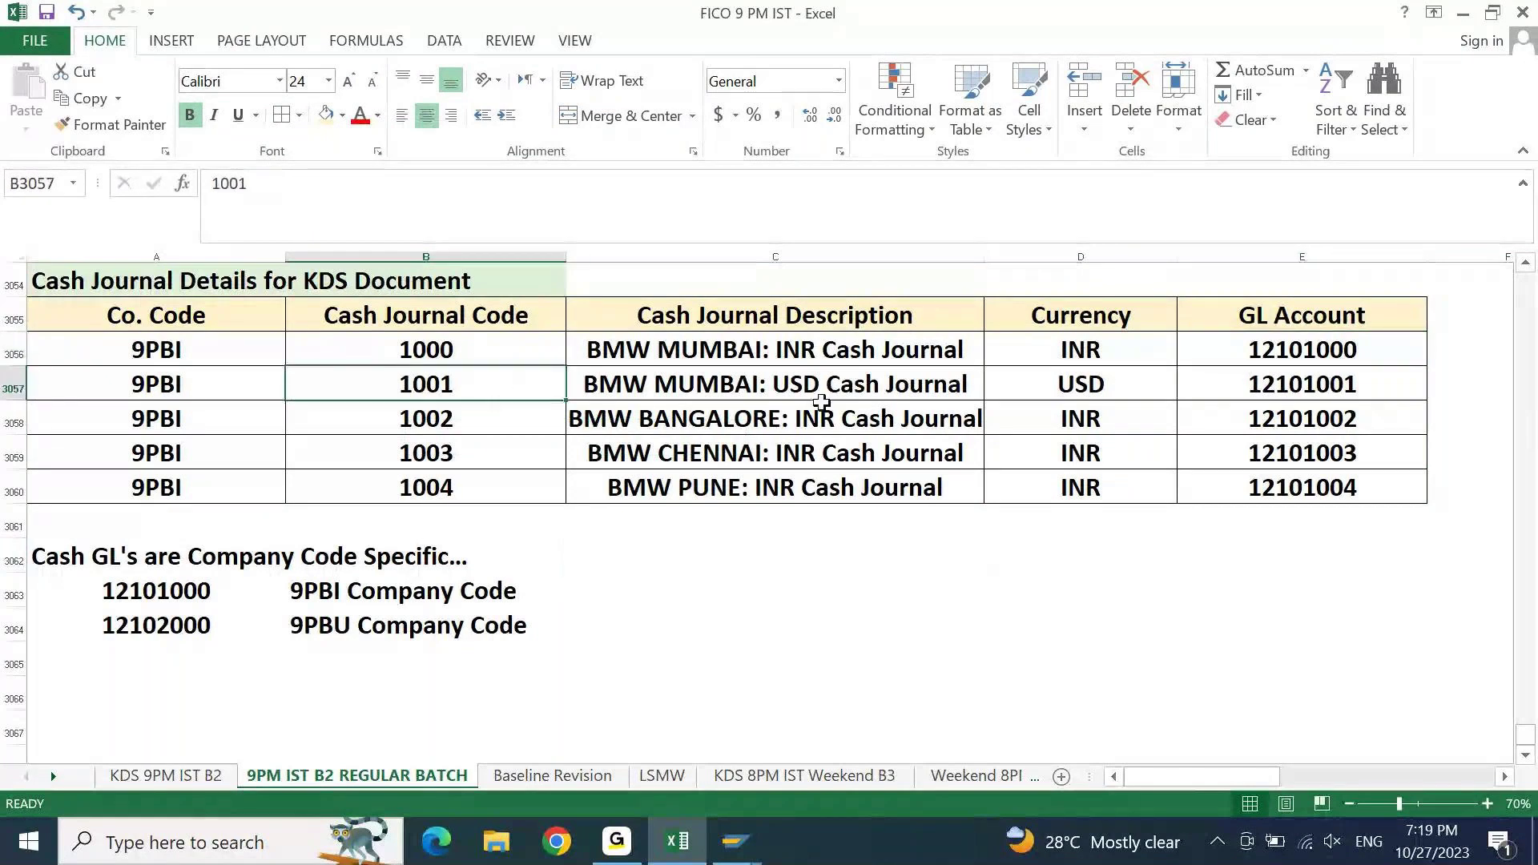
{"action": "left_click", "coordinate": [1349, 385]}
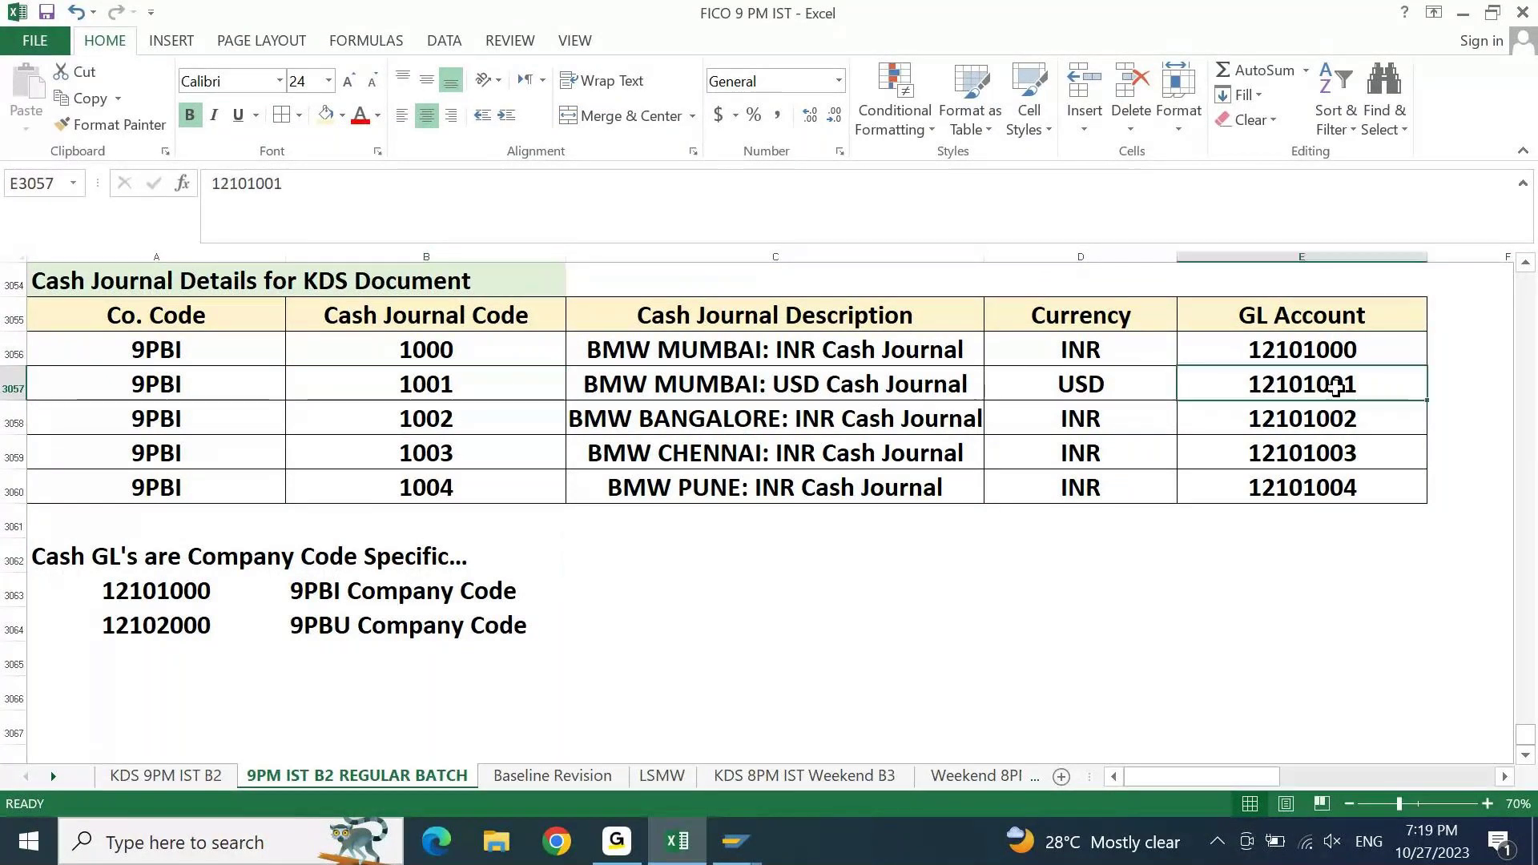
{"action": "left_click", "coordinate": [470, 422]}
{"action": "left_click", "coordinate": [1256, 420]}
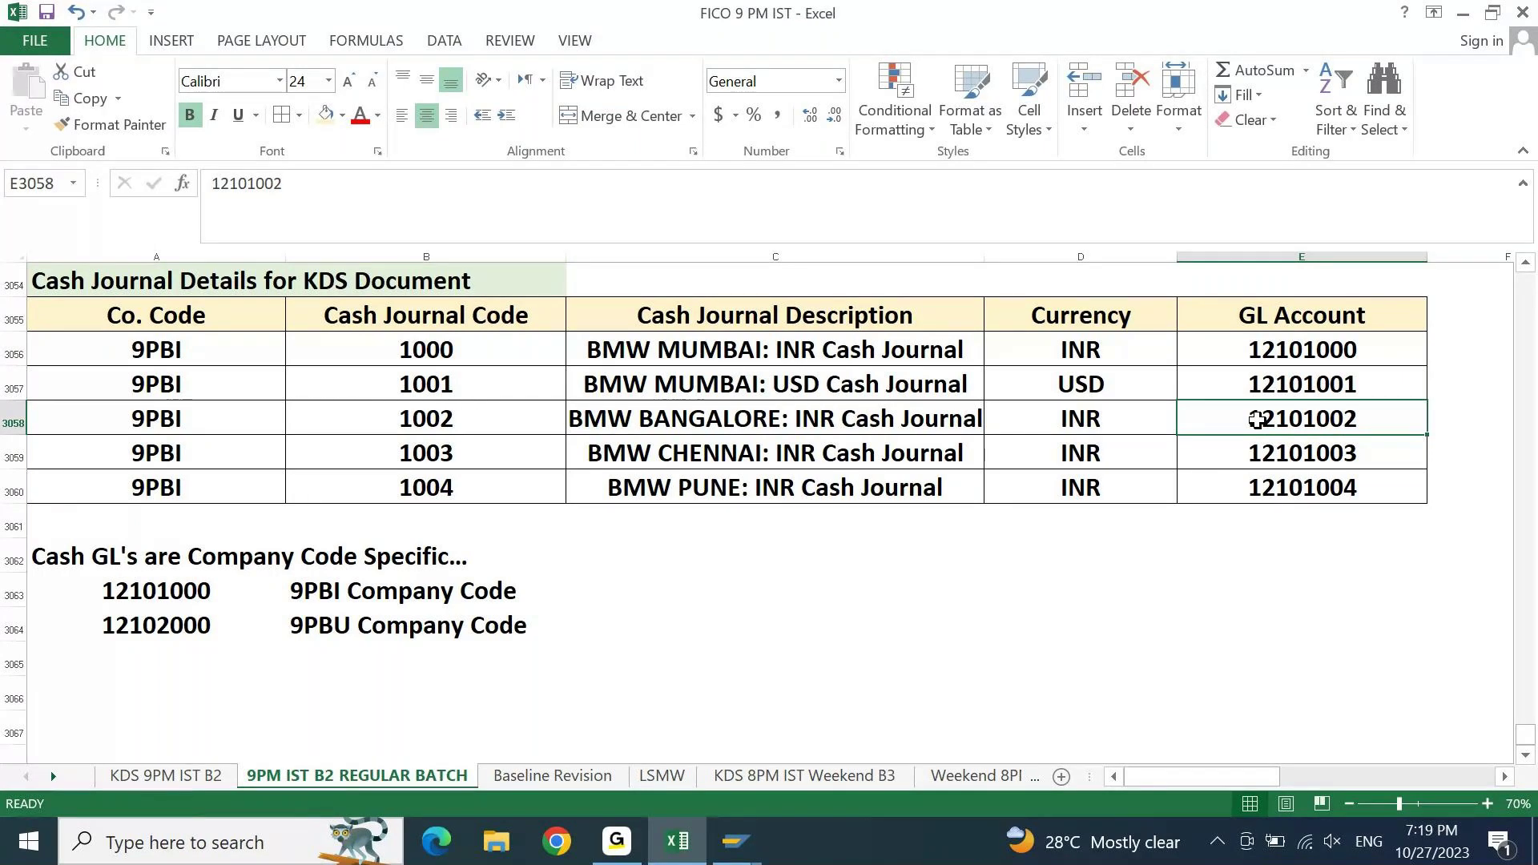
{"action": "left_click", "coordinate": [516, 417]}
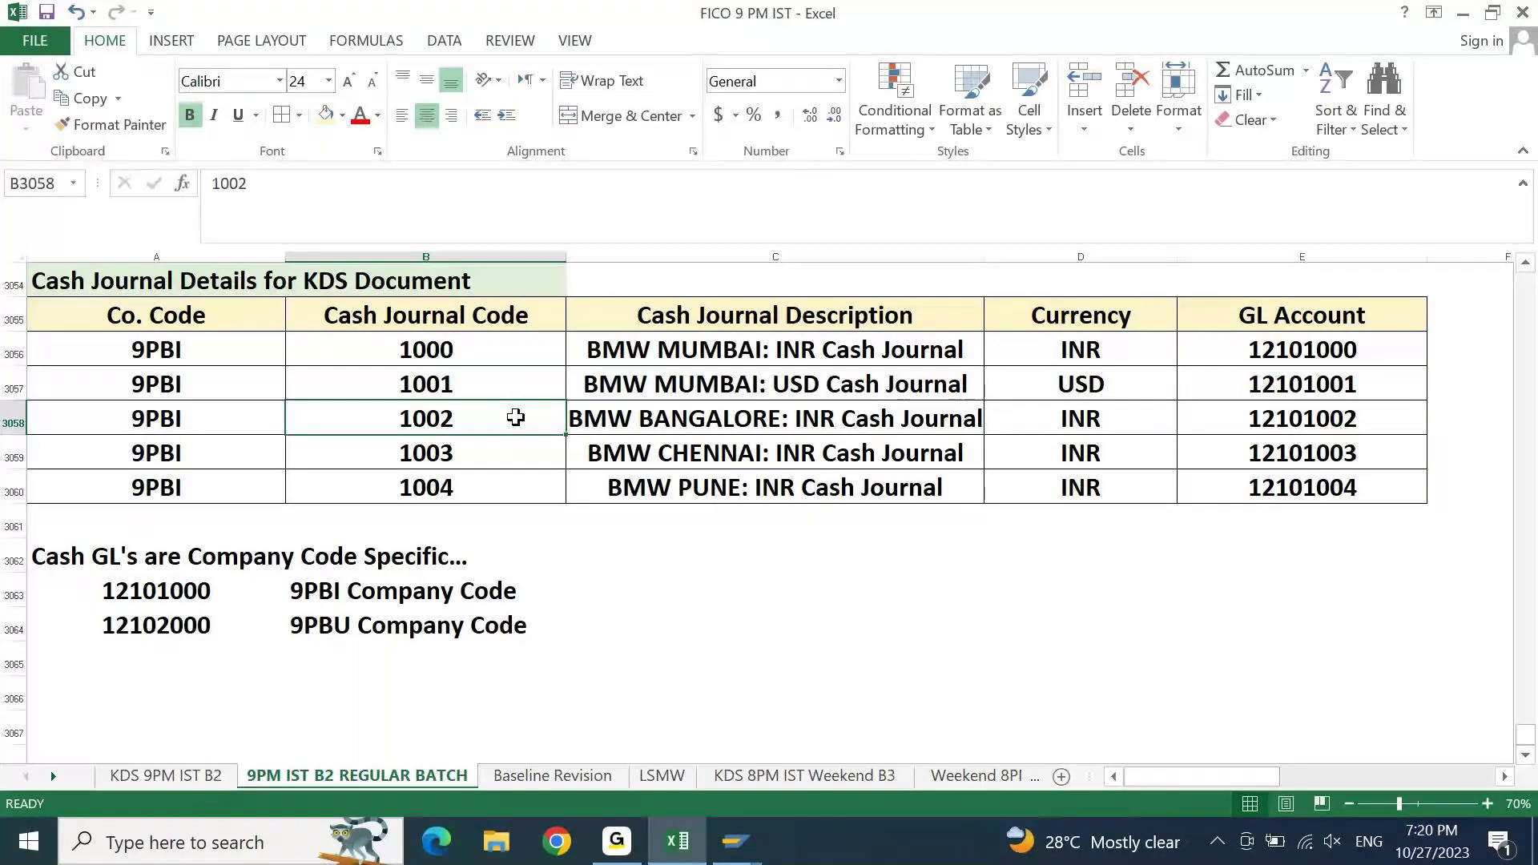
{"action": "key", "text": "Down"}
{"action": "key", "text": "Down"}
{"action": "key", "text": "Down"}
{"action": "key", "text": "Down"}
{"action": "key", "text": "Down"}
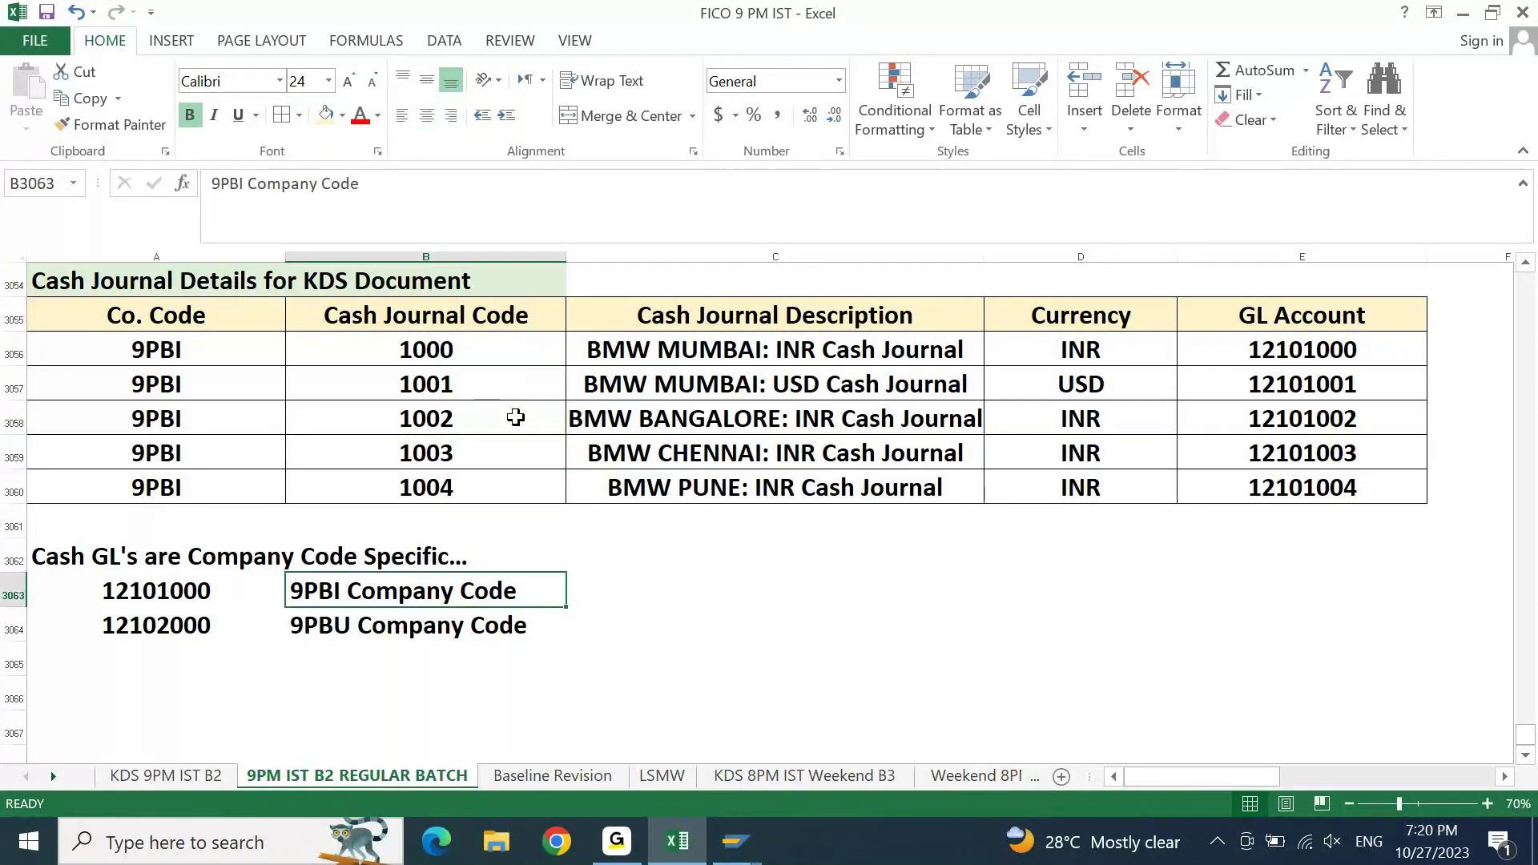
- Copy the whole cash journal table, including its header row, to A3066 below the company-code-specific G/L notes
{"action": "key", "text": "Up"}
{"action": "key", "text": "Up"}
{"action": "key", "text": "Up"}
{"action": "key", "text": "Up"}
{"action": "key", "text": "Up"}
{"action": "key", "text": "Up"}
{"action": "key", "text": "Up"}
{"action": "key", "text": "Up"}
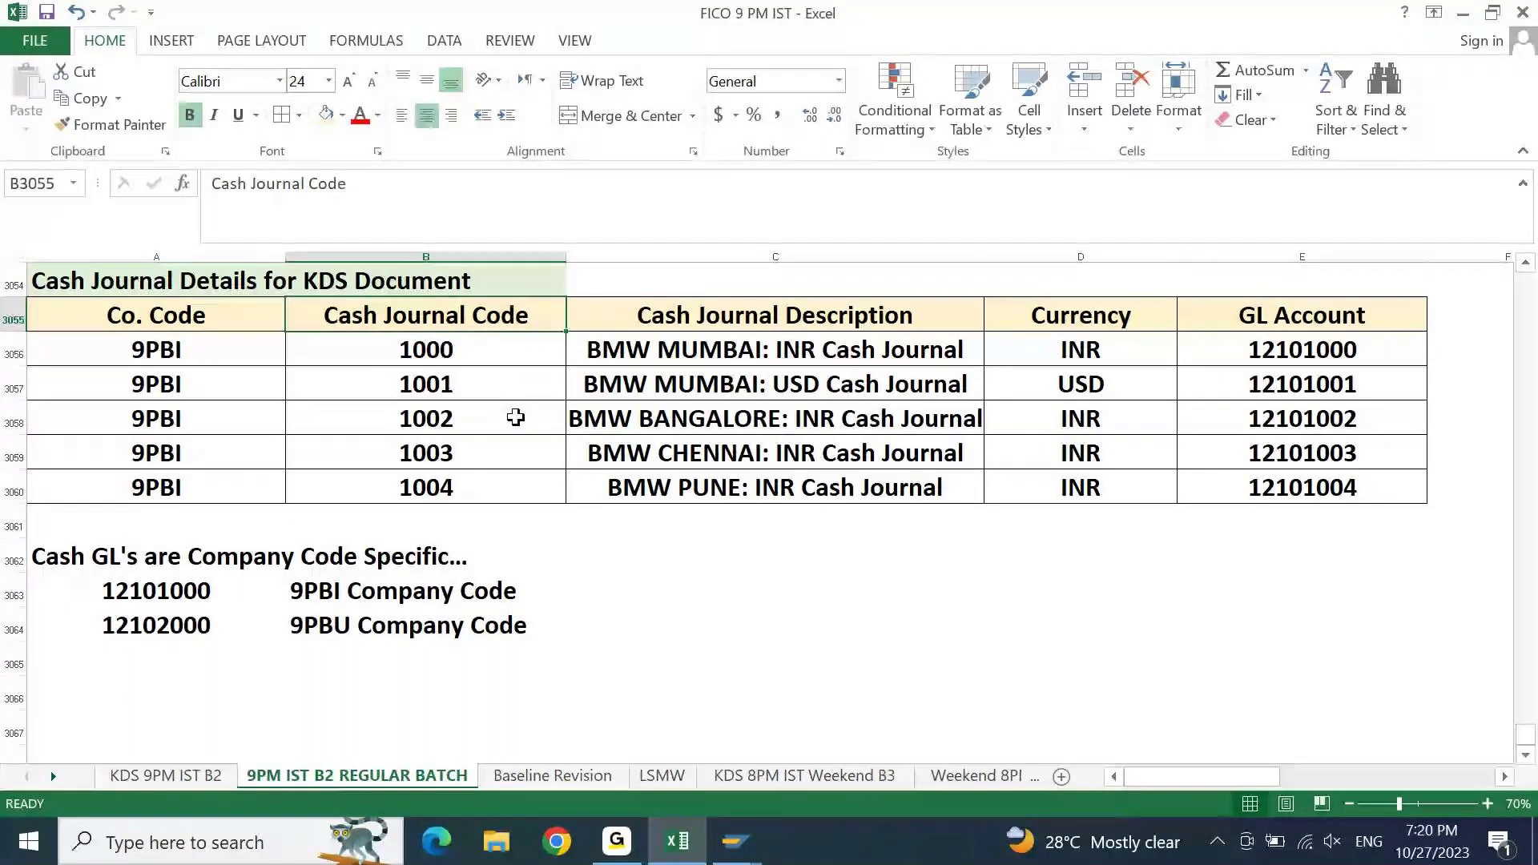
{"action": "key", "text": "Left"}
{"action": "key", "text": "ctrl+shift+Right"}
{"action": "key", "text": "ctrl+shift+Down"}
{"action": "key", "text": "ctrl+c"}
{"action": "key", "text": "Down"}
{"action": "key", "text": "Down"}
{"action": "key", "text": "Down"}
{"action": "key", "text": "Down"}
{"action": "key", "text": "Down"}
{"action": "key", "text": "Down"}
{"action": "key", "text": "Down"}
{"action": "key", "text": "Down"}
{"action": "key", "text": "Down"}
{"action": "key", "text": "Down"}
{"action": "key", "text": "Down"}
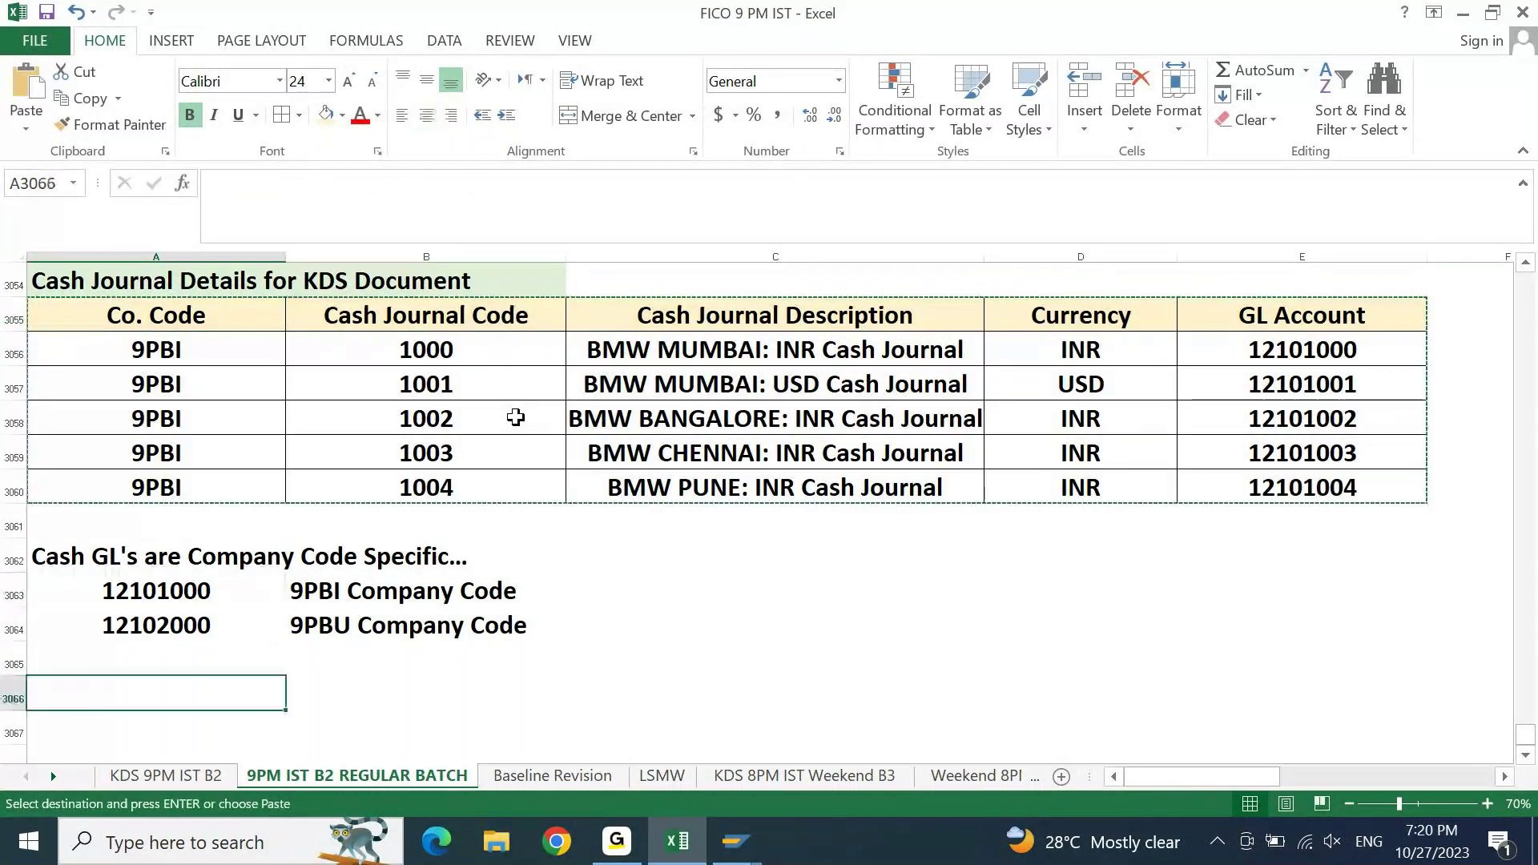
{"action": "key", "text": "ctrl+v"}
{"action": "key", "text": "Down"}
{"action": "key", "text": "Down"}
{"action": "key", "text": "Down"}
{"action": "key", "text": "Down"}
{"action": "key", "text": "Down"}
{"action": "key", "text": "Down"}
{"action": "key", "text": "Down"}
{"action": "key", "text": "Down"}
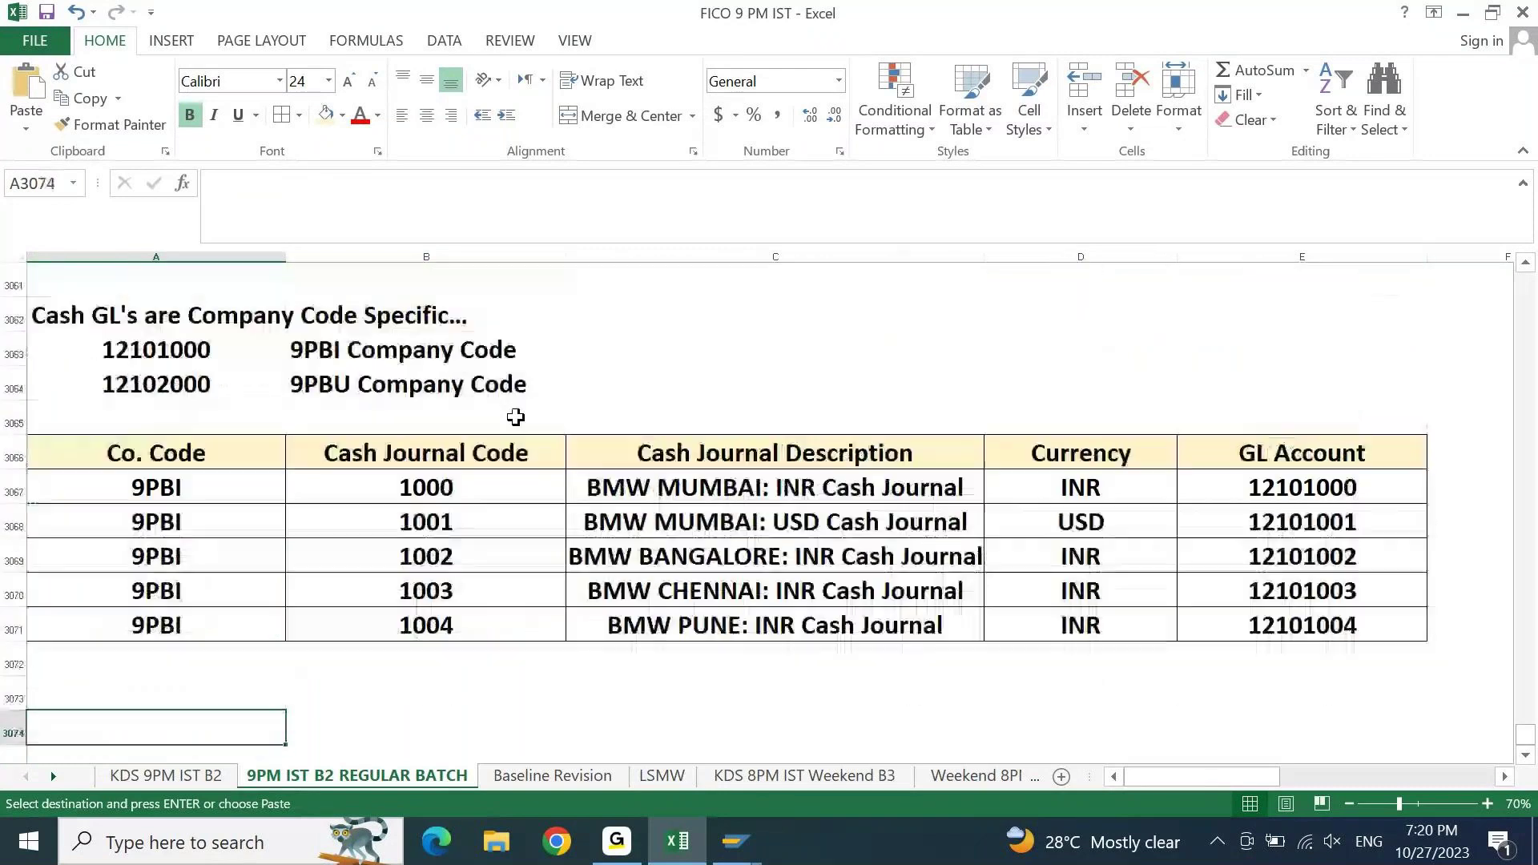
{"action": "key", "text": "Escape"}
- Set the cash journal codes in B3067:B3071 of the copied table to 2000, 2001, 2002, 2003 and 2004
{"action": "key", "text": "ctrl+Up"}
{"action": "key", "text": "ctrl+Up"}
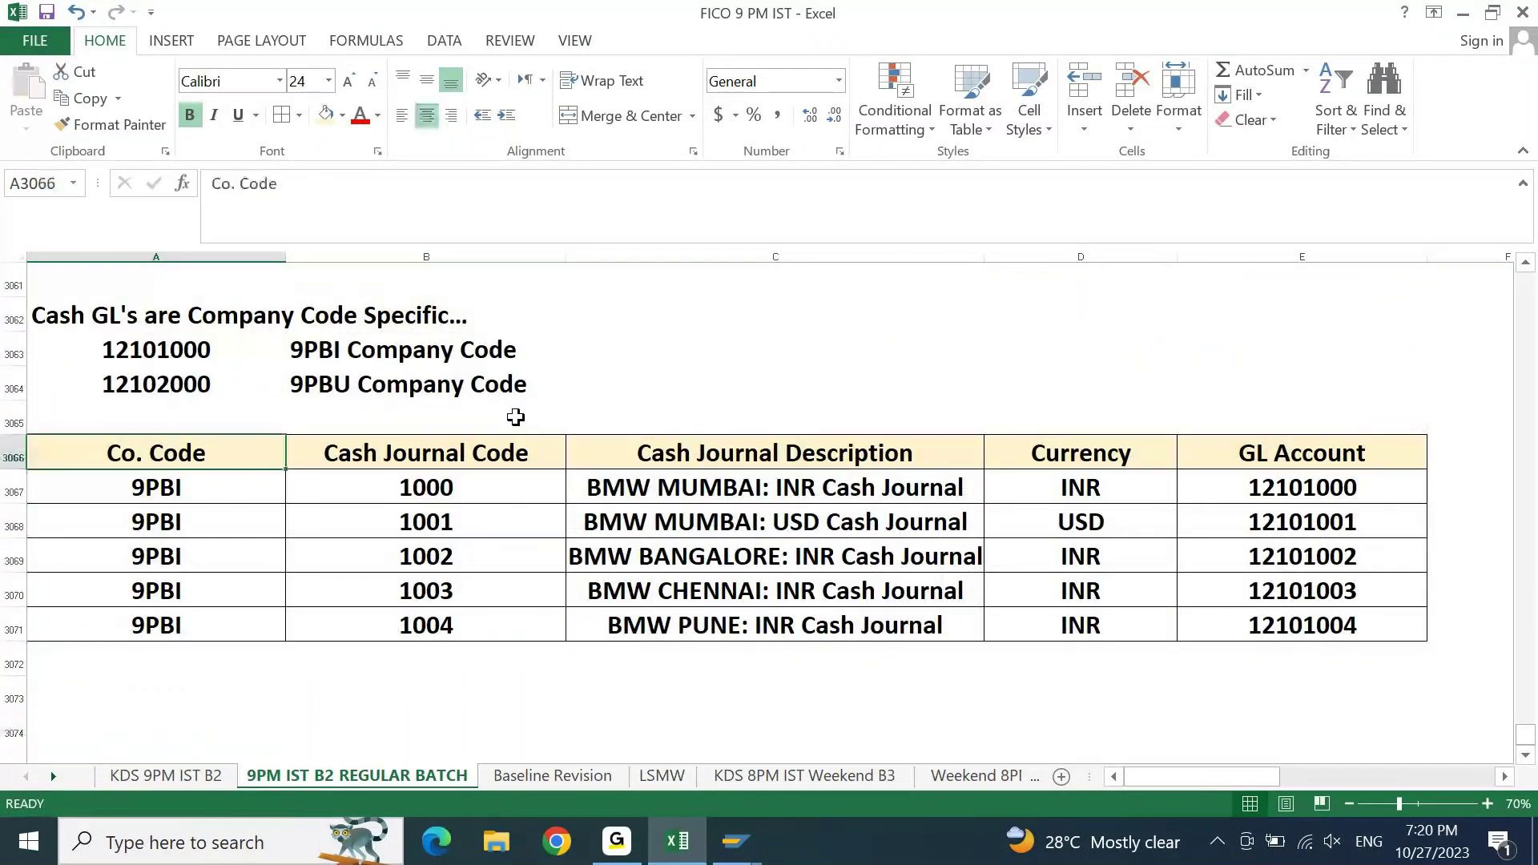
{"action": "key", "text": "ctrl+Up"}
{"action": "key", "text": "Down"}
{"action": "key", "text": "Down"}
{"action": "key", "text": "Right"}
{"action": "key", "text": "Down"}
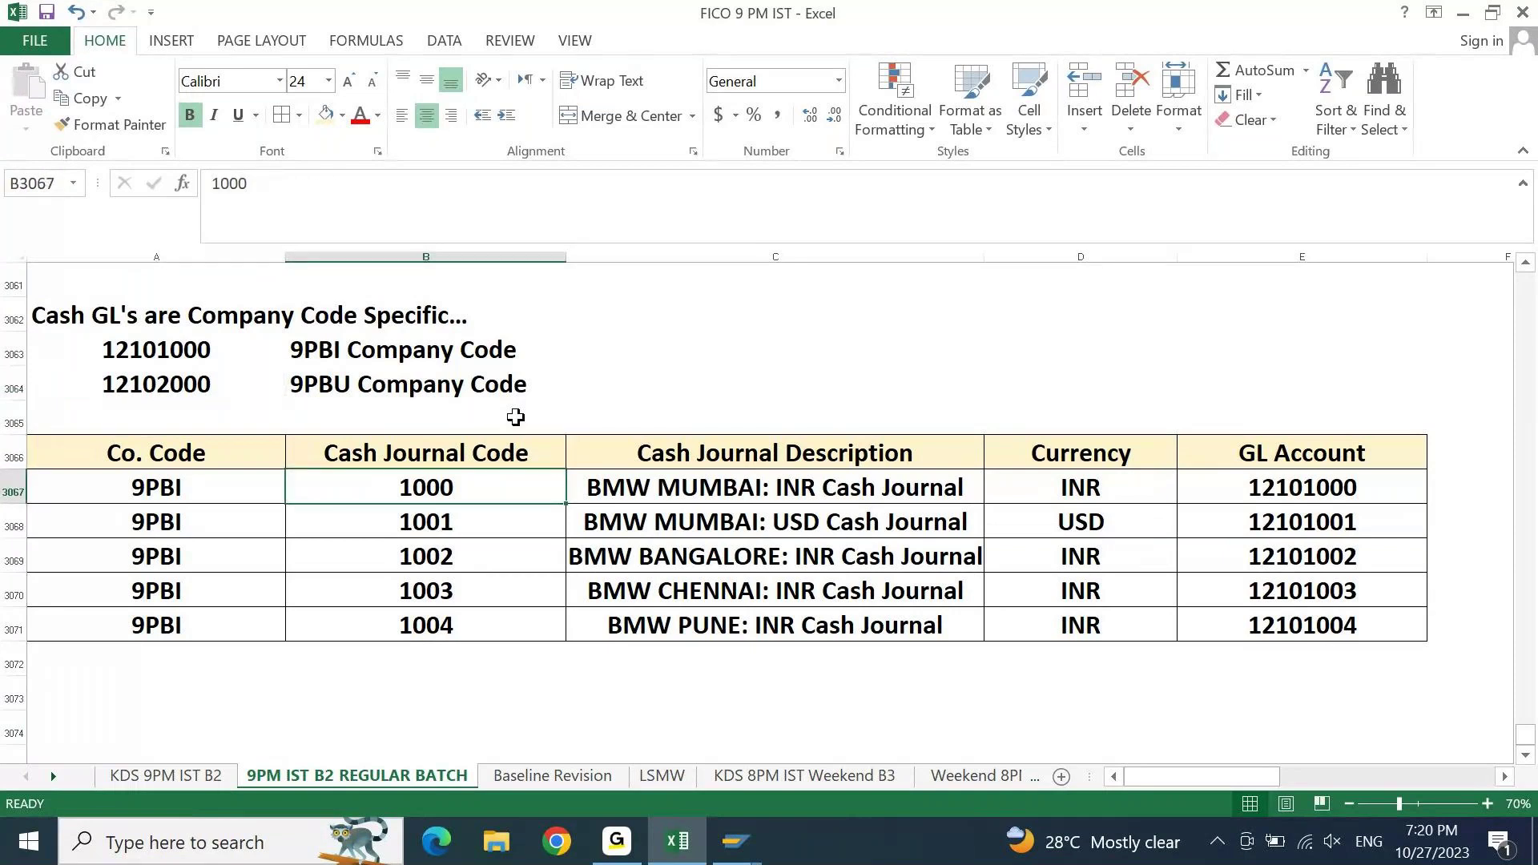
{"action": "type", "text": "2000"}
{"action": "key", "text": "Return"}
{"action": "type", "text": "2"}
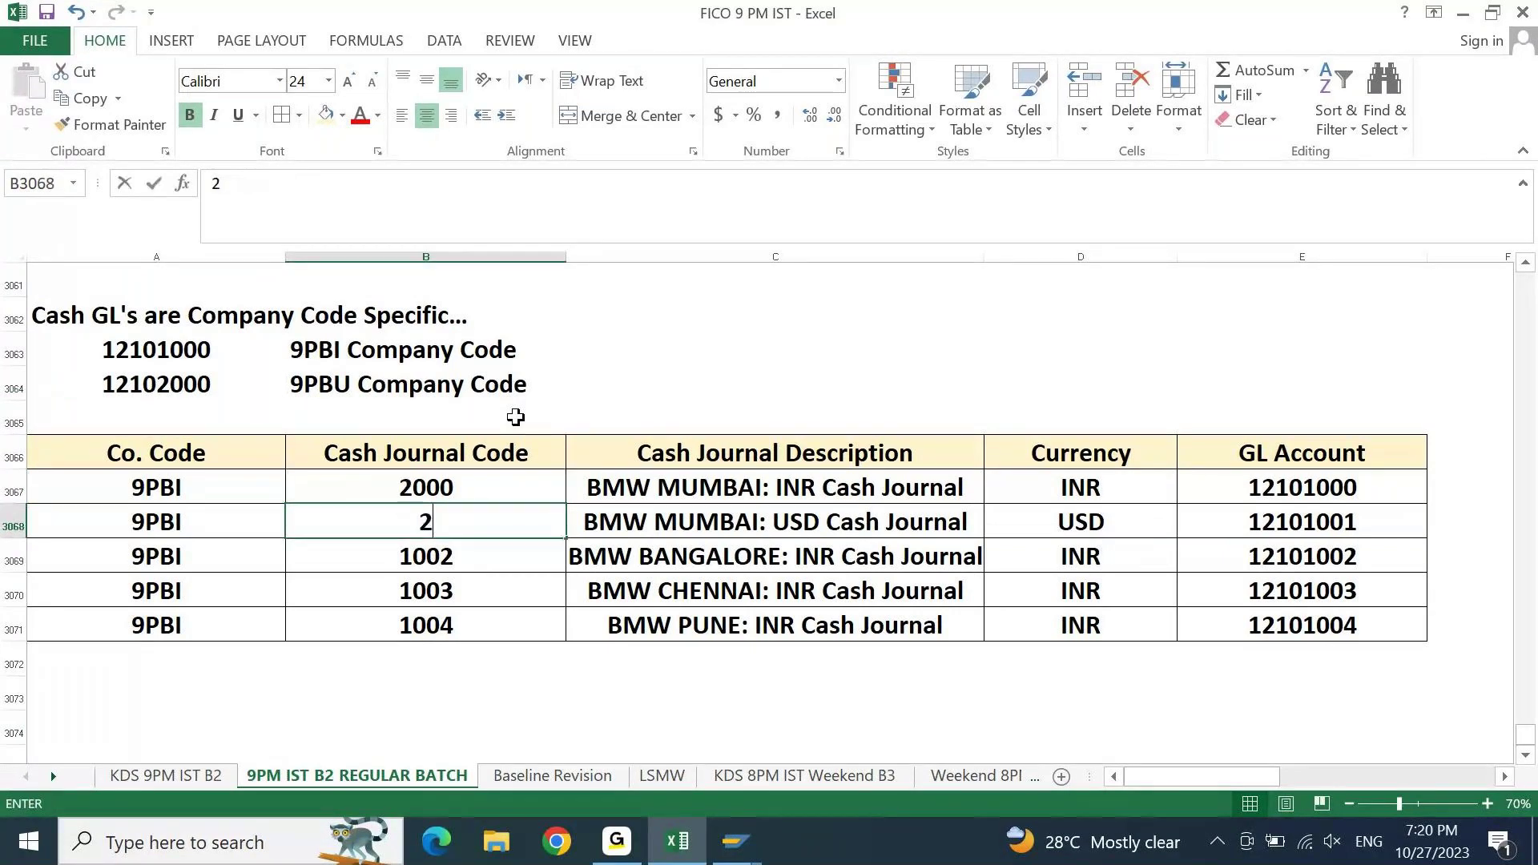
{"action": "type", "text": "001"}
{"action": "key", "text": "Return"}
{"action": "type", "text": "200"}
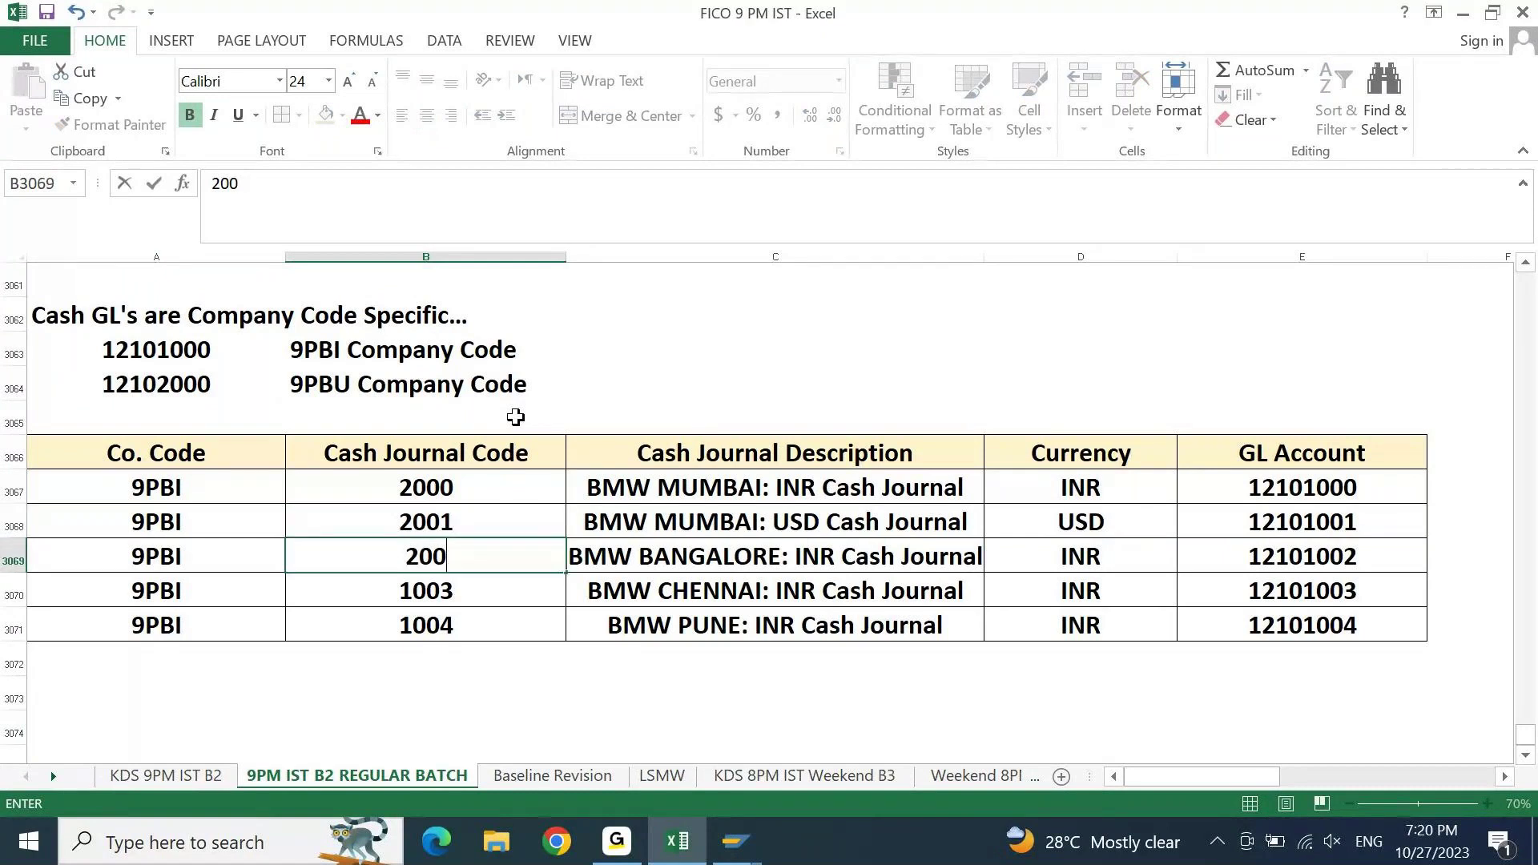
{"action": "type", "text": "2"}
{"action": "key", "text": "Return"}
{"action": "type", "text": "2003"}
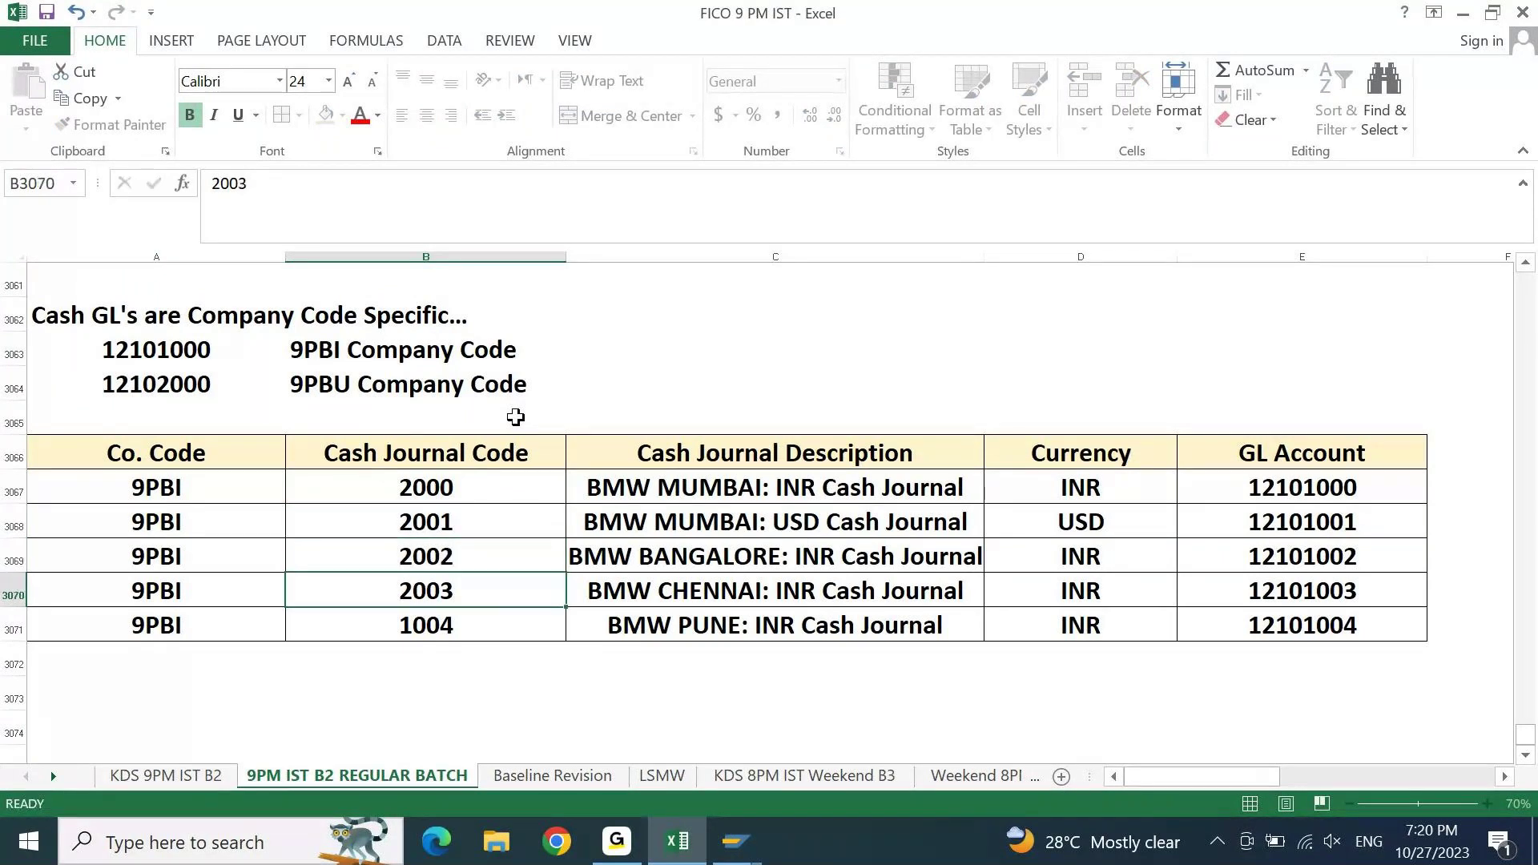
{"action": "key", "text": "Return"}
{"action": "type", "text": "2004"}
{"action": "key", "text": "Return"}
- Set the GL account in E3067 to 12102000 and fill the series down to 12102004 in E3071
{"action": "key", "text": "Up"}
{"action": "key", "text": "ctrl+Up"}
{"action": "key", "text": "Down"}
{"action": "key", "text": "Right"}
{"action": "key", "text": "Right"}
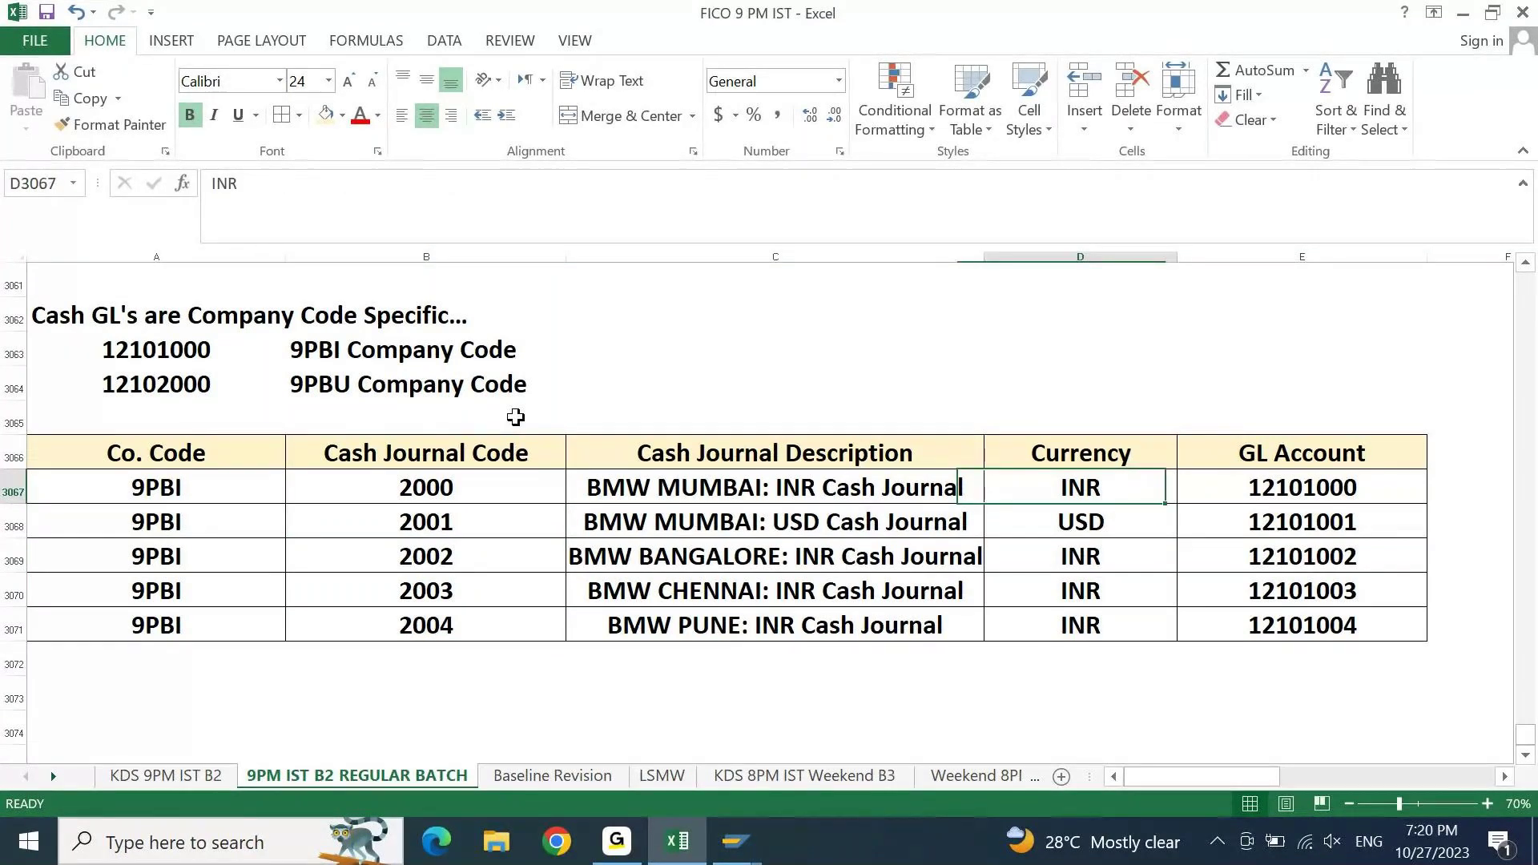
{"action": "key", "text": "Right"}
{"action": "key", "text": "F2"}
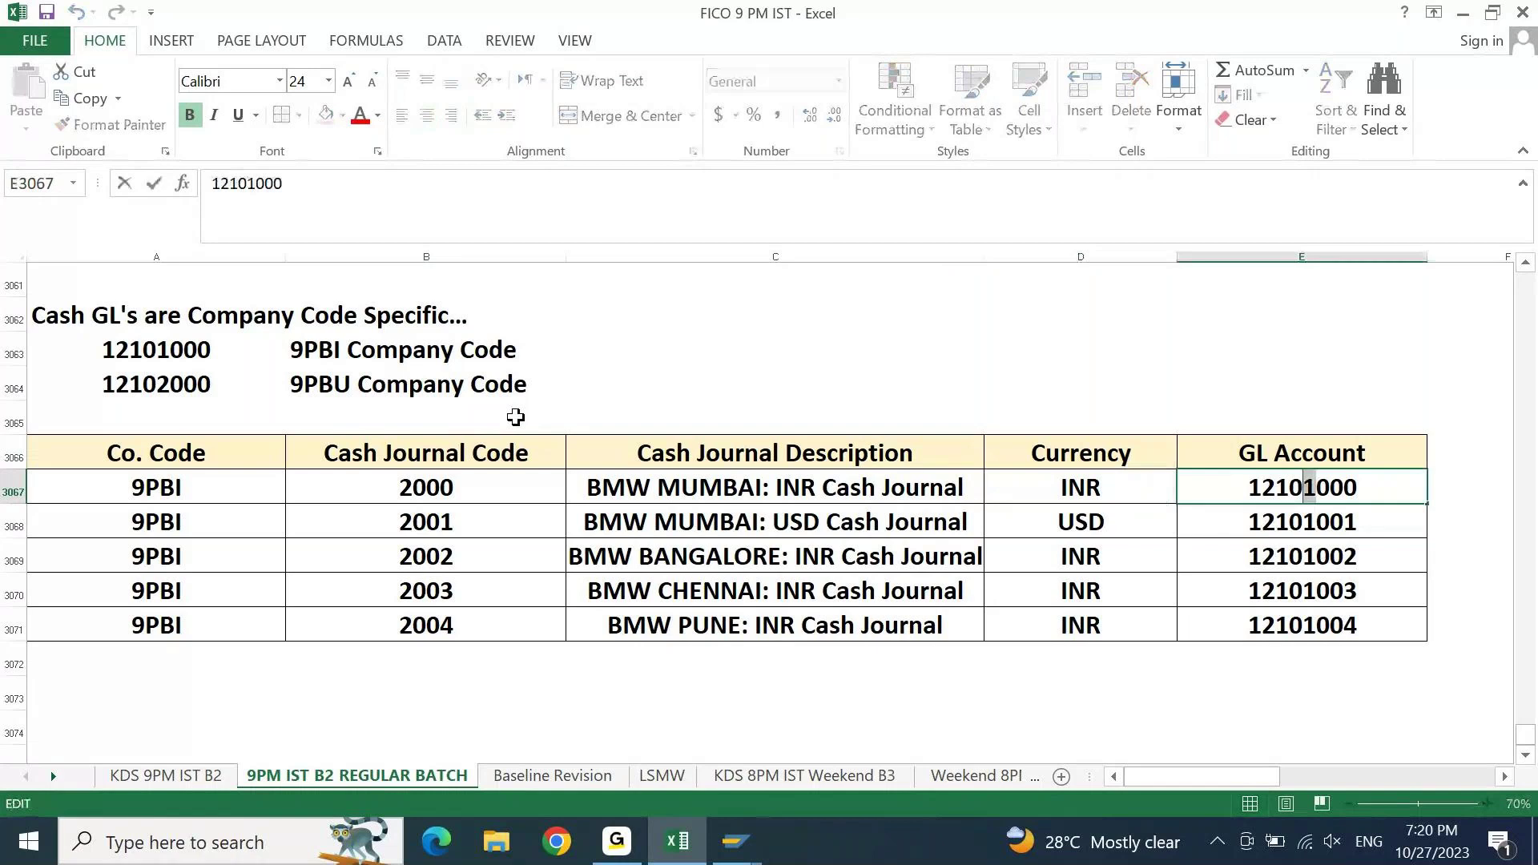
{"action": "key", "text": "BackSpace"}
{"action": "type", "text": "2"}
{"action": "key", "text": "ctrl+Return"}
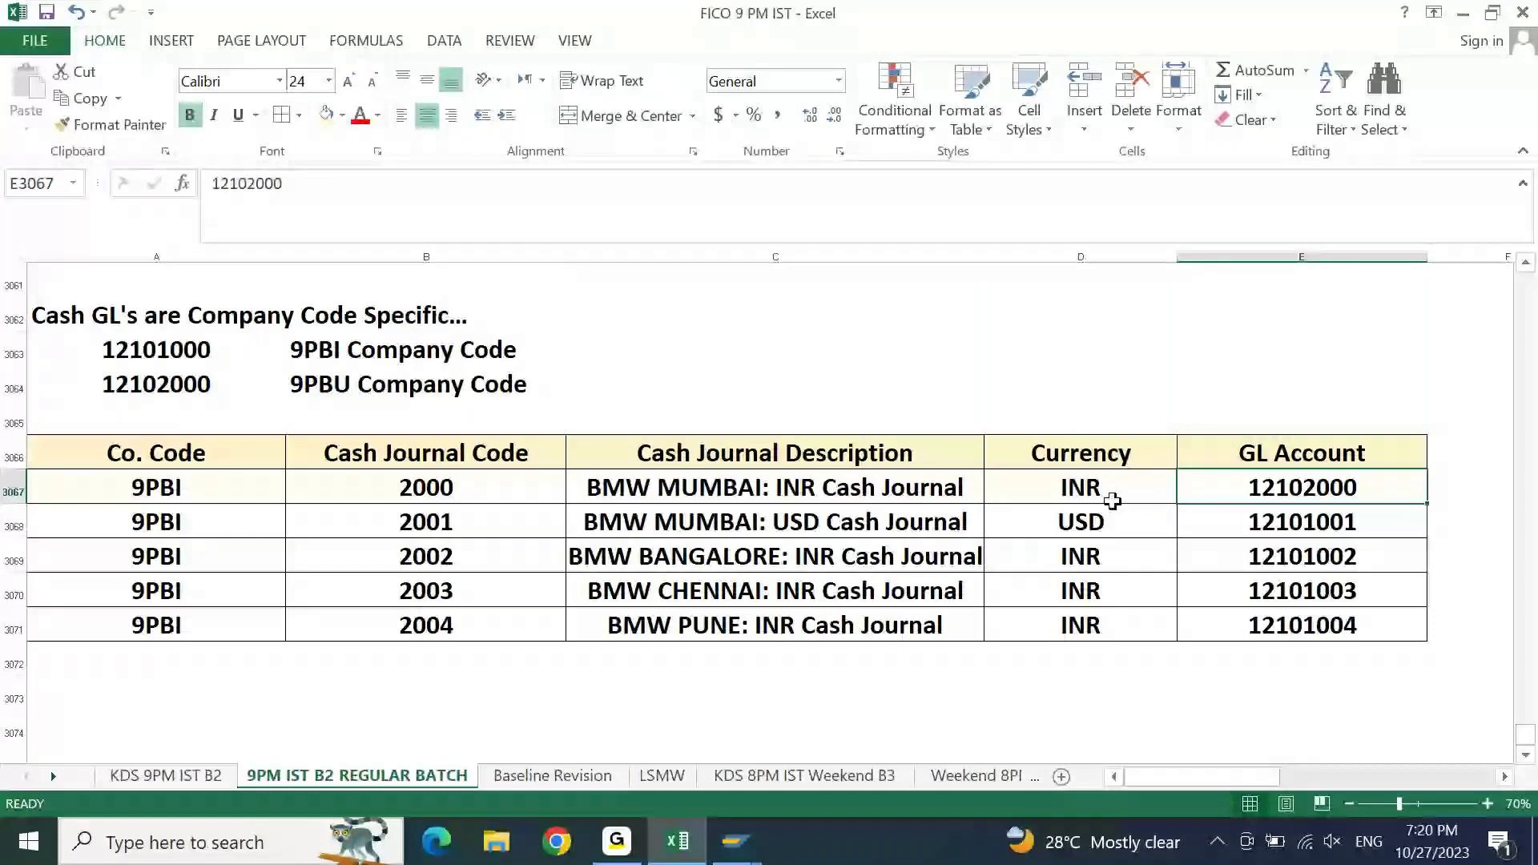
{"action": "left_click_drag", "start_coordinate": [1427, 503], "coordinate": [1434, 634]}
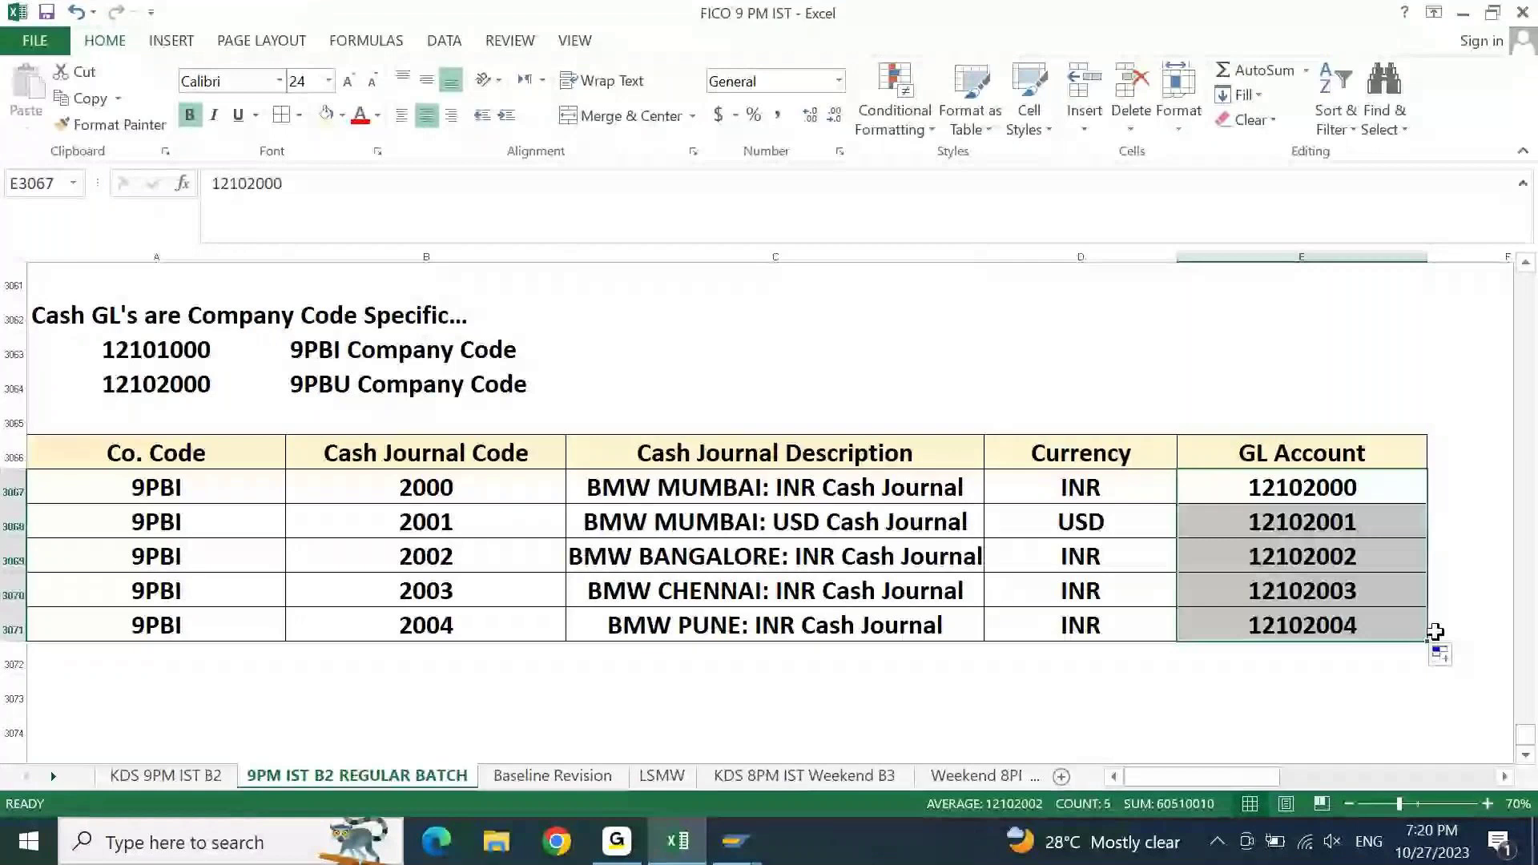
- Change the company code in A3067 to 9PBU and copy it down through A3071
{"action": "left_click_drag", "start_coordinate": [903, 492], "coordinate": [902, 611]}
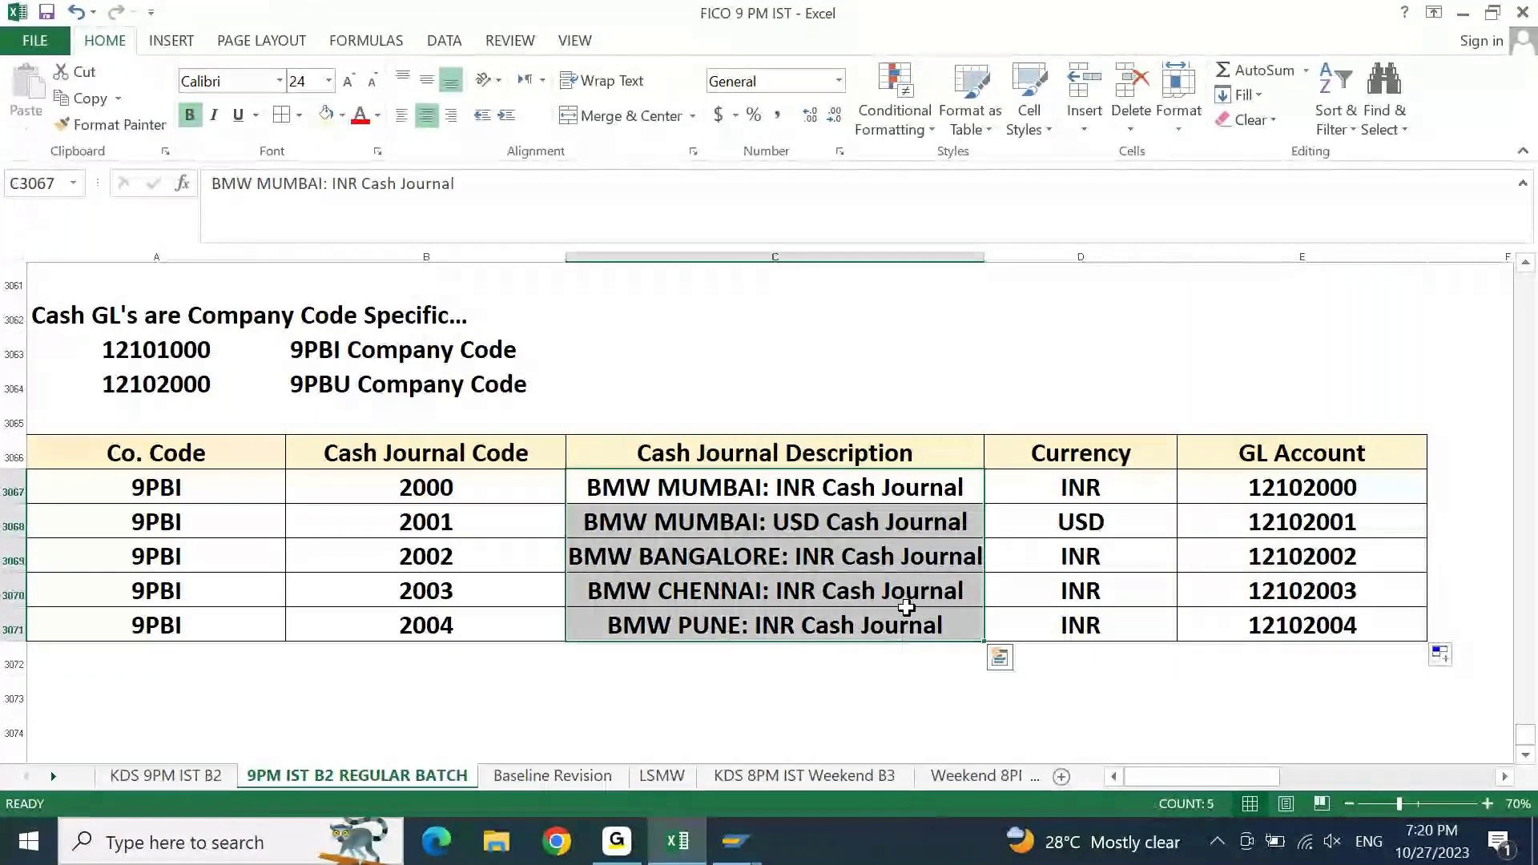
{"action": "key", "text": "Home"}
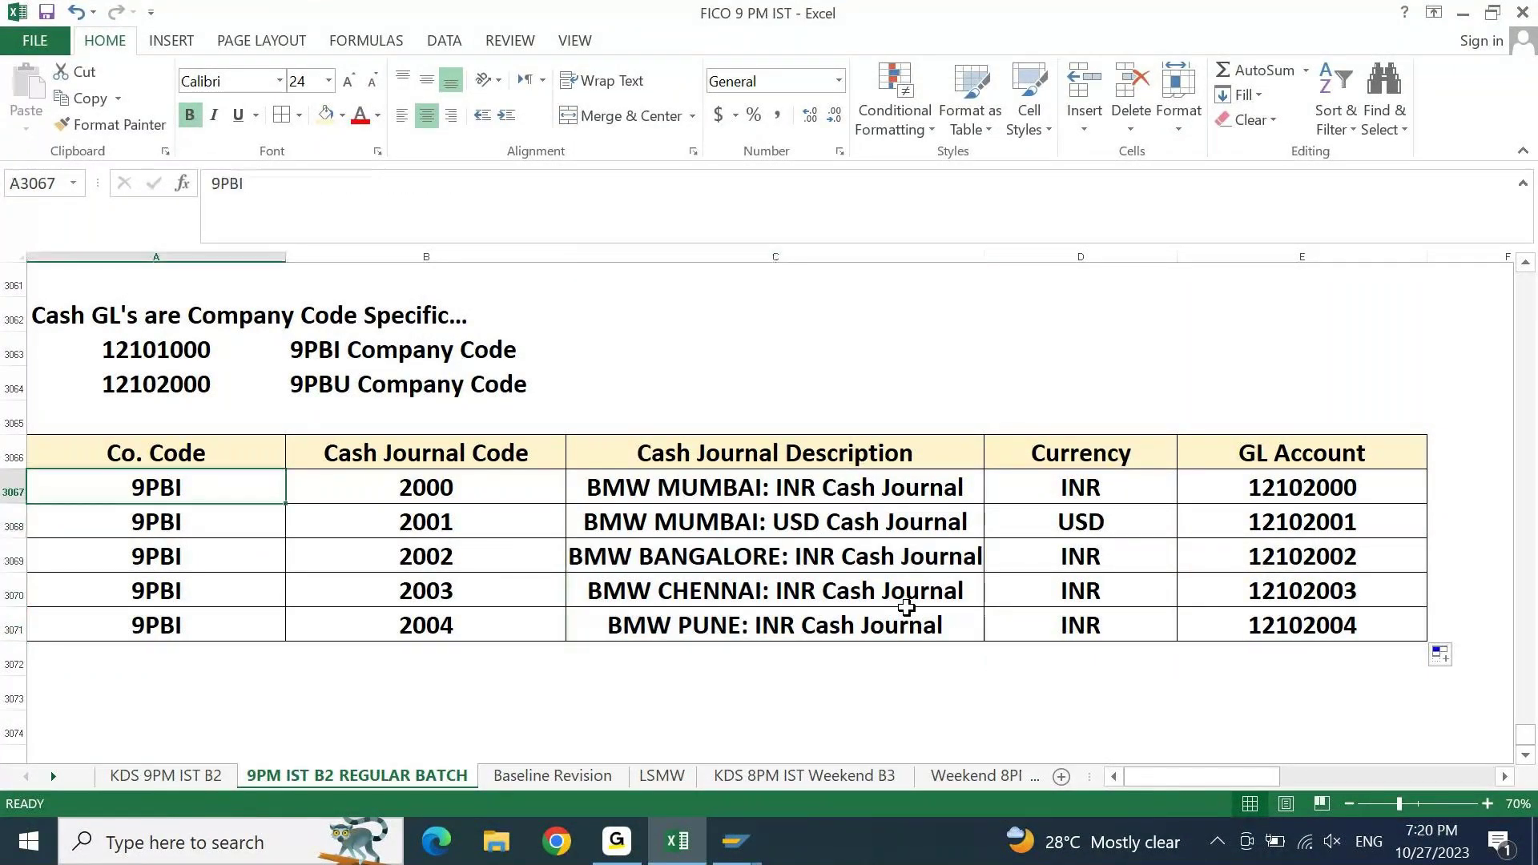
{"action": "key", "text": "F2"}
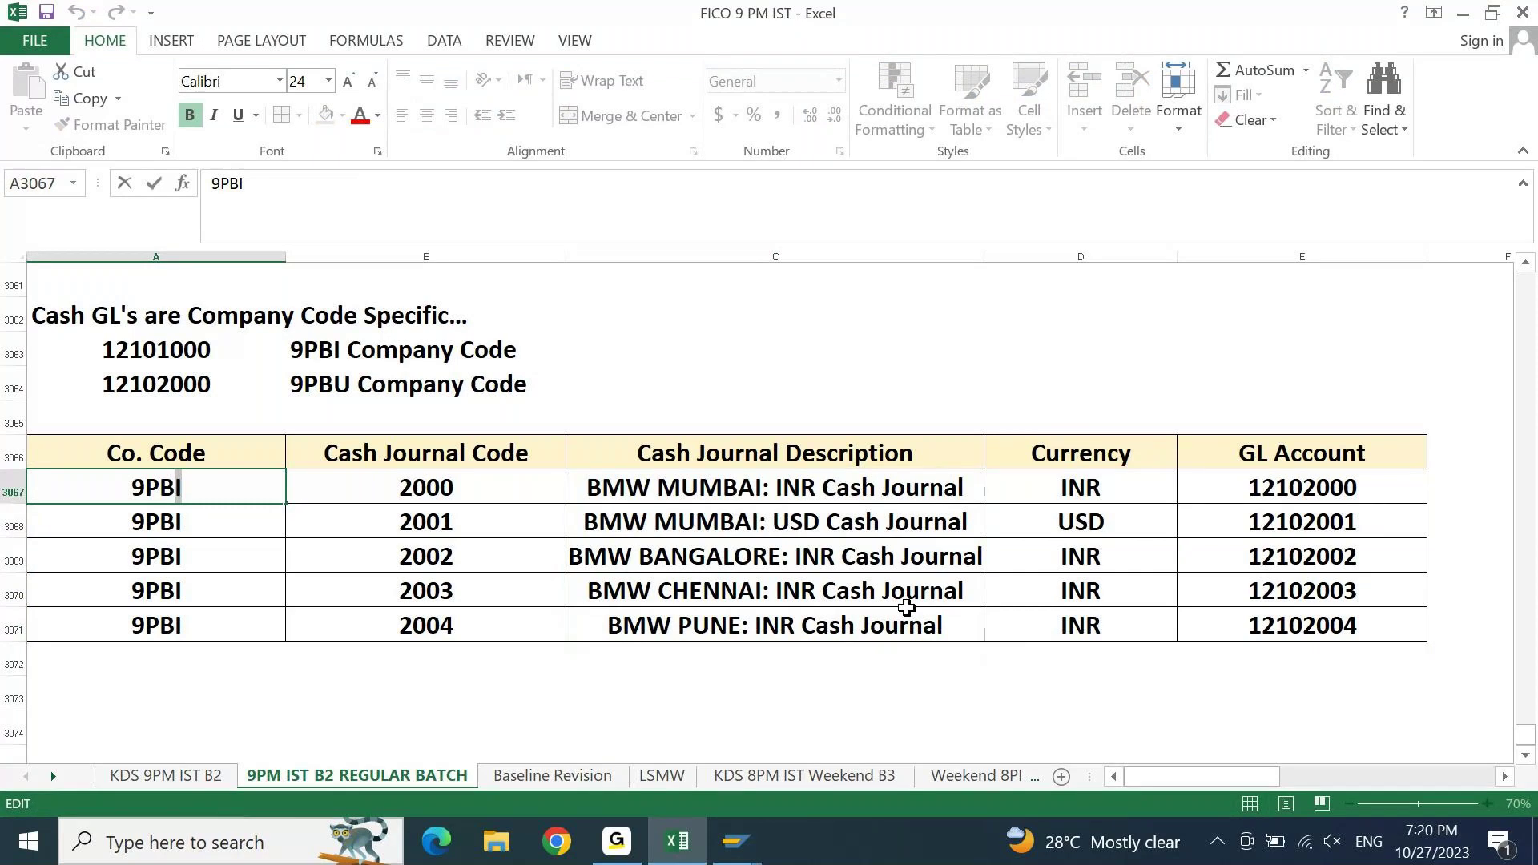
{"action": "key", "text": "BackSpace"}
{"action": "type", "text": "U"}
{"action": "key", "text": "Return"}
{"action": "key", "text": "Up"}
{"action": "key", "text": "ctrl+c"}
{"action": "key", "text": "shift+Down"}
{"action": "key", "text": "shift+Down"}
{"action": "key", "text": "shift+Down"}
{"action": "key", "text": "shift+Down"}
{"action": "key", "text": "ctrl+v"}
{"action": "key", "text": "ctrl+q"}
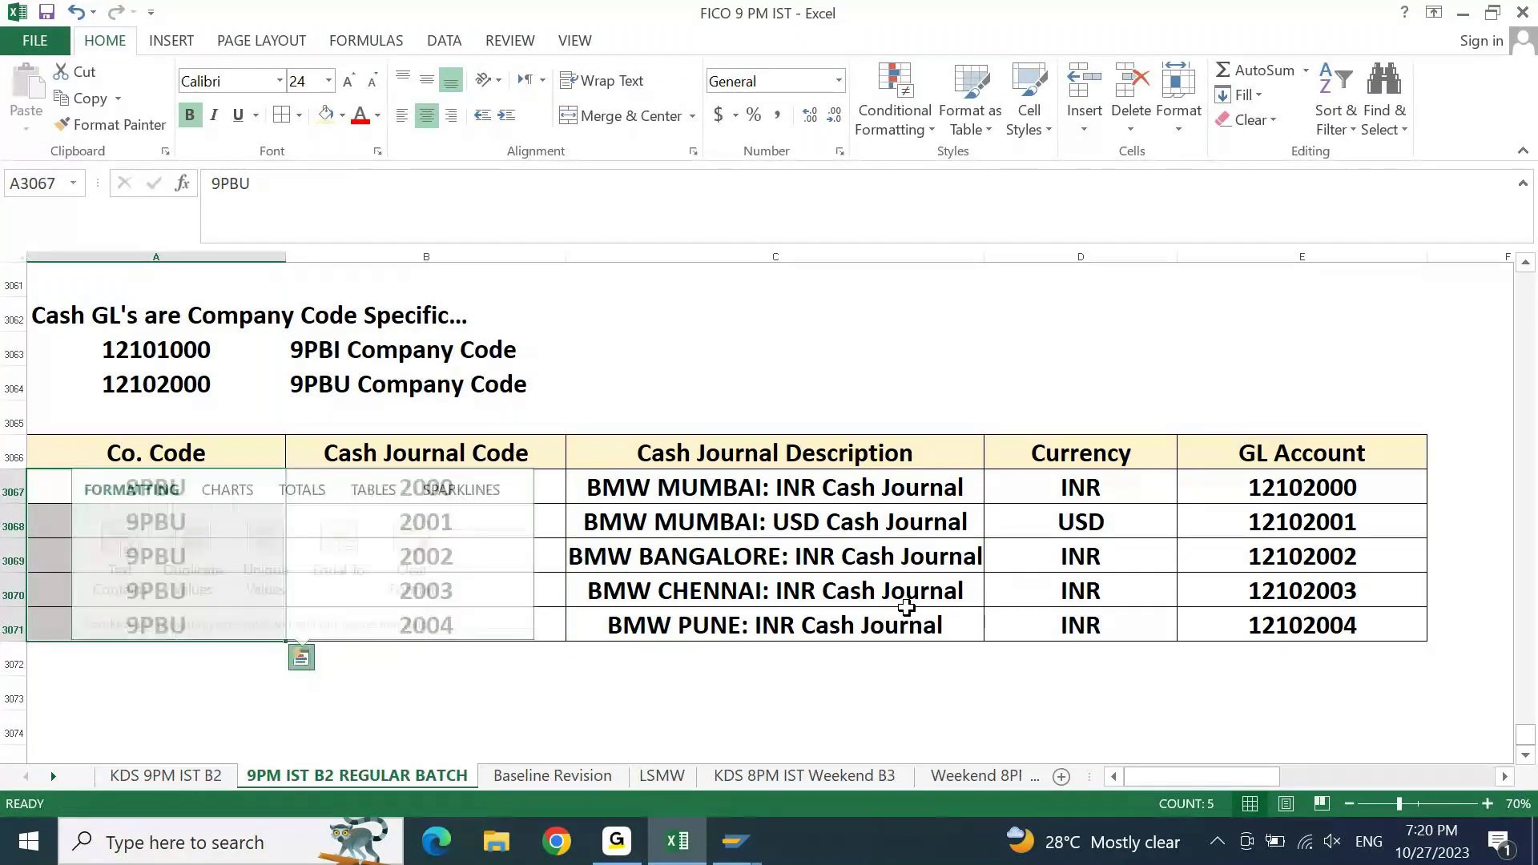
{"action": "key", "text": "Escape"}
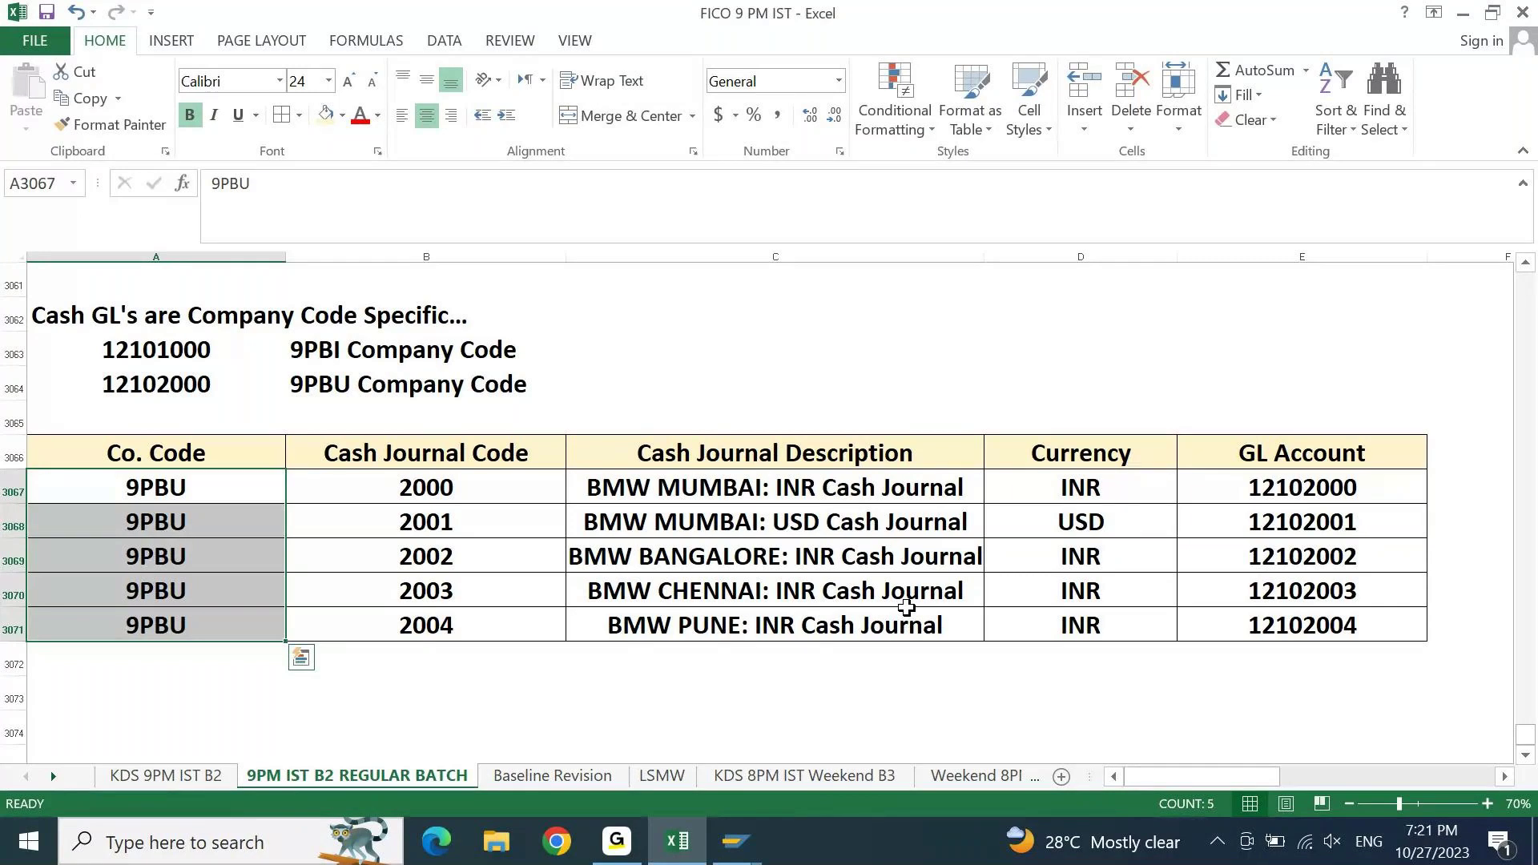
- Review the BMW business requirement and the 9PBI rows of the cash journal details table above
{"action": "key", "text": "Up"}
{"action": "key", "text": "Up"}
{"action": "key", "text": "Up"}
{"action": "key", "text": "Up"}
{"action": "key", "text": "Up"}
{"action": "key", "text": "Up"}
{"action": "key", "text": "Up"}
{"action": "key", "text": "Up"}
{"action": "key", "text": "Up"}
{"action": "key", "text": "Up"}
{"action": "key", "text": "Up"}
{"action": "key", "text": "Up"}
{"action": "key", "text": "Up"}
{"action": "key", "text": "Up"}
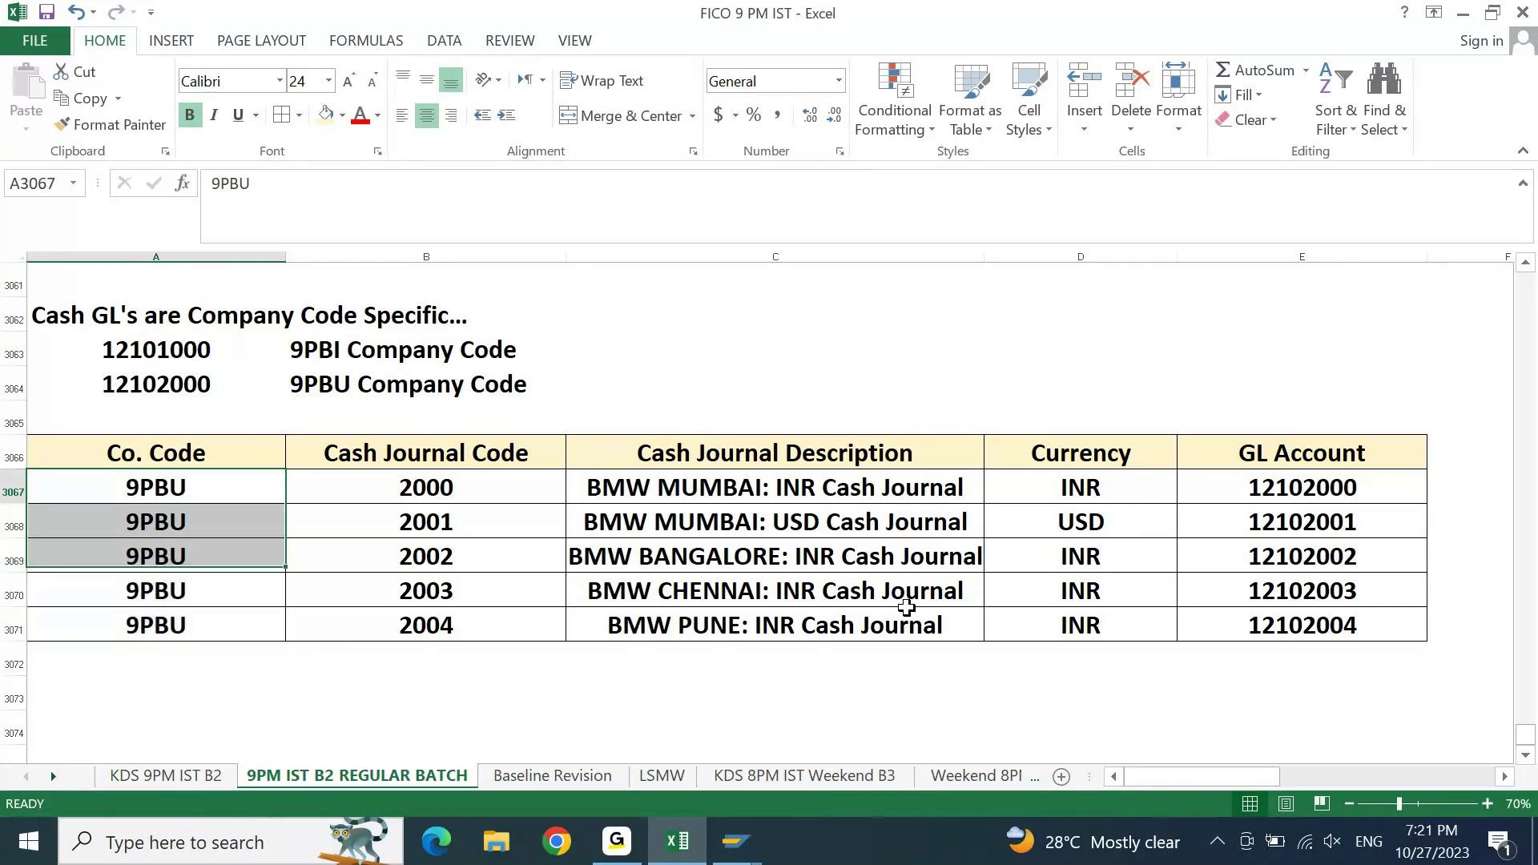
{"action": "key", "text": "Down"}
{"action": "key", "text": "Down"}
{"action": "key", "text": "Down"}
{"action": "key", "text": "Up"}
{"action": "key", "text": "Up"}
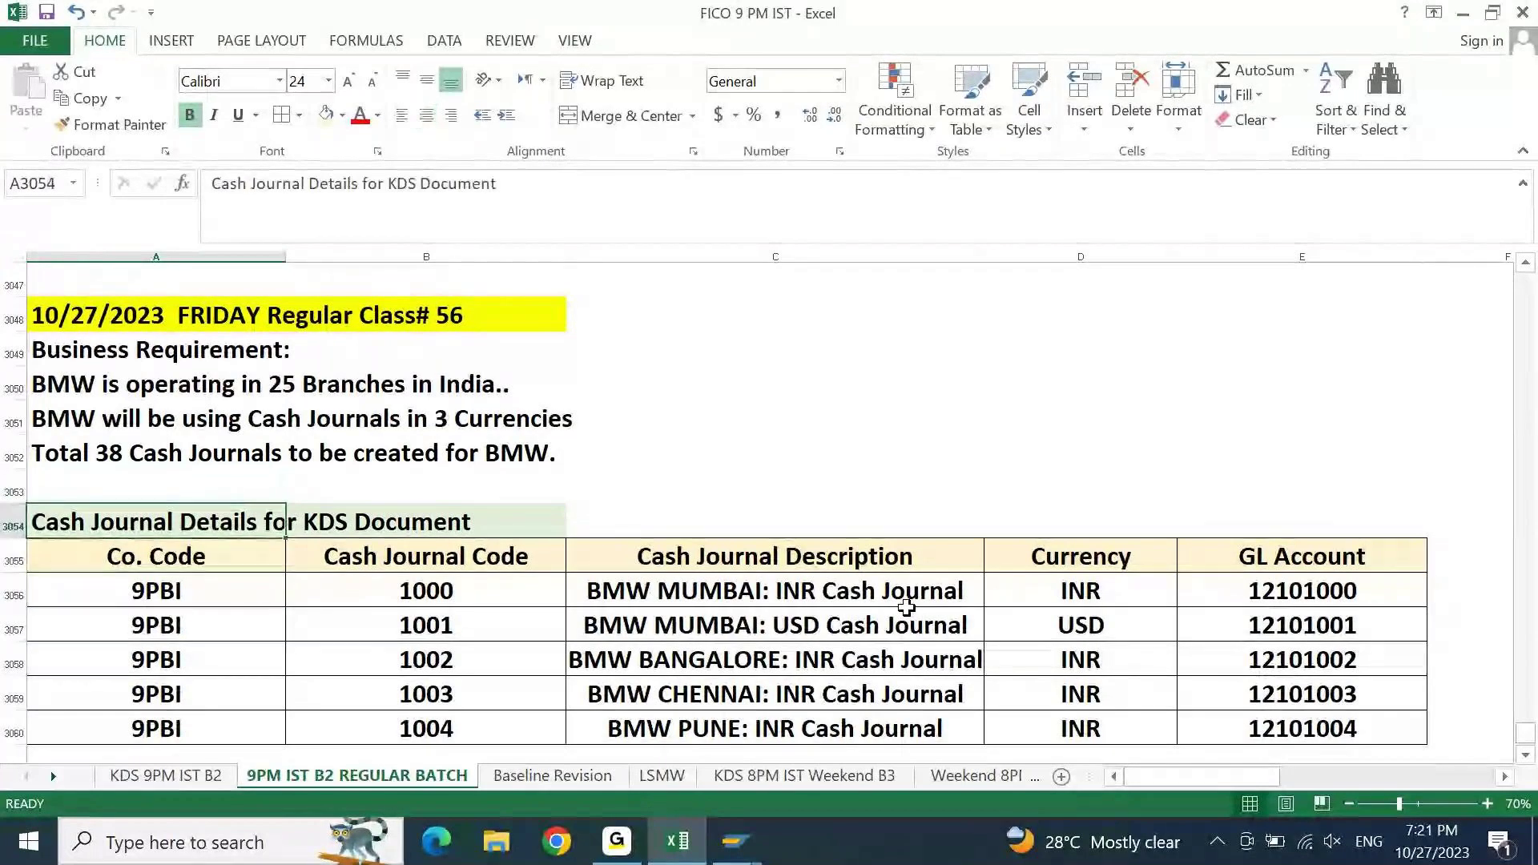
{"action": "key", "text": "ctrl+Down"}
{"action": "key", "text": "ctrl+Right"}
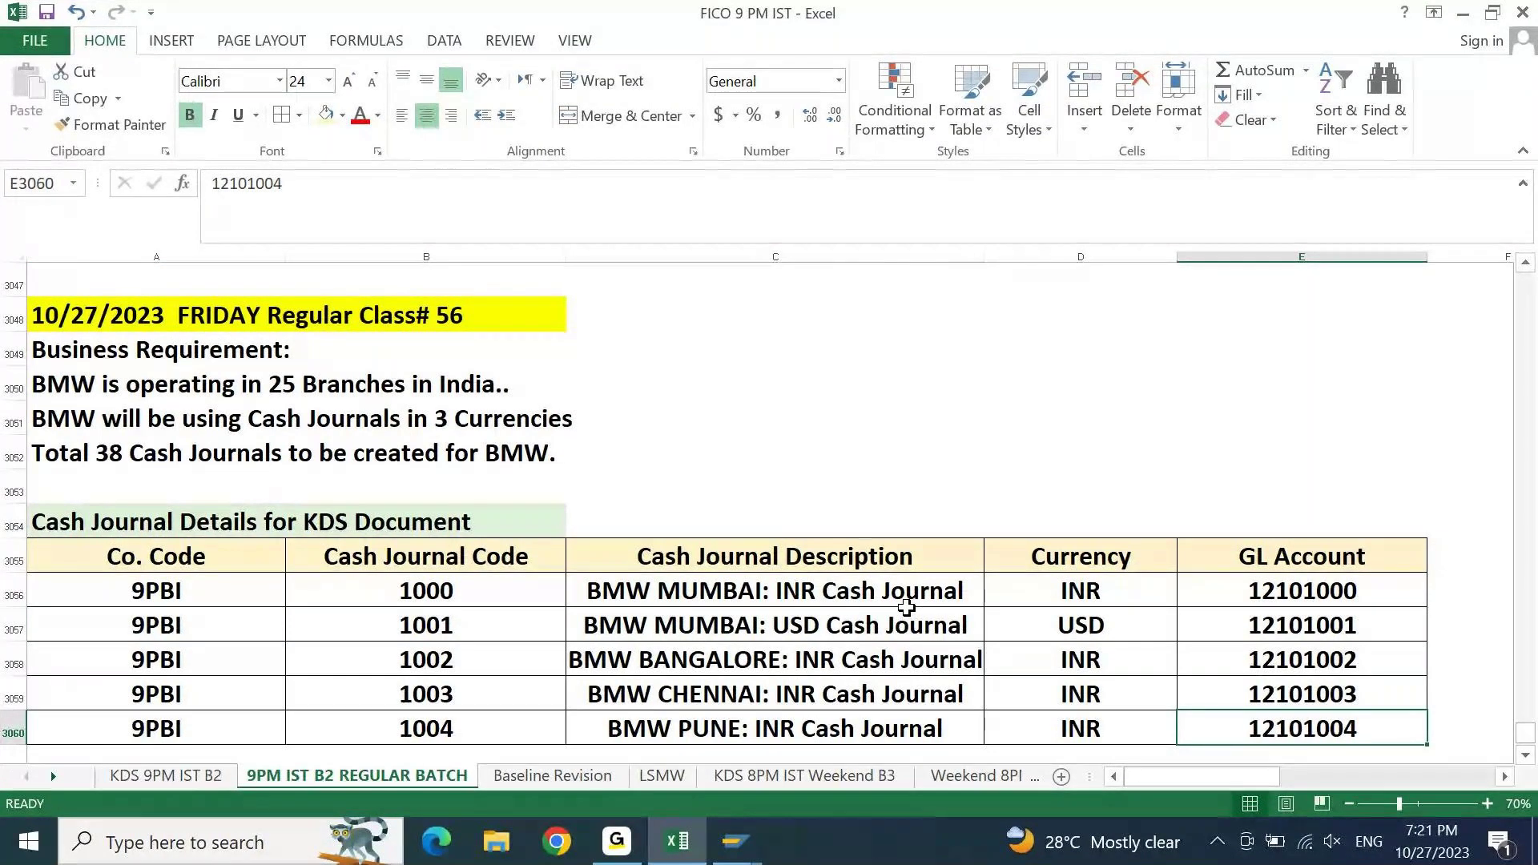
{"action": "key", "text": "Left"}
{"action": "key", "text": "ctrl+Left"}
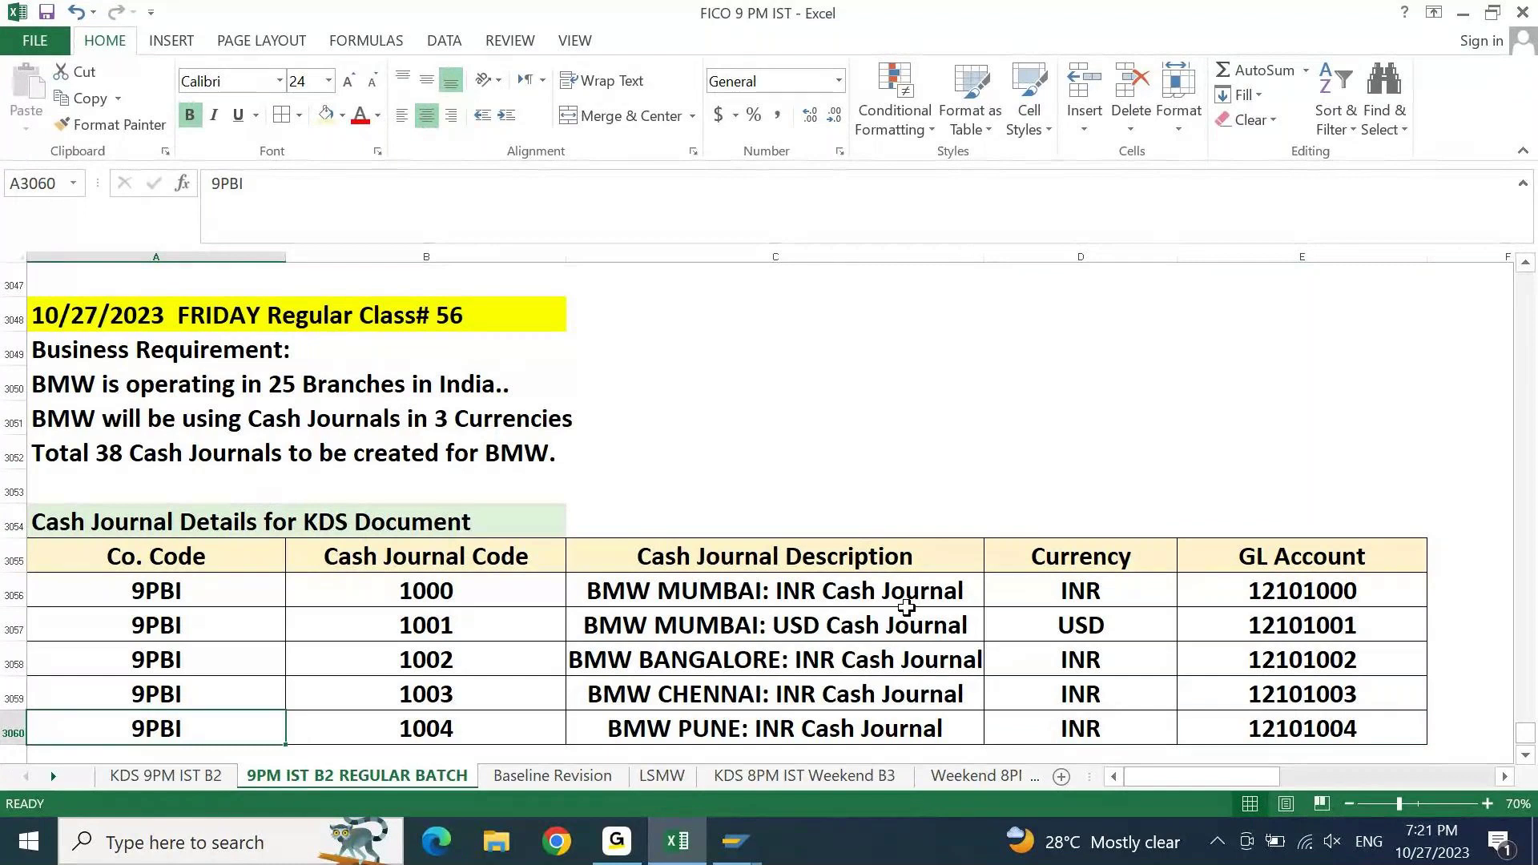
- Copy the Cash Journal Configuration block in A3035:E3041, from its heading down to the Post Cash Journal Entries row
{"action": "key", "text": "Page_Up"}
{"action": "key", "text": "Up"}
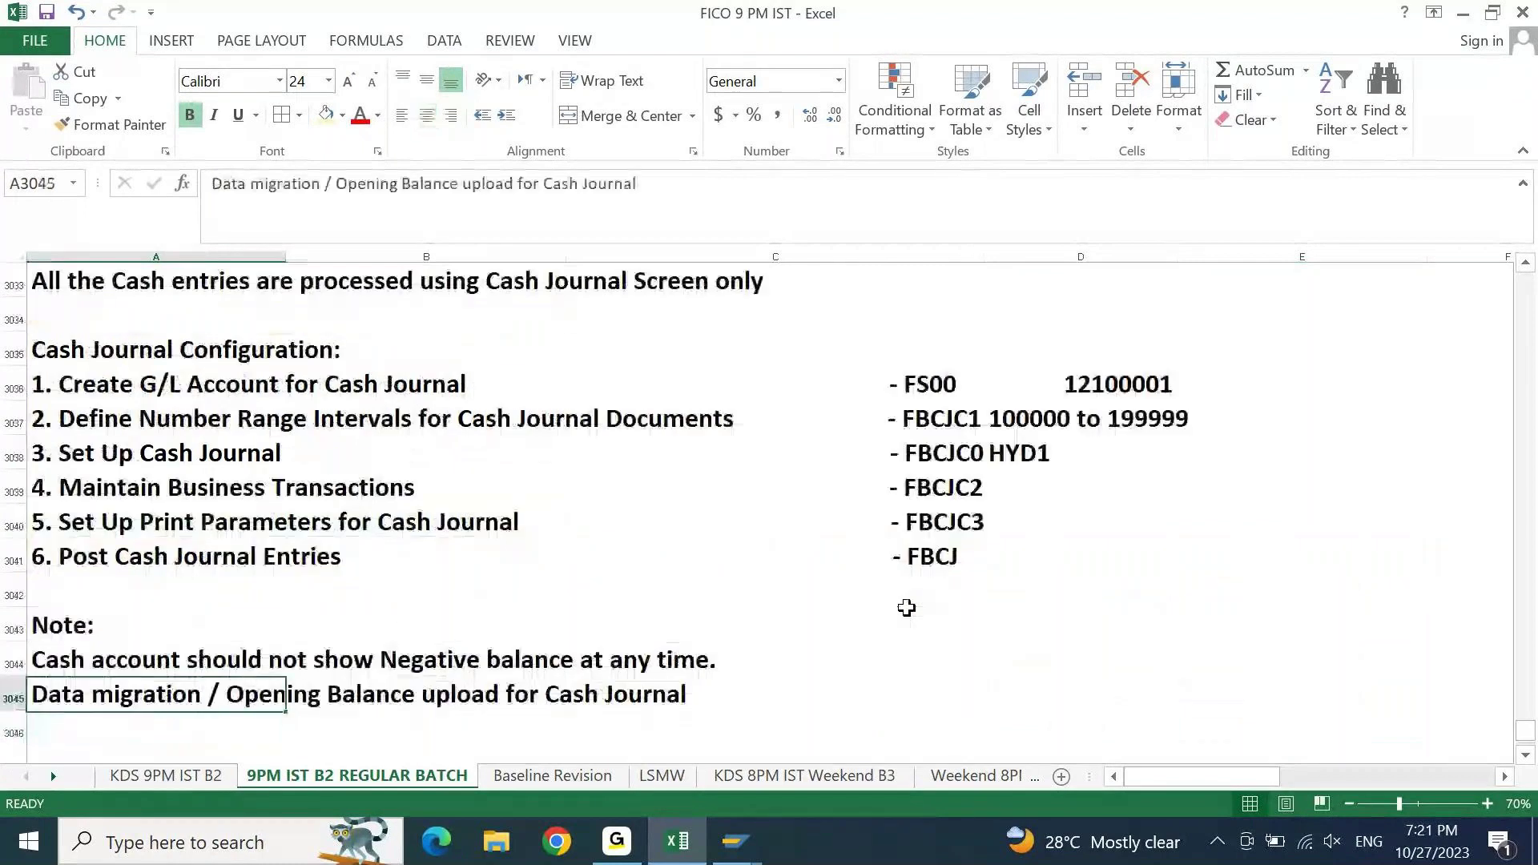
{"action": "key", "text": "ctrl+Up"}
{"action": "key", "text": "ctrl+Up"}
{"action": "key", "text": "ctrl+Up"}
{"action": "key", "text": "shift+Right"}
{"action": "key", "text": "shift+Right"}
{"action": "key", "text": "shift+Right"}
{"action": "key", "text": "shift+Down"}
{"action": "key", "text": "shift+Down"}
{"action": "key", "text": "shift+Right"}
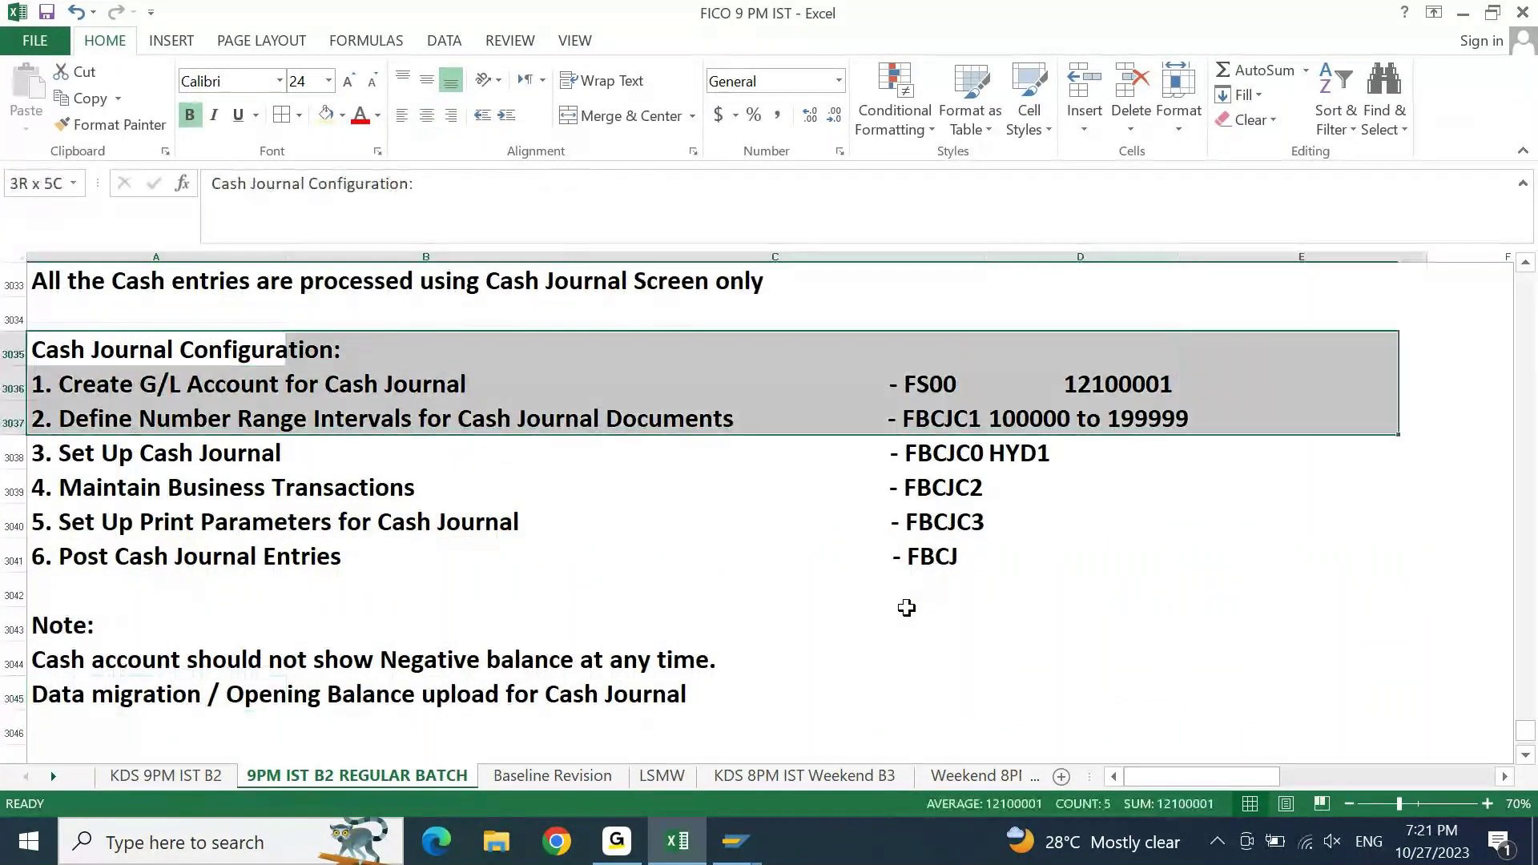
{"action": "key", "text": "shift+Down"}
{"action": "key", "text": "shift+Down"}
{"action": "key", "text": "shift+Down"}
{"action": "key", "text": "shift+Down"}
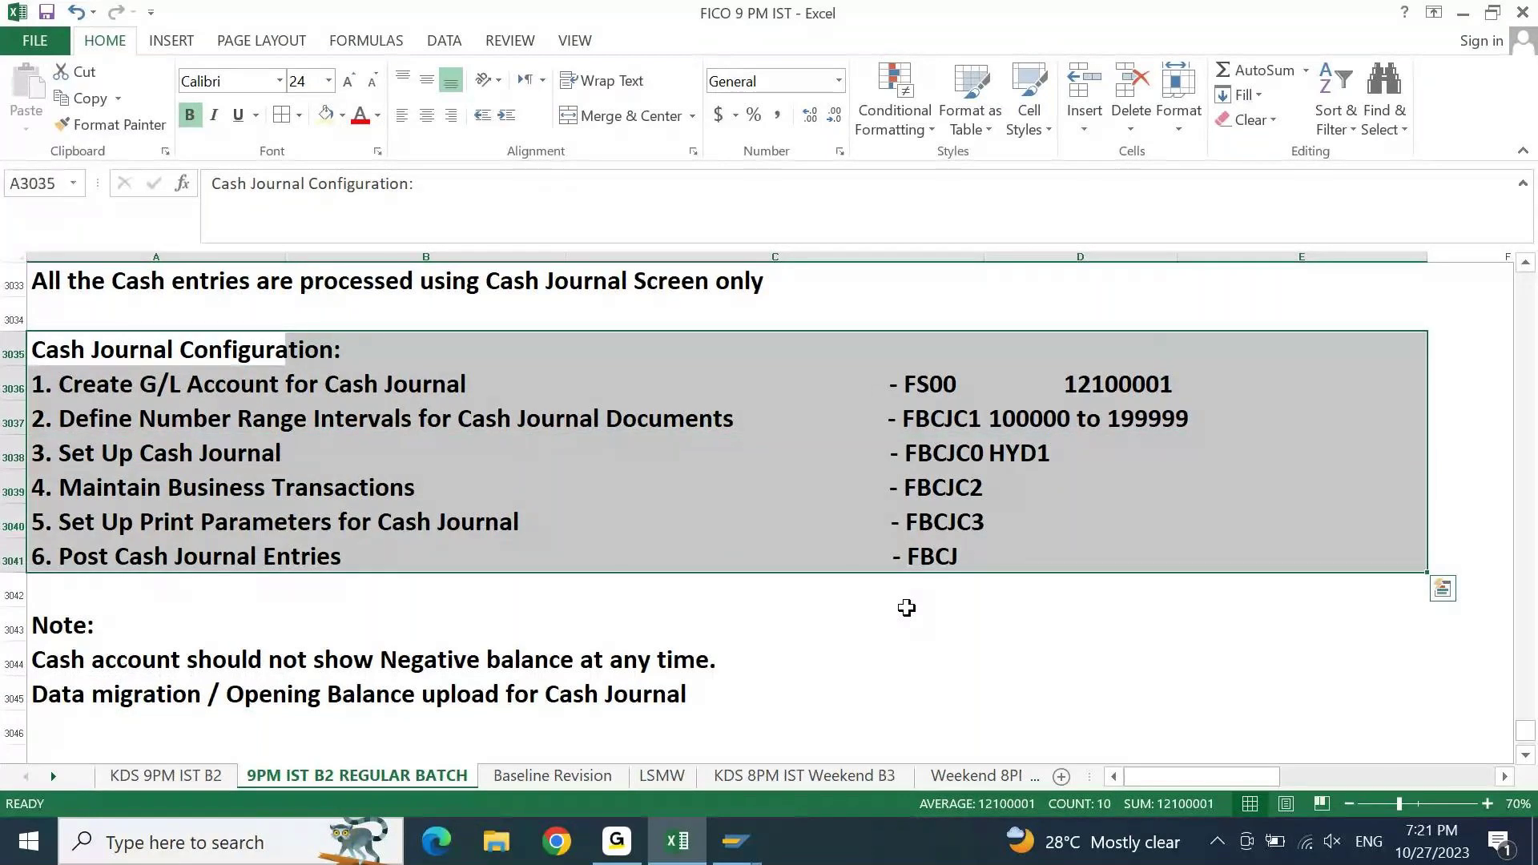
{"action": "key", "text": "ctrl+c"}
- Paste the copied configuration block at A3075 below the 9PBU table and shade its heading in A3075:B3075 light gold
{"action": "key", "text": "Page_Down"}
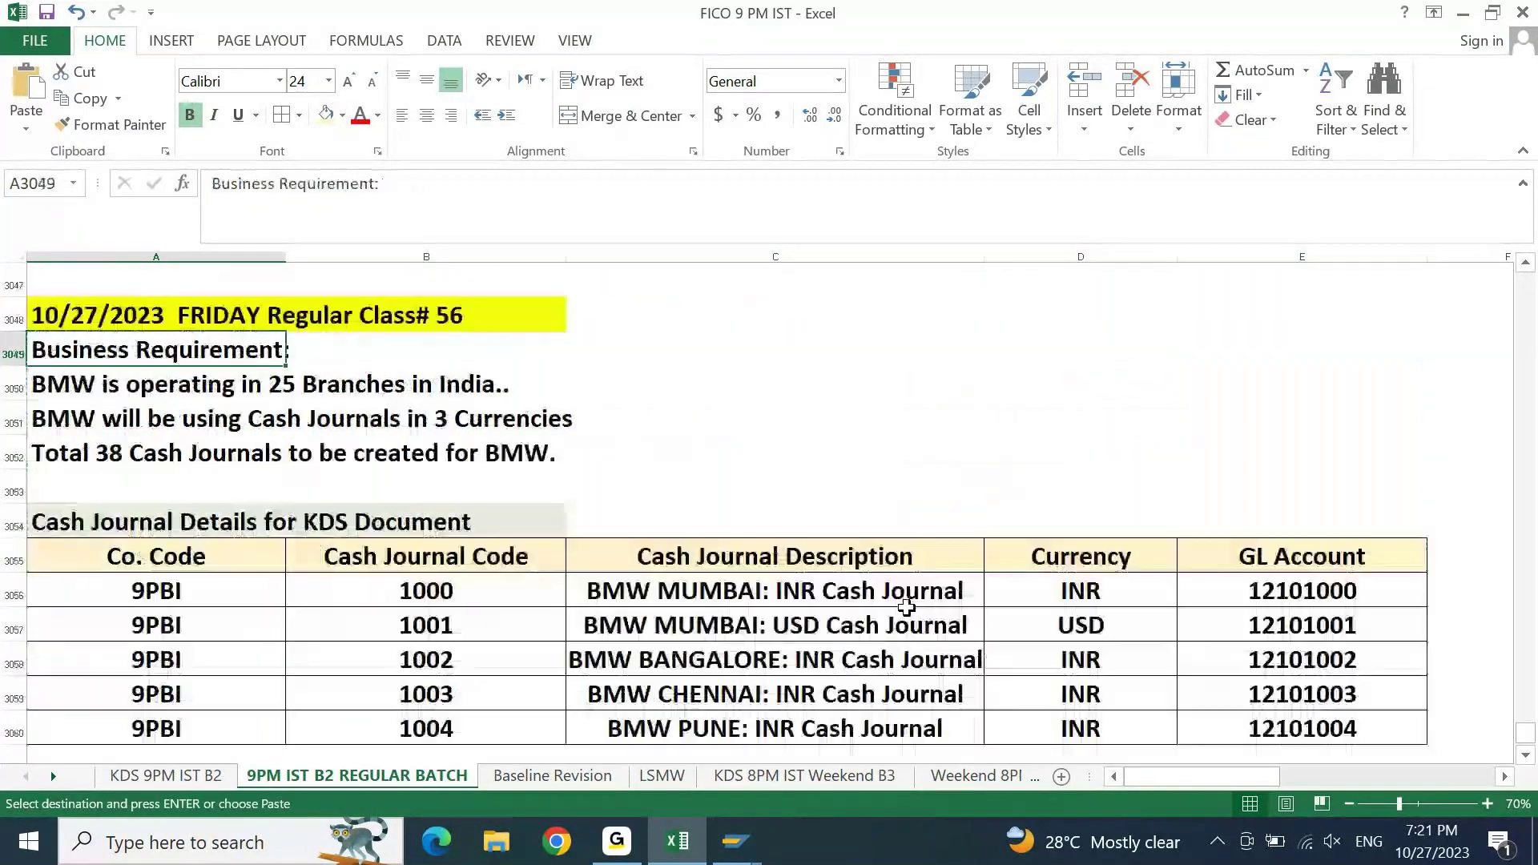
{"action": "key", "text": "Down"}
{"action": "key", "text": "Down"}
{"action": "key", "text": "Down"}
{"action": "key", "text": "Down"}
{"action": "key", "text": "Down"}
{"action": "key", "text": "Down"}
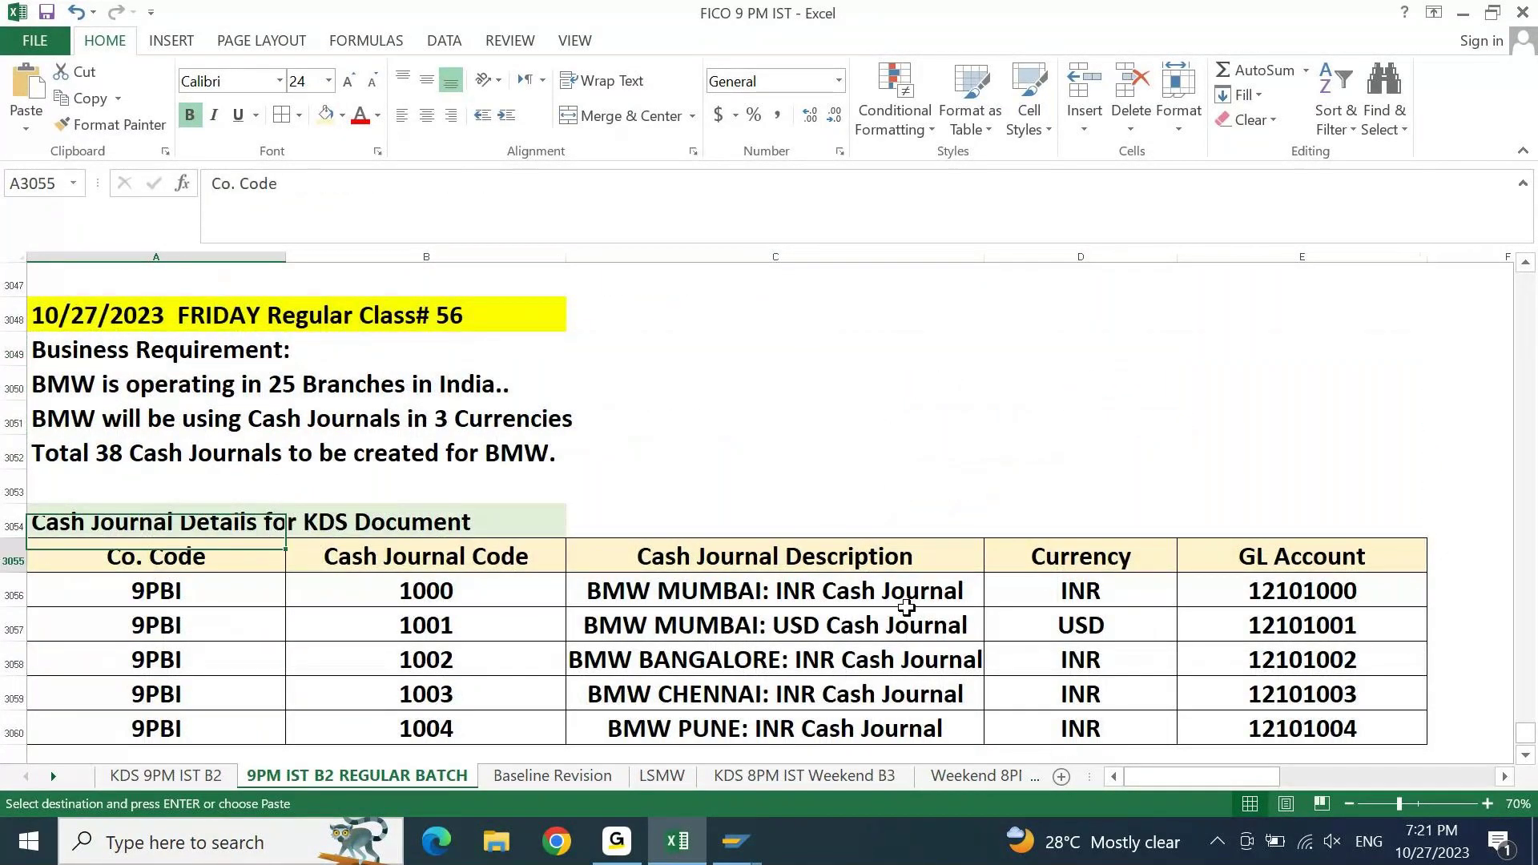
{"action": "key", "text": "Down"}
{"action": "key", "text": "Down"}
{"action": "key", "text": "Down"}
{"action": "key", "text": "Down"}
{"action": "key", "text": "Down"}
{"action": "key", "text": "Down"}
{"action": "key", "text": "Down"}
{"action": "key", "text": "Down"}
{"action": "key", "text": "Down"}
{"action": "key", "text": "Down"}
{"action": "key", "text": "Down"}
{"action": "key", "text": "Down"}
{"action": "key", "text": "Down"}
{"action": "key", "text": "Down"}
{"action": "key", "text": "Down"}
{"action": "key", "text": "Down"}
{"action": "key", "text": "Down"}
{"action": "key", "text": "Down"}
{"action": "key", "text": "Down"}
{"action": "key", "text": "Down"}
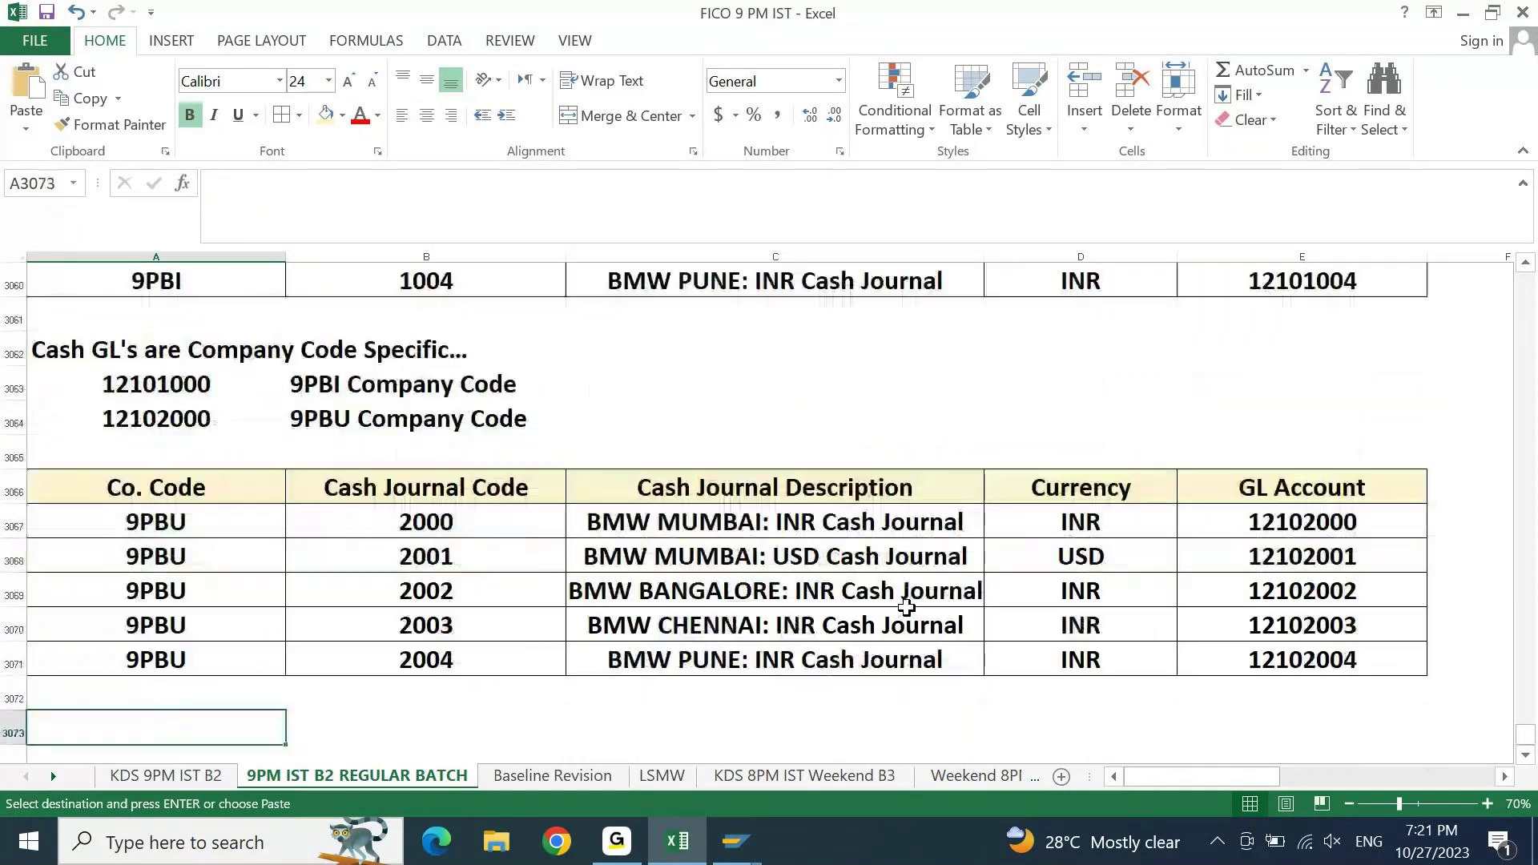
{"action": "key", "text": "ctrl+v"}
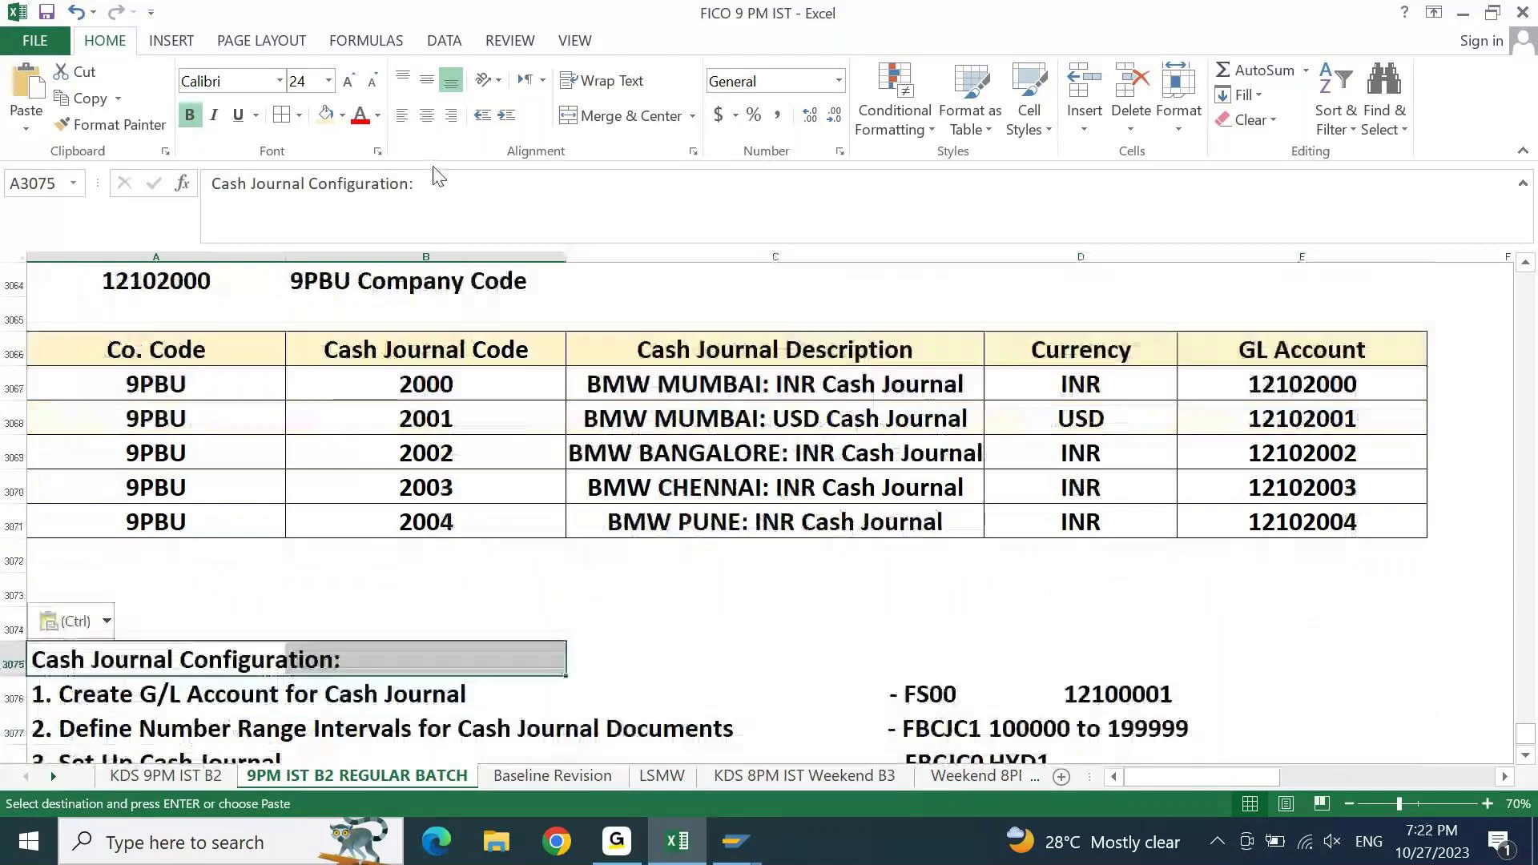
{"action": "left_click", "coordinate": [343, 116]}
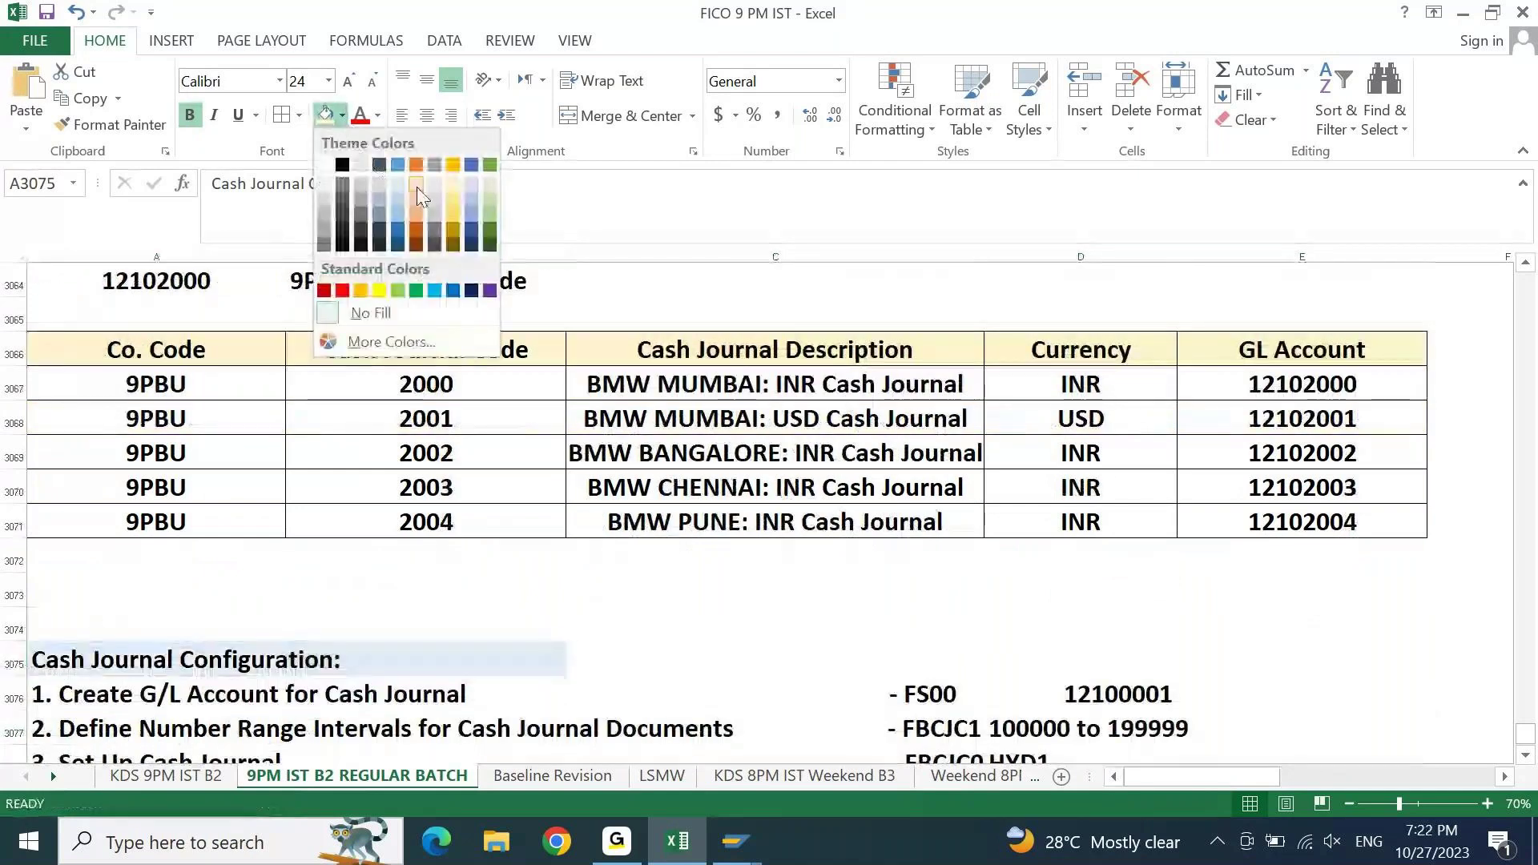
{"action": "left_click", "coordinate": [416, 186]}
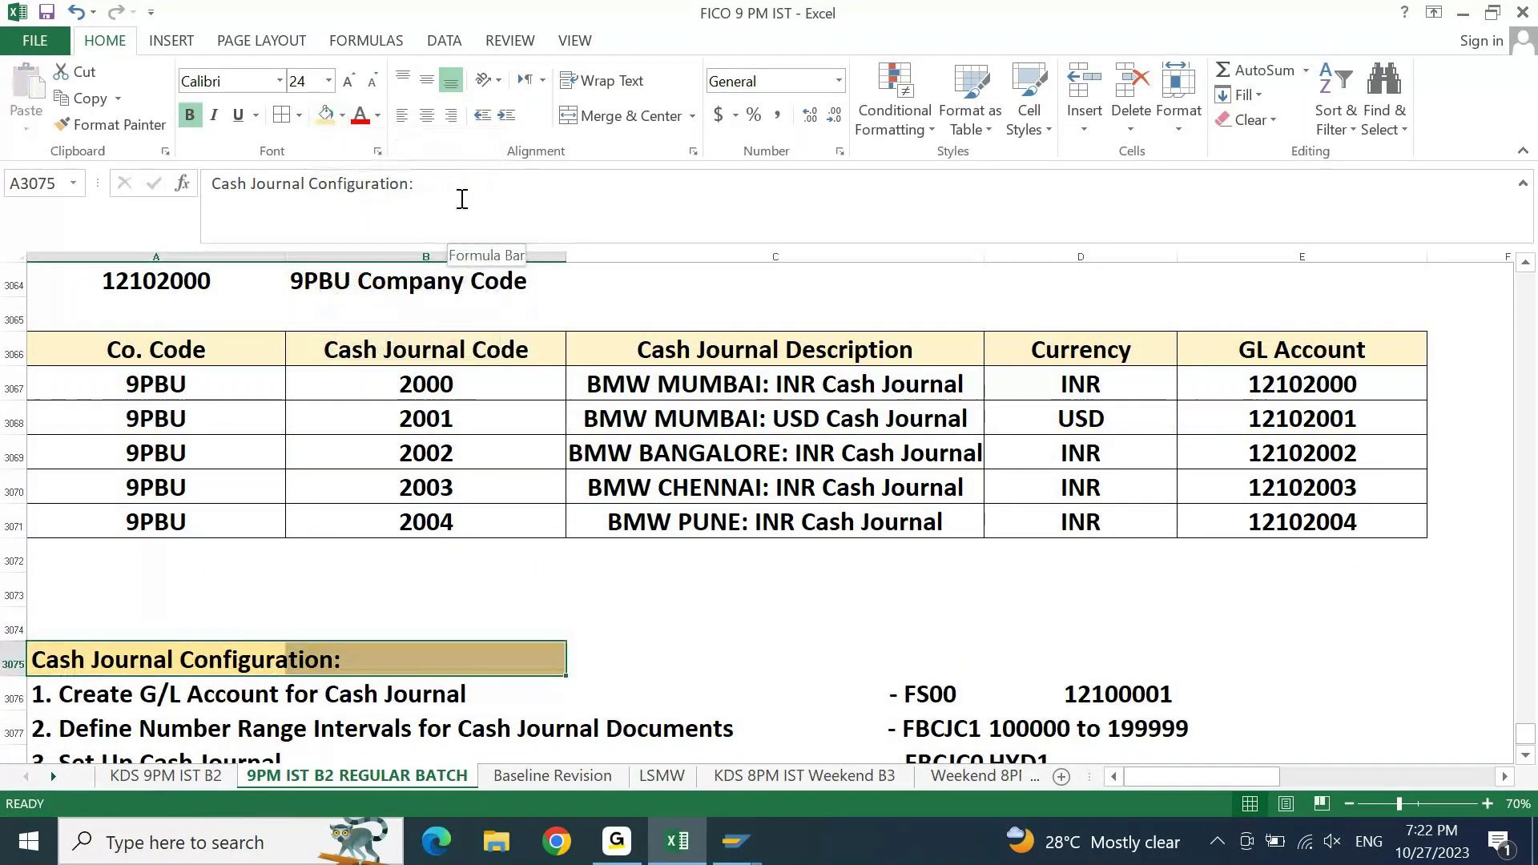
- Review the pasted configuration steps, the 9PBU cash journal table and the 9PBI company code rows above it
{"action": "key", "text": "Down"}
{"action": "key", "text": "Down"}
{"action": "key", "text": "Down"}
{"action": "key", "text": "Down"}
{"action": "key", "text": "Down"}
{"action": "key", "text": "Down"}
{"action": "key", "text": "Down"}
{"action": "key", "text": "Down"}
{"action": "key", "text": "Down"}
{"action": "key", "text": "Down"}
{"action": "key", "text": "Down"}
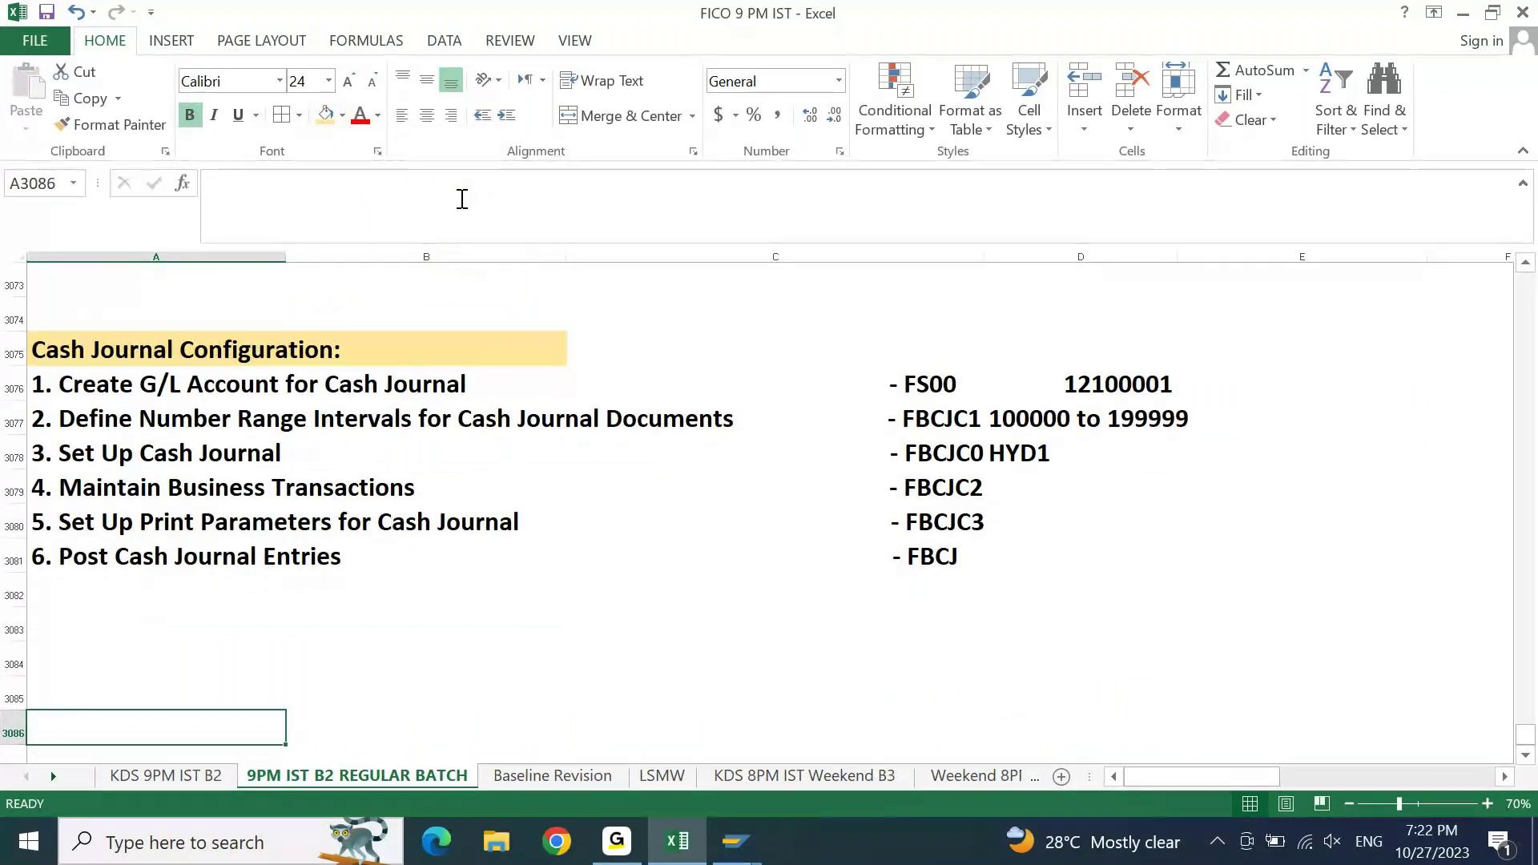
{"action": "key", "text": "Up"}
{"action": "key", "text": "Up"}
{"action": "key", "text": "Up"}
{"action": "key", "text": "Up"}
{"action": "key", "text": "Up"}
{"action": "key", "text": "Up"}
{"action": "key", "text": "Up"}
{"action": "key", "text": "Up"}
{"action": "key", "text": "Up"}
{"action": "key", "text": "Up"}
{"action": "key", "text": "Up"}
{"action": "key", "text": "Up"}
{"action": "key", "text": "Up"}
{"action": "key", "text": "Up"}
{"action": "key", "text": "Up"}
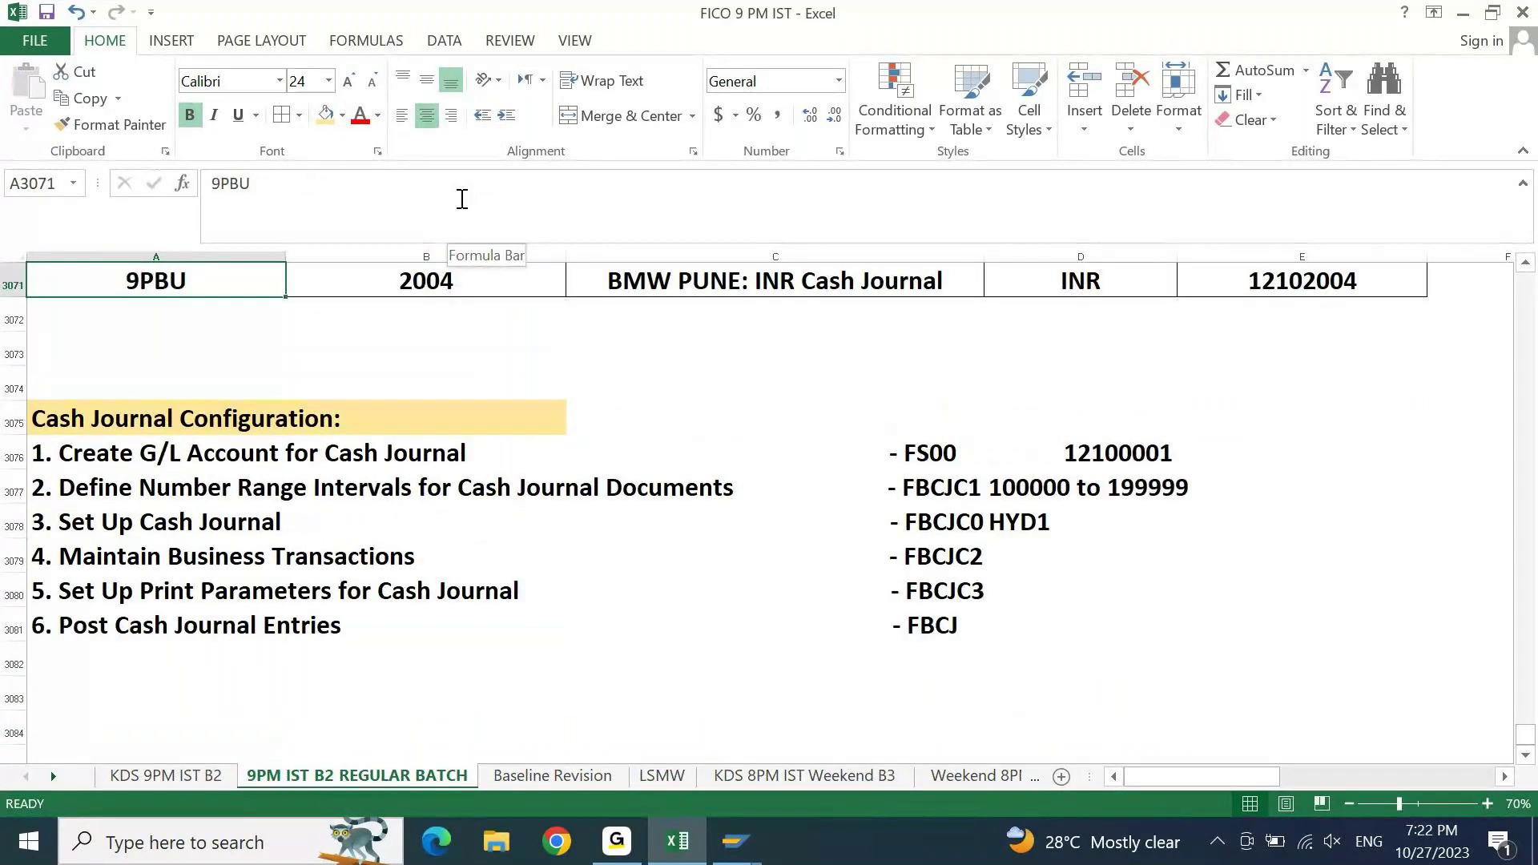
{"action": "key", "text": "Up"}
{"action": "key", "text": "Up"}
{"action": "key", "text": "Up"}
{"action": "key", "text": "Up"}
{"action": "key", "text": "Up"}
{"action": "key", "text": "Up"}
{"action": "key", "text": "Up"}
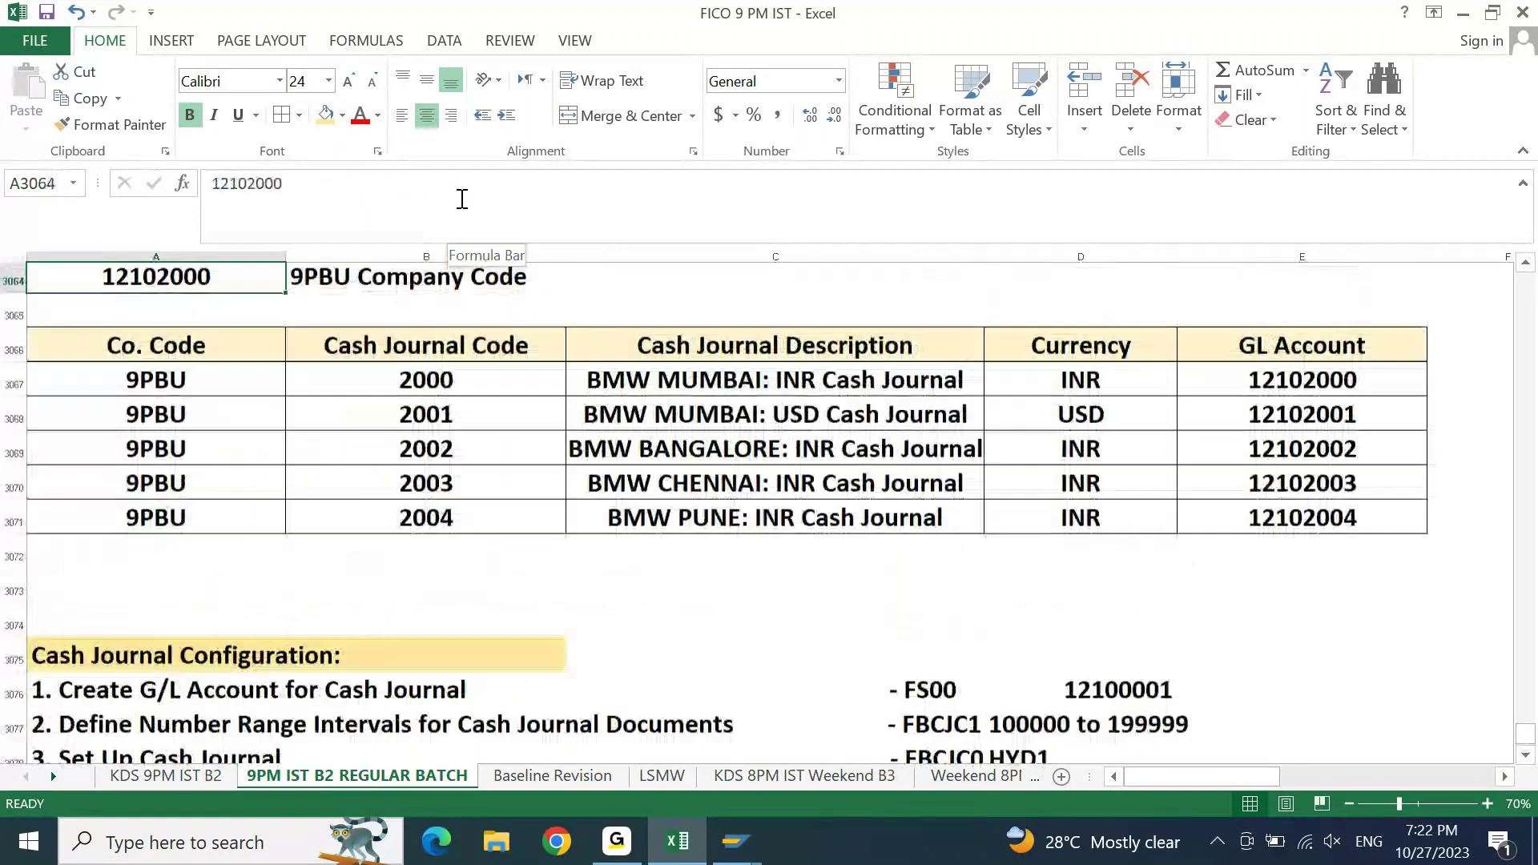
{"action": "key", "text": "Up"}
{"action": "key", "text": "Up"}
{"action": "key", "text": "Up"}
{"action": "key", "text": "Up"}
{"action": "key", "text": "Up"}
{"action": "key", "text": "Up"}
{"action": "key", "text": "Up"}
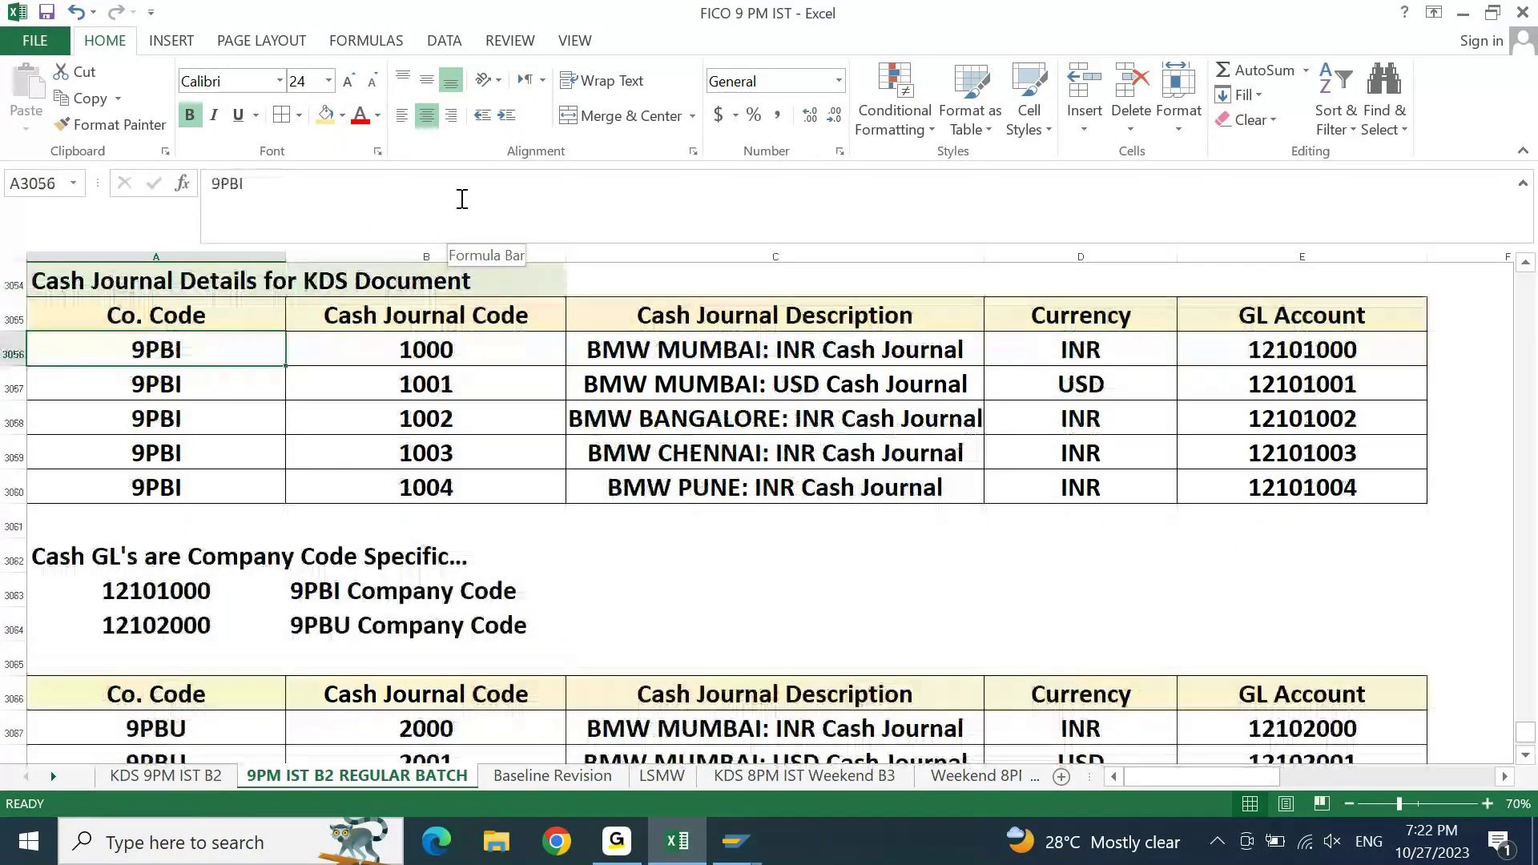
{"action": "key", "text": "Up"}
{"action": "key", "text": "shift+Down"}
{"action": "key", "text": "shift+Down"}
{"action": "key", "text": "shift+Down"}
{"action": "key", "text": "shift+Down"}
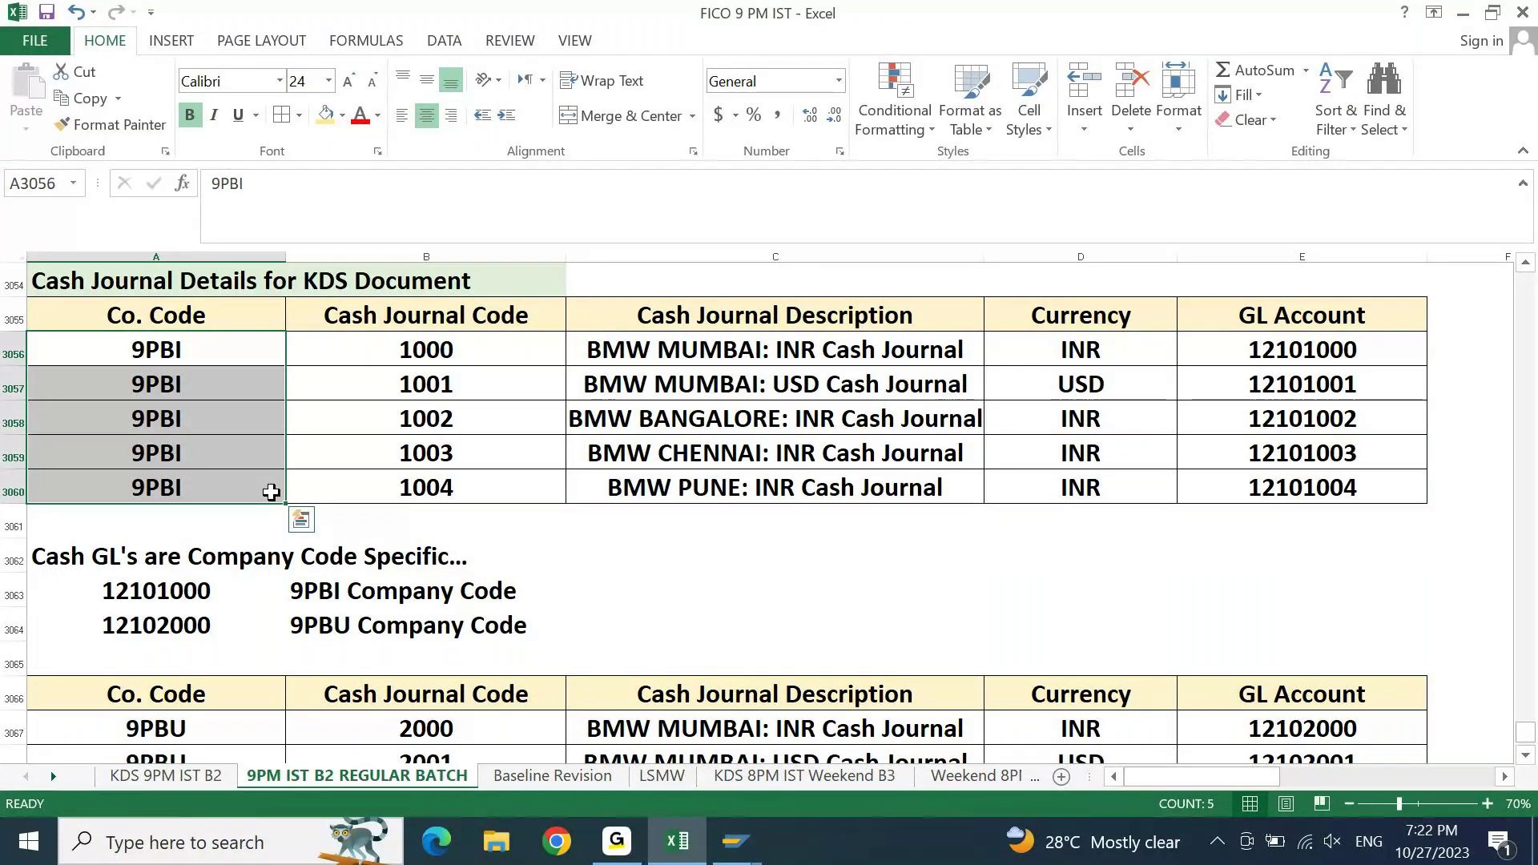
- Clear the G/L account, number range and journal code values in D3076:D3078 and widen column C slightly
{"action": "key", "text": "Page_Down"}
{"action": "key", "text": "Down"}
{"action": "key", "text": "Down"}
{"action": "key", "text": "Down"}
{"action": "key", "text": "Down"}
{"action": "key", "text": "Down"}
{"action": "key", "text": "Down"}
{"action": "key", "text": "Down"}
{"action": "key", "text": "Down"}
{"action": "key", "text": "Down"}
{"action": "key", "text": "Down"}
{"action": "key", "text": "Down"}
{"action": "key", "text": "Down"}
{"action": "key", "text": "Down"}
{"action": "key", "text": "Down"}
{"action": "key", "text": "Down"}
{"action": "key", "text": "Down"}
{"action": "key", "text": "Up"}
{"action": "key", "text": "Up"}
{"action": "key", "text": "Up"}
{"action": "key", "text": "Up"}
{"action": "key", "text": "Up"}
{"action": "key", "text": "Up"}
{"action": "key", "text": "Up"}
{"action": "key", "text": "Up"}
{"action": "key", "text": "Up"}
{"action": "key", "text": "Up"}
{"action": "key", "text": "Right"}
{"action": "key", "text": "Right"}
{"action": "key", "text": "Right"}
{"action": "key", "text": "Right"}
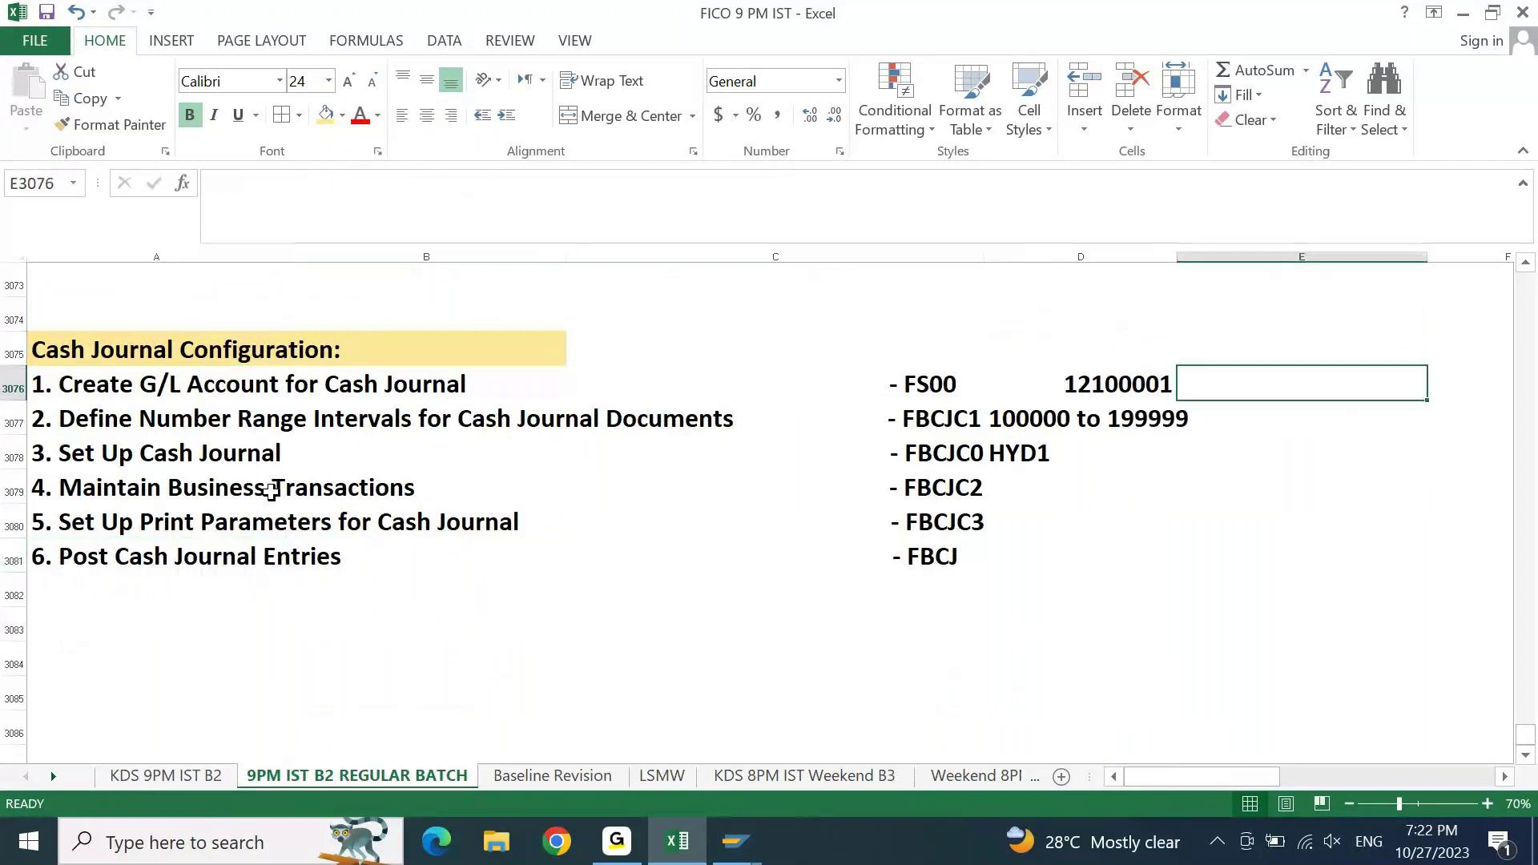
{"action": "key", "text": "Left"}
{"action": "key", "text": "shift+Down"}
{"action": "key", "text": "shift+Down"}
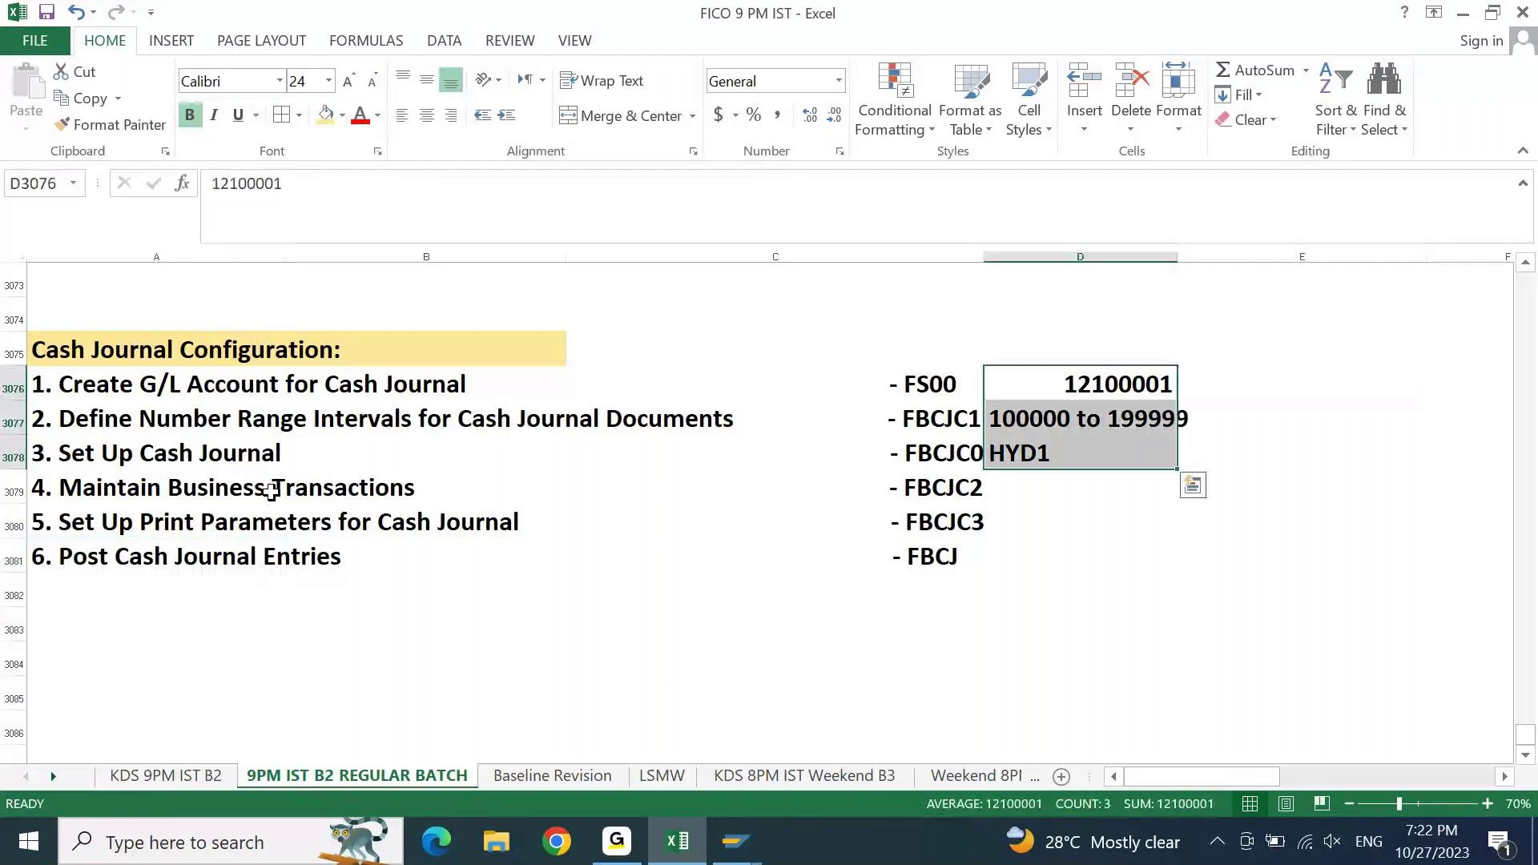
{"action": "key", "text": "Delete"}
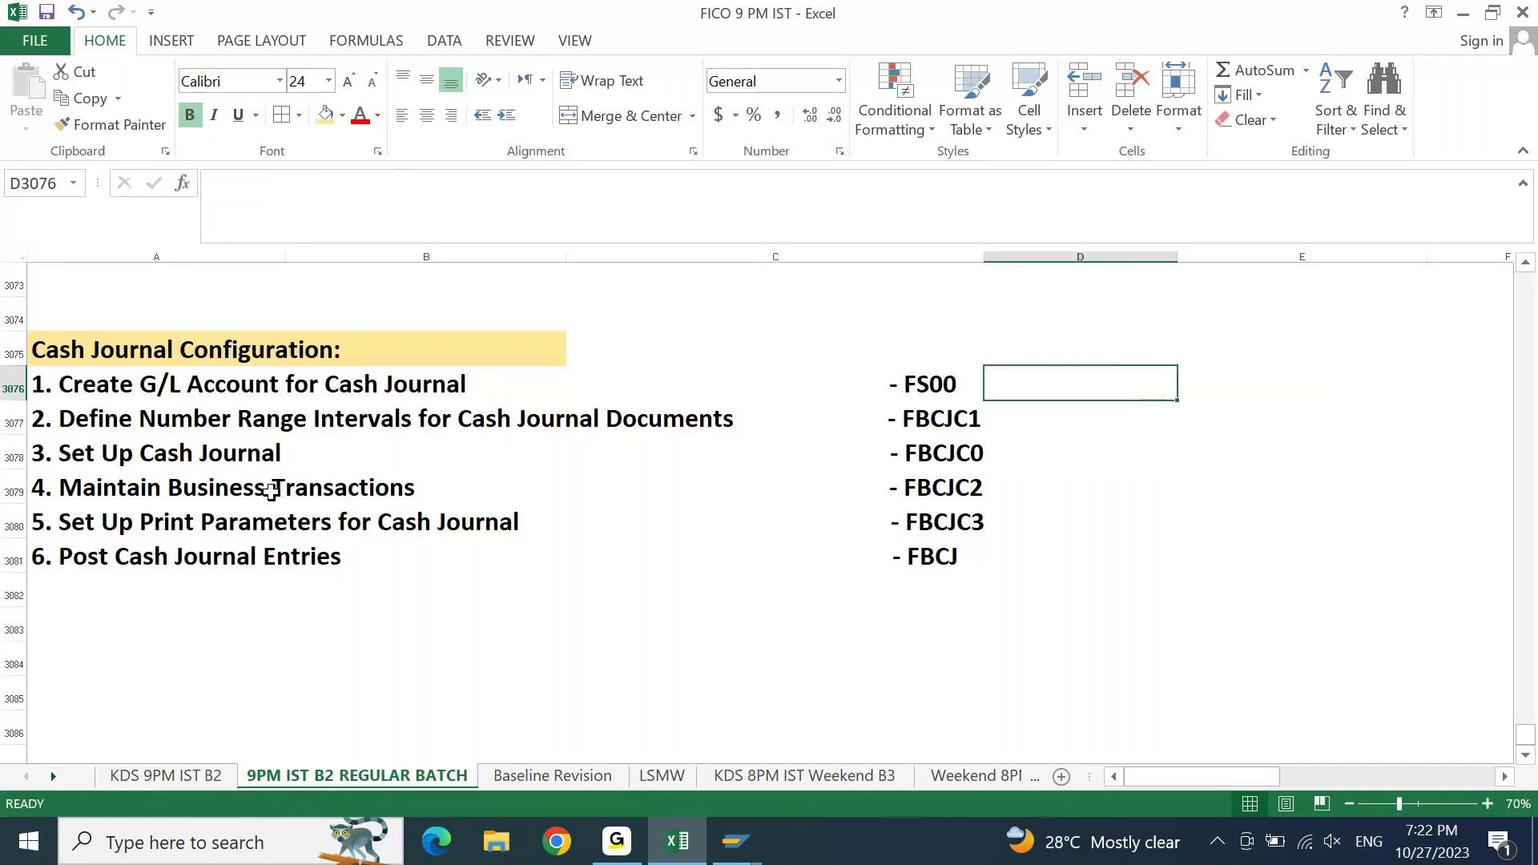
{"action": "left_click_drag", "start_coordinate": [984, 257], "coordinate": [1018, 263]}
{"action": "left_click_drag", "start_coordinate": [1018, 264], "coordinate": [1018, 263]}
- Enter the heading "Assuming 5 Cash Journal's" in D3075 and shade D3075:E3075 with the same light gold fill
{"action": "key", "text": "Up"}
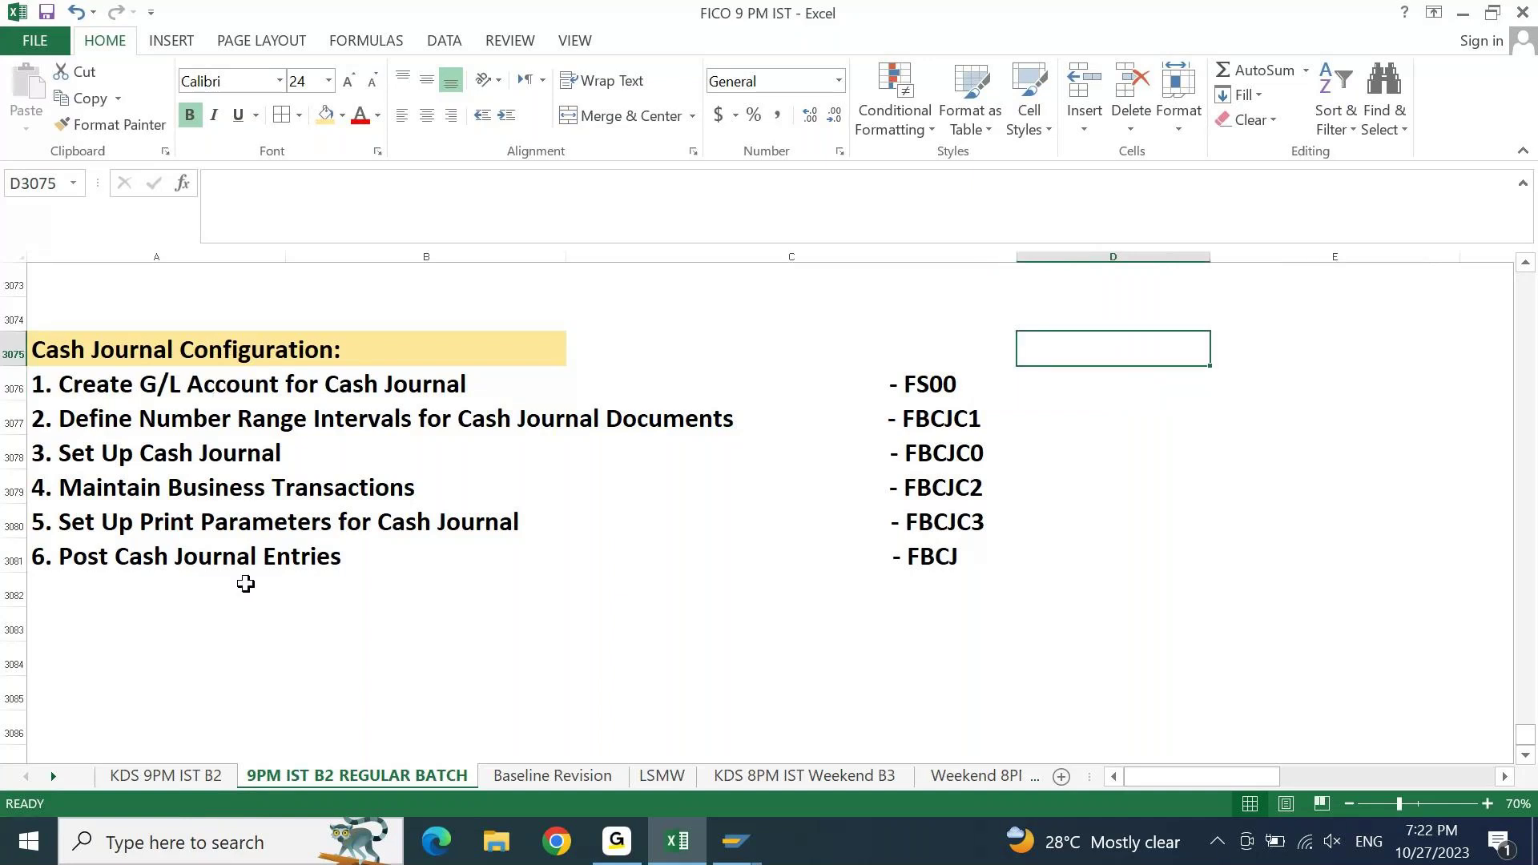
{"action": "type", "text": "Assuming "}
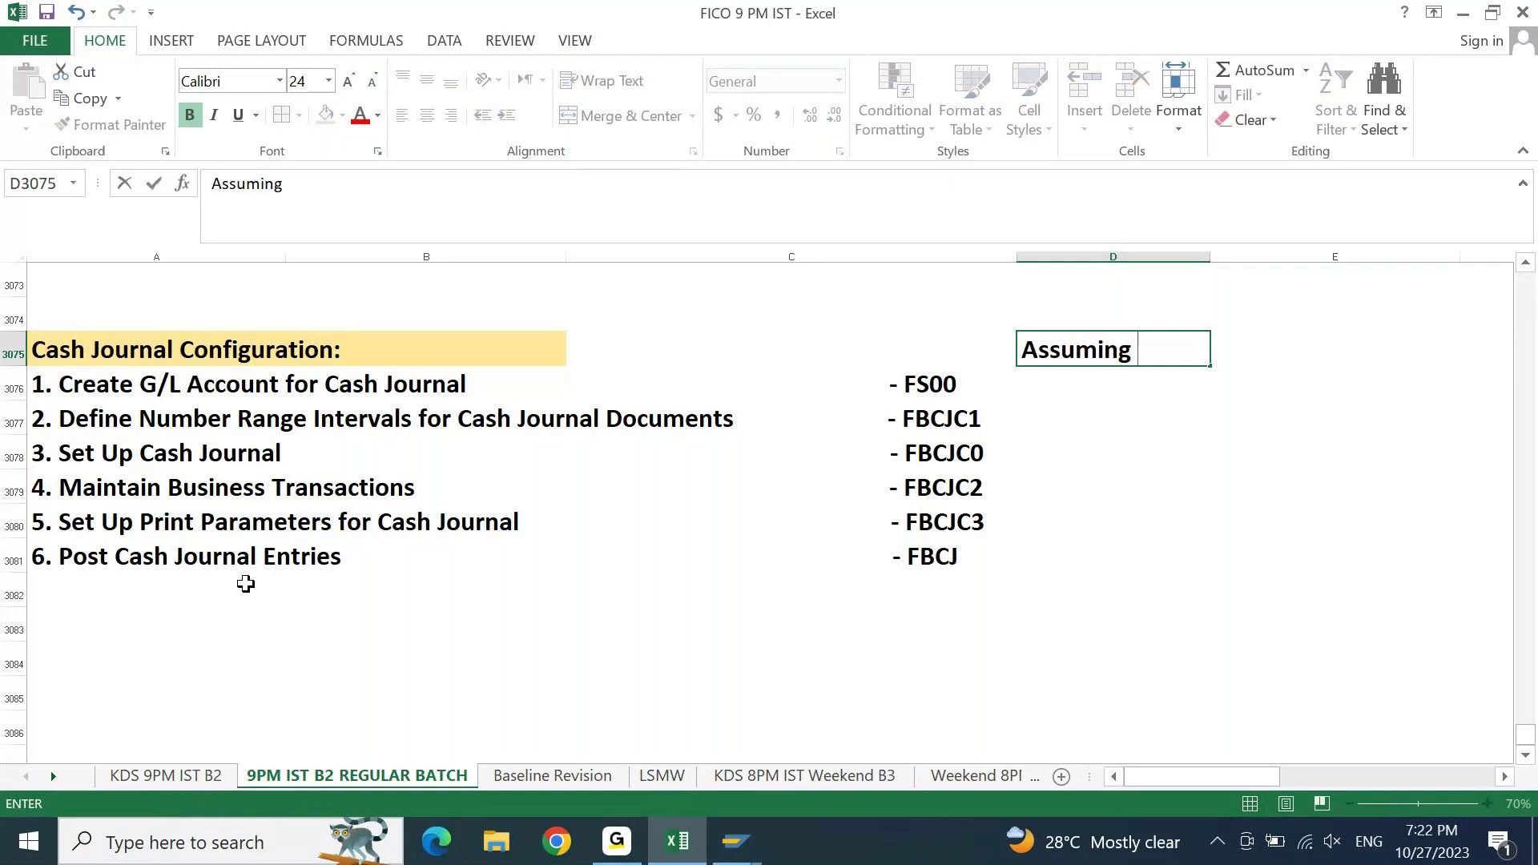
{"action": "type", "text": "5 Cash "}
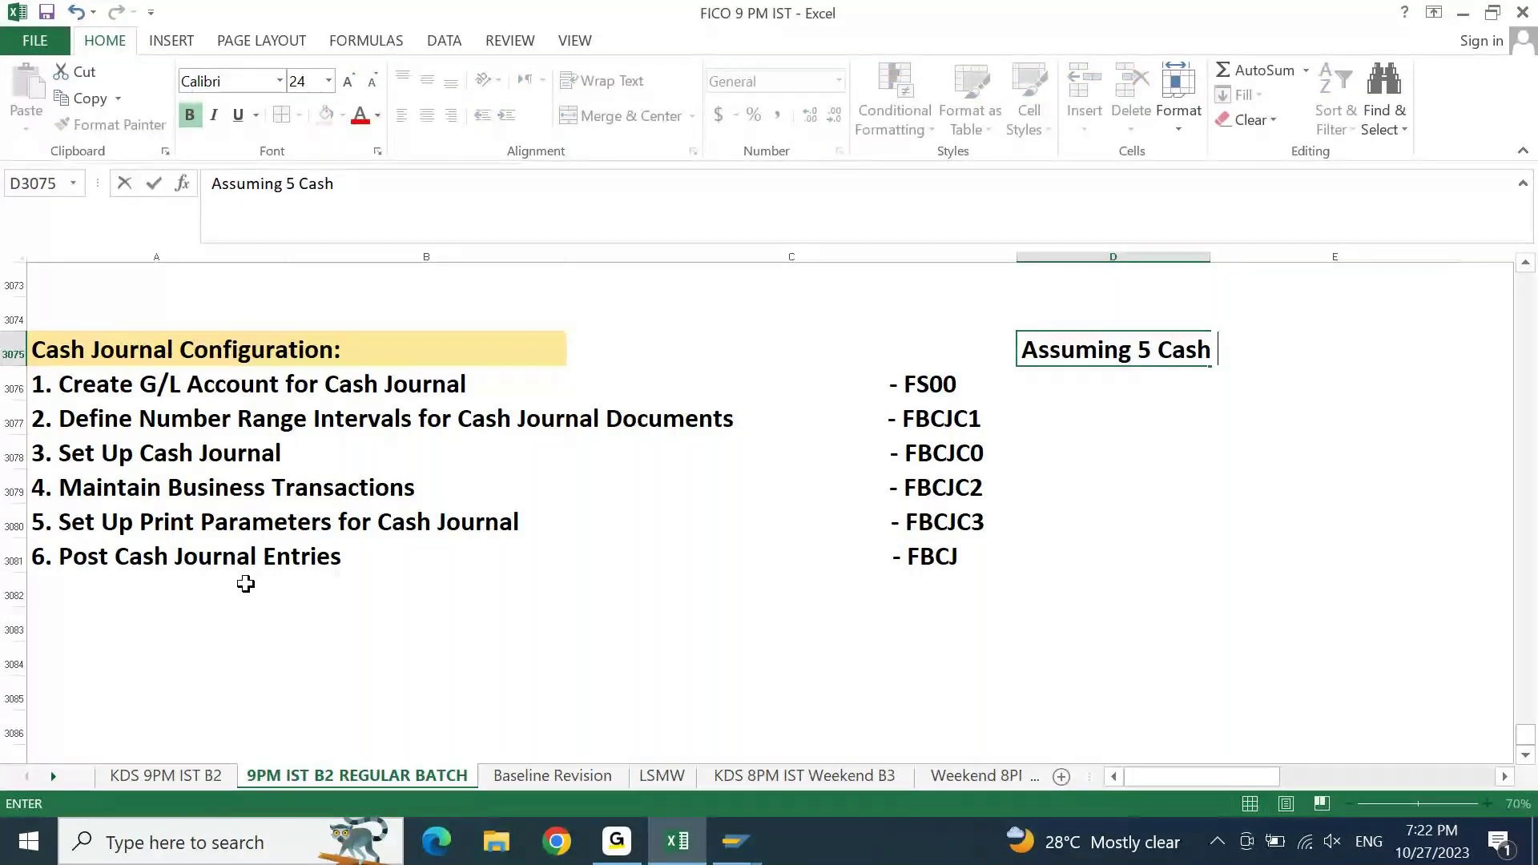
{"action": "type", "text": "JOurnal"}
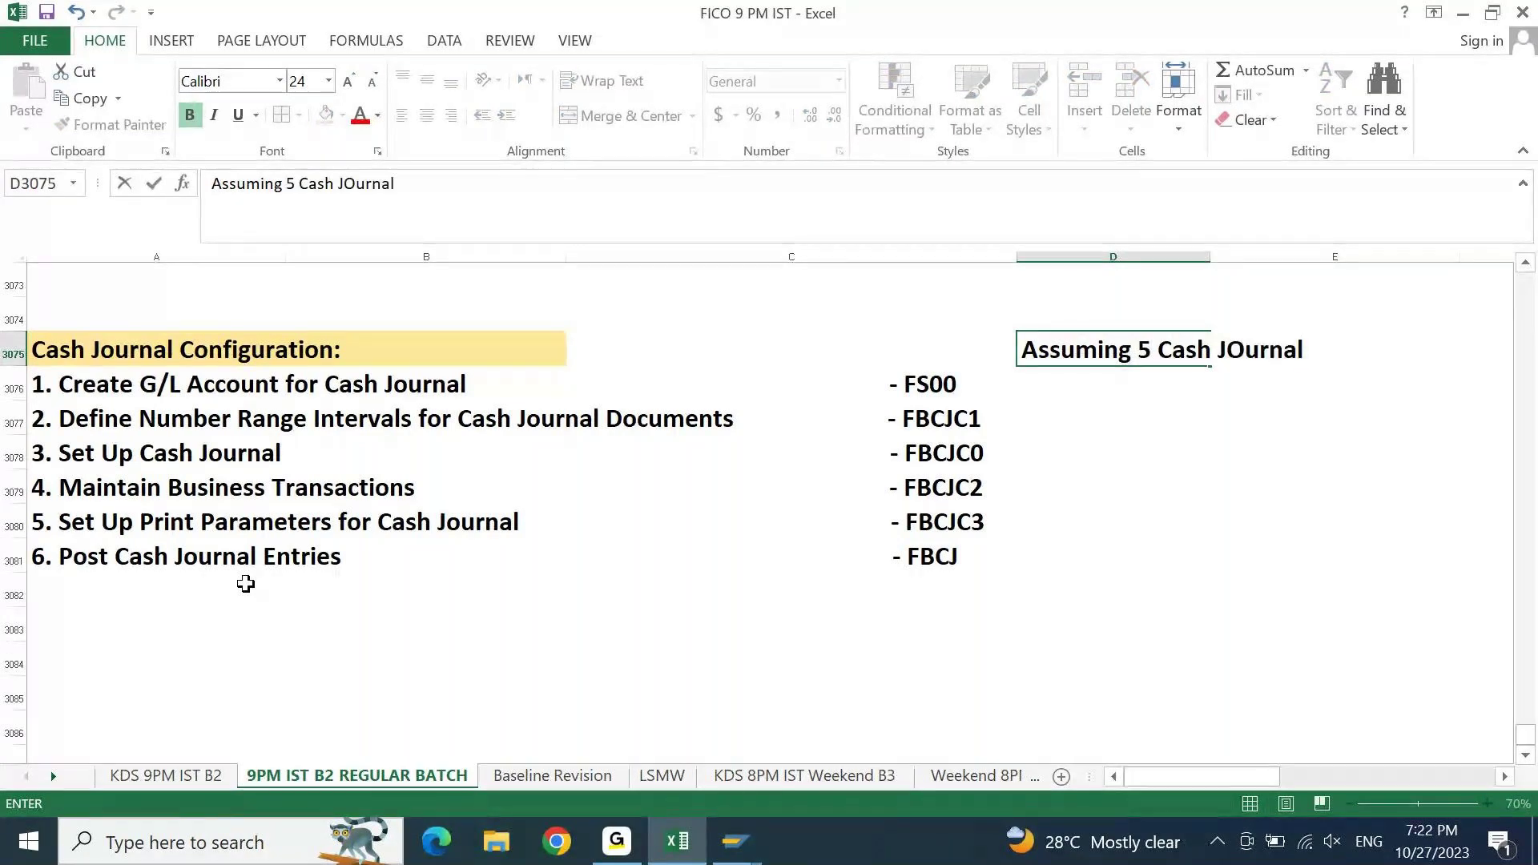
{"action": "type", "text": "'s"}
{"action": "key", "text": "shift+Right"}
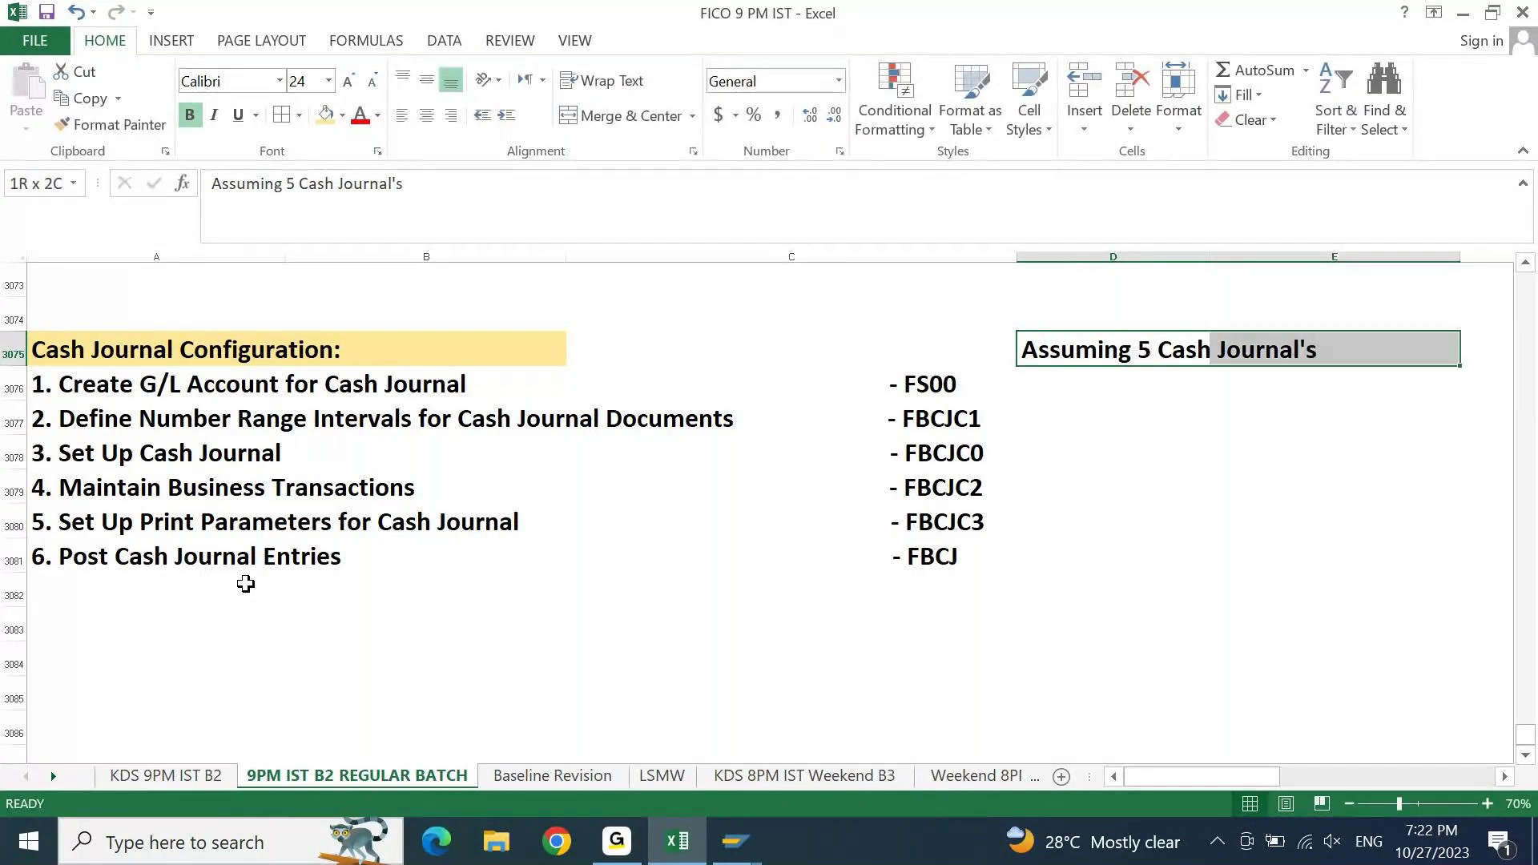
{"action": "left_click", "coordinate": [325, 116]}
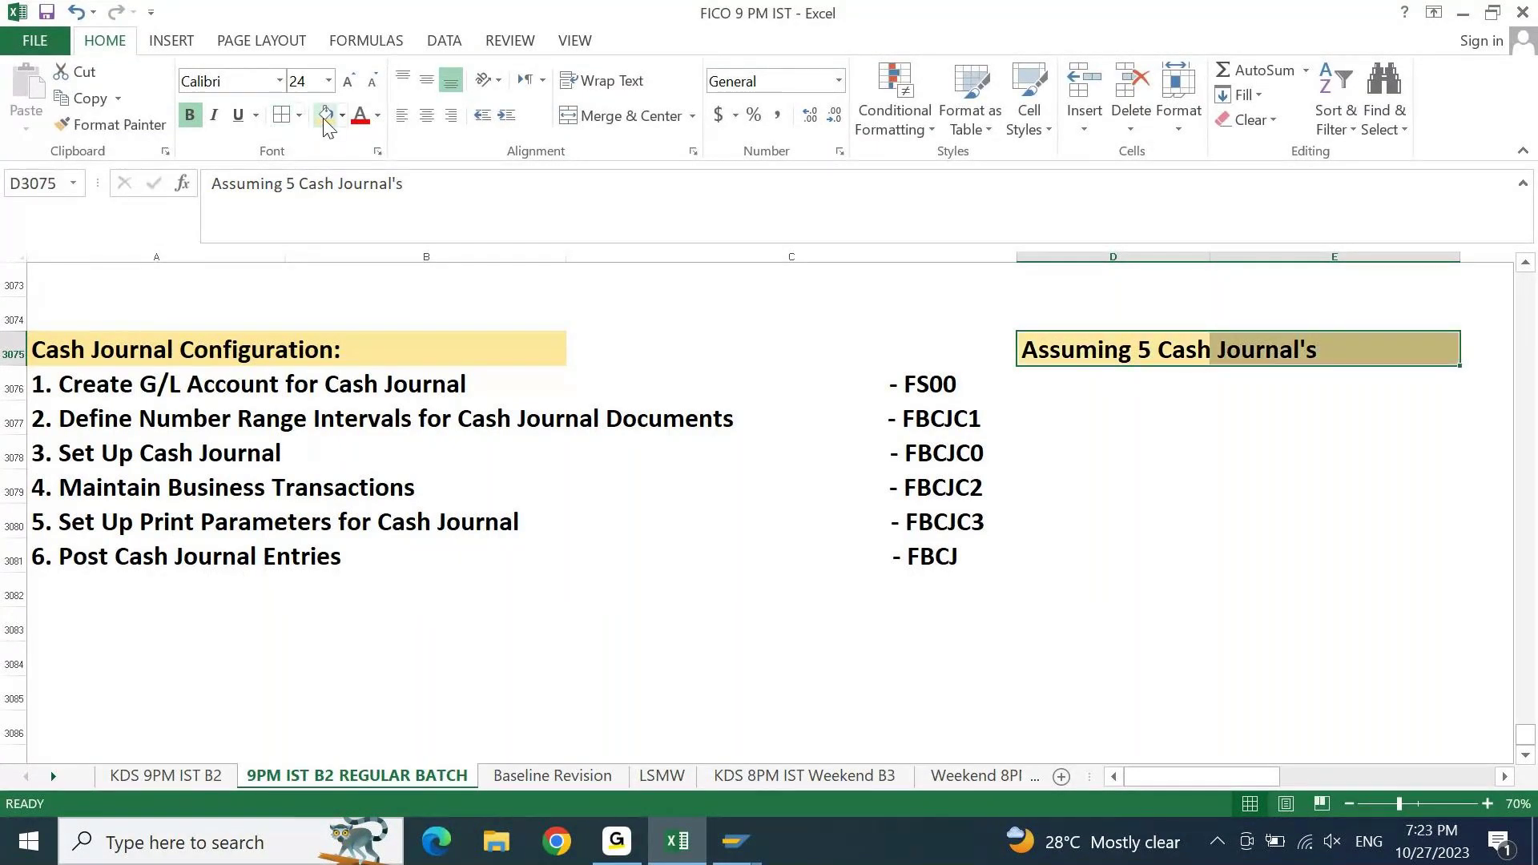
- Enter "5 GL's" in D3076 for the Create G/L Account step, with GL in capitals
{"action": "key", "text": "Down"}
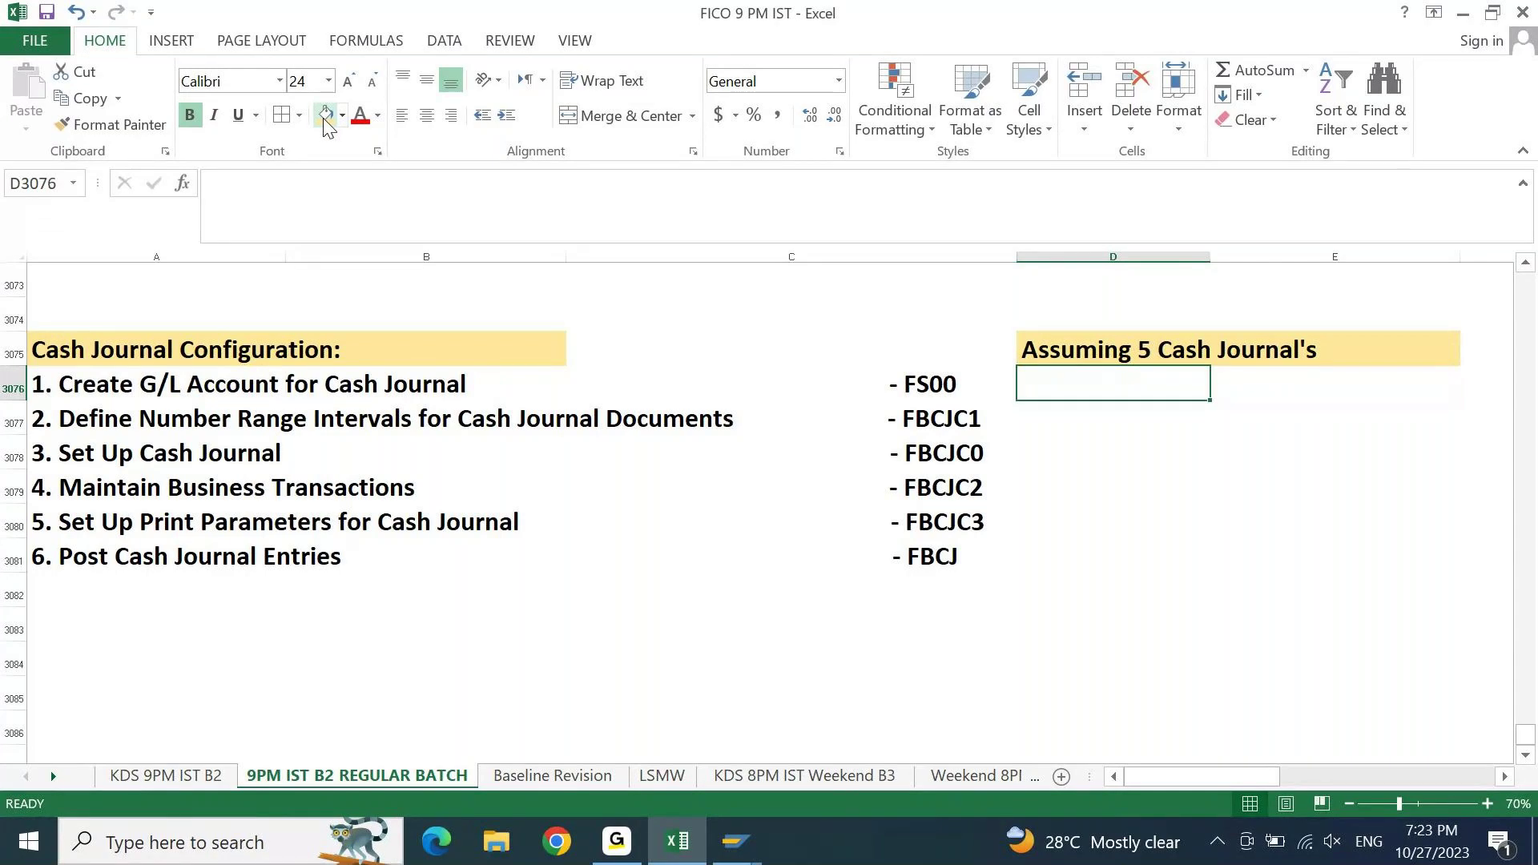
{"action": "key", "text": "Up"}
{"action": "key", "text": "Down"}
{"action": "type", "text": "5 G"}
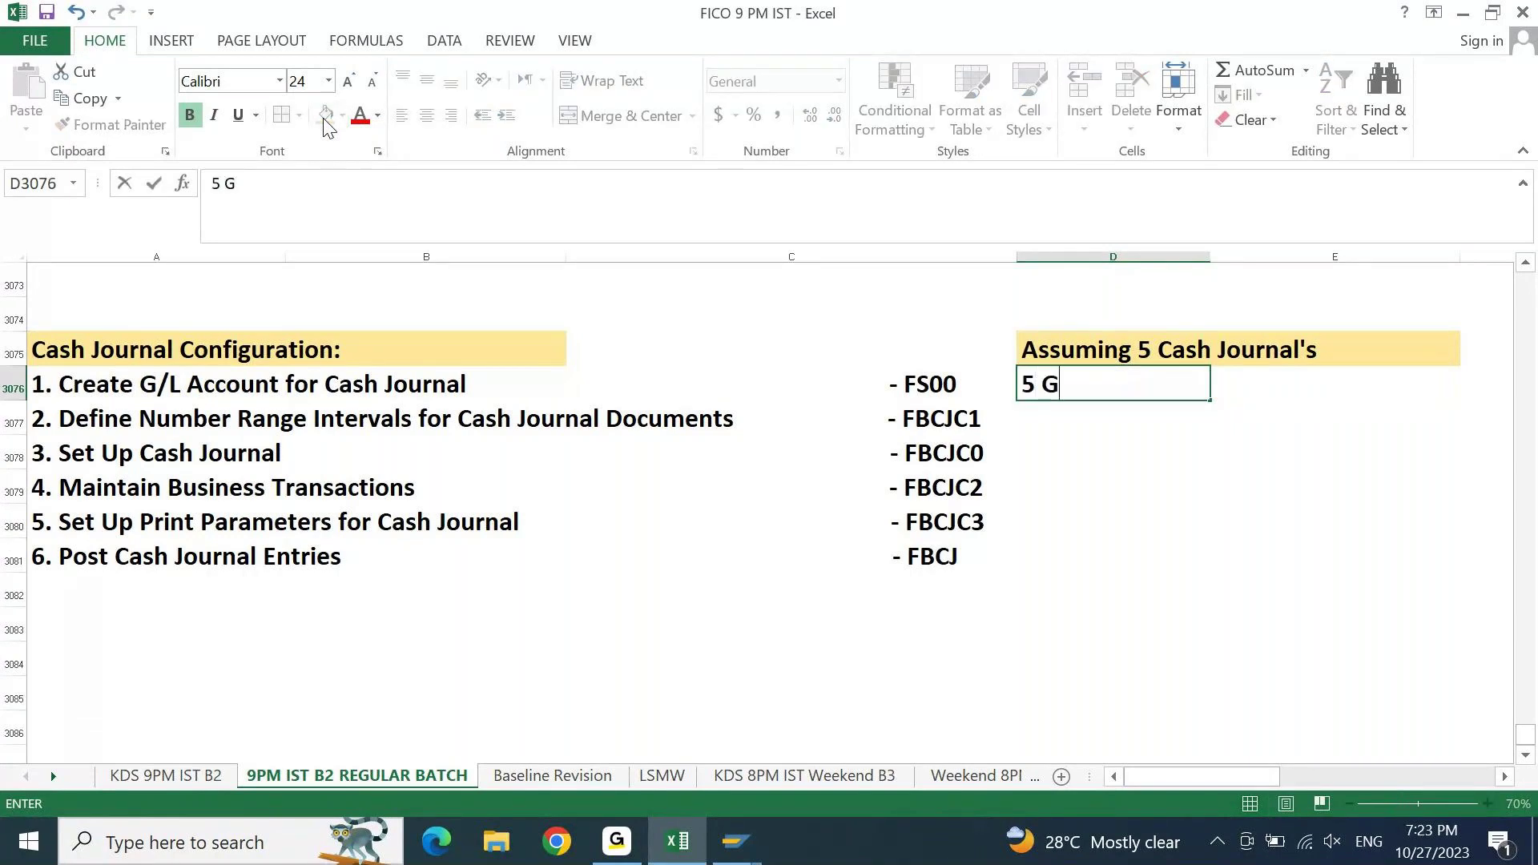
{"action": "type", "text": "l's"}
{"action": "key", "text": "Return"}
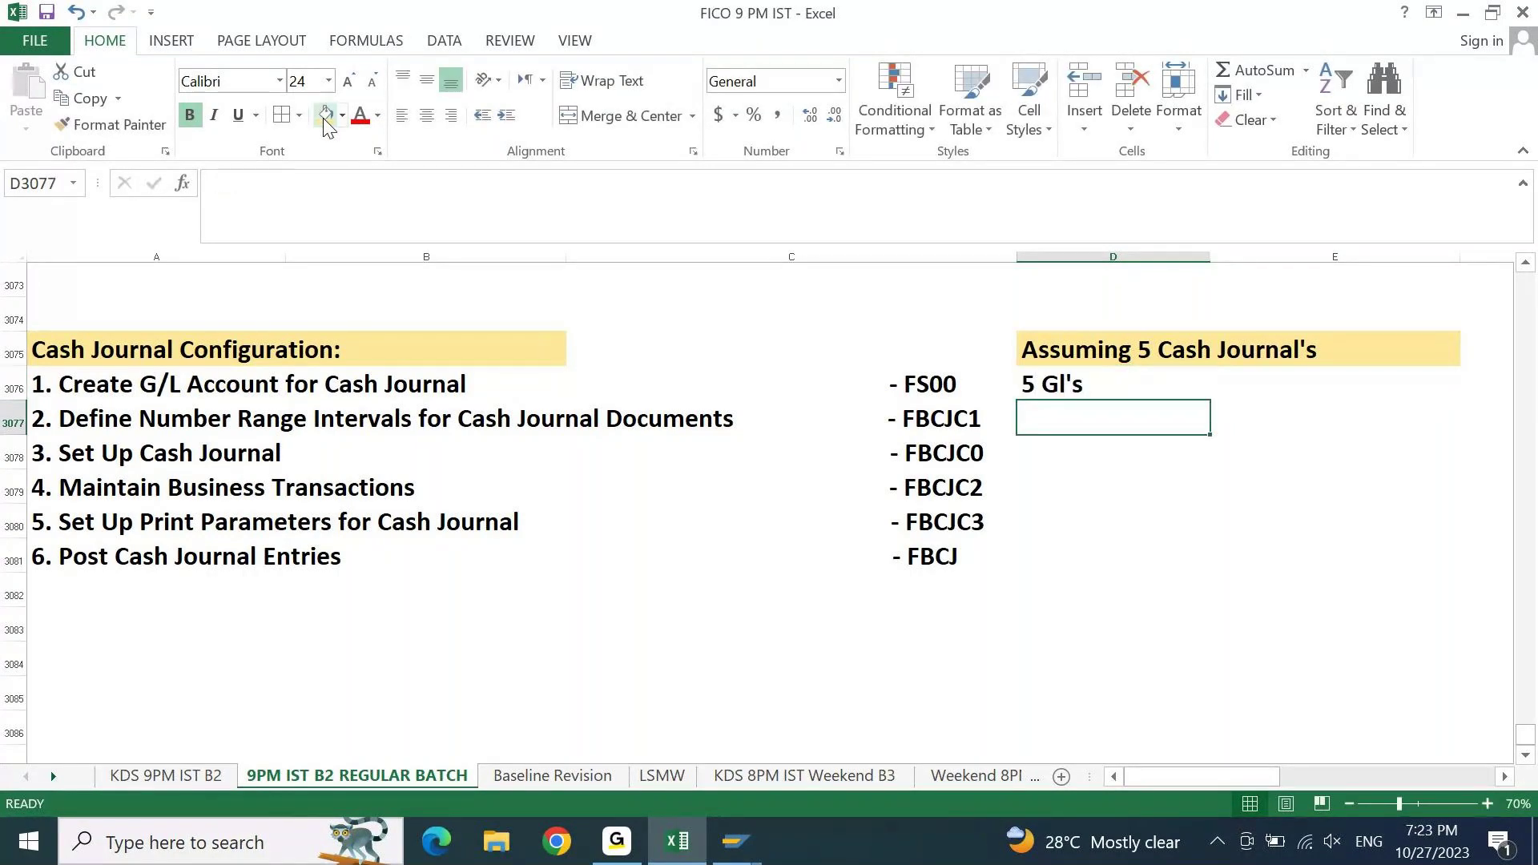
{"action": "key", "text": "Up"}
{"action": "key", "text": "Down"}
{"action": "key", "text": "F2"}
{"action": "key", "text": "Left"}
{"action": "key", "text": "Left"}
{"action": "key", "text": "shift+Left"}
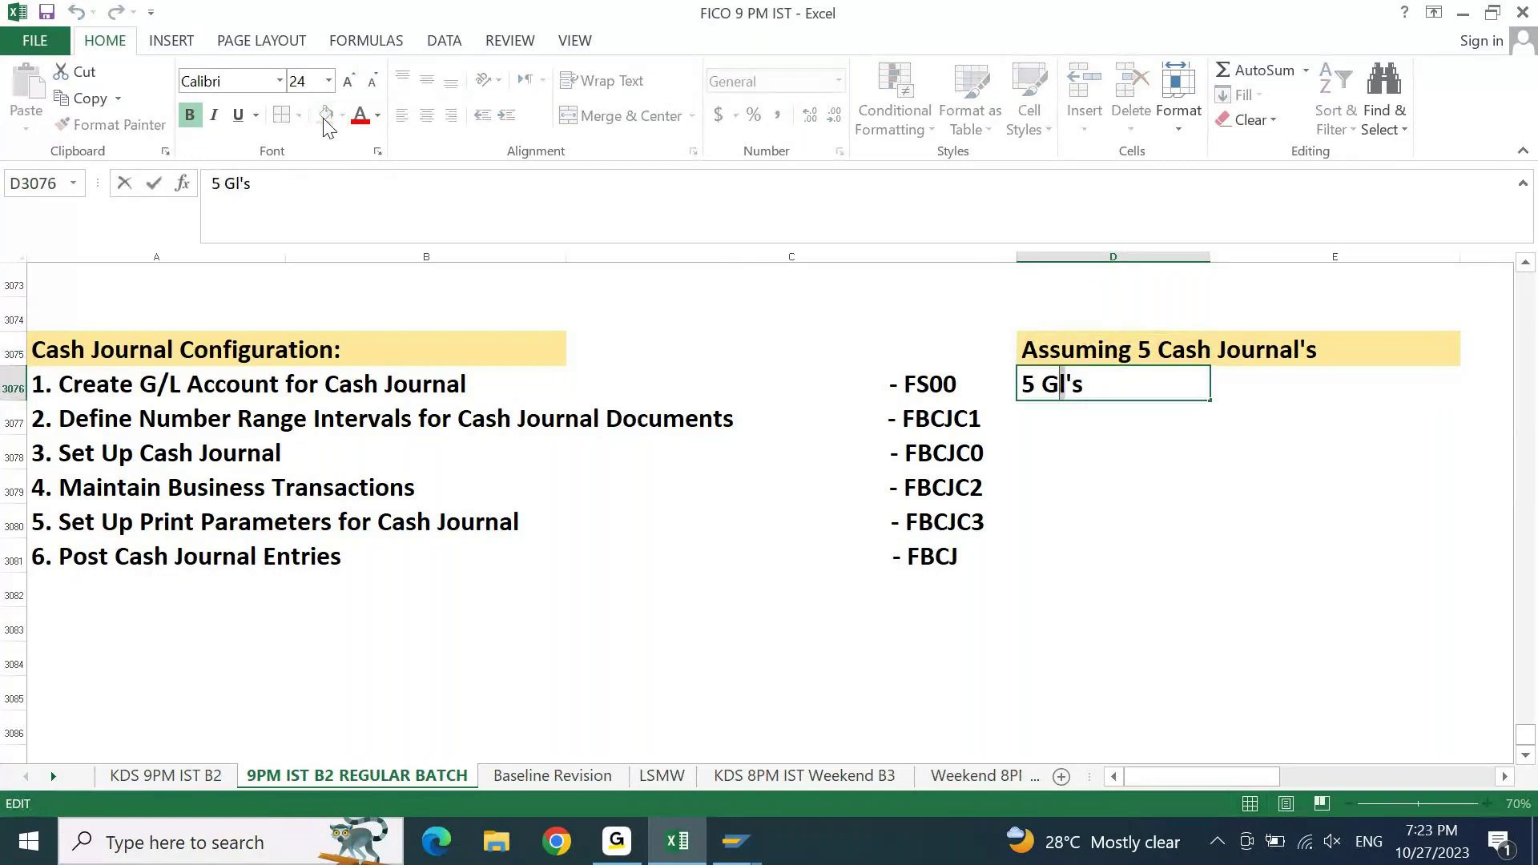
{"action": "type", "text": "L"}
{"action": "key", "text": "Return"}
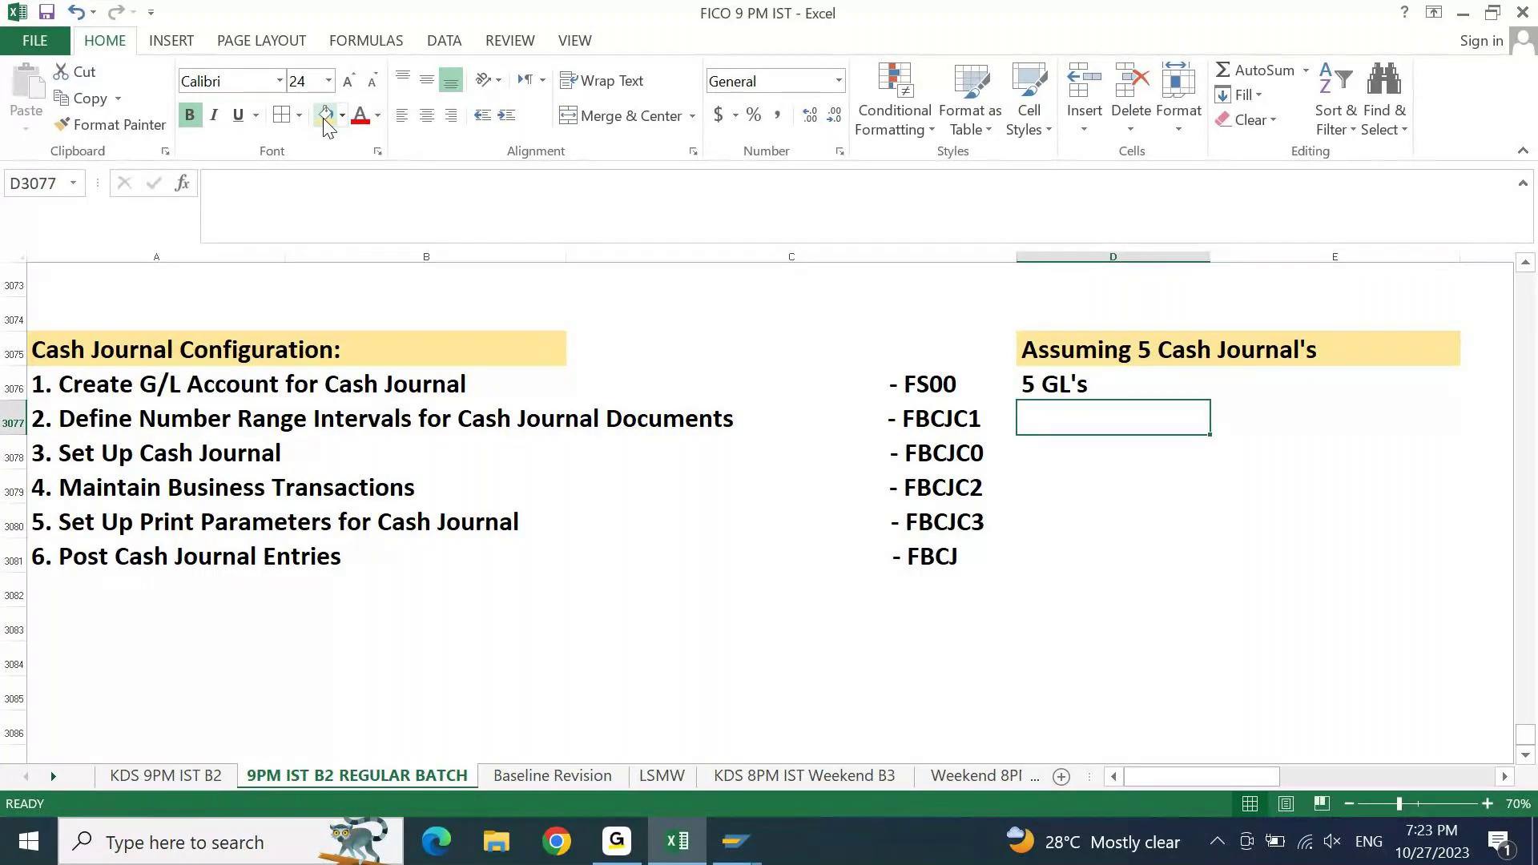
- Enter "1Time" in D3077 for the Define Number Range Intervals step
{"action": "type", "text": "1"}
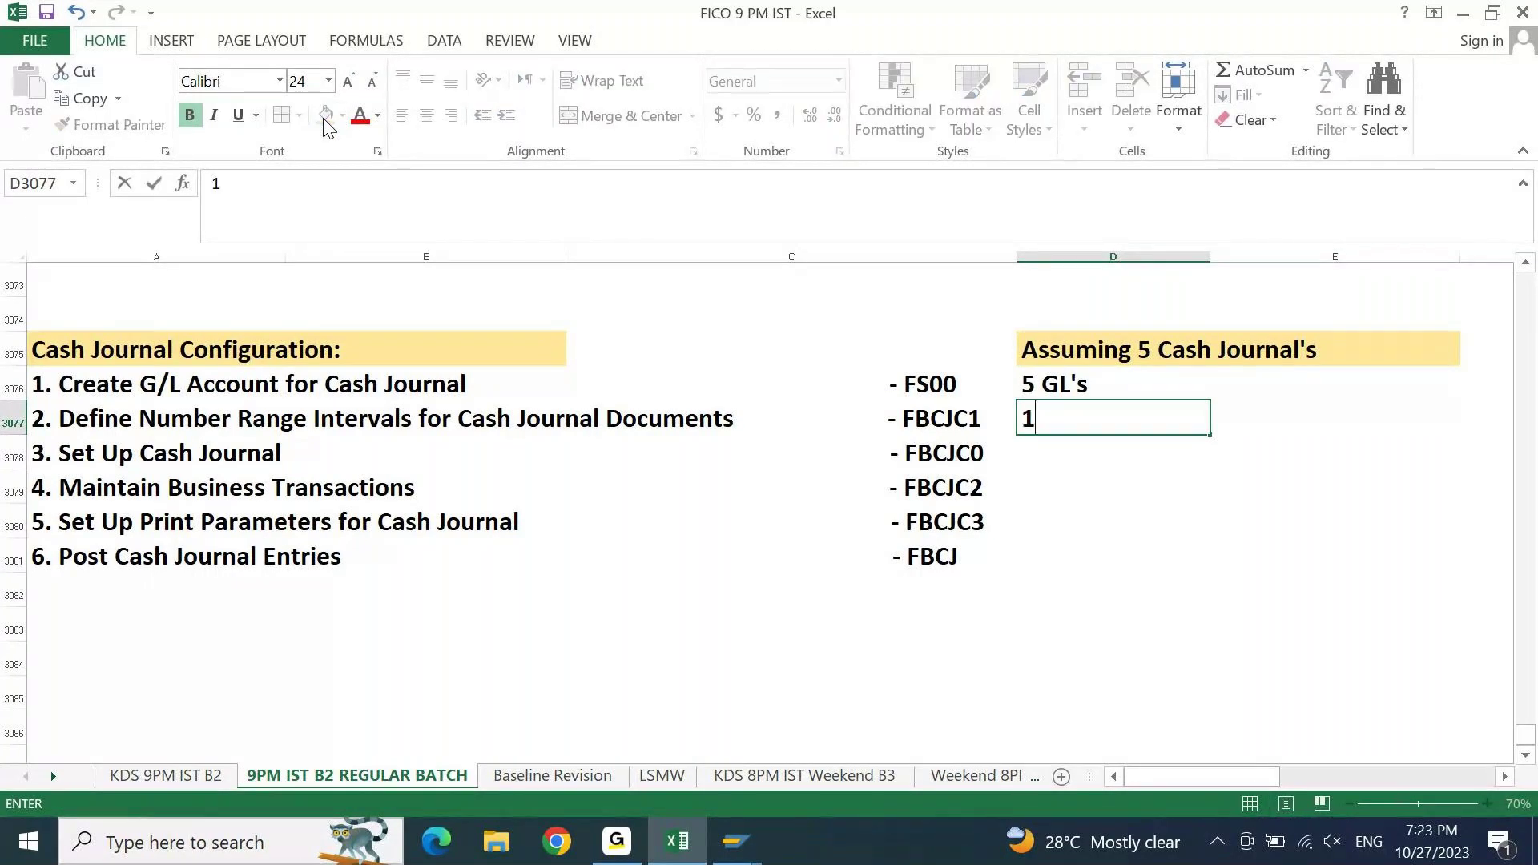
{"action": "type", "text": "Time"}
{"action": "key", "text": "Return"}
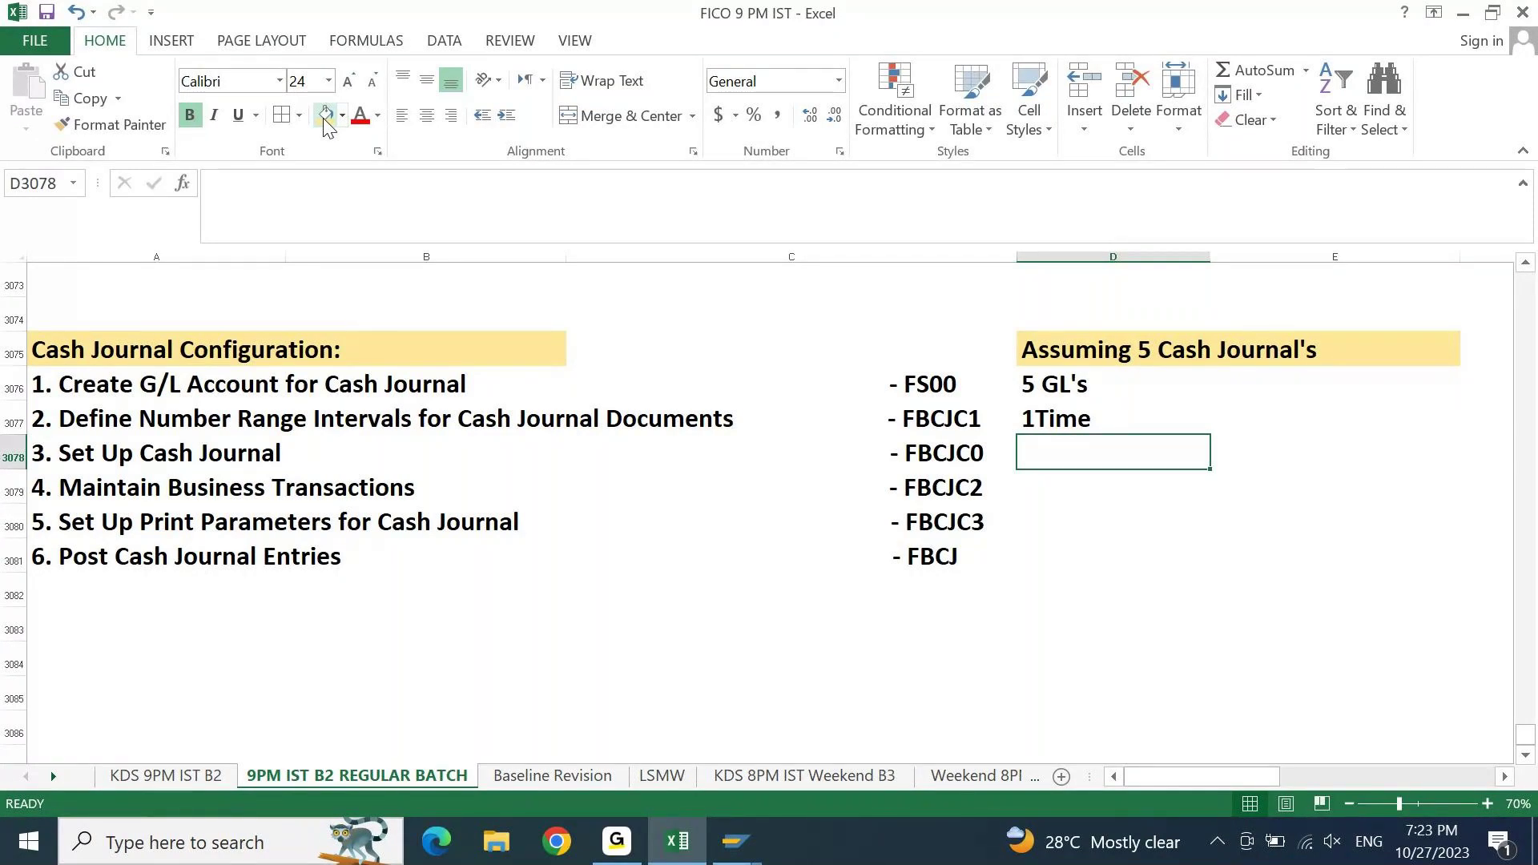
- Enter "5 Times" in D3078 for the Set Up Cash Journal step
{"action": "key", "text": "Left"}
{"action": "key", "text": "Right"}
{"action": "key", "text": "Up"}
{"action": "key", "text": "Down"}
{"action": "type", "text": "%"}
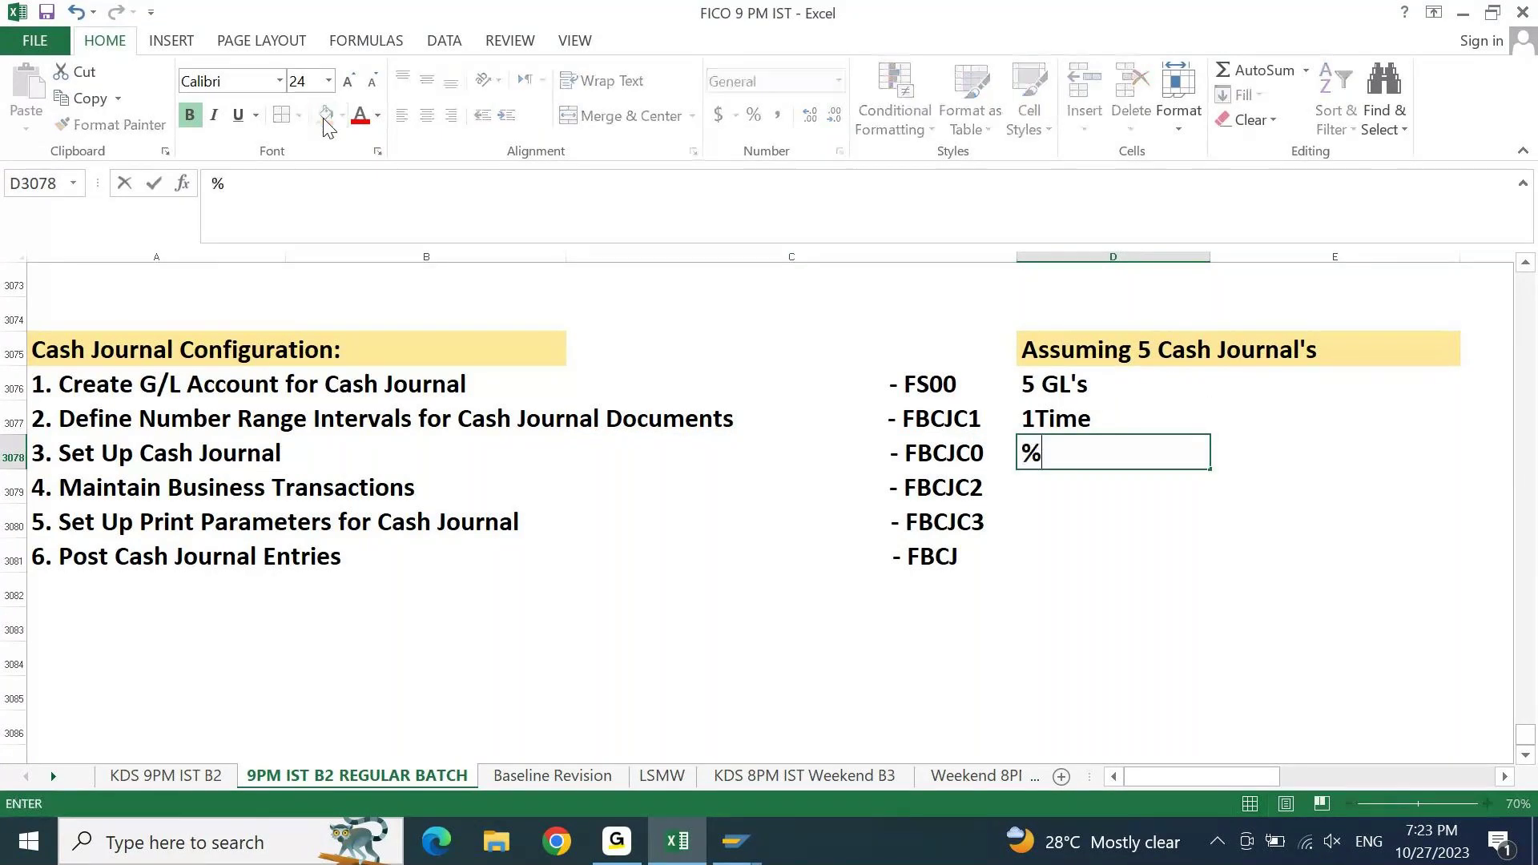
{"action": "key", "text": "BackSpace"}
{"action": "type", "text": "5 Times"}
{"action": "key", "text": "ctrl+Return"}
- Enter "1 Time" in D3079 for the Maintain Business Transactions step
{"action": "key", "text": "Down"}
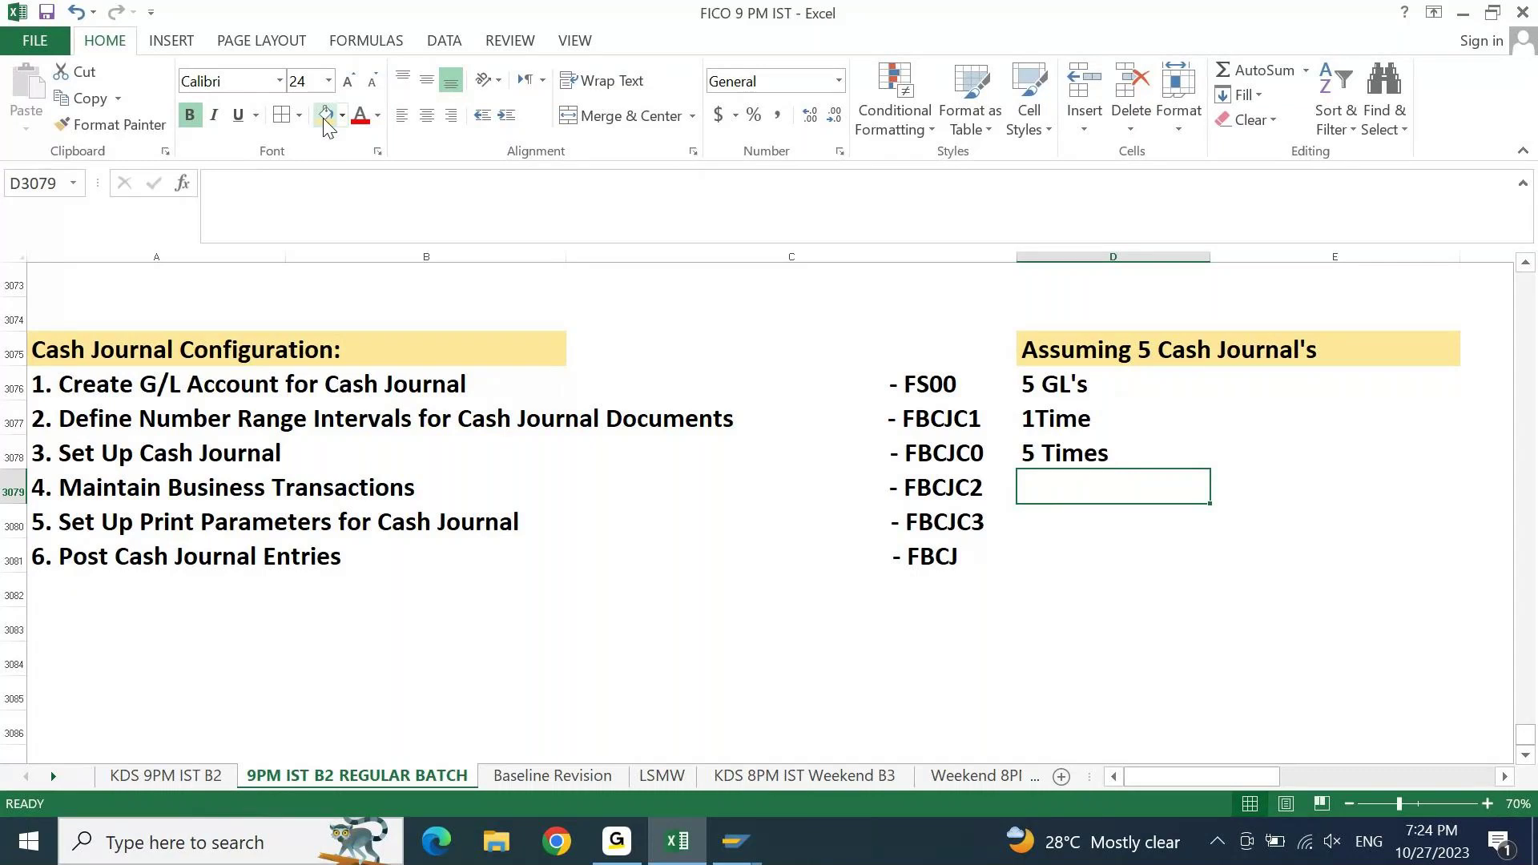
{"action": "type", "text": "1 Time"}
{"action": "key", "text": "Return"}
- Correct the number range entry in D3077 to "1 Time", with a space, and save the workbook
{"action": "key", "text": "Up"}
{"action": "key", "text": "Up"}
{"action": "key", "text": "Up"}
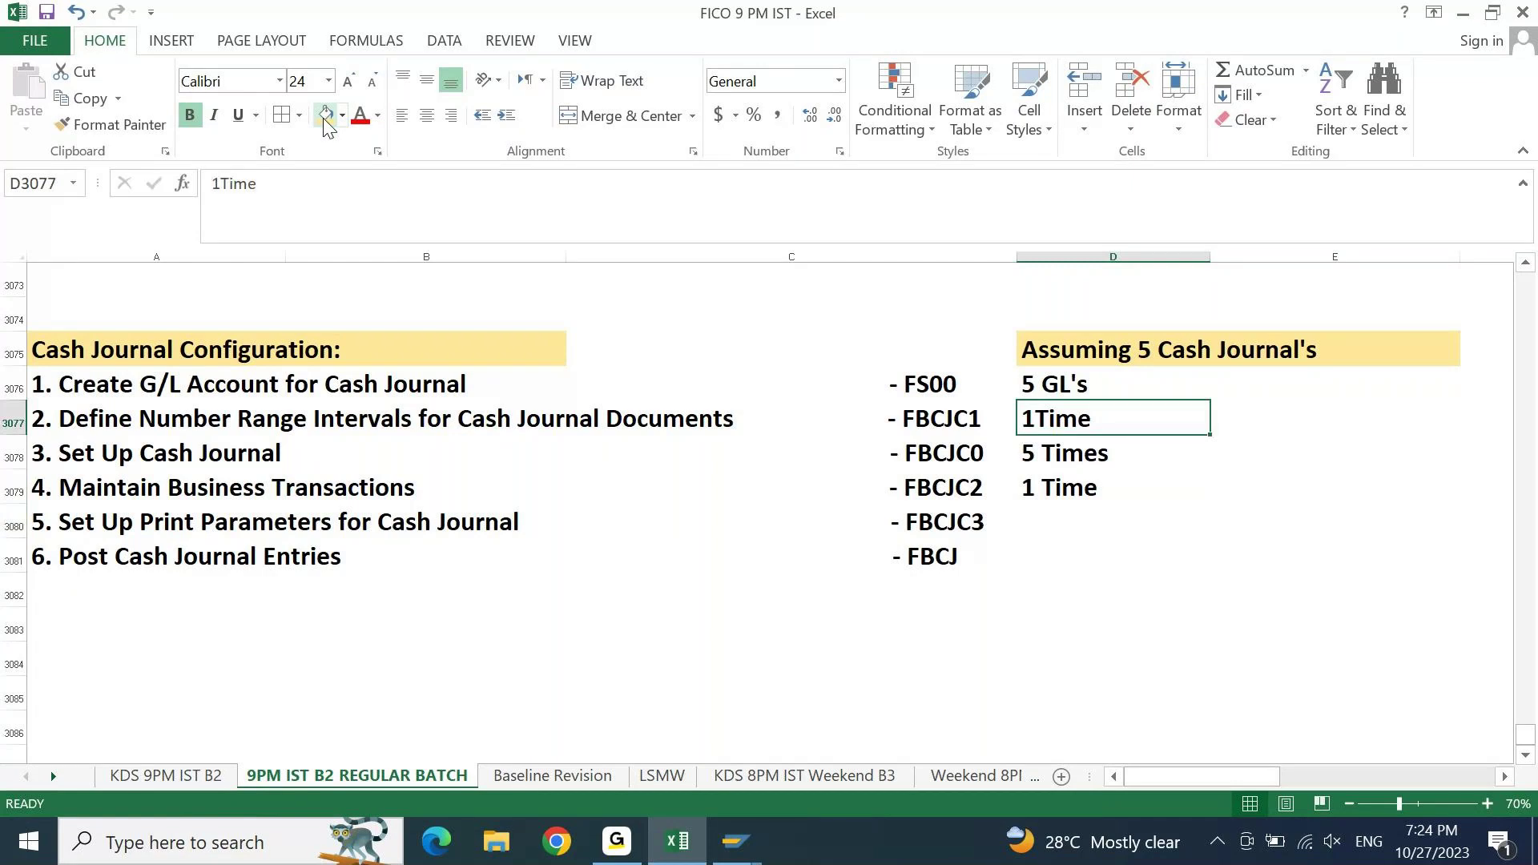
{"action": "type", "text": "1 Time"}
{"action": "key", "text": "Return"}
{"action": "key", "text": "ctrl+s"}
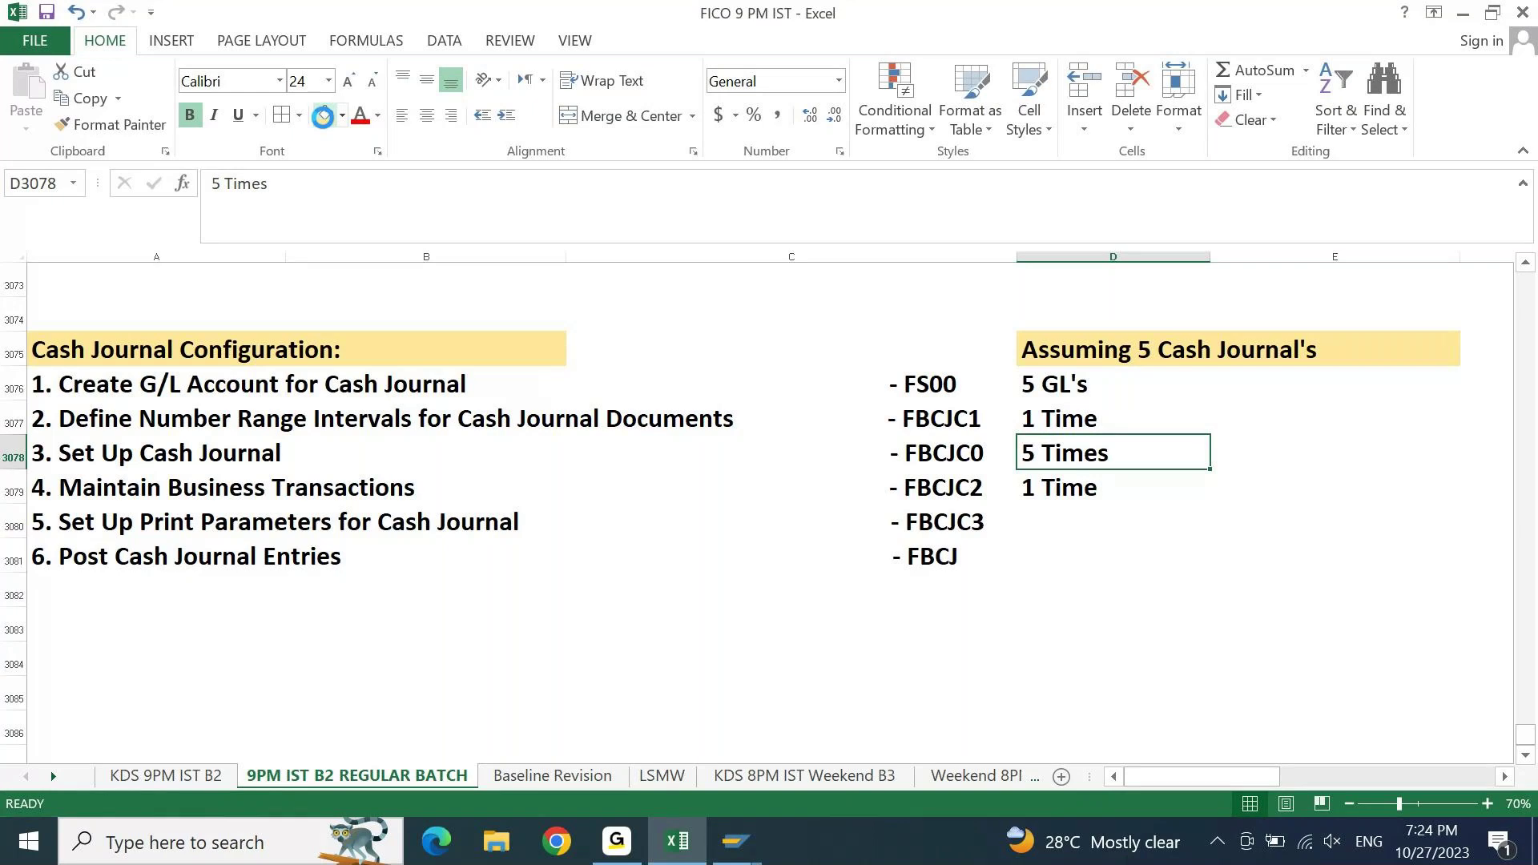
- Enter "1 Time" in D3080 for the Set Up Print Parameters step
{"action": "key", "text": "Down"}
{"action": "key", "text": "Down"}
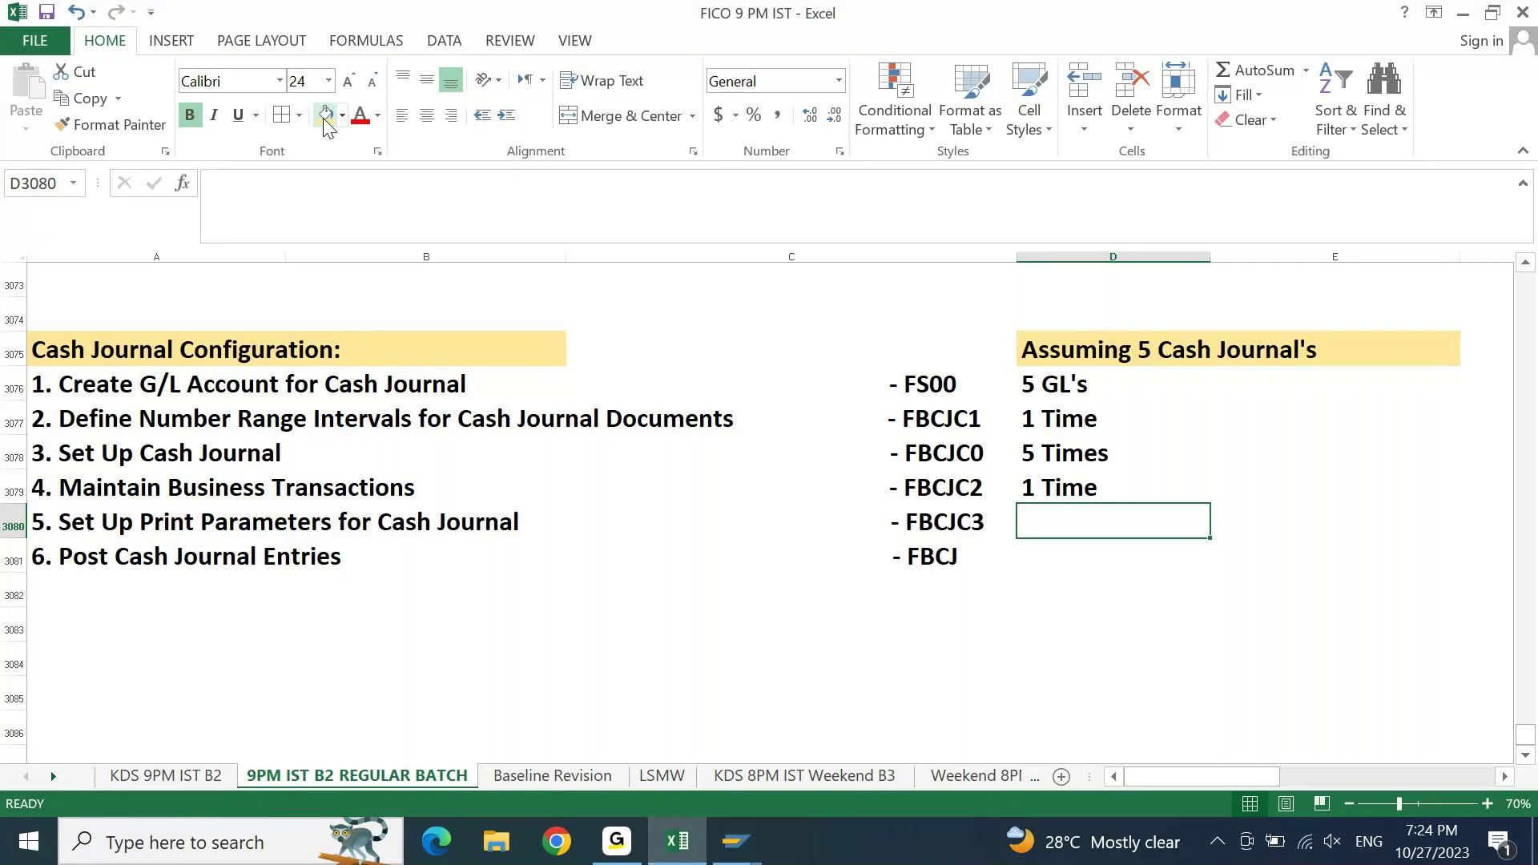
{"action": "key", "text": "Down"}
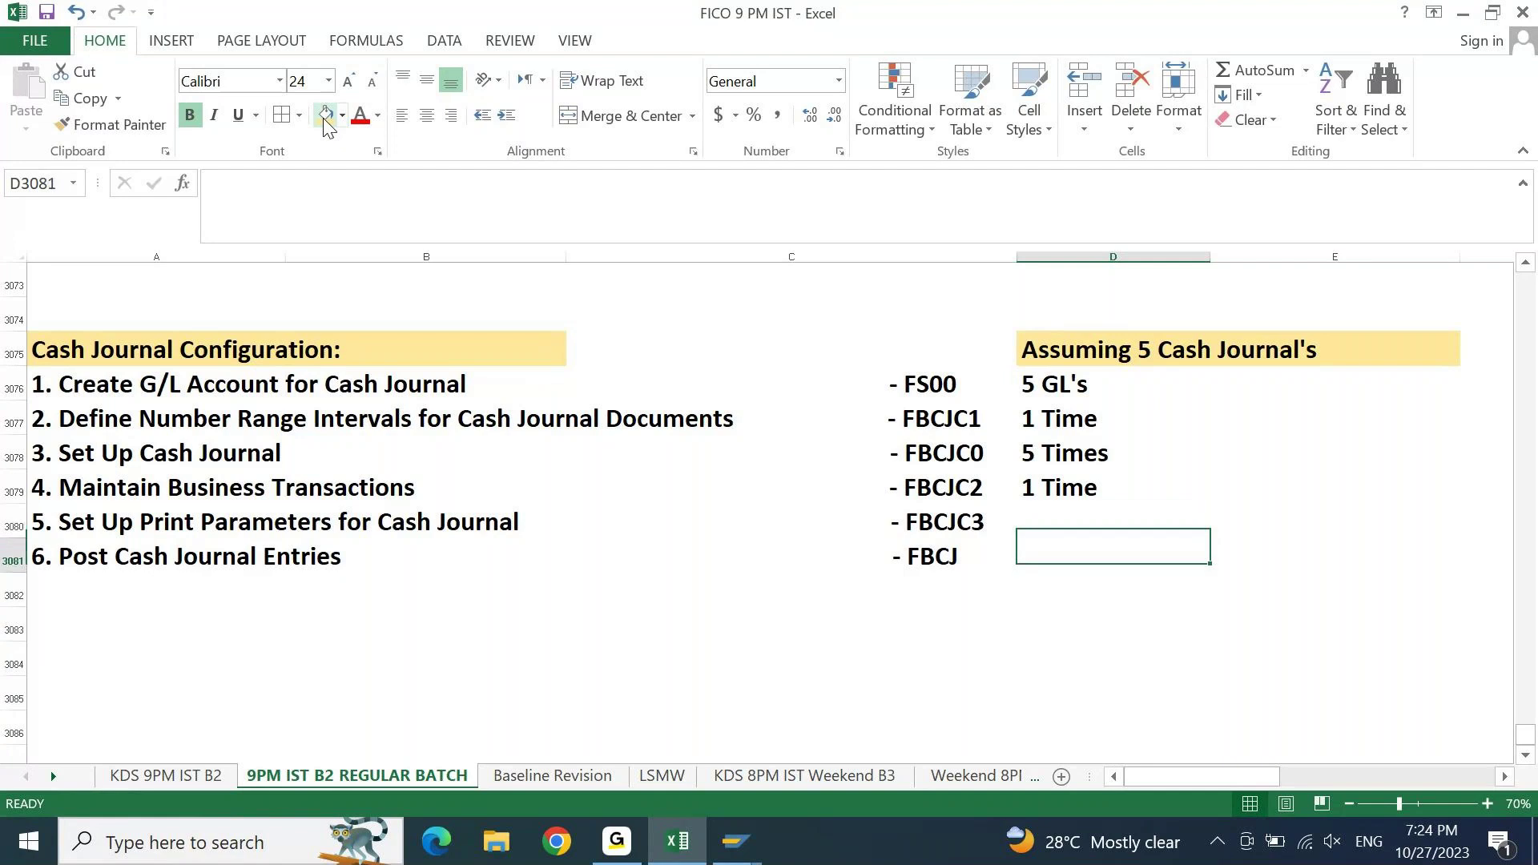
{"action": "key", "text": "Up"}
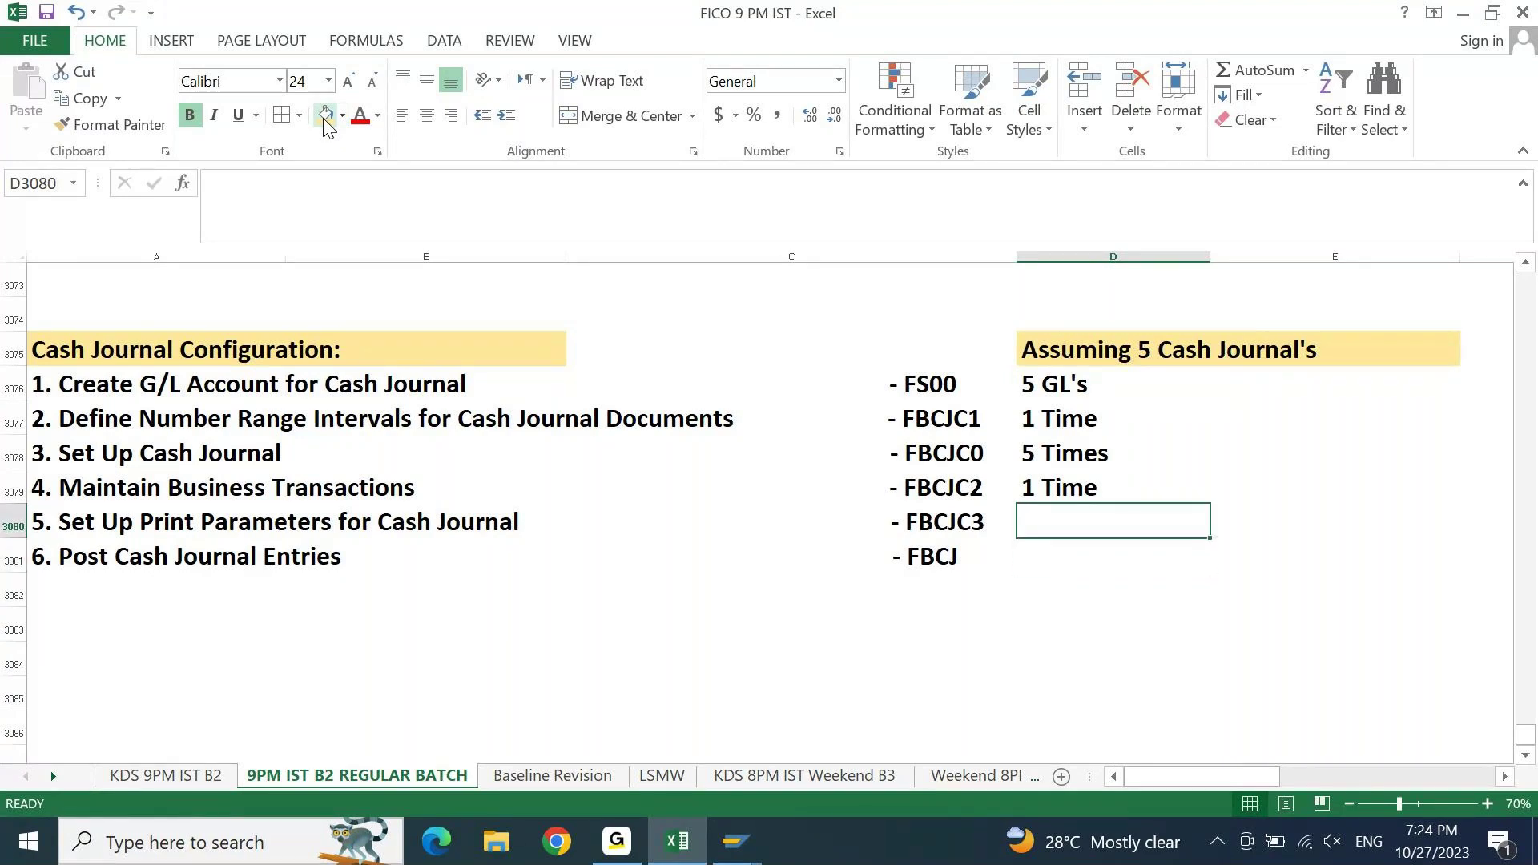
{"action": "type", "text": "1 Time"}
{"action": "key", "text": "Return"}
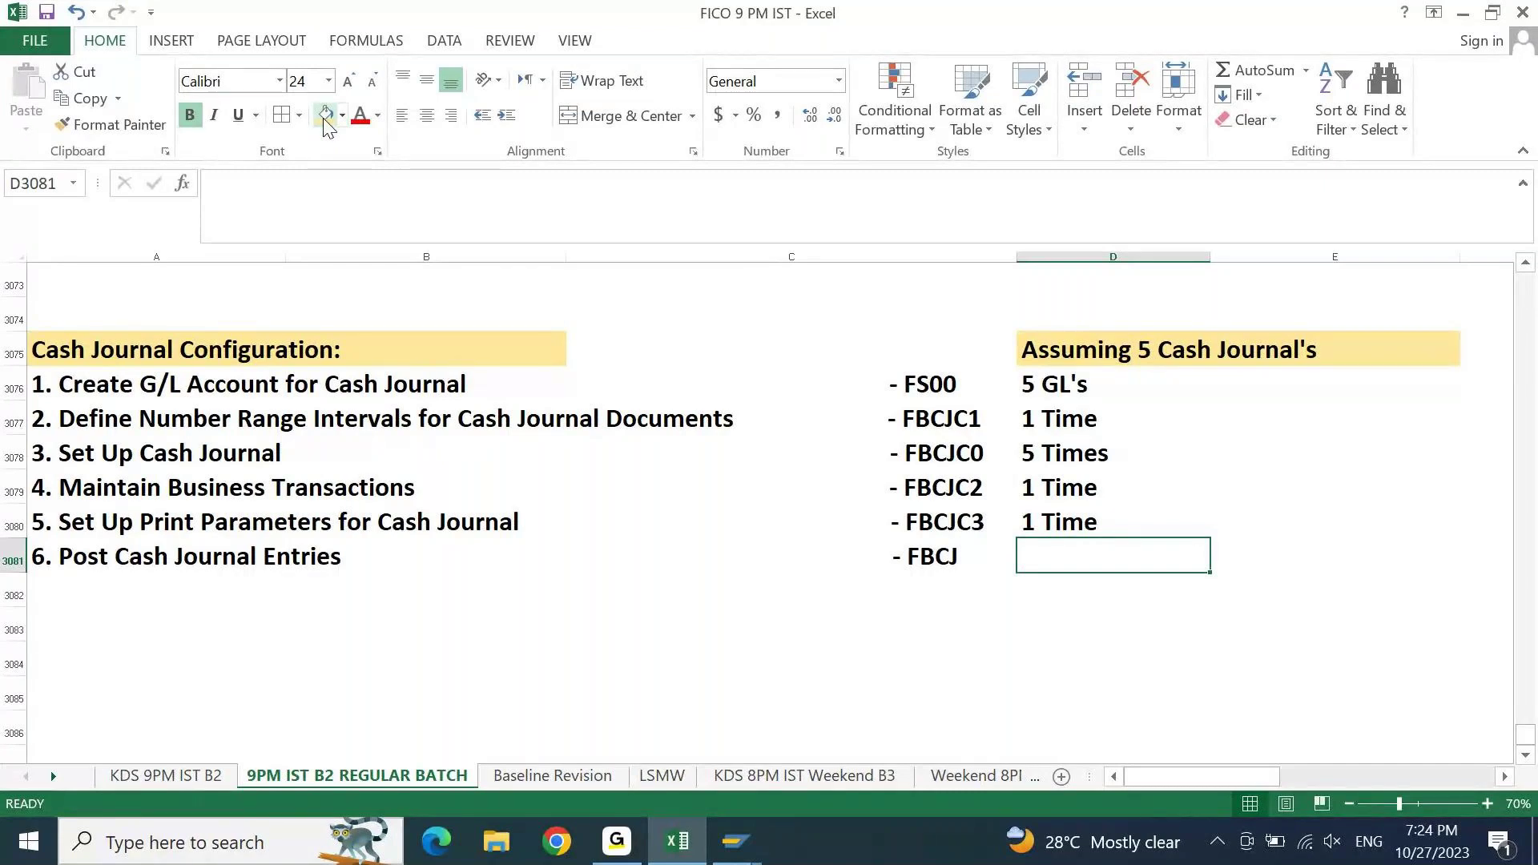
- Enter "NA" in D3081 for the Post Cash Journal Entries step
{"action": "type", "text": "-"}
{"action": "key", "text": "Escape"}
{"action": "type", "text": "NA"}
{"action": "key", "text": "ctrl+Return"}
- Review the effort entries in column D against the listed cash journal configuration steps
{"action": "left_click", "coordinate": [1106, 390]}
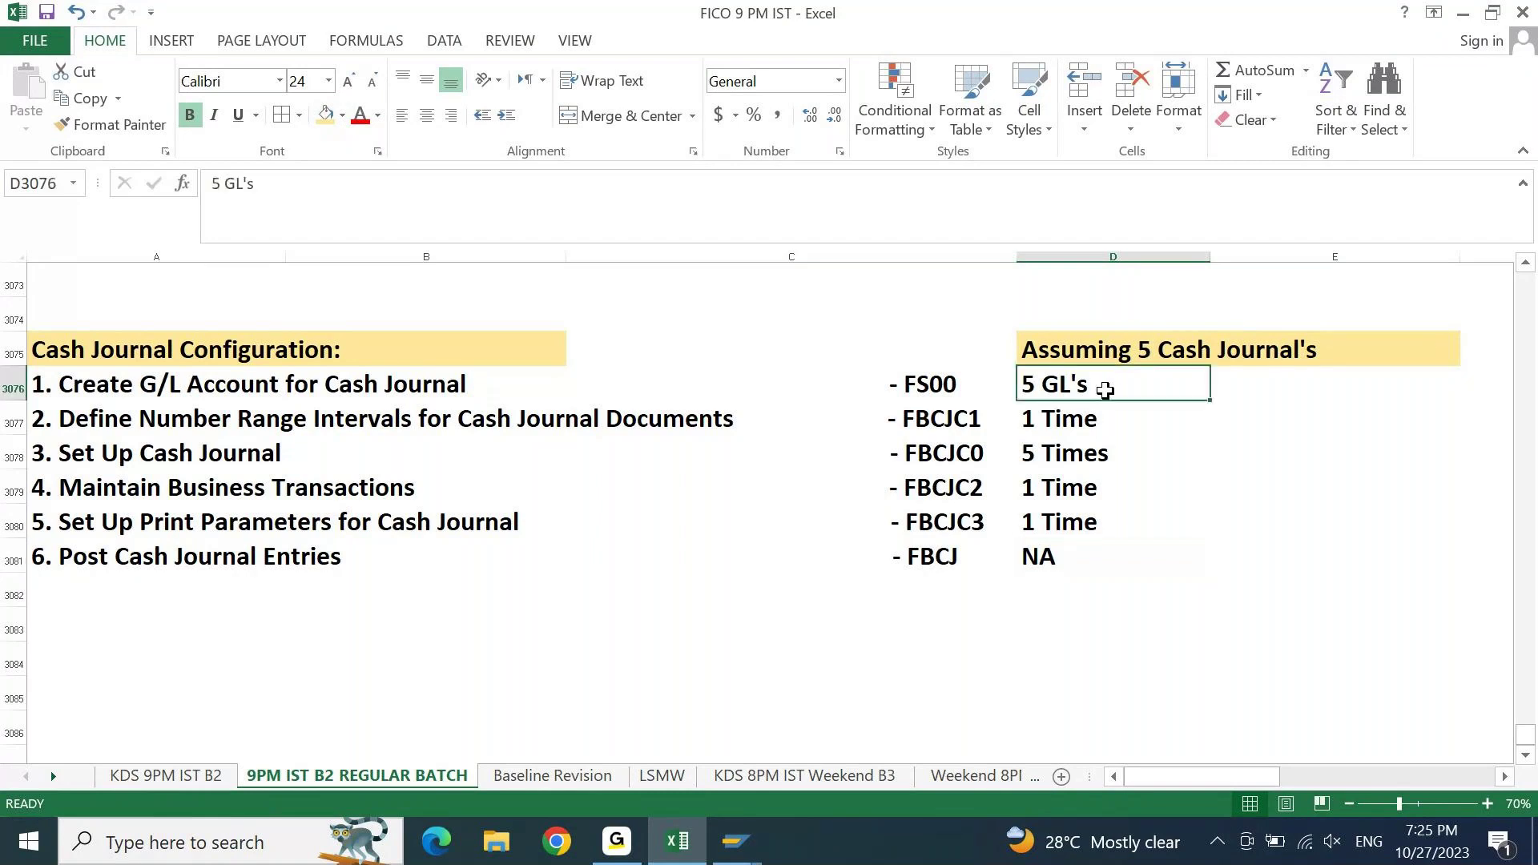
{"action": "left_click", "coordinate": [1061, 457]}
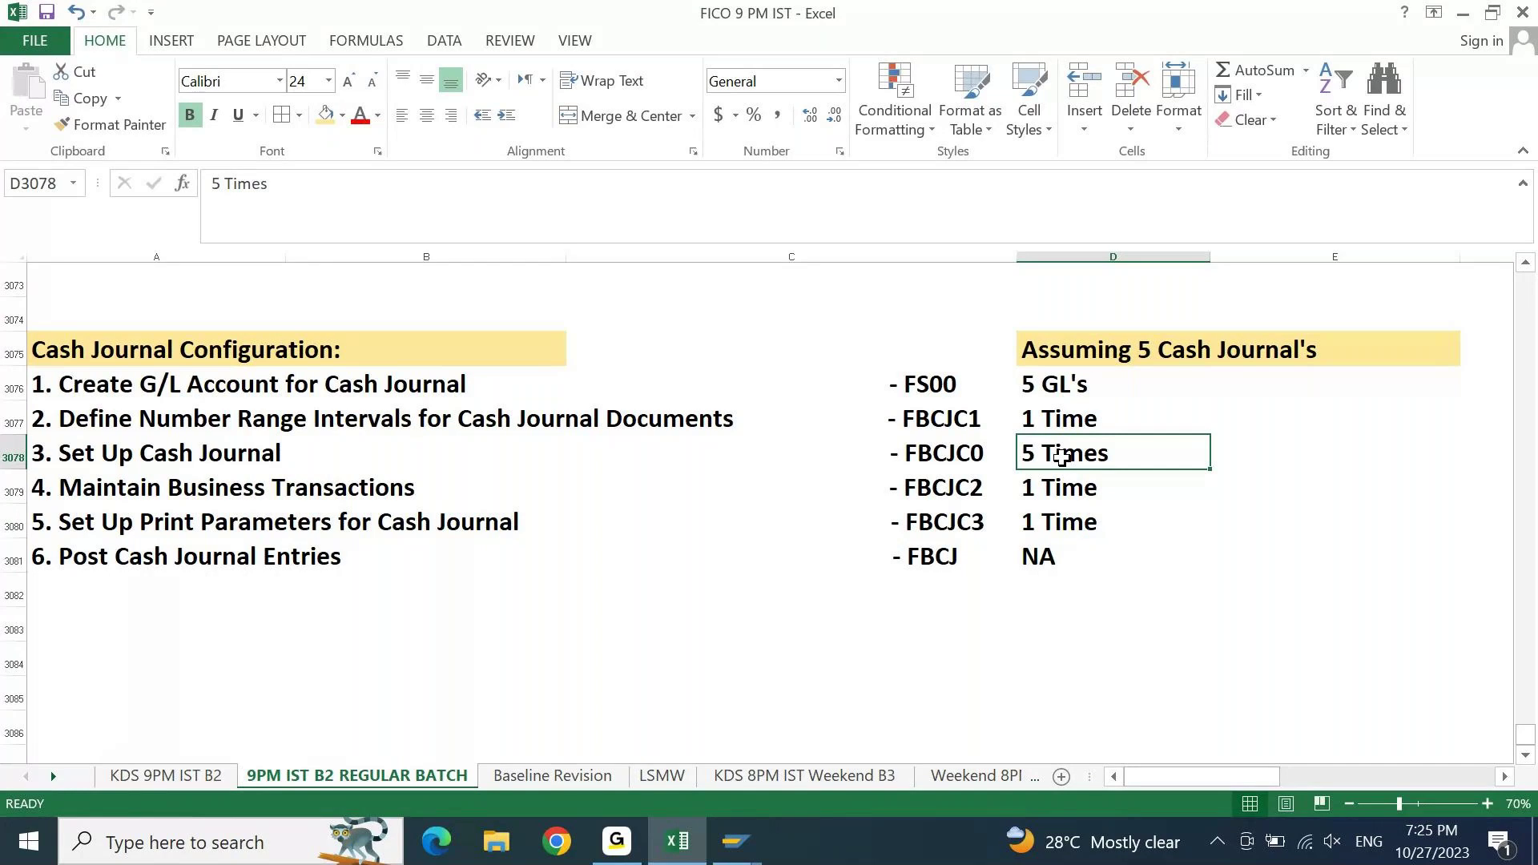
{"action": "left_click", "coordinate": [1070, 420]}
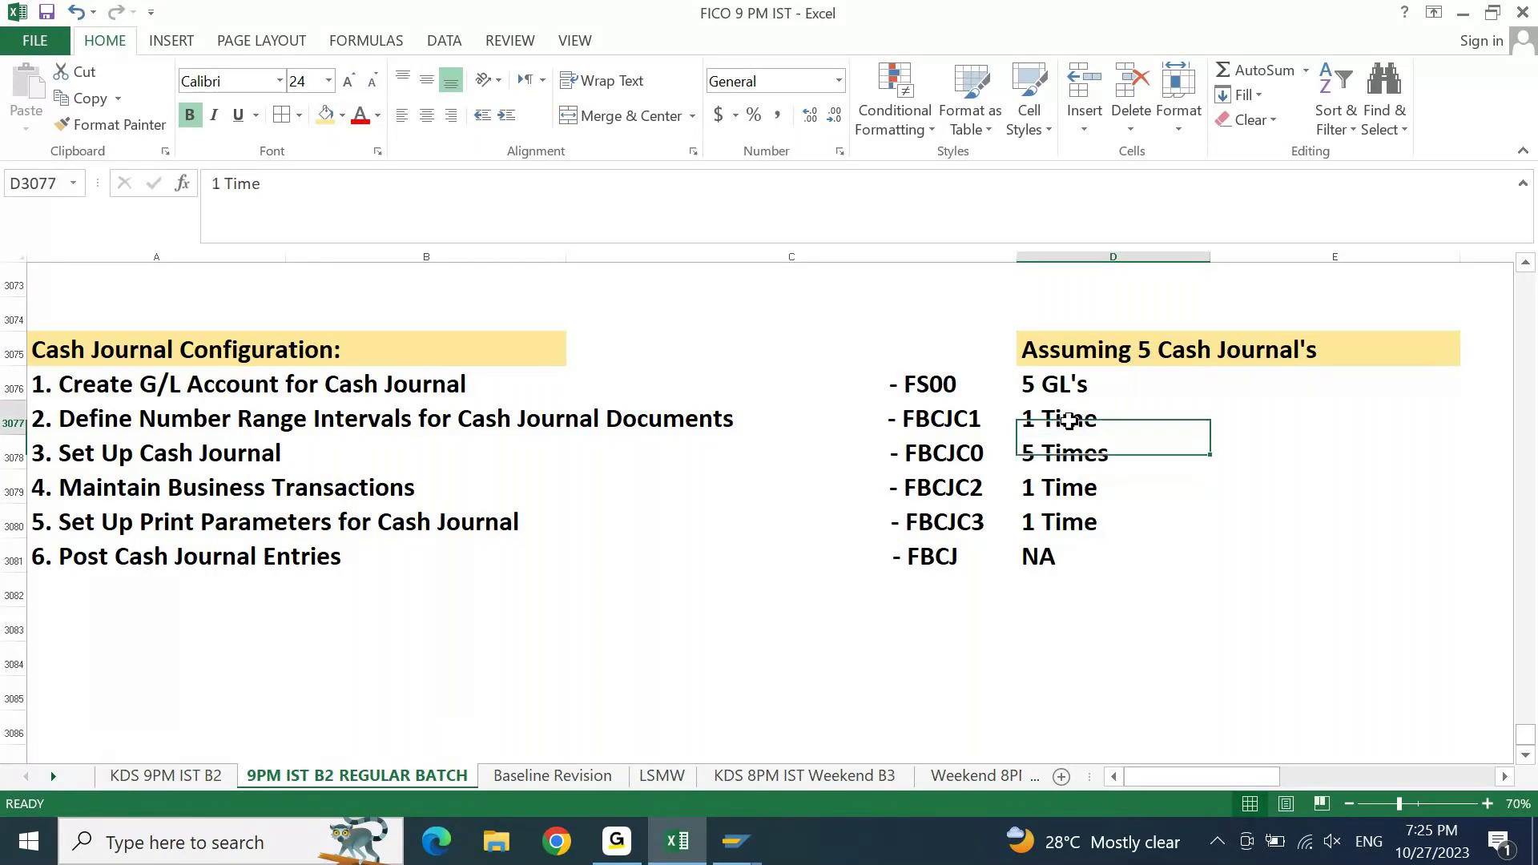
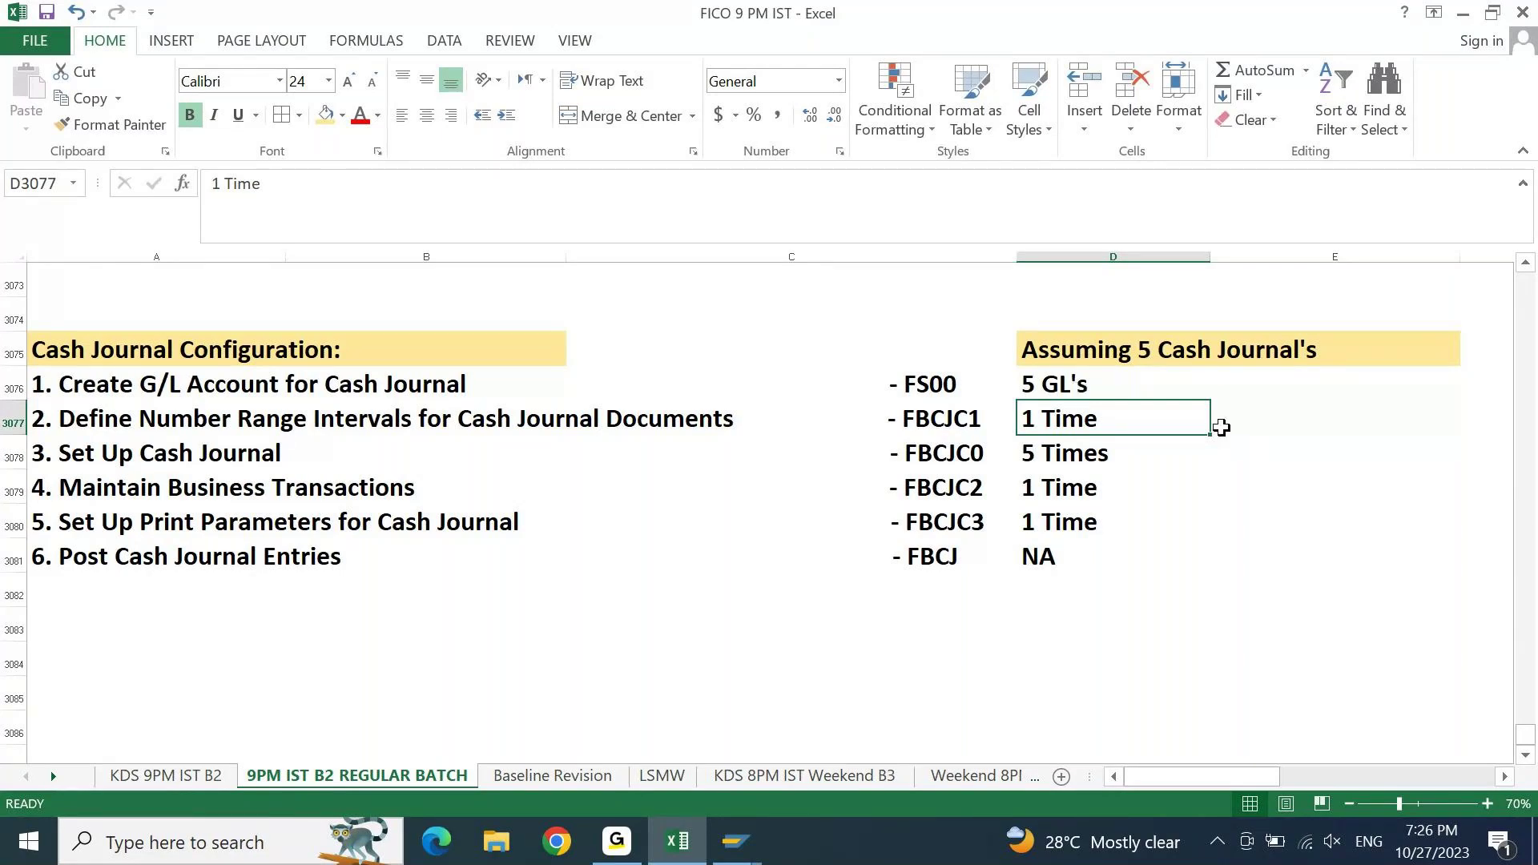
{"action": "left_click", "coordinate": [1222, 427]}
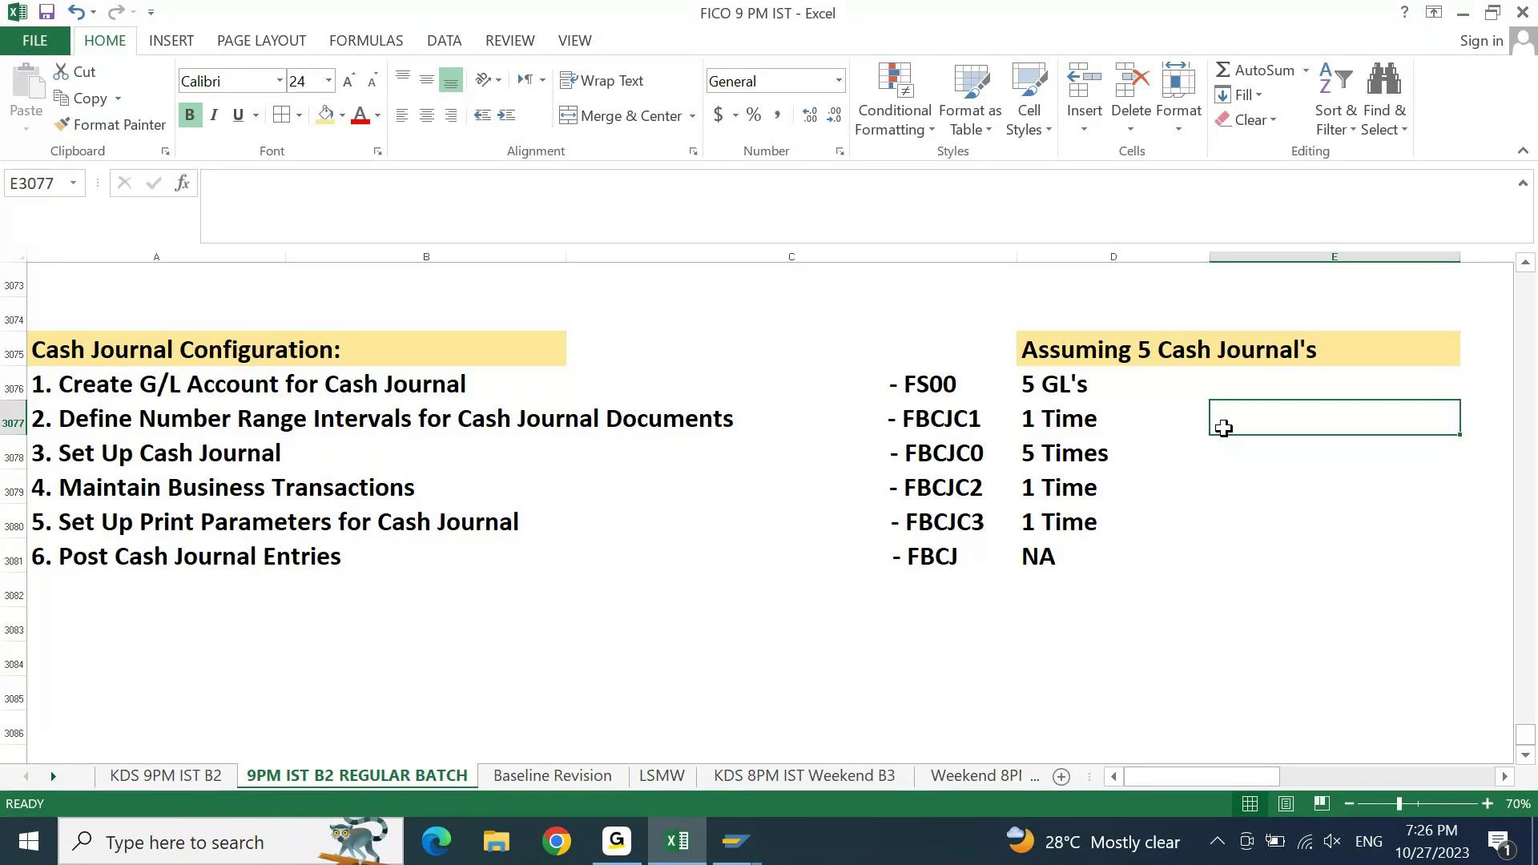
{"action": "key", "text": "Left"}
{"action": "key", "text": "Left"}
{"action": "key", "text": "Down"}
{"action": "key", "text": "Down"}
{"action": "key", "text": "Down"}
{"action": "key", "text": "Down"}
{"action": "key", "text": "Left"}
{"action": "key", "text": "Left"}
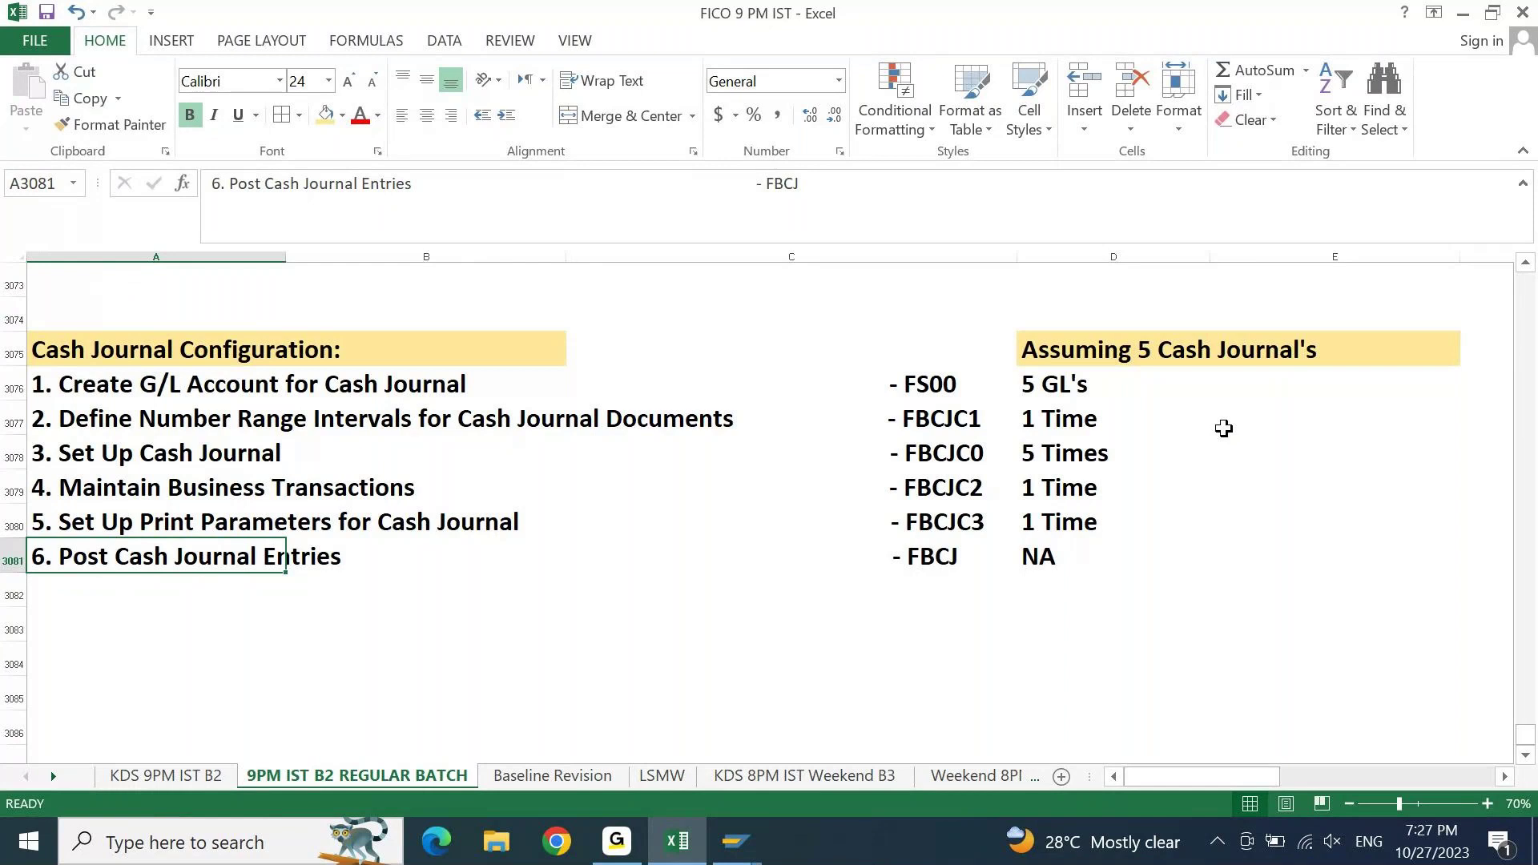
{"action": "key", "text": "Up"}
{"action": "key", "text": "Up"}
{"action": "key", "text": "Up"}
{"action": "key", "text": "Up"}
{"action": "key", "text": "Up"}
{"action": "key", "text": "Up"}
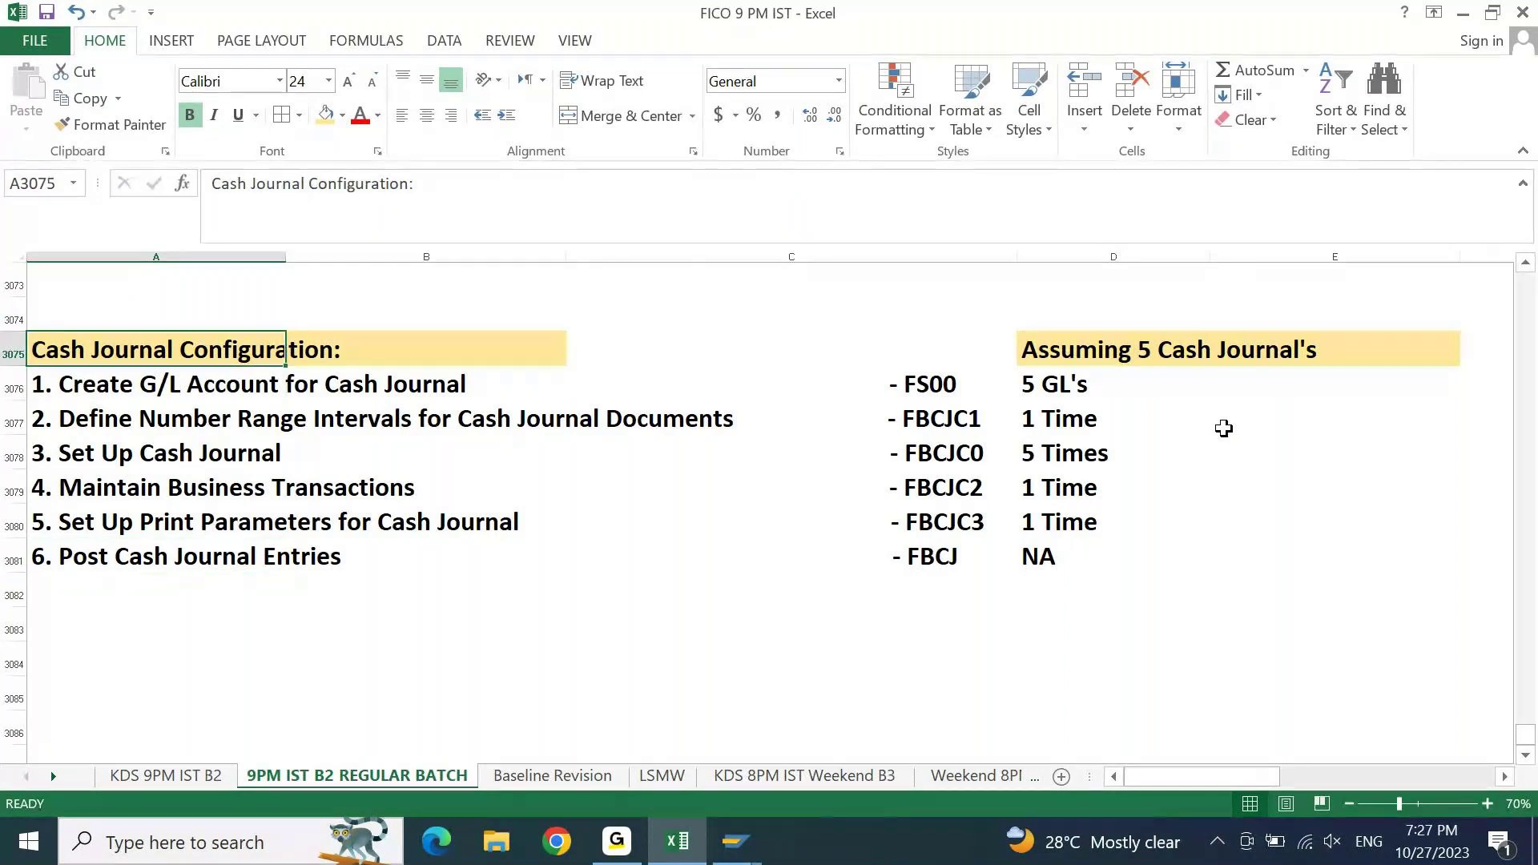
- Enter the heading "Legacy Data for Cash Journals:" in A3083, leaving a blank row below the configuration steps
{"action": "key", "text": "Down"}
{"action": "key", "text": "Down"}
{"action": "key", "text": "Down"}
{"action": "key", "text": "Down"}
{"action": "key", "text": "Down"}
{"action": "key", "text": "Down"}
{"action": "key", "text": "Down"}
{"action": "key", "text": "Down"}
{"action": "type", "text": "Lega"}
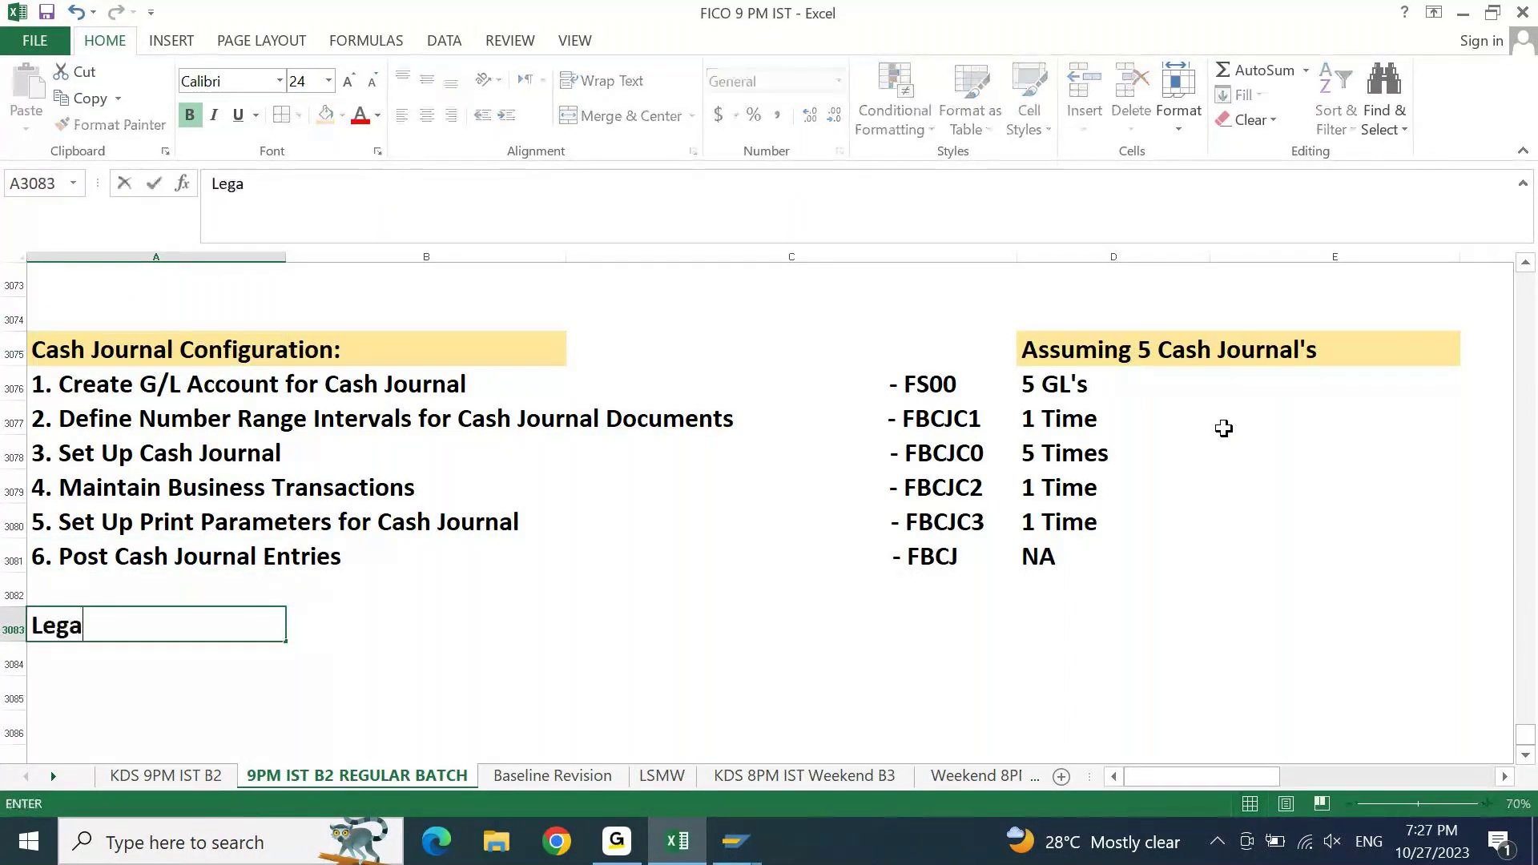
{"action": "type", "text": "cy Data forCsh"}
{"action": "key", "text": "BackSpace"}
{"action": "key", "text": "BackSpace"}
{"action": "key", "text": "BackSpace"}
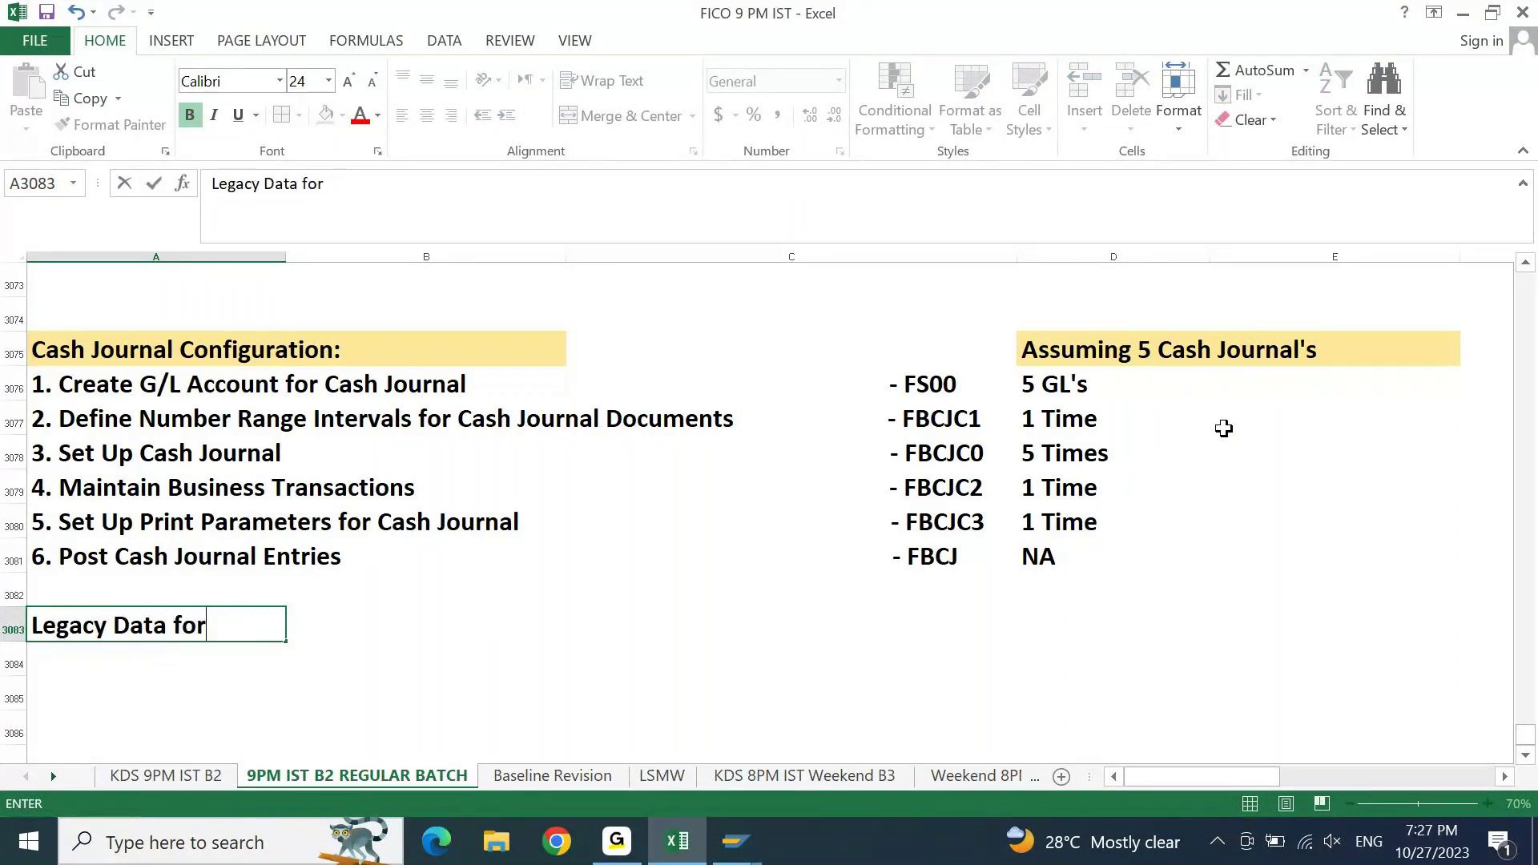
{"action": "type", "text": "Cash Jou"}
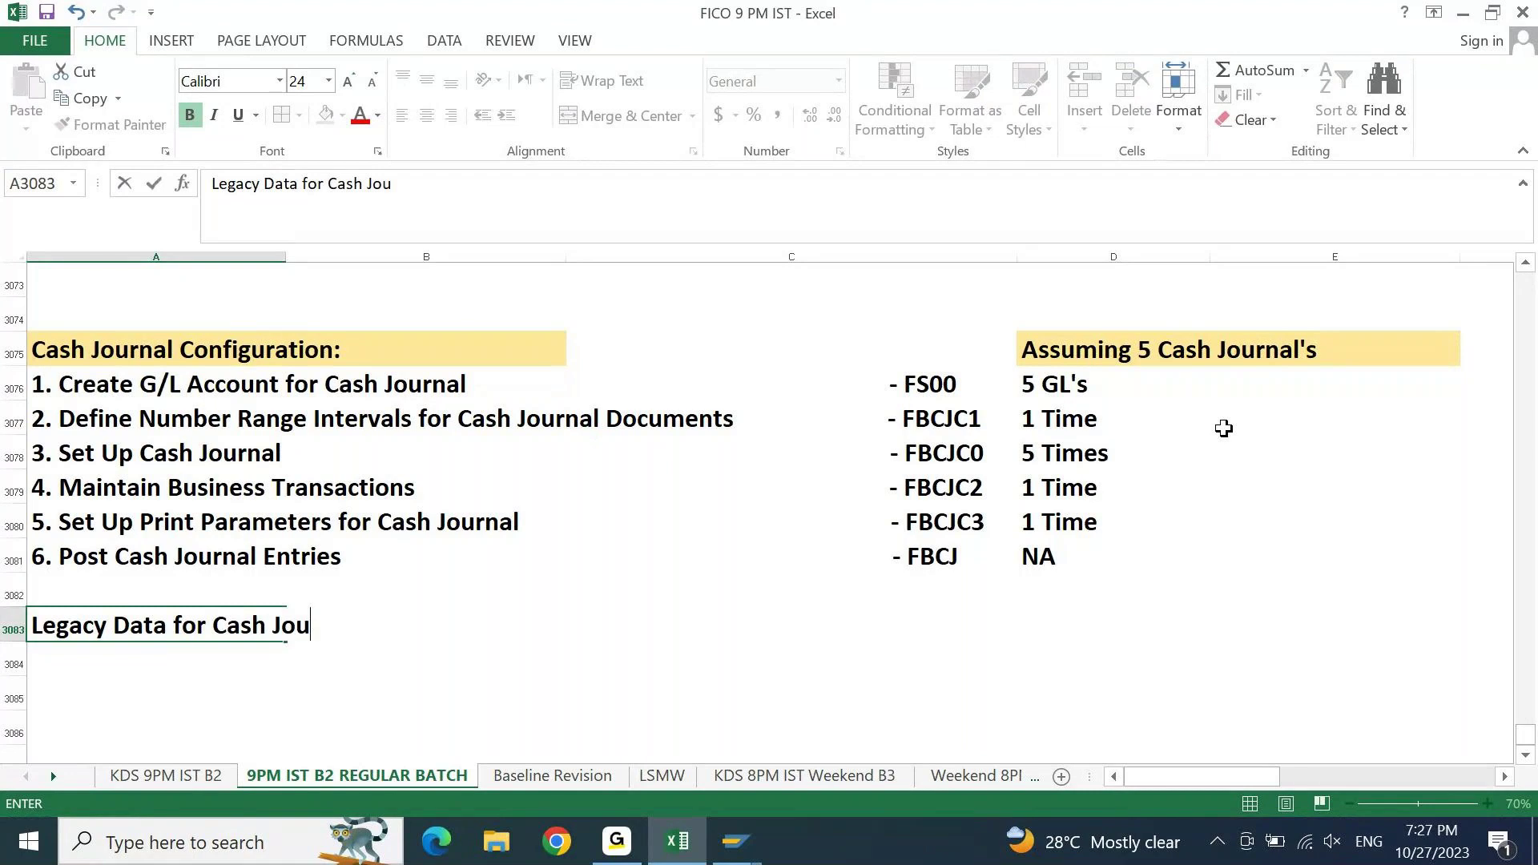
{"action": "type", "text": "rnals:"}
{"action": "key", "text": "Return"}
{"action": "key", "text": "Up"}
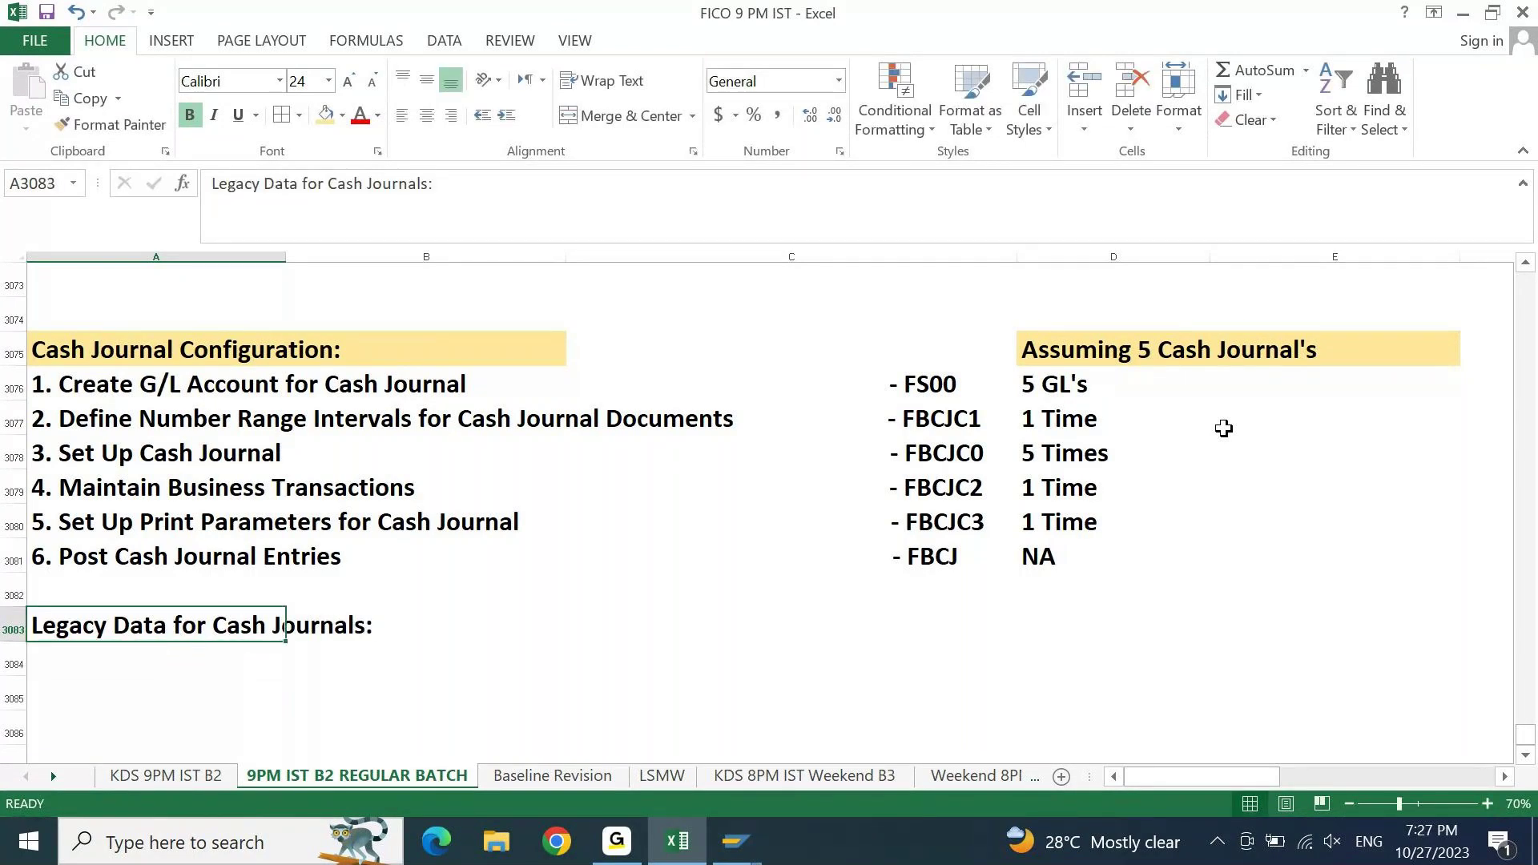
- Shade the legacy data heading across A3083:B3083 with the same light gold fill
{"action": "key", "text": "shift+Right"}
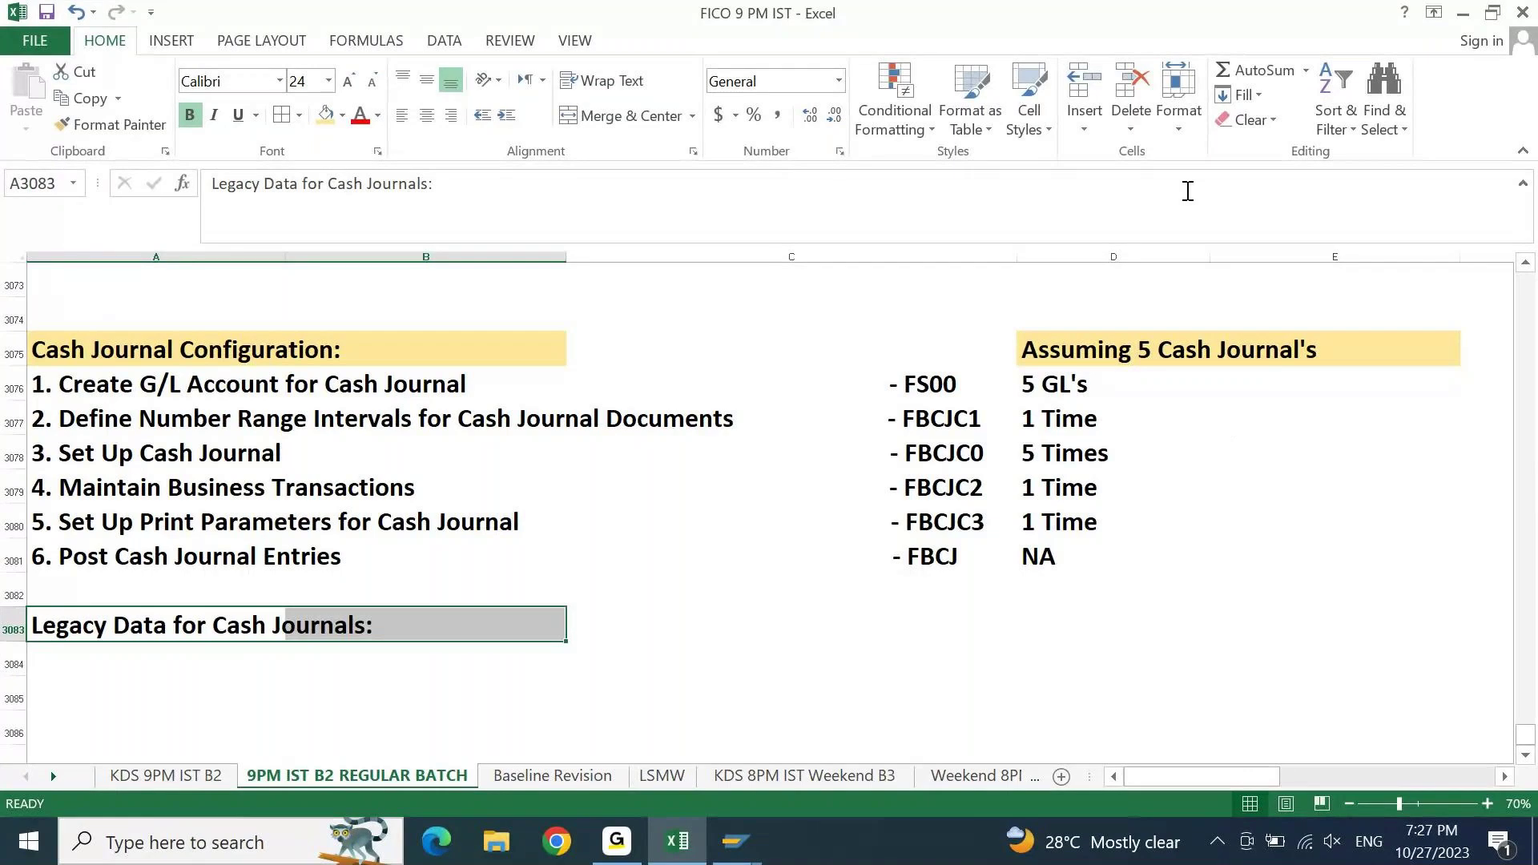
{"action": "left_click", "coordinate": [324, 114]}
{"action": "key", "text": "Tab"}
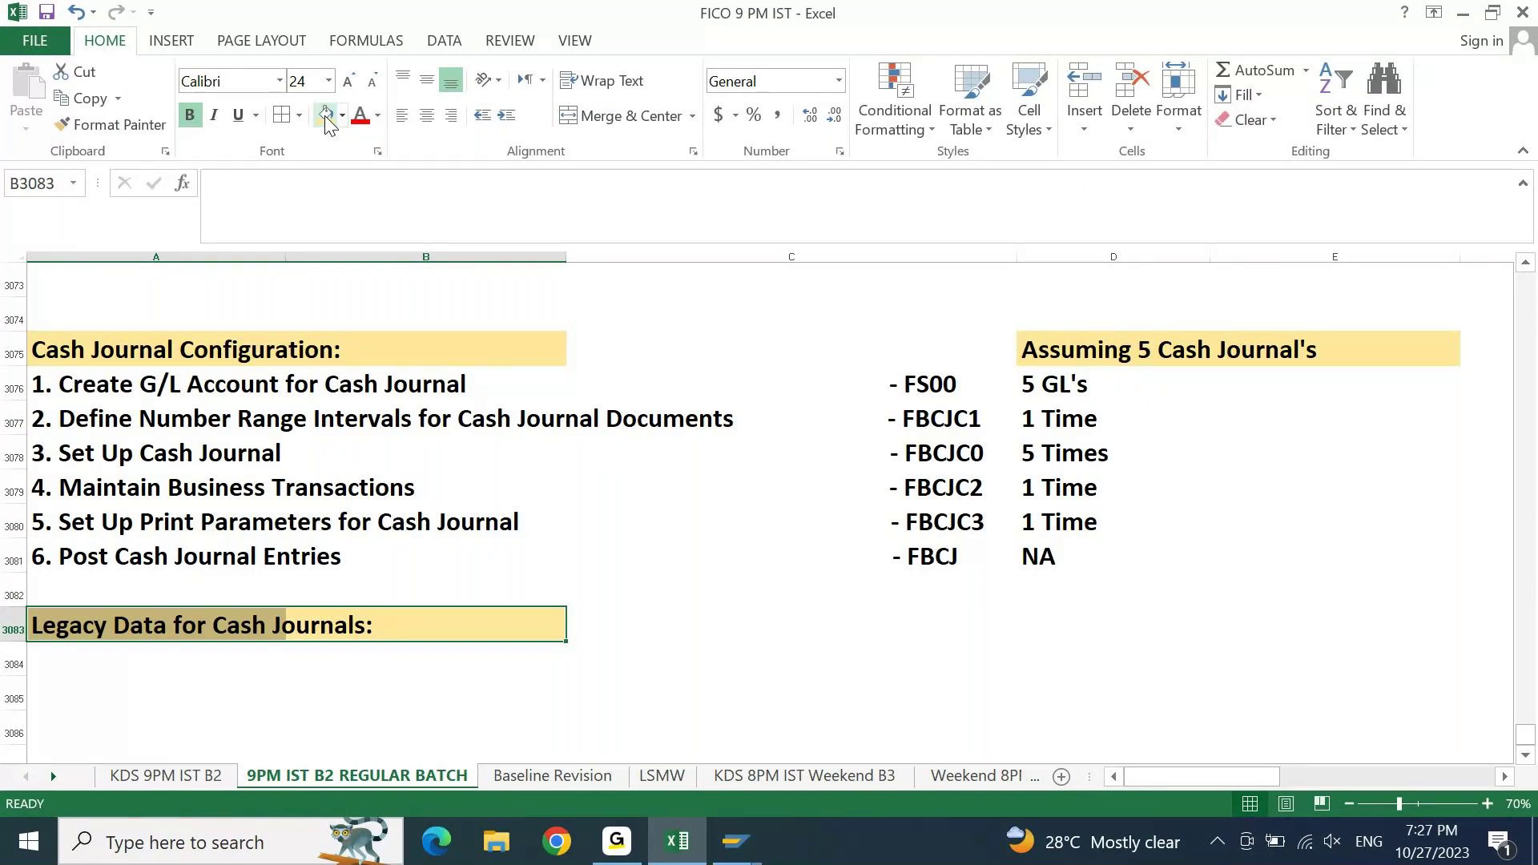
- Enter the note "Opening balance of Cash Journal cannot be uploaded using BDC/LTMC/Migrate Your Data" in A3084
{"action": "key", "text": "Down"}
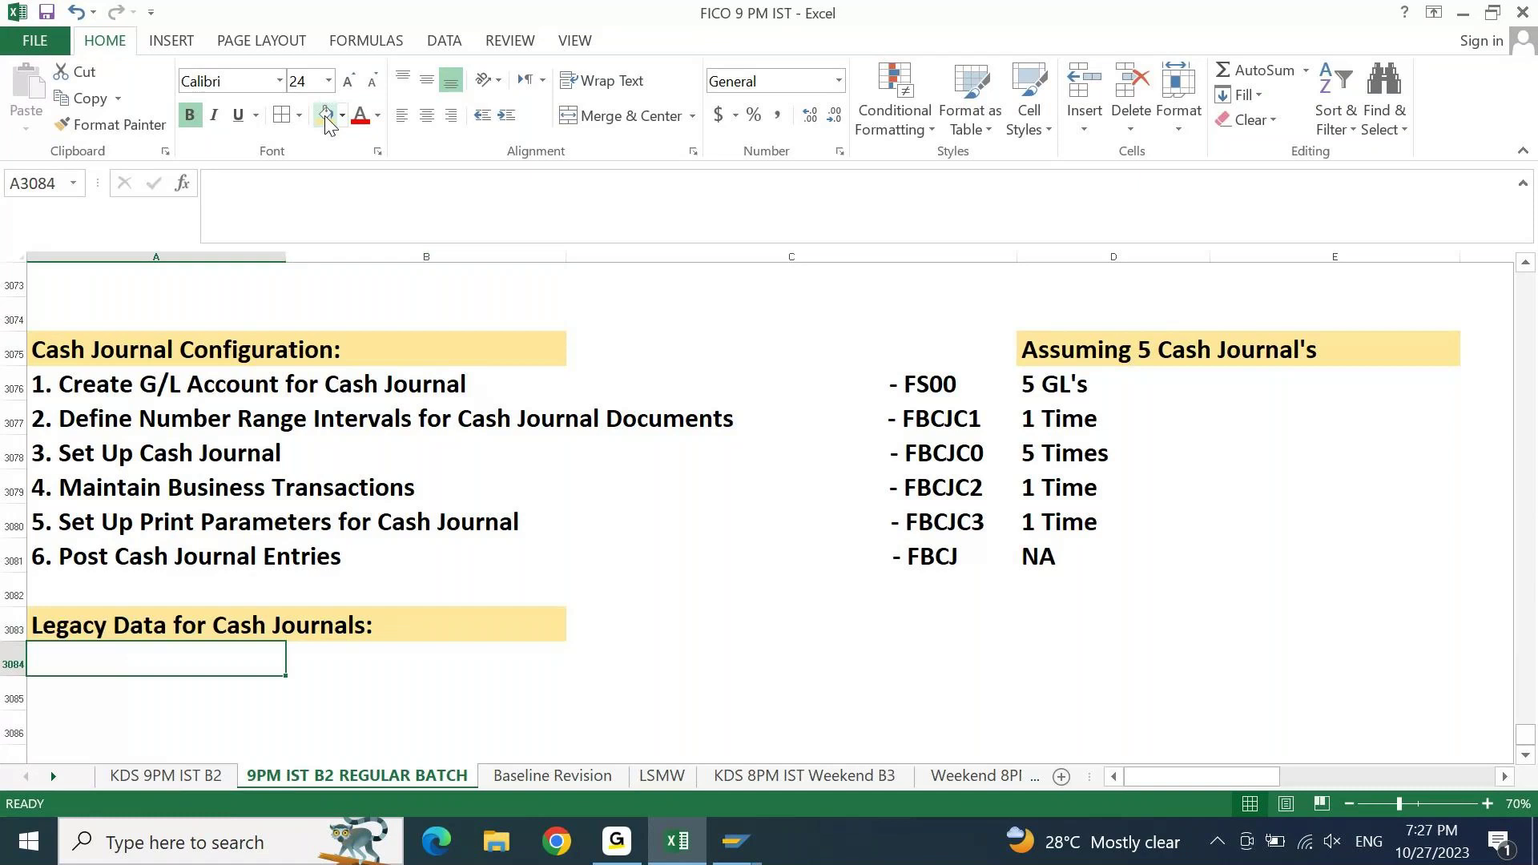
{"action": "type", "text": "Opening balance of Cash"}
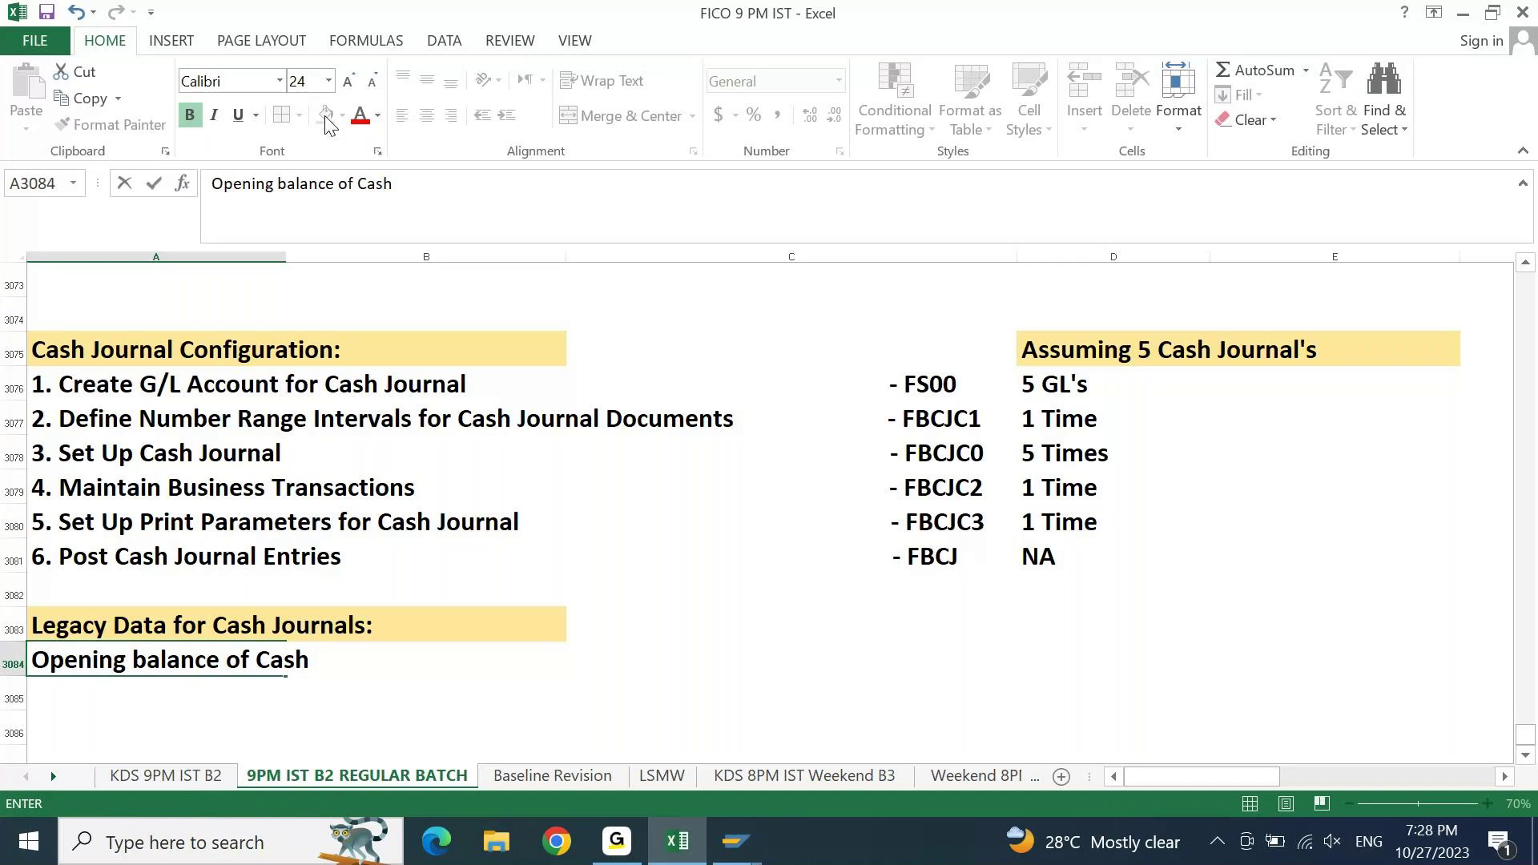
{"action": "type", "text": "Journal cannot be "}
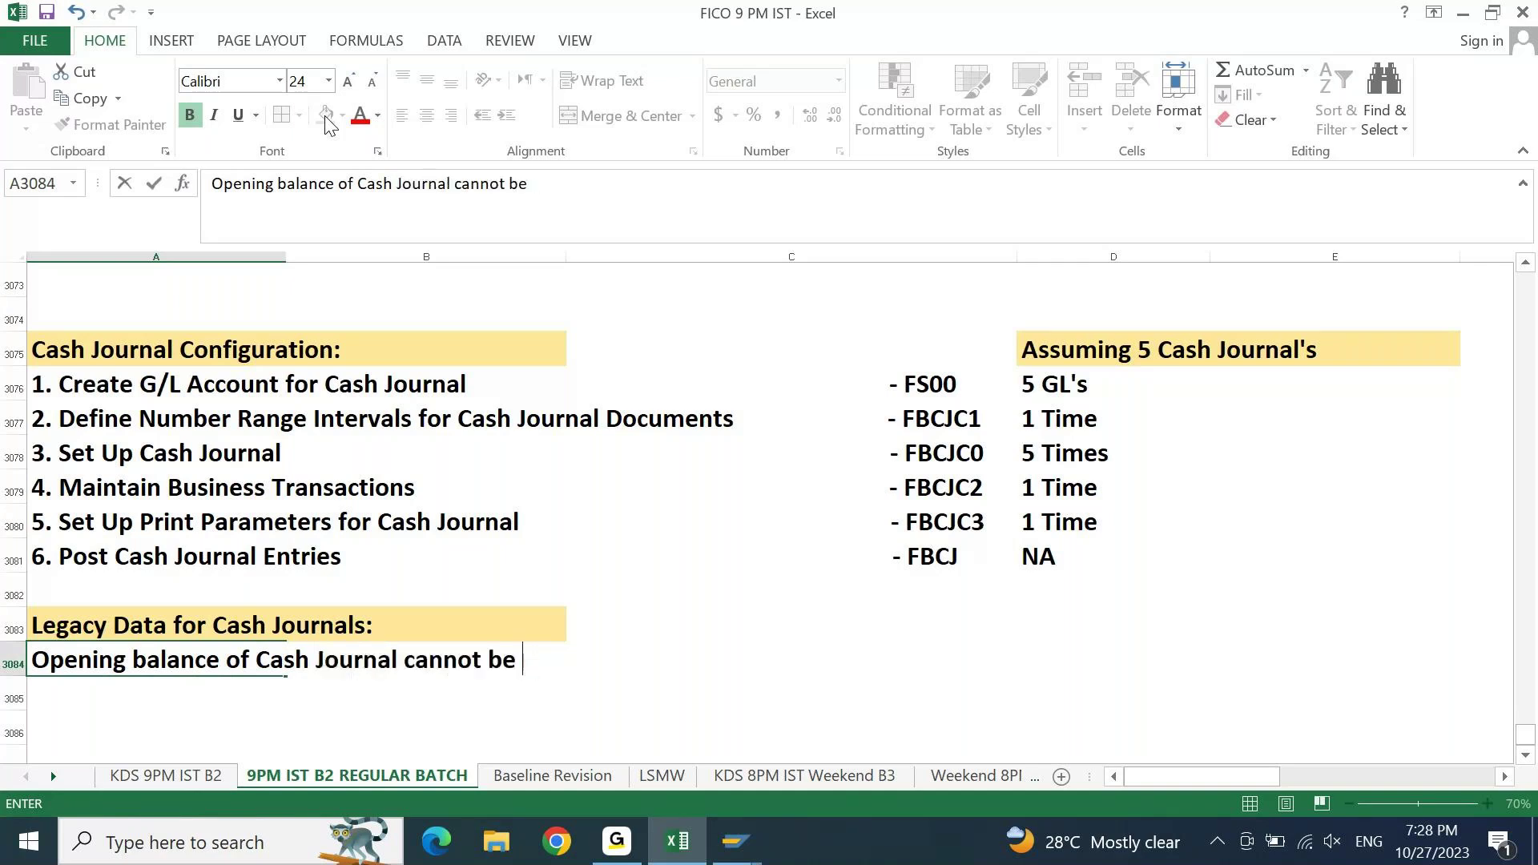
{"action": "type", "text": "uploaded using"}
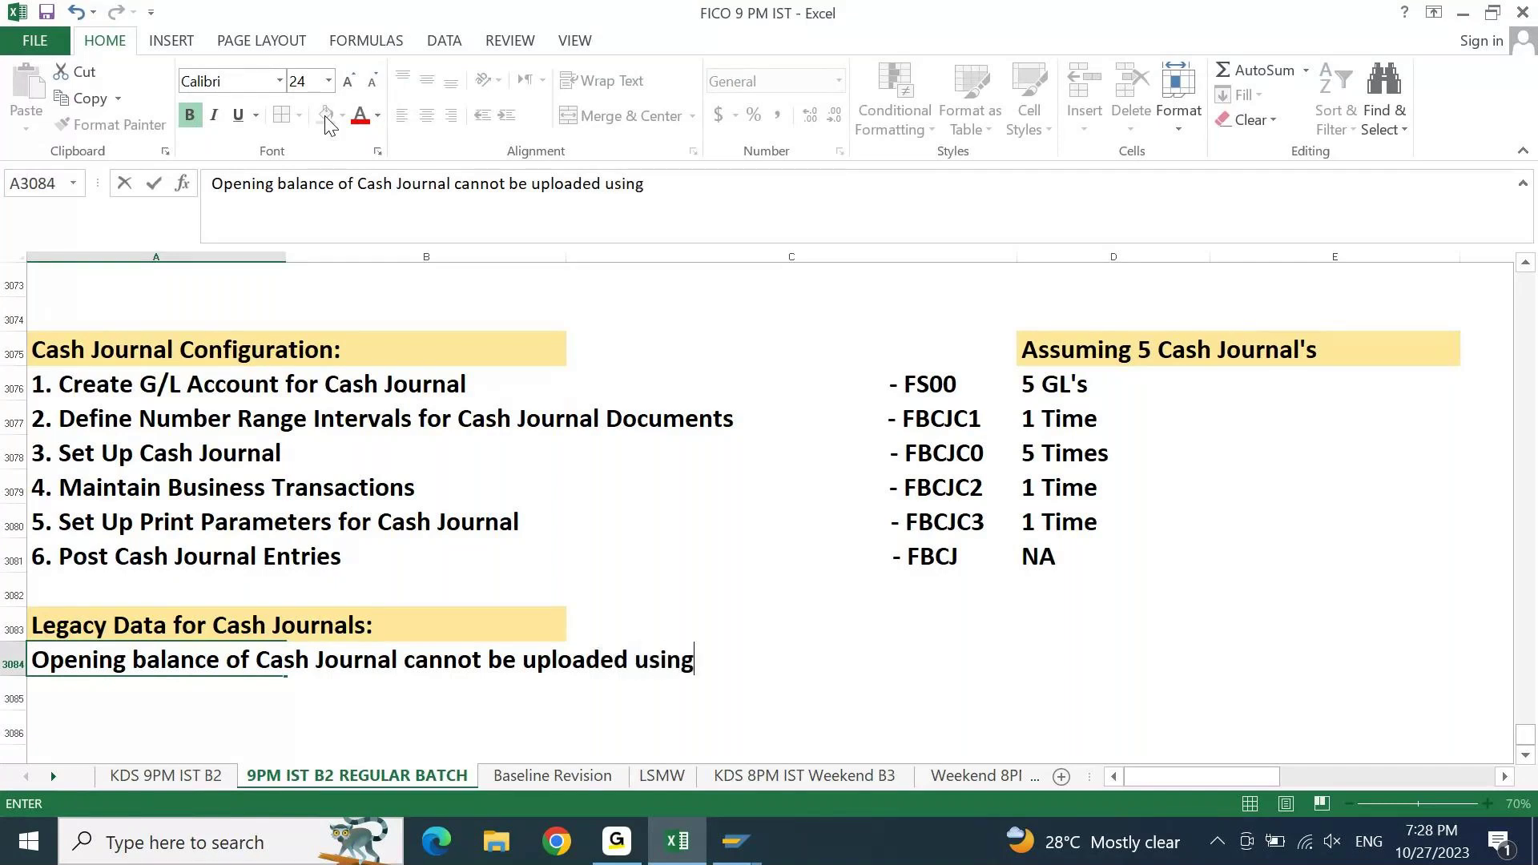
{"action": "type", "text": " BDC/LTMC"}
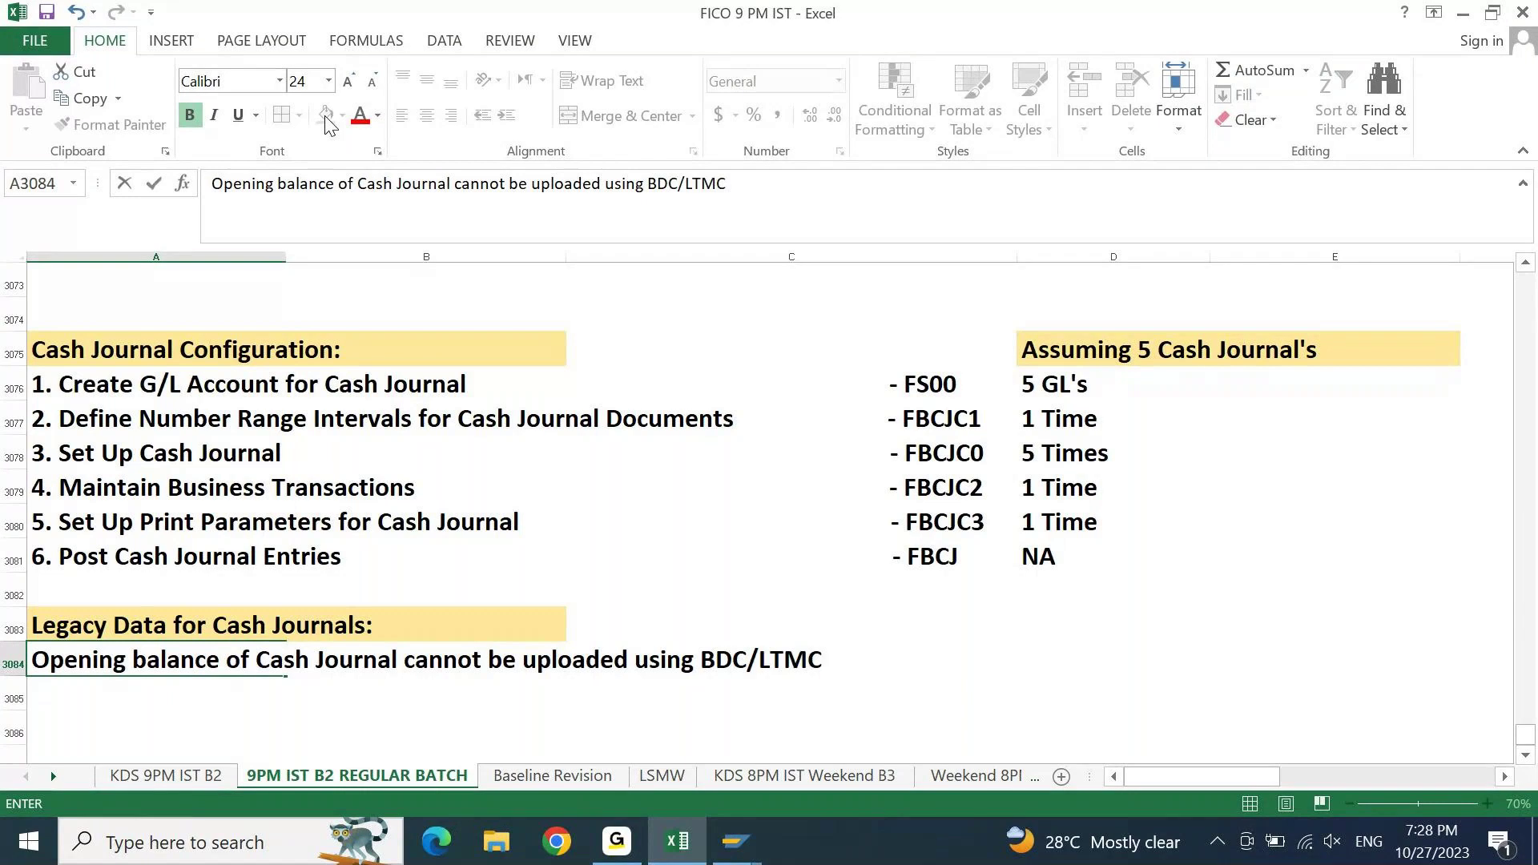
{"action": "type", "text": "/Migrat"}
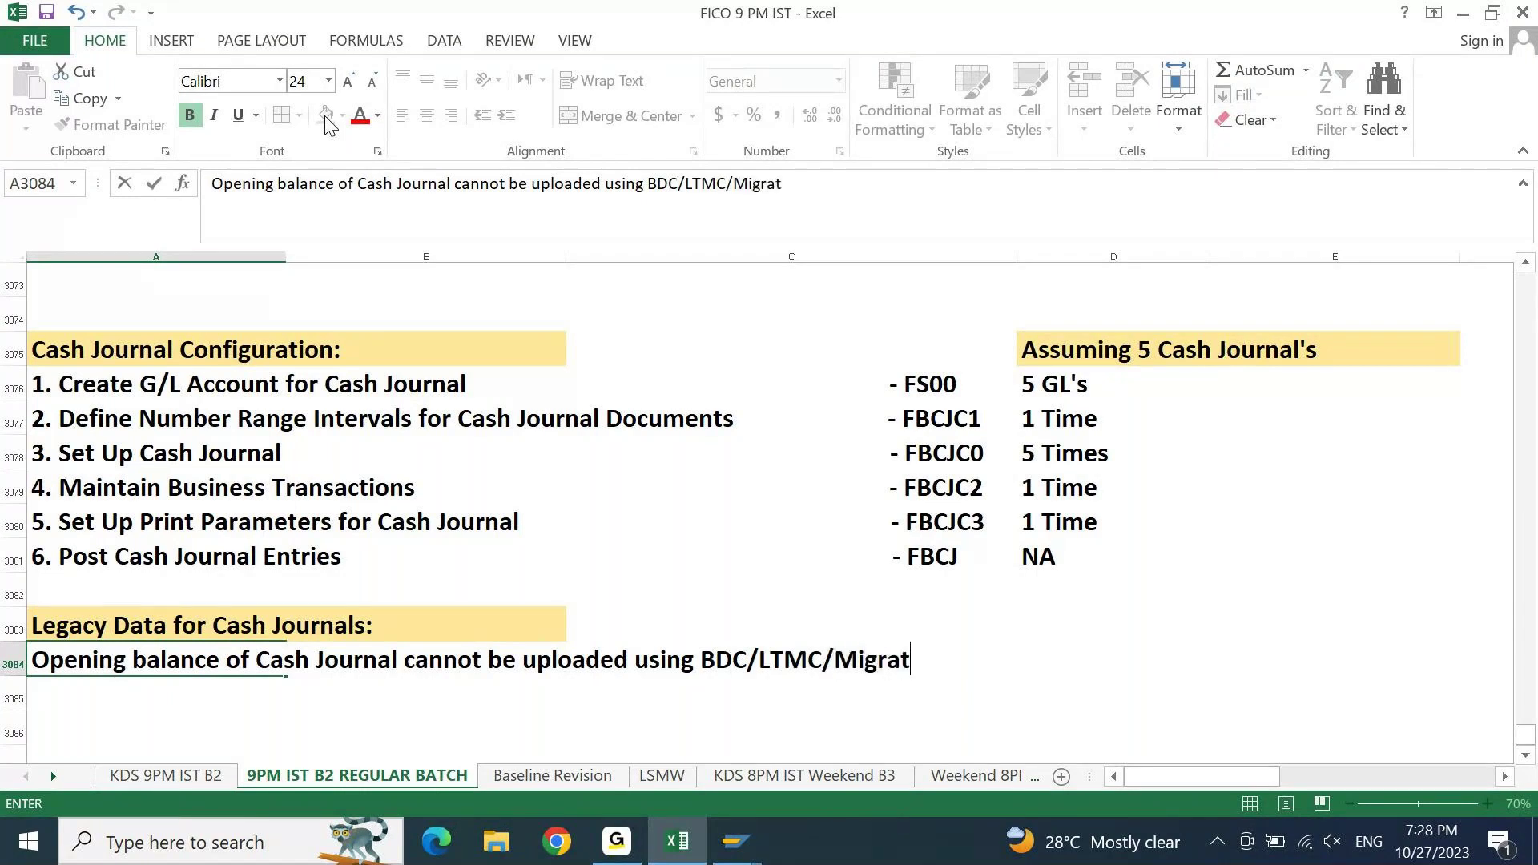
{"action": "type", "text": "e Your Data"}
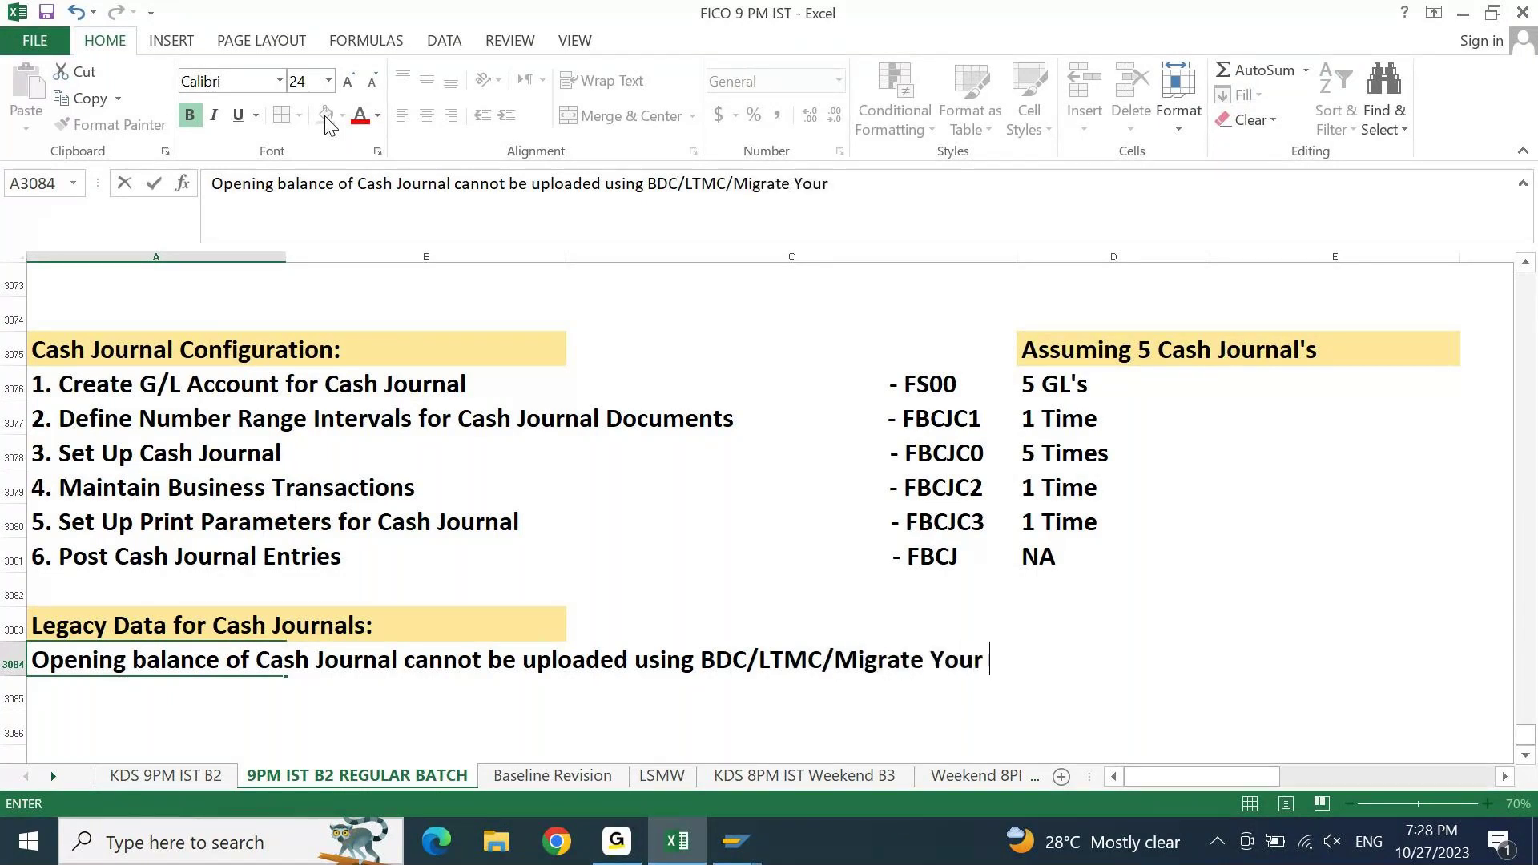
{"action": "key", "text": "Return"}
{"action": "key", "text": "Return"}
{"action": "key", "text": "Return"}
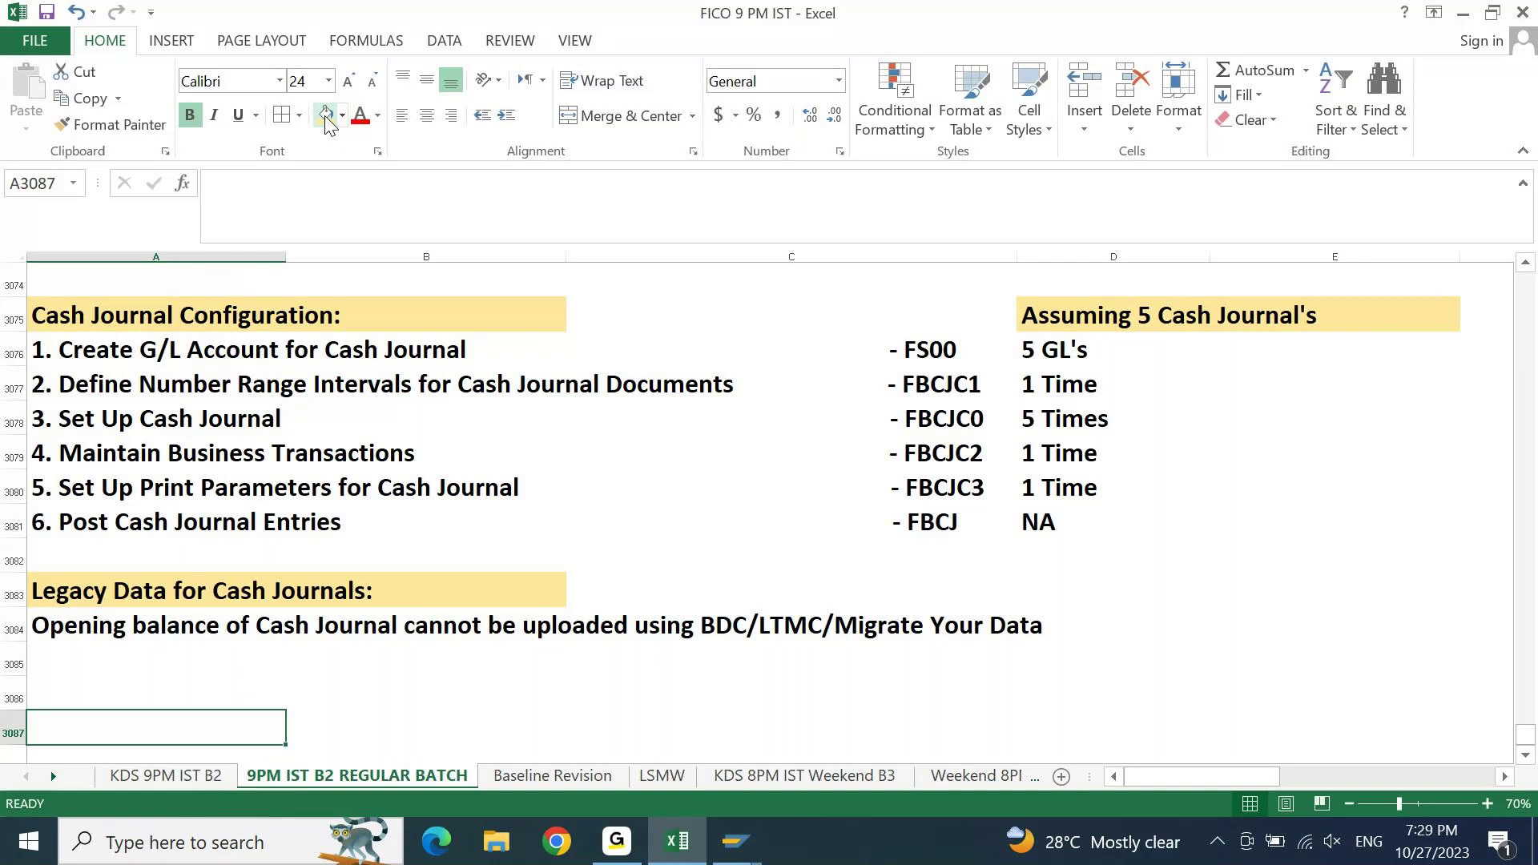
- Enter the note "We need to upload Opening balances of Cash Journal using Cash Journal Screen only" in A3085
{"action": "key", "text": "Up"}
{"action": "key", "text": "Up"}
{"action": "key", "text": "Up"}
{"action": "key", "text": "Down"}
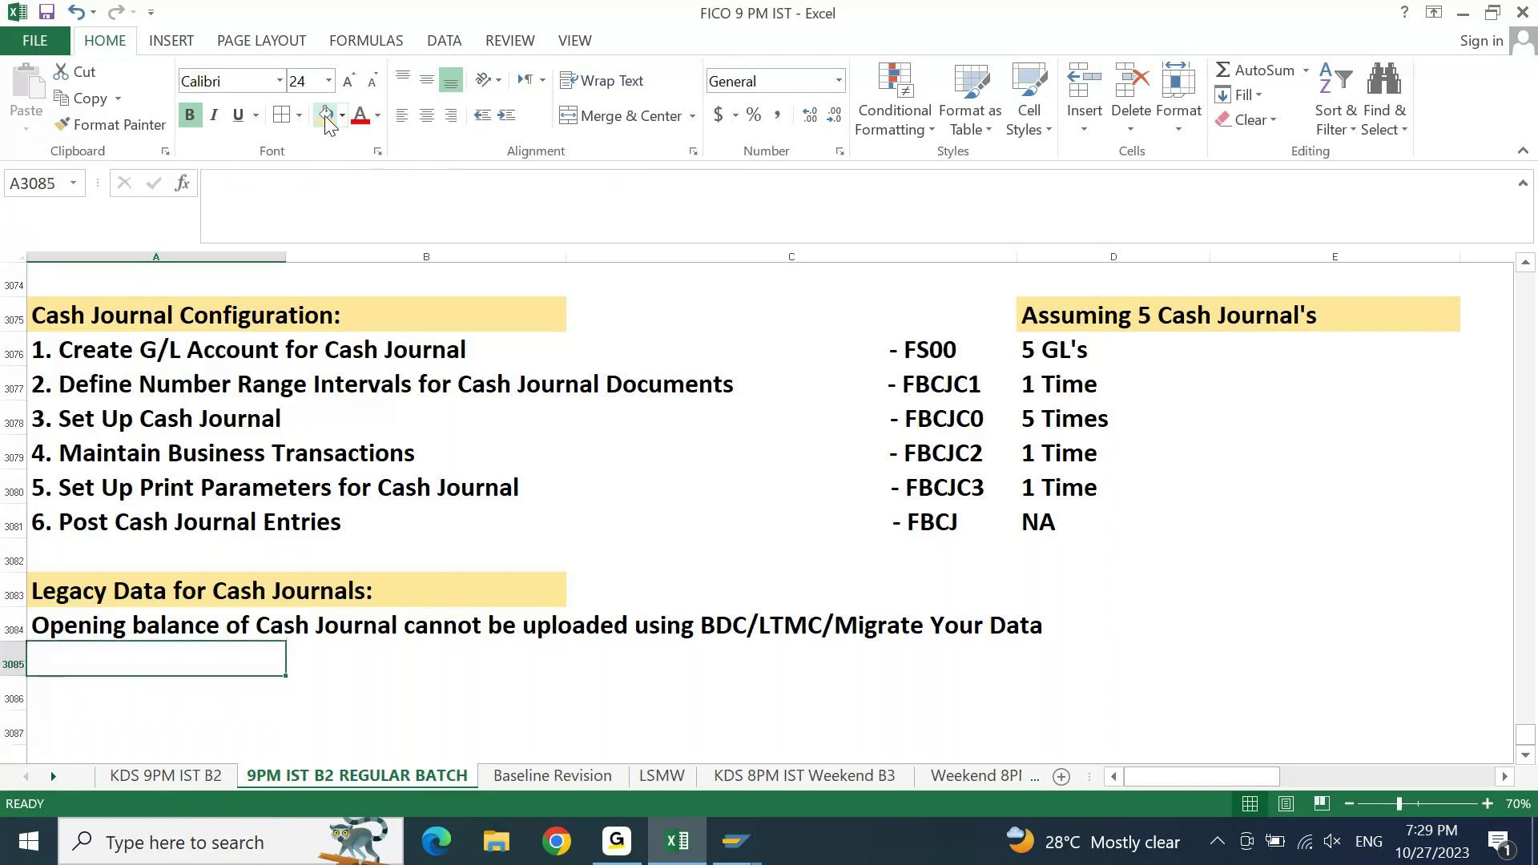
{"action": "type", "text": "We need to upload Opening balances of Cs"}
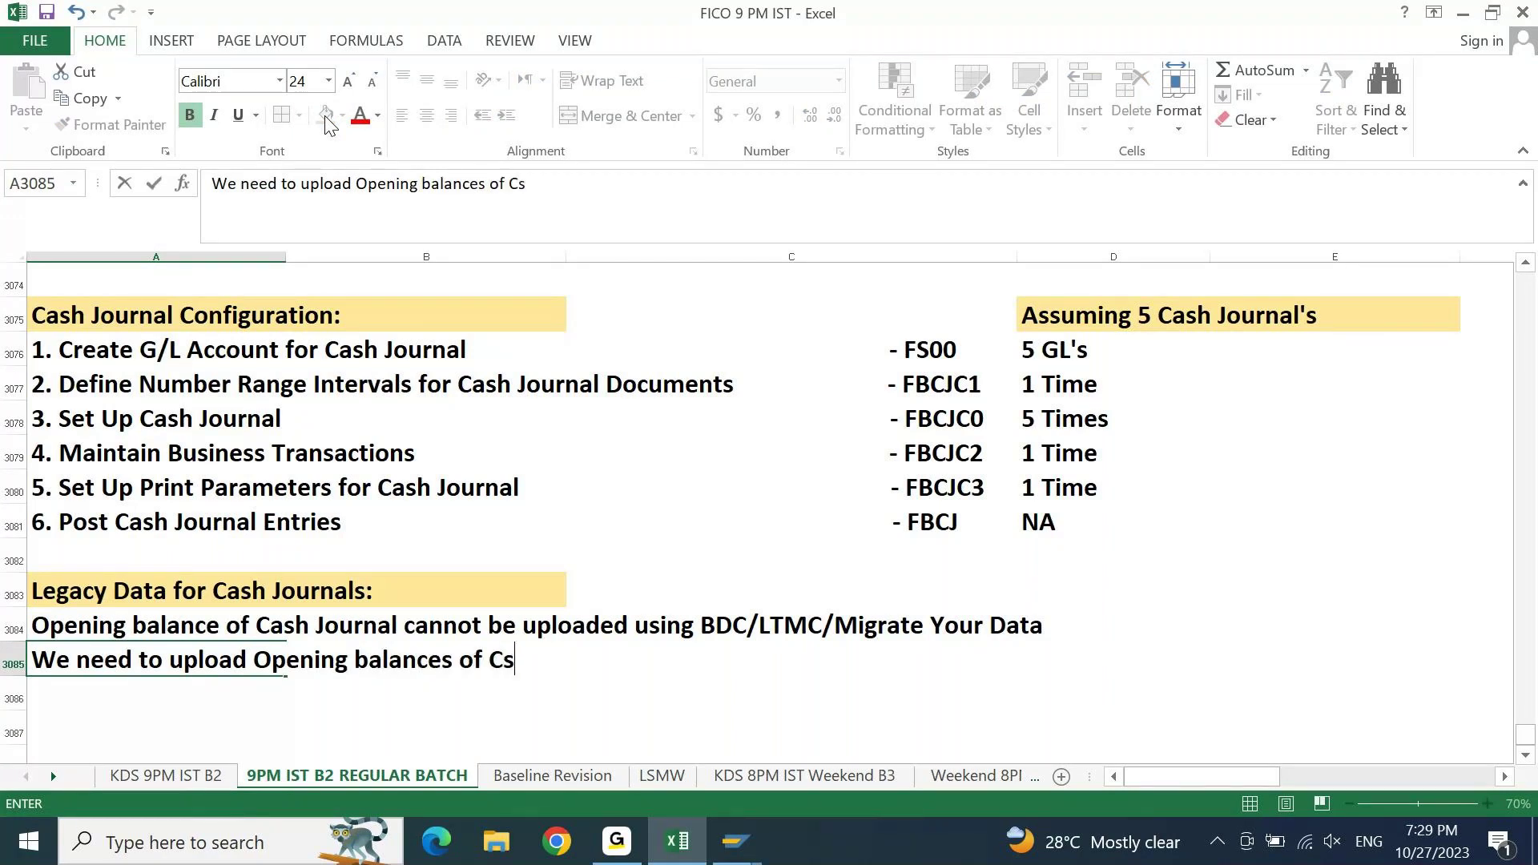
{"action": "key", "text": "BackSpace"}
{"action": "type", "text": "ash Journal using Cash "}
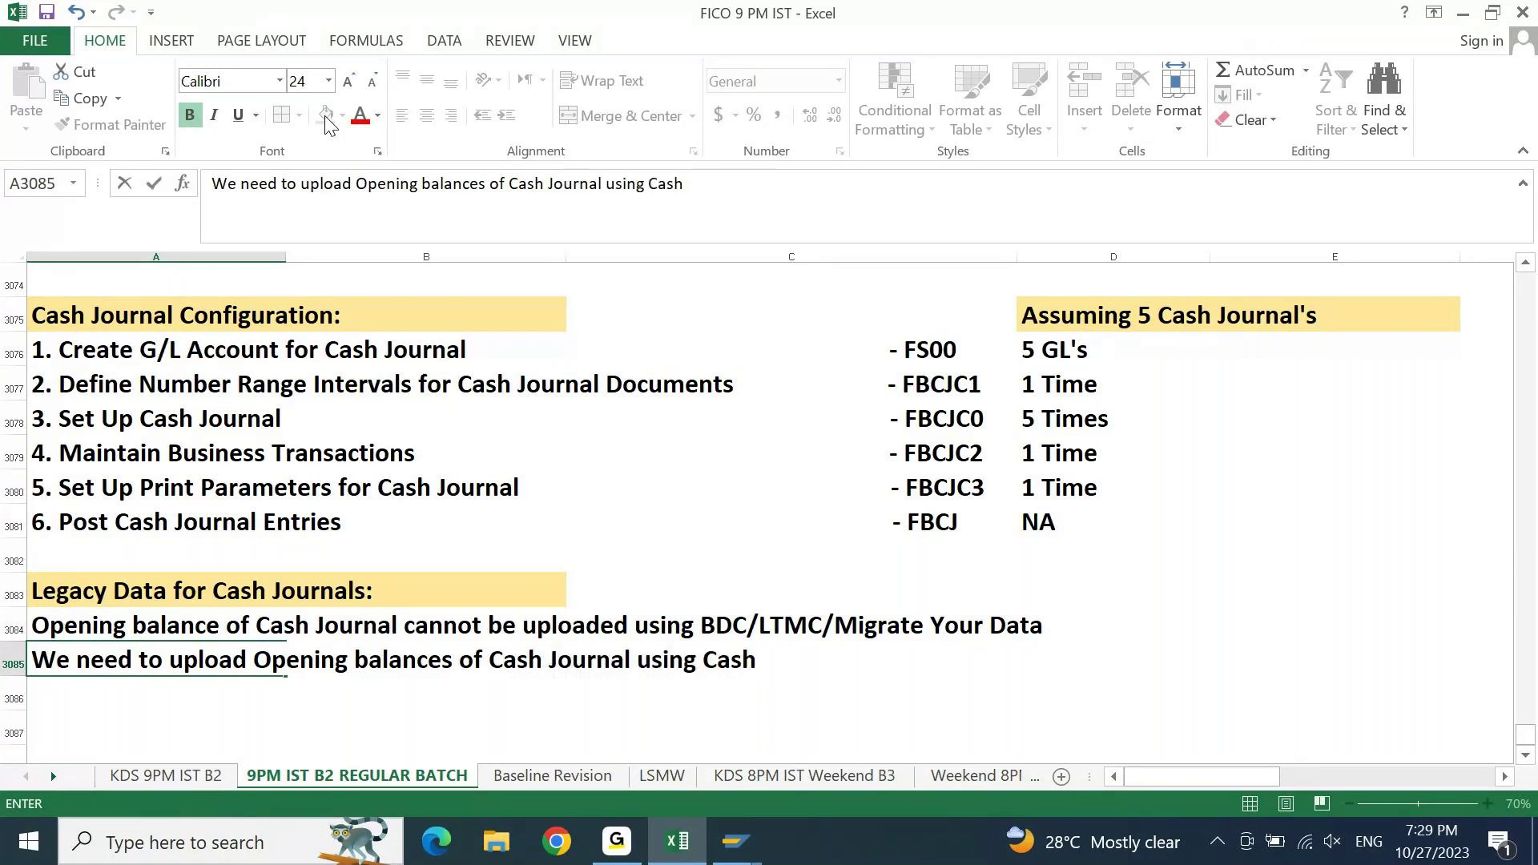
{"action": "type", "text": "Journal Screen "}
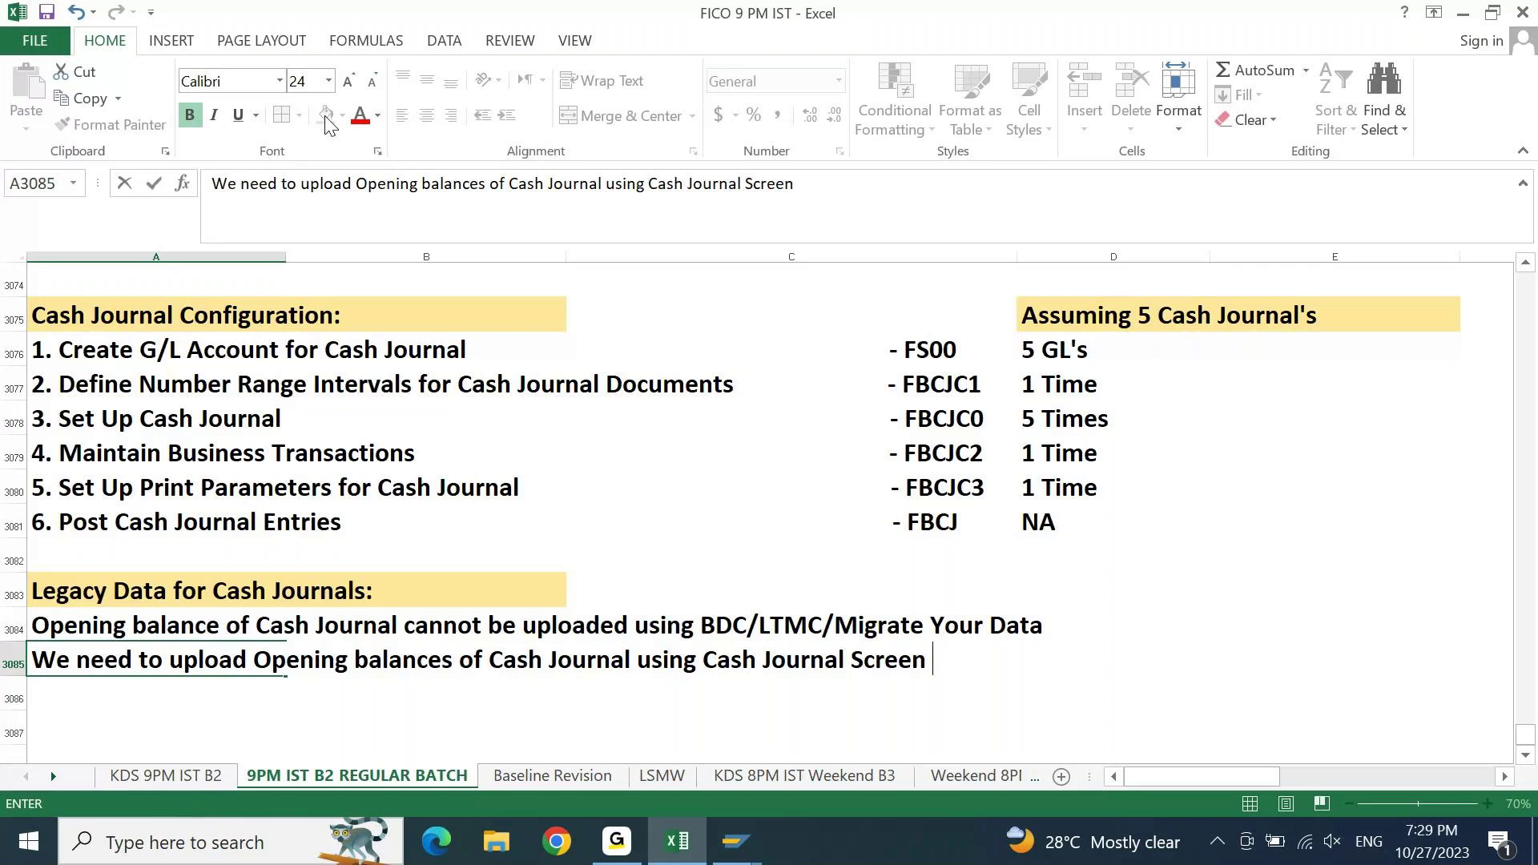
{"action": "type", "text": "only"}
{"action": "key", "text": "ctrl+Return"}
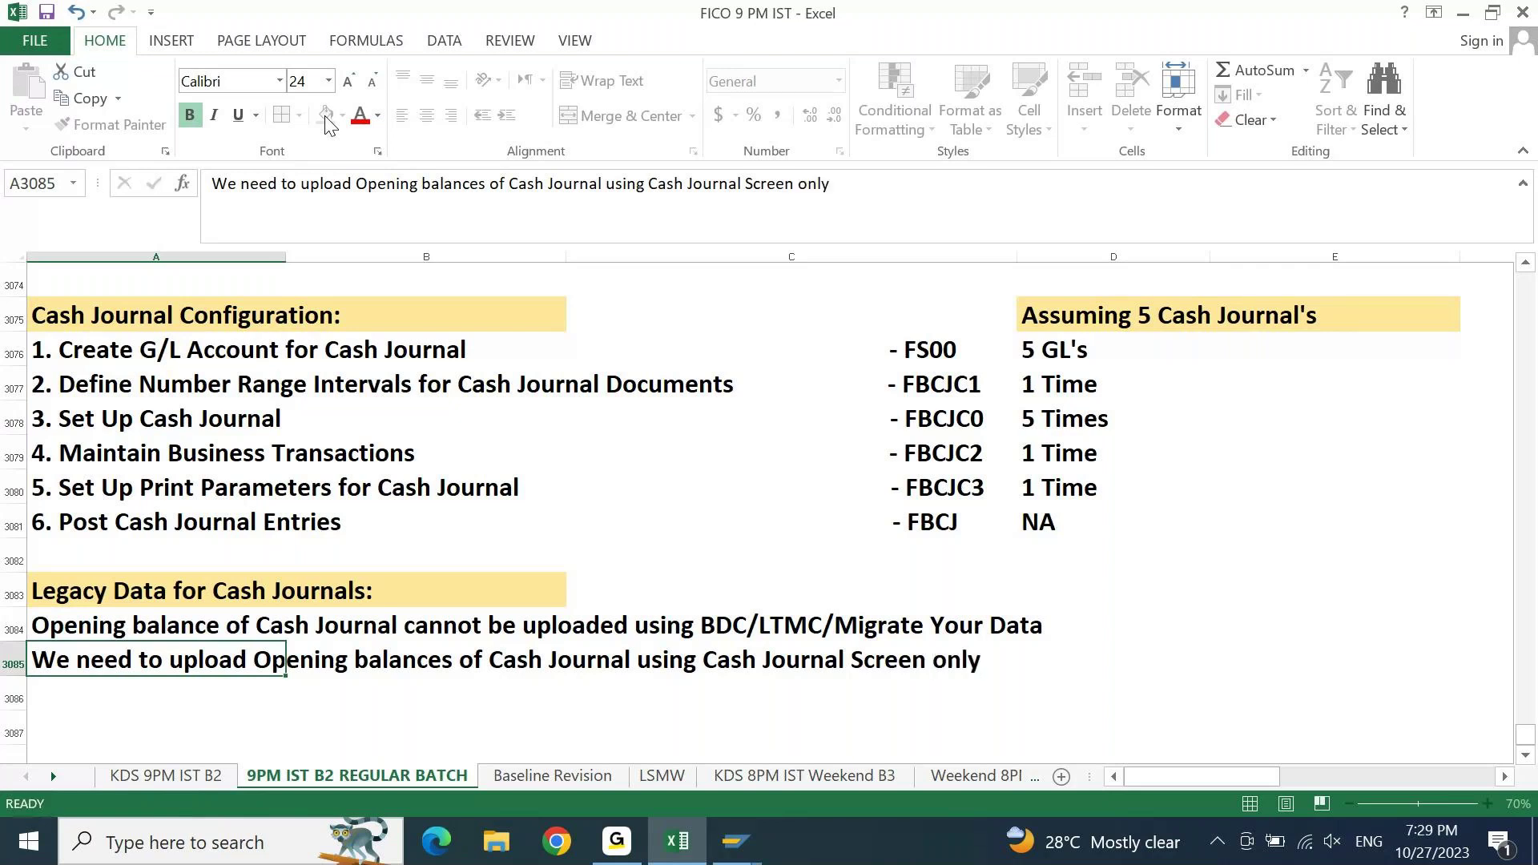
- Enter the note "For this, we need to create a new Business Transaction in T. Code FBCJC2." in A3086
{"action": "key", "text": "Return"}
{"action": "type", "text": "For "}
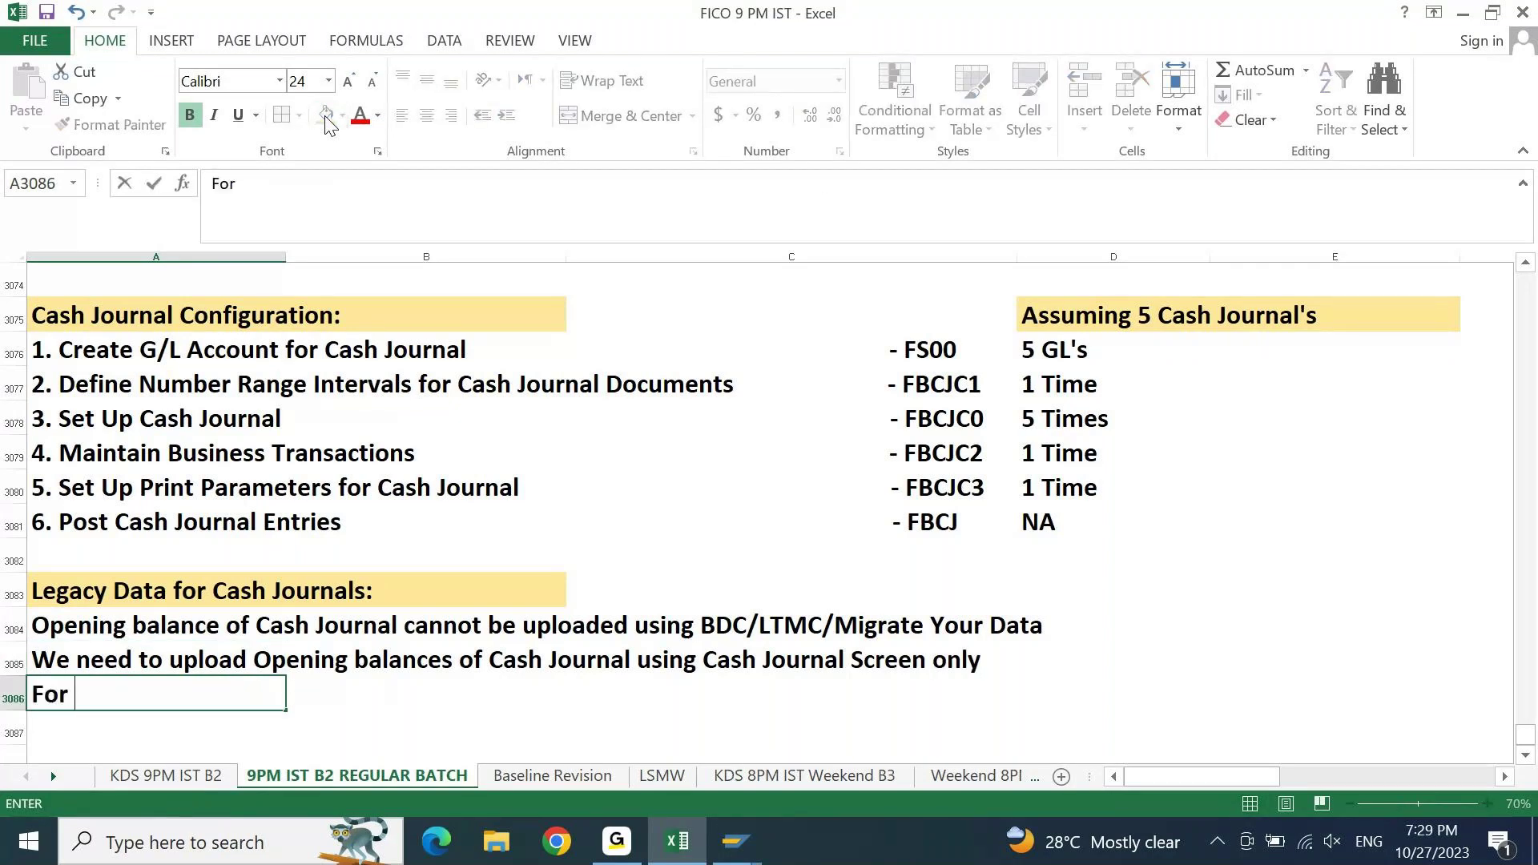
{"action": "type", "text": "this, we need to create"}
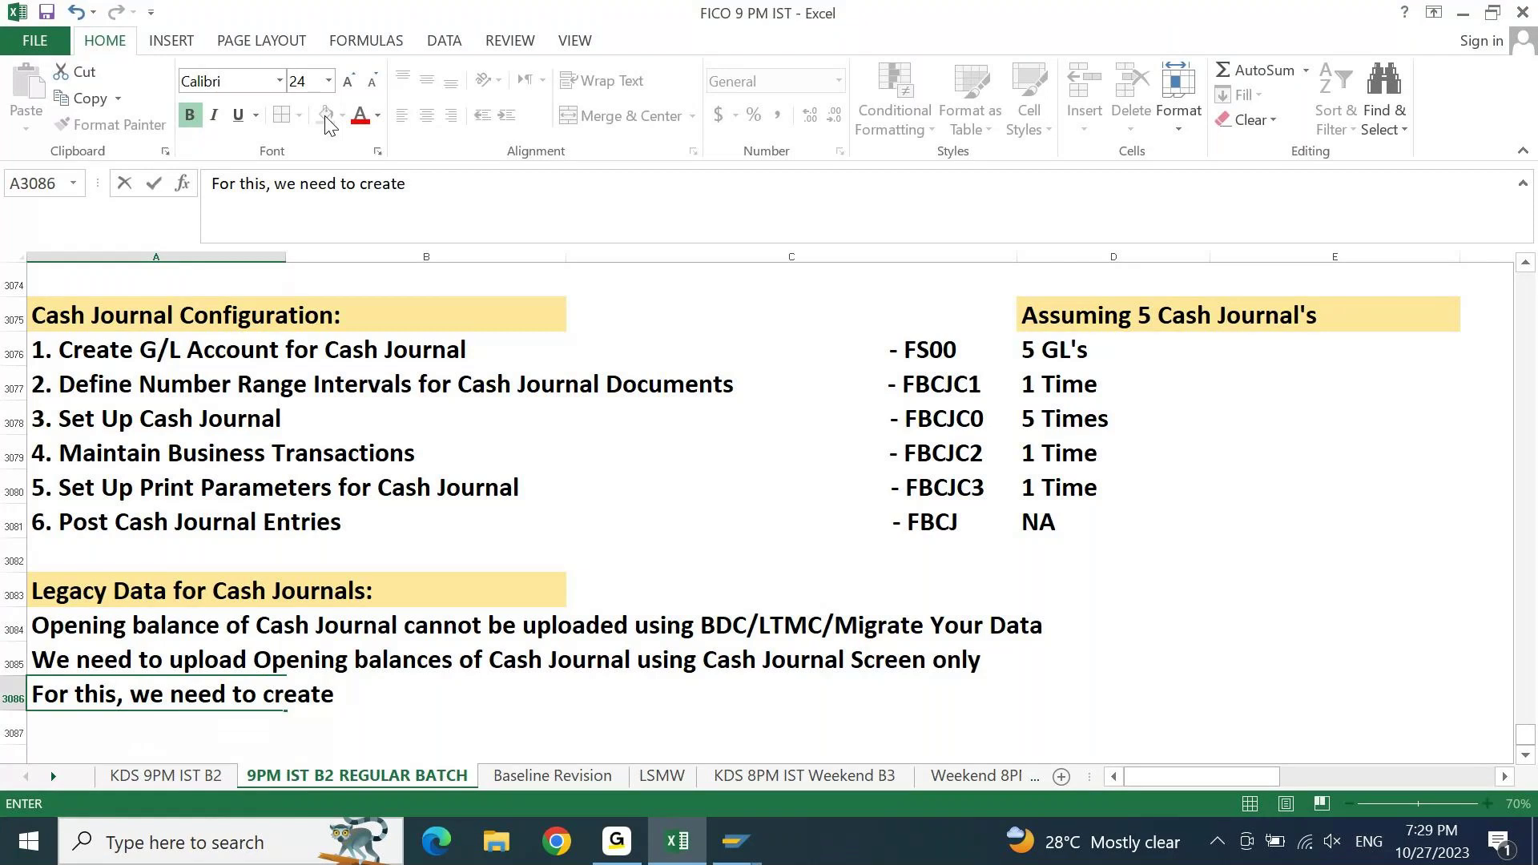
{"action": "type", "text": " a new bu"}
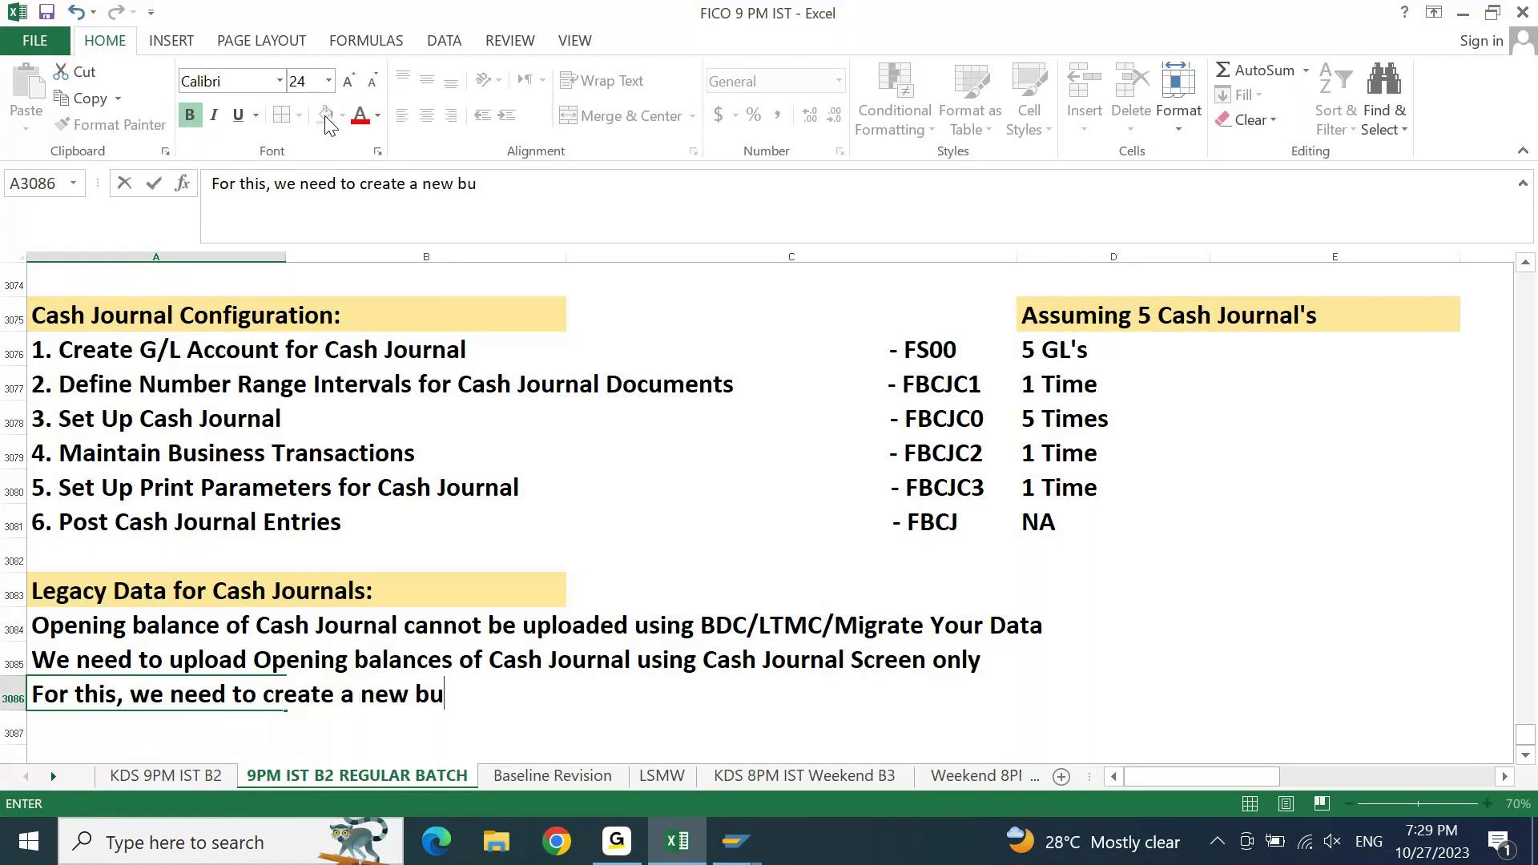
{"action": "type", "text": "siness T"}
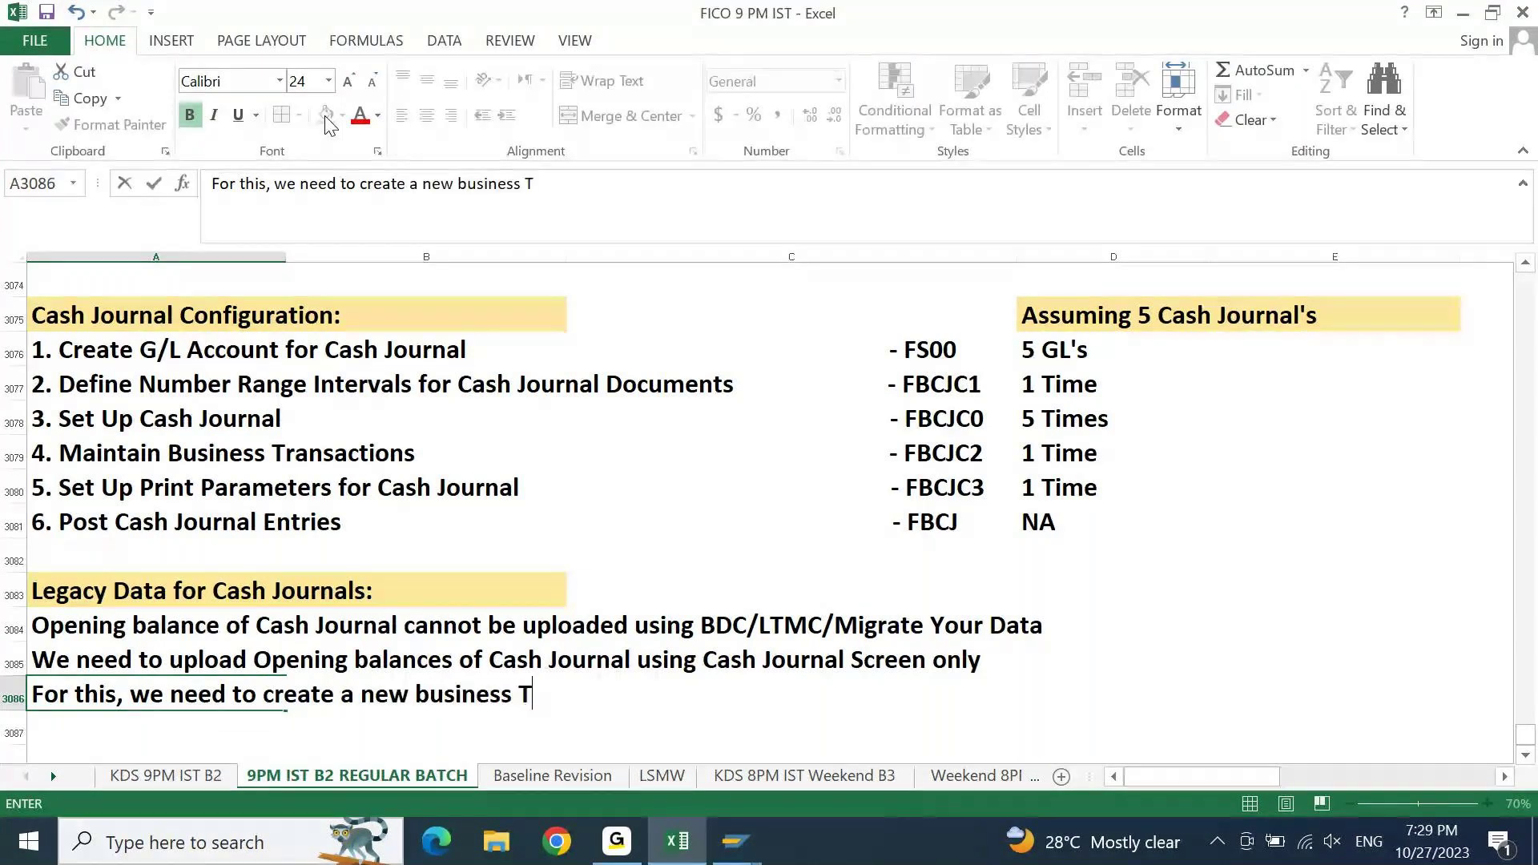
{"action": "type", "text": "r"}
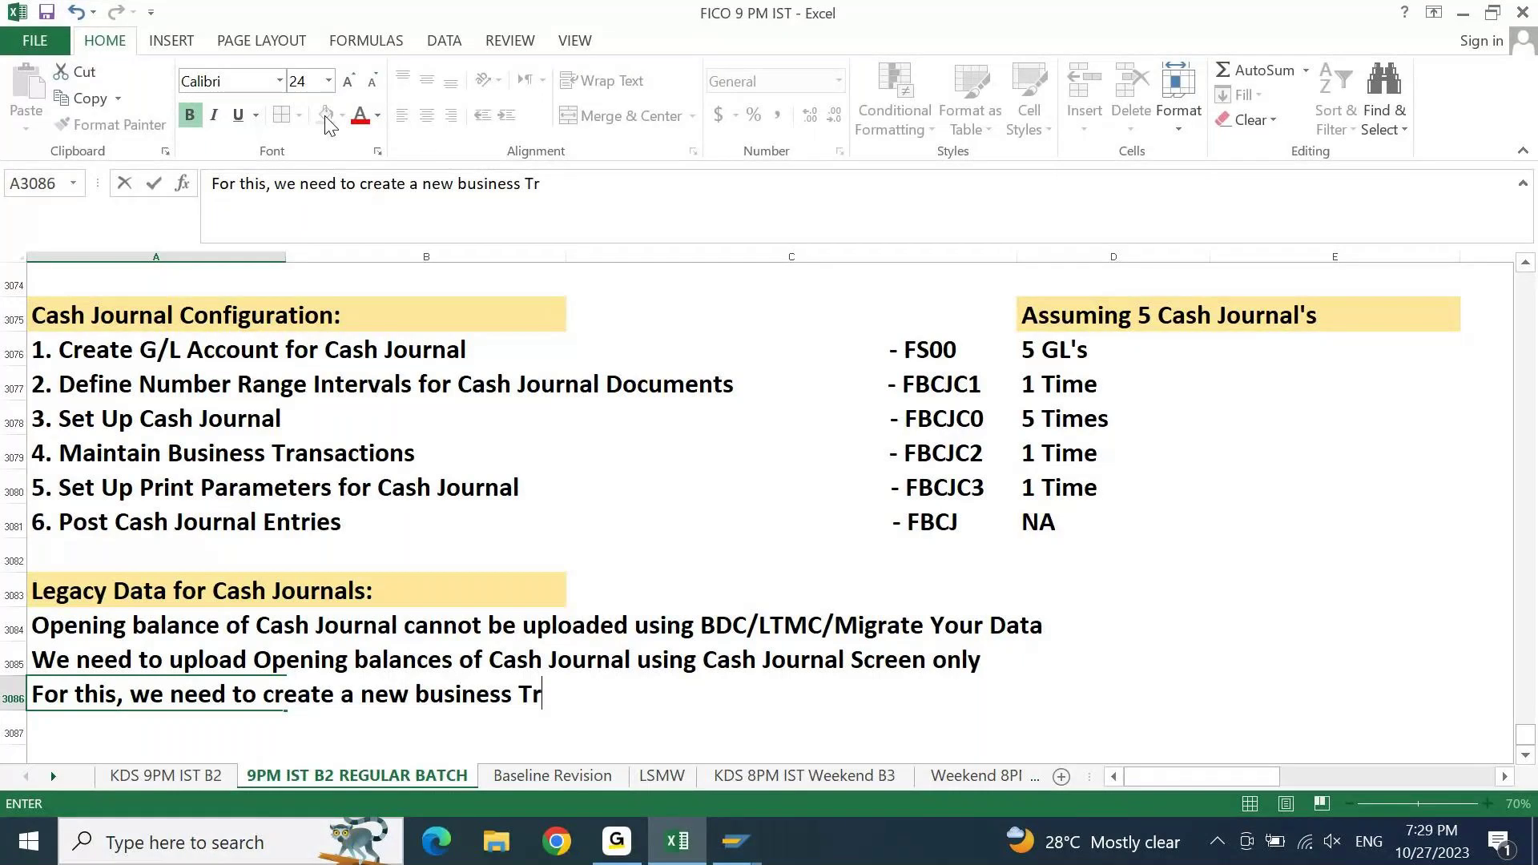
{"action": "type", "text": "ansac"}
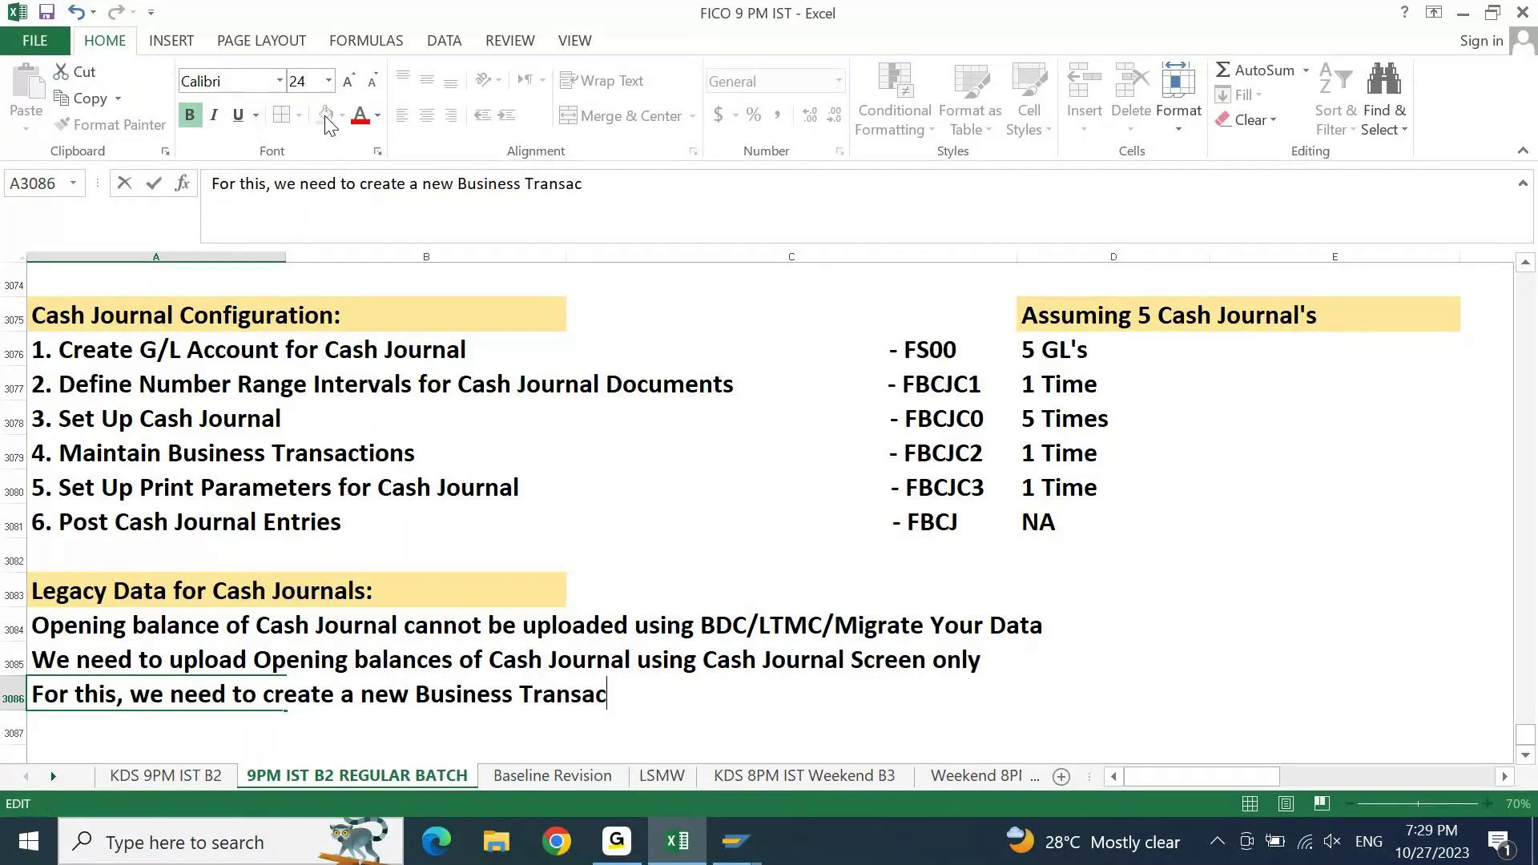
{"action": "type", "text": "tion in T."}
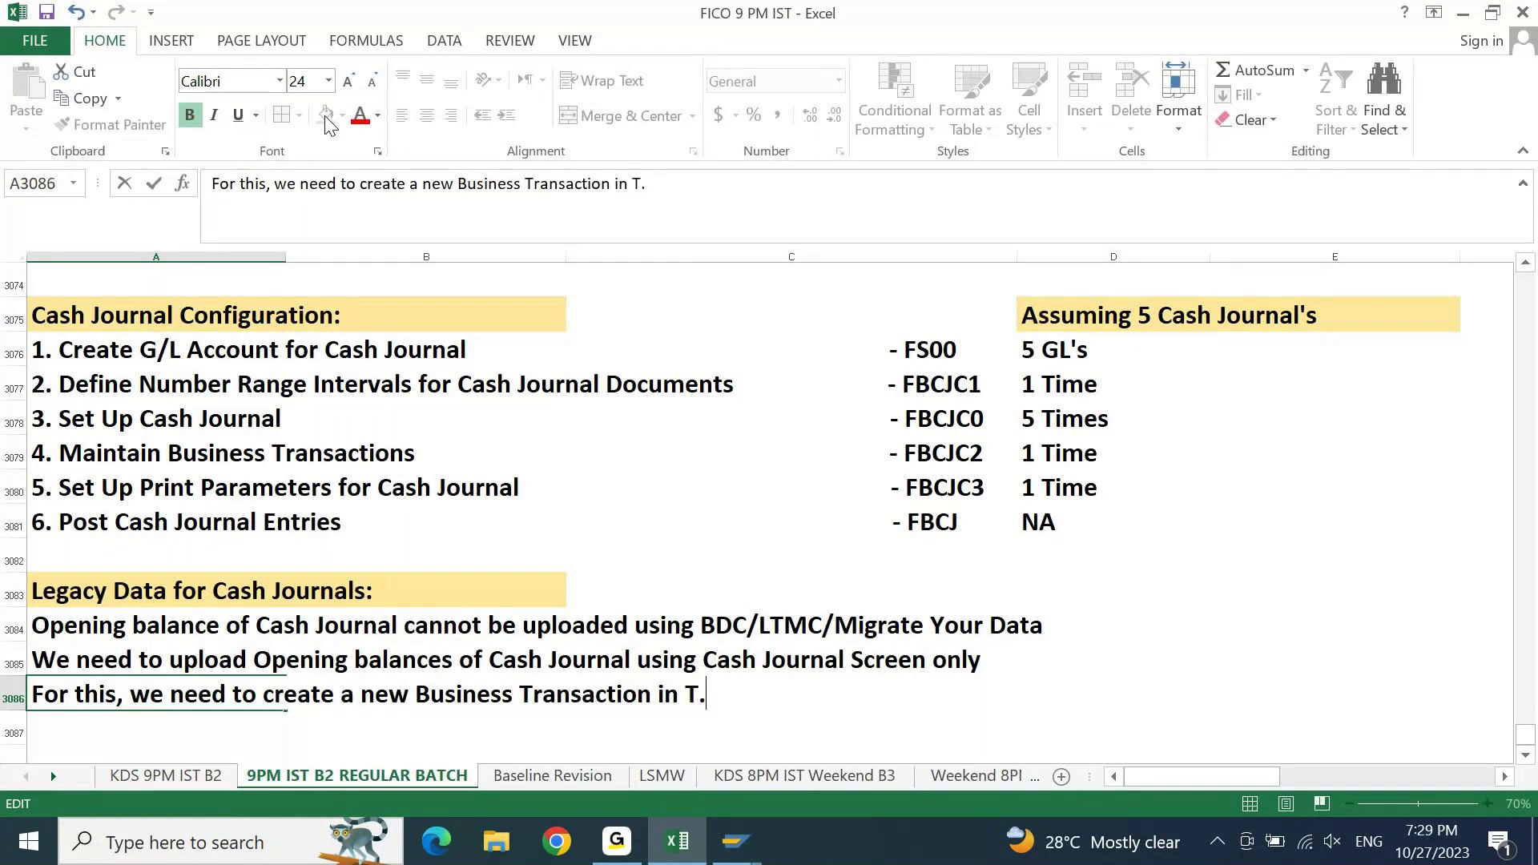
{"action": "type", "text": " Code FB"}
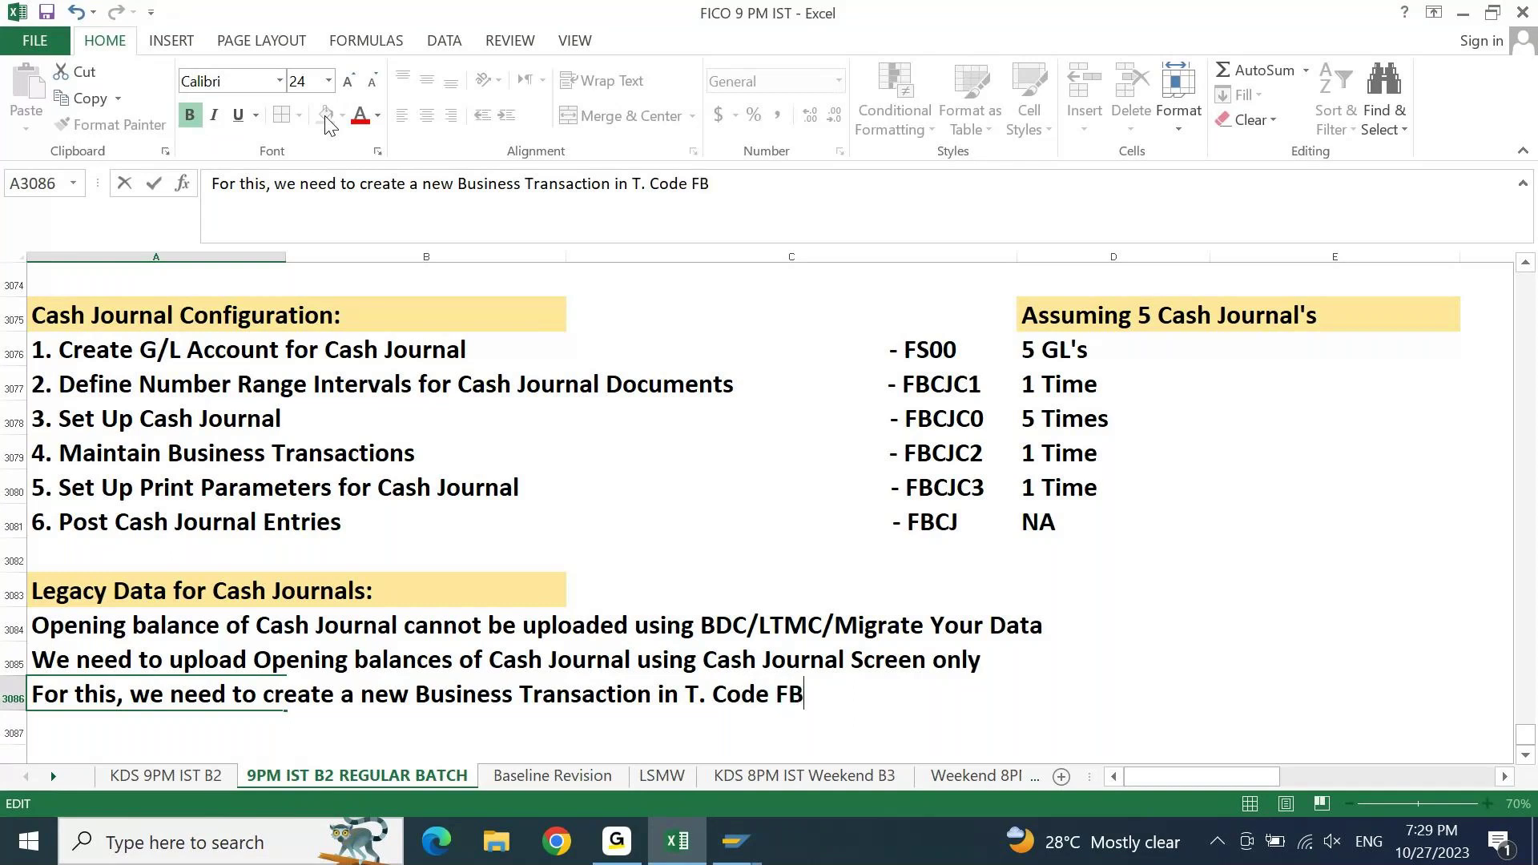
{"action": "type", "text": "CJC22"}
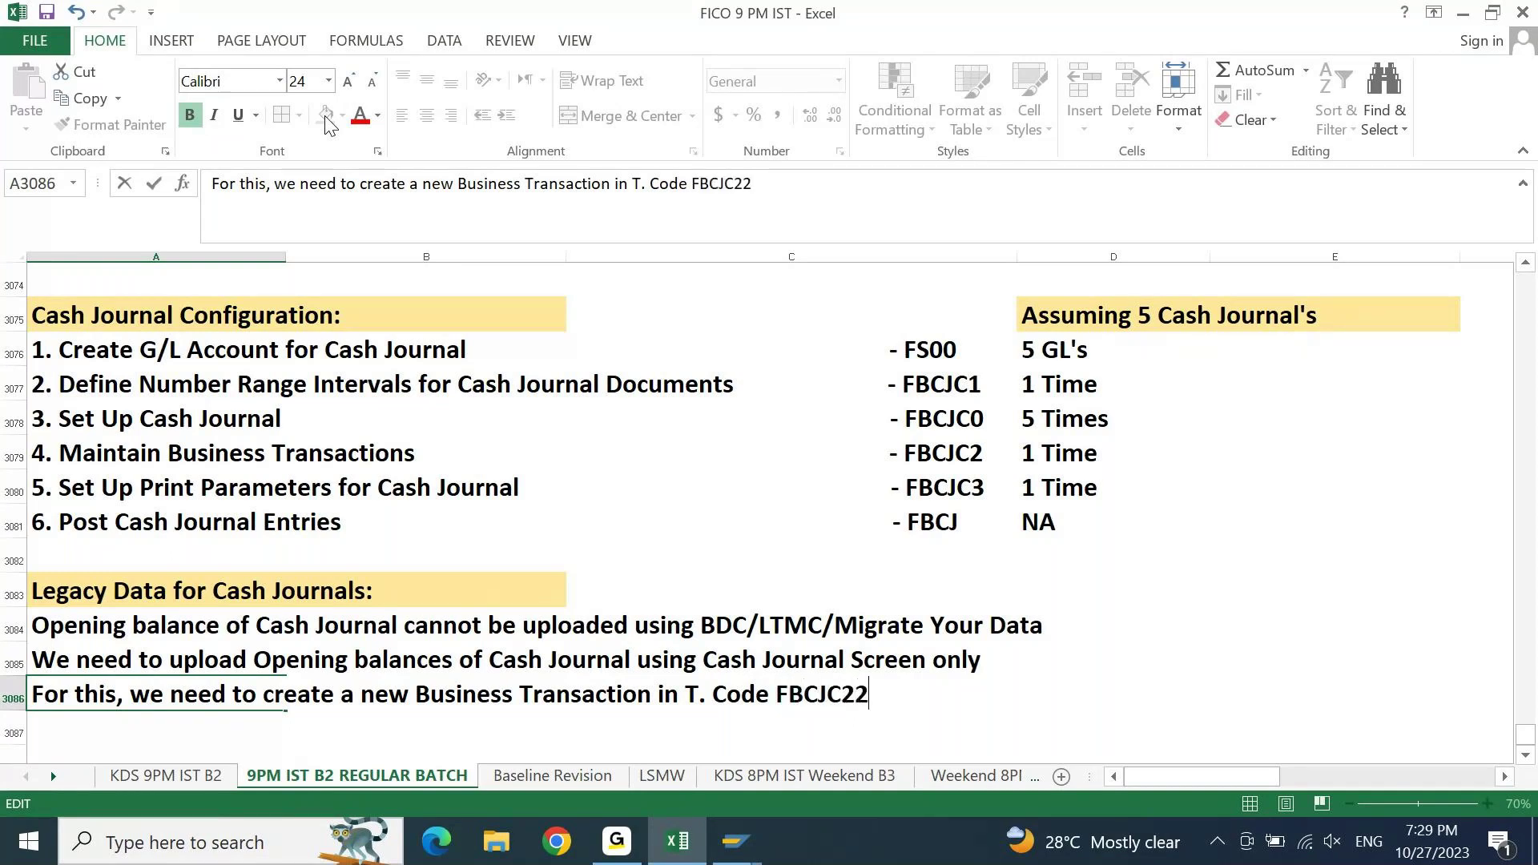
{"action": "key", "text": "BackSpace"}
{"action": "type", "text": "."}
{"action": "key", "text": "ctrl+Return"}
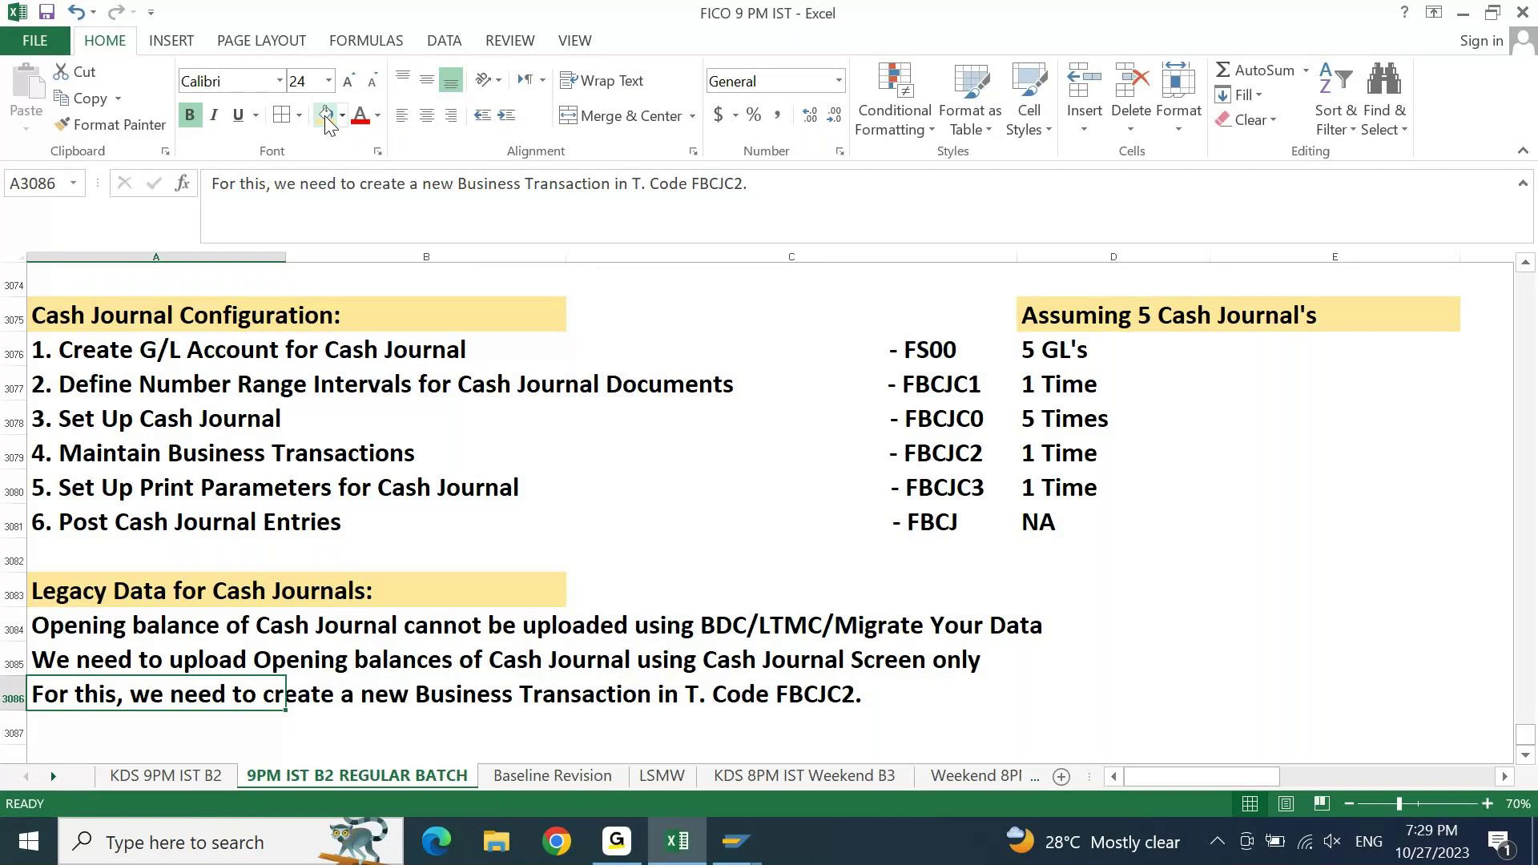
- Insert "( Opening Balance Upload )" after "Business Transaction" in the A3086 note
{"action": "key", "text": "ctrl+Right"}
{"action": "key", "text": "ctrl+Left"}
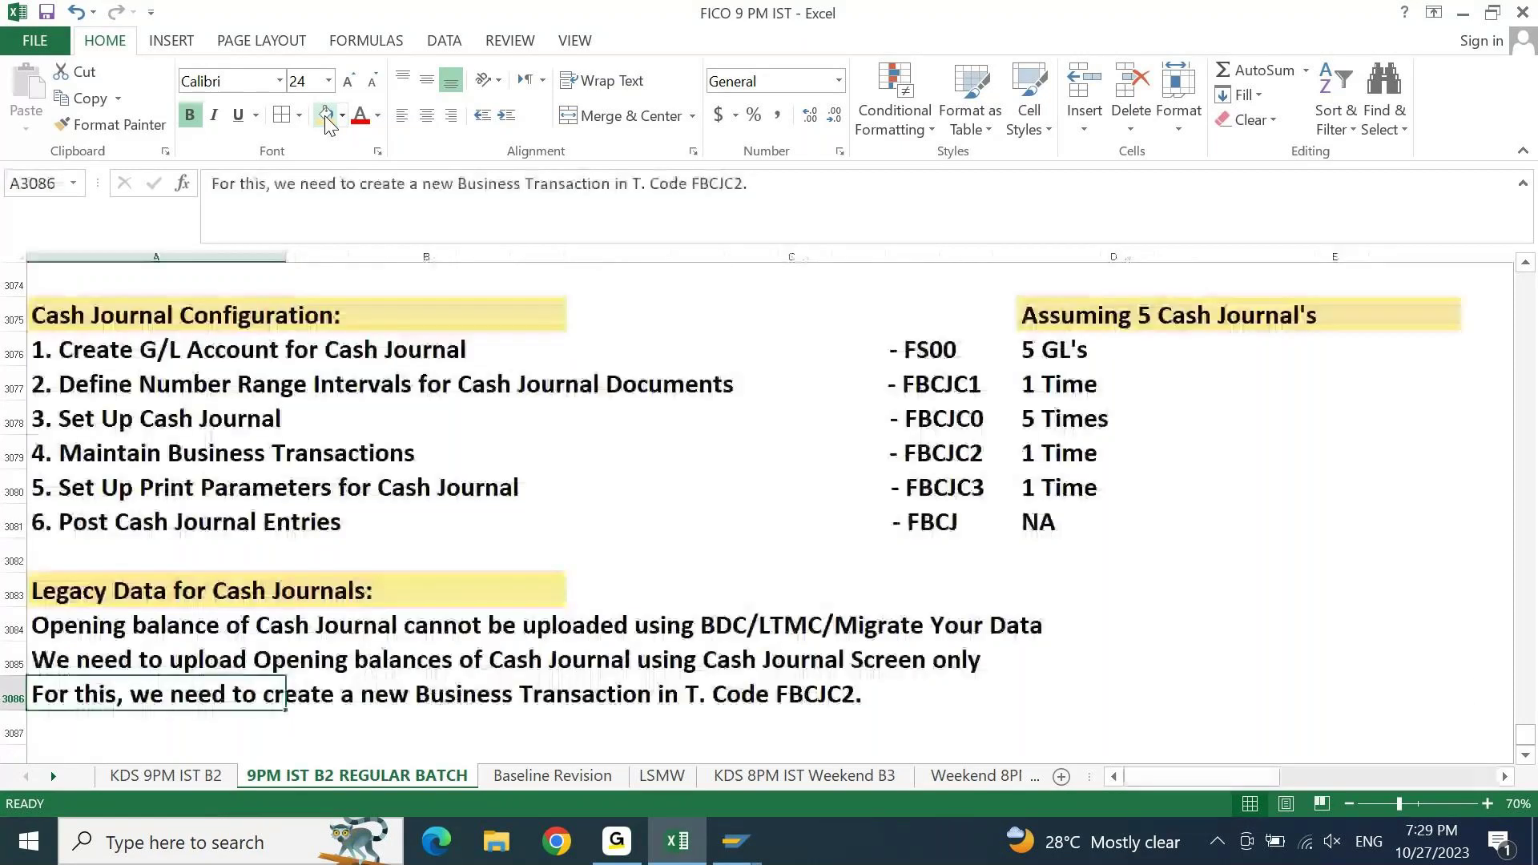
{"action": "key", "text": "F2"}
{"action": "key", "text": "ctrl+Left"}
{"action": "key", "text": "ctrl+Left"}
{"action": "key", "text": "ctrl+Left"}
{"action": "key", "text": "ctrl+Left"}
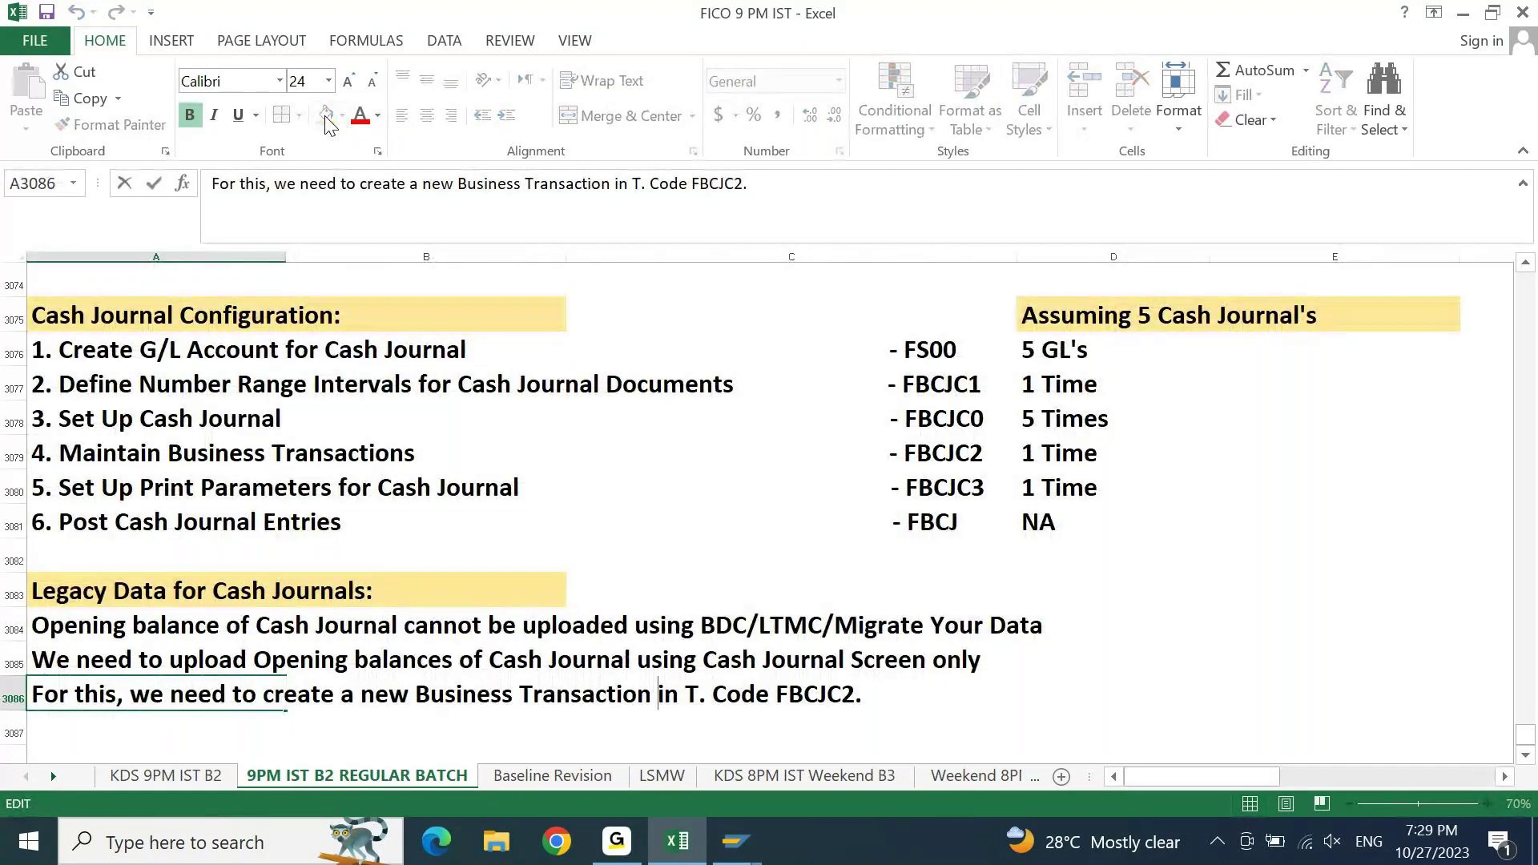
{"action": "type", "text": "("}
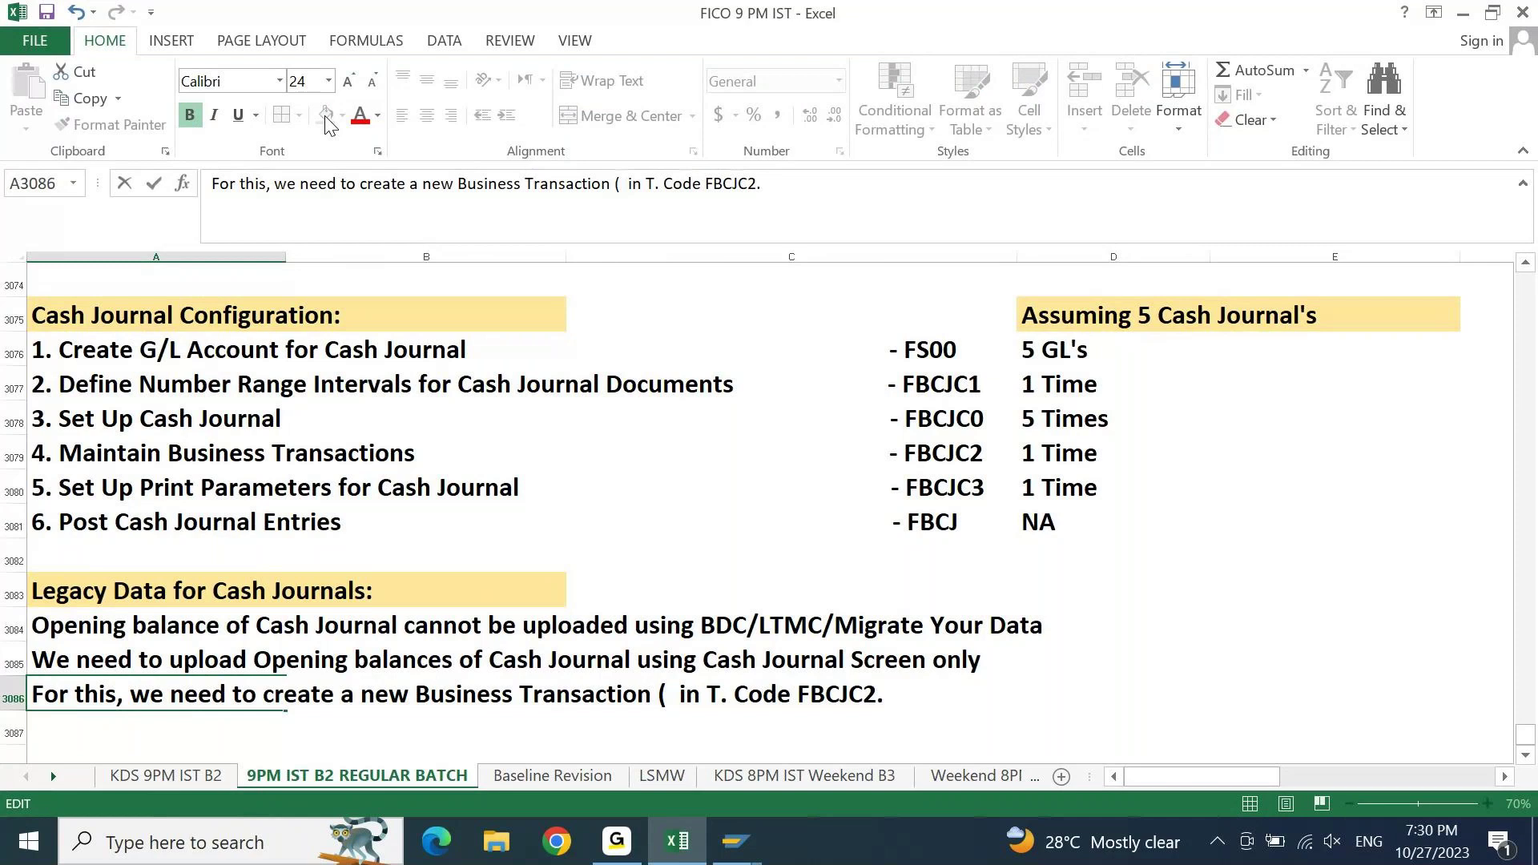
{"action": "type", "text": "Opening Vala"}
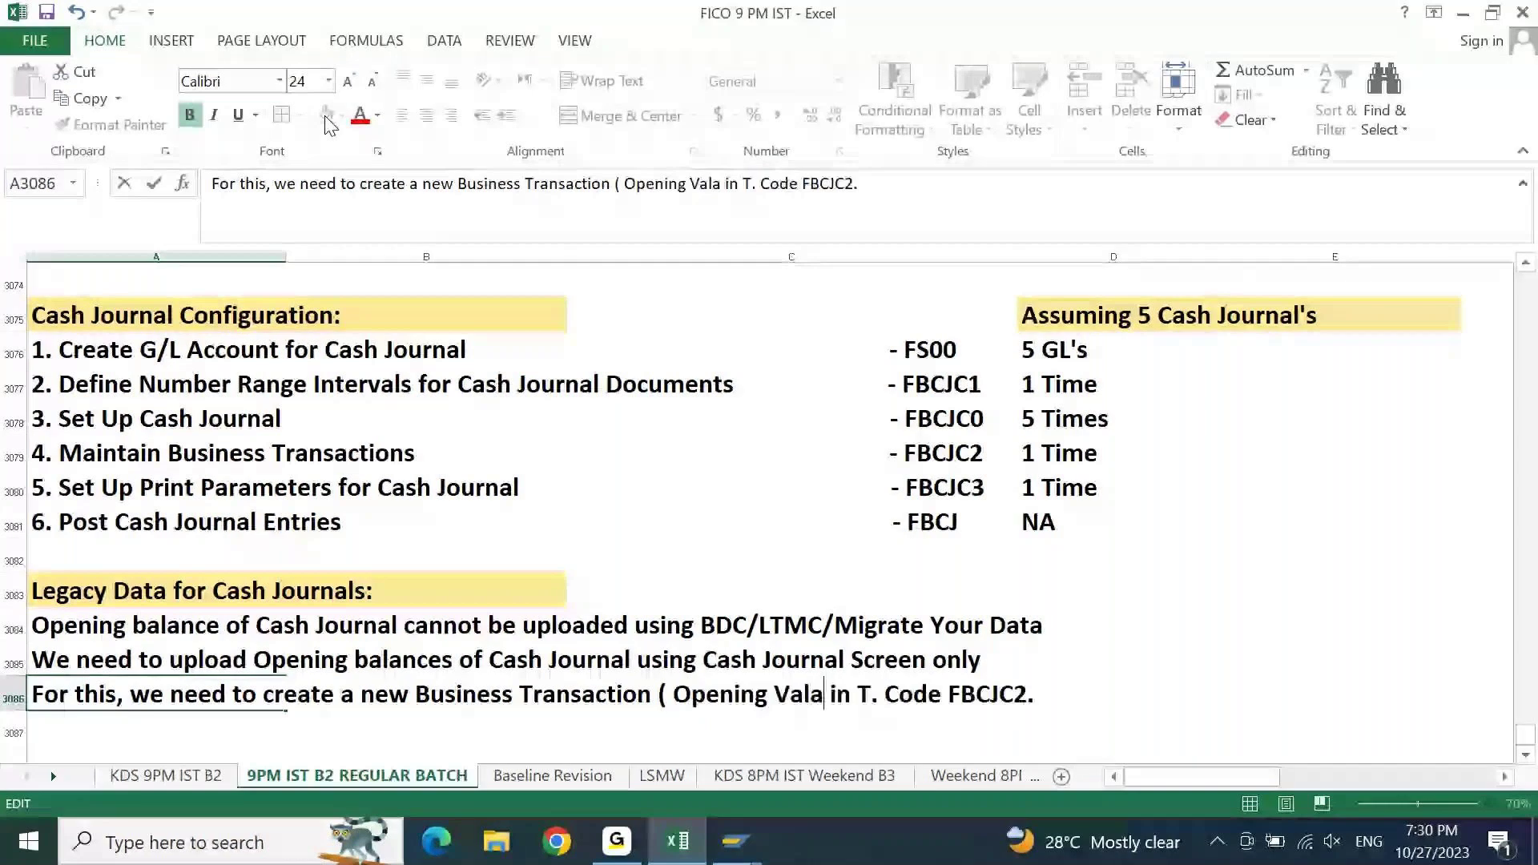
{"action": "key", "text": "BackSpace"}
{"action": "key", "text": "BackSpace"}
{"action": "key", "text": "BackSpace"}
{"action": "key", "text": "BackSpace"}
{"action": "type", "text": "Balance Upload )"}
{"action": "key", "text": "Return"}
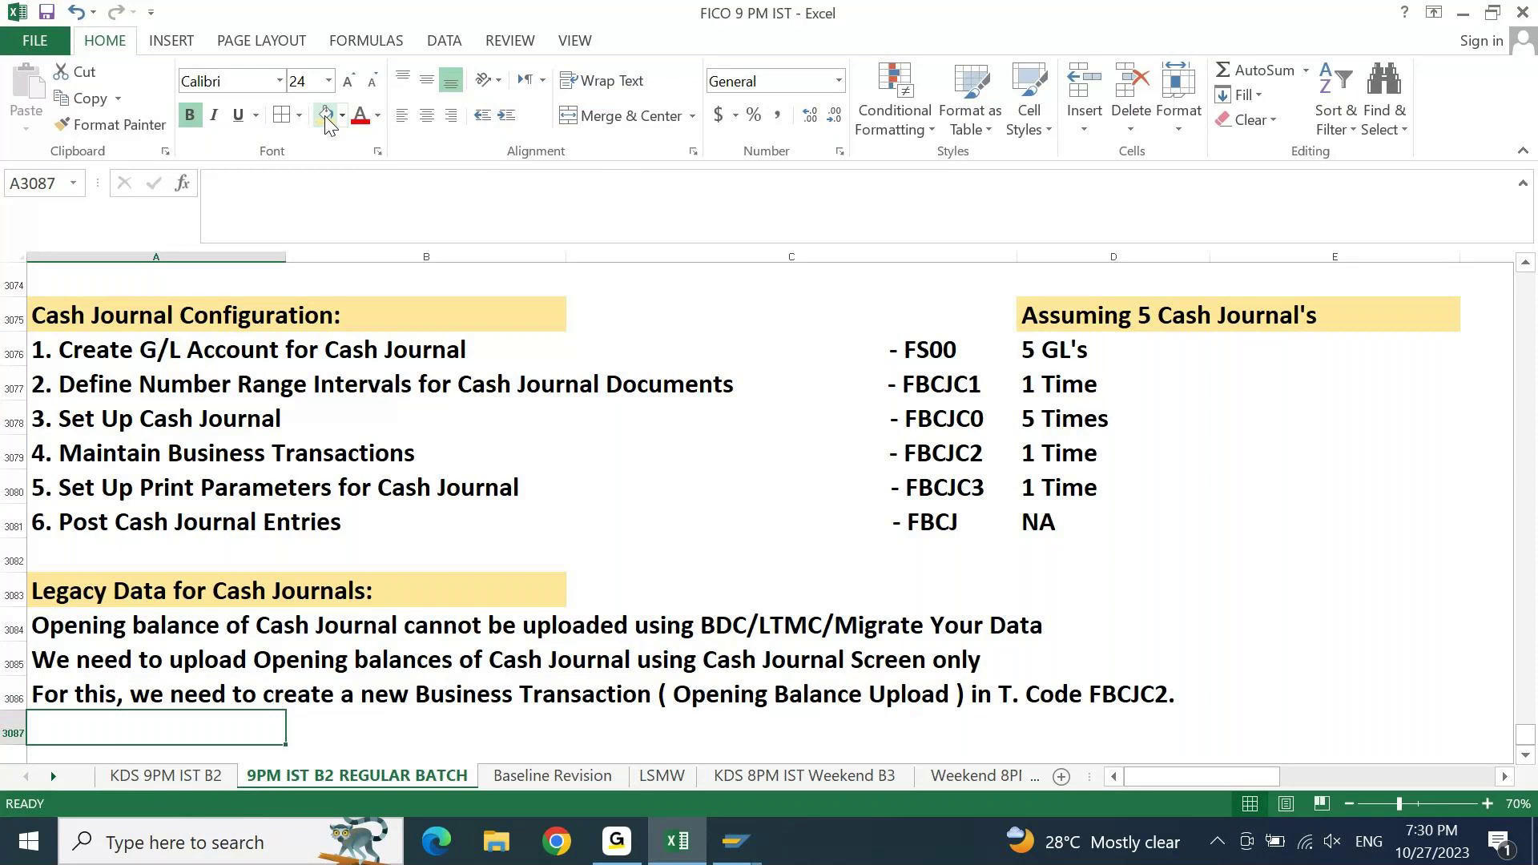
{"action": "left_click", "coordinate": [324, 117]}
{"action": "key", "text": "Down"}
{"action": "key", "text": "Down"}
{"action": "key", "text": "Down"}
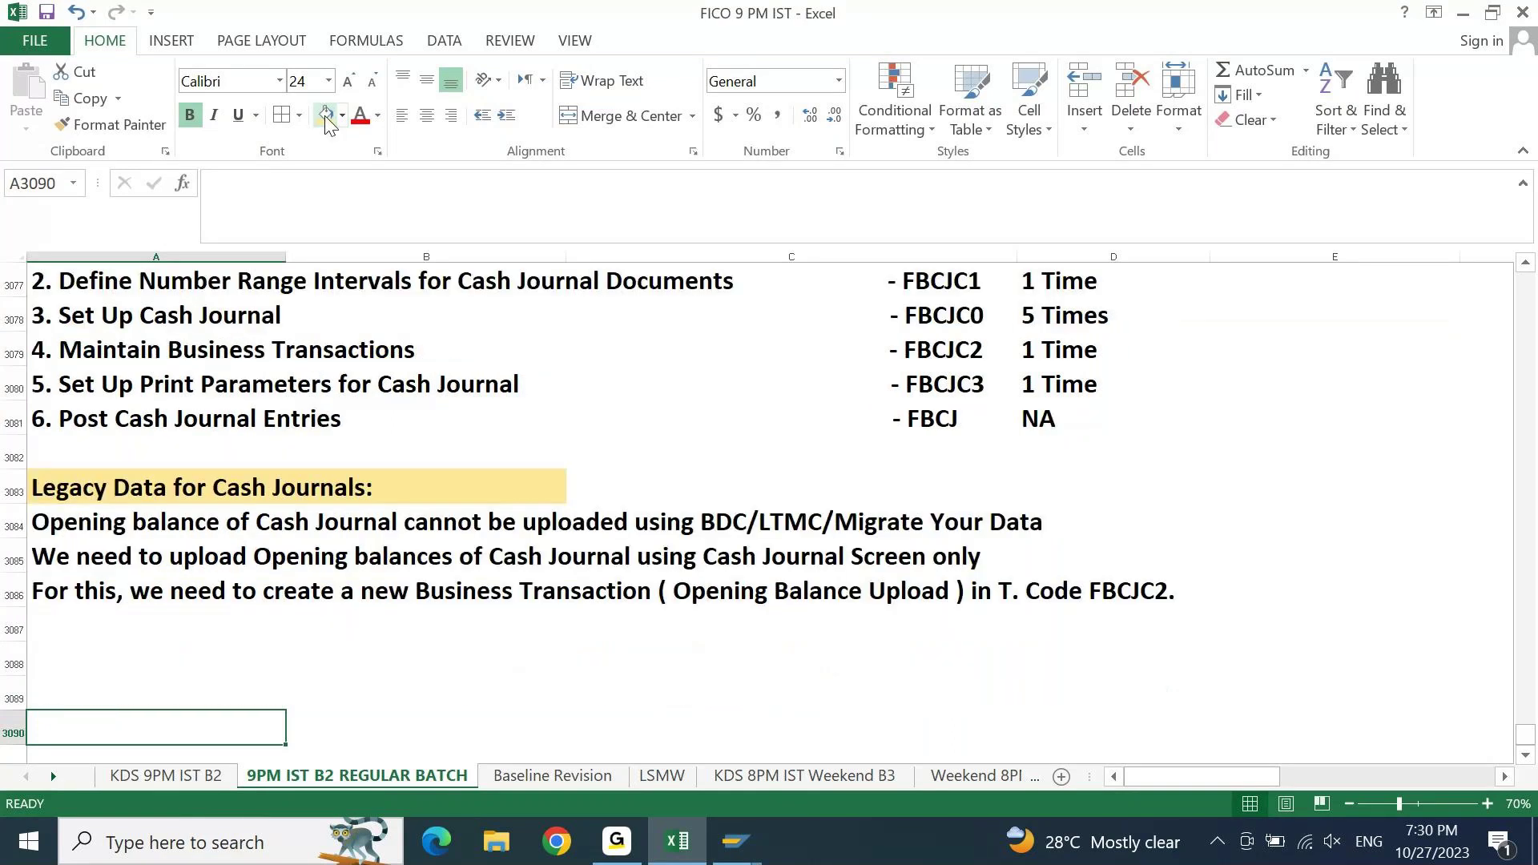
{"action": "key", "text": "Up"}
{"action": "key", "text": "Up"}
{"action": "key", "text": "Up"}
{"action": "key", "text": "Up"}
{"action": "key", "text": "Down"}
- Begin the A3087 note with "After uploading Legacy balances using FBCJ.. We need to make sure the Cash Valanc"
{"action": "type", "text": "f"}
{"action": "key", "text": "BackSpace"}
{"action": "key", "text": "BackSpace"}
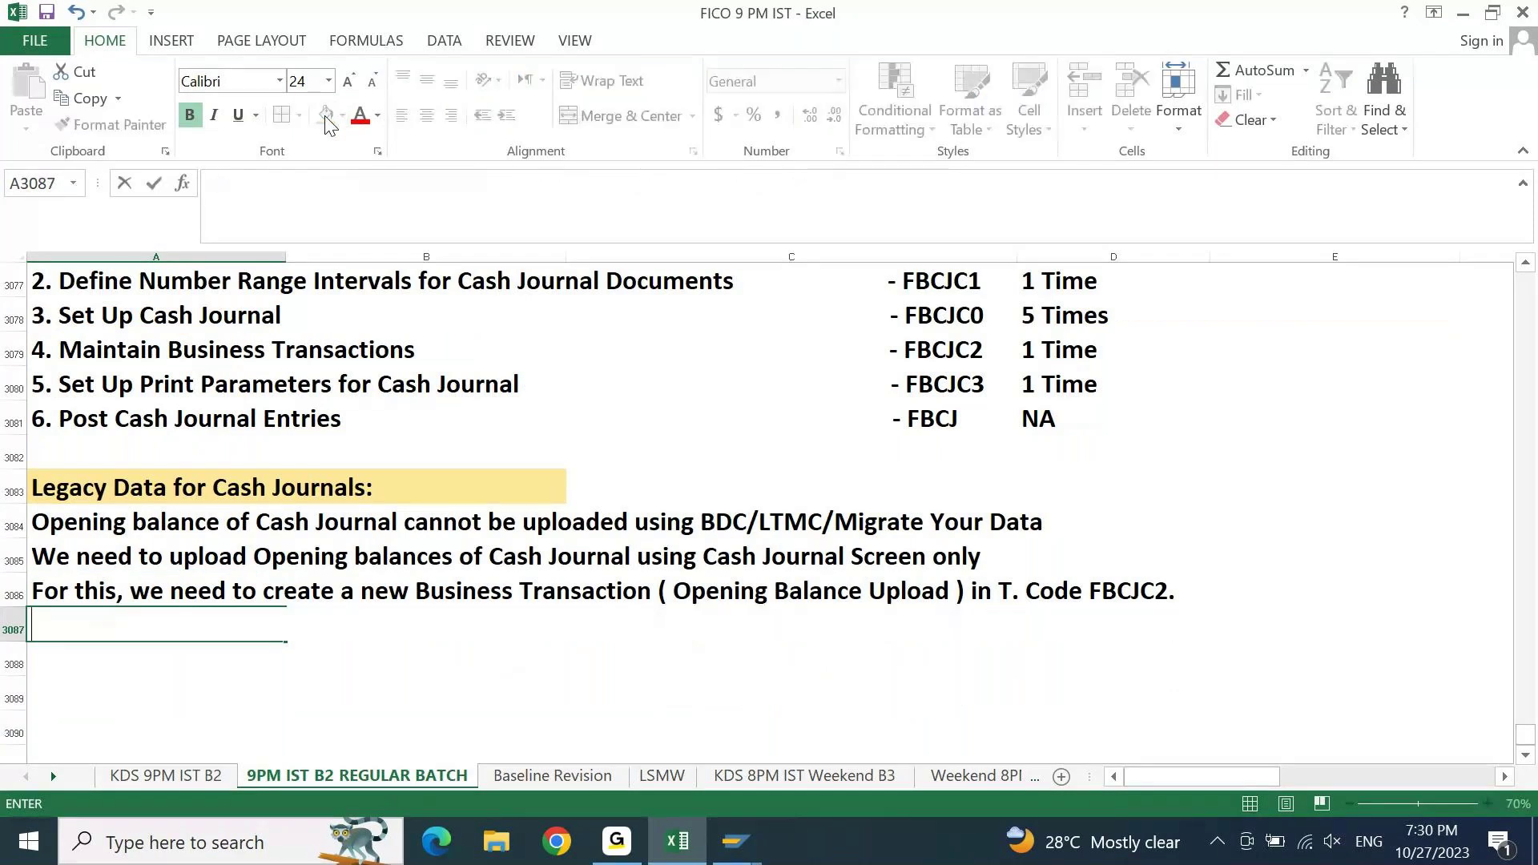
{"action": "type", "text": "After uplo"}
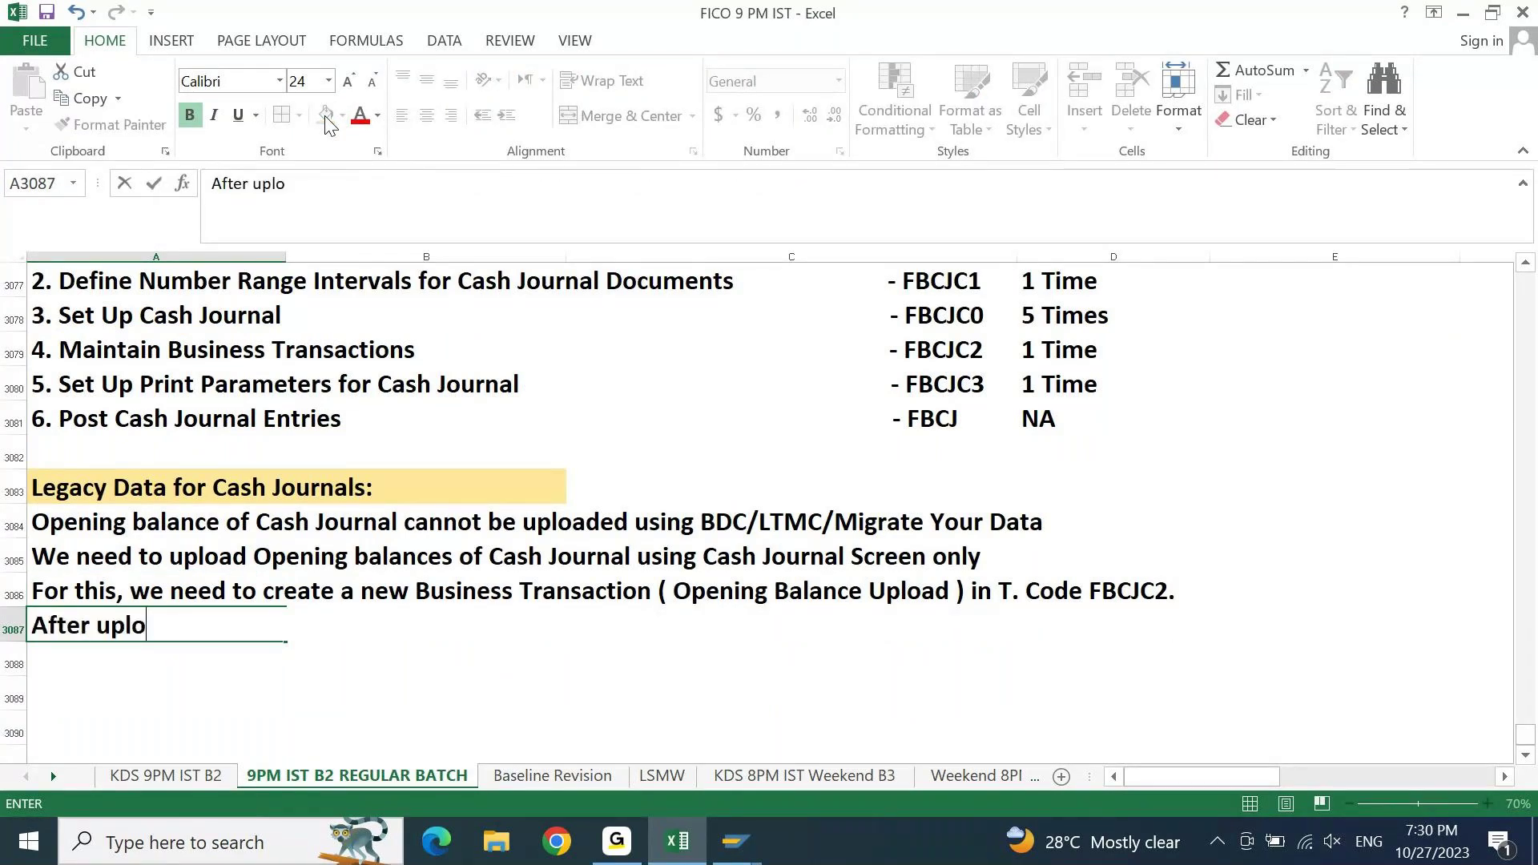
{"action": "type", "text": "ading "}
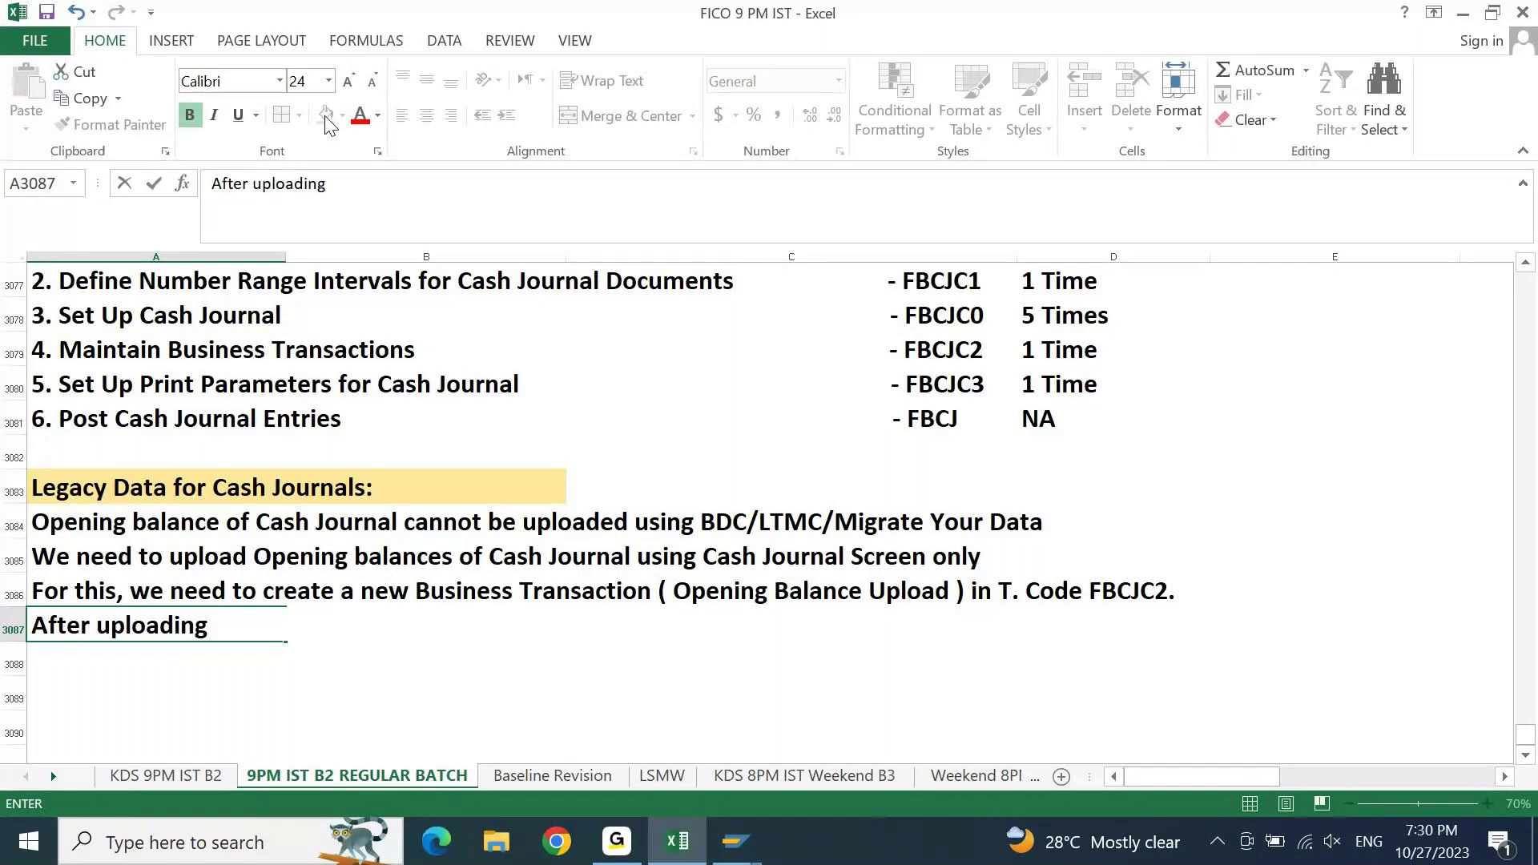
{"action": "type", "text": "Legacy balan"}
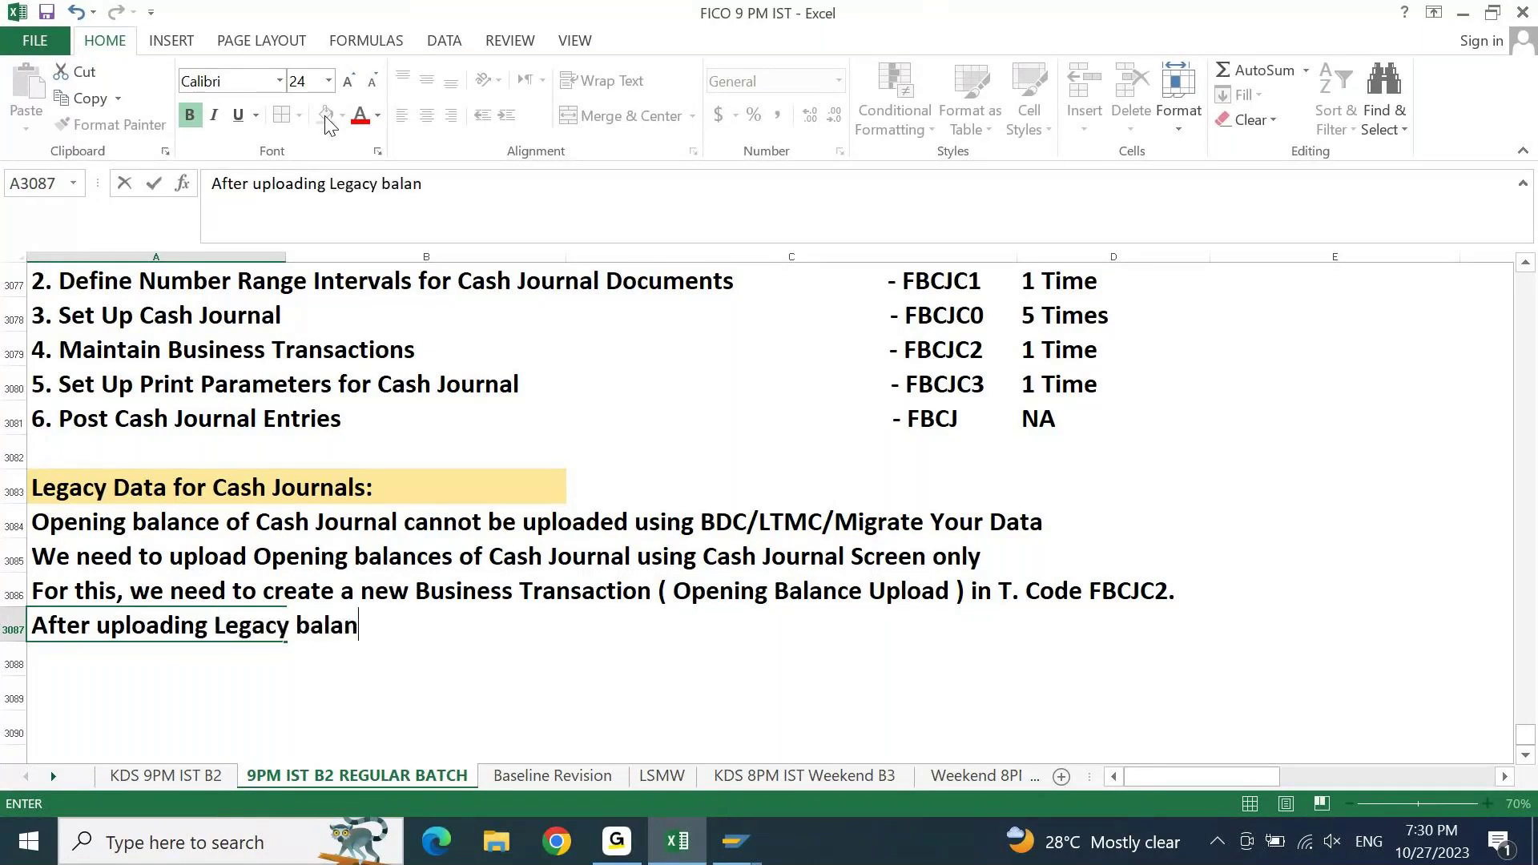
{"action": "type", "text": "ces using FBCJ."}
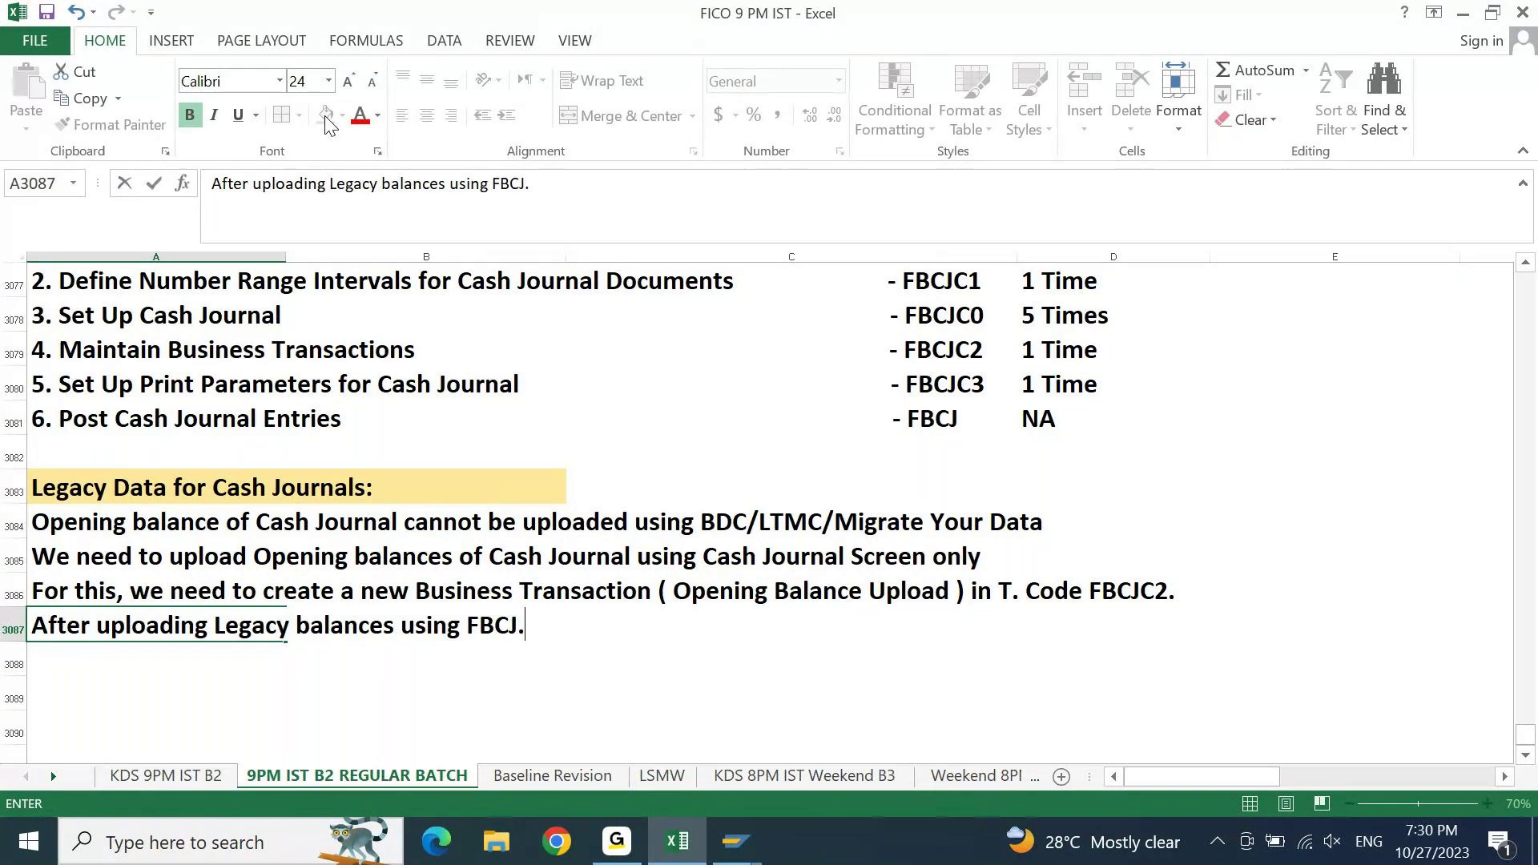
{"action": "key", "text": "BackSpace"}
{"action": "type", "text": ".. We need t"}
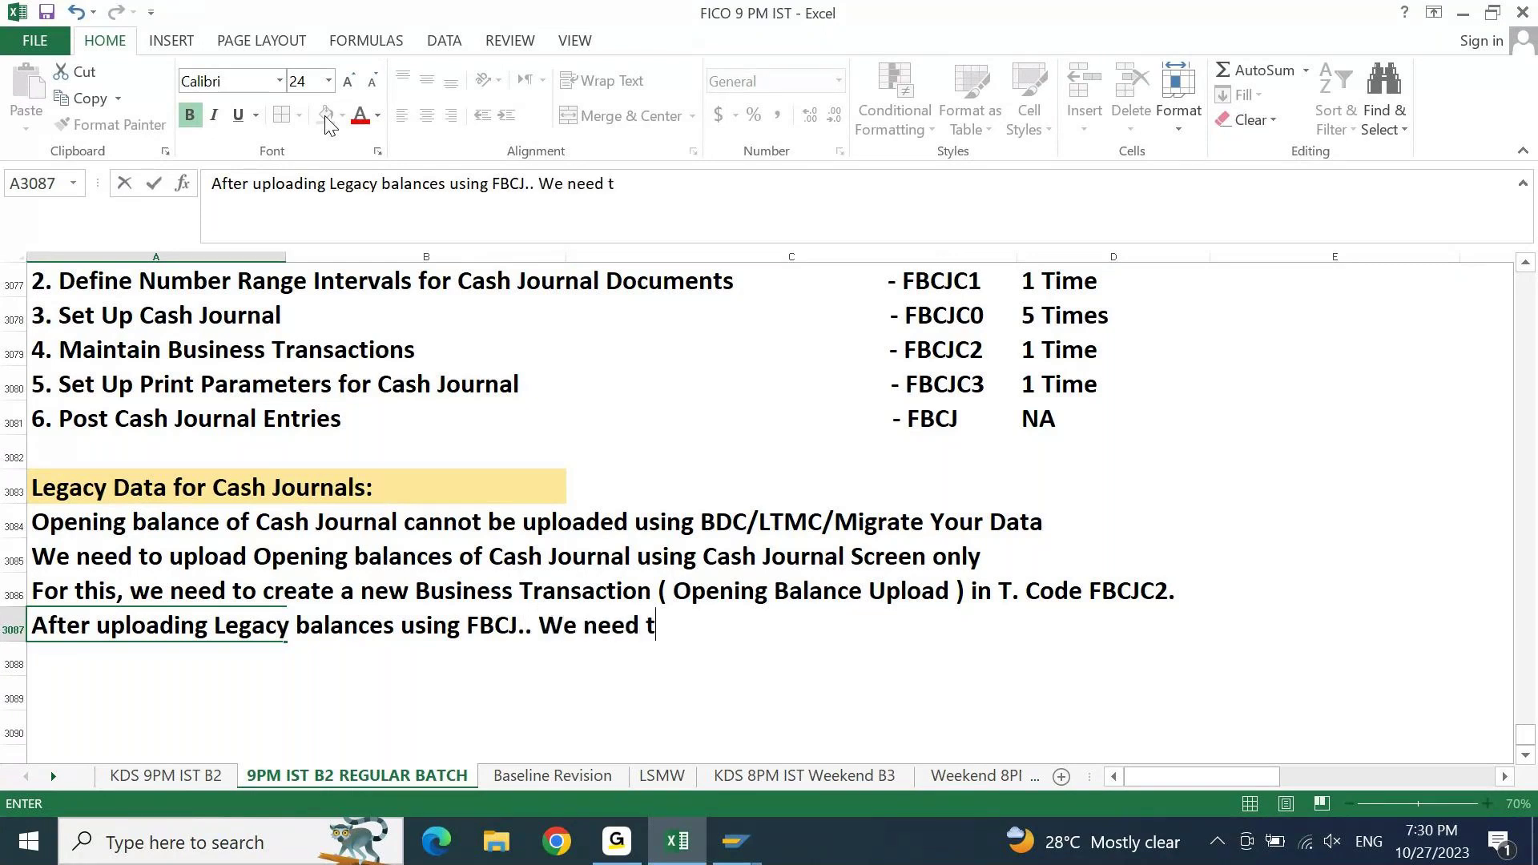
{"action": "type", "text": "o make sure t"}
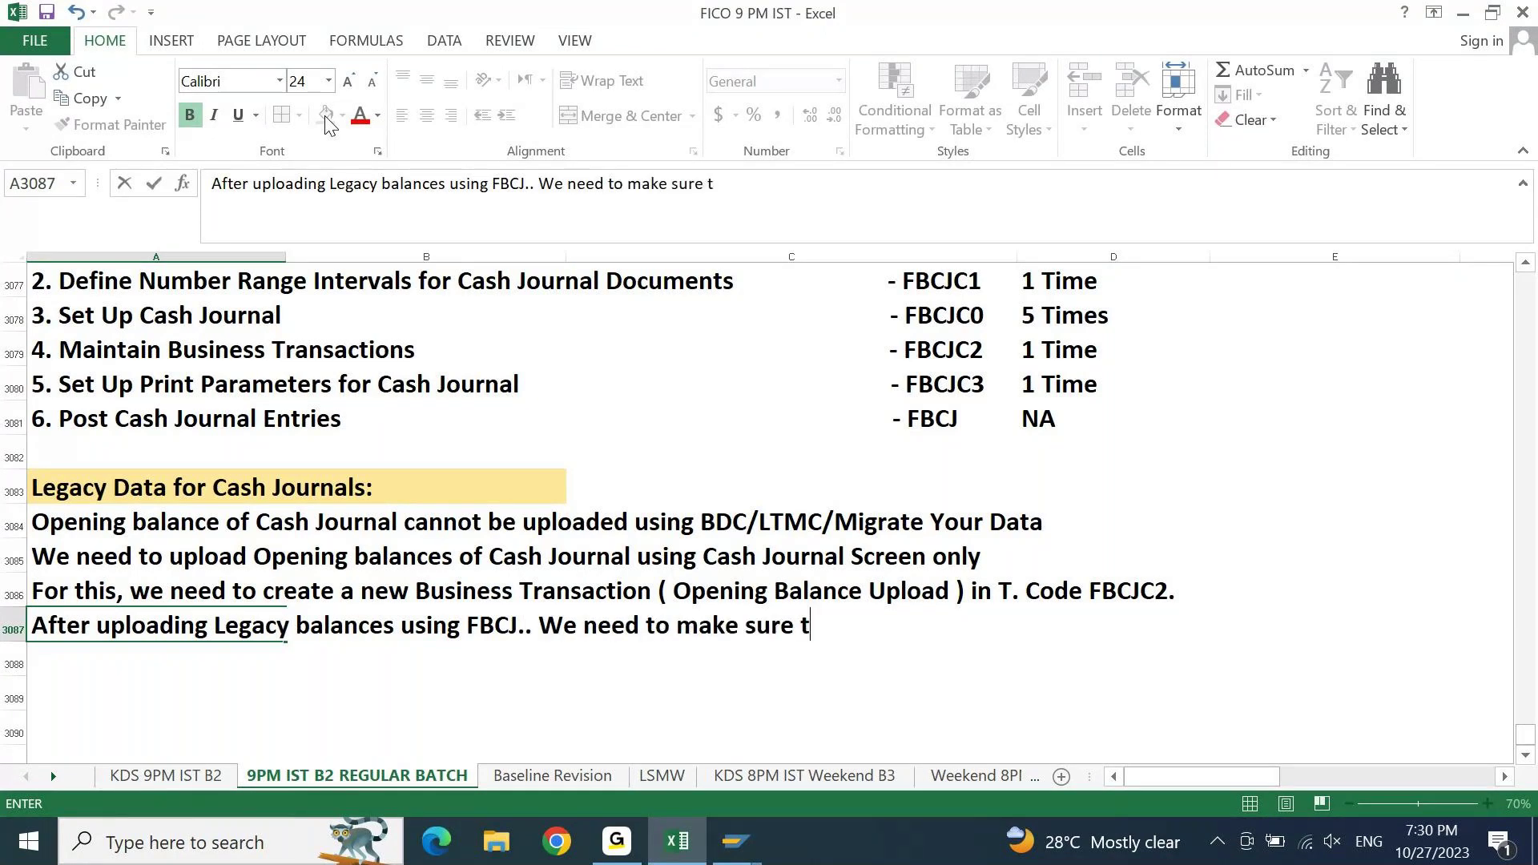
{"action": "type", "text": "he Cas"}
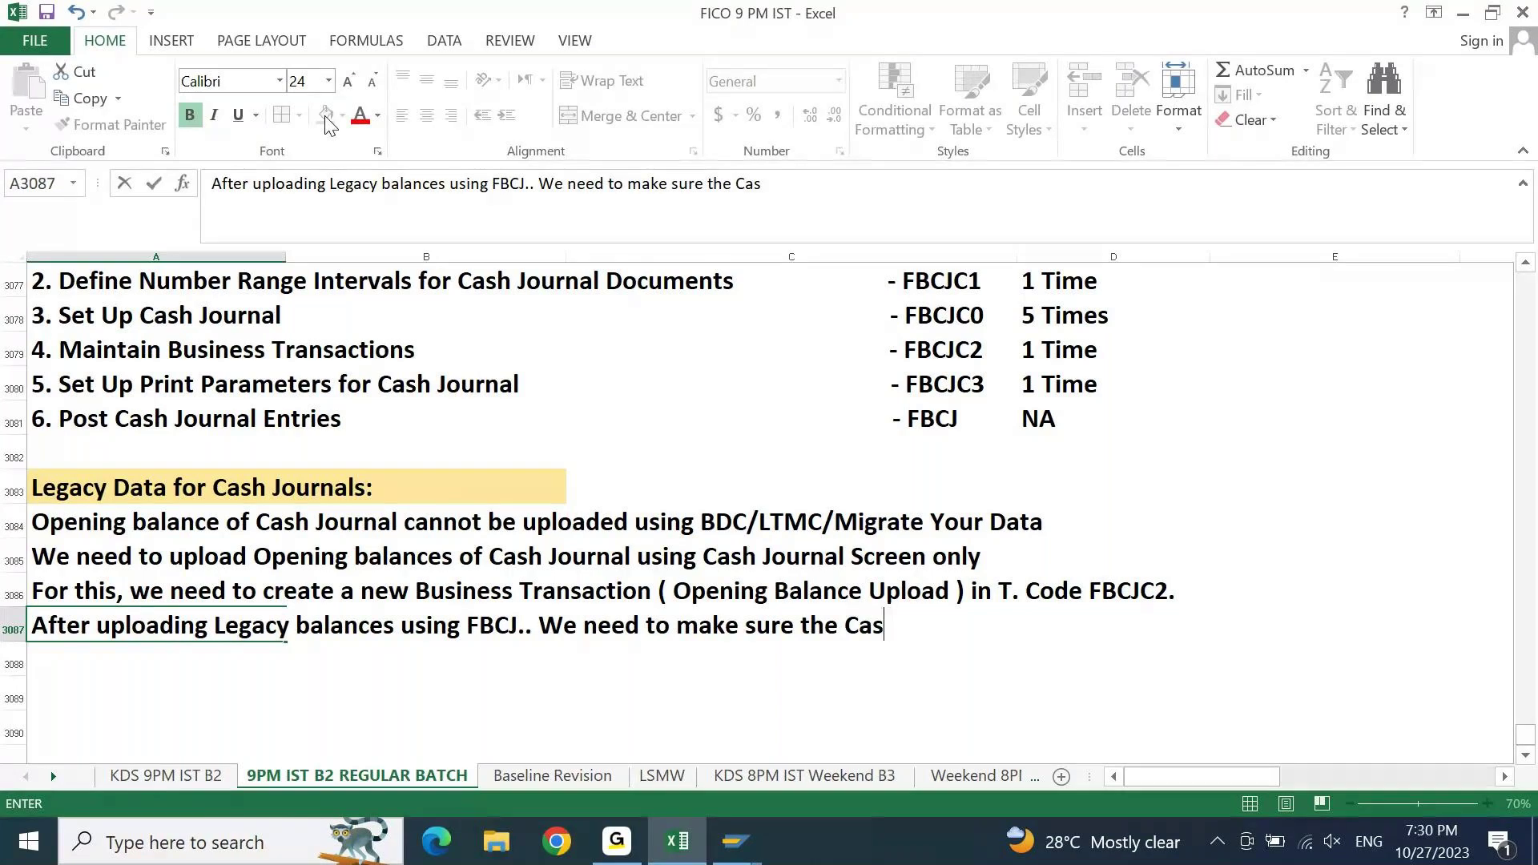
{"action": "type", "text": "h Valanc"}
- Correct "Valanc" to "Balanc" in the A3087 note, with the replacement letter in bold
{"action": "key", "text": "F2"}
{"action": "key", "text": "Left"}
{"action": "key", "text": "Left"}
{"action": "key", "text": "Left"}
{"action": "key", "text": "Left"}
{"action": "key", "text": "Left"}
{"action": "key", "text": "Left"}
{"action": "key", "text": "shift+Right"}
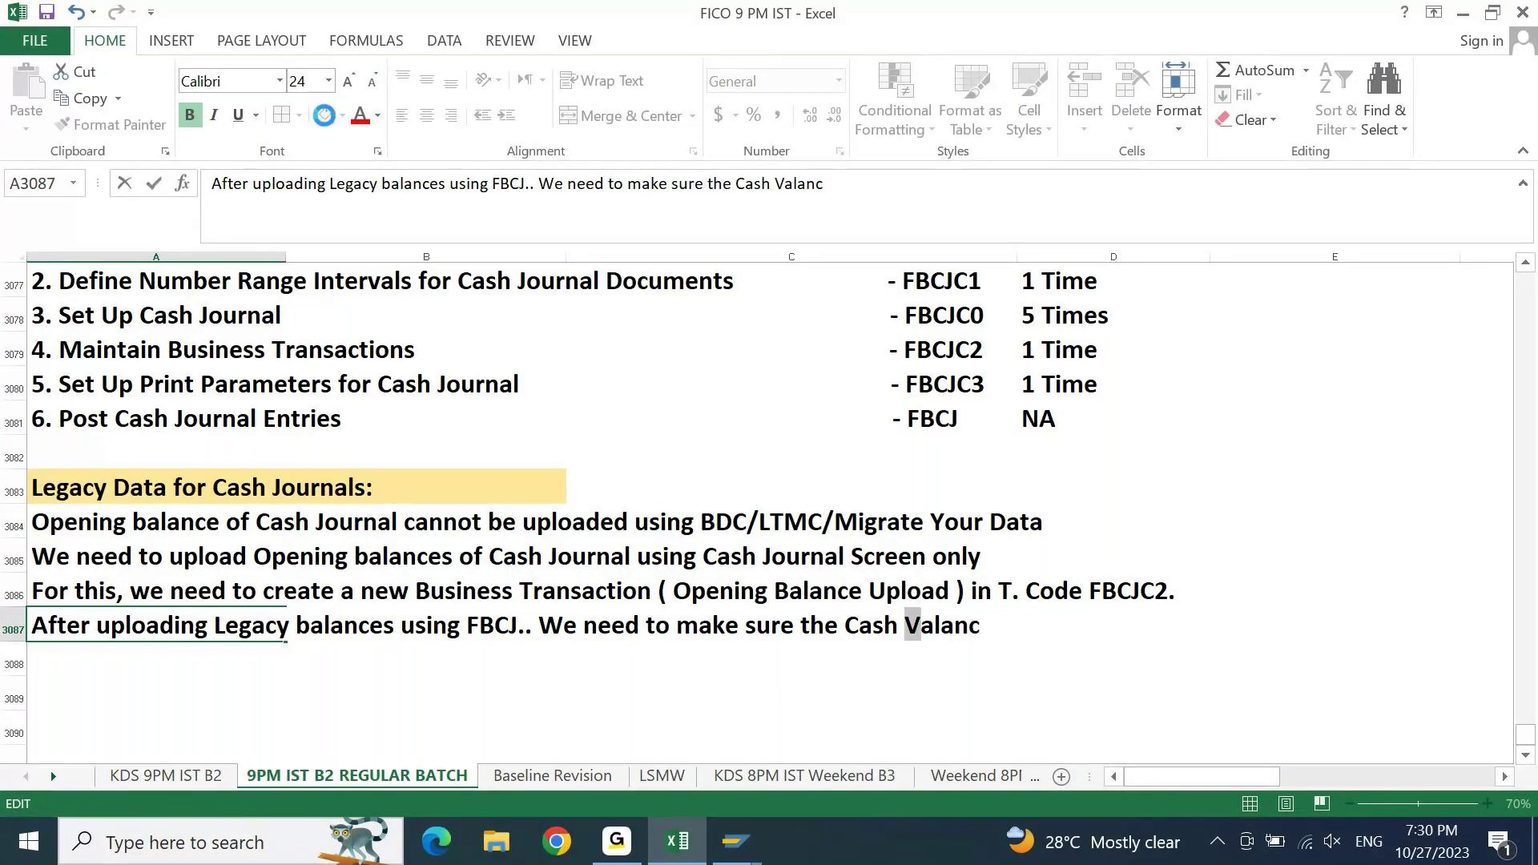
{"action": "key", "text": "ctrl+b"}
{"action": "key", "text": "End"}
{"action": "type", "text": "B"}
{"action": "key", "text": "BackSpace"}
{"action": "key", "text": "ctrl+Left"}
{"action": "key", "text": "shift+Right"}
{"action": "key", "text": "ctrl+b"}
{"action": "key", "text": "ctrl+b"}
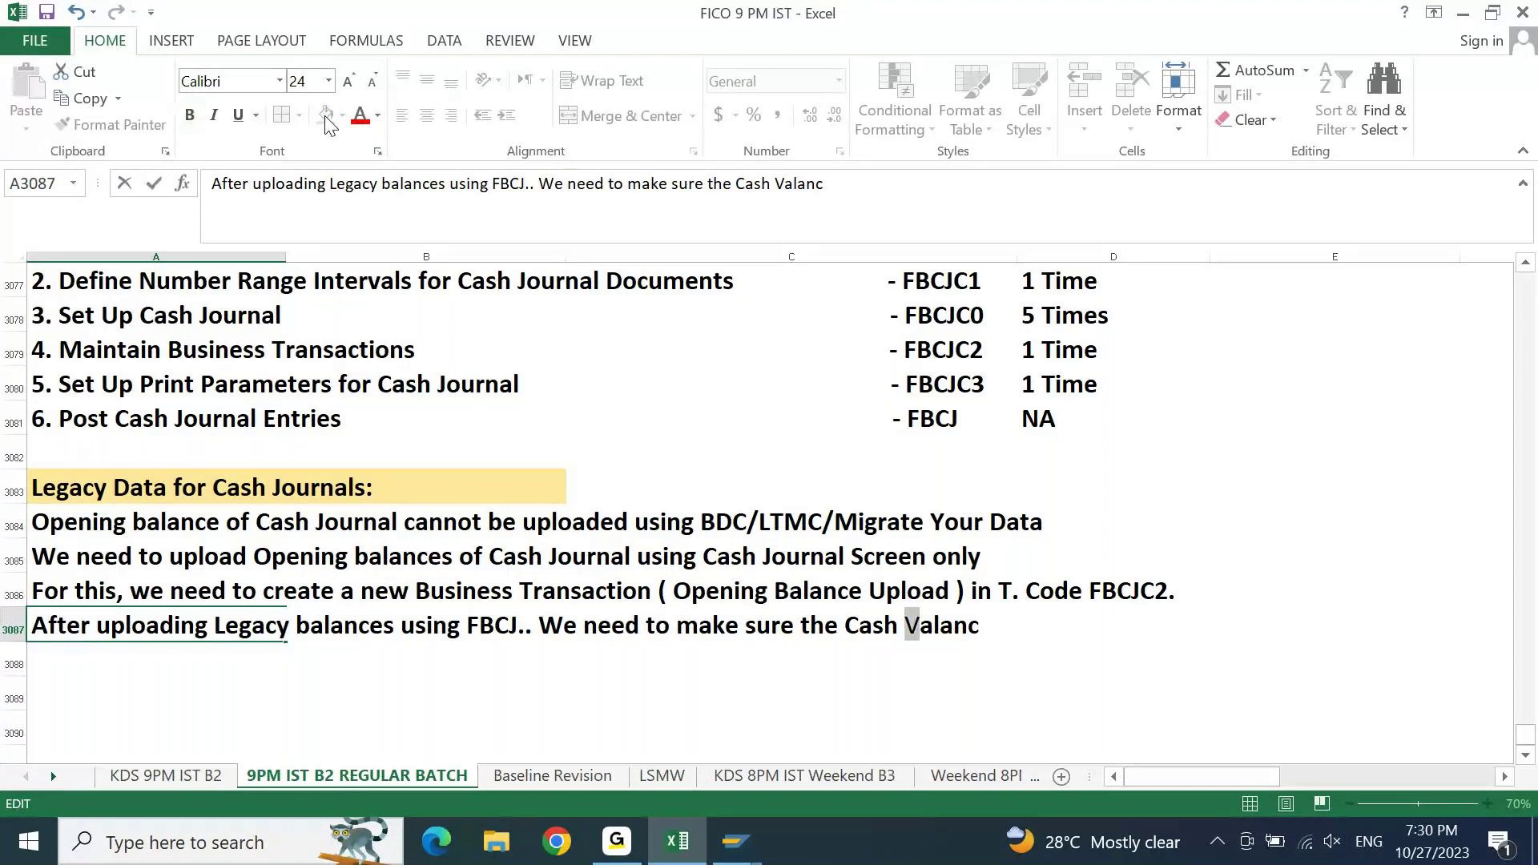
{"action": "key", "text": "BackSpace"}
{"action": "key", "text": "ctrl+b"}
{"action": "type", "text": "B"}
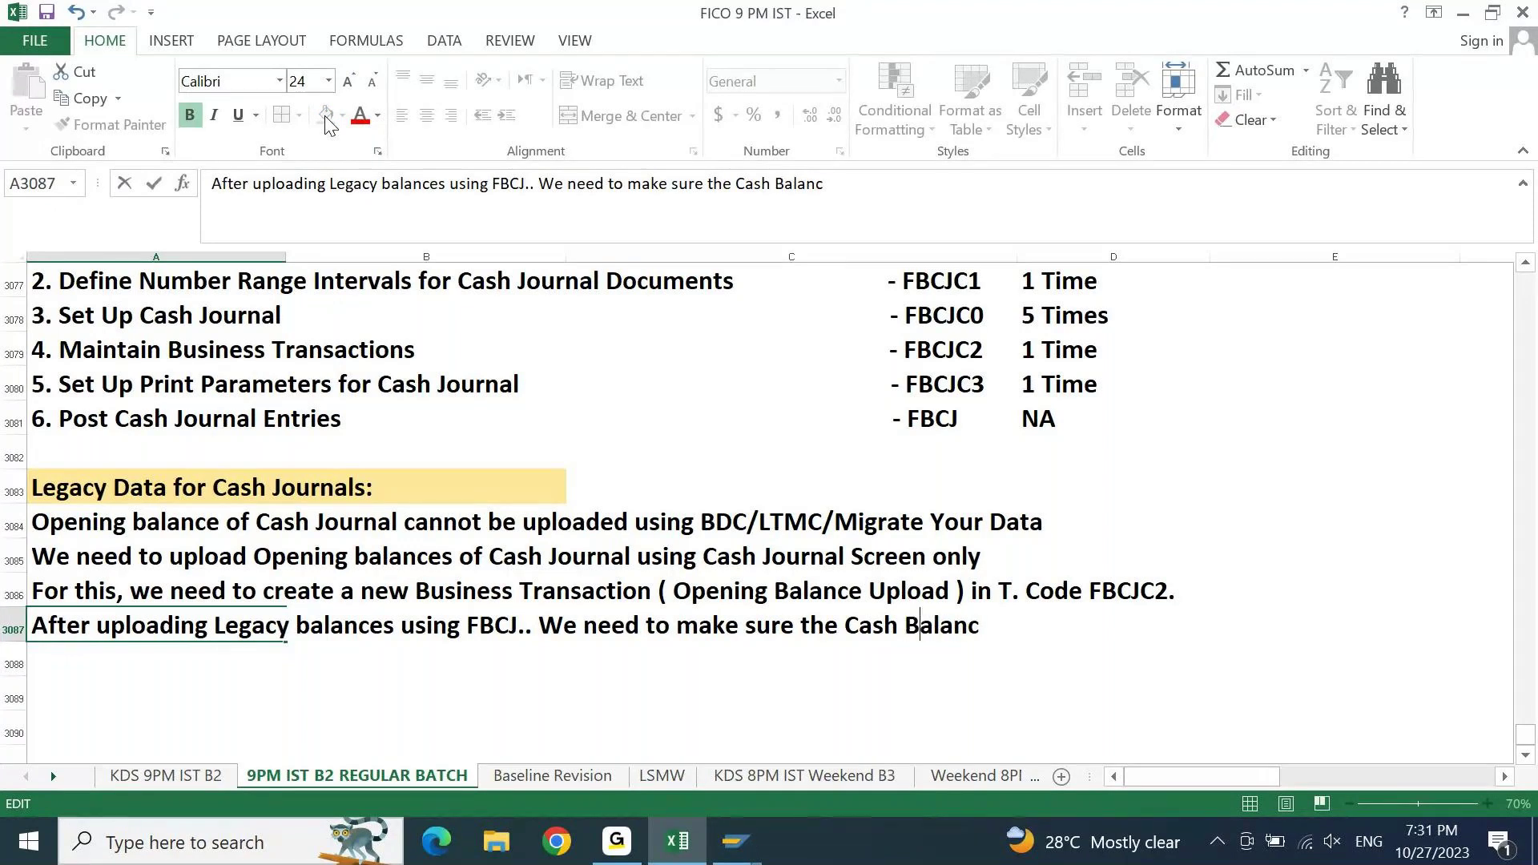
- Complete the A3087 note so that it ends with "Cash Balances are updated correctly in the TB."
{"action": "key", "text": "End"}
{"action": "type", "text": "es are "}
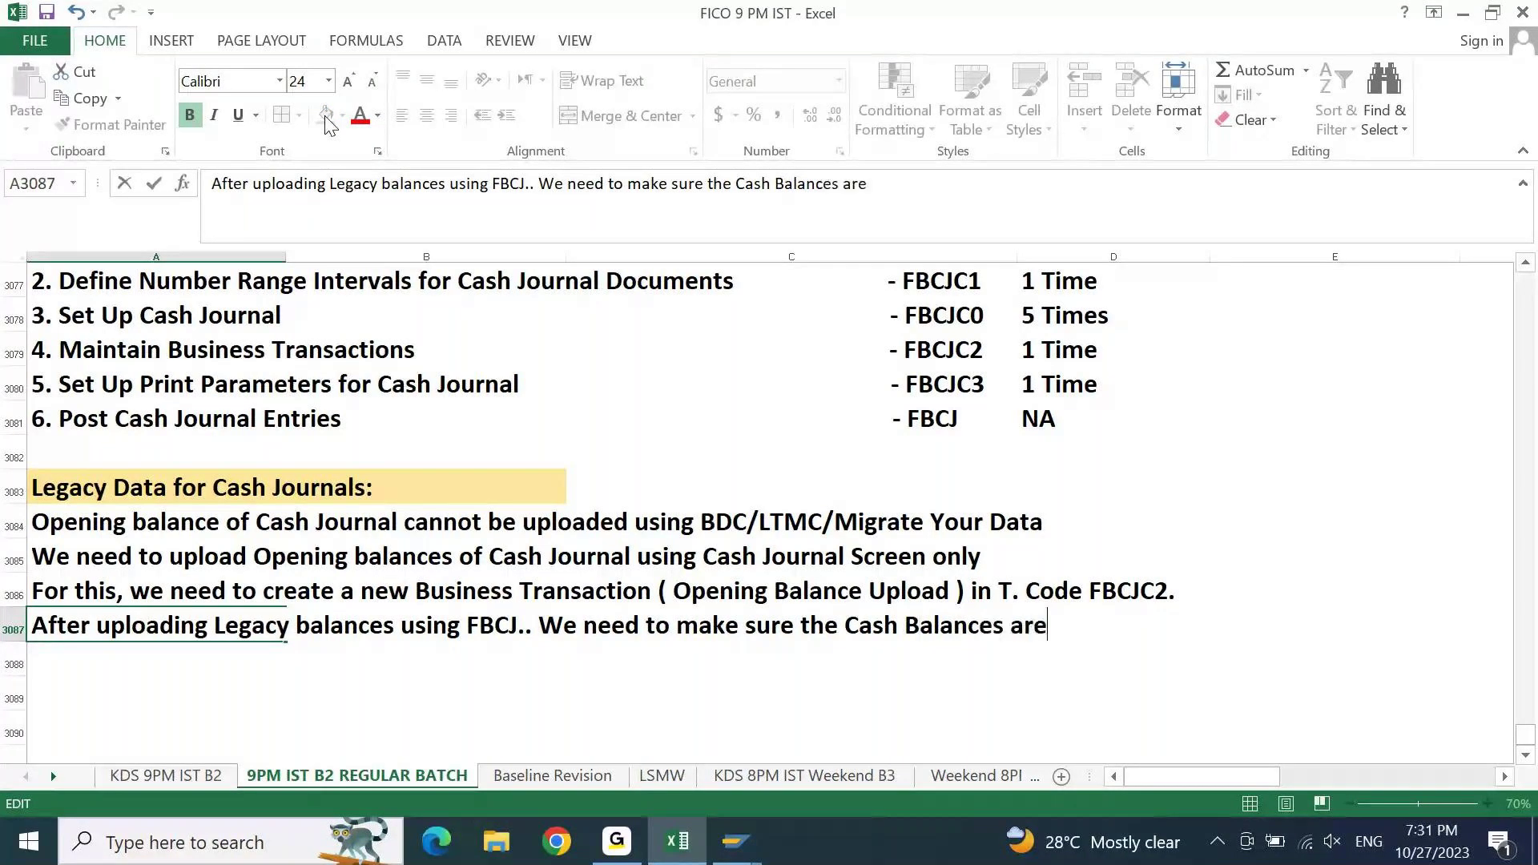
{"action": "type", "text": "updated correctlt"}
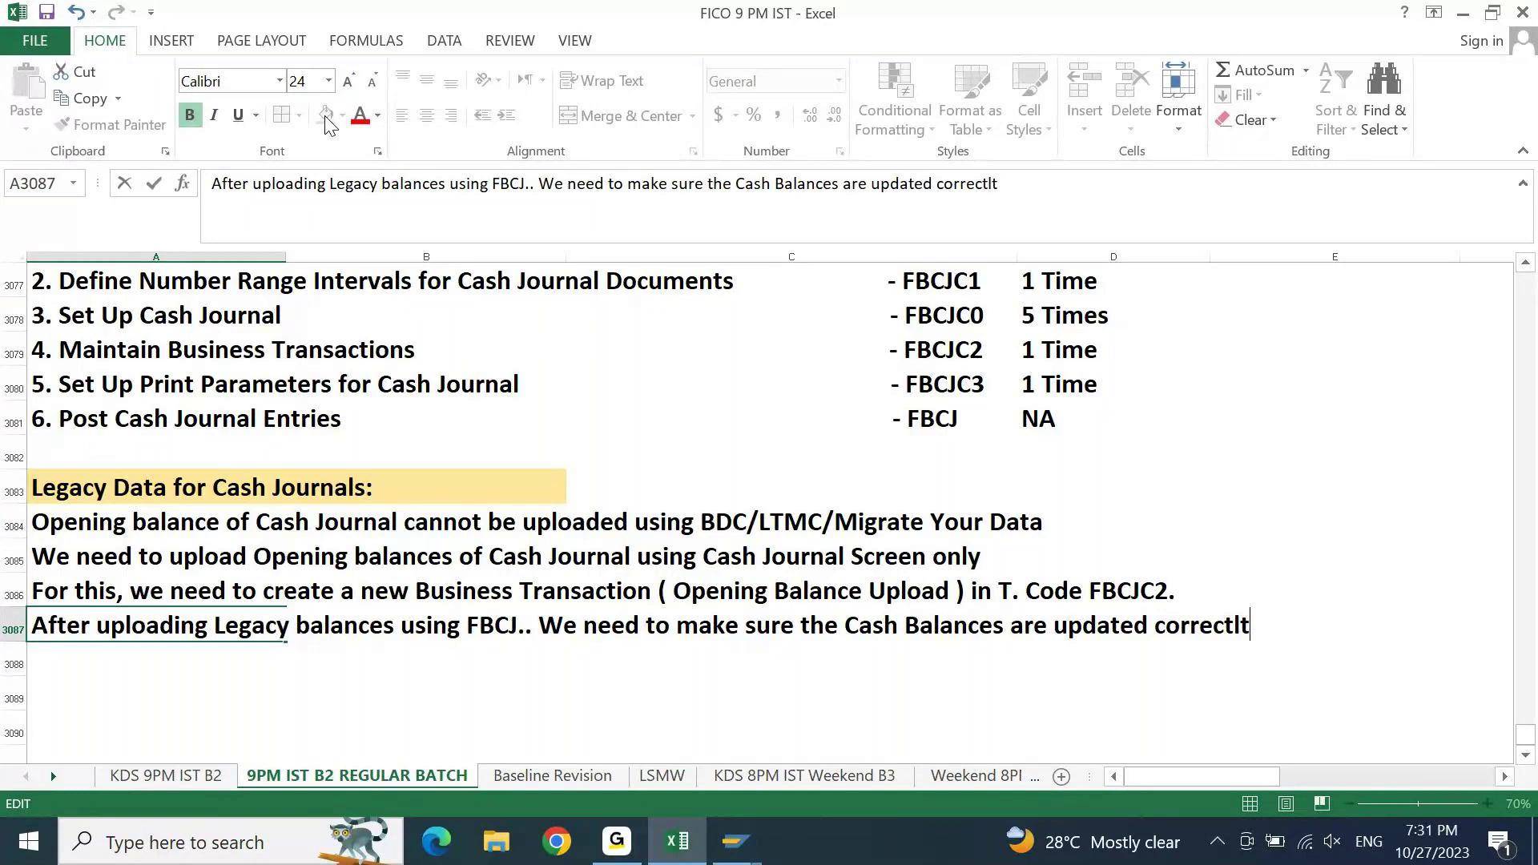
{"action": "key", "text": "BackSpace"}
{"action": "type", "text": "y in the TB"}
{"action": "type", "text": "."}
{"action": "key", "text": "Return"}
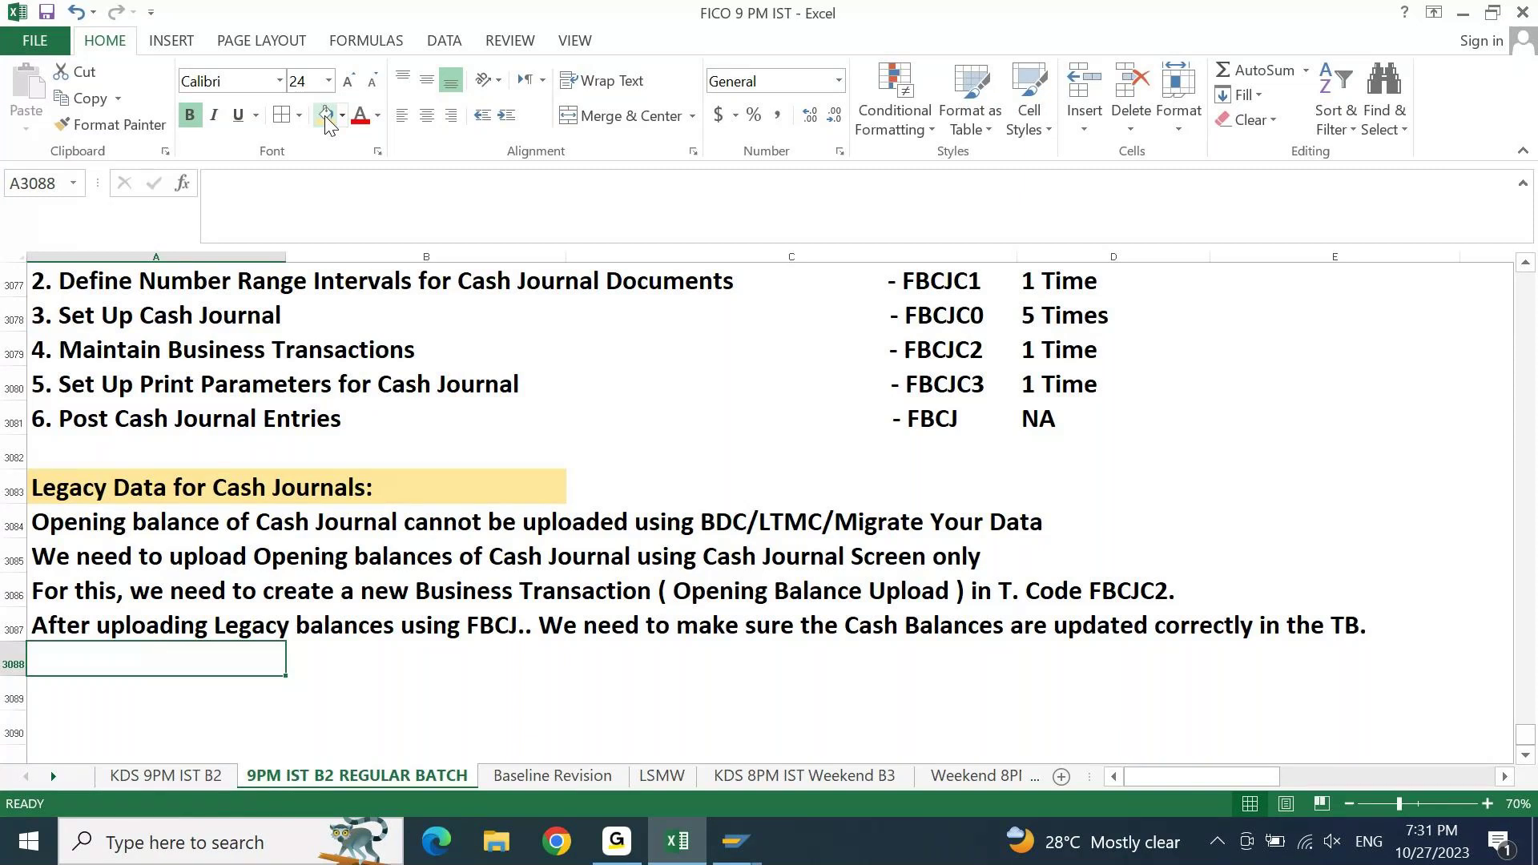
- Copy the header row and the cash journal 1000 row, A3055:E3056, from the Cash Journal Details for KDS Document table
{"action": "key", "text": "Up"}
{"action": "key", "text": "Up"}
{"action": "key", "text": "Up"}
{"action": "key", "text": "Up"}
{"action": "key", "text": "Up"}
{"action": "key", "text": "Up"}
{"action": "key", "text": "Up"}
{"action": "key", "text": "Up"}
{"action": "key", "text": "Up"}
{"action": "key", "text": "Up"}
{"action": "key", "text": "Up"}
{"action": "key", "text": "Up"}
{"action": "key", "text": "Up"}
{"action": "key", "text": "Up"}
{"action": "key", "text": "Up"}
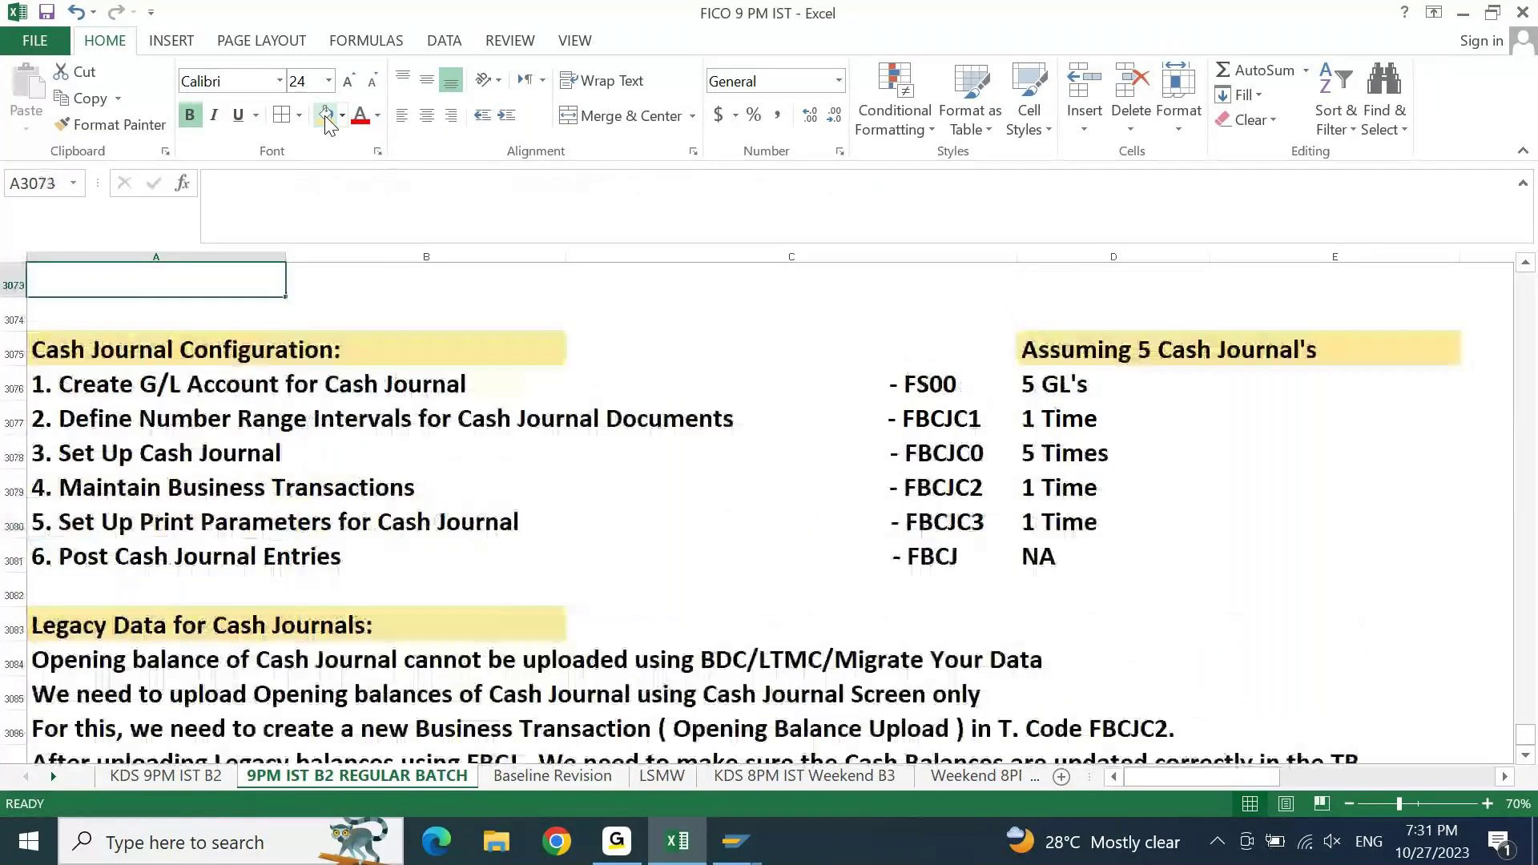
{"action": "key", "text": "Up"}
{"action": "key", "text": "Up"}
{"action": "key", "text": "Up"}
{"action": "key", "text": "Up"}
{"action": "key", "text": "Up"}
{"action": "key", "text": "Up"}
{"action": "key", "text": "Up"}
{"action": "key", "text": "Up"}
{"action": "key", "text": "Up"}
{"action": "key", "text": "Up"}
{"action": "key", "text": "Up"}
{"action": "key", "text": "Up"}
{"action": "key", "text": "Up"}
{"action": "key", "text": "Up"}
{"action": "key", "text": "Up"}
{"action": "key", "text": "Up"}
{"action": "key", "text": "Up"}
{"action": "key", "text": "Up"}
{"action": "key", "text": "Up"}
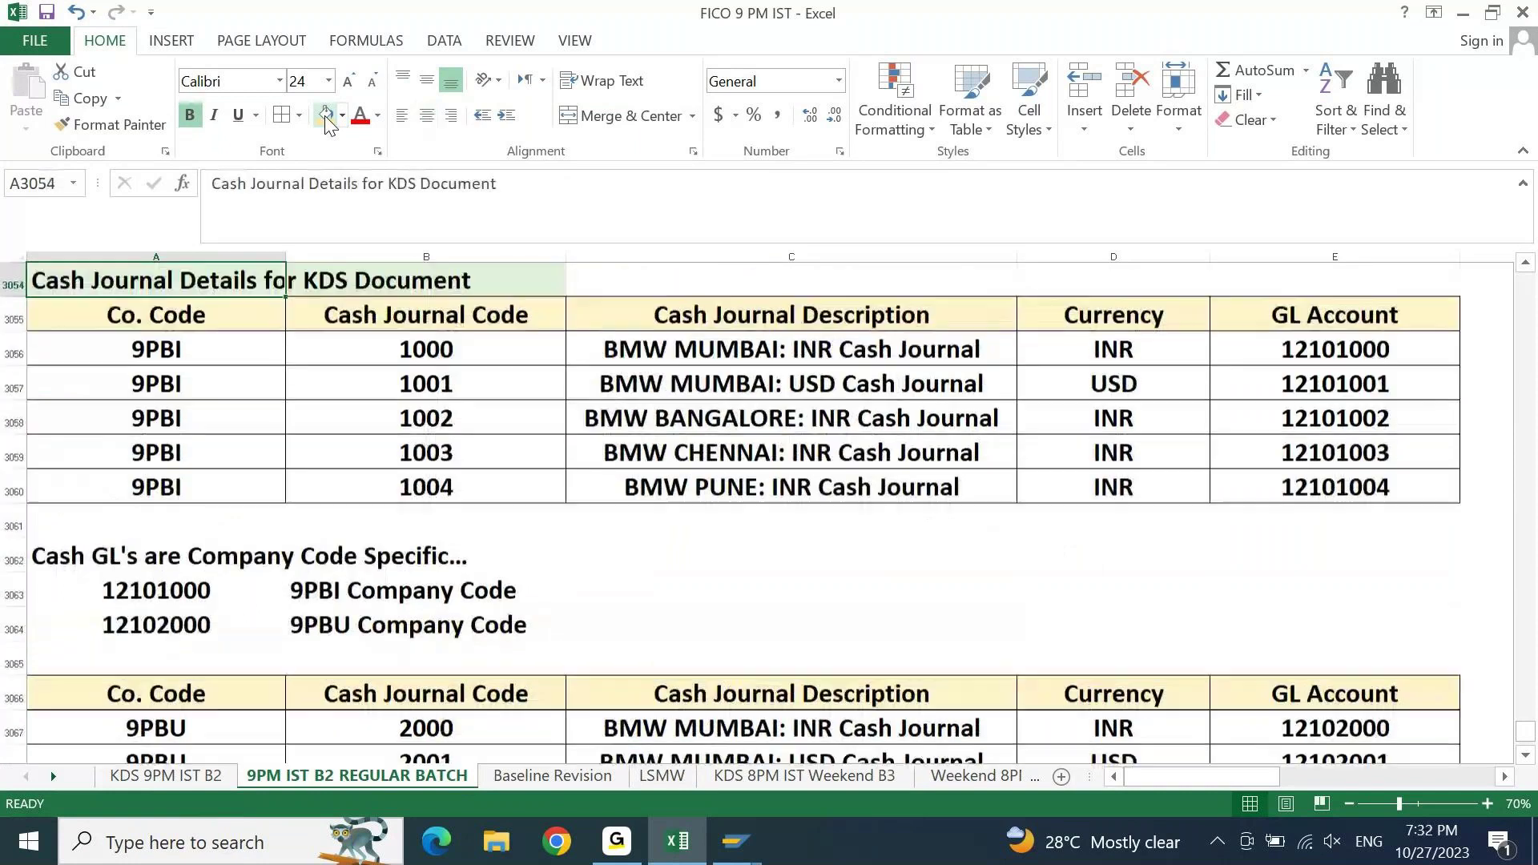
{"action": "key", "text": "ctrl+Down"}
{"action": "key", "text": "ctrl+Up"}
{"action": "key", "text": "Down"}
{"action": "key", "text": "shift+Down"}
{"action": "key", "text": "ctrl+shift+Right"}
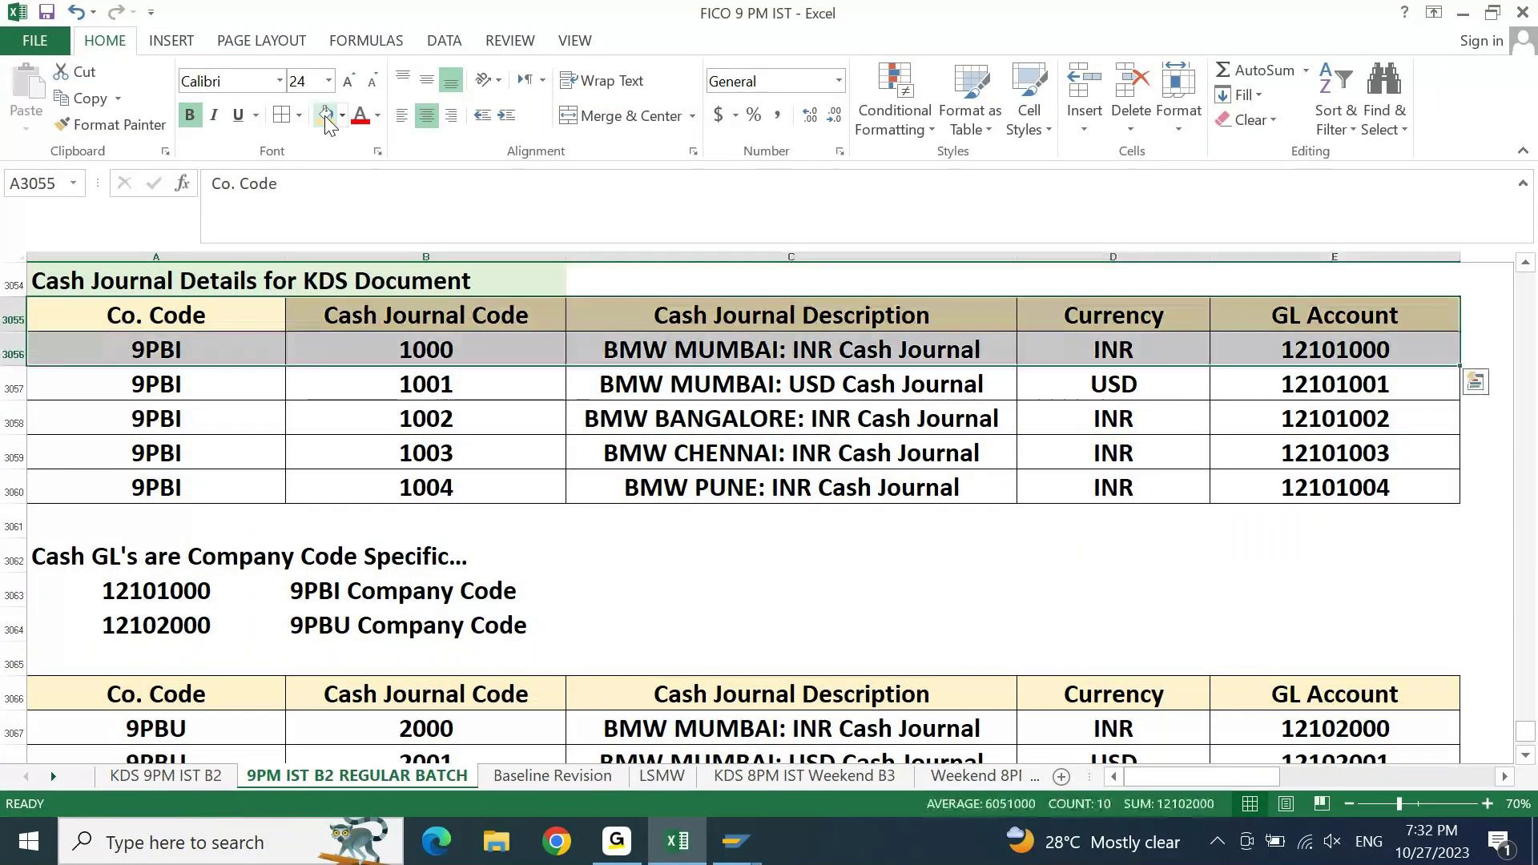
{"action": "key", "text": "ctrl+c"}
- Paste the copied header and cash journal row at A3089, leaving one blank row below the legacy data notes
{"action": "key", "text": "ctrl+Down"}
{"action": "key", "text": "ctrl+Down"}
{"action": "key", "text": "ctrl+Down"}
{"action": "key", "text": "ctrl+Down"}
{"action": "key", "text": "ctrl+Down"}
{"action": "key", "text": "ctrl+Down"}
{"action": "key", "text": "ctrl+Down"}
{"action": "key", "text": "ctrl+Down"}
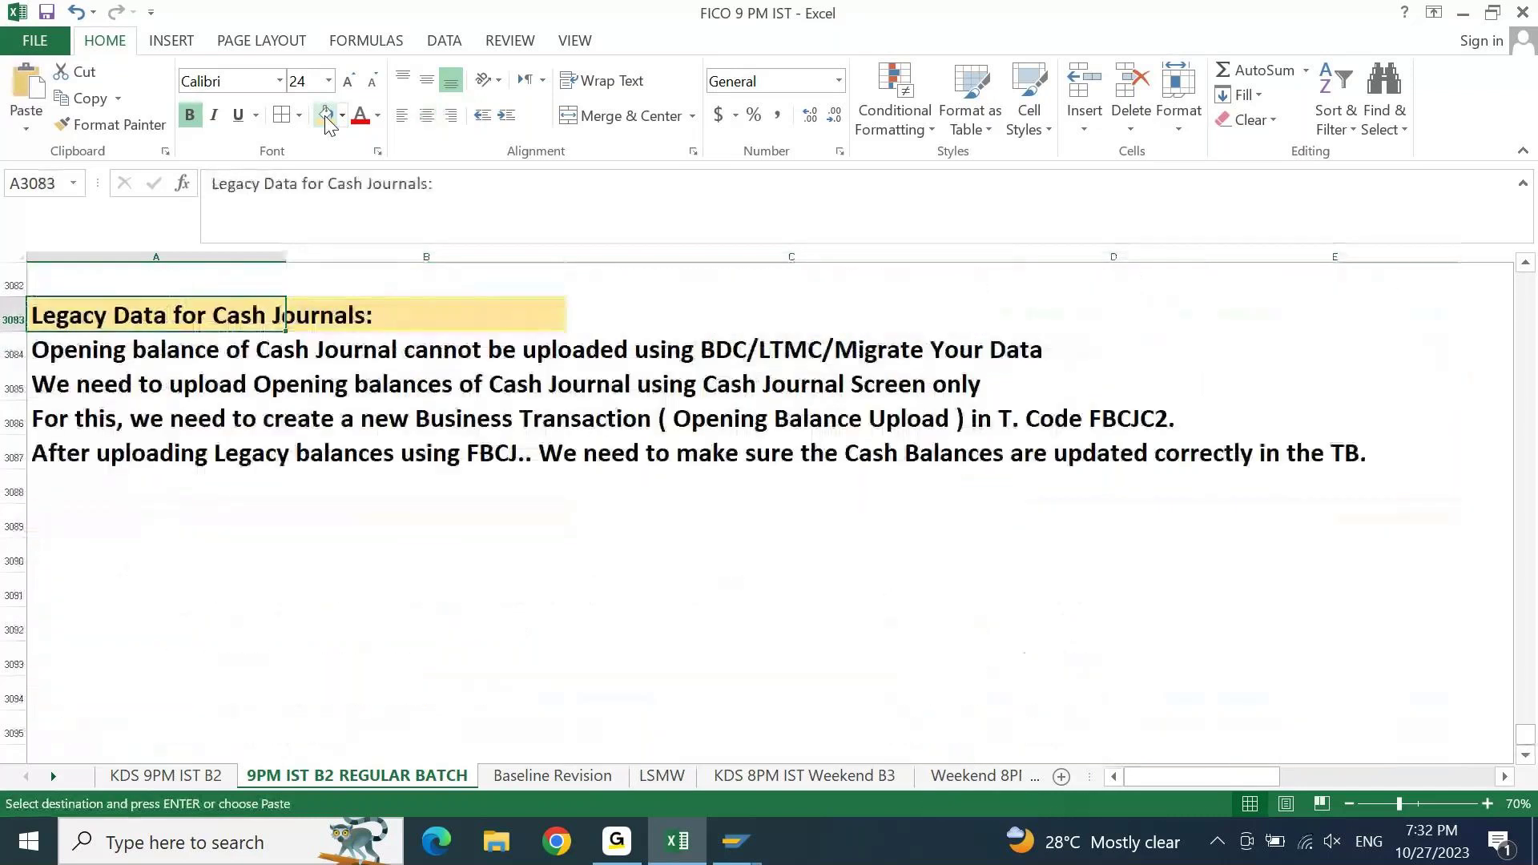
{"action": "key", "text": "Down"}
{"action": "key", "text": "Down"}
{"action": "key", "text": "ctrl+v"}
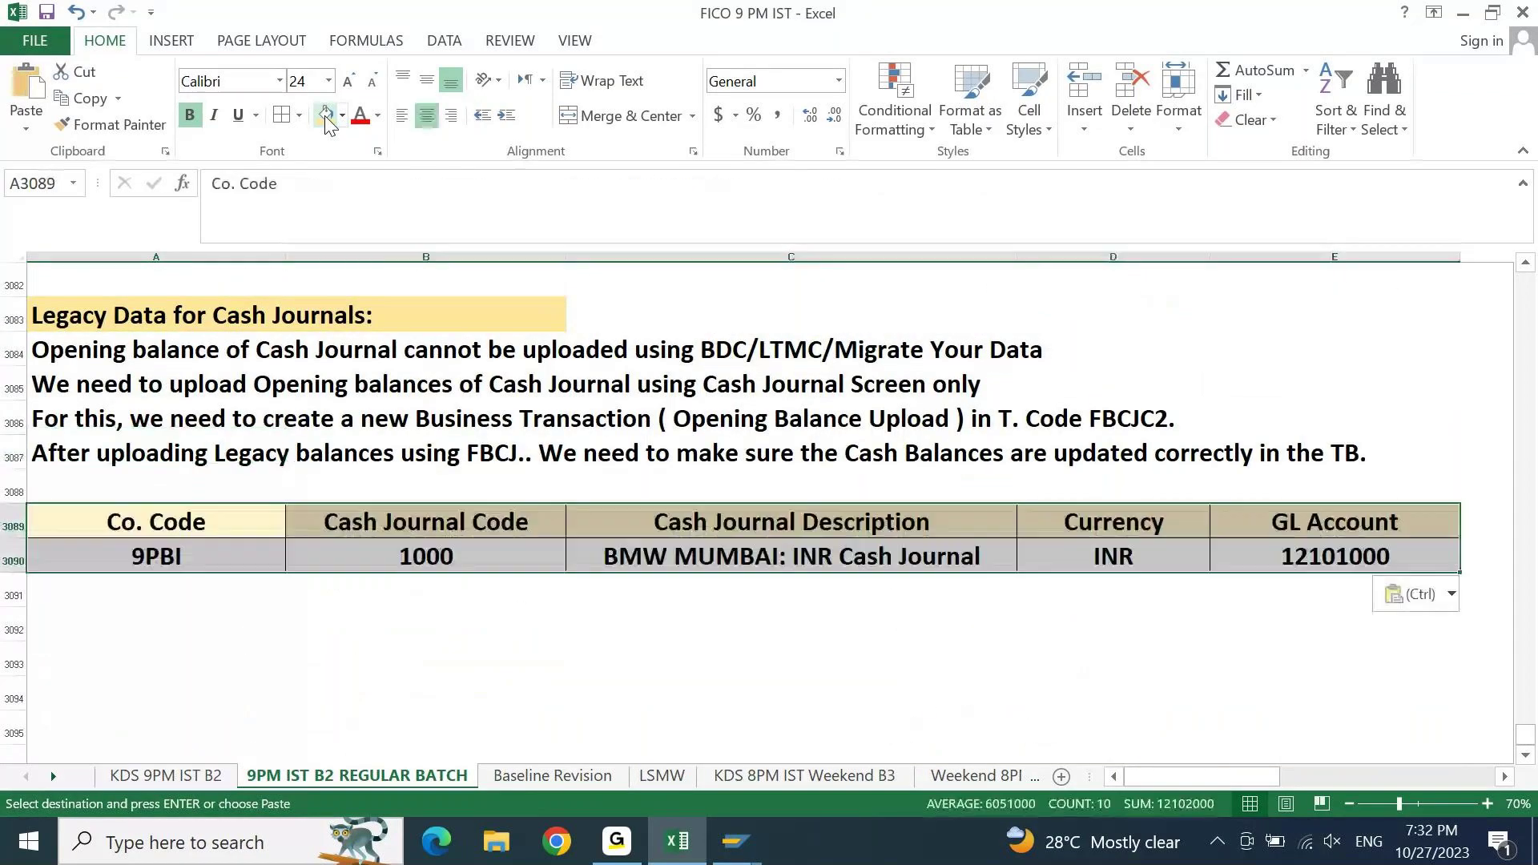
- Add an "Opening Balance" heading in F3089, beside the GL Account heading of the pasted cash journal table
{"action": "key", "text": "Escape"}
{"action": "key", "text": "ctrl+Right"}
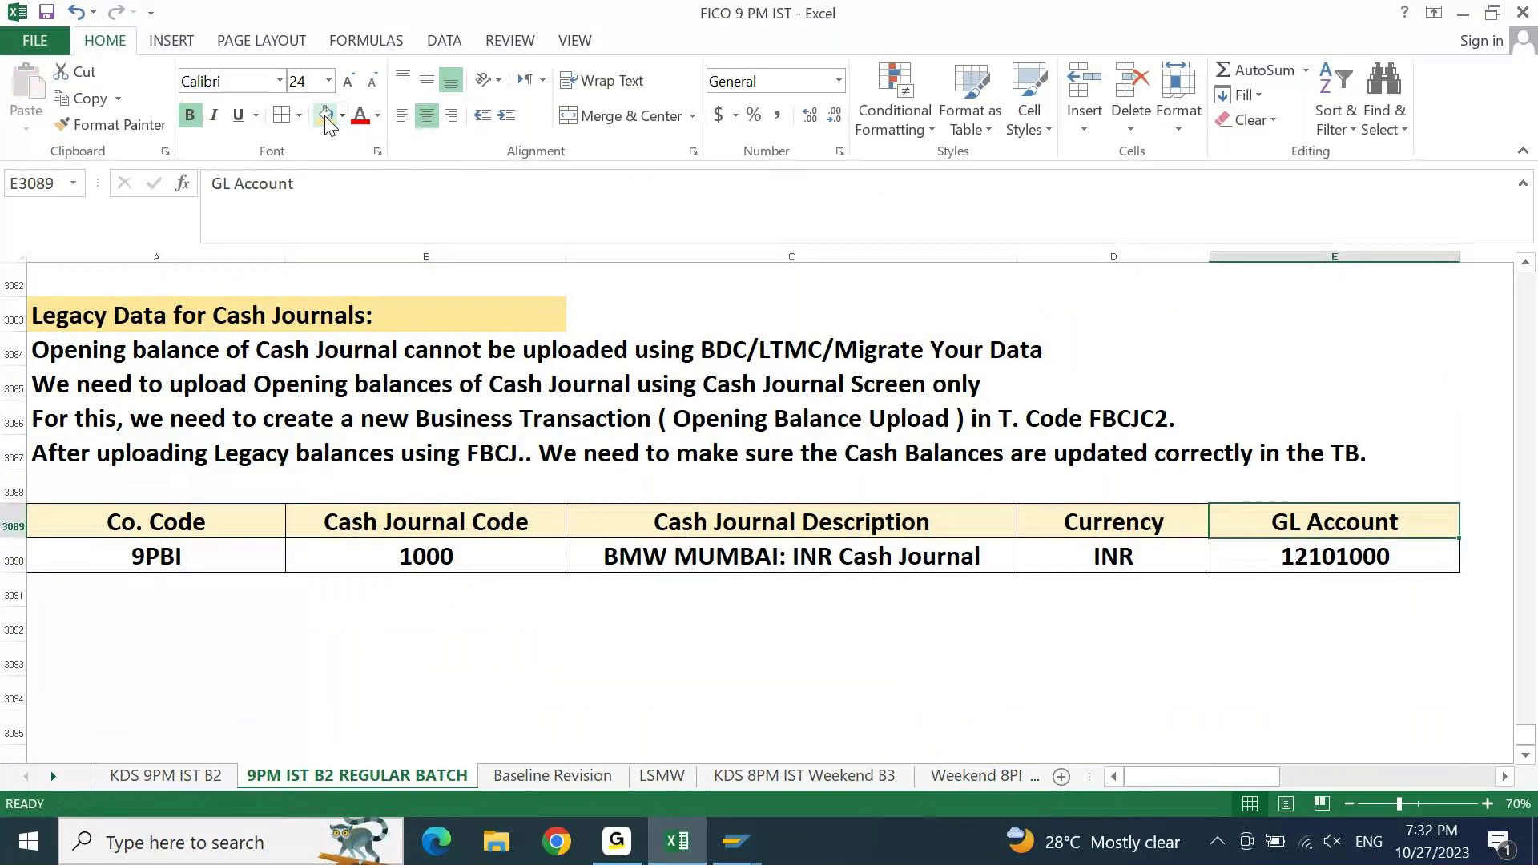
{"action": "key", "text": "Right"}
{"action": "type", "text": "Opening Balanc"}
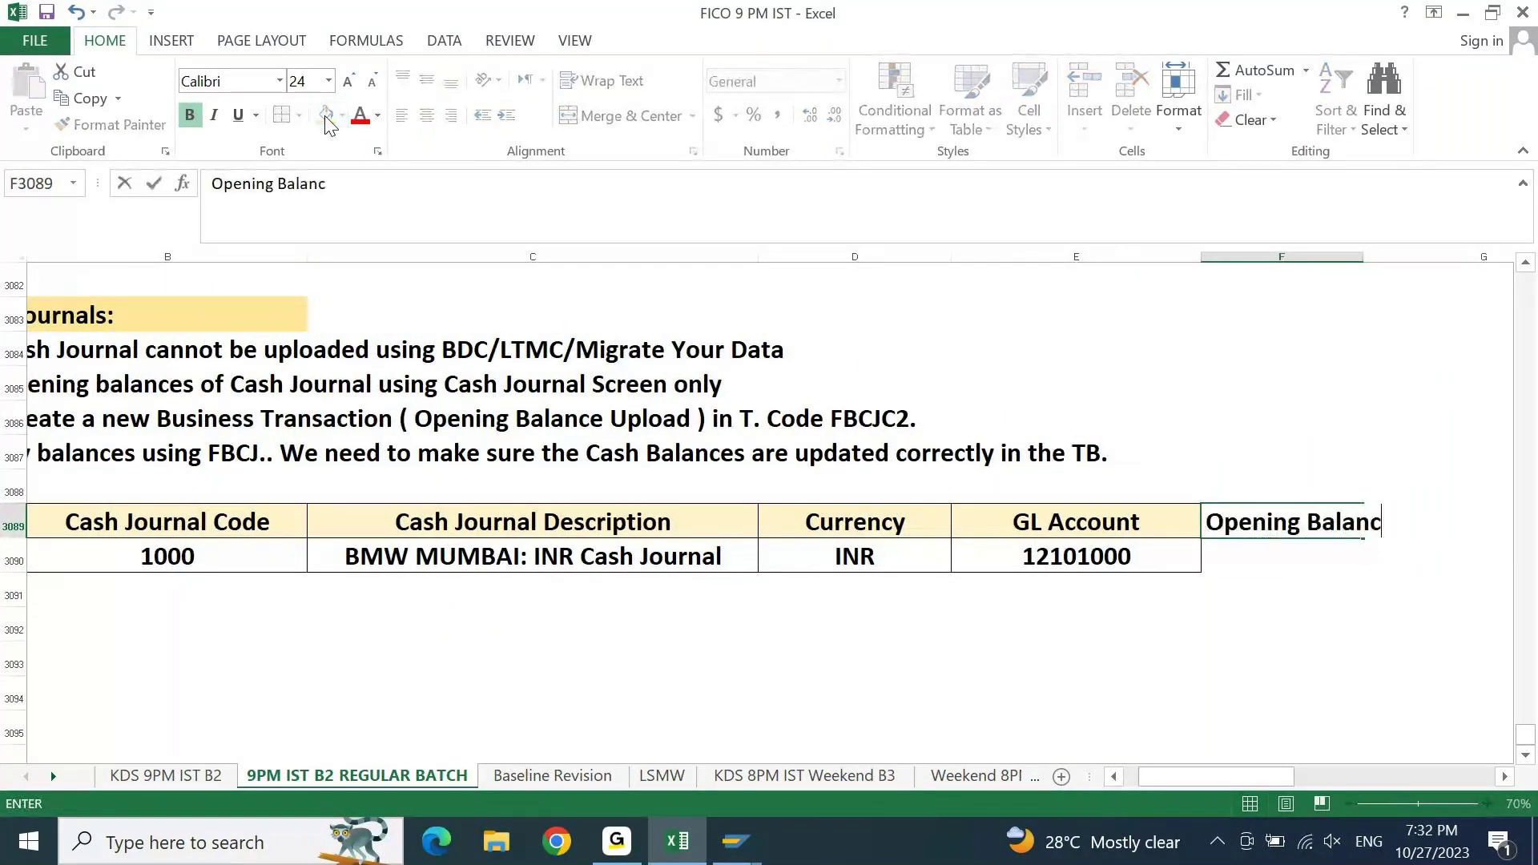
{"action": "key", "text": "Return"}
{"action": "key", "text": "Up"}
{"action": "key", "text": "F2"}
{"action": "type", "text": "e"}
{"action": "key", "text": "Return"}
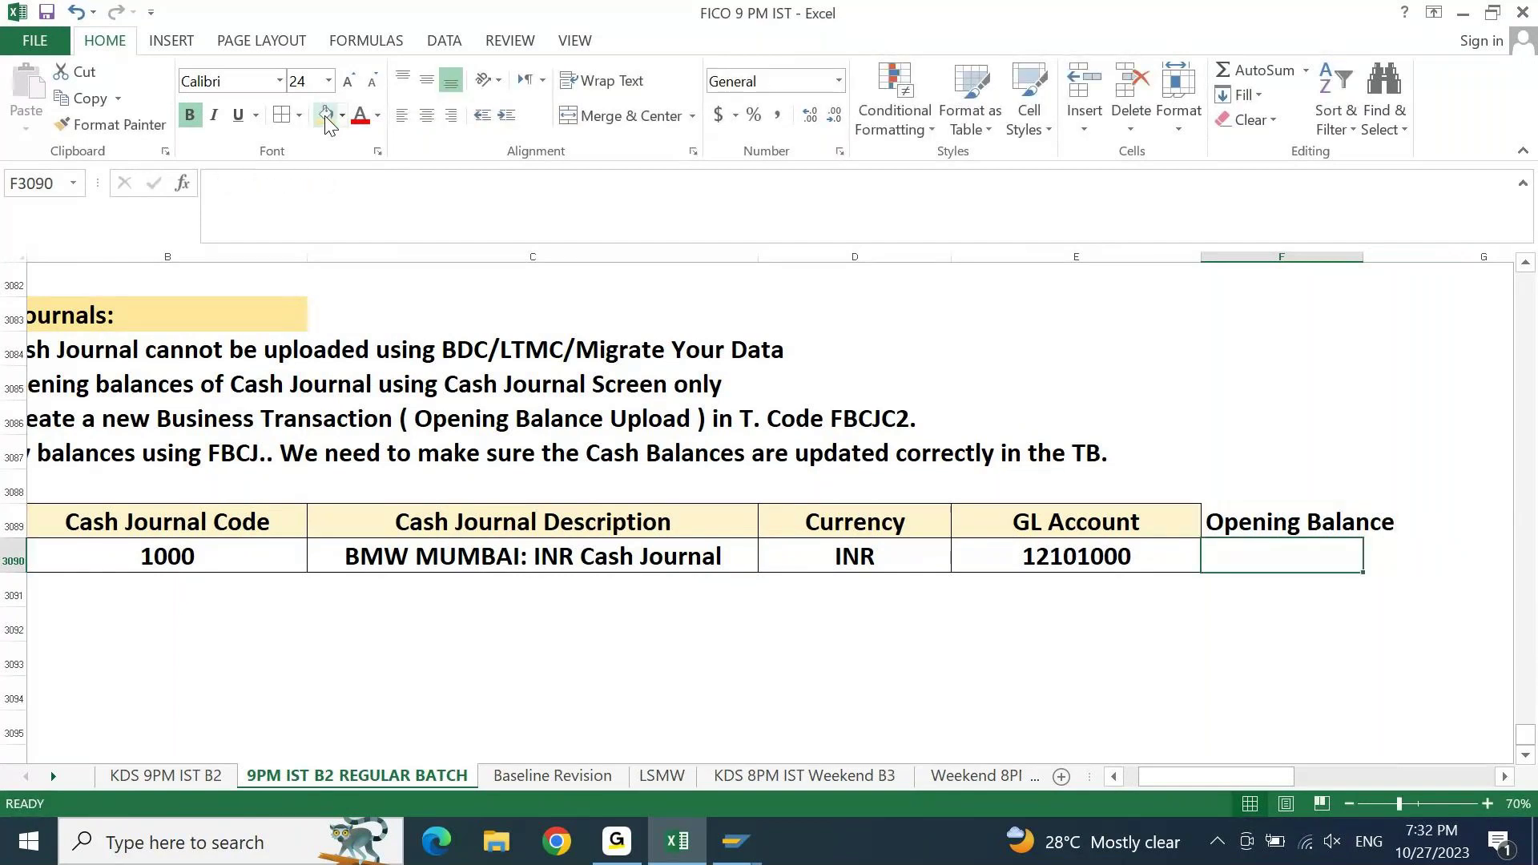
- Enter "8500 INR" in F3090 as the opening balance for cash journal 1000
{"action": "type", "text": "85"}
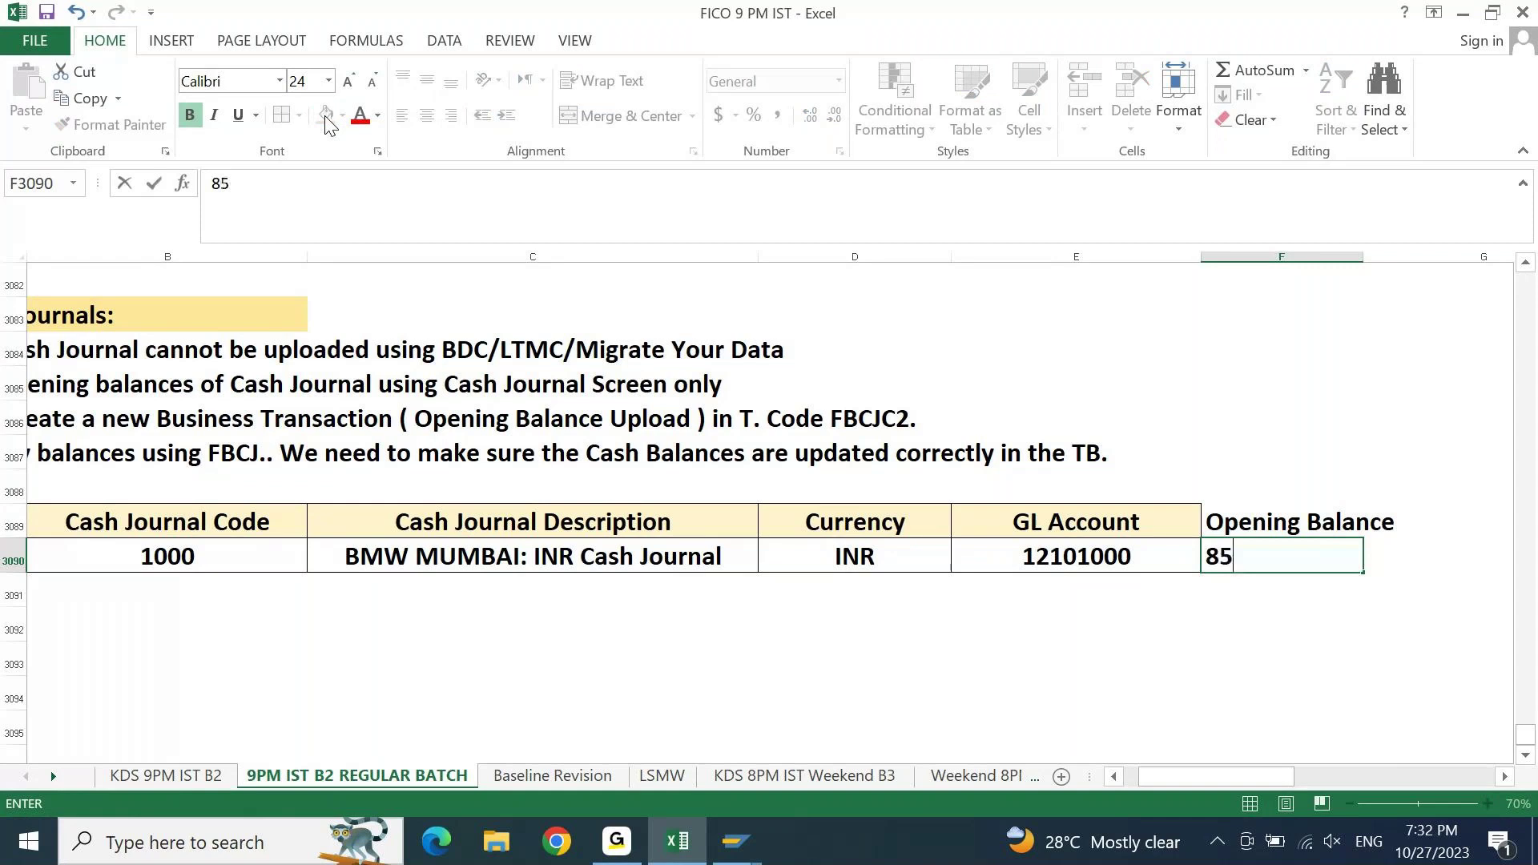
{"action": "type", "text": "00 INR"}
{"action": "key", "text": "Return"}
{"action": "key", "text": "Up"}
{"action": "key", "text": "Up"}
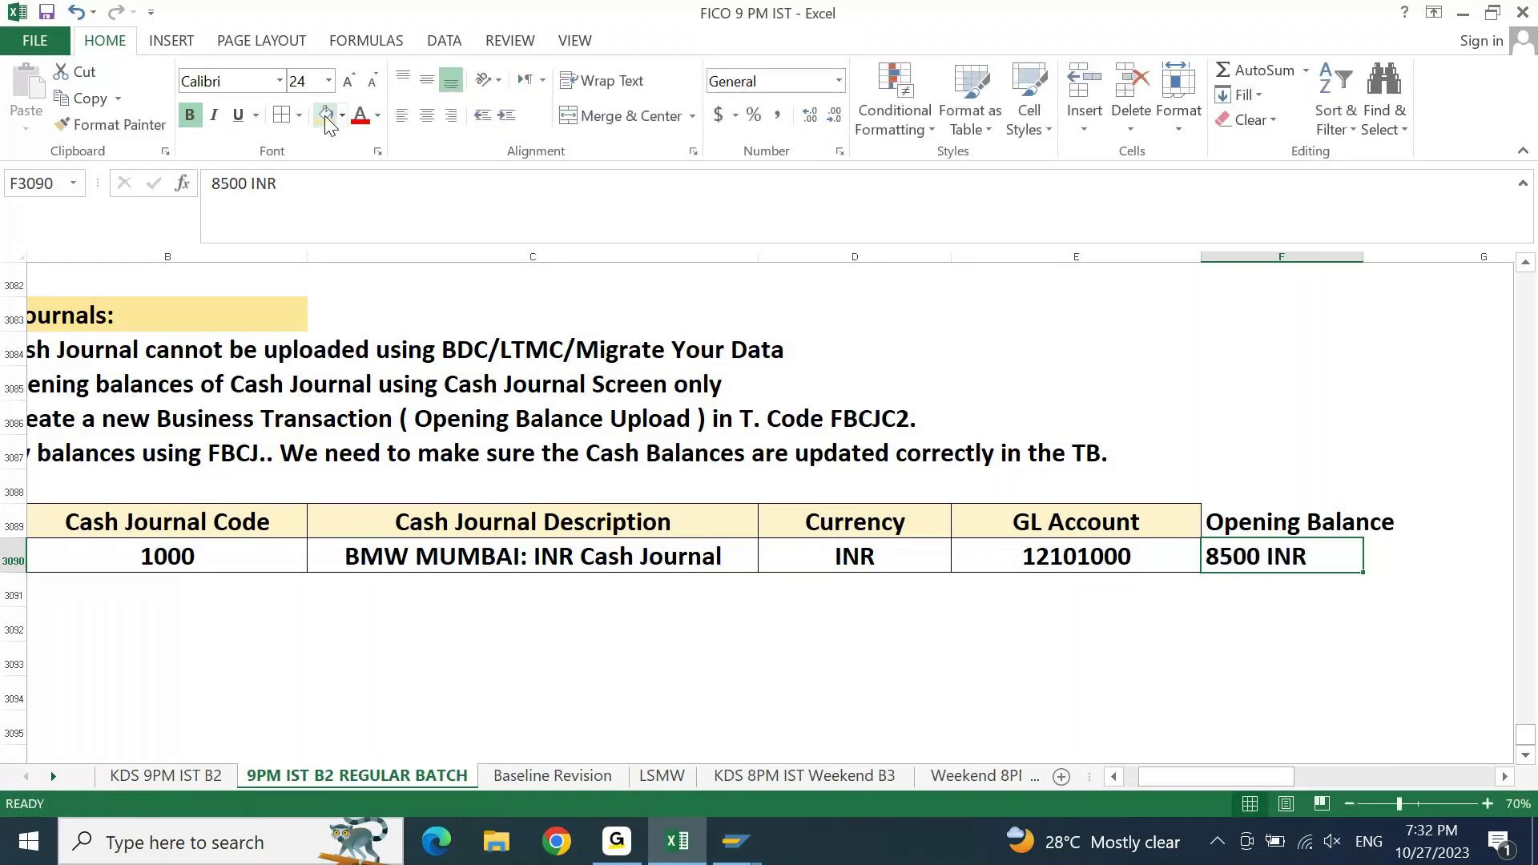
- Copy the formatting of the GL Account cells E3089:E3090 to the Opening Balance cells F3089:F3090 and fit column F to its contents
{"action": "key", "text": "Left"}
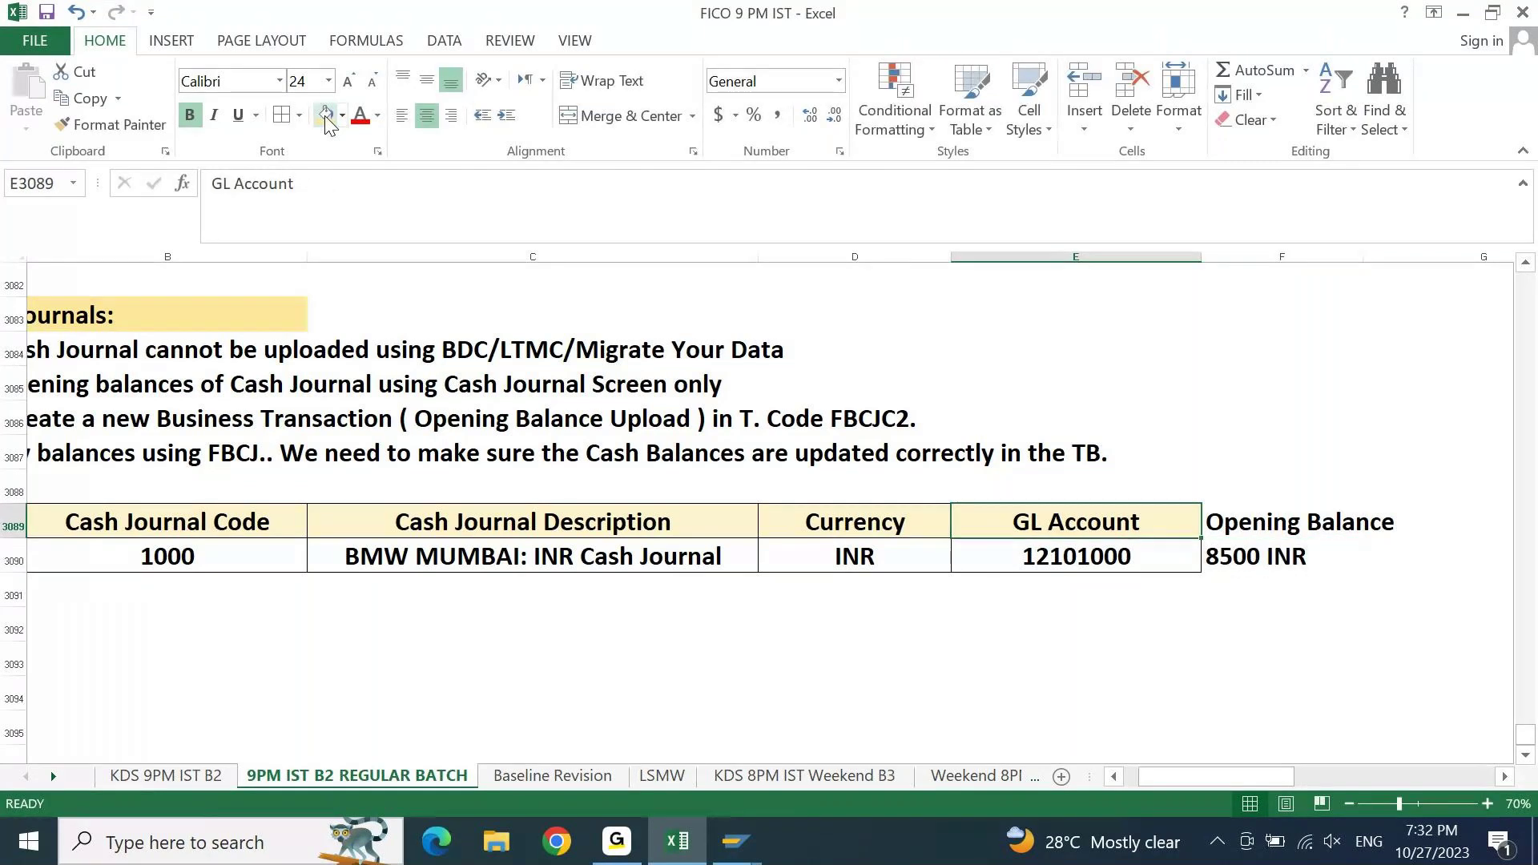
{"action": "key", "text": "shift+Right"}
{"action": "key", "text": "shift+Down"}
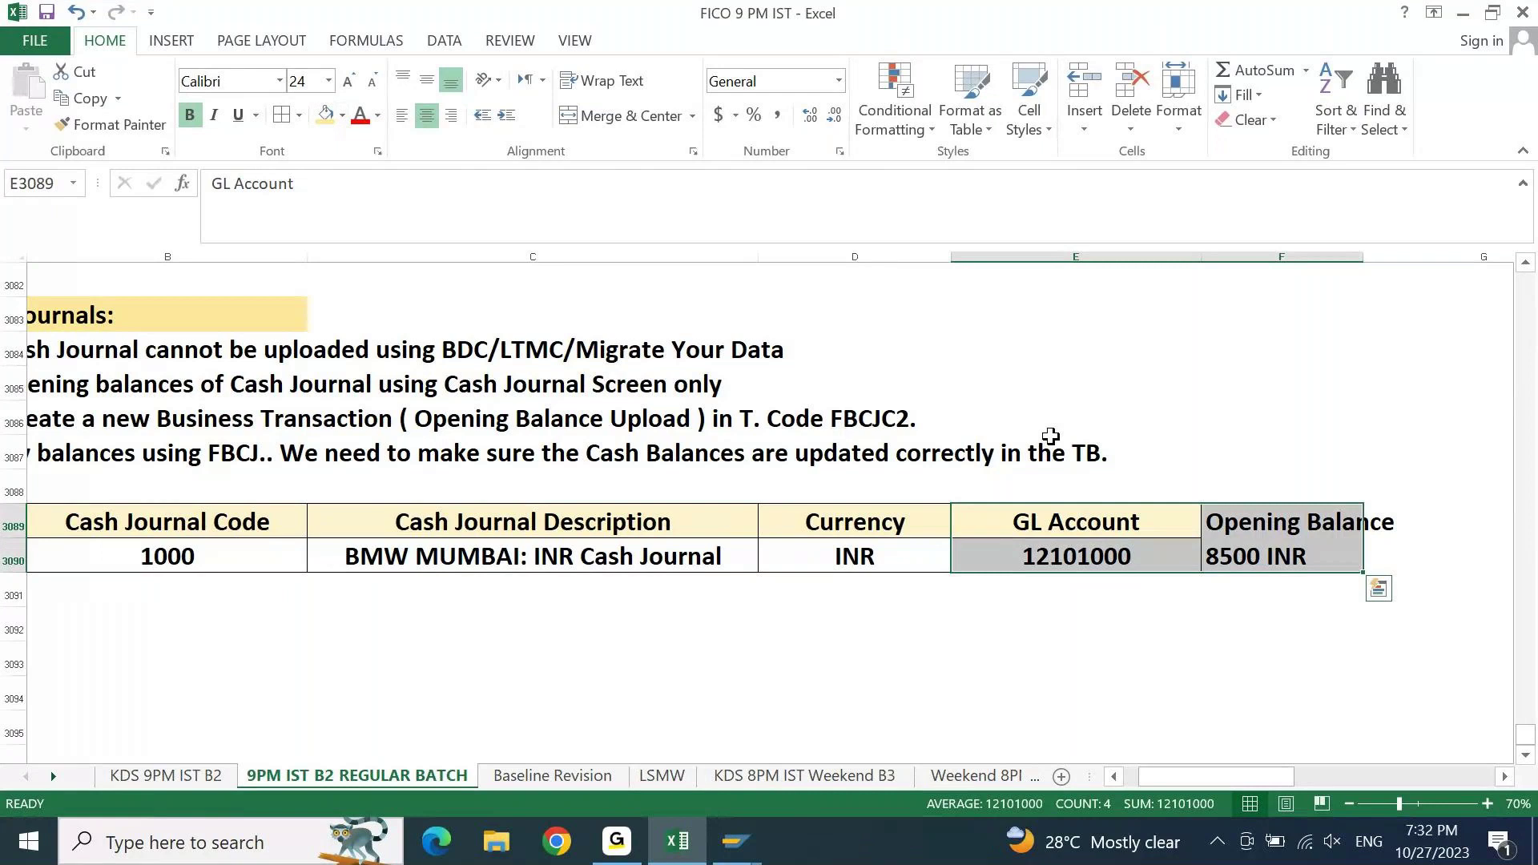
{"action": "left_click_drag", "start_coordinate": [1050, 522], "coordinate": [1037, 553]}
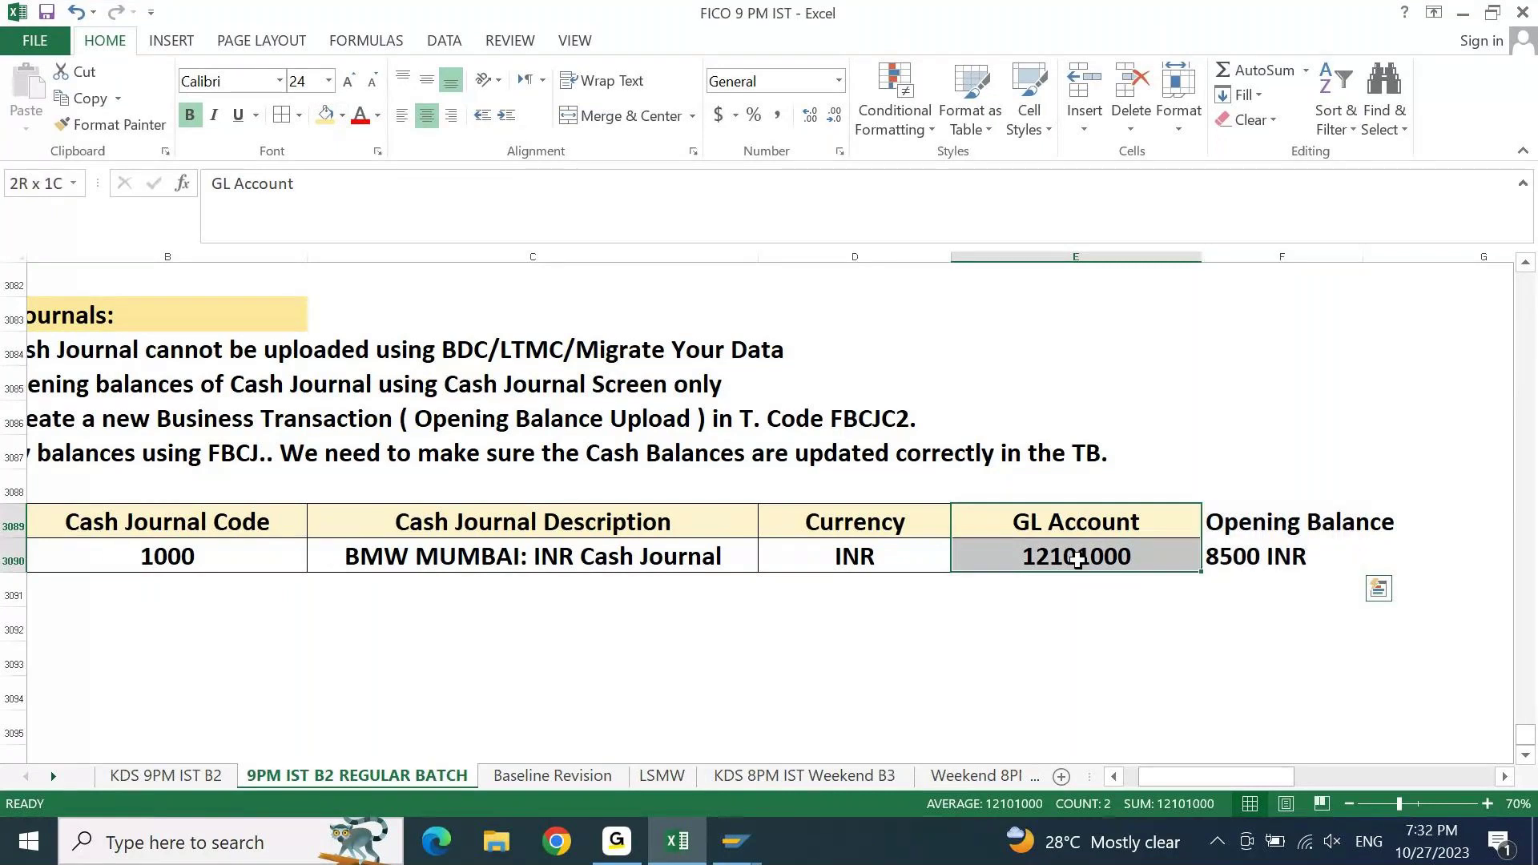
{"action": "left_click", "coordinate": [112, 125]}
{"action": "left_click_drag", "start_coordinate": [1318, 538], "coordinate": [1306, 561]}
{"action": "key", "text": "alt+h"}
{"action": "key", "text": "o"}
{"action": "key", "text": "i"}
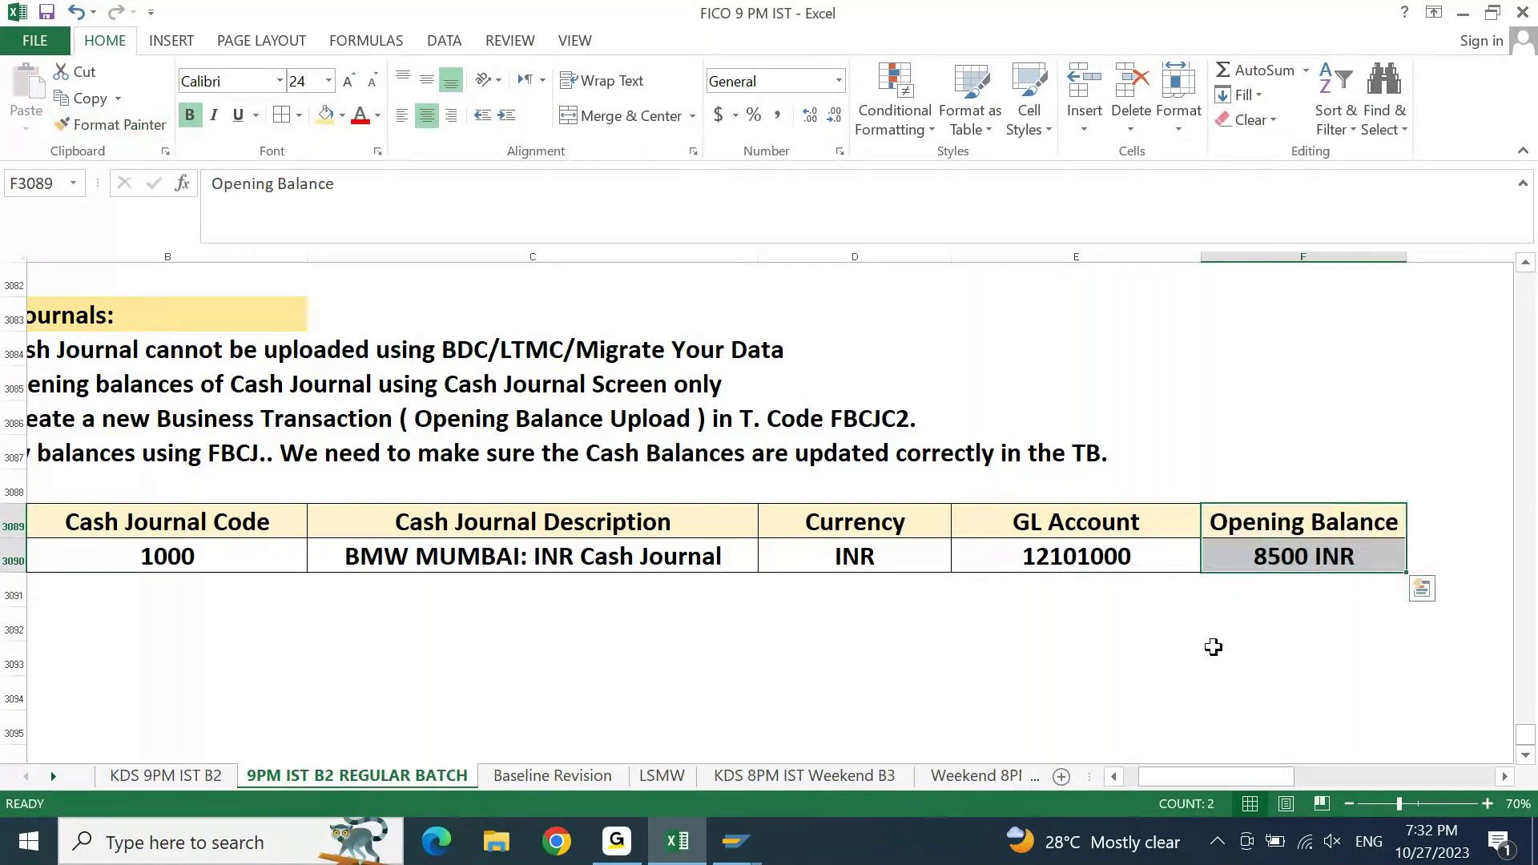
- Review the cash journal opening balance table and the legacy data and configuration notes above it
{"action": "key", "text": "Left"}
{"action": "key", "text": "Left"}
{"action": "key", "text": "Left"}
{"action": "key", "text": "Left"}
{"action": "key", "text": "Left"}
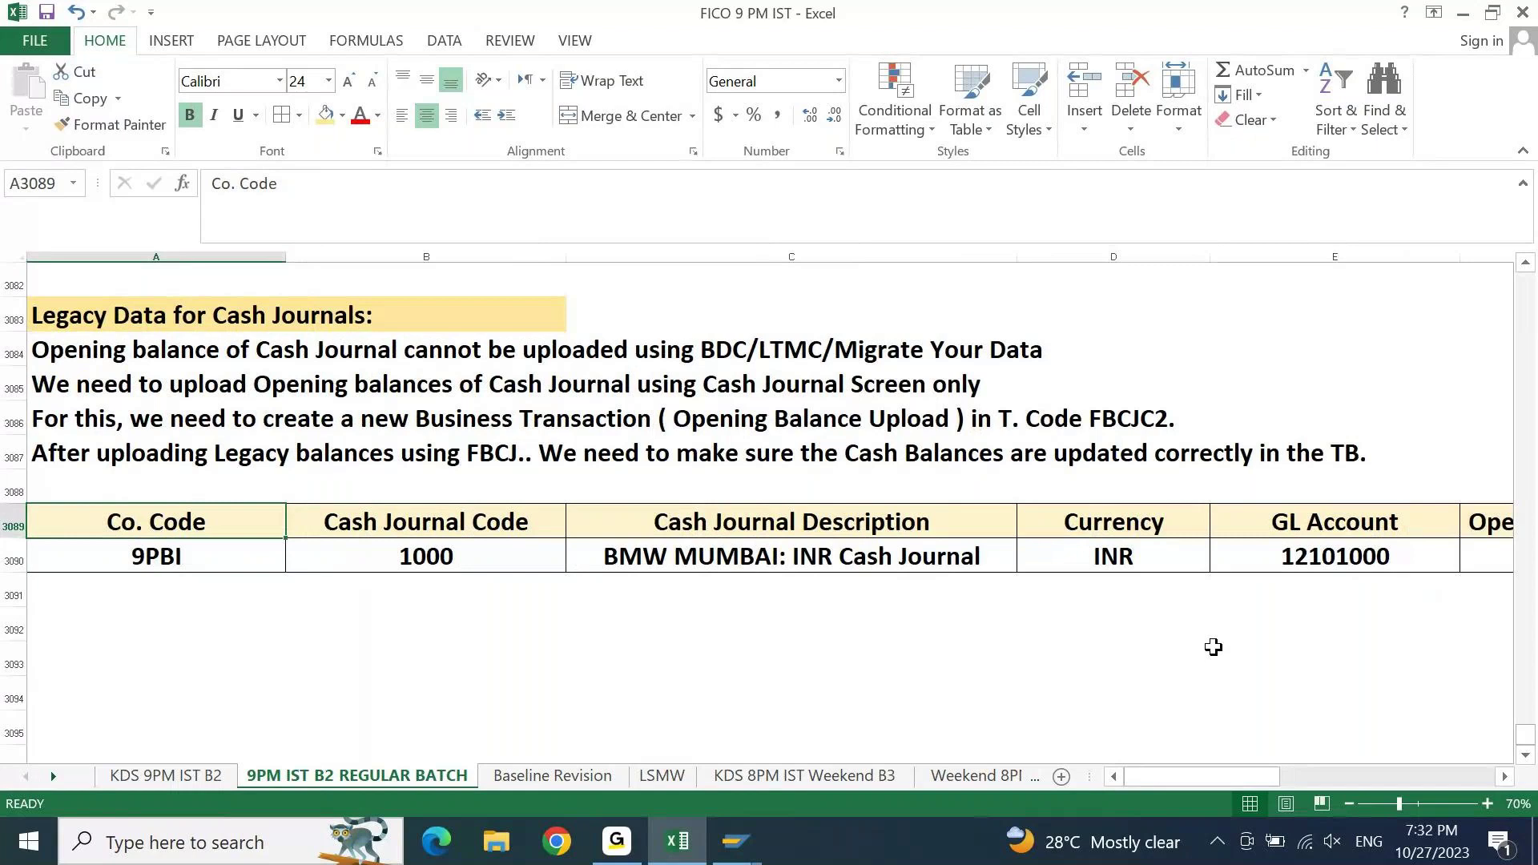
{"action": "key", "text": "ctrl+Right"}
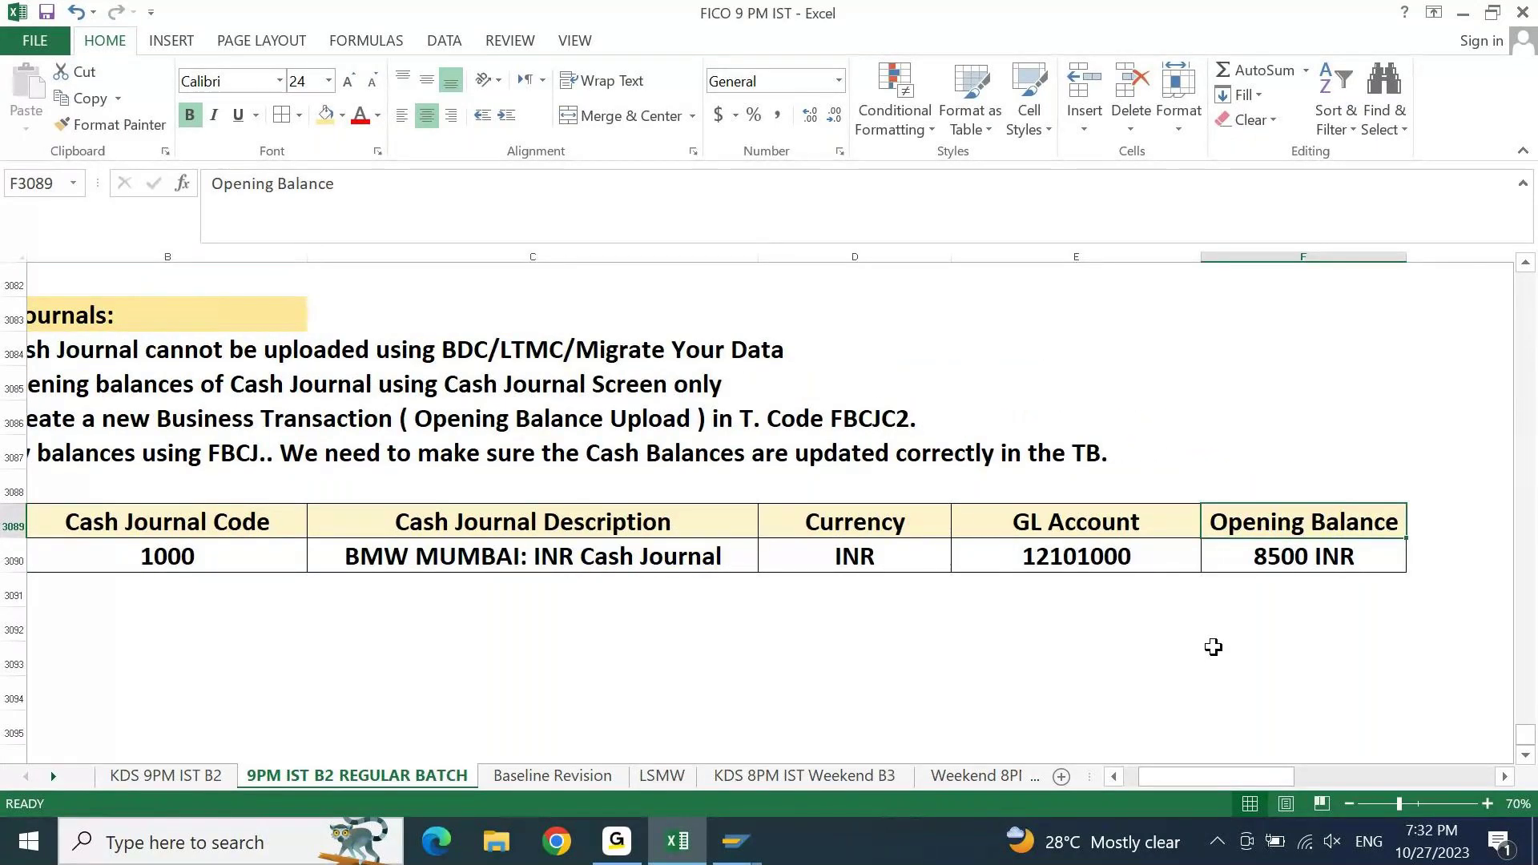
{"action": "key", "text": "Down"}
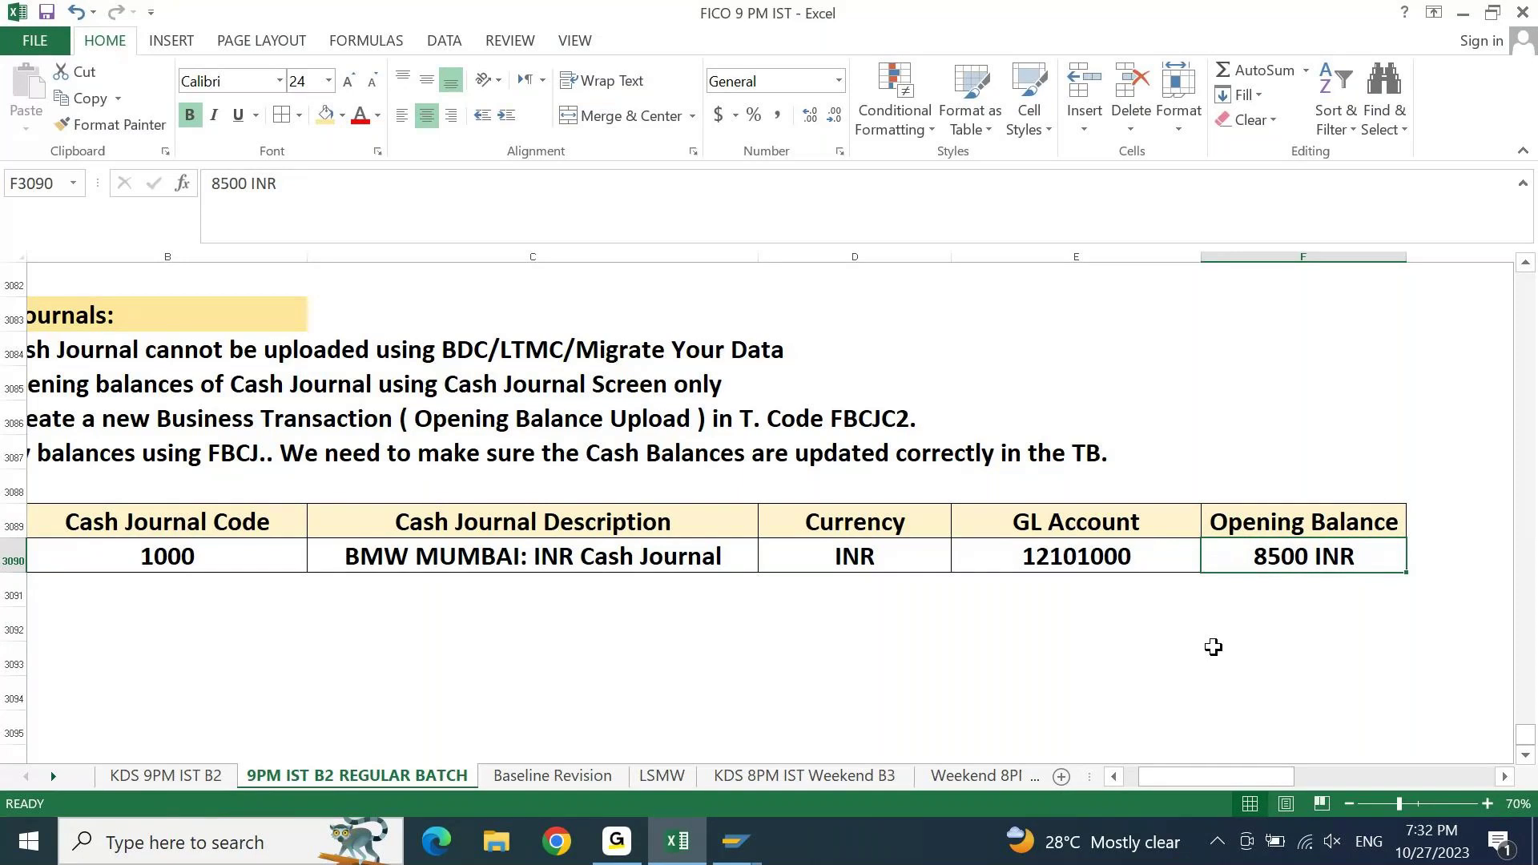
{"action": "key", "text": "Down"}
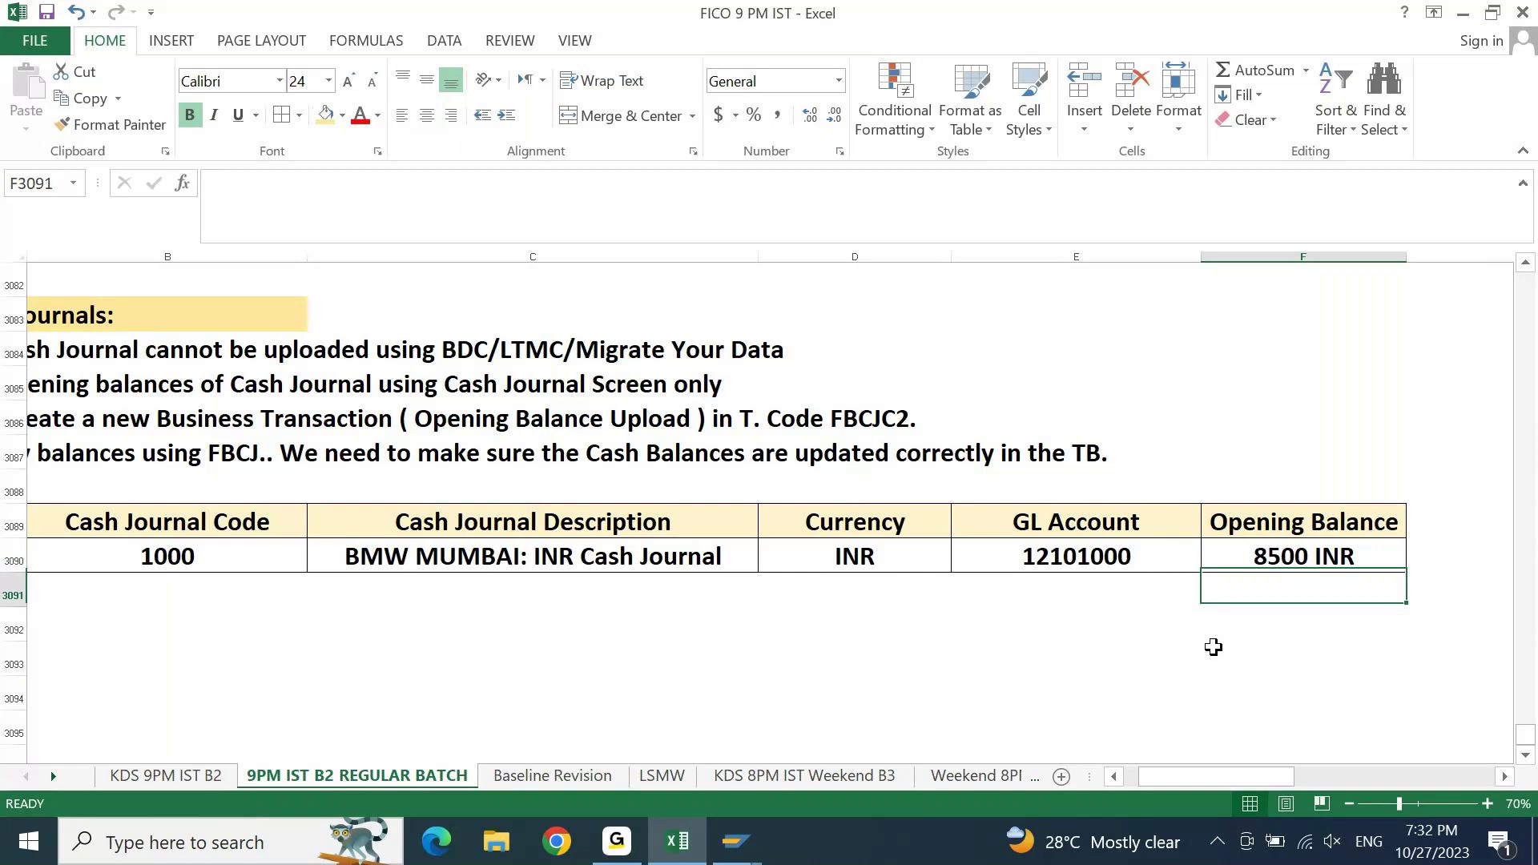
{"action": "key", "text": "Up"}
{"action": "key", "text": "Up"}
{"action": "key", "text": "Home"}
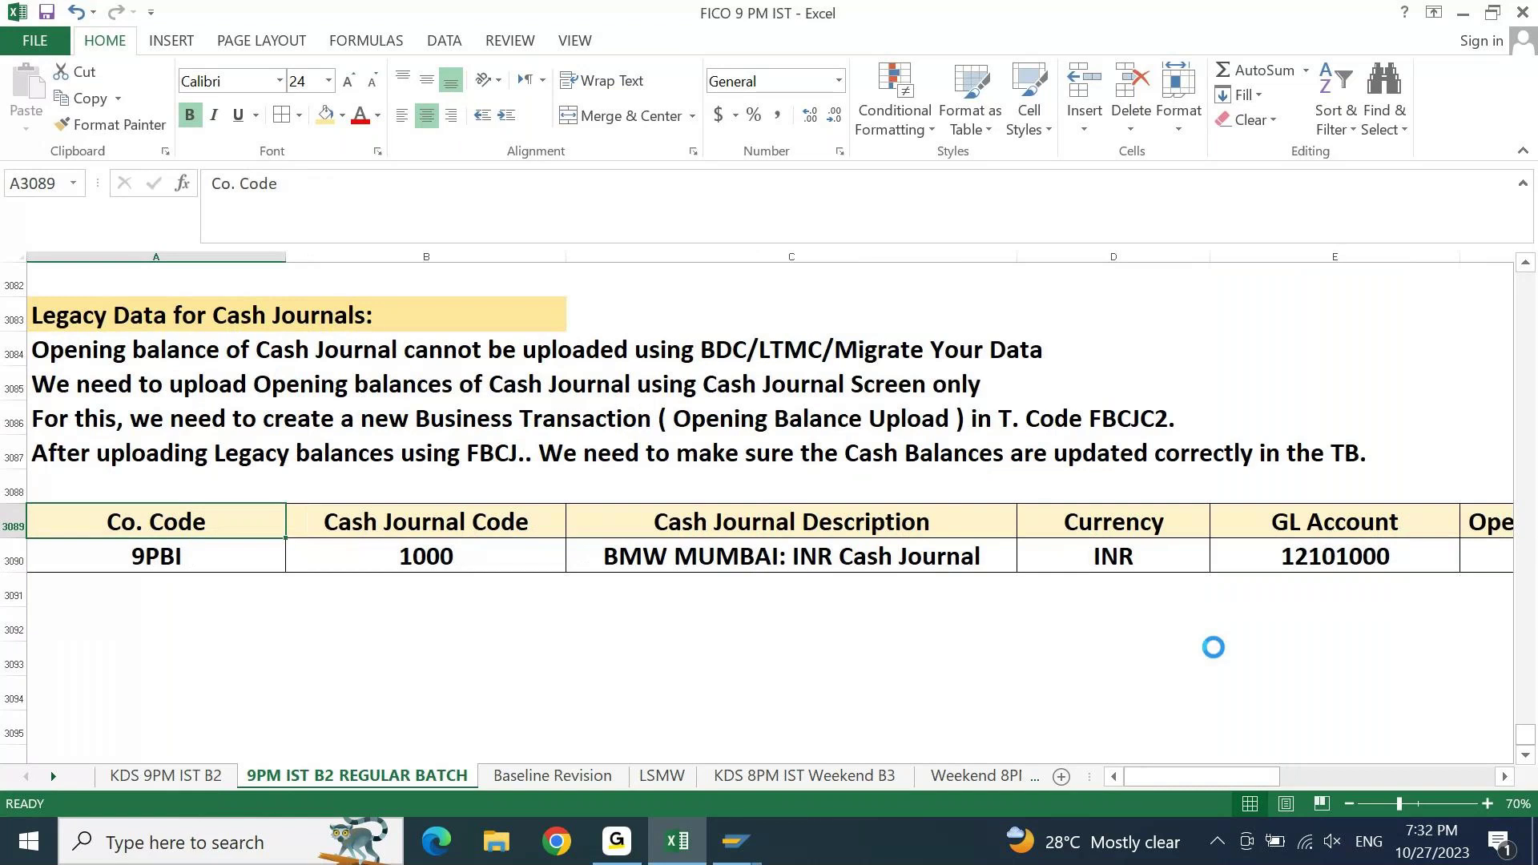
{"action": "key", "text": "Up"}
{"action": "key", "text": "Up"}
{"action": "key", "text": "Up"}
{"action": "key", "text": "Up"}
{"action": "key", "text": "Up"}
{"action": "key", "text": "Up"}
{"action": "key", "text": "Up"}
{"action": "key", "text": "Up"}
{"action": "key", "text": "Up"}
{"action": "key", "text": "Up"}
{"action": "key", "text": "Up"}
{"action": "key", "text": "Up"}
{"action": "key", "text": "Up"}
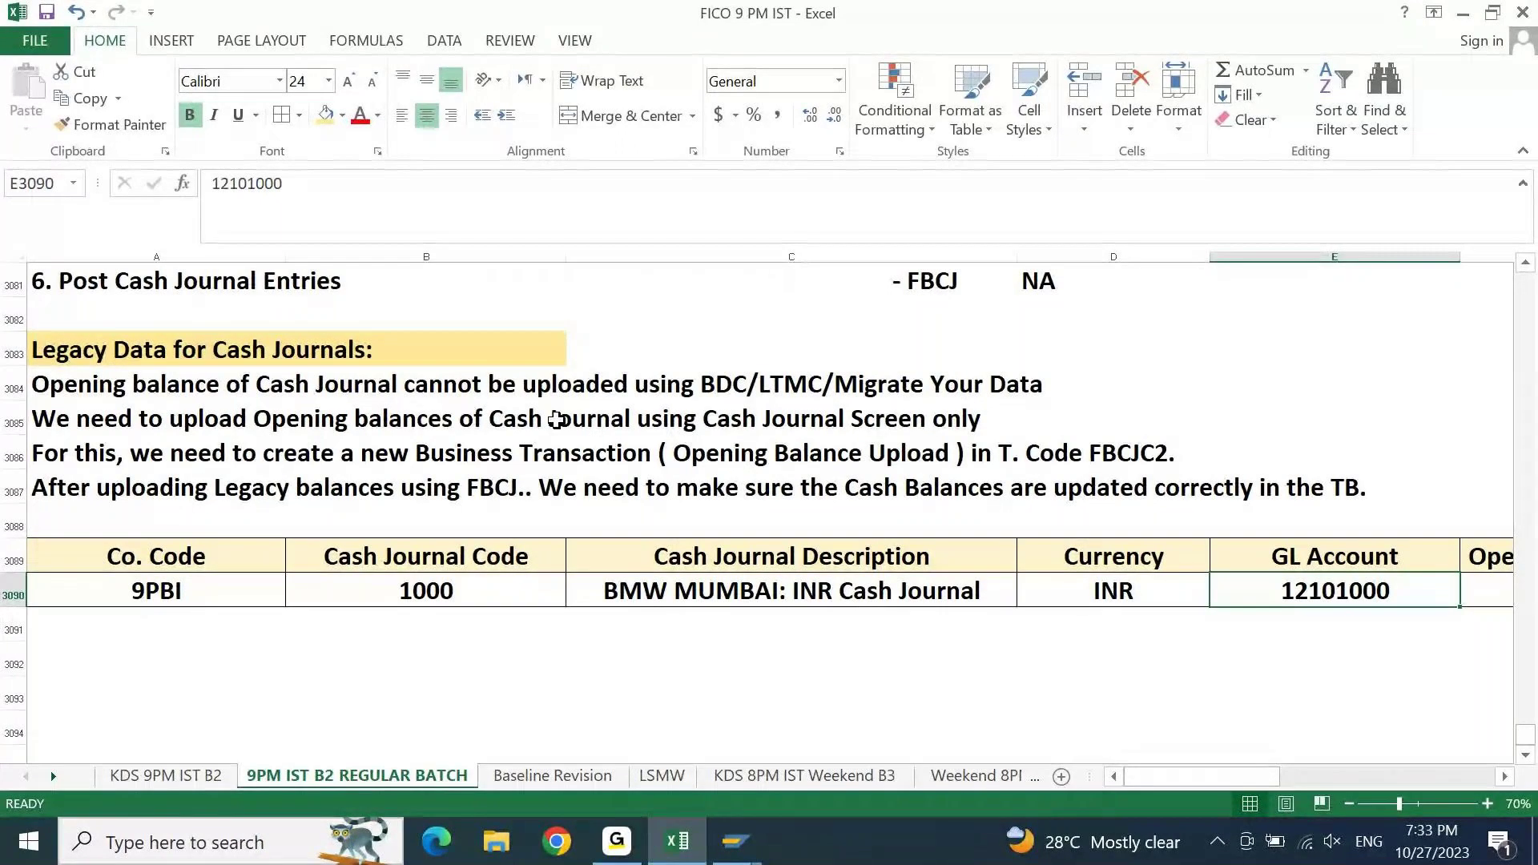
- Copy the cash journal description "BMW MUMBAI: INR Cash Journal" from C3090
{"action": "key", "text": "Right"}
{"action": "key", "text": "Left"}
{"action": "key", "text": "Left"}
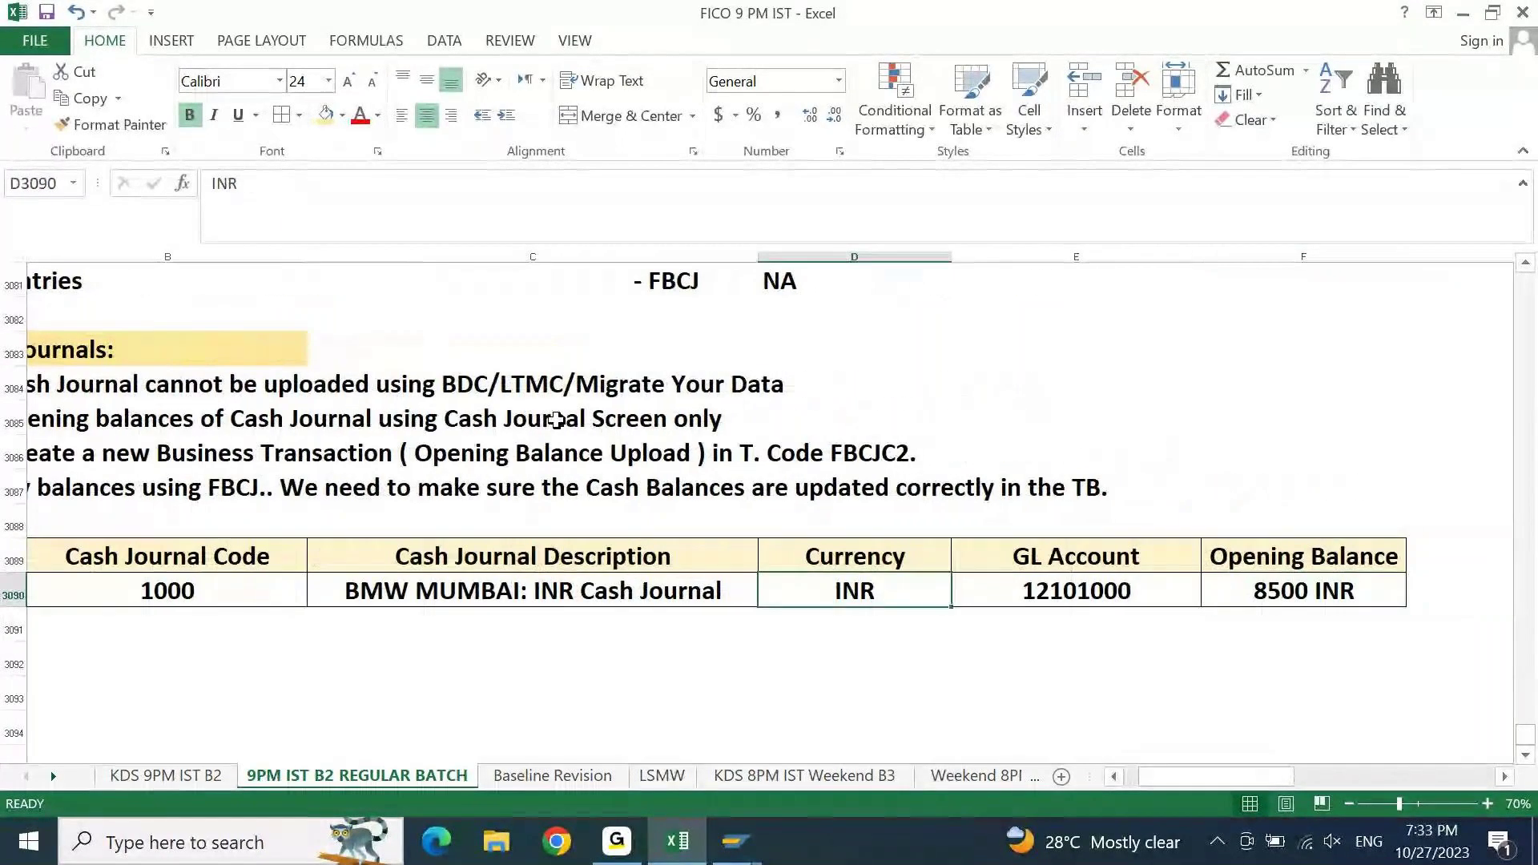
{"action": "key", "text": "Left"}
{"action": "key", "text": "Left"}
{"action": "key", "text": "Left"}
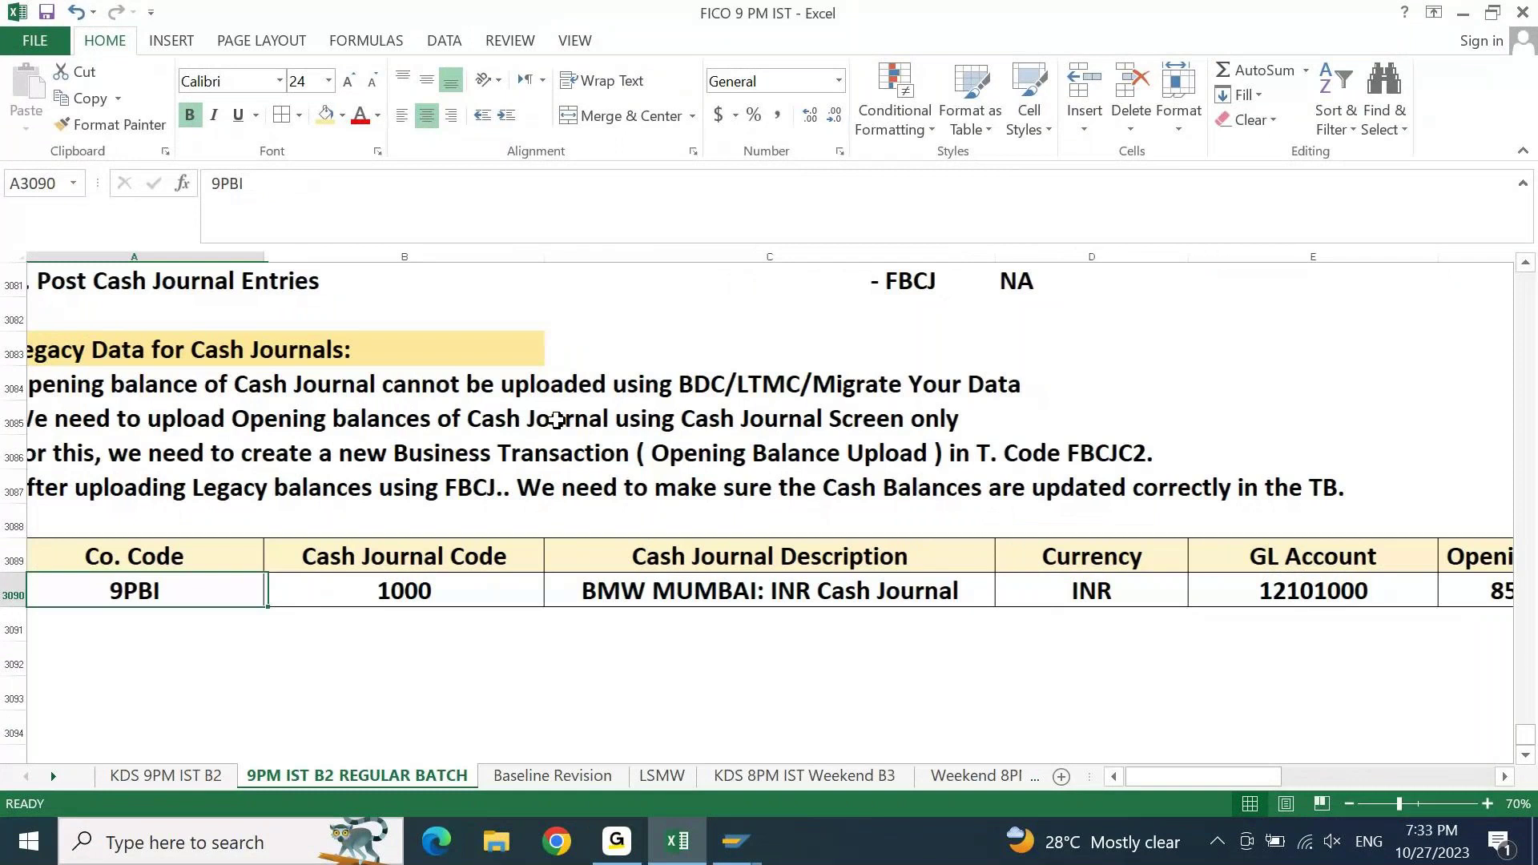
{"action": "key", "text": "Right"}
{"action": "key", "text": "Right"}
- Switch to SAP and start creating G/L account 12101000 in company code 9PBI
{"action": "key", "text": "alt+Tab"}
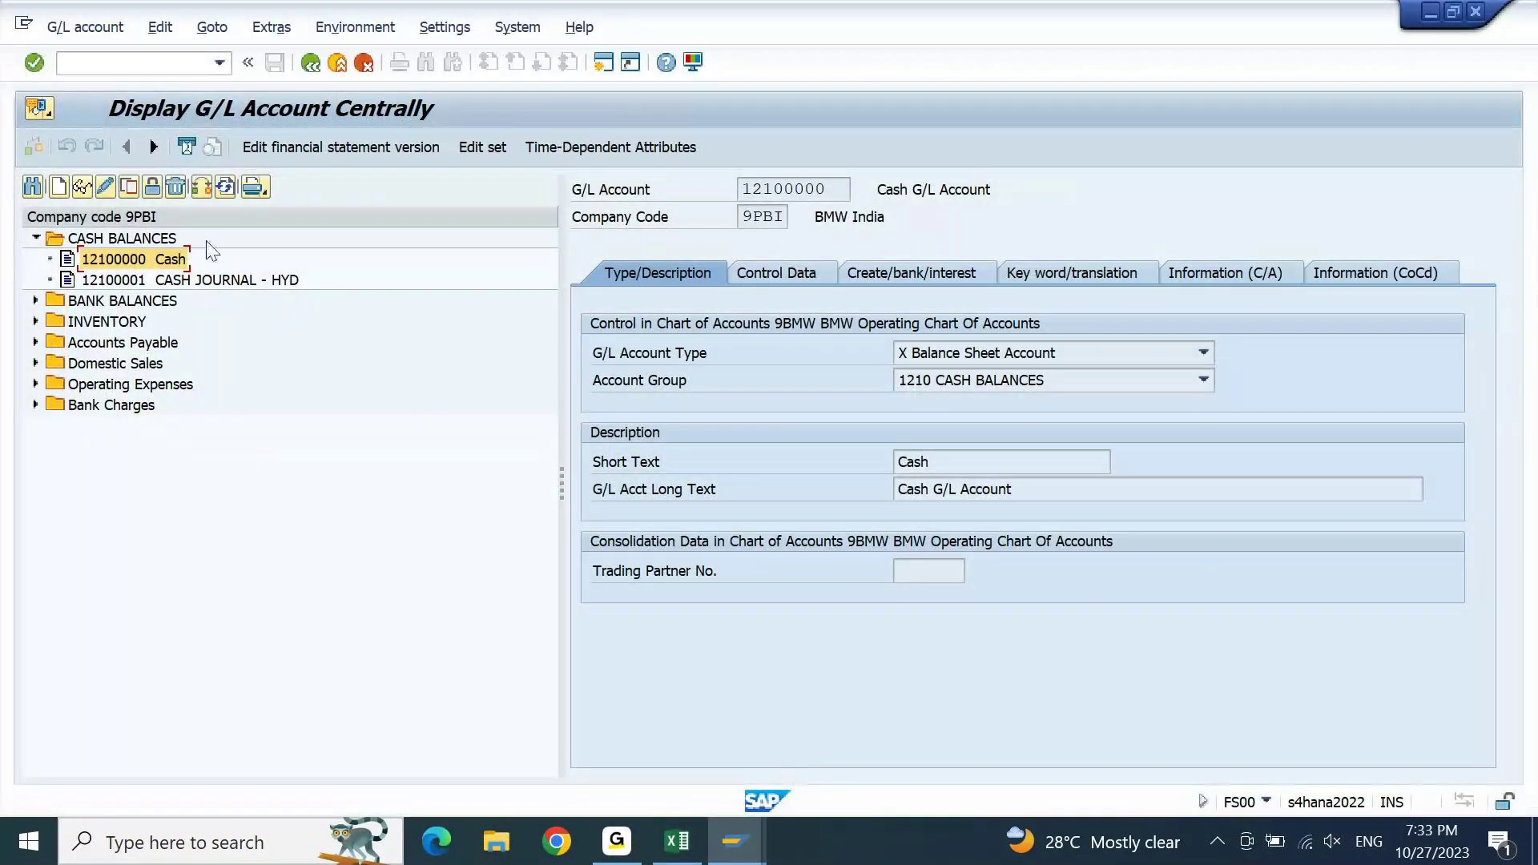
{"action": "left_click", "coordinate": [60, 188]}
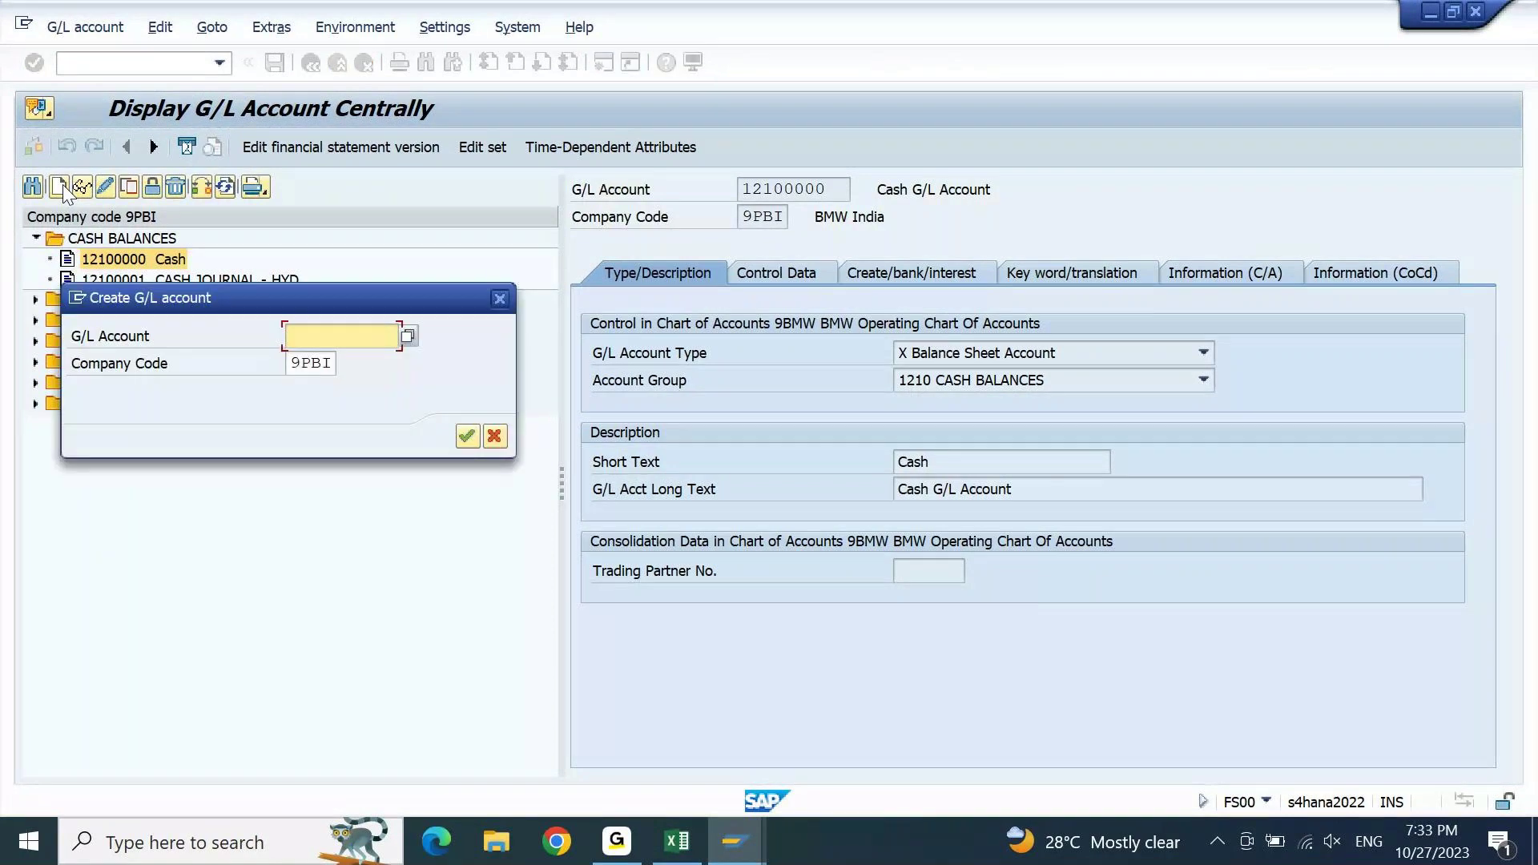
{"action": "type", "text": "1"}
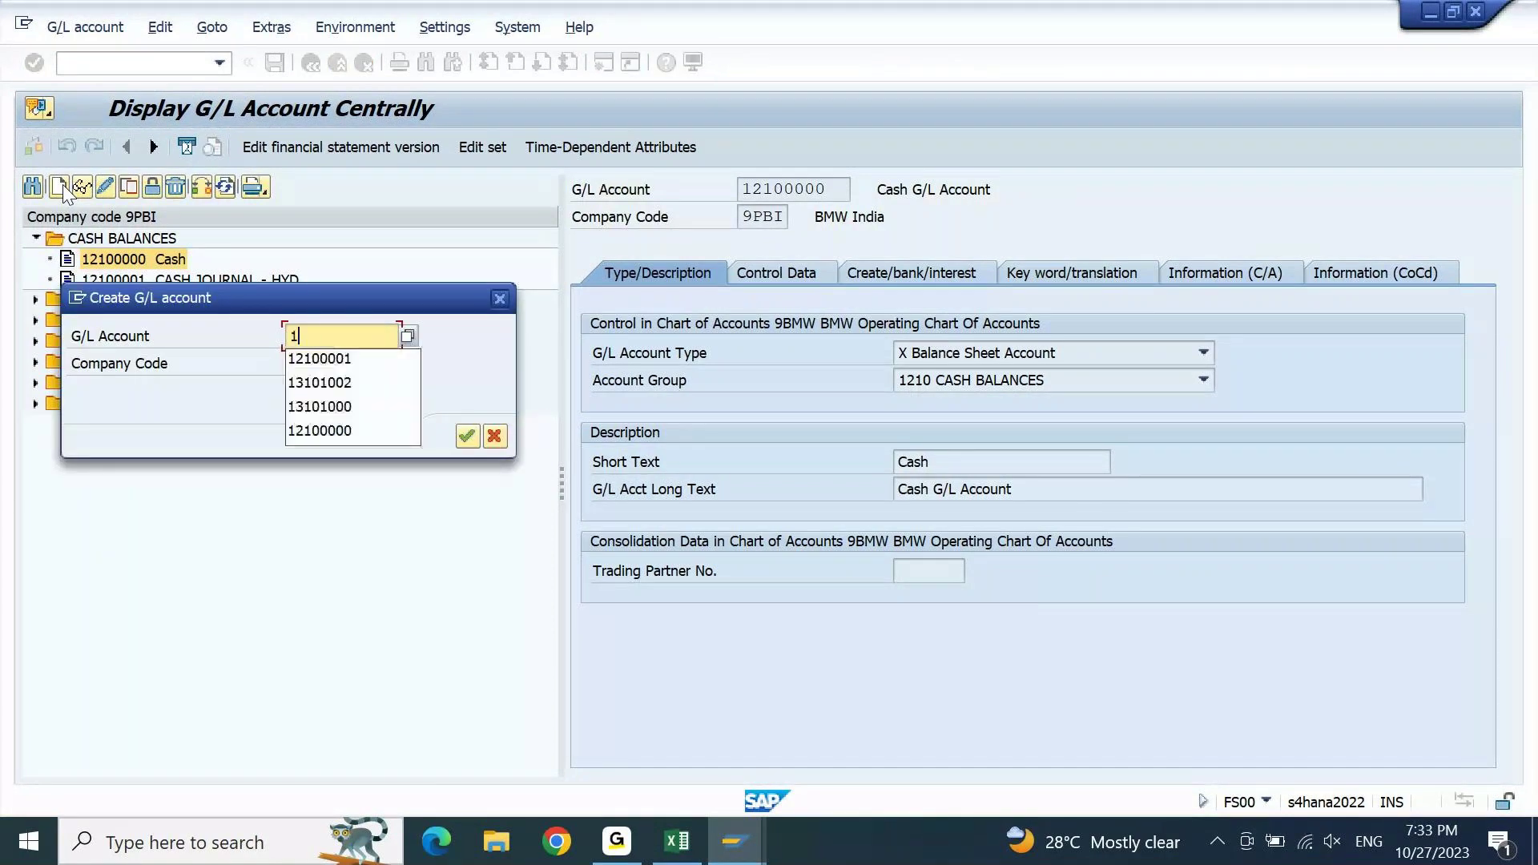
{"action": "type", "text": "2101000"}
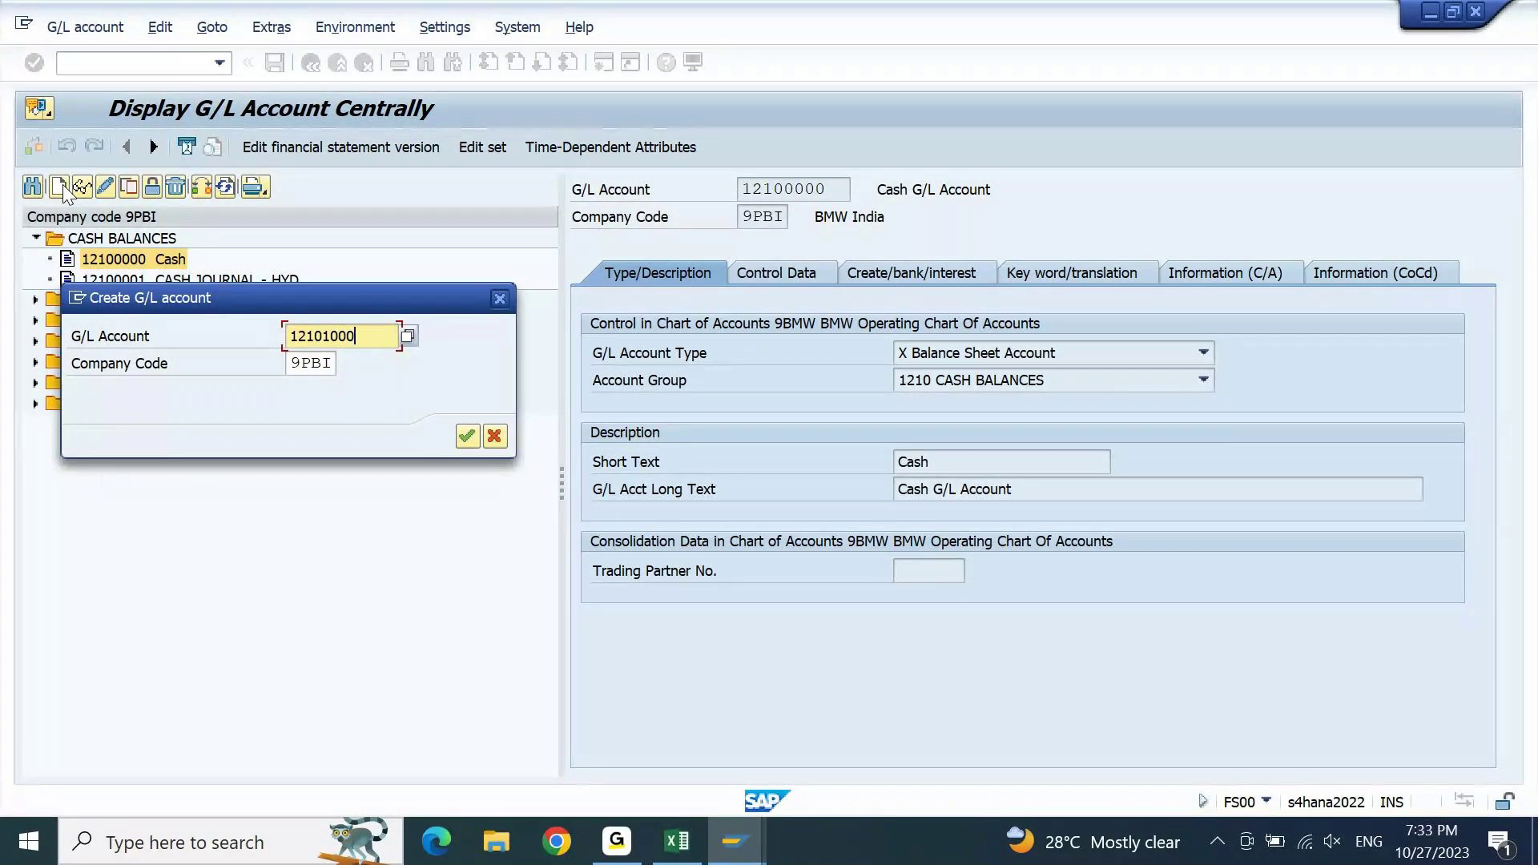
{"action": "left_click", "coordinate": [467, 437]}
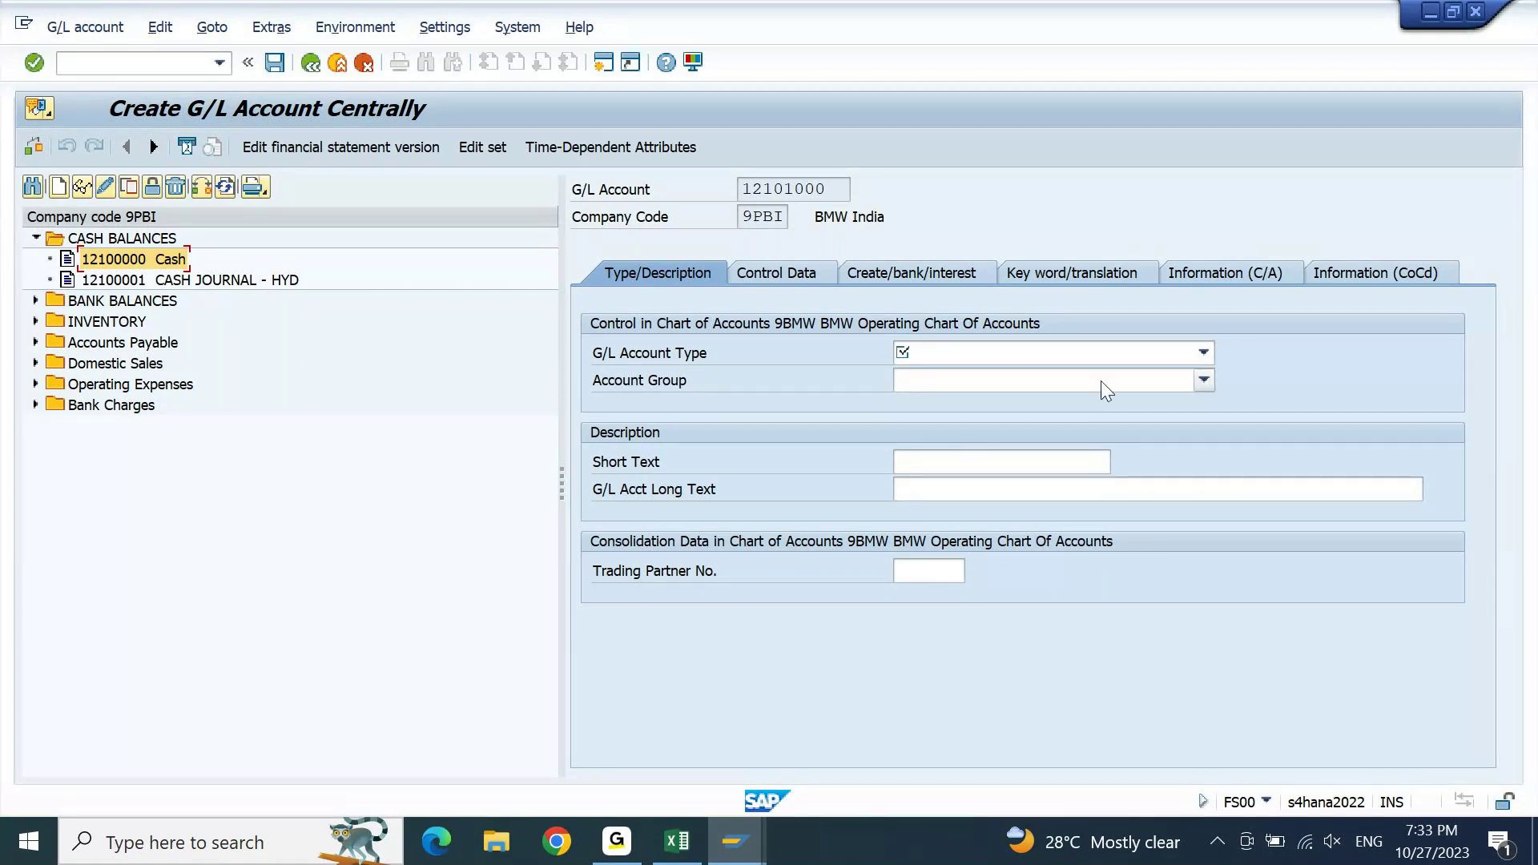
- Set the new account's type to X Balance Sheet Account and its account group to 1210 CASH BALANCES
{"action": "left_click", "coordinate": [1202, 354]}
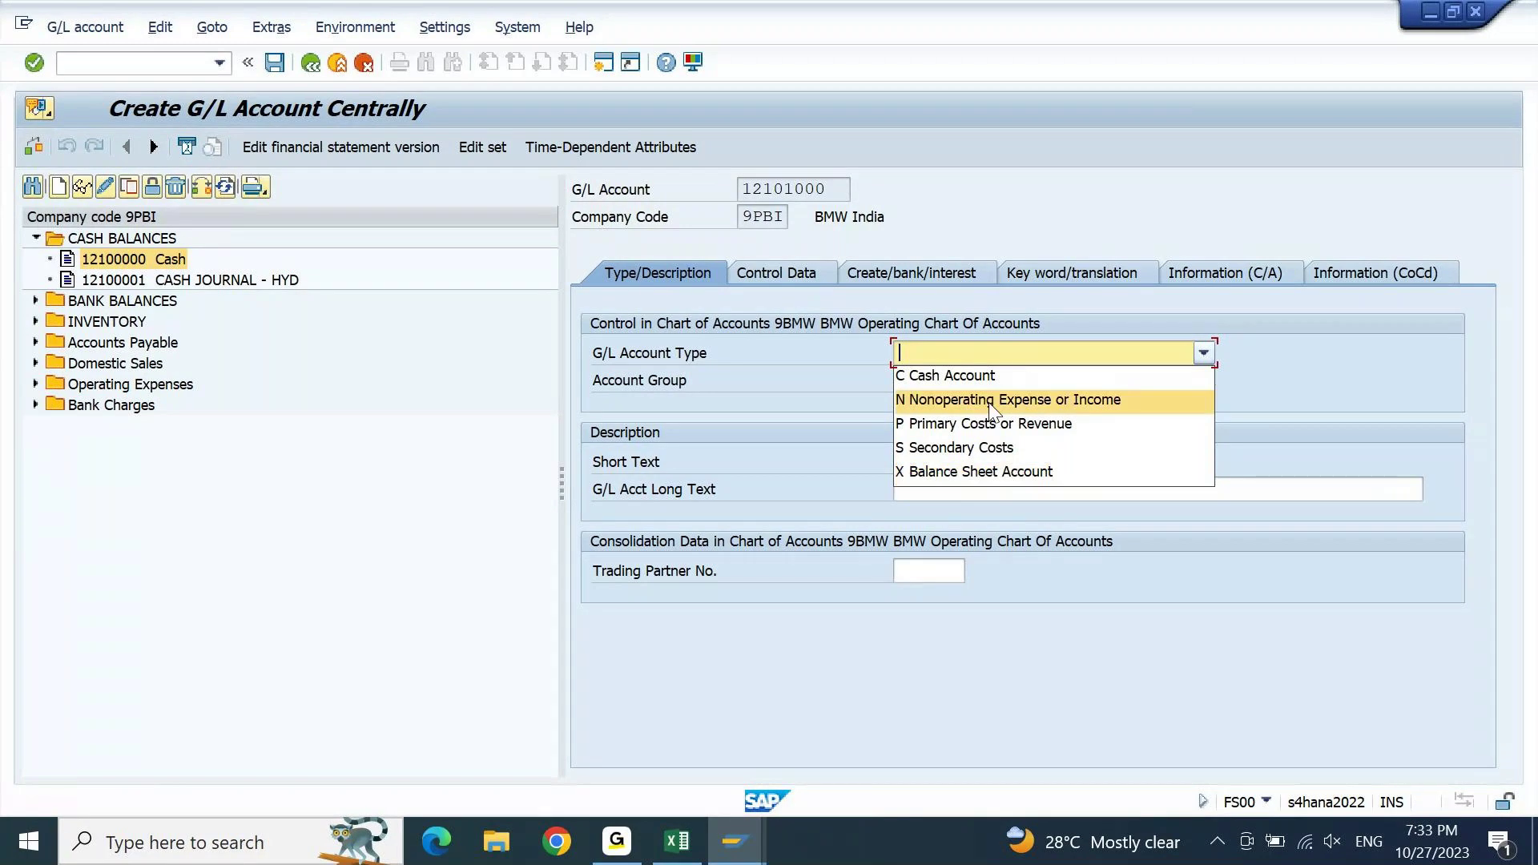
{"action": "left_click", "coordinate": [987, 471]}
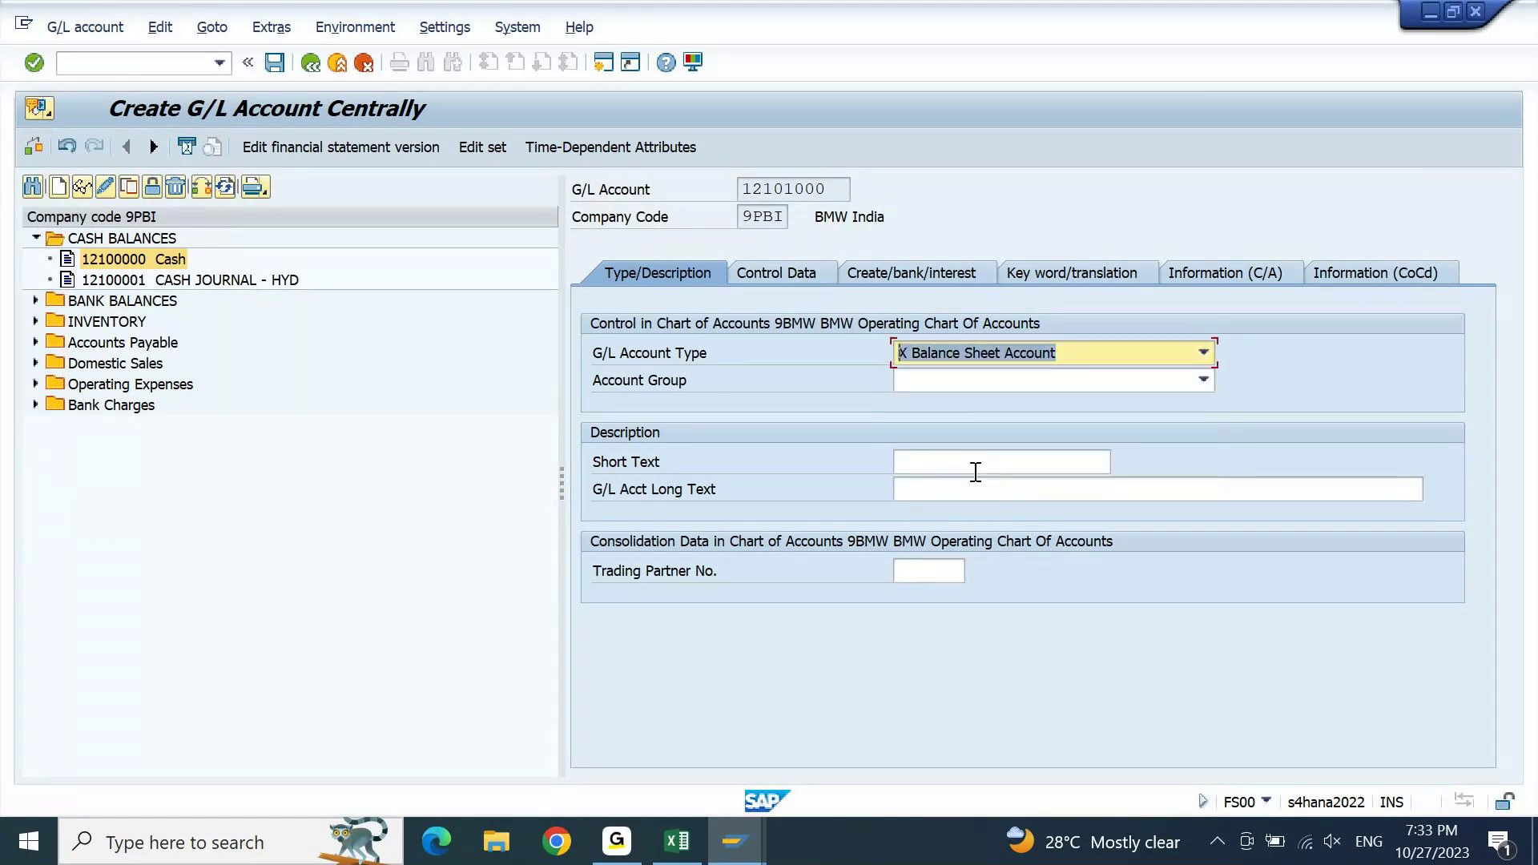
{"action": "left_click", "coordinate": [1161, 392]}
{"action": "left_click", "coordinate": [1064, 448]}
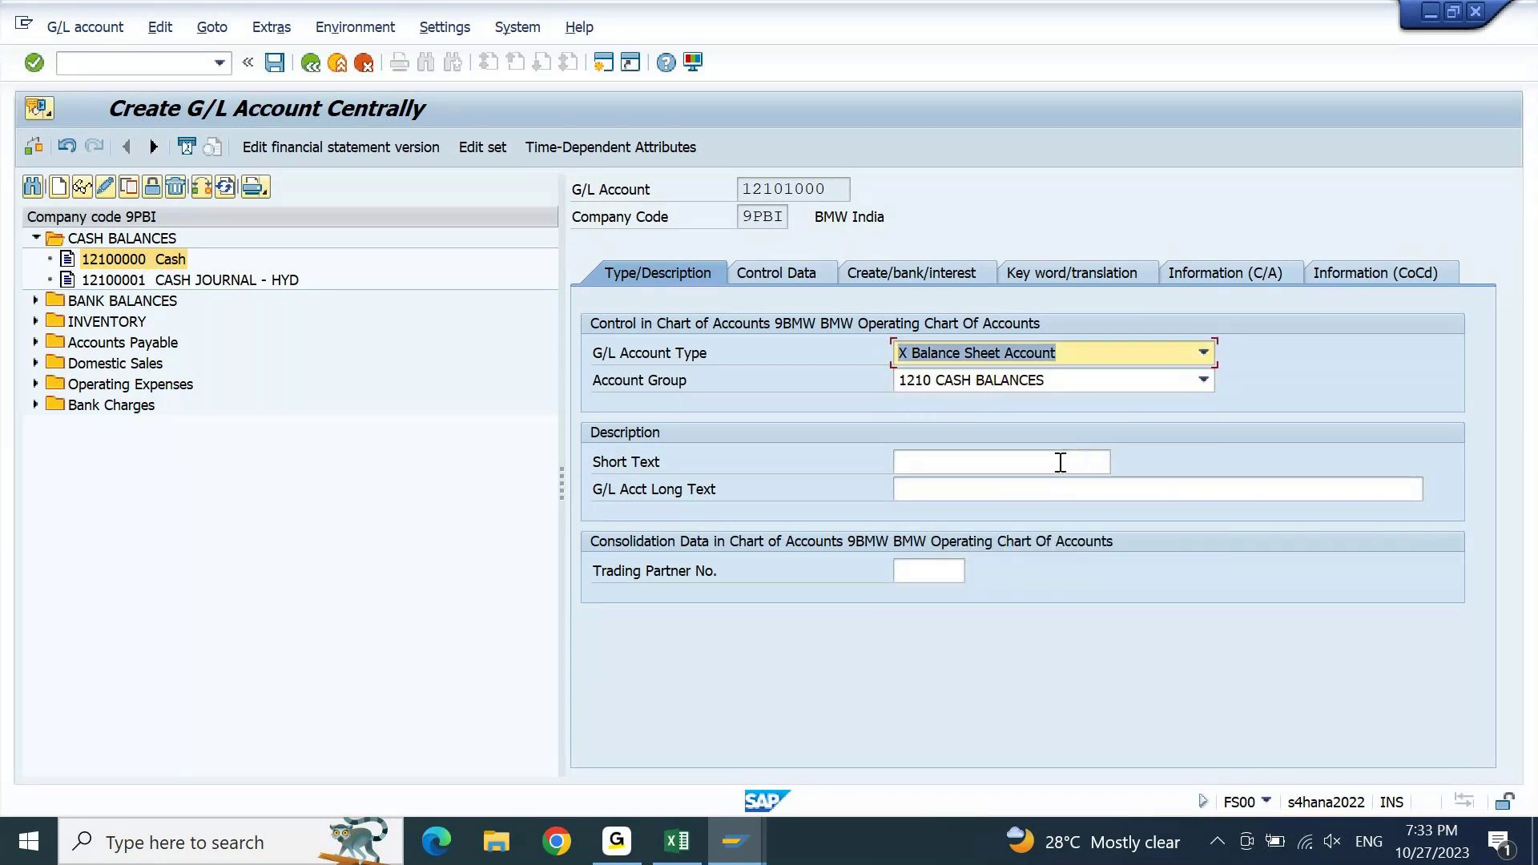
- Fill the long text with "BMW MUMBAI: INR Cash Journal" and the short text with "BMW MUMBAI: INR Cash"
{"action": "left_click", "coordinate": [1054, 490]}
{"action": "key", "text": "ctrl+v"}
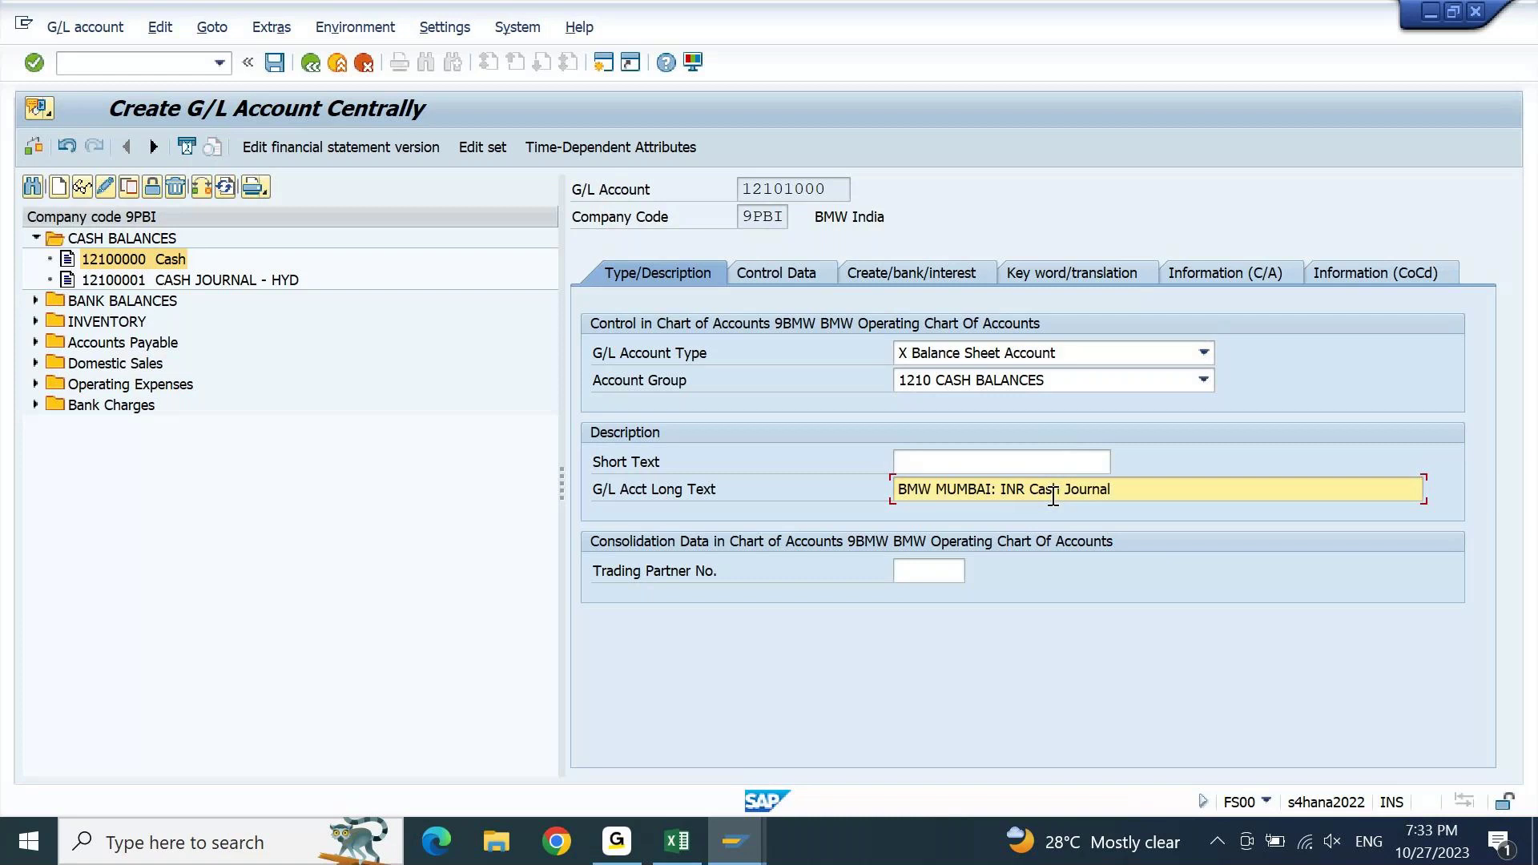
{"action": "left_click", "coordinate": [1052, 453]}
{"action": "key", "text": "ctrl+v"}
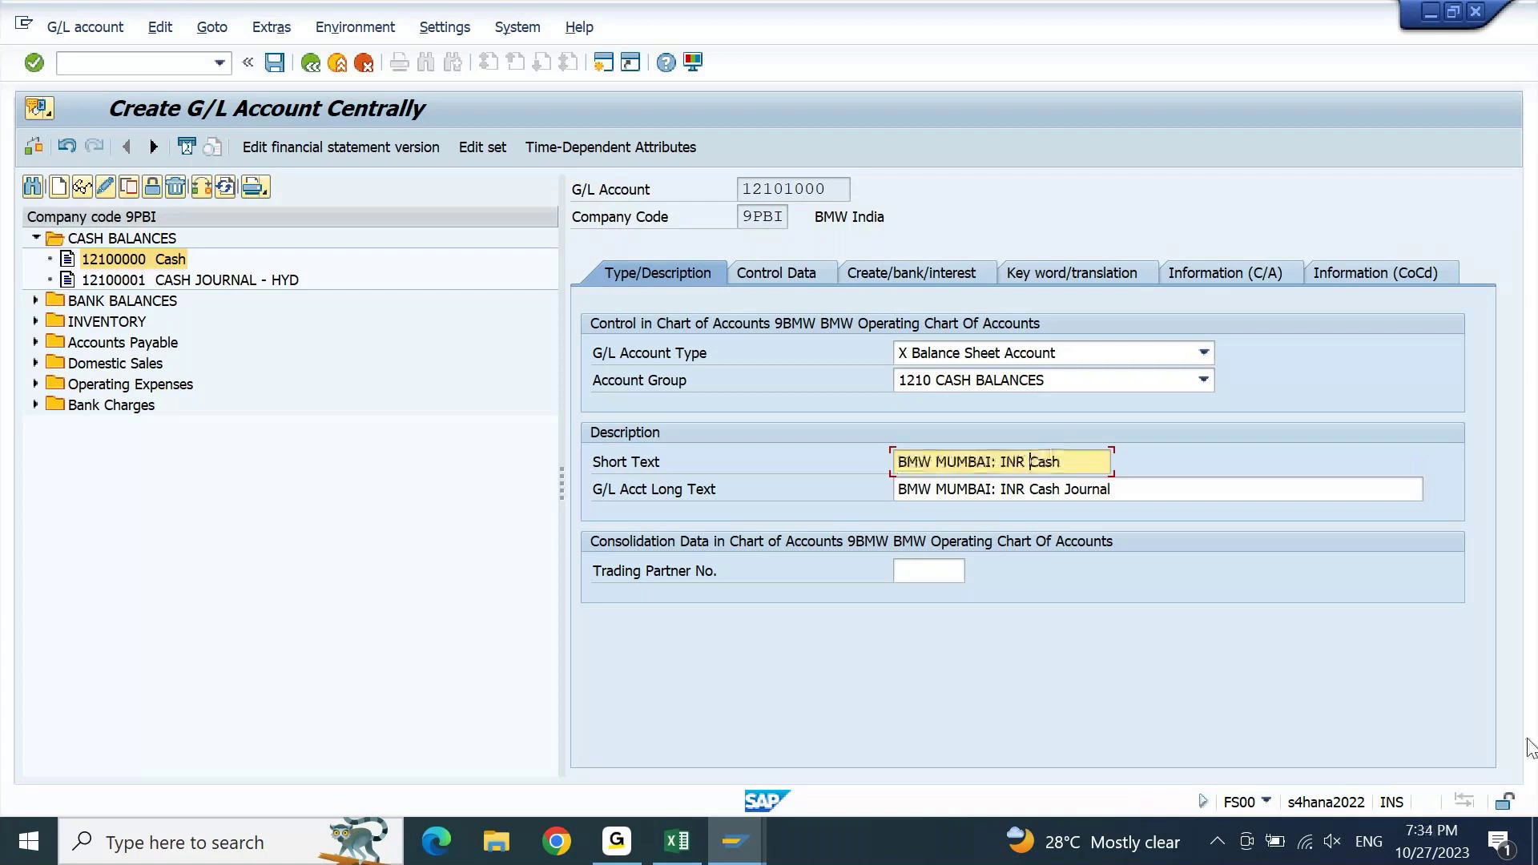
{"action": "key", "text": "Left"}
{"action": "key", "text": "Return"}
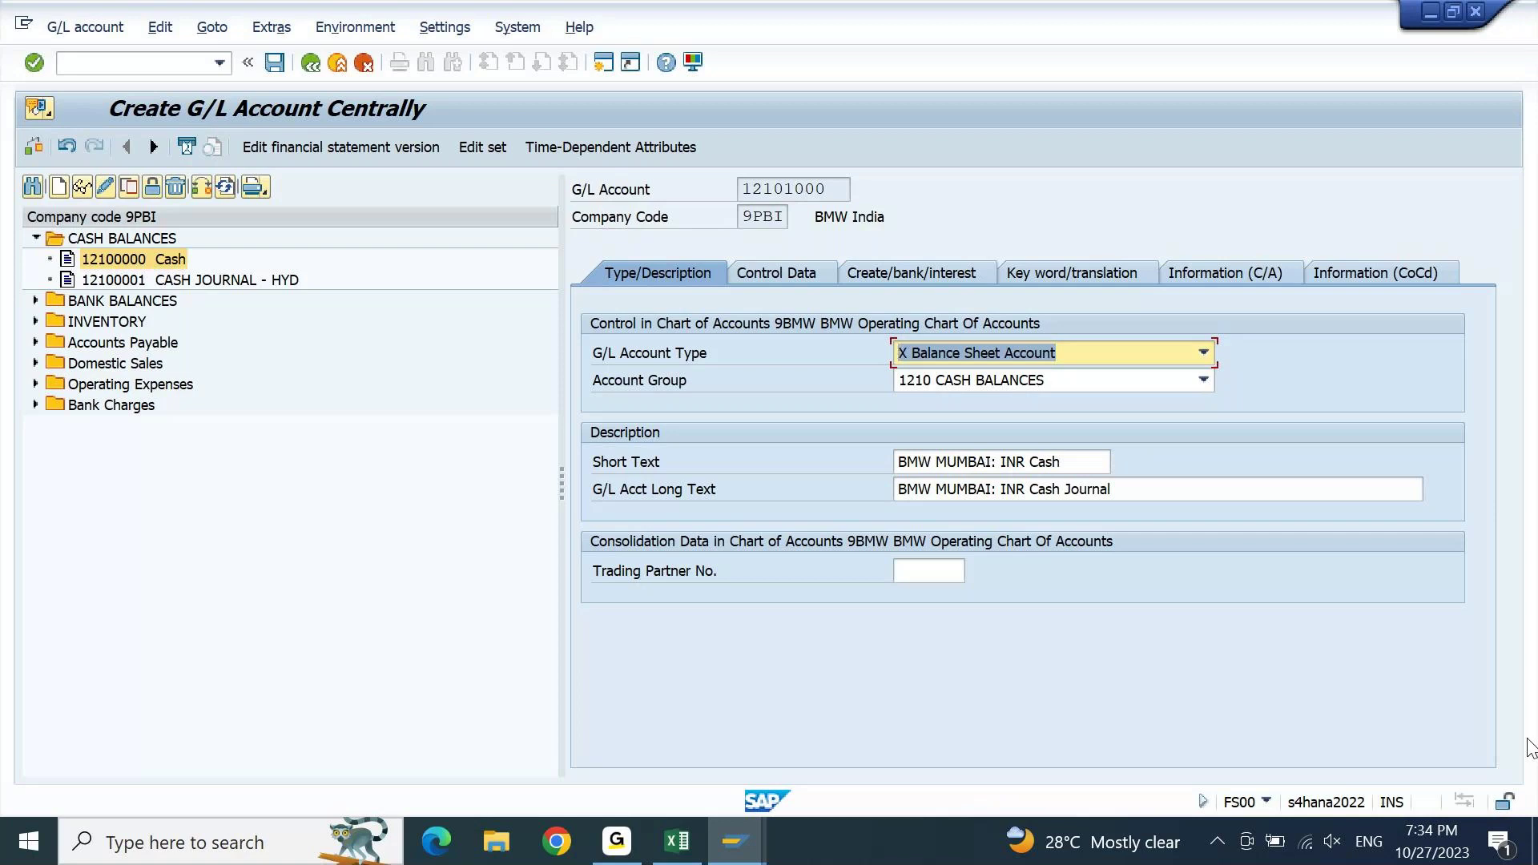
- Set the account's sort key to 001 in its control data
{"action": "left_click", "coordinate": [772, 273]}
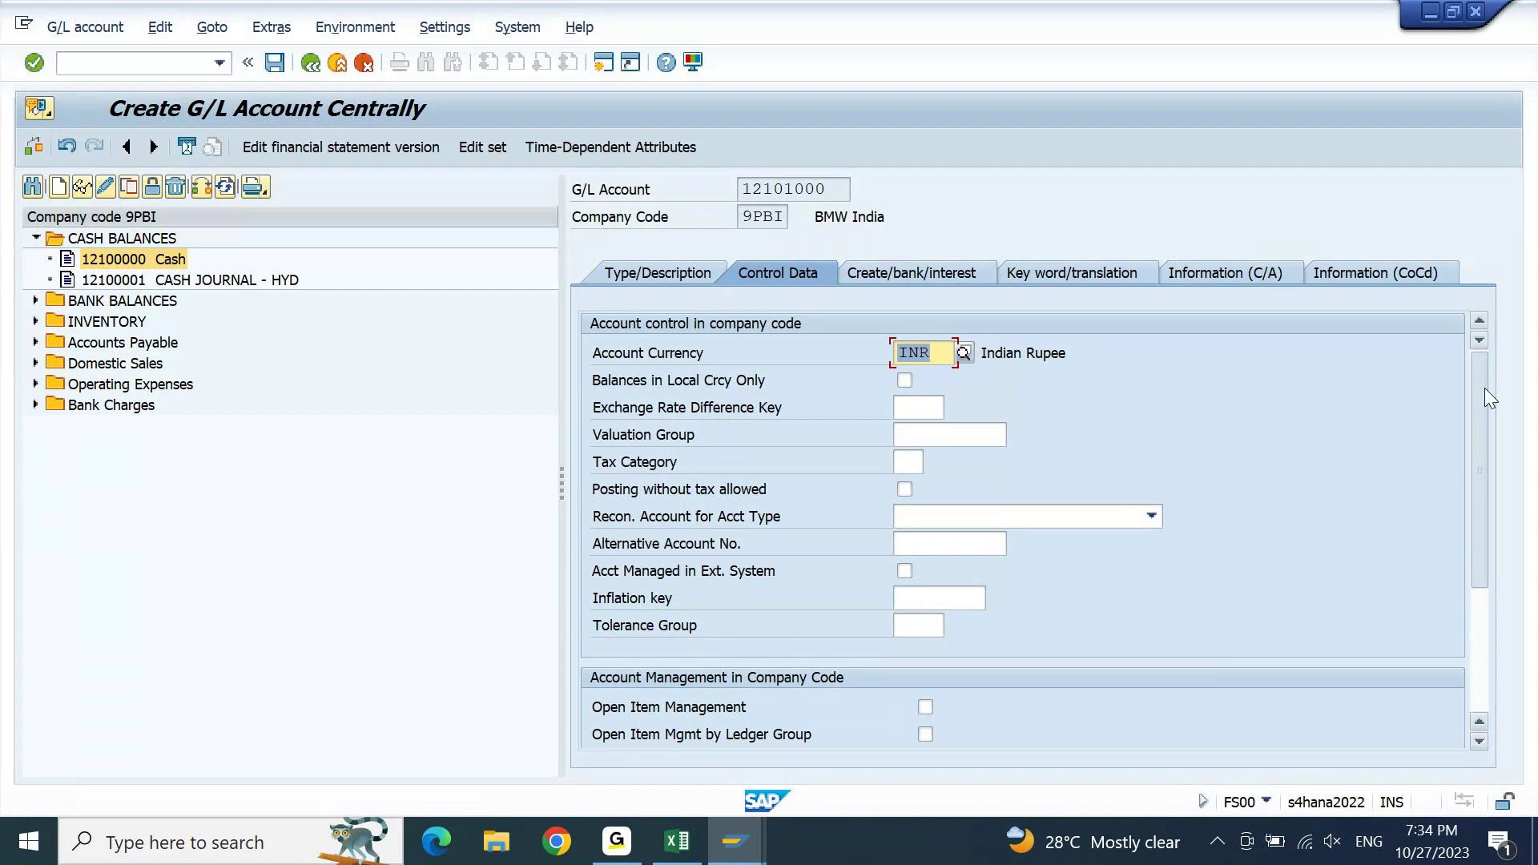
{"action": "left_click_drag", "start_coordinate": [1484, 388], "coordinate": [1478, 499]}
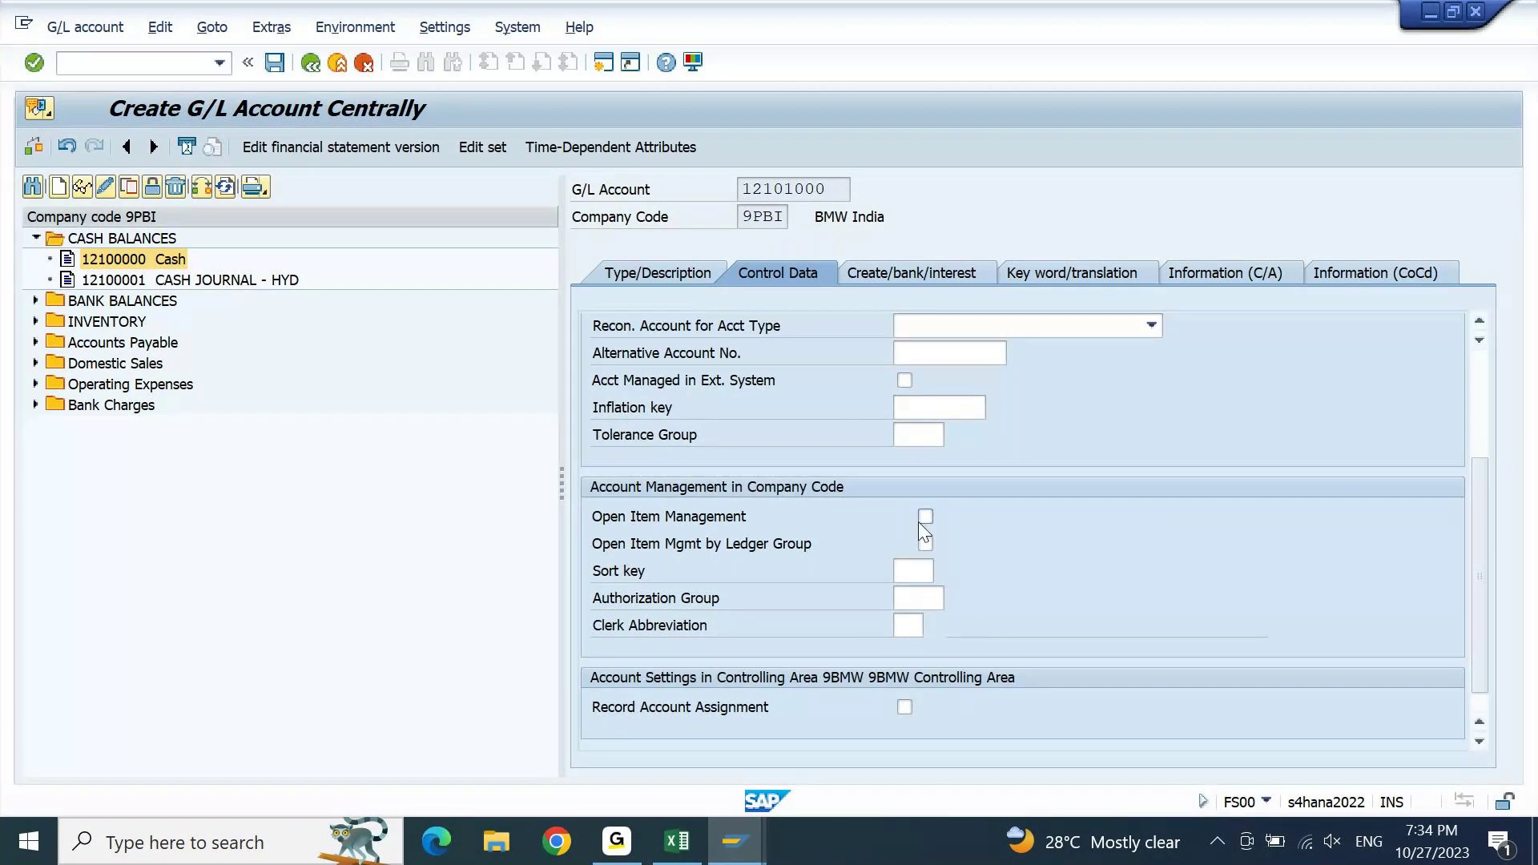
{"action": "left_click", "coordinate": [922, 576]}
{"action": "type", "text": "001"}
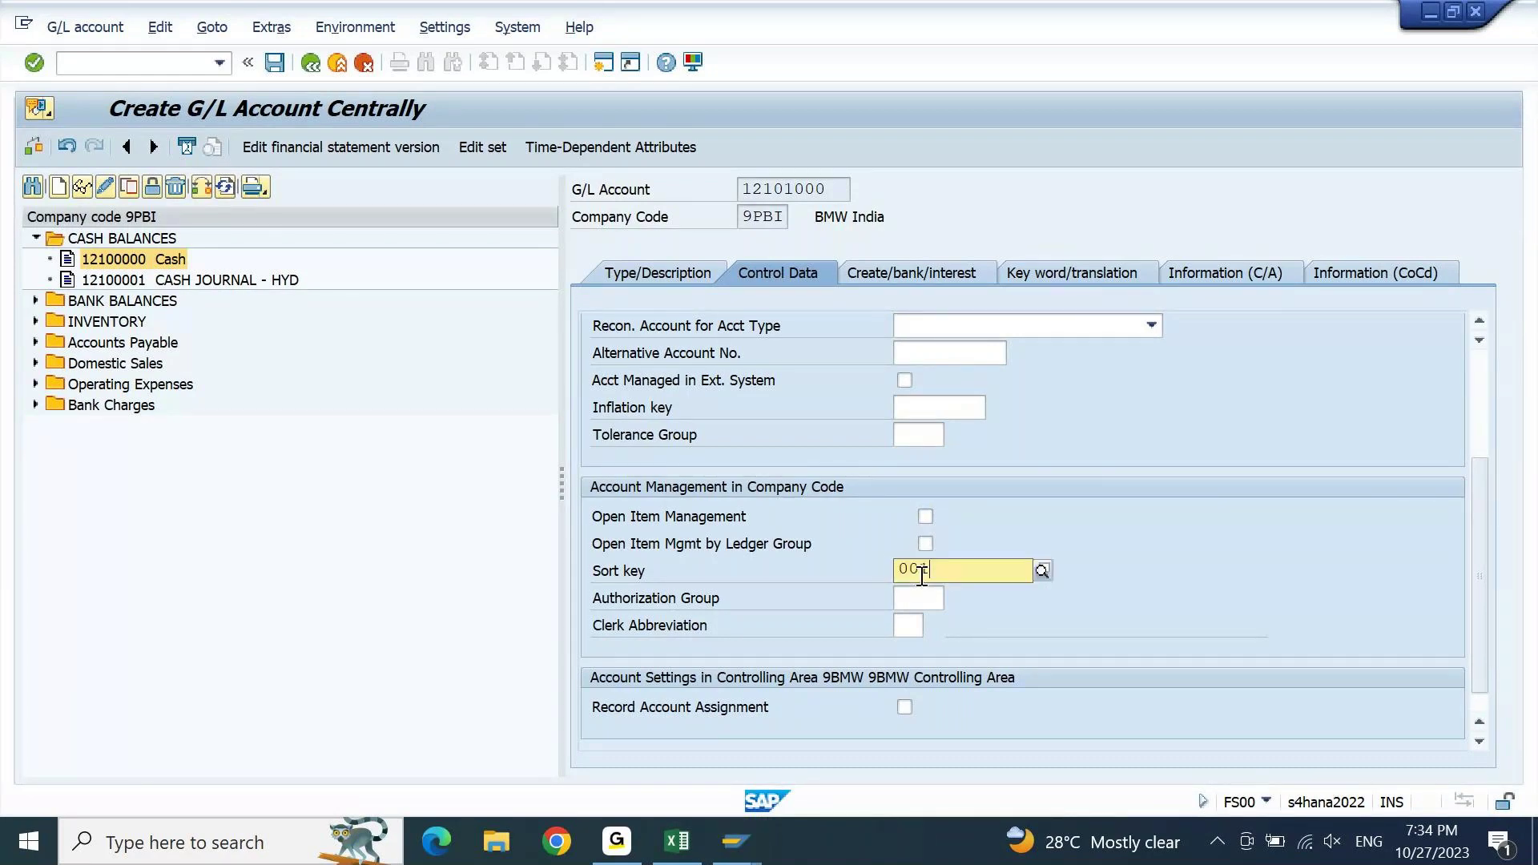
{"action": "key", "text": "Return"}
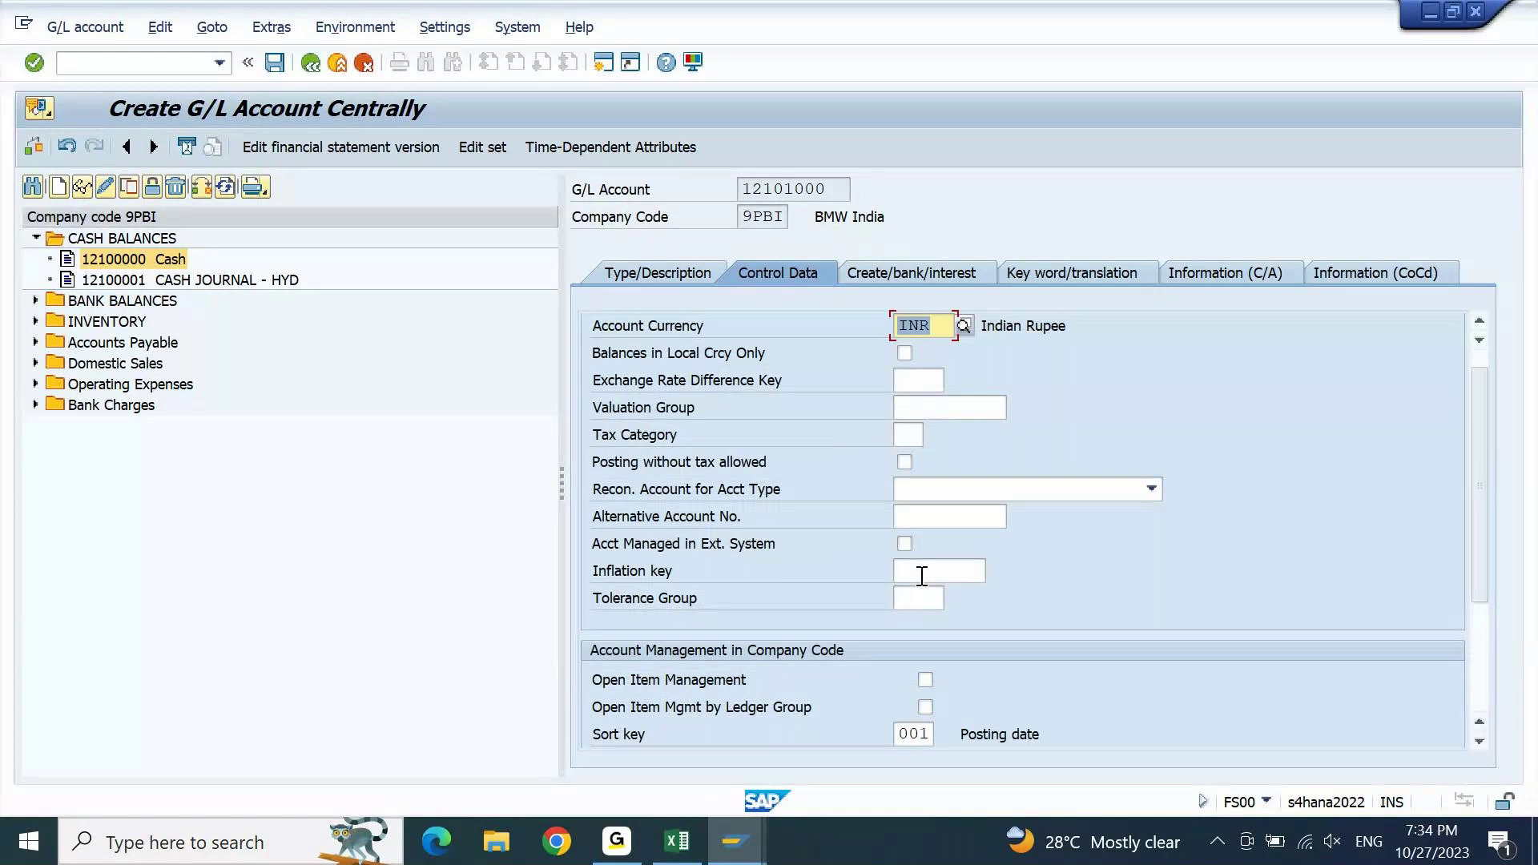
- Set the field status group to G001 and enable Post Automatically Only and Relevant to Cash Flow for the account
{"action": "left_click", "coordinate": [907, 271]}
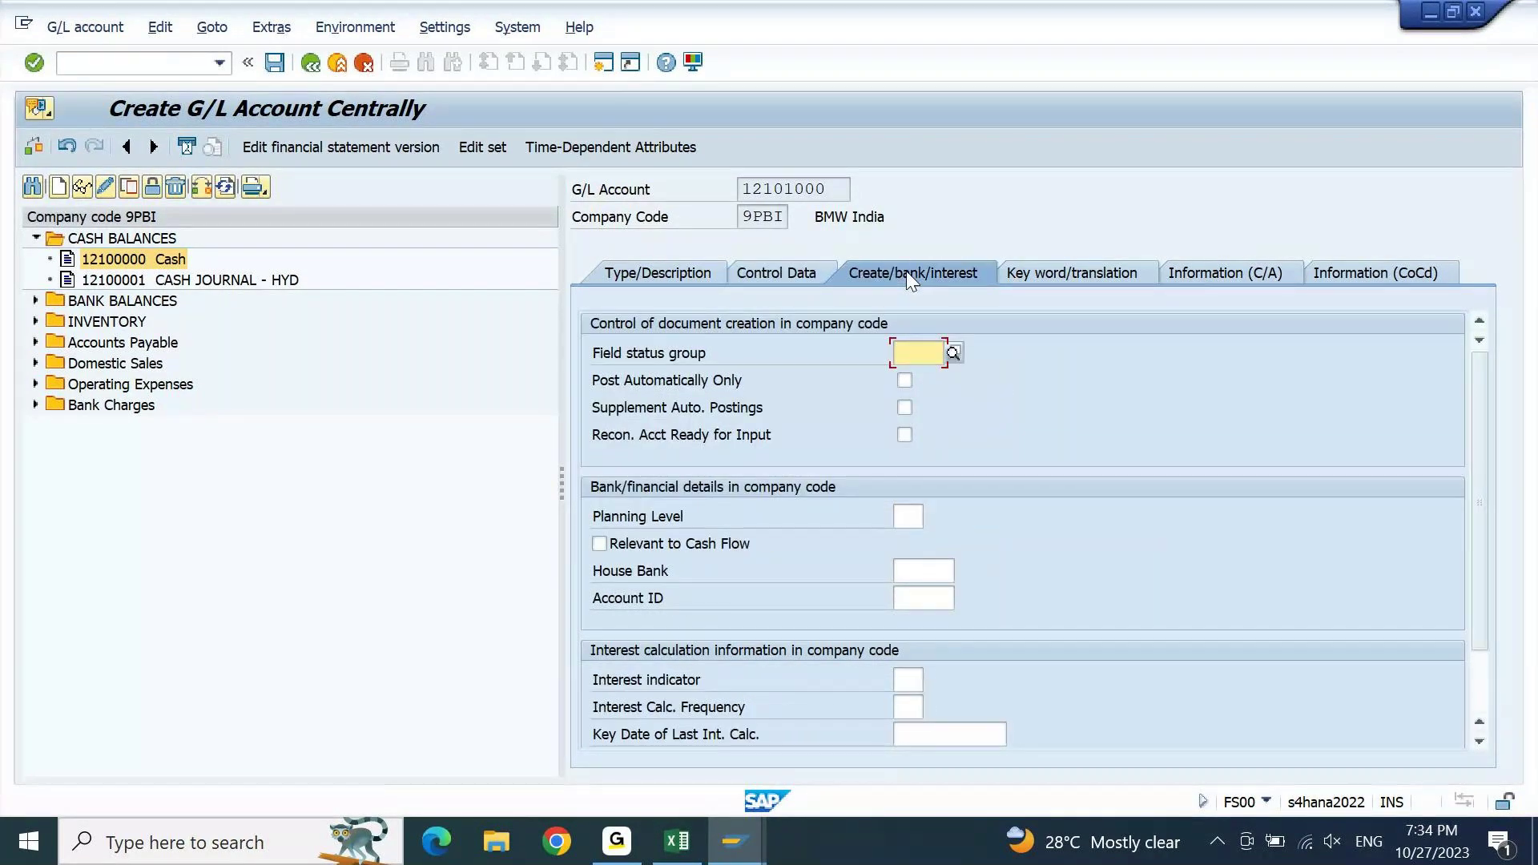
{"action": "type", "text": "g001"}
{"action": "key", "text": "Return"}
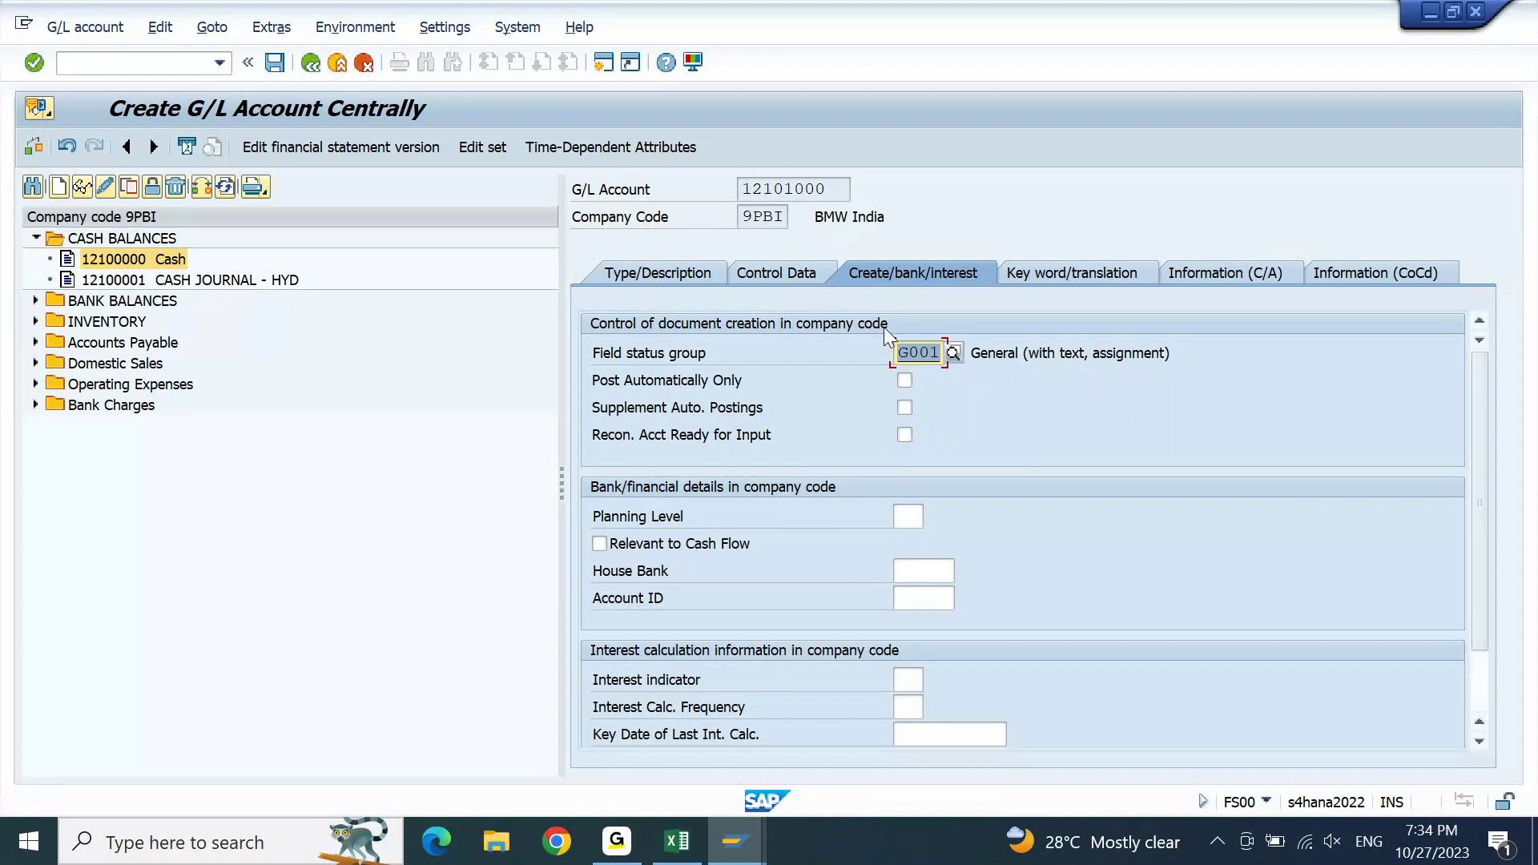
{"action": "left_click", "coordinate": [905, 381]}
{"action": "left_click", "coordinate": [717, 543]}
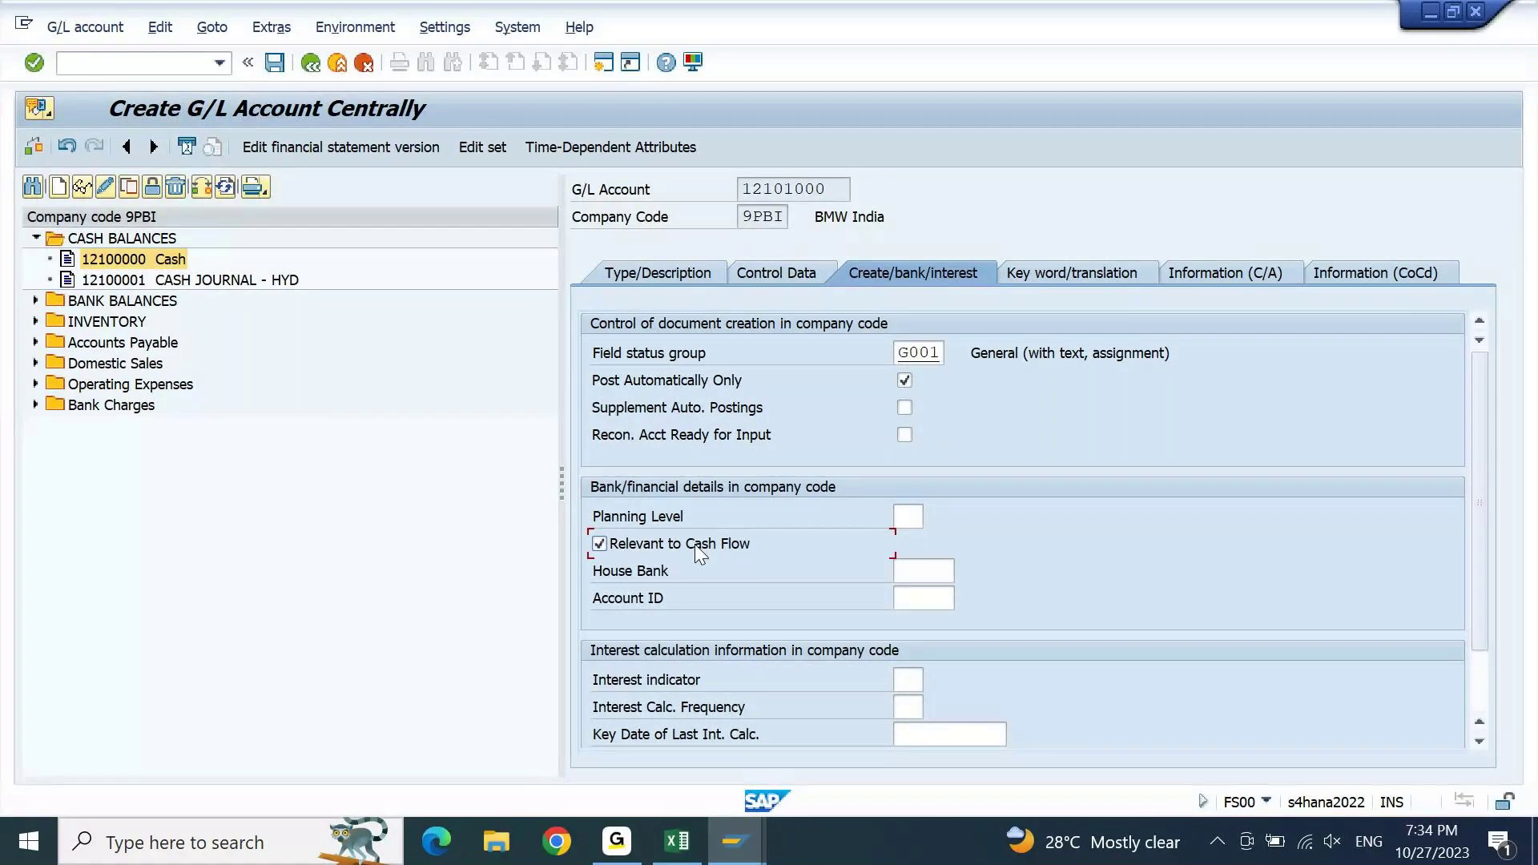
- Save the new cash G/L account 12101000 in company code 9PBI
{"action": "key", "text": "ctrl+s"}
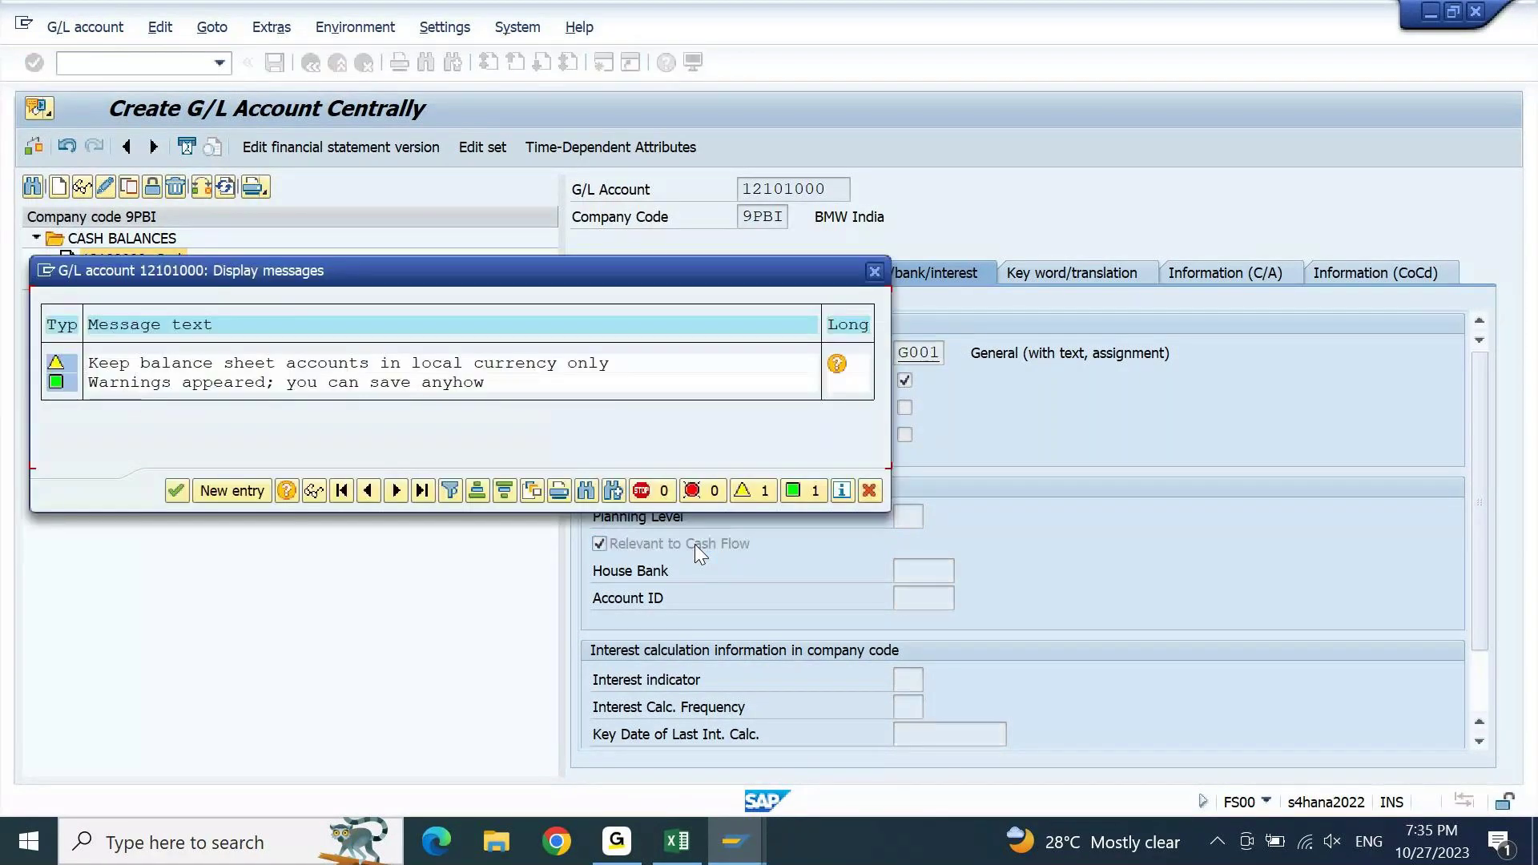
{"action": "key", "text": "Return"}
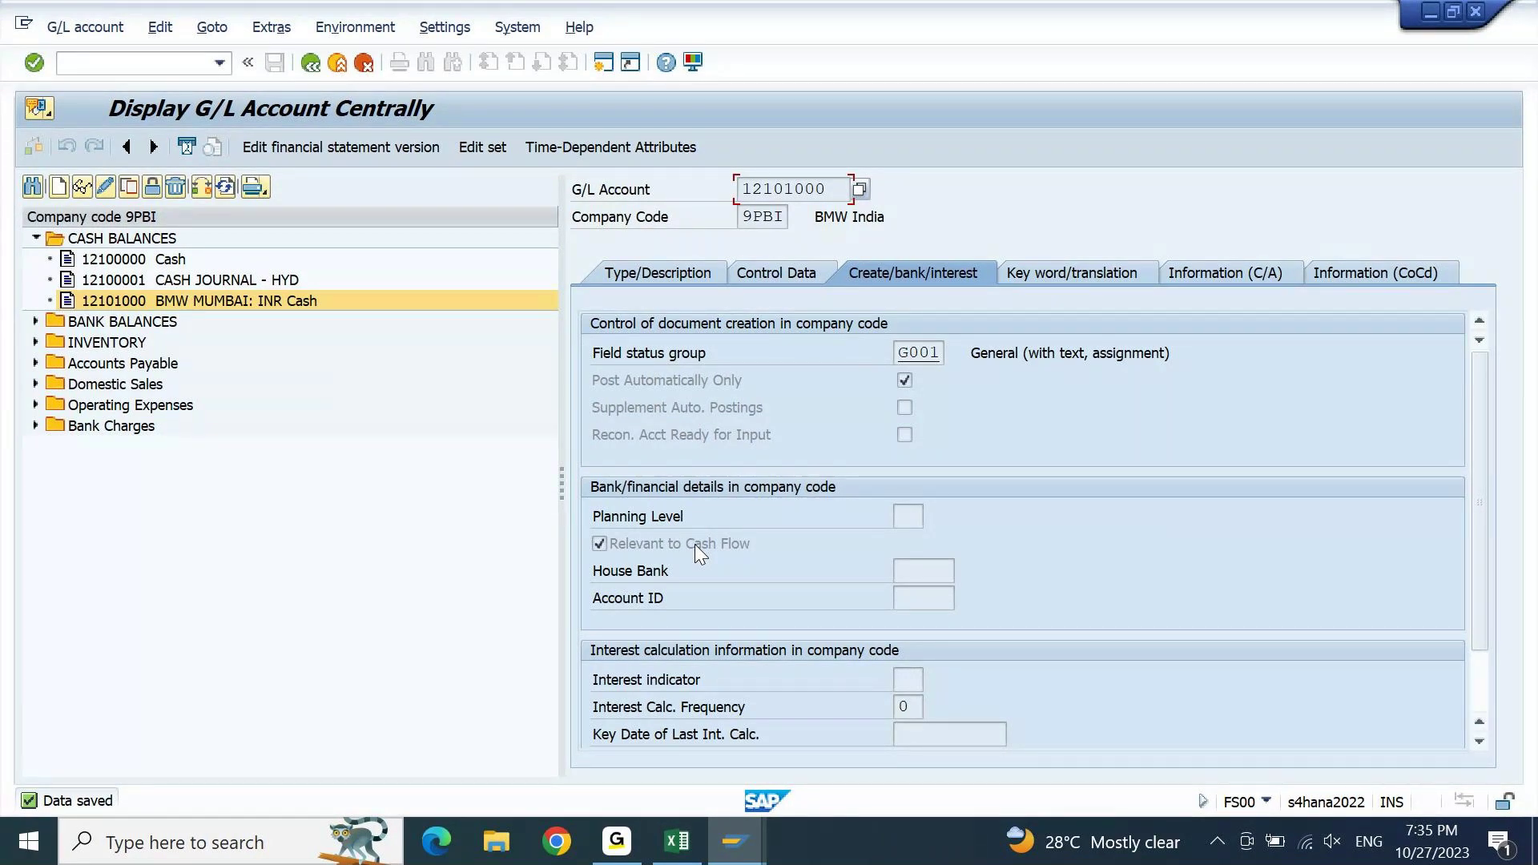
- Switch to the Excel notes and review the Cash Journal Configuration checklist above the legacy data section
{"action": "left_click", "coordinate": [683, 845]}
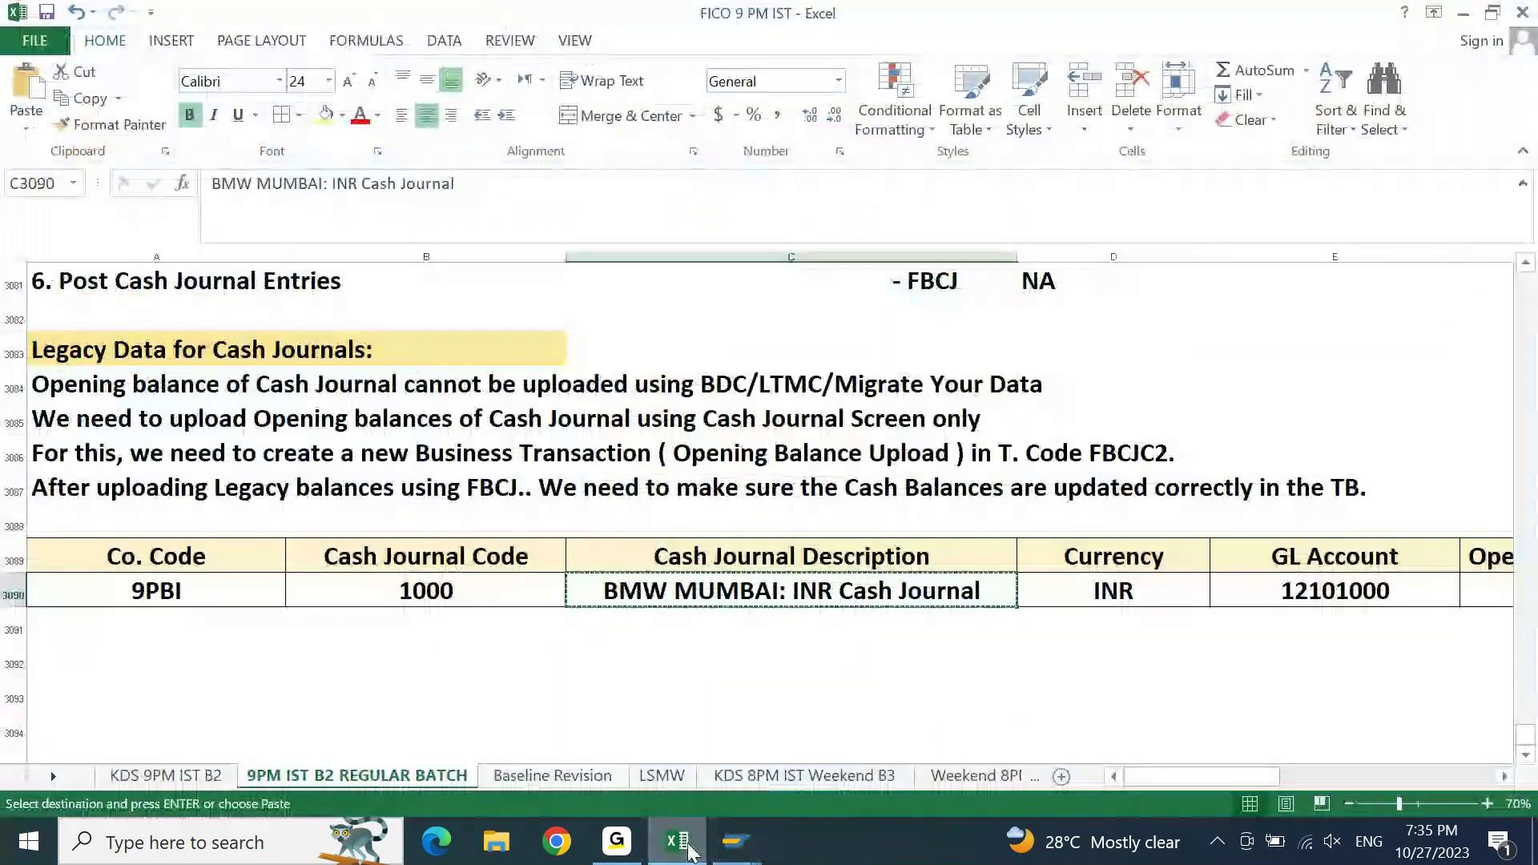
{"action": "key", "text": "Escape"}
{"action": "key", "text": "Home"}
{"action": "key", "text": "ctrl+Up"}
{"action": "key", "text": "ctrl+Up"}
{"action": "key", "text": "ctrl+Up"}
{"action": "key", "text": "ctrl+Up"}
{"action": "key", "text": "ctrl+Up"}
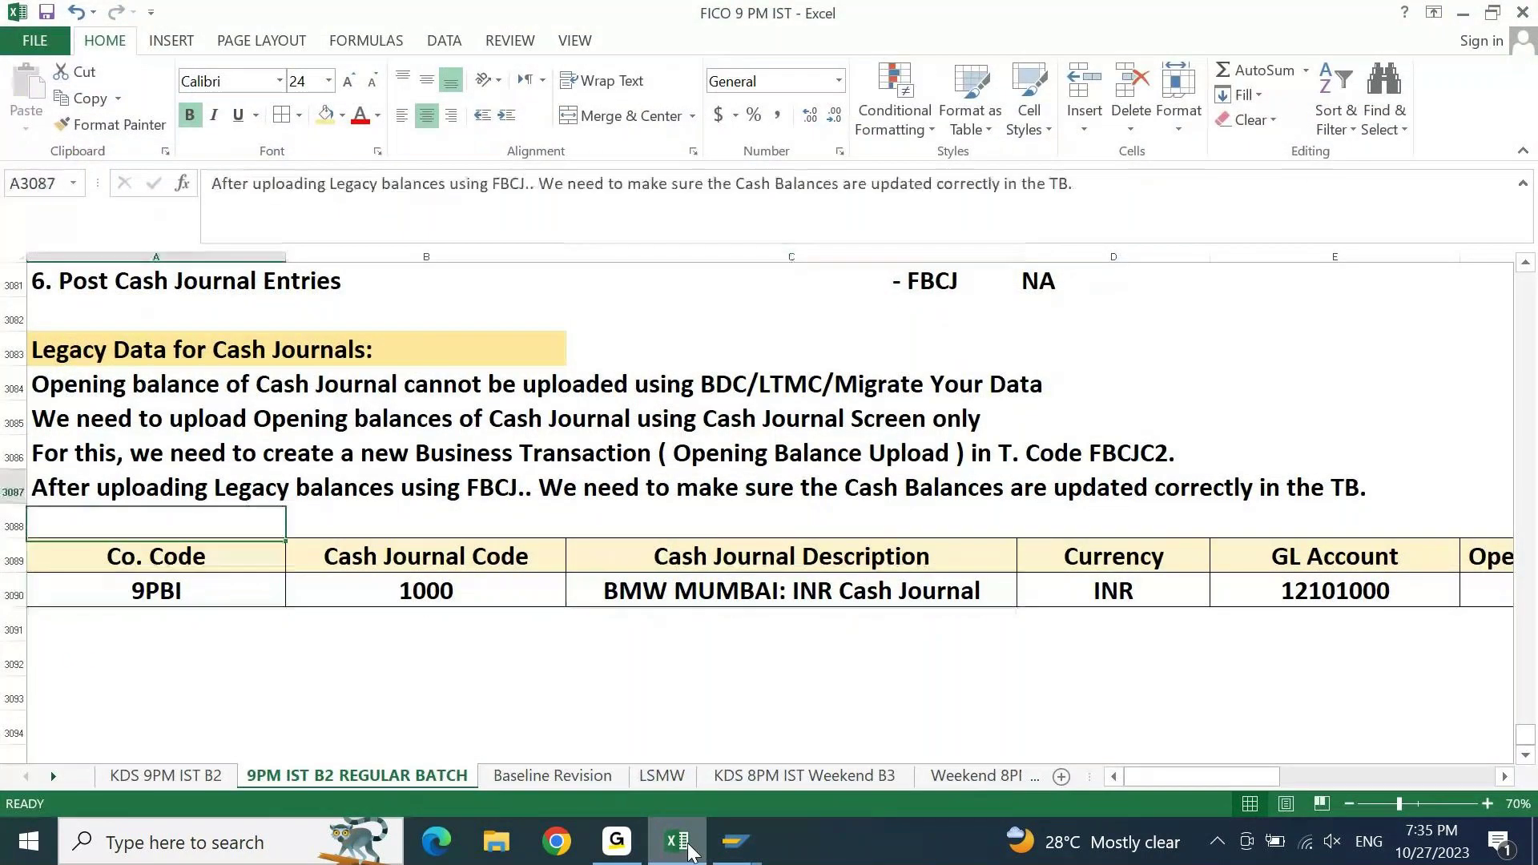
{"action": "key", "text": "Down"}
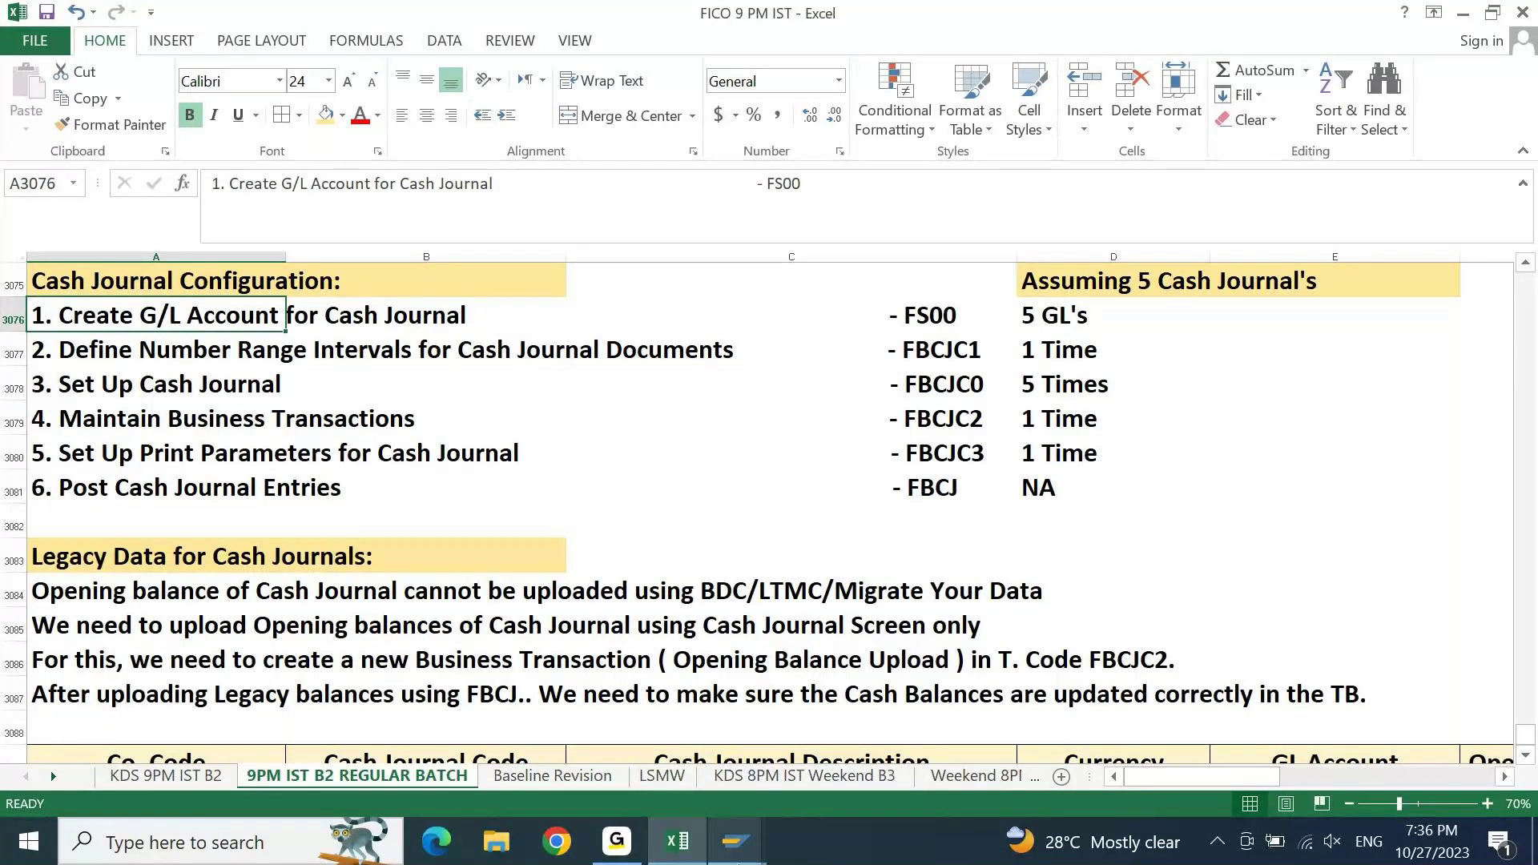
- Switch back to SAP and open the cash journal document number intervals for company code 9PBI in transaction FBCJC1
{"action": "mouse_move", "coordinate": [725, 836]}
{"action": "left_click", "coordinate": [782, 763]}
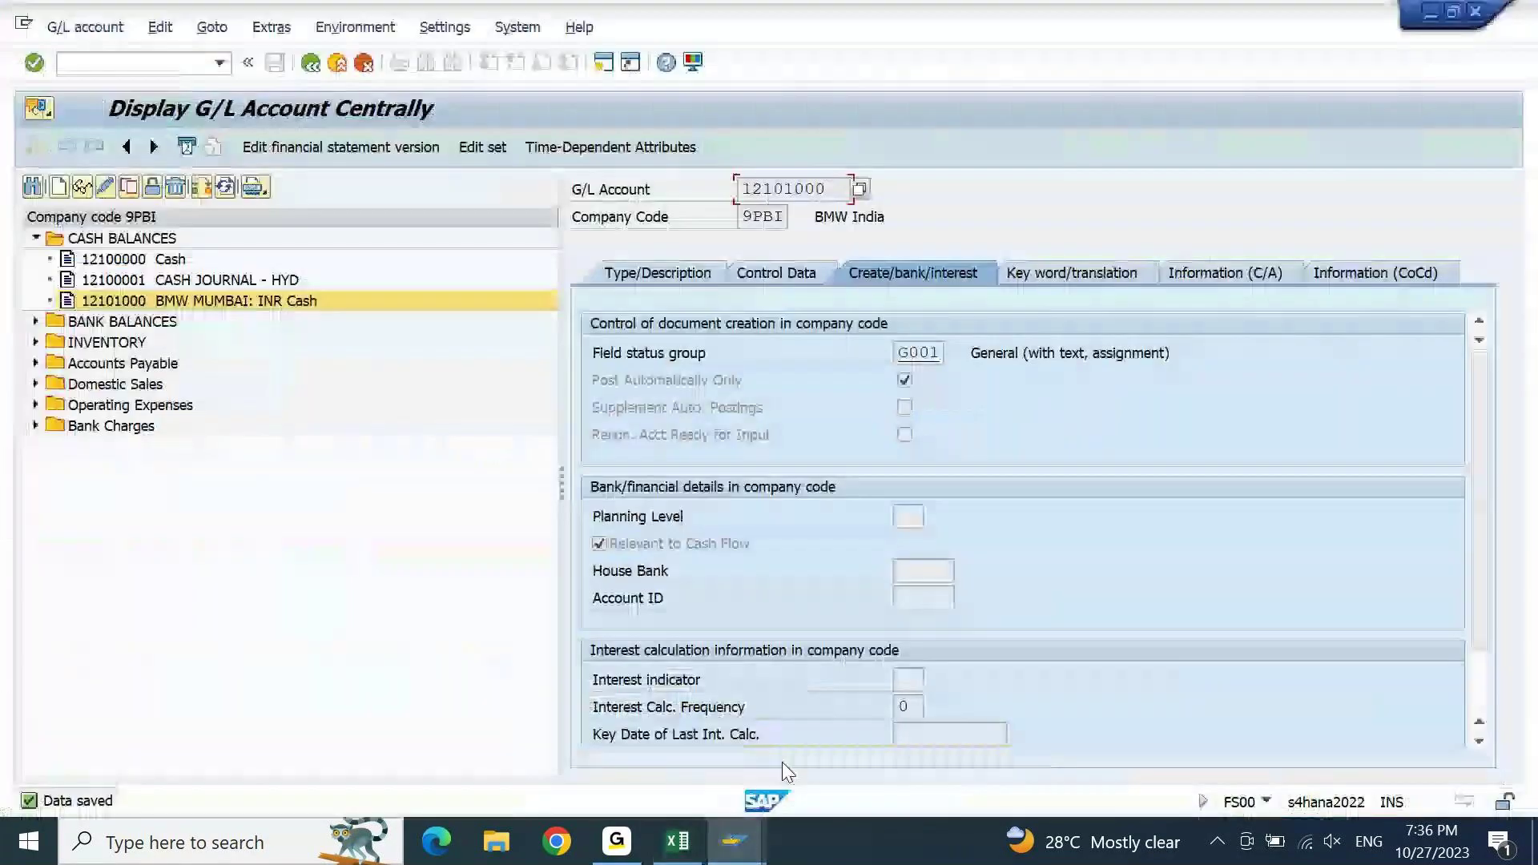
{"action": "left_click", "coordinate": [156, 63]}
{"action": "type", "text": "/n"}
{"action": "key", "text": "Return"}
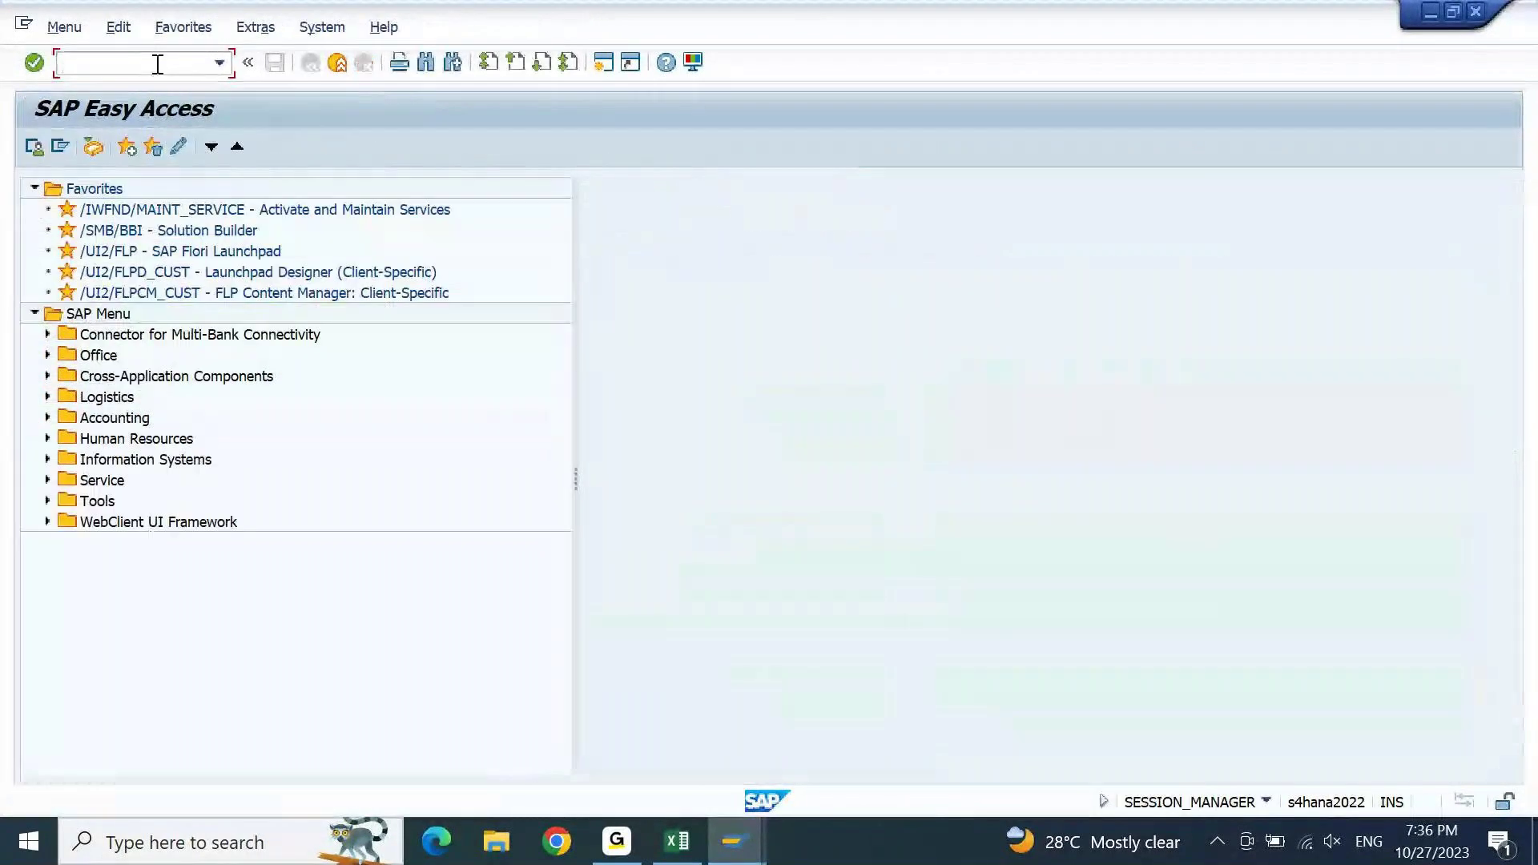
{"action": "type", "text": "FBCJC1"}
{"action": "key", "text": "Return"}
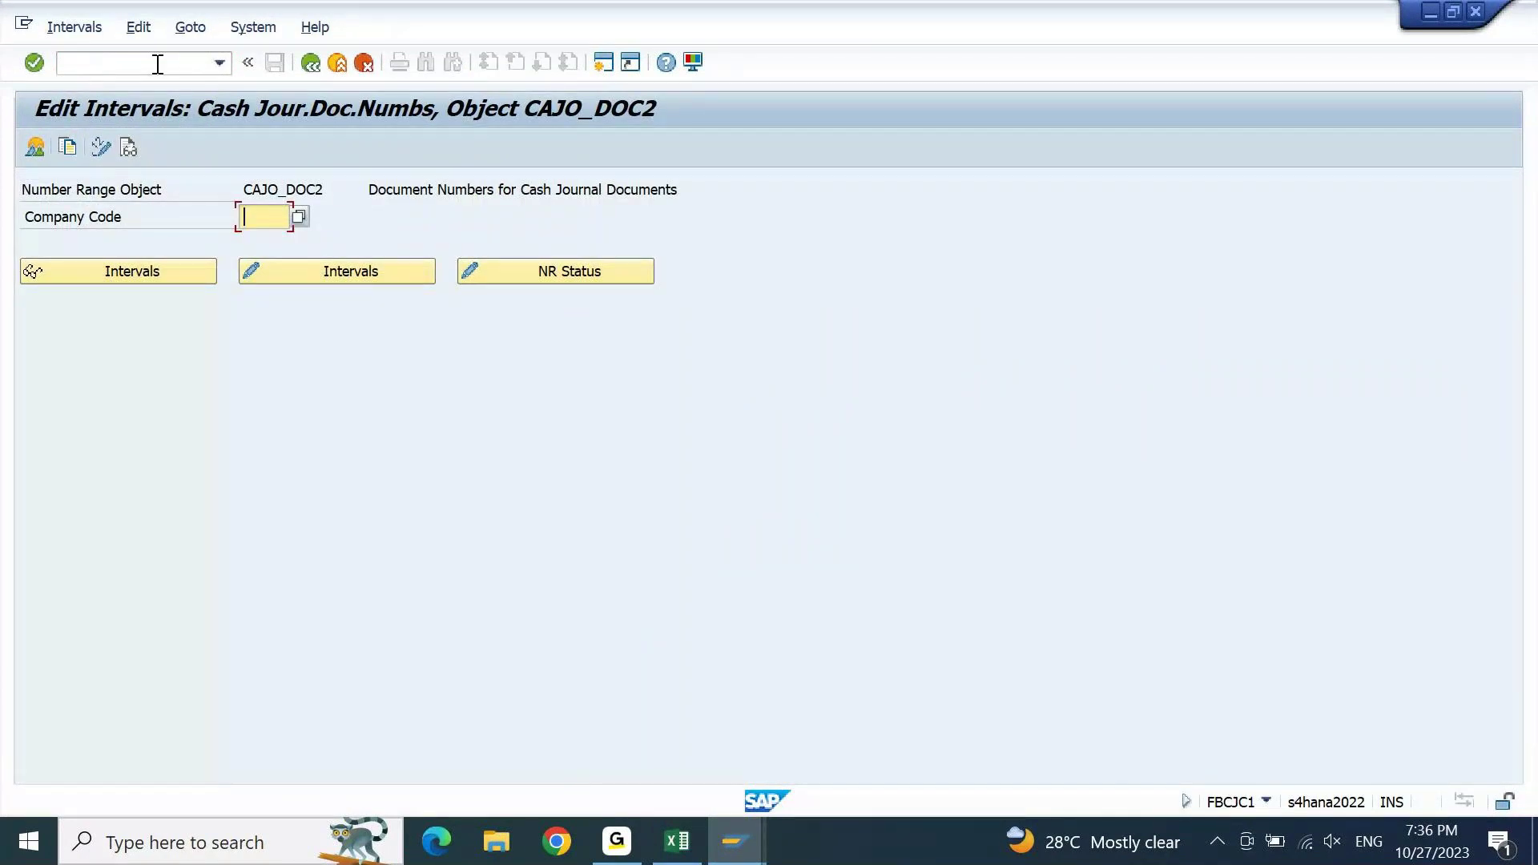
{"action": "type", "text": "9PBI"}
{"action": "left_click", "coordinate": [335, 272]}
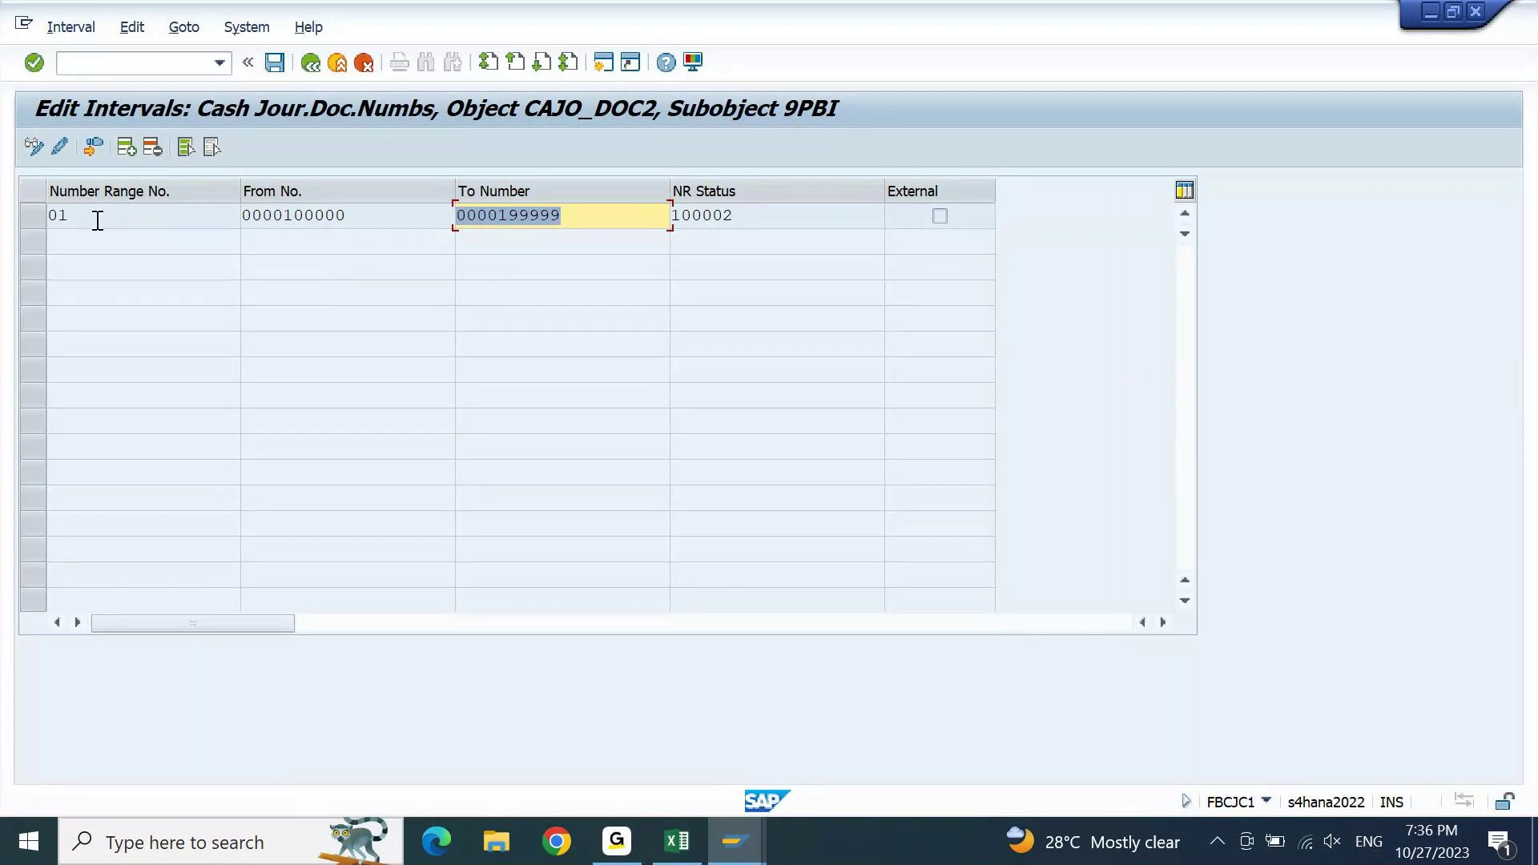
- Check number range 01 for company code 9PBI and return to the SAP Easy Access screen
{"action": "left_click_drag", "start_coordinate": [85, 215], "coordinate": [47, 218]}
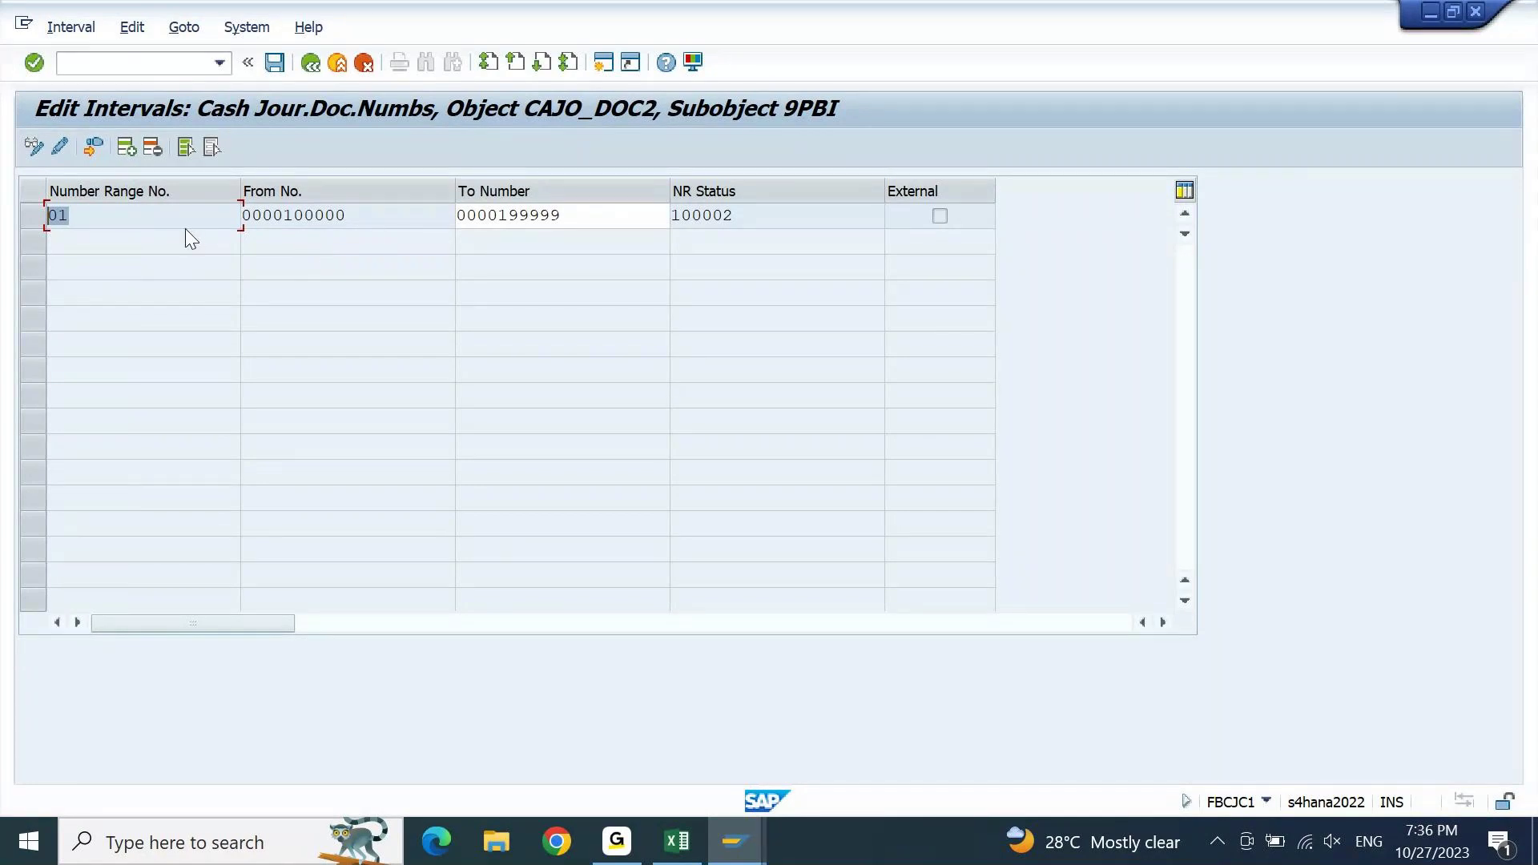
{"action": "left_click", "coordinate": [310, 70]}
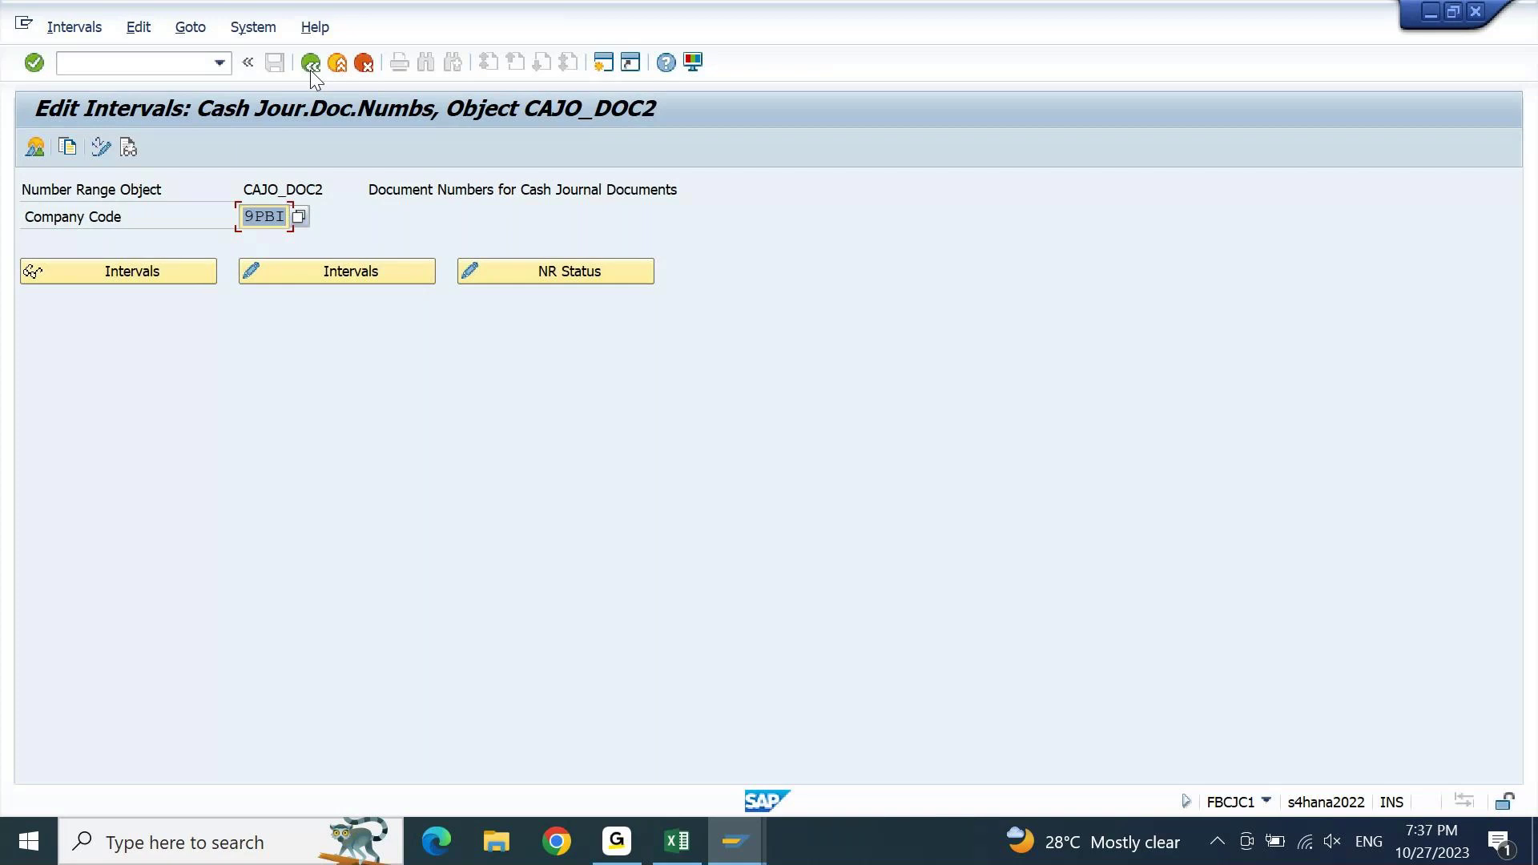
{"action": "left_click", "coordinate": [310, 65]}
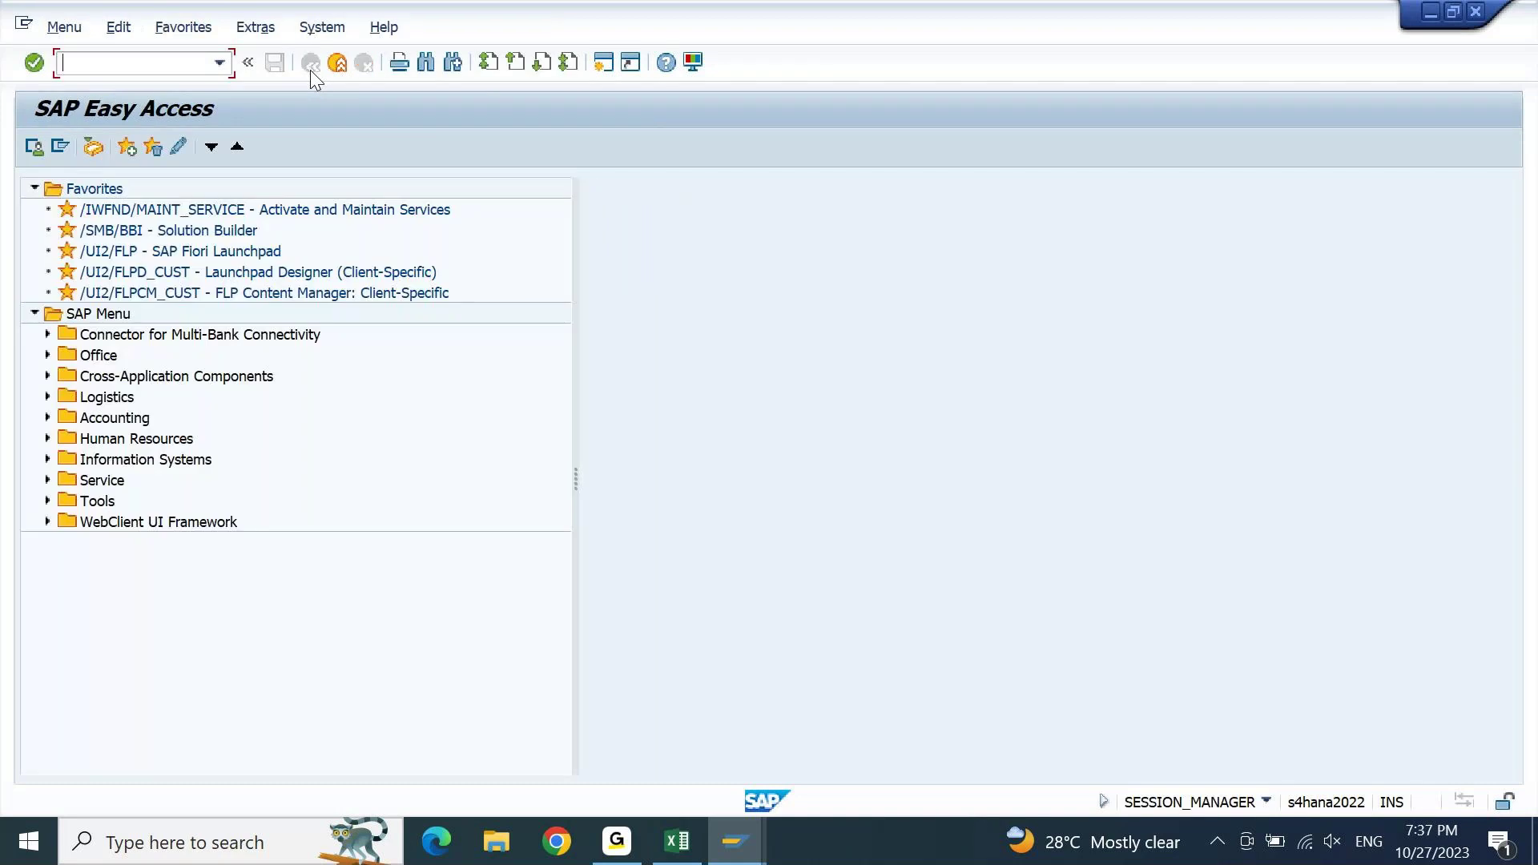
- Switch to the Excel notes and check how often the Set Up Cash Journal activity must be performed
{"action": "key", "text": "alt+Tab"}
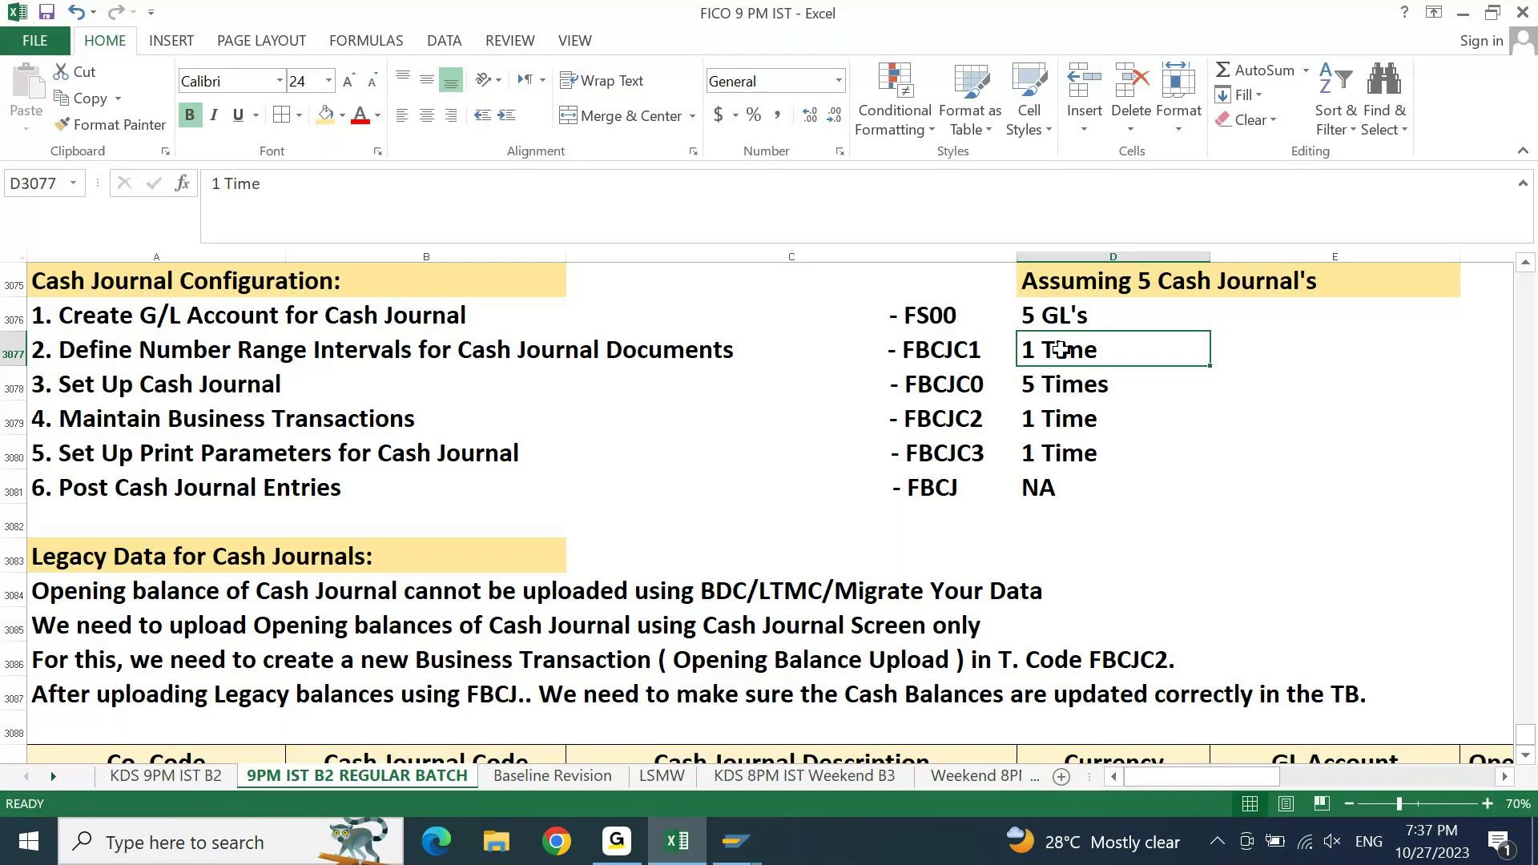
{"action": "key", "text": "Down"}
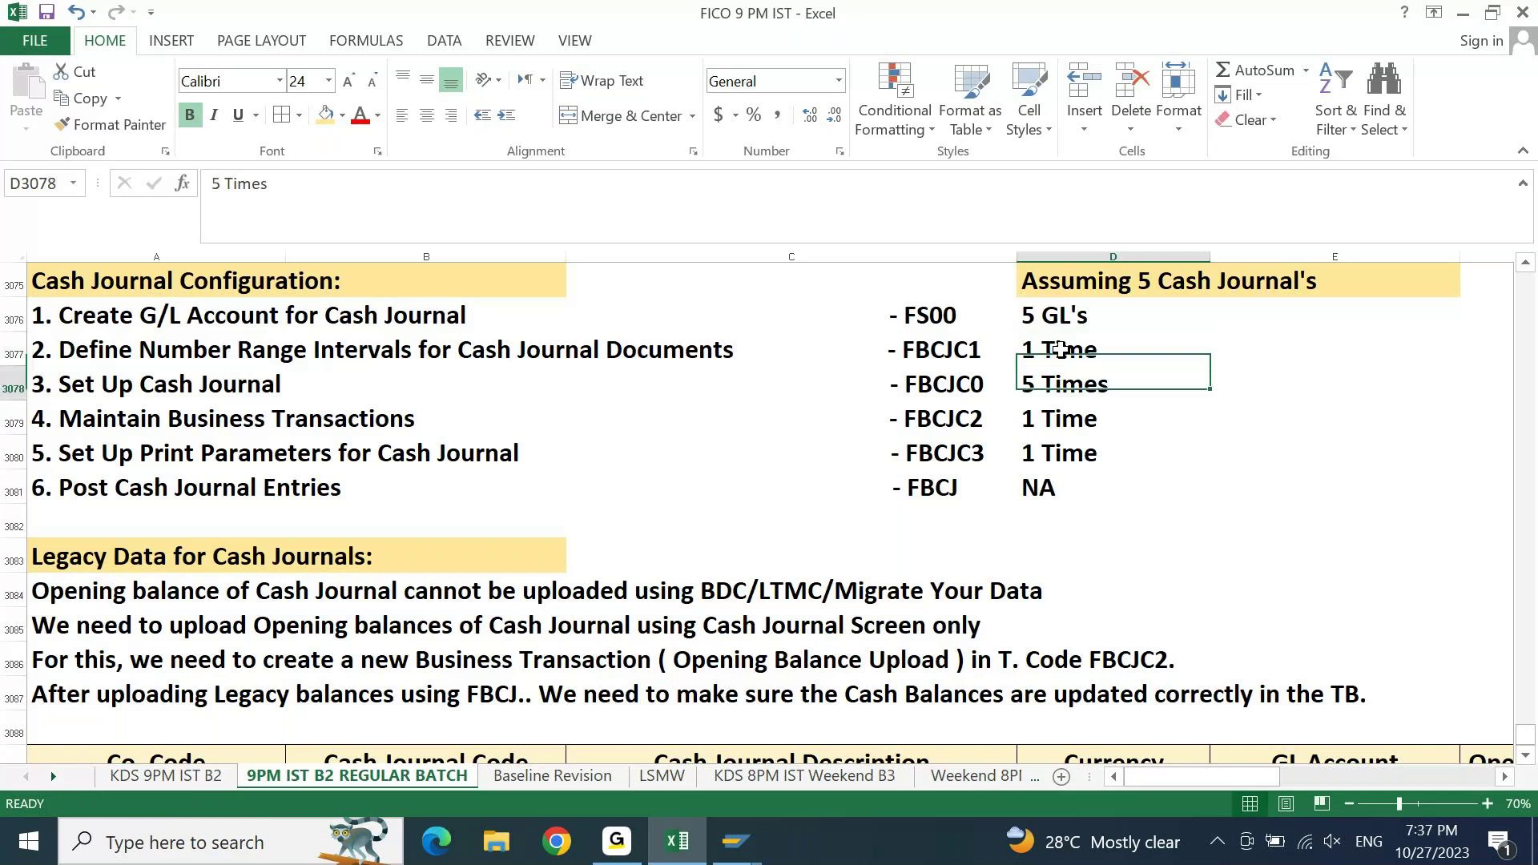
{"action": "key", "text": "Left"}
{"action": "key", "text": "Right"}
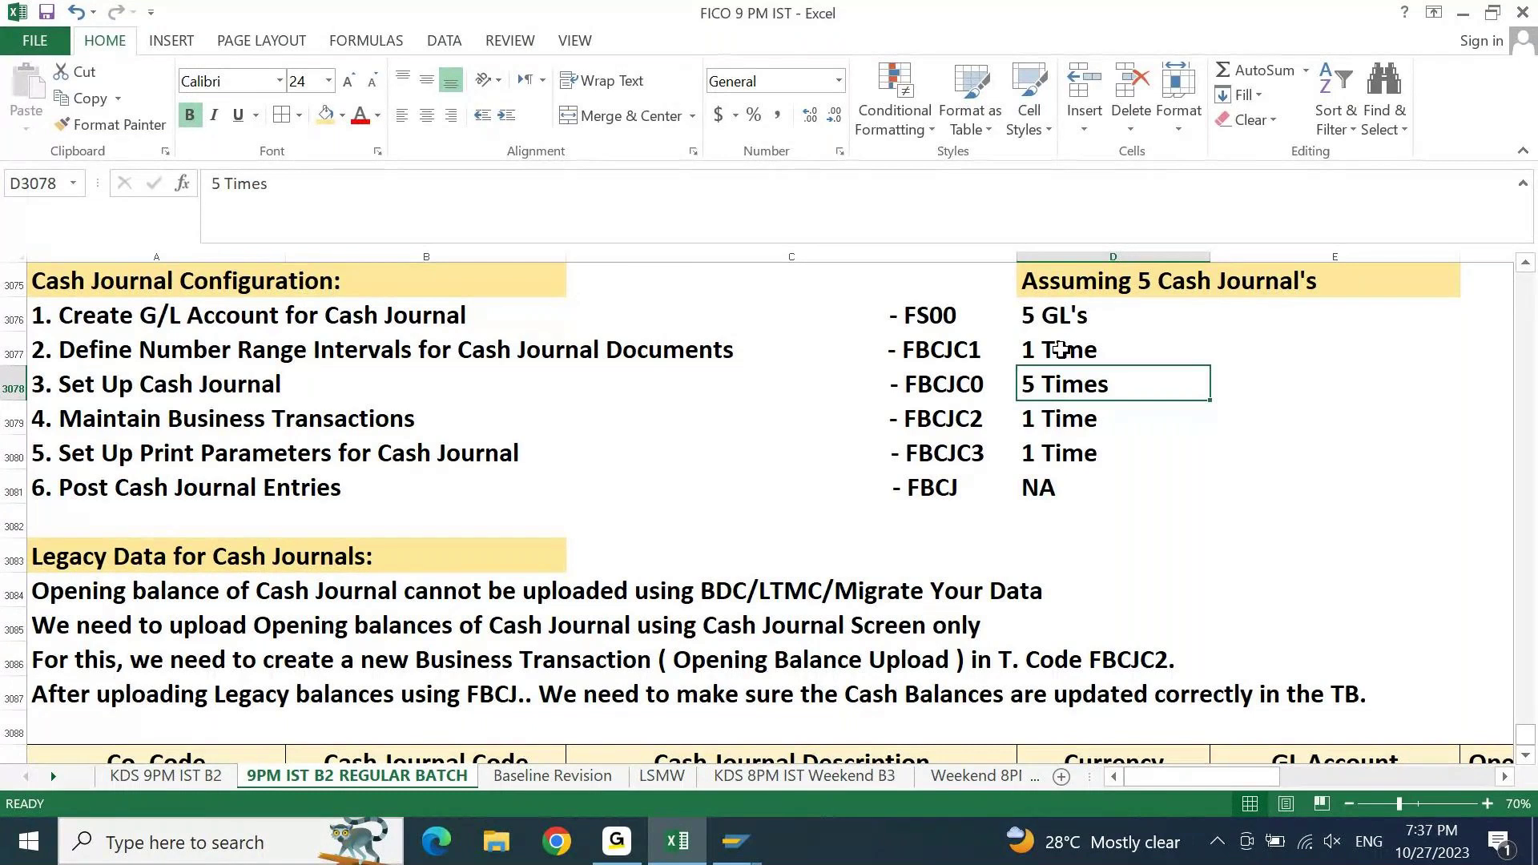
- Switch back to SAP, open transaction FBCJC0 and copy the cash journal entry of company code 0001
{"action": "key", "text": "alt+Tab"}
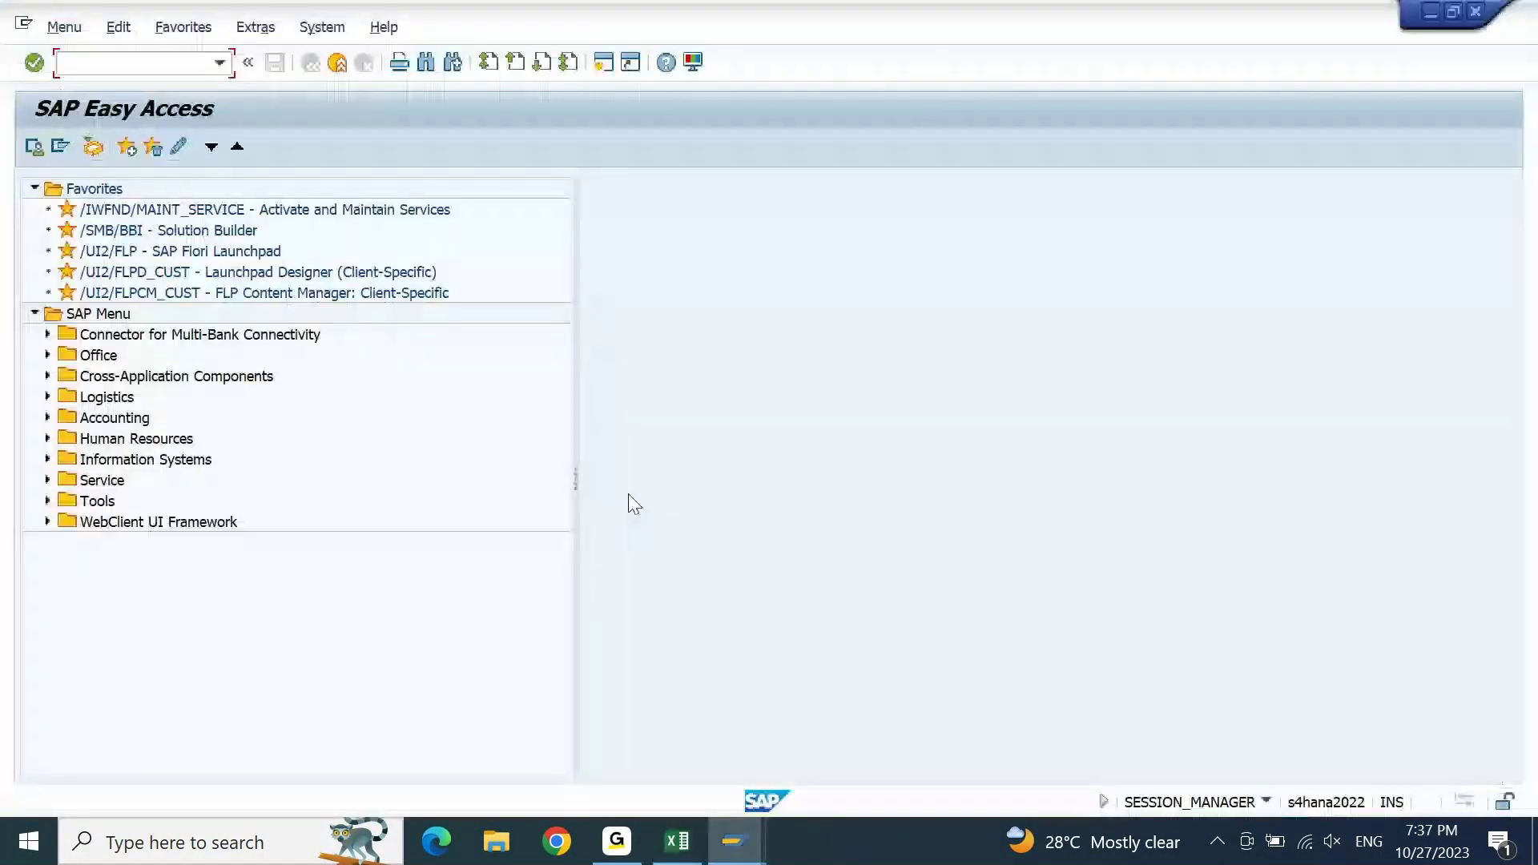
{"action": "type", "text": "FBCJC0"}
{"action": "key", "text": "Return"}
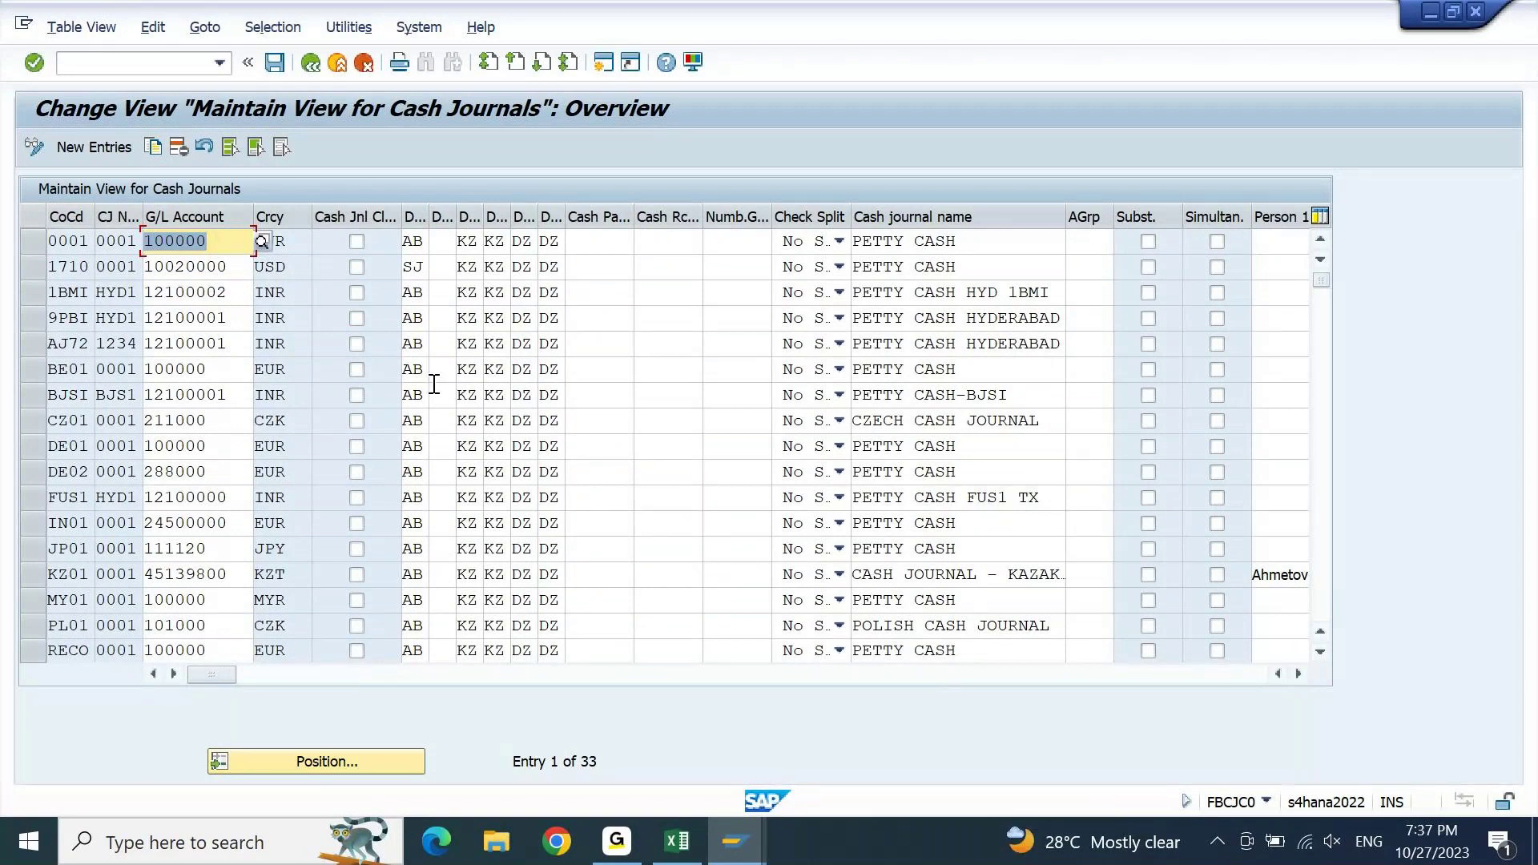
{"action": "left_click", "coordinate": [37, 242]}
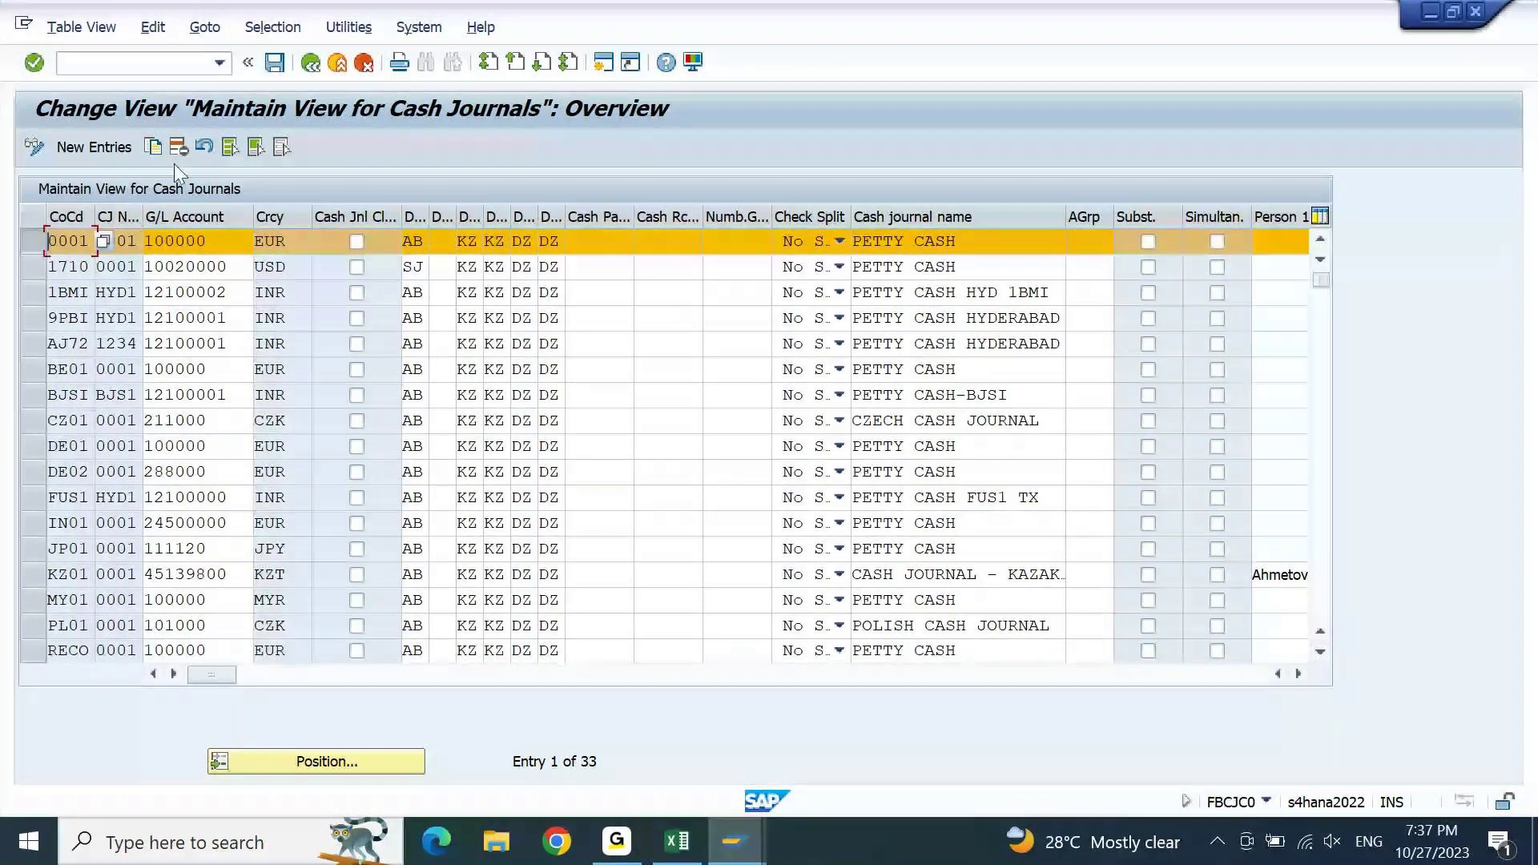
{"action": "left_click", "coordinate": [112, 157]}
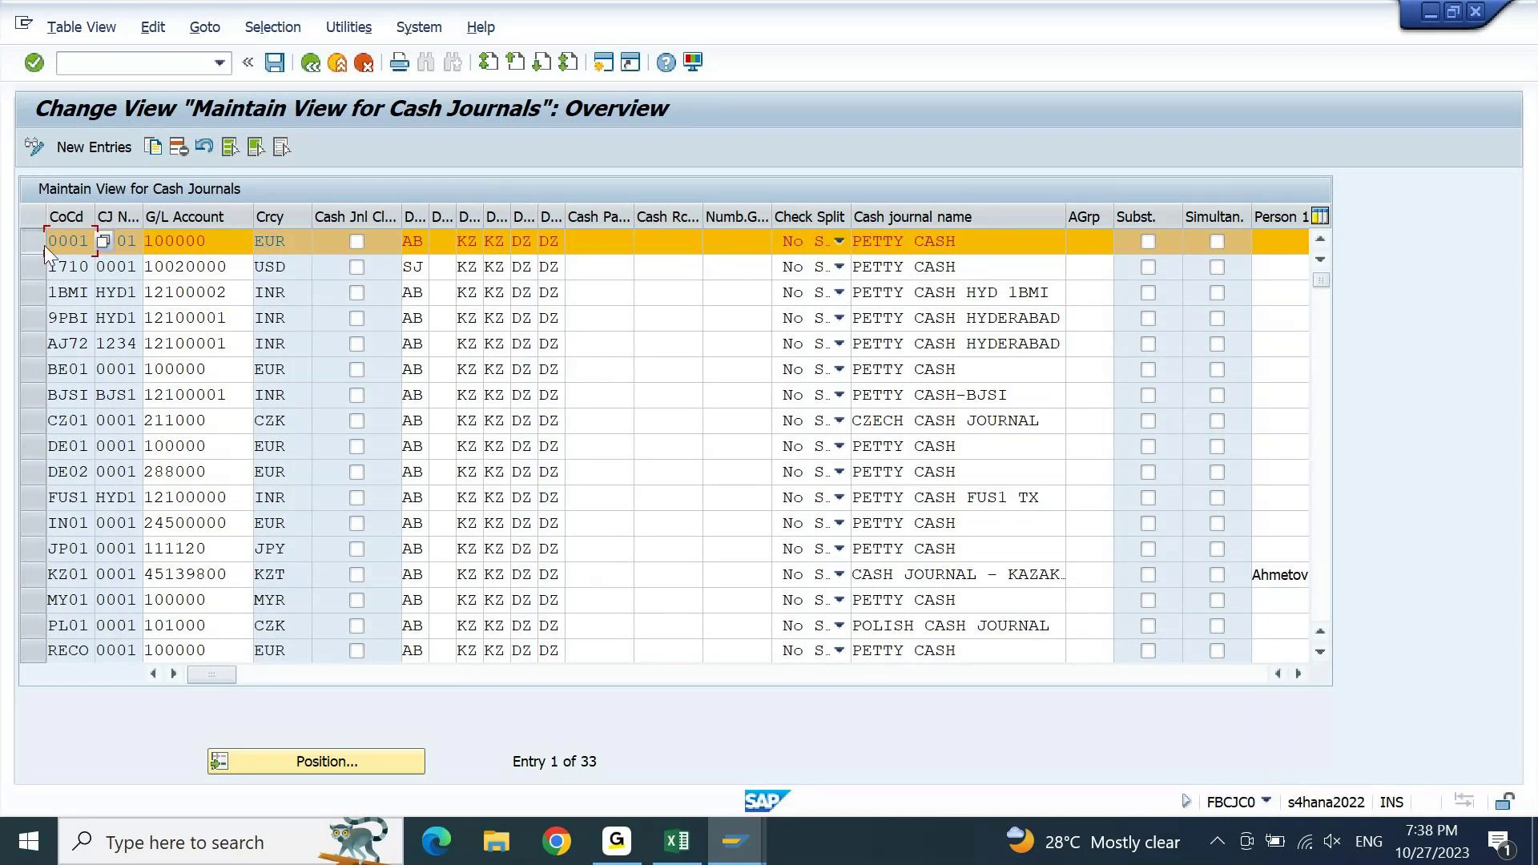
{"action": "left_click", "coordinate": [154, 147]}
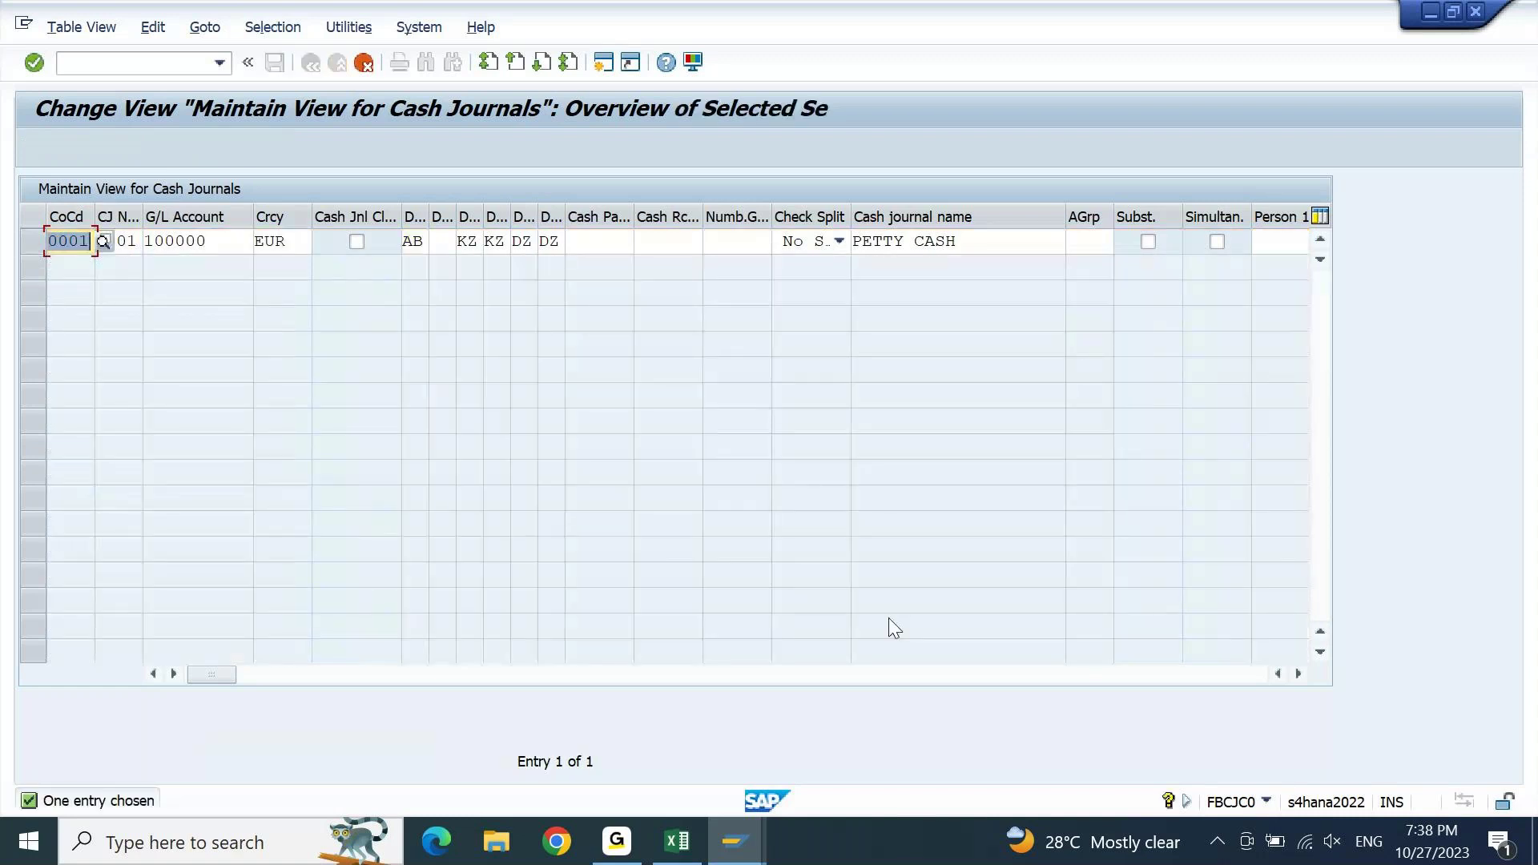
- Set the copied entry's company code to 9PBI and its cash journal number to 1000, as listed in the Excel notes
{"action": "type", "text": "9pbi"}
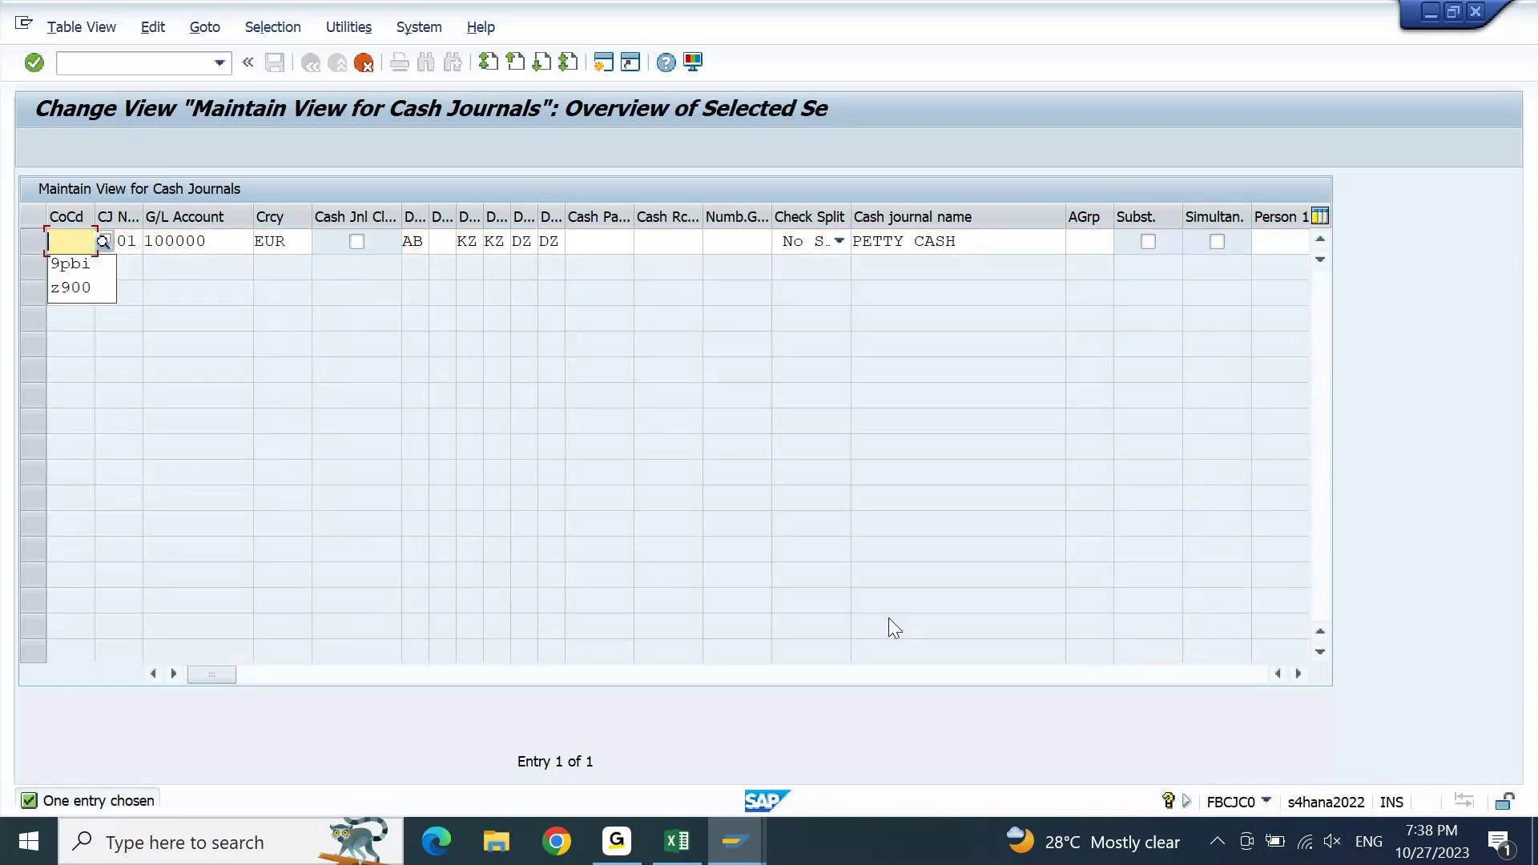
{"action": "key", "text": "Tab"}
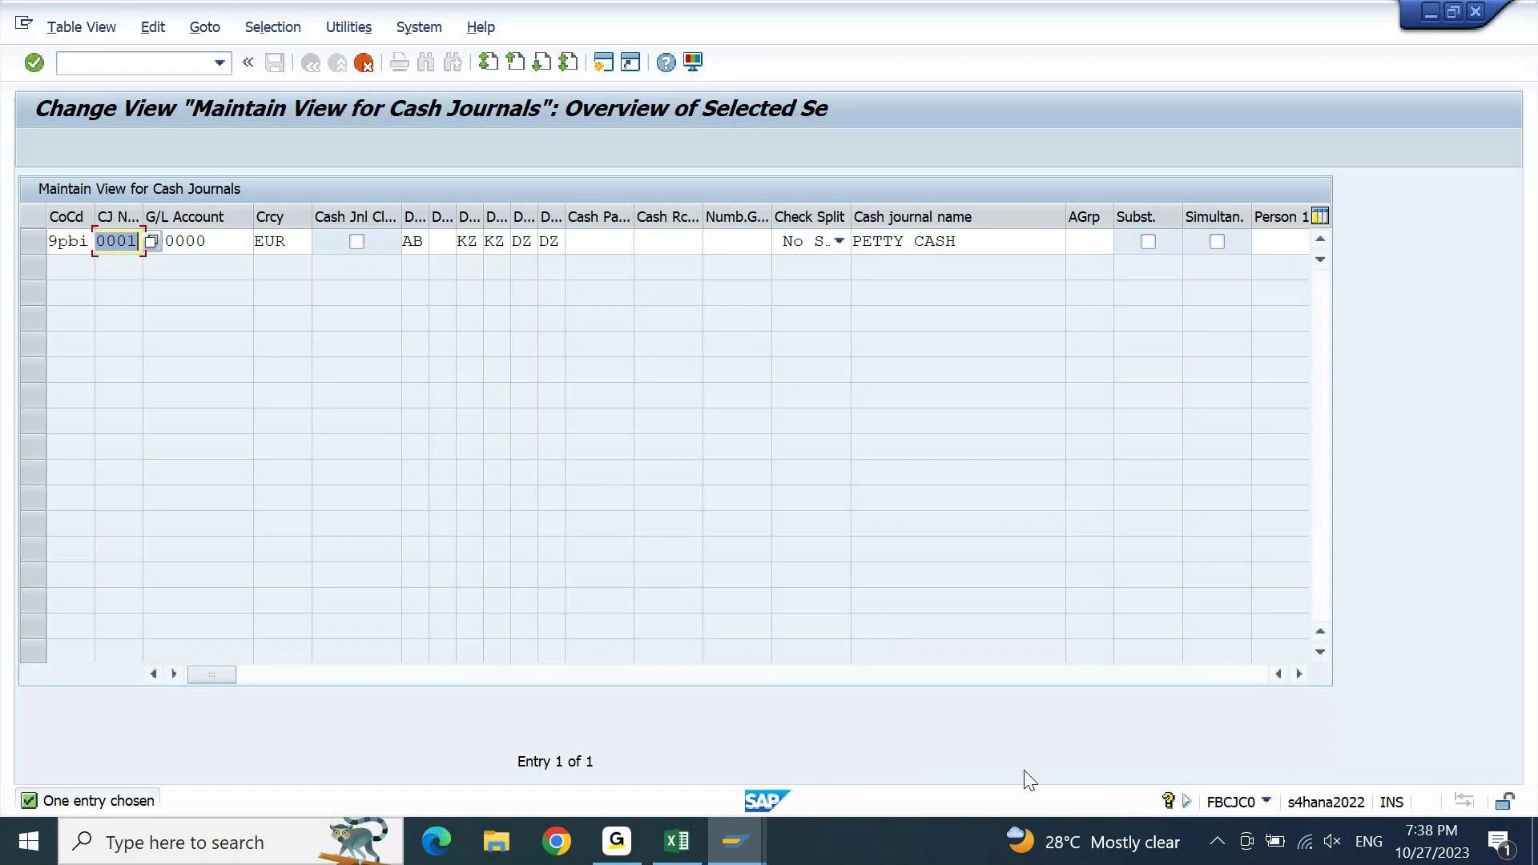
{"action": "left_click", "coordinate": [679, 842]}
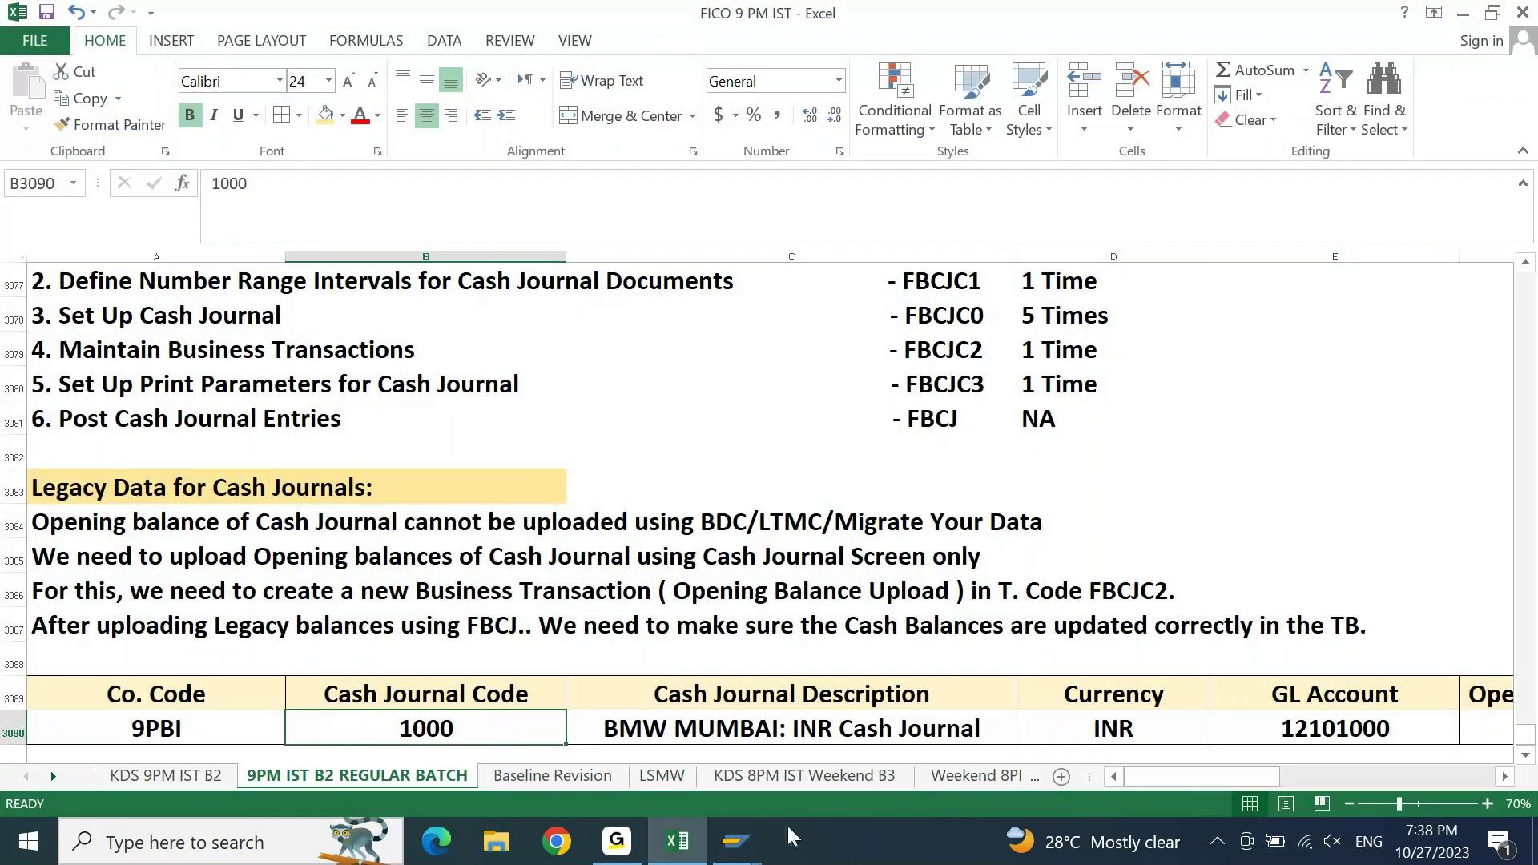
{"action": "key", "text": "alt+Tab"}
{"action": "type", "text": "1000"}
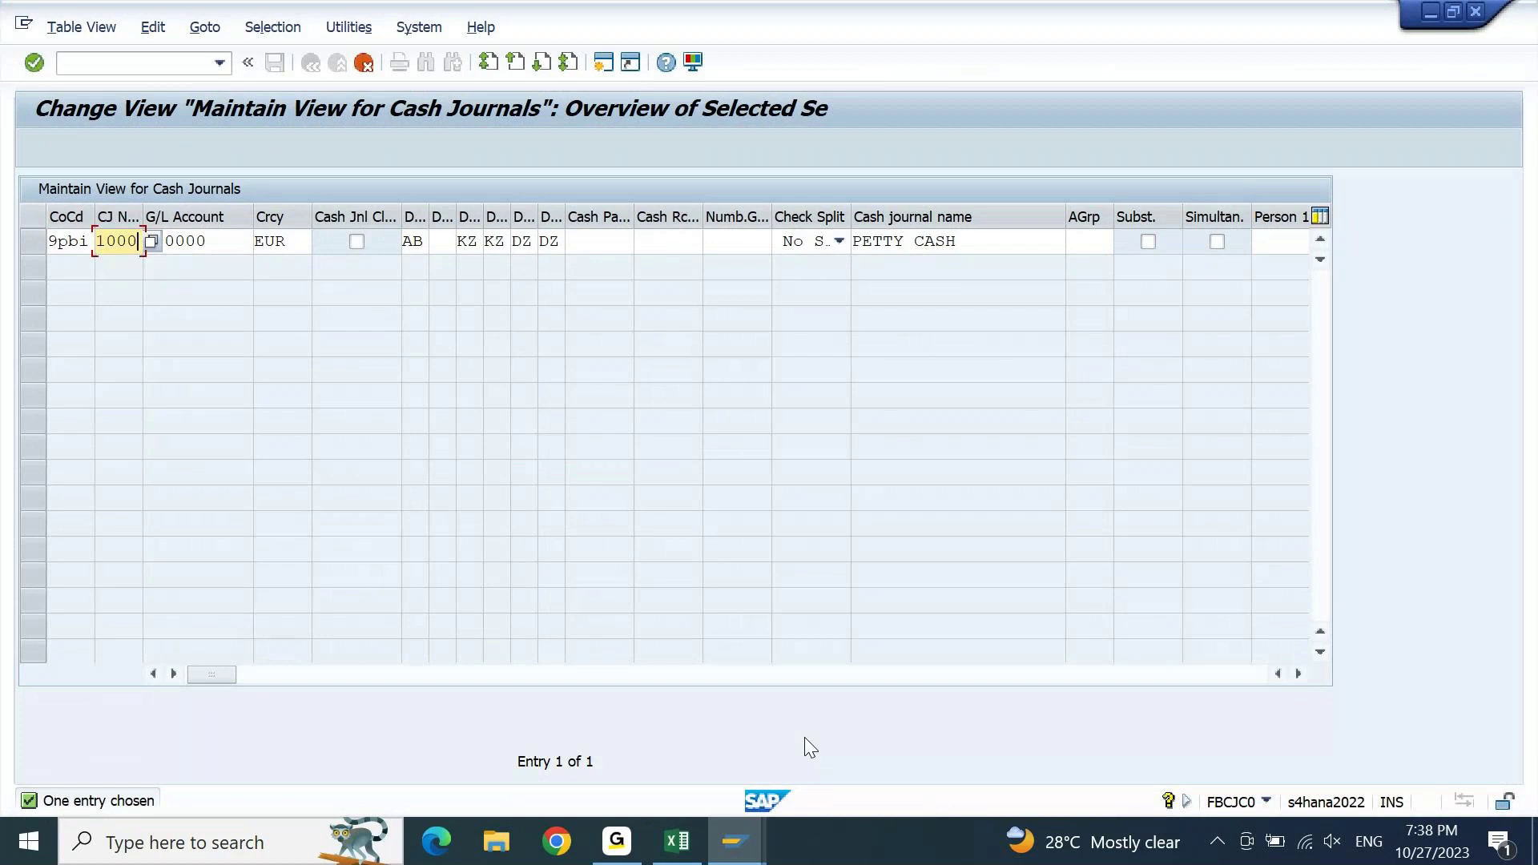
- Set the cash journal's G/L account to 12101000 and its currency to INR
{"action": "key", "text": "Tab"}
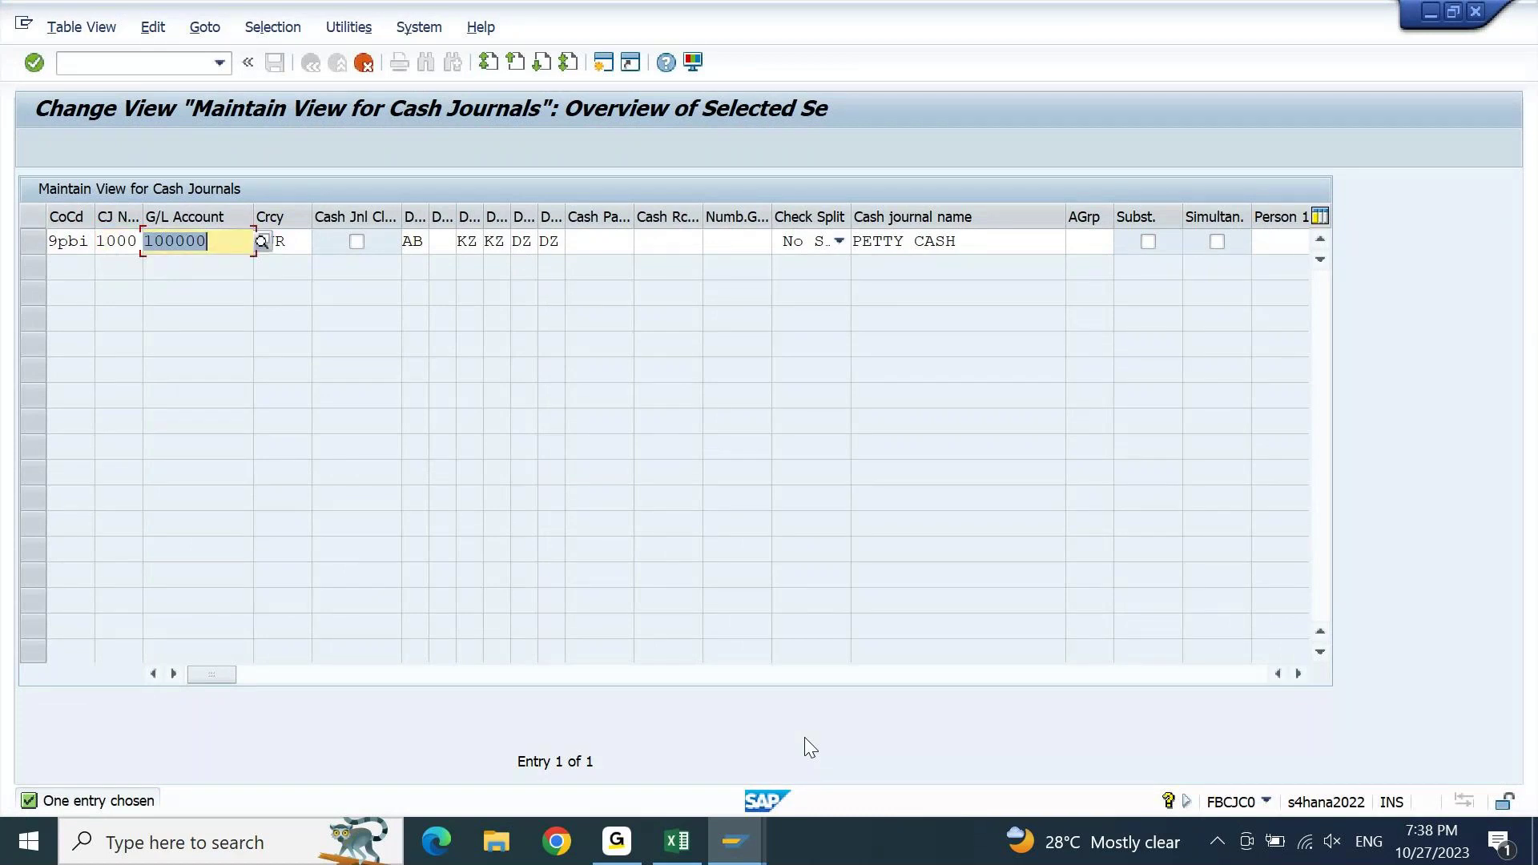
{"action": "key", "text": "BackSpace"}
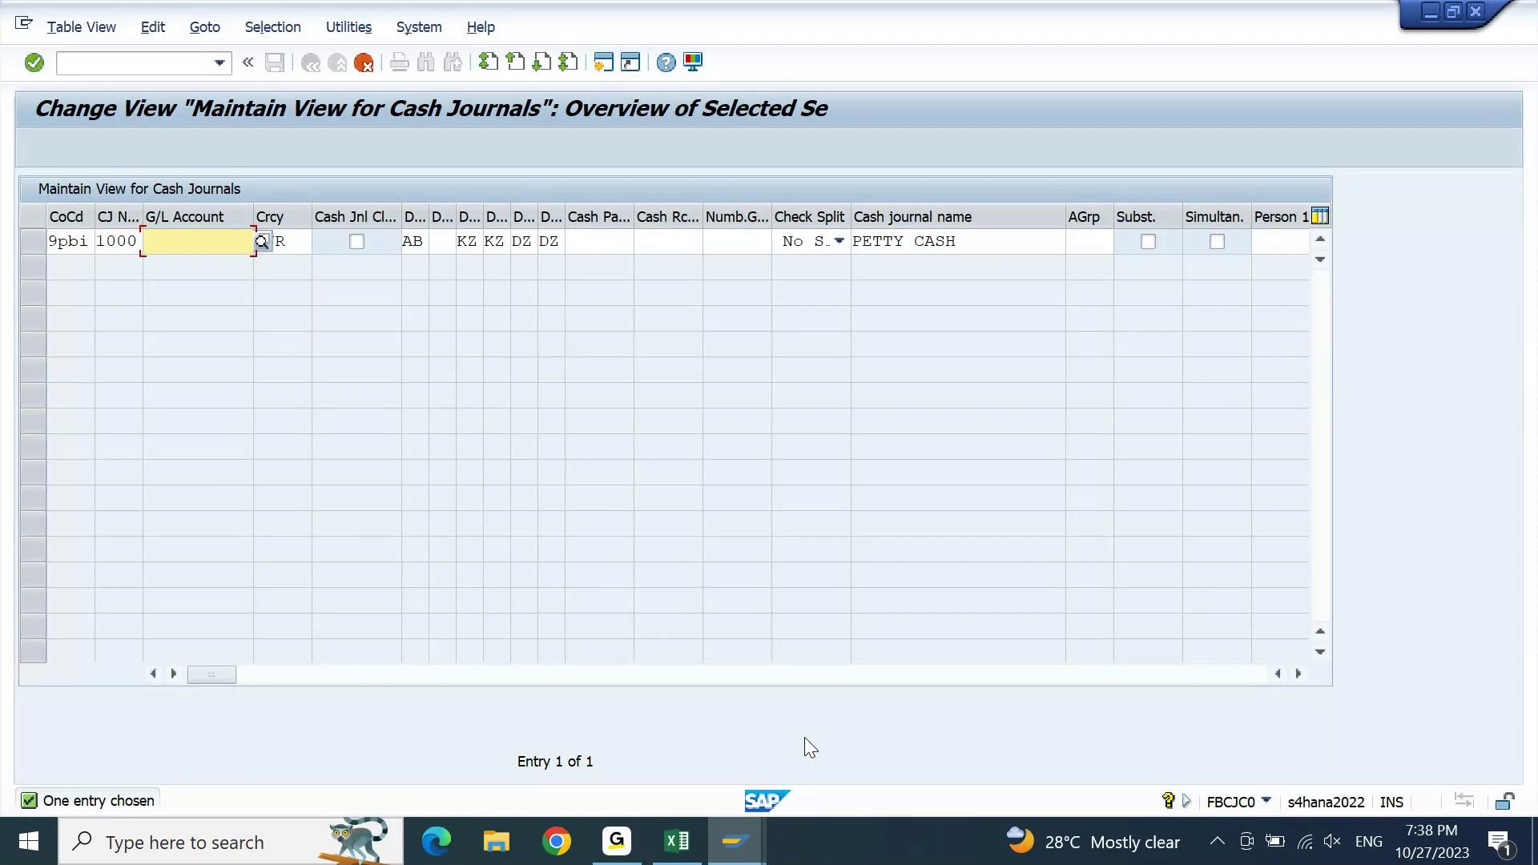
{"action": "key", "text": "Return"}
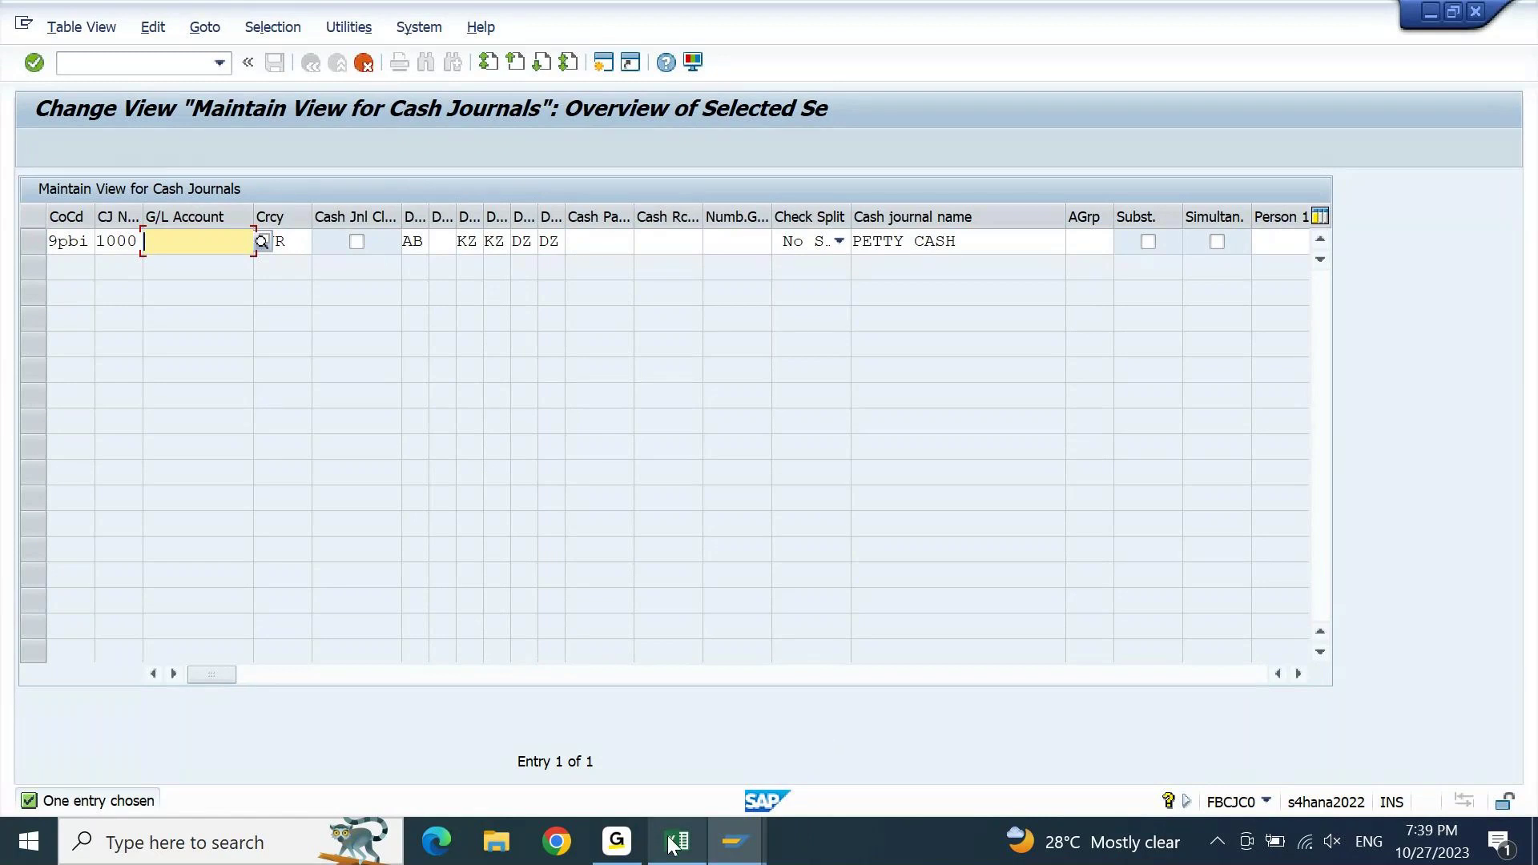
{"action": "type", "text": "1210"}
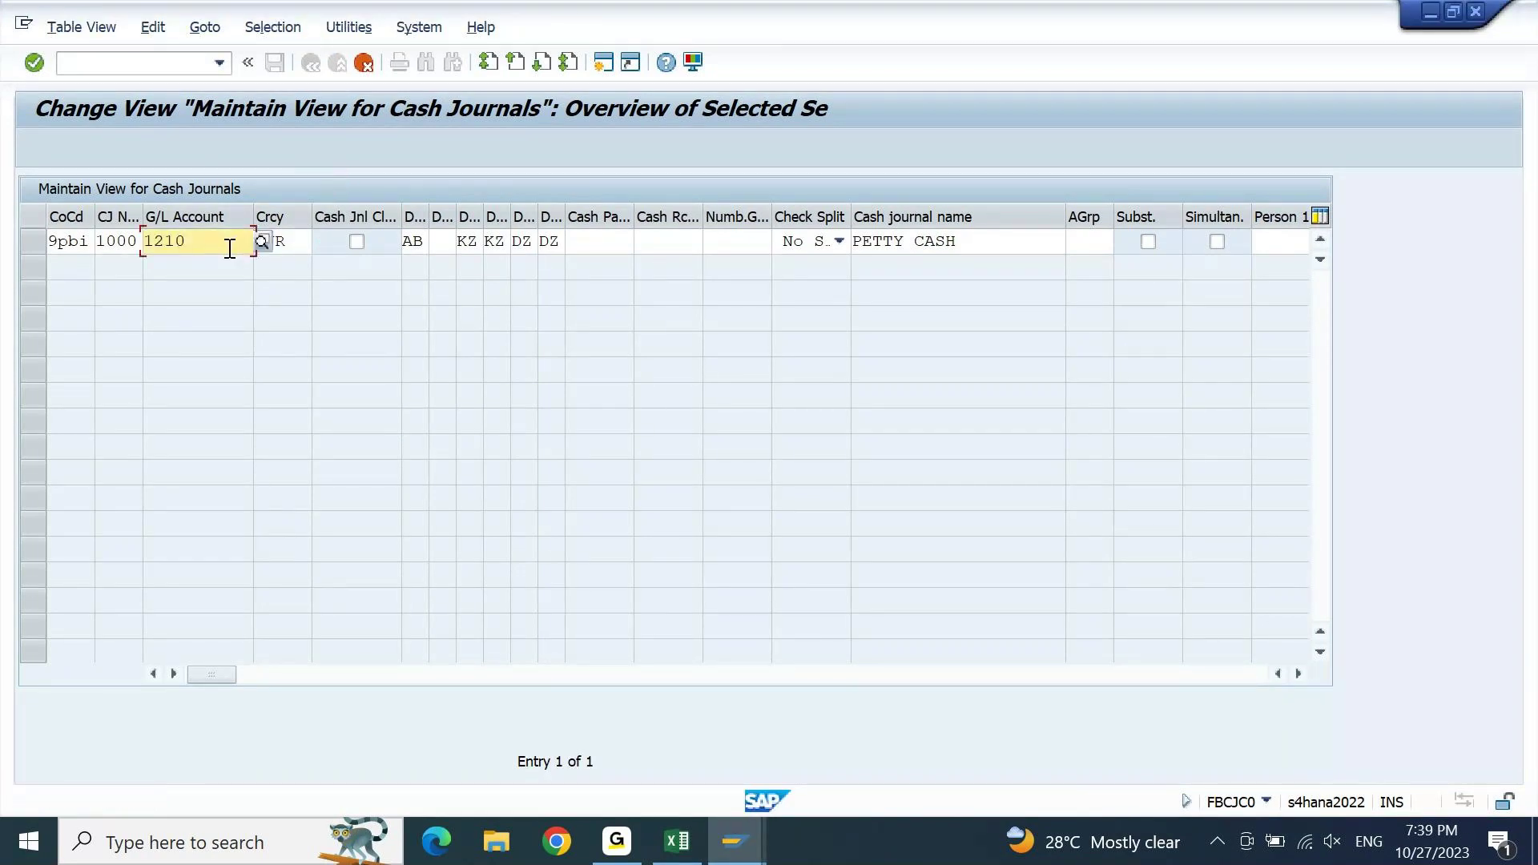
{"action": "type", "text": "100"}
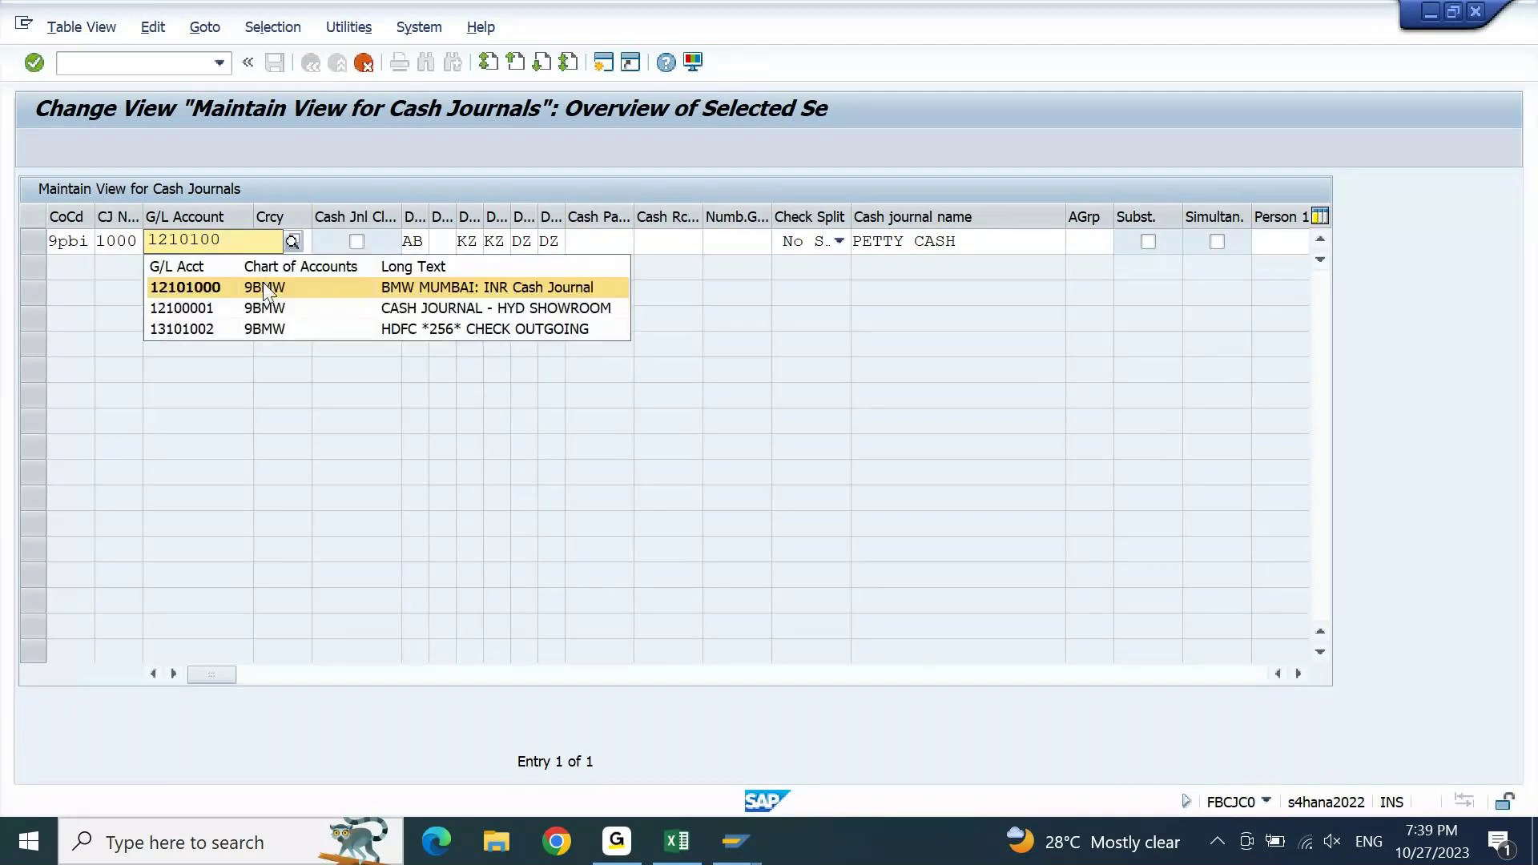
{"action": "left_click", "coordinate": [264, 287]}
{"action": "key", "text": "Tab"}
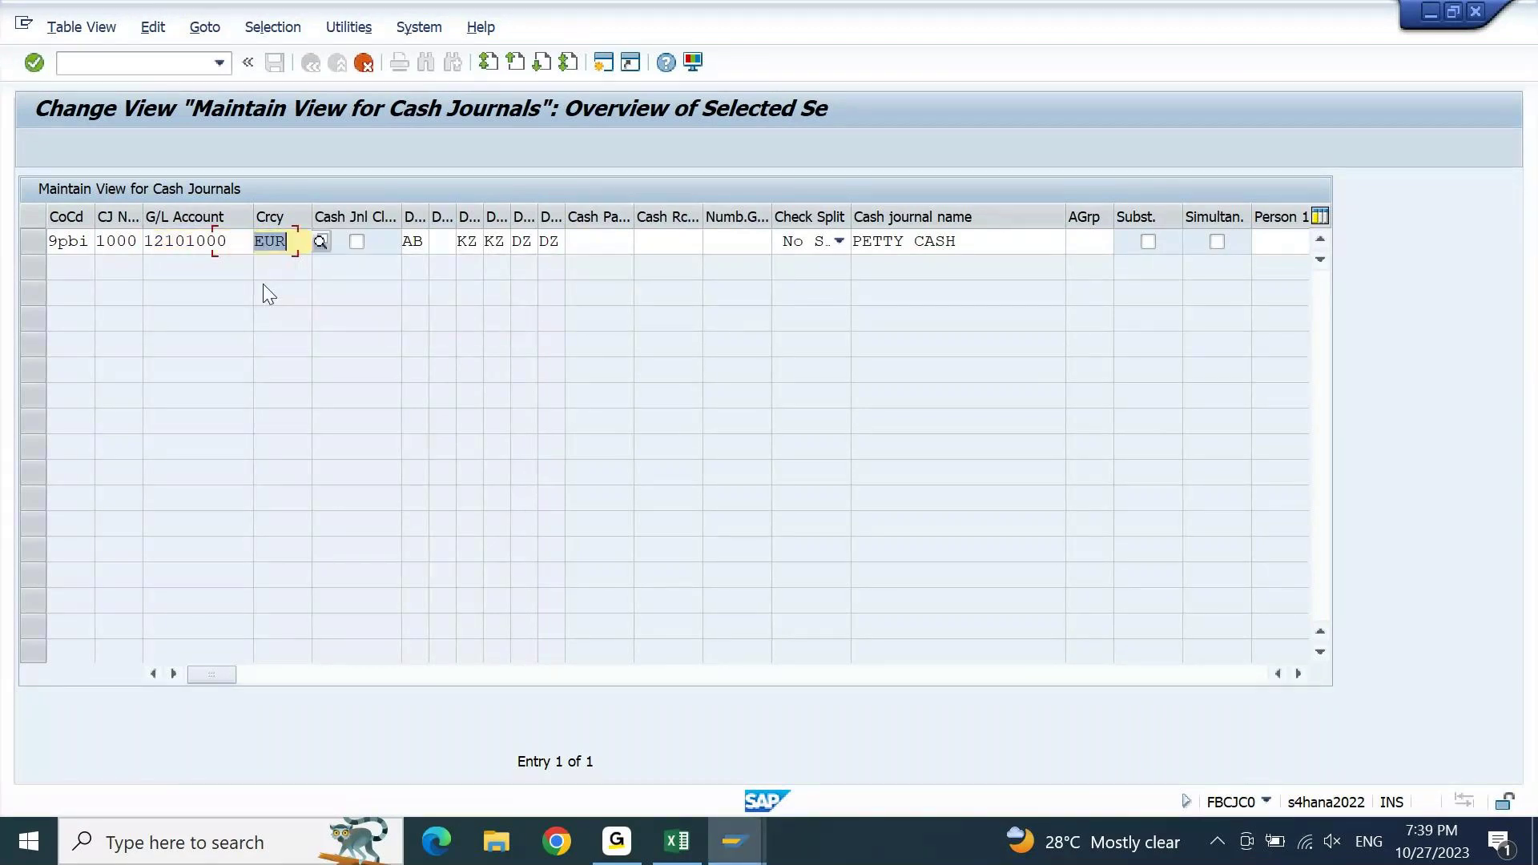
{"action": "key", "text": "BackSpace"}
{"action": "type", "text": "INR"}
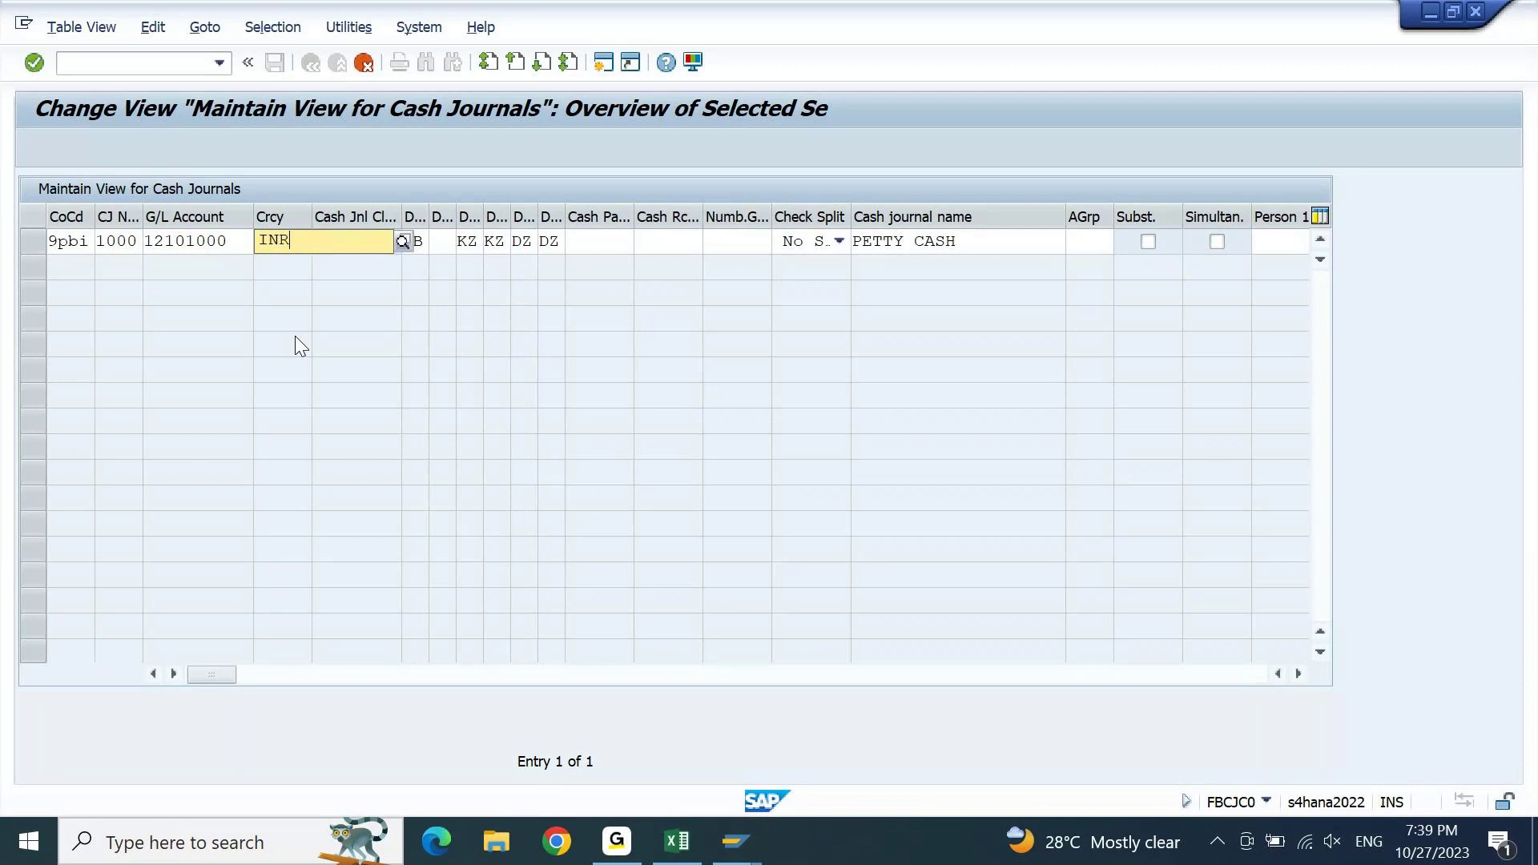
{"action": "key", "text": "Tab"}
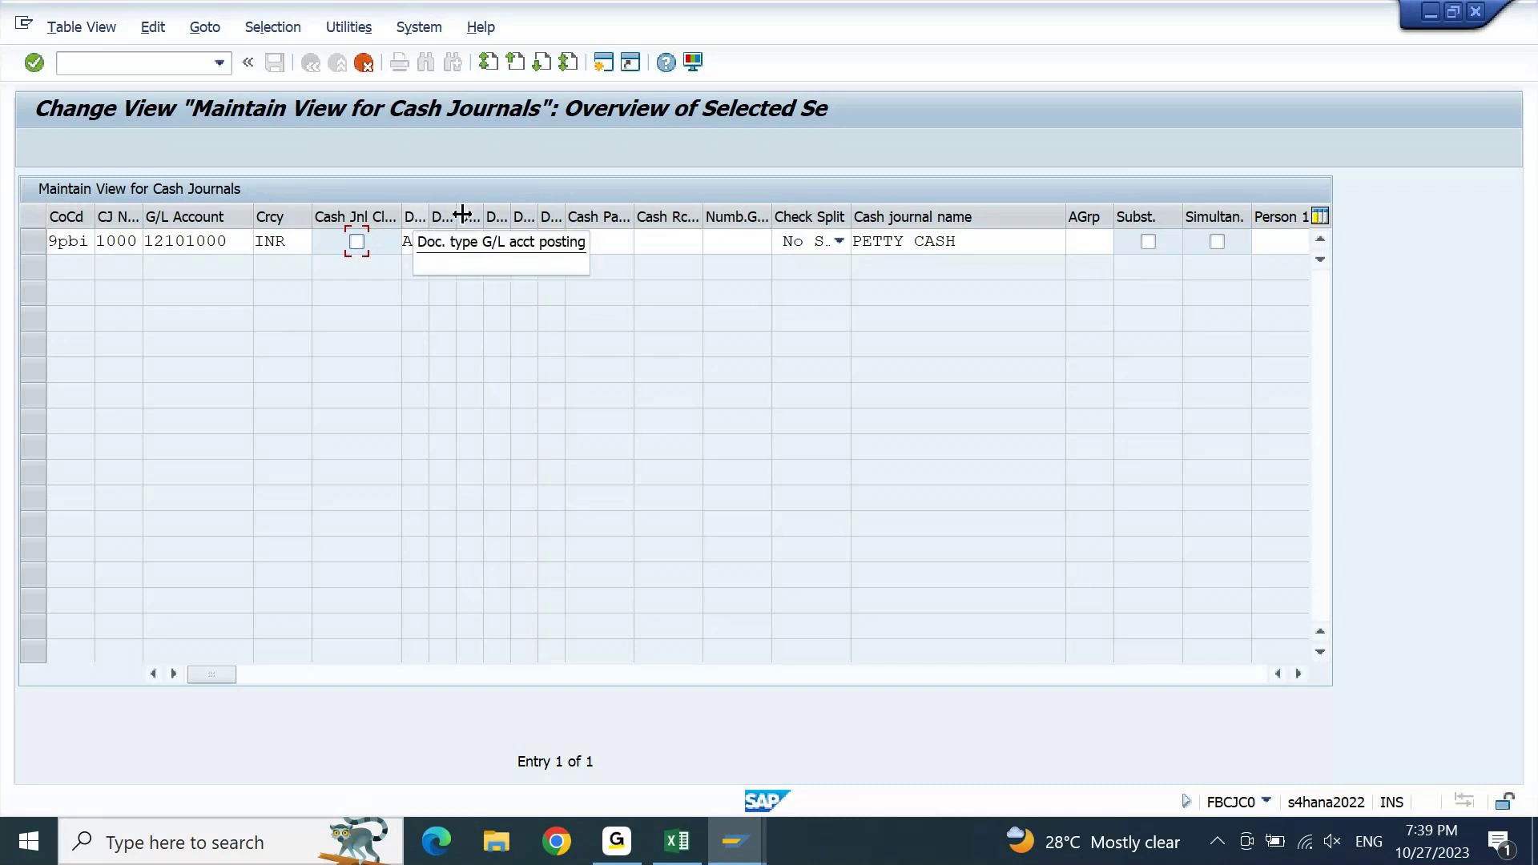
- Widen the G/L posting document type column and go to that field in the new cash journal entry
{"action": "left_click_drag", "start_coordinate": [429, 215], "coordinate": [462, 213]}
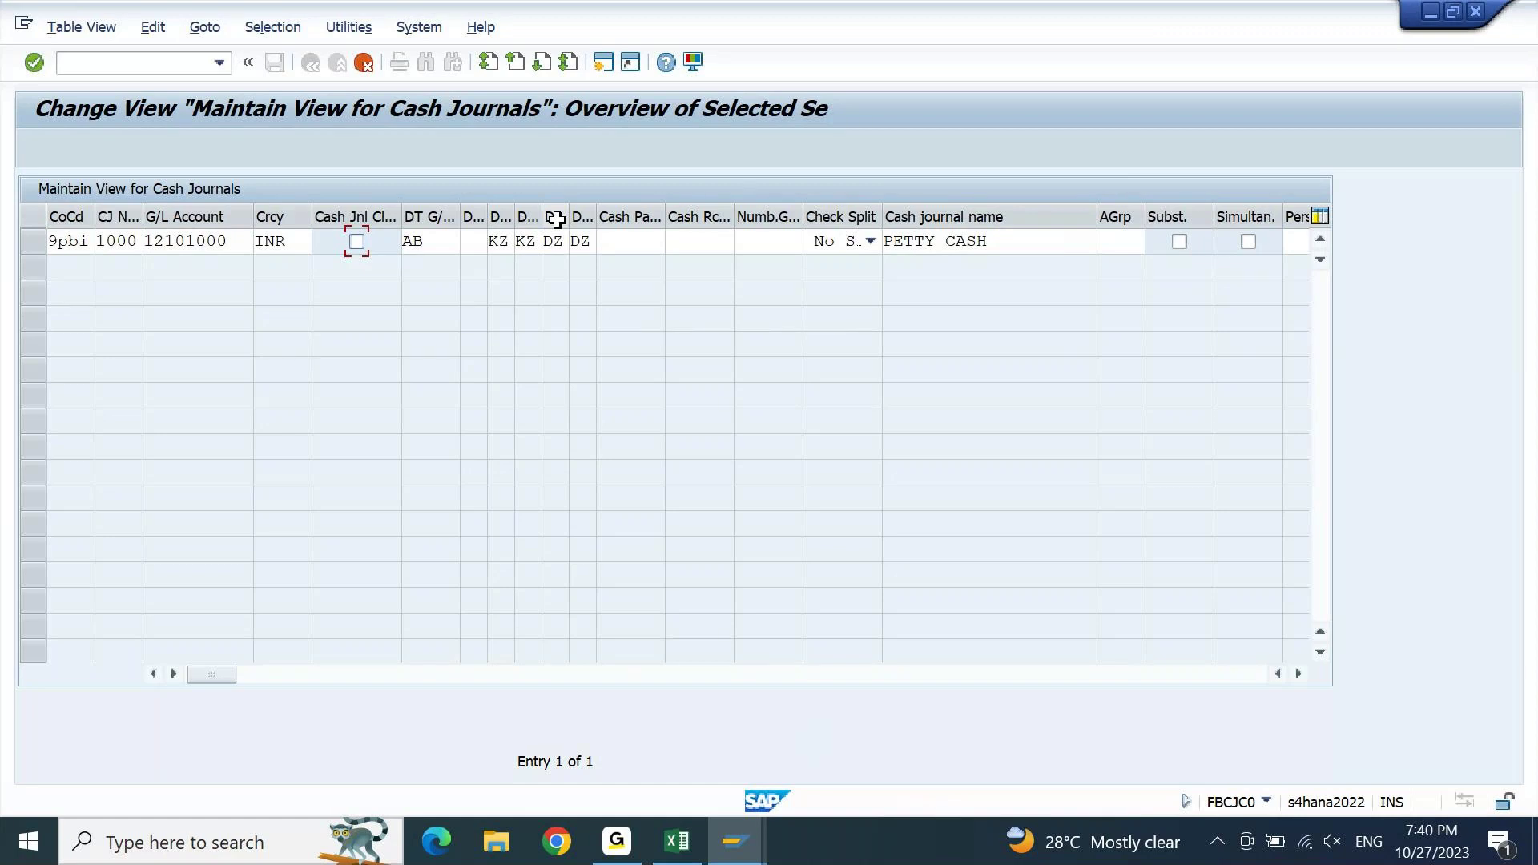
{"action": "key", "text": "Tab"}
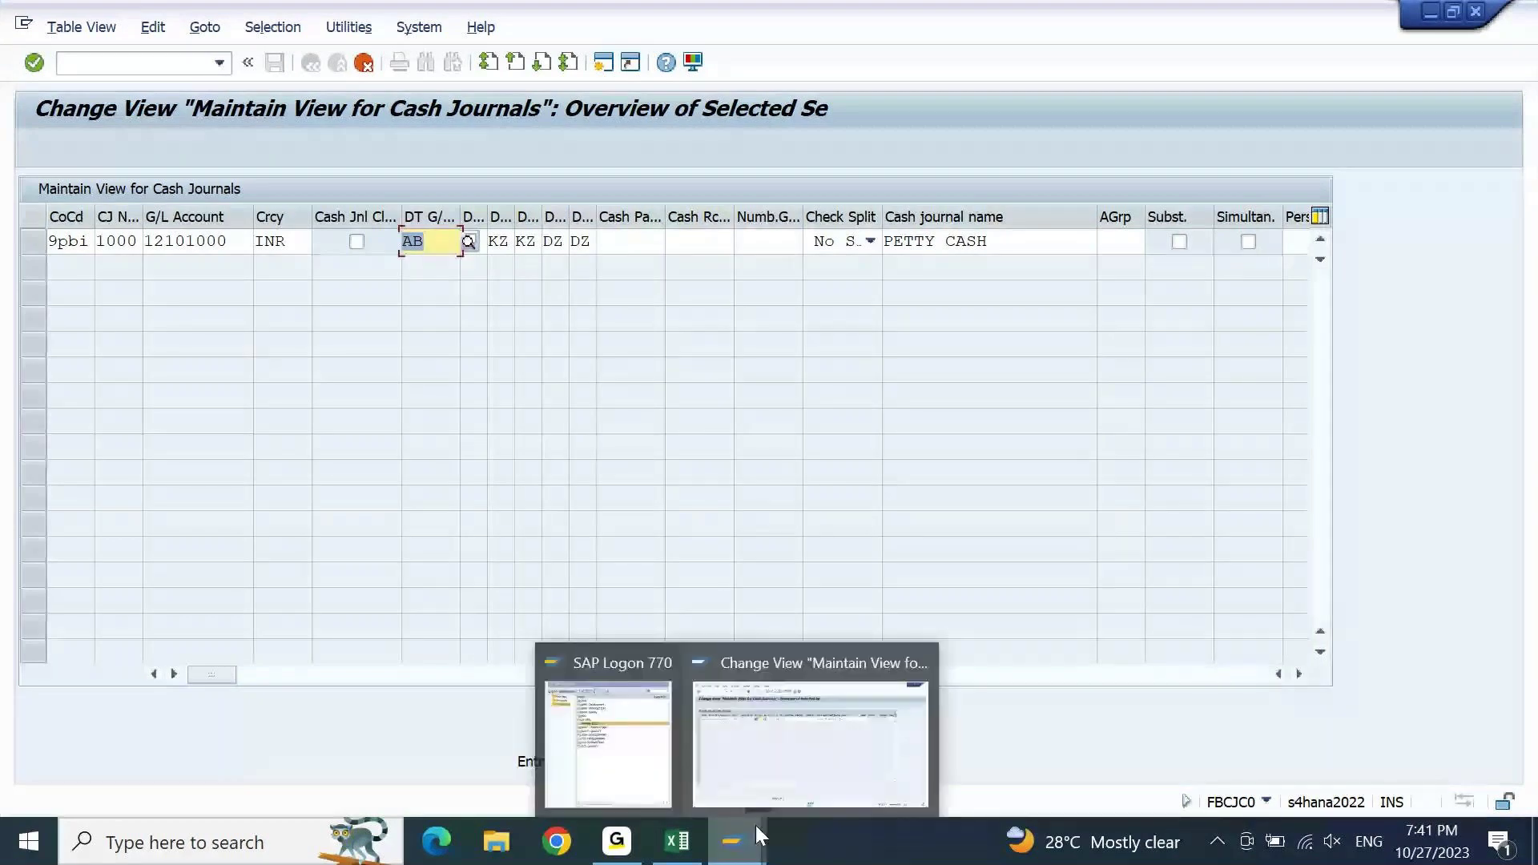
- Switch to Excel, enter "BMW, will identify cash journal transactions with separate document types as below." in cell A3093, and return to SAP
{"action": "left_click", "coordinate": [677, 841]}
{"action": "key", "text": "Left"}
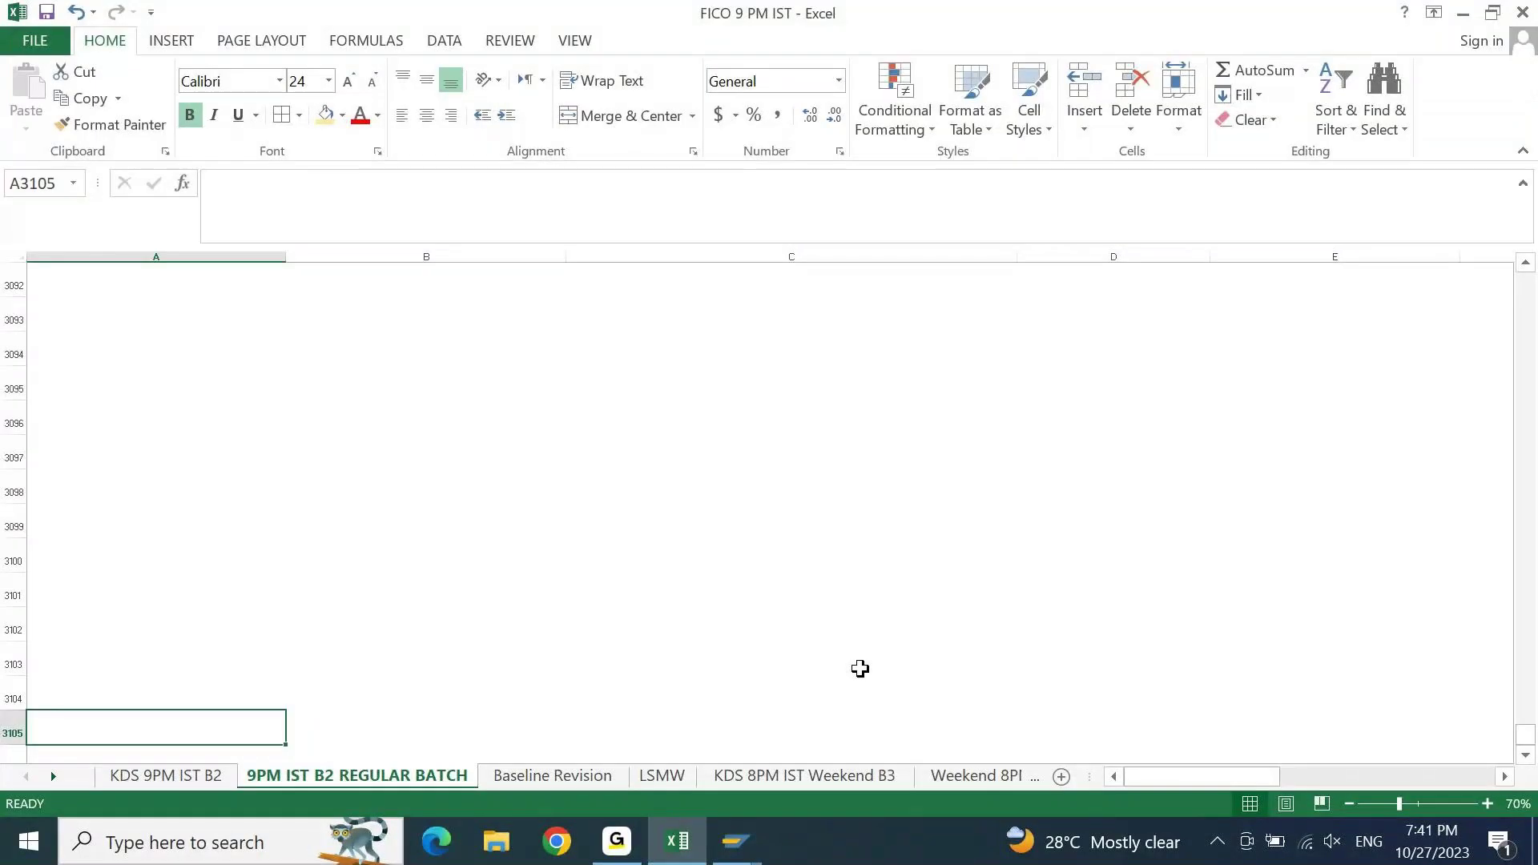
{"action": "key", "text": "ctrl+Up"}
{"action": "key", "text": "Down"}
{"action": "key", "text": "Down"}
{"action": "key", "text": "Down"}
{"action": "type", "text": "w"}
{"action": "key", "text": "BackSpace"}
{"action": "type", "text": "BM"}
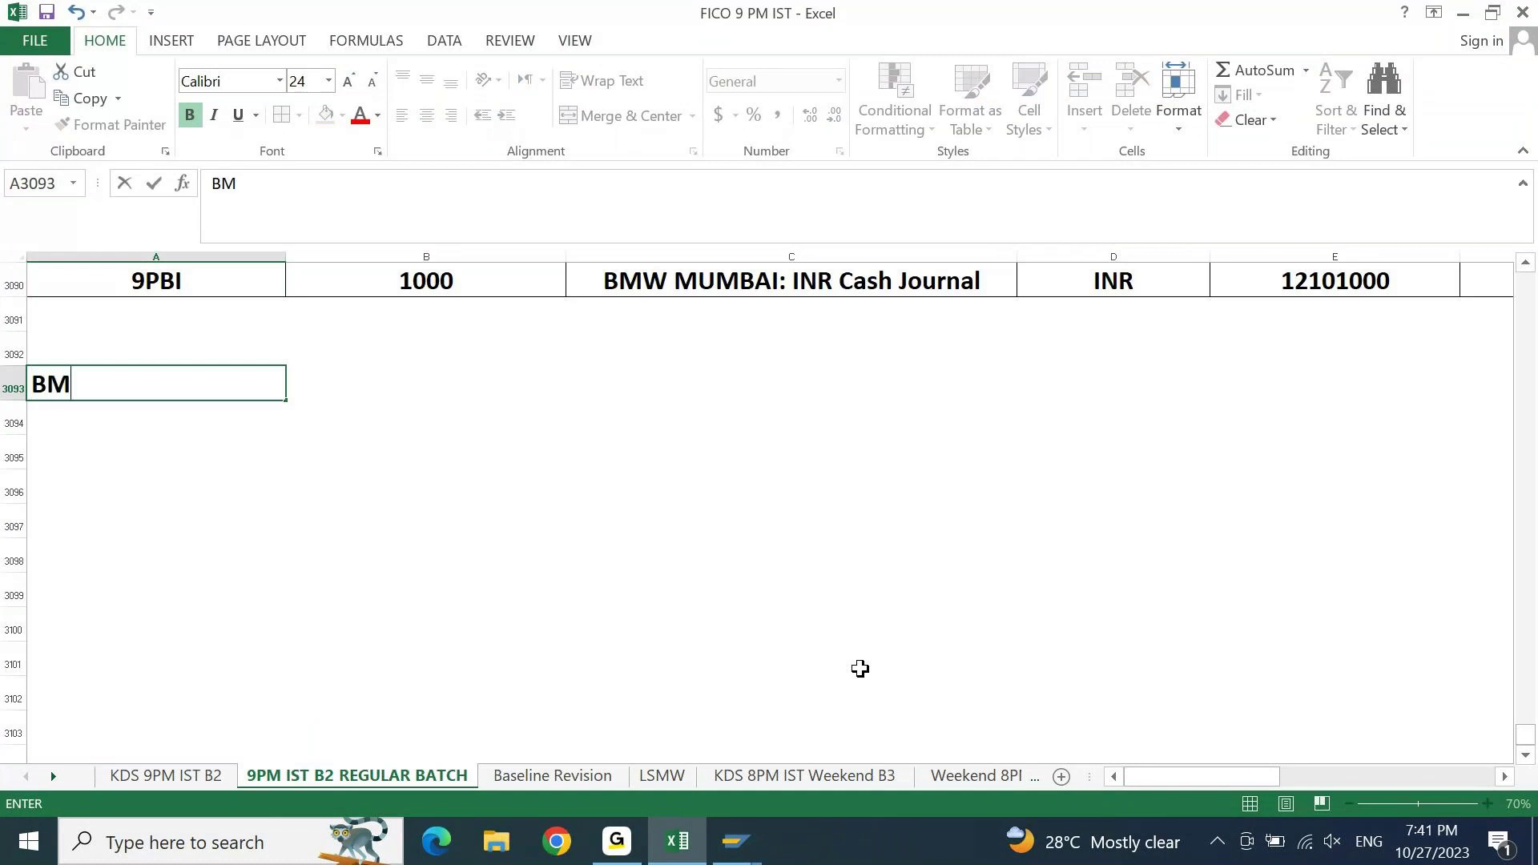
{"action": "key", "text": "BackSpace"}
{"action": "key", "text": "BackSpace"}
{"action": "type", "text": "W, wa"}
{"action": "key", "text": "BackSpace"}
{"action": "key", "text": "BackSpace"}
{"action": "type", "text": "will identify"}
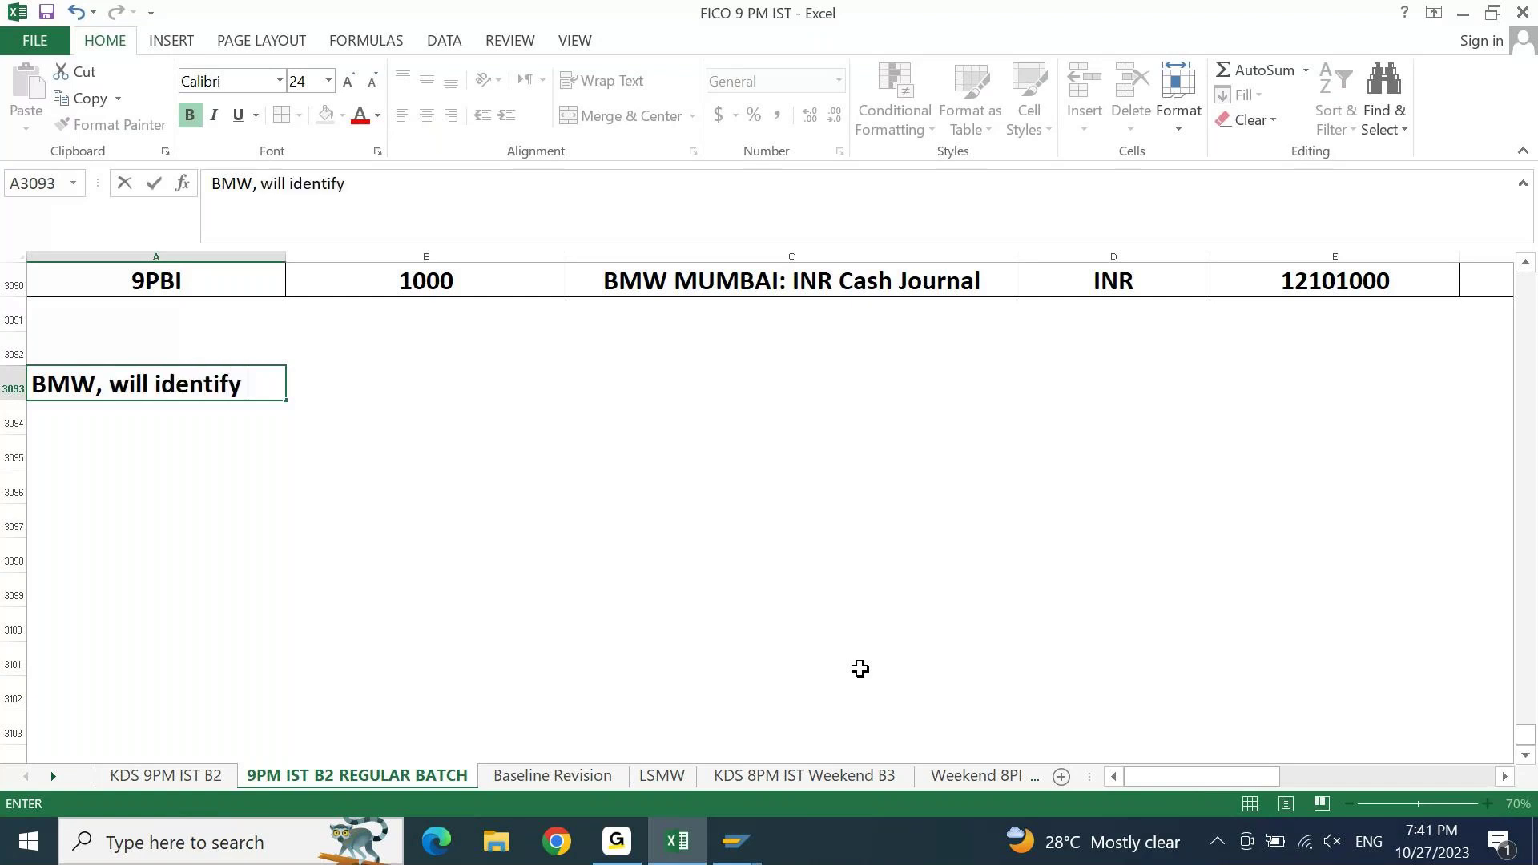
{"action": "type", "text": " cash jou"}
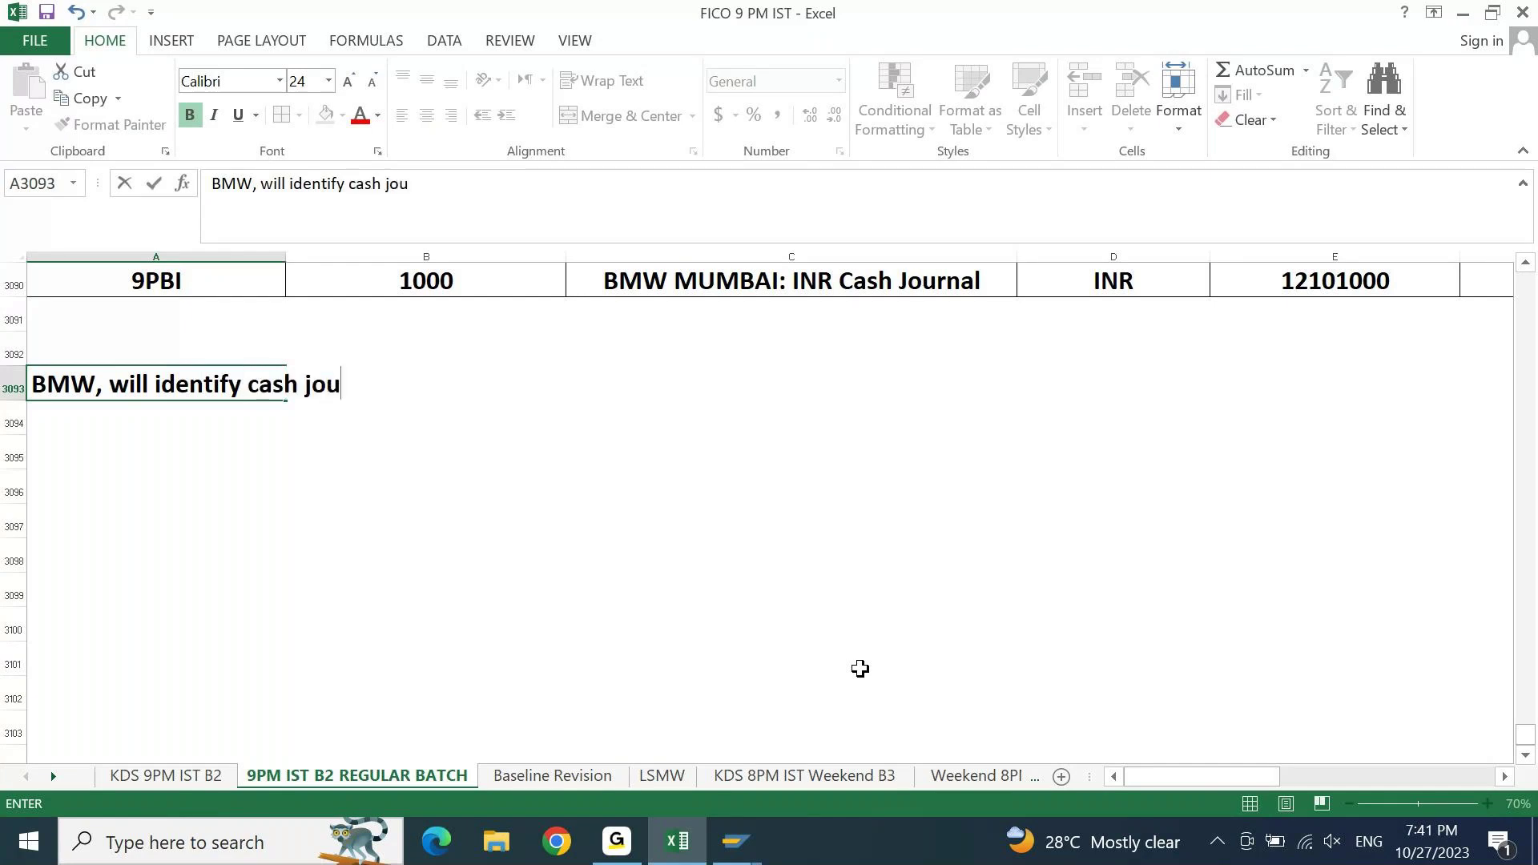
{"action": "type", "text": "rnal "}
{"action": "type", "text": "transactions with di"}
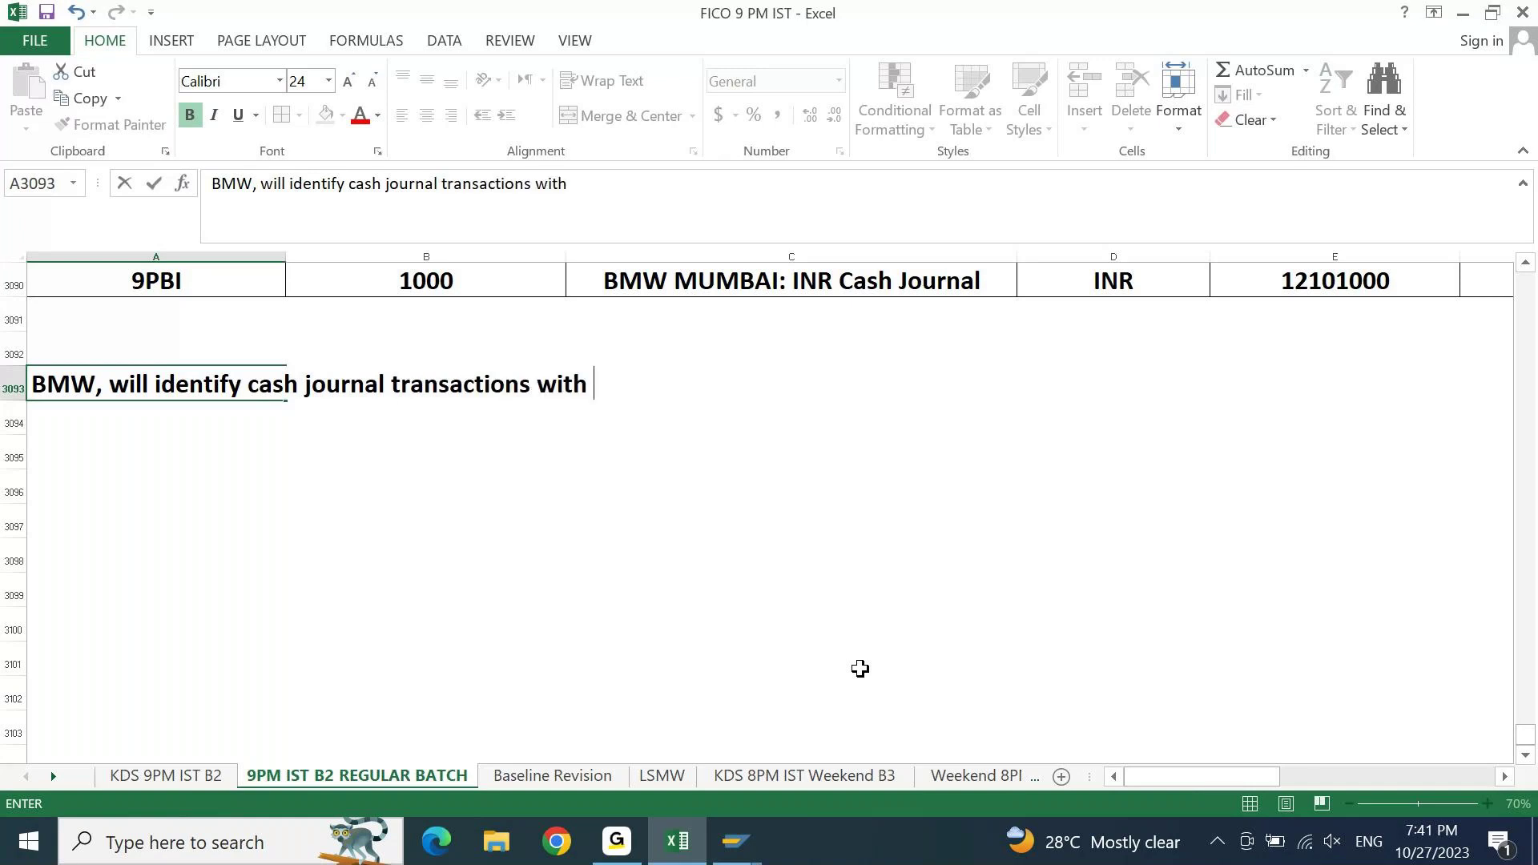
{"action": "key", "text": "BackSpace"}
{"action": "key", "text": "BackSpace"}
{"action": "type", "text": "so"}
{"action": "key", "text": "BackSpace"}
{"action": "type", "text": "eperate doc"}
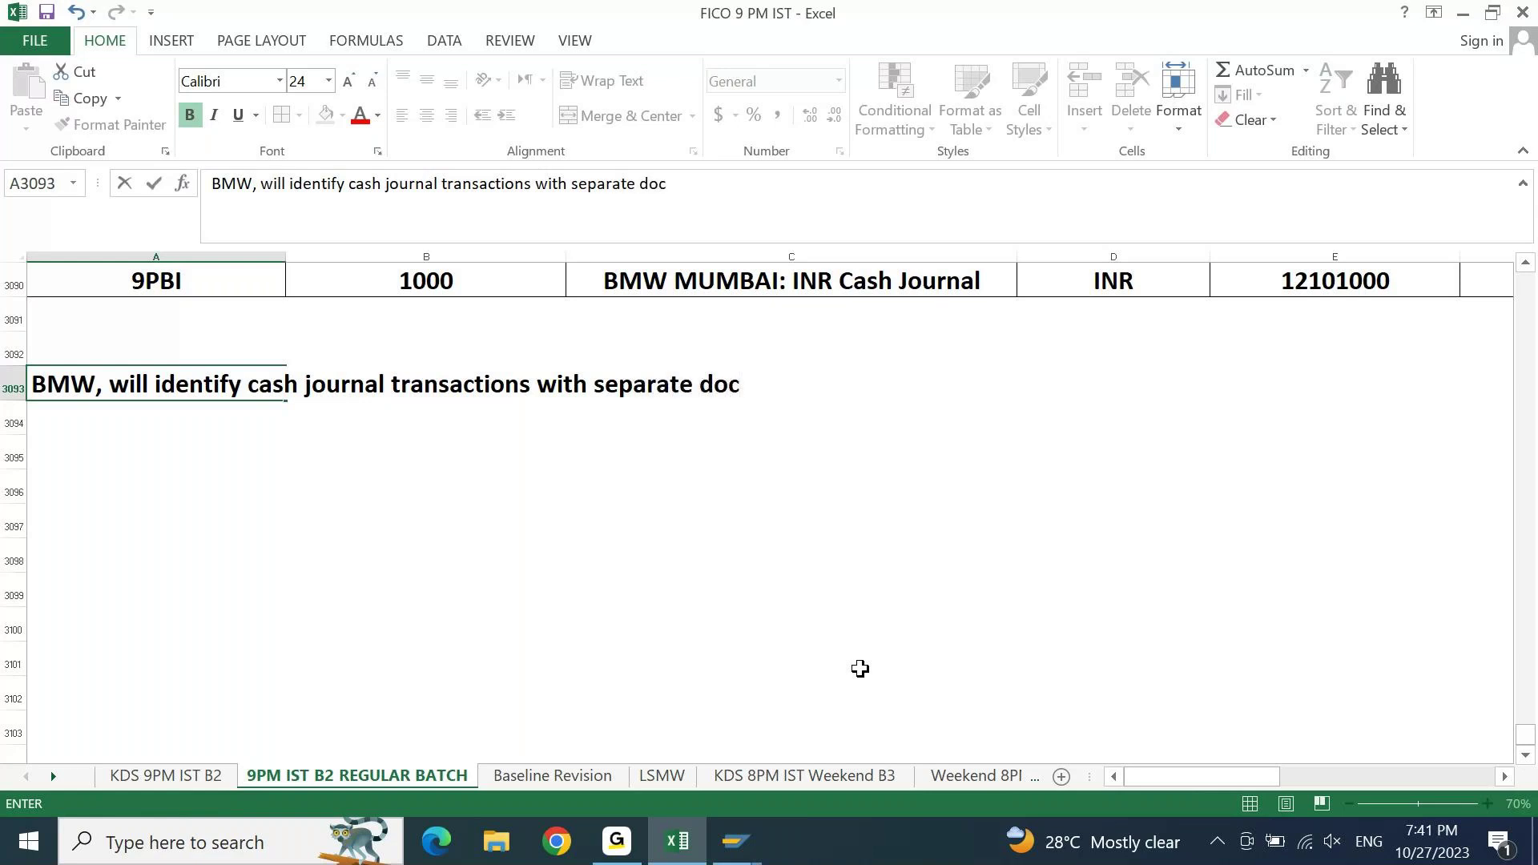
{"action": "type", "text": "ument ty"}
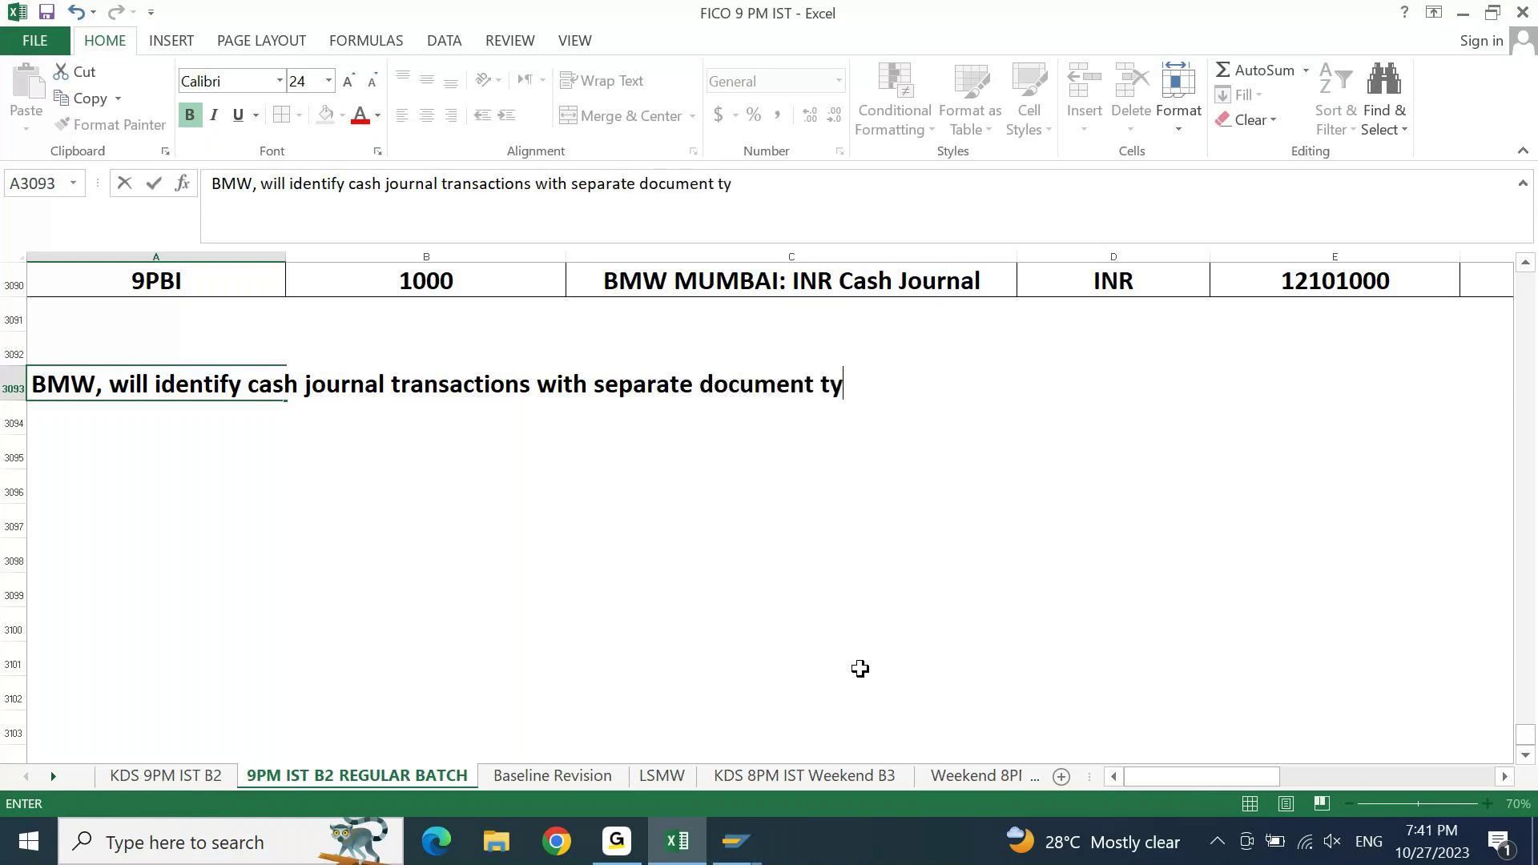
{"action": "type", "text": "pes as bel"}
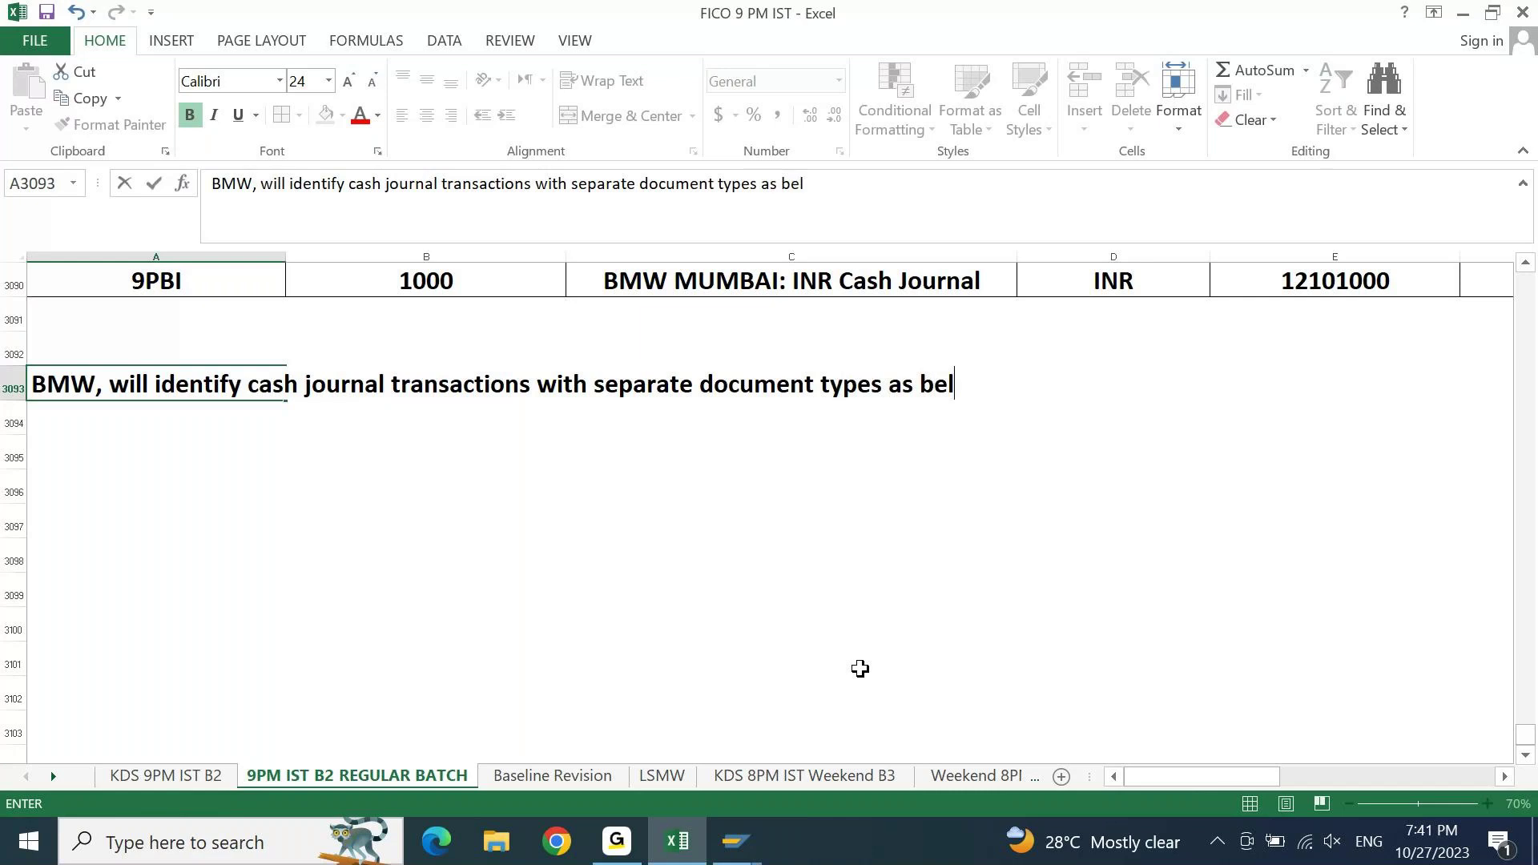
{"action": "type", "text": "ow."}
{"action": "key", "text": "Return"}
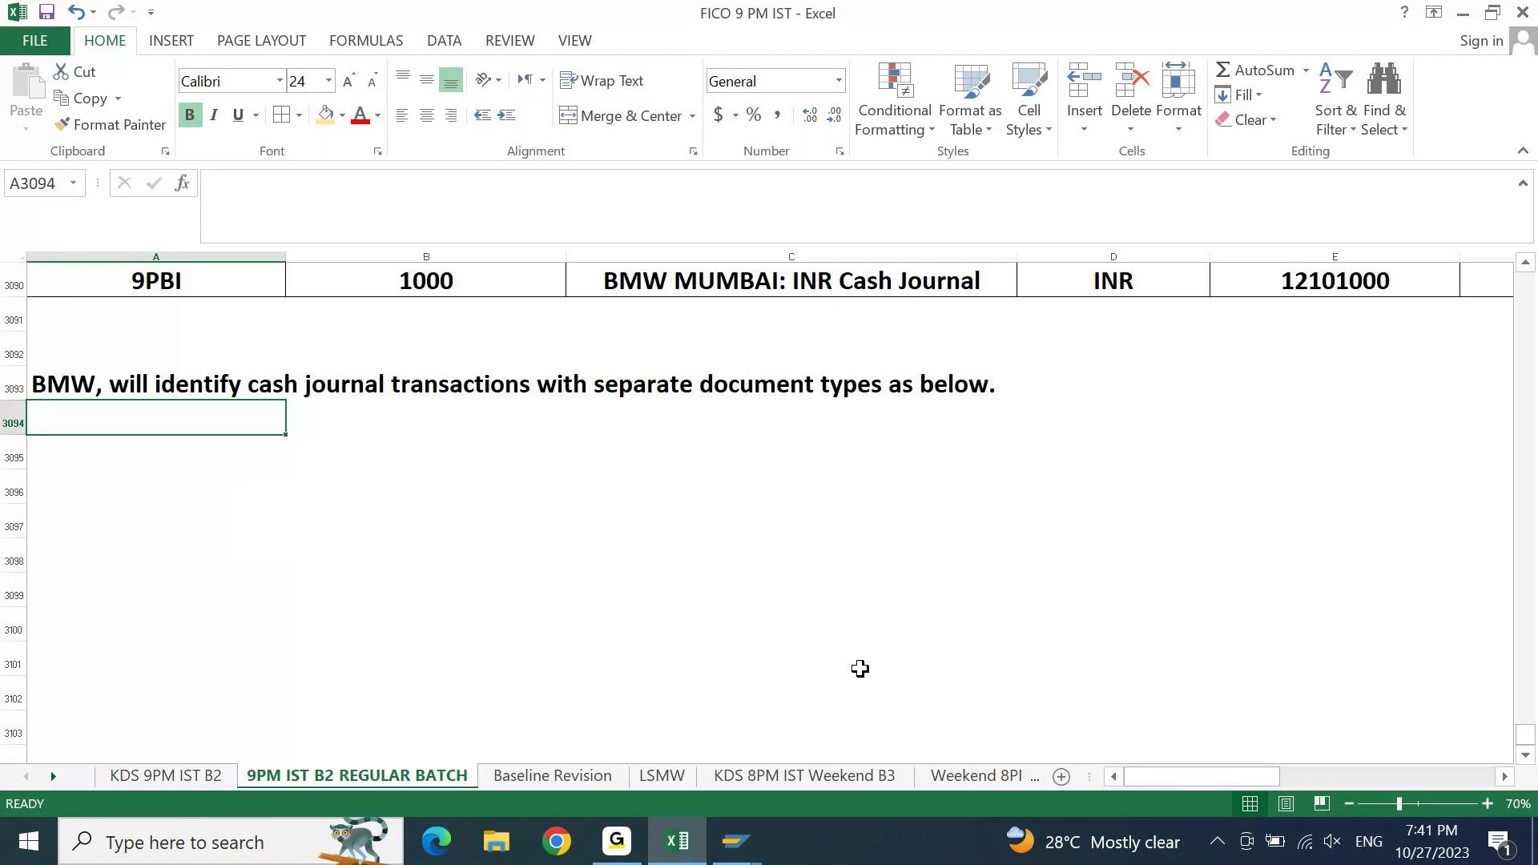
{"action": "left_click", "coordinate": [683, 841]}
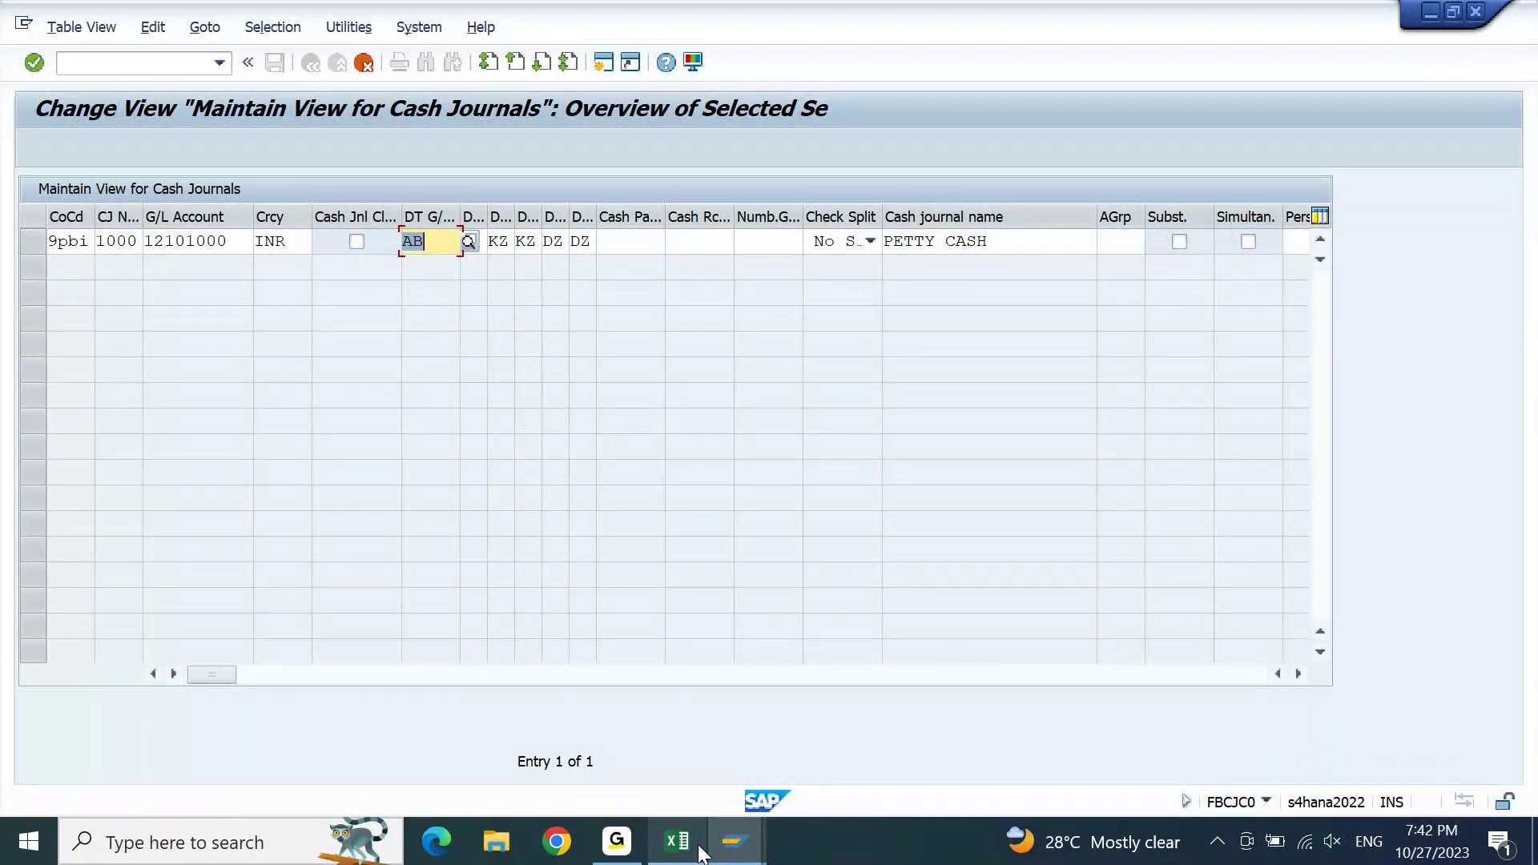
- Switch to Excel and list GL Transactions, Customer Transactions and Vendor Transactions in cells A3094 to A3096
{"action": "left_click", "coordinate": [680, 843]}
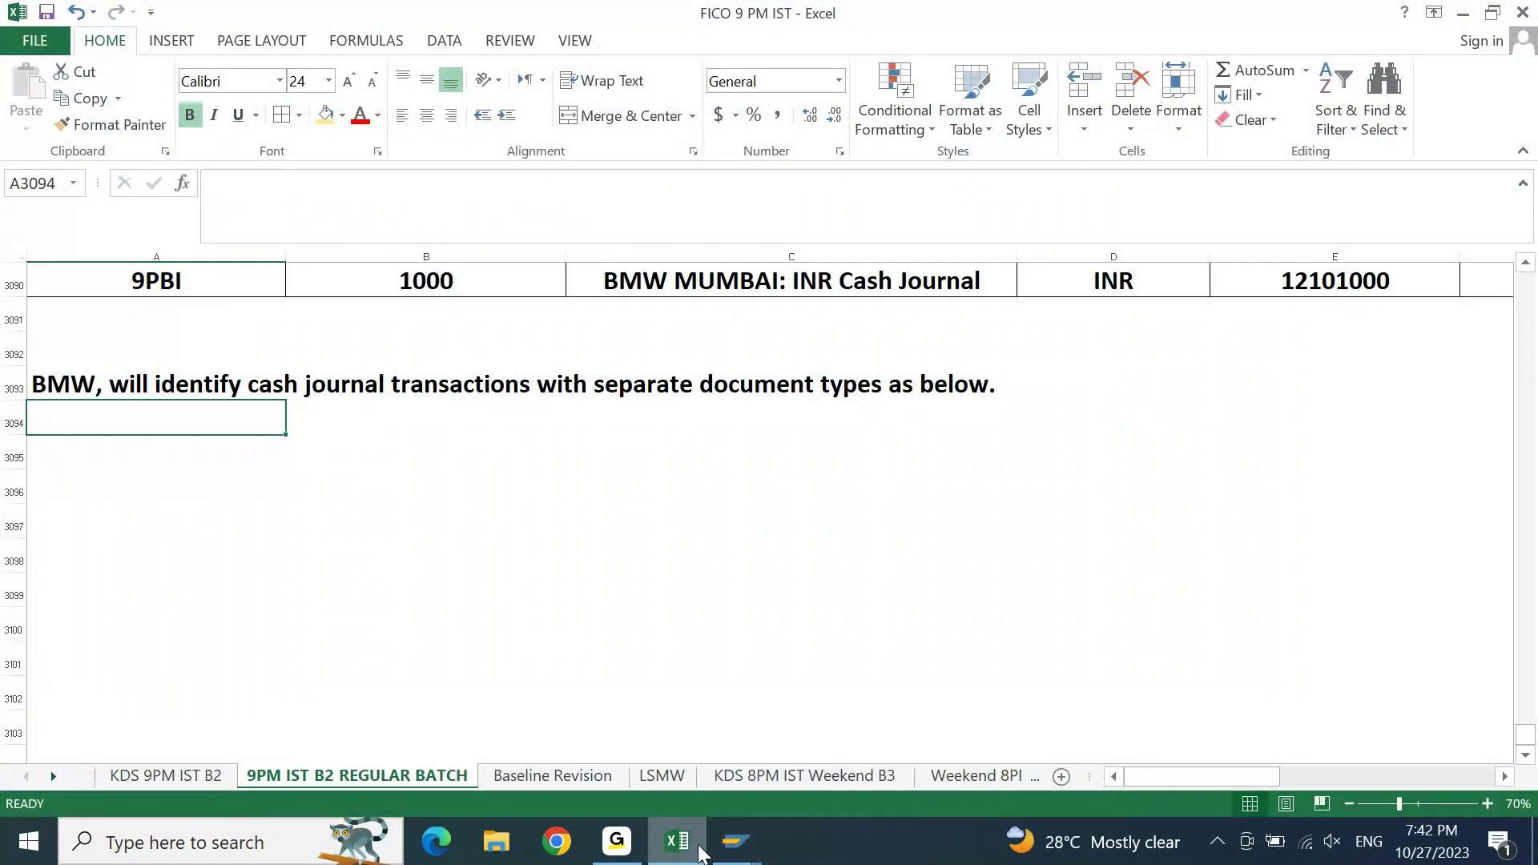
{"action": "type", "text": "GL Transactions"}
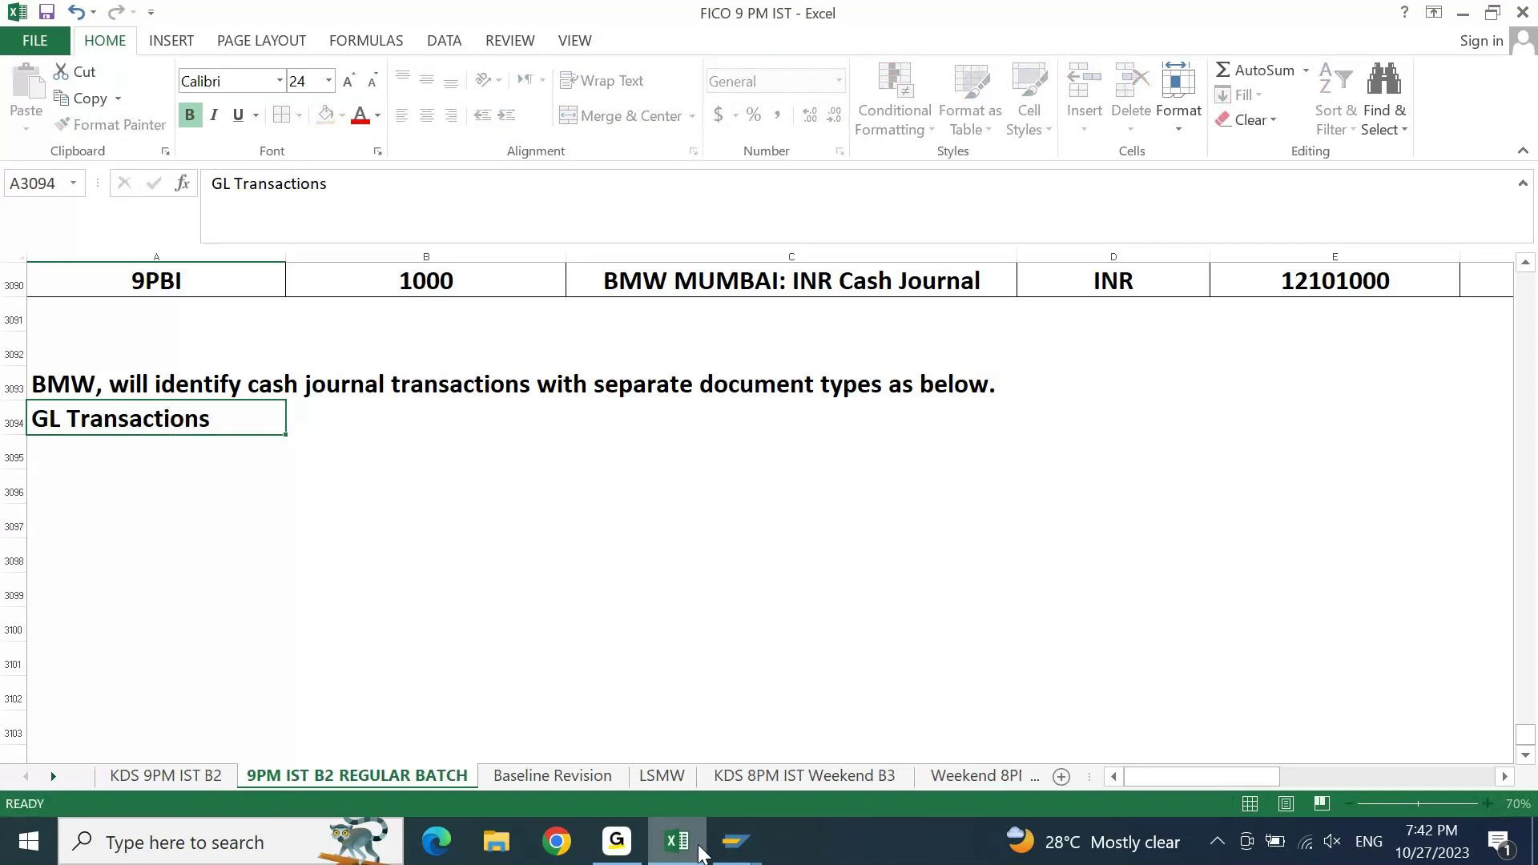
{"action": "key", "text": "Return"}
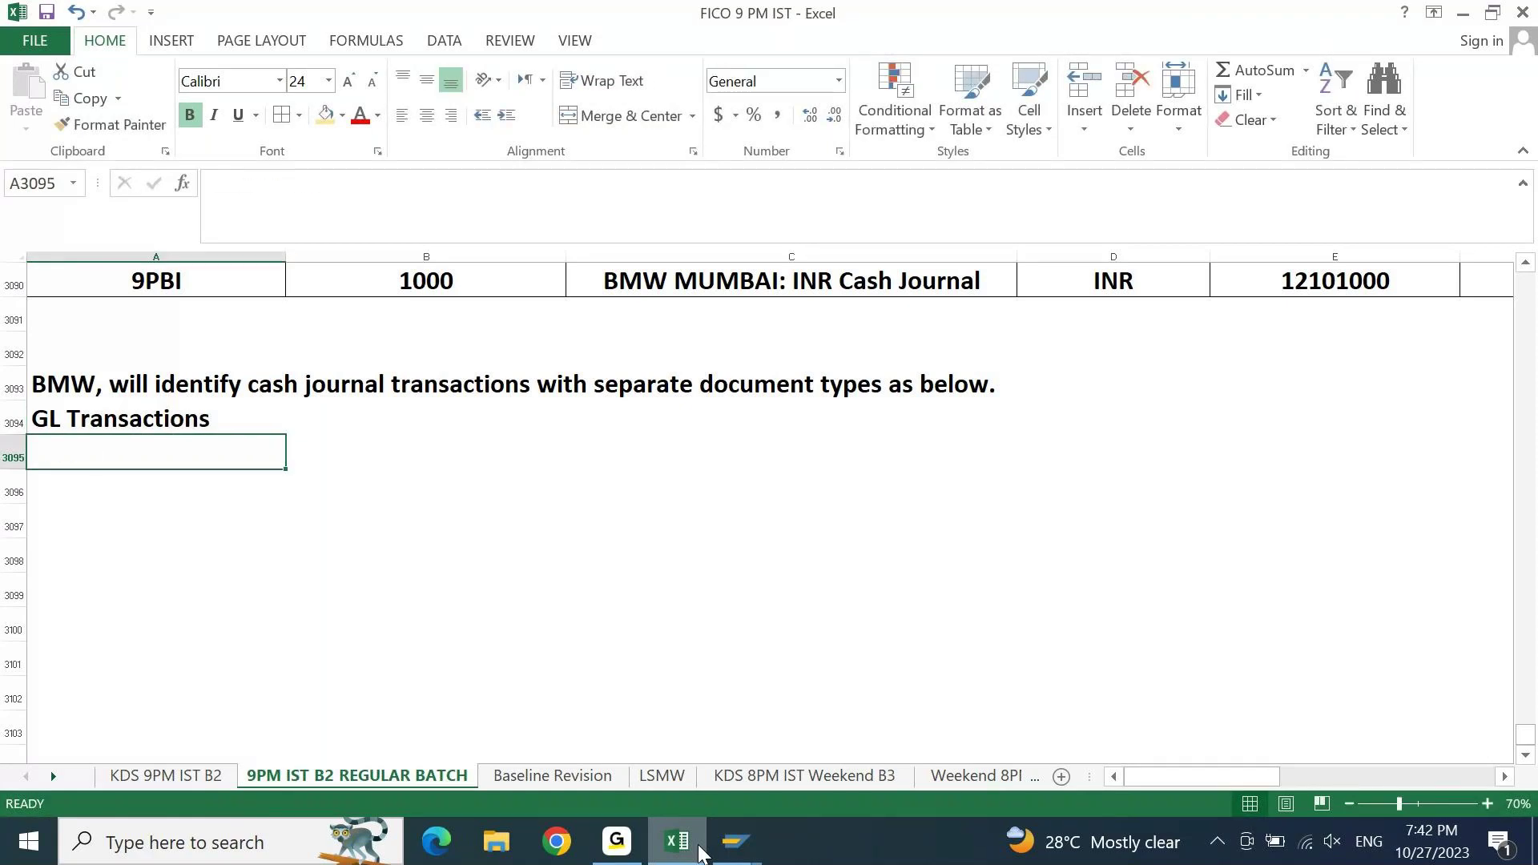
{"action": "type", "text": "Customer Tr"}
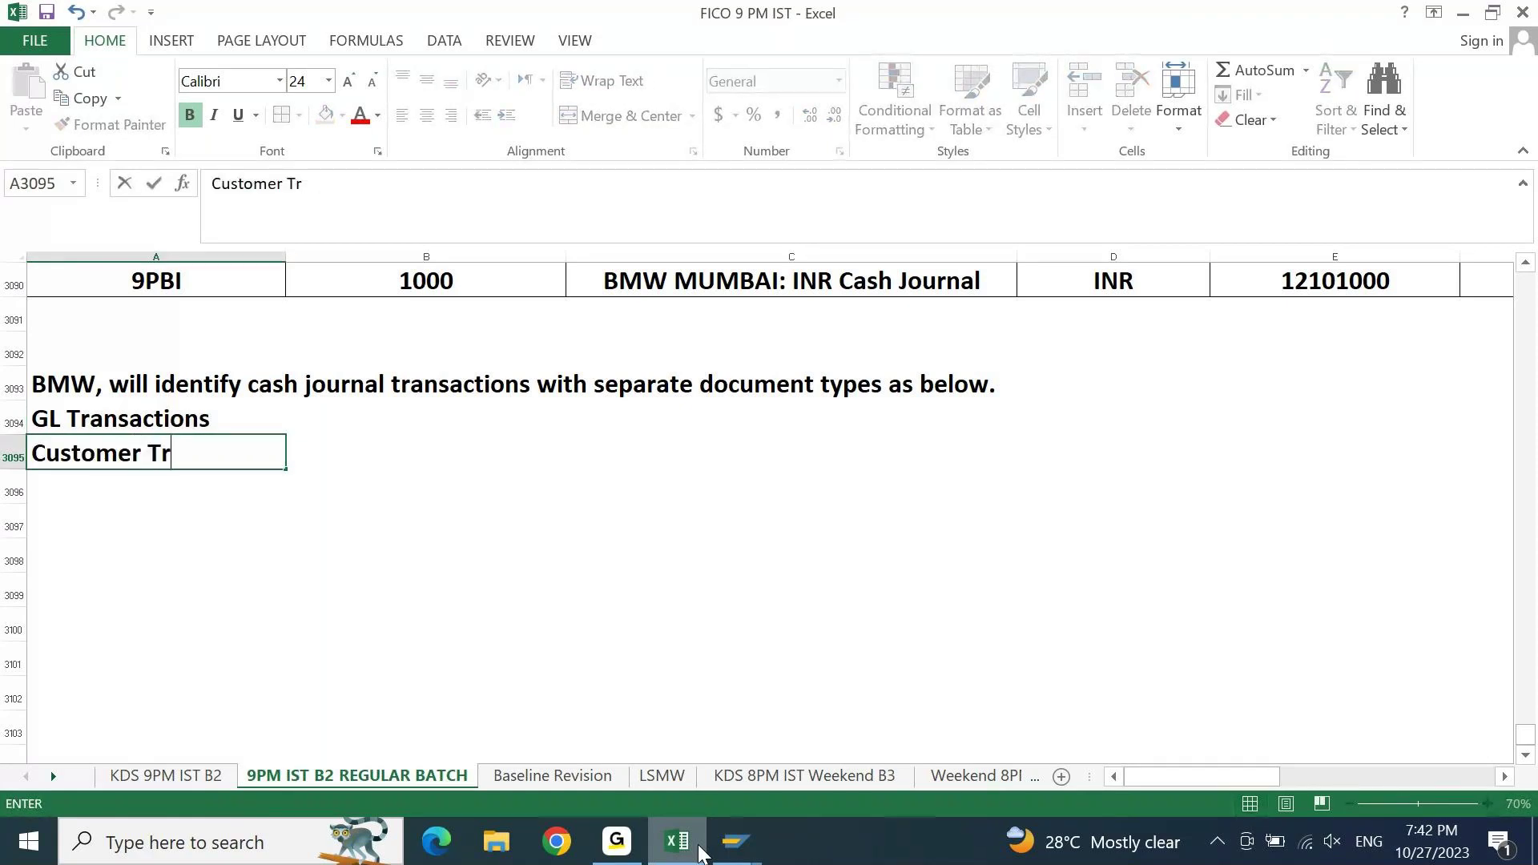
{"action": "type", "text": "ansactions"}
{"action": "key", "text": "Return"}
{"action": "type", "text": "Vendr"}
{"action": "key", "text": "BackSpace"}
{"action": "type", "text": "or Transactio"}
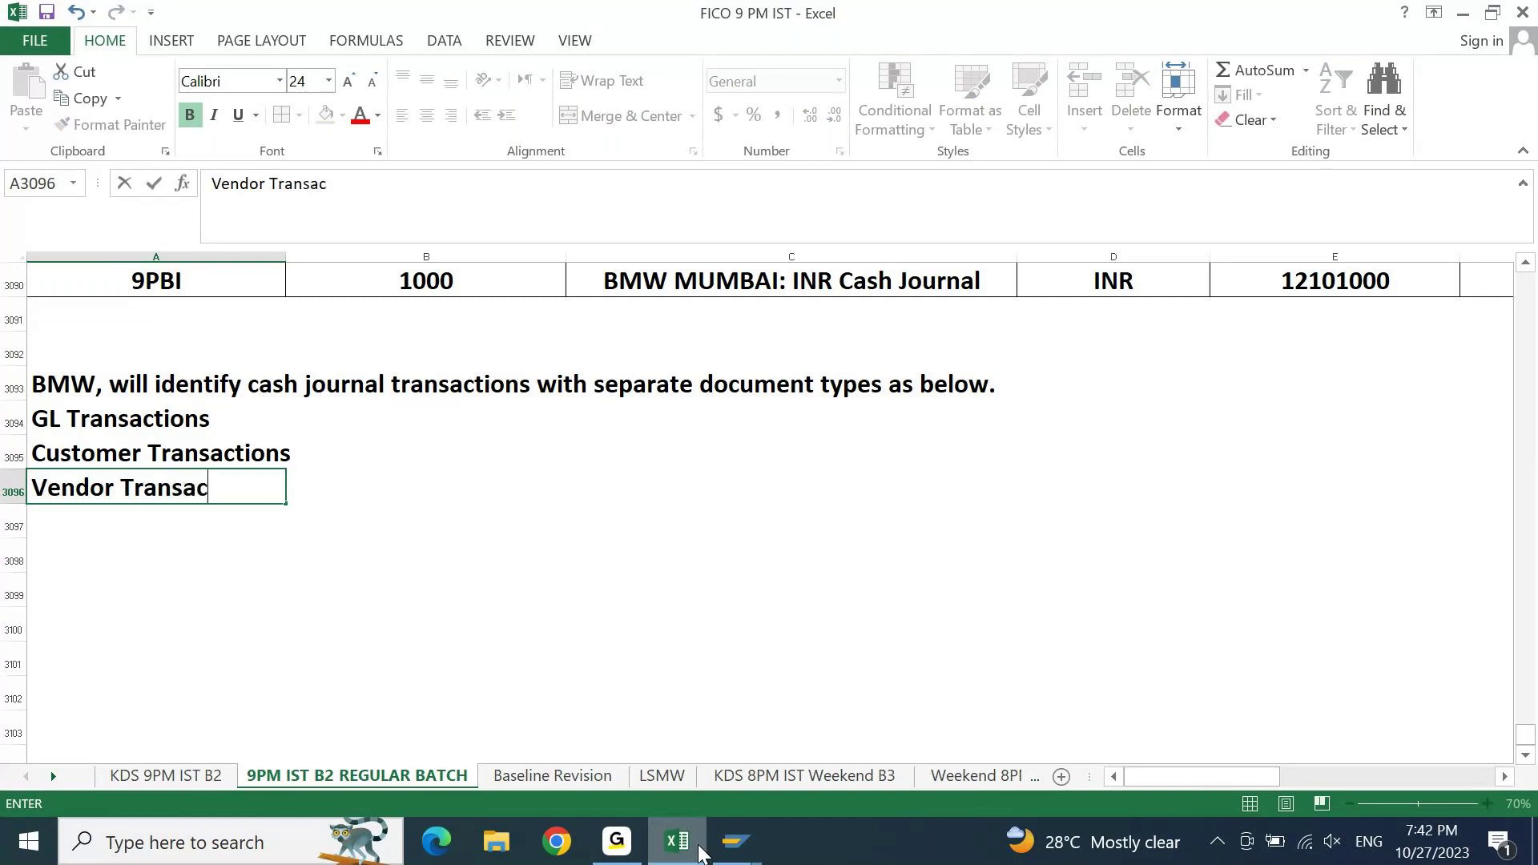
{"action": "type", "text": "ns"}
{"action": "key", "text": "Return"}
- Select cell B3094 and widen column A so the Customer Transactions label fits inside it
{"action": "key", "text": "Up"}
{"action": "key", "text": "Up"}
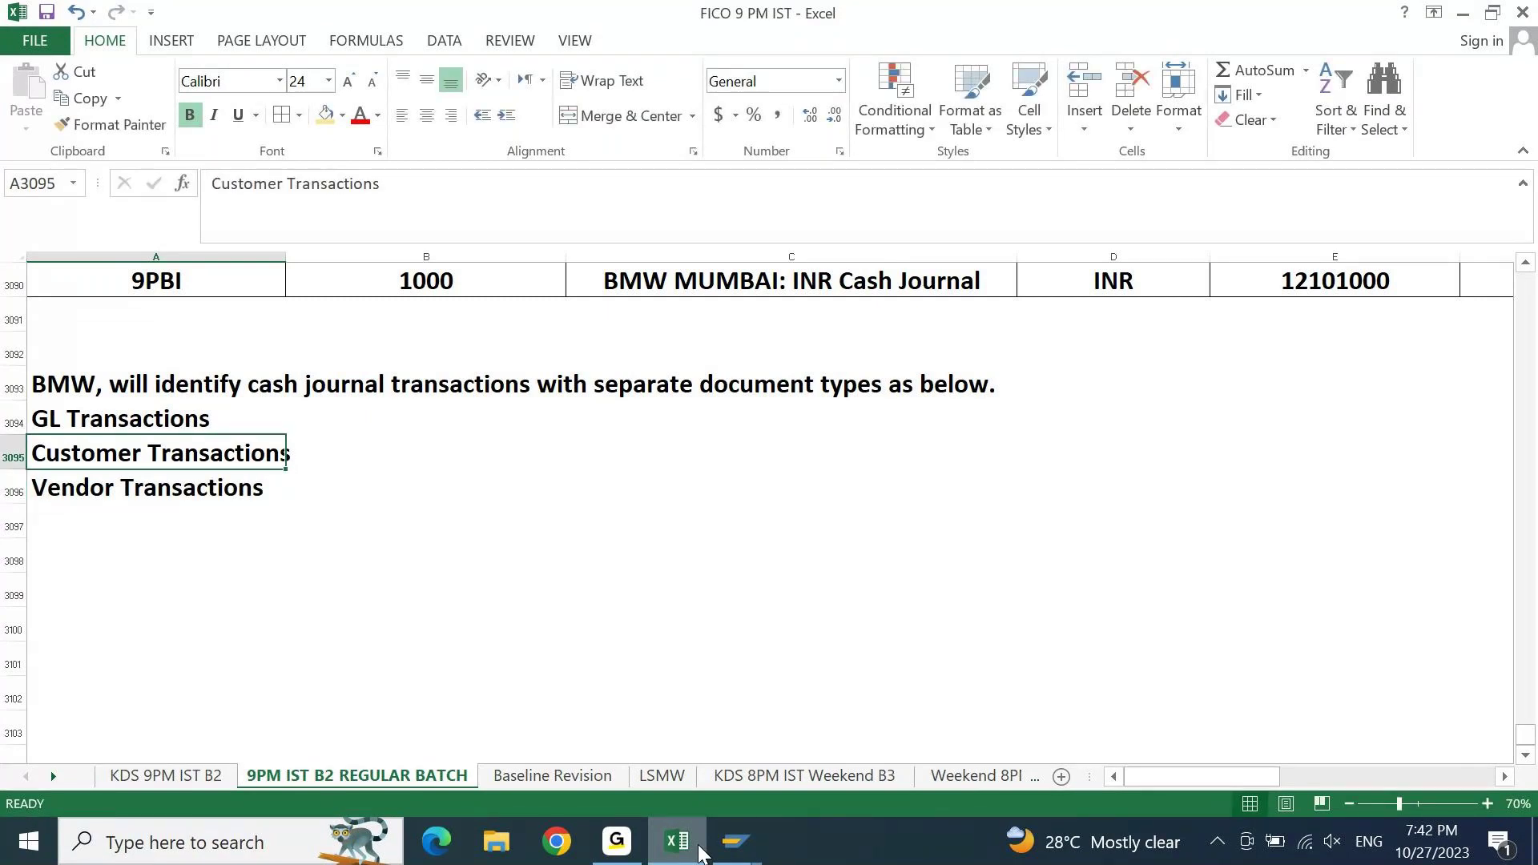
{"action": "key", "text": "Up"}
{"action": "key", "text": "Right"}
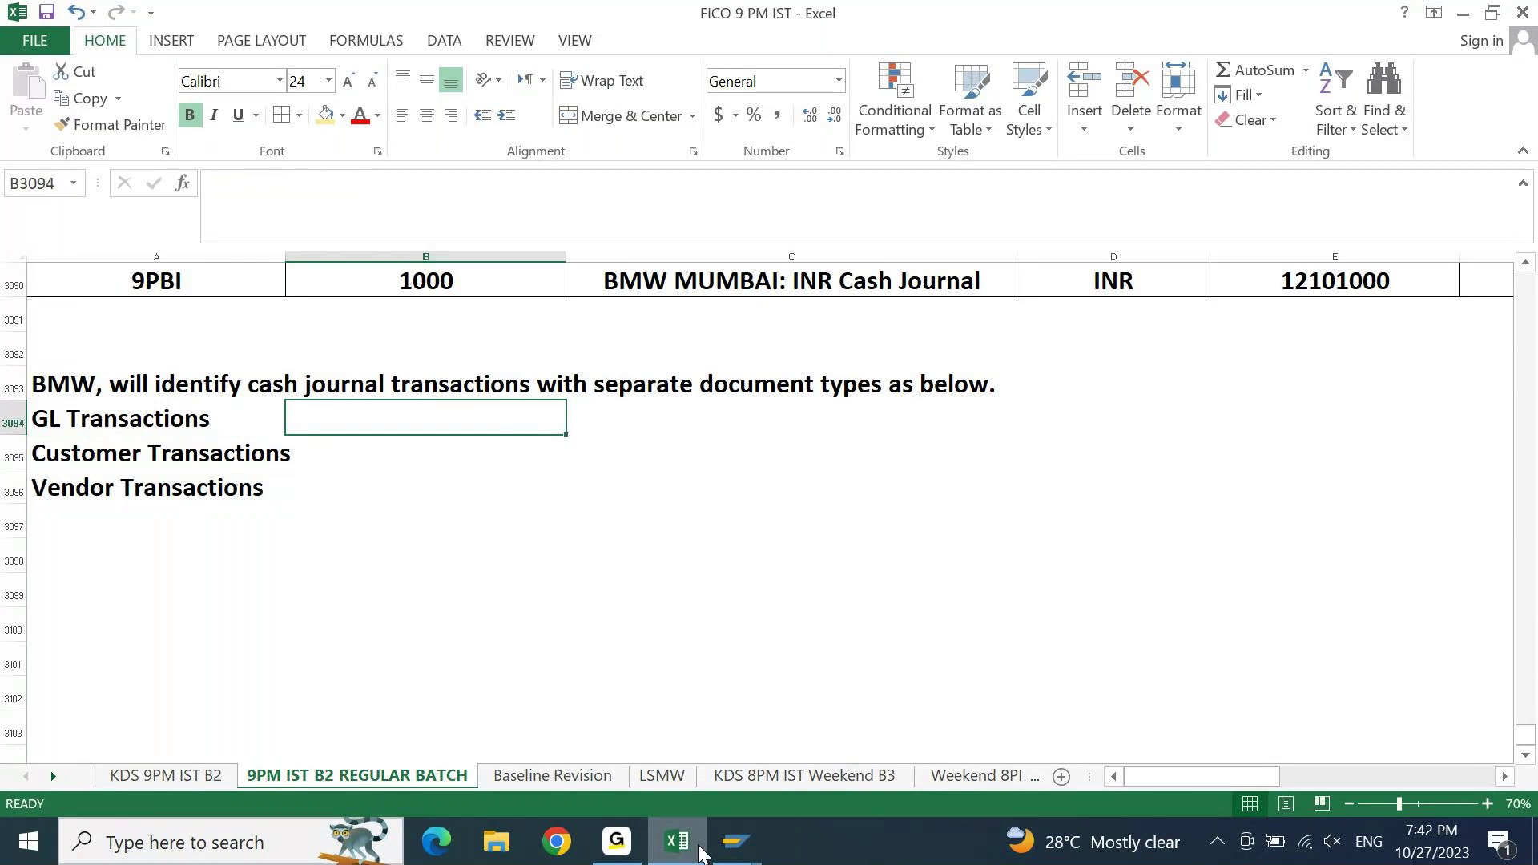
{"action": "left_click_drag", "start_coordinate": [290, 256], "coordinate": [314, 256]}
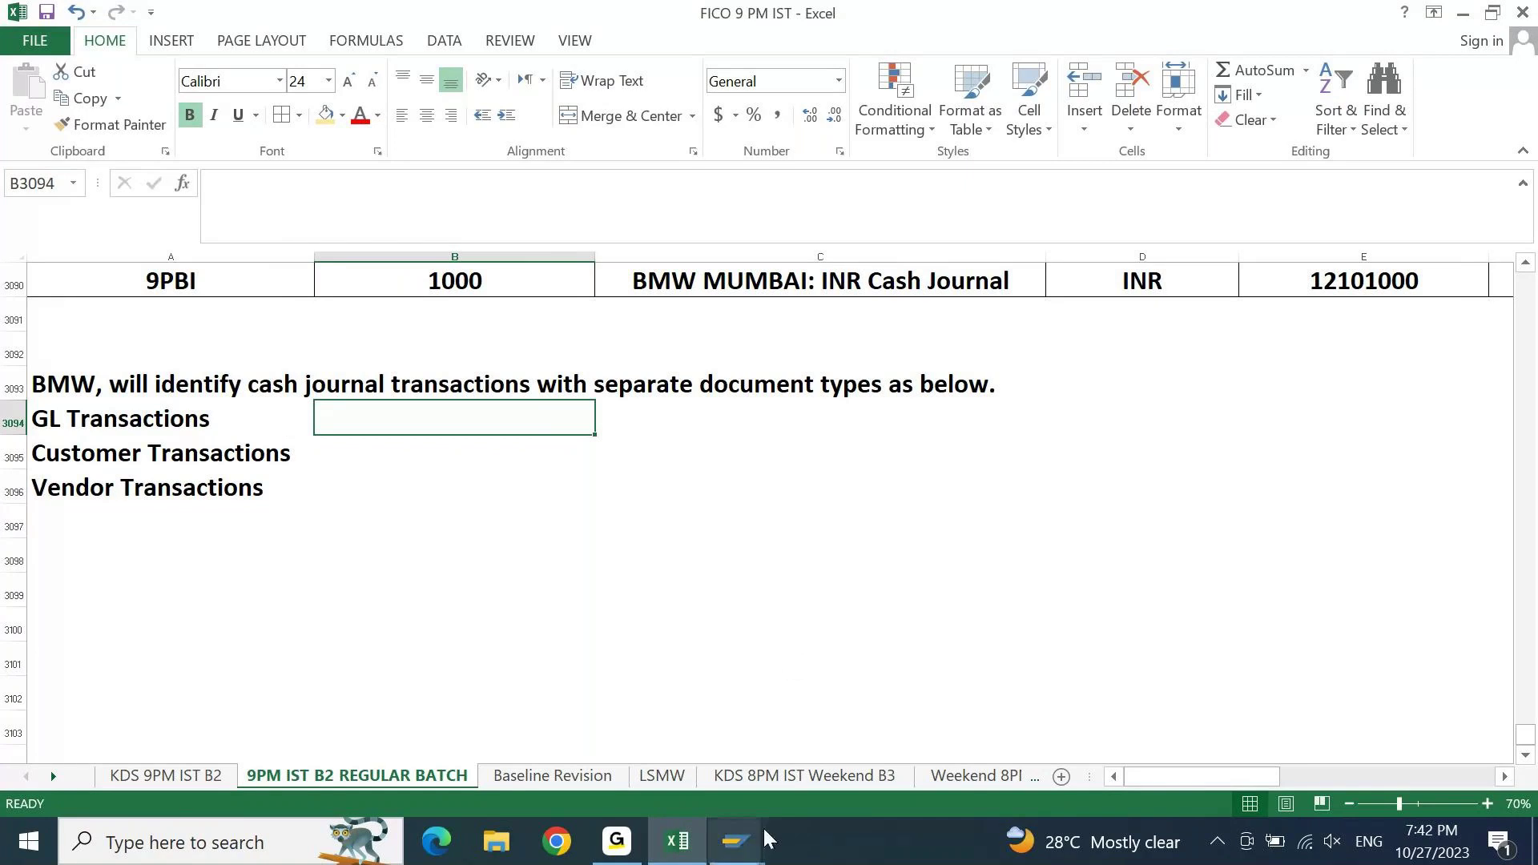
- Switch to SAP and start transaction OBA7 for document types in a new session window
{"action": "mouse_move", "coordinate": [735, 842]}
{"action": "left_click", "coordinate": [884, 742]}
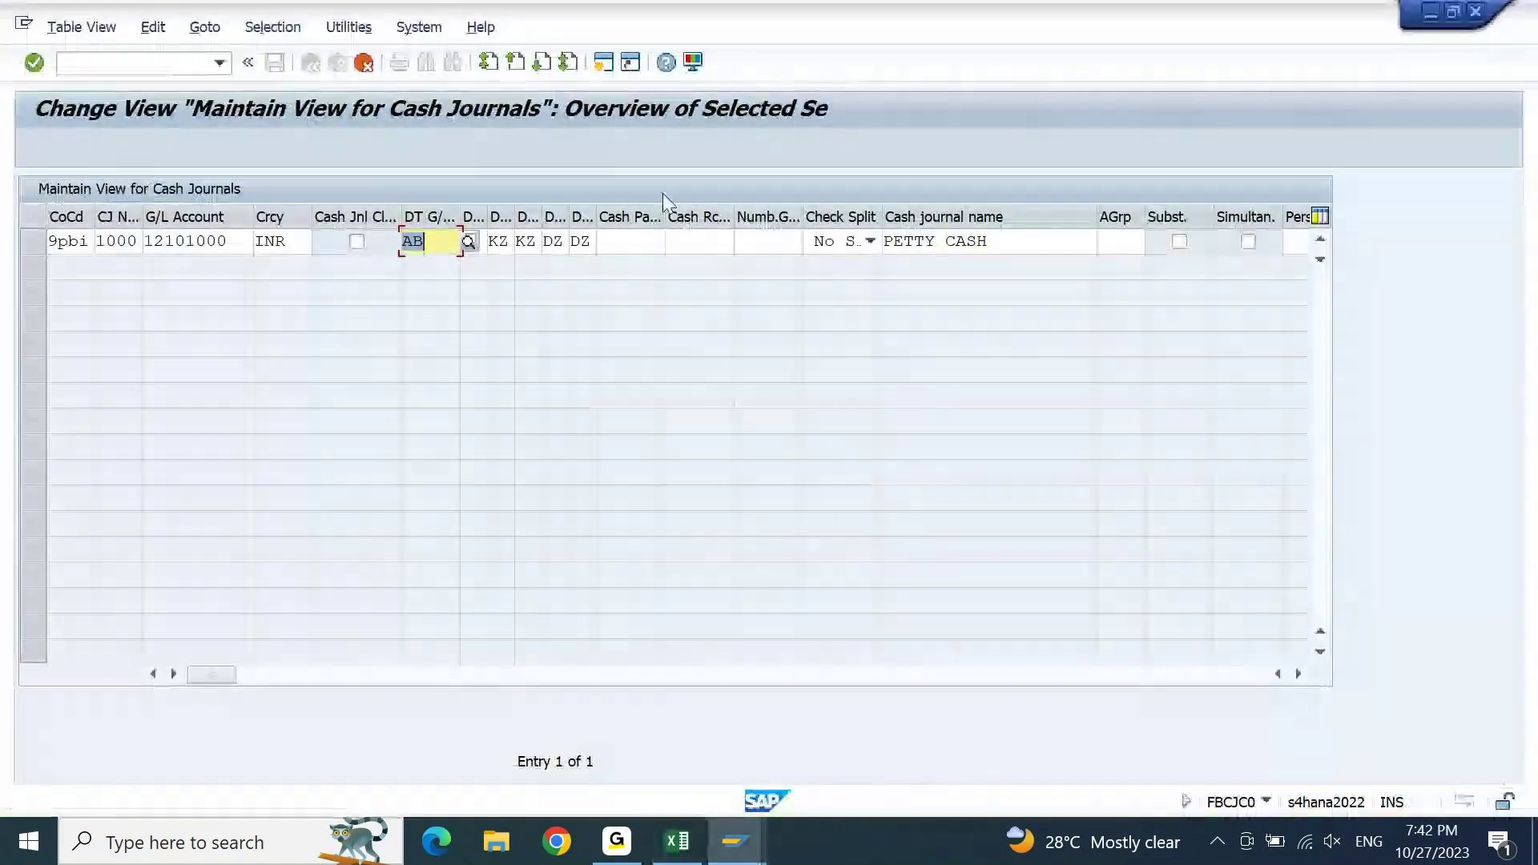
{"action": "left_click", "coordinate": [609, 69]}
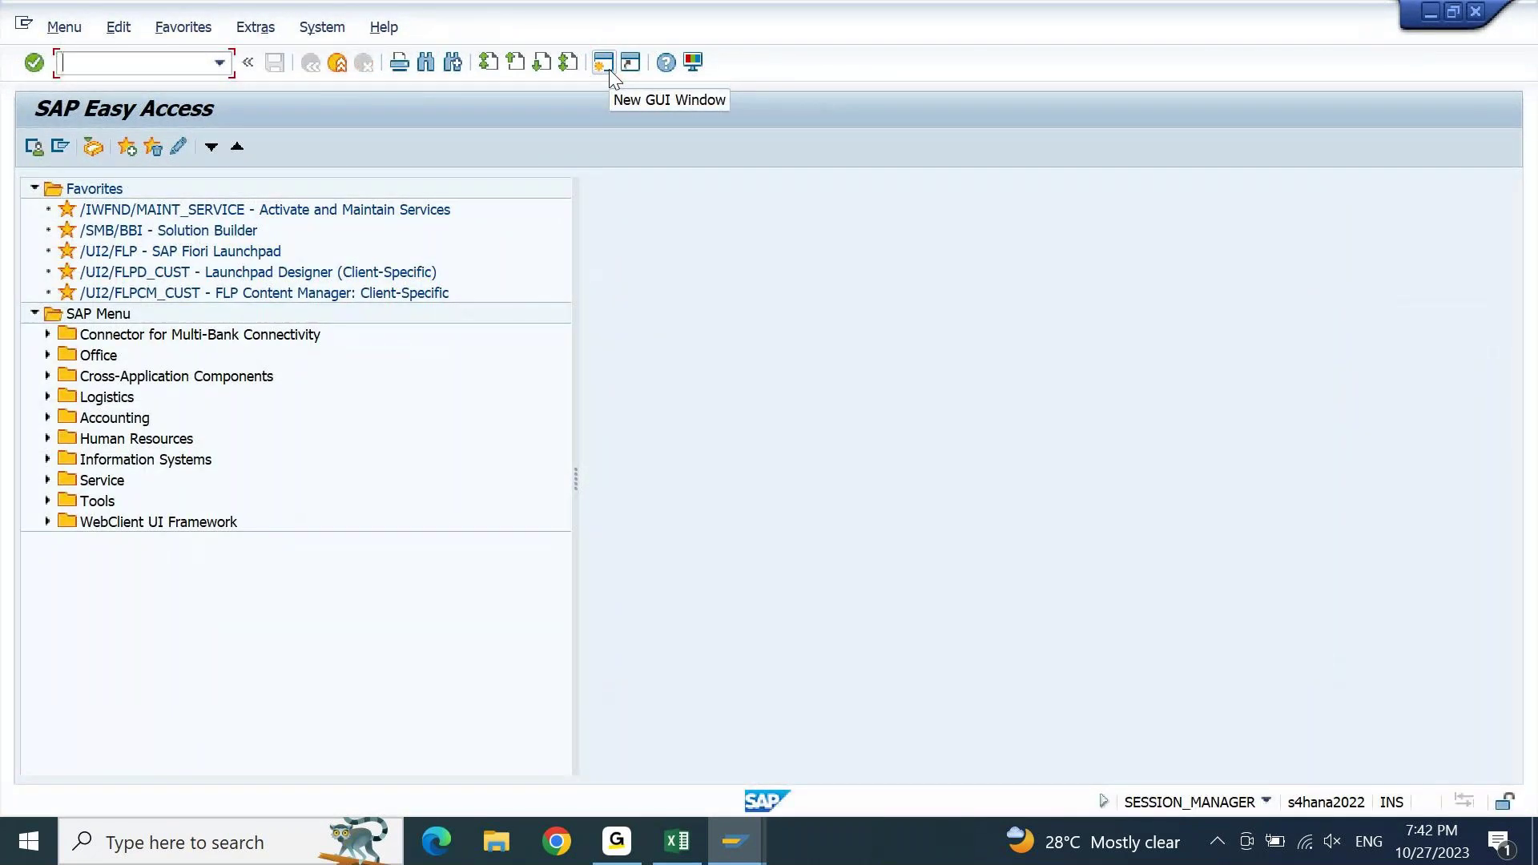
{"action": "type", "text": "OBA7"}
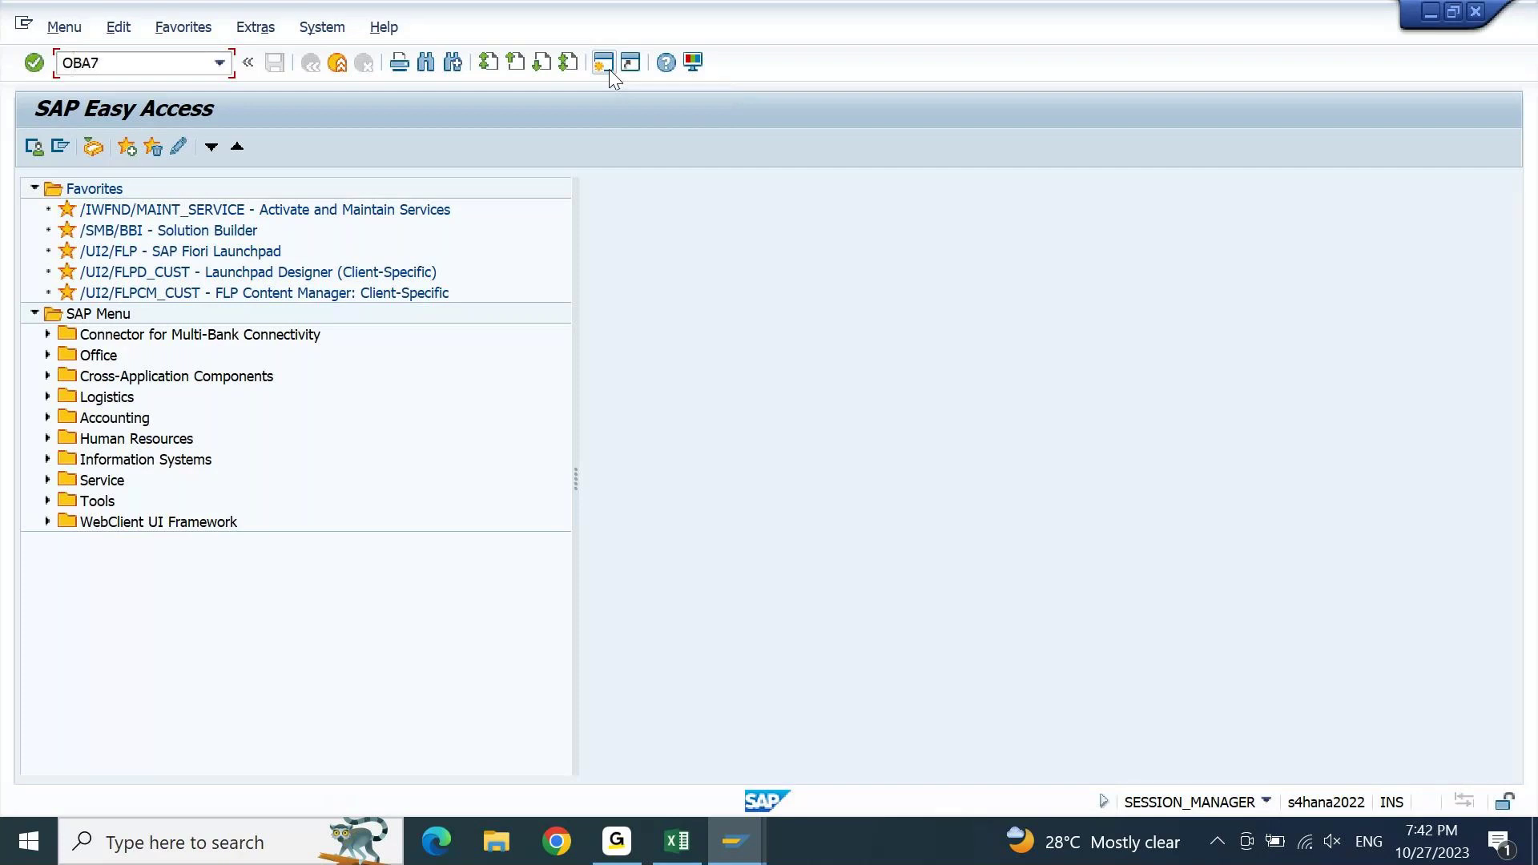
{"action": "key", "text": "Return"}
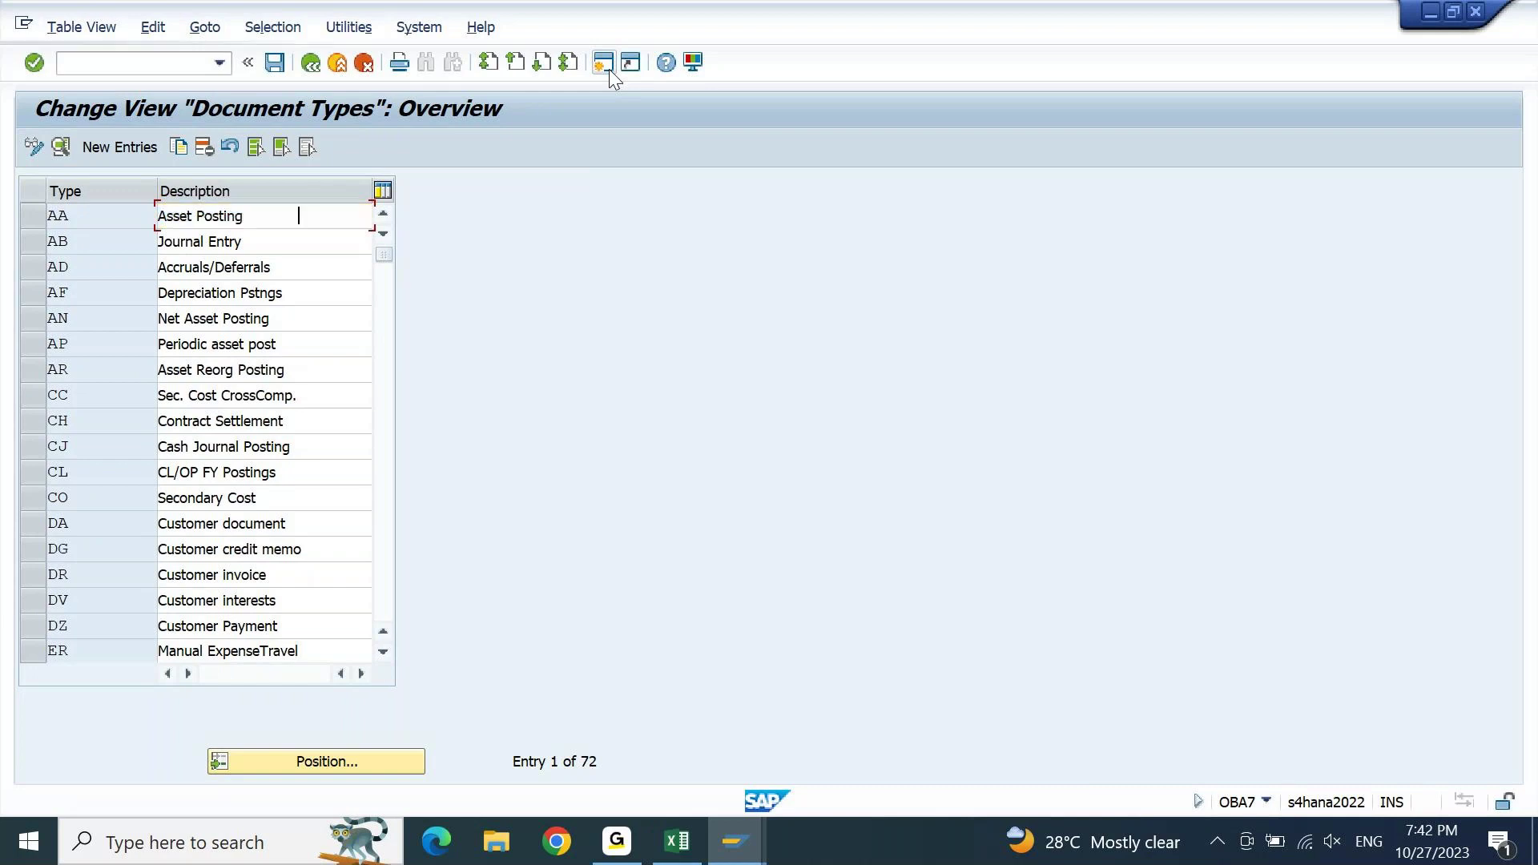
- Find the SJ Cash Journal Doc entry in the document types list and select its row
{"action": "key", "text": "Page_Down"}
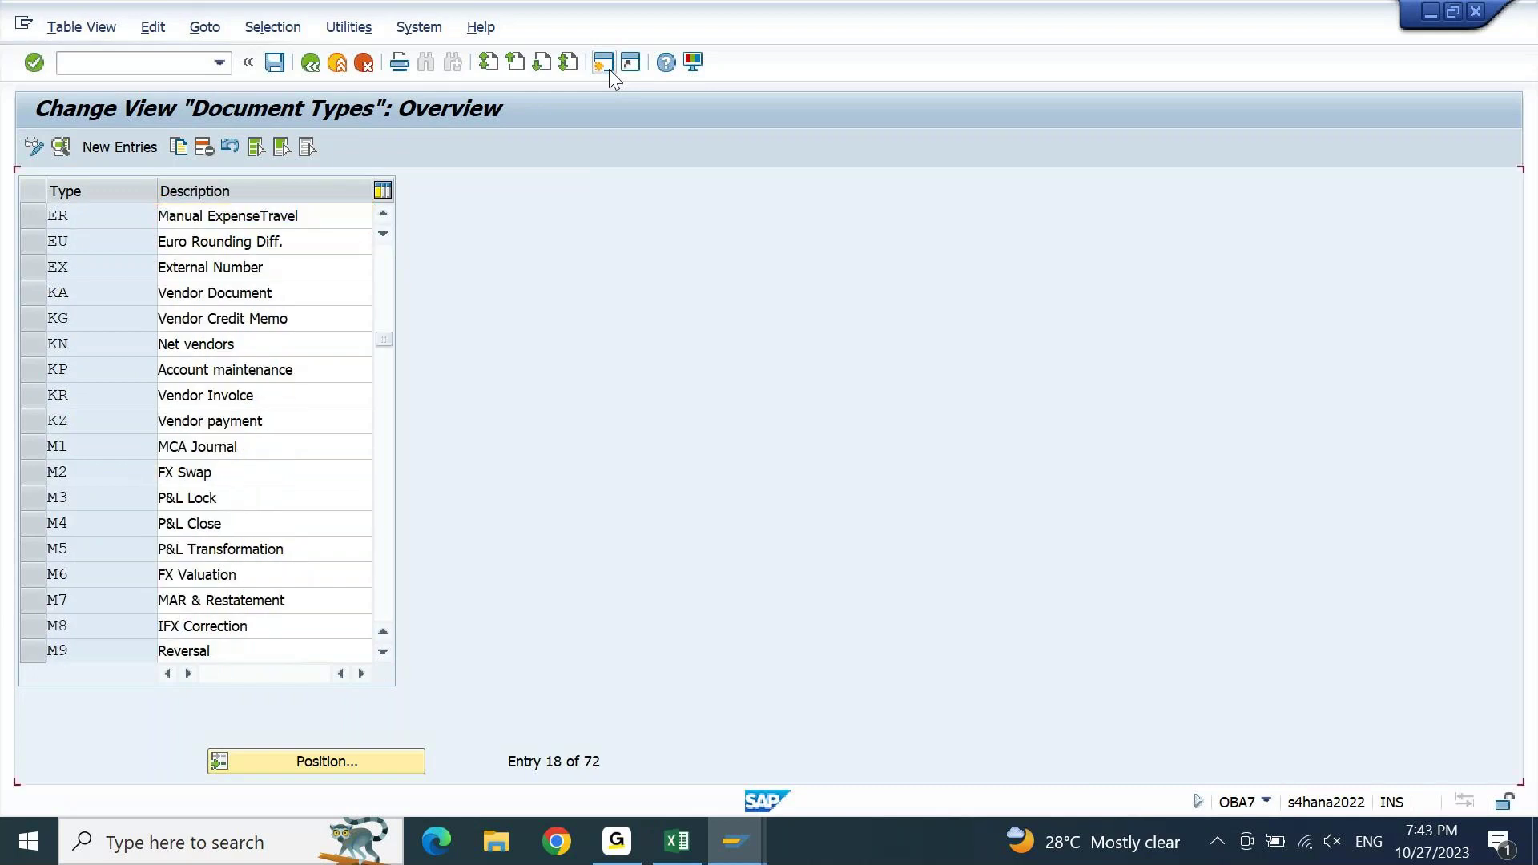
{"action": "key", "text": "Page_Down"}
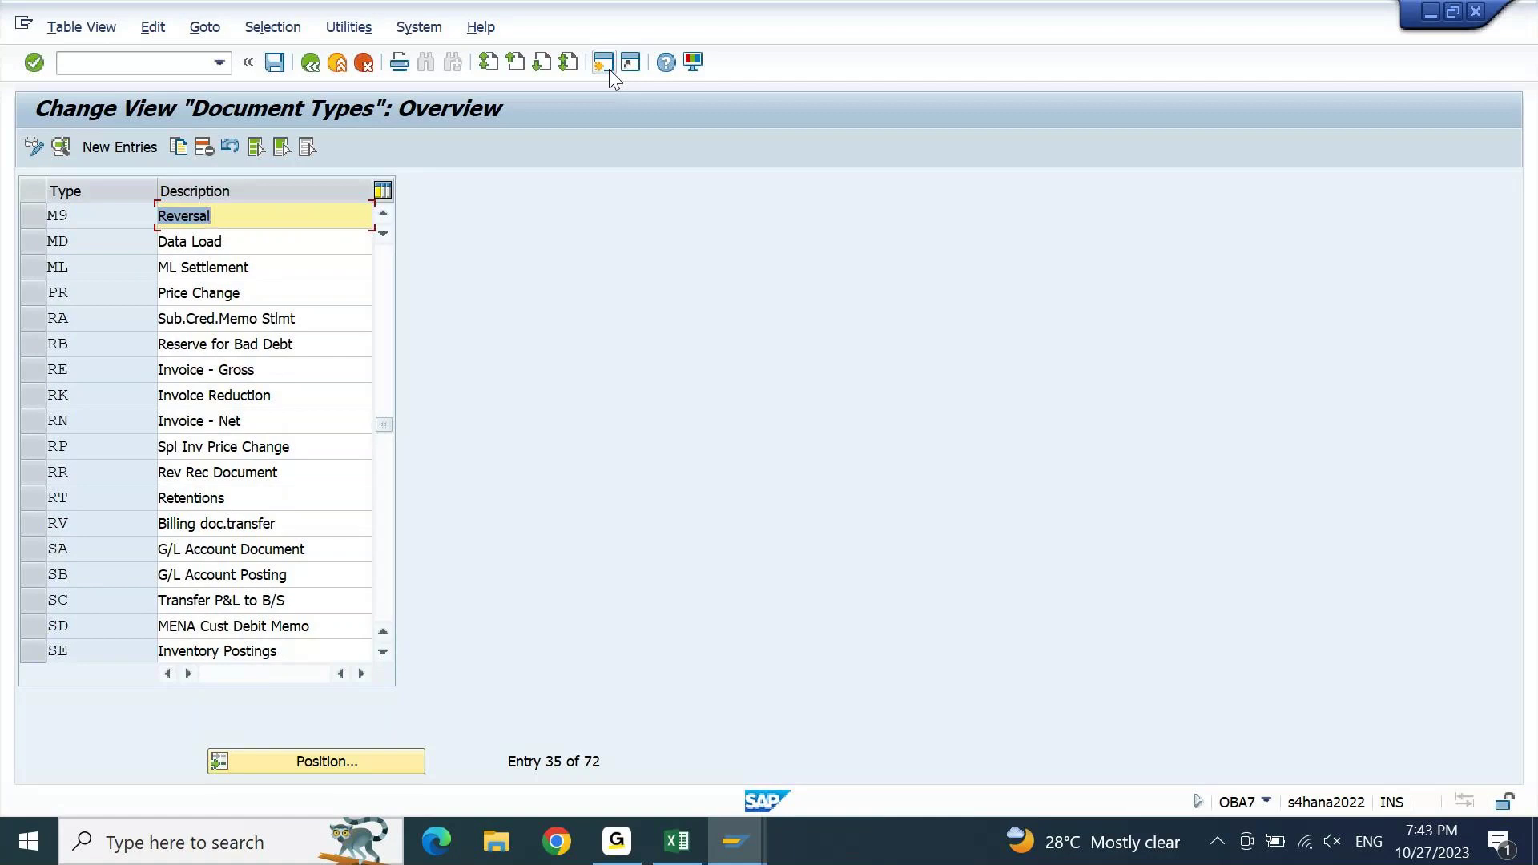
{"action": "left_click", "coordinate": [388, 653]}
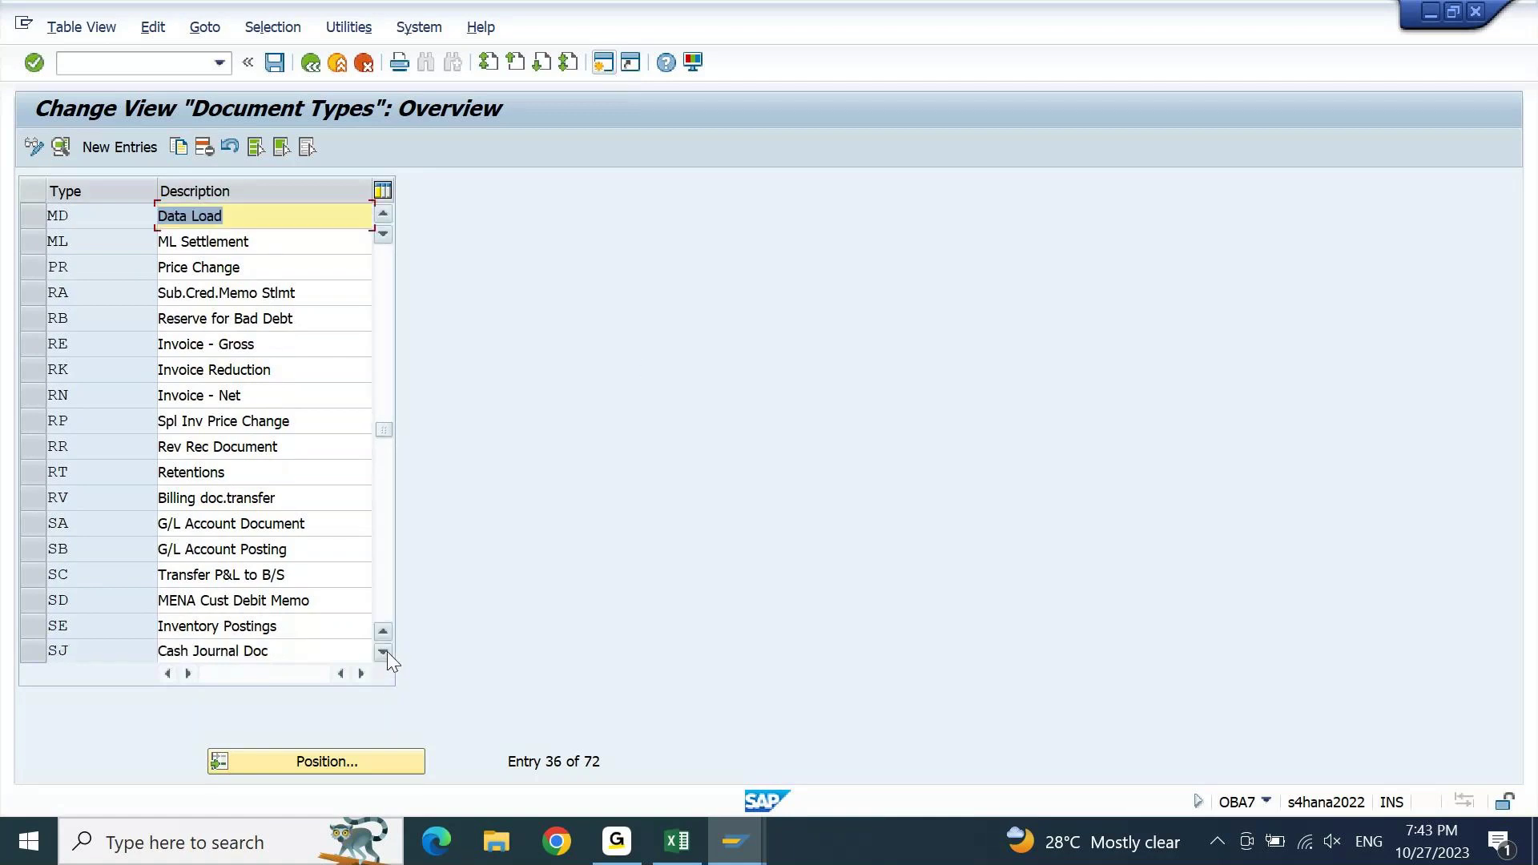
{"action": "left_click", "coordinate": [387, 651]}
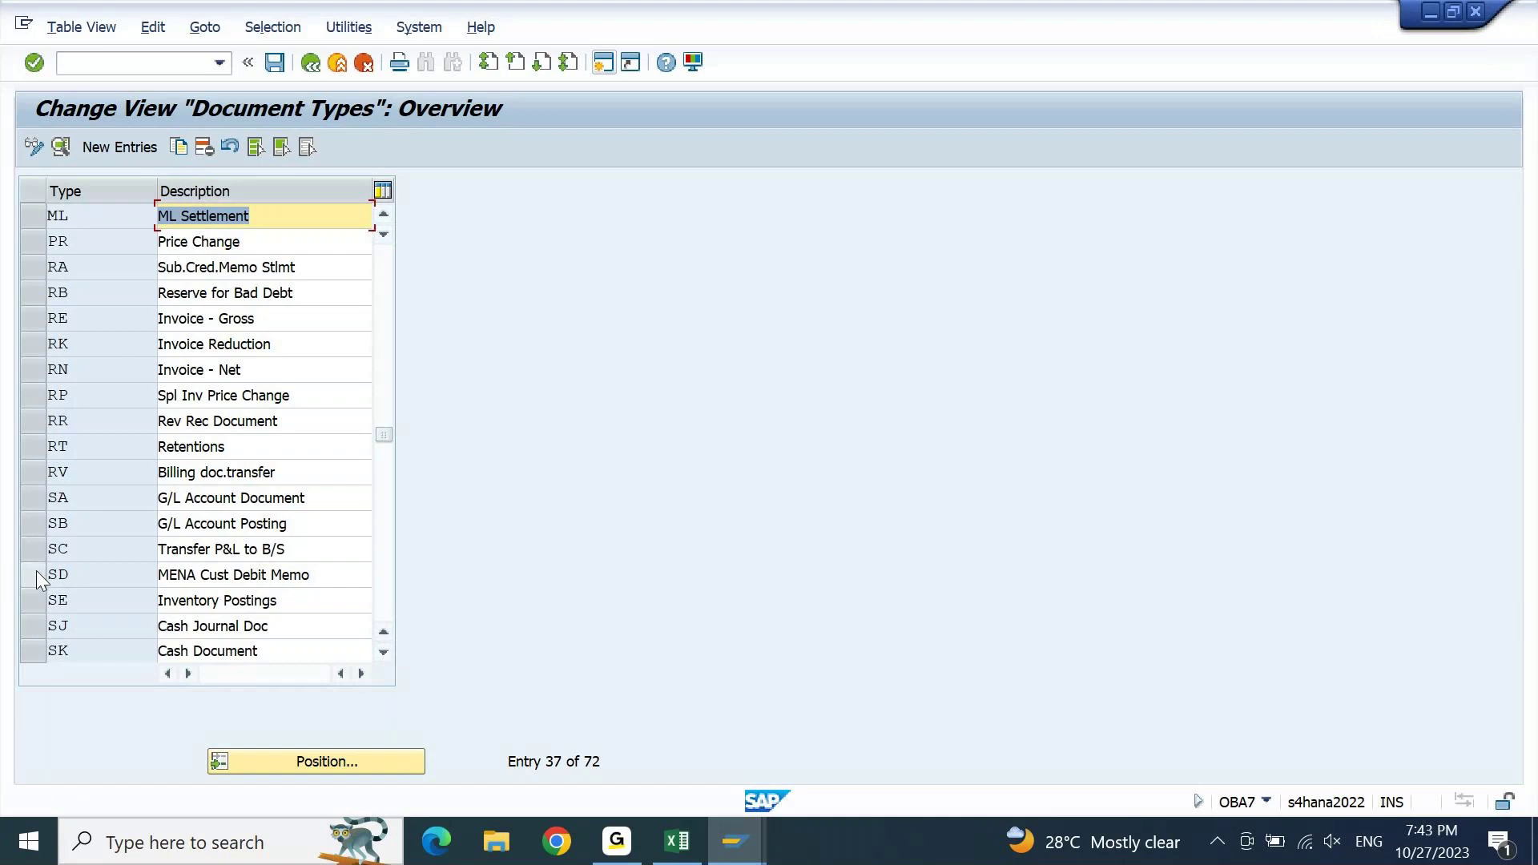
{"action": "left_click", "coordinate": [382, 654]}
{"action": "left_click", "coordinate": [383, 654]}
{"action": "left_click", "coordinate": [383, 654]}
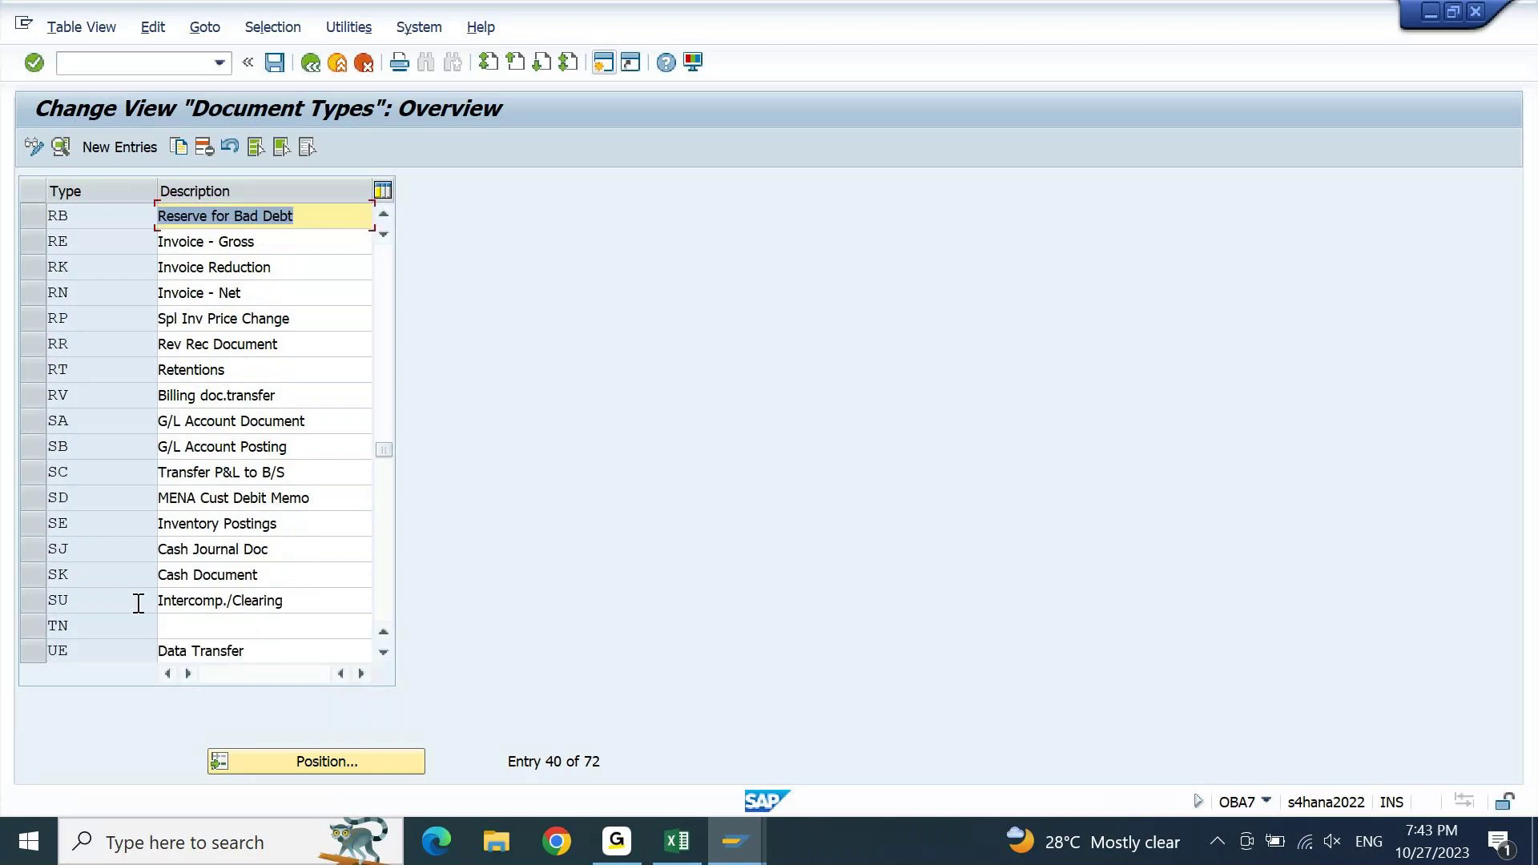
{"action": "left_click", "coordinate": [28, 555]}
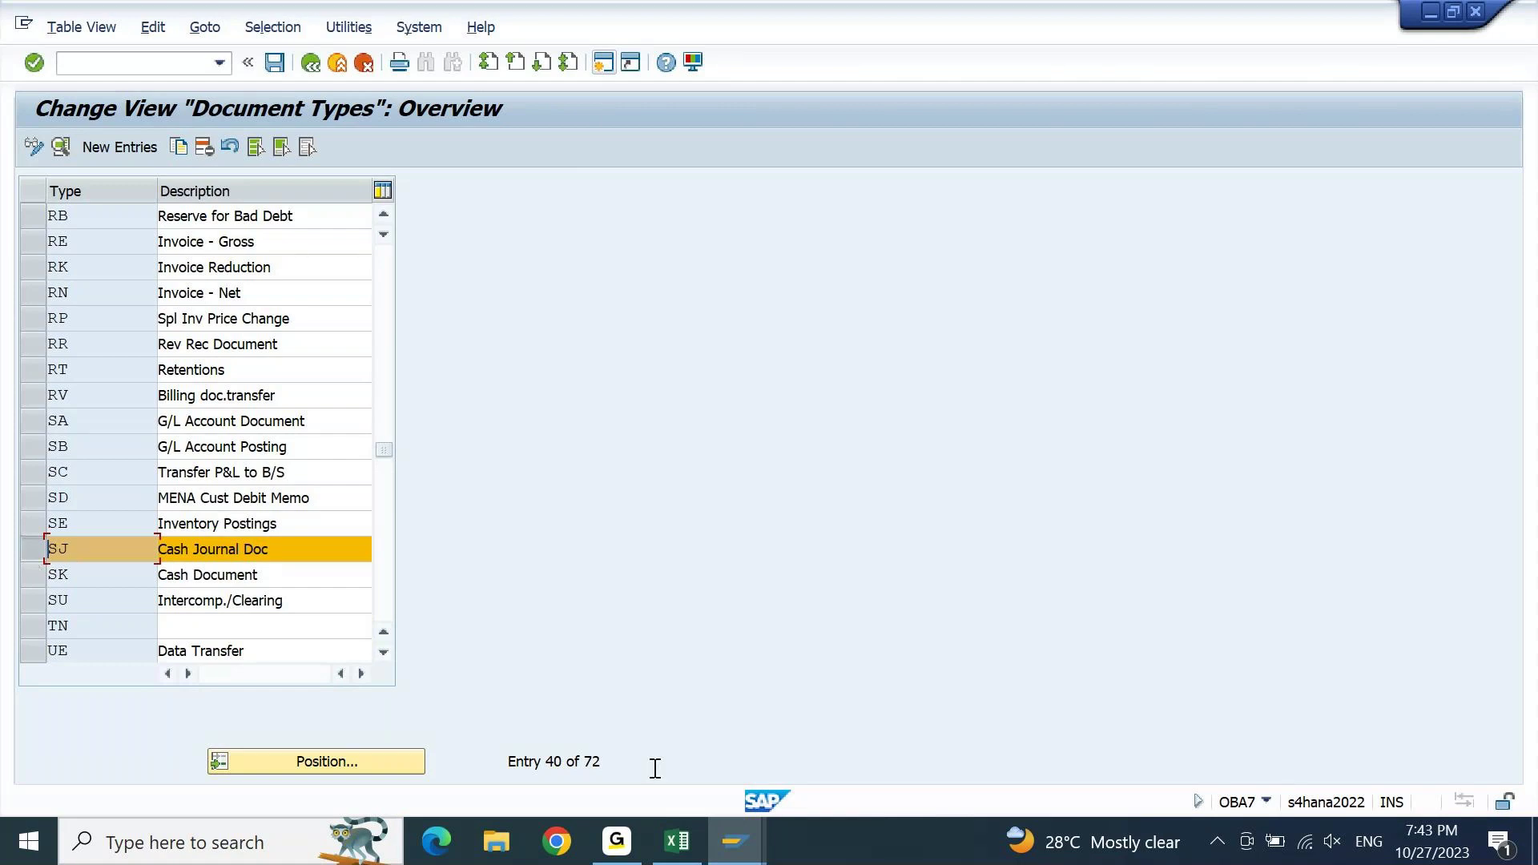
- Switch to Excel and enter SJ as the document type for GL Transactions
{"action": "left_click", "coordinate": [677, 843]}
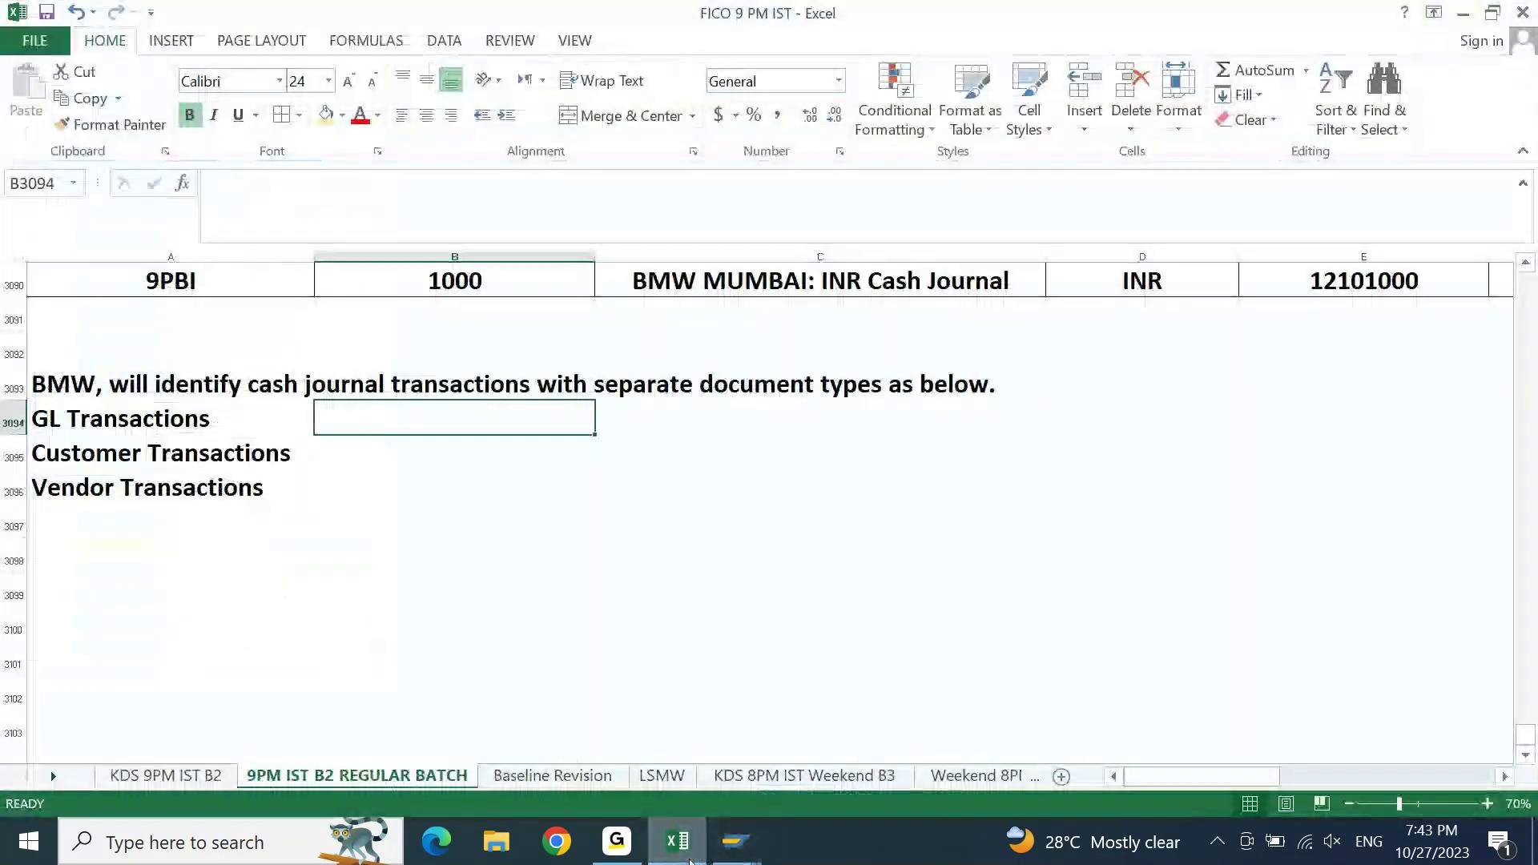
{"action": "type", "text": "SJ"}
{"action": "key", "text": "Return"}
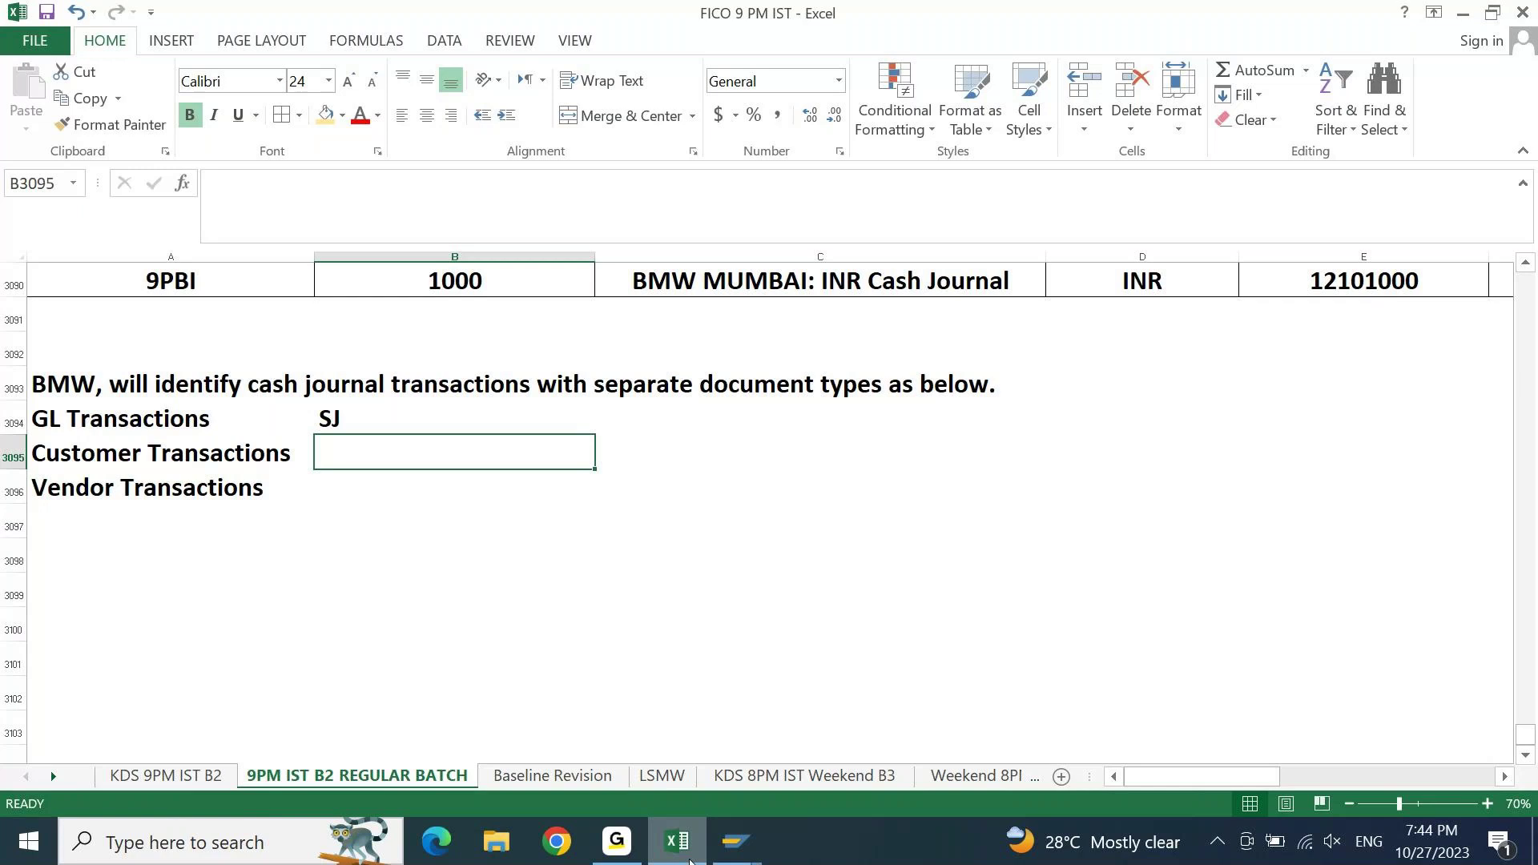
- Switch back to SAP and examine the customer entries in the document types list, checking them against the Excel transaction list
{"action": "mouse_move", "coordinate": [735, 841]}
{"action": "left_click", "coordinate": [930, 749]}
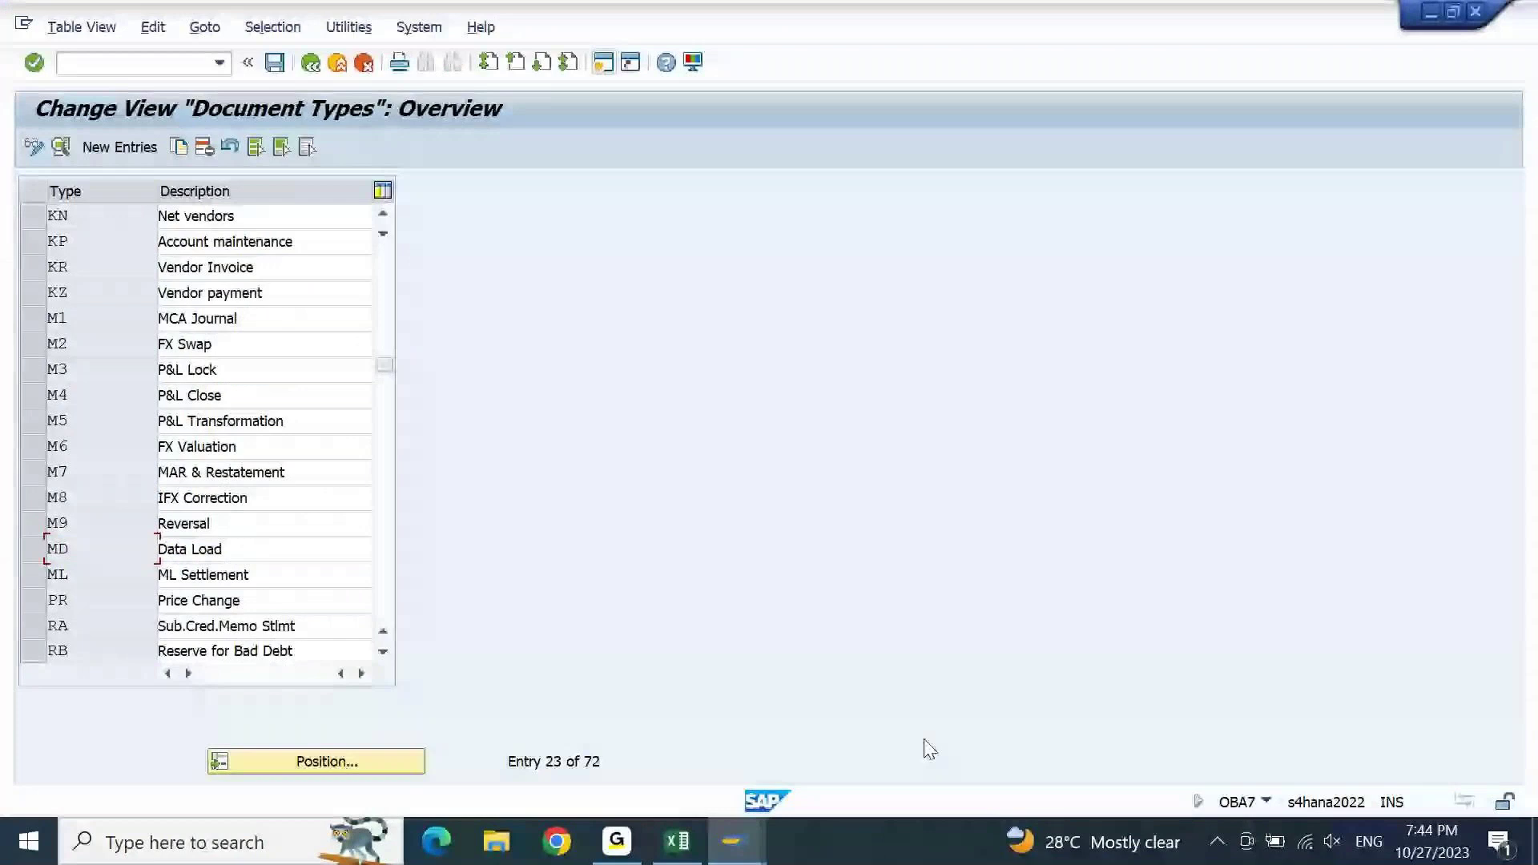
{"action": "key", "text": "Page_Up"}
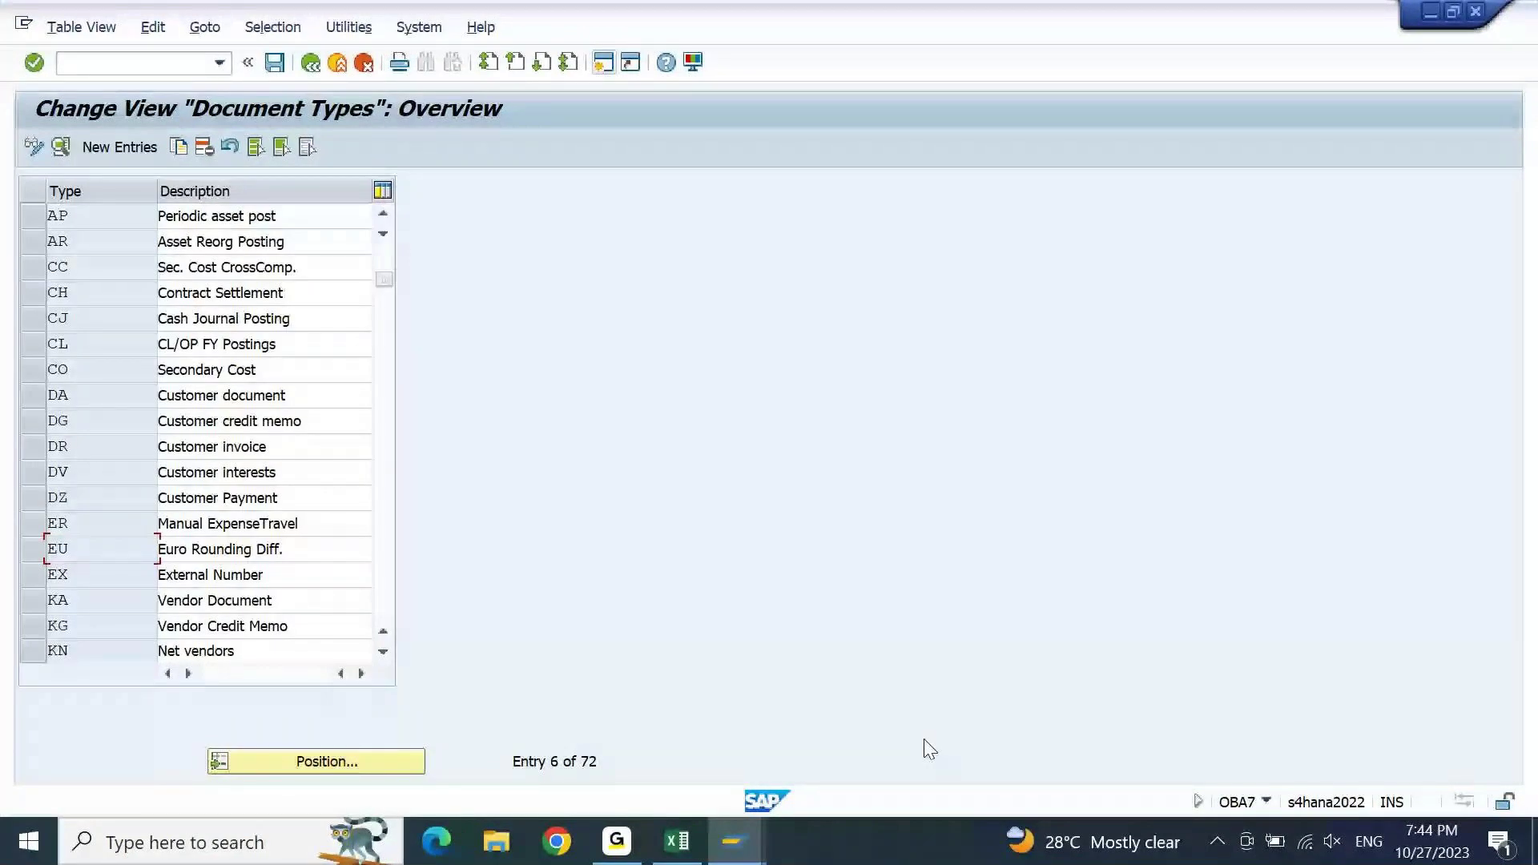
{"action": "key", "text": "Page_Up"}
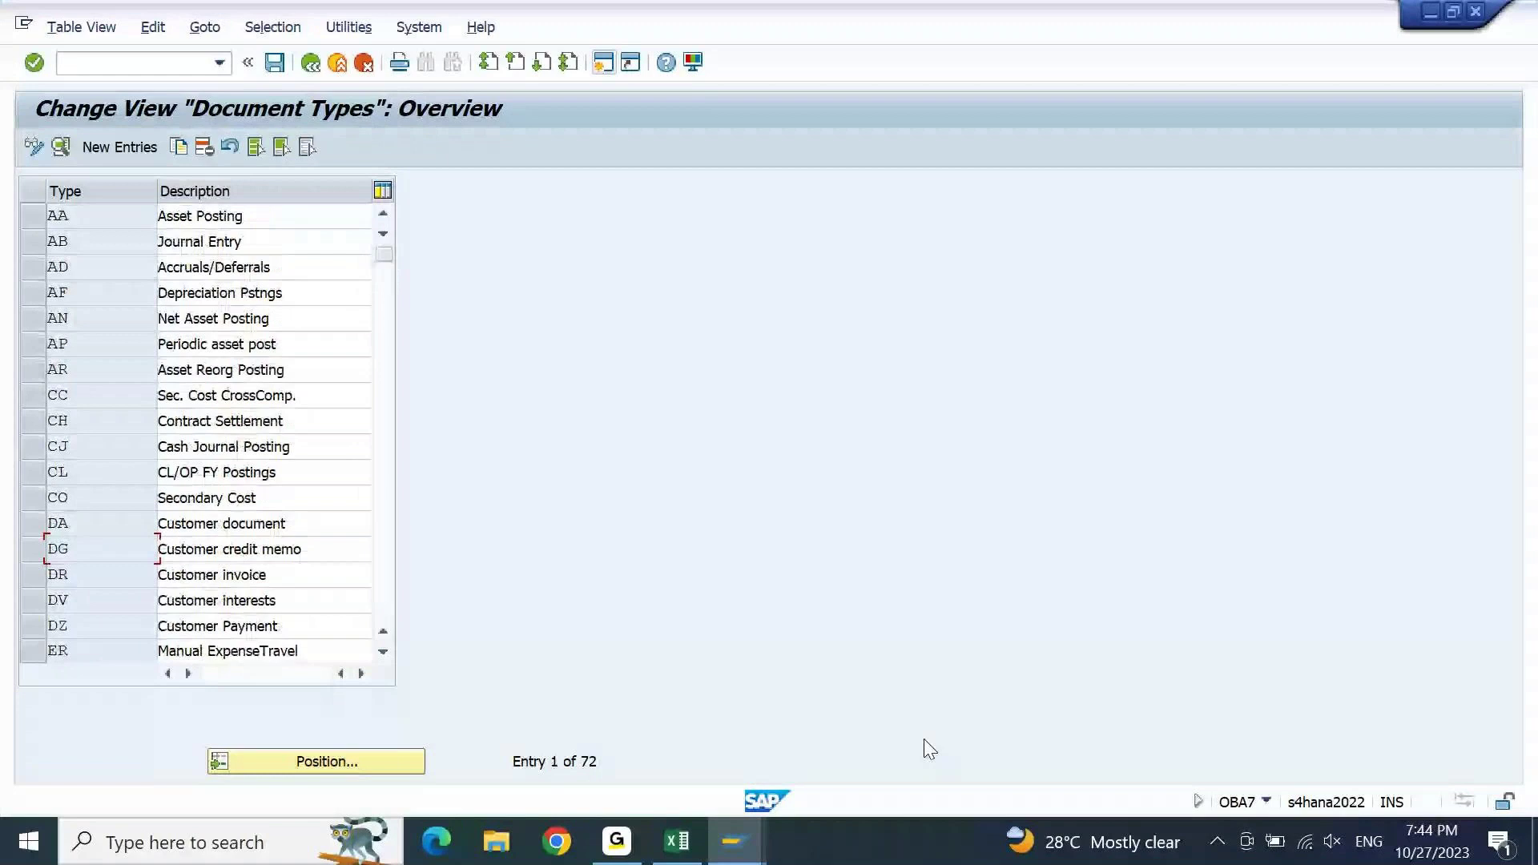
{"action": "left_click", "coordinate": [385, 656]}
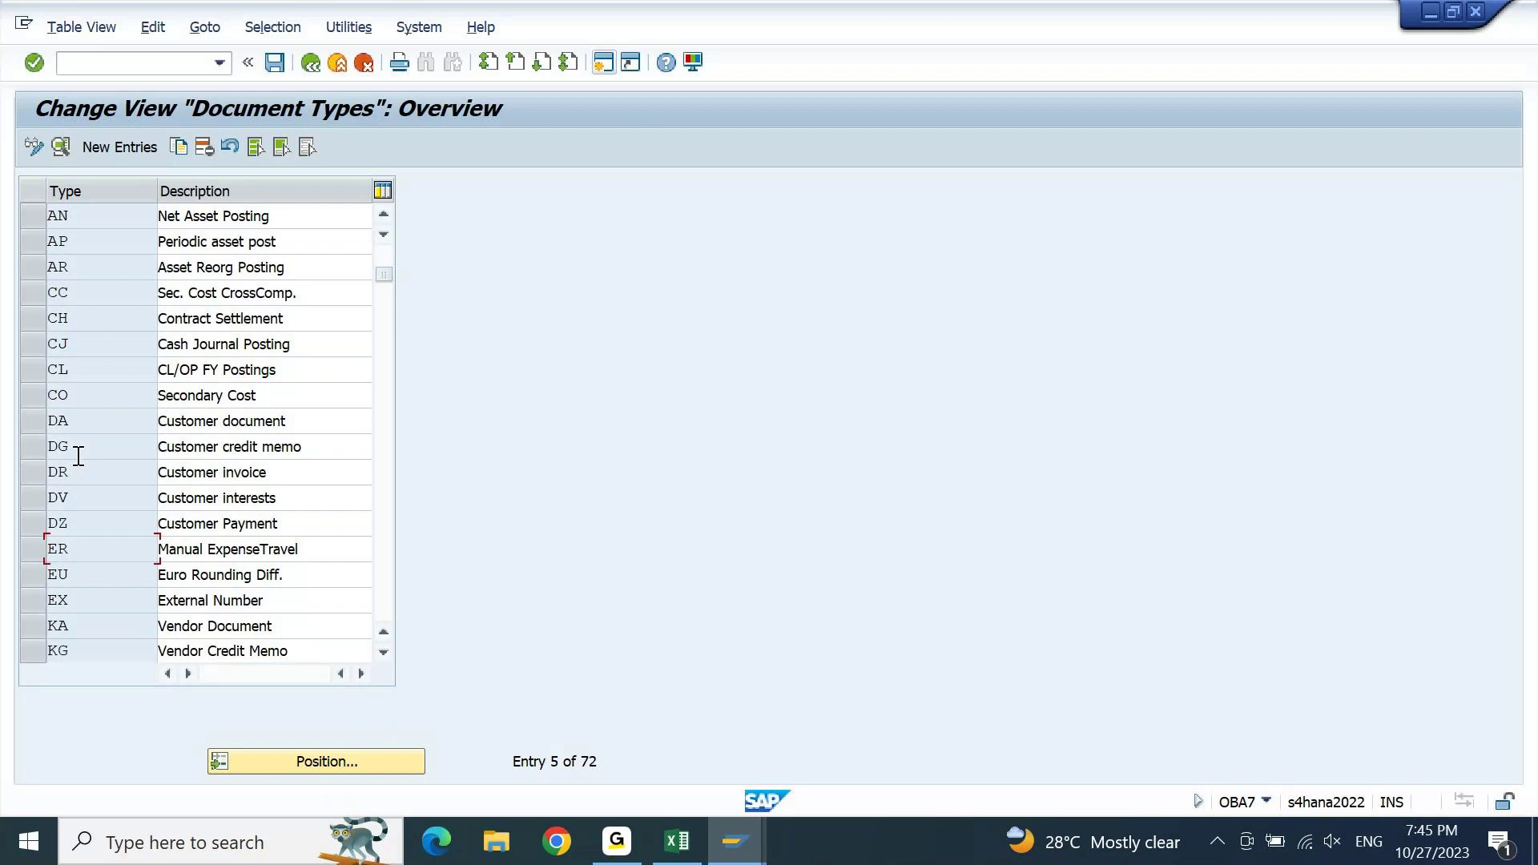
{"action": "left_click", "coordinate": [673, 854]}
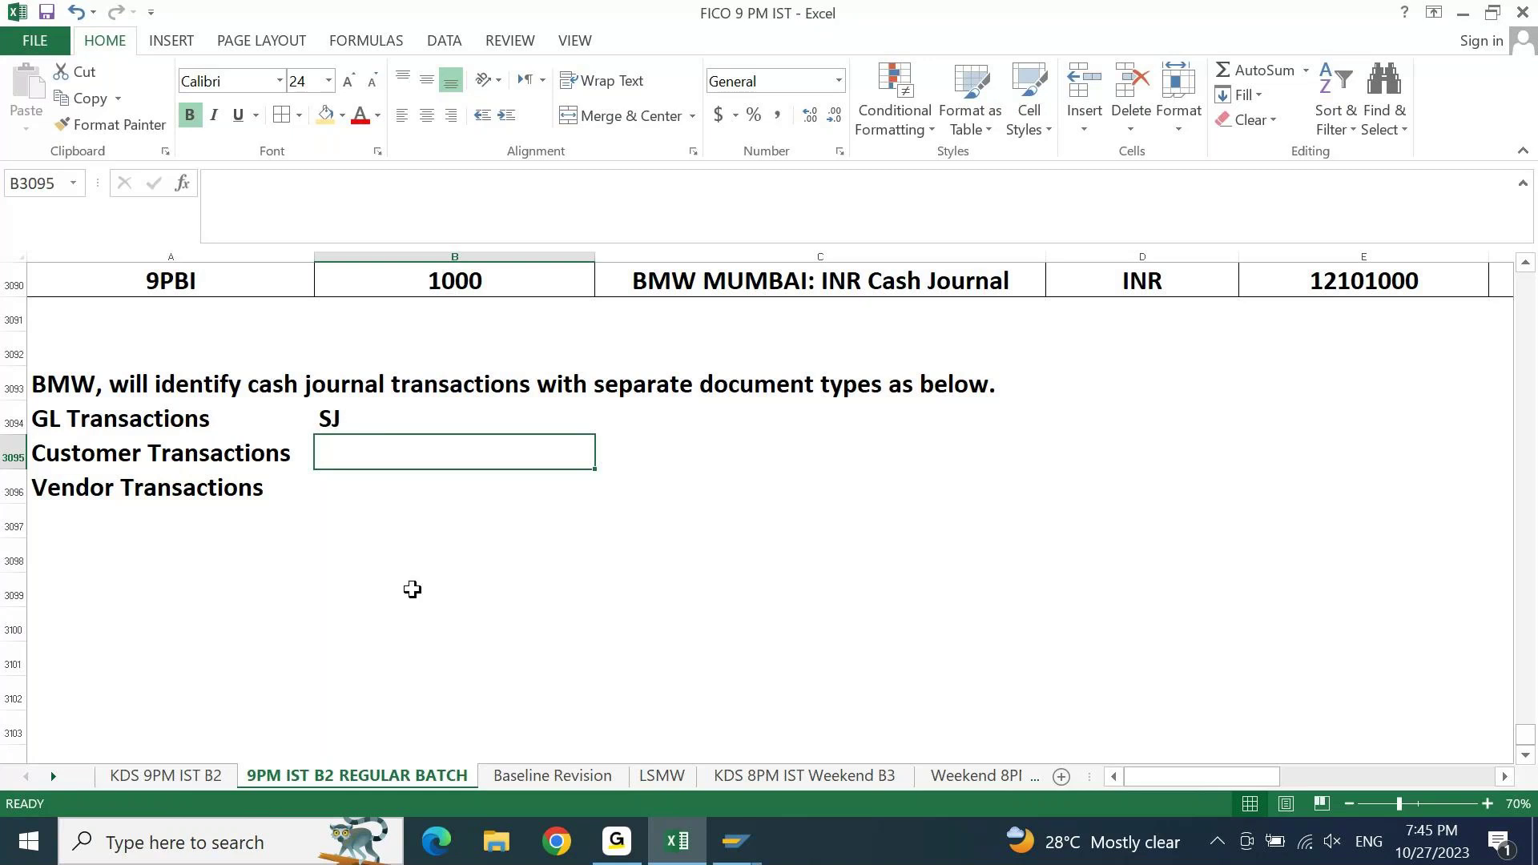
{"action": "left_click", "coordinate": [735, 842]}
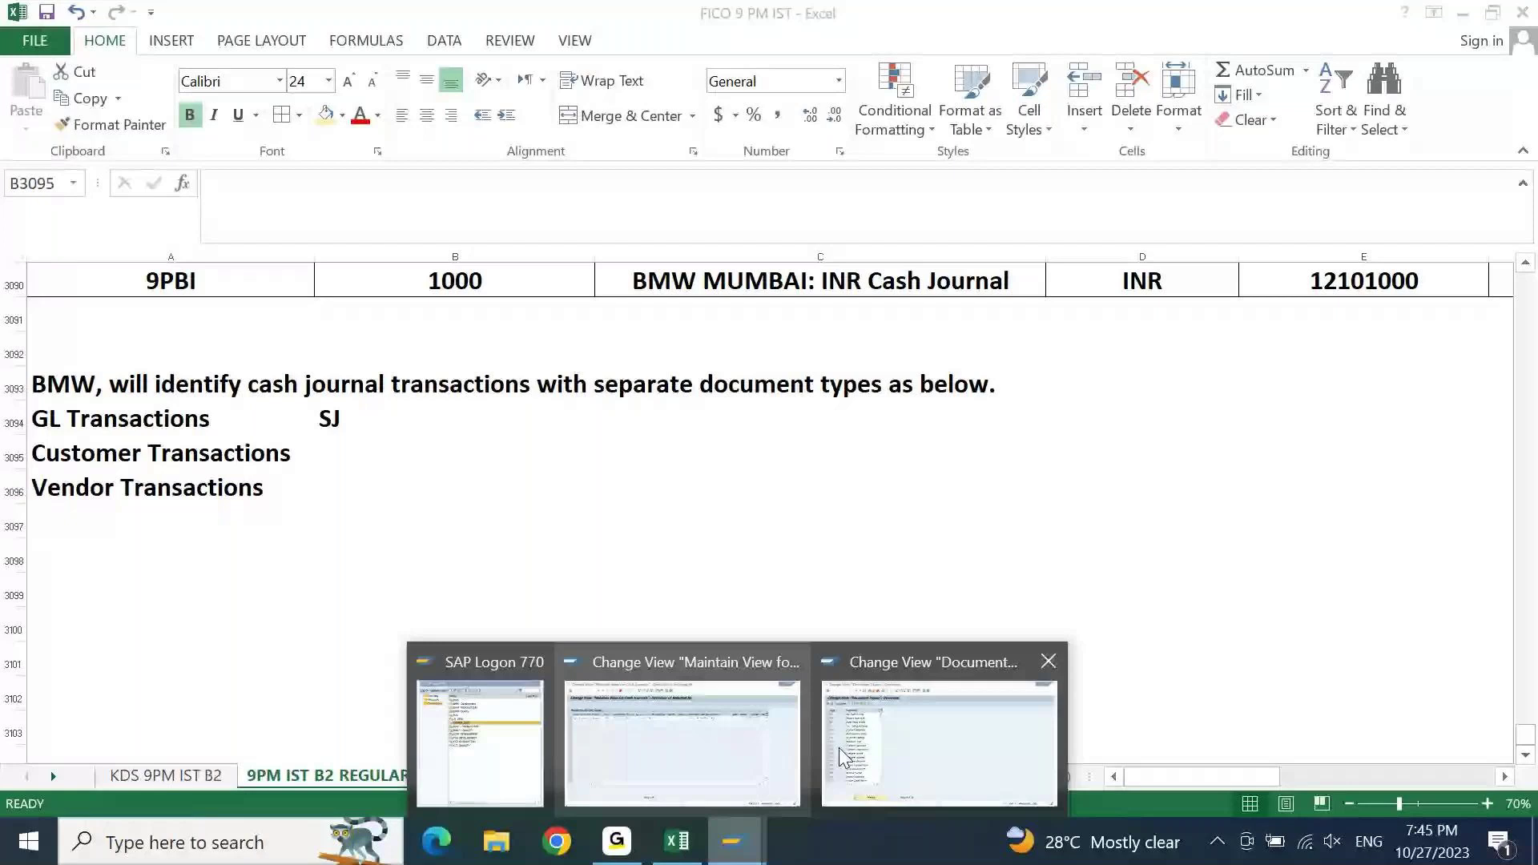
{"action": "left_click", "coordinate": [839, 748]}
{"action": "left_click_drag", "start_coordinate": [36, 502], "coordinate": [48, 421]}
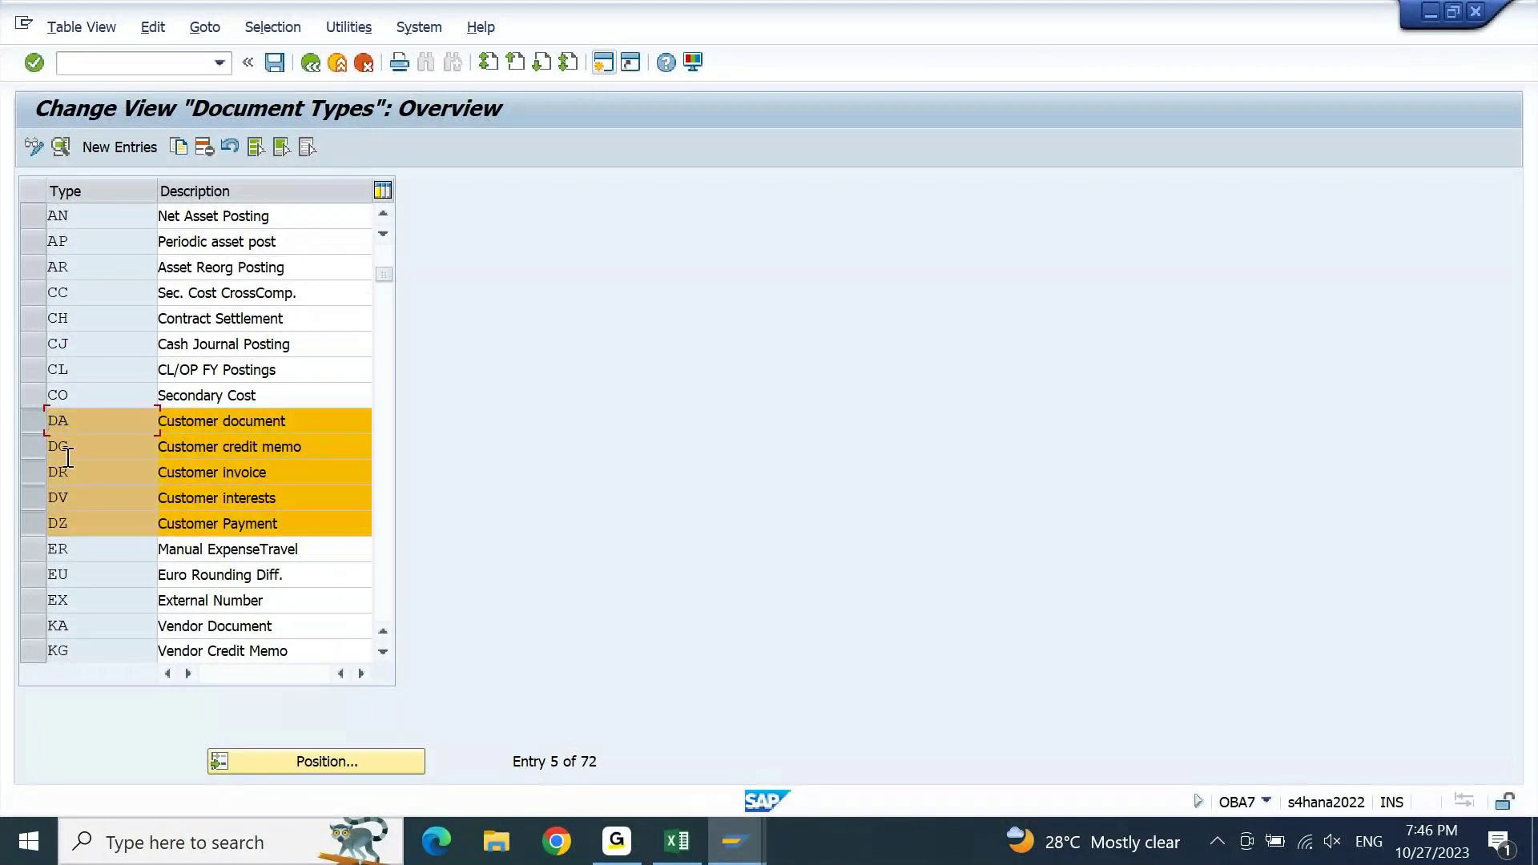
{"action": "left_click", "coordinate": [38, 425]}
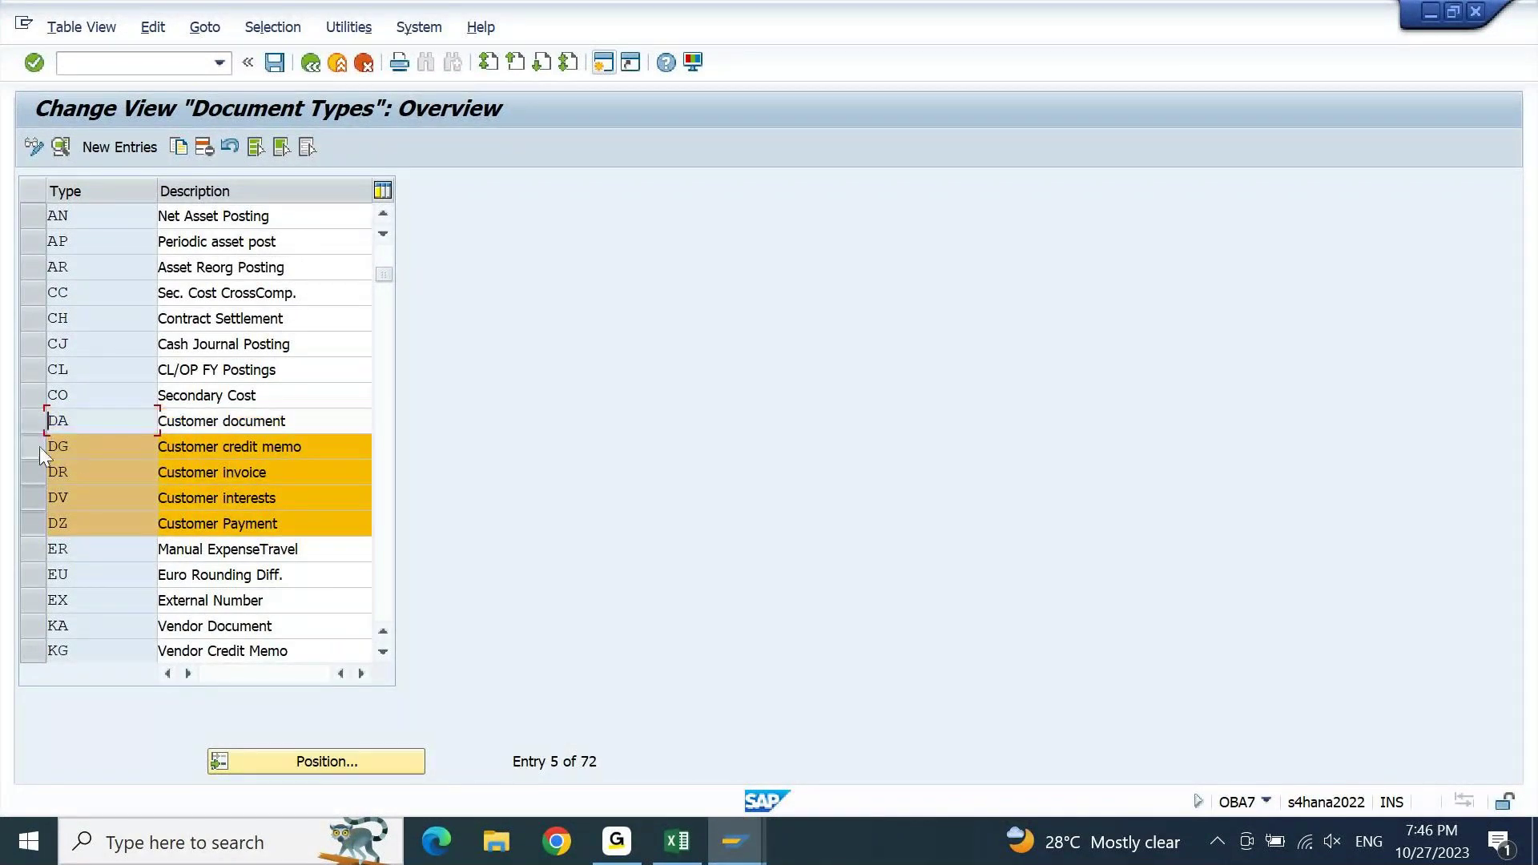
{"action": "left_click", "coordinate": [36, 449]}
{"action": "left_click", "coordinate": [36, 474]}
{"action": "left_click", "coordinate": [36, 500]}
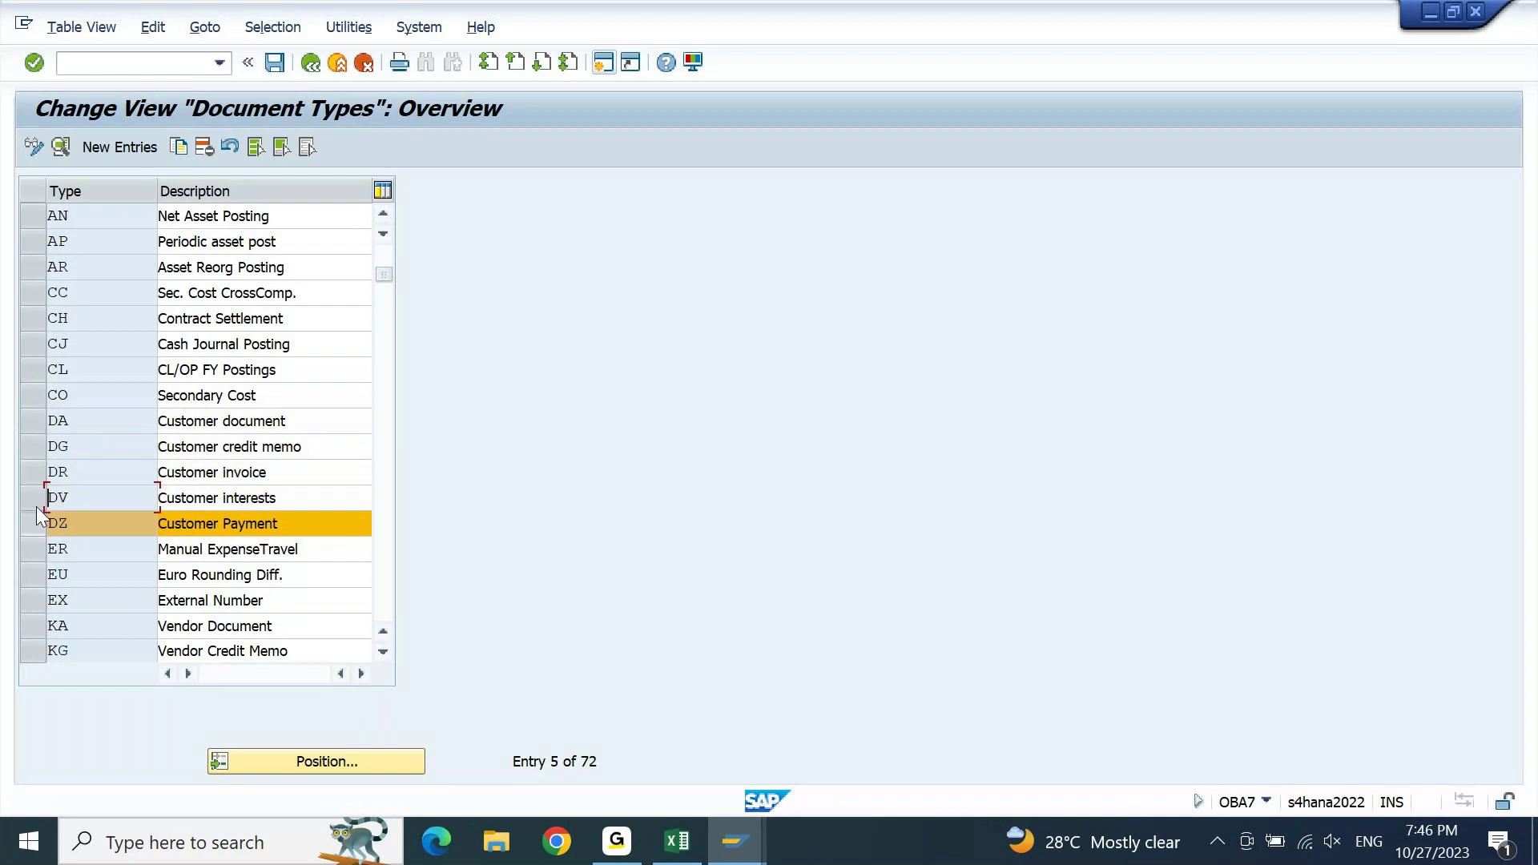
{"action": "left_click", "coordinate": [36, 521]}
- Copy document type DZ Customer Payment to a new document type DJ with the Inter-Company option enabled
{"action": "left_click", "coordinate": [35, 527]}
{"action": "left_click", "coordinate": [179, 151]}
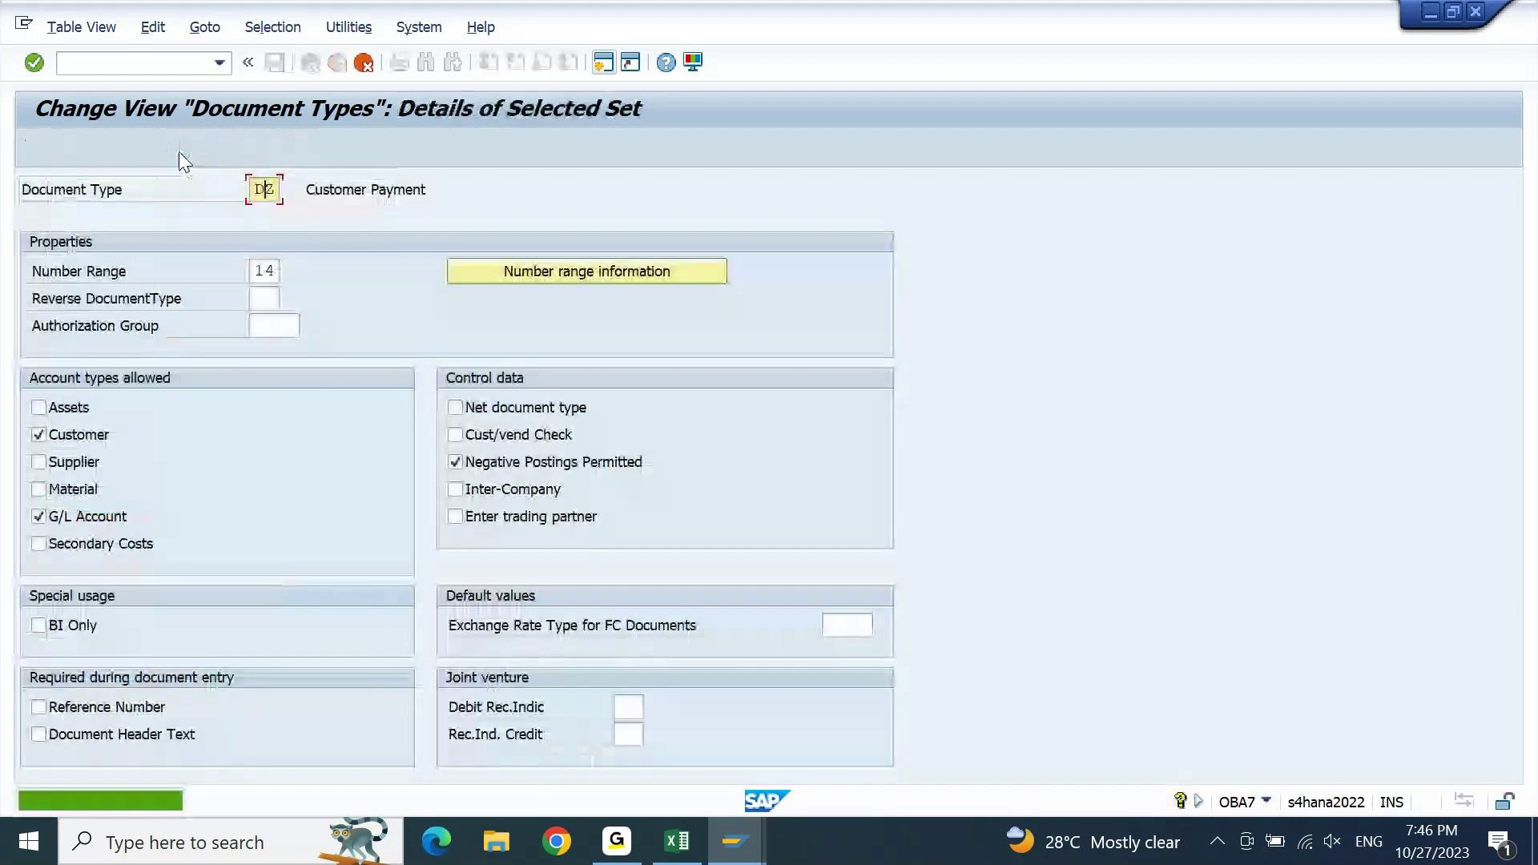
{"action": "type", "text": "J"}
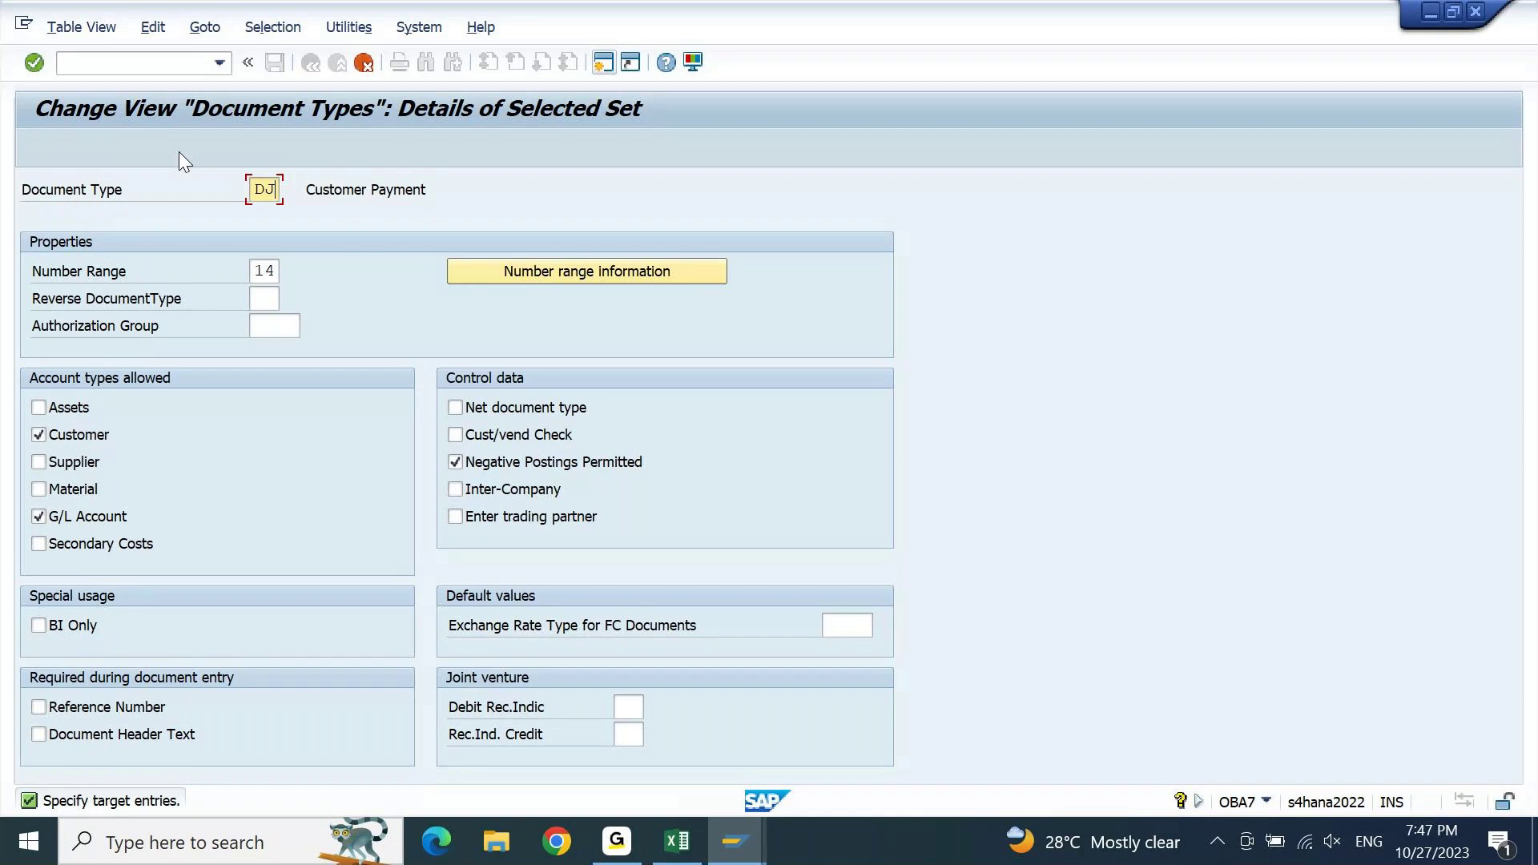
{"action": "key", "text": "Tab"}
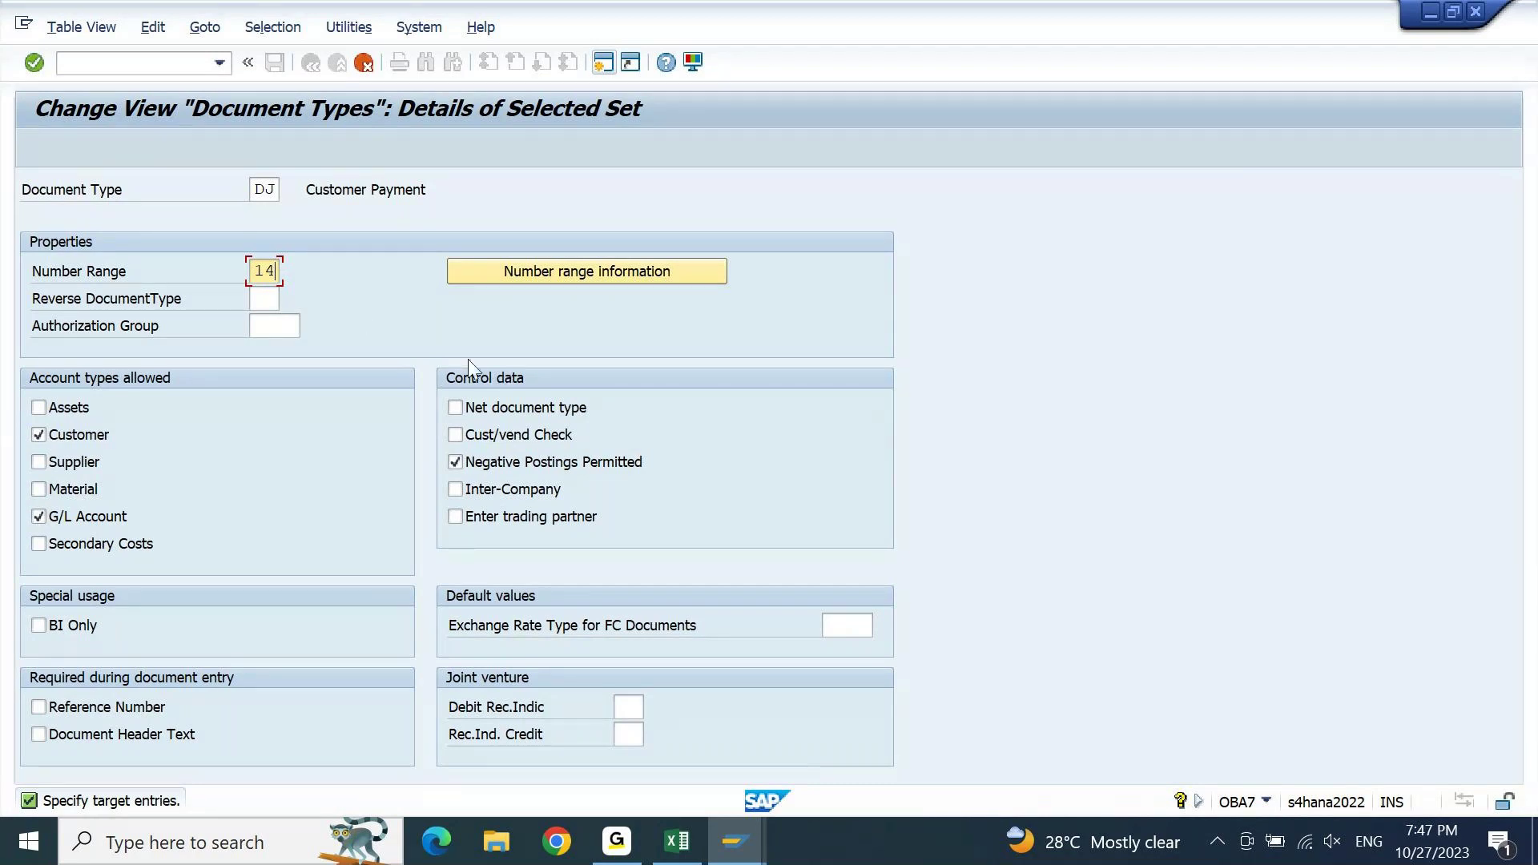
{"action": "left_click", "coordinate": [478, 495]}
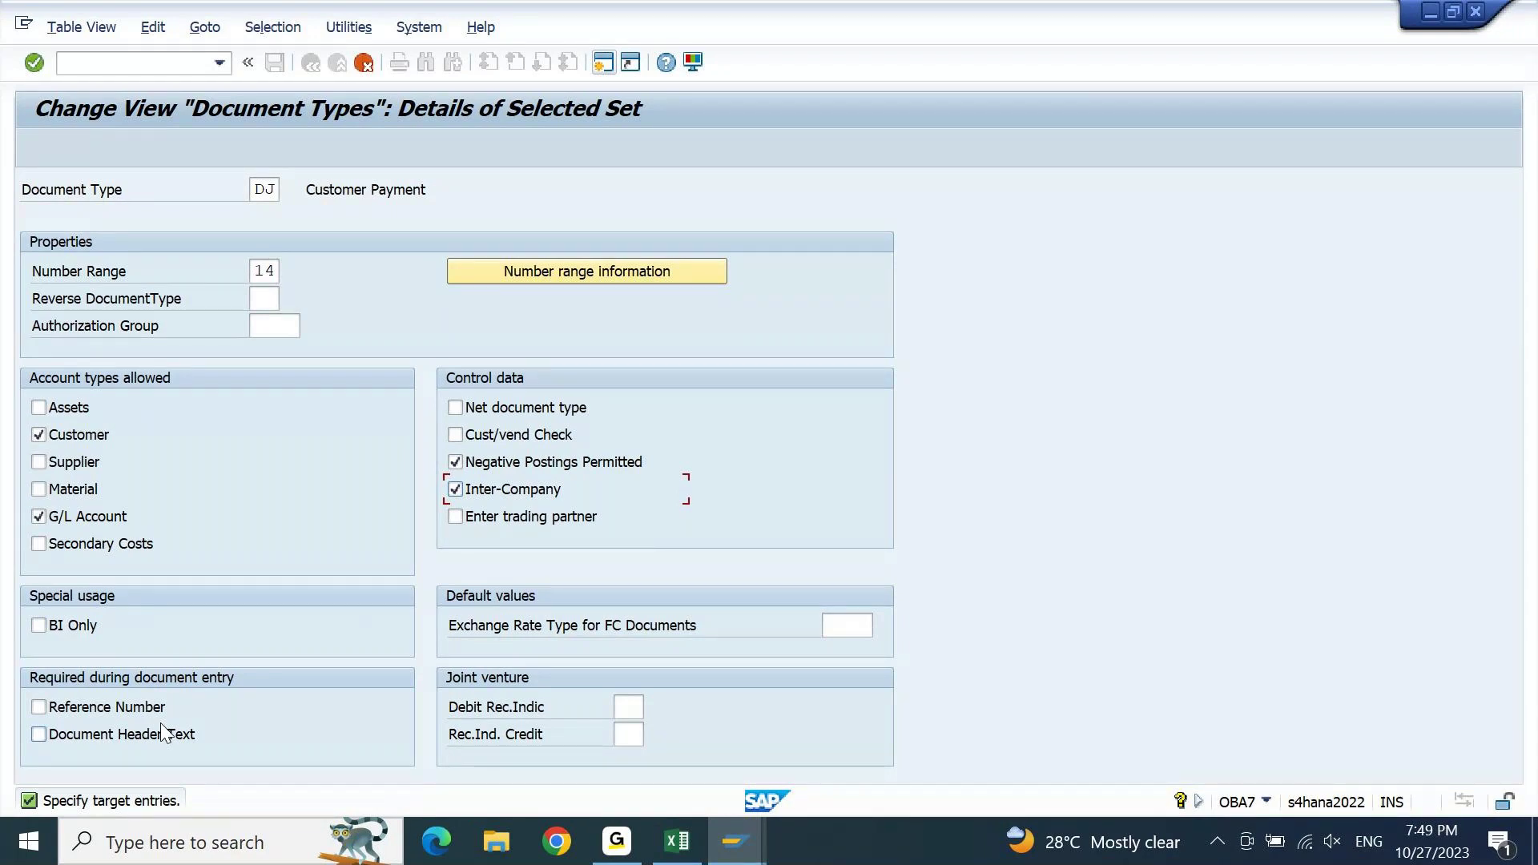
{"action": "key", "text": "F8"}
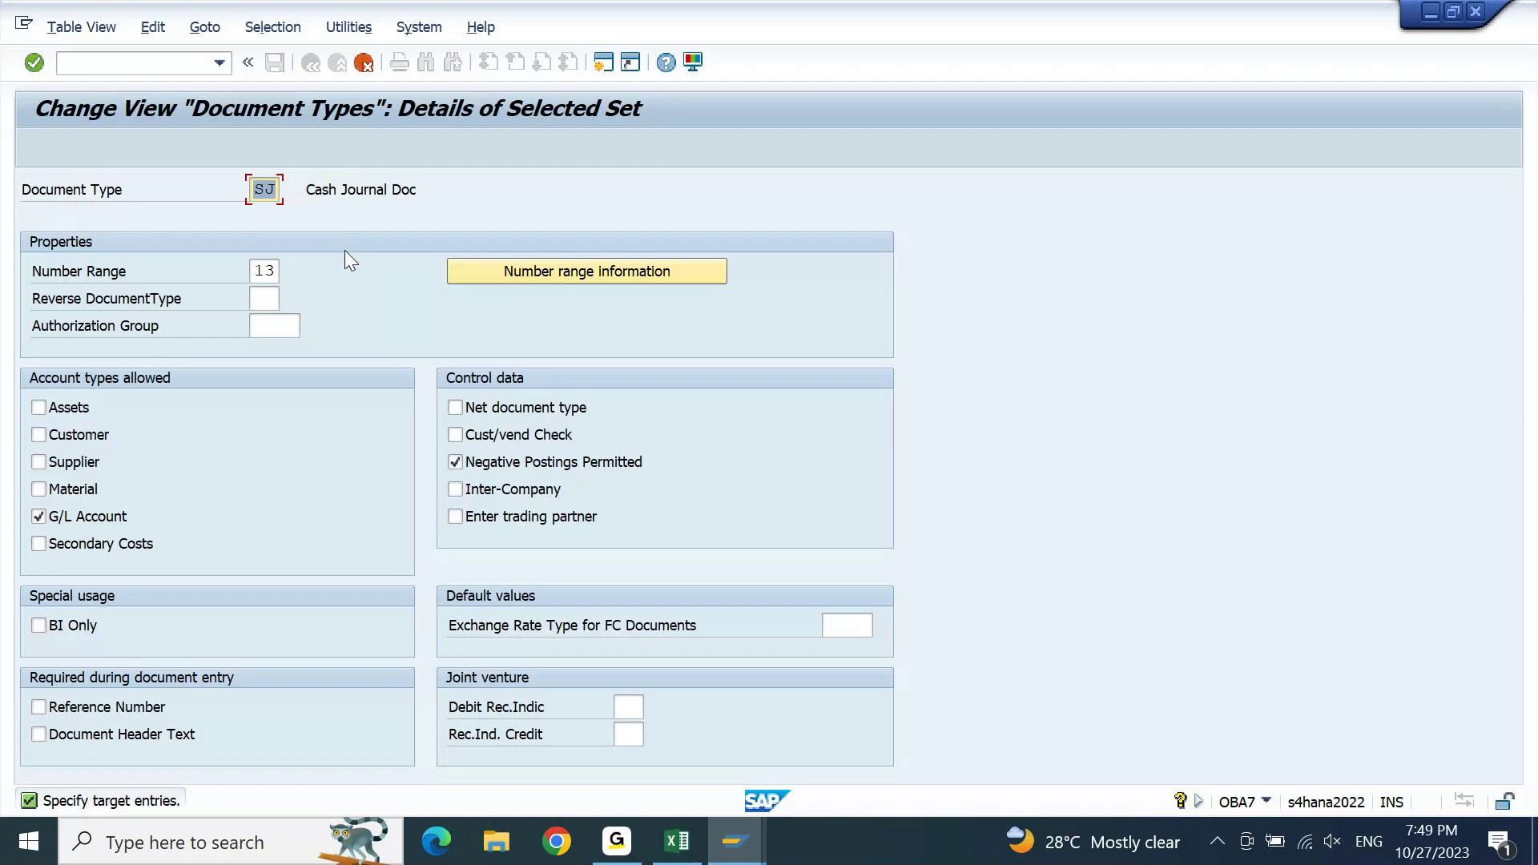
{"action": "key", "text": "F8"}
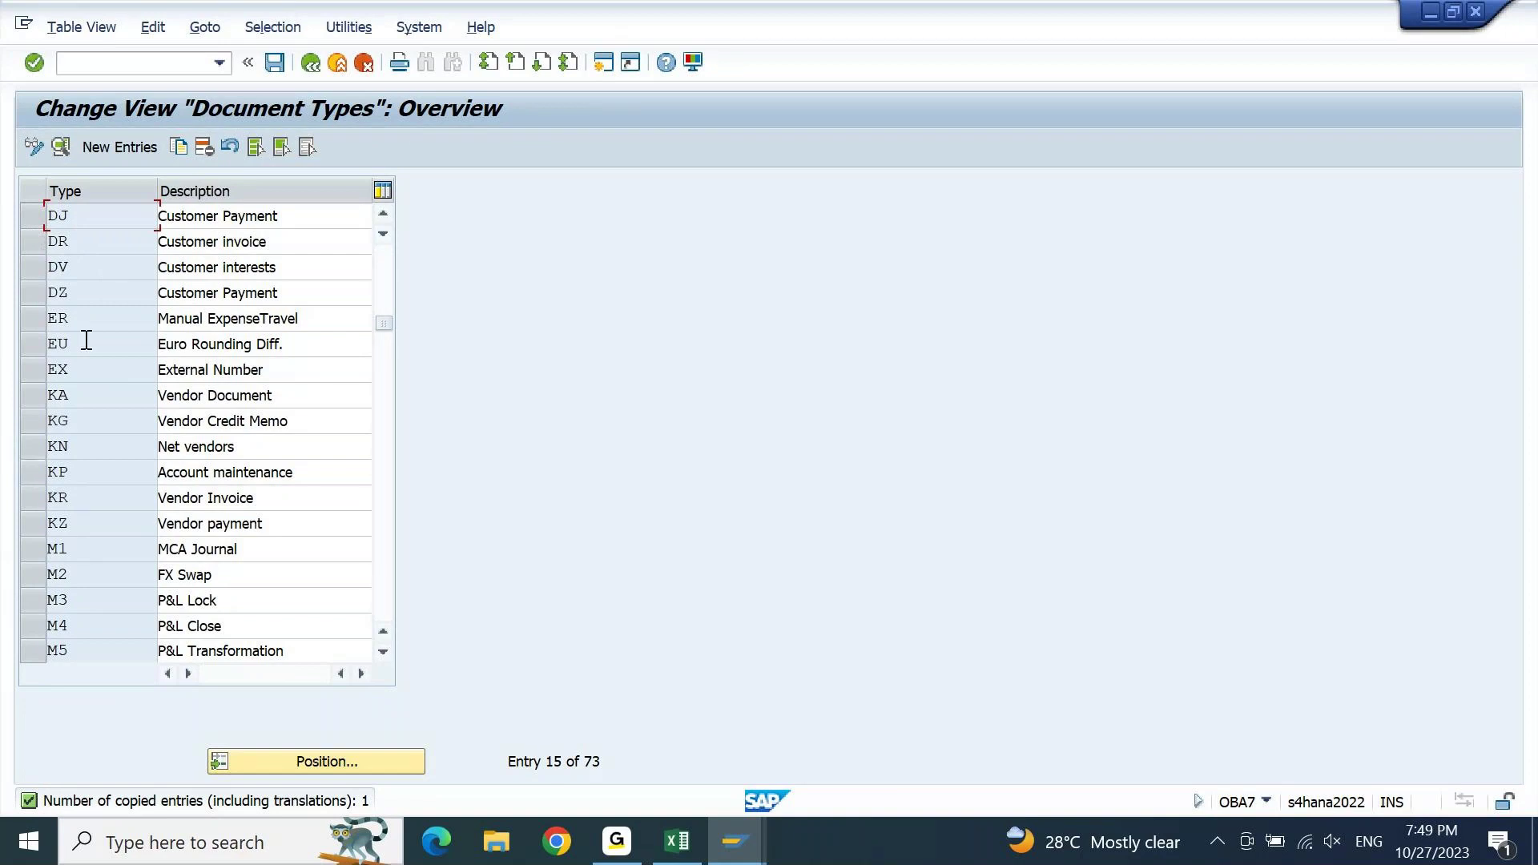
- Copy document type KZ Vendor payment to a new document type KJ with Assets disallowed and the Inter-Company option enabled
{"action": "left_click", "coordinate": [35, 219]}
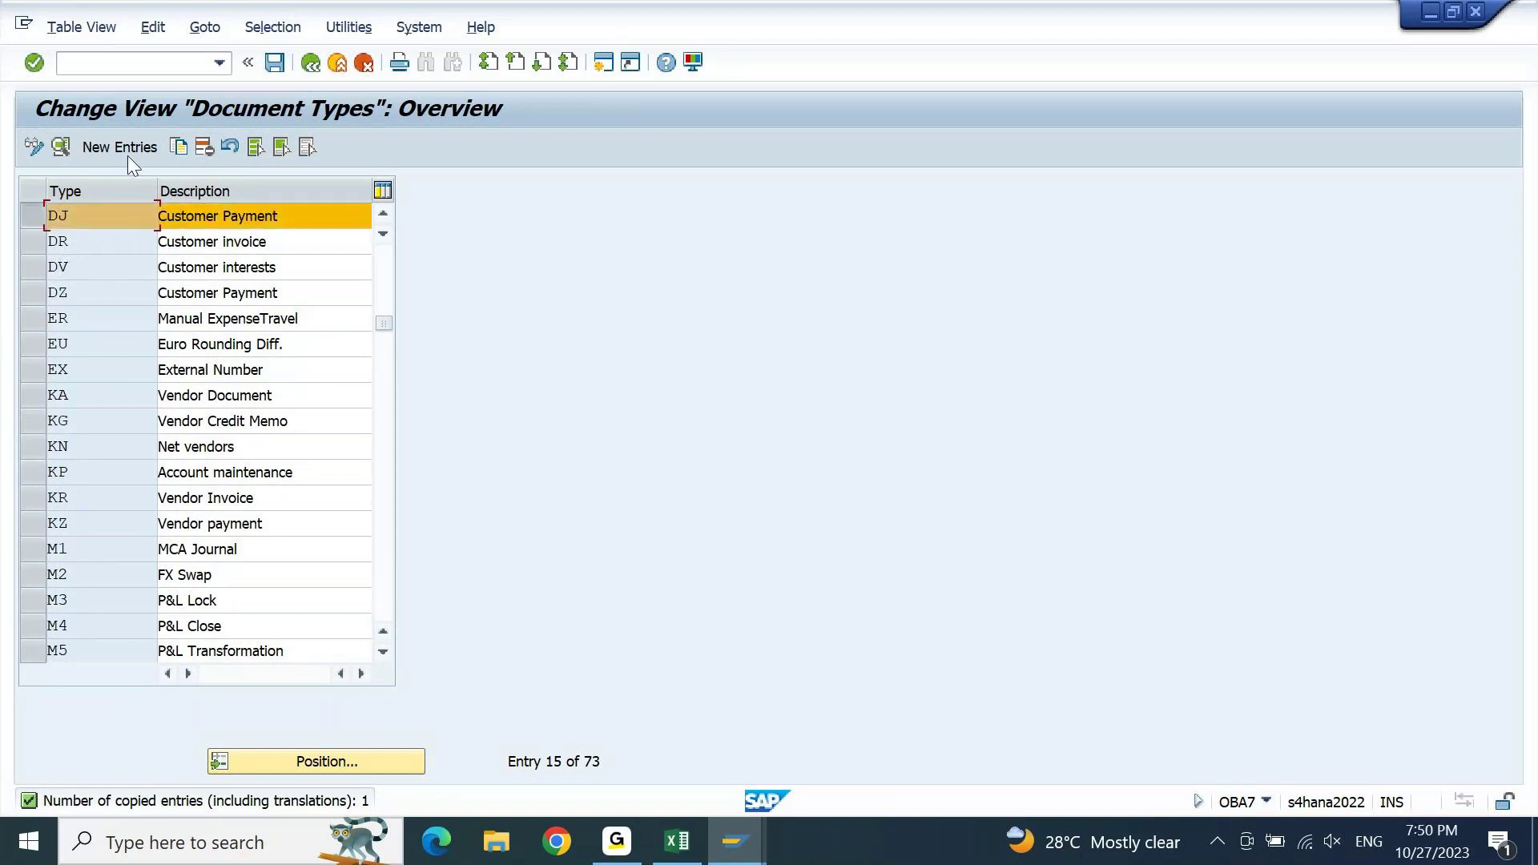
{"action": "left_click", "coordinate": [36, 206]}
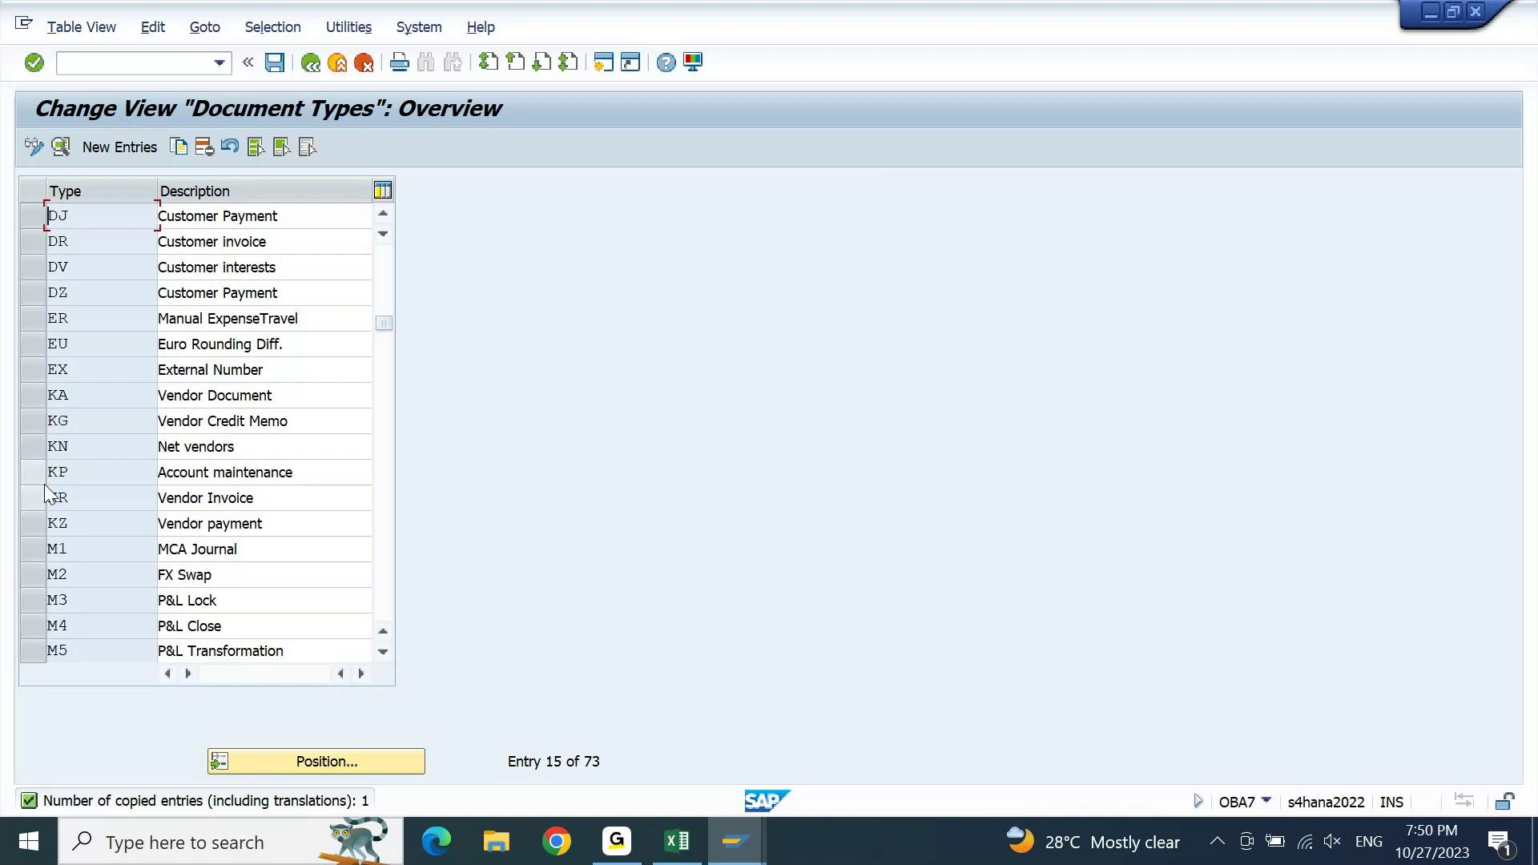
{"action": "left_click", "coordinate": [37, 526]}
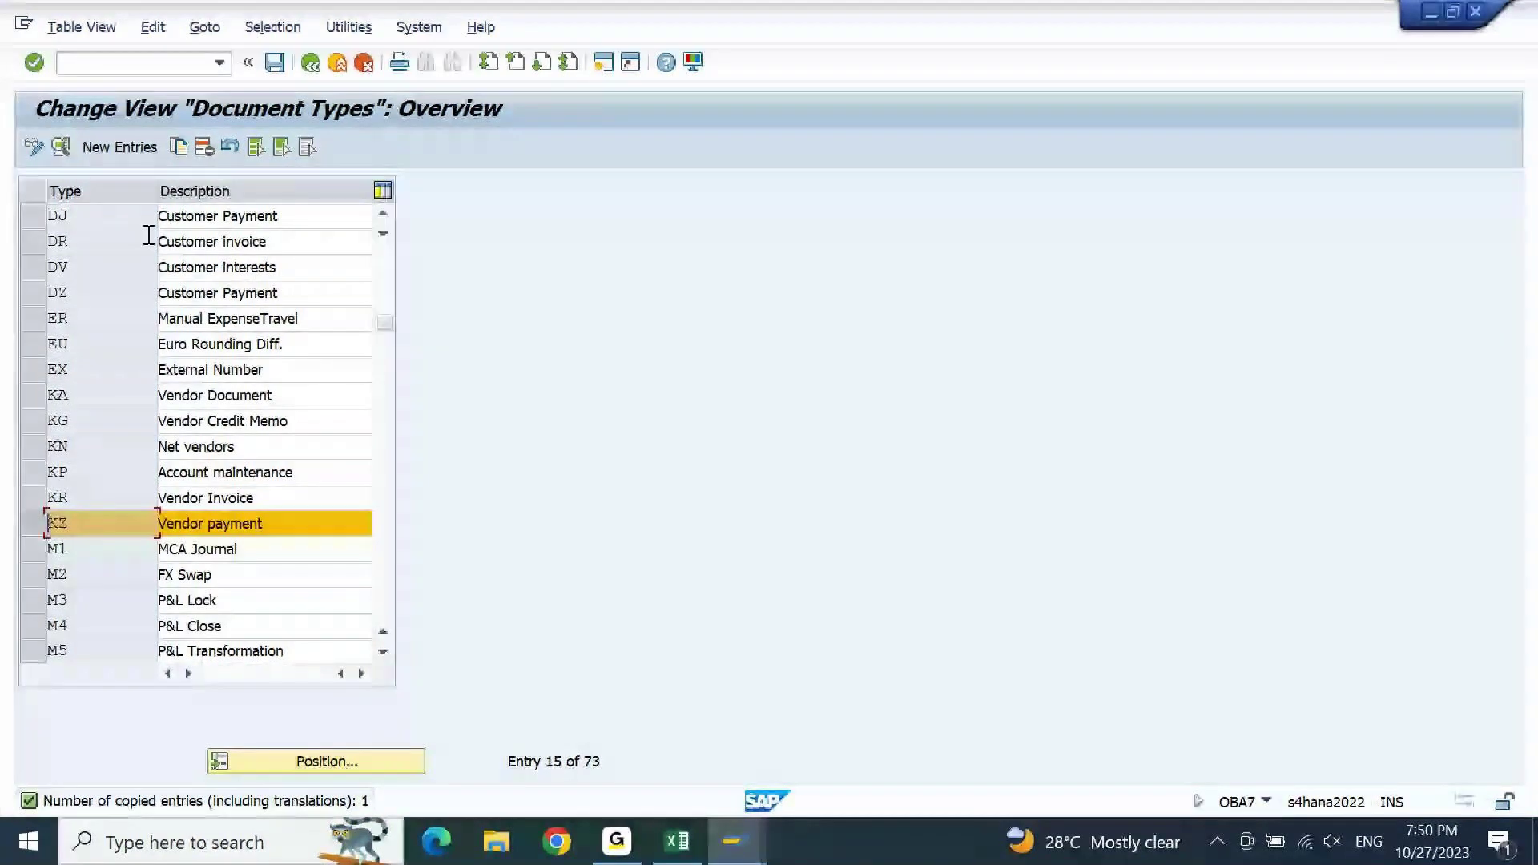
{"action": "left_click", "coordinate": [179, 147]}
{"action": "type", "text": "Kj"}
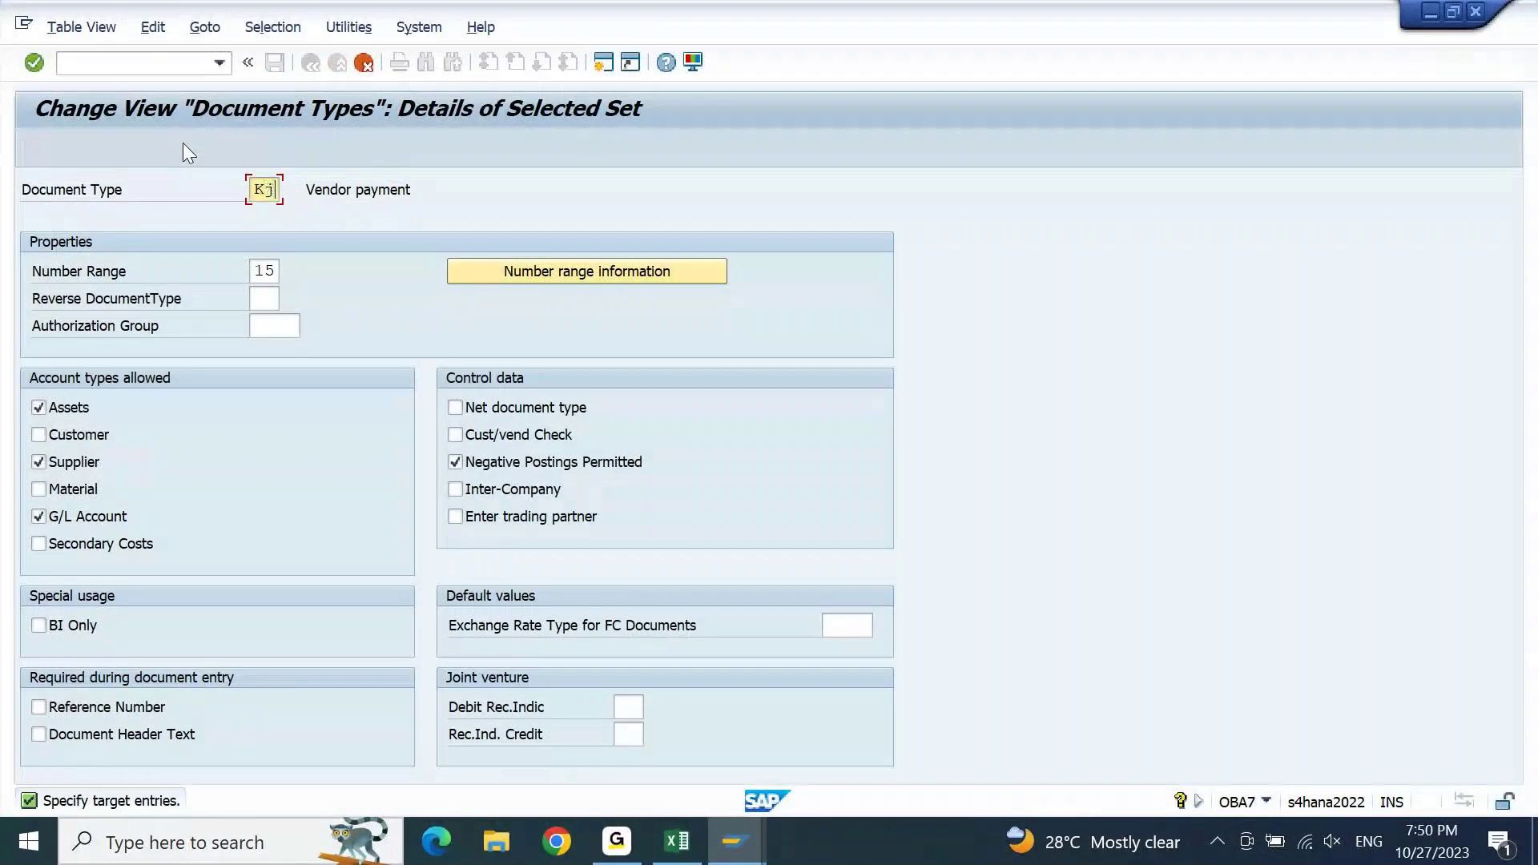
{"action": "key", "text": "BackSpace"}
{"action": "type", "text": "J"}
{"action": "left_click", "coordinate": [77, 415]}
{"action": "left_click", "coordinate": [536, 495]}
{"action": "key", "text": "F8"}
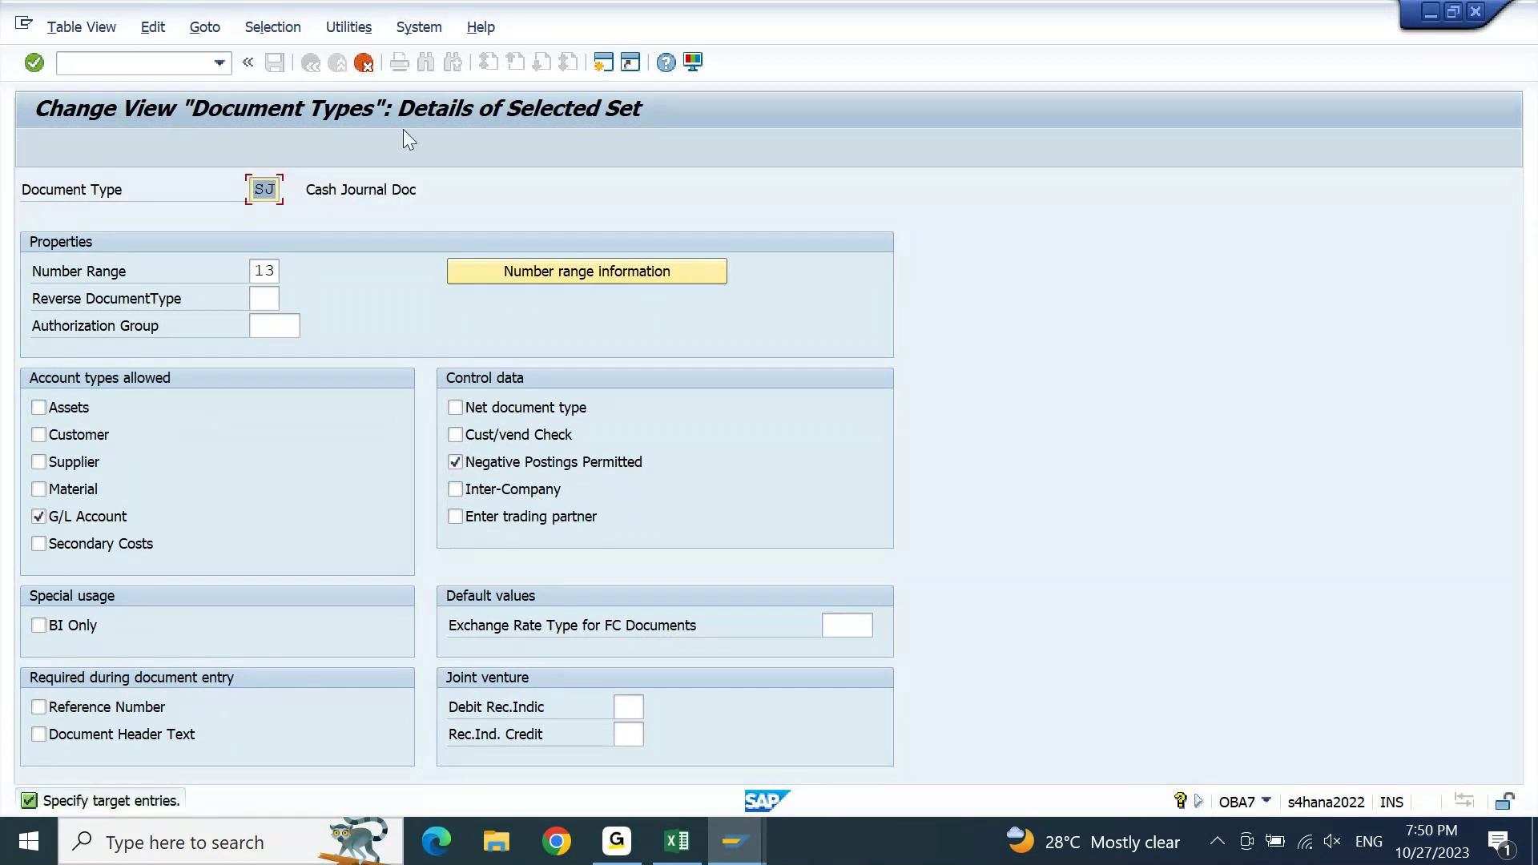
{"action": "key", "text": "F3"}
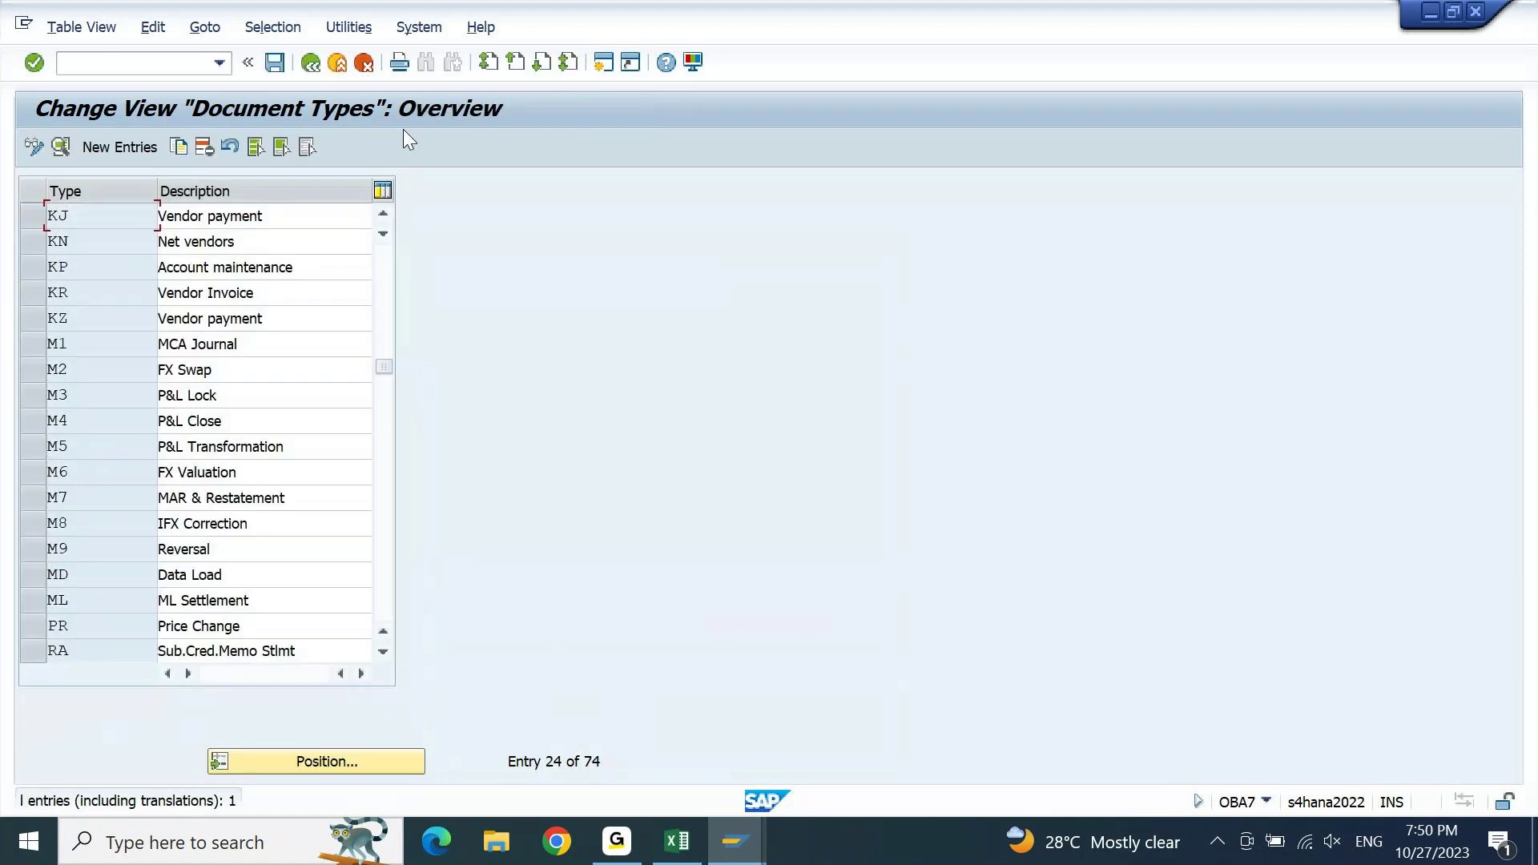
- Save the new document types to customizing request A4HK900365 and review the details of document type KJ
{"action": "left_click", "coordinate": [275, 63]}
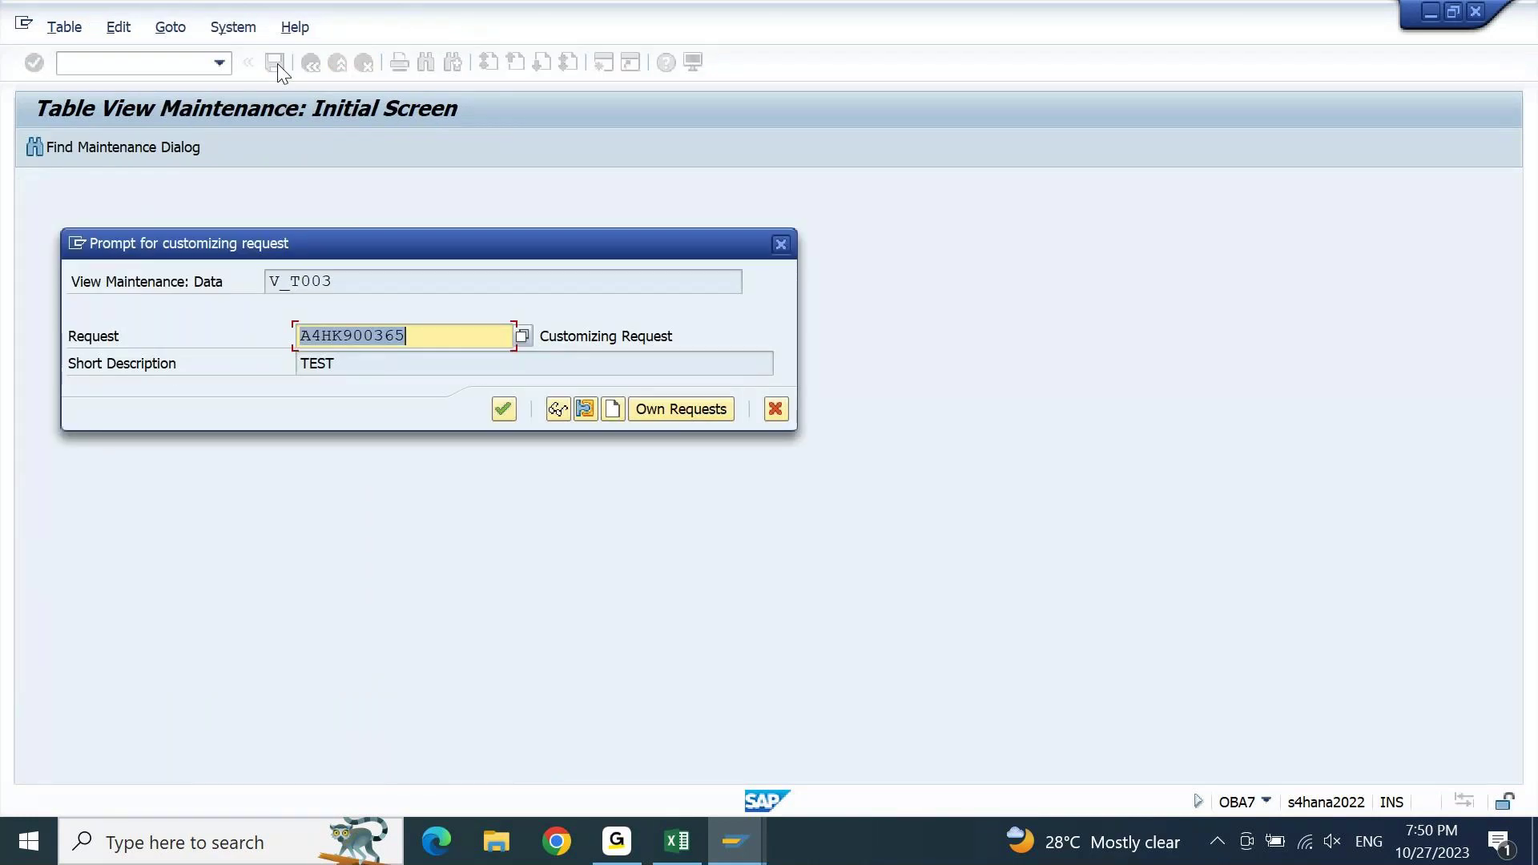
{"action": "key", "text": "Return"}
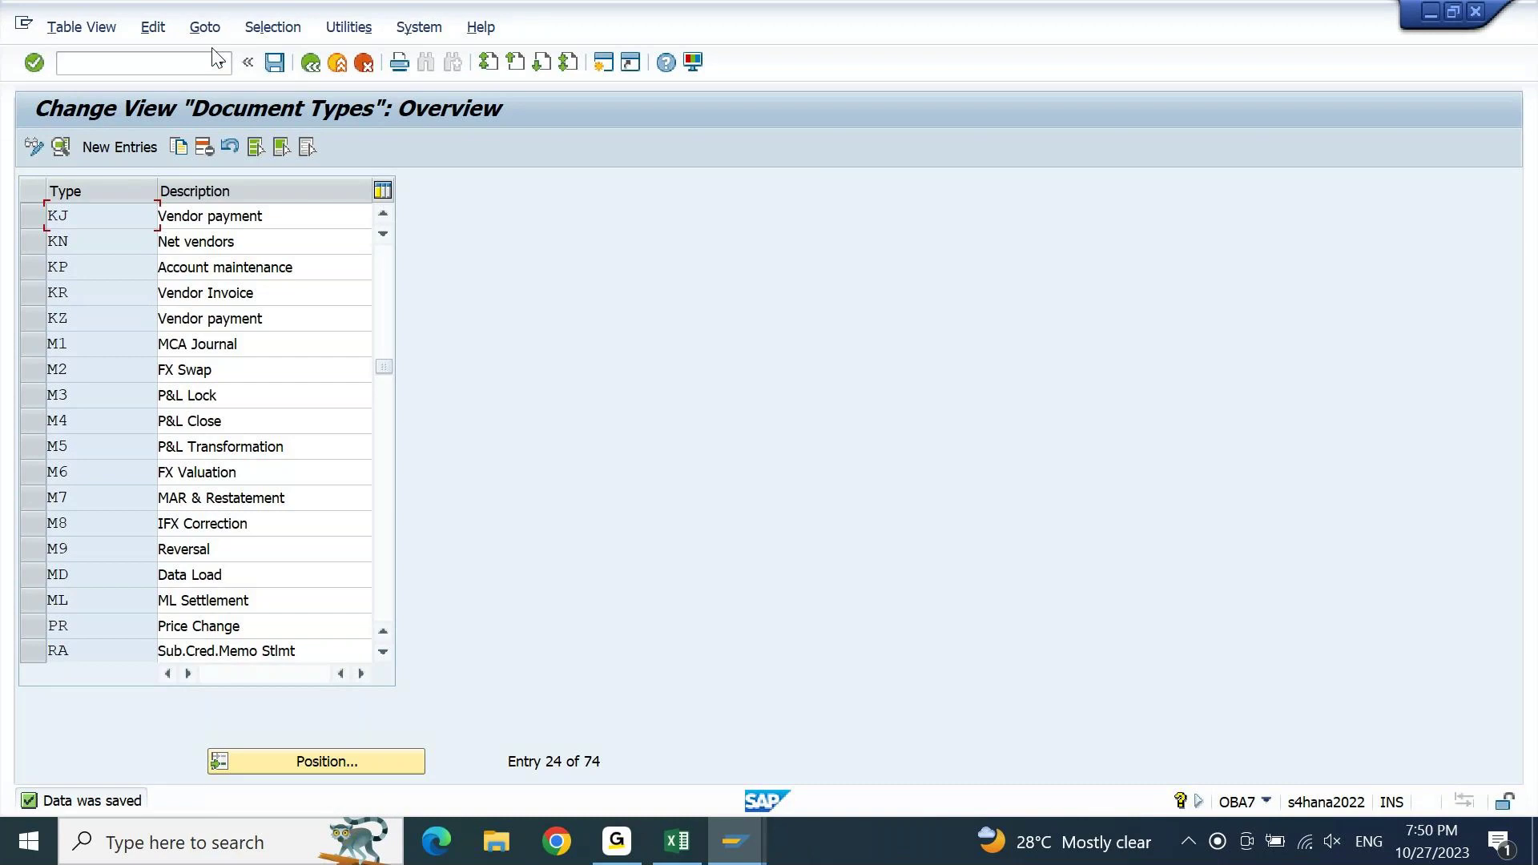
{"action": "double_click", "coordinate": [126, 215]}
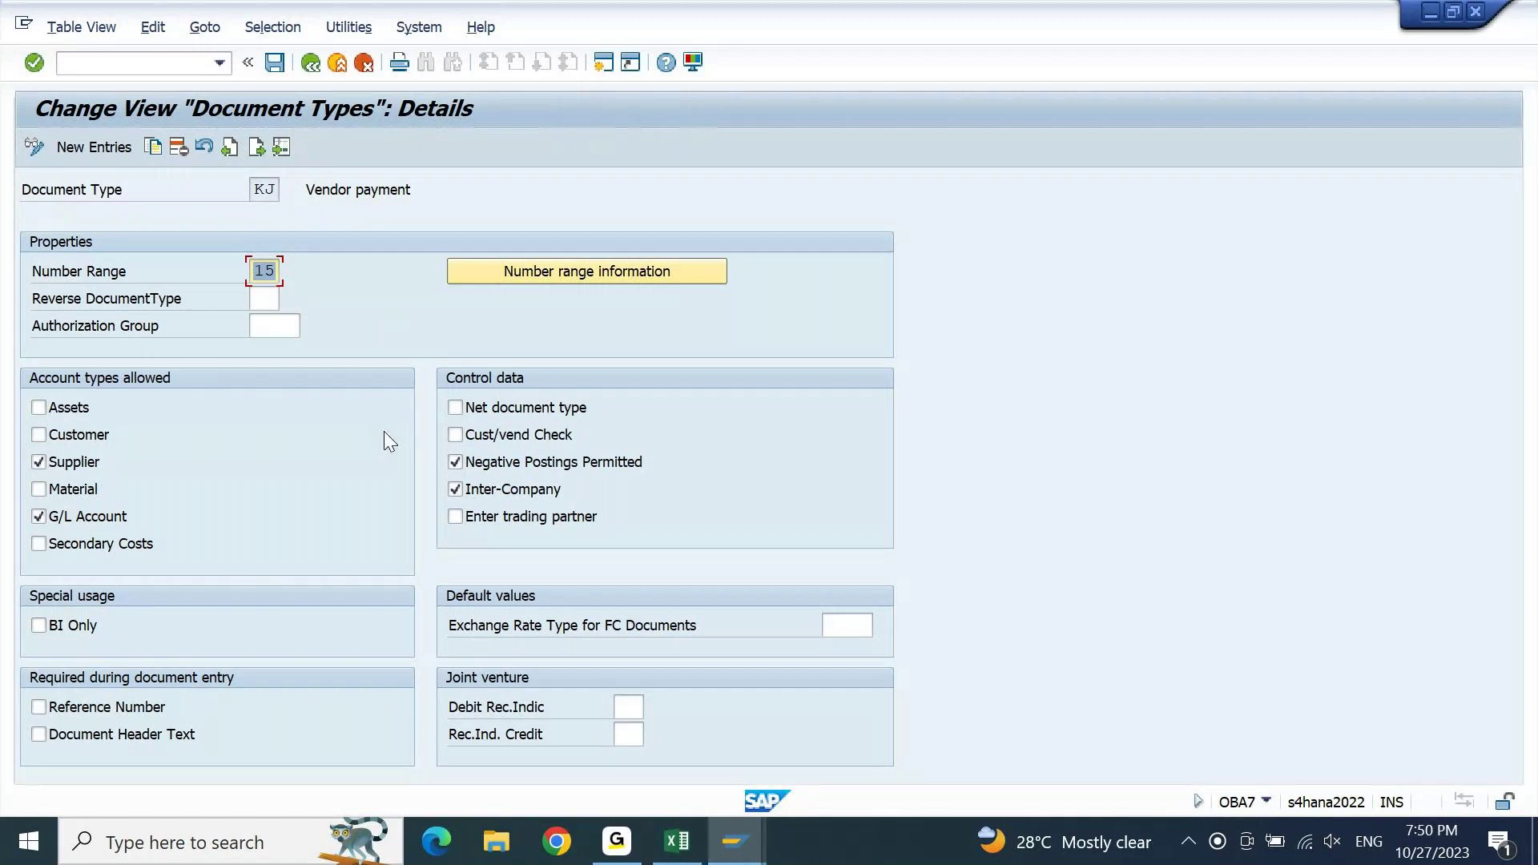
{"action": "key", "text": "F3"}
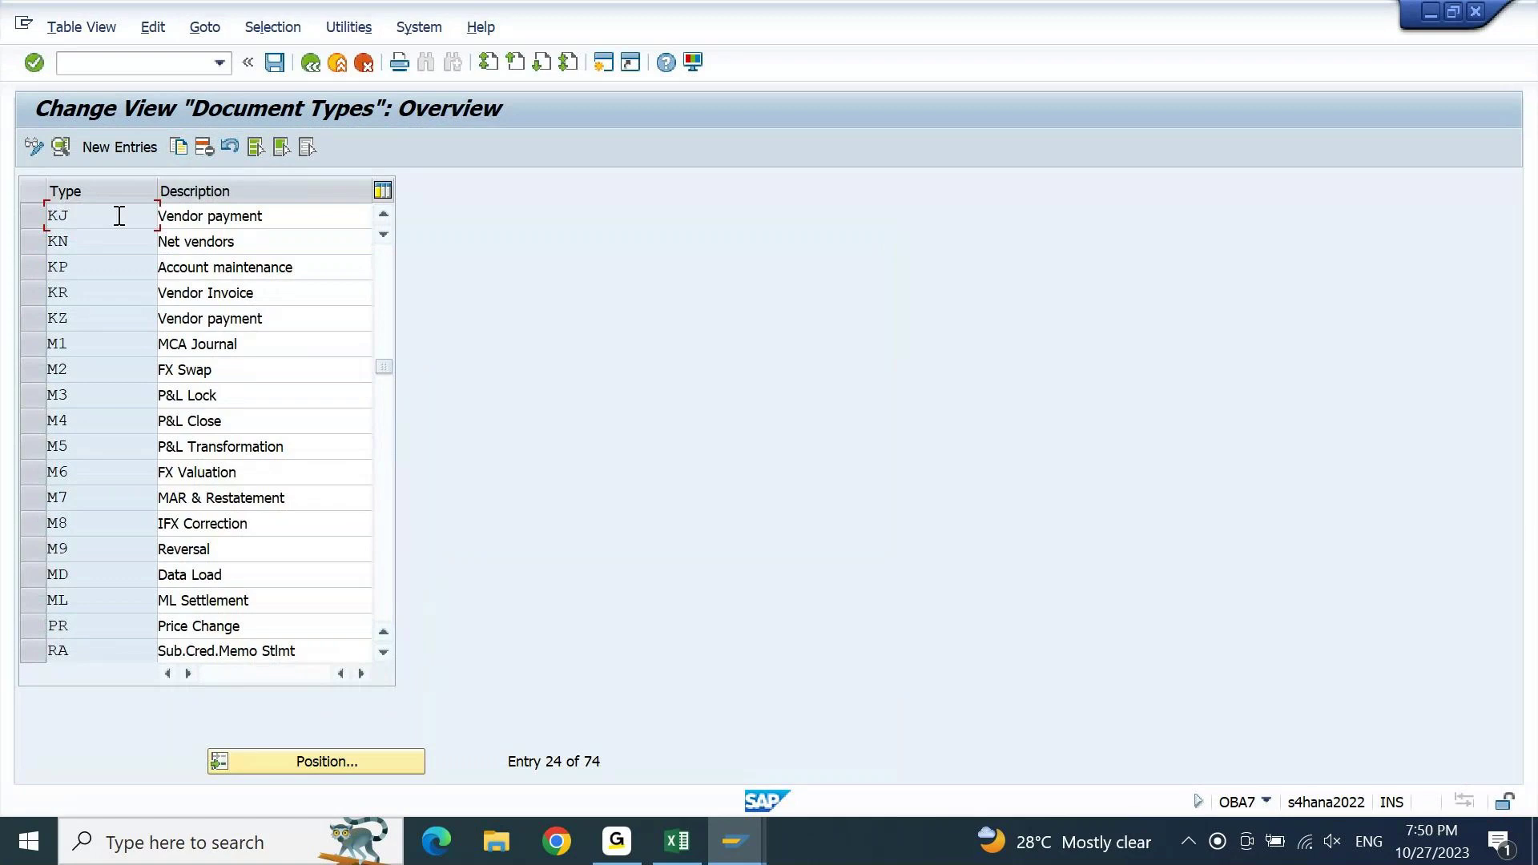
- Change the description of document type KJ to Vendor Cash payment
{"action": "left_click", "coordinate": [294, 218]}
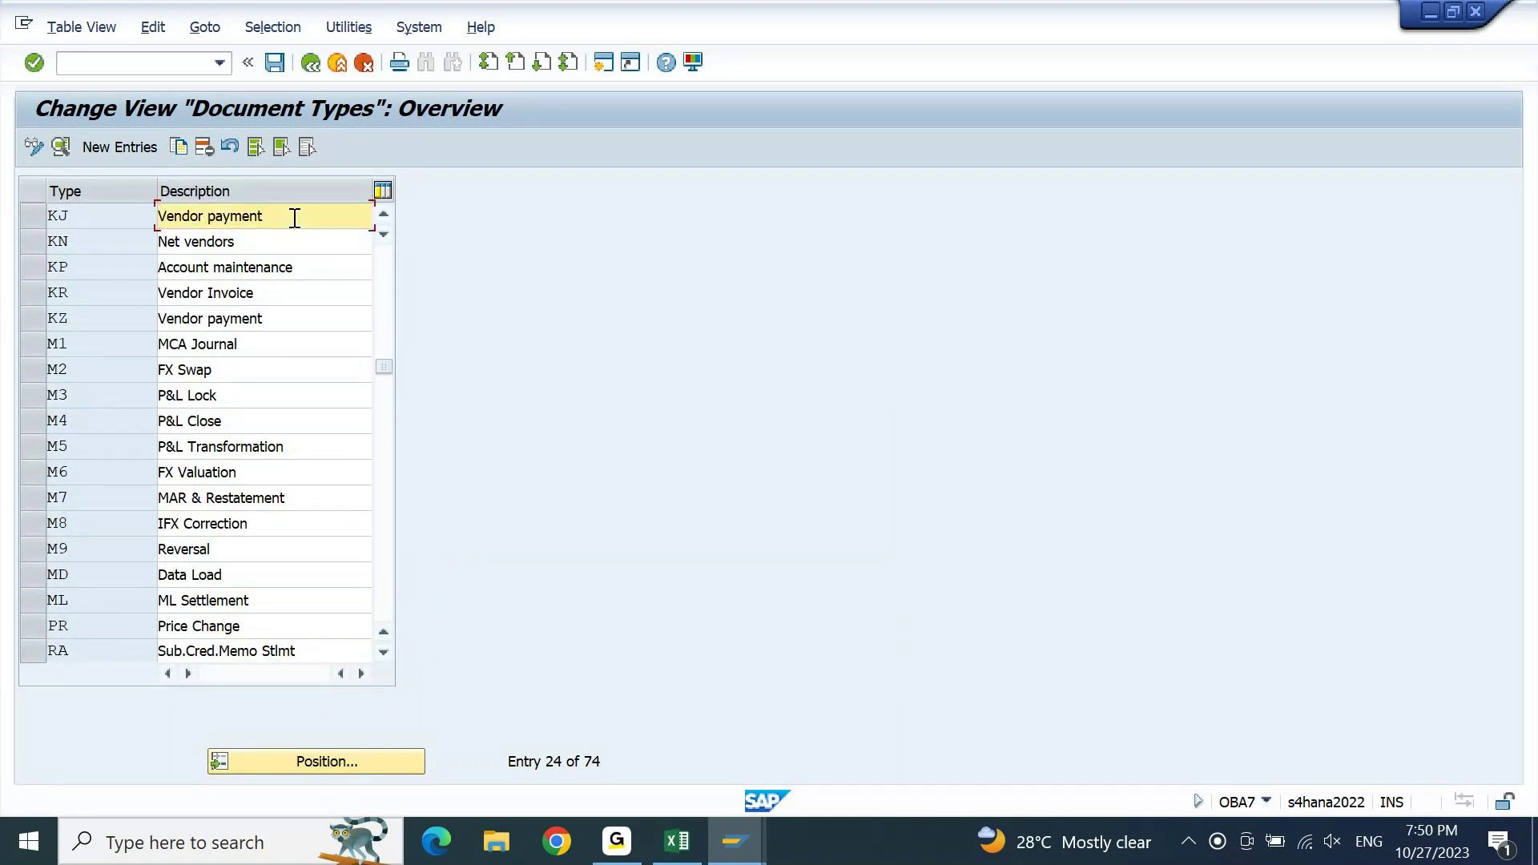
{"action": "type", "text": "Cash"}
{"action": "triple_click", "coordinate": [294, 218]}
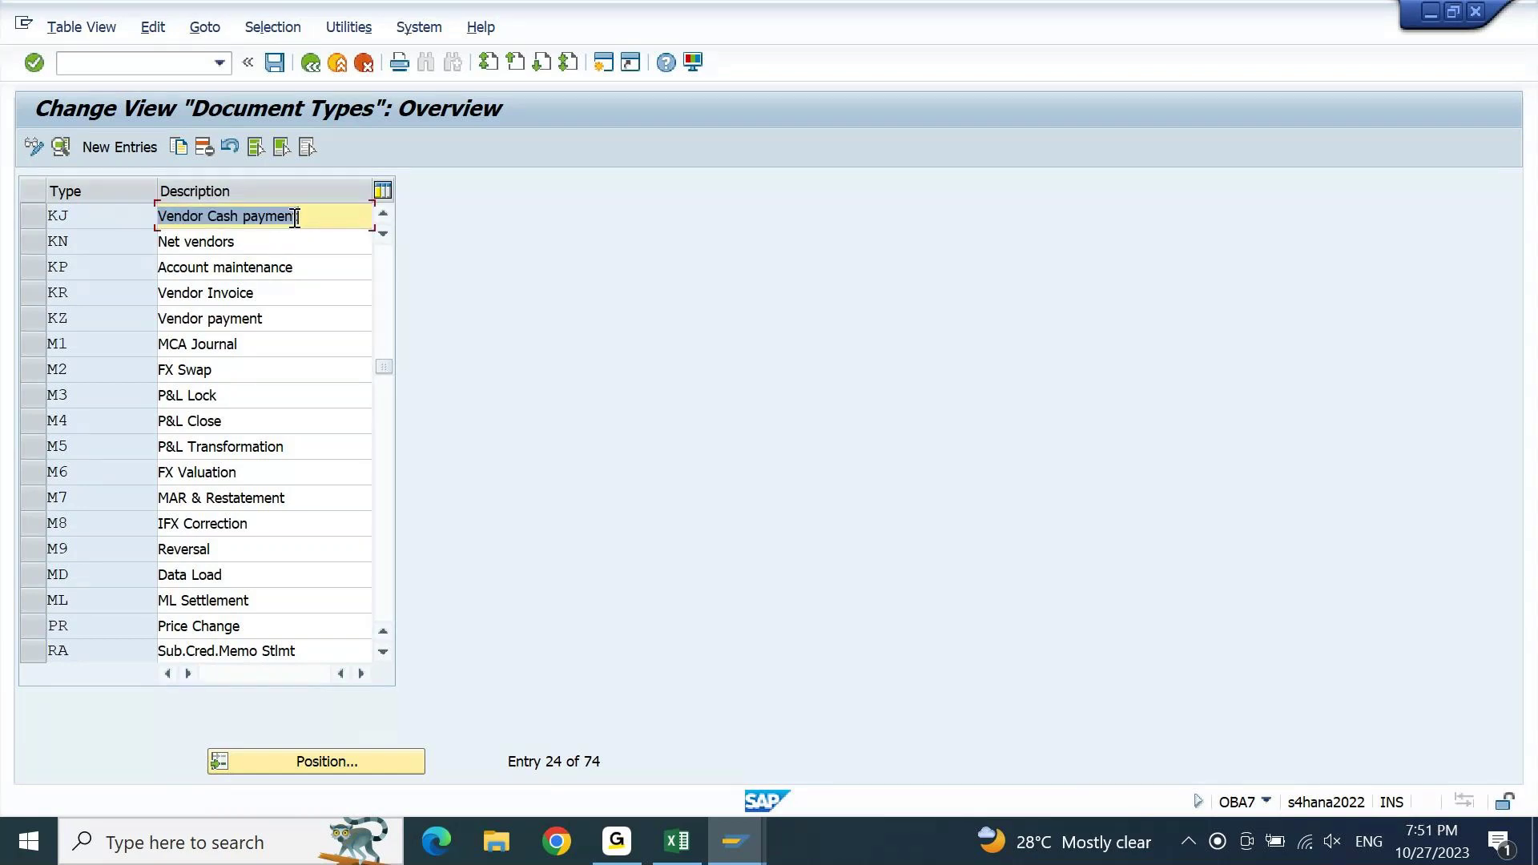
- Find document type DJ and add the word Cash before Payment in its description
{"action": "scroll", "coordinate": [332, 565], "scroll_direction": "down", "scroll_amount": 3}
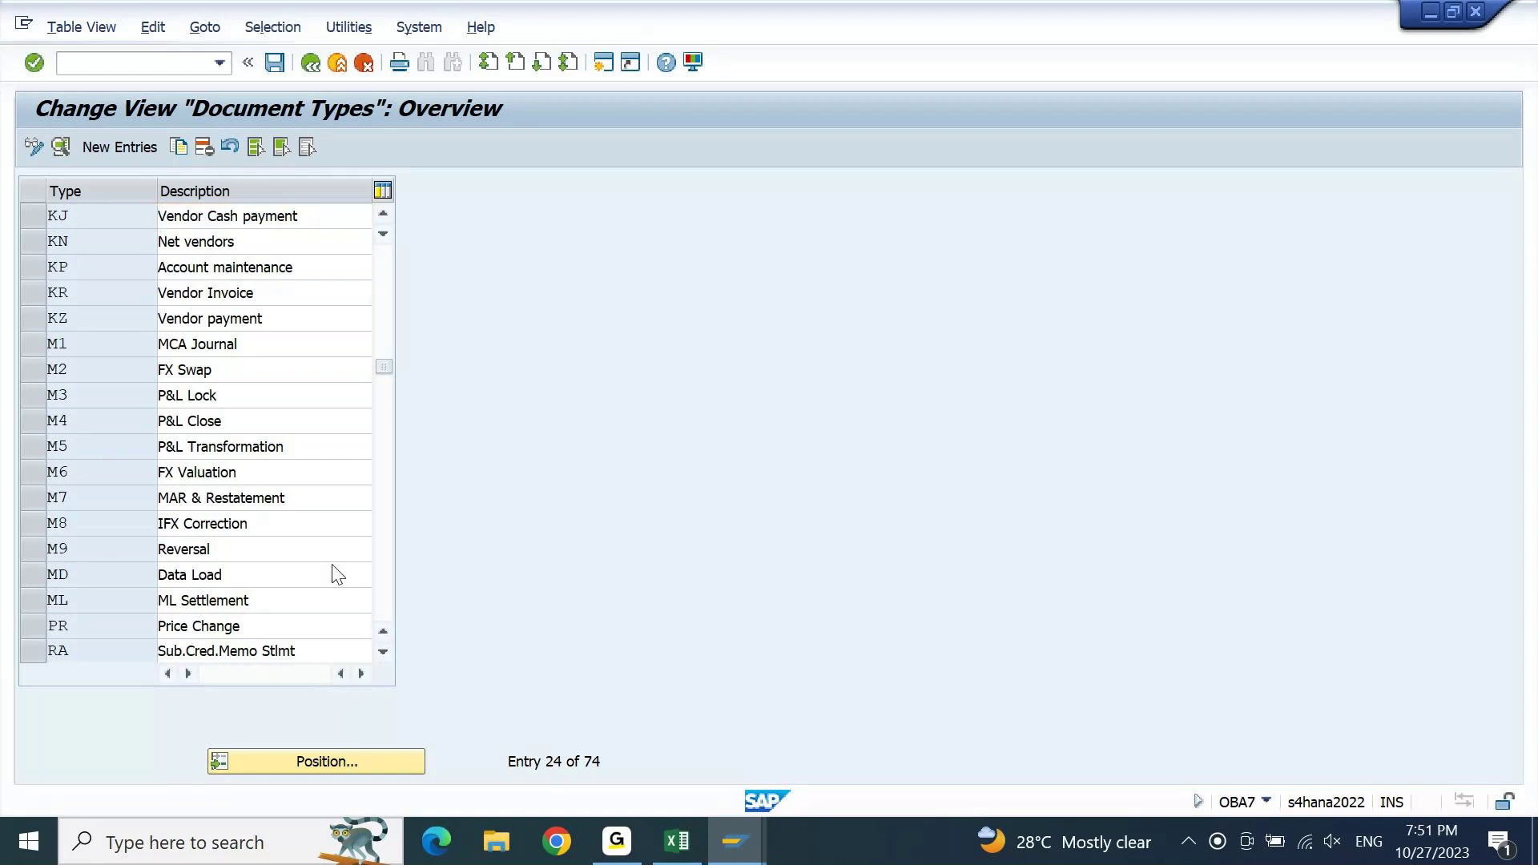
{"action": "scroll", "coordinate": [334, 567], "scroll_direction": "up", "scroll_amount": 5}
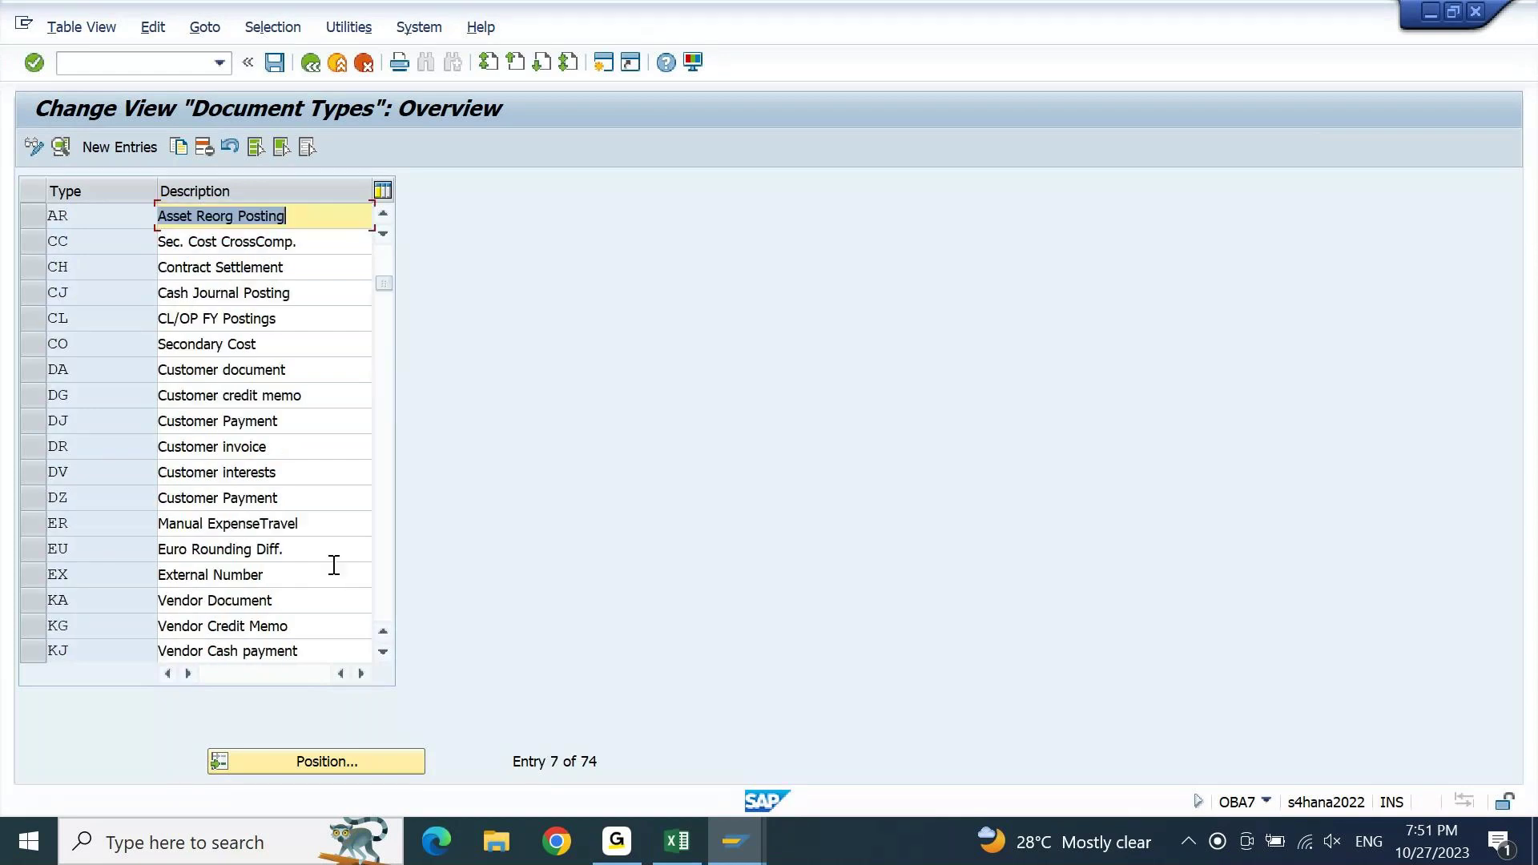
{"action": "left_click", "coordinate": [321, 421]}
{"action": "type", "text": "Cash"}
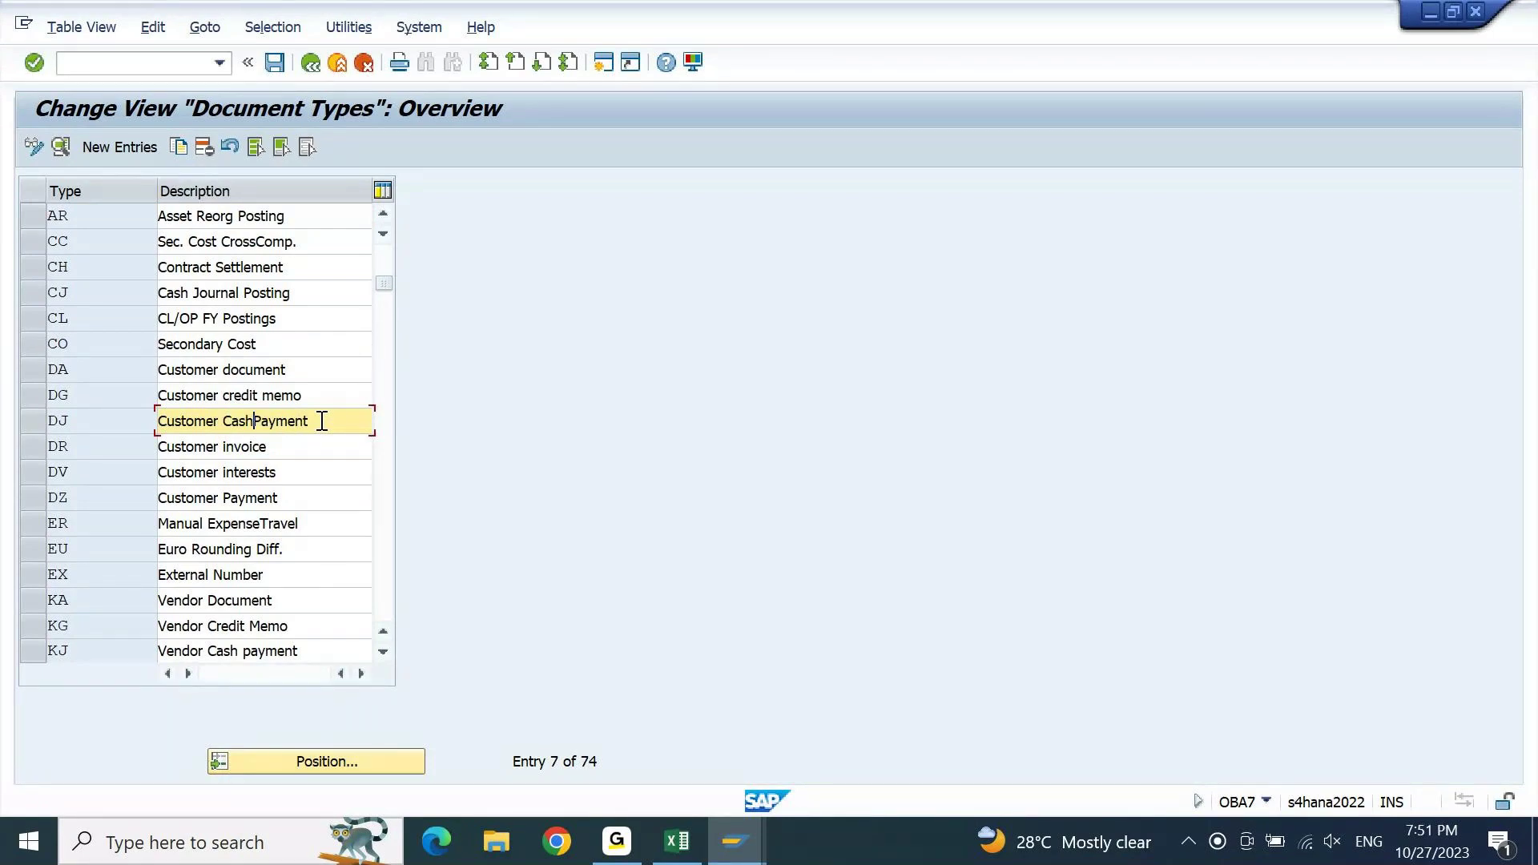
{"action": "key", "text": "Left"}
{"action": "key", "text": "Left"}
{"action": "key", "text": "Left"}
{"action": "key", "text": "Left"}
{"action": "key", "text": "Left"}
{"action": "key", "text": "Right"}
{"action": "key", "text": "Right"}
- Extend the description of document type SJ to Cash Journal Documen and save the document types
{"action": "key", "text": "Page_Down"}
{"action": "key", "text": "Page_Down"}
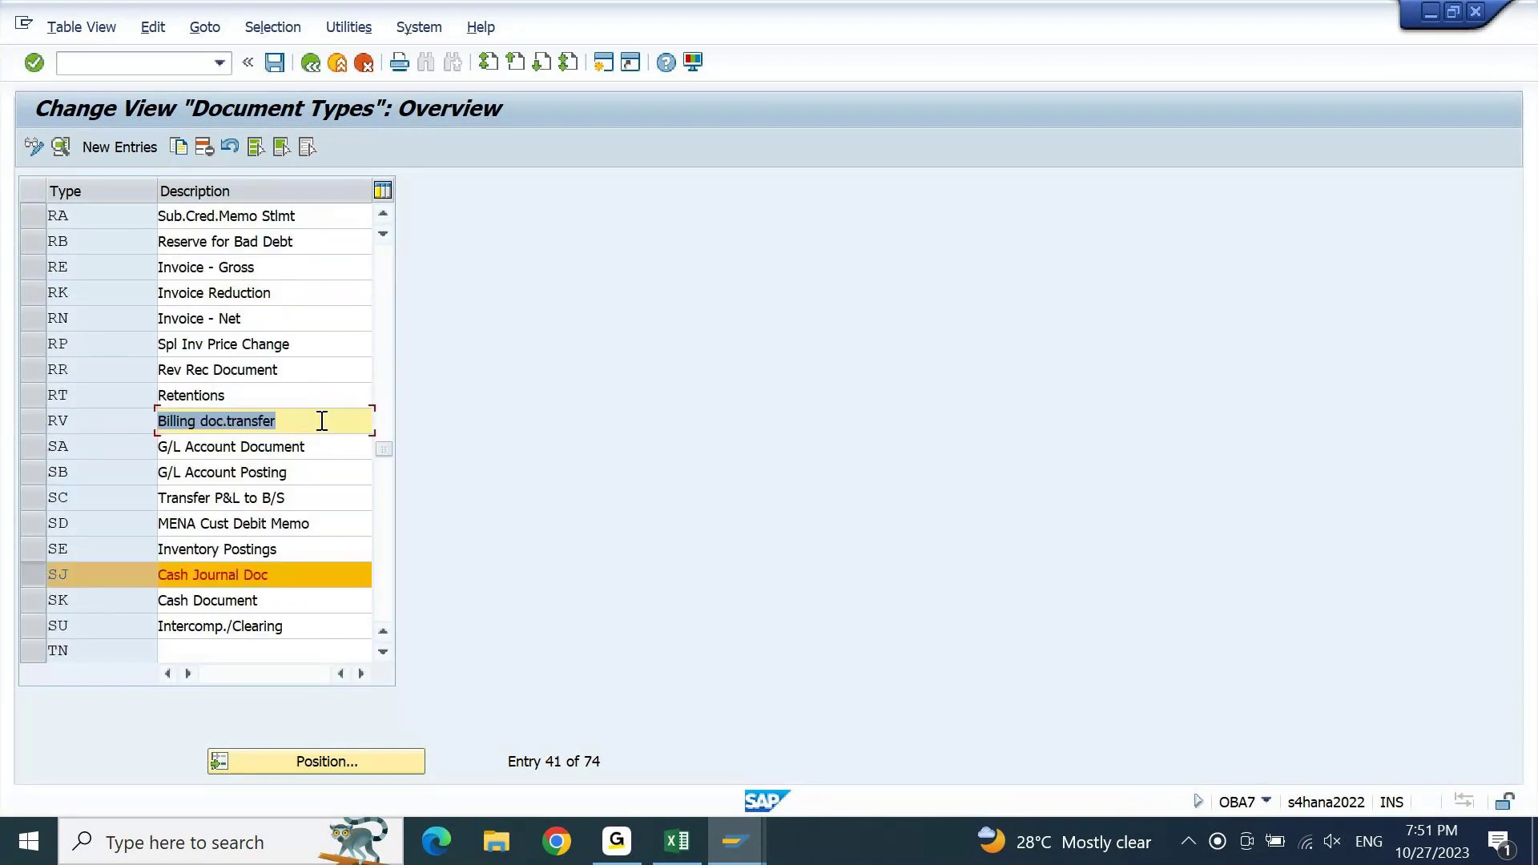
{"action": "left_click", "coordinate": [322, 577]}
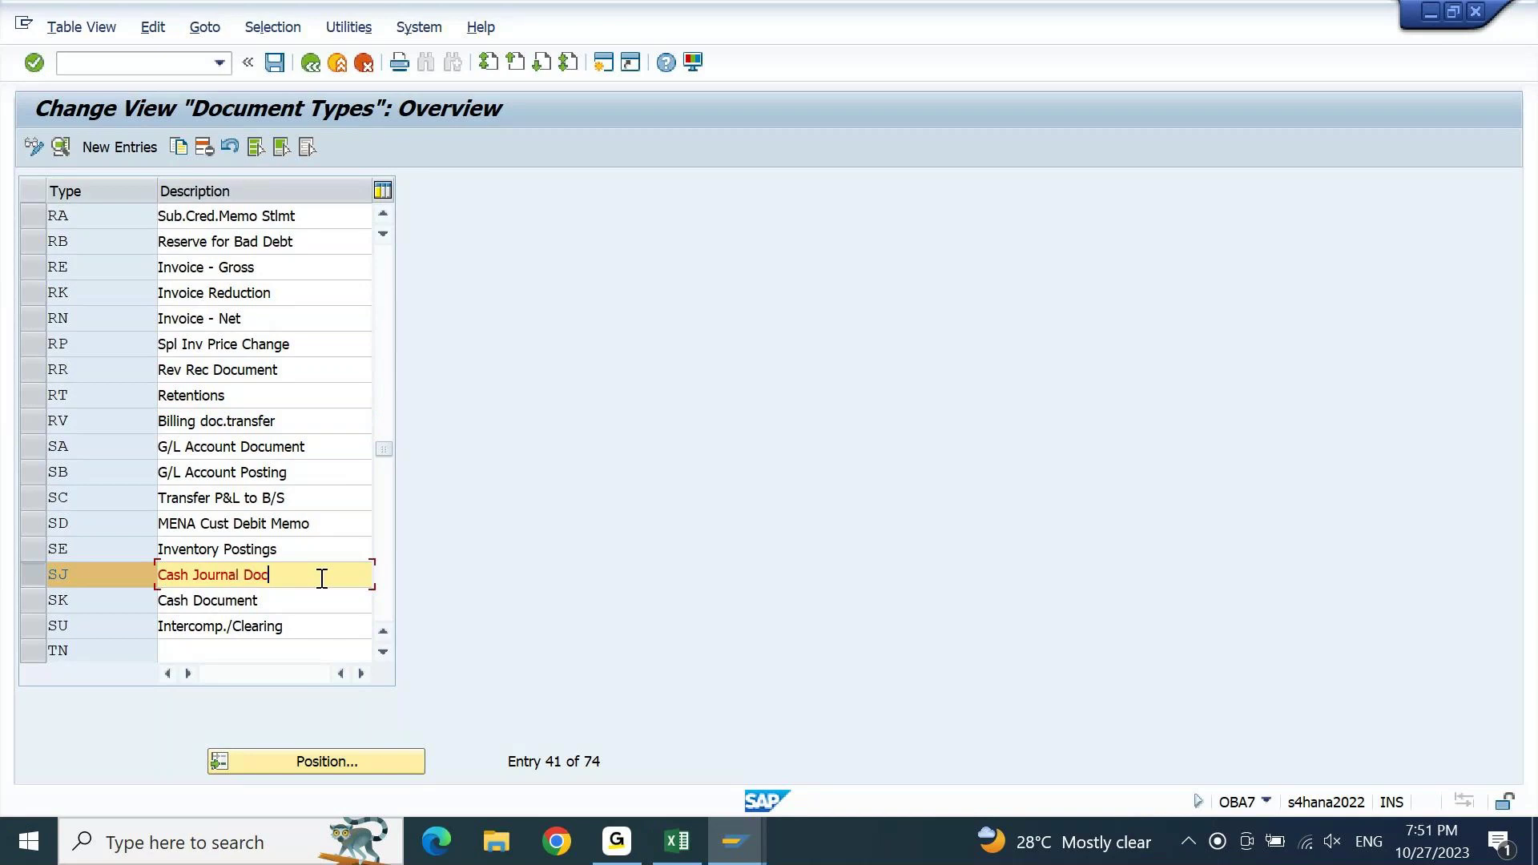
{"action": "type", "text": "umen"}
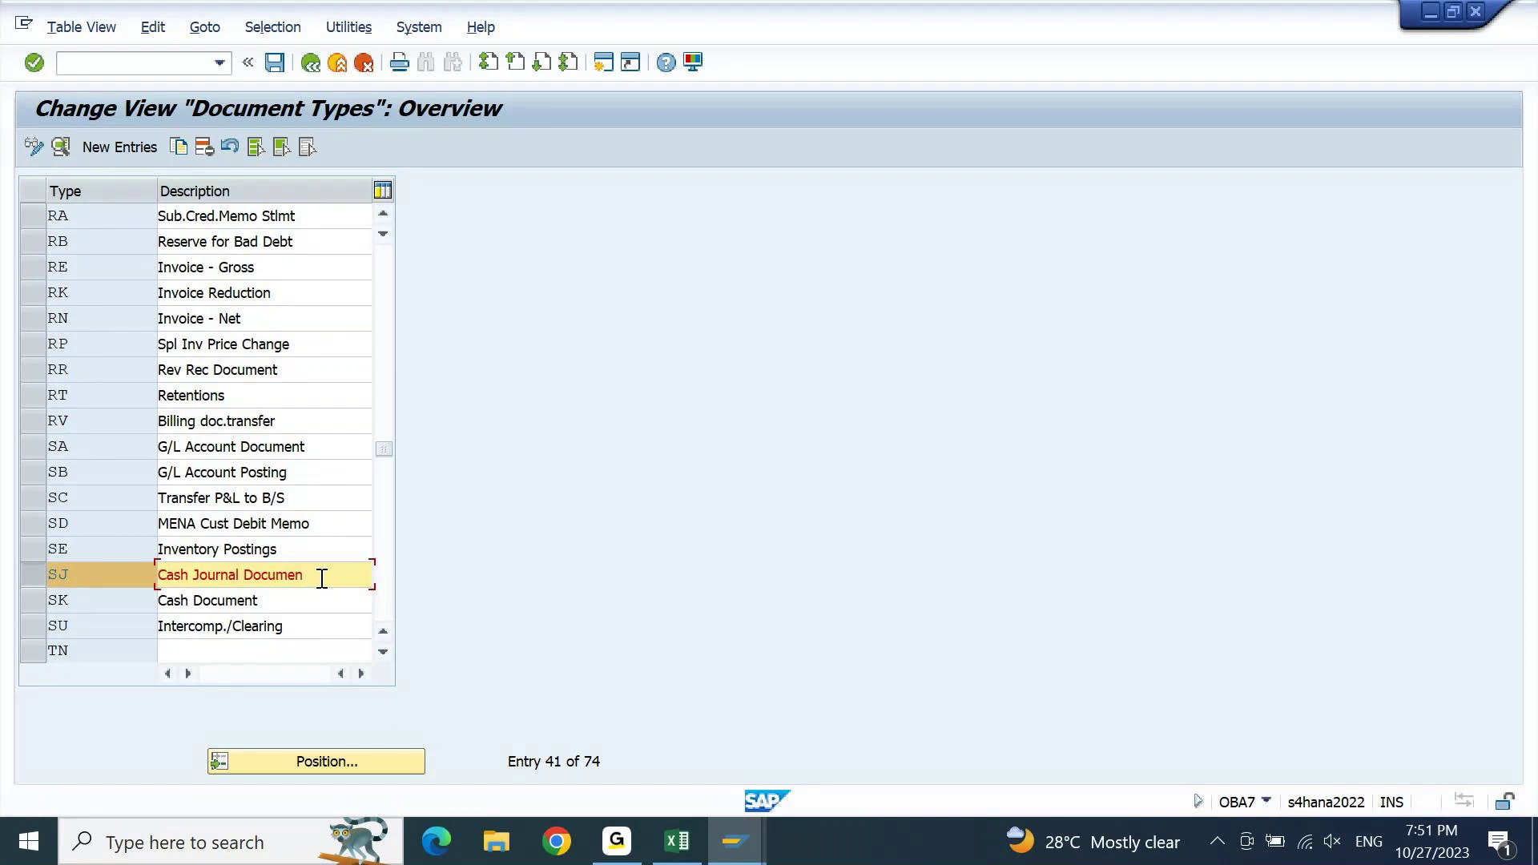
{"action": "triple_click", "coordinate": [322, 579]}
{"action": "key", "text": "ctrl+s"}
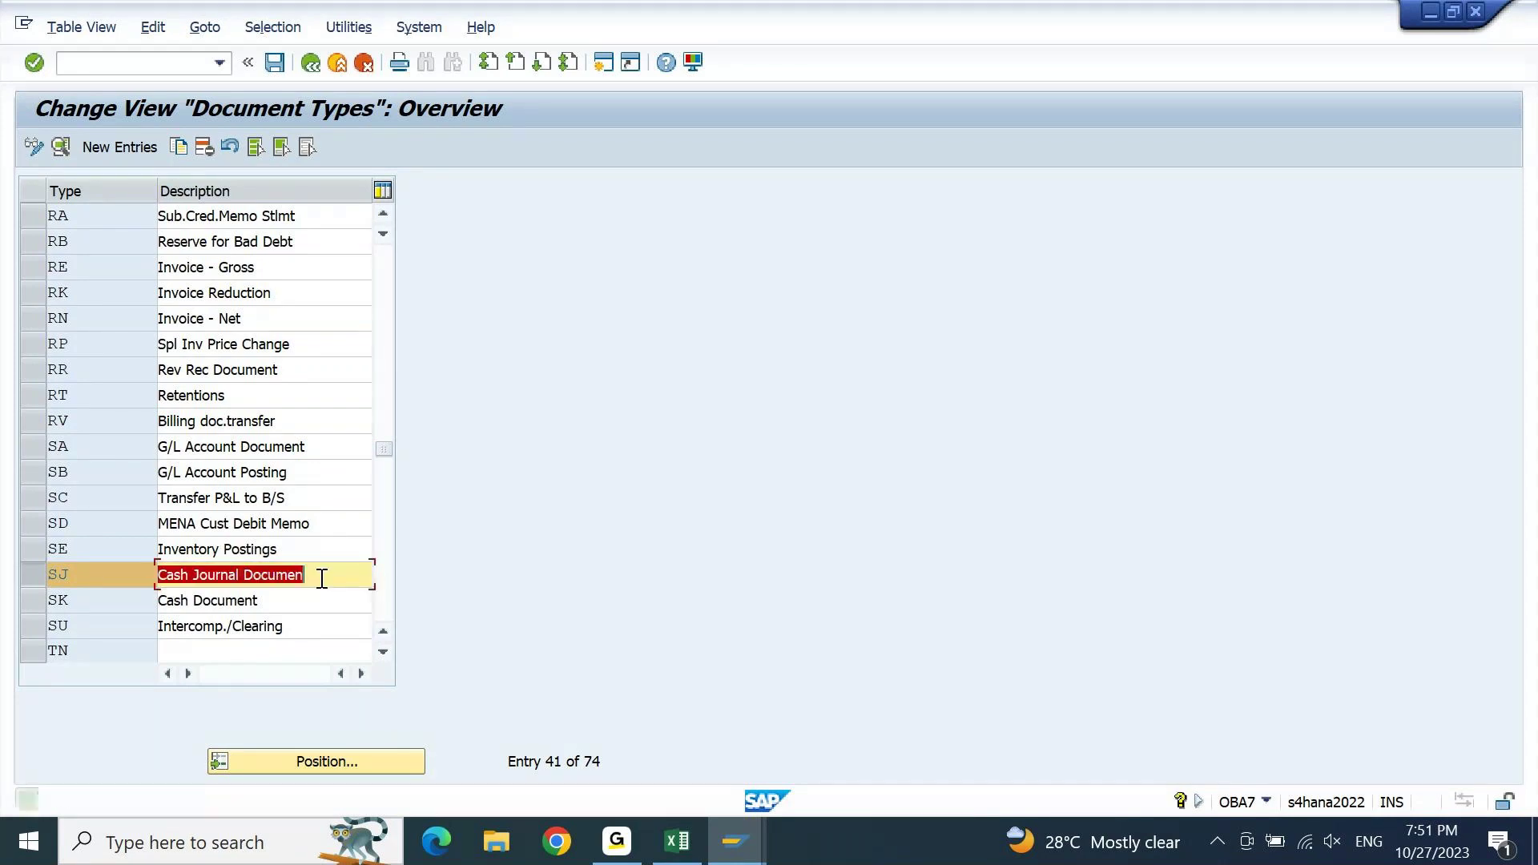
{"action": "key", "text": "ctrl+s"}
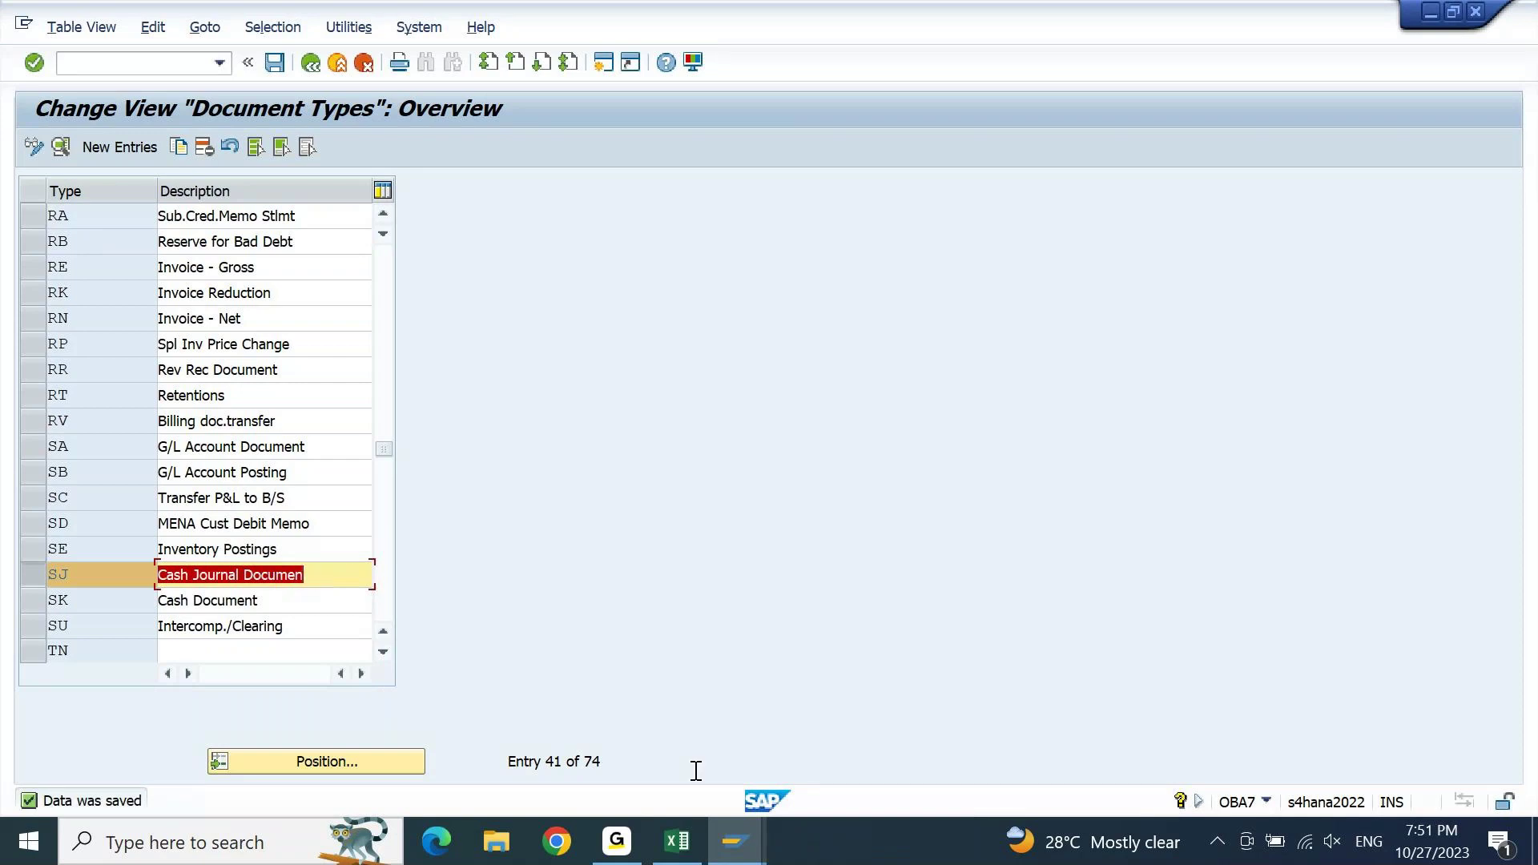
- Switch to Excel and enter DJ as the document type for Customer Transactions and KJ for Vendor Transactions
{"action": "left_click", "coordinate": [680, 848]}
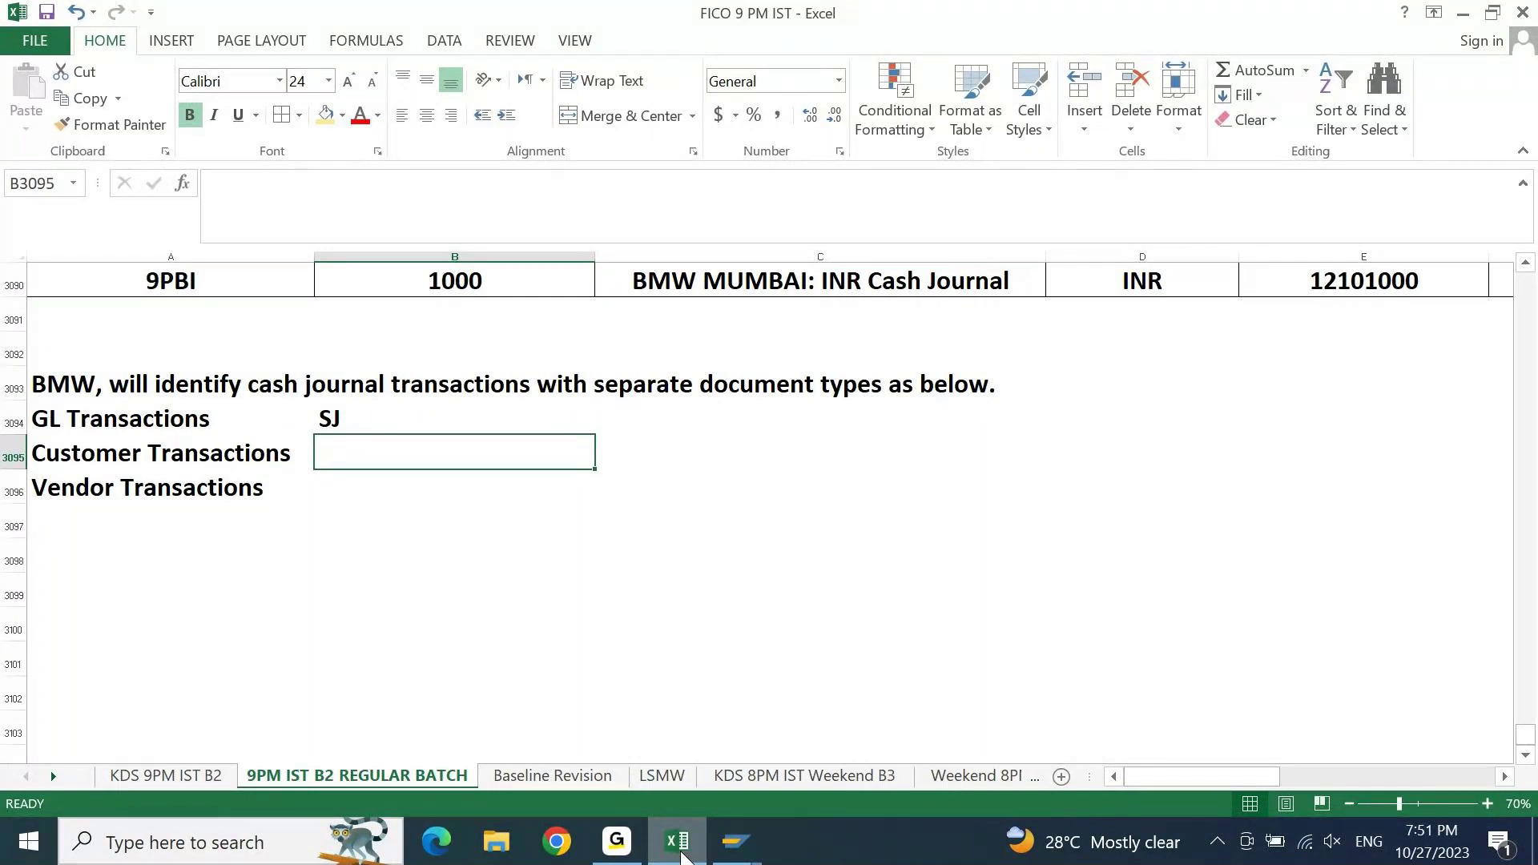
{"action": "type", "text": "DJ"}
{"action": "key", "text": "Return"}
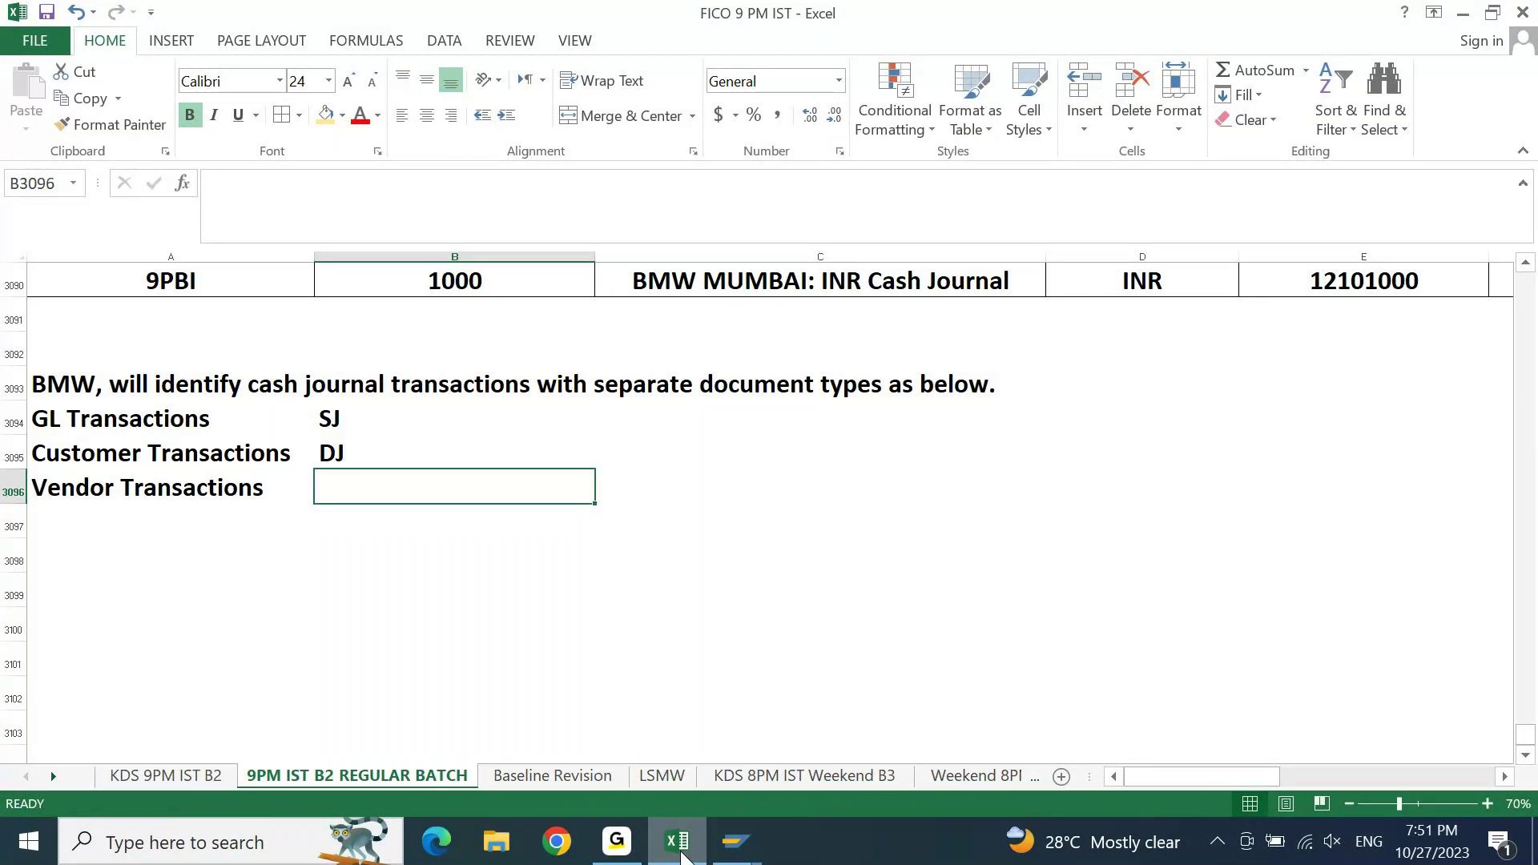
{"action": "type", "text": "KJ"}
{"action": "key", "text": "Return"}
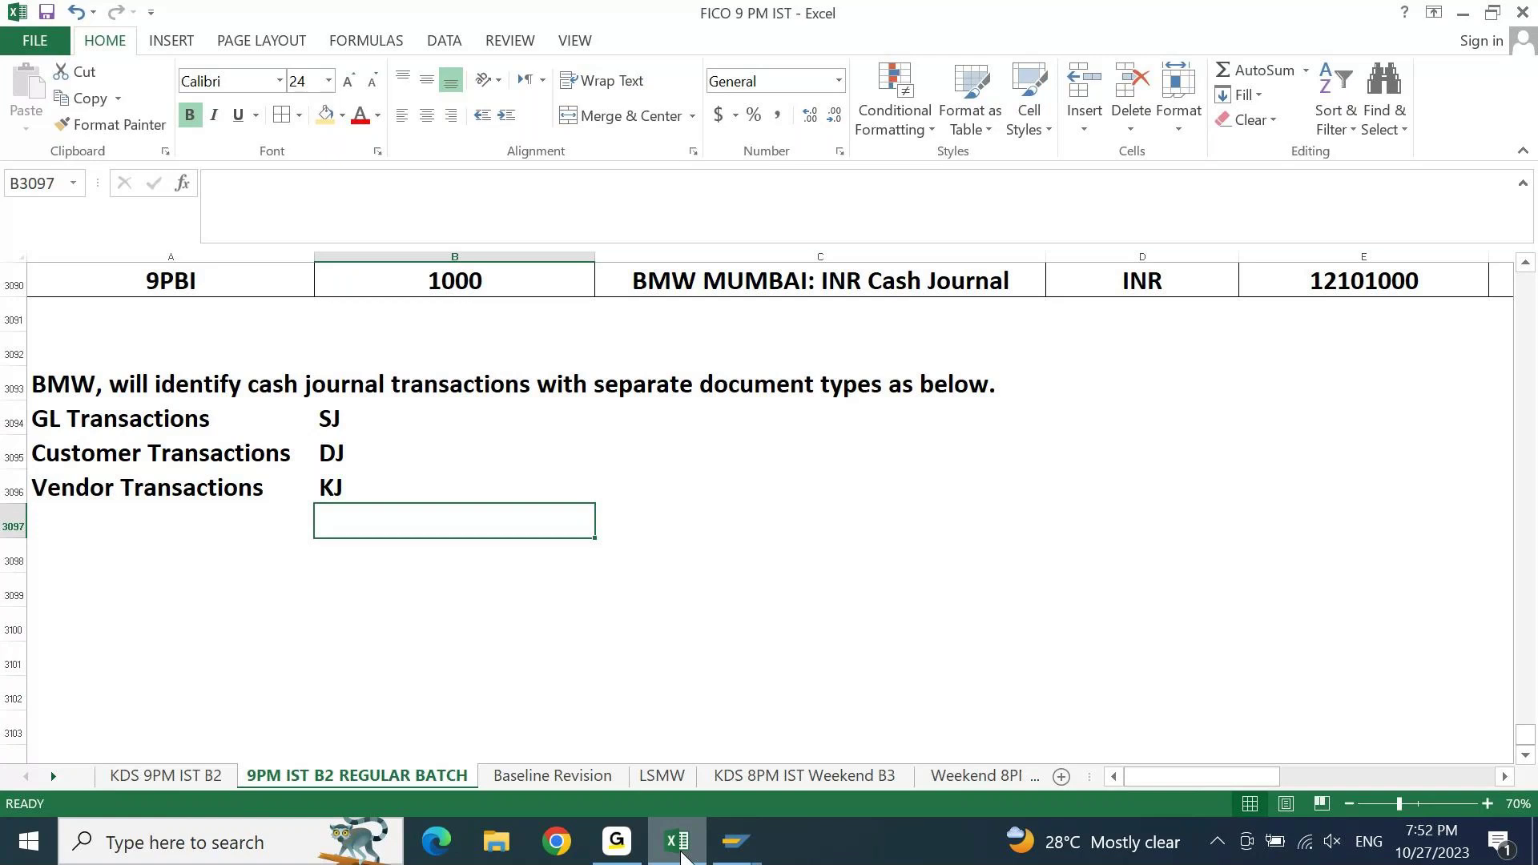
- In cell A3098, enter the note "Document Splitting configuration is Mandatory for all newly created Document Types."
{"action": "key", "text": "Down"}
{"action": "key", "text": "Left"}
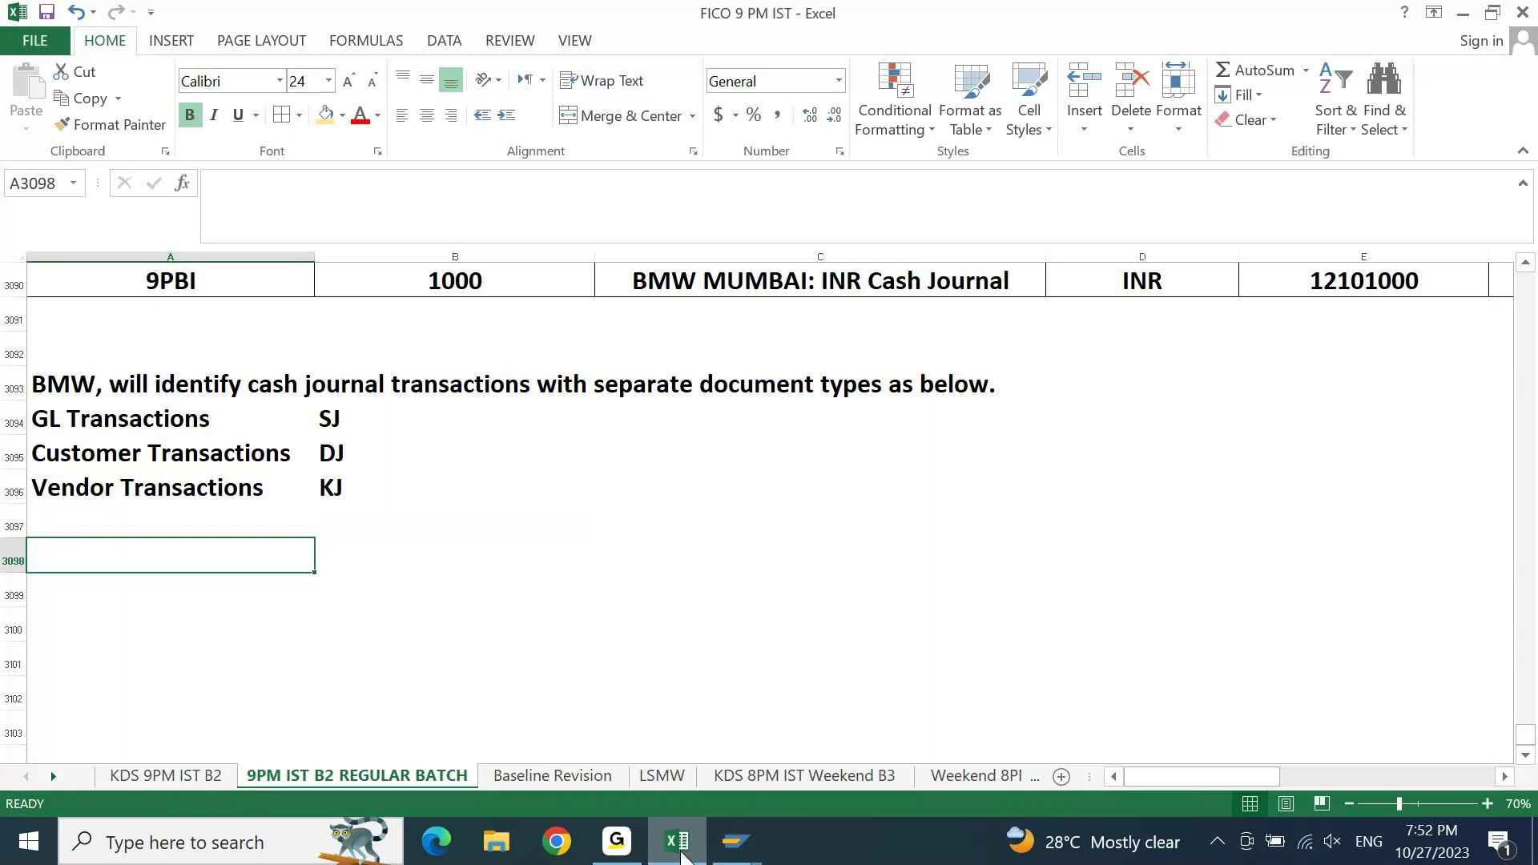
{"action": "type", "text": "Document Splitting confi"}
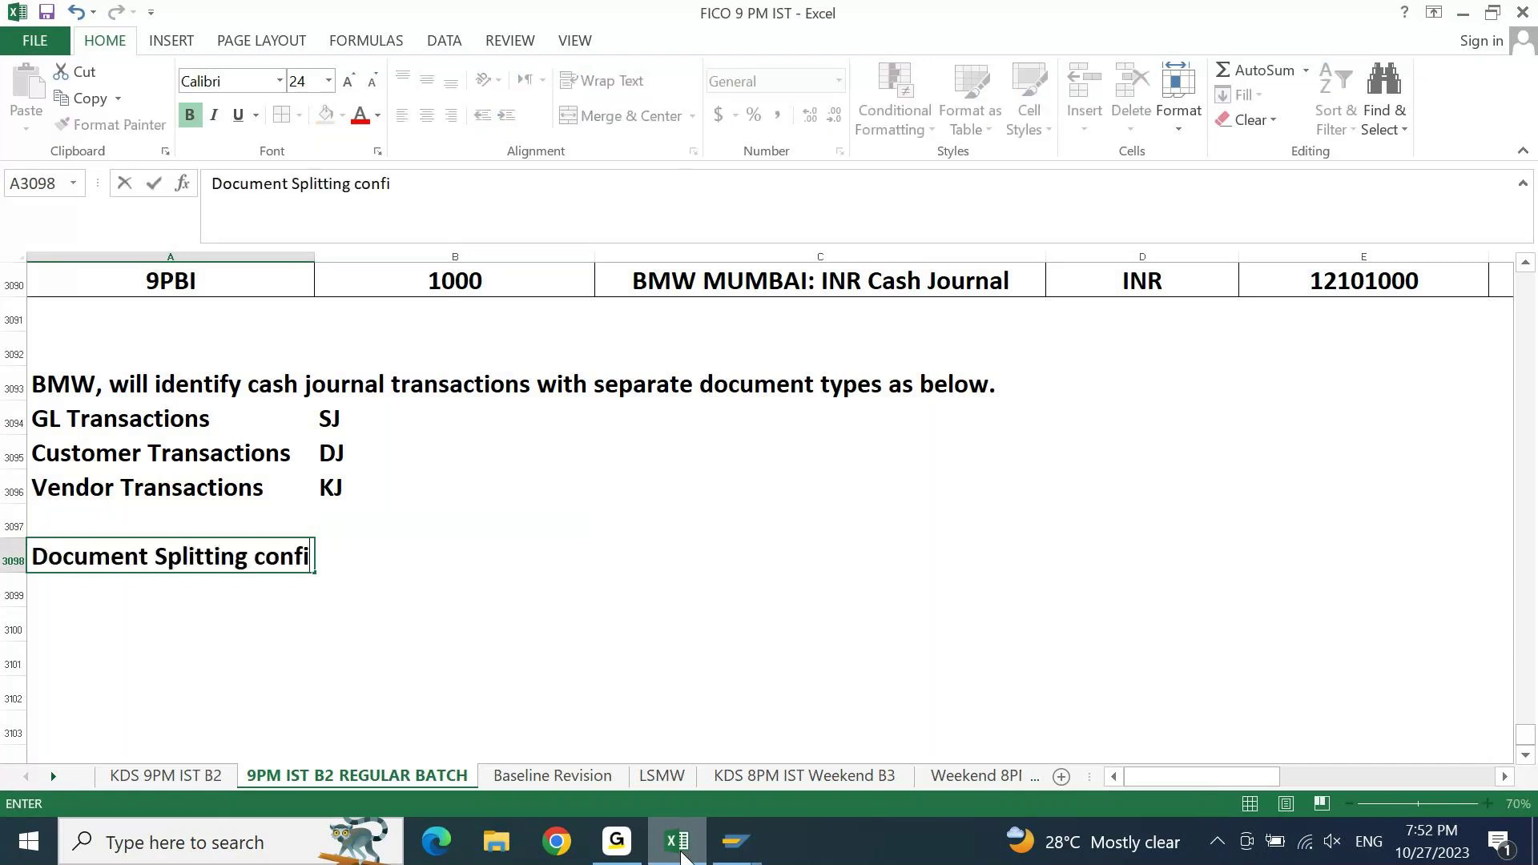
{"action": "type", "text": "guration is Mandatory "}
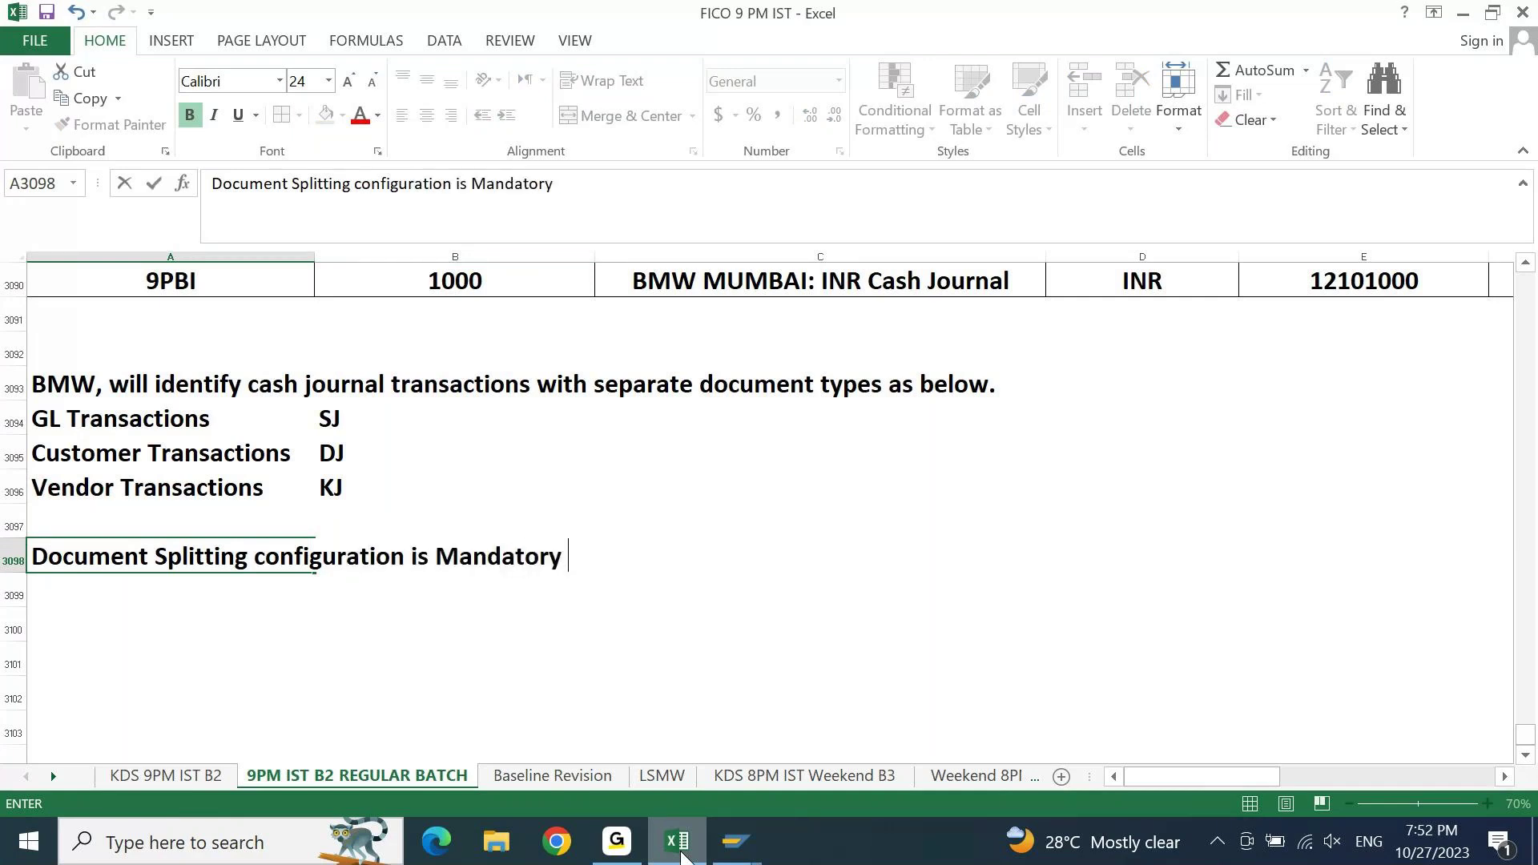
{"action": "type", "text": "for all newly "}
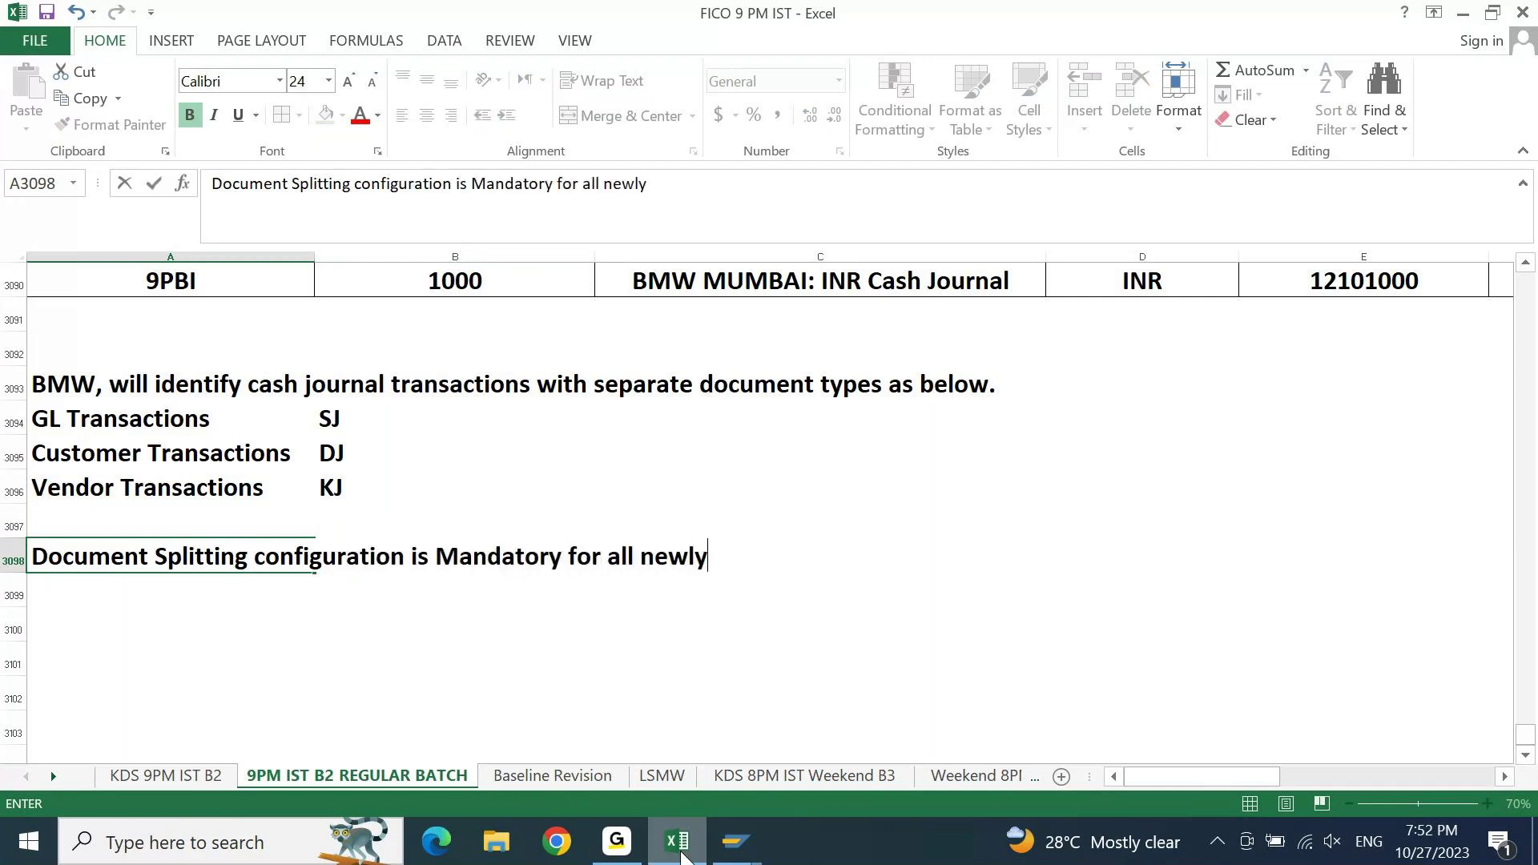
{"action": "type", "text": "config"}
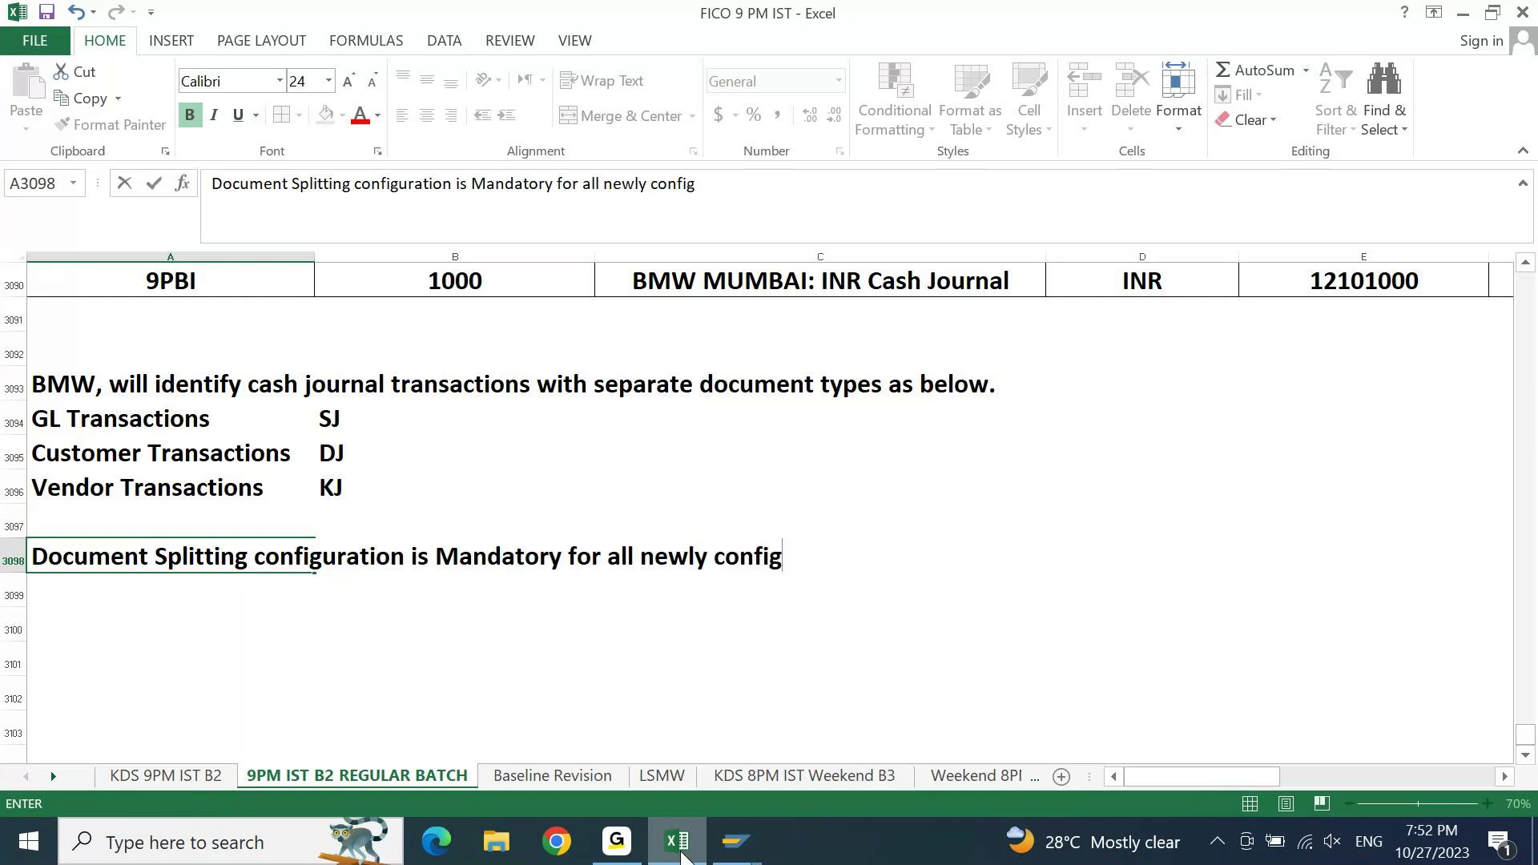
{"action": "key", "text": "BackSpace"}
{"action": "key", "text": "BackSpace"}
{"action": "key", "text": "BackSpace"}
{"action": "key", "text": "BackSpace"}
{"action": "key", "text": "BackSpace"}
{"action": "key", "text": "BackSpace"}
{"action": "type", "text": "created"}
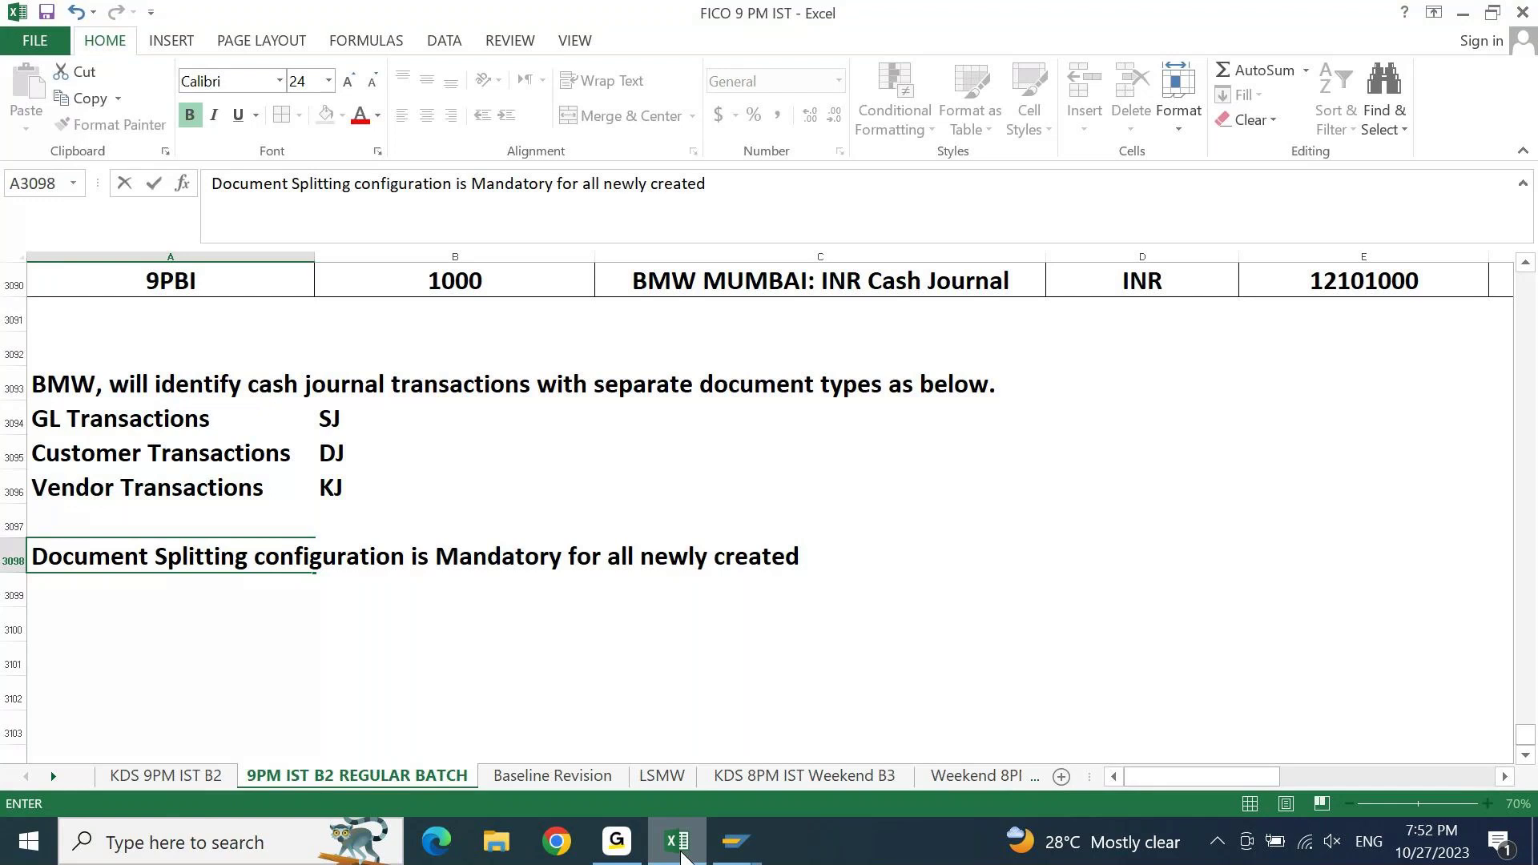
{"action": "type", "text": " Document Types."}
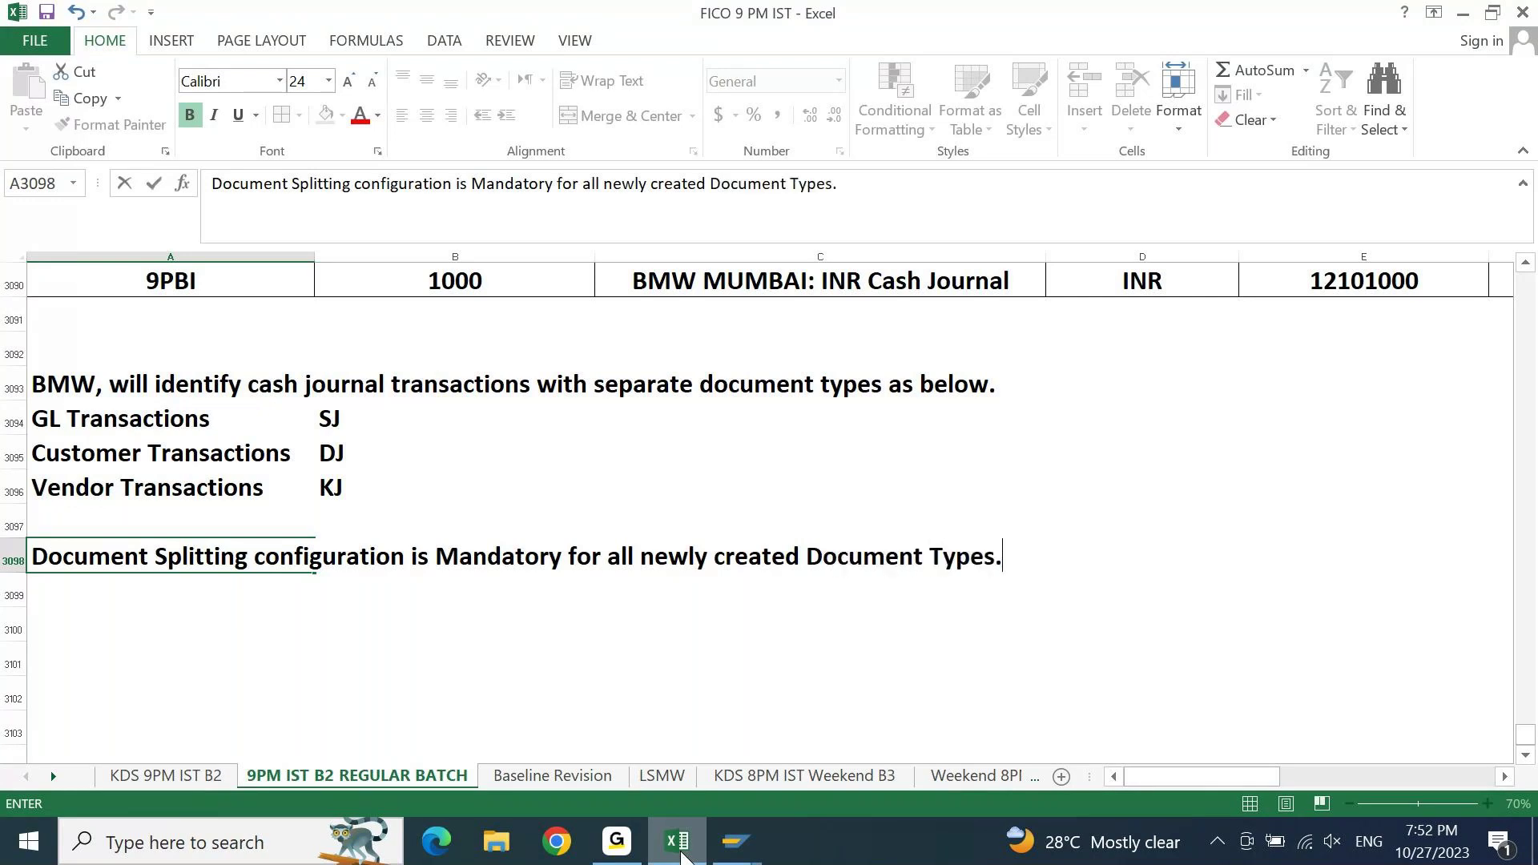
{"action": "key", "text": "Return"}
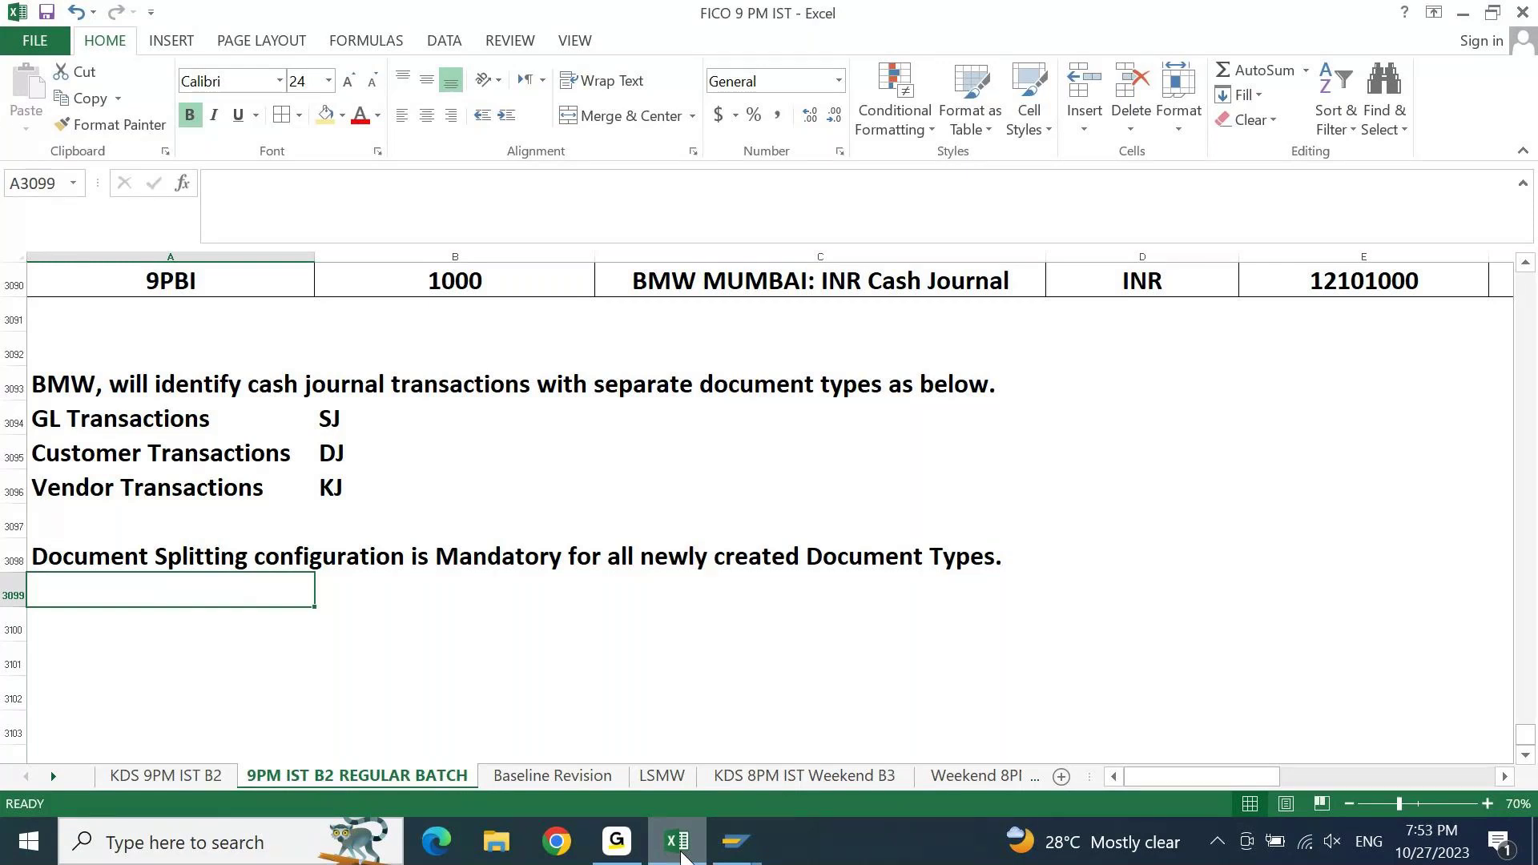
- Switch to SAP, open the IMG through transaction SPRO and expand Financial Accounting, General Ledger Accounting and Business Transactions
{"action": "left_click", "coordinate": [736, 841]}
{"action": "left_click", "coordinate": [183, 64]}
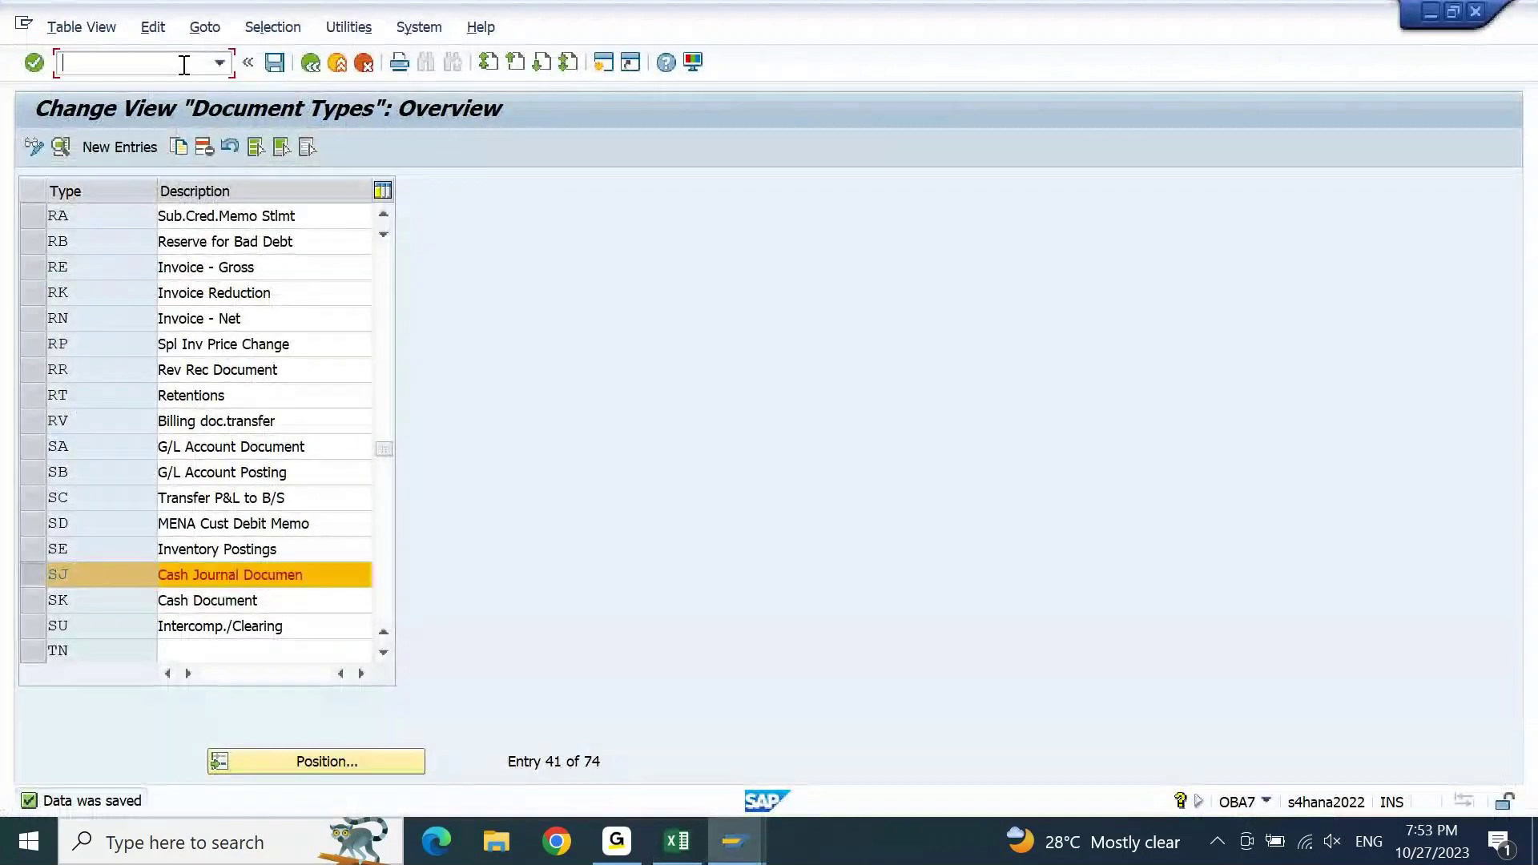
{"action": "type", "text": "/nspro"}
{"action": "key", "text": "Return"}
{"action": "key", "text": "F5"}
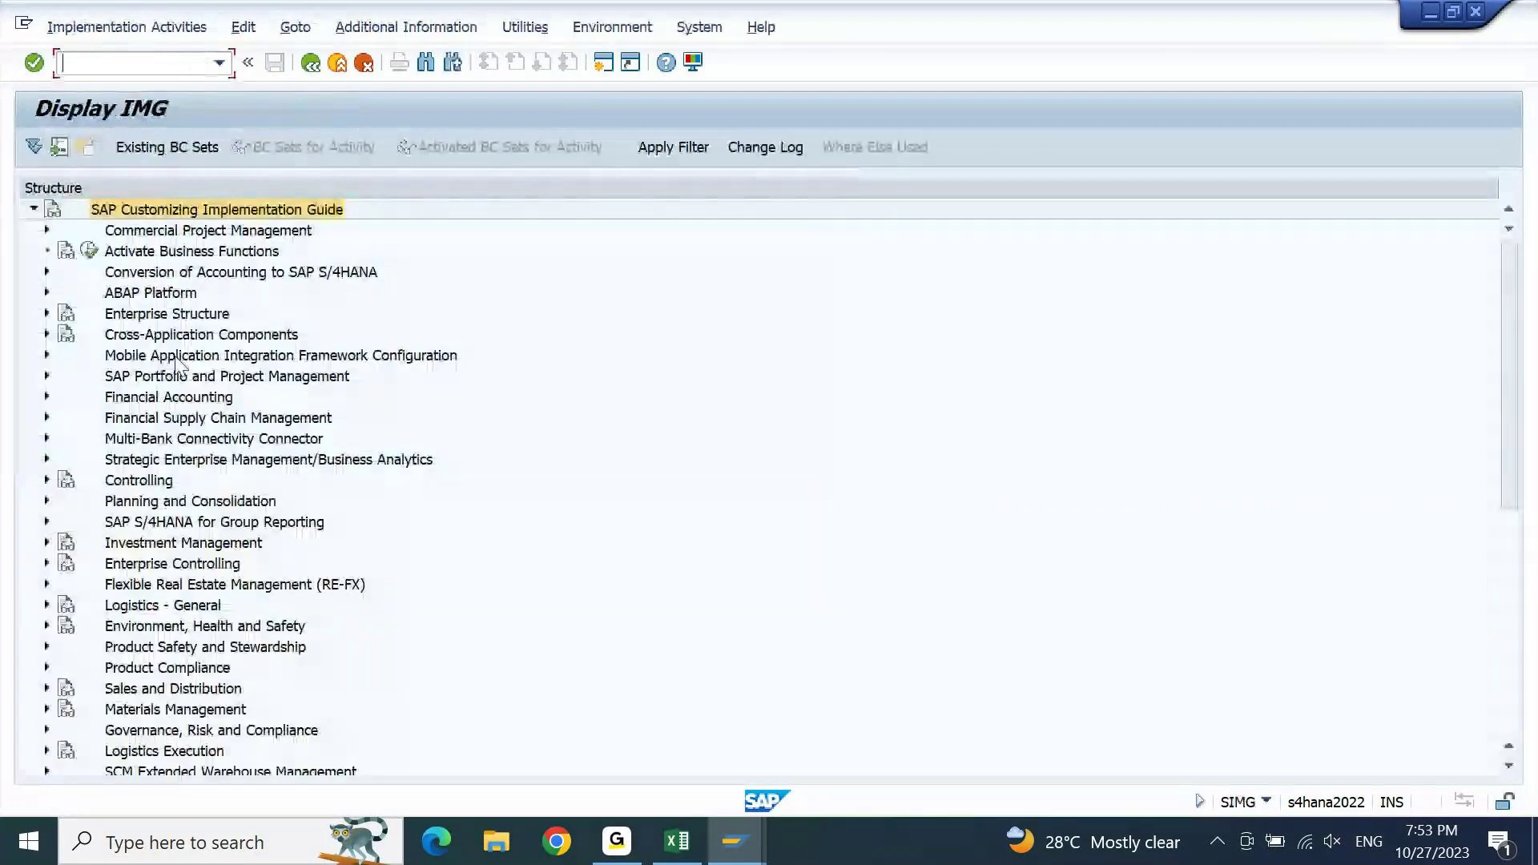
{"action": "double_click", "coordinate": [188, 397]}
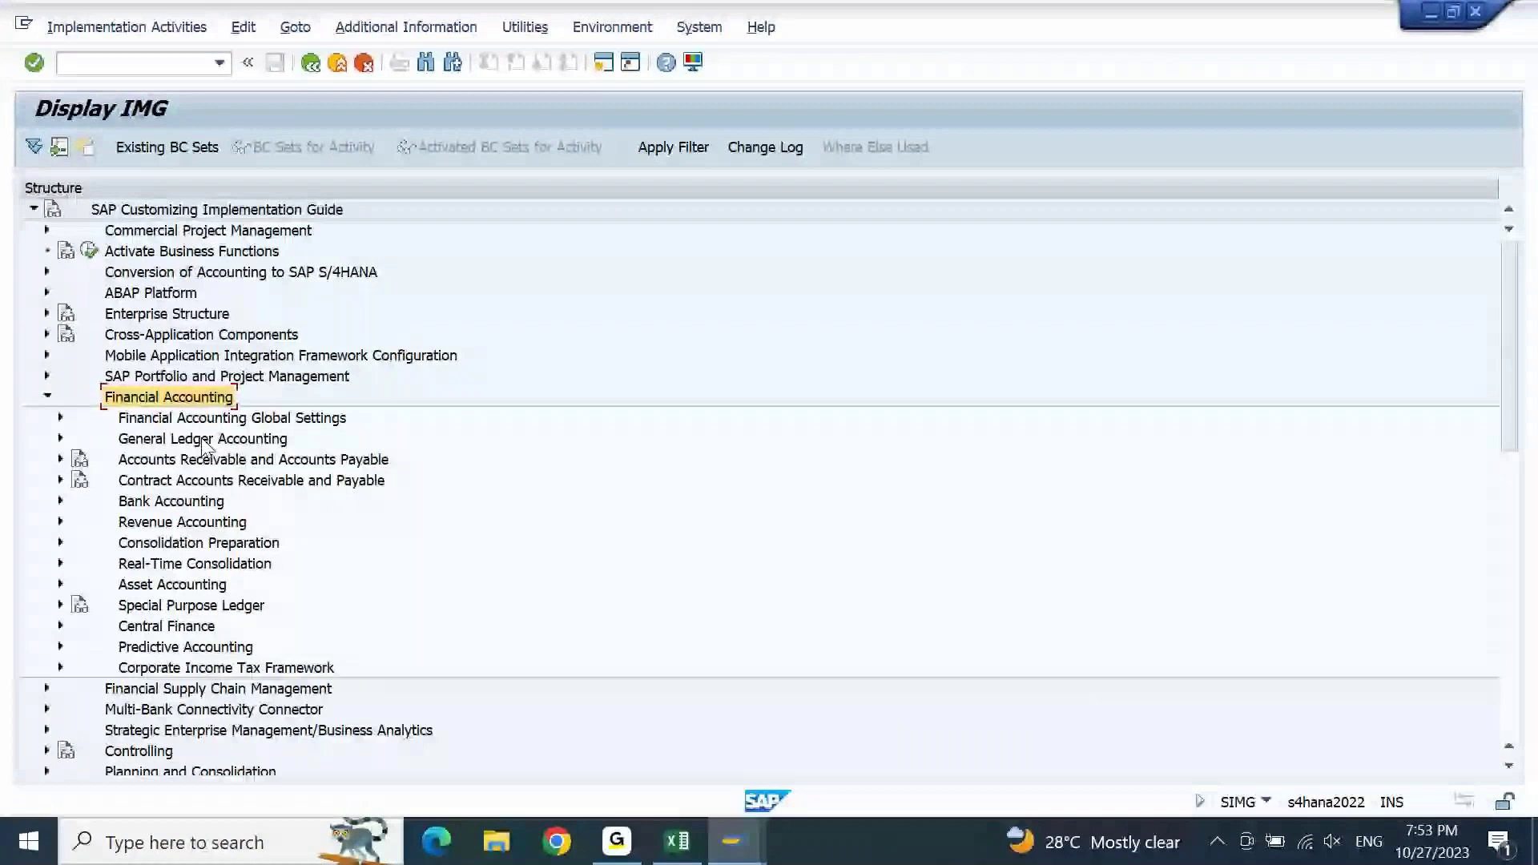
{"action": "left_click", "coordinate": [201, 440]}
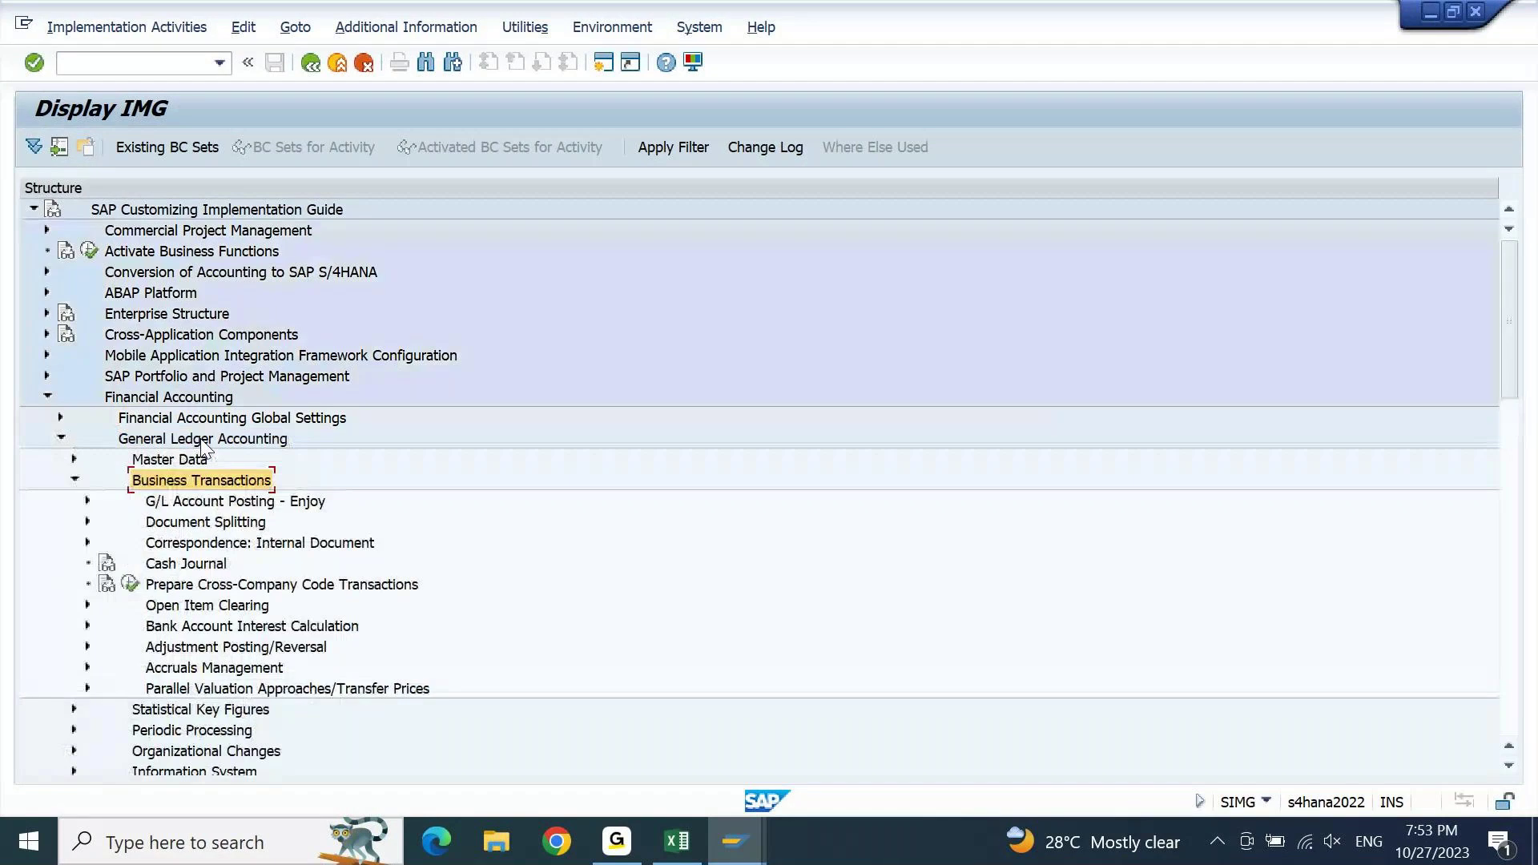
- Expand Document Splitting in the IMG and open the activity Classify Document Types for Document Splitting
{"action": "key", "text": "Down"}
{"action": "key", "text": "Down"}
{"action": "key", "text": "Right"}
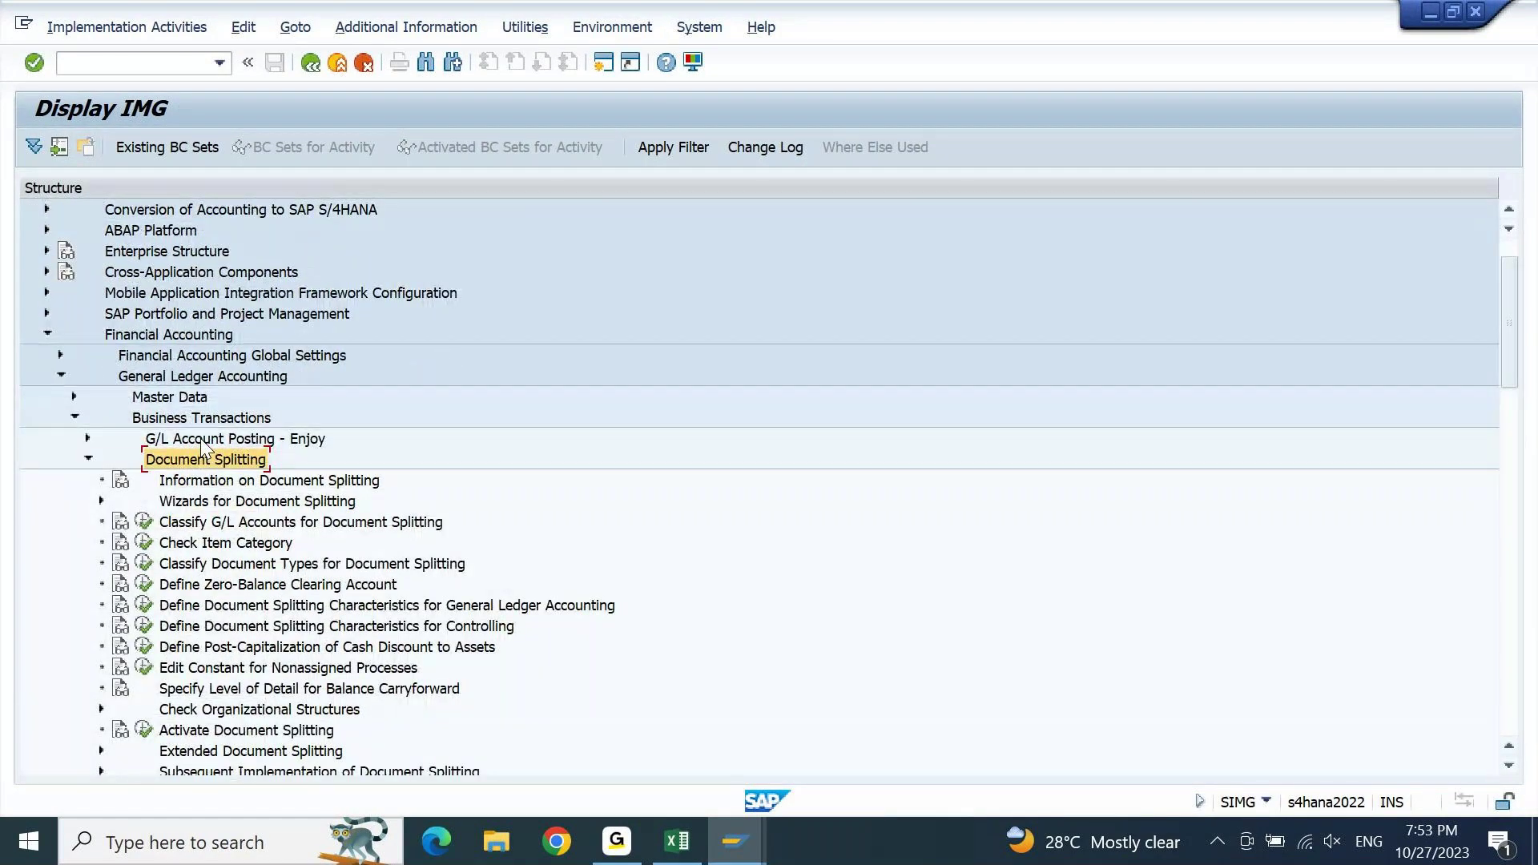
{"action": "left_click", "coordinate": [267, 567]}
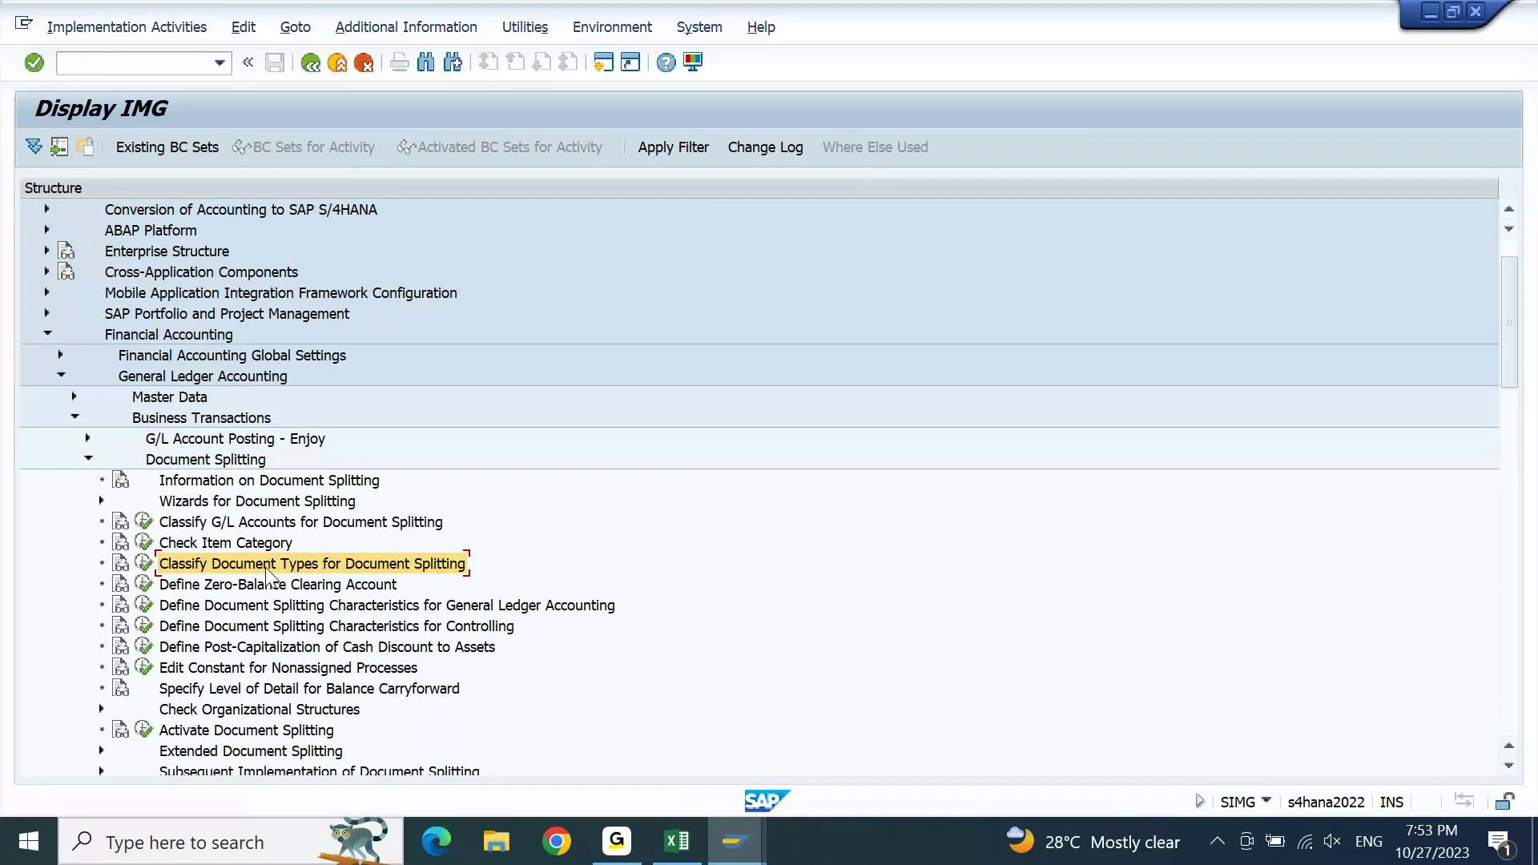
{"action": "left_click", "coordinate": [141, 563]}
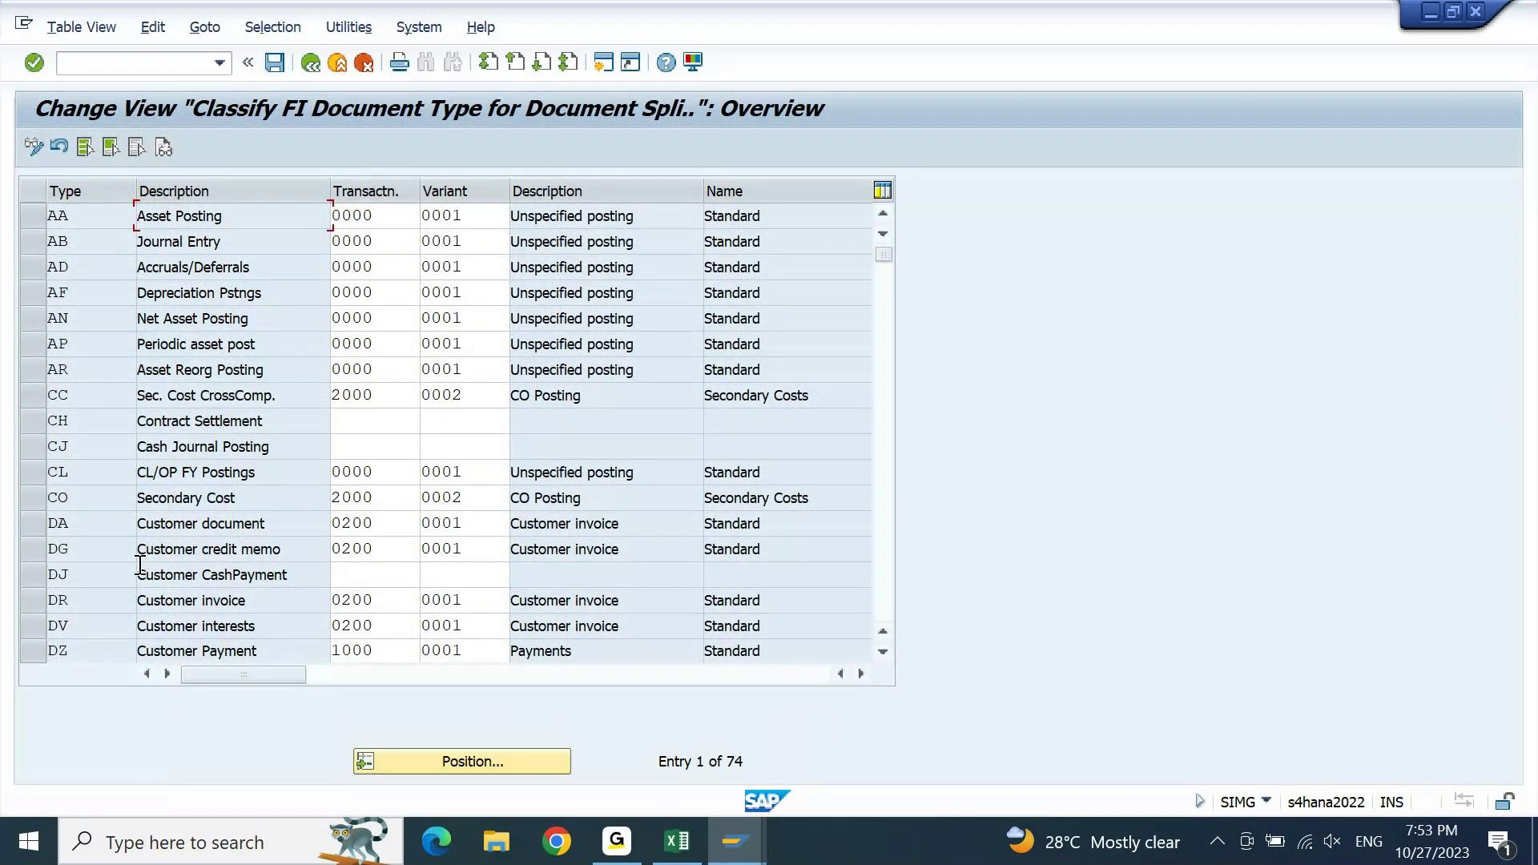
- Assign business transaction 1000 with variant 0001 to document type CJ, Cash Journal Posting, matching customer payment type DZ
{"action": "left_click", "coordinate": [34, 453]}
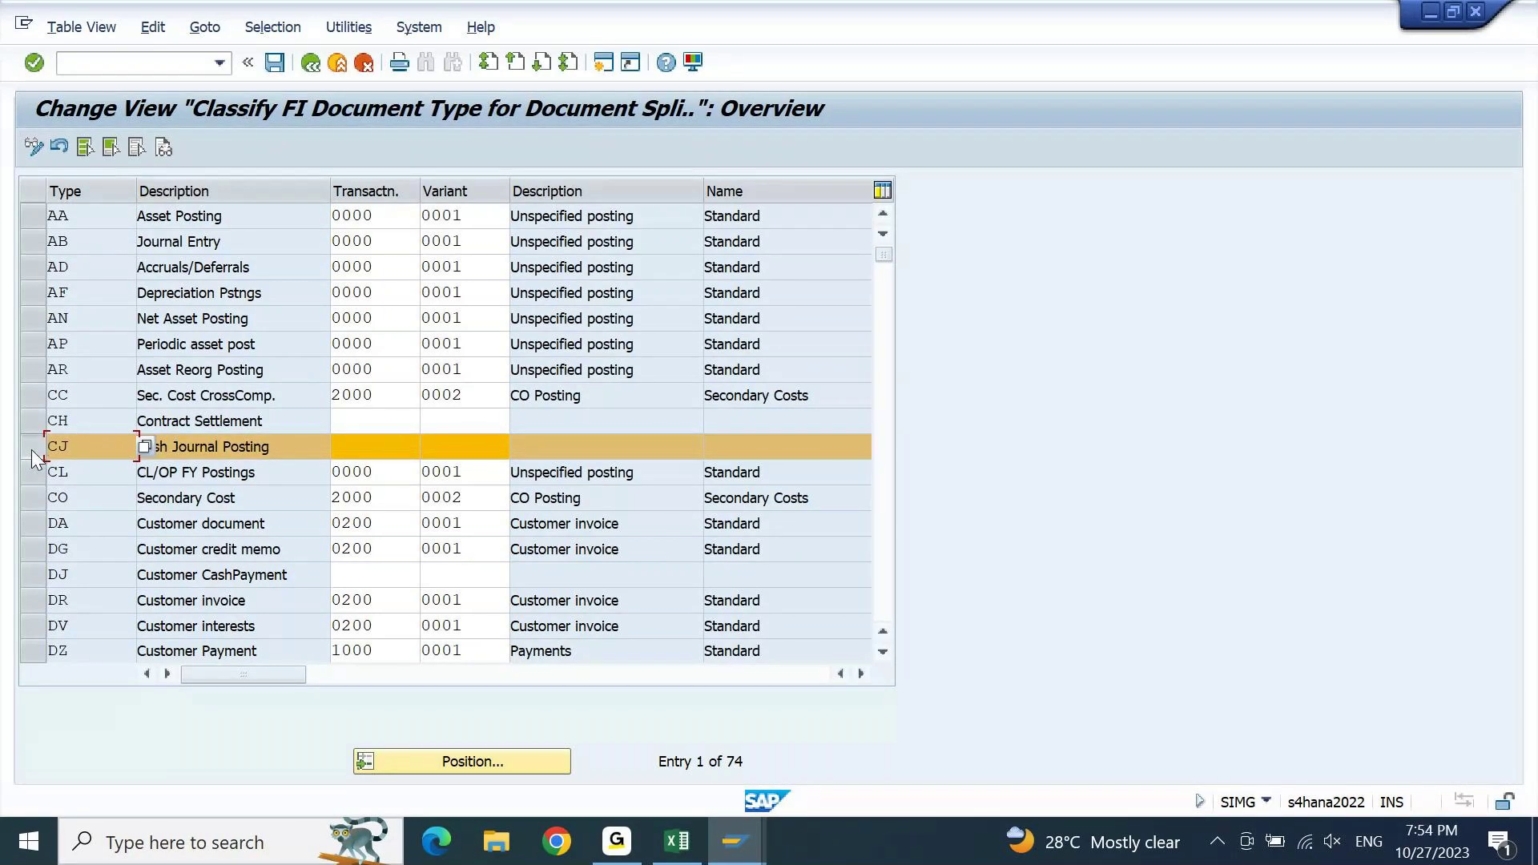
{"action": "left_click", "coordinate": [38, 445]}
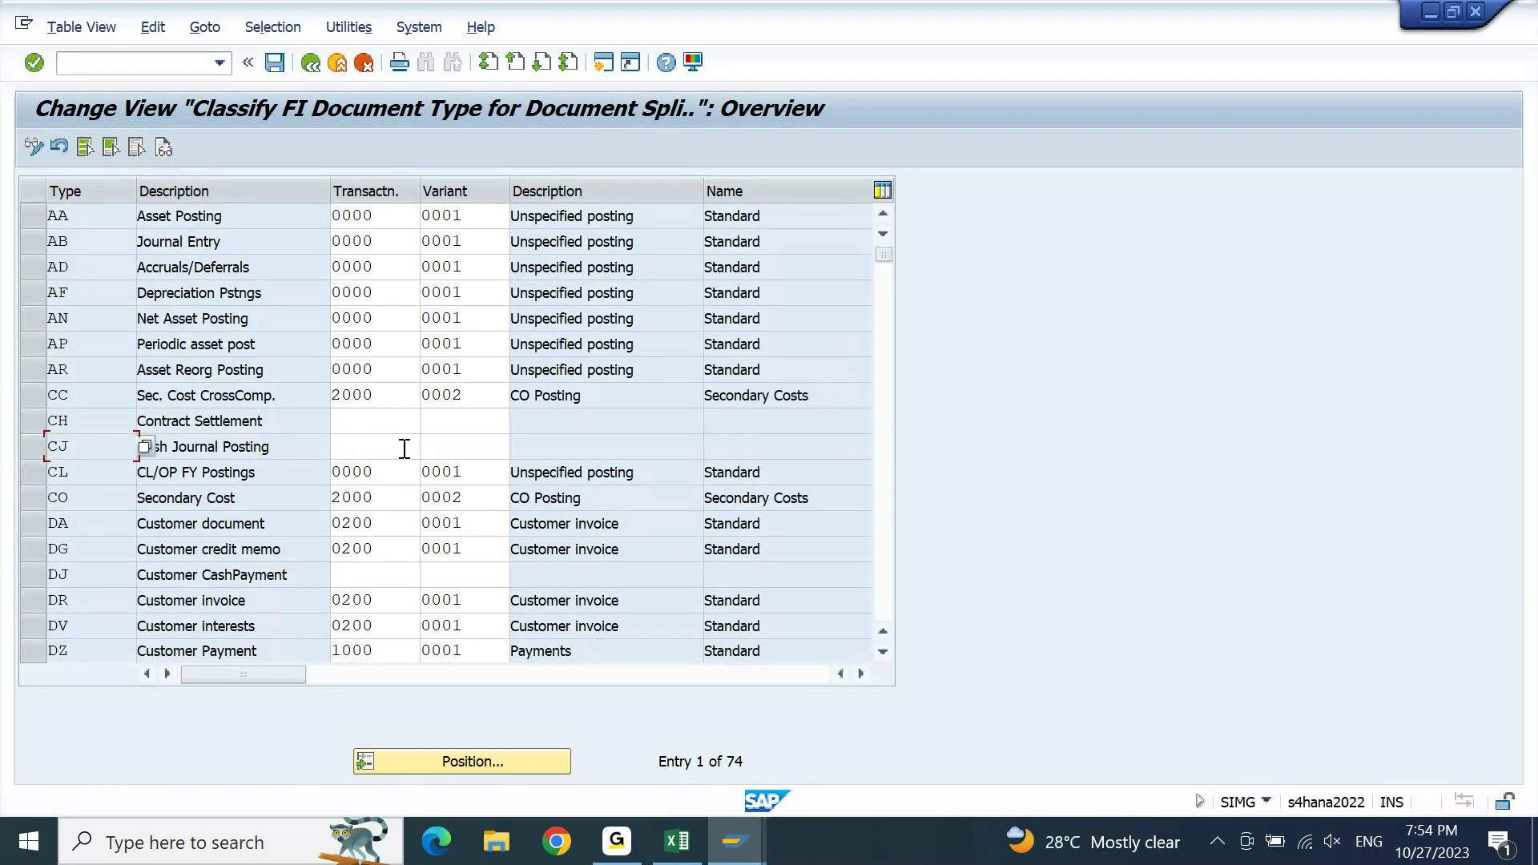
{"action": "left_click", "coordinate": [479, 451]}
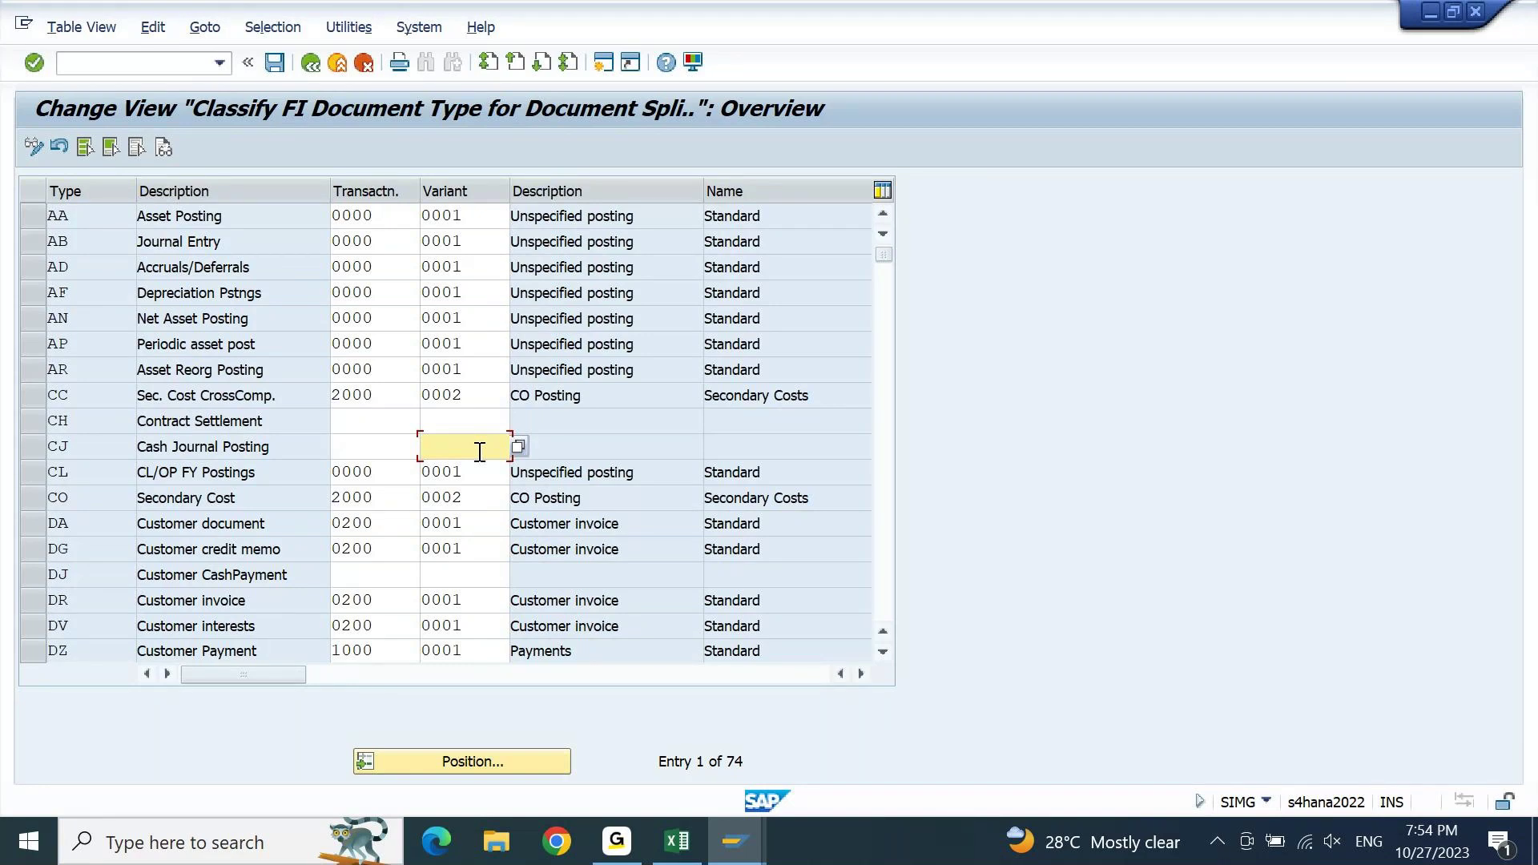
{"action": "left_click", "coordinate": [37, 661]}
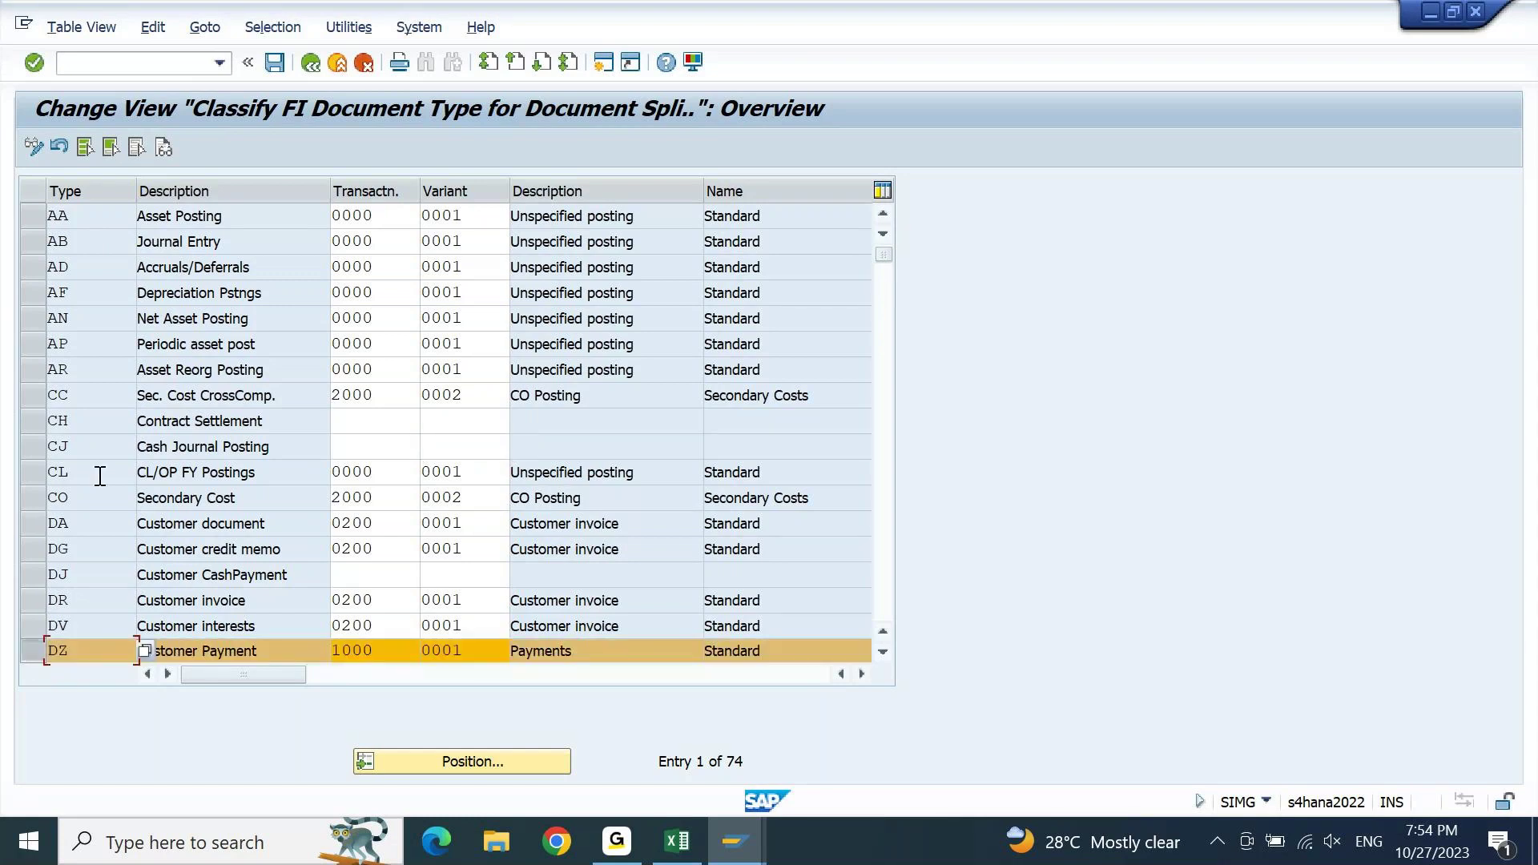
{"action": "left_click", "coordinate": [28, 446]}
{"action": "left_click", "coordinate": [380, 448]}
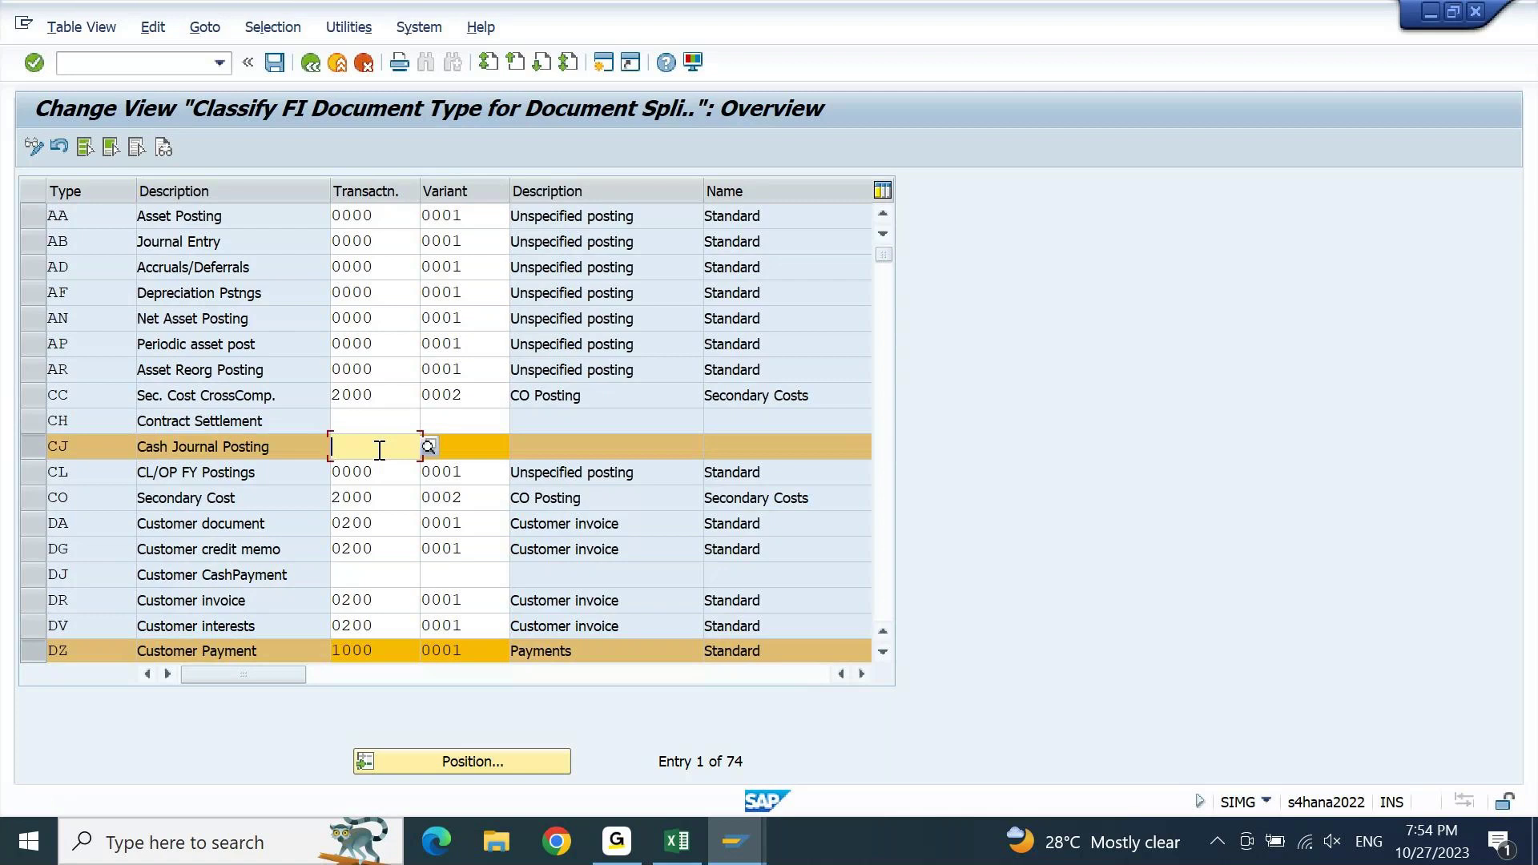
{"action": "type", "text": "1000"}
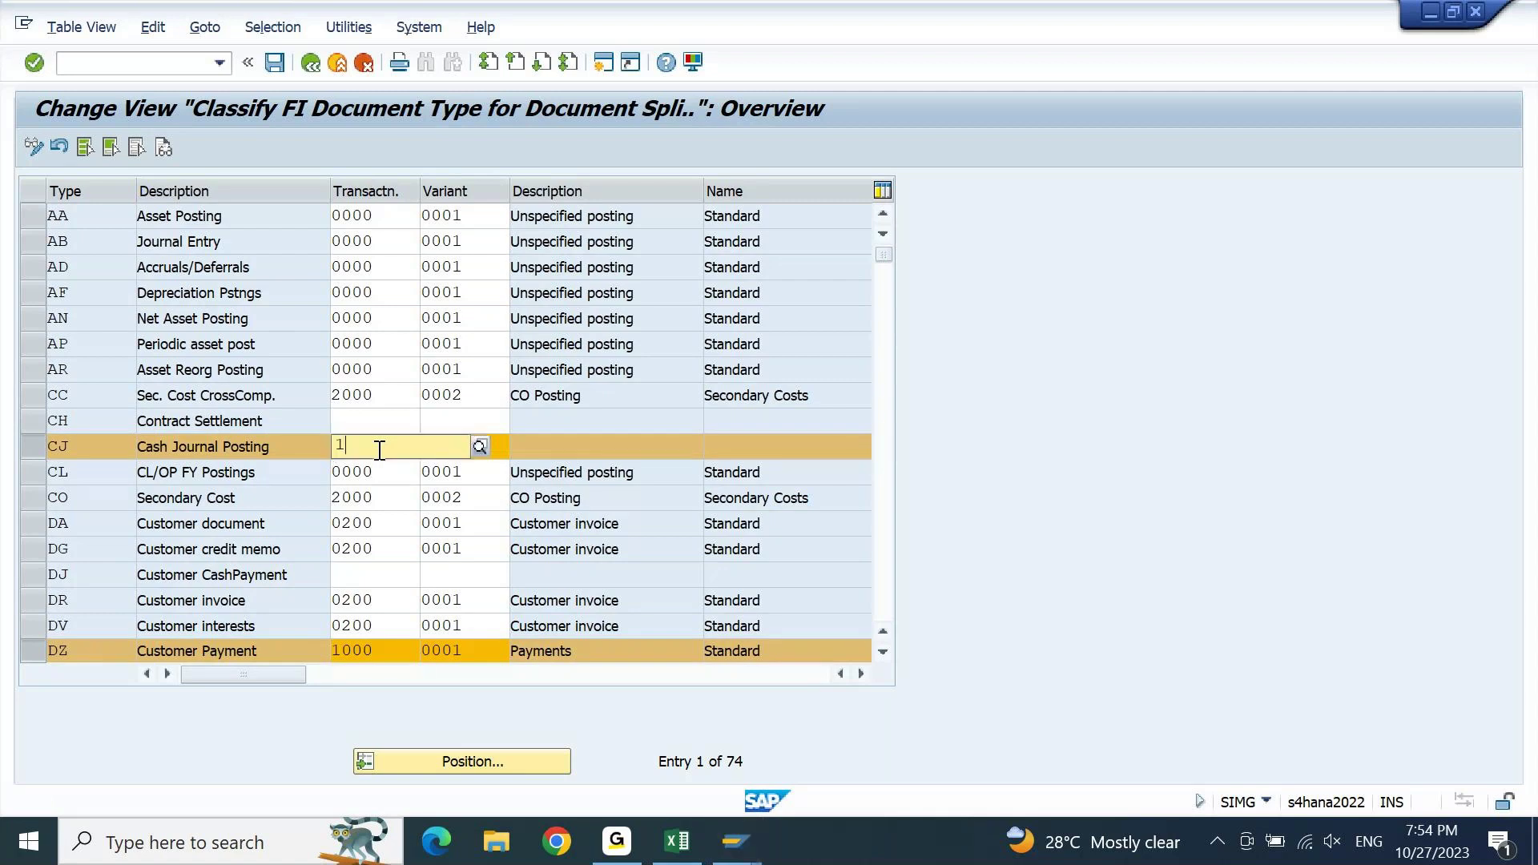
{"action": "key", "text": "Tab"}
{"action": "type", "text": "0001"}
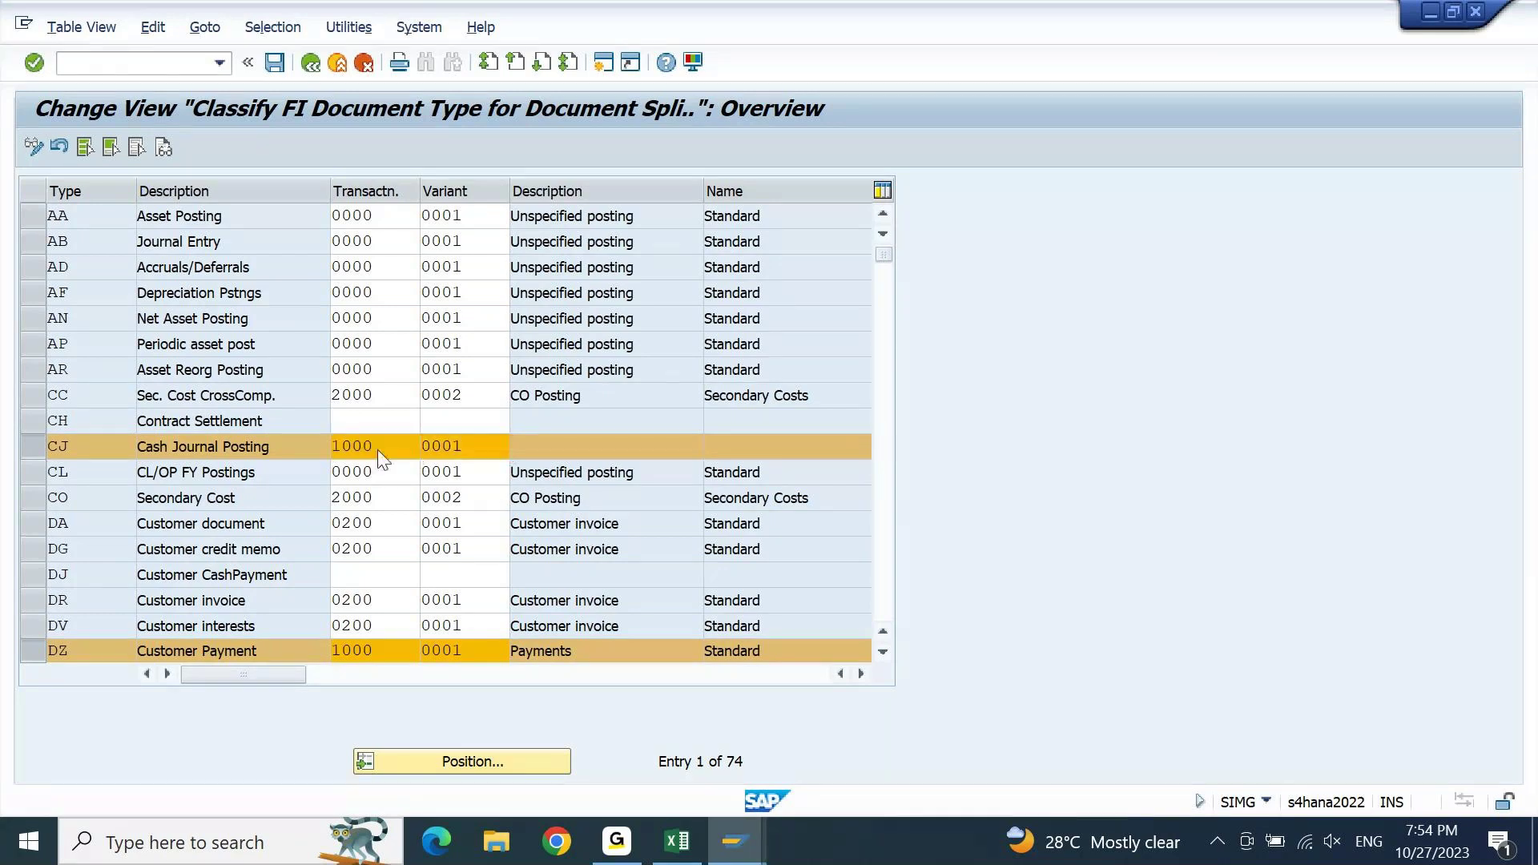
{"action": "key", "text": "Return"}
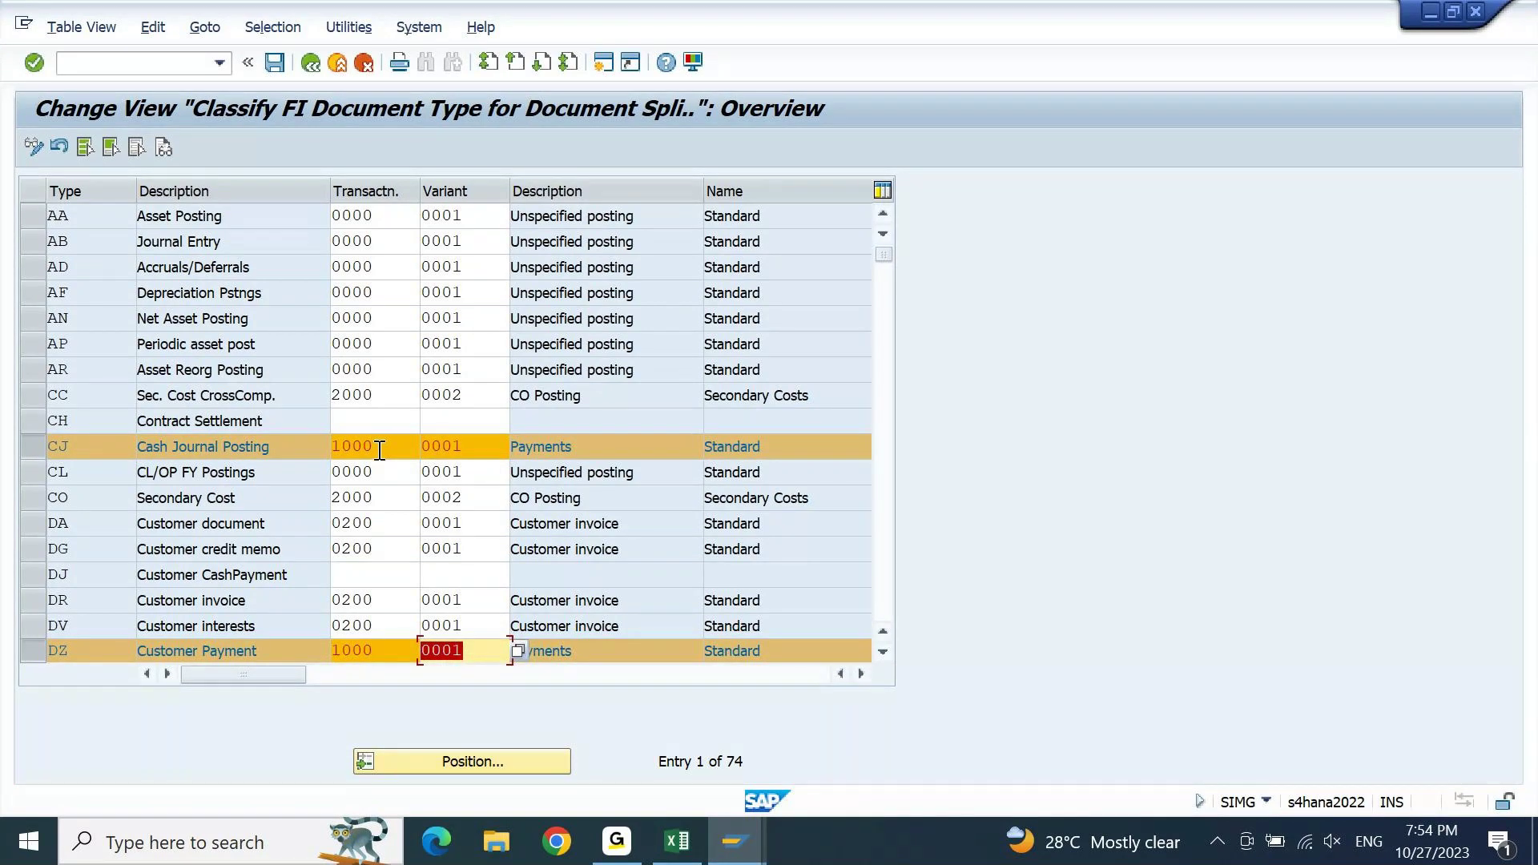
{"action": "left_click", "coordinate": [32, 650]}
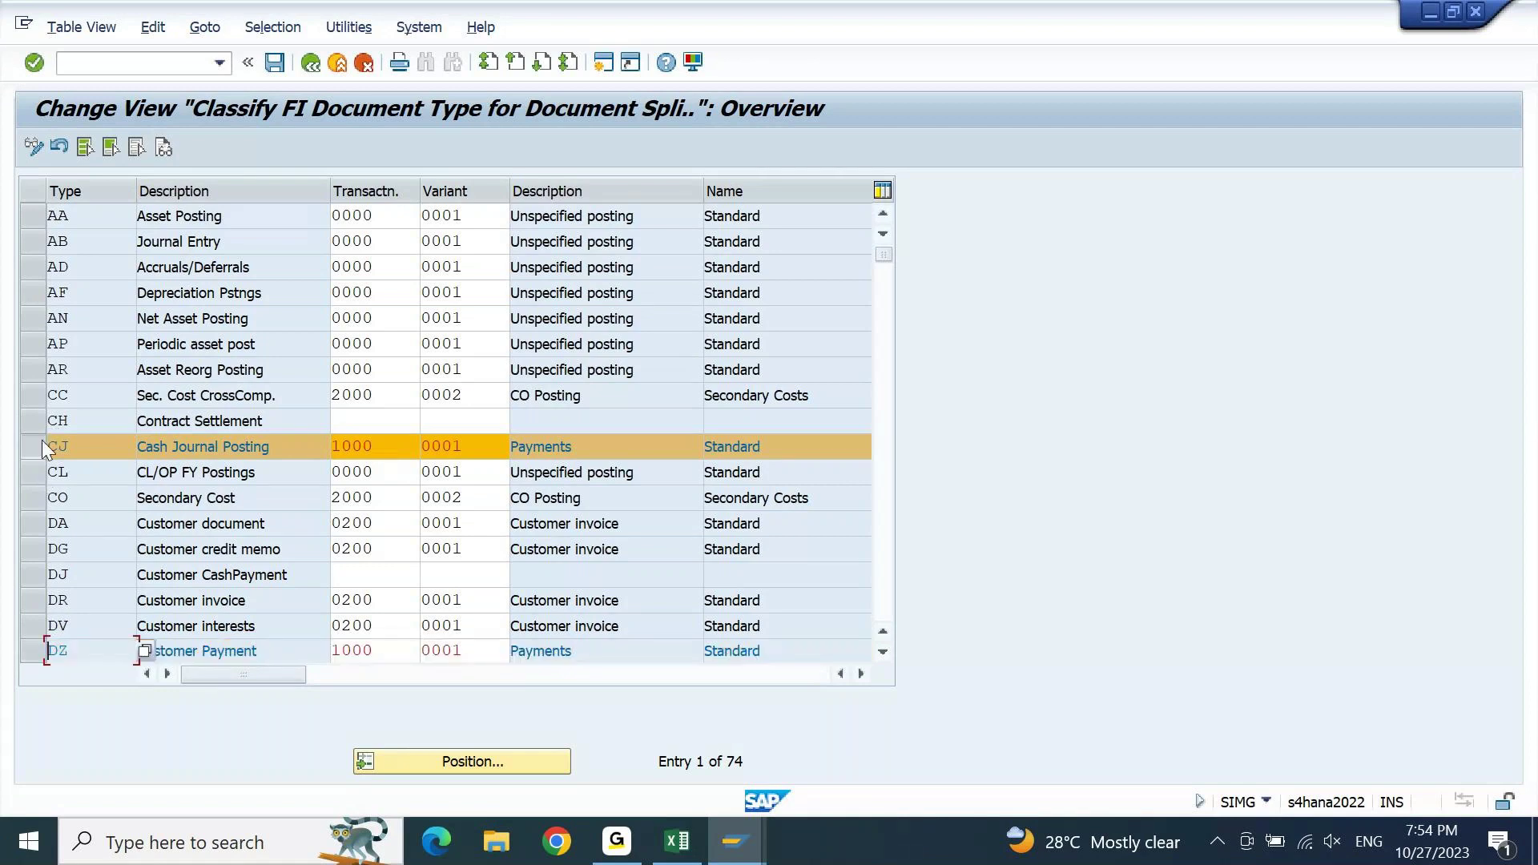
{"action": "left_click", "coordinate": [41, 439]}
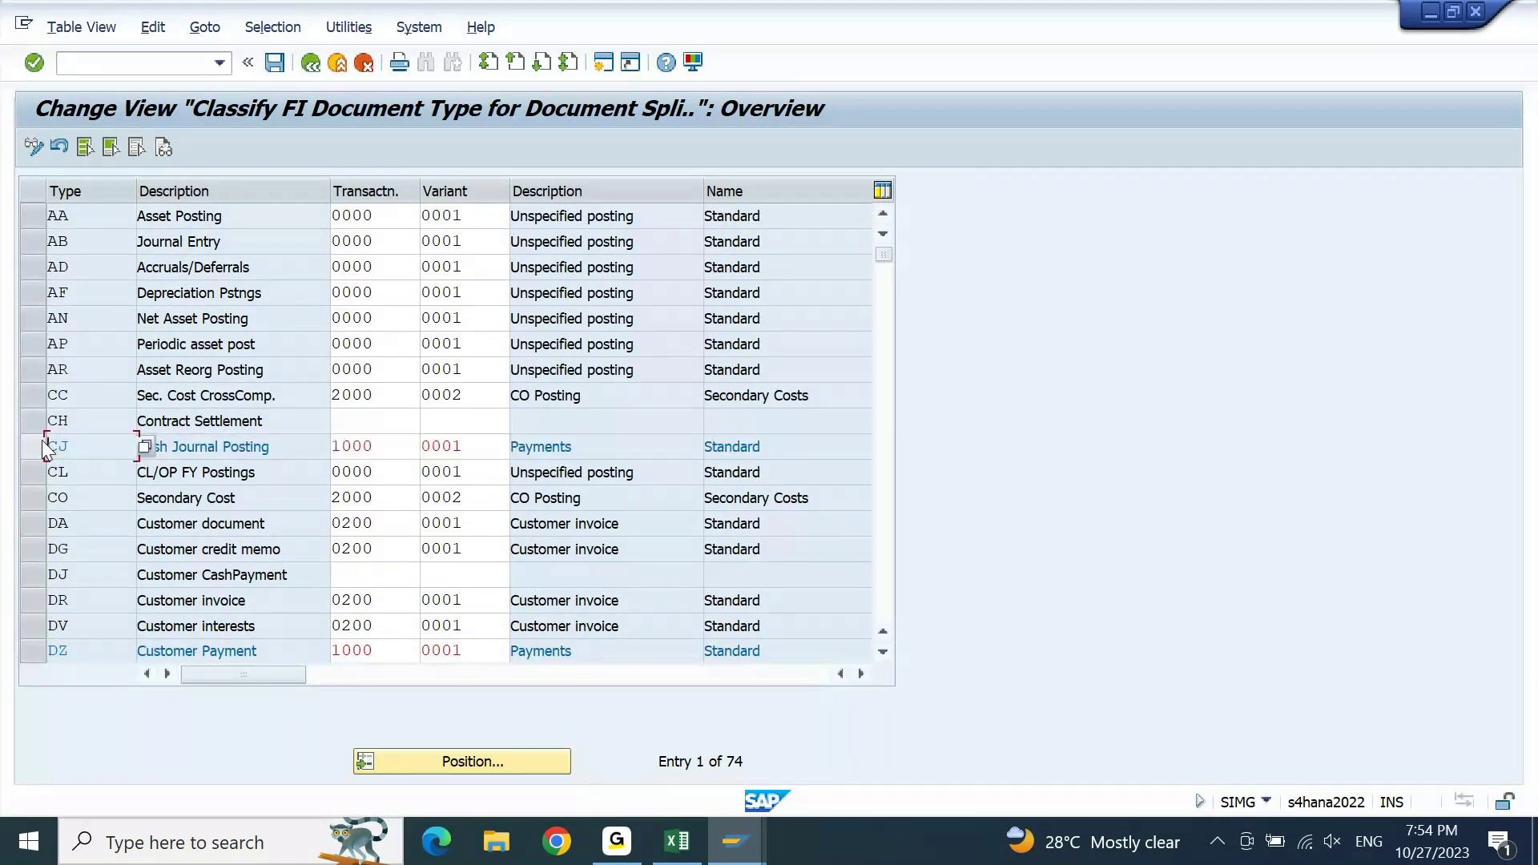
- Assign business transaction 1000 with variant 0001 to document type KJ, Vendor Cash payment, matching vendor payment type KZ
{"action": "key", "text": "Page_Down"}
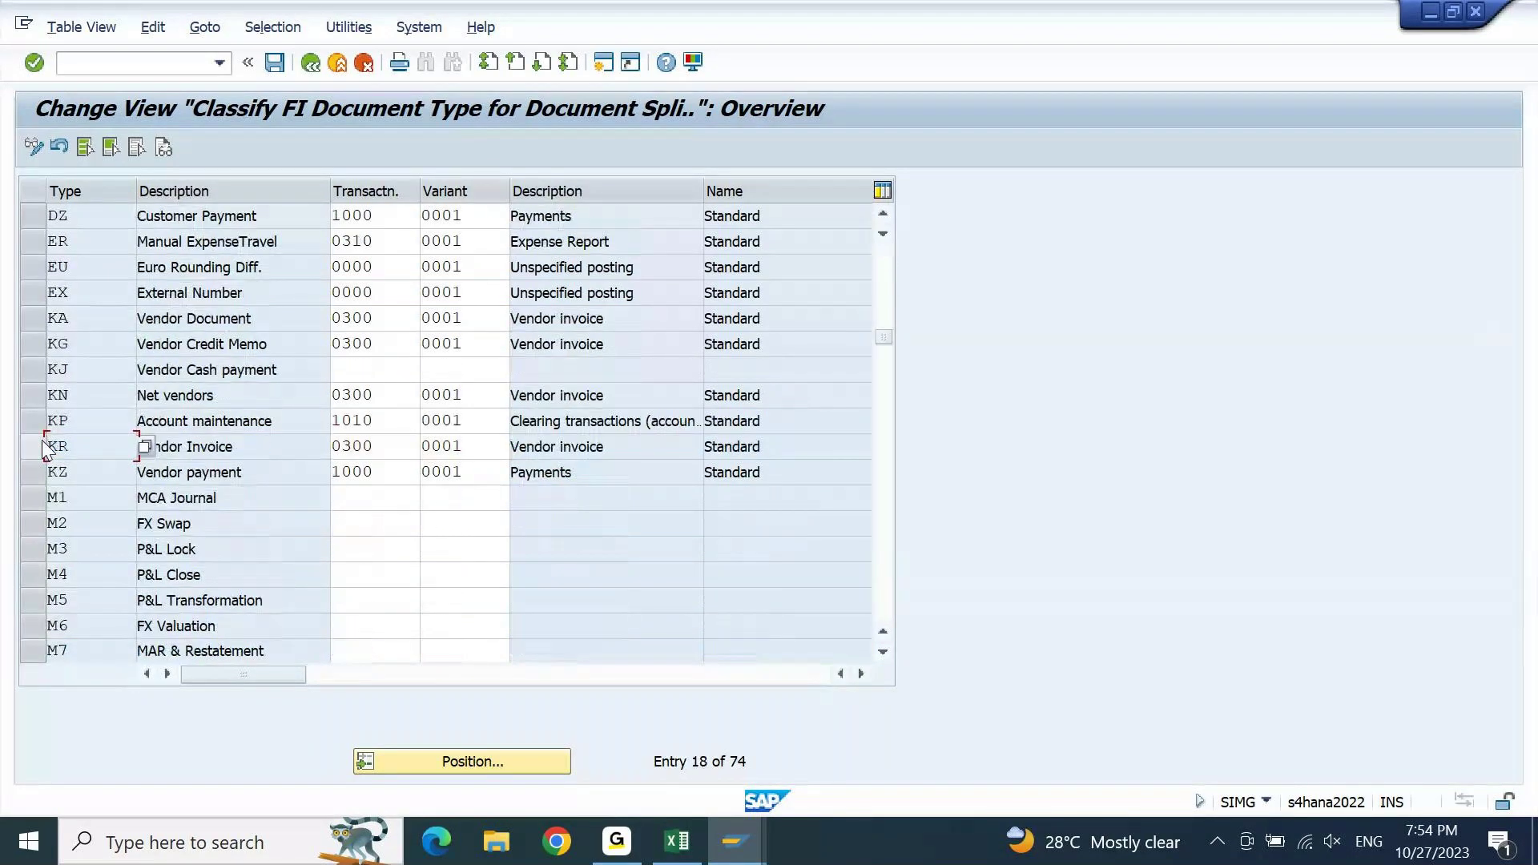
{"action": "left_click", "coordinate": [35, 371]}
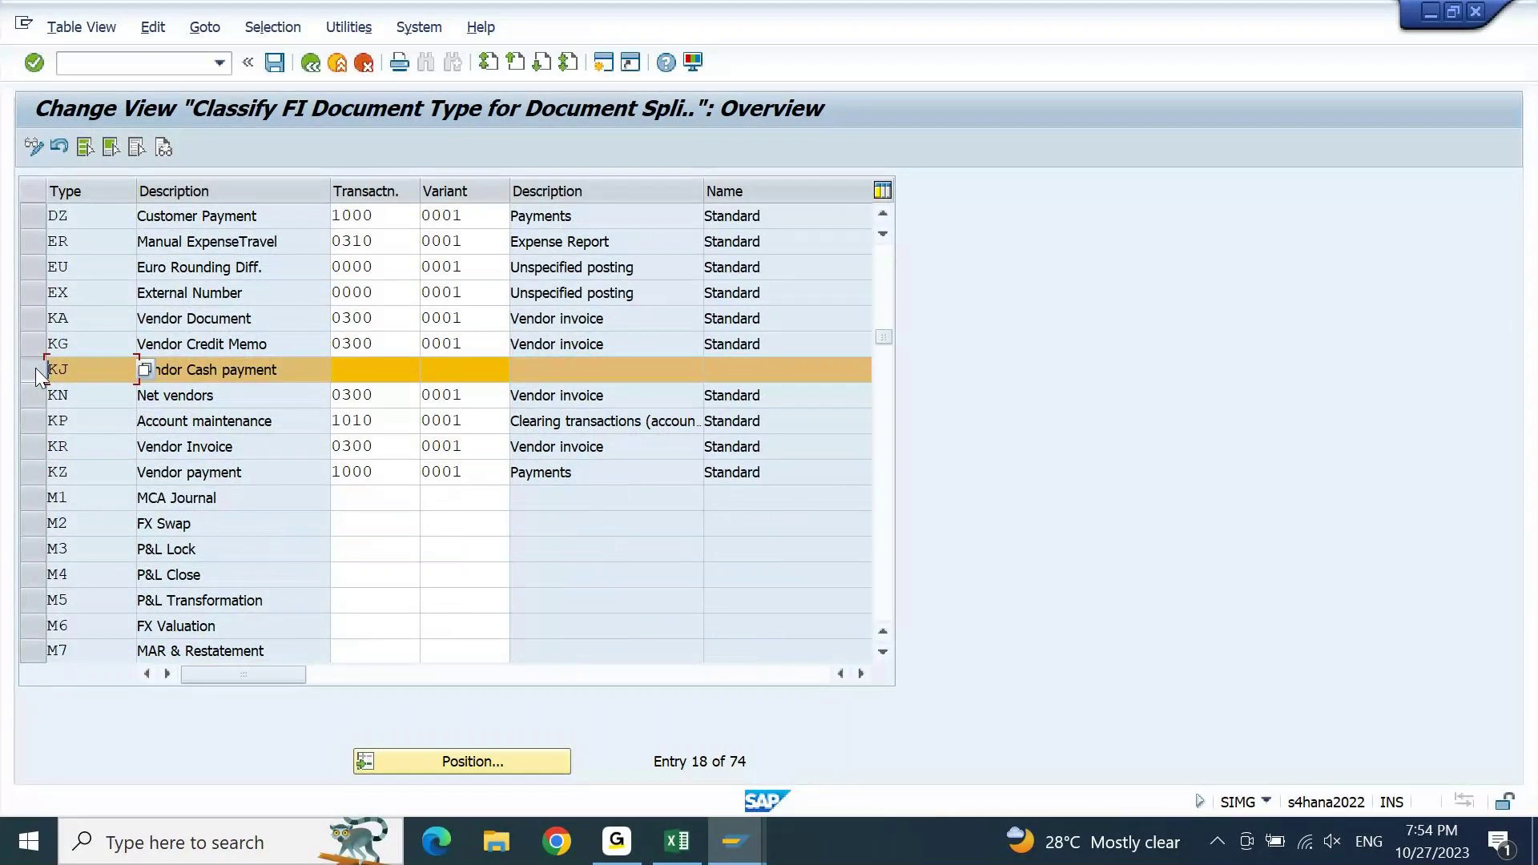
{"action": "left_click", "coordinate": [36, 486]}
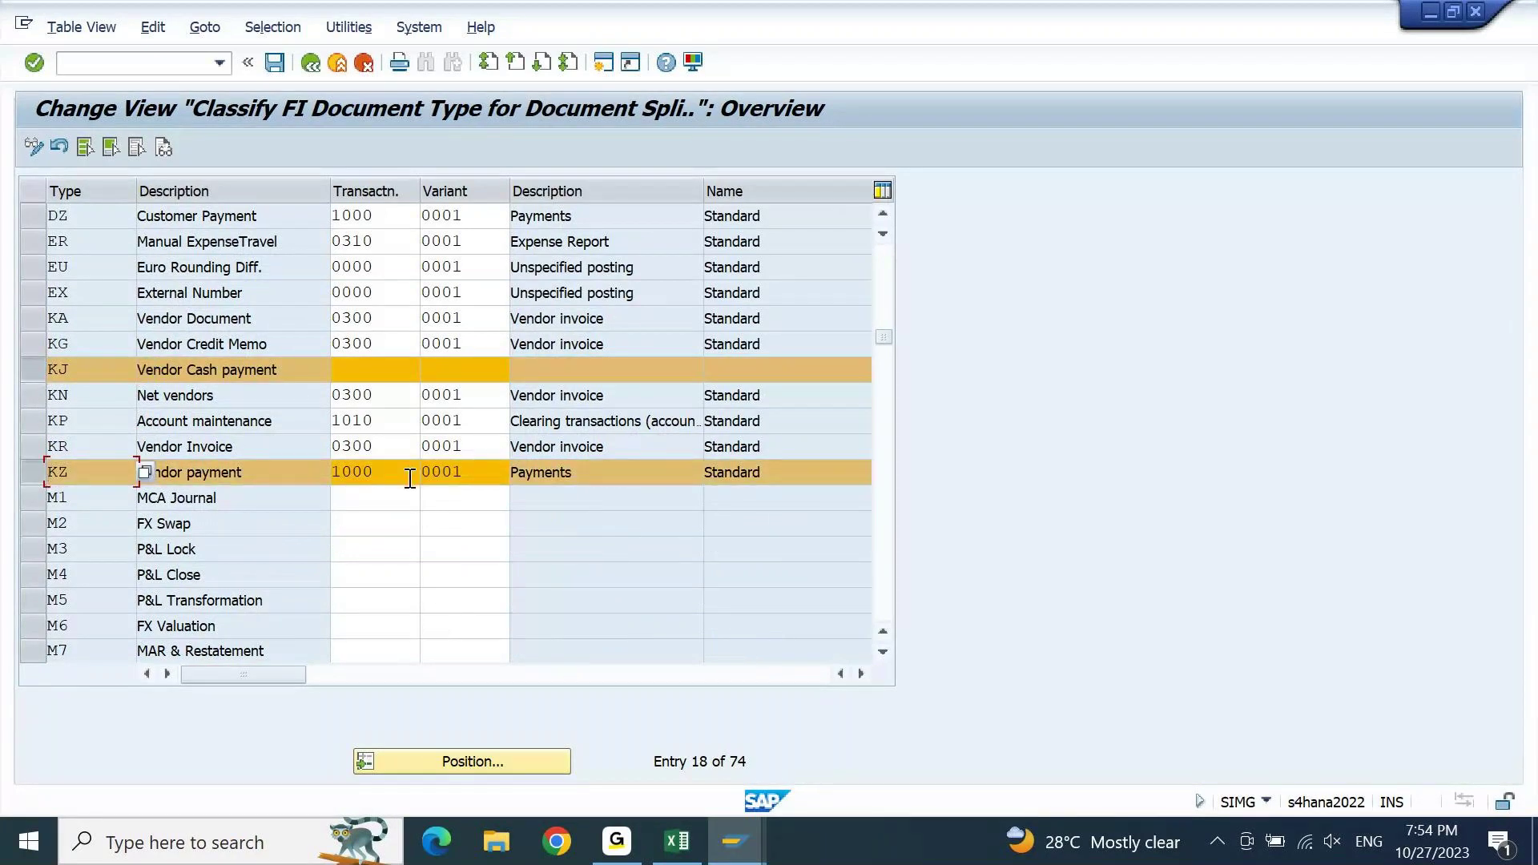
{"action": "left_click", "coordinate": [393, 368]}
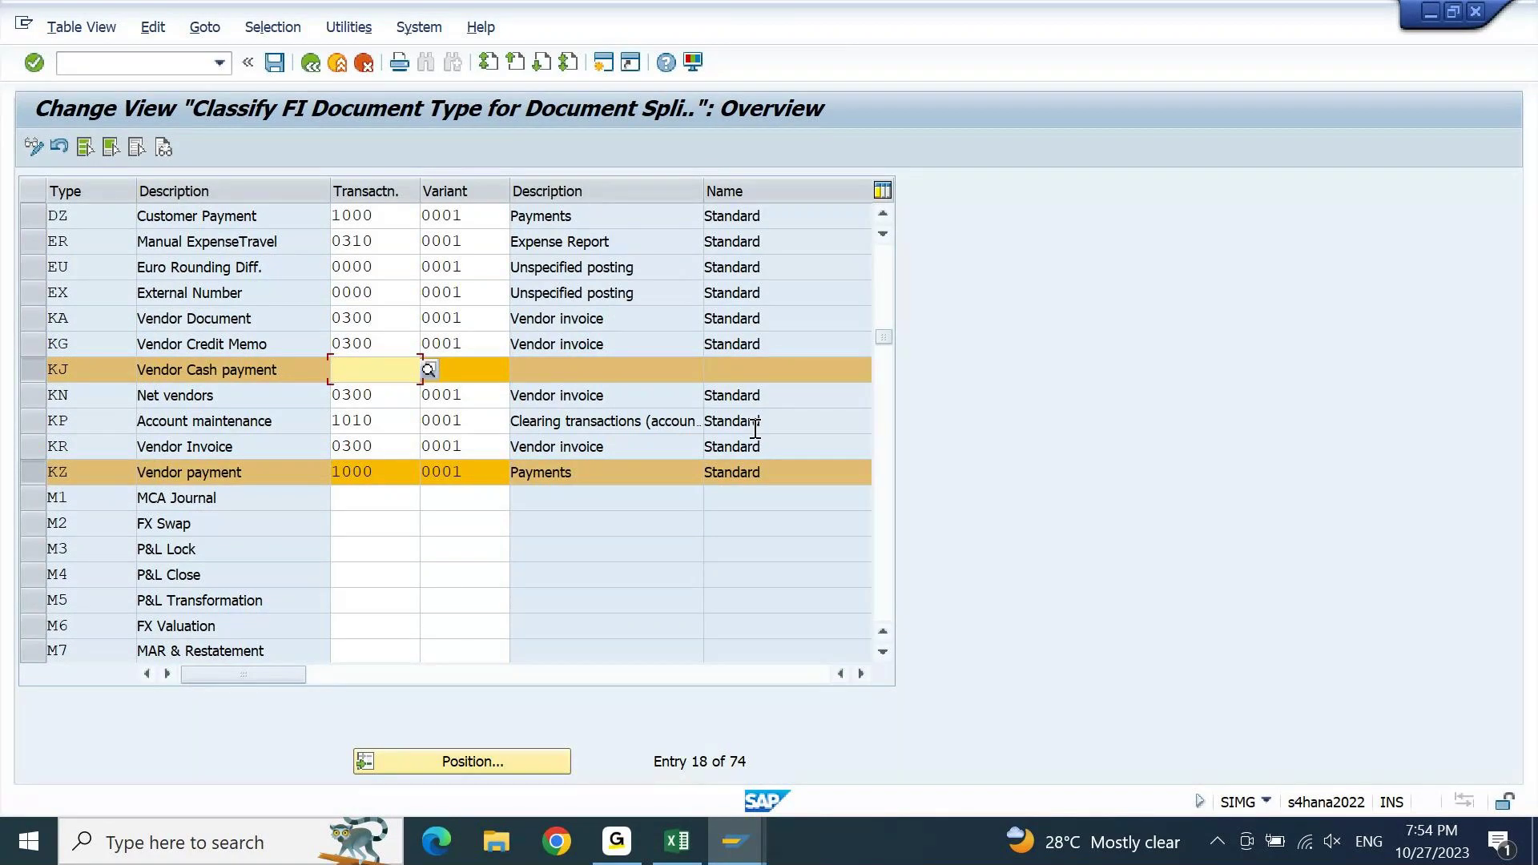
{"action": "type", "text": "1000"}
{"action": "key", "text": "Tab"}
{"action": "type", "text": "0001"}
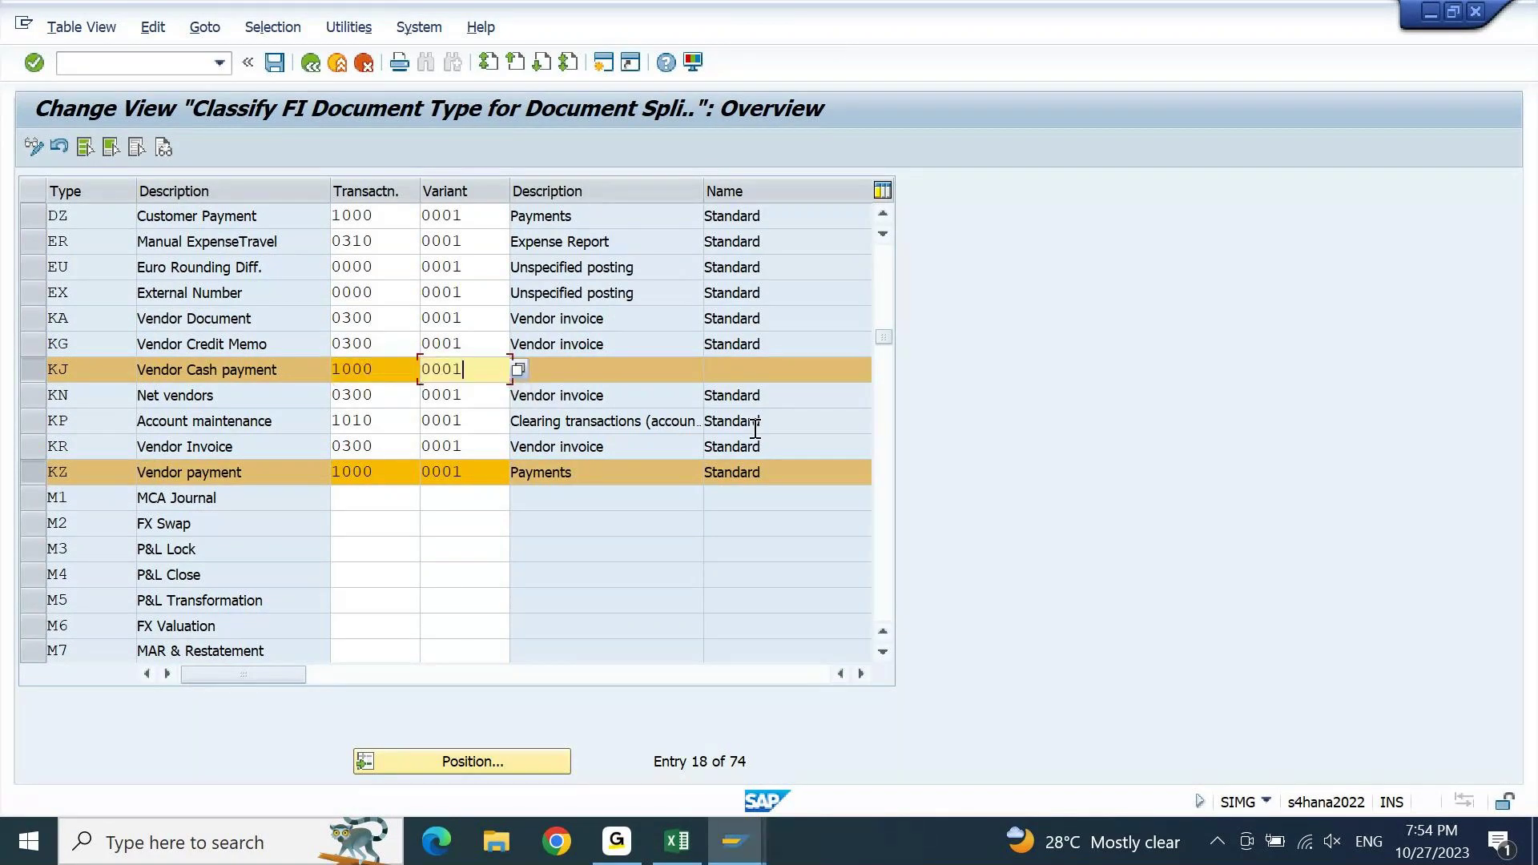
{"action": "key", "text": "Return"}
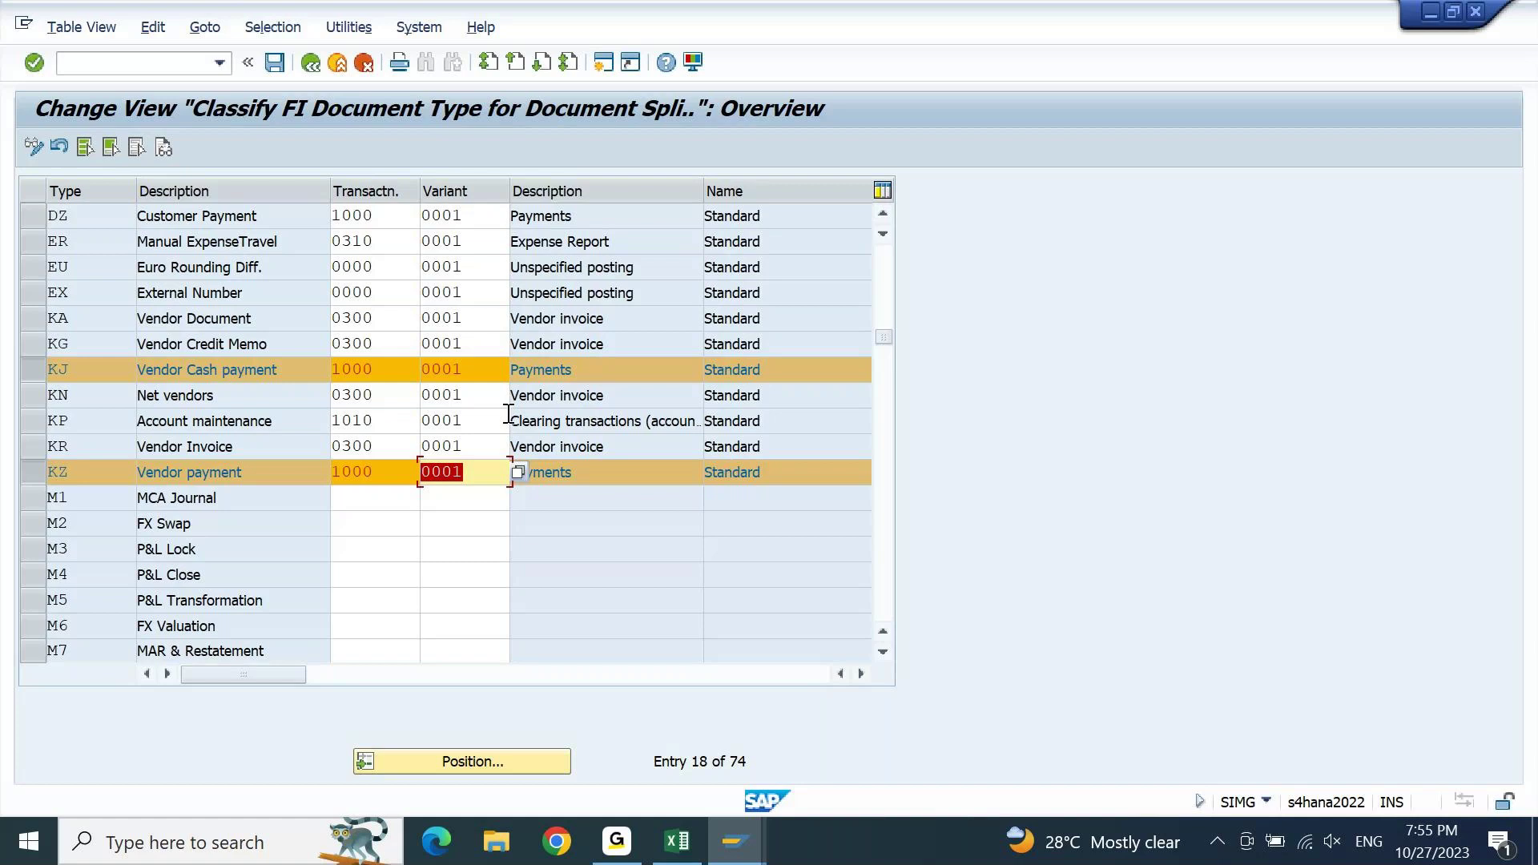
- Check the planned document types in the Excel sheet, return to SAP and save the document splitting classification
{"action": "key", "text": "alt+Tab"}
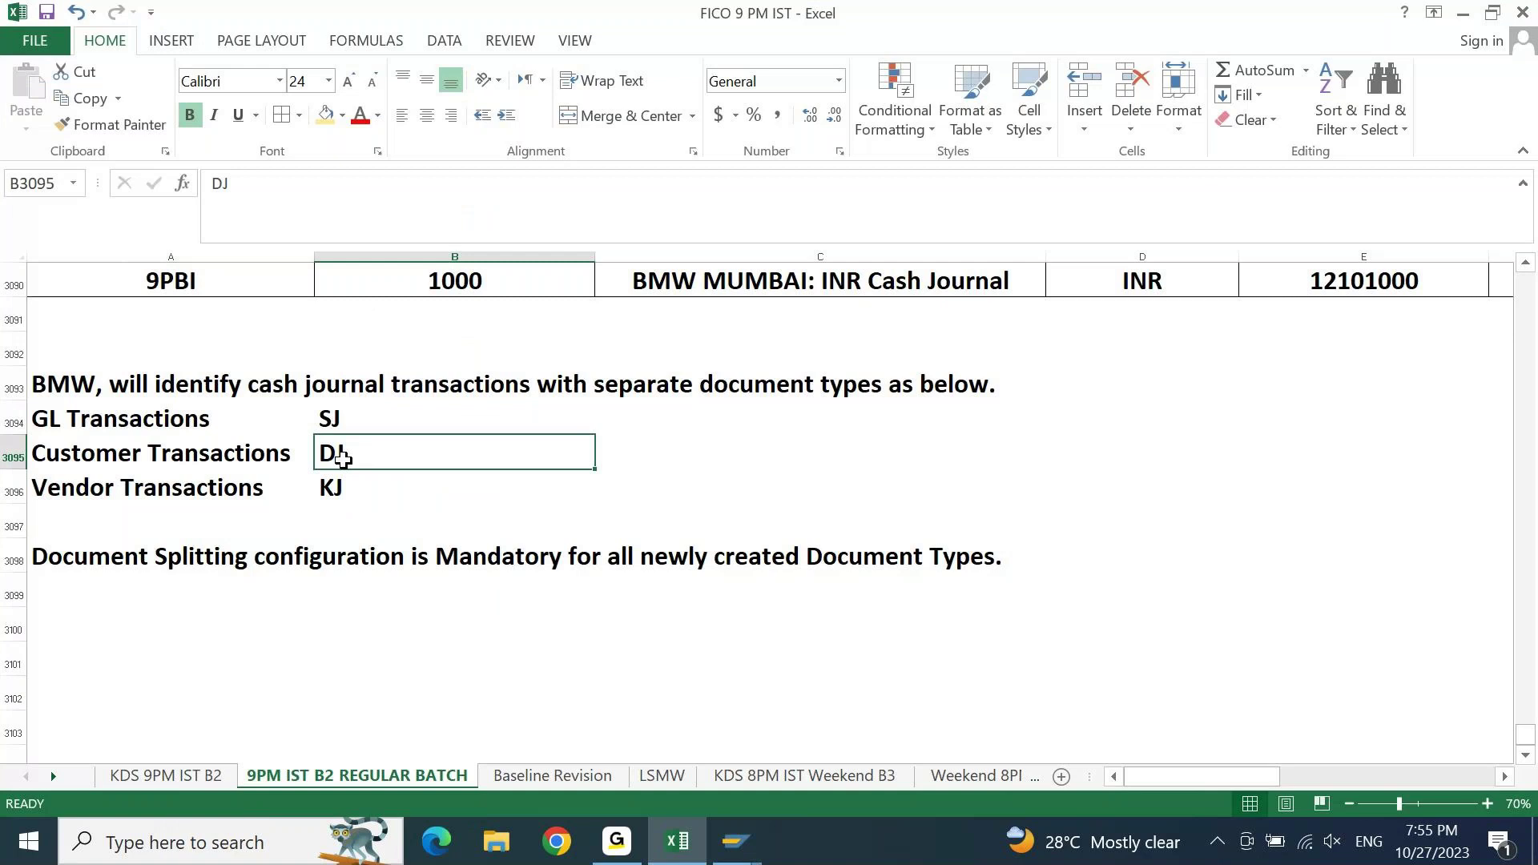
{"action": "left_click", "coordinate": [735, 841]}
{"action": "left_click", "coordinate": [899, 734]}
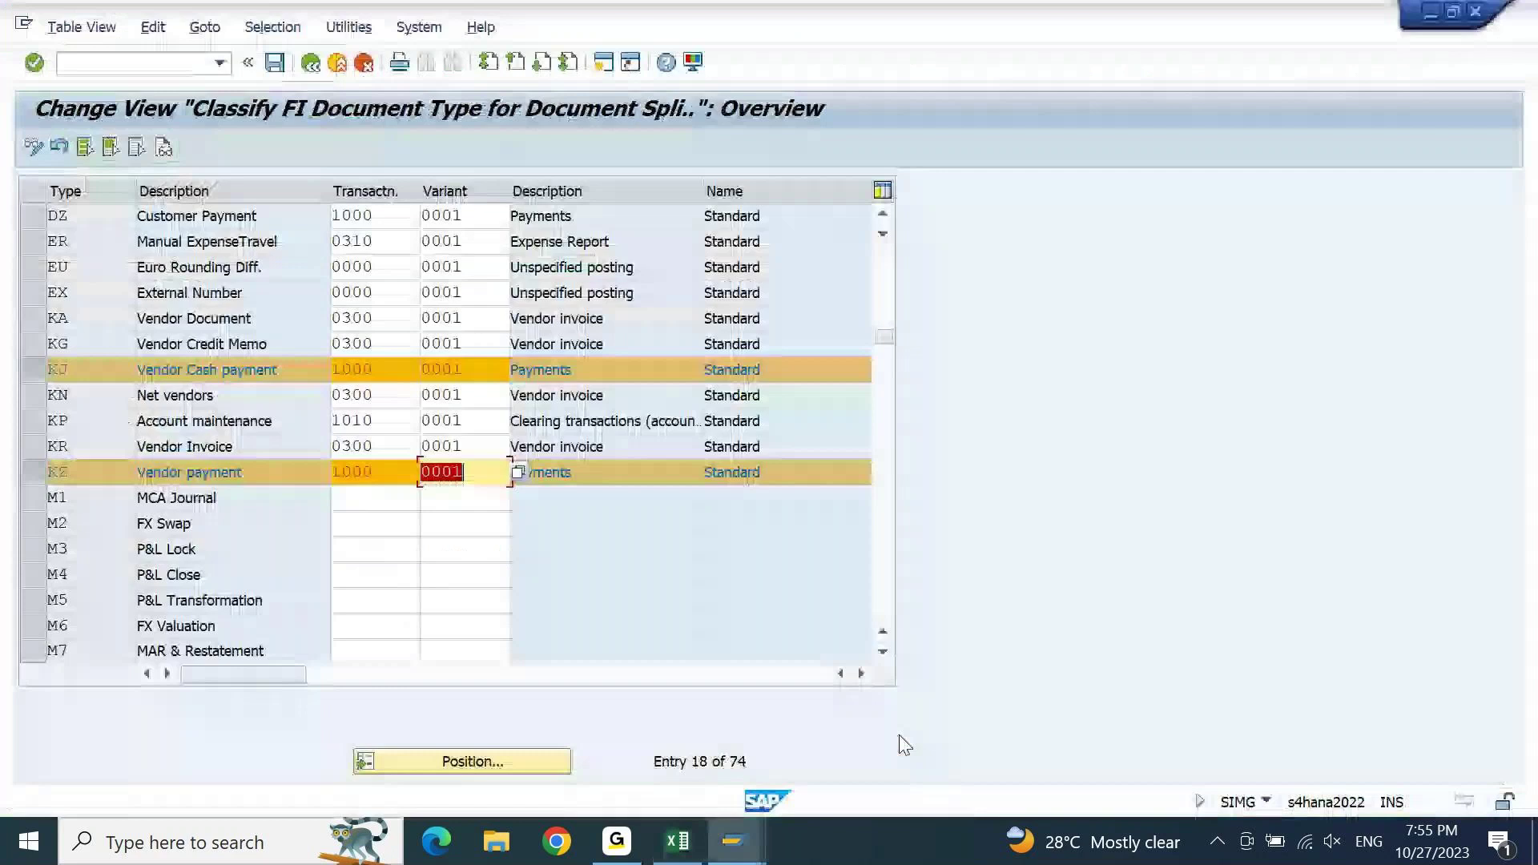
{"action": "key", "text": "ctrl+s"}
{"action": "key", "text": "Return"}
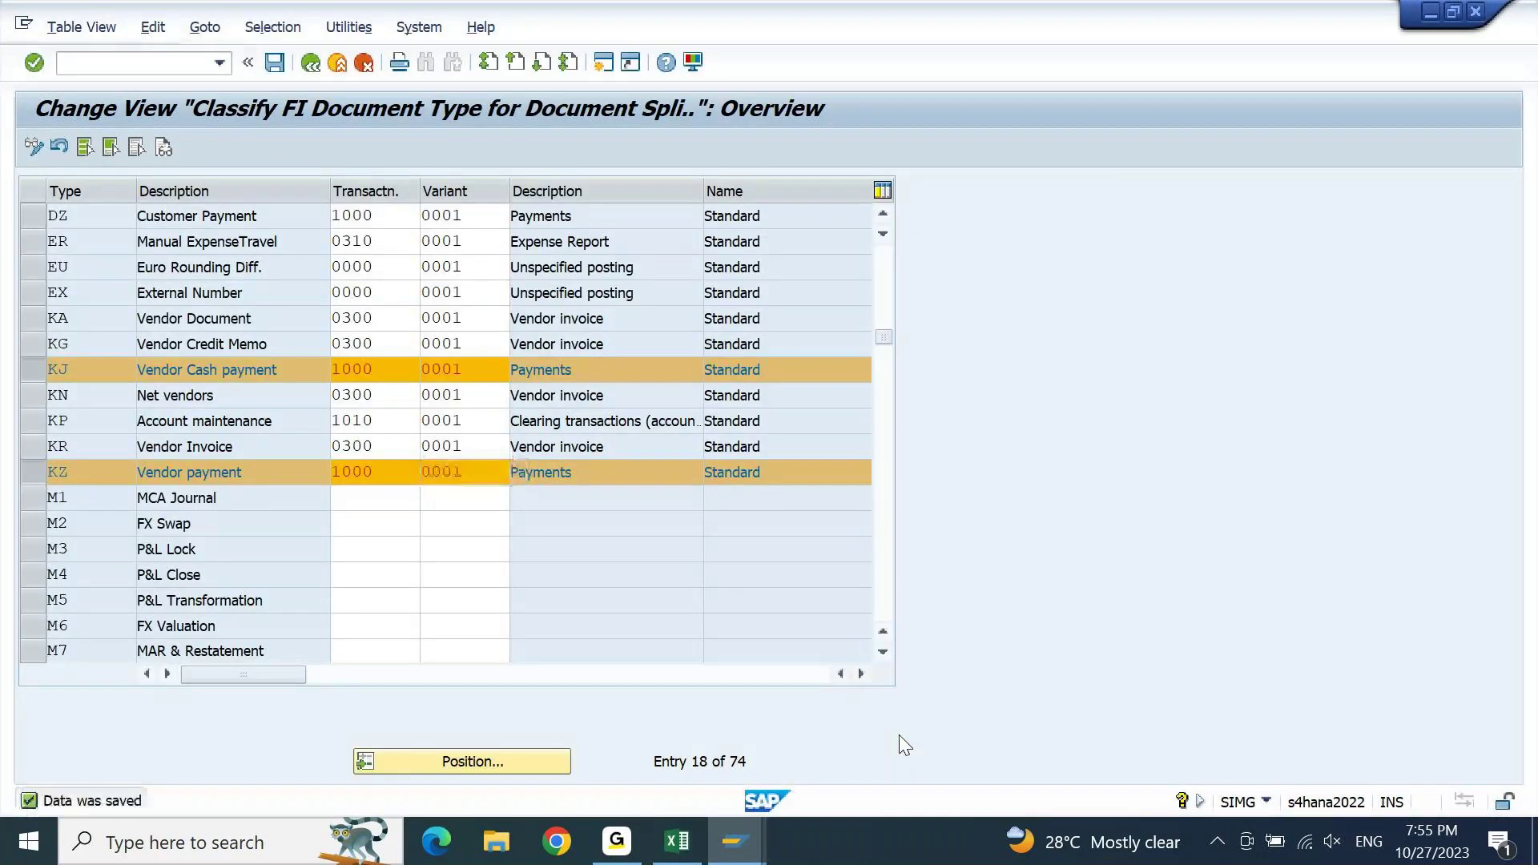
- Try to change the business transaction of document type CJ, Cash Journal Posting, to 0000
{"action": "scroll", "coordinate": [497, 495], "scroll_direction": "up", "scroll_amount": 6}
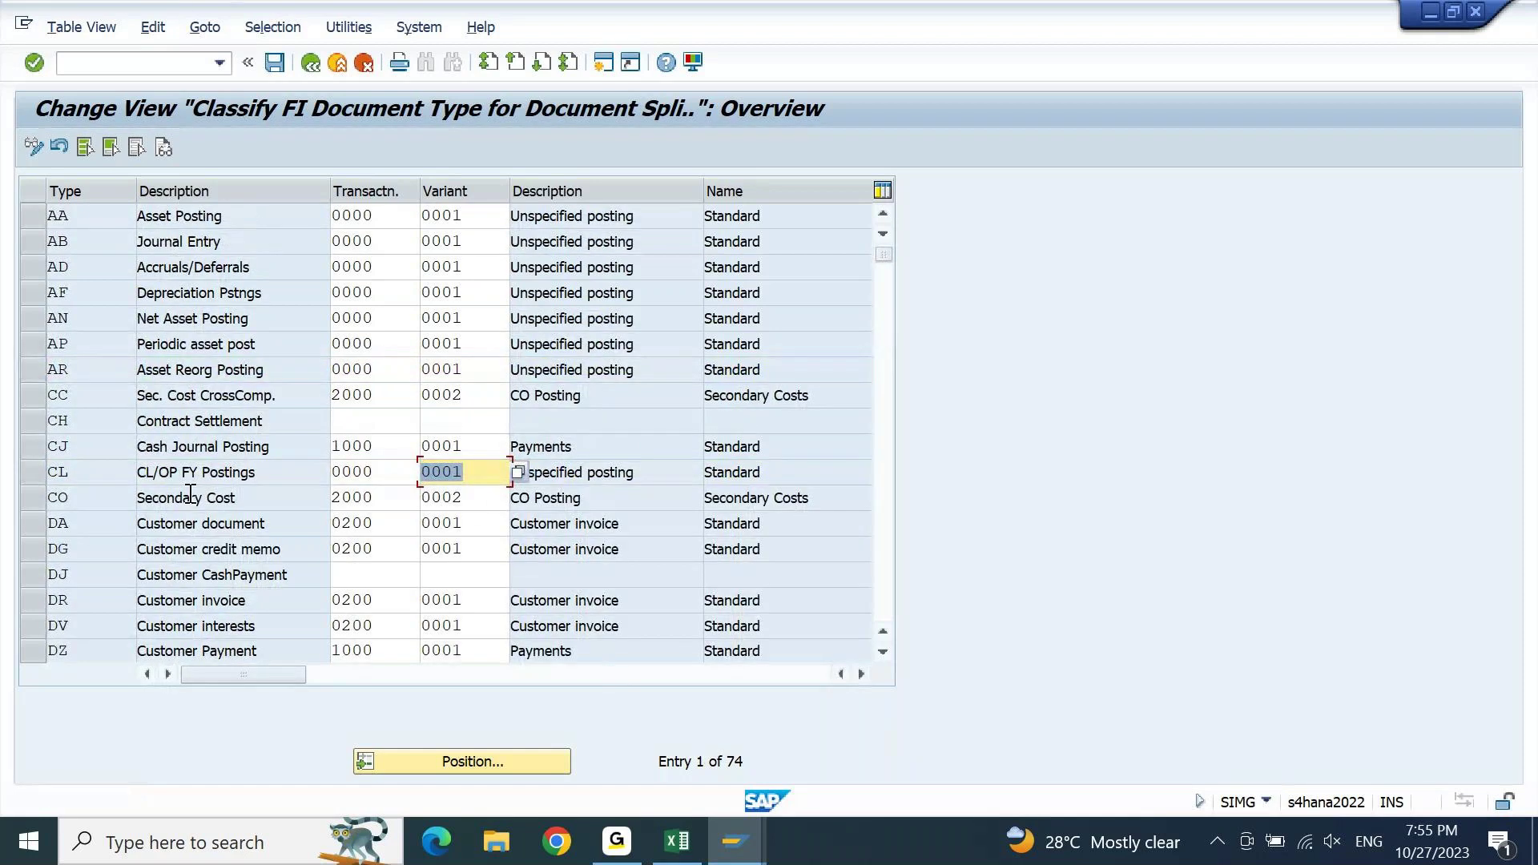
{"action": "left_click", "coordinate": [40, 450]}
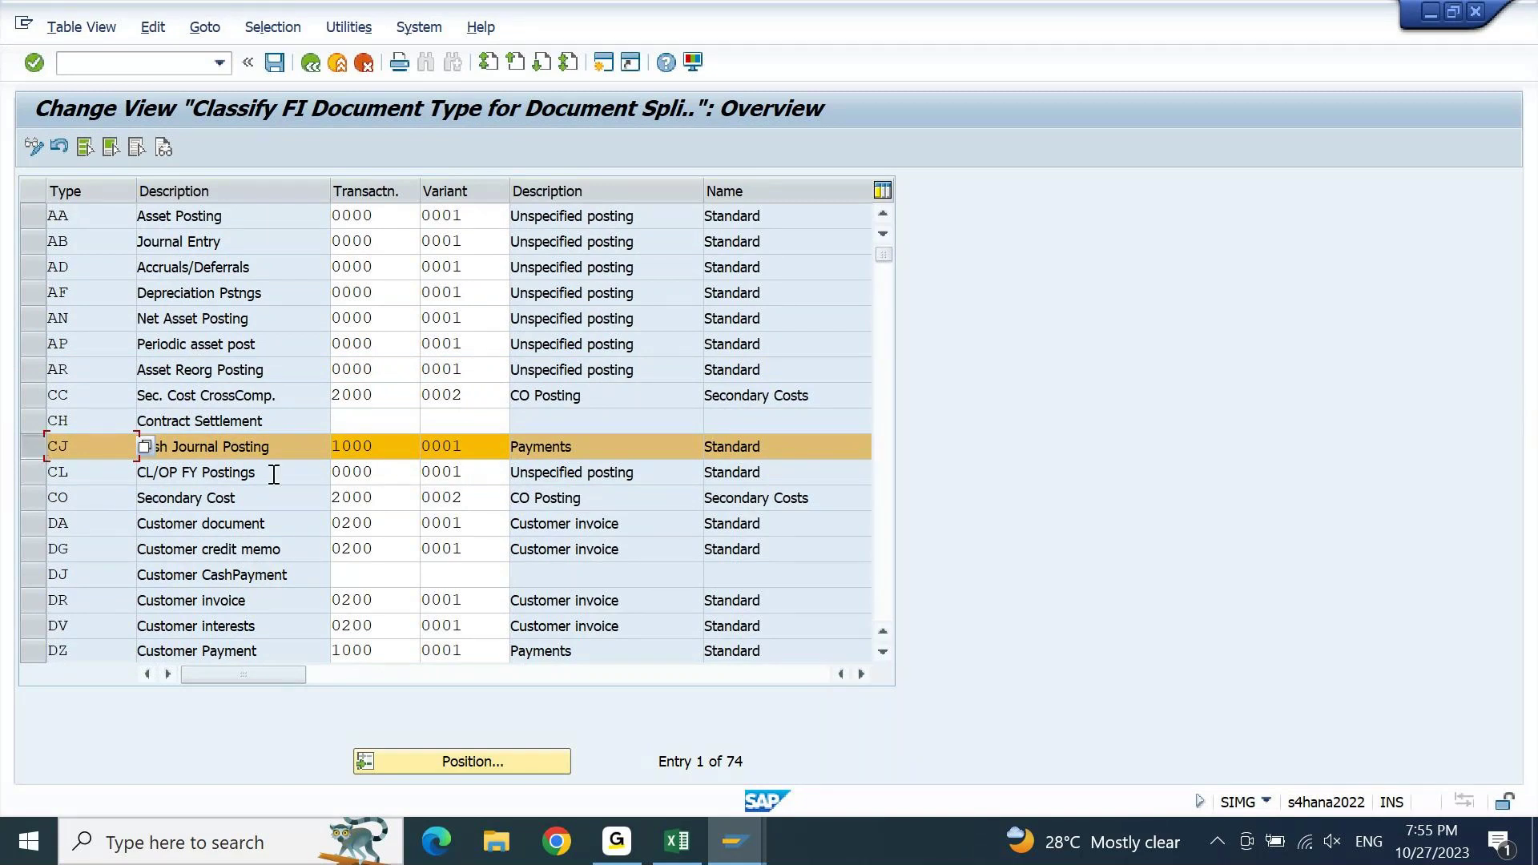
{"action": "left_click", "coordinate": [385, 446]}
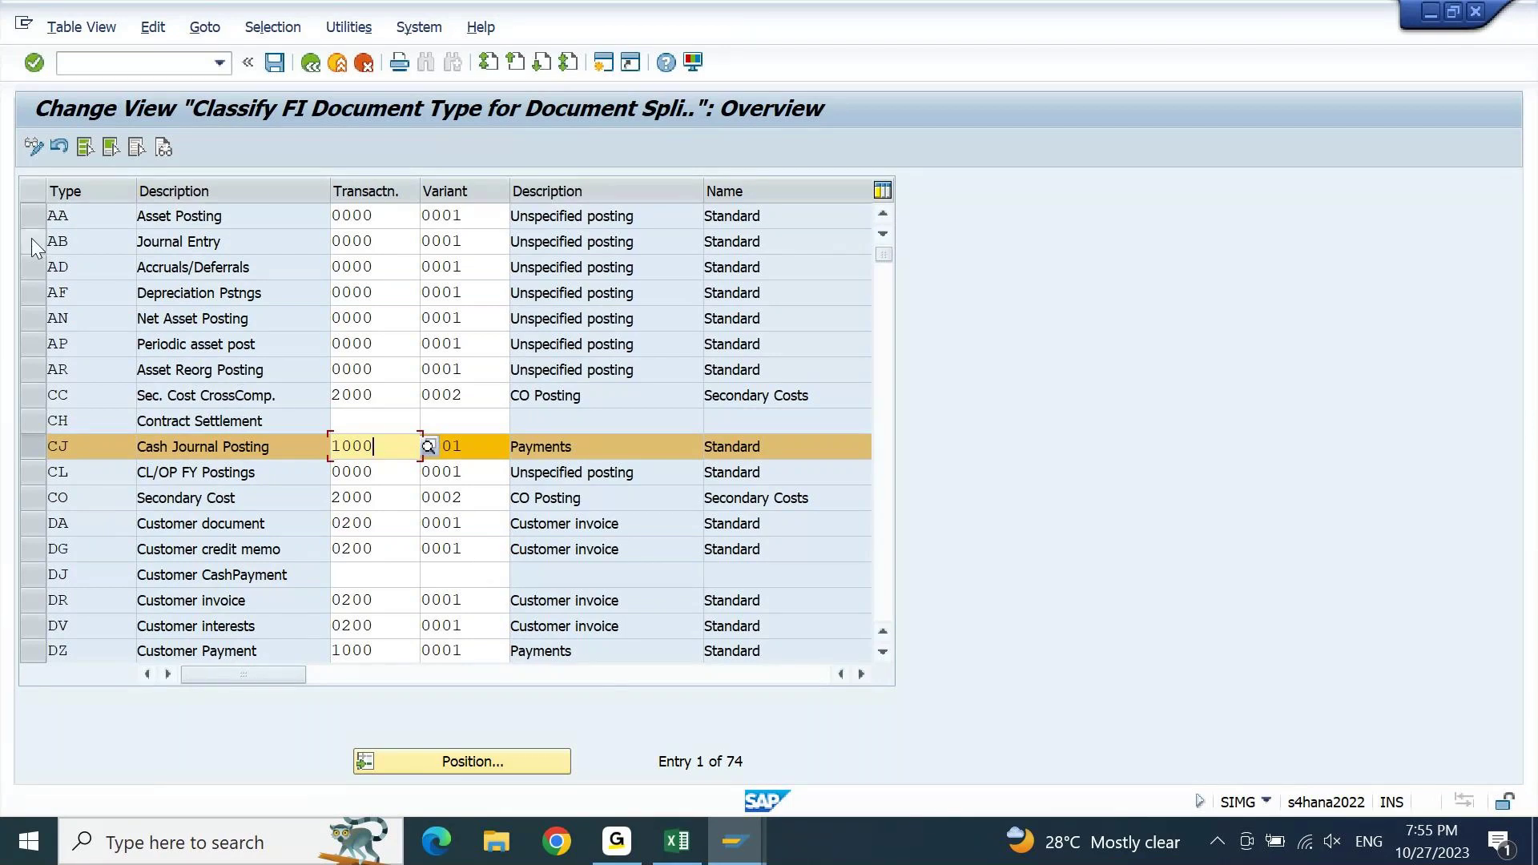
{"action": "key", "text": "shift+Home"}
{"action": "type", "text": "0000"}
{"action": "key", "text": "Return"}
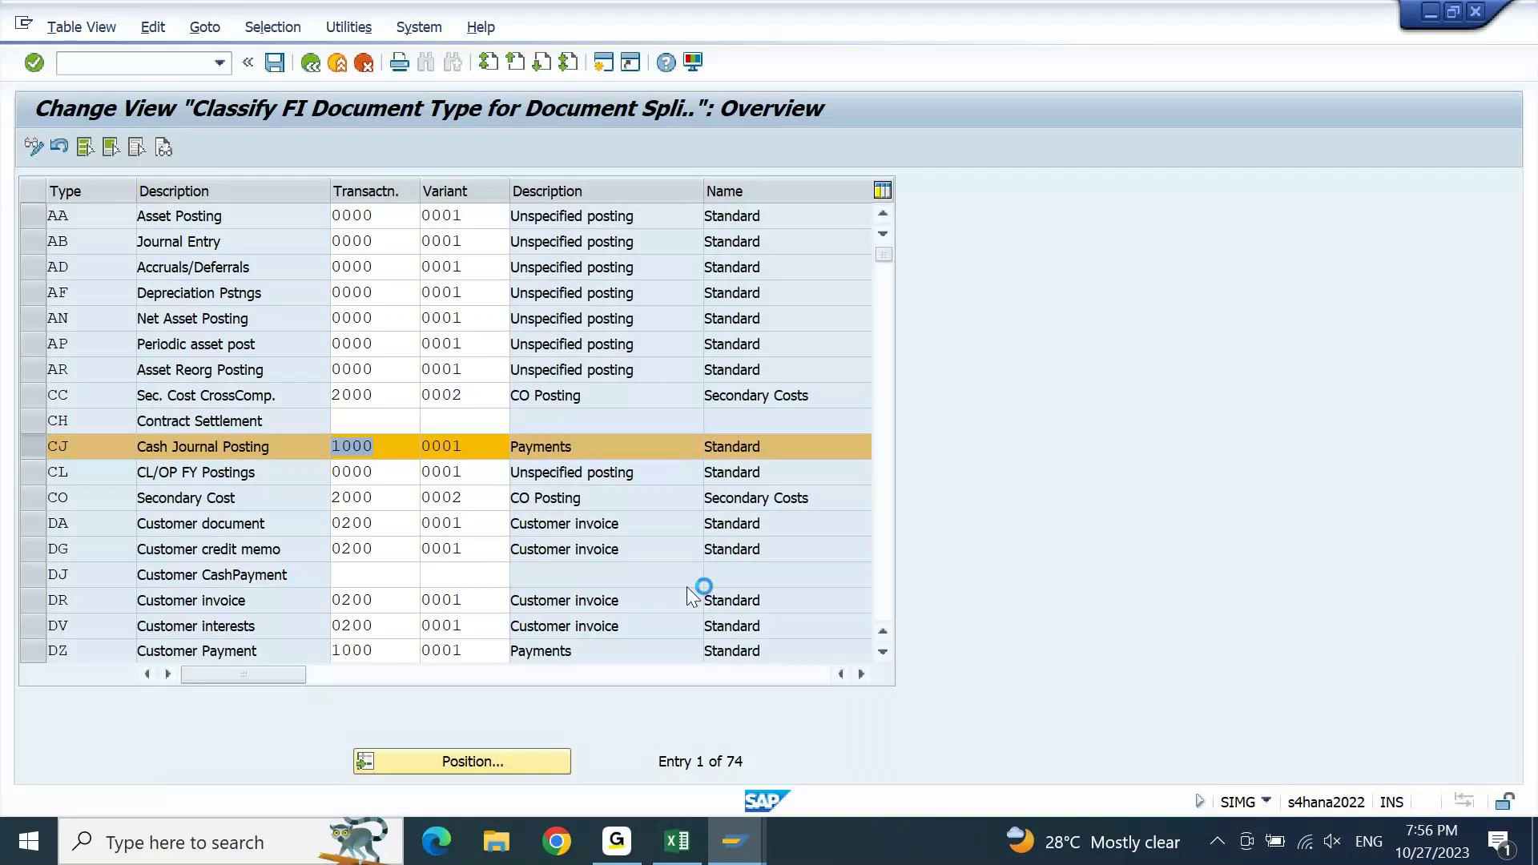
- Open a new connection to the S4HANA 2022 system from SAP Logon and bring up its logon screen
{"action": "left_click", "coordinate": [673, 854]}
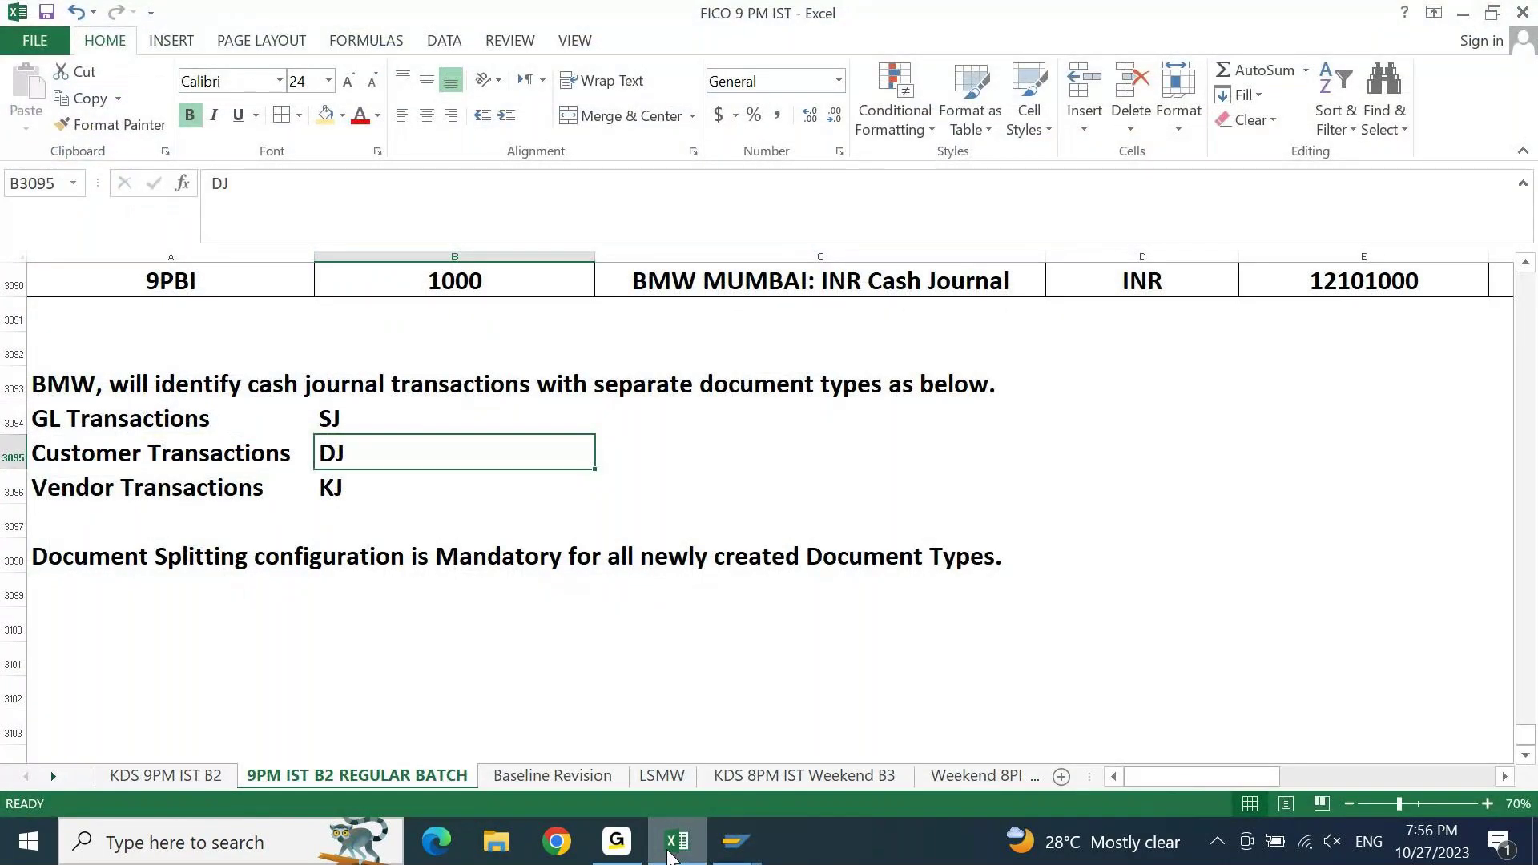
{"action": "left_click", "coordinate": [671, 855]}
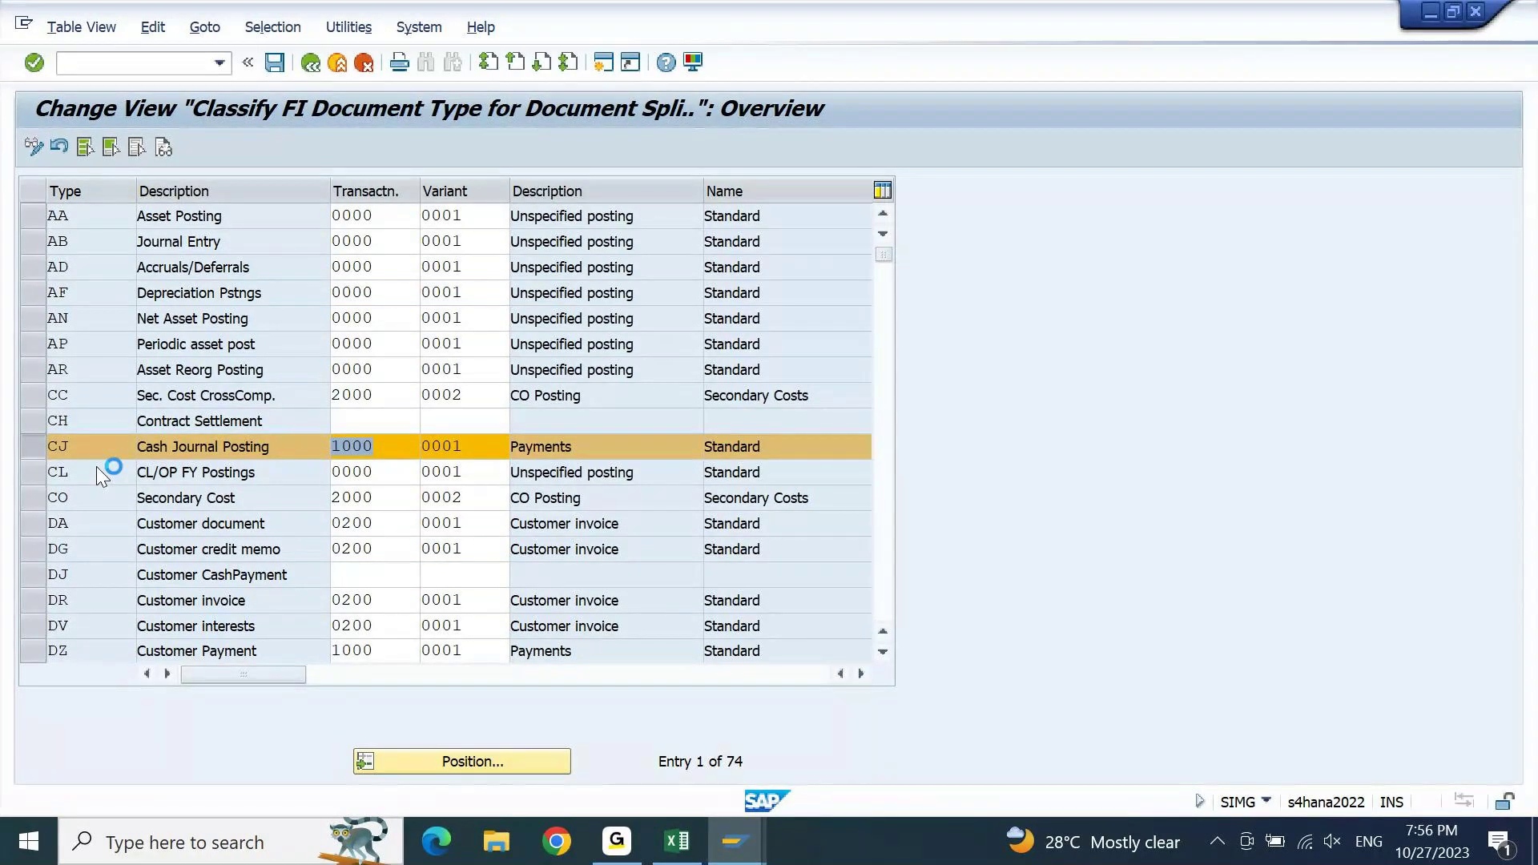
{"action": "mouse_move", "coordinate": [728, 828]}
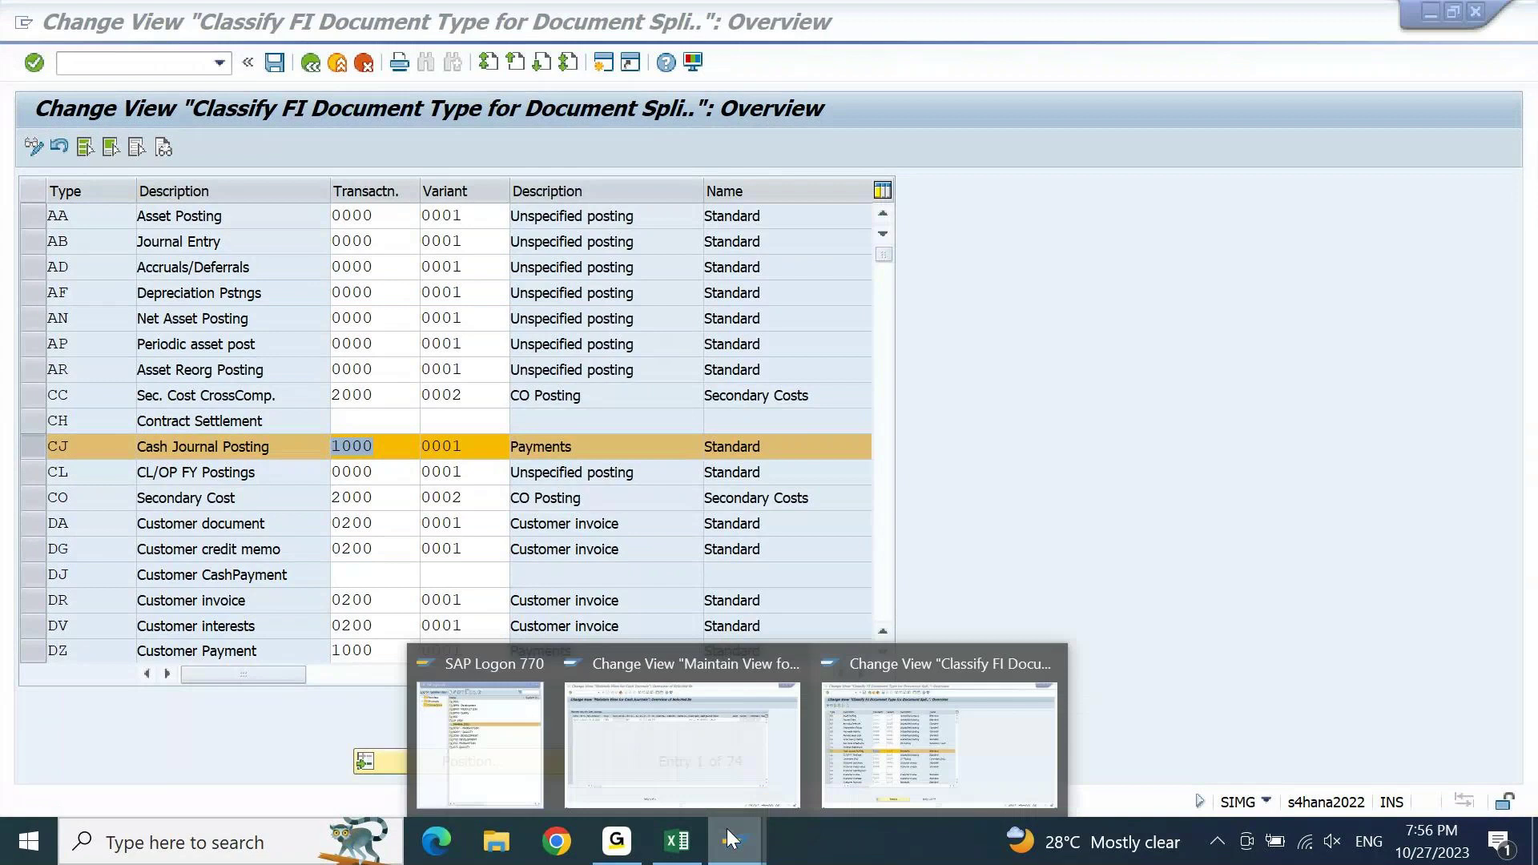
{"action": "left_click", "coordinate": [481, 734]}
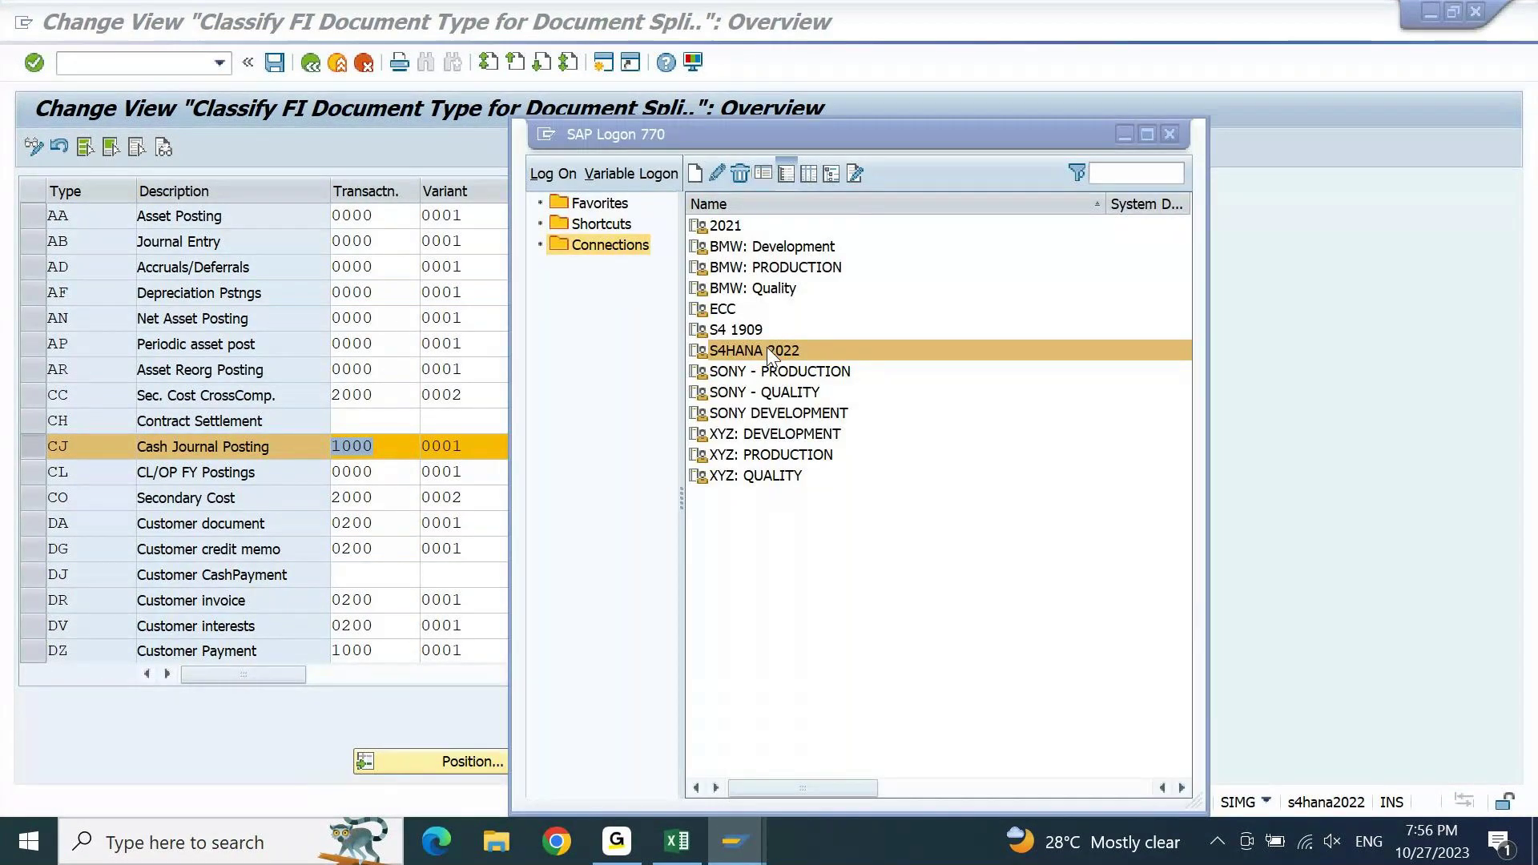
{"action": "double_click", "coordinate": [767, 350]}
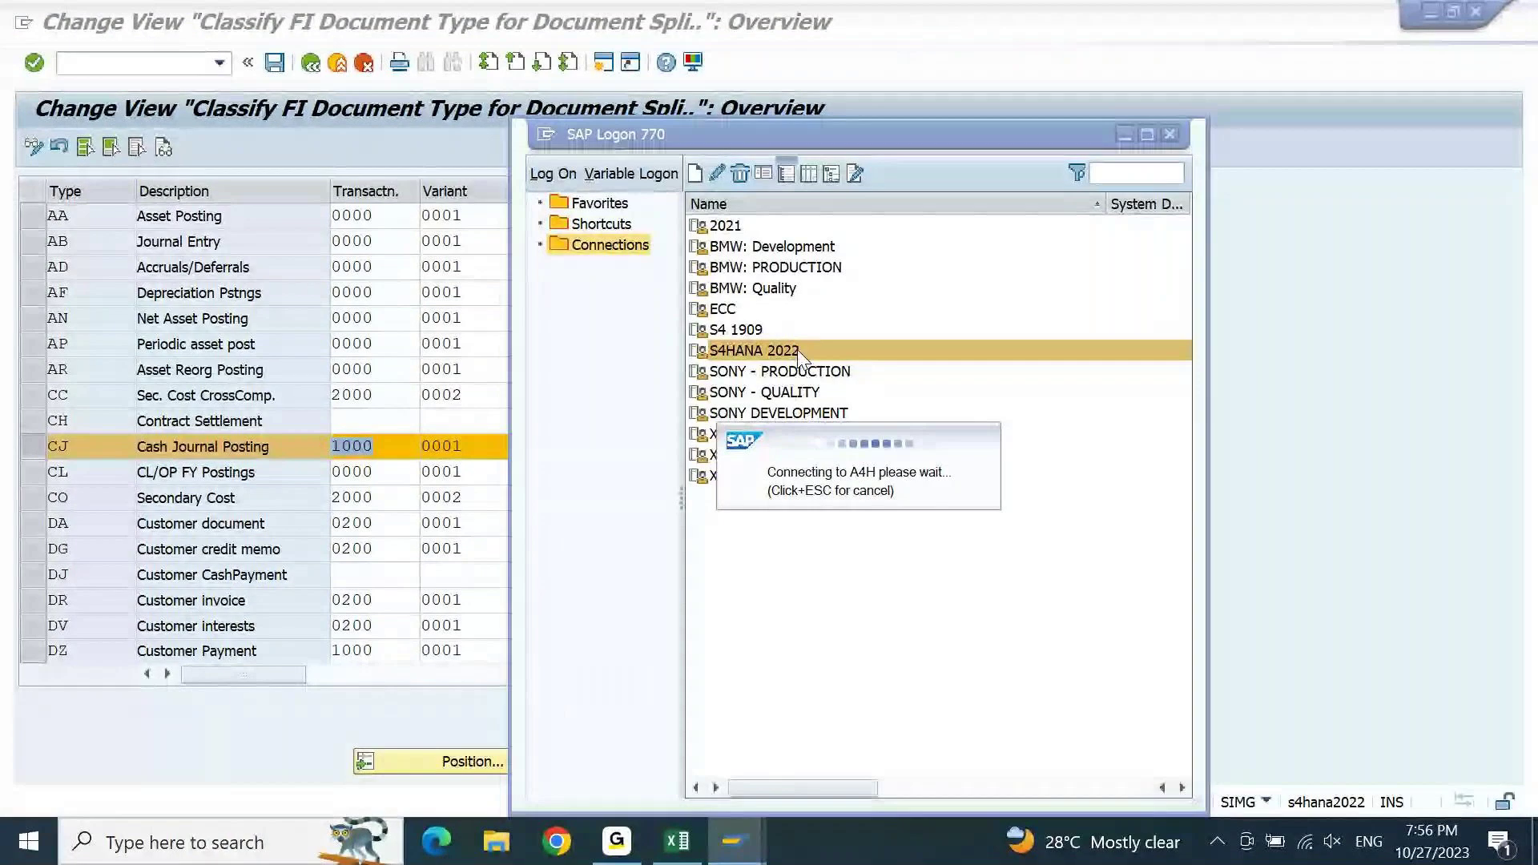
{"action": "left_click", "coordinate": [1174, 133]}
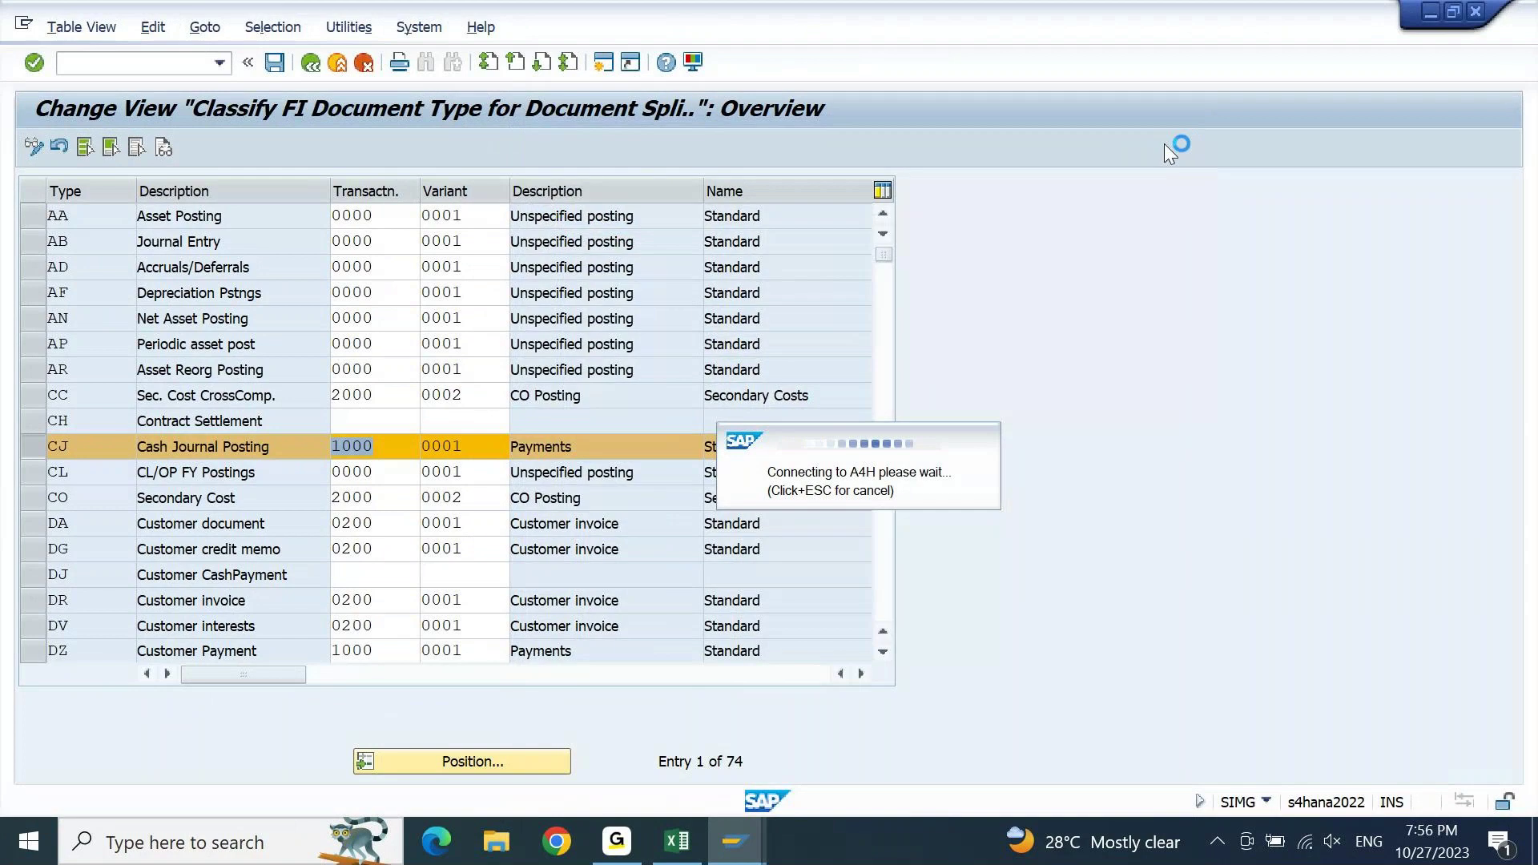
{"action": "left_click", "coordinate": [735, 841]}
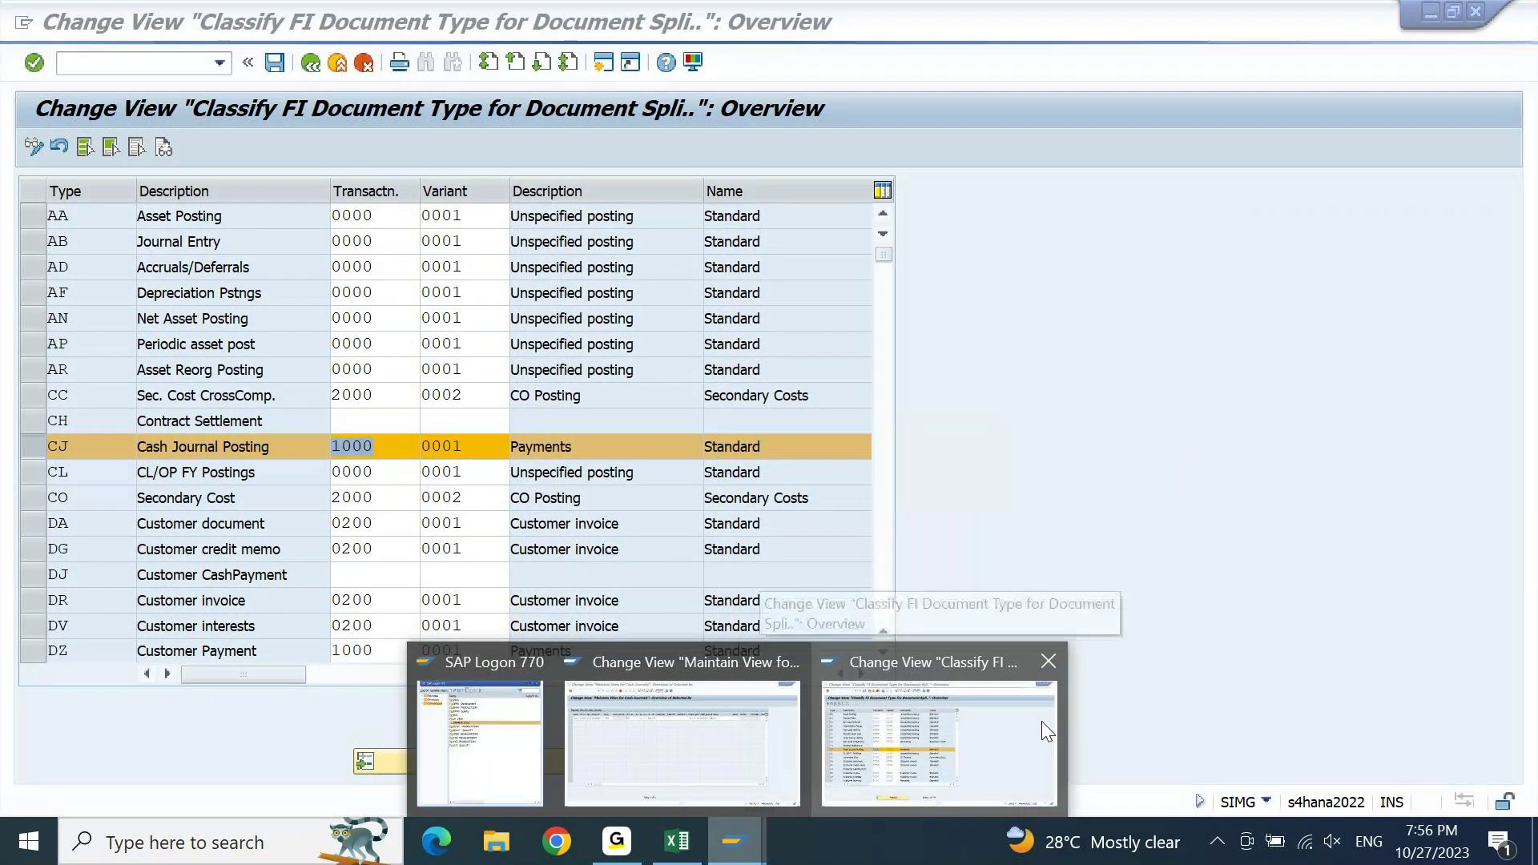
{"action": "left_click", "coordinate": [1043, 722]}
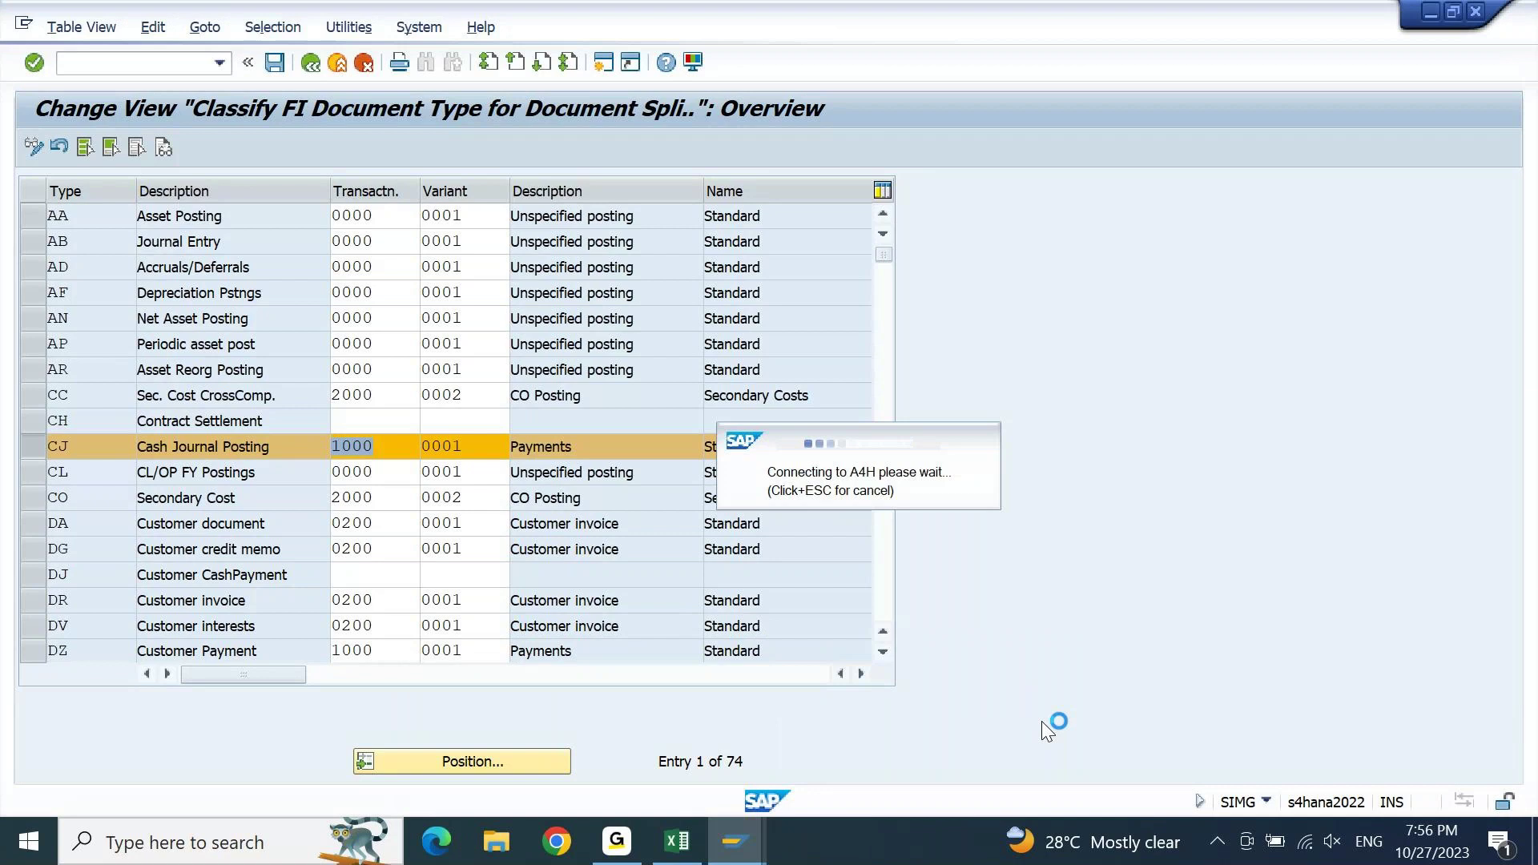
{"action": "left_click", "coordinate": [735, 841]}
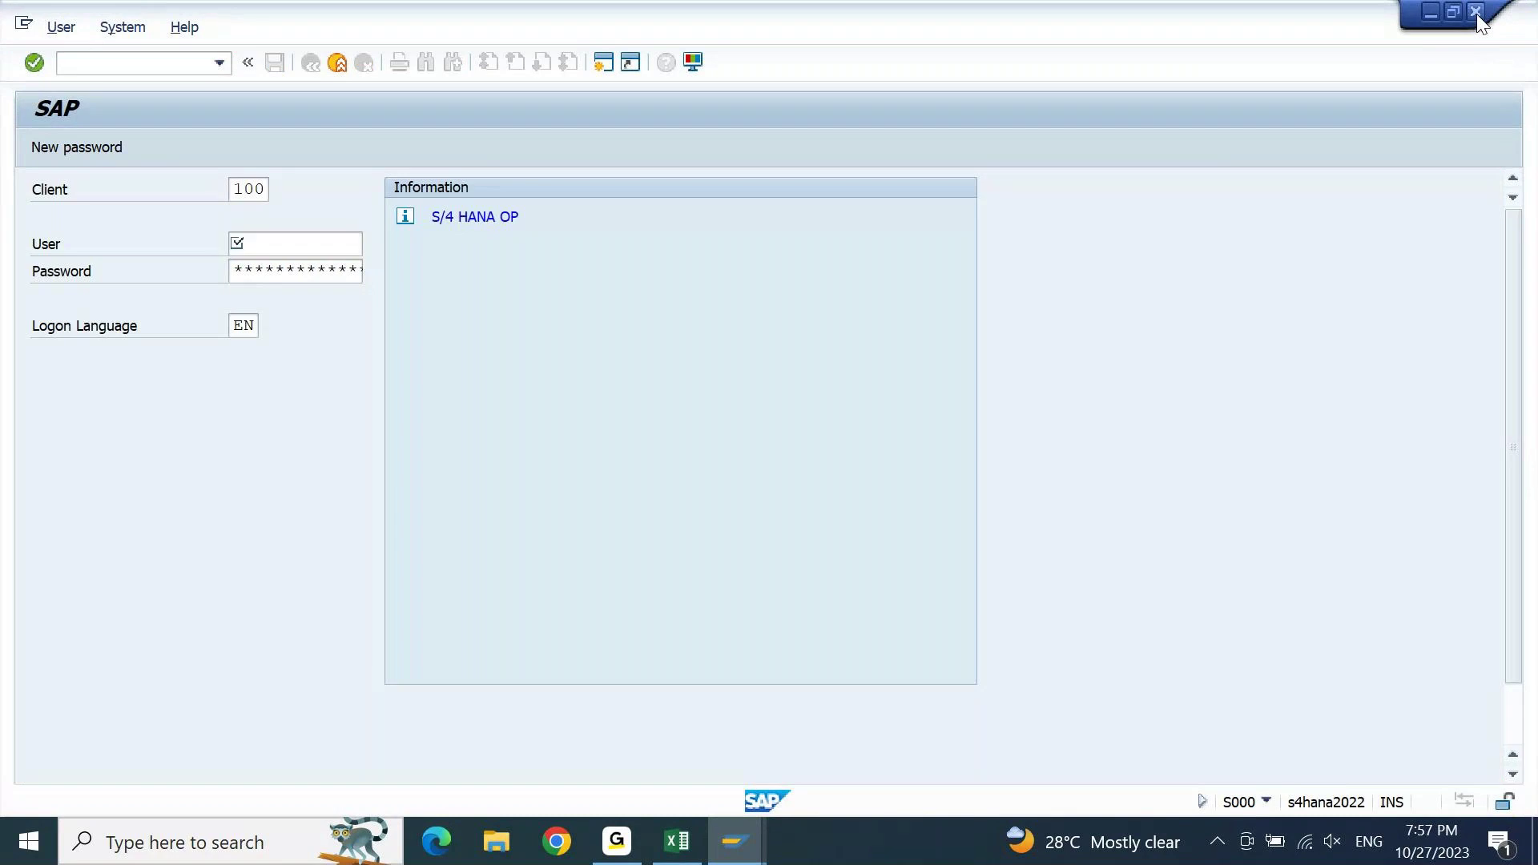
- Close the newly opened S4HANA 2022 logon session and bring up the SAP Logon connection list
{"action": "left_click", "coordinate": [1477, 12]}
{"action": "left_click", "coordinate": [1170, 135]}
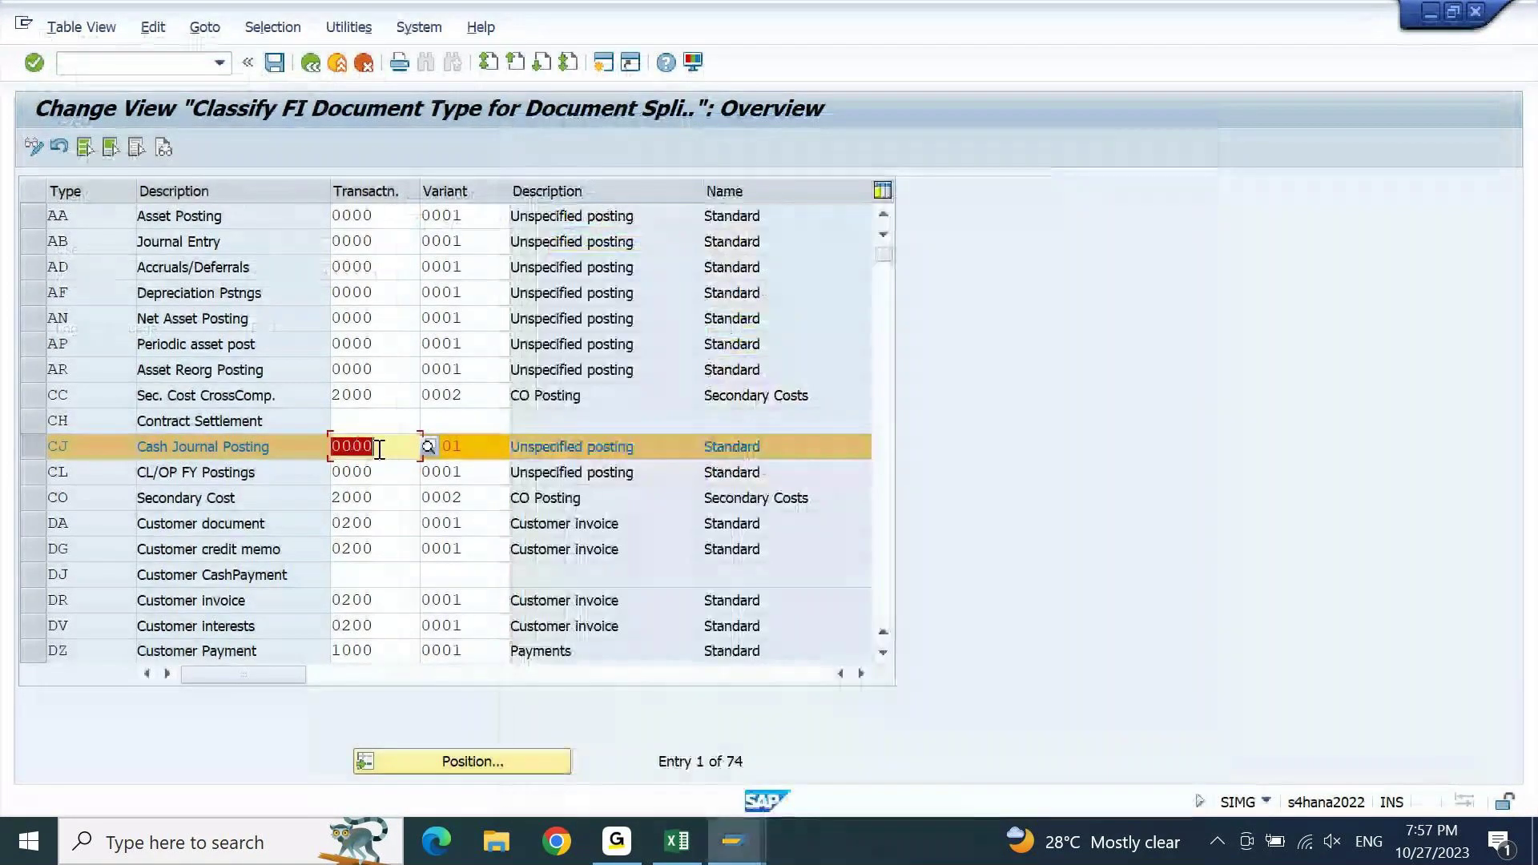
{"action": "left_click", "coordinate": [392, 461]}
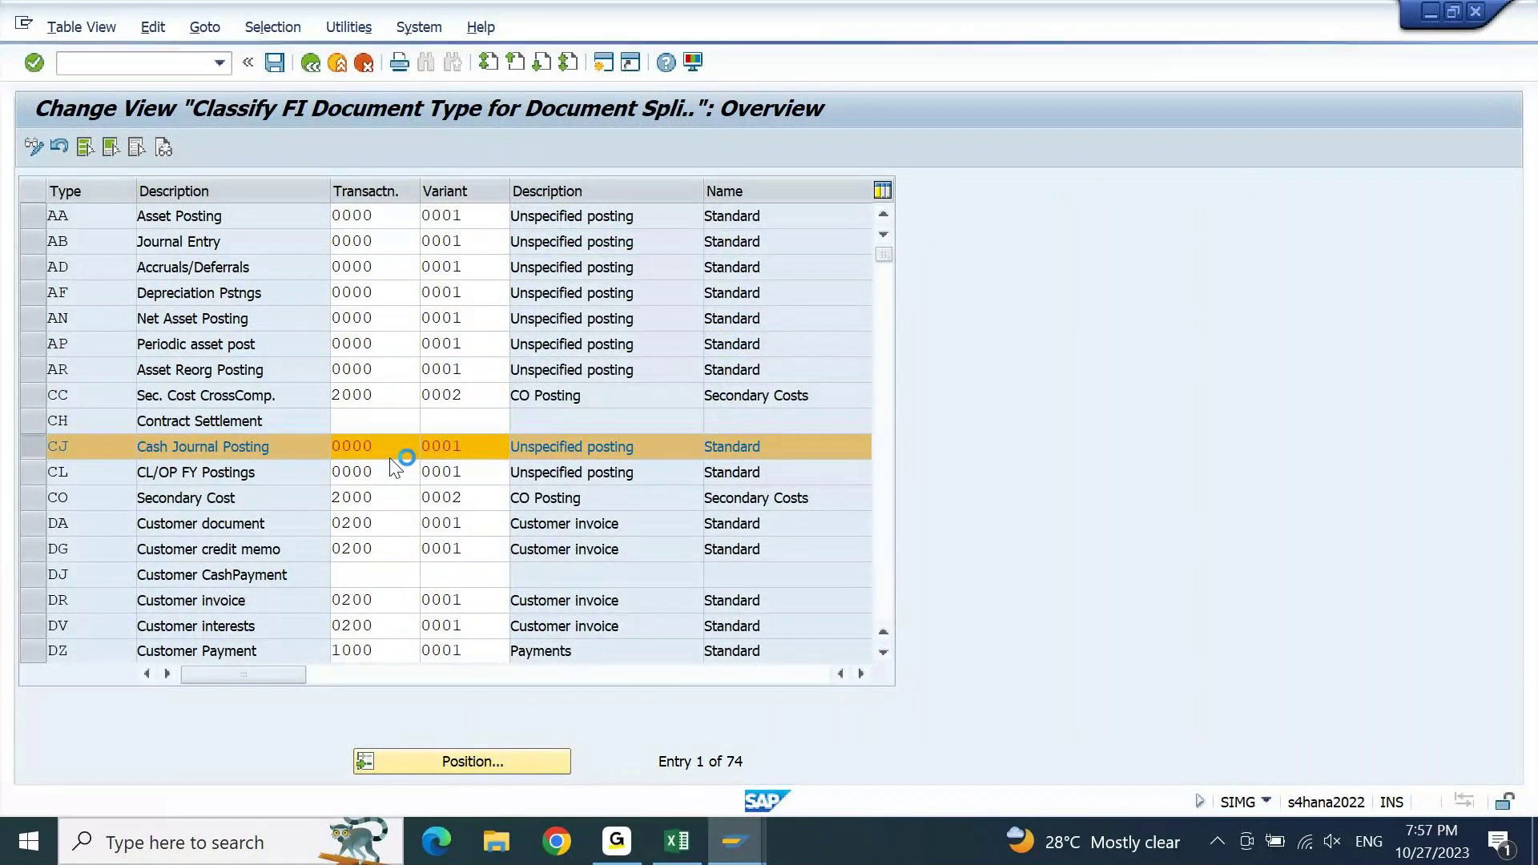
{"action": "left_click", "coordinate": [749, 853]}
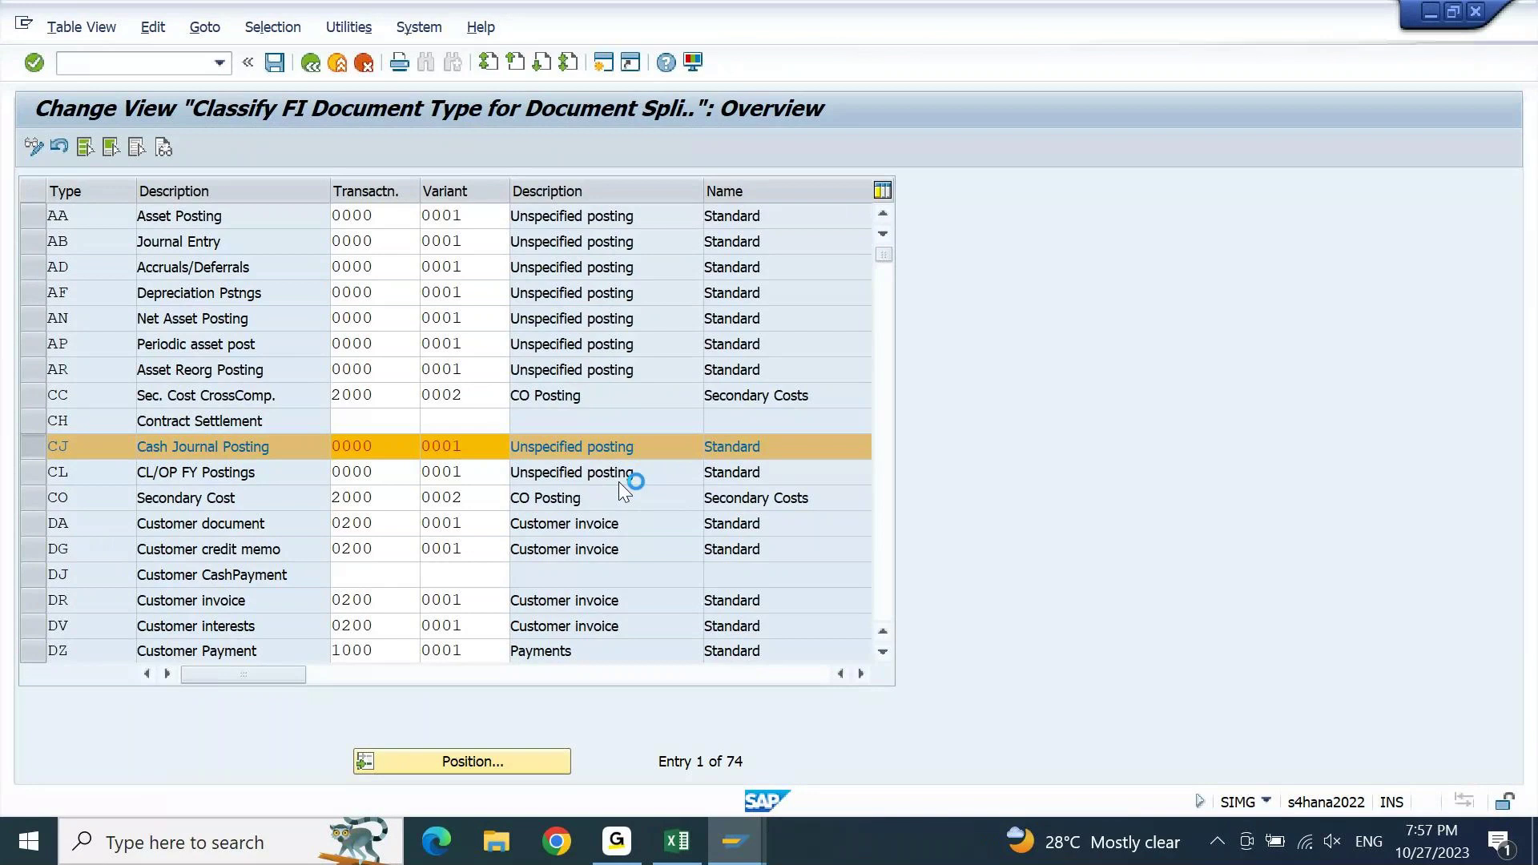
{"action": "left_click", "coordinate": [742, 830]}
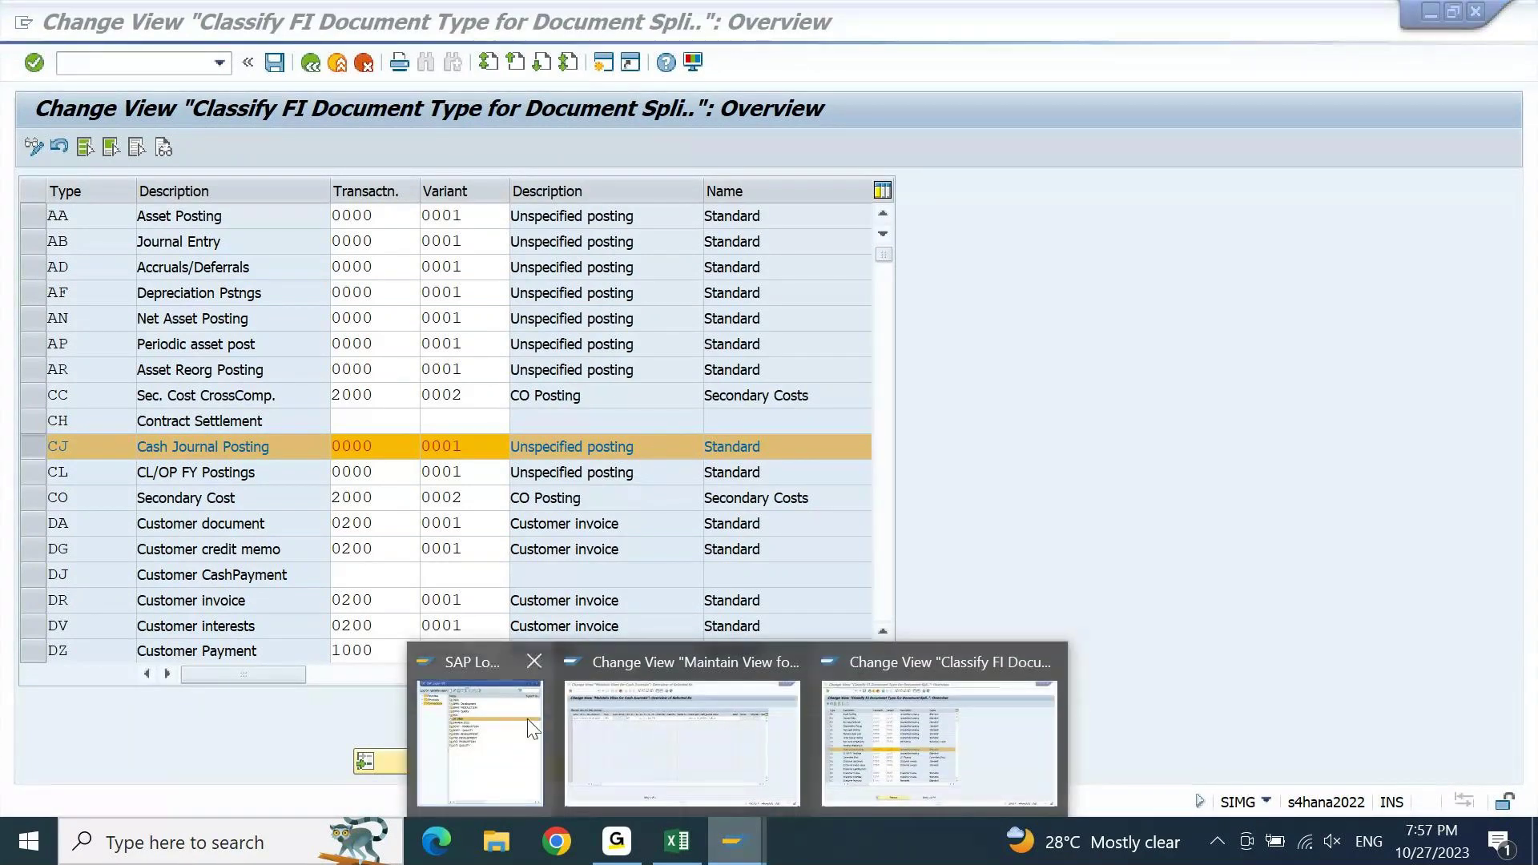
{"action": "mouse_move", "coordinate": [530, 730]}
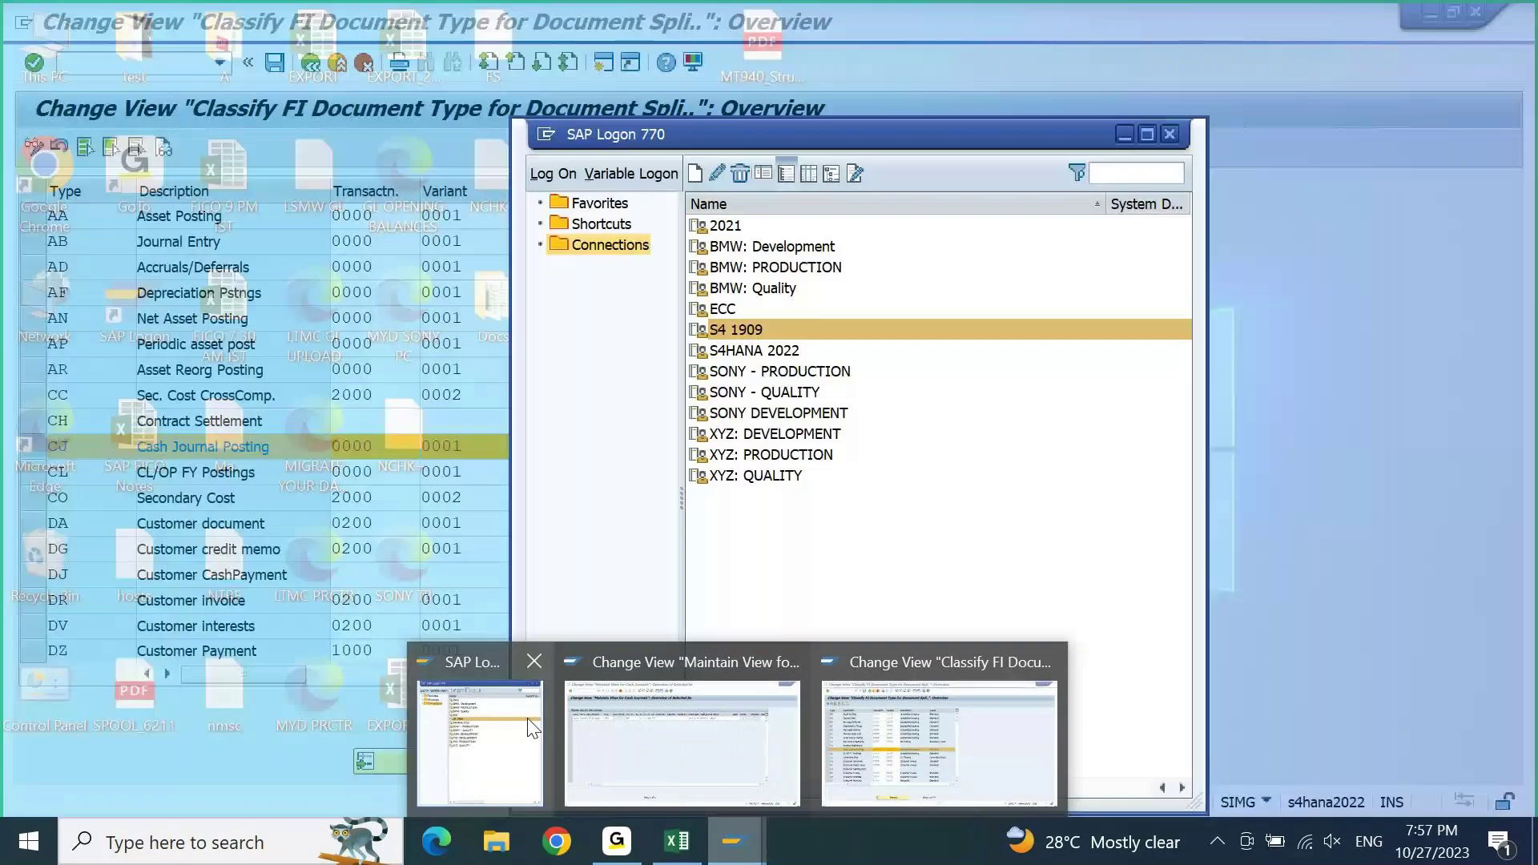
{"action": "left_click", "coordinate": [529, 729]}
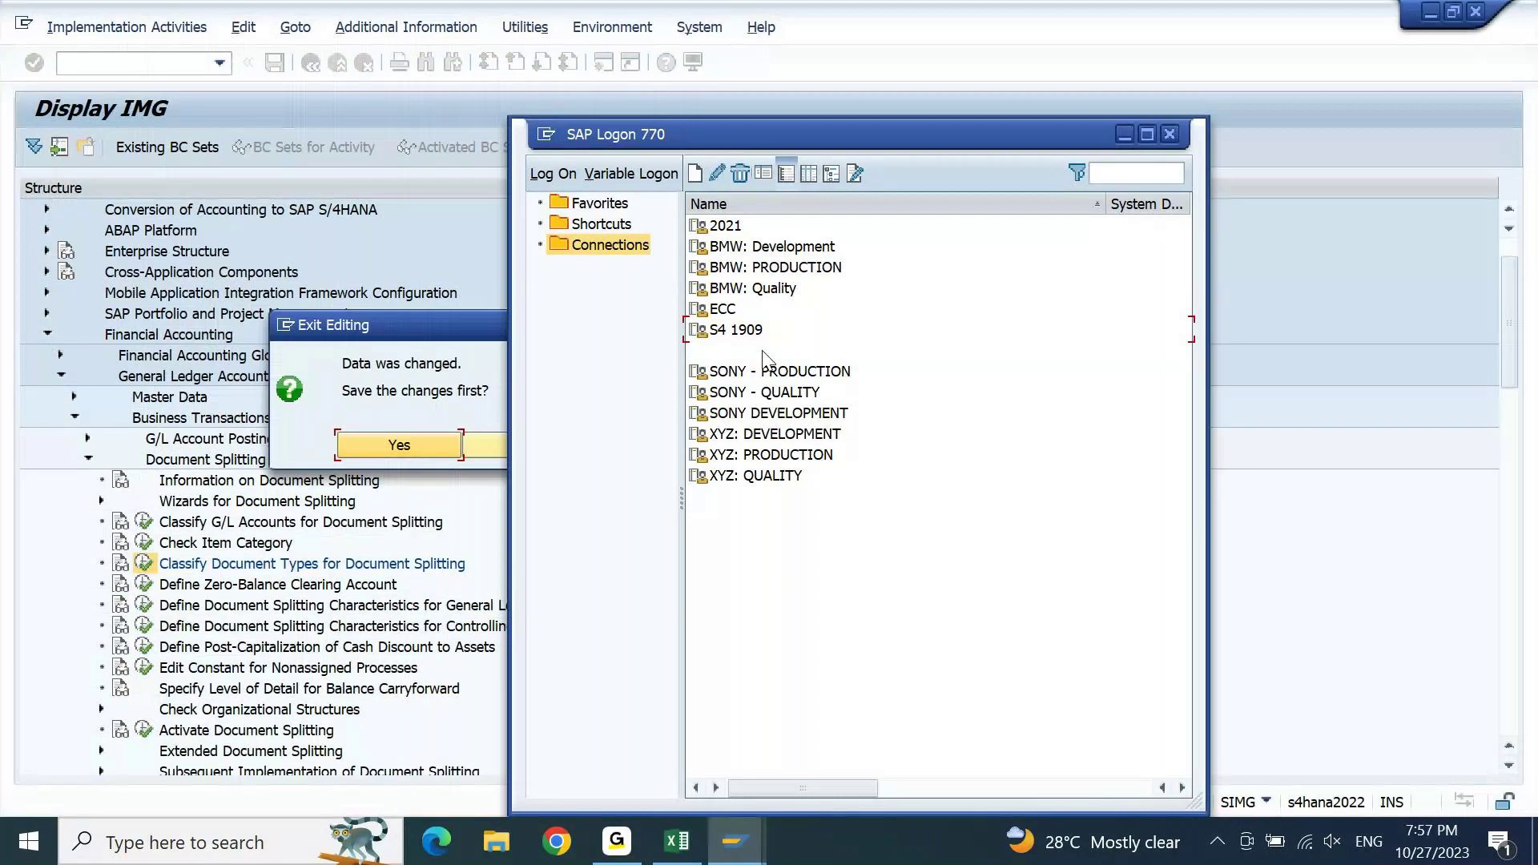
- Leave the classification view without saving the CJ change and reopen Classify Document Types for Document Splitting
{"action": "left_click", "coordinate": [500, 445]}
{"action": "left_click", "coordinate": [144, 563]}
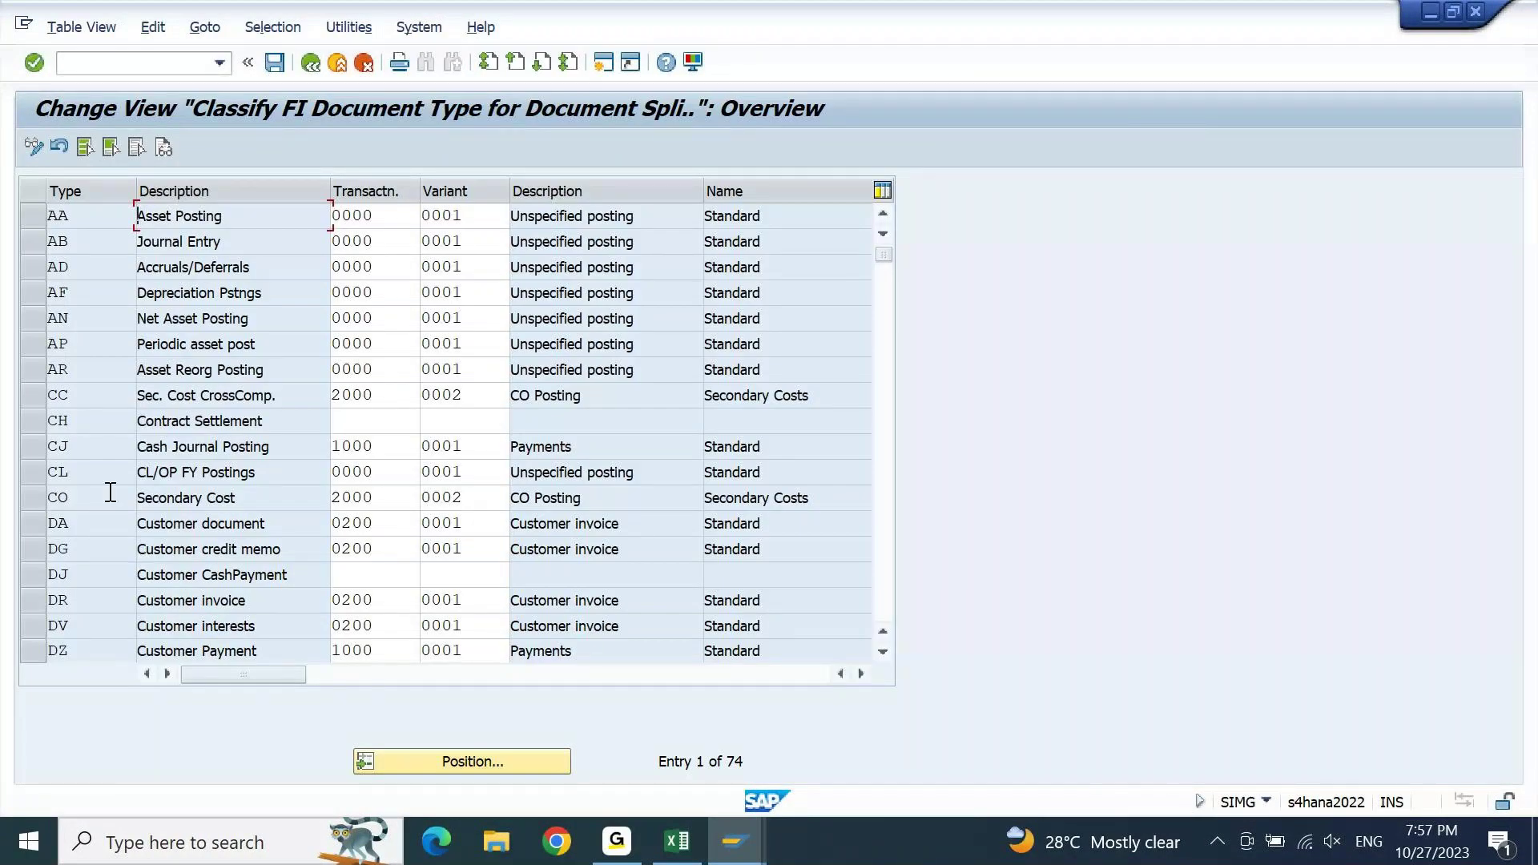
{"action": "left_click", "coordinate": [36, 455]}
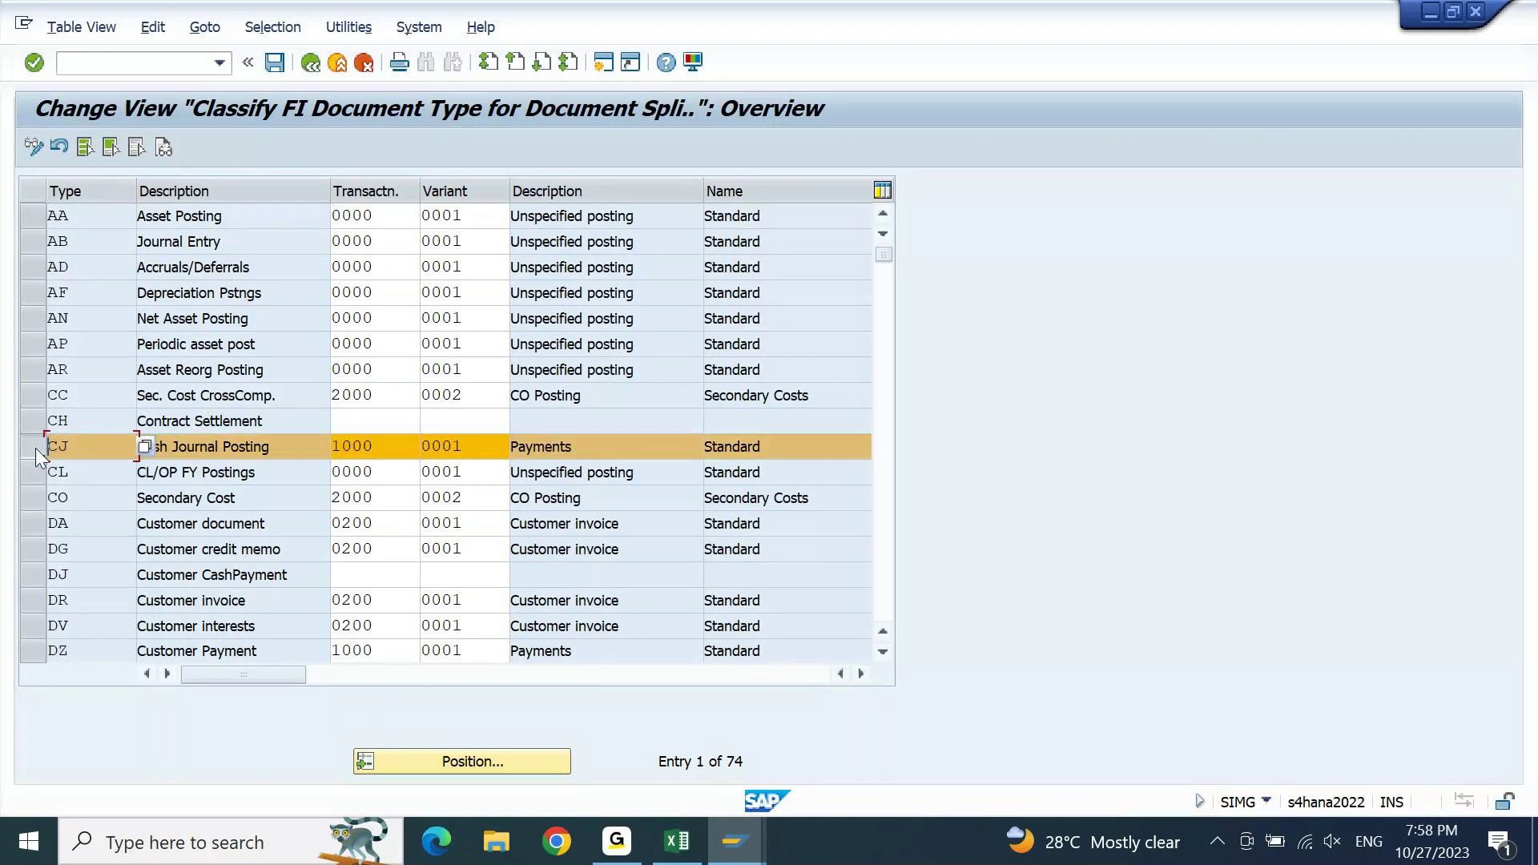
{"action": "left_click", "coordinate": [35, 448]}
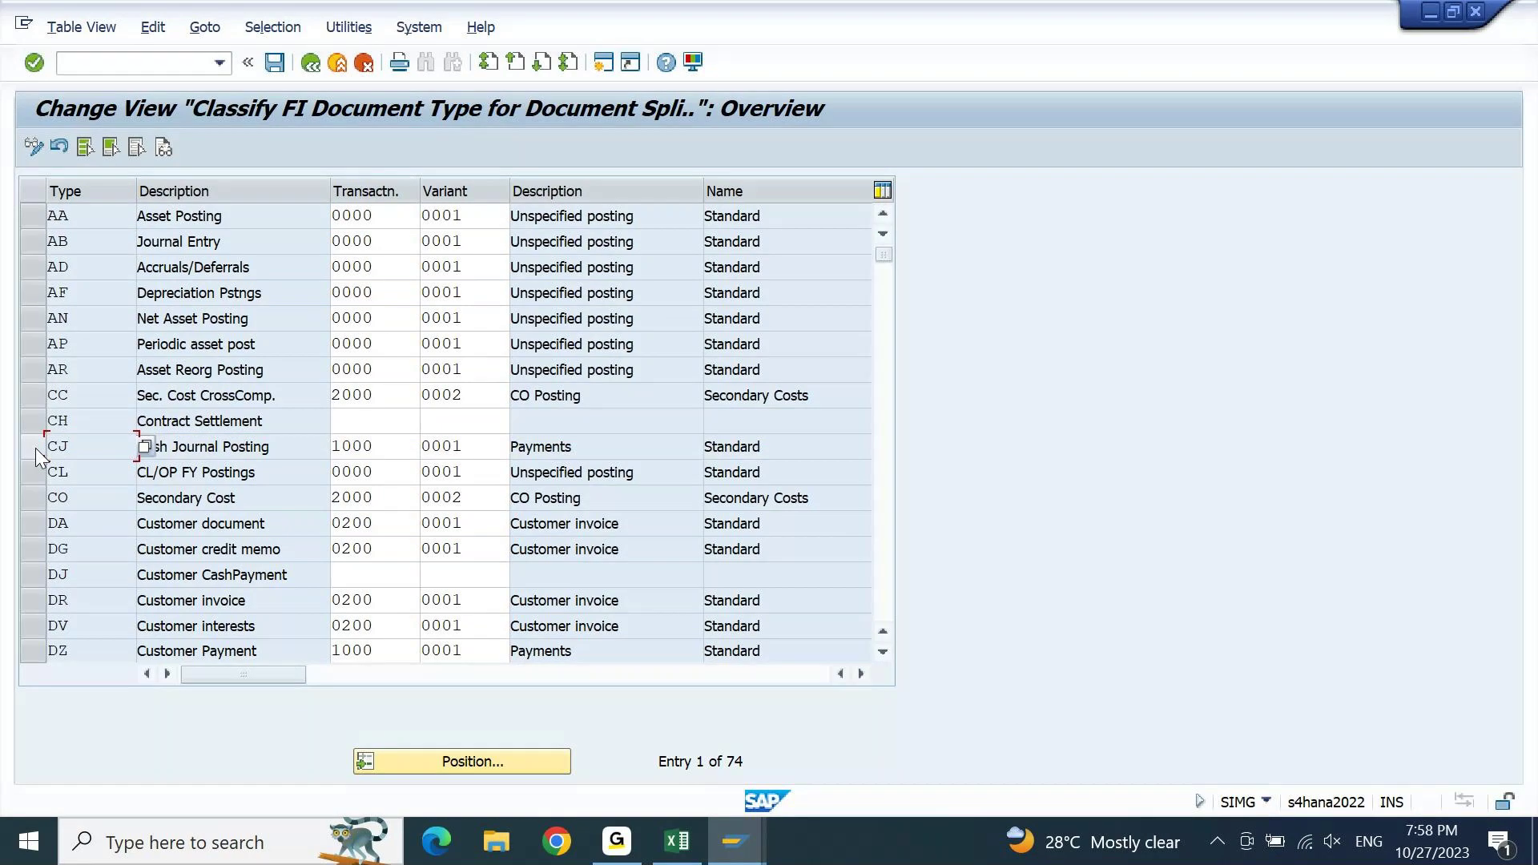
- Assign business transaction 1000 with variant 0001 to document type DJ, Customer CashPayment
{"action": "left_click", "coordinate": [36, 580]}
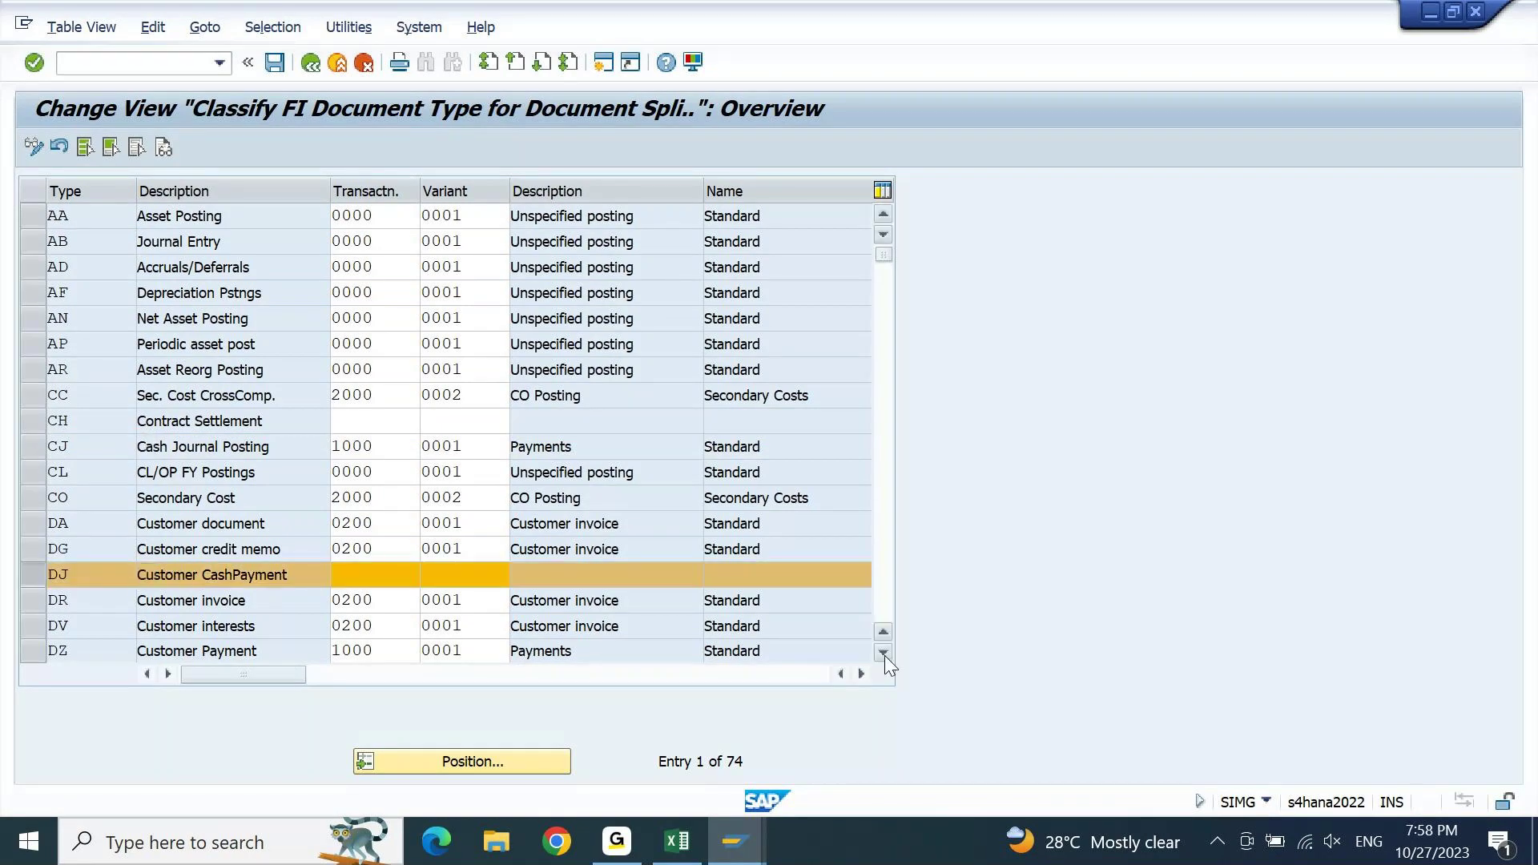
{"action": "left_click", "coordinate": [884, 653]}
{"action": "left_click", "coordinate": [885, 653]}
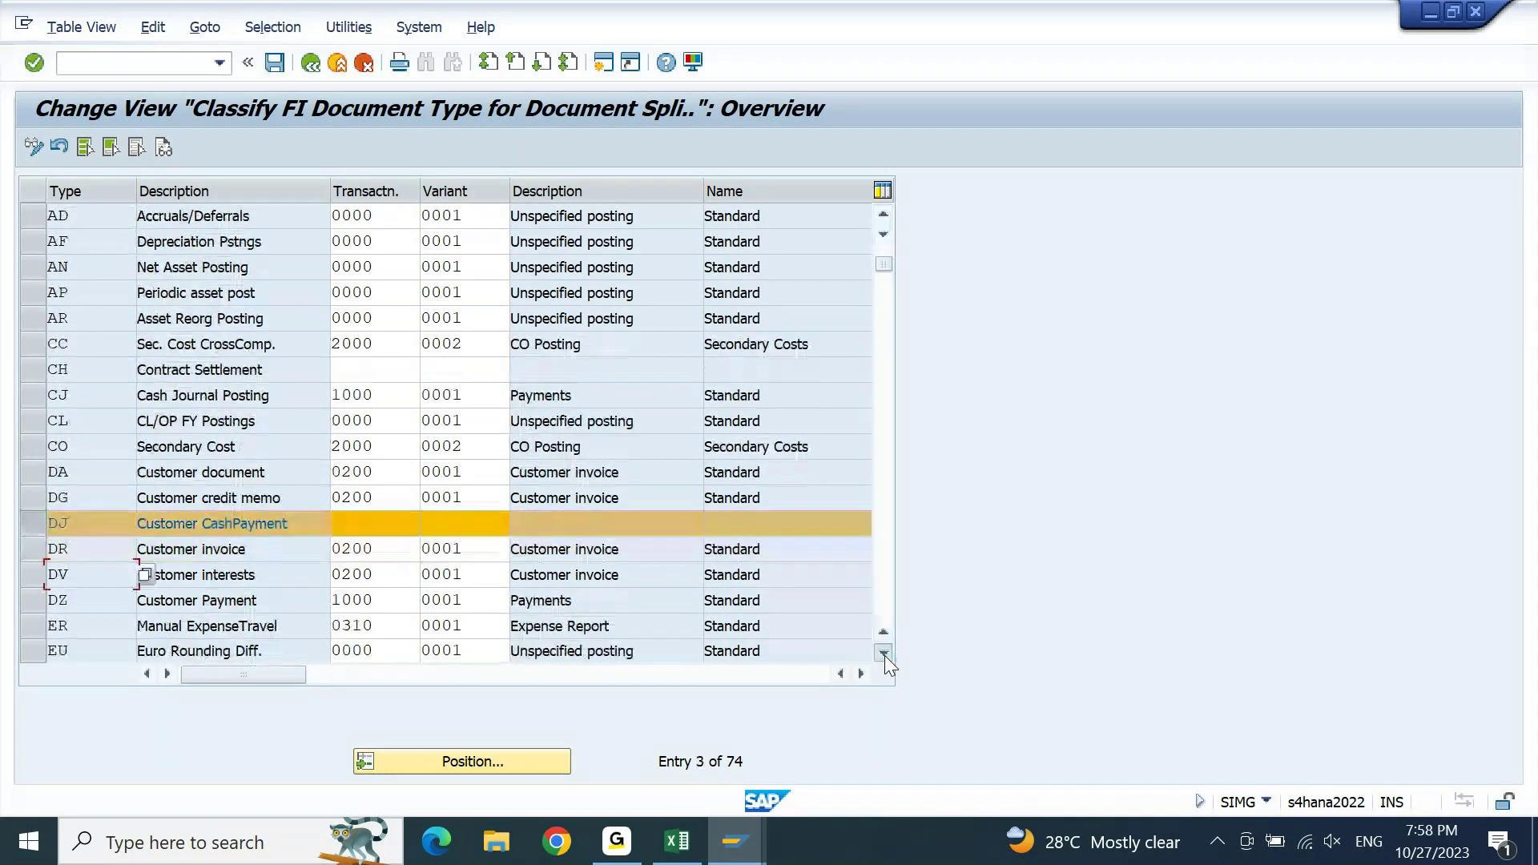
{"action": "left_click", "coordinate": [885, 653]}
{"action": "left_click", "coordinate": [884, 653]}
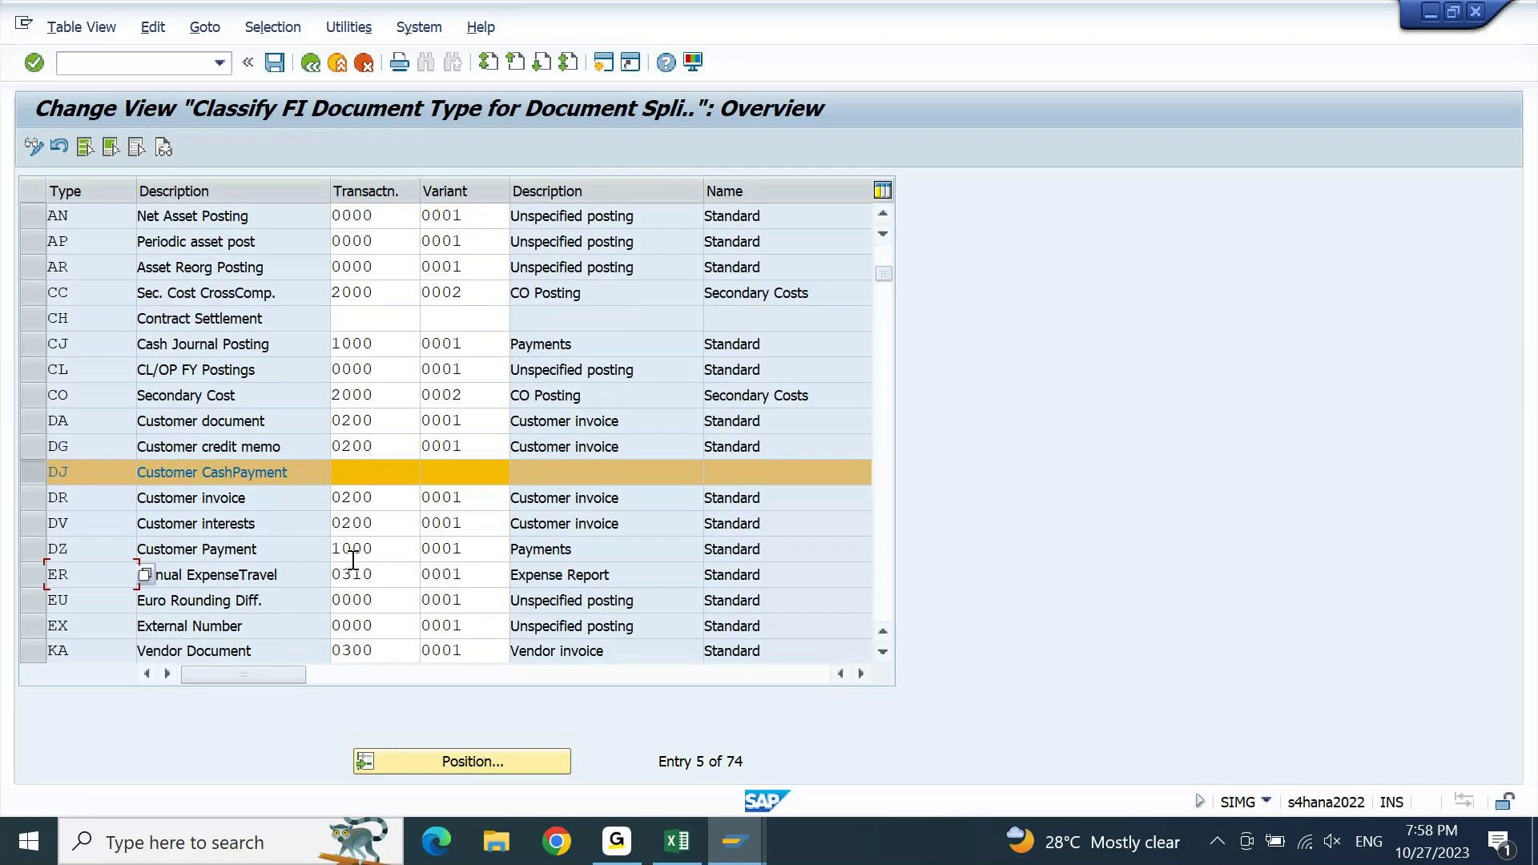
{"action": "left_click", "coordinate": [368, 473]}
{"action": "type", "text": "1000"}
{"action": "key", "text": "Tab"}
{"action": "type", "text": "0001"}
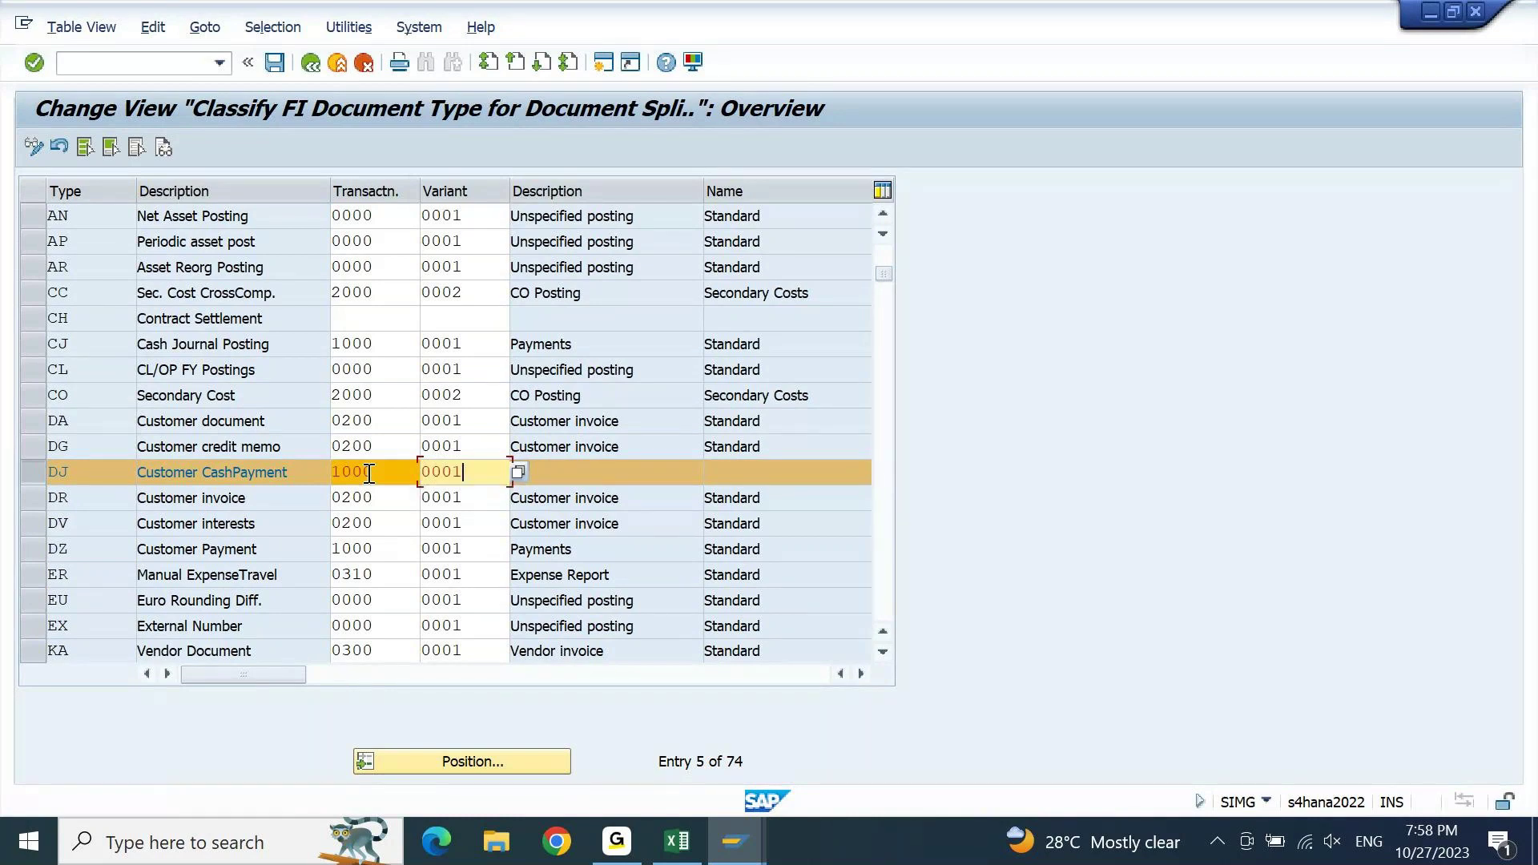
{"action": "key", "text": "Return"}
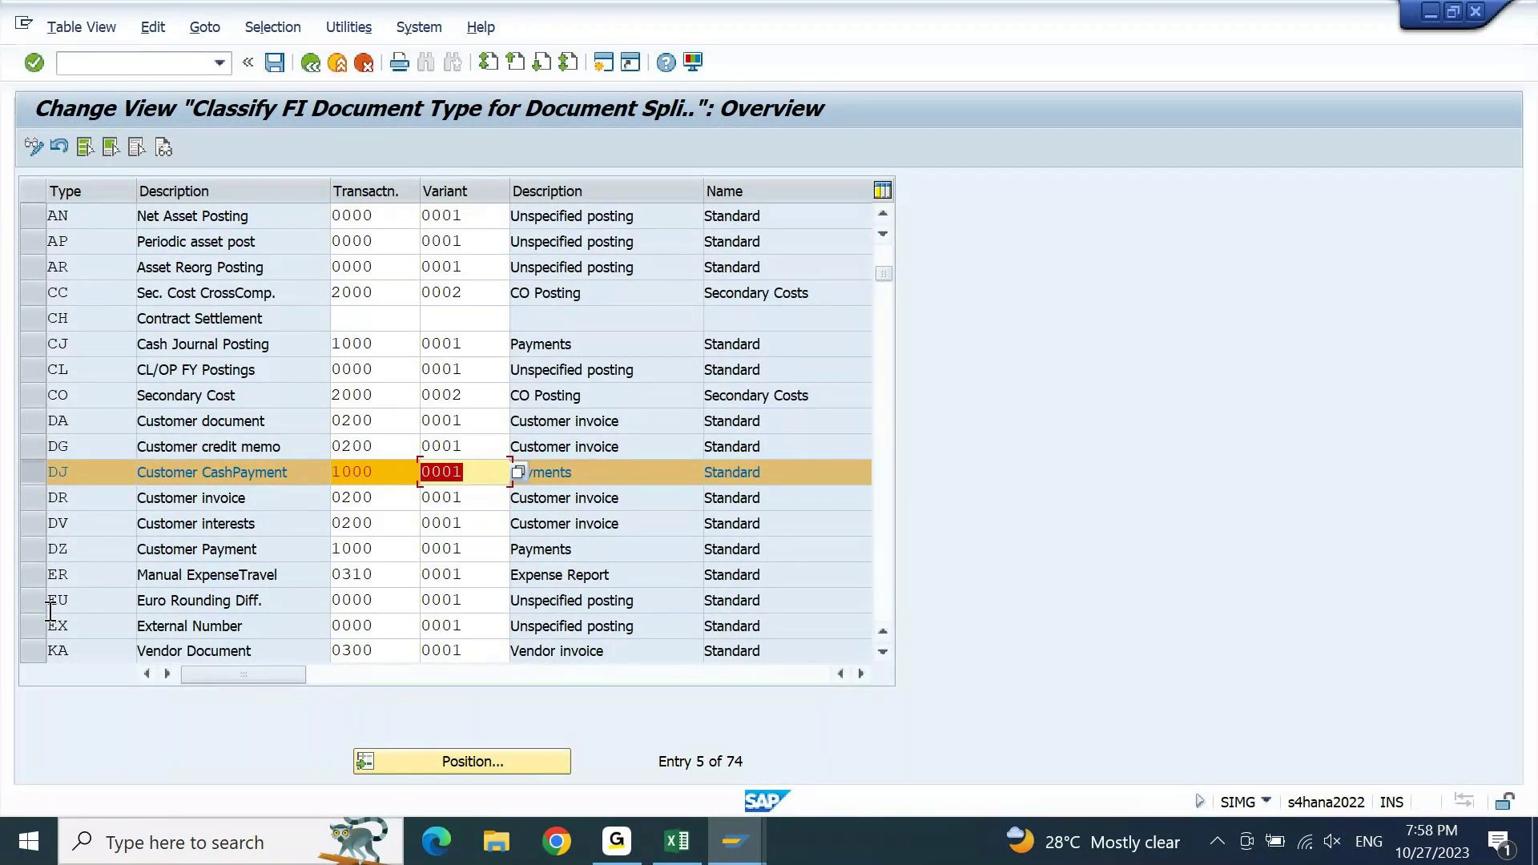
- Compare the business transaction and variant of document type KJ, Vendor Cash payment, with those of KZ, Vendor payment
{"action": "key", "text": "Page_Down"}
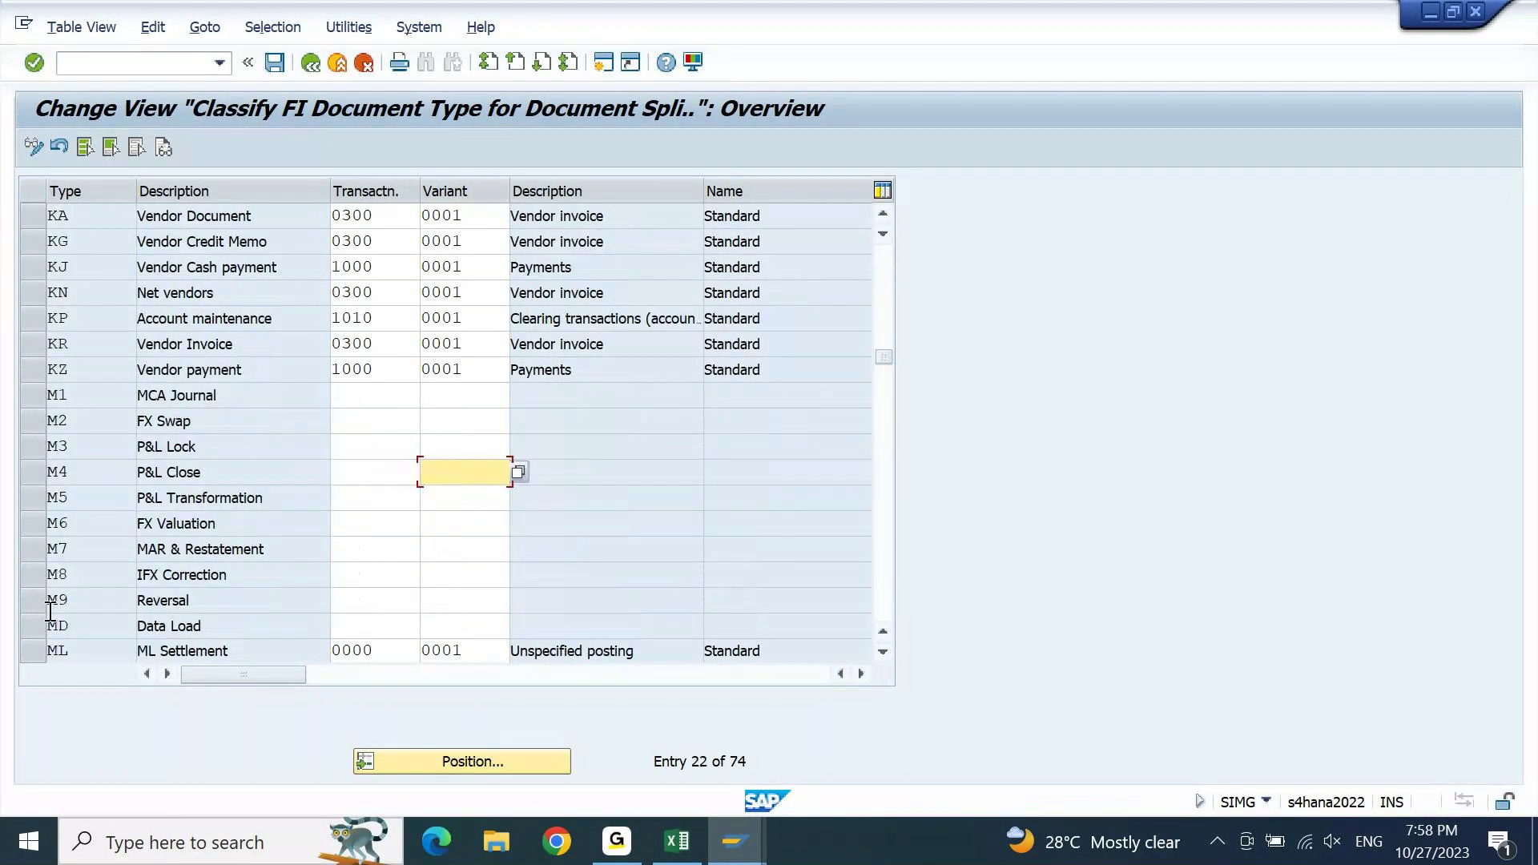
{"action": "left_click", "coordinate": [34, 267]}
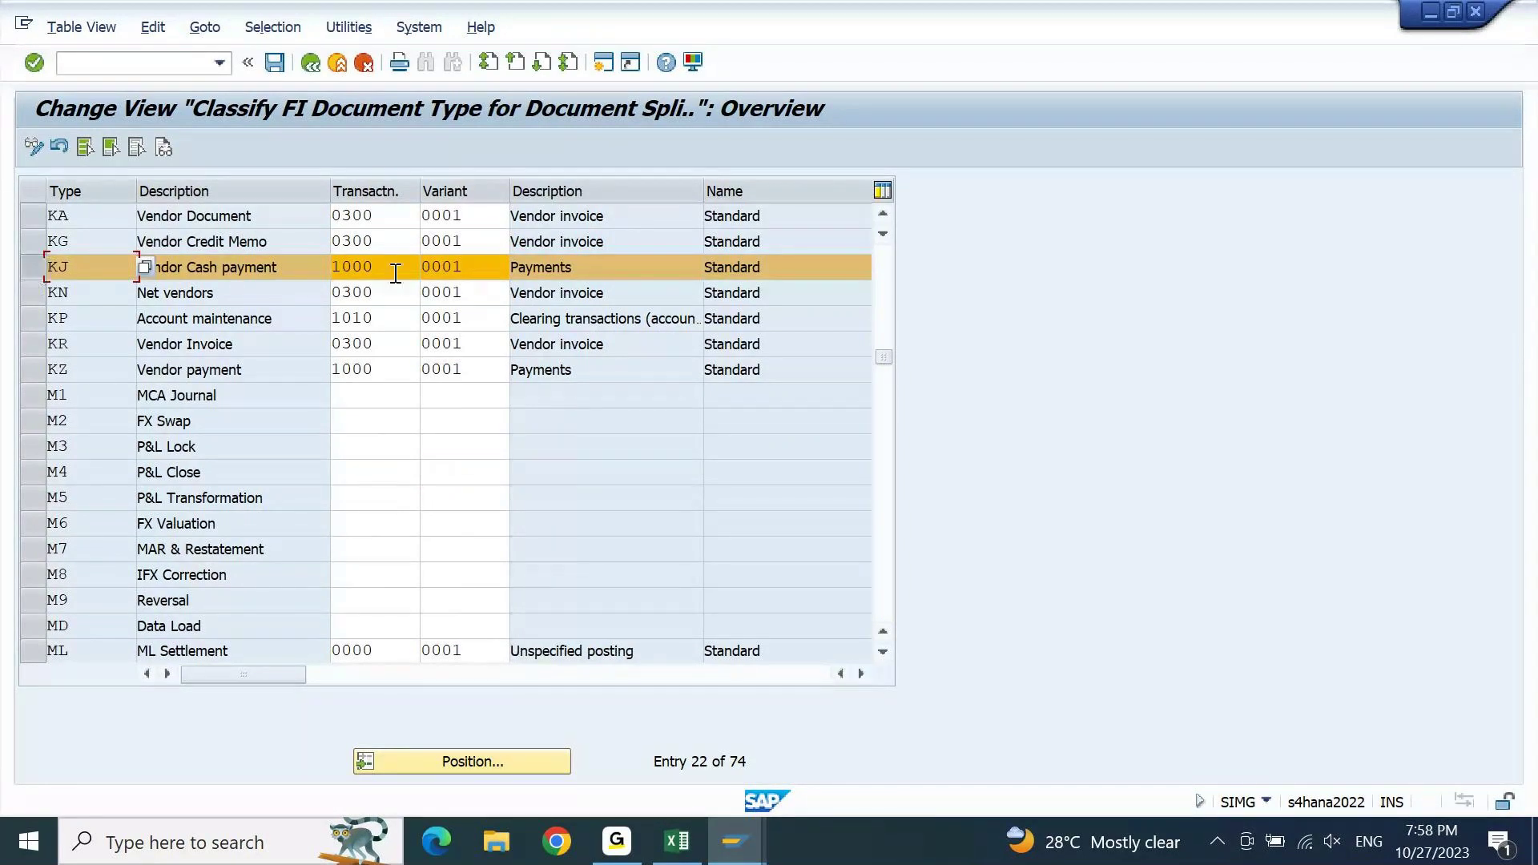
{"action": "left_click", "coordinate": [30, 375]}
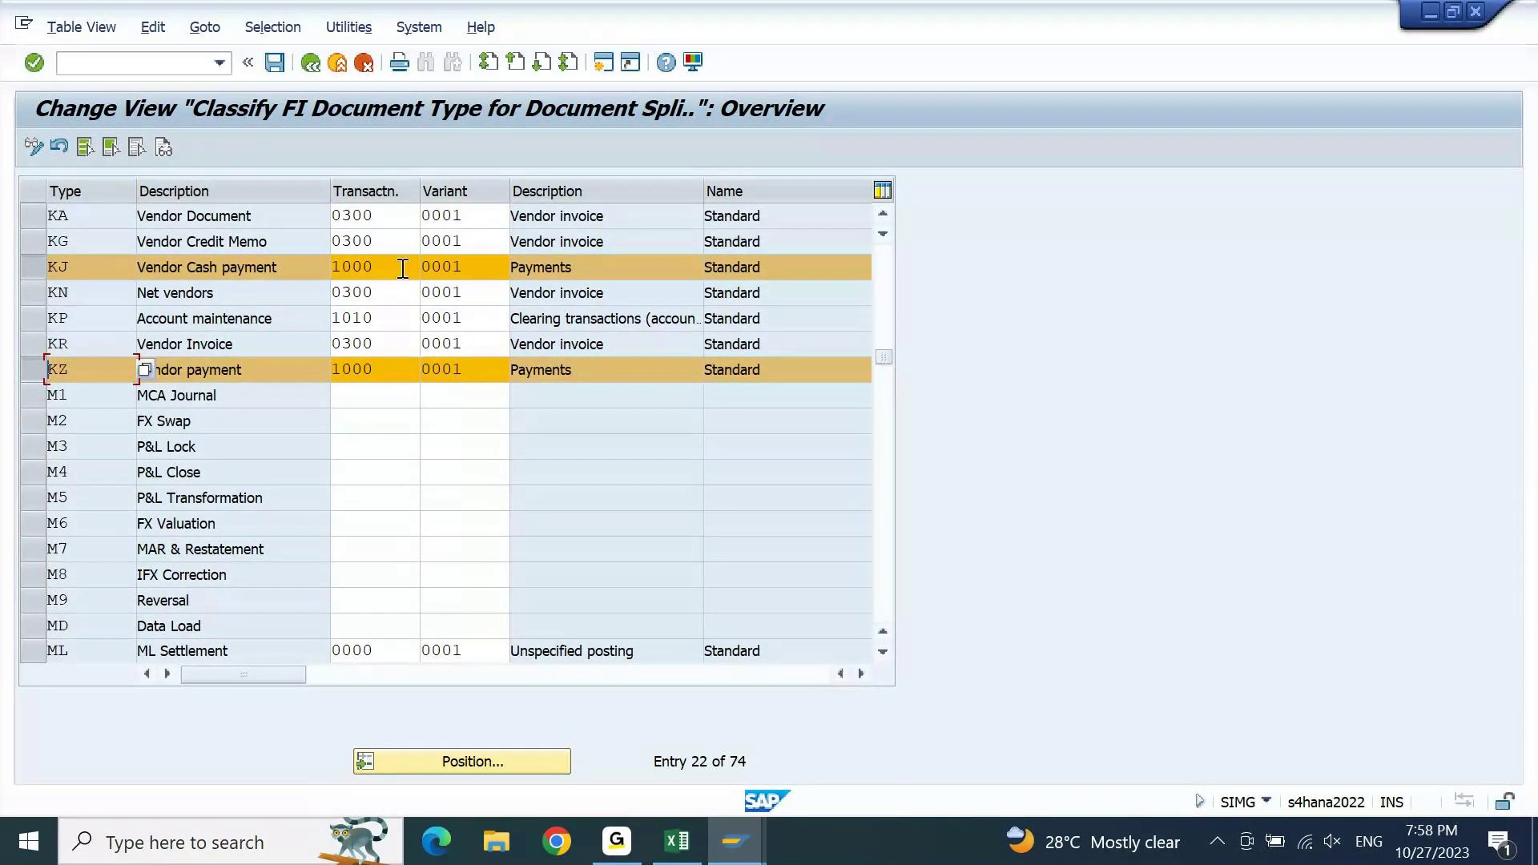
{"action": "left_click_drag", "start_coordinate": [403, 268], "coordinate": [342, 269]}
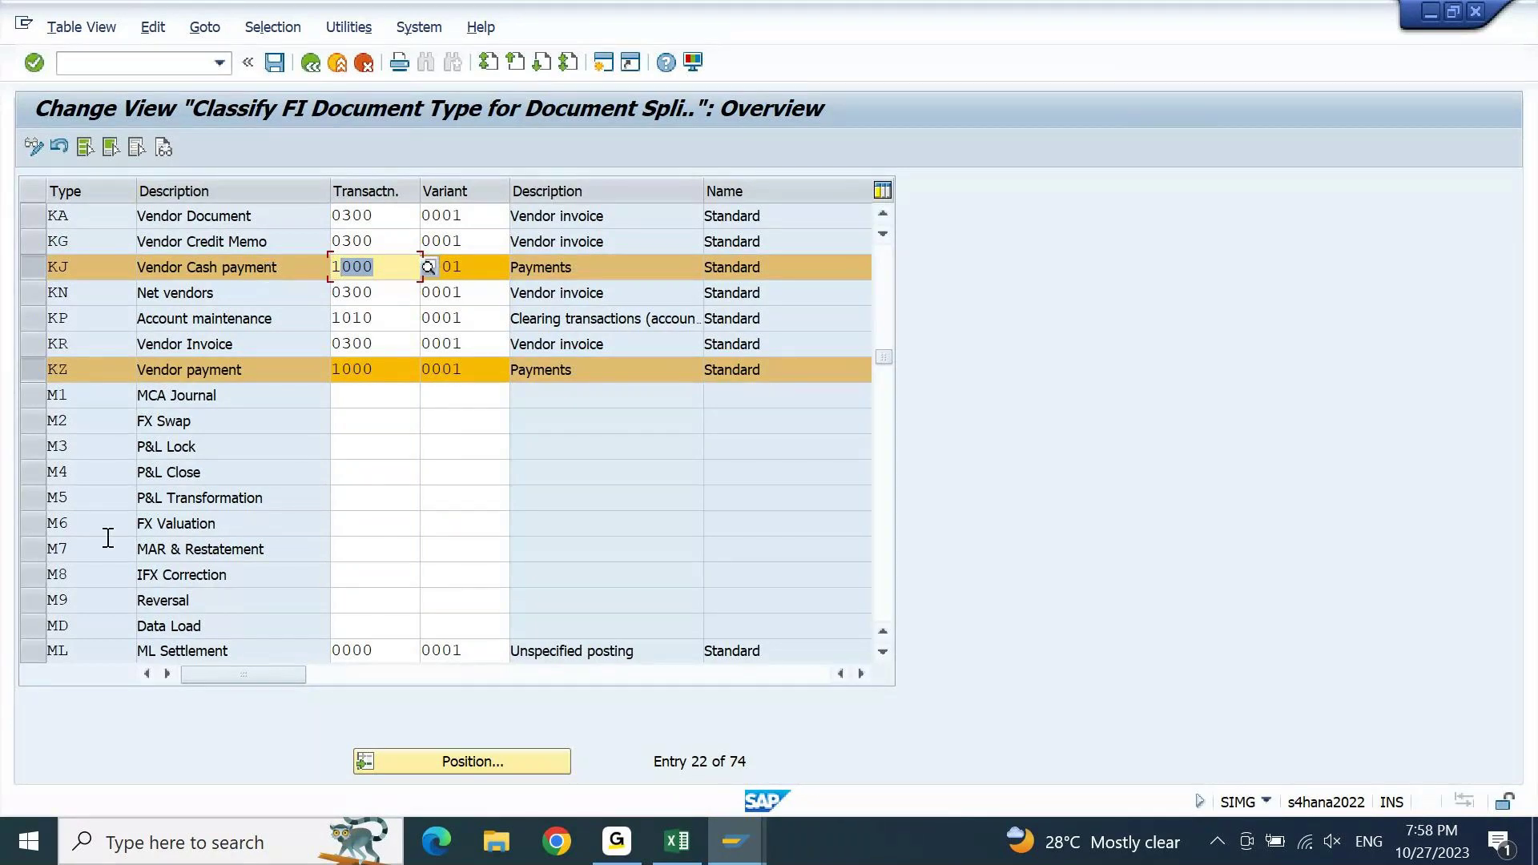
- Set the business transaction of the cash journal document type SJ to 0000, matching G/L Account Document type SA
{"action": "scroll", "coordinate": [106, 537], "scroll_direction": "down", "scroll_amount": 5}
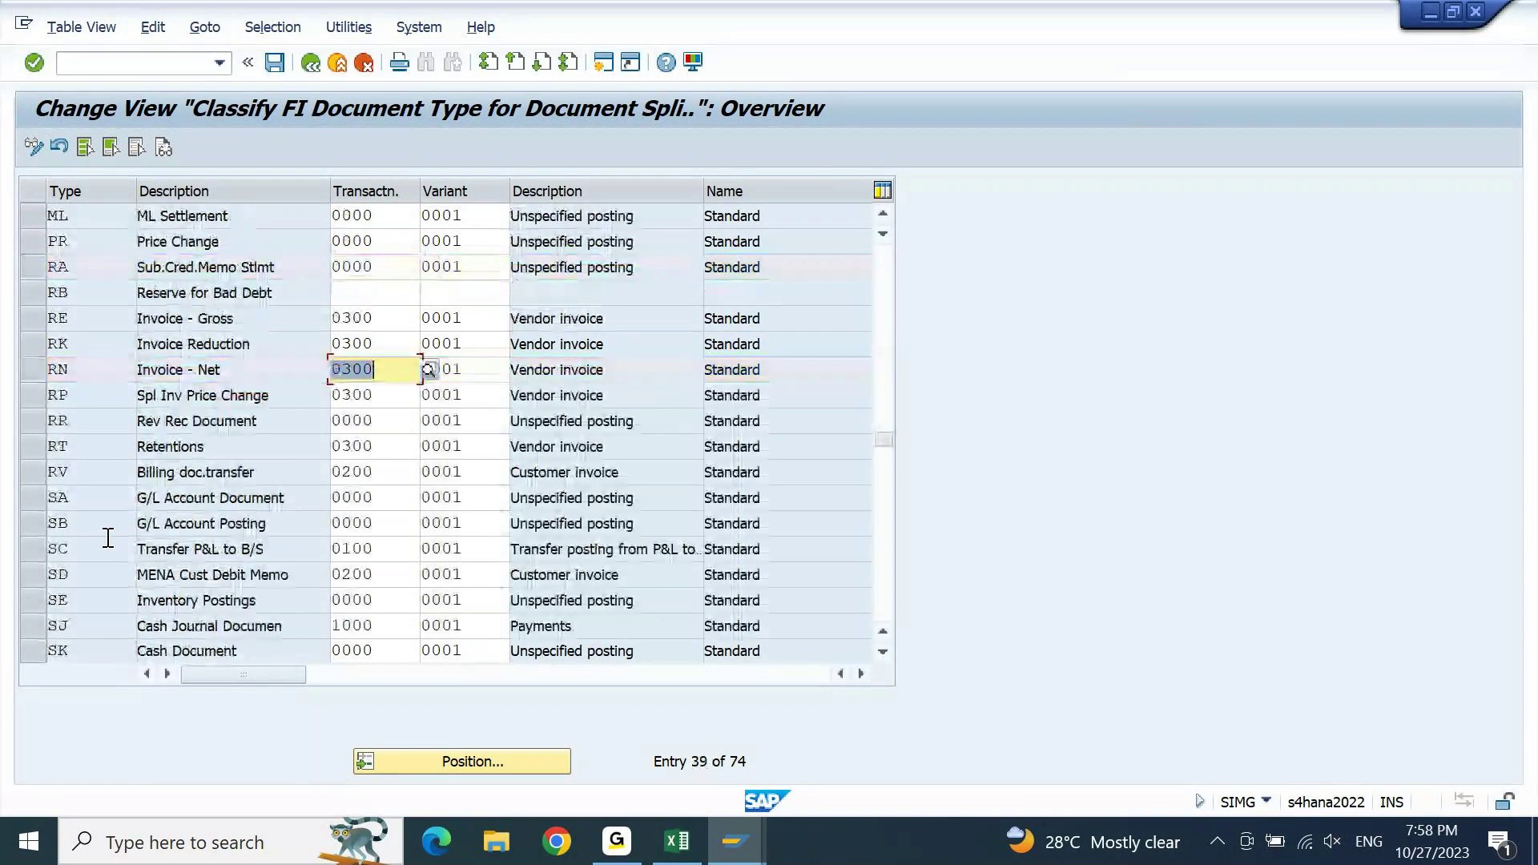
{"action": "left_click", "coordinate": [36, 628]}
{"action": "left_click", "coordinate": [883, 651]}
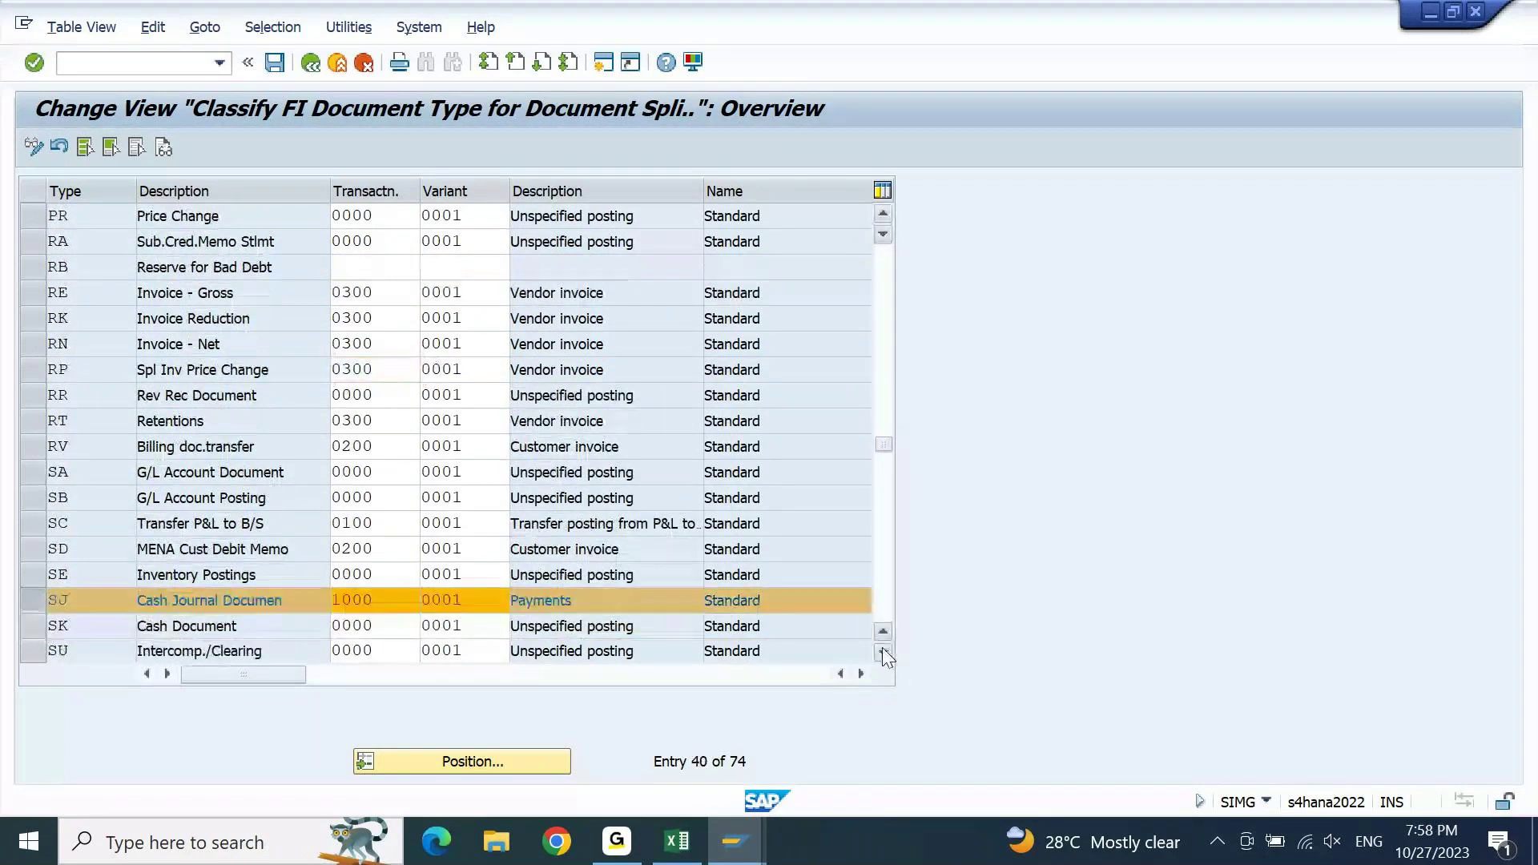
{"action": "left_click", "coordinate": [883, 651]}
{"action": "left_click", "coordinate": [883, 651]}
{"action": "left_click", "coordinate": [883, 651]}
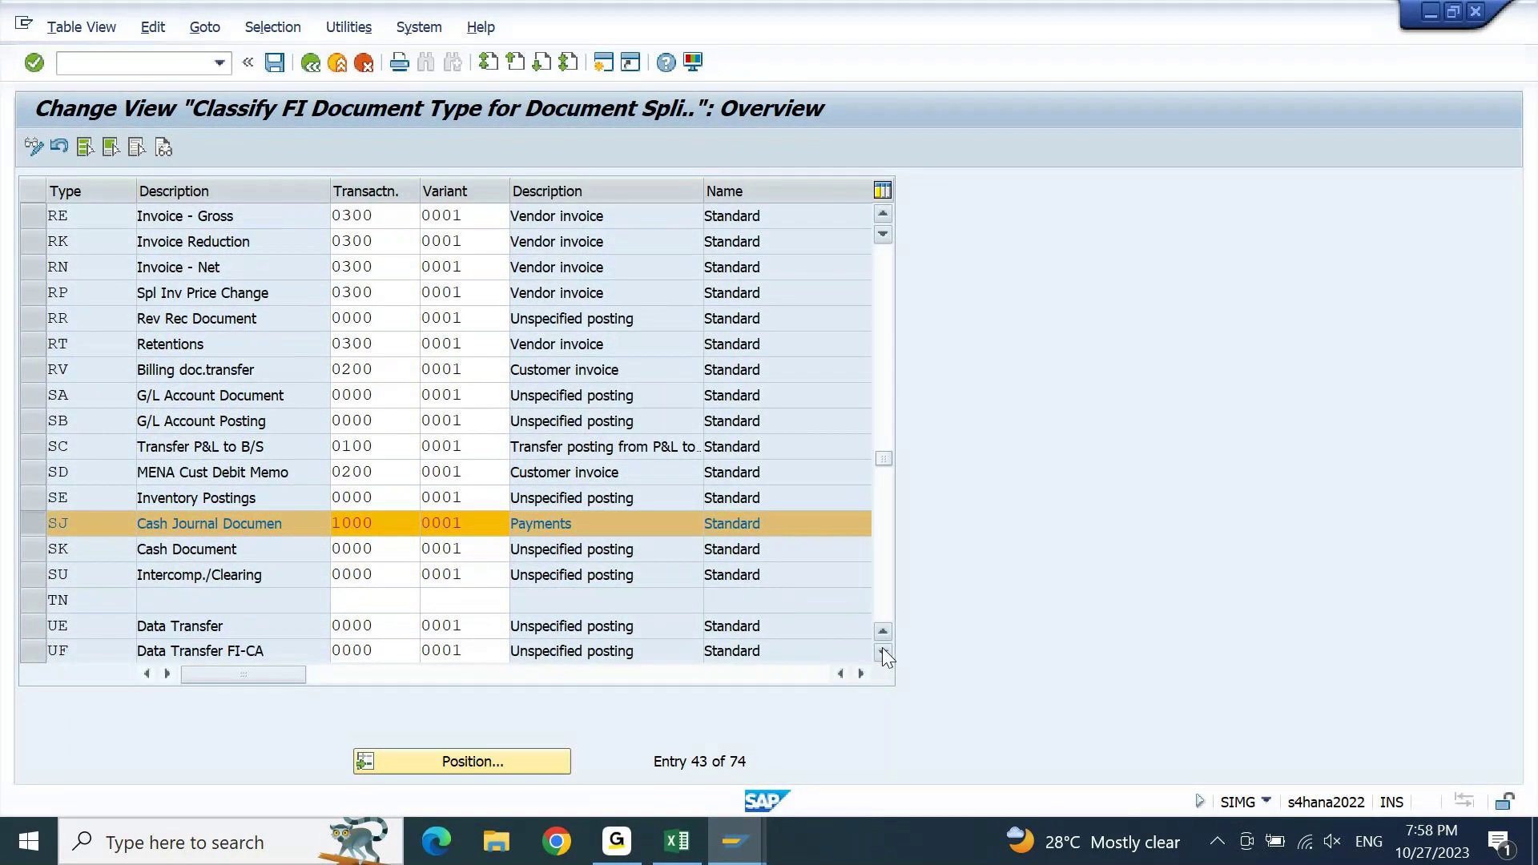
{"action": "left_click", "coordinate": [883, 651]}
{"action": "left_click", "coordinate": [883, 652]}
{"action": "left_click", "coordinate": [393, 473]}
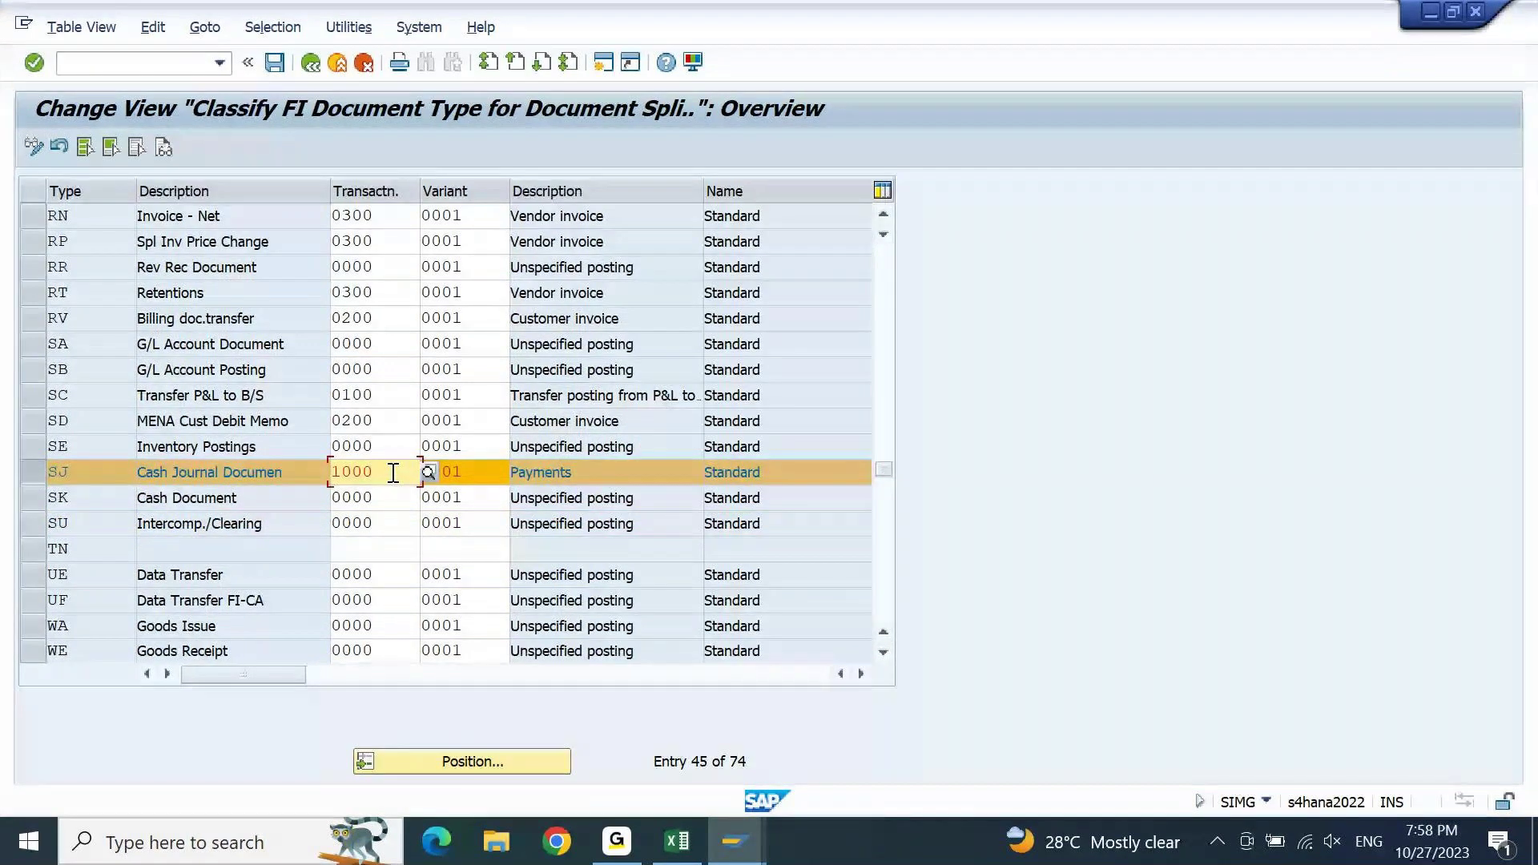
{"action": "left_click", "coordinate": [386, 344]}
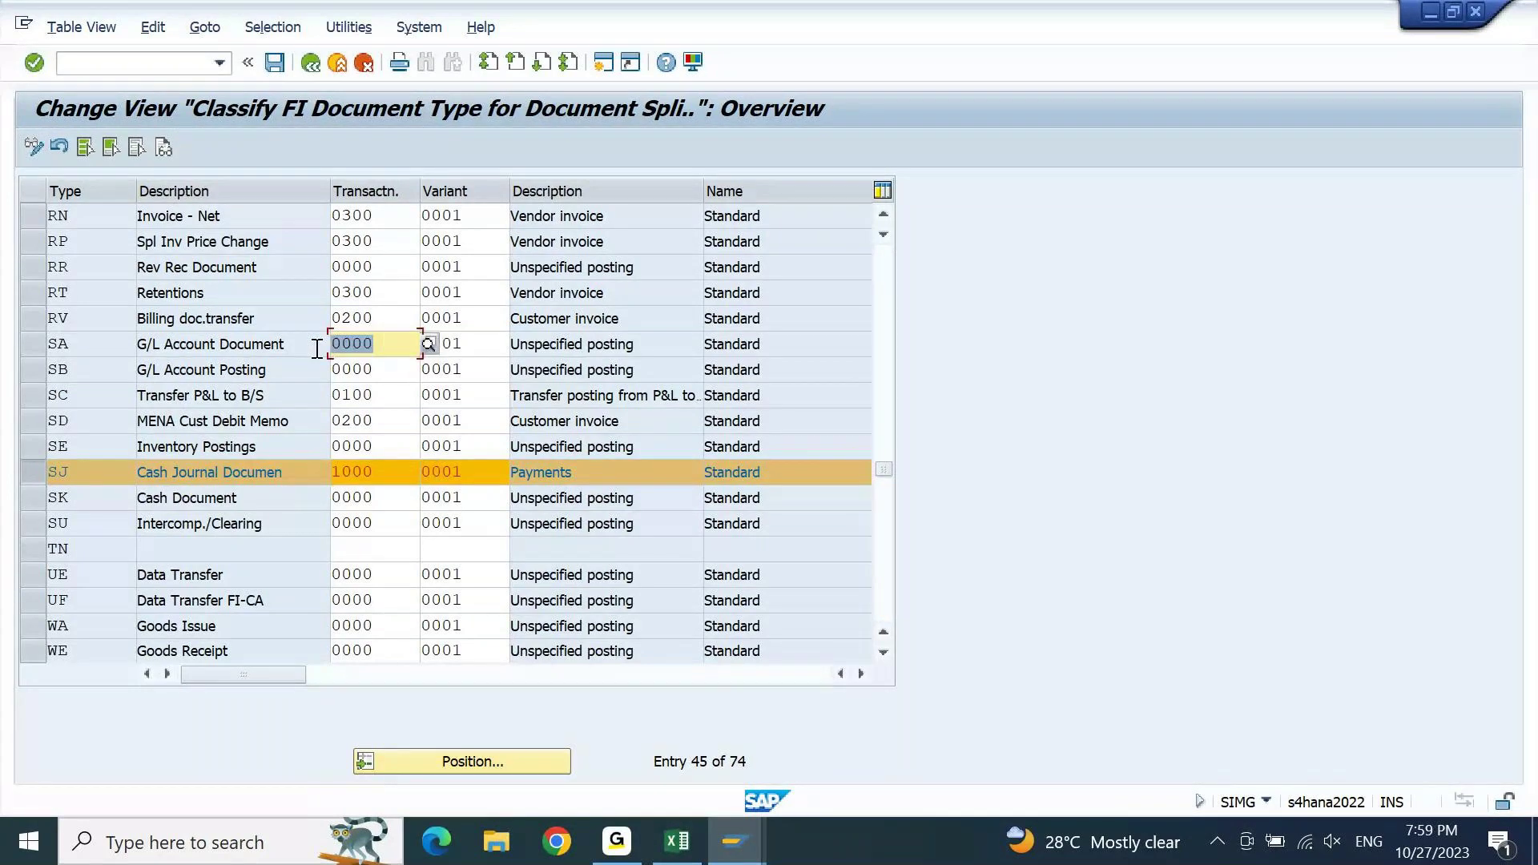
{"action": "left_click_drag", "start_coordinate": [395, 474], "coordinate": [297, 488]}
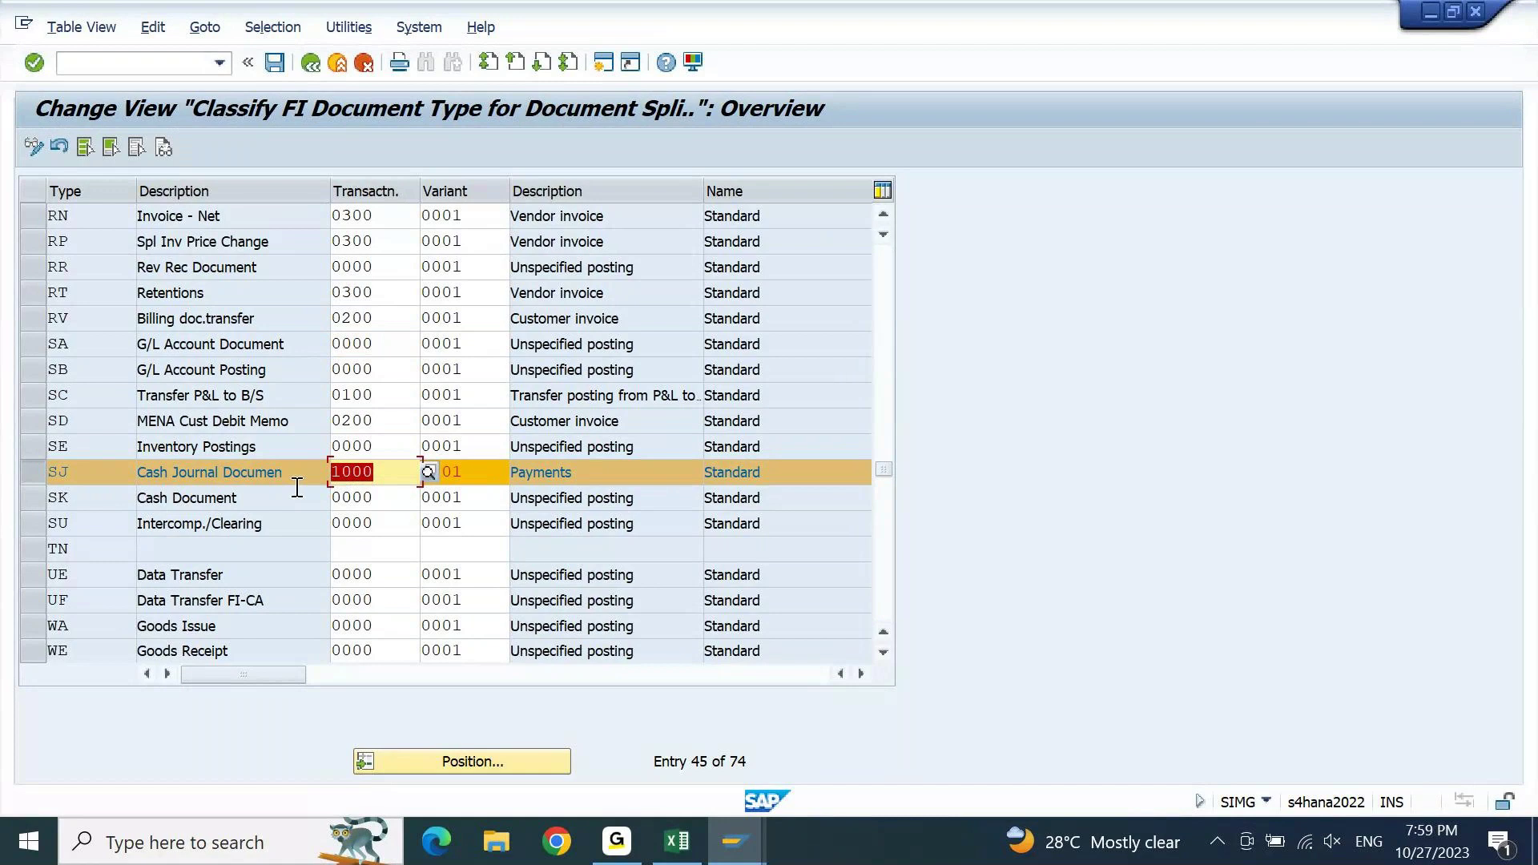
{"action": "type", "text": "0000"}
{"action": "key", "text": "Return"}
{"action": "left_click", "coordinate": [473, 469]}
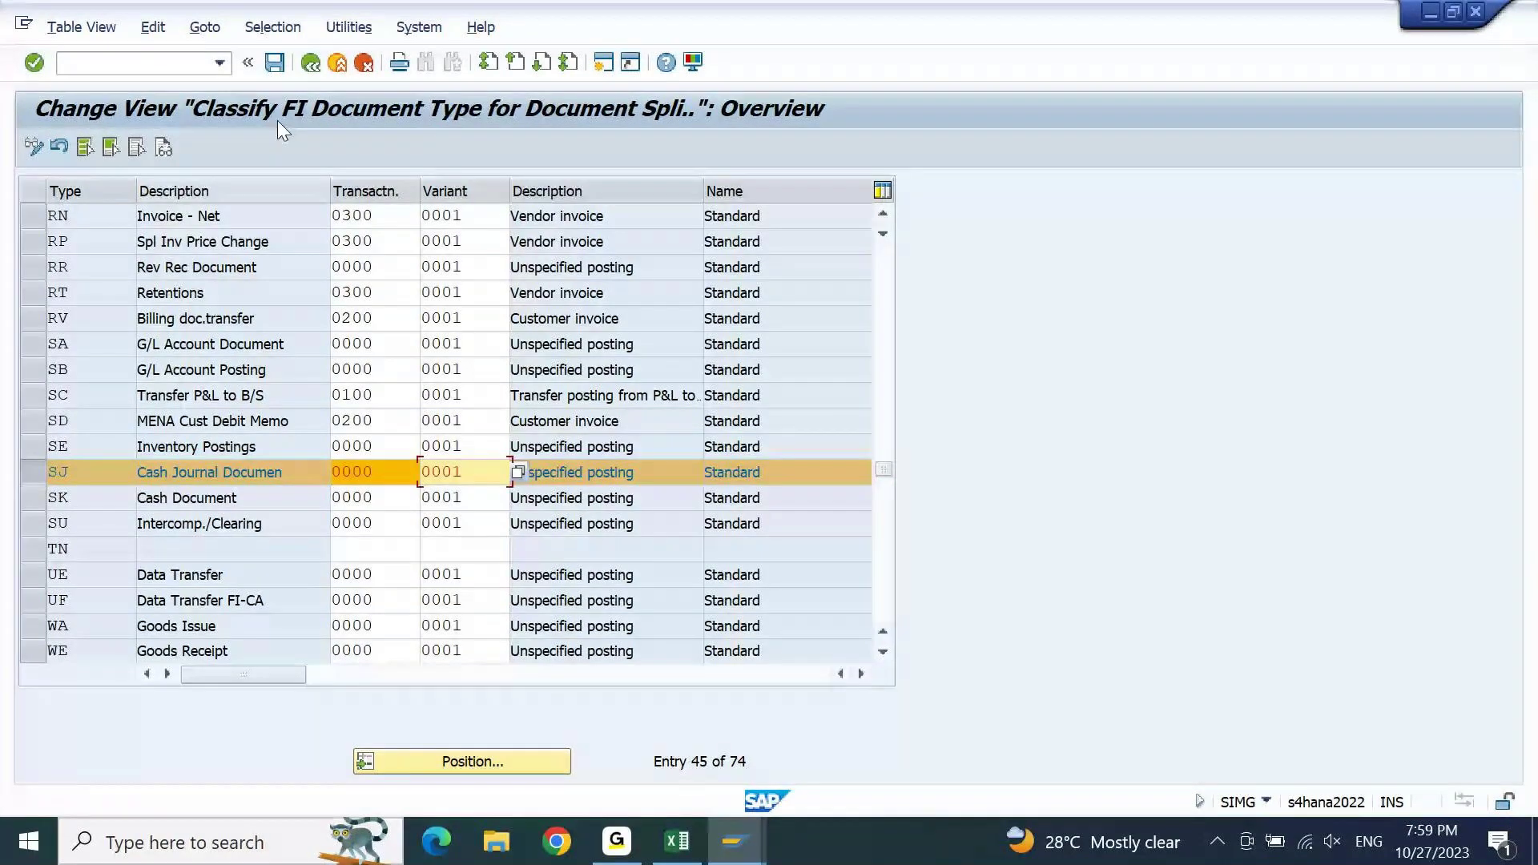
- Save the document type classification in the TEST customizing request and go back to the Execute Project screen
{"action": "left_click", "coordinate": [274, 62]}
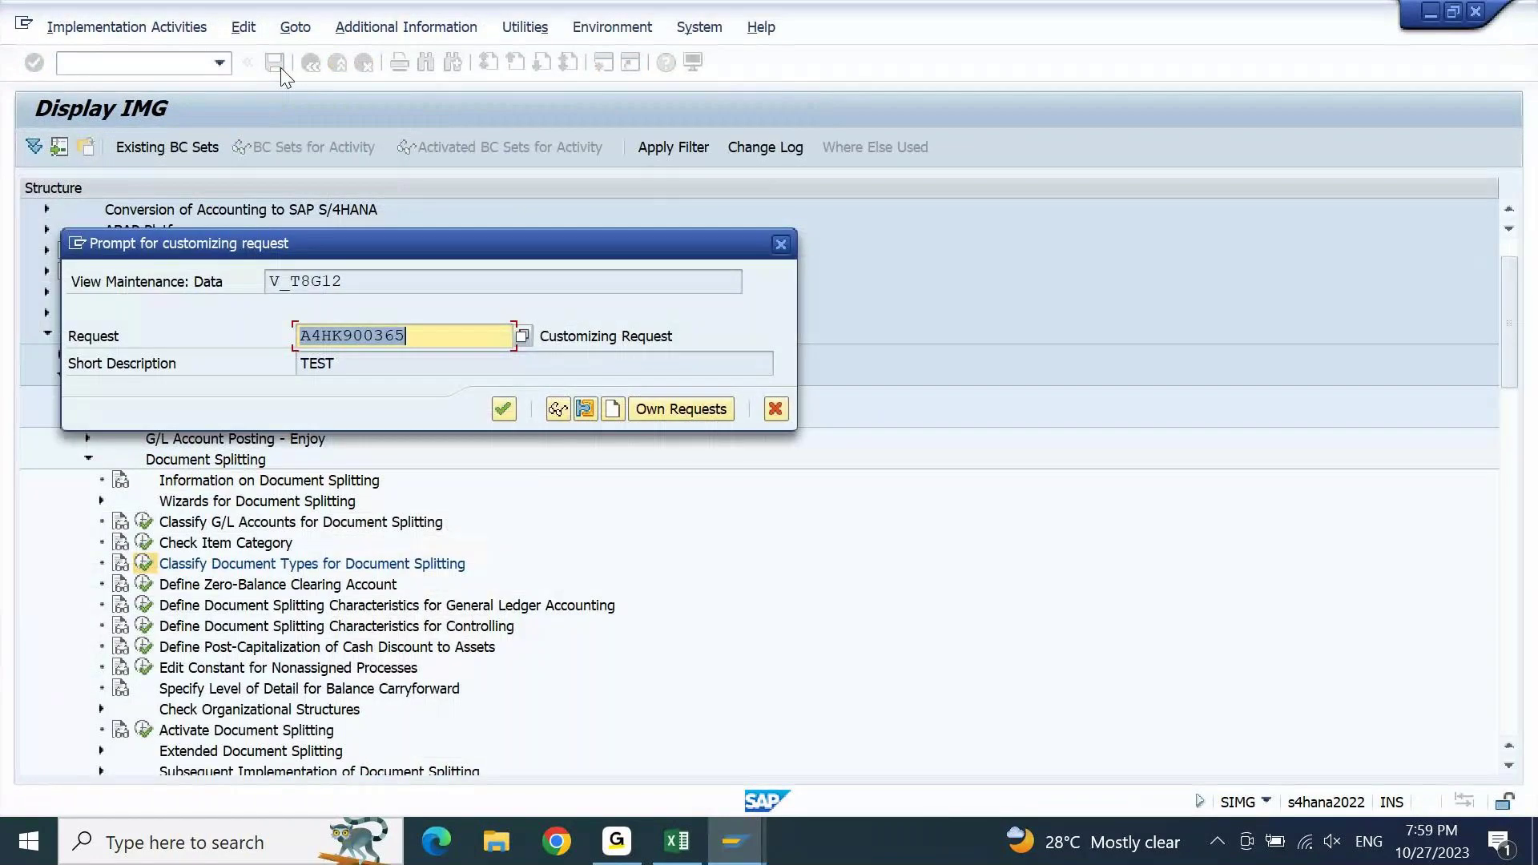
{"action": "key", "text": "Return"}
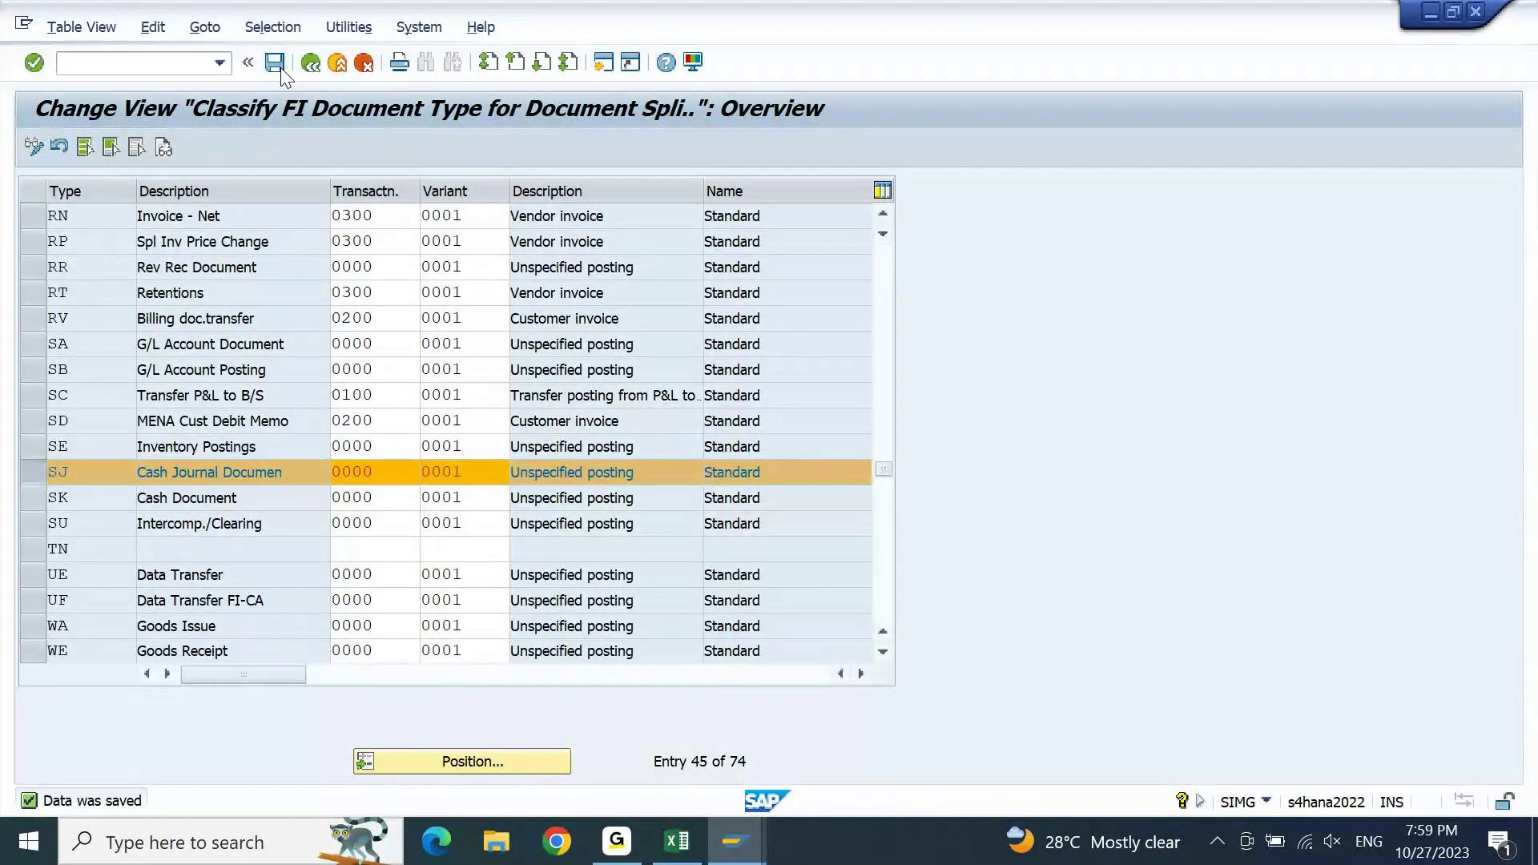
{"action": "key", "text": "F3"}
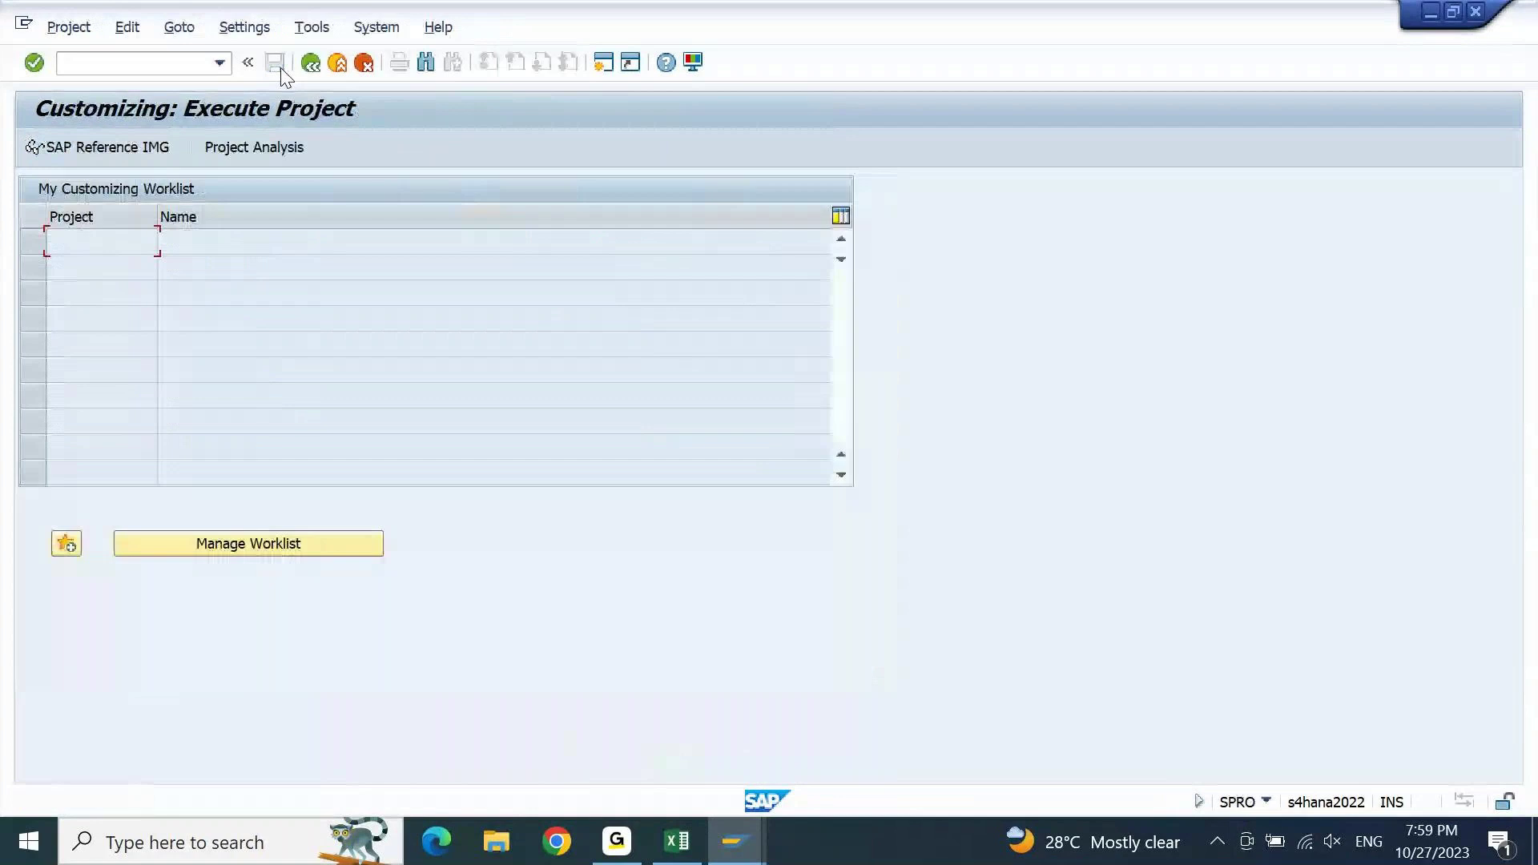
- Switch to Excel and review the cash journal document types, the configuration steps around Set Up Cash Journal and the legacy data notes
{"action": "left_click", "coordinate": [678, 843]}
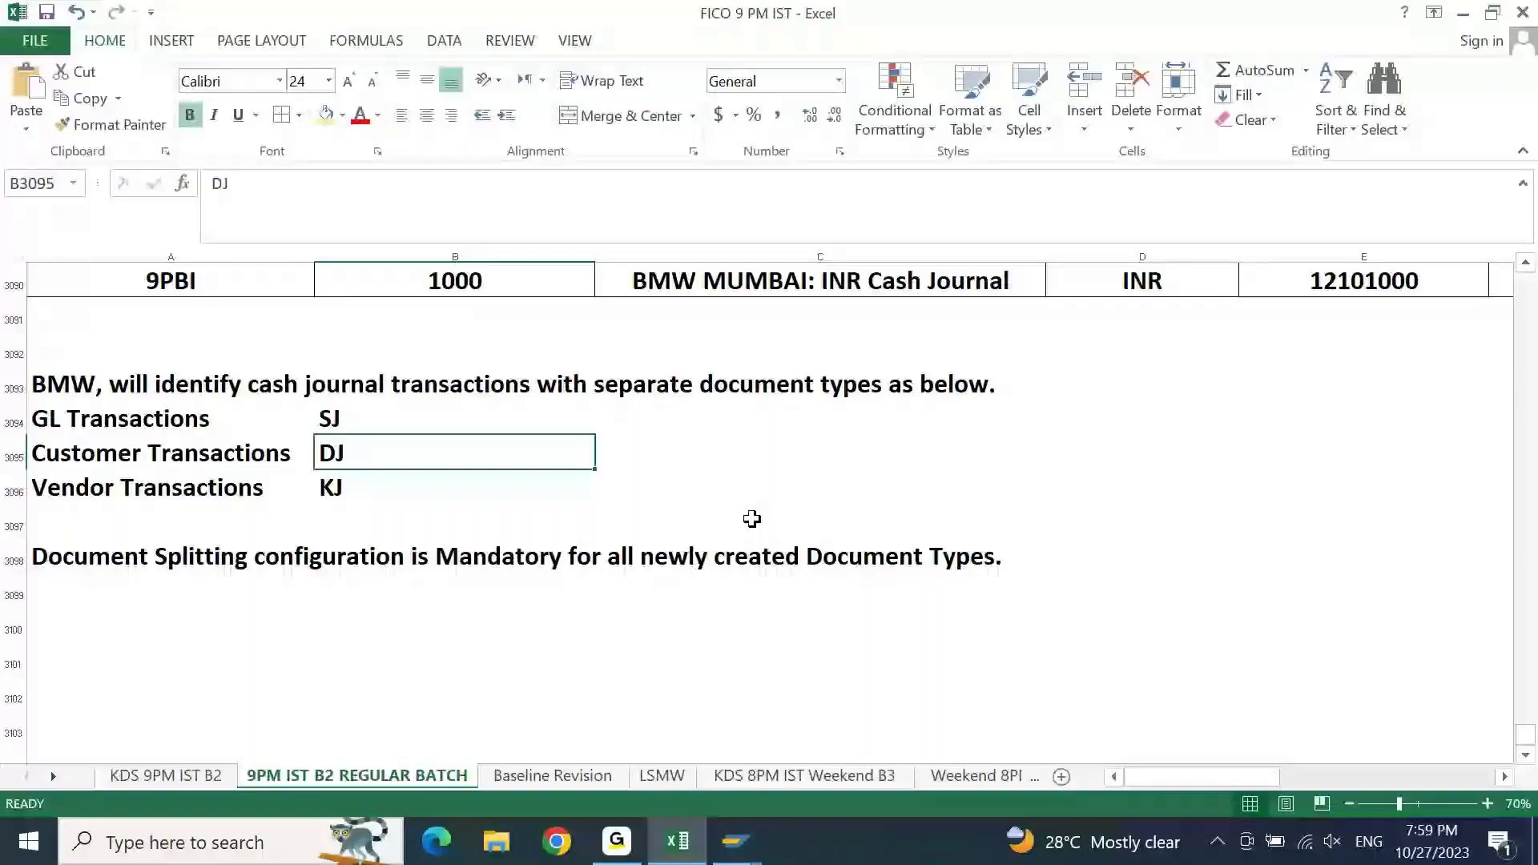
{"action": "key", "text": "Down"}
{"action": "key", "text": "Down"}
{"action": "key", "text": "Left"}
{"action": "key", "text": "Up"}
{"action": "key", "text": "Up"}
{"action": "key", "text": "Up"}
{"action": "key", "text": "Up"}
{"action": "key", "text": "Up"}
{"action": "key", "text": "Up"}
{"action": "key", "text": "Up"}
{"action": "key", "text": "Up"}
{"action": "key", "text": "Up"}
{"action": "key", "text": "Up"}
{"action": "key", "text": "Up"}
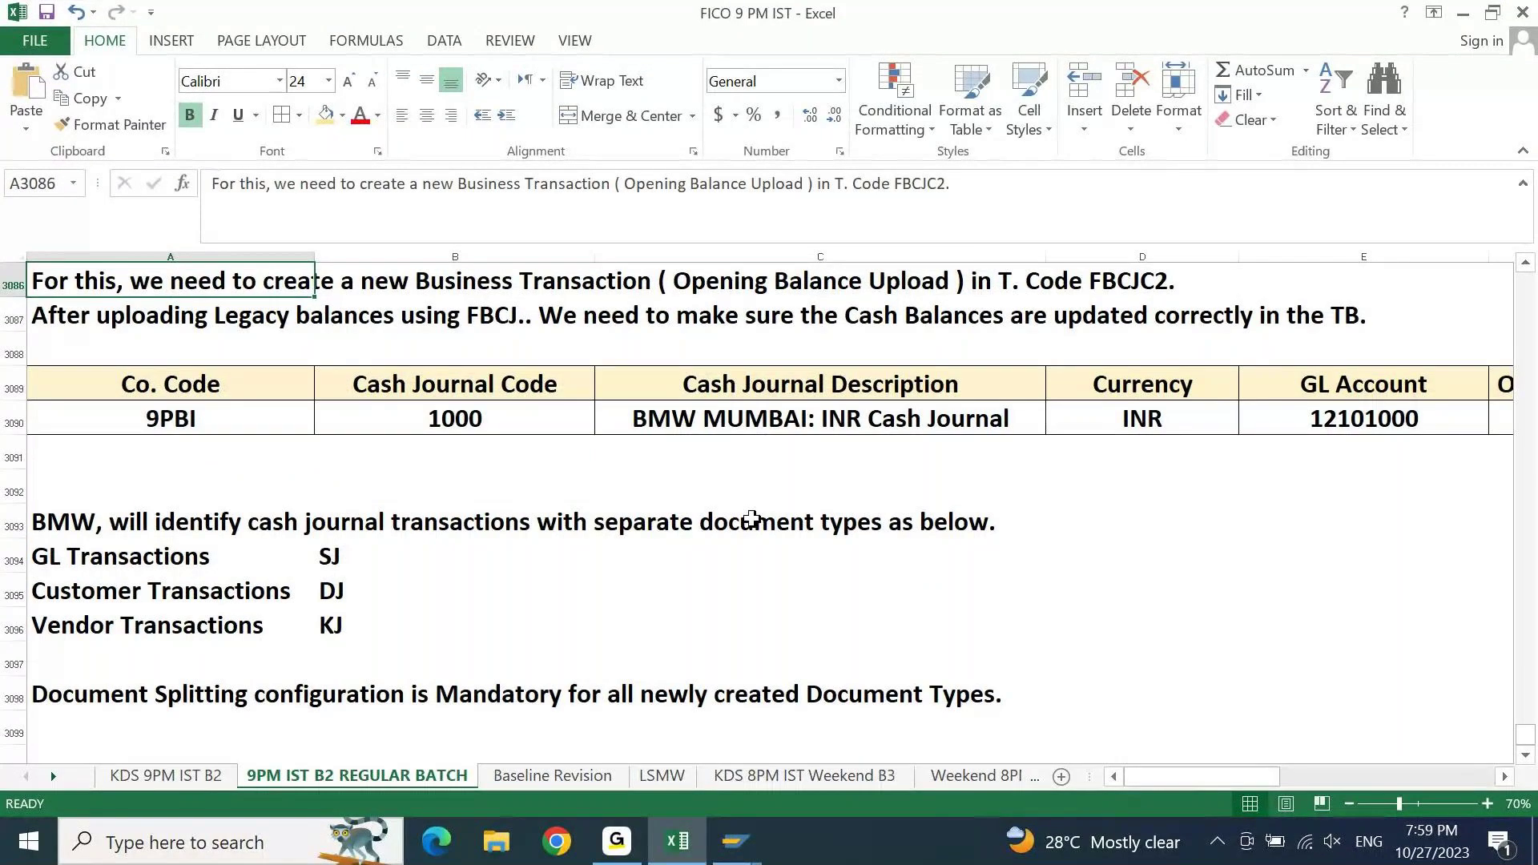
{"action": "key", "text": "Up"}
{"action": "key", "text": "Up"}
{"action": "key", "text": "Up"}
{"action": "key", "text": "Up"}
{"action": "key", "text": "Up"}
{"action": "key", "text": "Up"}
{"action": "key", "text": "Up"}
{"action": "key", "text": "Up"}
{"action": "key", "text": "shift+space"}
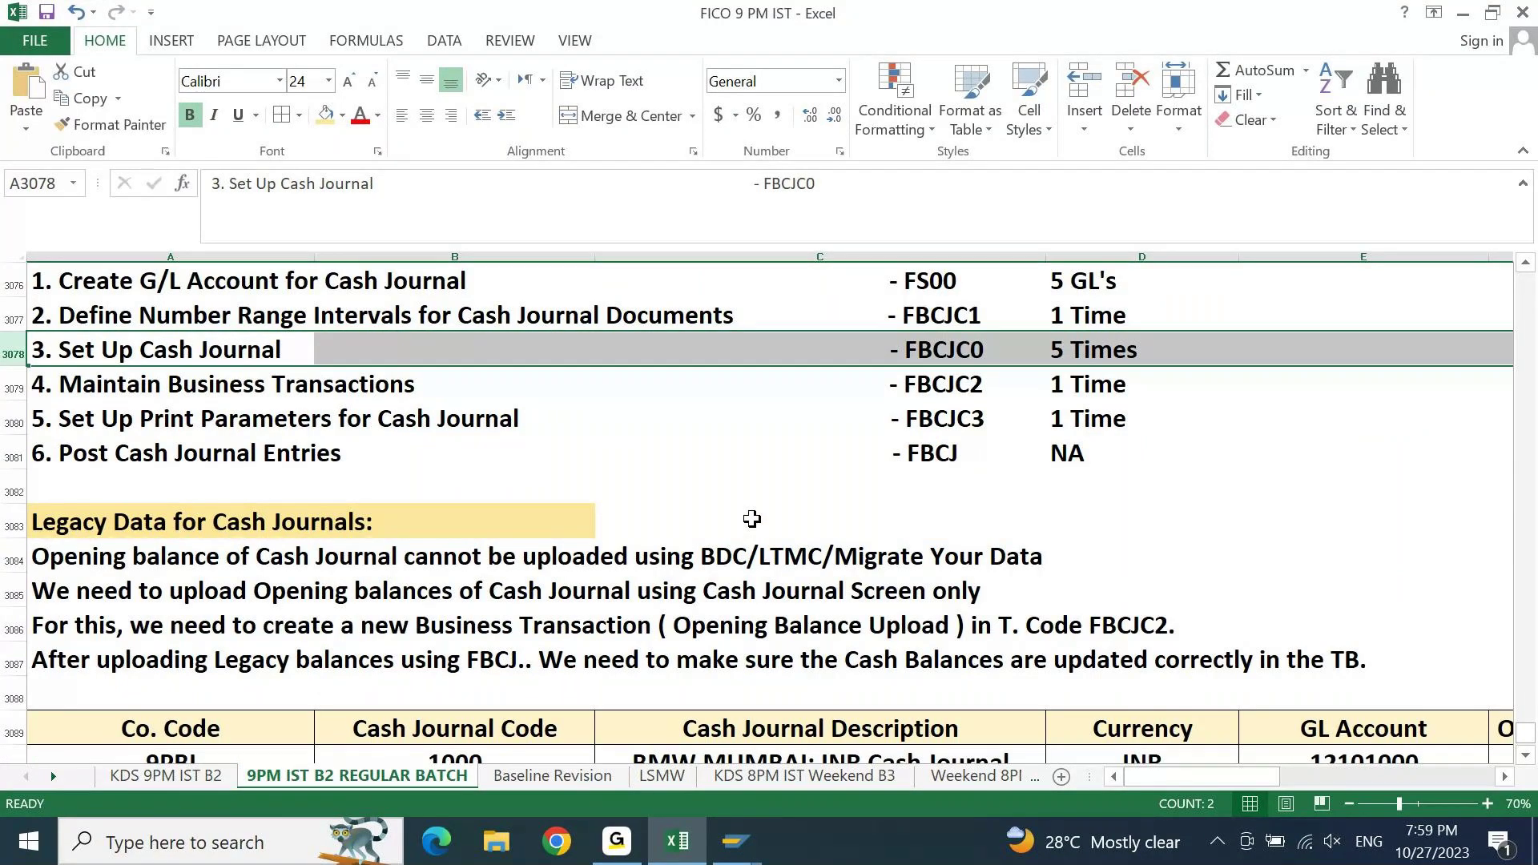
{"action": "key", "text": "Down"}
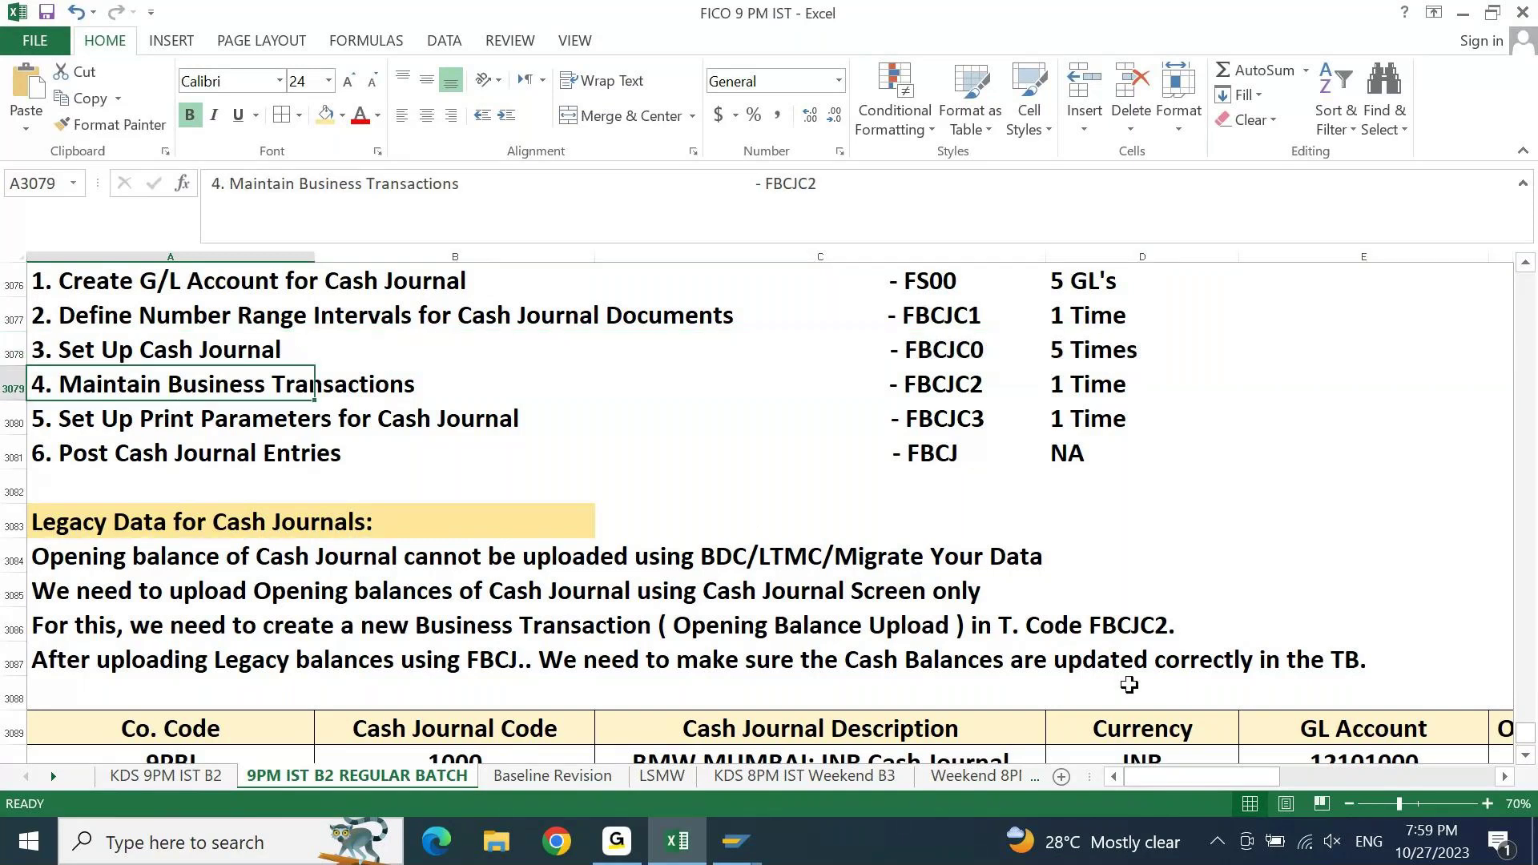
{"action": "key", "text": "Down"}
{"action": "key", "text": "Down"}
{"action": "key", "text": "Down"}
{"action": "key", "text": "Down"}
{"action": "key", "text": "Down"}
{"action": "key", "text": "Down"}
{"action": "key", "text": "Down"}
{"action": "key", "text": "Down"}
{"action": "key", "text": "Down"}
{"action": "key", "text": "Down"}
{"action": "key", "text": "Down"}
{"action": "key", "text": "Right"}
- Switch to the SAP cash journal maintenance view and set the G/L account posting document type of cash journal 1000 to SJ
{"action": "mouse_move", "coordinate": [744, 858]}
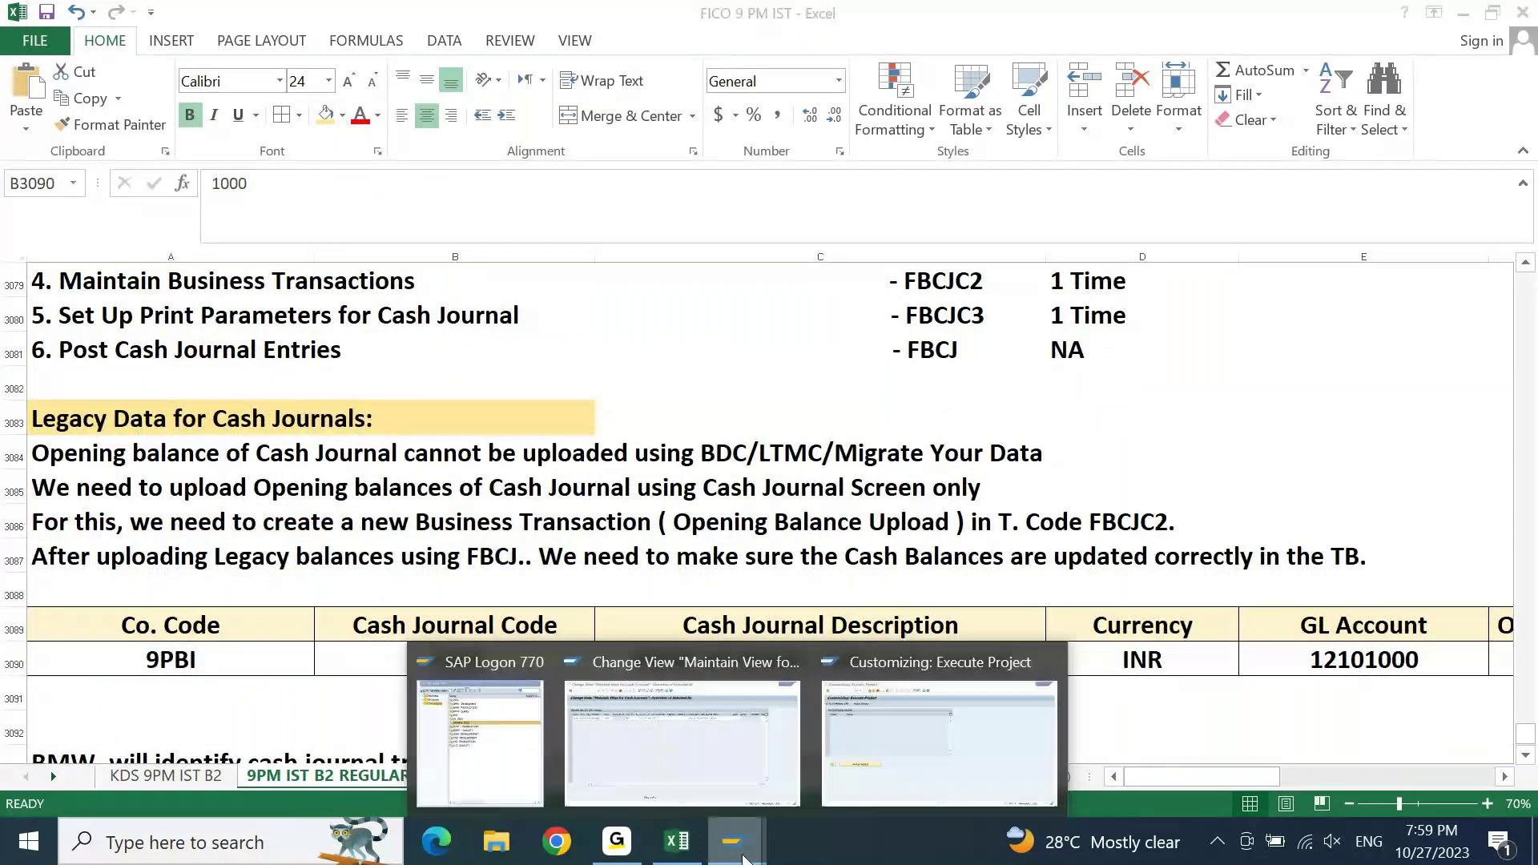
{"action": "left_click", "coordinate": [756, 752]}
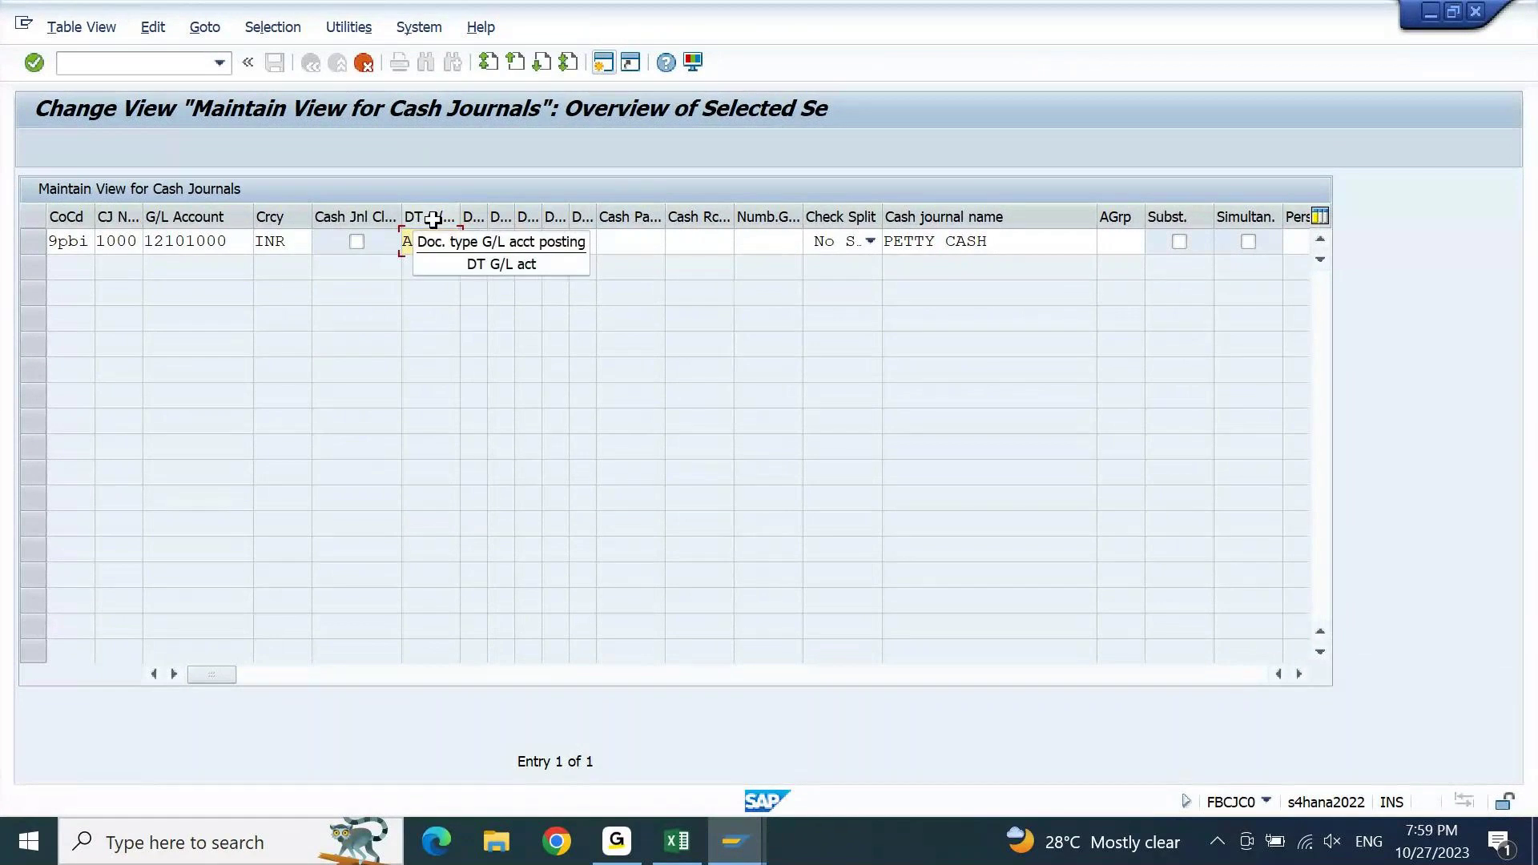
{"action": "key", "text": "BackSpace"}
{"action": "key", "text": "BackSpace"}
{"action": "type", "text": "sj"}
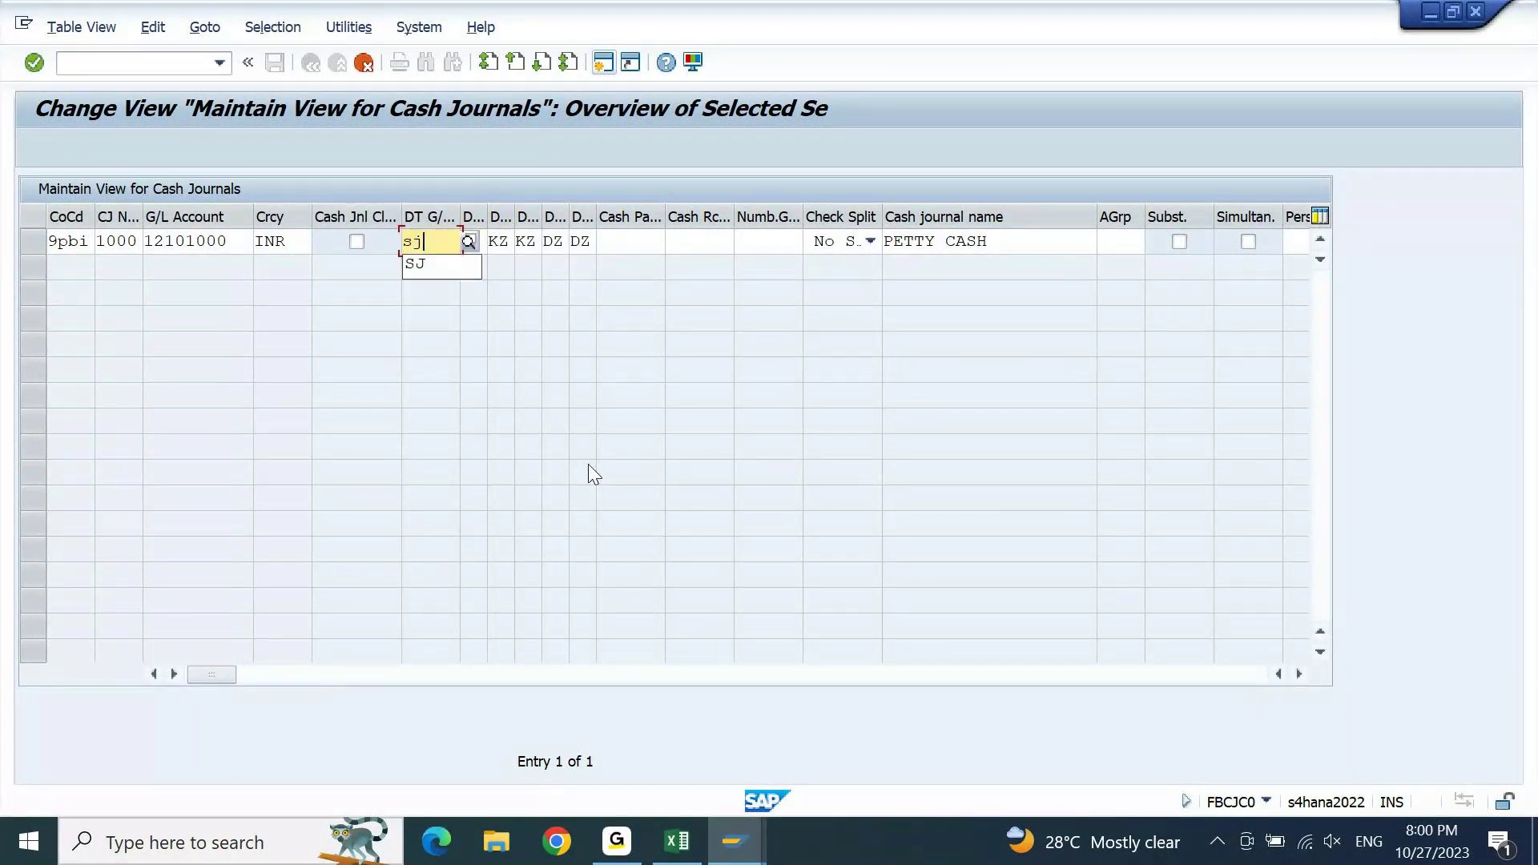
- Confirm document type SJ for G/L account postings and set both vendor document types of cash journal 1000 to KJ
{"action": "key", "text": "Down"}
{"action": "key", "text": "Return"}
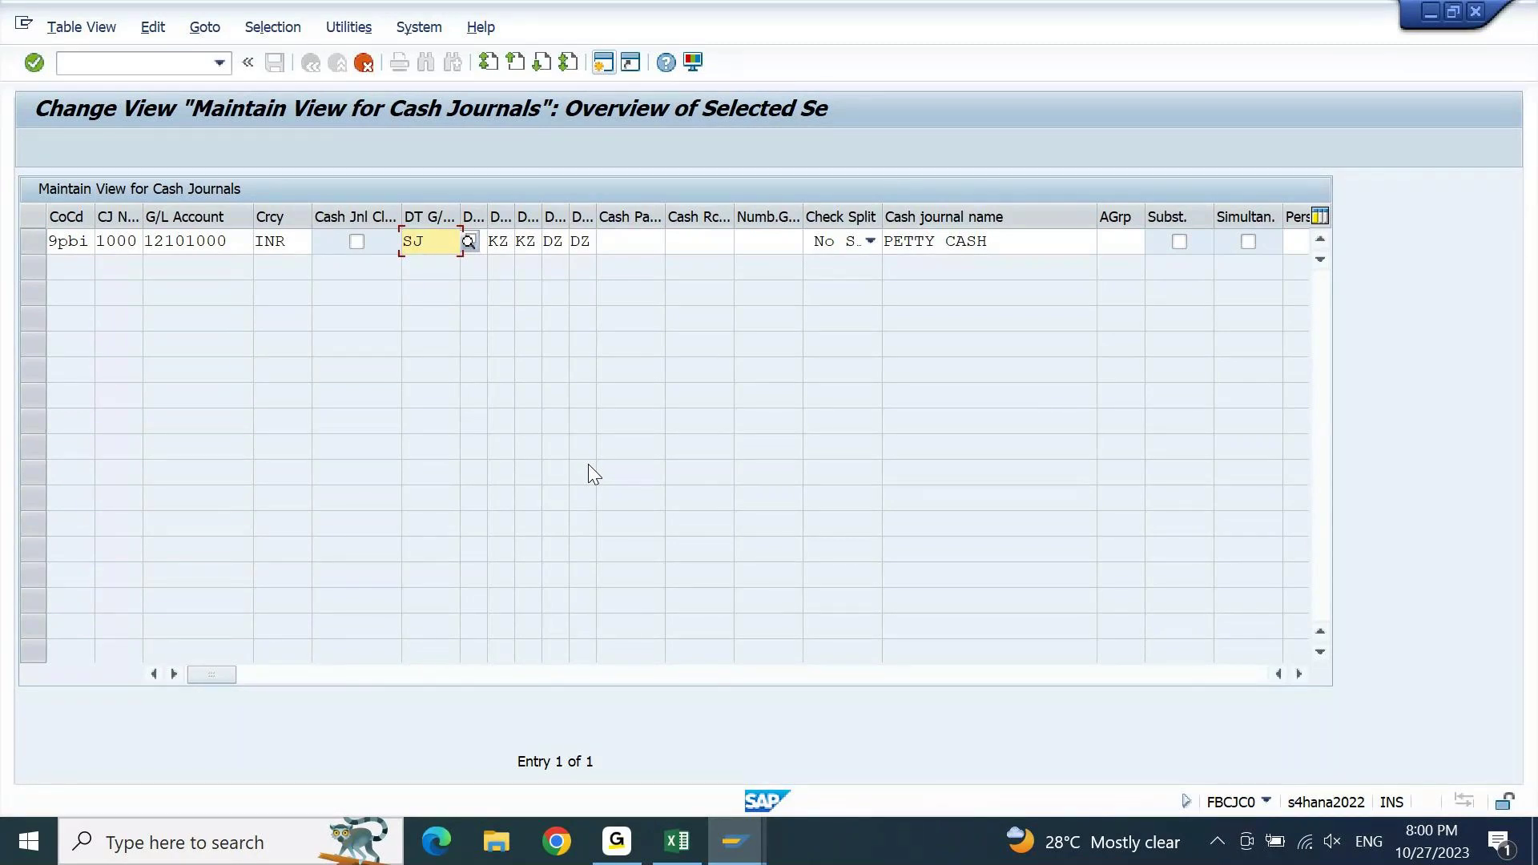
{"action": "key", "text": "Tab"}
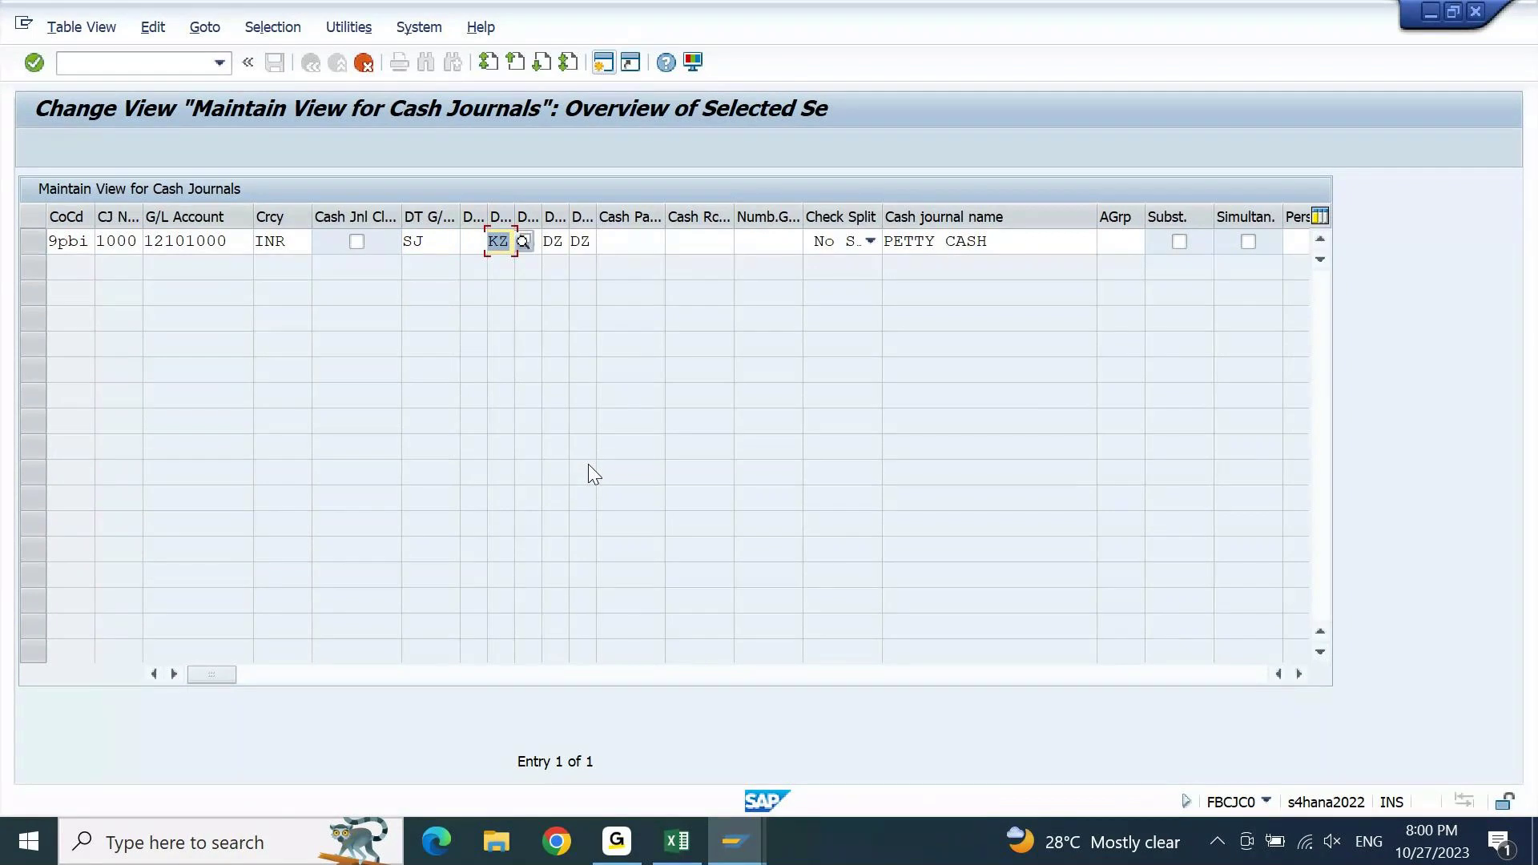
{"action": "type", "text": "Kj"}
{"action": "key", "text": "Down"}
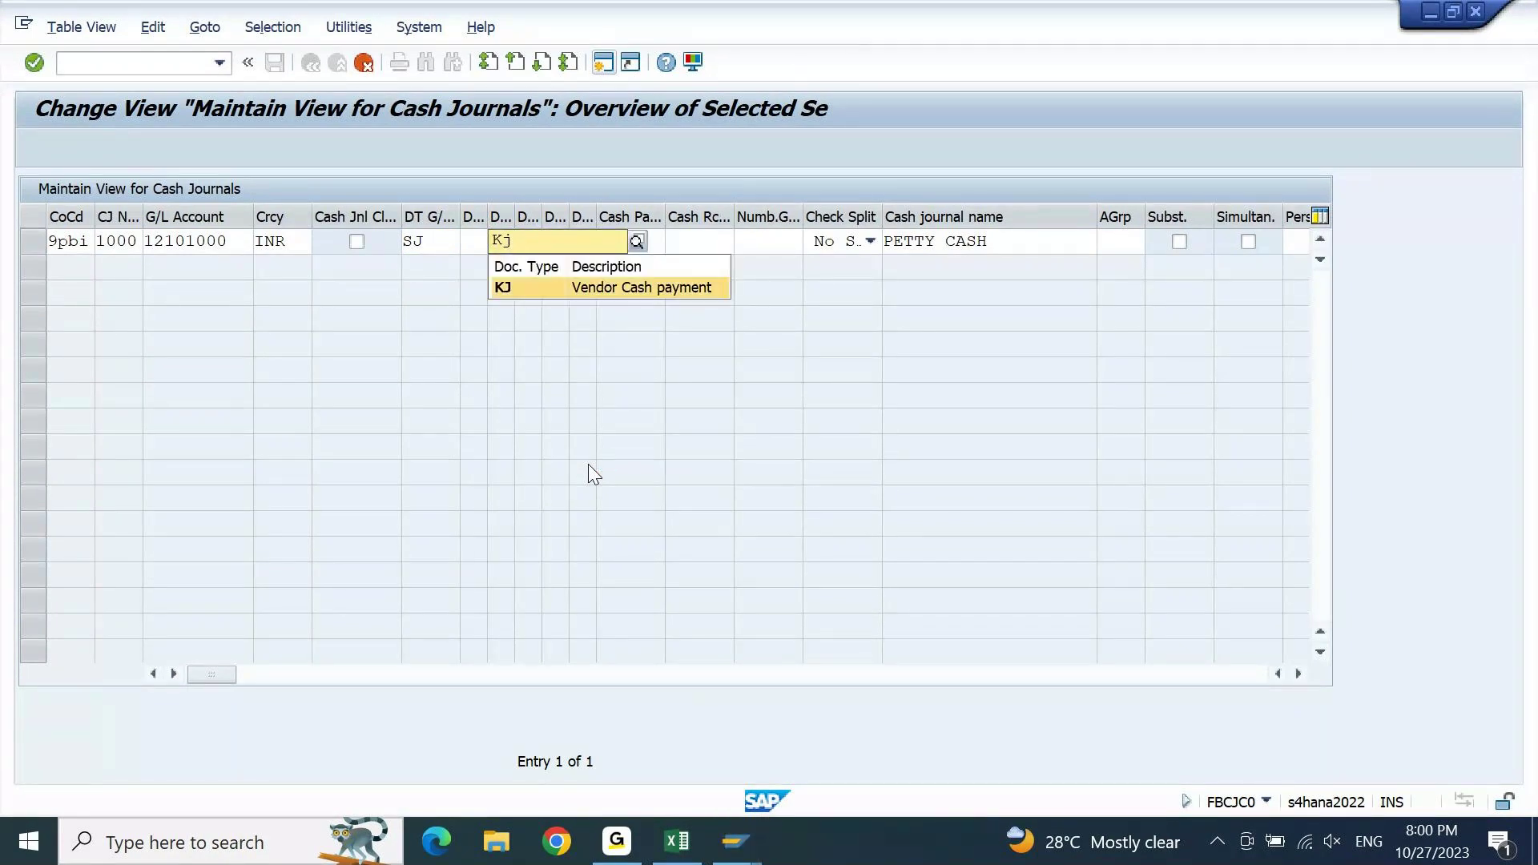
{"action": "key", "text": "Return"}
{"action": "key", "text": "Tab"}
{"action": "type", "text": "KJ"}
{"action": "key", "text": "Tab"}
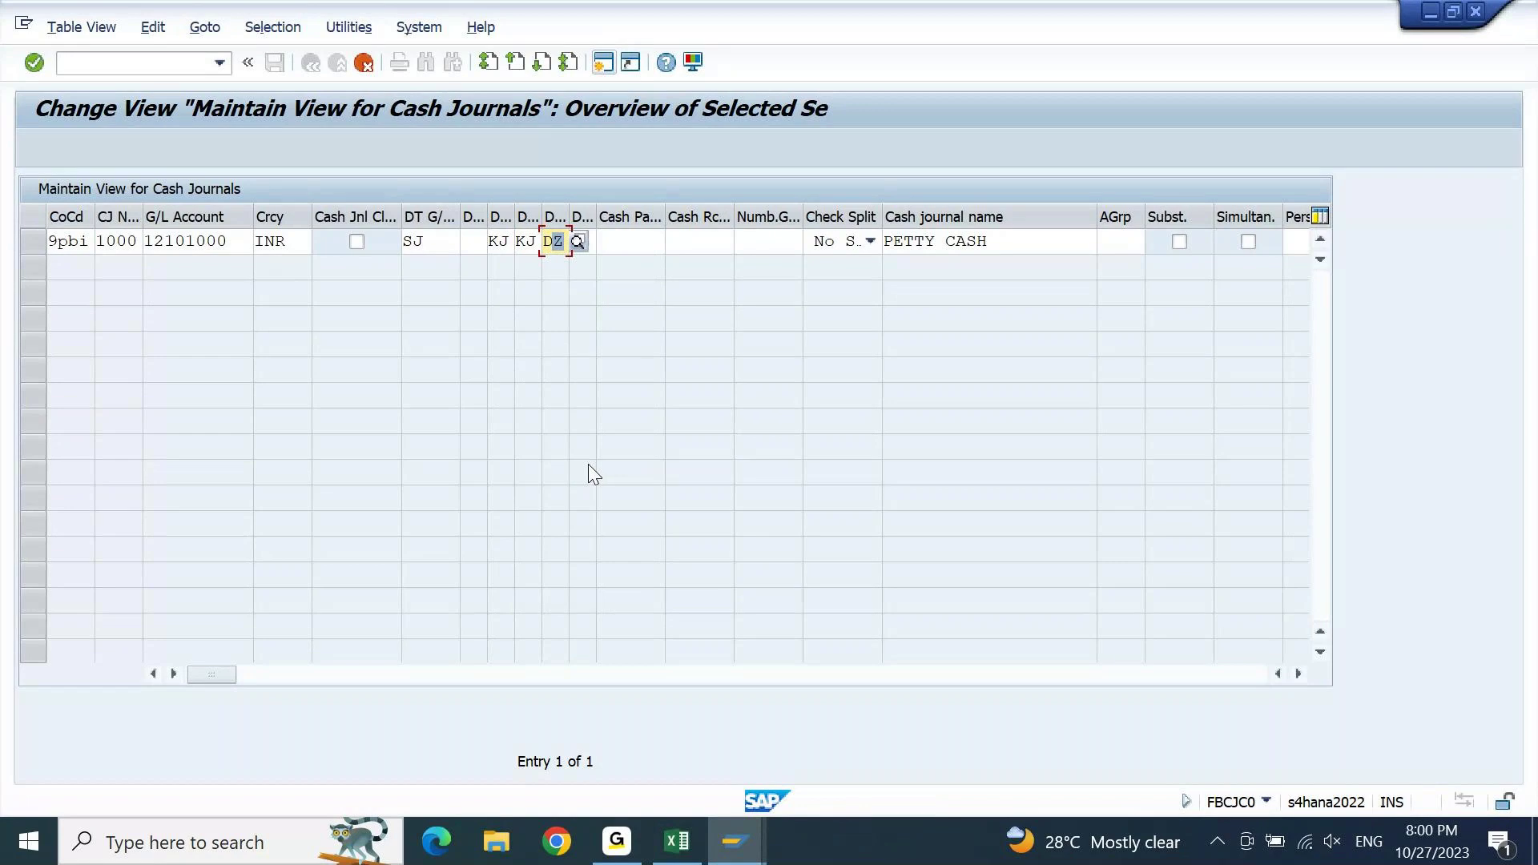
- Set both customer document types of cash journal 1000 to DJ
{"action": "type", "text": "DJ"}
{"action": "key", "text": "Tab"}
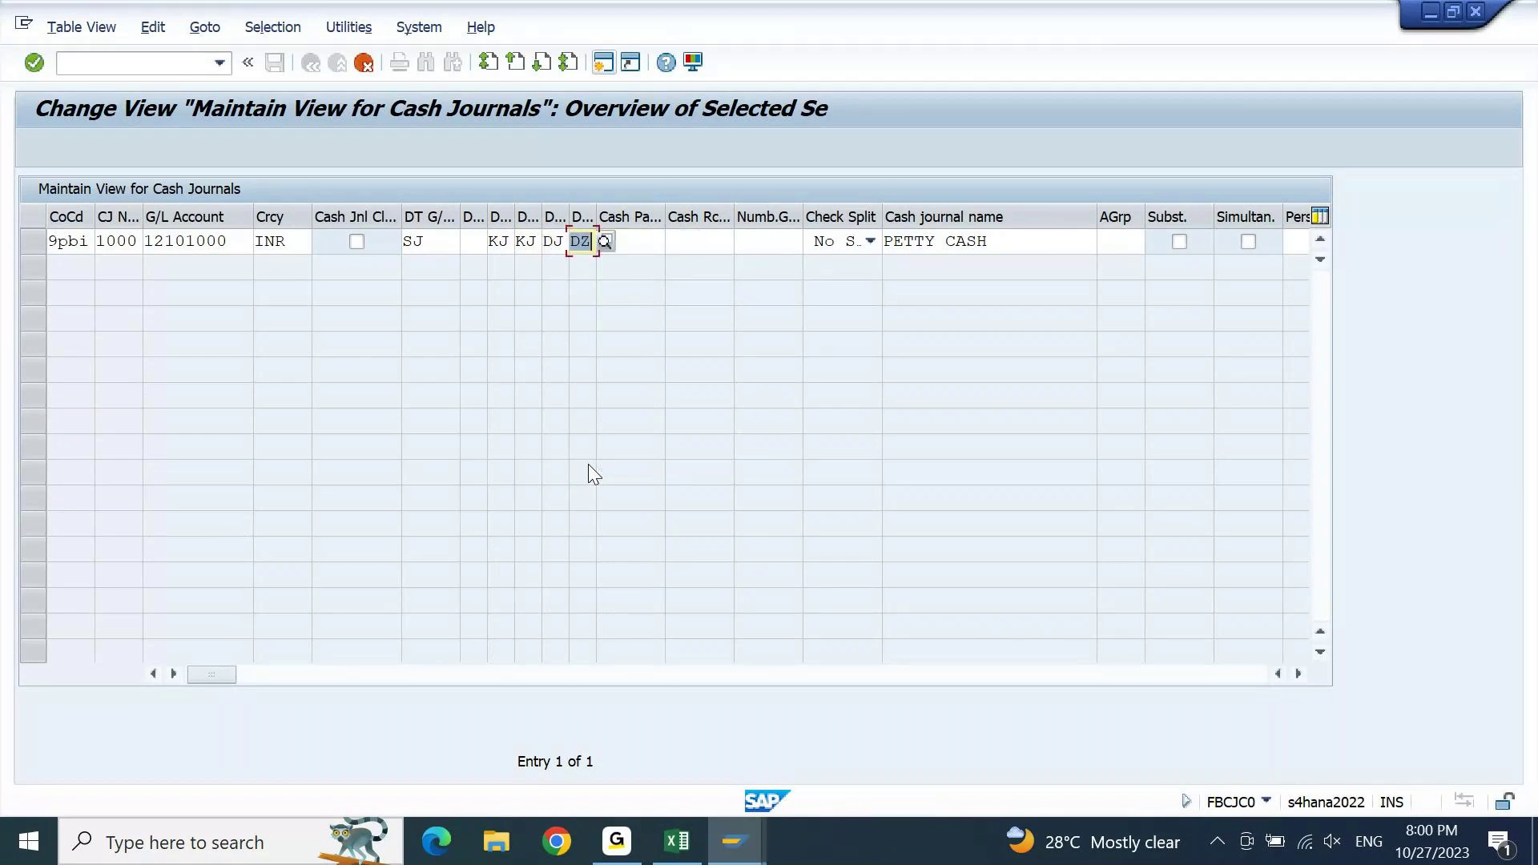
{"action": "type", "text": "dj"}
{"action": "key", "text": "Tab"}
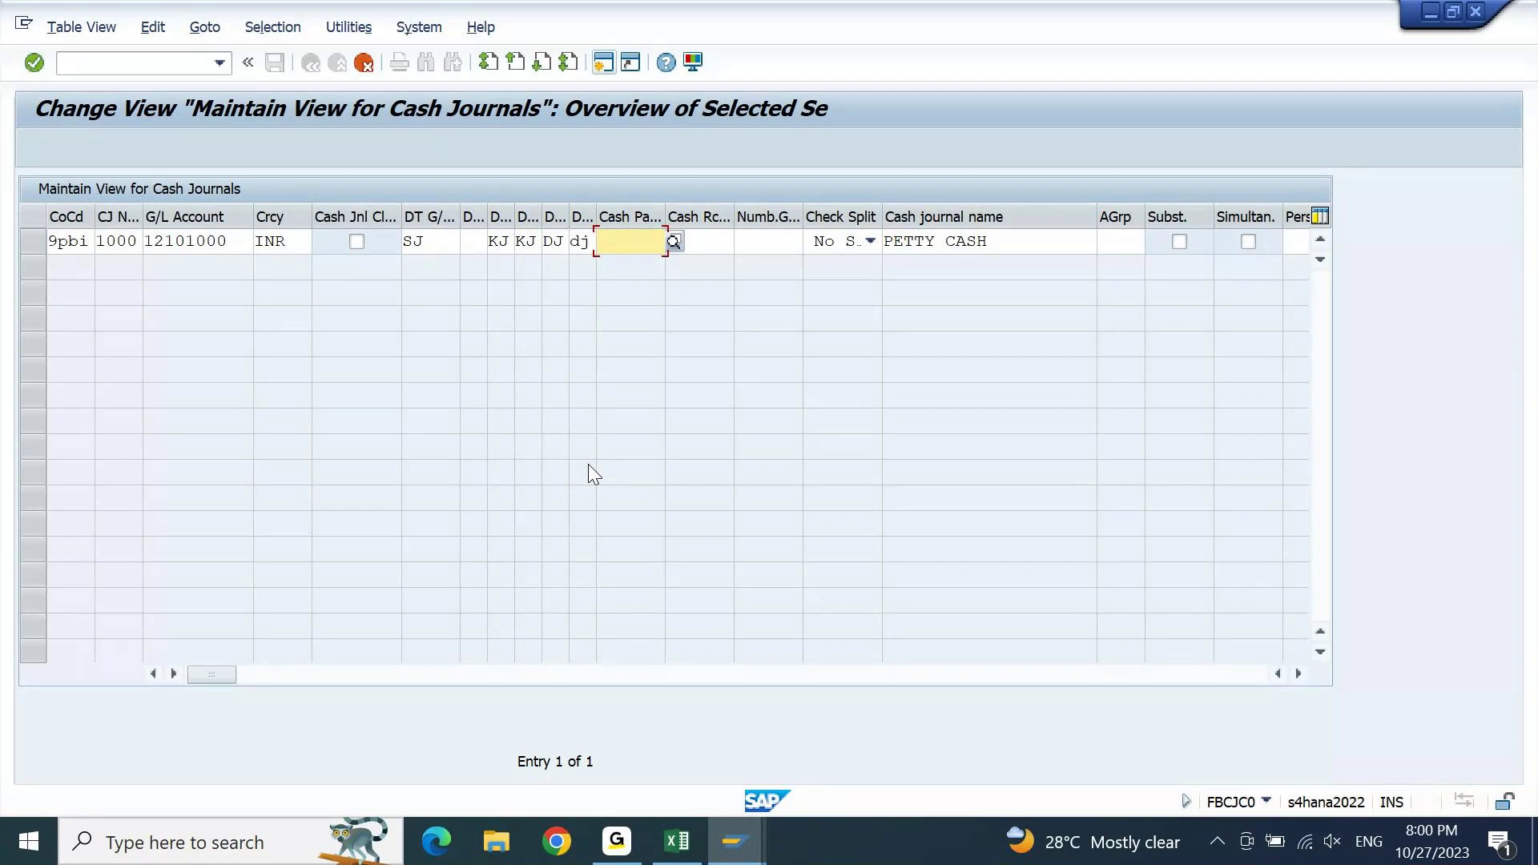
- Copy the cash journal description BMW MUMBAI: INR Cash Journal from Excel into the cash journal name in SAP
{"action": "key", "text": "Tab"}
{"action": "key", "text": "Tab"}
{"action": "key", "text": "Tab"}
{"action": "key", "text": "Tab"}
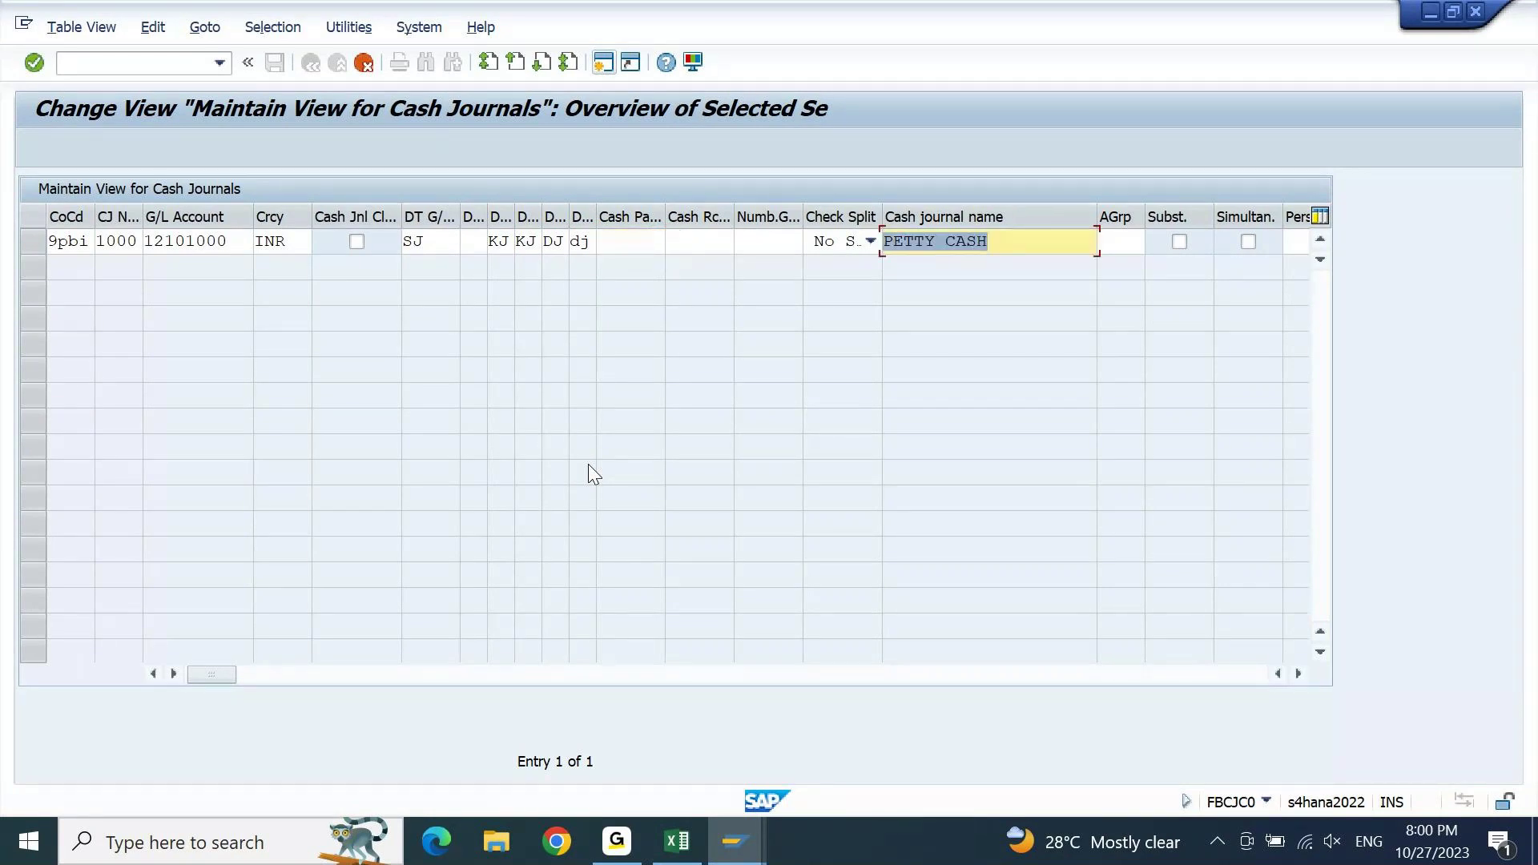
{"action": "left_click", "coordinate": [678, 841]}
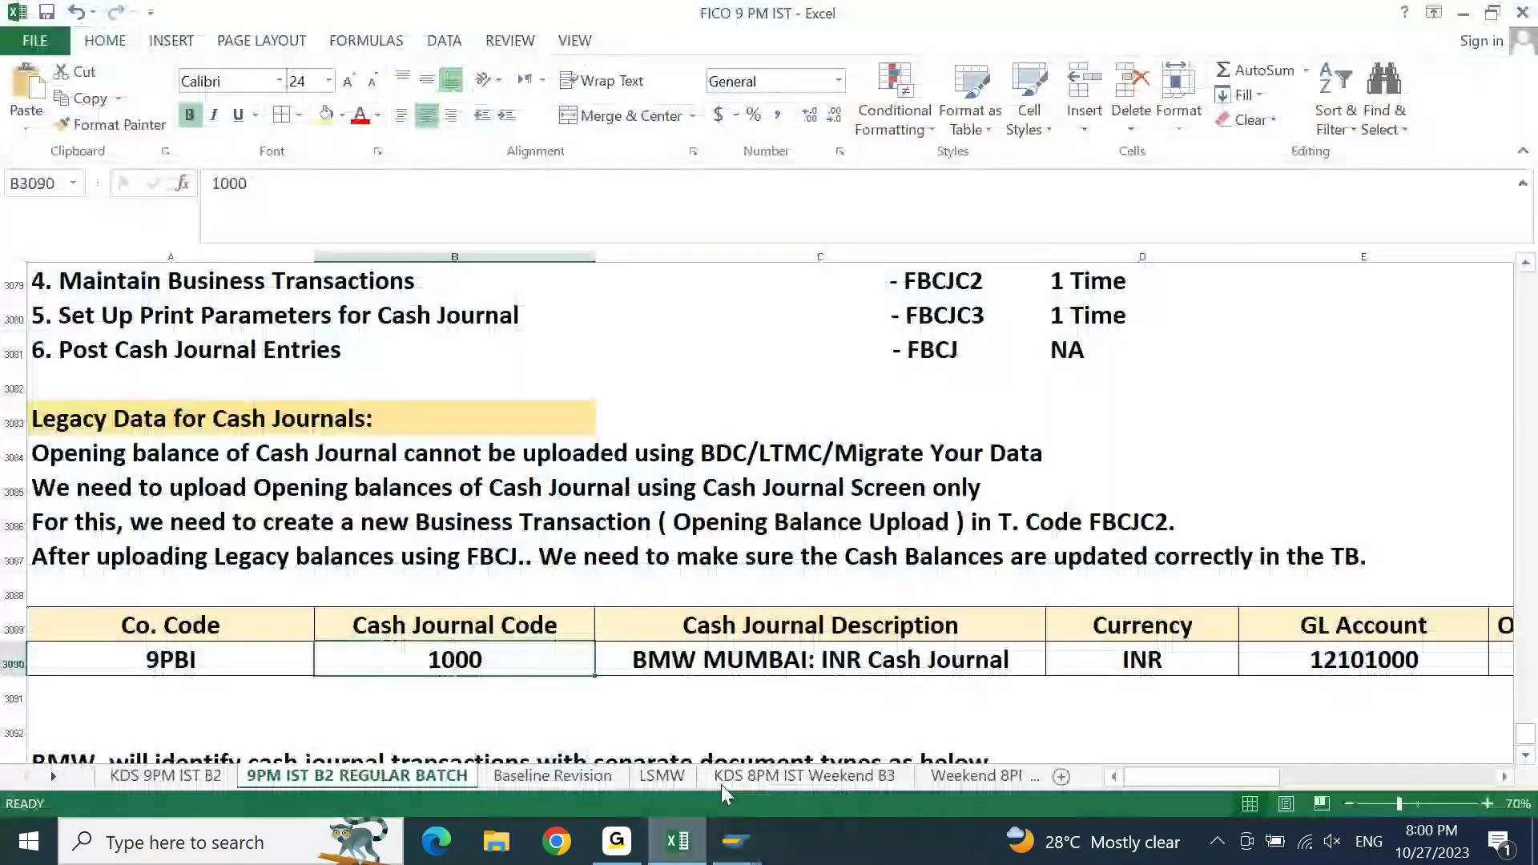
{"action": "left_click", "coordinate": [841, 657]}
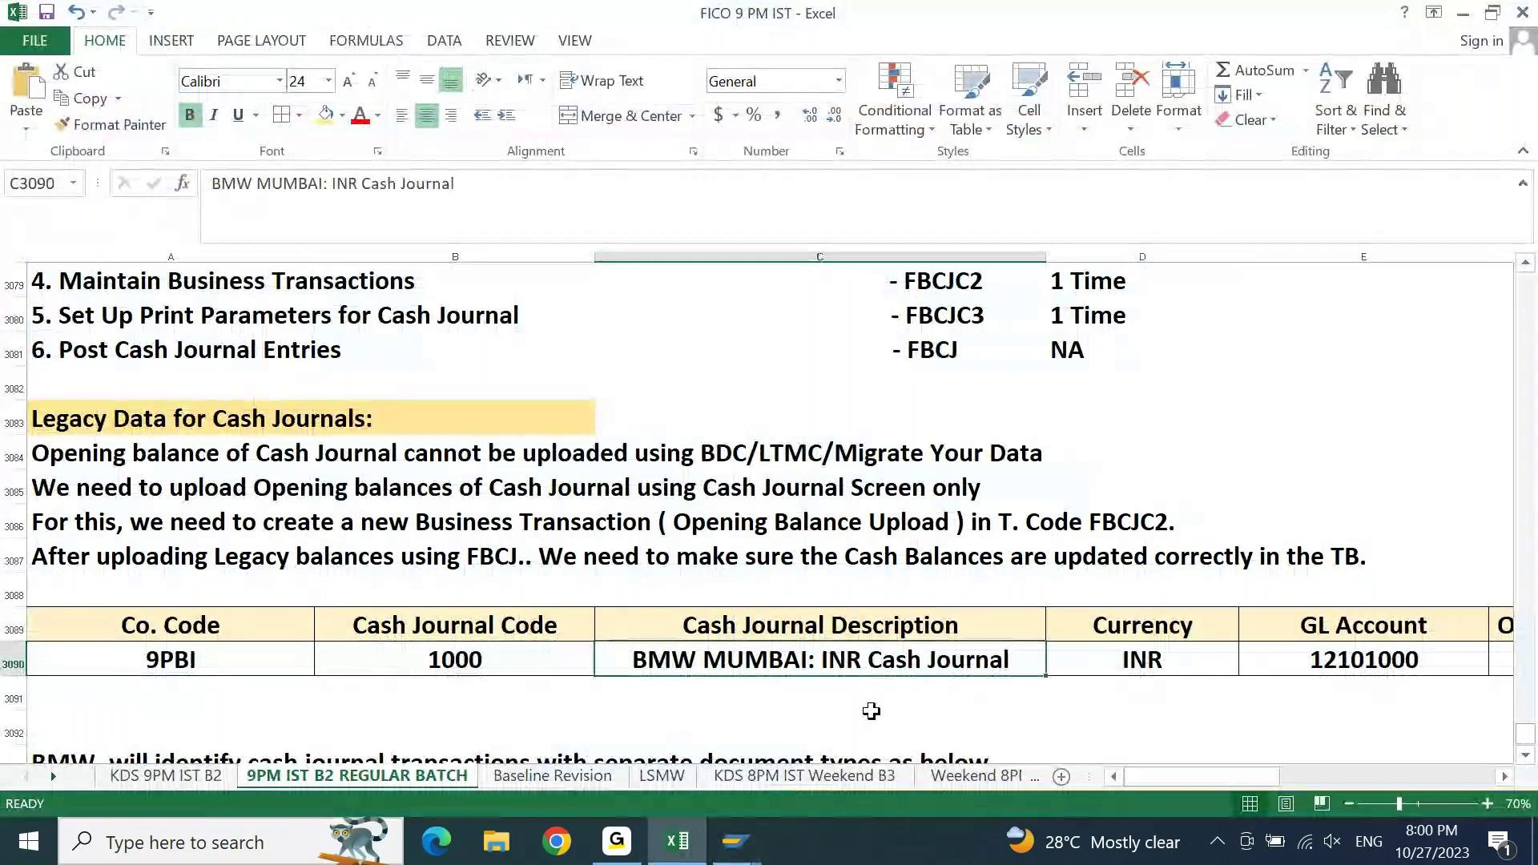
{"action": "key", "text": "ctrl+c"}
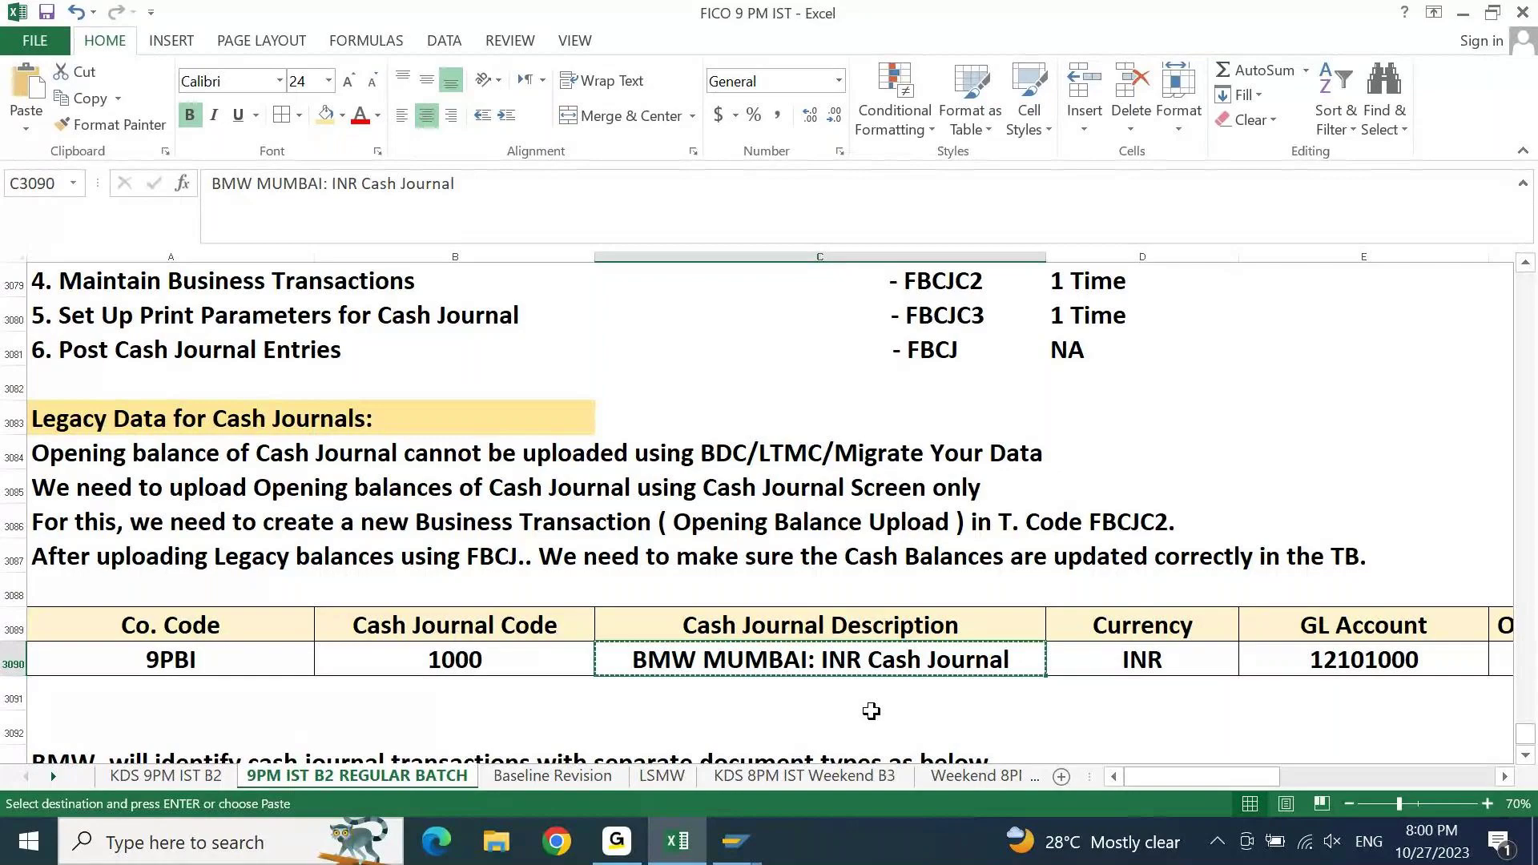
{"action": "key", "text": "alt+Tab"}
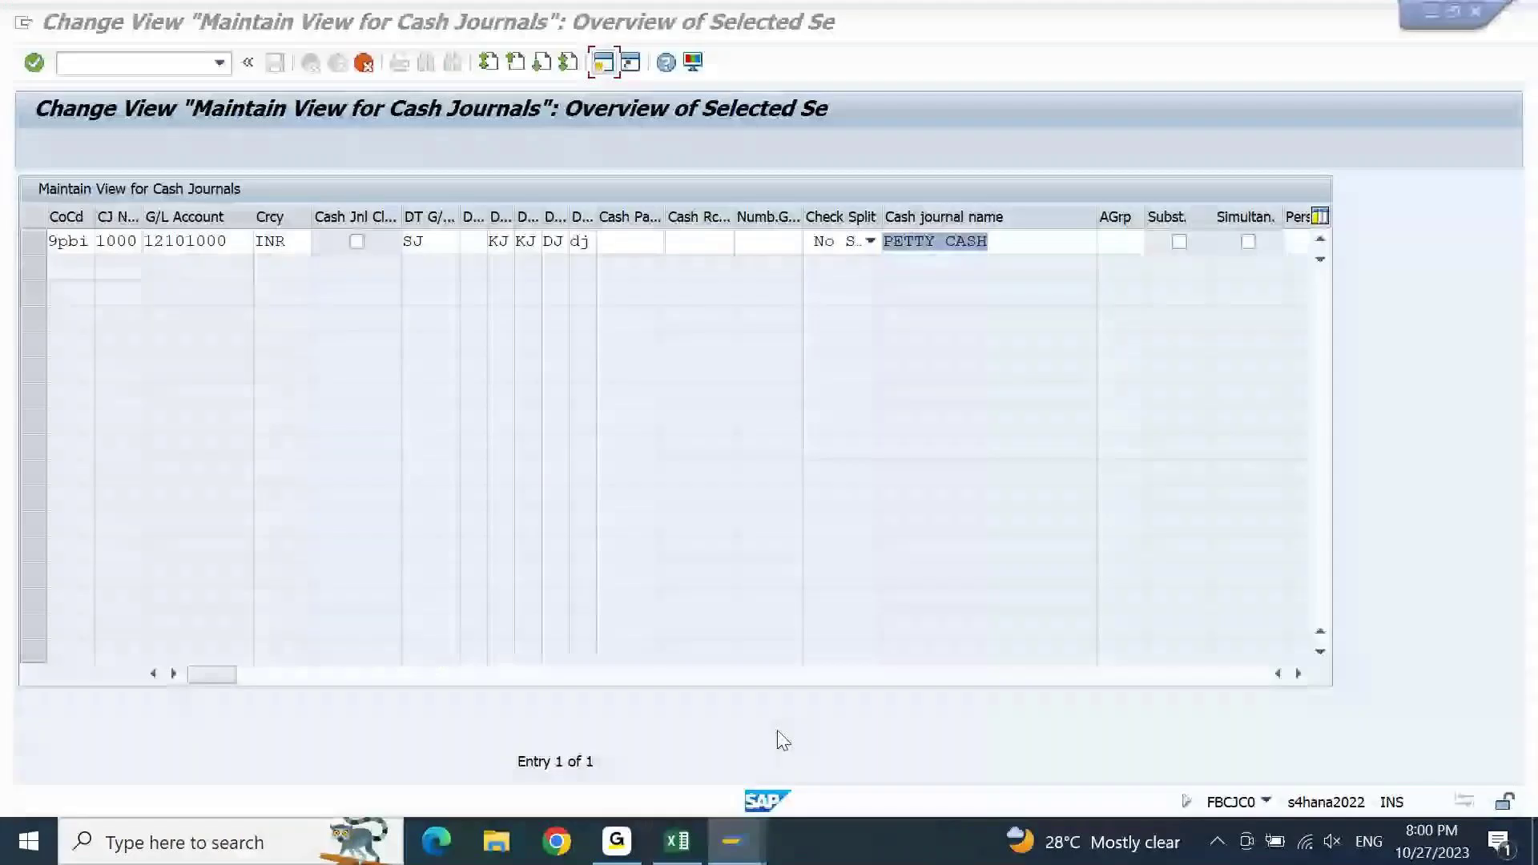
{"action": "key", "text": "ctrl+v"}
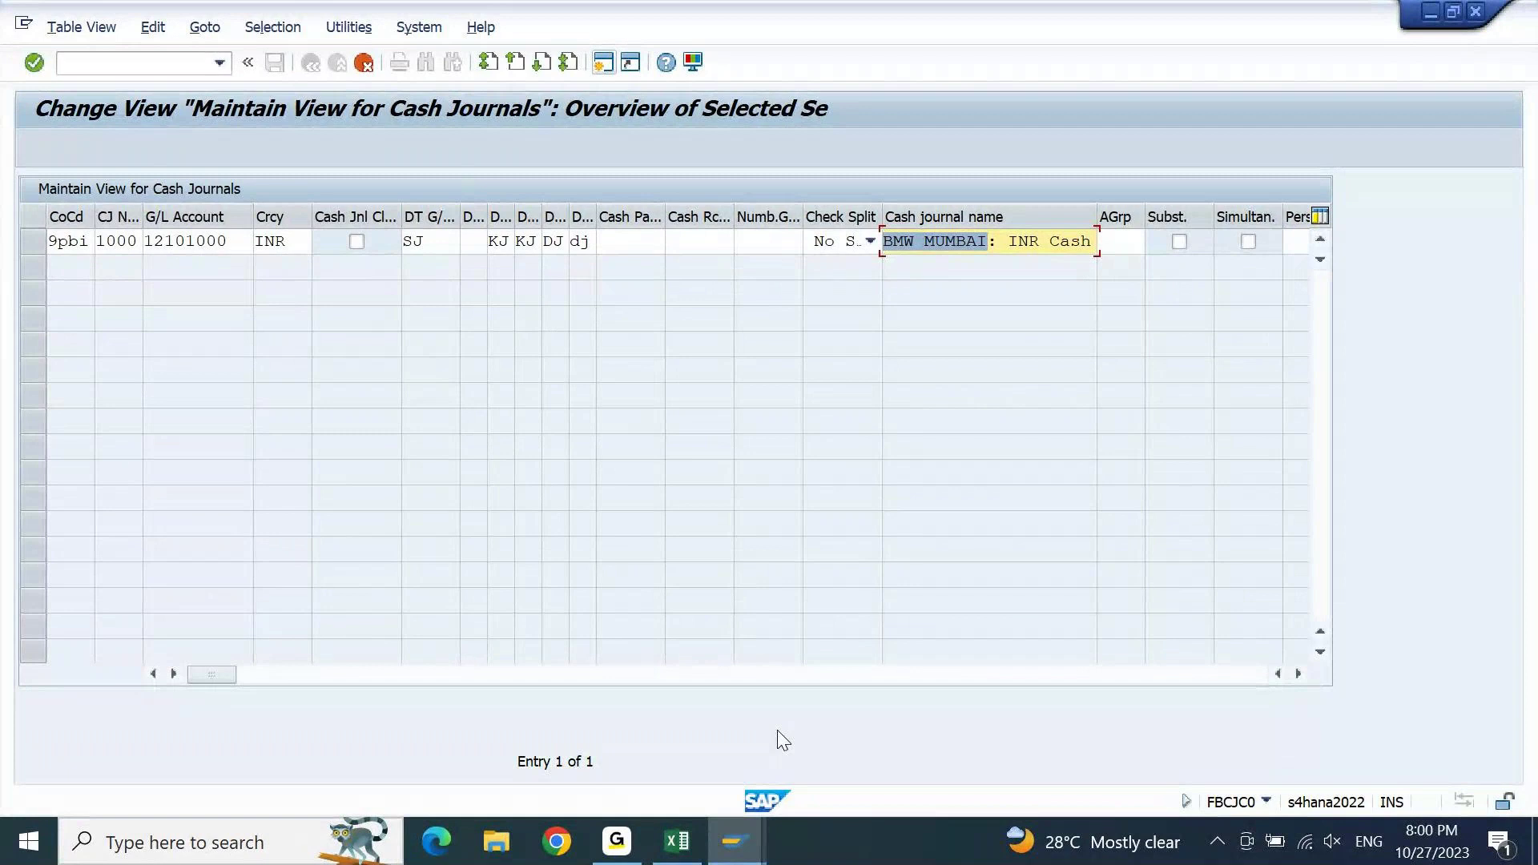
- Remove the space after the colon in the cash journal name and end it with Journ, giving BMW MUMBAI:INR Cash Journ
{"action": "key", "text": "Delete"}
{"action": "key", "text": "Delete"}
{"action": "key", "text": "Delete"}
{"action": "key", "text": "Delete"}
{"action": "key", "text": "Delete"}
{"action": "key", "text": "Delete"}
{"action": "key", "text": "Delete"}
{"action": "key", "text": "Delete"}
{"action": "key", "text": "Delete"}
{"action": "key", "text": "Delete"}
{"action": "key", "text": "Delete"}
{"action": "key", "text": "ctrl+z"}
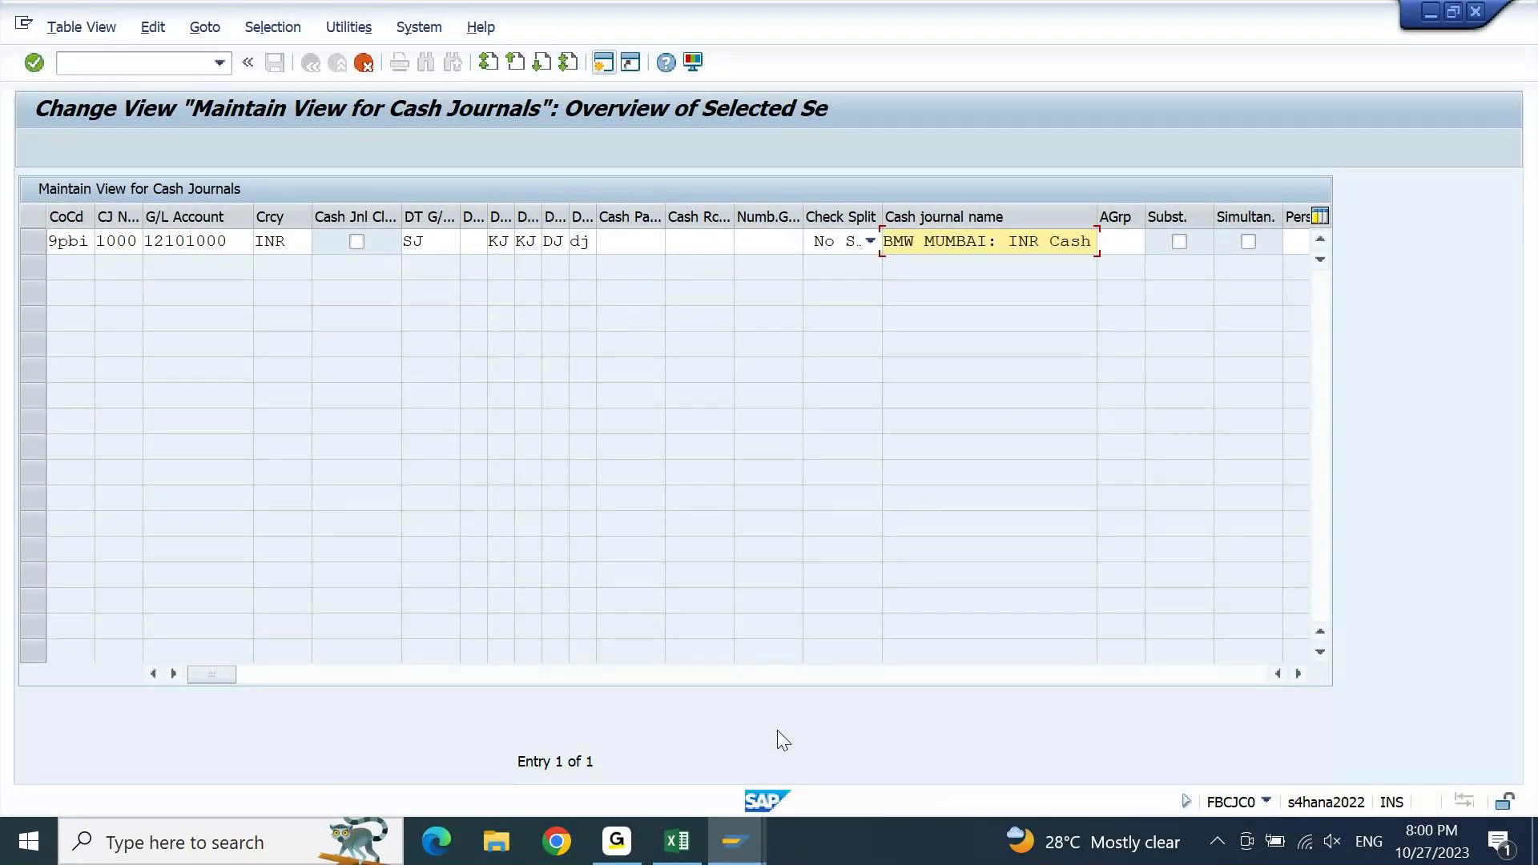
{"action": "key", "text": "Delete"}
{"action": "key", "text": "End"}
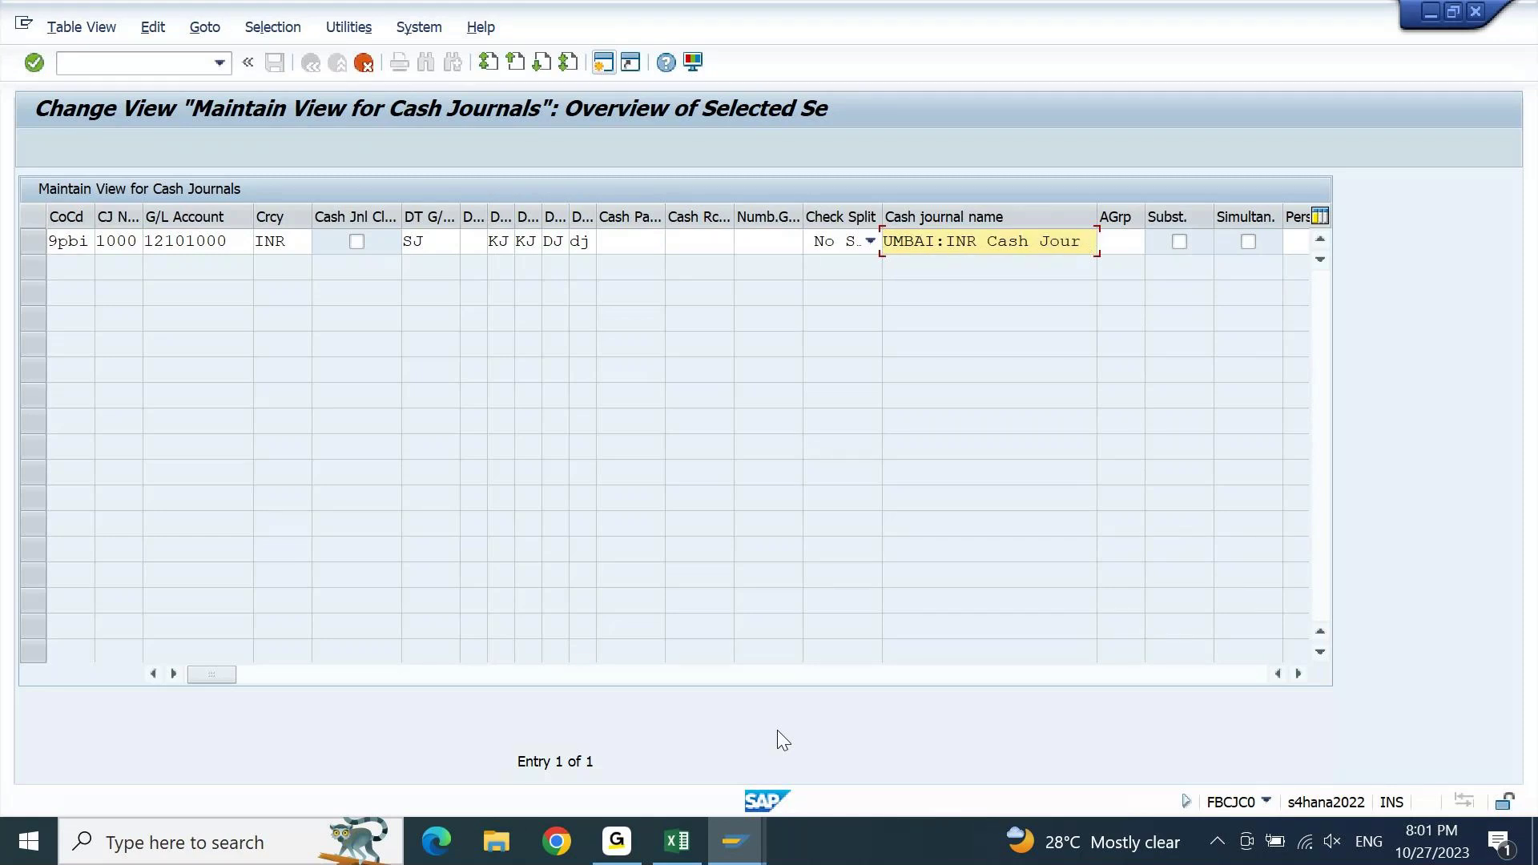
{"action": "type", "text": "n"}
{"action": "key", "text": "Tab"}
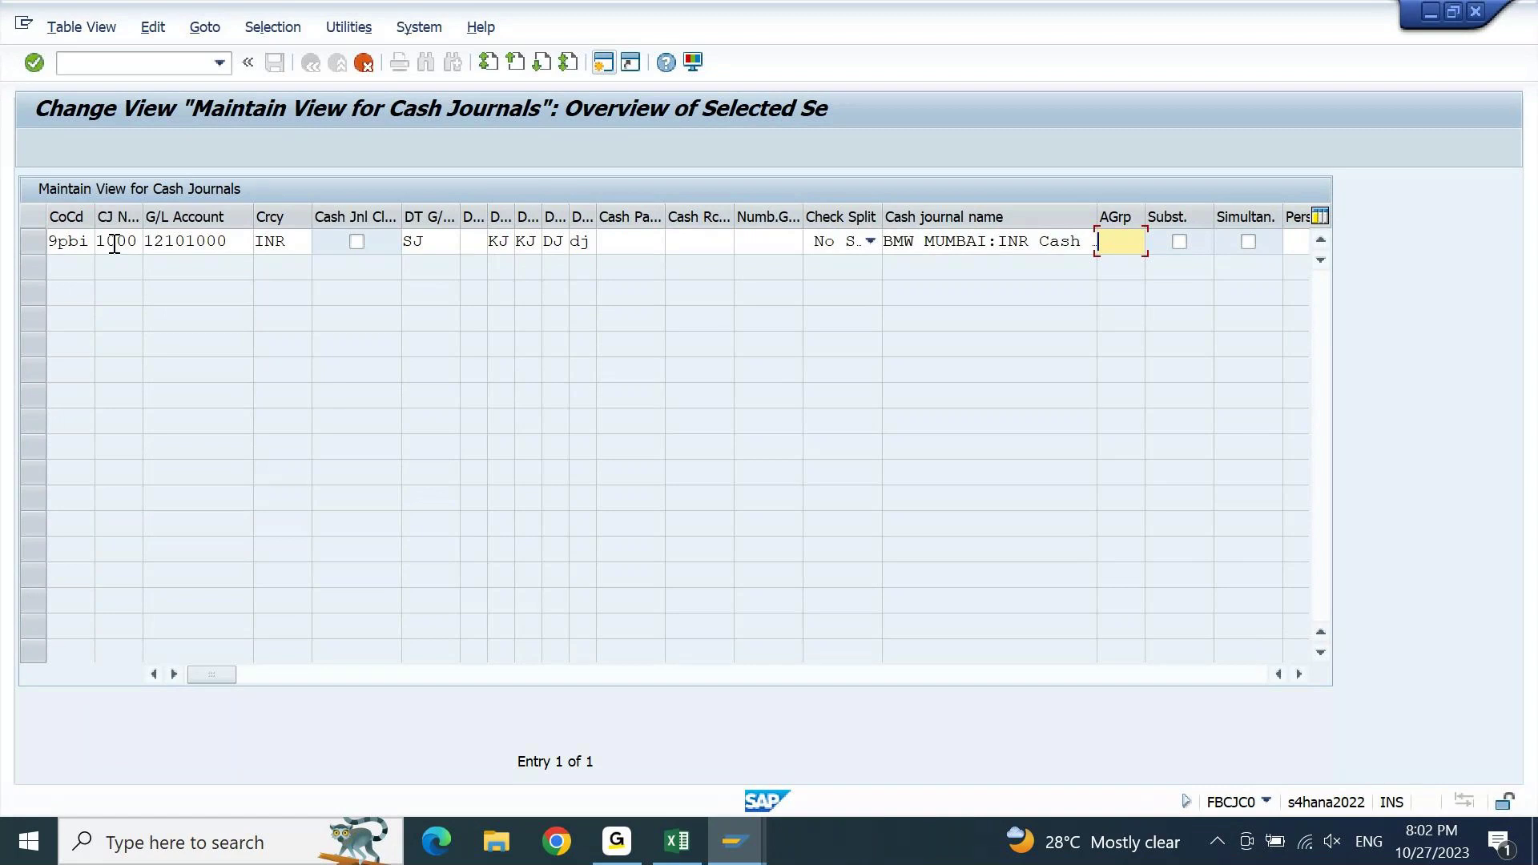
- Enter authorization group 1000 for the new cash journal and save the entry in the TEST customizing request
{"action": "type", "text": "1000"}
{"action": "key", "text": "Return"}
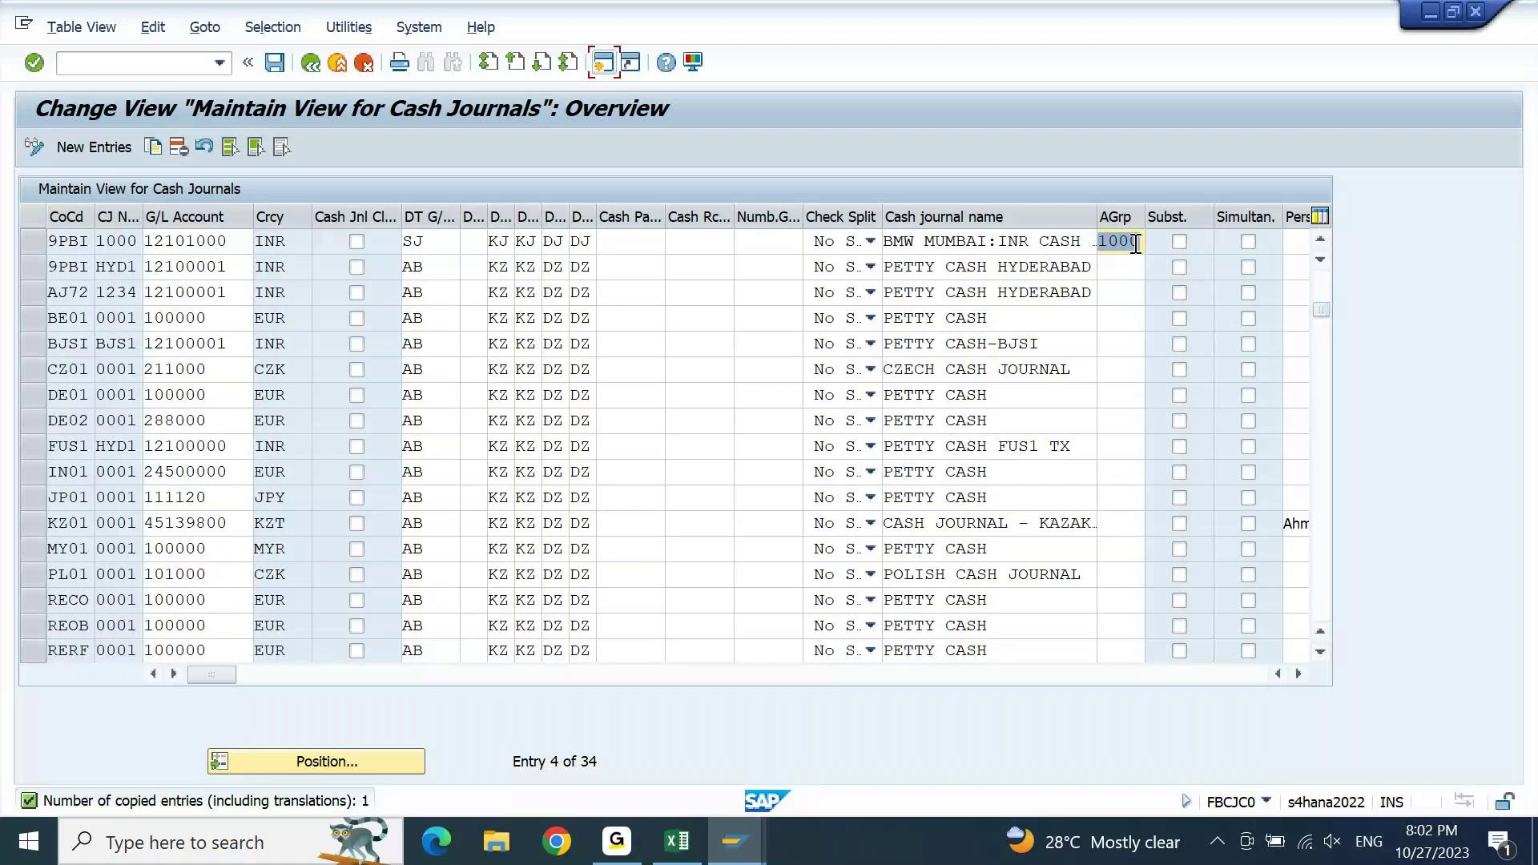
{"action": "key", "text": "ctrl+s"}
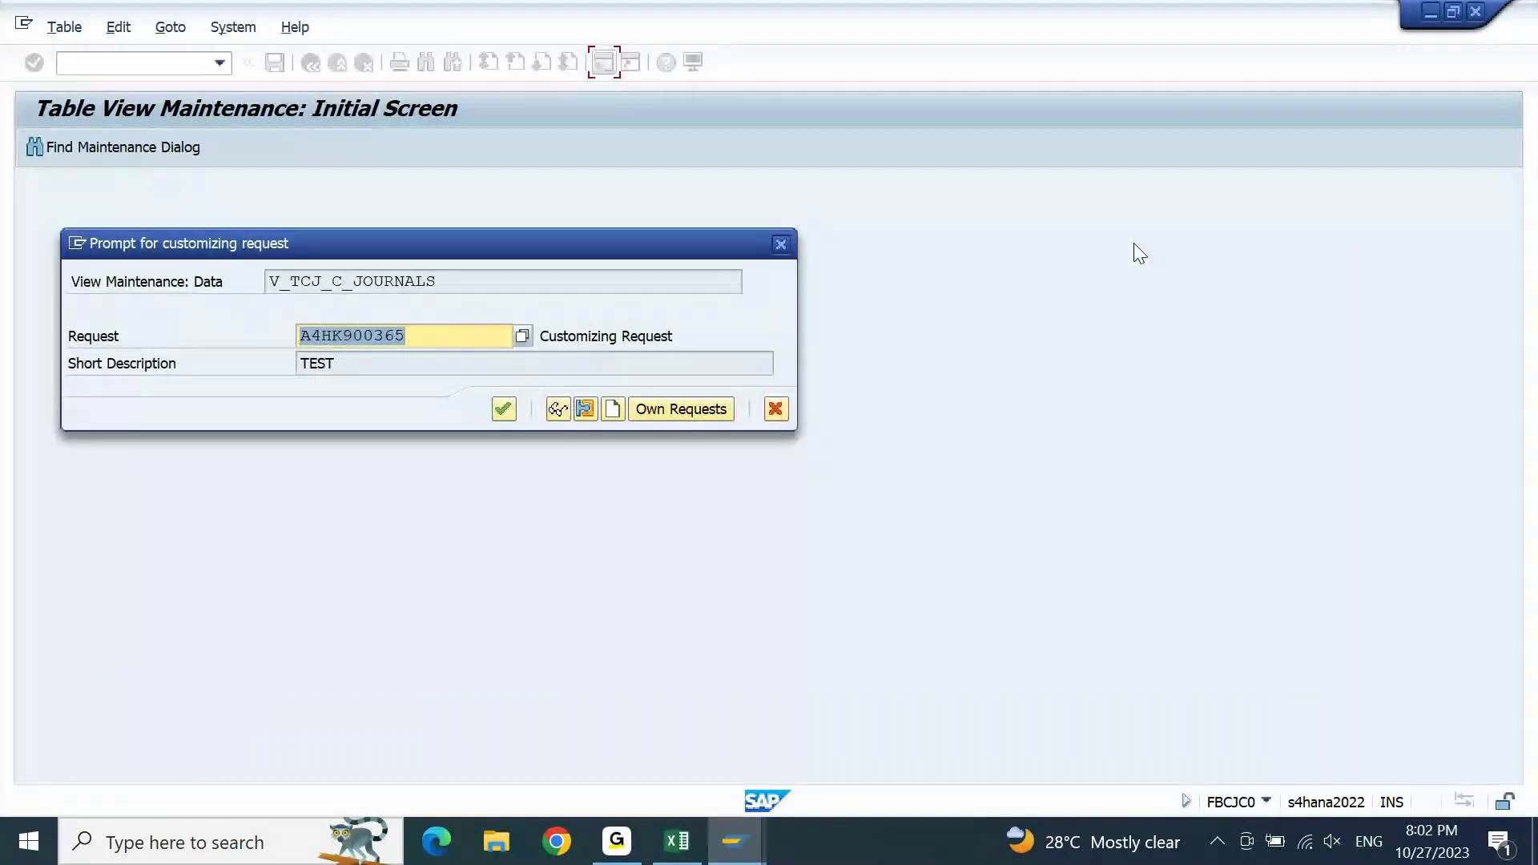
{"action": "key", "text": "Return"}
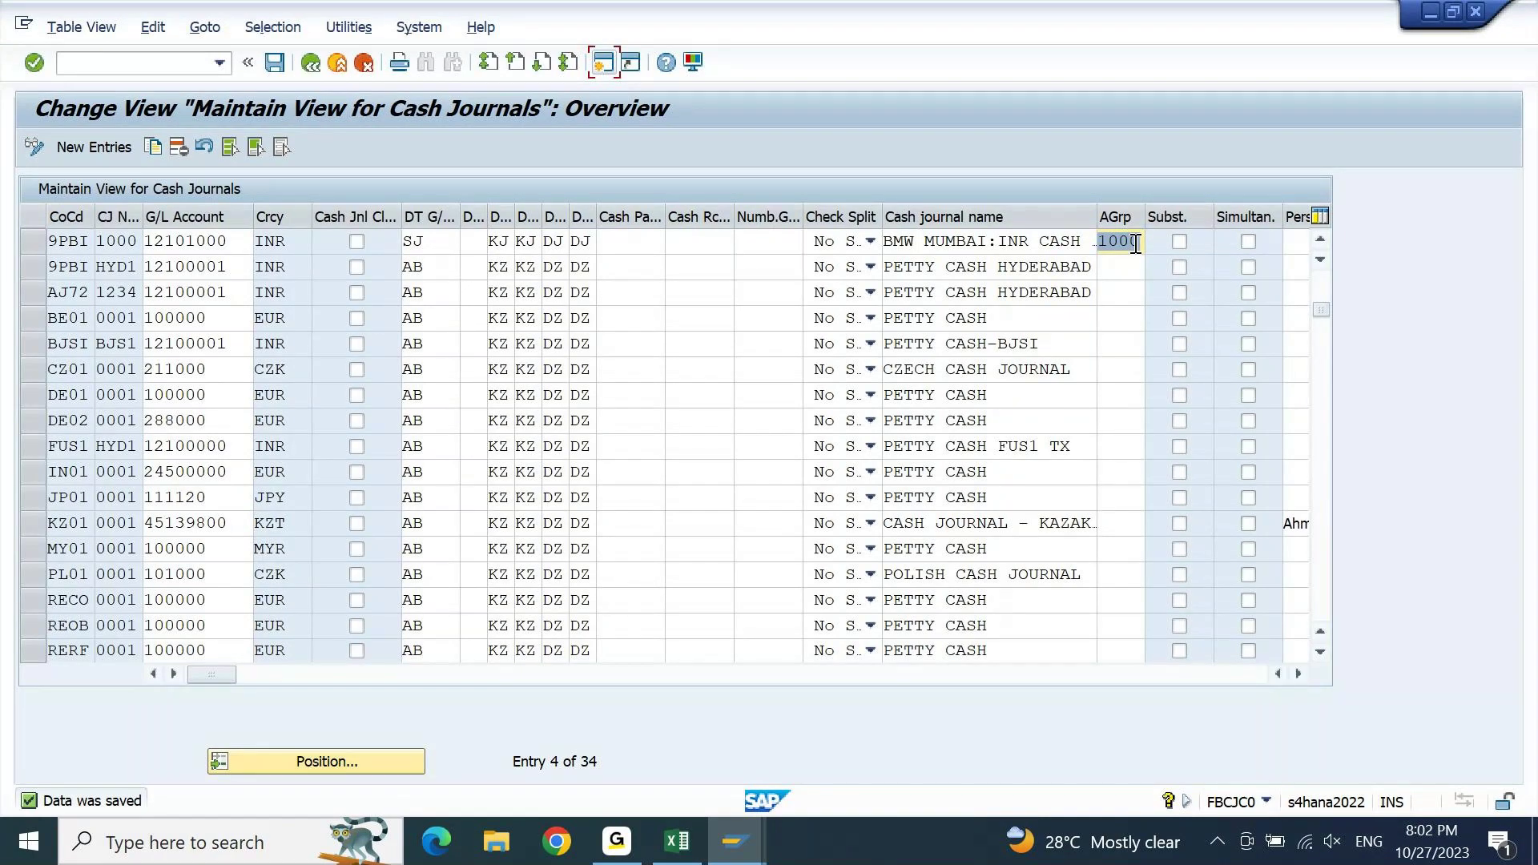
- Switch to Excel and add an Authorization Group column with the value 1000 after Opening Balance in the cash journal table
{"action": "left_click", "coordinate": [681, 846]}
{"action": "key", "text": "Right"}
{"action": "key", "text": "Right"}
{"action": "key", "text": "Right"}
{"action": "key", "text": "Right"}
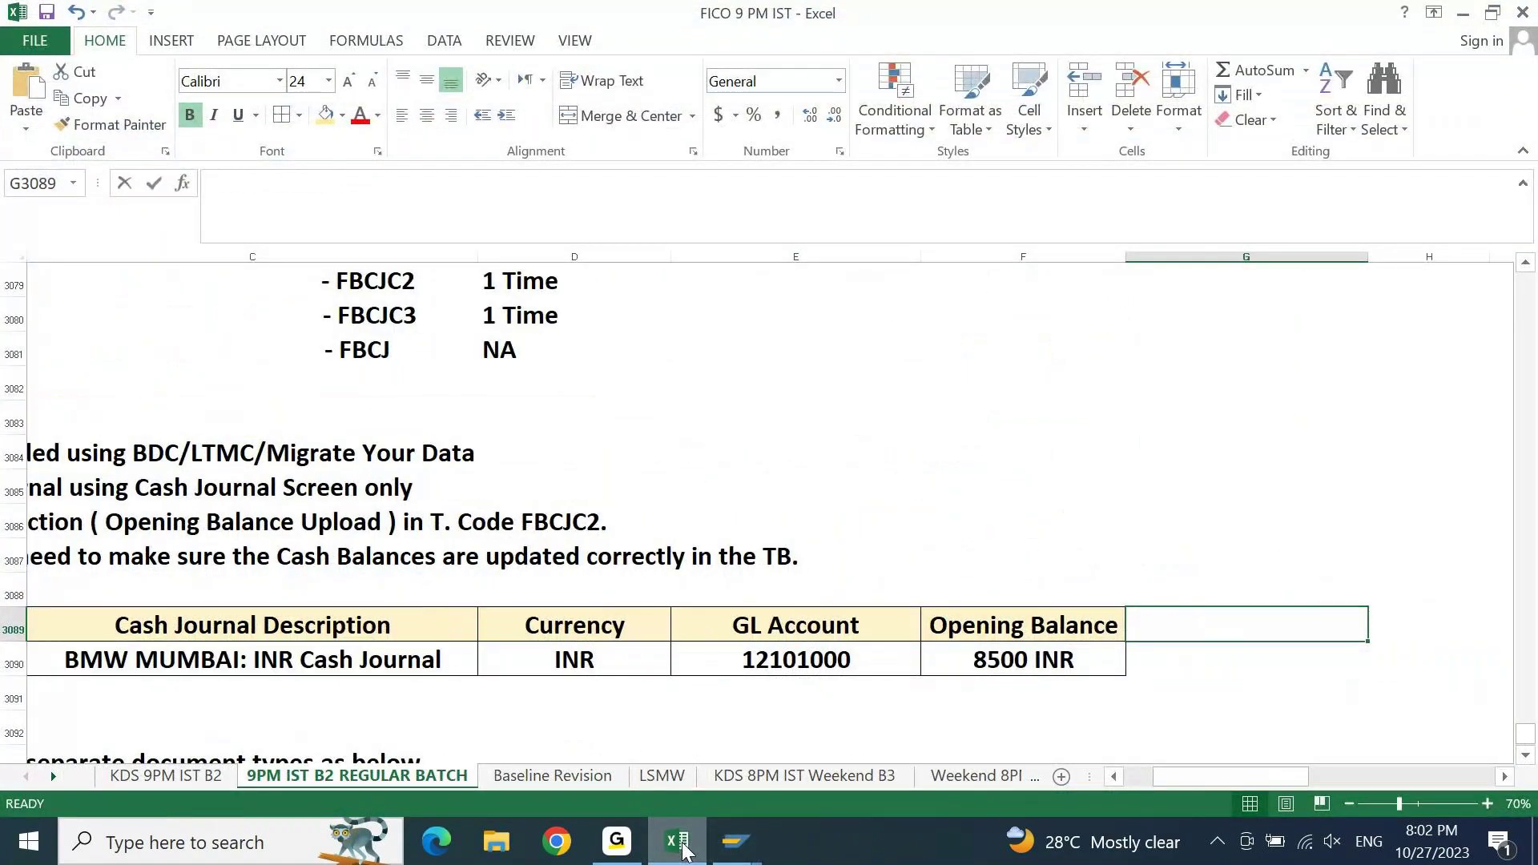
{"action": "type", "text": "Authorization Group"}
{"action": "key", "text": "Down"}
{"action": "type", "text": "1000"}
{"action": "key", "text": "Return"}
- Copy the formatting of the Opening Balance column to the Authorization Group header and value cells
{"action": "key", "text": "Up"}
{"action": "key", "text": "Up"}
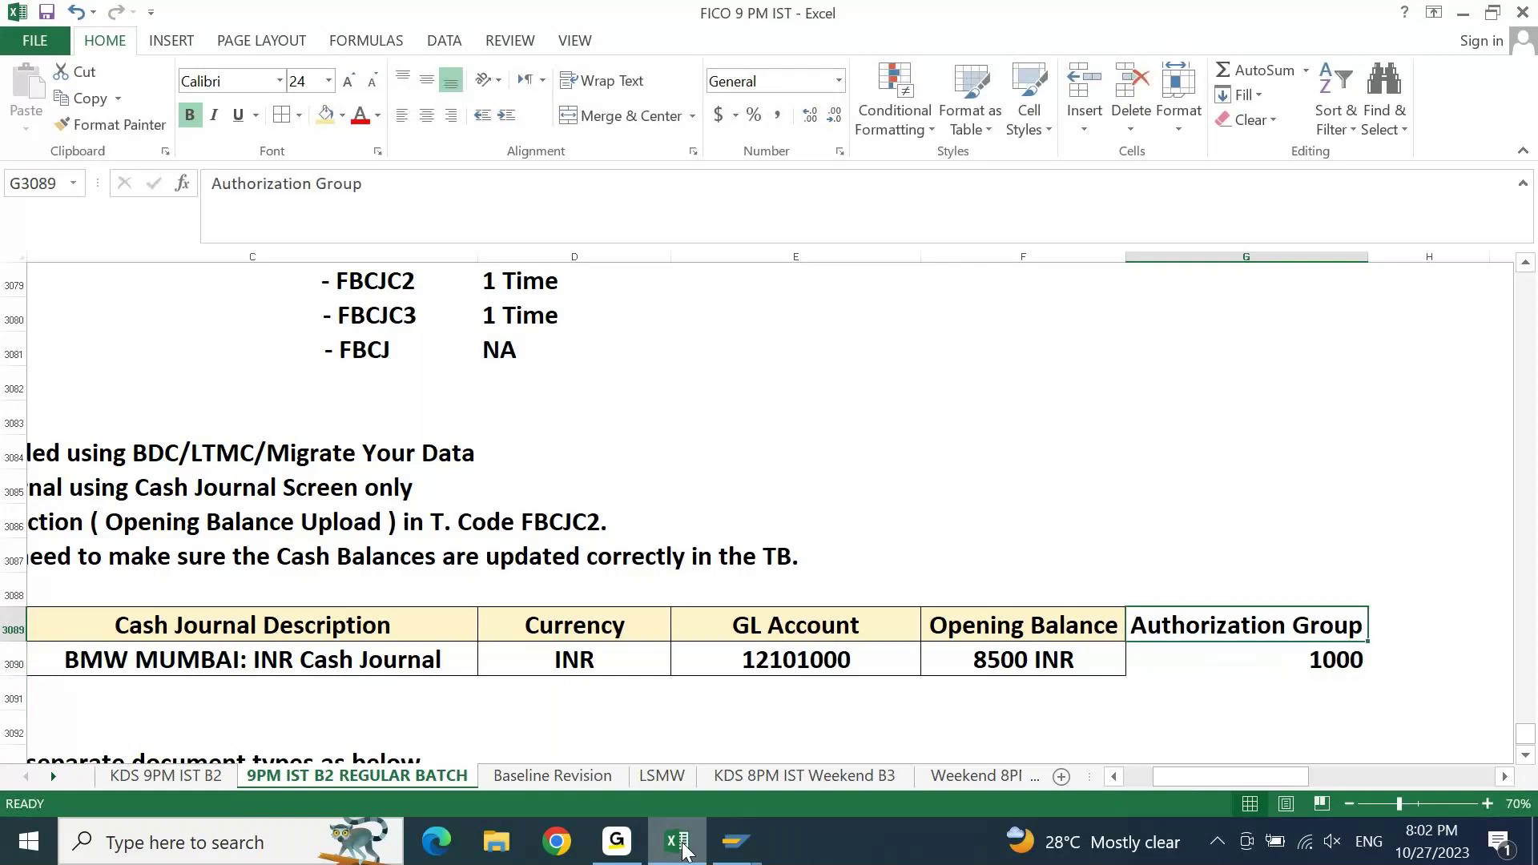
{"action": "key", "text": "shift+Down"}
{"action": "key", "text": "Left"}
{"action": "key", "text": "shift+Down"}
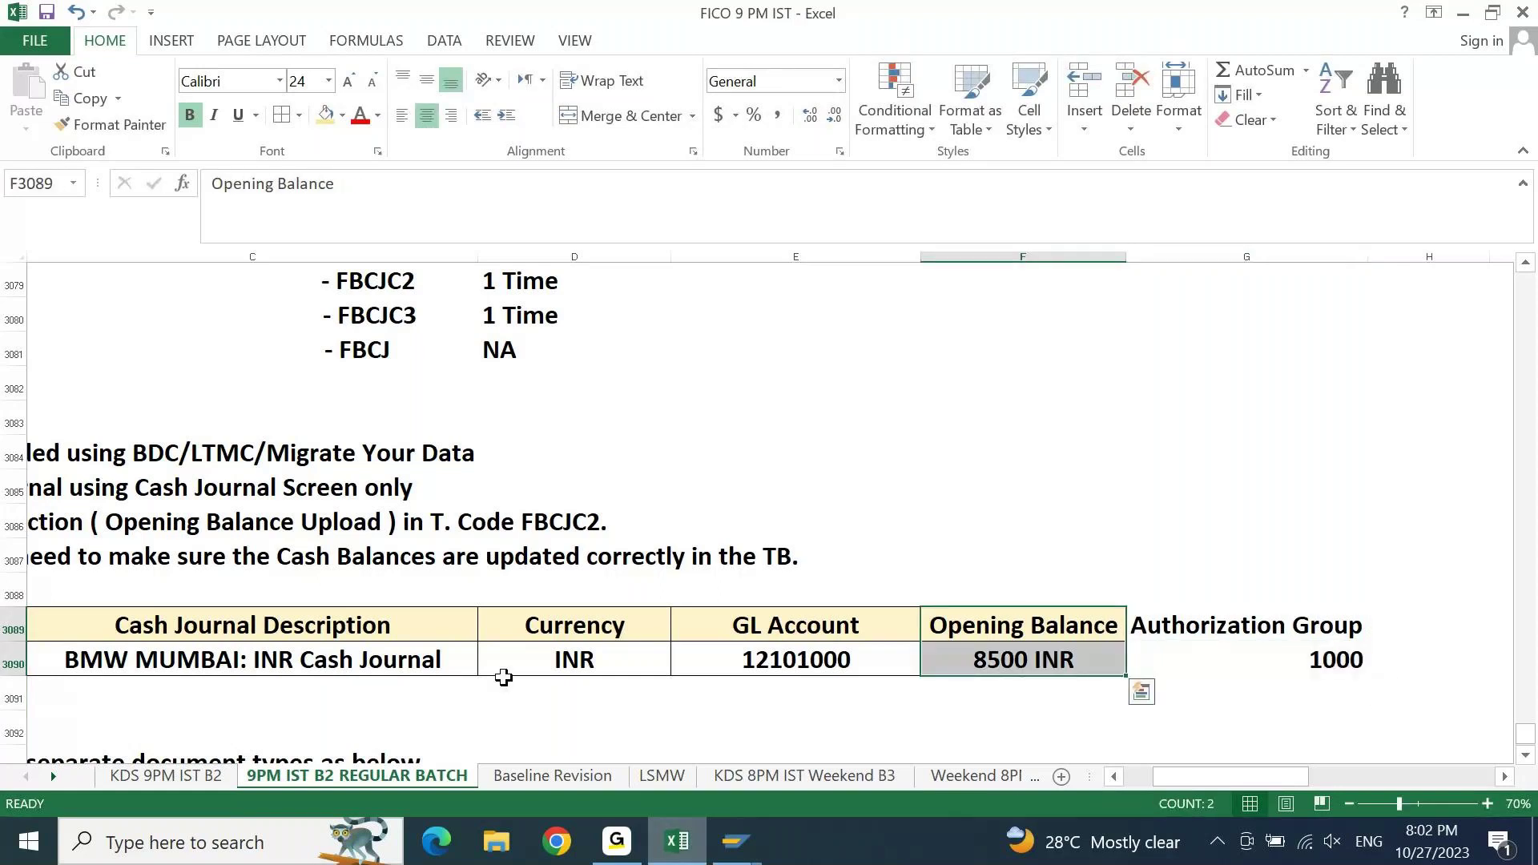
{"action": "left_click", "coordinate": [112, 124]}
{"action": "left_click_drag", "start_coordinate": [1226, 626], "coordinate": [1221, 652]}
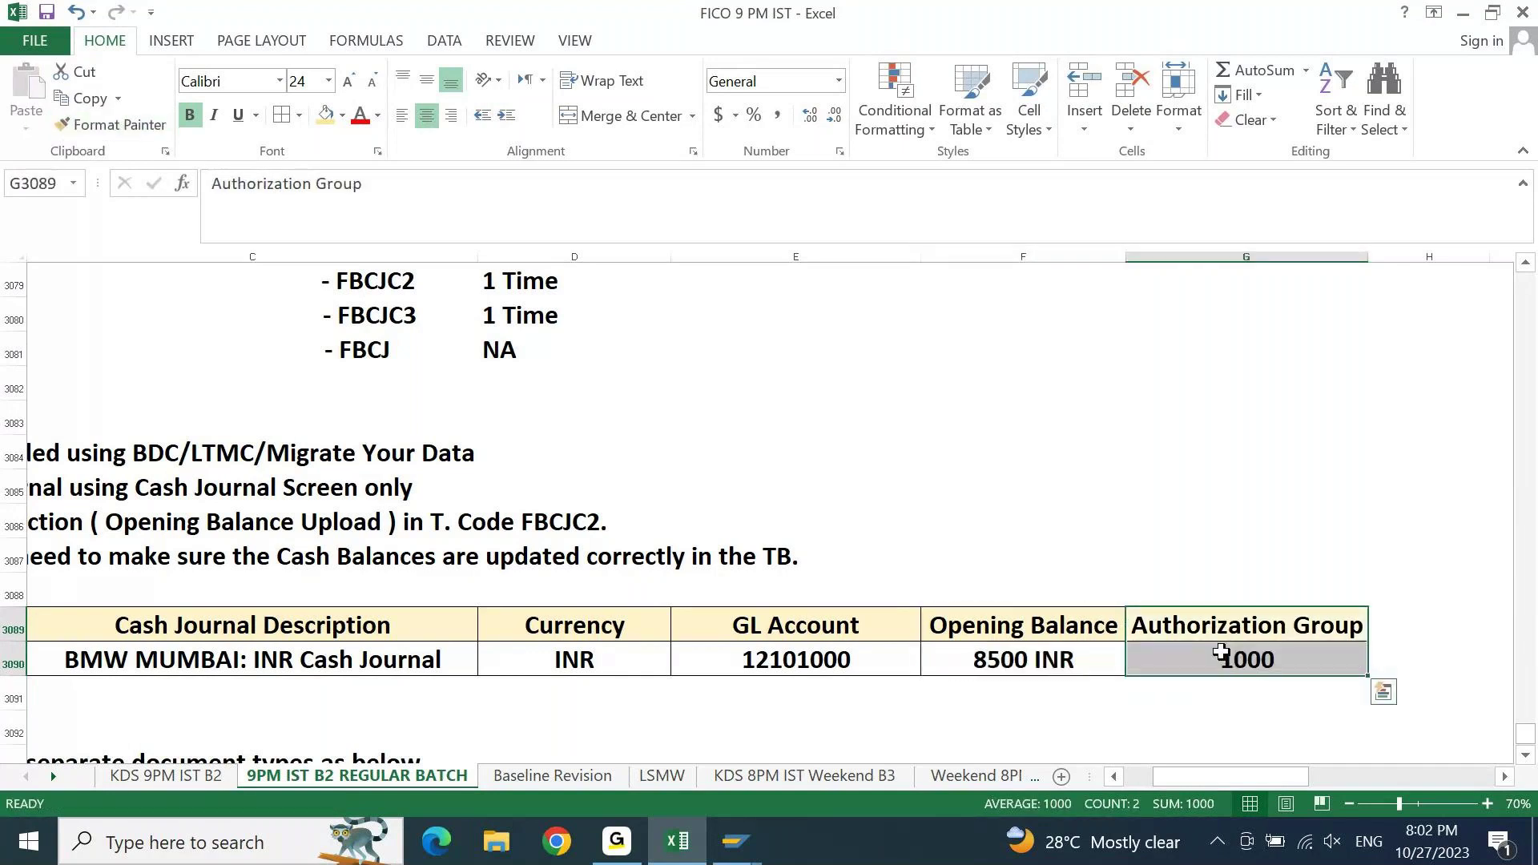
- Review the cash journal configuration steps, especially Maintain Business Transactions and its transaction code FBCJC2
{"action": "key", "text": "Left"}
{"action": "key", "text": "Home"}
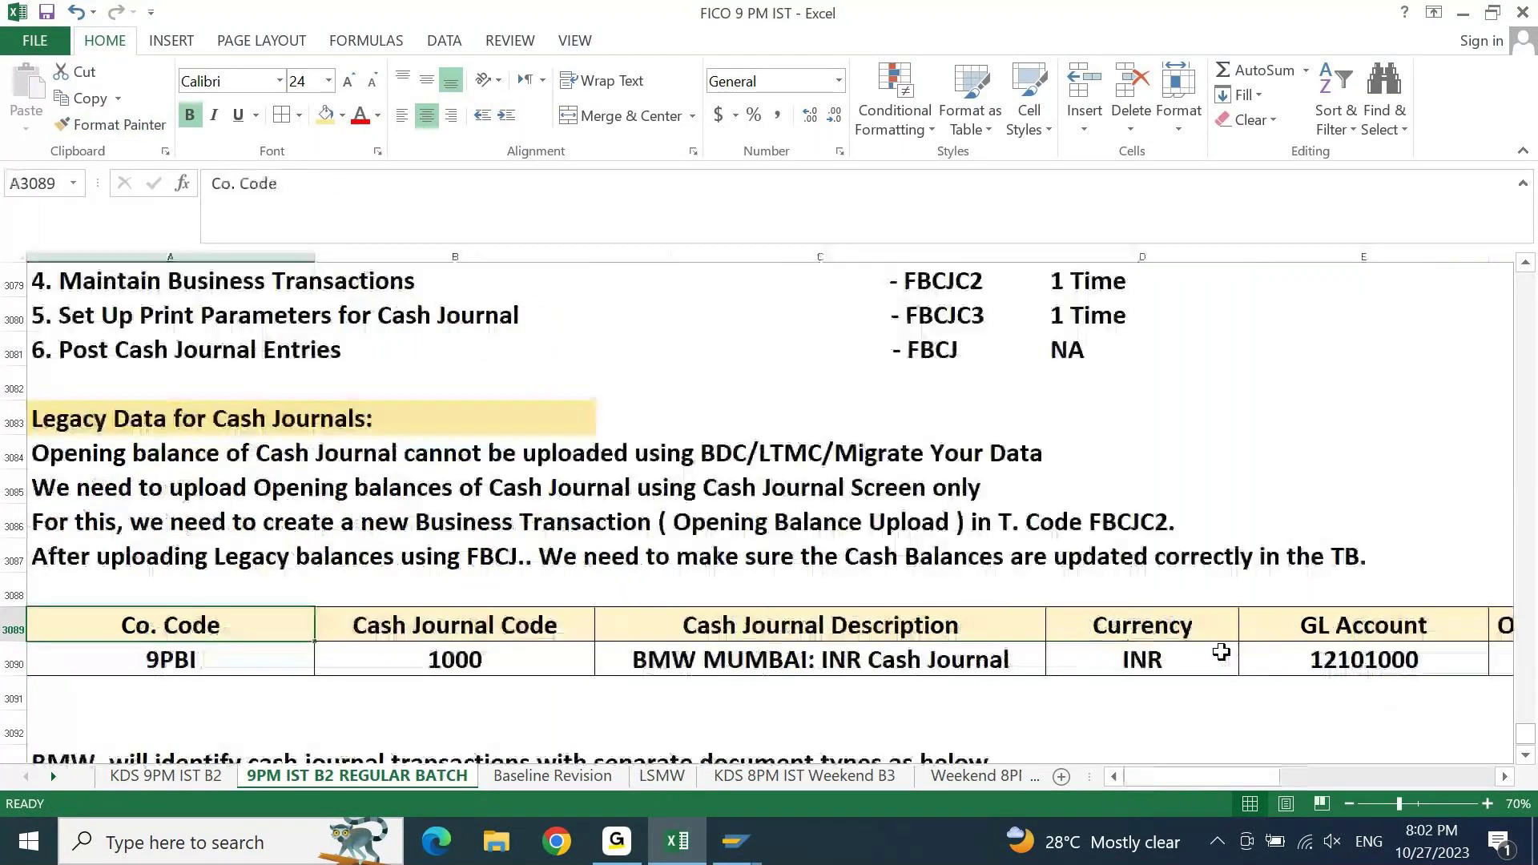
{"action": "key", "text": "ctrl+Up"}
{"action": "key", "text": "ctrl+Up"}
{"action": "key", "text": "ctrl+Up"}
{"action": "key", "text": "ctrl+Up"}
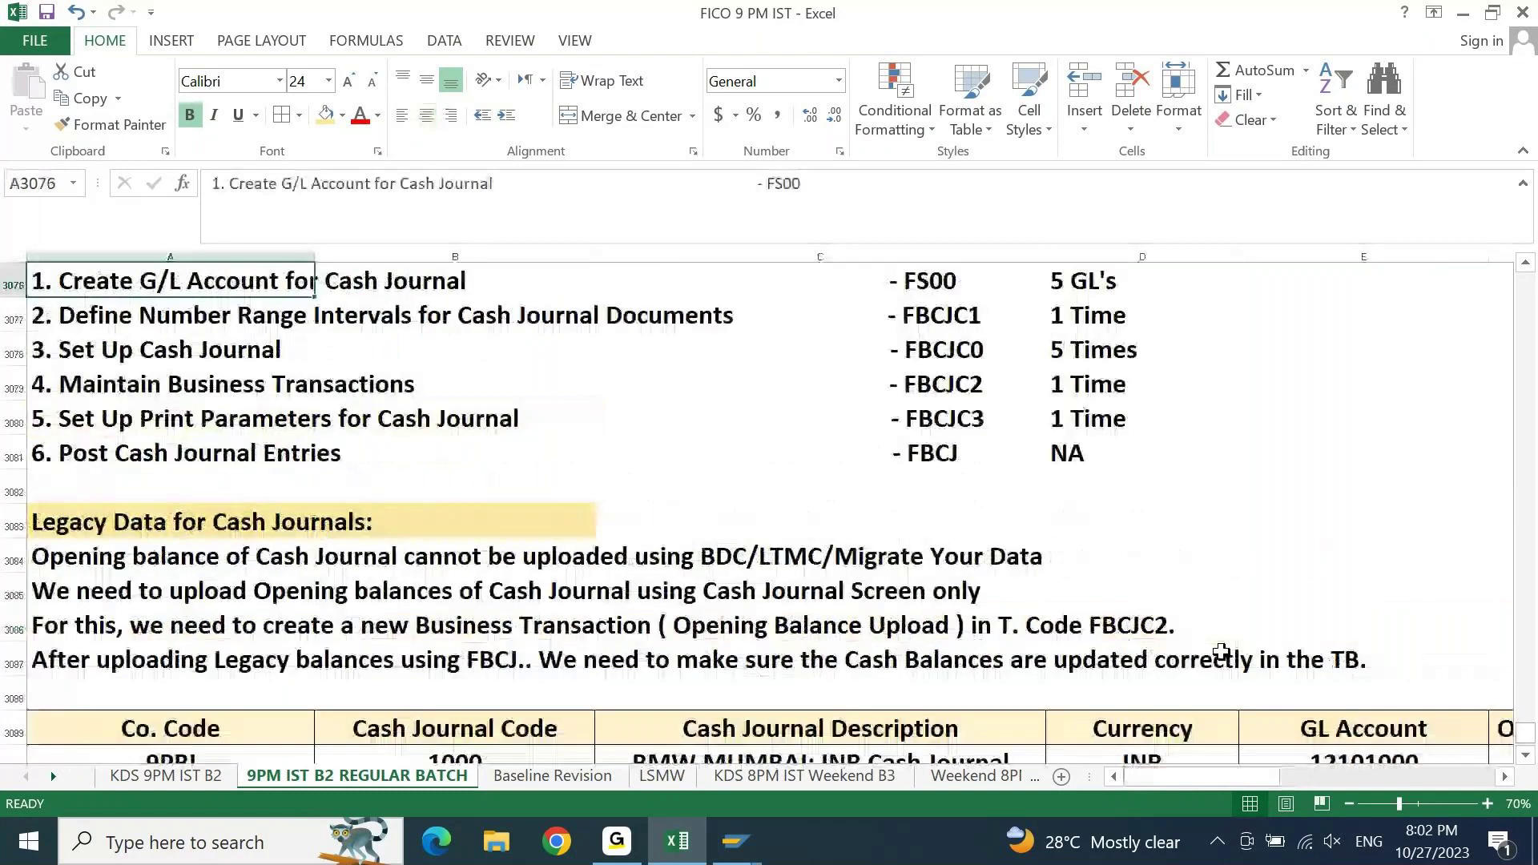
{"action": "key", "text": "Down"}
{"action": "key", "text": "Down"}
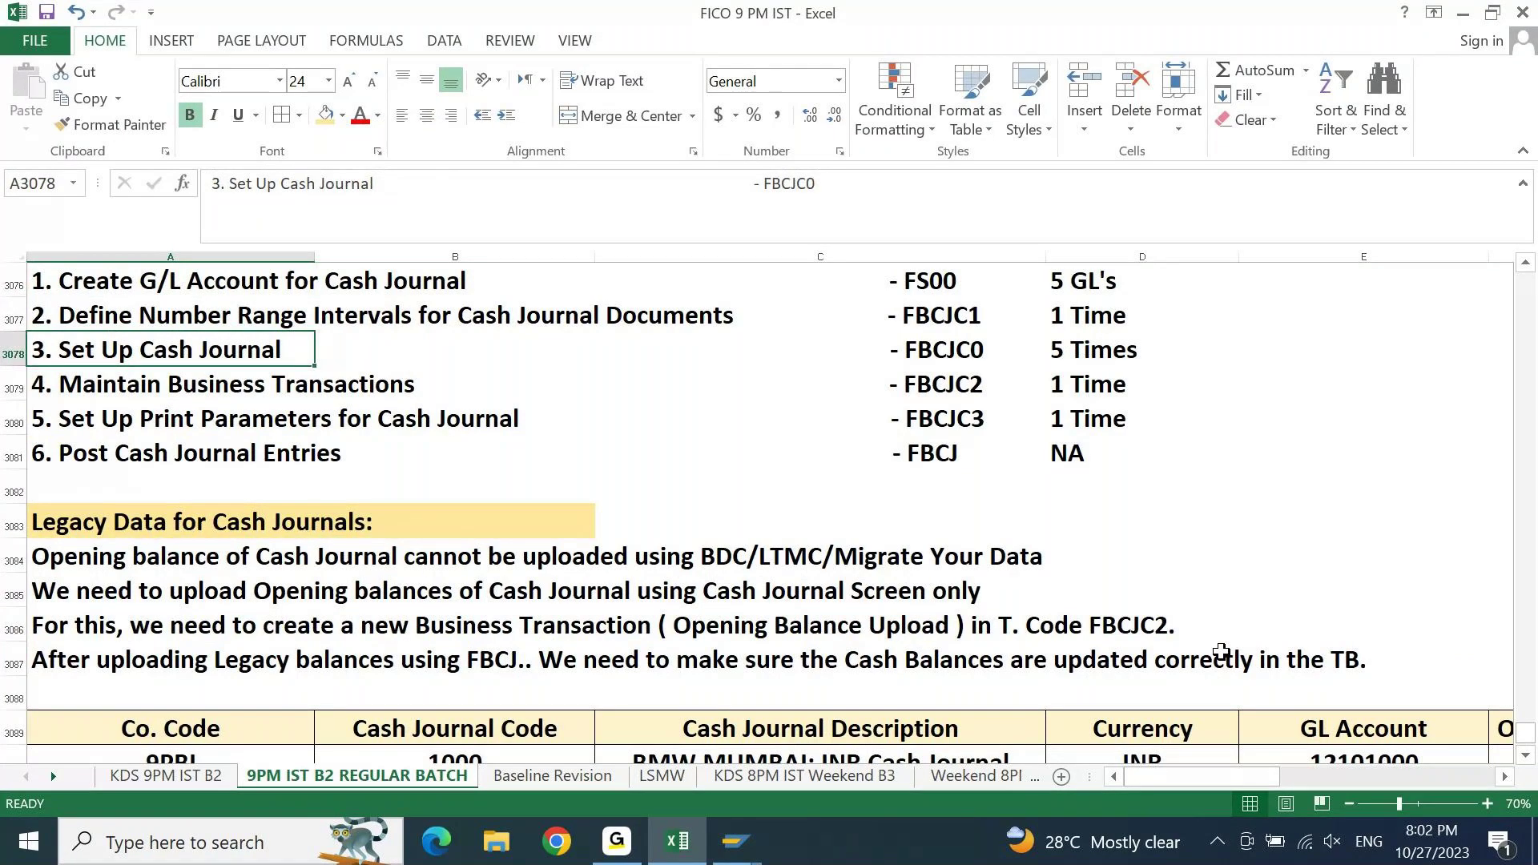
{"action": "key", "text": "Down"}
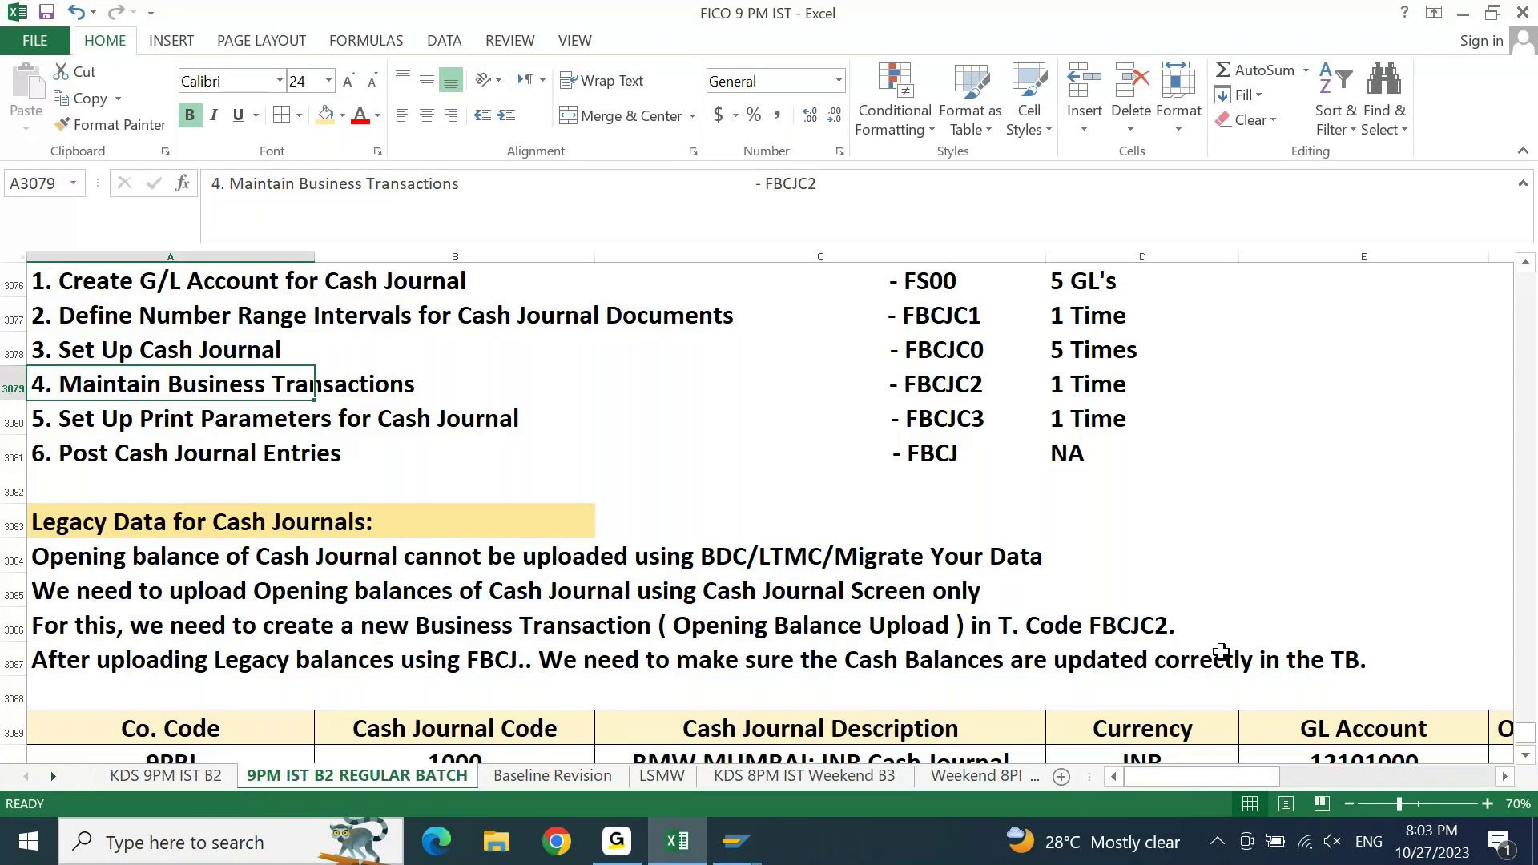
{"action": "key", "text": "ctrl+Right"}
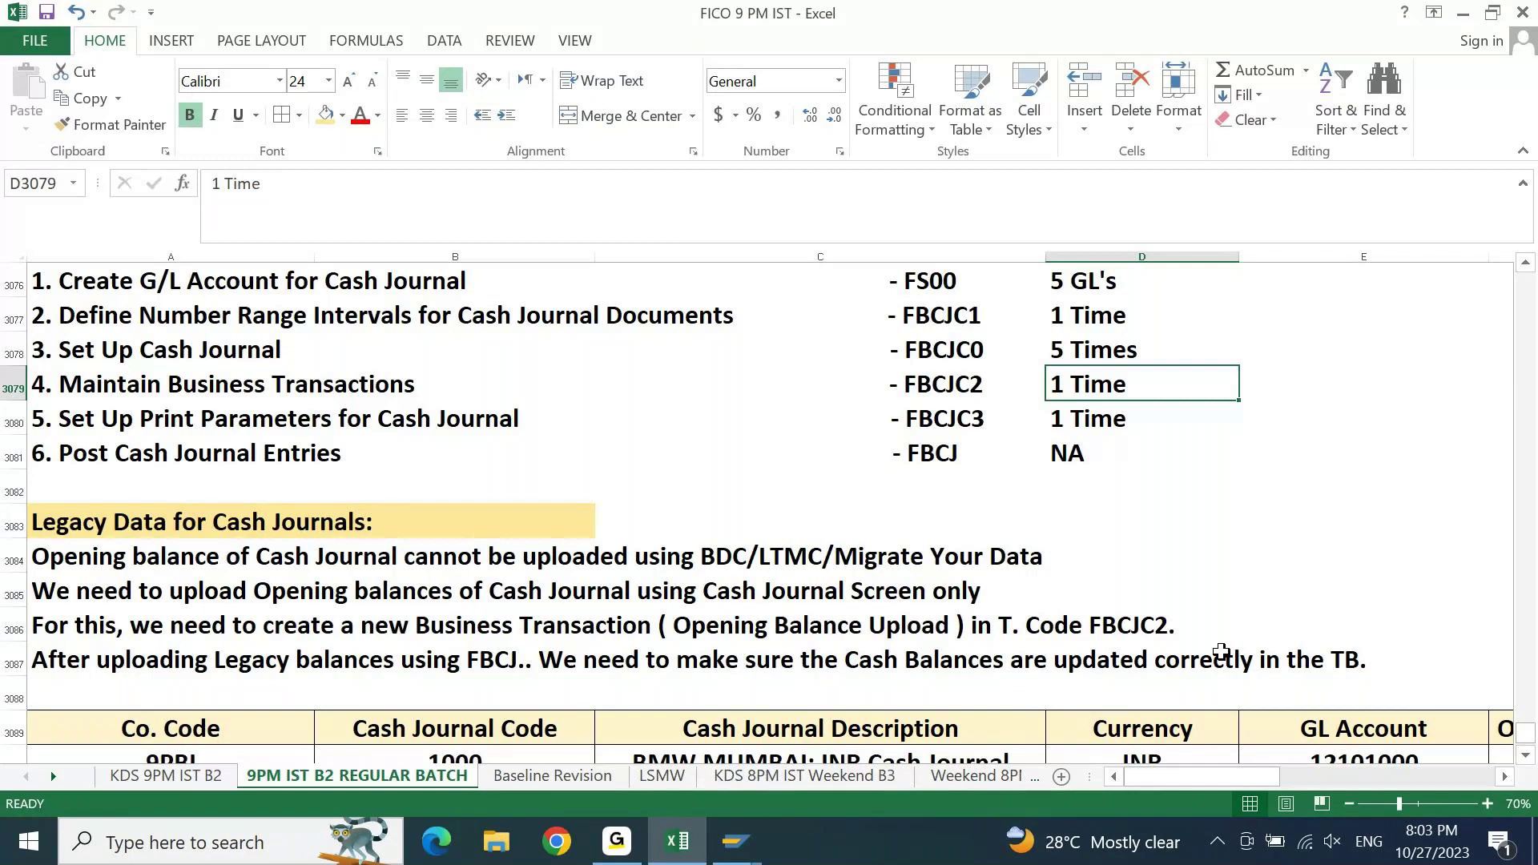
- Switch to the SAP Easy Access session
{"action": "left_click", "coordinate": [742, 845]}
{"action": "left_click", "coordinate": [737, 734]}
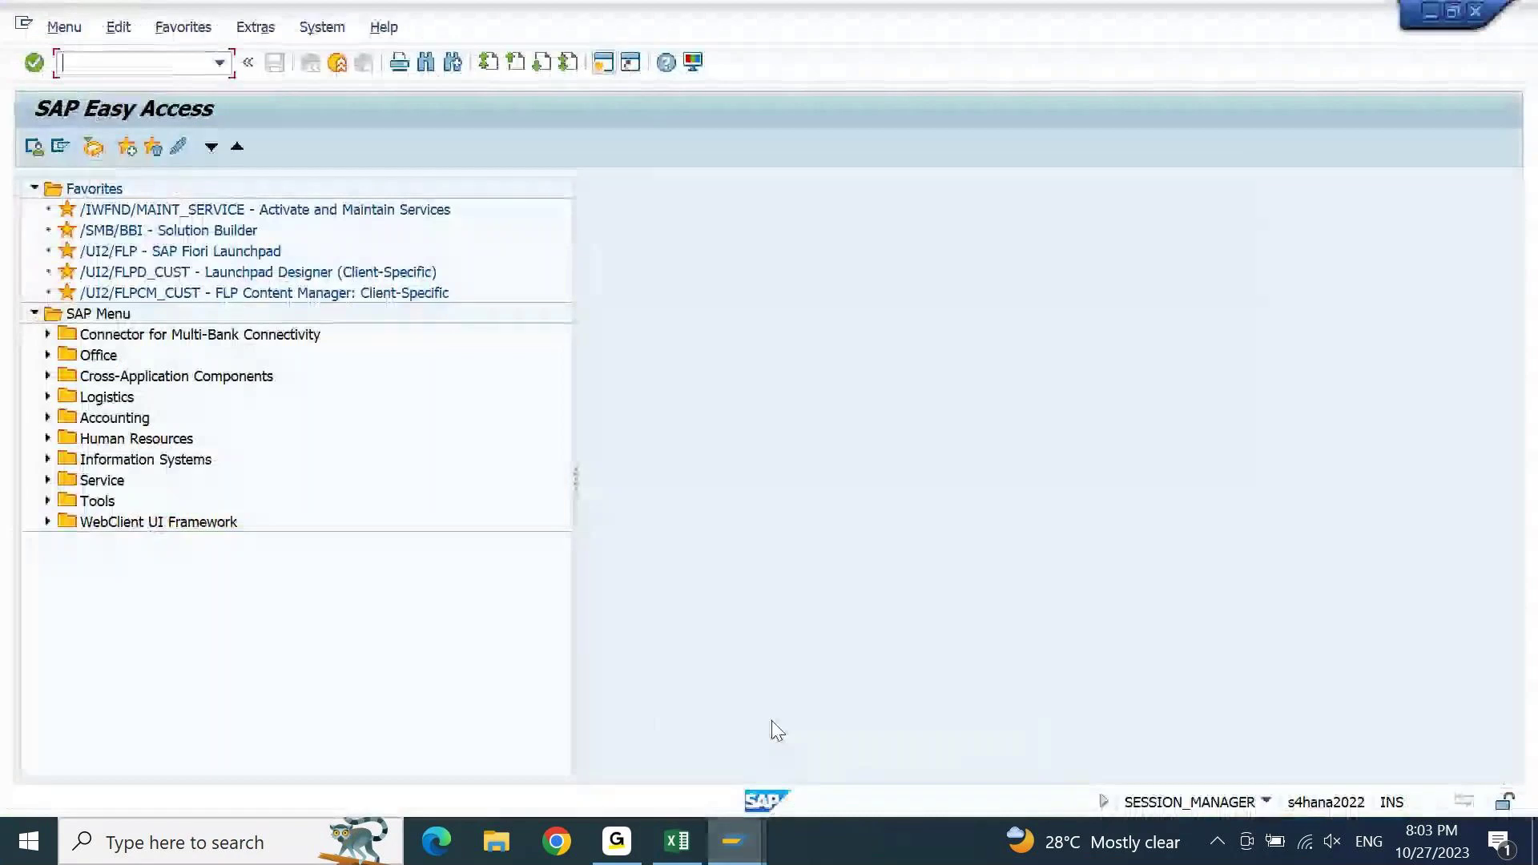
{"action": "key", "text": "ctrl+v"}
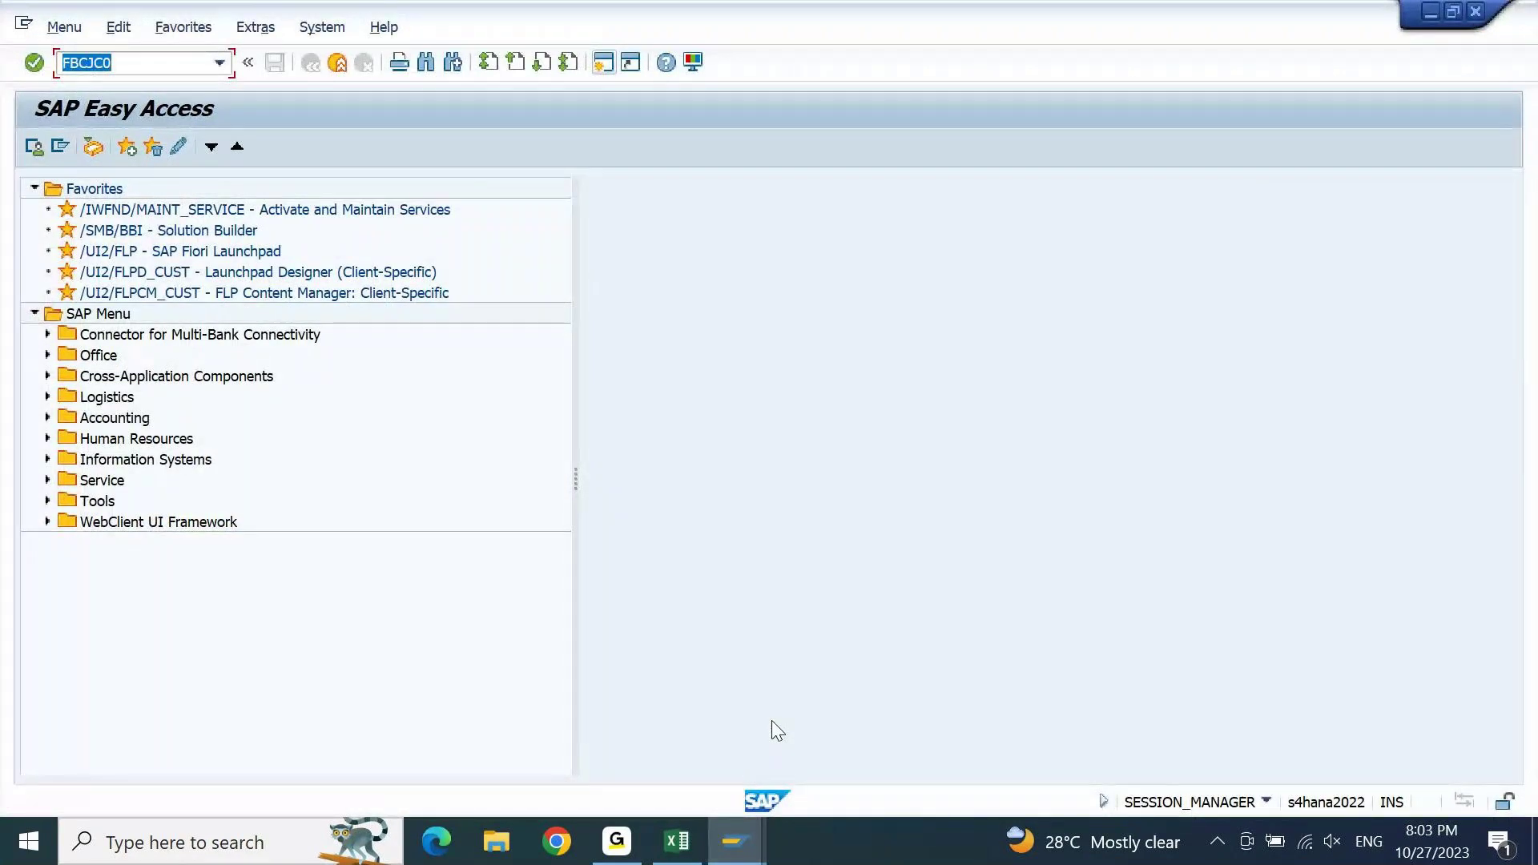
{"action": "key", "text": "Return"}
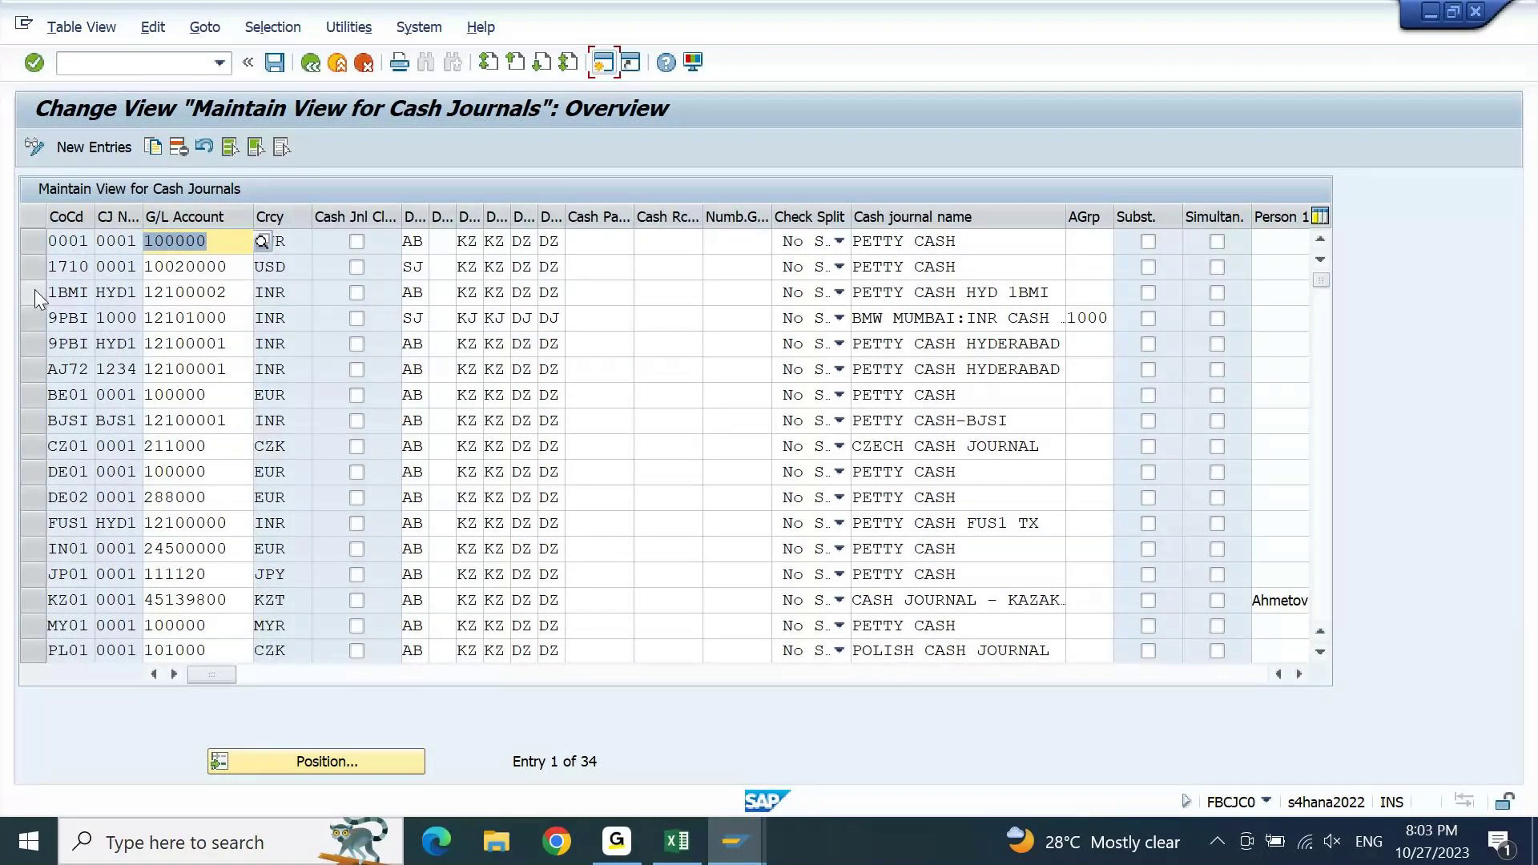
{"action": "key", "text": "F3"}
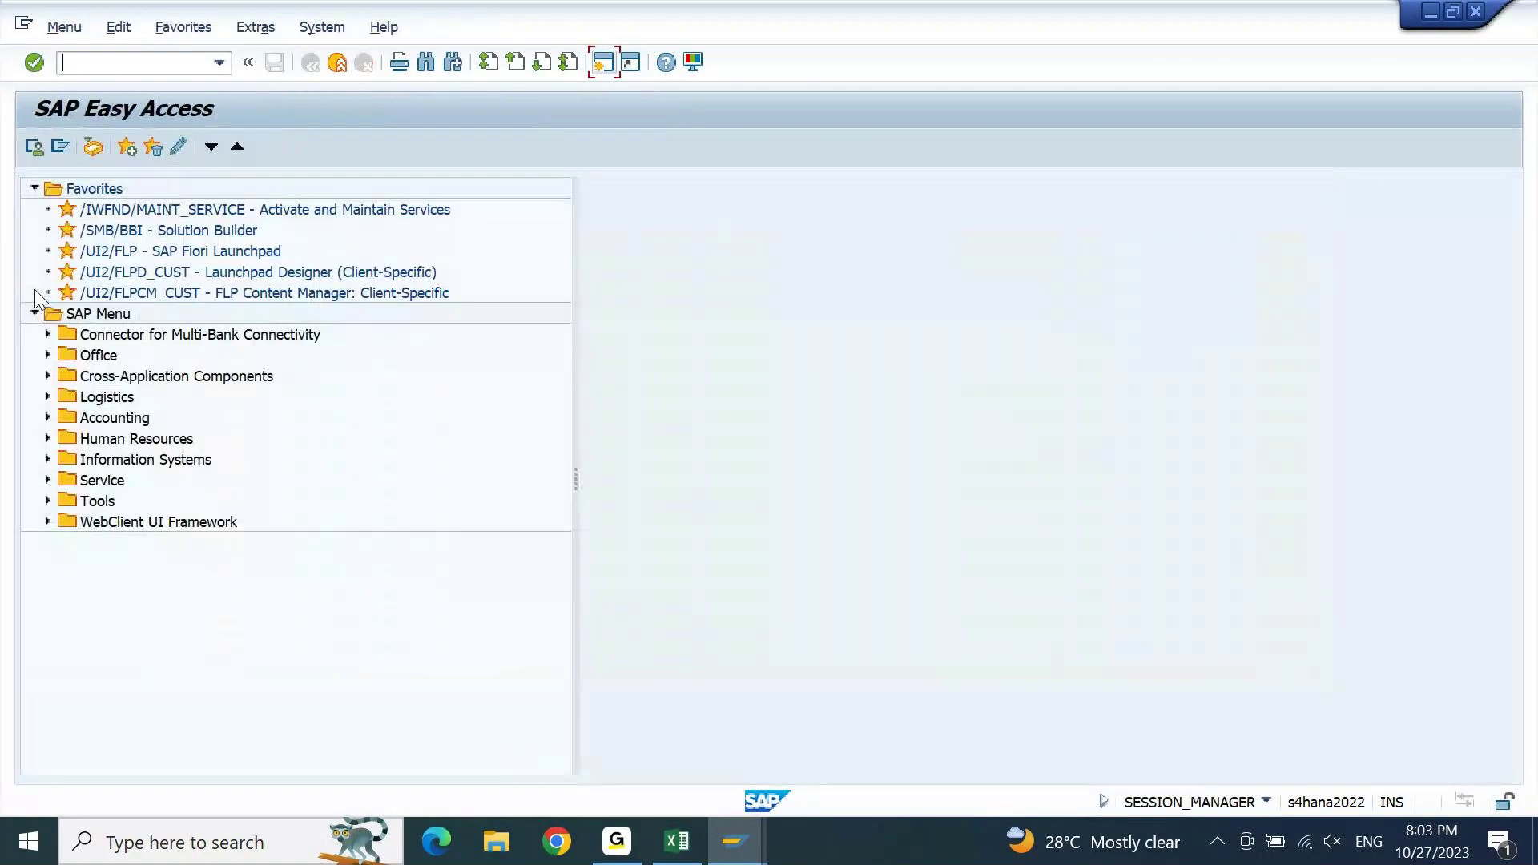
- Open transaction FBCJC2 and select the business transactions 0001 to 0006 of company code 9PBI
{"action": "type", "text": "FBCJC2"}
{"action": "key", "text": "Return"}
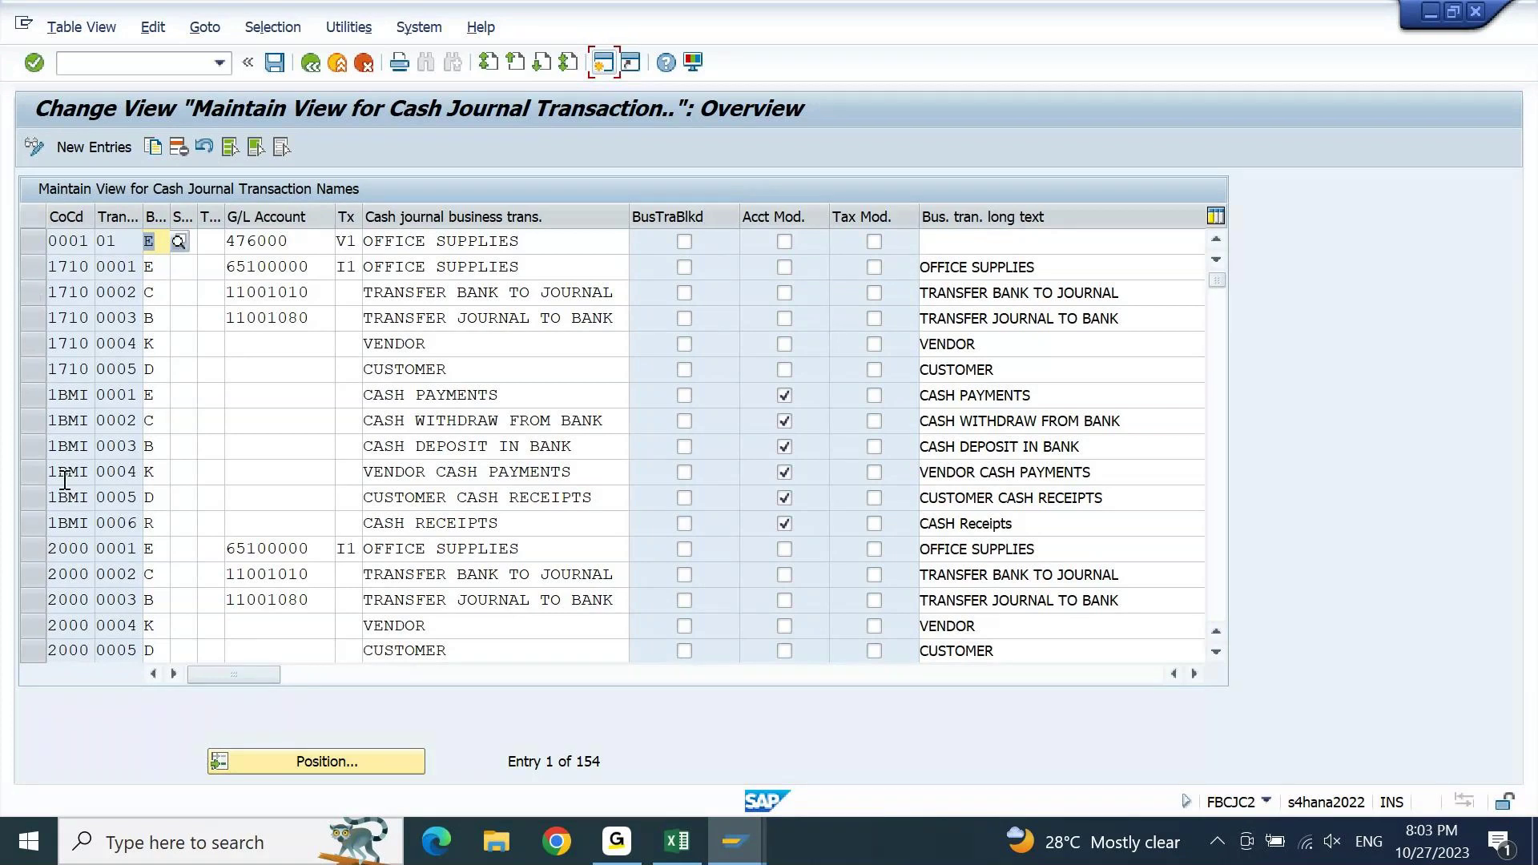
{"action": "scroll", "coordinate": [64, 481], "scroll_direction": "down", "scroll_amount": 3}
{"action": "scroll", "coordinate": [63, 479], "scroll_direction": "down", "scroll_amount": 3}
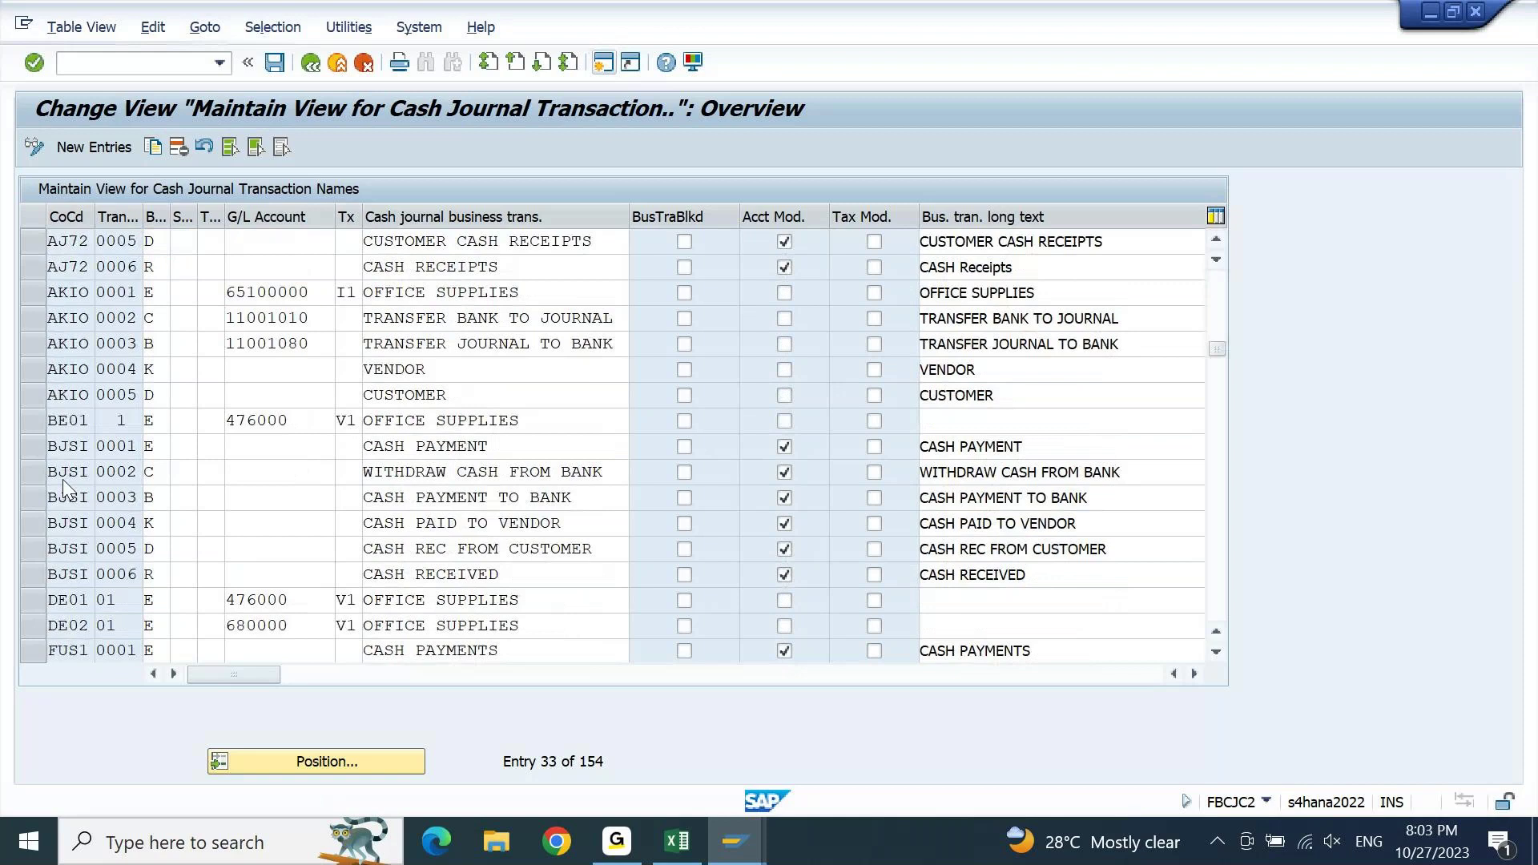
{"action": "scroll", "coordinate": [63, 479], "scroll_direction": "up", "scroll_amount": 3}
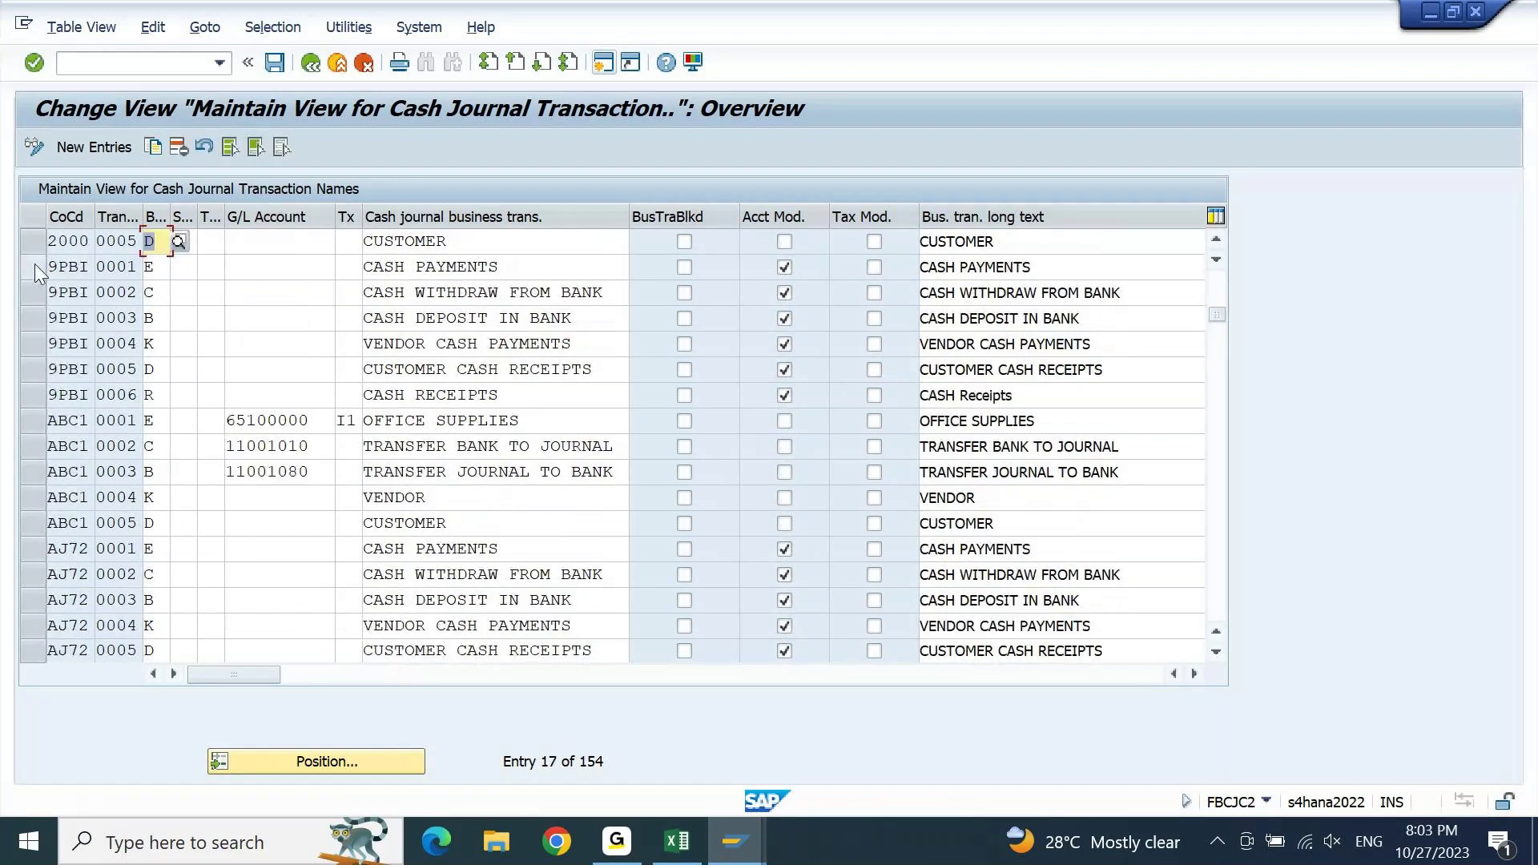
{"action": "left_click_drag", "start_coordinate": [36, 263], "coordinate": [34, 293]}
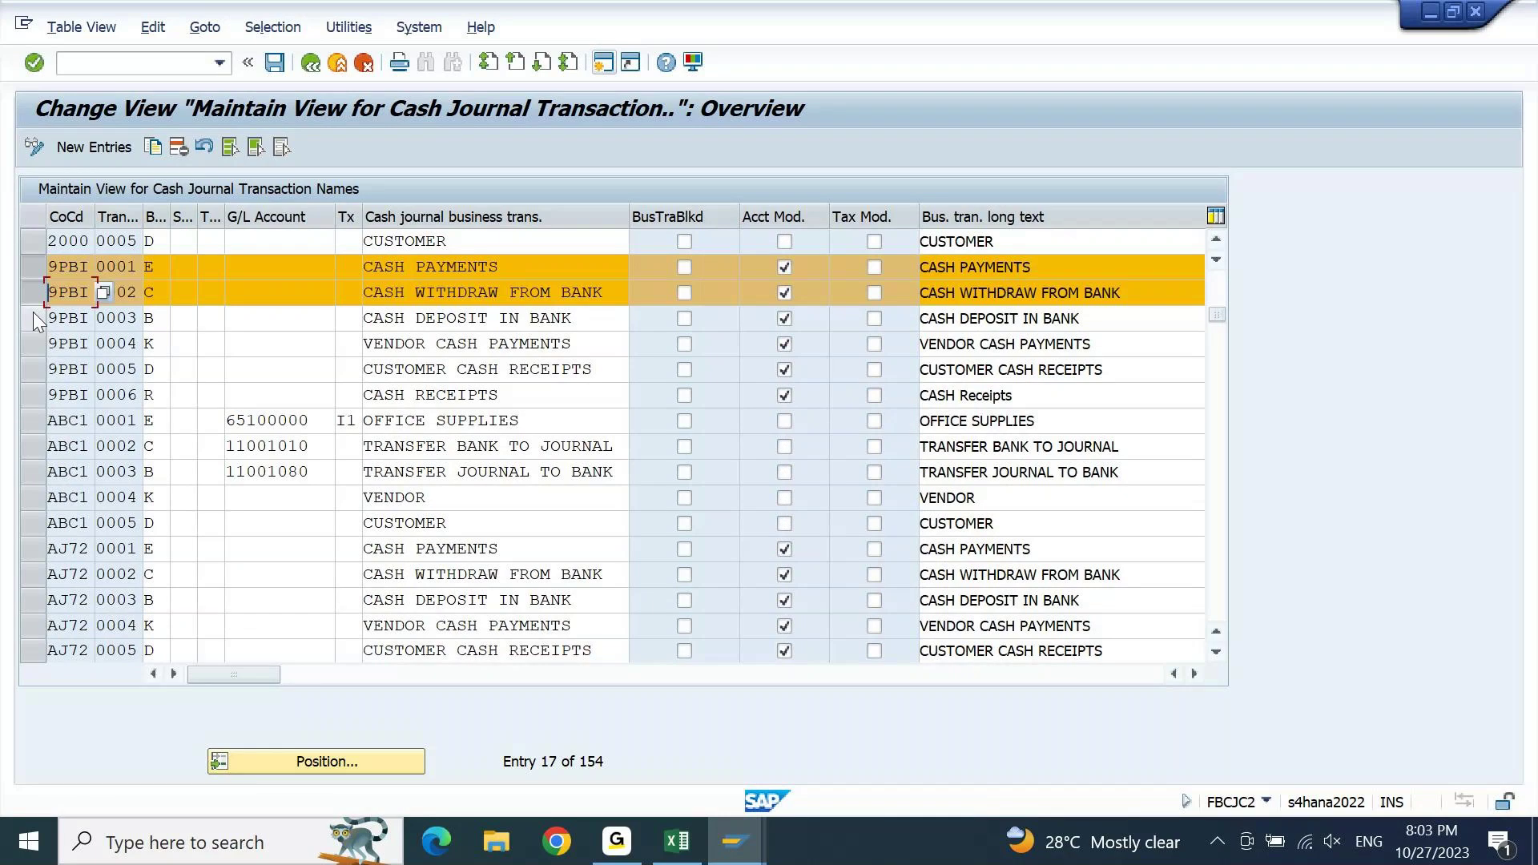
{"action": "left_click_drag", "start_coordinate": [34, 319], "coordinate": [323, 398]}
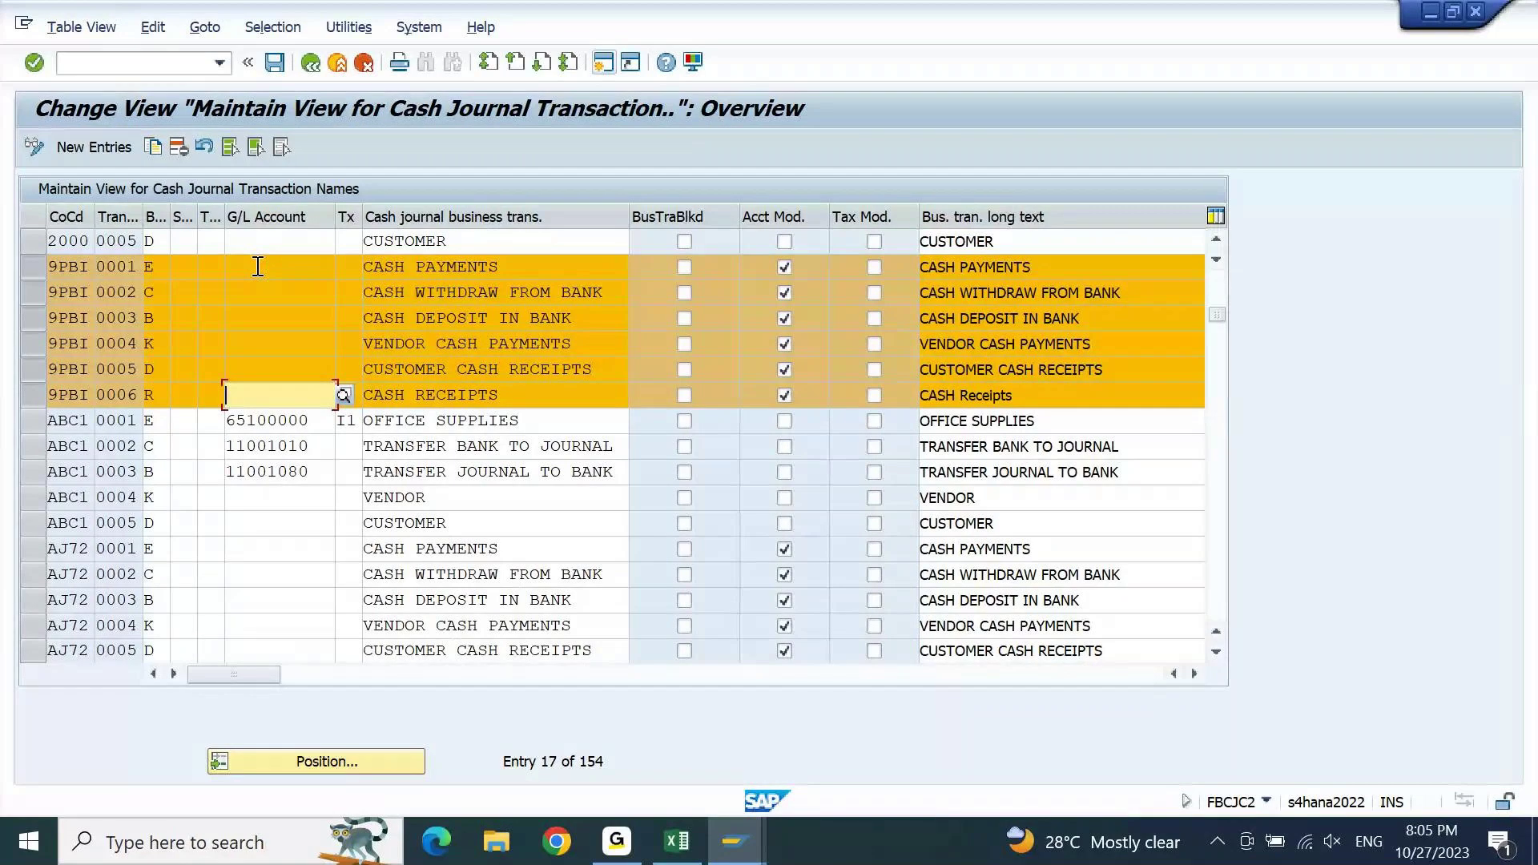
- Examine the G/L account, tax code and tax modification fields of the 9PBI Cash Payments transaction
{"action": "left_click", "coordinate": [258, 267]}
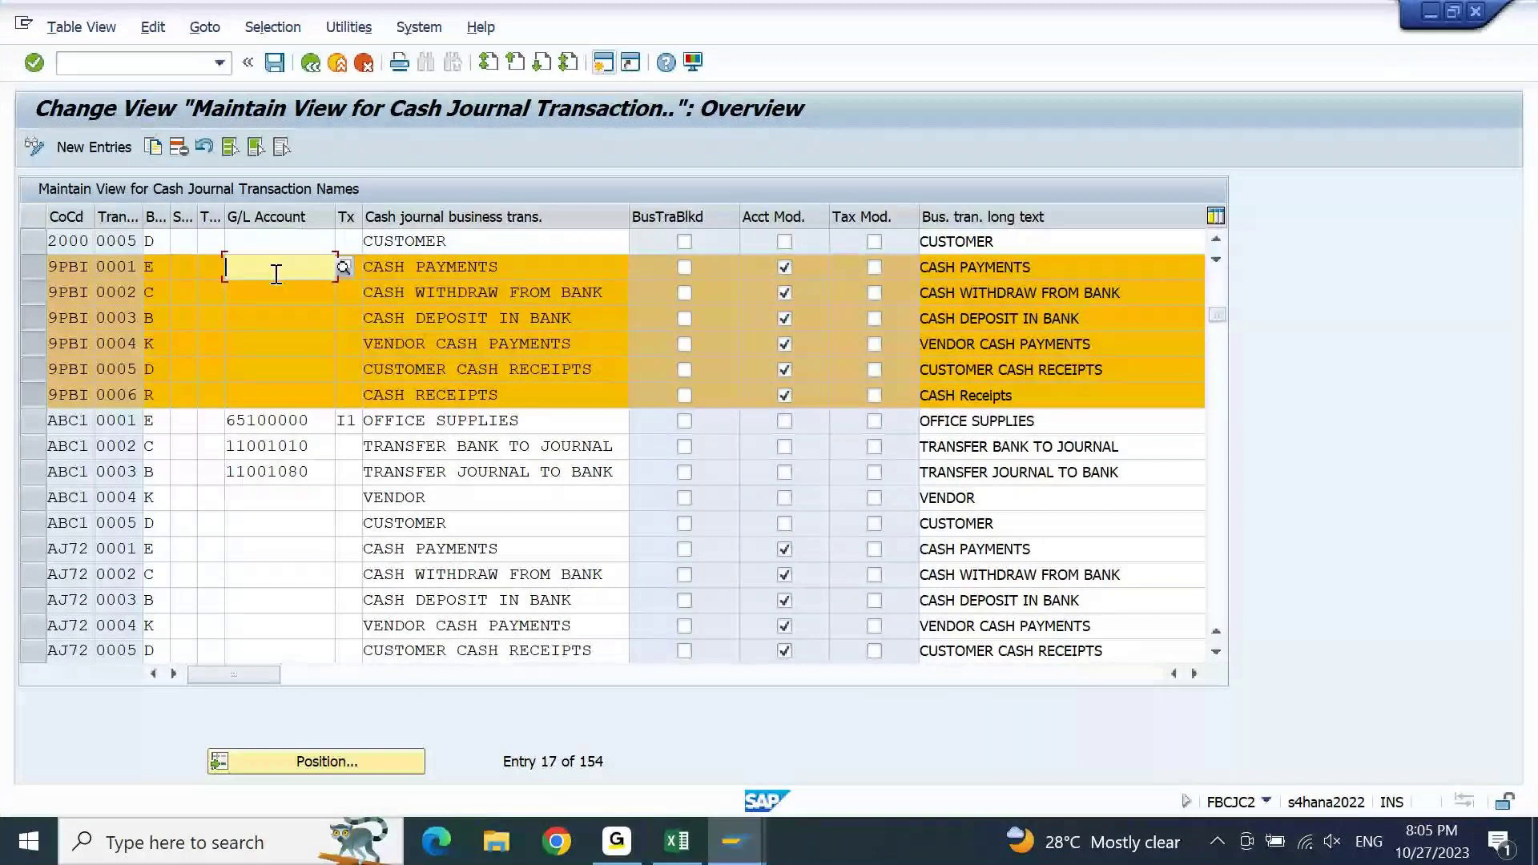
{"action": "left_click", "coordinate": [360, 286]}
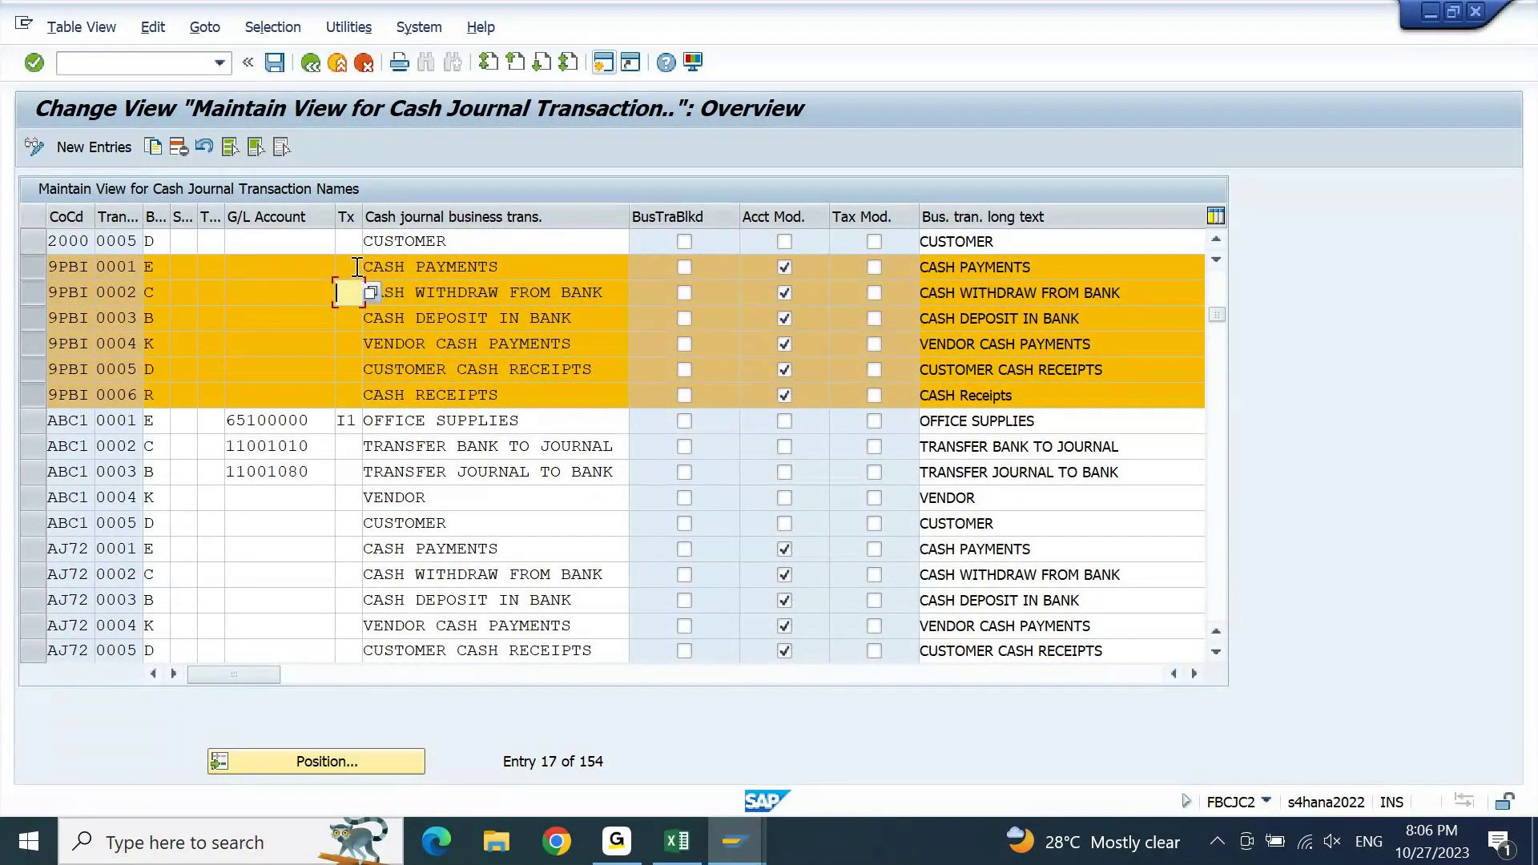
{"action": "left_click", "coordinate": [357, 266]}
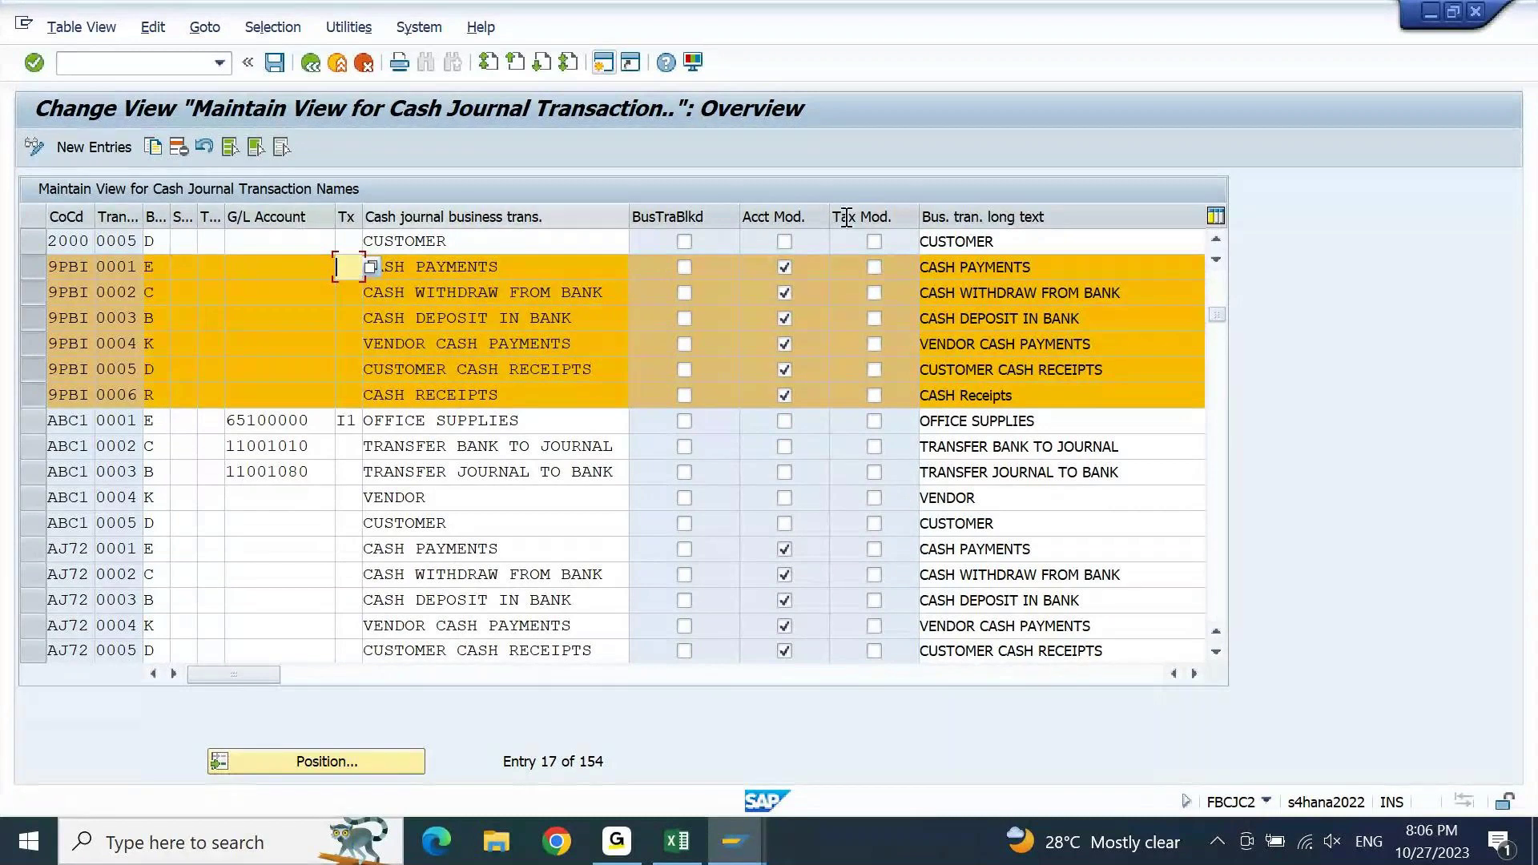
{"action": "left_click", "coordinate": [874, 267]}
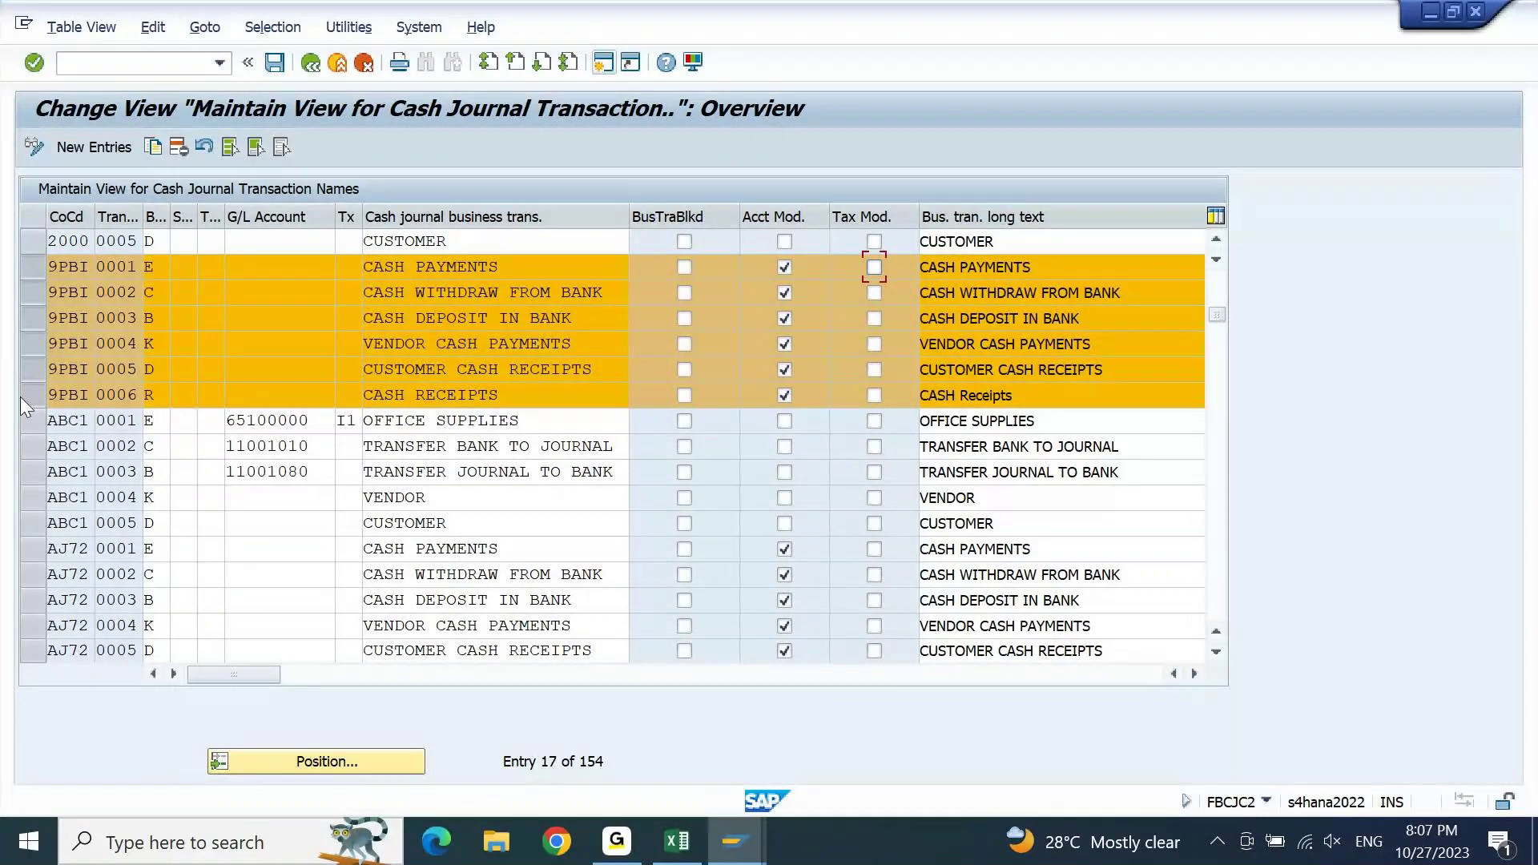
- Clear the 9PBI row selection and pick Expense (E) from the business transaction types for Cash Payments
{"action": "left_click_drag", "start_coordinate": [21, 397], "coordinate": [32, 294]}
{"action": "left_click", "coordinate": [163, 270]}
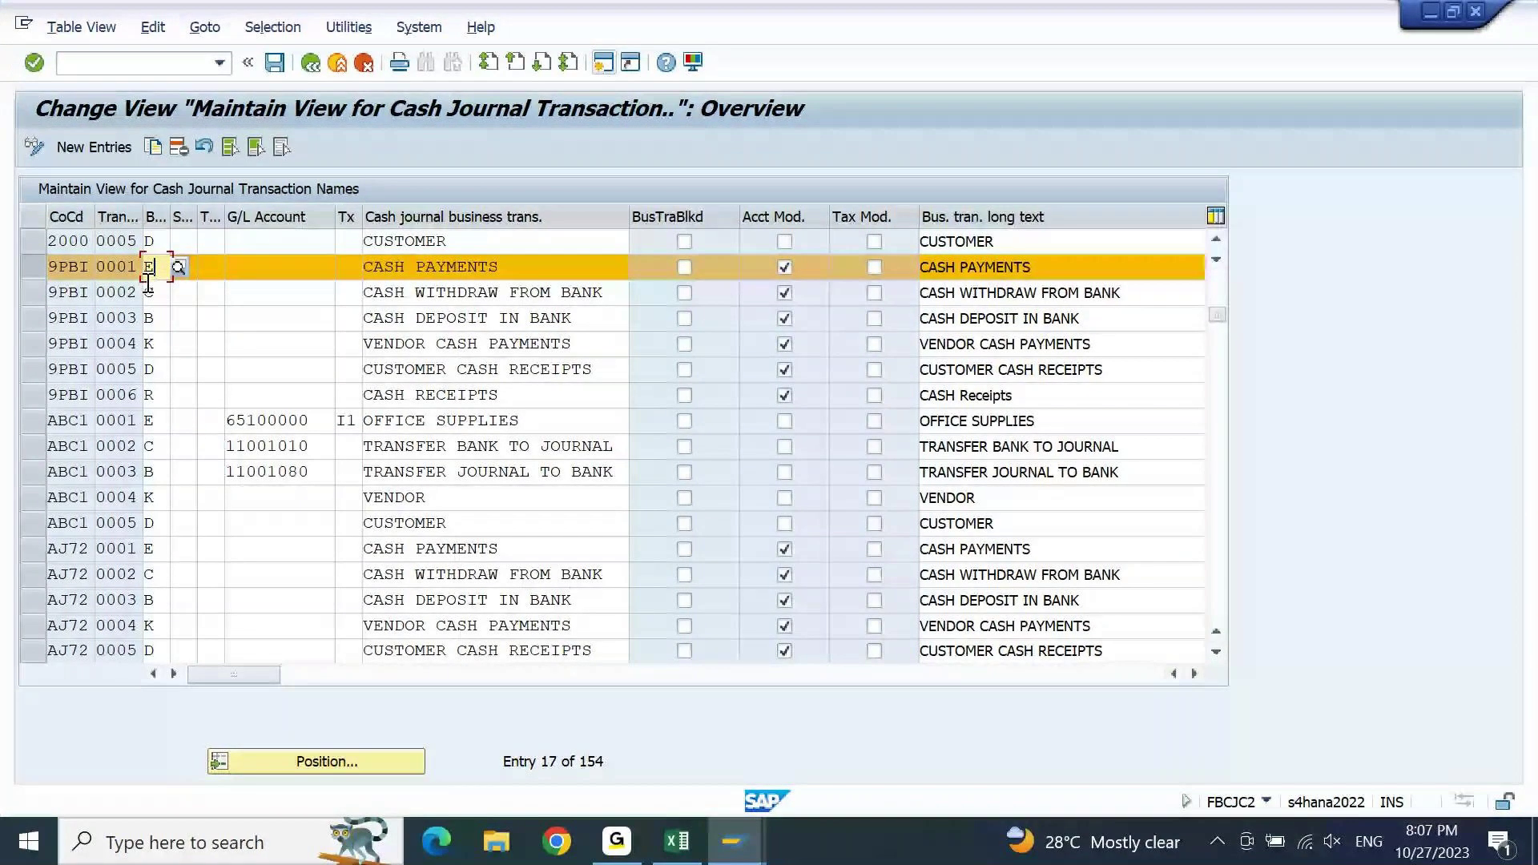
{"action": "left_click", "coordinate": [177, 267]}
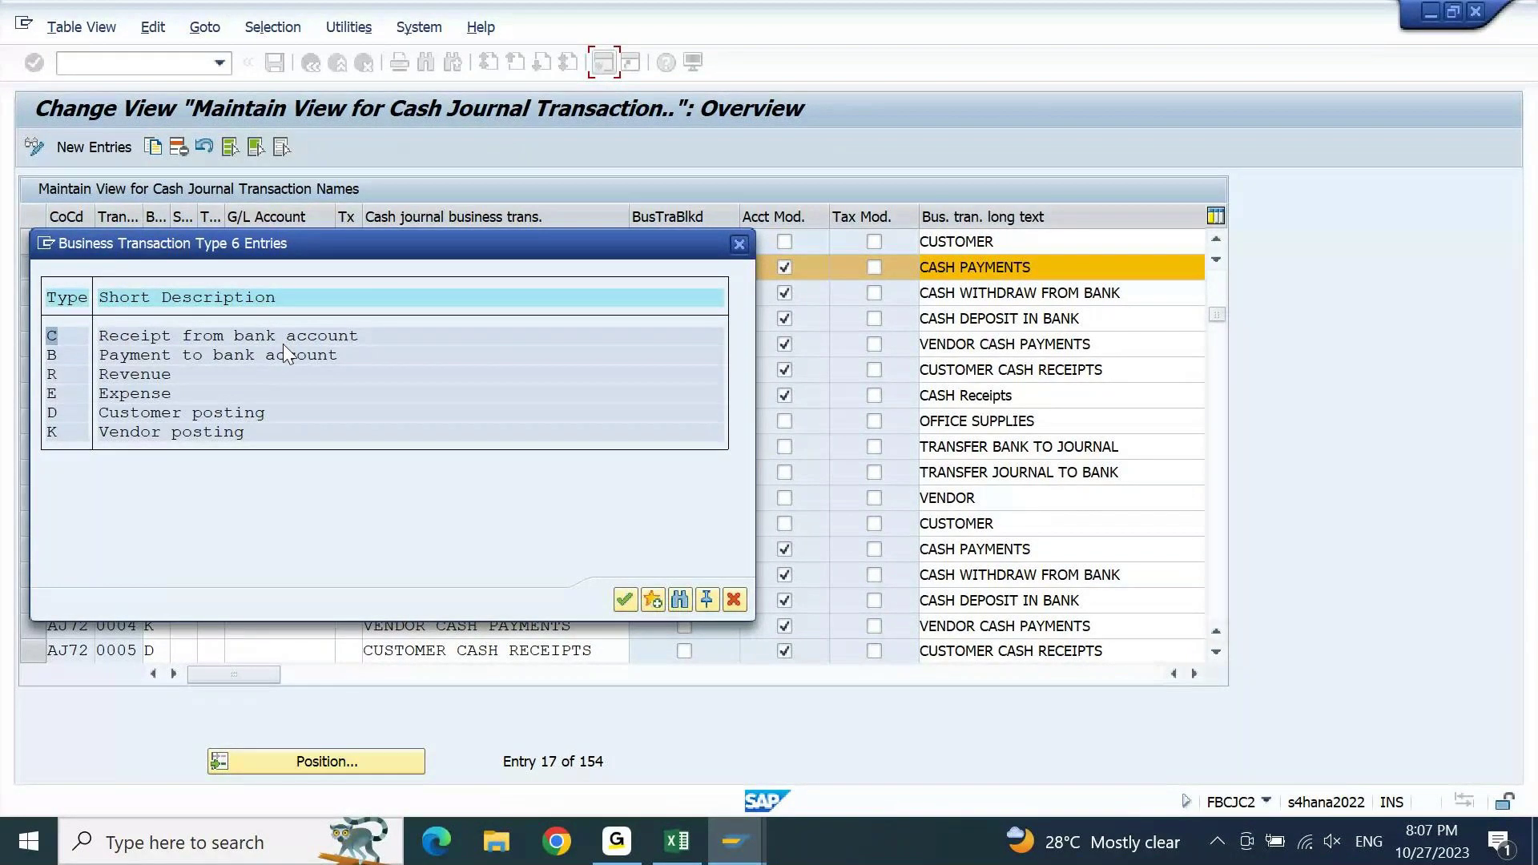
{"action": "double_click", "coordinate": [143, 390]}
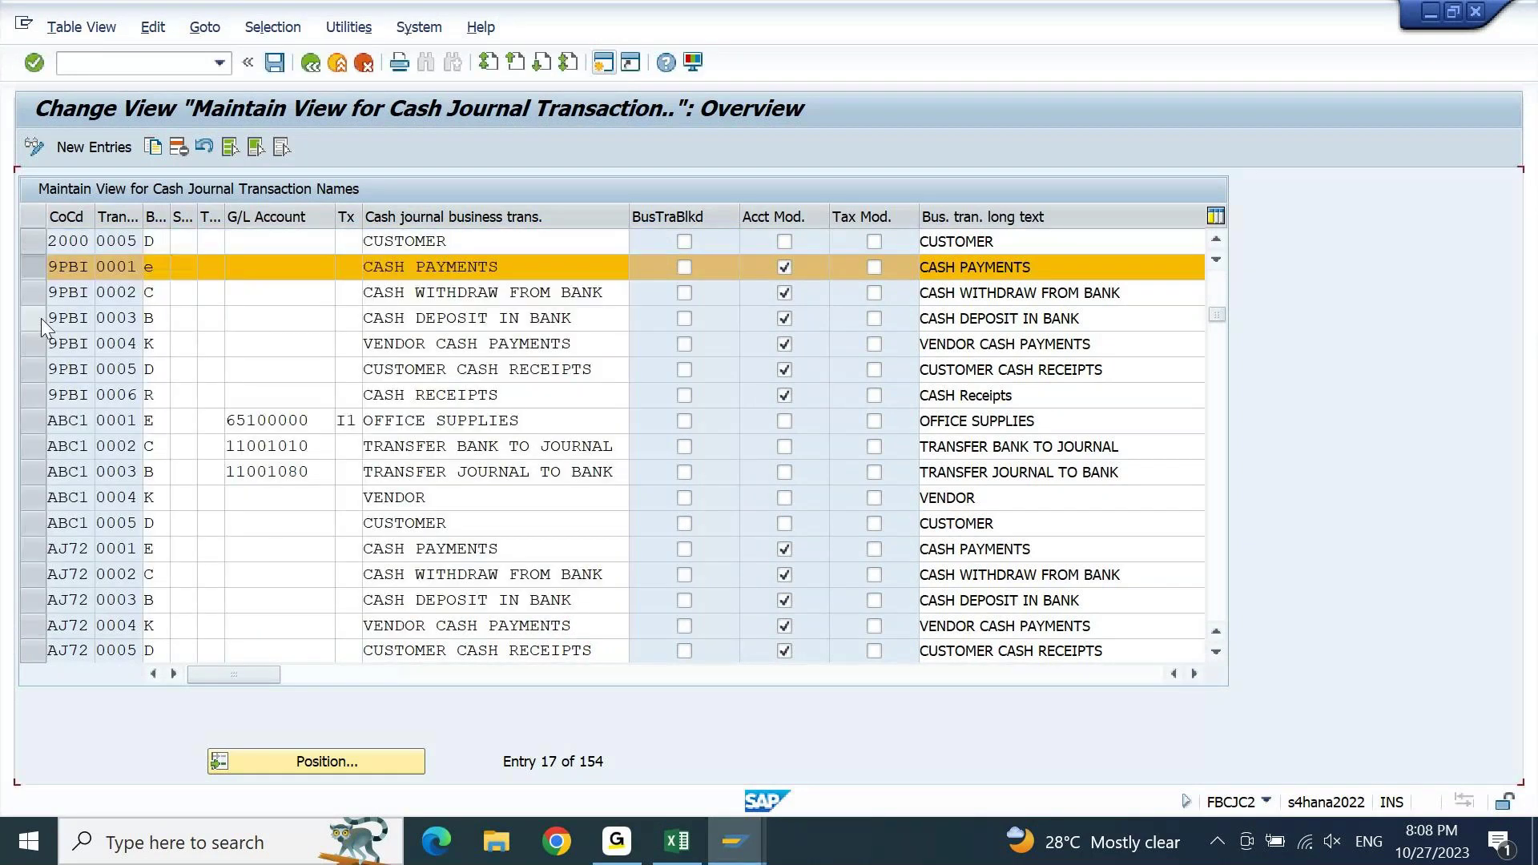
{"action": "left_click", "coordinate": [31, 271]}
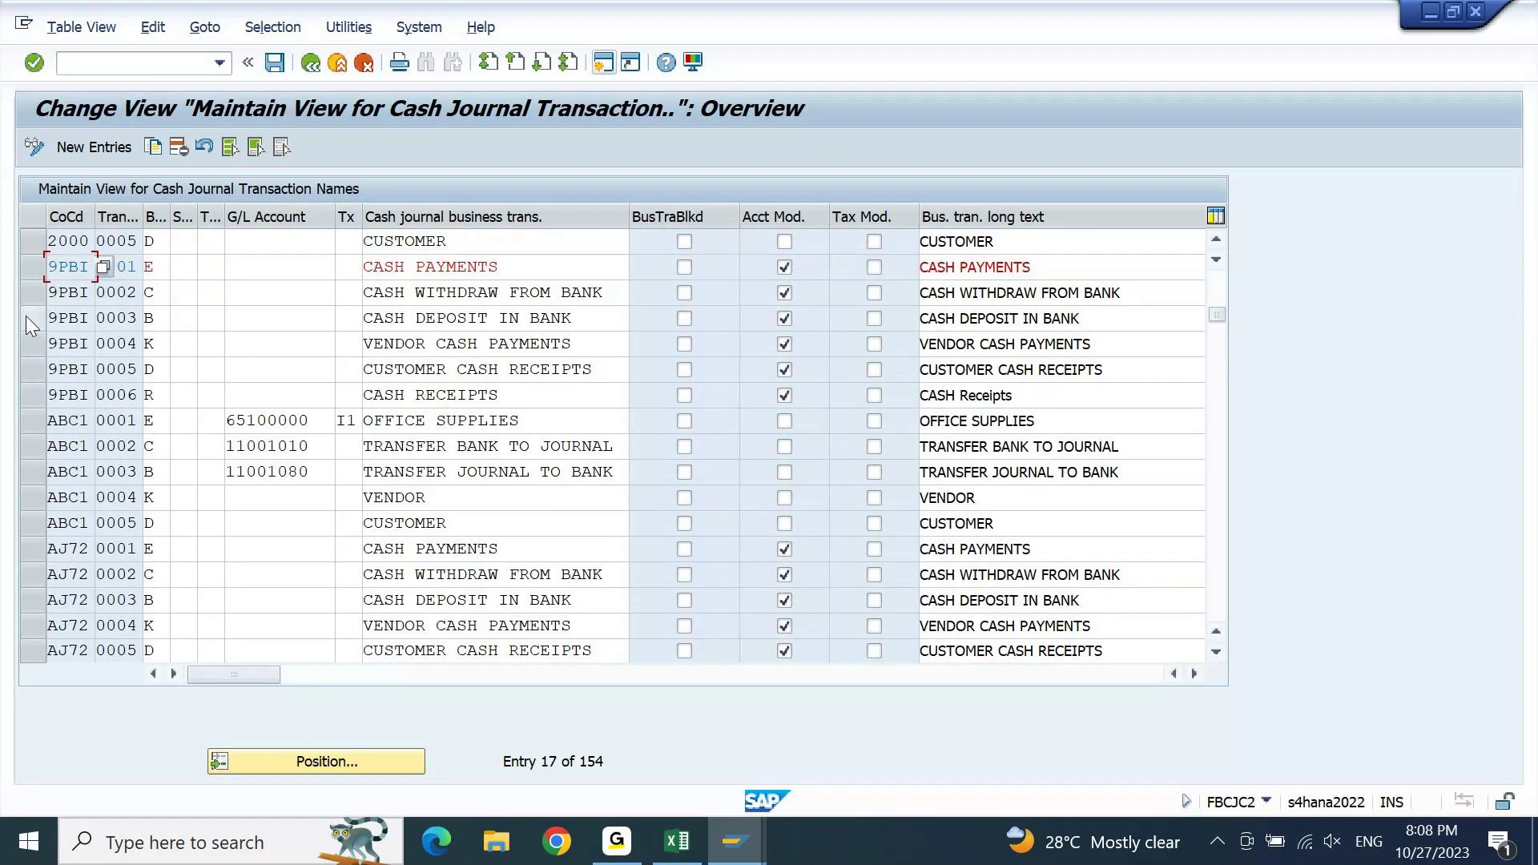
- Copy the 9PBI Cash Deposit in Bank transaction as a new entry with the temporary name aaa
{"action": "left_click", "coordinate": [30, 318]}
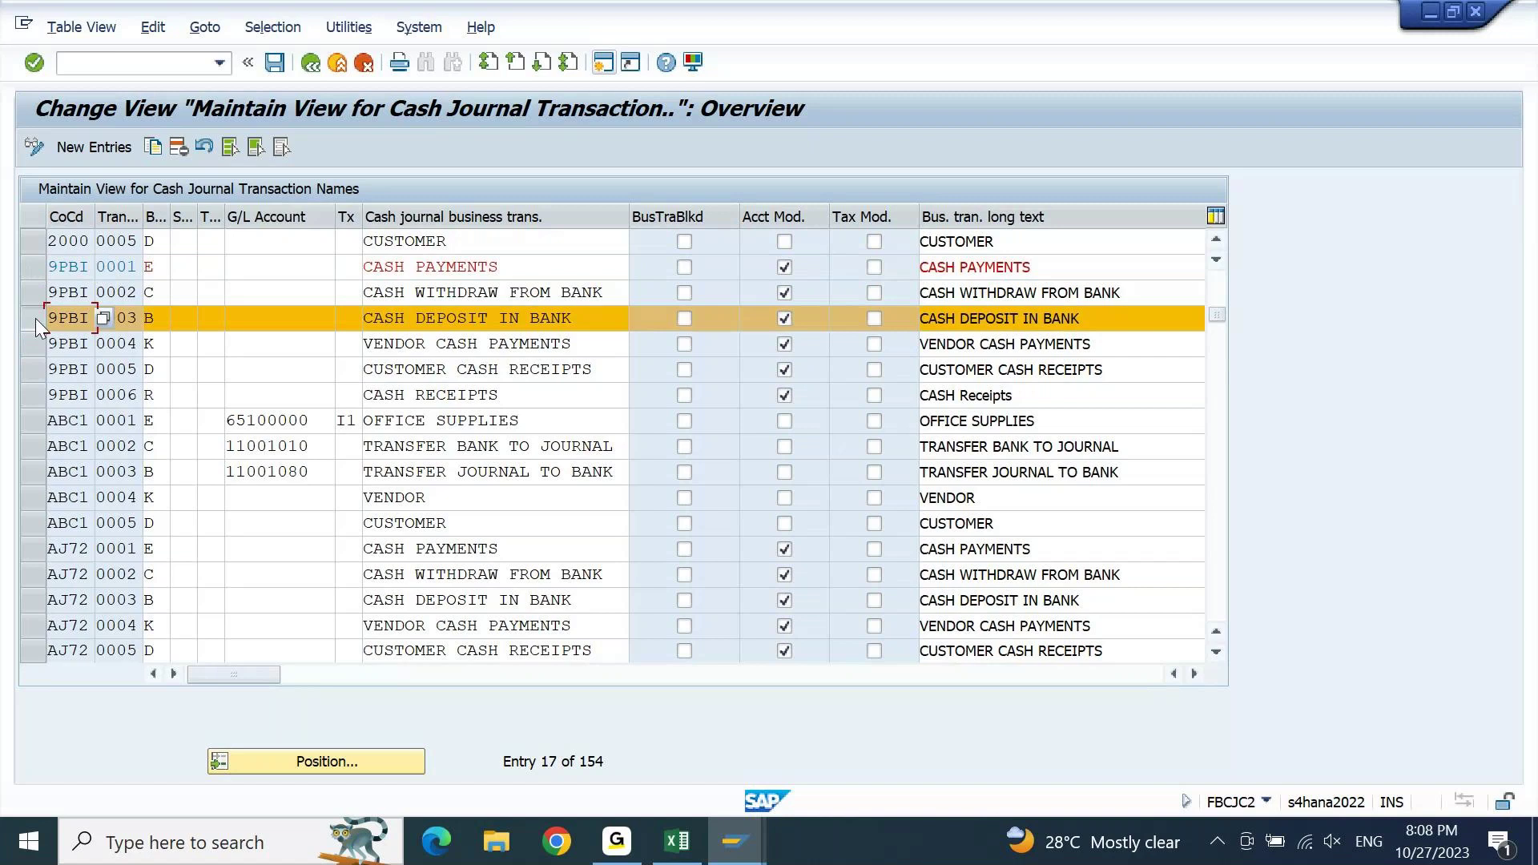
{"action": "left_click", "coordinate": [153, 147]}
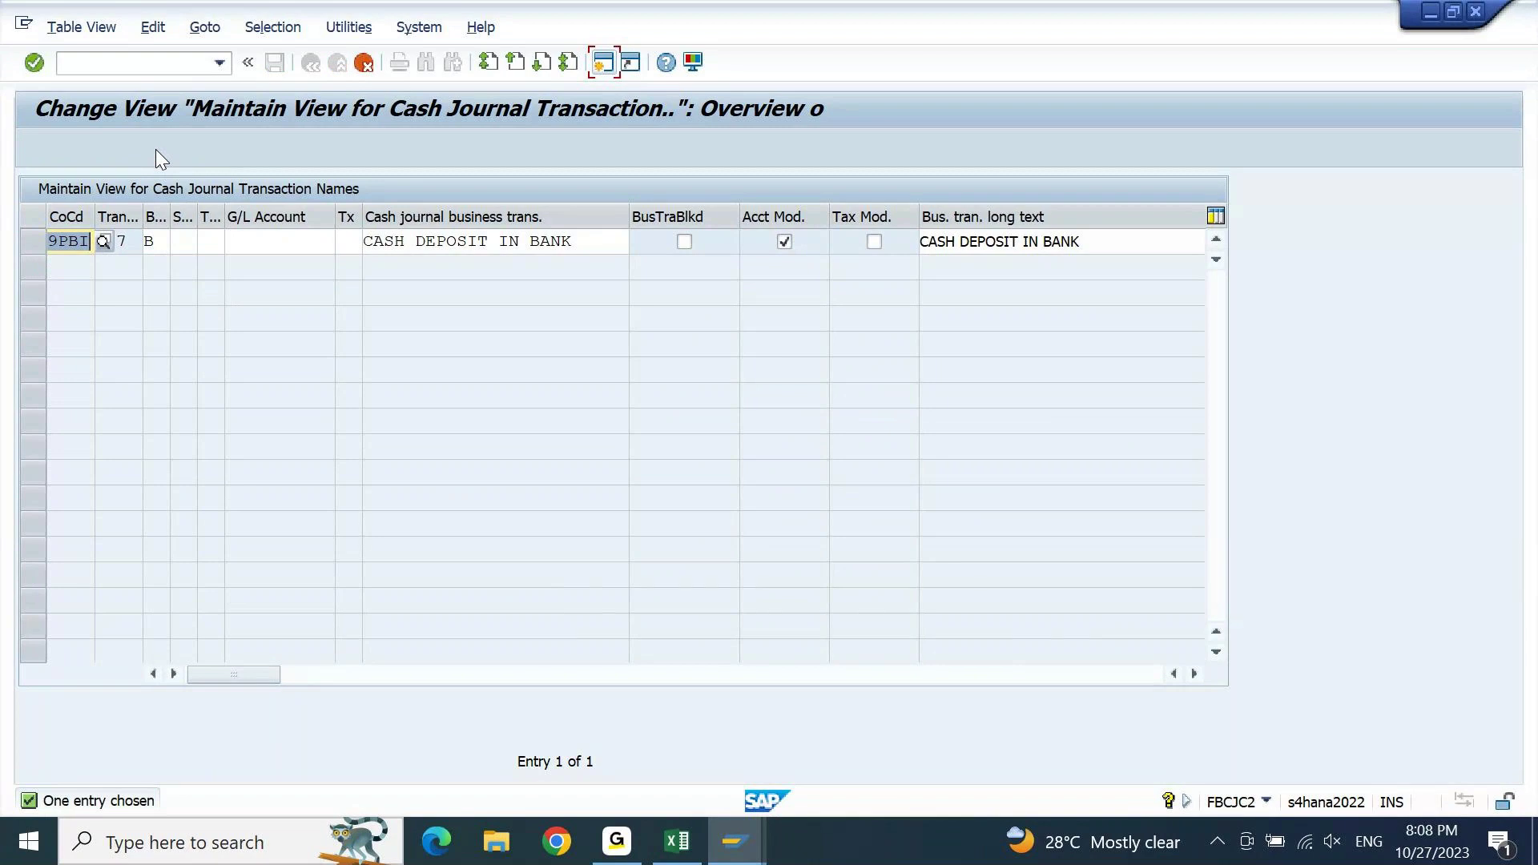
{"action": "key", "text": "Return"}
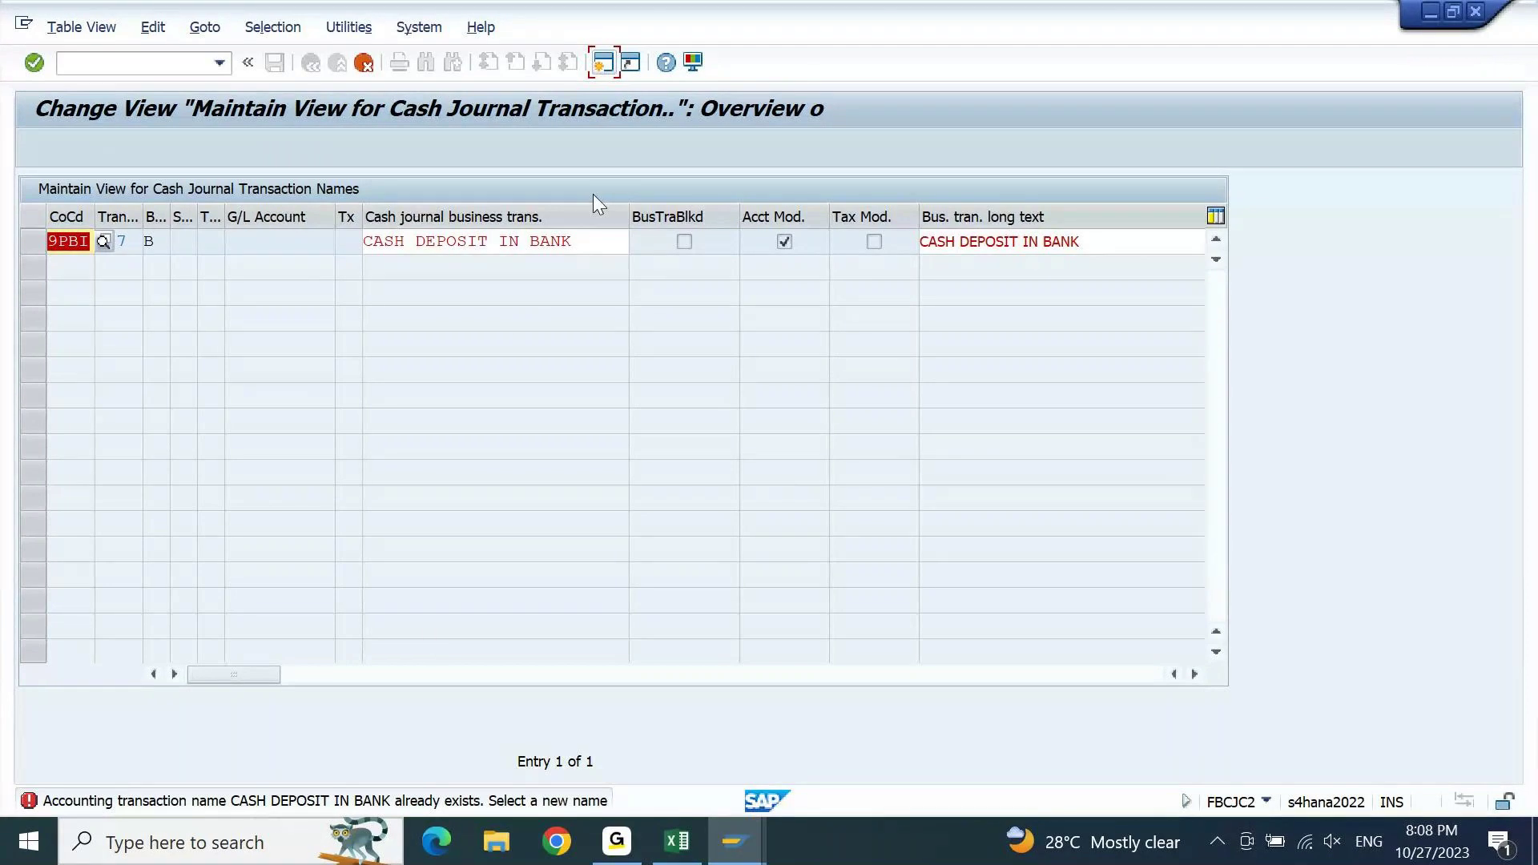
{"action": "left_click_drag", "start_coordinate": [601, 241], "coordinate": [358, 287]}
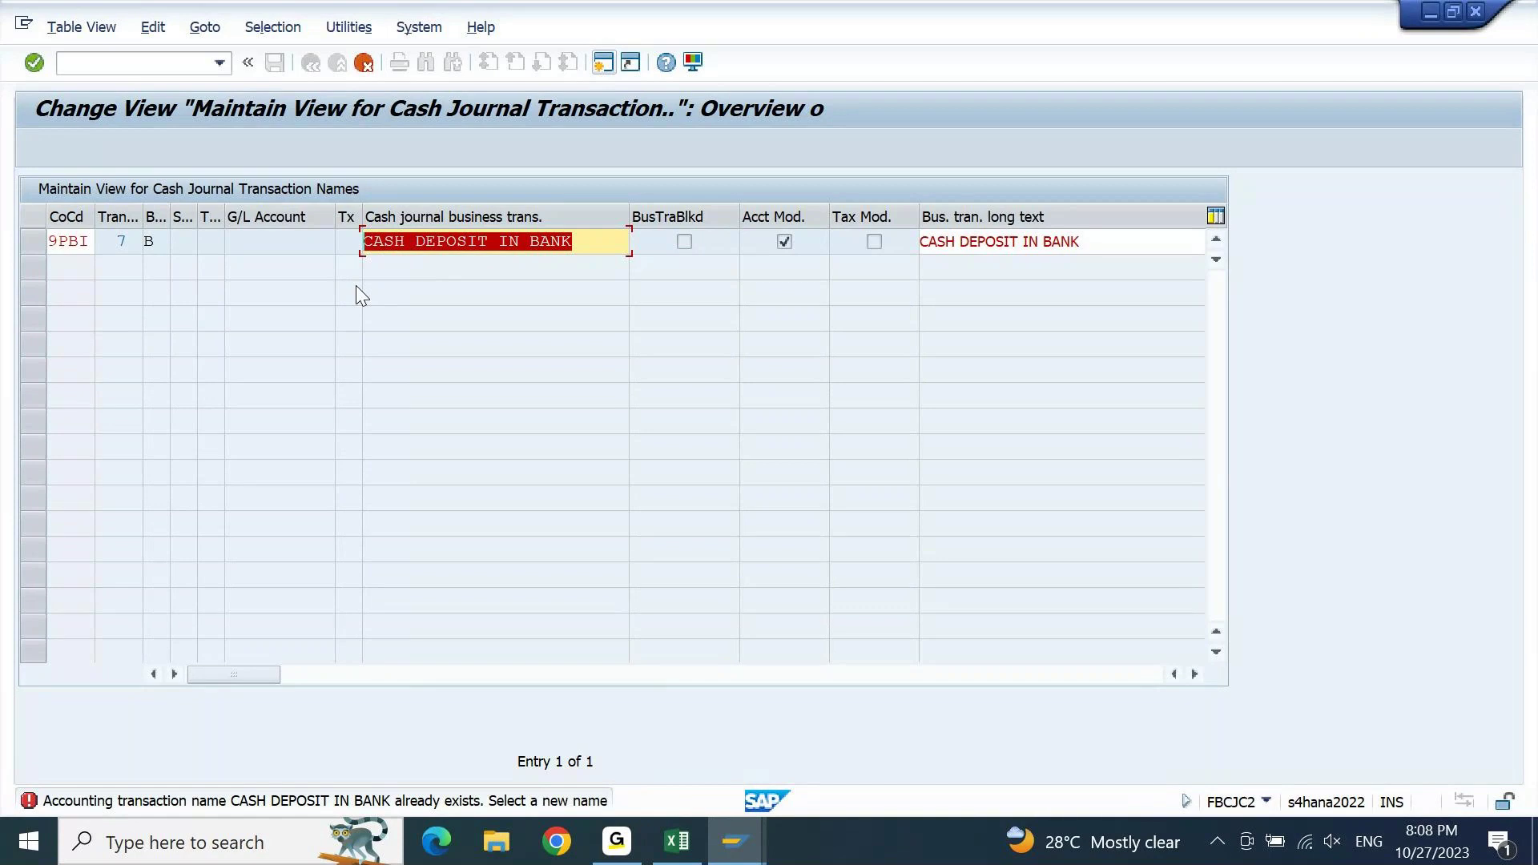
{"action": "key", "text": "BackSpace"}
{"action": "type", "text": "aaa"}
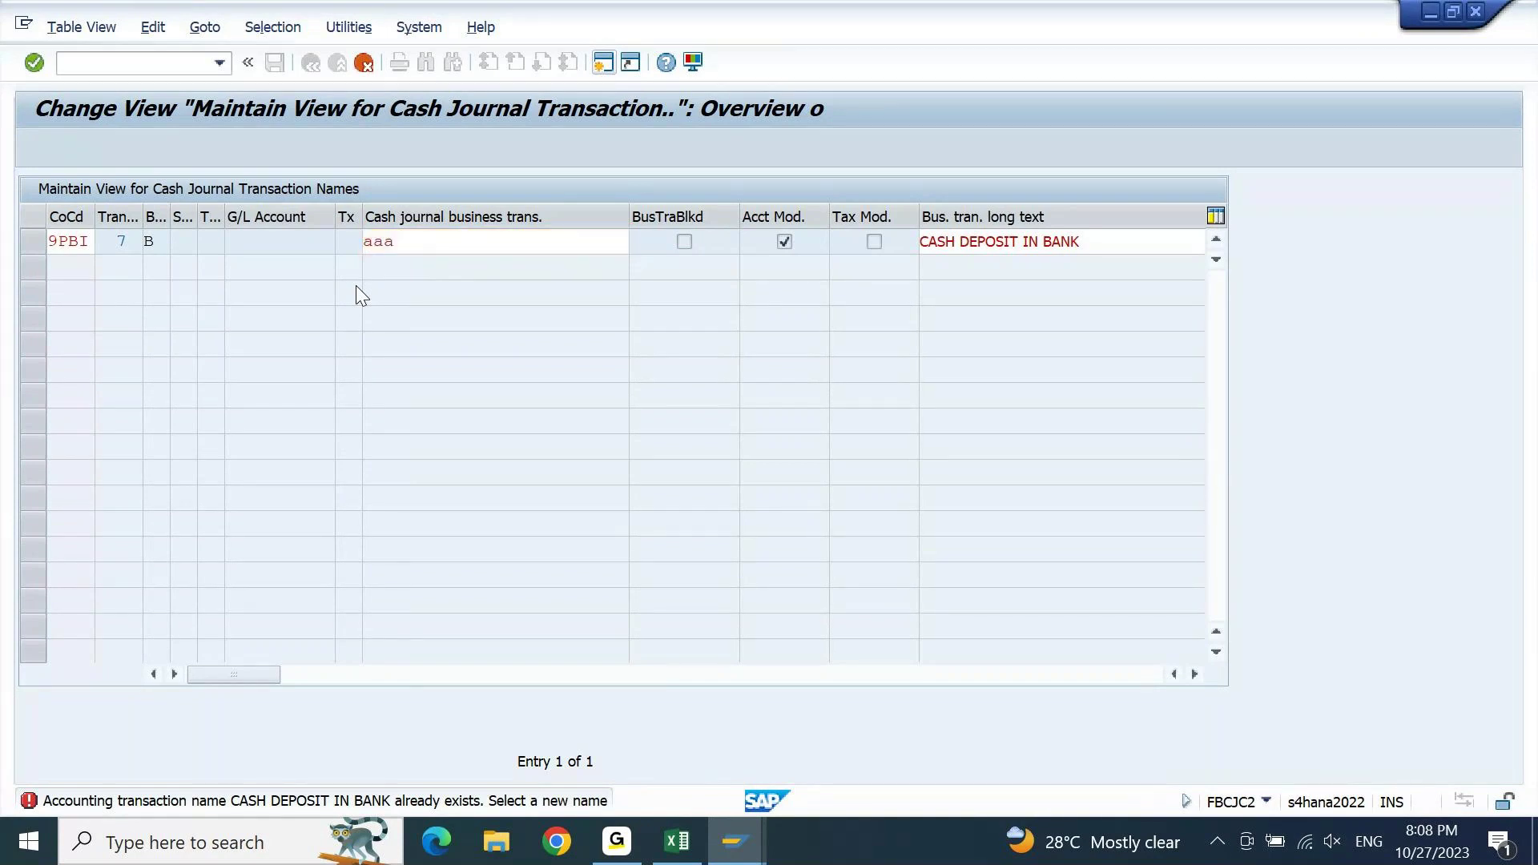
{"action": "key", "text": "Return"}
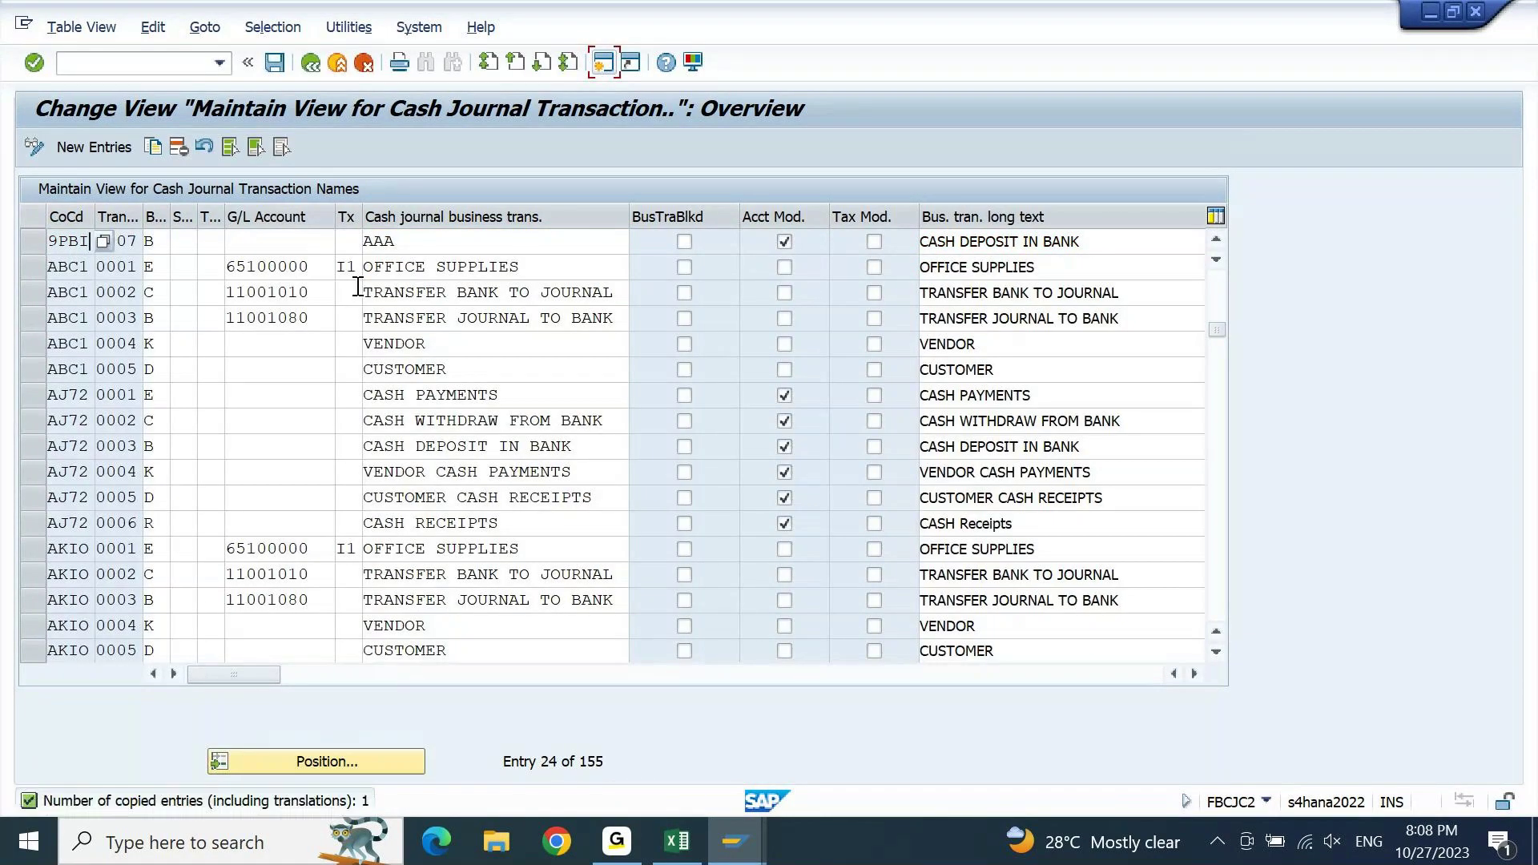
- Rename the copied 9PBI business transaction as Cash Opening Balance UPLD
{"action": "left_click_drag", "start_coordinate": [449, 240], "coordinate": [352, 243]}
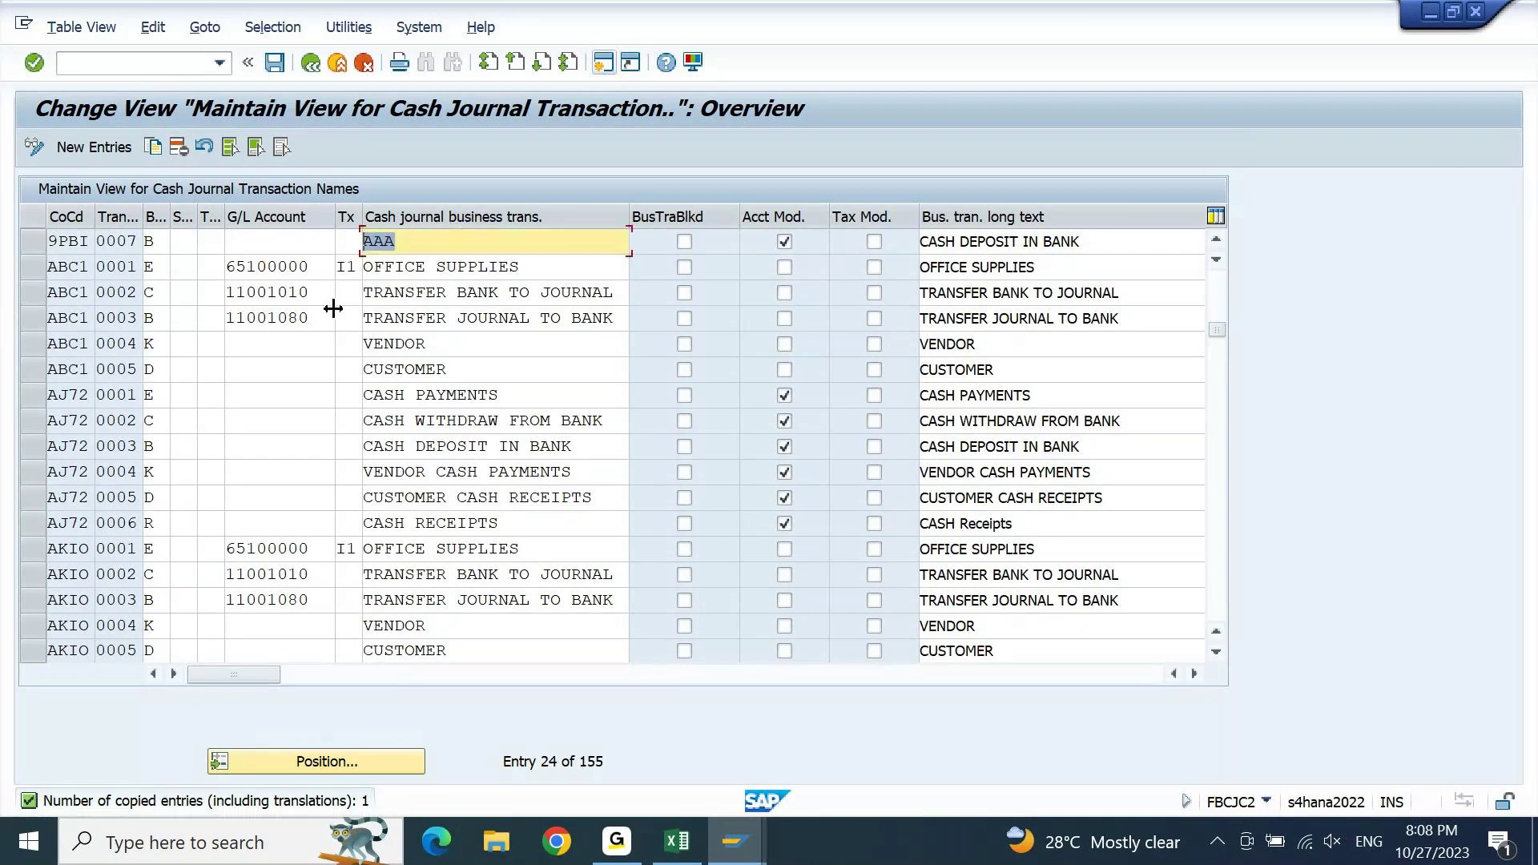
{"action": "key", "text": "BackSpace"}
{"action": "type", "text": "Cas"}
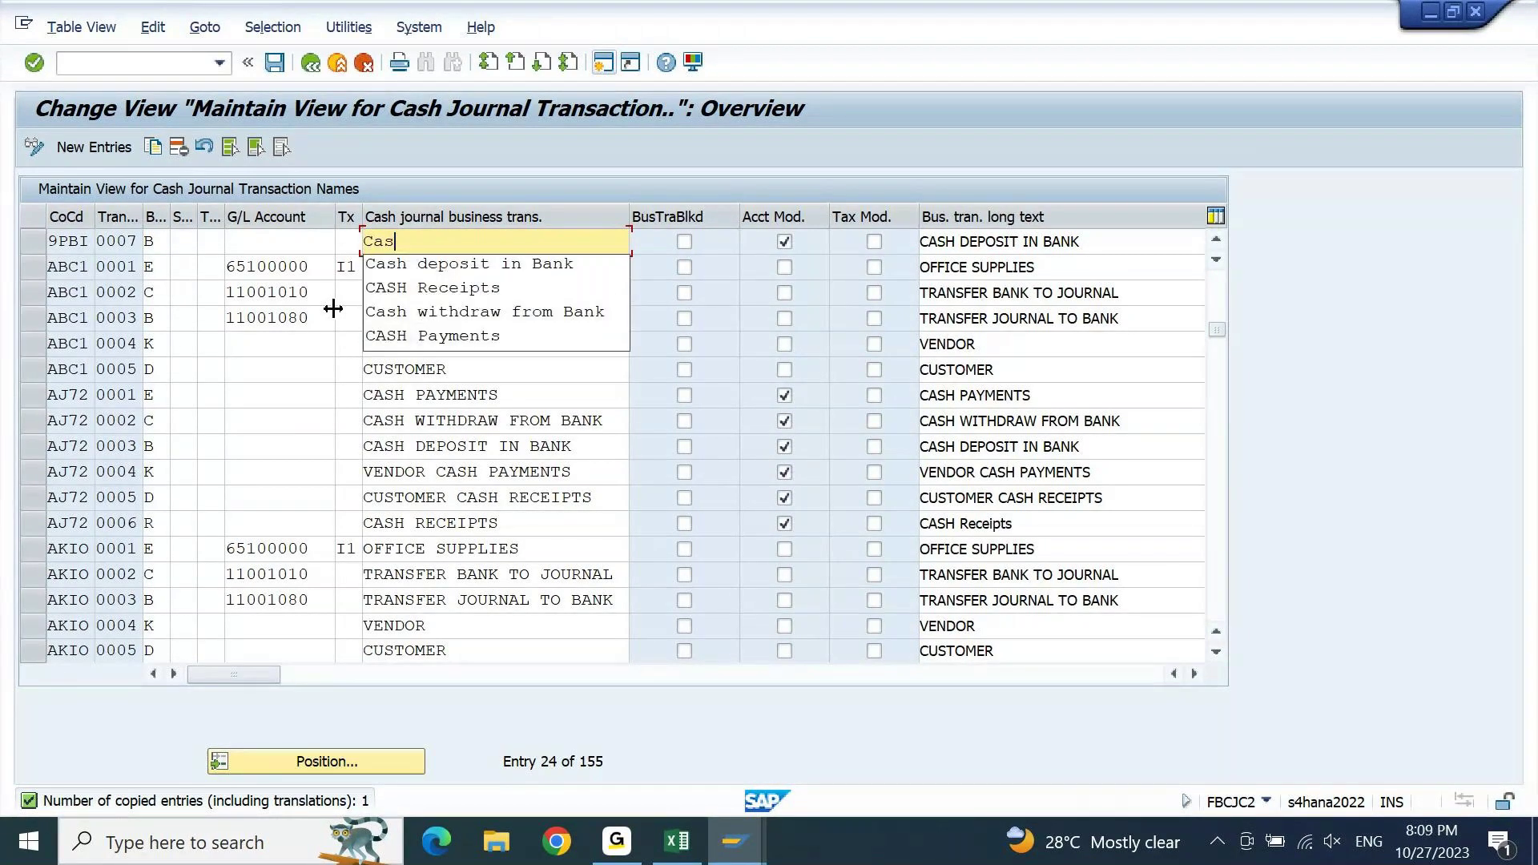
{"action": "type", "text": "h Op"}
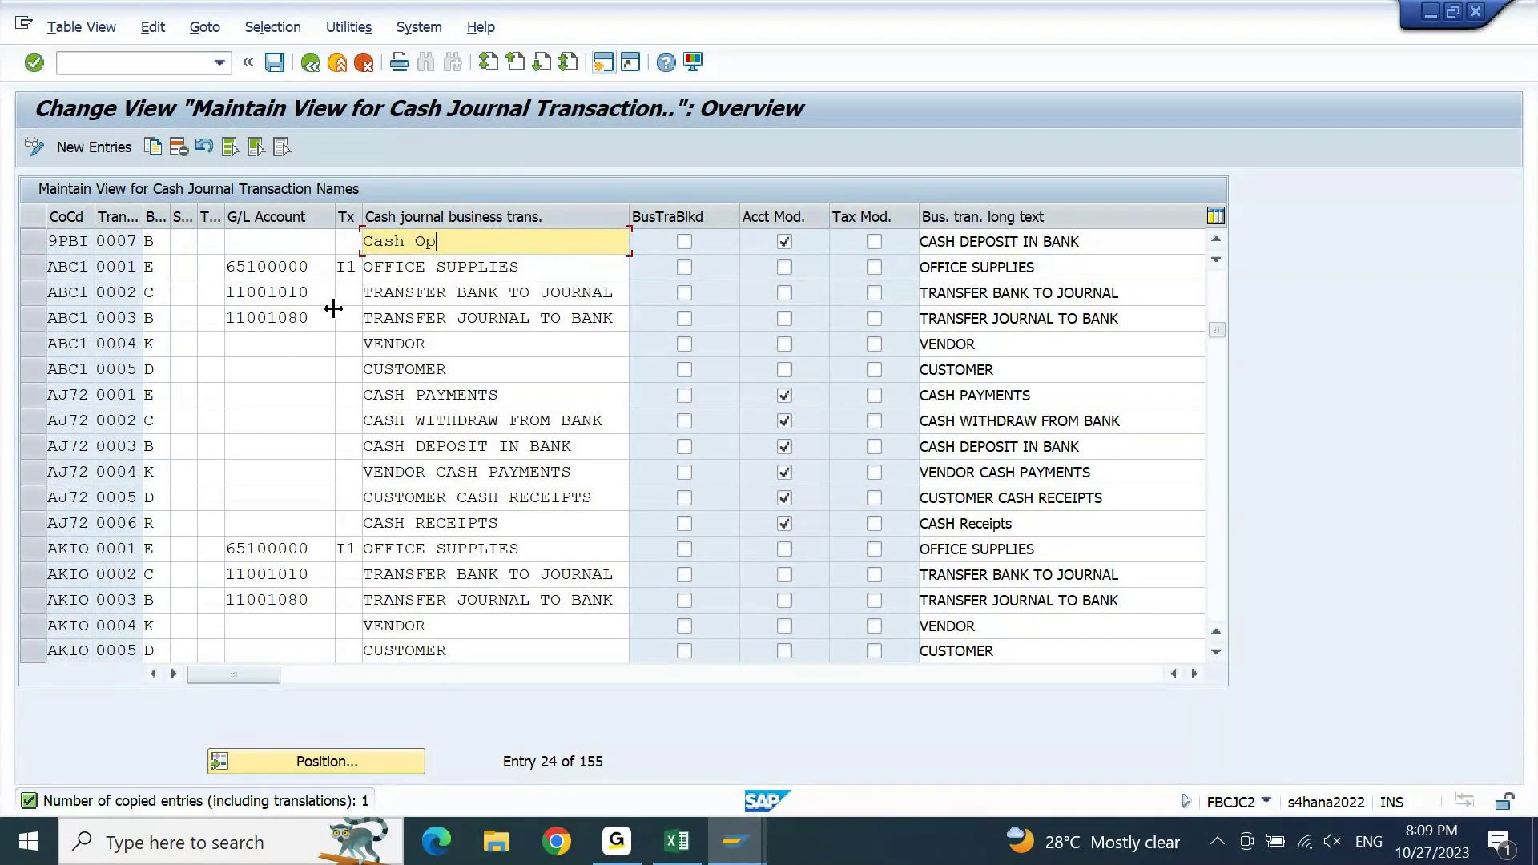
{"action": "type", "text": "ening Balance Uplo"}
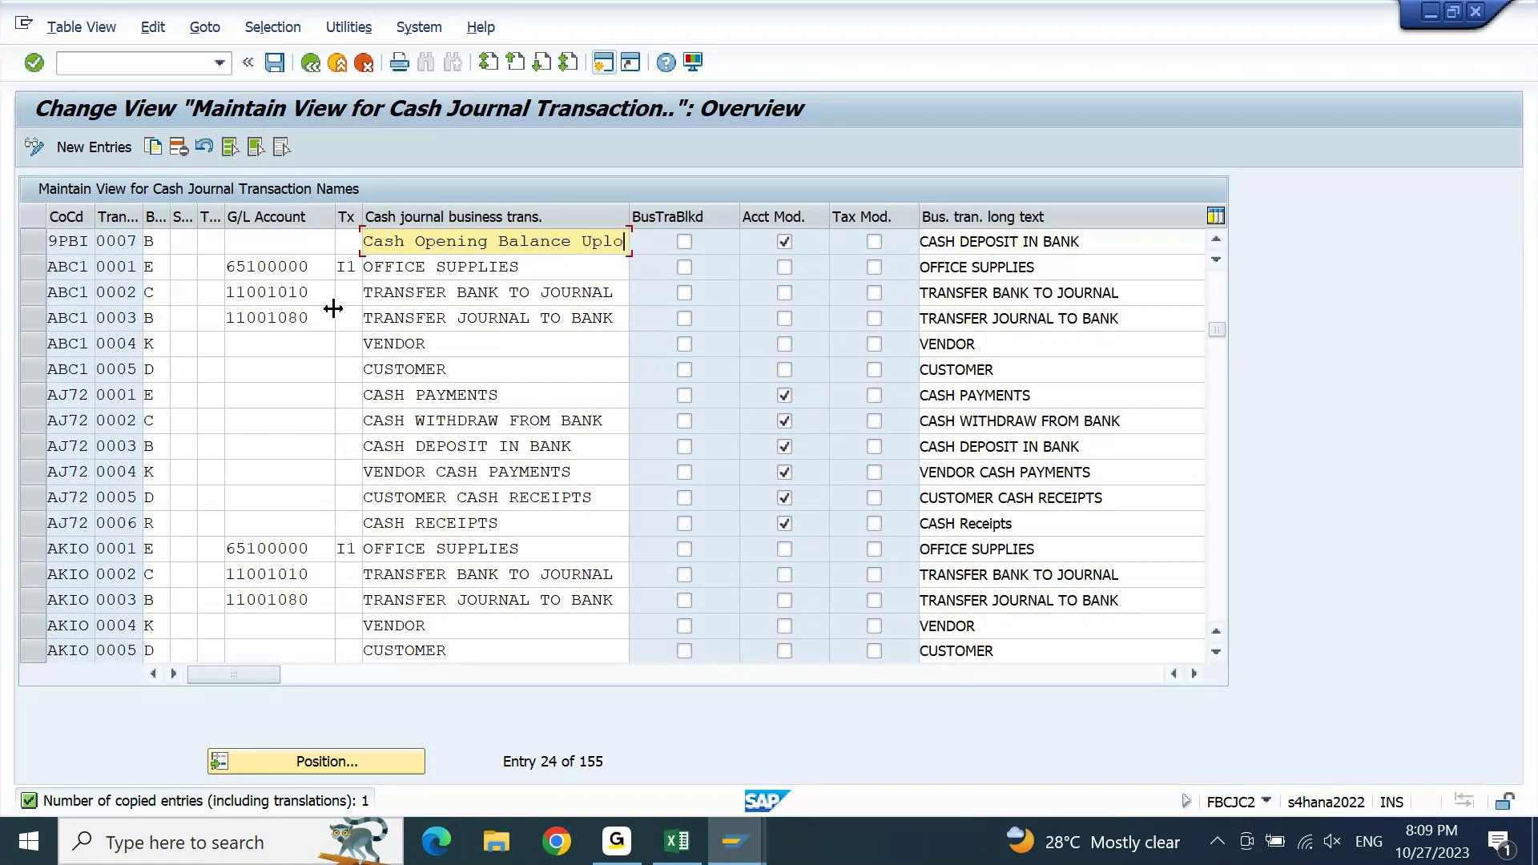
{"action": "key", "text": "BackSpace"}
{"action": "key", "text": "shift+End"}
{"action": "key", "text": "BackSpace"}
{"action": "type", "text": "UPLD"}
{"action": "key", "text": "shift+Home"}
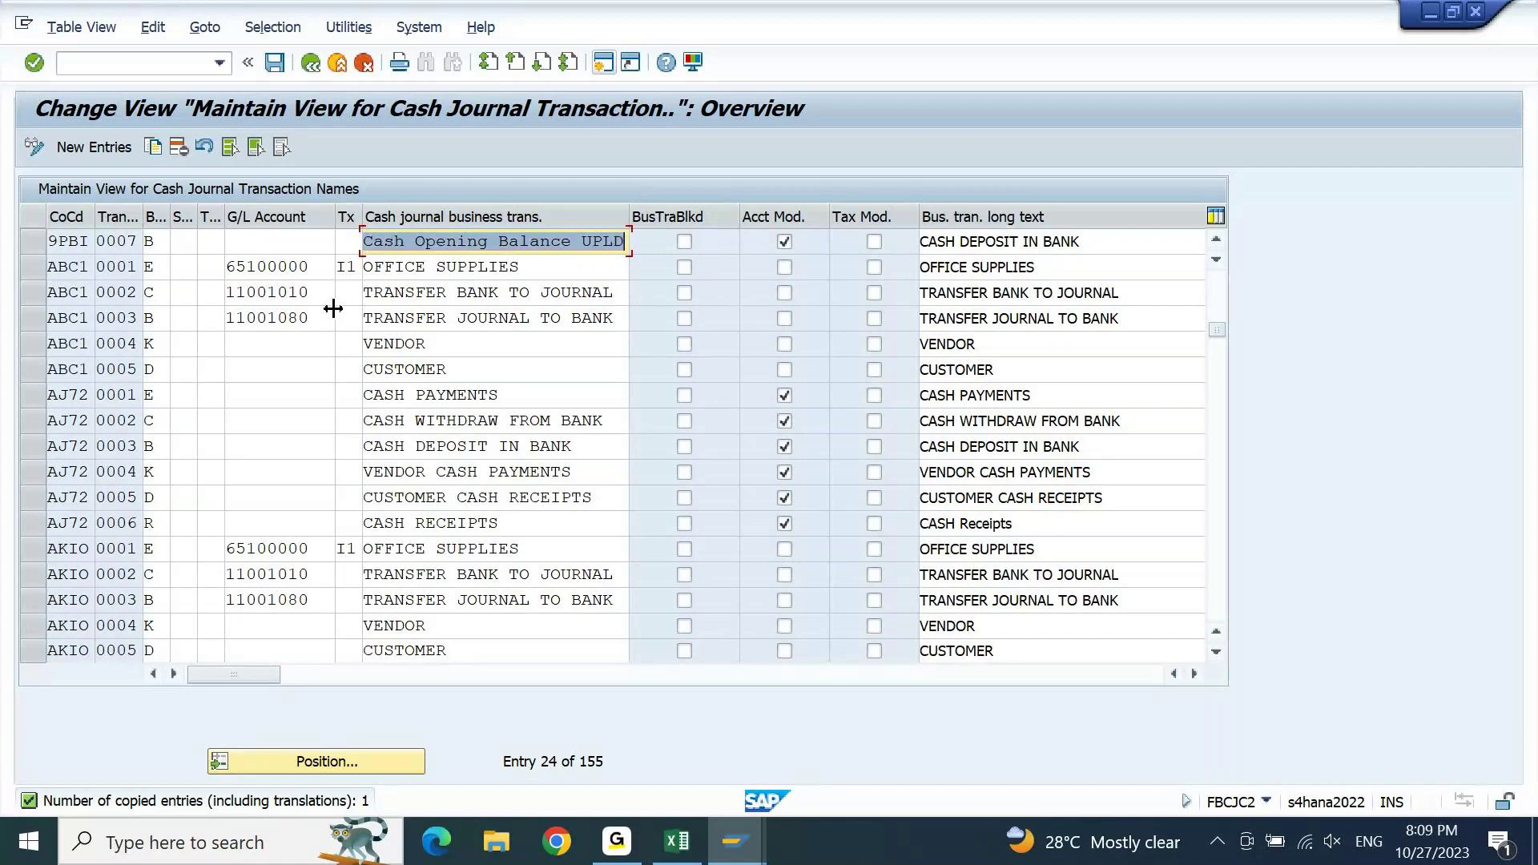
{"action": "key", "text": "Tab"}
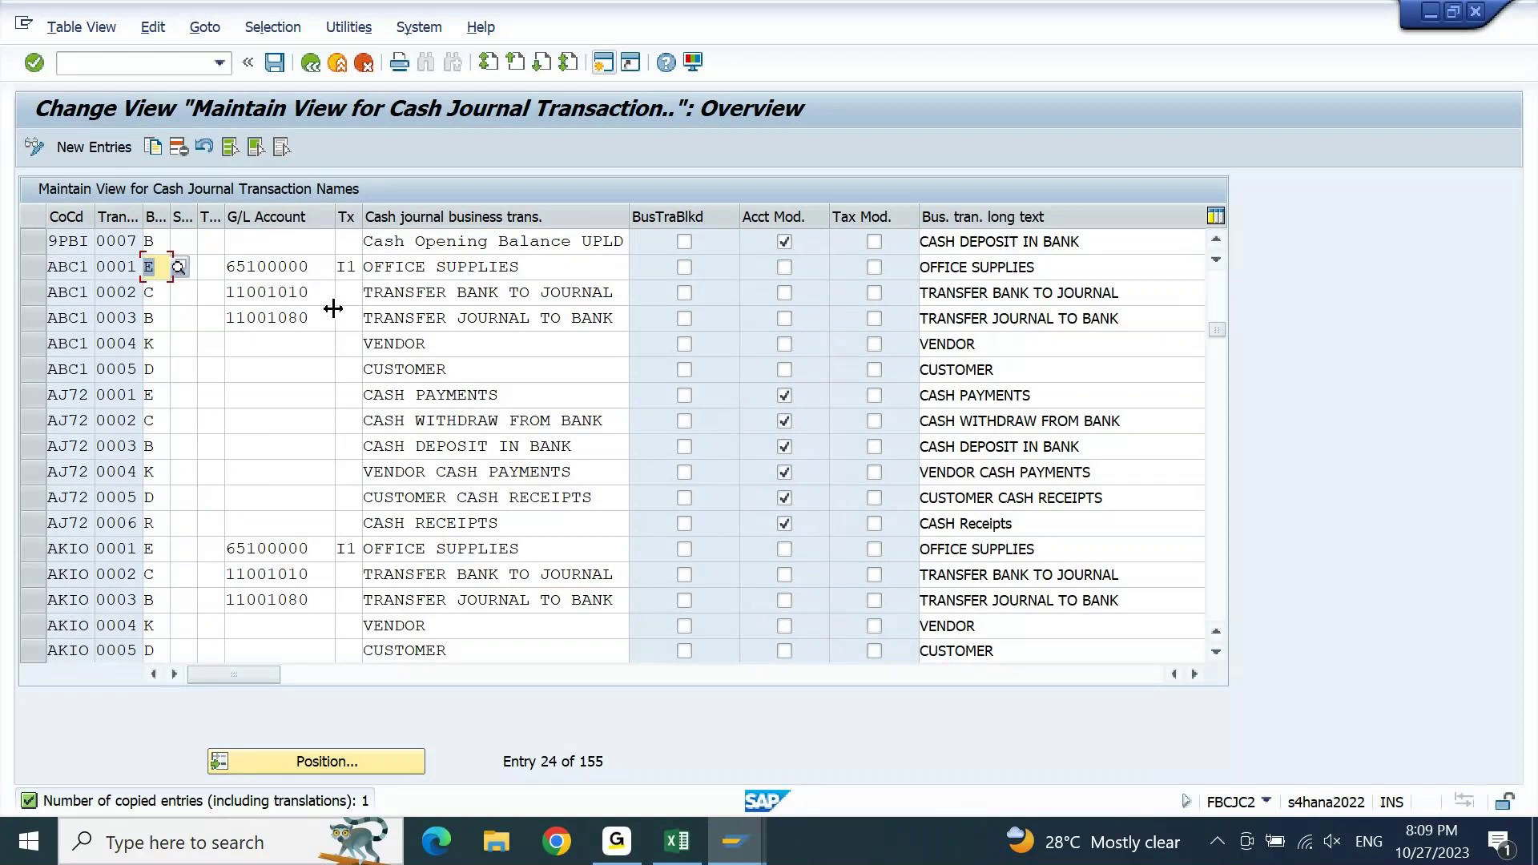
- Set the long text of 9PBI transaction 0007 to Cash Opening Balance UPLD and save it in the proposed customizing request
{"action": "left_click", "coordinate": [930, 242]}
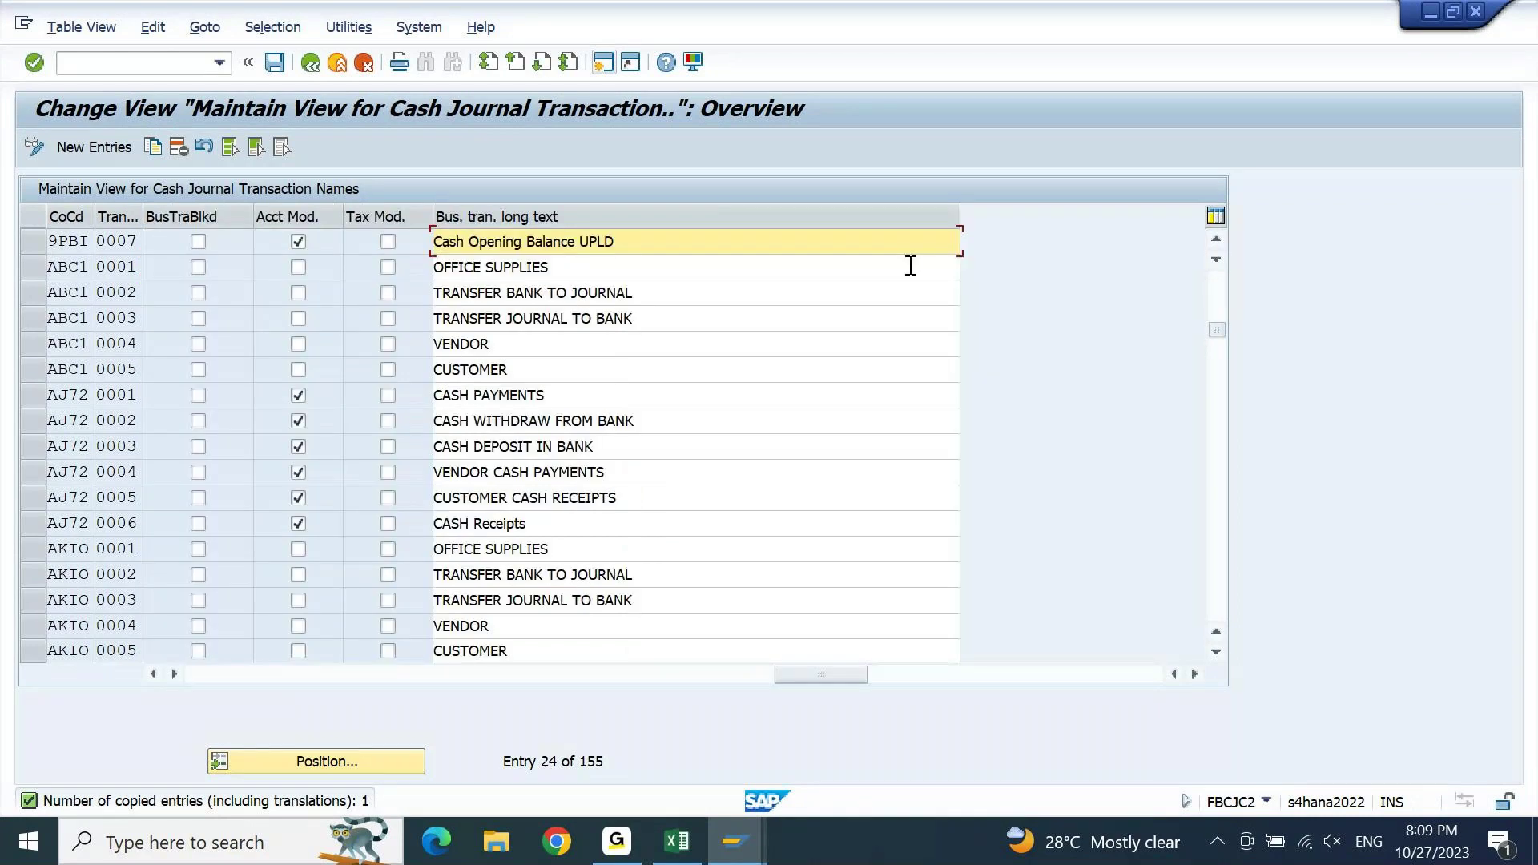
{"action": "key", "text": "ctrl+a"}
{"action": "key", "text": "ctrl+s"}
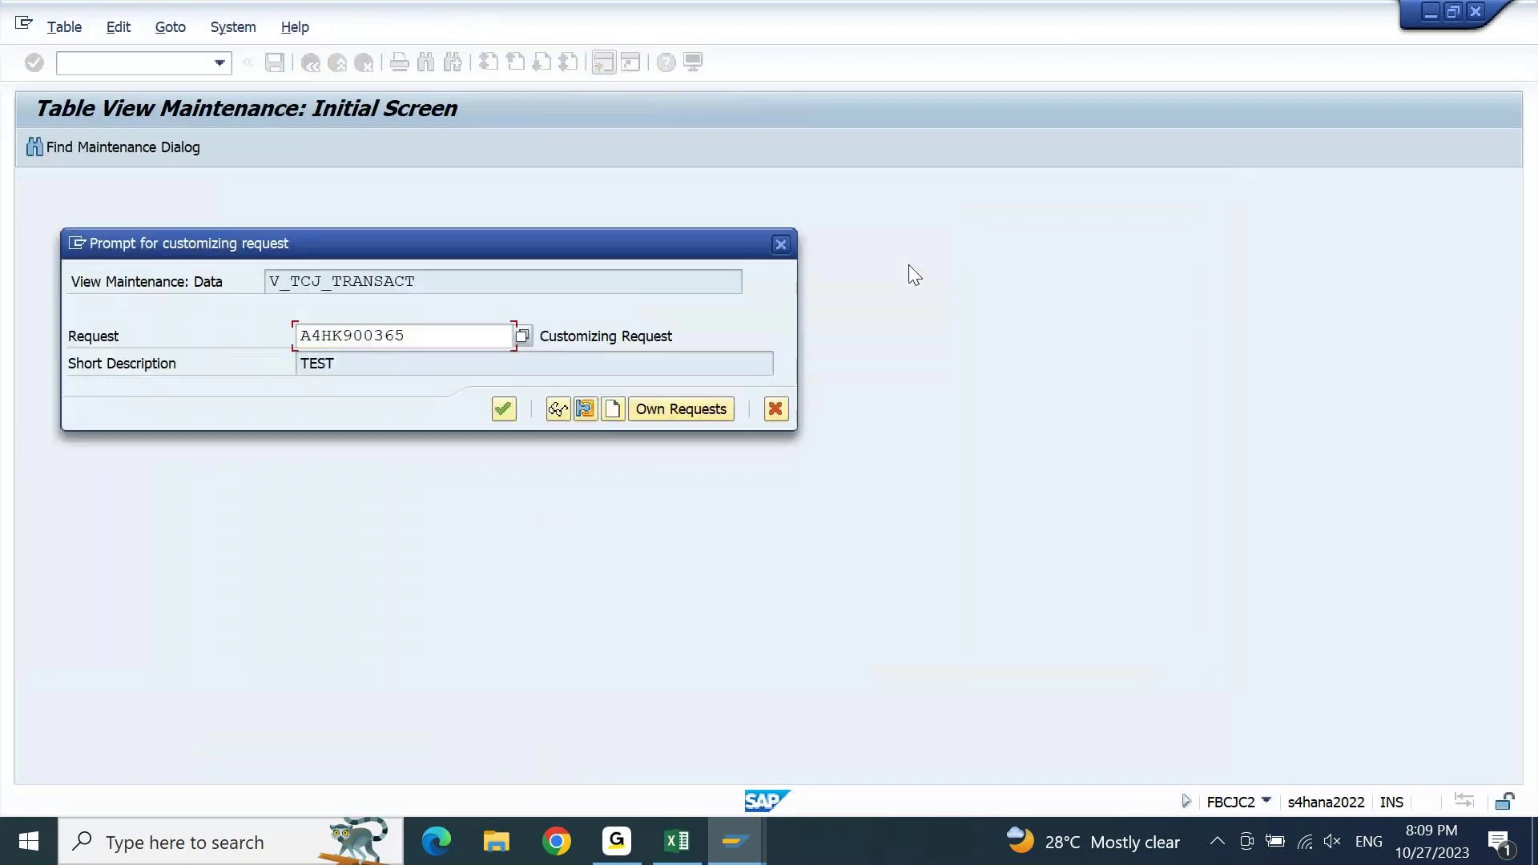
{"action": "key", "text": "Return"}
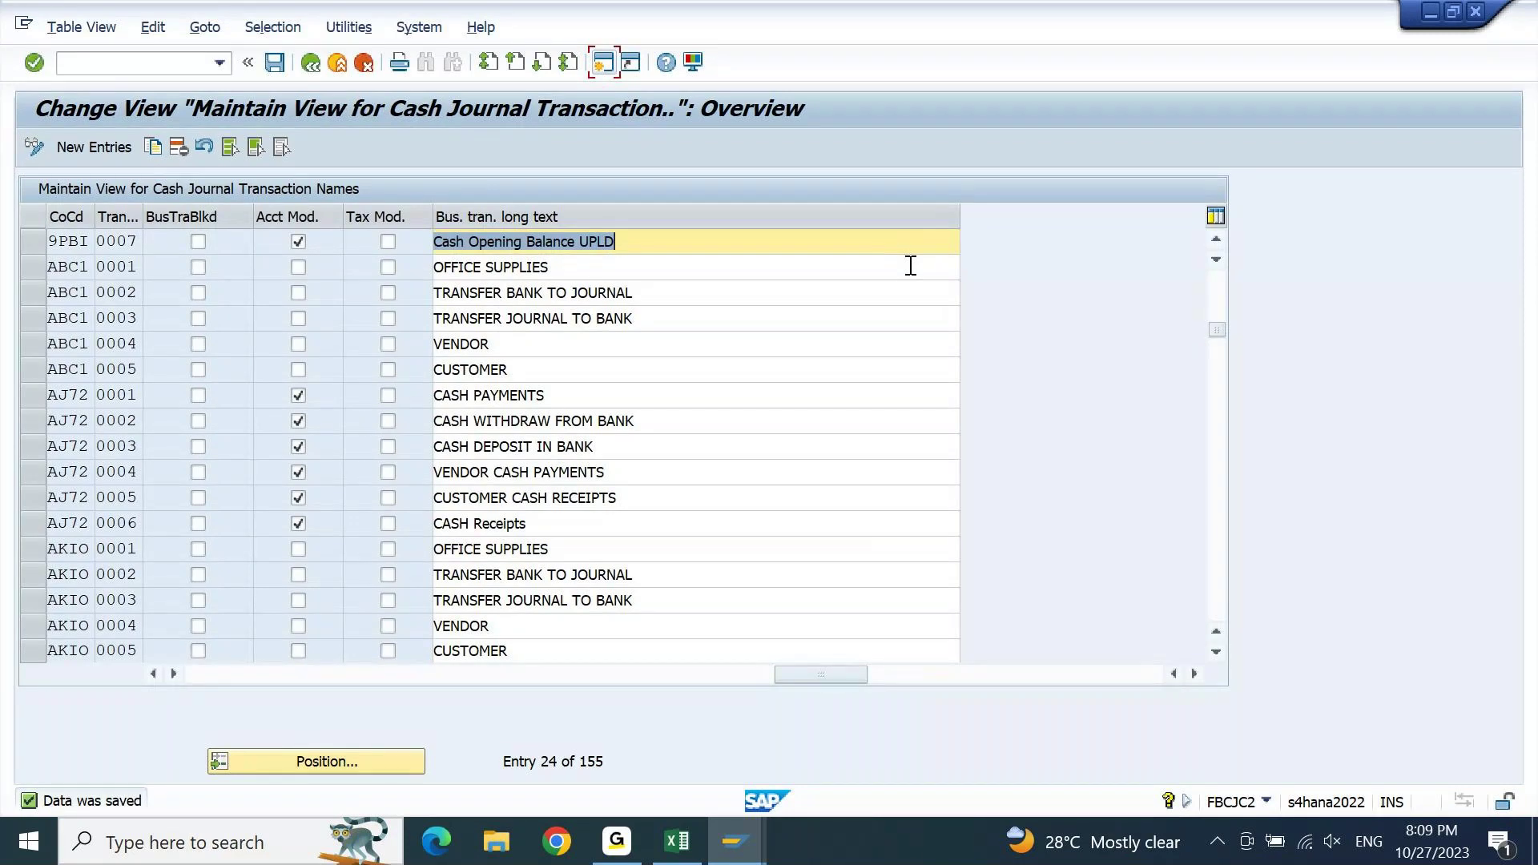
- Review the 9PBI cash journal business transactions, select 0001 to 0006, and leave the maintenance view
{"action": "left_click_drag", "start_coordinate": [822, 675], "coordinate": [234, 675]}
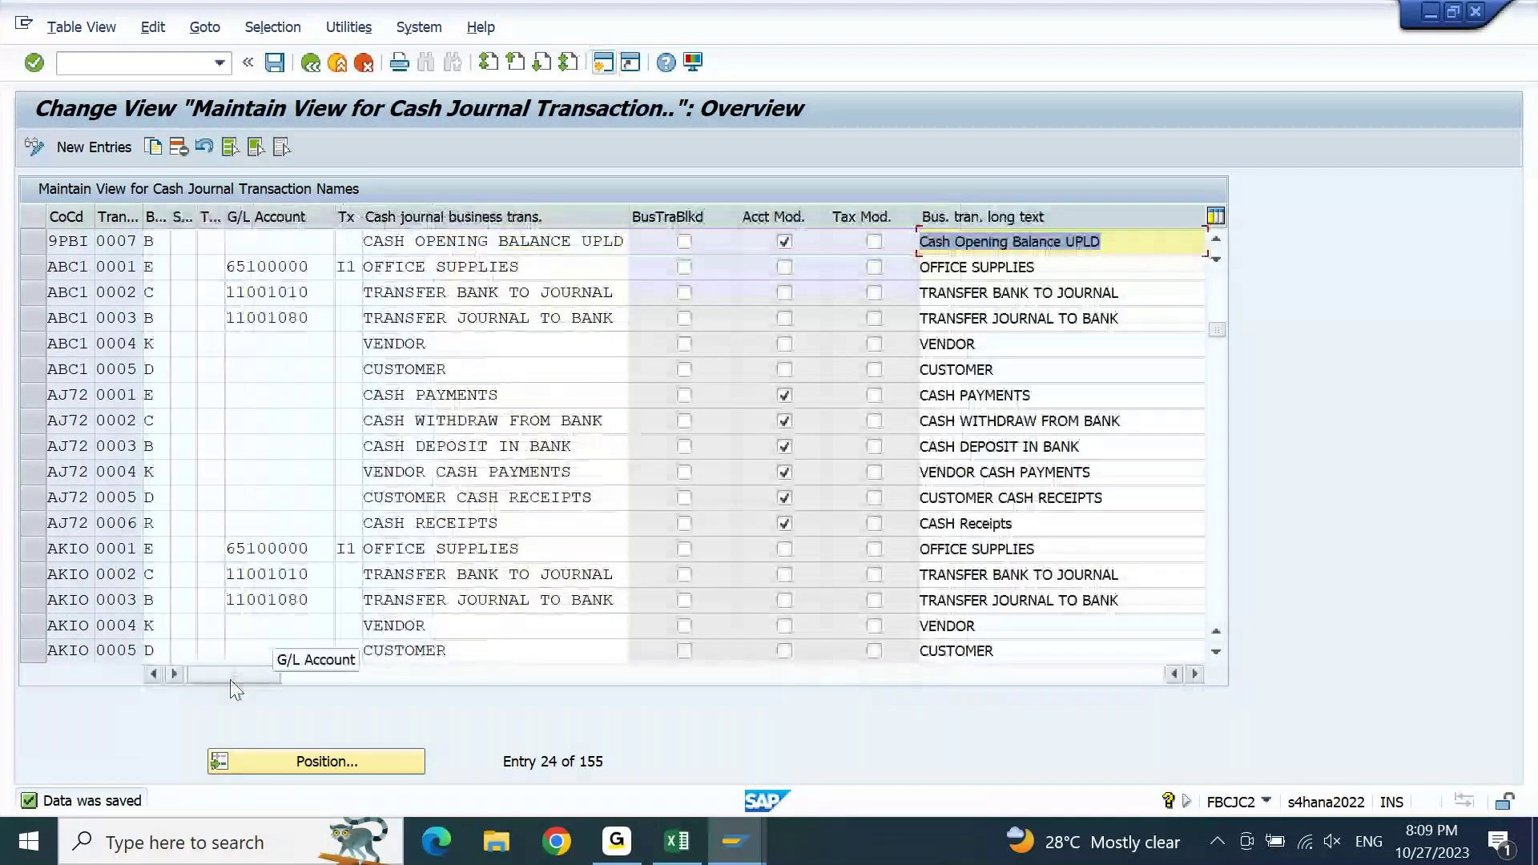
{"action": "left_click", "coordinate": [1218, 239]}
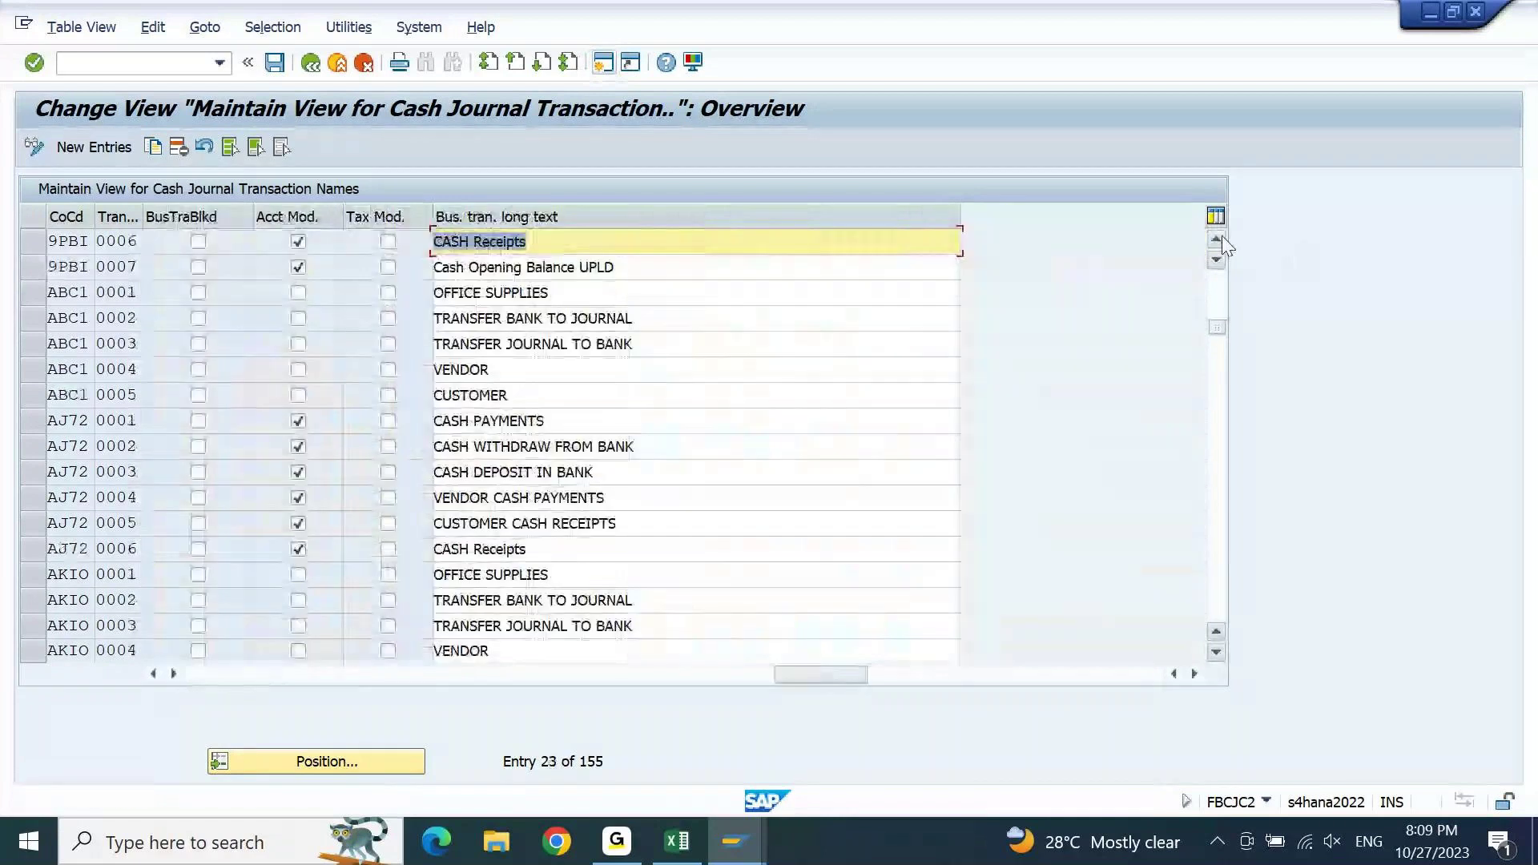
{"action": "left_click", "coordinate": [1218, 239]}
{"action": "left_click", "coordinate": [1218, 239]}
{"action": "left_click", "coordinate": [1218, 239]}
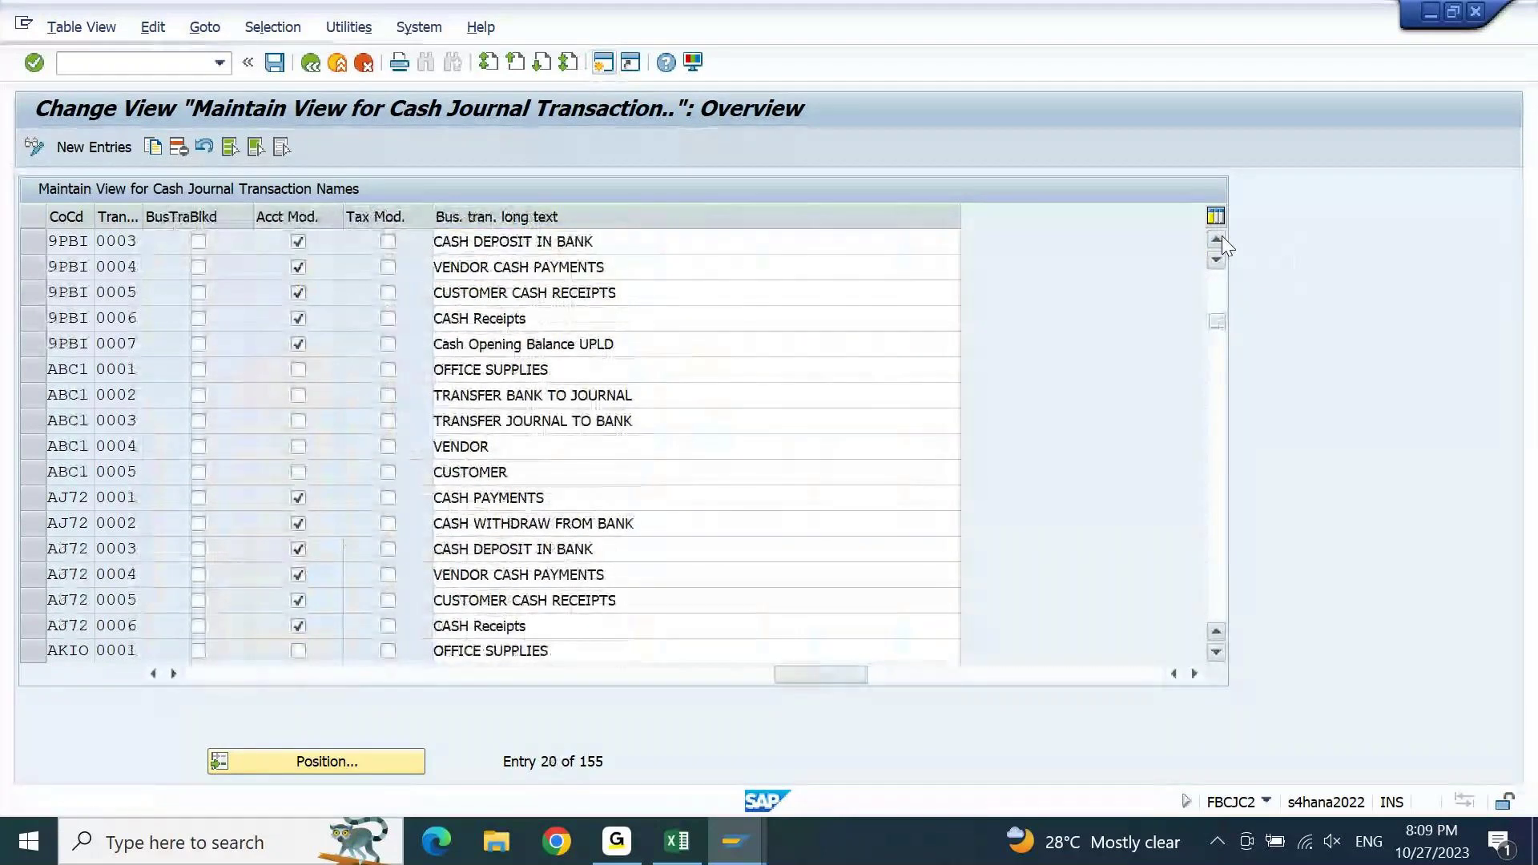
{"action": "left_click", "coordinate": [1218, 239]}
{"action": "left_click", "coordinate": [1218, 239]}
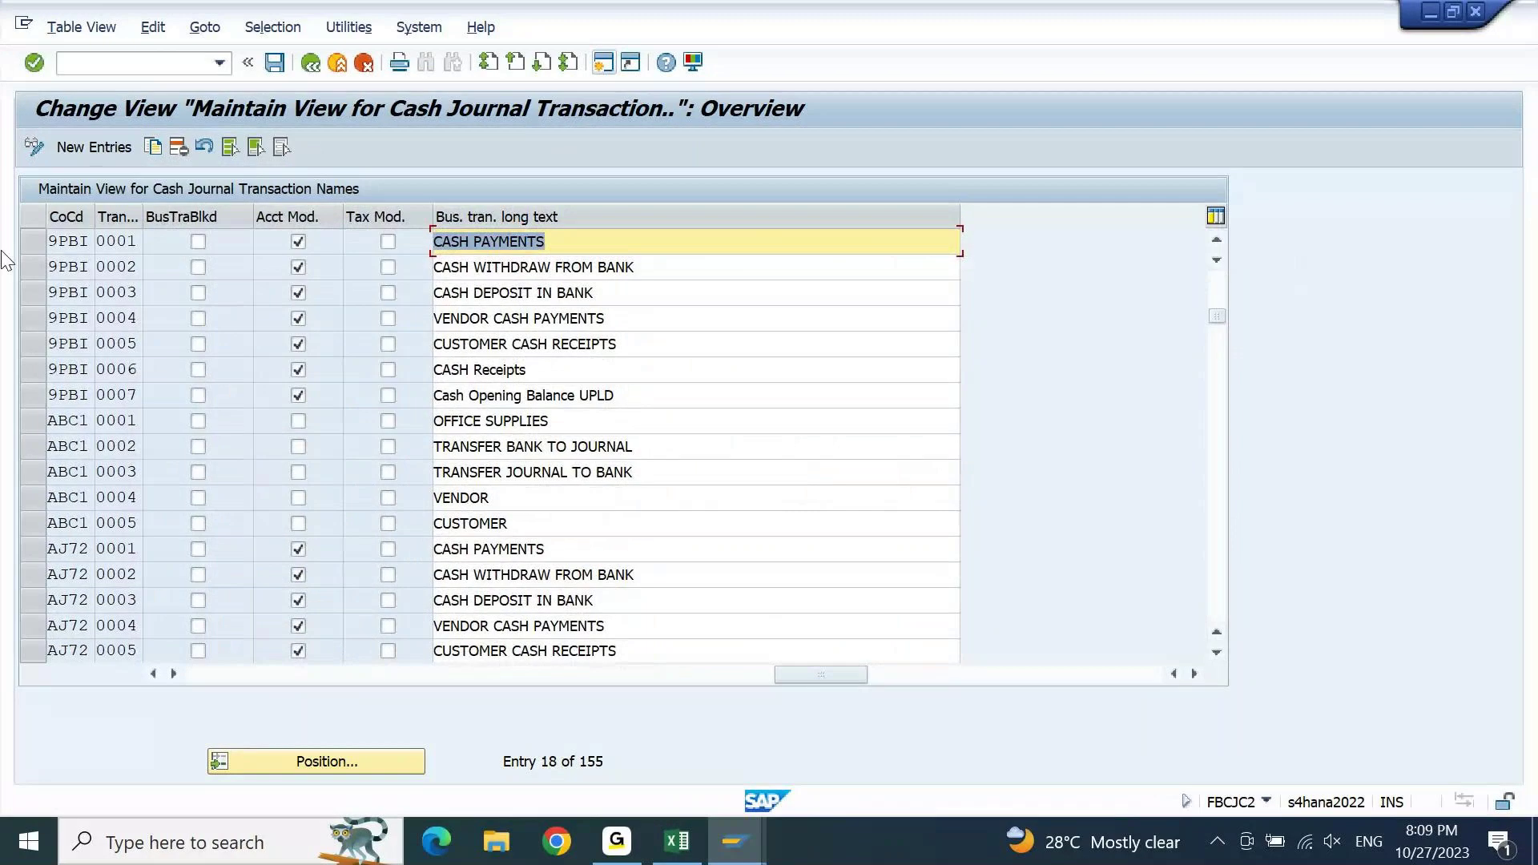
{"action": "left_click", "coordinate": [28, 243]}
{"action": "left_click", "coordinate": [21, 250]}
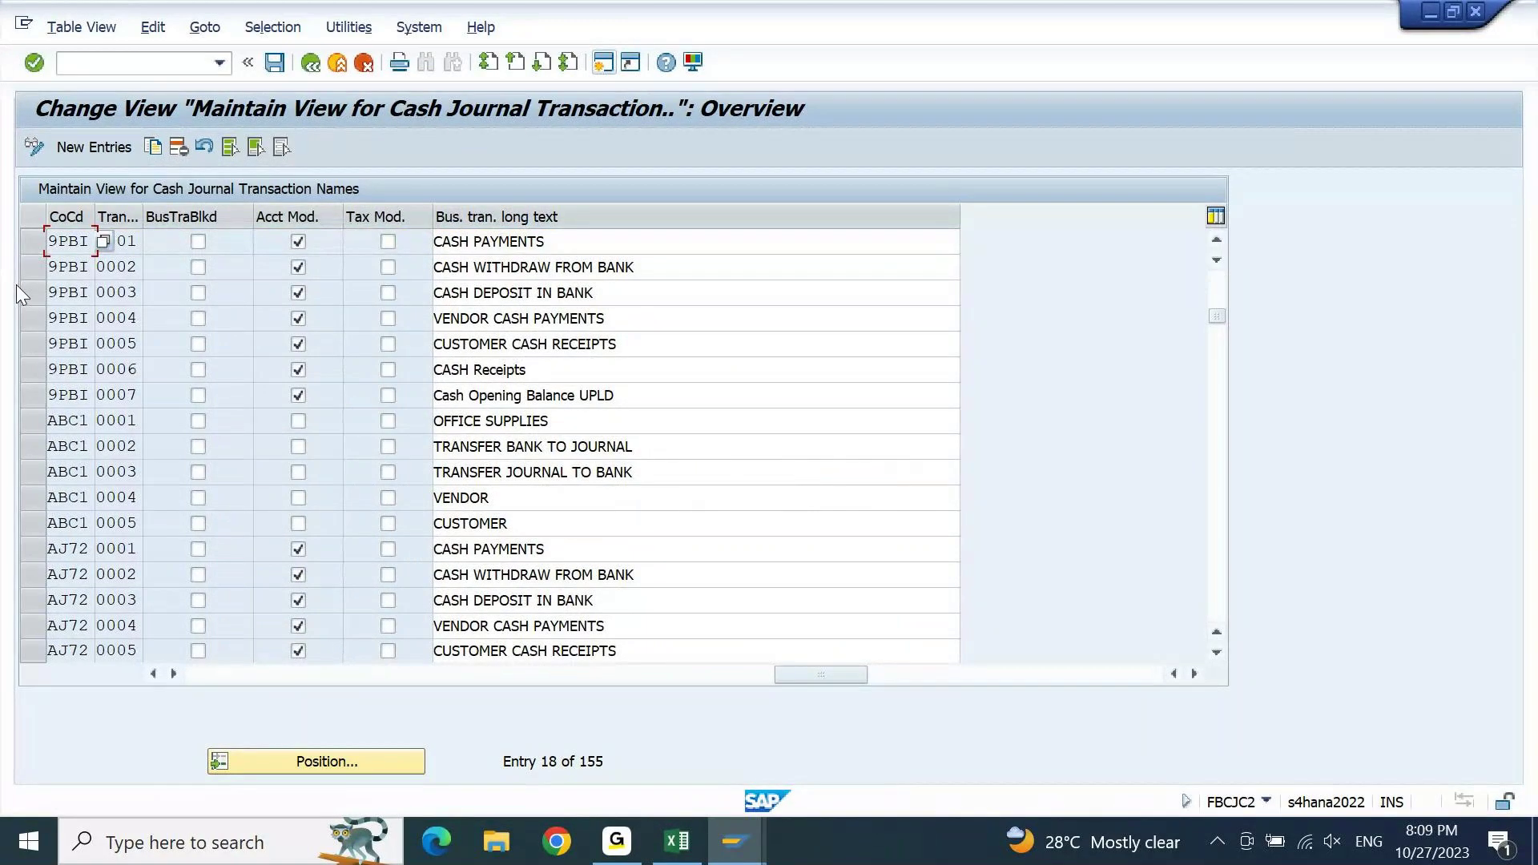
{"action": "left_click", "coordinate": [32, 268], "text": "shift"}
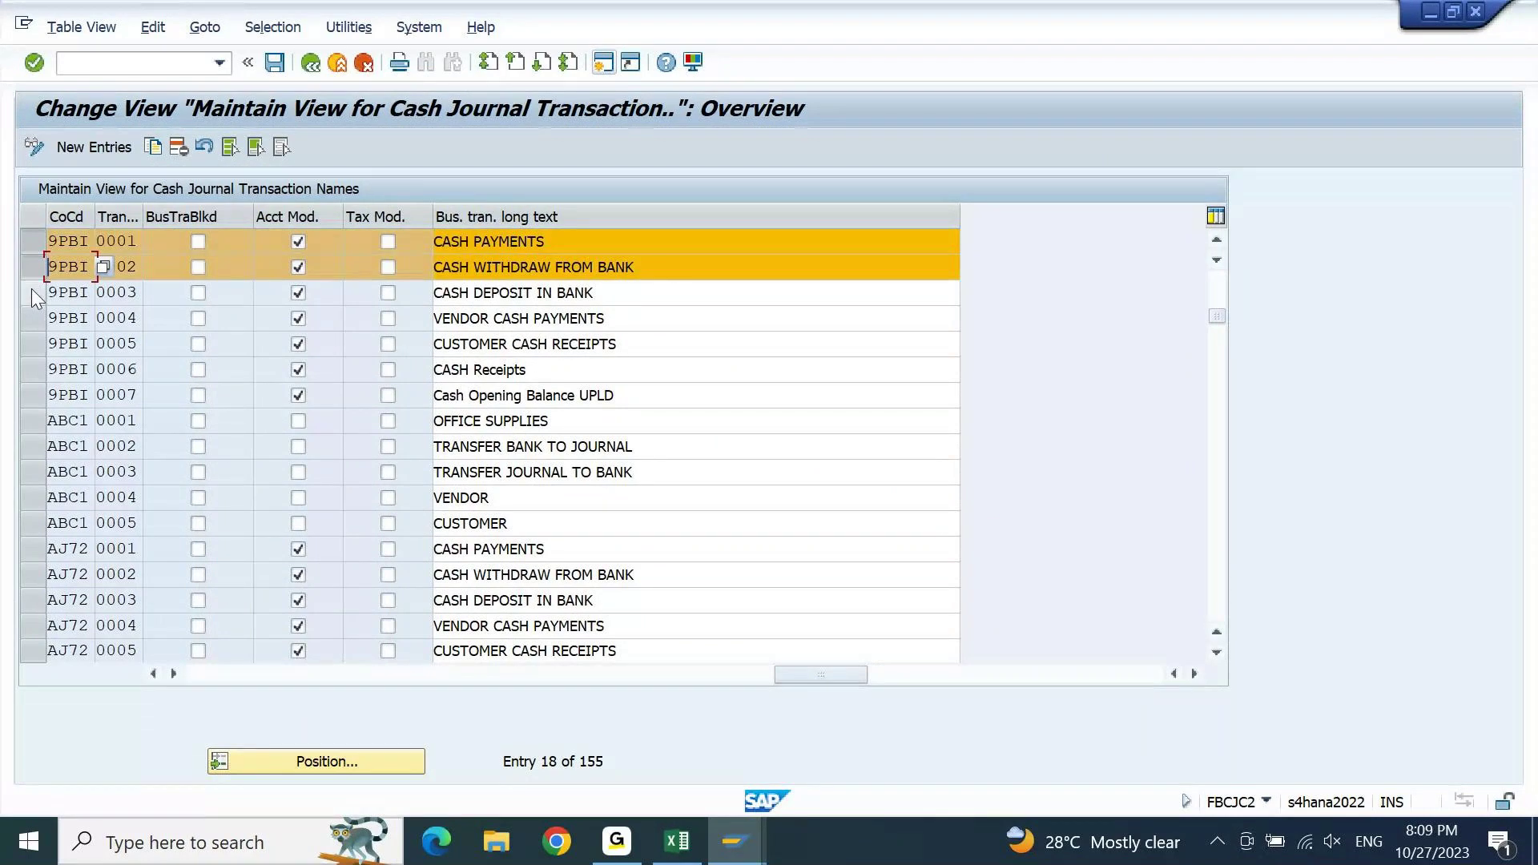
{"action": "left_click", "coordinate": [31, 290], "text": "shift"}
{"action": "left_click", "coordinate": [28, 301]}
{"action": "left_click", "coordinate": [28, 321], "text": "shift"}
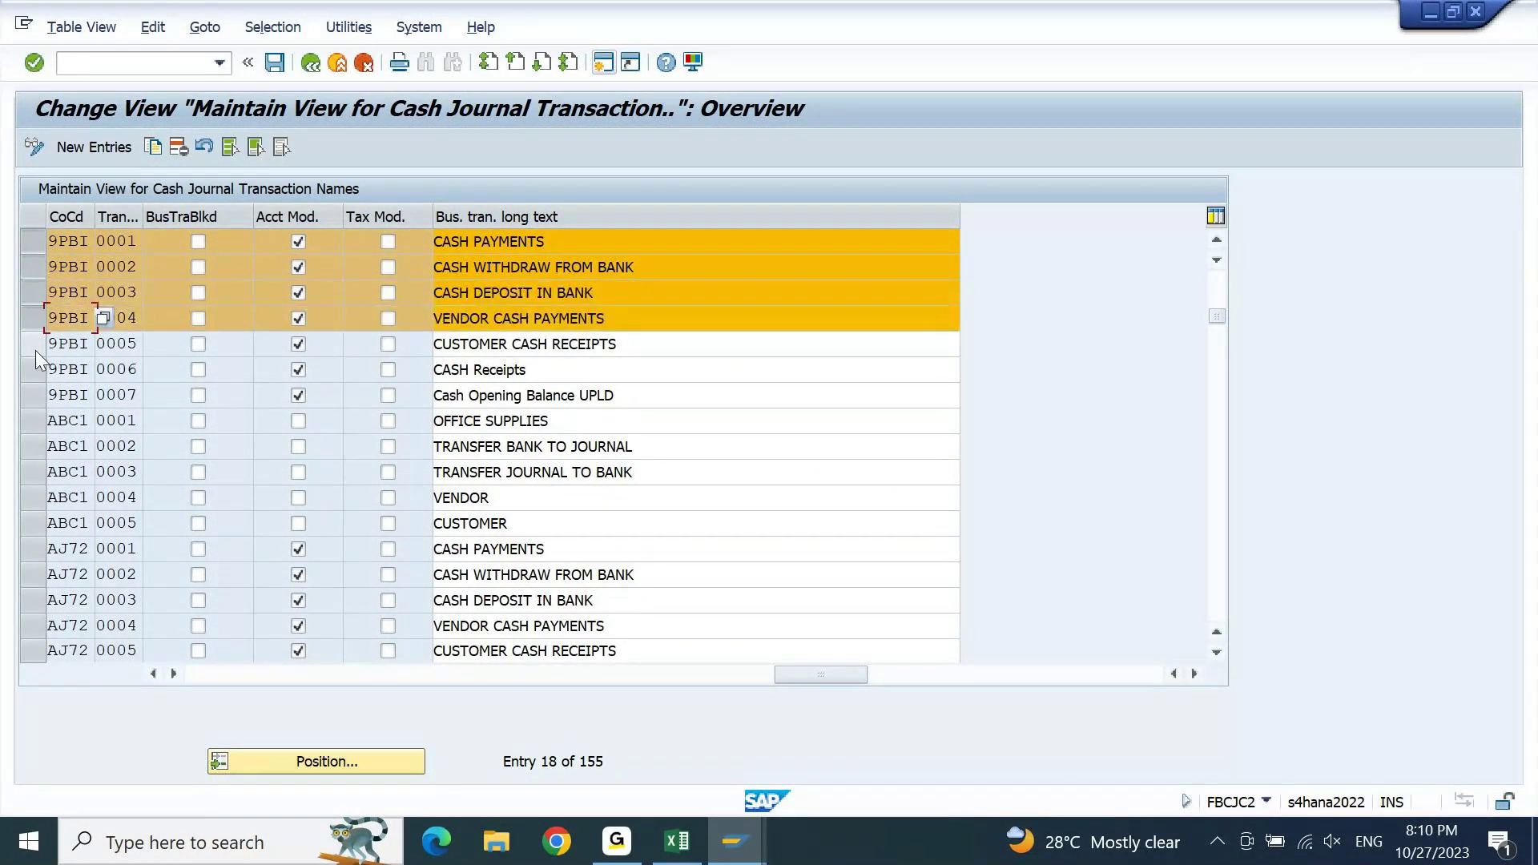
{"action": "left_click", "coordinate": [35, 349], "text": "shift"}
{"action": "left_click", "coordinate": [35, 369], "text": "shift"}
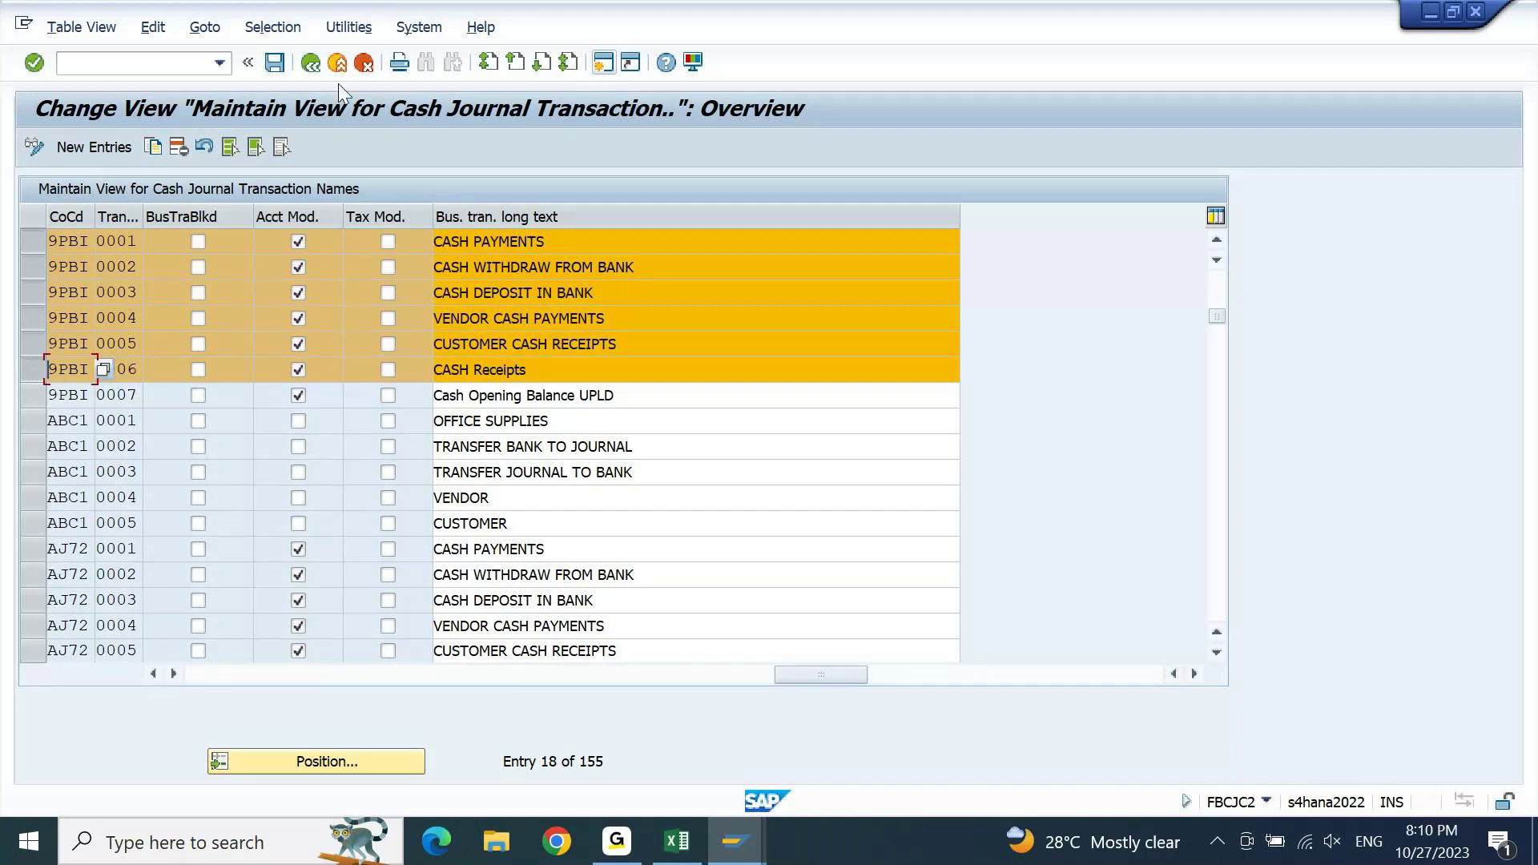
{"action": "left_click", "coordinate": [337, 63]}
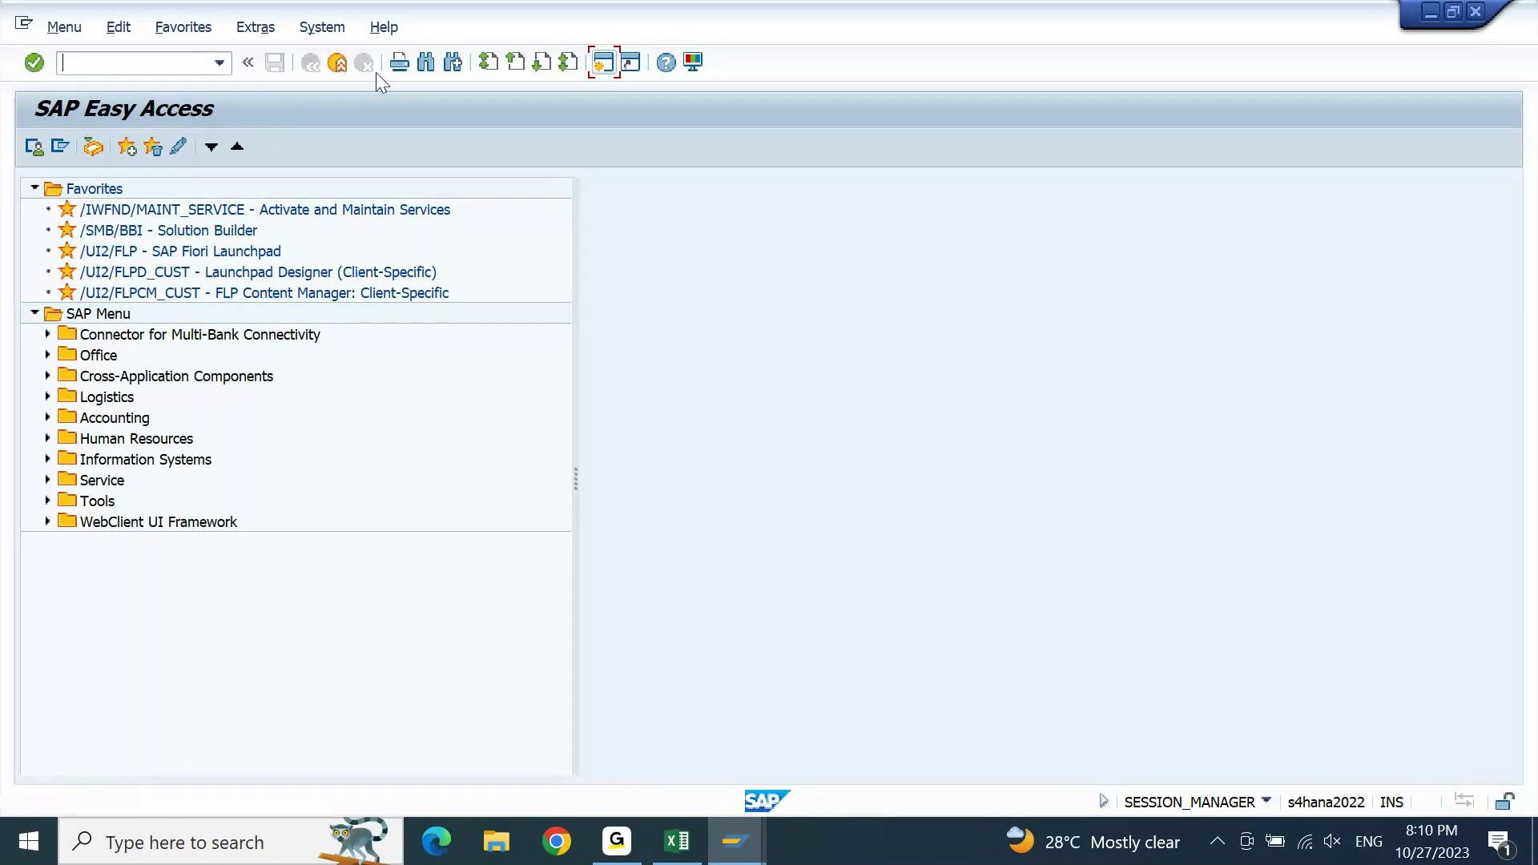
- Check the print parameters entry in the Excel configuration checklist and open transaction FBCJC3 in SAP
{"action": "left_click", "coordinate": [677, 841]}
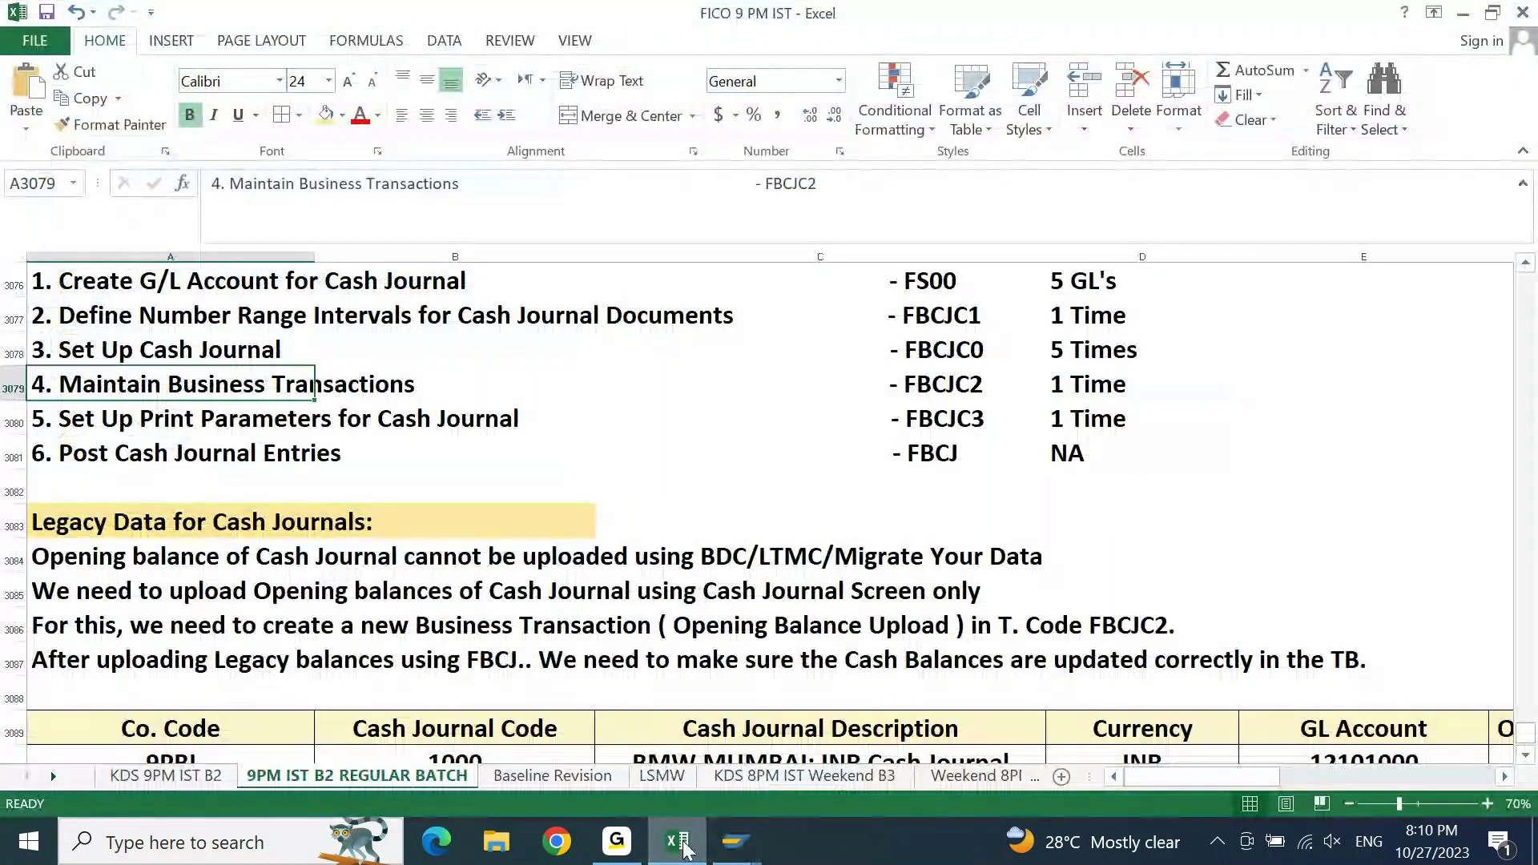
{"action": "key", "text": "Down"}
{"action": "key", "text": "Right"}
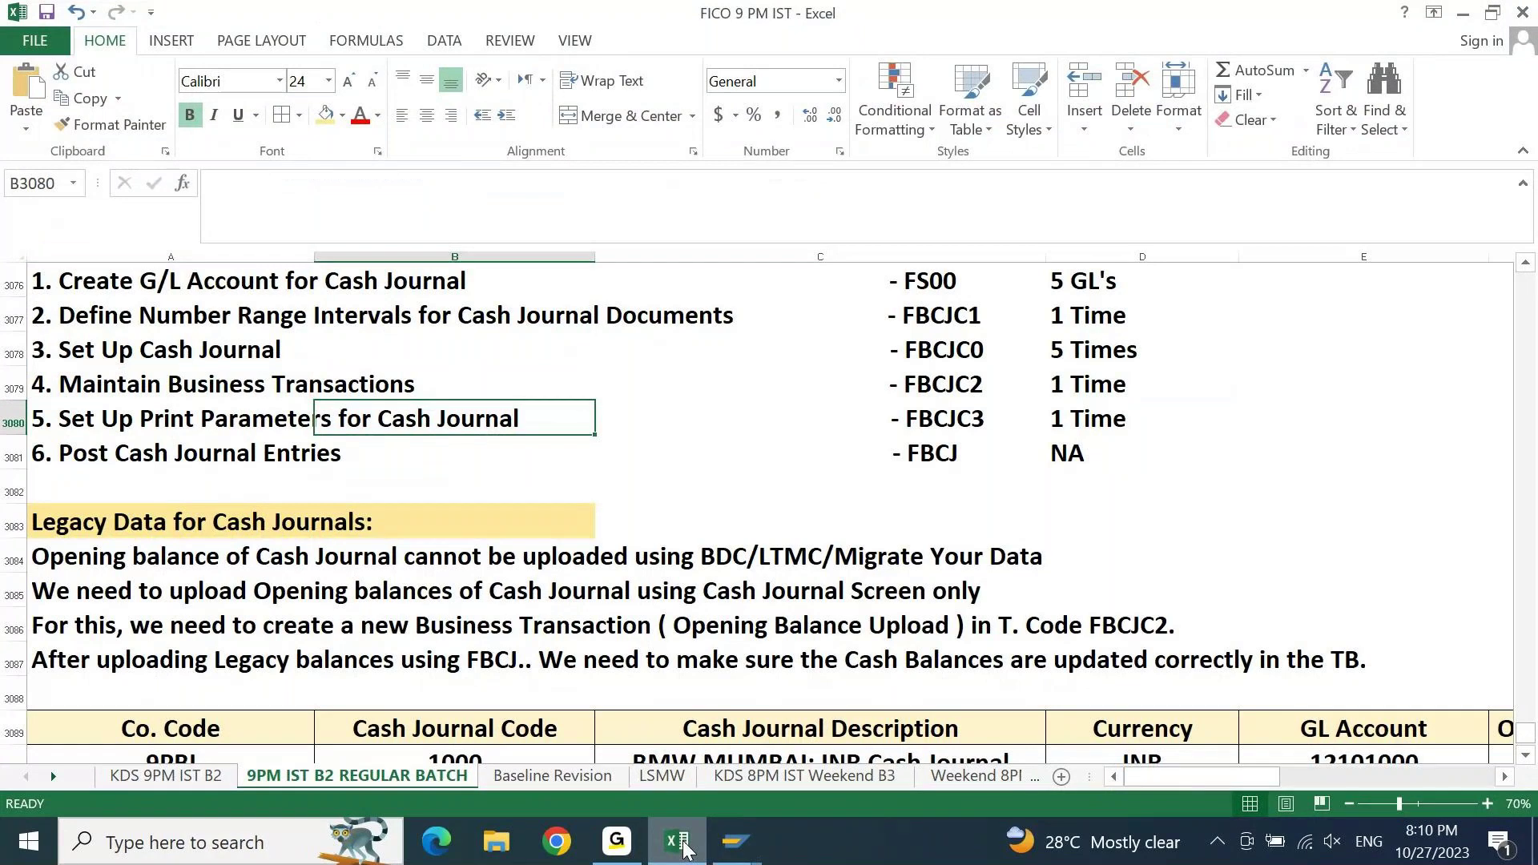
{"action": "left_click", "coordinate": [684, 845]}
{"action": "type", "text": "fbcjc3"}
{"action": "key", "text": "BackSpace"}
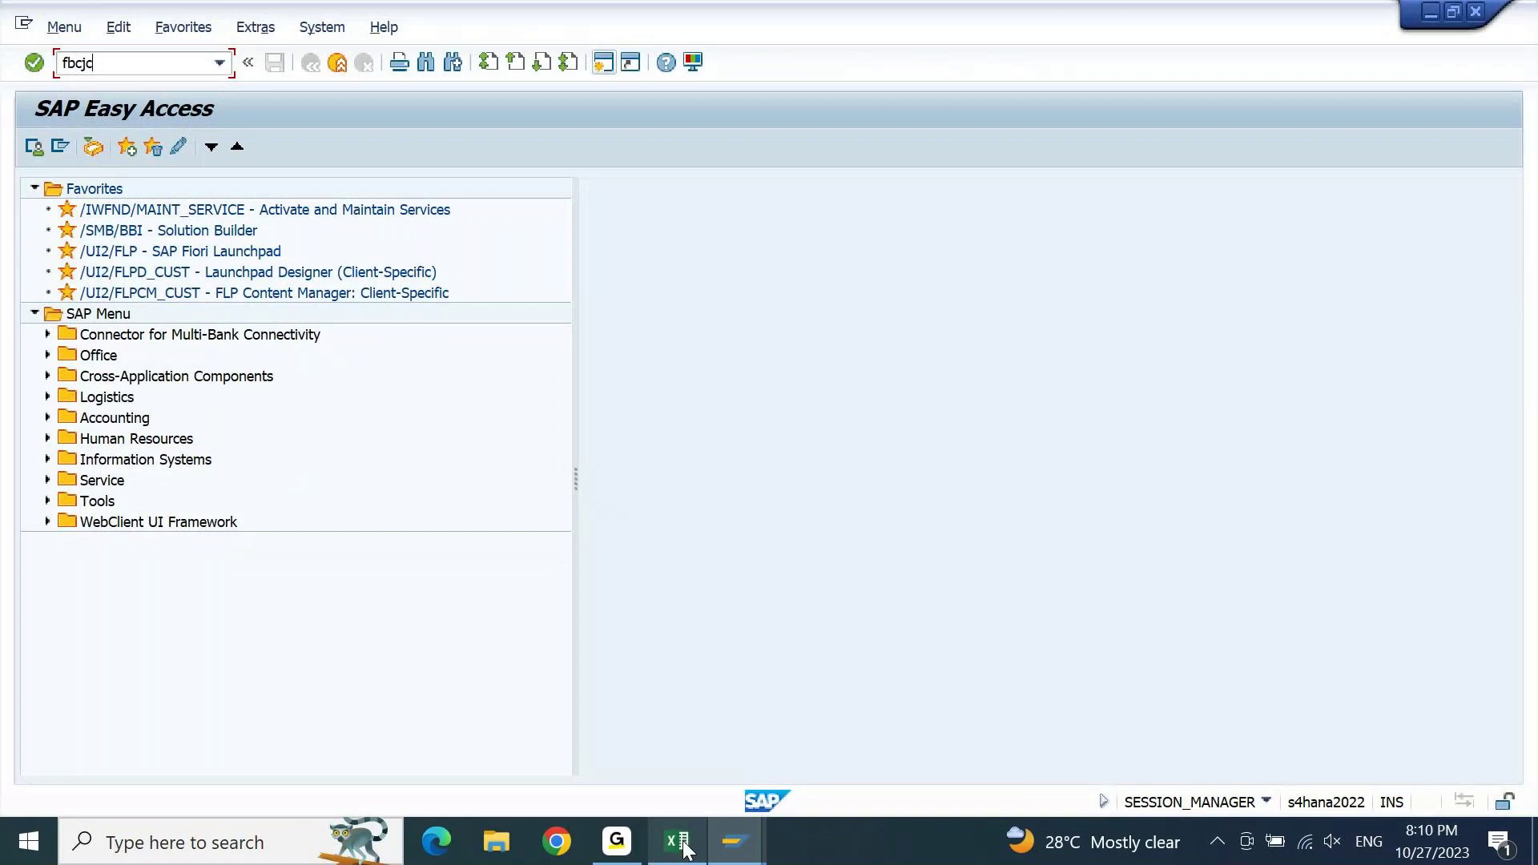
{"action": "type", "text": "3"}
{"action": "key", "text": "BackSpace"}
{"action": "type", "text": "3"}
{"action": "key", "text": "Return"}
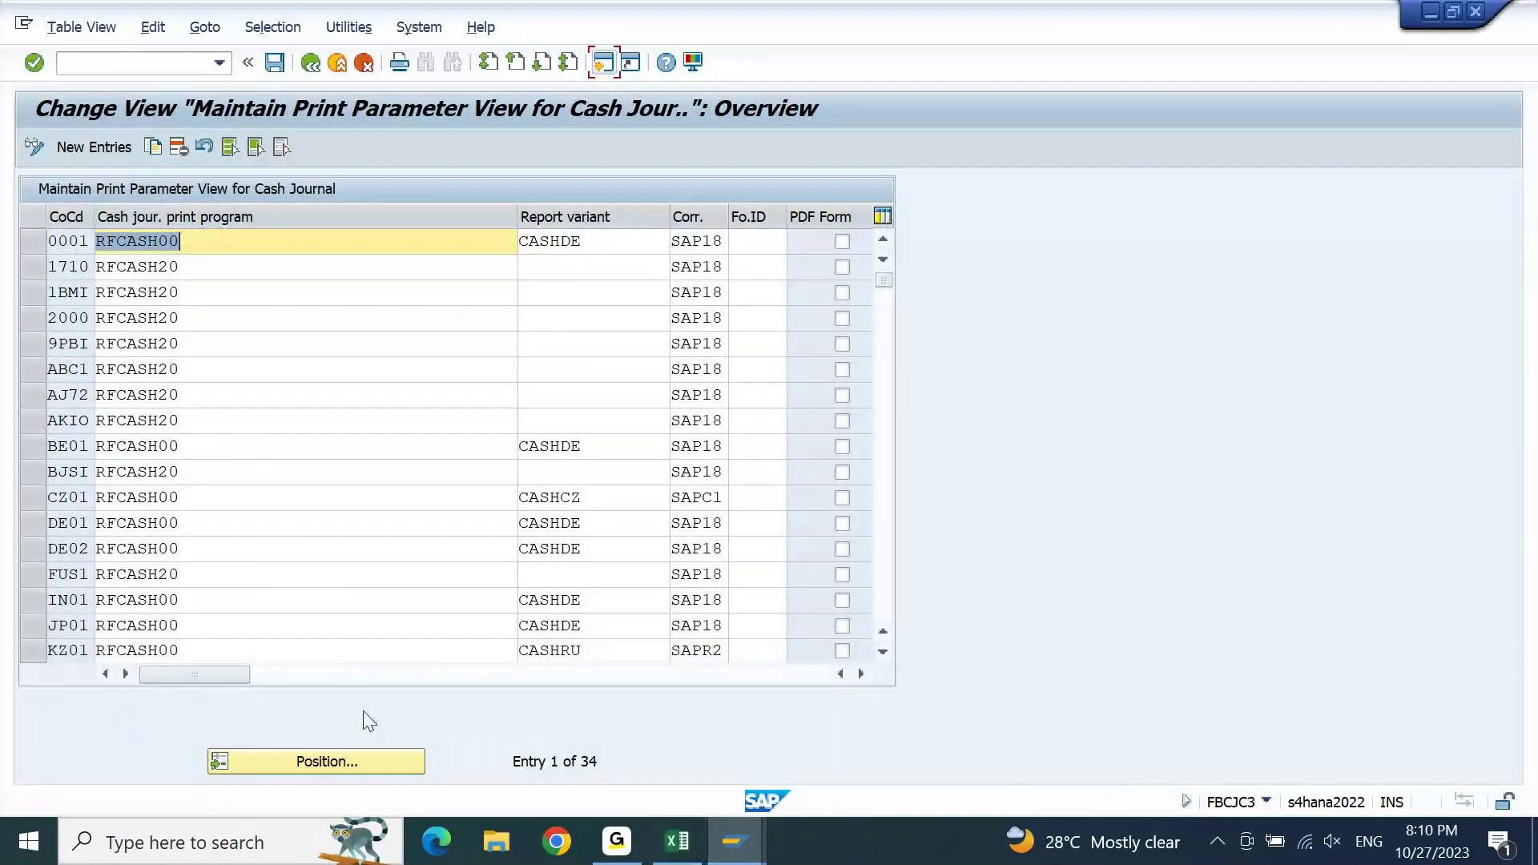
- Examine the cash journal print program assigned to company code 9PBI and leave the print parameter view
{"action": "left_click", "coordinate": [35, 353]}
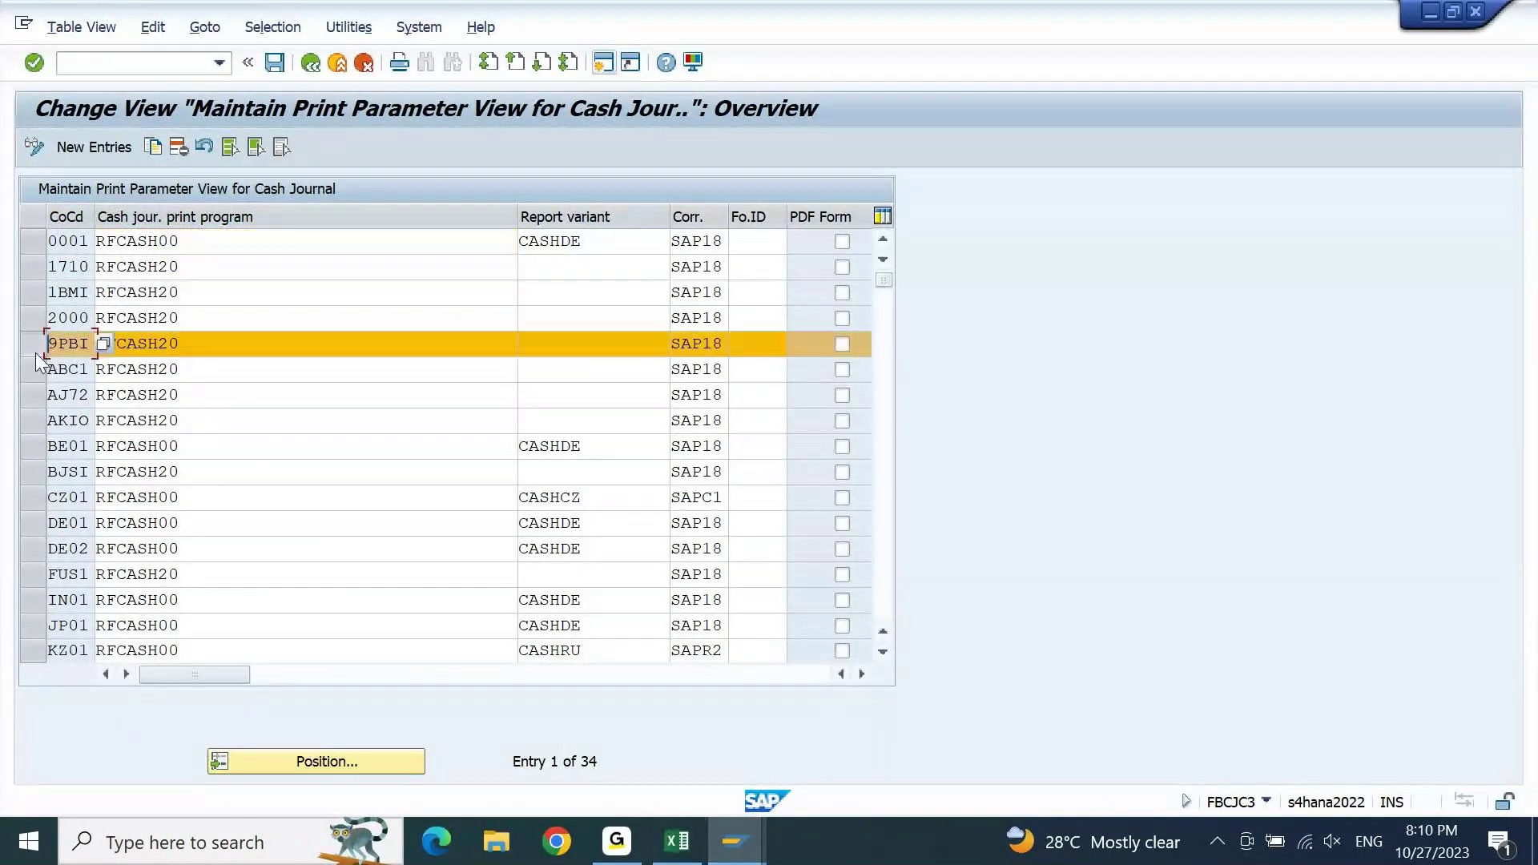
{"action": "left_click", "coordinate": [225, 345]}
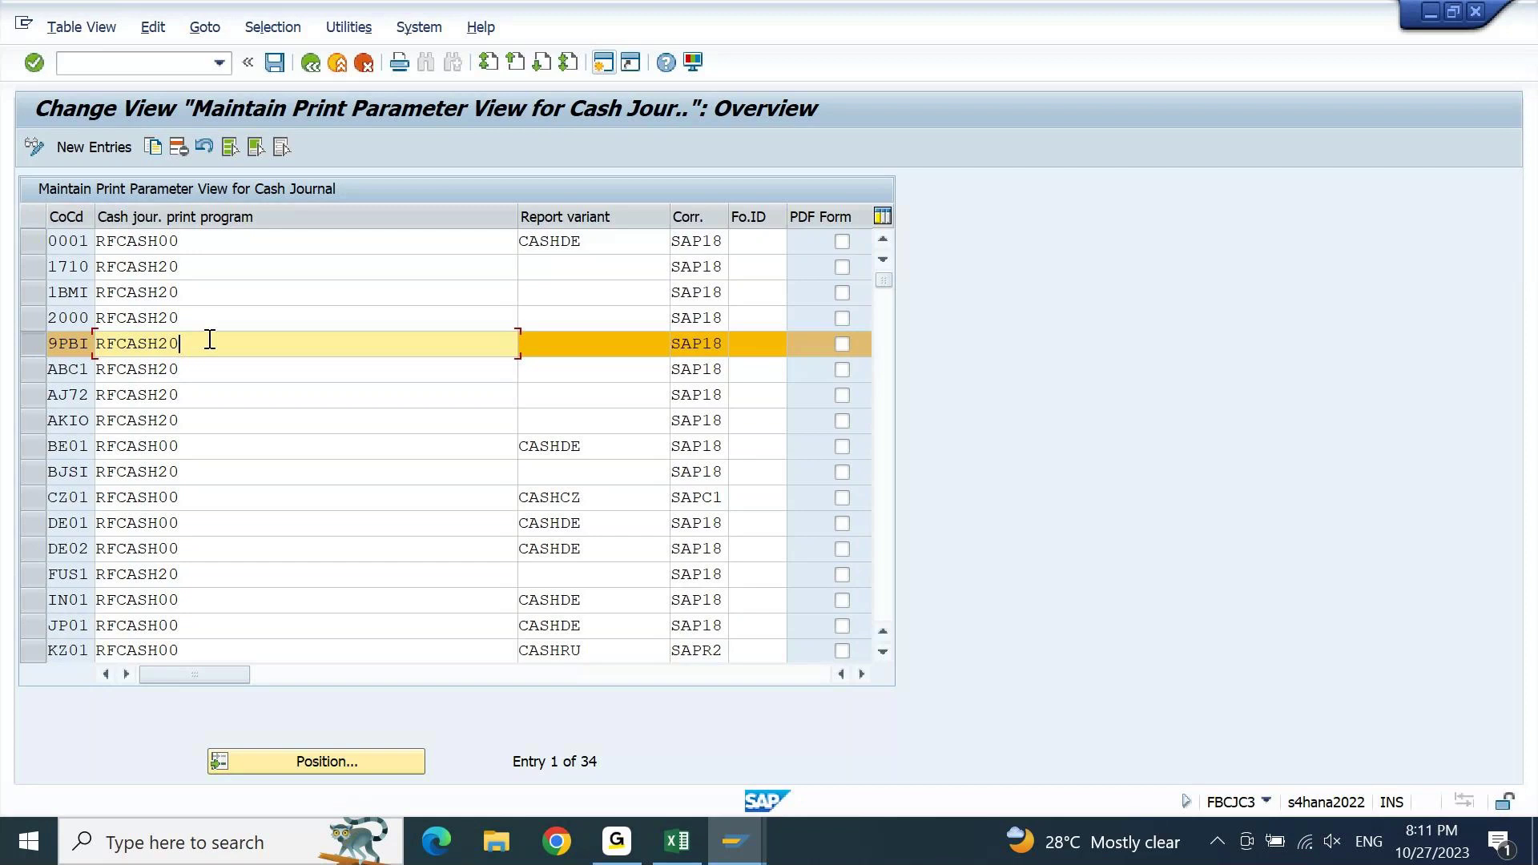
{"action": "left_click_drag", "start_coordinate": [210, 340], "coordinate": [73, 328]}
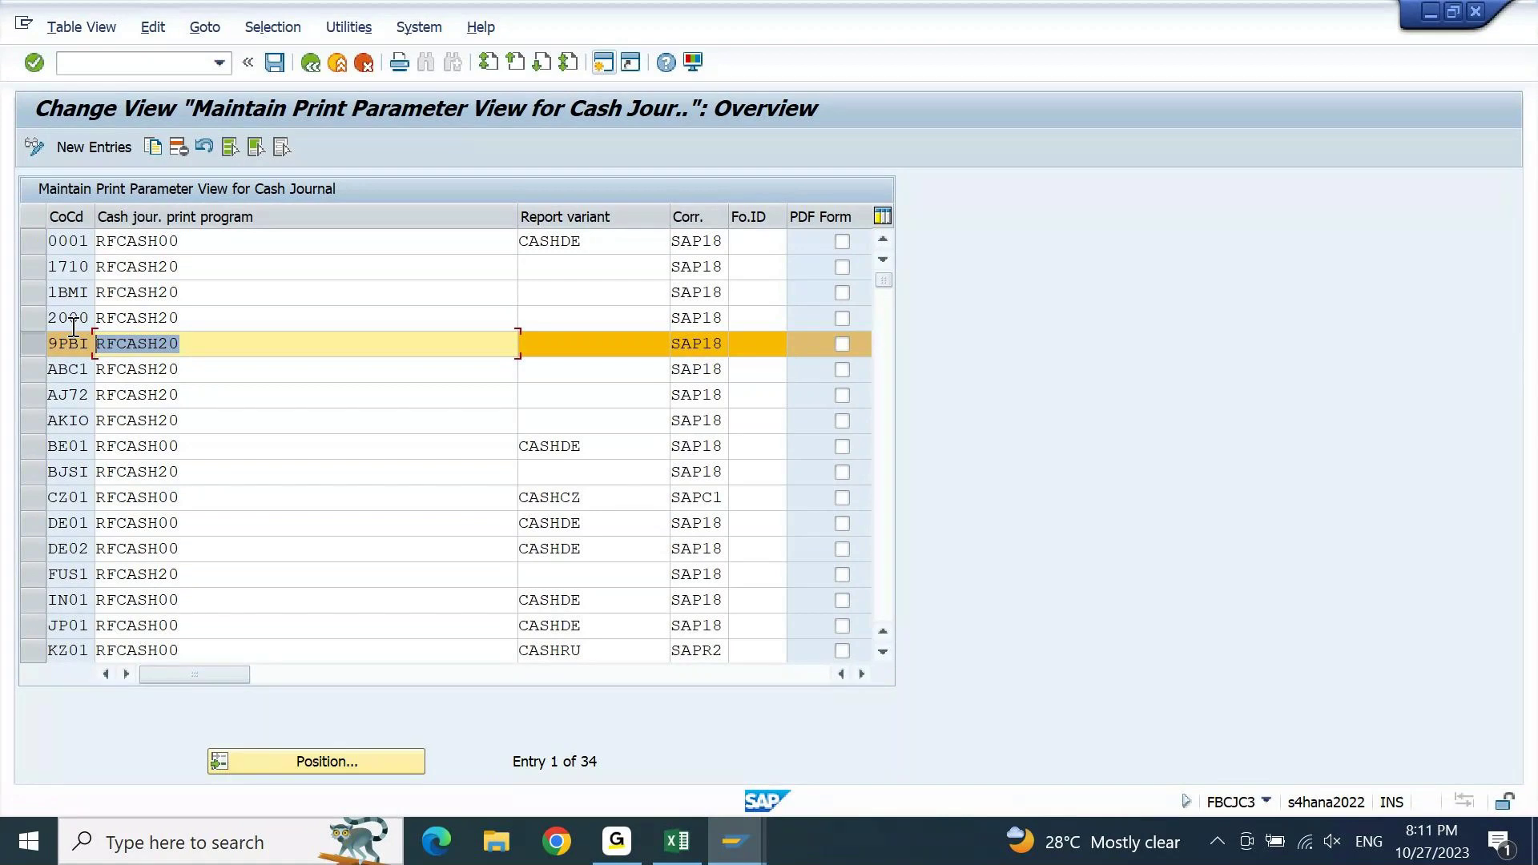
{"action": "key", "text": "F3"}
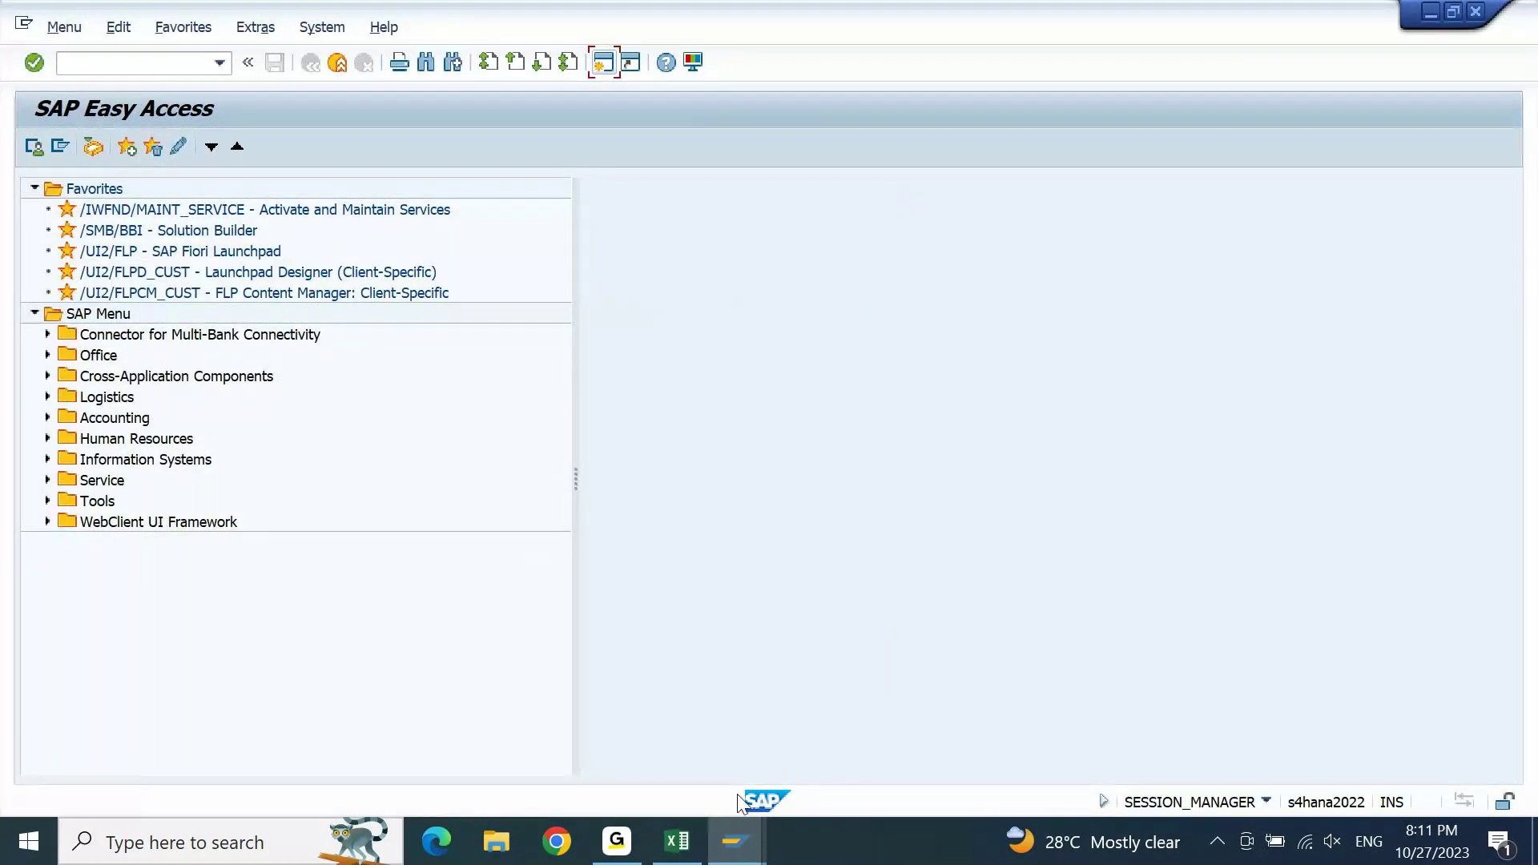
- Review the cash journal setup steps, their transaction codes and the notes beneath them in the Excel sheet
{"action": "left_click", "coordinate": [680, 848]}
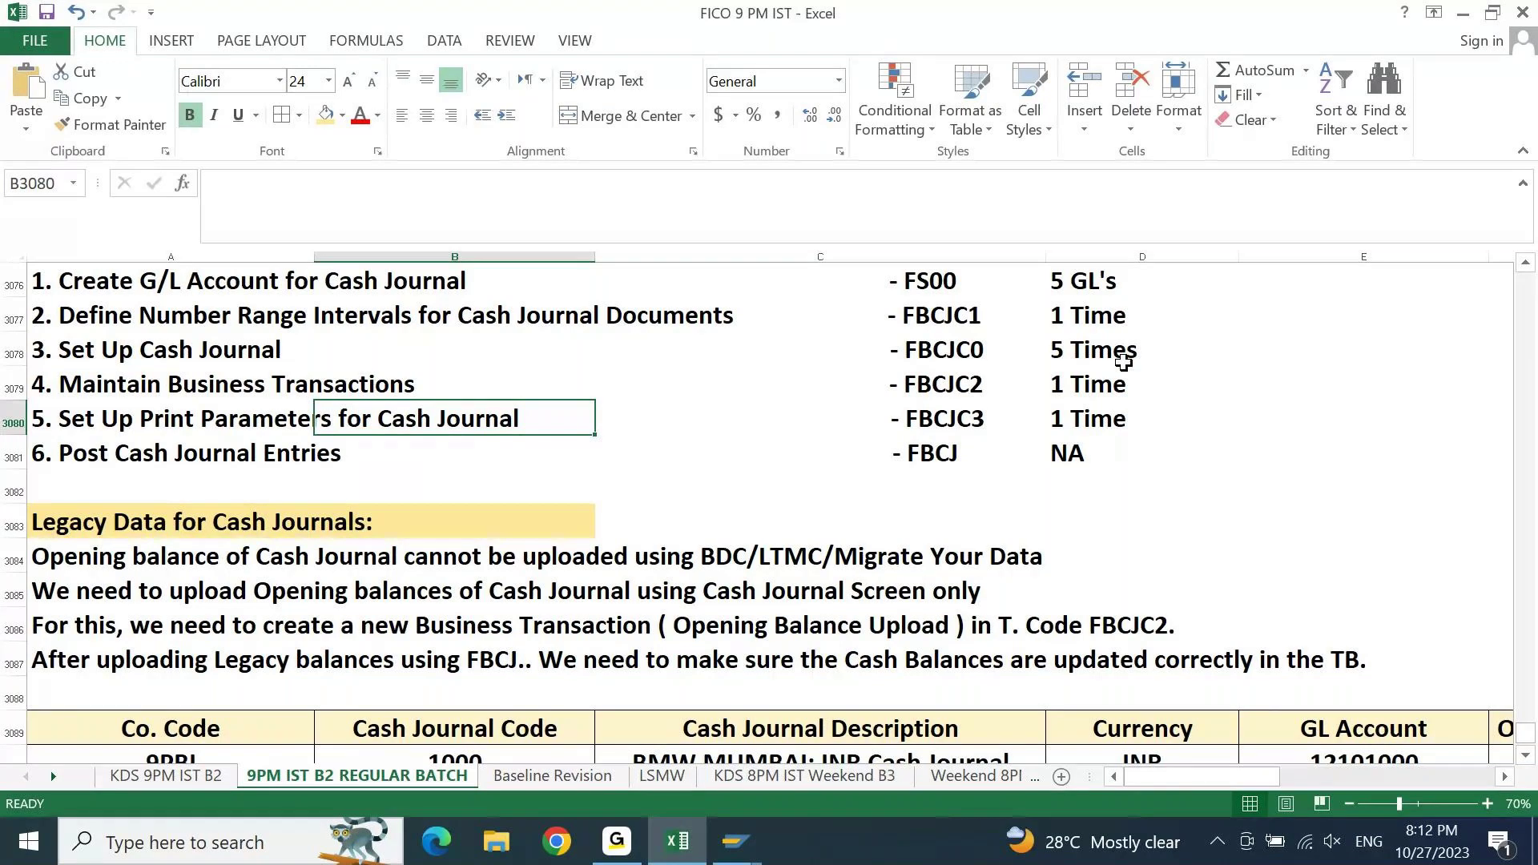
{"action": "left_click_drag", "start_coordinate": [1121, 362], "coordinate": [8, 352]}
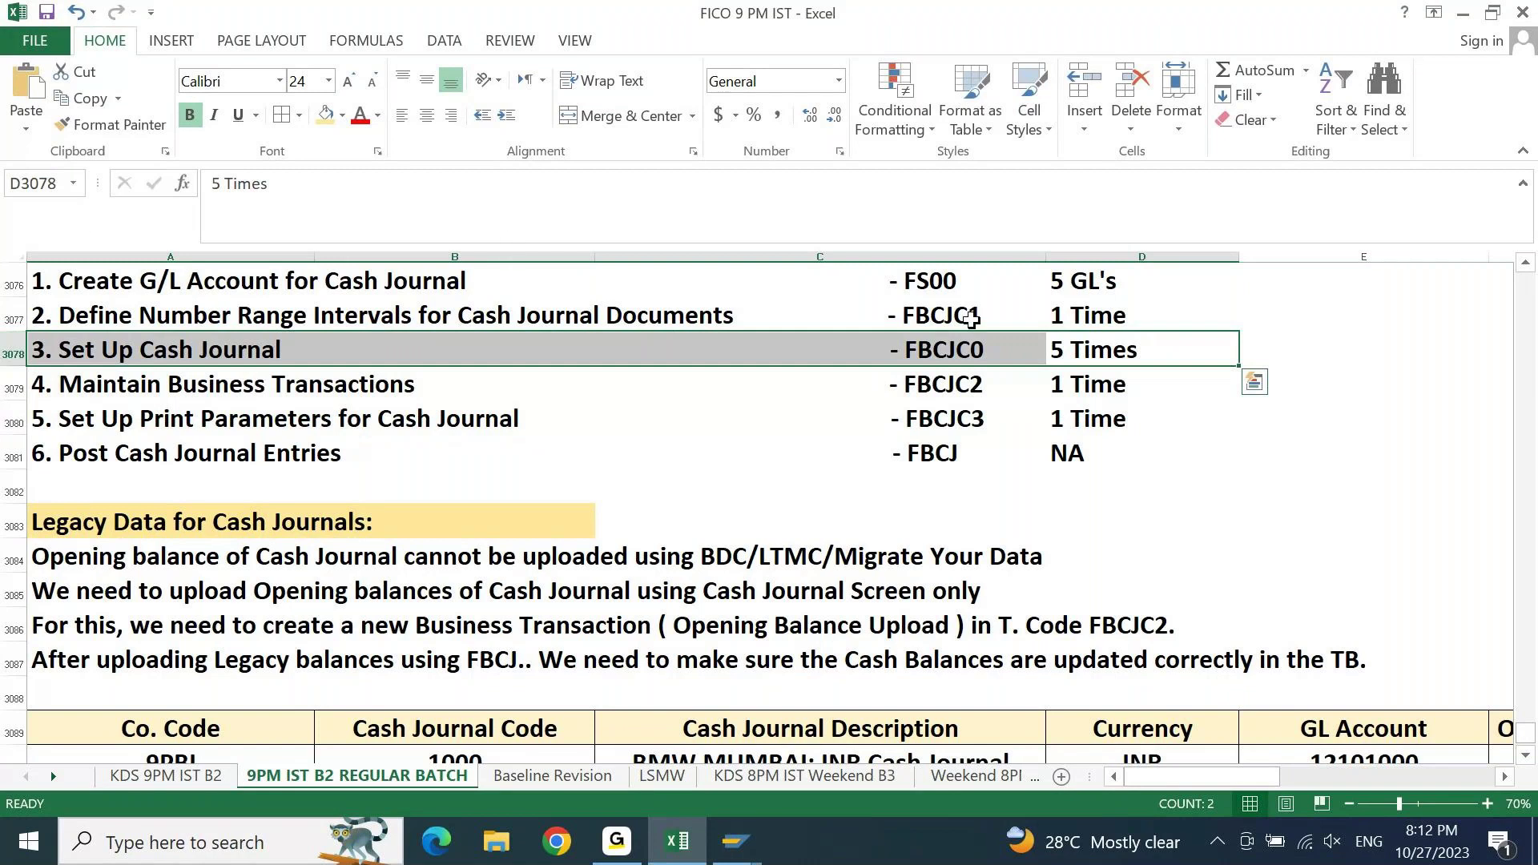
{"action": "left_click", "coordinate": [949, 291]}
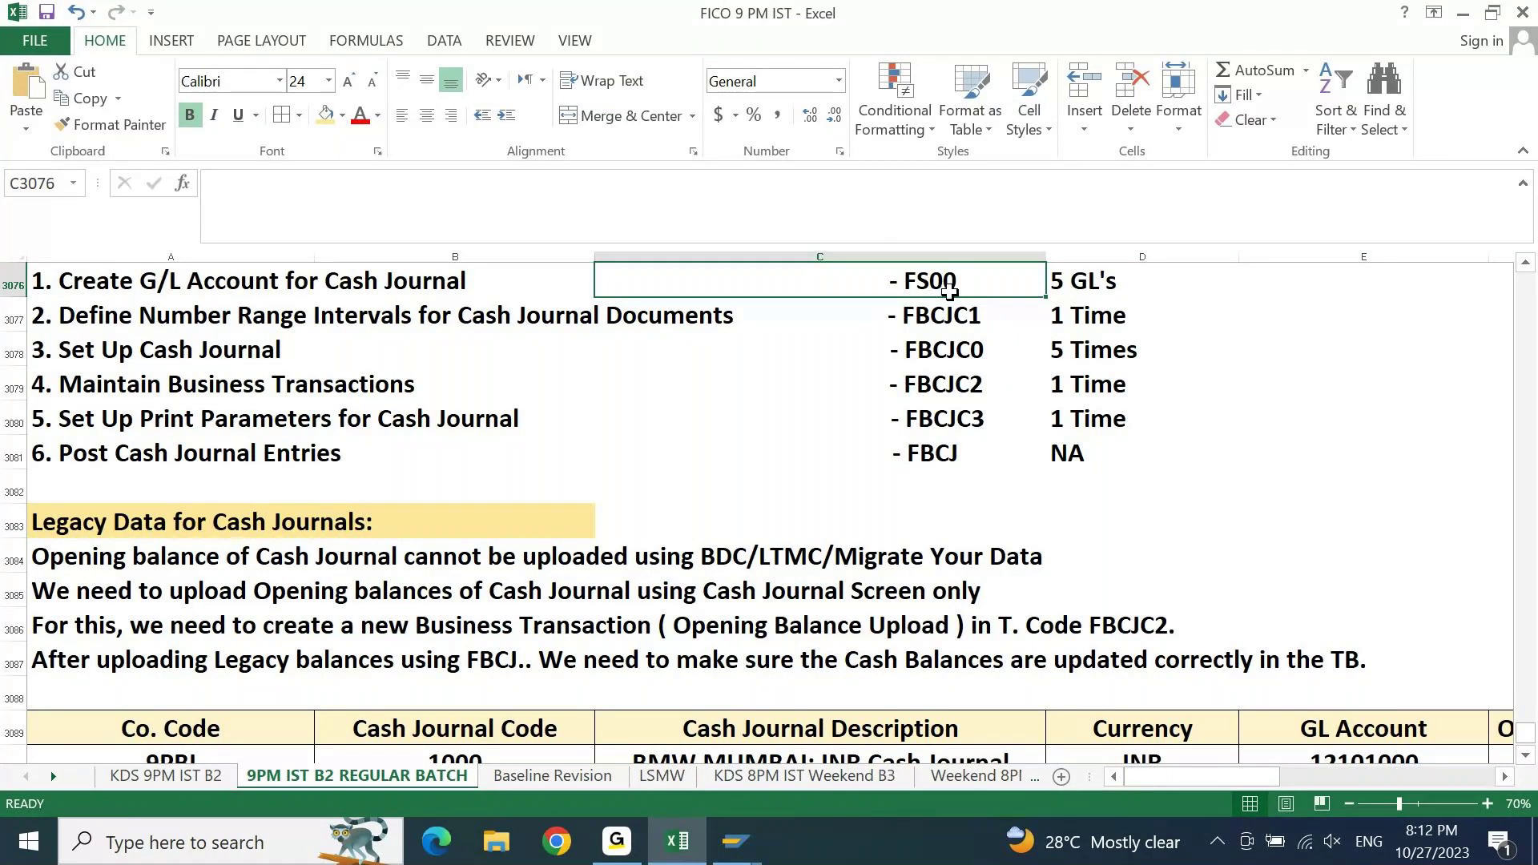
{"action": "left_click_drag", "start_coordinate": [947, 318], "coordinate": [930, 457]}
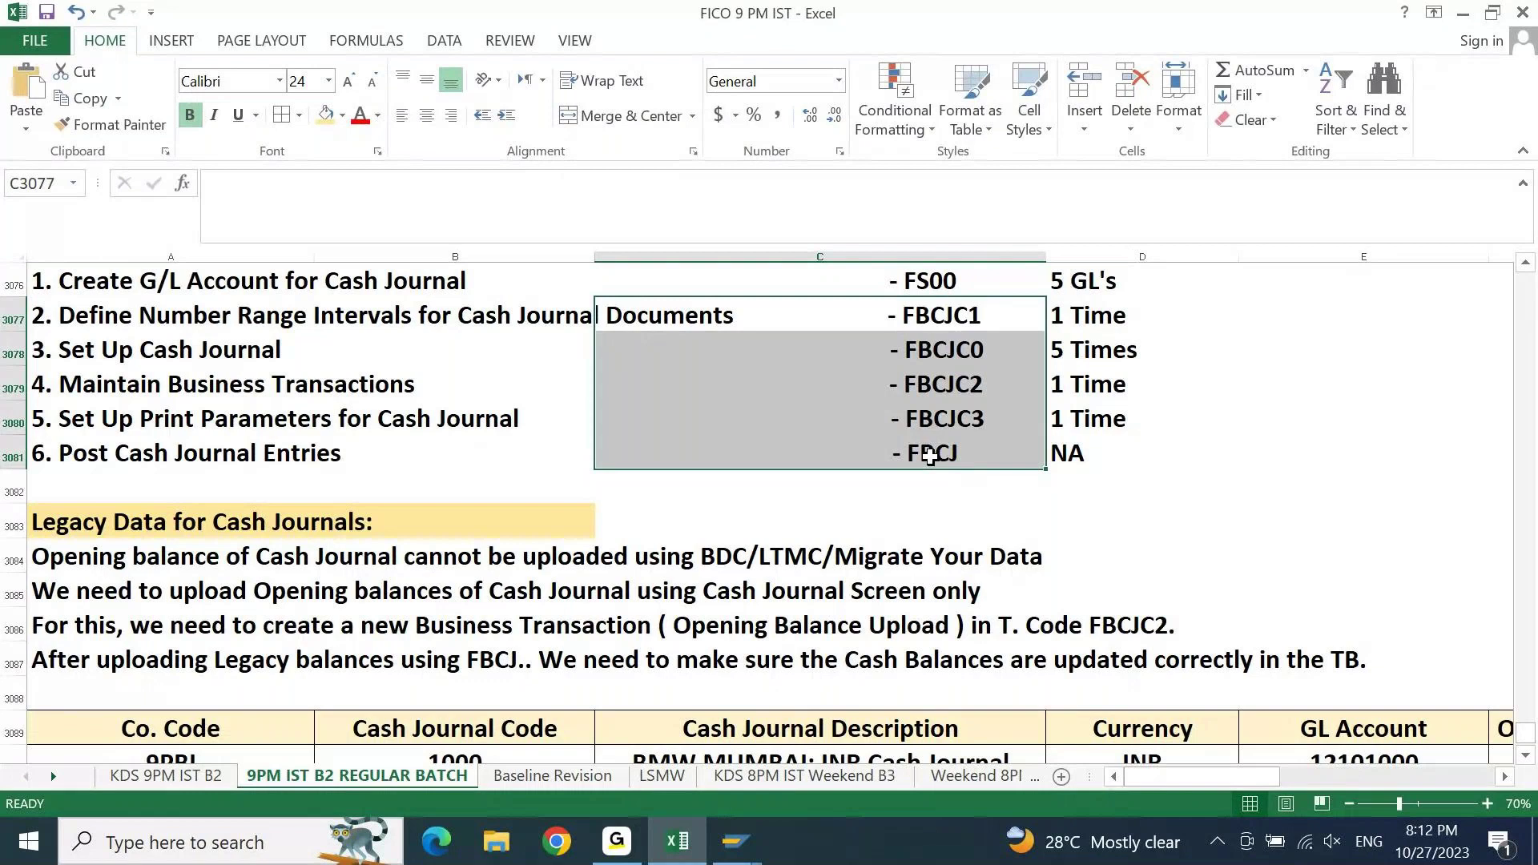
{"action": "key", "text": "Page_Down"}
{"action": "key", "text": "Home"}
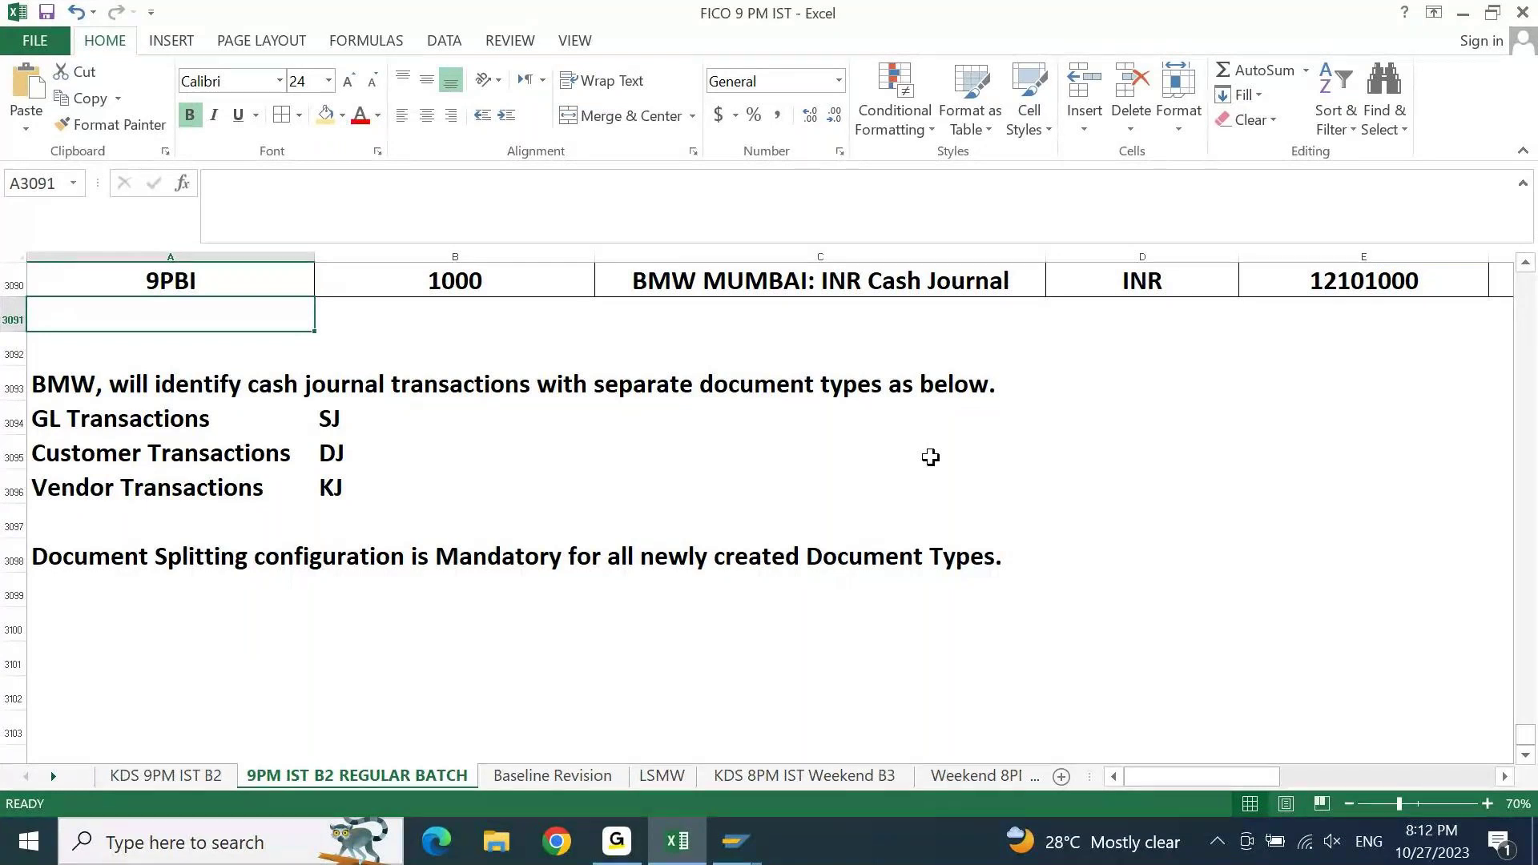
- Switch to SAP, leave the Customizing project screen and open cash journal transaction FBCJ
{"action": "mouse_move", "coordinate": [736, 842]}
{"action": "left_click", "coordinate": [902, 733]}
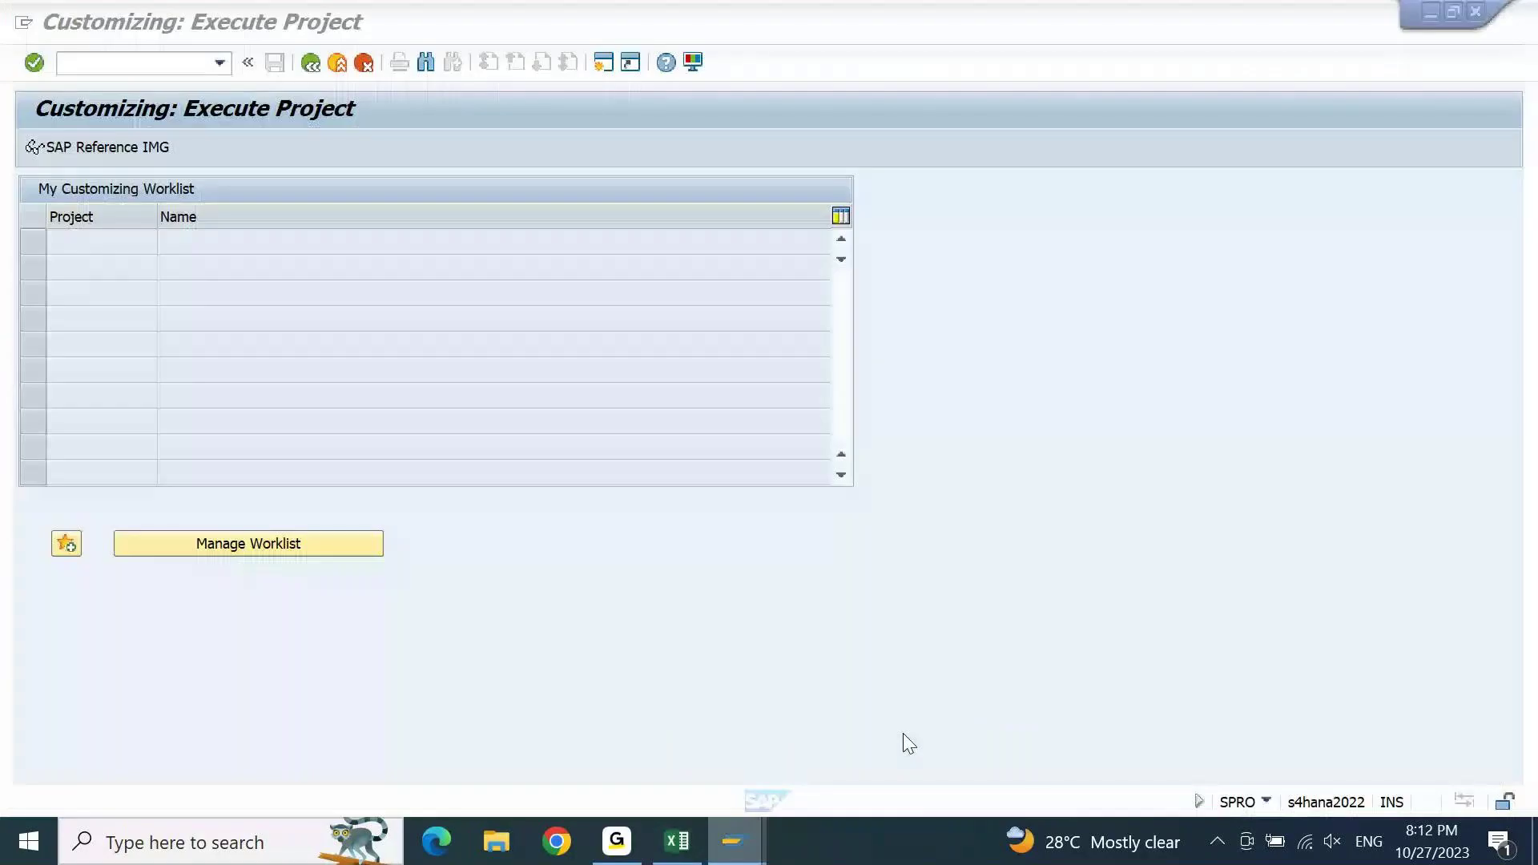
{"action": "key", "text": "F3"}
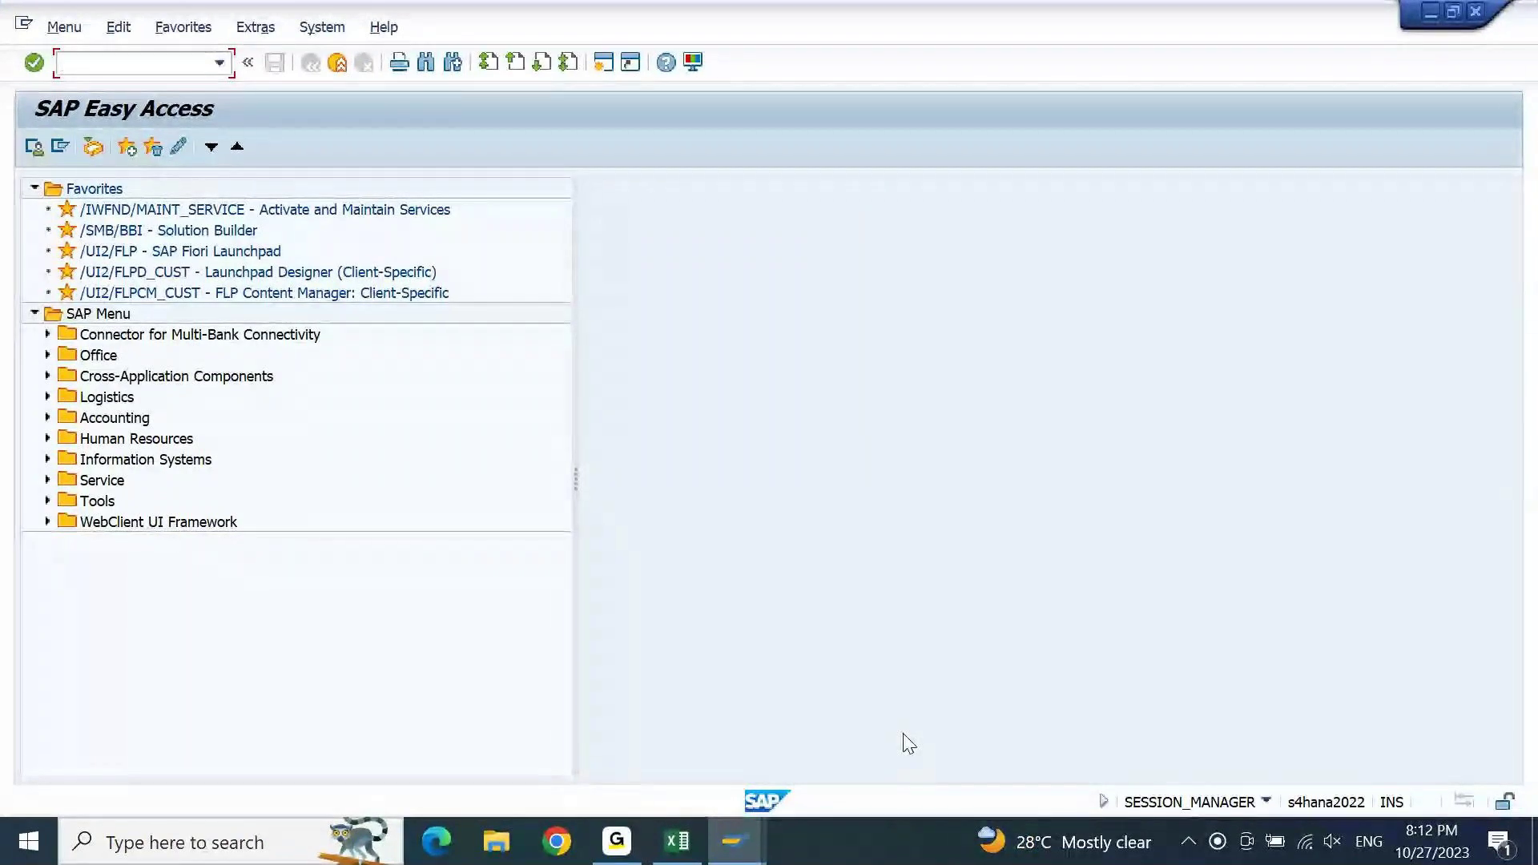
{"action": "type", "text": "FBCJ"}
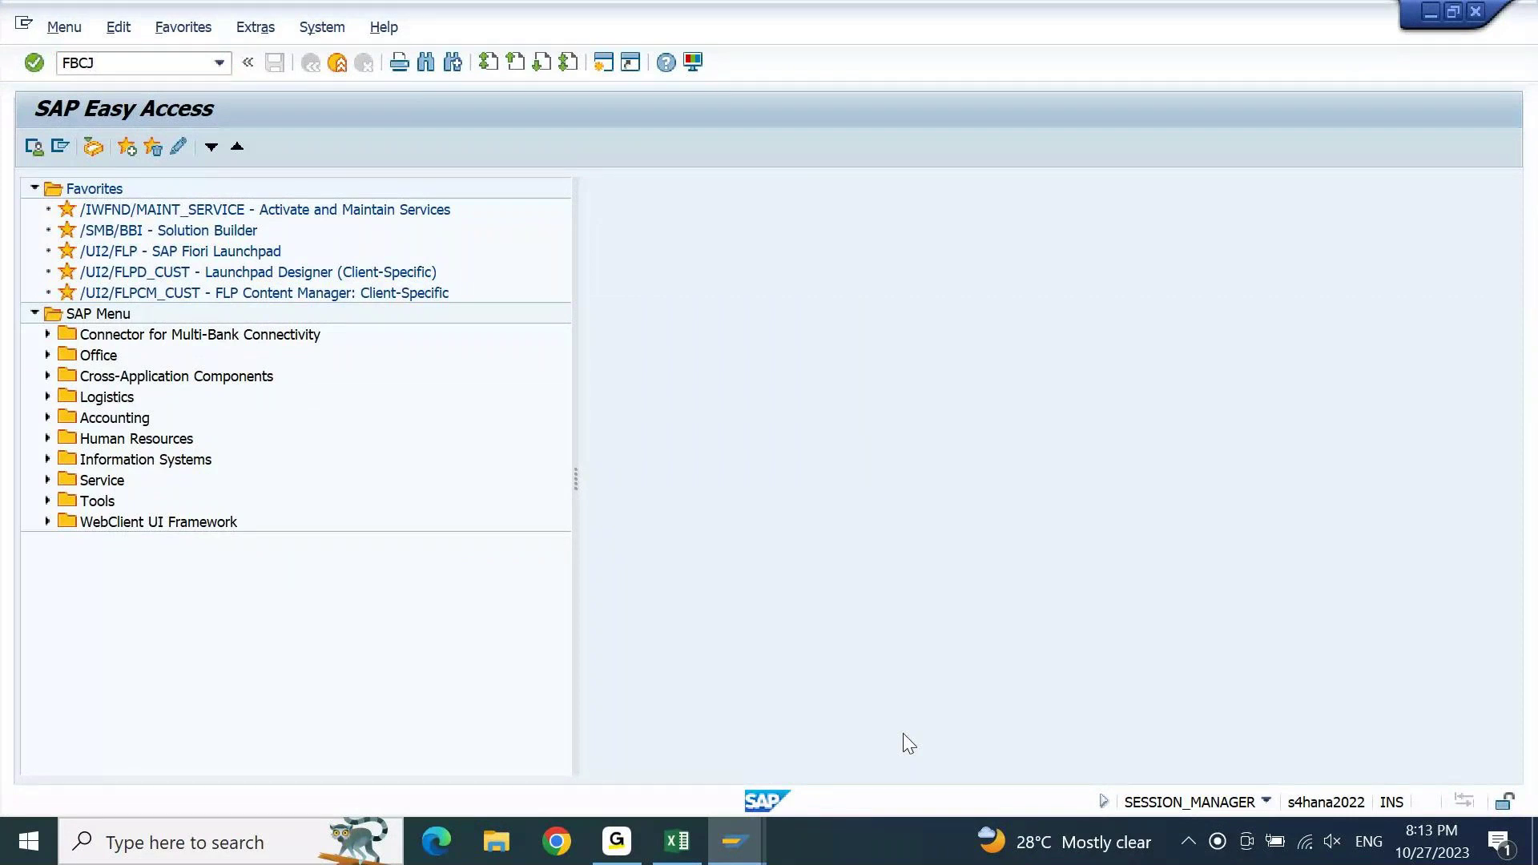
{"action": "key", "text": "Return"}
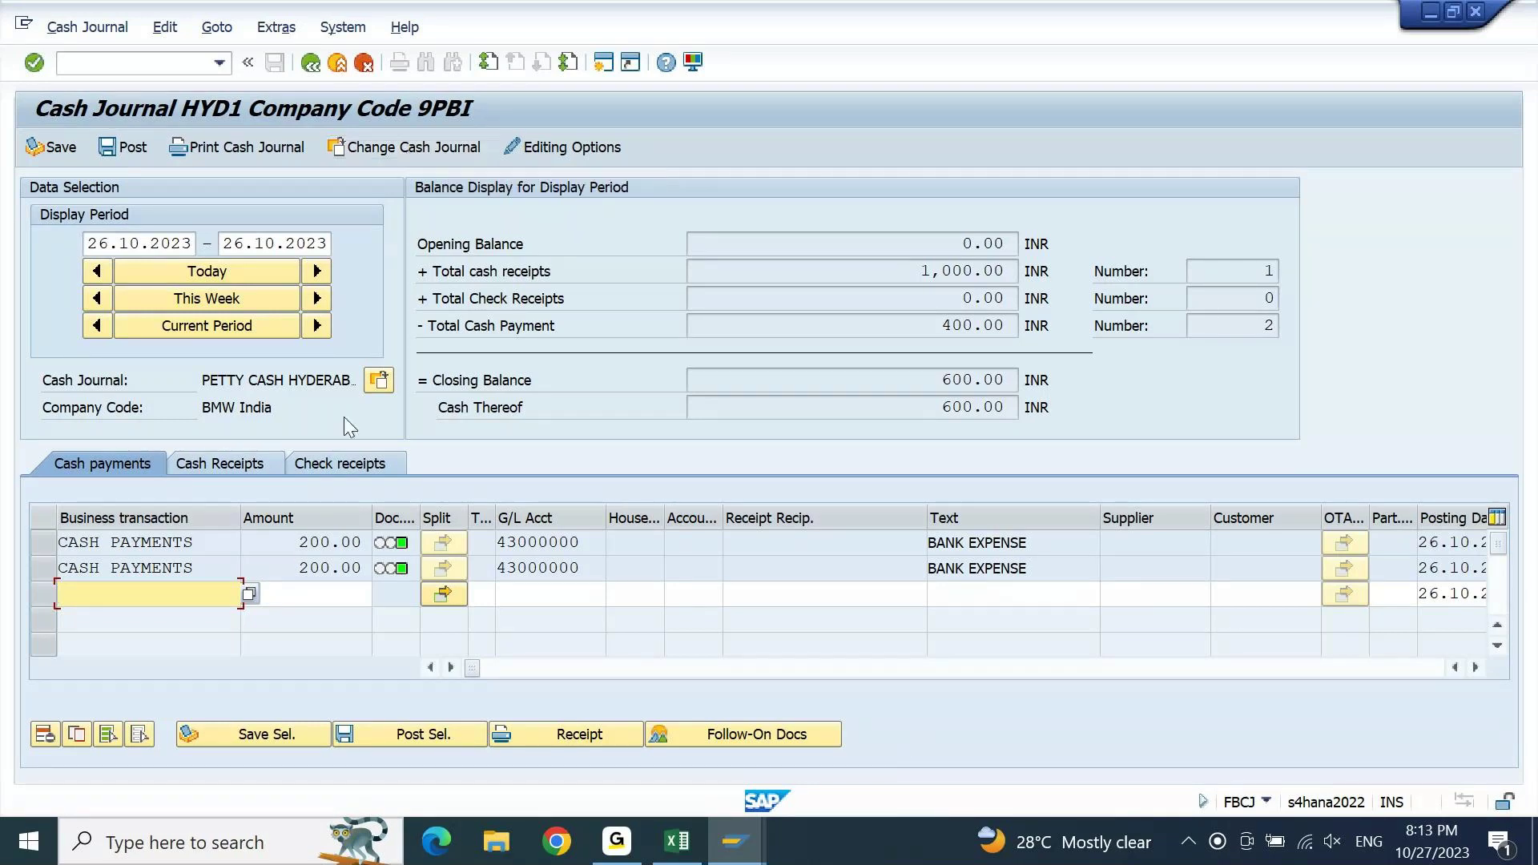
- Change to cash journal 1000 (BMW MUMBAI) of company code 9PBI and check its opening balance
{"action": "left_click", "coordinate": [379, 383]}
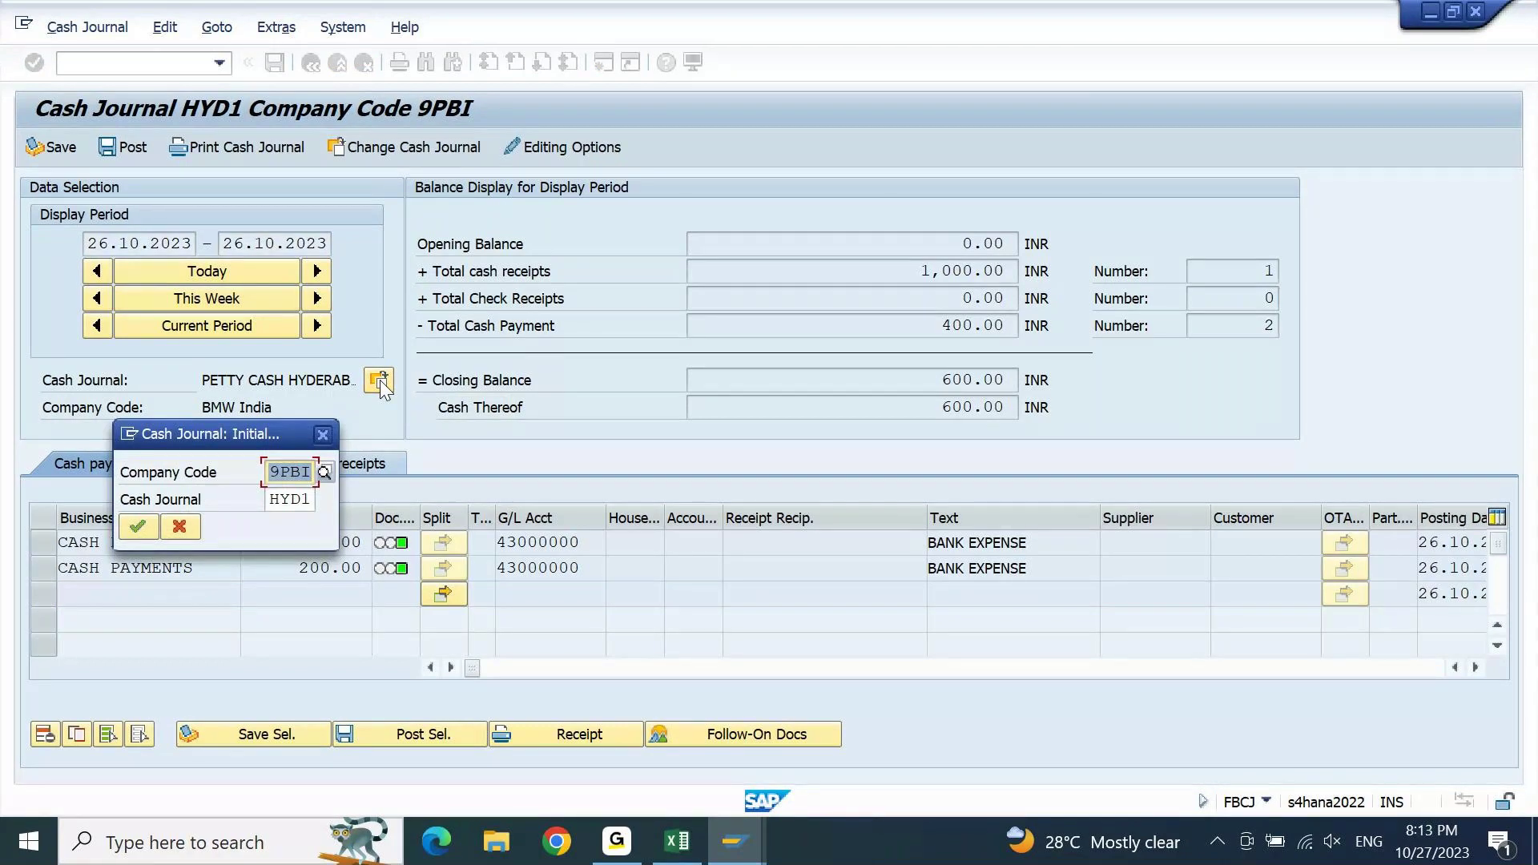
{"action": "key", "text": "Tab"}
{"action": "key", "text": "BackSpace"}
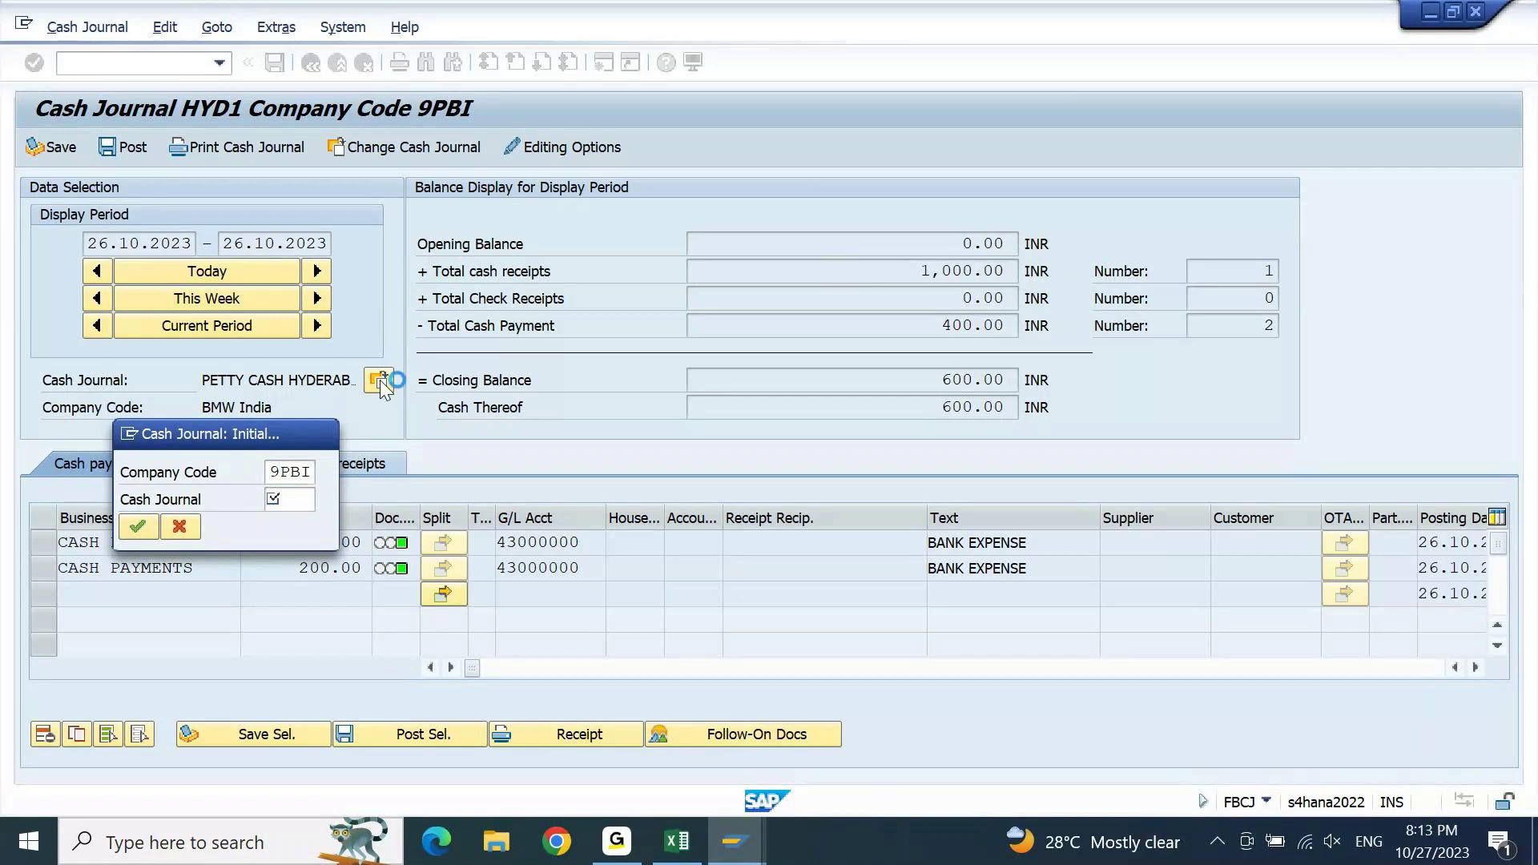
{"action": "key", "text": "F4"}
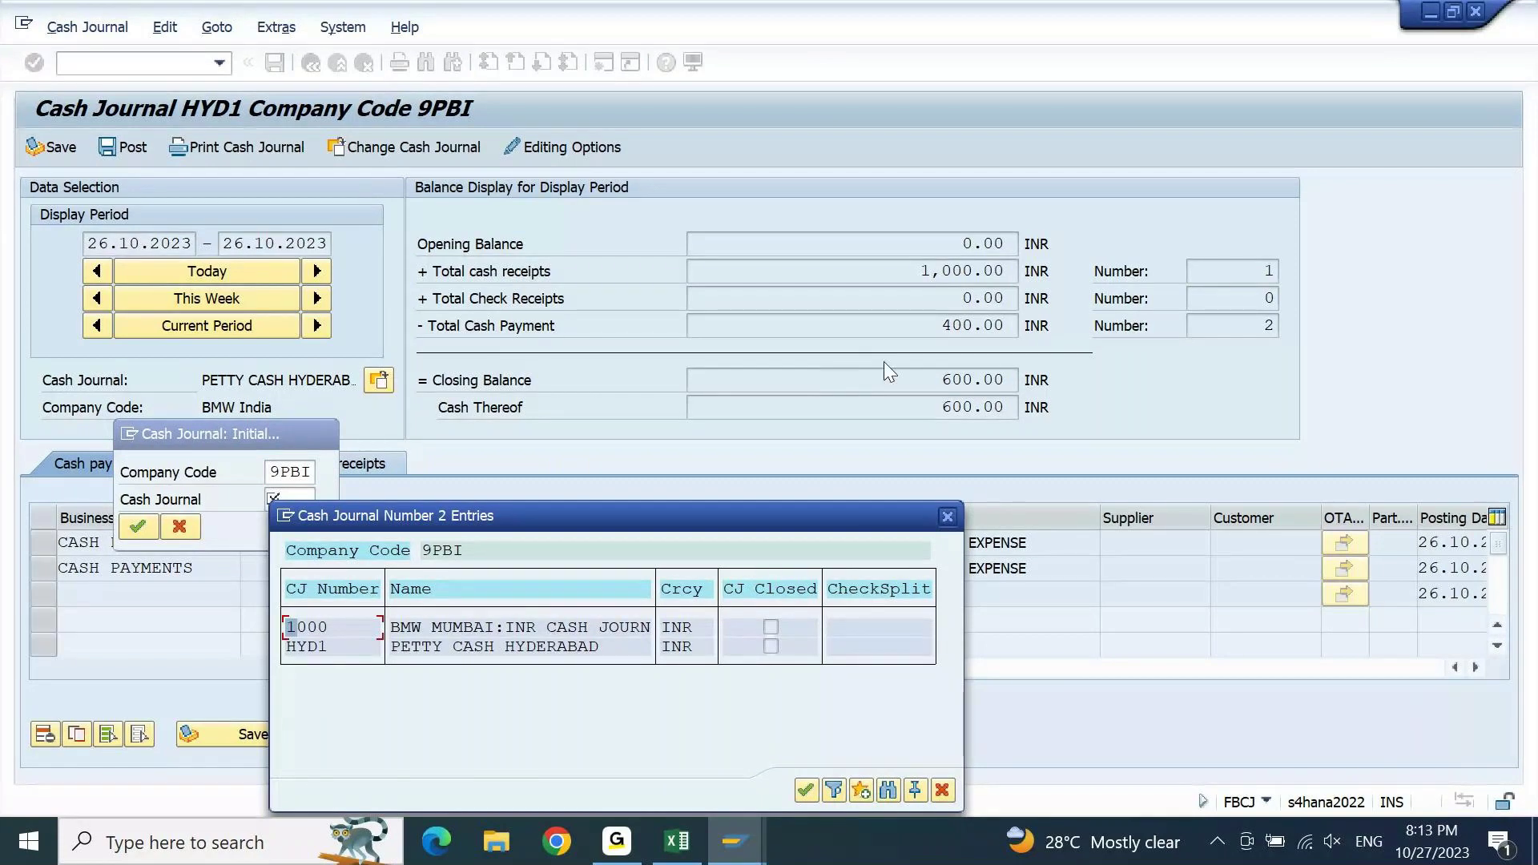
{"action": "left_click_drag", "start_coordinate": [807, 510], "coordinate": [920, 213]}
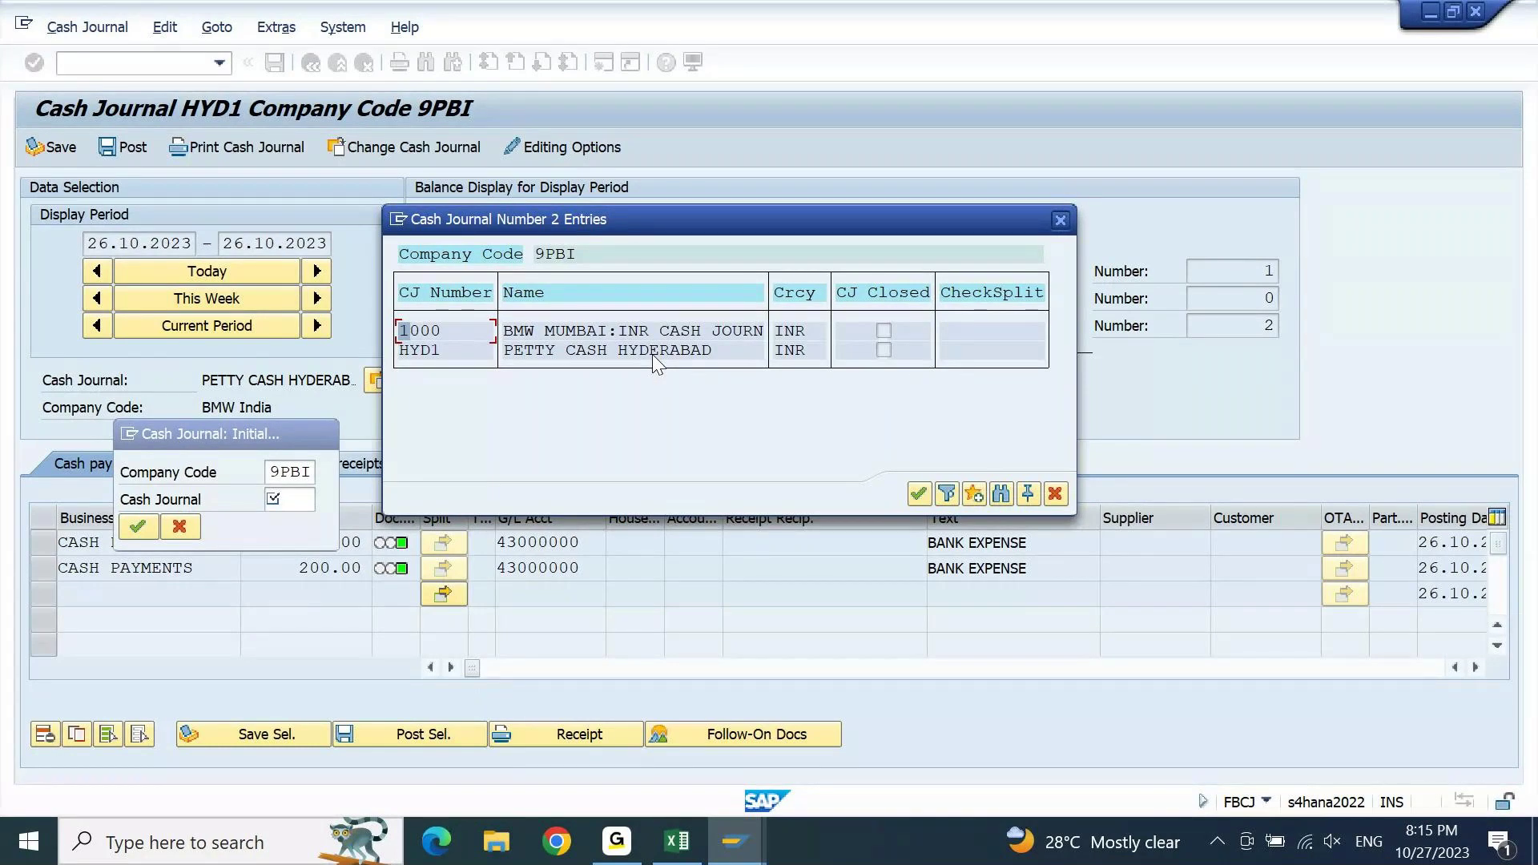
{"action": "double_click", "coordinate": [689, 339]}
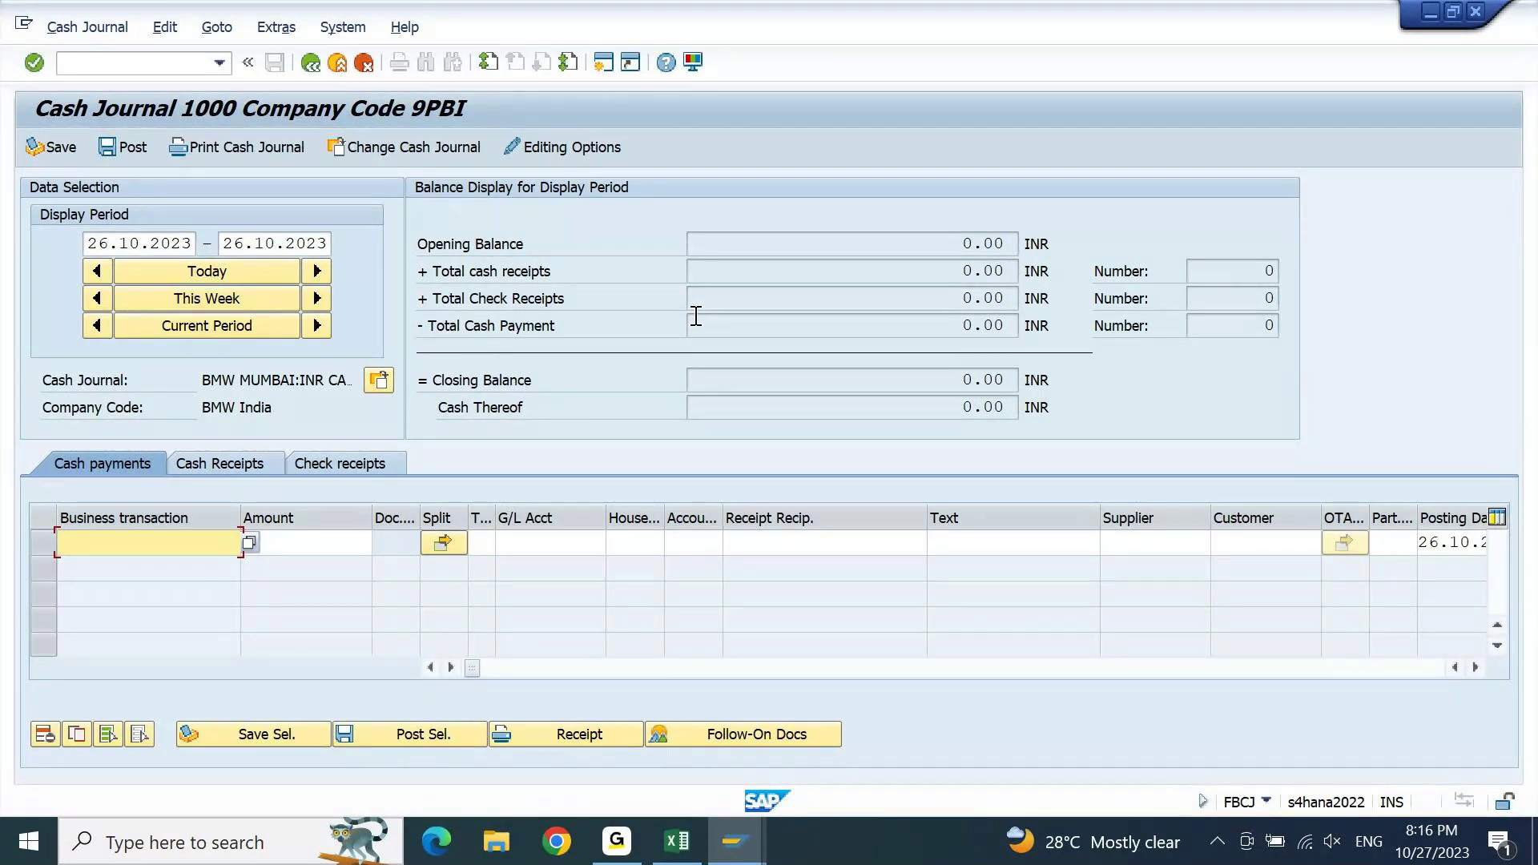
{"action": "left_click_drag", "start_coordinate": [952, 240], "coordinate": [1039, 232]}
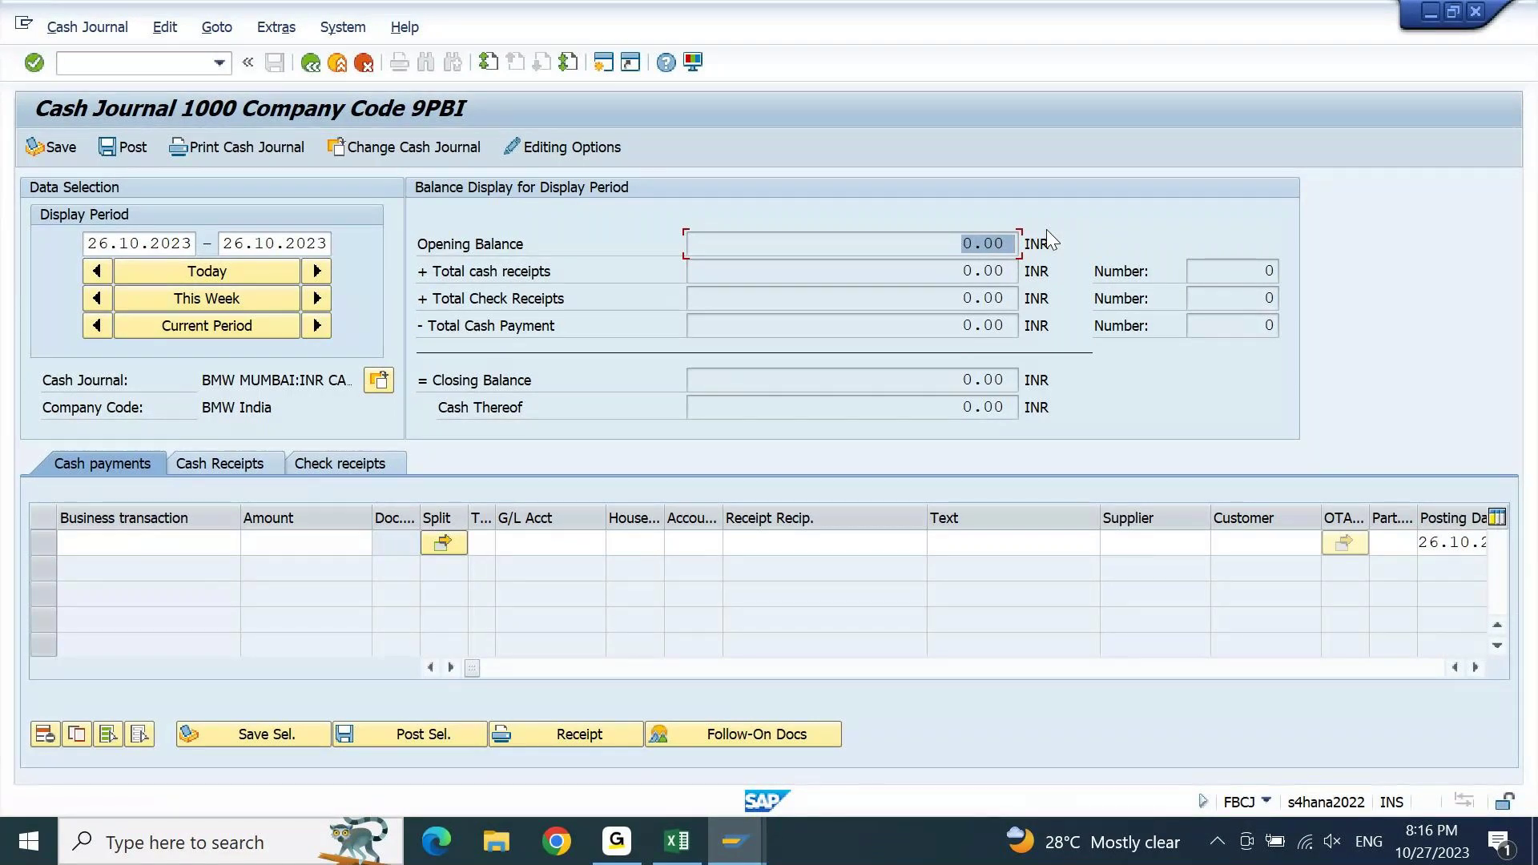
- Switch to the Excel sheet and add the heading "Cash Opening Balance upload" in A3100, filling A3100:B3100 light yellow
{"action": "left_click", "coordinate": [678, 842]}
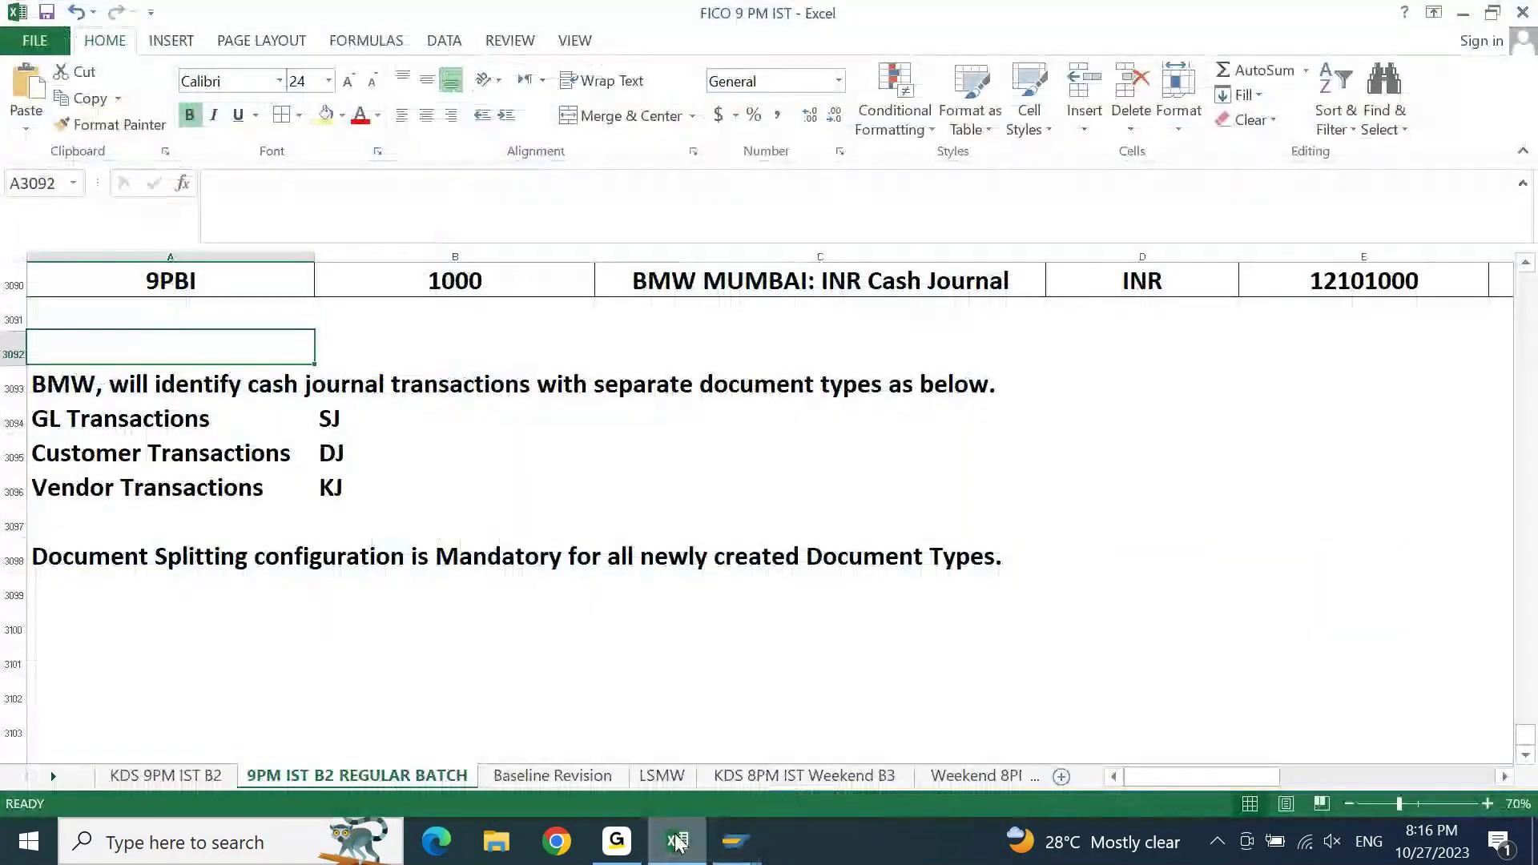
{"action": "key", "text": "Down"}
{"action": "key", "text": "Down"}
{"action": "key", "text": "Down"}
{"action": "key", "text": "Down"}
{"action": "key", "text": "Down"}
{"action": "key", "text": "Down"}
{"action": "key", "text": "Down"}
{"action": "key", "text": "Down"}
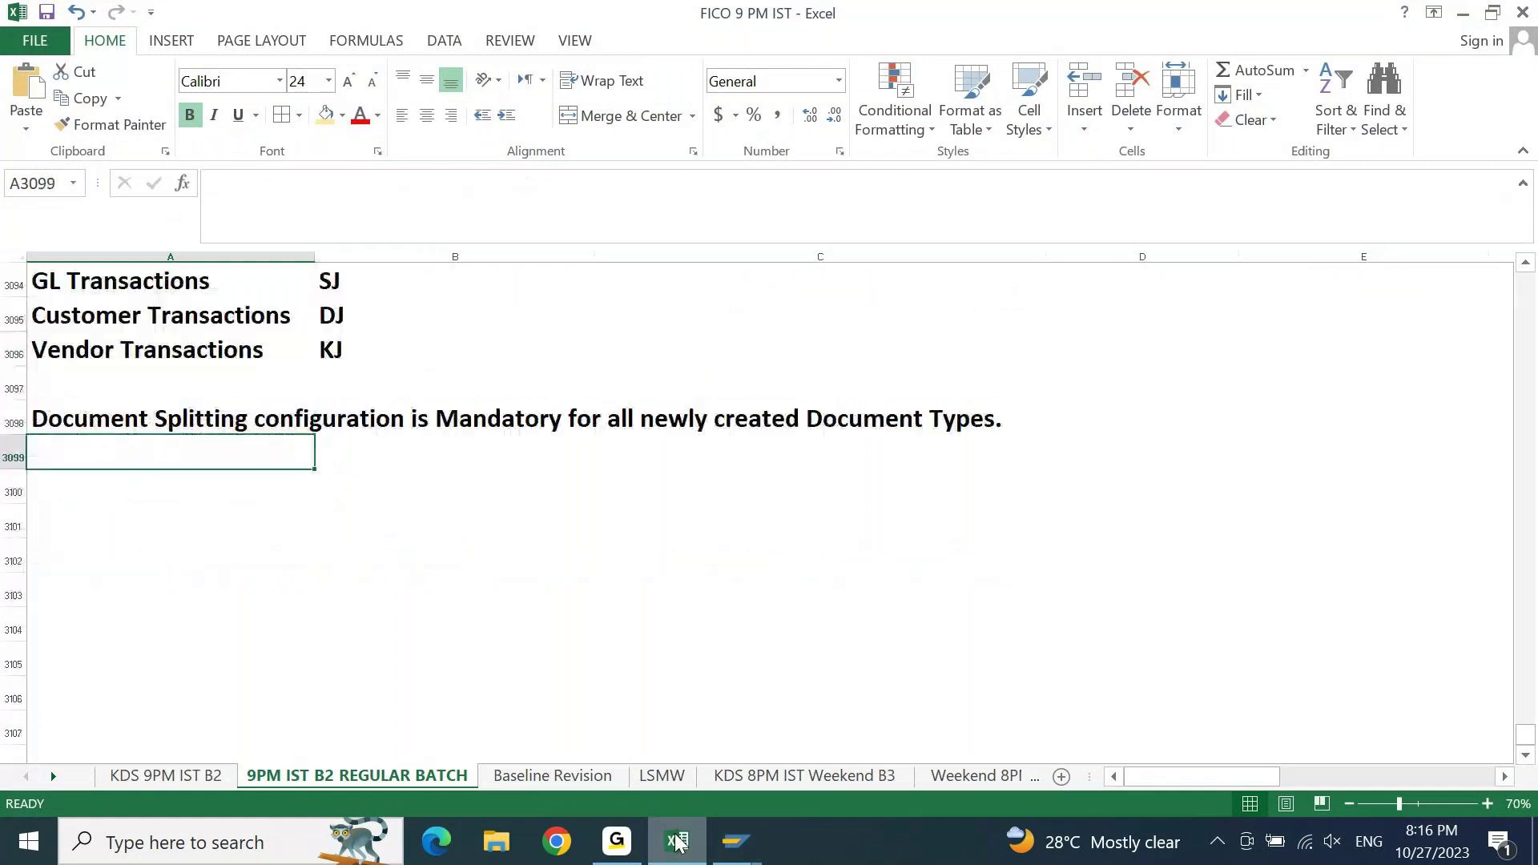
{"action": "type", "text": "Cash "}
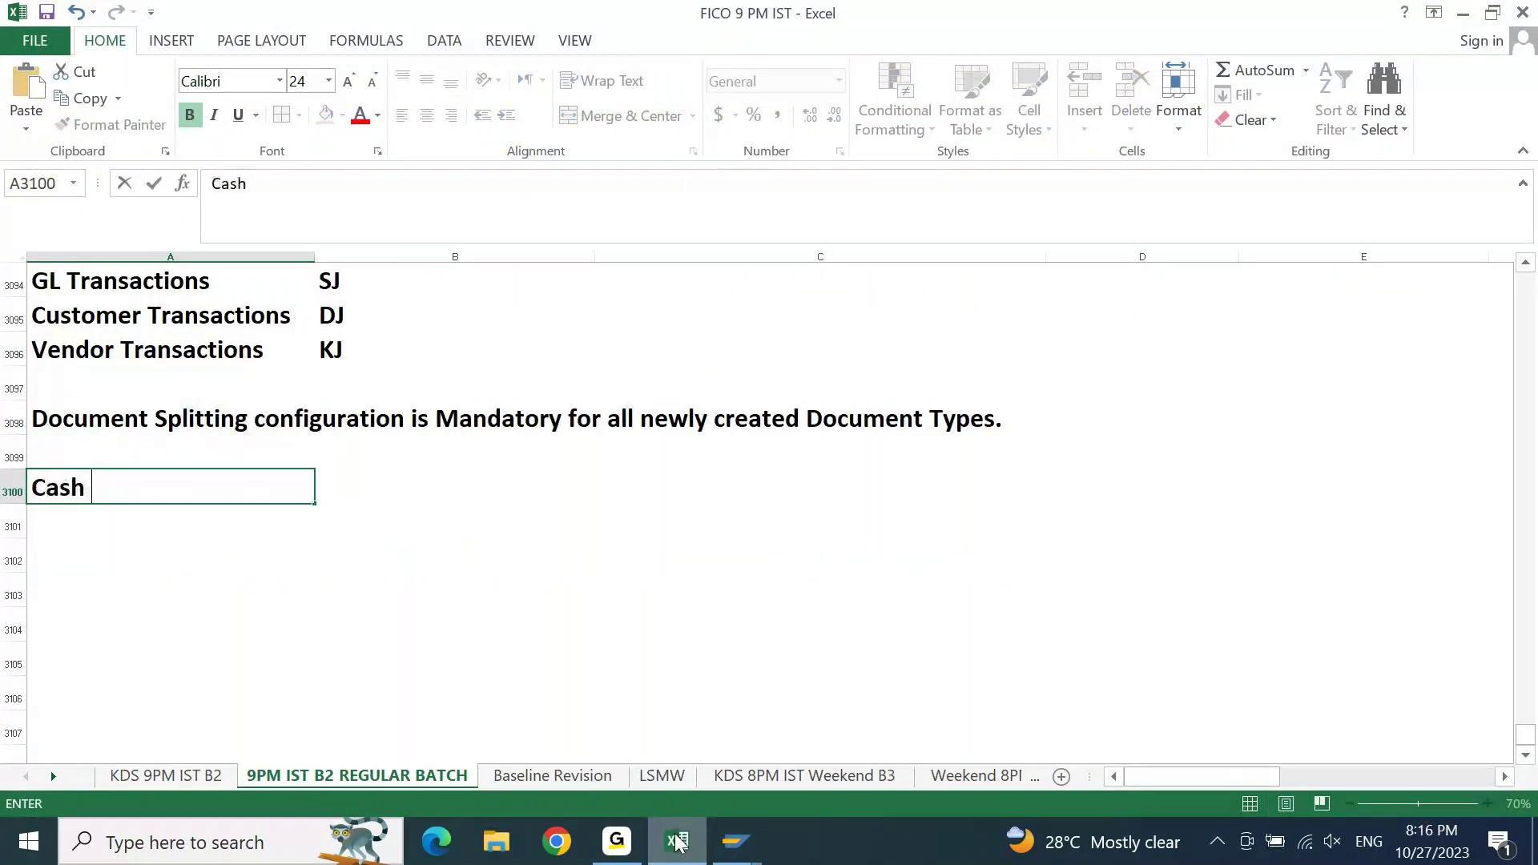
{"action": "type", "text": "Opening"}
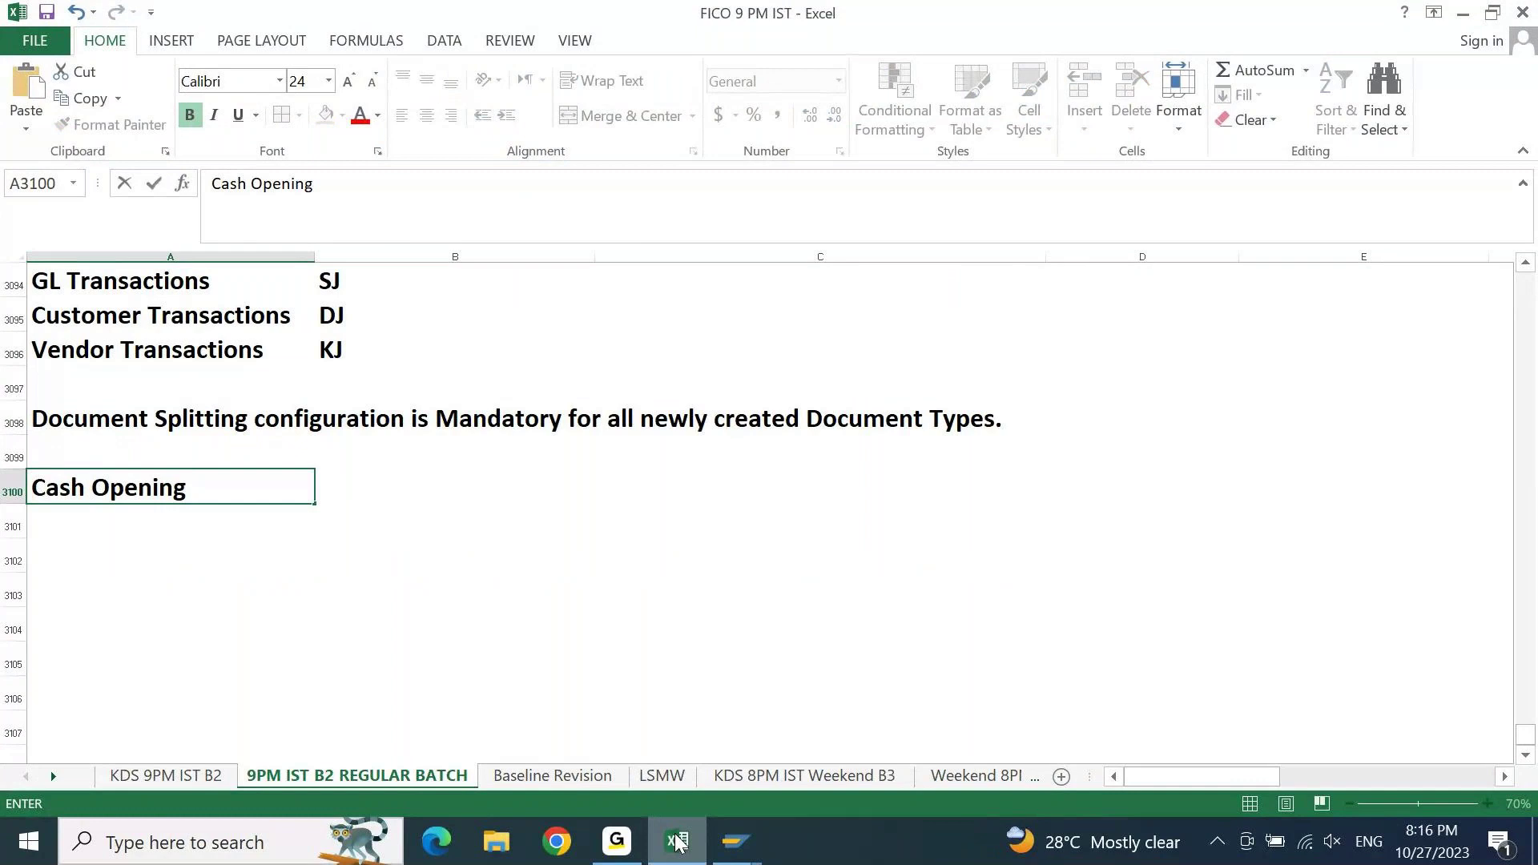
{"action": "type", "text": " Balance u"}
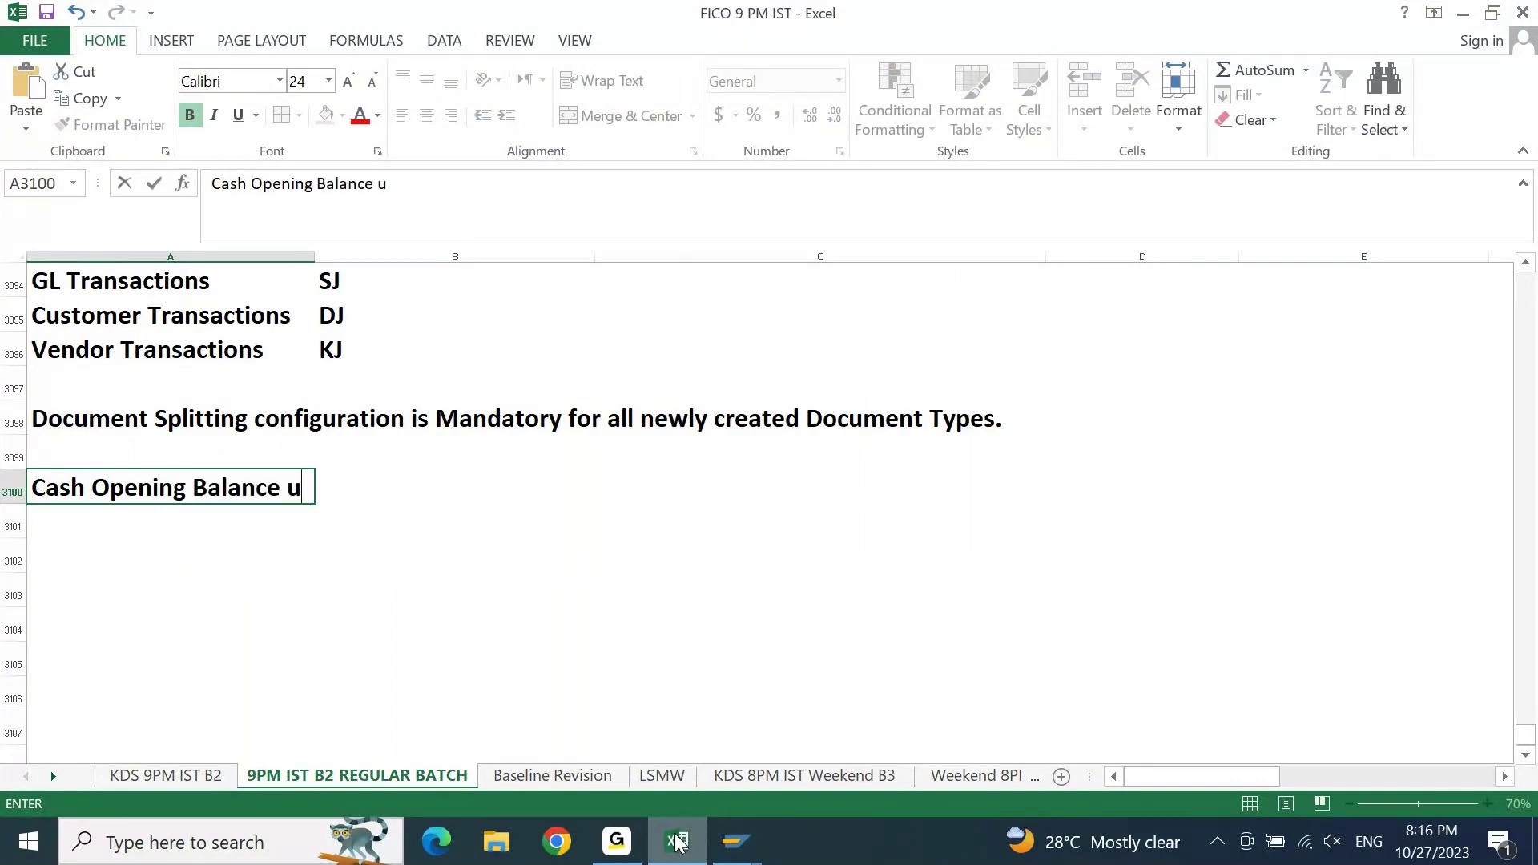
{"action": "type", "text": "pload"}
{"action": "key", "text": "shift+Right"}
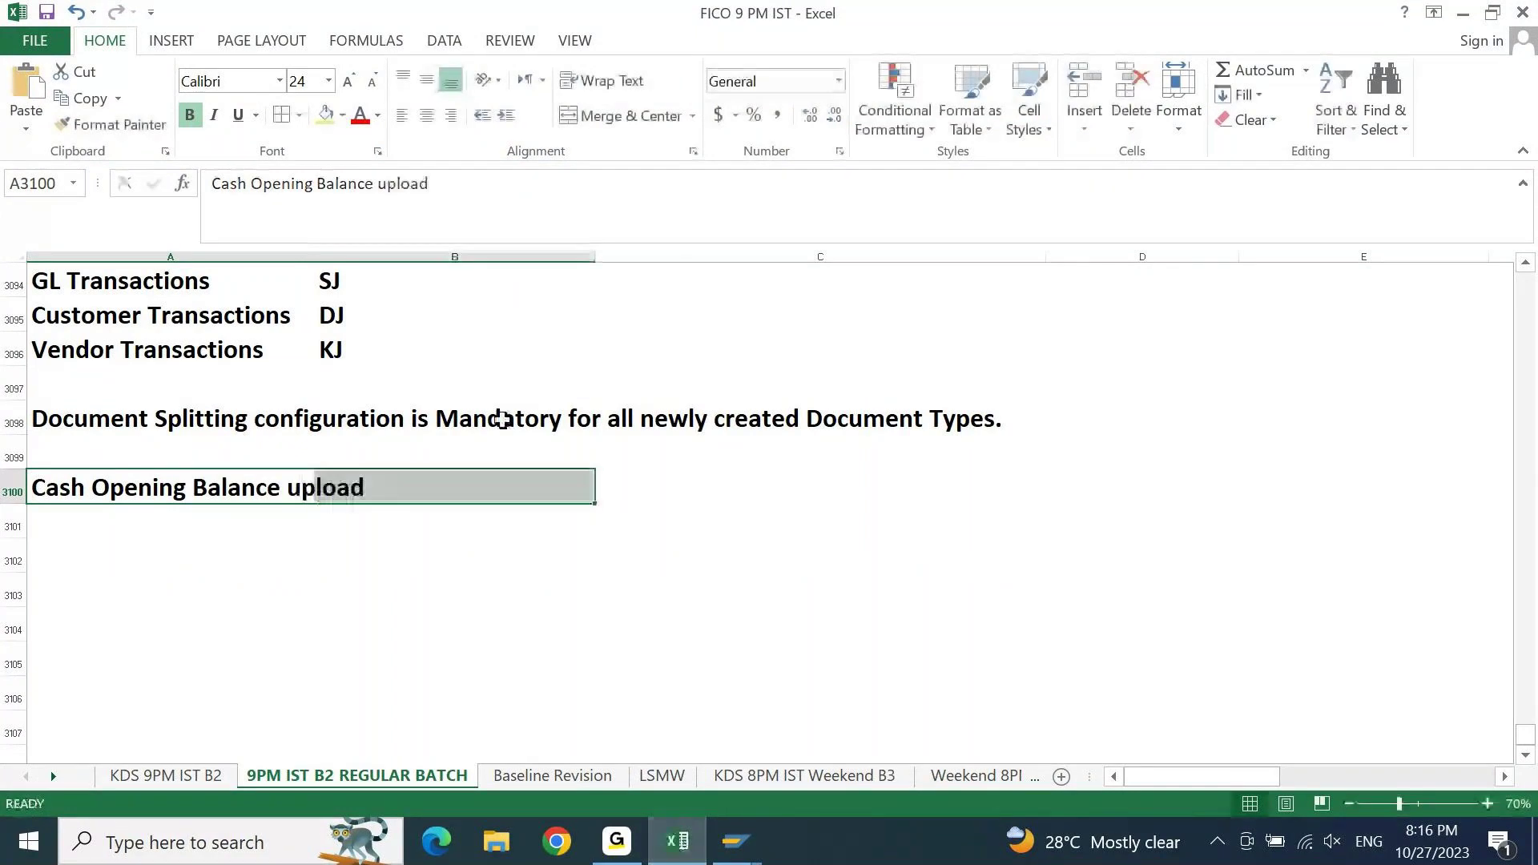
{"action": "left_click", "coordinate": [325, 114]}
- Enter the label "Go-Live Date" in A3101 with the date 13.NOV.2023 beside it
{"action": "key", "text": "Down"}
{"action": "type", "text": "Go-Li"}
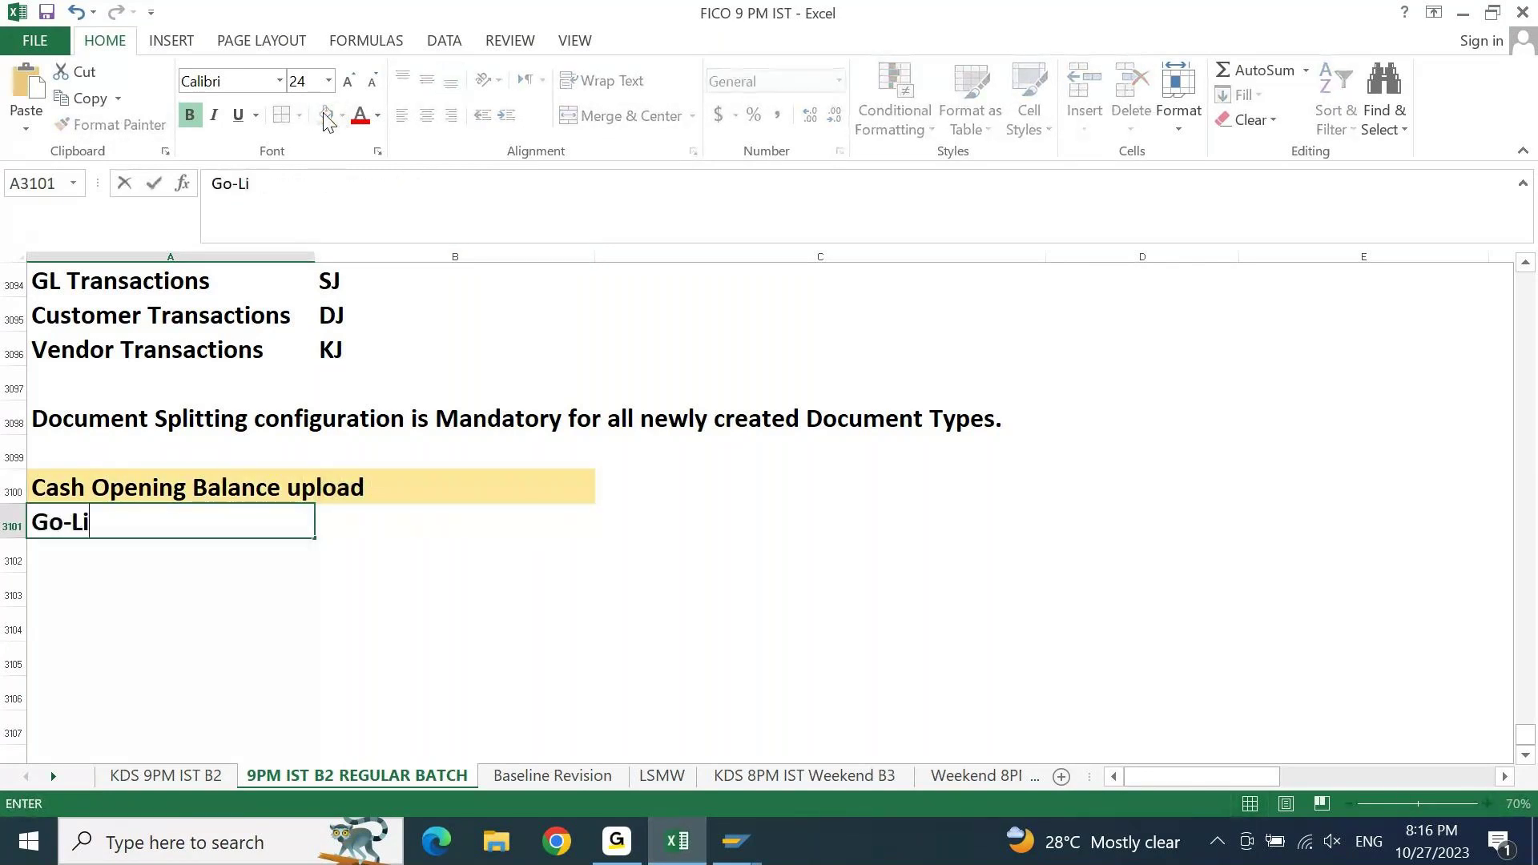
{"action": "type", "text": "ve Dte"}
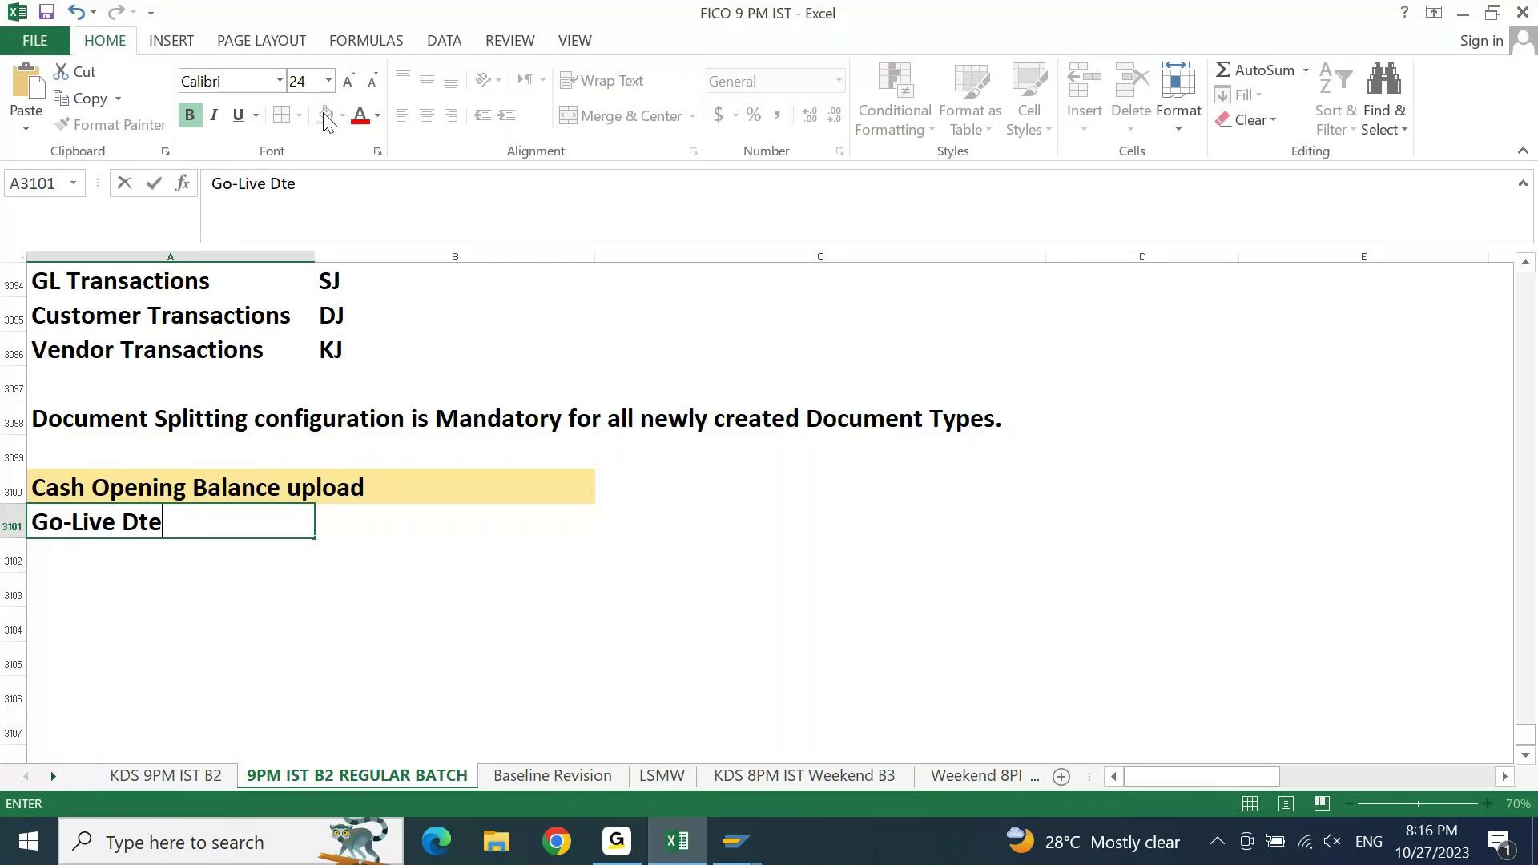
{"action": "key", "text": "BackSpace"}
{"action": "key", "text": "BackSpace"}
{"action": "type", "text": "ate"}
{"action": "key", "text": "Tab"}
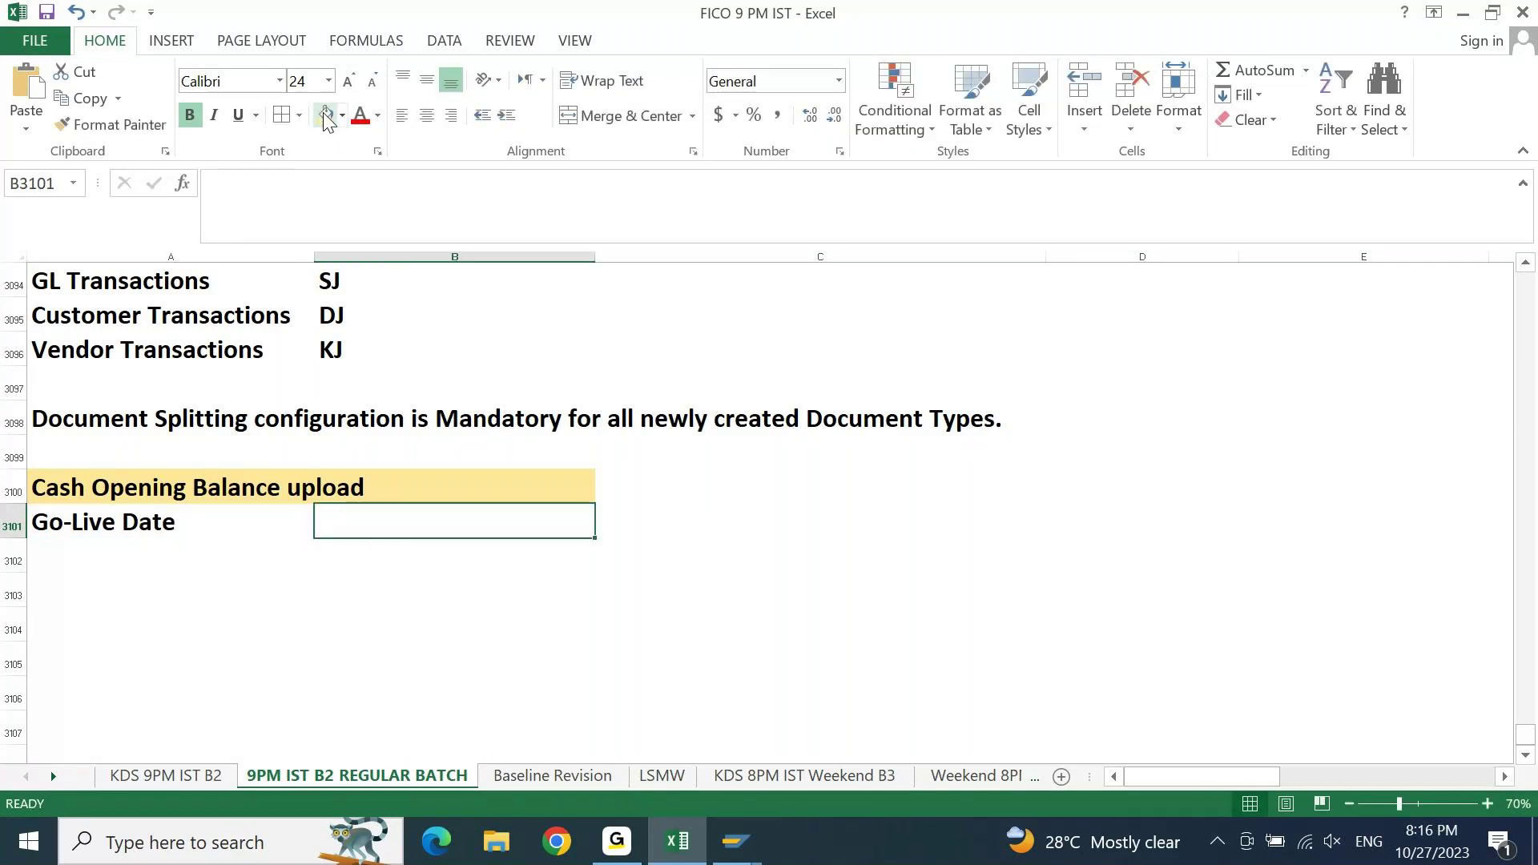
{"action": "type", "text": "13.NOV"}
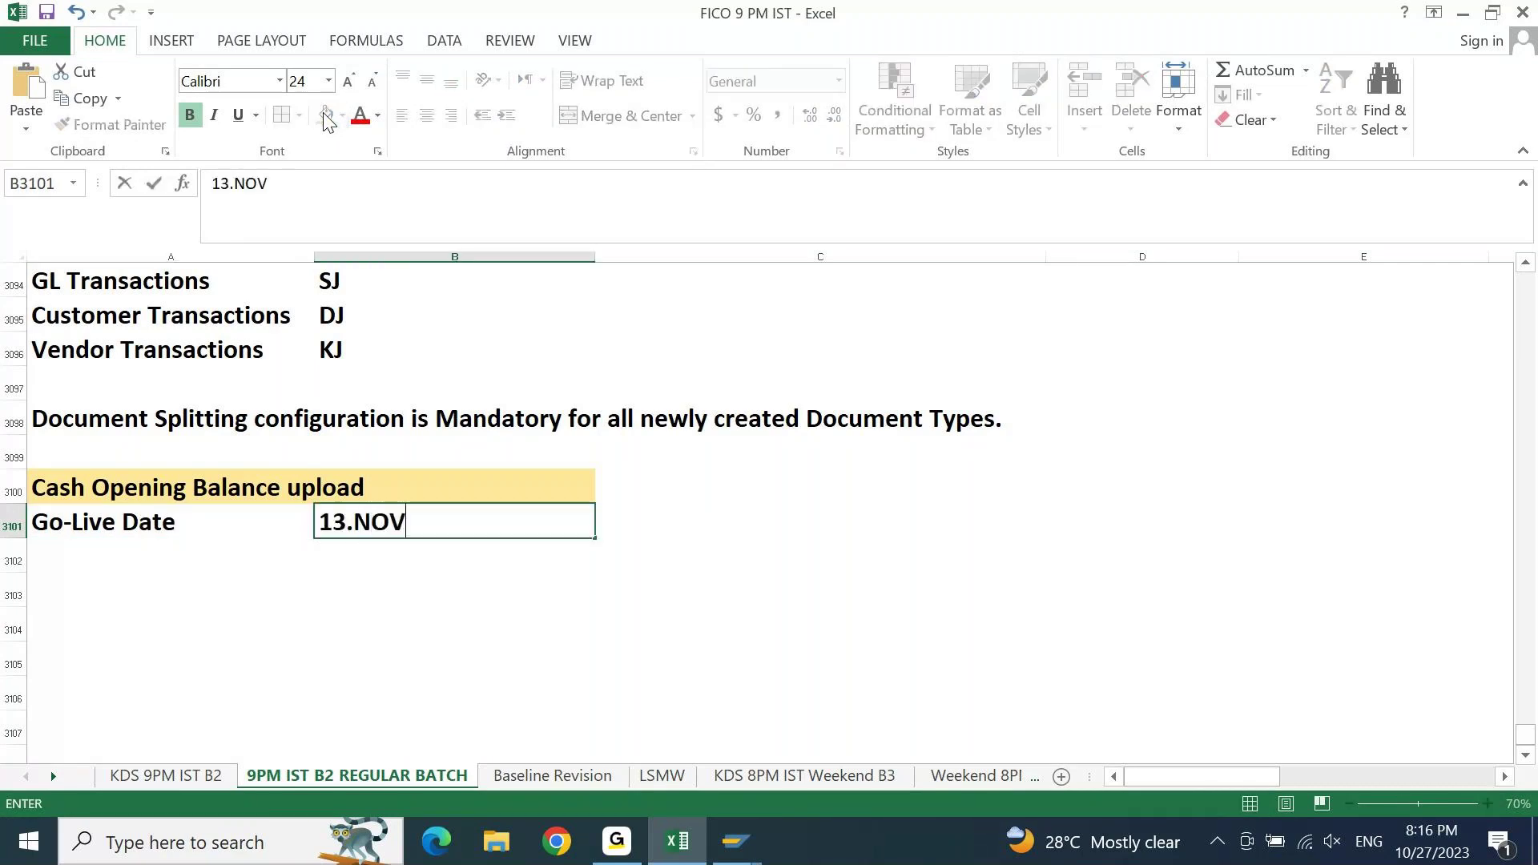
{"action": "type", "text": ".2023"}
{"action": "key", "text": "Return"}
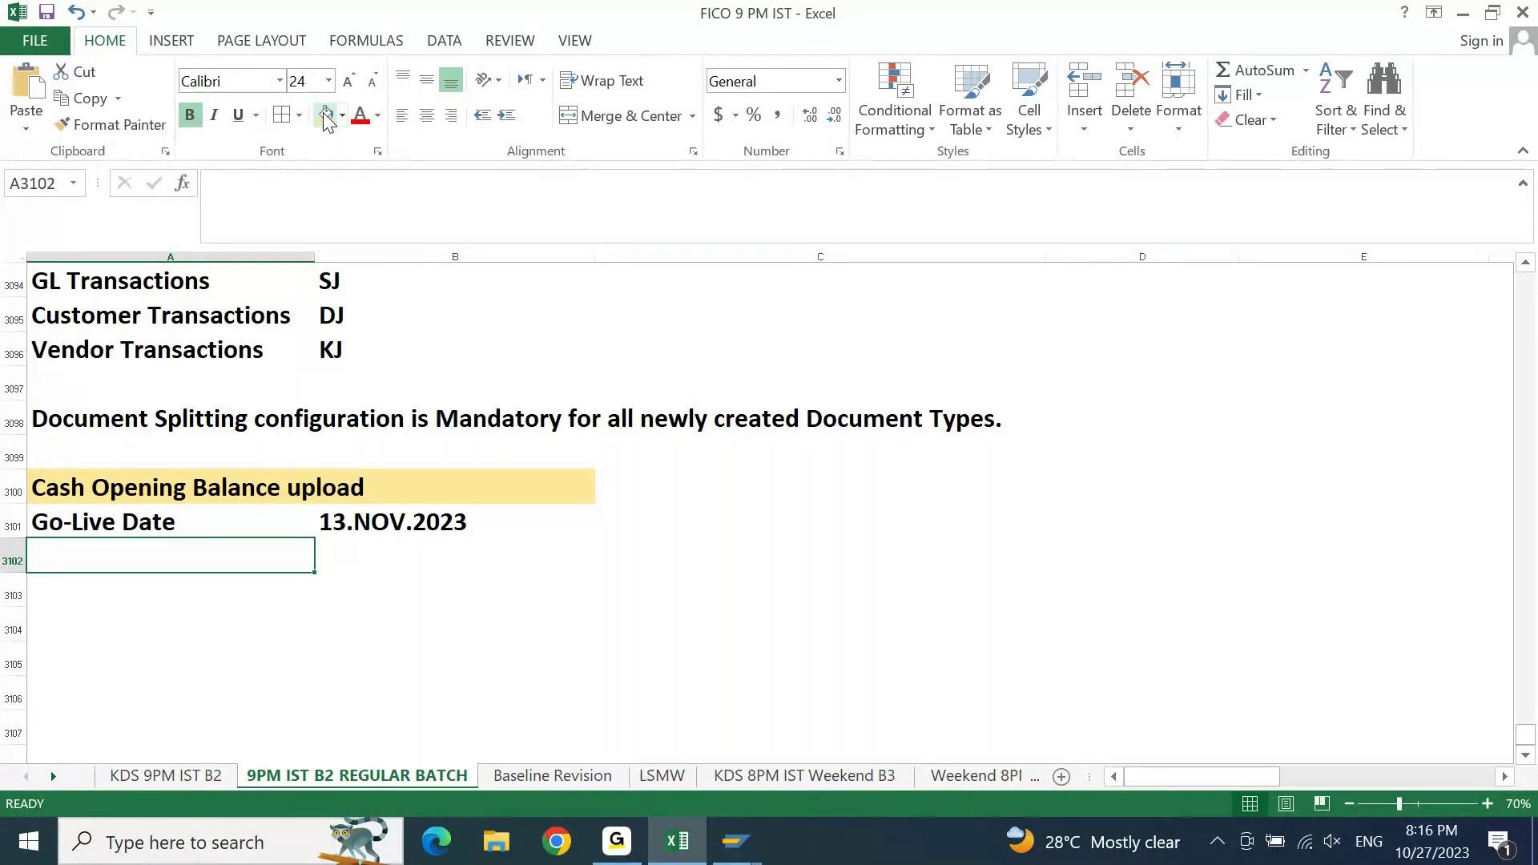
- Enter the label "Cut Over Date" in A3102 with the date 31.OCT.2023 beside it
{"action": "type", "text": "Cut Da"}
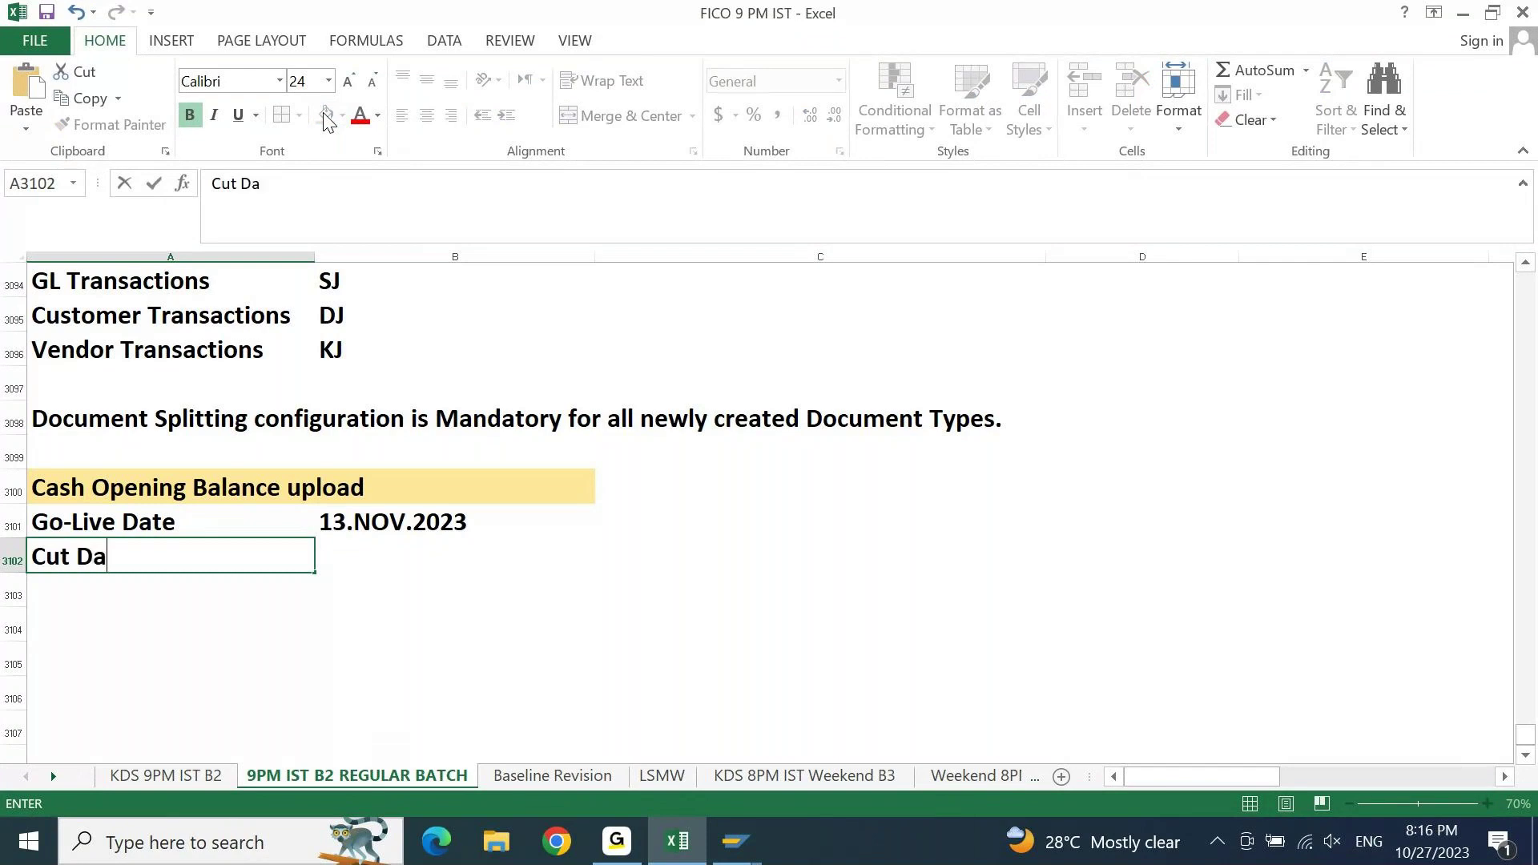
{"action": "key", "text": "BackSpace"}
{"action": "key", "text": "BackSpace"}
{"action": "type", "text": "Over Date"}
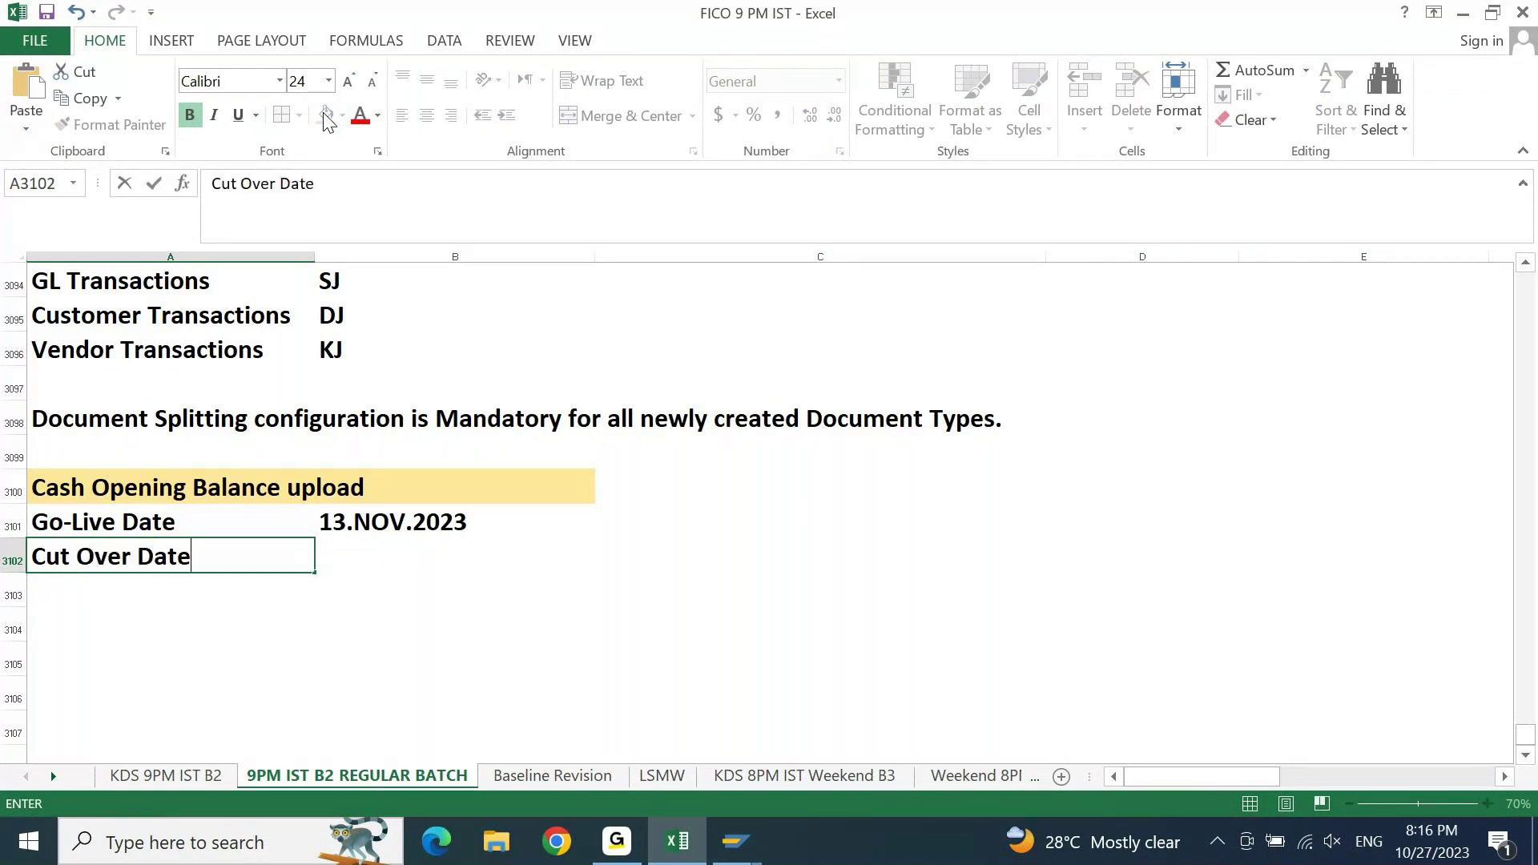
{"action": "key", "text": "Tab"}
{"action": "type", "text": "31"}
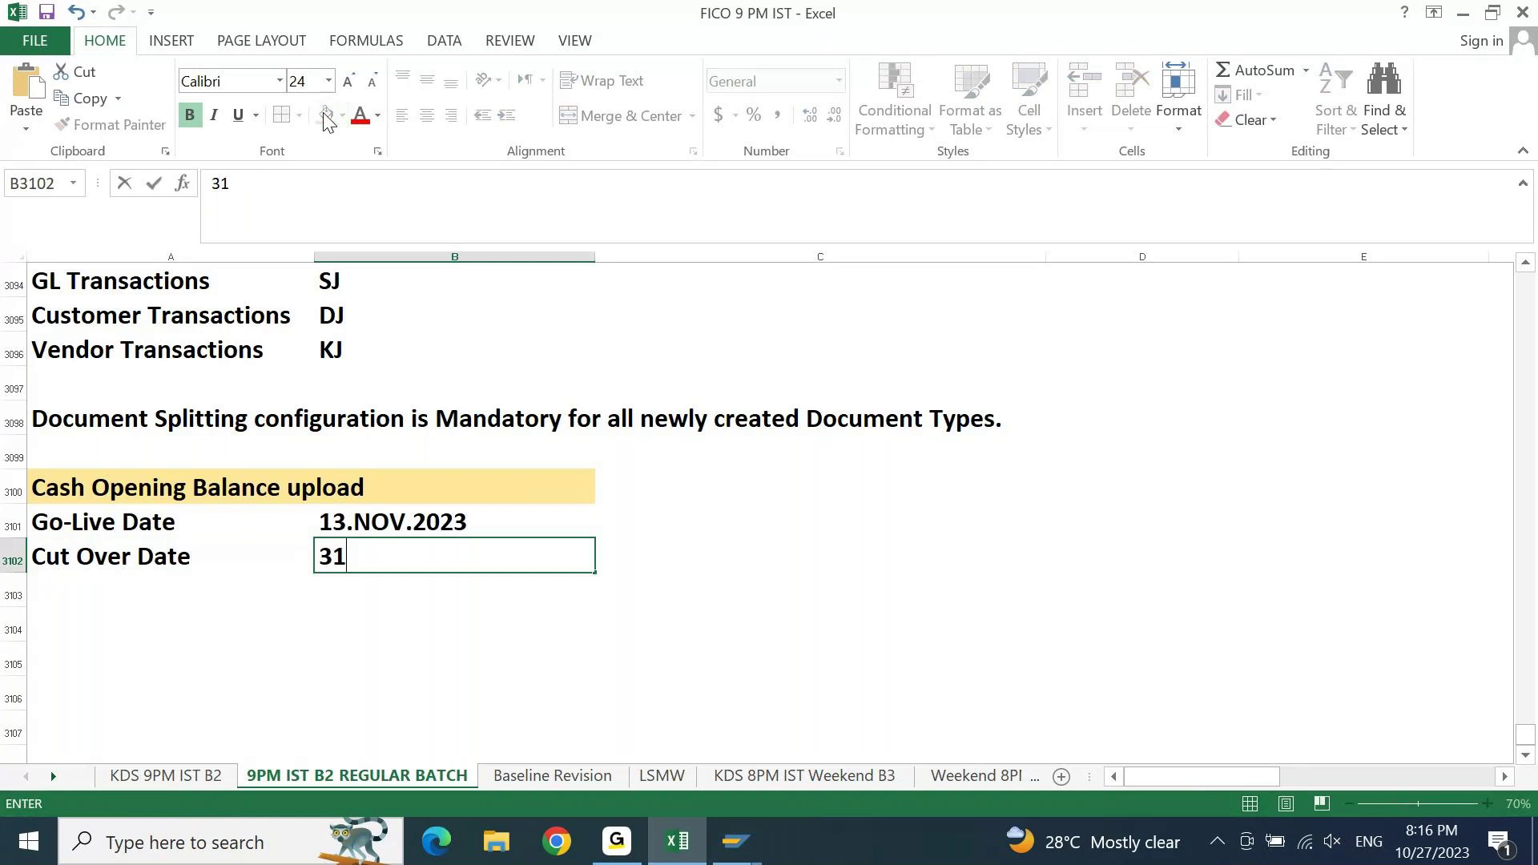
{"action": "type", "text": ".OCT.2023"}
{"action": "key", "text": "Return"}
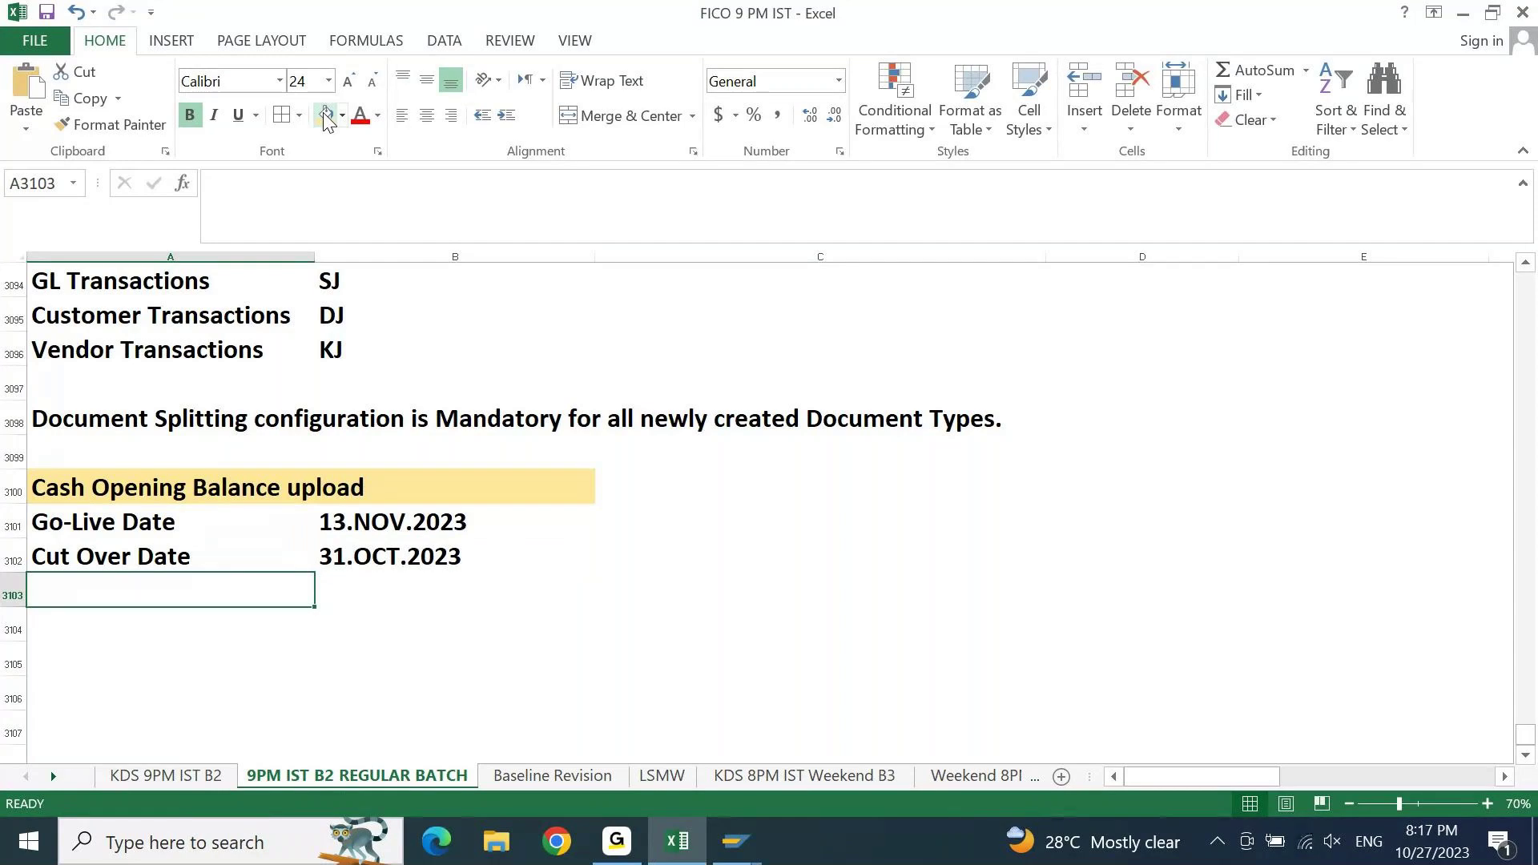
- Enter the label "Trial Balance Date" in A3103 and copy 31.OCT.2023 down from the cell above into B3103
{"action": "type", "text": "T"}
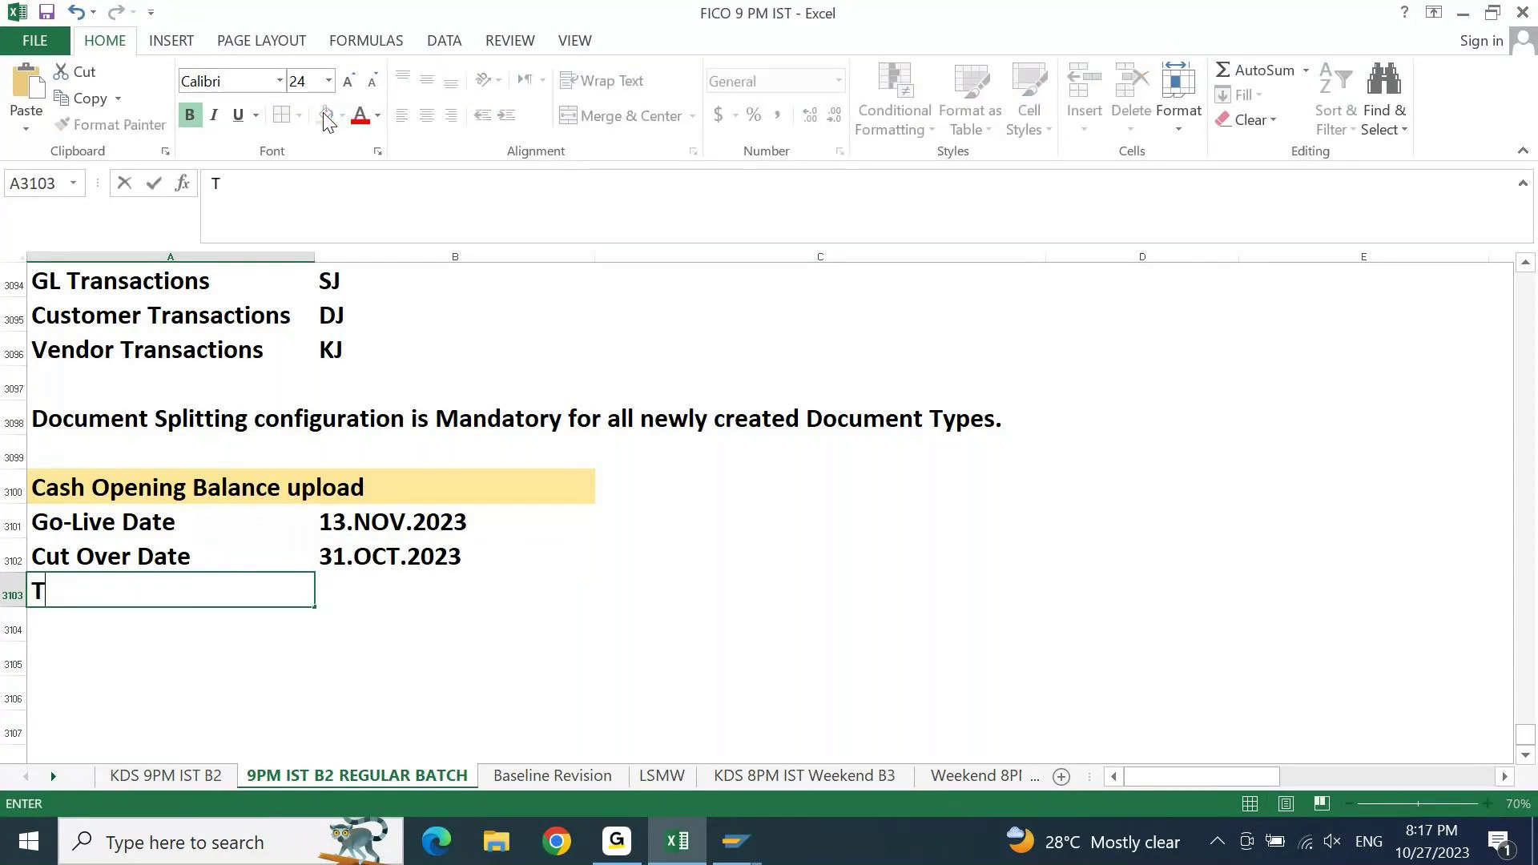
{"action": "type", "text": "rial Balance Daye"}
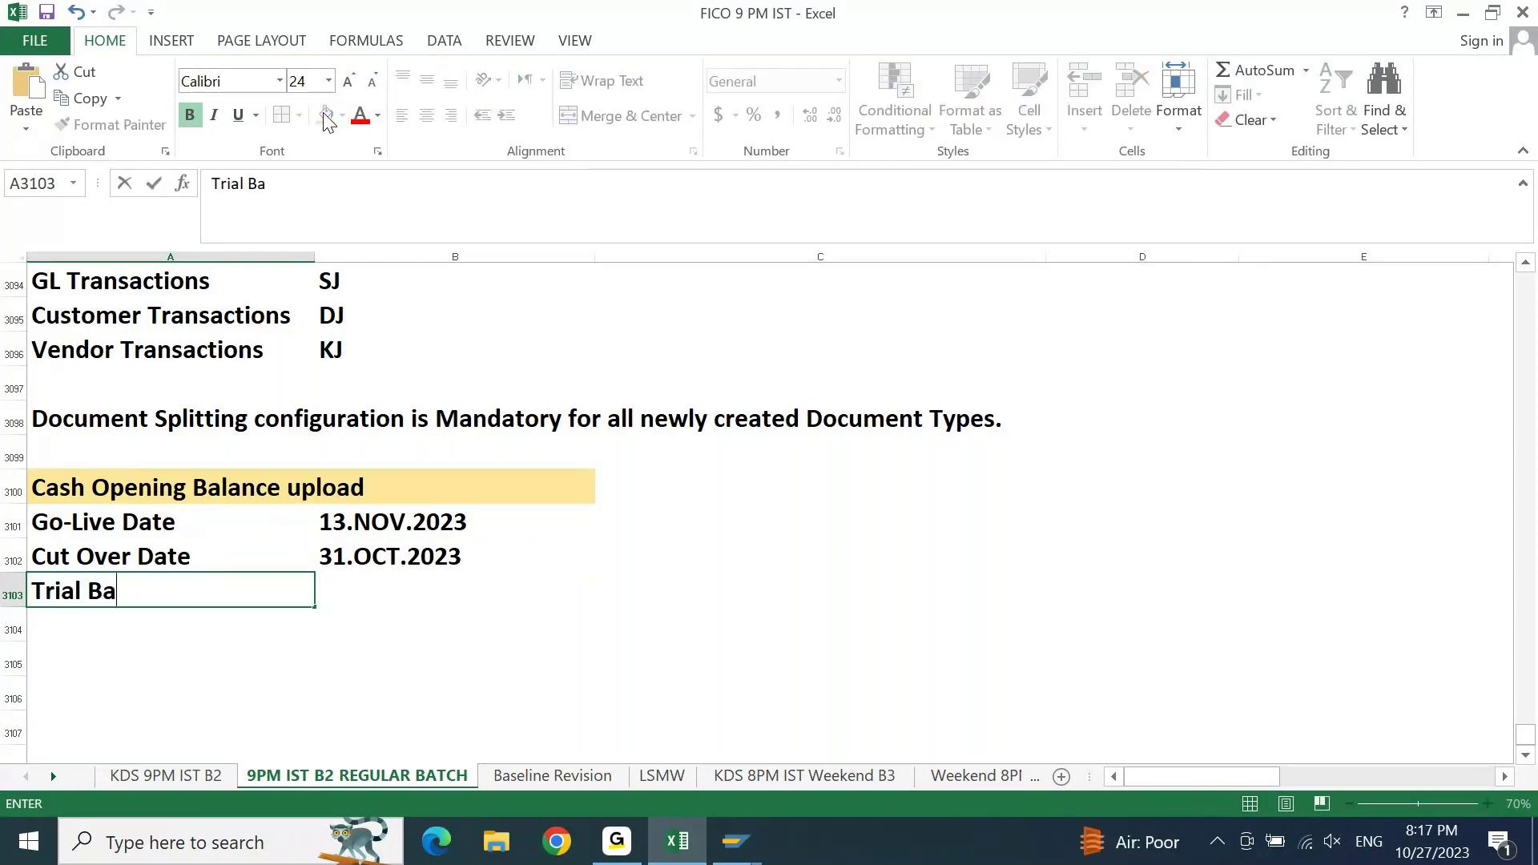
{"action": "key", "text": "BackSpace"}
{"action": "key", "text": "BackSpace"}
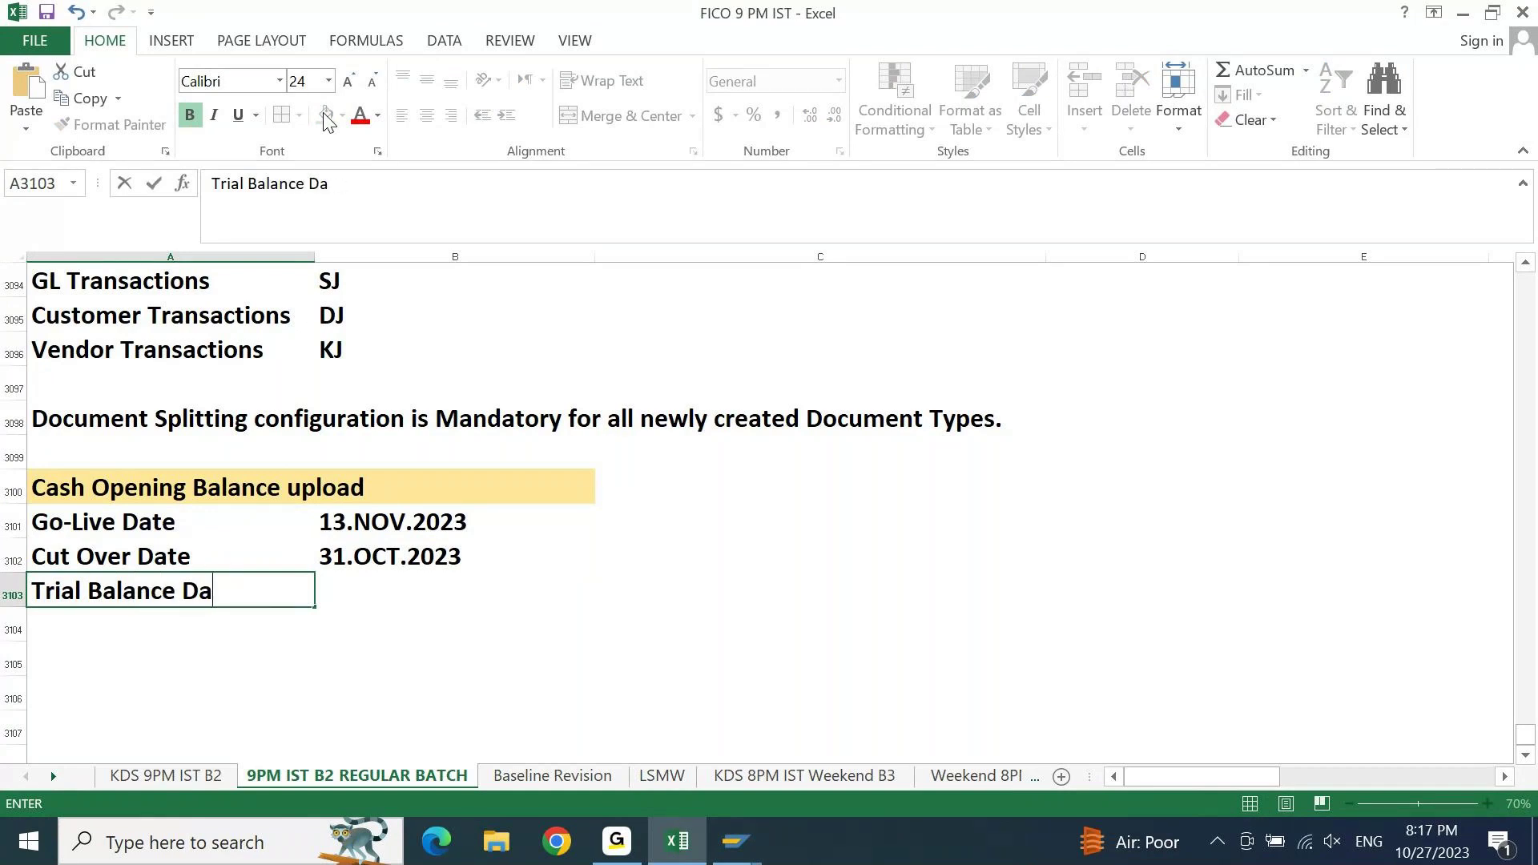
{"action": "type", "text": "te"}
{"action": "key", "text": "Tab"}
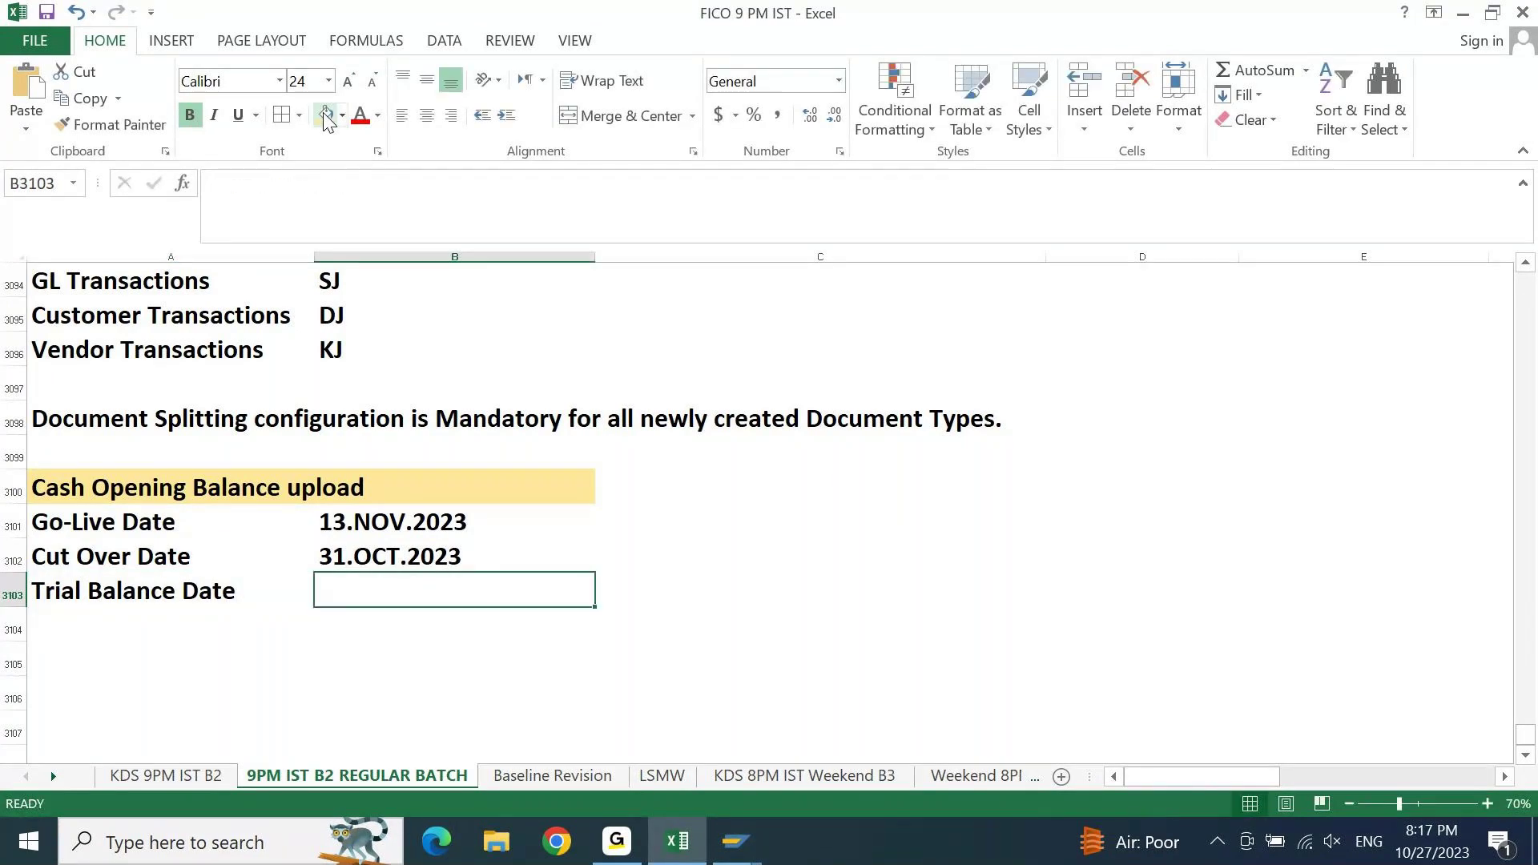
{"action": "key", "text": "ctrl+d"}
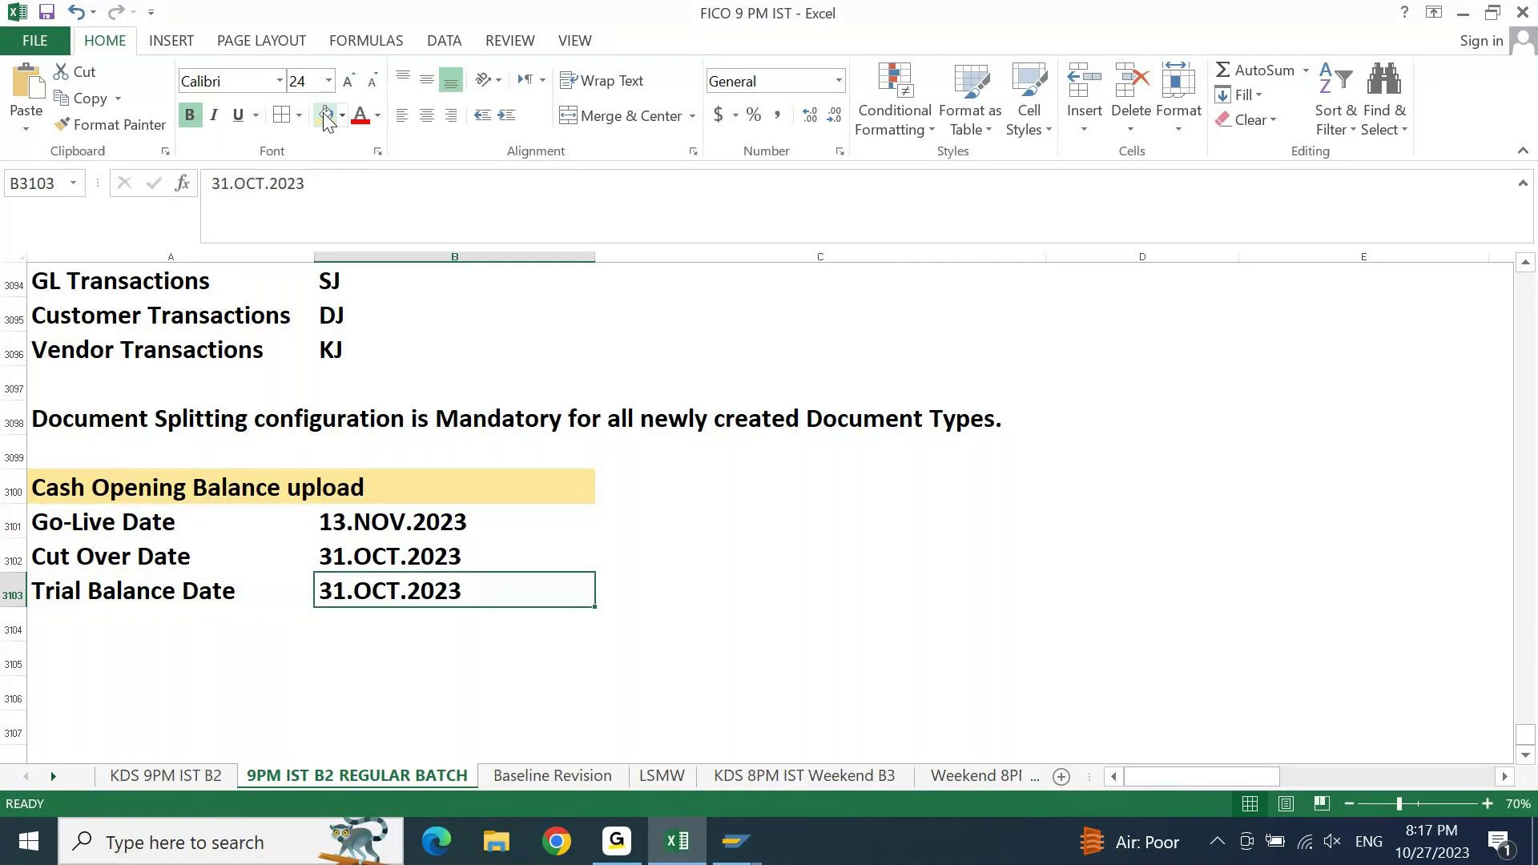
- Enter the heading "Trial Balance" in cell D3102
{"action": "key", "text": "Down"}
{"action": "key", "text": "Right"}
{"action": "key", "text": "Right"}
{"action": "key", "text": "Up"}
{"action": "key", "text": "Up"}
{"action": "key", "text": "Up"}
{"action": "key", "text": "Left"}
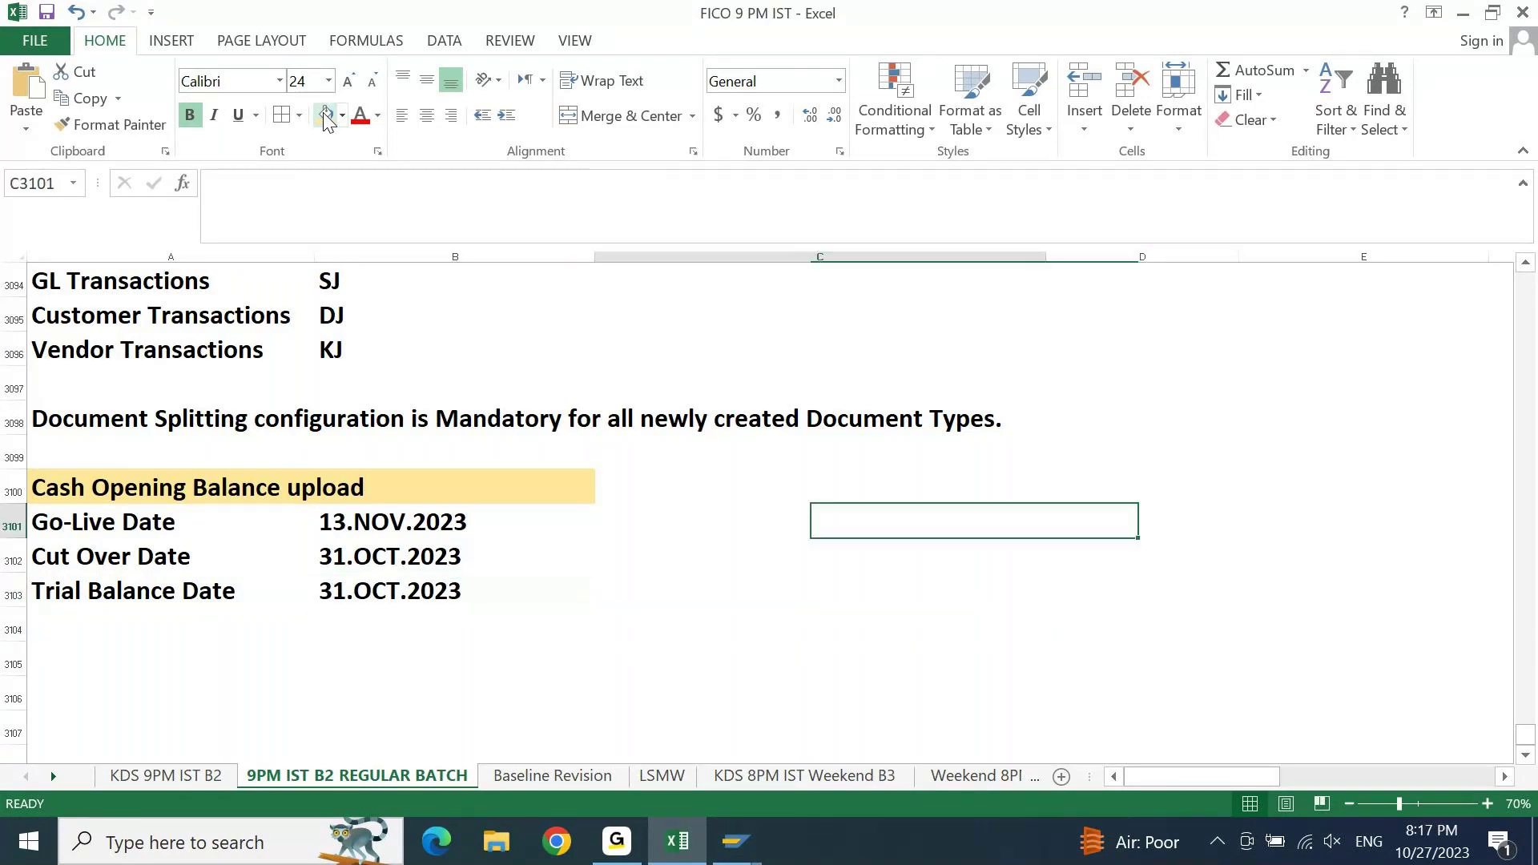
{"action": "key", "text": "Up"}
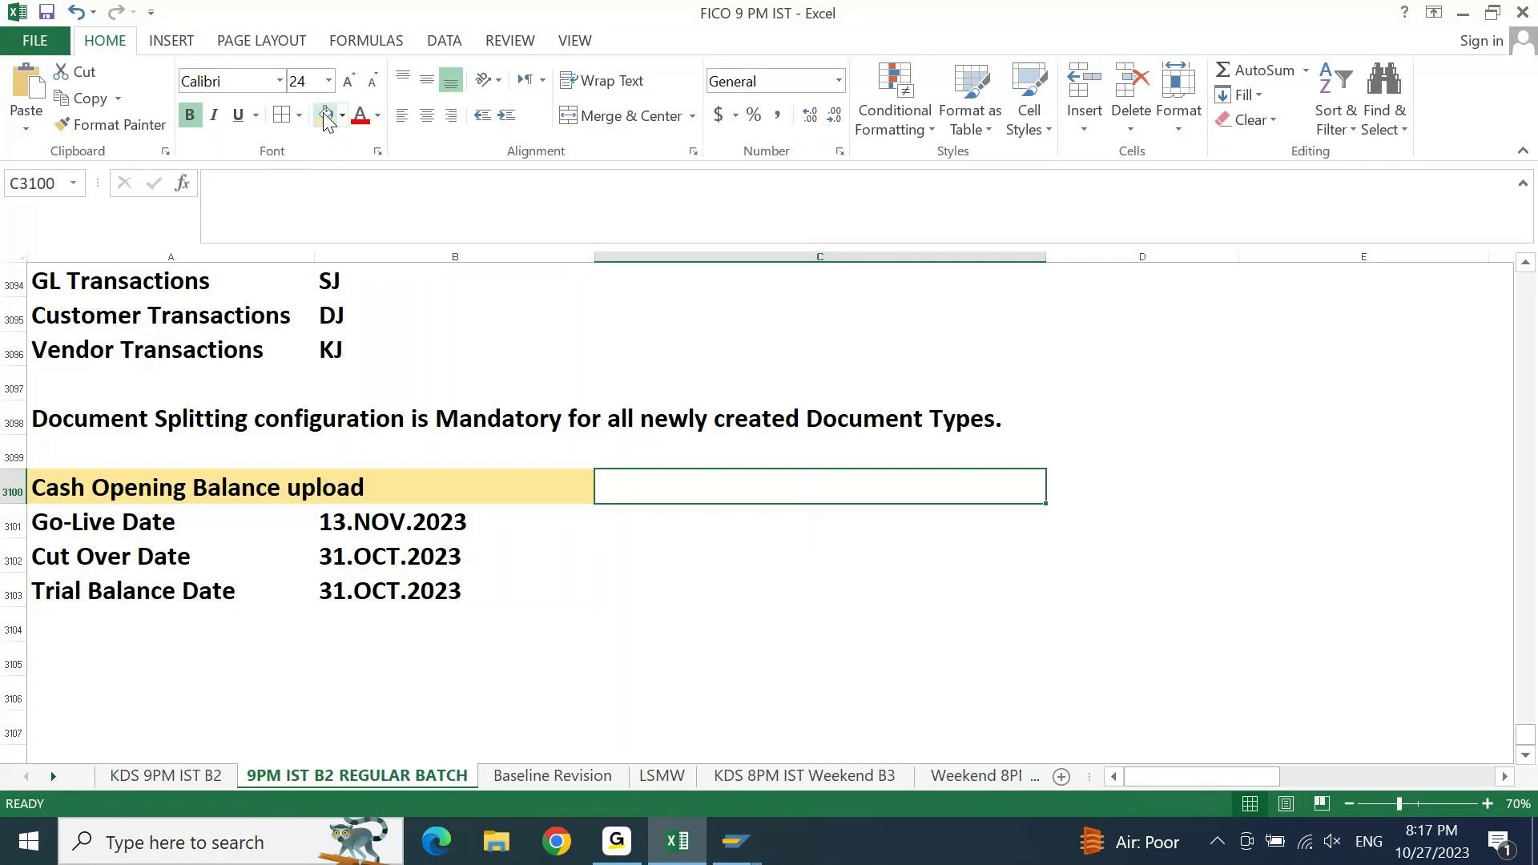
{"action": "key", "text": "Down"}
{"action": "key", "text": "Down"}
{"action": "key", "text": "Right"}
{"action": "type", "text": "Trial B"}
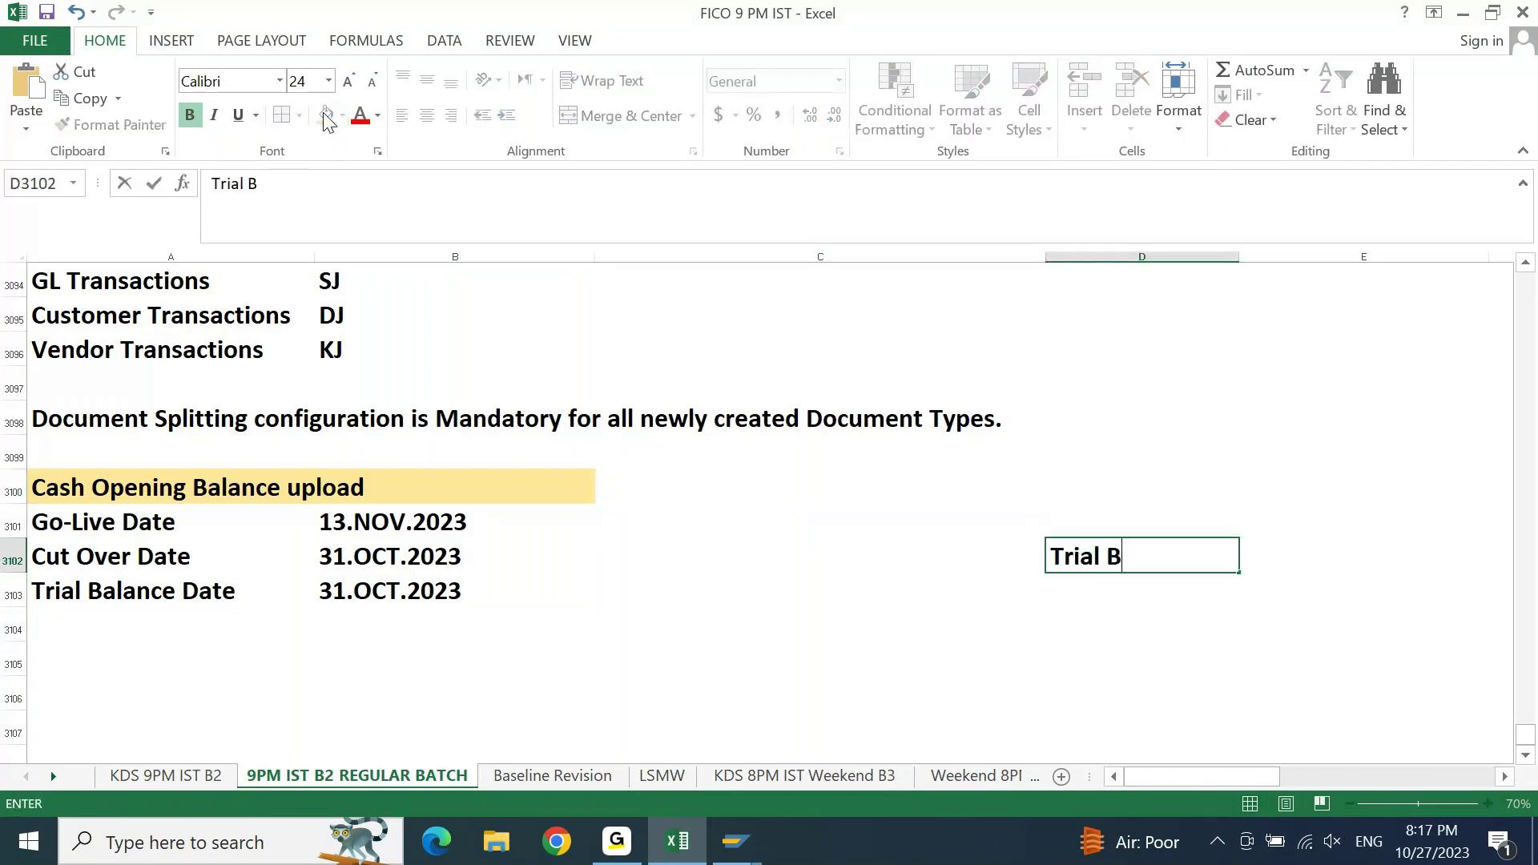
{"action": "type", "text": "alance"}
{"action": "key", "text": "Return"}
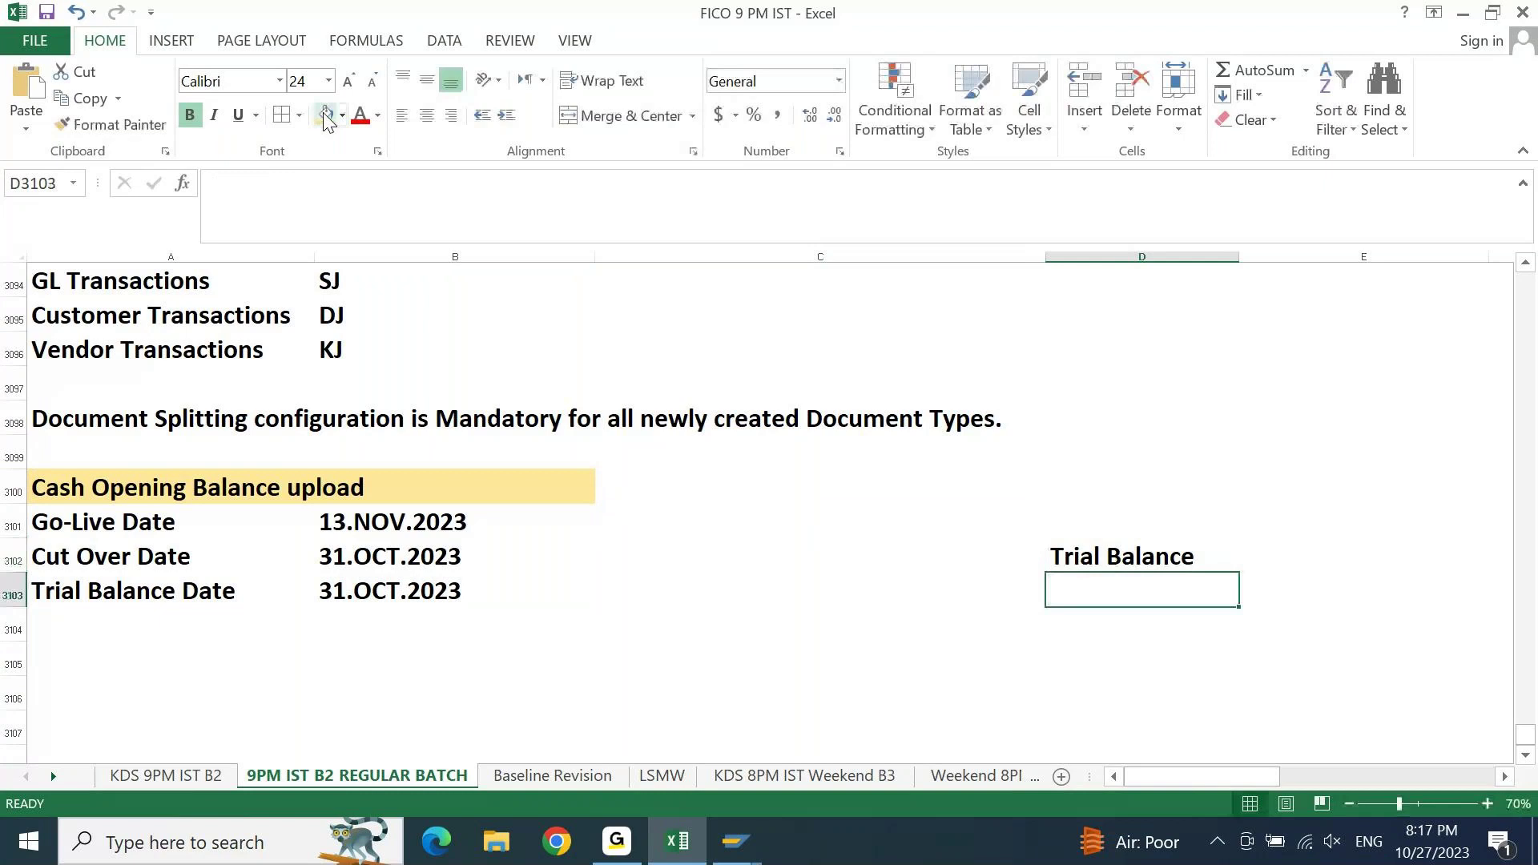
- Enter "Mumbai Cash:" in D3103 with the amount 8500 in E3103, and centre the amount
{"action": "key", "text": "Up"}
{"action": "key", "text": "Left"}
{"action": "key", "text": "shift+Right"}
{"action": "key", "text": "Down"}
{"action": "key", "text": "Right"}
{"action": "type", "text": "Mumbai Casj"}
{"action": "key", "text": "BackSpace"}
{"action": "type", "text": "h:"}
{"action": "key", "text": "Tab"}
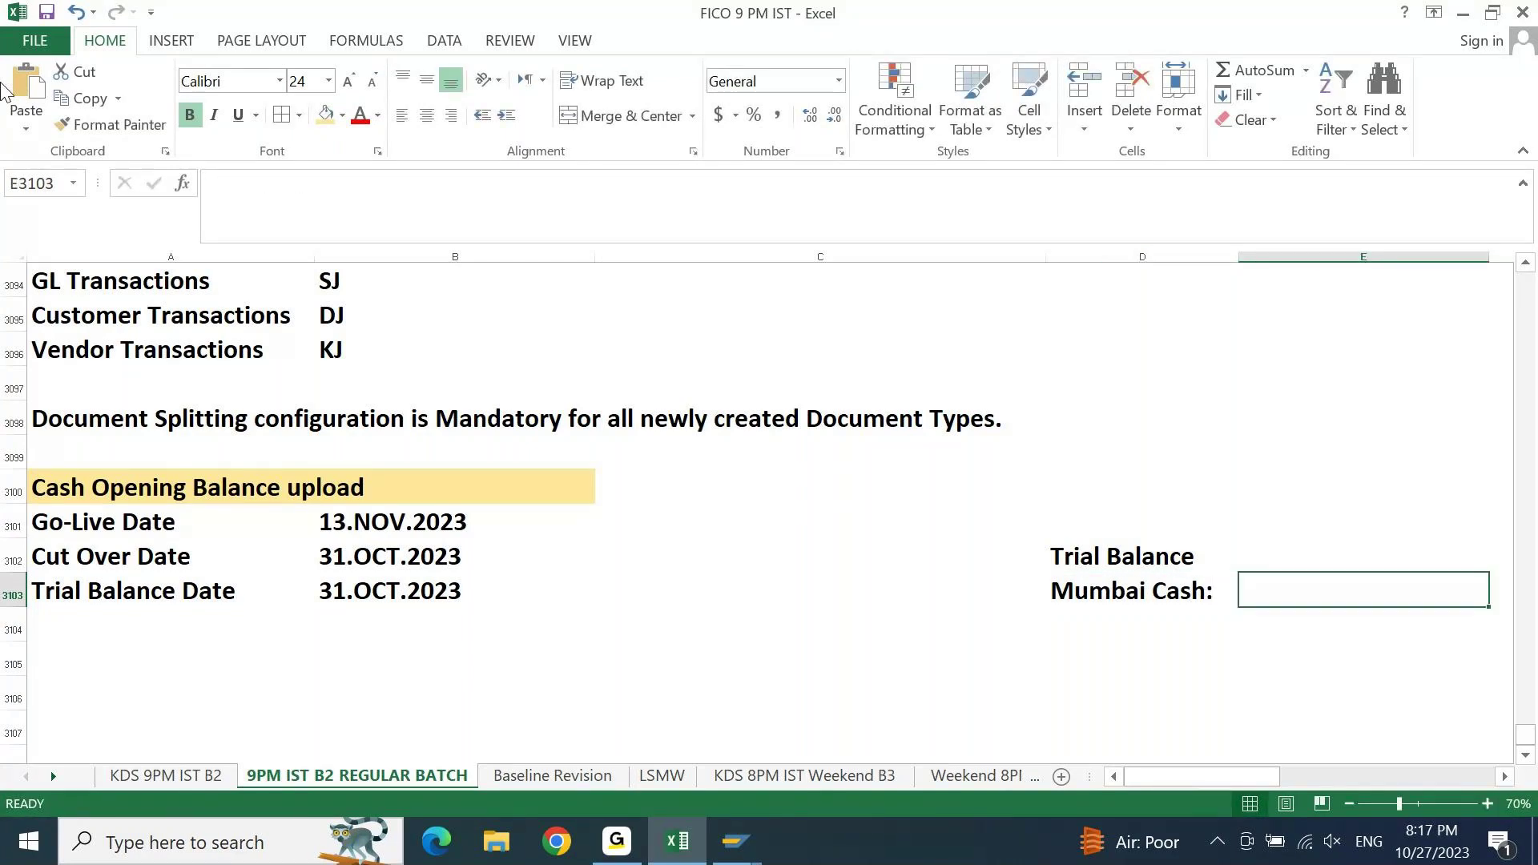
{"action": "type", "text": "8500"}
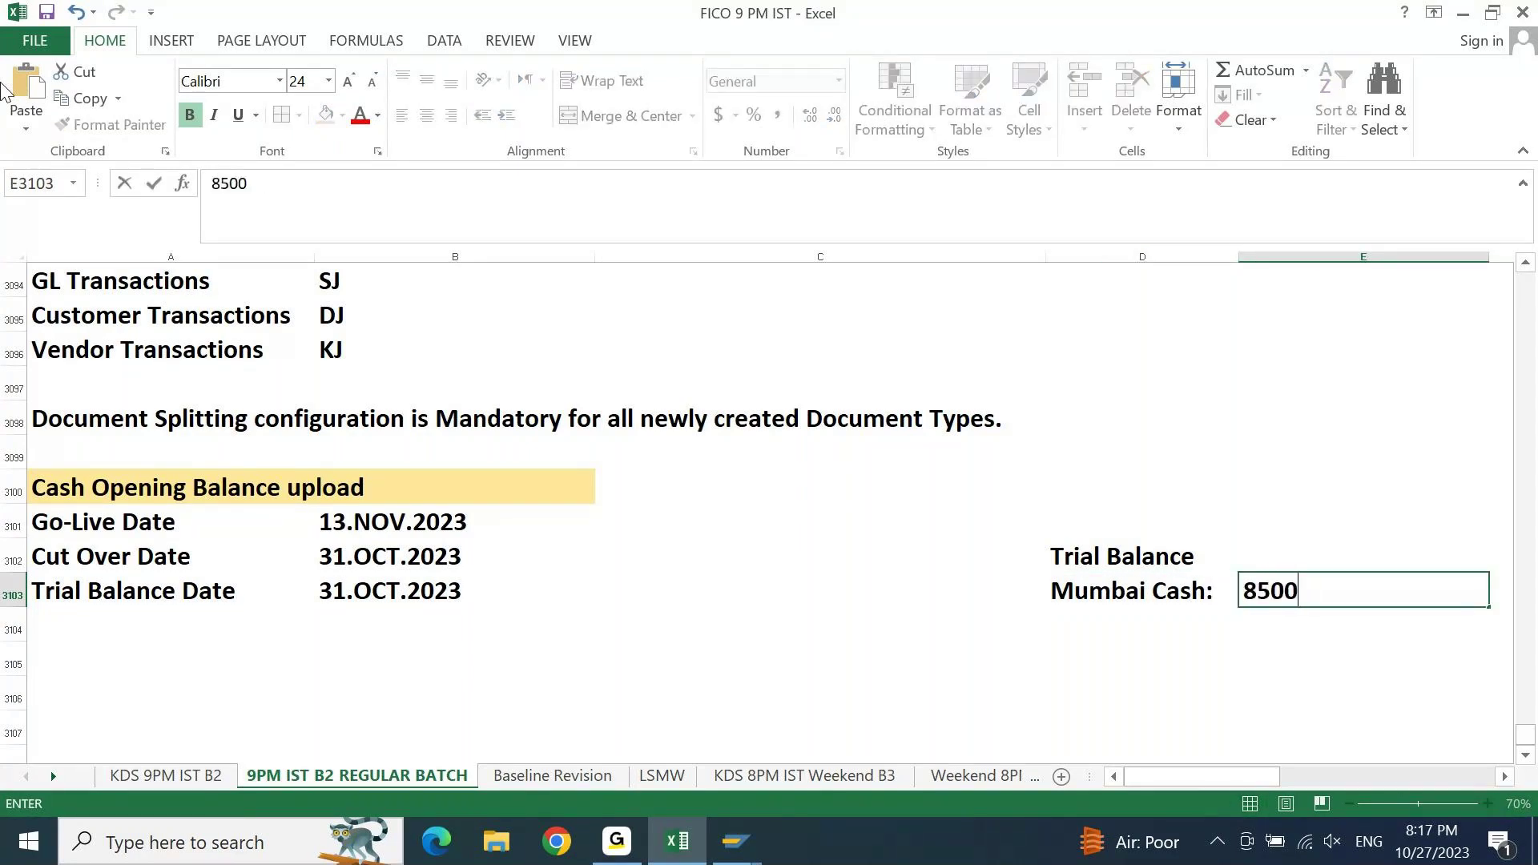
{"action": "key", "text": "Return"}
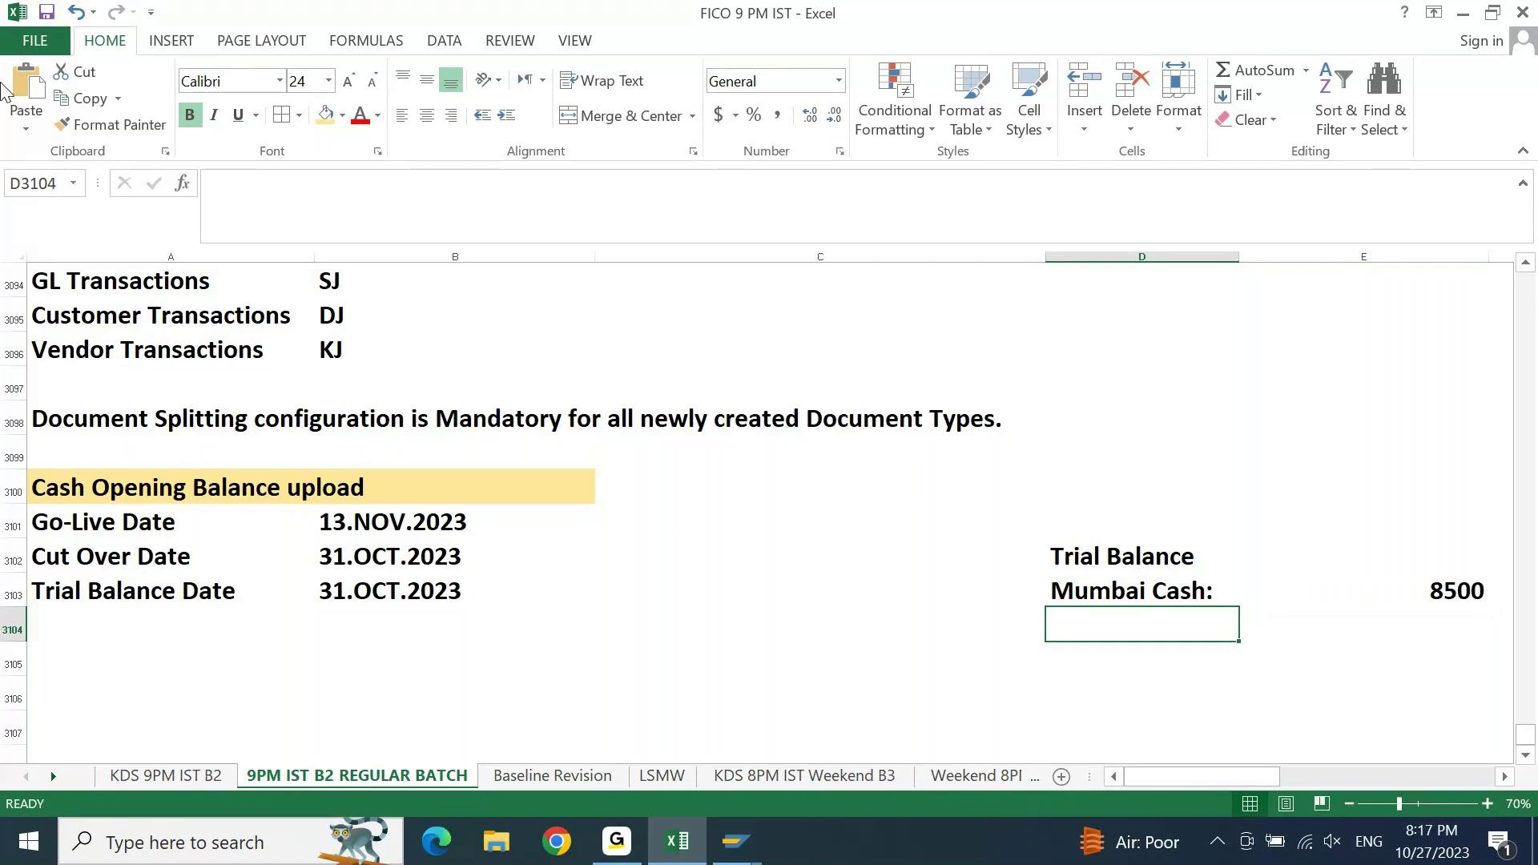
{"action": "key", "text": "Up"}
{"action": "key", "text": "Right"}
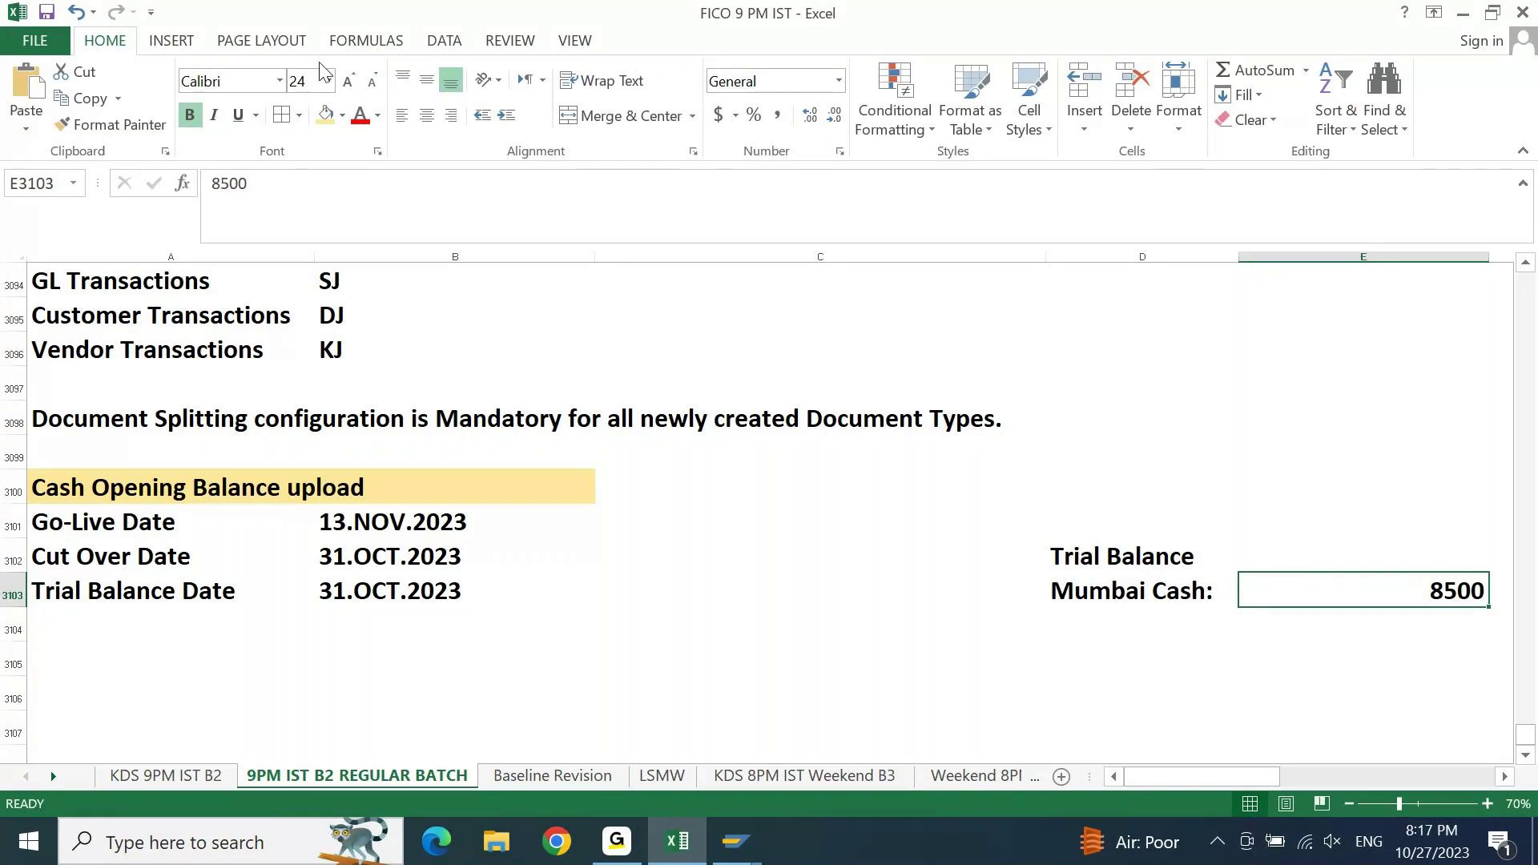
{"action": "left_click", "coordinate": [426, 116]}
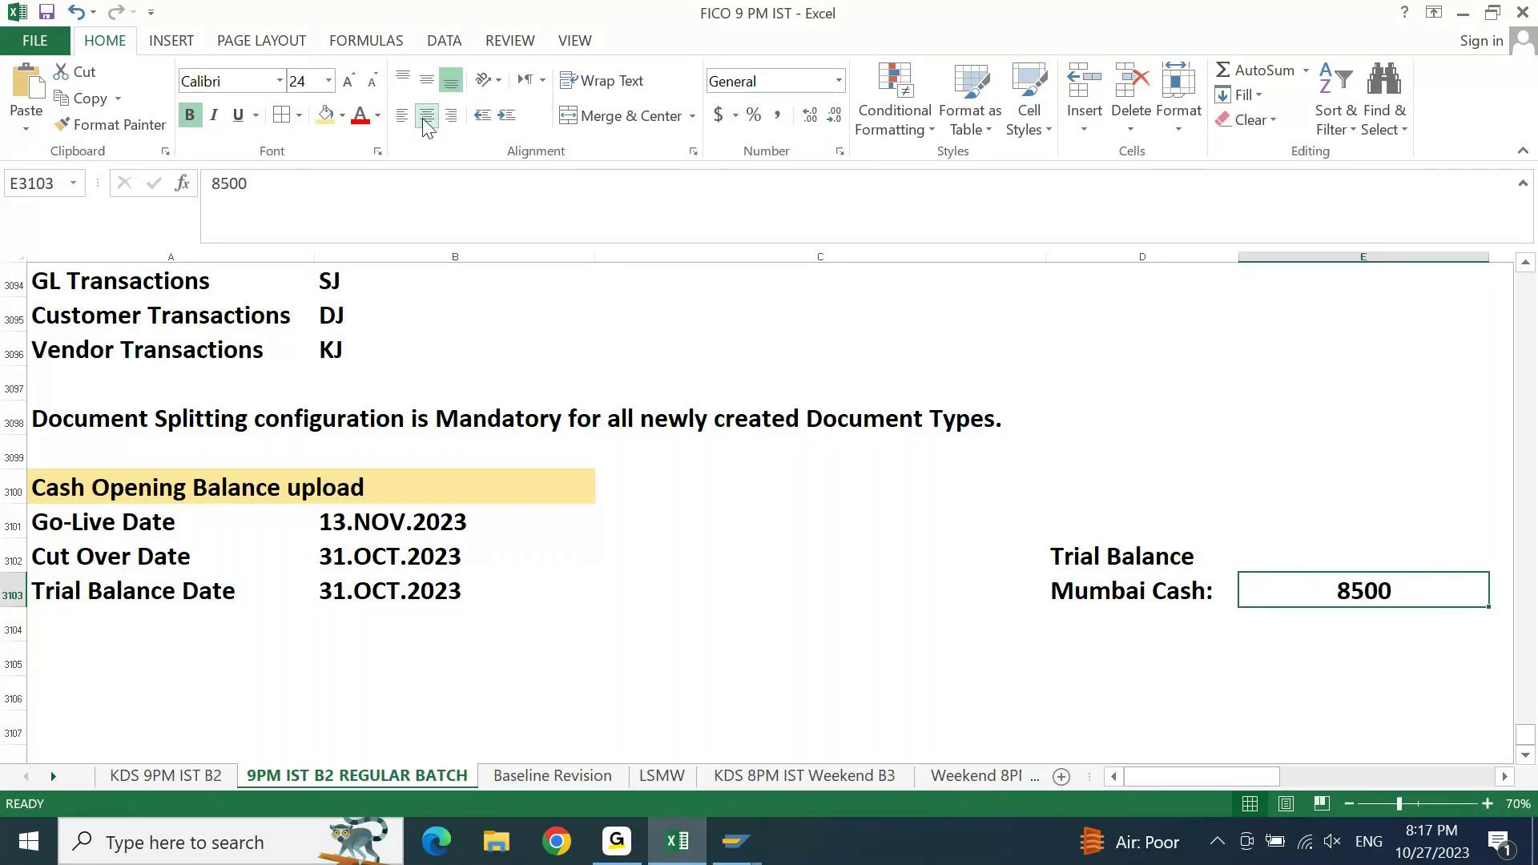
- Merge and centre the "Trial Balance" heading across D3102:E3102 and fill it light yellow
{"action": "key", "text": "Up"}
{"action": "key", "text": "Left"}
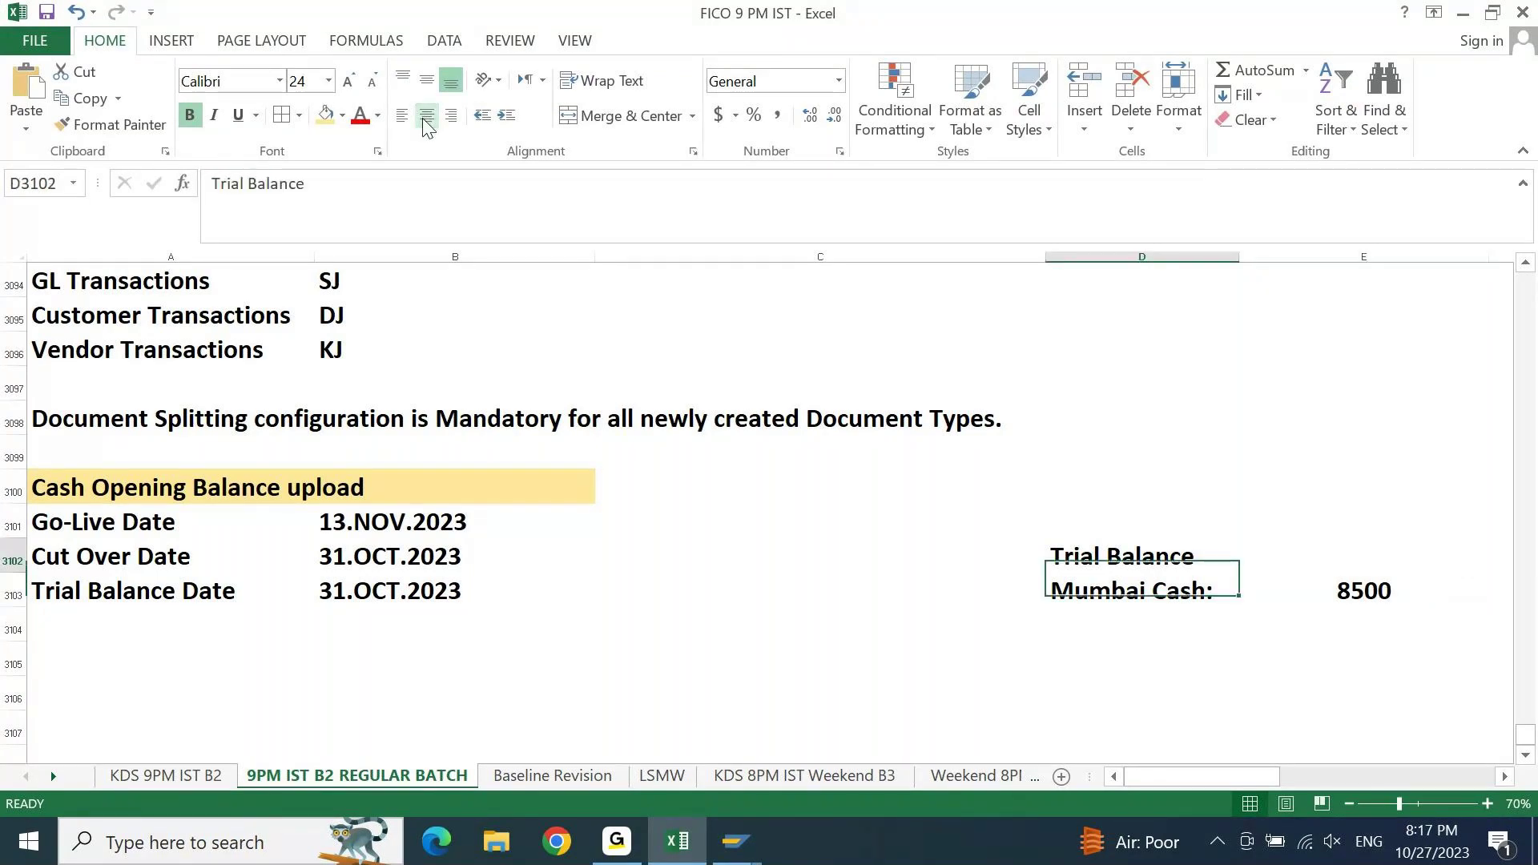
{"action": "key", "text": "shift+Right"}
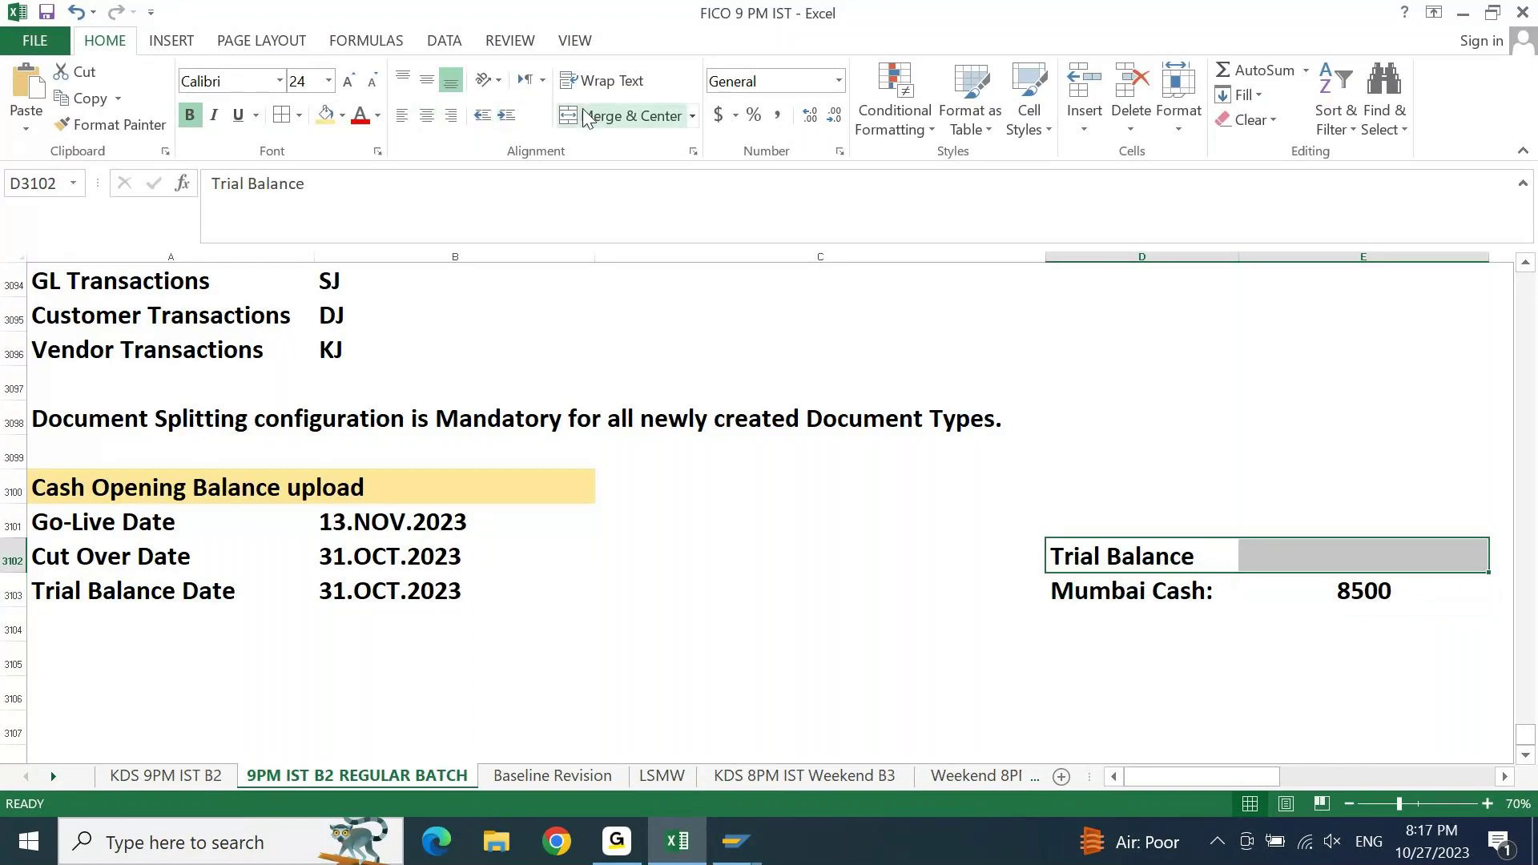
{"action": "left_click", "coordinate": [584, 114]}
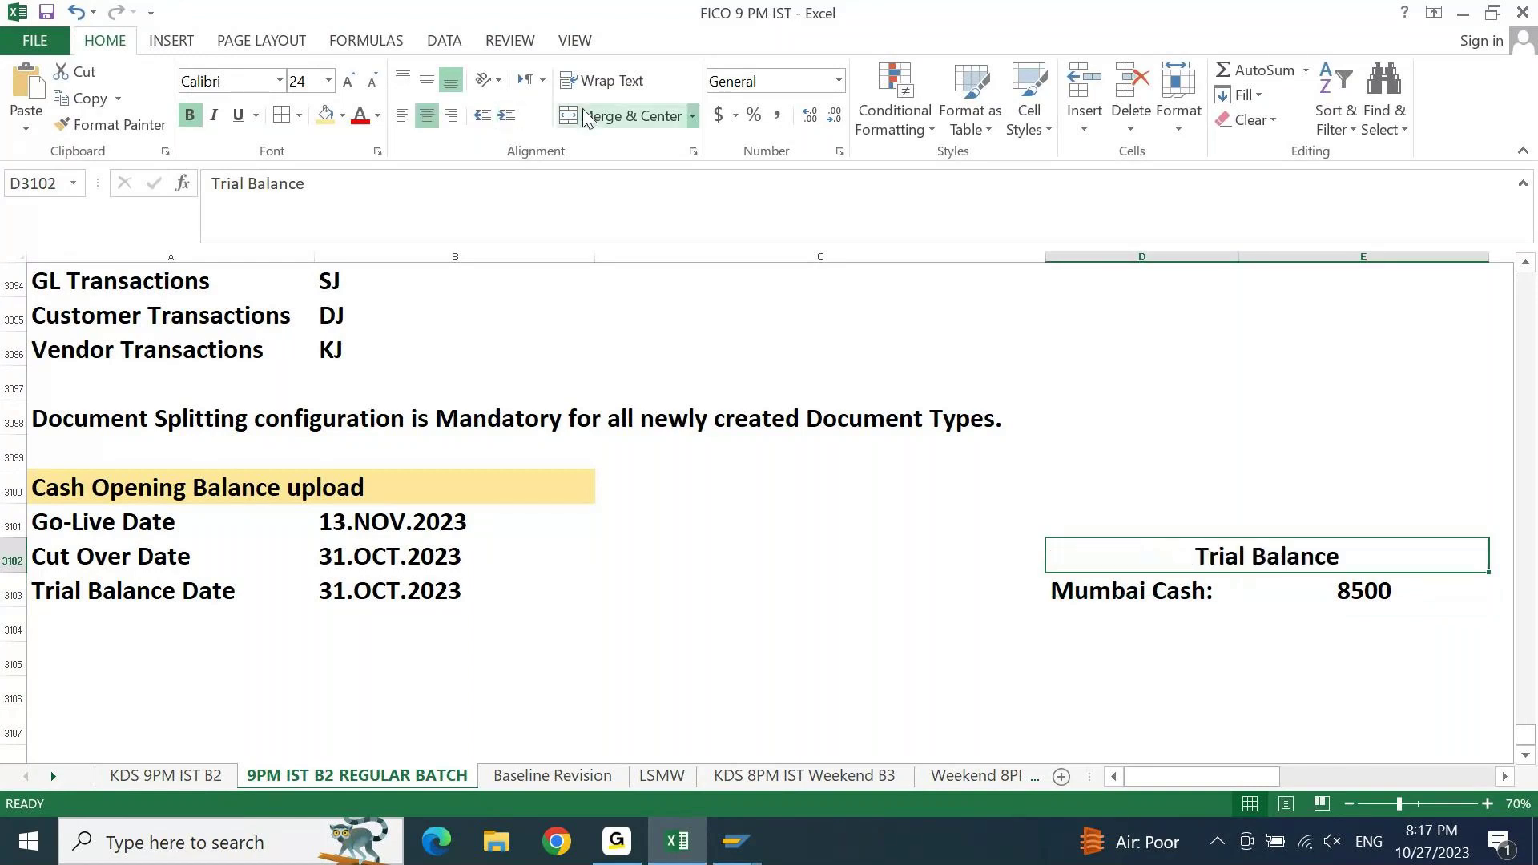
{"action": "left_click", "coordinate": [326, 114]}
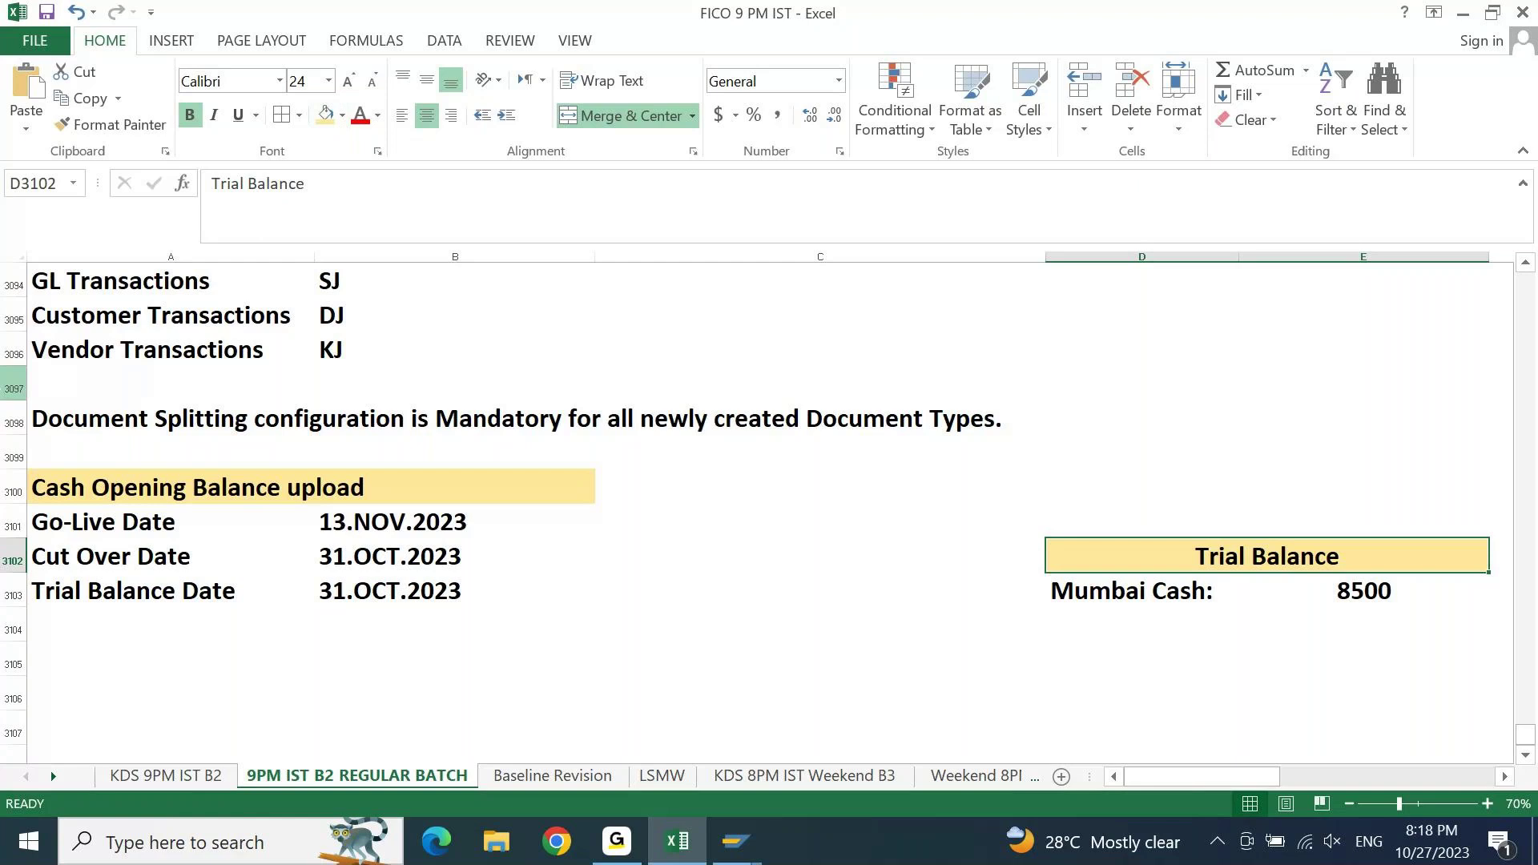
- Switch to the SAP window showing cash journal 1000 of company code 9PBI
{"action": "mouse_move", "coordinate": [736, 841]}
{"action": "left_click", "coordinate": [911, 745]}
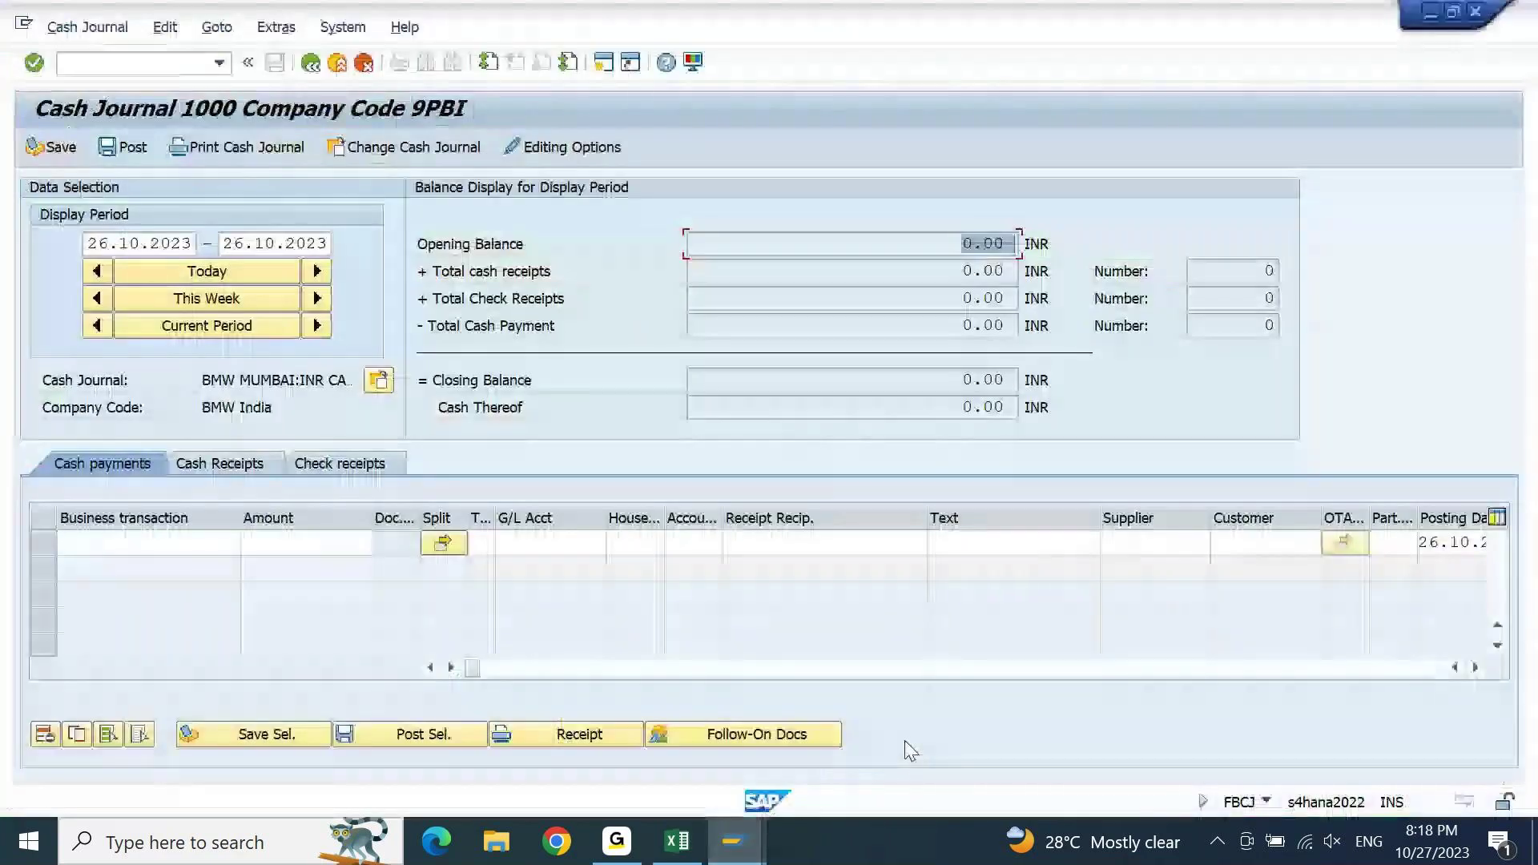
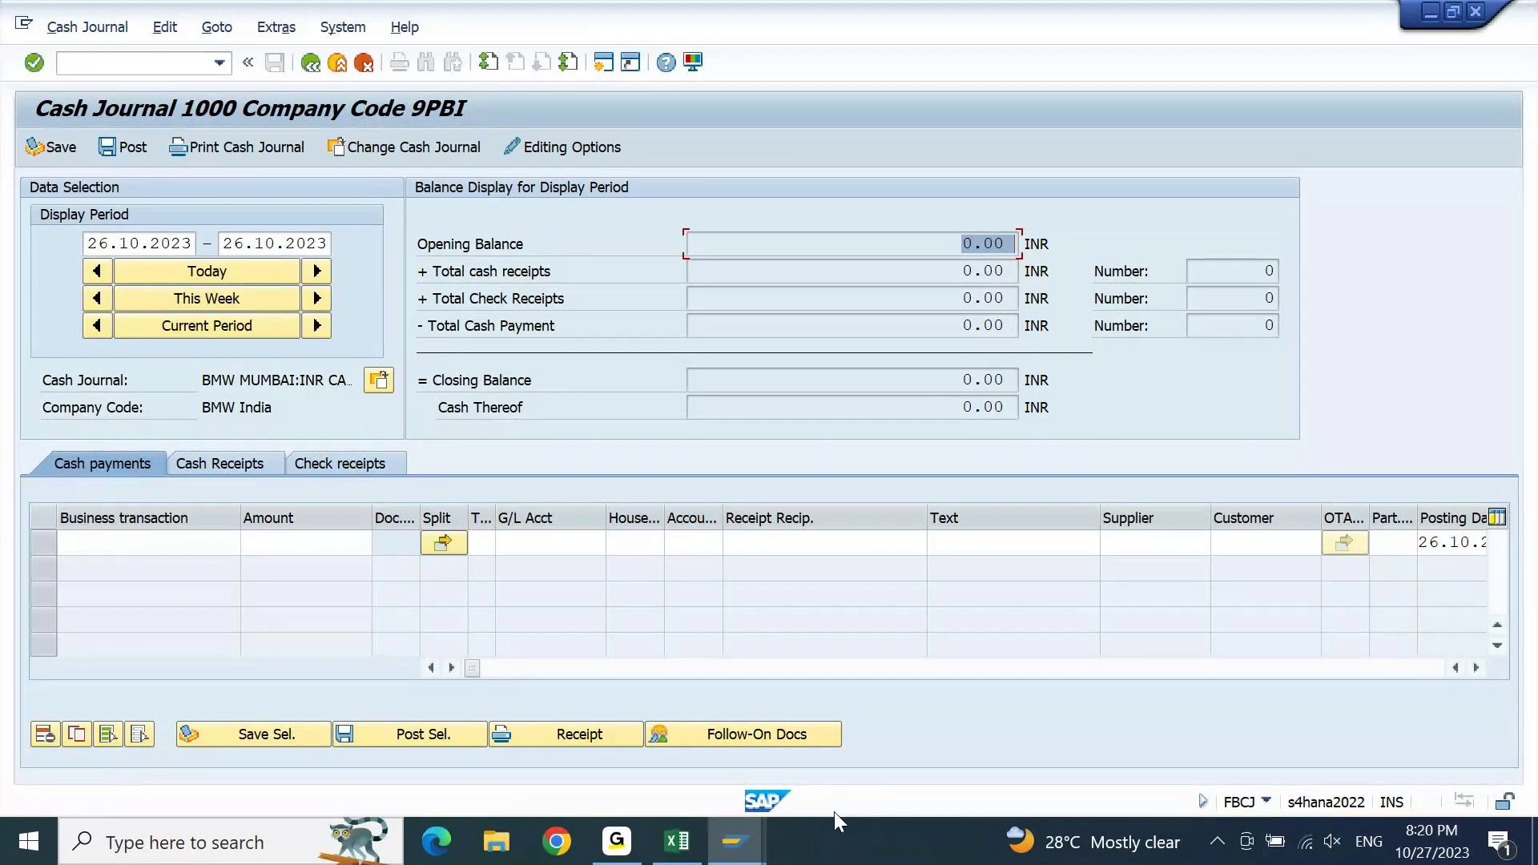
- Check the go-live and cut-over dates and the Mumbai cash amount in the Excel sheet, and return to the cash journal in SAP
{"action": "left_click", "coordinate": [716, 854]}
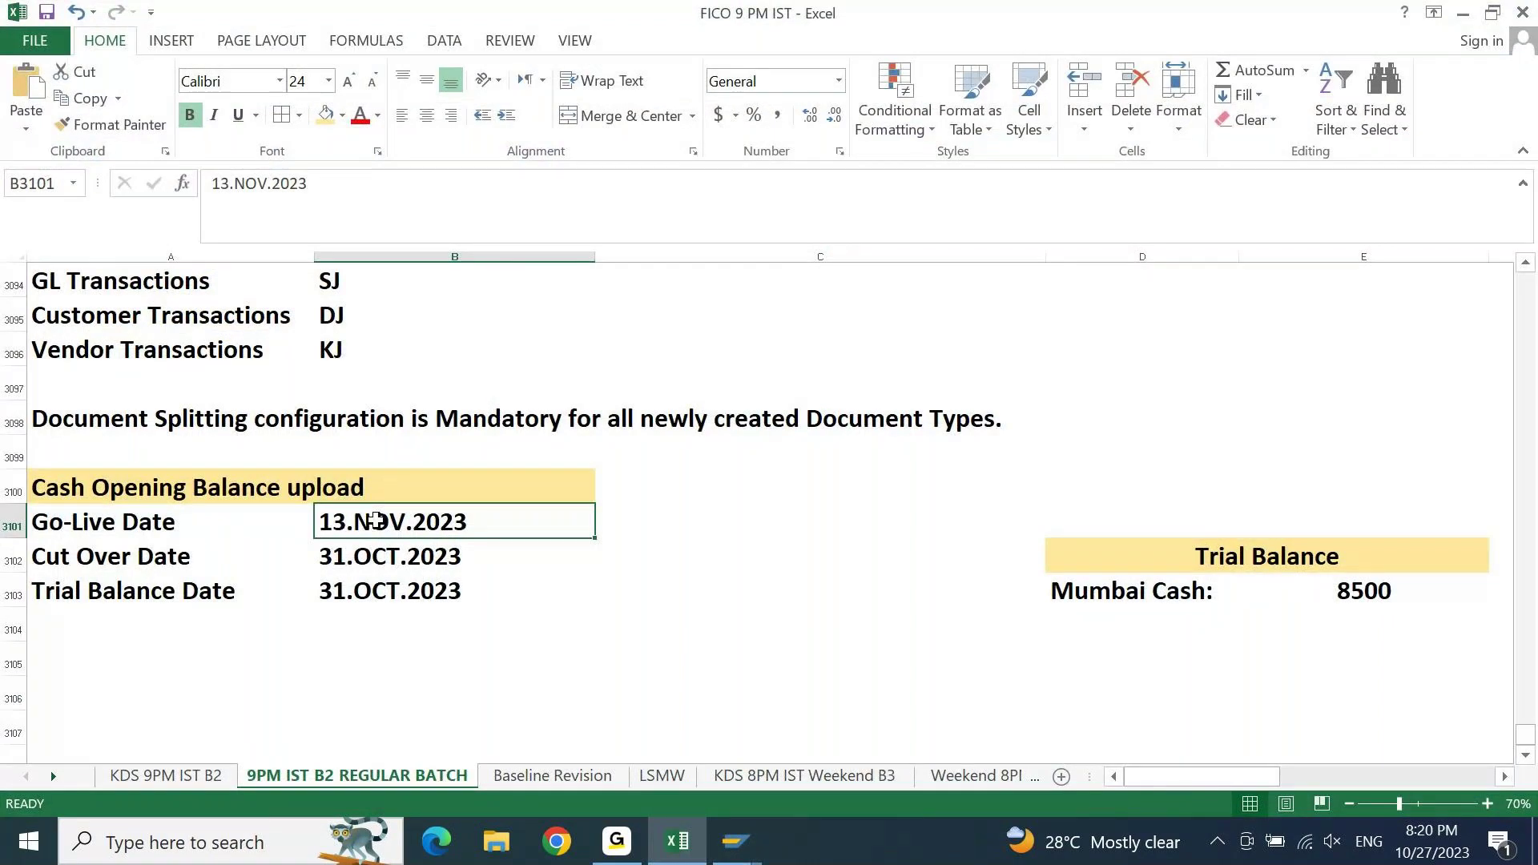
{"action": "key", "text": "Down"}
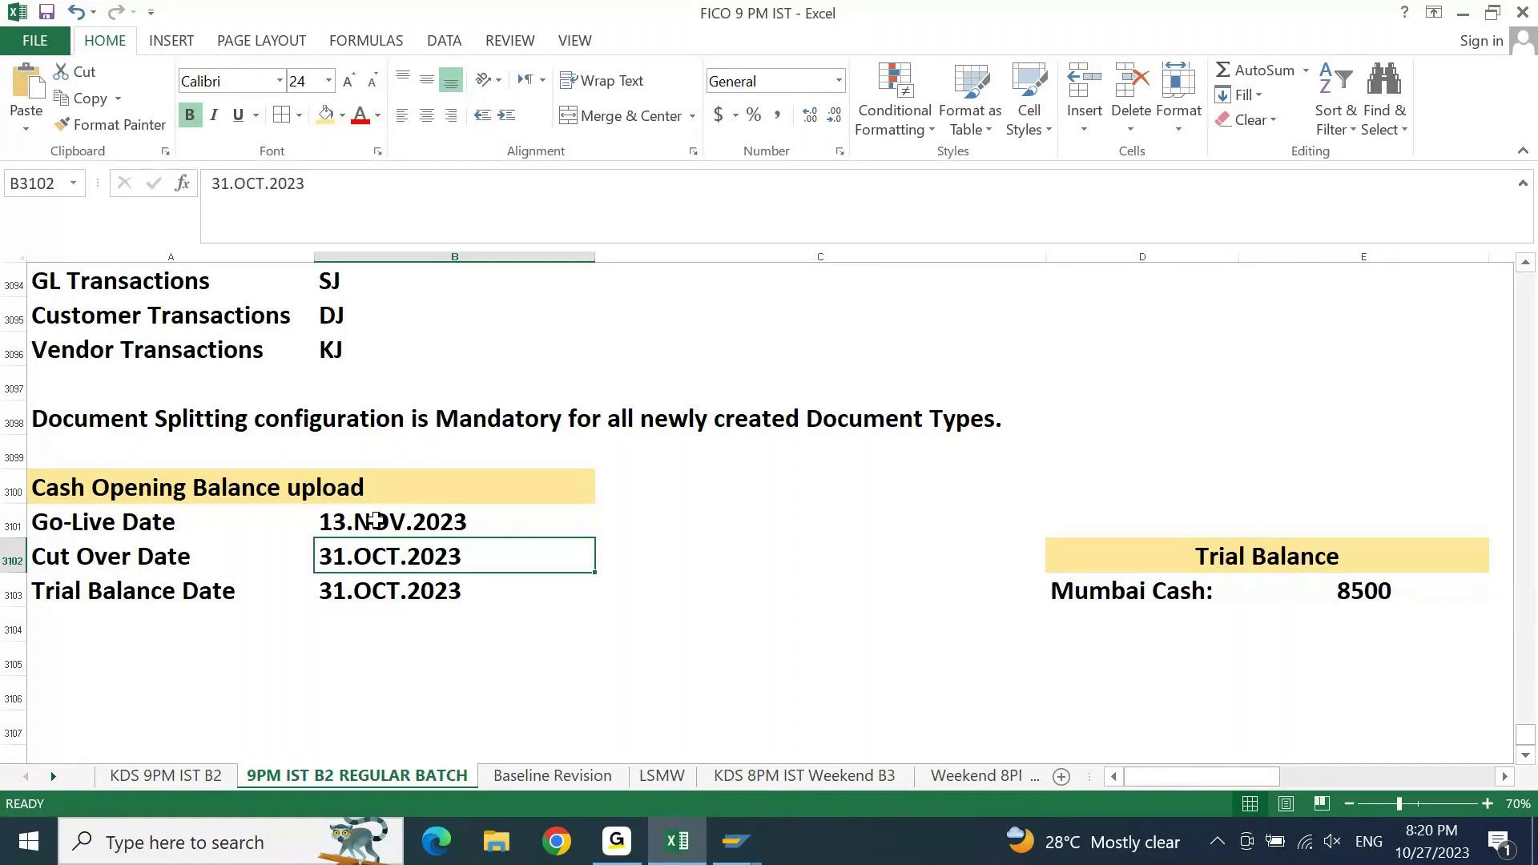
{"action": "left_click", "coordinate": [1376, 581]}
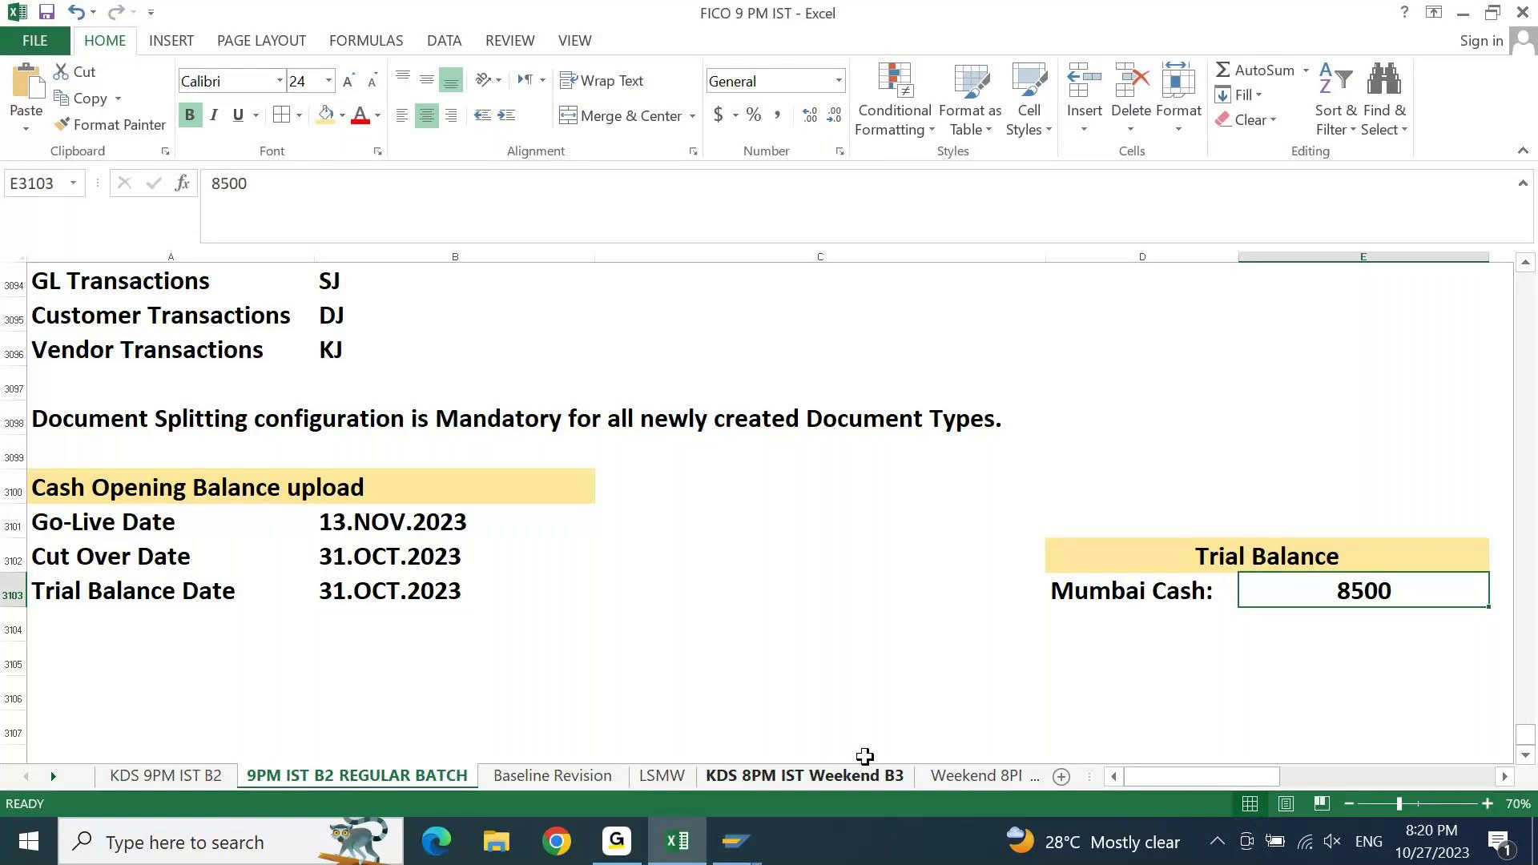
{"action": "left_click", "coordinate": [736, 841]}
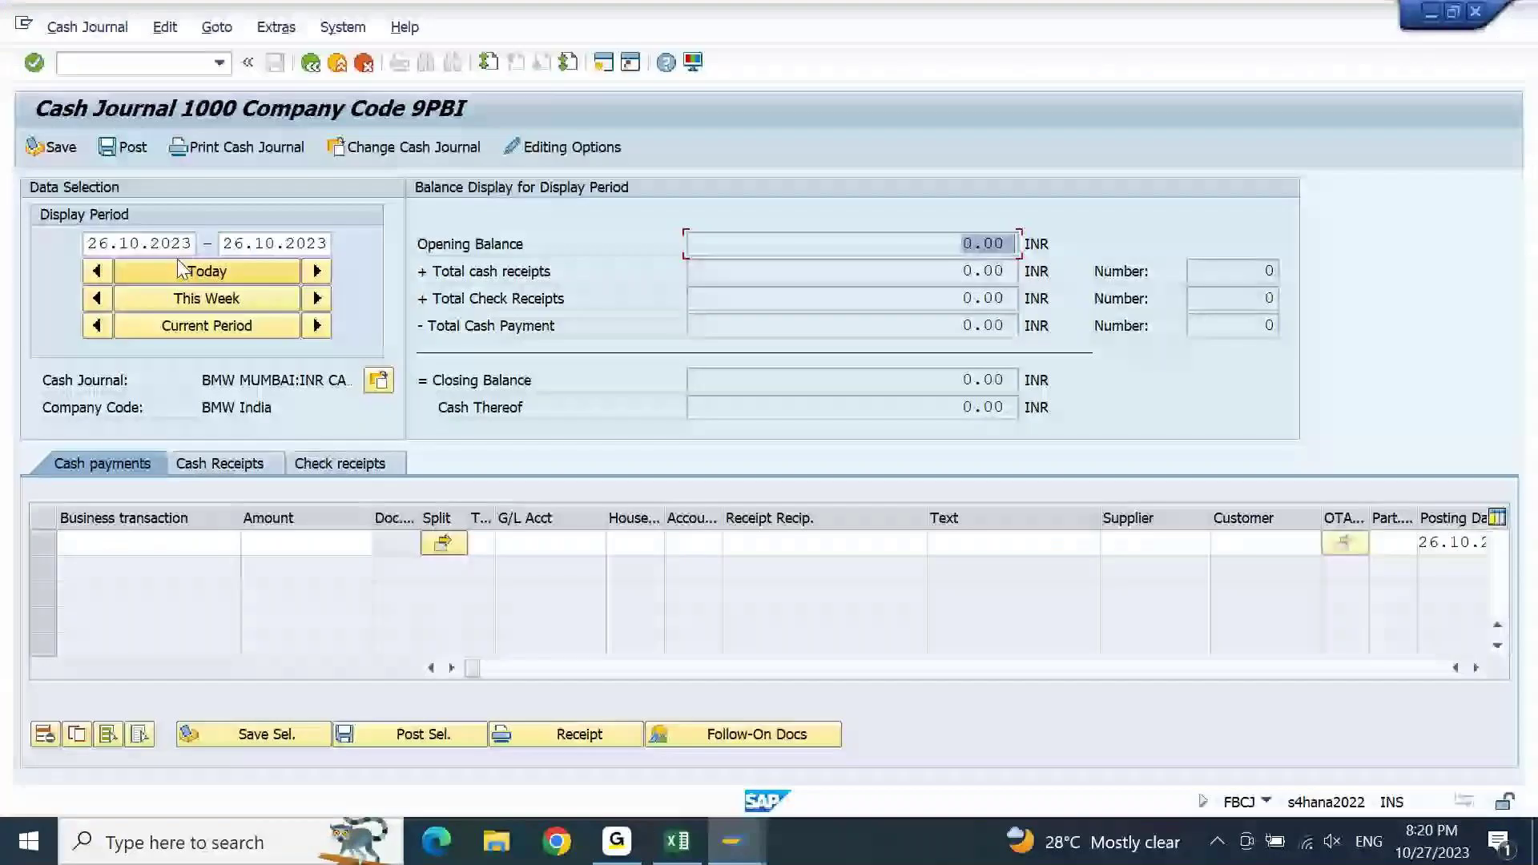
- Set the cash journal's display period to 31.10.2023 – 31.10.2023
{"action": "left_click", "coordinate": [199, 326]}
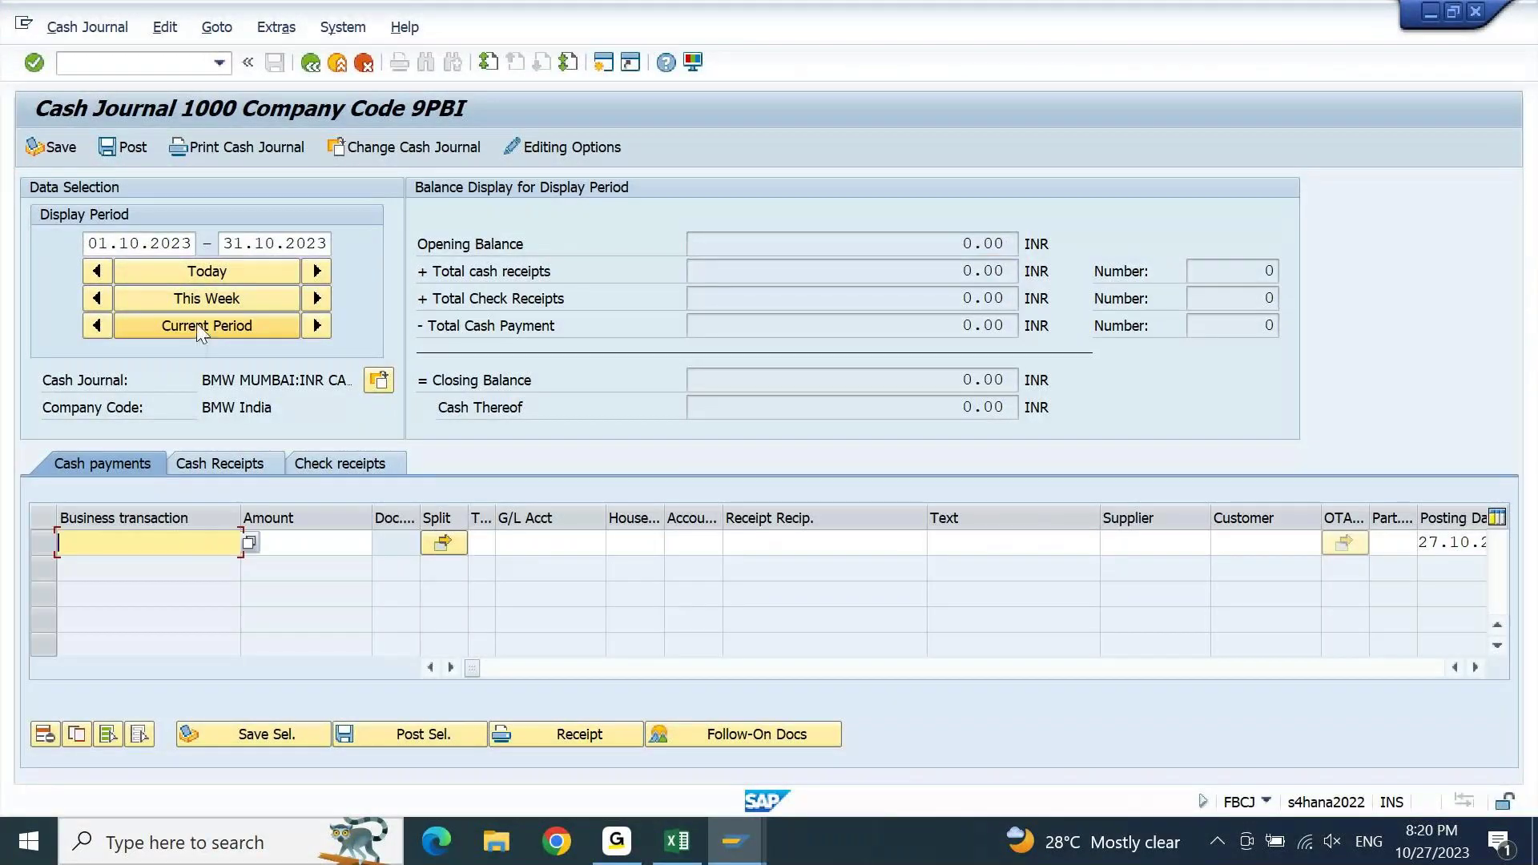
{"action": "left_click", "coordinate": [192, 274]}
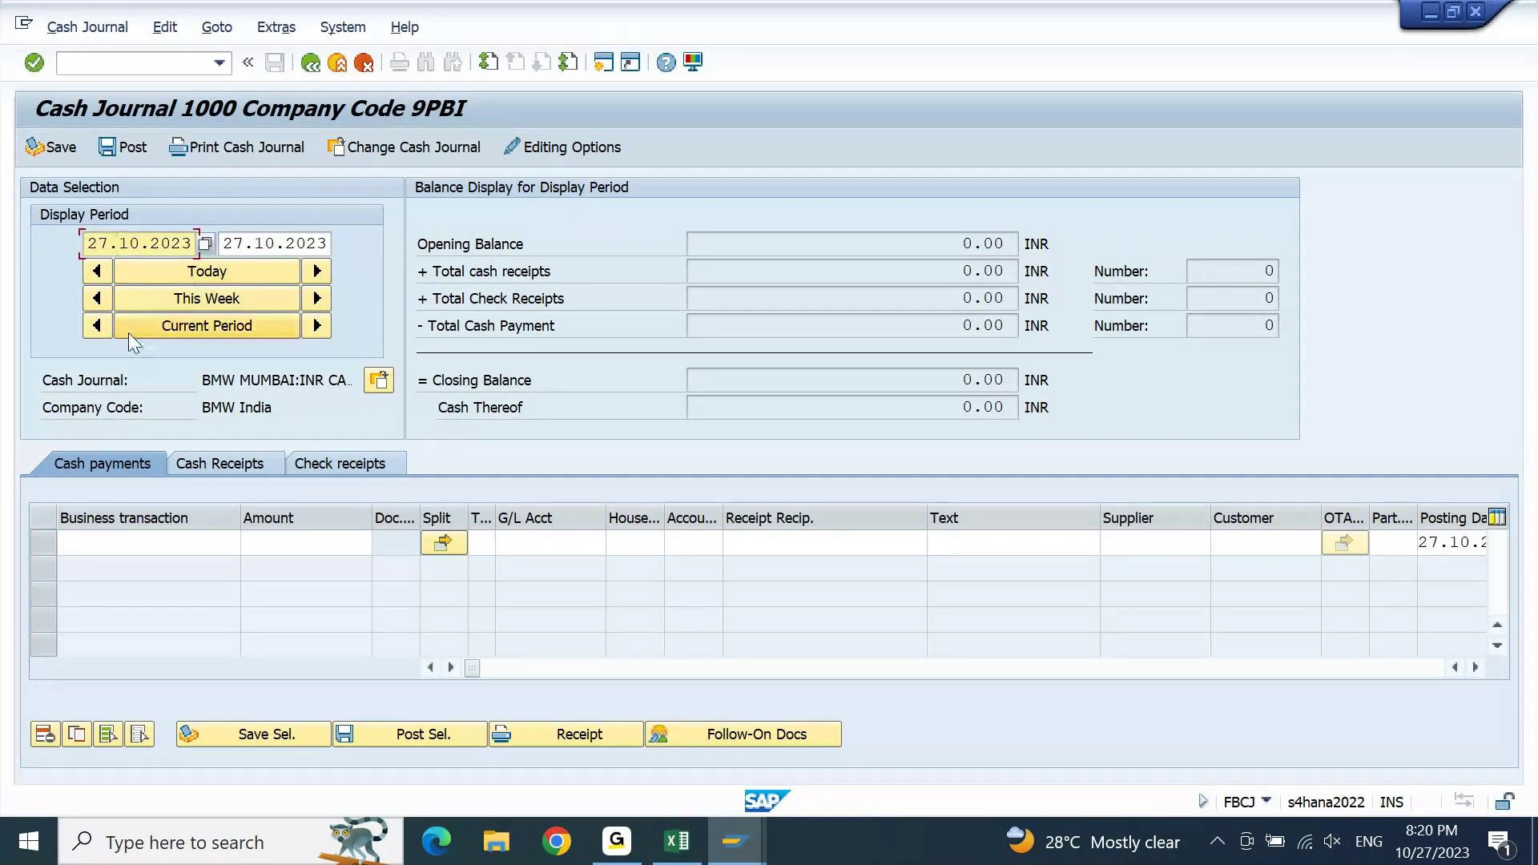
{"action": "key", "text": "shift+Right"}
{"action": "key", "text": "shift+Right"}
{"action": "type", "text": "31"}
{"action": "key", "text": "Tab"}
{"action": "key", "text": "shift+Right"}
{"action": "key", "text": "shift+Right"}
{"action": "type", "text": "31"}
{"action": "key", "text": "Return"}
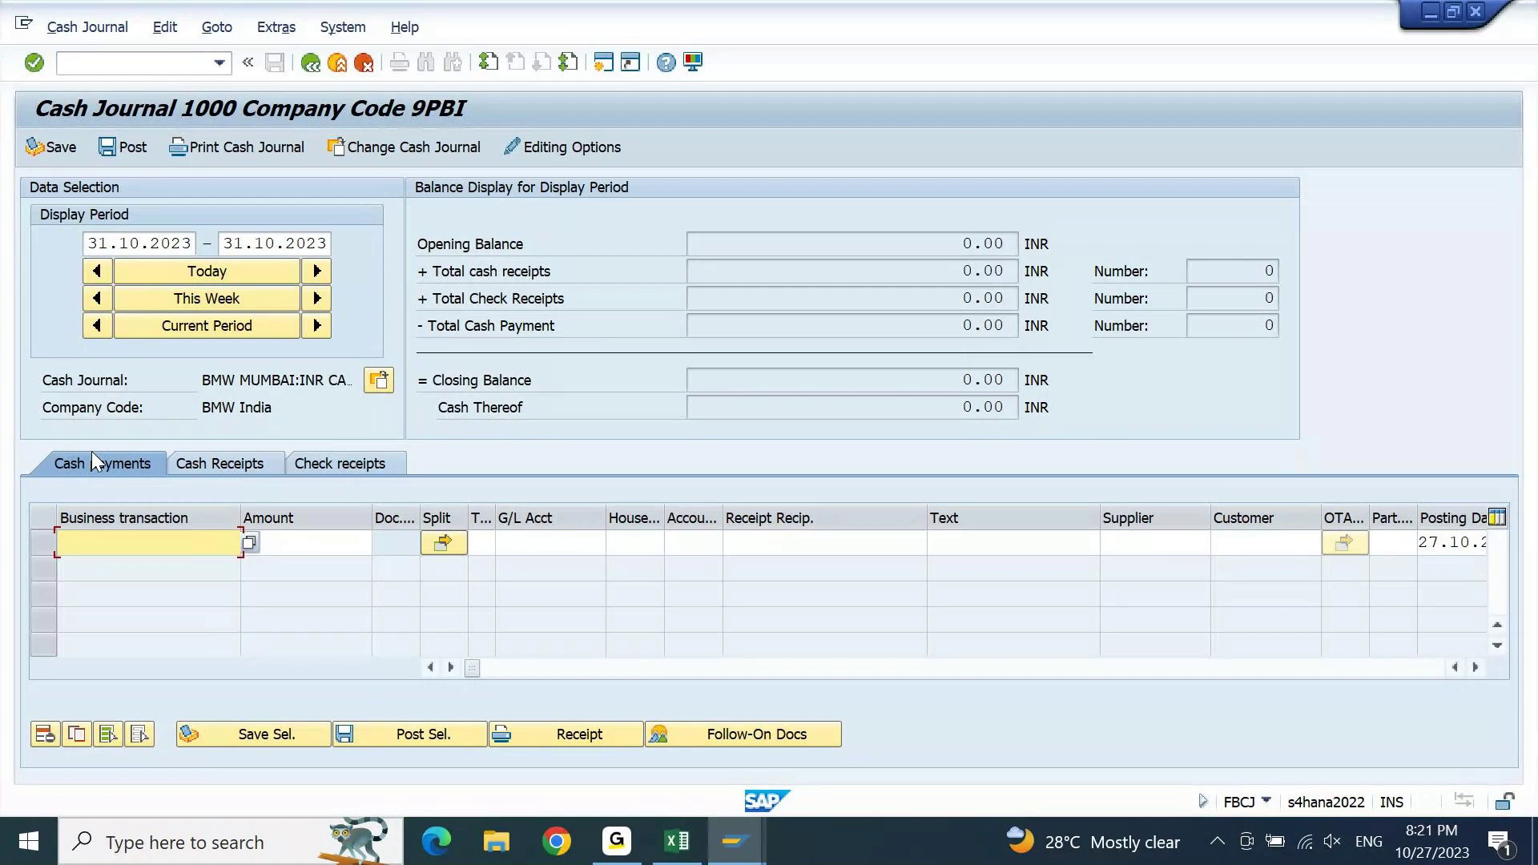
- Add a cash receipt line with the business transaction CASH OPENING BALANCE UPLD and an amount of 8500
{"action": "left_click", "coordinate": [195, 465]}
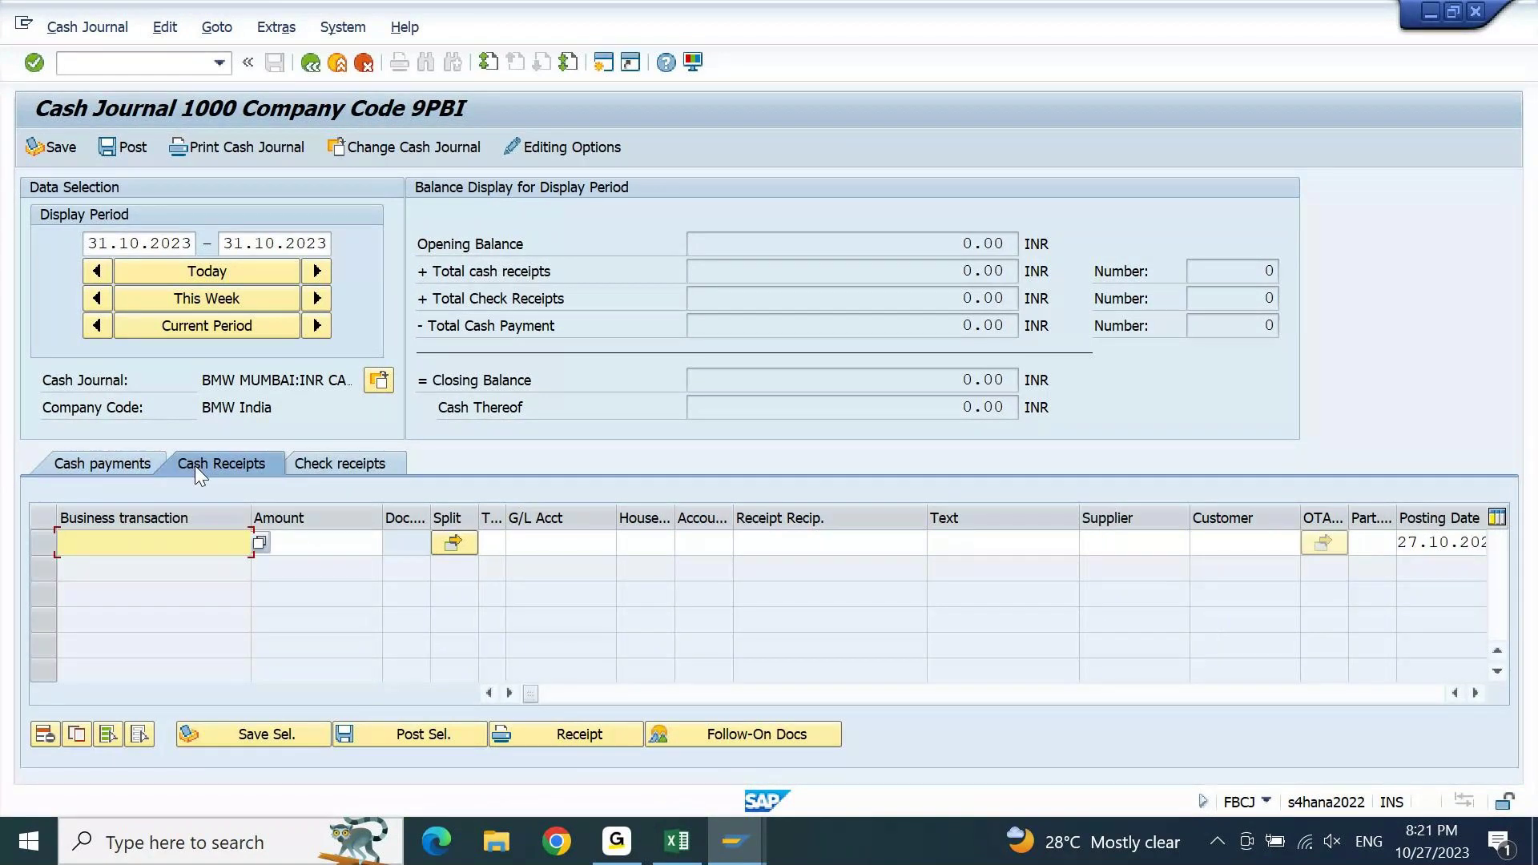
{"action": "left_click", "coordinate": [259, 542]}
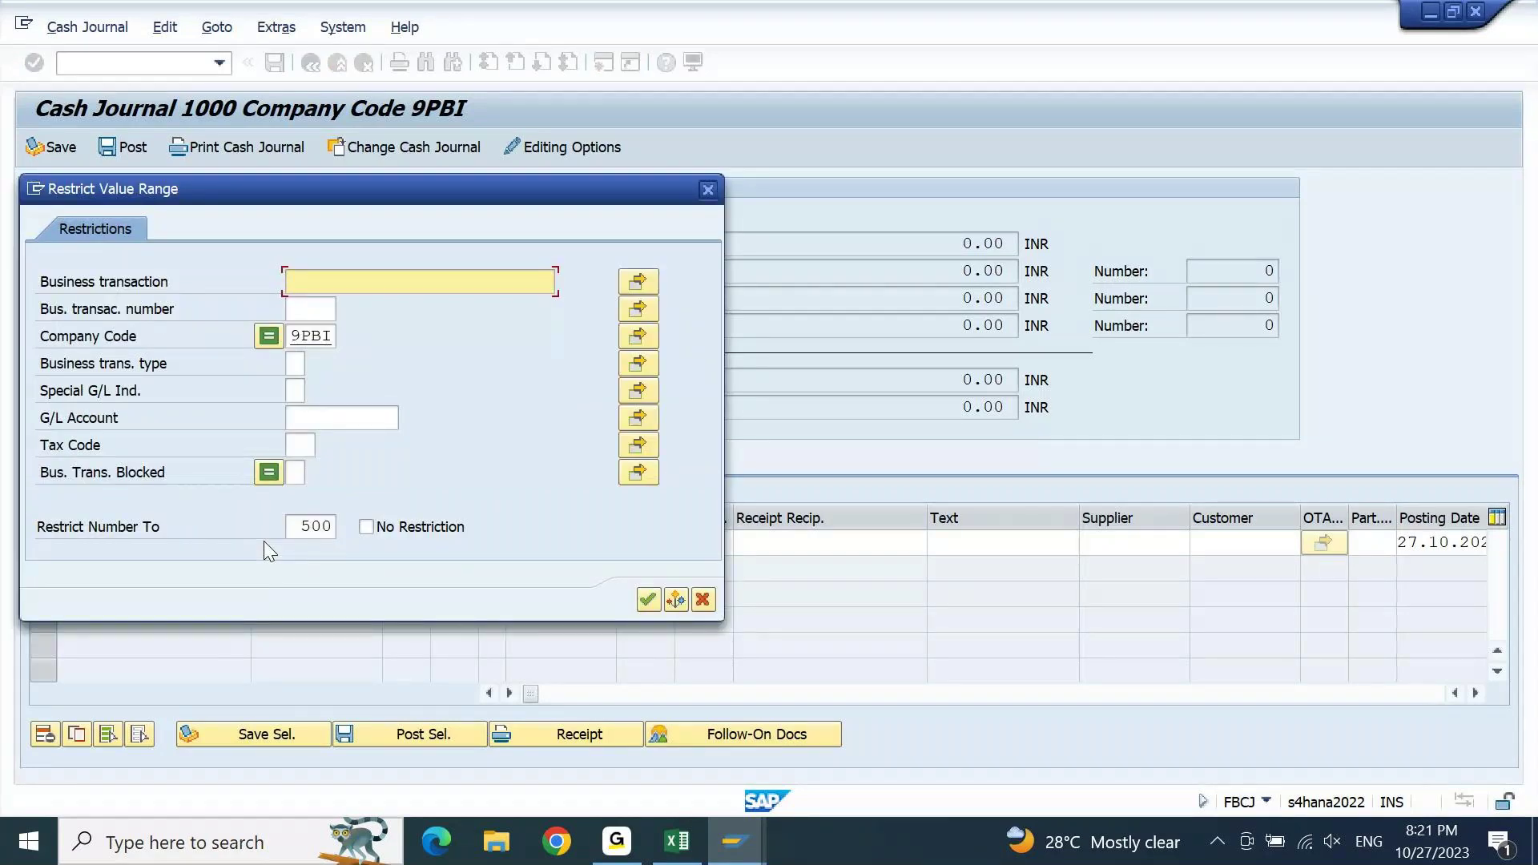
{"action": "key", "text": "Return"}
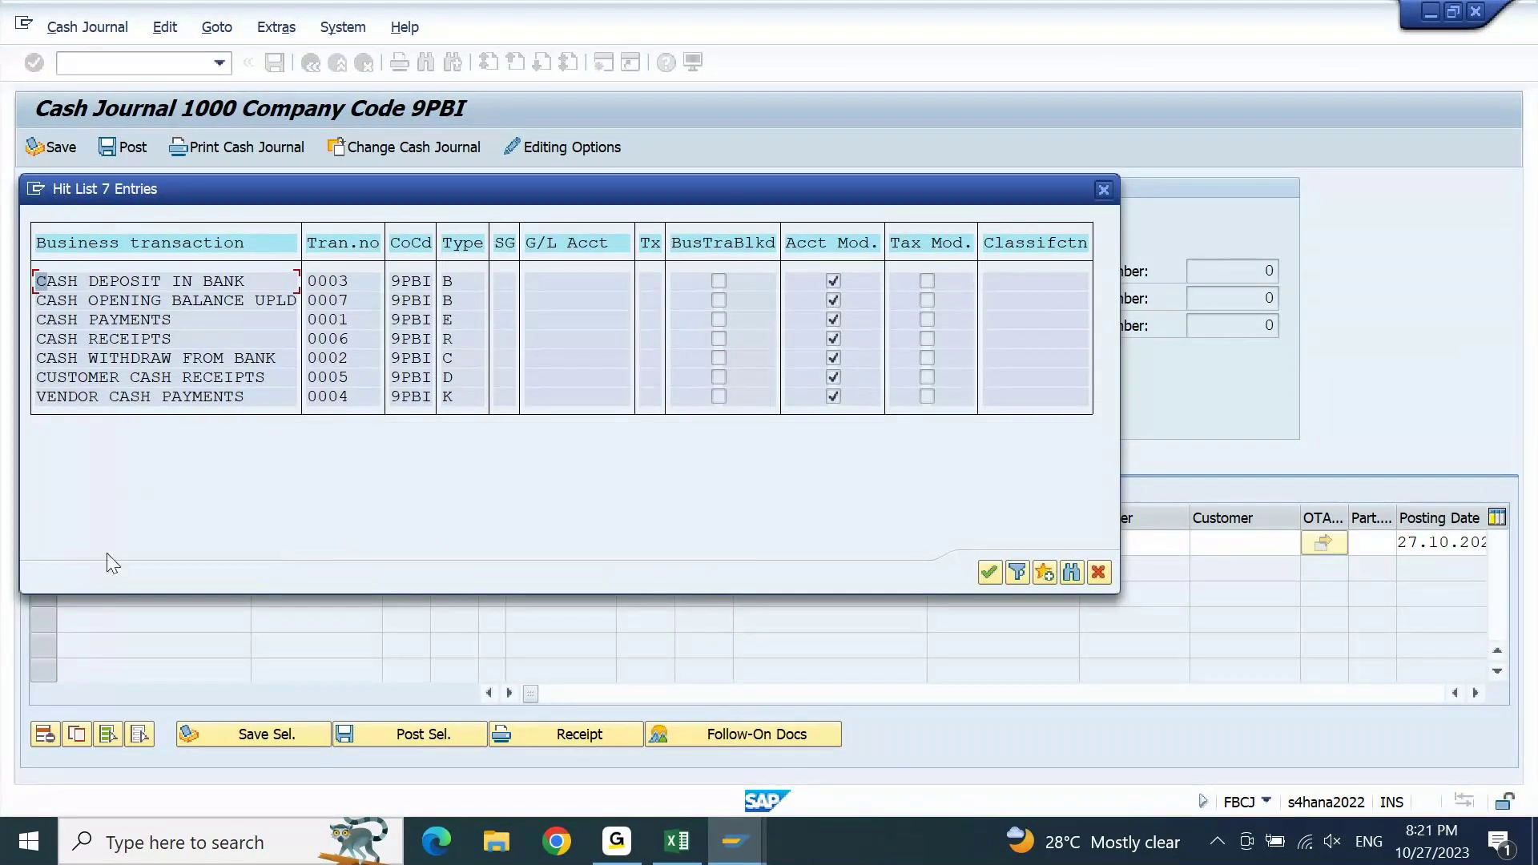
{"action": "double_click", "coordinate": [267, 298]}
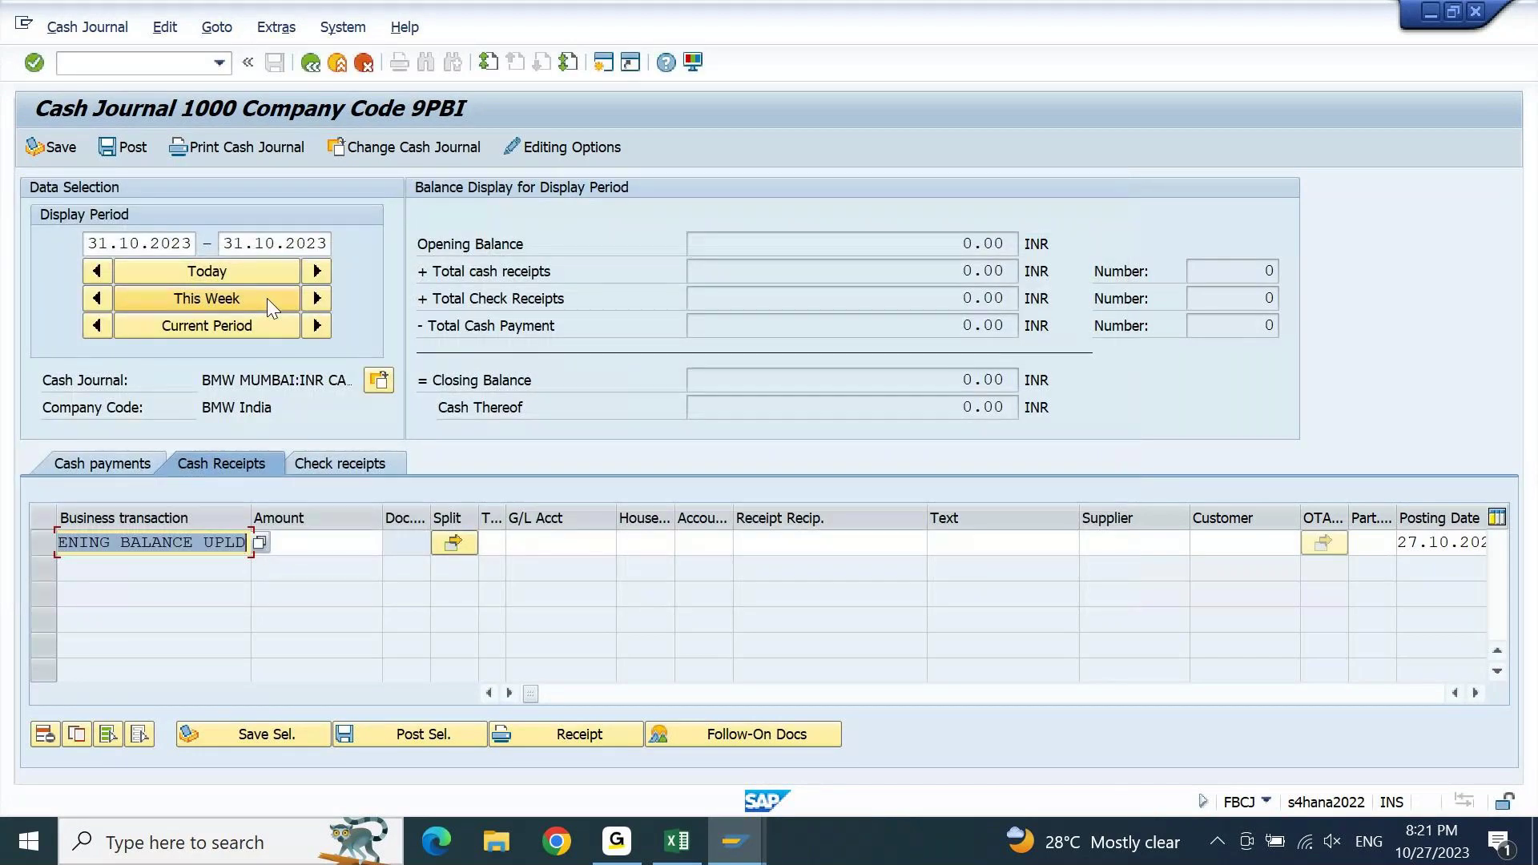
{"action": "key", "text": "Tab"}
{"action": "type", "text": "8500"}
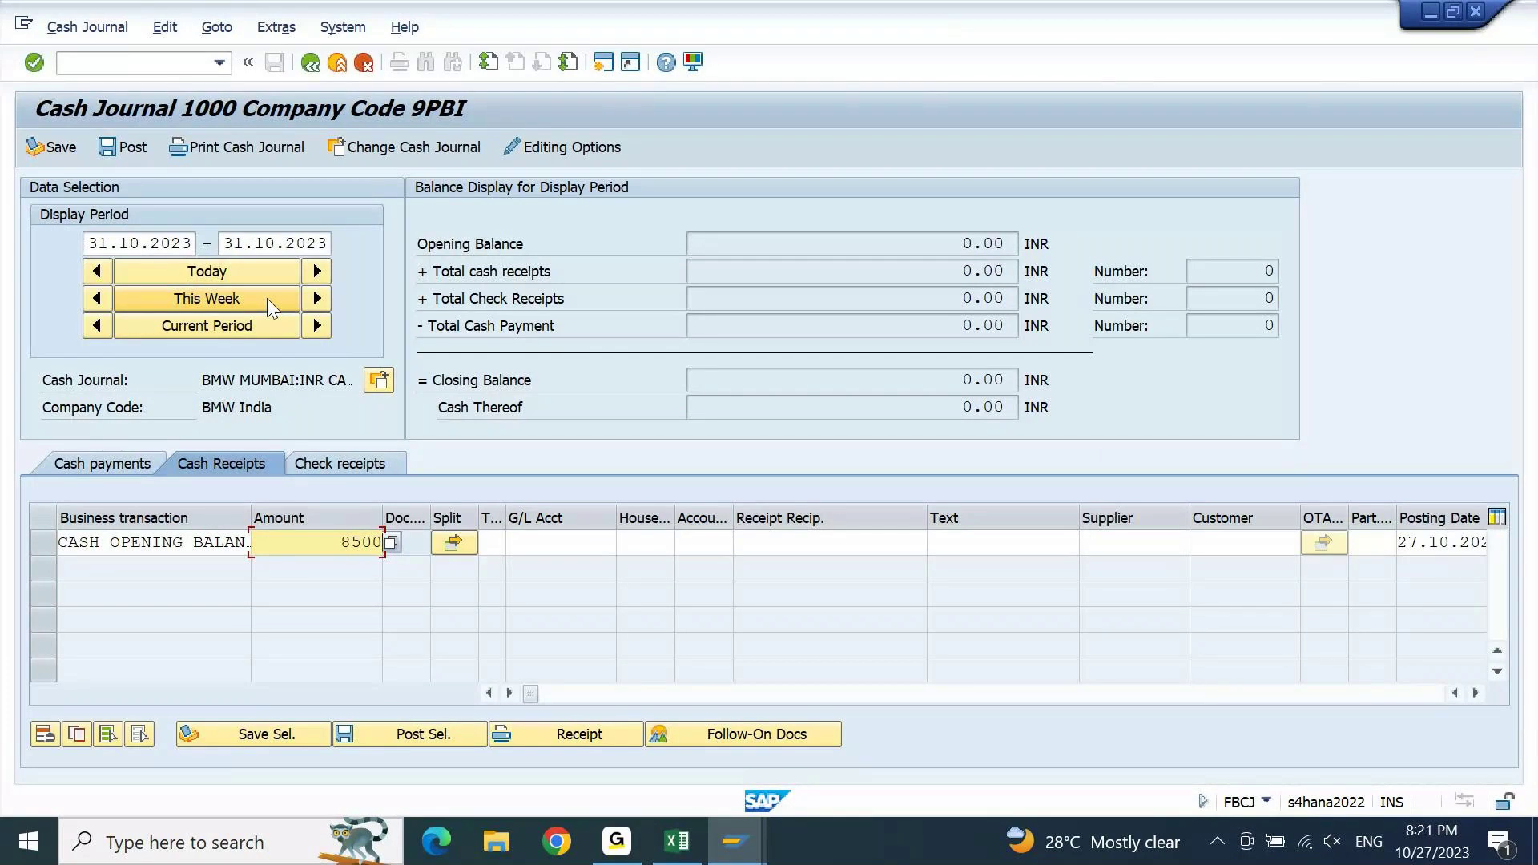
{"action": "key", "text": "Tab"}
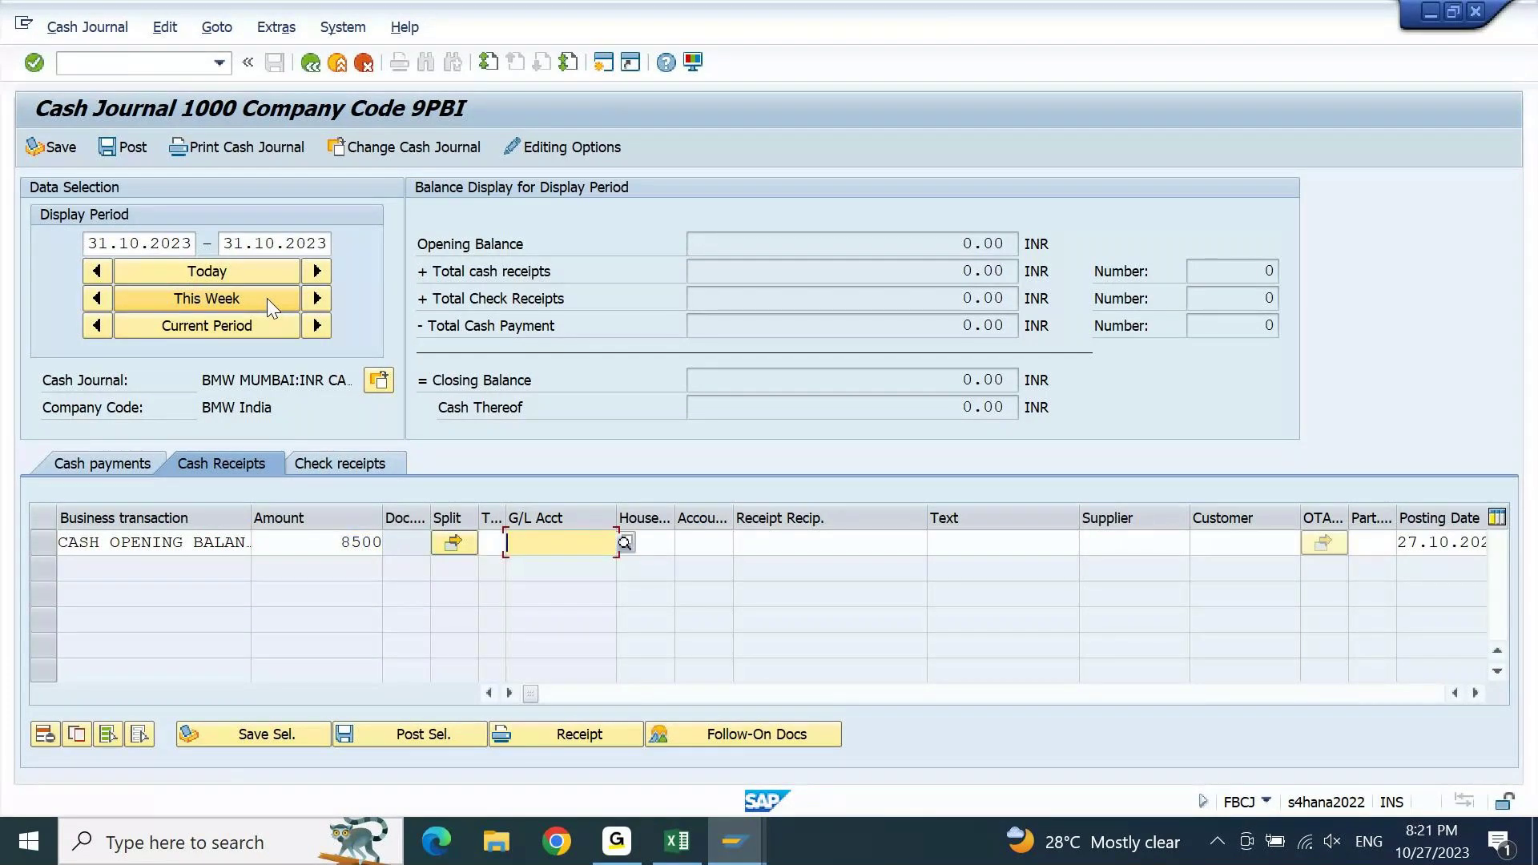
- Open transaction FS00 in the SAP Easy Access window and look through the account groups for the takeover group
{"action": "left_click", "coordinate": [749, 847]}
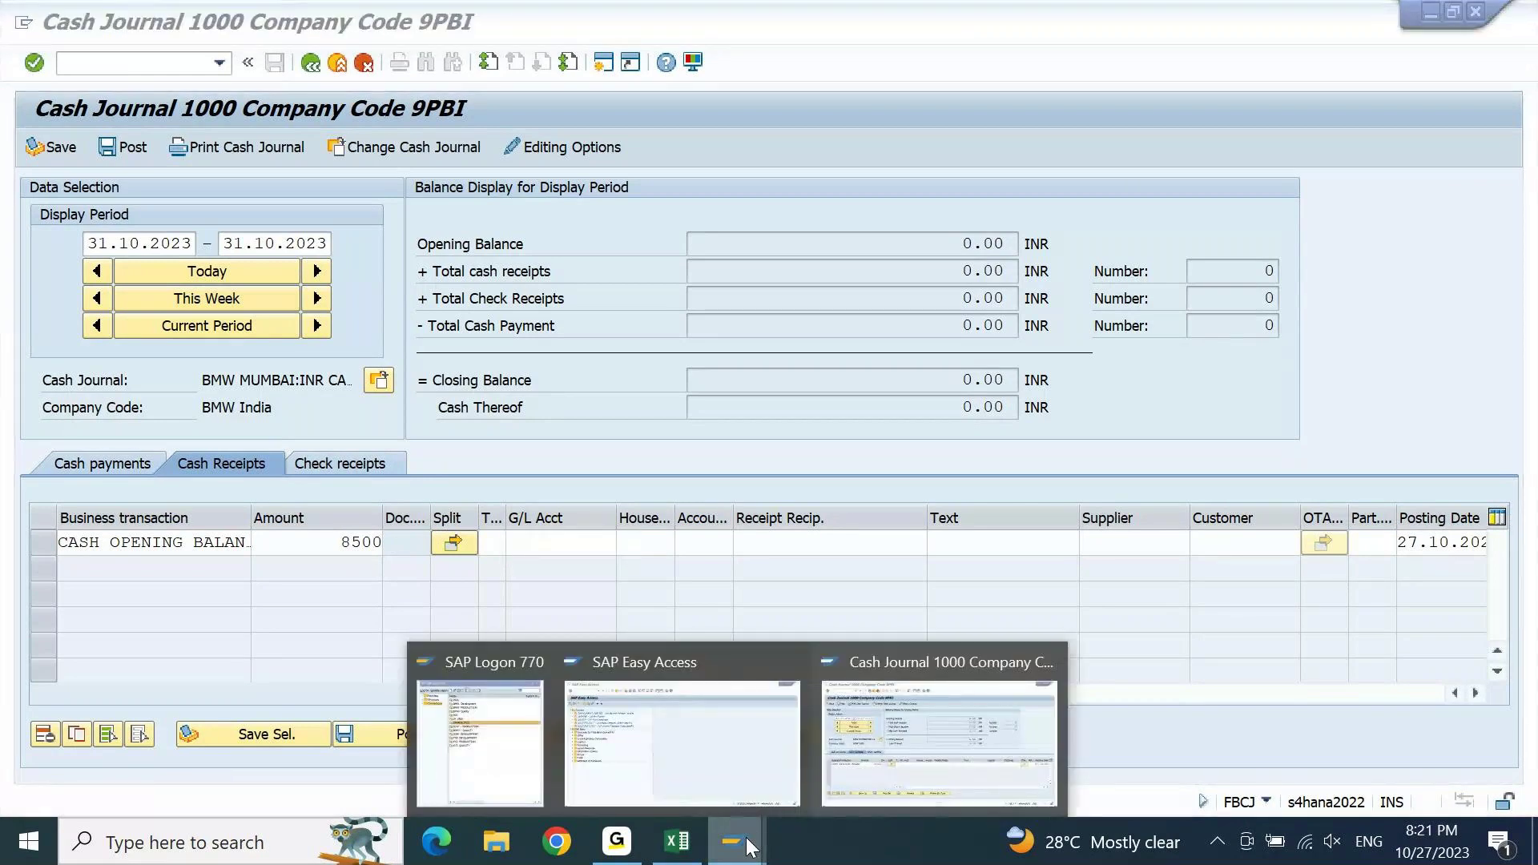
{"action": "left_click", "coordinate": [773, 728]}
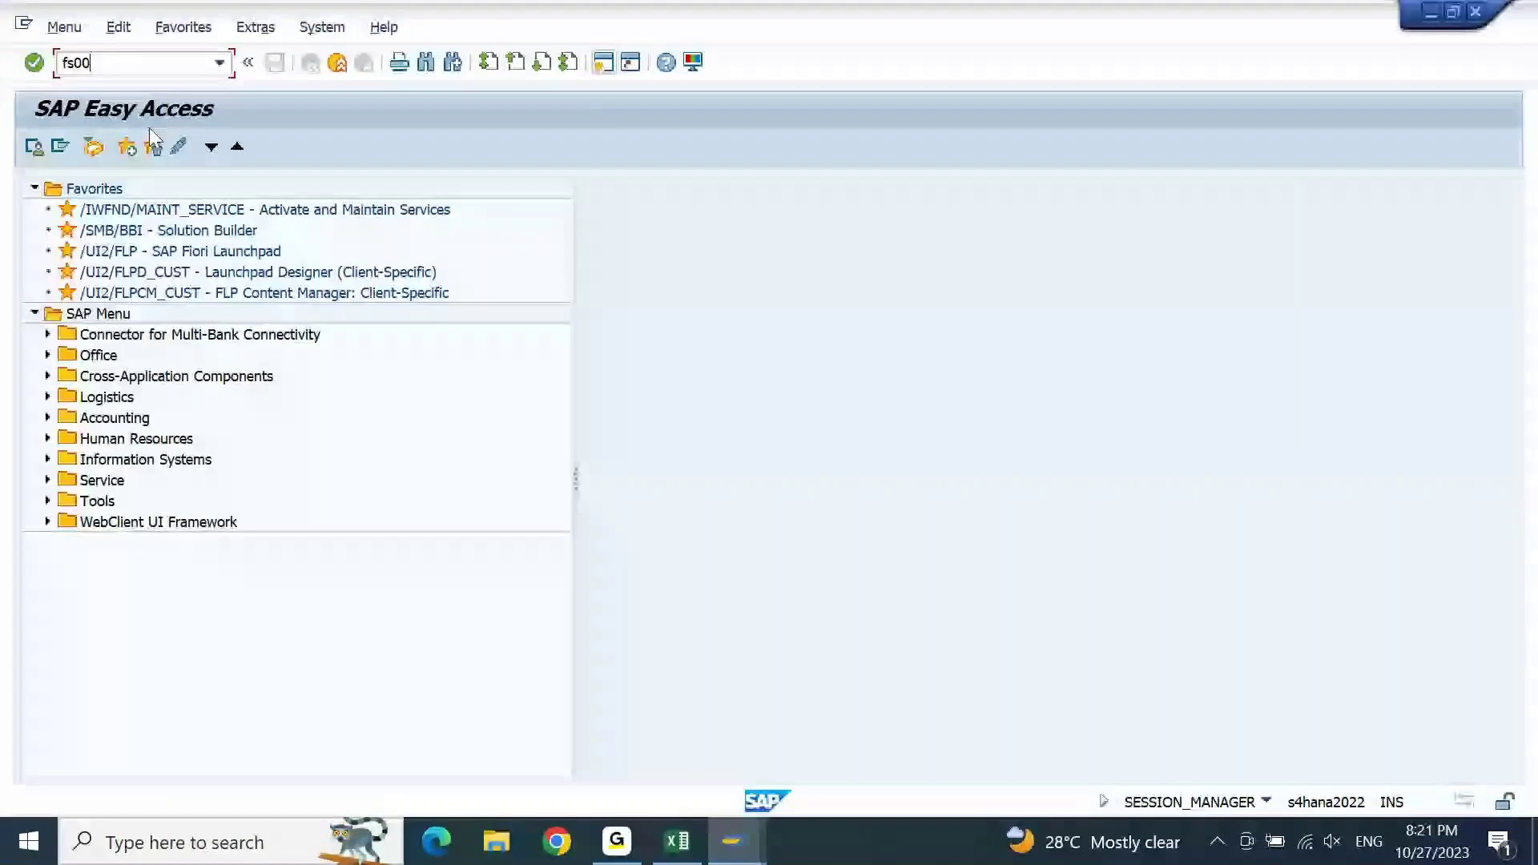
{"action": "key", "text": "Return"}
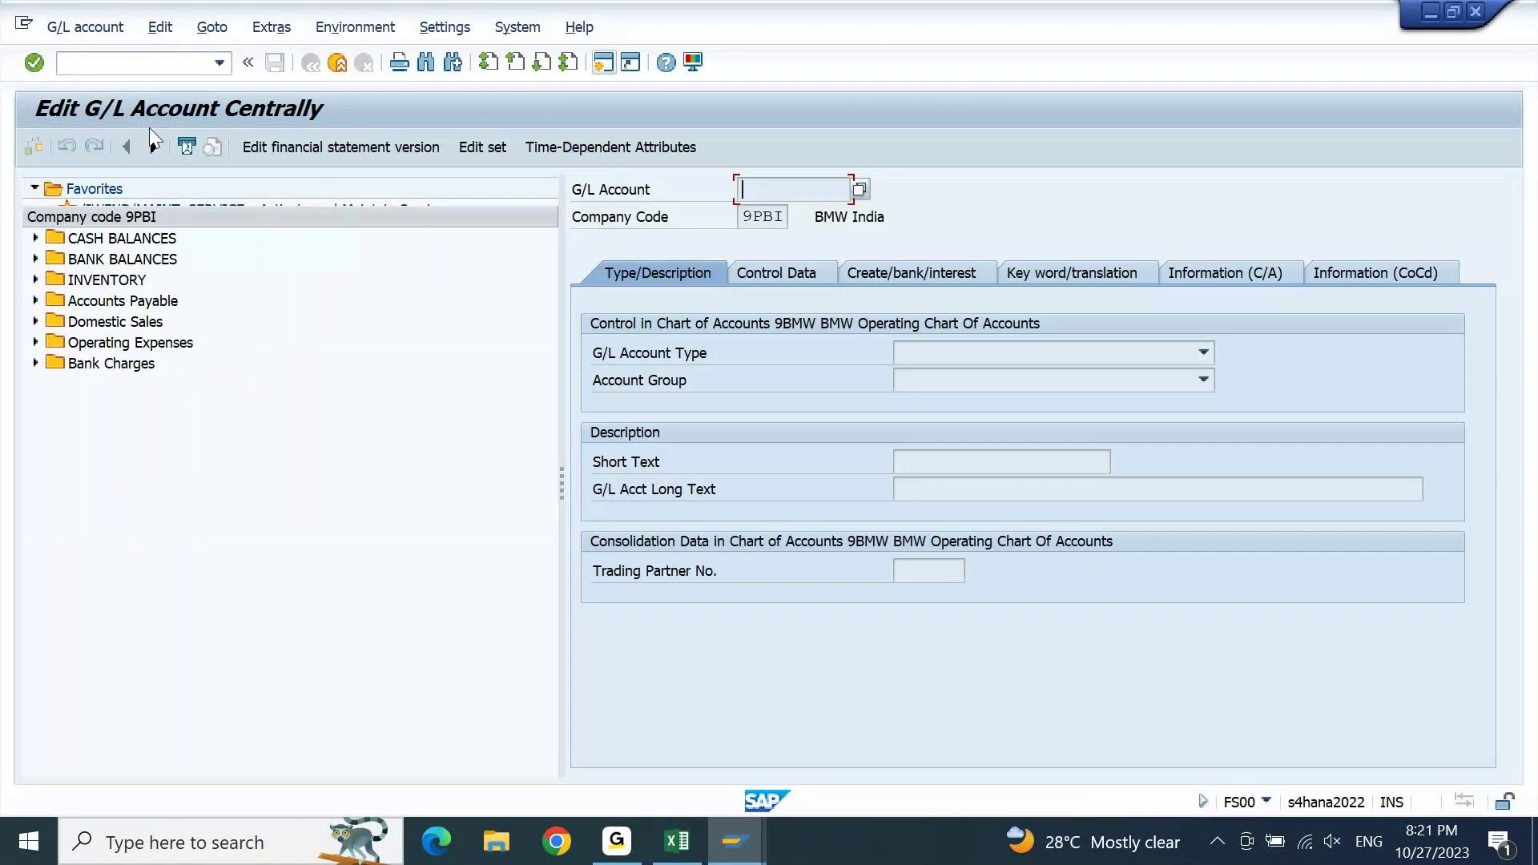
{"action": "left_click", "coordinate": [1203, 380]}
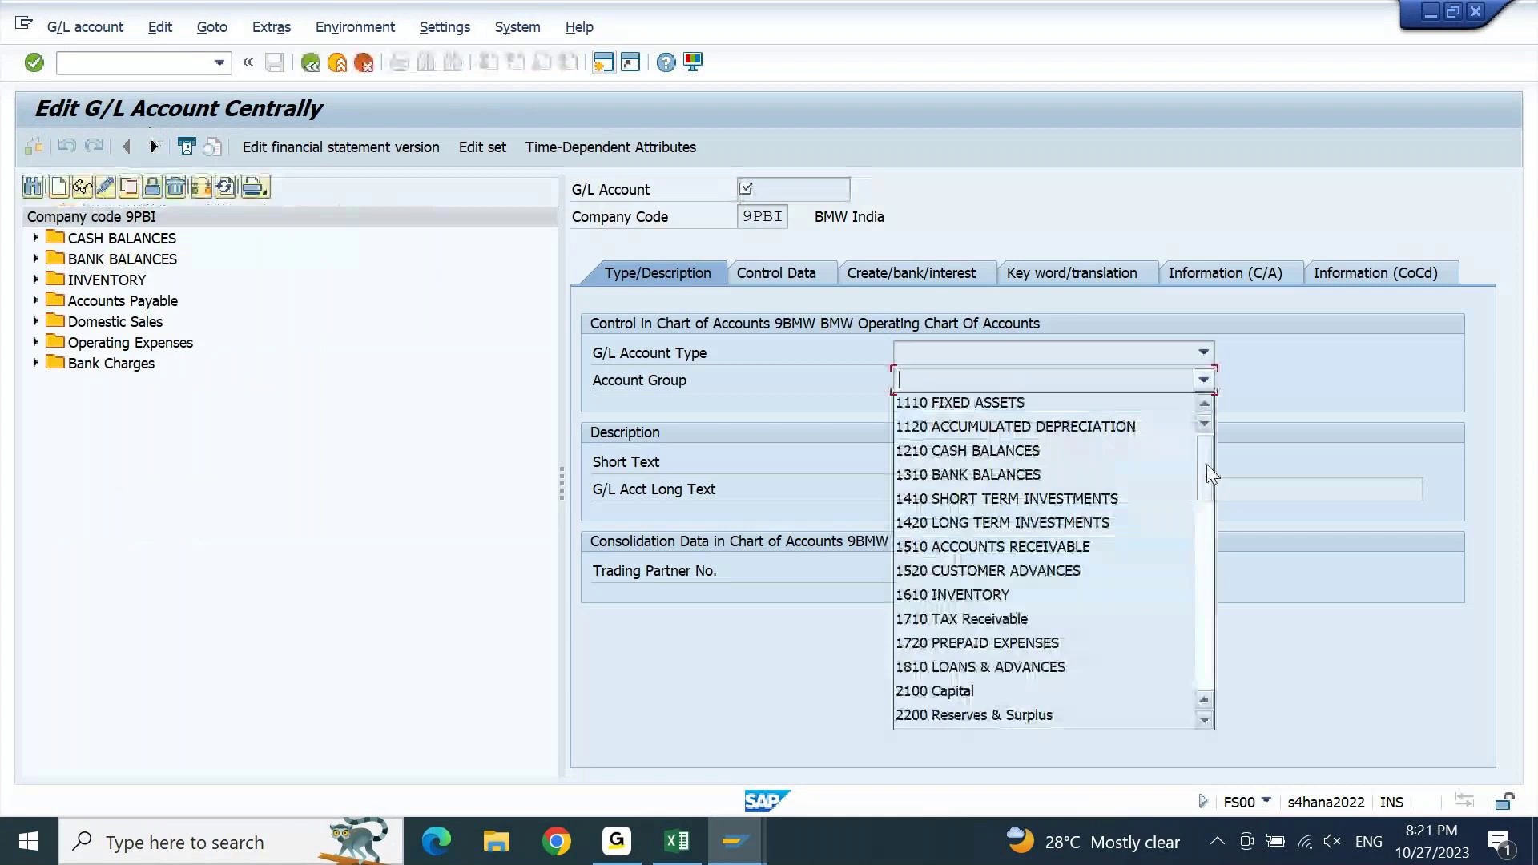
{"action": "left_click_drag", "start_coordinate": [1207, 464], "coordinate": [1182, 689]}
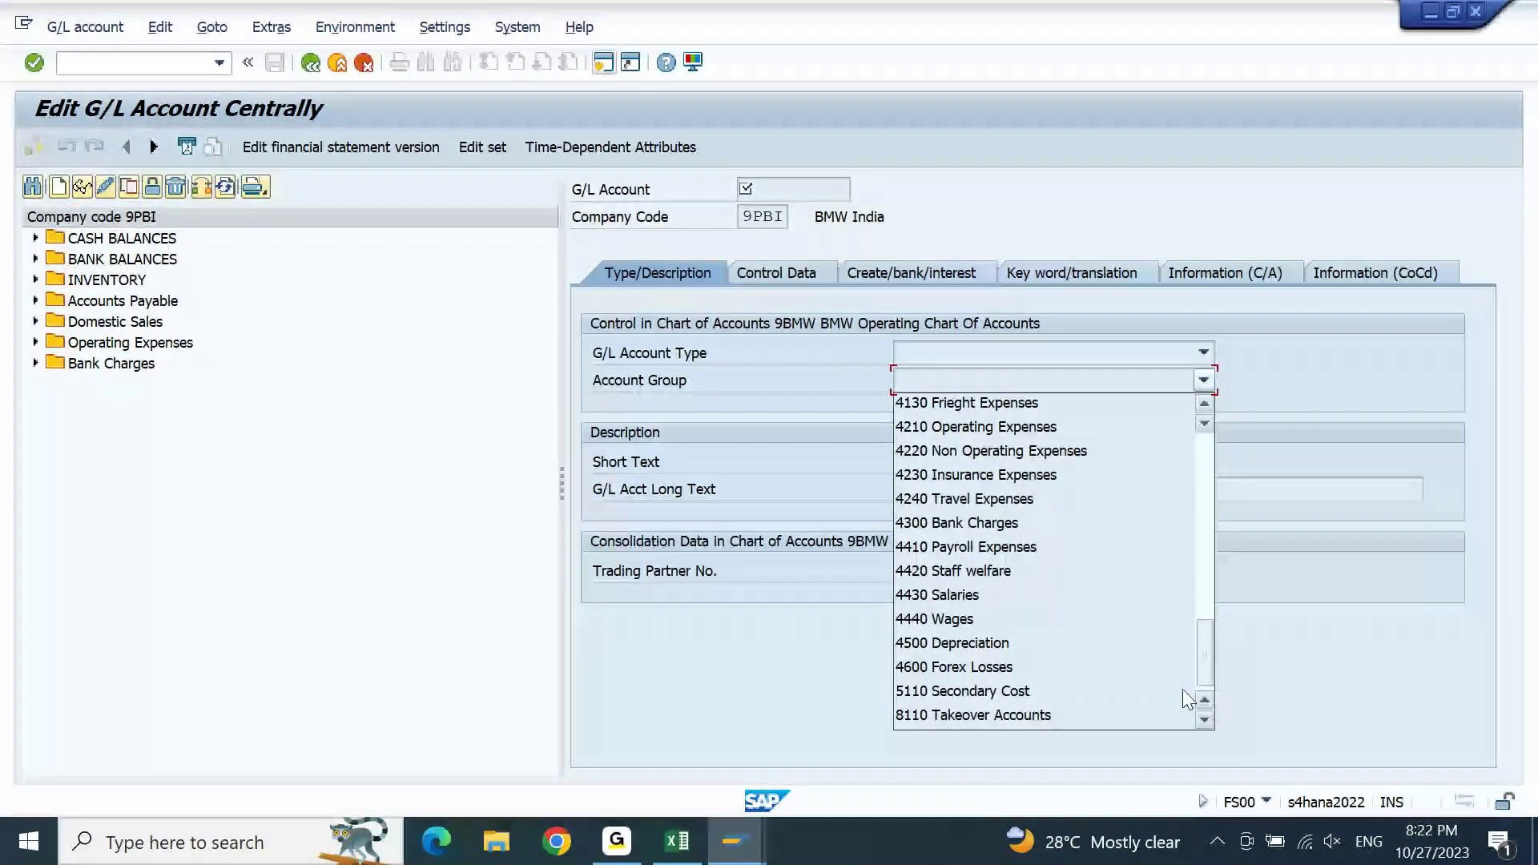
- Copy bank G/L account 13100000 to a new G/L account 81100000 in company code 9PBI
{"action": "left_click", "coordinate": [36, 259]}
{"action": "left_click", "coordinate": [100, 280]}
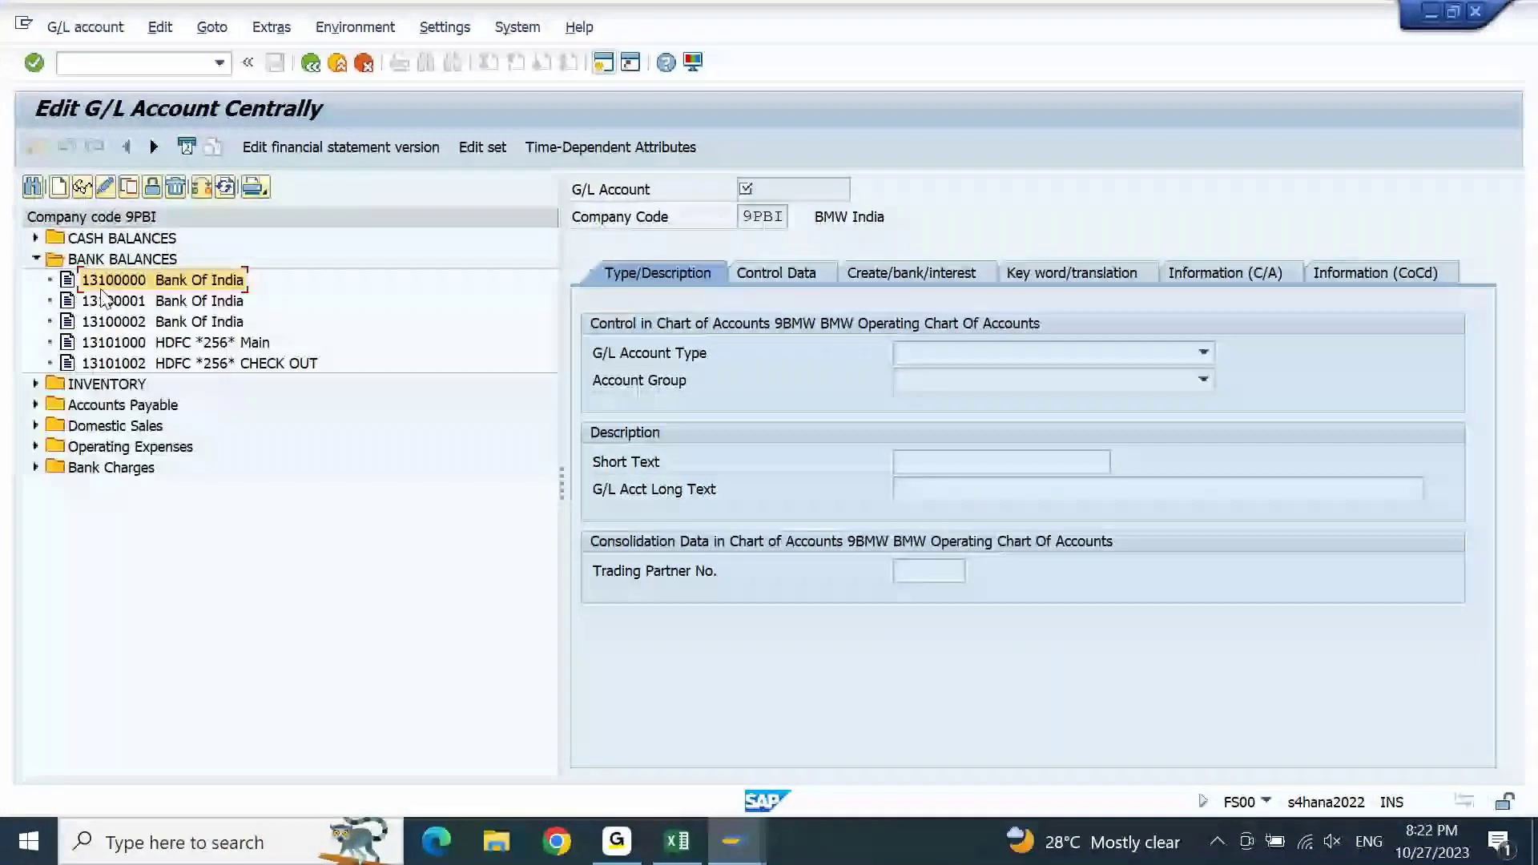
{"action": "left_click", "coordinate": [128, 187]}
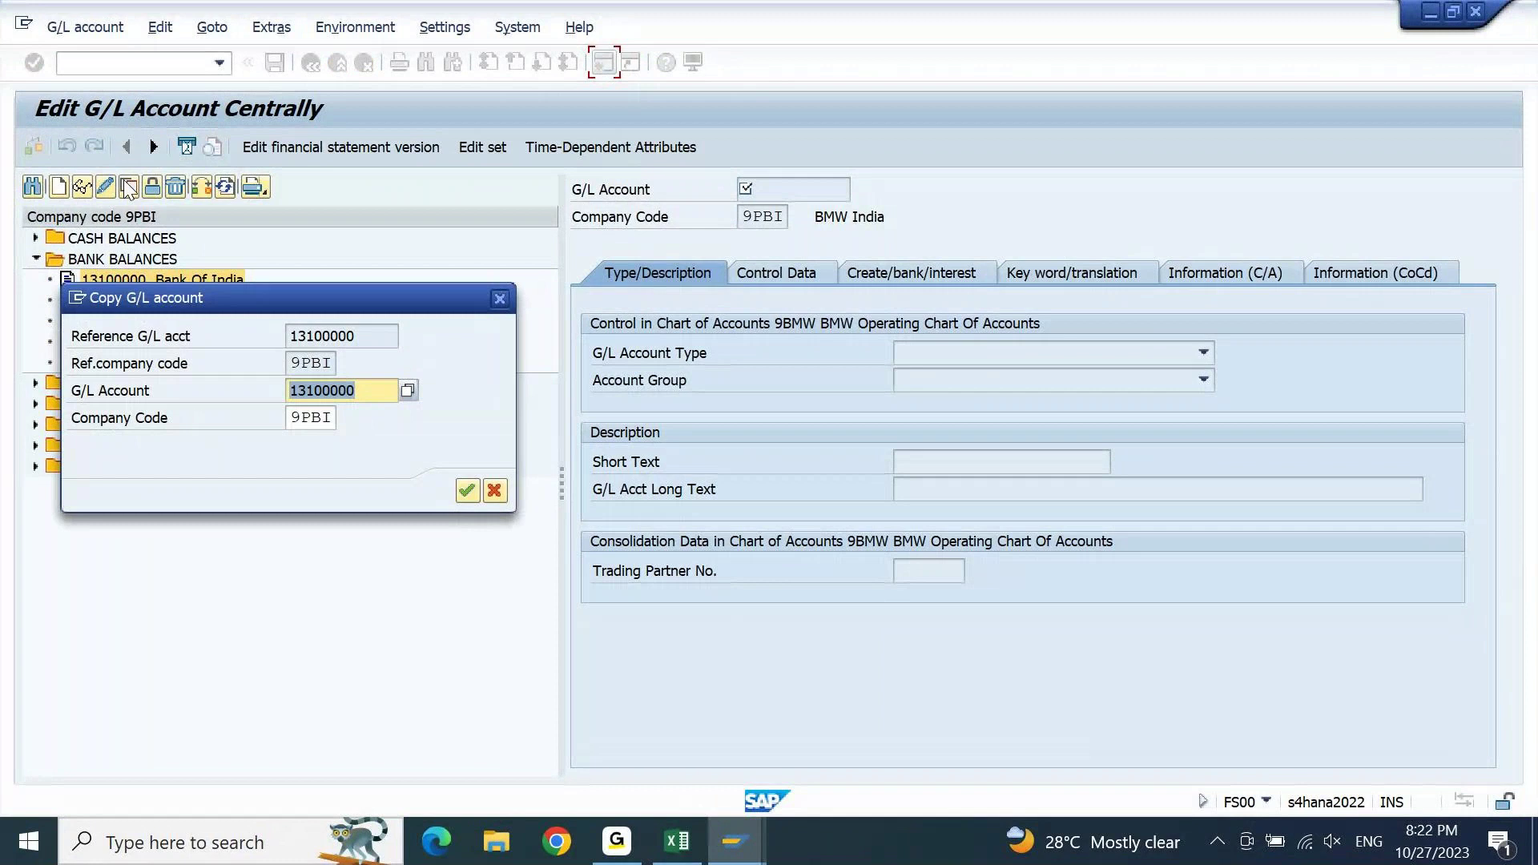
{"action": "type", "text": "81100000"}
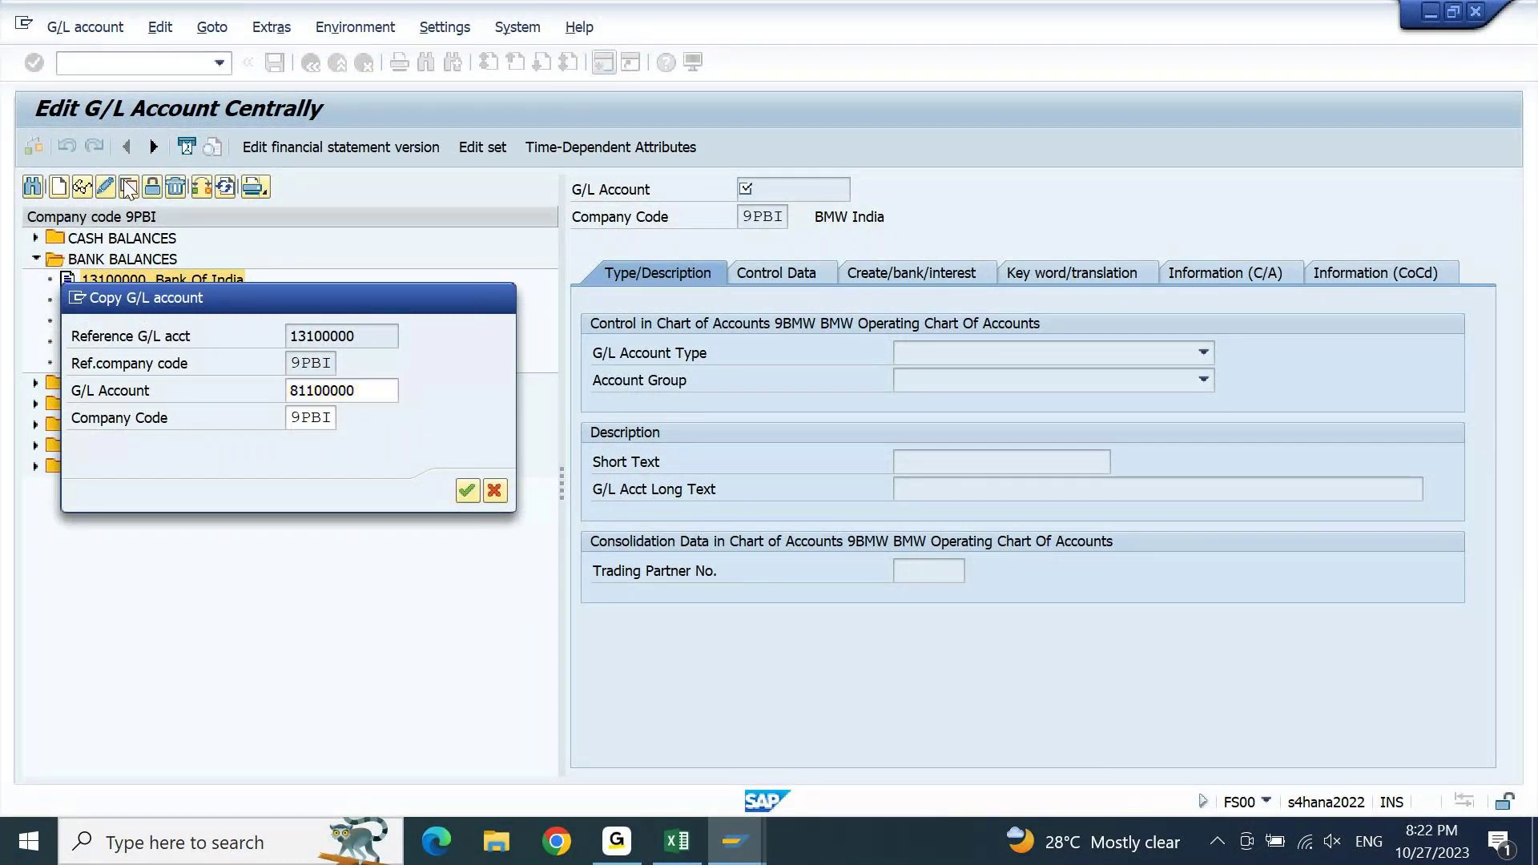
{"action": "key", "text": "Return"}
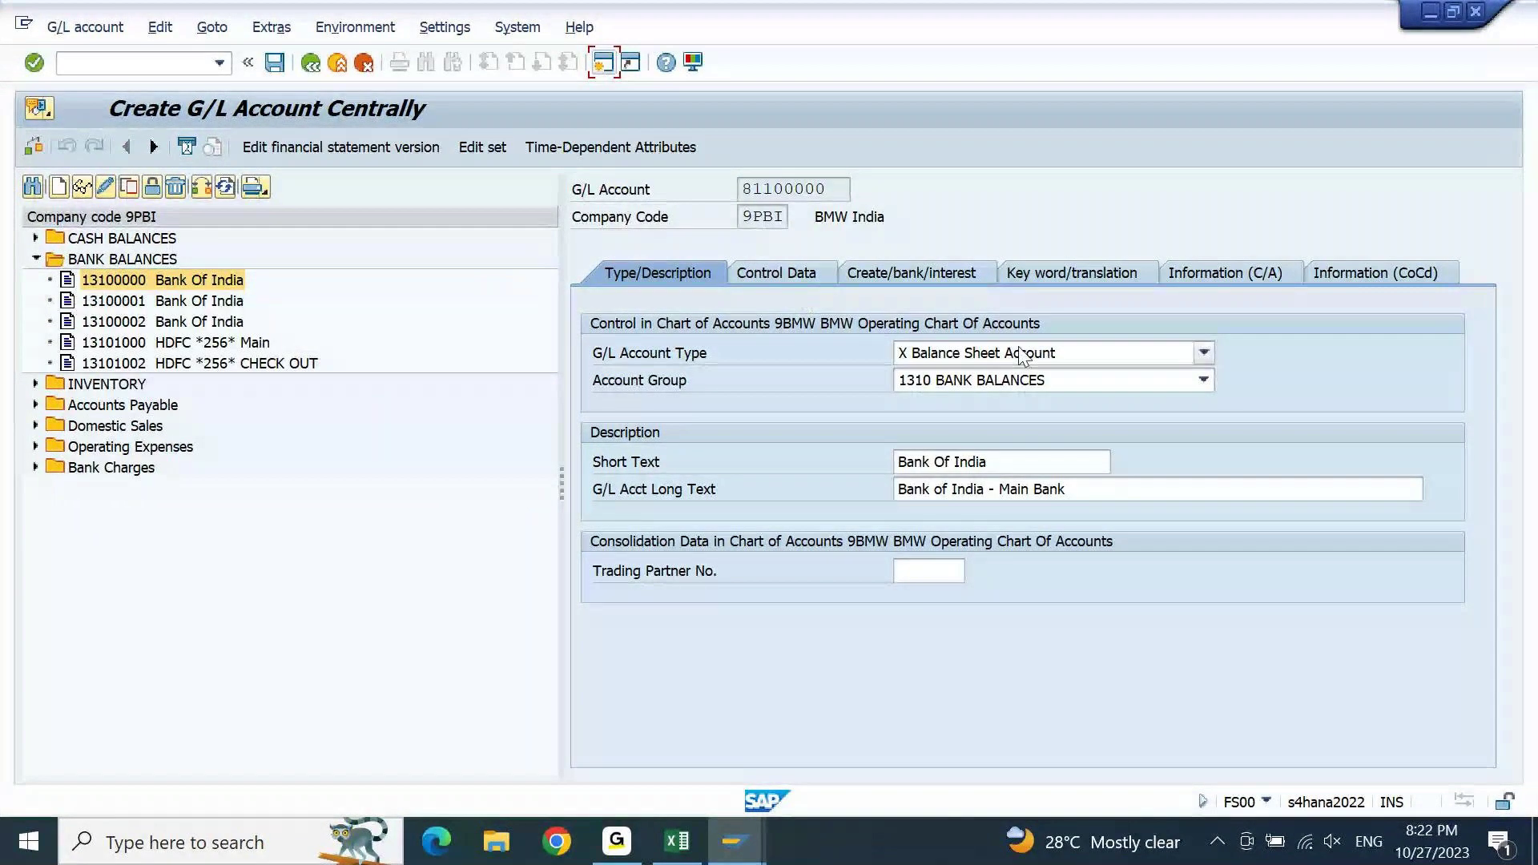
- Assign the new account to account group 8110 Takeover Accounts
{"action": "left_click", "coordinate": [1102, 378]}
{"action": "key", "text": "8"}
{"action": "key", "text": "Return"}
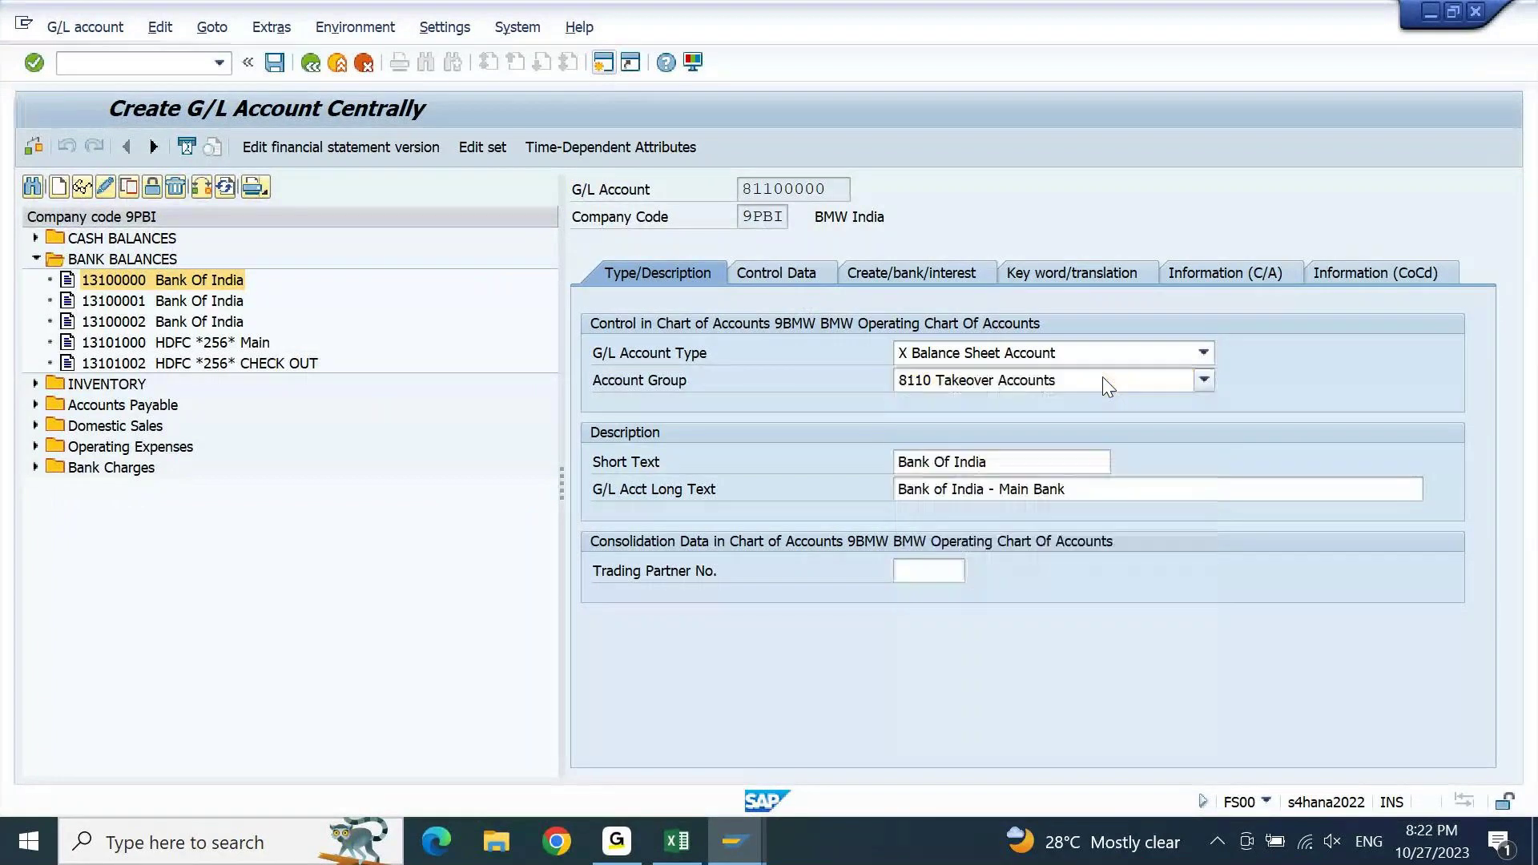
- Replace the account's short text with "TB - TAKEOVER"
{"action": "key", "text": "Tab"}
{"action": "key", "text": "Tab"}
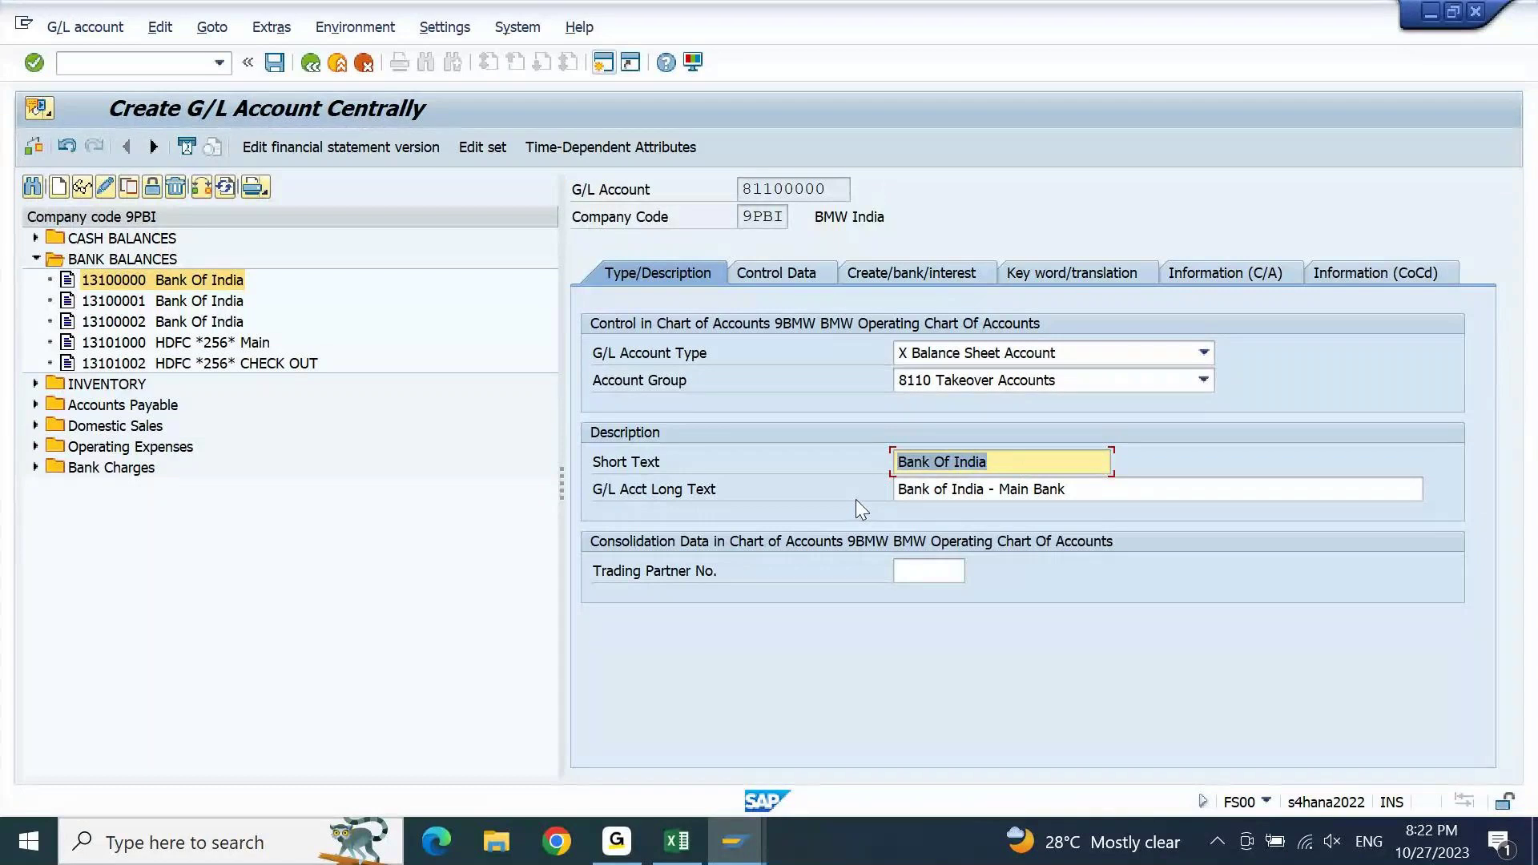
{"action": "key", "text": "BackSpace"}
{"action": "key", "text": "Down"}
{"action": "key", "text": "Down"}
{"action": "key", "text": "Down"}
{"action": "key", "text": "Down"}
{"action": "key", "text": "Down"}
{"action": "key", "text": "Down"}
{"action": "key", "text": "Down"}
{"action": "key", "text": "Down"}
{"action": "key", "text": "Down"}
{"action": "key", "text": "Tab"}
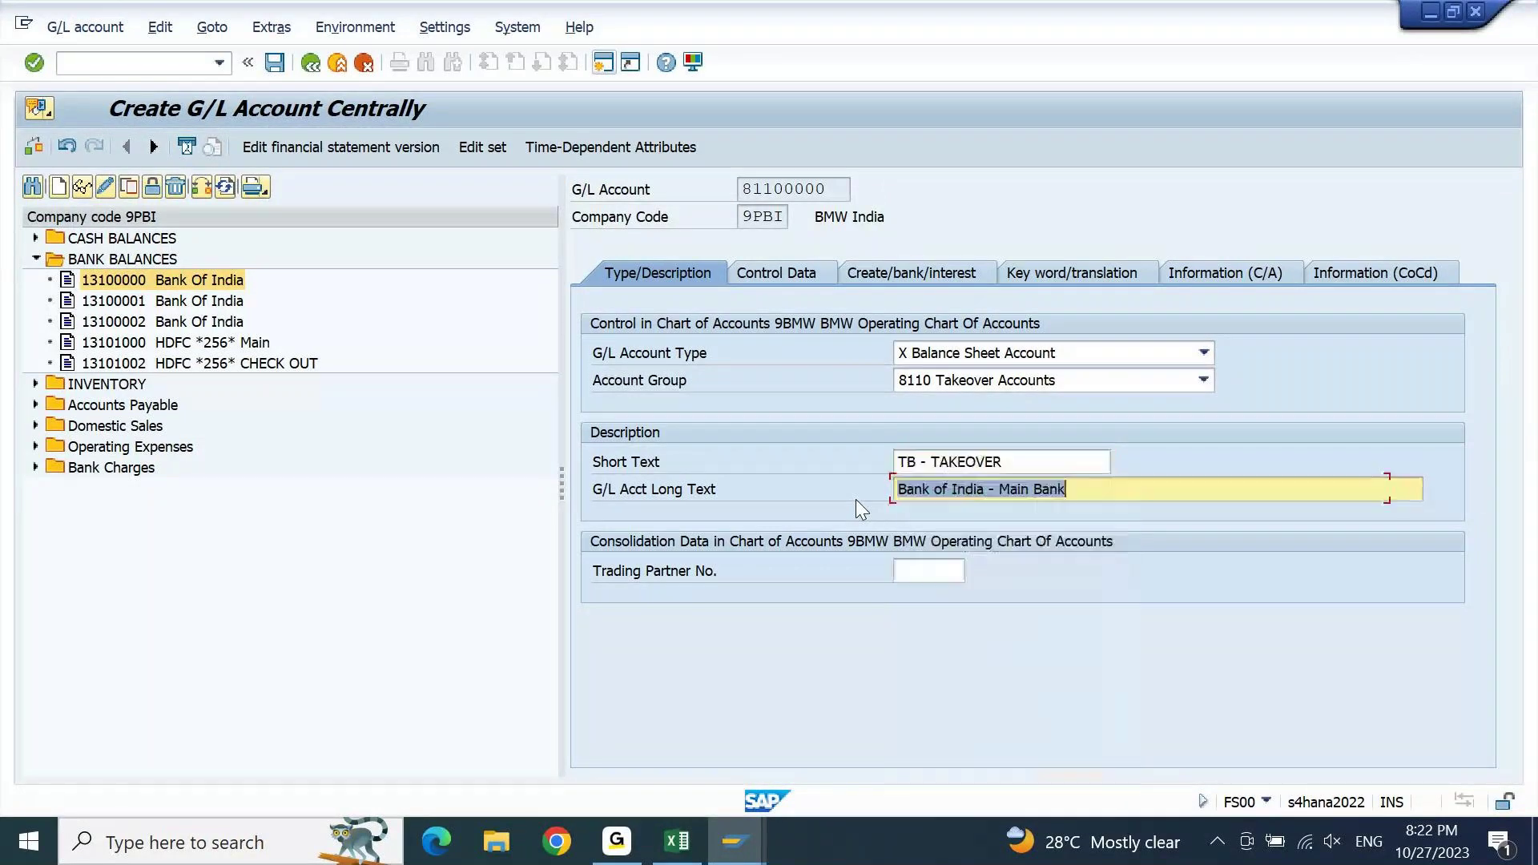
- Copy the short text "TB - TAKEOVER" into the G/L account long text
{"action": "key", "text": "shift+Tab"}
{"action": "key", "text": "ctrl+c"}
{"action": "key", "text": "Tab"}
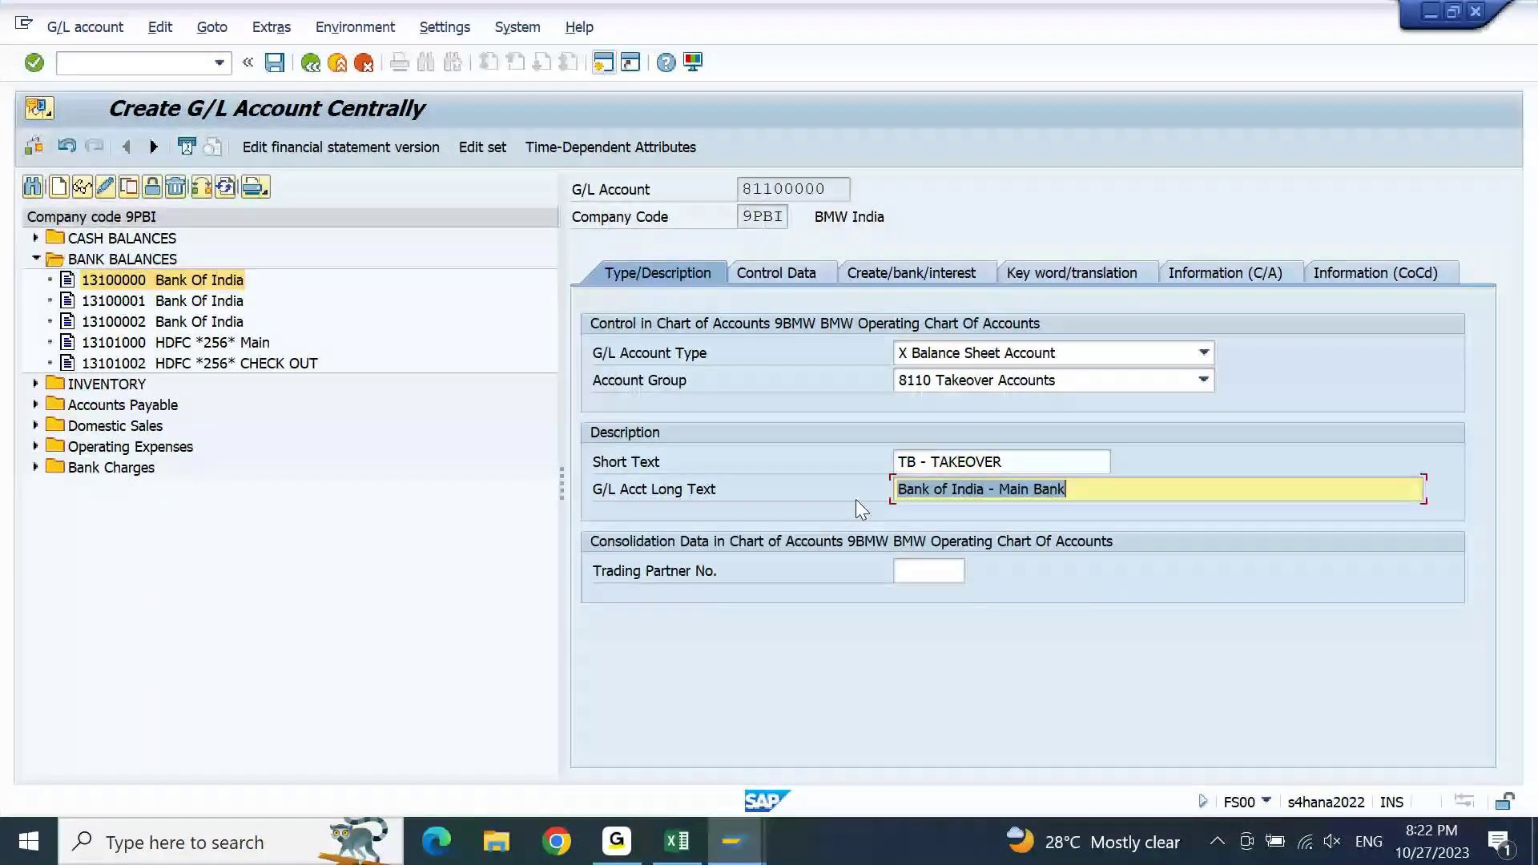
{"action": "key", "text": "ctrl+v"}
{"action": "key", "text": "shift+Tab"}
{"action": "key", "text": "shift+Tab"}
{"action": "key", "text": "shift+Tab"}
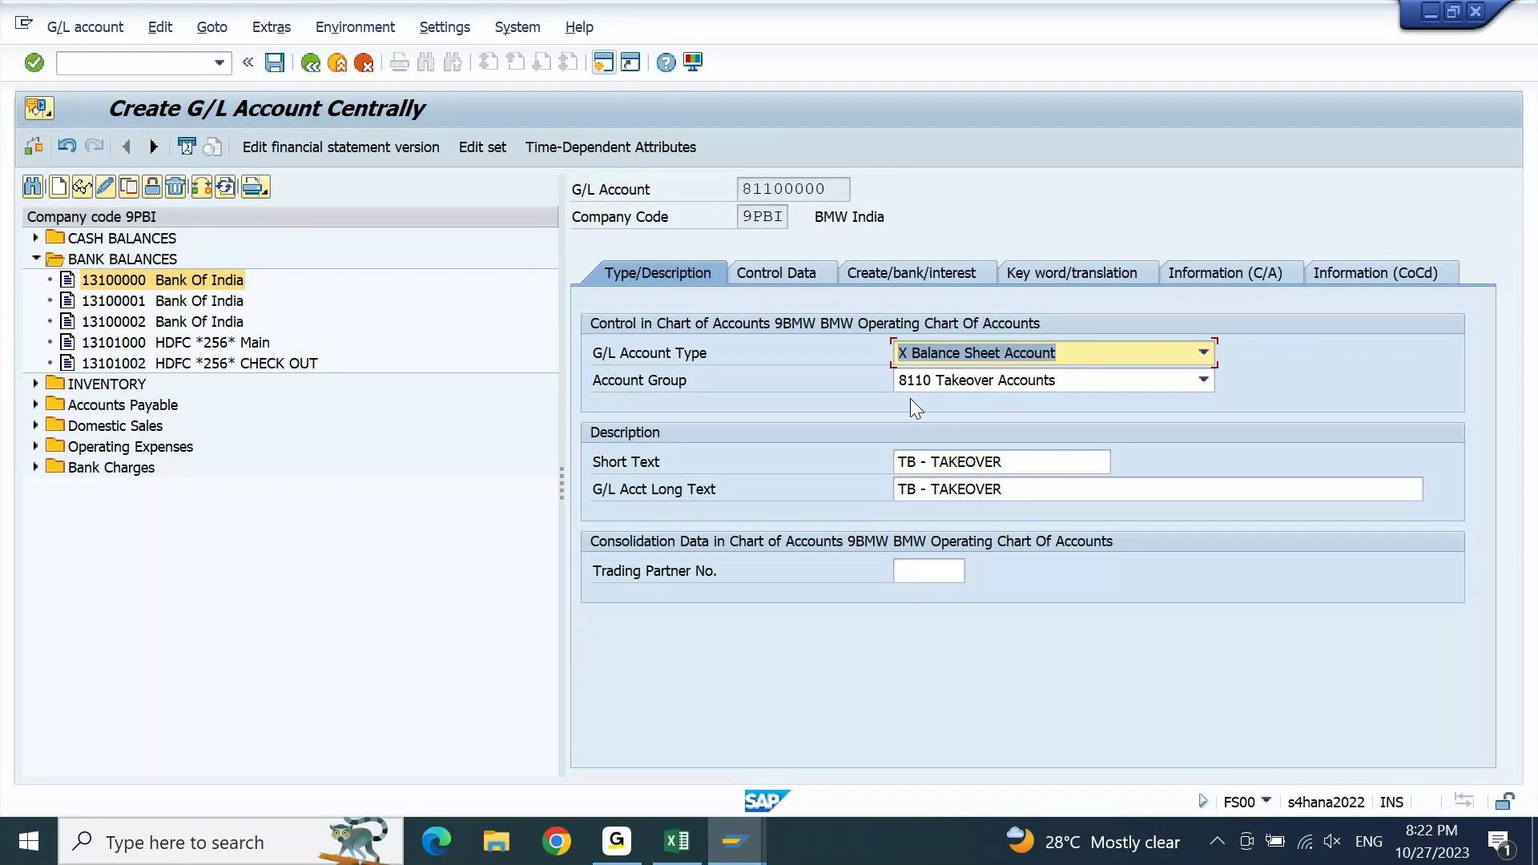
- Turn off open item management for account 81100000, check its field status group and save the account
{"action": "left_click", "coordinate": [789, 276]}
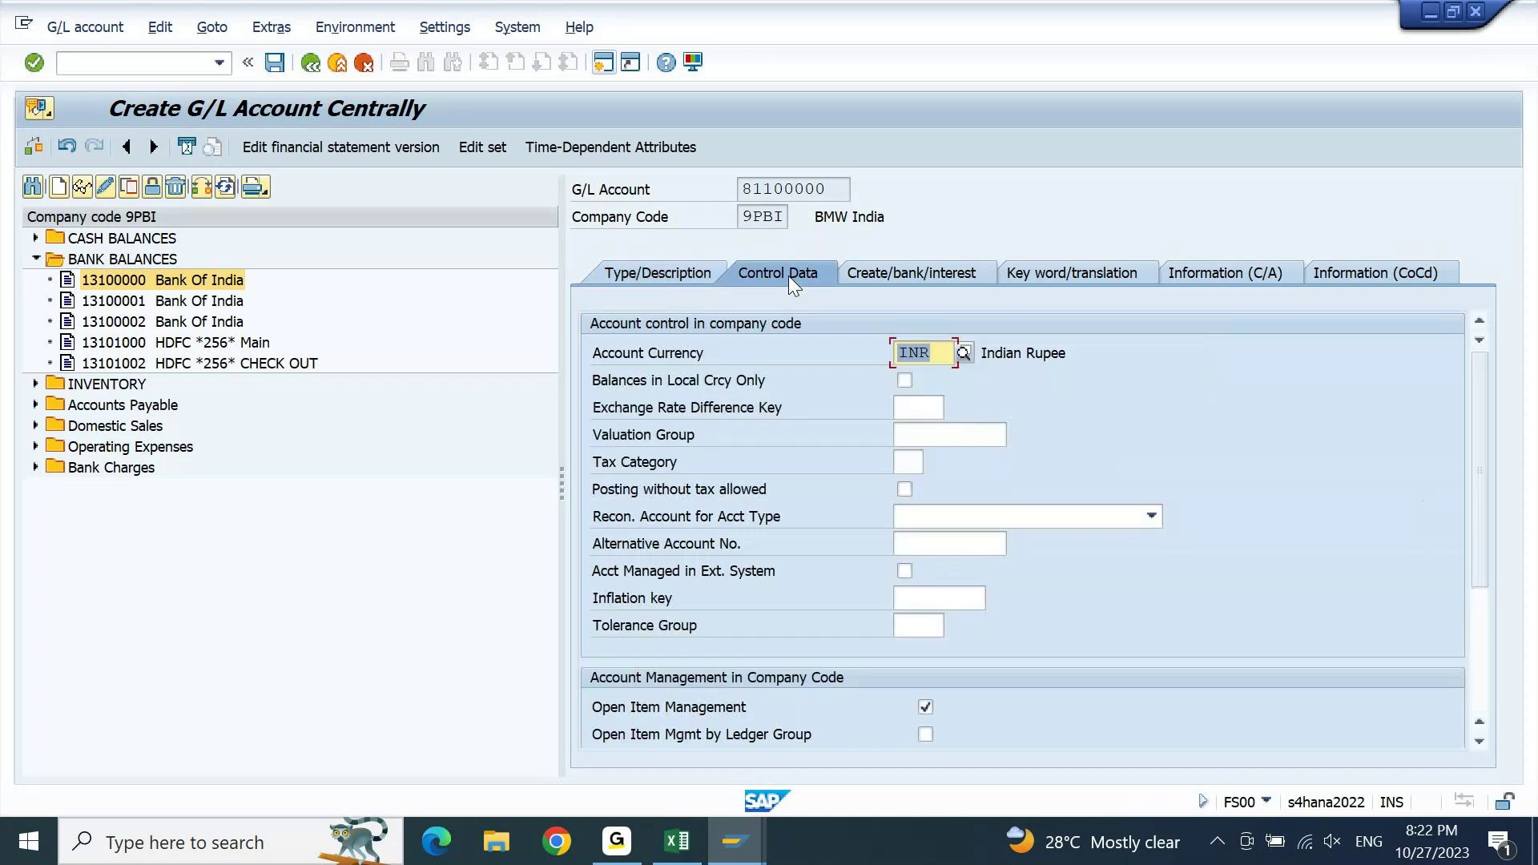
{"action": "left_click", "coordinate": [927, 708]}
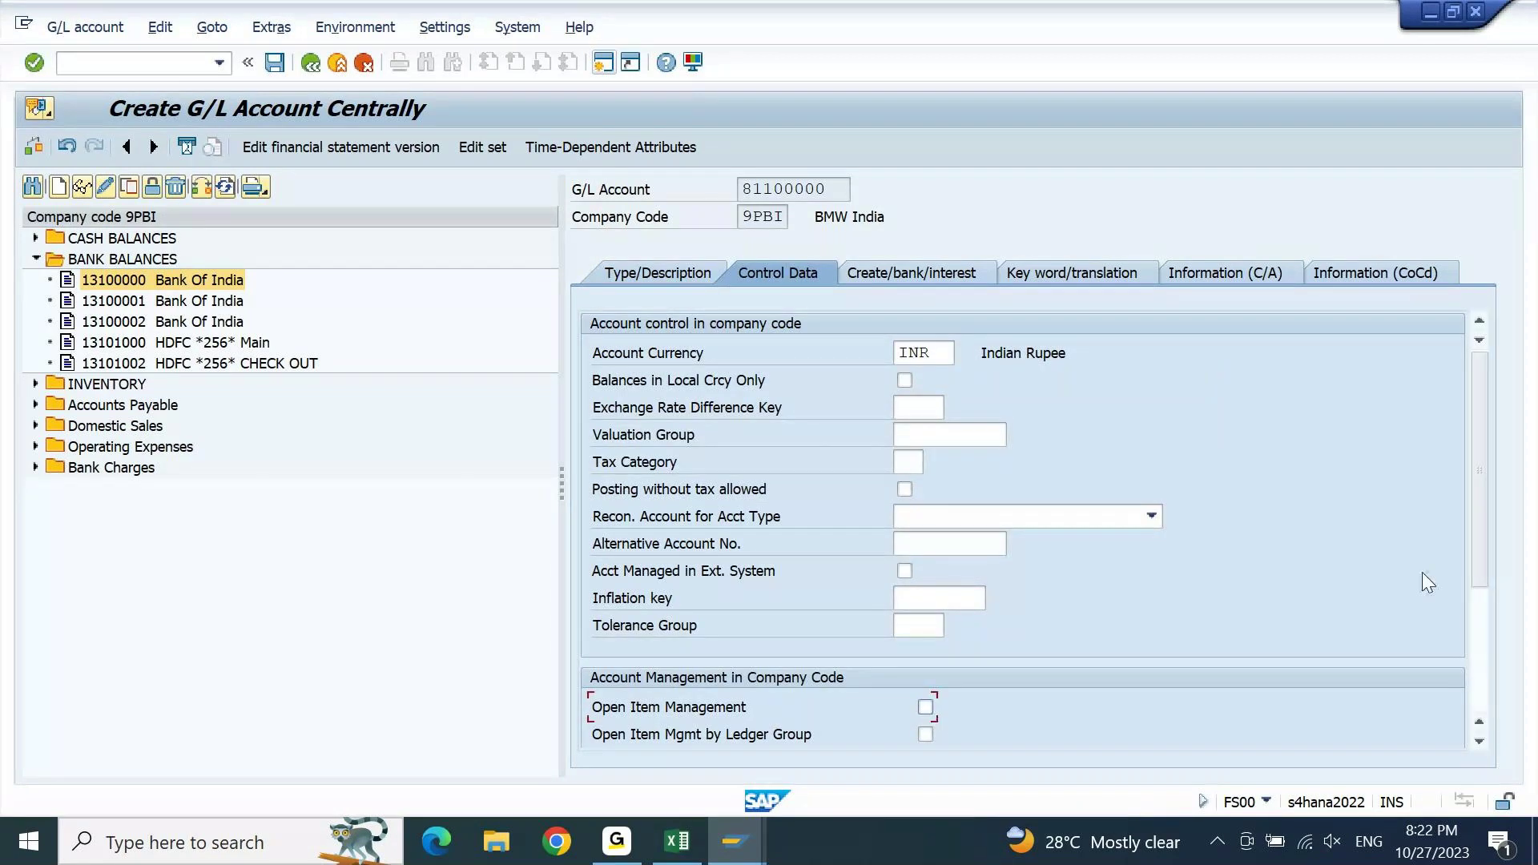
{"action": "scroll", "coordinate": [1481, 582], "scroll_direction": "down", "scroll_amount": 3}
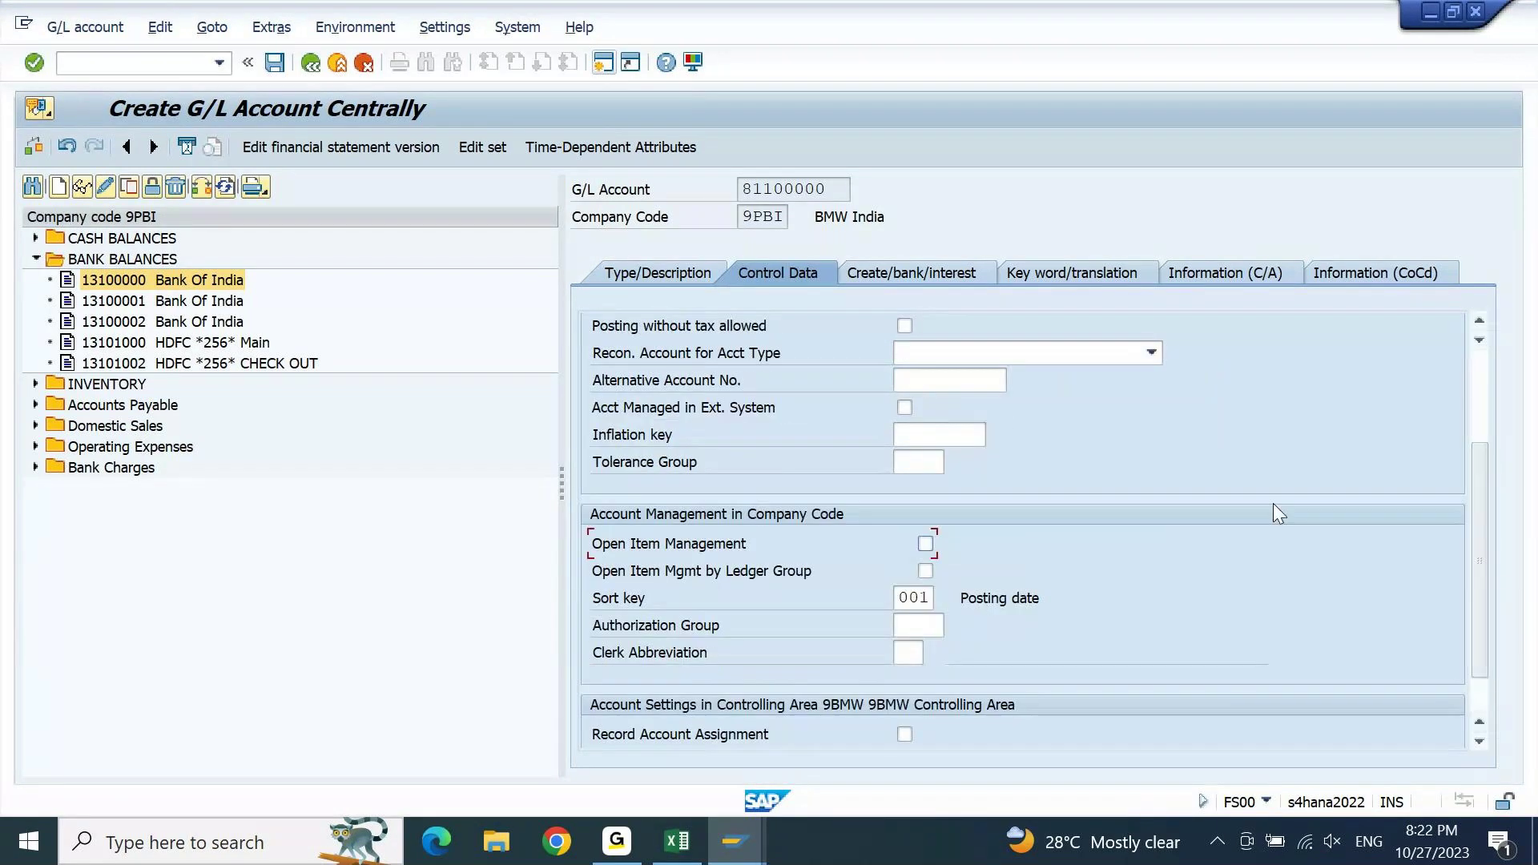
{"action": "left_click", "coordinate": [888, 275]}
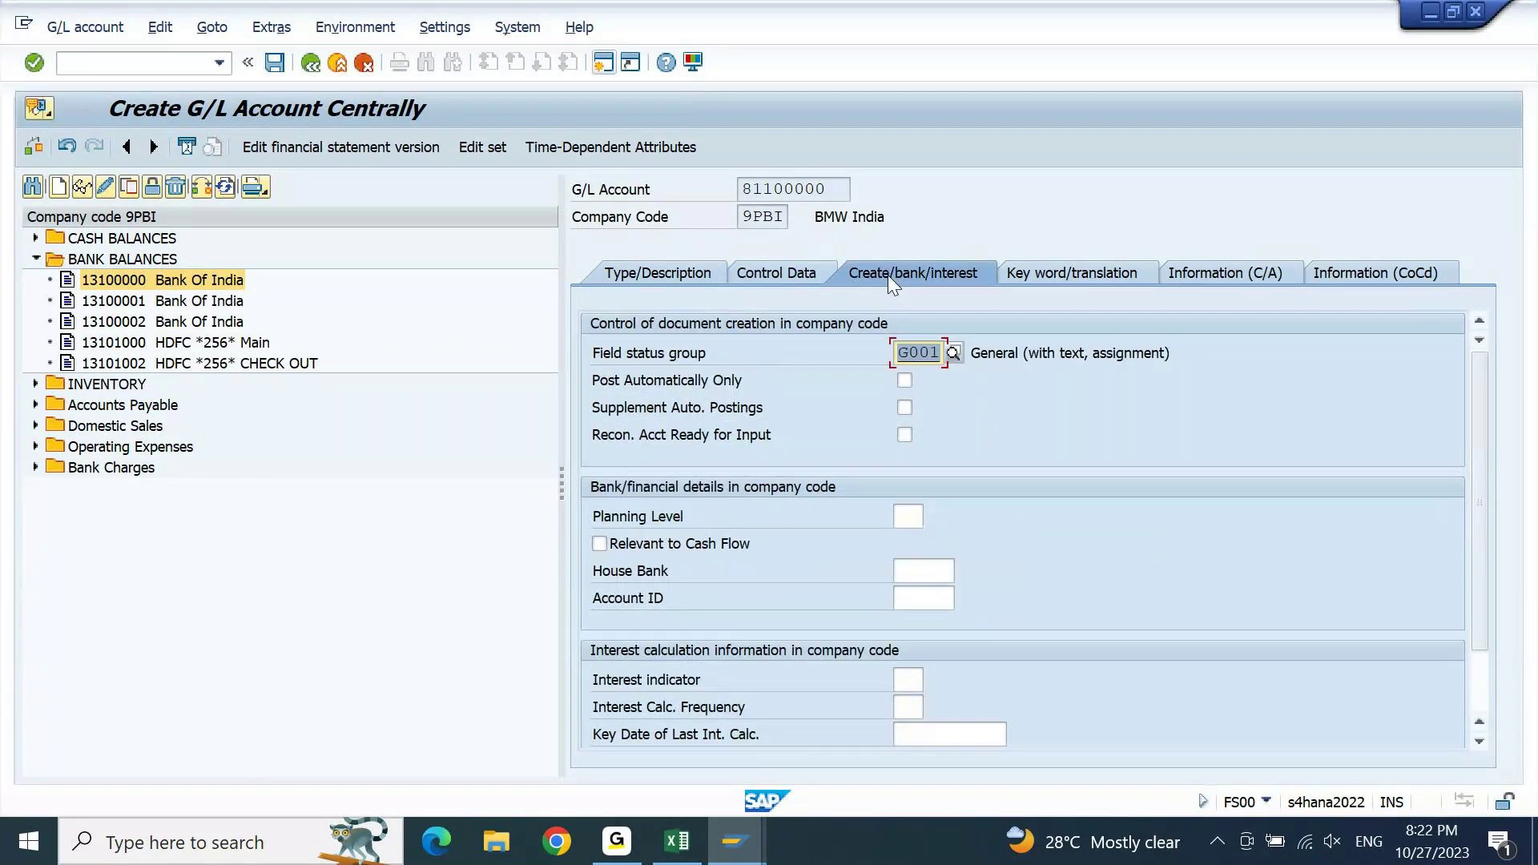
{"action": "left_click", "coordinate": [278, 64]}
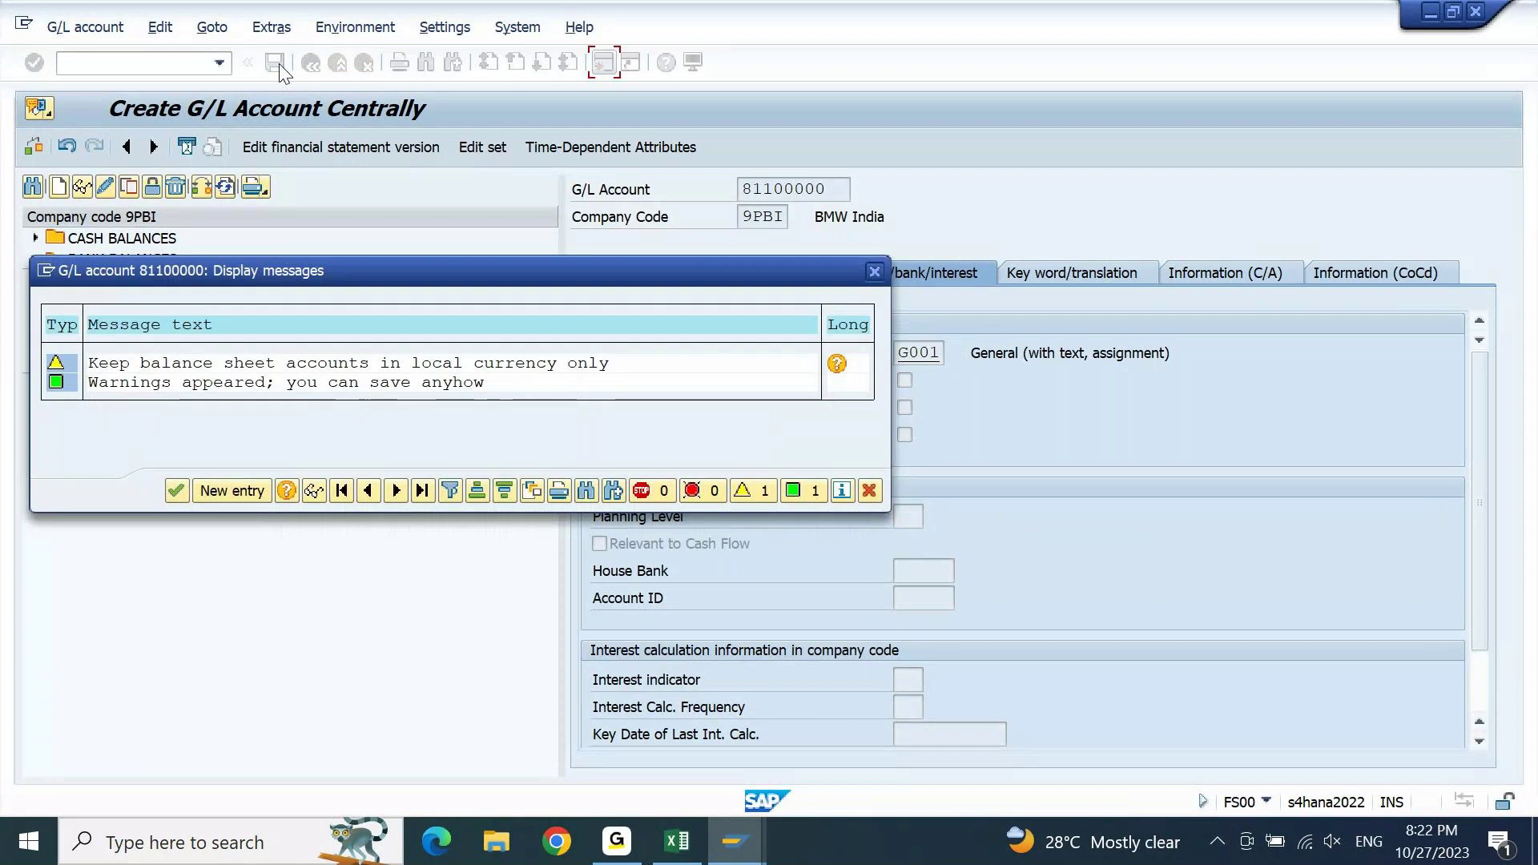
{"action": "key", "text": "Return"}
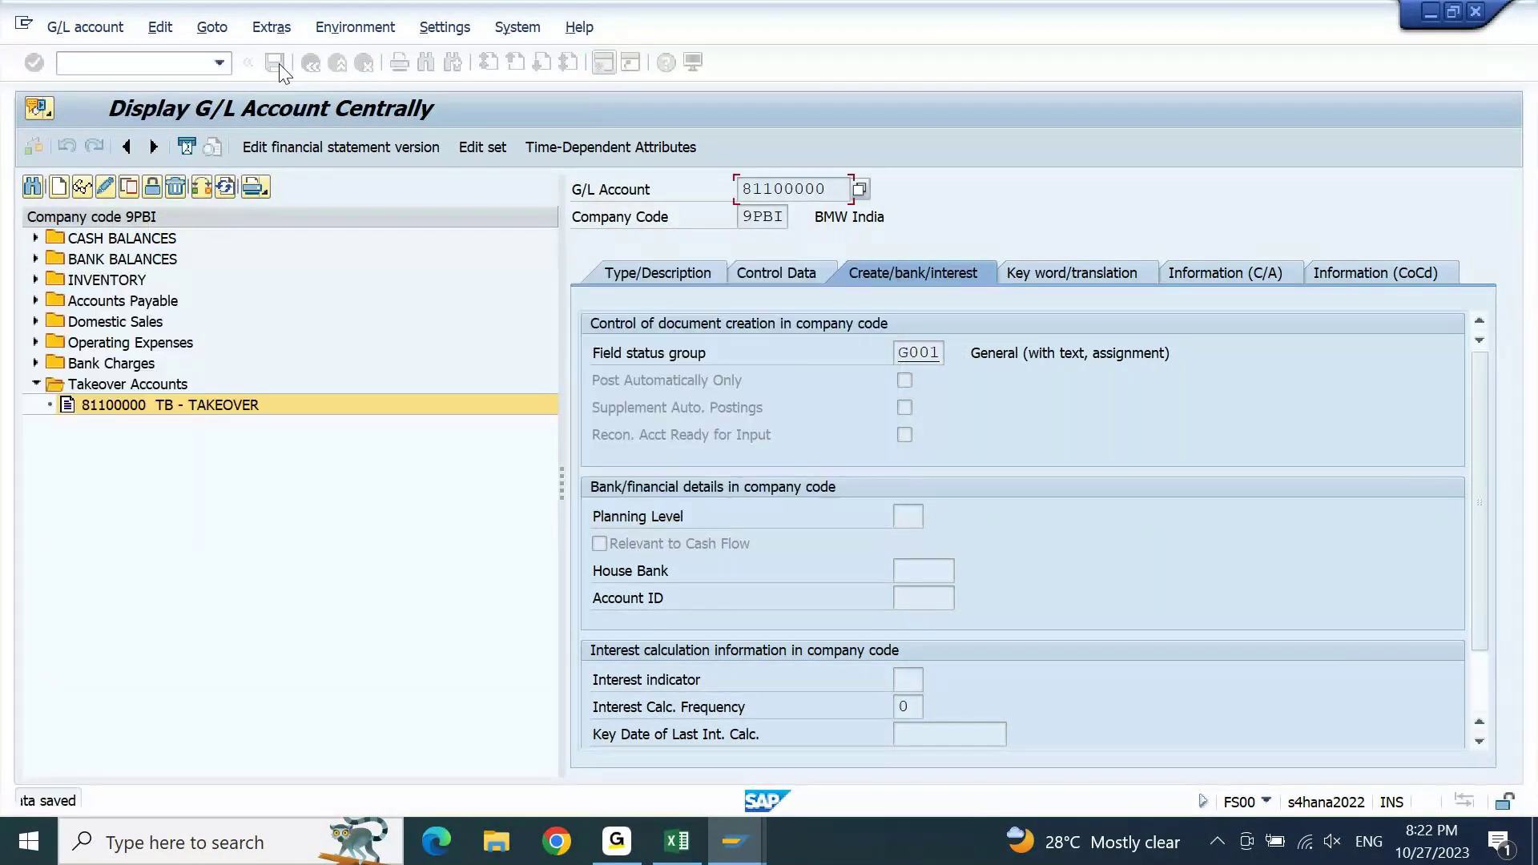
- Copy the new G/L account number 81100000 and switch back to the cash journal 1000 window
{"action": "left_click", "coordinate": [841, 190]}
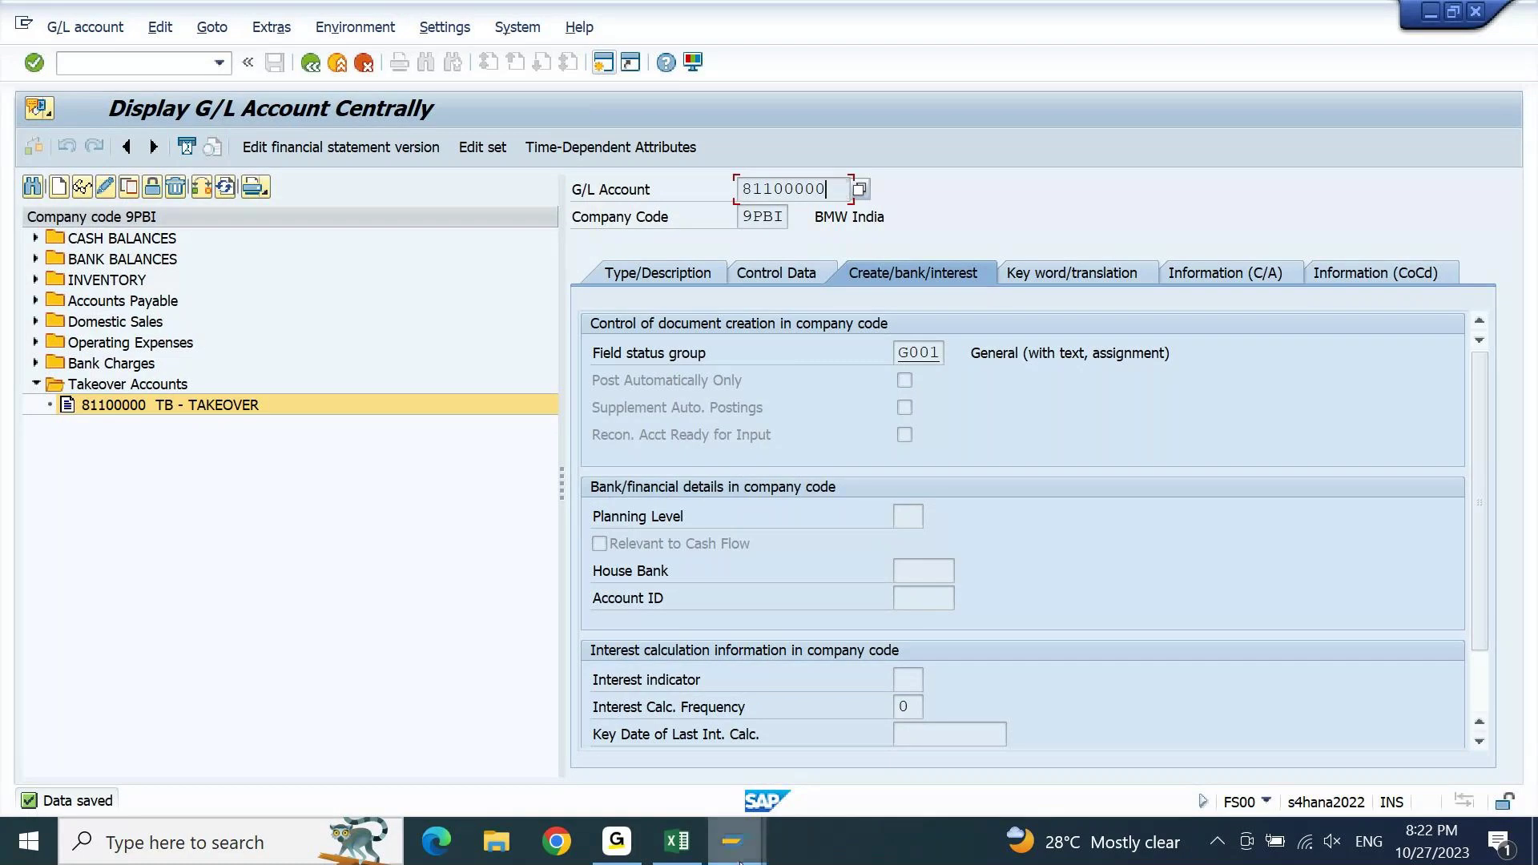
{"action": "mouse_move", "coordinate": [740, 861]}
{"action": "left_click", "coordinate": [901, 744]}
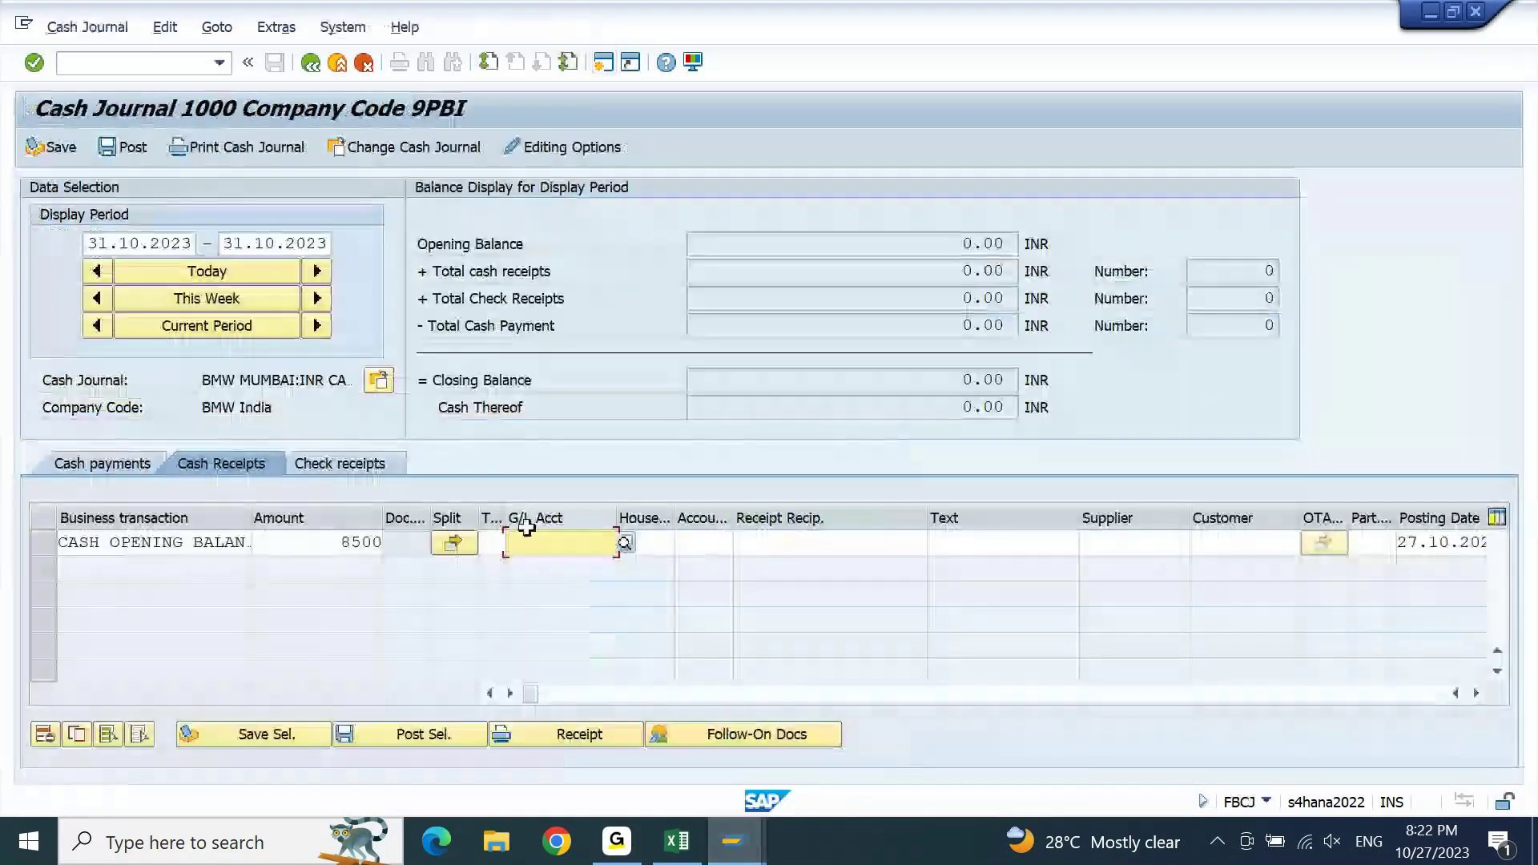
- Search for G/L accounts matching 8* and assign account 81100000 (TB - TAKEOVER) to the cash opening balance receipt
{"action": "left_click", "coordinate": [625, 544]}
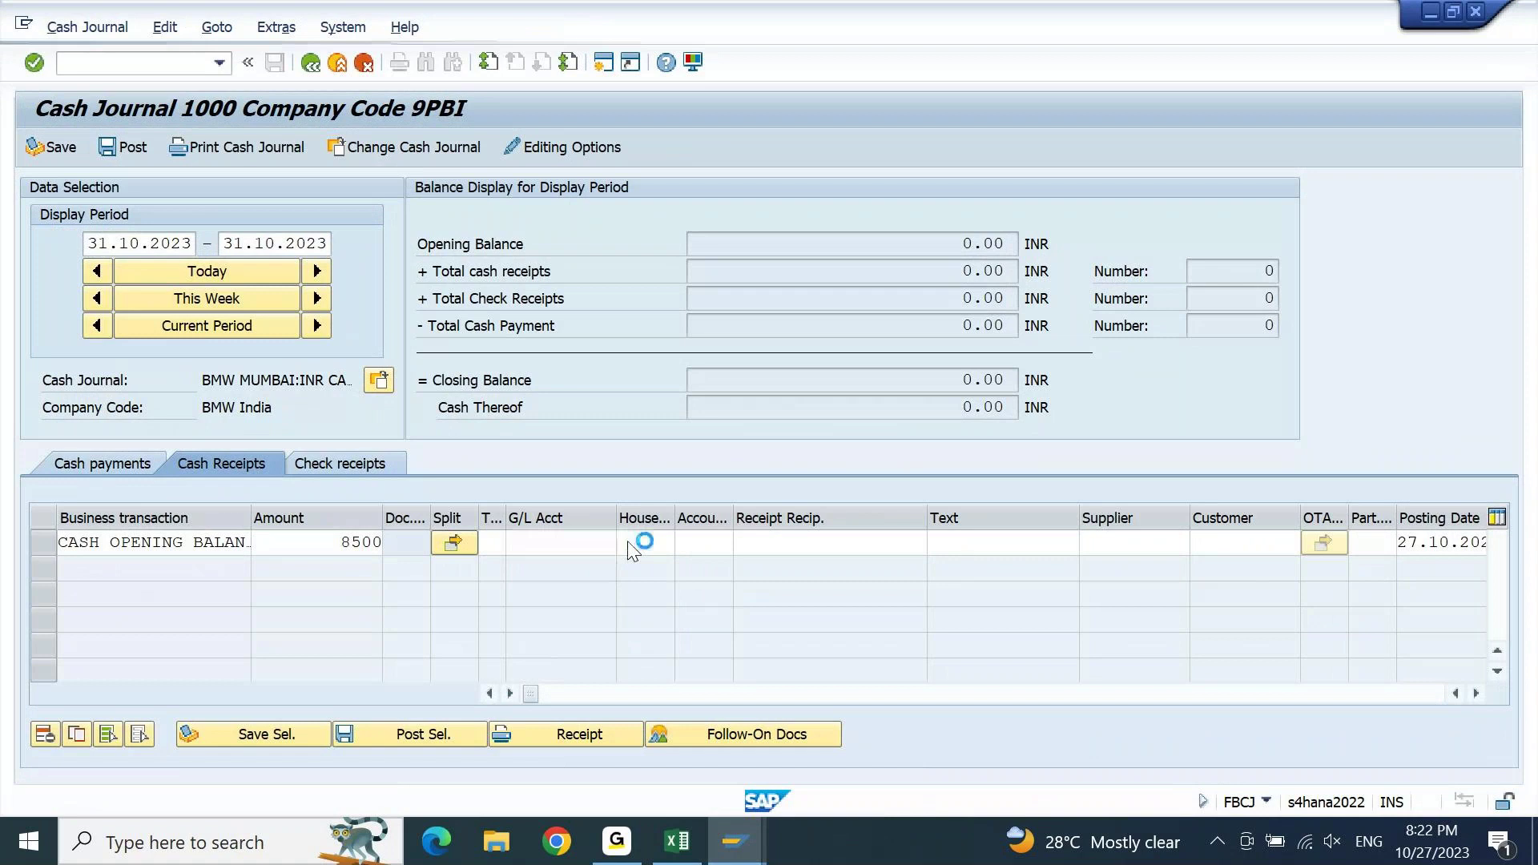
{"action": "type", "text": "8"}
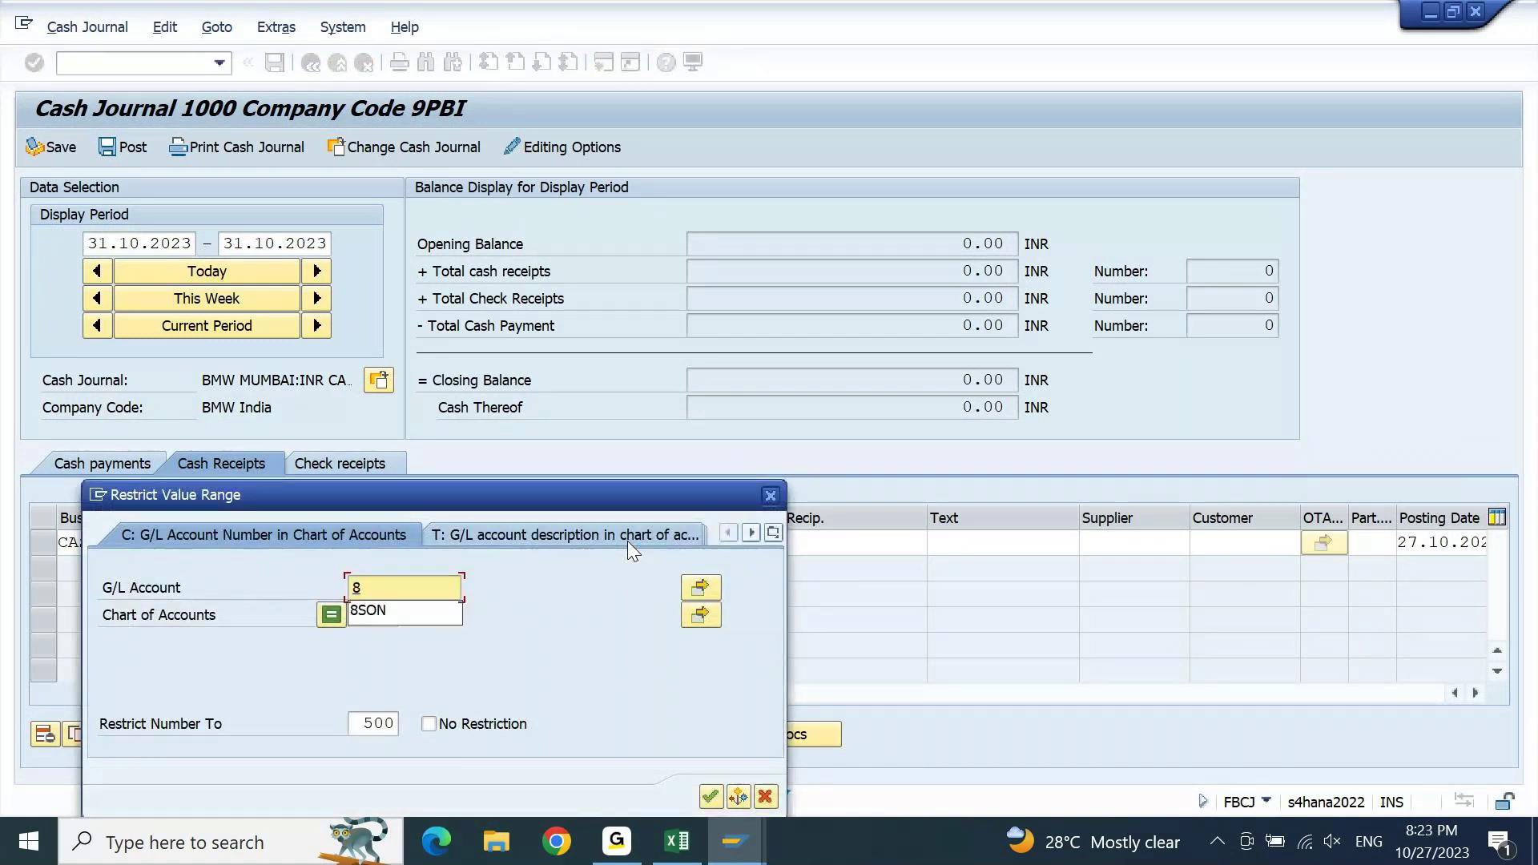
{"action": "type", "text": "*"}
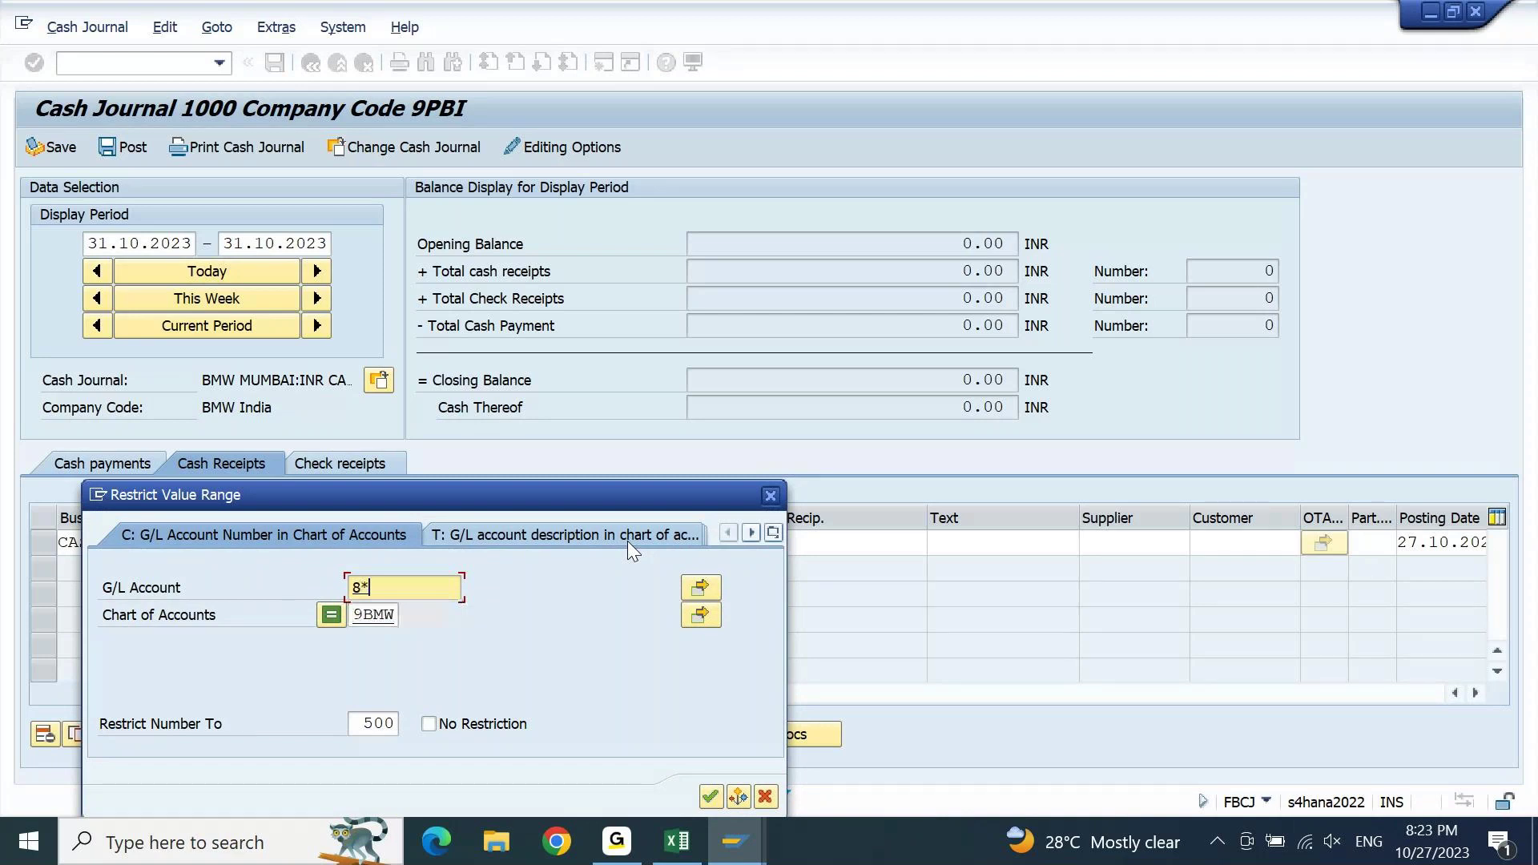
{"action": "key", "text": "Return"}
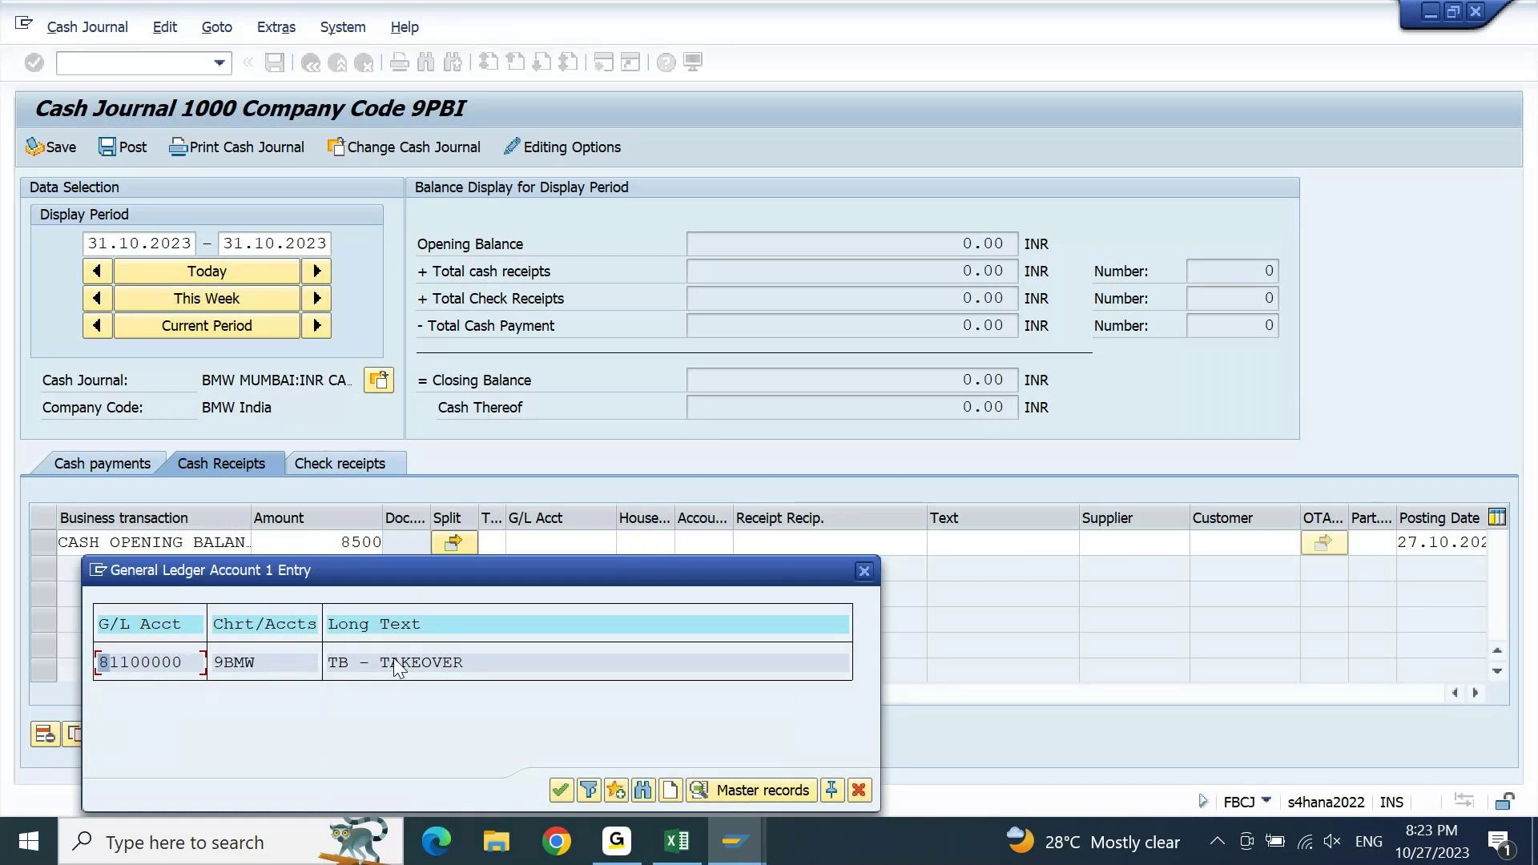
{"action": "left_click", "coordinate": [397, 668]}
{"action": "double_click", "coordinate": [398, 667]}
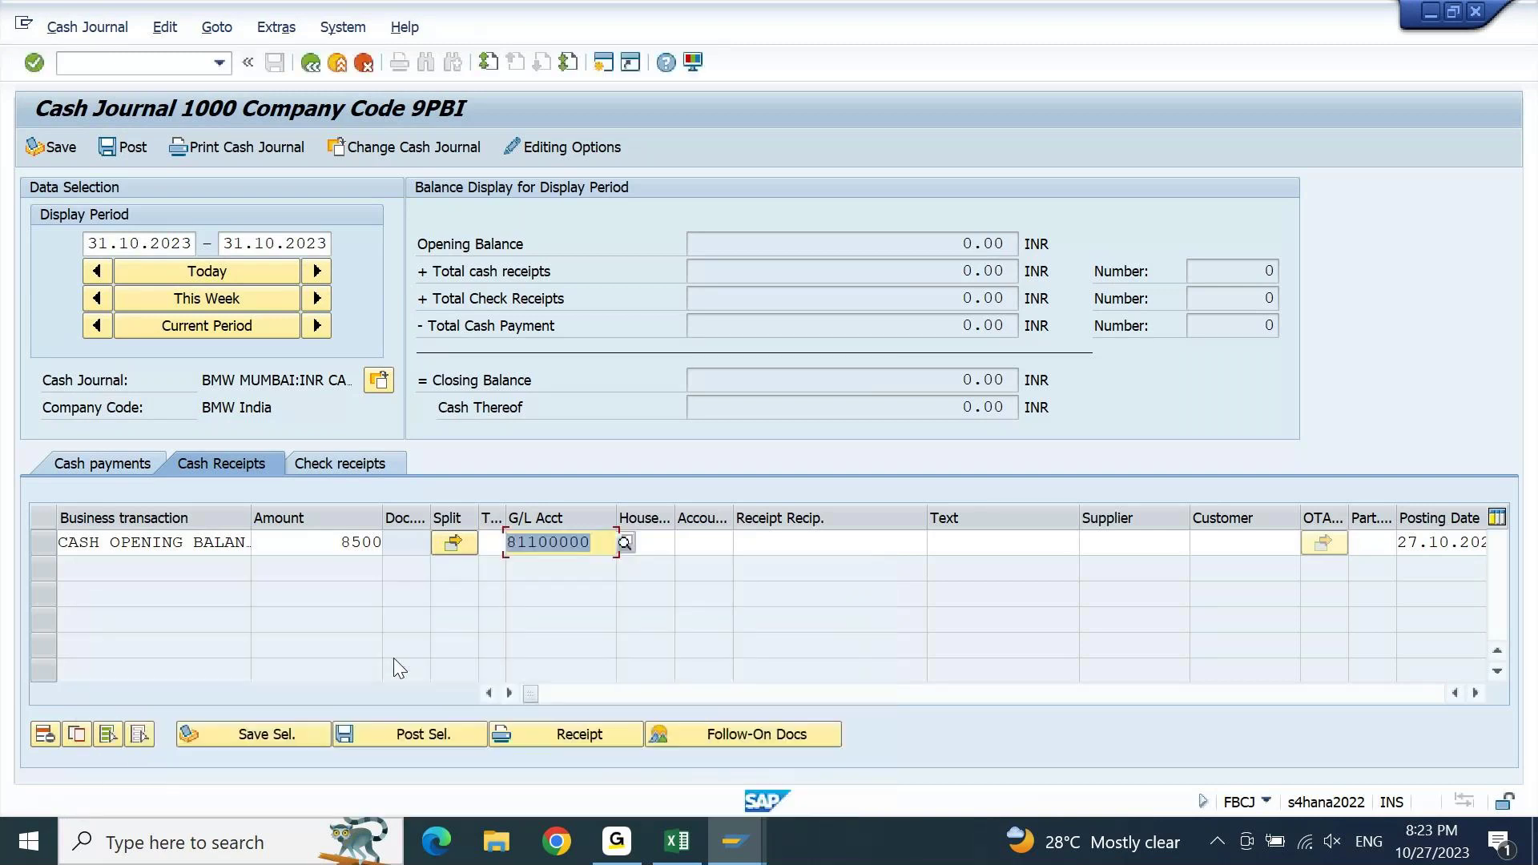
- Enter OP.BALANCE as the receipt recipient and OPENING BALANCE as the text of the cash receipt line
{"action": "key", "text": "Tab"}
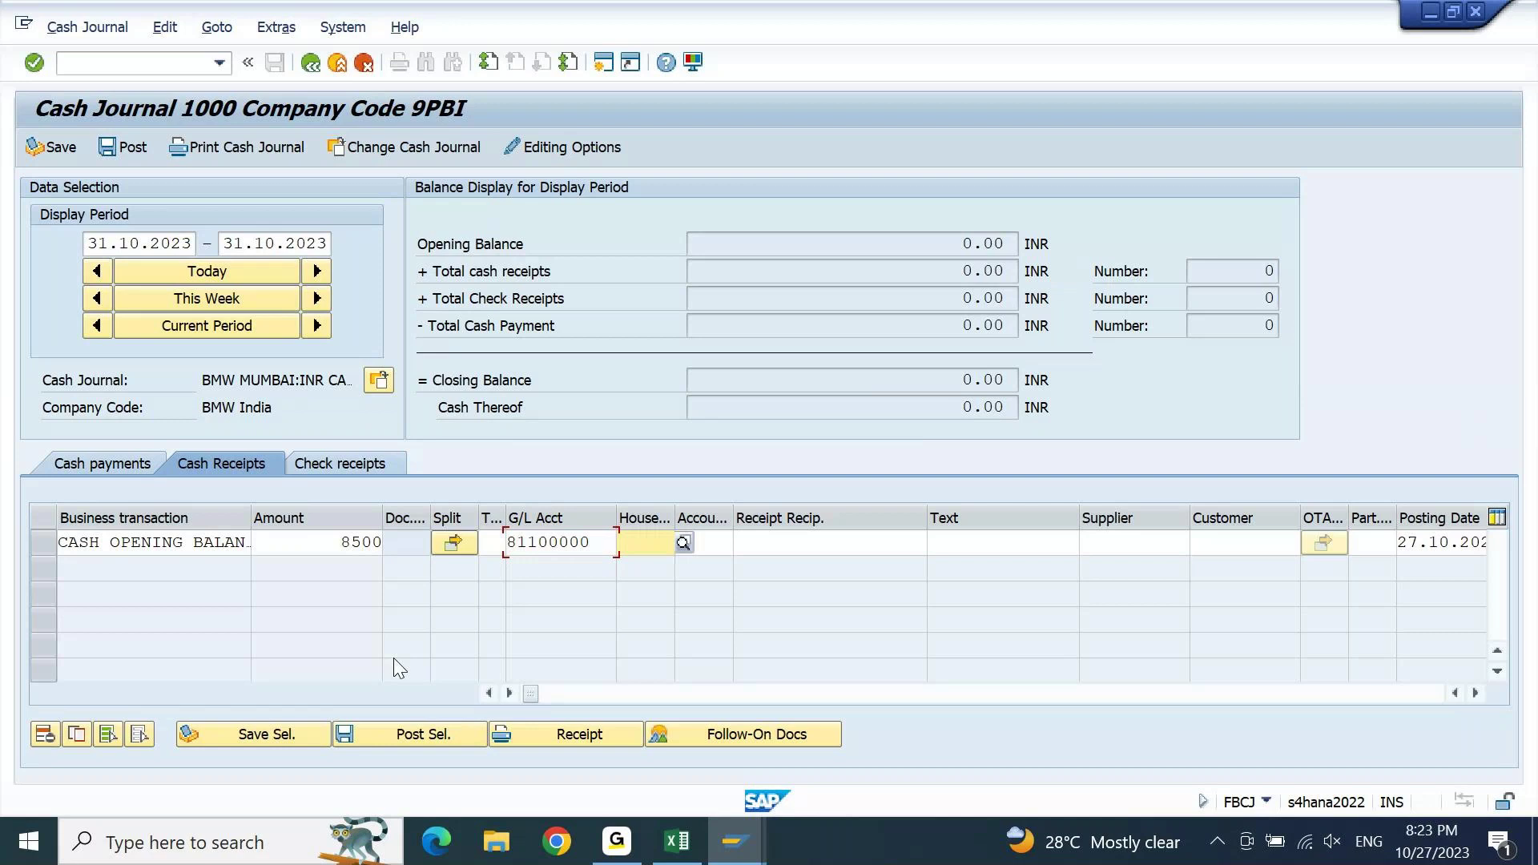
{"action": "key", "text": "Tab"}
{"action": "key", "text": "Tab"}
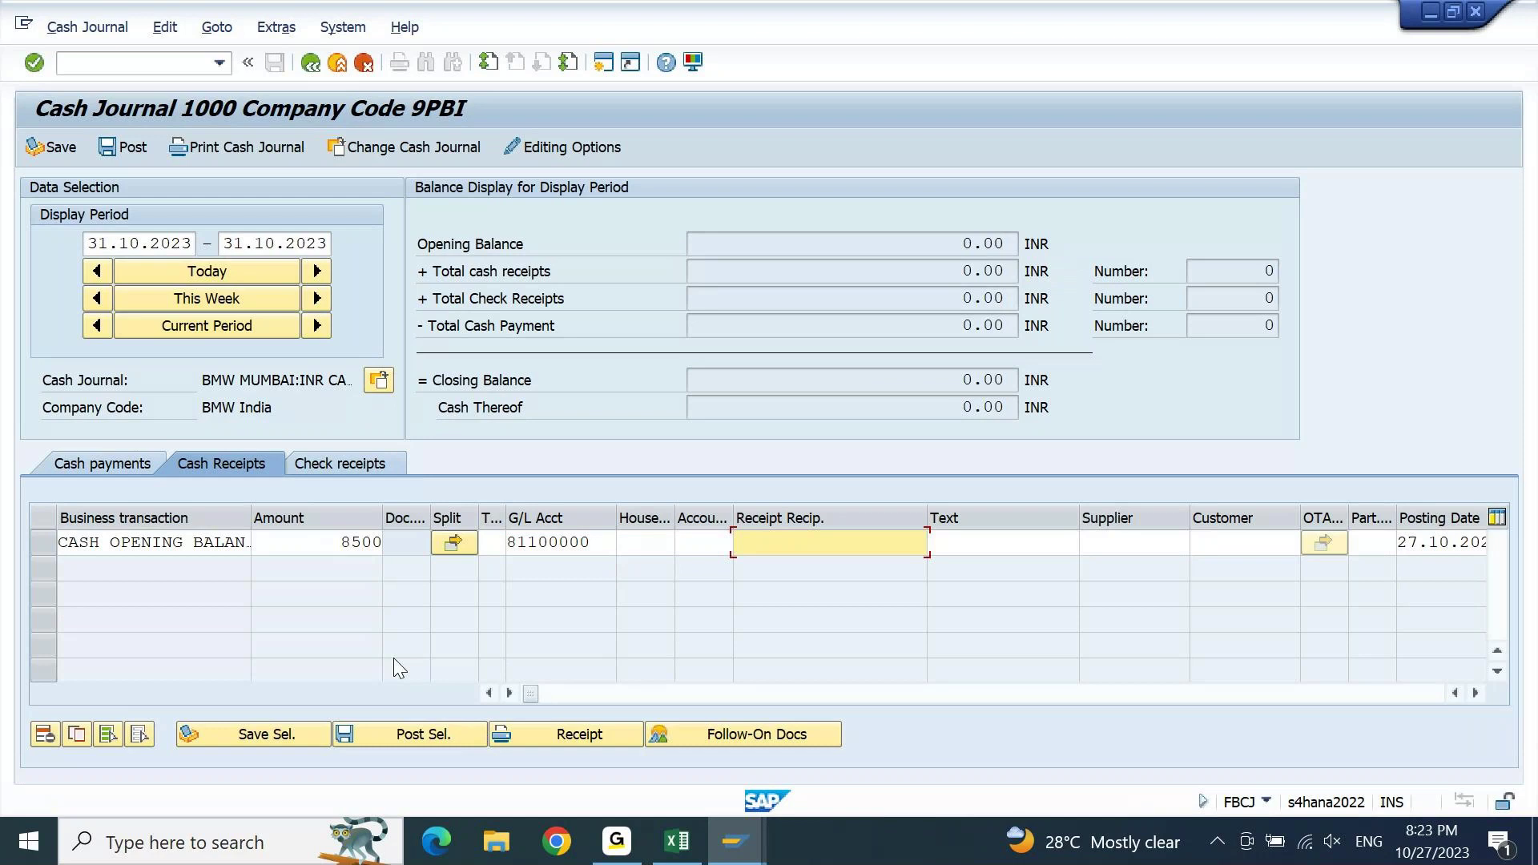
{"action": "type", "text": "OP.BALANCE"}
{"action": "key", "text": "Tab"}
{"action": "type", "text": "OPENIN"}
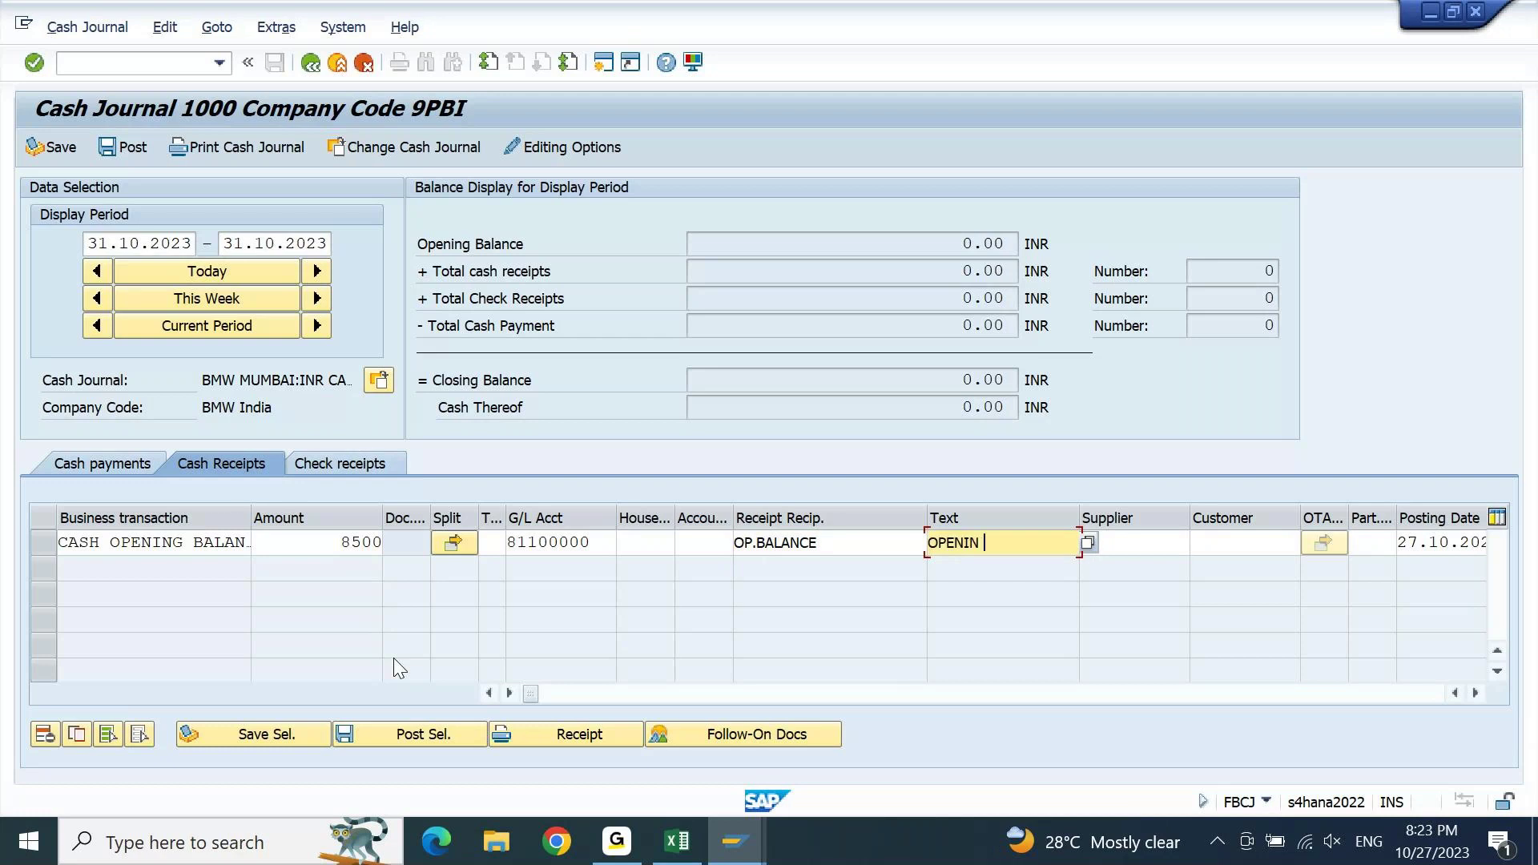
{"action": "type", "text": "G BALANCE"}
- Set the posting date of the cash receipt line to 31.10.2023
{"action": "key", "text": "Tab"}
{"action": "key", "text": "Tab"}
{"action": "key", "text": "Tab"}
{"action": "key", "text": "Tab"}
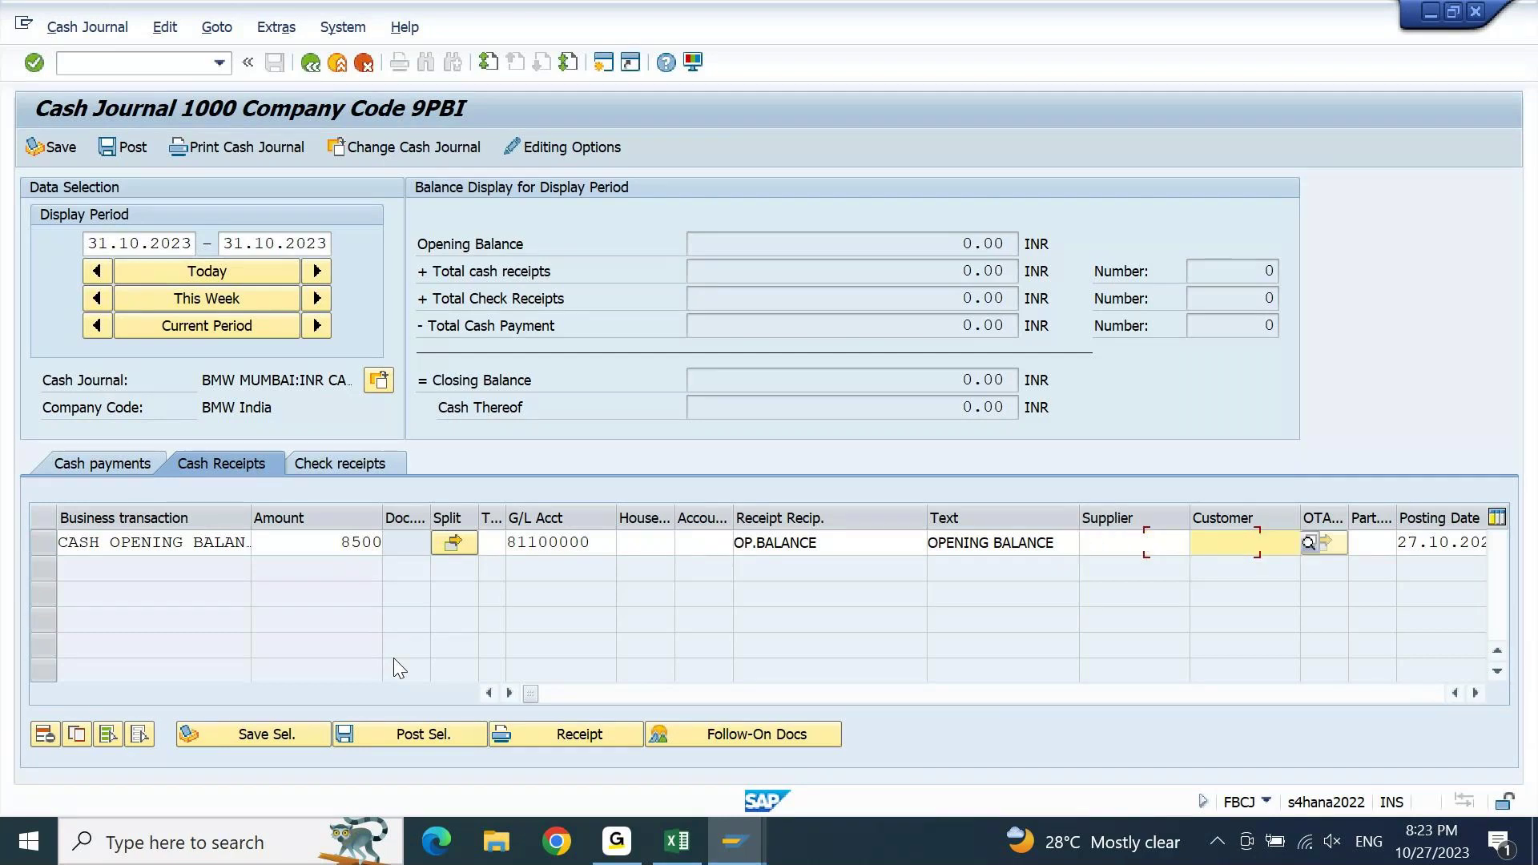
{"action": "key", "text": "BackSpace"}
{"action": "key", "text": "Delete"}
{"action": "type", "text": "31"}
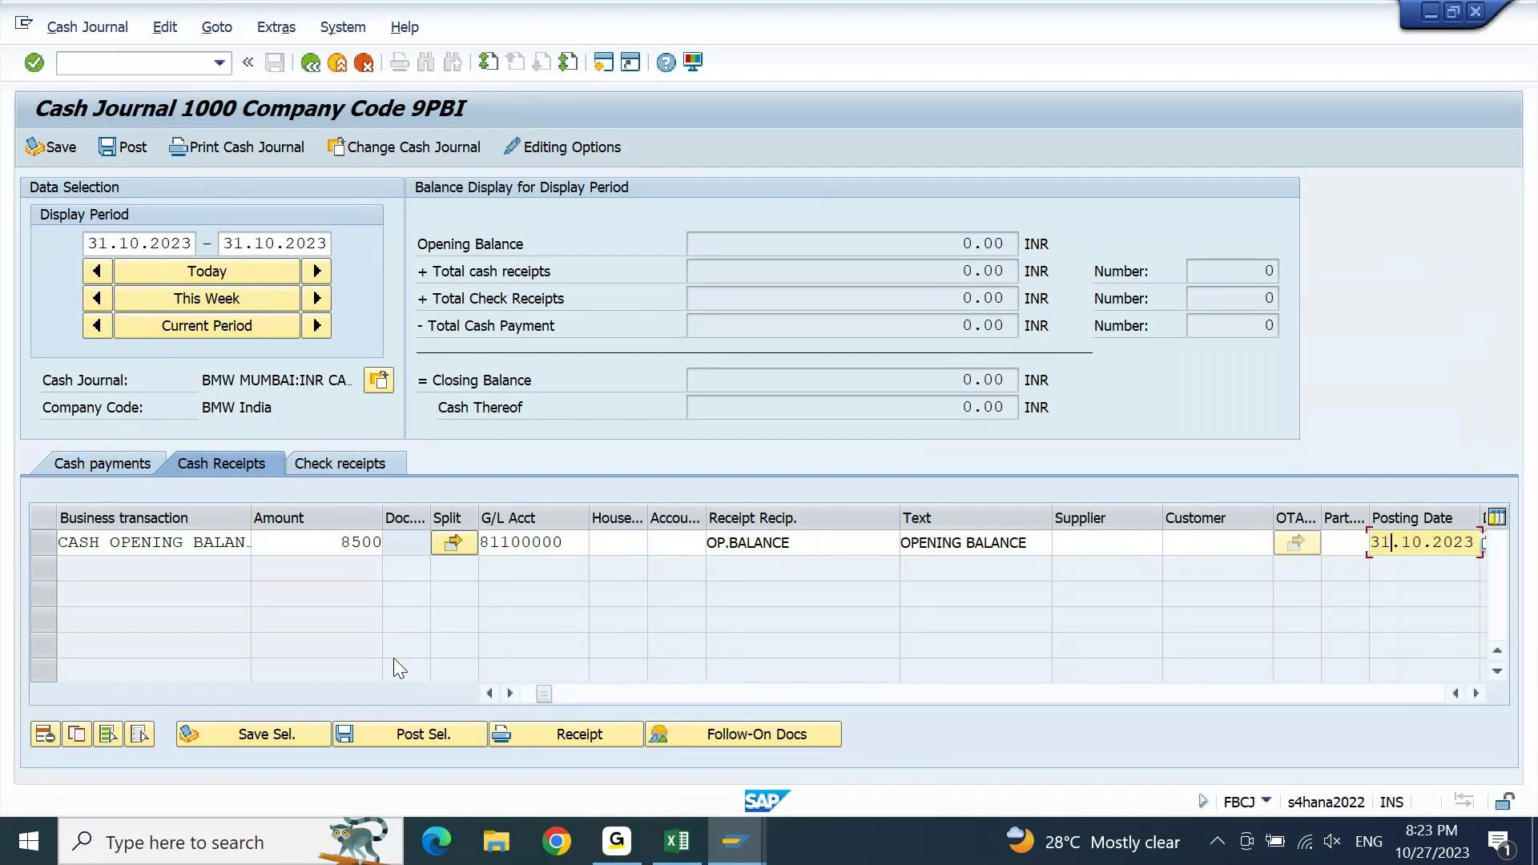
{"action": "key", "text": "Tab"}
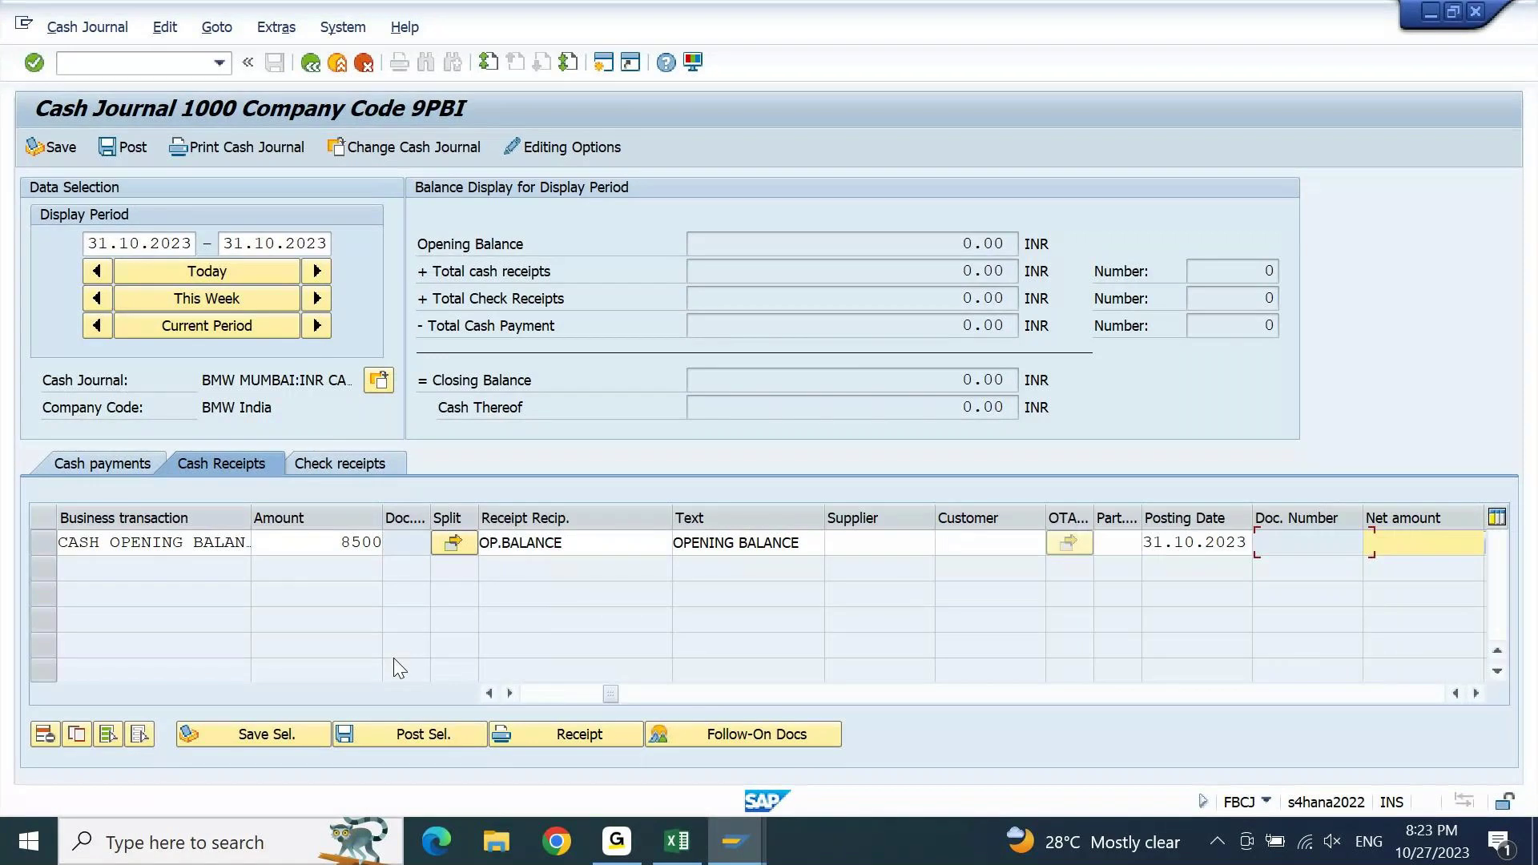
{"action": "key", "text": "shift+Tab"}
{"action": "key", "text": "Right"}
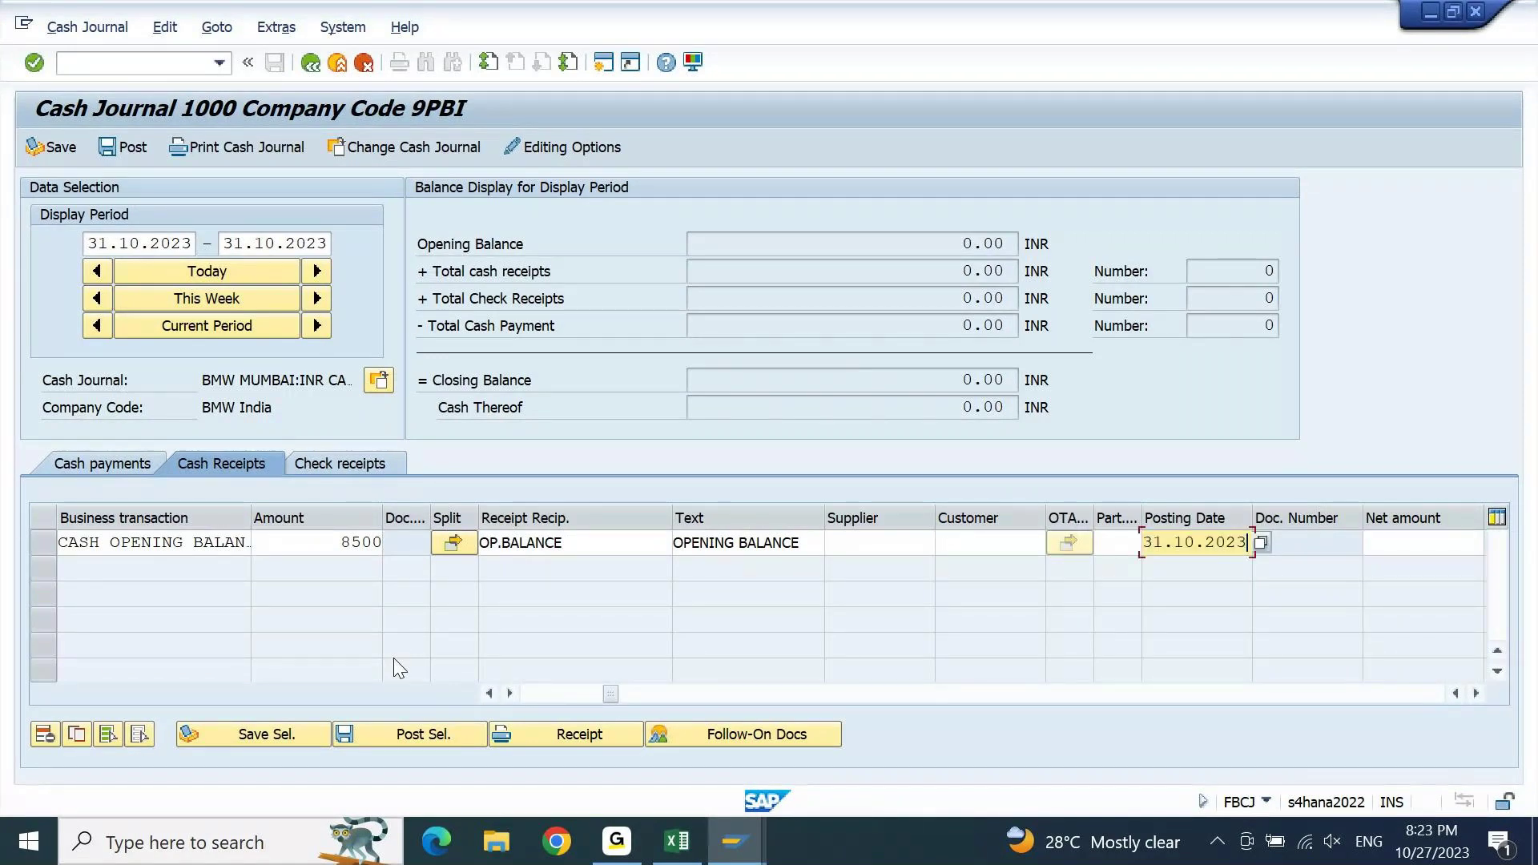
{"action": "key", "text": "shift+Tab"}
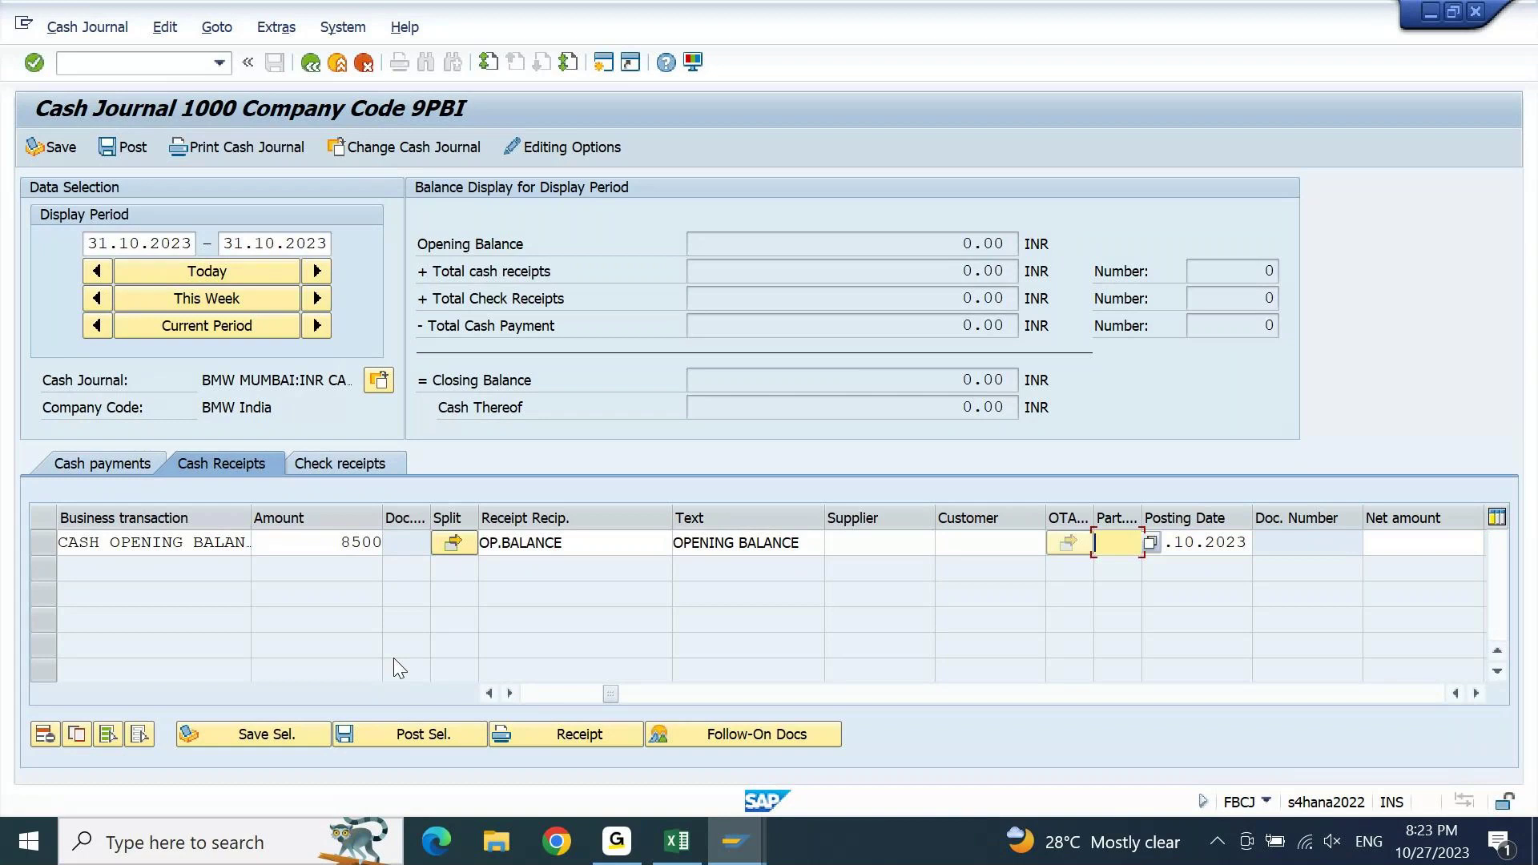
- Set the receipt line's document date to 31.10.2023 and its reference to OP BAL UPLOAD
{"action": "key", "text": "Tab"}
{"action": "key", "text": "Tab"}
{"action": "key", "text": "Tab"}
{"action": "key", "text": "ctrl+v"}
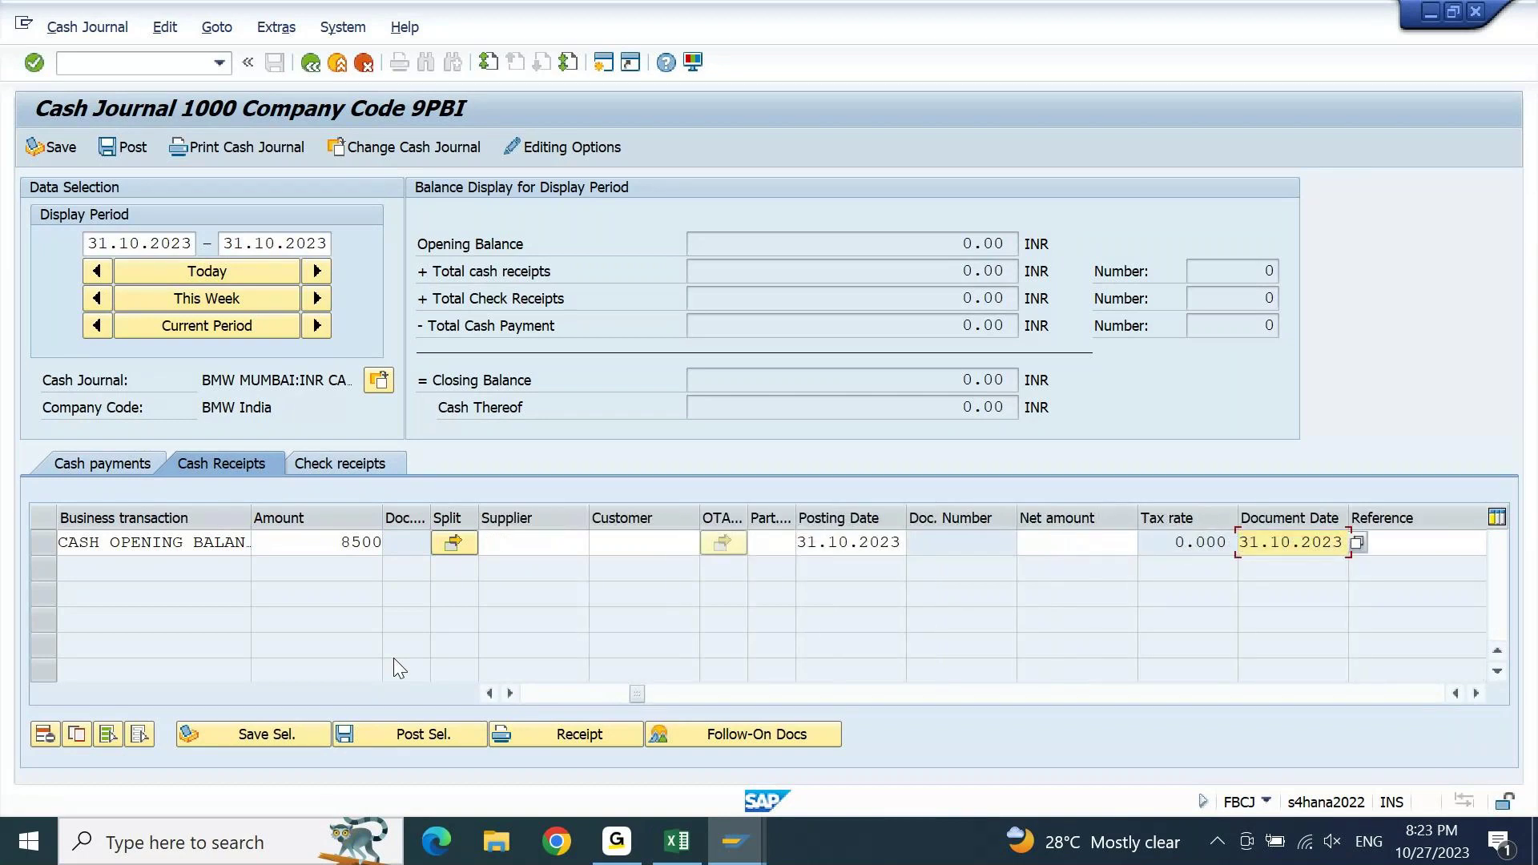
{"action": "key", "text": "Tab"}
{"action": "type", "text": "OPEN"}
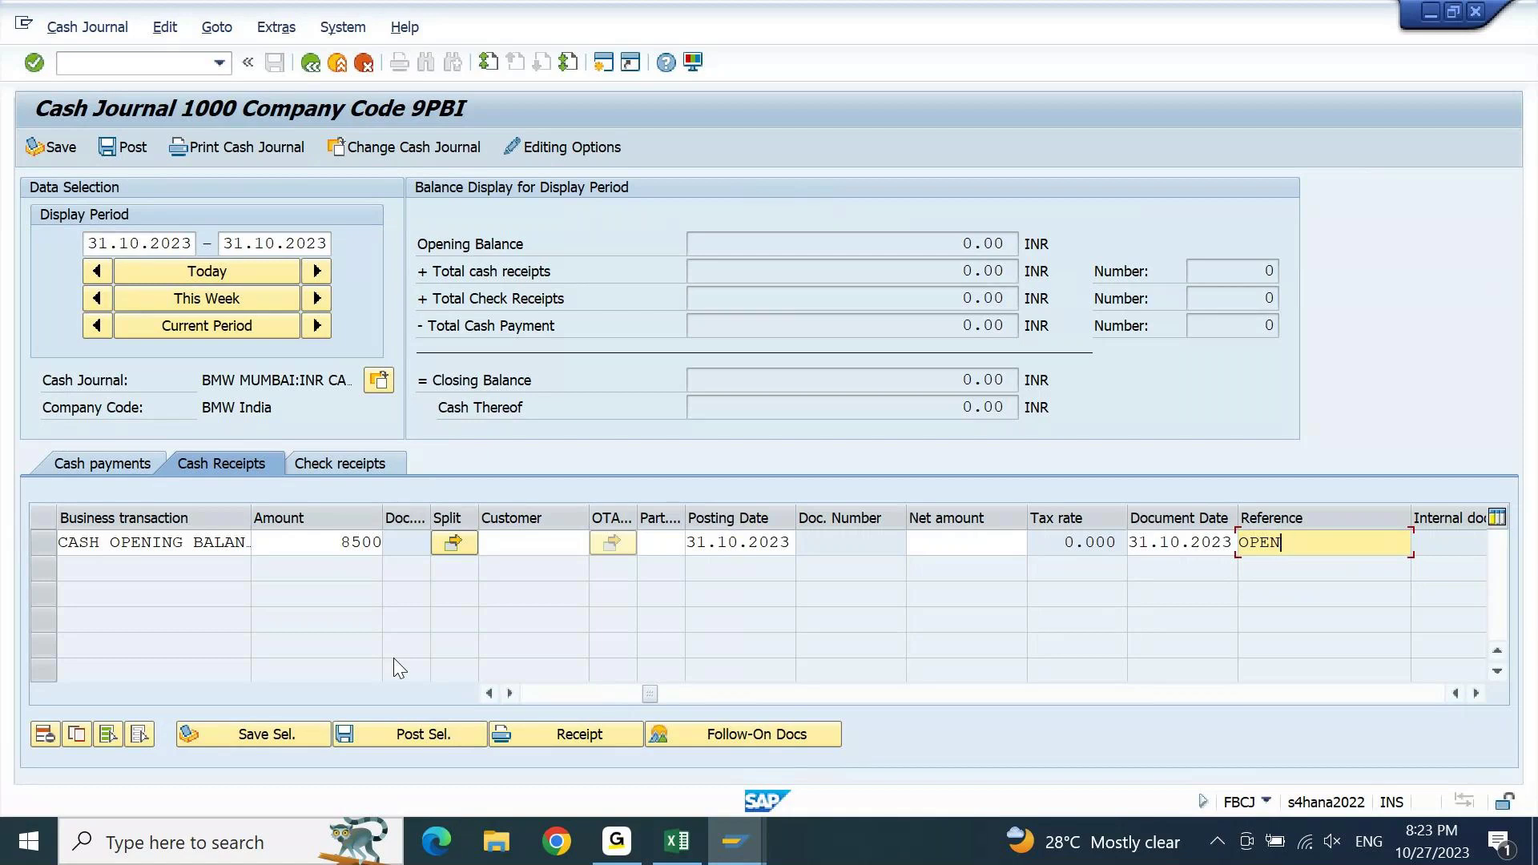
{"action": "key", "text": "BackSpace"}
{"action": "key", "text": "BackSpace"}
{"action": "key", "text": "BackSpace"}
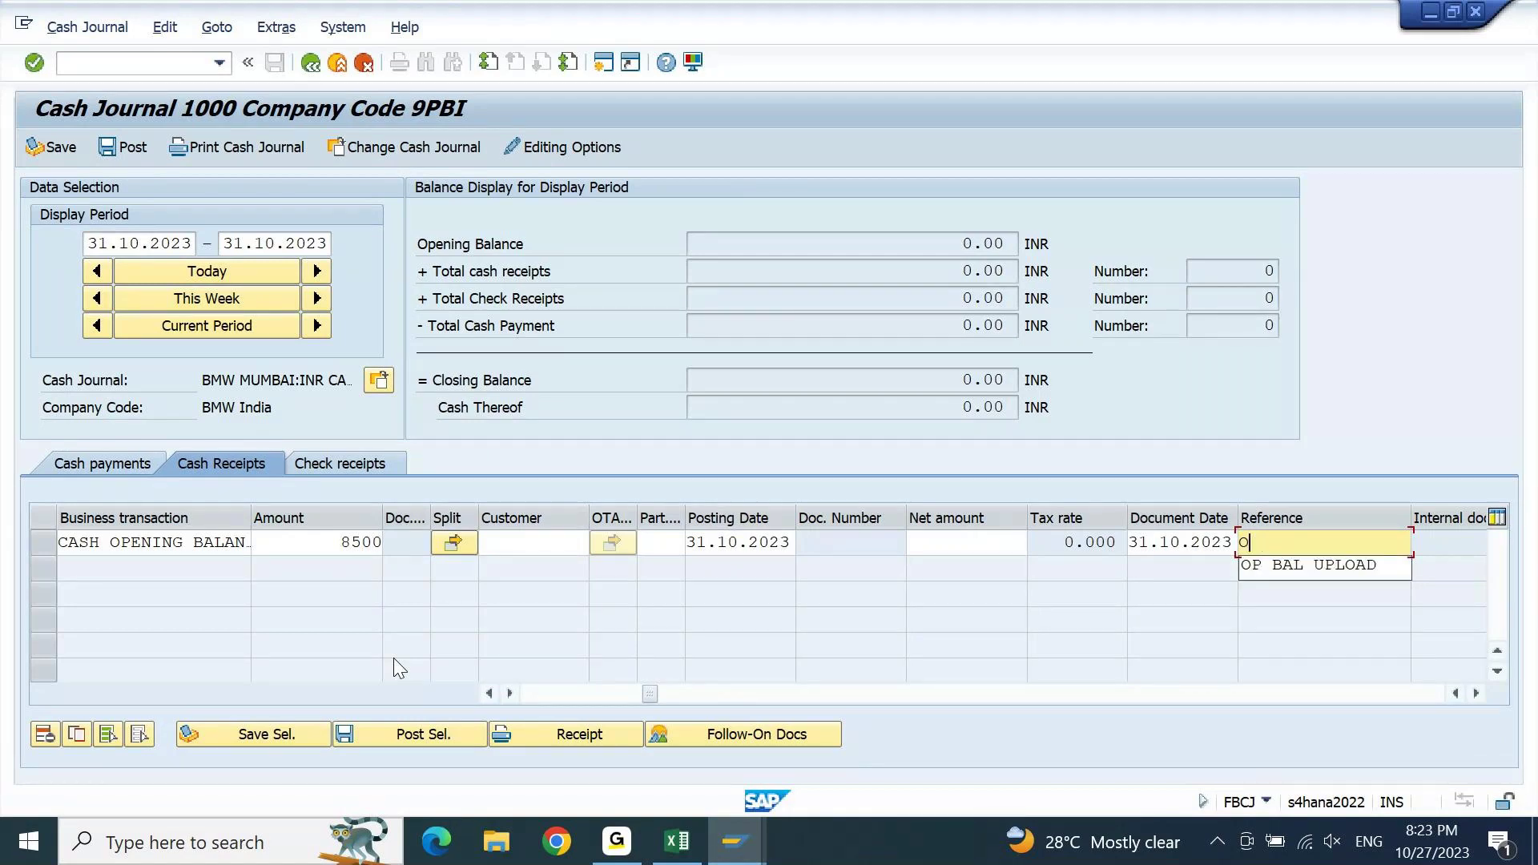
{"action": "key", "text": "Down"}
{"action": "key", "text": "Tab"}
- Go through the remaining account assignment fields of the receipt line and try to confirm the entry
{"action": "key", "text": "Tab"}
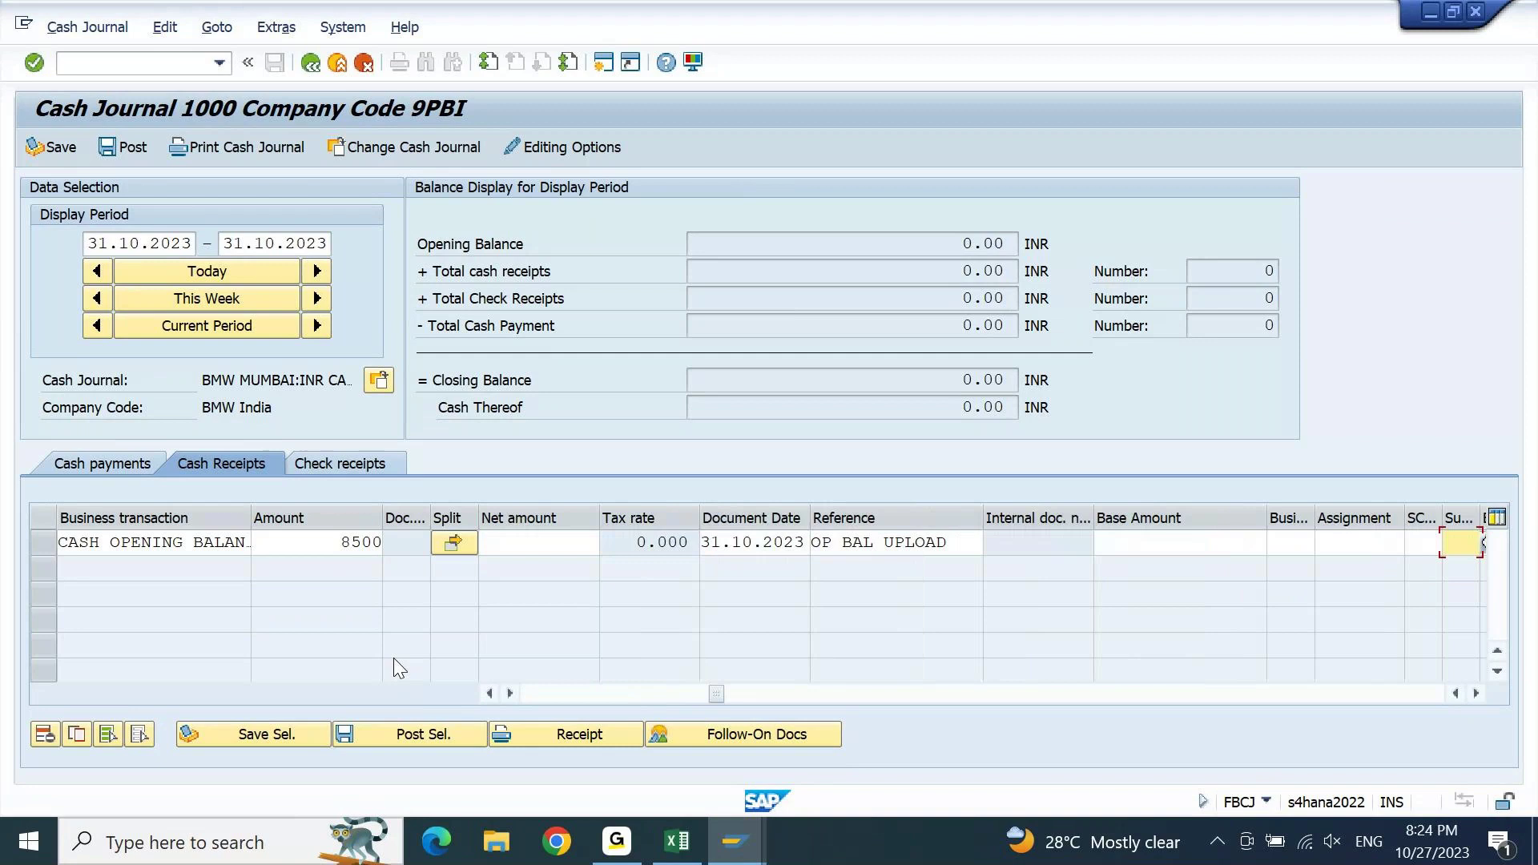
{"action": "key", "text": "Tab"}
{"action": "key", "text": "Tab"}
{"action": "key", "text": "Tab"}
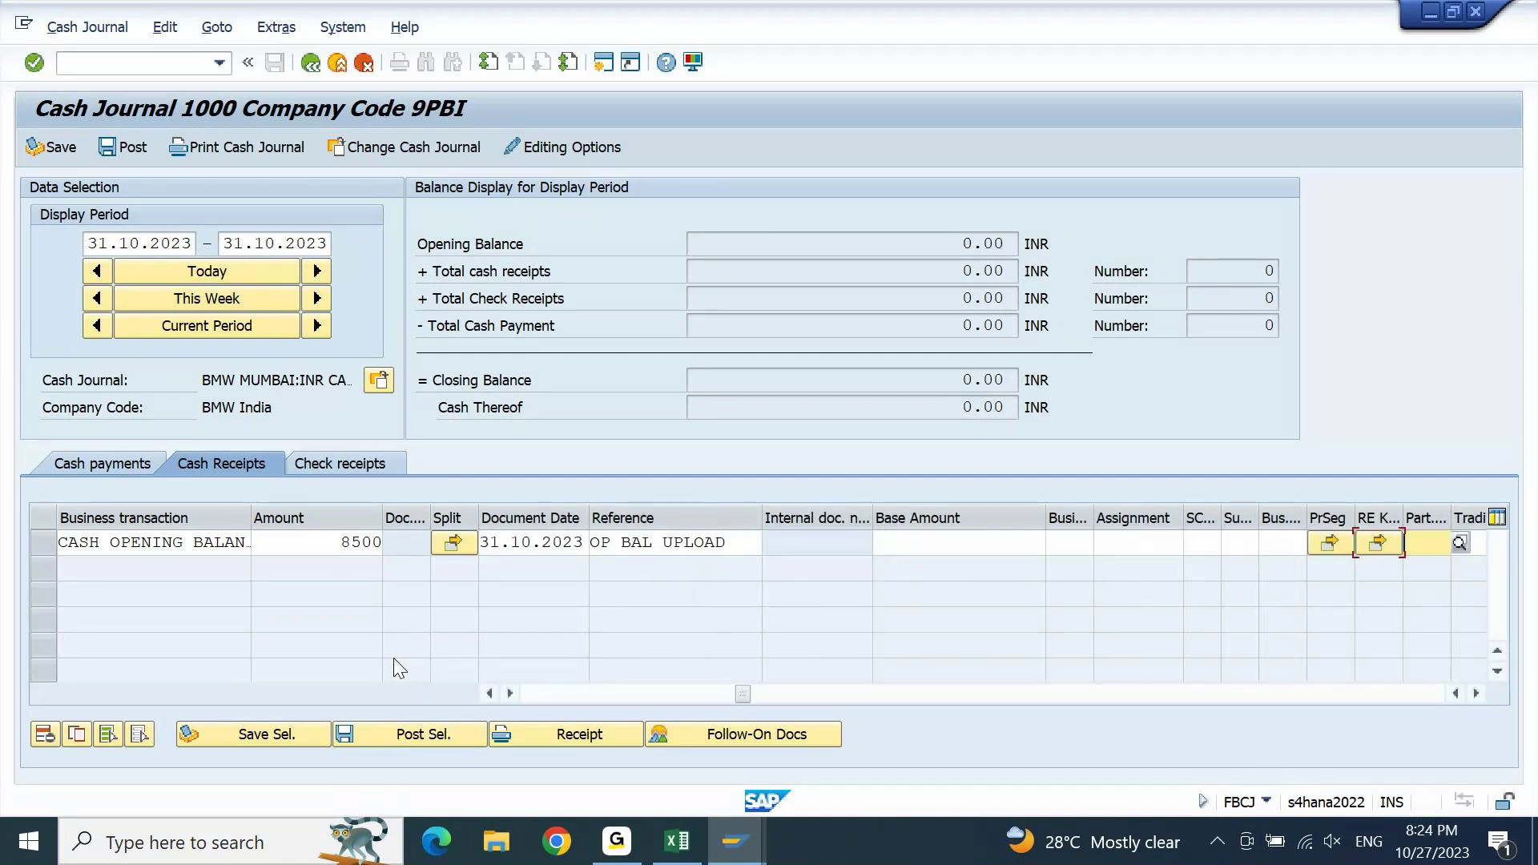
{"action": "key", "text": "Tab"}
{"action": "key", "text": "Tab"}
{"action": "key", "text": "Tab"}
{"action": "key", "text": "Tab"}
{"action": "key", "text": "Tab"}
{"action": "key", "text": "Tab"}
{"action": "key", "text": "Tab"}
{"action": "key", "text": "Tab"}
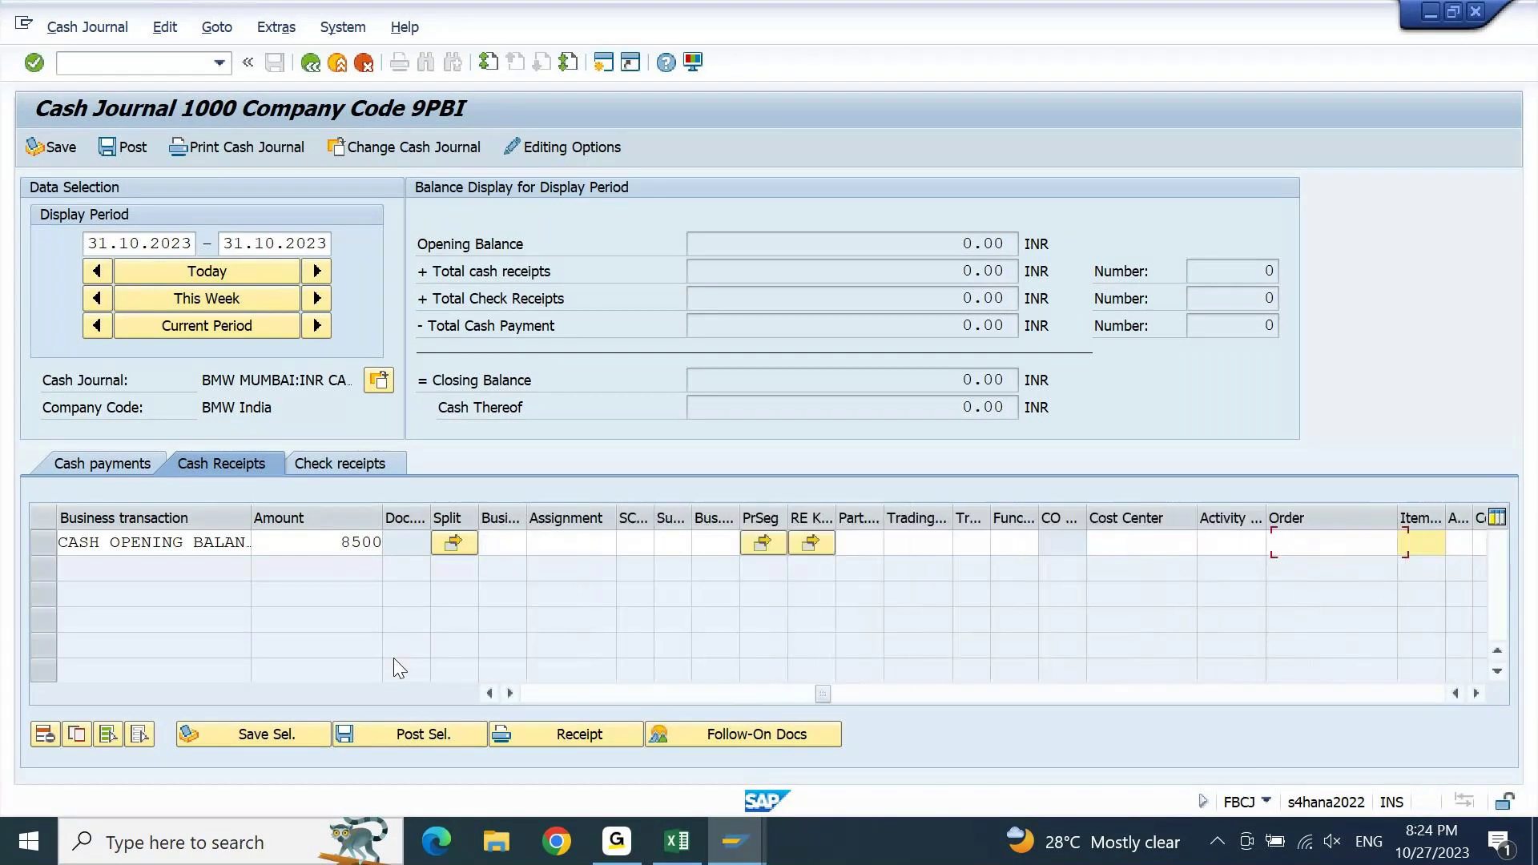
{"action": "key", "text": "Tab"}
{"action": "key", "text": "Tab"}
{"action": "key", "text": "Tab"}
{"action": "key", "text": "Tab"}
{"action": "key", "text": "Tab"}
{"action": "key", "text": "Tab"}
{"action": "key", "text": "shift+Tab"}
{"action": "key", "text": "Down"}
{"action": "key", "text": "Return"}
{"action": "key", "text": "Return"}
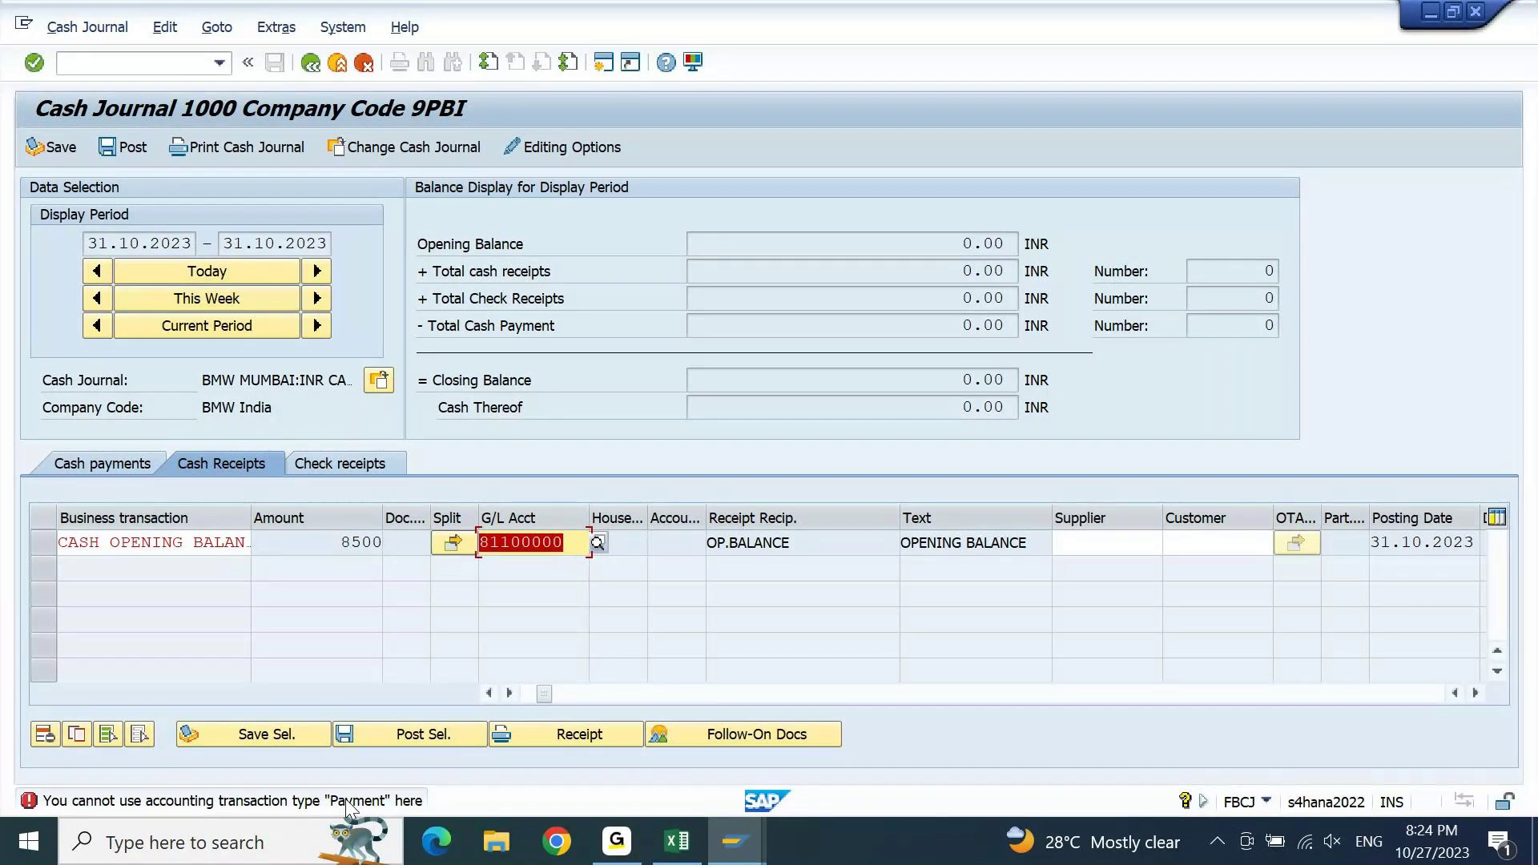
- Switch to the G/L account session, leave it and open transaction FBCJC2 for the cash journal business transactions
{"action": "left_click", "coordinate": [734, 851]}
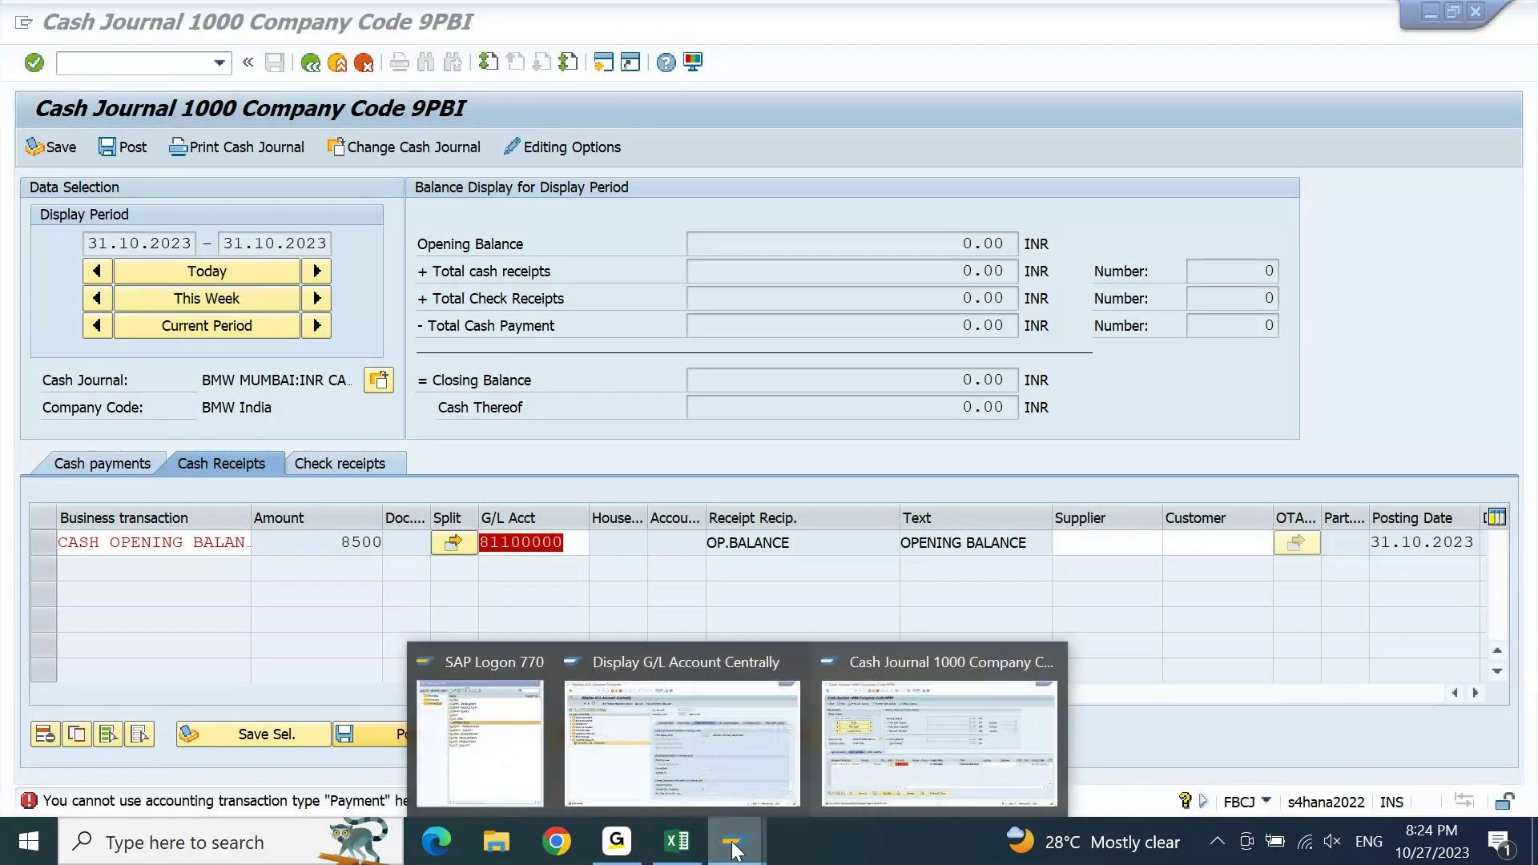
{"action": "left_click", "coordinate": [713, 795]}
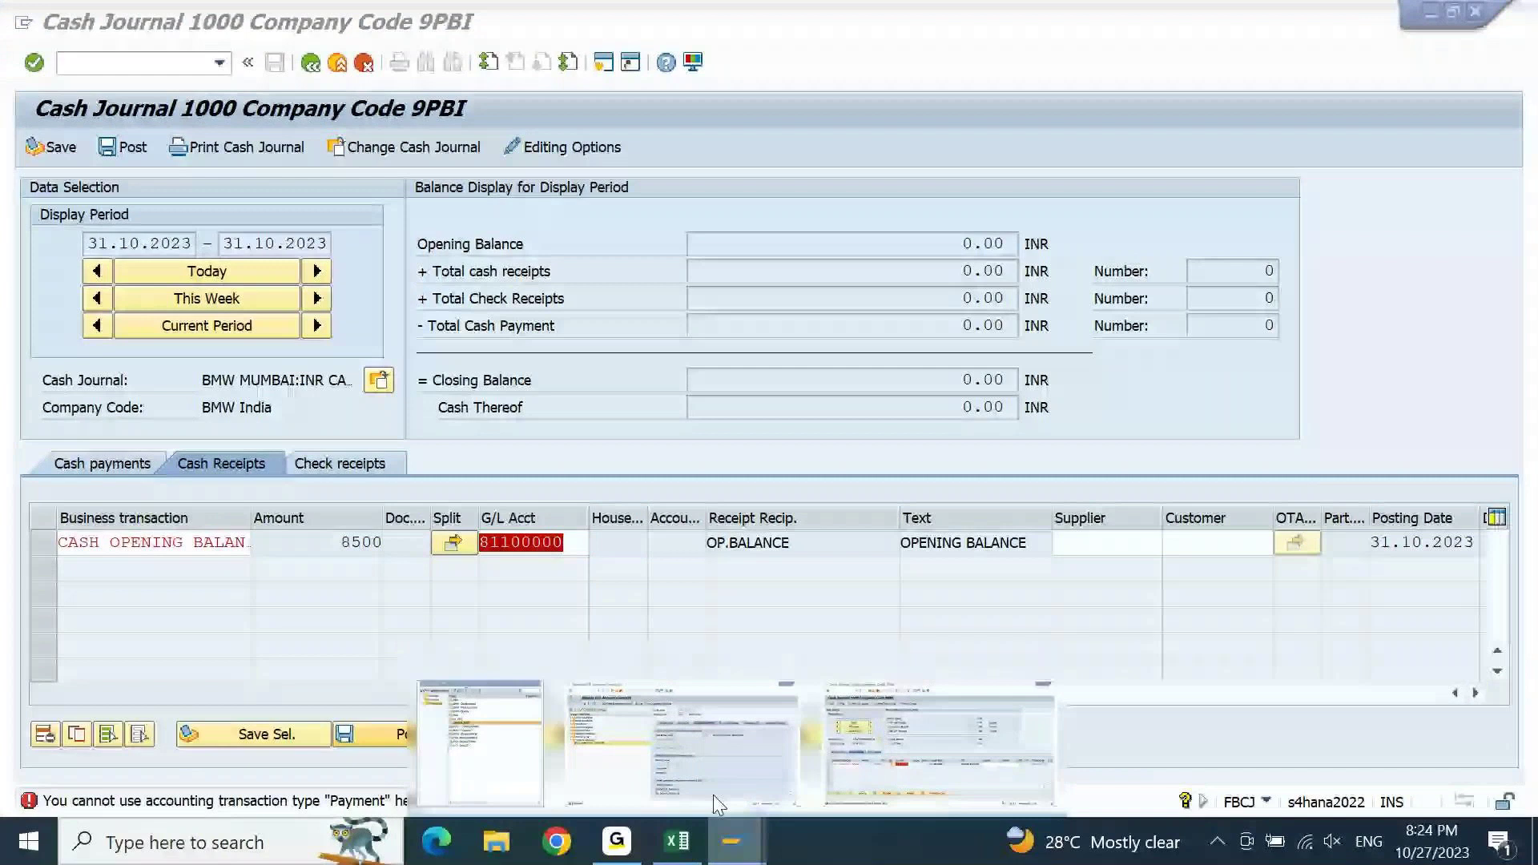
{"action": "key", "text": "F3"}
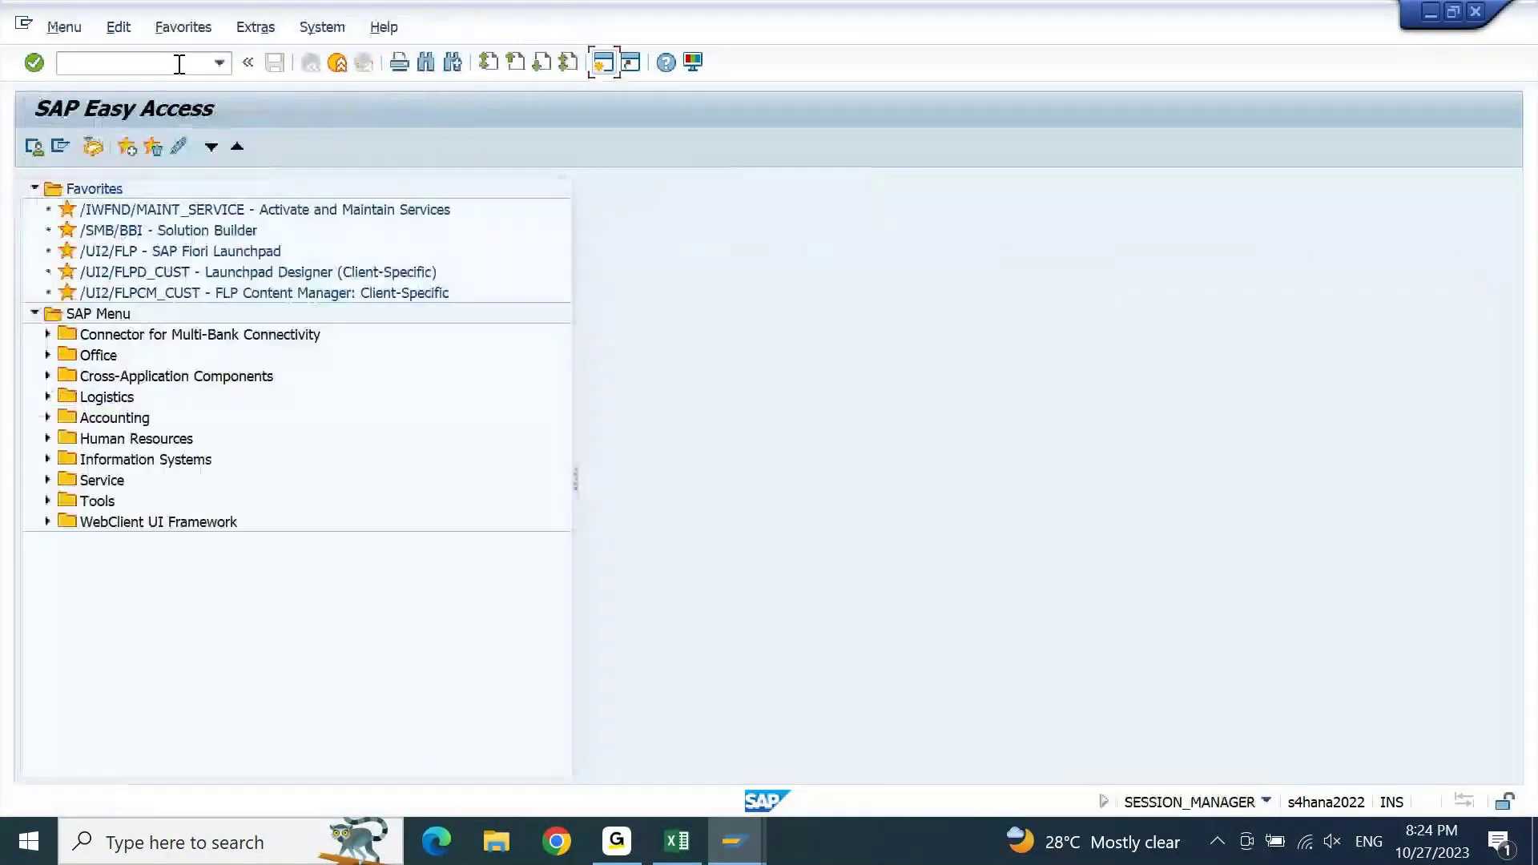
{"action": "type", "text": "FBCJC2"}
{"action": "key", "text": "Return"}
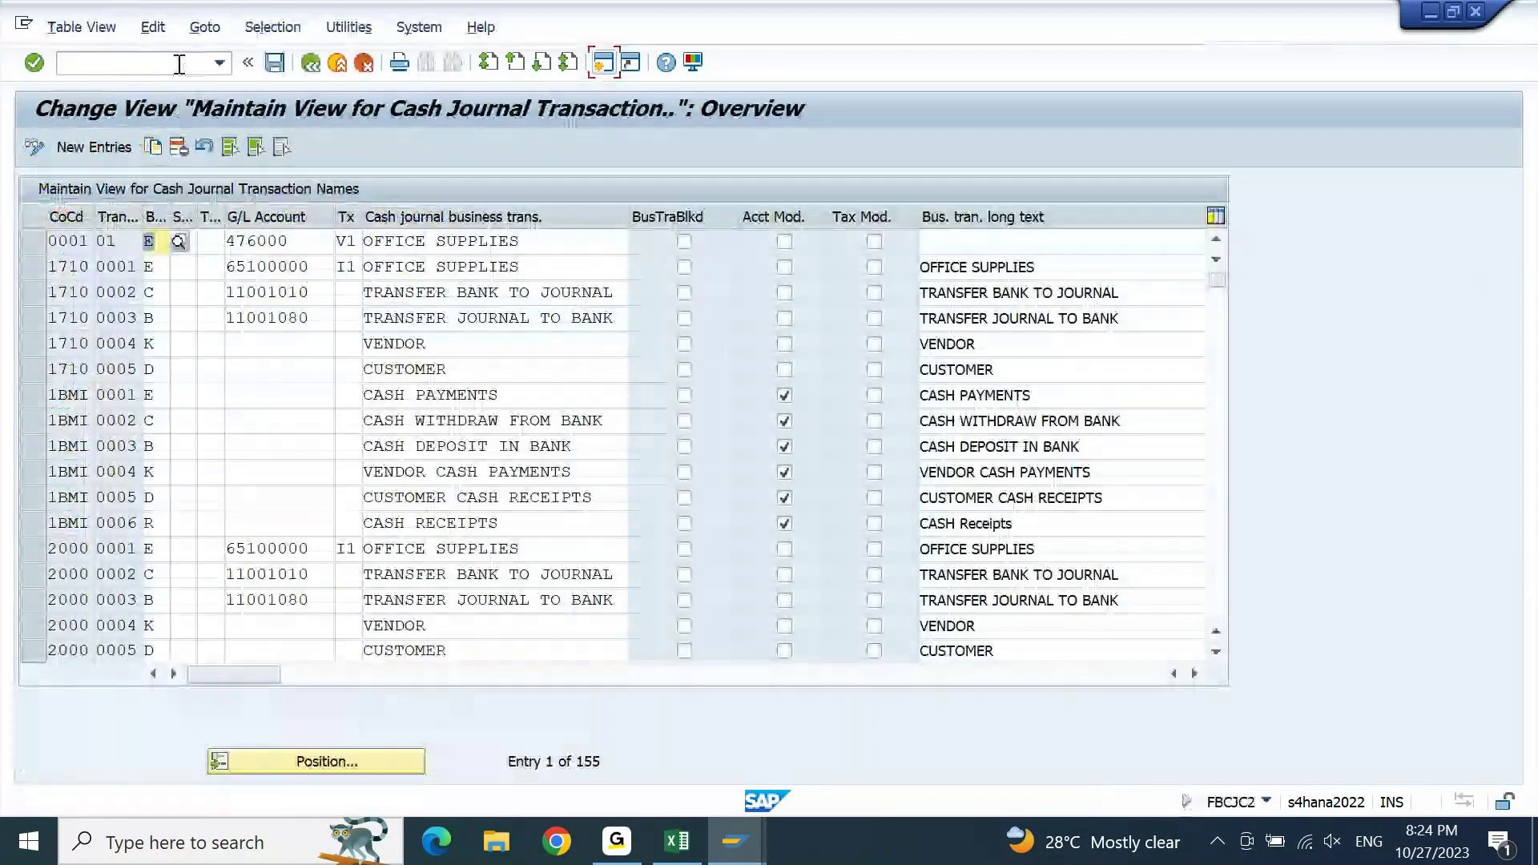
- Change the business transaction type of 9PBI entry 0007, CASH OPENING BALANCE UPLD, to C (Receipt from bank account)
{"action": "scroll", "coordinate": [157, 286], "scroll_direction": "down", "scroll_amount": 1}
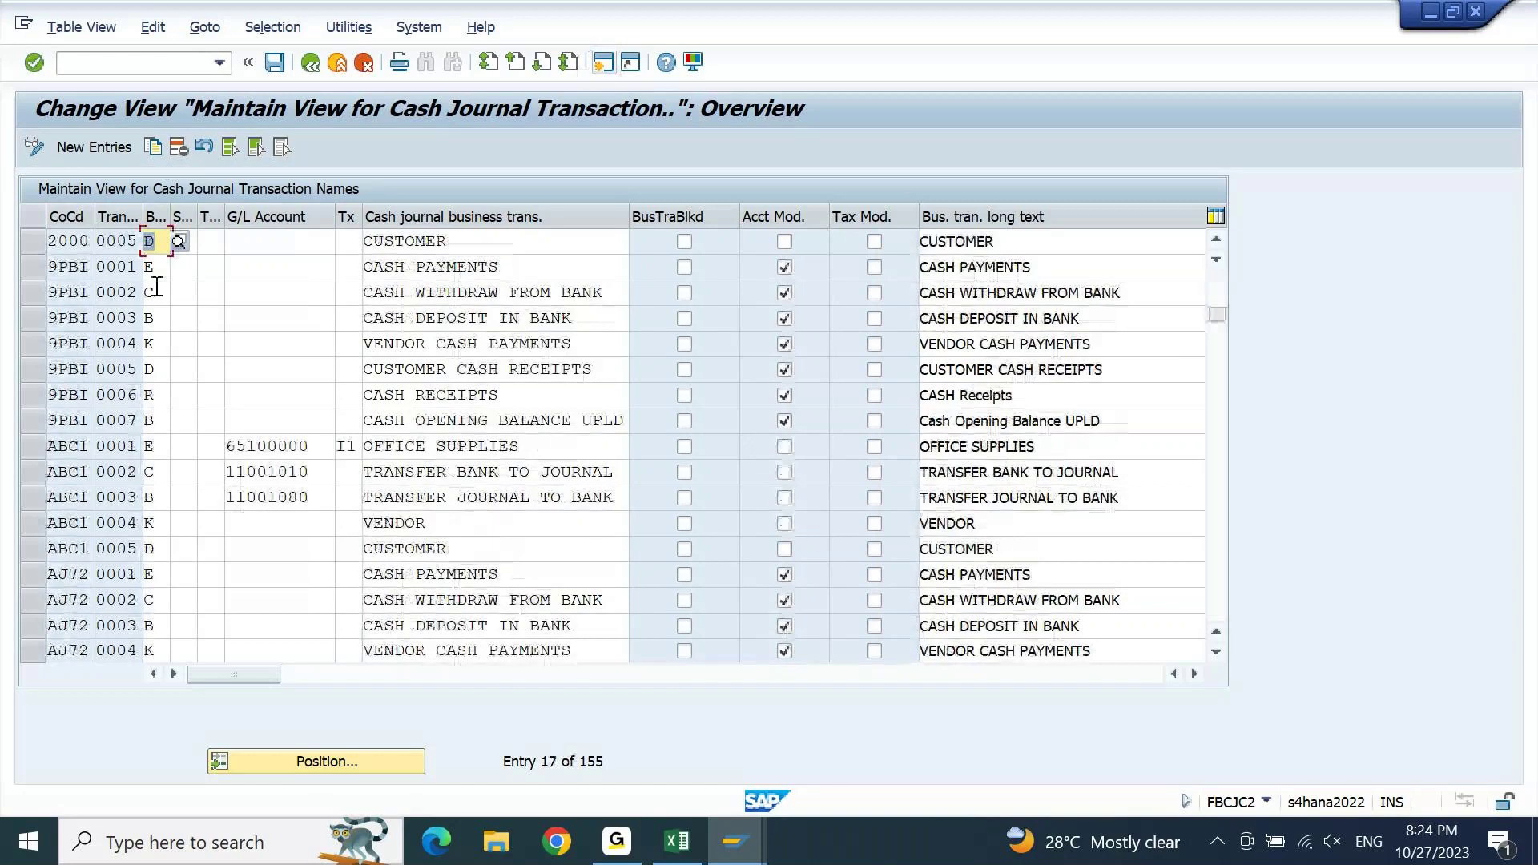
{"action": "left_click", "coordinate": [22, 420]}
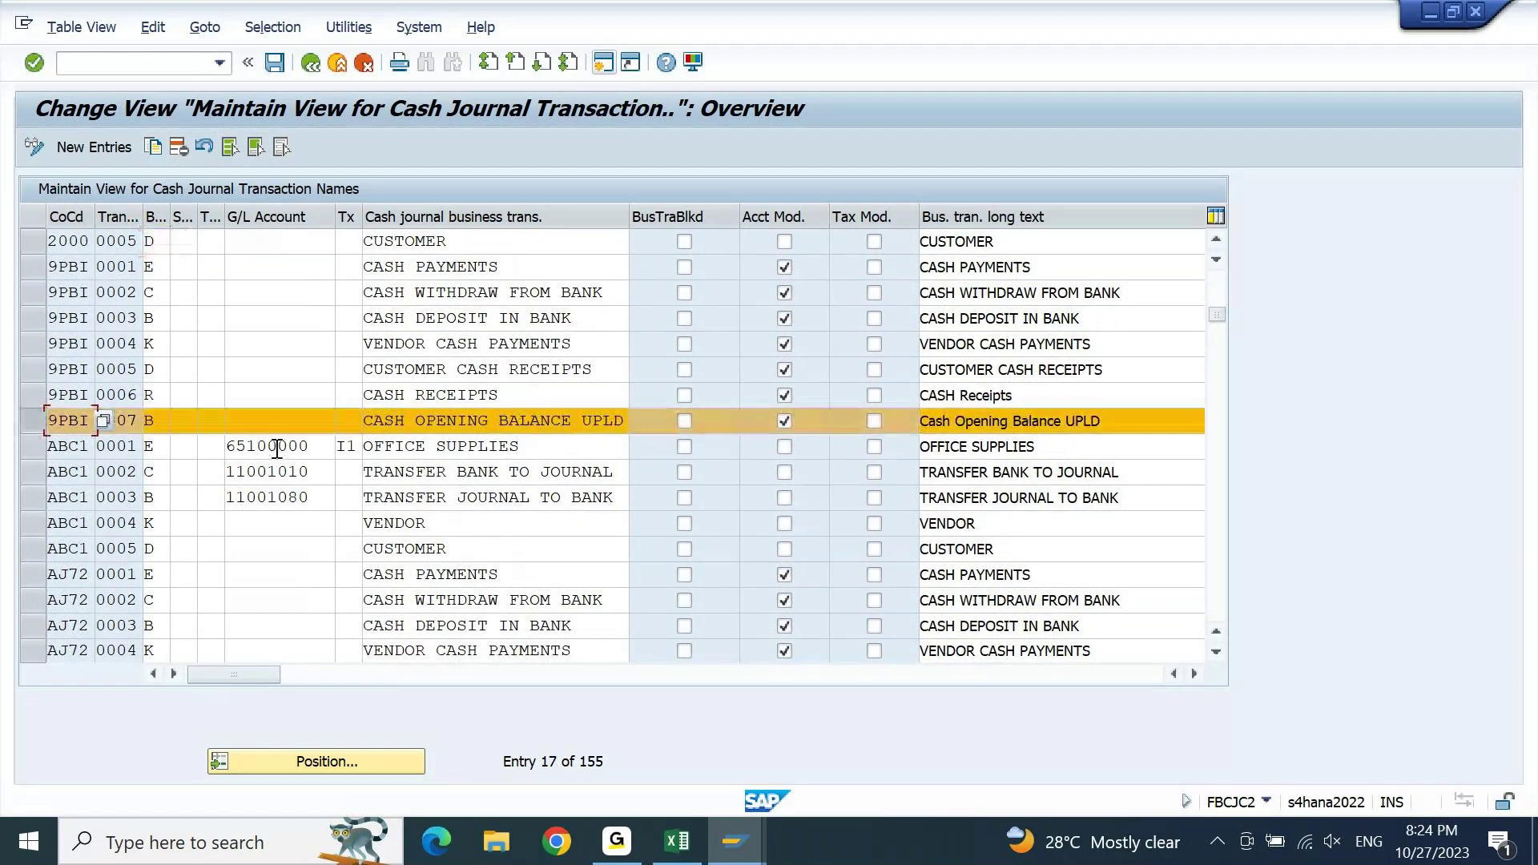
{"action": "left_click", "coordinate": [165, 423]}
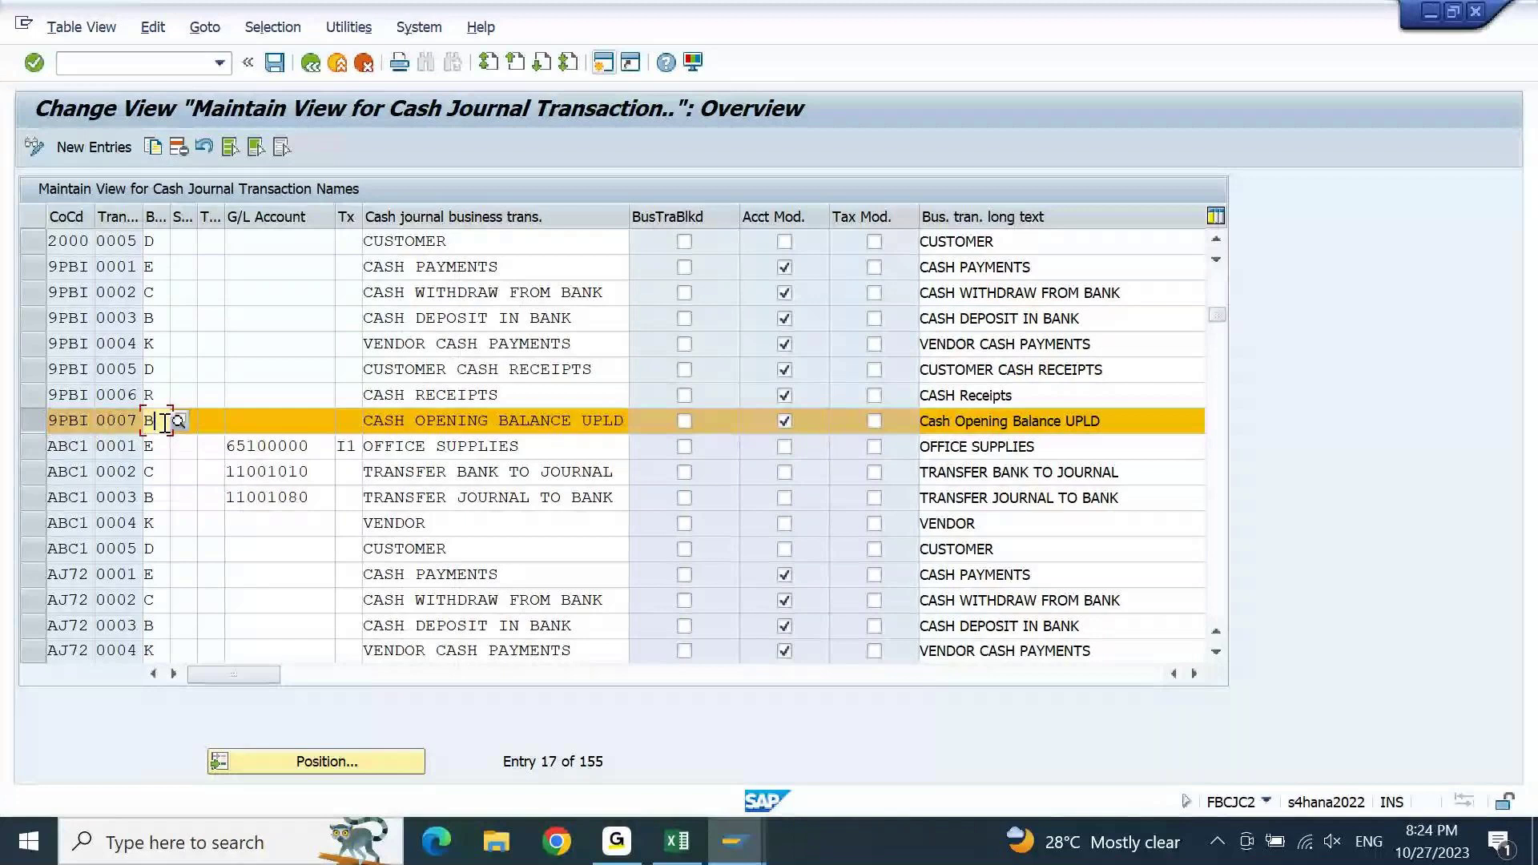
{"action": "left_click", "coordinate": [178, 422]}
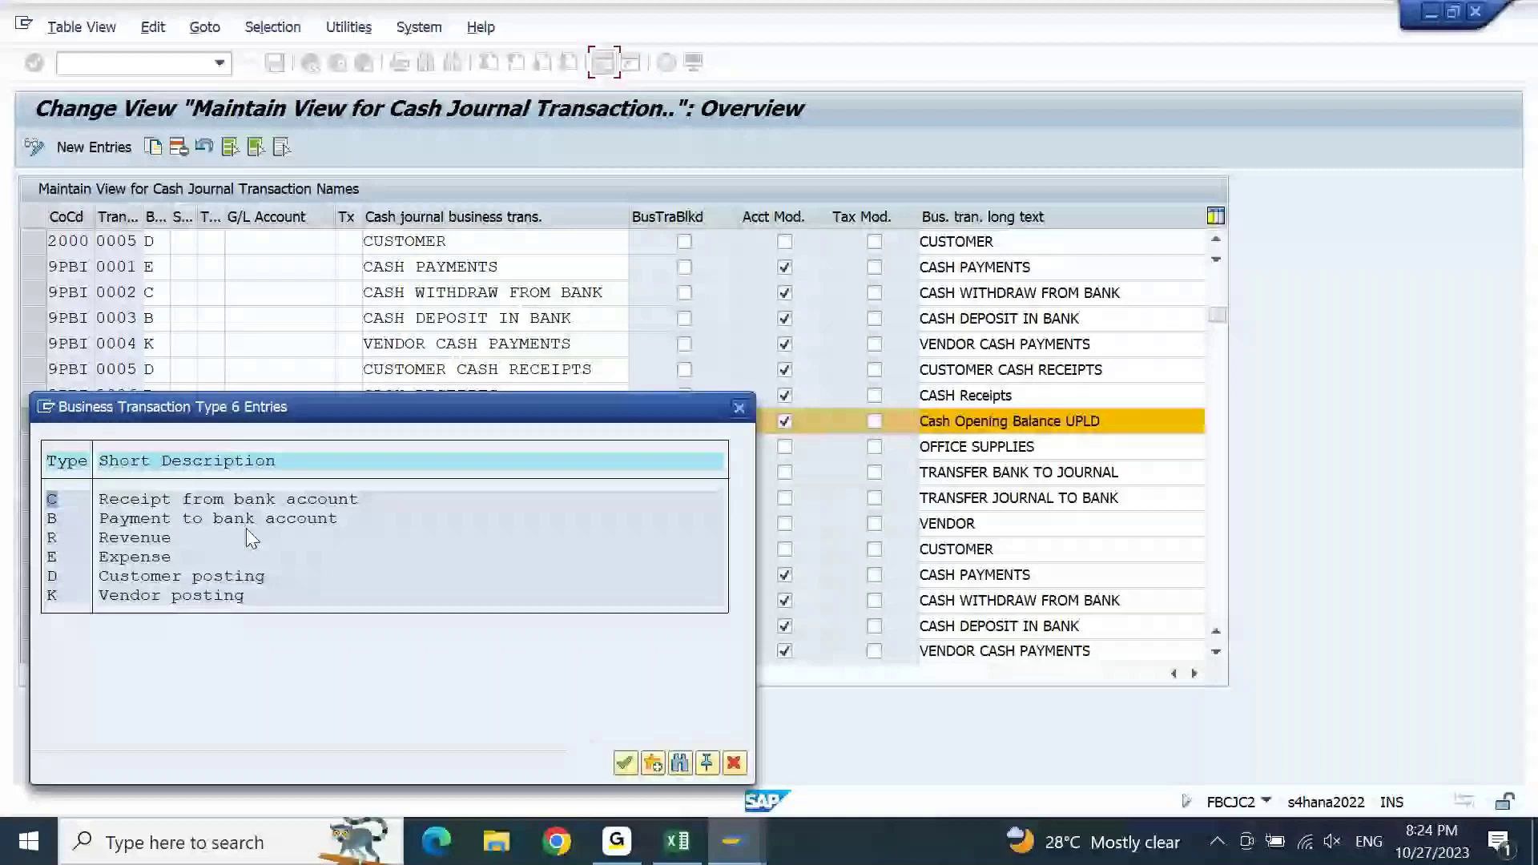
{"action": "double_click", "coordinate": [146, 502]}
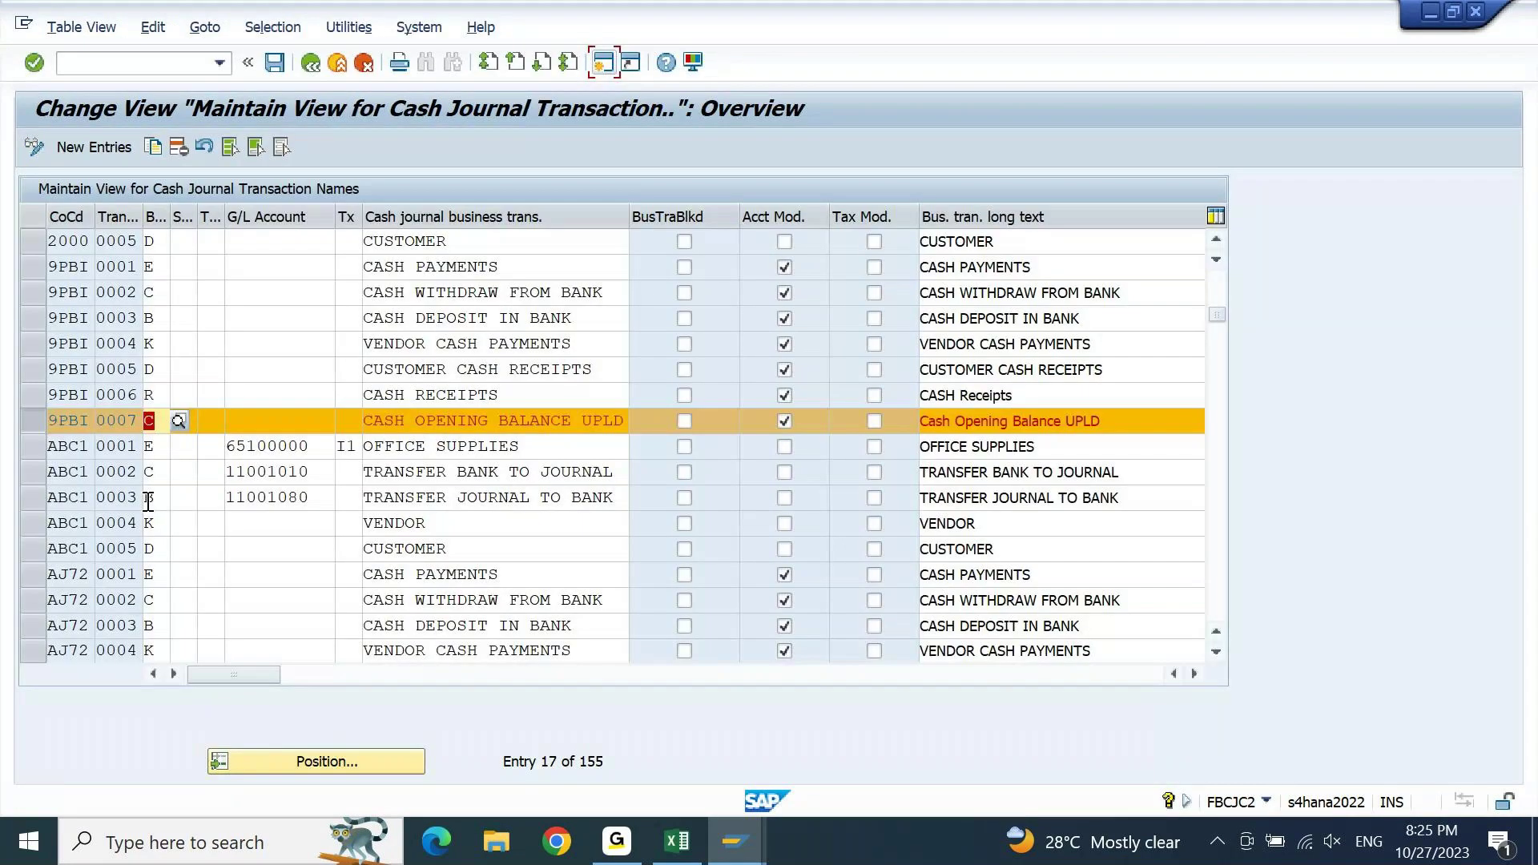
- Return to the cash journal 1000 session and try to confirm the 8500 opening balance receipt again
{"action": "left_click", "coordinate": [735, 851]}
{"action": "left_click", "coordinate": [894, 721]}
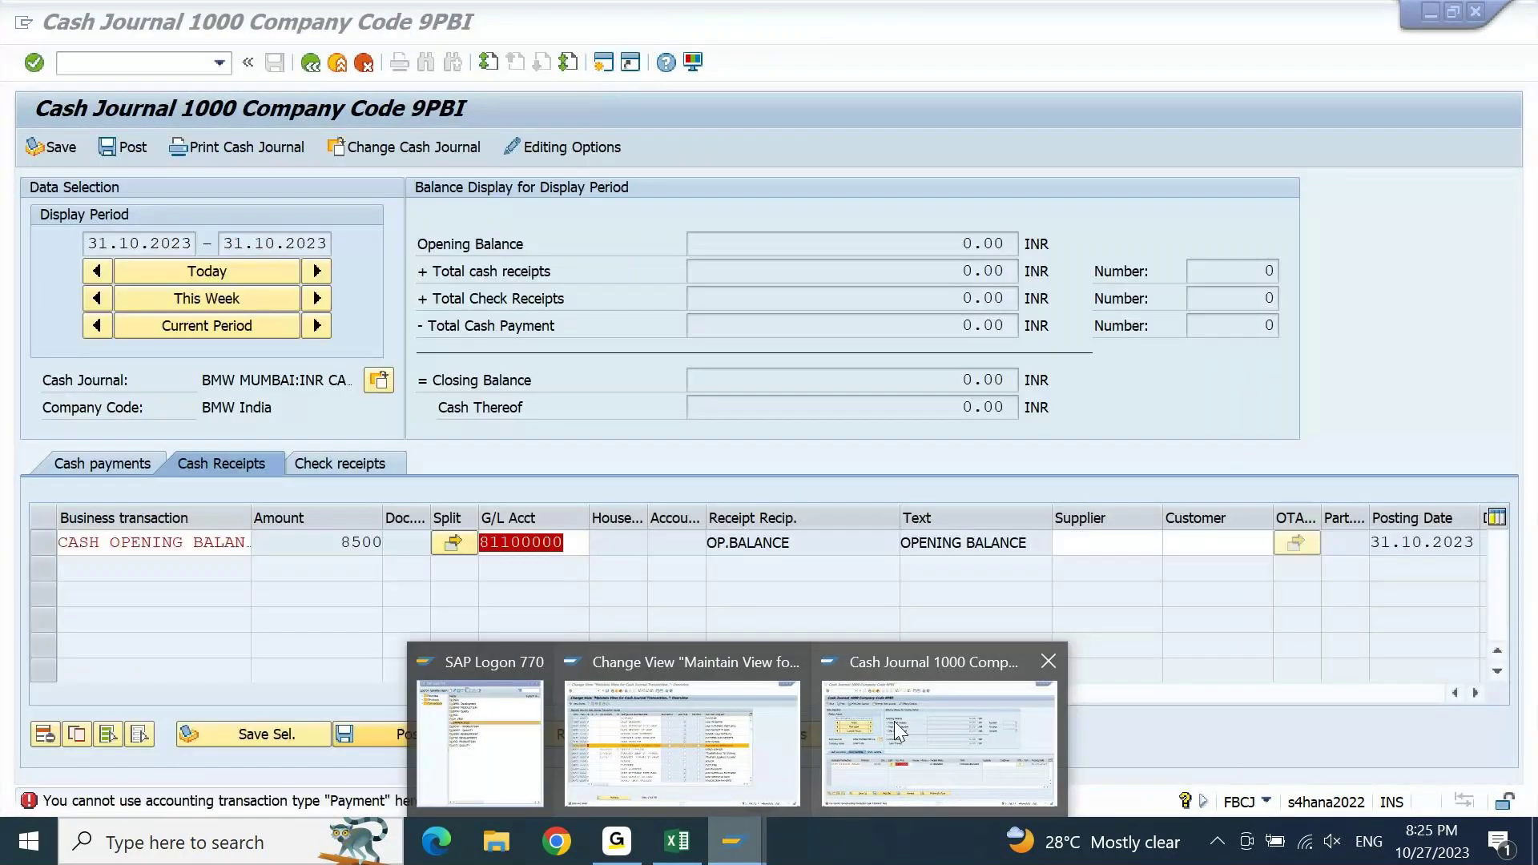
{"action": "key", "text": "Return"}
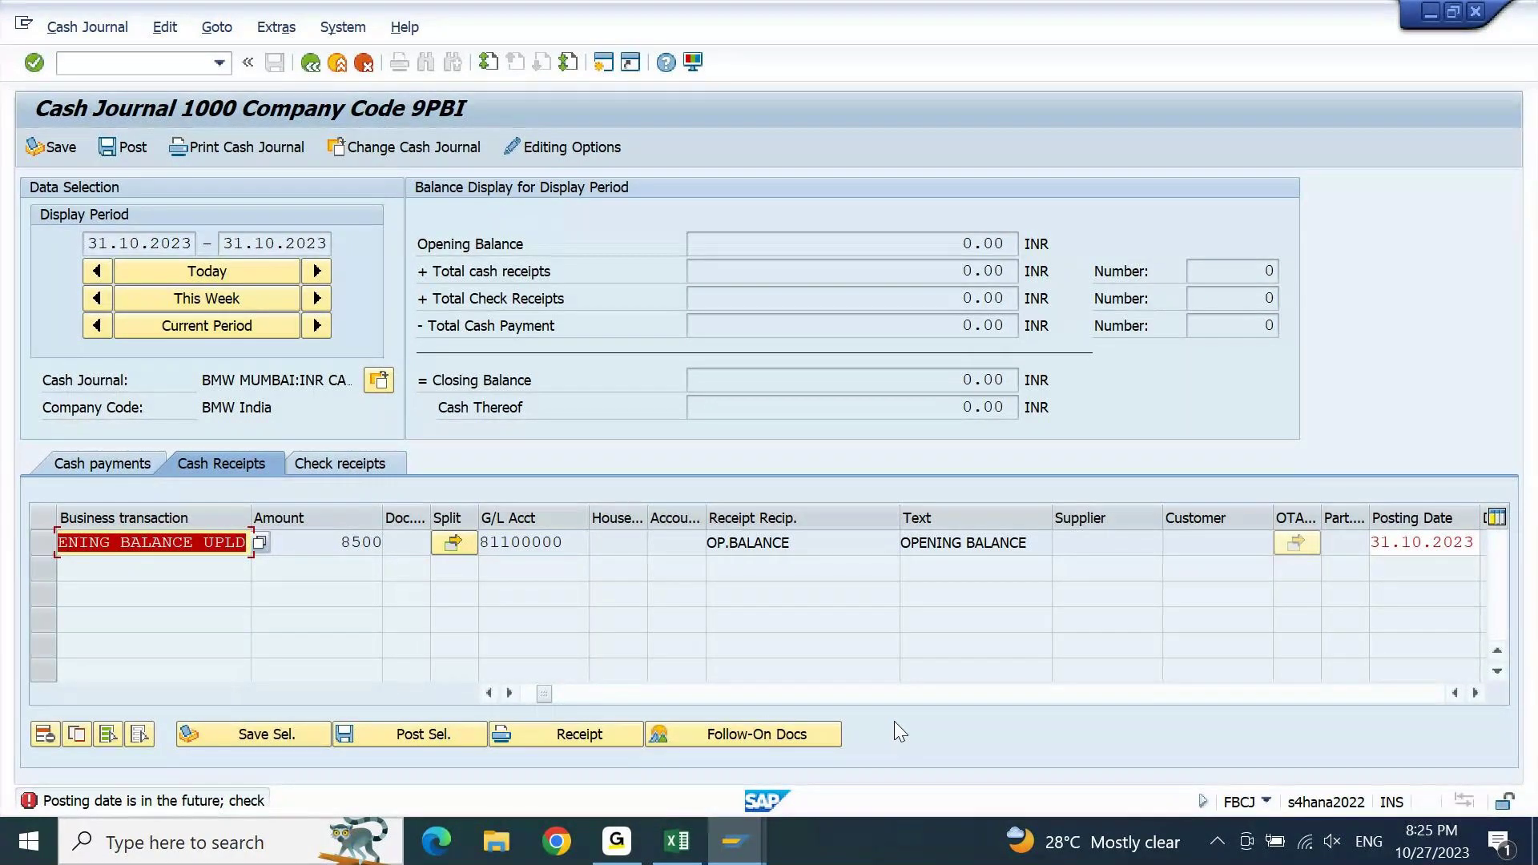
{"action": "key", "text": "Return"}
{"action": "key", "text": "Return"}
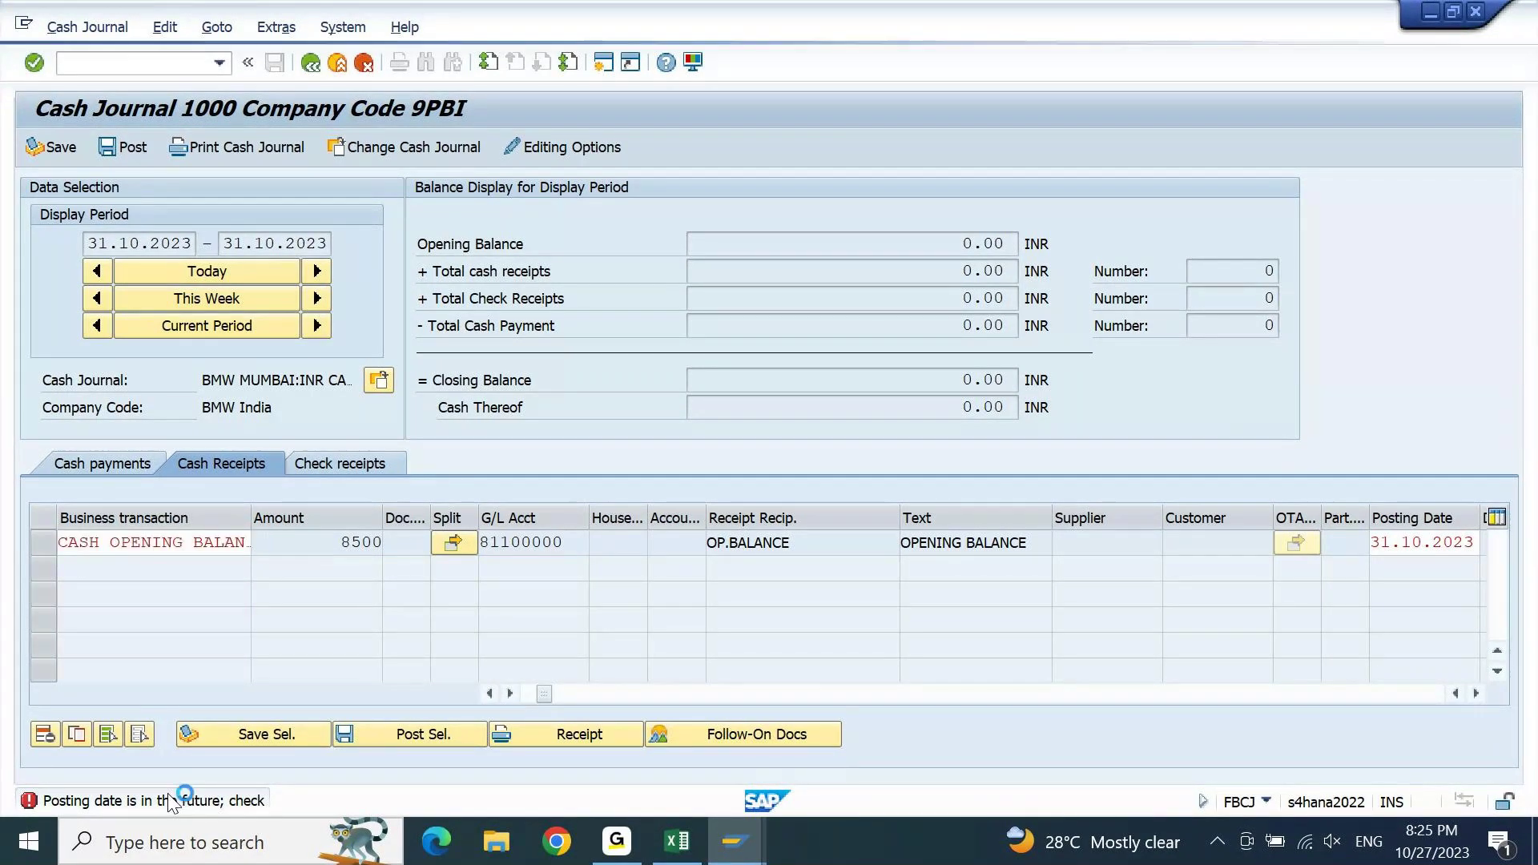
- Open the details of the posting date error, check its message number and close the help window
{"action": "left_click", "coordinate": [171, 801]}
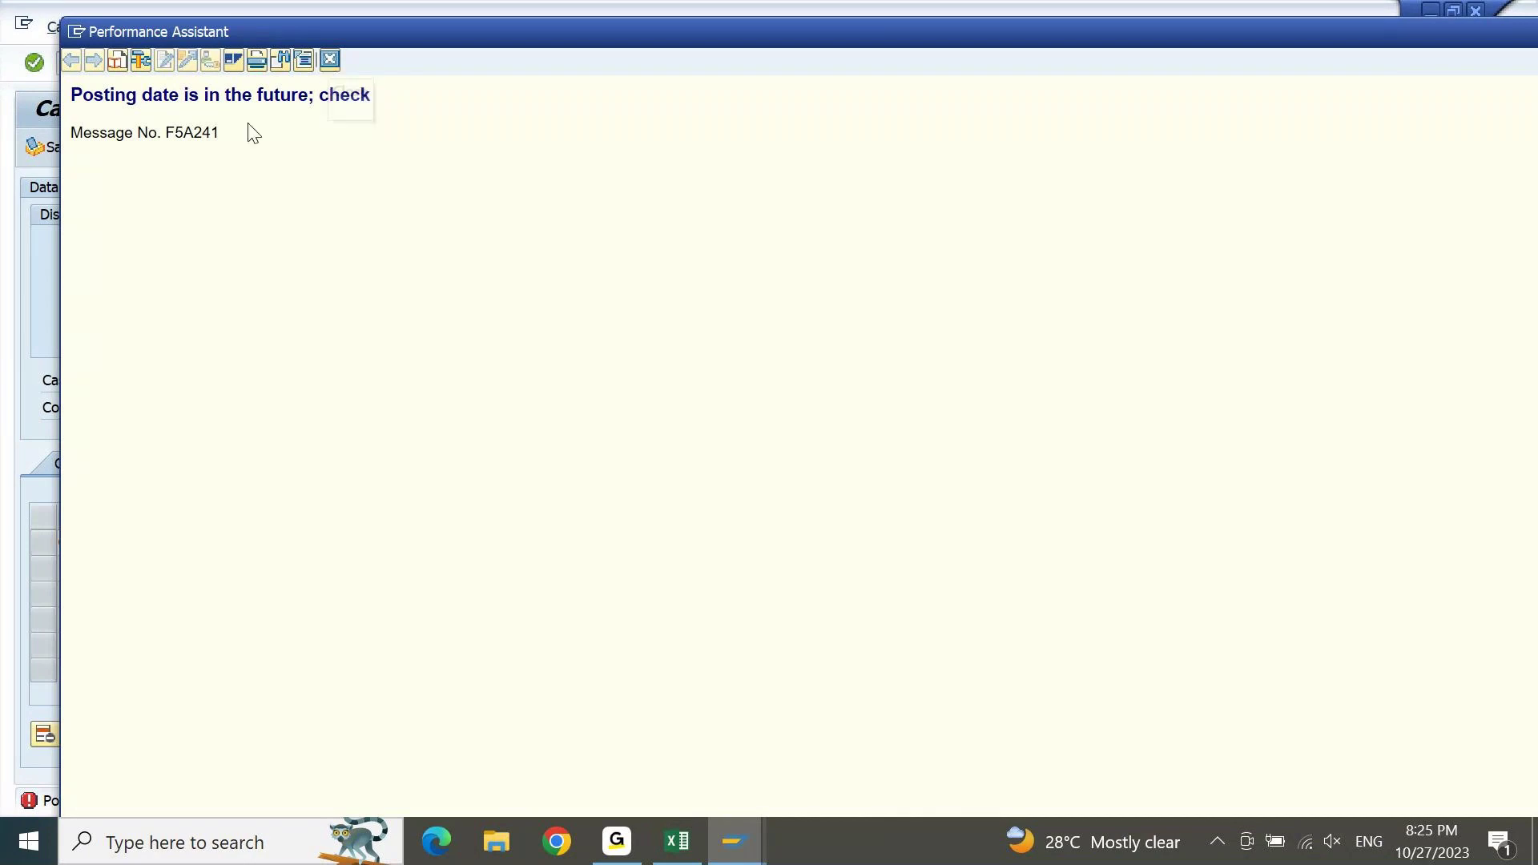
{"action": "left_click_drag", "start_coordinate": [227, 137], "coordinate": [114, 149]}
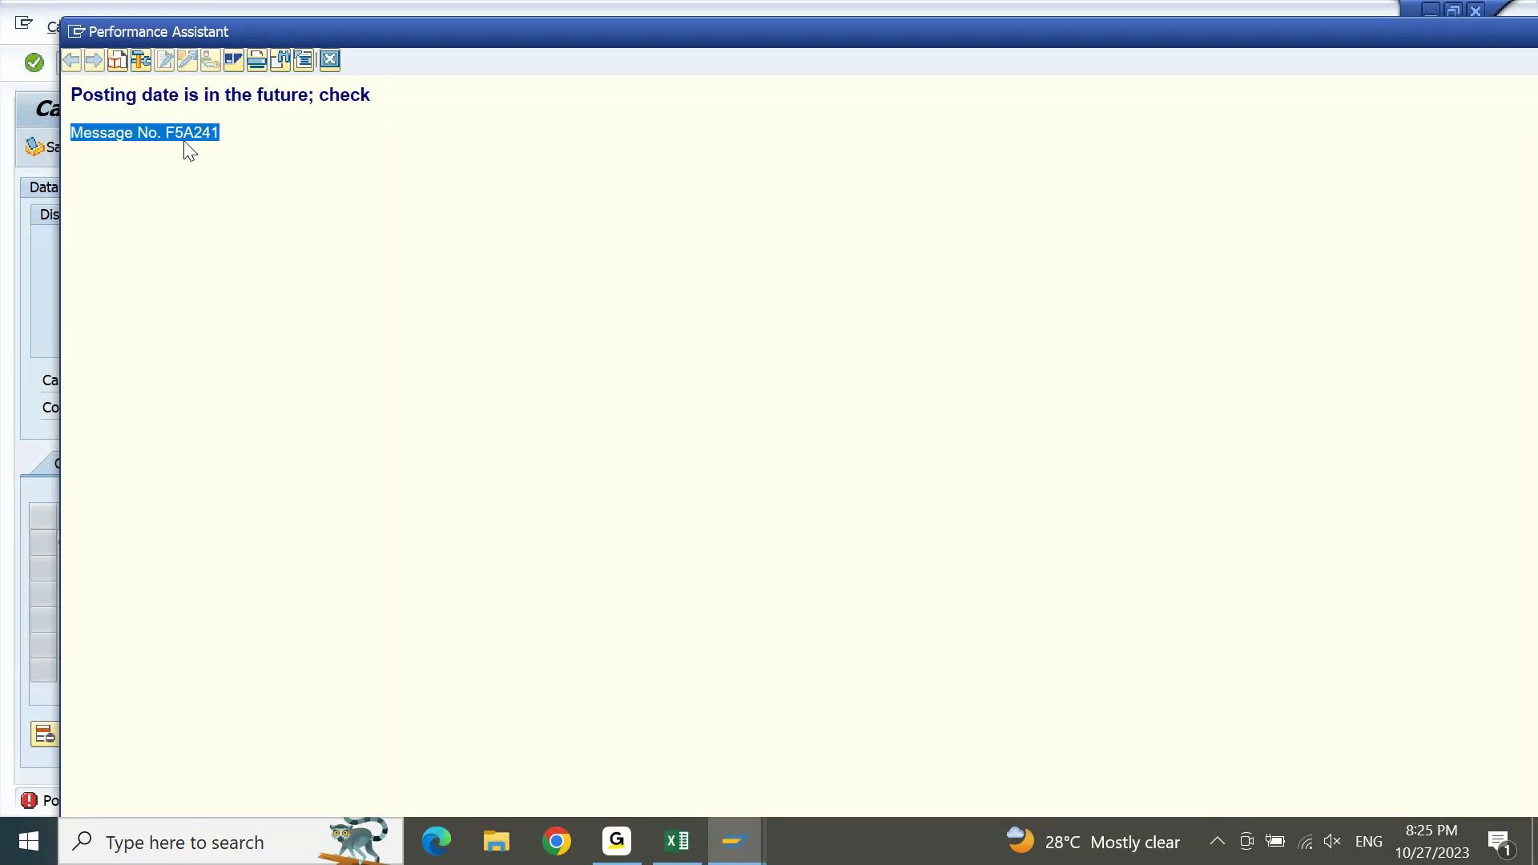
{"action": "left_click", "coordinate": [331, 59]}
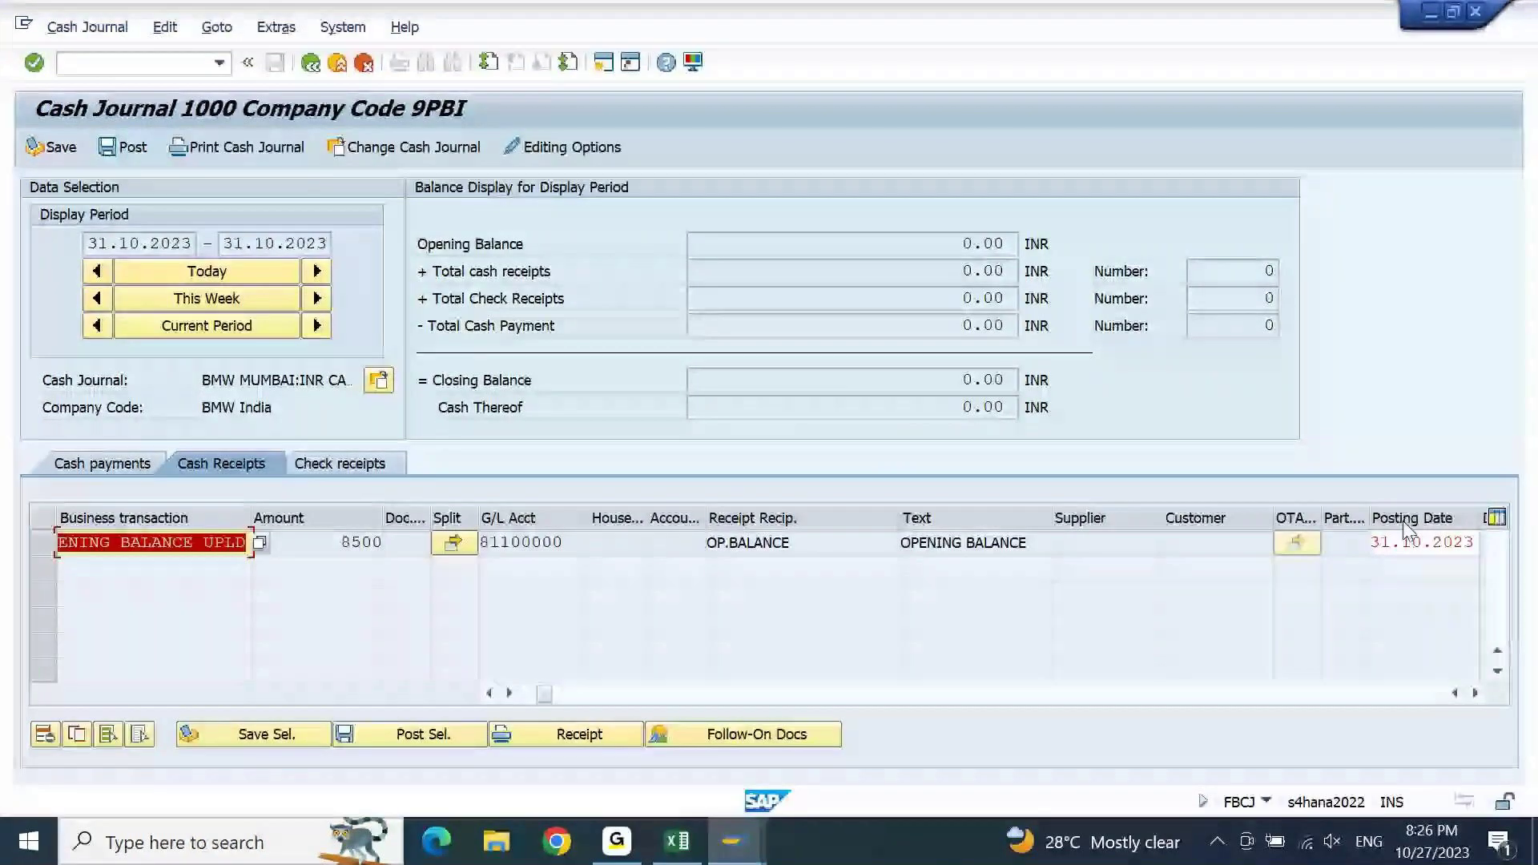
- Set the posting date of the 8500 opening balance receipt to 27.10.2023 and confirm the entry
{"action": "left_click", "coordinate": [1414, 543]}
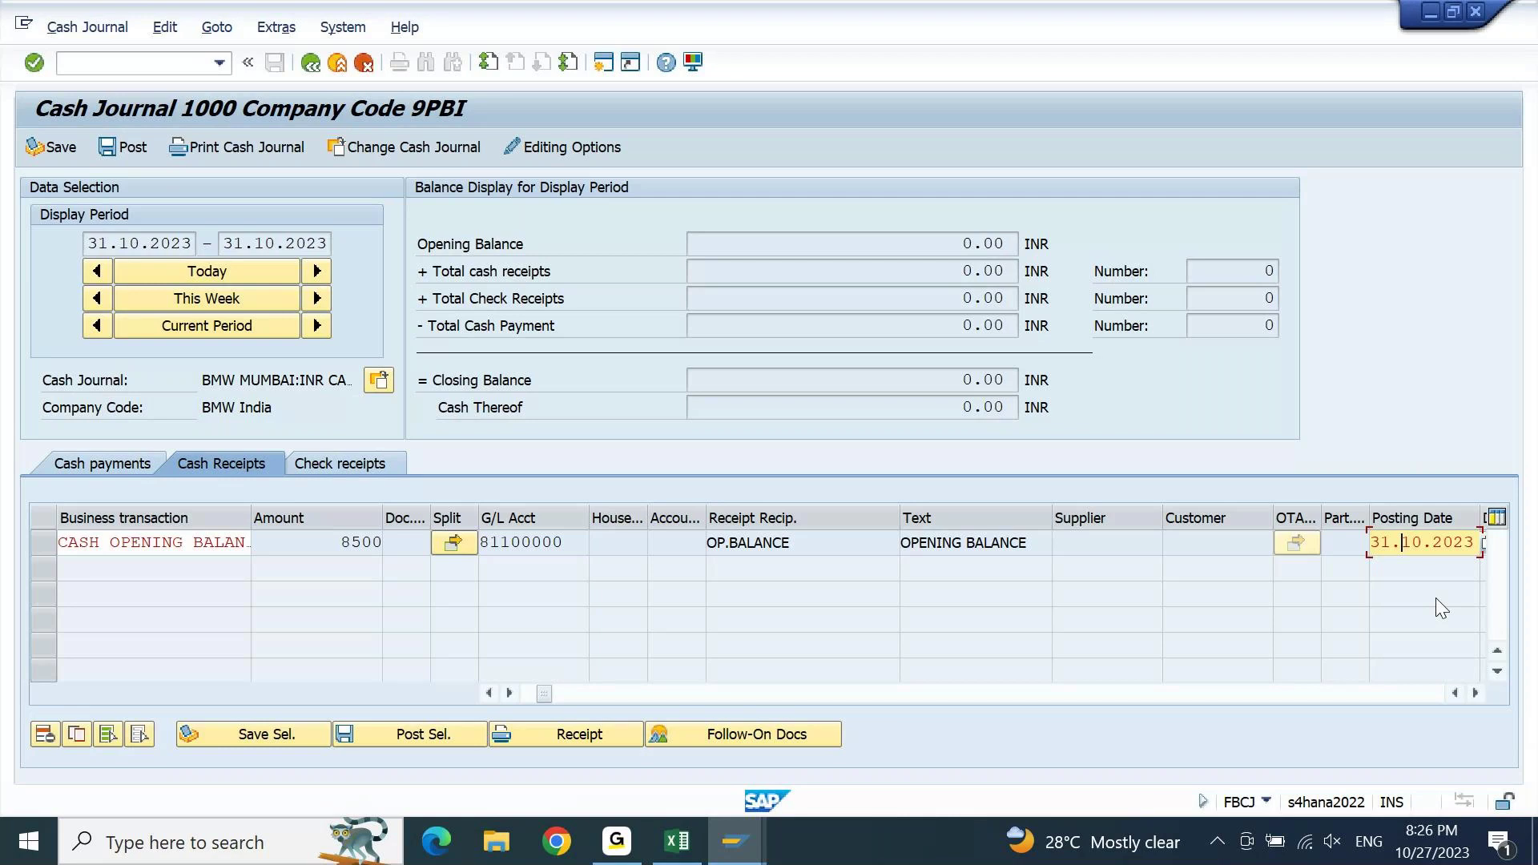
{"action": "key", "text": "Left"}
{"action": "key", "text": "shift+Left"}
{"action": "key", "text": "shift+Left"}
{"action": "type", "text": "27"}
{"action": "key", "text": "Return"}
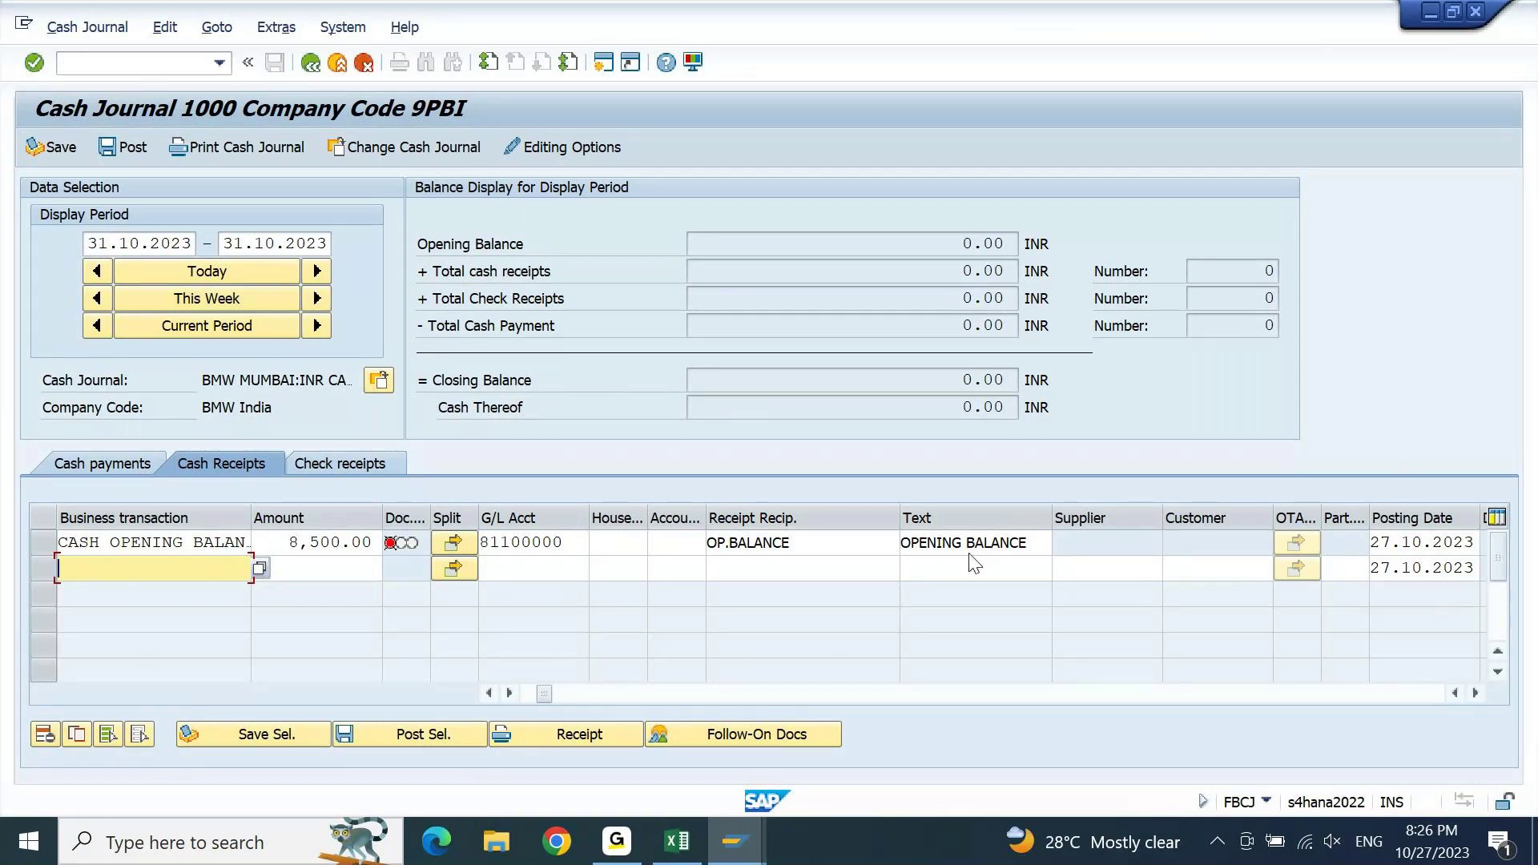
- Save the 8,500.00 cash opening balance receipt, accepting that its date lies outside the display period
{"action": "left_click", "coordinate": [48, 545]}
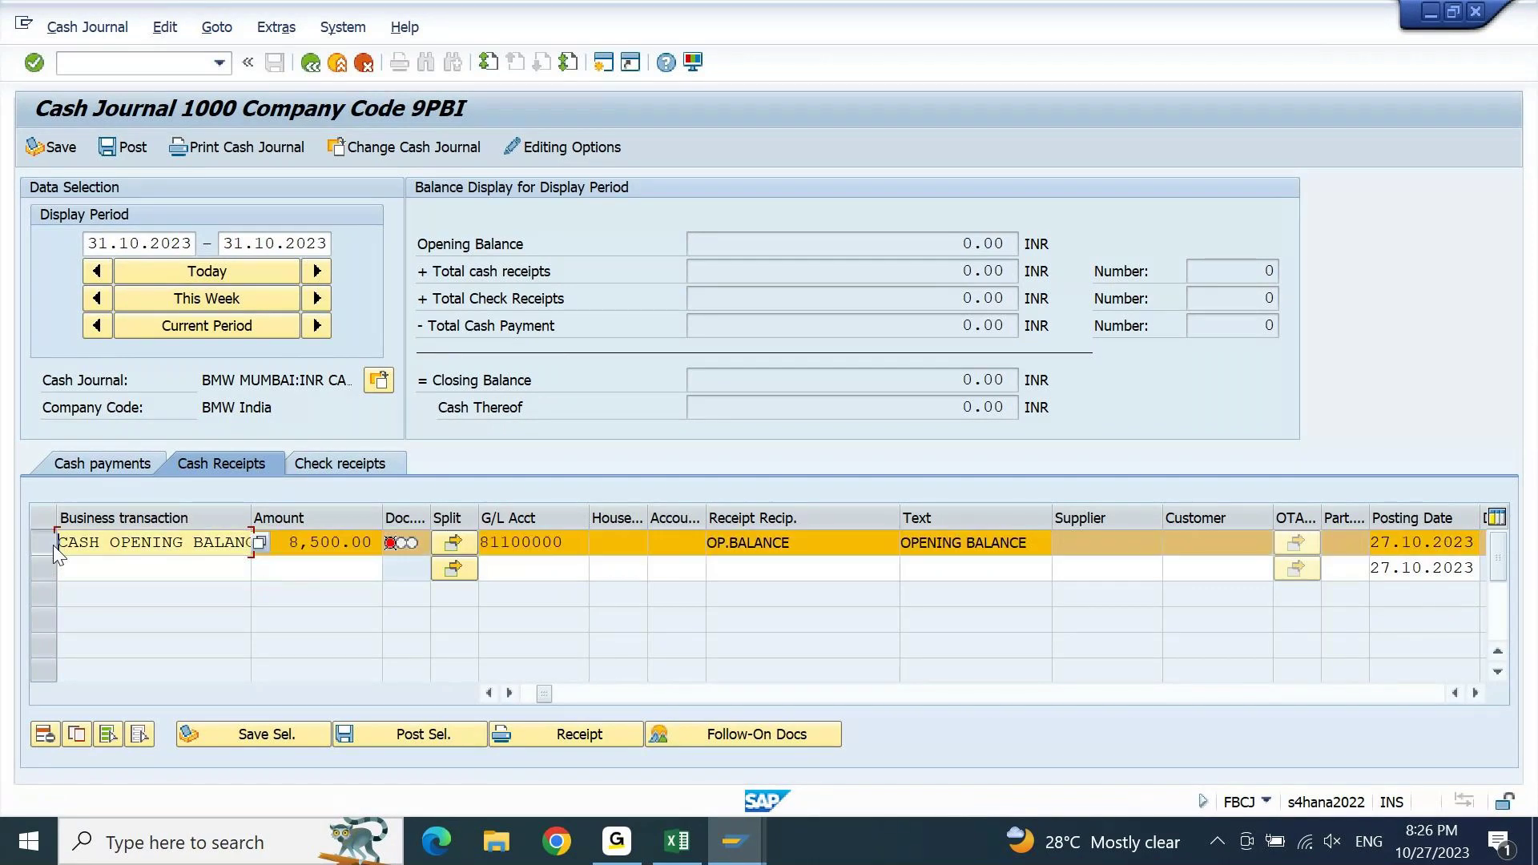
{"action": "left_click", "coordinate": [297, 730]}
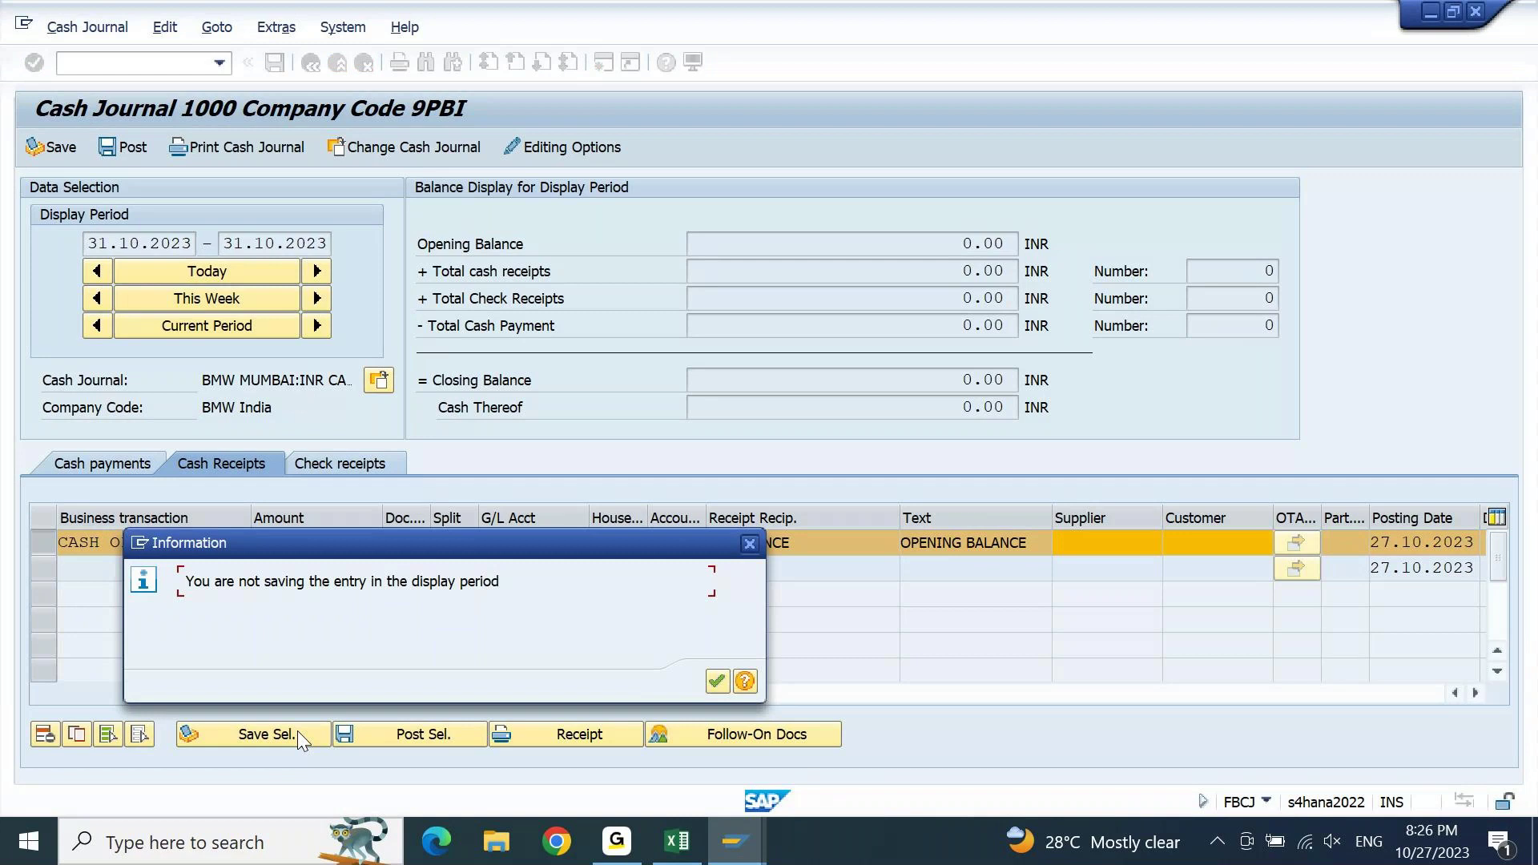
{"action": "key", "text": "Return"}
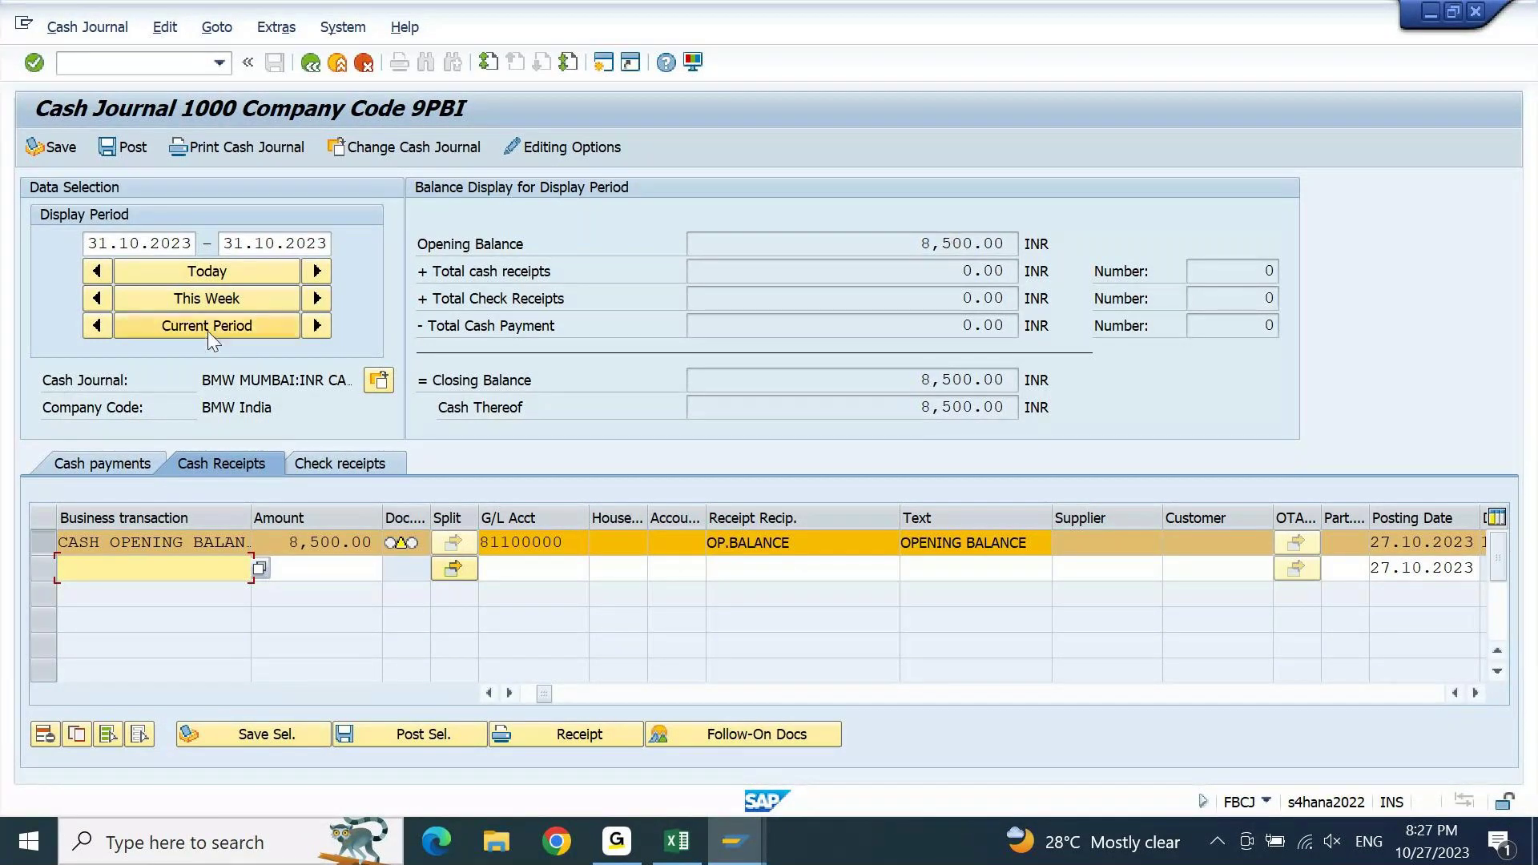
- Display the period 01.11.2023 to 30.11.2023 and check its opening balance and its payment and receipt entries
{"action": "left_click", "coordinate": [317, 327]}
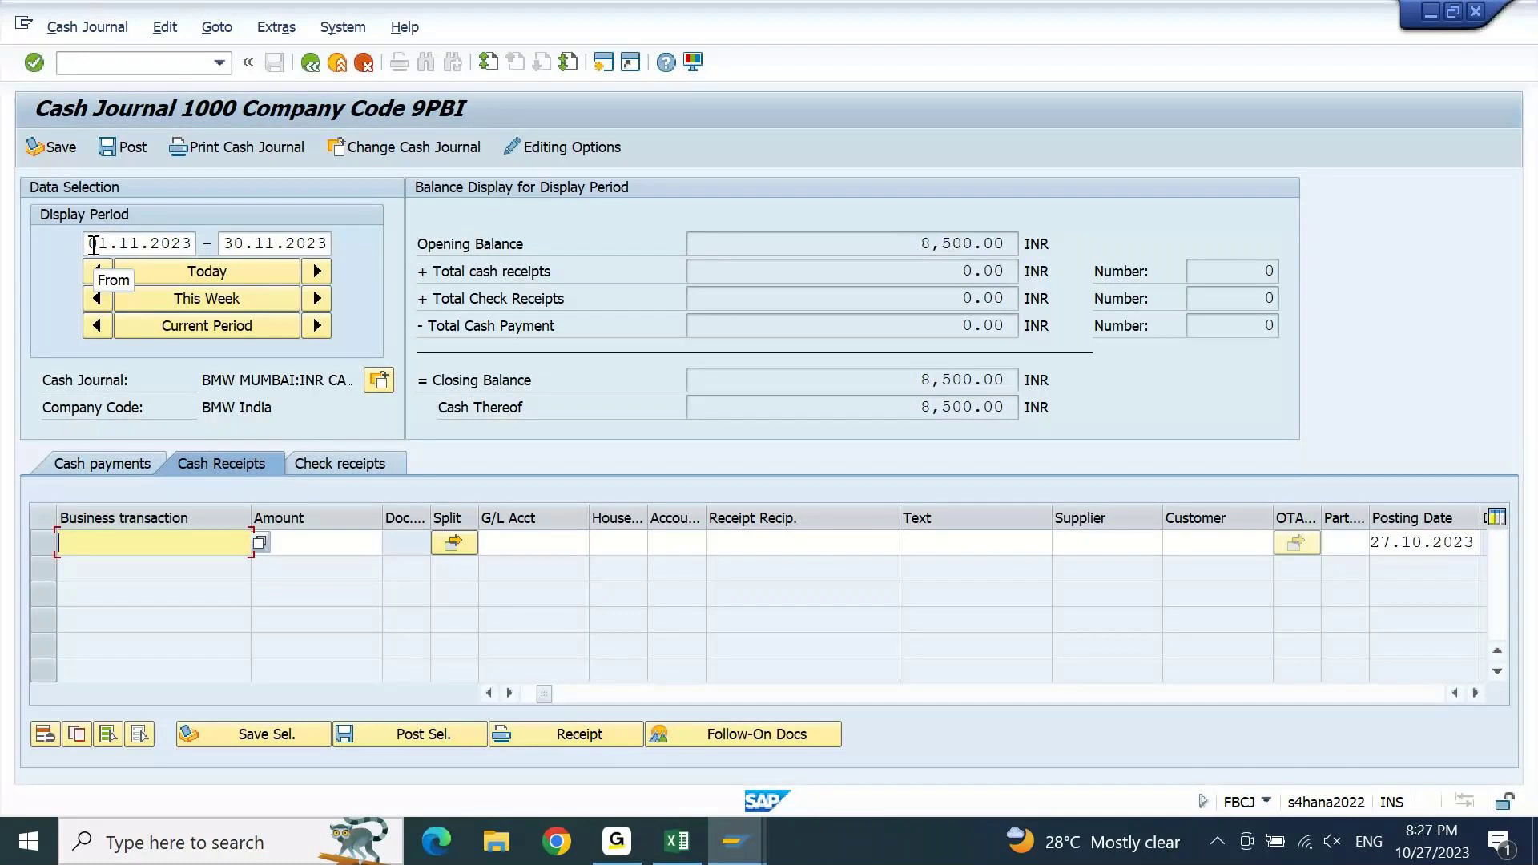
{"action": "double_click", "coordinate": [332, 251]}
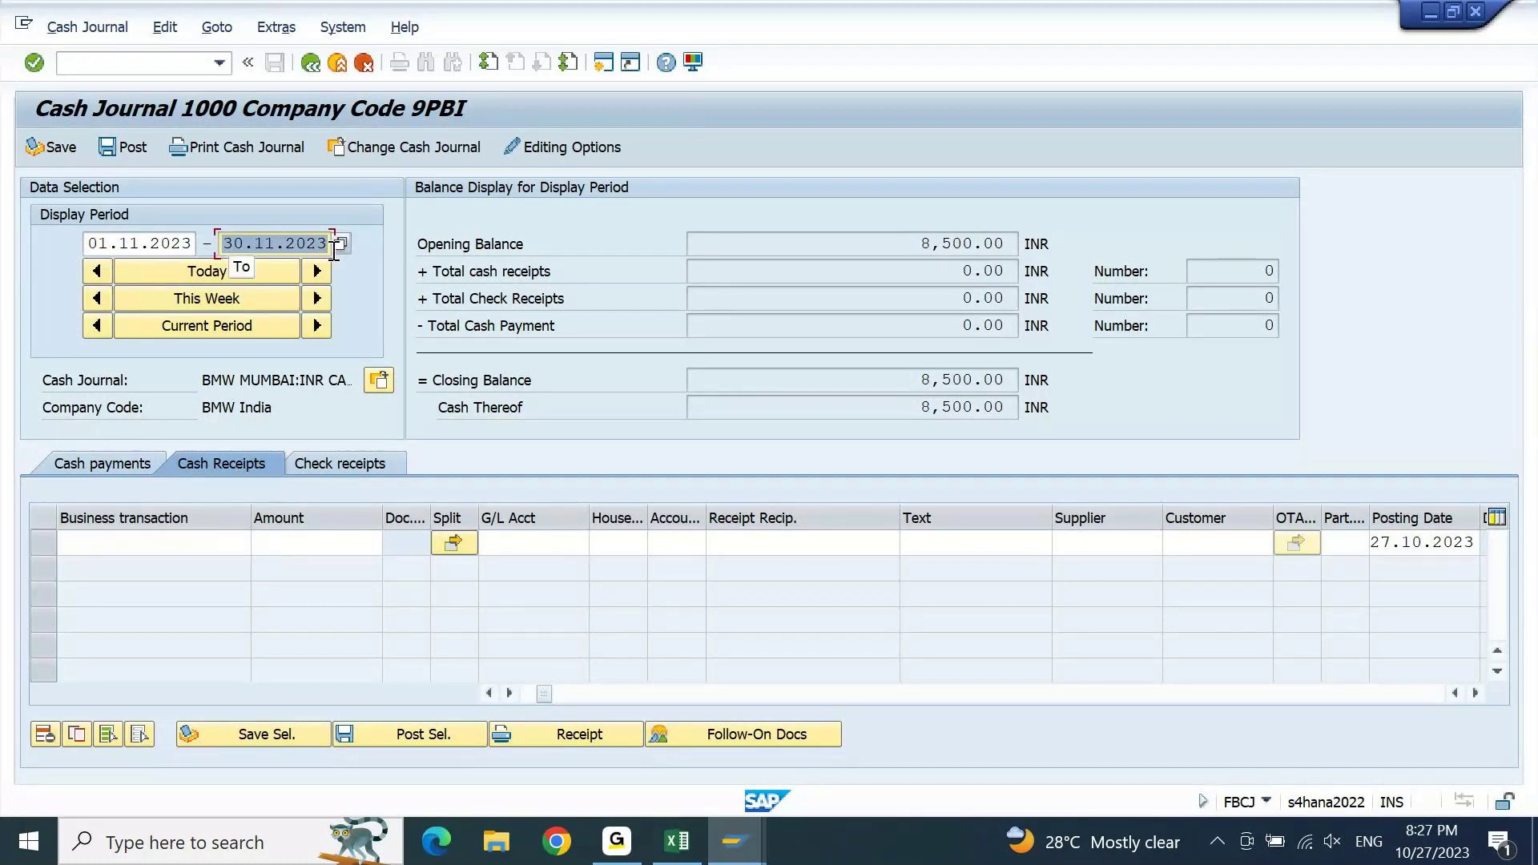
{"action": "left_click_drag", "start_coordinate": [903, 240], "coordinate": [1046, 240]}
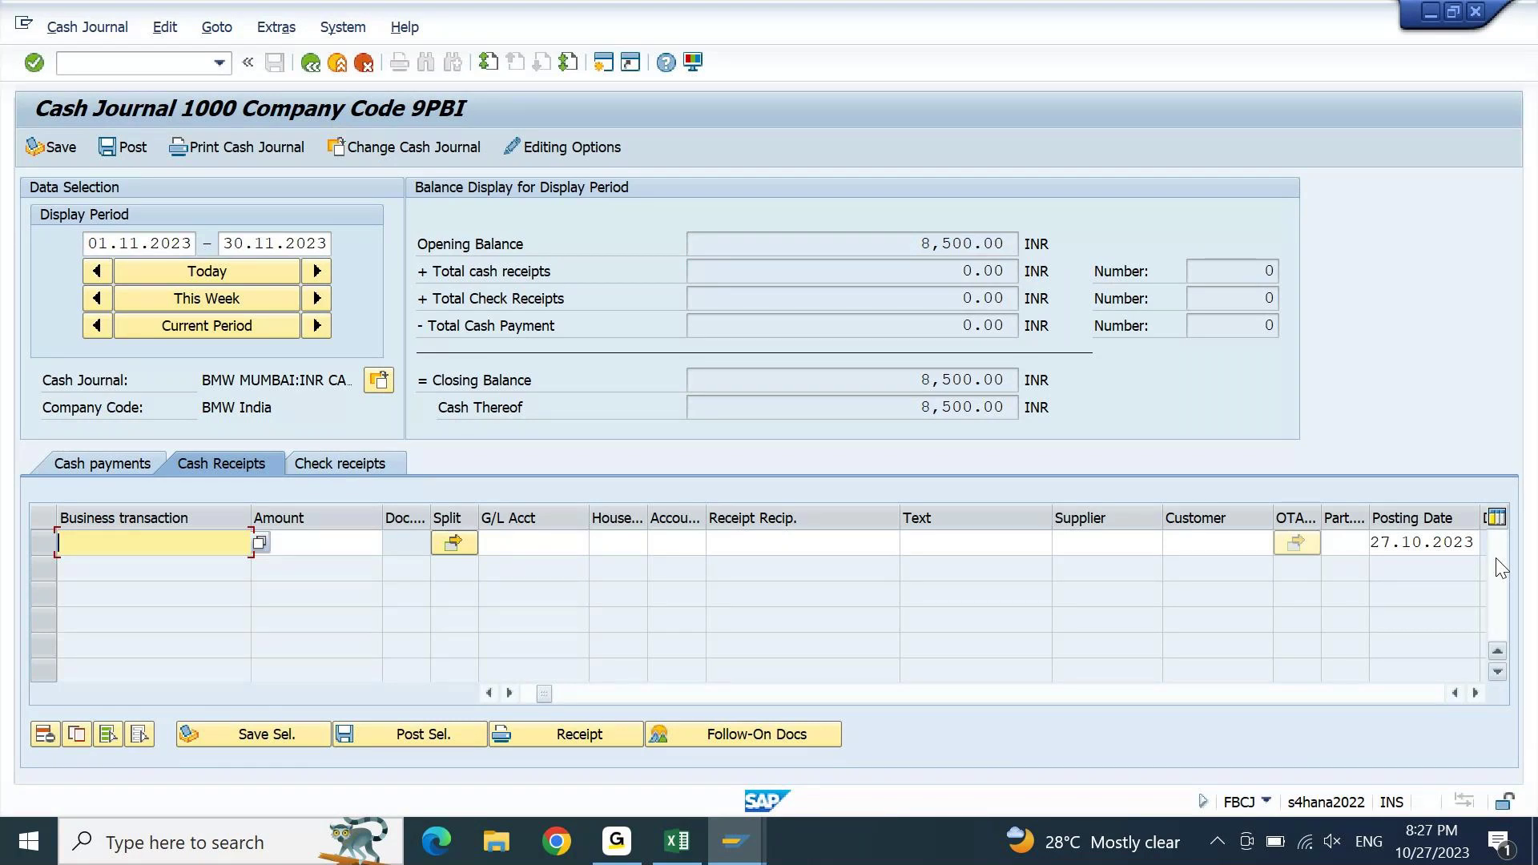
{"action": "left_click", "coordinate": [428, 735]}
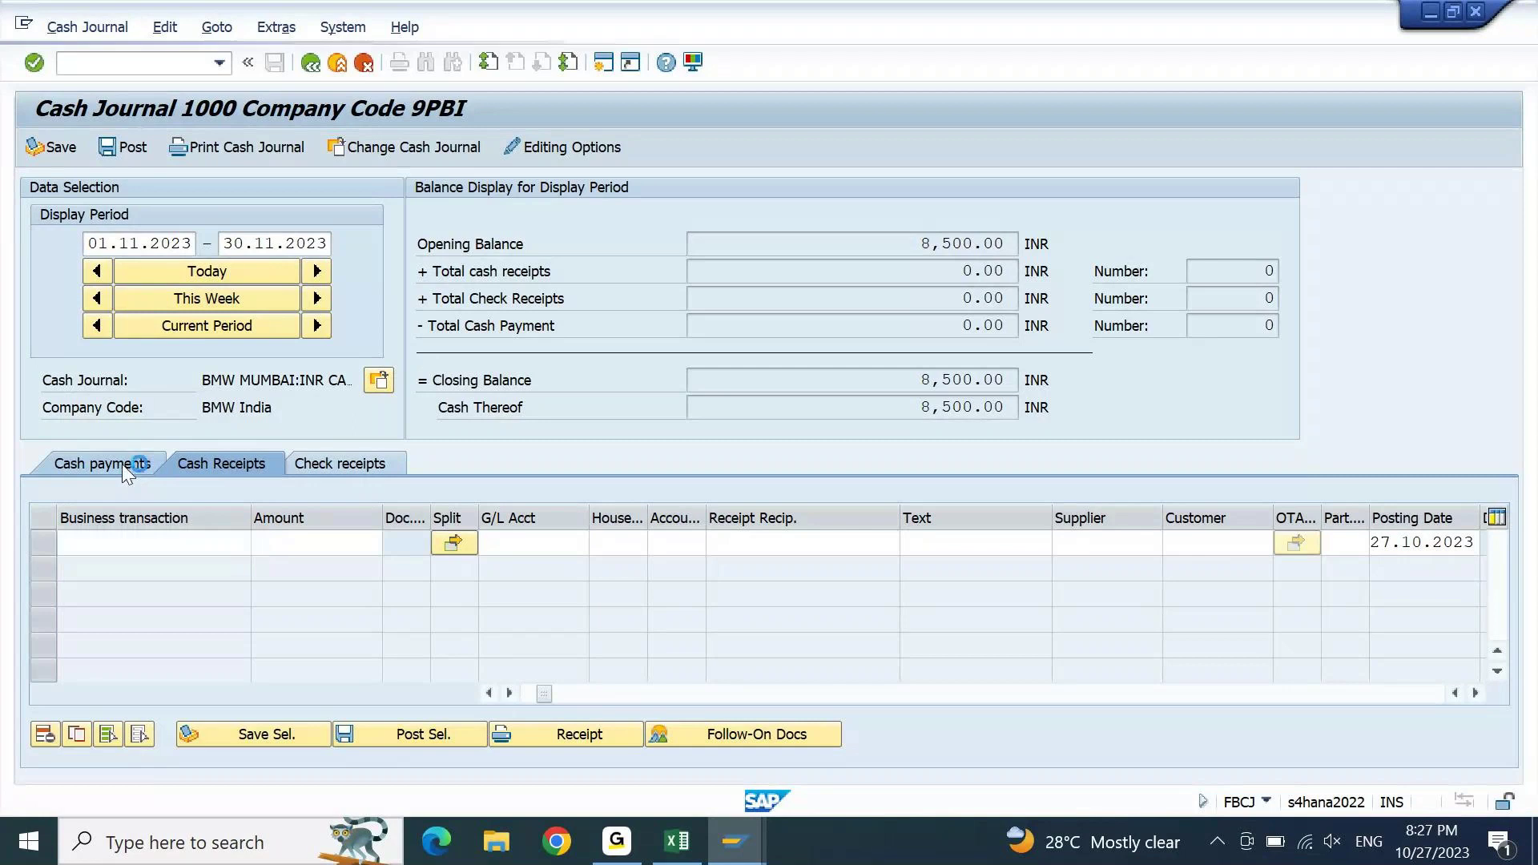
{"action": "left_click", "coordinate": [226, 466]}
{"action": "left_click", "coordinate": [228, 468]}
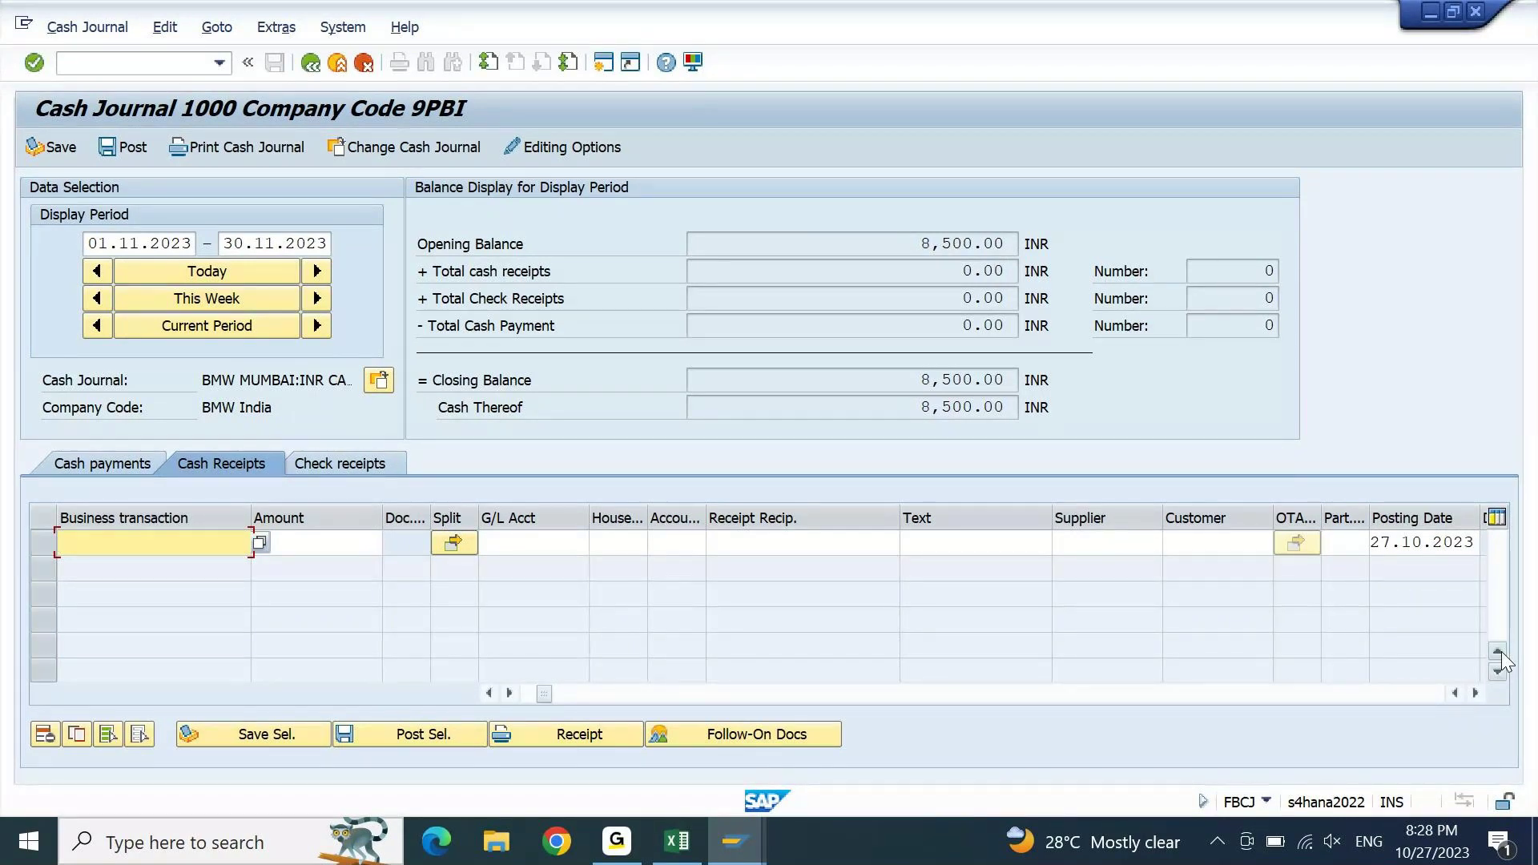
- Return the display to 01.10.2023 to 31.10.2023 and select the saved cash opening balance receipt
{"action": "left_click", "coordinate": [101, 327]}
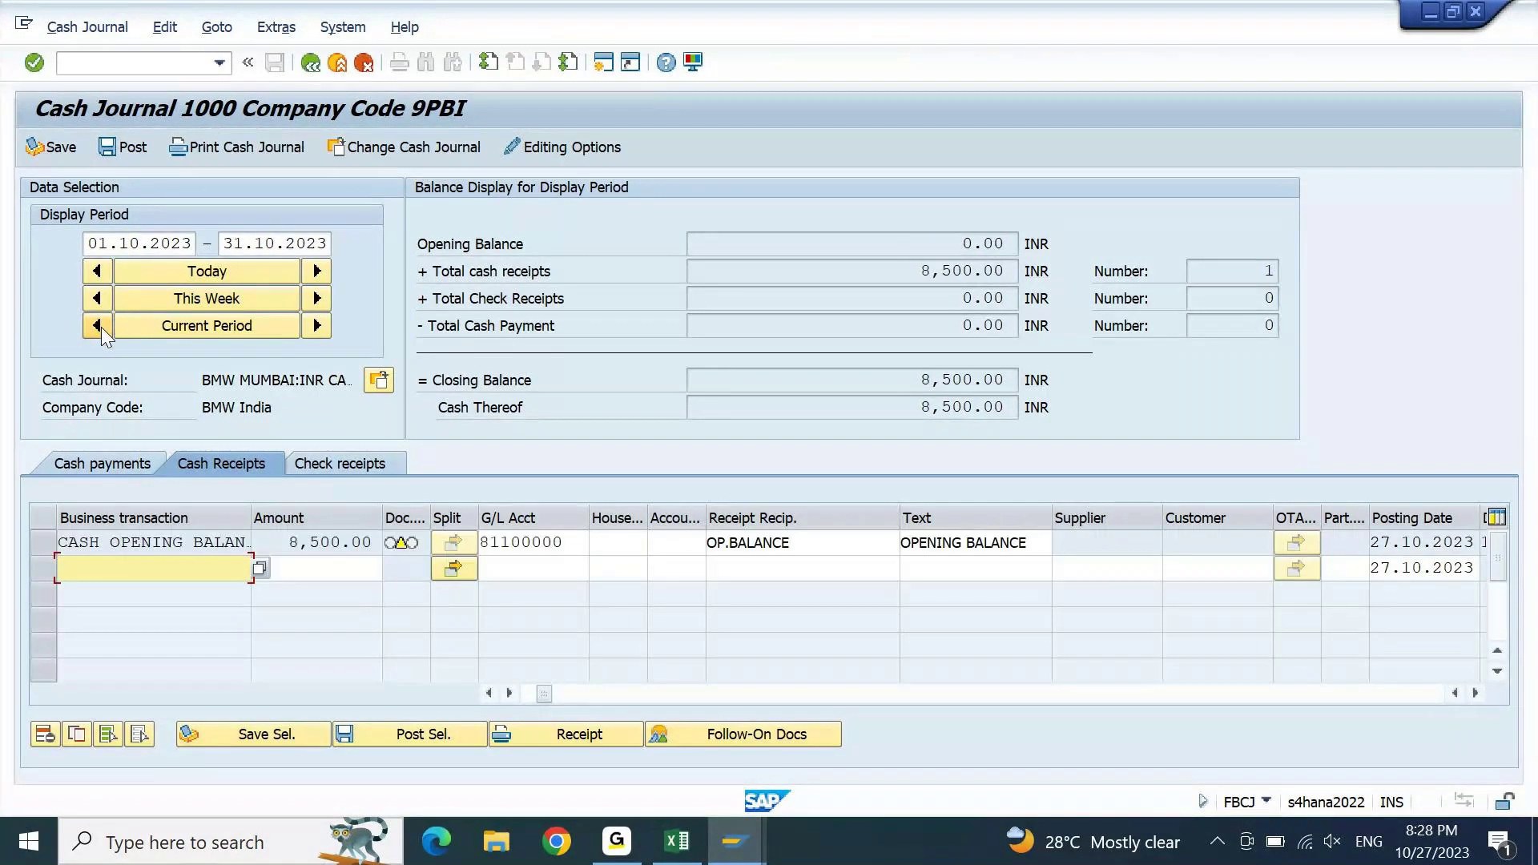
{"action": "left_click", "coordinate": [50, 542]}
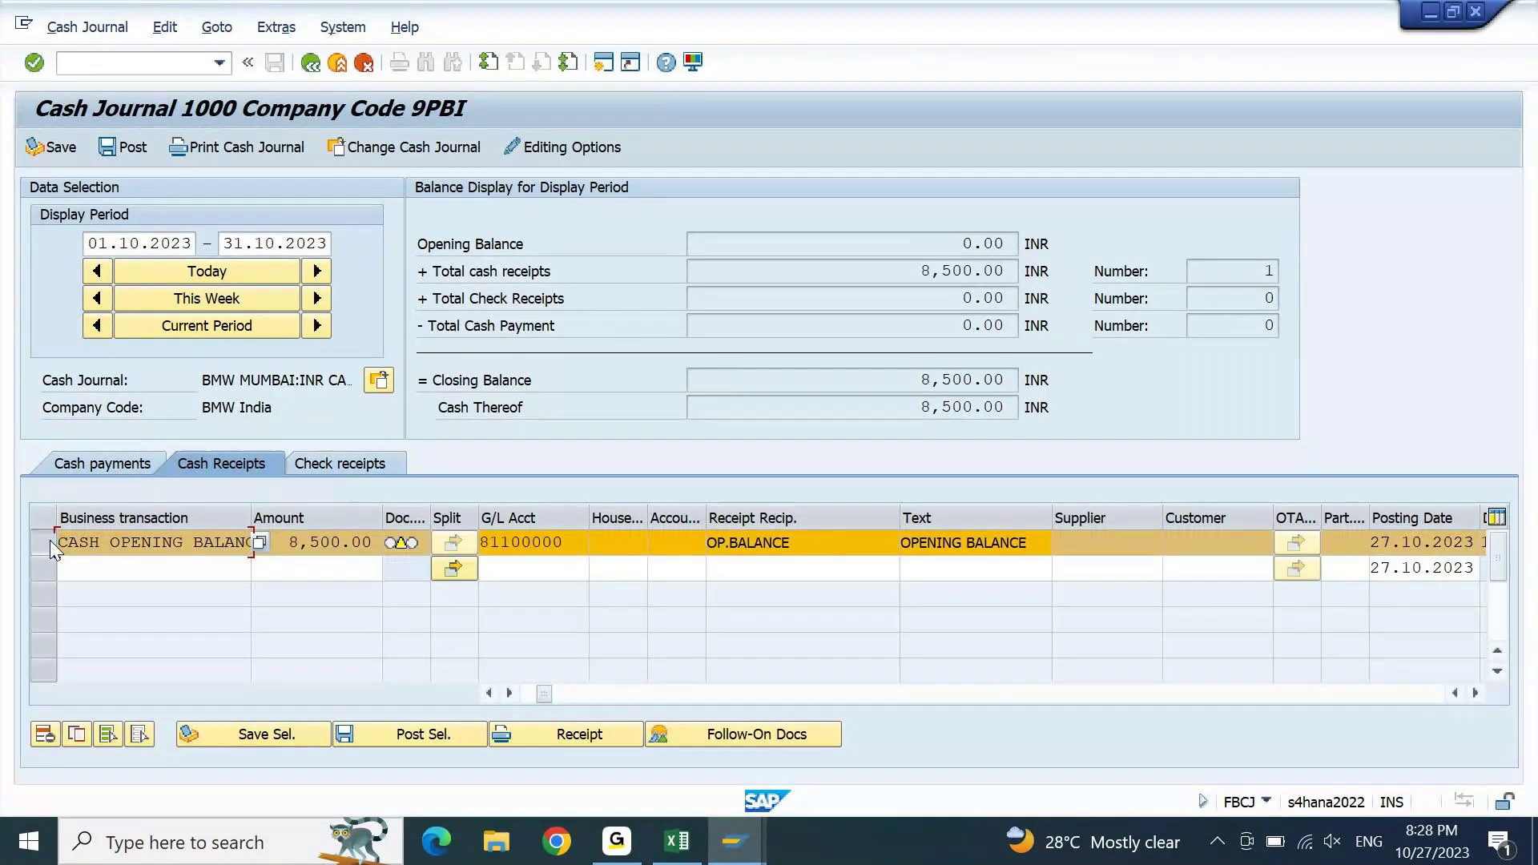
- Try to post the cash opening balance receipt and open the 9PBI document number range intervals with transaction FBN1 in the other session
{"action": "left_click", "coordinate": [435, 738]}
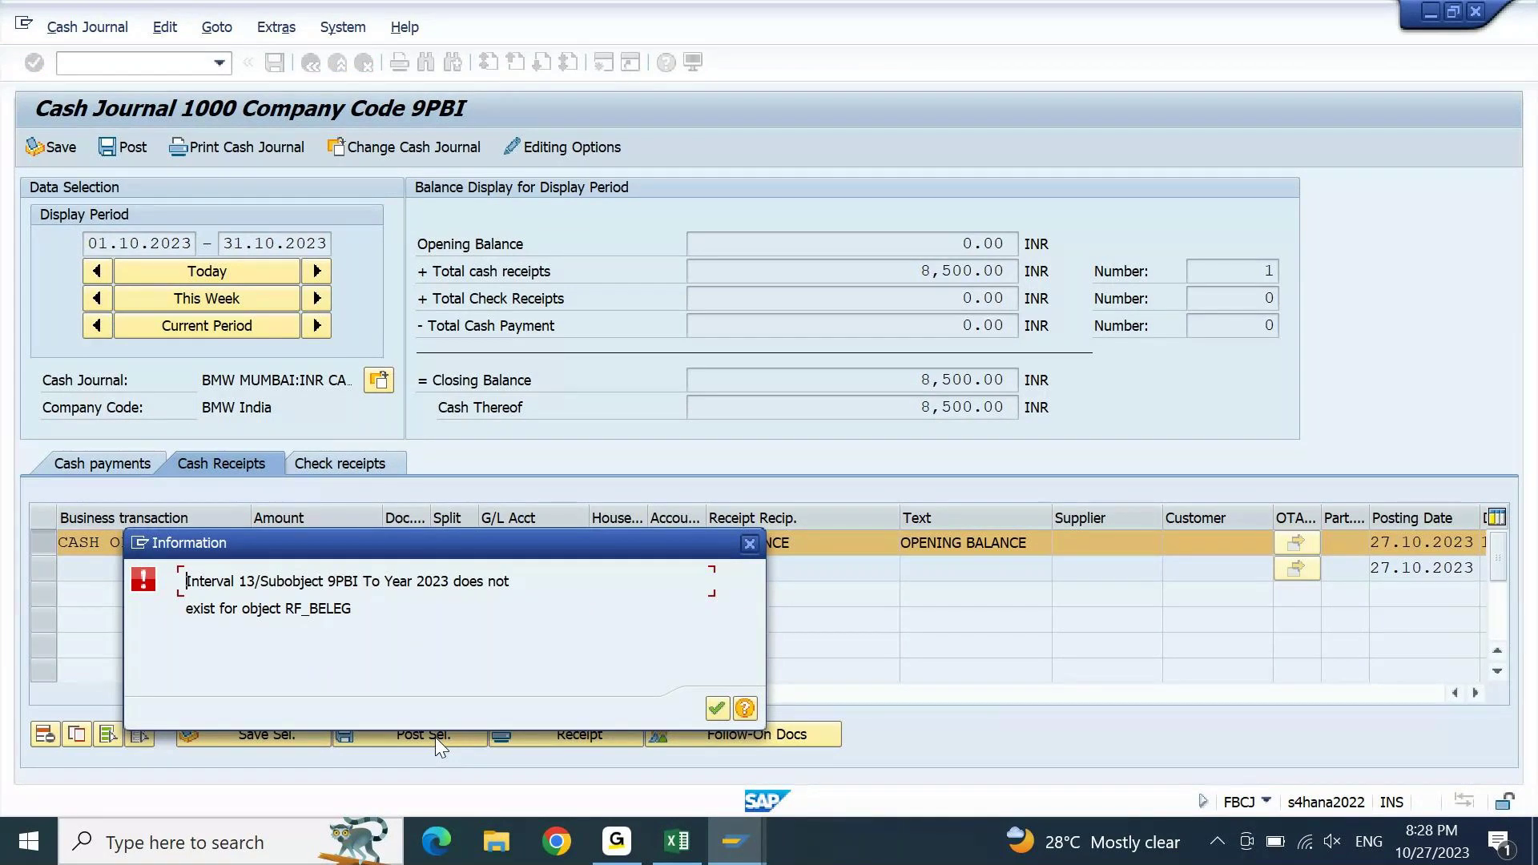
{"action": "left_click", "coordinate": [751, 856]}
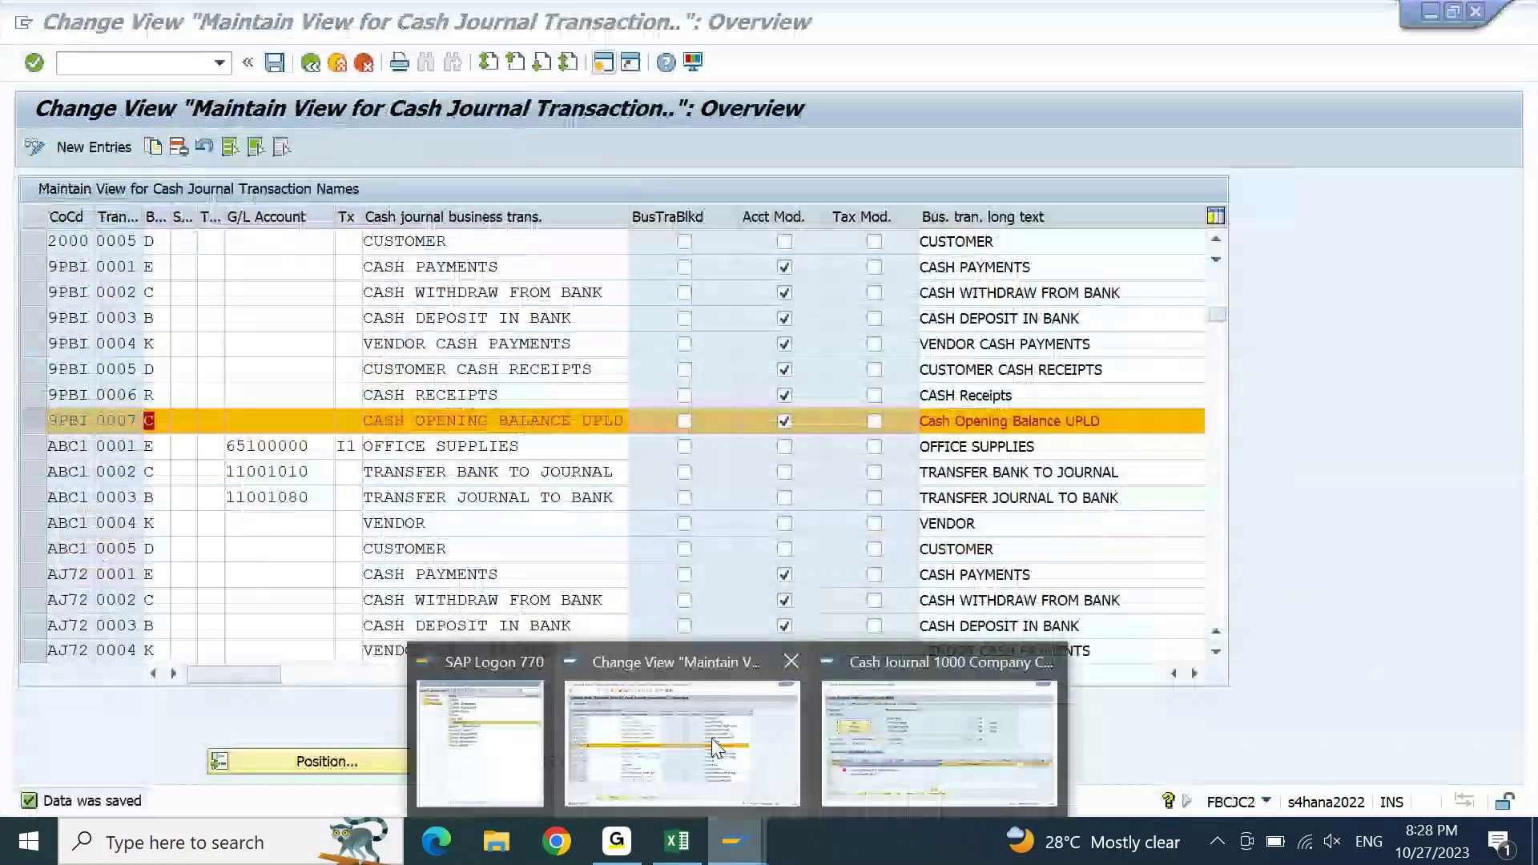
{"action": "left_click", "coordinate": [715, 748]}
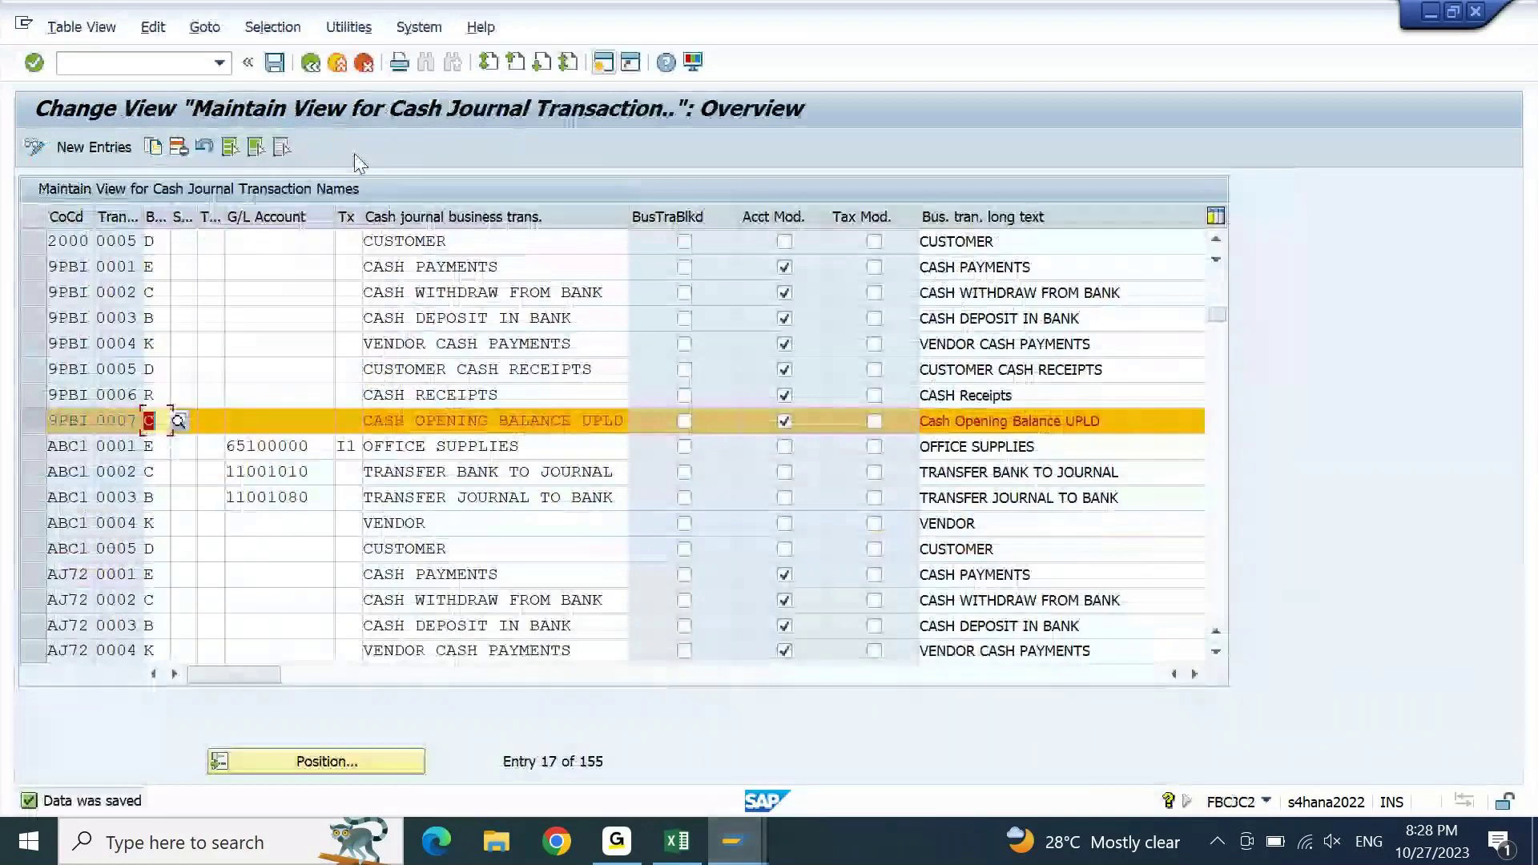
{"action": "left_click", "coordinate": [170, 65]}
{"action": "type", "text": "/NFBN1"}
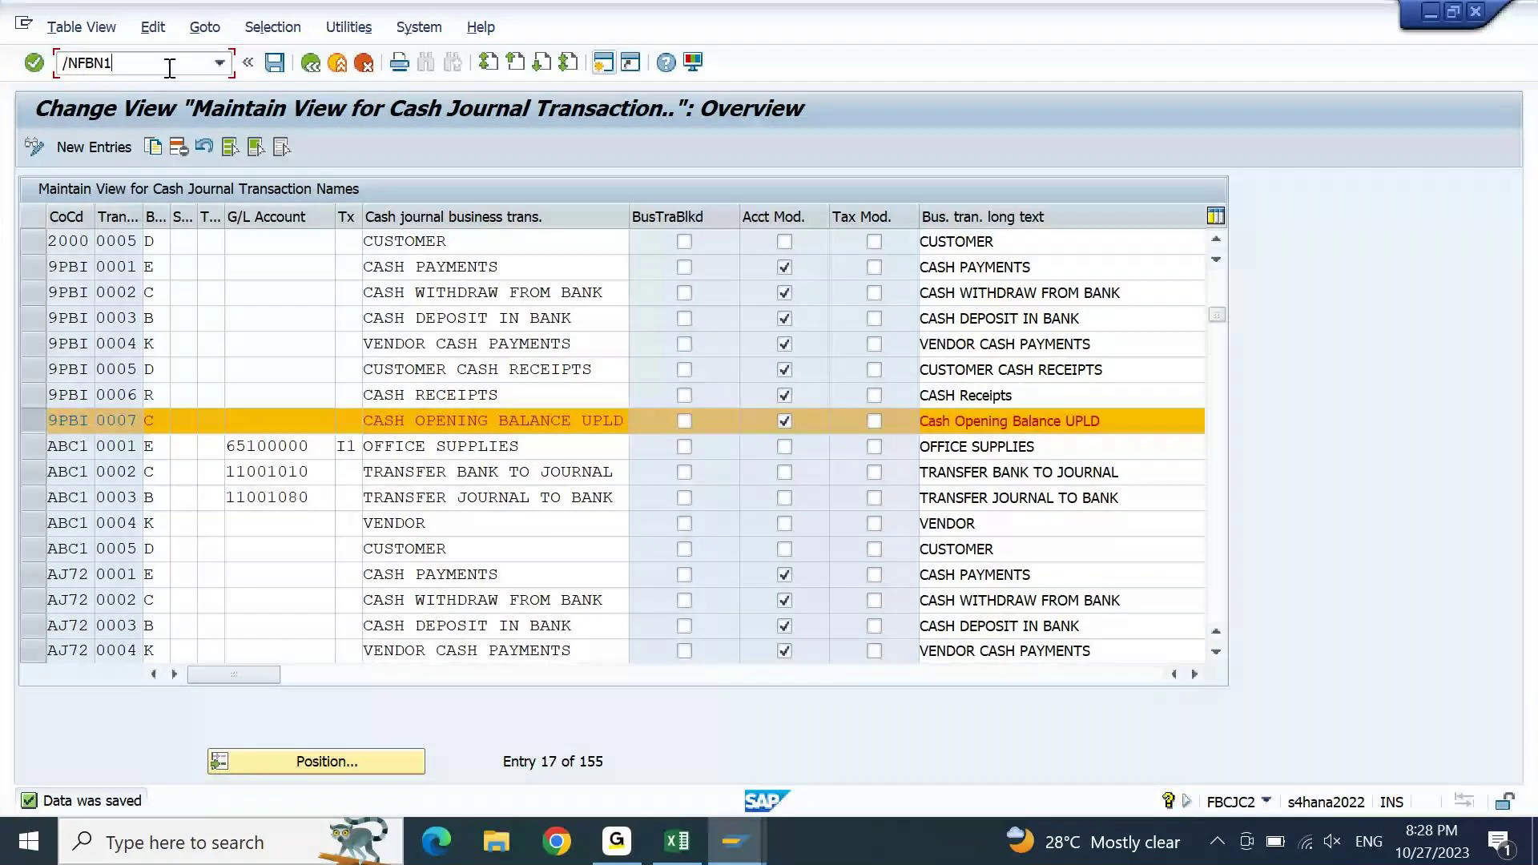
{"action": "key", "text": "Return"}
{"action": "key", "text": "Tab"}
{"action": "key", "text": "Return"}
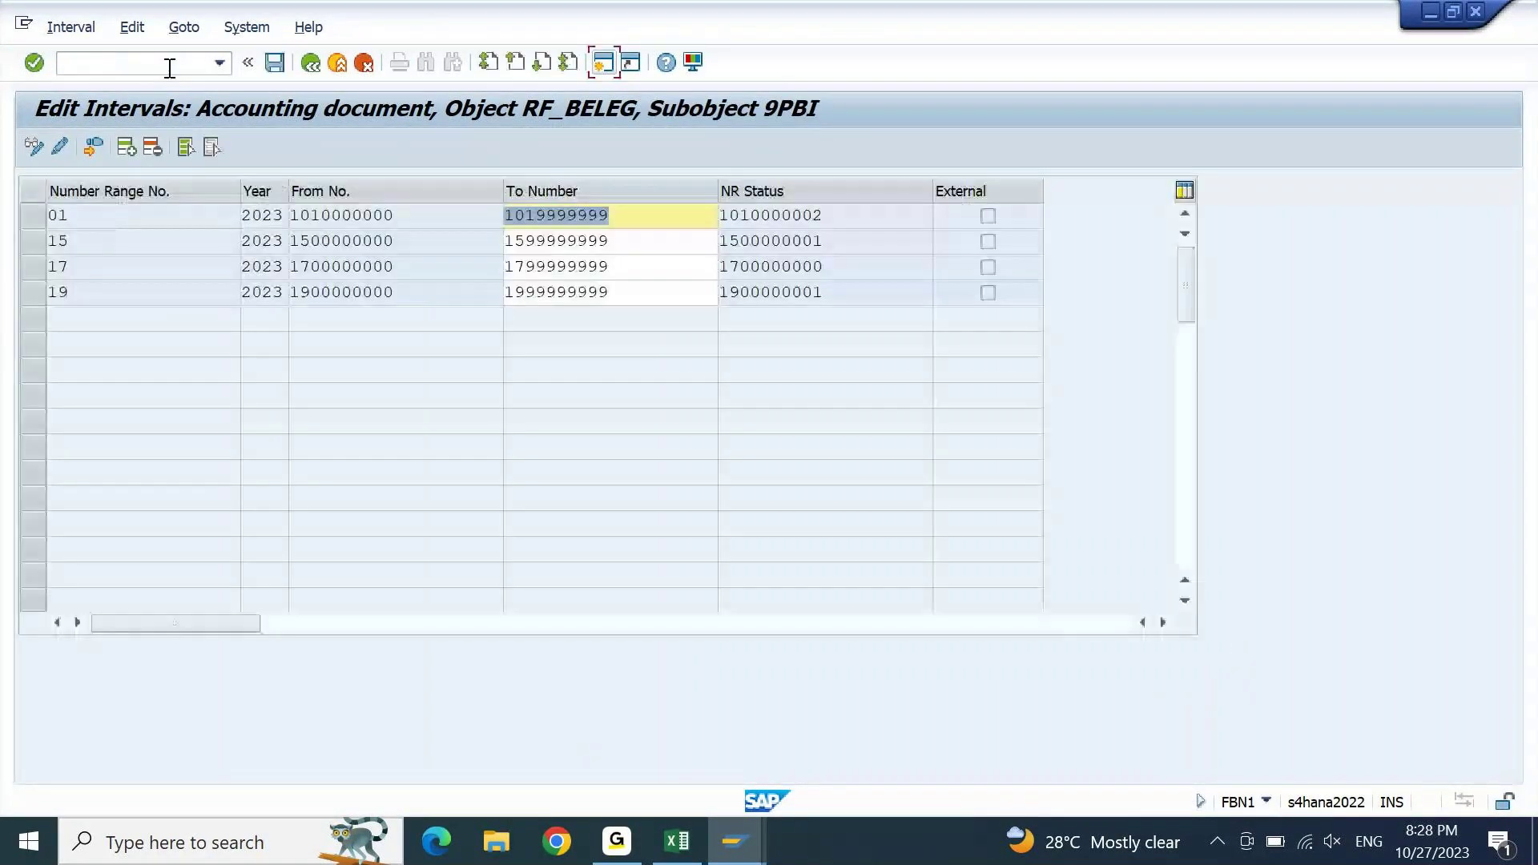
{"action": "left_click", "coordinate": [126, 147]}
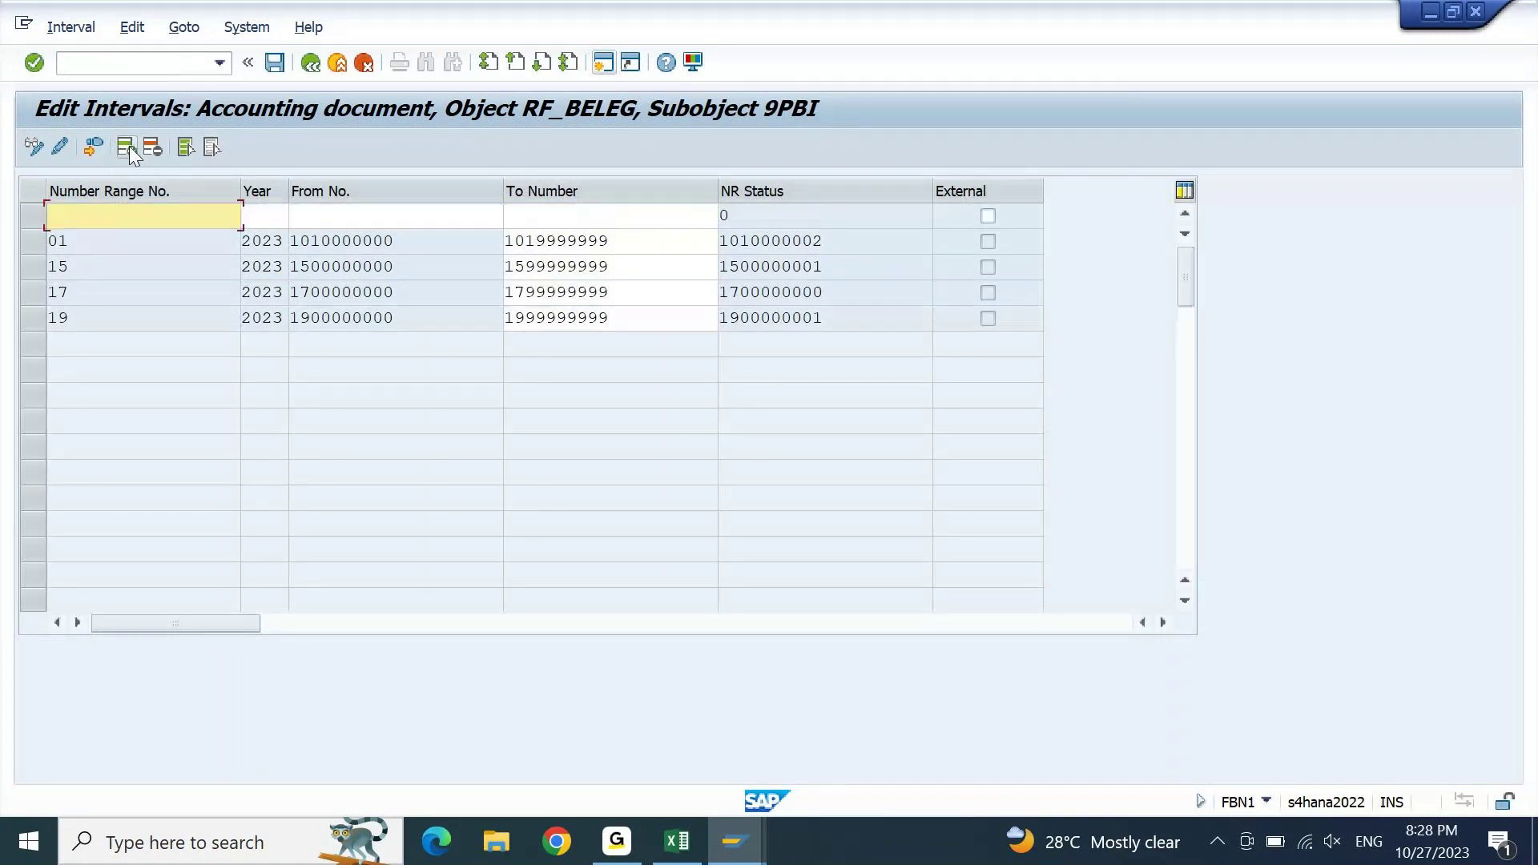
{"action": "type", "text": "13"}
{"action": "key", "text": "Tab"}
{"action": "type", "text": "2023"}
{"action": "key", "text": "Tab"}
{"action": "type", "text": "13"}
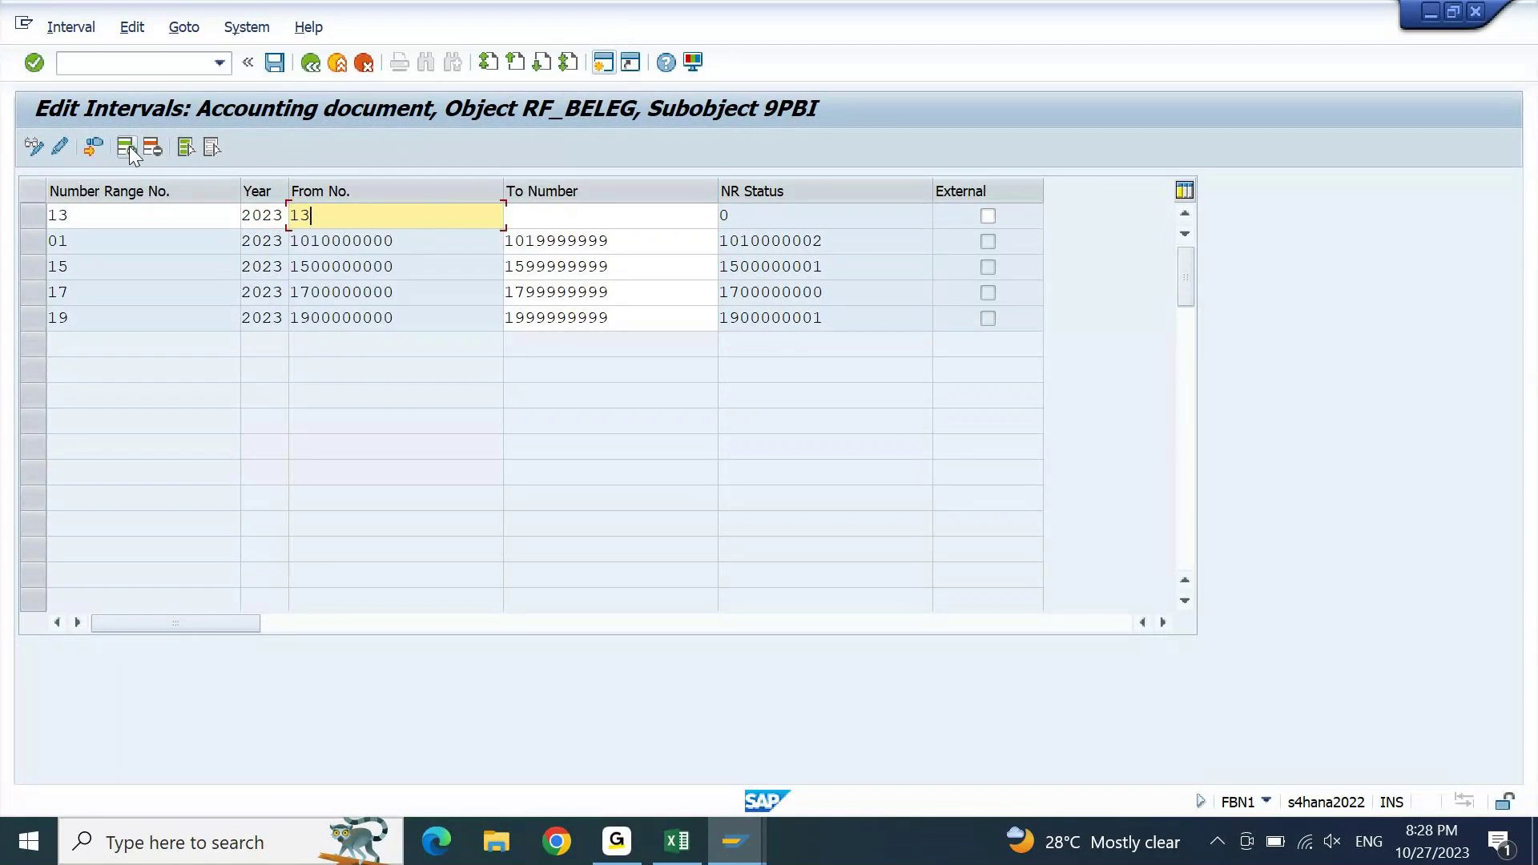
{"action": "type", "text": "00000000"}
{"action": "key", "text": "Tab"}
{"action": "type", "text": "1399999999"}
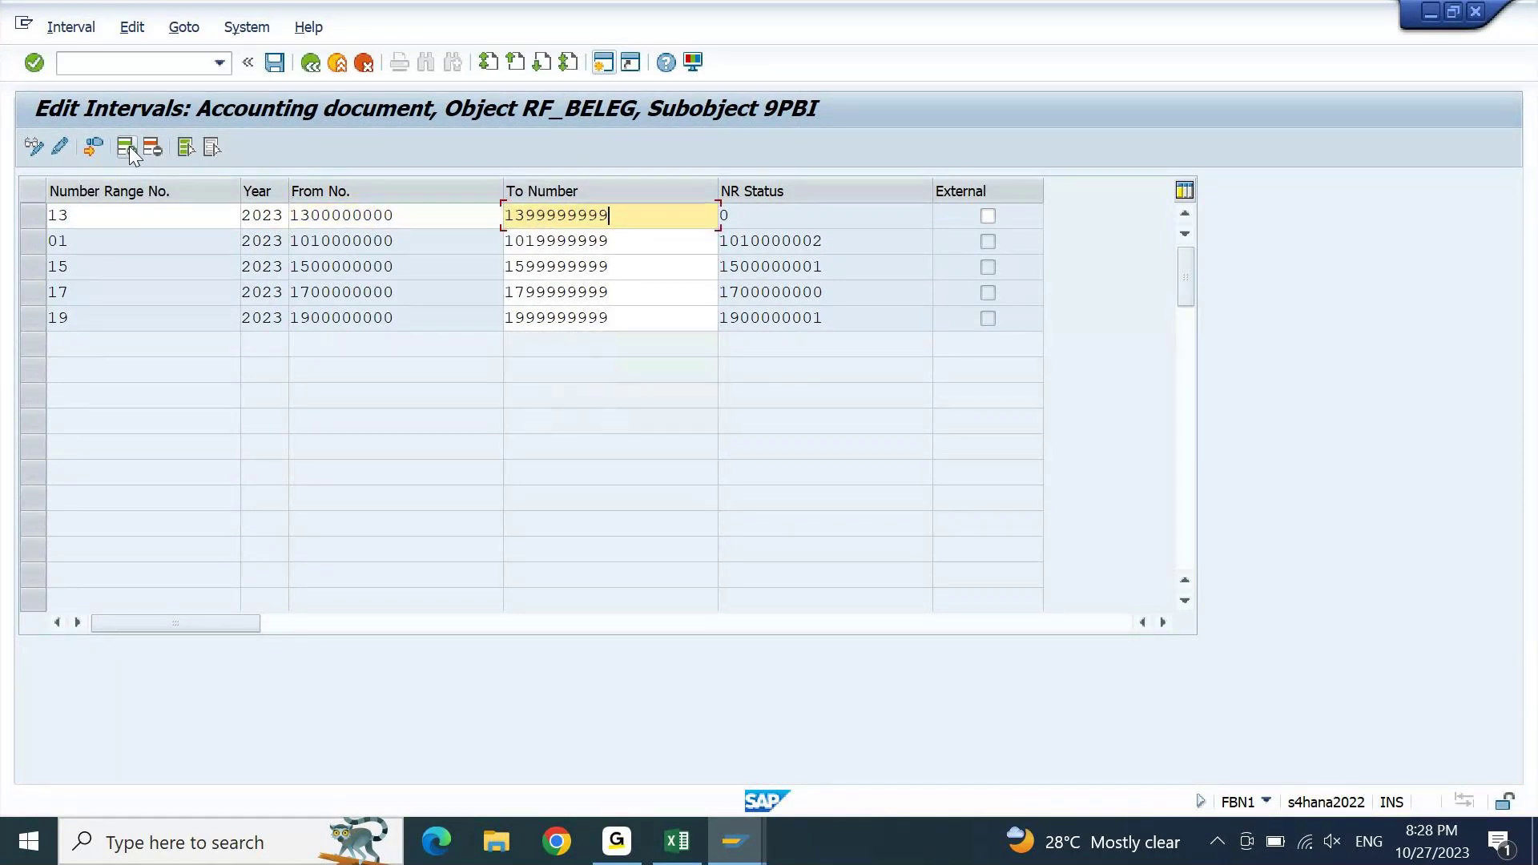
{"action": "key", "text": "ctrl+s"}
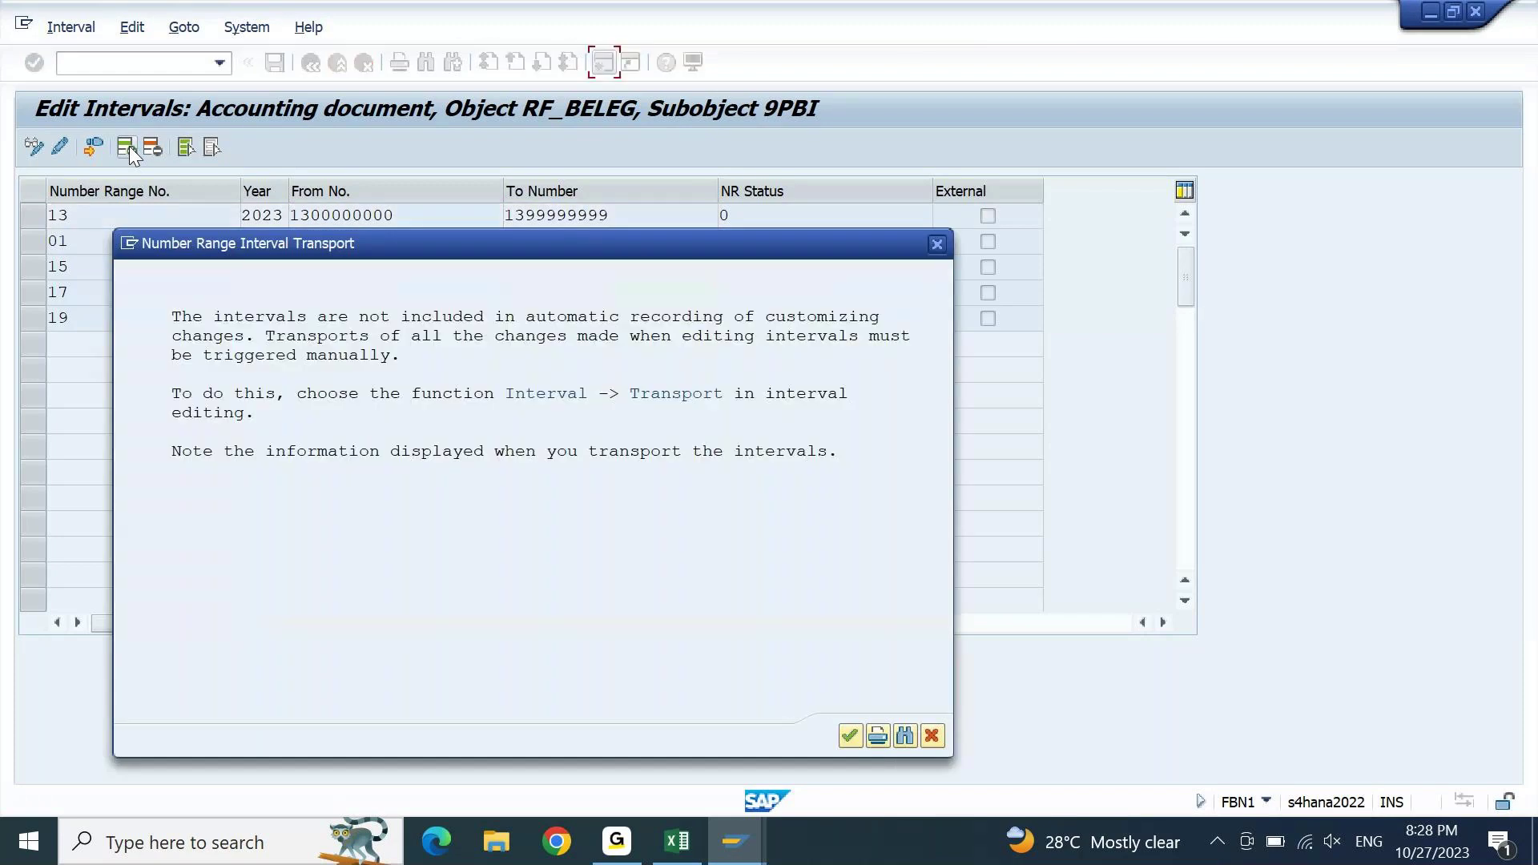
{"action": "key", "text": "Return"}
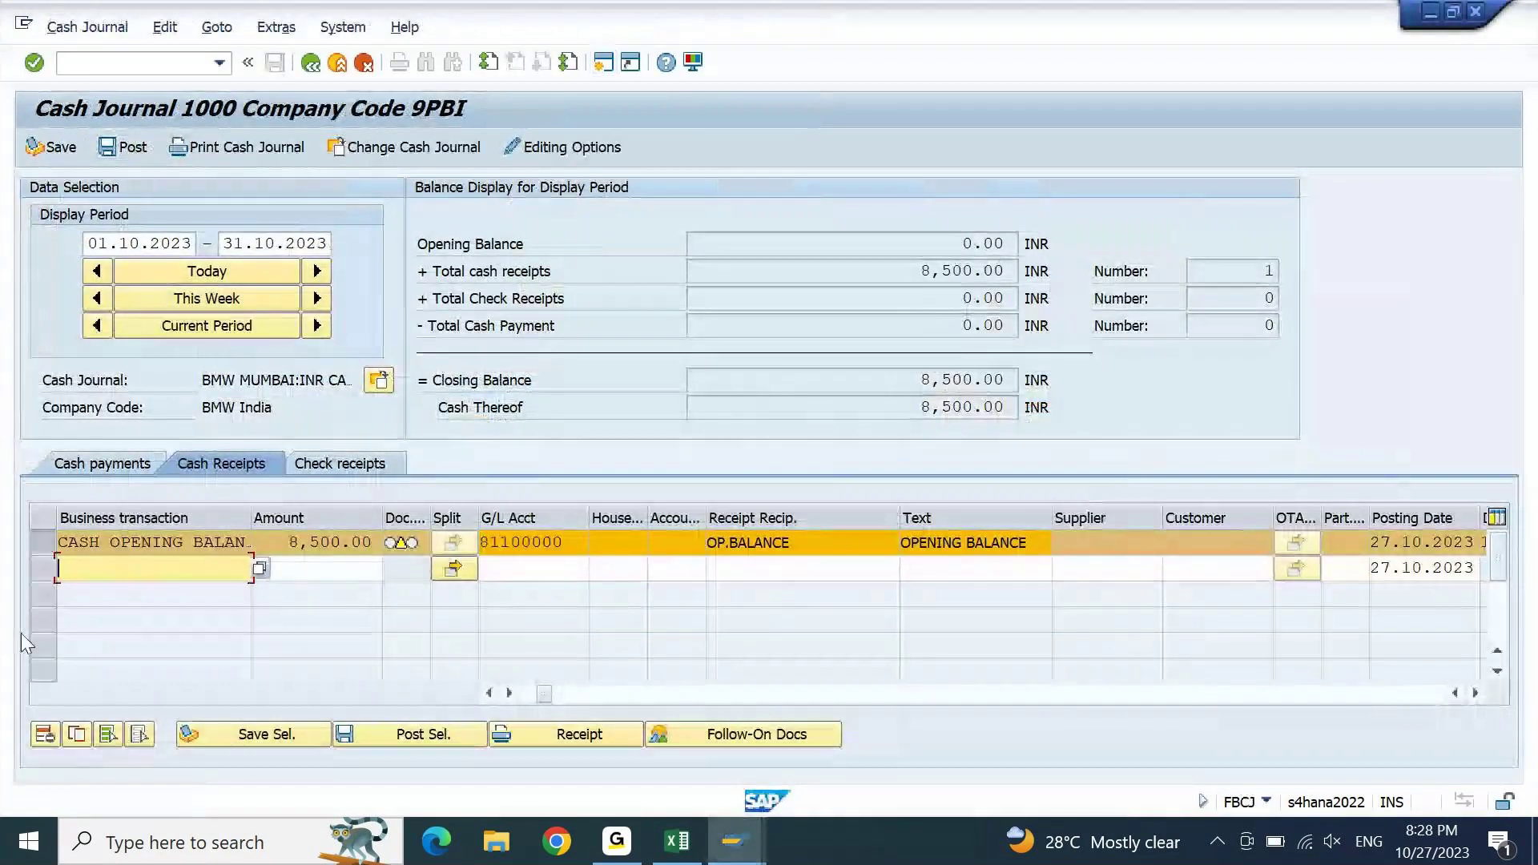
- Post the 8,500.00 INR cash opening balance receipt in the cash journal
{"action": "left_click", "coordinate": [447, 741]}
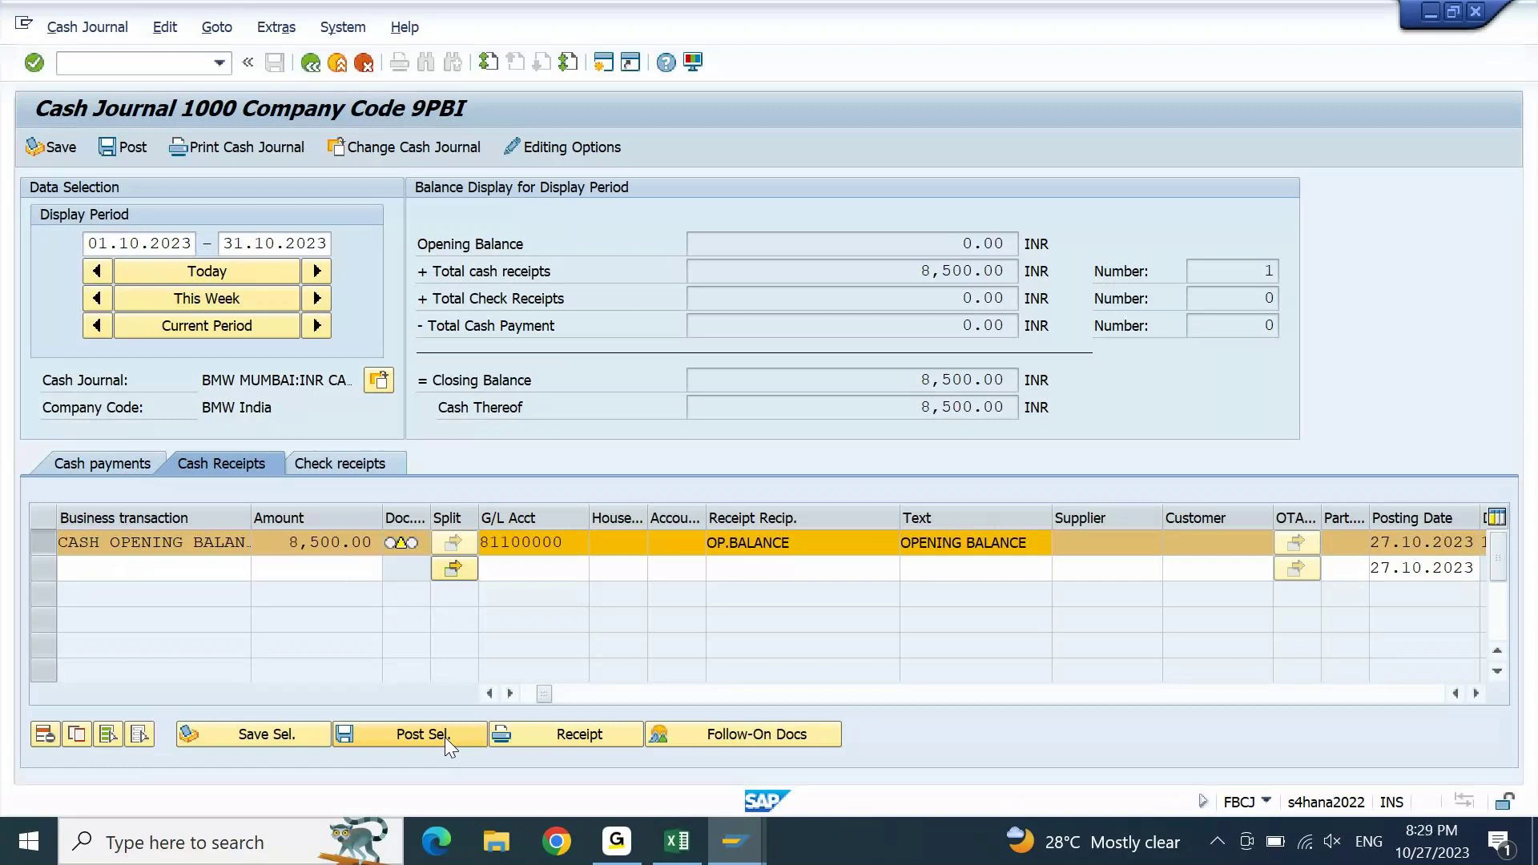
{"action": "left_click", "coordinate": [437, 733]}
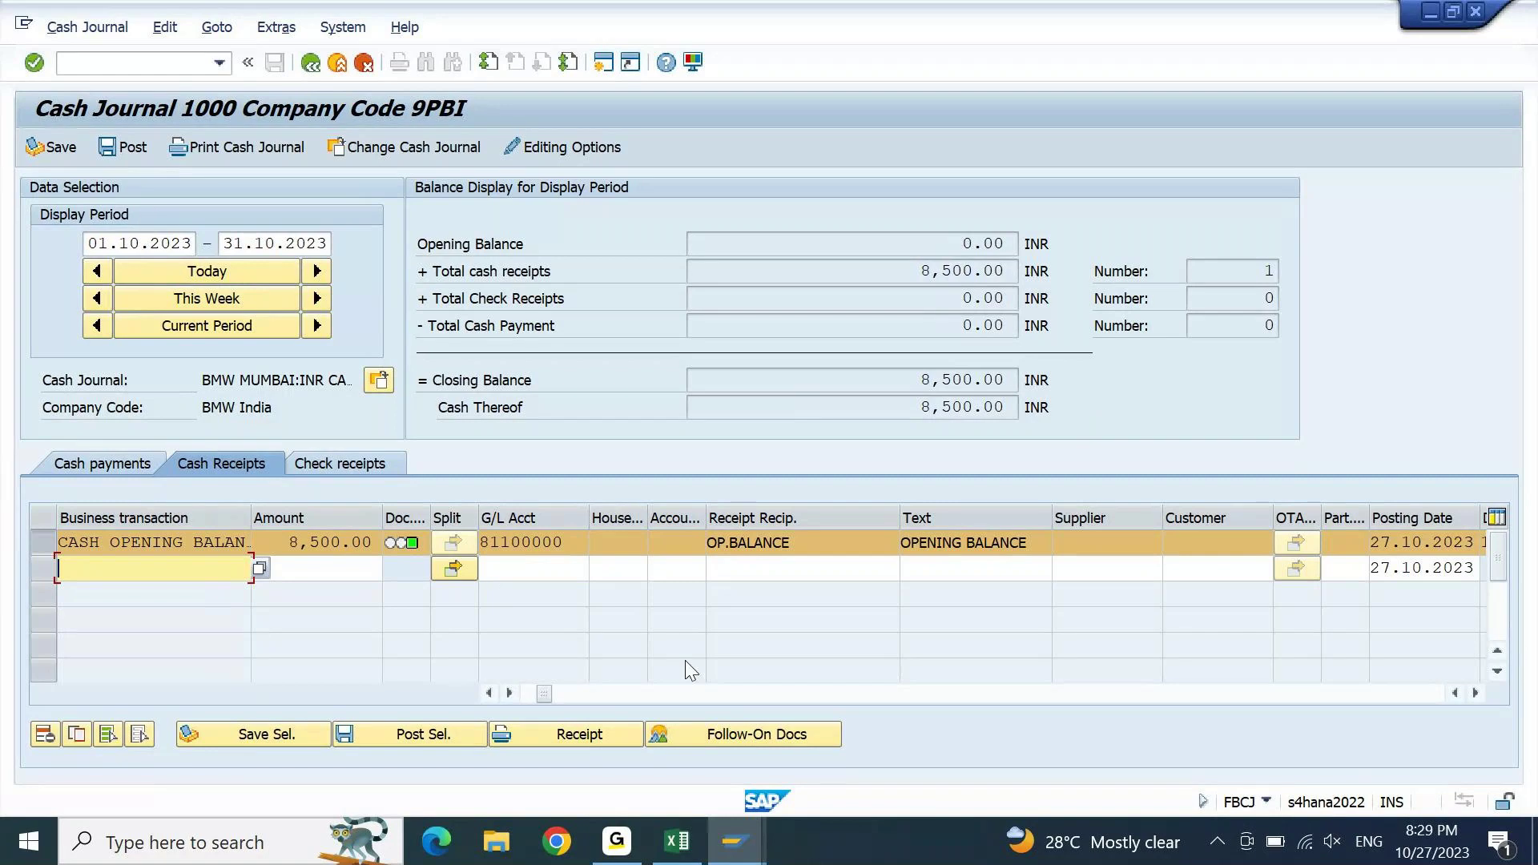
- Display the opening balance receipt's follow-on accounting document, examine its line items and reference, and return to the cash journal
{"action": "left_click", "coordinate": [760, 734]}
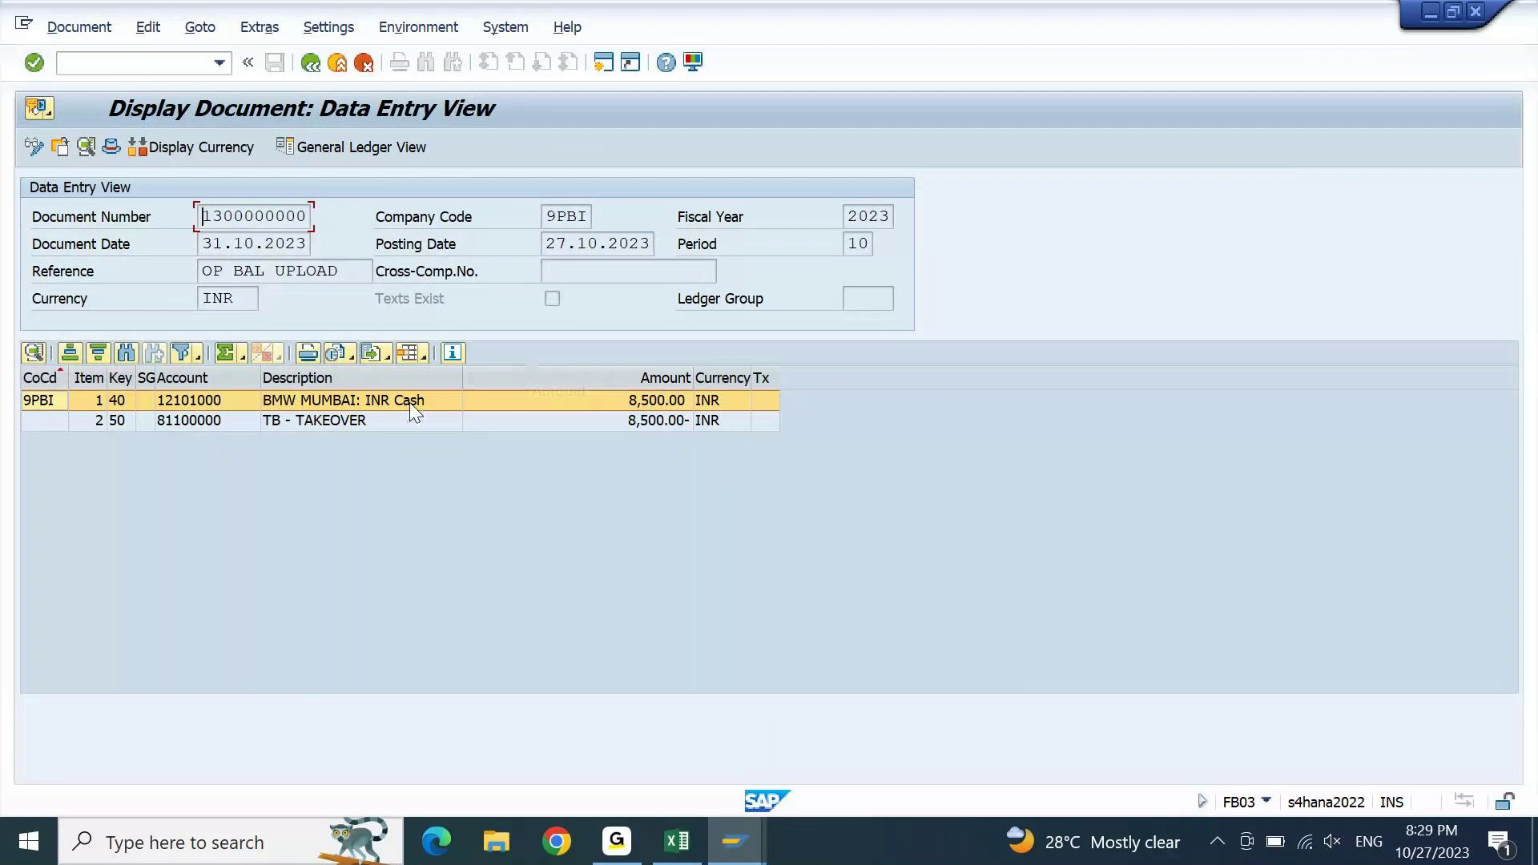
{"action": "left_click", "coordinate": [370, 422]}
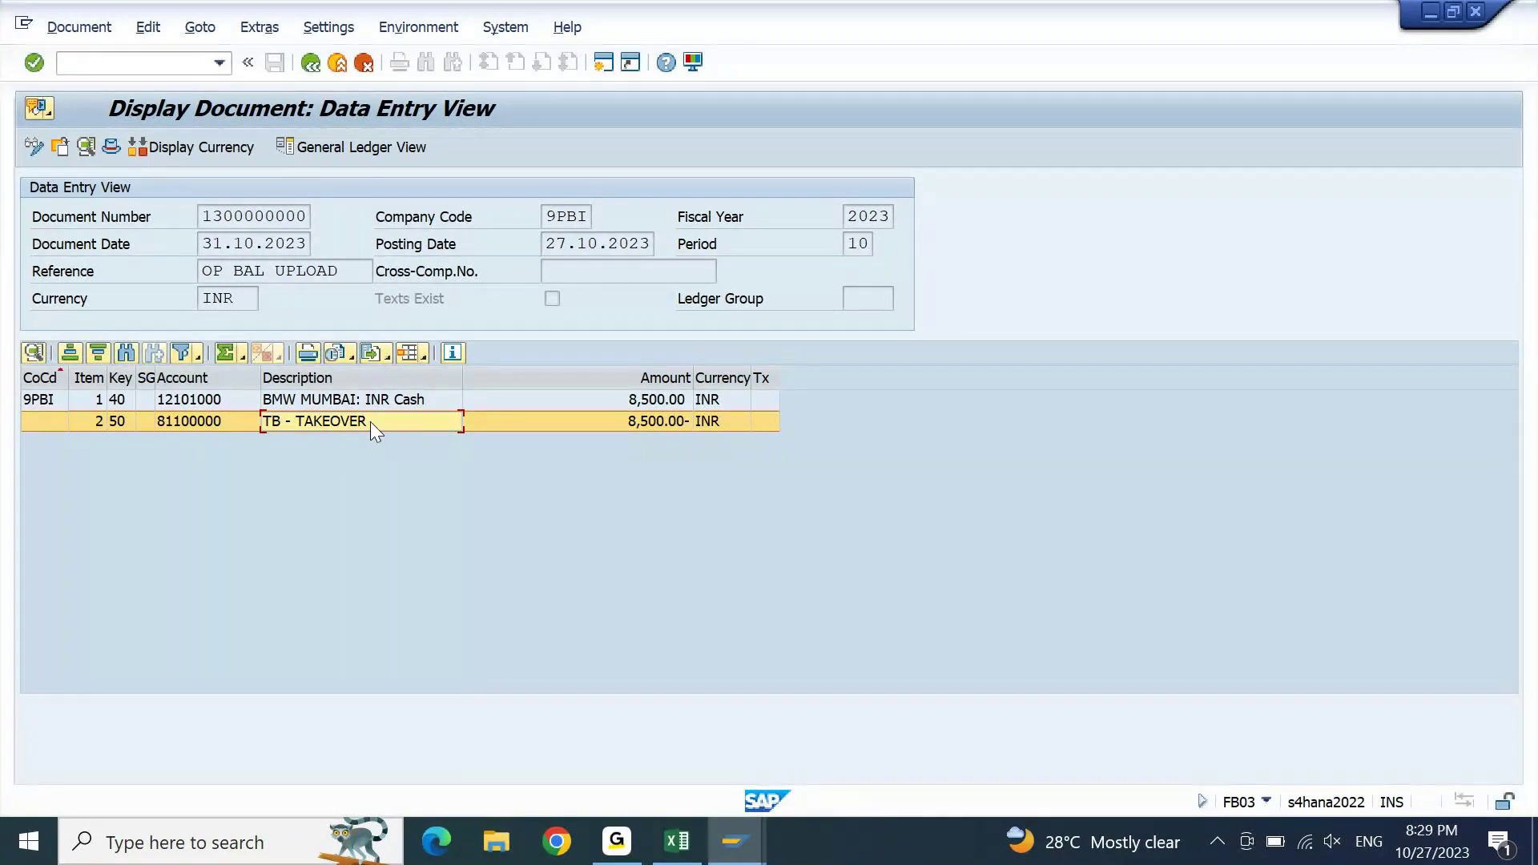
{"action": "left_click_drag", "start_coordinate": [361, 269], "coordinate": [106, 283]}
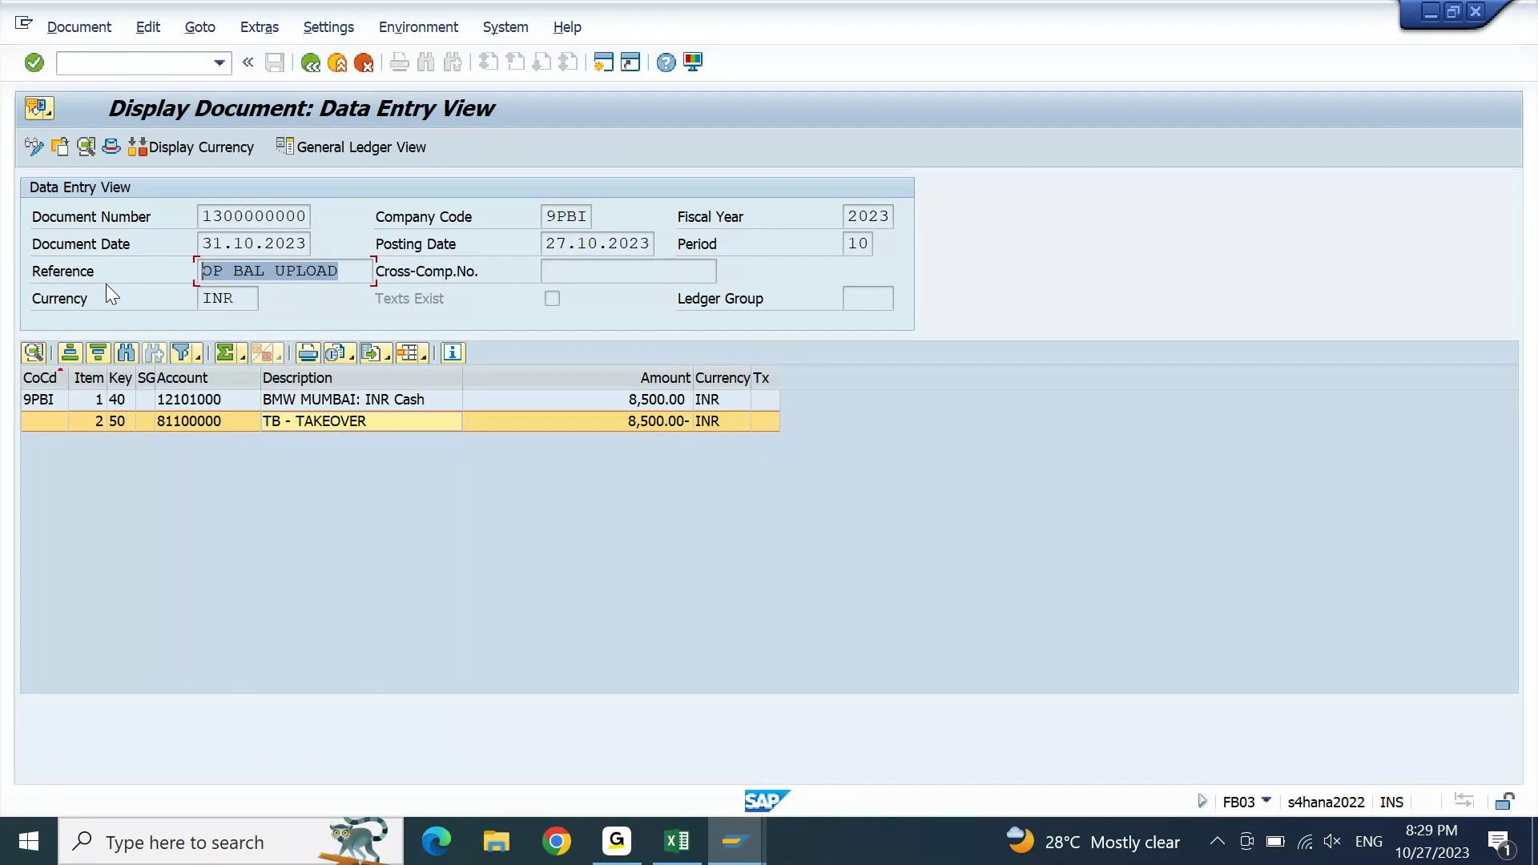
{"action": "key", "text": "F3"}
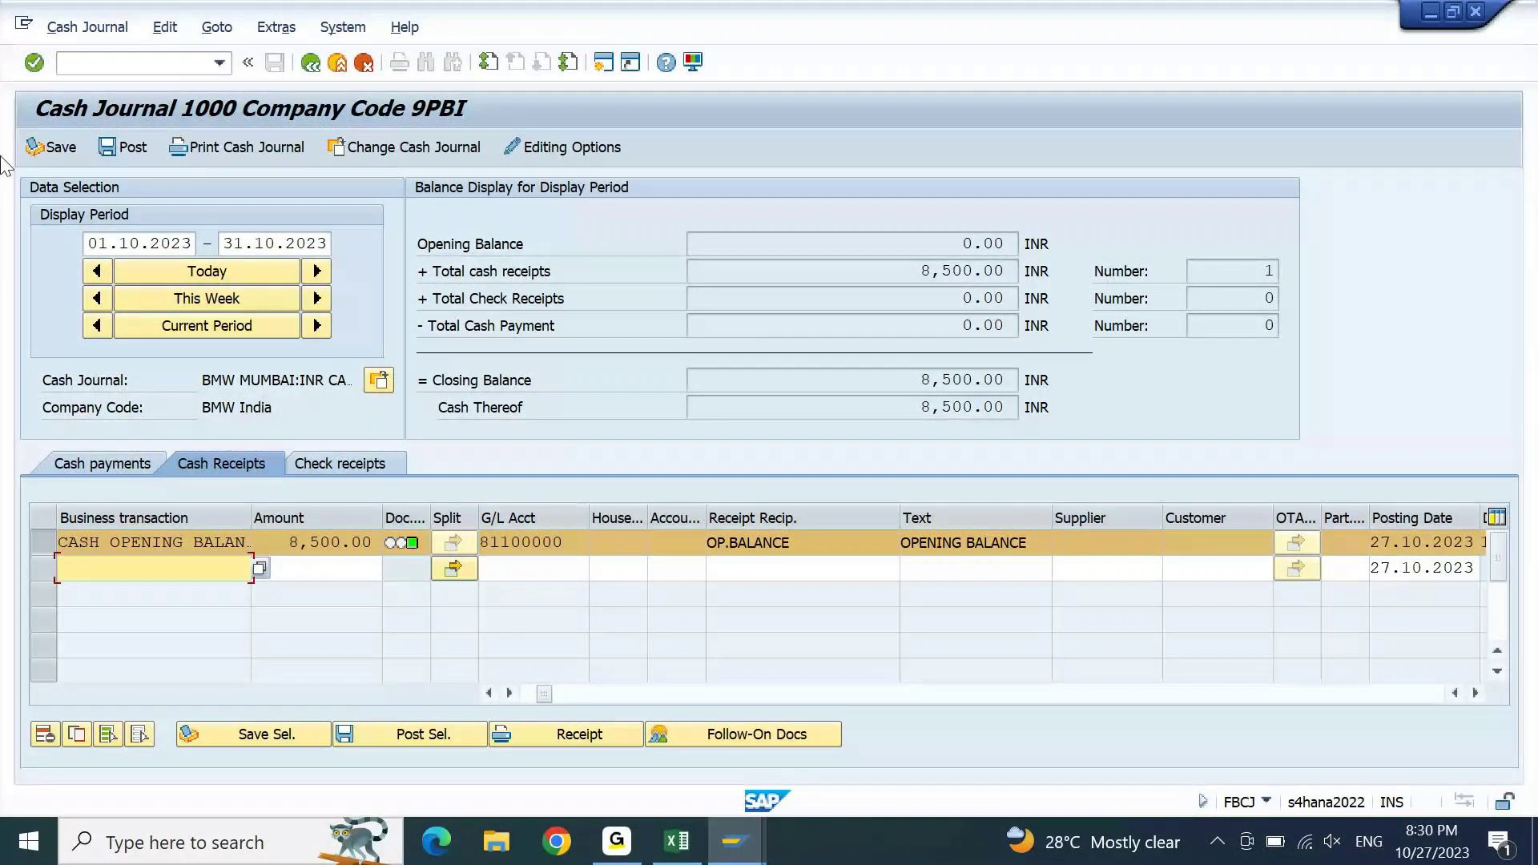
{"action": "left_click", "coordinate": [126, 466]}
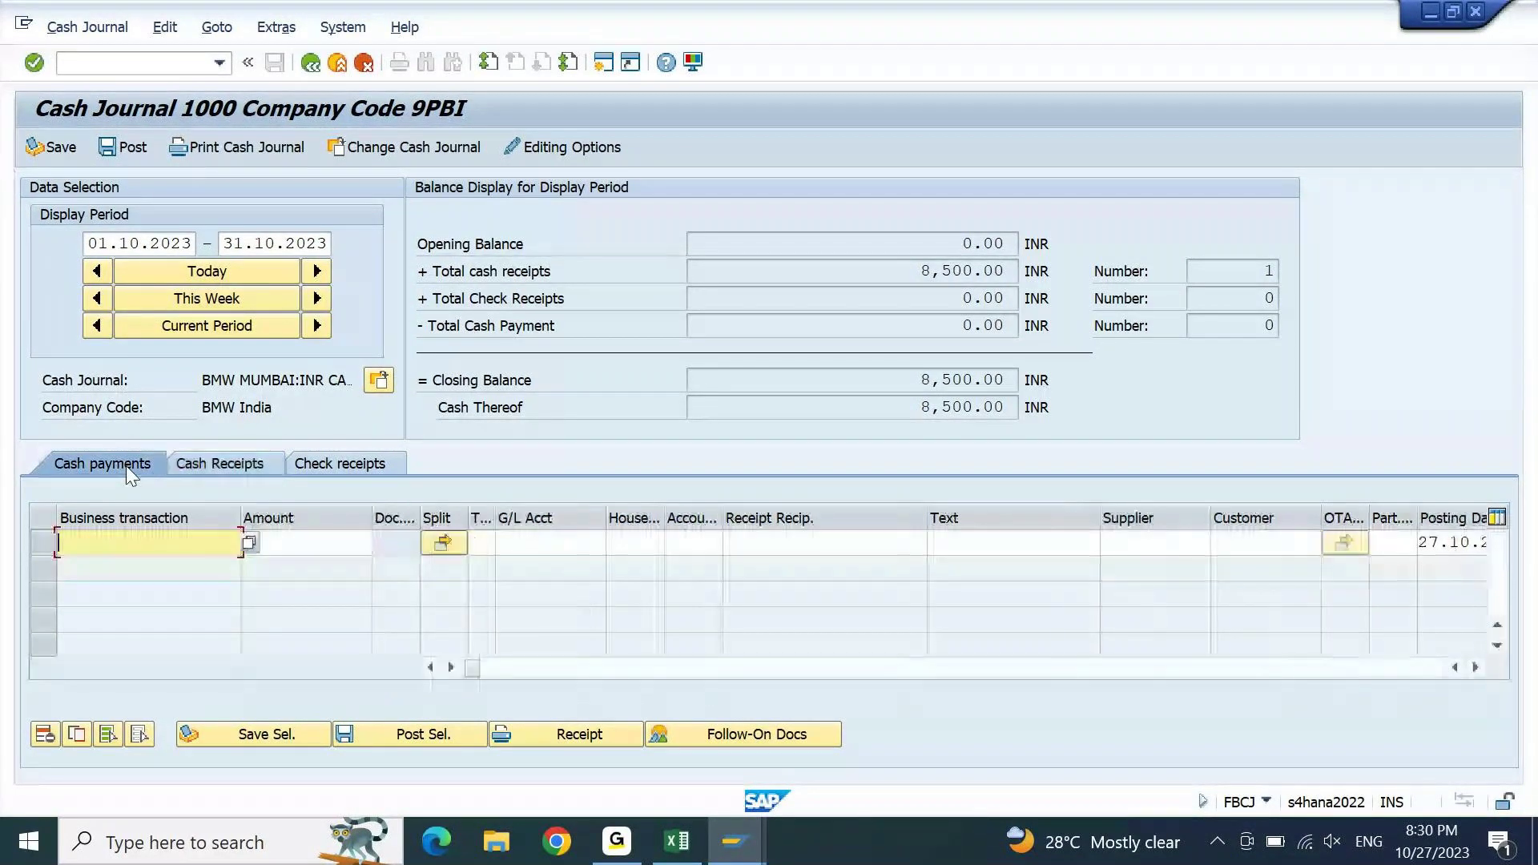
{"action": "left_click", "coordinate": [250, 543]}
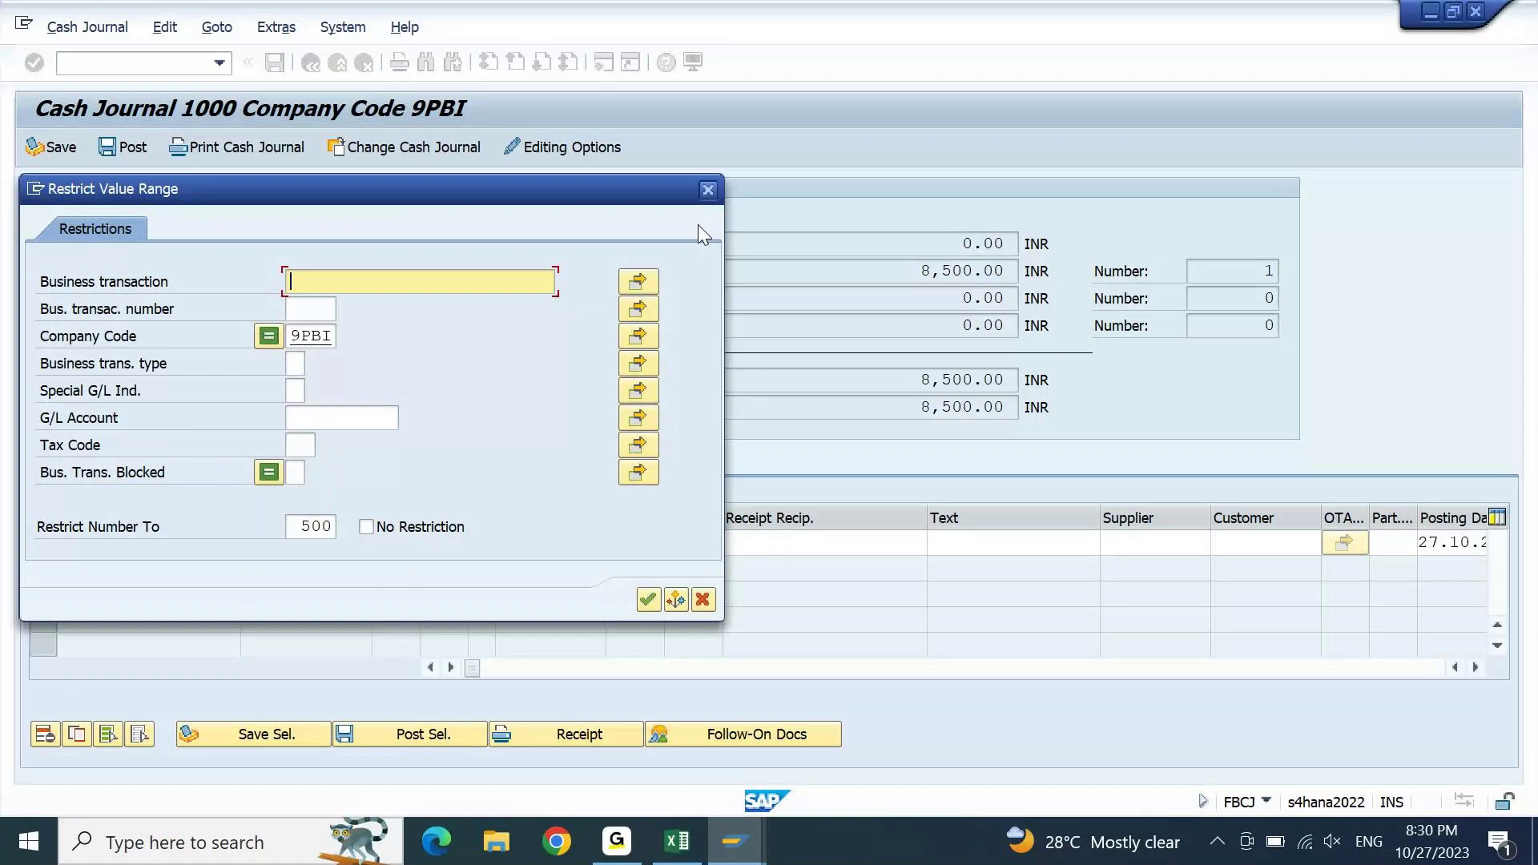
{"action": "left_click", "coordinate": [707, 189]}
{"action": "left_click", "coordinate": [252, 468]}
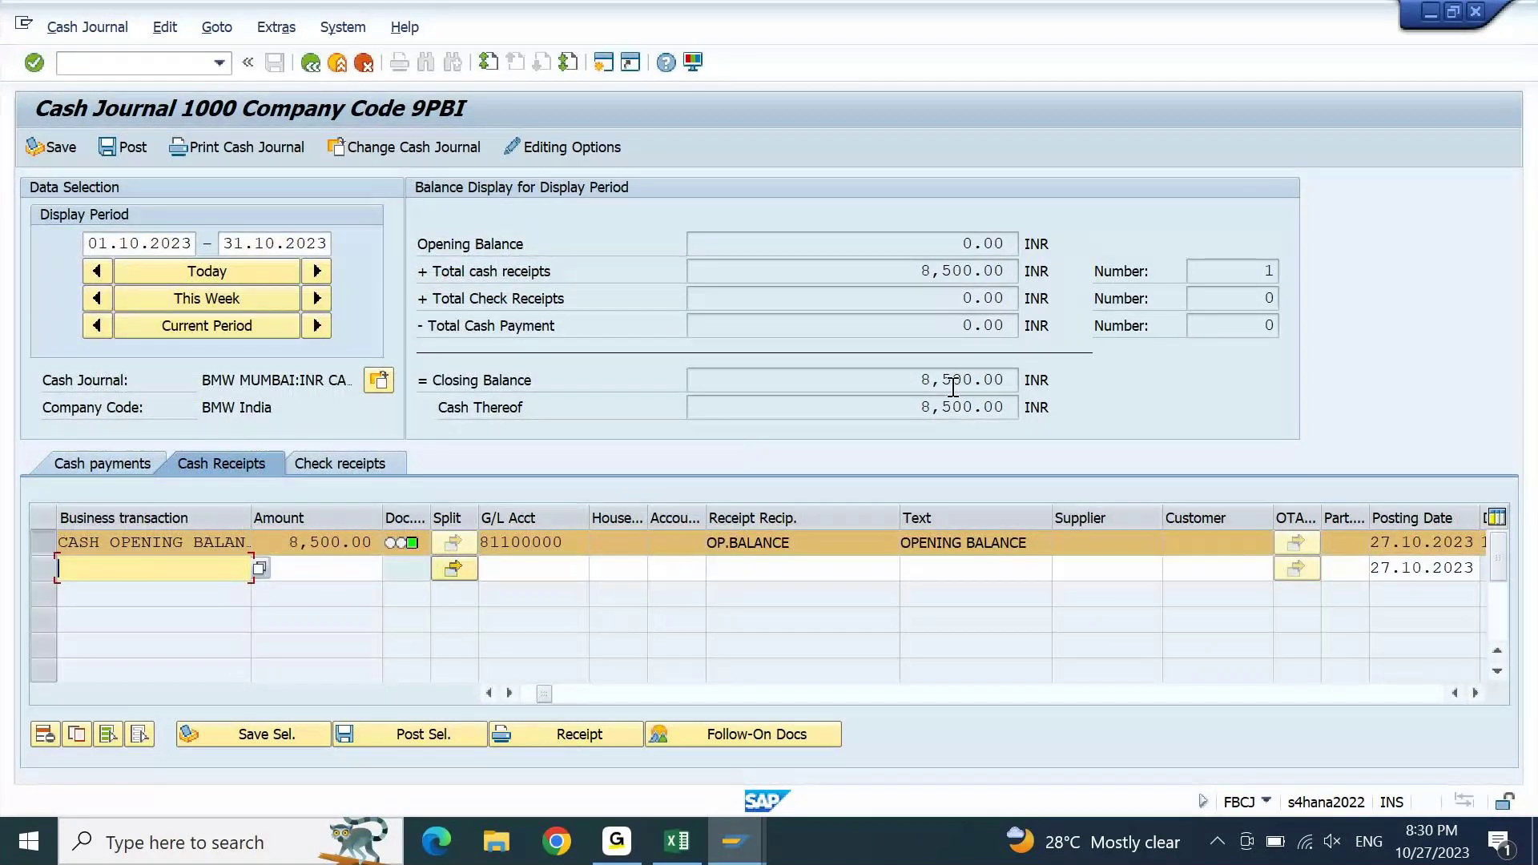
- Check the cash journal's closing balance and open the G/L account balance display with transaction FAGLB03 in the other session
{"action": "left_click_drag", "start_coordinate": [922, 383], "coordinate": [1014, 381]}
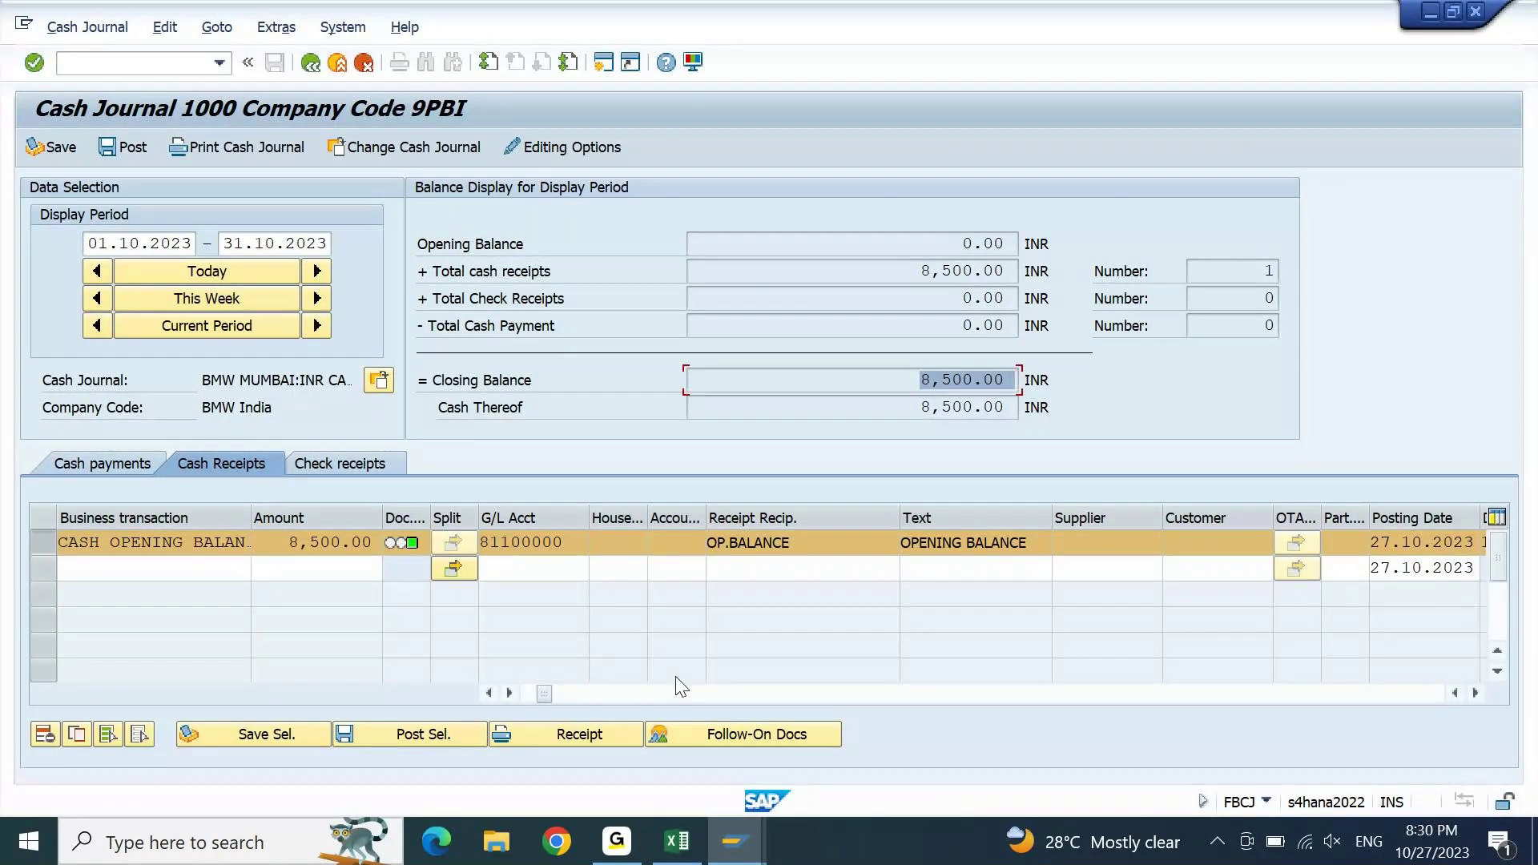
{"action": "mouse_move", "coordinate": [735, 842]}
{"action": "left_click", "coordinate": [729, 737]}
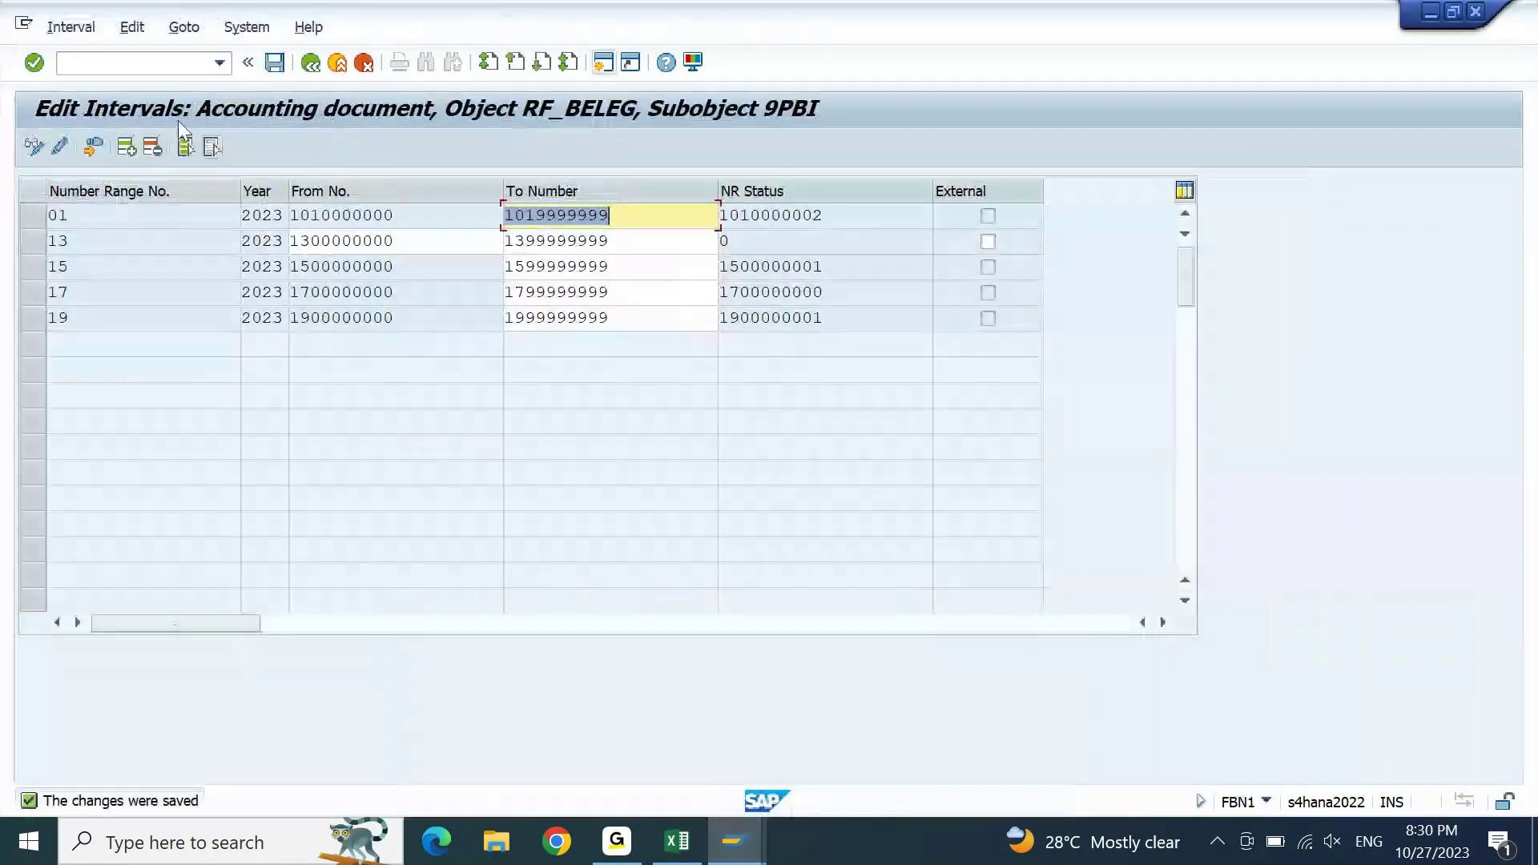
{"action": "left_click", "coordinate": [150, 56]}
{"action": "type", "text": "/N"}
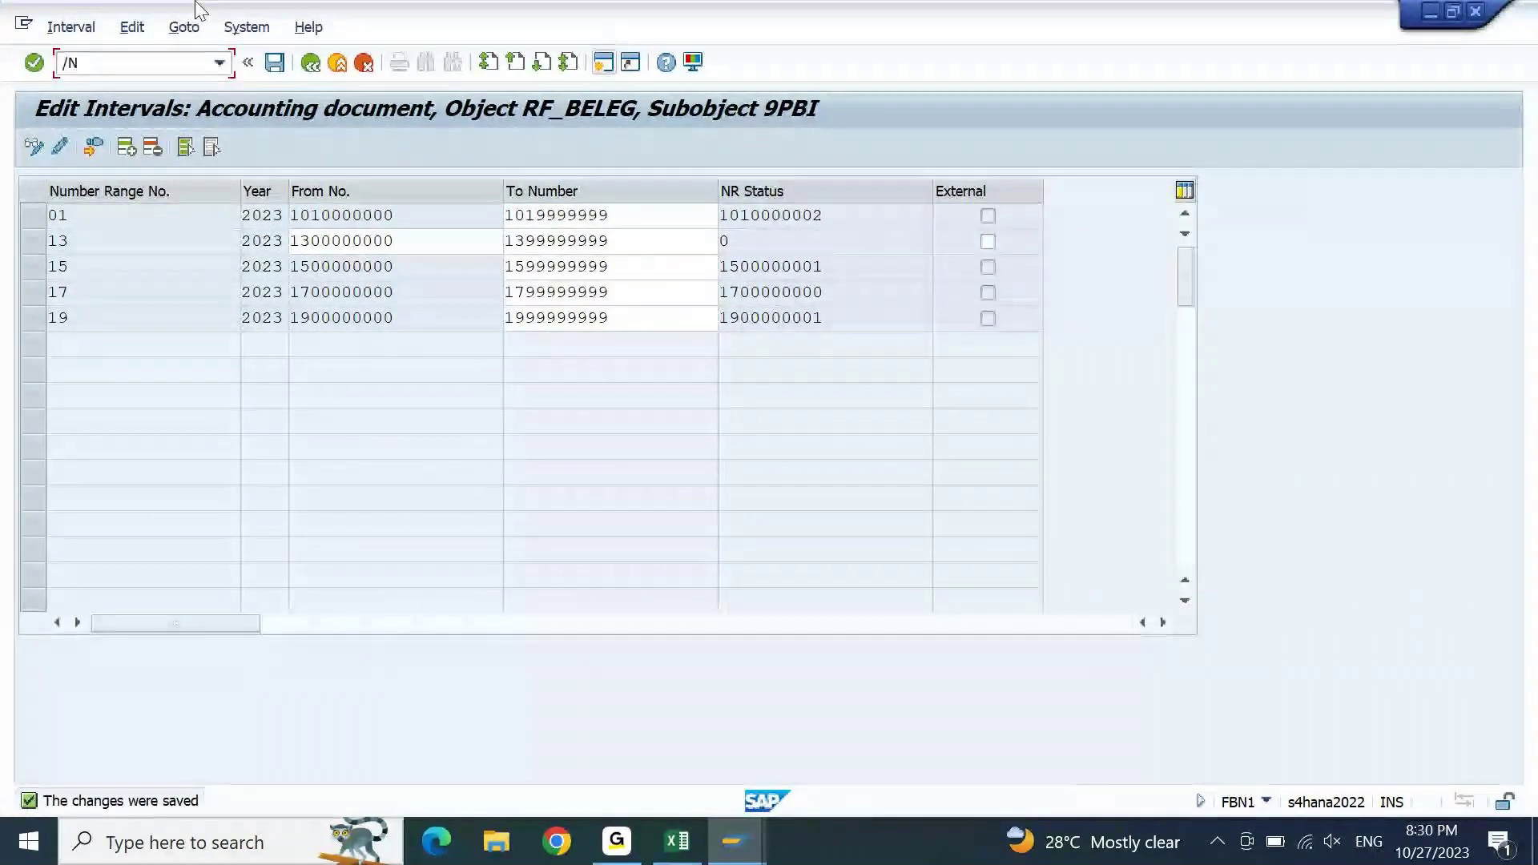
{"action": "type", "text": "FAGLB03"}
{"action": "key", "text": "Return"}
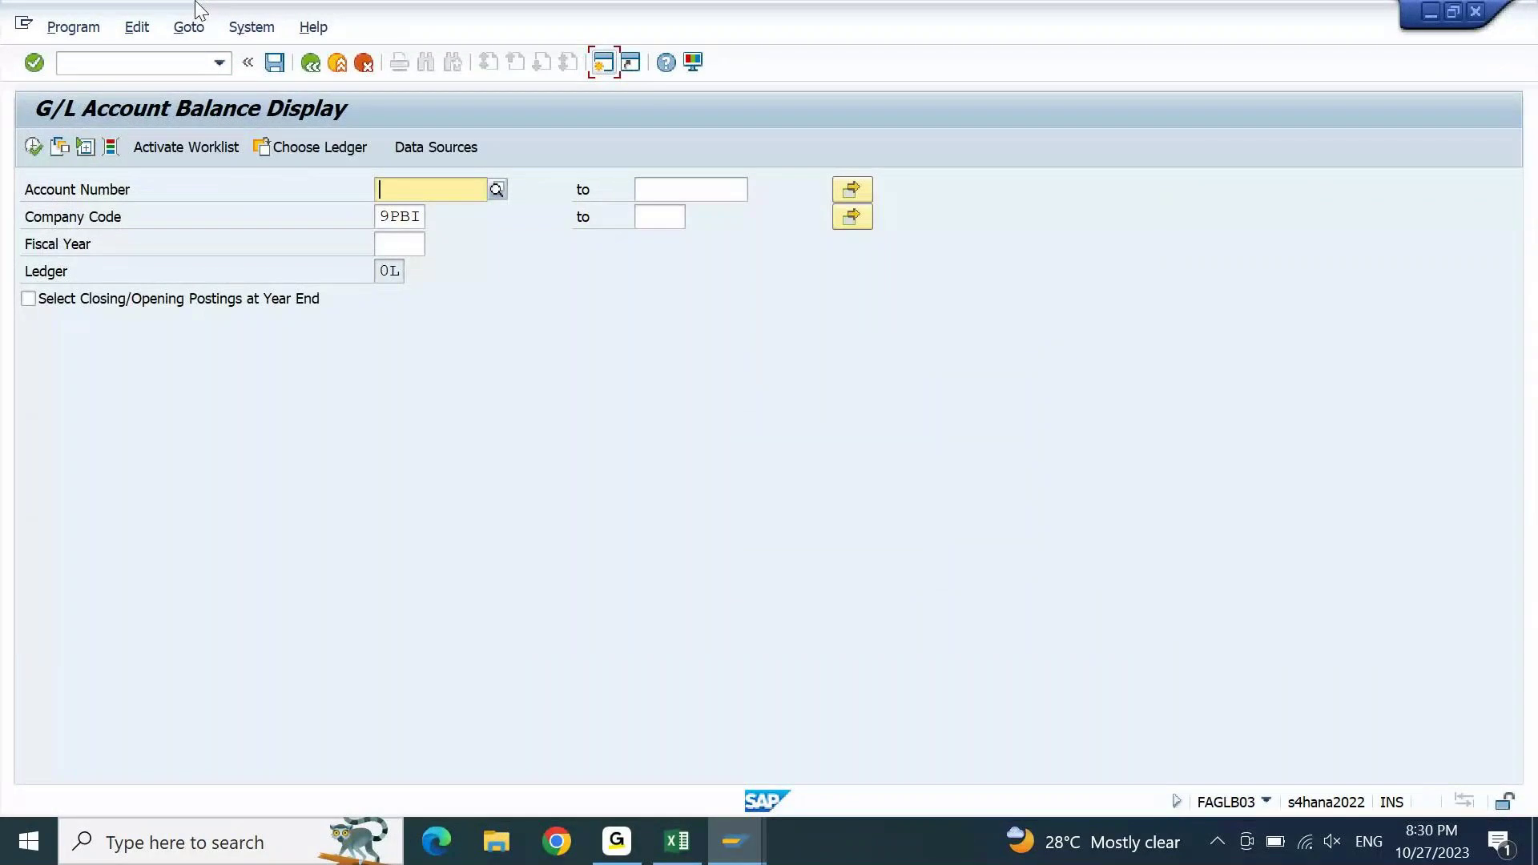
- Try to display the balance of G/L account 11201000 in company code 9PBI for fiscal year 2023
{"action": "type", "text": "1120"}
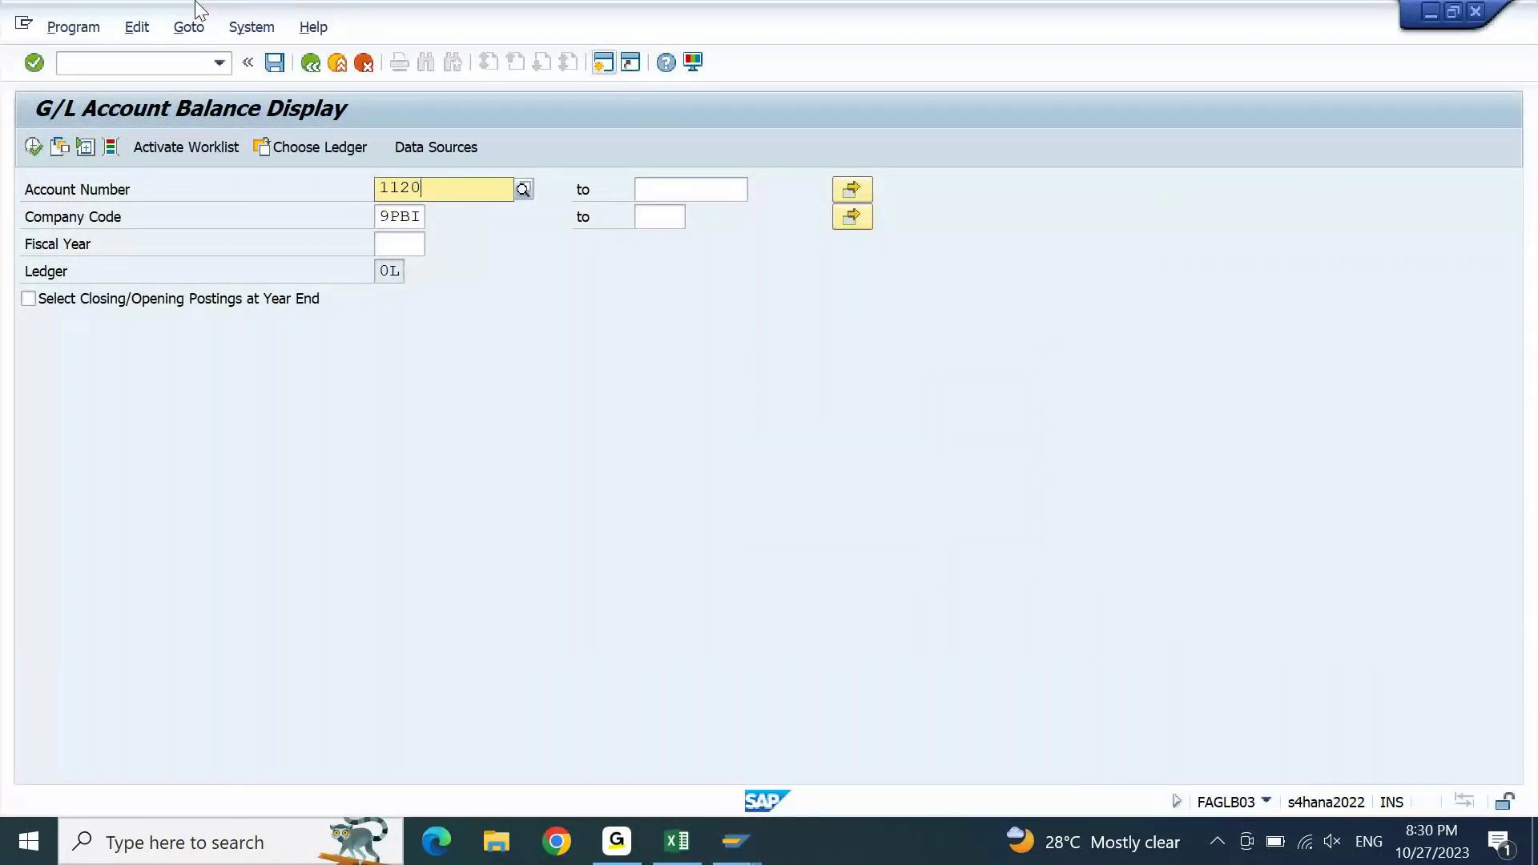
{"action": "type", "text": "1000"}
{"action": "key", "text": "Tab"}
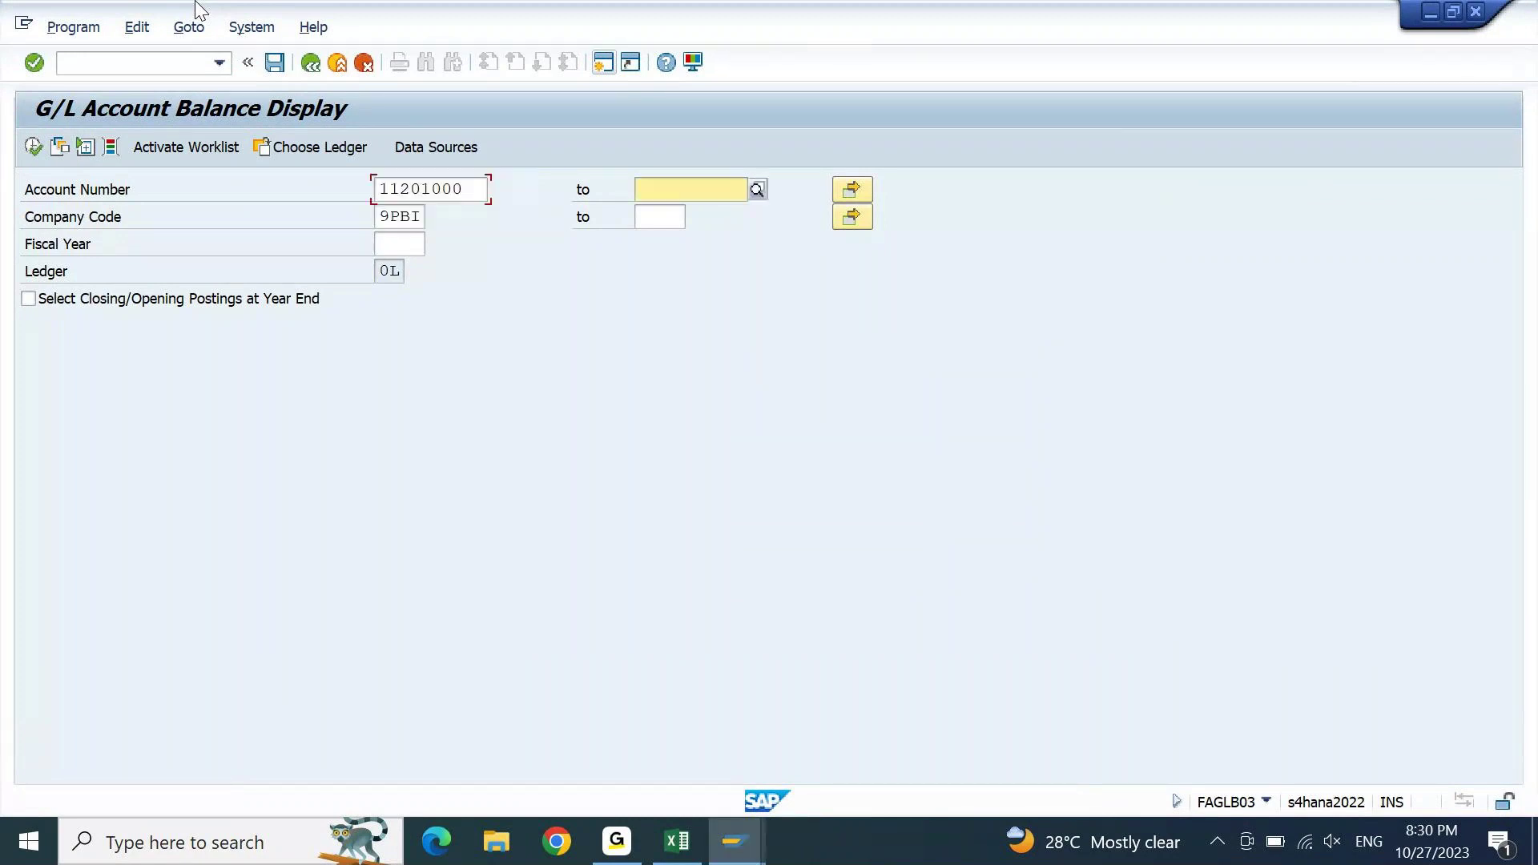
{"action": "key", "text": "Tab"}
{"action": "key", "text": "Tab"}
{"action": "key", "text": "Tab"}
{"action": "key", "text": "Tab"}
{"action": "key", "text": "Tab"}
{"action": "type", "text": "2023"}
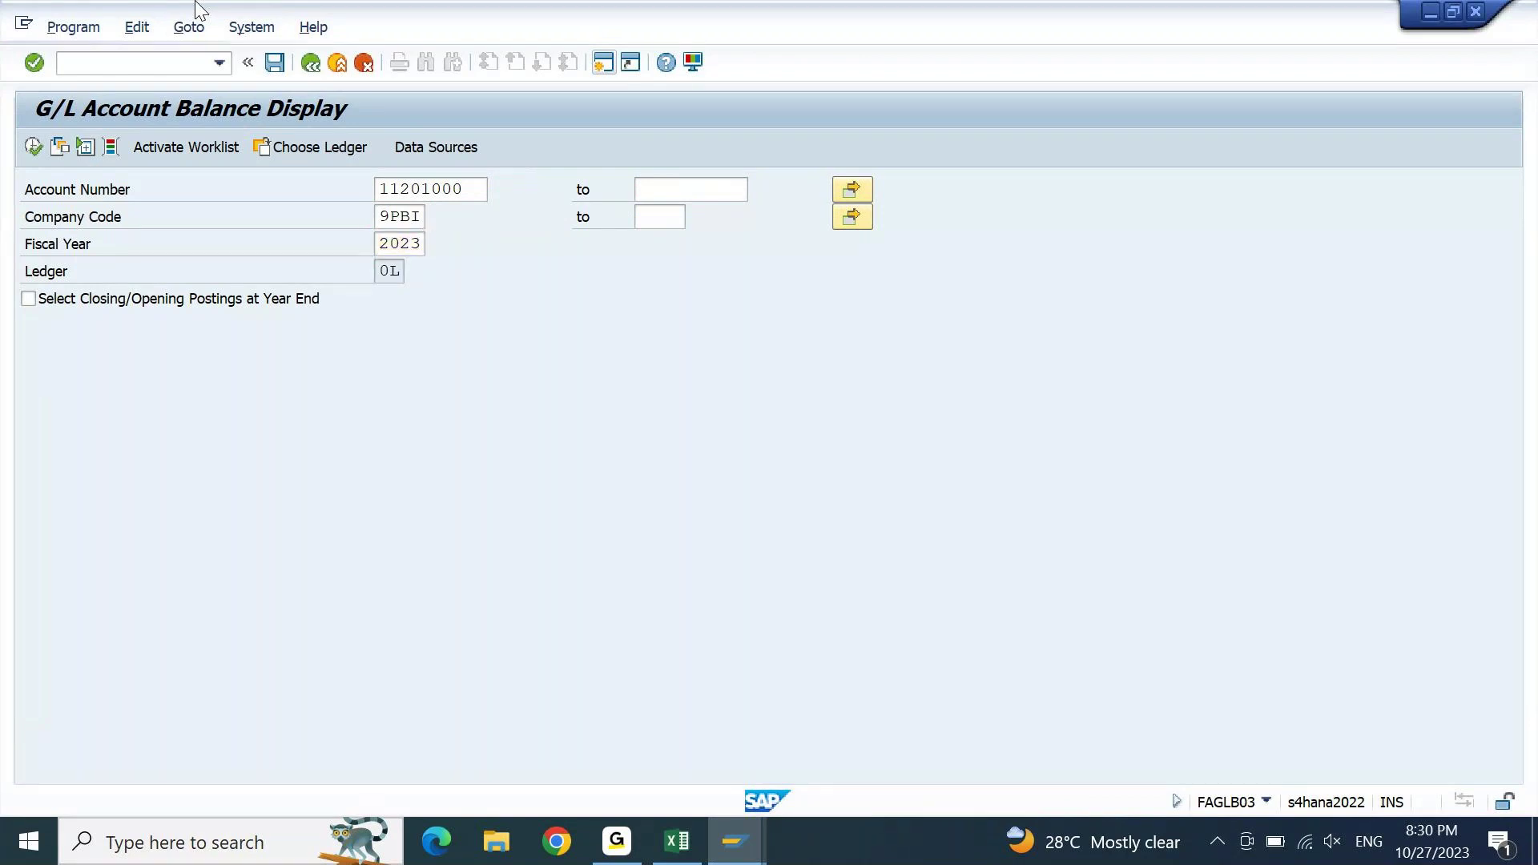
{"action": "key", "text": "Tab"}
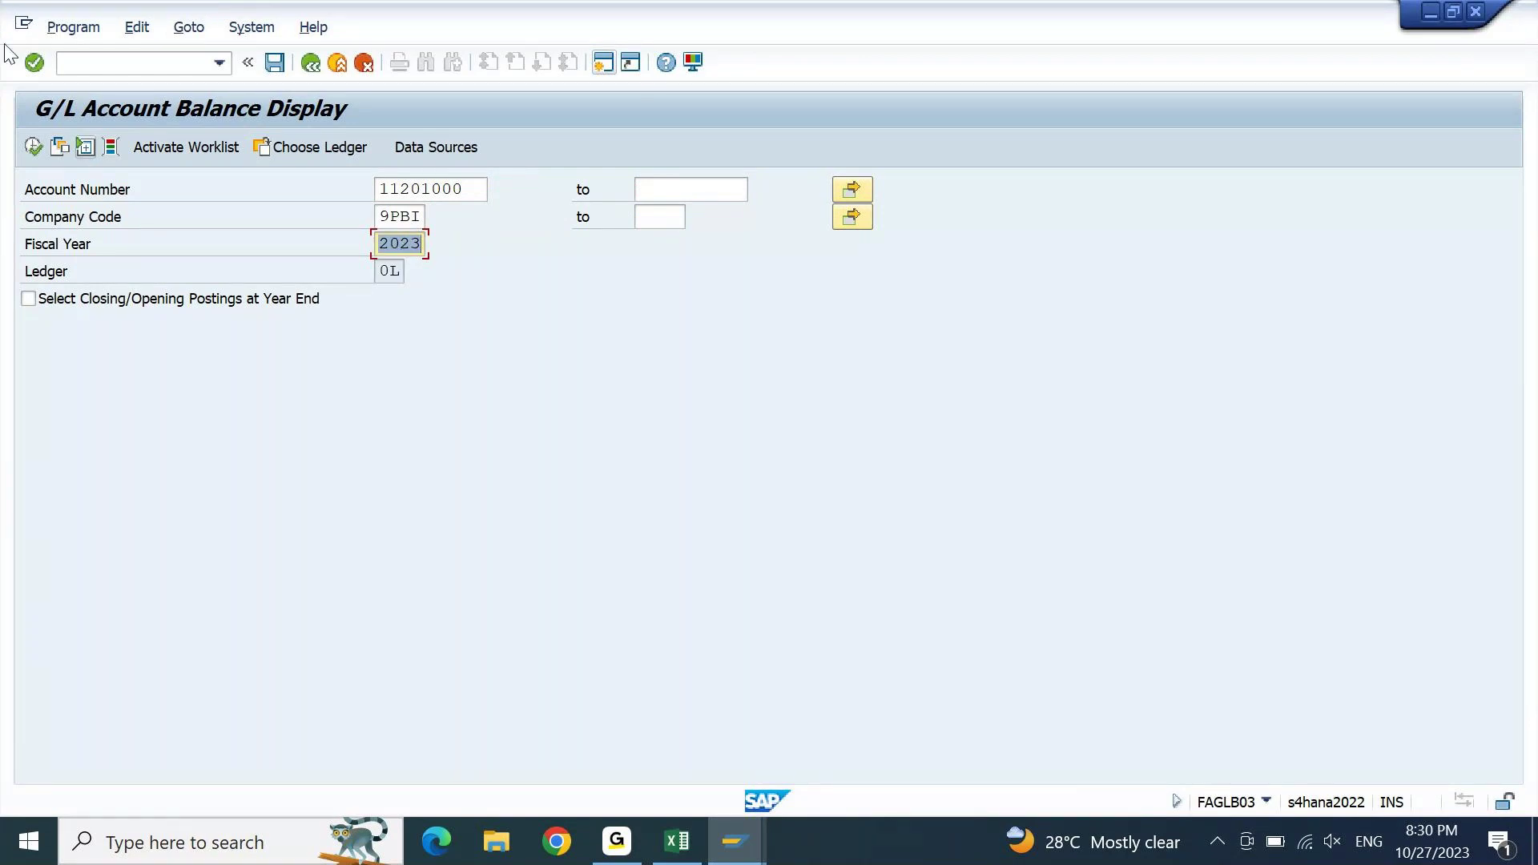
{"action": "left_click", "coordinate": [32, 147]}
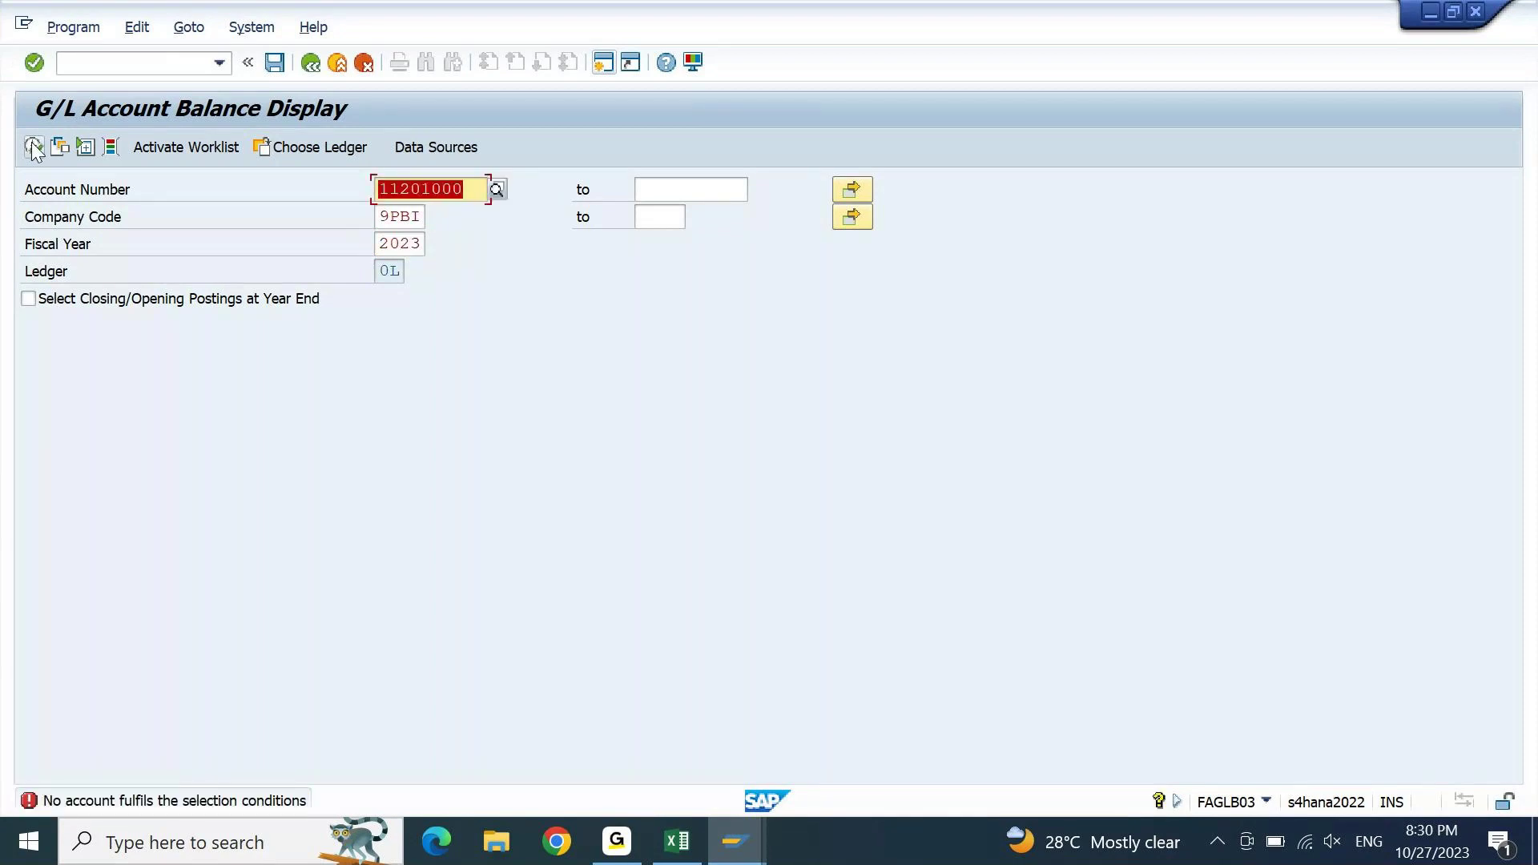
- Replace the account with 12101000, BMW MUMBAI: INR Cash Journal, from the value list, display its balances and examine period 10
{"action": "key", "text": "BackSpace"}
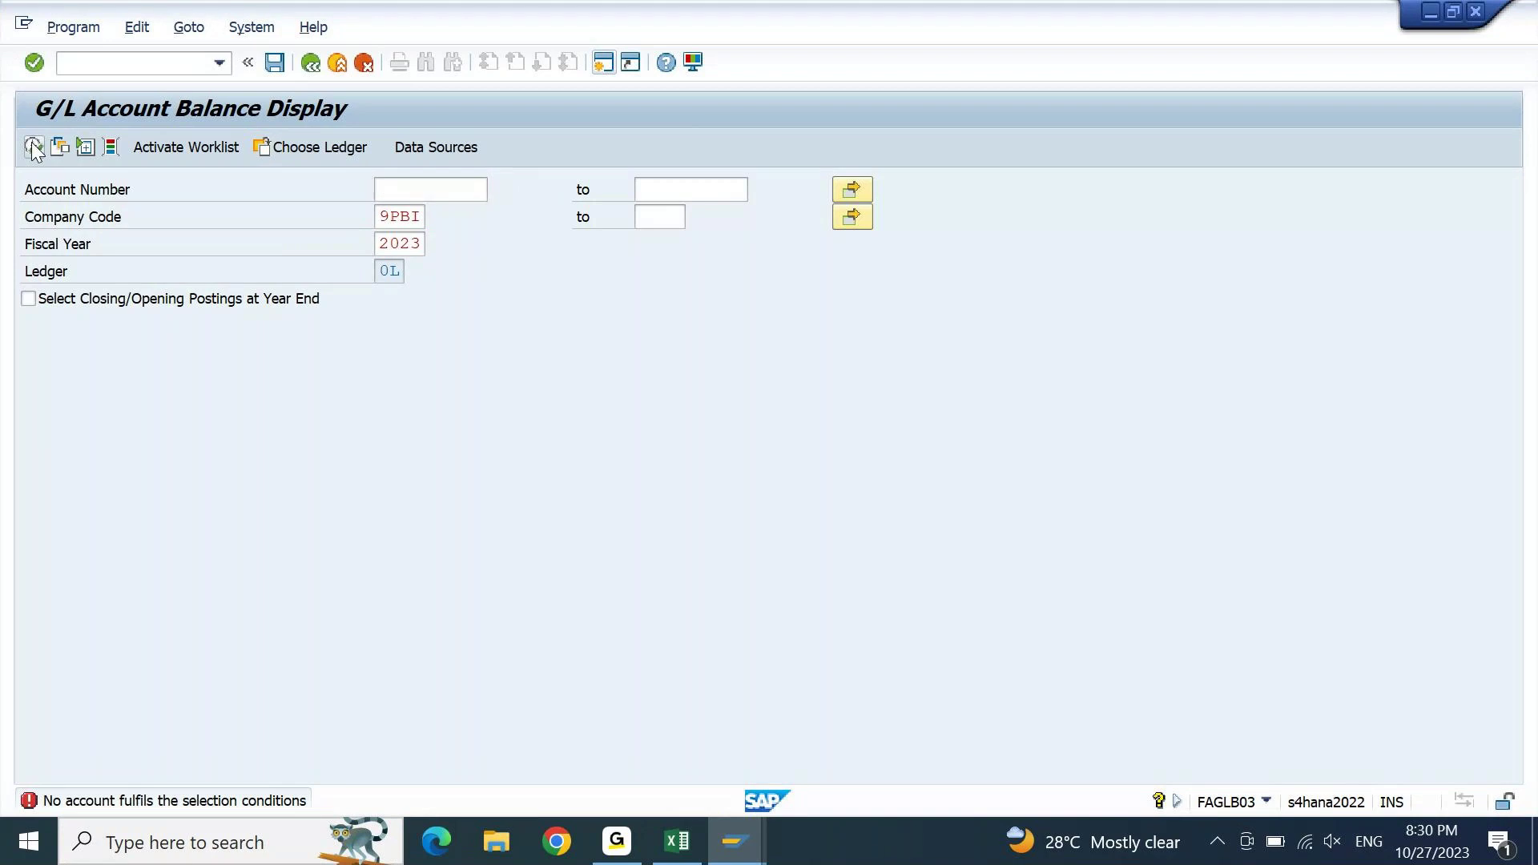
{"action": "key", "text": "F4"}
{"action": "key", "text": "Return"}
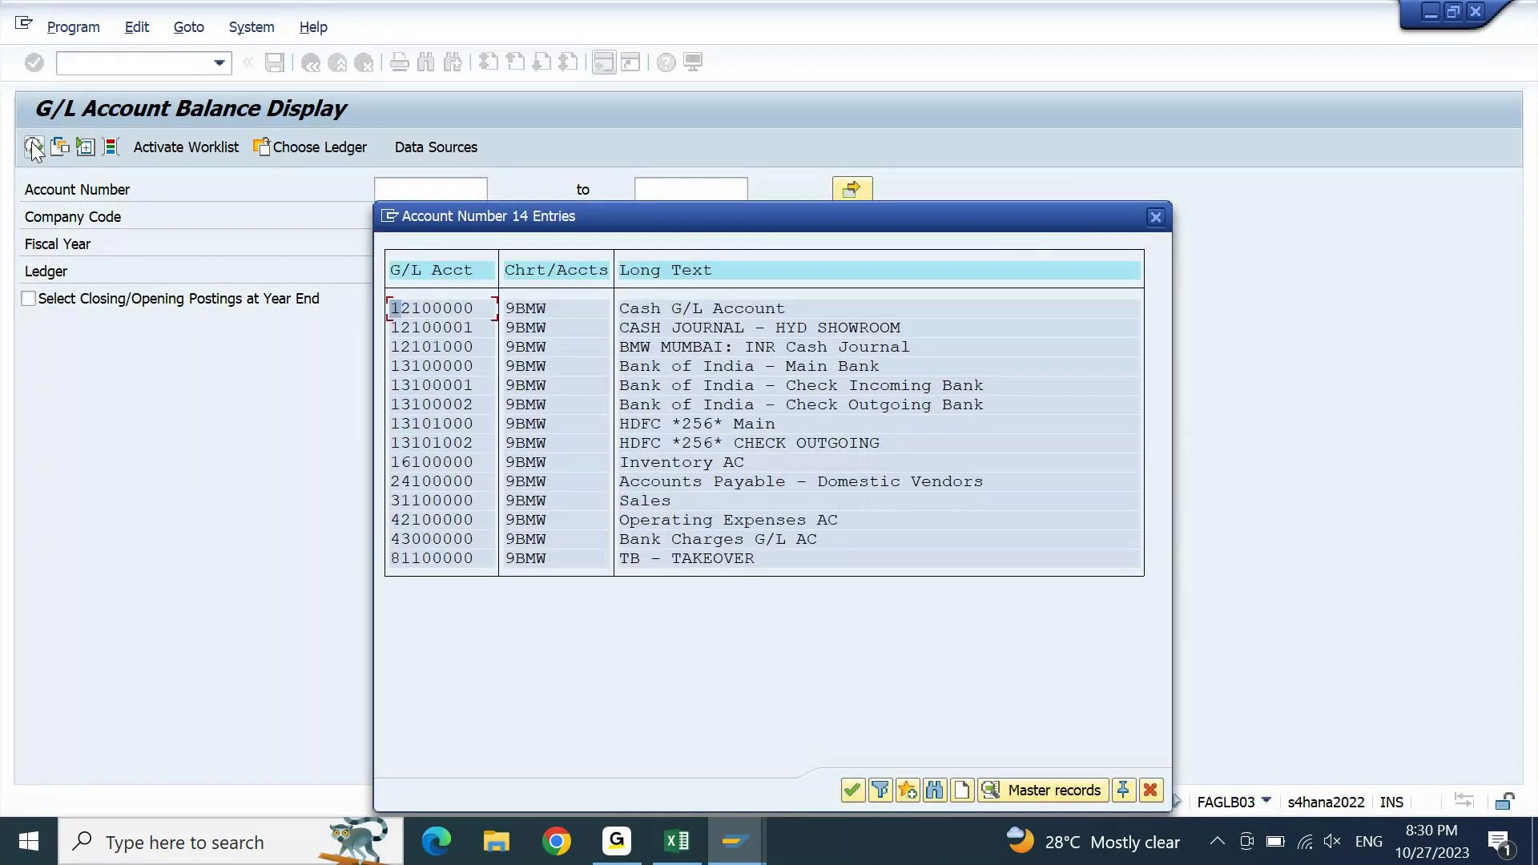
{"action": "double_click", "coordinate": [689, 352]}
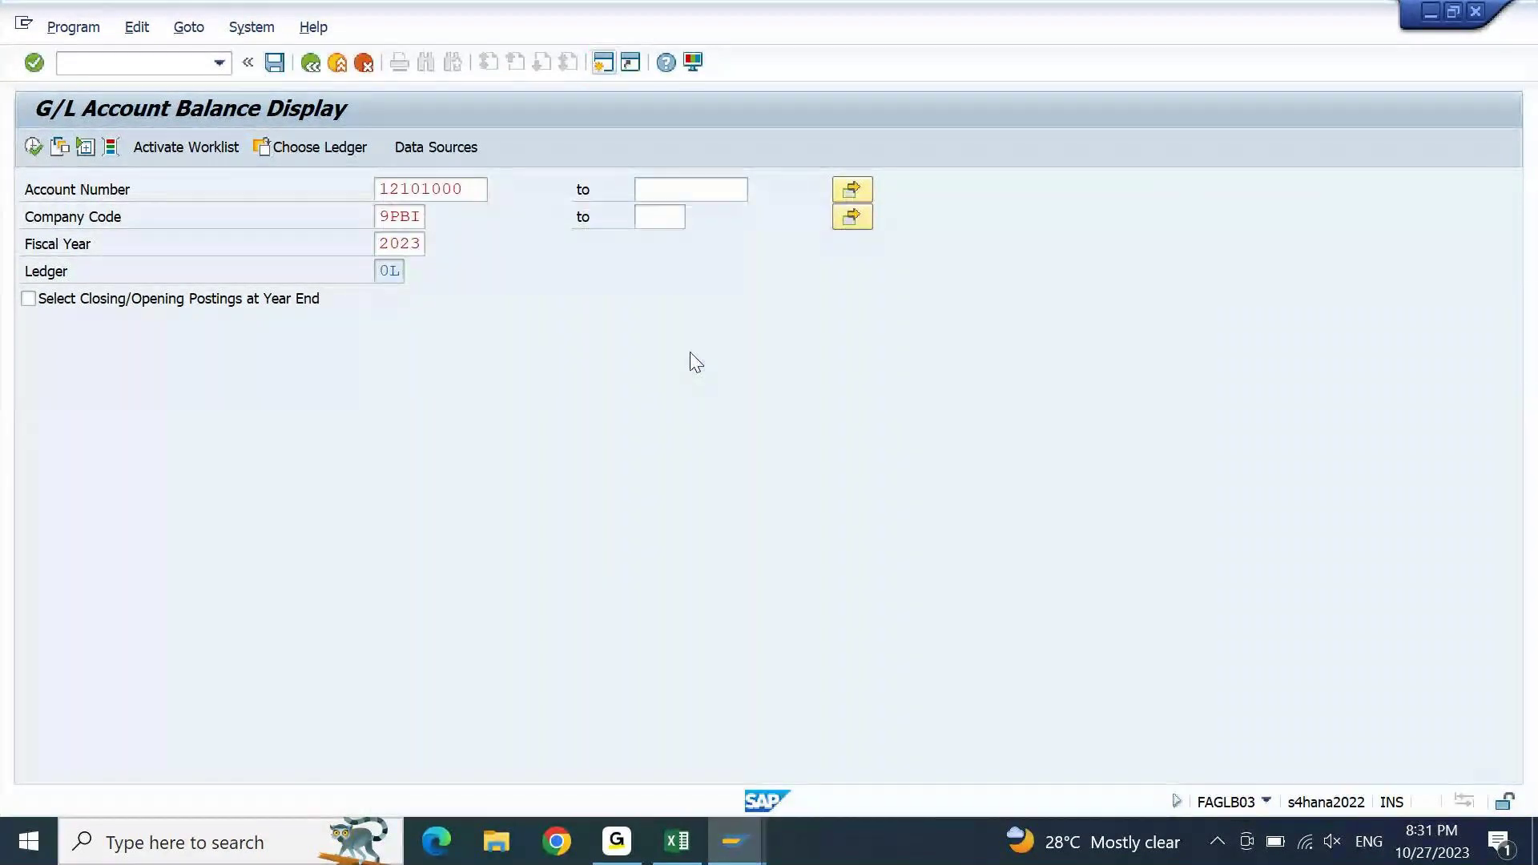
{"action": "key", "text": "F8"}
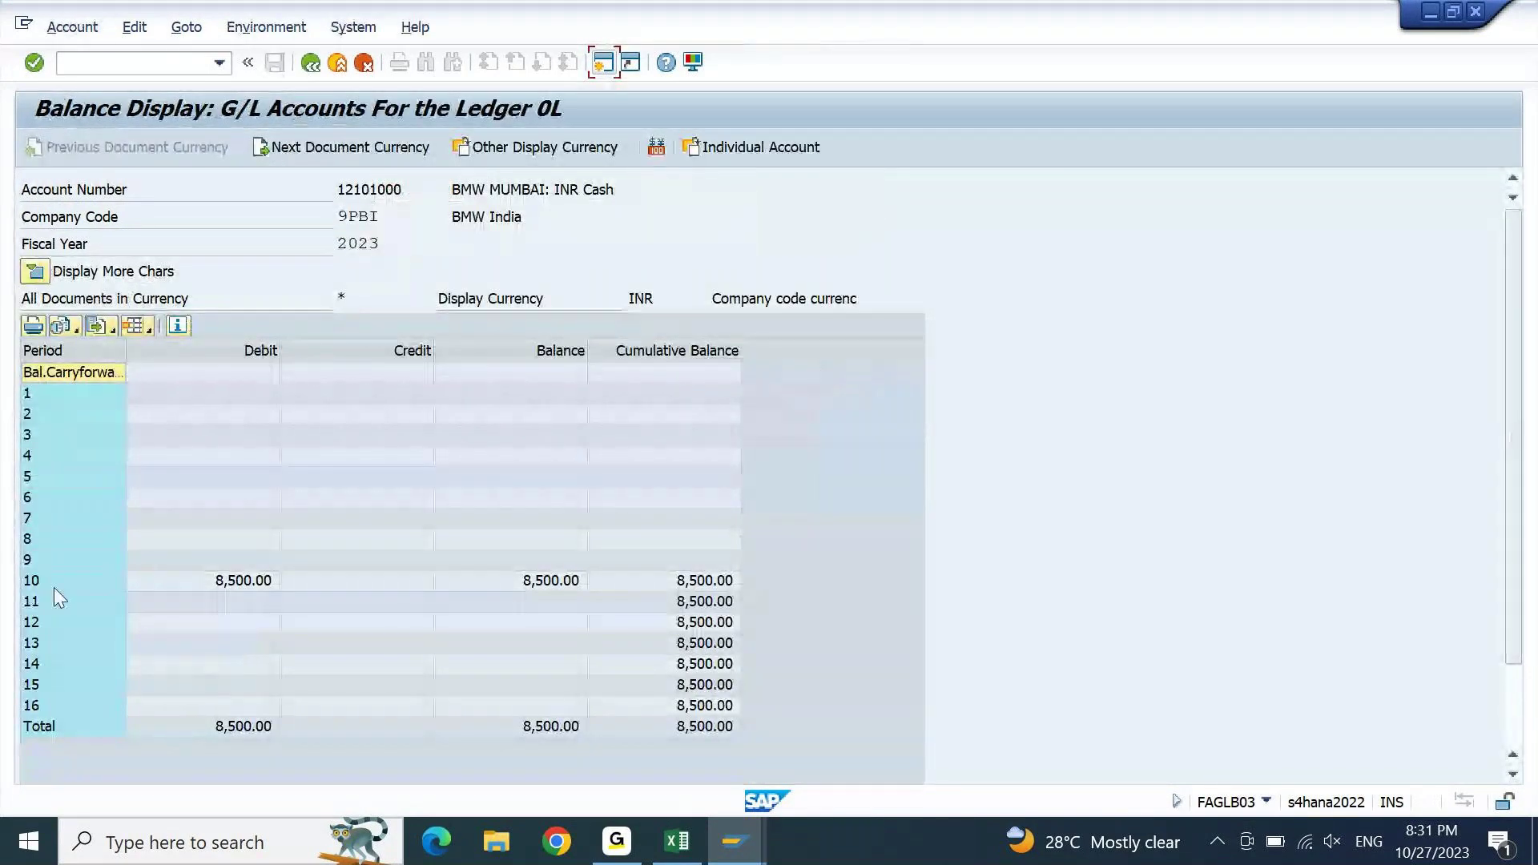
{"action": "left_click", "coordinate": [53, 587]}
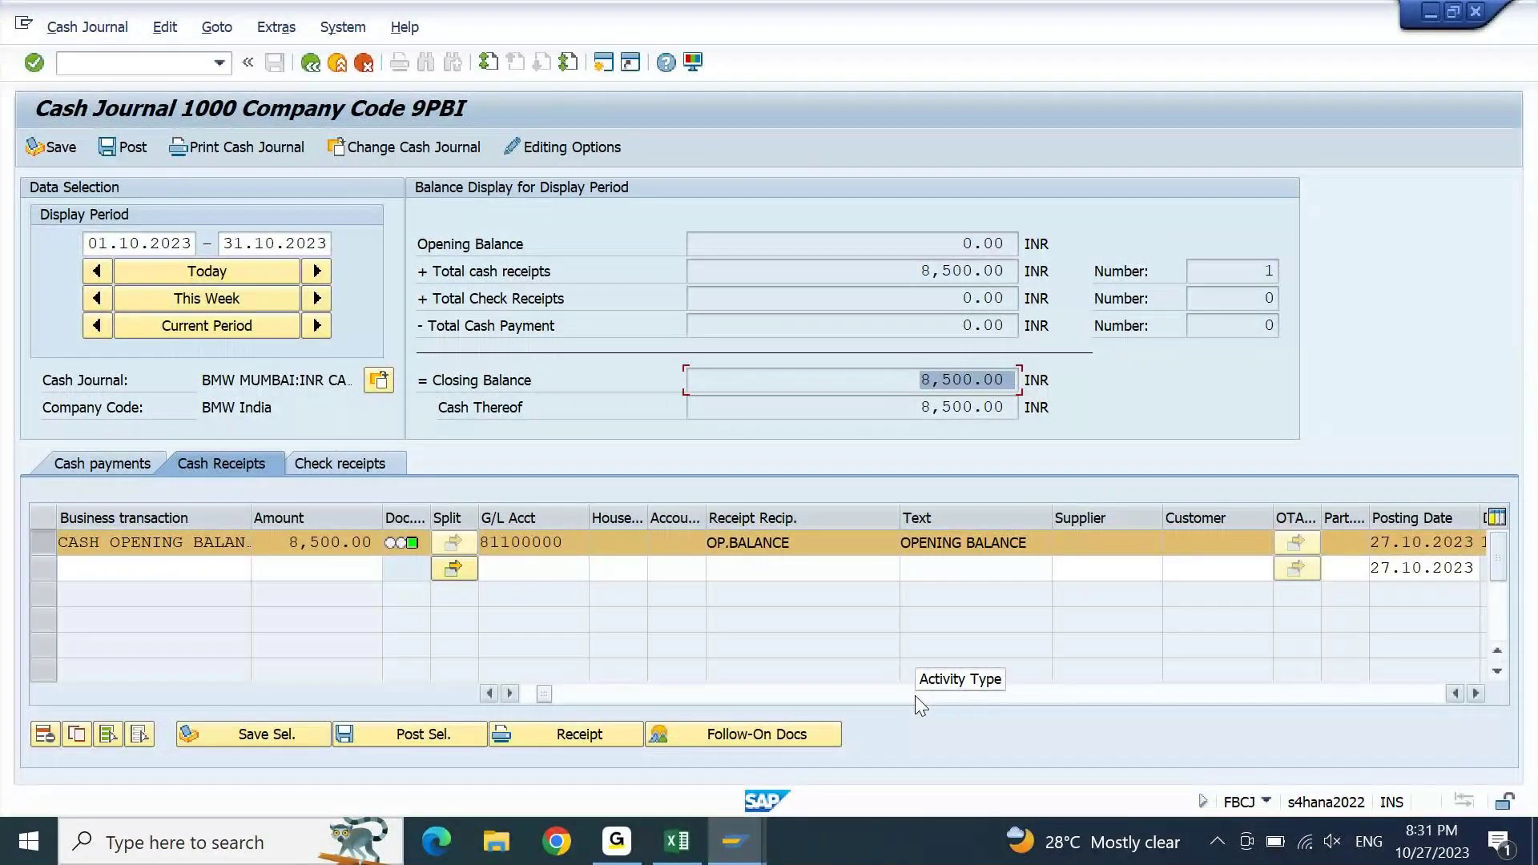
- Start a cash payment entry in the cash journal with business transaction CASH PAYMENTS and amount 500
{"action": "left_click", "coordinate": [117, 468]}
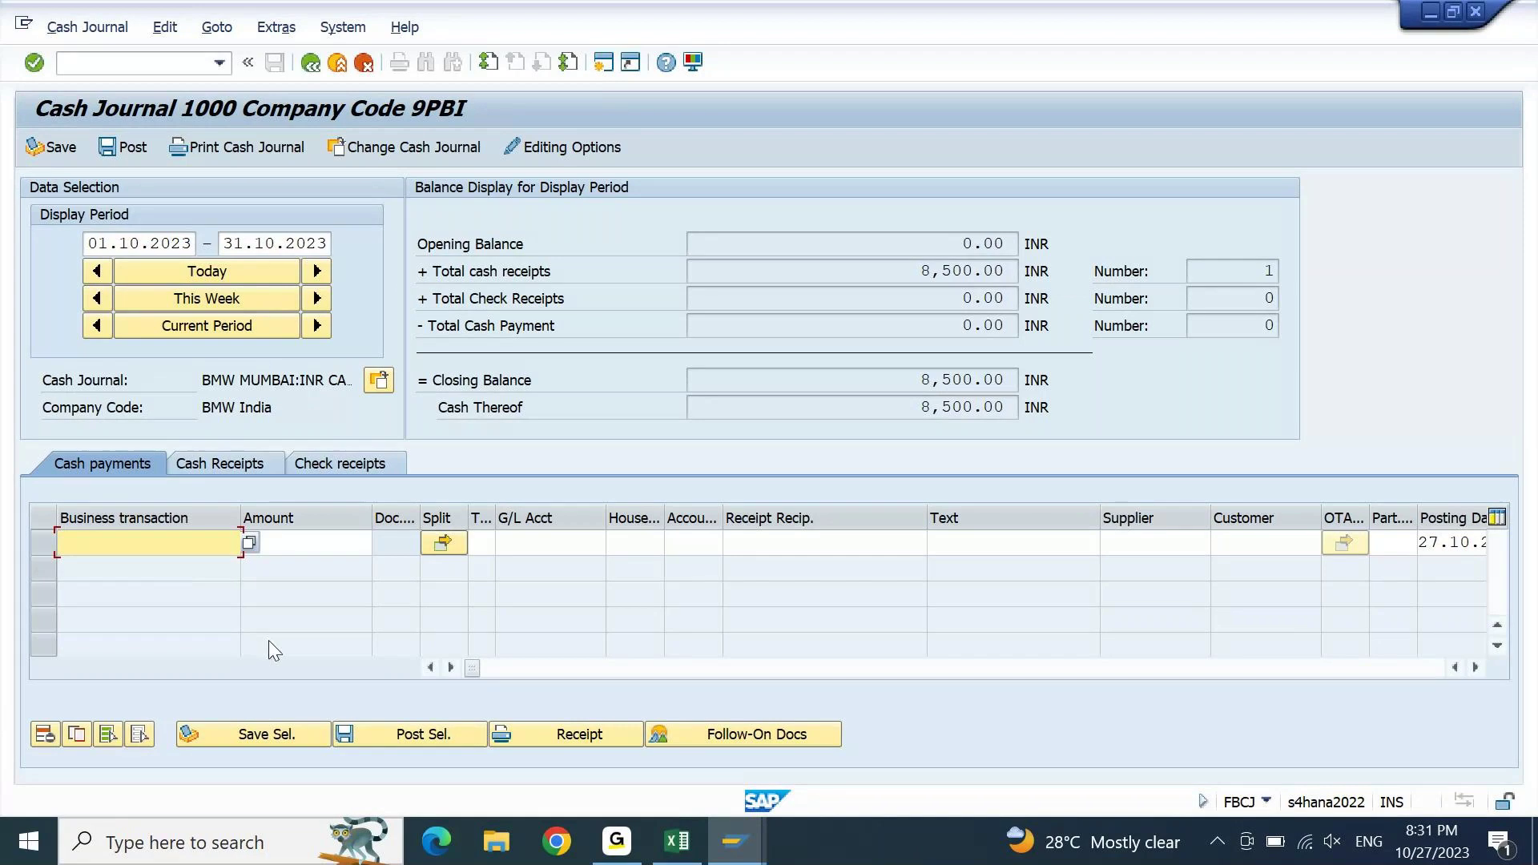
{"action": "left_click", "coordinate": [248, 544]}
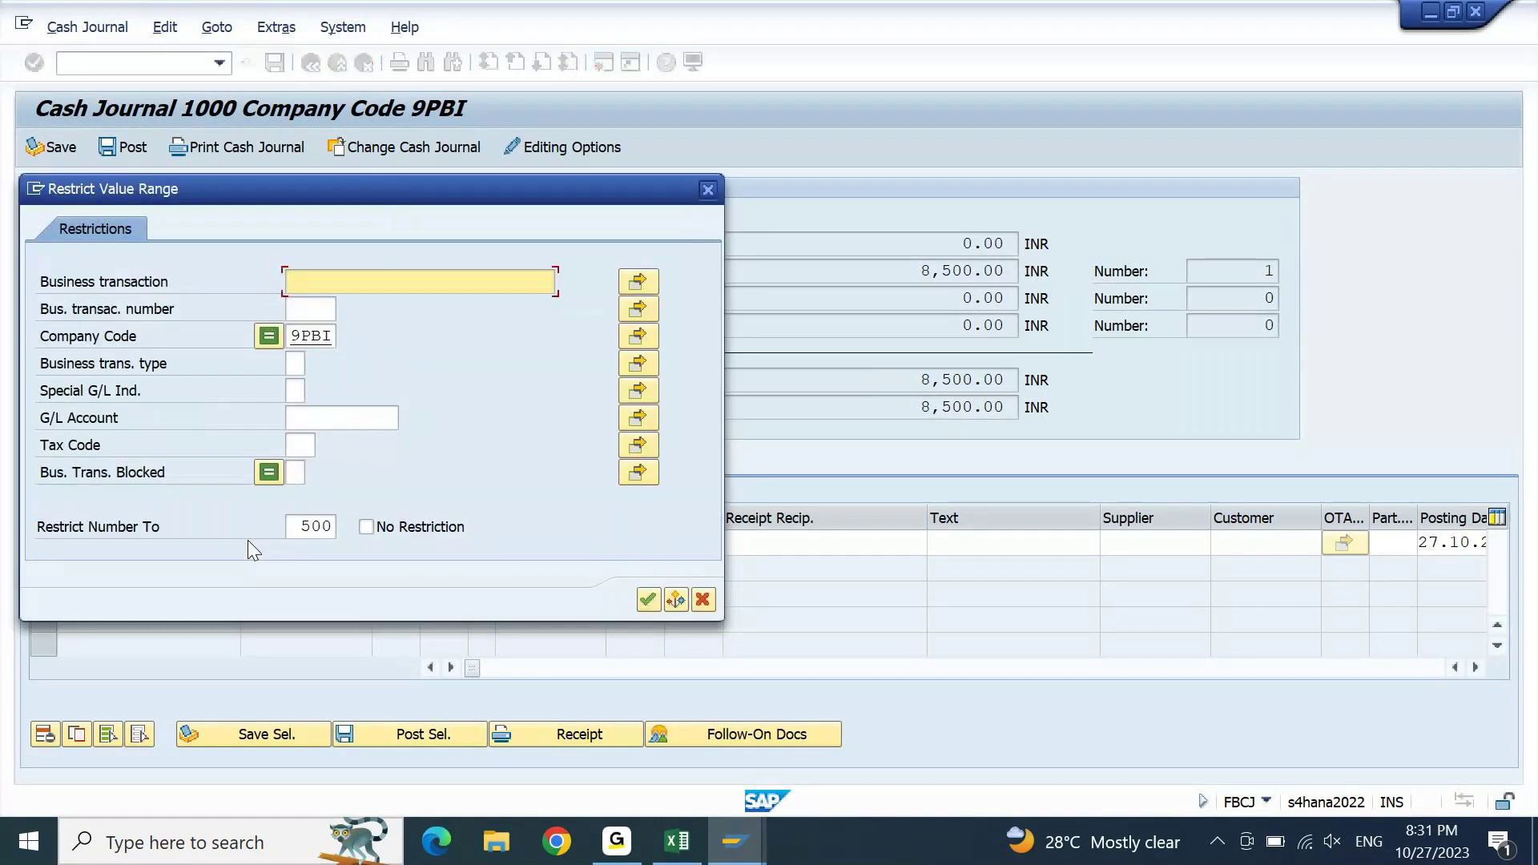
{"action": "key", "text": "Return"}
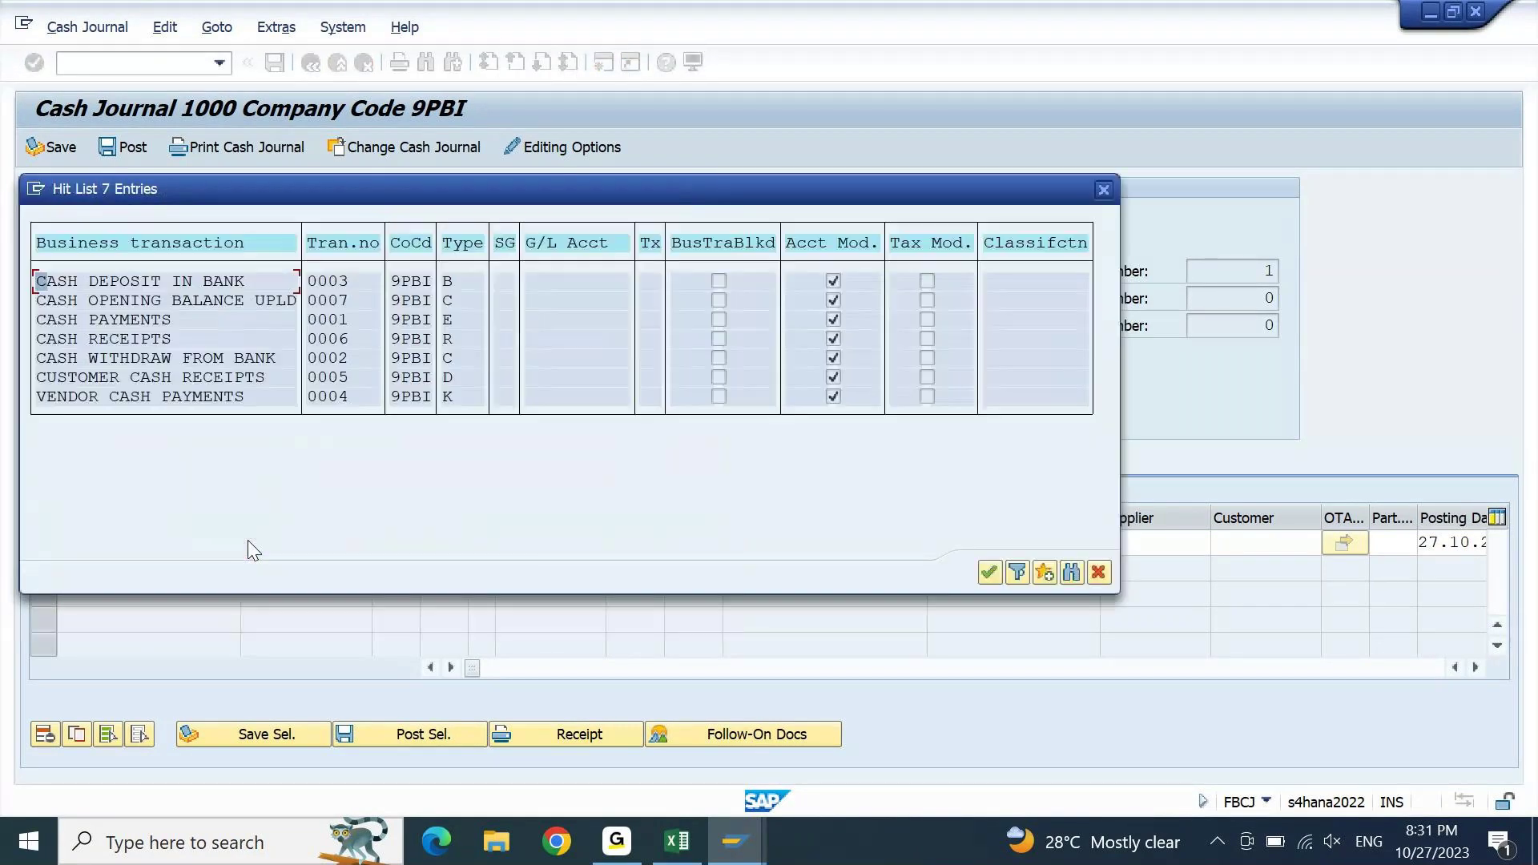
{"action": "double_click", "coordinate": [84, 320]}
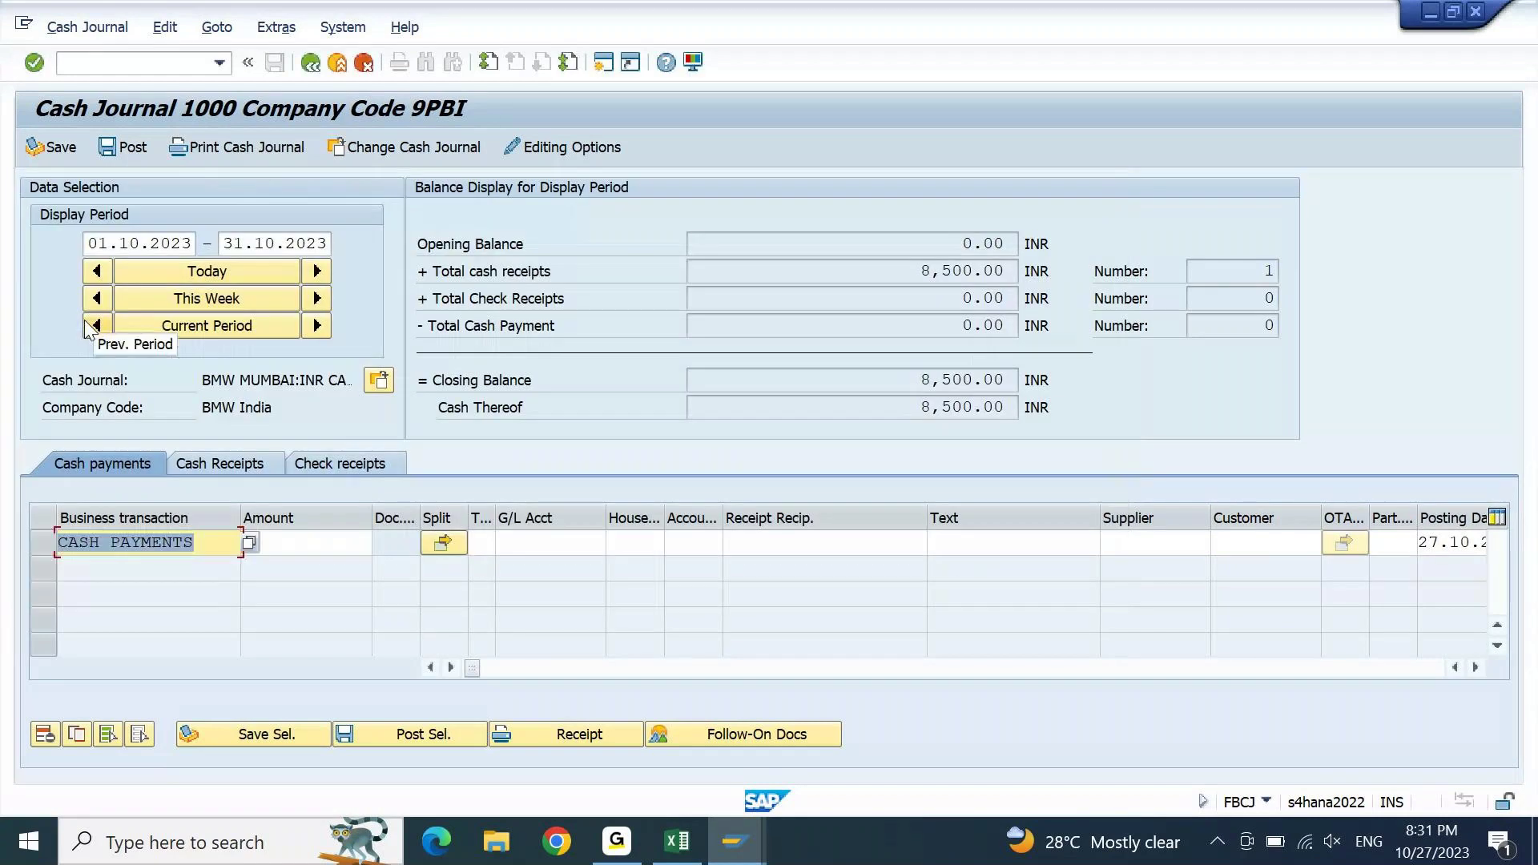
{"action": "key", "text": "Tab"}
{"action": "type", "text": "500"}
{"action": "key", "text": "Tab"}
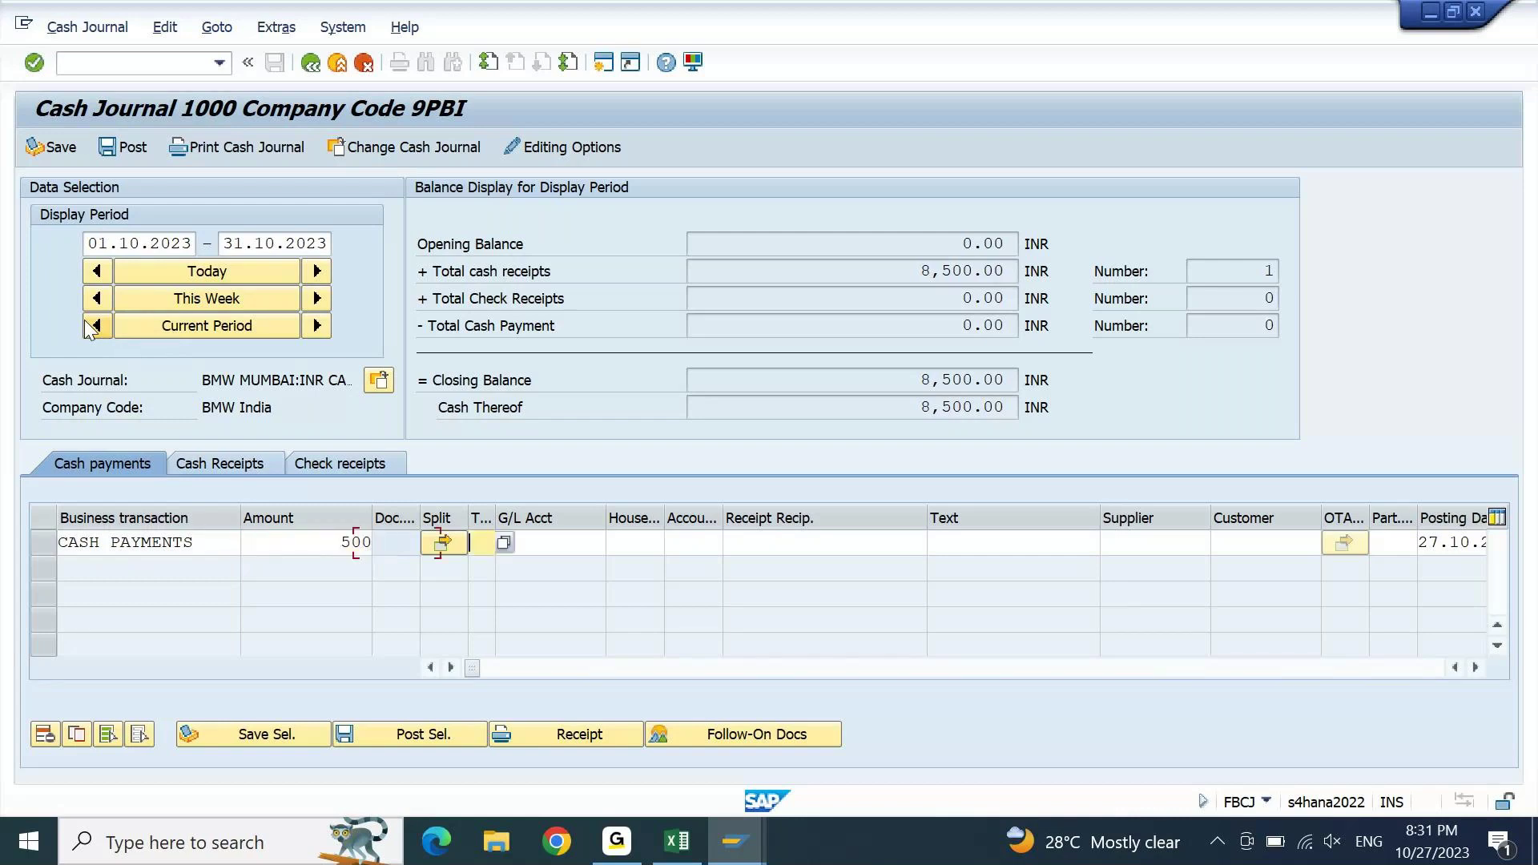
- Assign G/L account 42100000, Operating Expenses AC, to the payment line from the value list of accounts searched with 4
{"action": "key", "text": "Tab"}
{"action": "key", "text": "F4"}
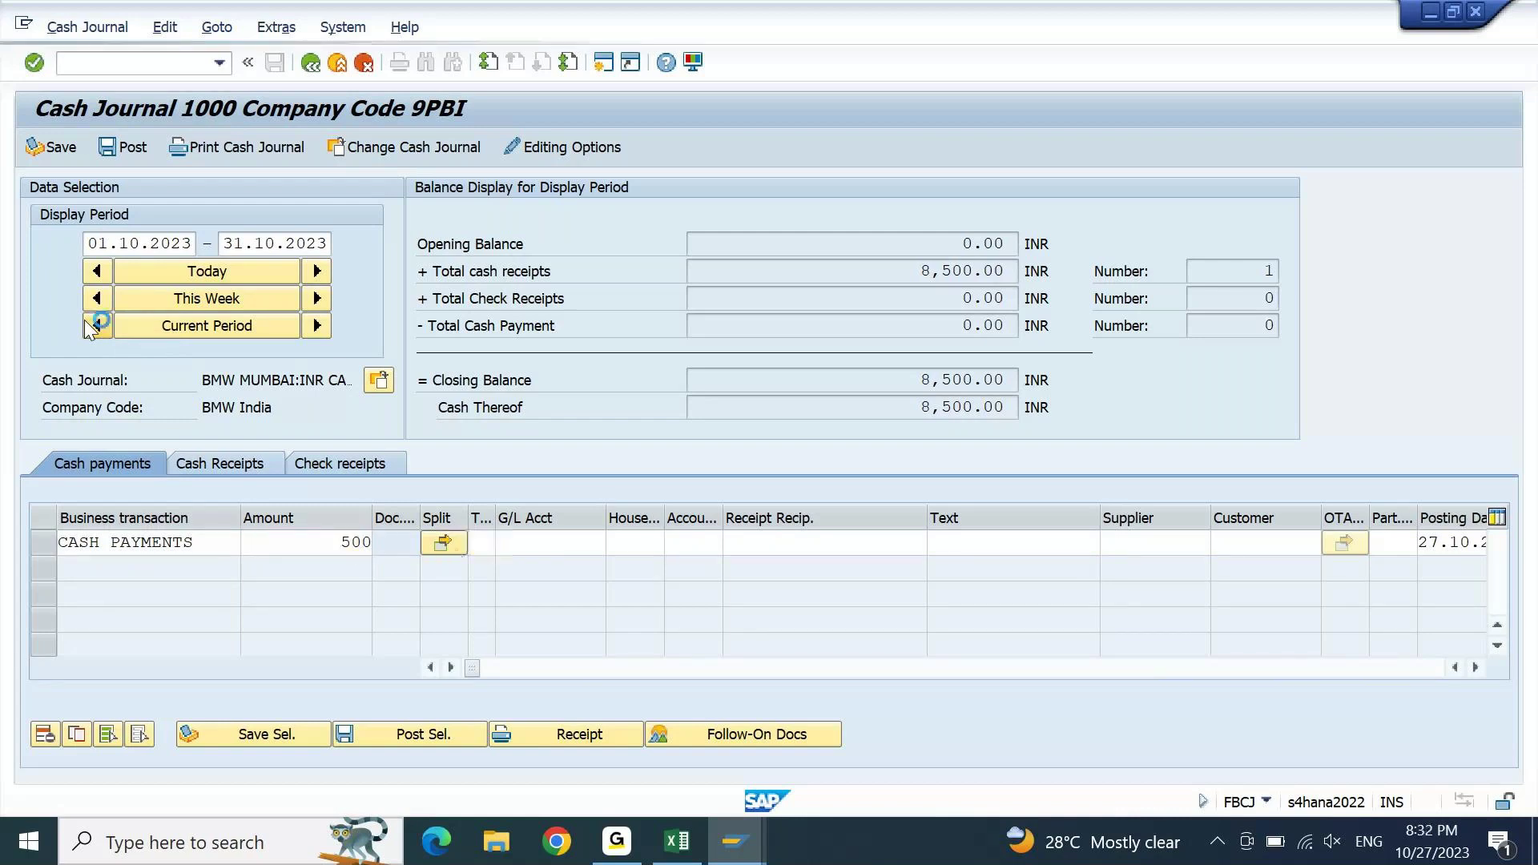
{"action": "type", "text": "4"}
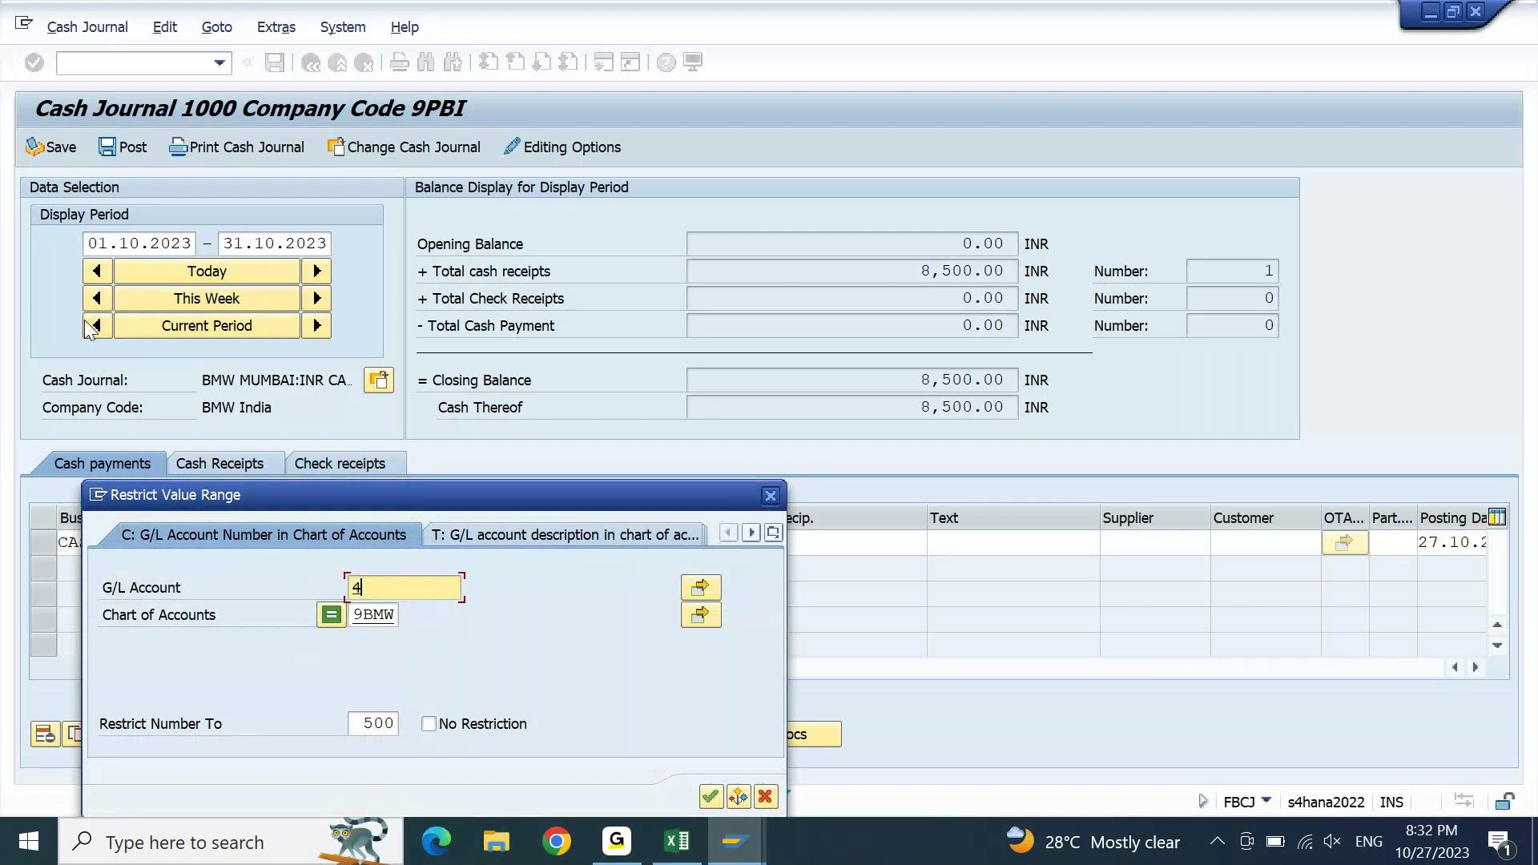
{"action": "key", "text": "Return"}
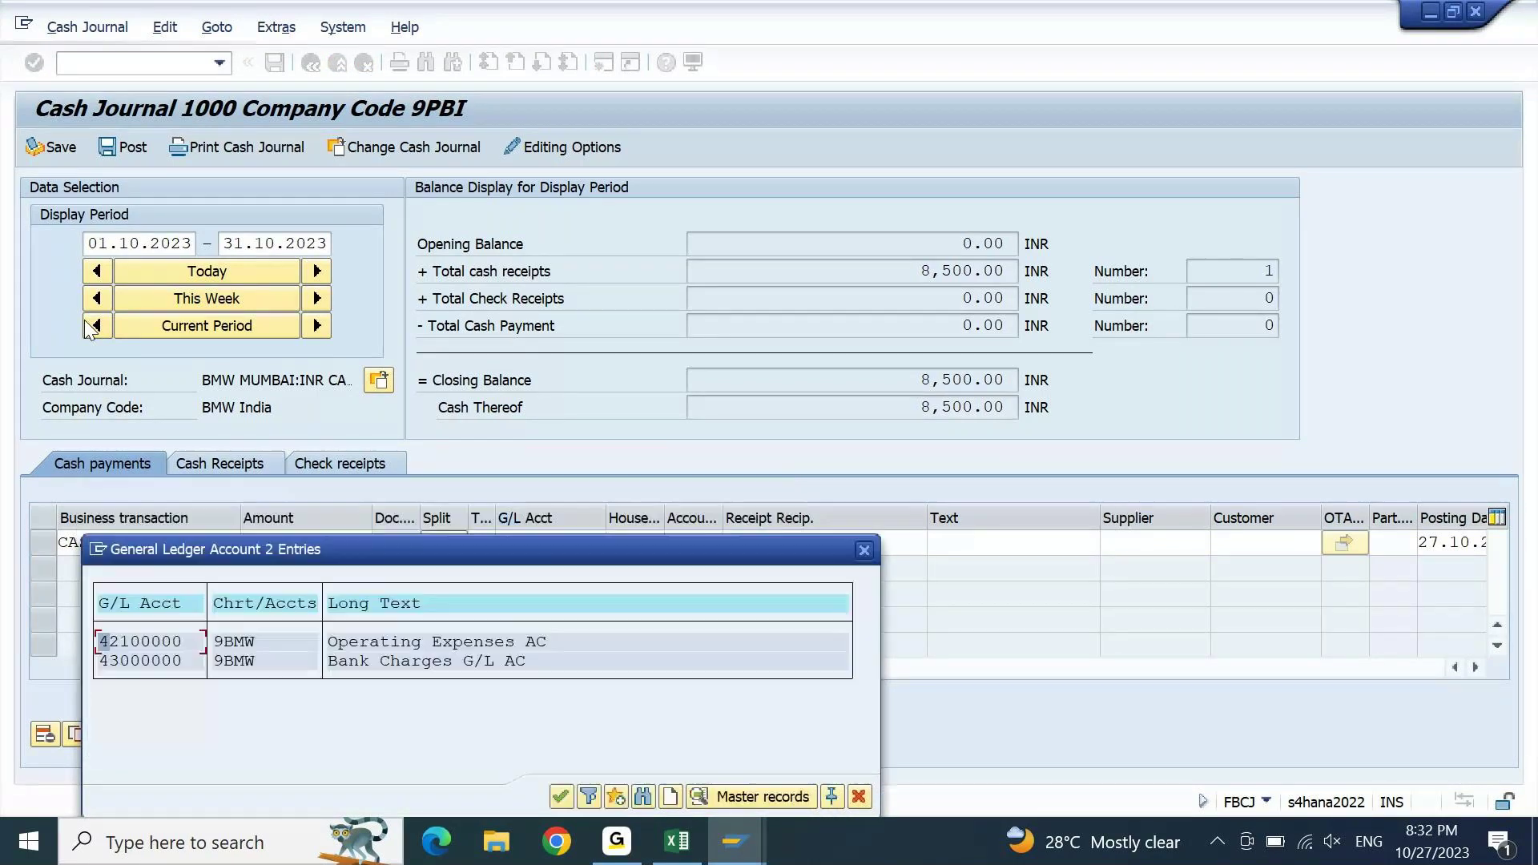
{"action": "left_click", "coordinate": [376, 645]}
{"action": "double_click", "coordinate": [377, 646]}
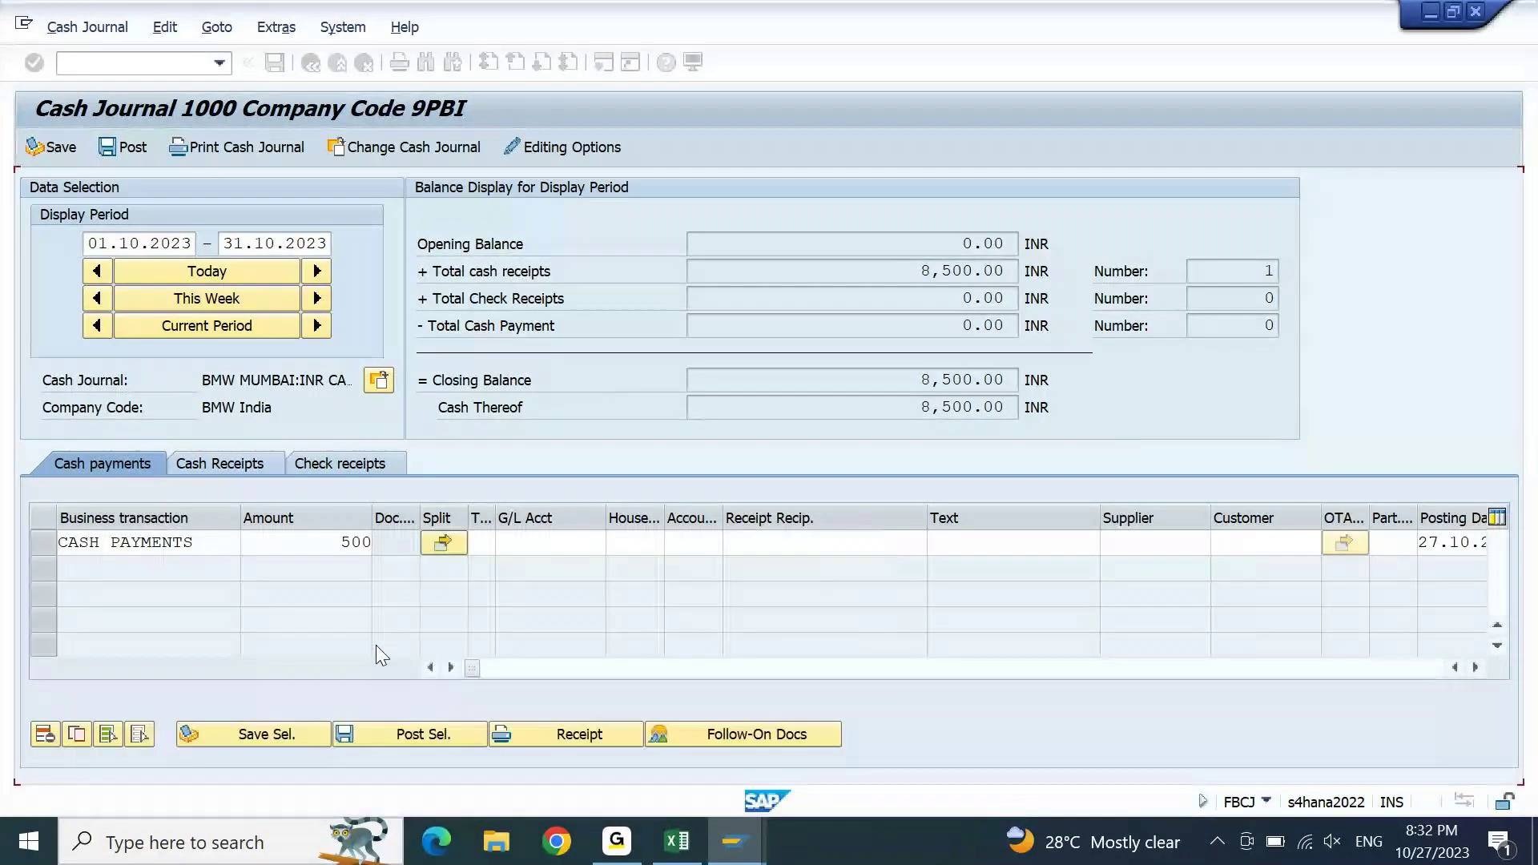
- Enter EXP as both the receipt recipient and the text of the cash payment line
{"action": "key", "text": "Tab"}
{"action": "key", "text": "Tab"}
{"action": "key", "text": "Tab"}
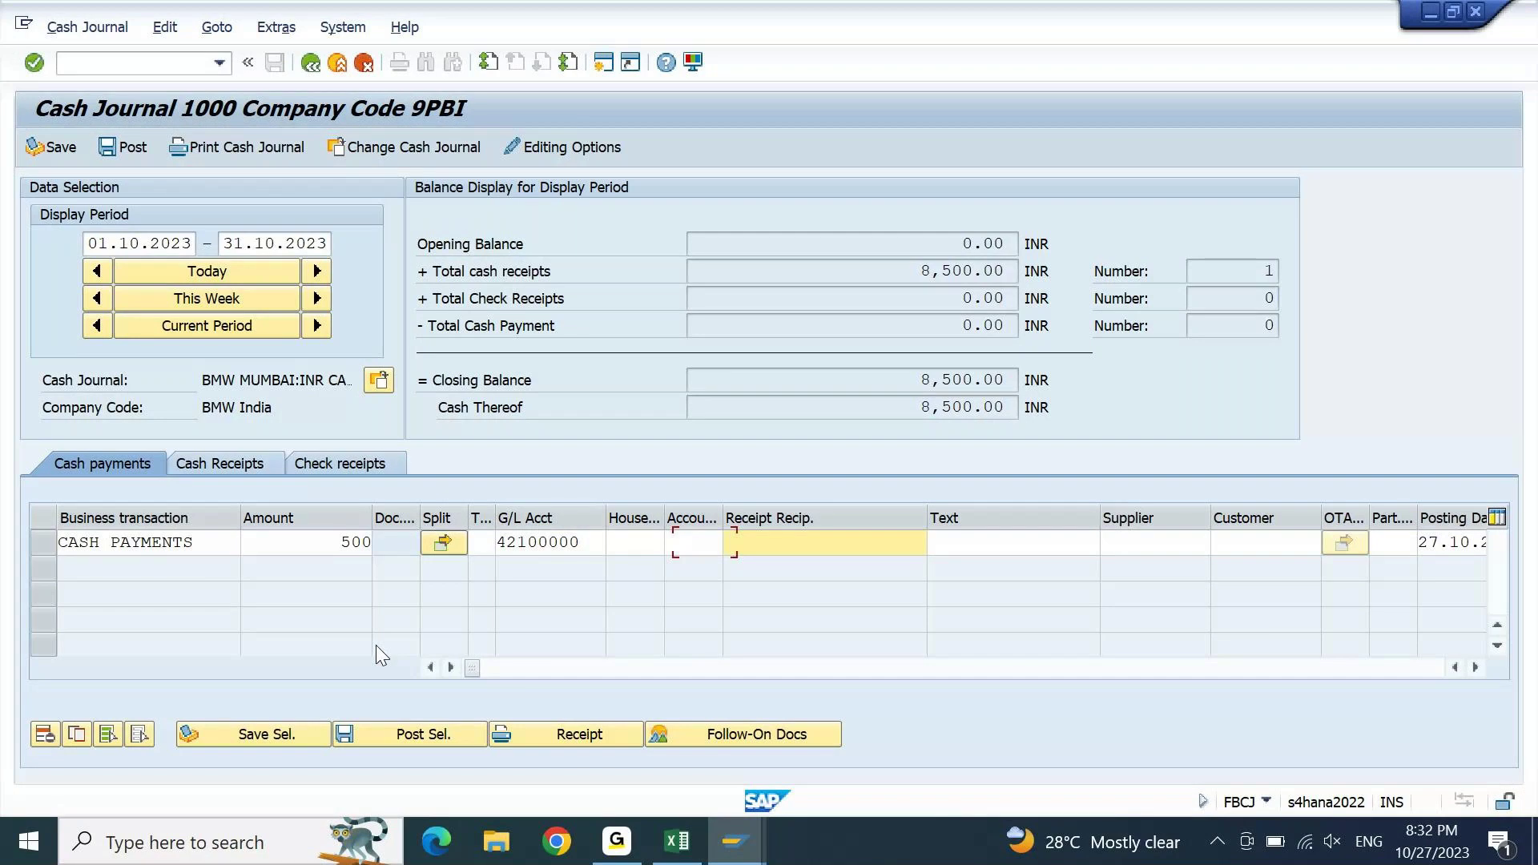
{"action": "type", "text": "EXP"}
{"action": "key", "text": "Tab"}
{"action": "type", "text": "EXP"}
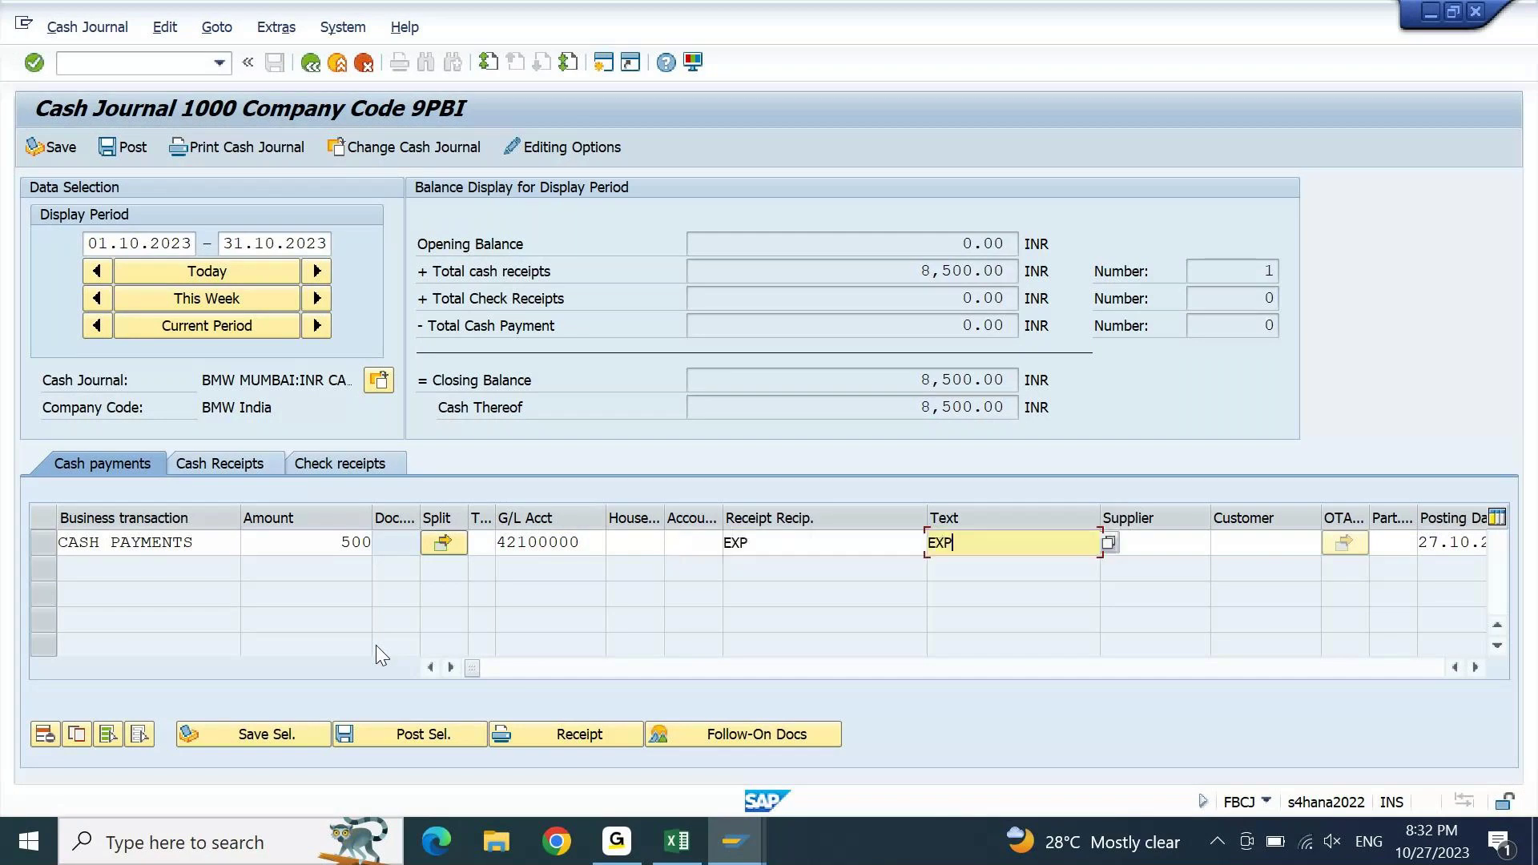
- Enter EXP as the reference of the cash payment line
{"action": "key", "text": "Tab"}
{"action": "key", "text": "Tab"}
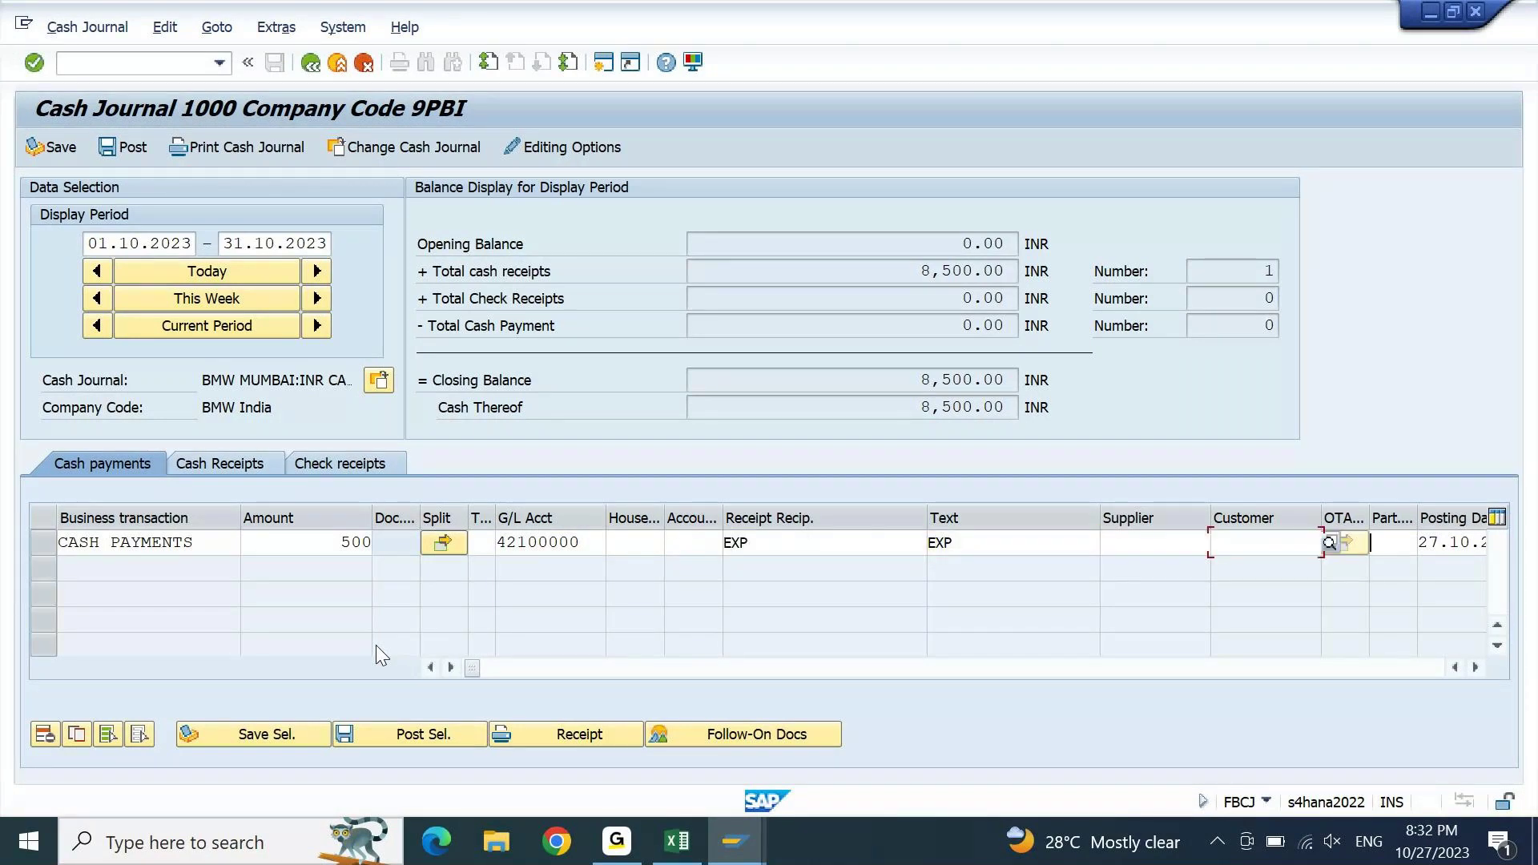
{"action": "key", "text": "Tab"}
{"action": "key", "text": "Tab"}
{"action": "key", "text": "Tab"}
{"action": "key", "text": "Tab"}
{"action": "key", "text": "Tab"}
{"action": "key", "text": "Tab"}
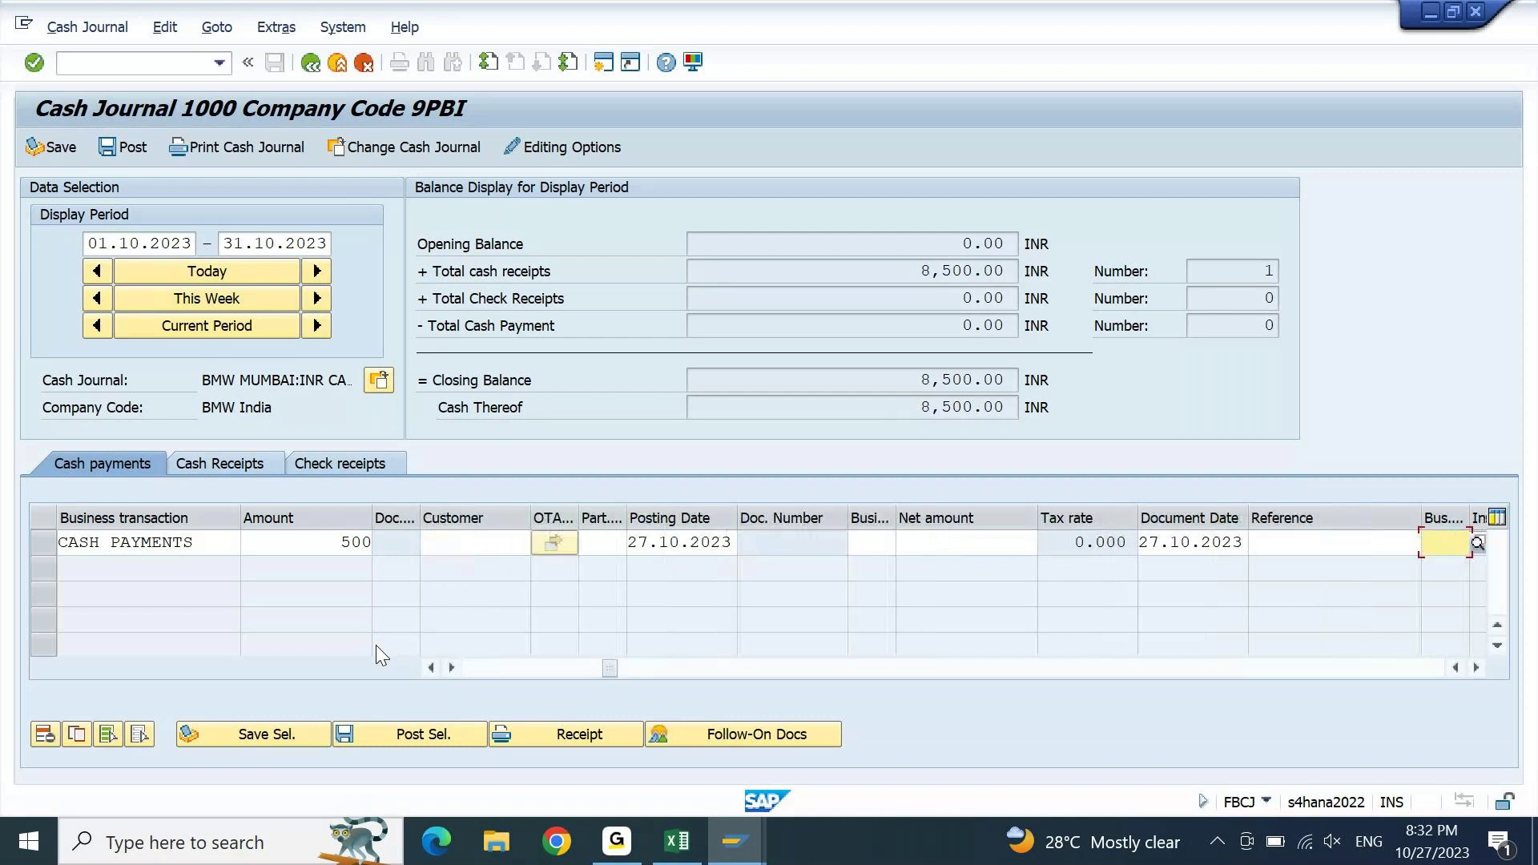
{"action": "key", "text": "shift+Tab"}
{"action": "type", "text": "EXP"}
- Assign profit center 9PBI01 to the cash payment line and confirm the entry
{"action": "key", "text": "Tab"}
{"action": "key", "text": "Tab"}
{"action": "key", "text": "Tab"}
{"action": "key", "text": "Tab"}
{"action": "key", "text": "Tab"}
{"action": "key", "text": "Tab"}
{"action": "key", "text": "Tab"}
{"action": "key", "text": "Tab"}
{"action": "key", "text": "Tab"}
{"action": "key", "text": "Tab"}
{"action": "key", "text": "Tab"}
{"action": "key", "text": "Tab"}
{"action": "key", "text": "Tab"}
{"action": "key", "text": "Tab"}
{"action": "key", "text": "Tab"}
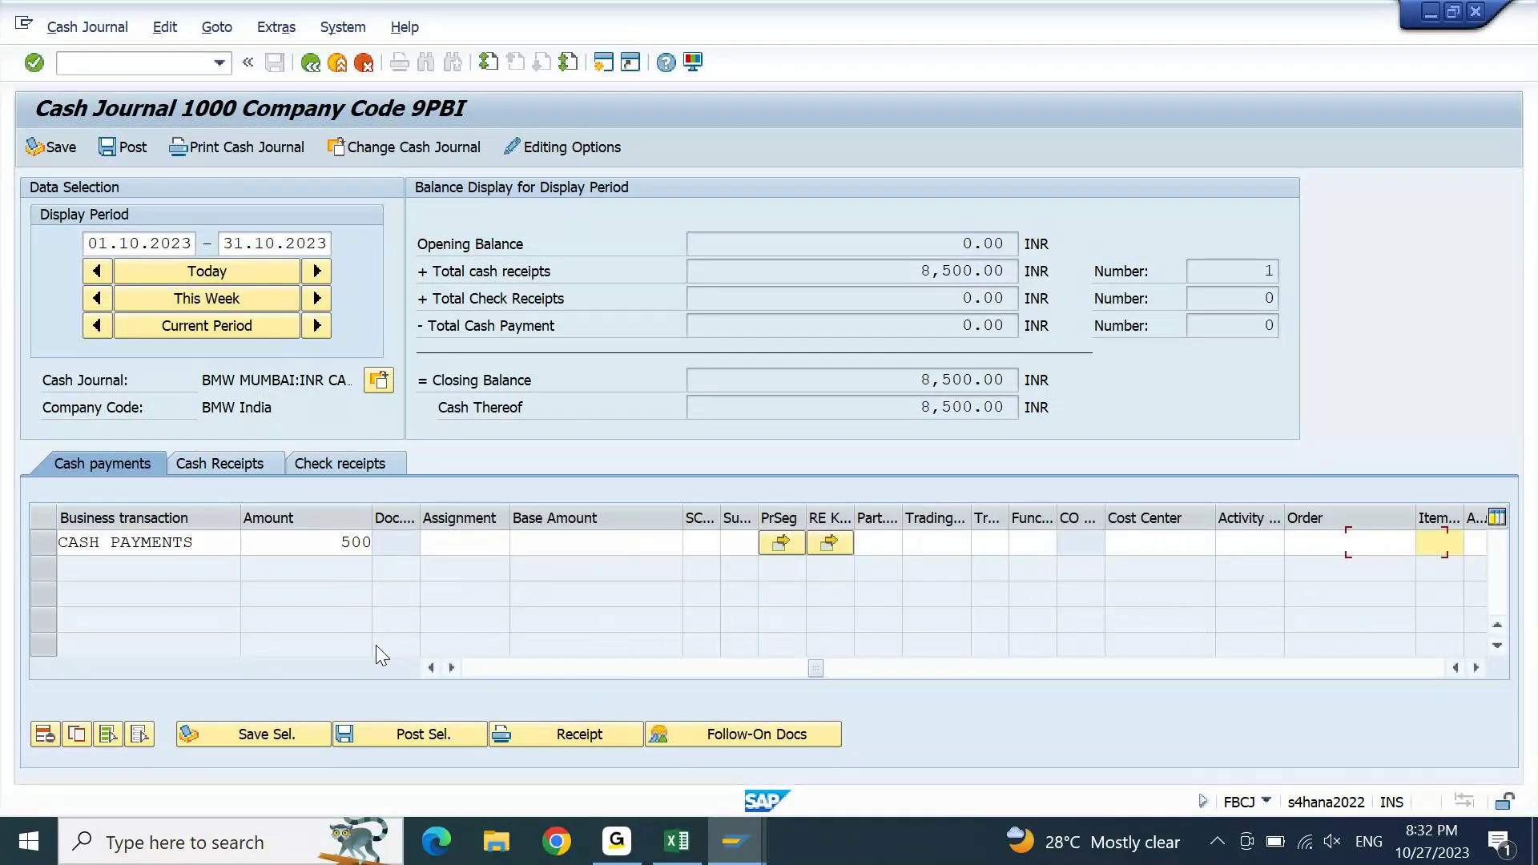
{"action": "key", "text": "Tab"}
{"action": "key", "text": "Tab"}
{"action": "key", "text": "Tab"}
{"action": "key", "text": "Tab"}
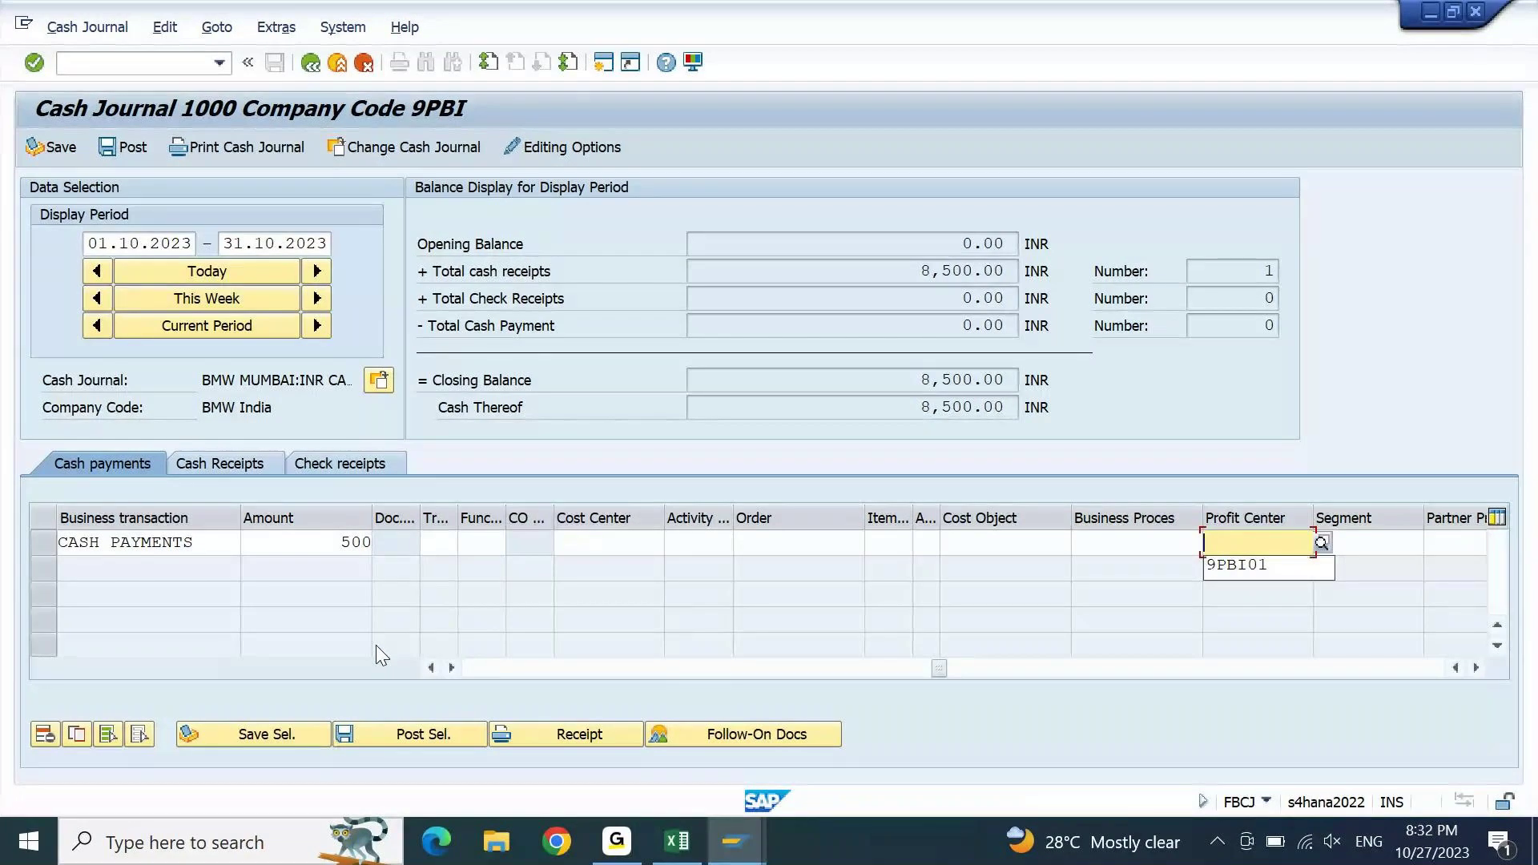
{"action": "key", "text": "Down"}
{"action": "key", "text": "Return"}
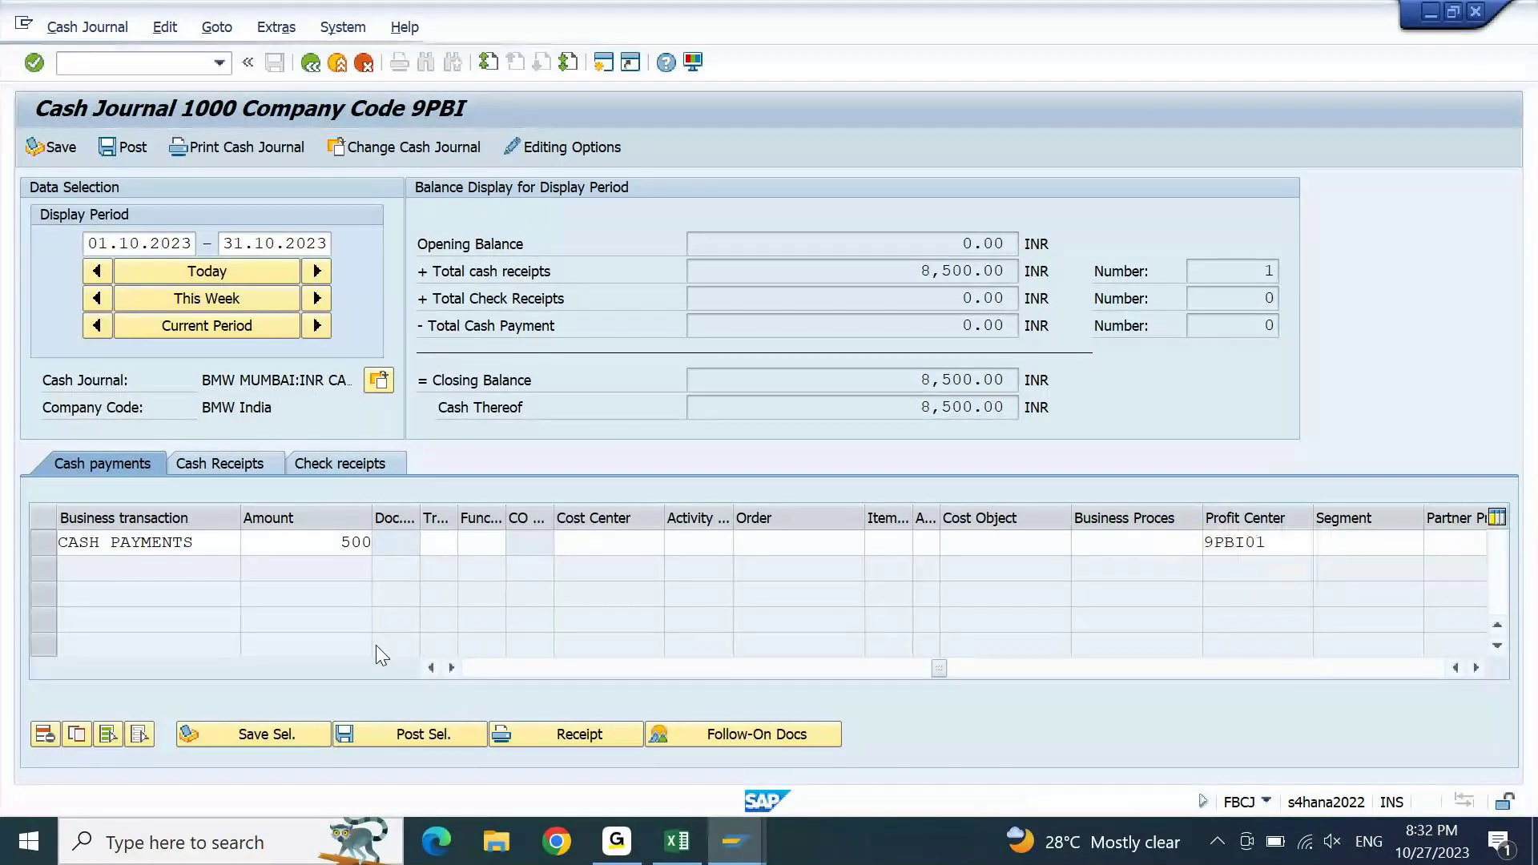
{"action": "key", "text": "Return"}
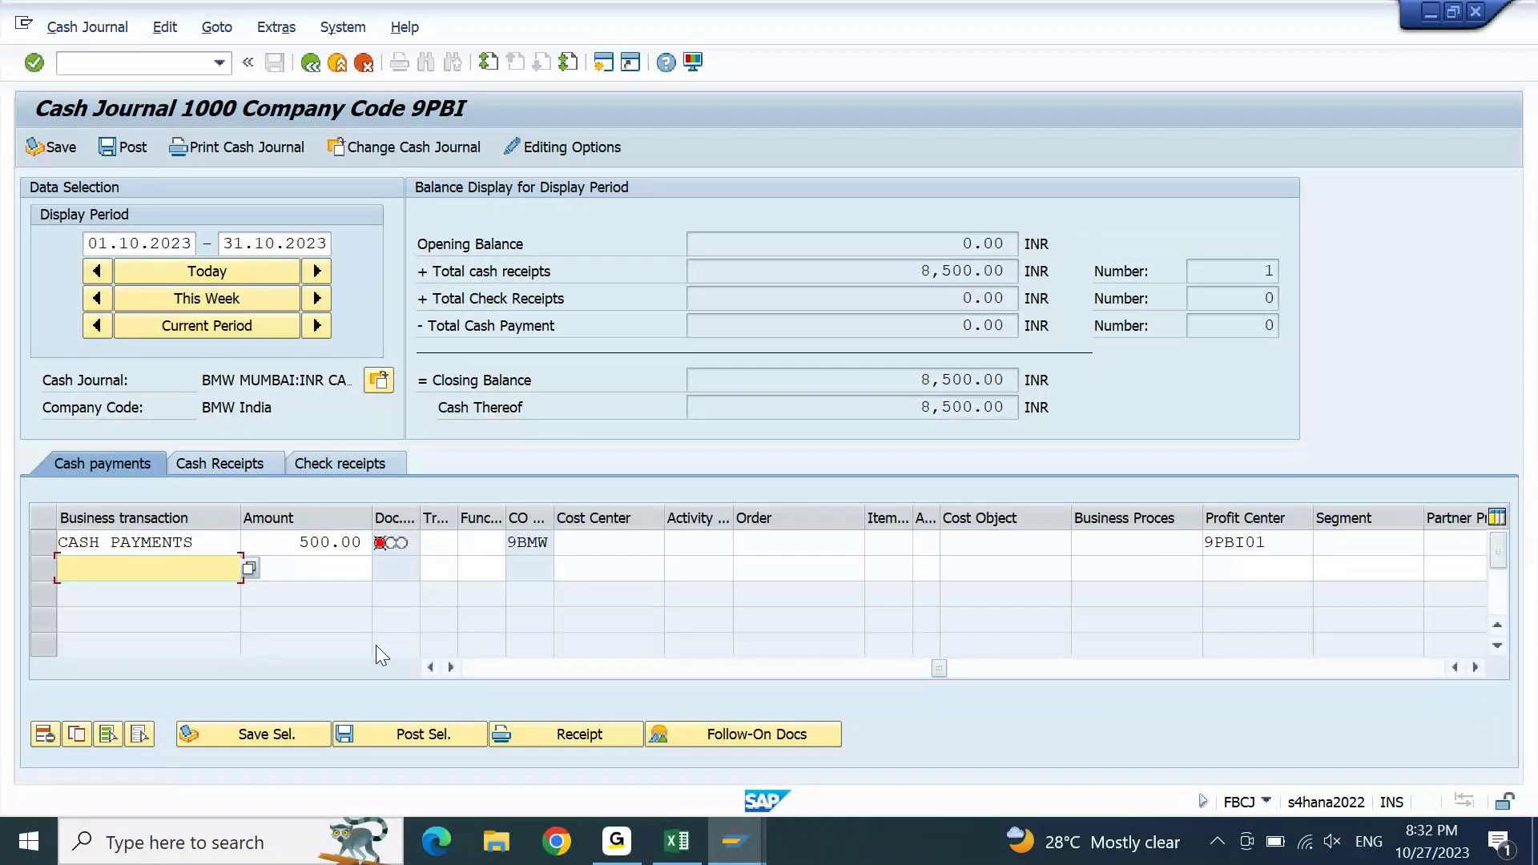
- Select the 500 INR cash payment line, save it and post it
{"action": "key", "text": "Up"}
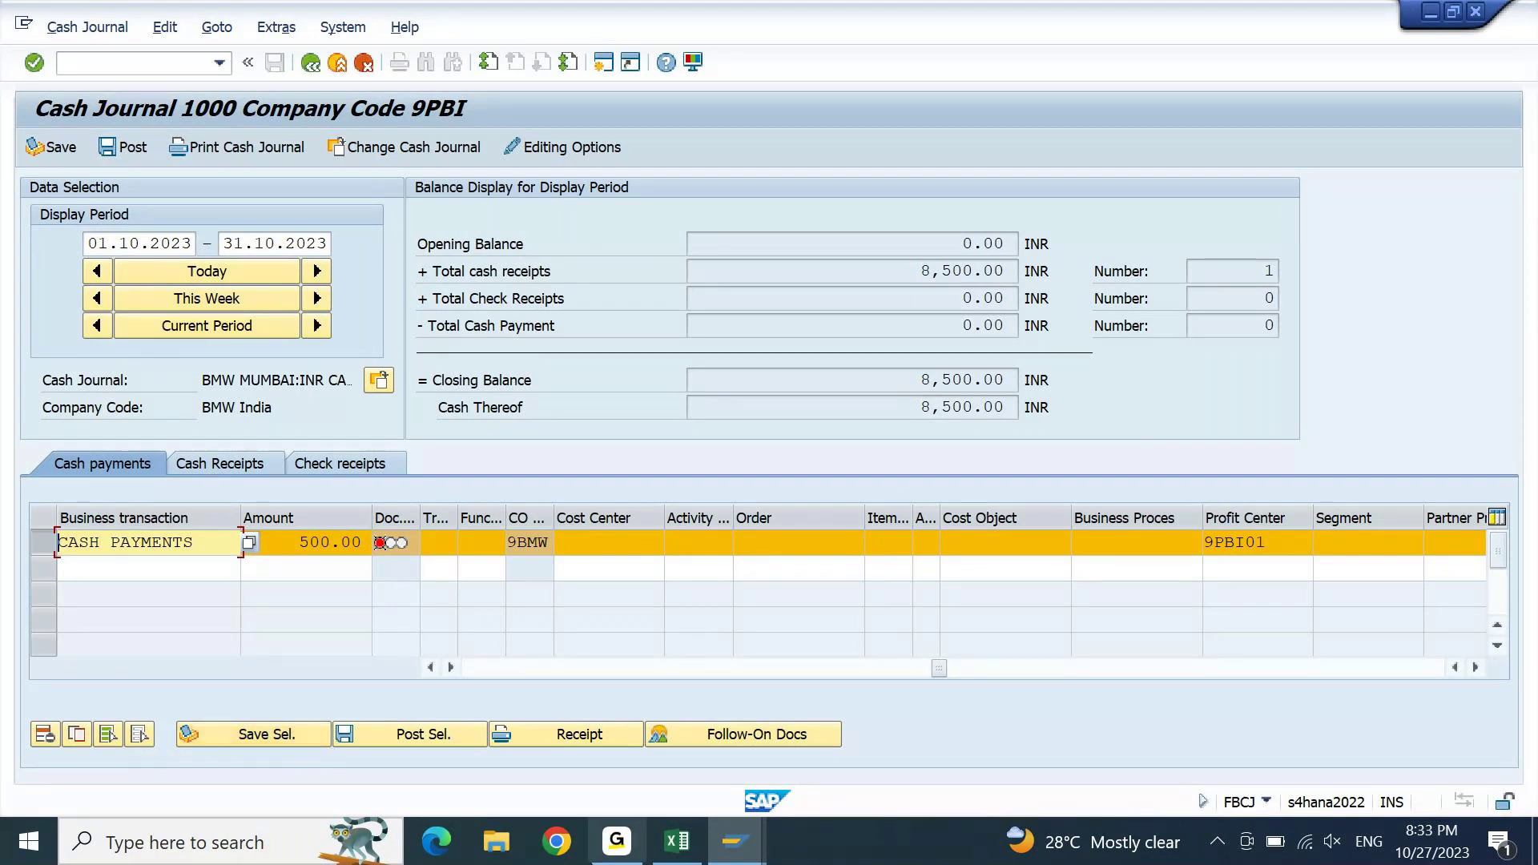
{"action": "left_click", "coordinate": [290, 734]}
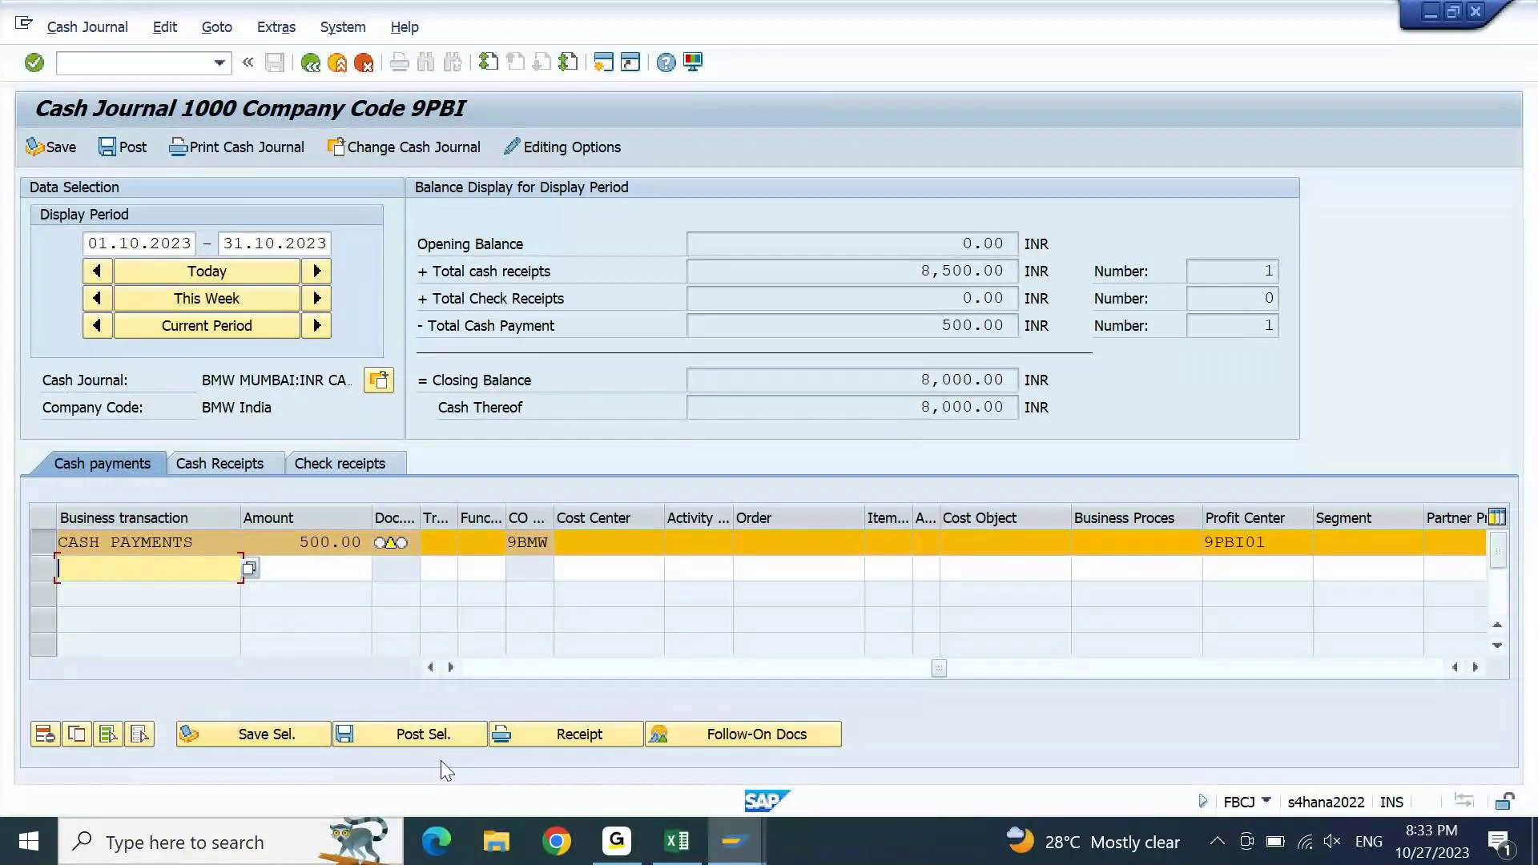
{"action": "left_click", "coordinate": [425, 734]}
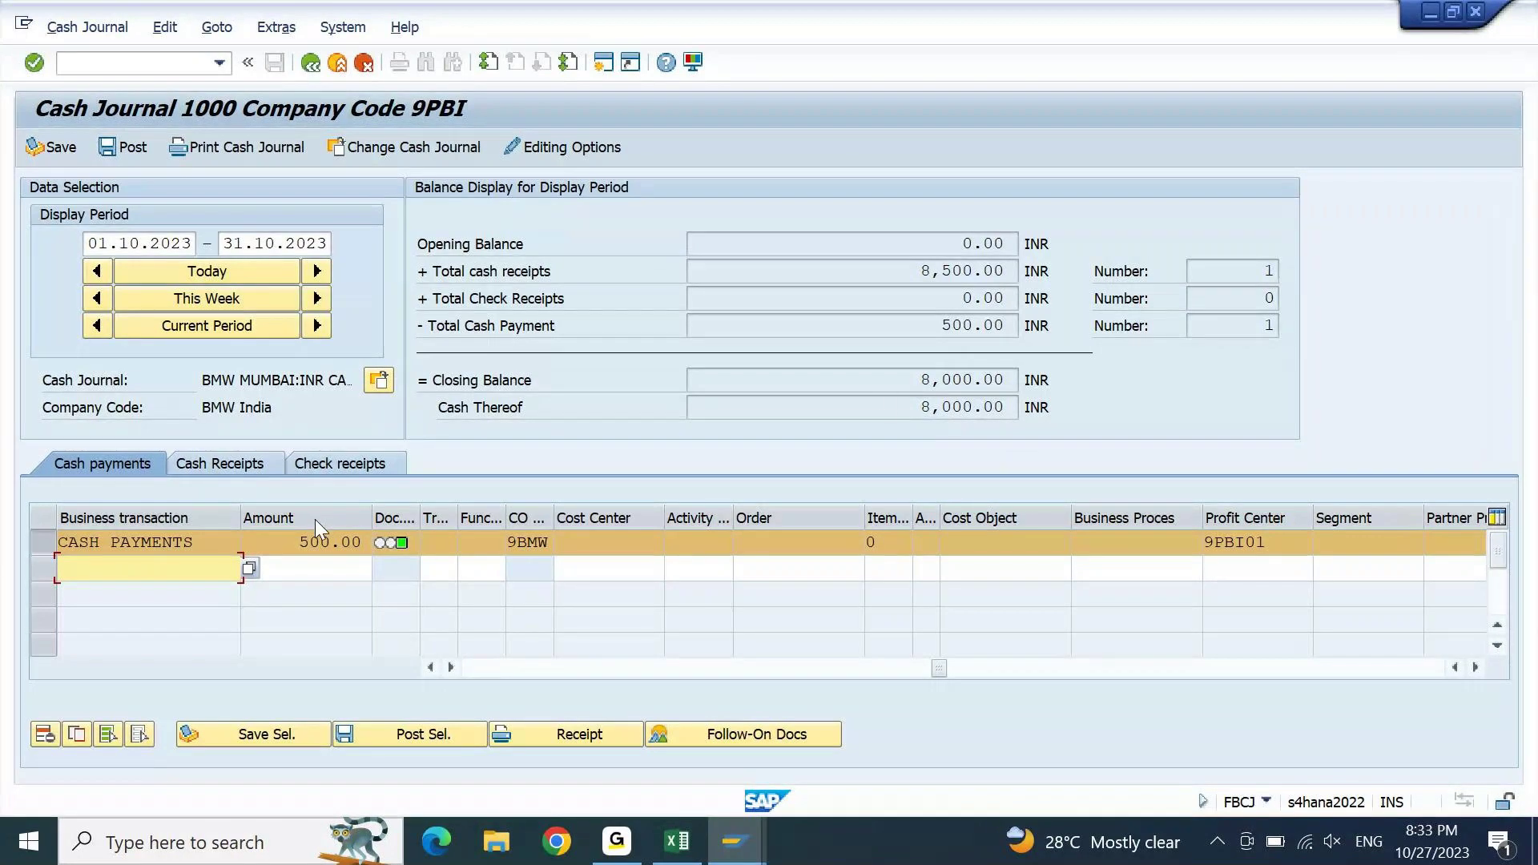
- Check the journal's closing balance, then redisplay G/L account 12101000 in the other session and examine the period 10 balance
{"action": "left_click_drag", "start_coordinate": [904, 391], "coordinate": [1014, 386]}
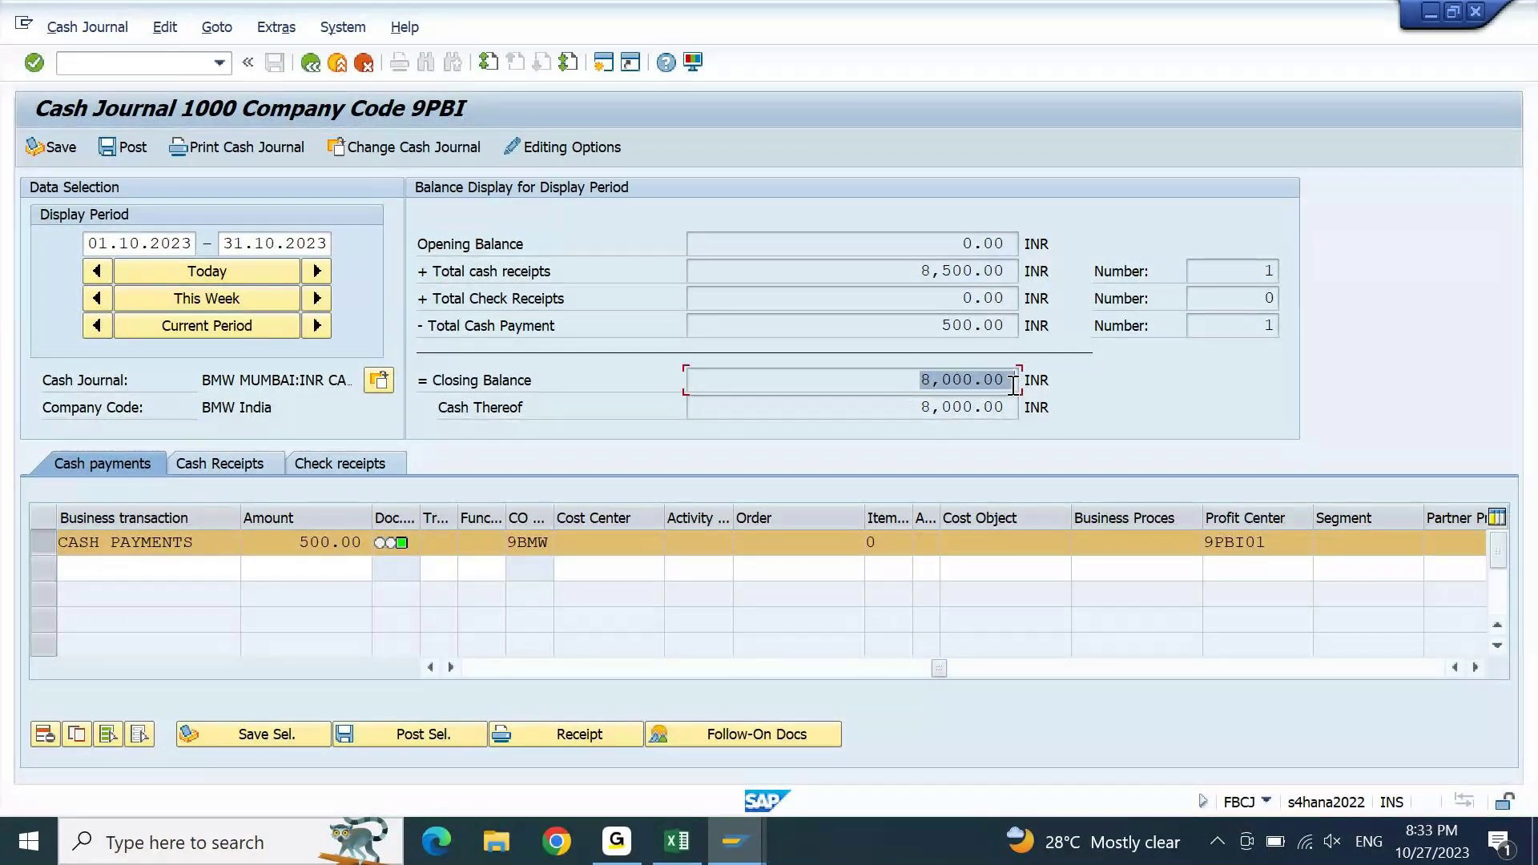
{"action": "mouse_move", "coordinate": [733, 842]}
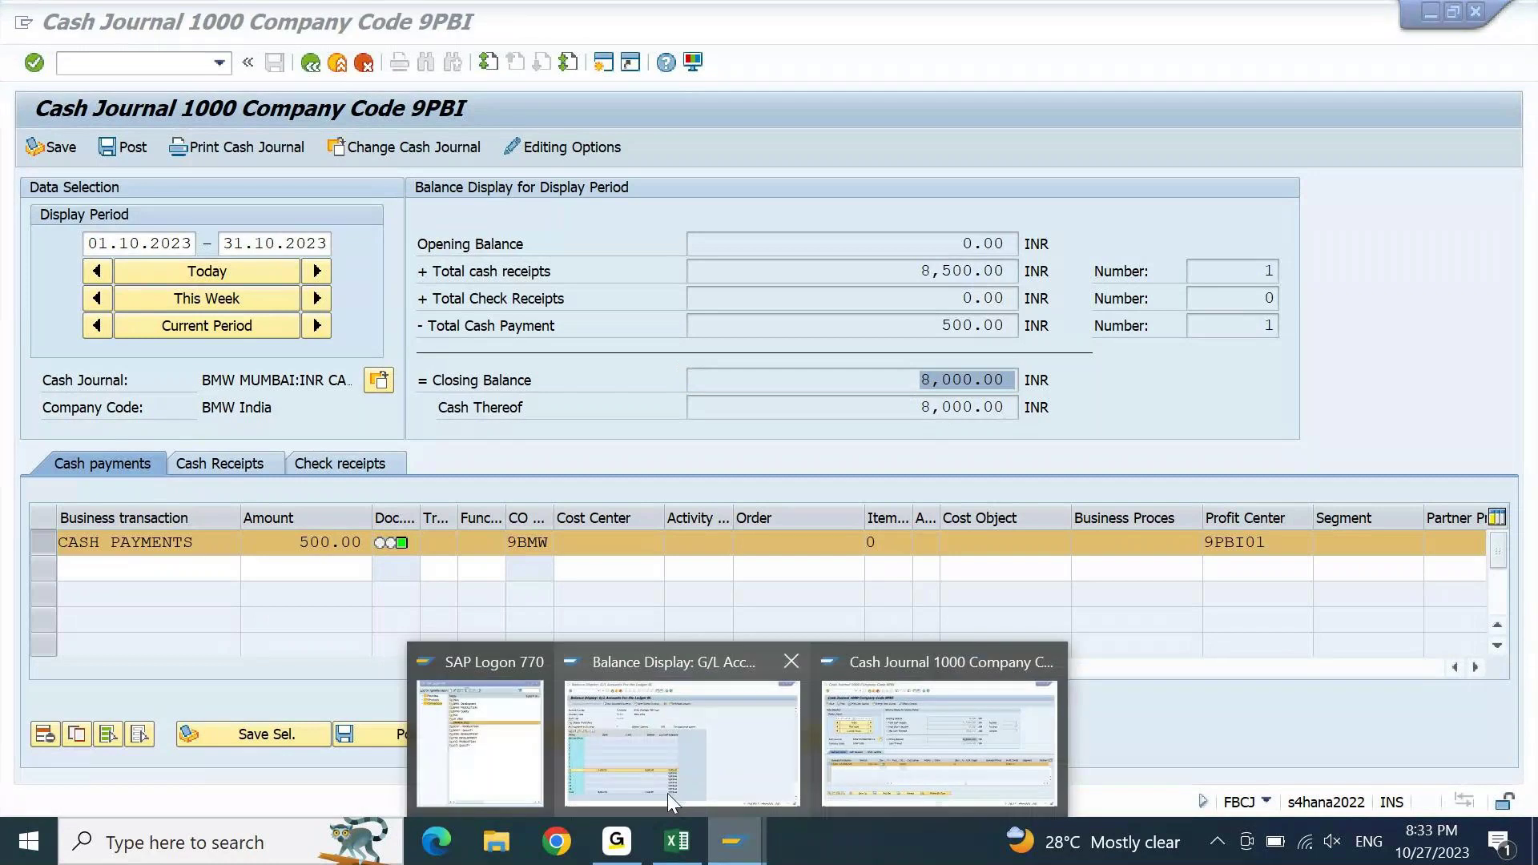
{"action": "left_click", "coordinate": [709, 757]}
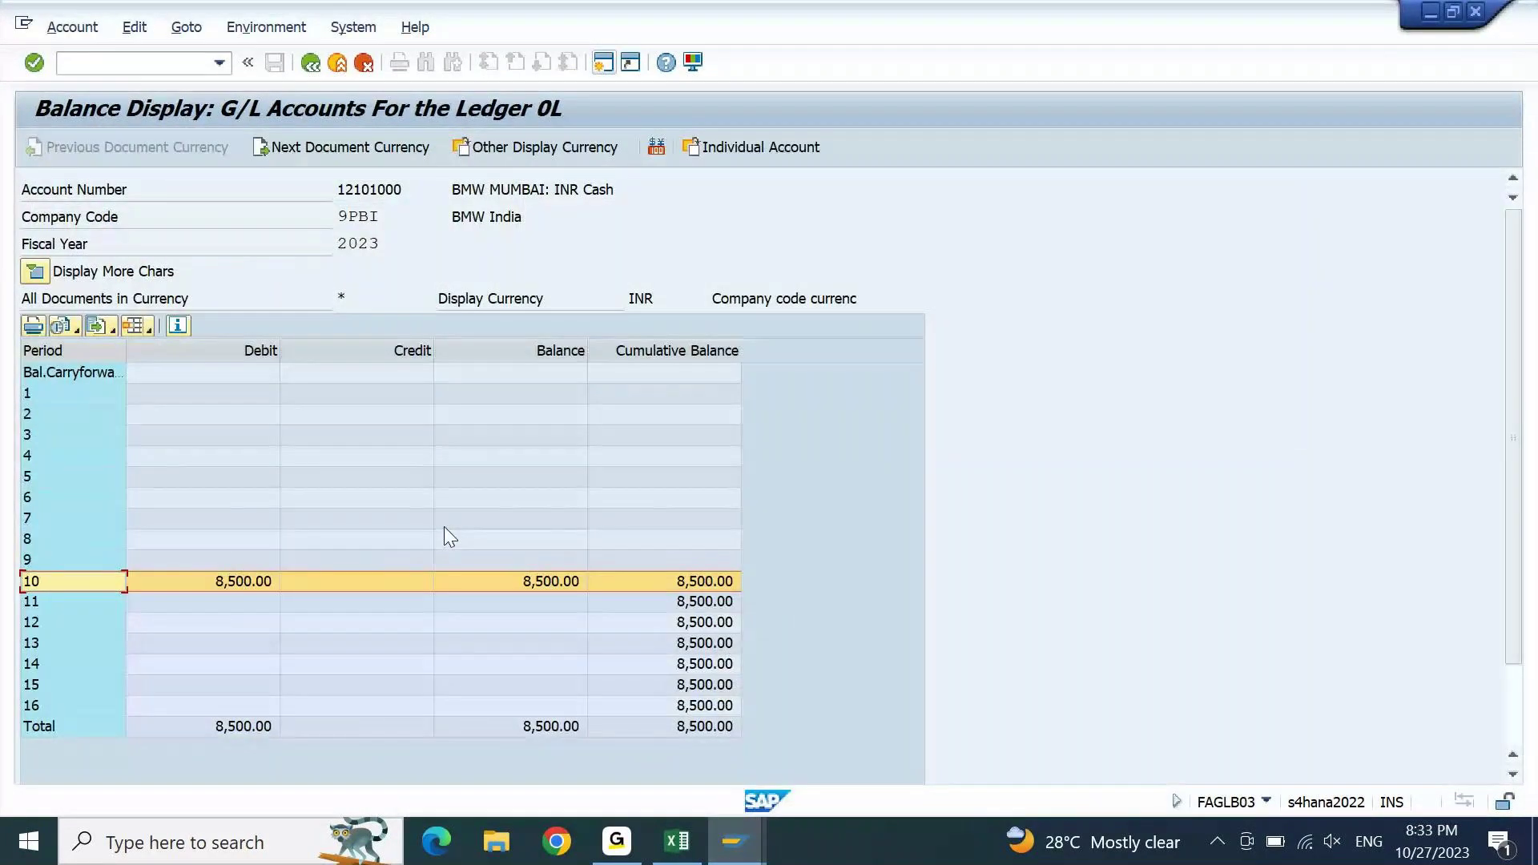
{"action": "key", "text": "F3"}
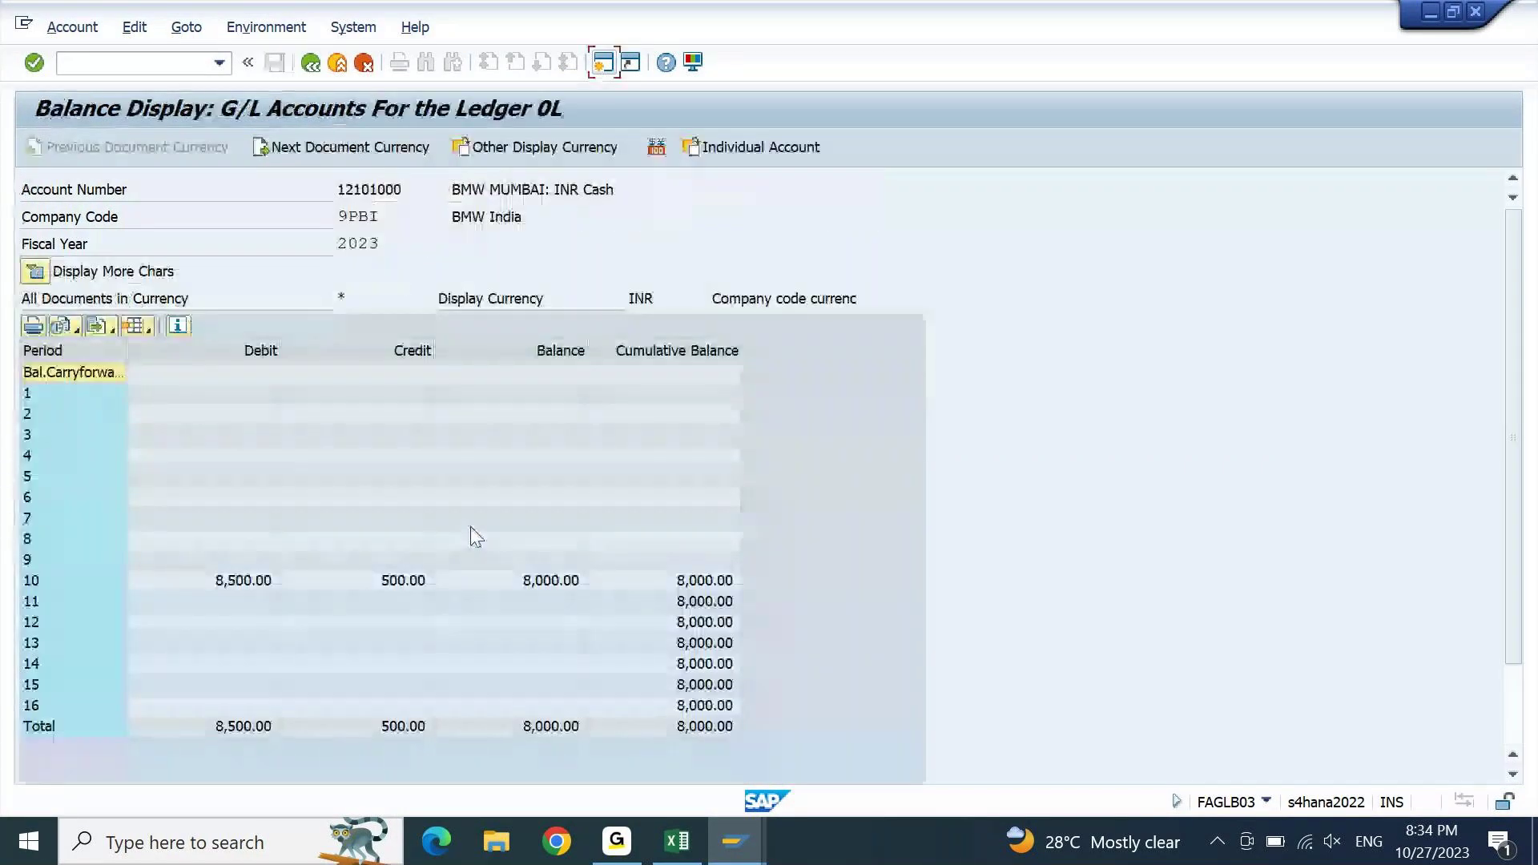
{"action": "left_click", "coordinate": [522, 580]}
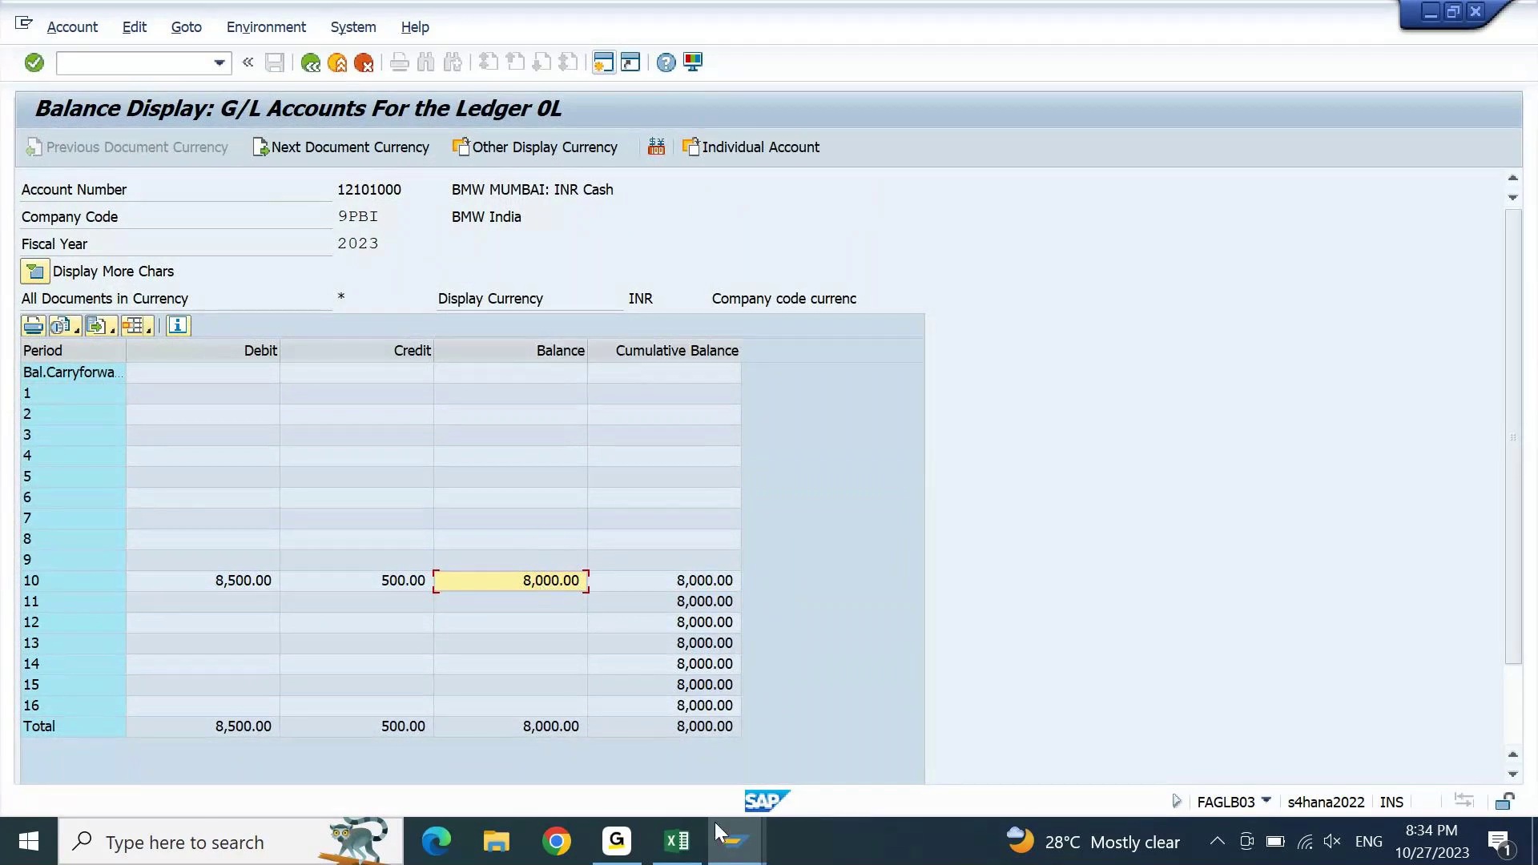
- Return to the cash journal, copy the posted cash payment line and save the copy without posting it
{"action": "mouse_move", "coordinate": [734, 842]}
{"action": "left_click", "coordinate": [949, 752]}
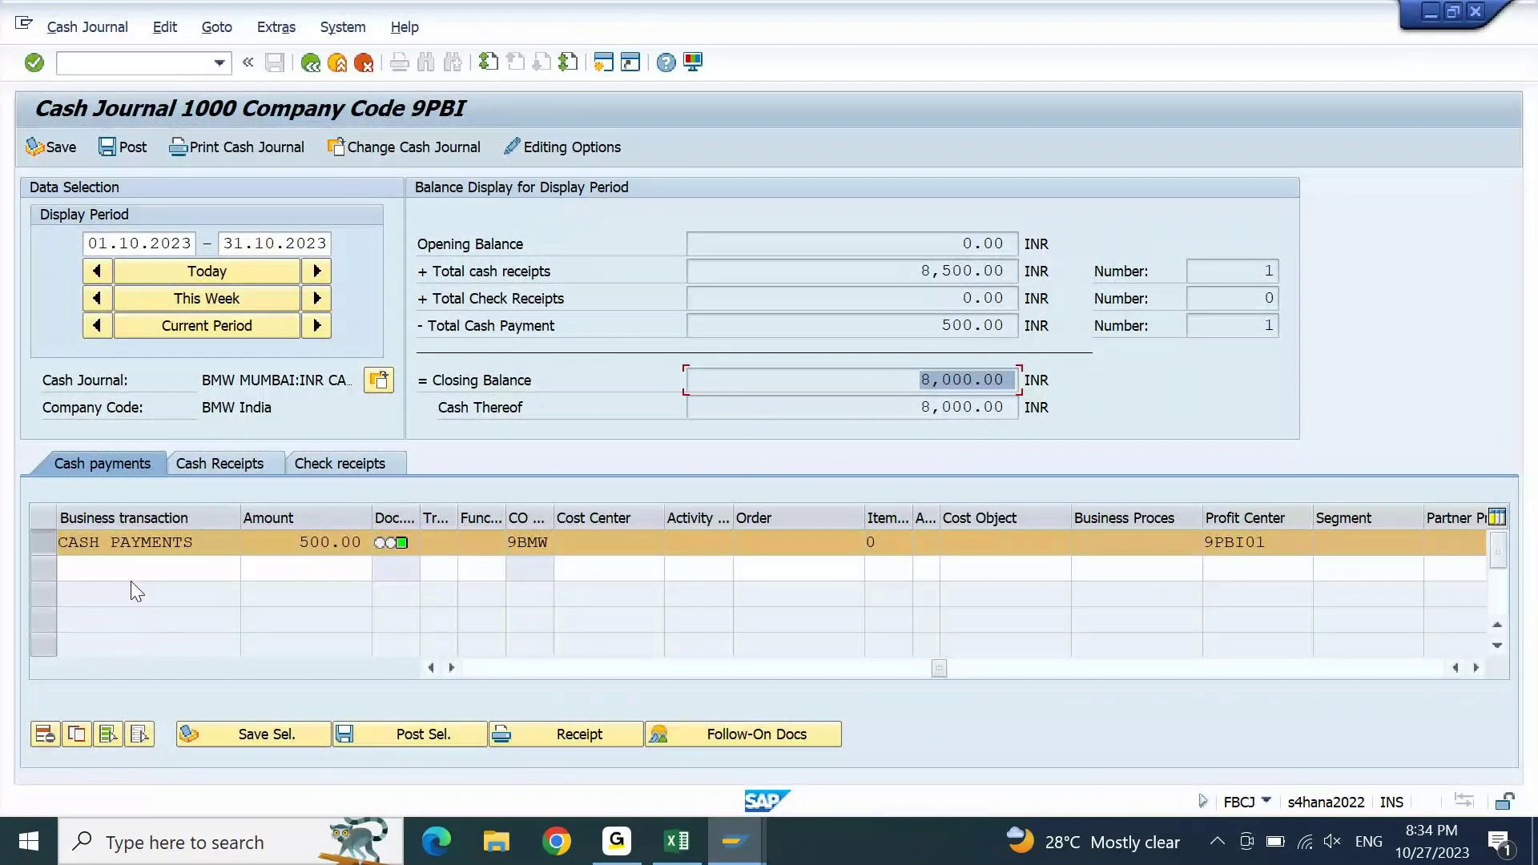
{"action": "left_click", "coordinate": [84, 735]}
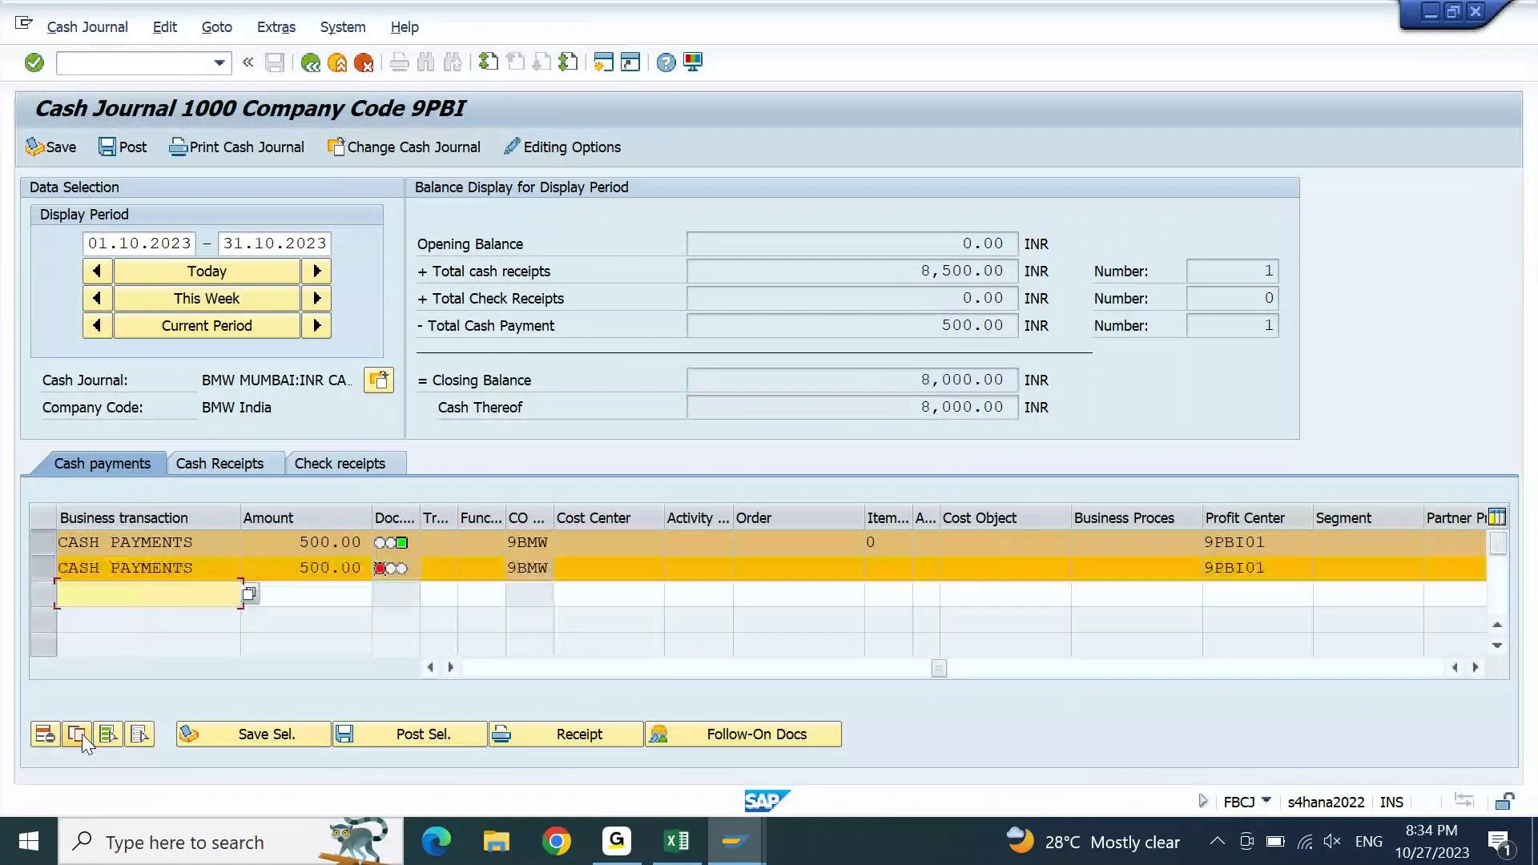
{"action": "left_click", "coordinate": [53, 542]}
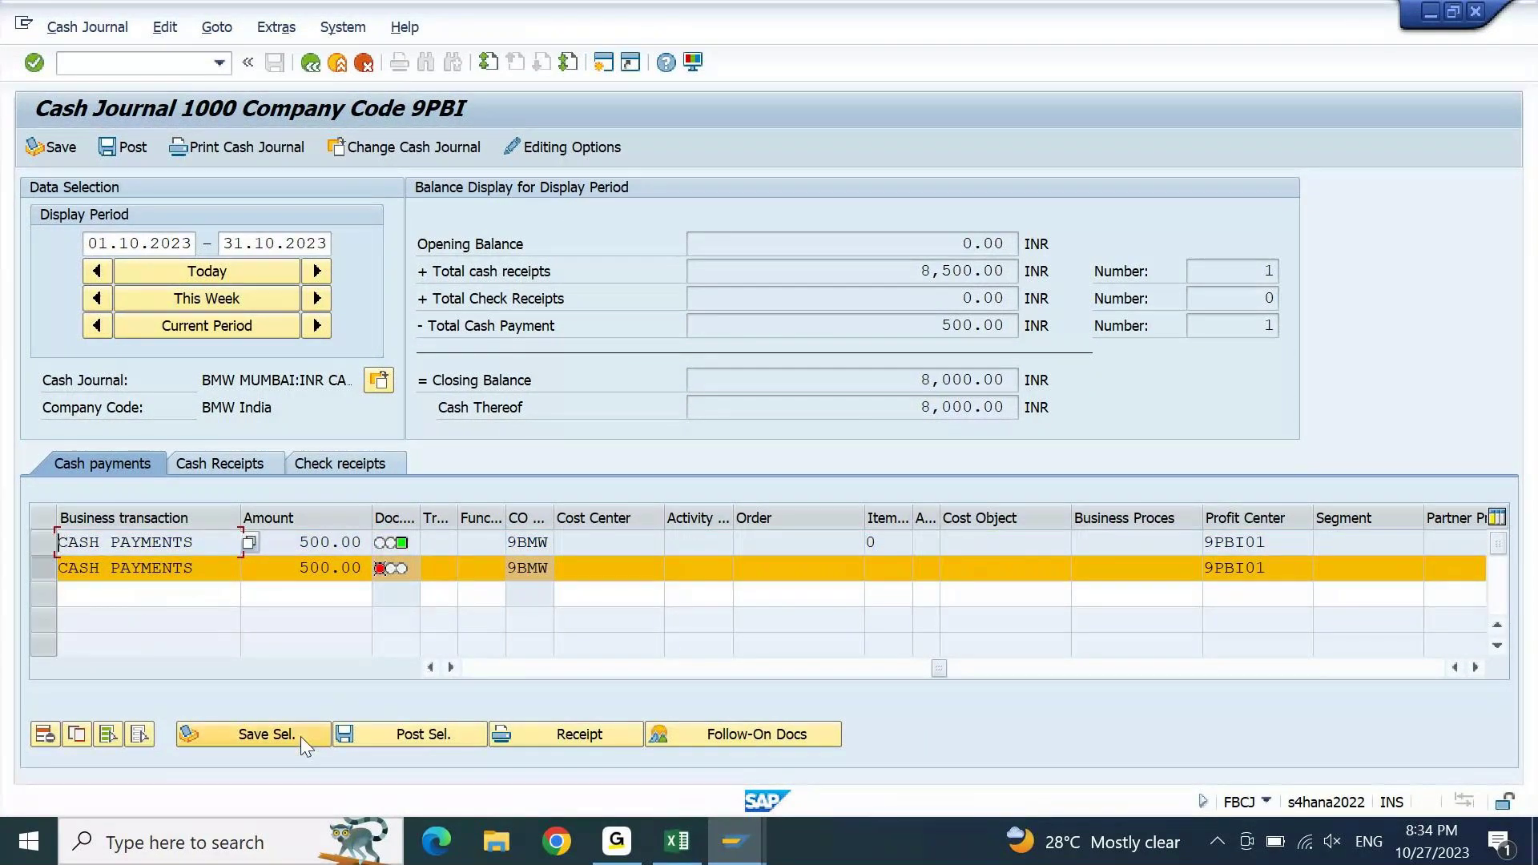
{"action": "left_click", "coordinate": [264, 735]}
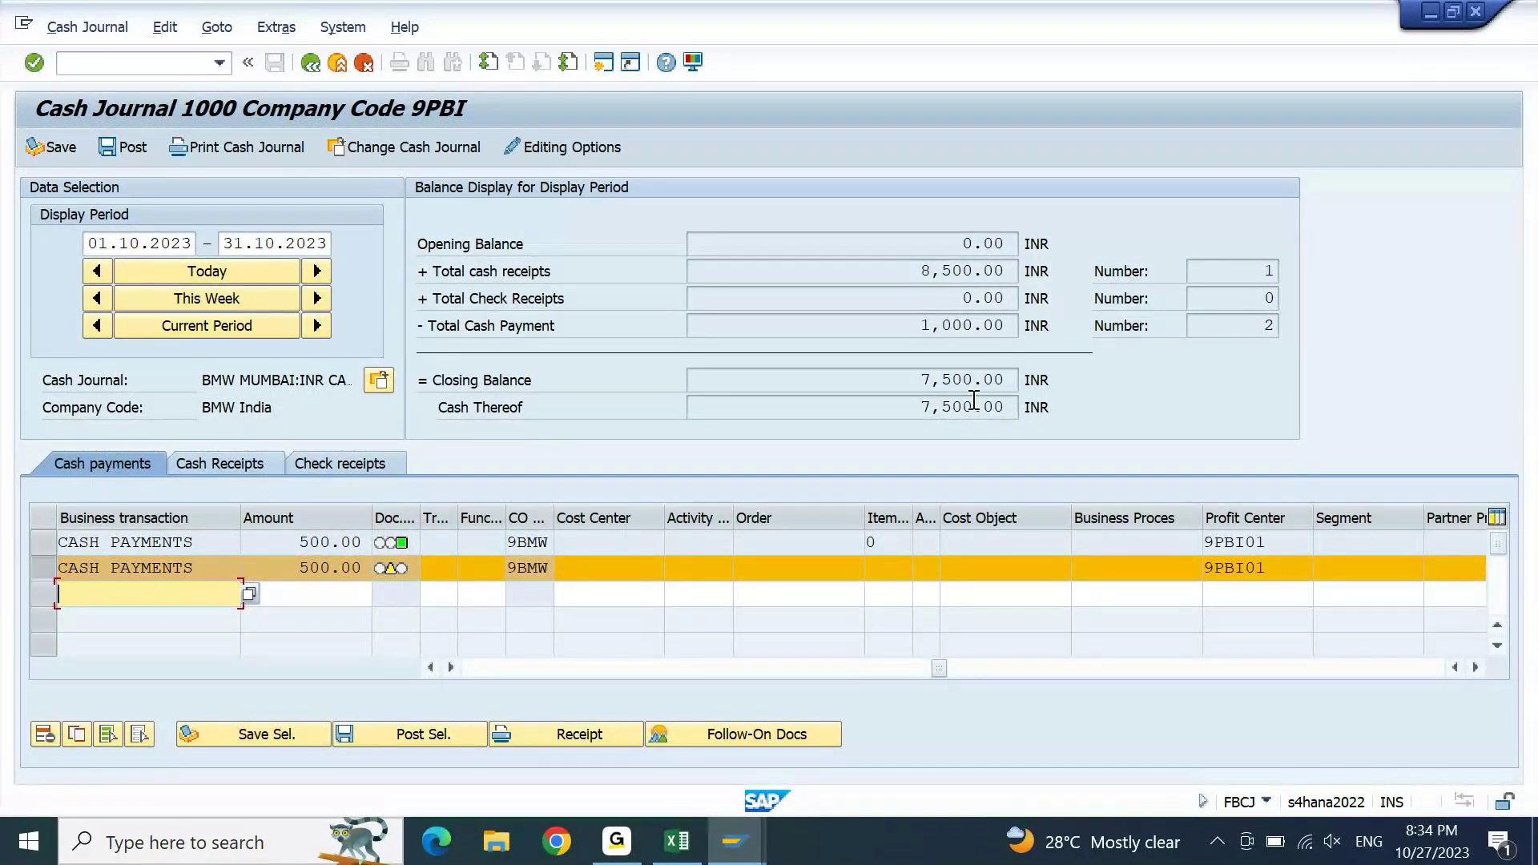
- Compare the cash journal's closing balance after the saved entry with the redisplayed period 10 balance of G/L account 12101000
{"action": "left_click_drag", "start_coordinate": [916, 380], "coordinate": [1028, 380]}
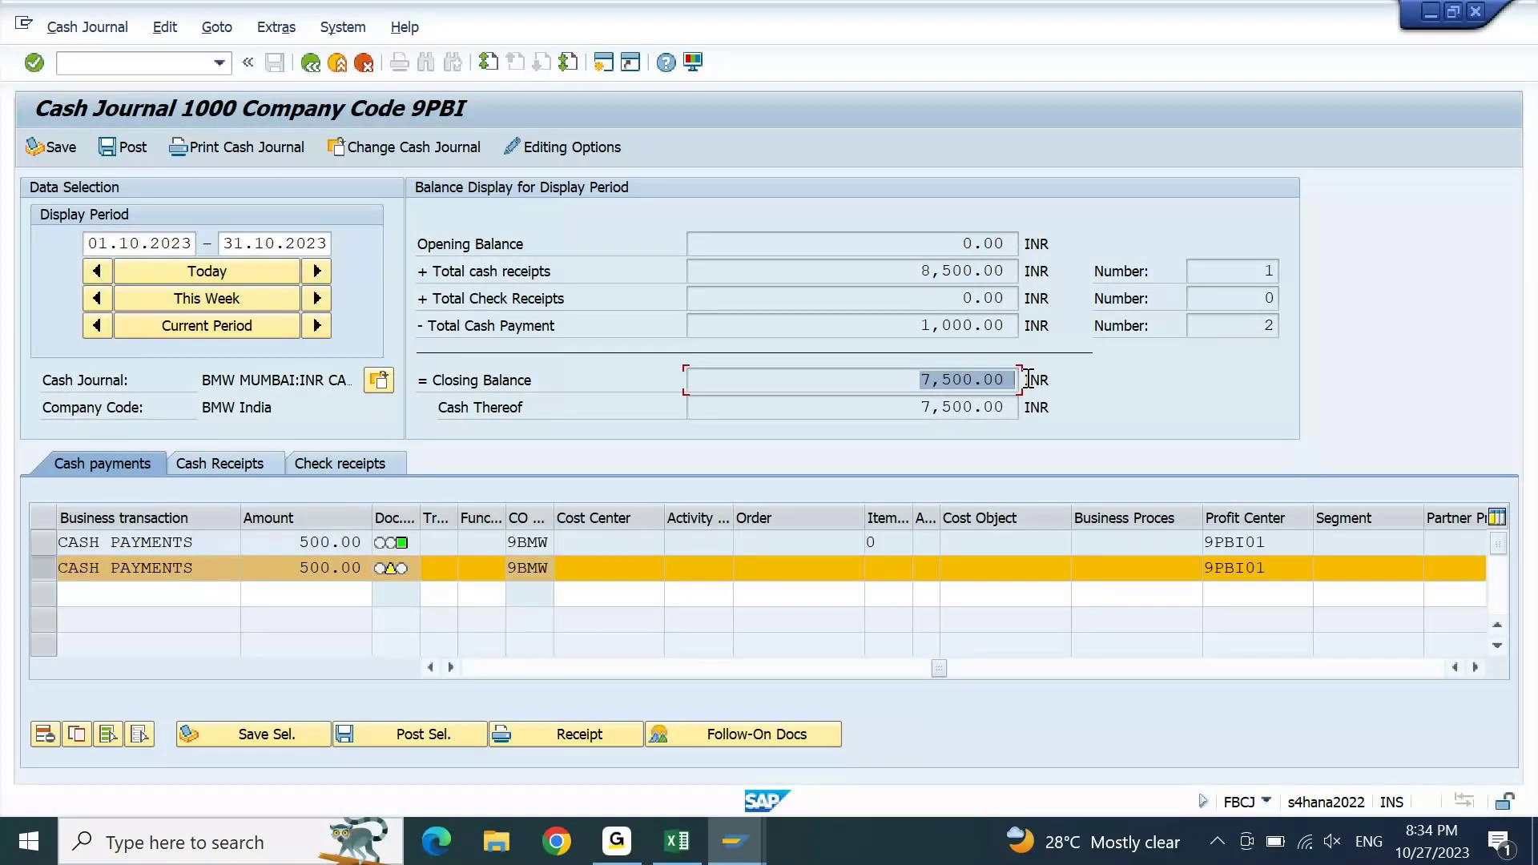
{"action": "left_click", "coordinate": [917, 375]}
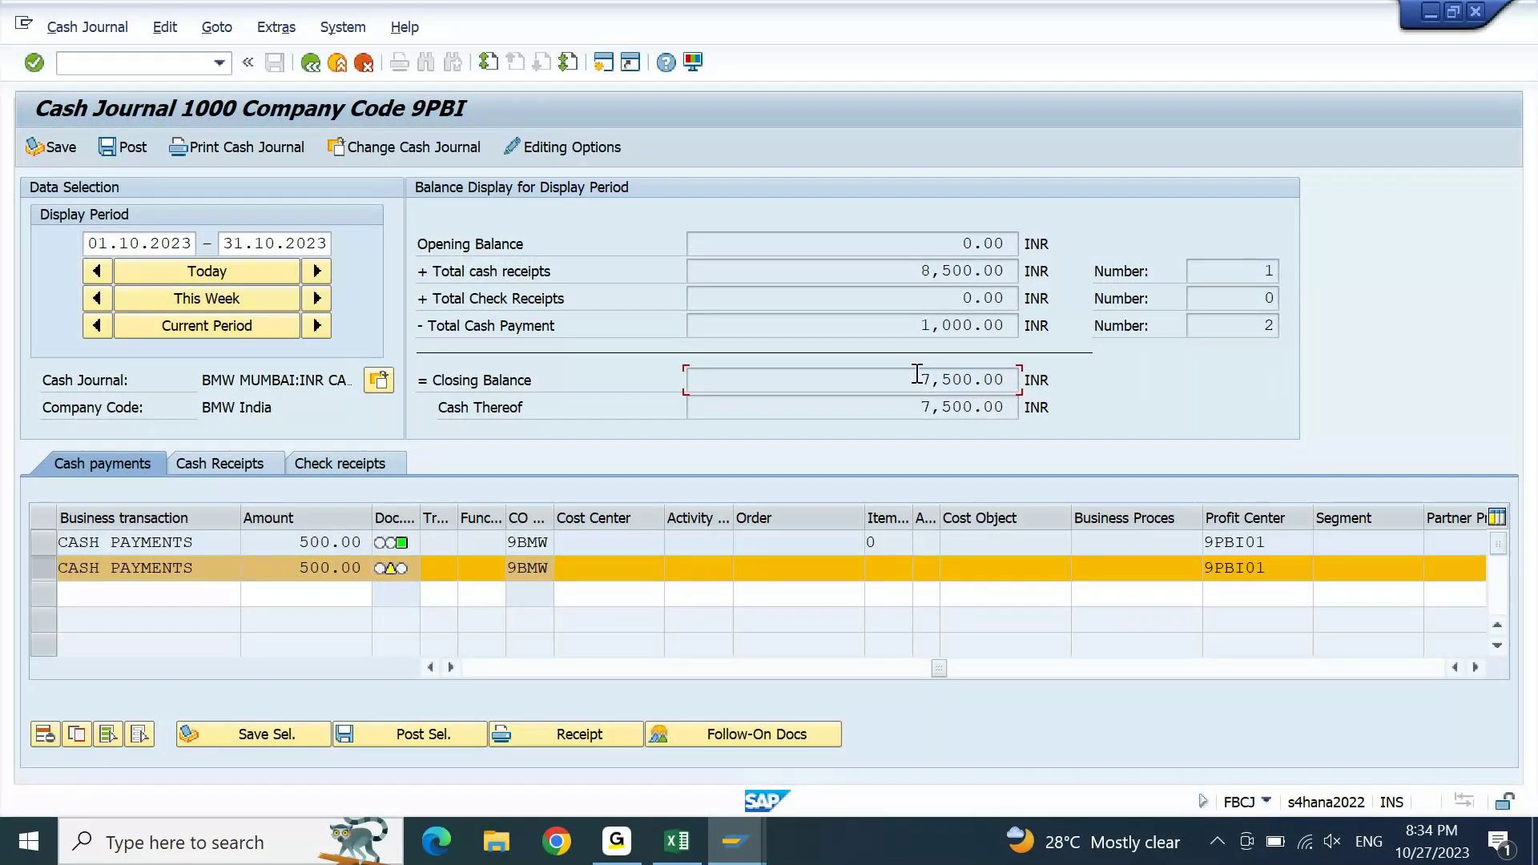
{"action": "mouse_move", "coordinate": [735, 841]}
{"action": "left_click", "coordinate": [714, 787]}
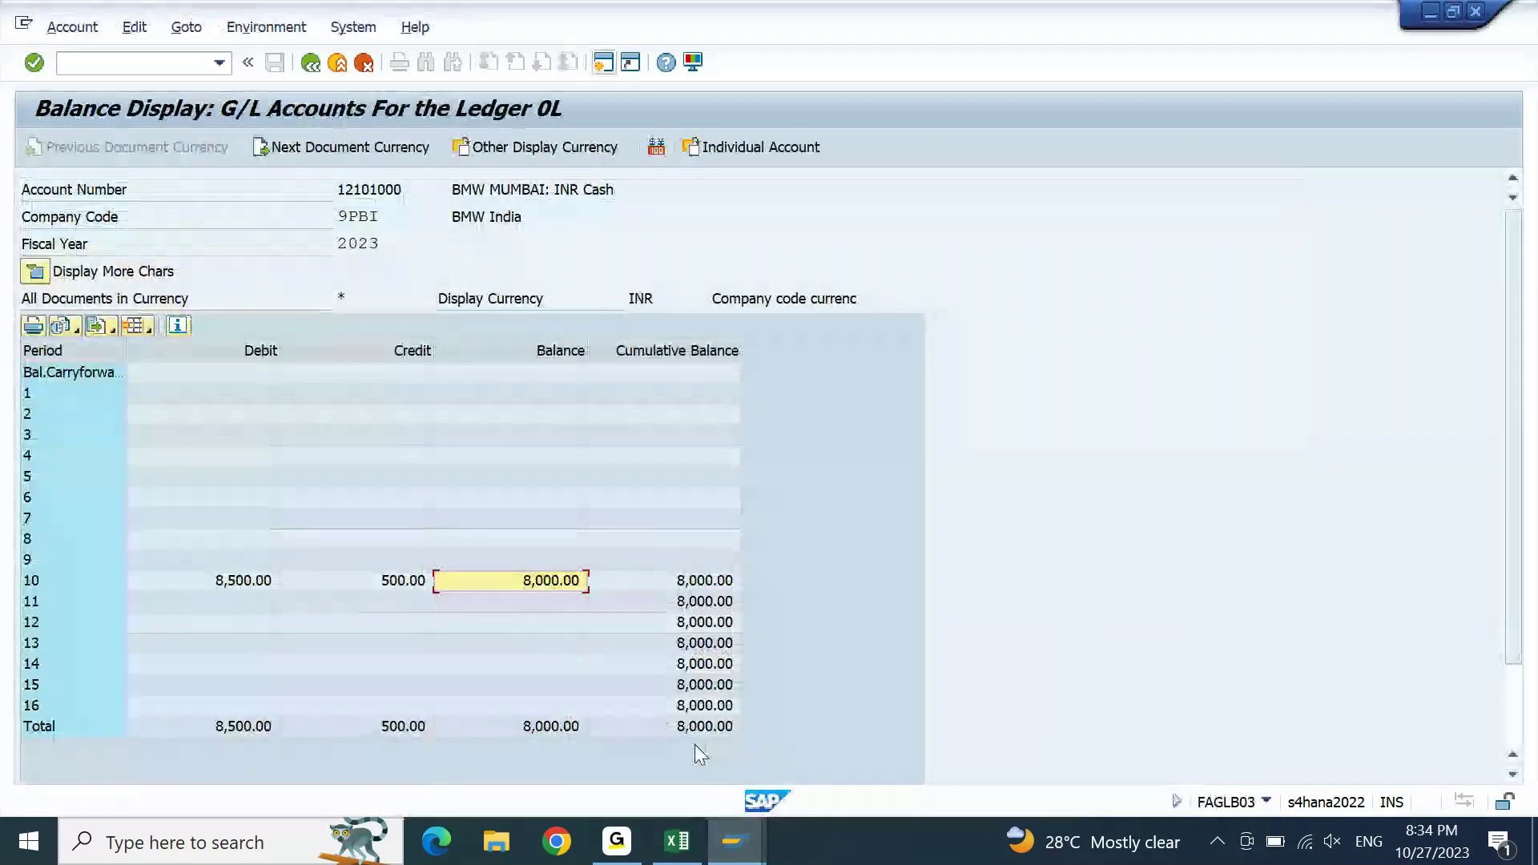
{"action": "key", "text": "F3"}
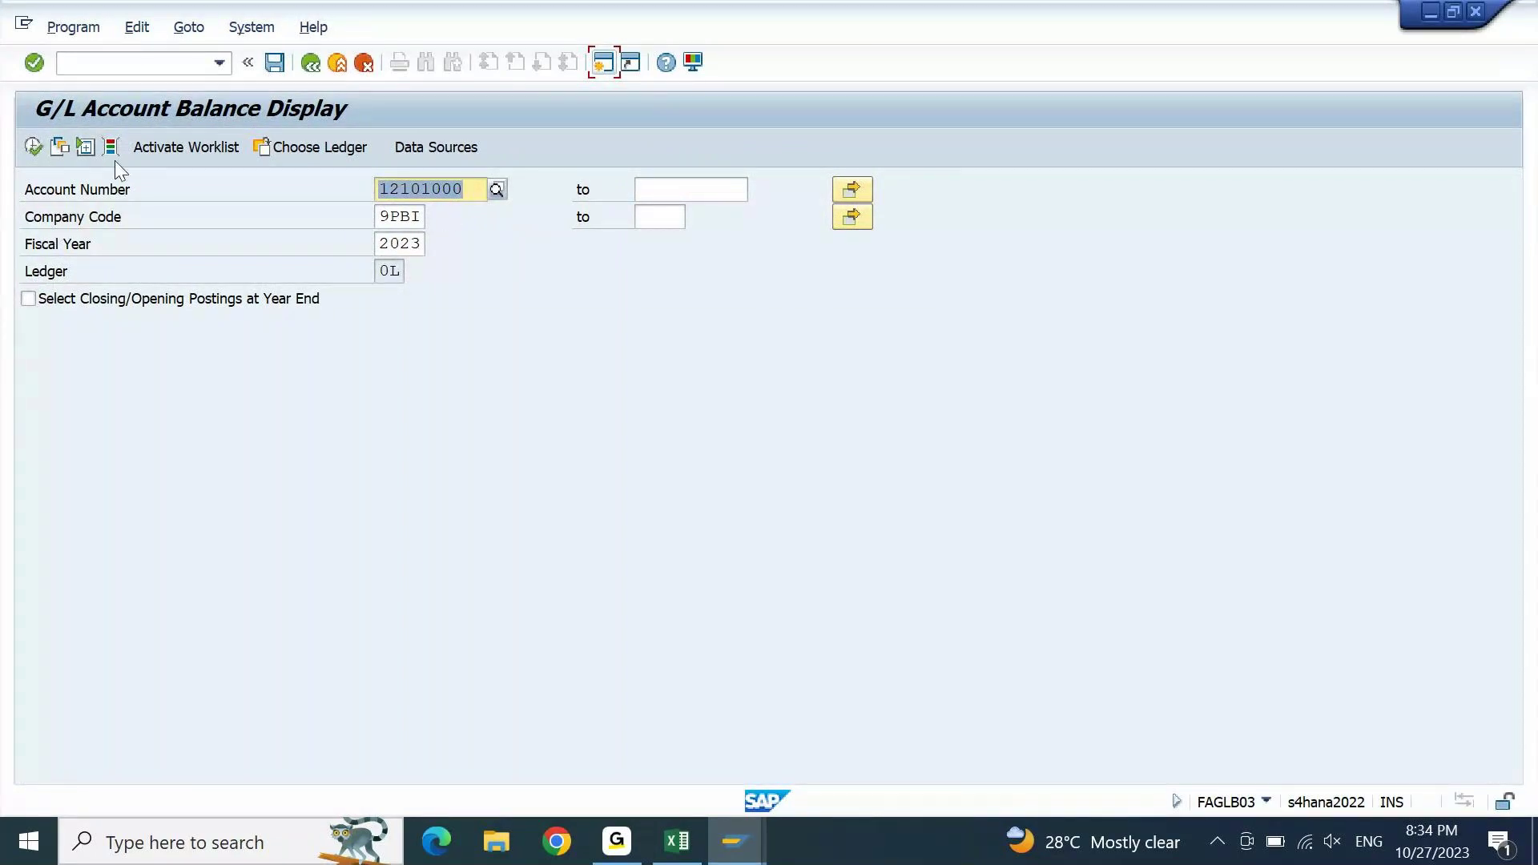
{"action": "left_click", "coordinate": [34, 146]}
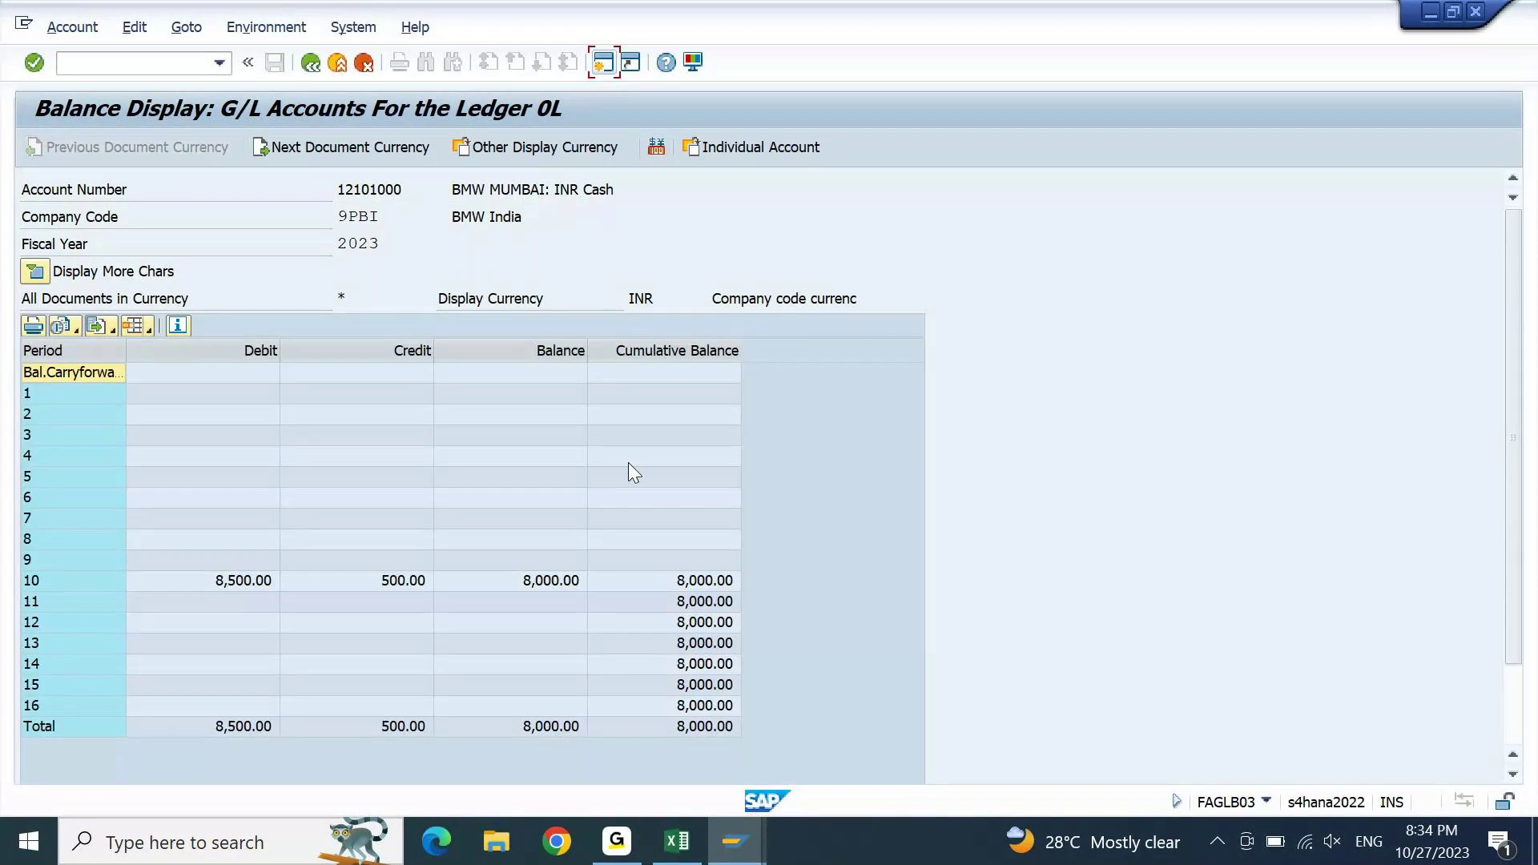
{"action": "left_click", "coordinate": [536, 580]}
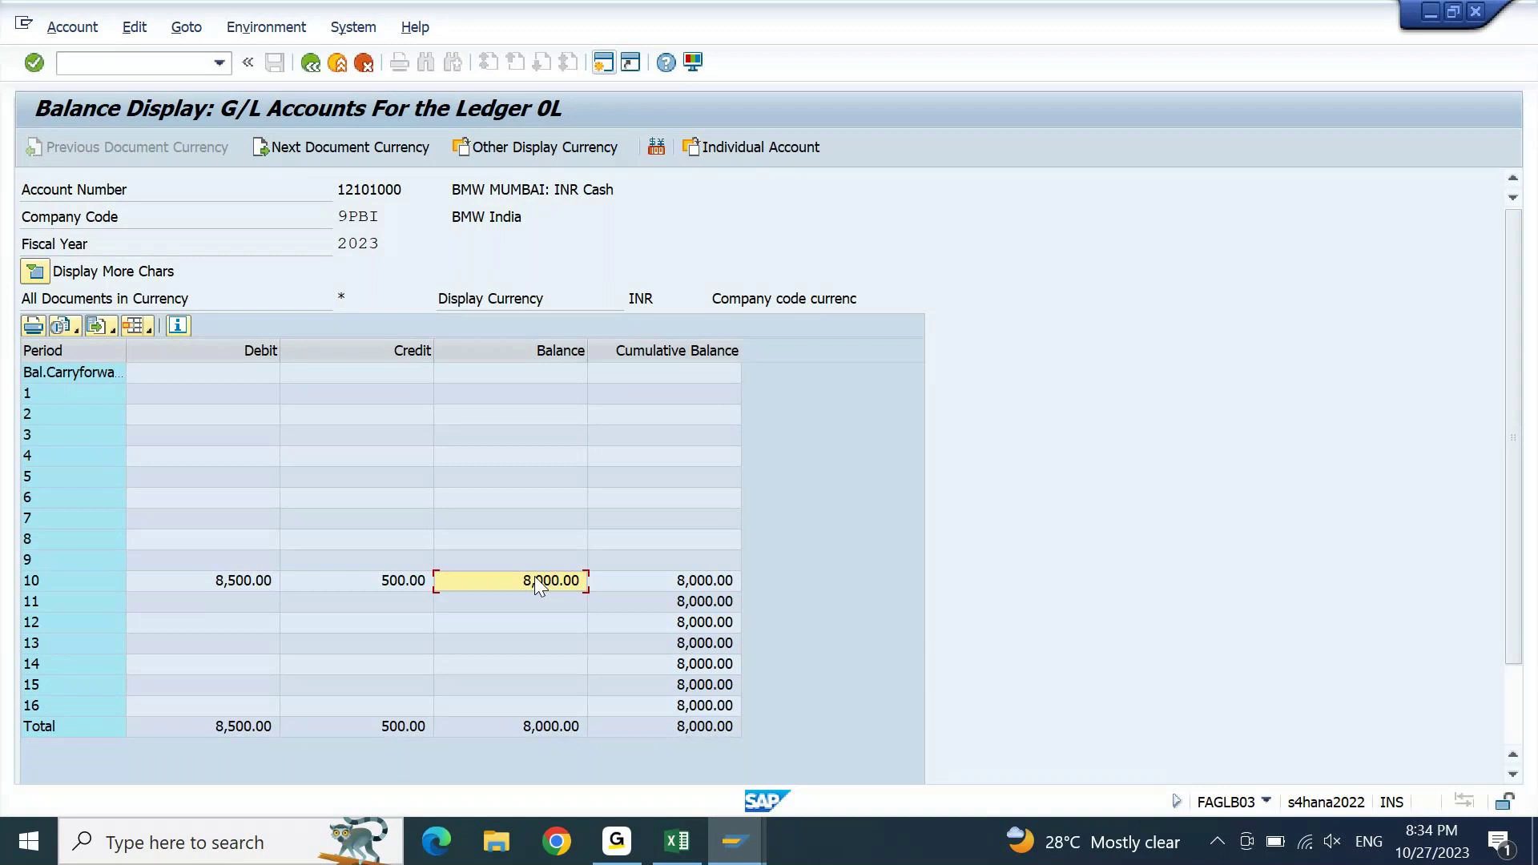
- Return to the cash journal, check its closing balance and post the saved second 500 INR cash payment line
{"action": "left_click", "coordinate": [734, 841]}
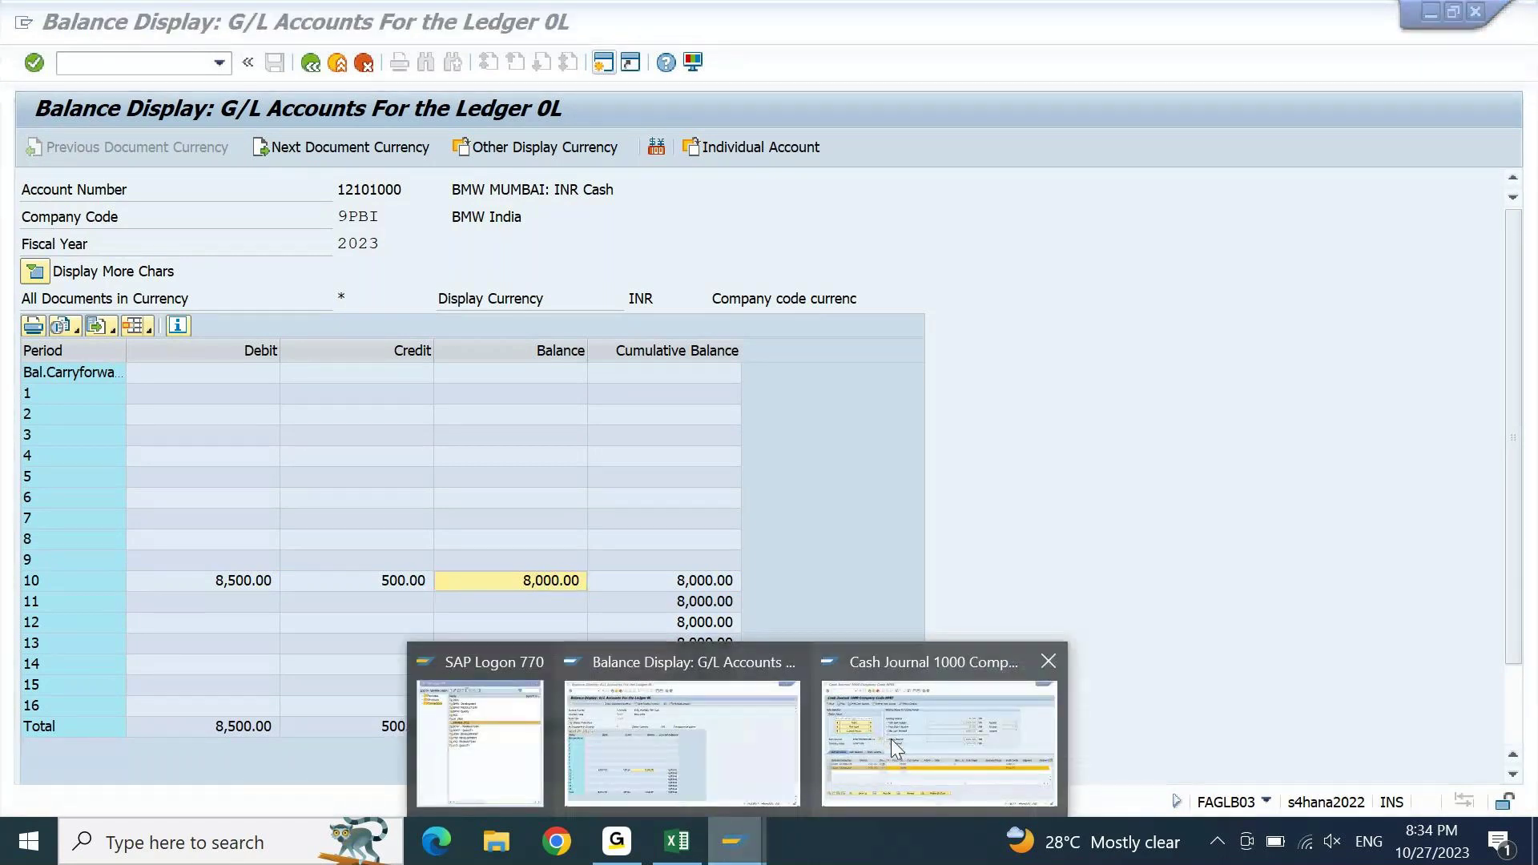
{"action": "left_click", "coordinate": [893, 740]}
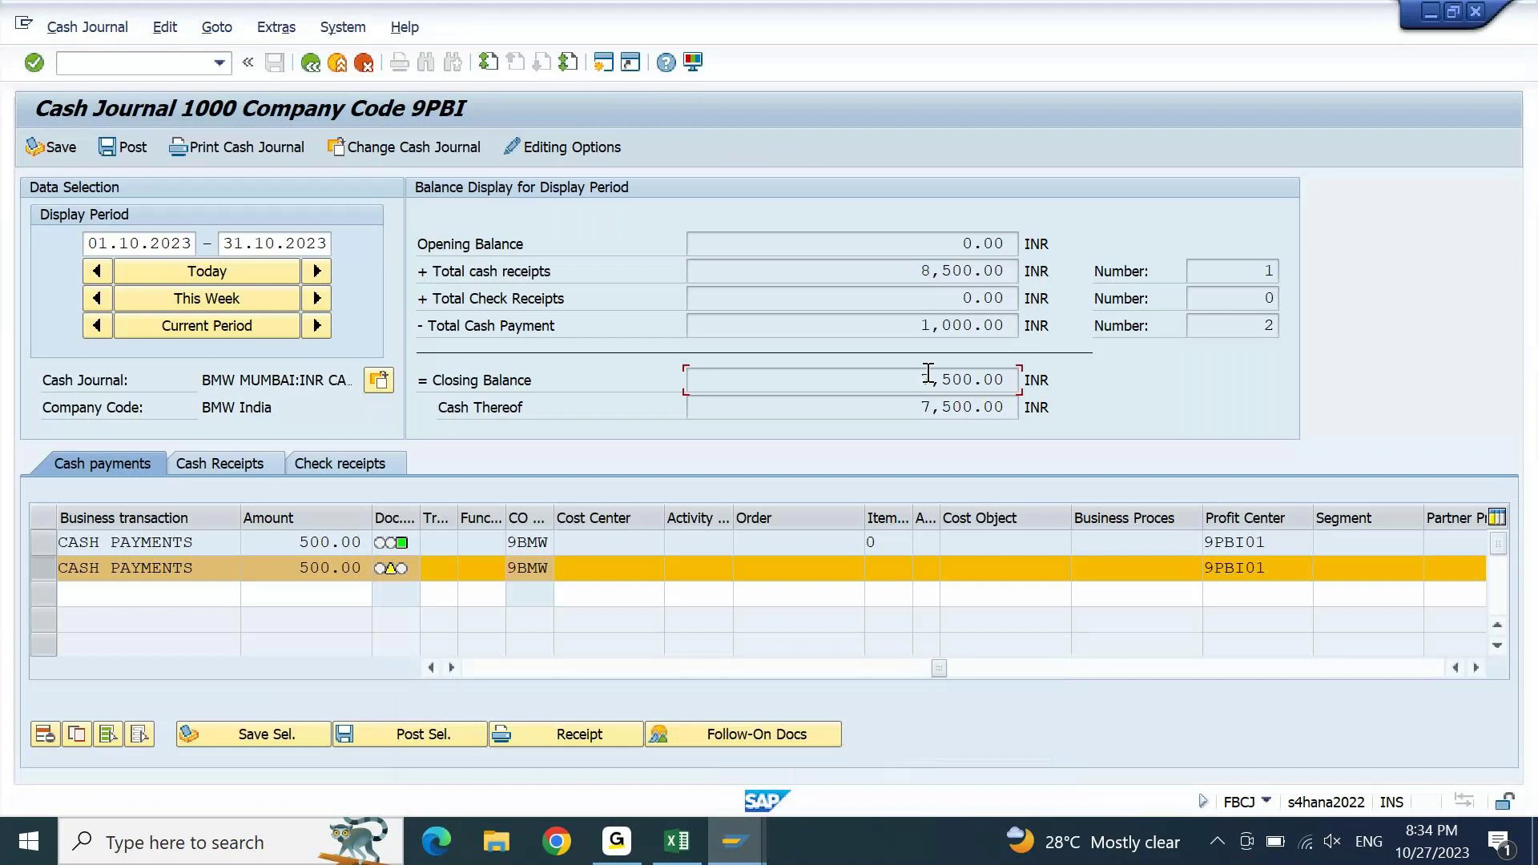
{"action": "left_click_drag", "start_coordinate": [912, 380], "coordinate": [995, 382]}
{"action": "left_click", "coordinate": [411, 736]}
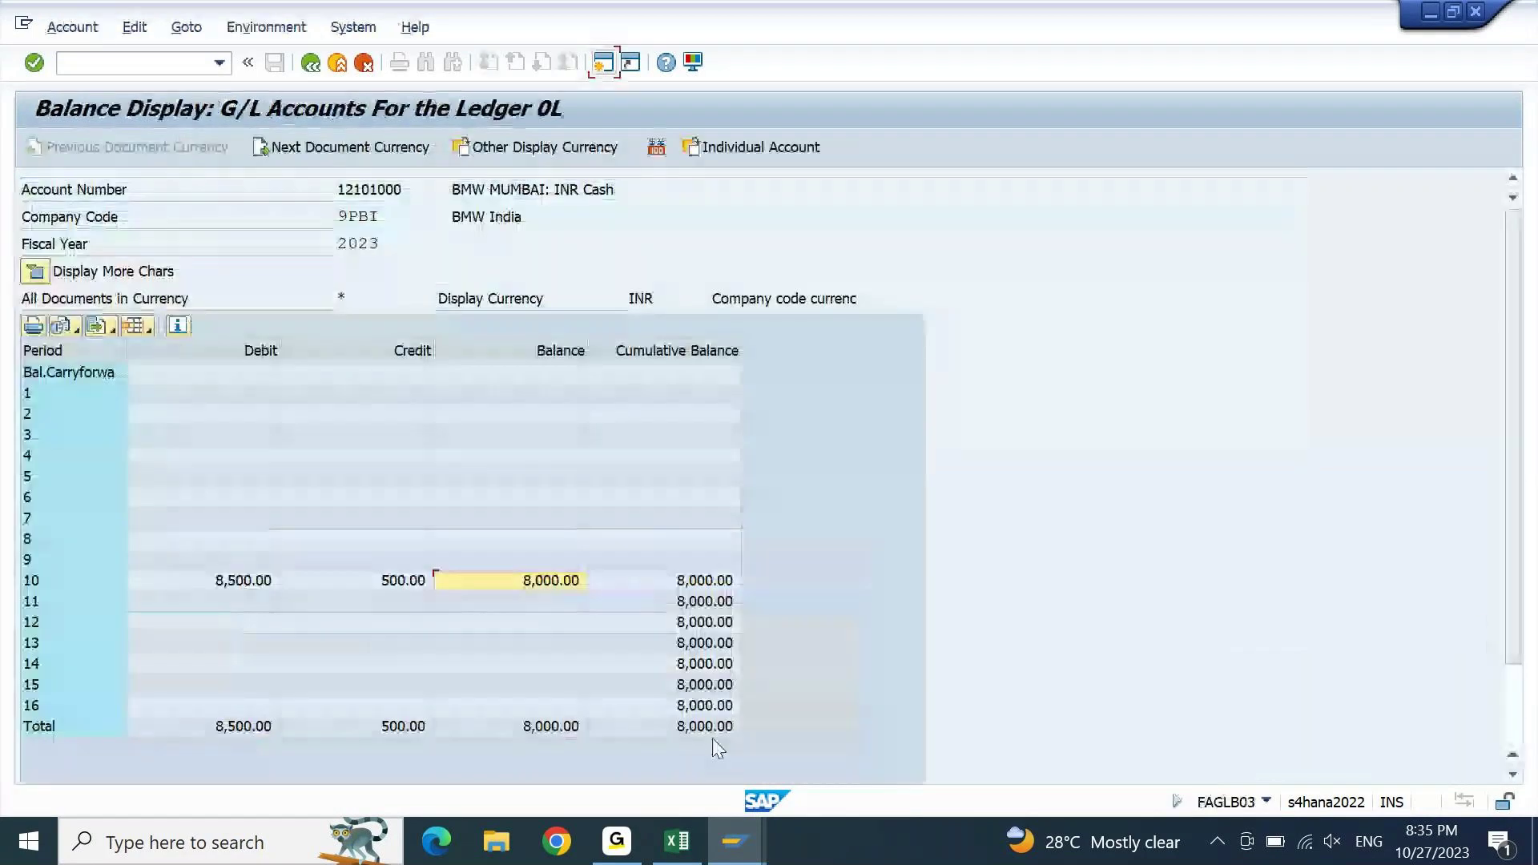
- In the G/L balance session, redisplay account 12101000 and check the period 10 balance after the second payment's posting
{"action": "key", "text": "F3"}
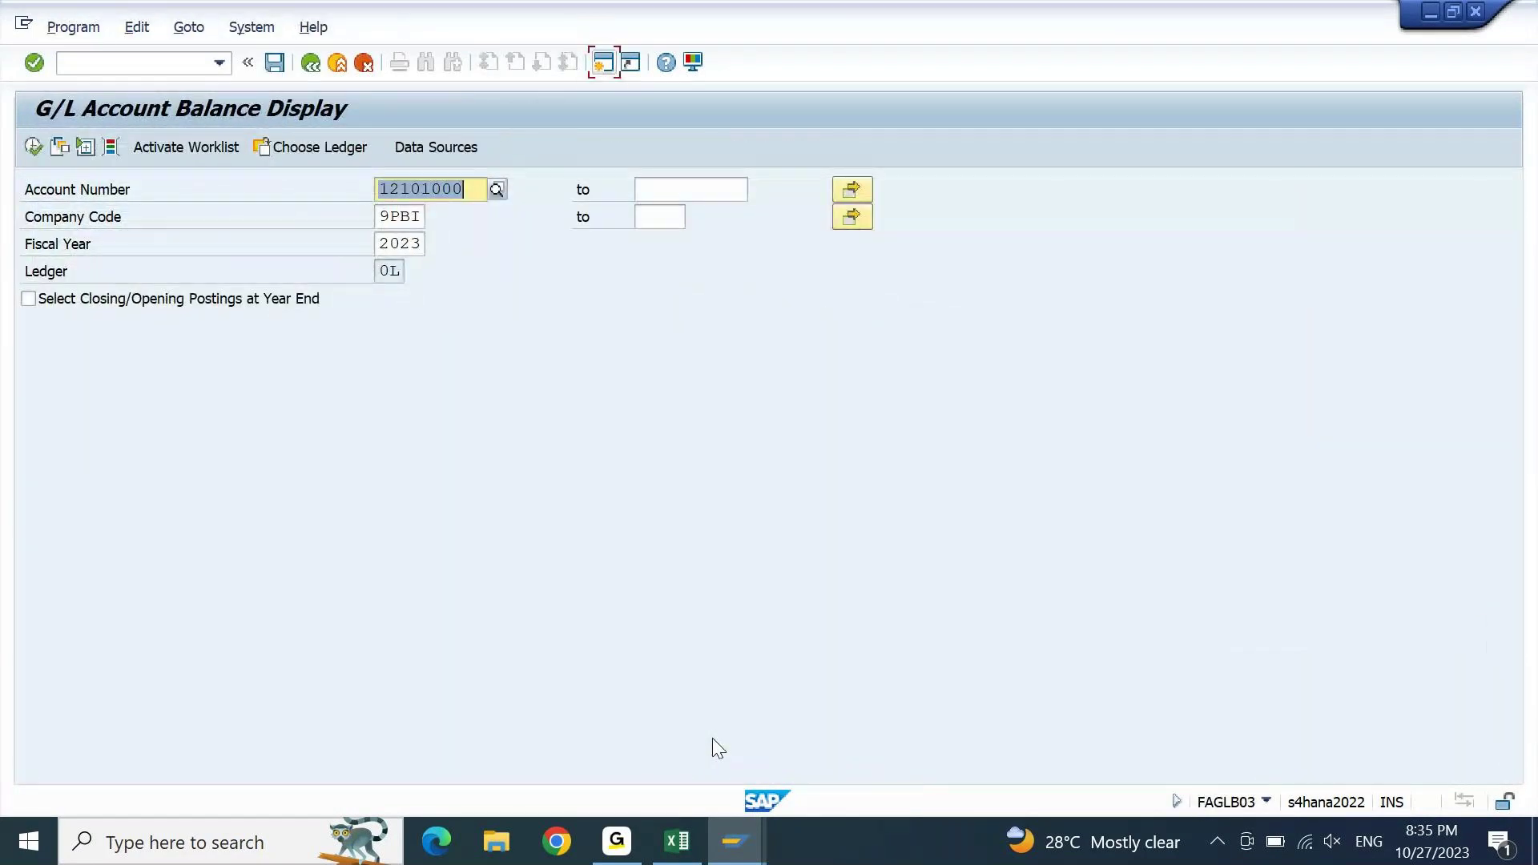
{"action": "key", "text": "F8"}
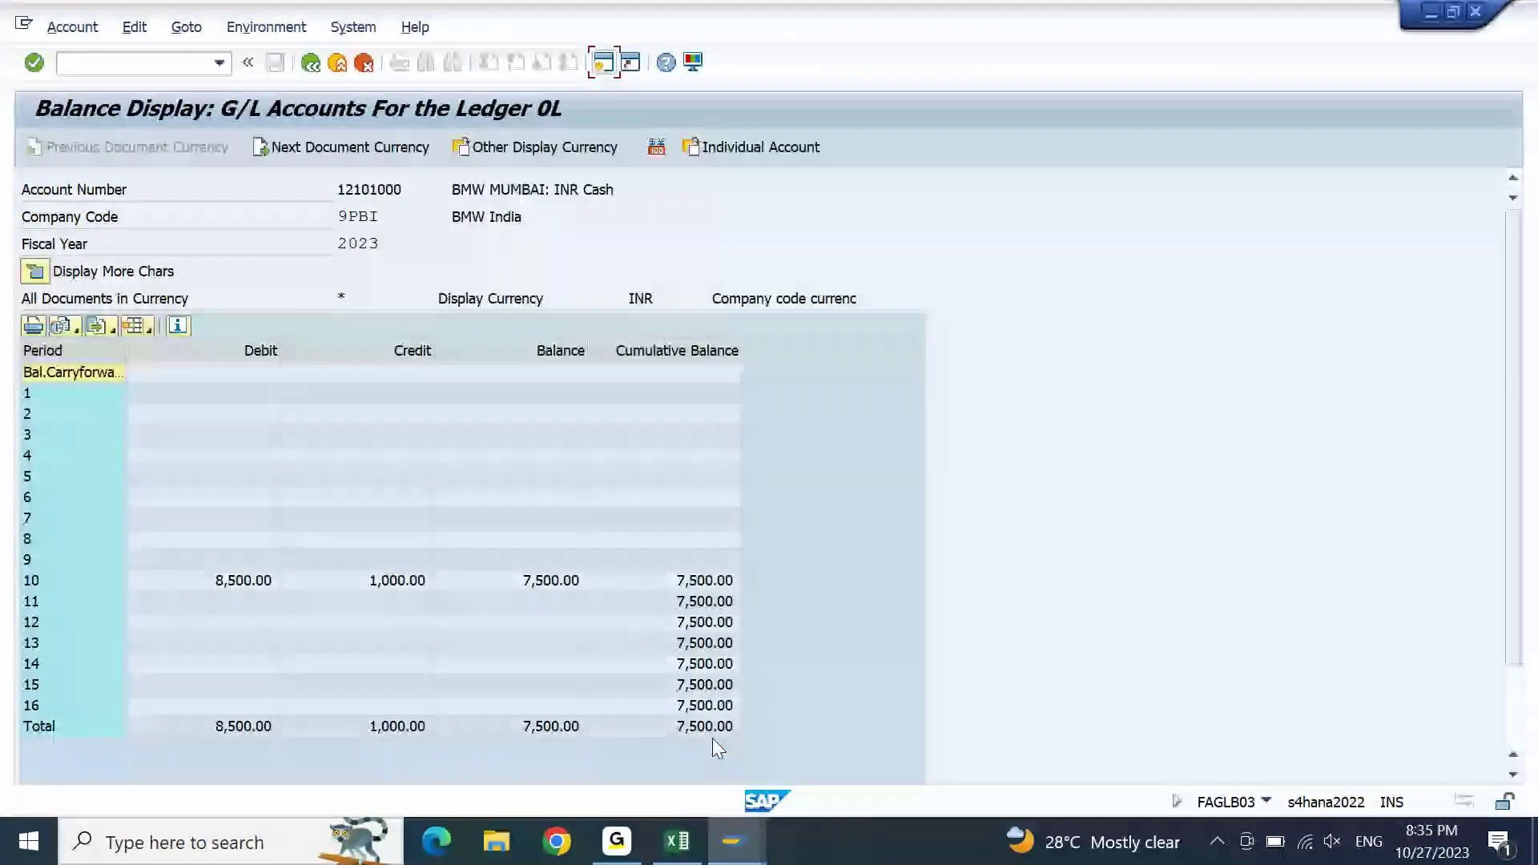
{"action": "left_click", "coordinate": [571, 588]}
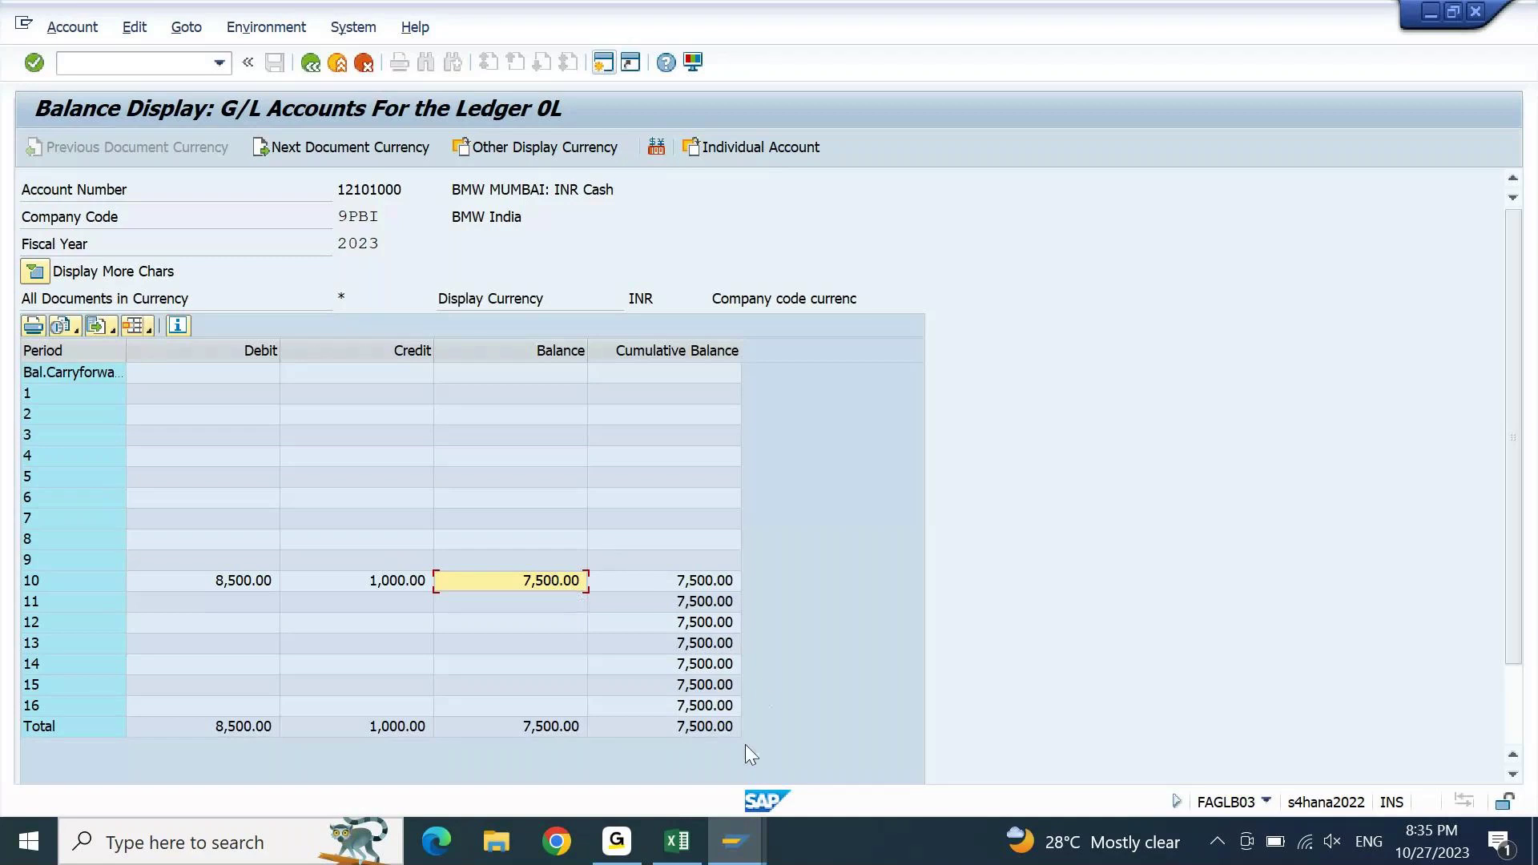
- Back in the cash journal, set the display period to 27.10.2023 only and review the printable cash journal for that day
{"action": "mouse_move", "coordinate": [736, 841]}
{"action": "left_click", "coordinate": [929, 677]}
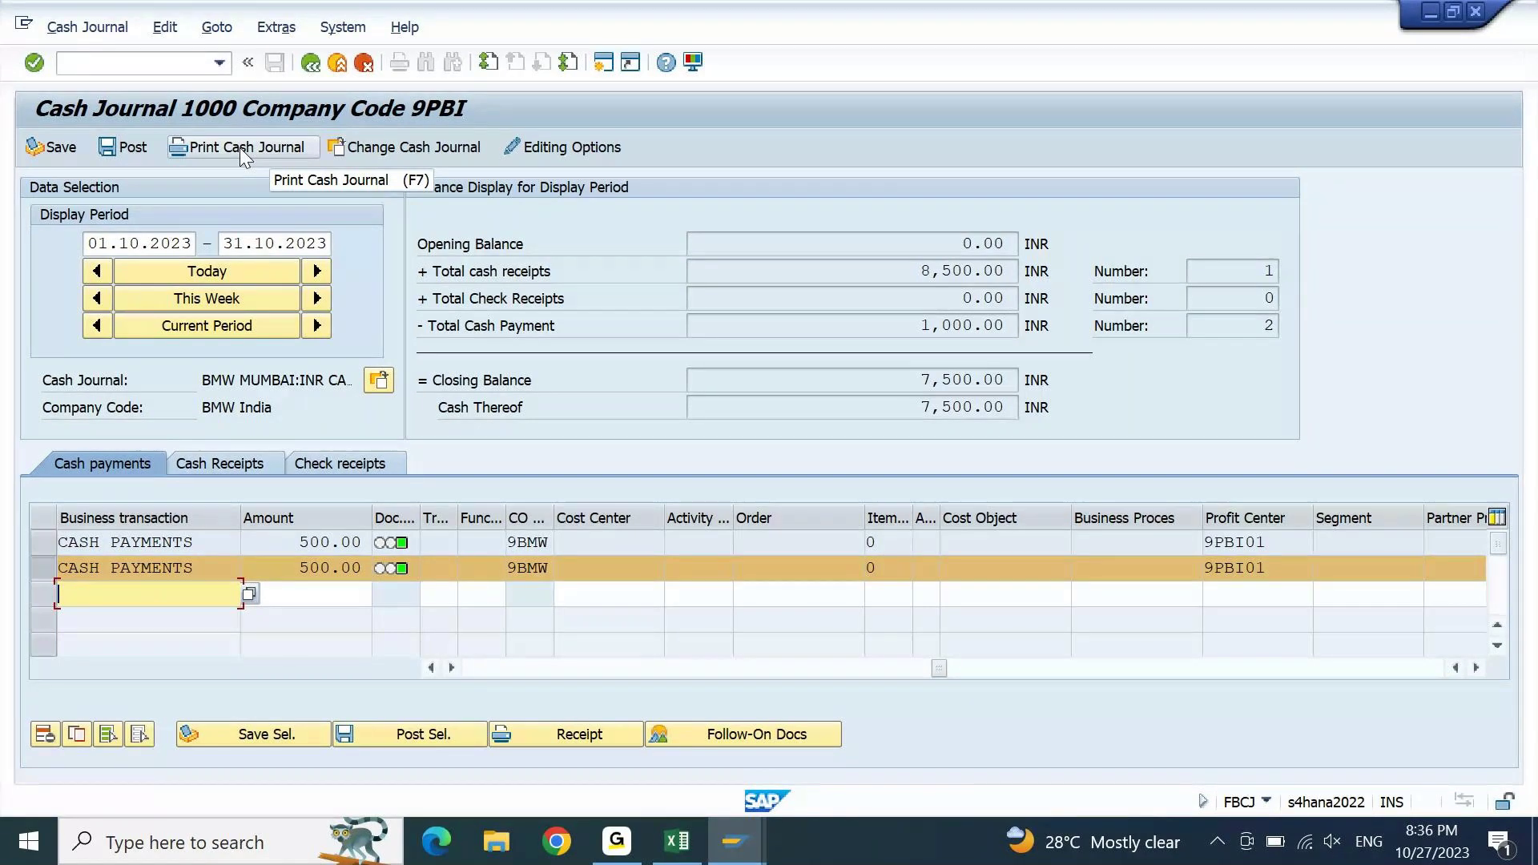
{"action": "double_click", "coordinate": [190, 243]}
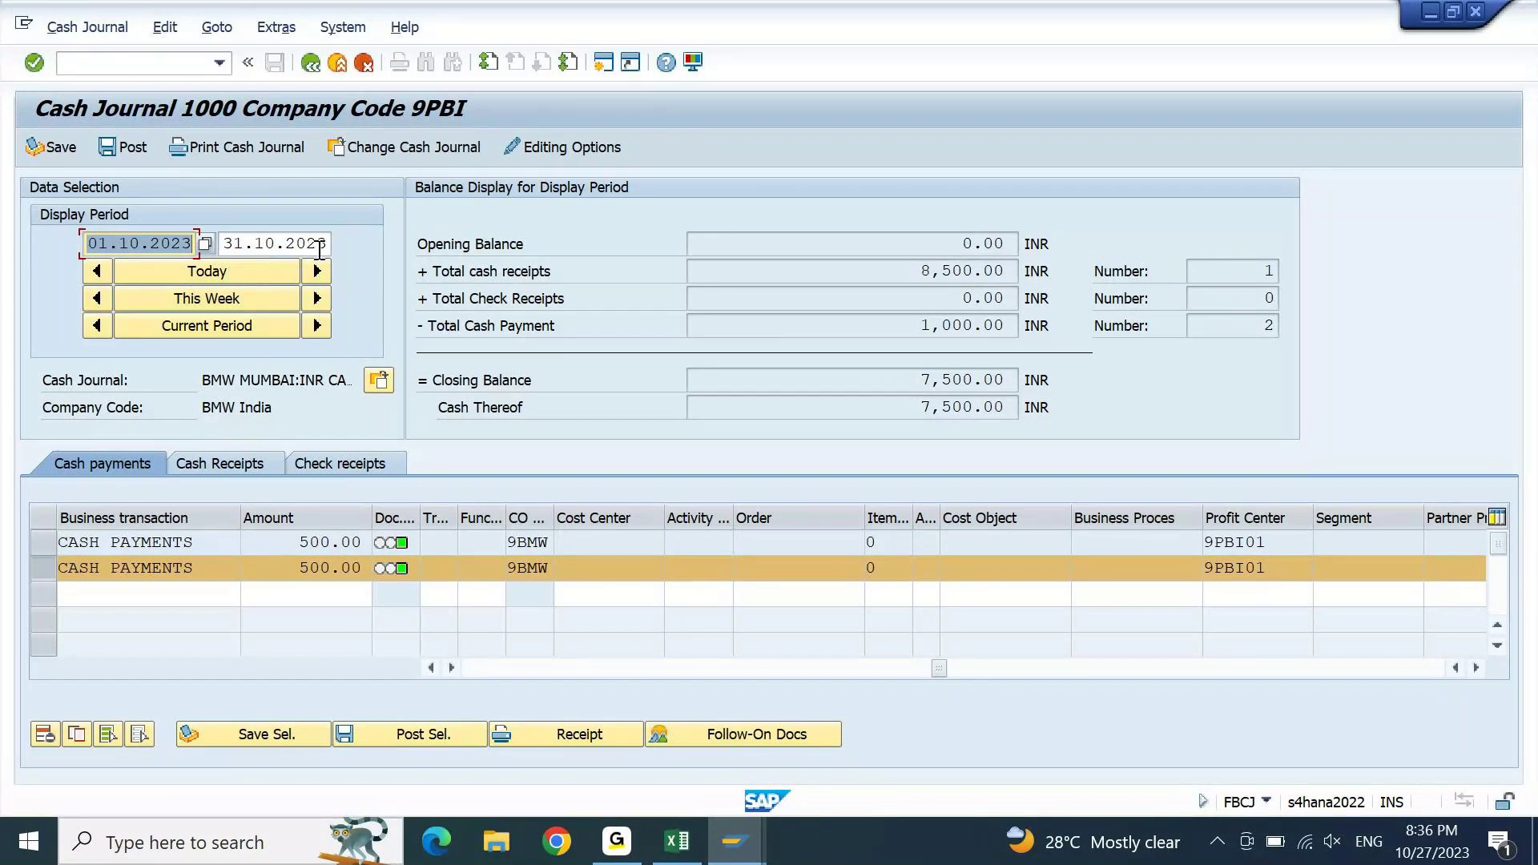
{"action": "key", "text": "BackSpace"}
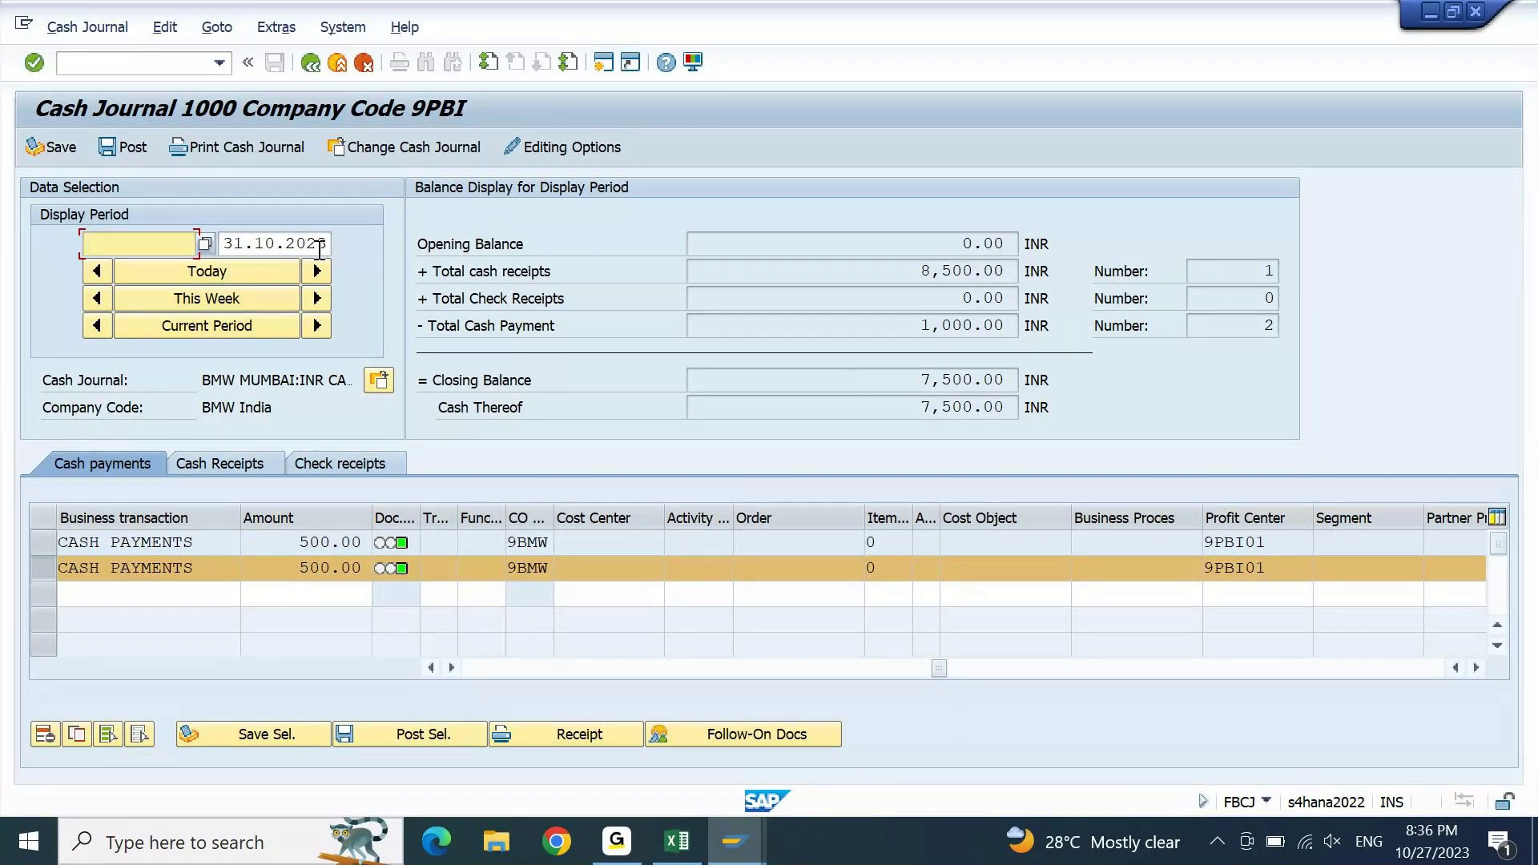
{"action": "left_click", "coordinate": [178, 271]}
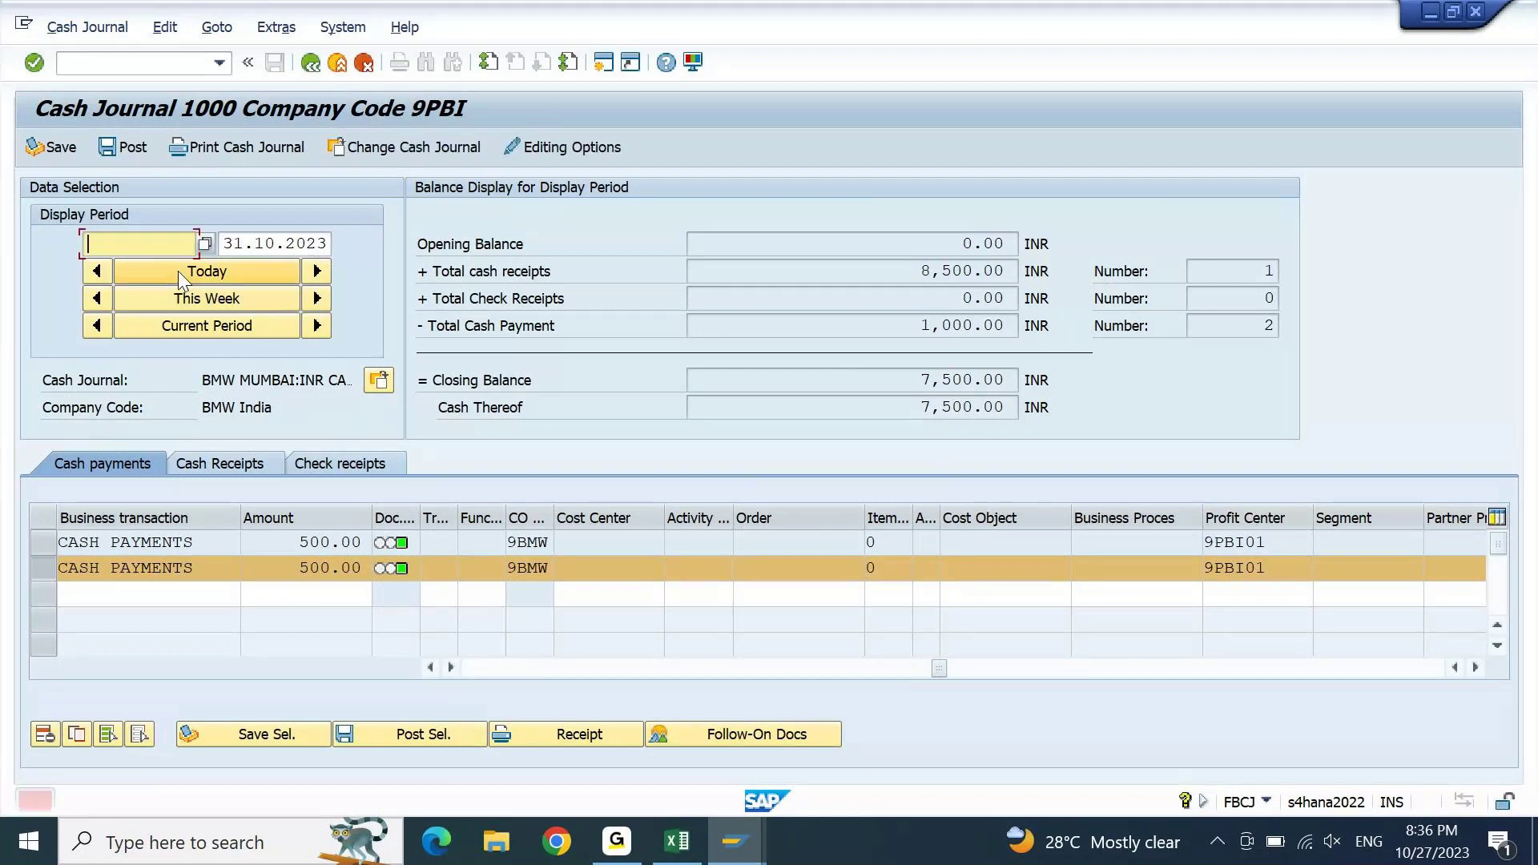
{"action": "left_click", "coordinate": [206, 244]}
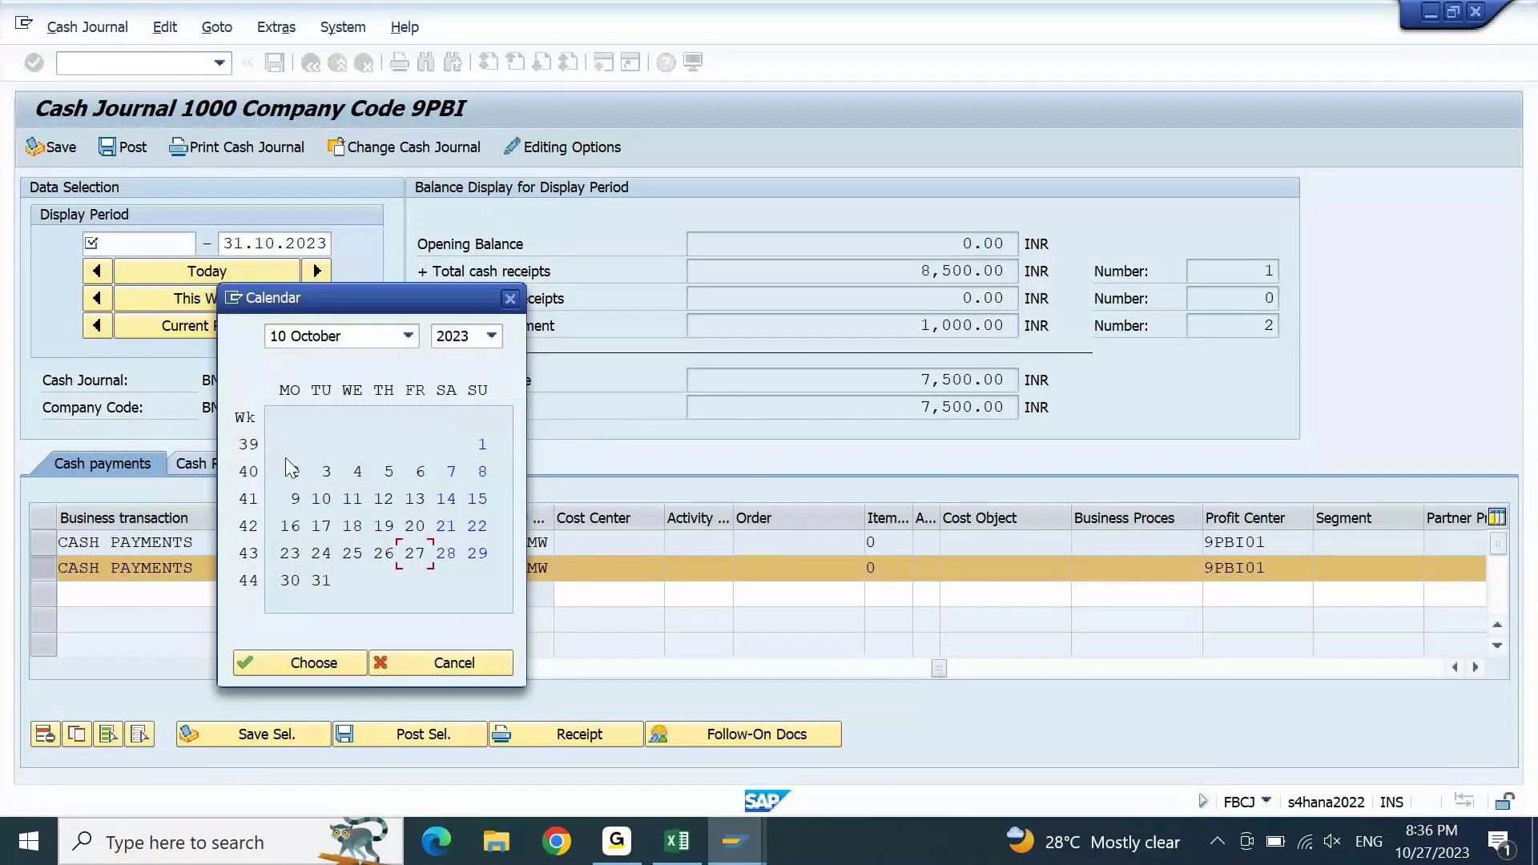
{"action": "double_click", "coordinate": [419, 559]}
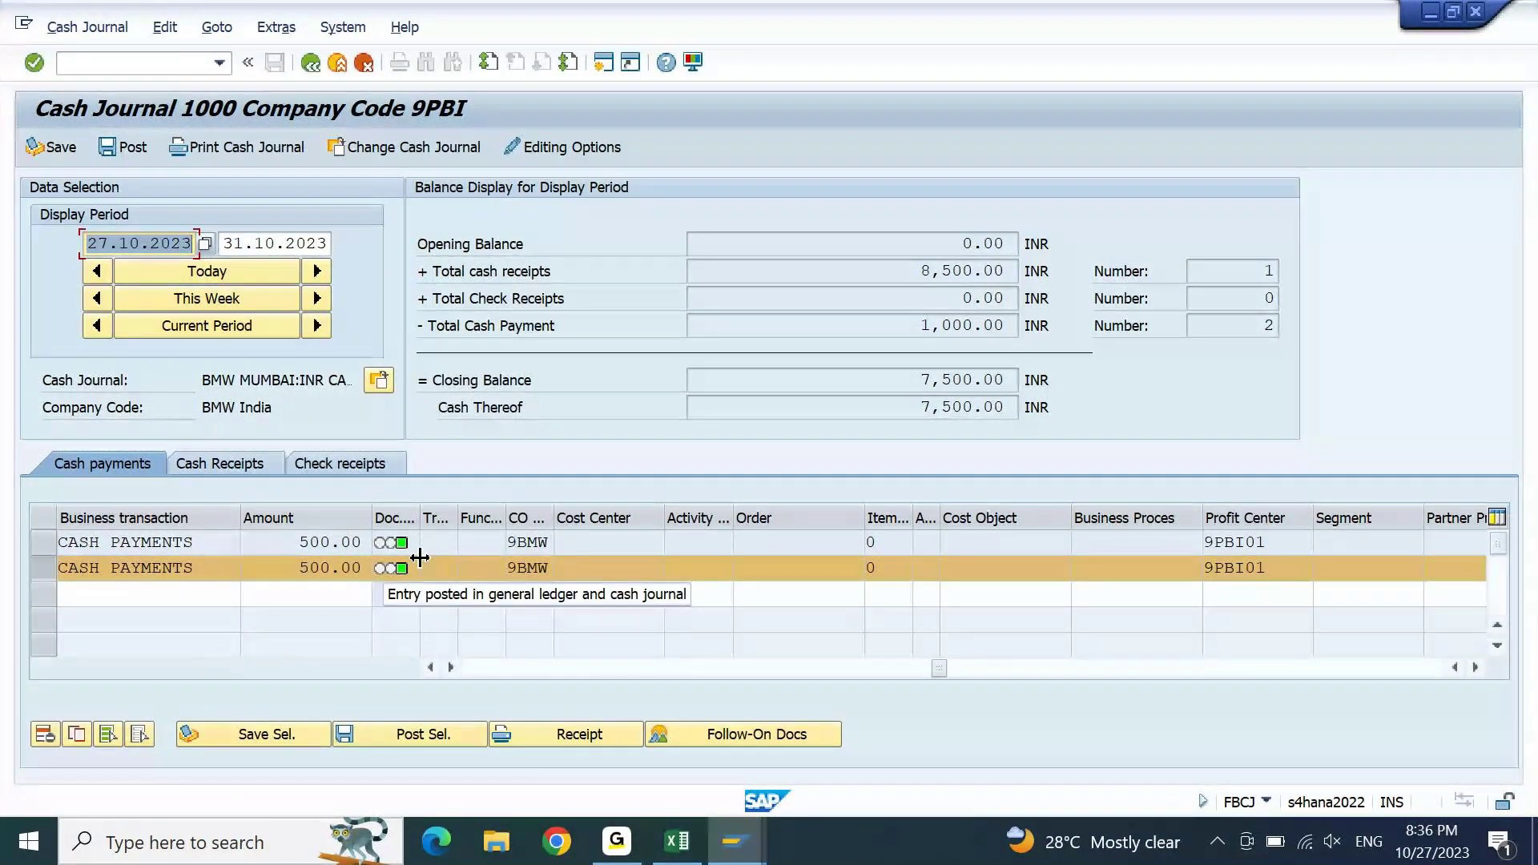
{"action": "key", "text": "Return"}
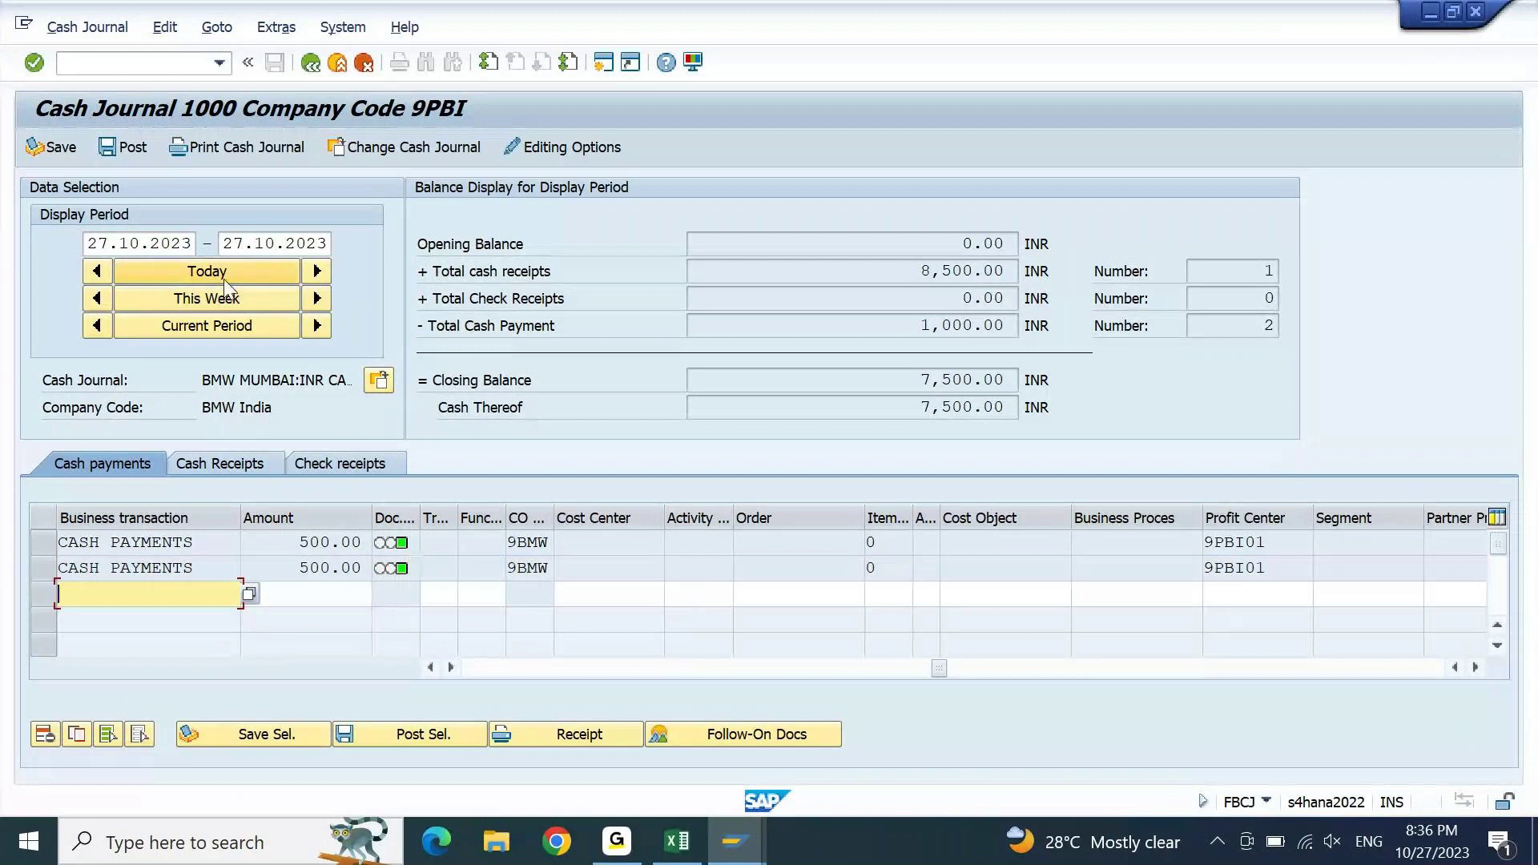
{"action": "left_click", "coordinate": [257, 150]}
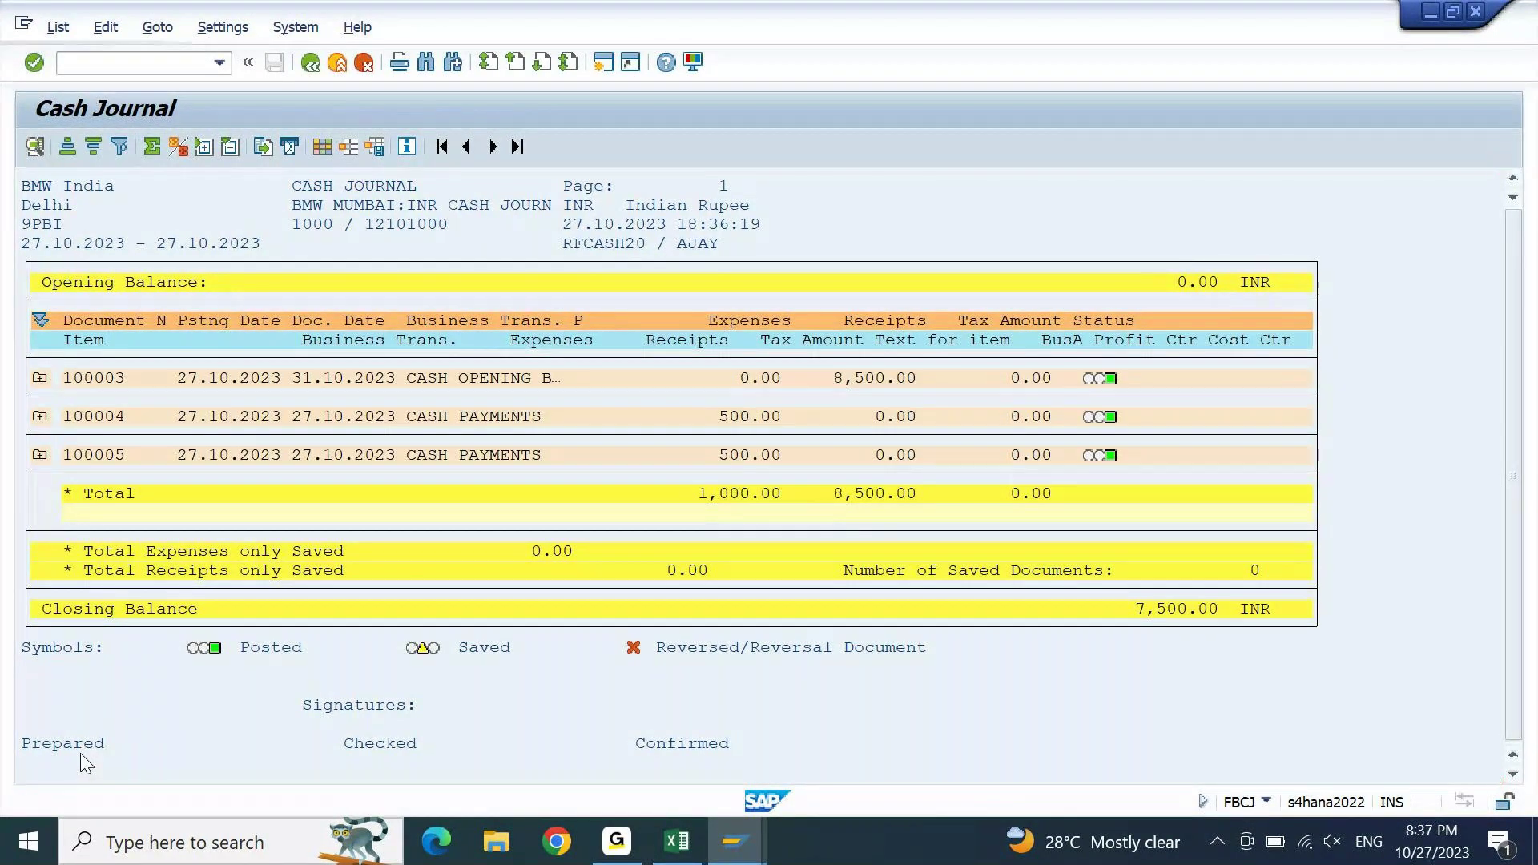
{"action": "key", "text": "F3"}
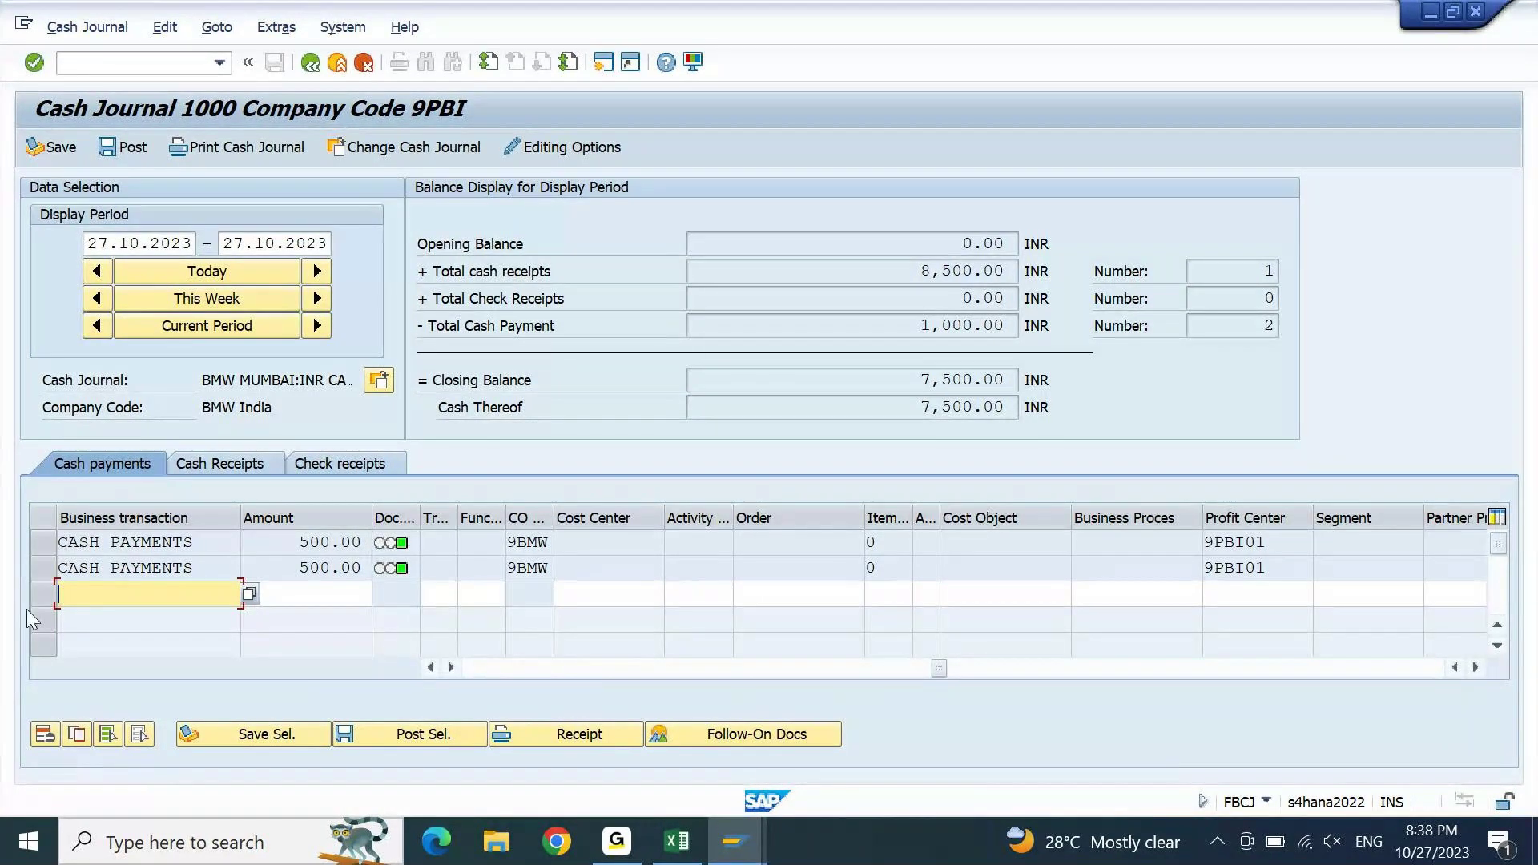
- Preview the receipt of the second cash payment with output device LP01 and examine the page down to the signature line
{"action": "left_click", "coordinate": [42, 565]}
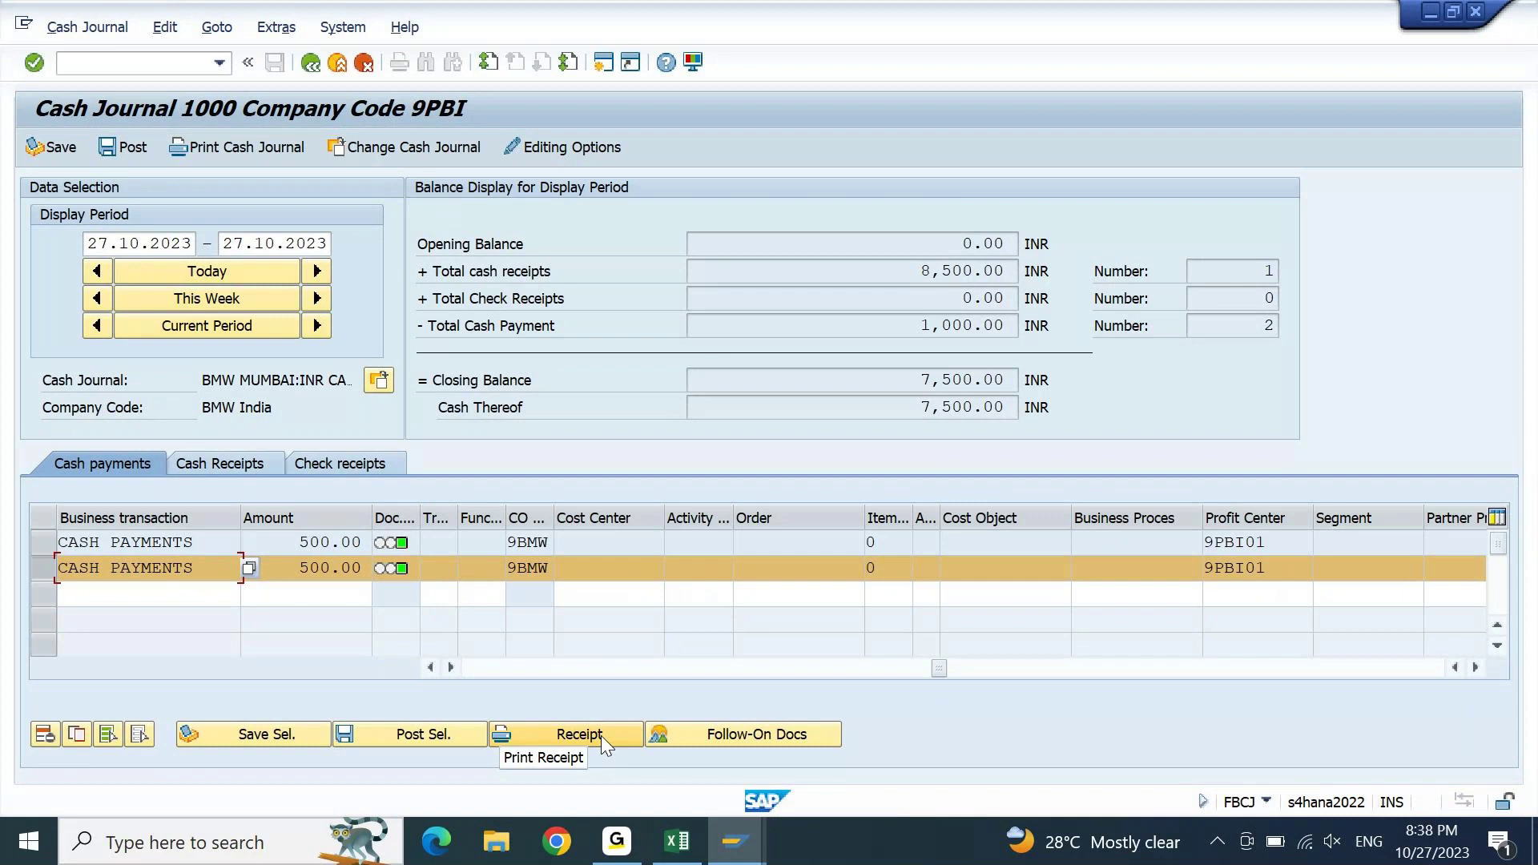
{"action": "left_click", "coordinate": [601, 736]}
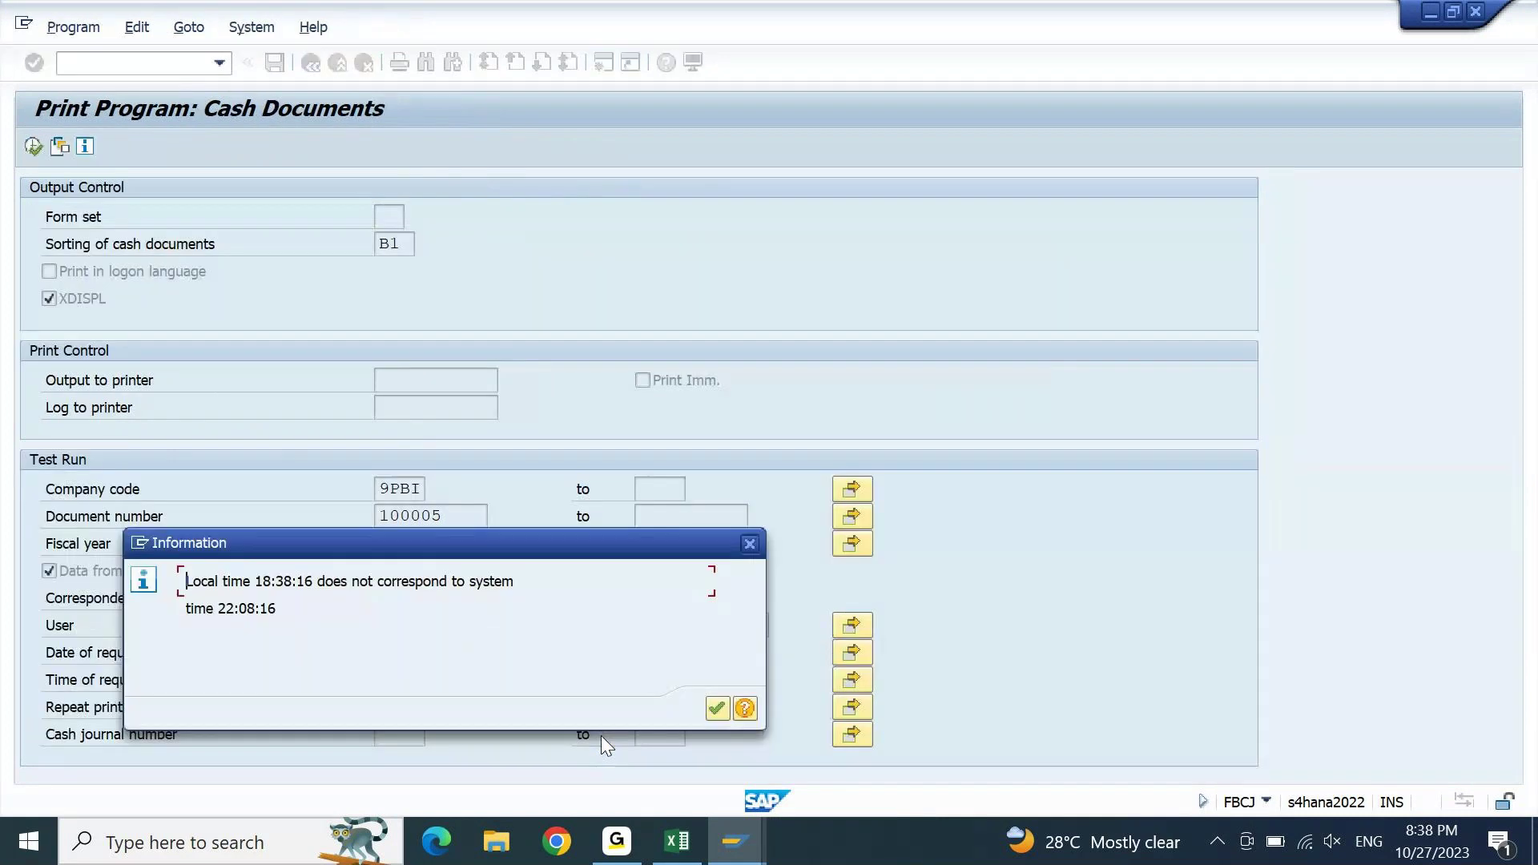
{"action": "left_click", "coordinate": [718, 709]}
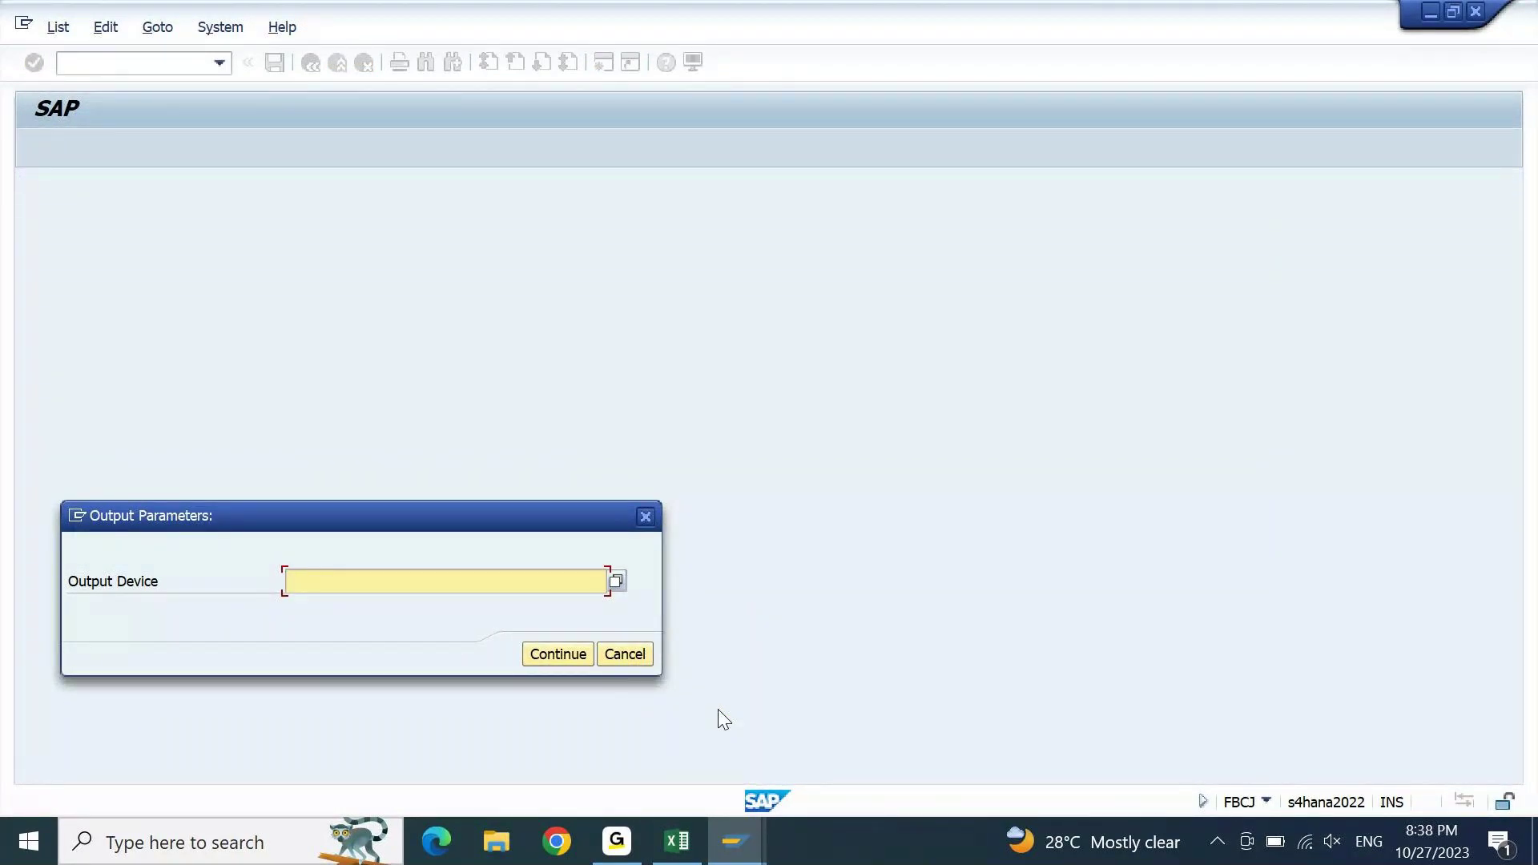
{"action": "type", "text": "LP"}
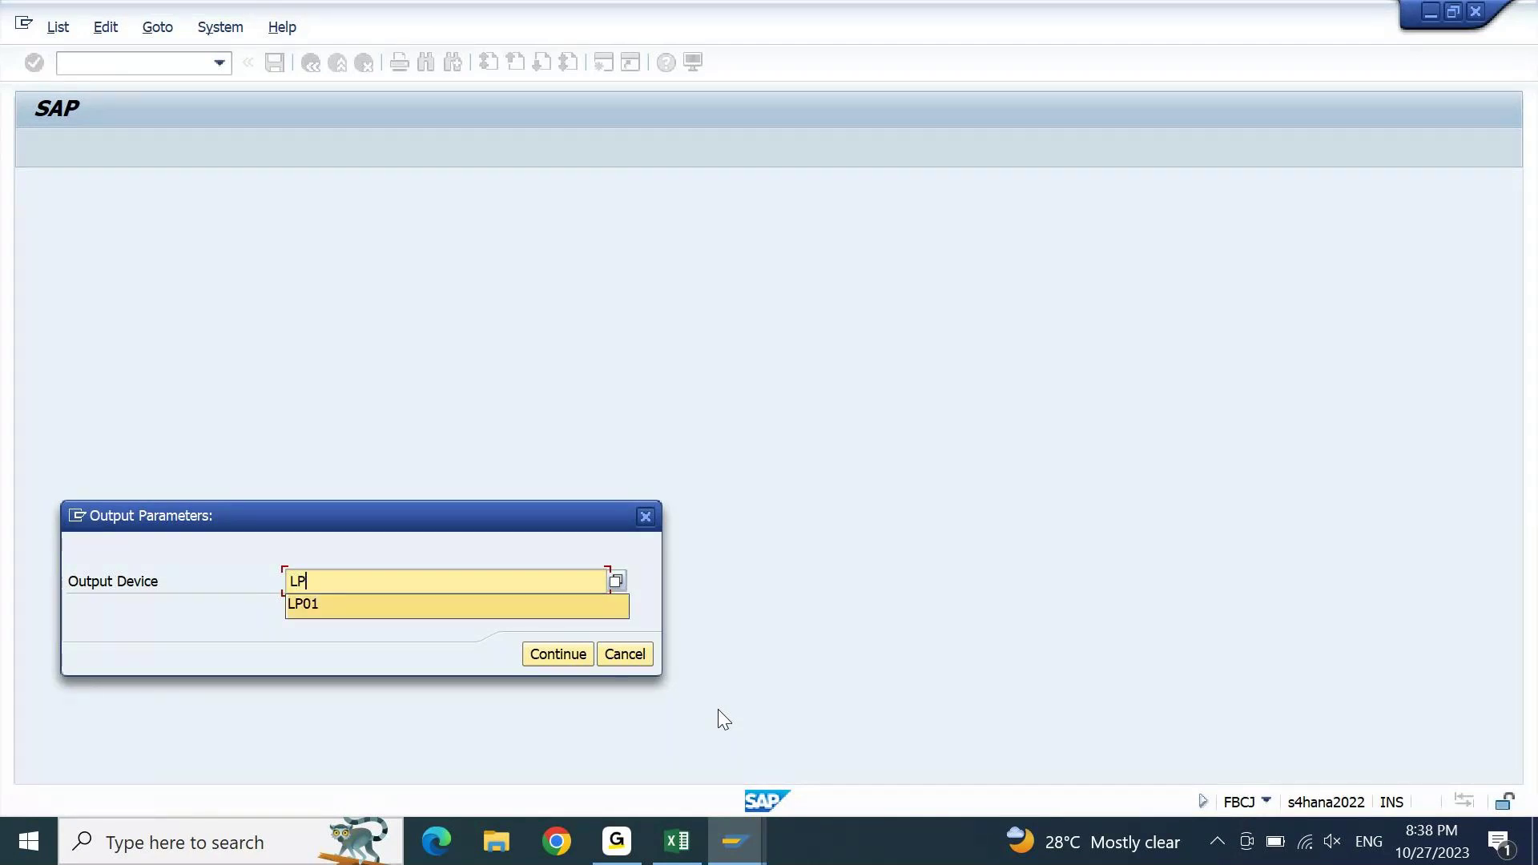
{"action": "type", "text": "01"}
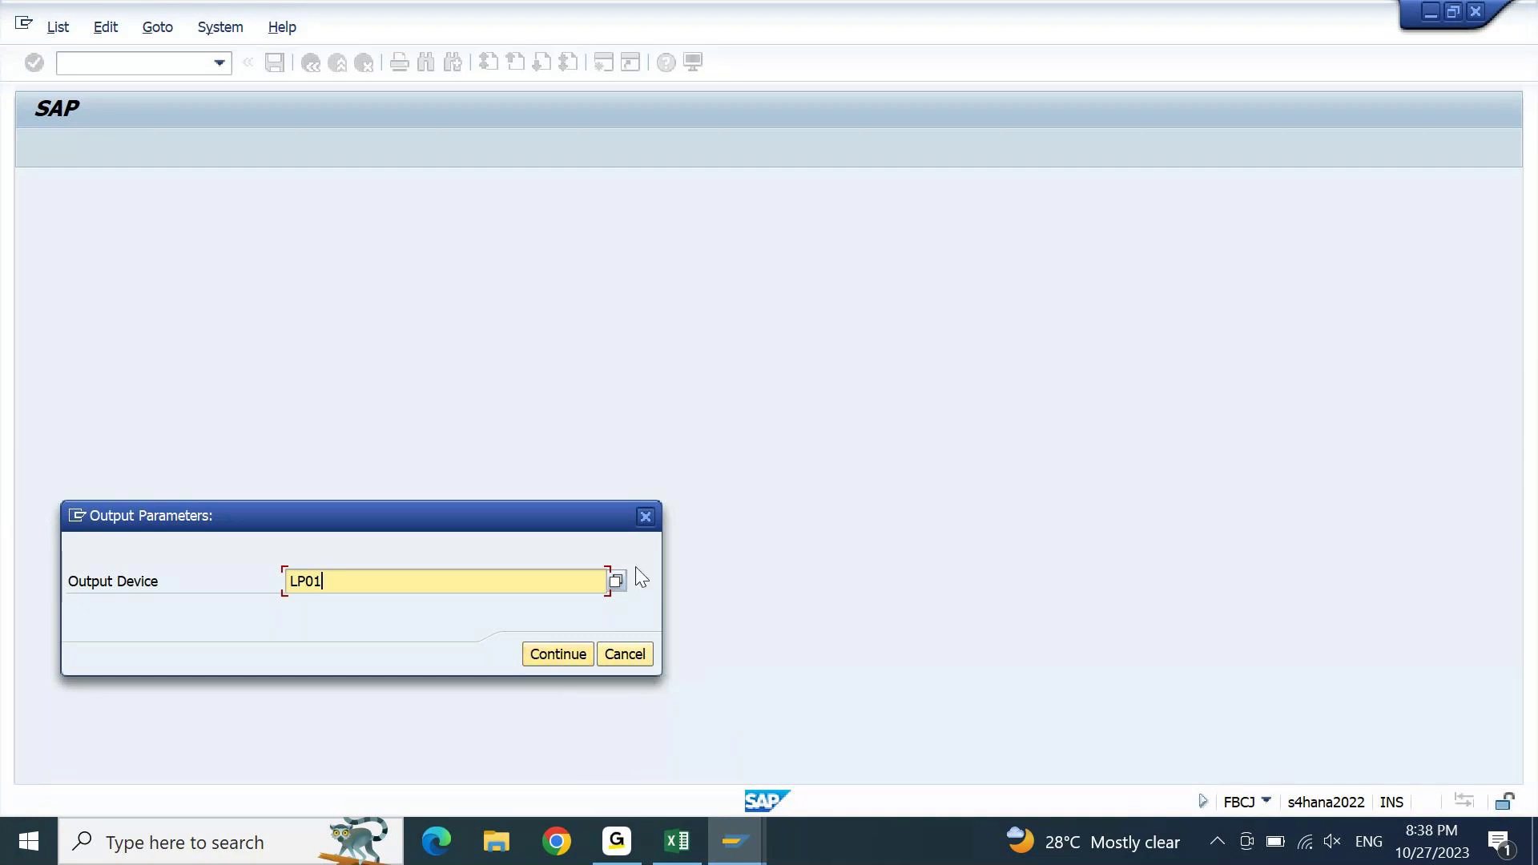
{"action": "left_click", "coordinate": [564, 657]}
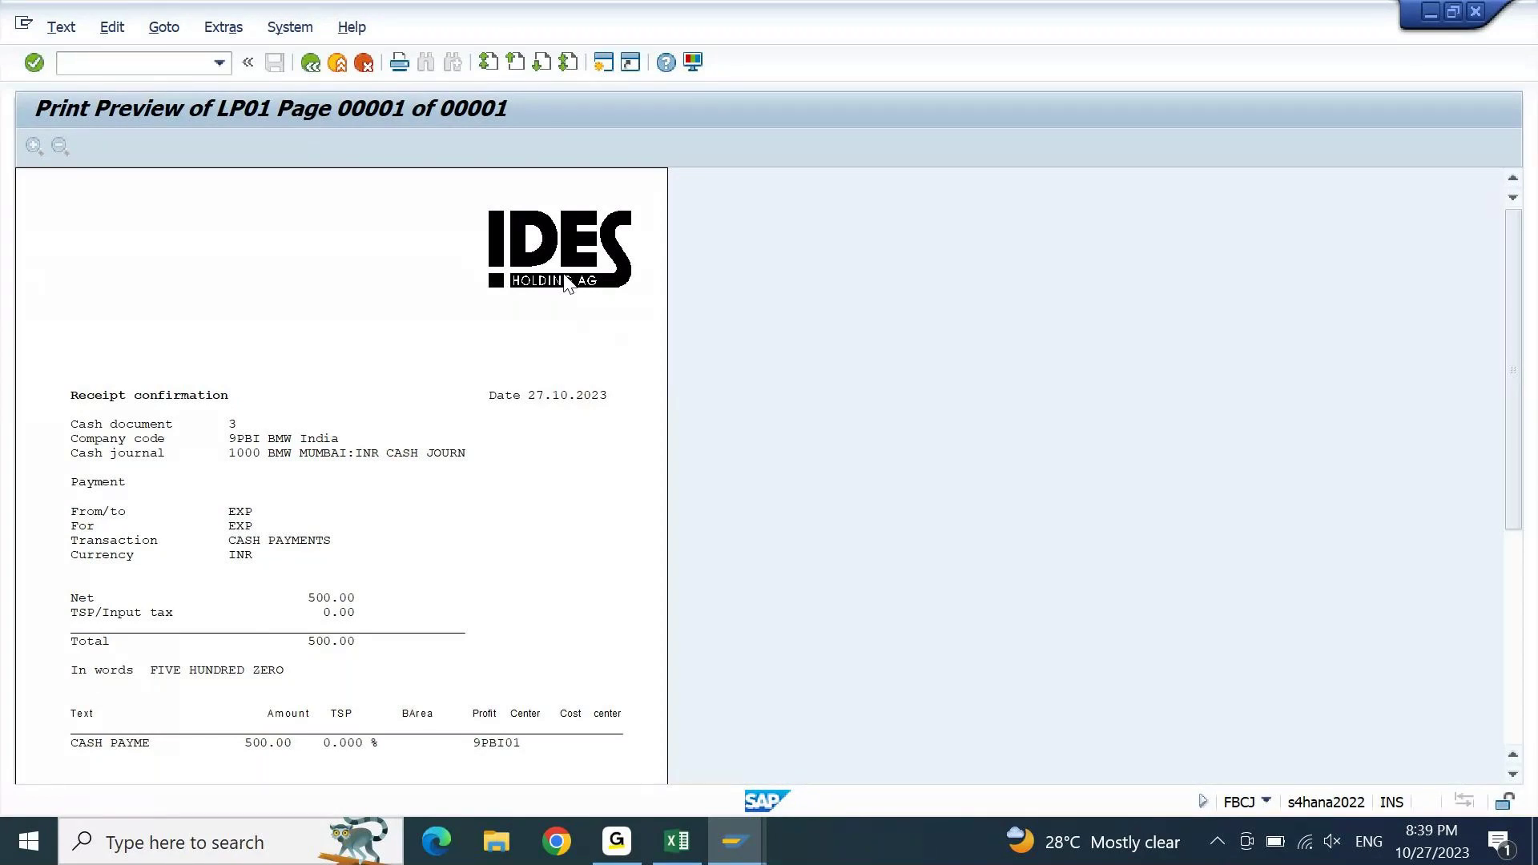
{"action": "mouse_move", "coordinate": [1529, 308]}
{"action": "left_mouse_down"}
{"action": "mouse_move", "coordinate": [1522, 481]}
{"action": "mouse_move", "coordinate": [1535, 329]}
{"action": "left_mouse_up"}
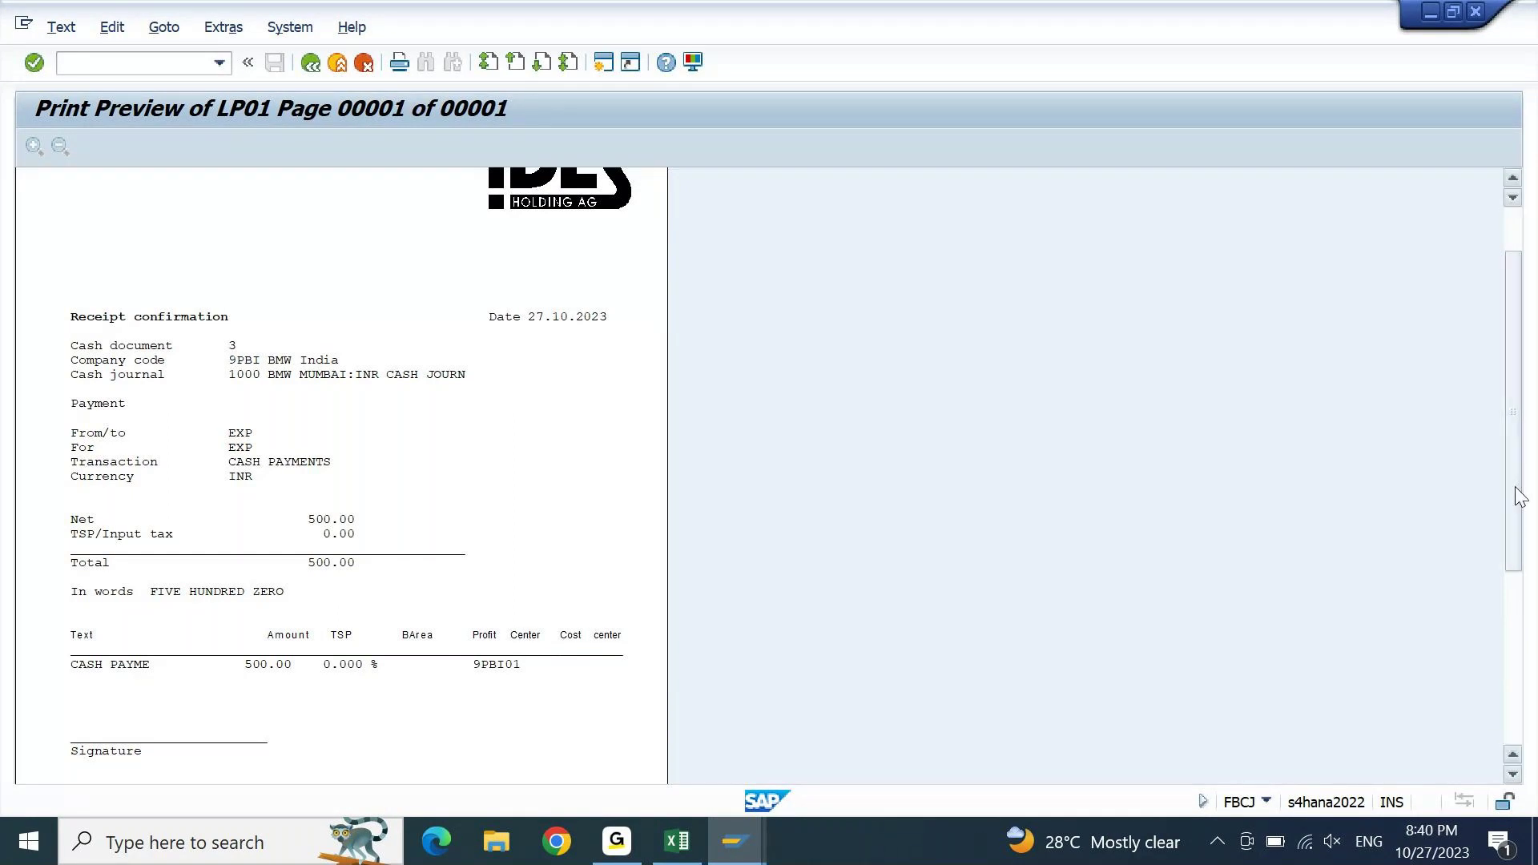
{"action": "scroll", "coordinate": [1516, 487], "scroll_direction": "up", "scroll_amount": 2}
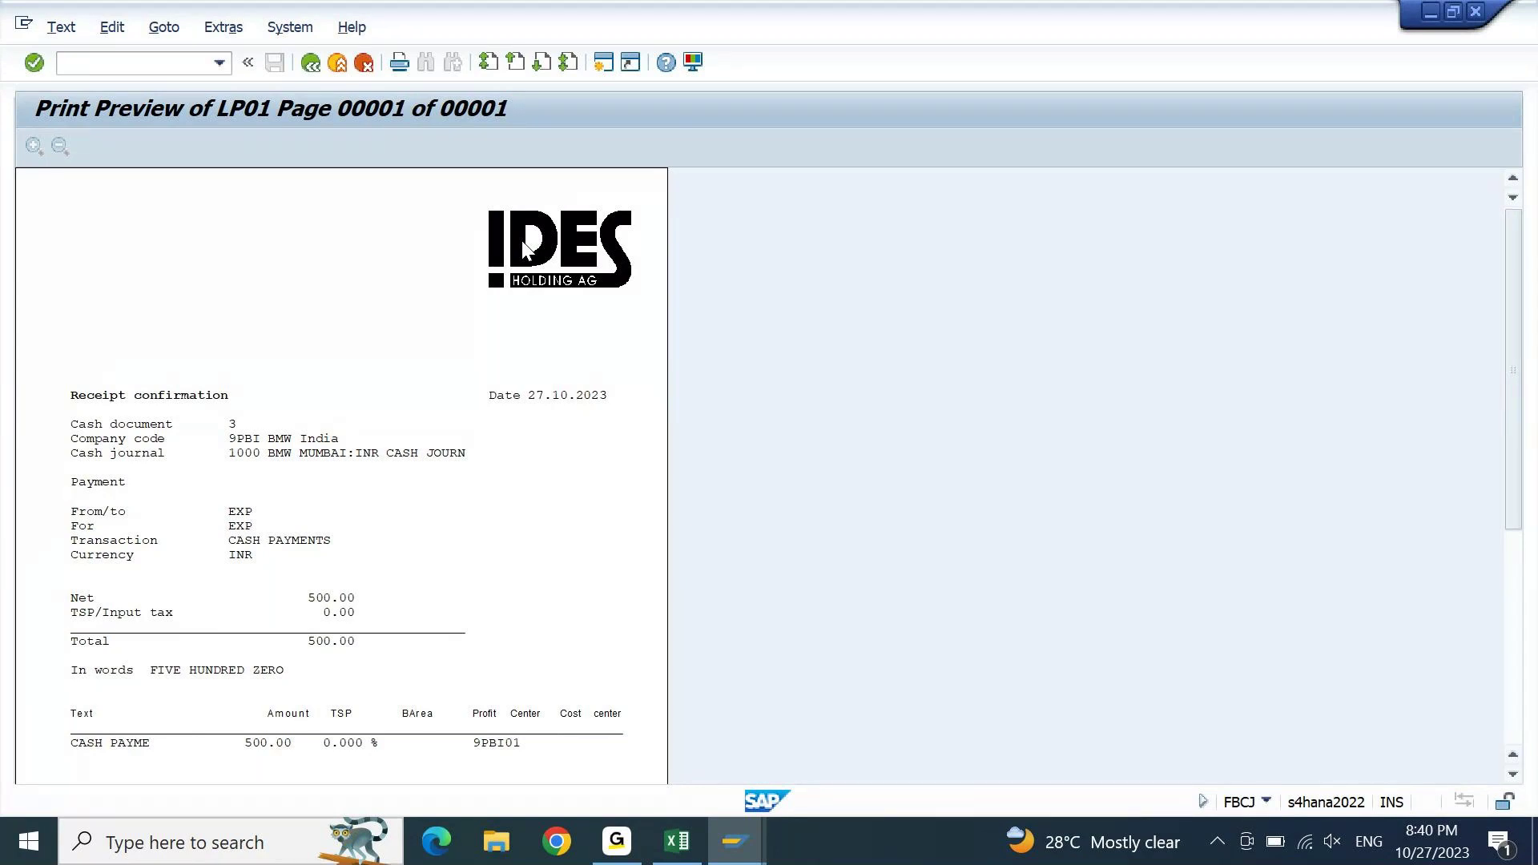
- Capture the IDES logo on the receipt preview with Snipping Tool and close it without saving the snip
{"action": "left_click", "coordinate": [276, 858]}
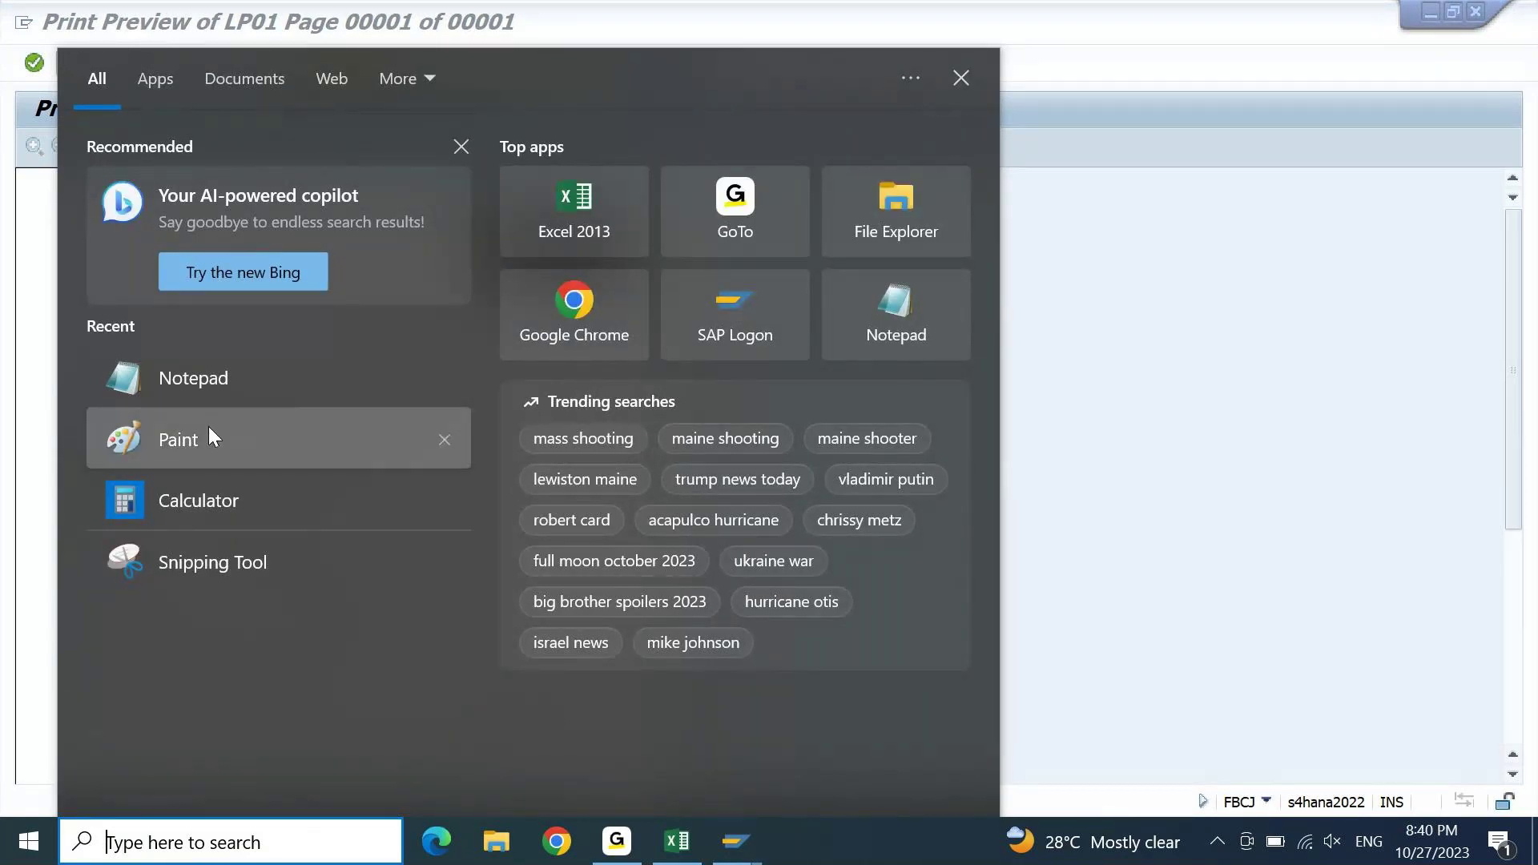
{"action": "left_click", "coordinate": [212, 562]}
{"action": "left_click", "coordinate": [706, 288]}
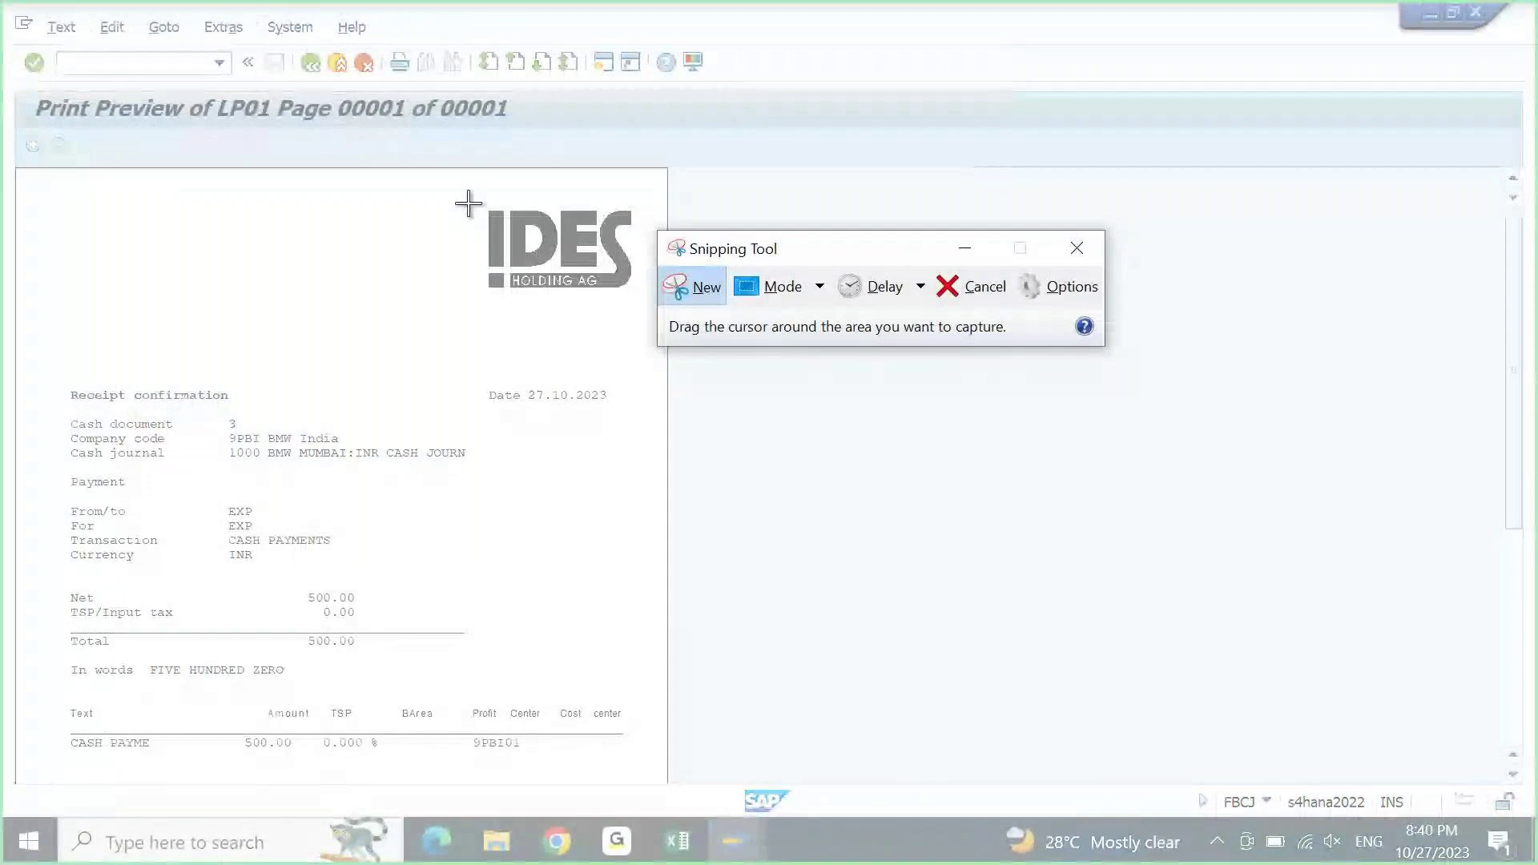
{"action": "left_click_drag", "start_coordinate": [456, 198], "coordinate": [649, 302]}
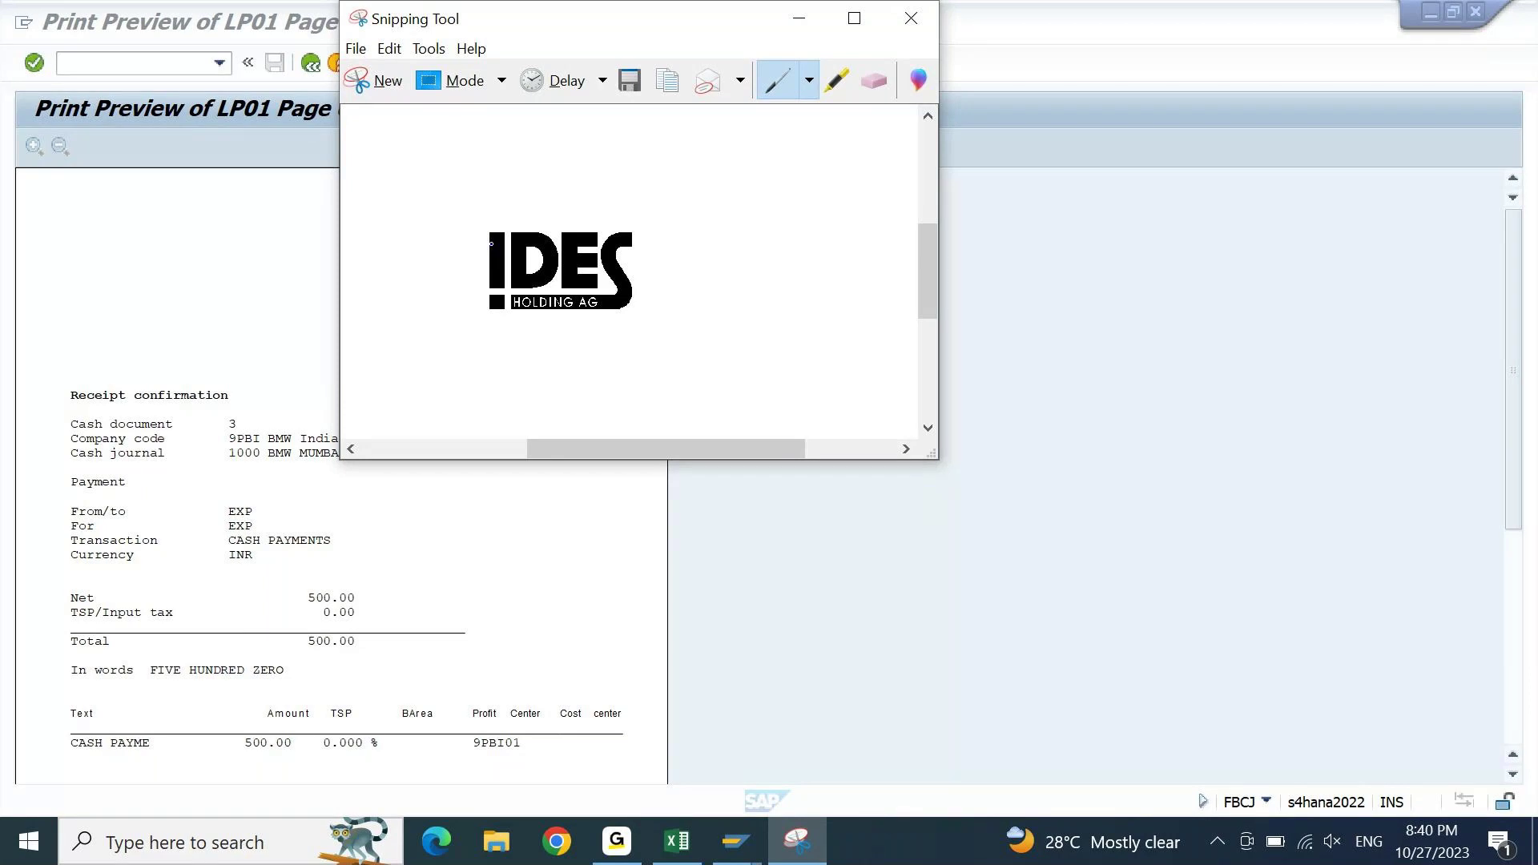
{"action": "left_click", "coordinate": [928, 10]}
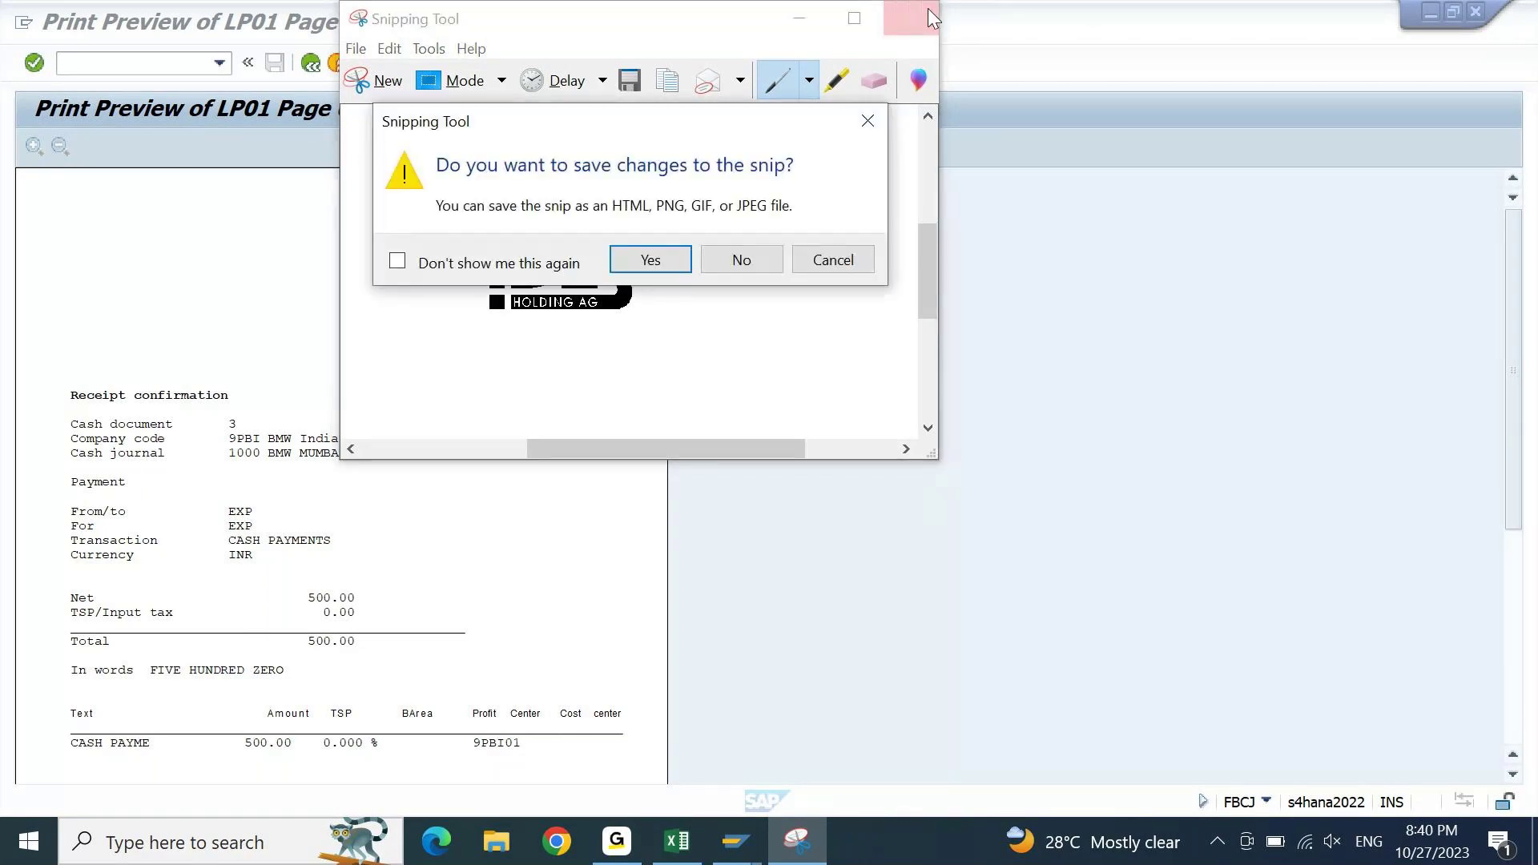
{"action": "left_click", "coordinate": [743, 259]}
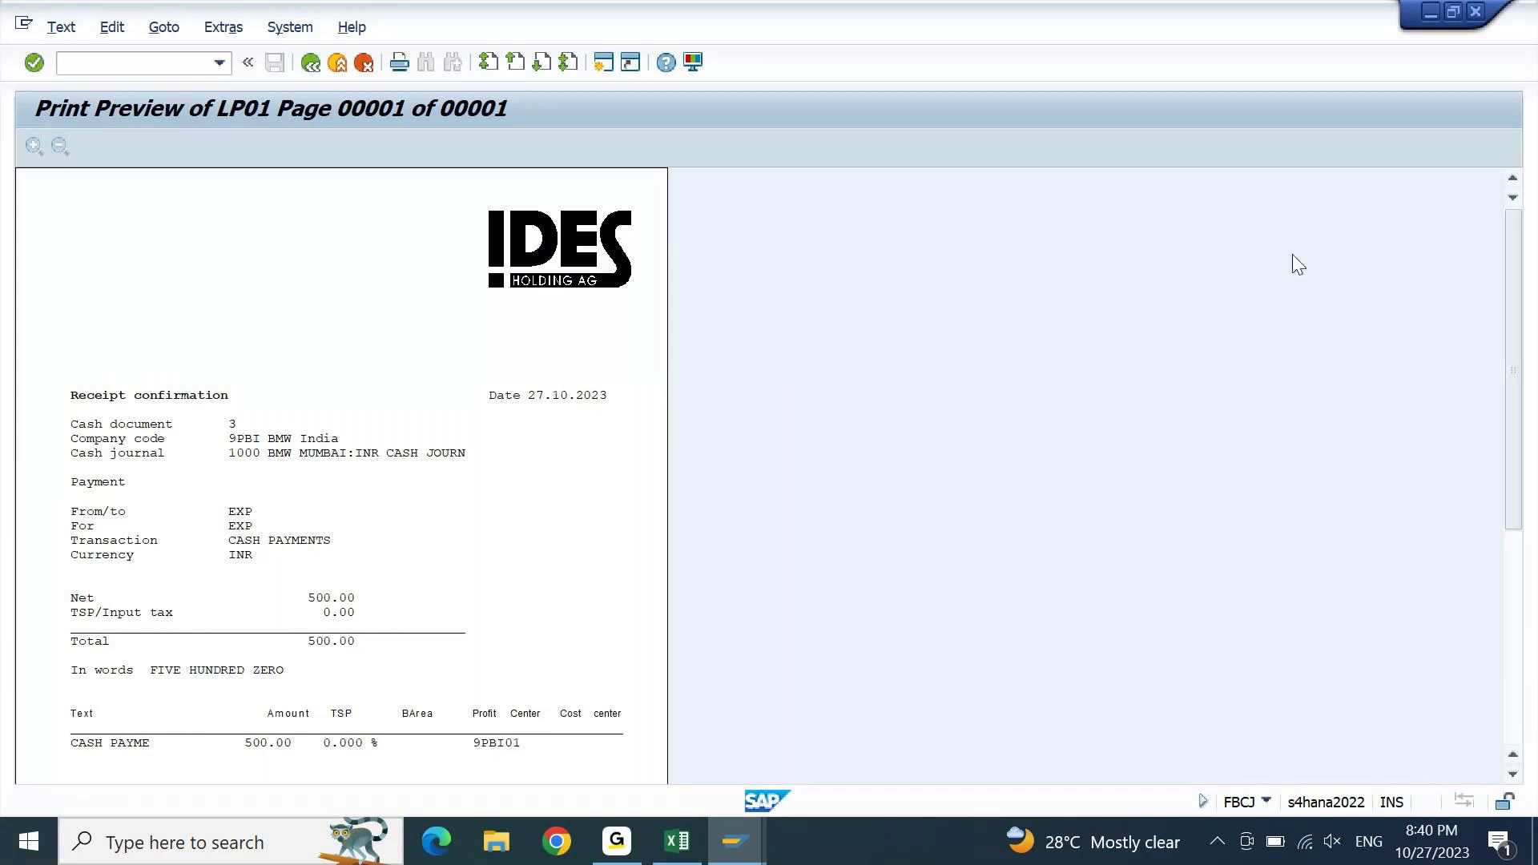
- Leave the receipt preview, switch to the Excel notes and enter "Assignments in Cash Journal:" in cell A3105
{"action": "key", "text": "F3"}
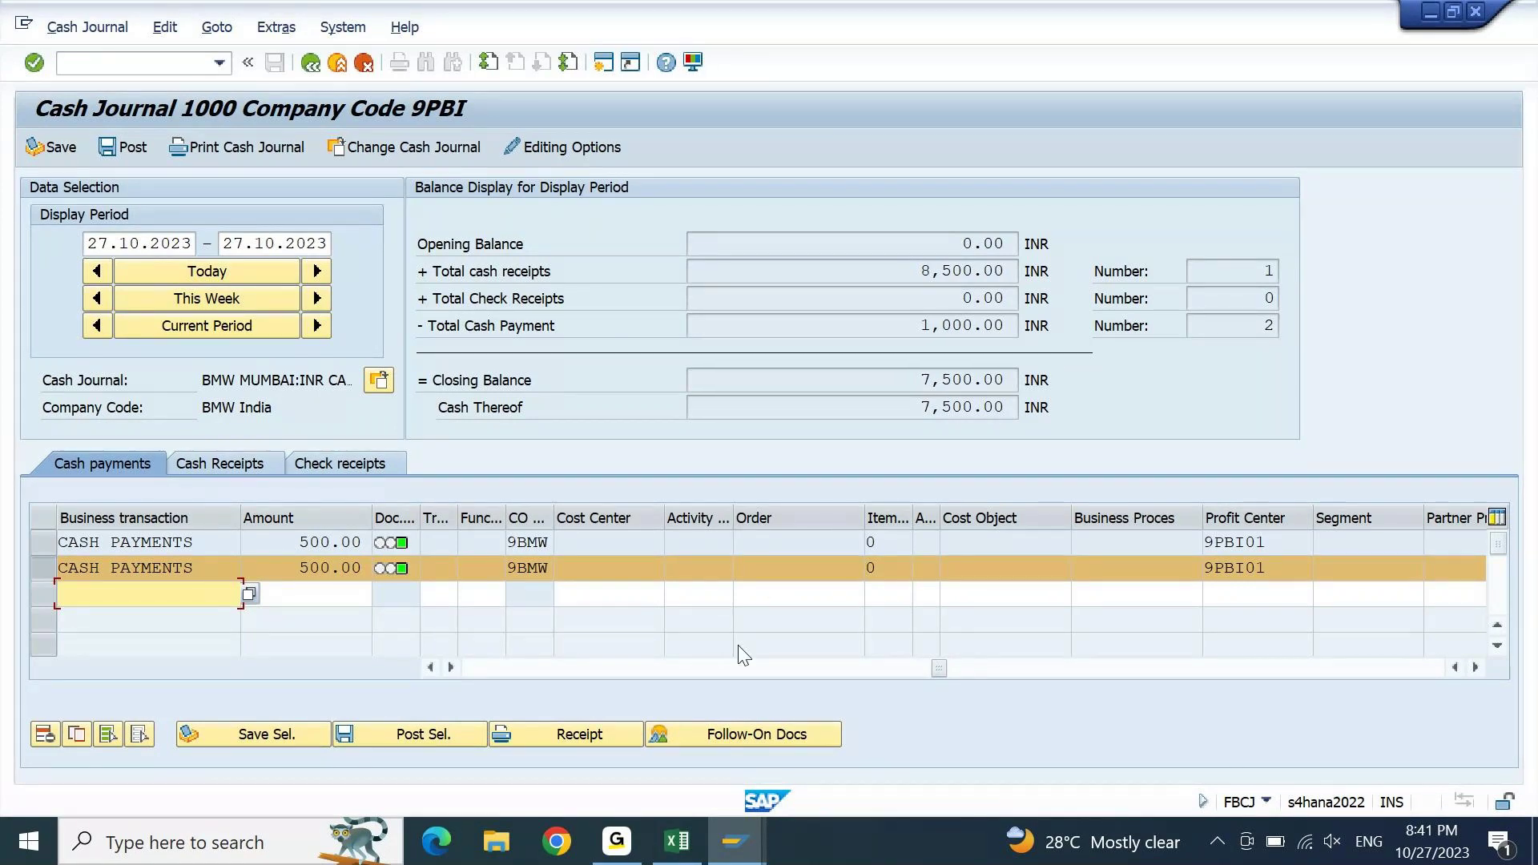
{"action": "left_click", "coordinate": [680, 842]}
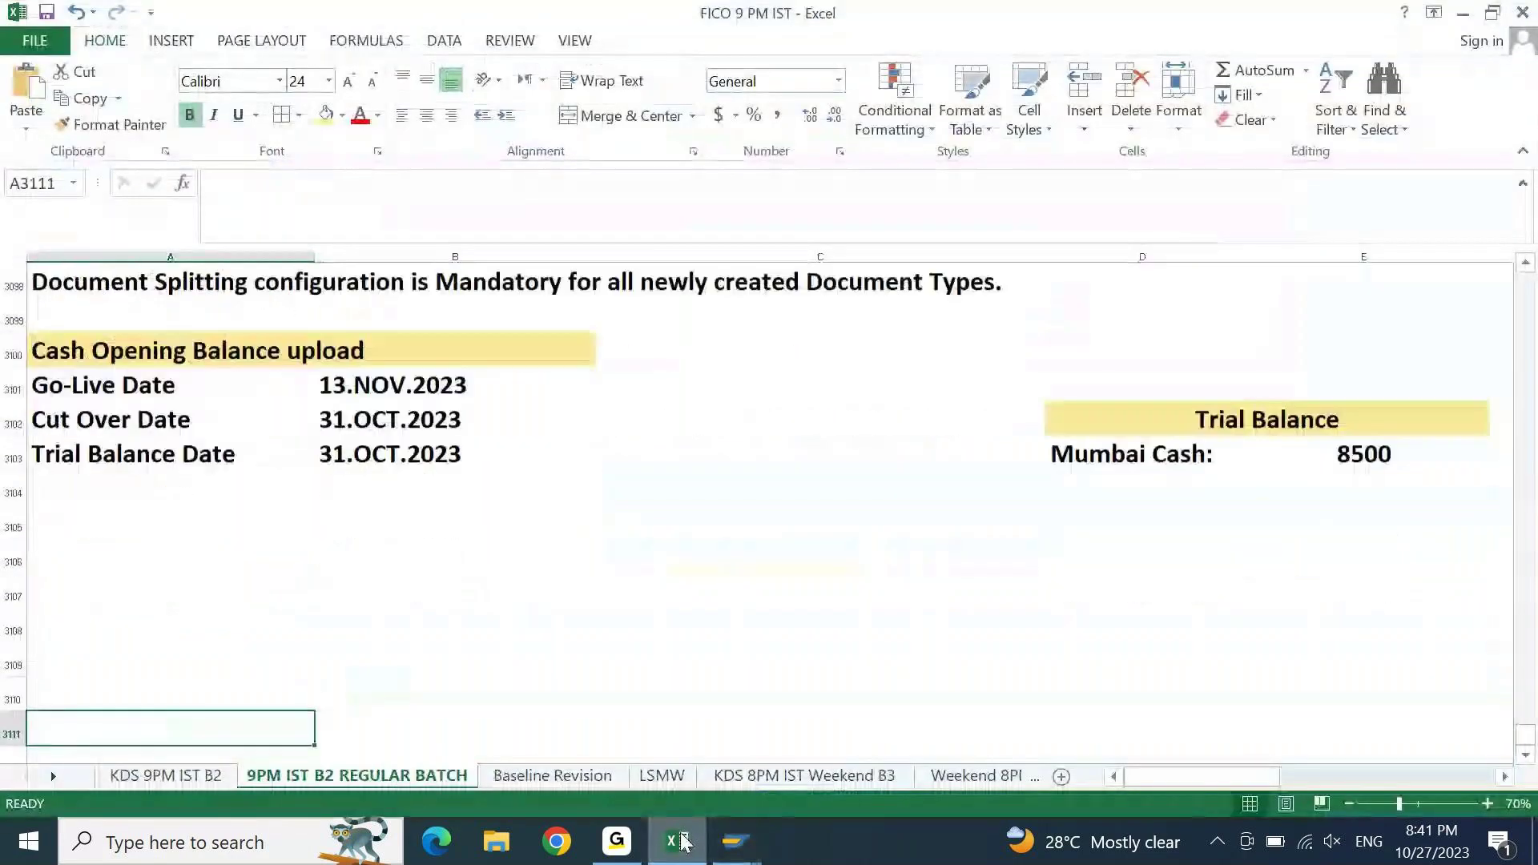
{"action": "key", "text": "ctrl+Up"}
{"action": "key", "text": "Down"}
{"action": "key", "text": "Down"}
{"action": "type", "text": "aSSIGNM"}
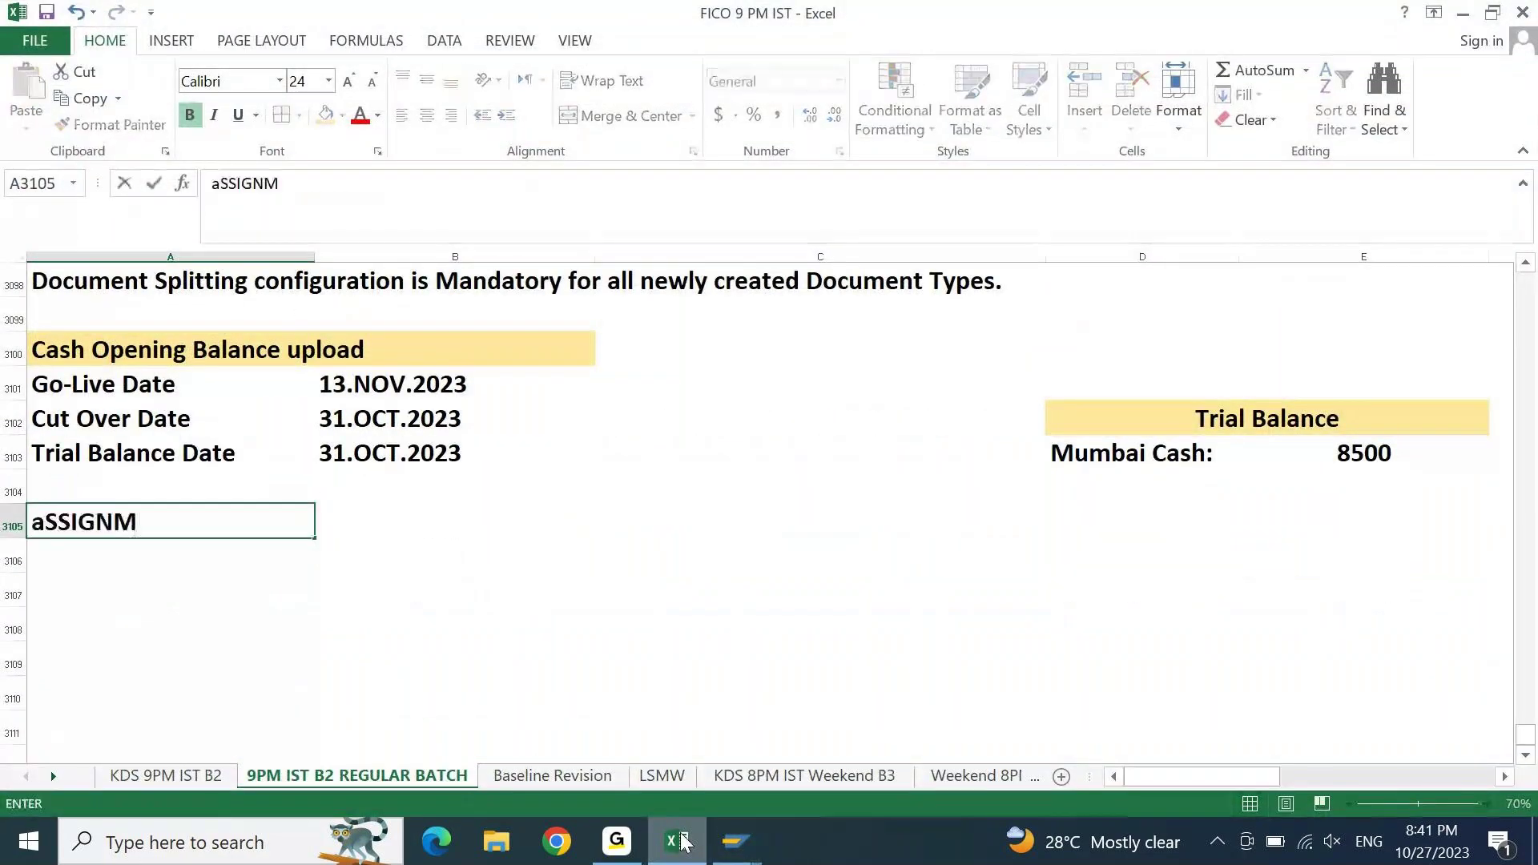
{"action": "type", "text": "ENTS in C"}
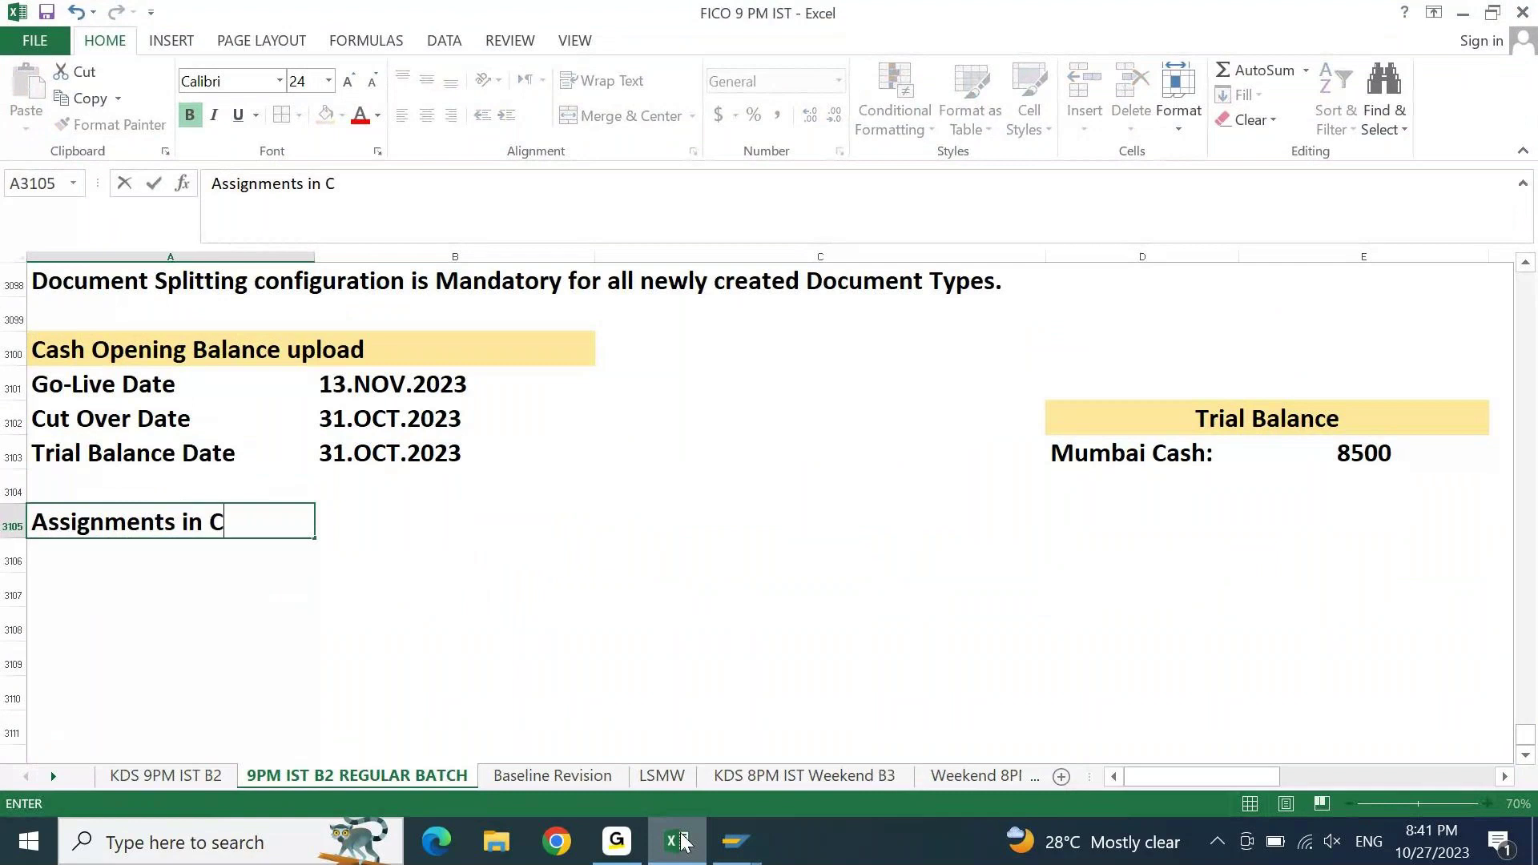
{"action": "type", "text": "ash JournalL"}
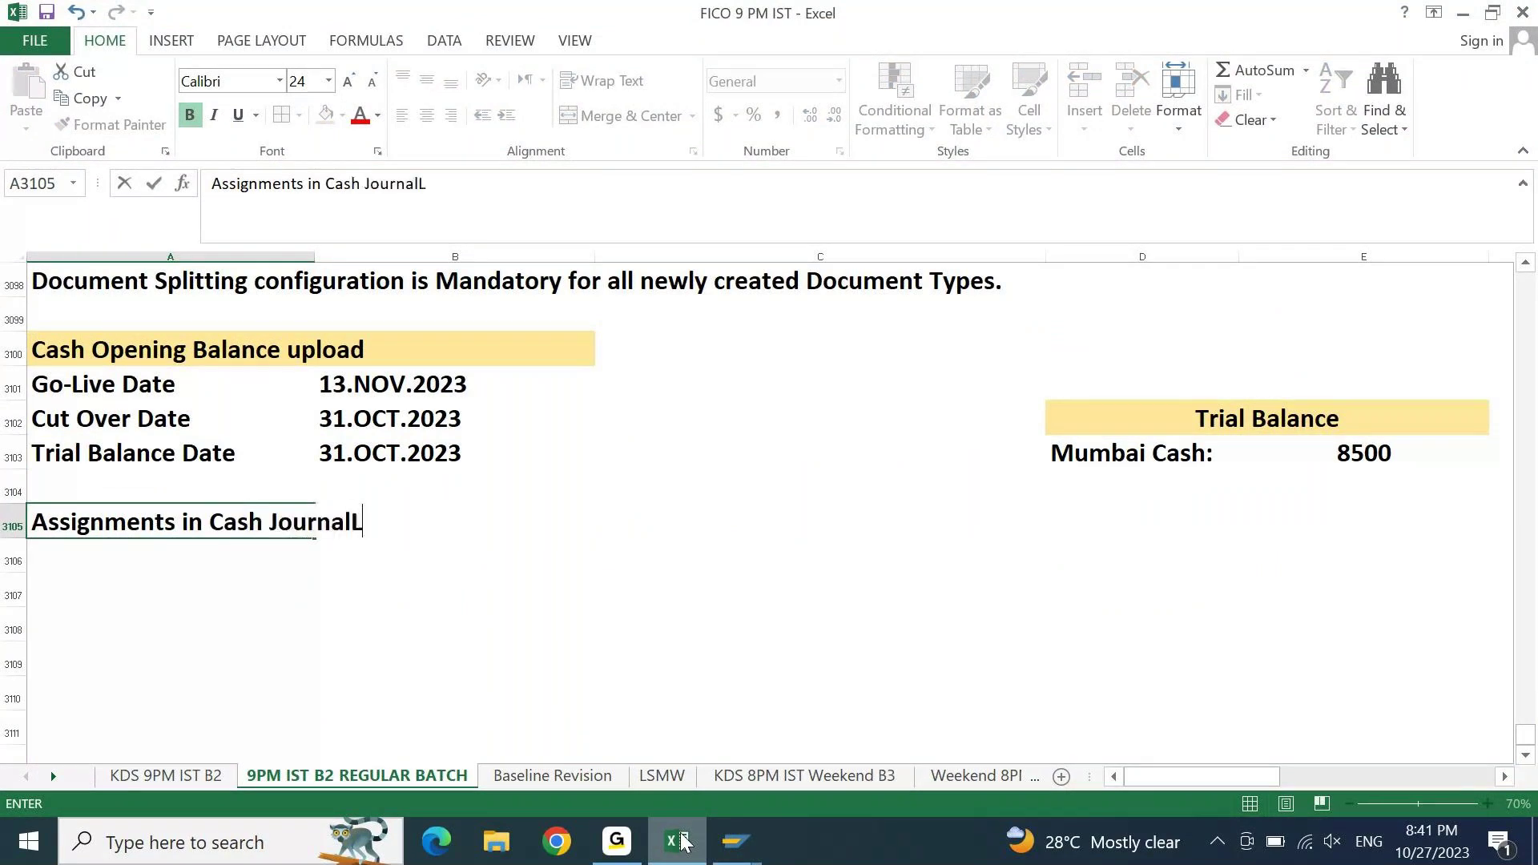
{"action": "key", "text": "BackSpace"}
{"action": "key", "text": "BackSpace"}
{"action": "type", "text": ":"}
{"action": "key", "text": "Return"}
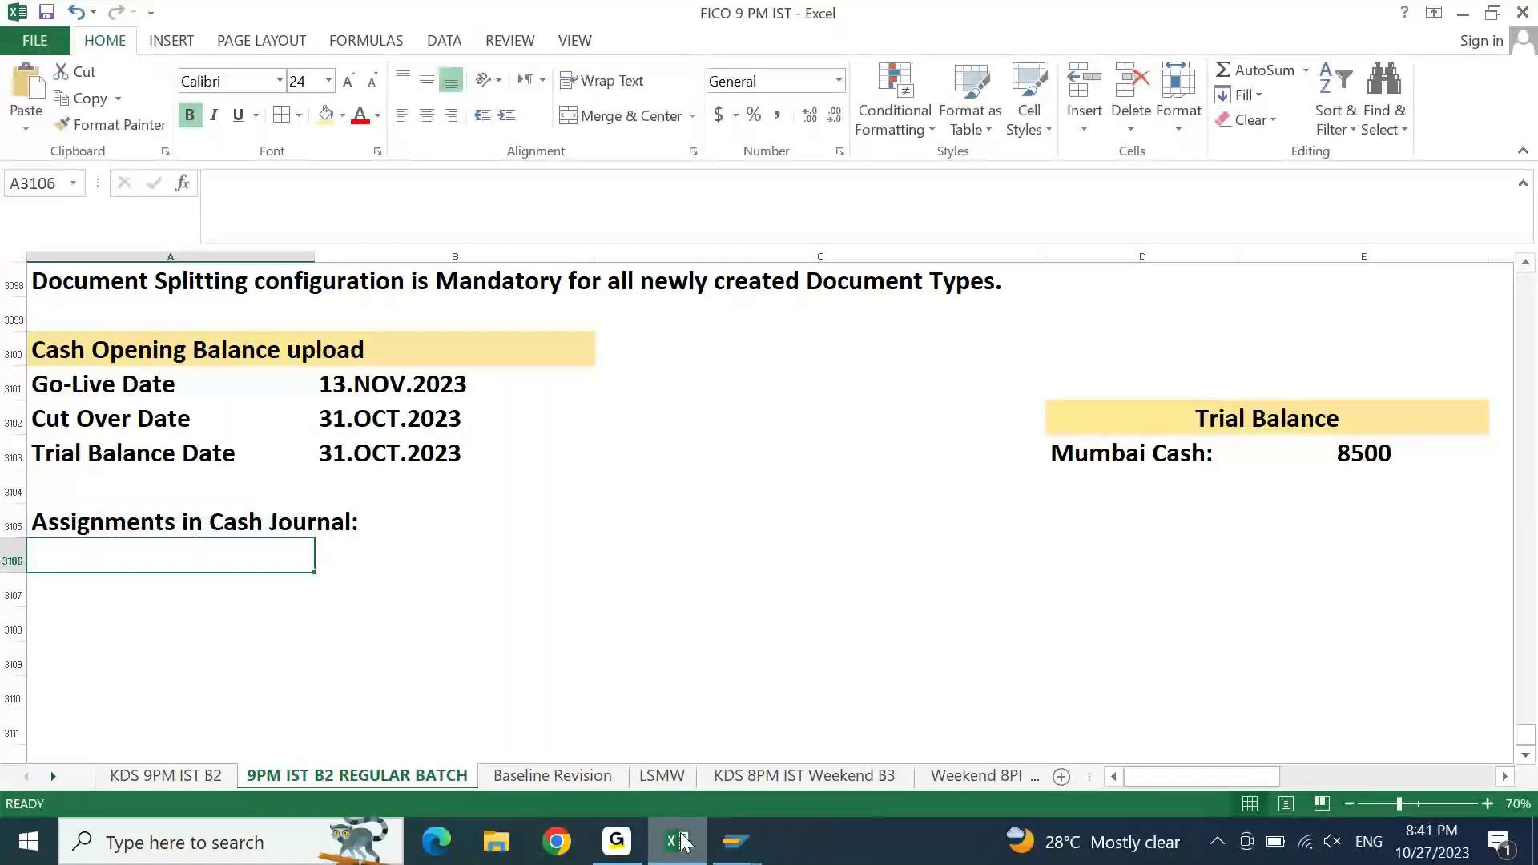
- Apply the same light gold fill as the other headings to cells A3105:B3105
{"action": "key", "text": "Up"}
{"action": "key", "text": "shift+Right"}
{"action": "left_click", "coordinate": [327, 117]}
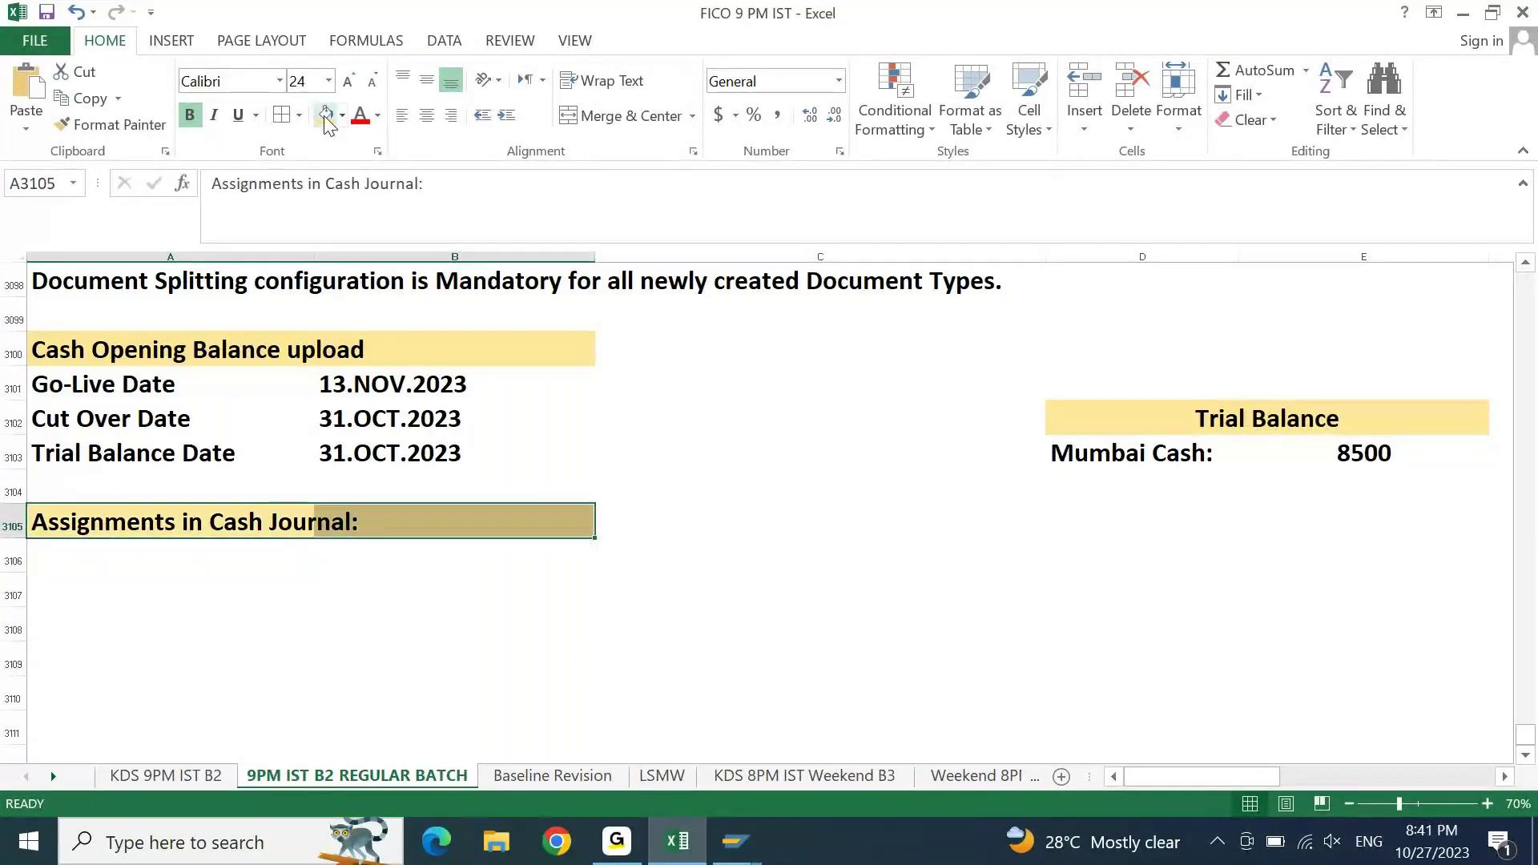
- Enter "1. Line Layout" in cell A3106 below the cash journal assignments heading
{"action": "key", "text": "Down"}
{"action": "type", "text": "1"}
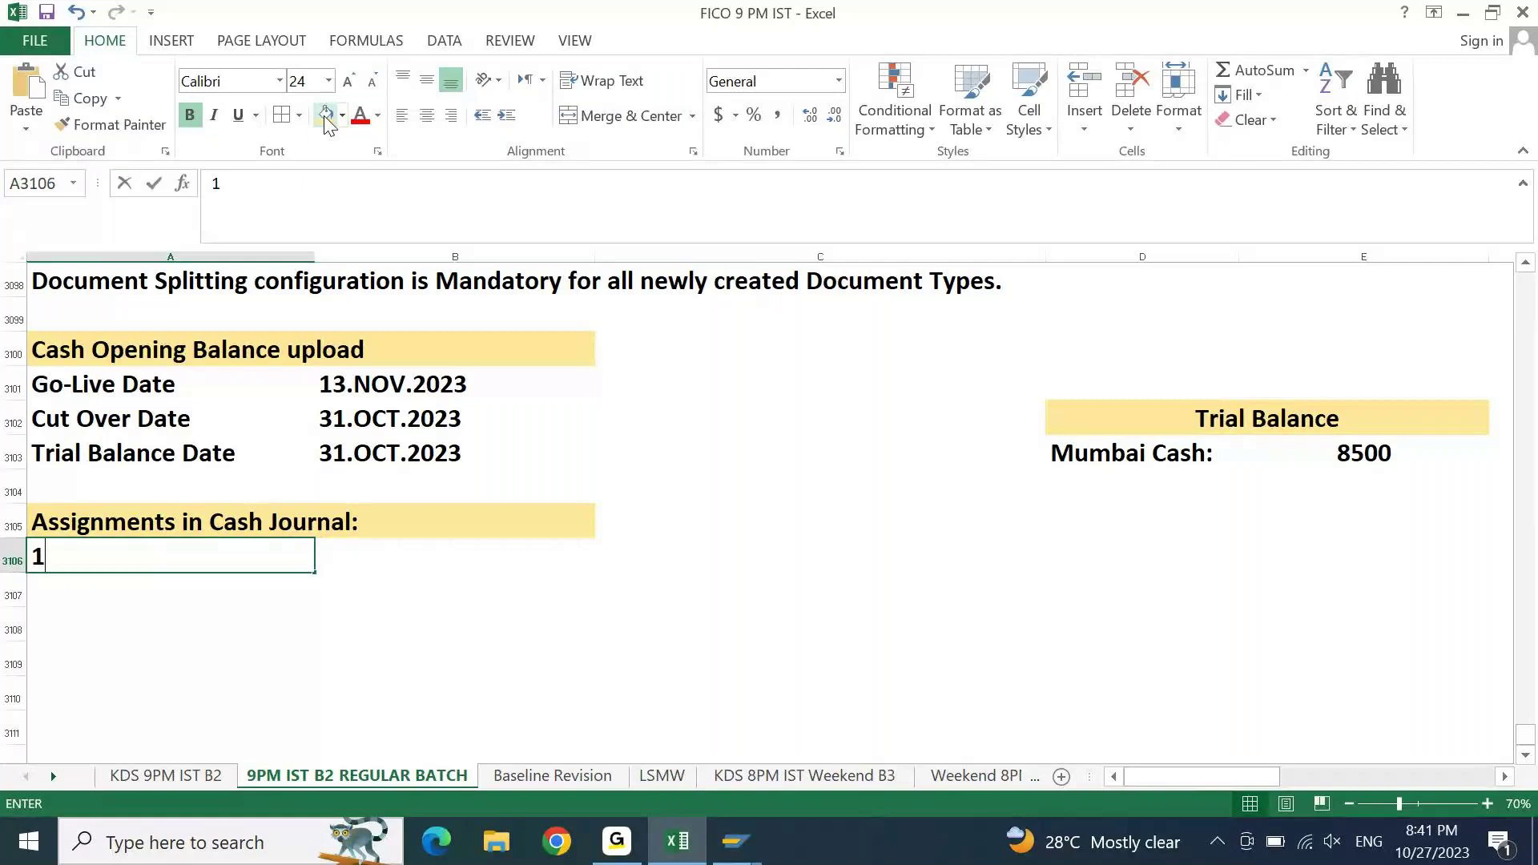
{"action": "type", "text": ". Line Layout"}
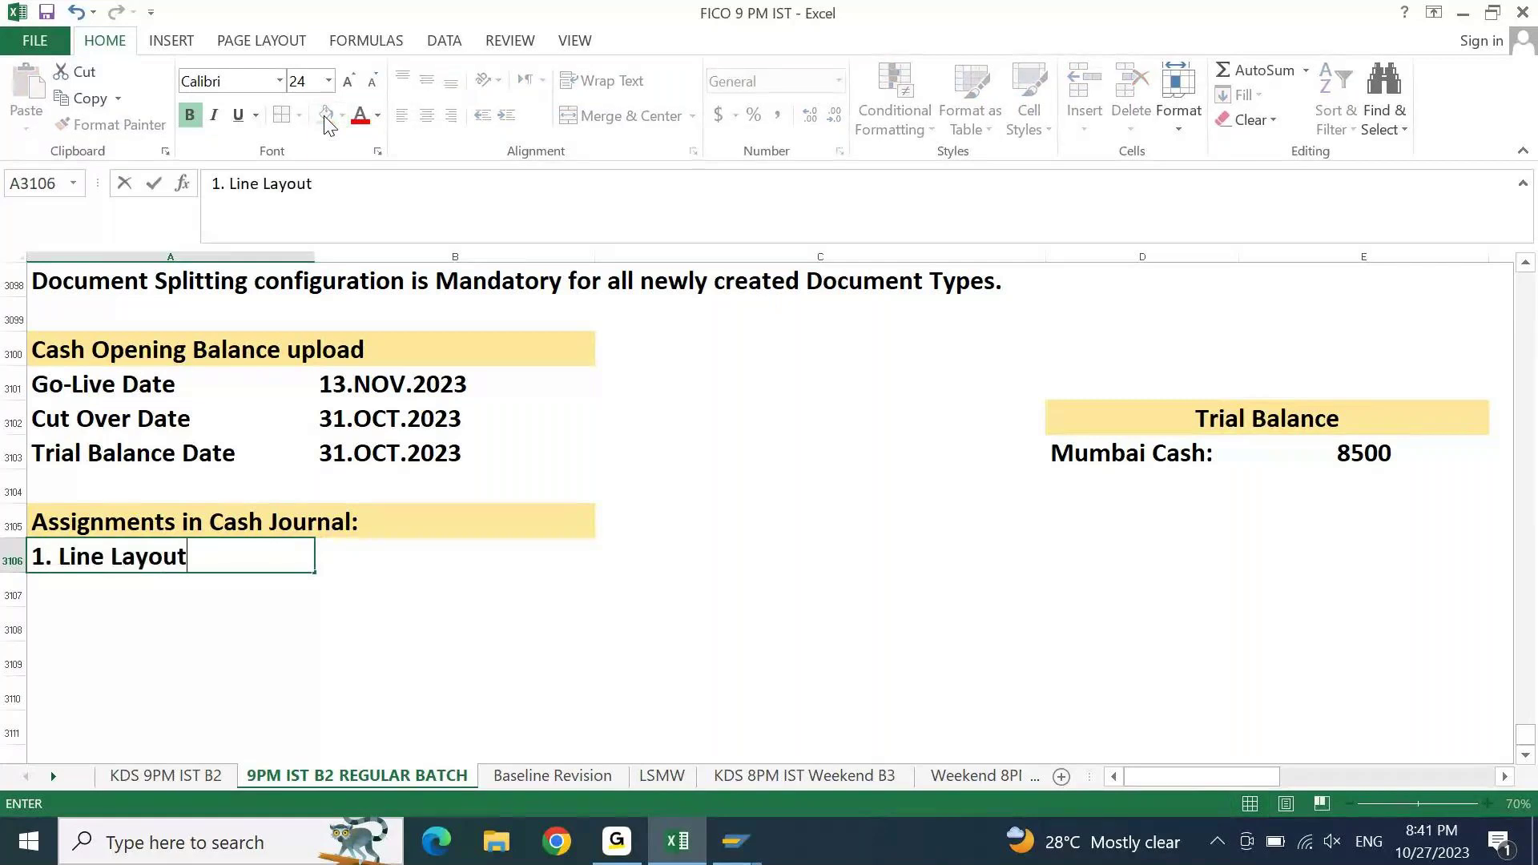
{"action": "key", "text": "Return"}
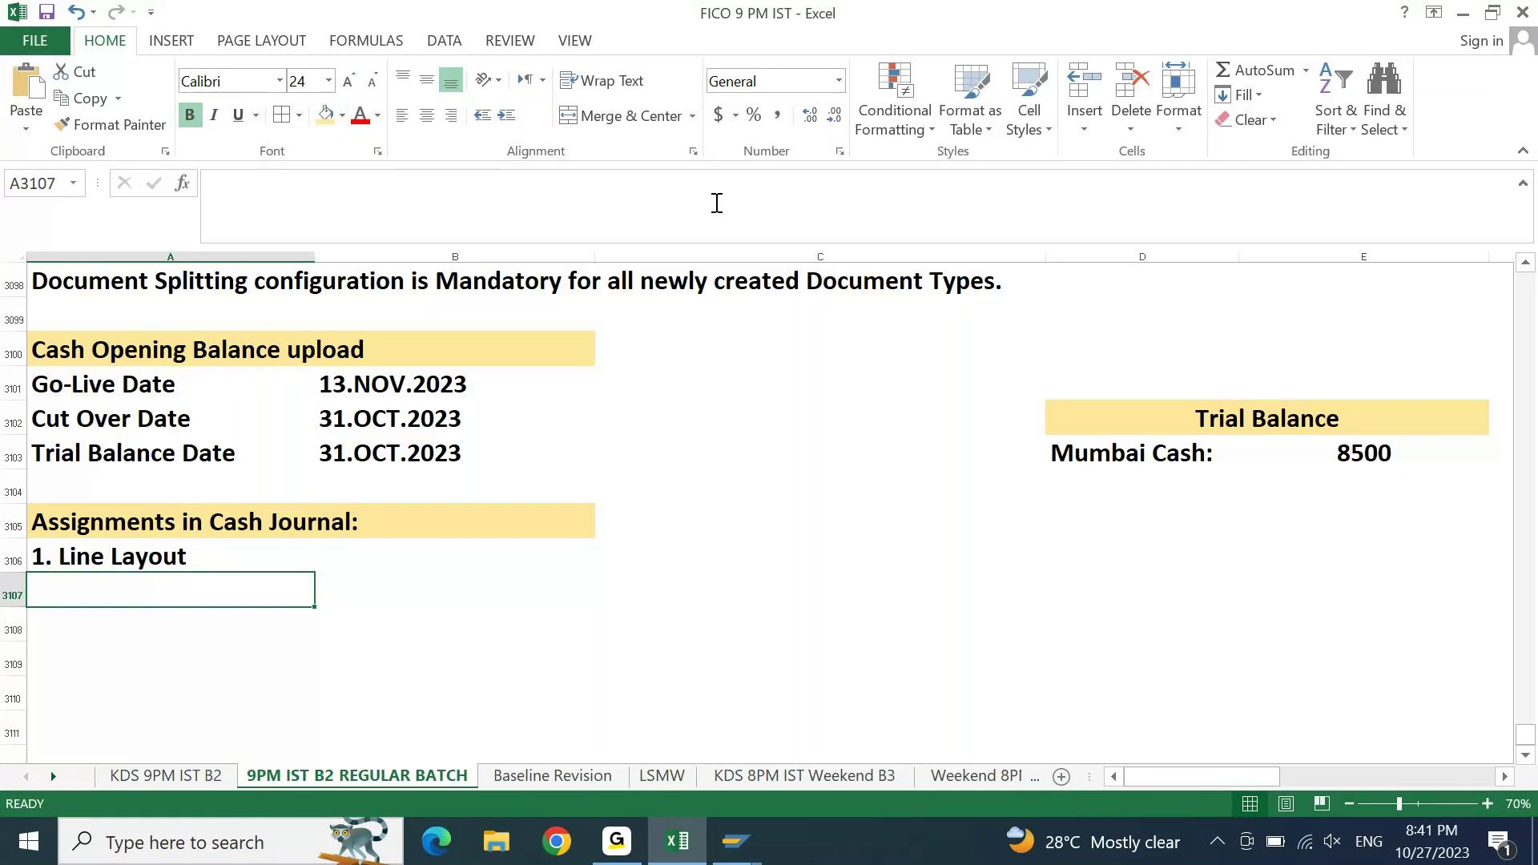
- Switch to the SAP cash journal and examine the columns of the cash payments table through Profit Center and Segment, returning to the first columns
{"action": "key", "text": "alt+Tab"}
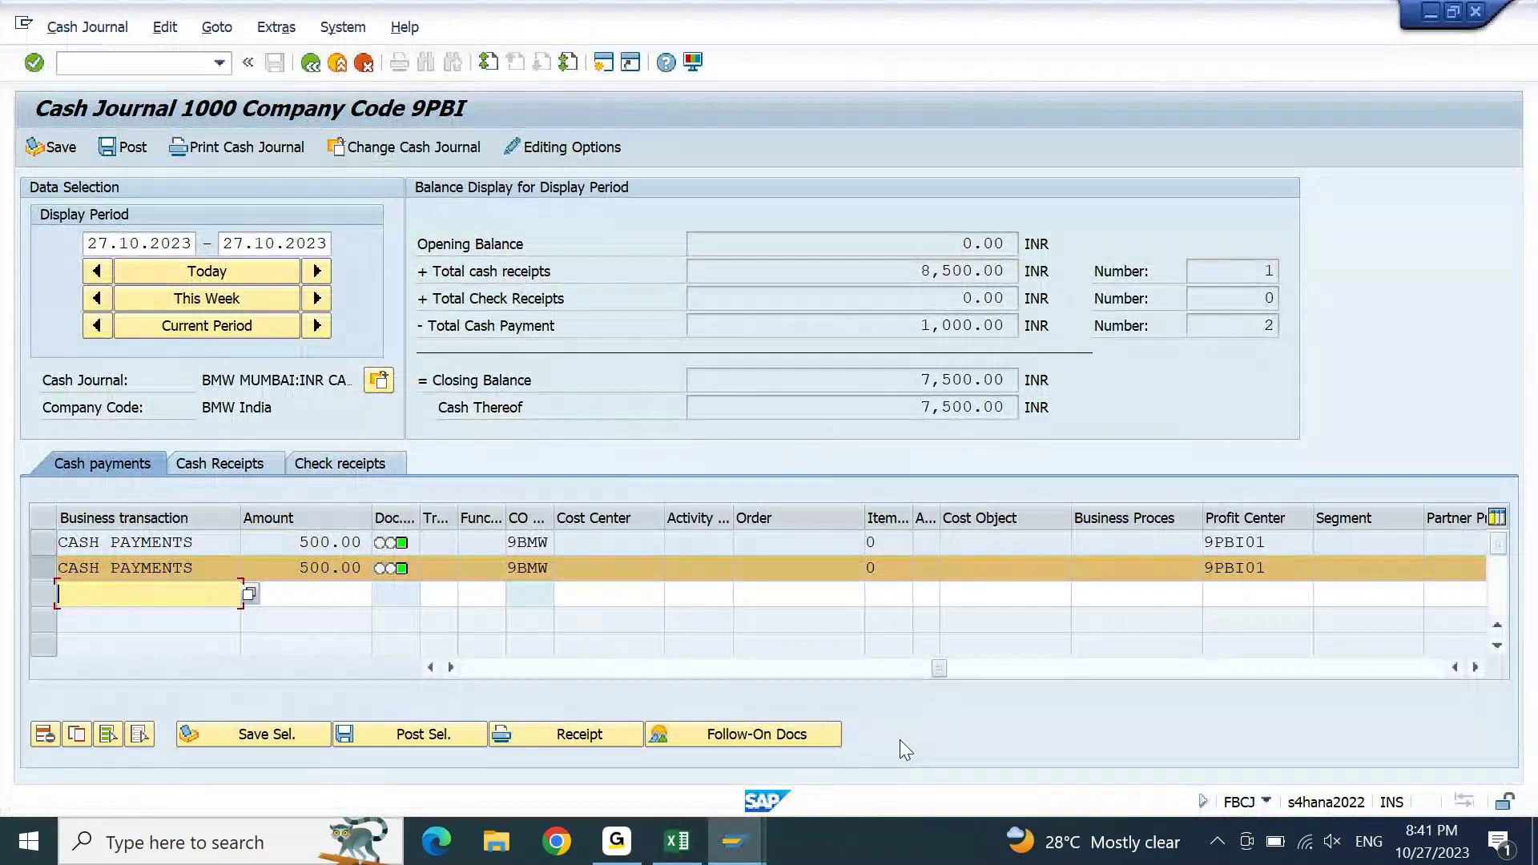
{"action": "left_click", "coordinate": [326, 568]}
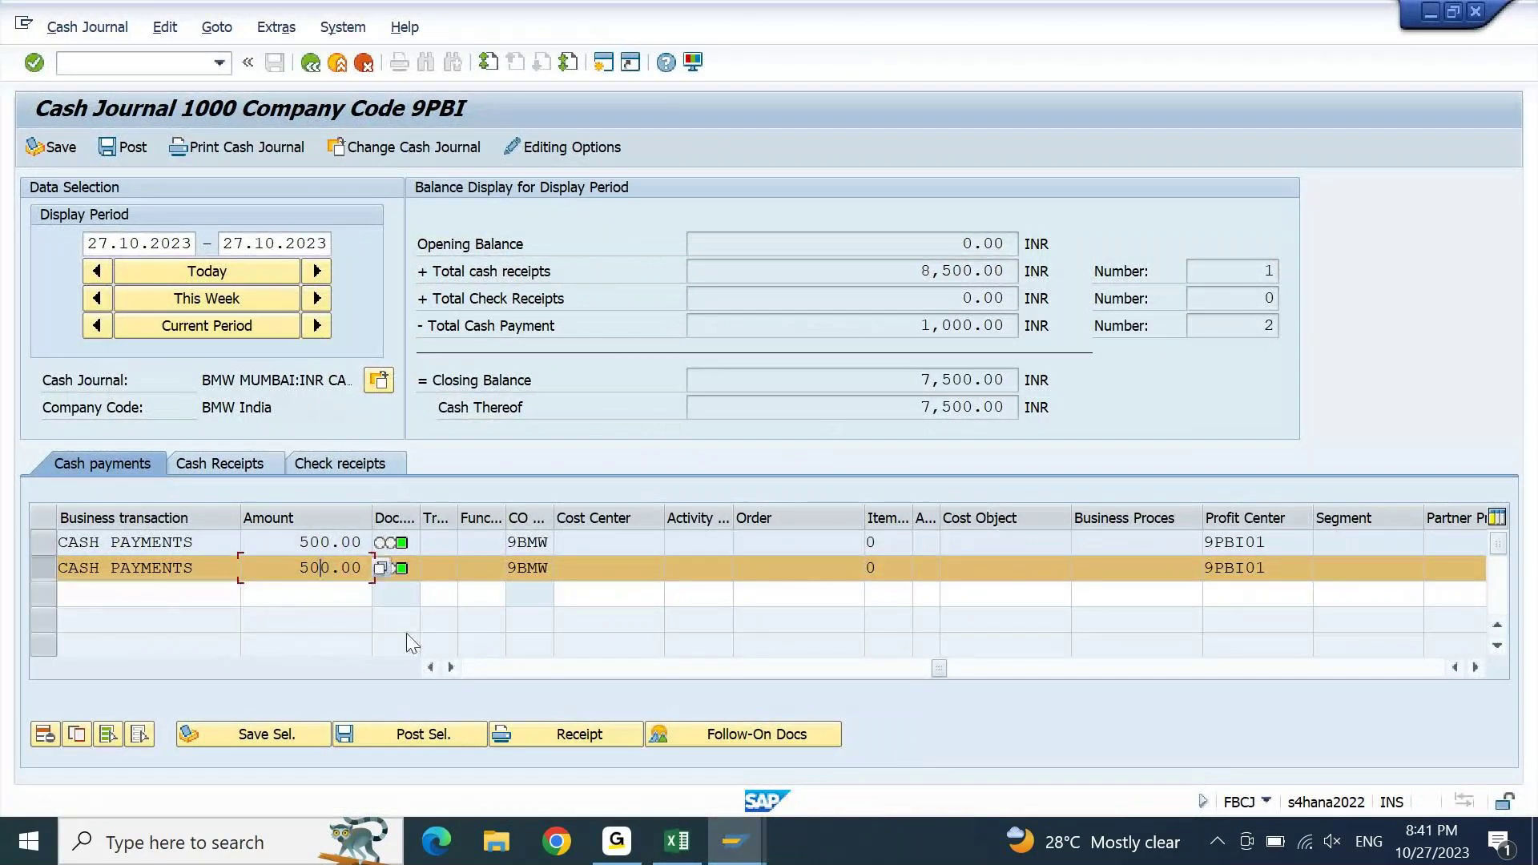
{"action": "key", "text": "Return"}
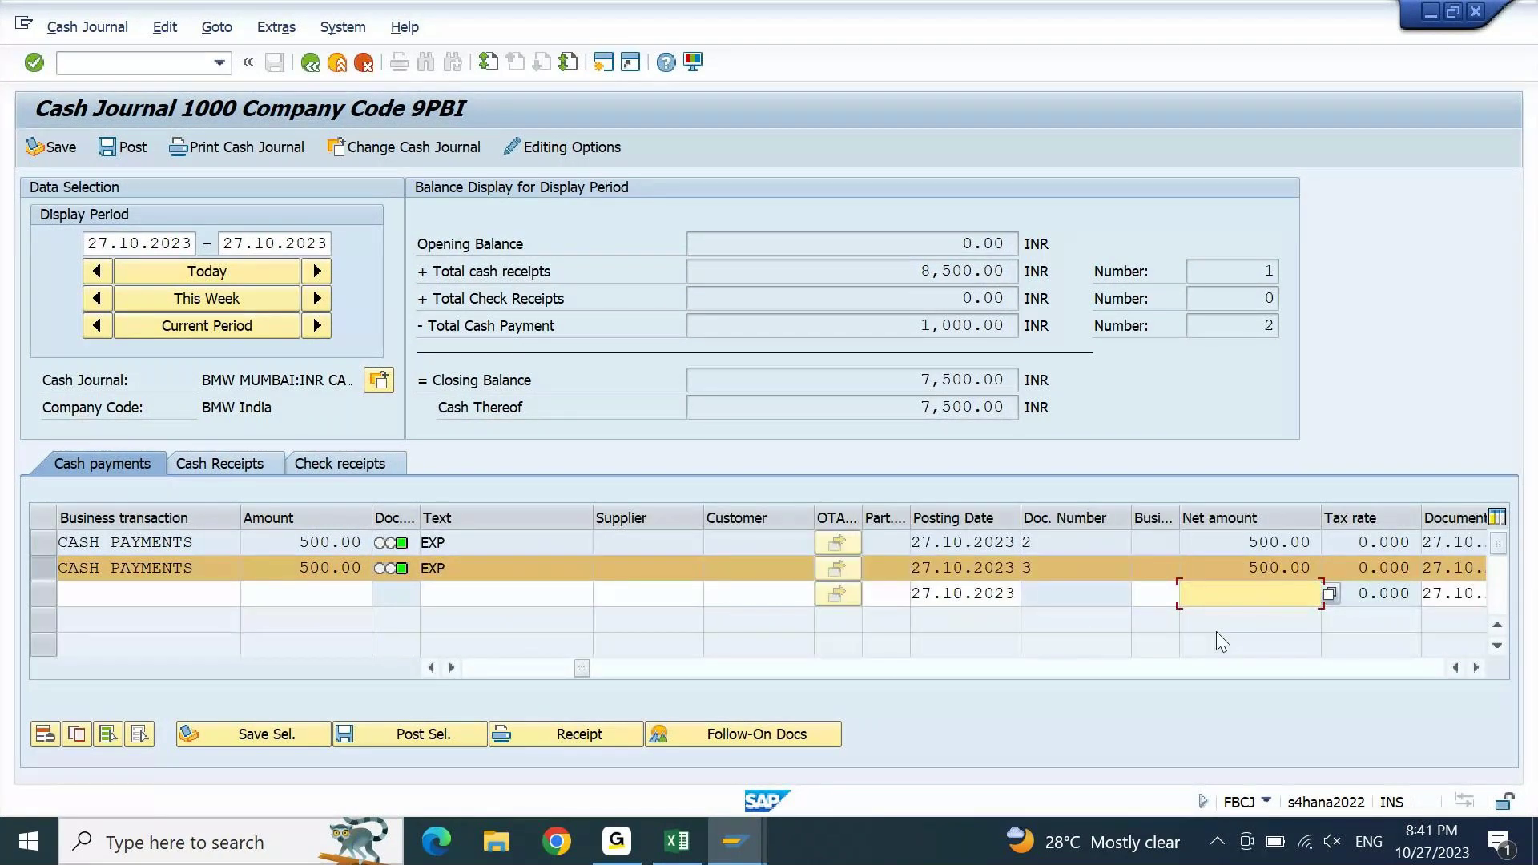
{"action": "key", "text": "Tab"}
{"action": "key", "text": "Tab"}
{"action": "key", "text": "Tab"}
{"action": "key", "text": "Tab"}
{"action": "key", "text": "Tab"}
{"action": "key", "text": "Tab"}
{"action": "key", "text": "Tab"}
{"action": "key", "text": "Tab"}
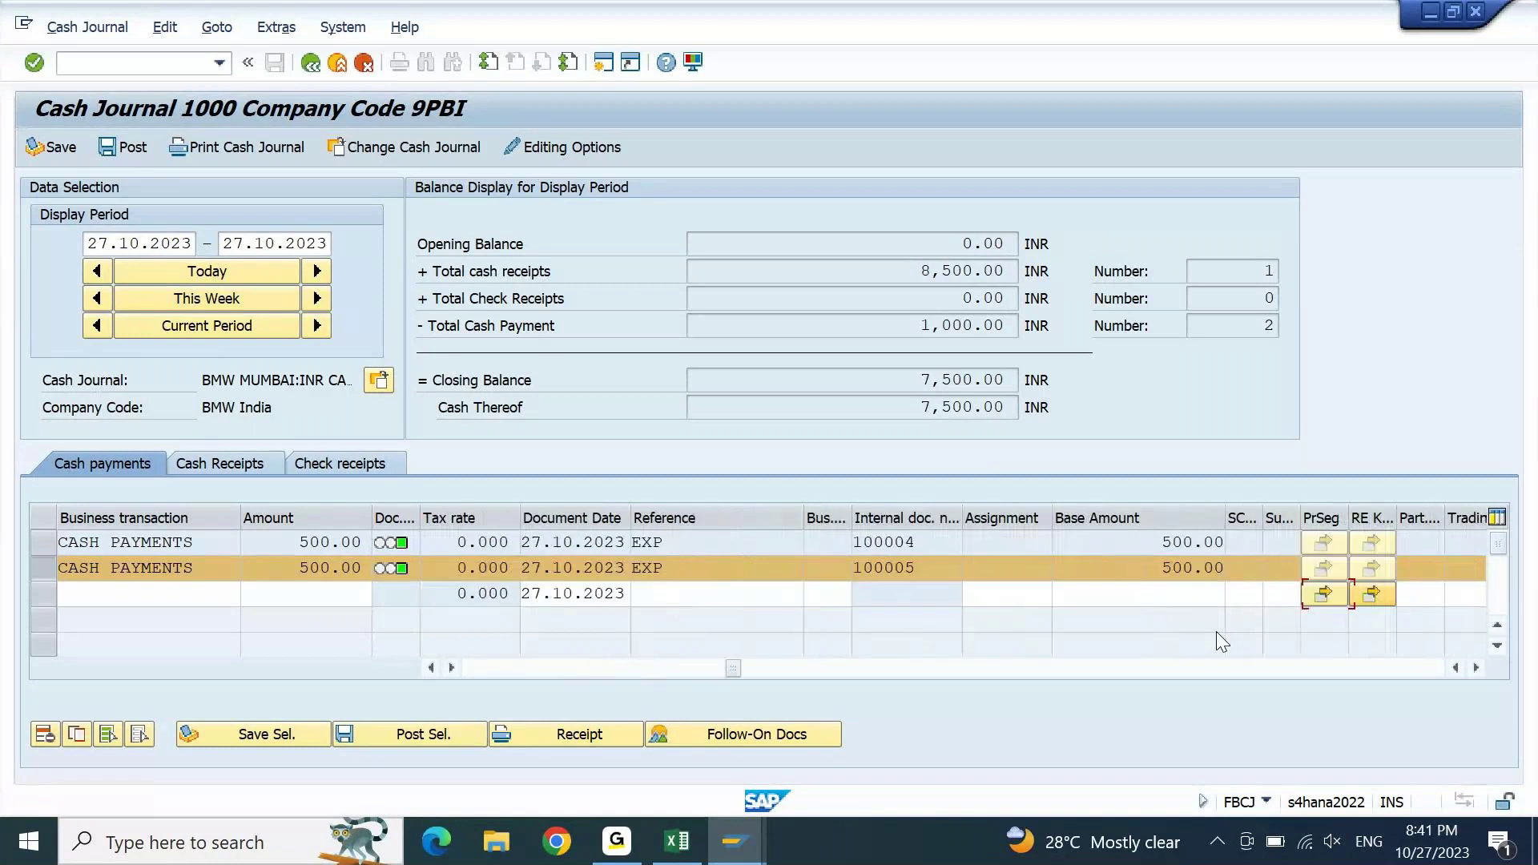
{"action": "key", "text": "Tab"}
{"action": "key", "text": "Tab"}
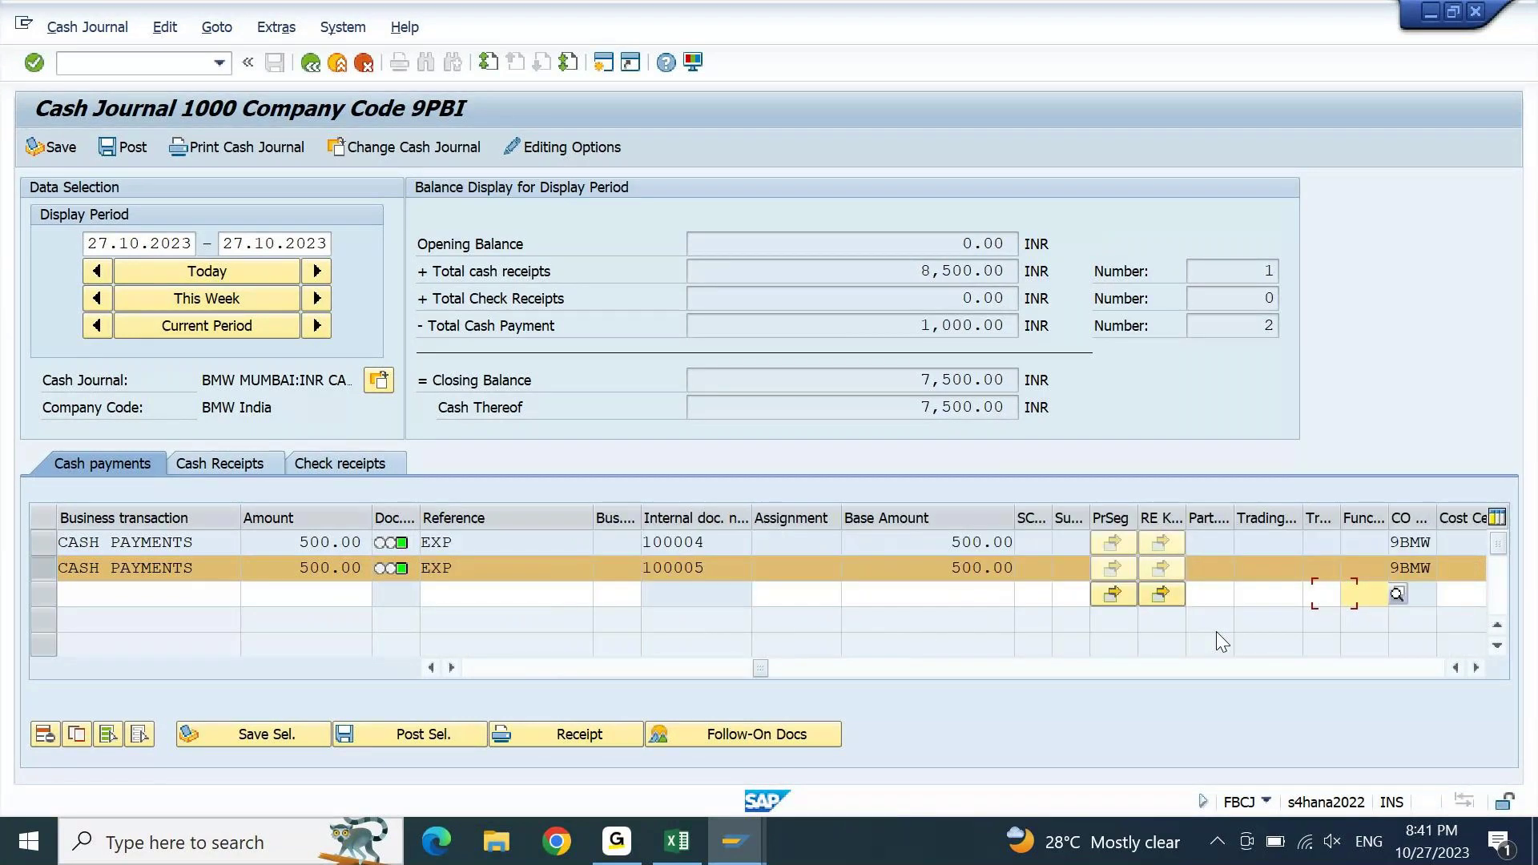
{"action": "key", "text": "Tab"}
{"action": "key", "text": "Tab"}
{"action": "key", "text": "Tab"}
{"action": "key", "text": "Tab"}
{"action": "key", "text": "Tab"}
{"action": "key", "text": "Tab"}
{"action": "key", "text": "Tab"}
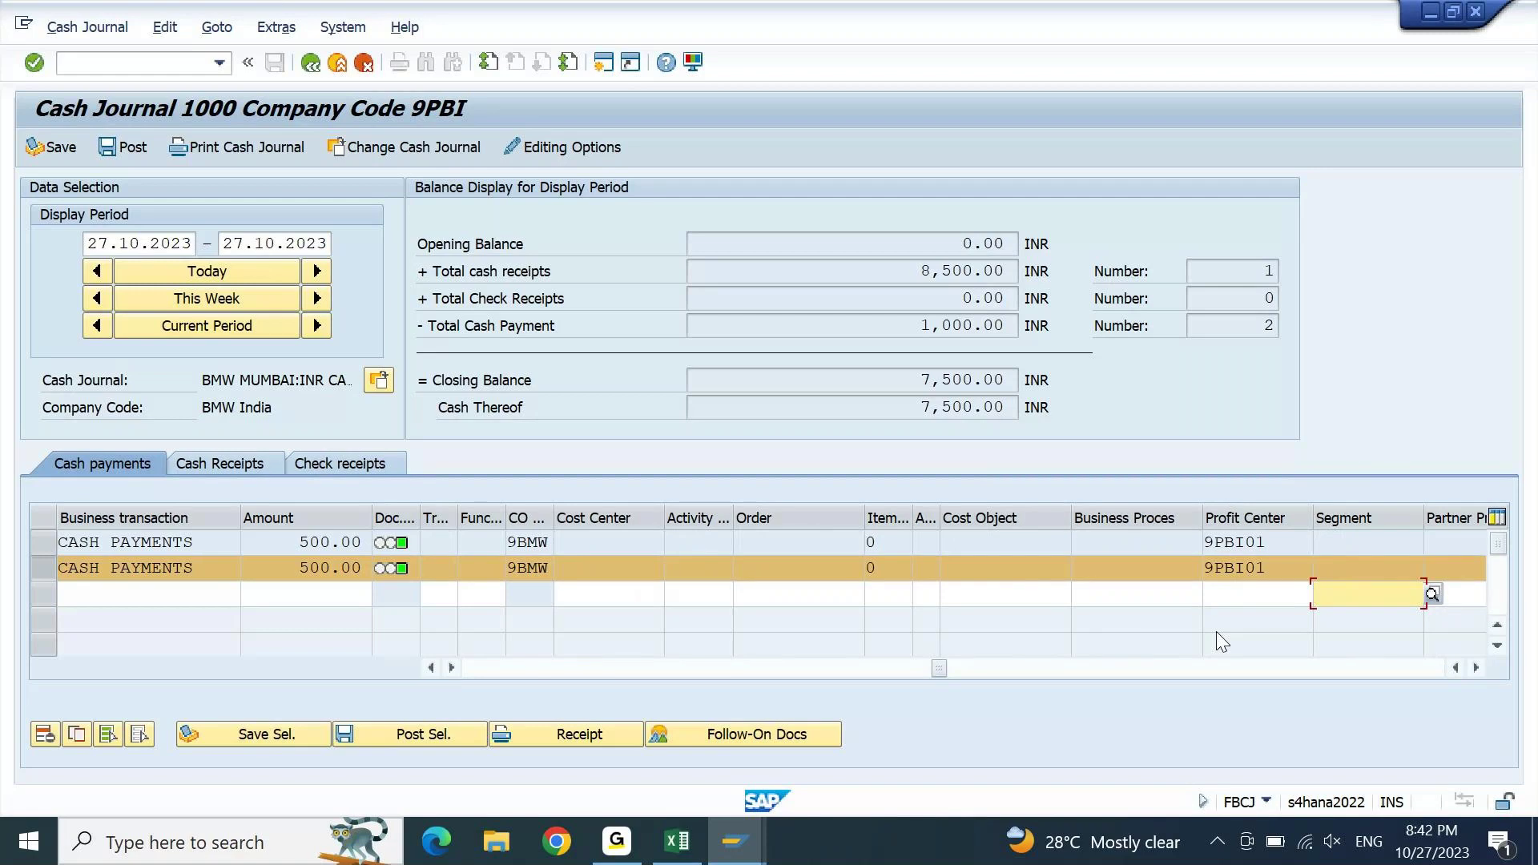
{"action": "left_click", "coordinate": [1242, 517]}
{"action": "left_click_drag", "start_coordinate": [1242, 516], "coordinate": [659, 545]}
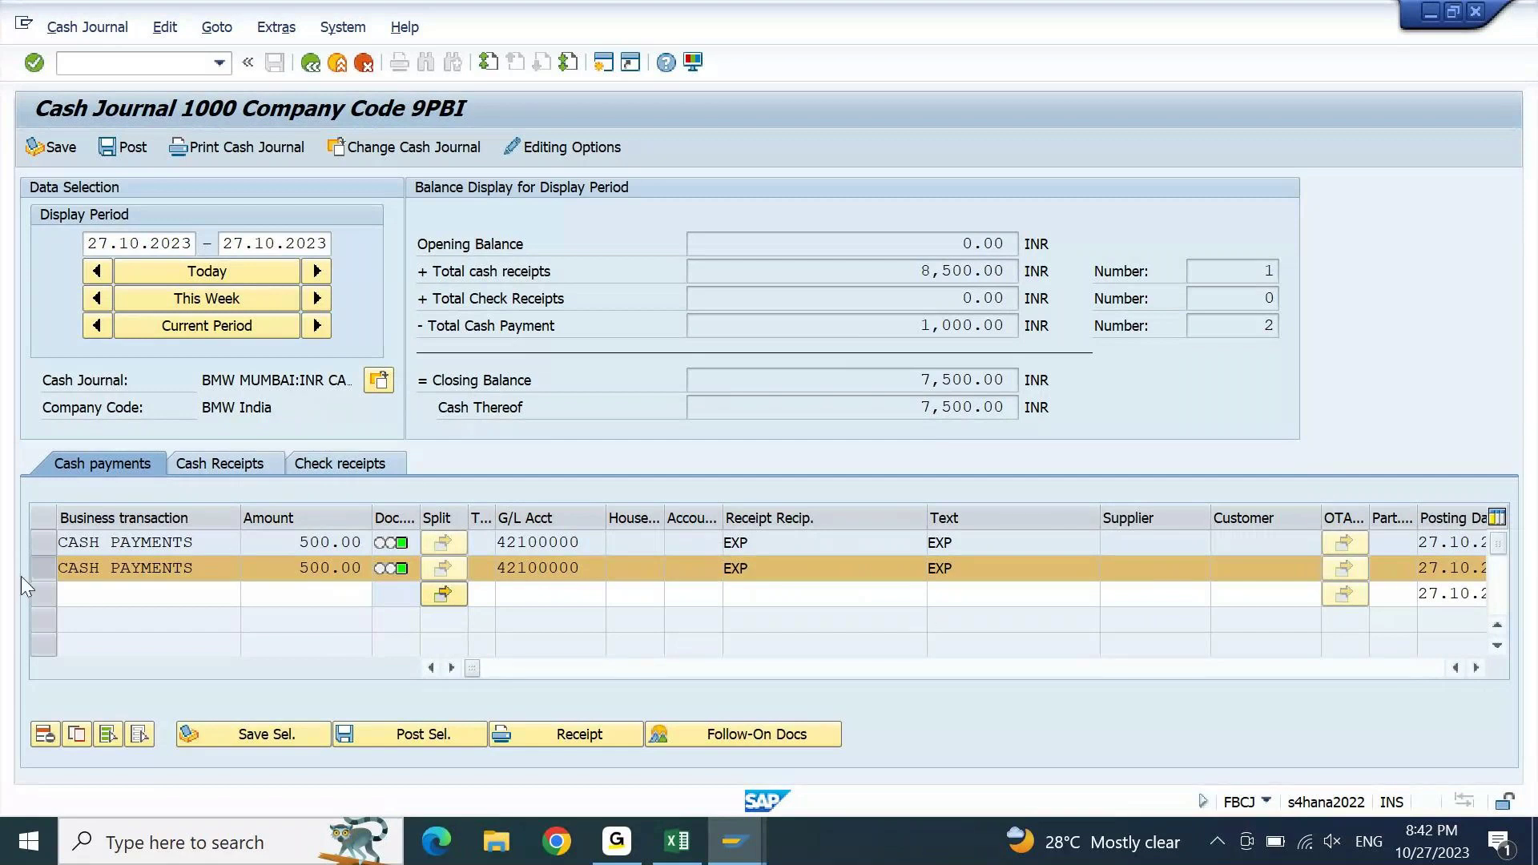
- Open the table settings of the cash payments list, view its variant options and close them without changes
{"action": "left_click", "coordinate": [88, 569]}
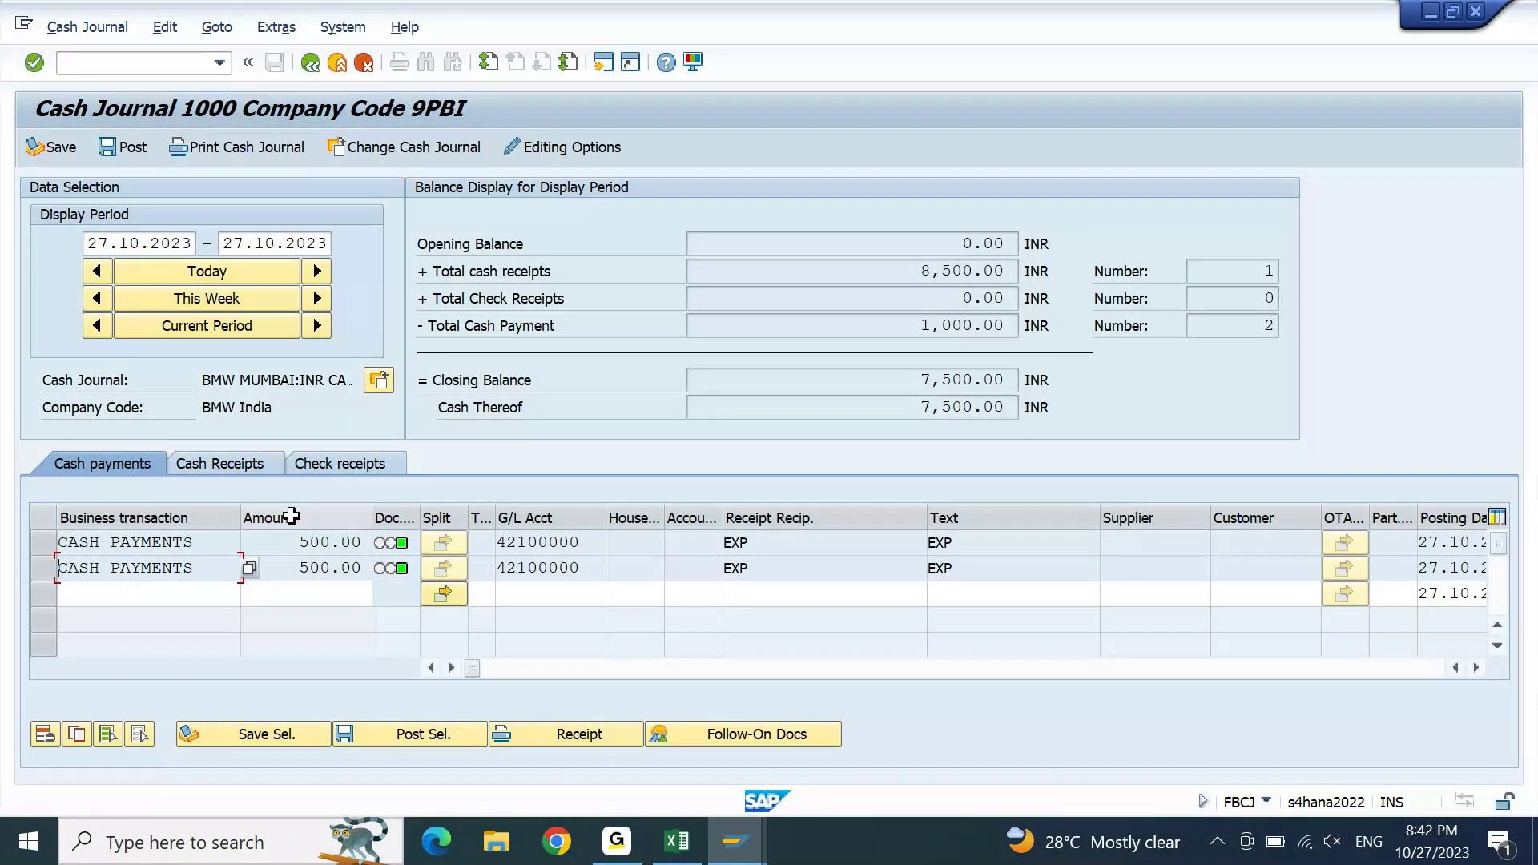
{"action": "left_click", "coordinate": [1496, 520]}
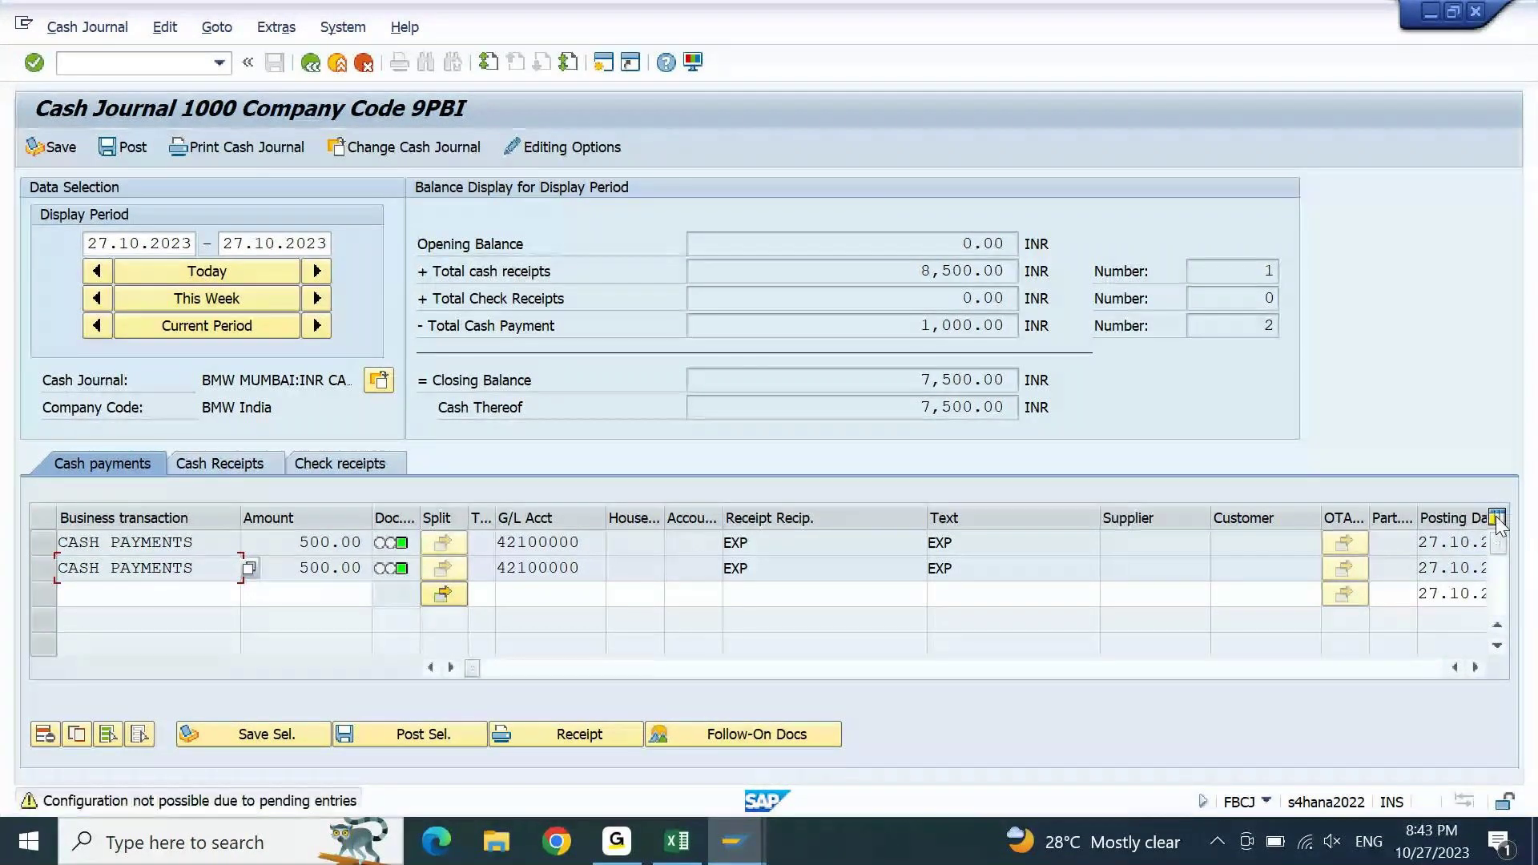
{"action": "key", "text": "Return"}
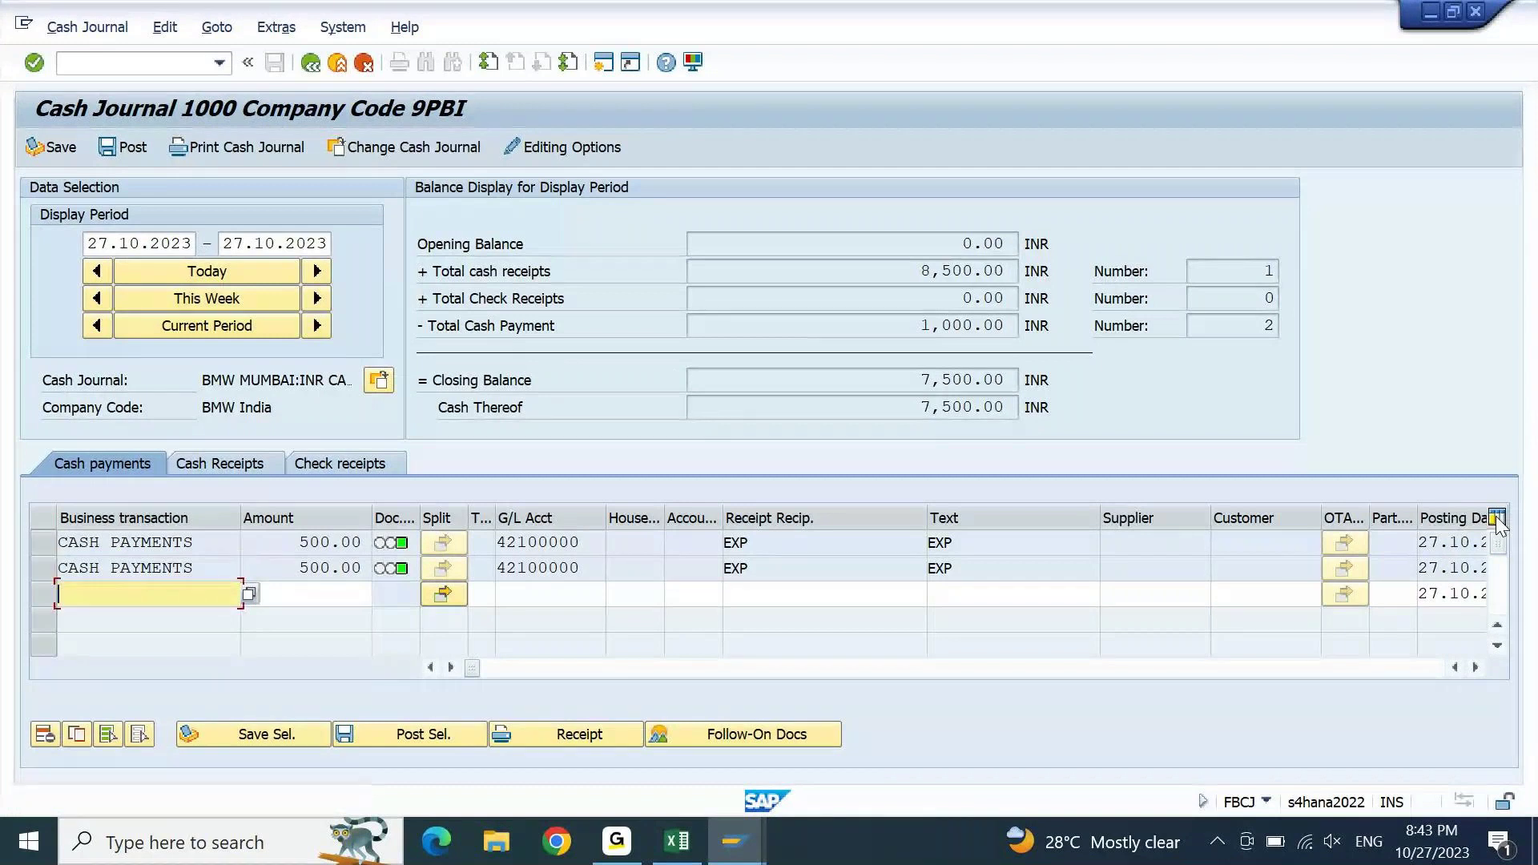
{"action": "left_click", "coordinate": [1497, 517]}
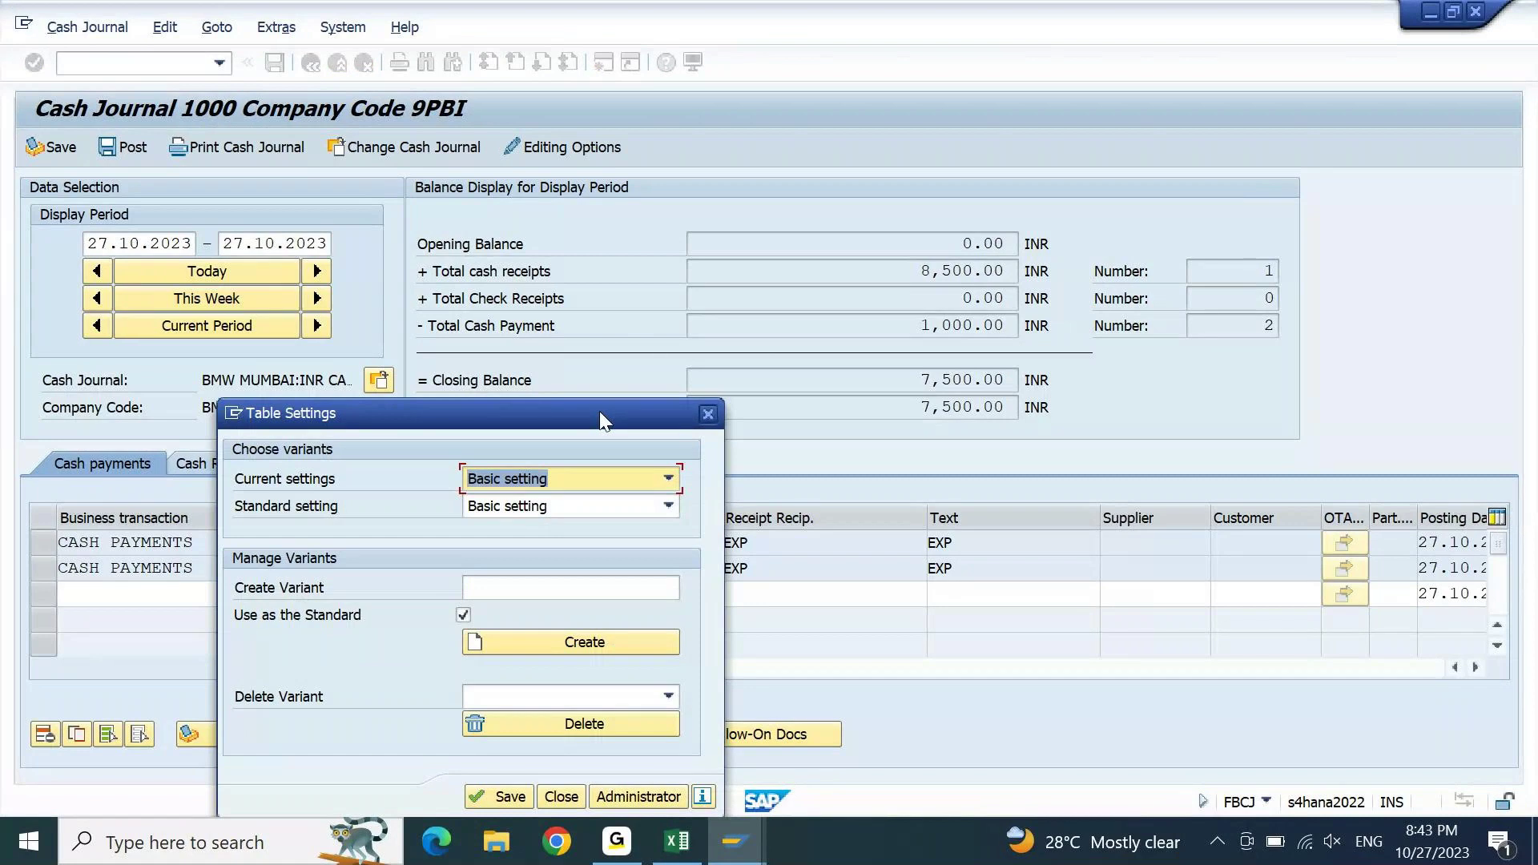
{"action": "left_click_drag", "start_coordinate": [600, 411], "coordinate": [753, 21]}
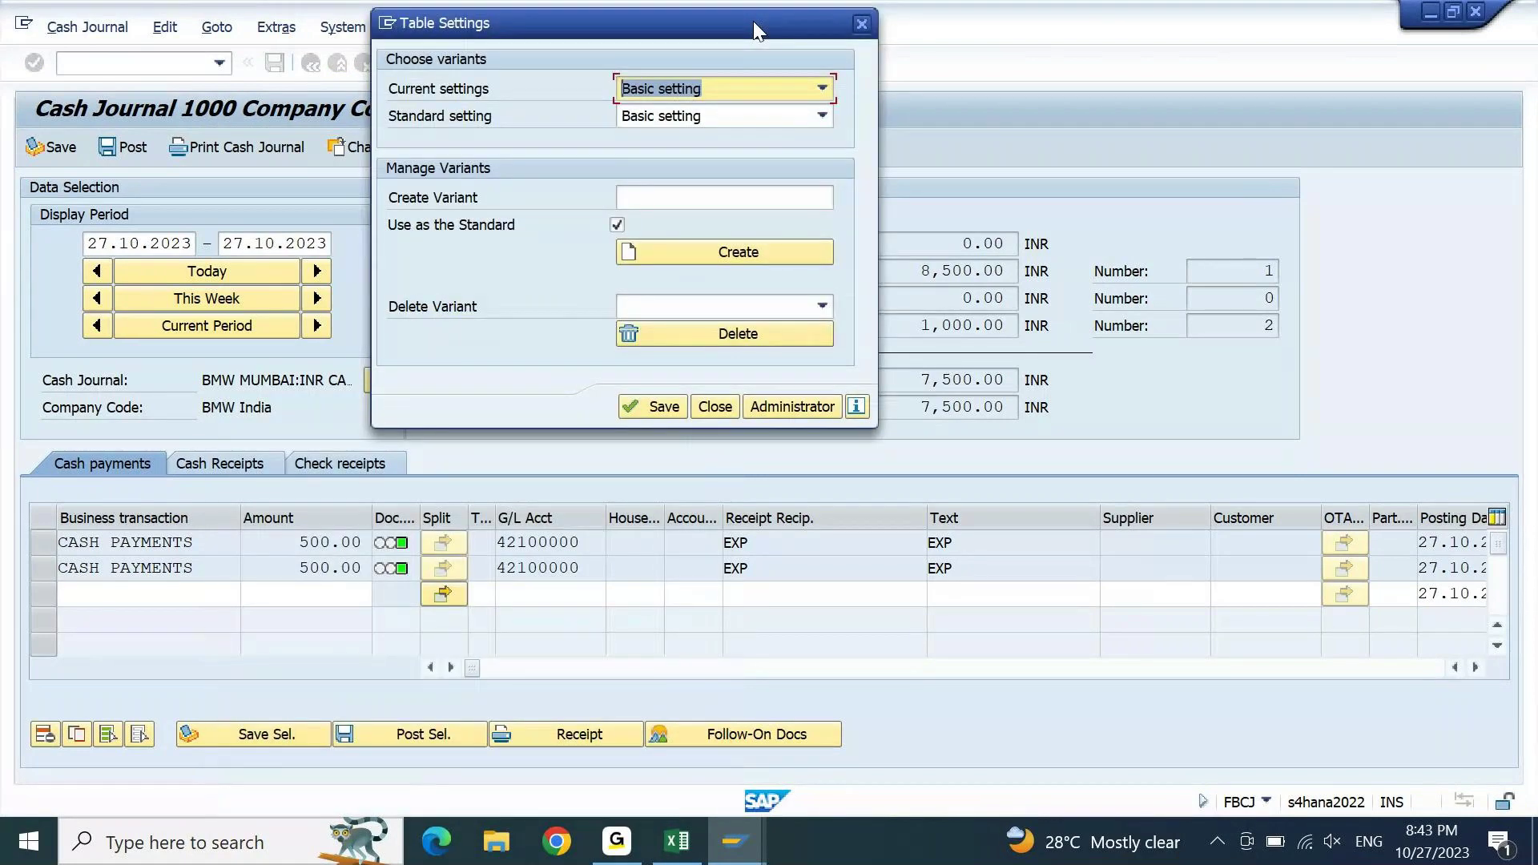
{"action": "left_click_drag", "start_coordinate": [767, 28], "coordinate": [752, 65]}
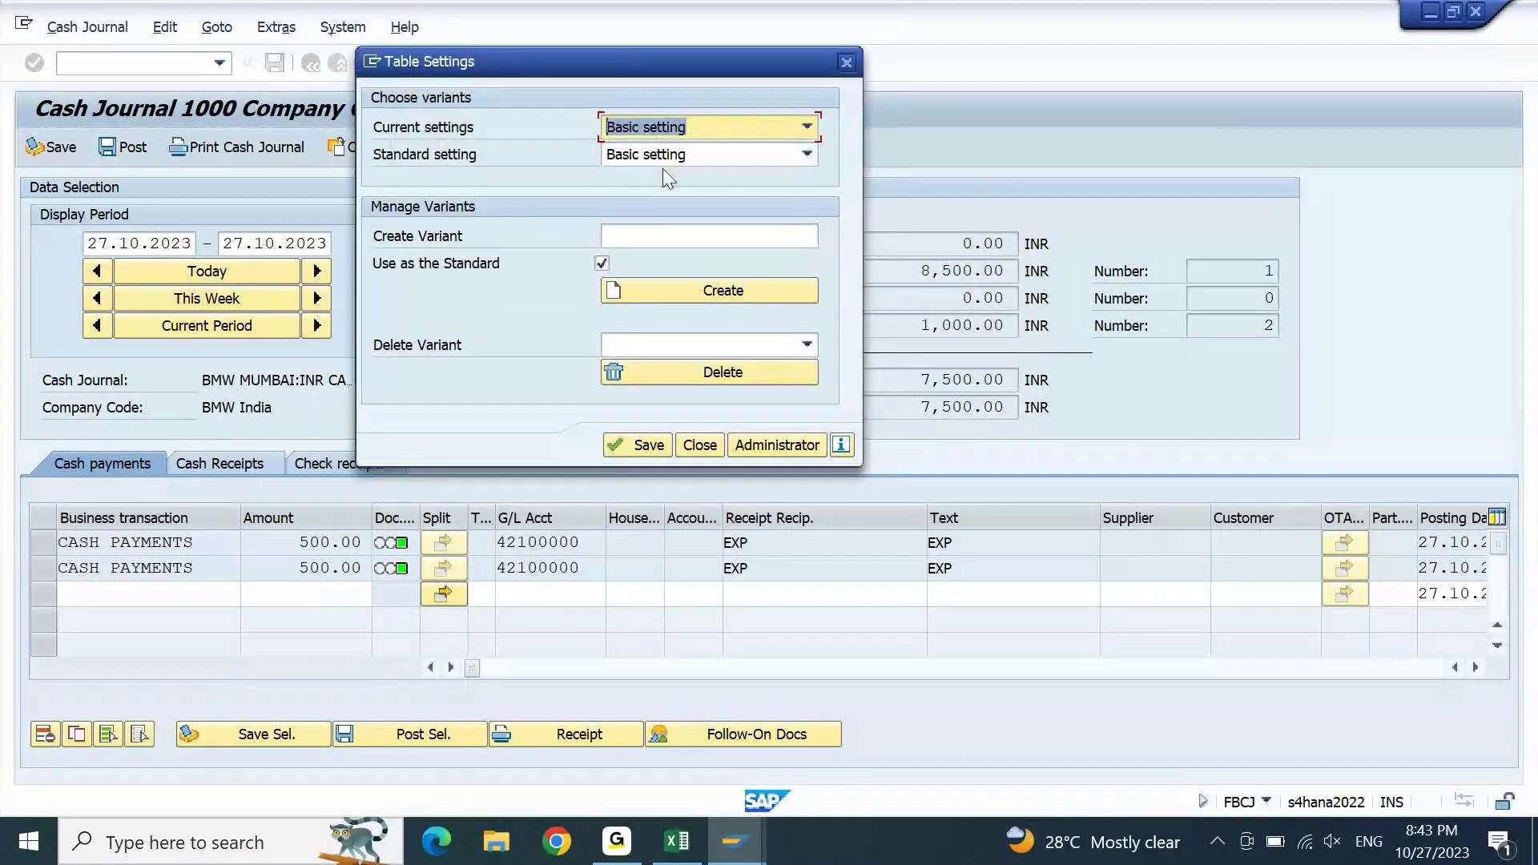
{"action": "left_click", "coordinate": [847, 62]}
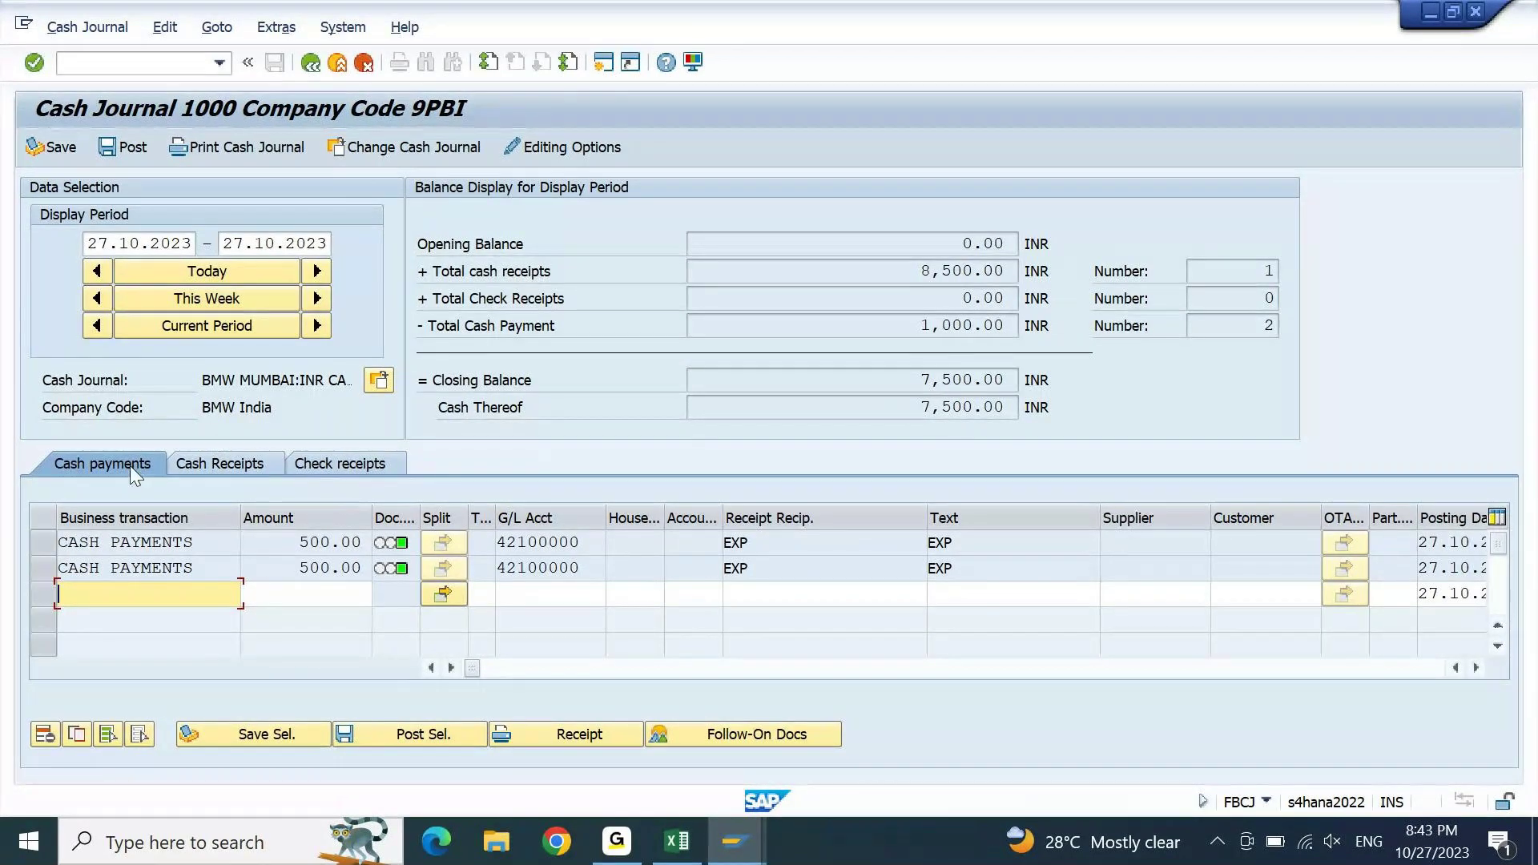
- View the cash receipts and check receipts lists, then switch to Excel and enter "2. Hide Check Receipt Column from screen" in cell A3107
{"action": "left_click", "coordinate": [217, 463]}
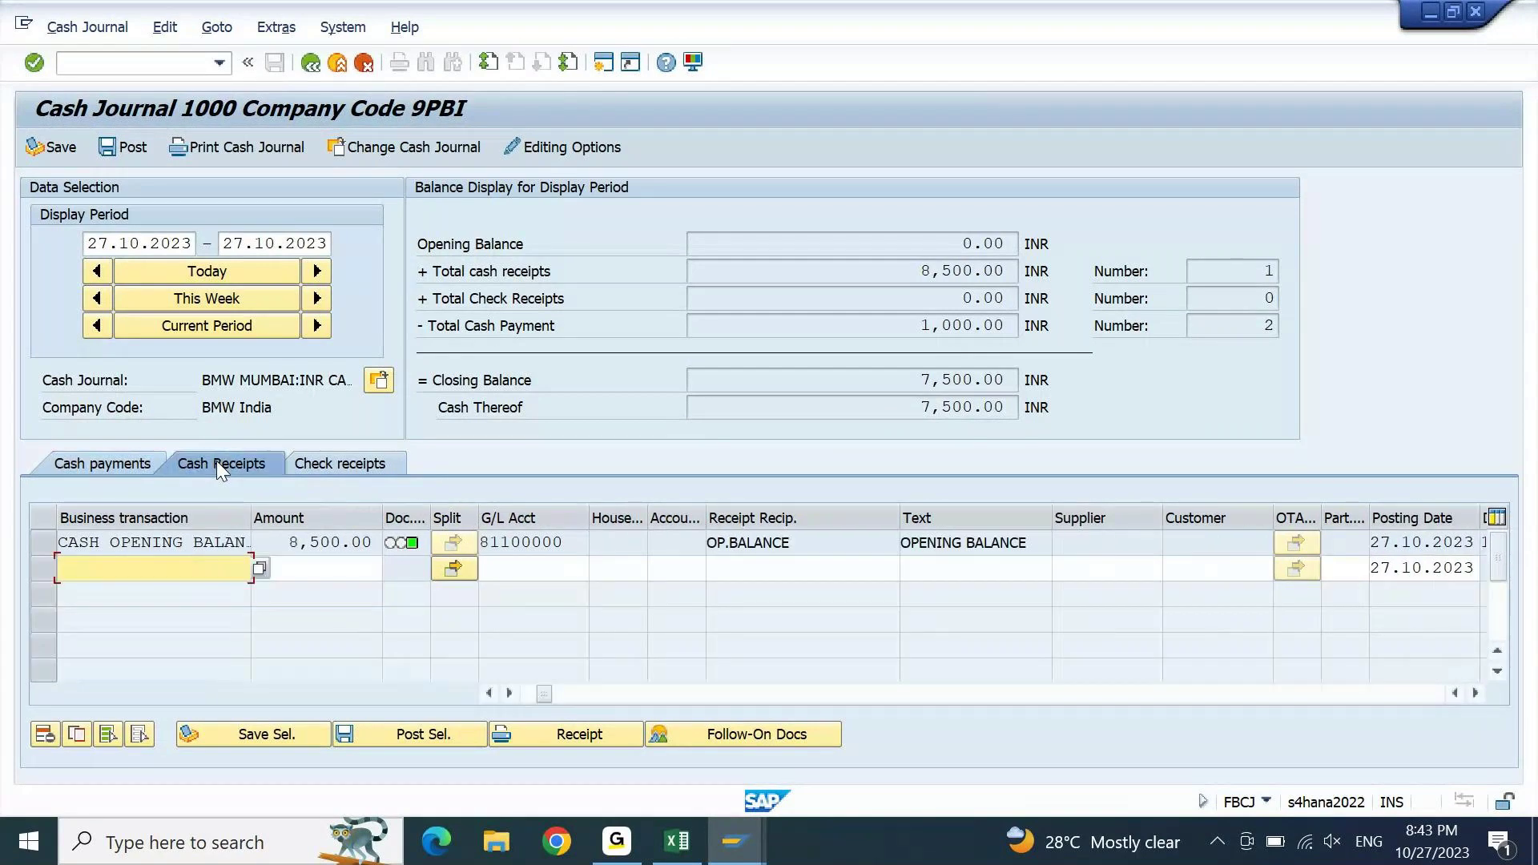
{"action": "left_click", "coordinate": [334, 455]}
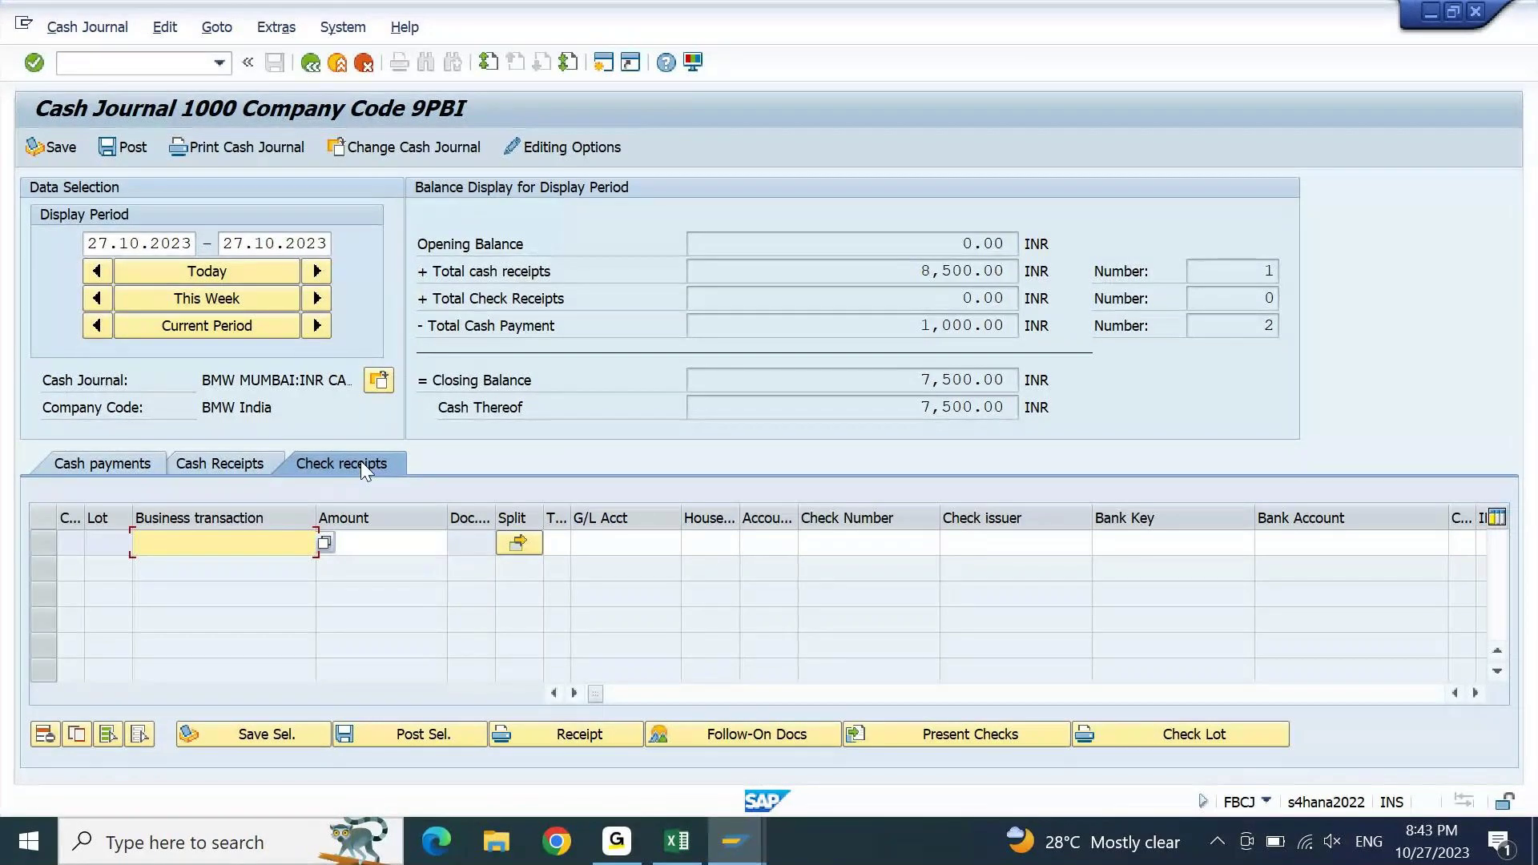
{"action": "left_click", "coordinate": [669, 844]}
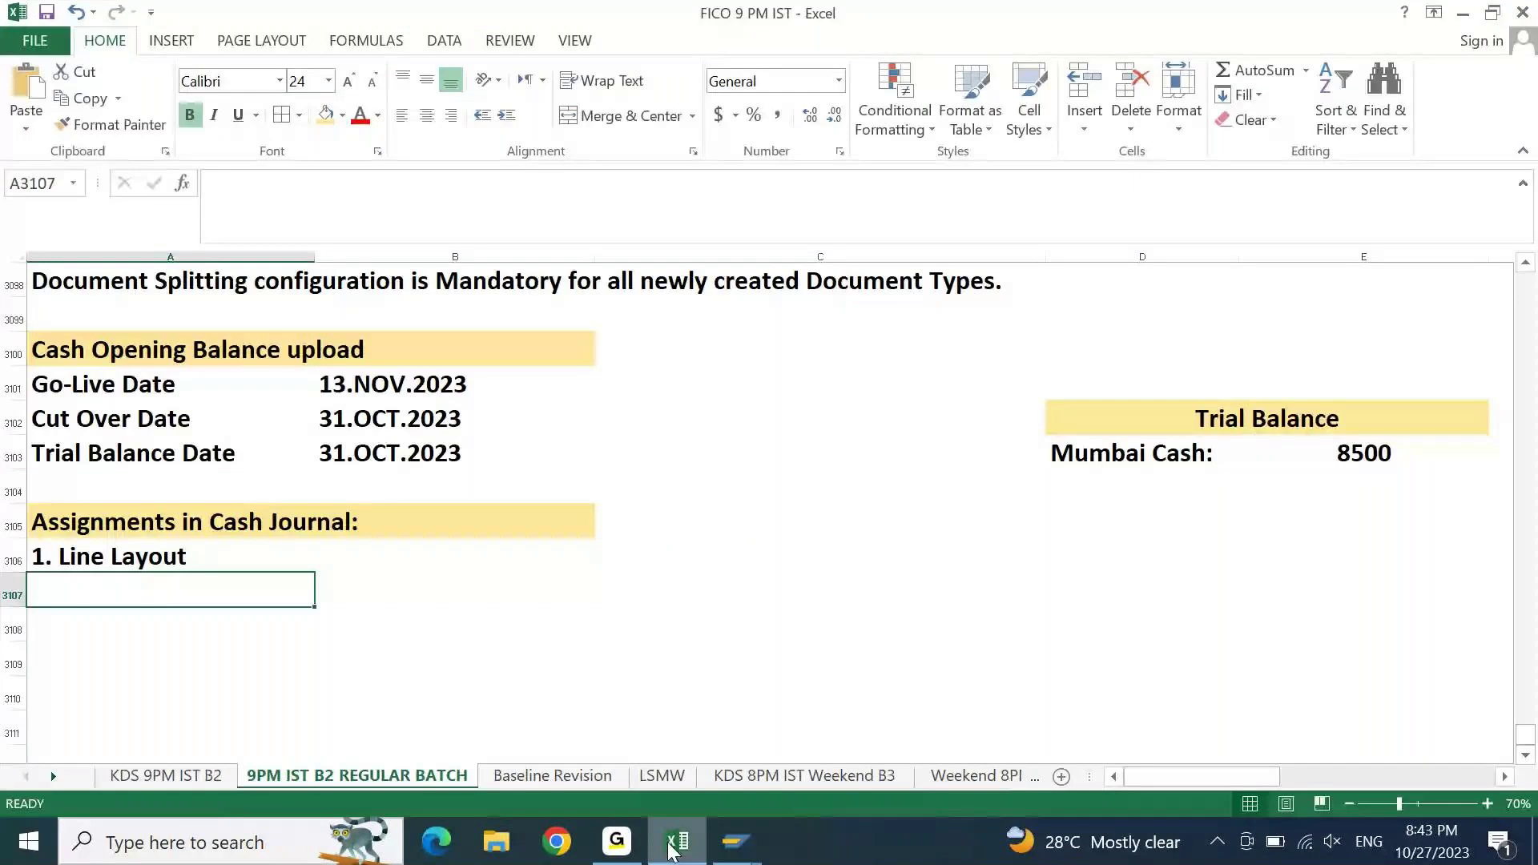
{"action": "type", "text": "2. Hide Check r"}
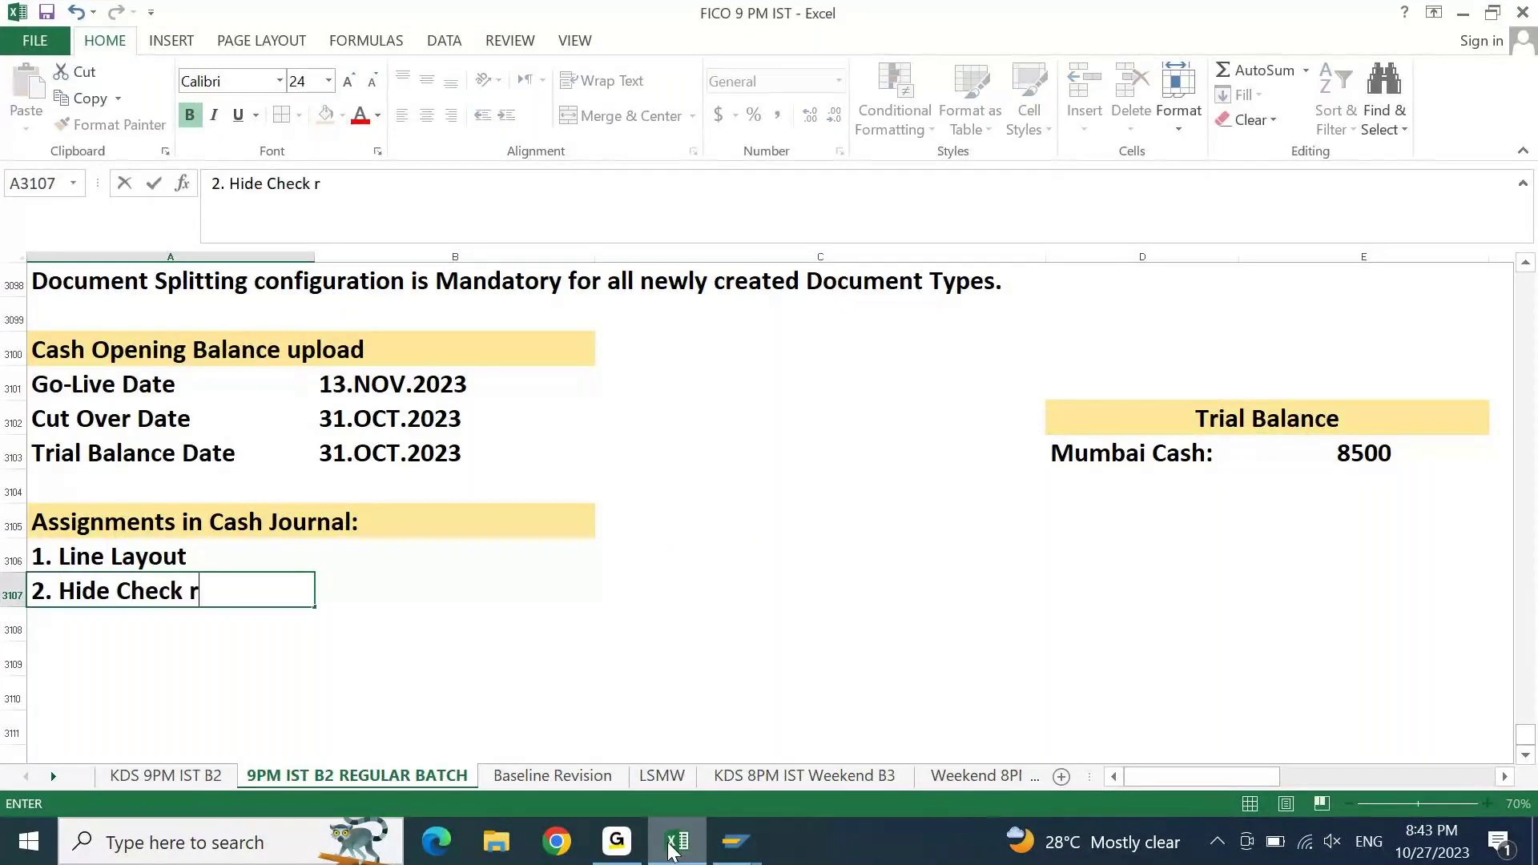
{"action": "key", "text": "BackSpace"}
{"action": "type", "text": "Receipt"}
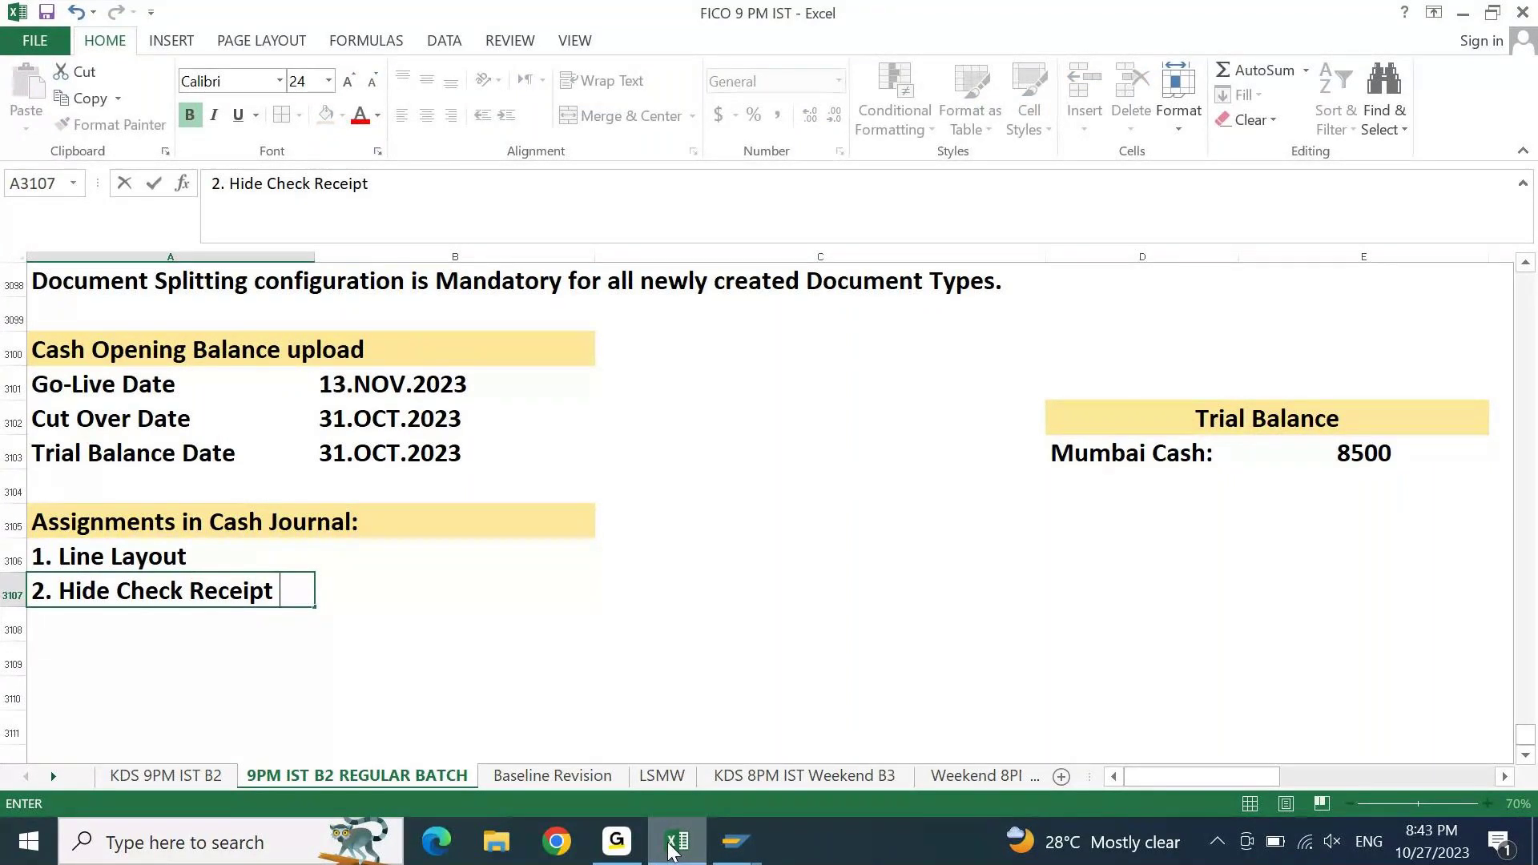
{"action": "type", "text": " Column"}
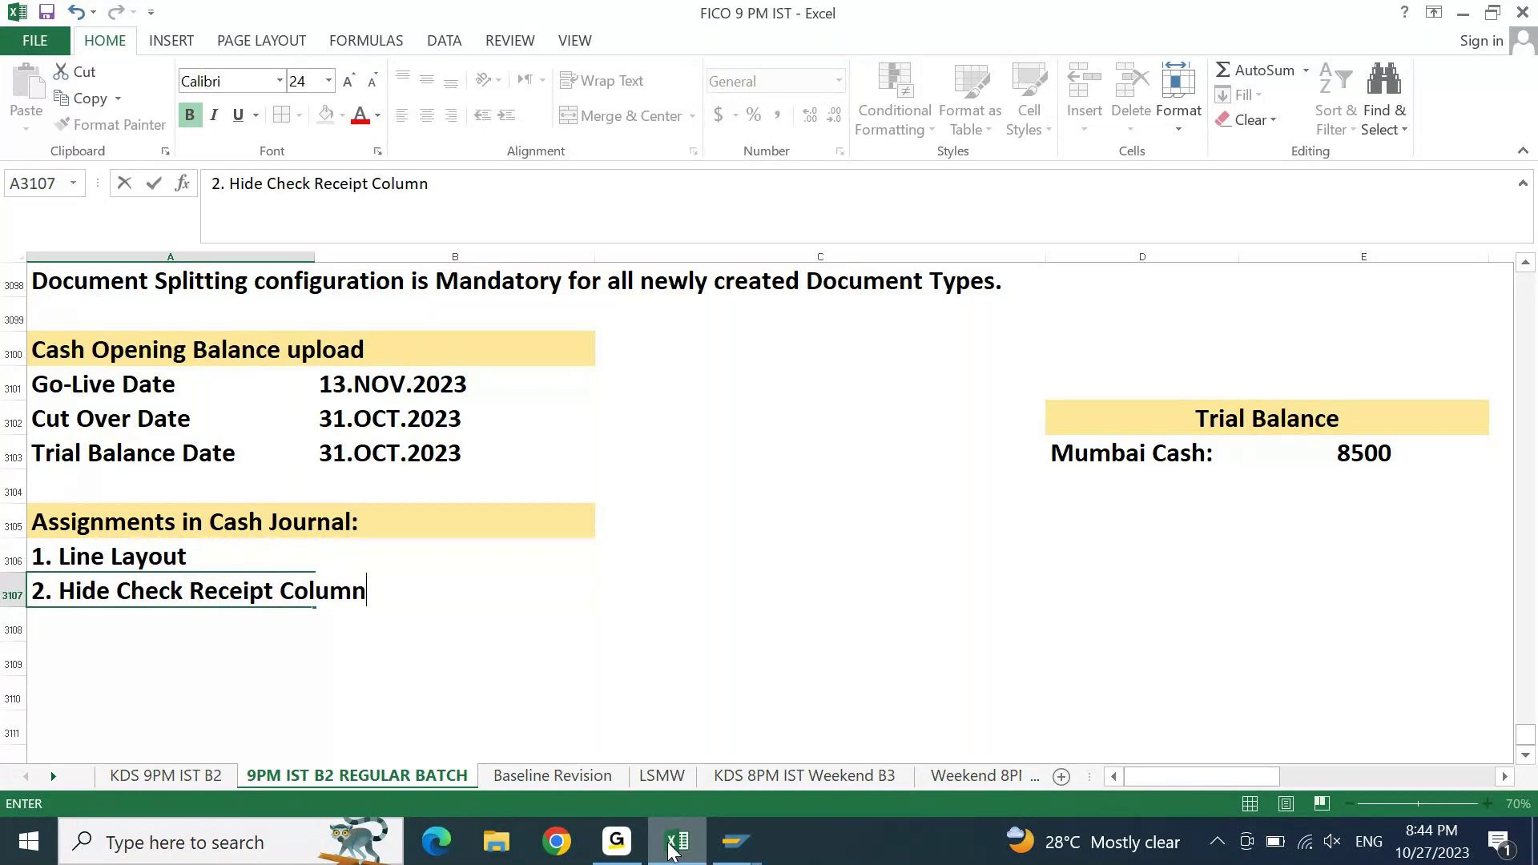
{"action": "type", "text": " from screen"}
{"action": "key", "text": "Return"}
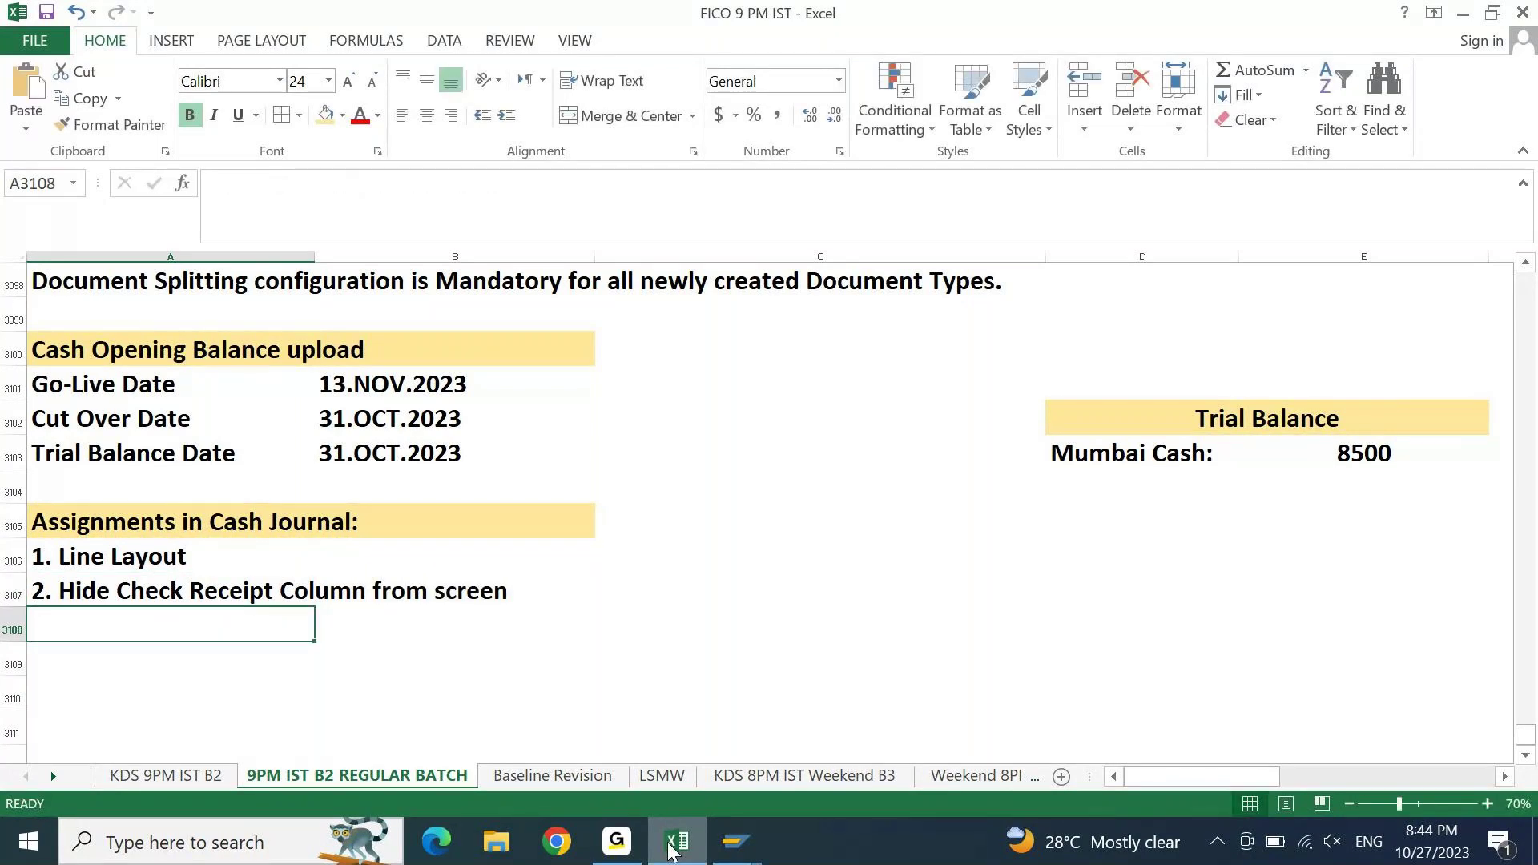
- Replace the word "Column" with "Tab" in the second assignment in cell A3107
{"action": "key", "text": "Up"}
{"action": "key", "text": "F2"}
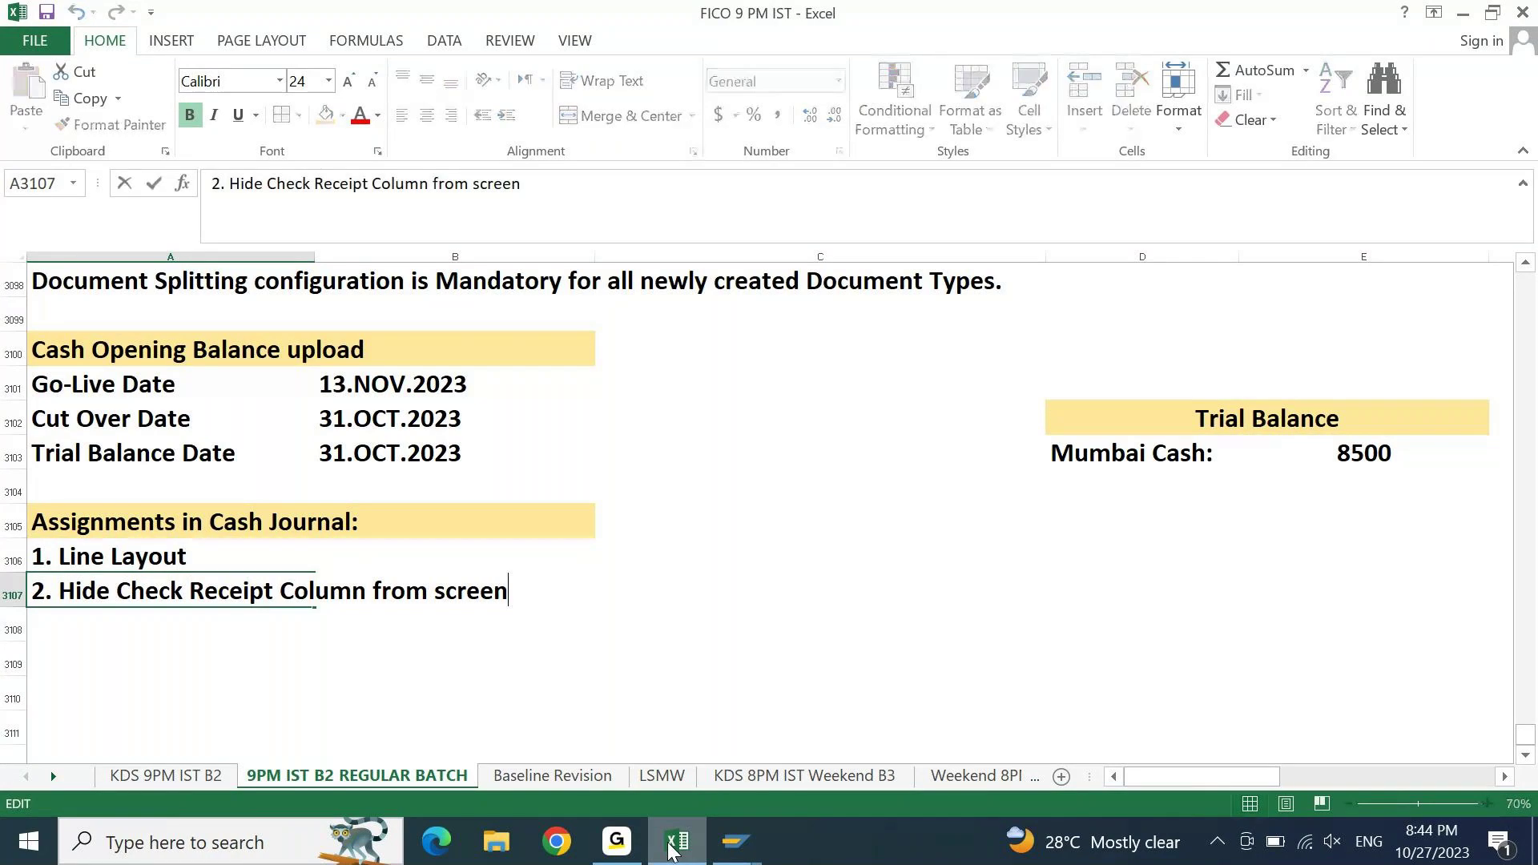
{"action": "key", "text": "ctrl+Left"}
{"action": "key", "text": "ctrl+Left"}
{"action": "key", "text": "Left"}
{"action": "key", "text": "ctrl+shift+Left"}
{"action": "type", "text": "T"}
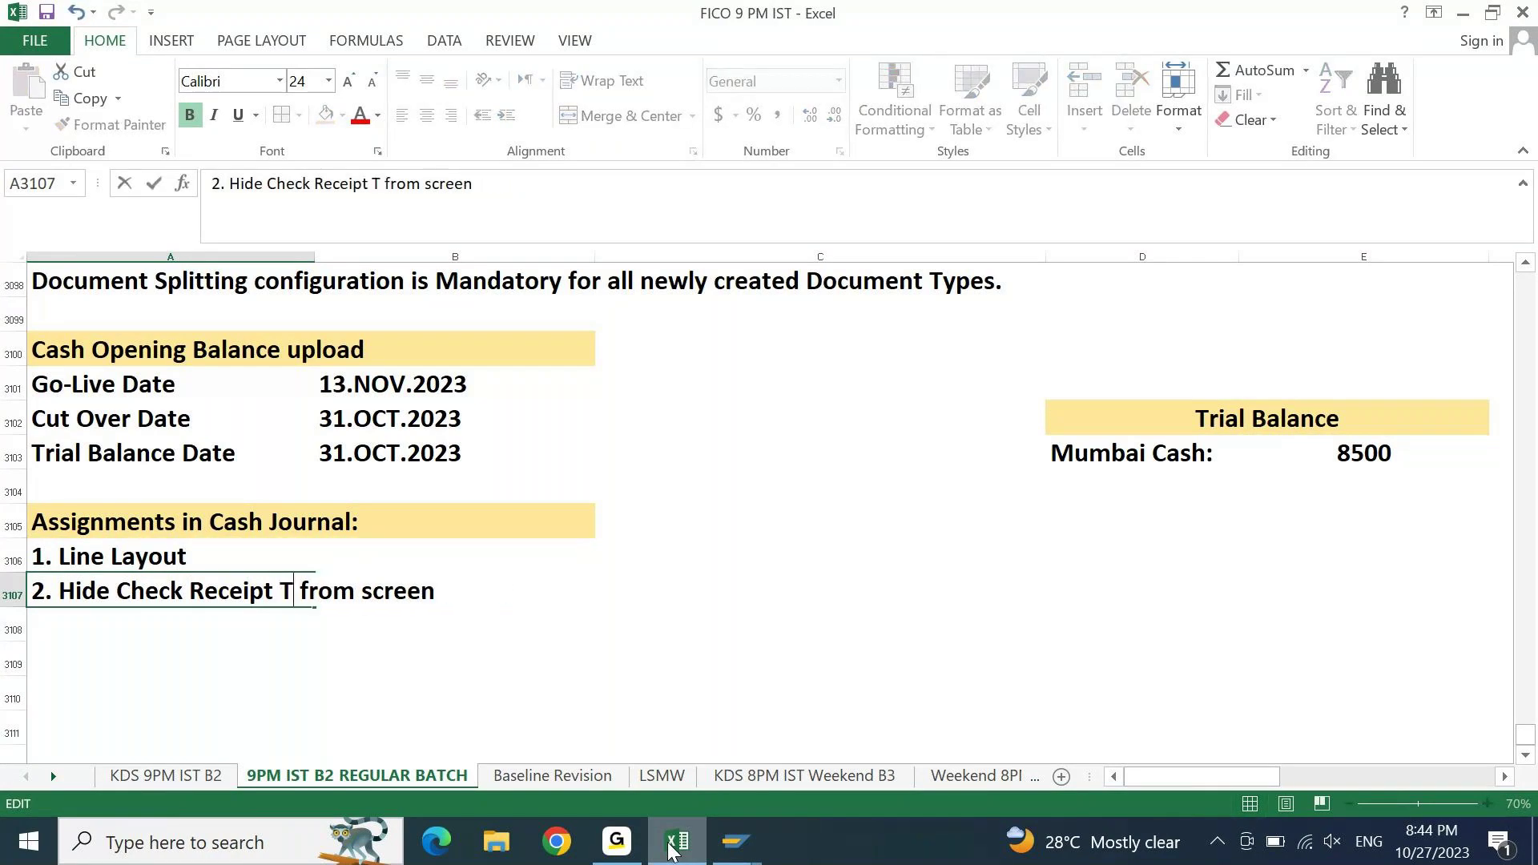
{"action": "type", "text": "ab"}
{"action": "key", "text": "Return"}
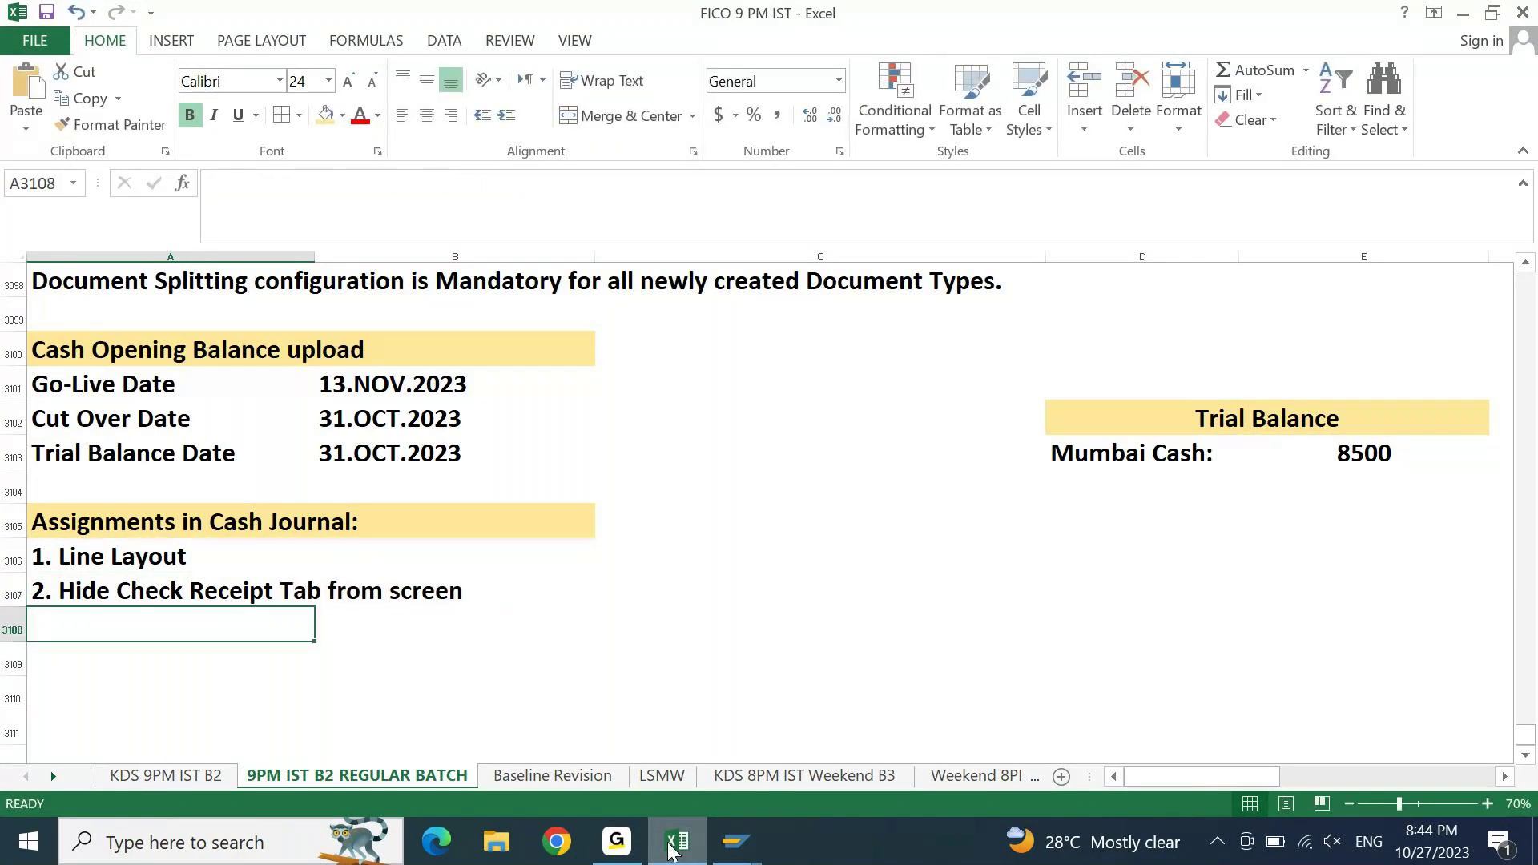
- Glance at the SAP cash journal, return to Excel and enter "3. Hide Post / Save Icon and Create a Z T. Code for Saving and Posting Seperately." in A3108
{"action": "left_click", "coordinate": [671, 849]}
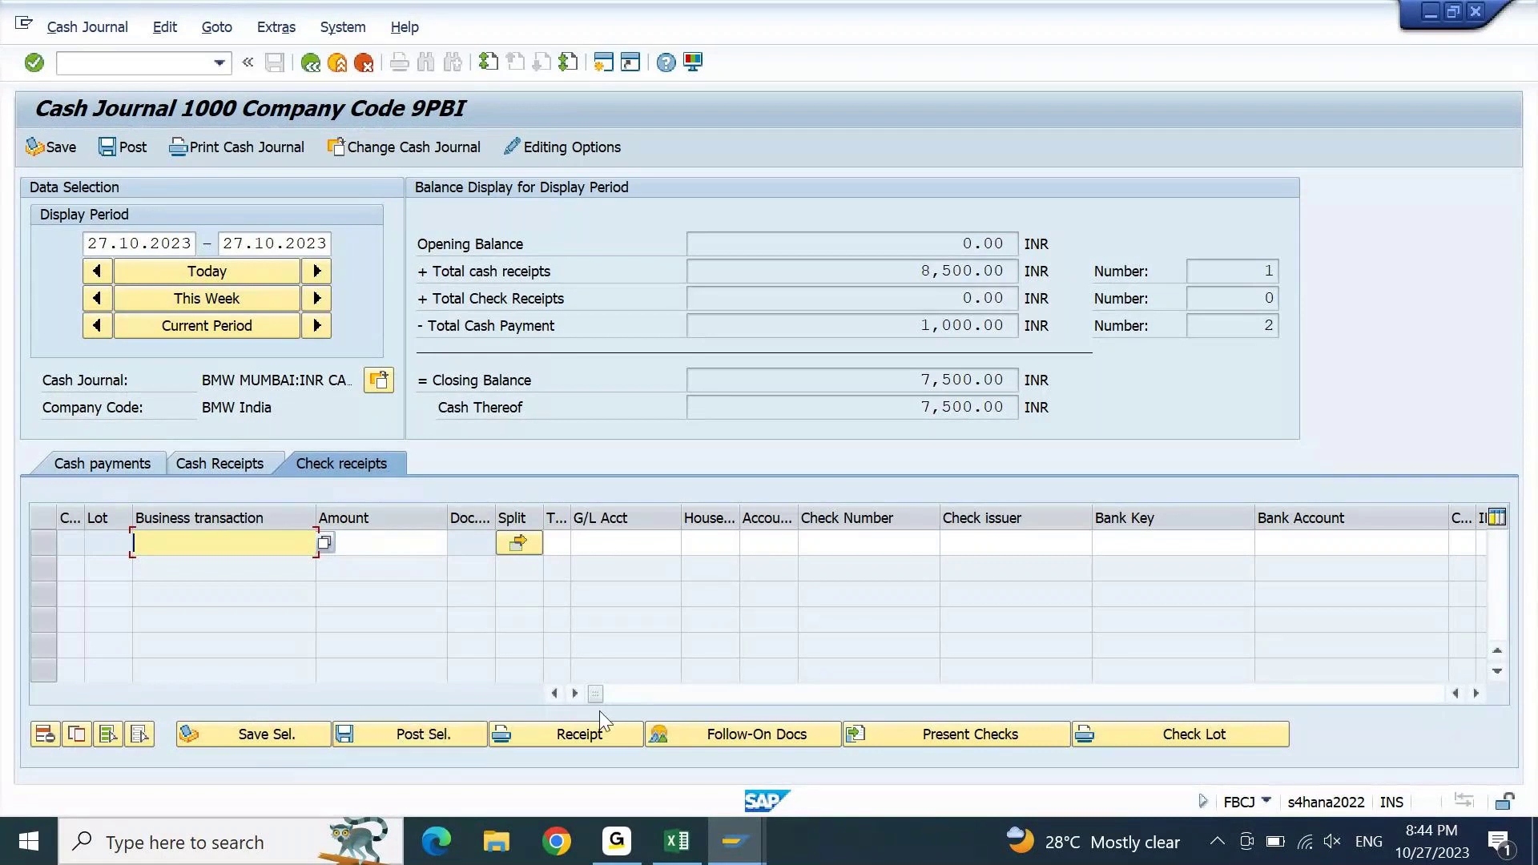
{"action": "left_click", "coordinate": [677, 842]}
{"action": "type", "text": "3. Hide P"}
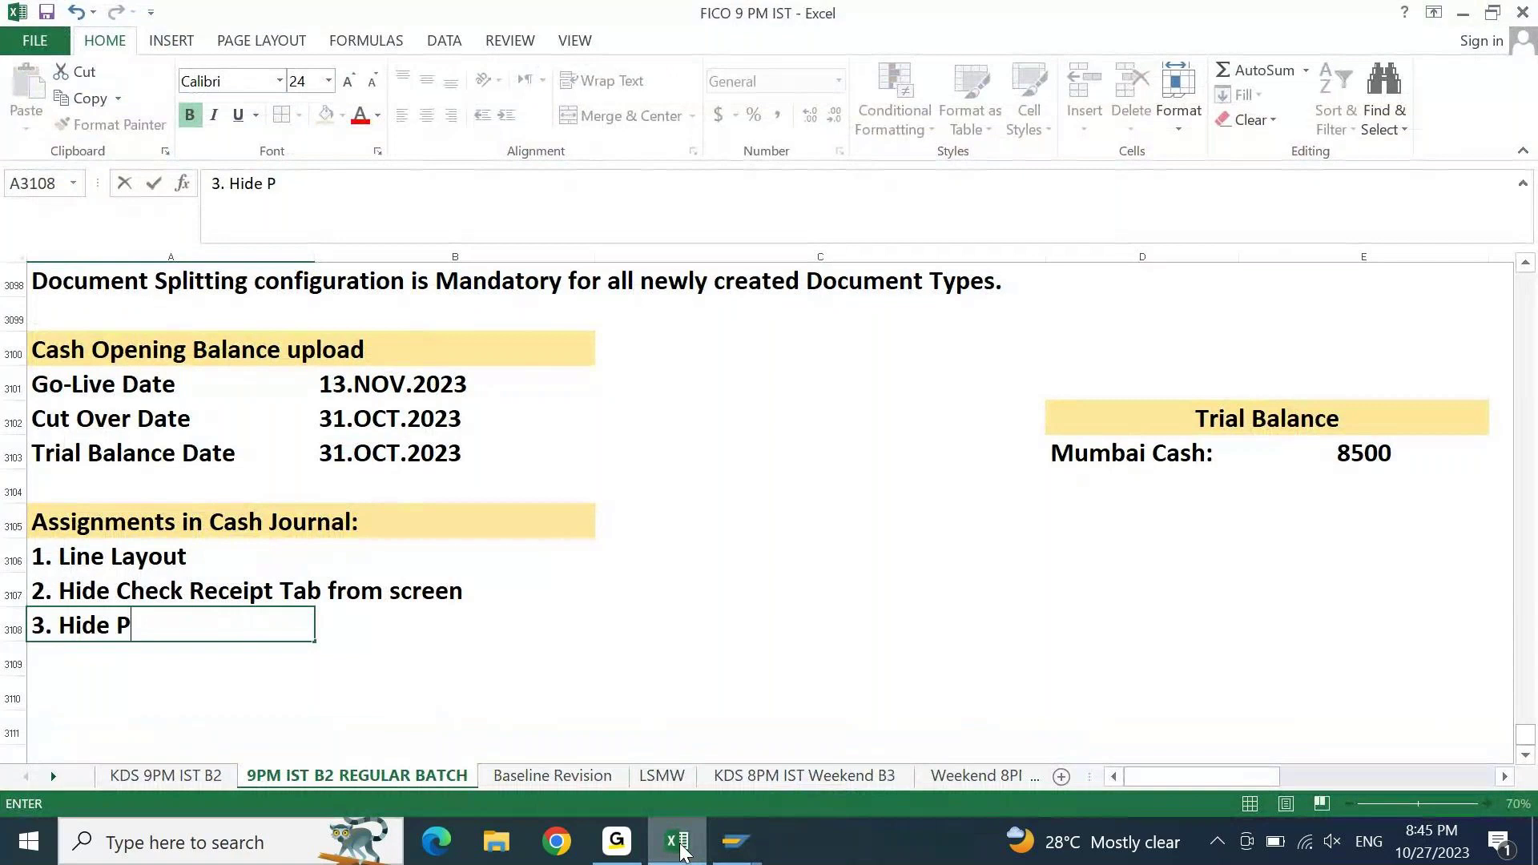
{"action": "type", "text": "ost / Sa"}
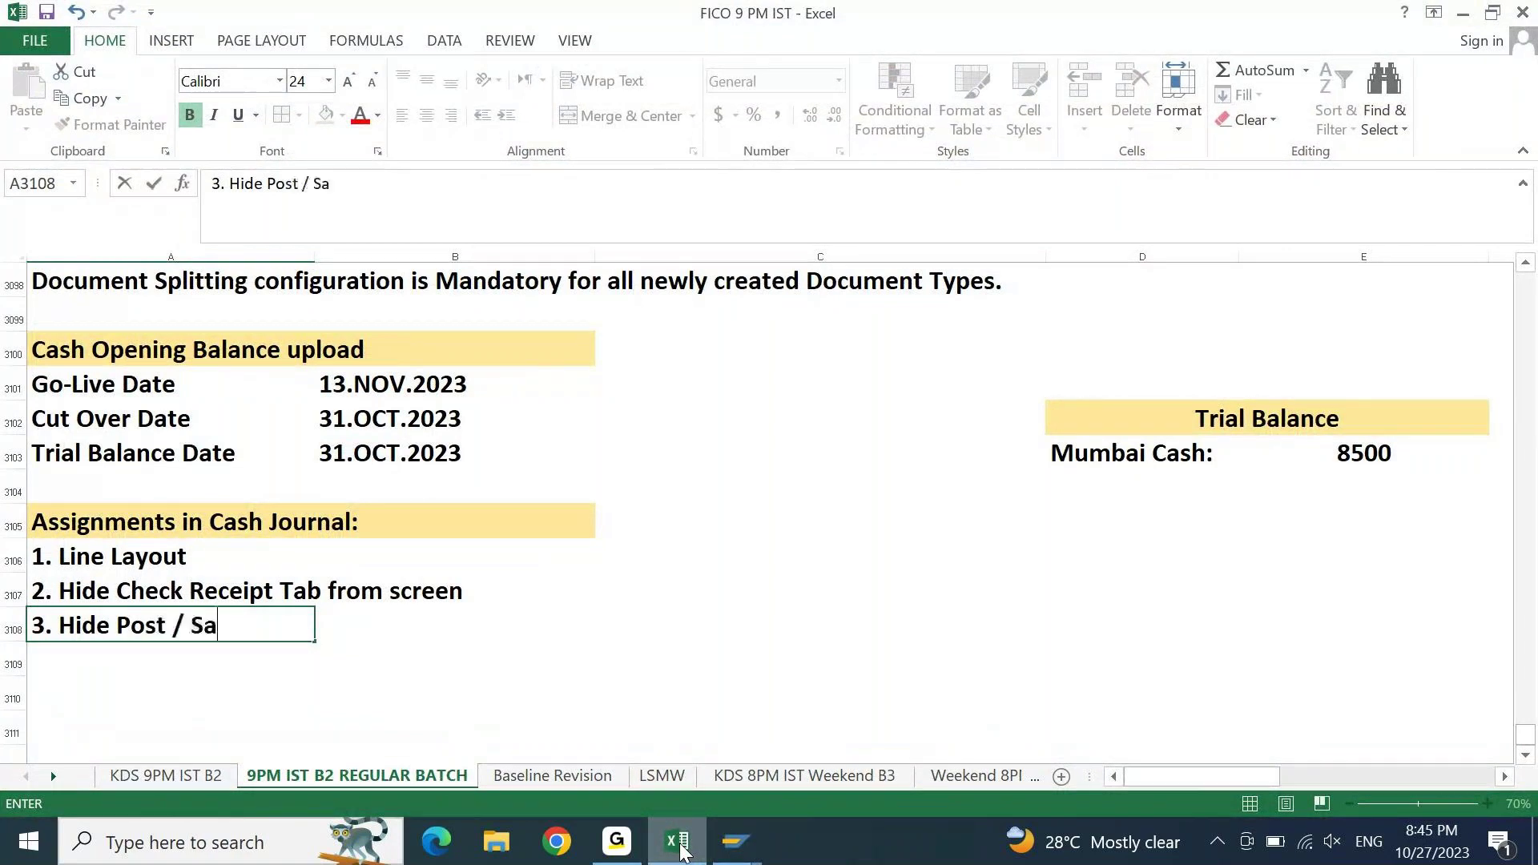
{"action": "type", "text": "ve Icom"}
{"action": "key", "text": "BackSpace"}
{"action": "type", "text": "n"}
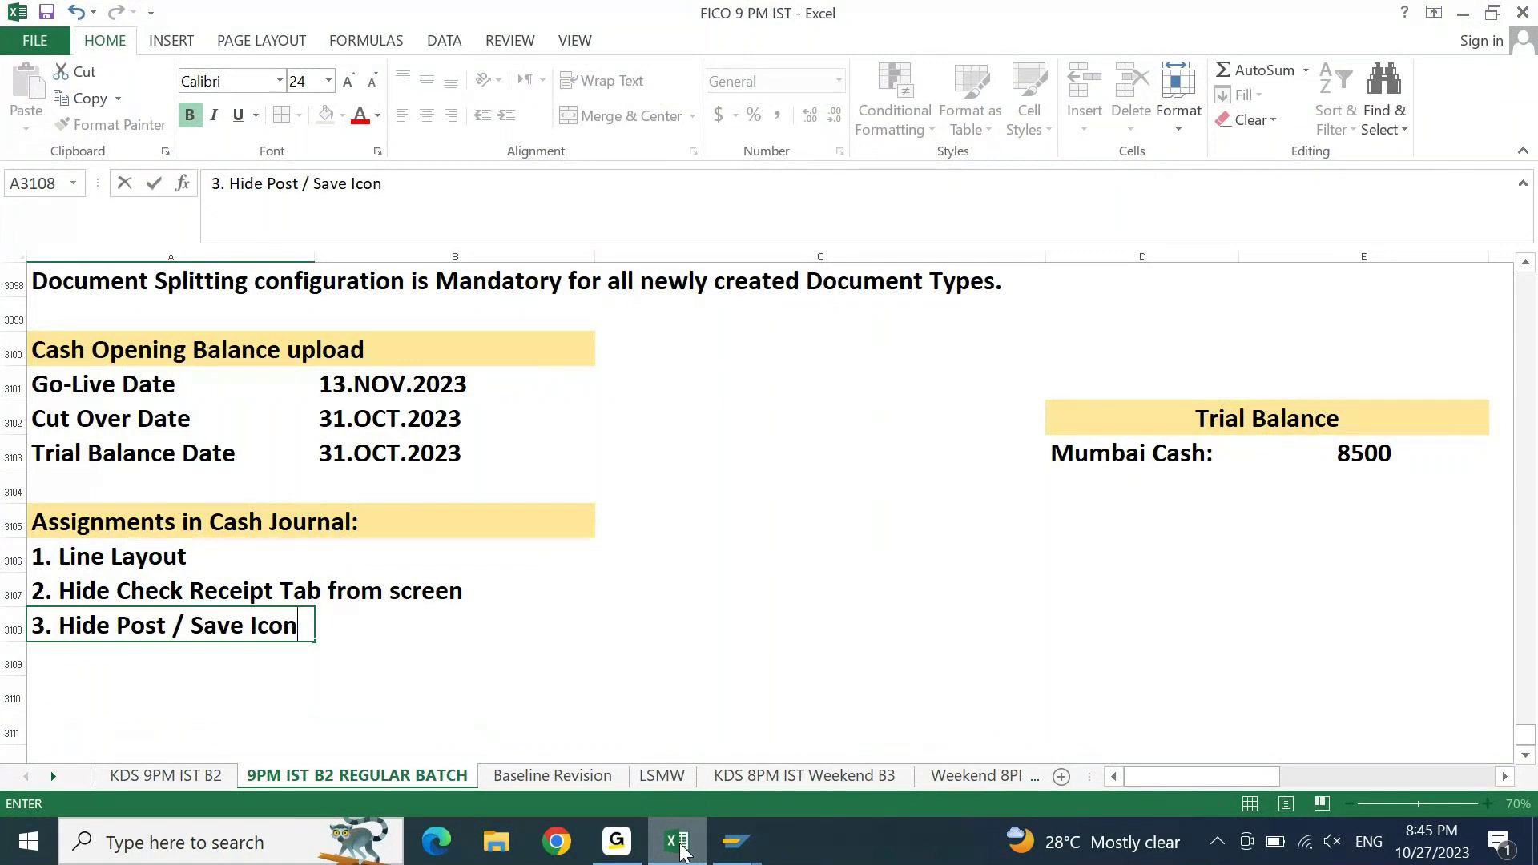
{"action": "type", "text": " and Creat"}
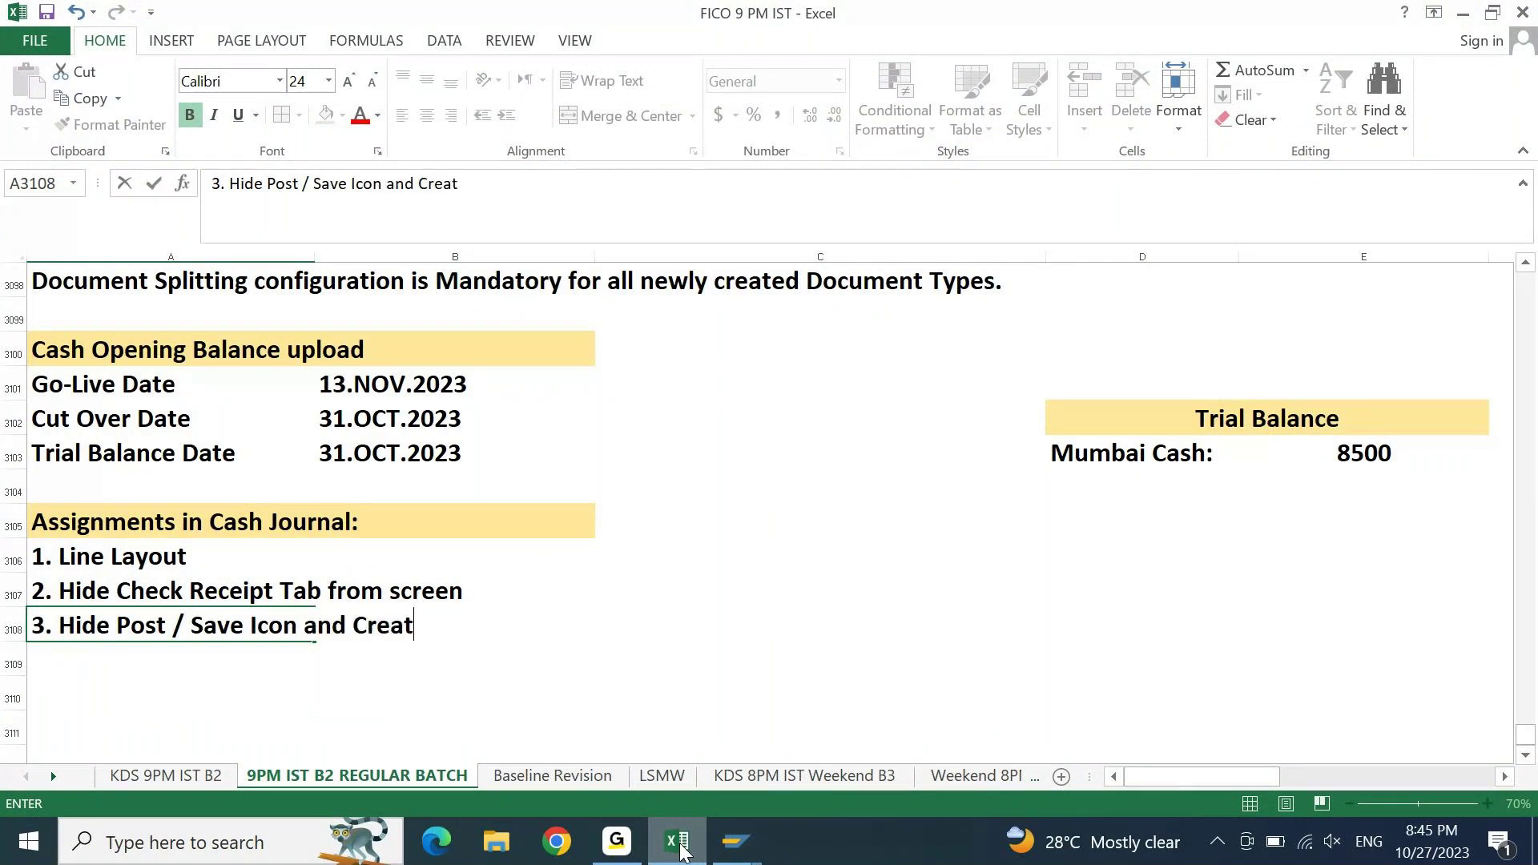
{"action": "type", "text": "e a Z T. Code for Saving and "}
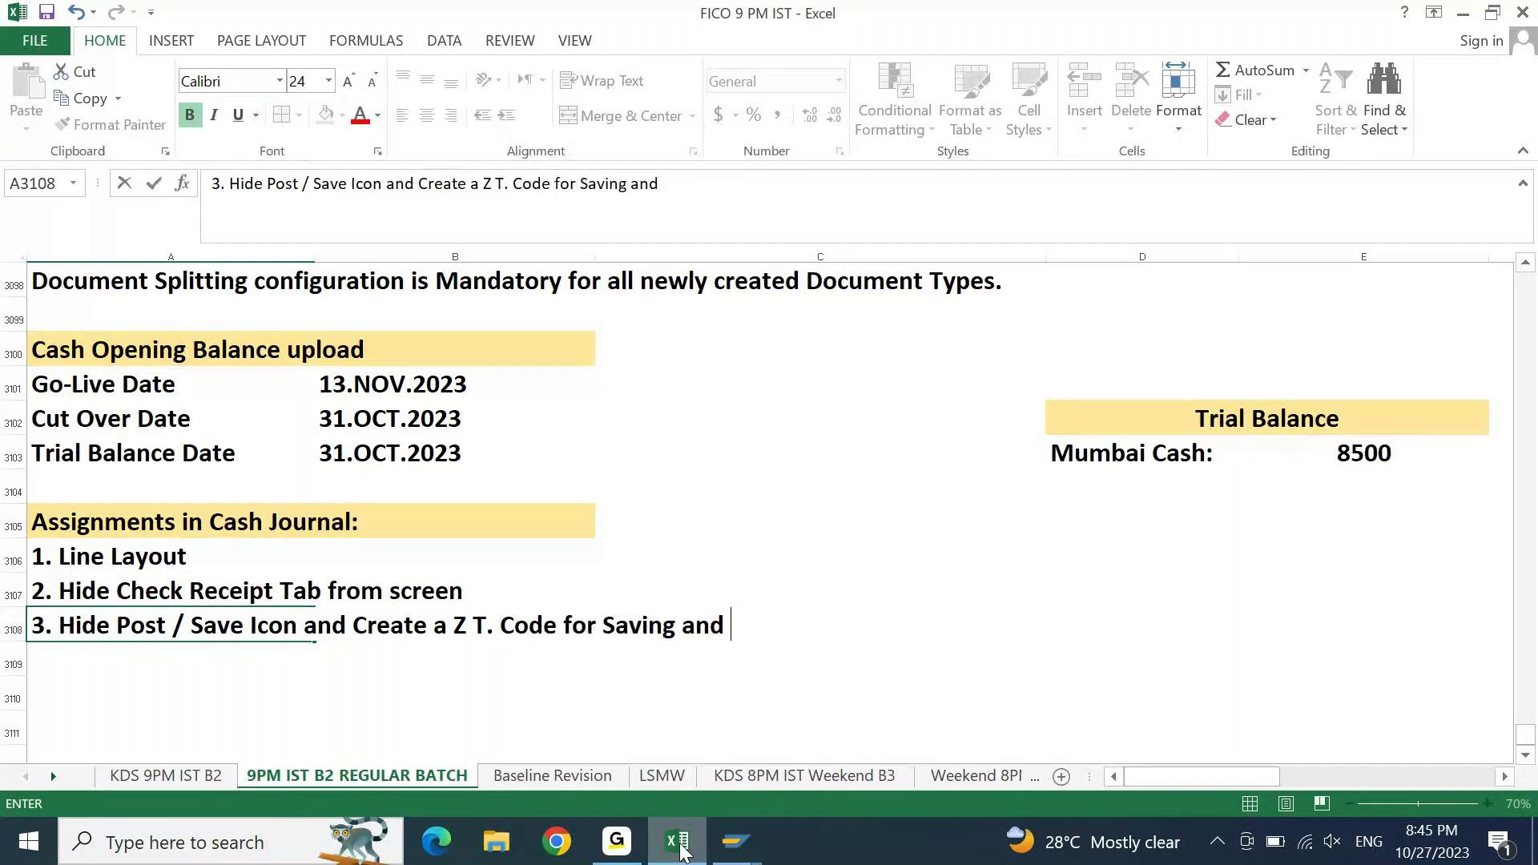
{"action": "type", "text": "Posting Seperately."}
{"action": "key", "text": "Return"}
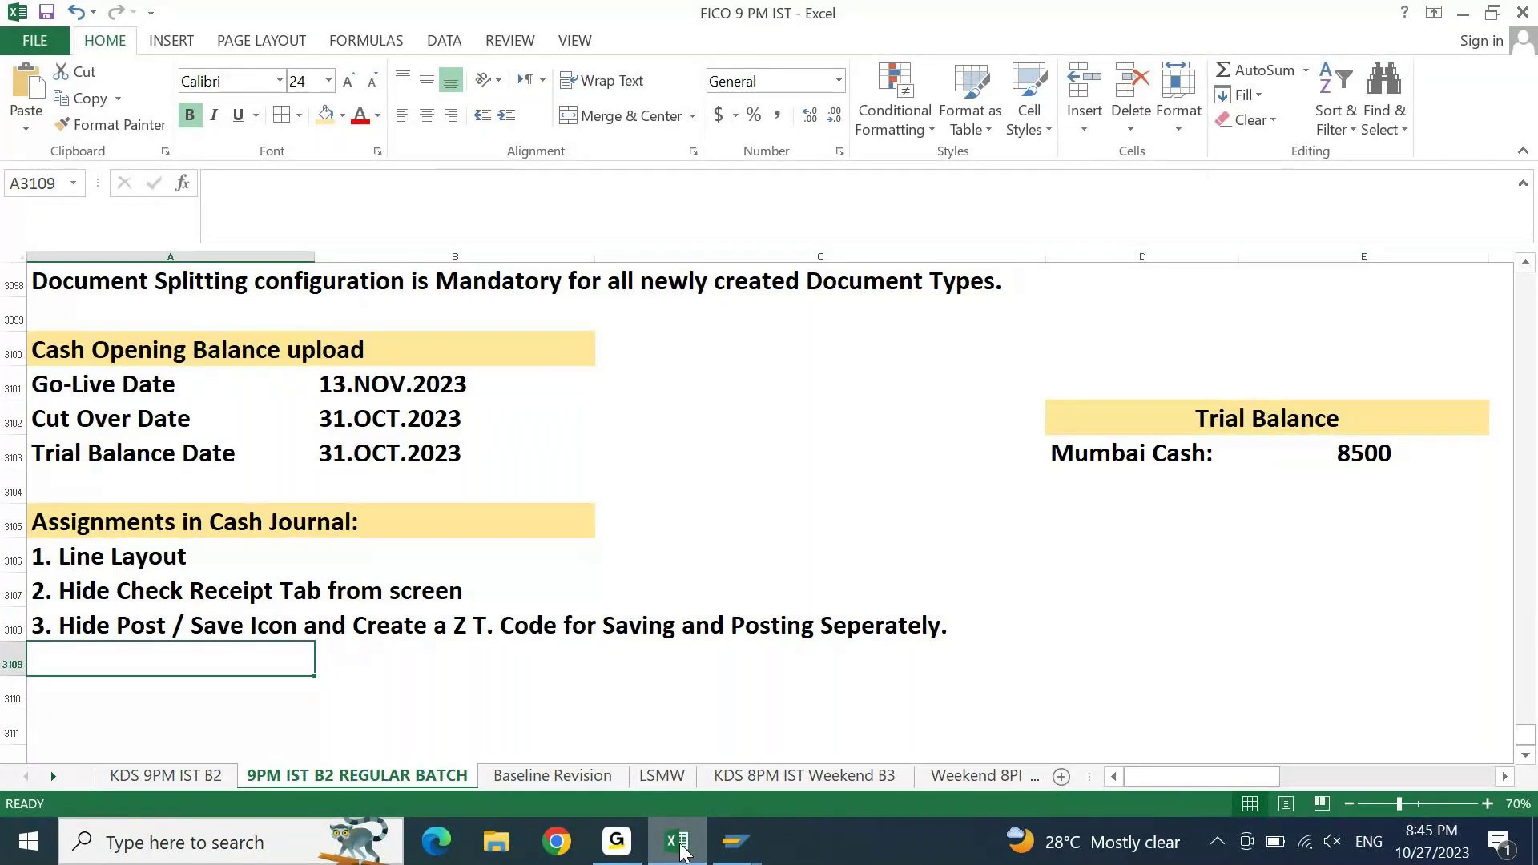
{"action": "key", "text": "Page_Up"}
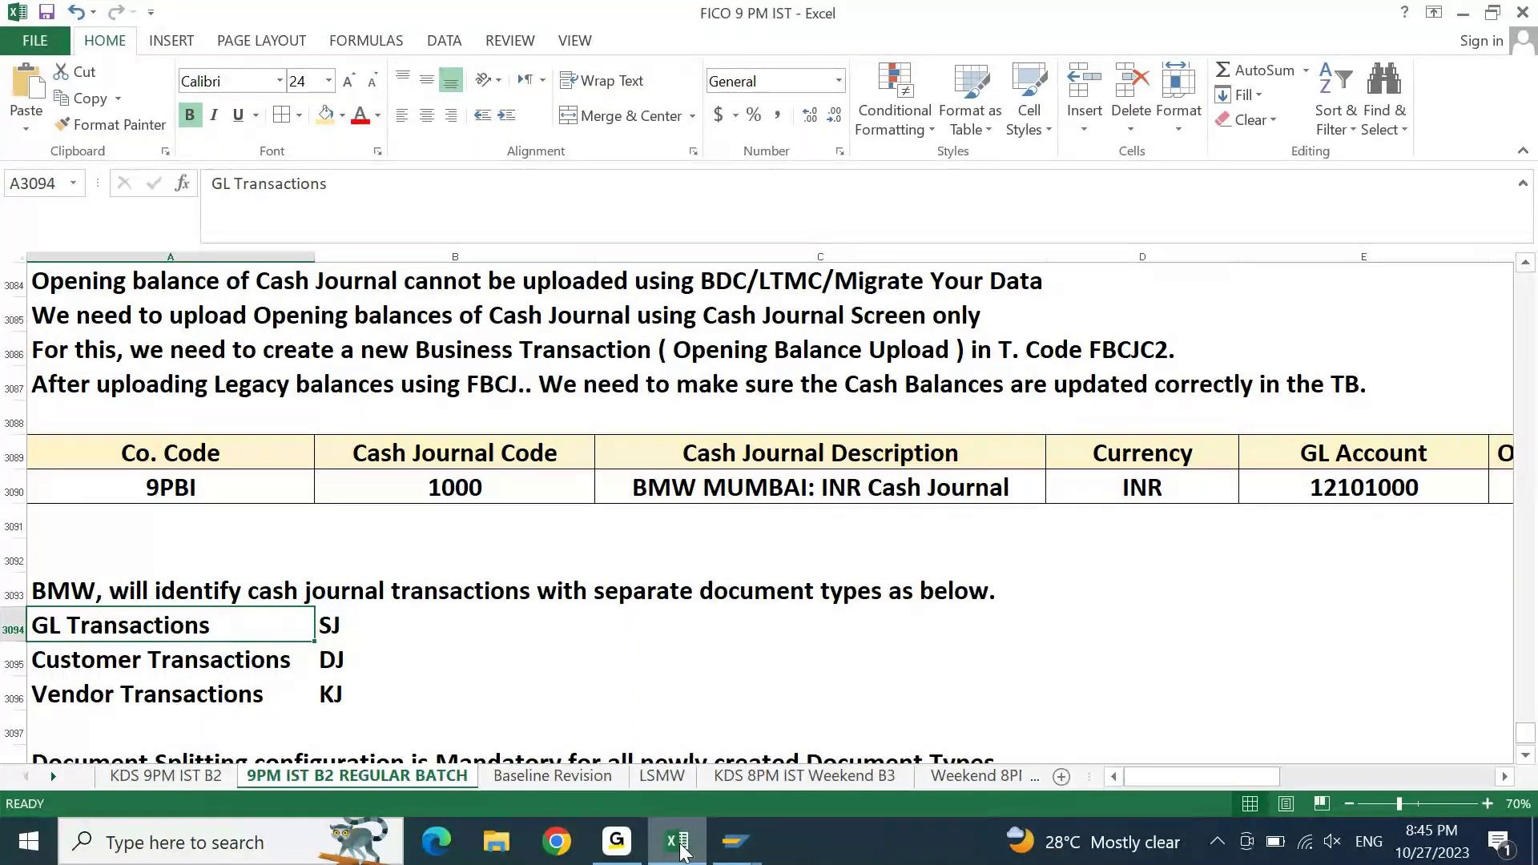
- Enter "4. Copy of Entries..." in cell A3109 as the fourth cash journal assignment
{"action": "key", "text": "Page_Down"}
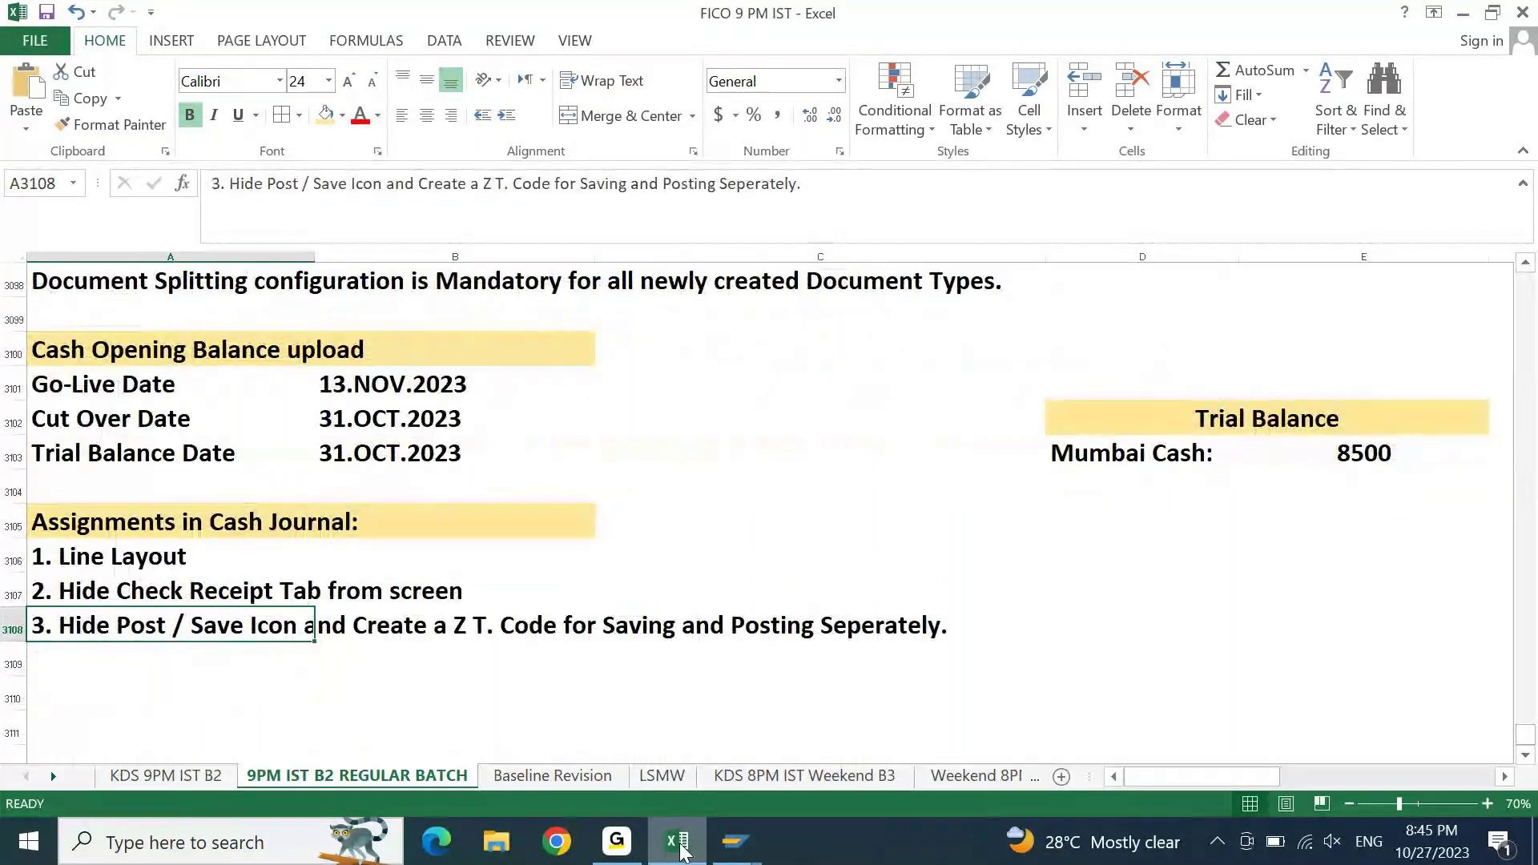
{"action": "key", "text": "Up"}
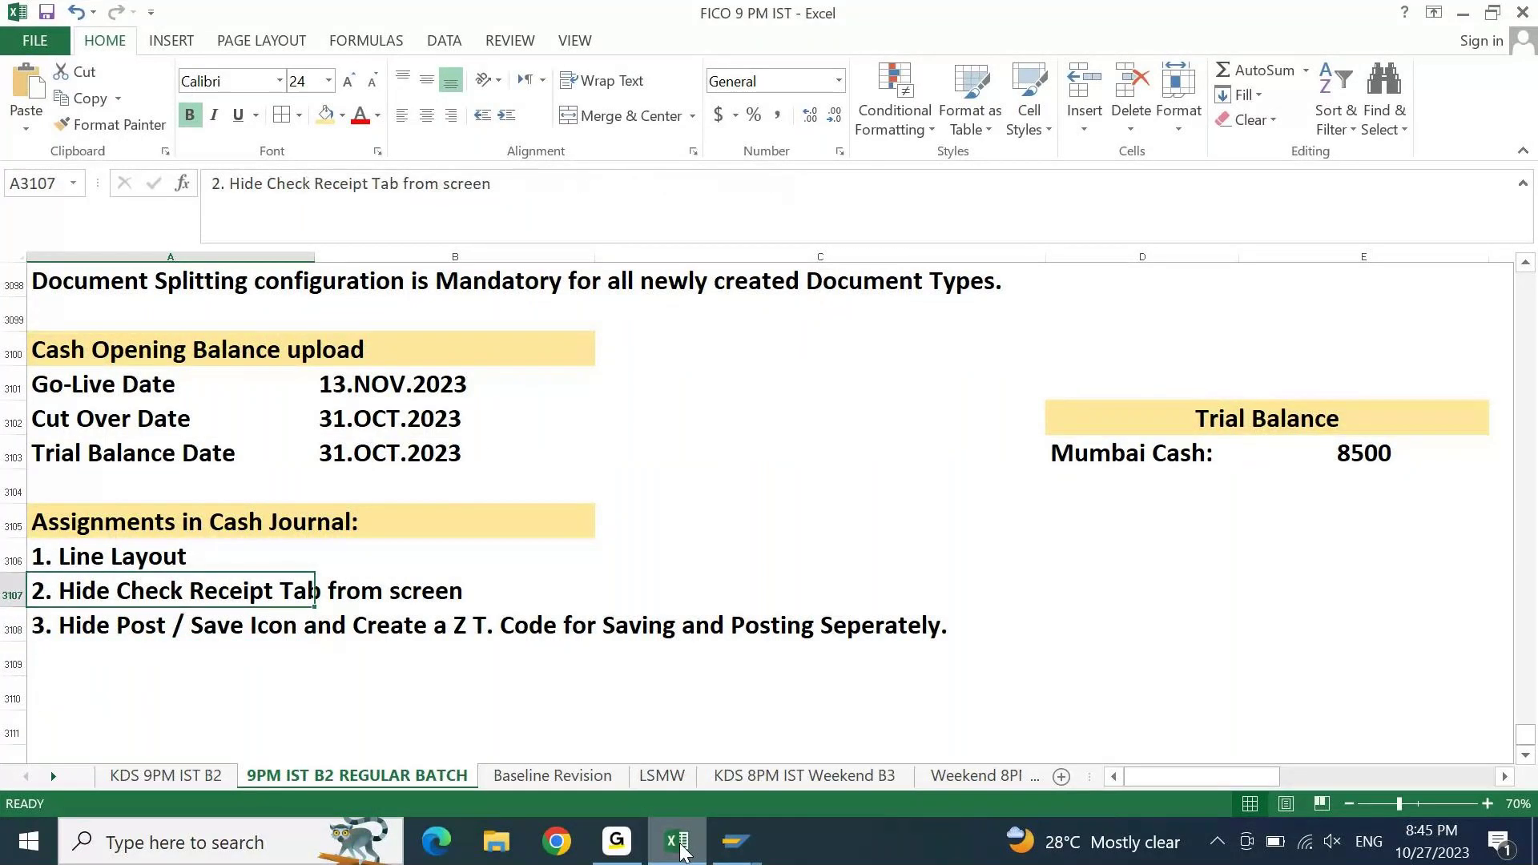
{"action": "key", "text": "Down"}
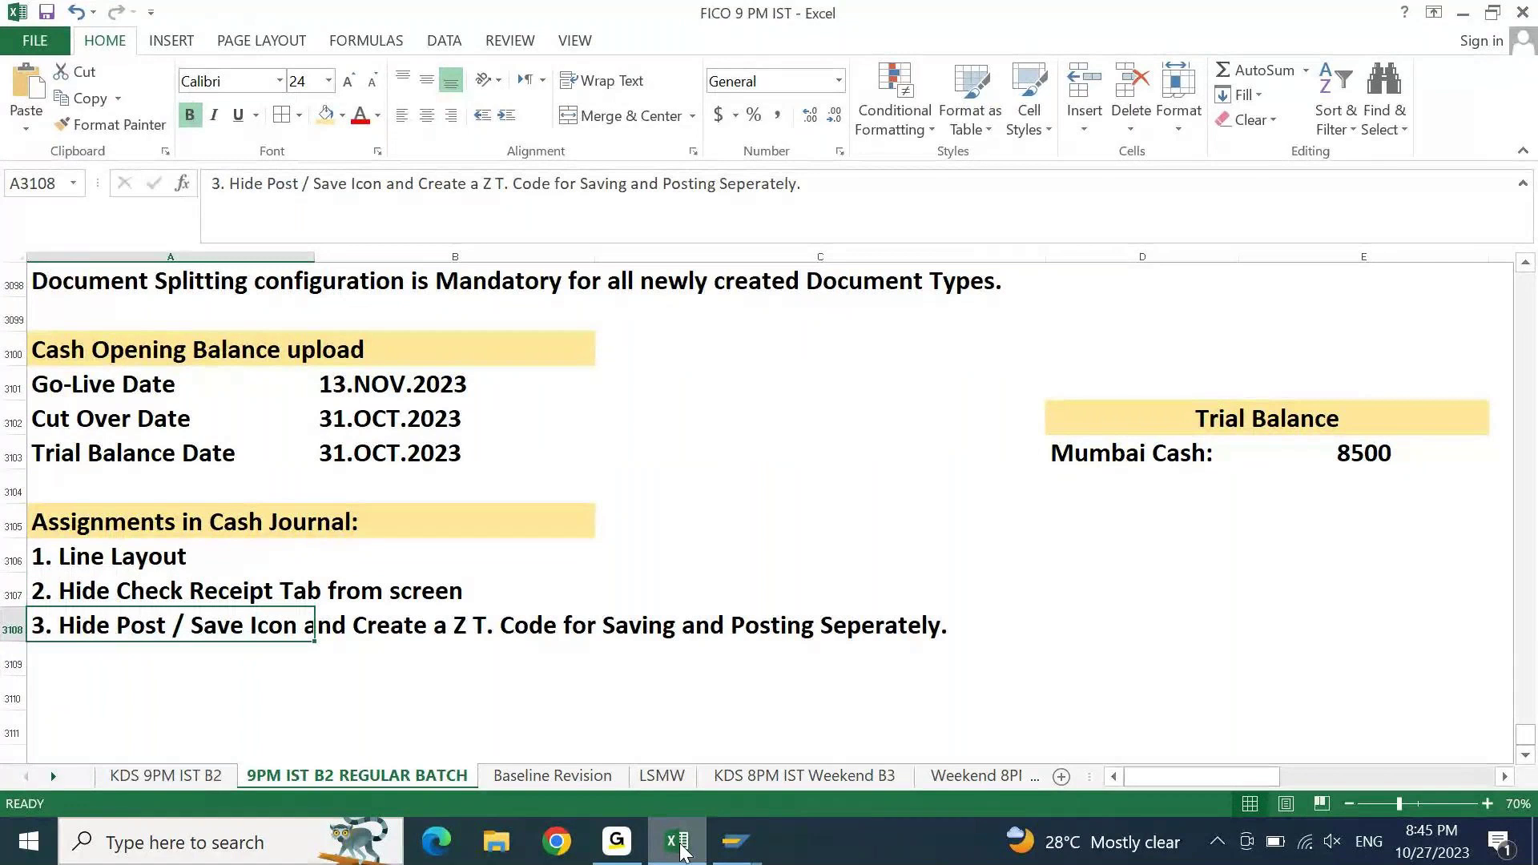
{"action": "key", "text": "Down"}
{"action": "key", "text": "Down"}
{"action": "key", "text": "Down"}
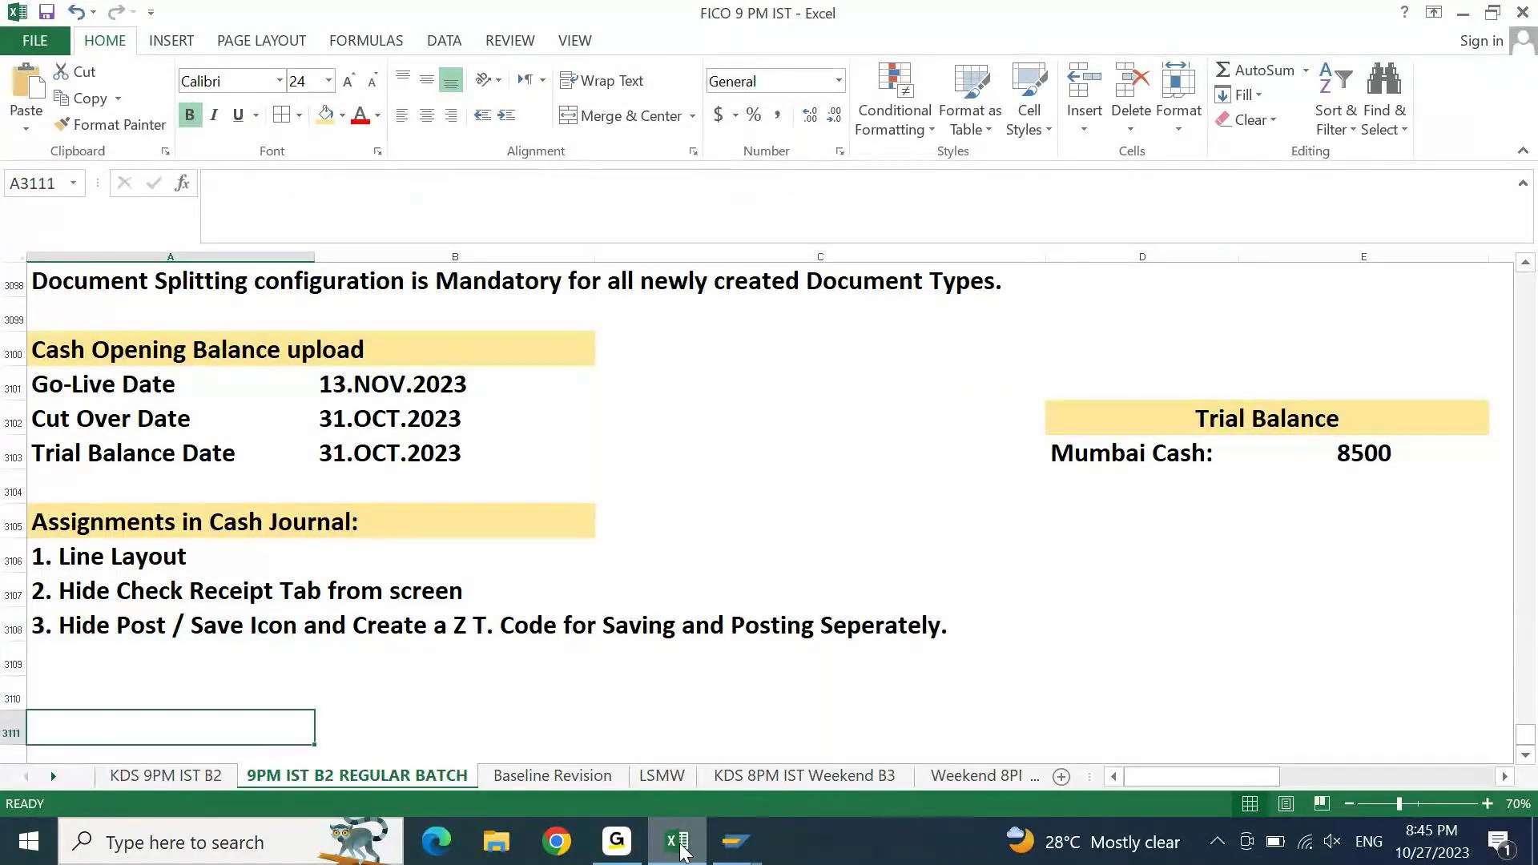
{"action": "key", "text": "Up"}
{"action": "key", "text": "Up"}
{"action": "type", "text": "4. Copy "}
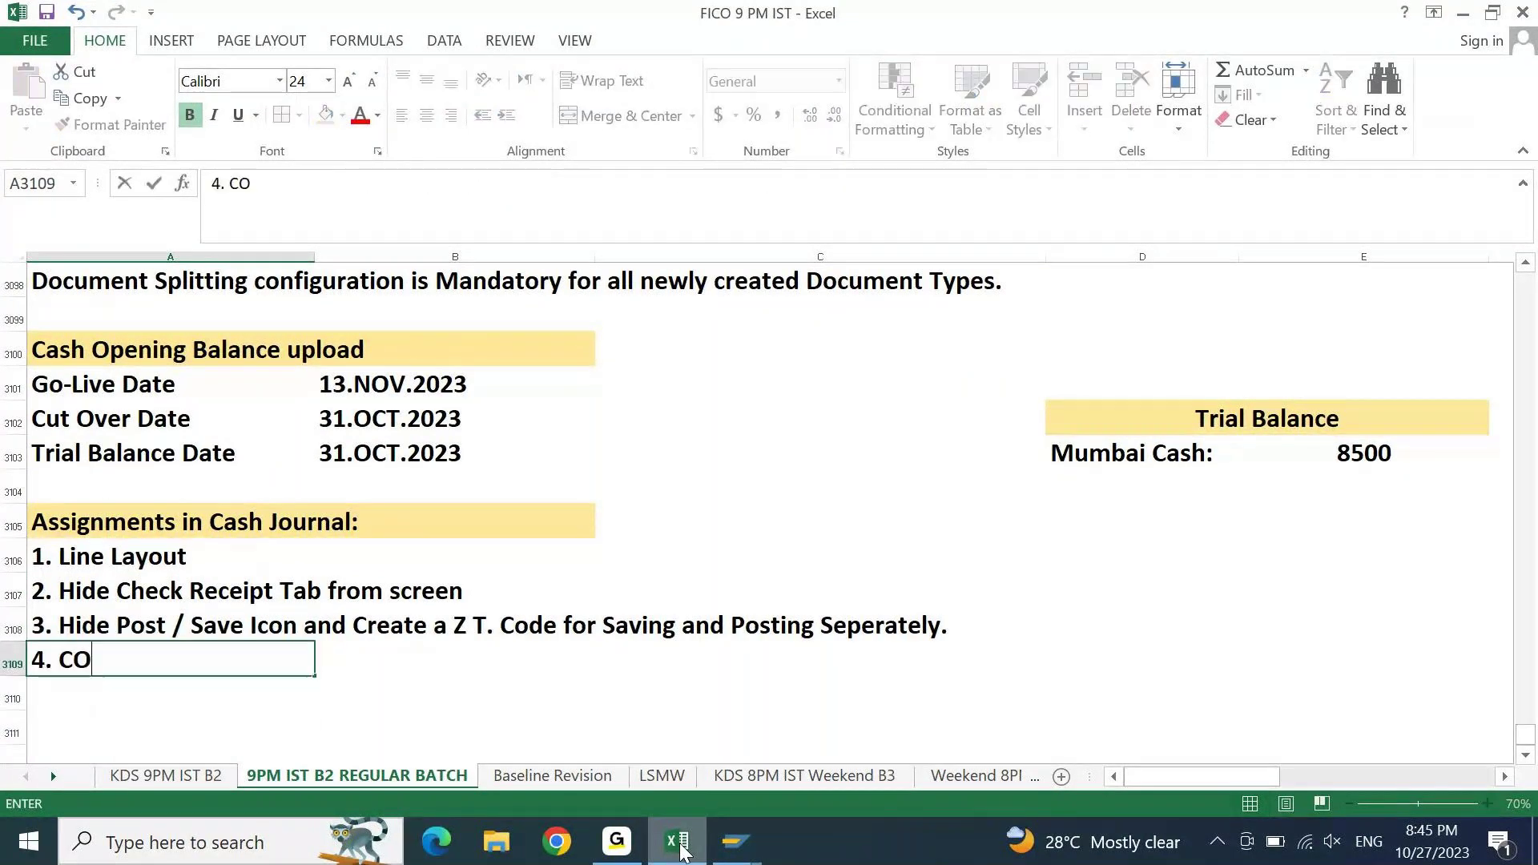
{"action": "type", "text": "of ENtr"}
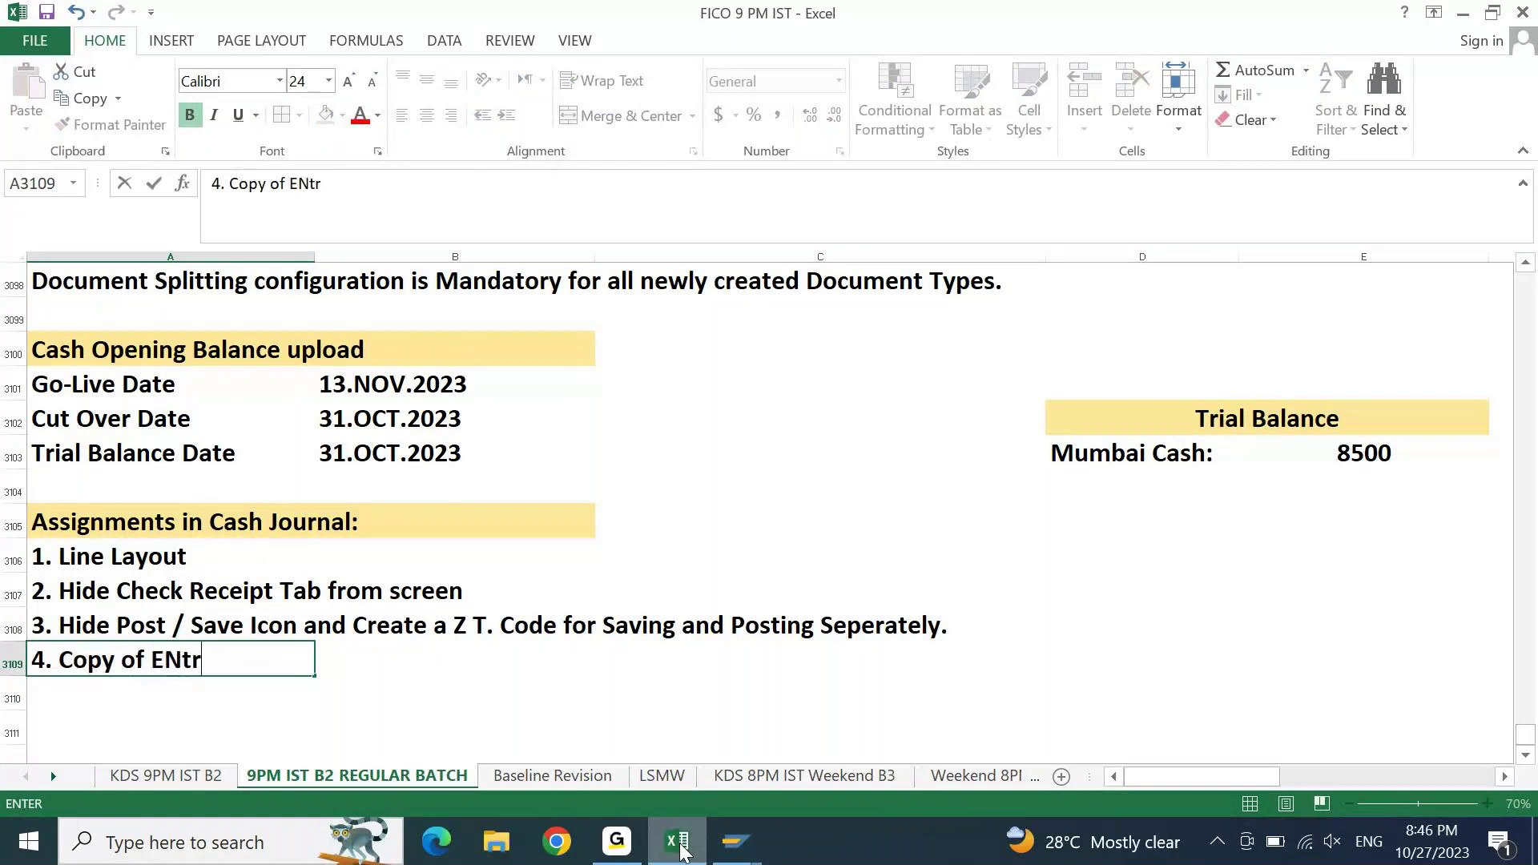
{"action": "type", "text": "ies..."}
{"action": "key", "text": "Return"}
- Add the assignments "5. Delete Entries..." in cell A3110 and "6. Reverse Entries..." in cell A3111
{"action": "type", "text": "5. Delete"}
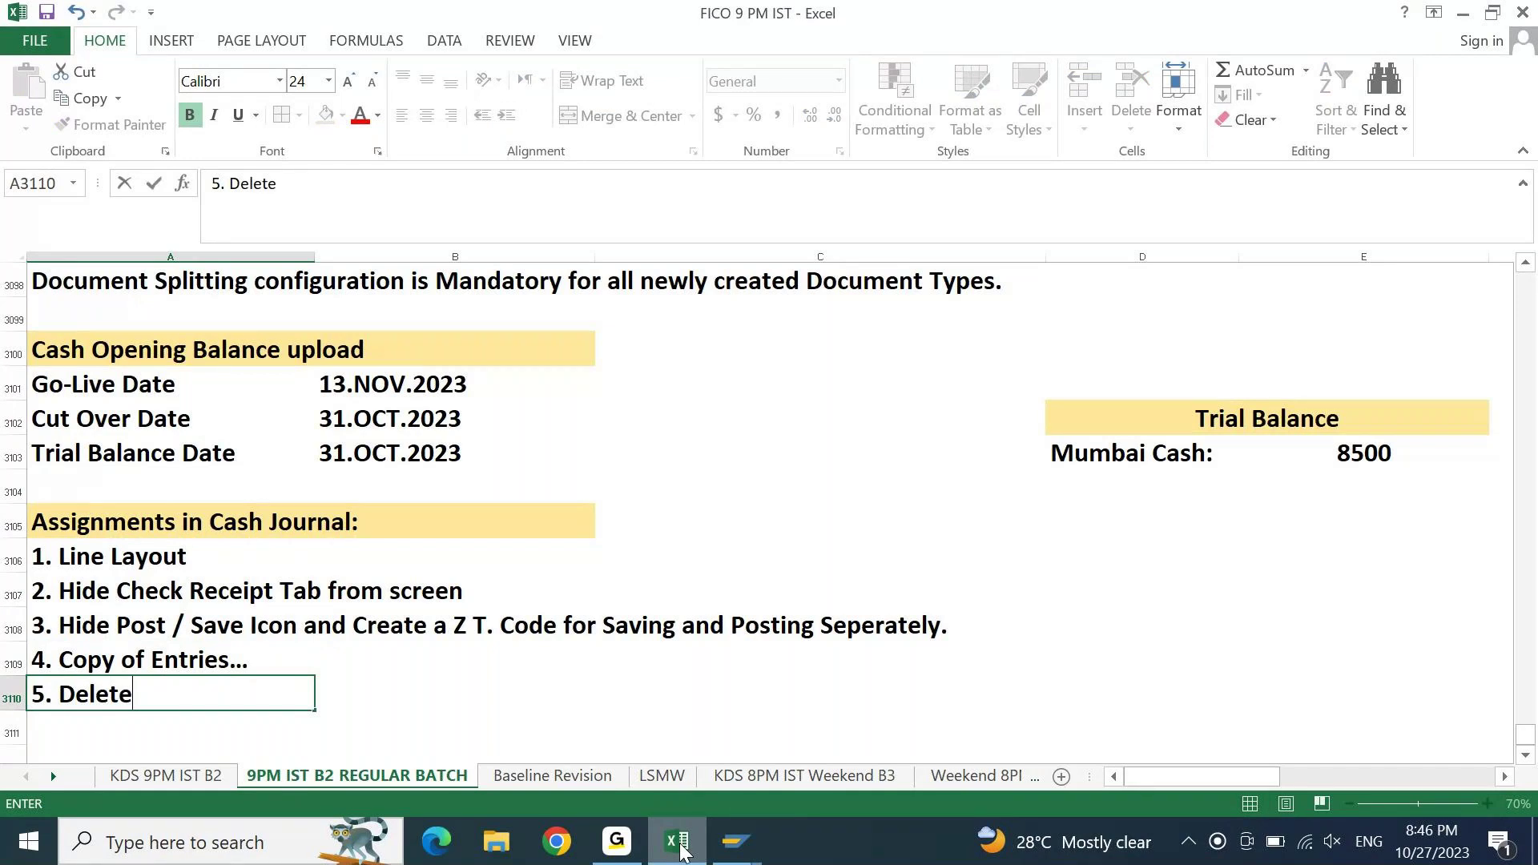
{"action": "type", "text": " Entries..."}
{"action": "key", "text": "Return"}
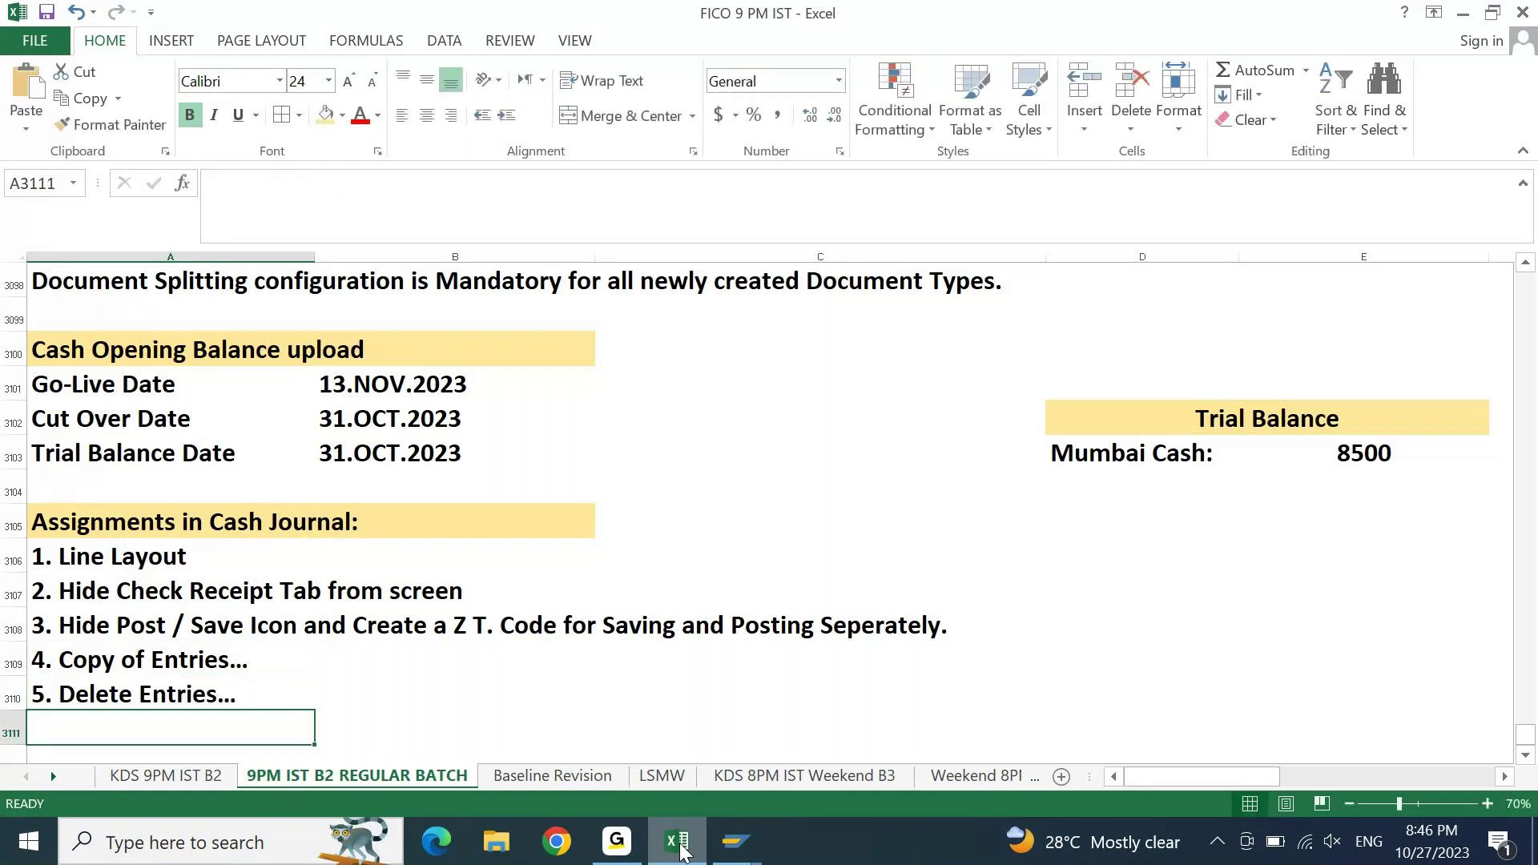
{"action": "type", "text": "6."}
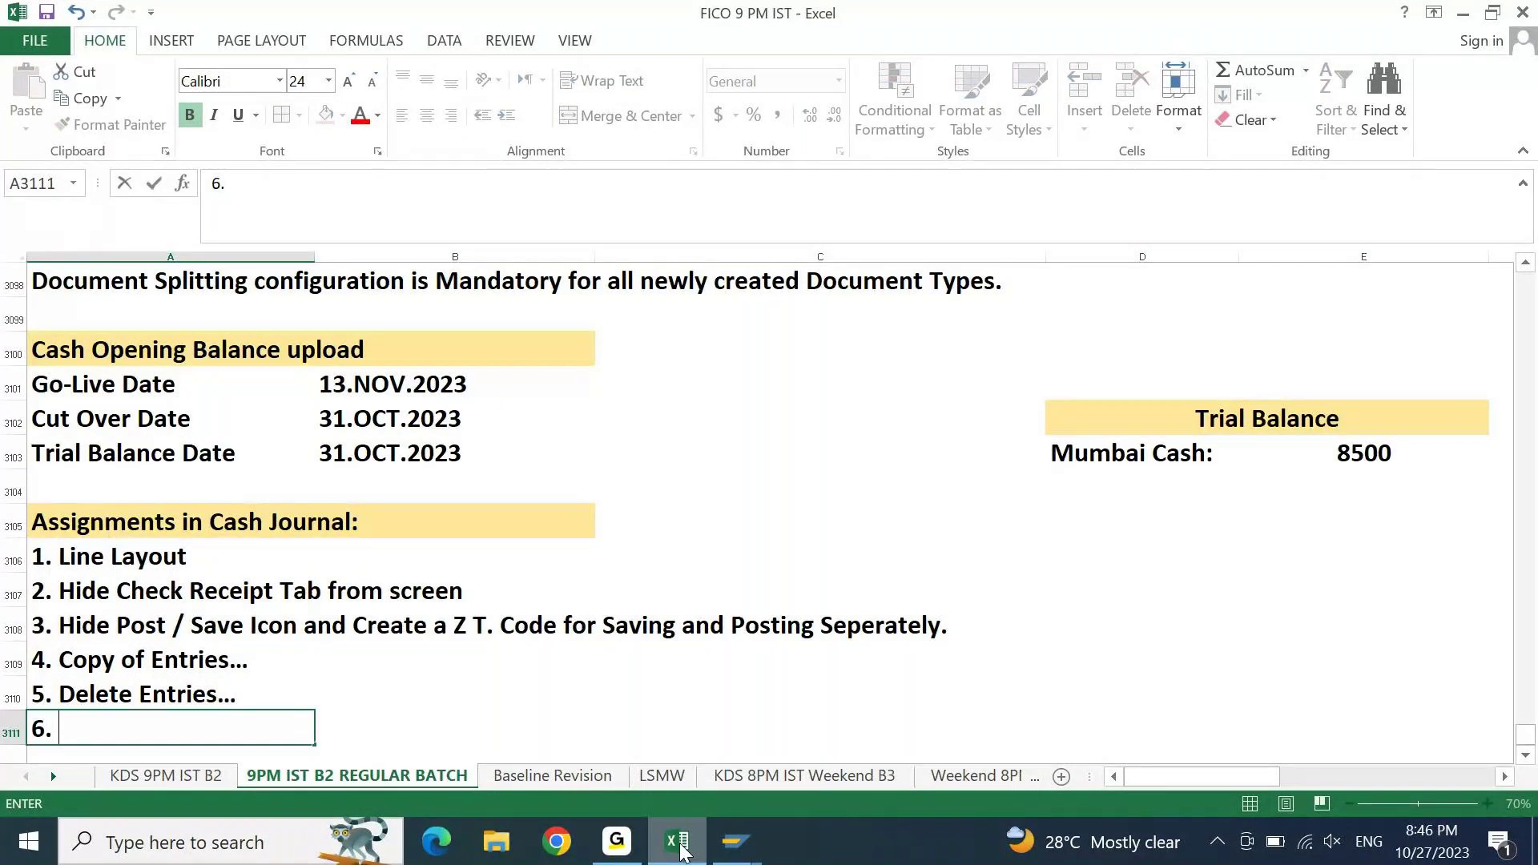
{"action": "type", "text": " Reverse Entries..."}
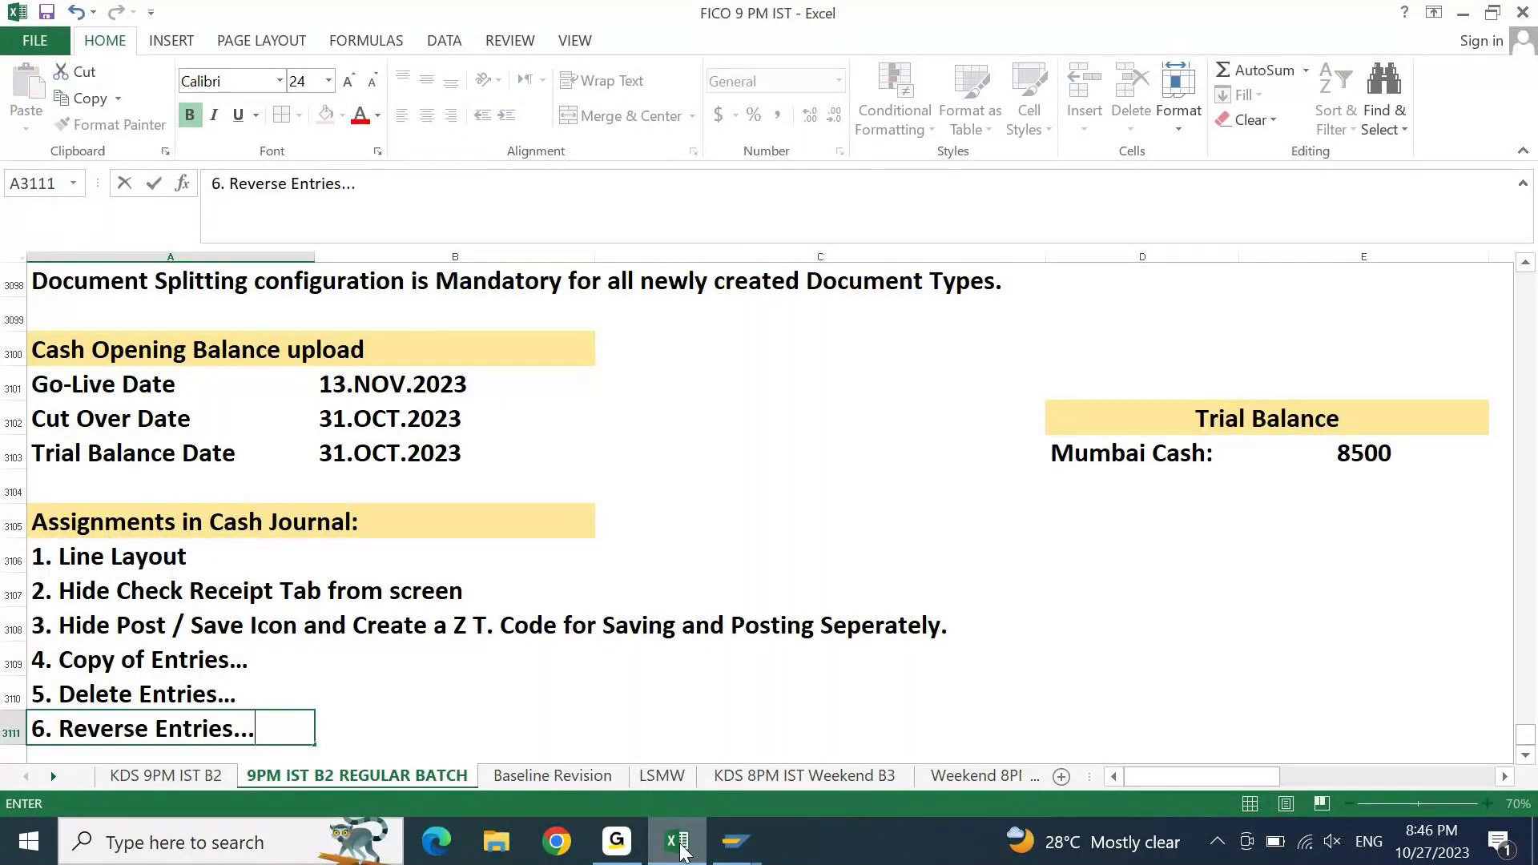
{"action": "key", "text": "Return"}
- Enter "7. Tables related to Cash Journal..." in cell A3112 as the seventh assignment
{"action": "type", "text": "7. Tables r"}
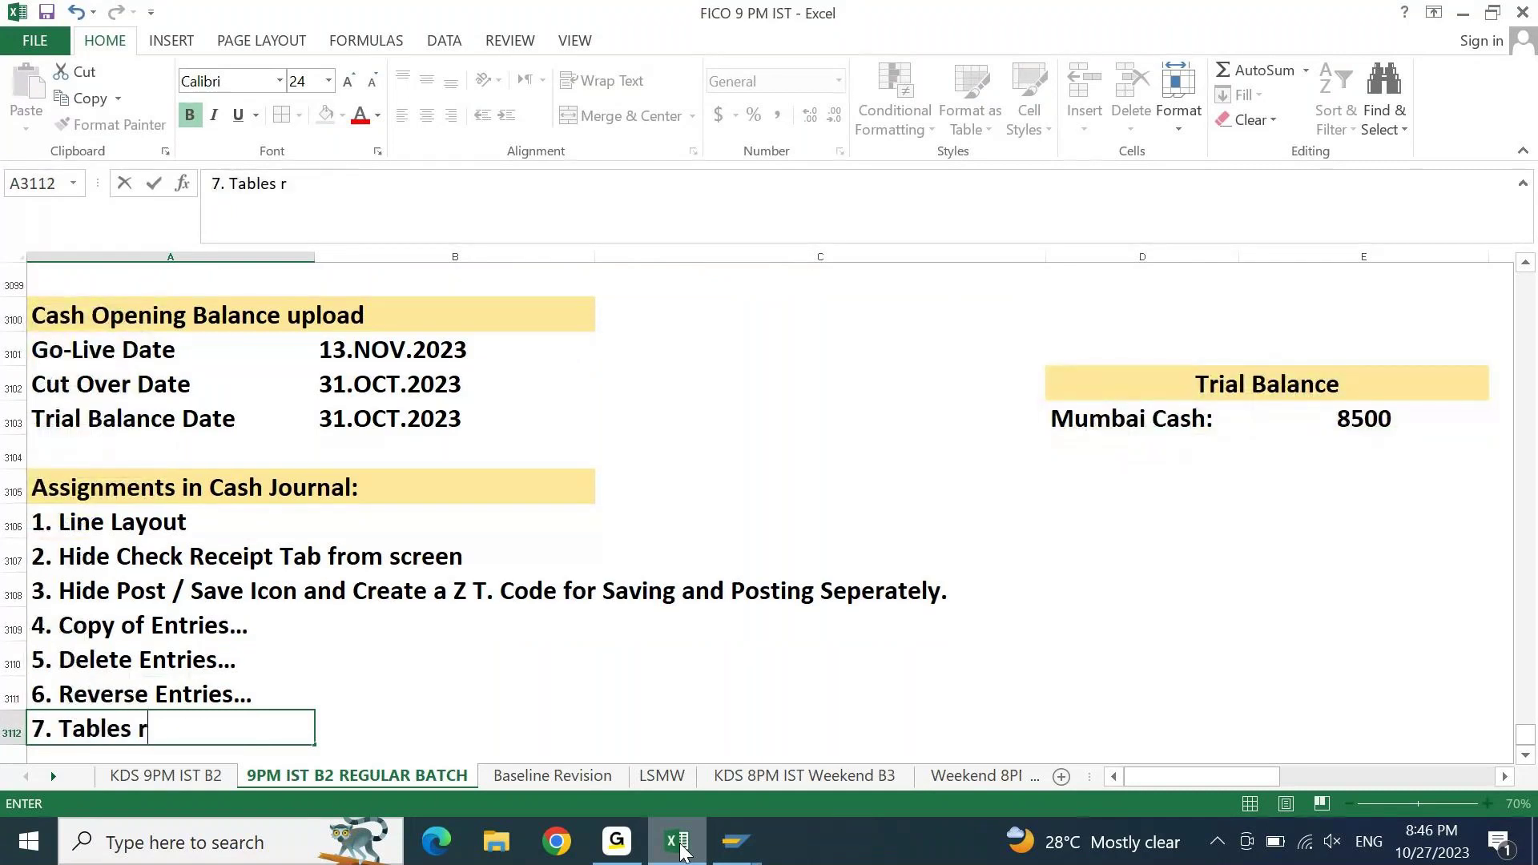
{"action": "type", "text": "elated to Cash"}
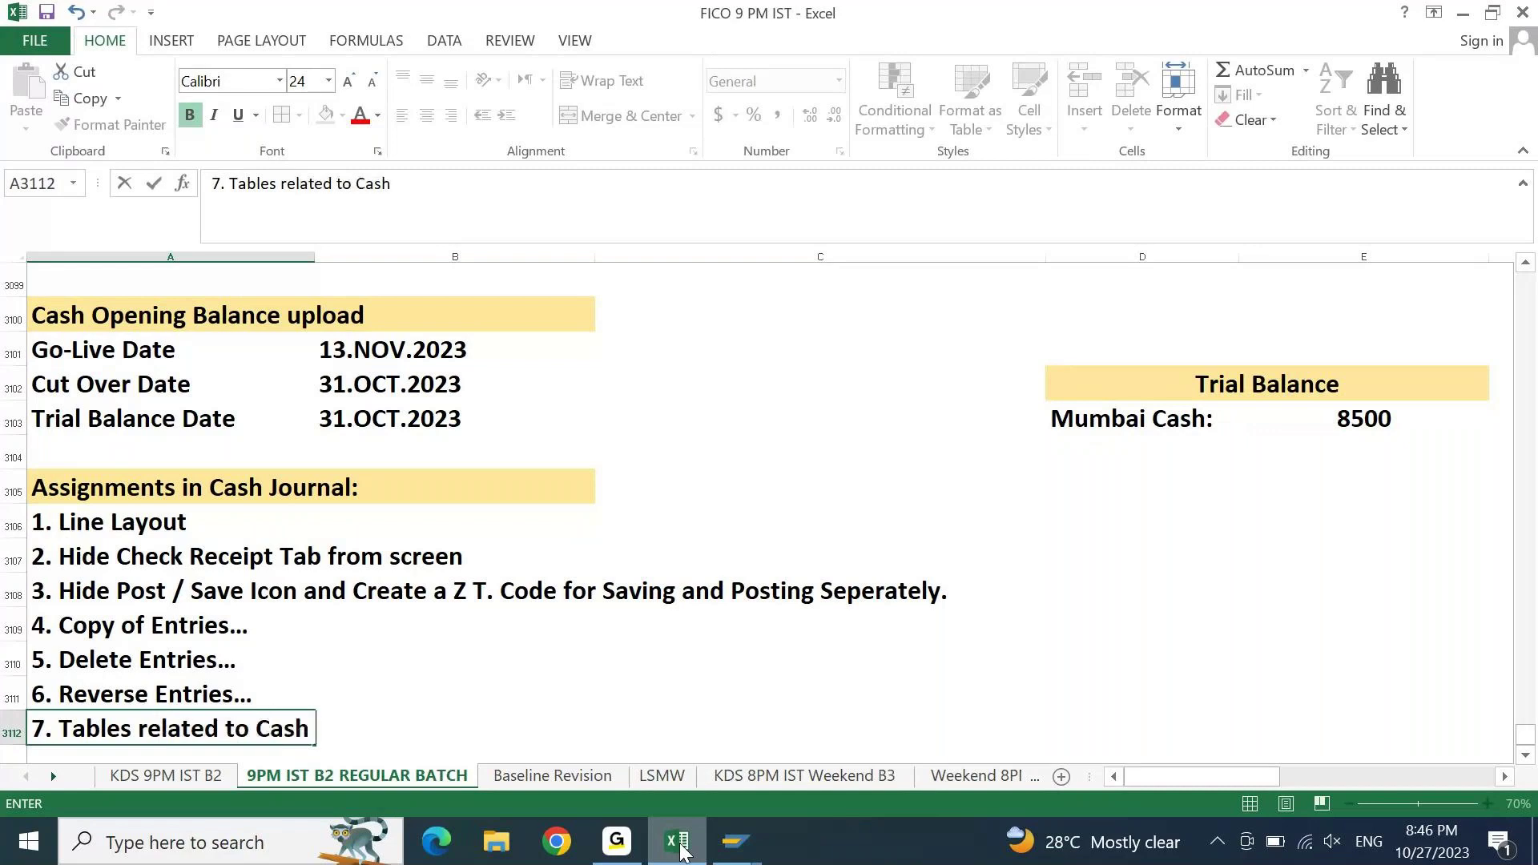
{"action": "type", "text": " Journ"}
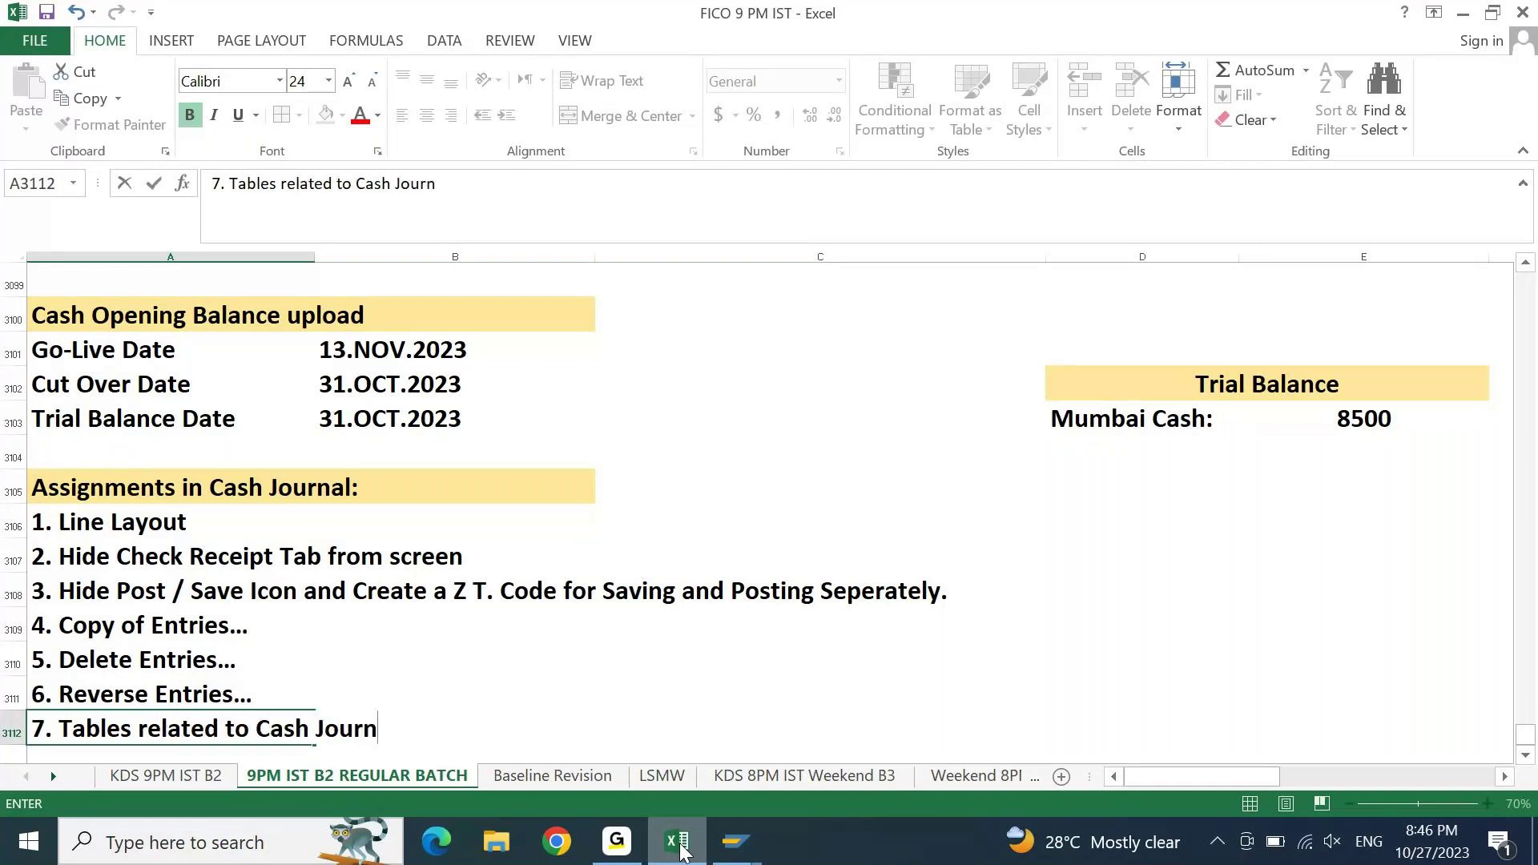
{"action": "type", "text": "al..."}
{"action": "key", "text": "ctrl+Return"}
{"action": "key", "text": "Down"}
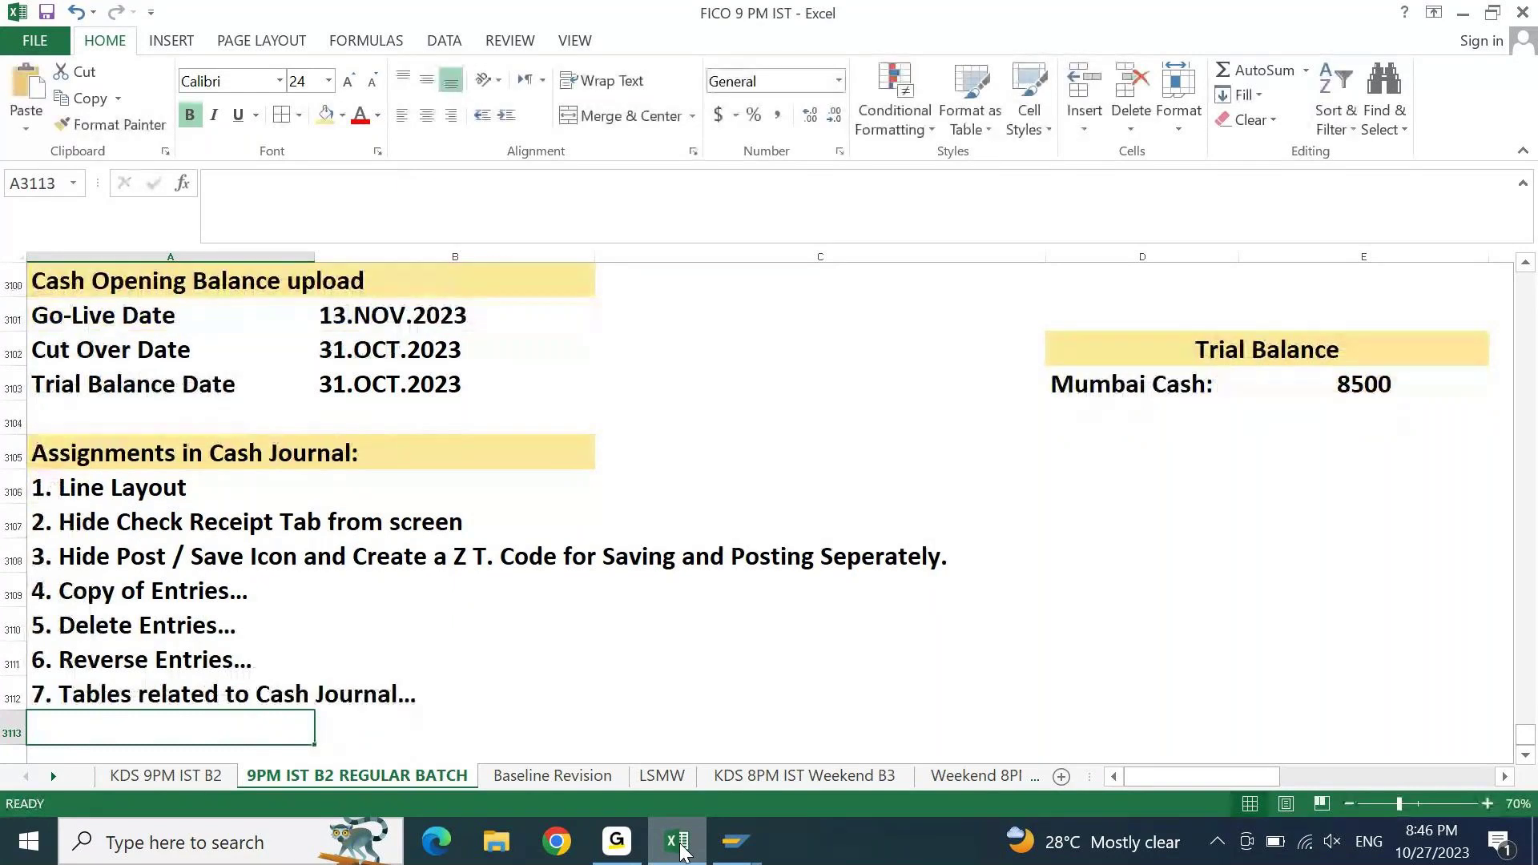
- Review the list under "Assignments in Cash Journal:" from cell A3106 down to A3112
{"action": "key", "text": "Up"}
{"action": "key", "text": "Up"}
{"action": "key", "text": "Up"}
{"action": "key", "text": "Up"}
{"action": "key", "text": "Up"}
{"action": "key", "text": "Up"}
{"action": "key", "text": "Up"}
{"action": "key", "text": "Up"}
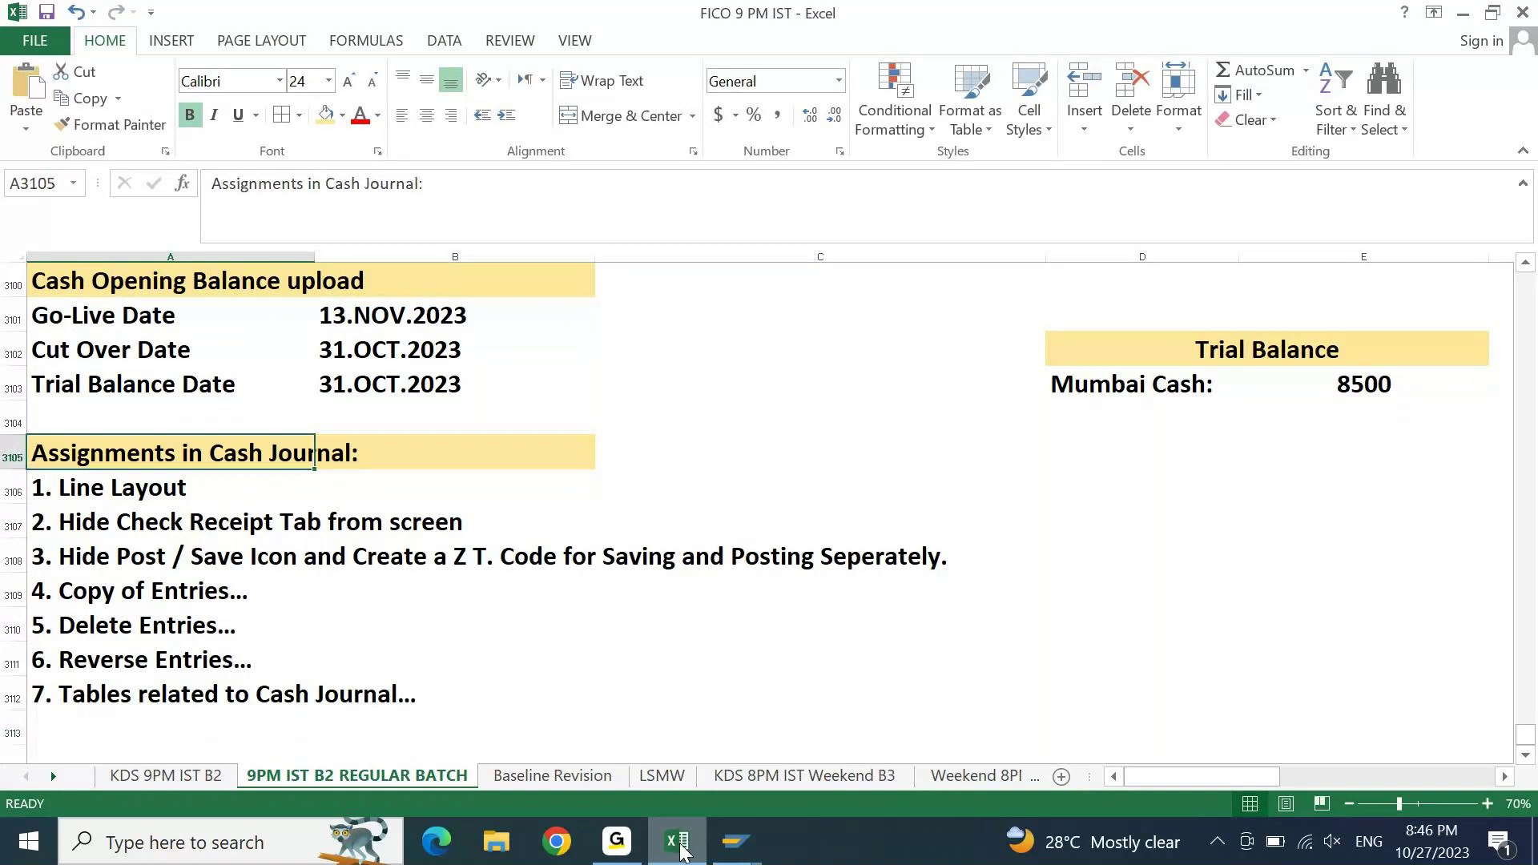
{"action": "key", "text": "Down"}
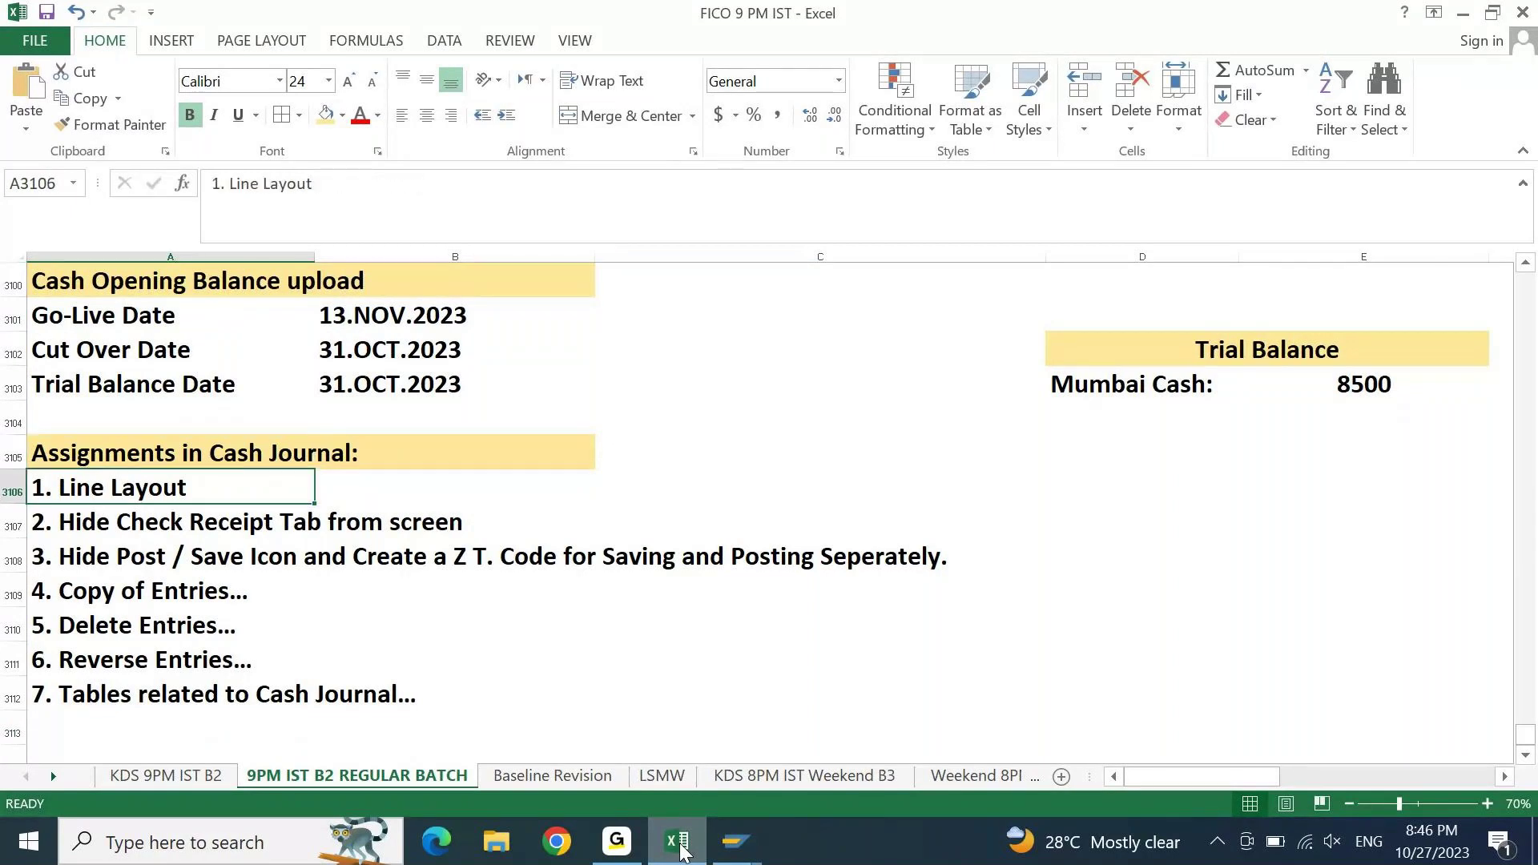
{"action": "key", "text": "ctrl+shift+Down"}
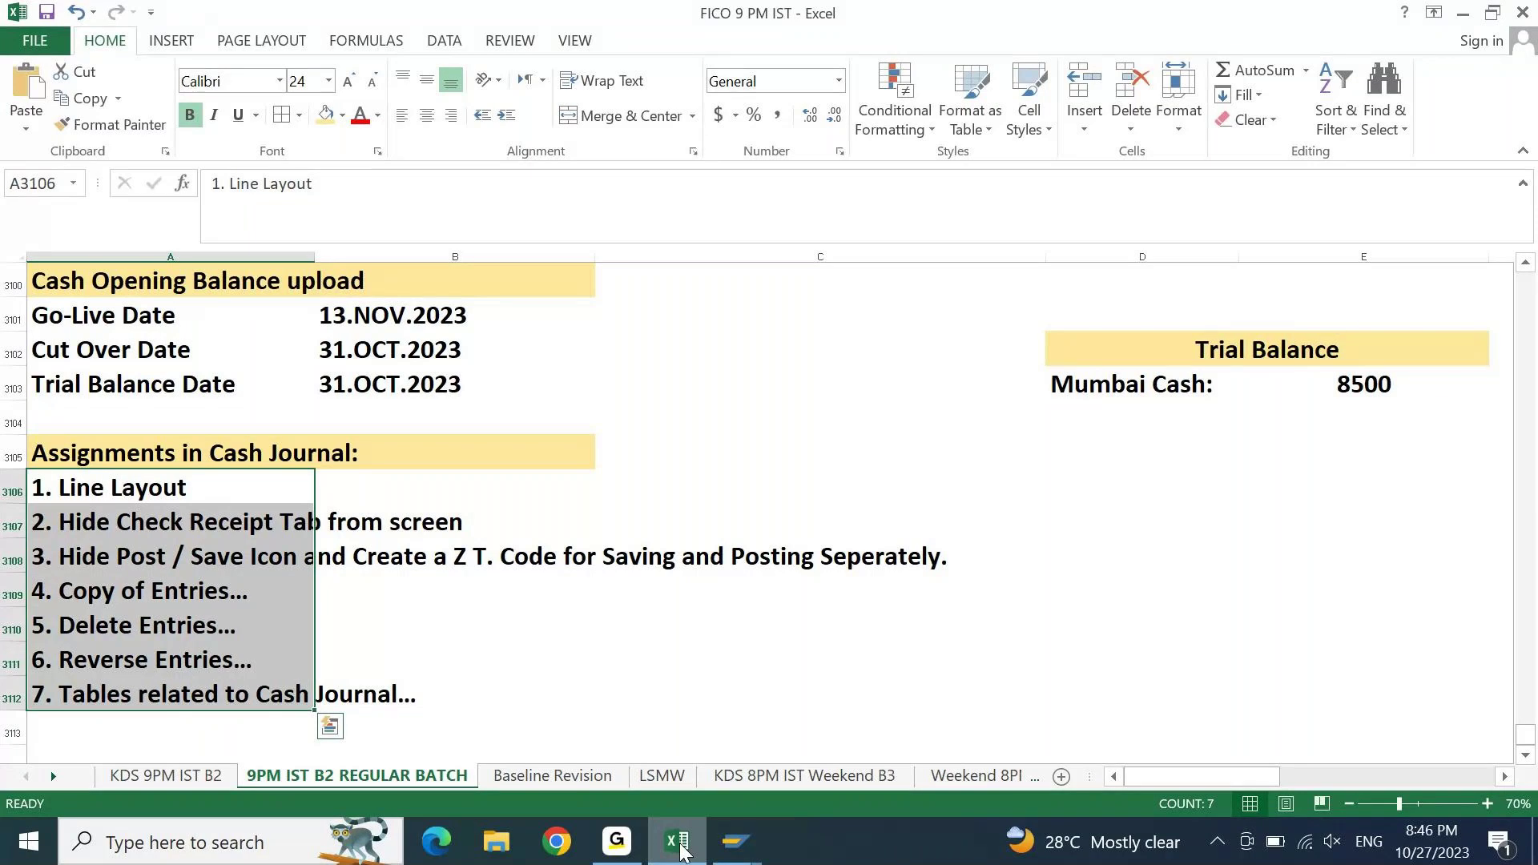
{"action": "key", "text": "ctrl+shift+Up"}
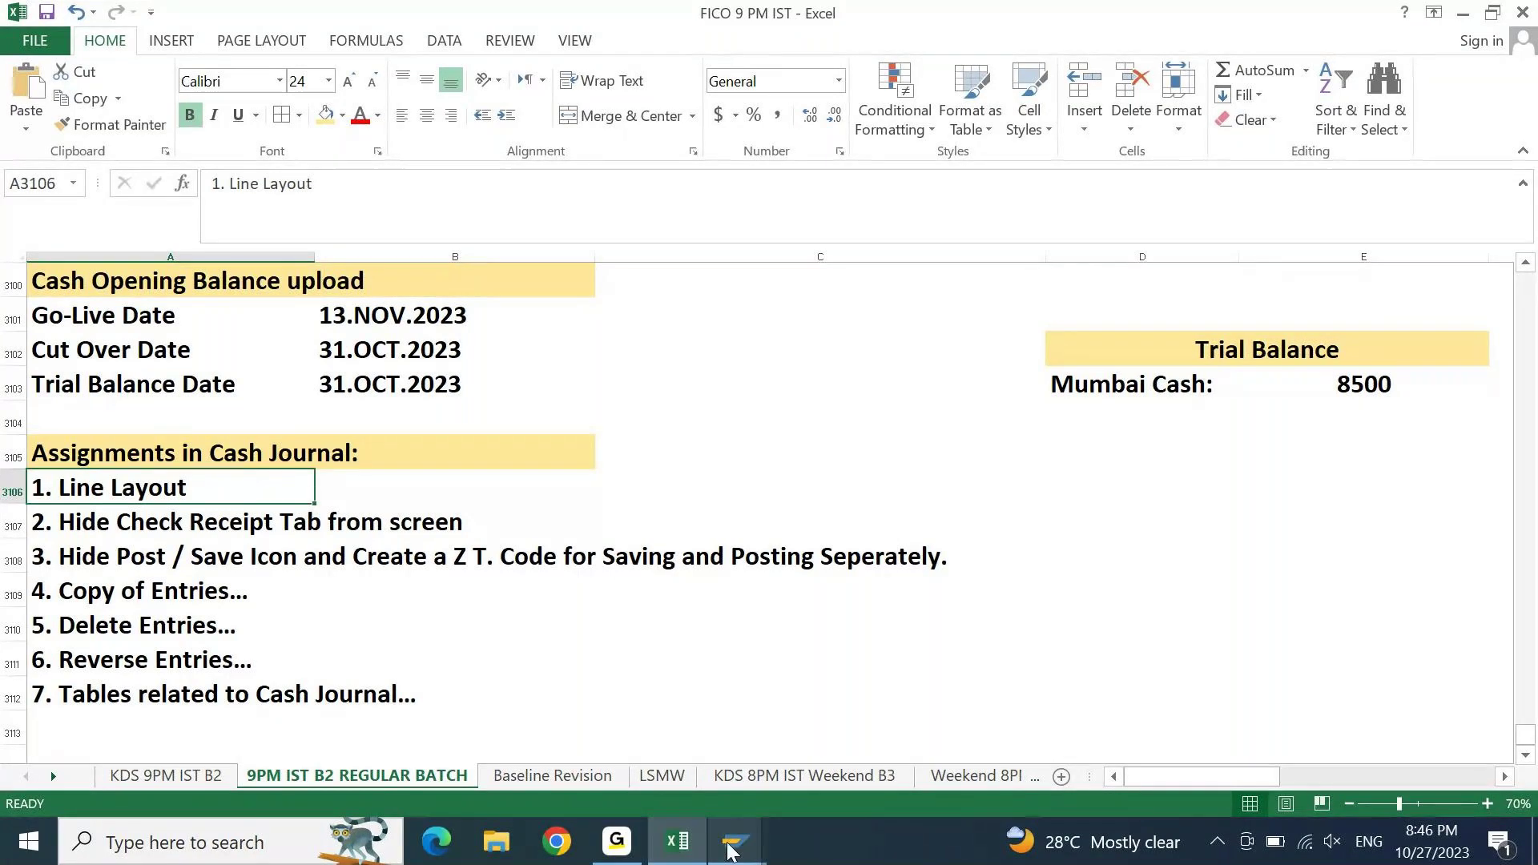
- Switch to the SAP cash journal 1000 window and go through the check receipt columns up to Receipt Recip
{"action": "mouse_move", "coordinate": [731, 851]}
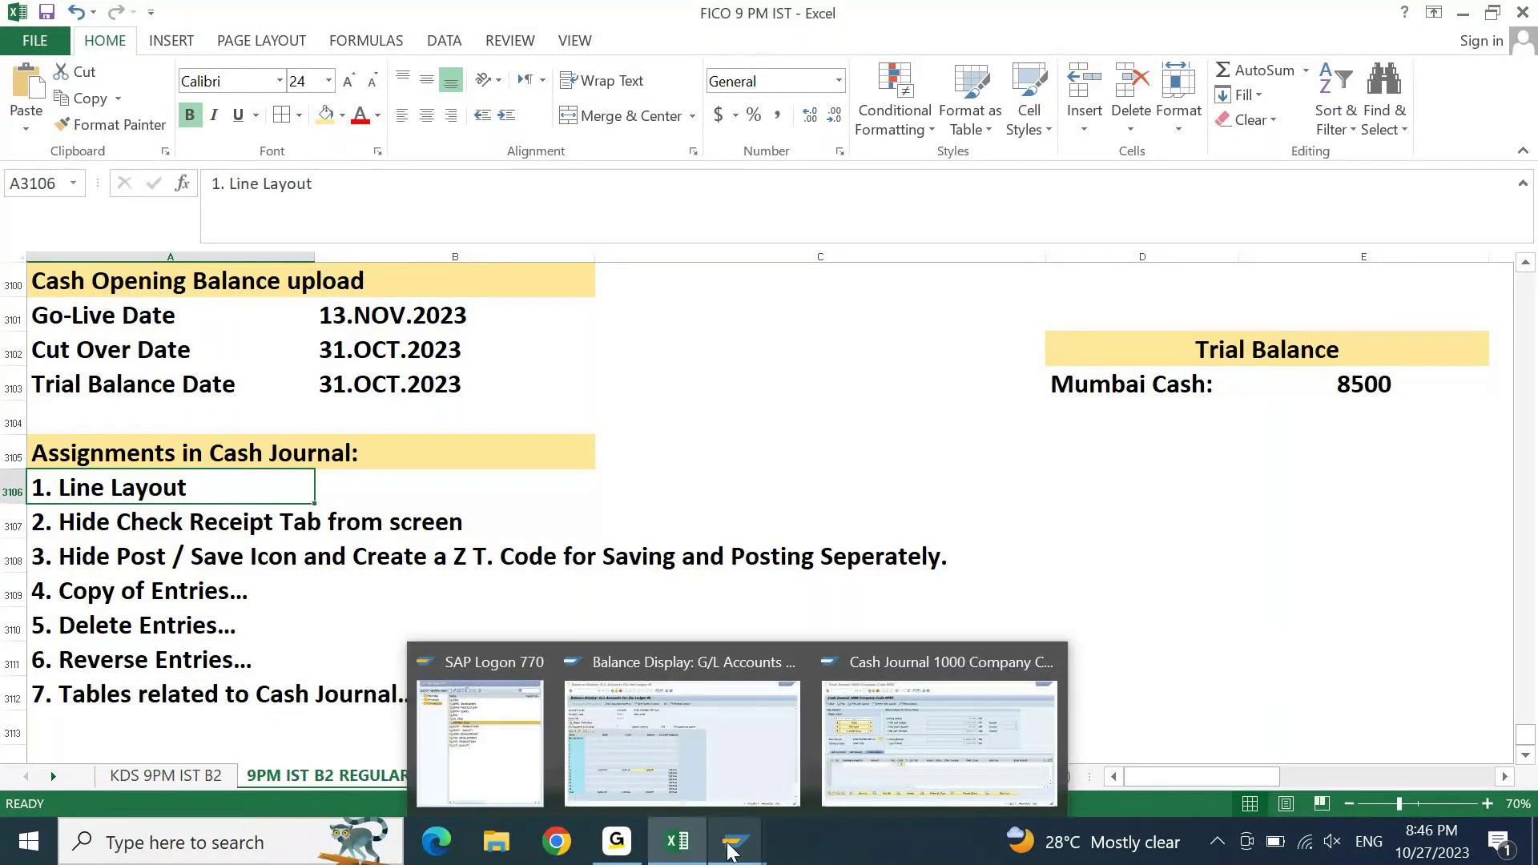
{"action": "left_click", "coordinate": [931, 734]}
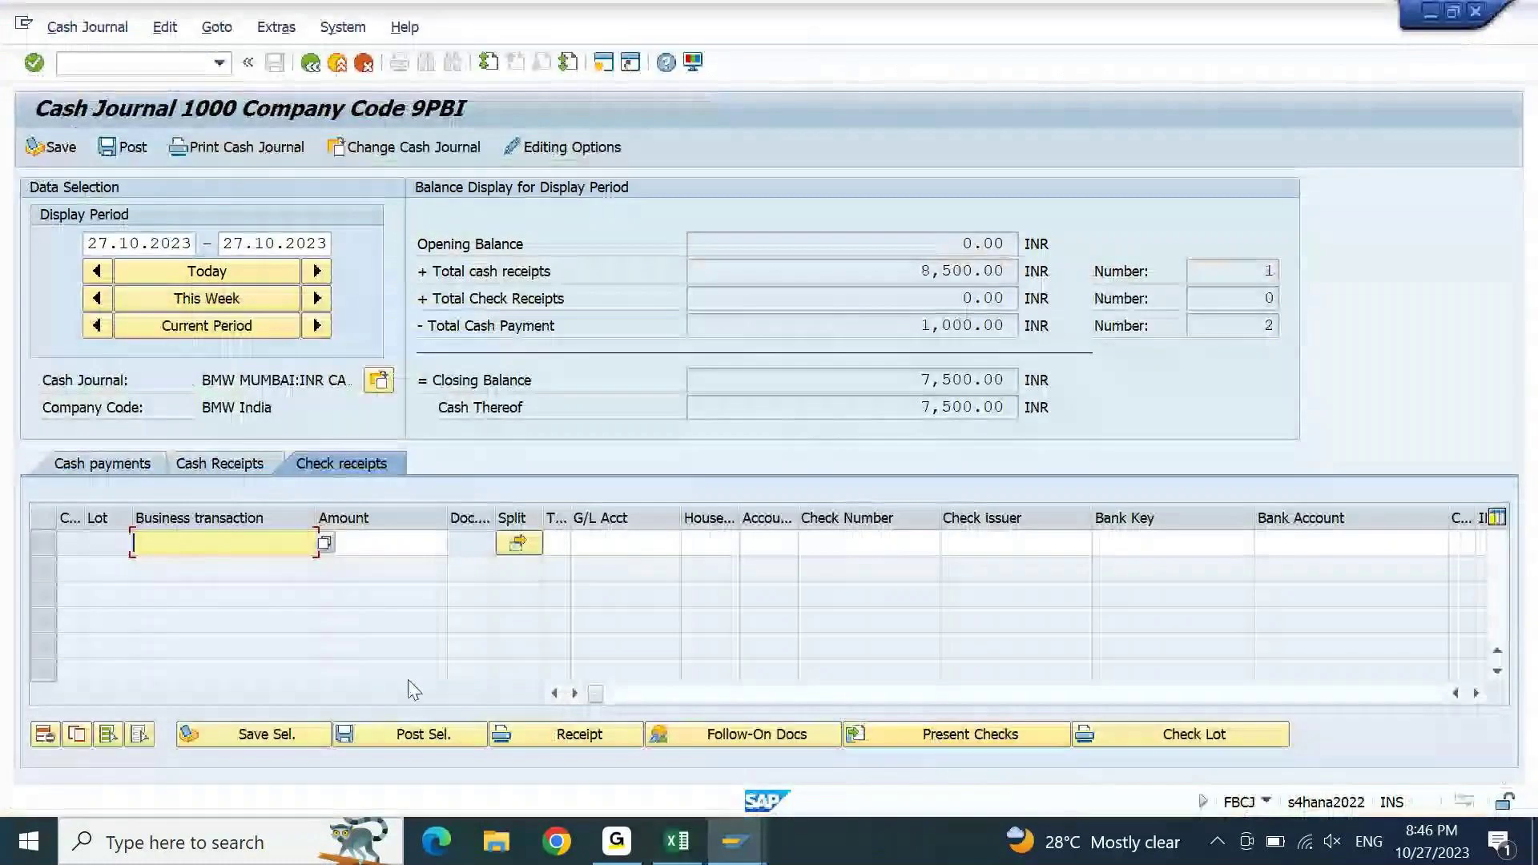
{"action": "key", "text": "Tab"}
{"action": "key", "text": "Tab"}
{"action": "key", "text": "Tab"}
{"action": "key", "text": "Tab"}
{"action": "key", "text": "Tab"}
{"action": "key", "text": "Tab"}
{"action": "key", "text": "Tab"}
{"action": "key", "text": "Tab"}
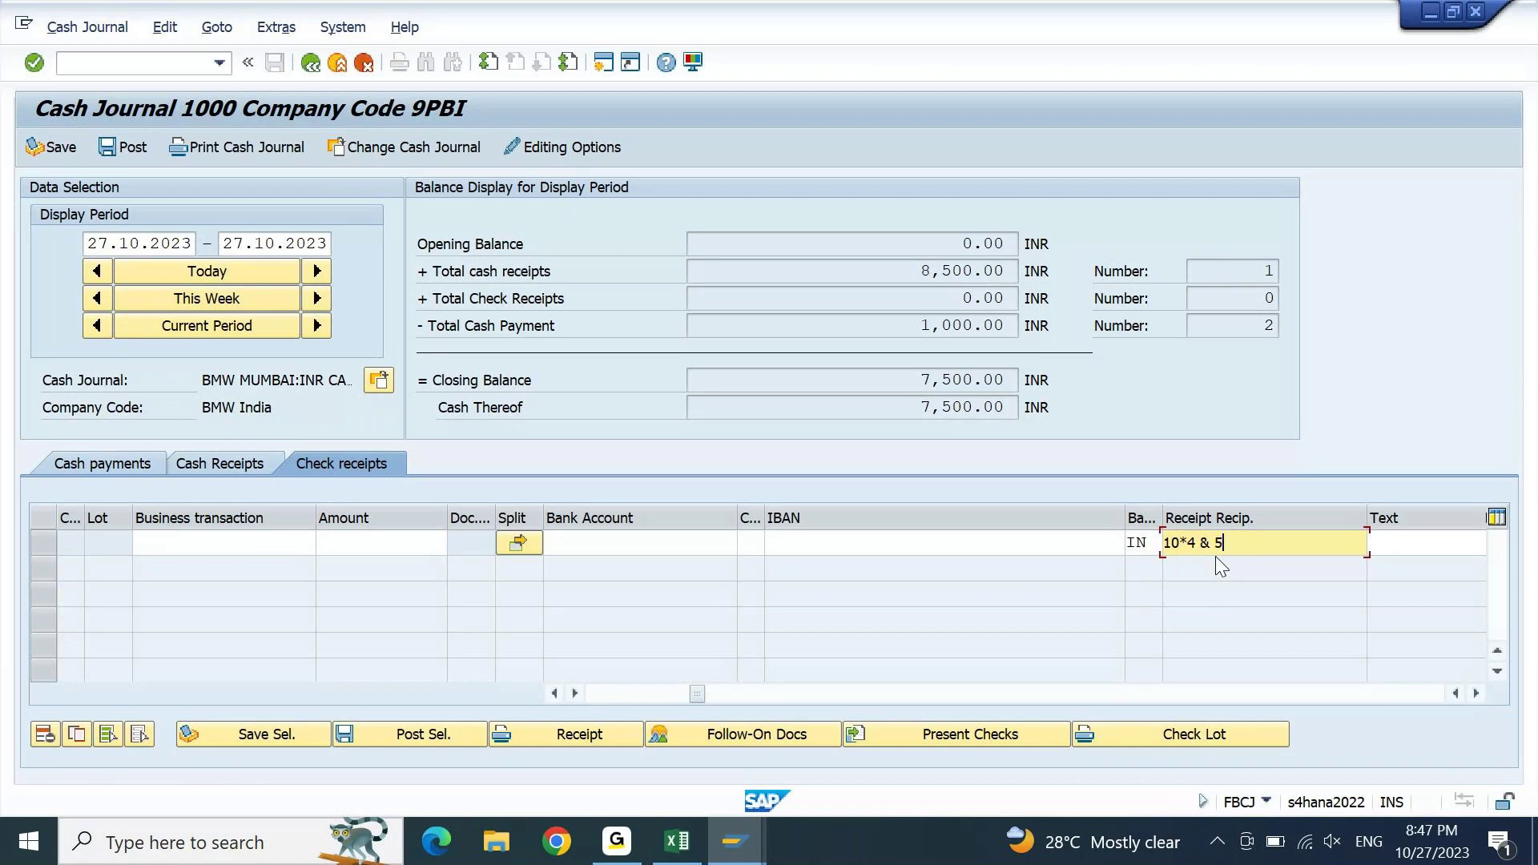
- Try the note "10*4 & 5" in the Receipt Recip. field of the first check receipt line and clear it
{"action": "type", "text": "1"}
{"action": "key", "text": "Tab"}
{"action": "key", "text": "Tab"}
{"action": "key", "text": "Tab"}
{"action": "key", "text": "shift+Tab"}
{"action": "key", "text": "shift+Tab"}
{"action": "key", "text": "shift+Tab"}
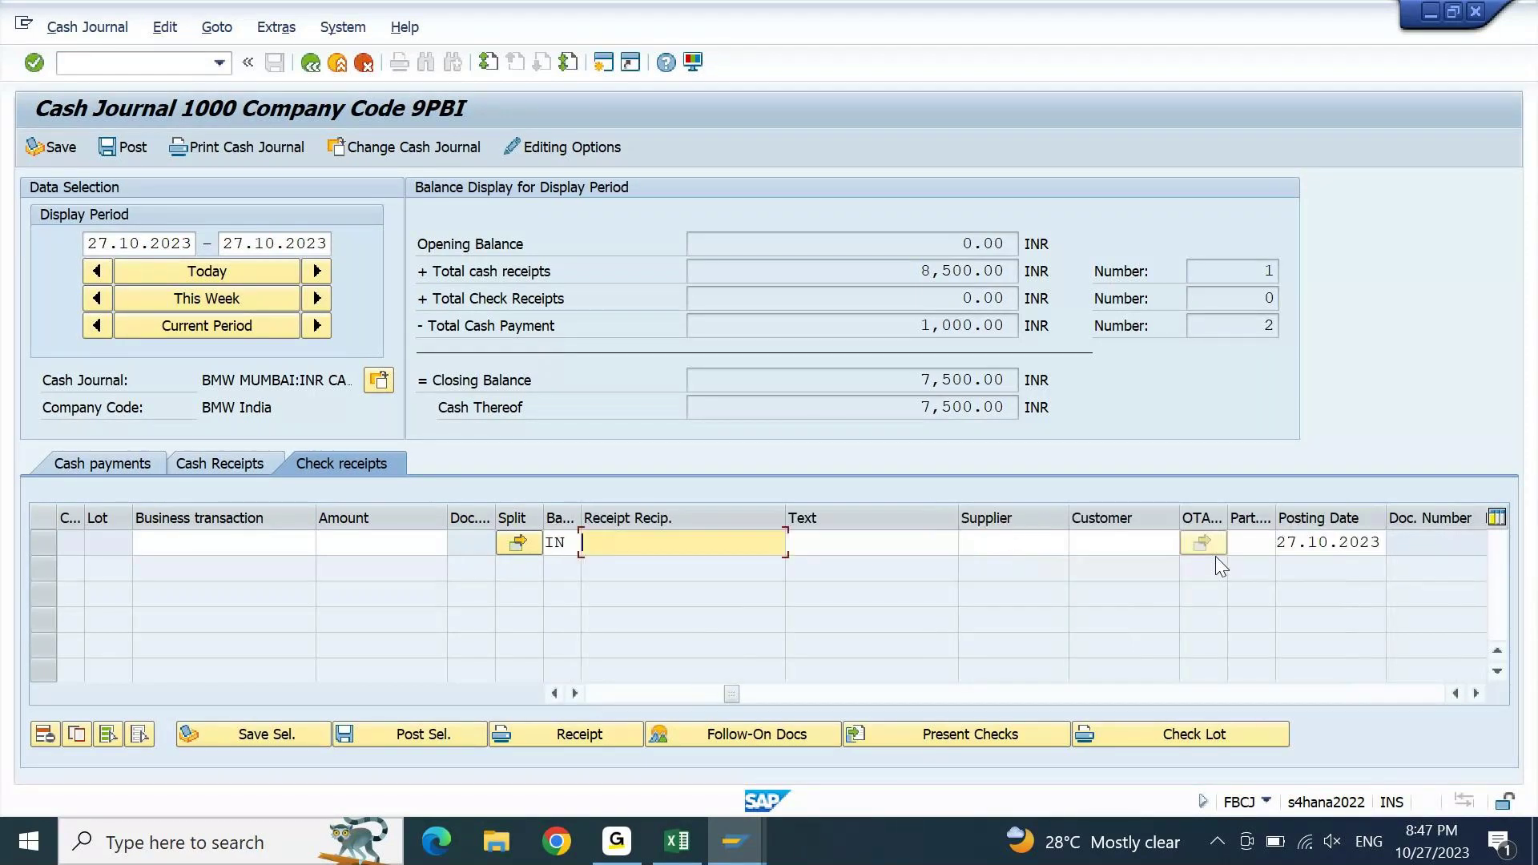
{"action": "key", "text": "Tab"}
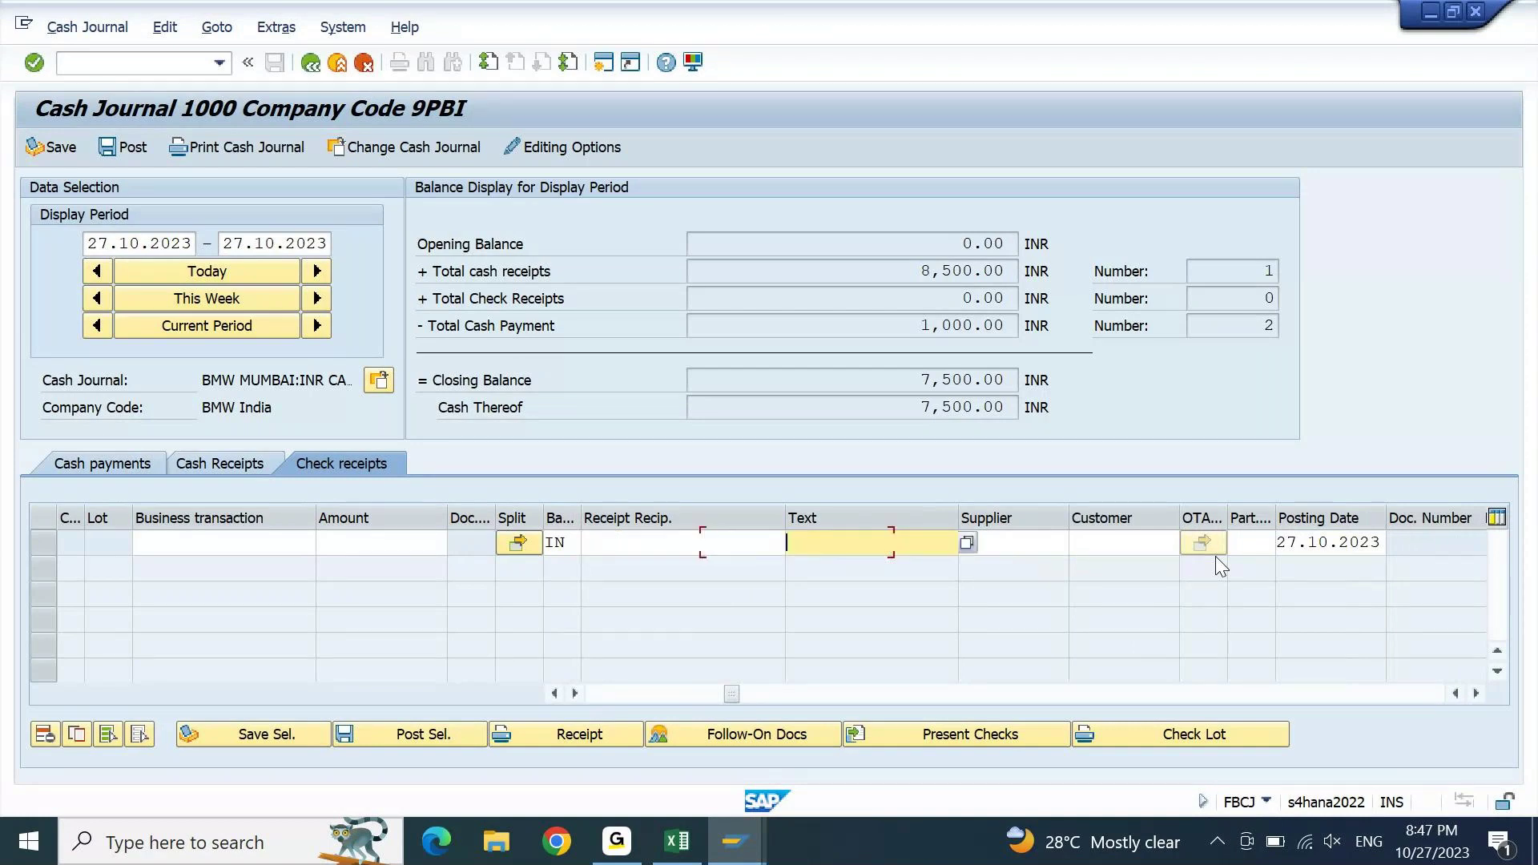
{"action": "key", "text": "shift+Tab"}
- Examine the remaining check receipt columns, including the document date, reference and assignment fields, and return to the Business transaction field
{"action": "key", "text": "Tab"}
{"action": "key", "text": "Tab"}
{"action": "key", "text": "Tab"}
{"action": "key", "text": "Tab"}
{"action": "key", "text": "Tab"}
{"action": "key", "text": "Tab"}
{"action": "key", "text": "Tab"}
{"action": "key", "text": "Tab"}
{"action": "key", "text": "Tab"}
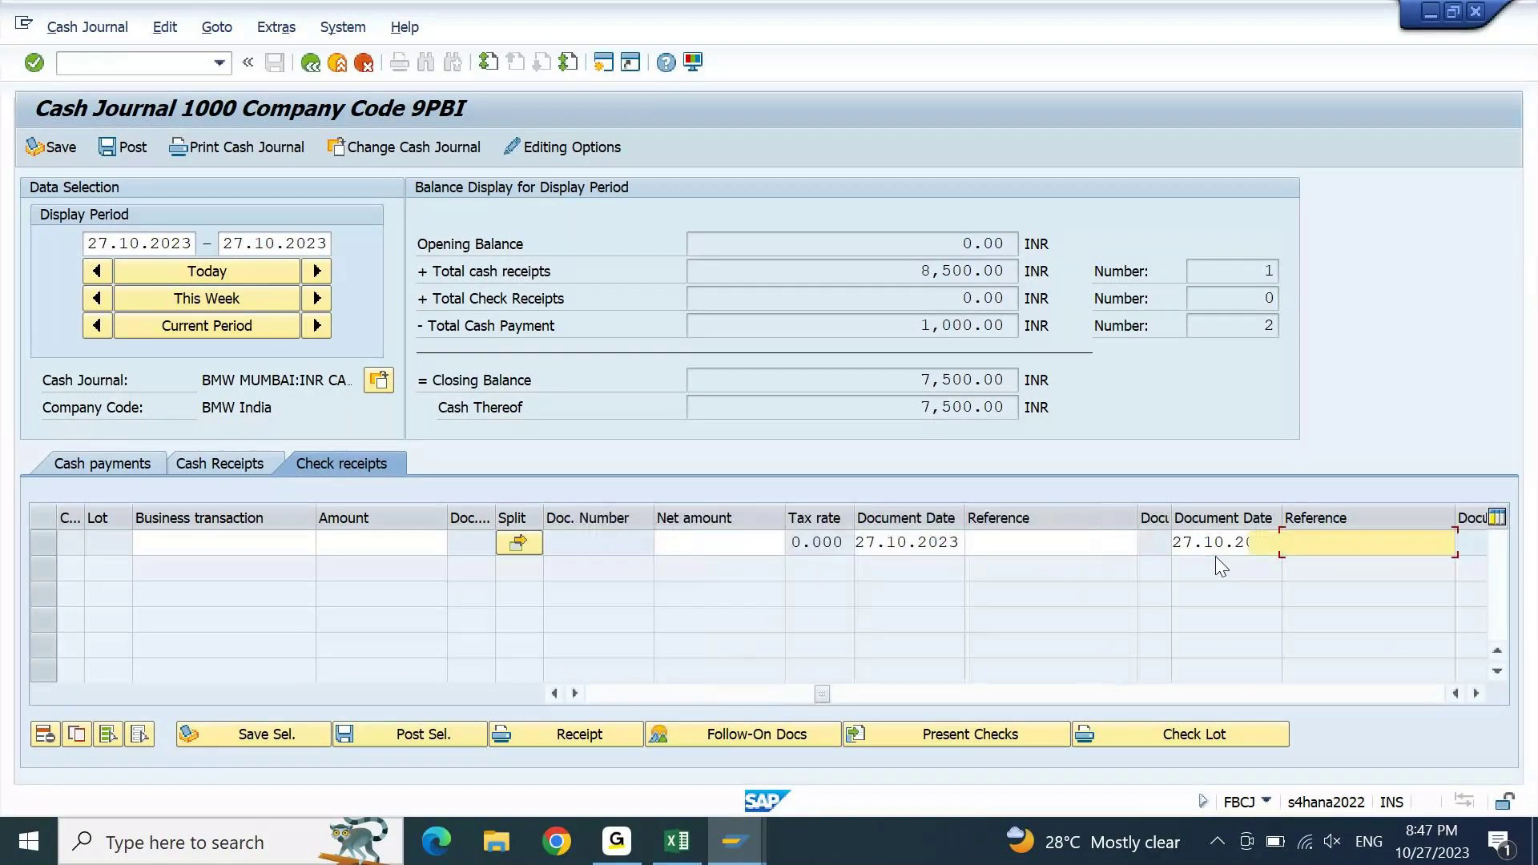
{"action": "key", "text": "Tab"}
{"action": "key", "text": "Tab"}
{"action": "key", "text": "Tab"}
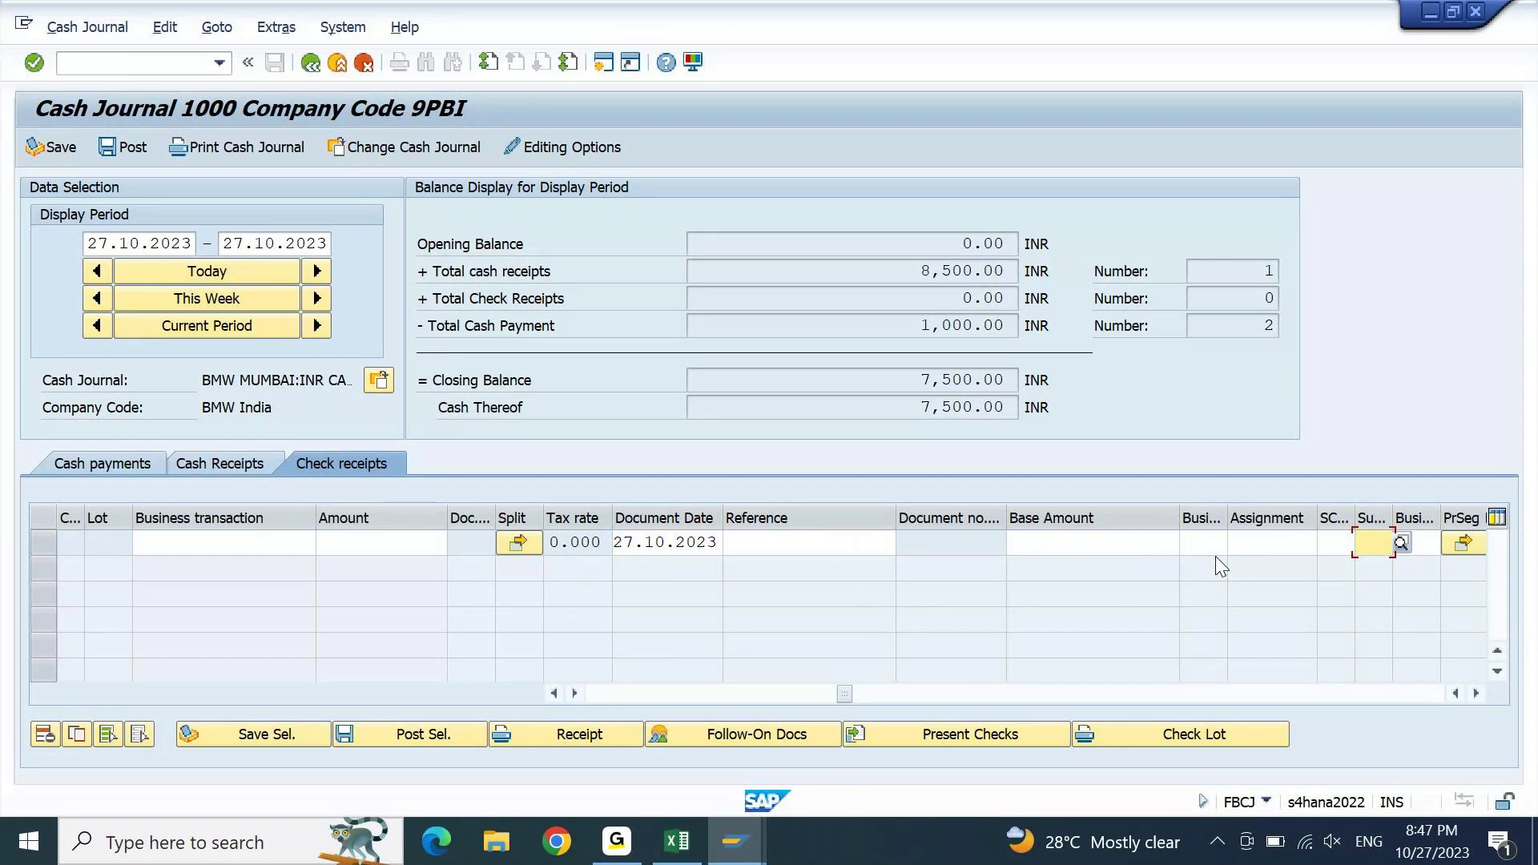
{"action": "key", "text": "shift+Tab"}
{"action": "key", "text": "shift+Tab"}
{"action": "key", "text": "shift+Tab"}
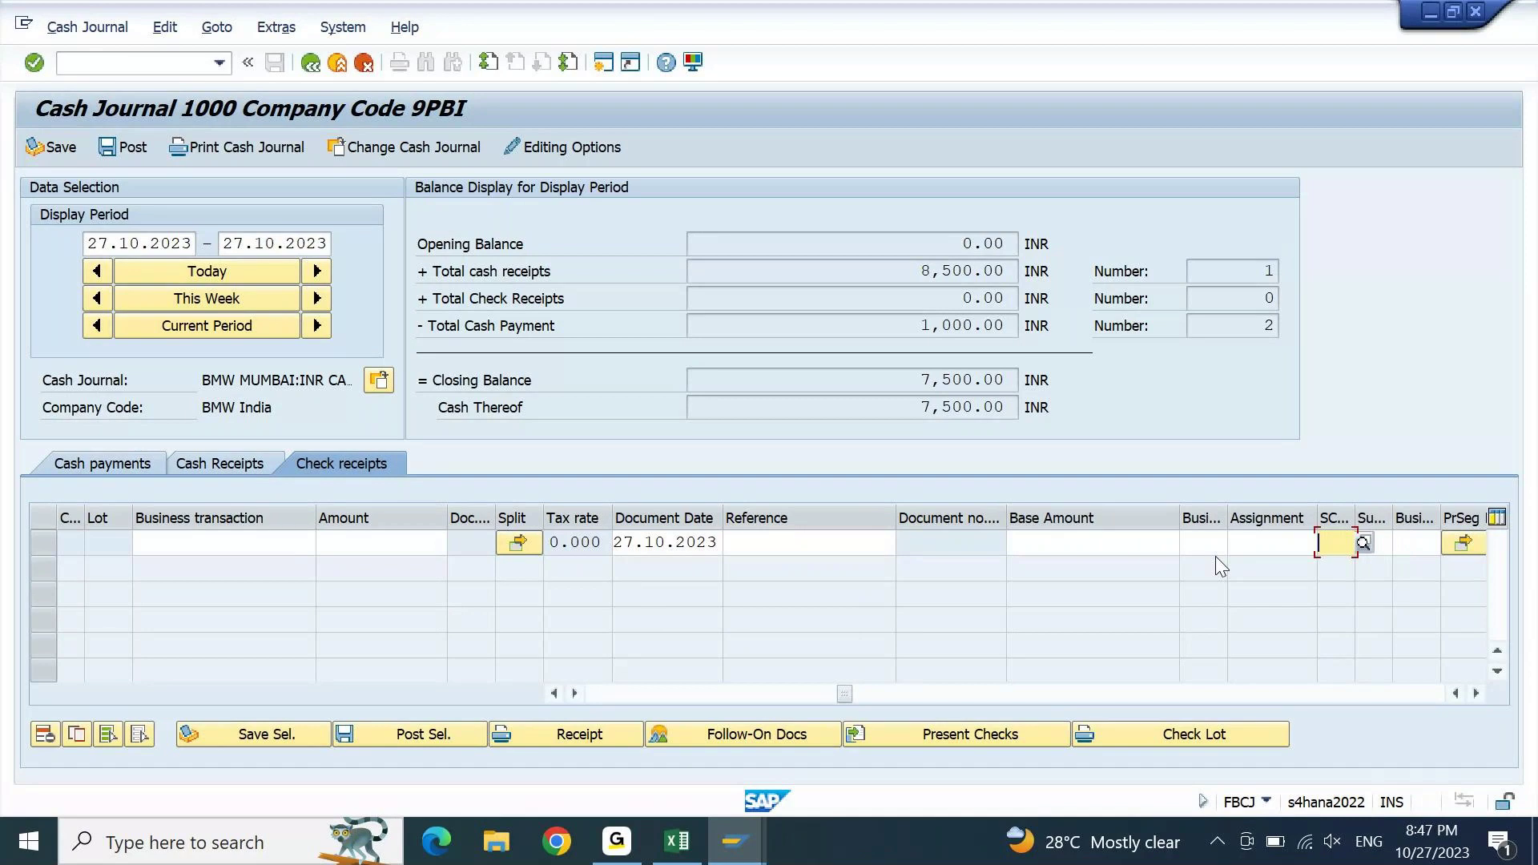
{"action": "key", "text": "shift+Tab"}
{"action": "key", "text": "shift+Tab"}
{"action": "key", "text": "shift+Tab"}
{"action": "key", "text": "shift+Tab"}
{"action": "key", "text": "shift+Tab"}
{"action": "key", "text": "shift+Tab"}
{"action": "key", "text": "shift+Tab"}
{"action": "key", "text": "shift+Tab"}
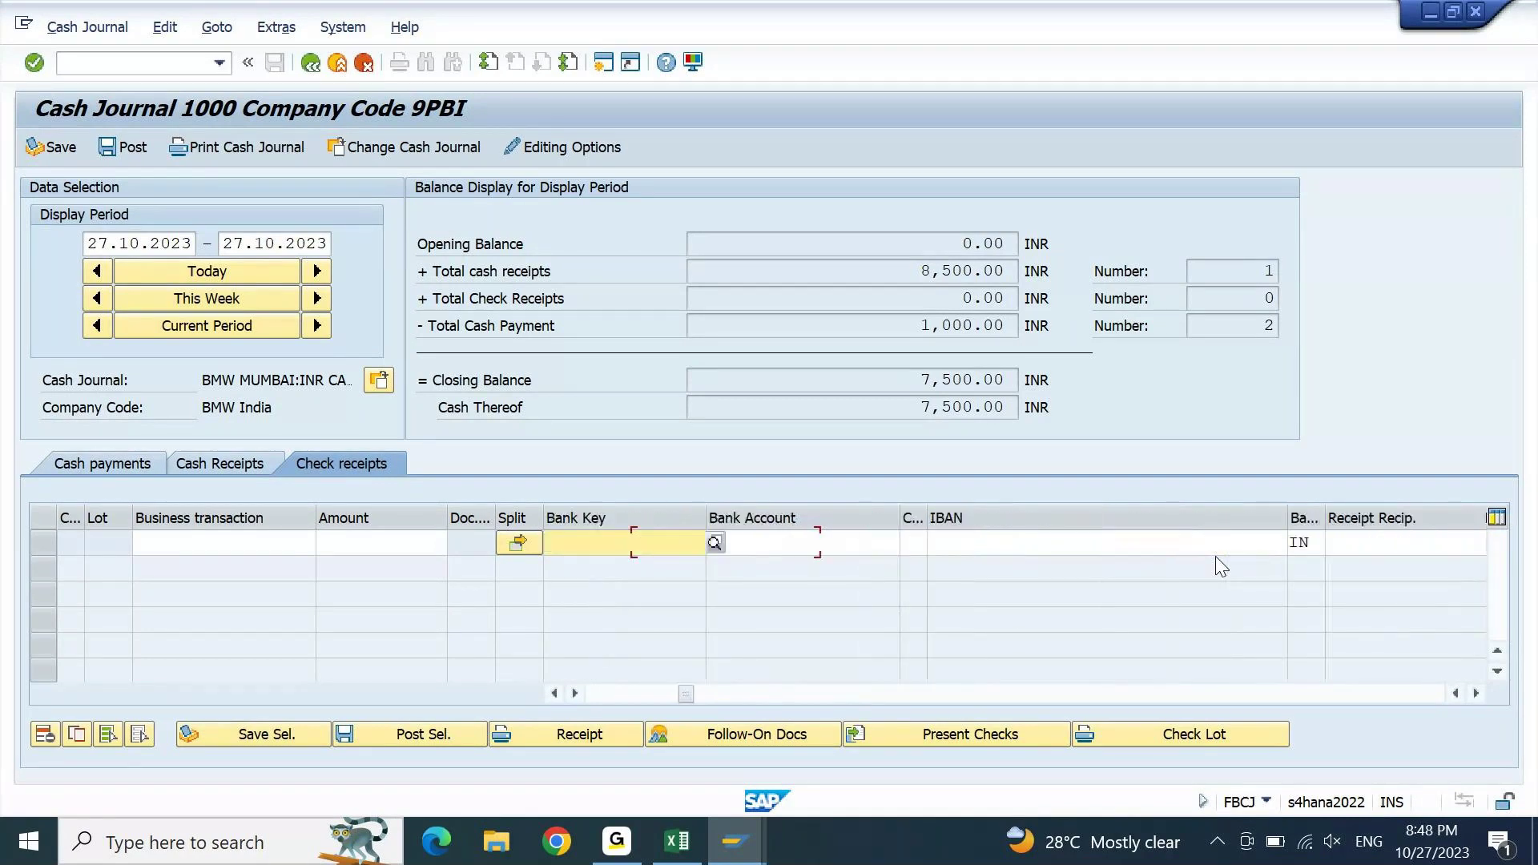
{"action": "key", "text": "shift+Tab"}
{"action": "key", "text": "shift+Tab"}
{"action": "key", "text": "shift+Tab"}
{"action": "key", "text": "shift+Tab"}
{"action": "key", "text": "shift+Tab"}
{"action": "key", "text": "shift+Tab"}
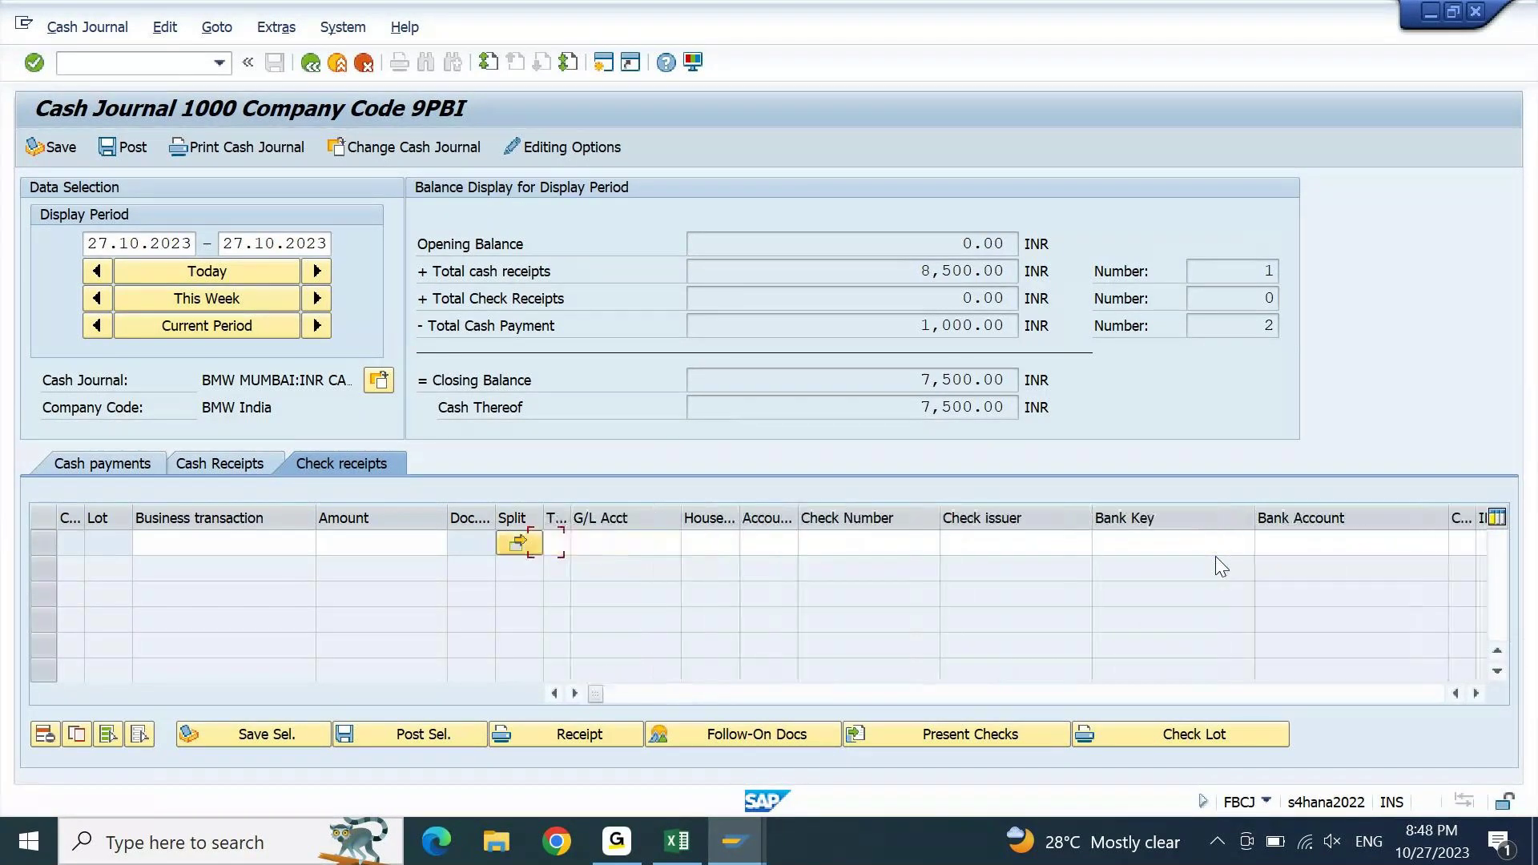
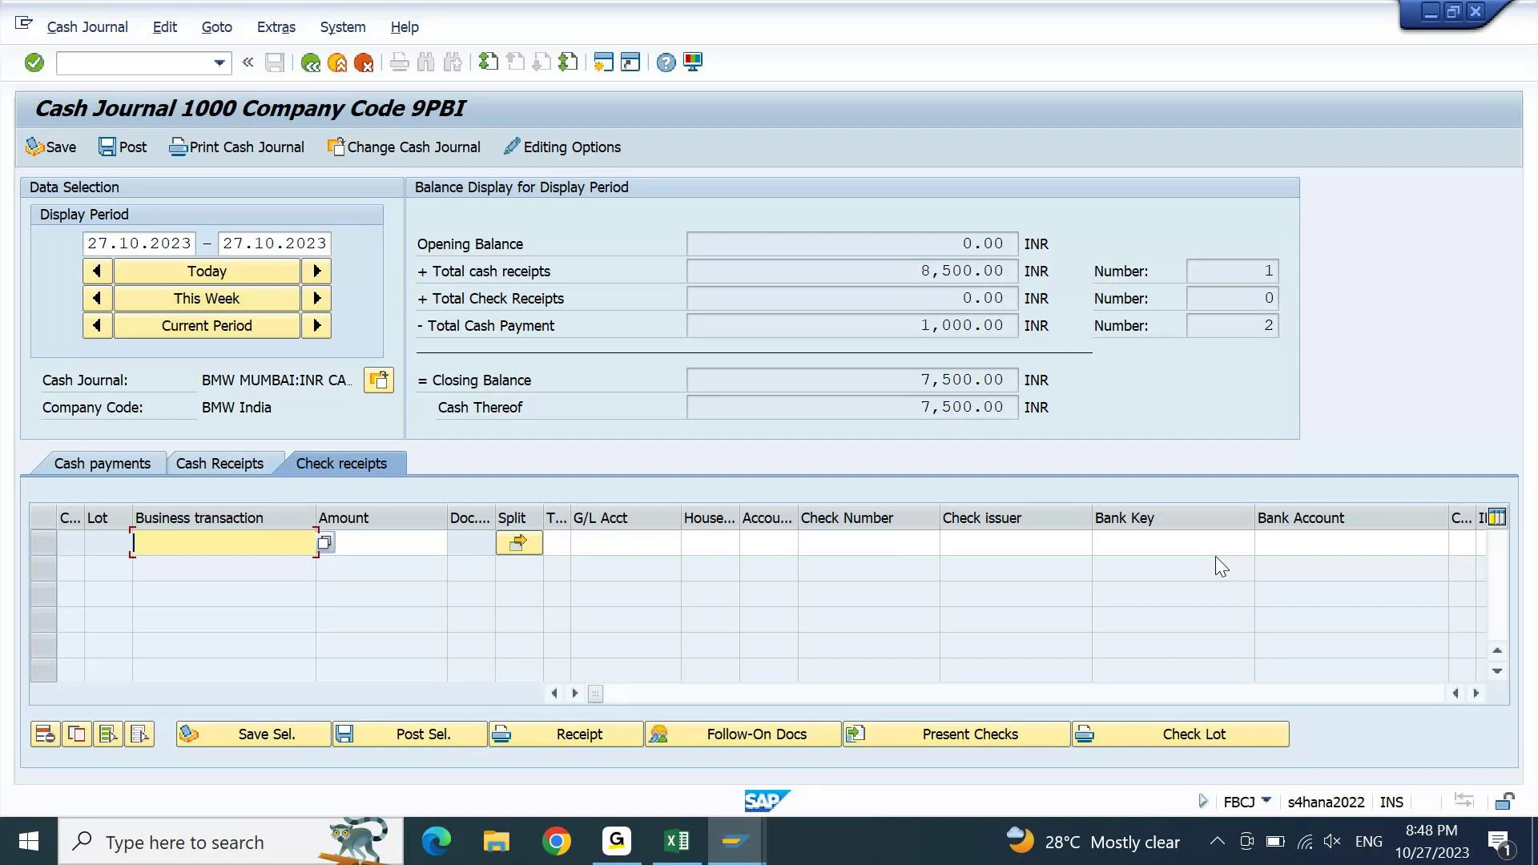
- Switch to Excel and view the FBCJC1 number range entry in the Cash Journal Configuration list
{"action": "left_click", "coordinate": [618, 843]}
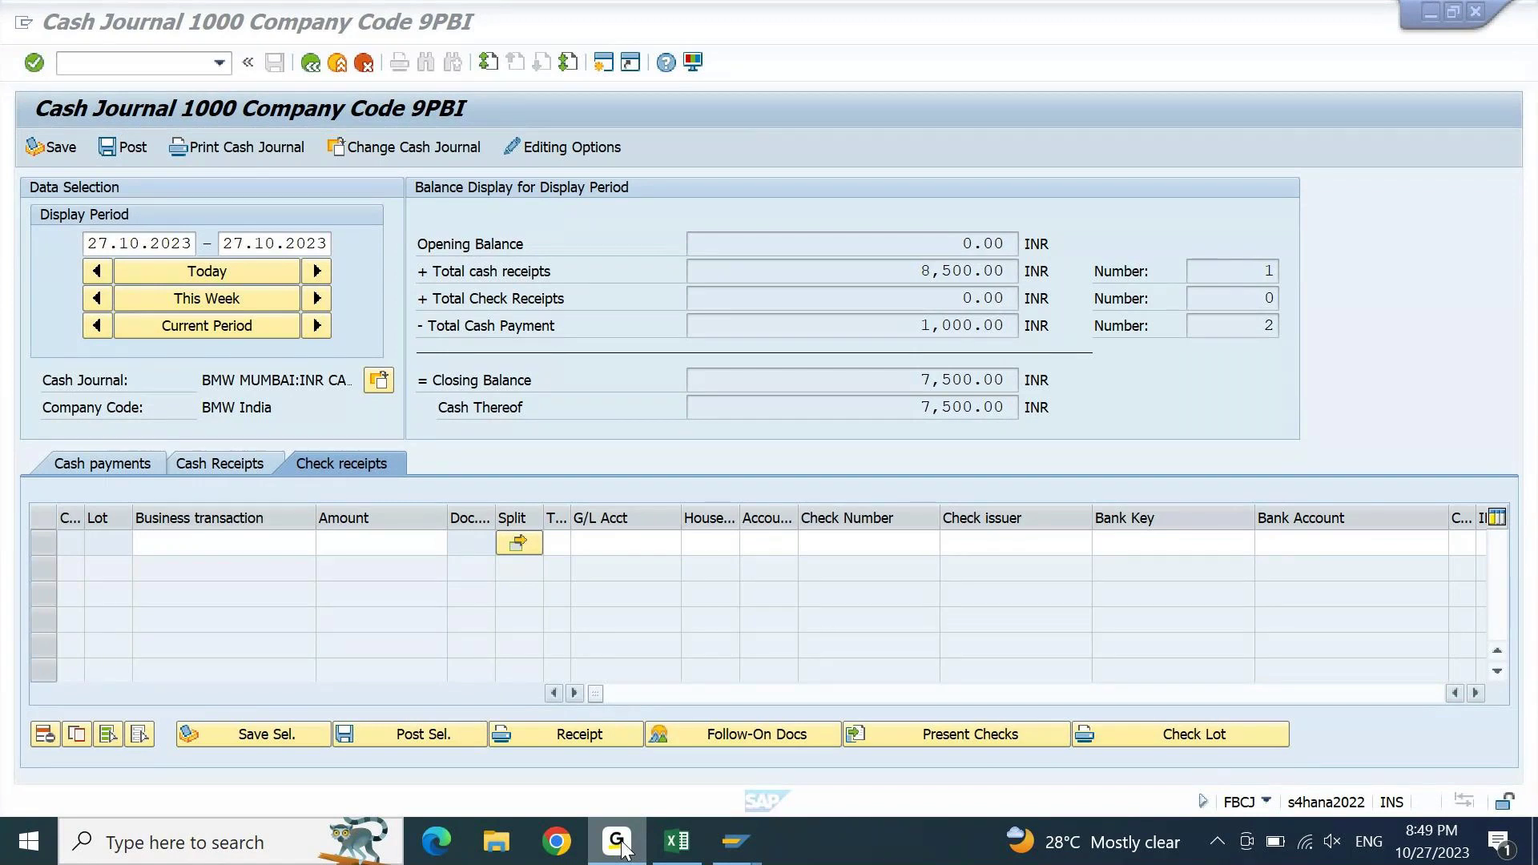
{"action": "left_click", "coordinate": [678, 845]}
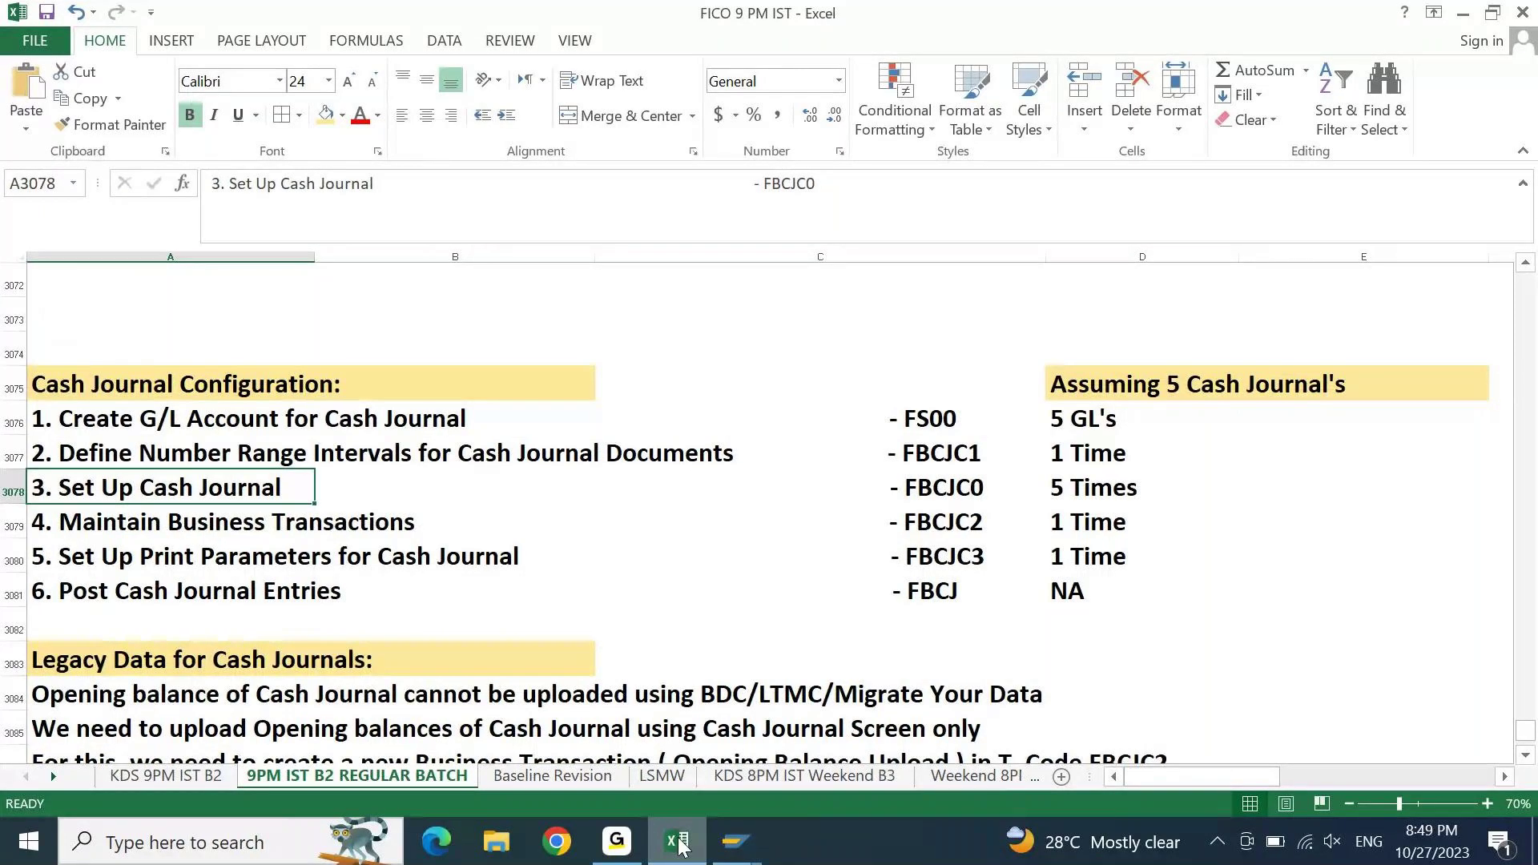
{"action": "key", "text": "Up"}
{"action": "key", "text": "Right"}
{"action": "key", "text": "Right"}
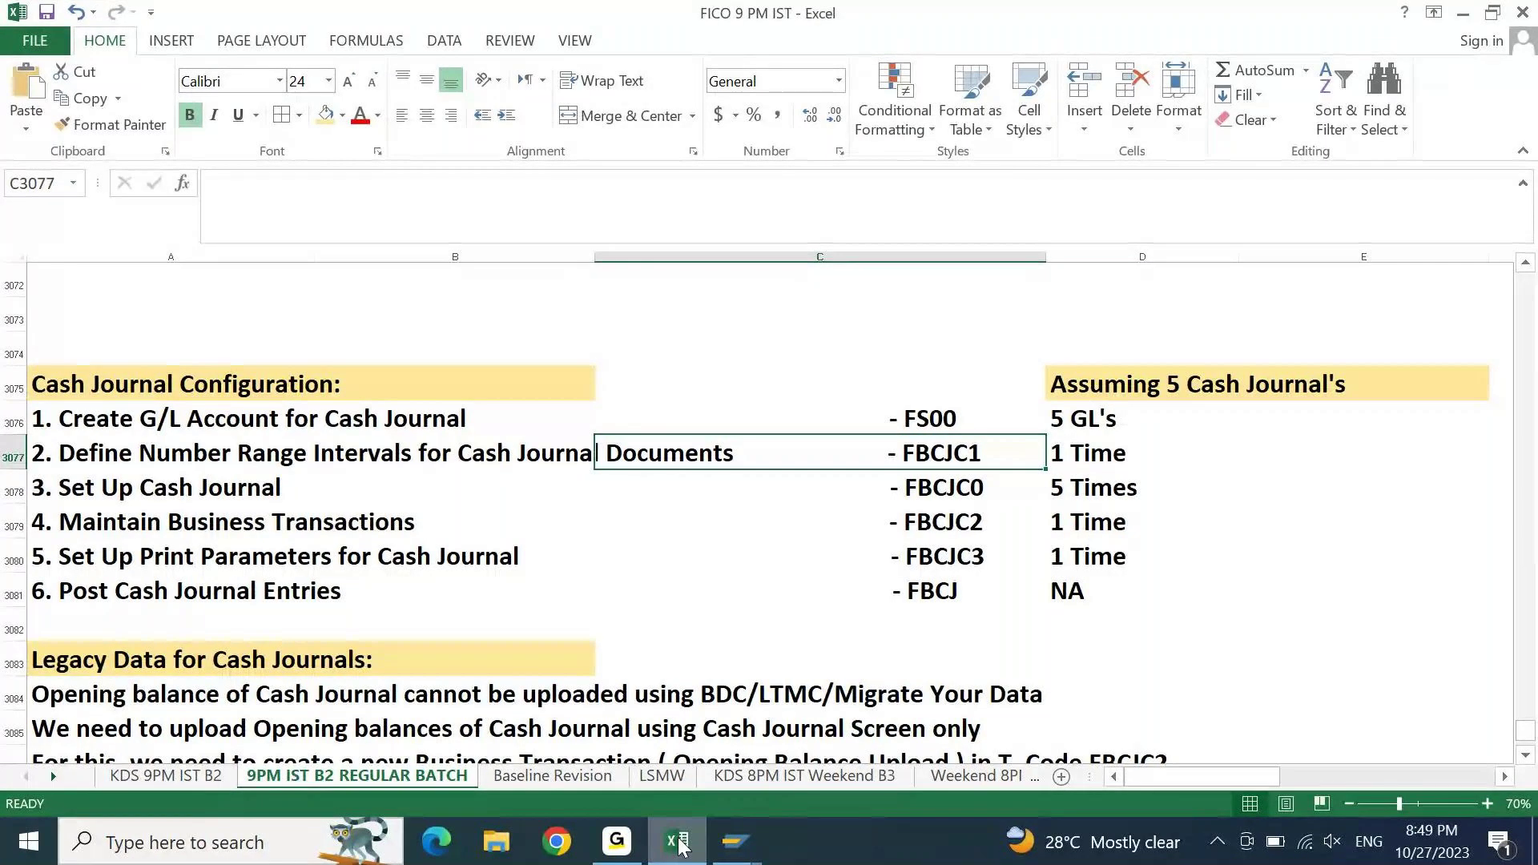
{"action": "left_click", "coordinate": [627, 856]}
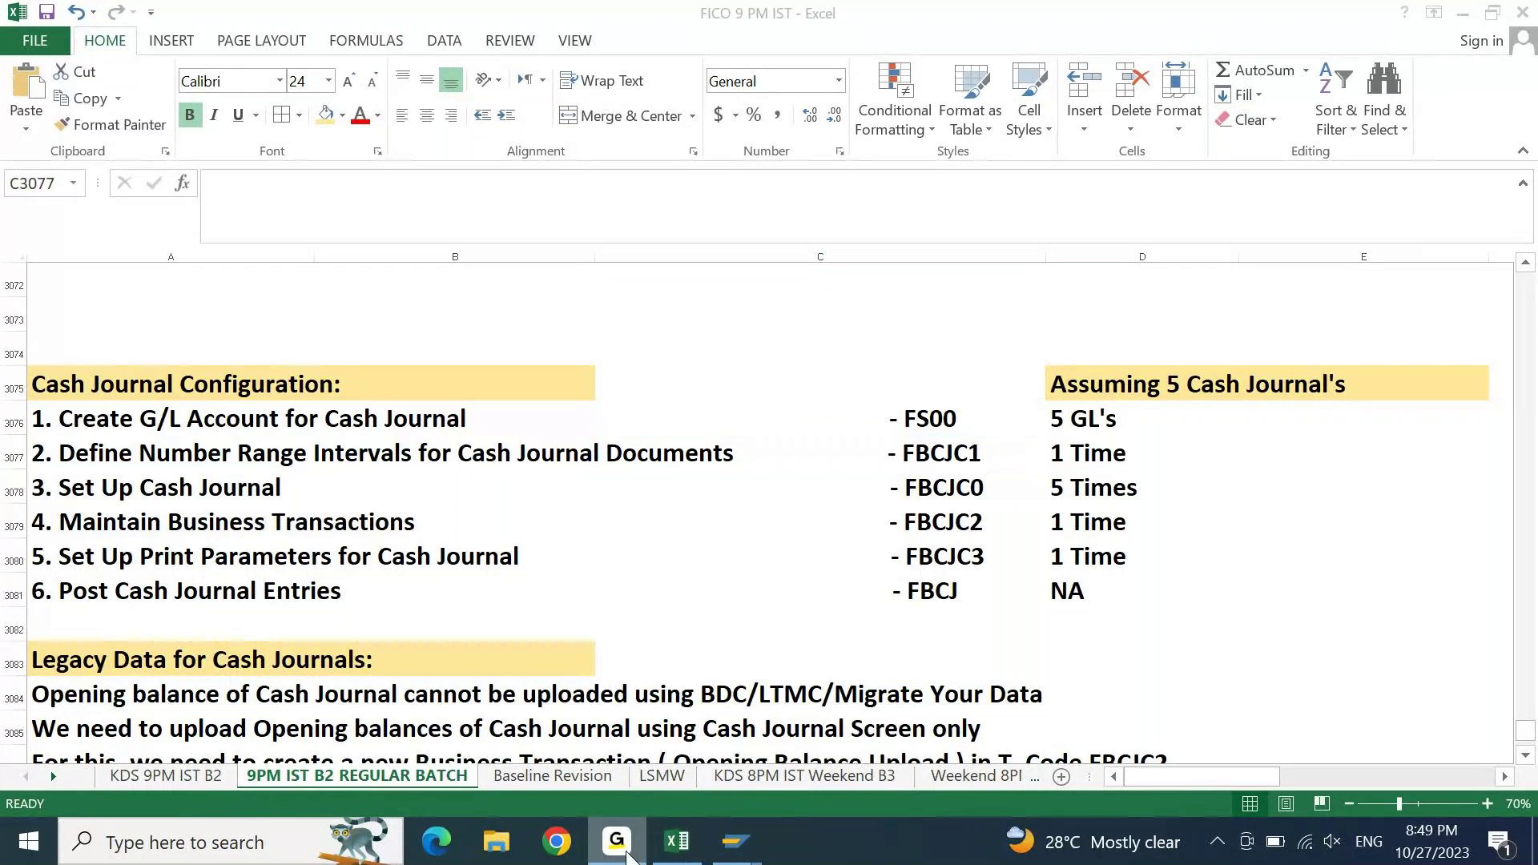
{"action": "left_click", "coordinate": [627, 856]}
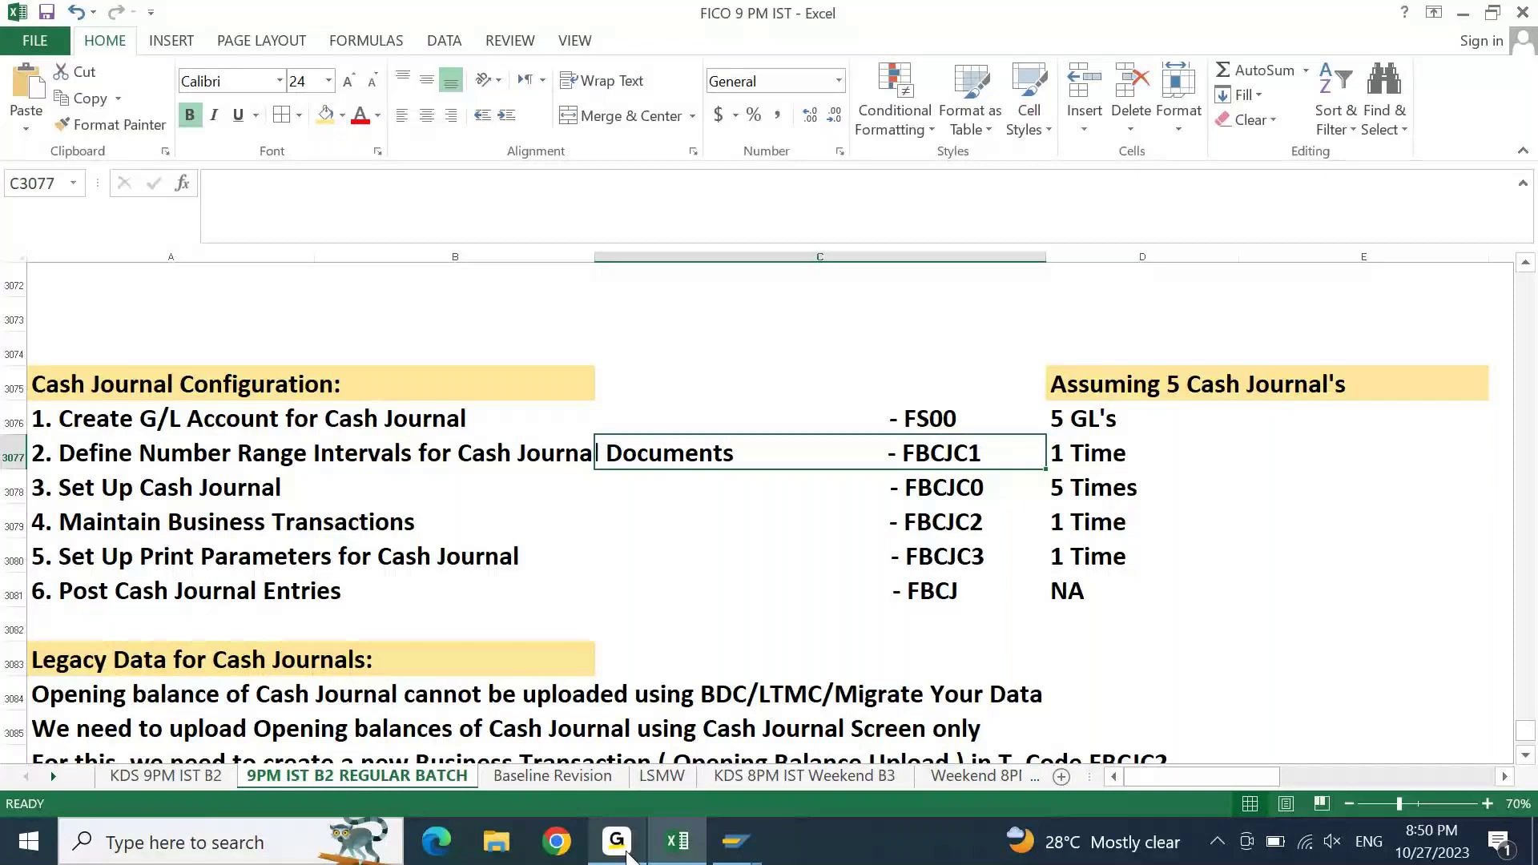
{"action": "left_click", "coordinate": [628, 856]}
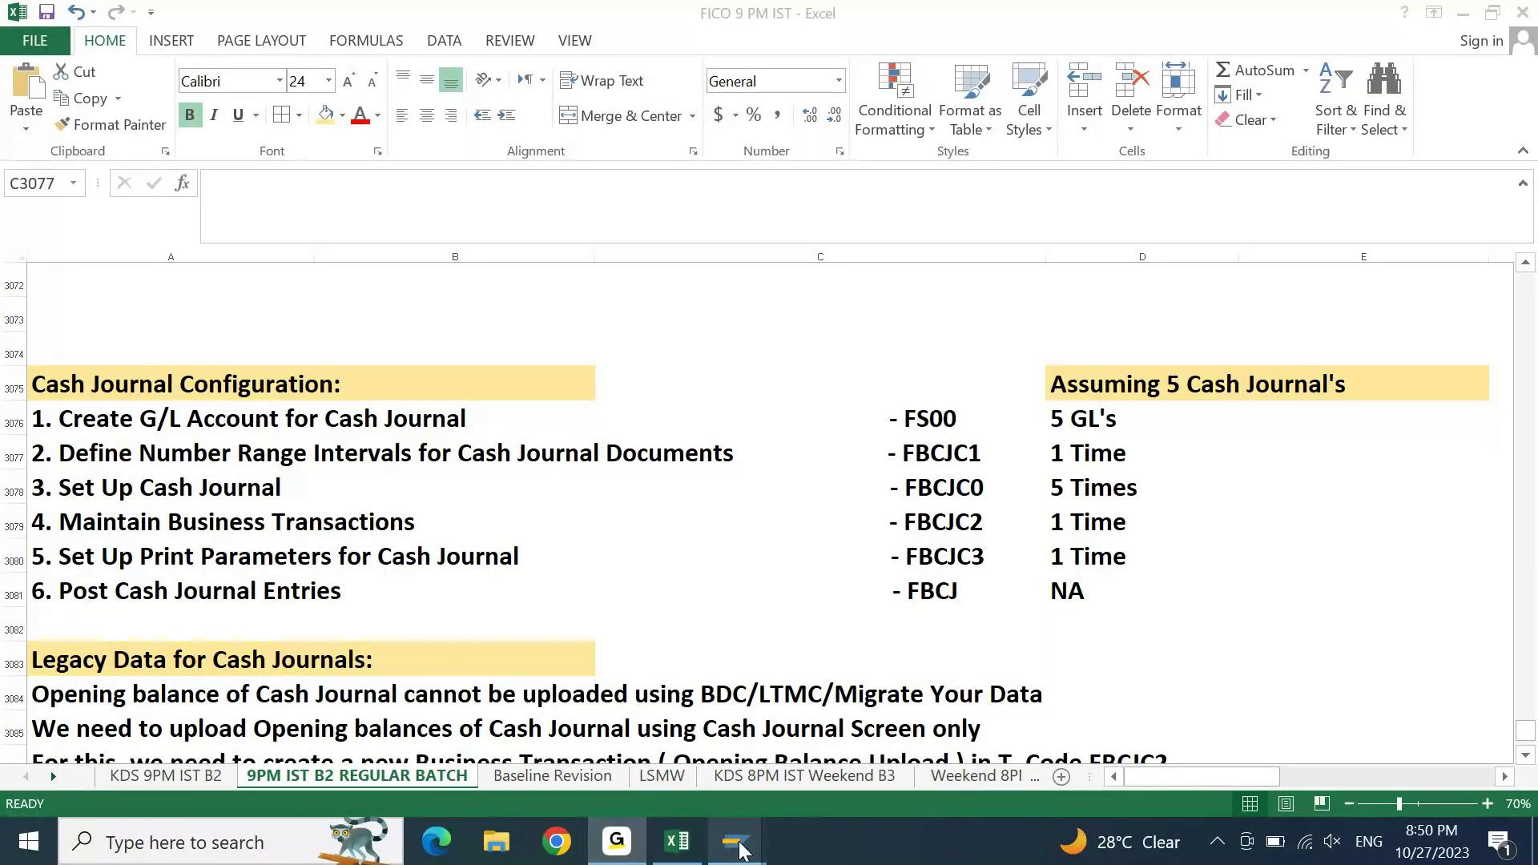
- Switch to SAP and display the master record of the entered user in transaction SU01
{"action": "mouse_move", "coordinate": [736, 841]}
{"action": "left_click", "coordinate": [899, 783]}
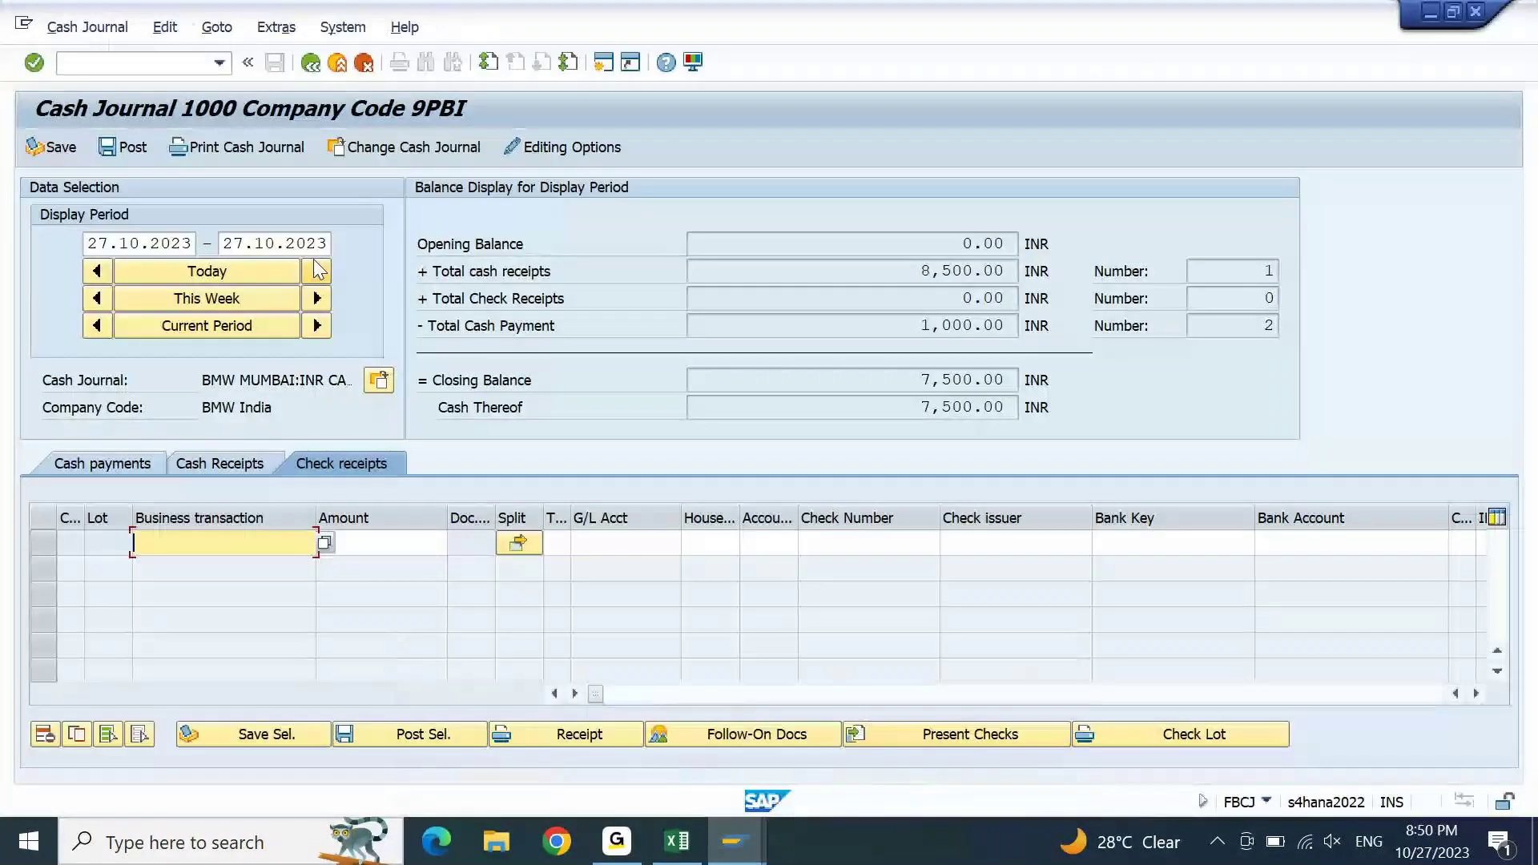
{"action": "left_click", "coordinate": [161, 65]}
{"action": "type", "text": "/ns"}
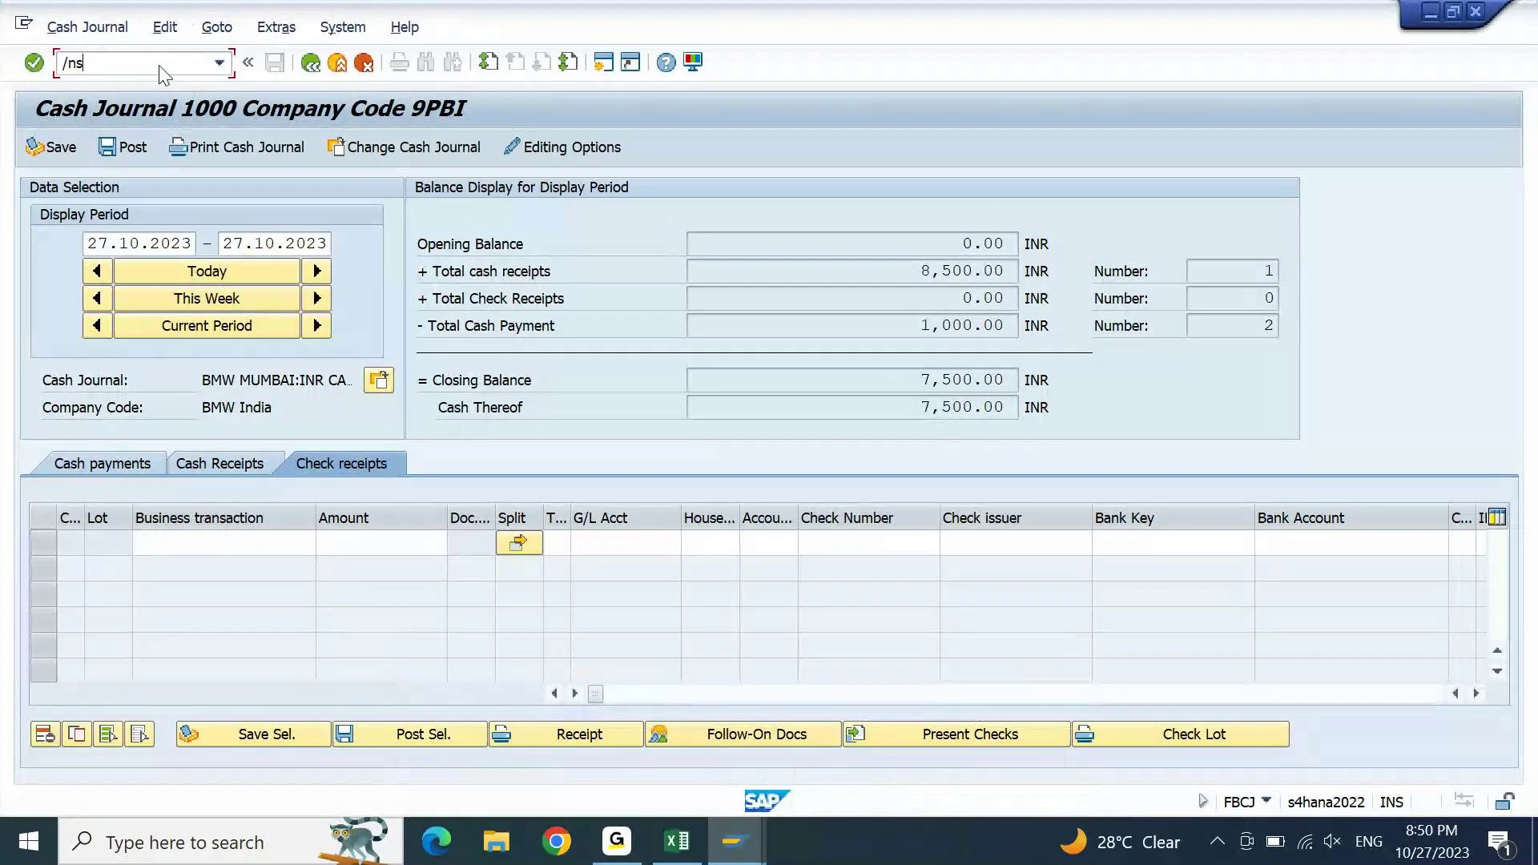
{"action": "type", "text": "u01"}
{"action": "key", "text": "Return"}
{"action": "type", "text": "ajay"}
{"action": "key", "text": "Return"}
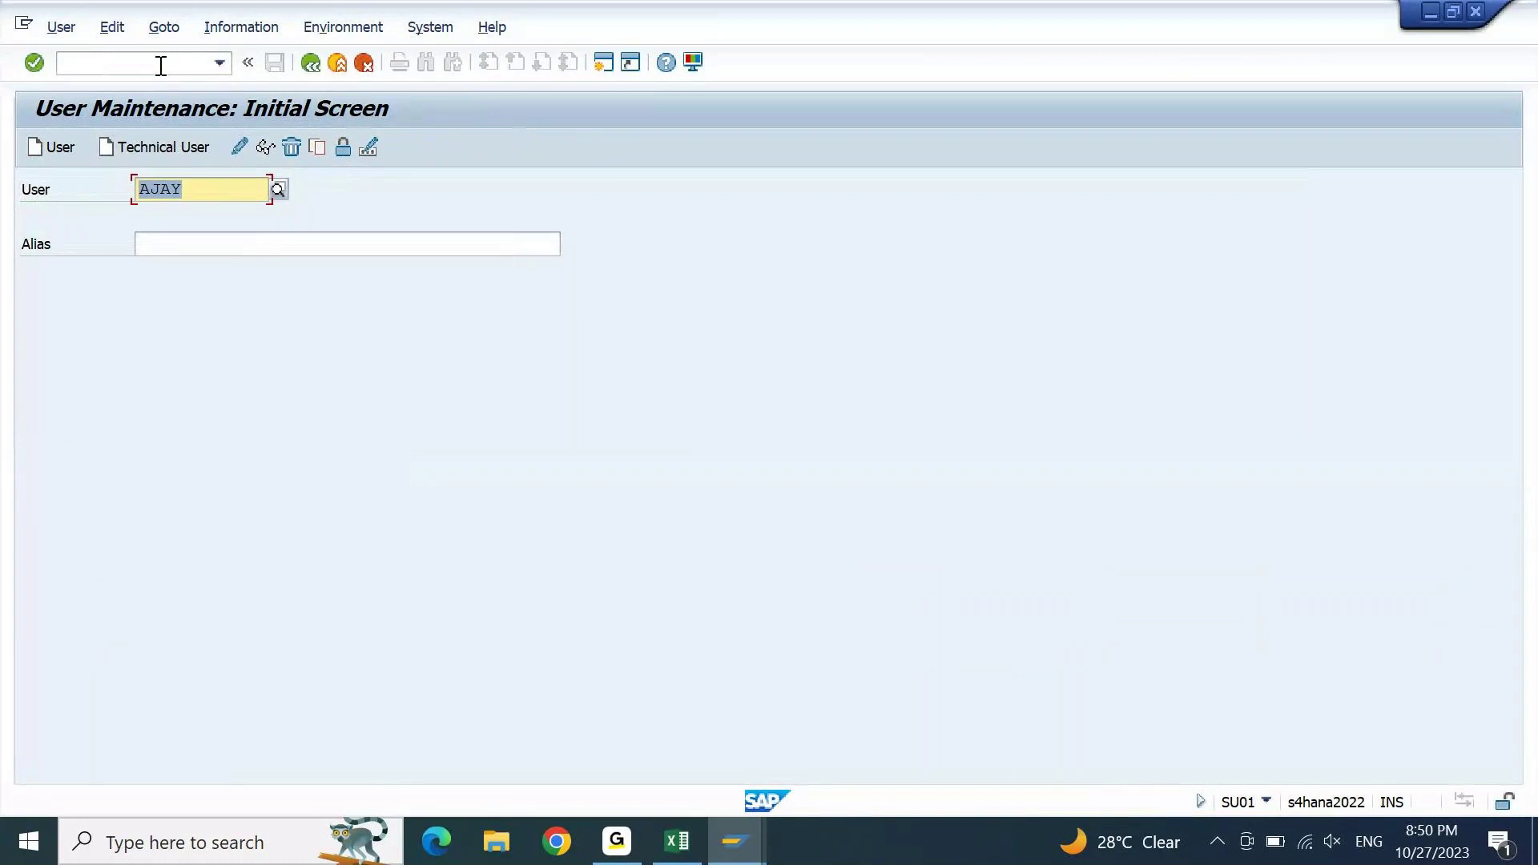
{"action": "left_click", "coordinate": [265, 150]}
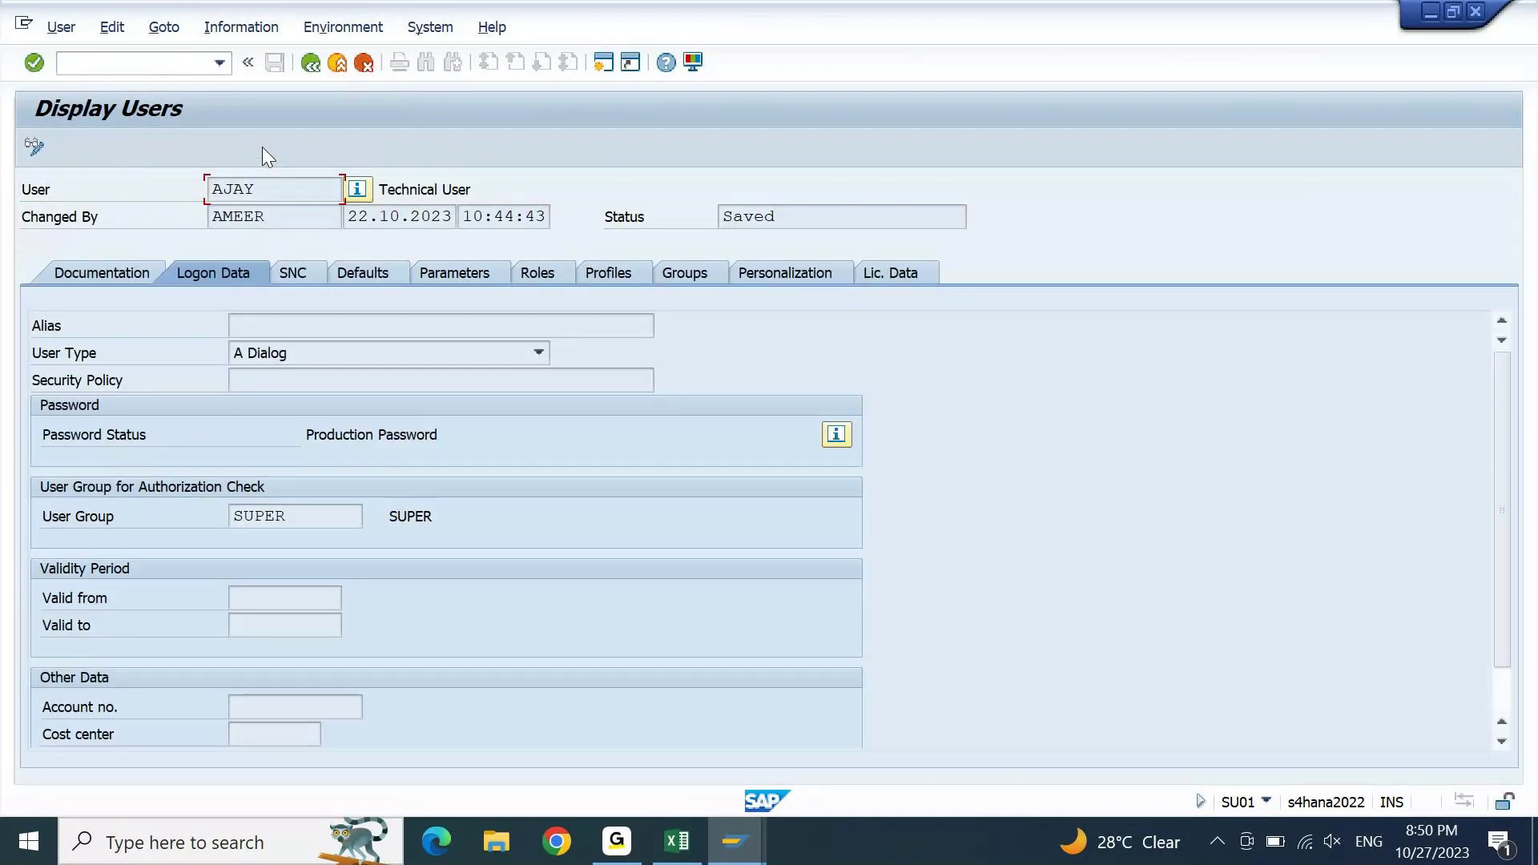
- From the user's role assignments, open role SAP_BR_AA_ACCOUNTANT and examine its authorization data
{"action": "left_click", "coordinate": [550, 275]}
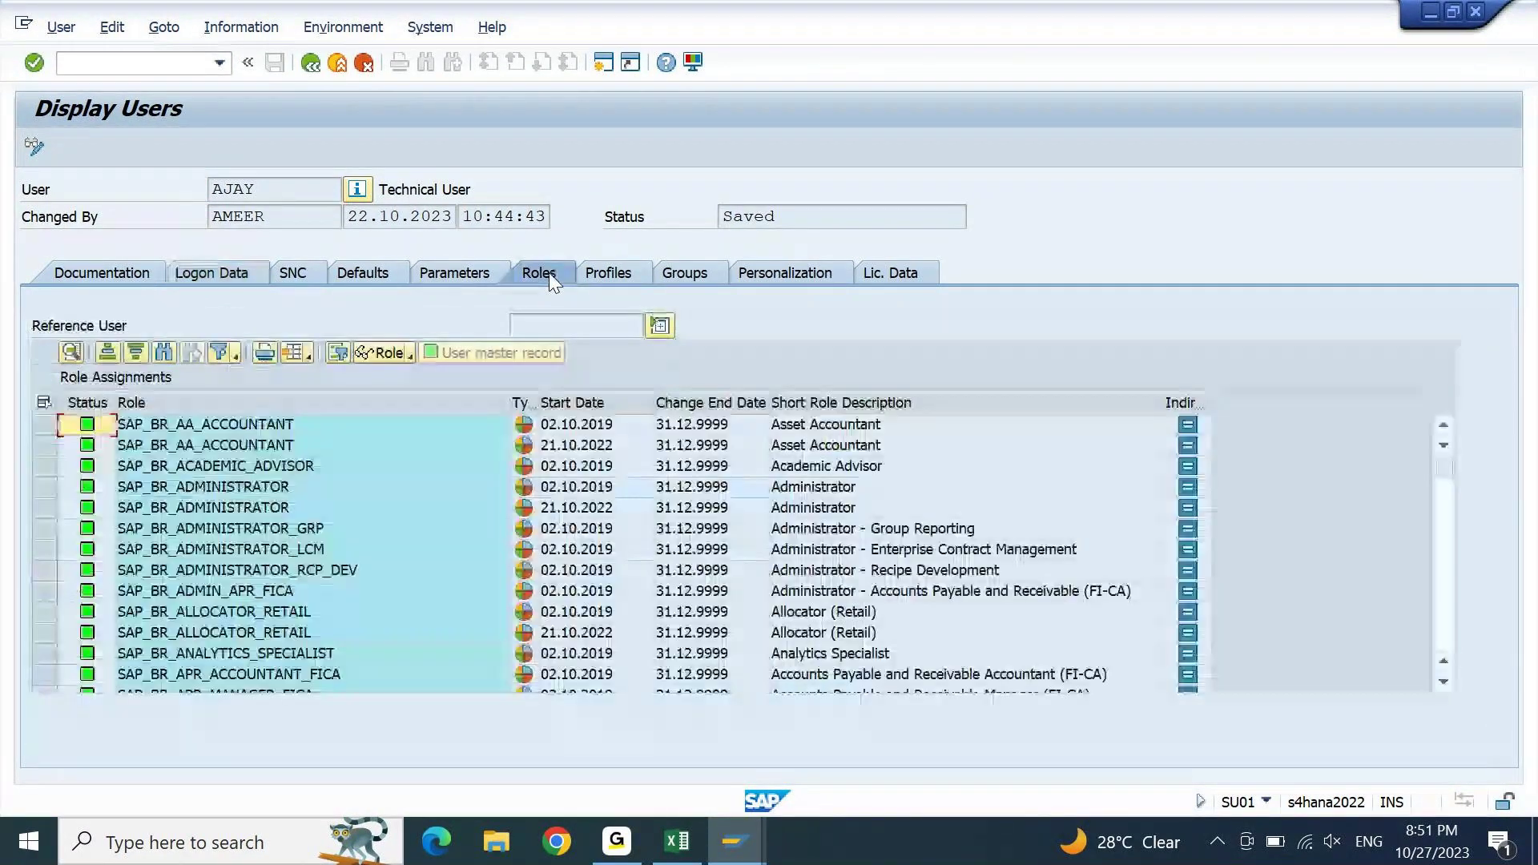
{"action": "left_click", "coordinate": [300, 487]}
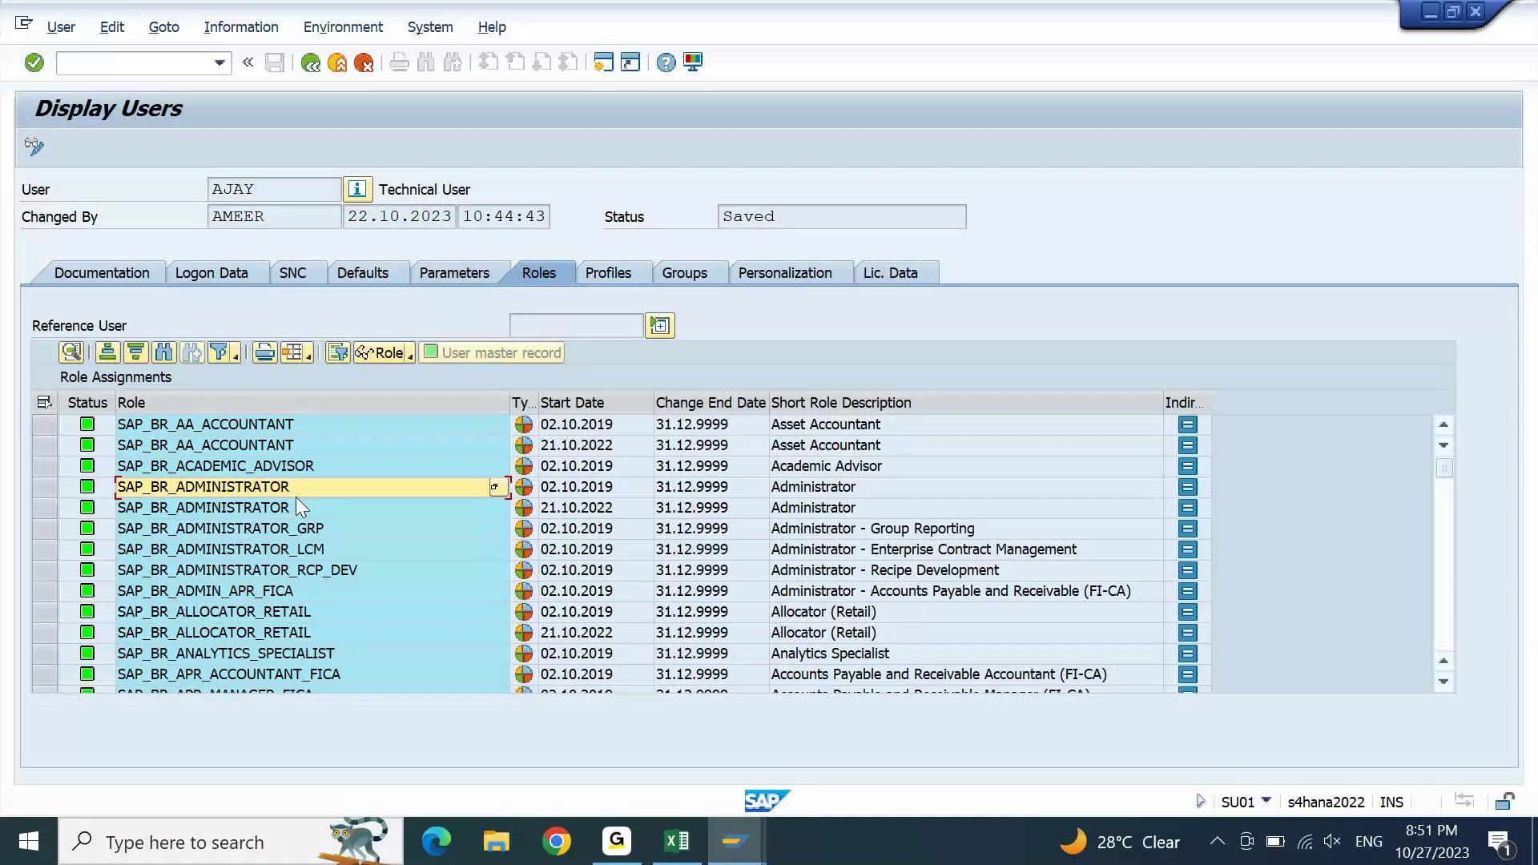
{"action": "double_click", "coordinate": [246, 451]}
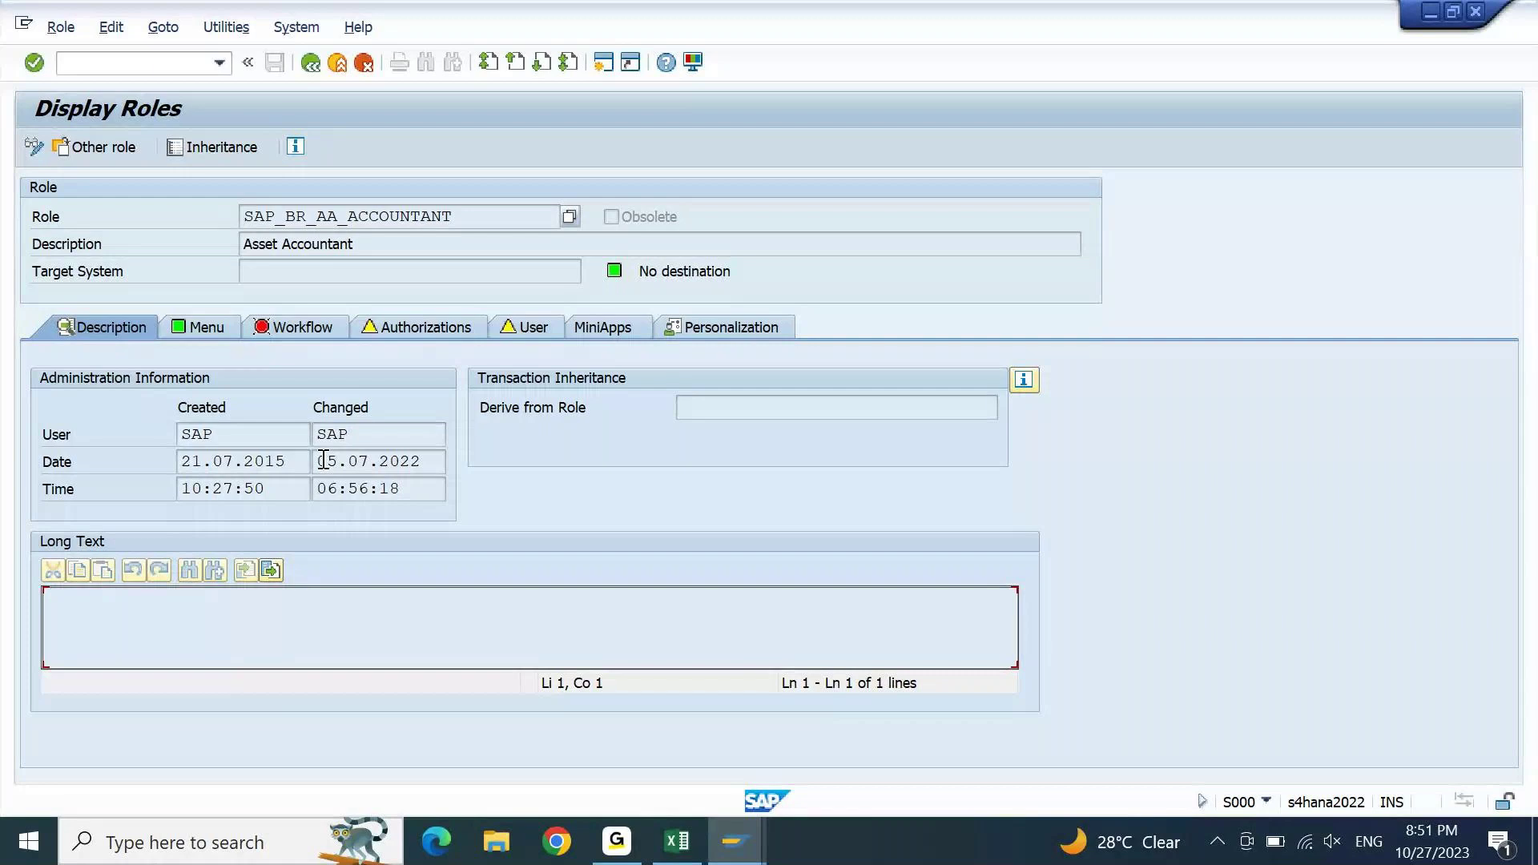
{"action": "left_click", "coordinate": [418, 328]}
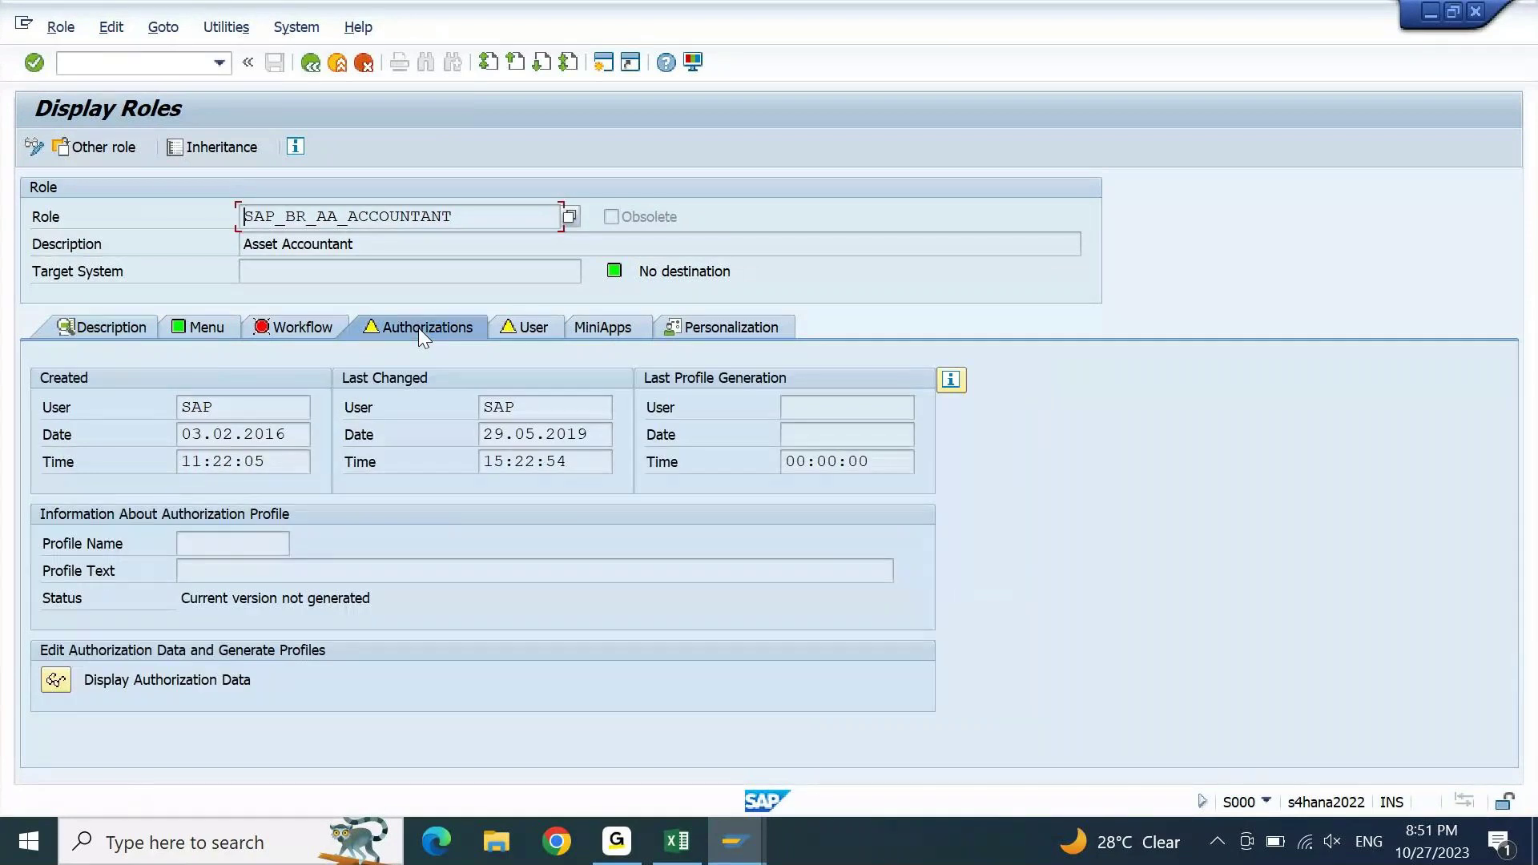
{"action": "left_click", "coordinate": [56, 681]}
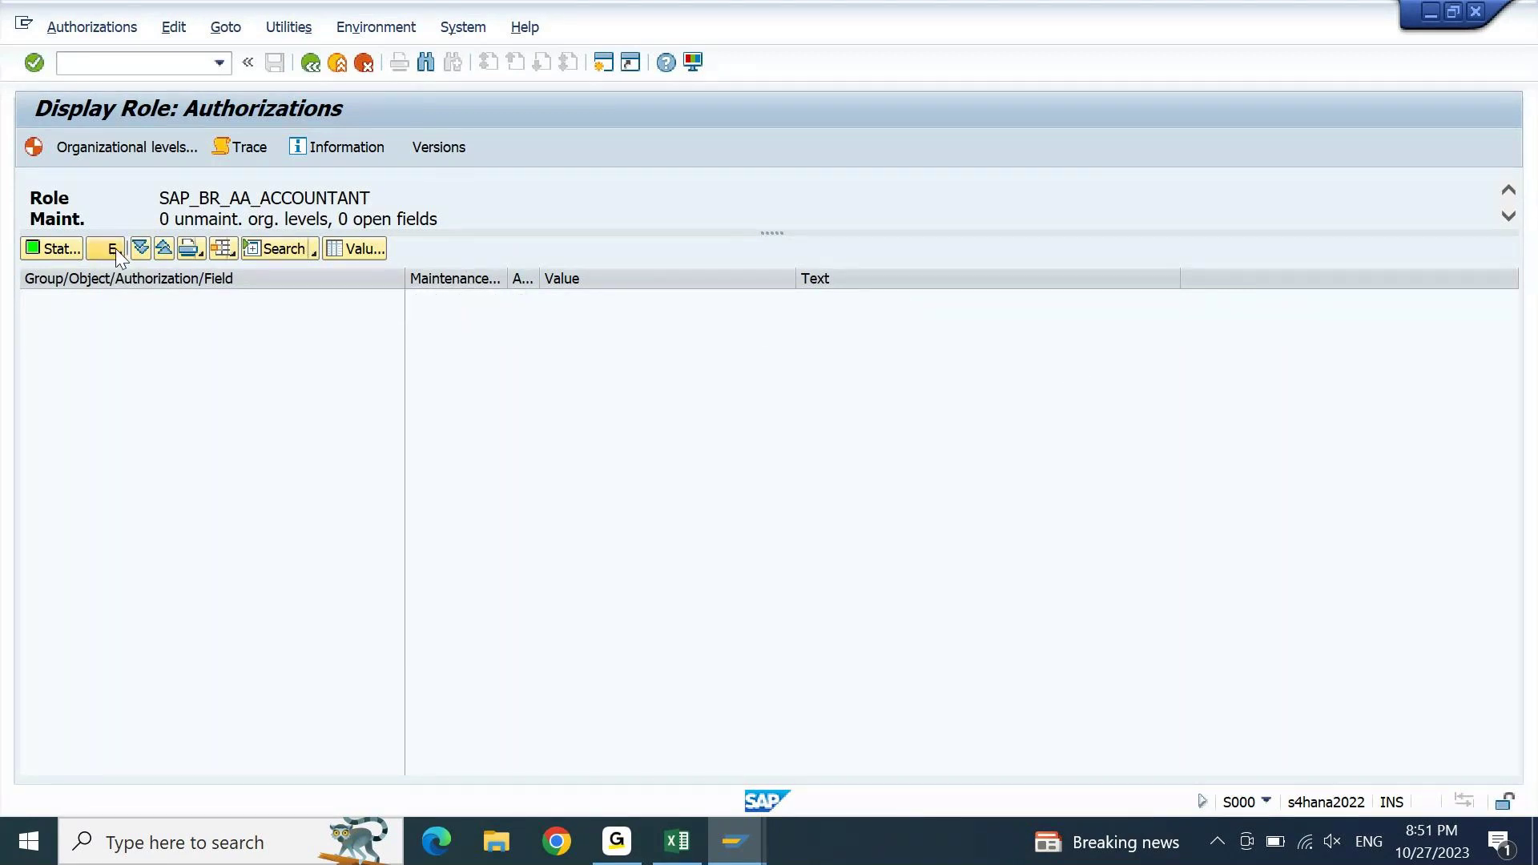
{"action": "left_click", "coordinate": [145, 252]}
- Go back to the user's role assignments, look through more roles and return to the User Maintenance initial screen
{"action": "left_click", "coordinate": [309, 63]}
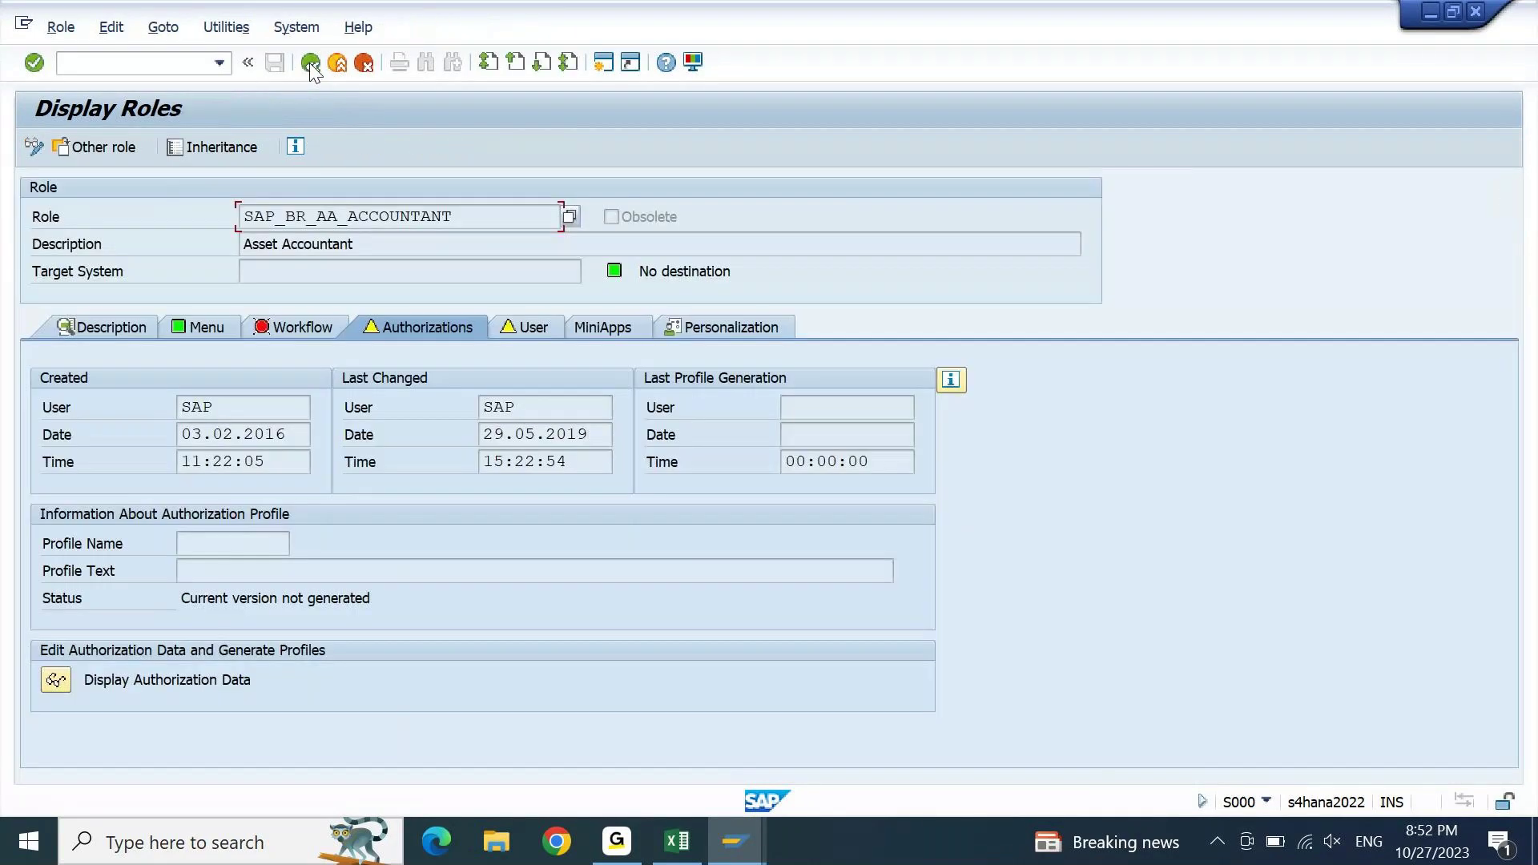
{"action": "left_click", "coordinate": [309, 63]}
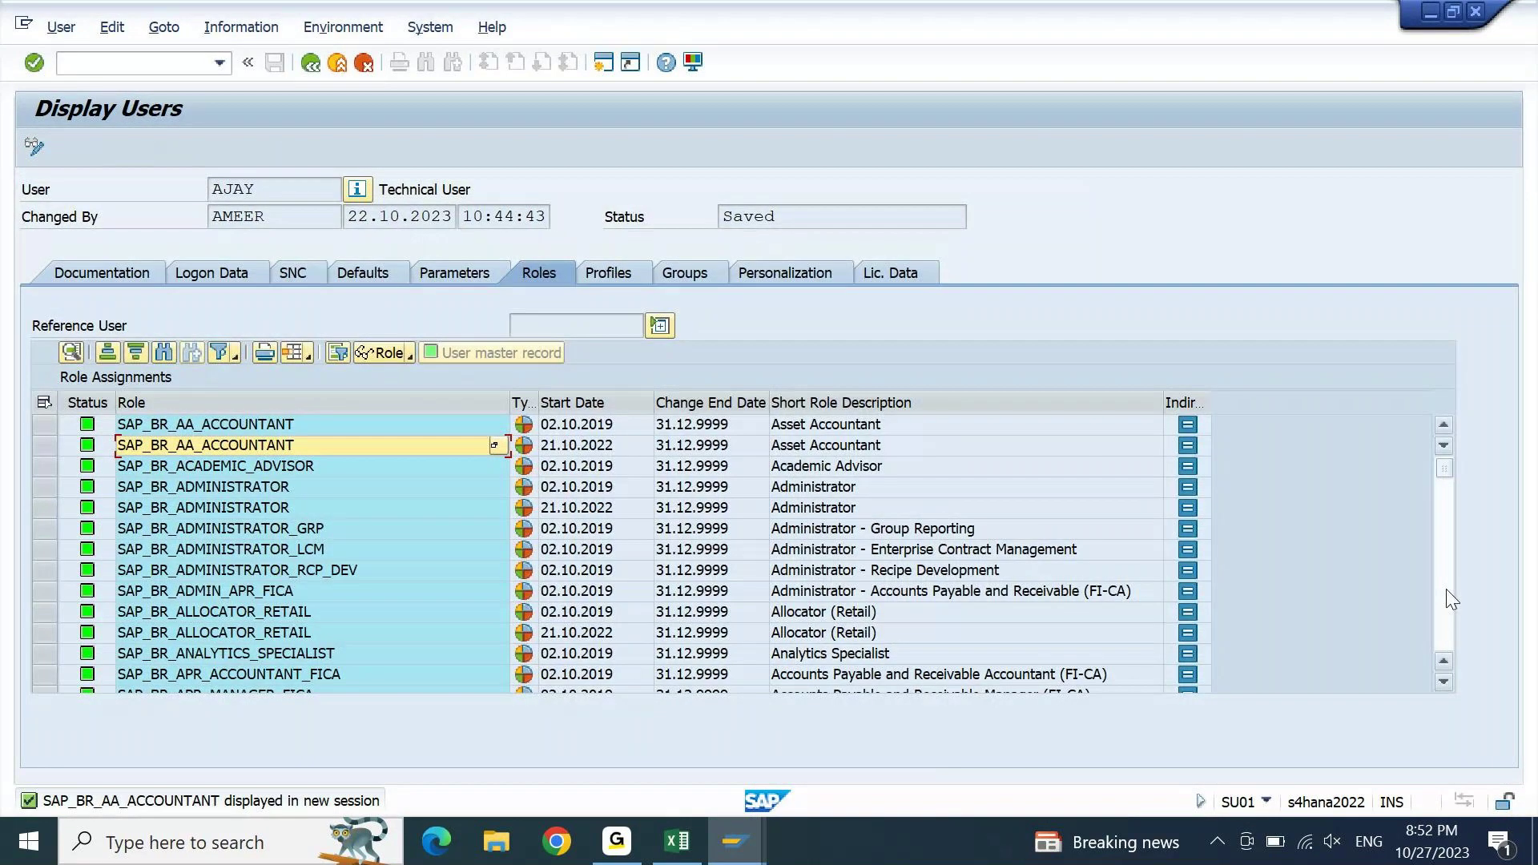
{"action": "left_click", "coordinate": [1448, 593]}
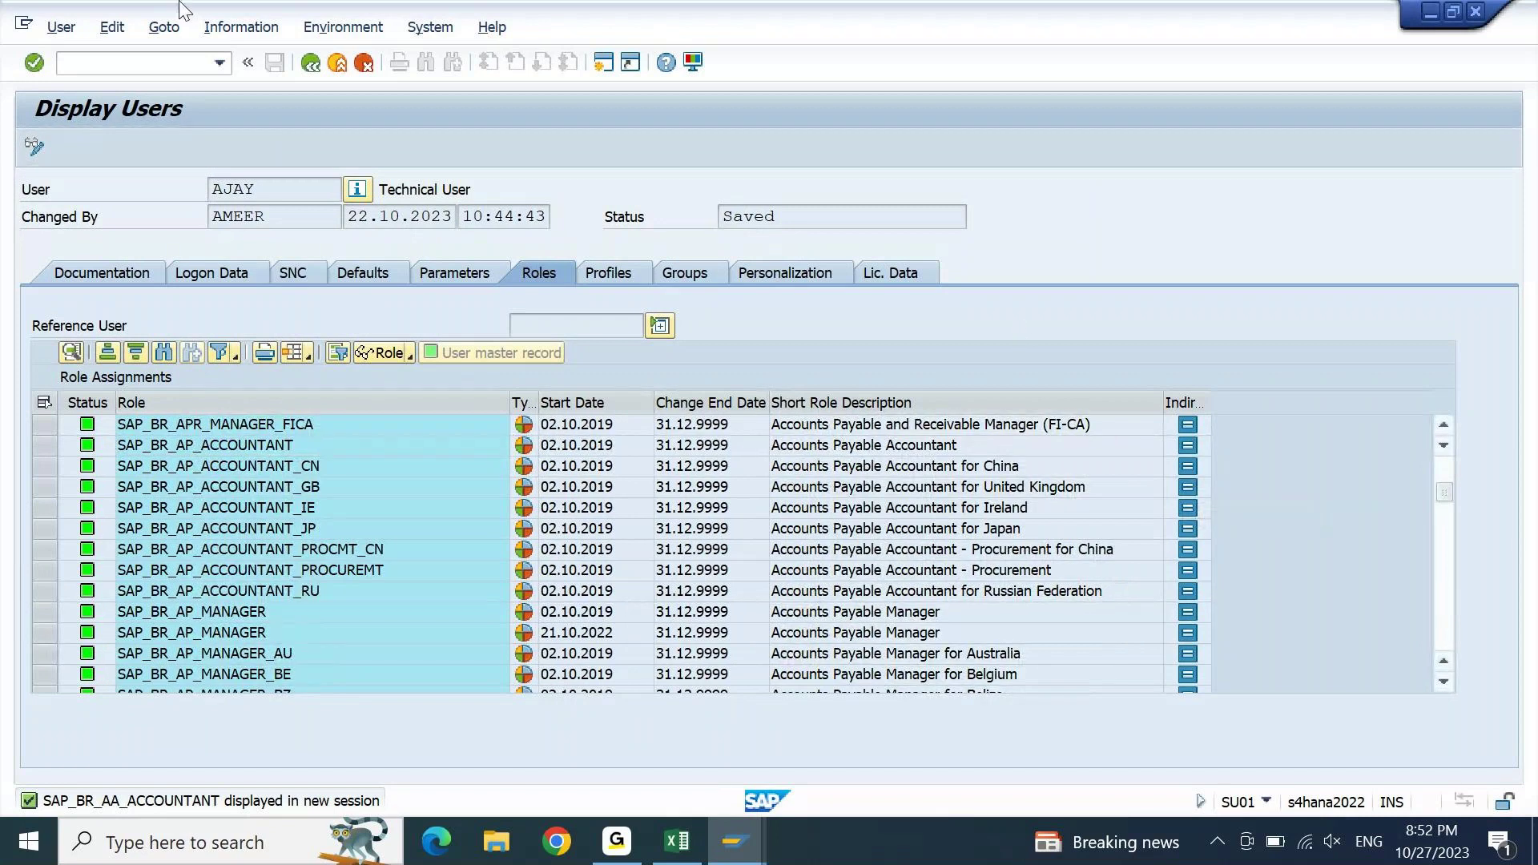
{"action": "left_click", "coordinate": [312, 64]}
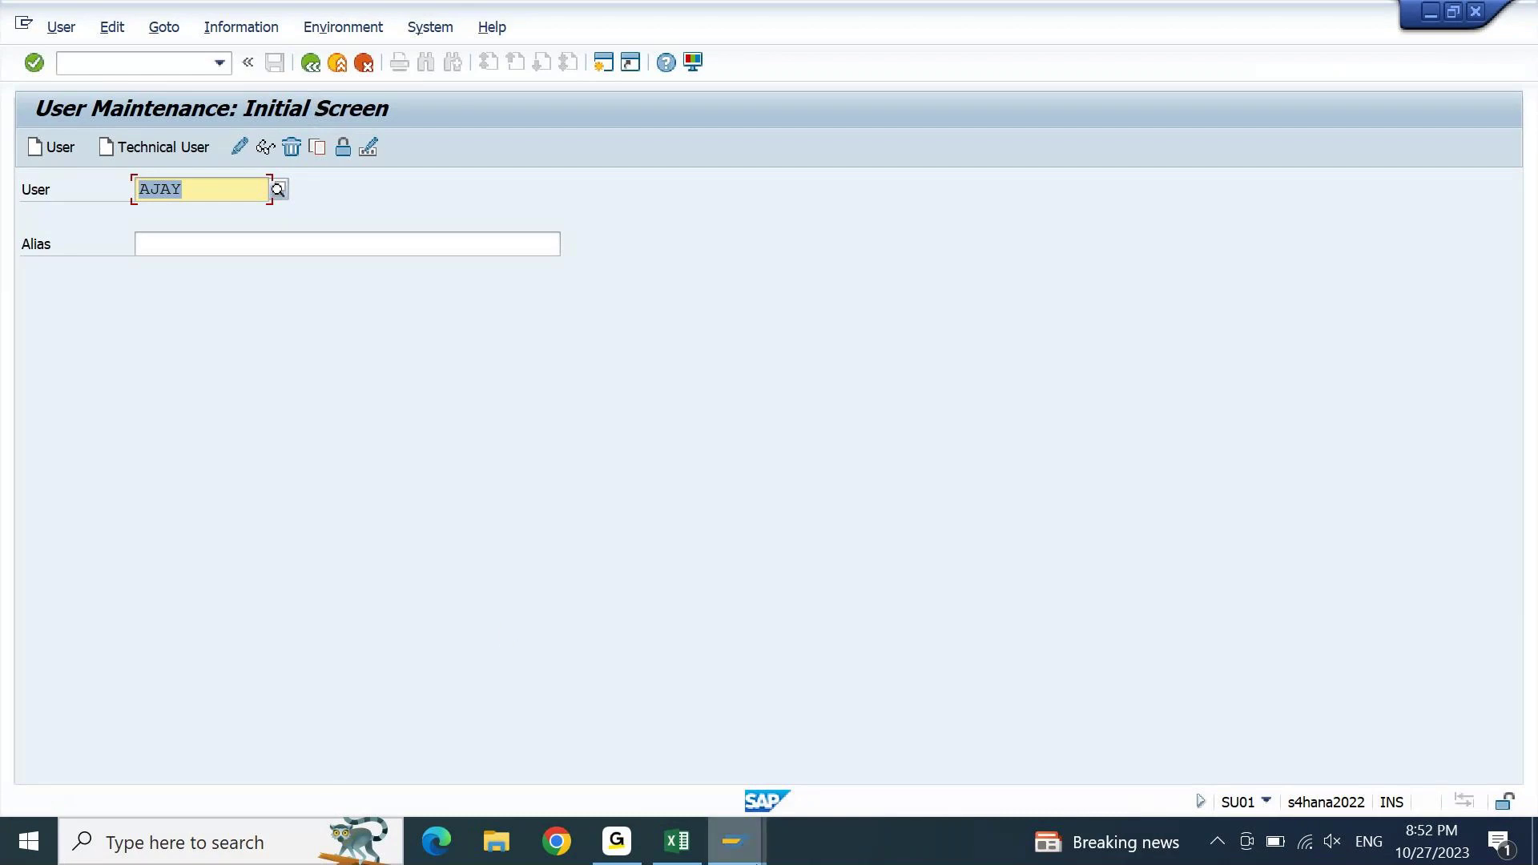
- Switch to Excel and enter "Every Cash Journal Document will generate TWO Documents..." in cell A3114, below the cash journal assignments
{"action": "left_click", "coordinate": [678, 843]}
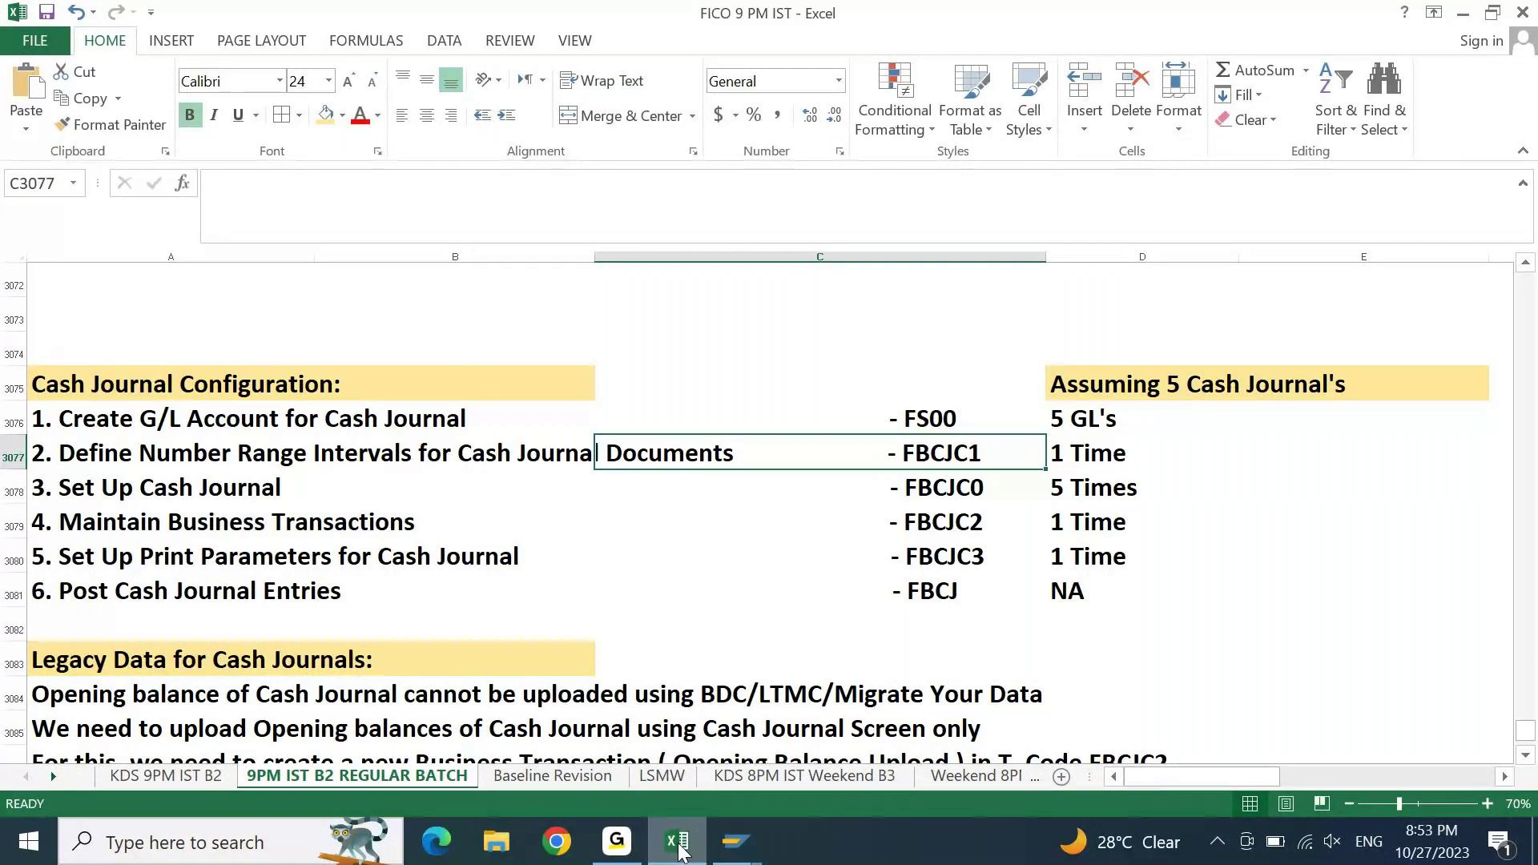
{"action": "left_click", "coordinate": [285, 729]}
{"action": "key", "text": "Down"}
{"action": "key", "text": "Down"}
{"action": "key", "text": "Down"}
{"action": "key", "text": "Down"}
{"action": "key", "text": "Down"}
{"action": "key", "text": "Down"}
{"action": "key", "text": "Down"}
{"action": "key", "text": "Down"}
{"action": "key", "text": "Down"}
{"action": "key", "text": "Down"}
{"action": "key", "text": "Down"}
{"action": "key", "text": "Down"}
{"action": "key", "text": "Down"}
{"action": "key", "text": "Down"}
{"action": "key", "text": "Down"}
{"action": "key", "text": "Down"}
{"action": "key", "text": "Down"}
{"action": "key", "text": "Down"}
{"action": "key", "text": "Down"}
{"action": "key", "text": "Down"}
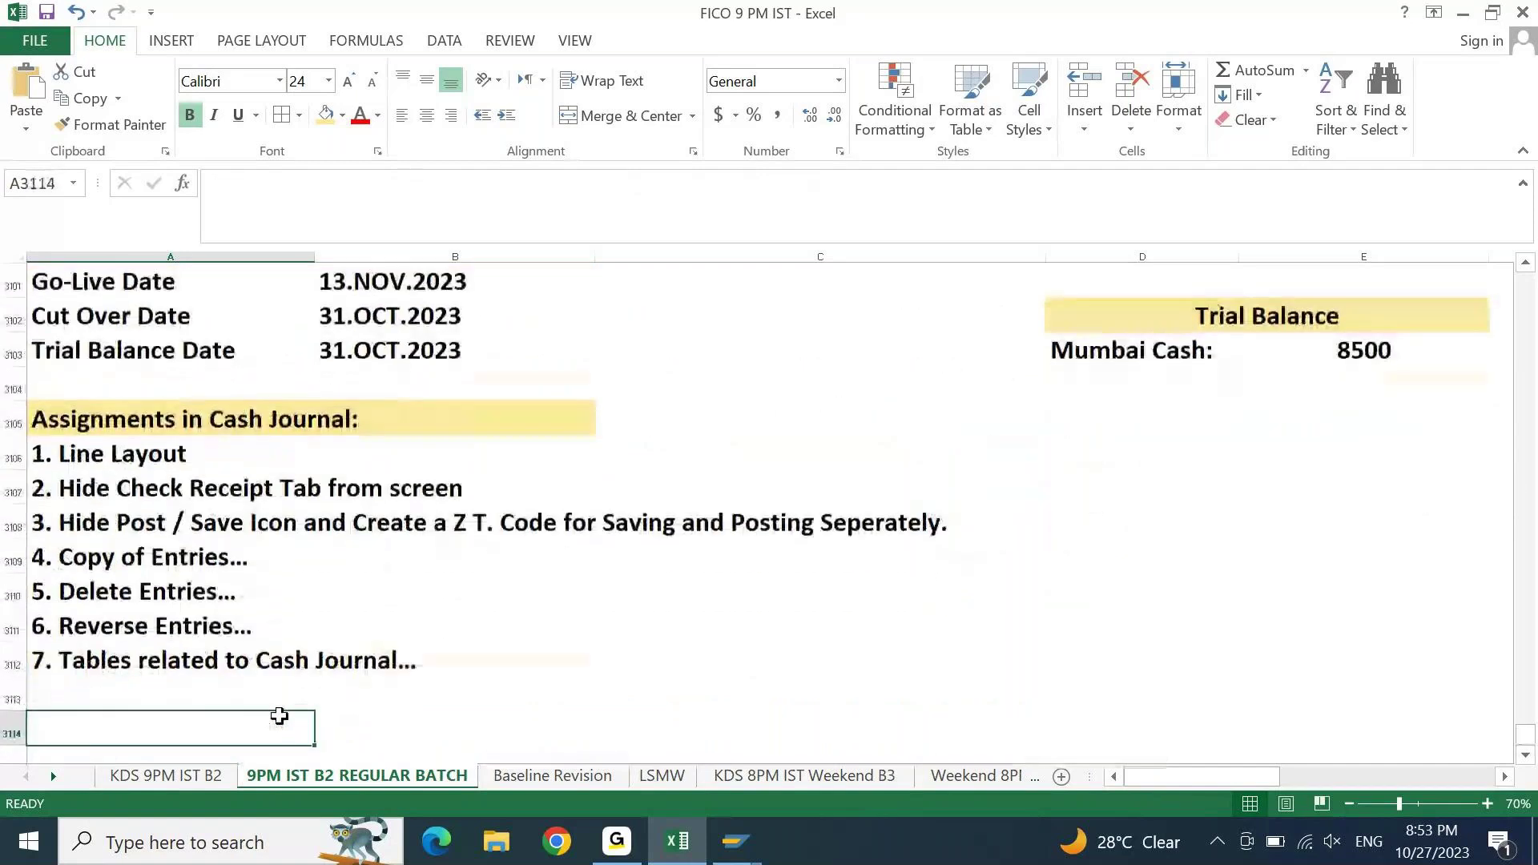
{"action": "type", "text": "every"}
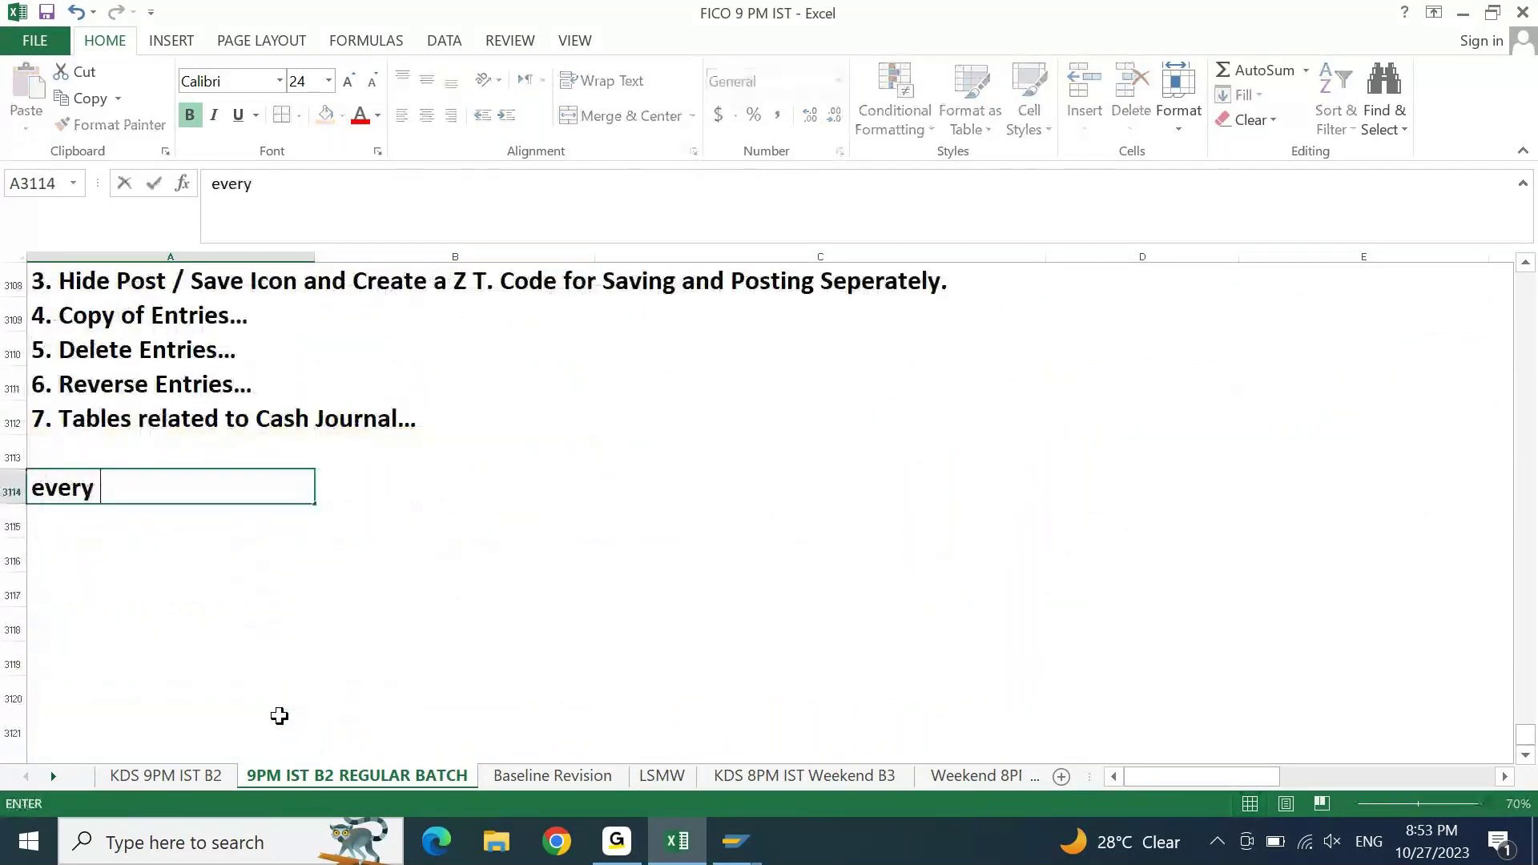
{"action": "key", "text": "Escape"}
{"action": "type", "text": "Every "}
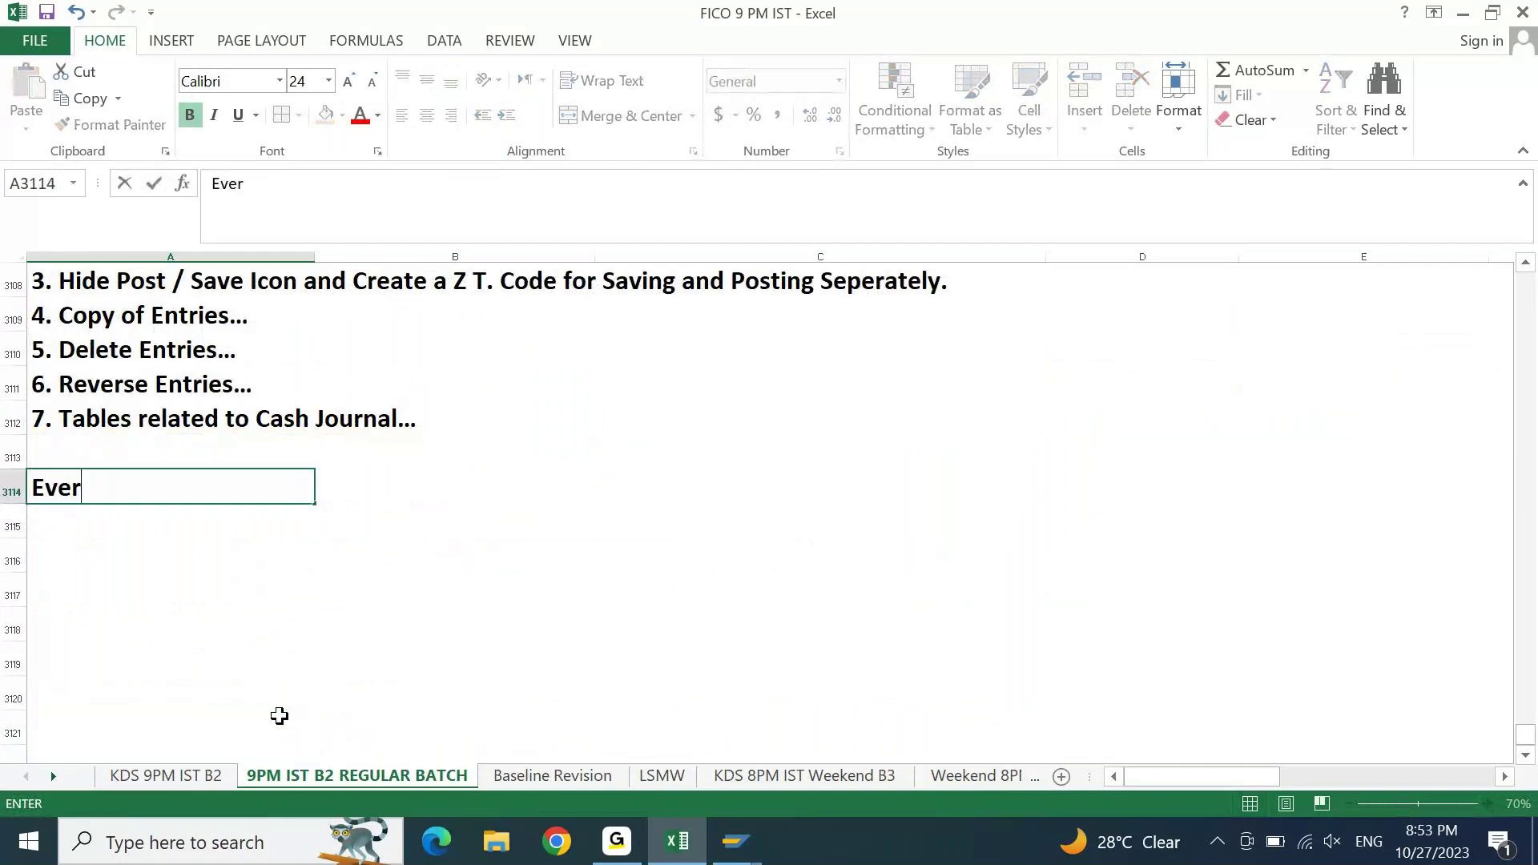
{"action": "type", "text": "Cash Jou"}
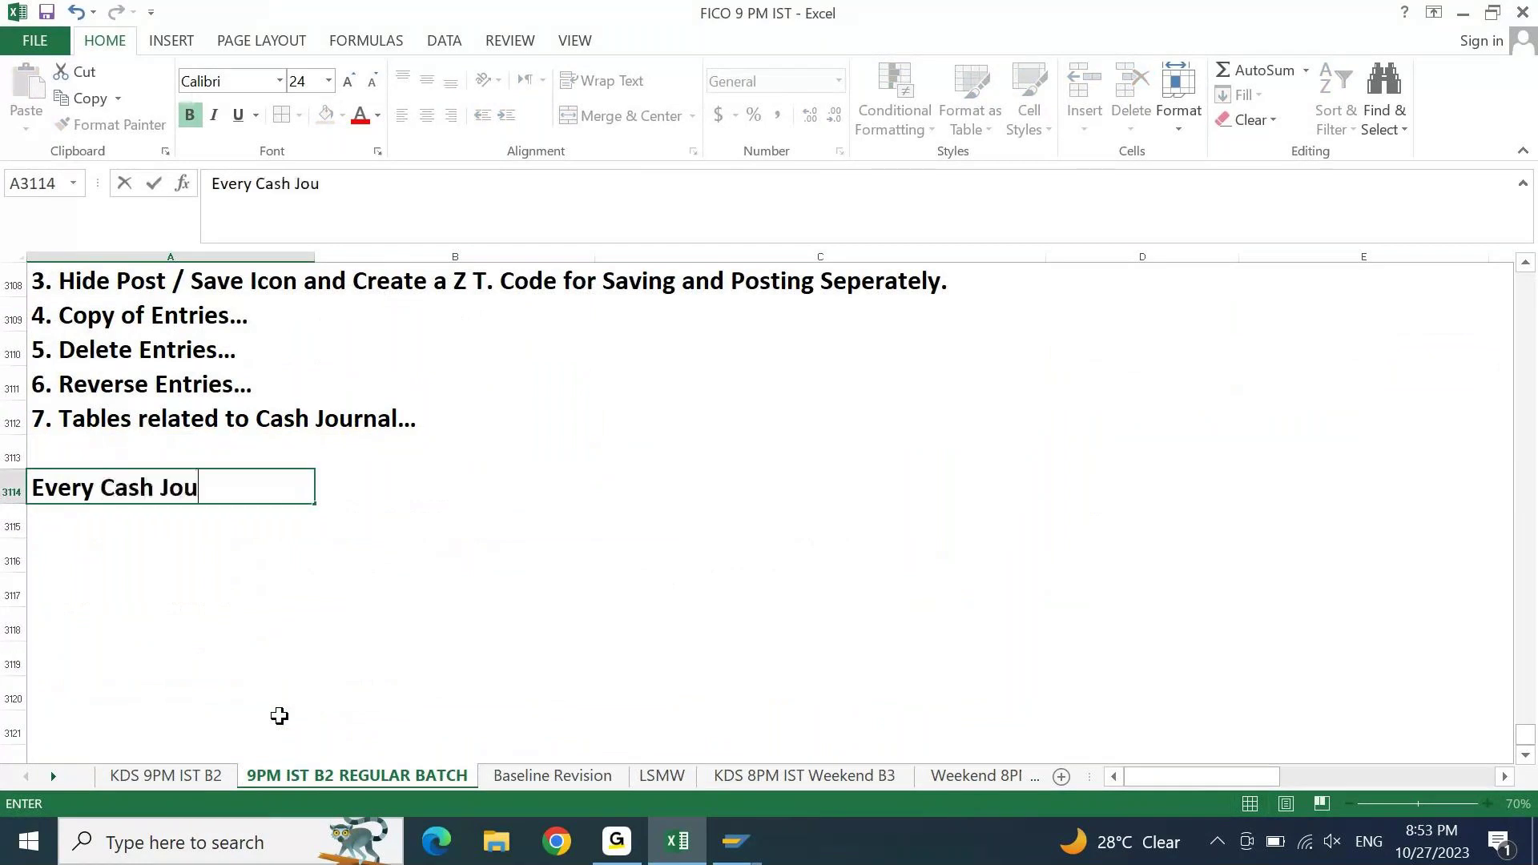
{"action": "type", "text": "rnal Document"}
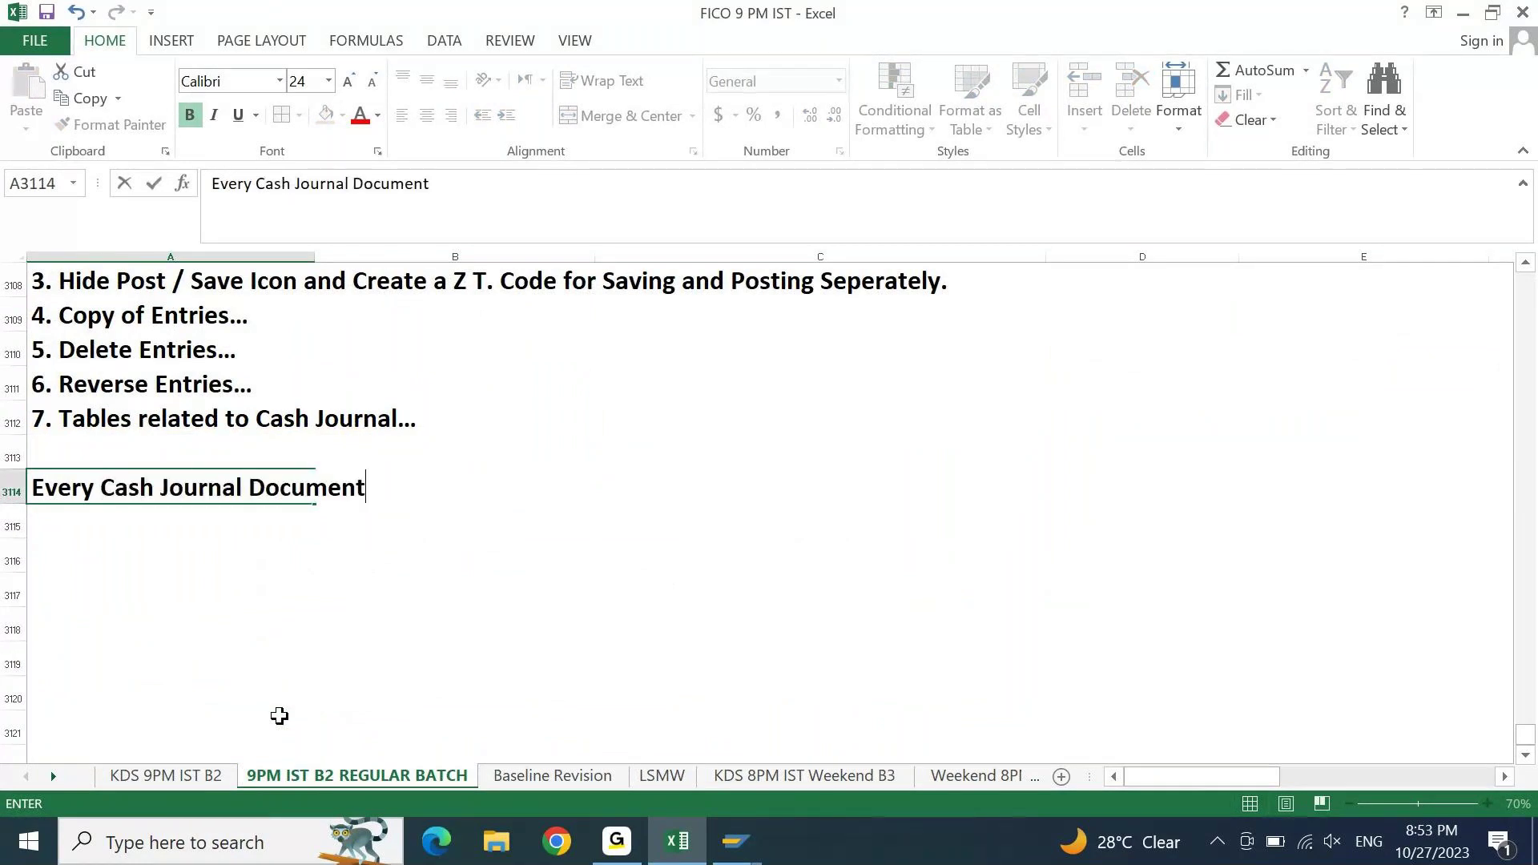
{"action": "type", "text": " will generate "}
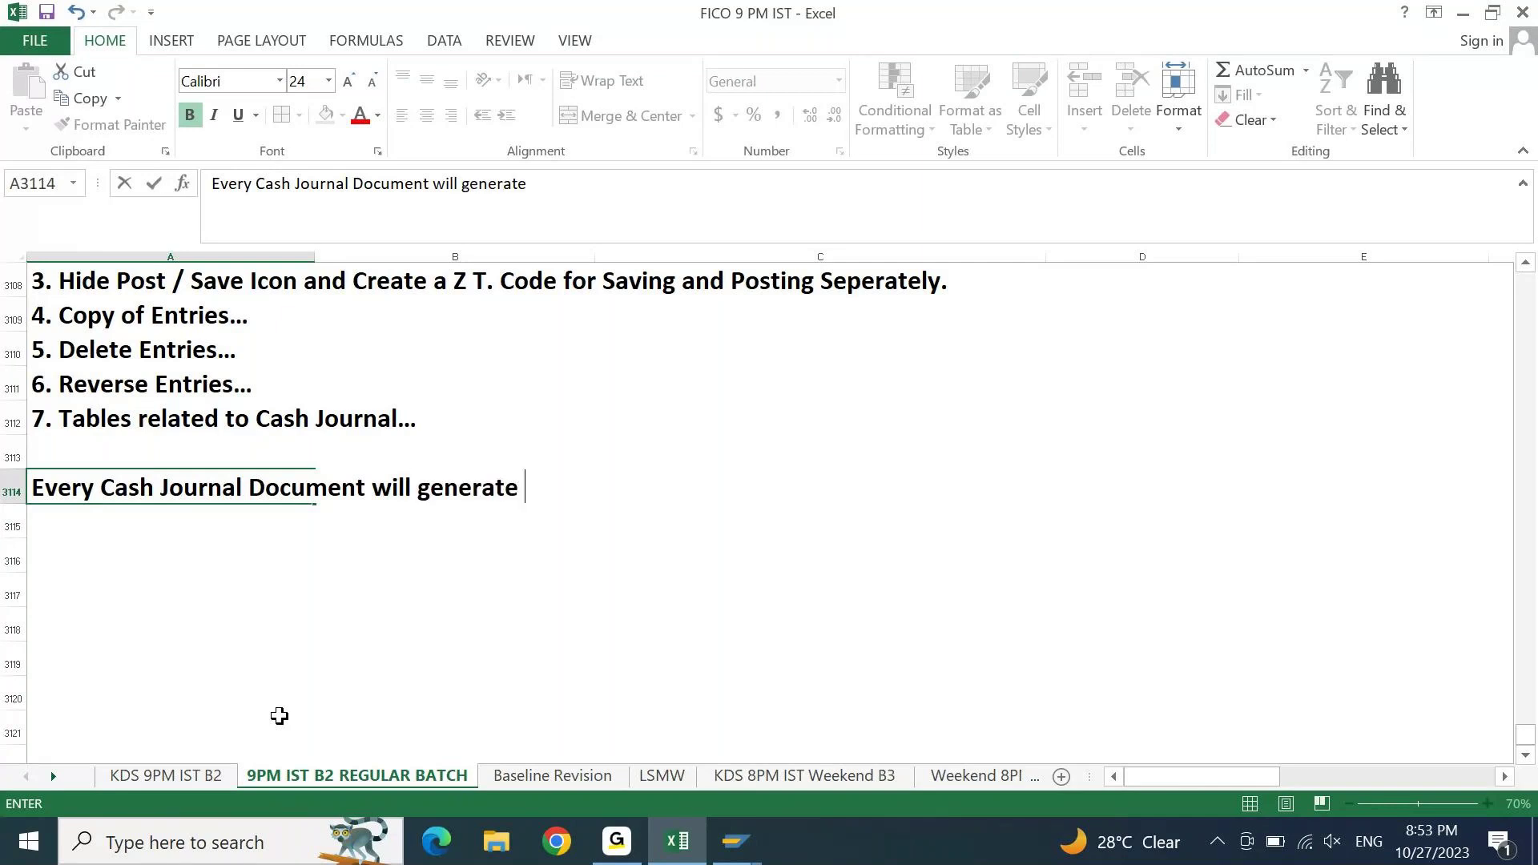
{"action": "type", "text": "TWO "}
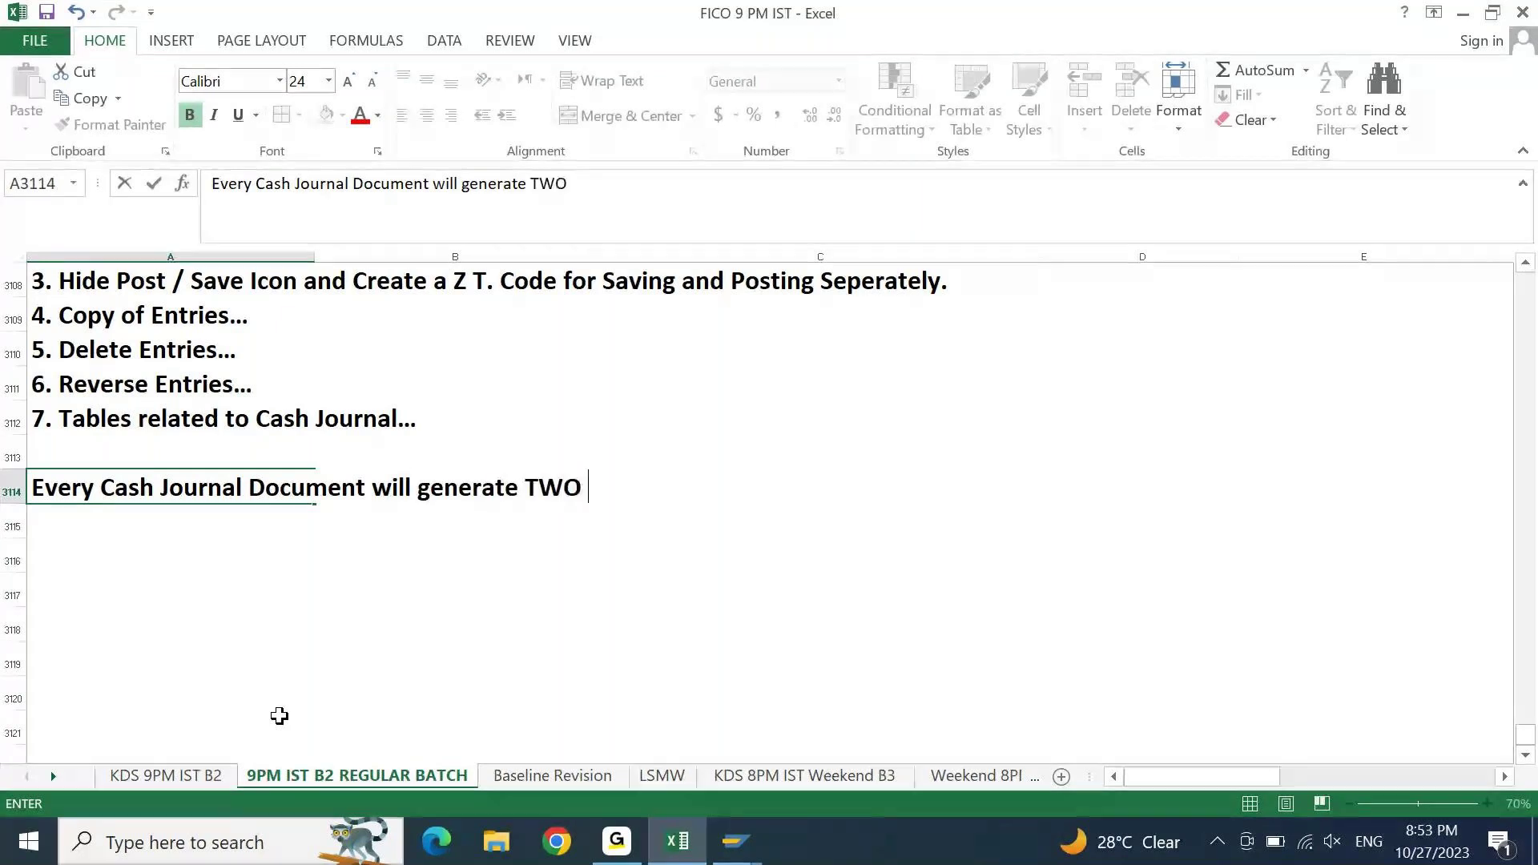
{"action": "type", "text": "Documents..."}
{"action": "key", "text": "Return"}
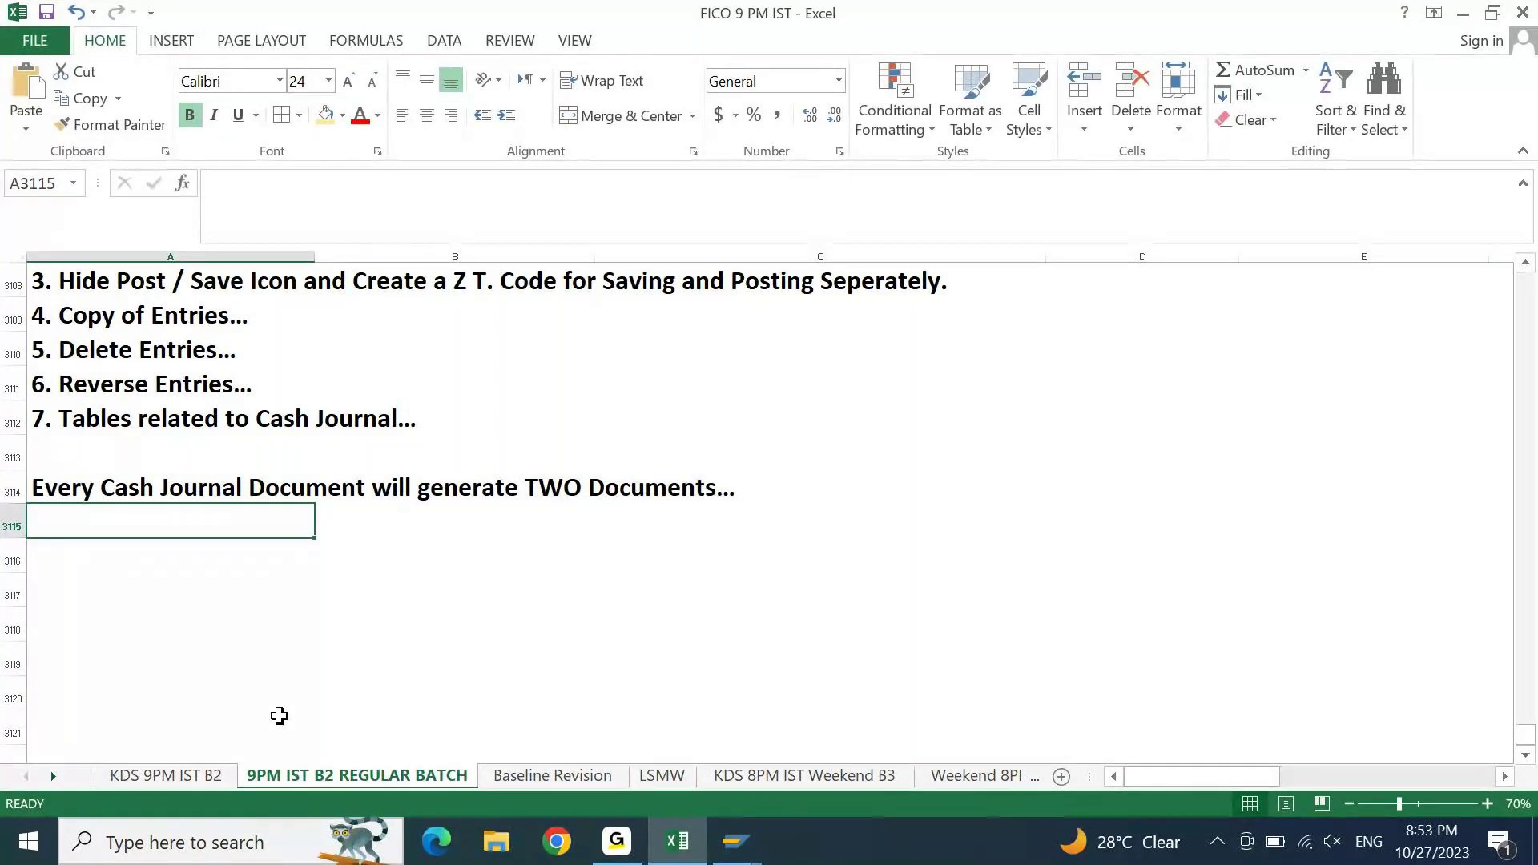
- List "1. Internal Cash Journal Doc. Number" and "2. Accounting Document Numbr" in cells A3115 and A3116
{"action": "type", "text": "1. U"}
{"action": "key", "text": "BackSpace"}
{"action": "type", "text": "On"}
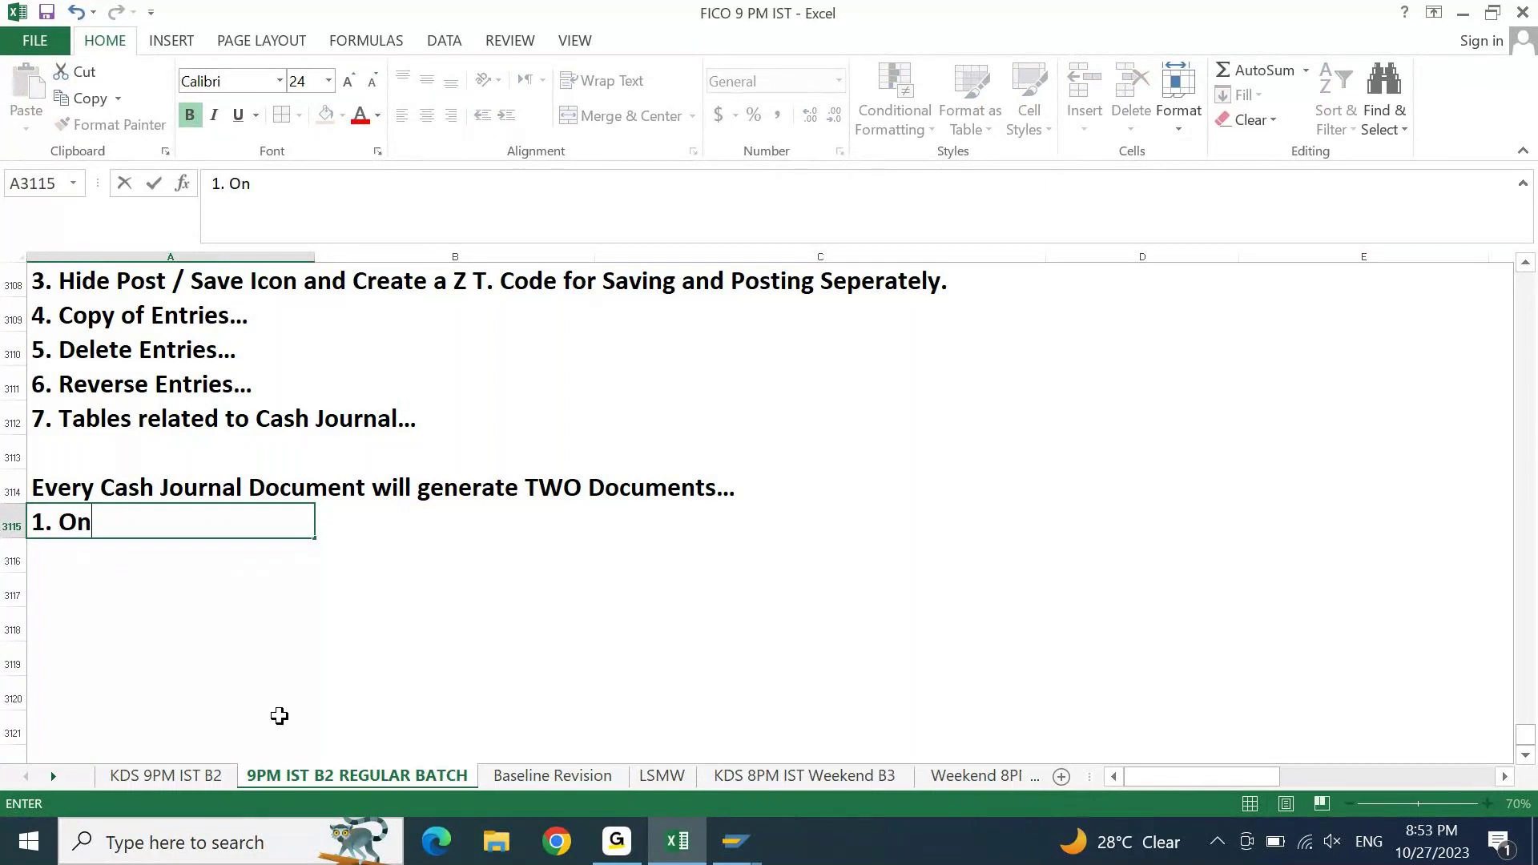
{"action": "key", "text": "BackSpace"}
{"action": "key", "text": "BackSpace"}
{"action": "type", "text": "Internal Cash"}
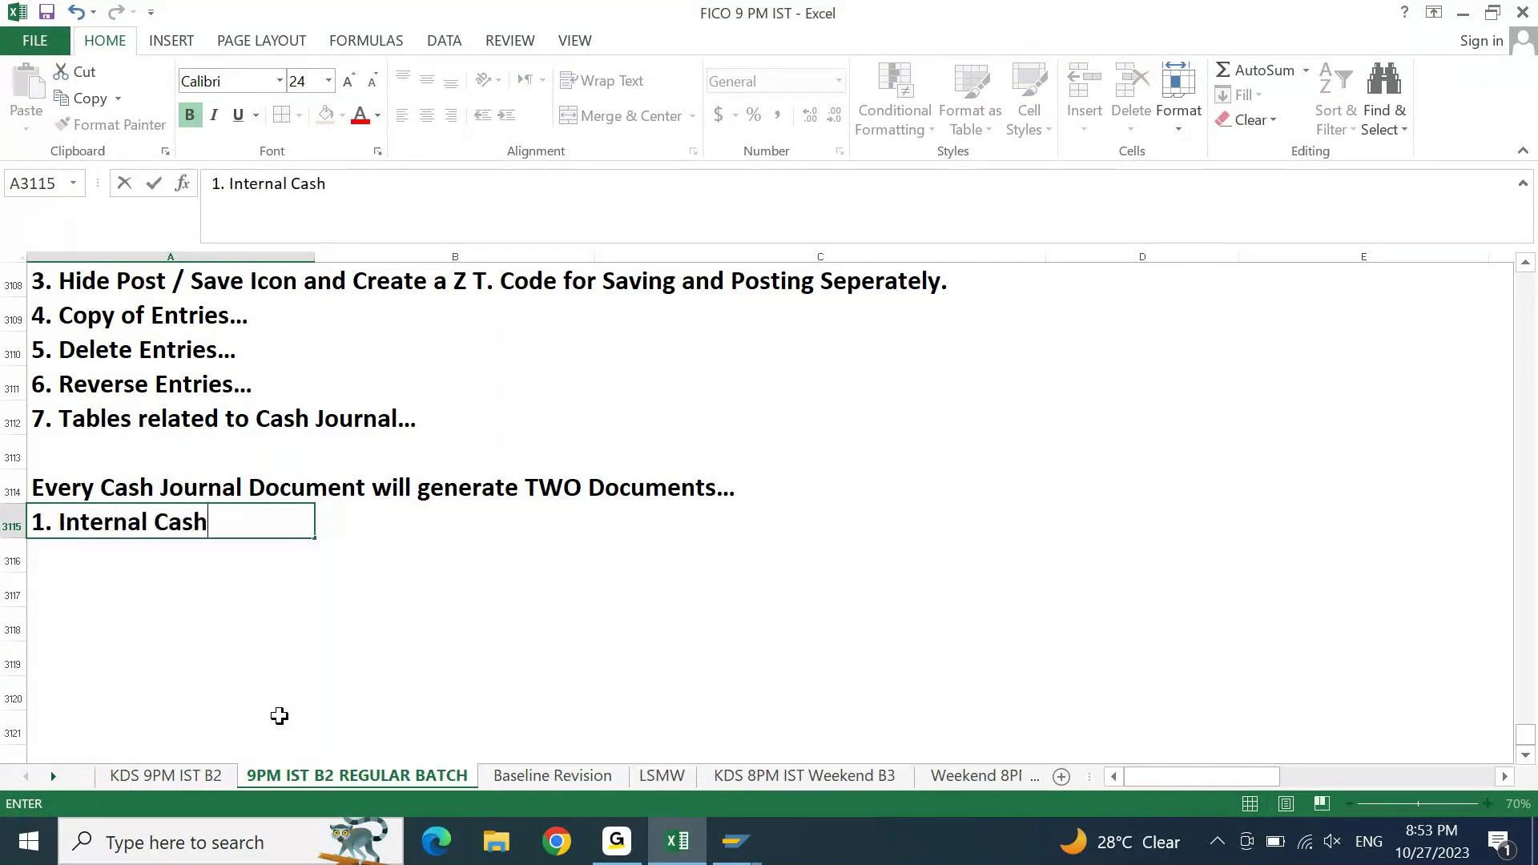
{"action": "type", "text": " Journa"}
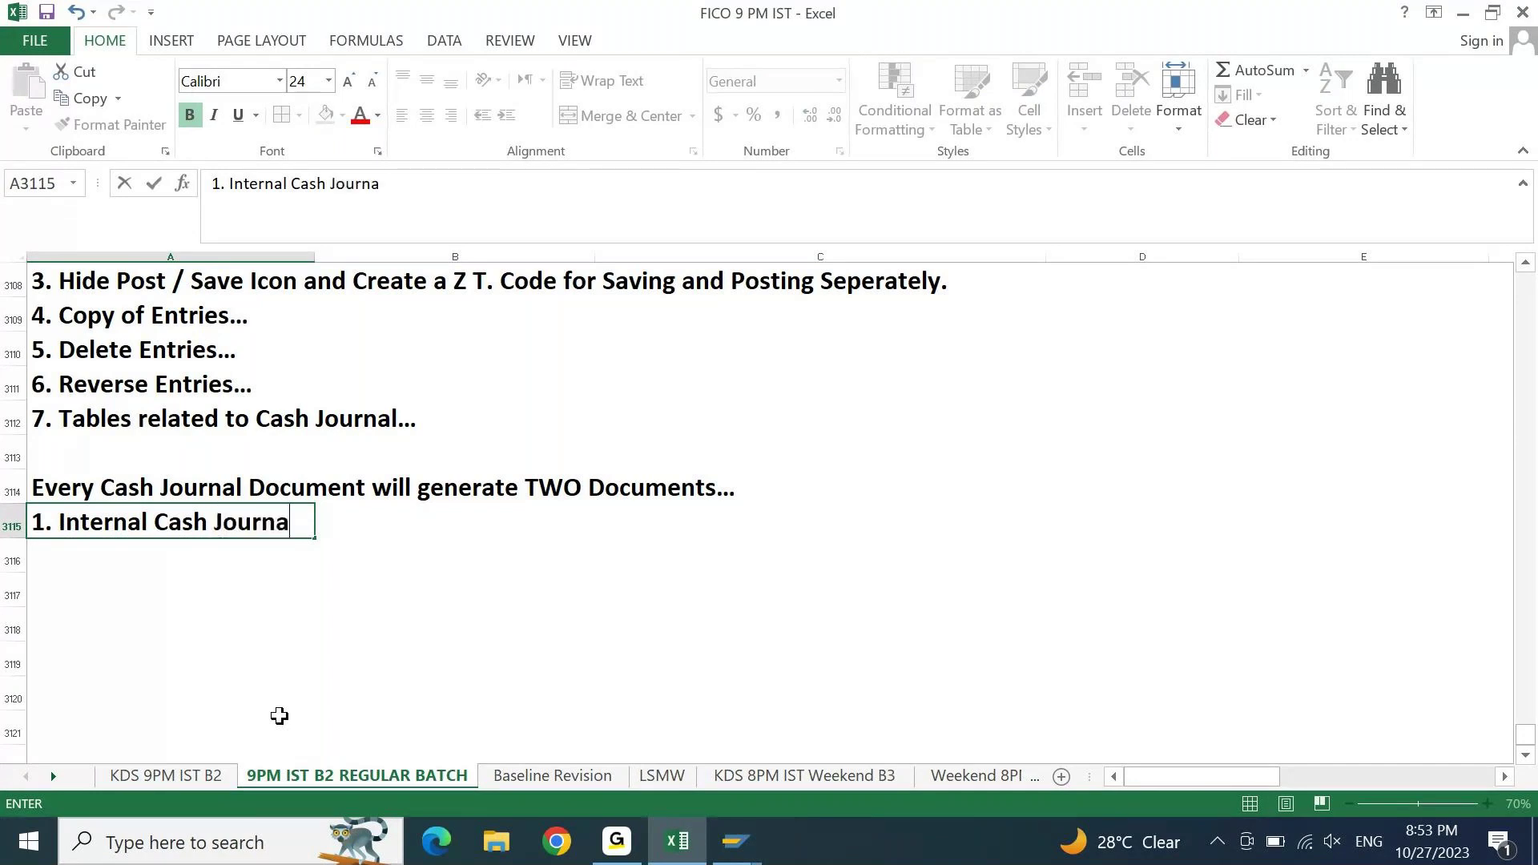
{"action": "type", "text": "l DOc. Nu"}
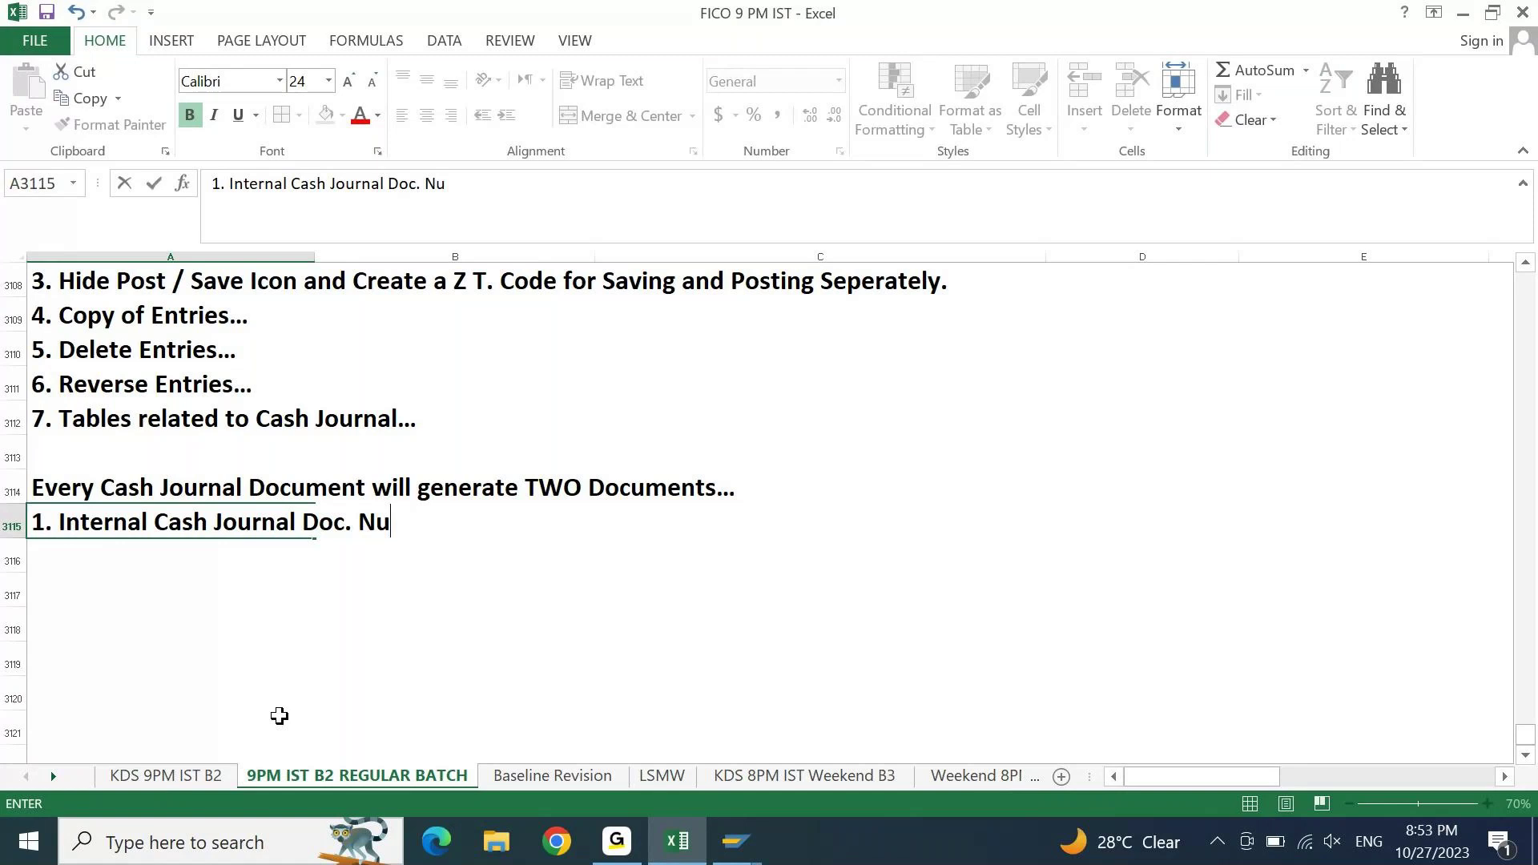
{"action": "type", "text": "mber"}
{"action": "key", "text": "Return"}
{"action": "type", "text": "2. Accounting Docume"}
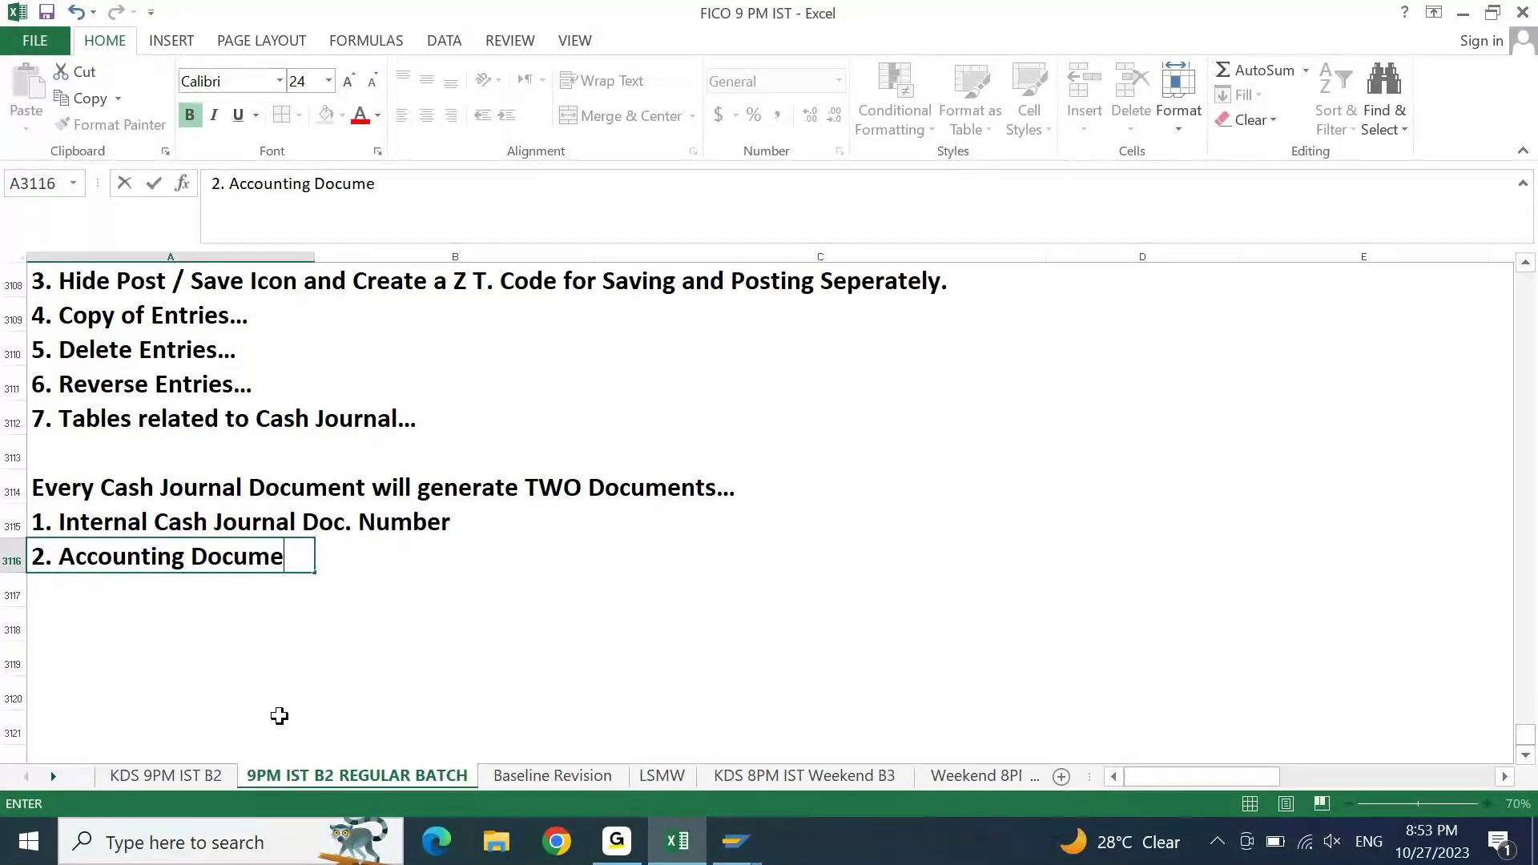
{"action": "type", "text": "nt Numbr"}
{"action": "key", "text": "Return"}
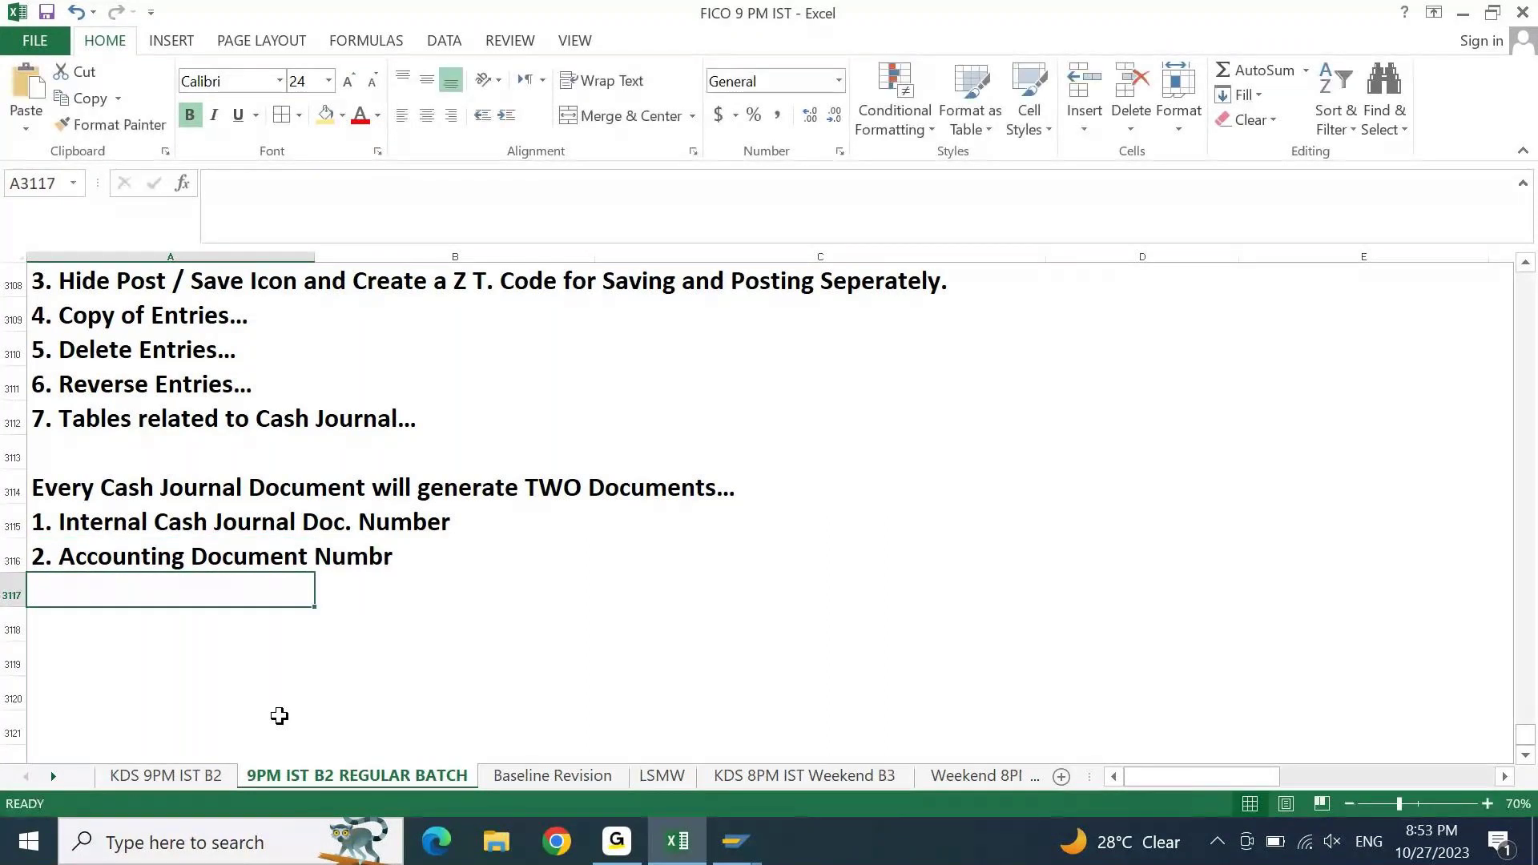
- Switch back to SAP, leave user maintenance and open the cash journal with transaction FBCJ
{"action": "key", "text": "alt+Tab"}
{"action": "key", "text": "F3"}
{"action": "type", "text": "fbcj"}
{"action": "key", "text": "Return"}
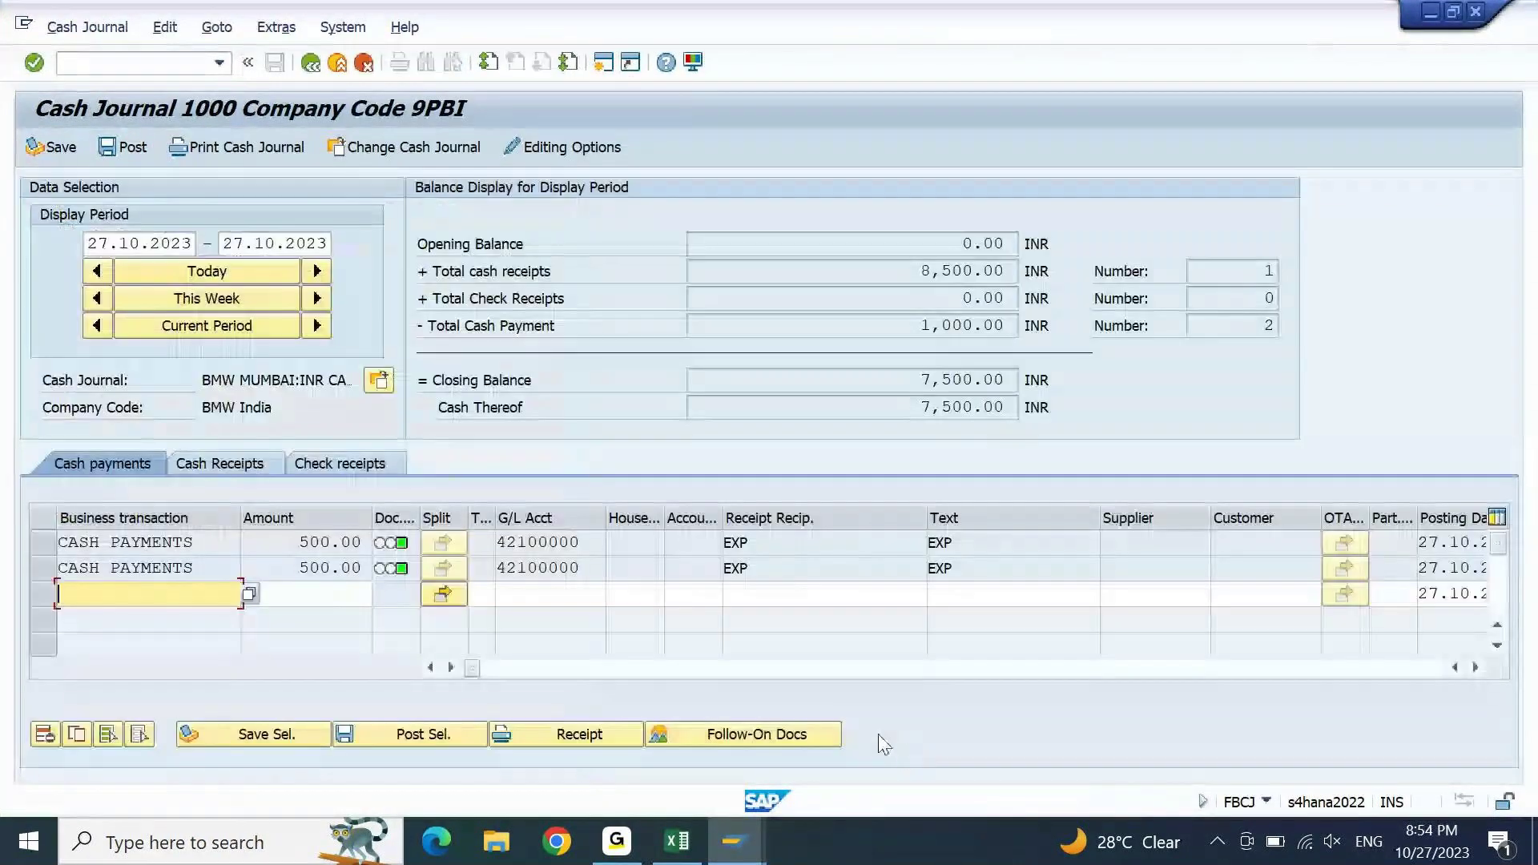
- Check the Doc. Number of the first cash payment line and display its follow-on accounting document
{"action": "left_click", "coordinate": [49, 546]}
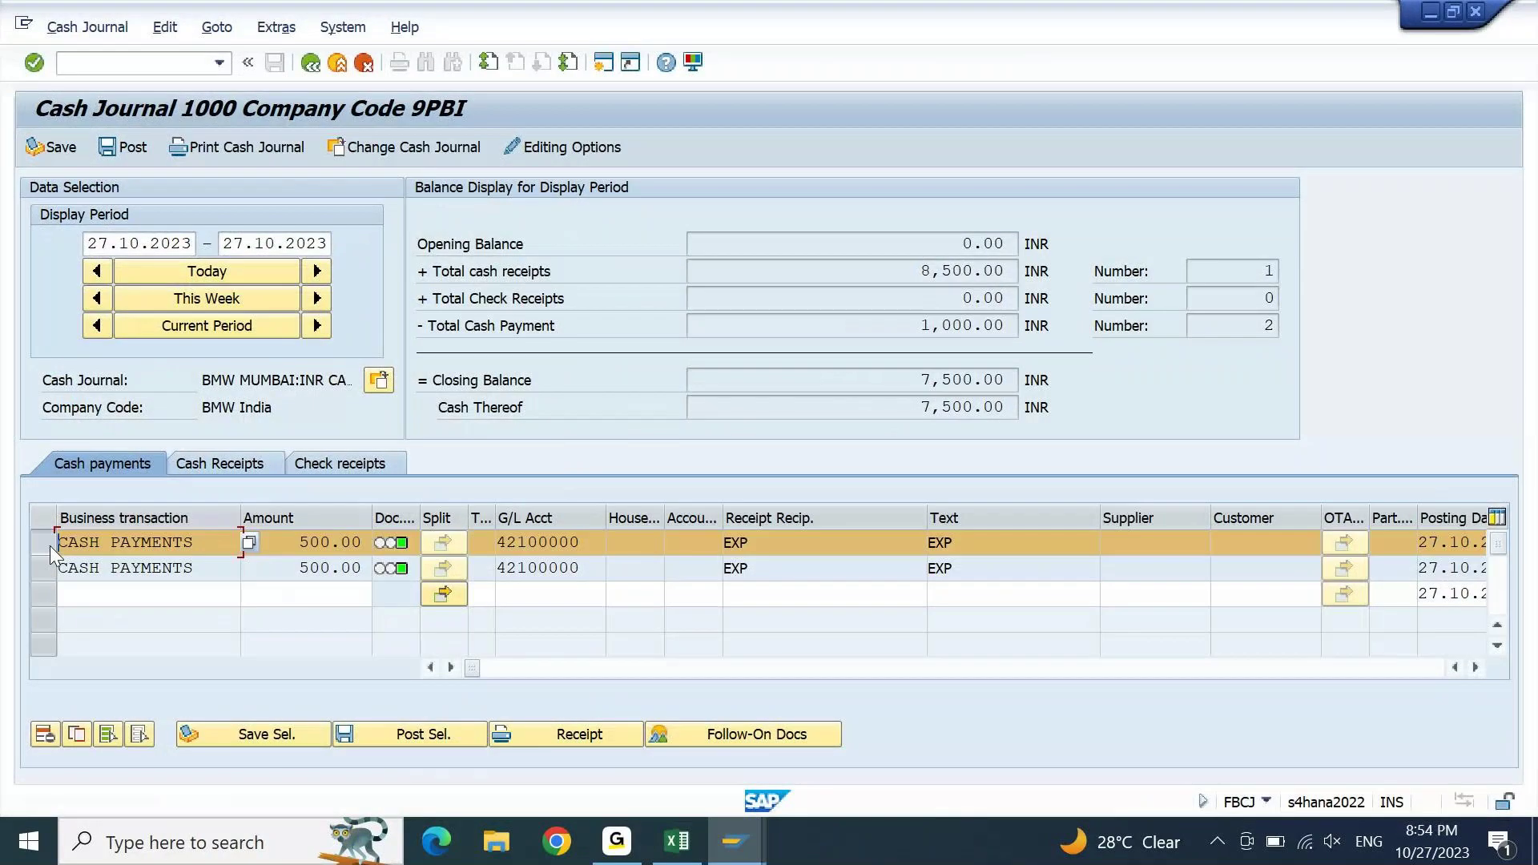
{"action": "left_click", "coordinate": [1478, 668]}
{"action": "left_click", "coordinate": [1478, 668]}
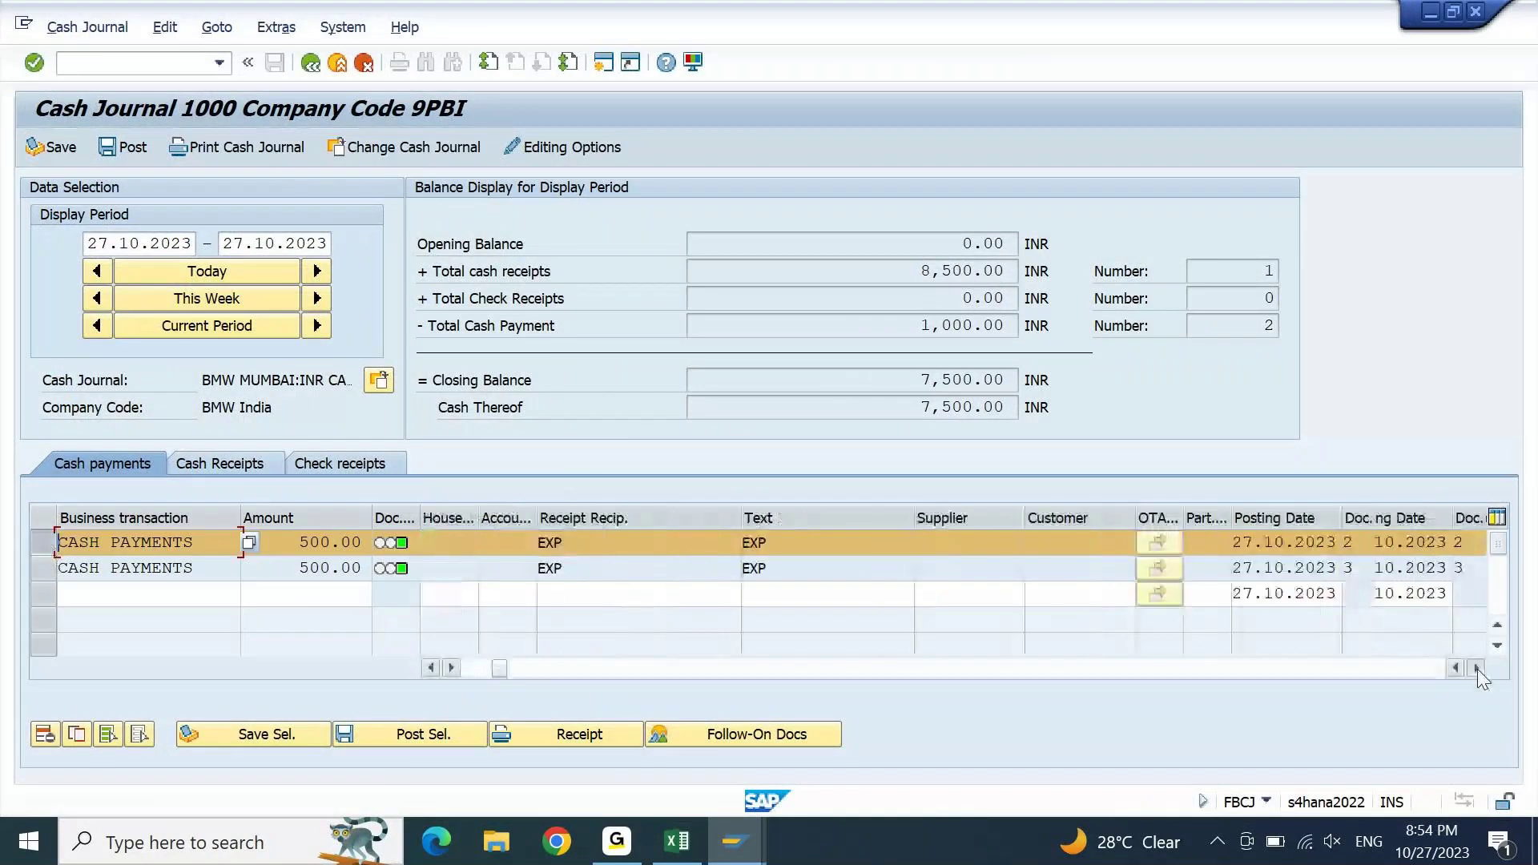
{"action": "left_click", "coordinate": [1478, 668]}
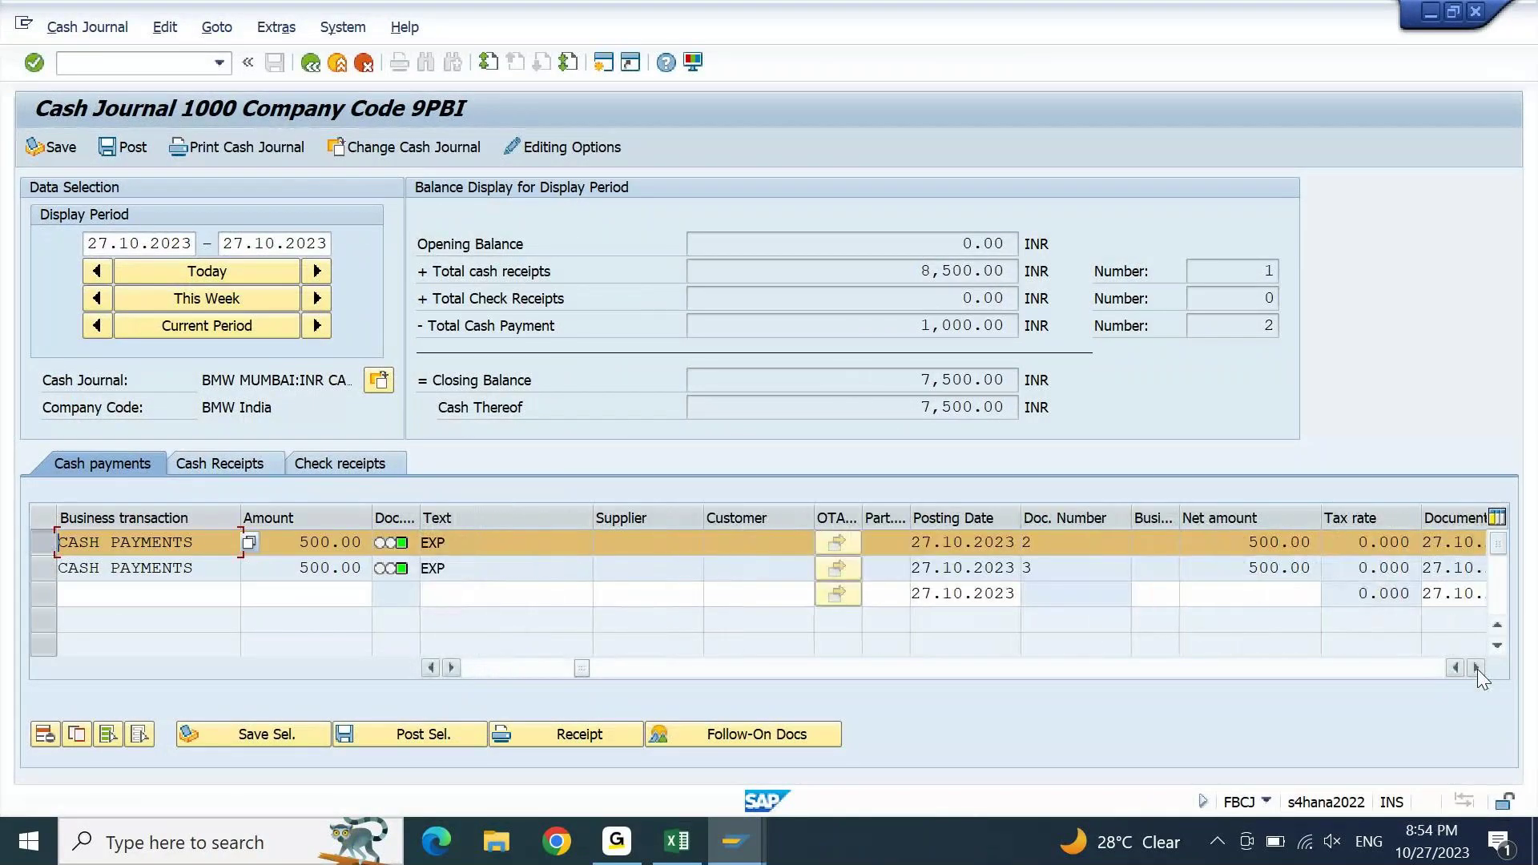
{"action": "left_click", "coordinate": [1477, 669]}
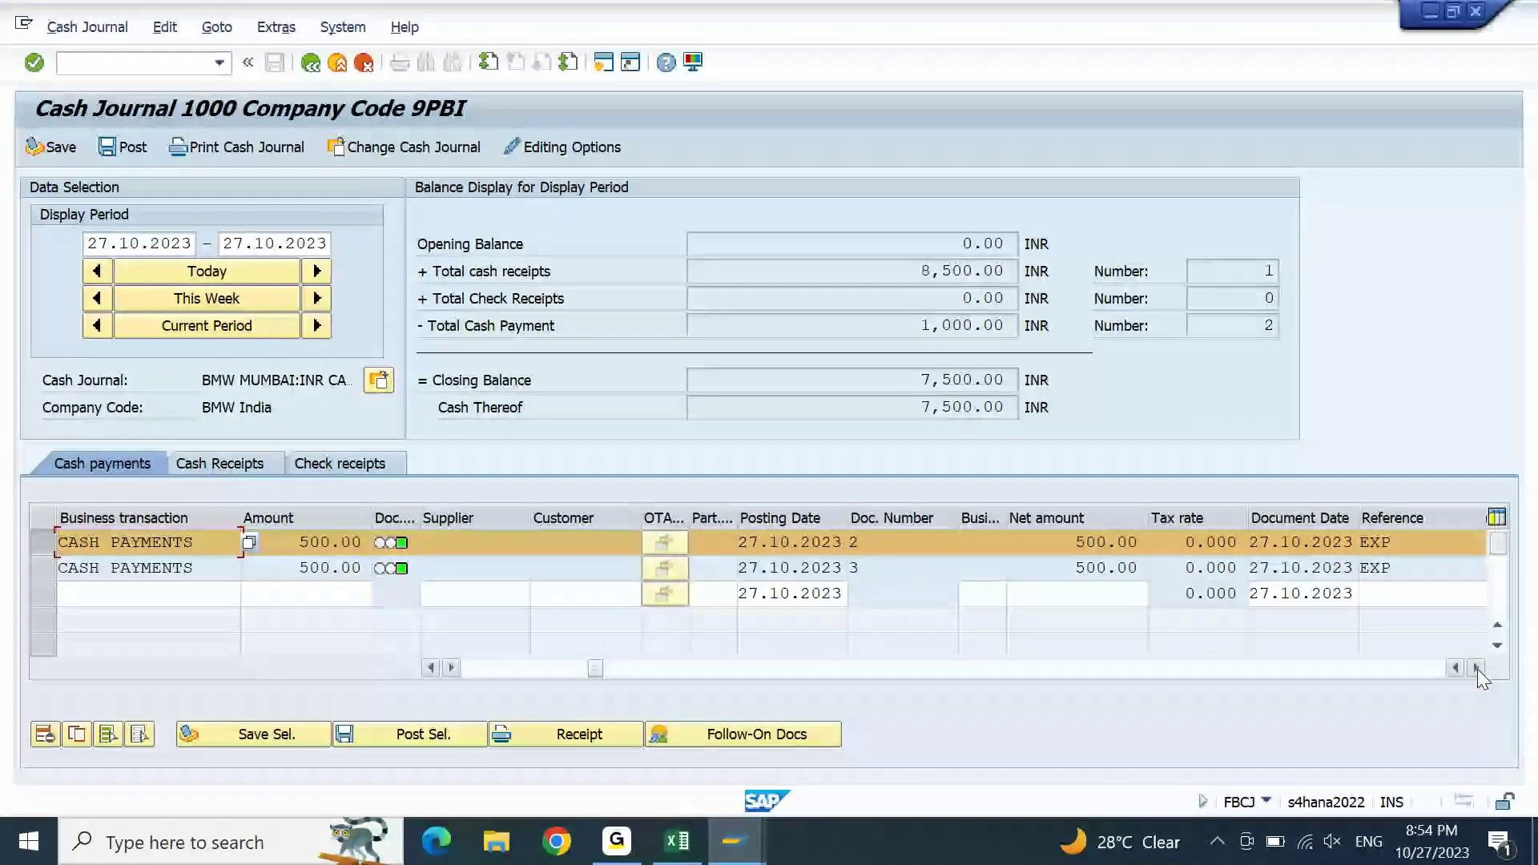
{"action": "double_click", "coordinate": [874, 548]}
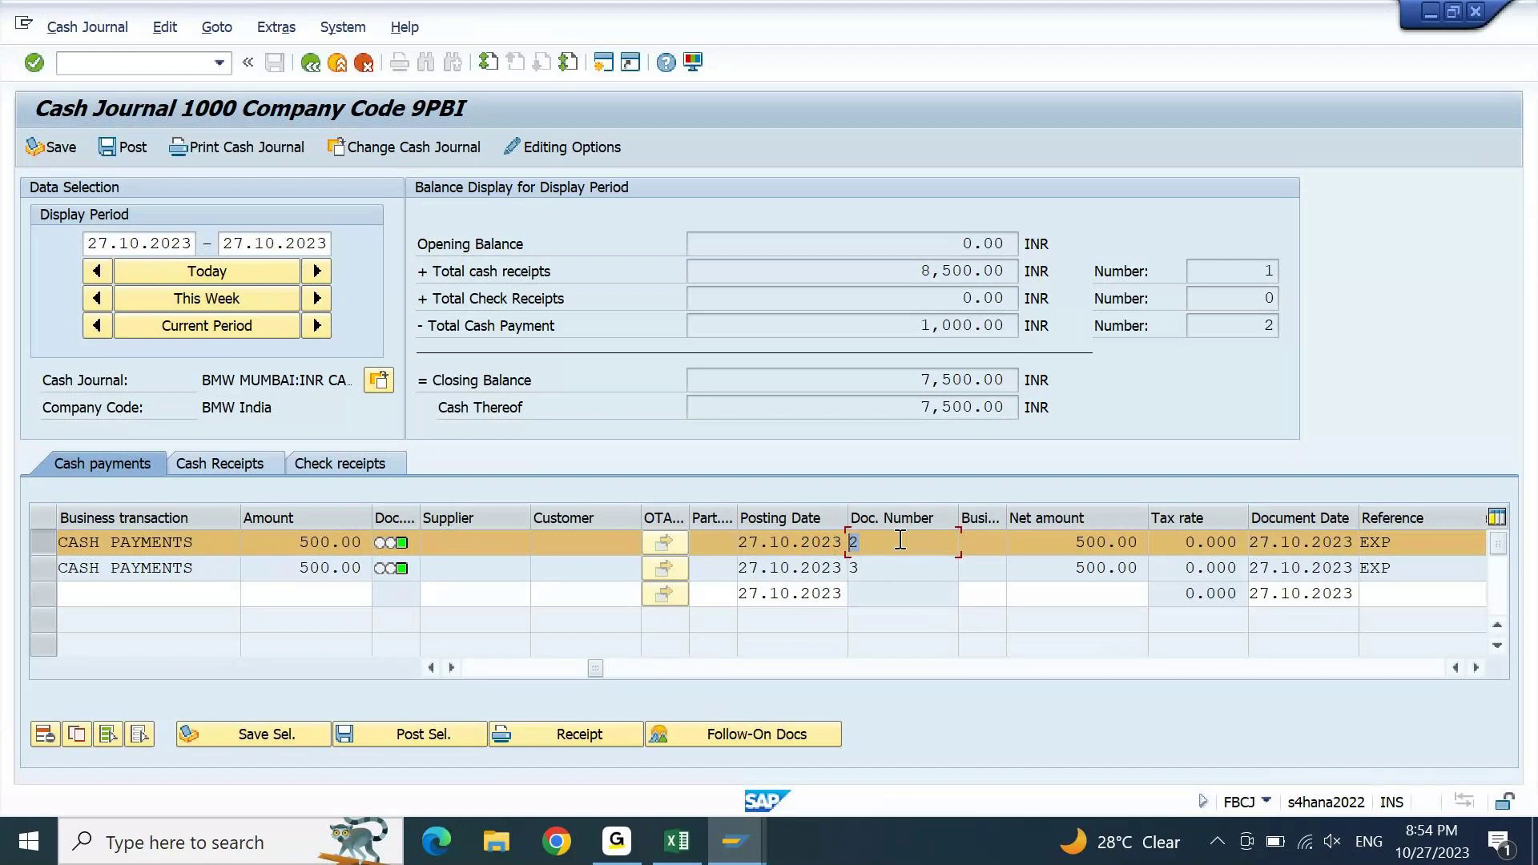
{"action": "left_click", "coordinate": [726, 733]}
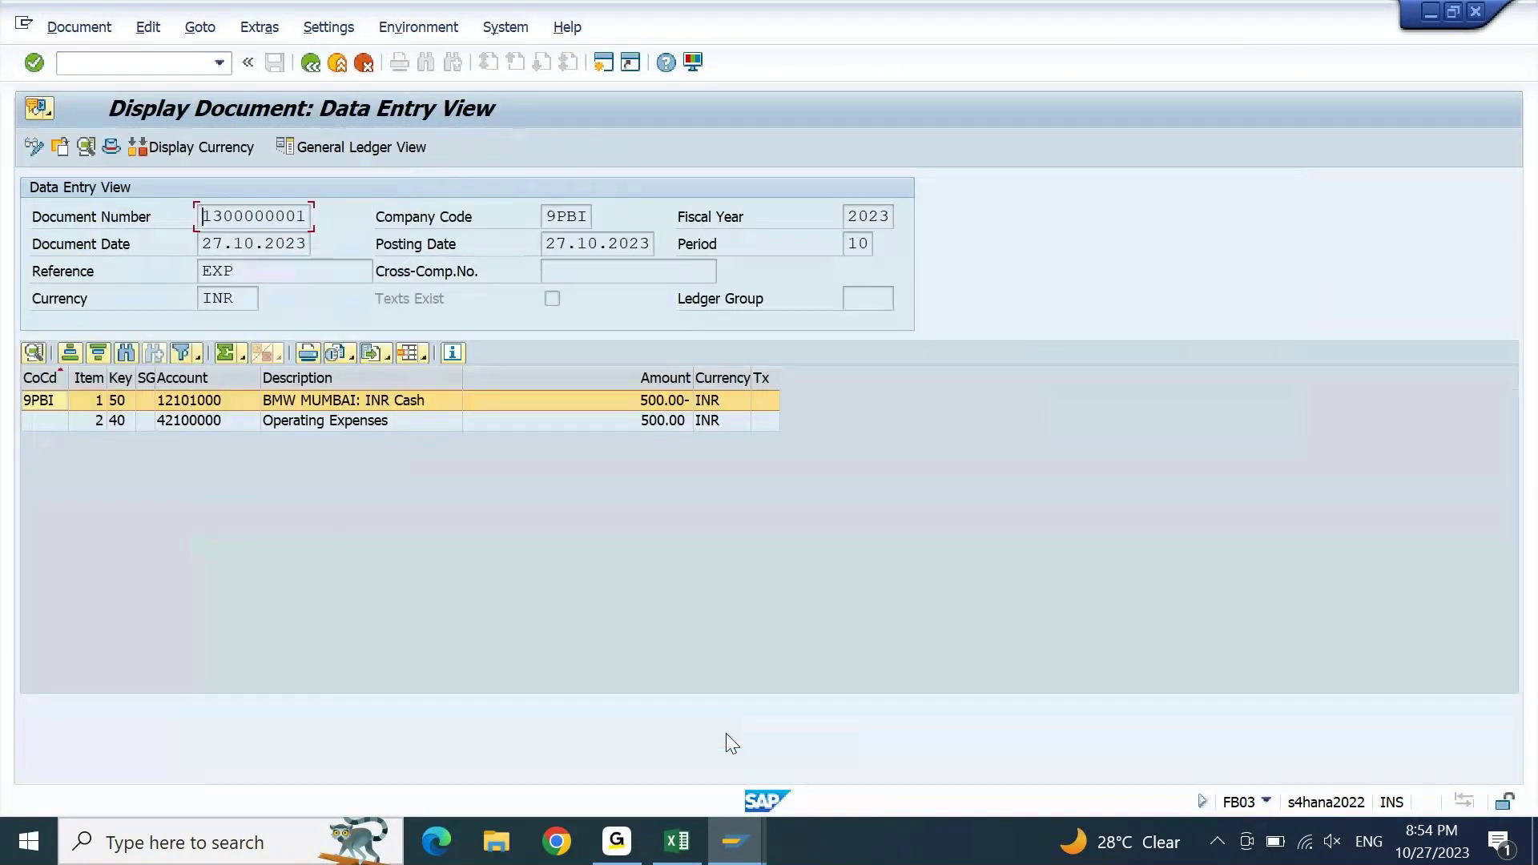
- Open the header of the displayed accounting document and copy its Reference Key
{"action": "left_click_drag", "start_coordinate": [202, 217], "coordinate": [323, 219]}
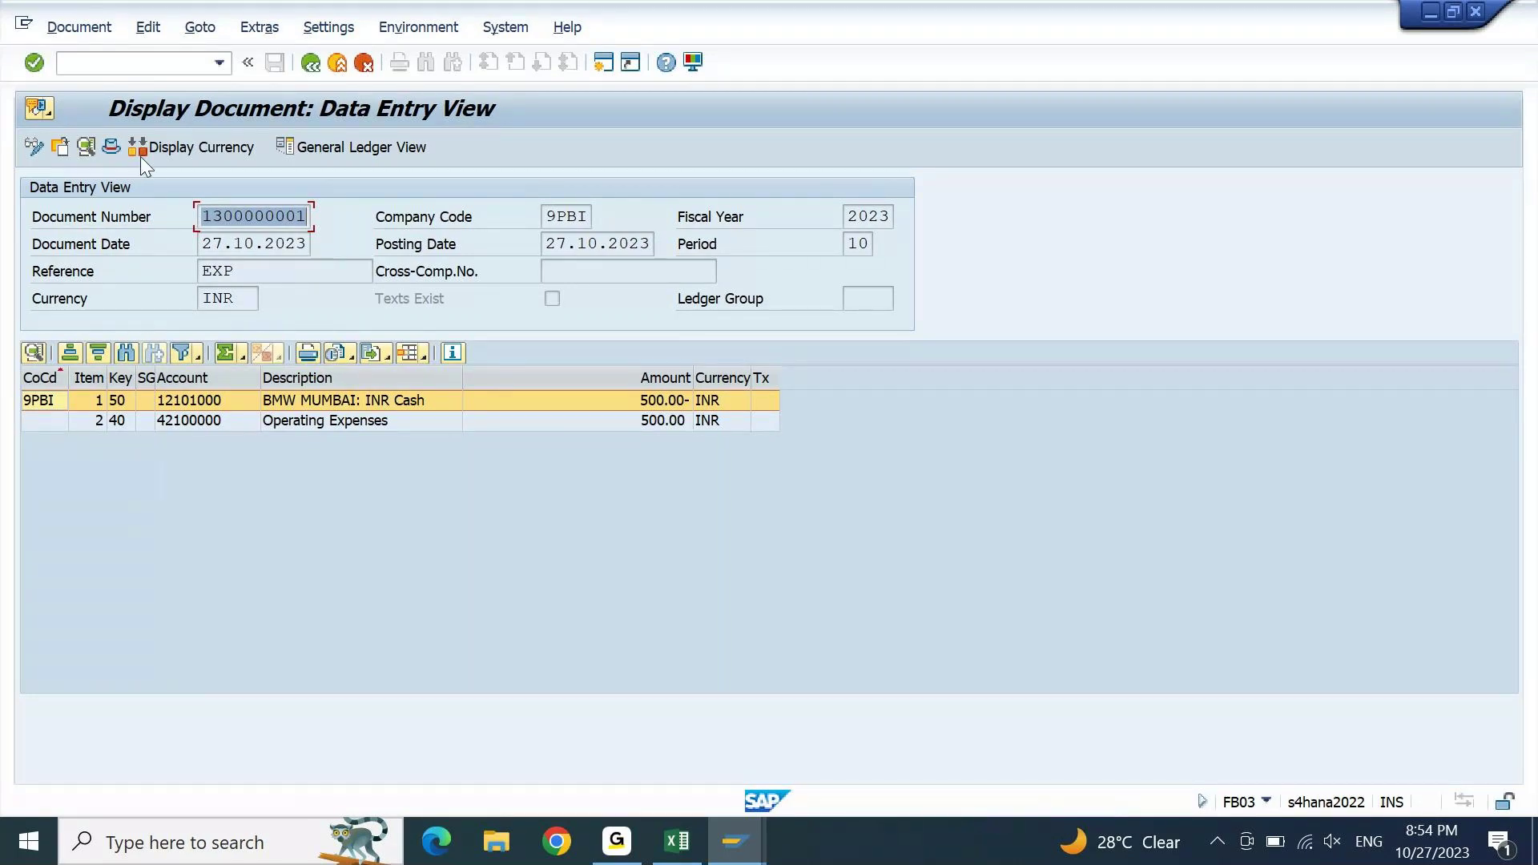
{"action": "left_click", "coordinate": [113, 150]}
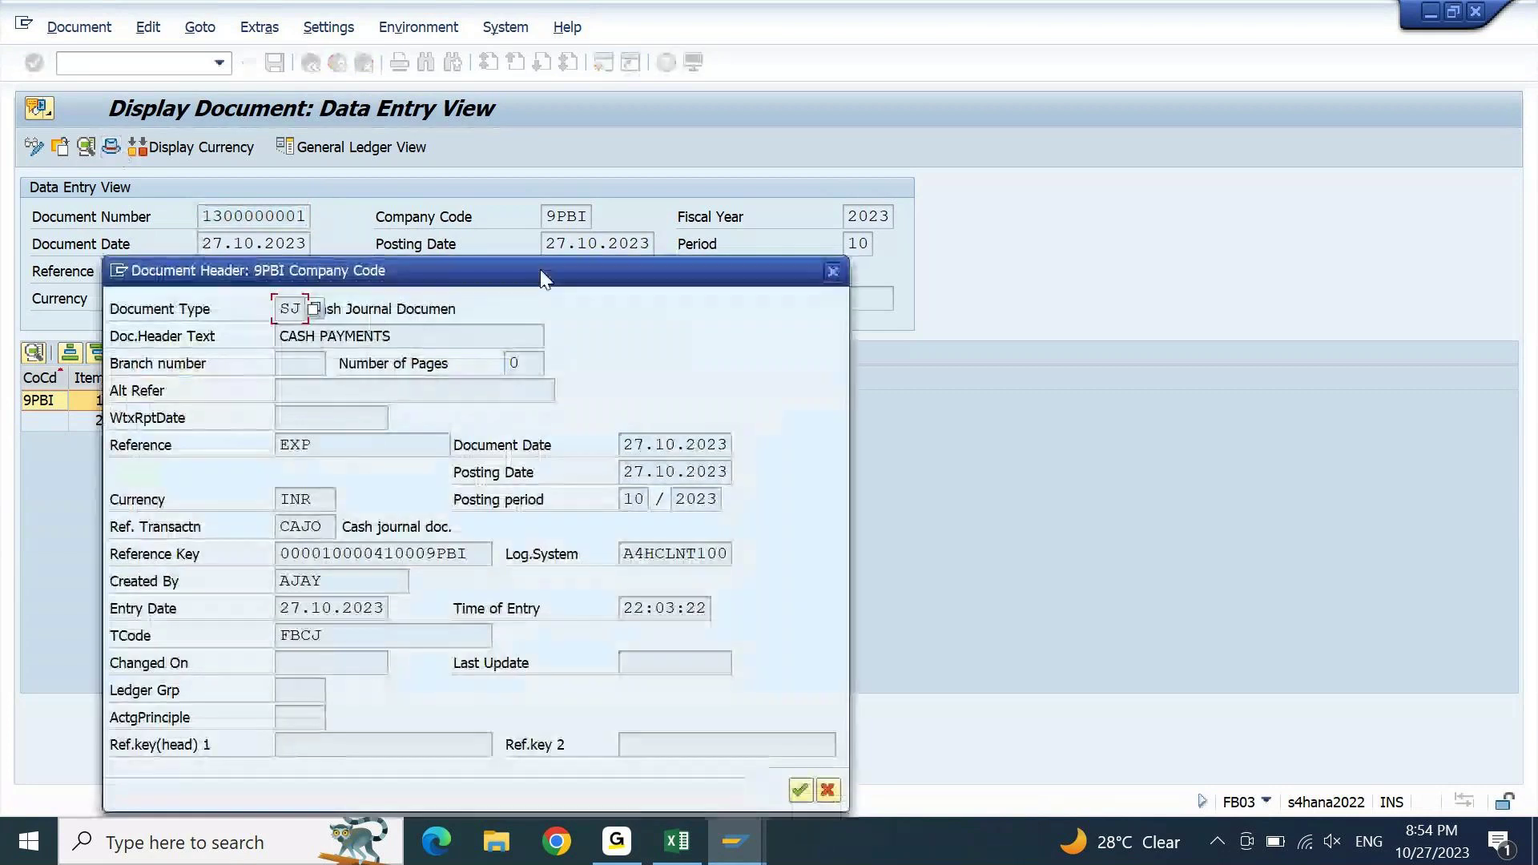
{"action": "left_click_drag", "start_coordinate": [482, 270], "coordinate": [765, 171]}
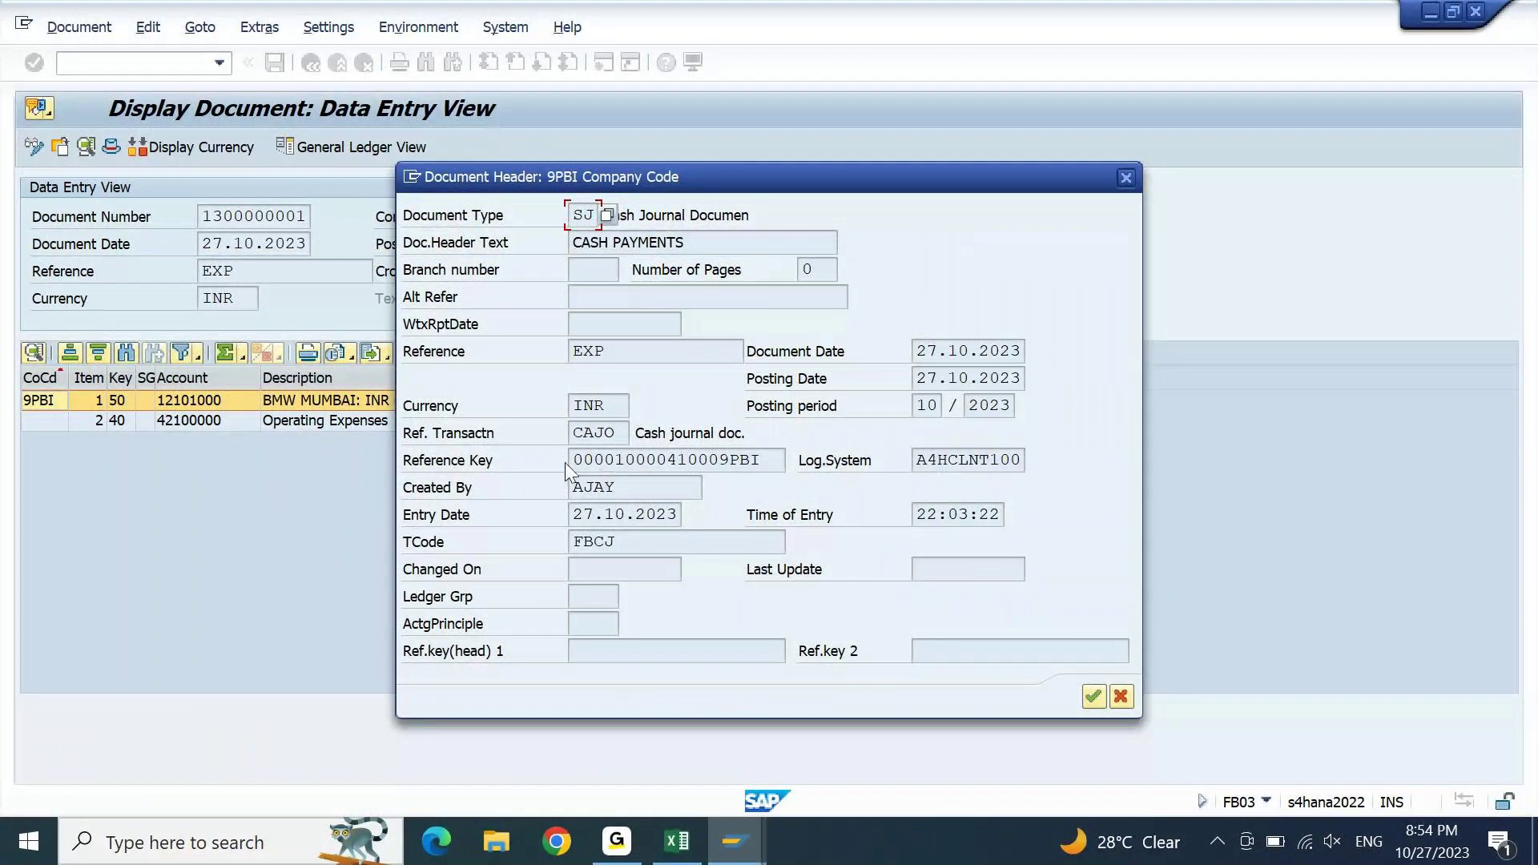
{"action": "left_click_drag", "start_coordinate": [767, 460], "coordinate": [509, 467]}
{"action": "key", "text": "ctrl+c"}
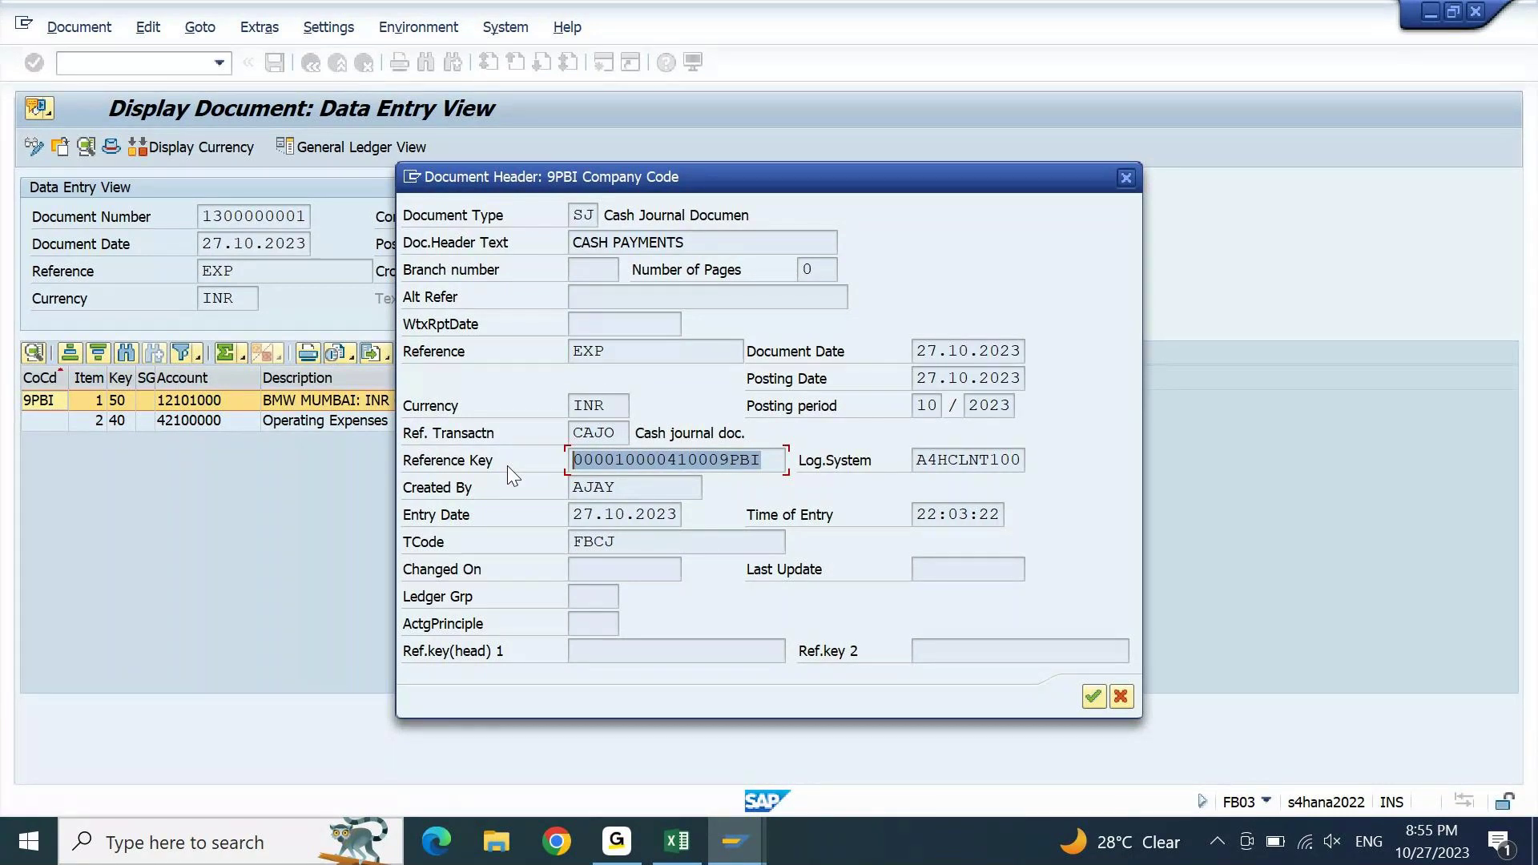
{"action": "left_click", "coordinate": [673, 459]}
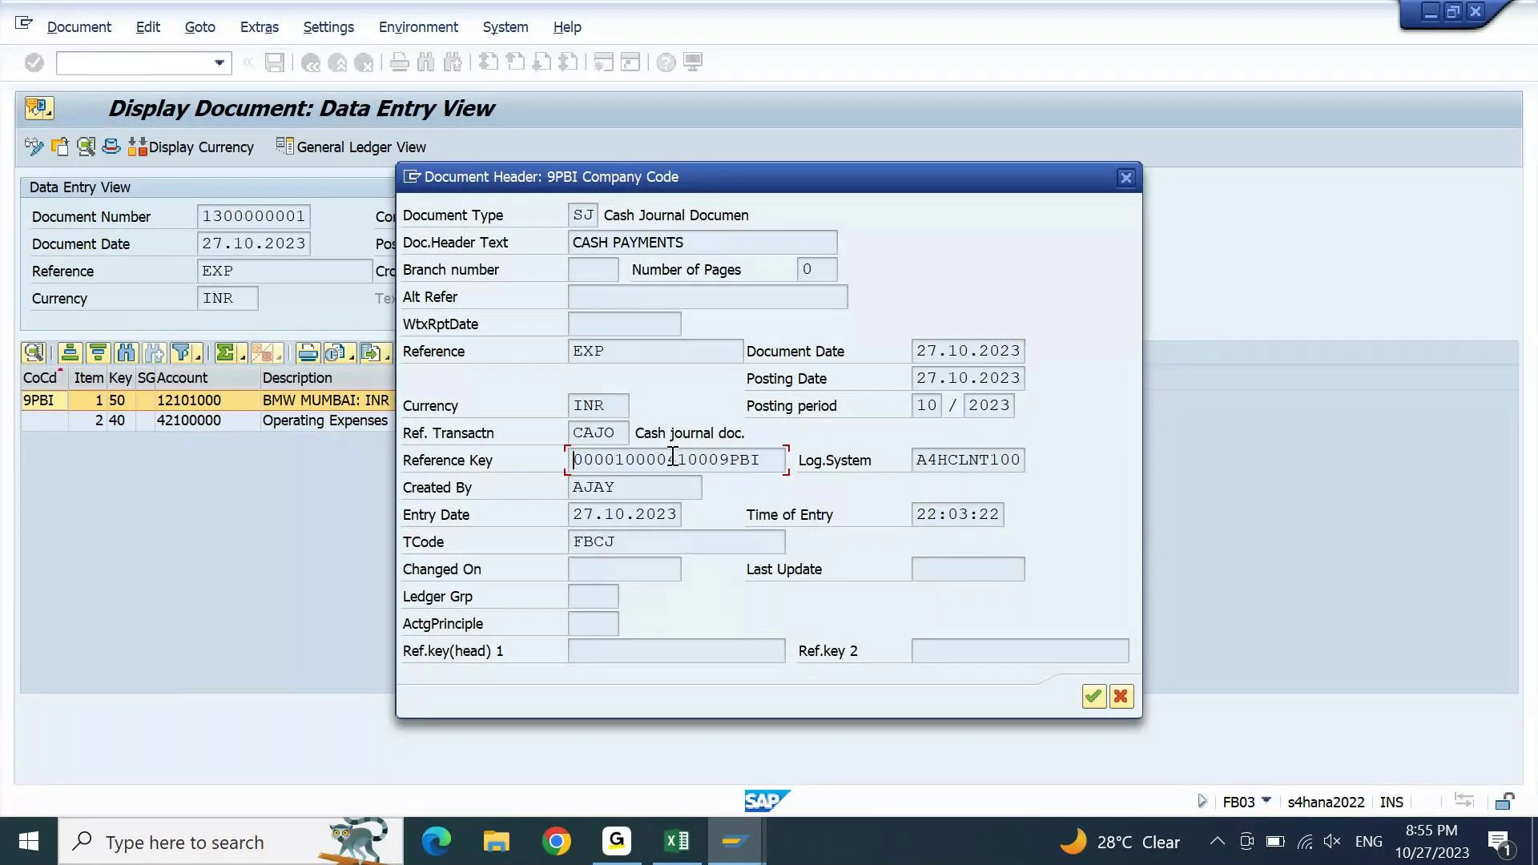
{"action": "double_click", "coordinate": [673, 459]}
- Switch to Excel and paste the copied reference key into cell A3118, below the document-number notes
{"action": "left_click", "coordinate": [677, 841]}
{"action": "left_click", "coordinate": [170, 625]}
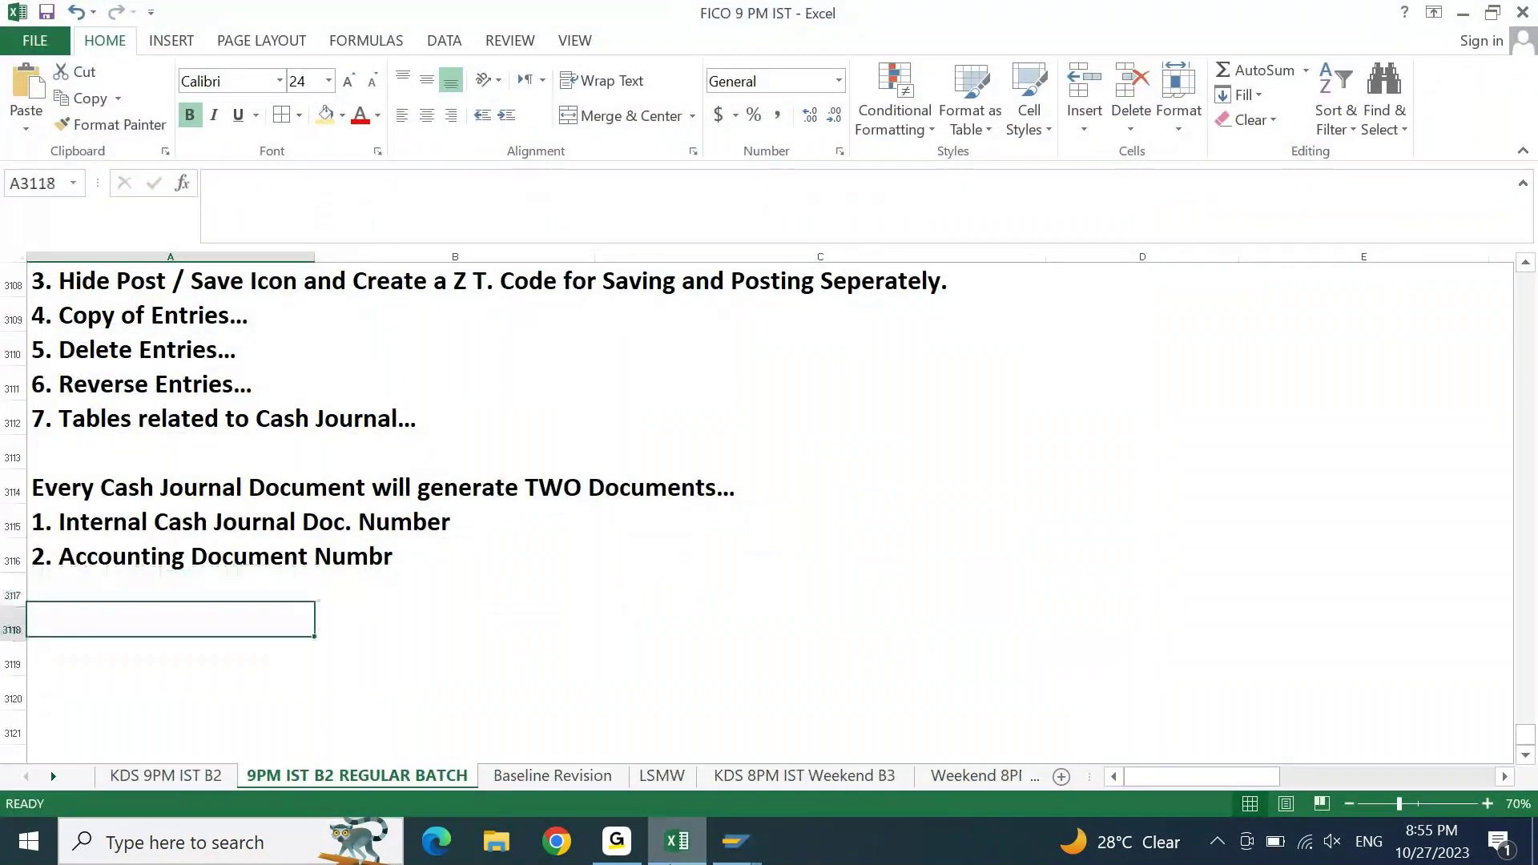
{"action": "key", "text": "ctrl+v"}
- Calculate the length of the reference key in cell B3118 with a LEN formula referring to A3118
{"action": "key", "text": "Down"}
{"action": "key", "text": "Right"}
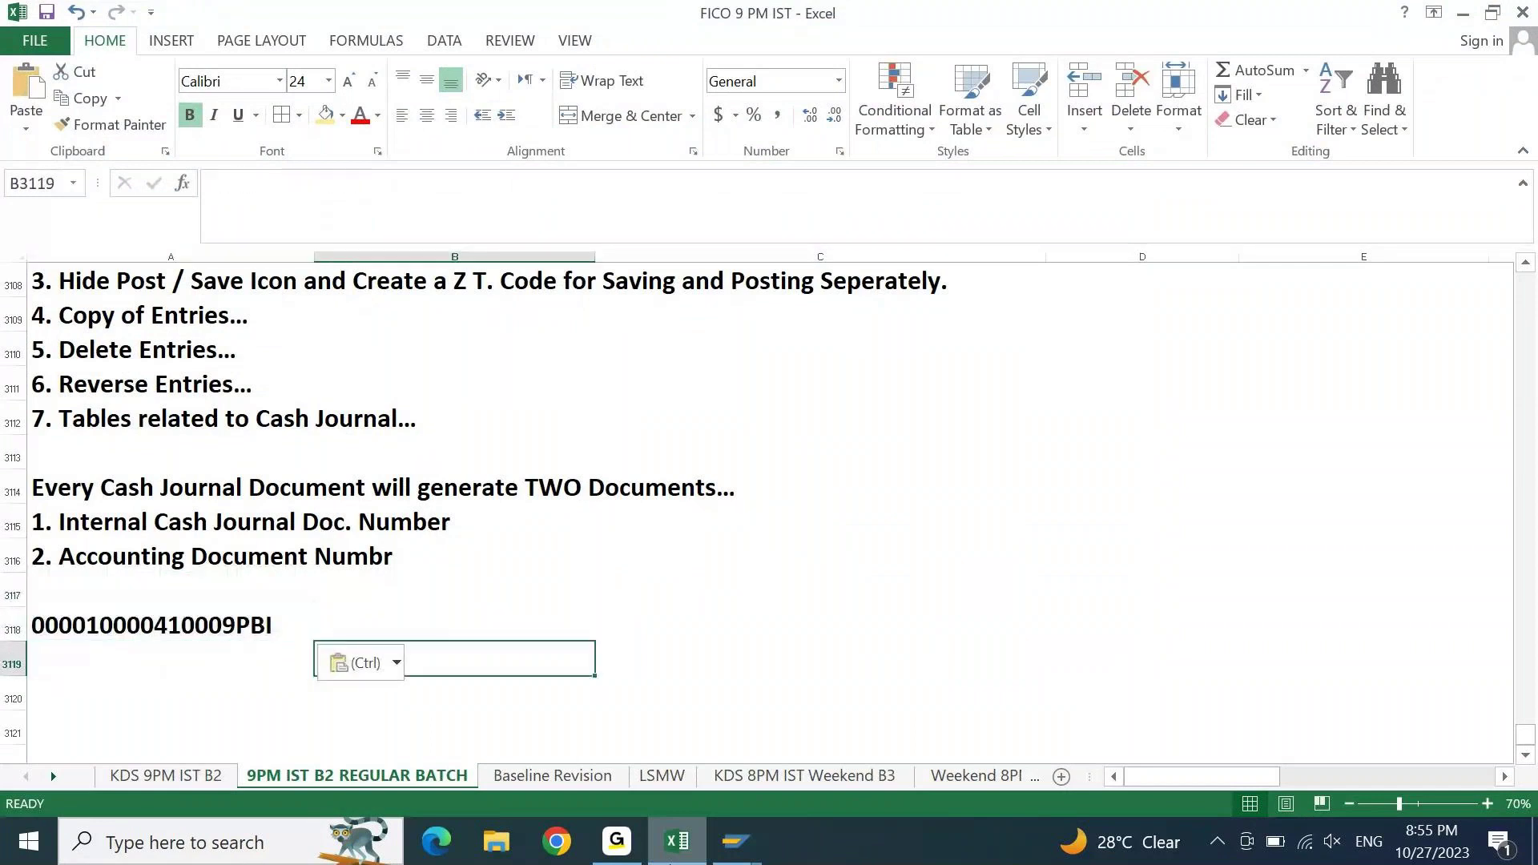
{"action": "key", "text": "Right"}
{"action": "key", "text": "Up"}
{"action": "key", "text": "Left"}
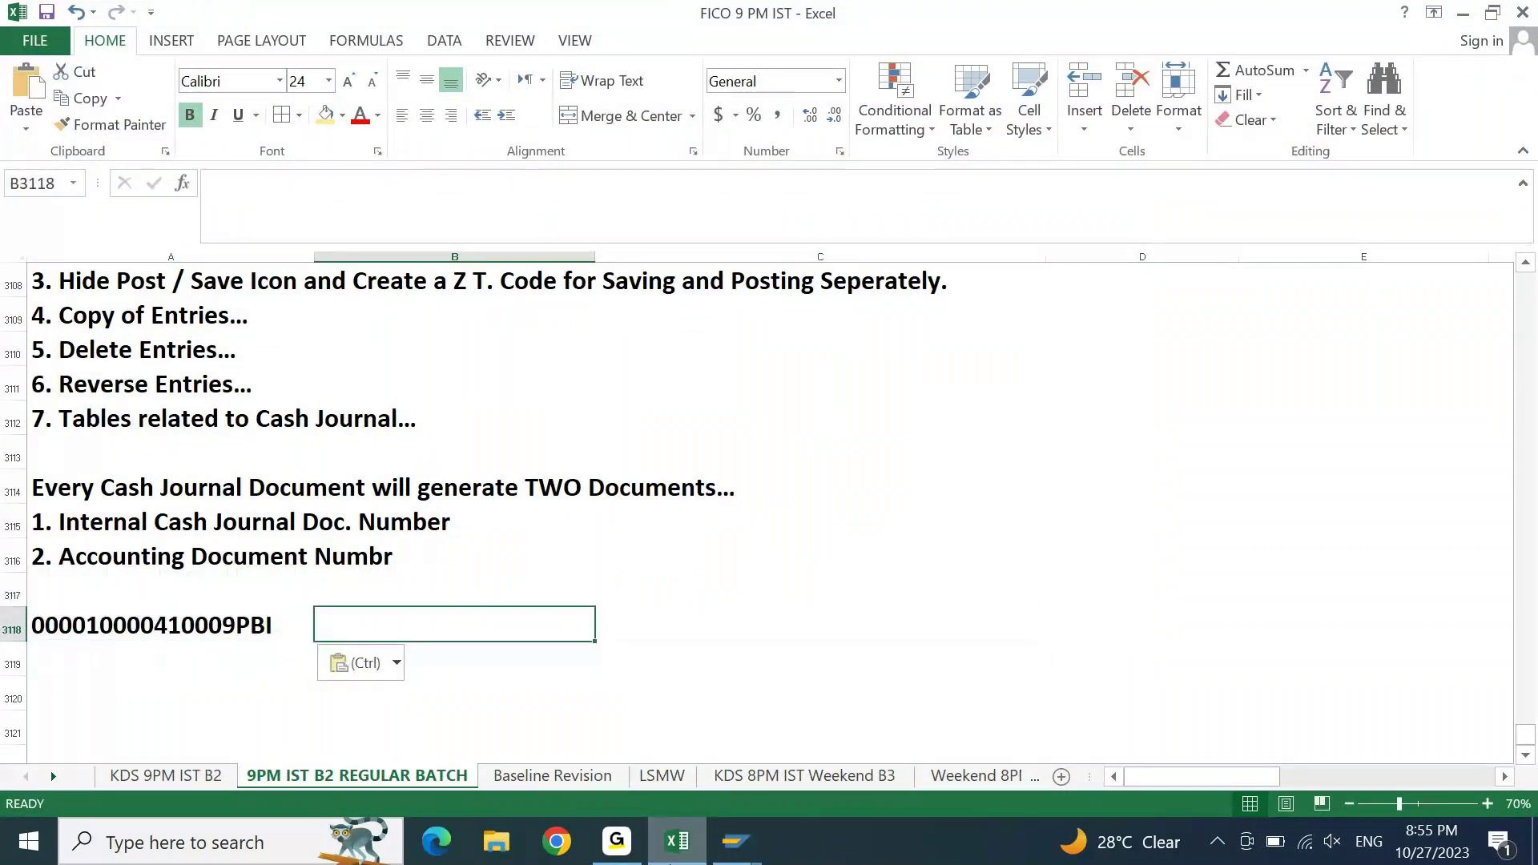
{"action": "type", "text": "=LEN("}
{"action": "key", "text": "Left"}
{"action": "key", "text": "Return"}
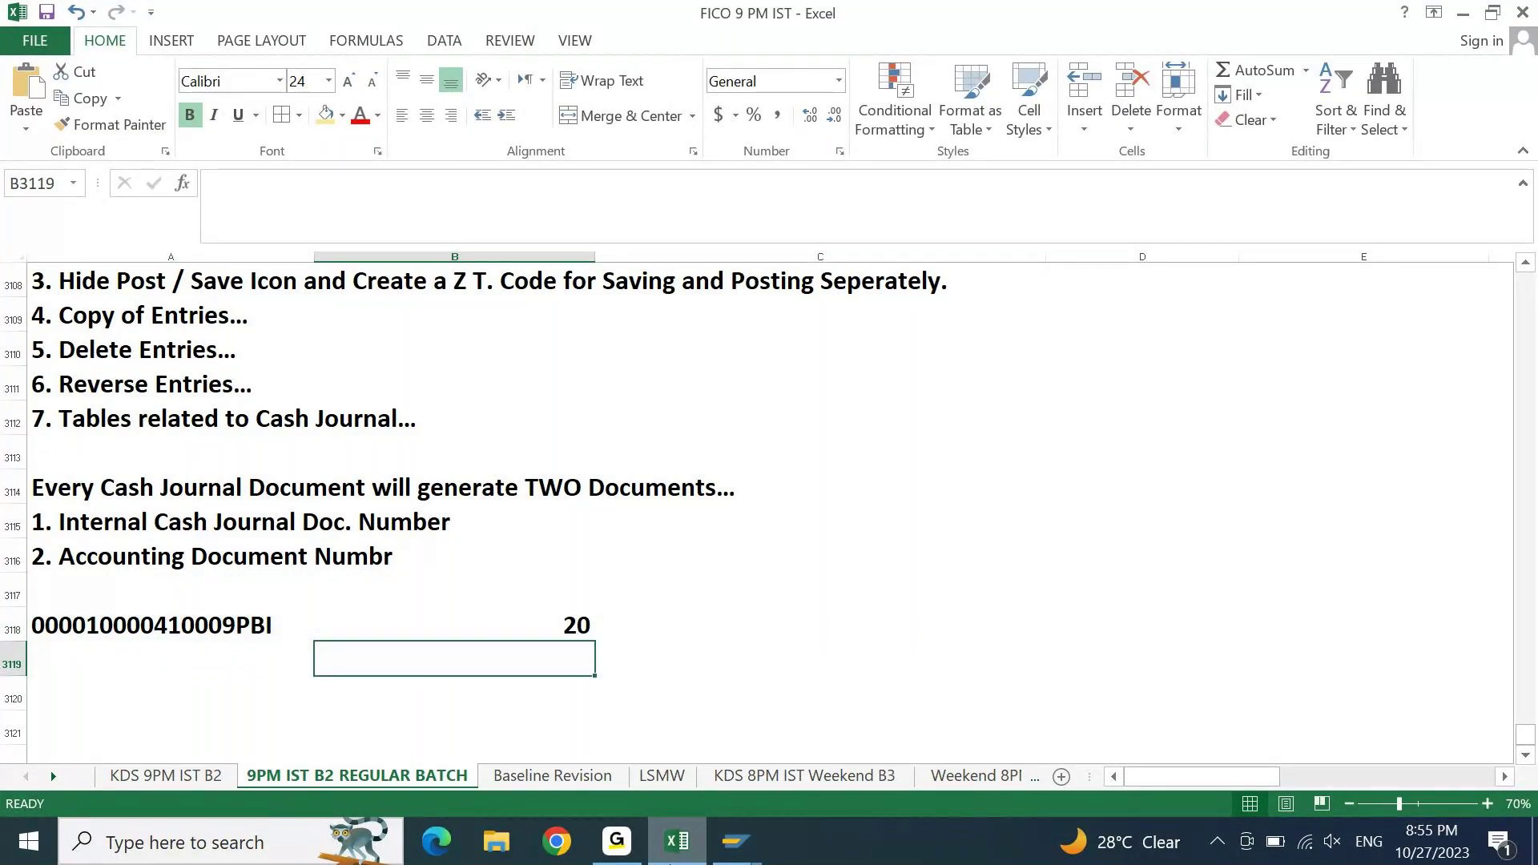
- Colour the first ten characters of the reference key in cell A3118 red
{"action": "key", "text": "Left"}
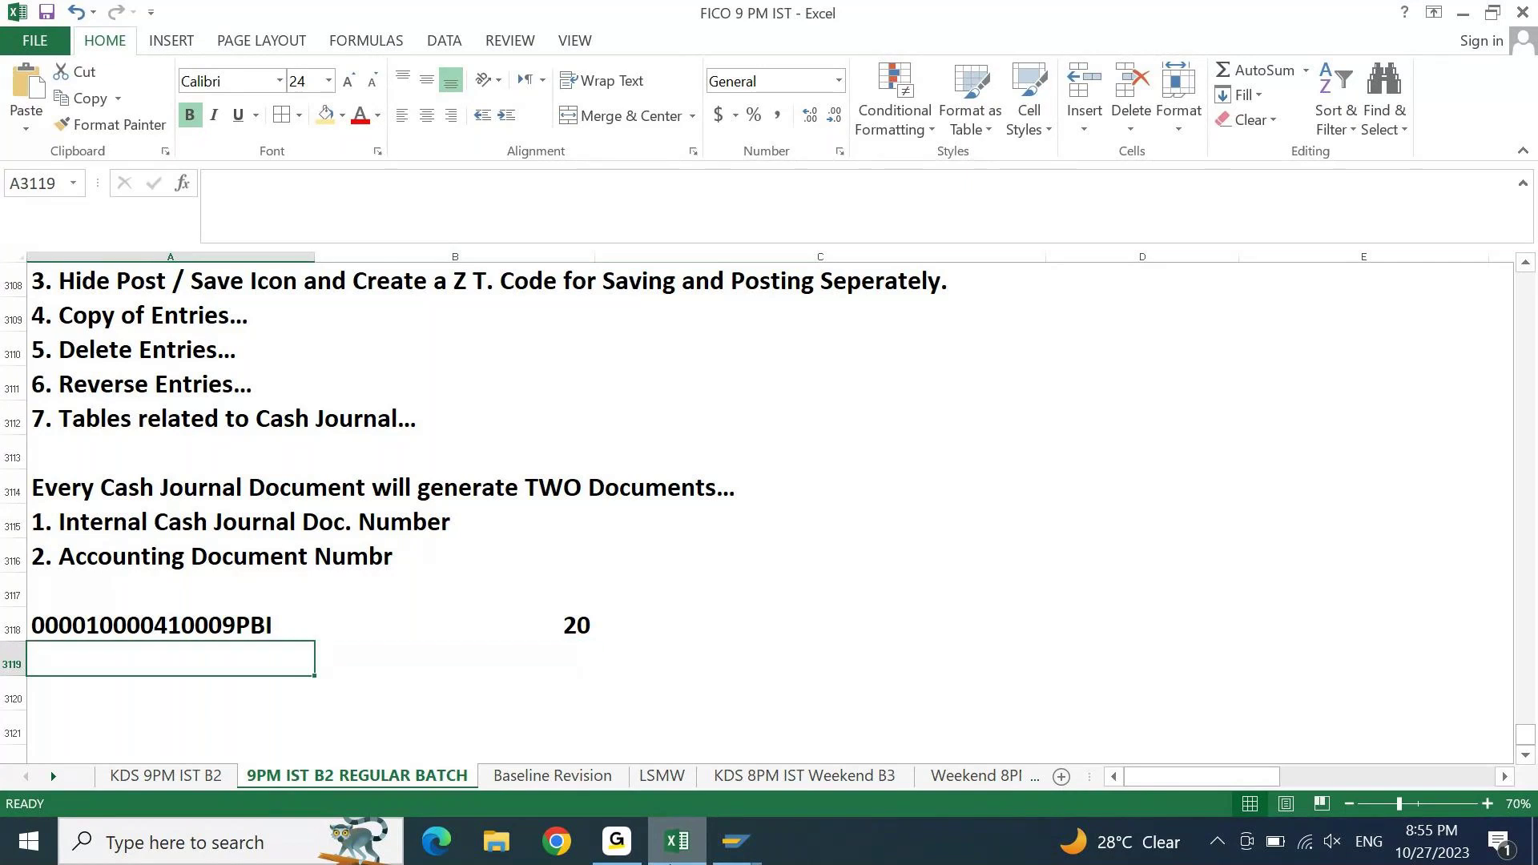
{"action": "key", "text": "Right"}
{"action": "key", "text": "Left"}
{"action": "key", "text": "Up"}
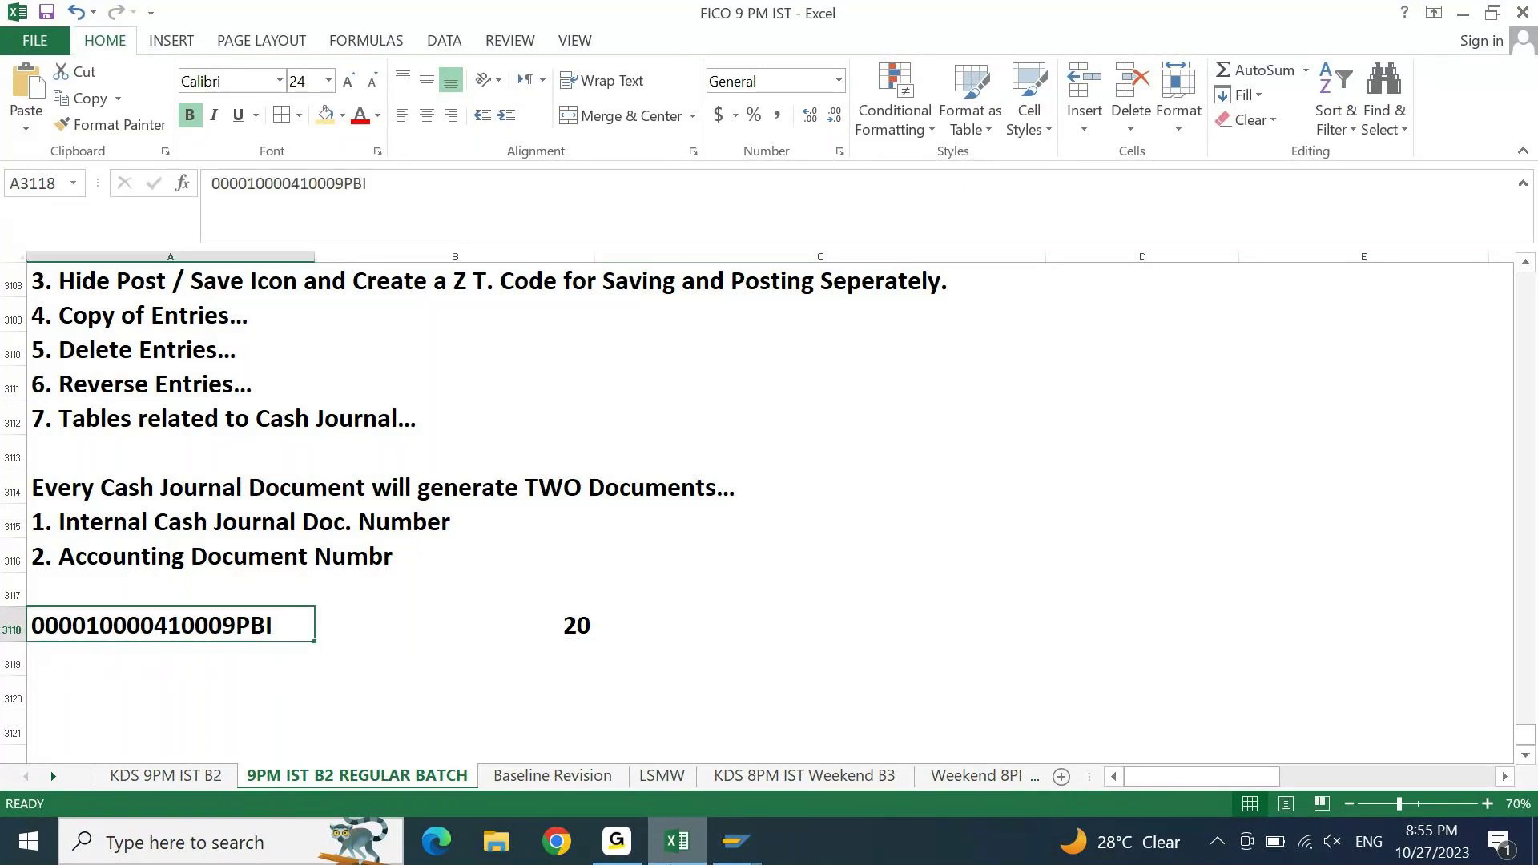
{"action": "key", "text": "F2"}
{"action": "key", "text": "Home"}
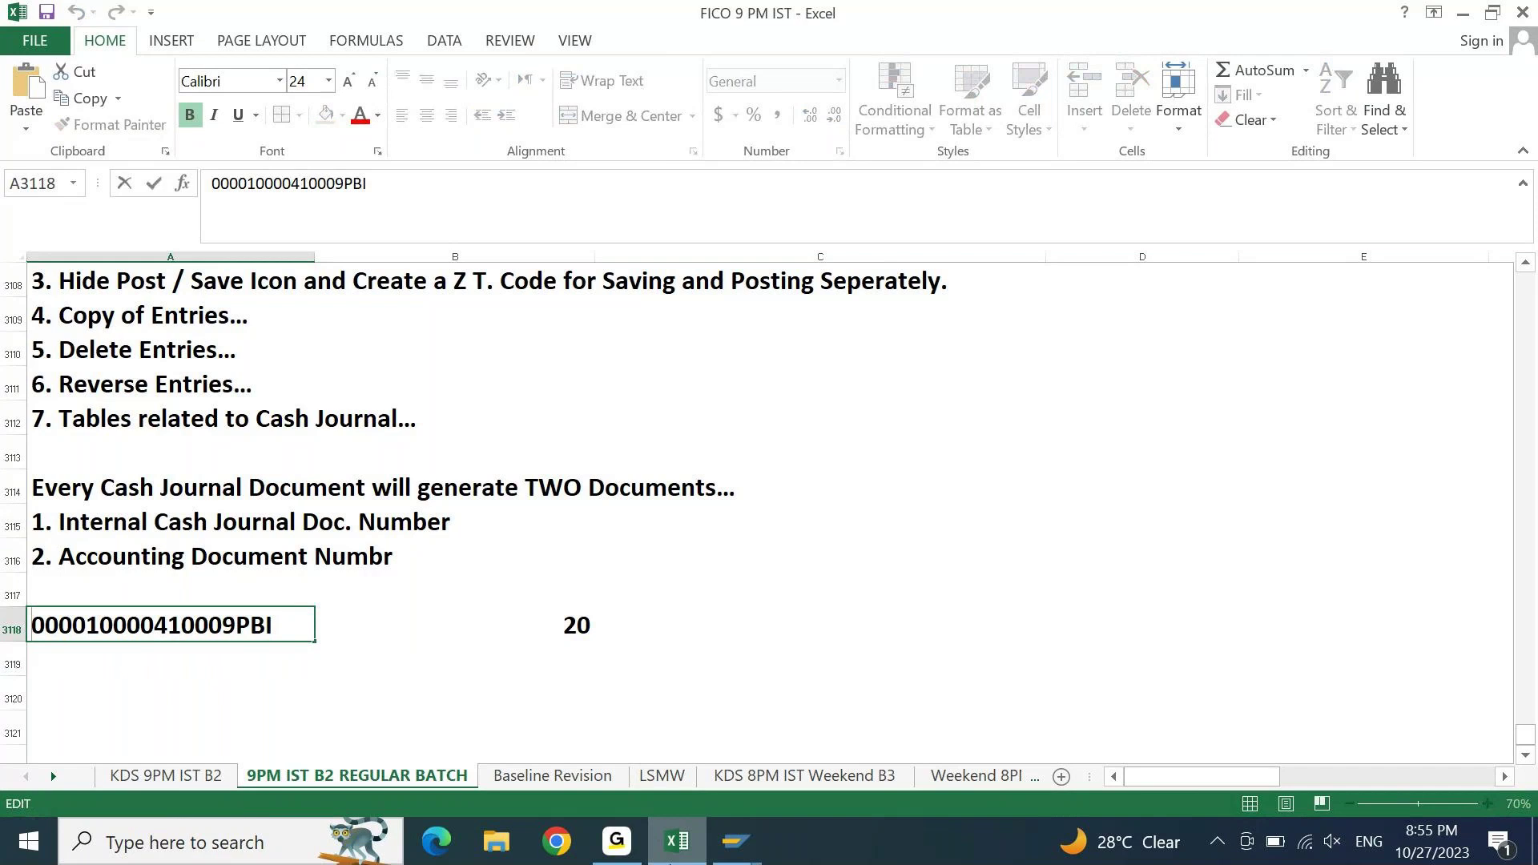
{"action": "key", "text": "shift+Right"}
{"action": "key", "text": "shift+Right"}
{"action": "key", "text": "shift+Right"}
{"action": "key", "text": "shift+Right"}
{"action": "key", "text": "shift+Right"}
{"action": "key", "text": "shift+Right"}
{"action": "key", "text": "shift+Right"}
{"action": "key", "text": "shift+Right"}
{"action": "key", "text": "shift+Right"}
{"action": "key", "text": "shift+Right"}
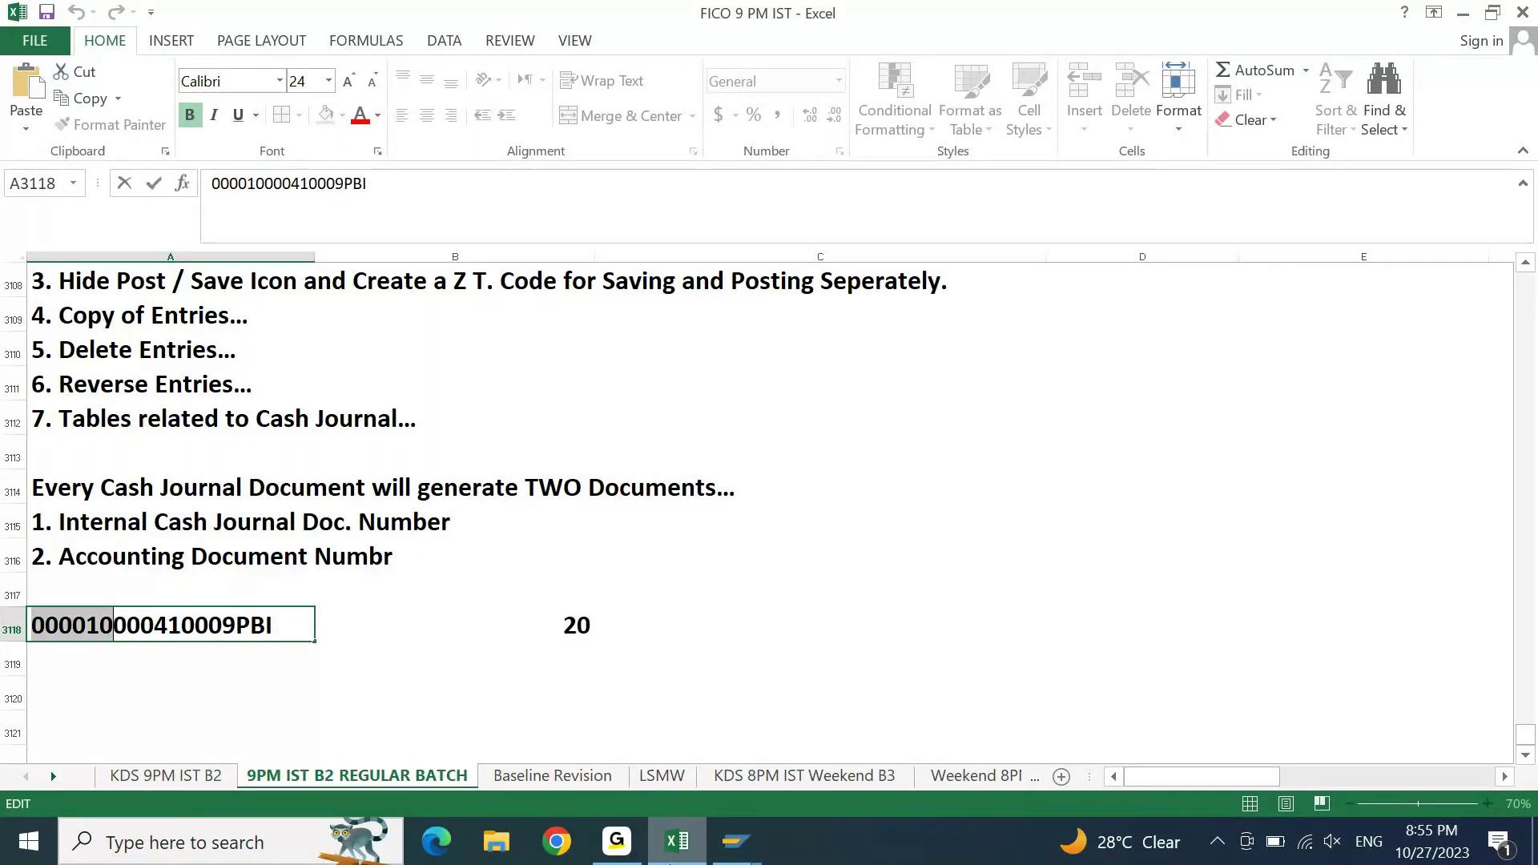
{"action": "left_click", "coordinate": [359, 114]}
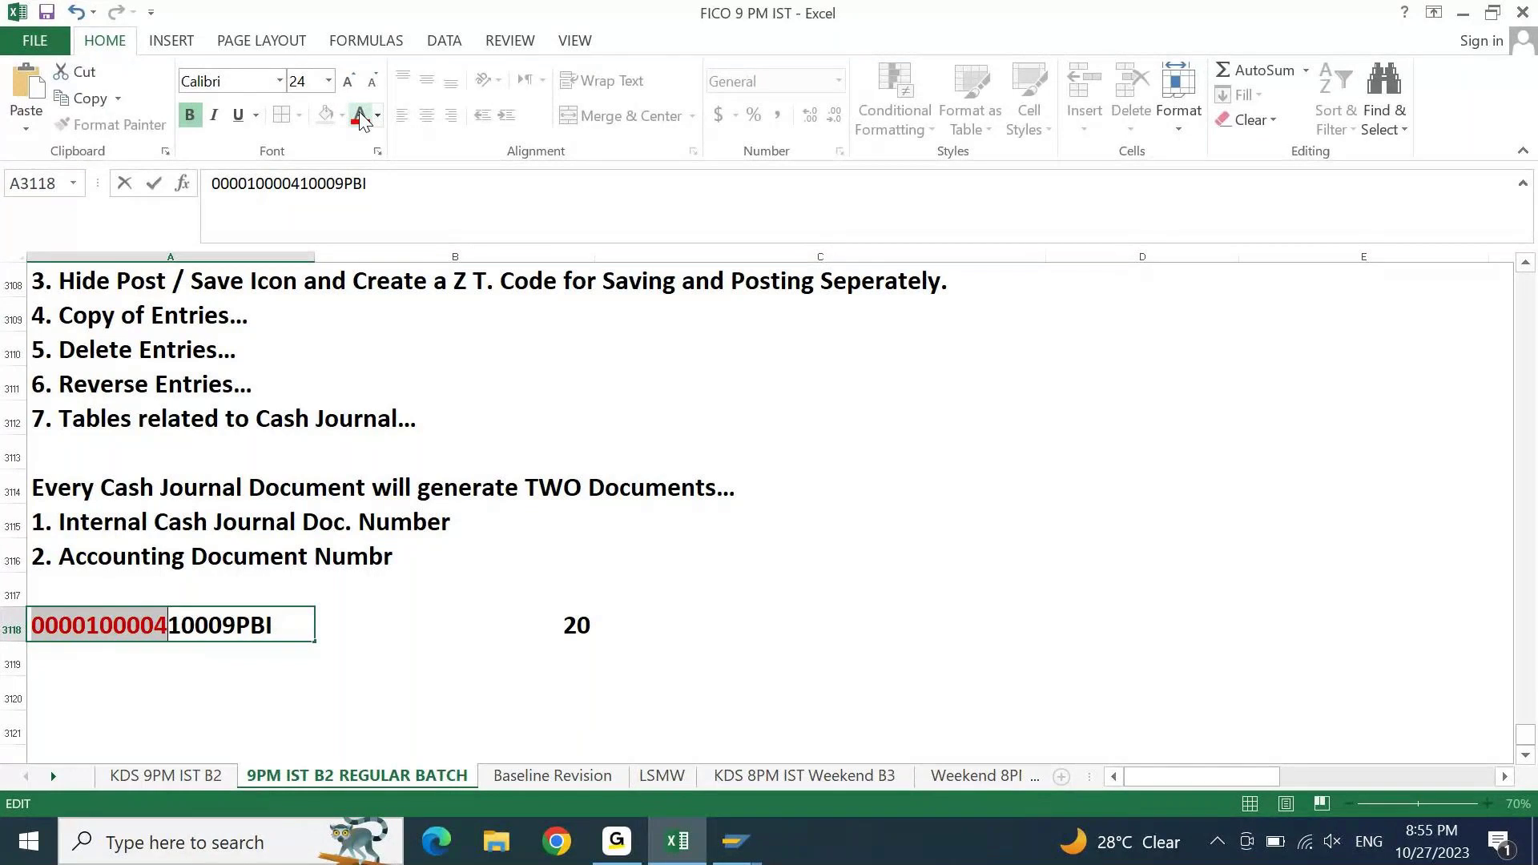
- Colour the "1000" part after the red characters in cell A3118 green
{"action": "key", "text": "Right"}
{"action": "key", "text": "shift+Right"}
{"action": "key", "text": "shift+Right"}
{"action": "key", "text": "shift+Right"}
{"action": "key", "text": "shift+Right"}
{"action": "left_click", "coordinate": [378, 116]}
{"action": "left_click", "coordinate": [450, 315]}
- Colour the trailing "9PBI" part of the reference key in cell A3118 light blue
{"action": "key", "text": "Right"}
{"action": "key", "text": "Left"}
{"action": "key", "text": "shift+End"}
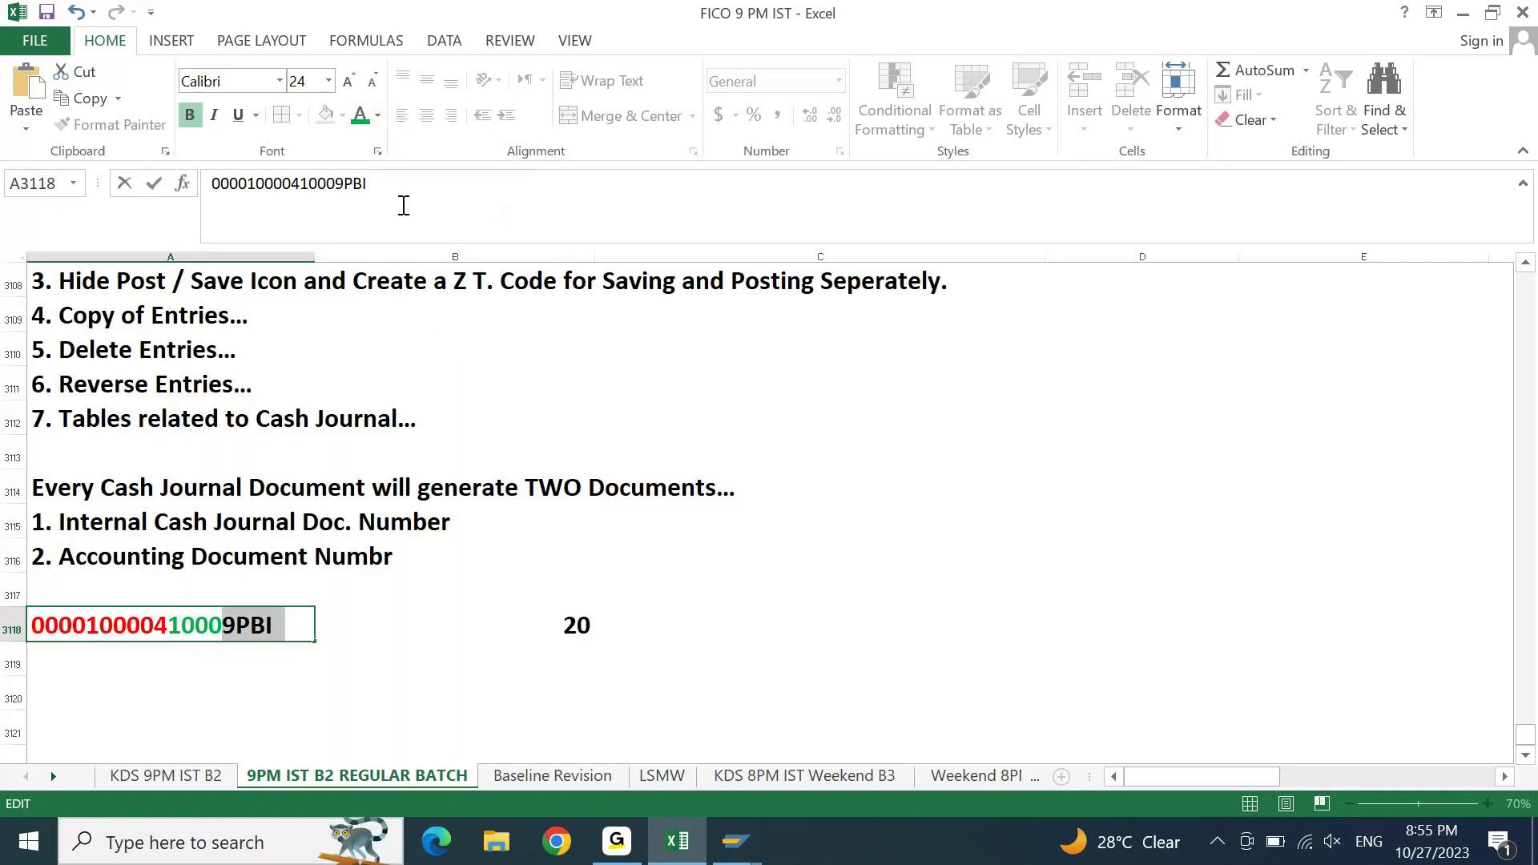
{"action": "left_click", "coordinate": [378, 117]}
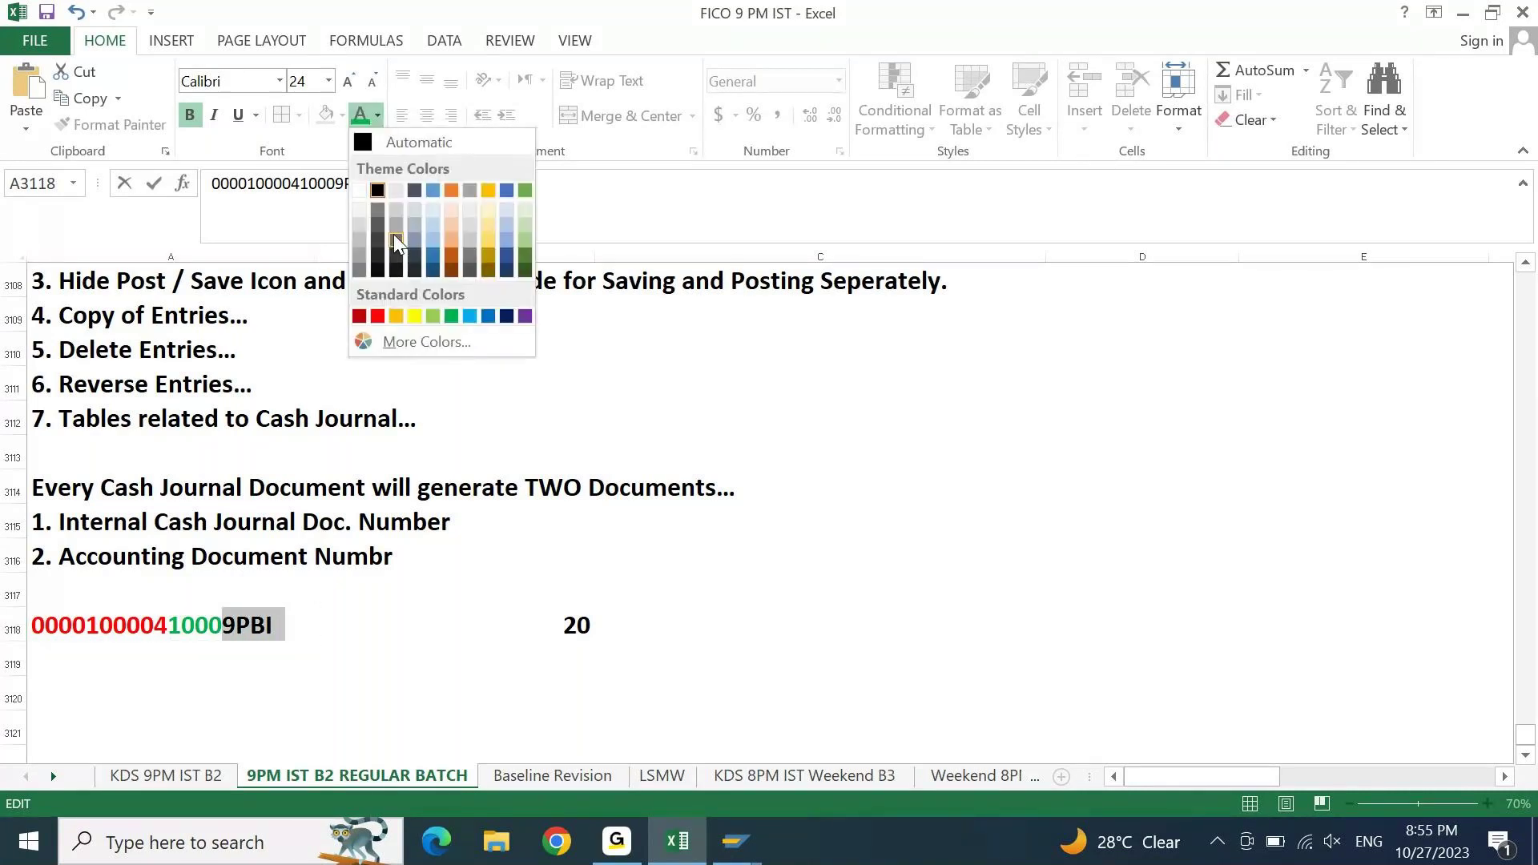
{"action": "left_click", "coordinate": [465, 313]}
{"action": "key", "text": "Return"}
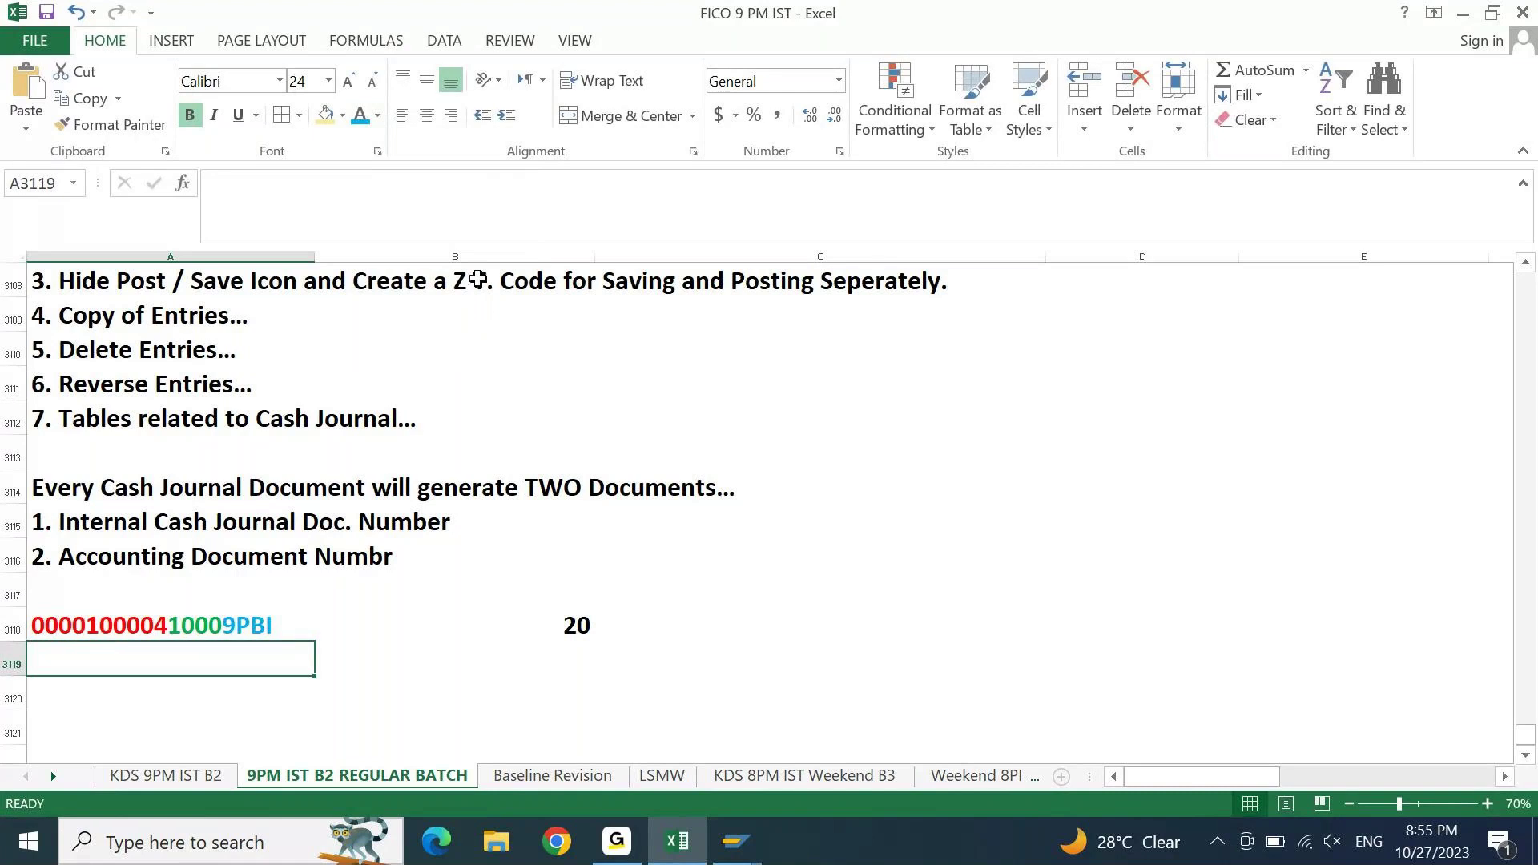
- Fill cell A3119 red and enter the label "CJ Document Number" in it
{"action": "left_click", "coordinate": [343, 115]}
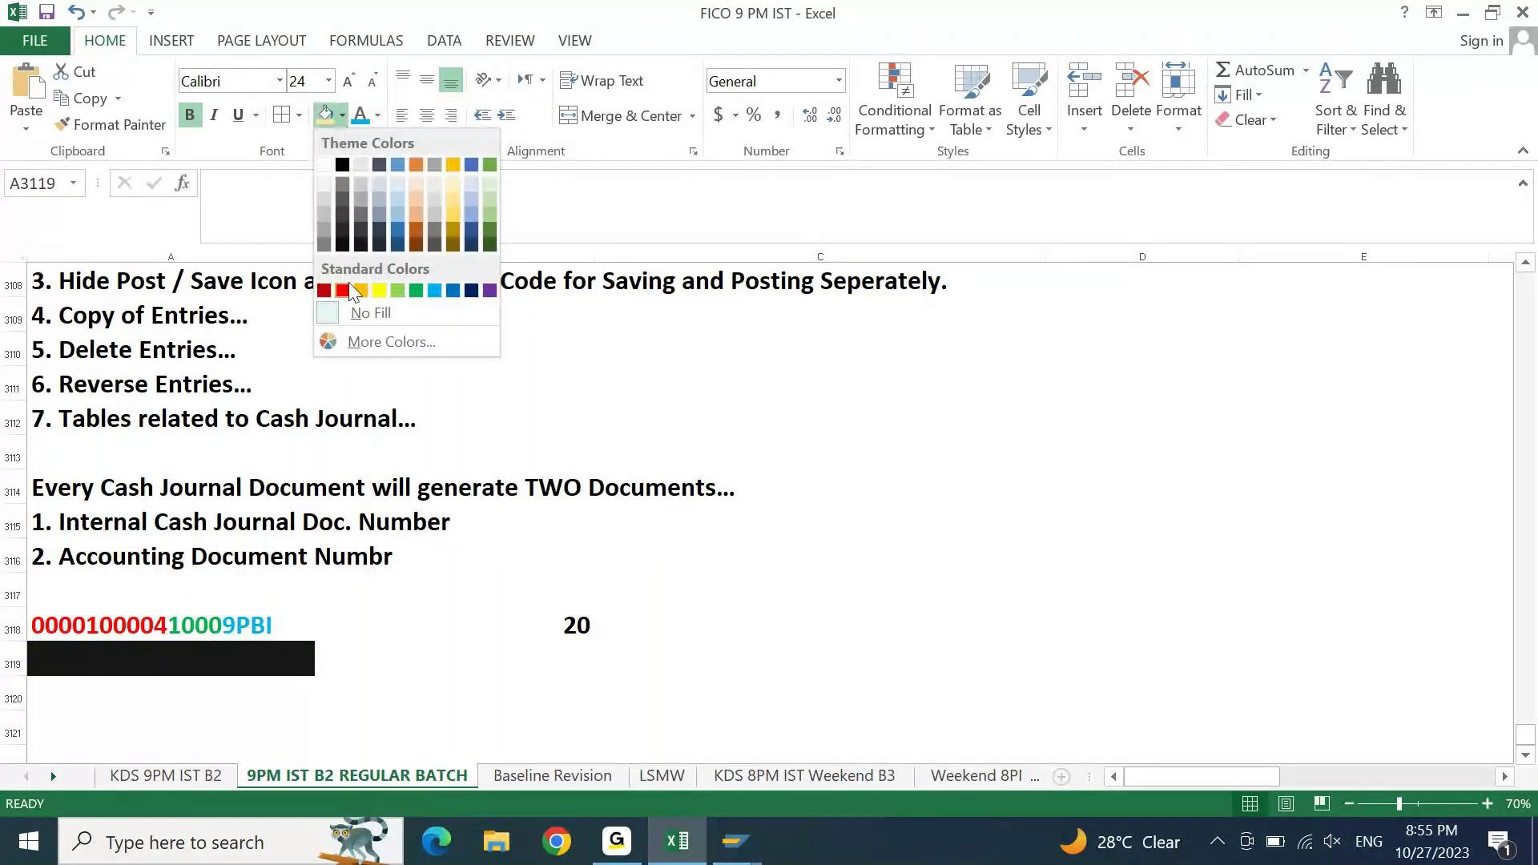
{"action": "left_click", "coordinate": [344, 290]}
{"action": "type", "text": "DOcumen"}
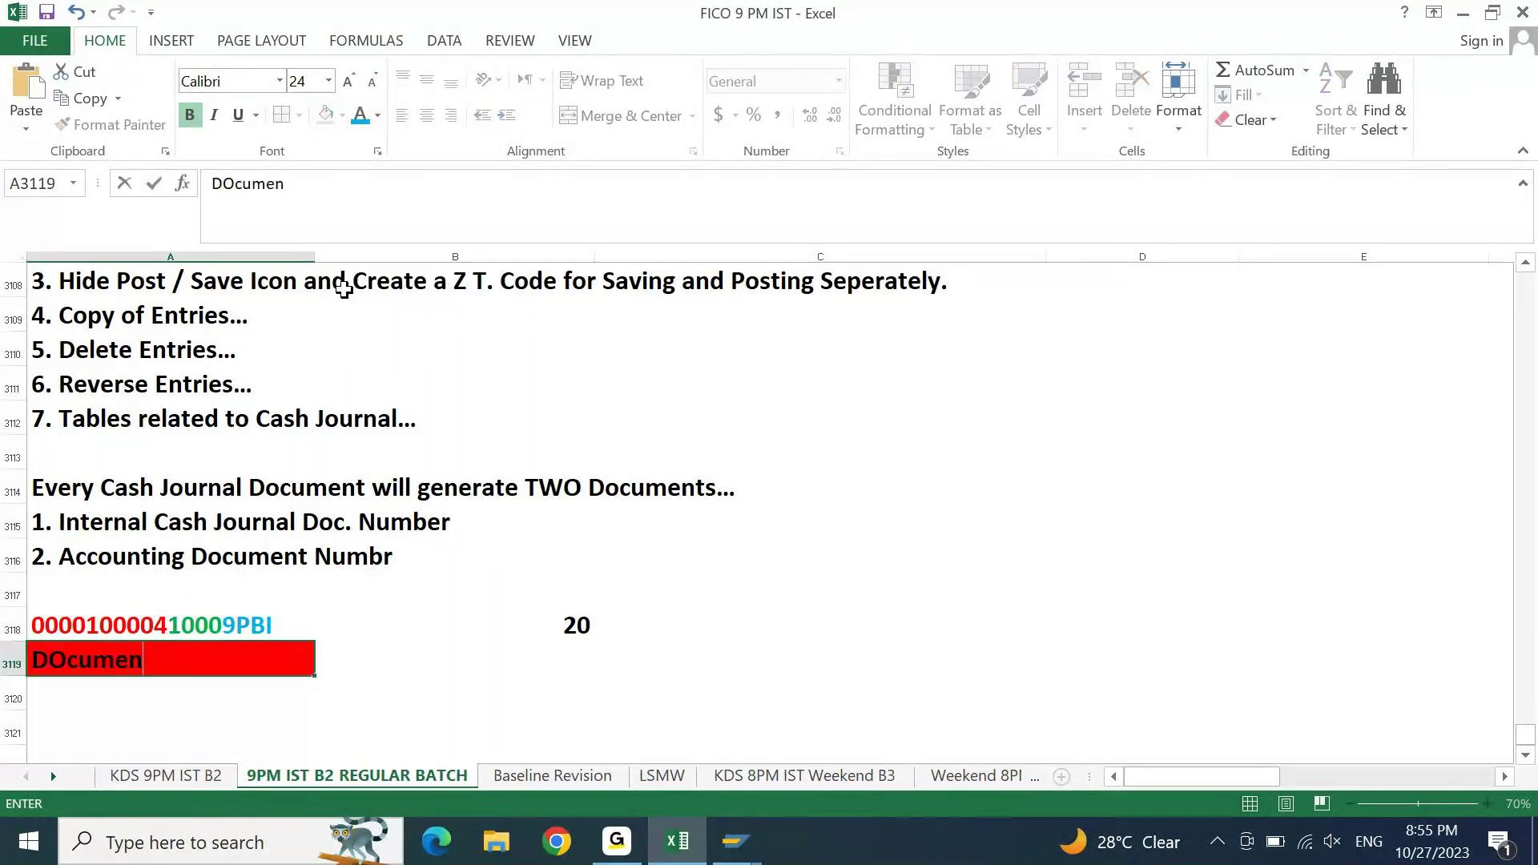
{"action": "type", "text": "t Nu"}
{"action": "type", "text": "mber"}
{"action": "key", "text": "F2"}
{"action": "key", "text": "Home"}
{"action": "type", "text": "CJ"}
{"action": "key", "text": "Return"}
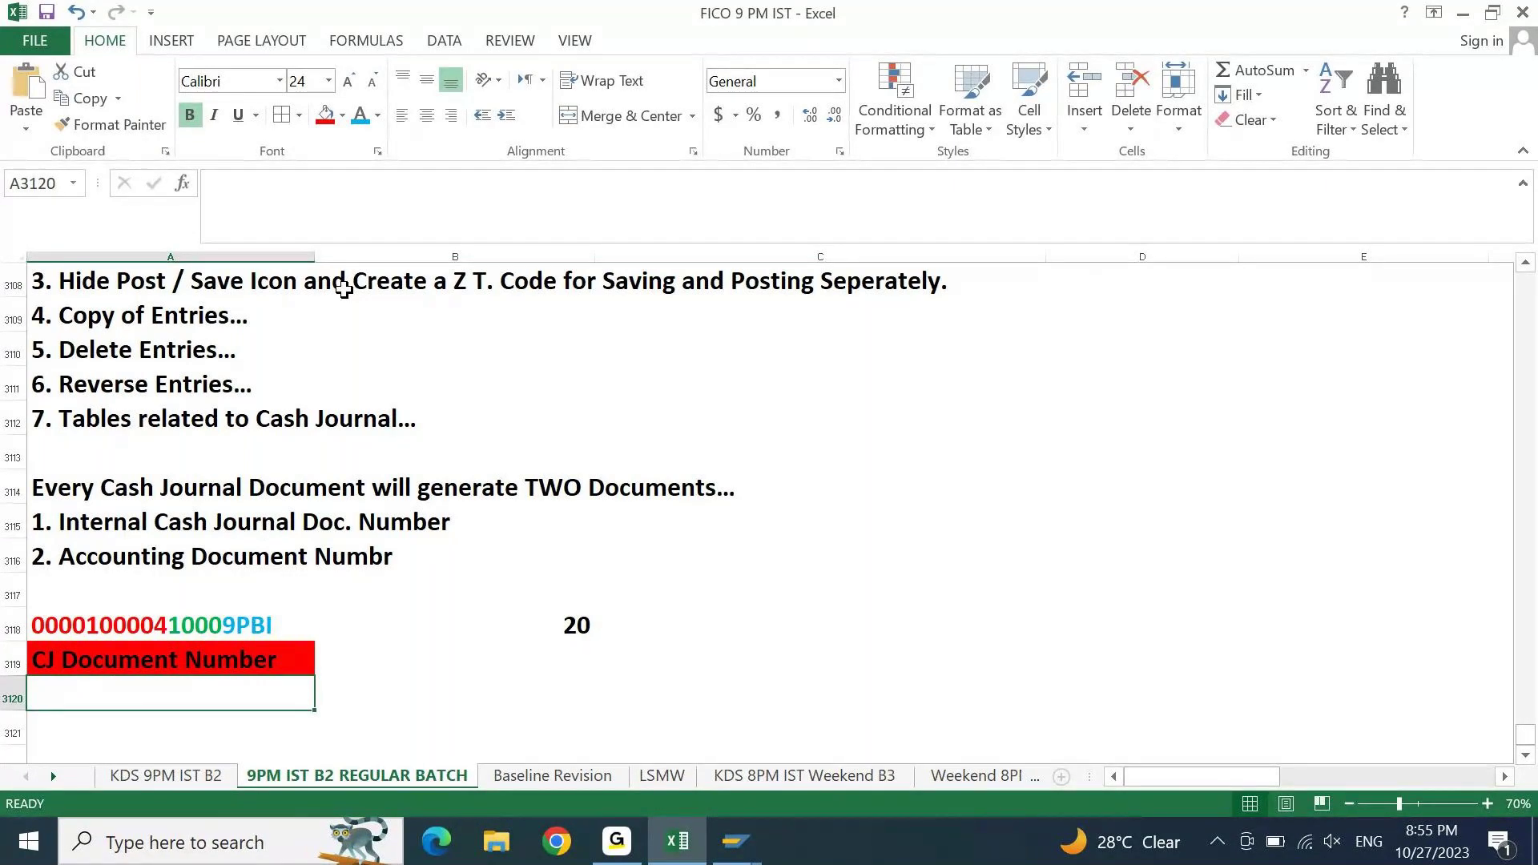
- Fill cell A3120 green and enter the label "CJ Number" in it with black font colour
{"action": "left_click", "coordinate": [378, 116]}
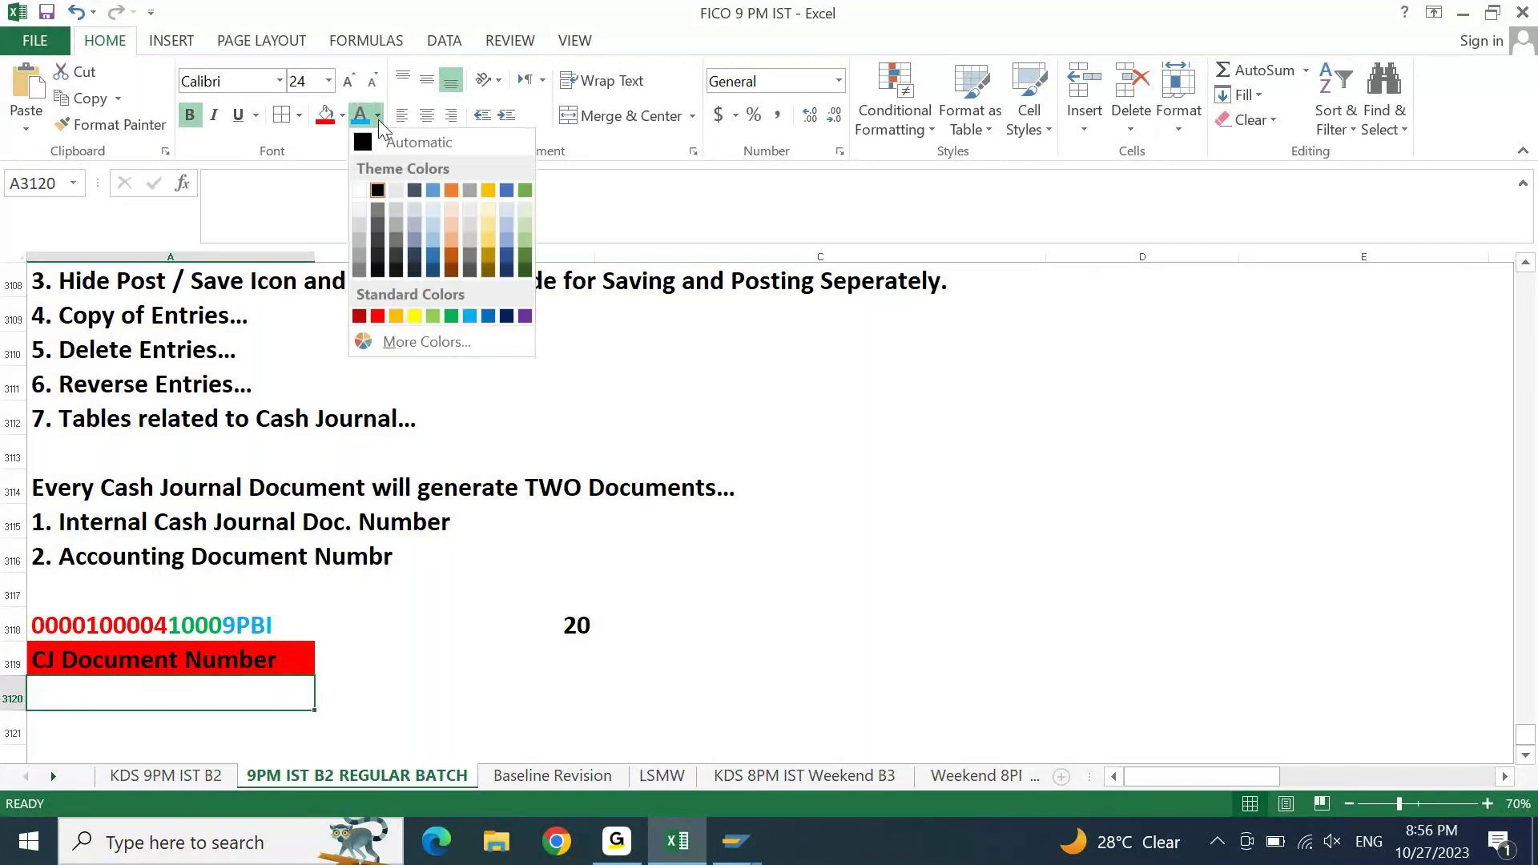
{"action": "left_click", "coordinate": [452, 317]}
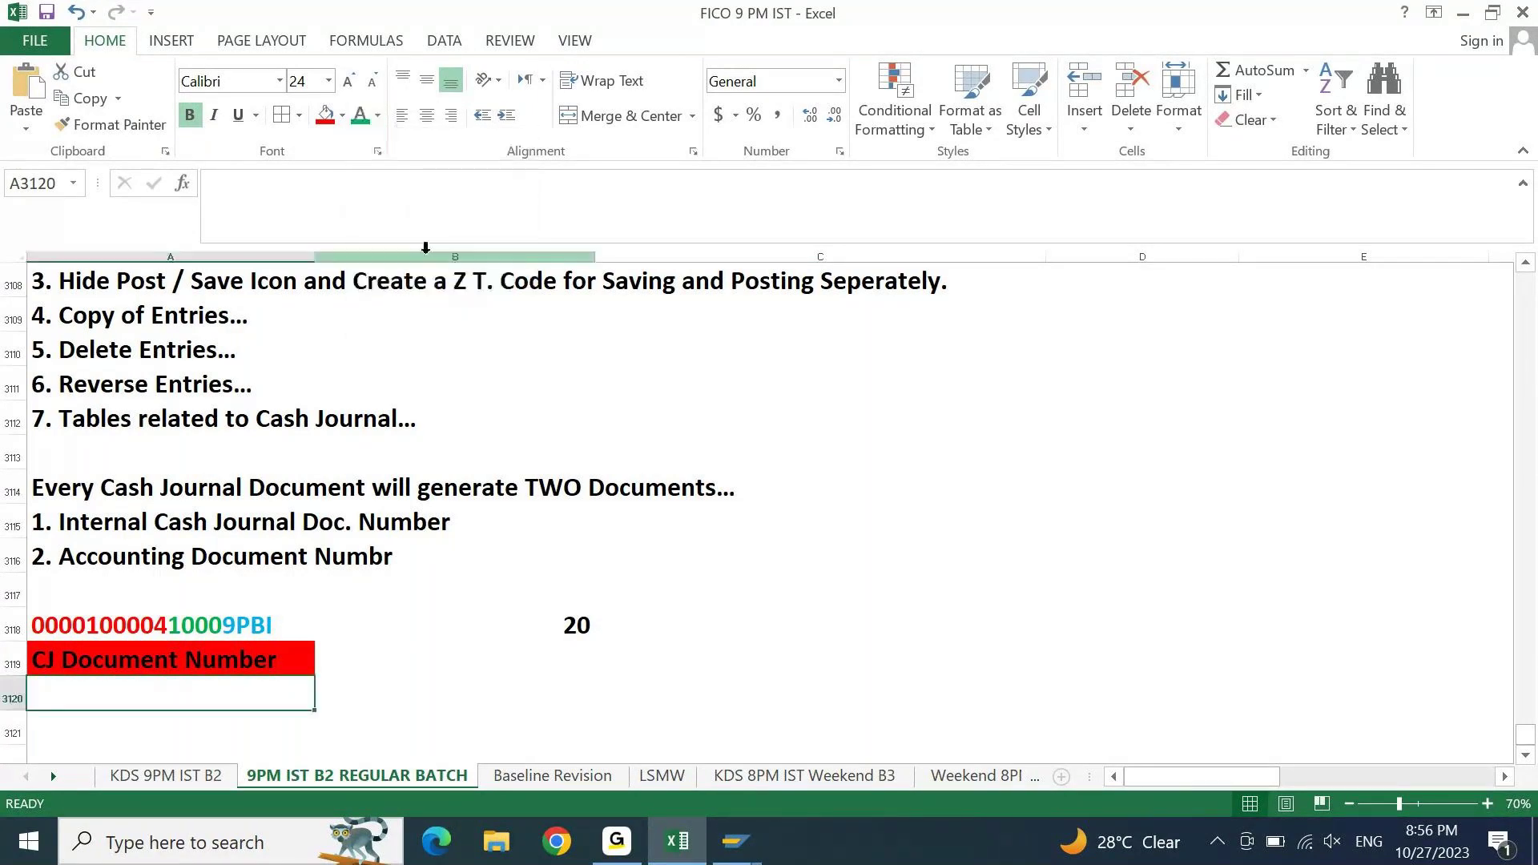
{"action": "left_click", "coordinate": [342, 121]}
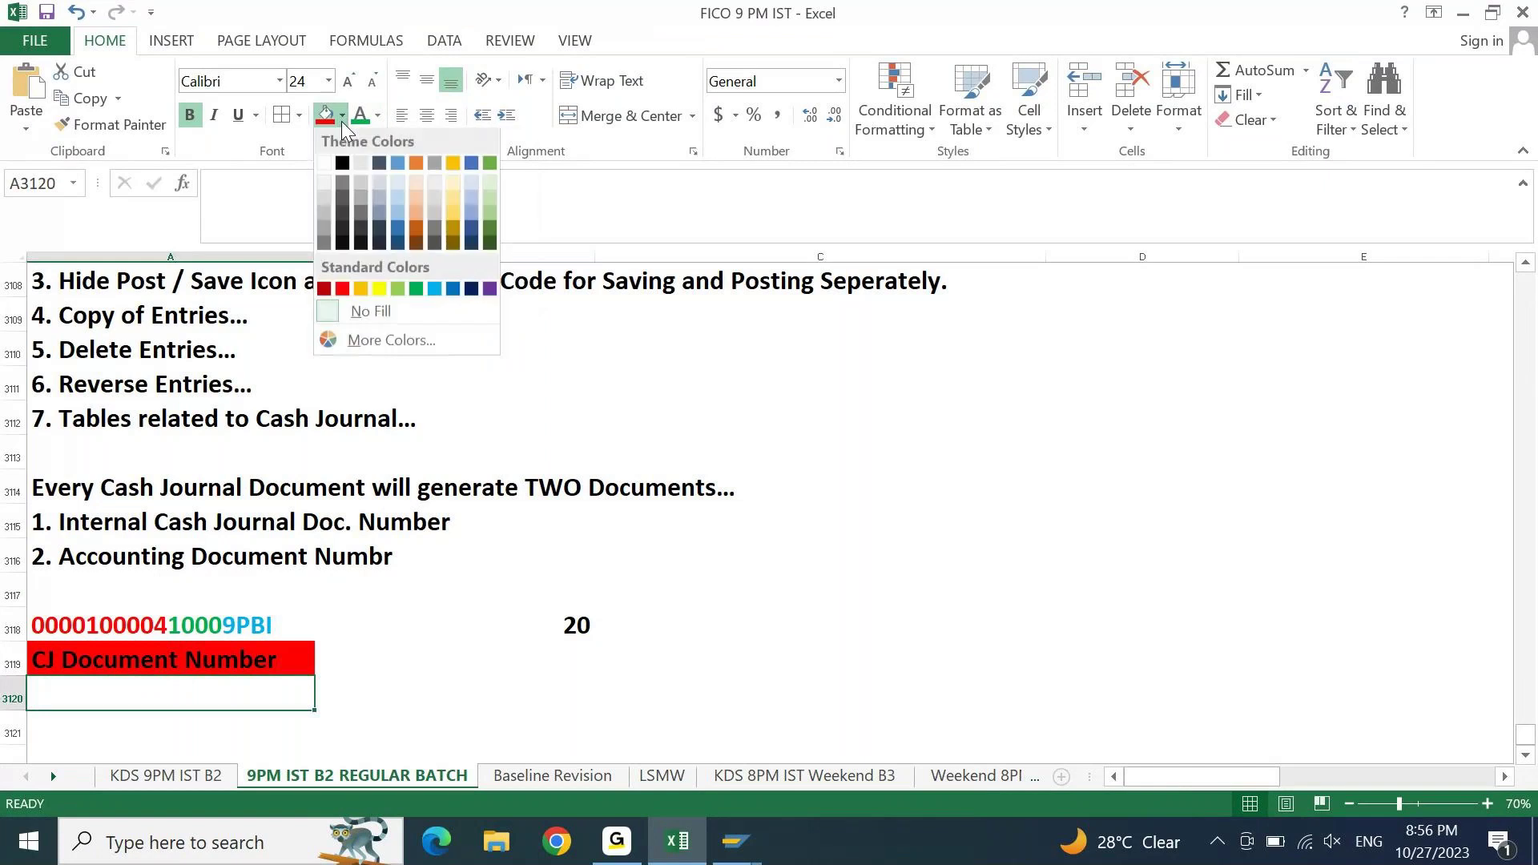
{"action": "left_click", "coordinate": [415, 290]}
{"action": "type", "text": "C"}
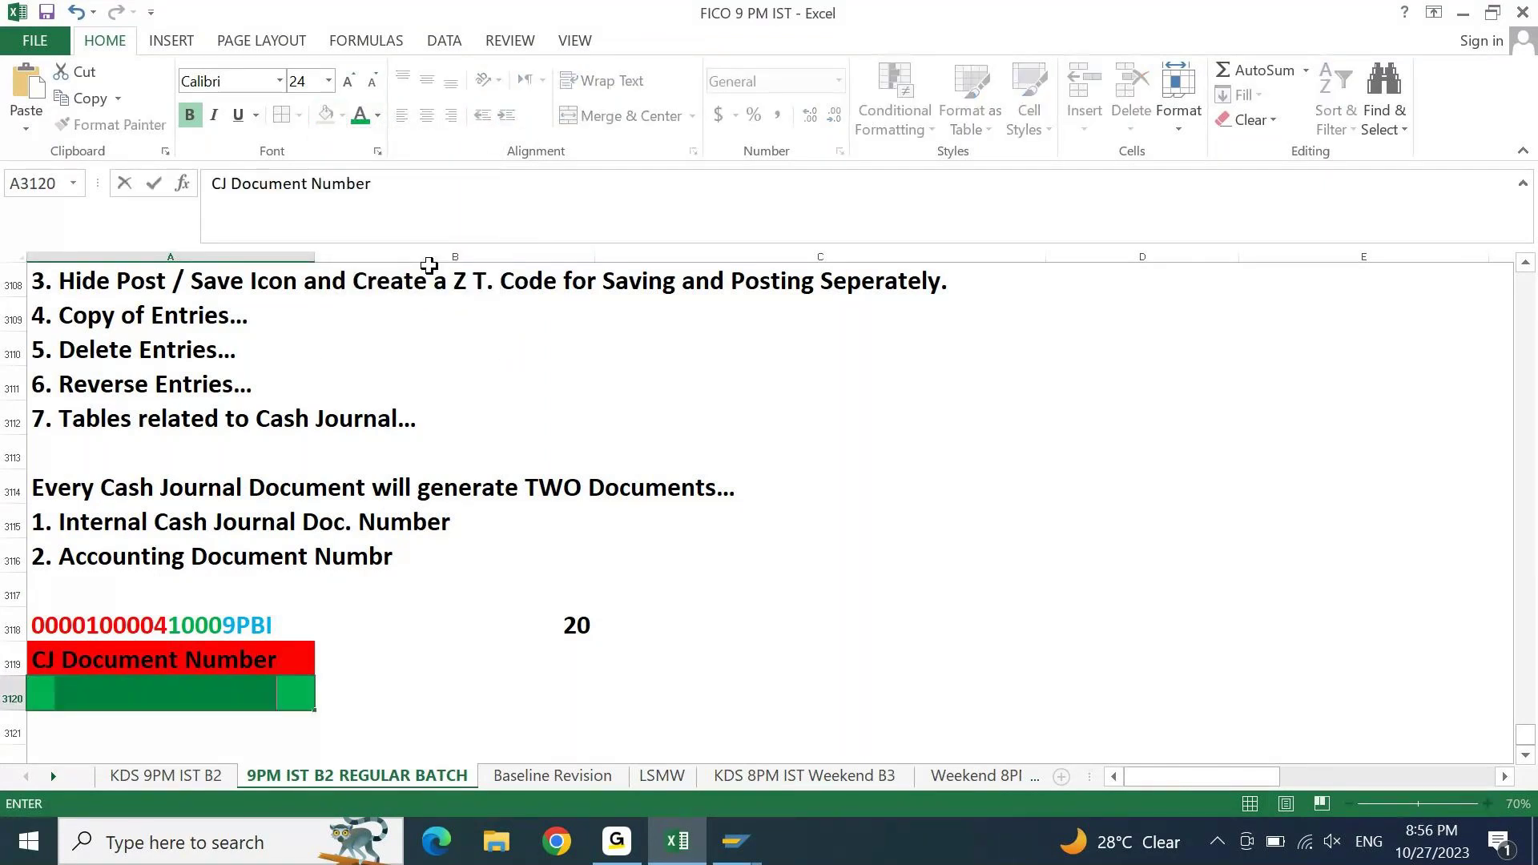
{"action": "type", "text": "J NUm"}
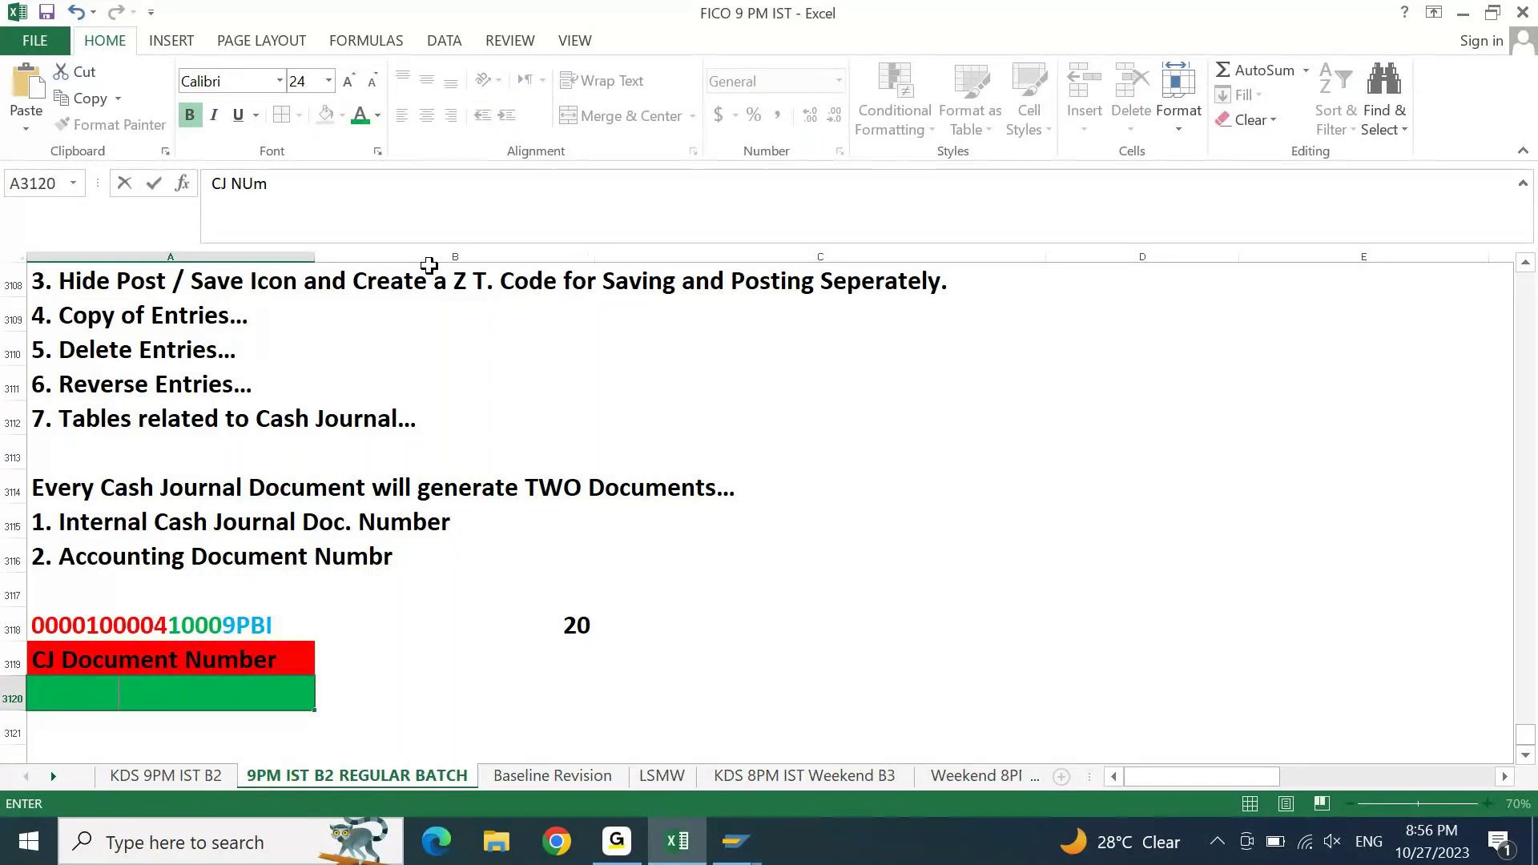
{"action": "type", "text": "ber"}
{"action": "key", "text": "Return"}
{"action": "key", "text": "Up"}
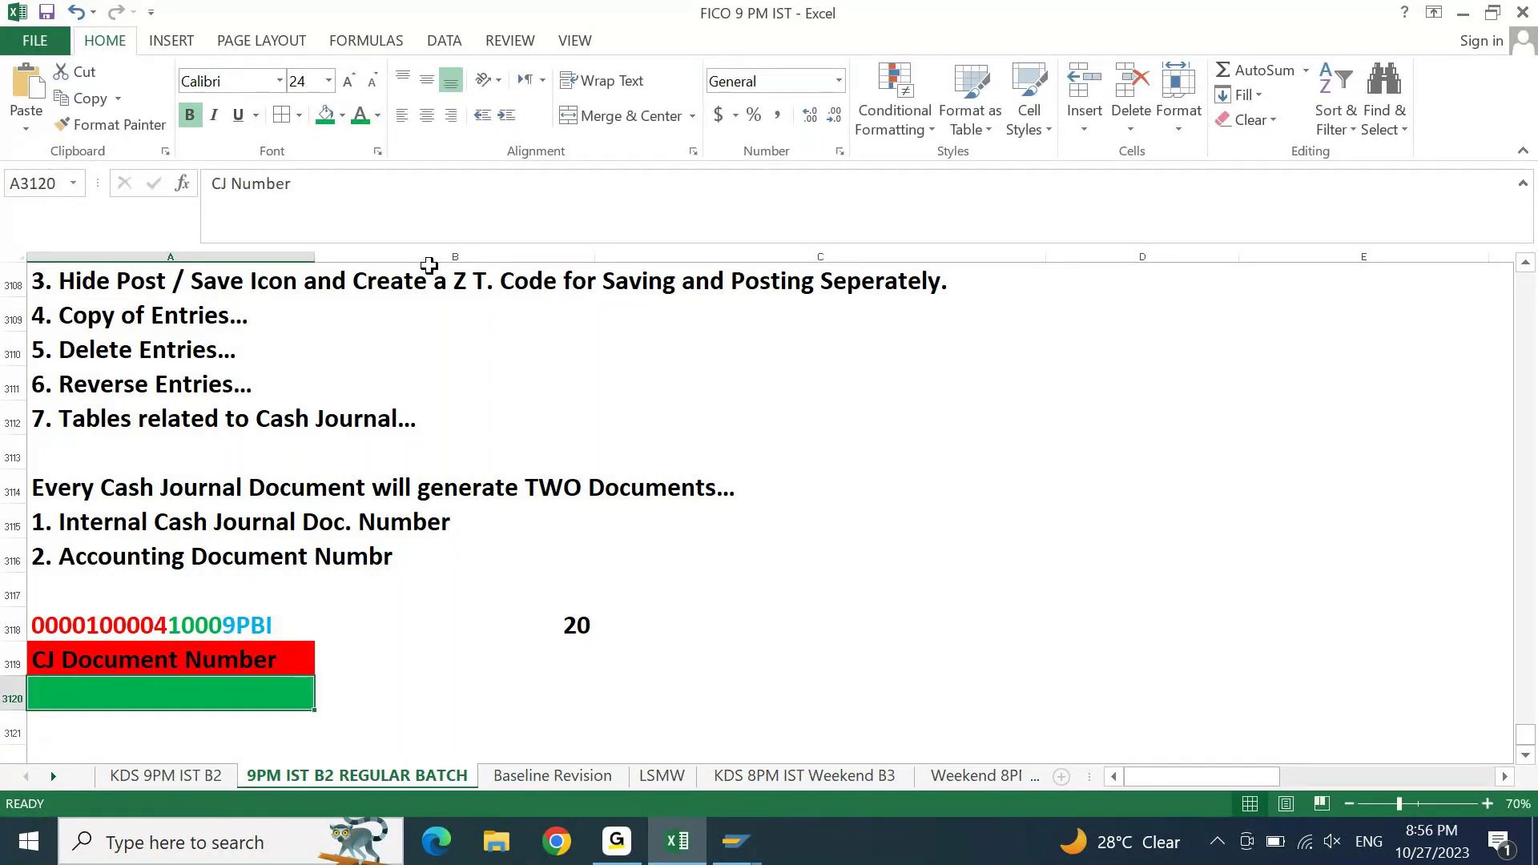
{"action": "left_click", "coordinate": [378, 115]}
{"action": "left_click", "coordinate": [374, 194]}
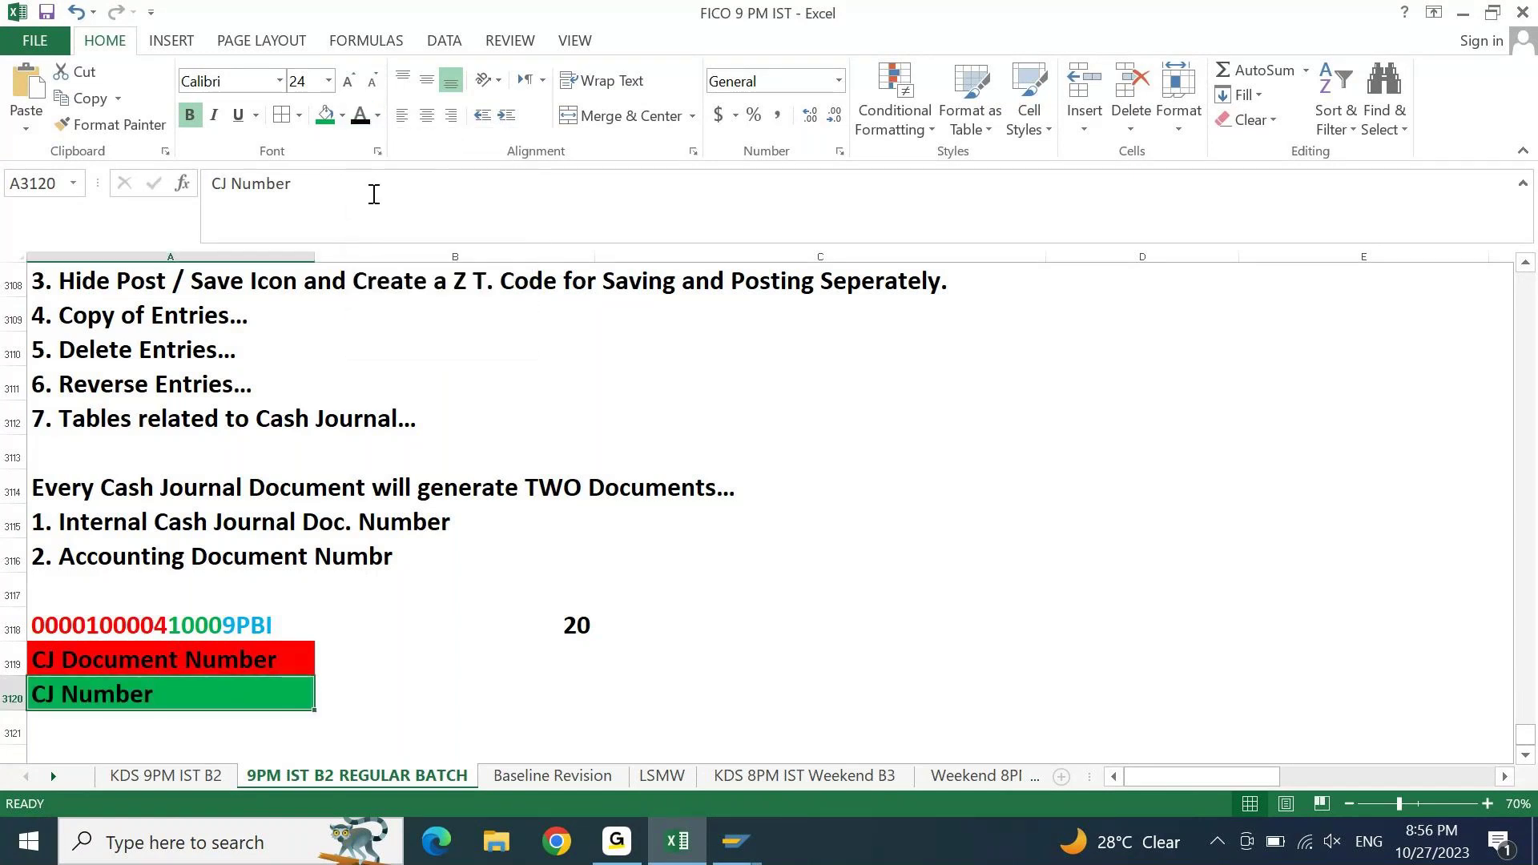
{"action": "key", "text": "Return"}
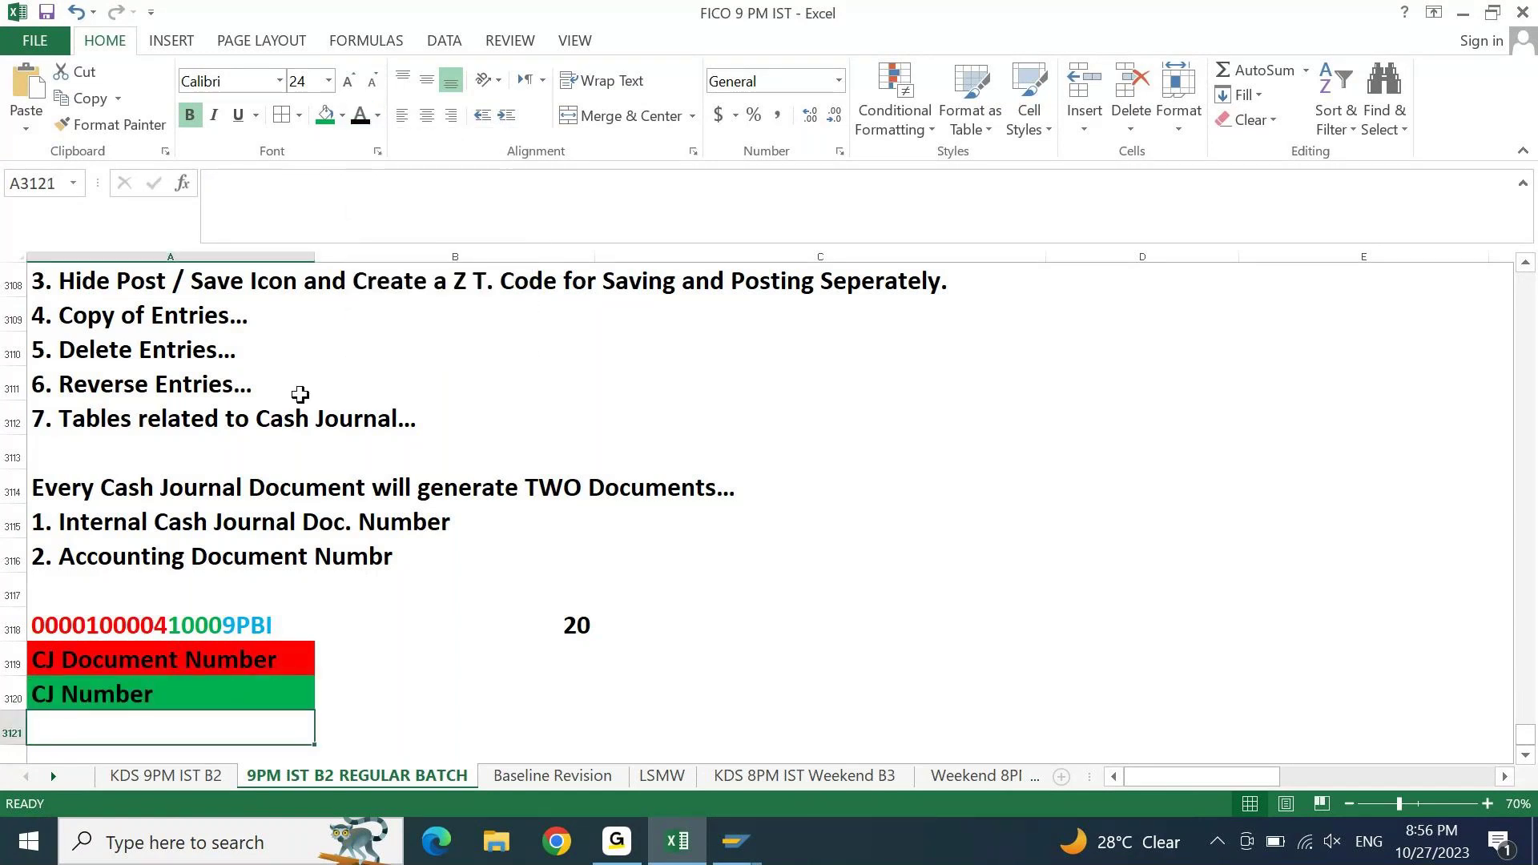
- Fill cell A3121 light blue and enter the label "Company Code" in it
{"action": "left_click", "coordinate": [343, 115]}
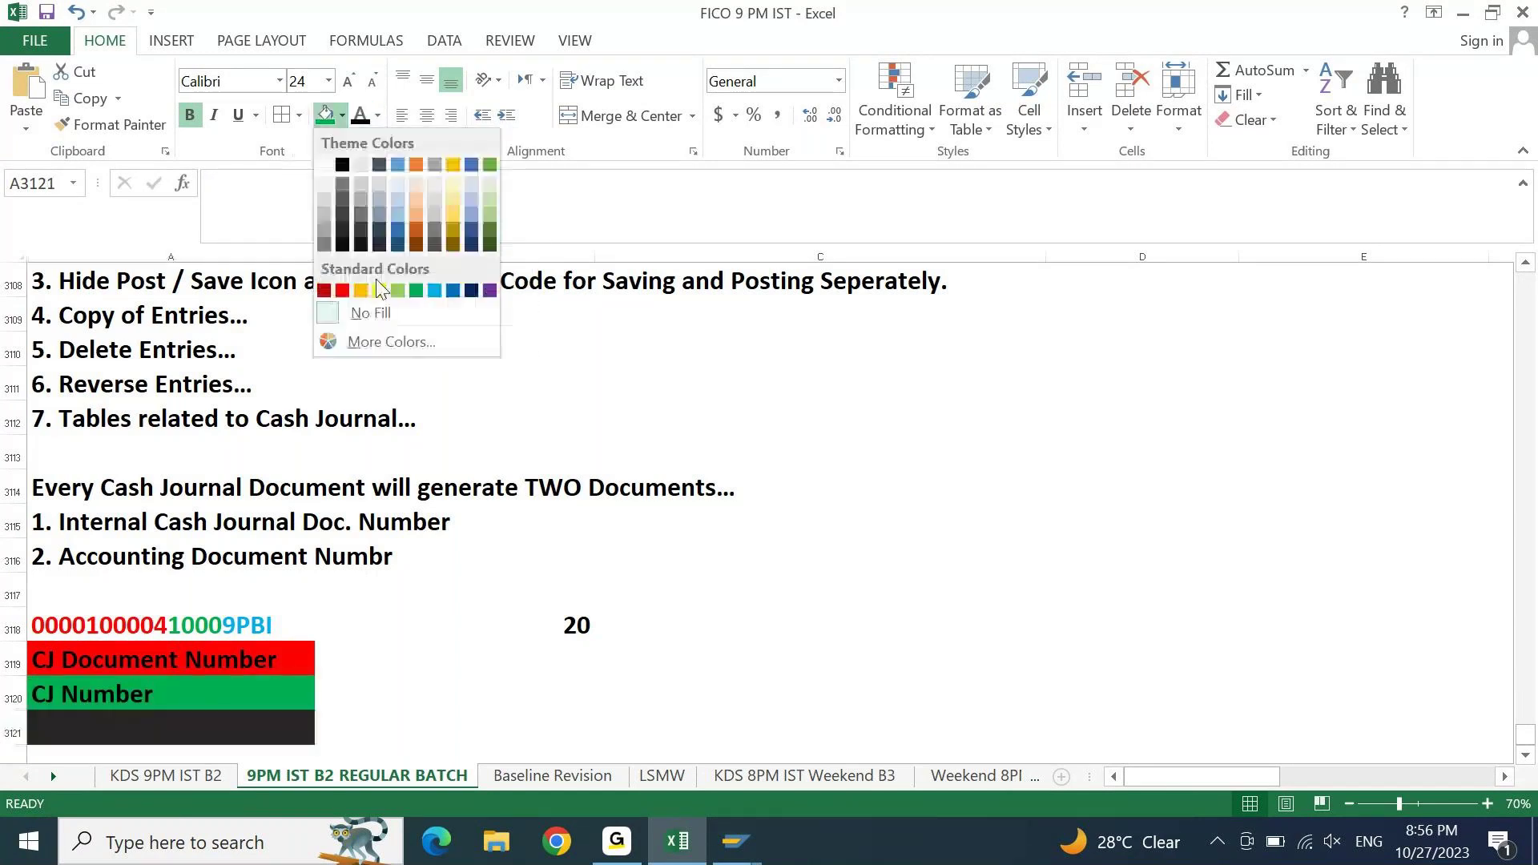
{"action": "left_click", "coordinate": [435, 291]}
{"action": "key", "text": "Down"}
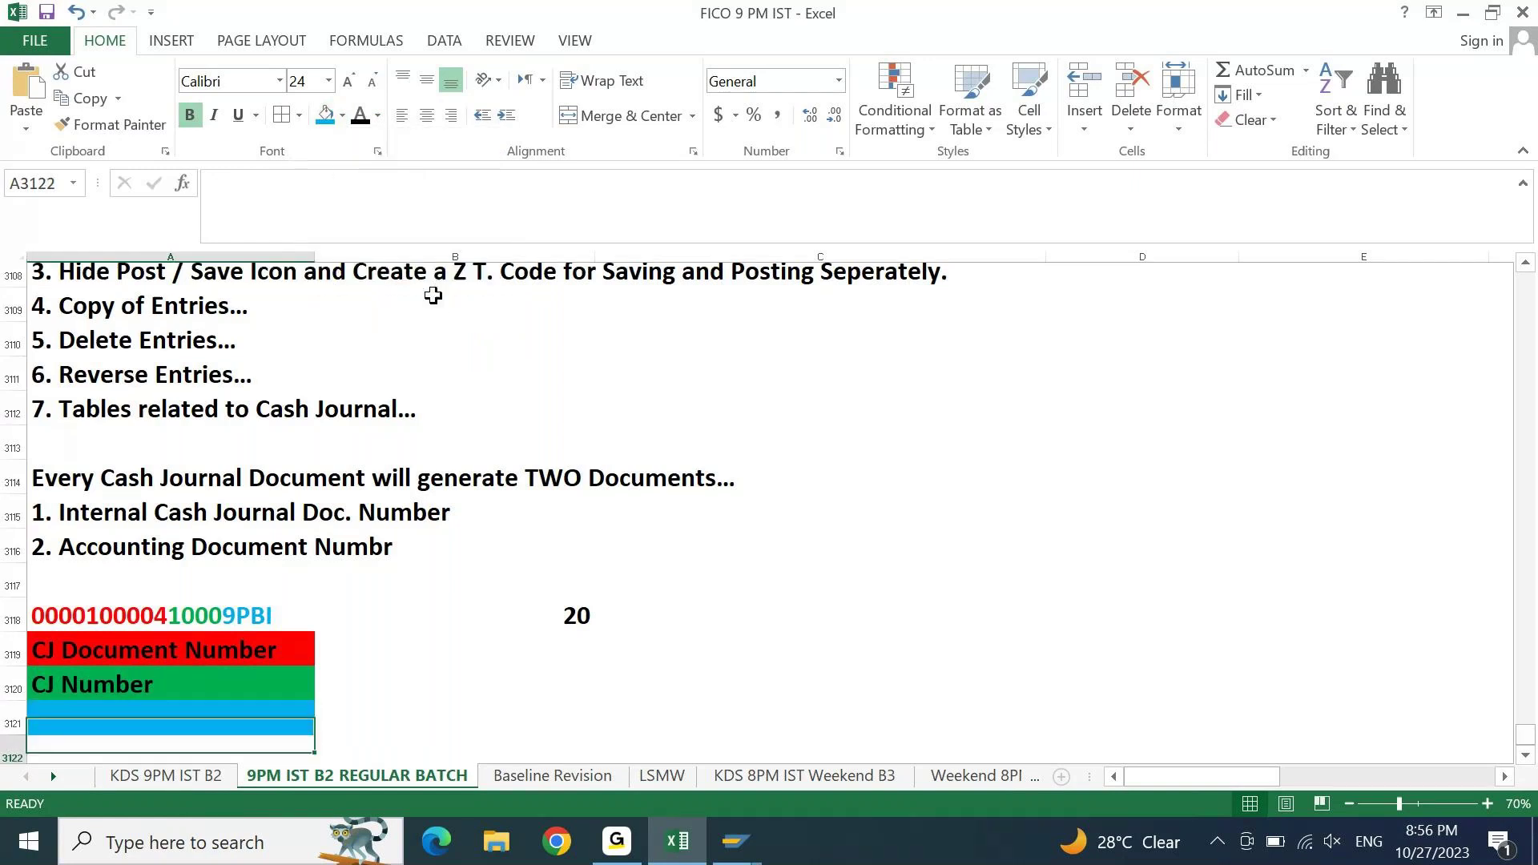
{"action": "key", "text": "Up"}
{"action": "type", "text": "COmpany CO"}
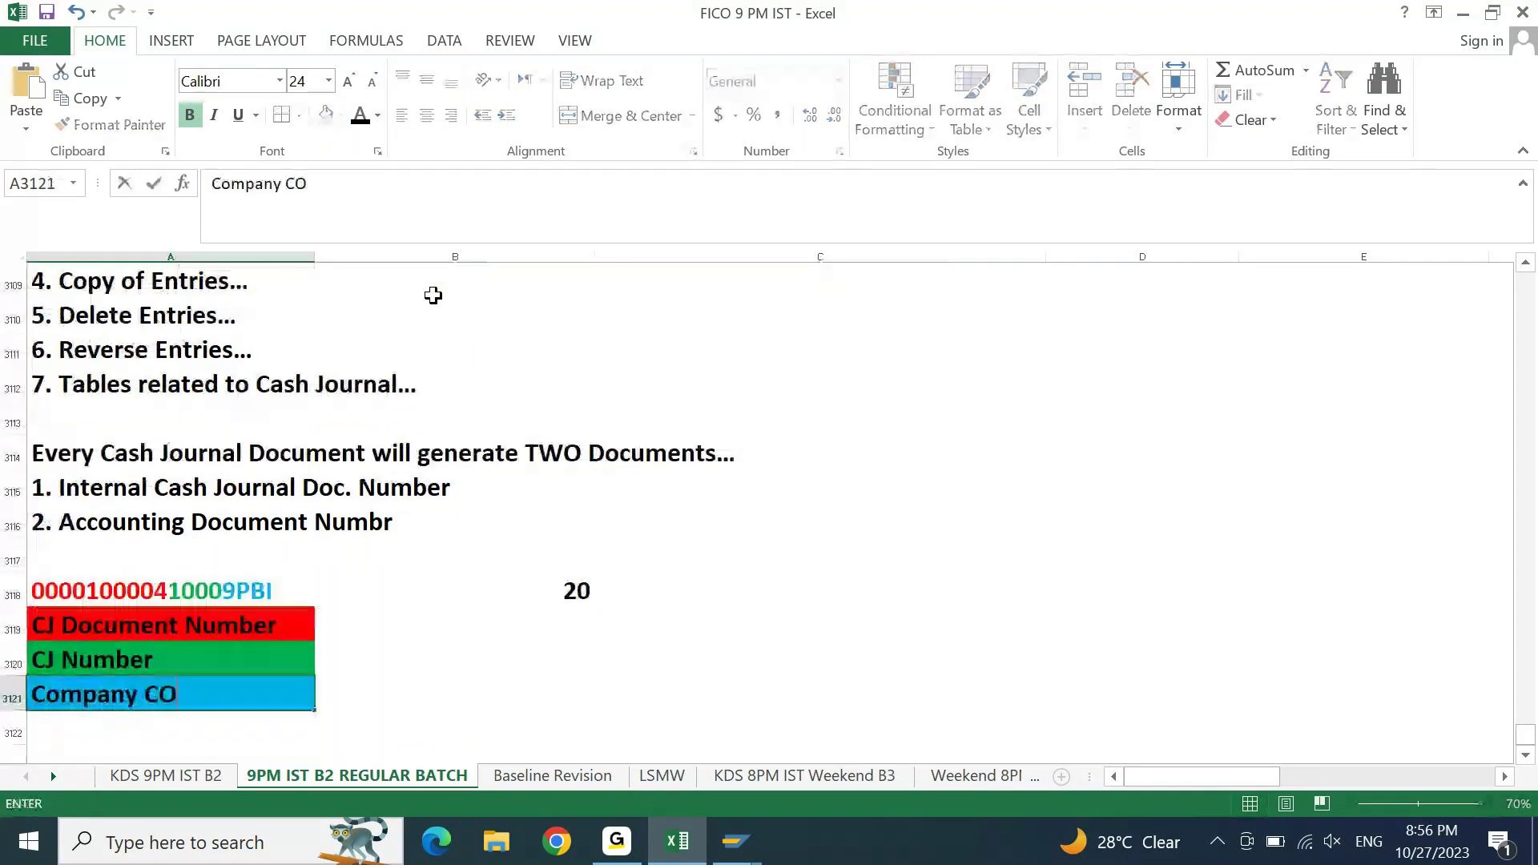
{"action": "type", "text": "de"}
{"action": "key", "text": "Return"}
{"action": "key", "text": "Return"}
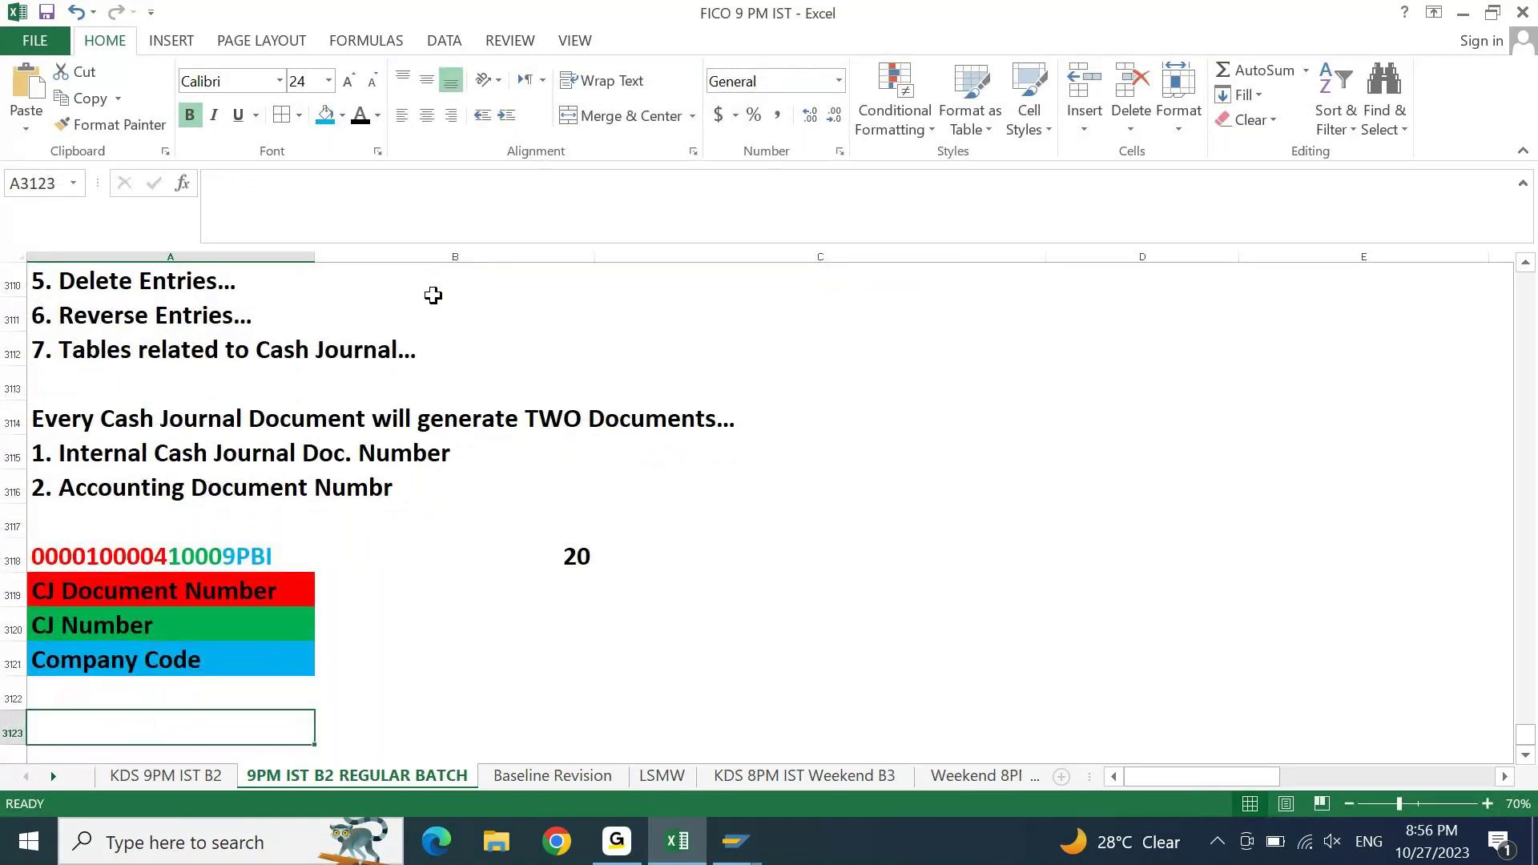
{"action": "key", "text": "Up"}
{"action": "key", "text": "Up"}
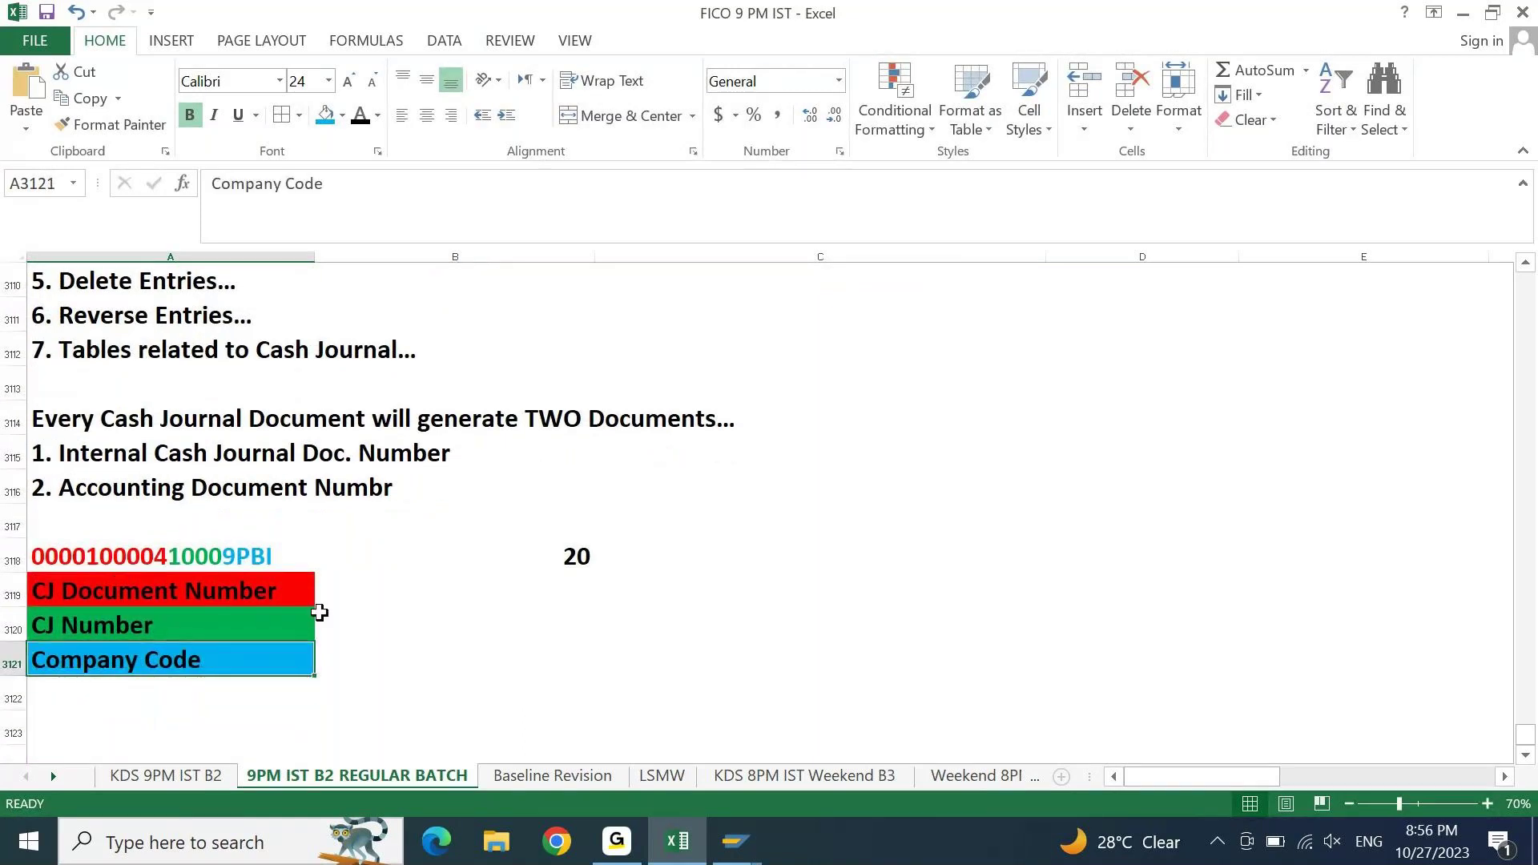
- Enter 100004 in cell B3119 beside the CJ Document Number label
{"action": "left_click", "coordinate": [381, 601]}
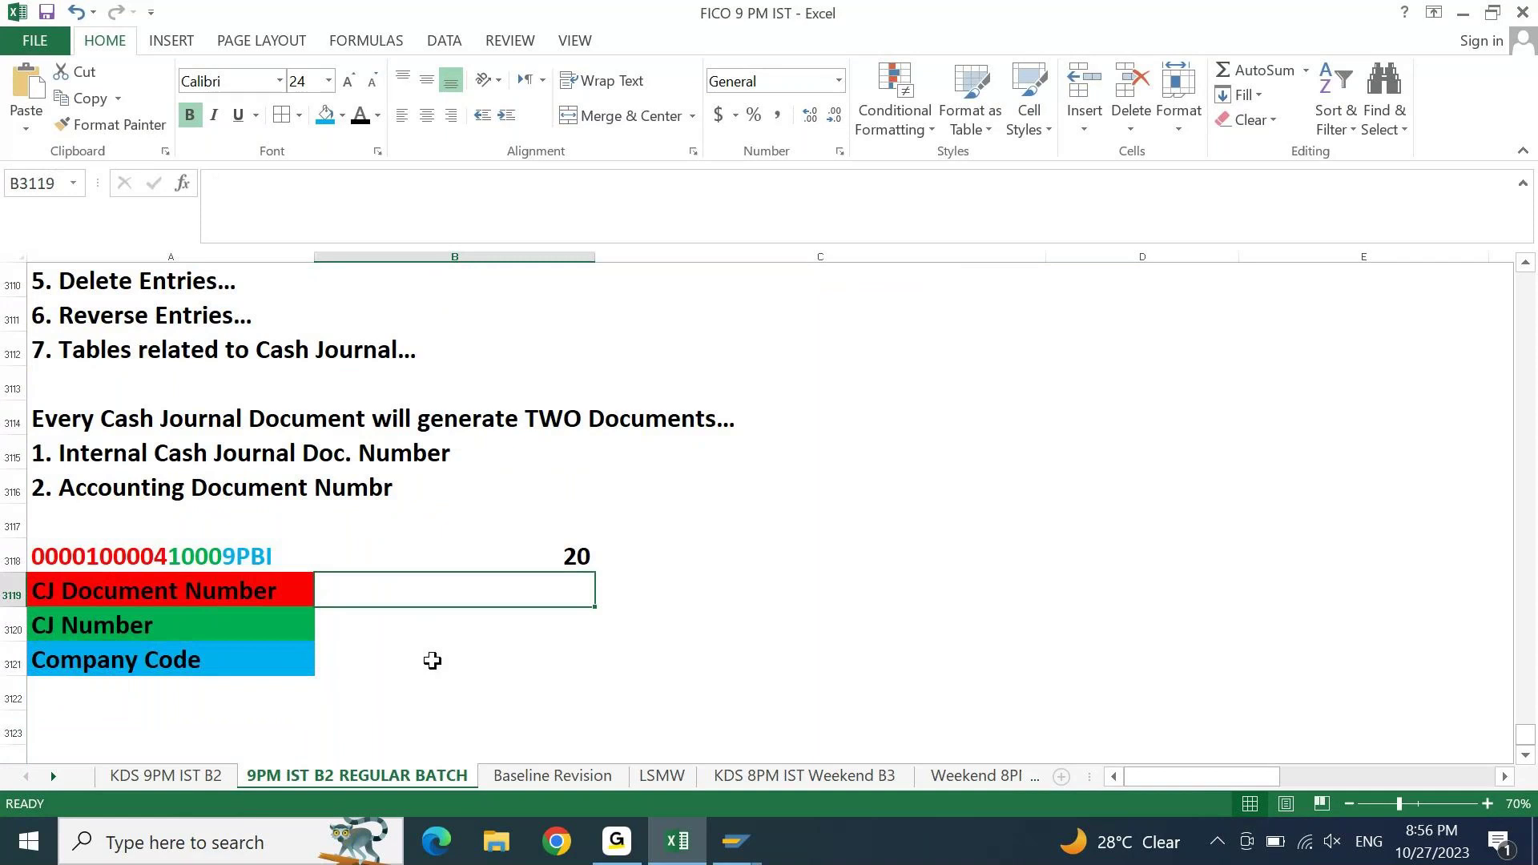
{"action": "type", "text": "1000"}
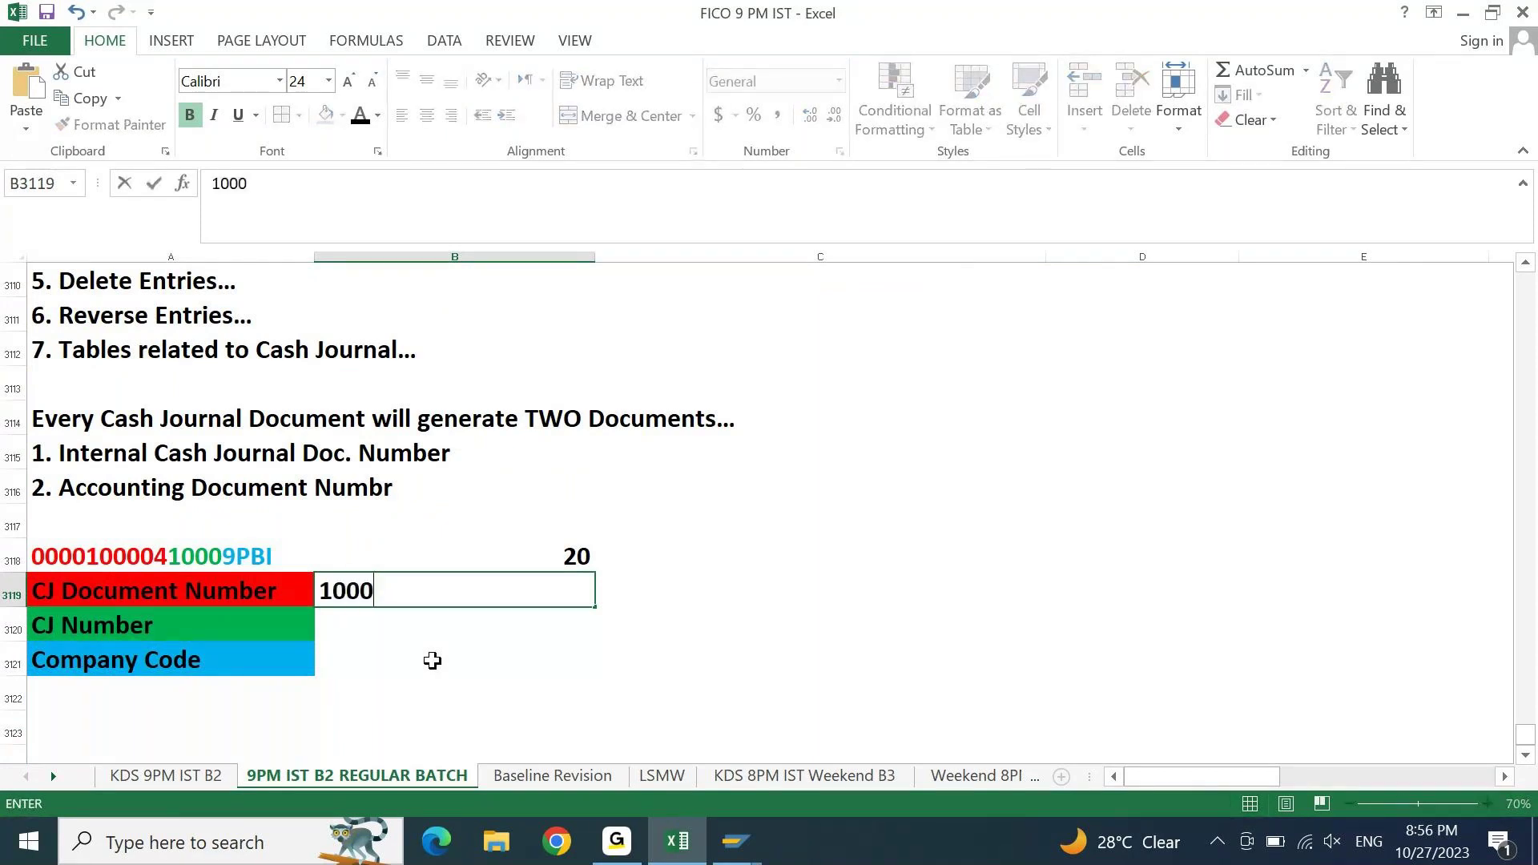
{"action": "type", "text": "04"}
{"action": "key", "text": "Return"}
{"action": "key", "text": "Up"}
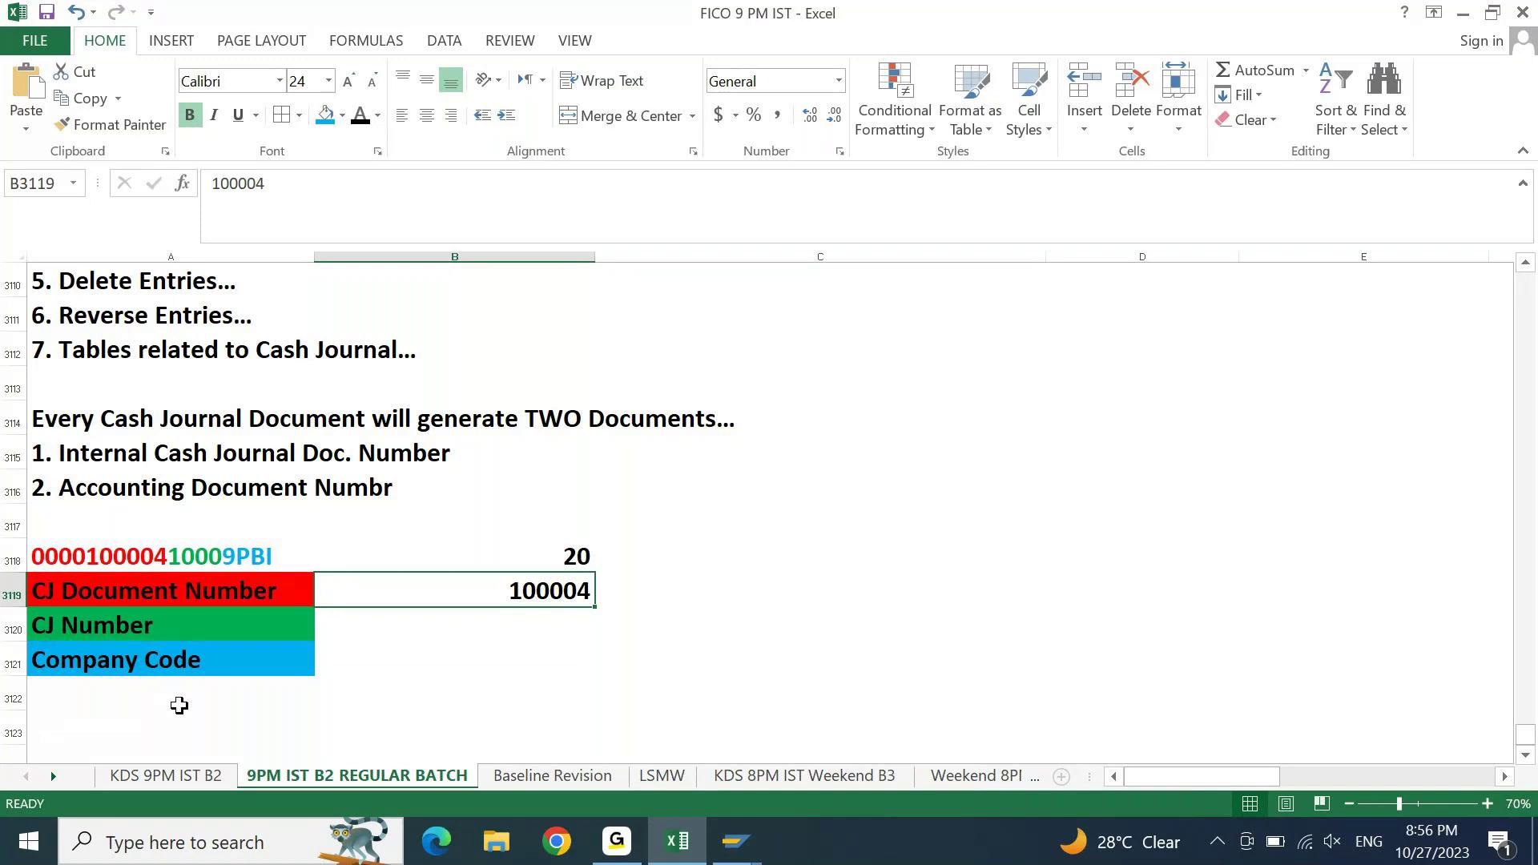
- Check the reference key in the SAP document header and enter 1000 in Excel cell B3120 beside CJ Number
{"action": "key", "text": "Down"}
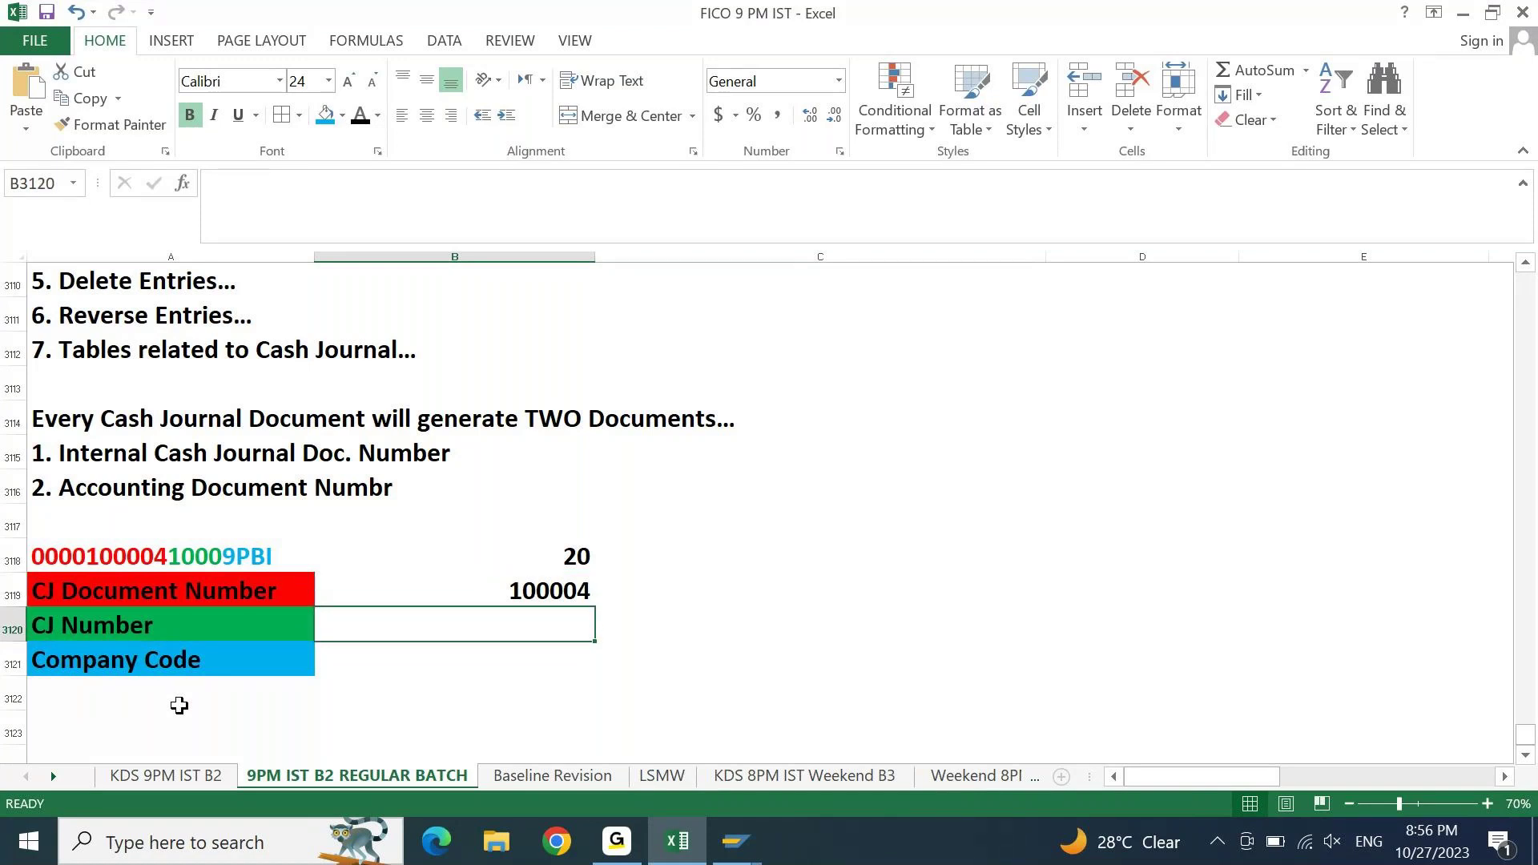
{"action": "key", "text": "alt+Tab"}
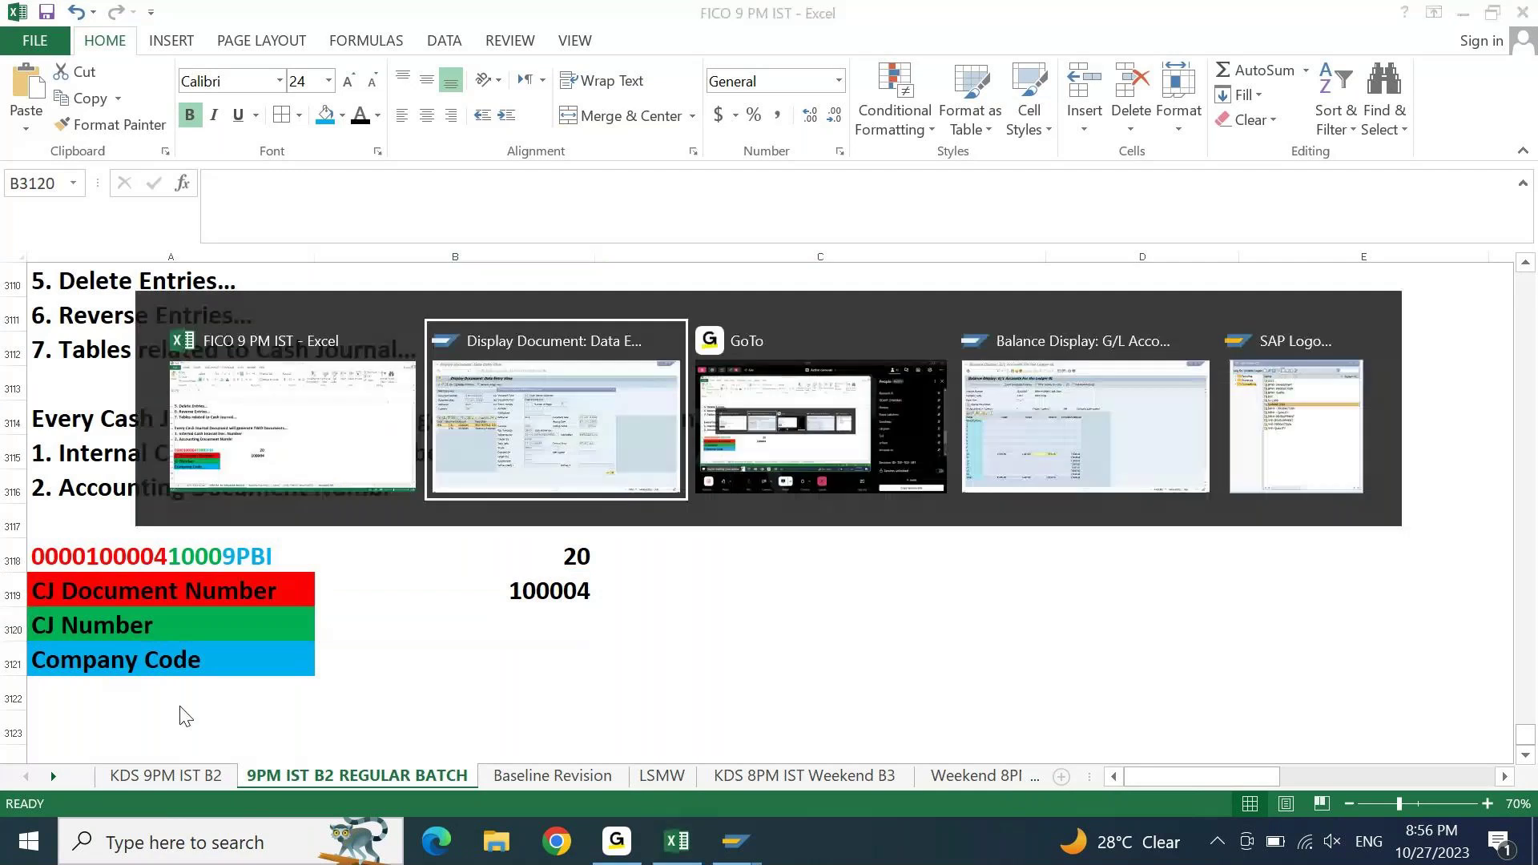
{"action": "key", "text": "alt+Tab"}
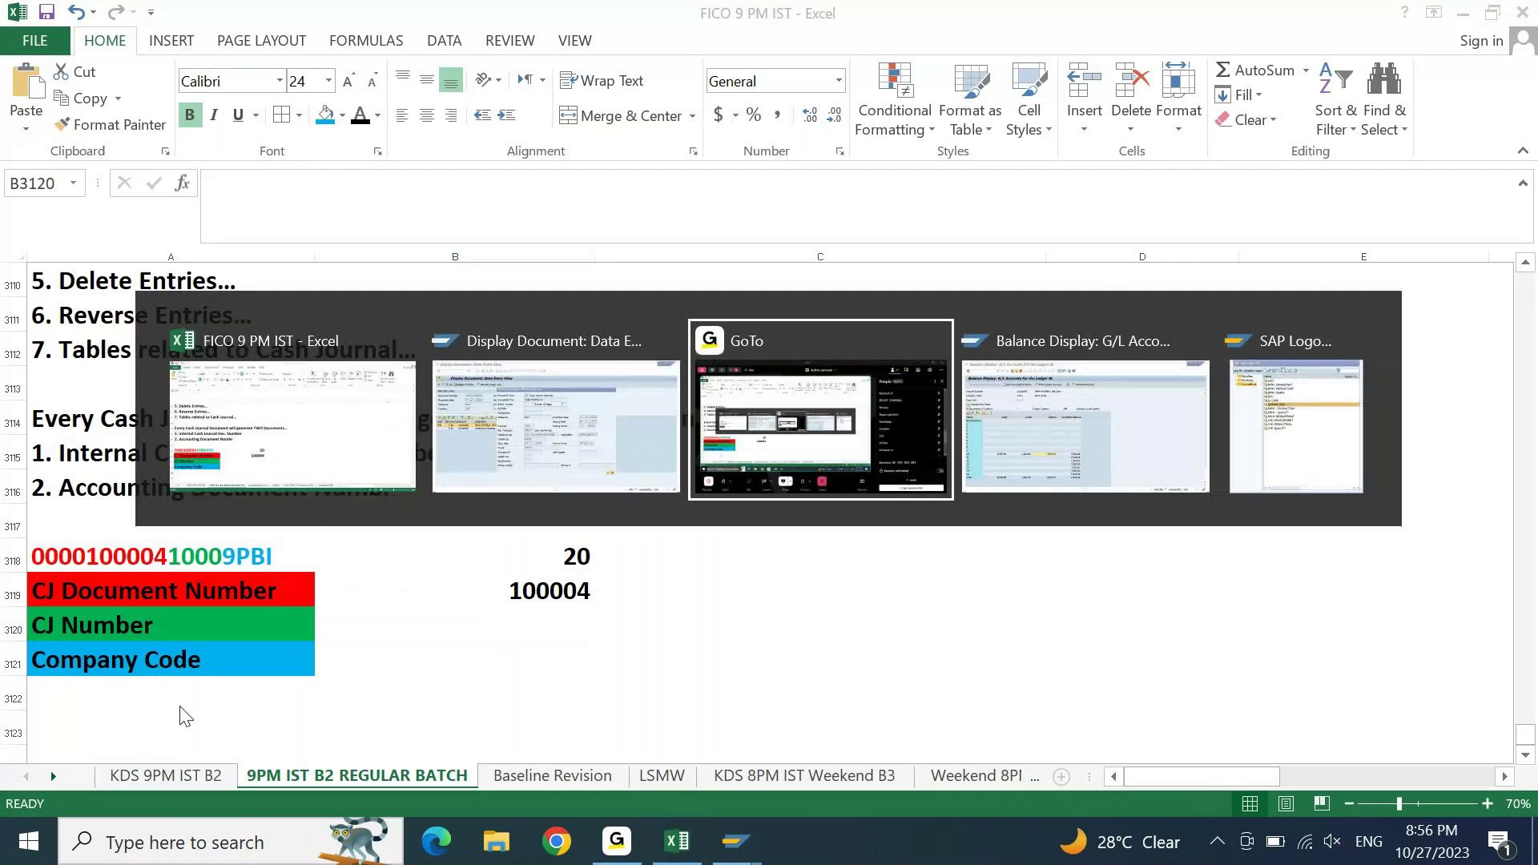
{"action": "key", "text": "alt+shift+Tab"}
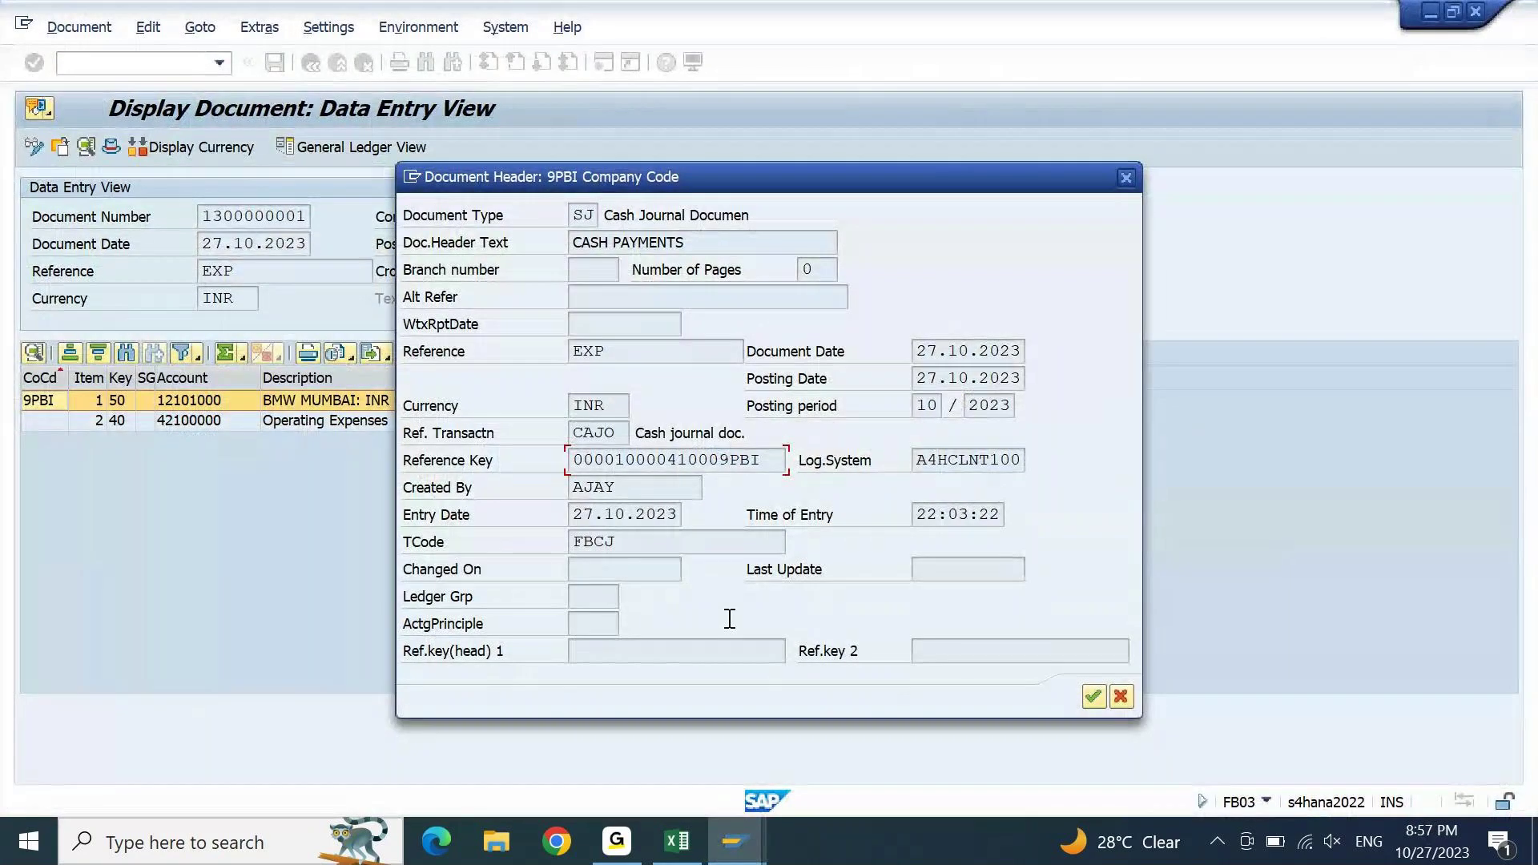
{"action": "left_click", "coordinate": [681, 850]}
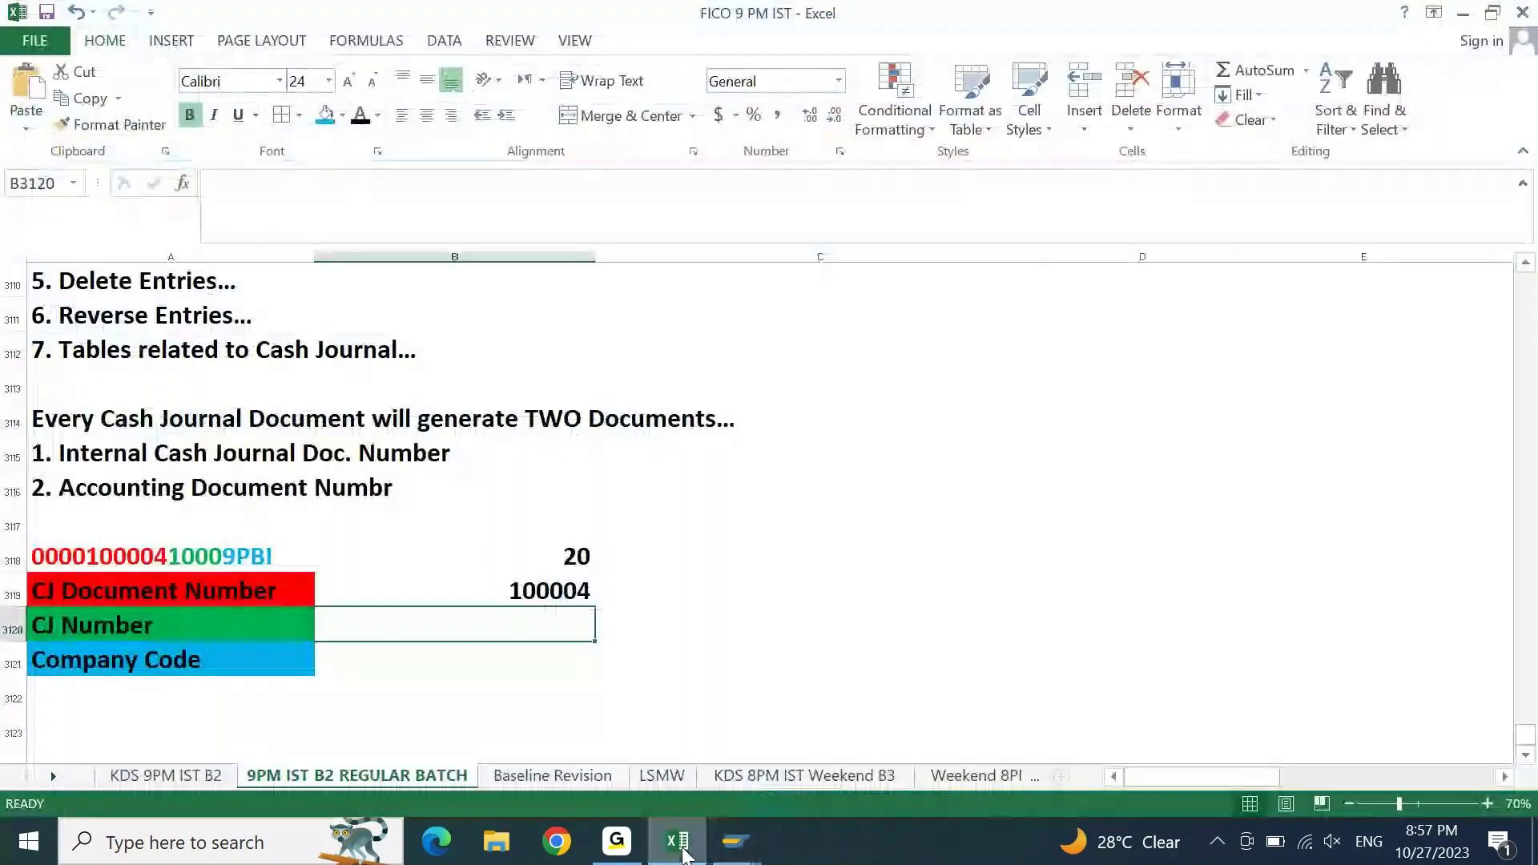
{"action": "type", "text": "1000"}
{"action": "key", "text": "Return"}
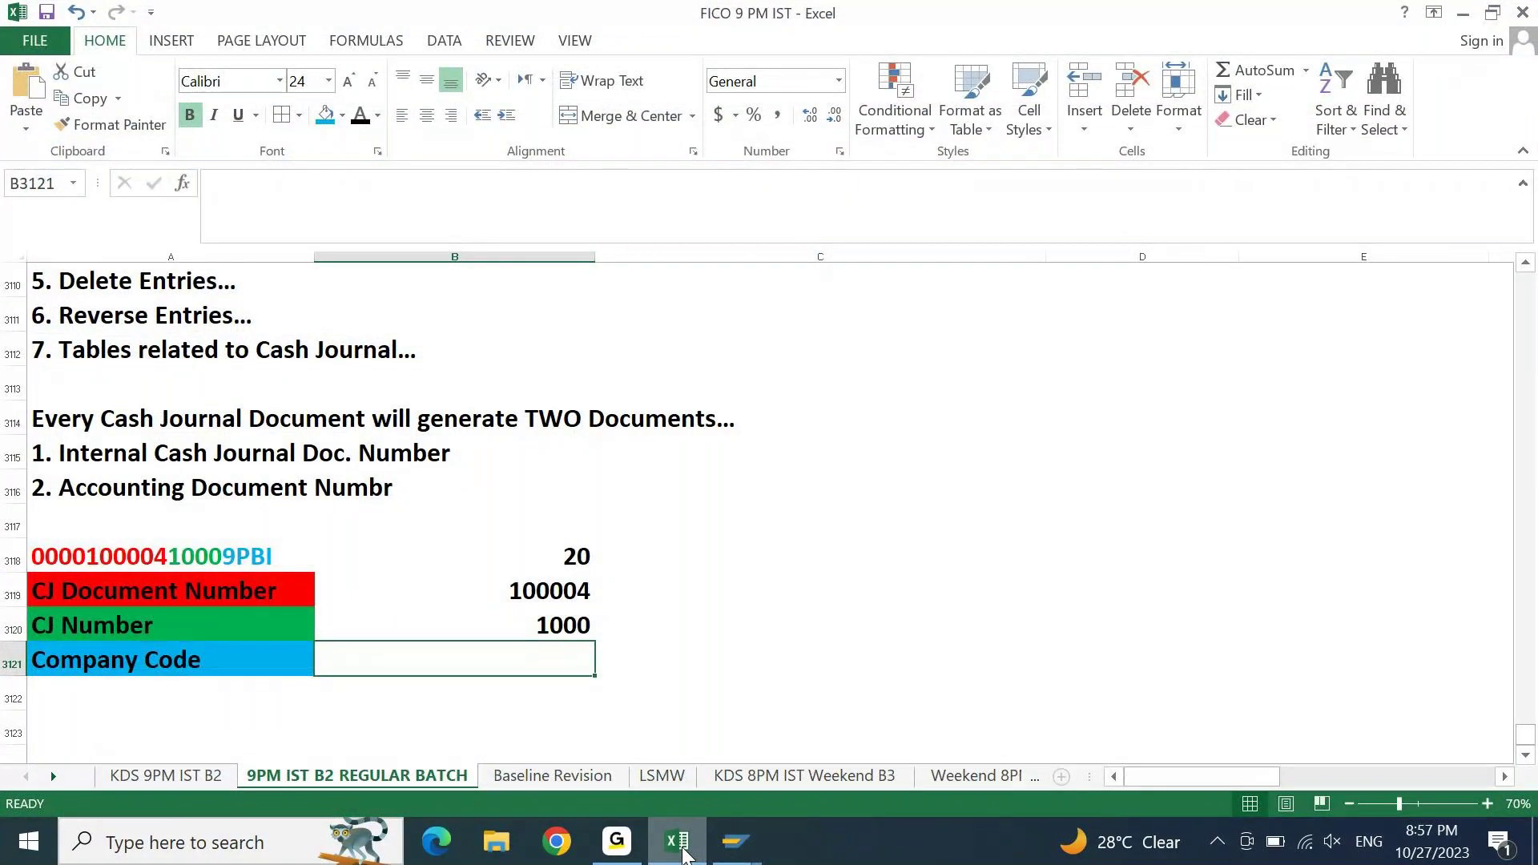
- Enter 9PBI in cell B3121 beside the Company Code label
{"action": "type", "text": "p"}
{"action": "key", "text": "BackSpace"}
{"action": "type", "text": "9PBI"}
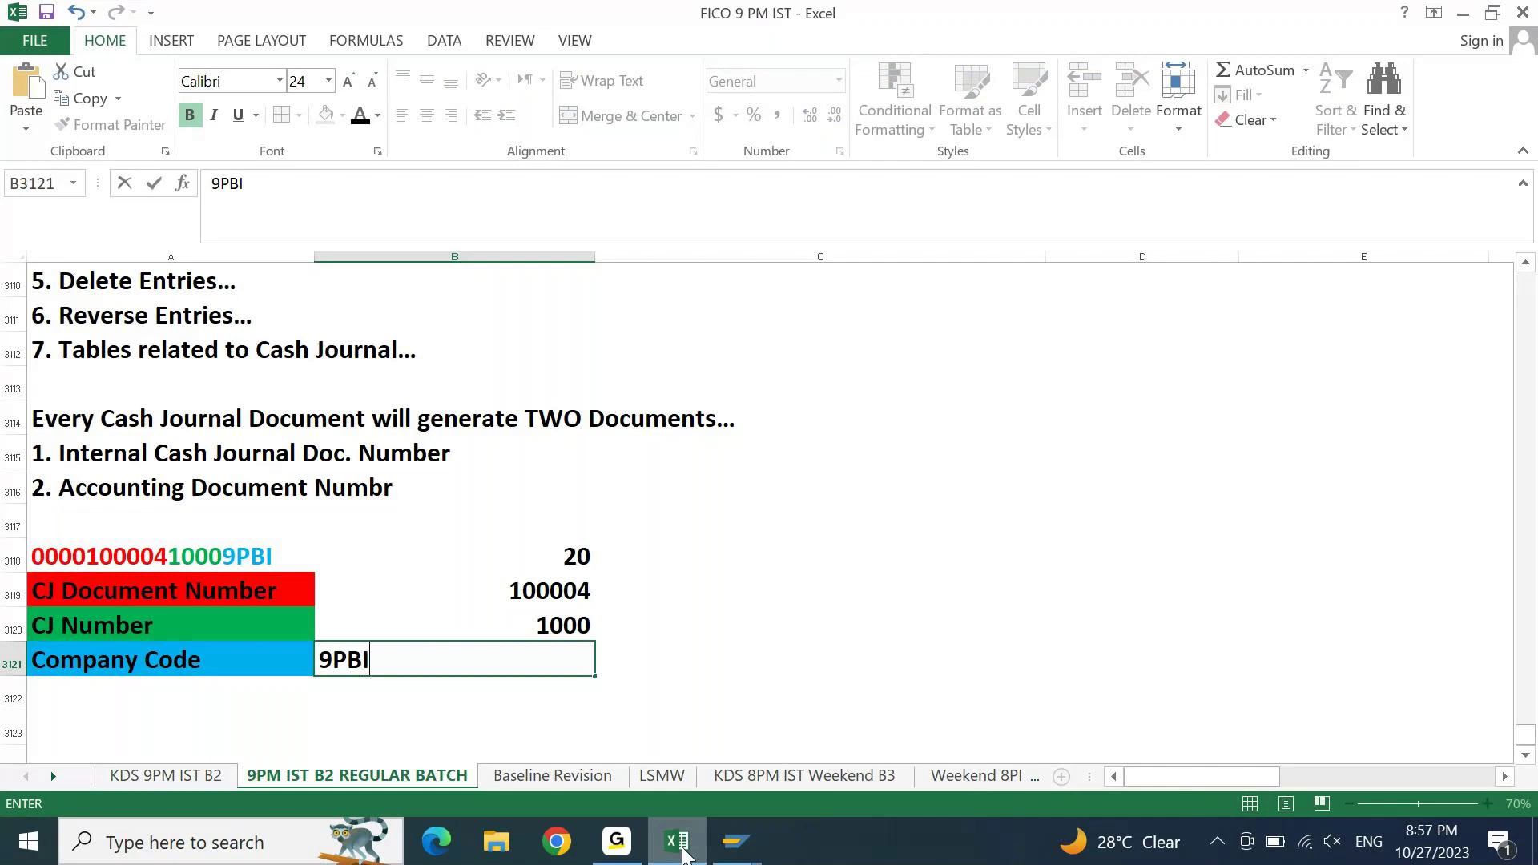
{"action": "key", "text": "Return"}
{"action": "key", "text": "Left"}
{"action": "key", "text": "Up"}
{"action": "key", "text": "Up"}
{"action": "key", "text": "Up"}
{"action": "key", "text": "Up"}
{"action": "key", "text": "Up"}
{"action": "key", "text": "Up"}
{"action": "key", "text": "Up"}
{"action": "key", "text": "Up"}
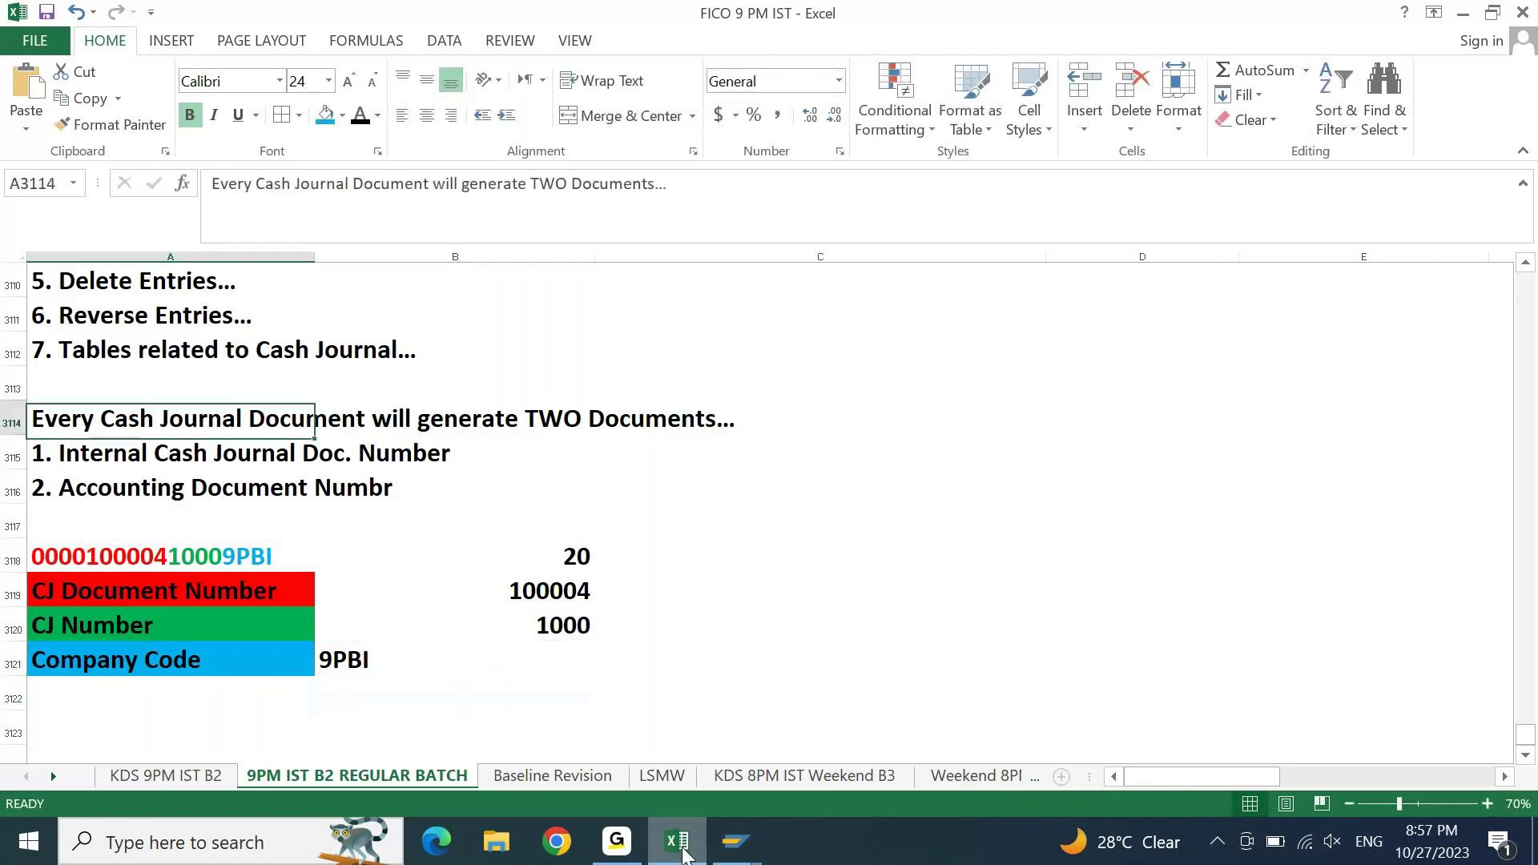
{"action": "key", "text": "Up"}
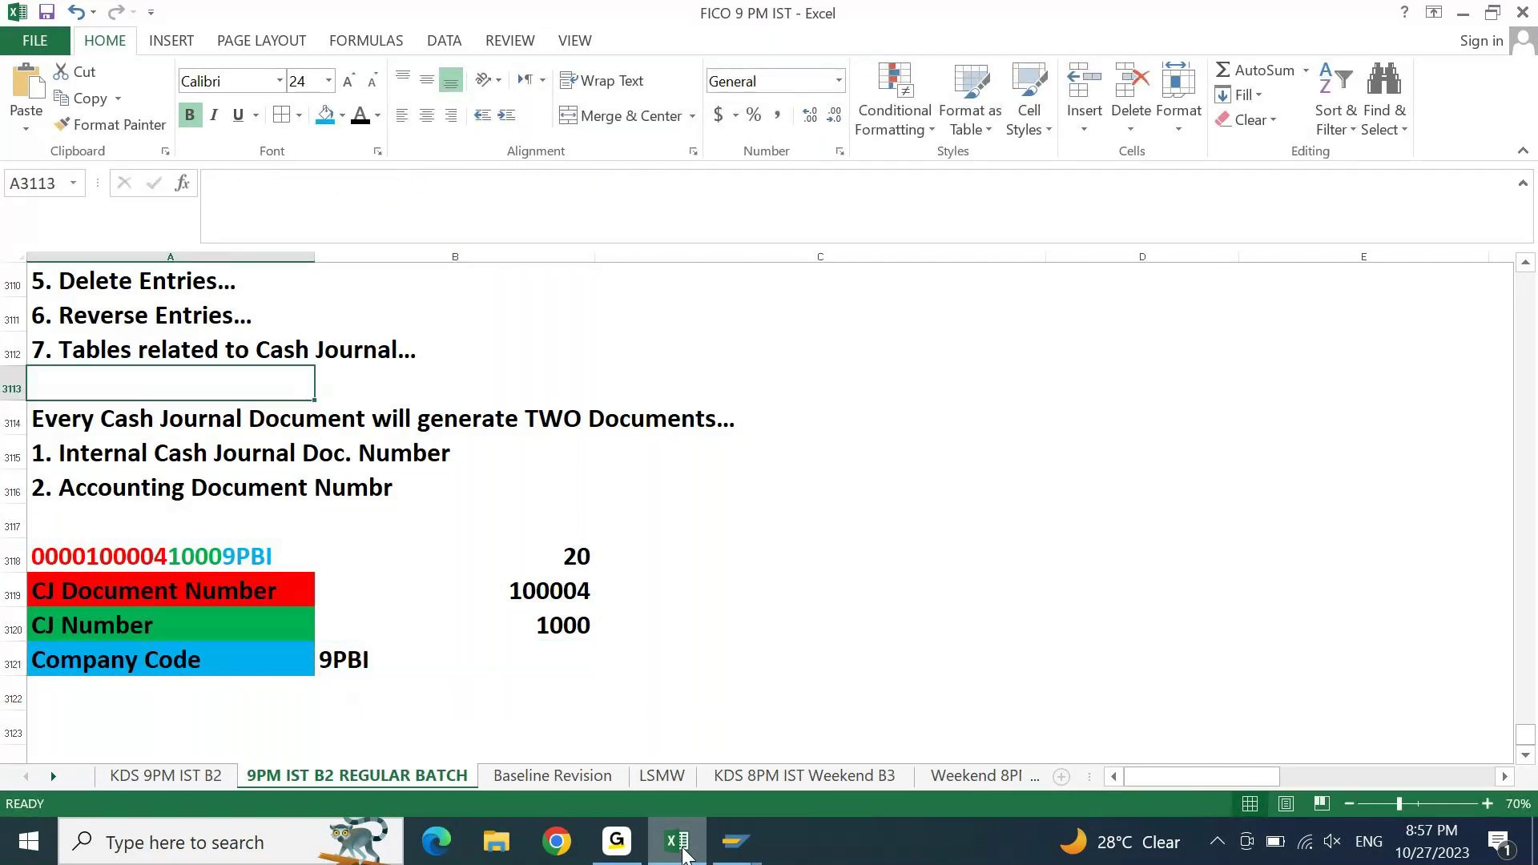
{"action": "key", "text": "Up"}
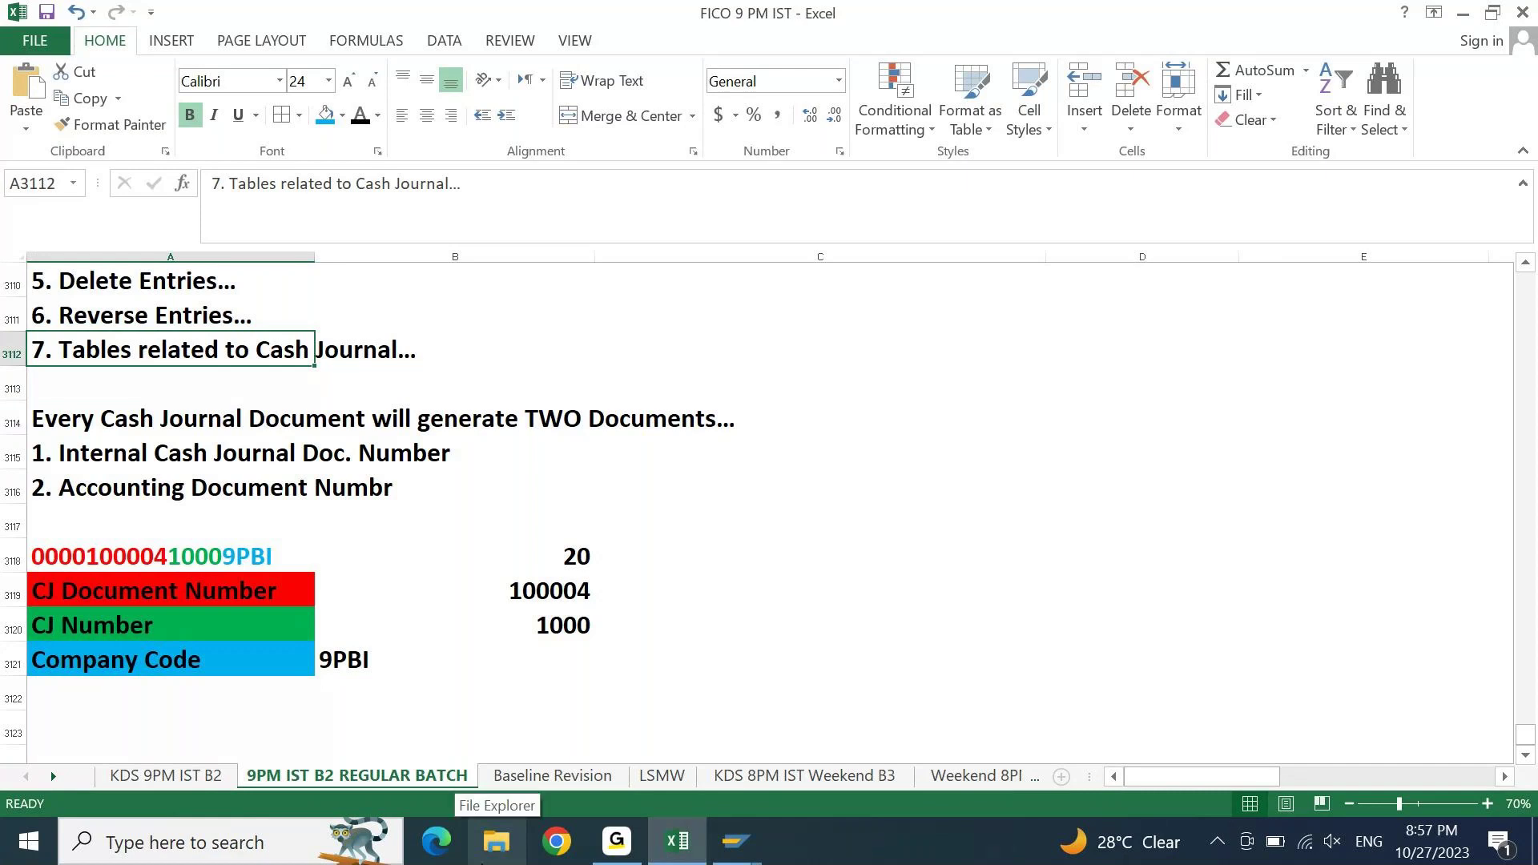
- Compare the reference key in the SAP document header with the colour-coded breakdown in the Excel notes
{"action": "key", "text": "alt+Tab"}
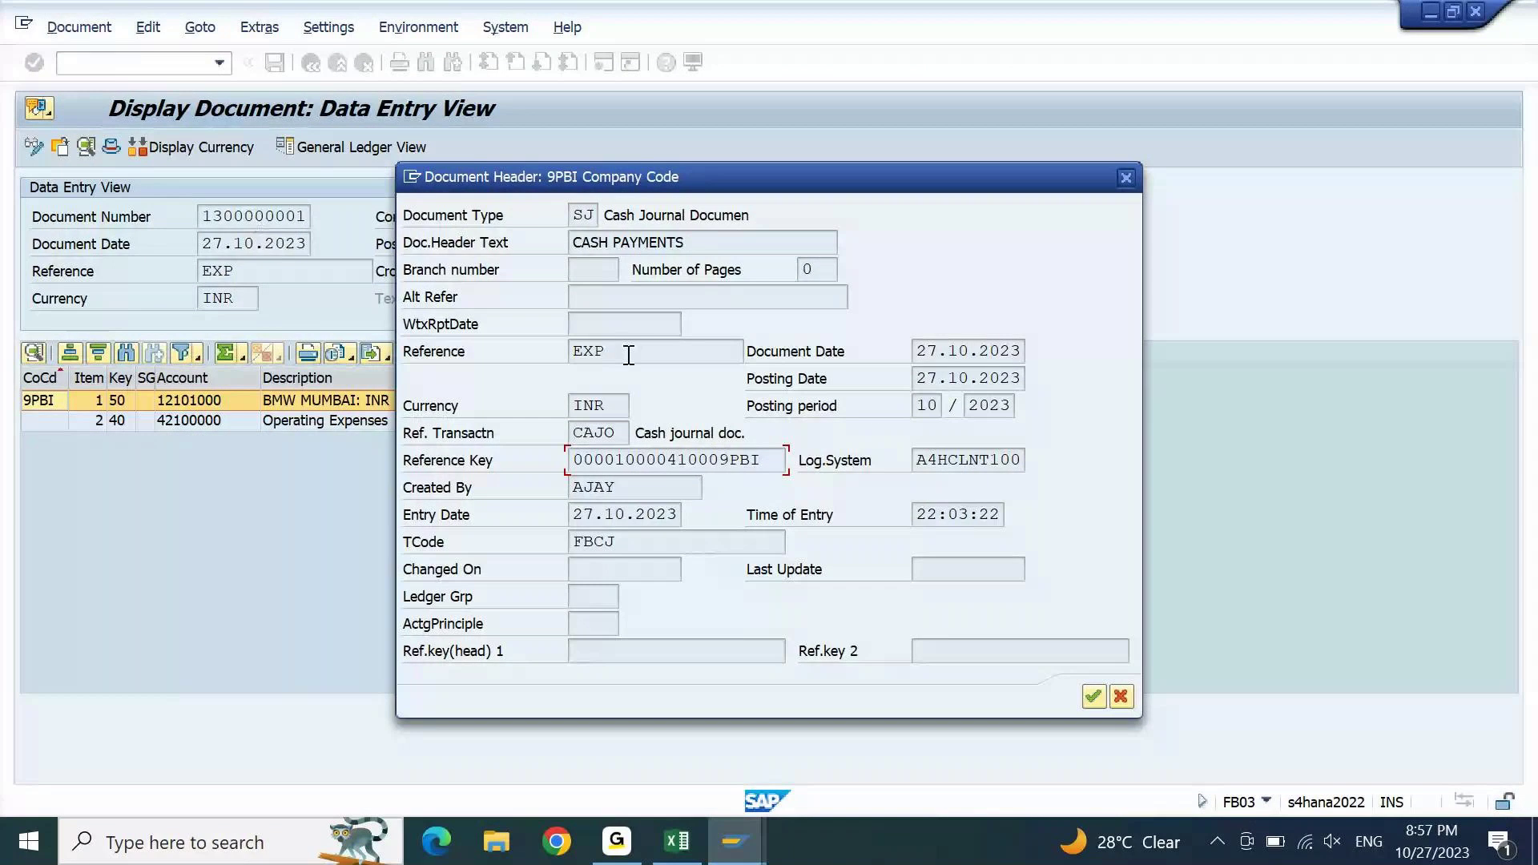
{"action": "left_click_drag", "start_coordinate": [574, 464], "coordinate": [770, 468]}
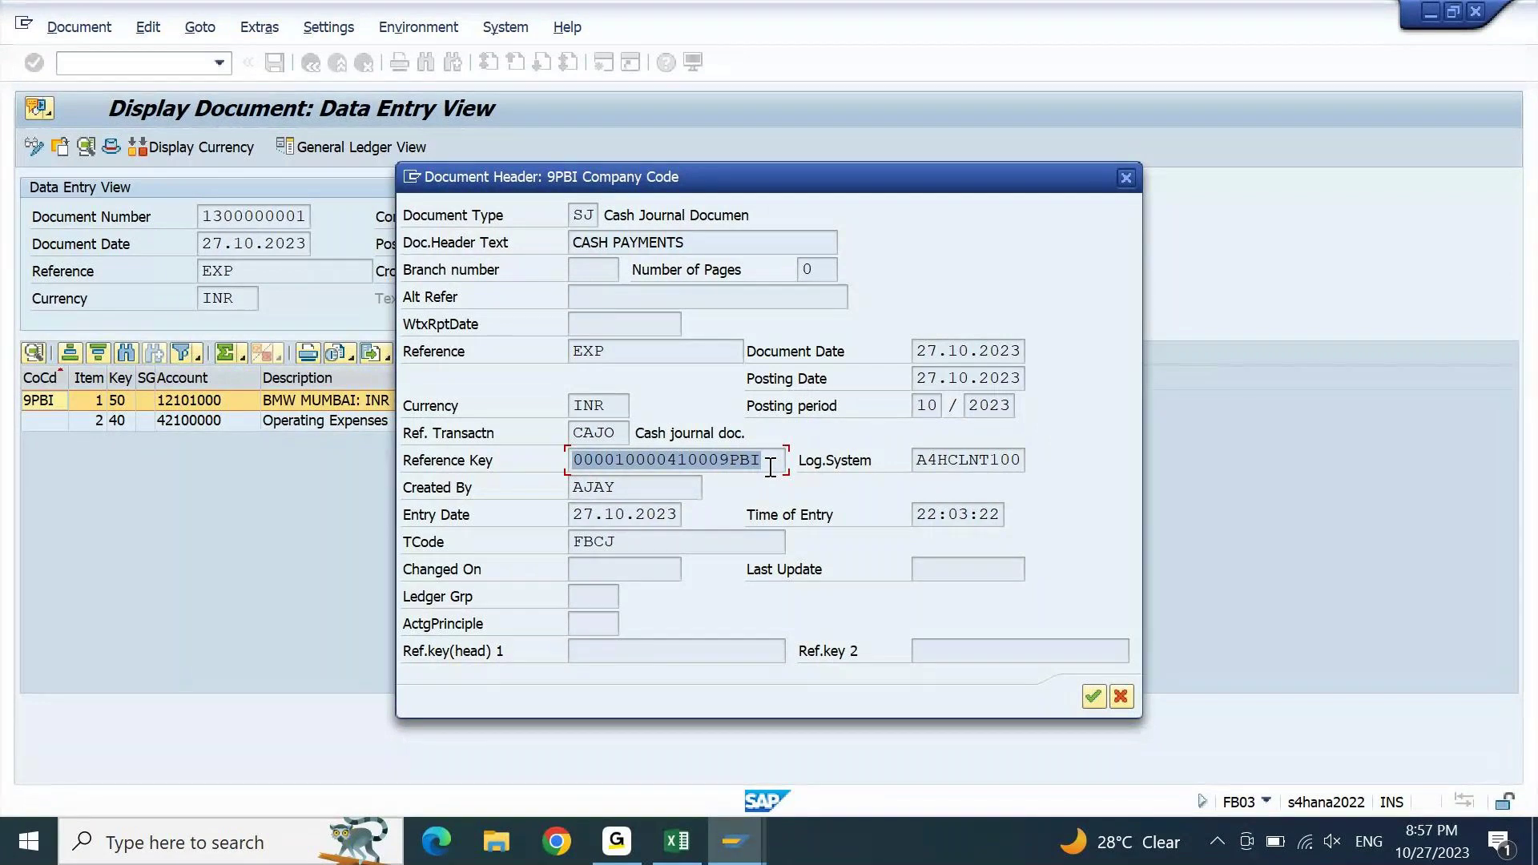
{"action": "key", "text": "alt+Tab"}
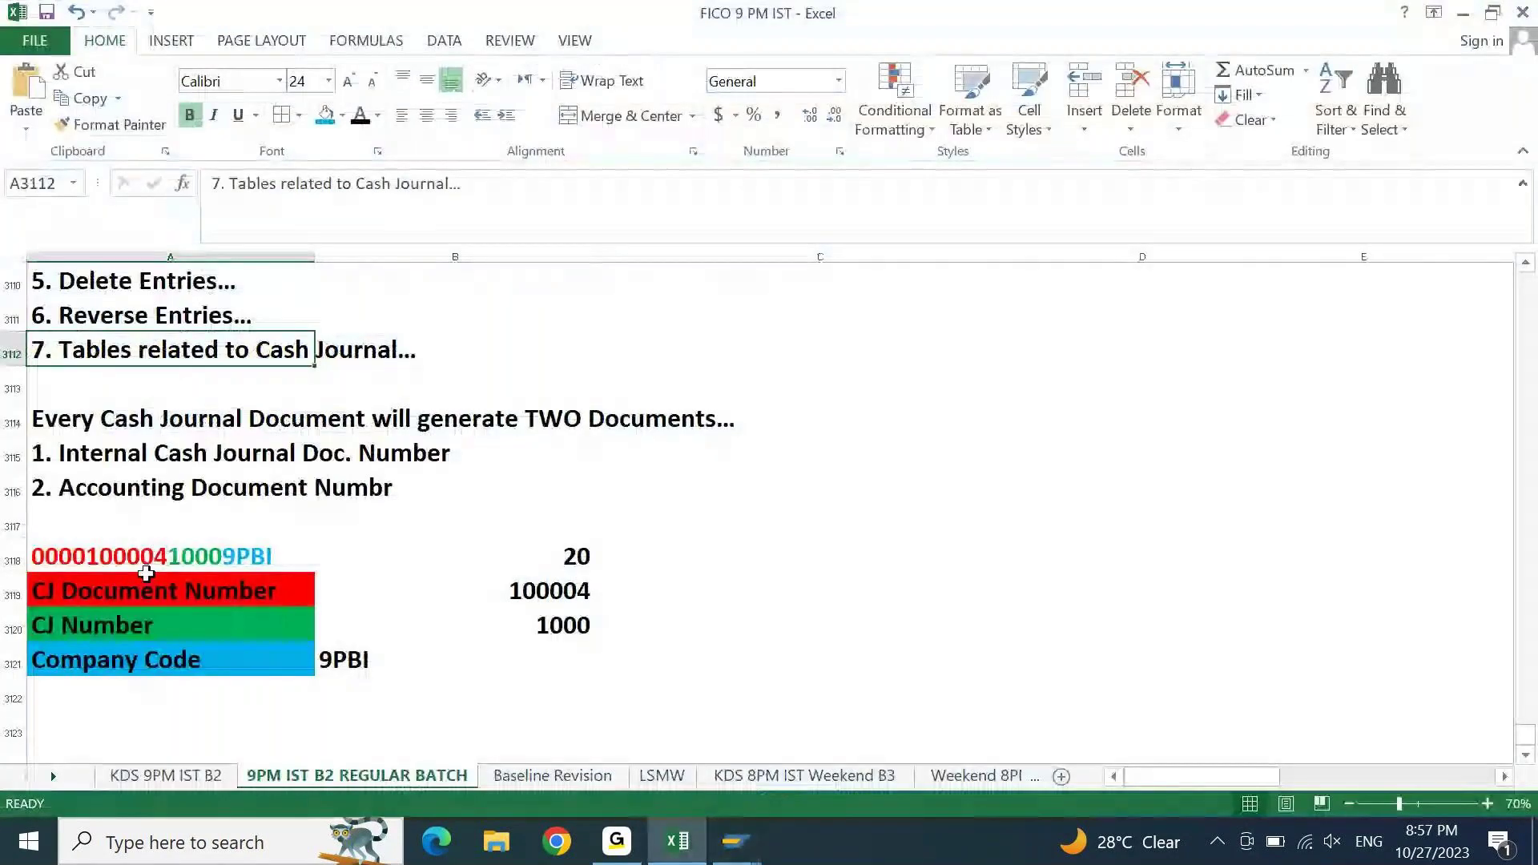
{"action": "left_click_drag", "start_coordinate": [143, 583], "coordinate": [120, 653]}
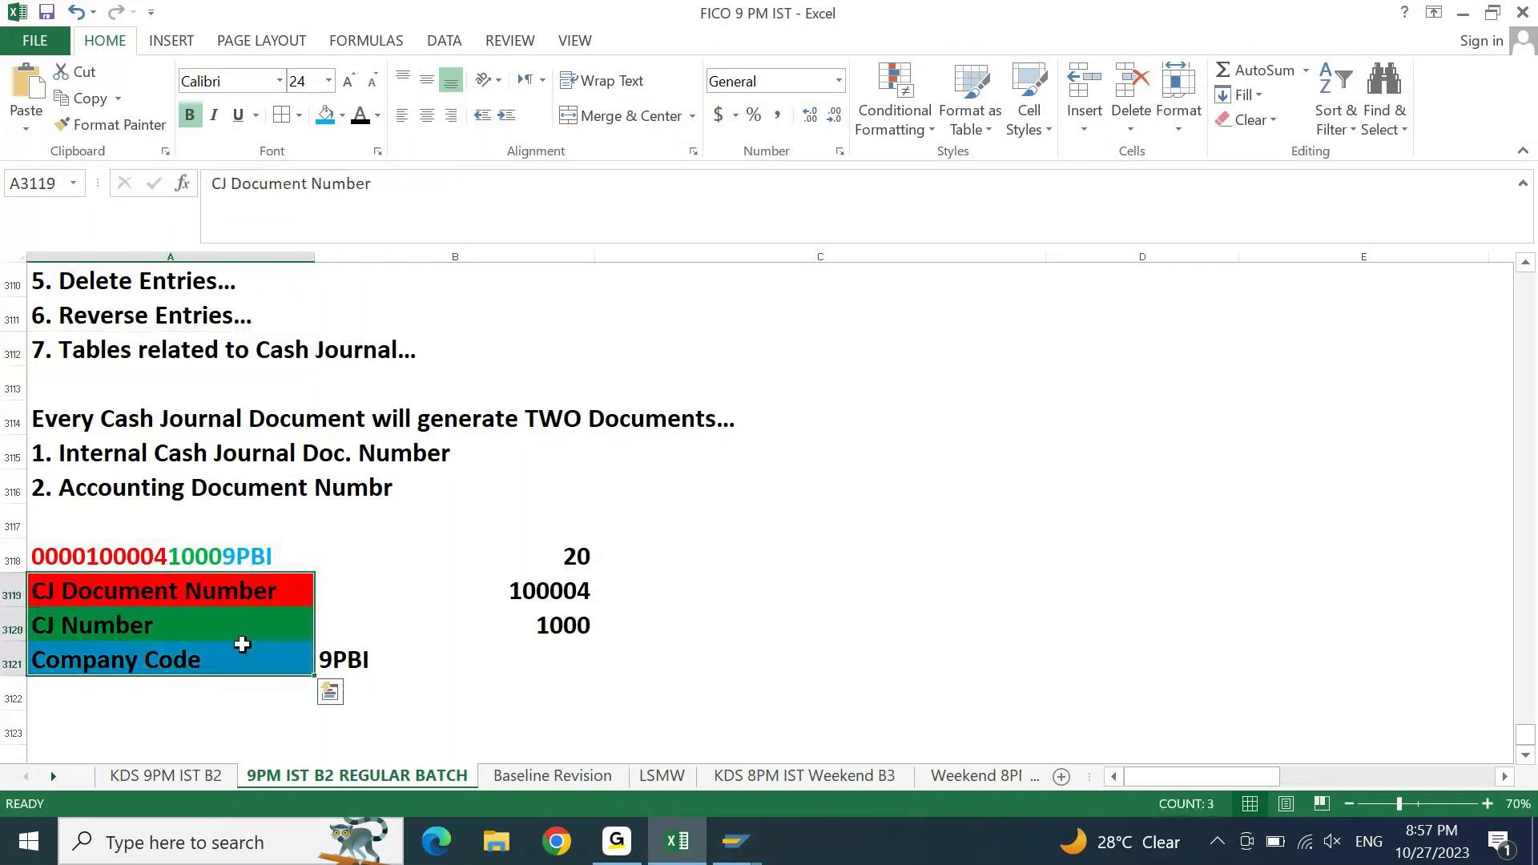
{"action": "left_click", "coordinate": [329, 653]}
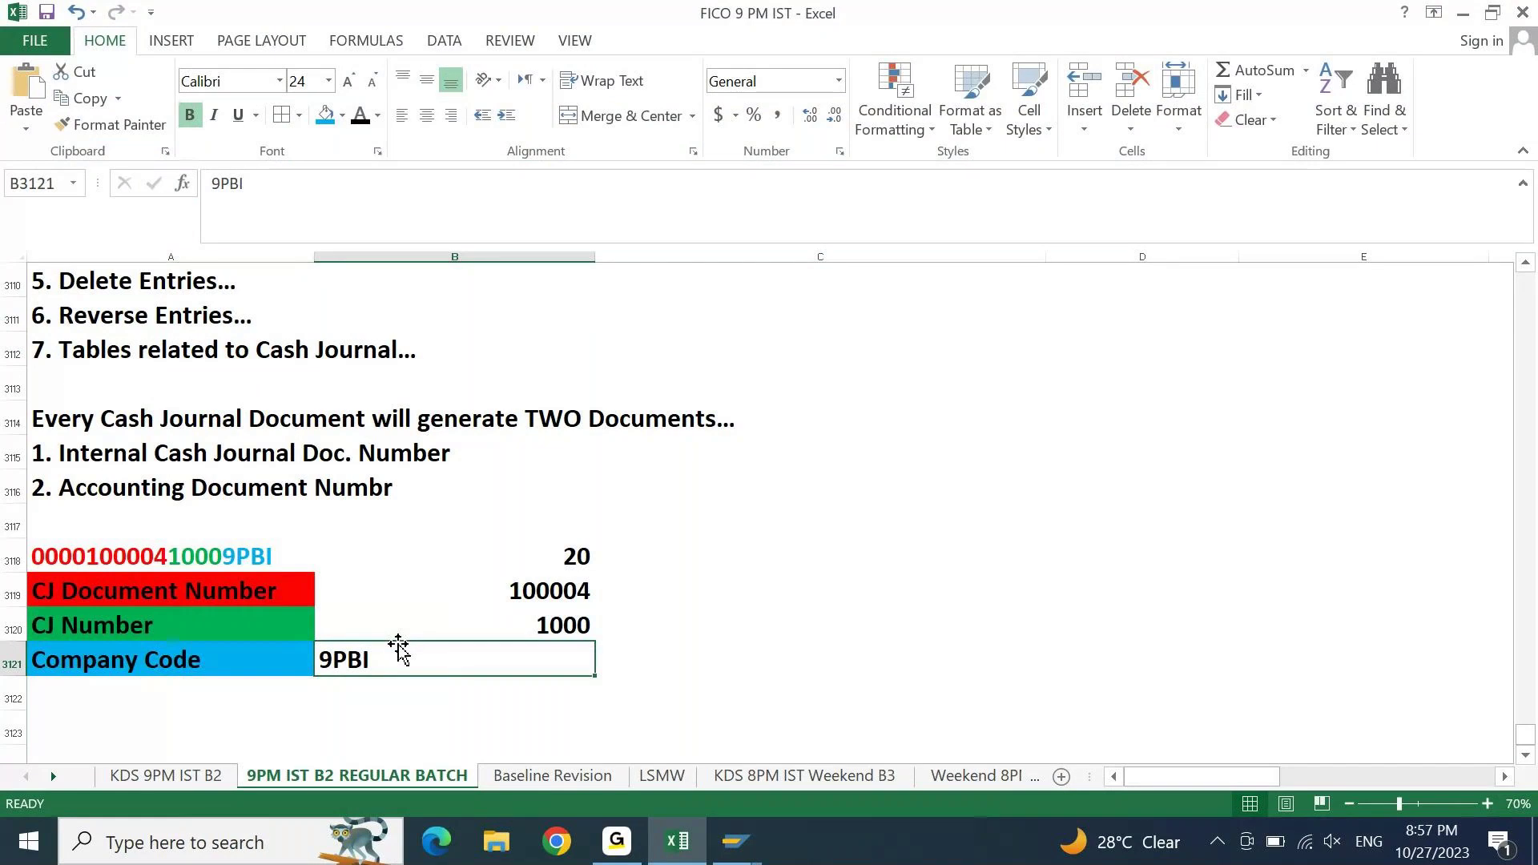
- Centre the contents of cells B3118 to B3121 horizontally
{"action": "left_click_drag", "start_coordinate": [398, 649], "coordinate": [400, 553]}
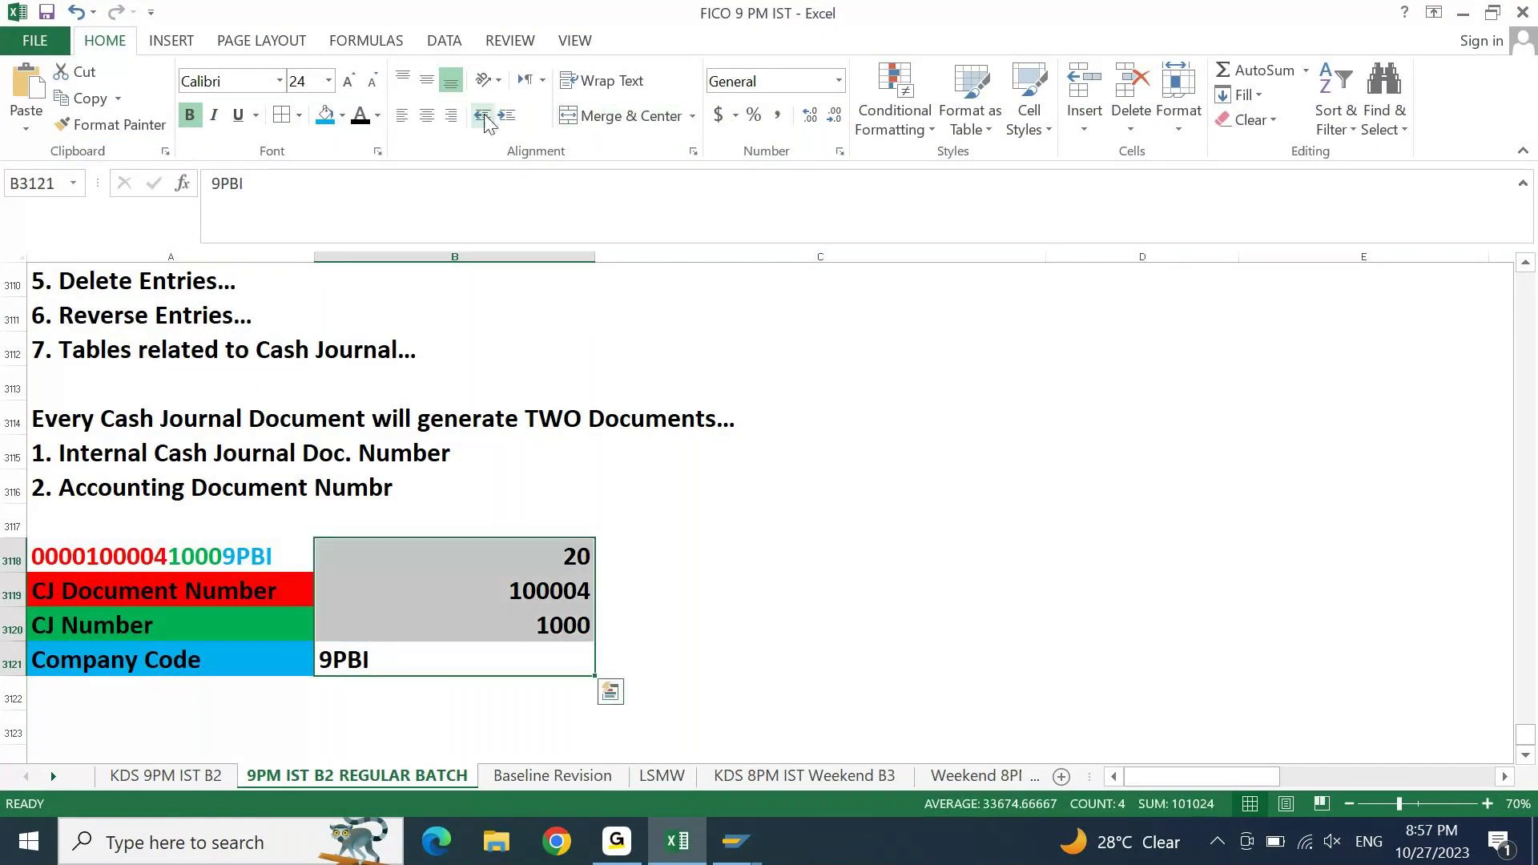
{"action": "left_click", "coordinate": [427, 117]}
{"action": "key", "text": "Down"}
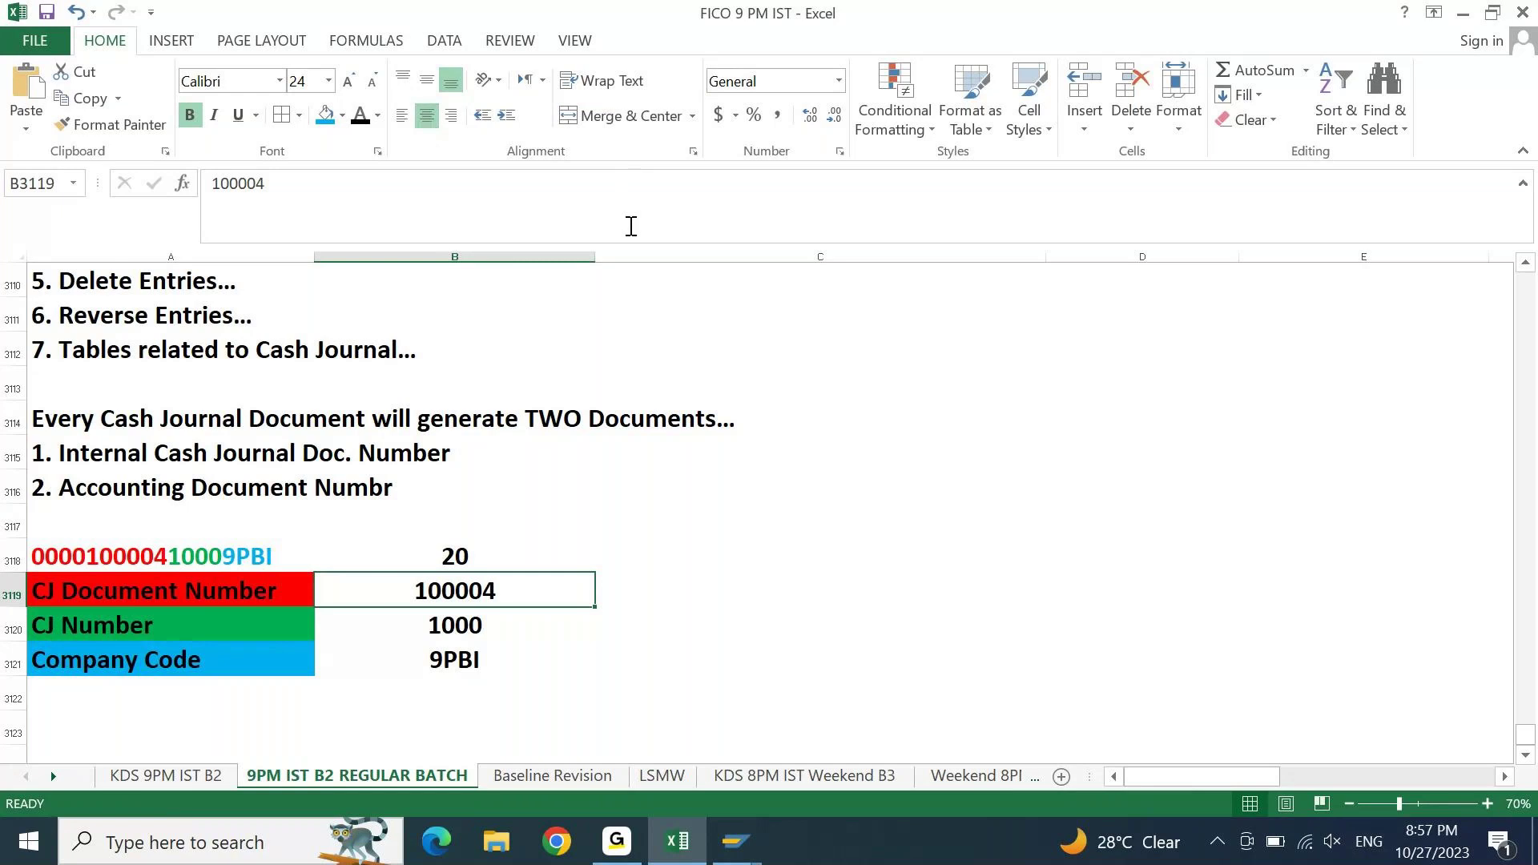
- Switch to SAP, back out of the document display and cash journal, and open transaction FBCJC2 for the cash journal business transactions
{"action": "left_click", "coordinate": [733, 840]}
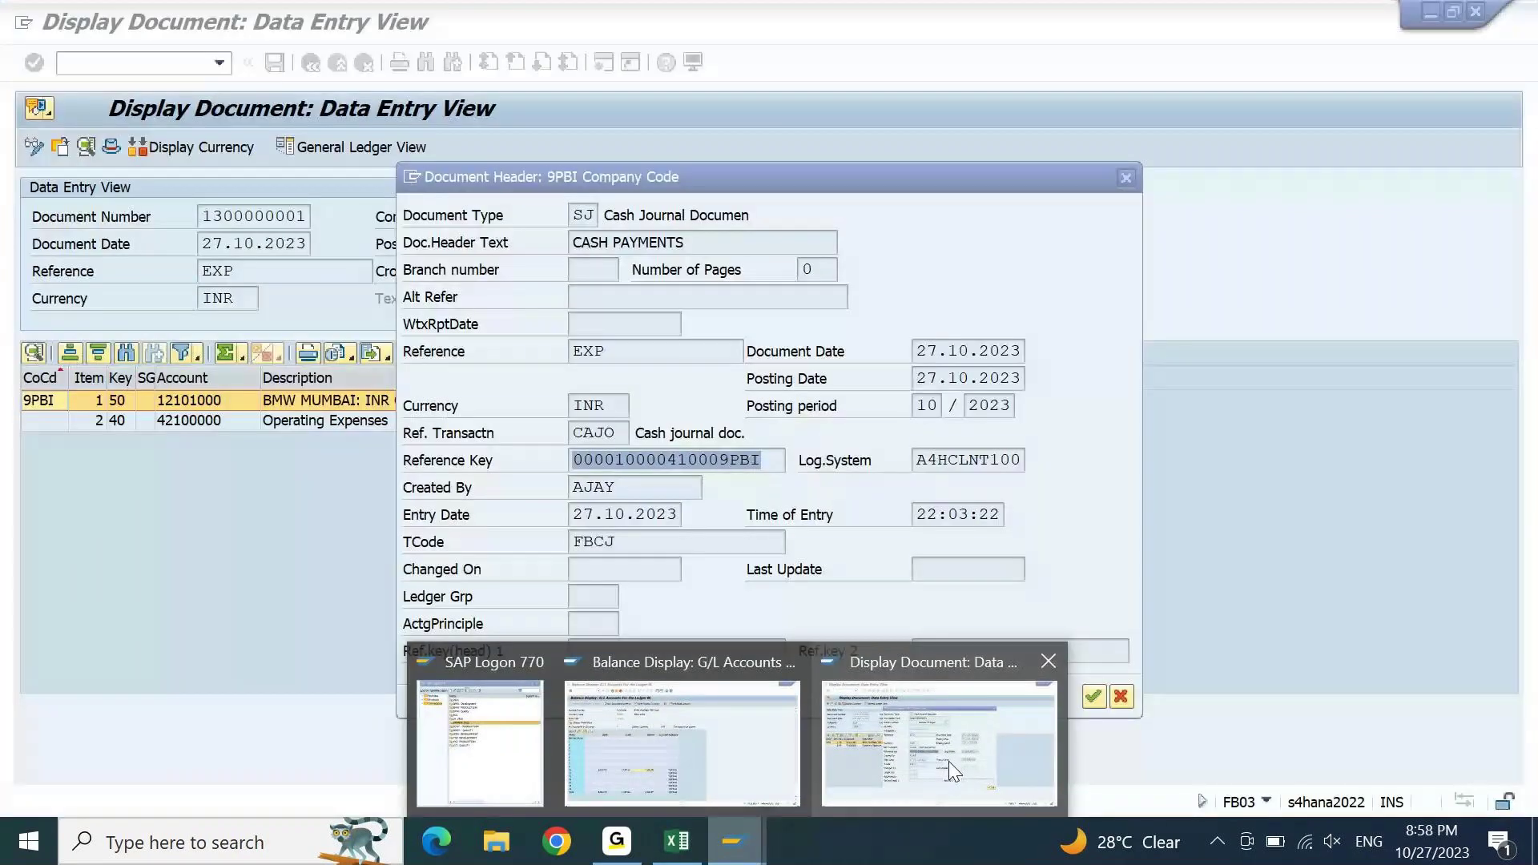
{"action": "left_click", "coordinate": [951, 771]}
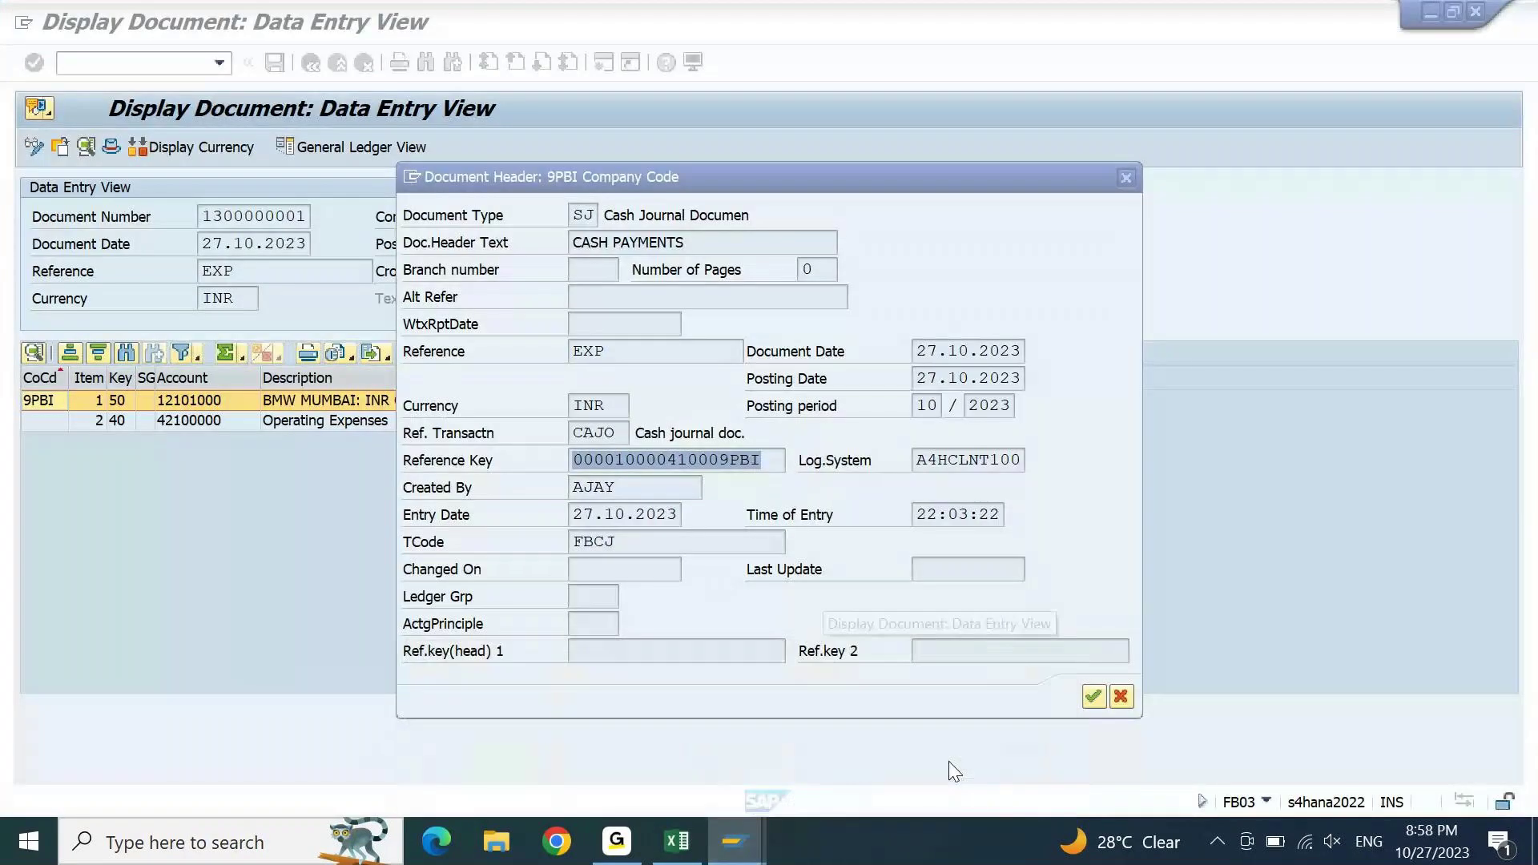
{"action": "key", "text": "Return"}
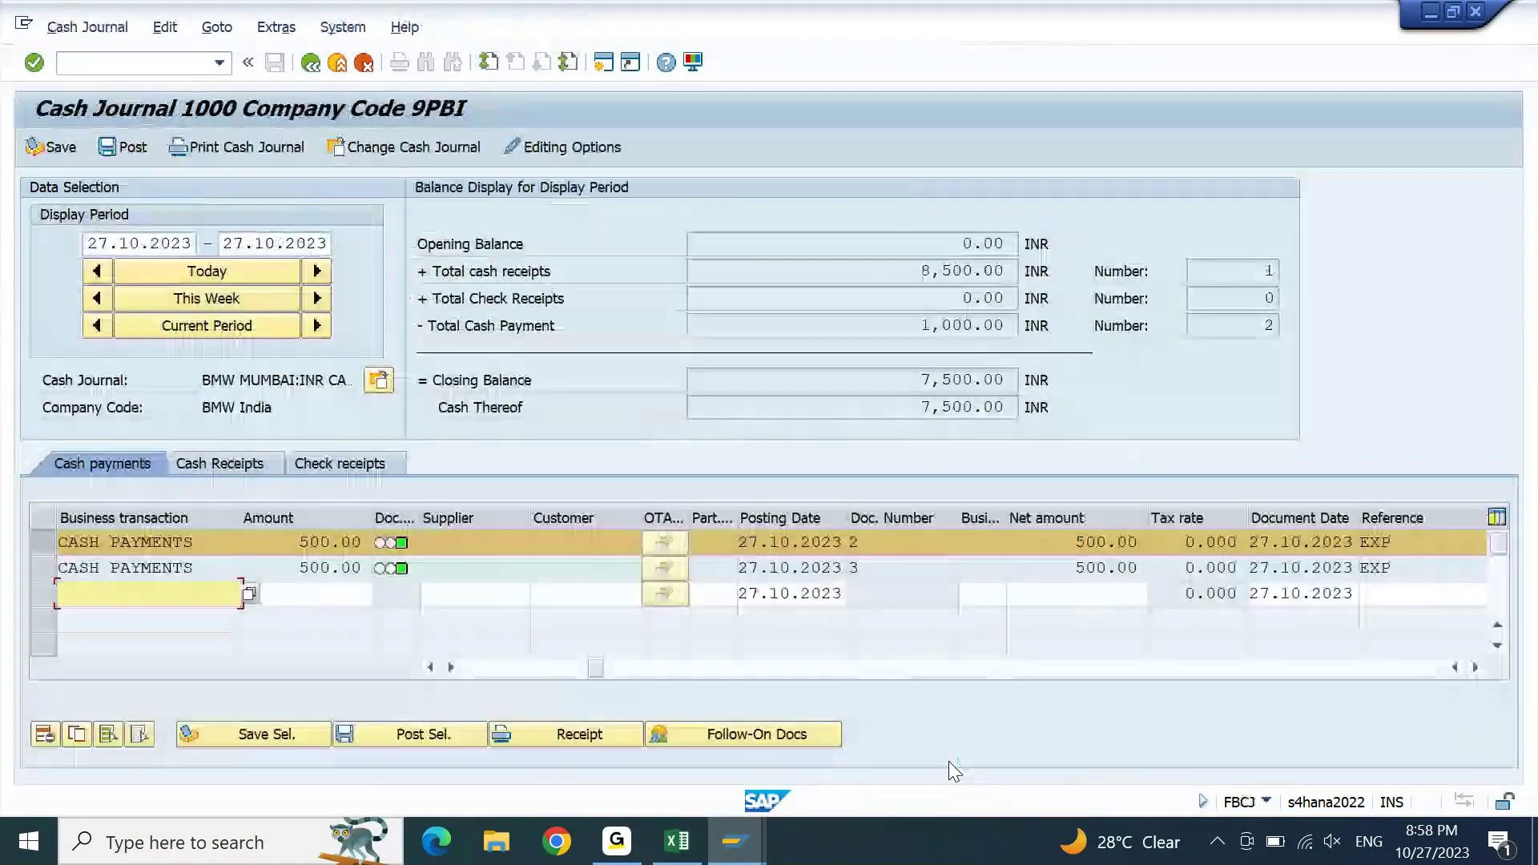
{"action": "key", "text": "F3"}
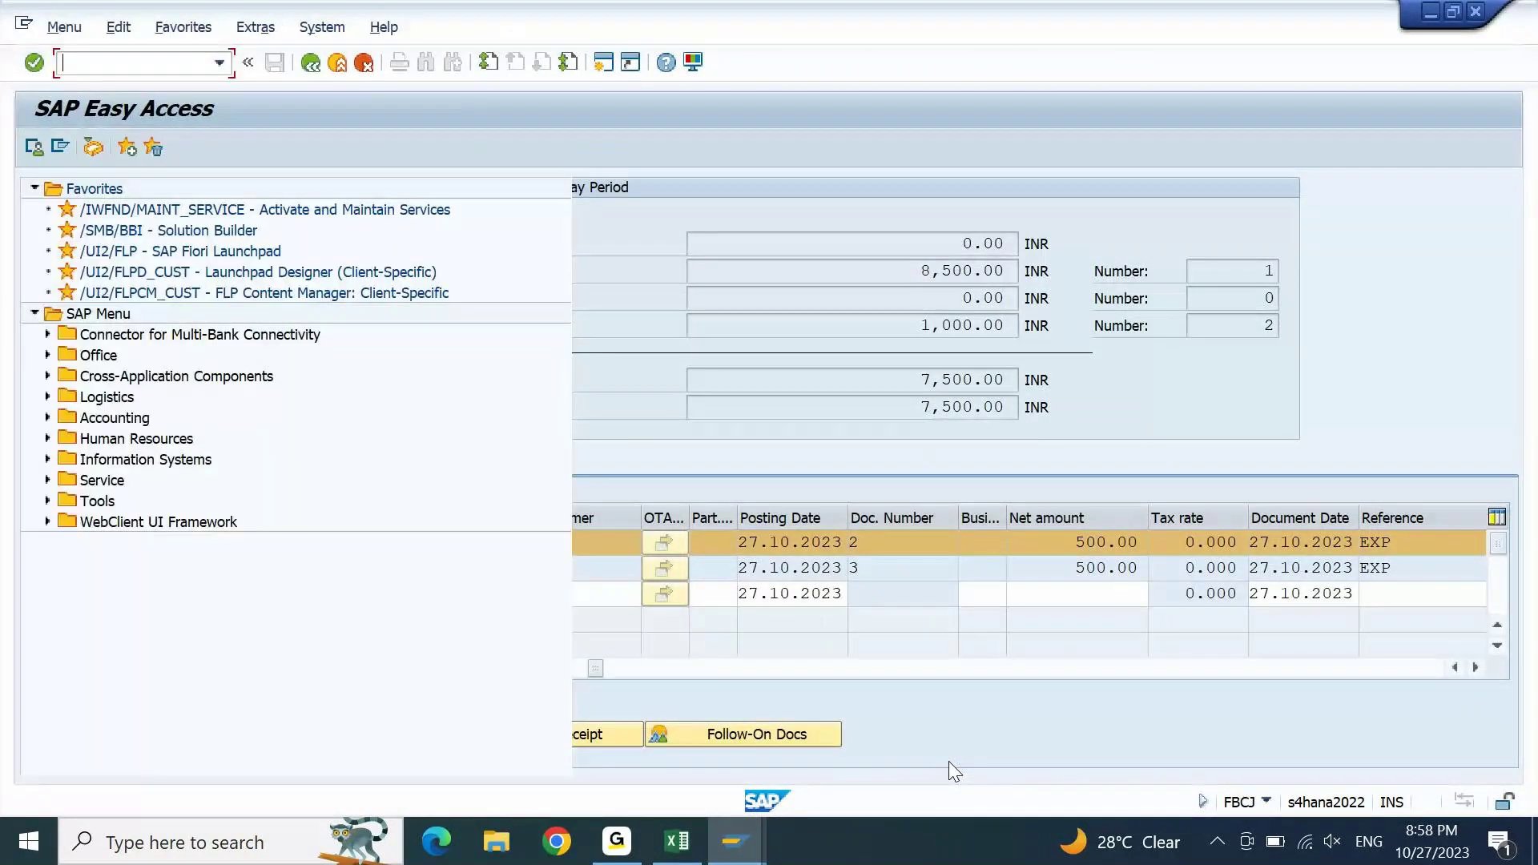
{"action": "type", "text": "fbcjc"}
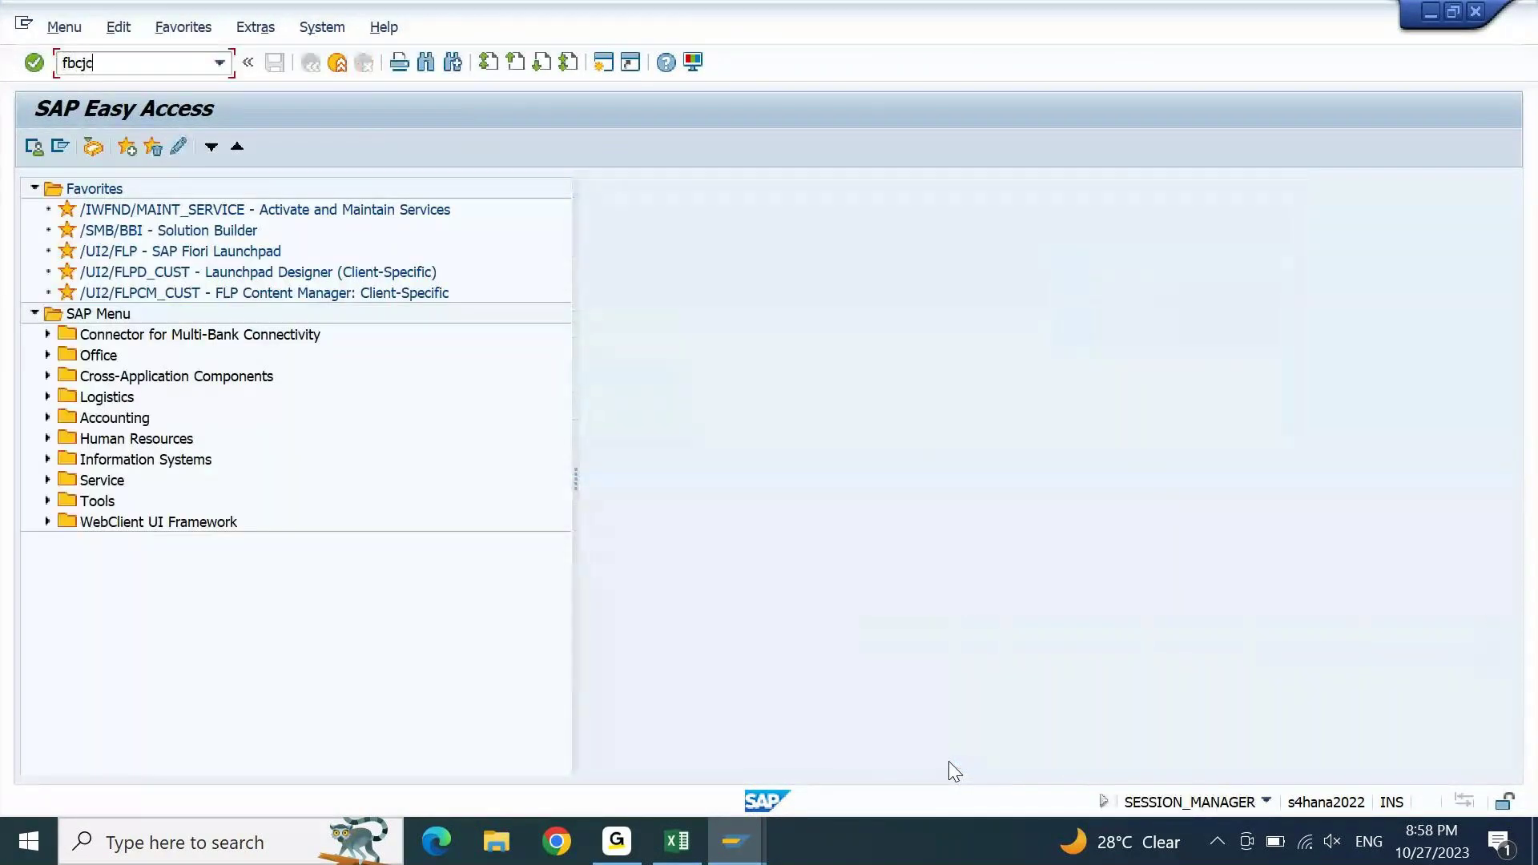
{"action": "key", "text": "Return"}
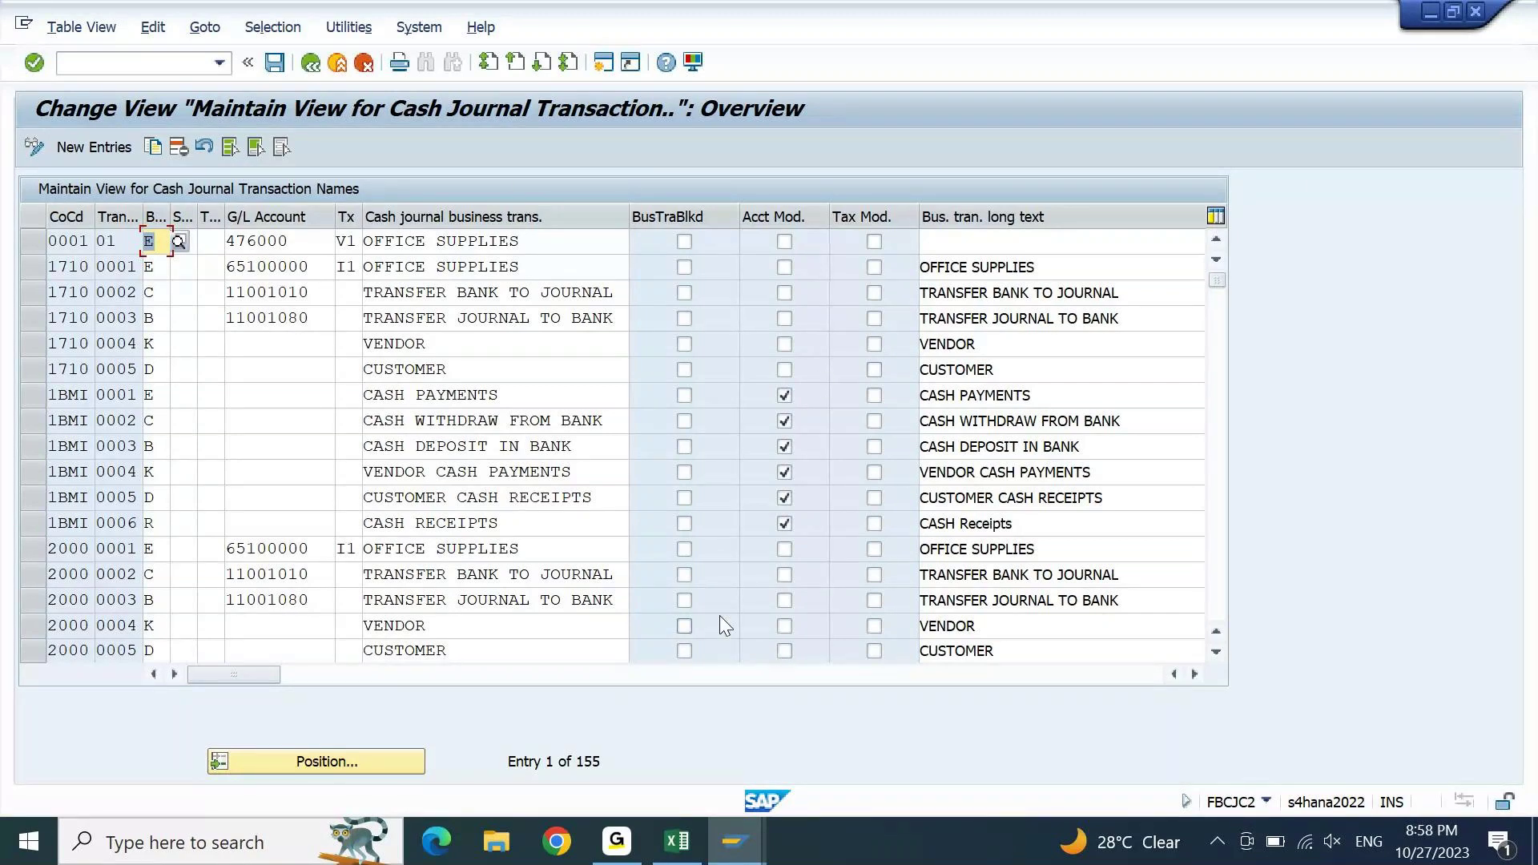
- Reopen the cash journal with transaction /nFBCJ and examine the business transaction, G/L account and supplier fields of the posted cash payments
{"action": "left_click", "coordinate": [176, 65]}
{"action": "type", "text": "/"}
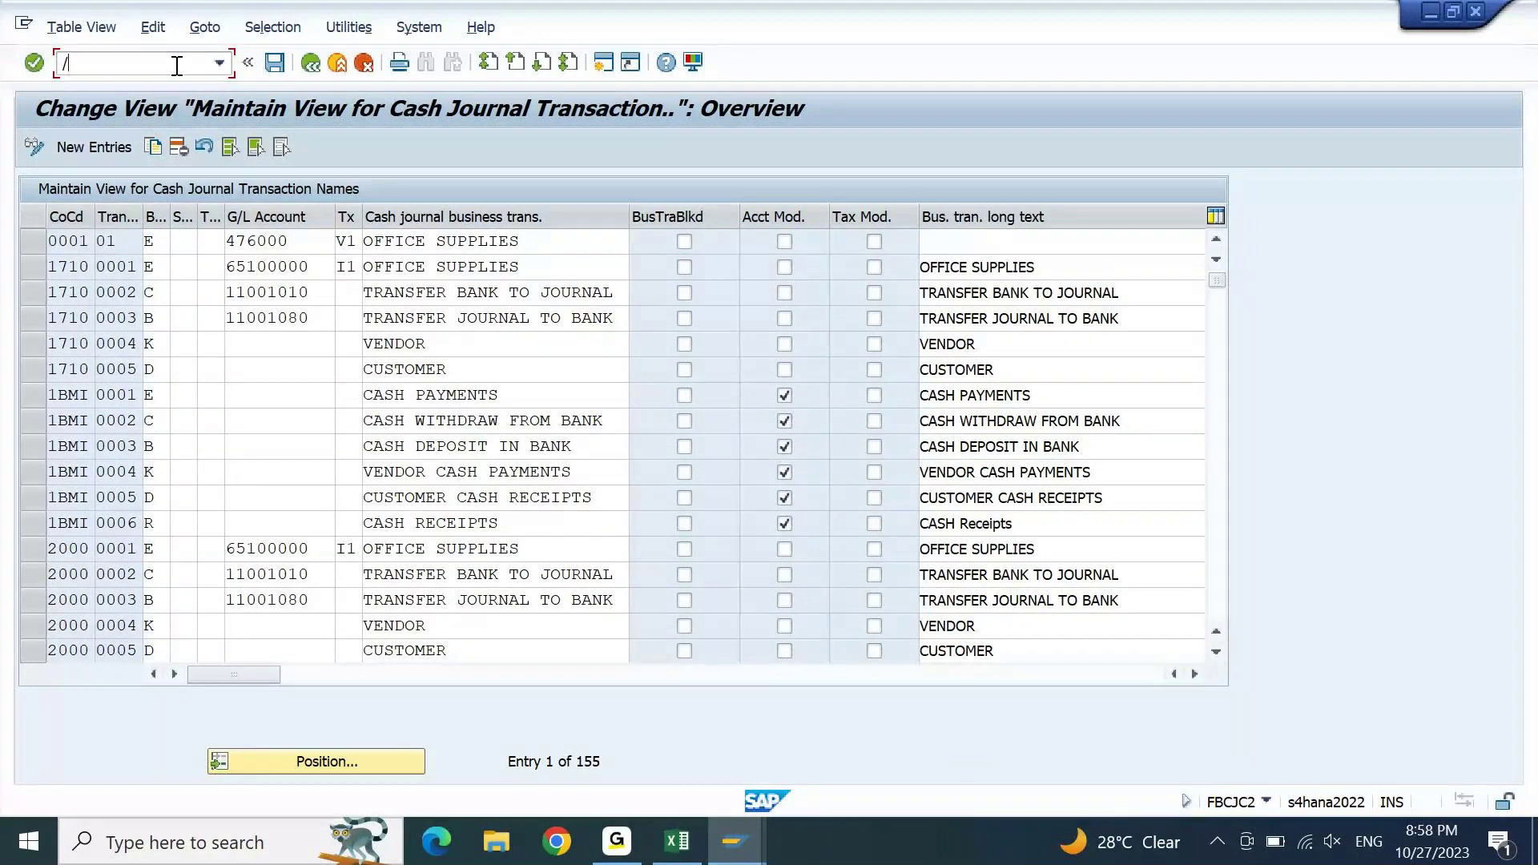
{"action": "type", "text": "nfbcj"}
{"action": "key", "text": "Return"}
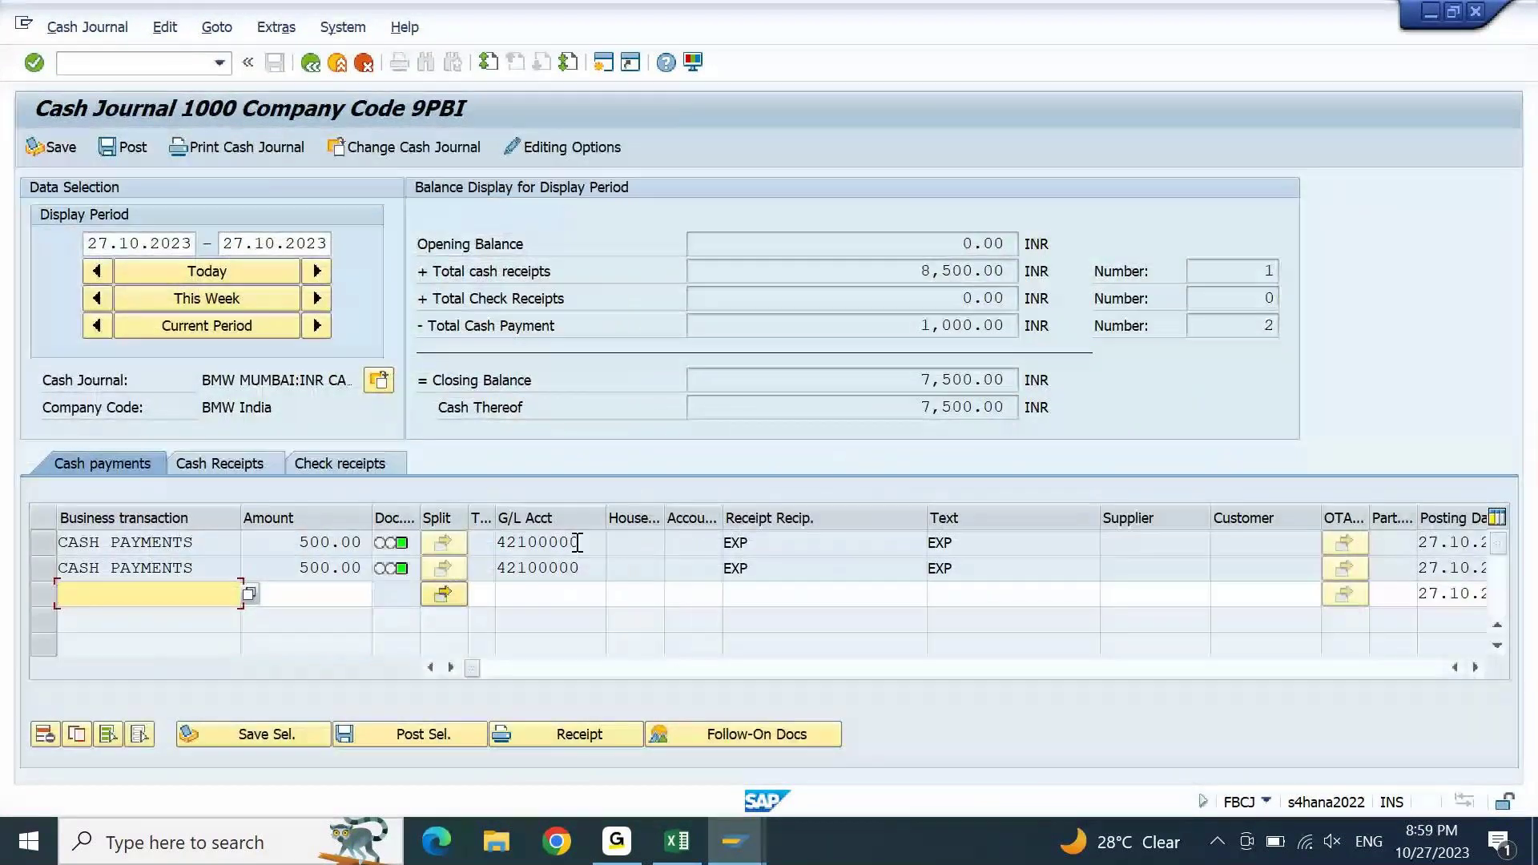
{"action": "left_click", "coordinate": [537, 543]}
{"action": "left_click", "coordinate": [1154, 545]}
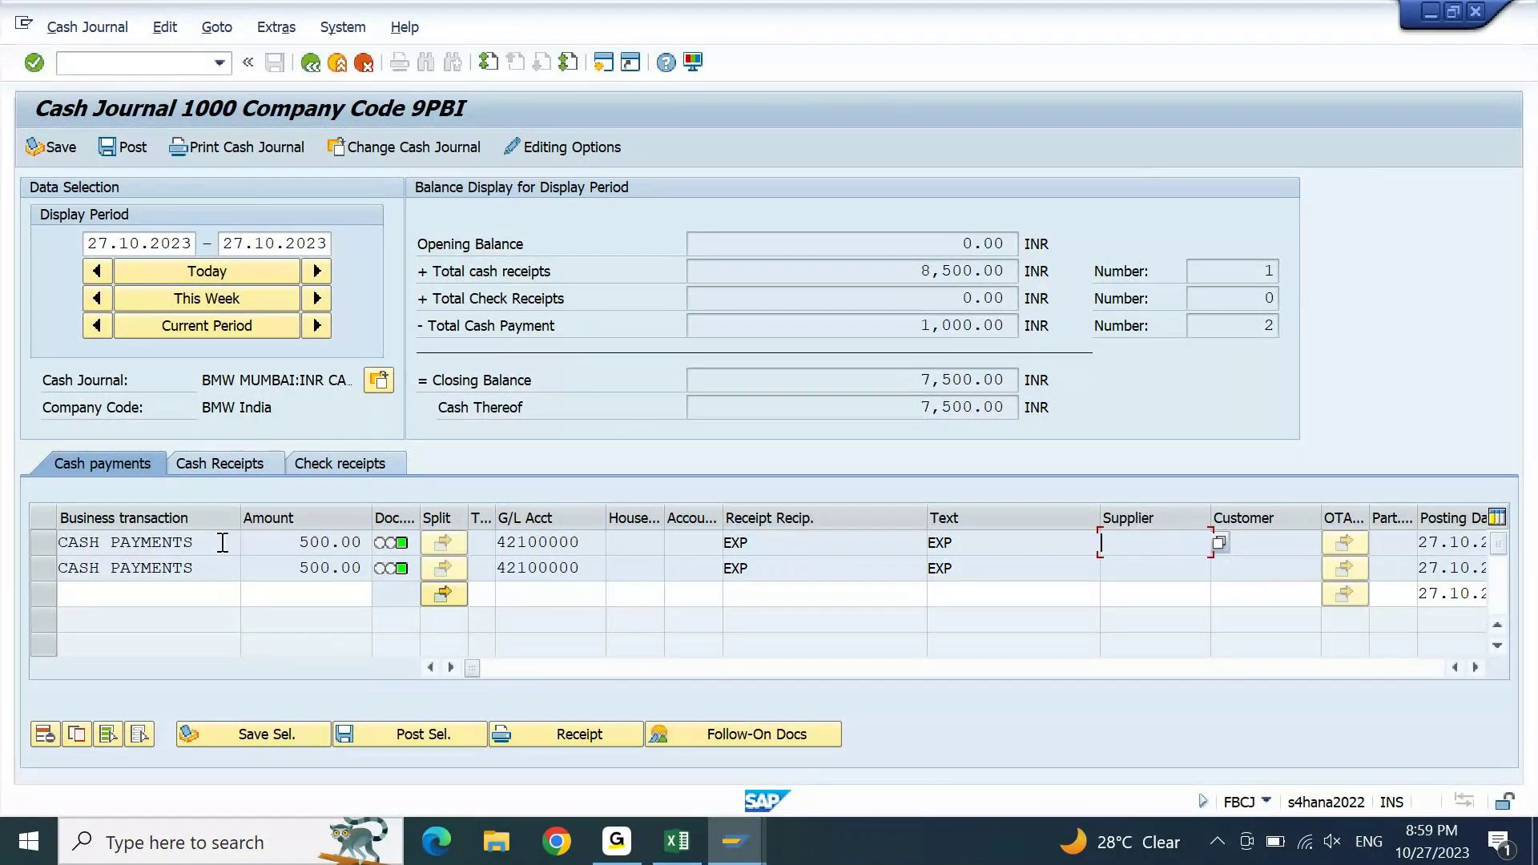
{"action": "left_click_drag", "start_coordinate": [222, 542], "coordinate": [27, 564]}
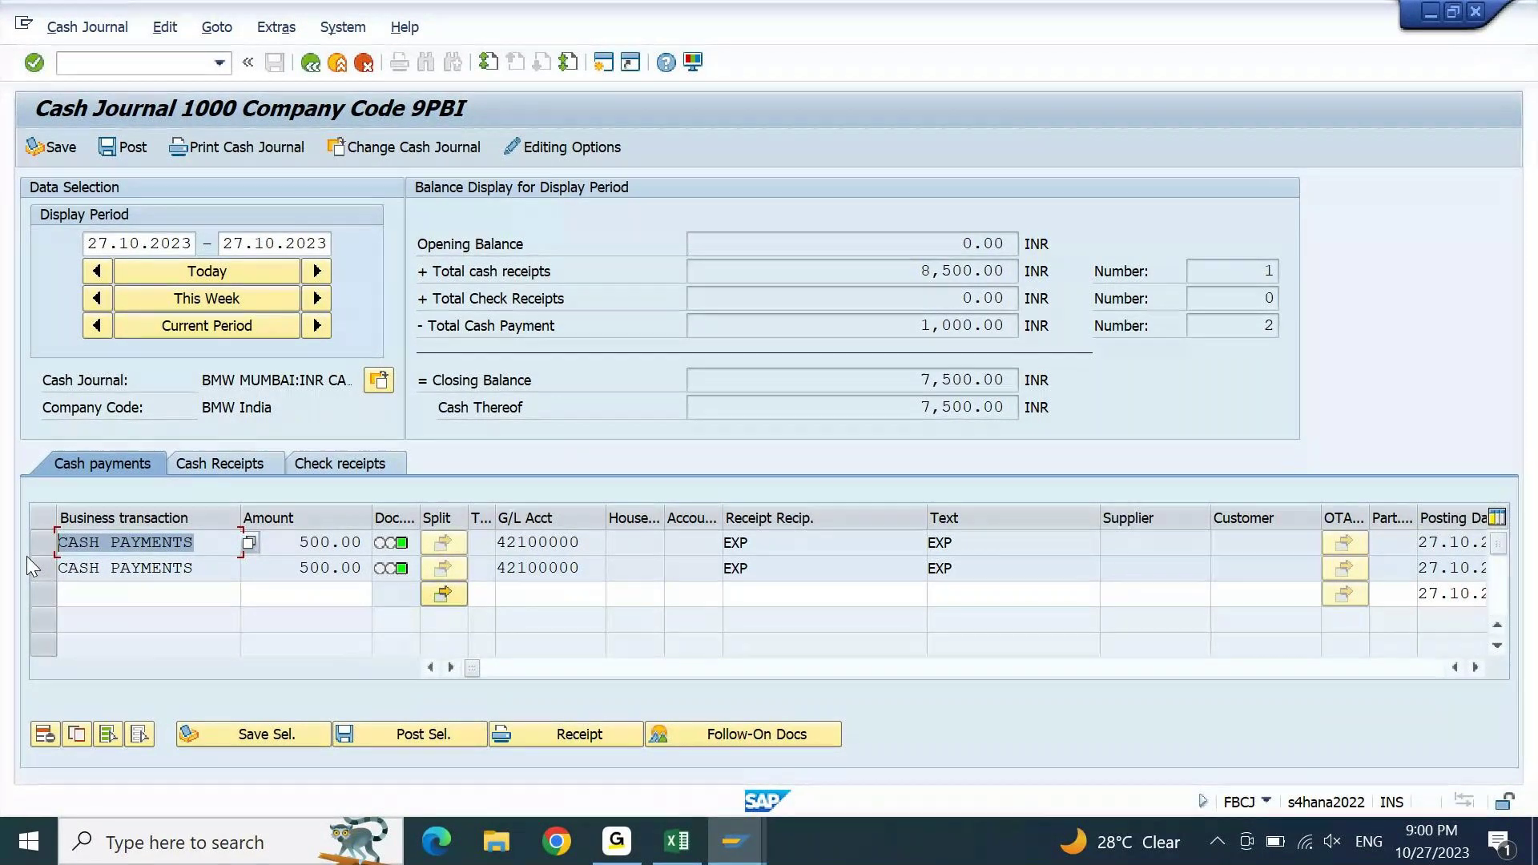
{"action": "left_click", "coordinate": [207, 568]}
{"action": "key", "text": "ctrl+c"}
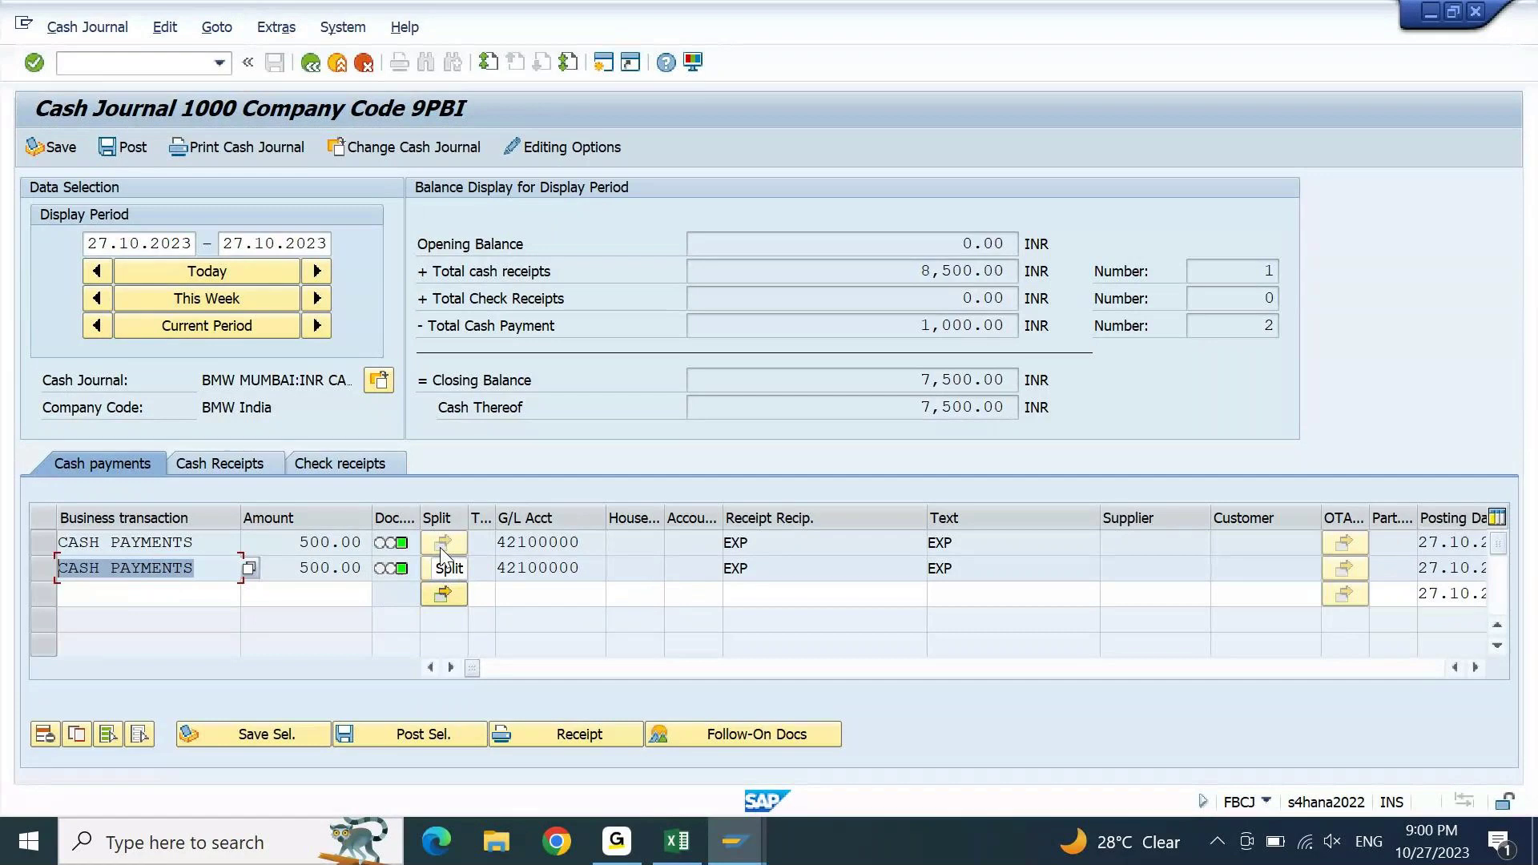
- Switch to the Excel notes and list "electricity", "utilities" and "others" in cells D3116 to D3118
{"action": "left_click", "coordinate": [677, 841]}
{"action": "left_click", "coordinate": [1014, 476]}
{"action": "key", "text": "Right"}
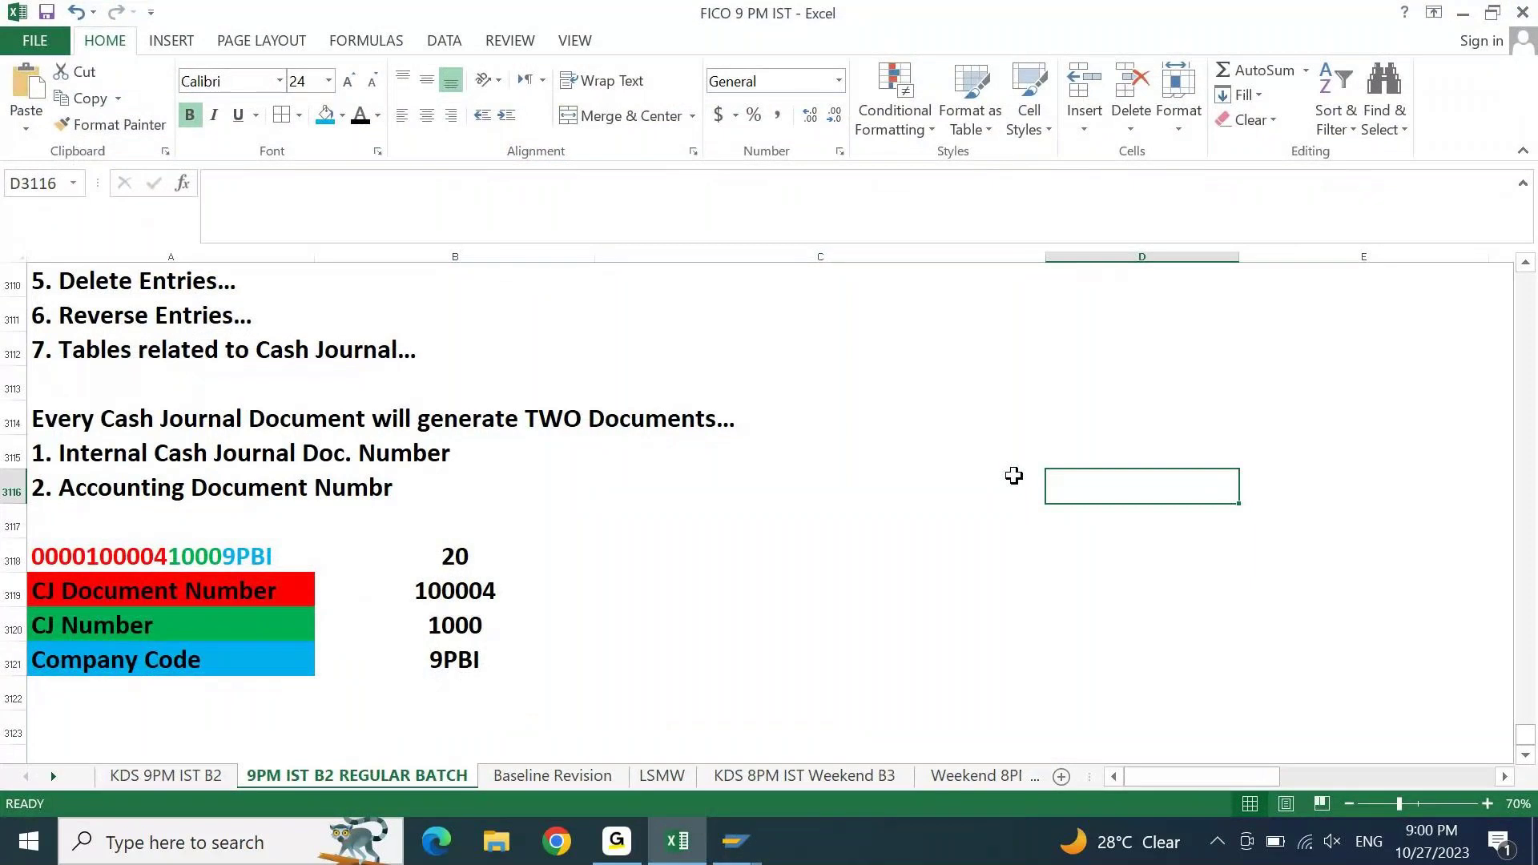
{"action": "type", "text": "electric"}
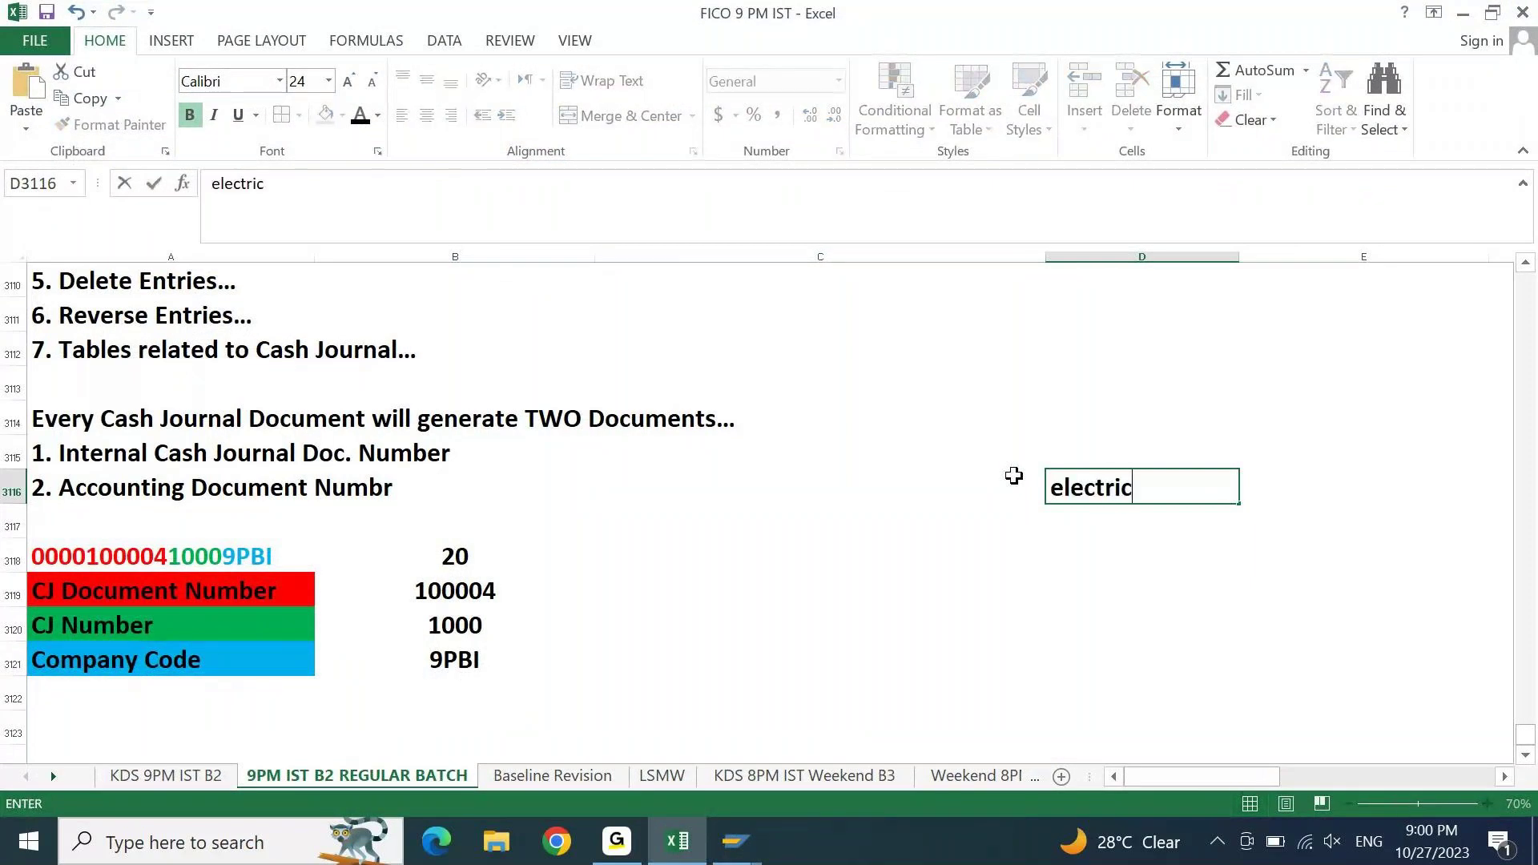
{"action": "type", "text": "ity"}
{"action": "key", "text": "Return"}
{"action": "type", "text": "utiliti"}
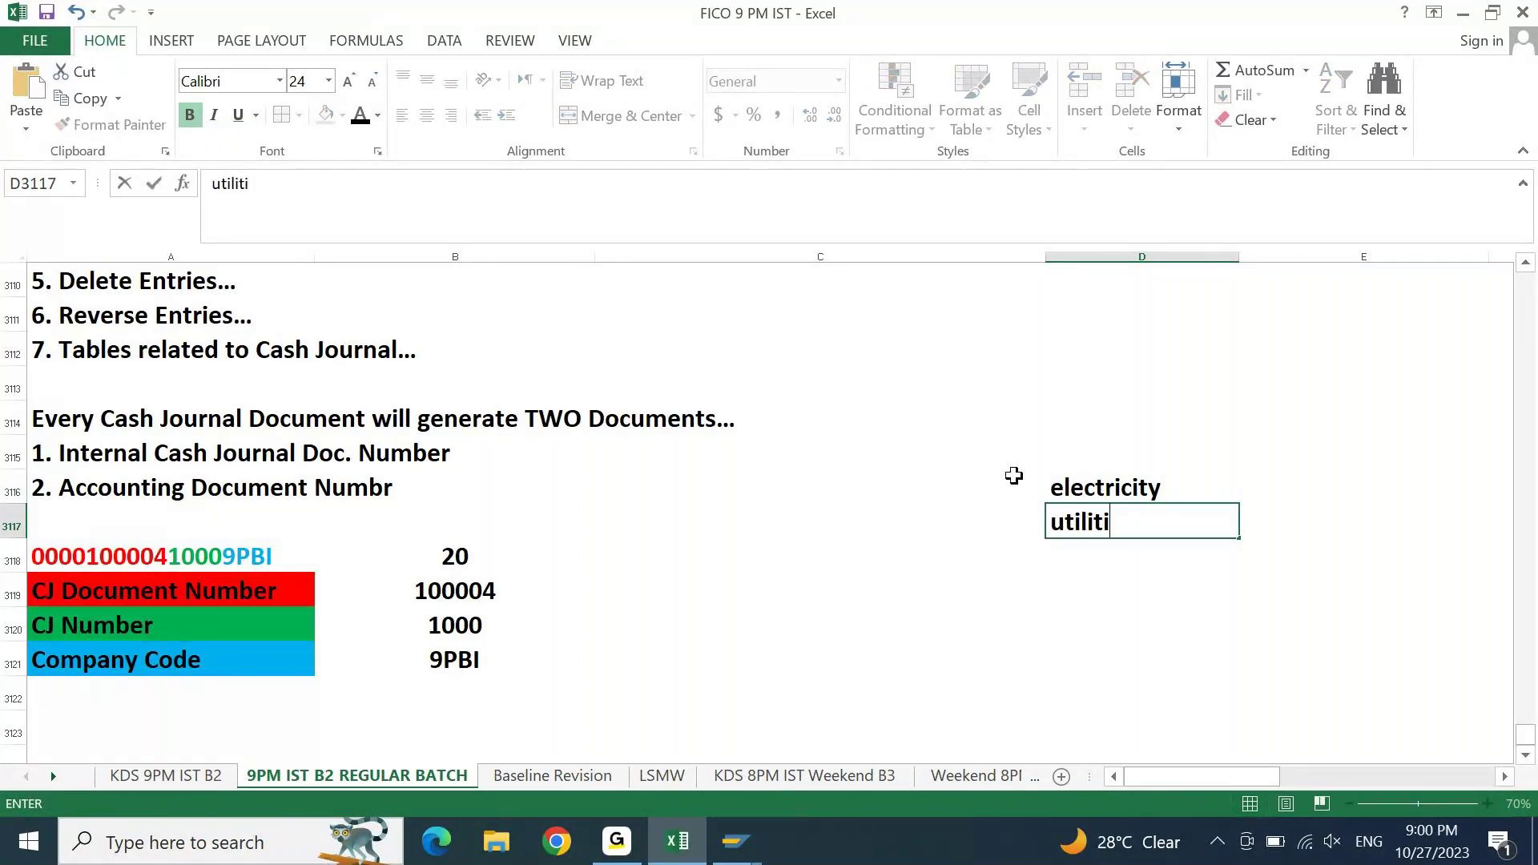
{"action": "type", "text": "es"}
{"action": "key", "text": "Return"}
{"action": "type", "text": "others"}
{"action": "key", "text": "Return"}
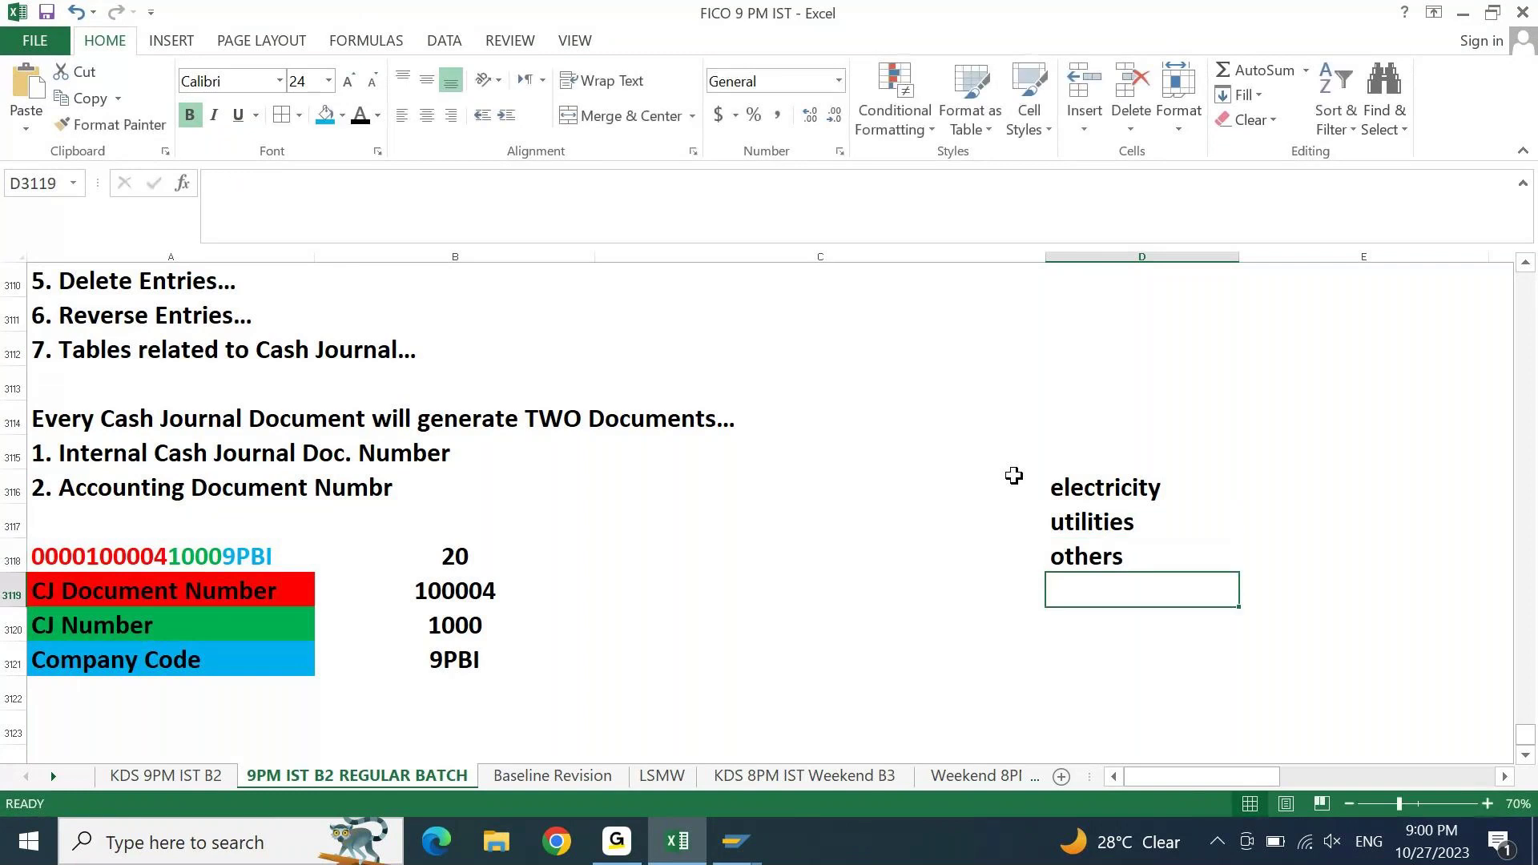
- Clear the expense examples from cells D3116 to D3118
{"action": "key", "text": "ctrl+Up"}
{"action": "key", "text": "ctrl+Up"}
{"action": "key", "text": "ctrl+shift+Down"}
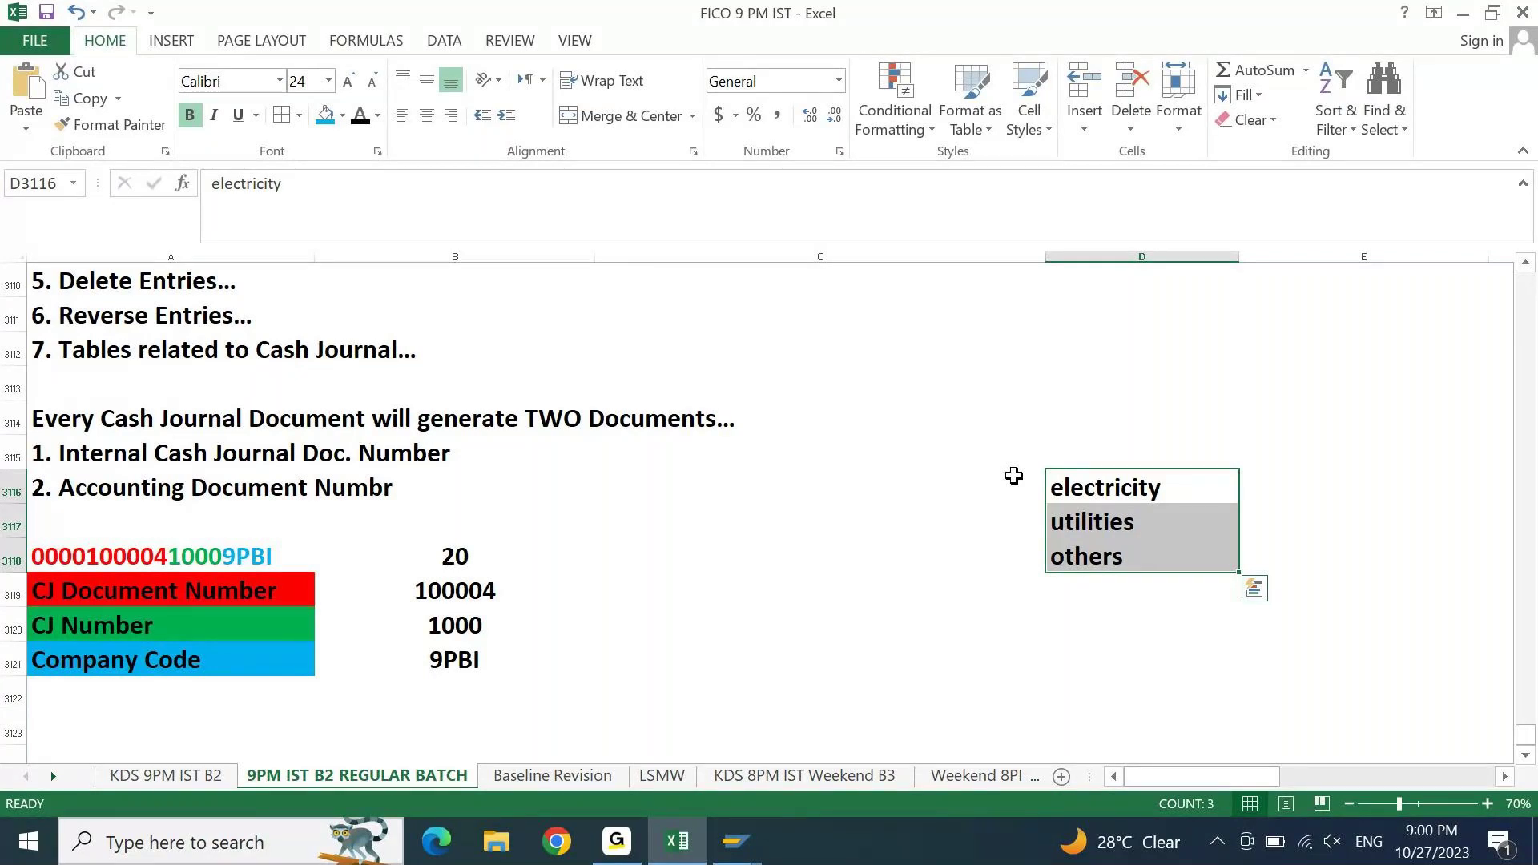
{"action": "key", "text": "Delete"}
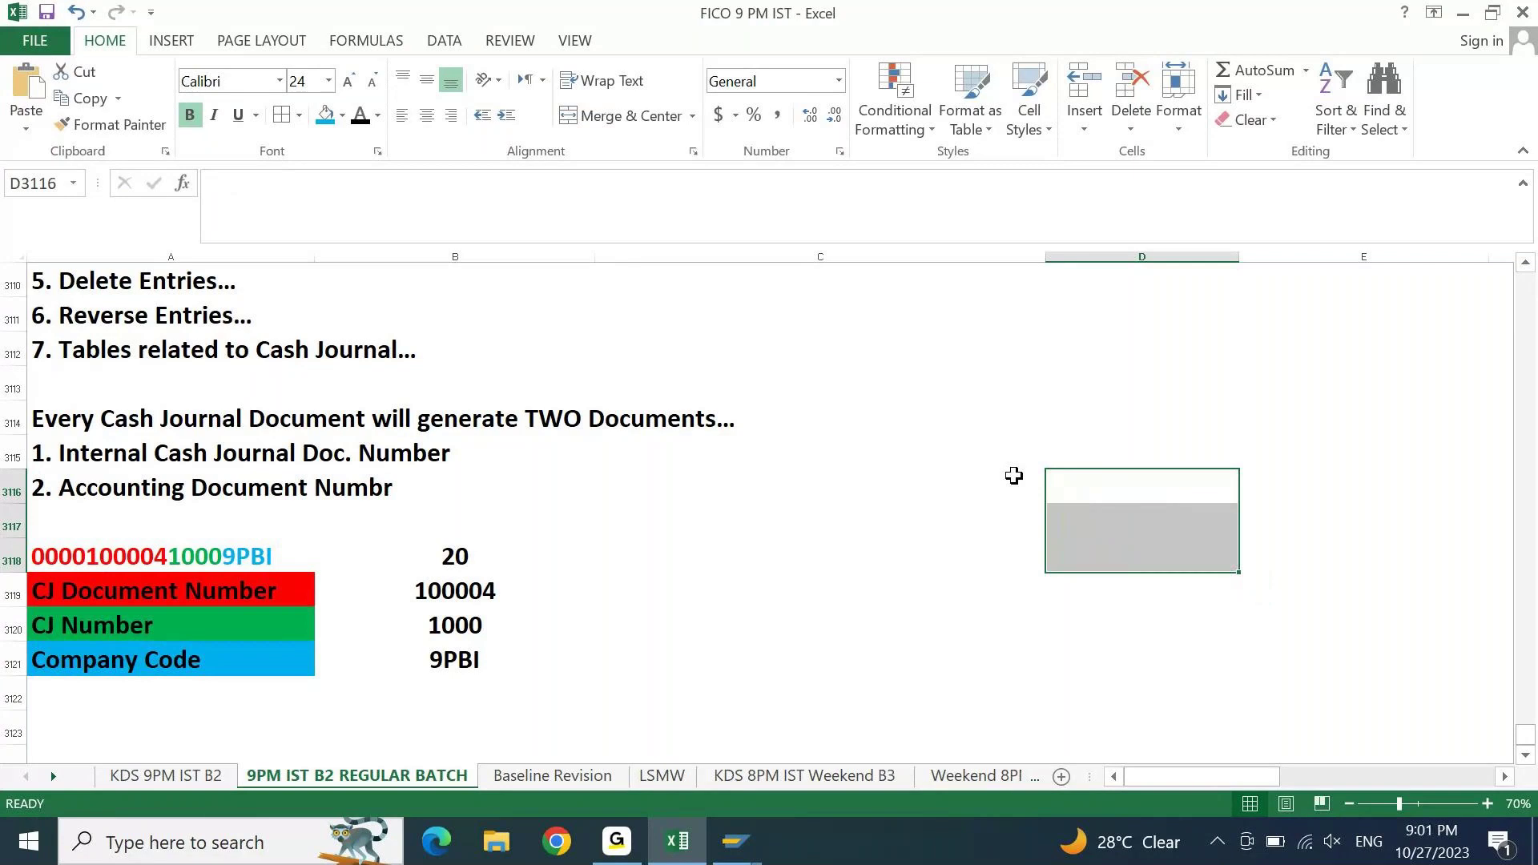
- Switch to SAP and enter a third cash payment line with business transaction CASH PAYMENTS, G/L account 42100000 and amount 300
{"action": "key", "text": "alt+Tab"}
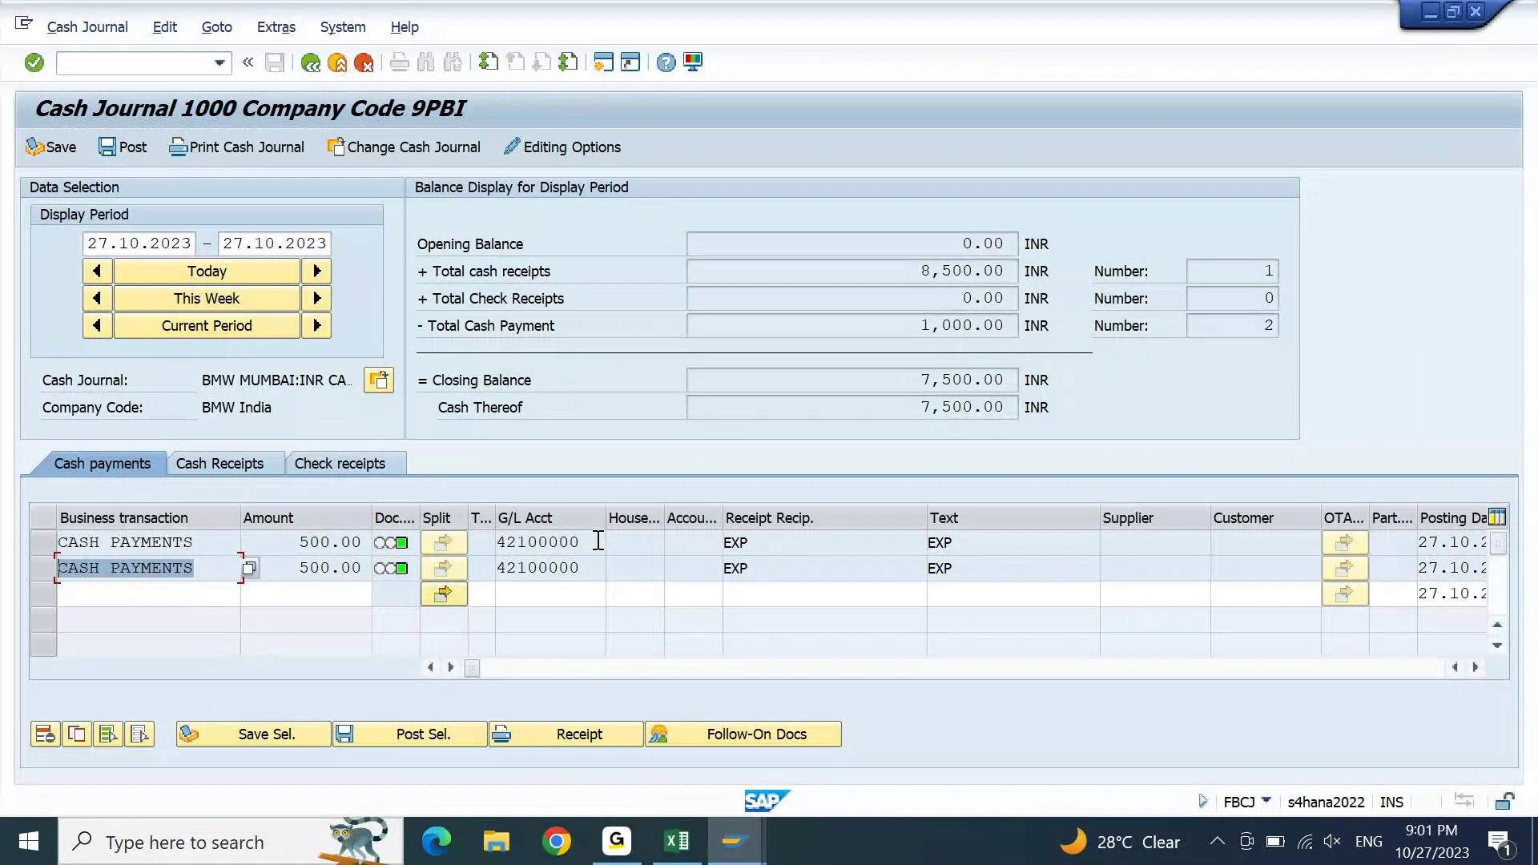
{"action": "left_click", "coordinate": [443, 594]}
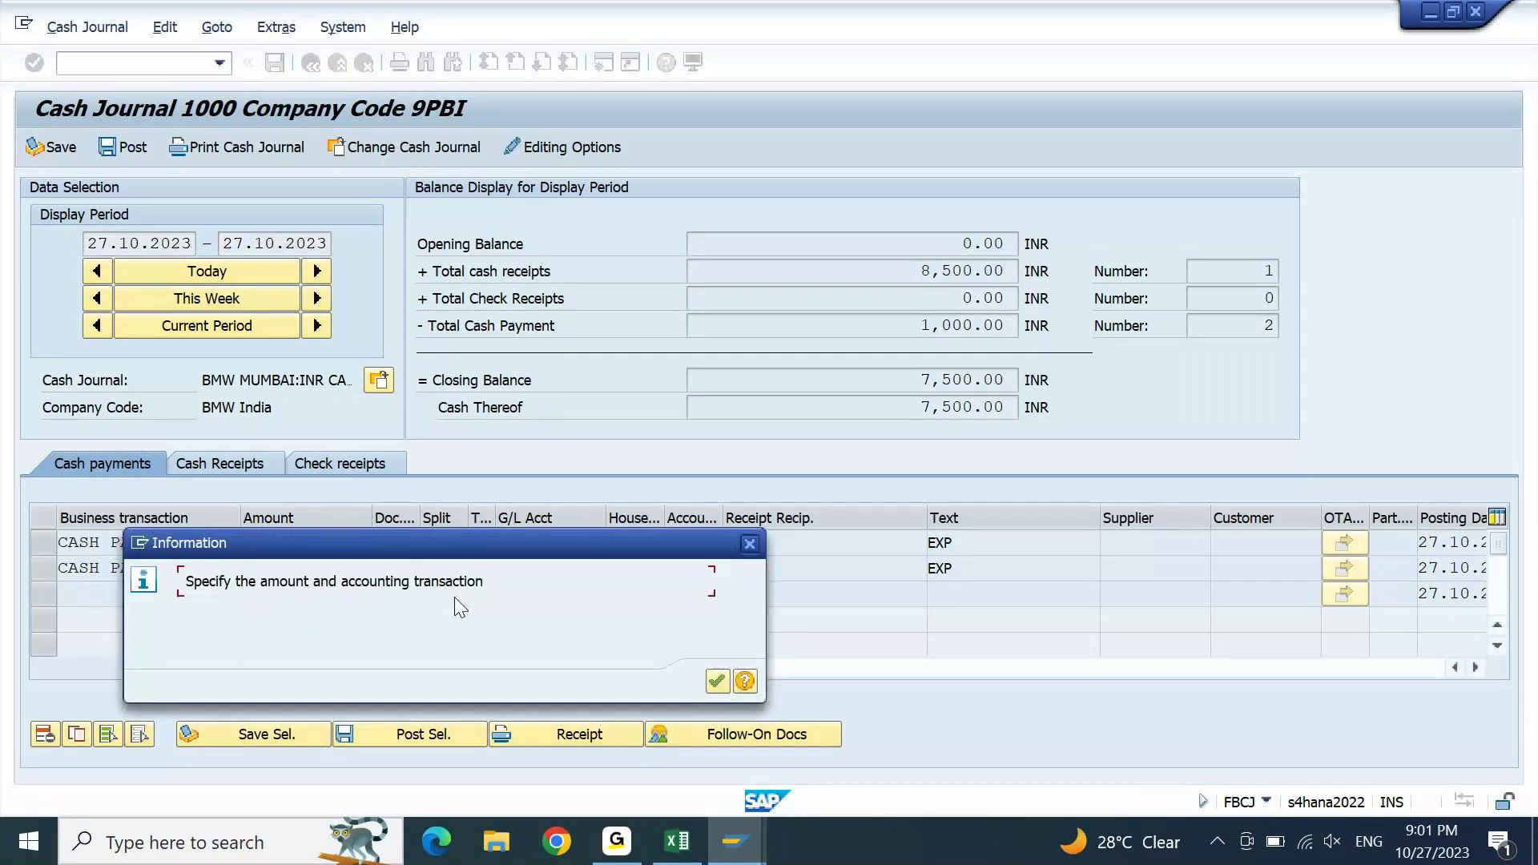
{"action": "key", "text": "Return"}
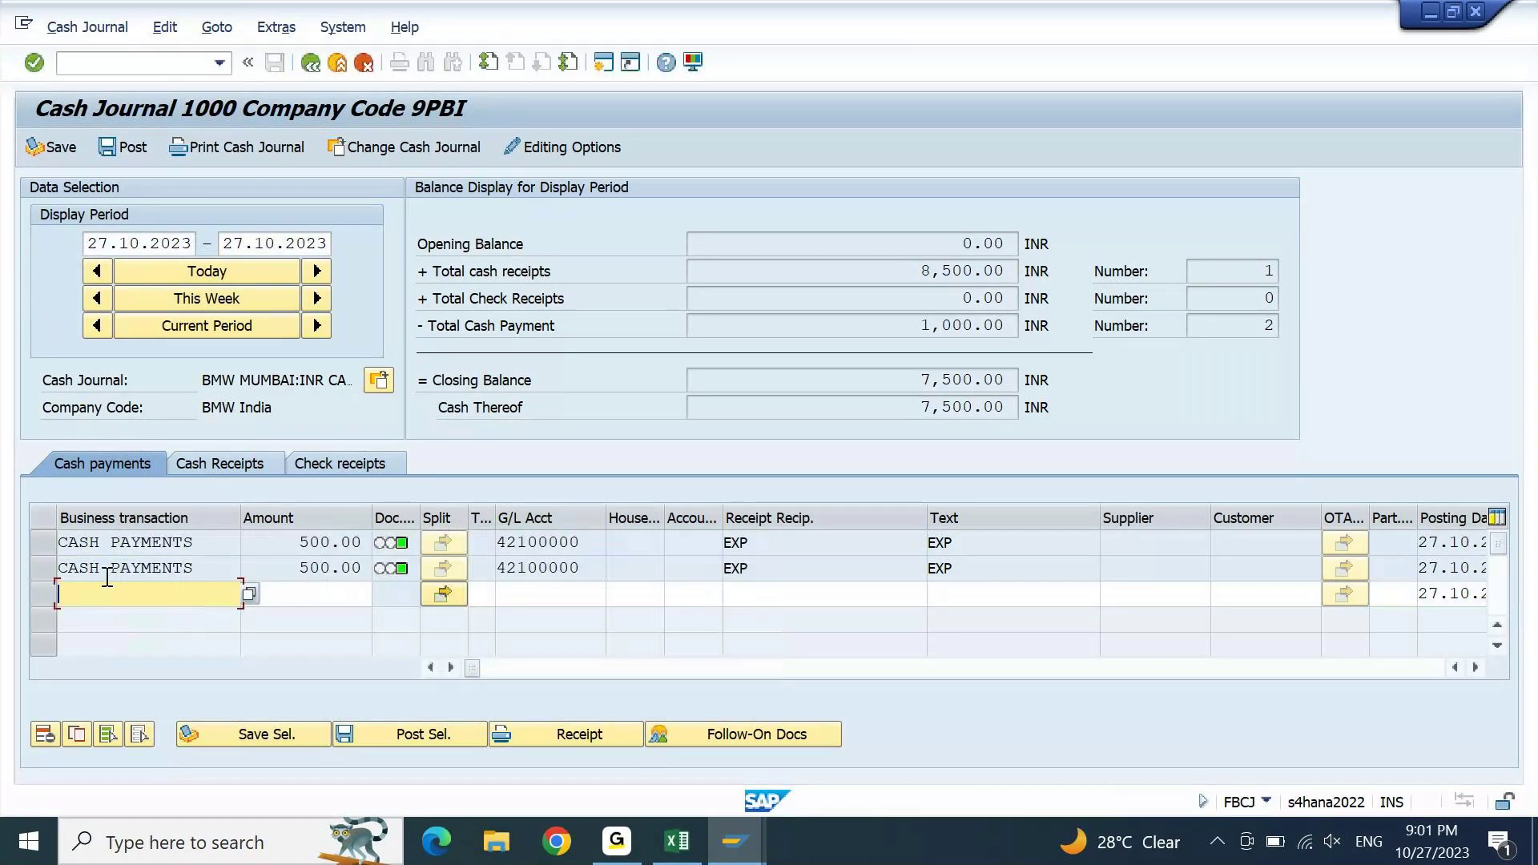
{"action": "key", "text": "ctrl+v"}
{"action": "key", "text": "Return"}
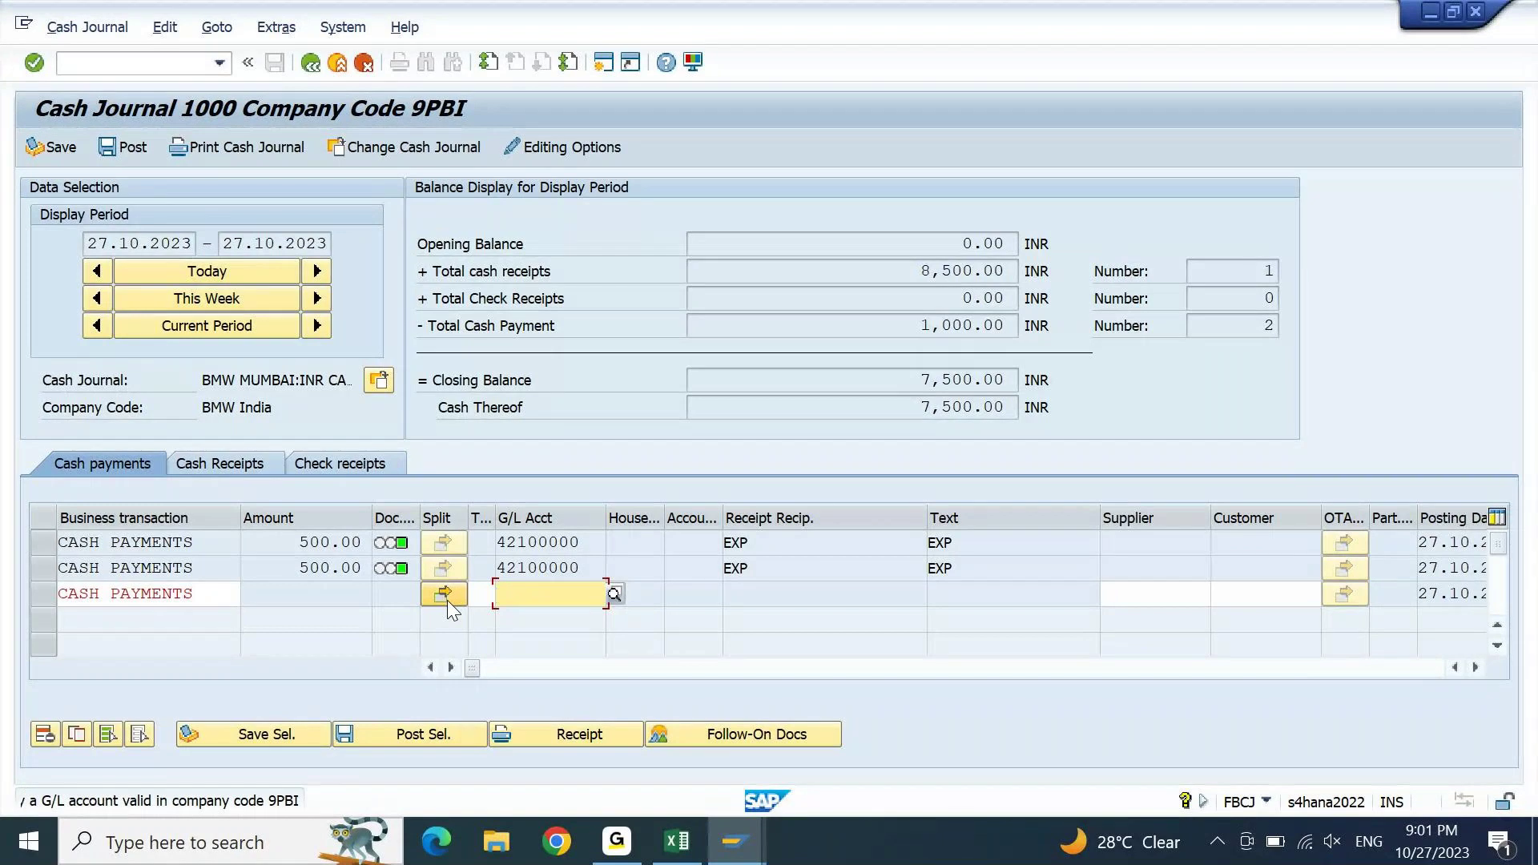
{"action": "key", "text": "Down"}
{"action": "key", "text": "Return"}
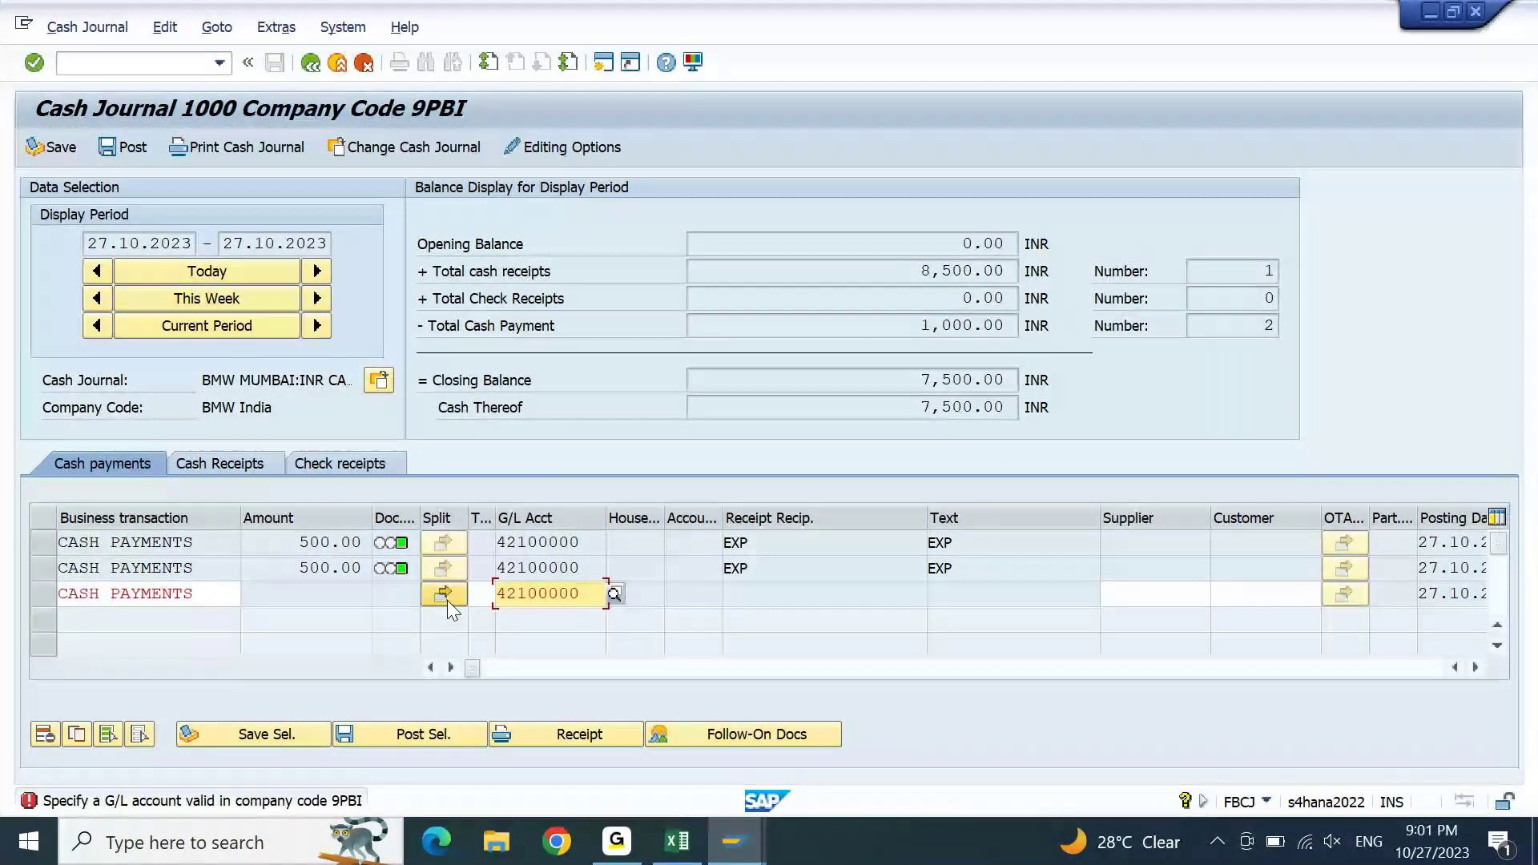
{"action": "left_click", "coordinate": [447, 599]}
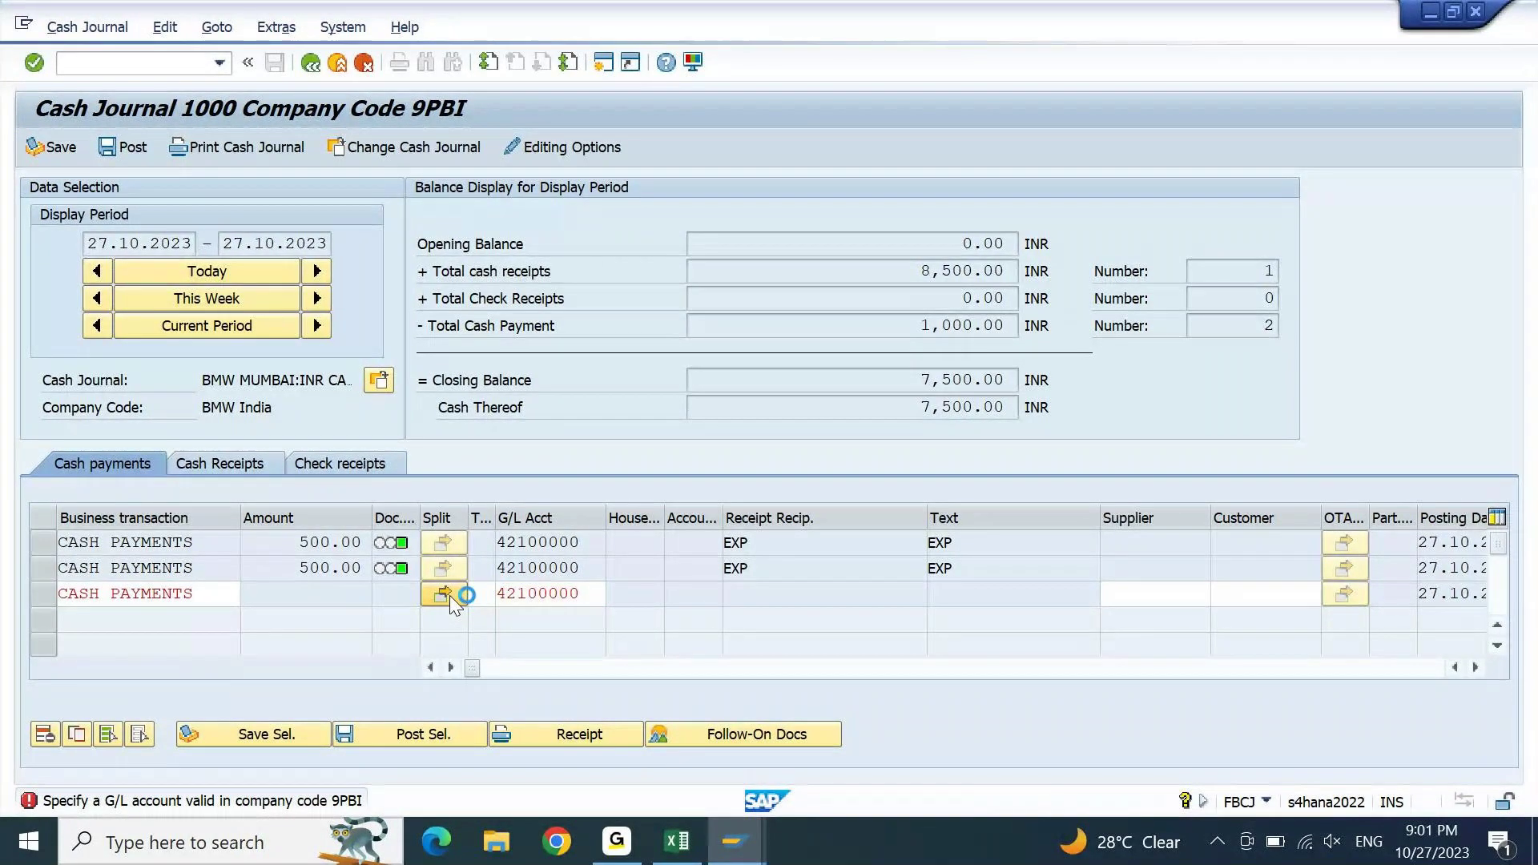
{"action": "left_click", "coordinate": [351, 598]}
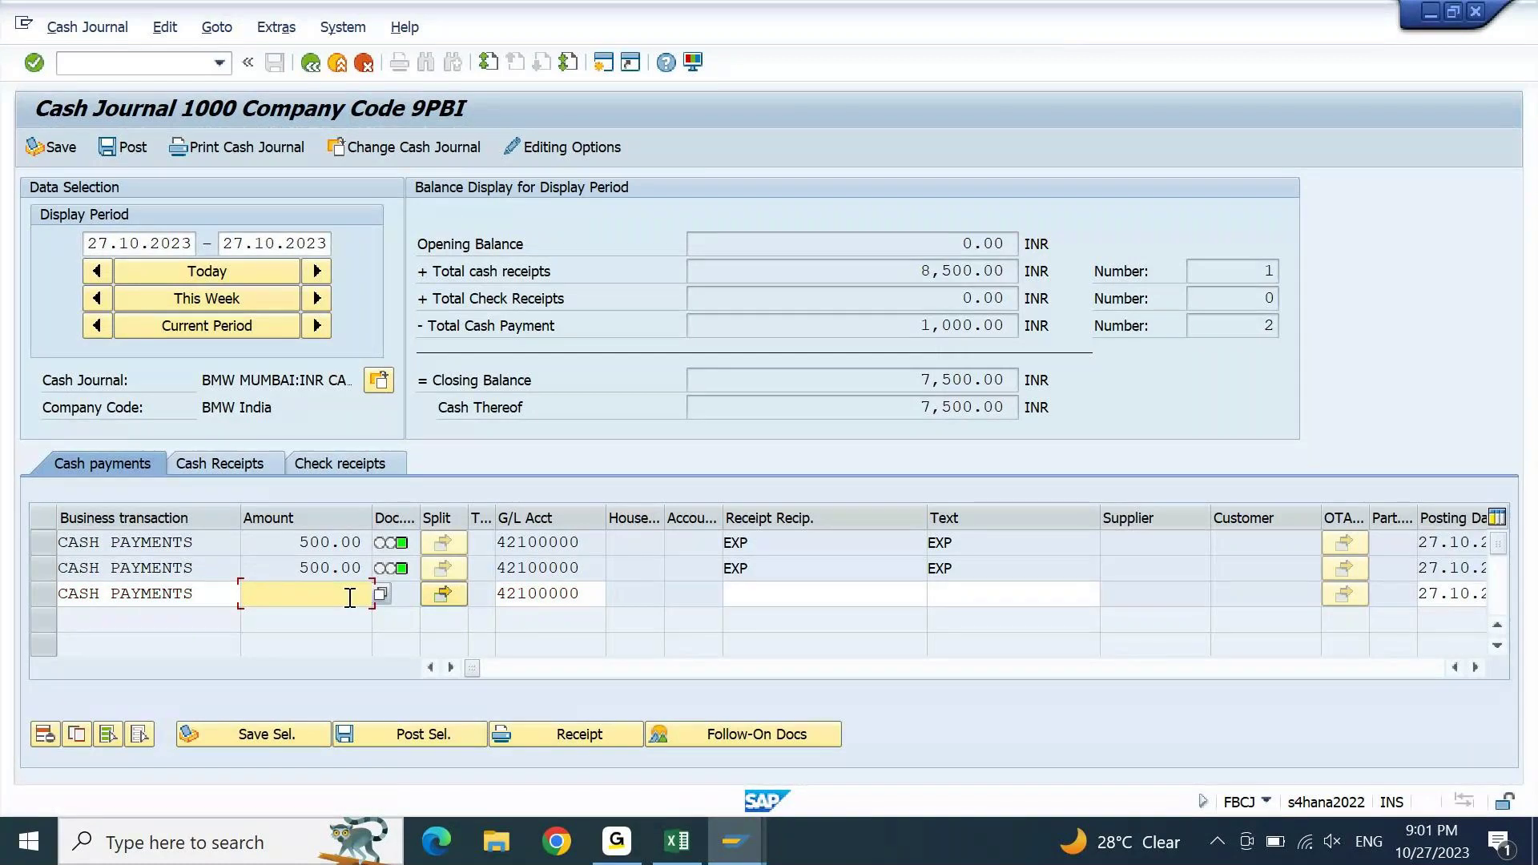
{"action": "type", "text": "300"}
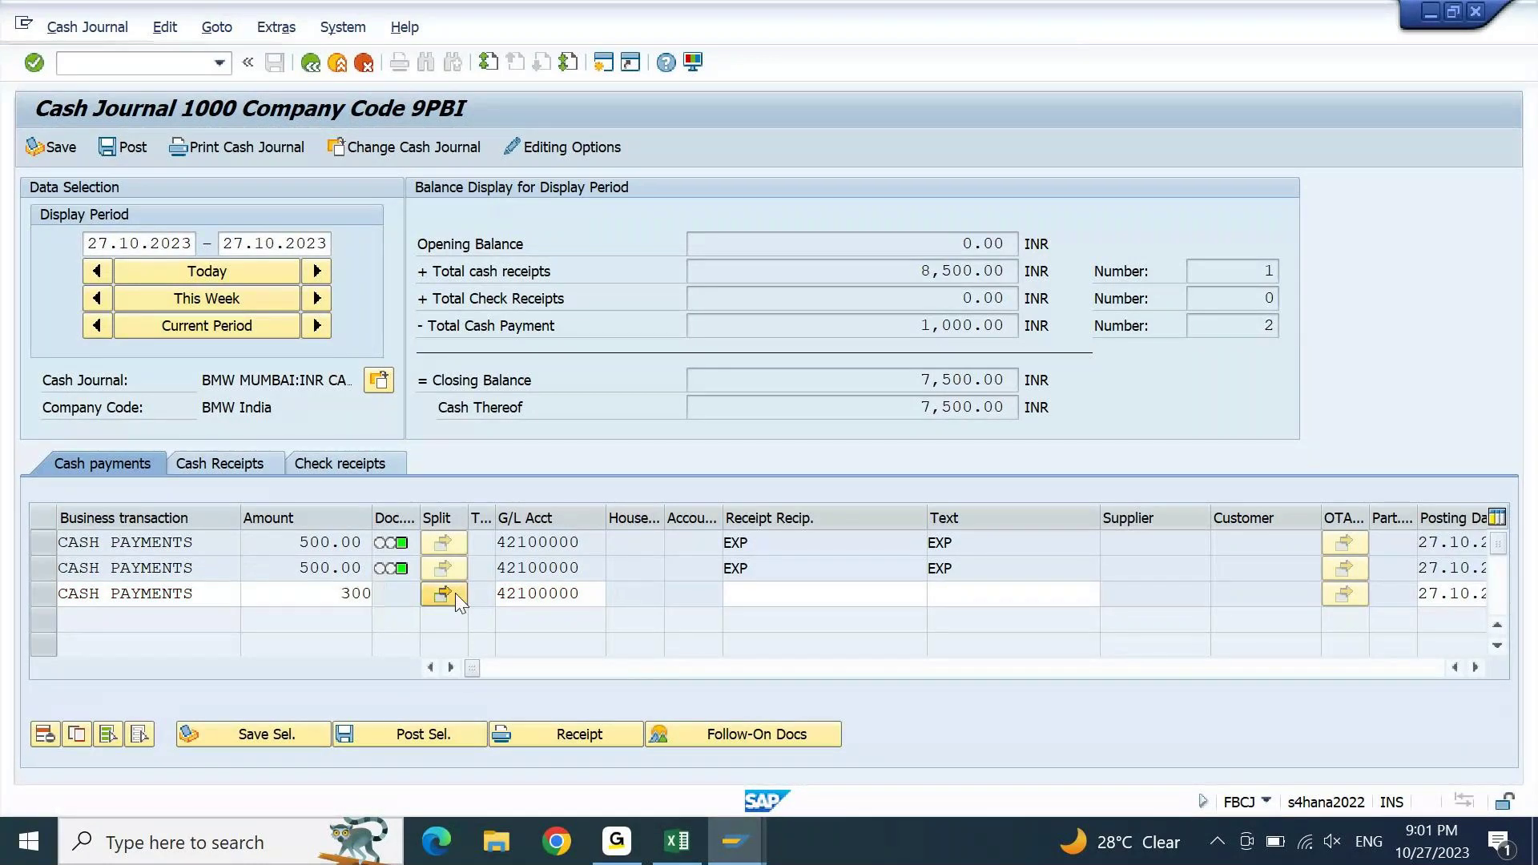
- Examine the document split of the 300 payment line, close it, and widen the OTA Data column to read its heading
{"action": "left_click", "coordinate": [455, 593]}
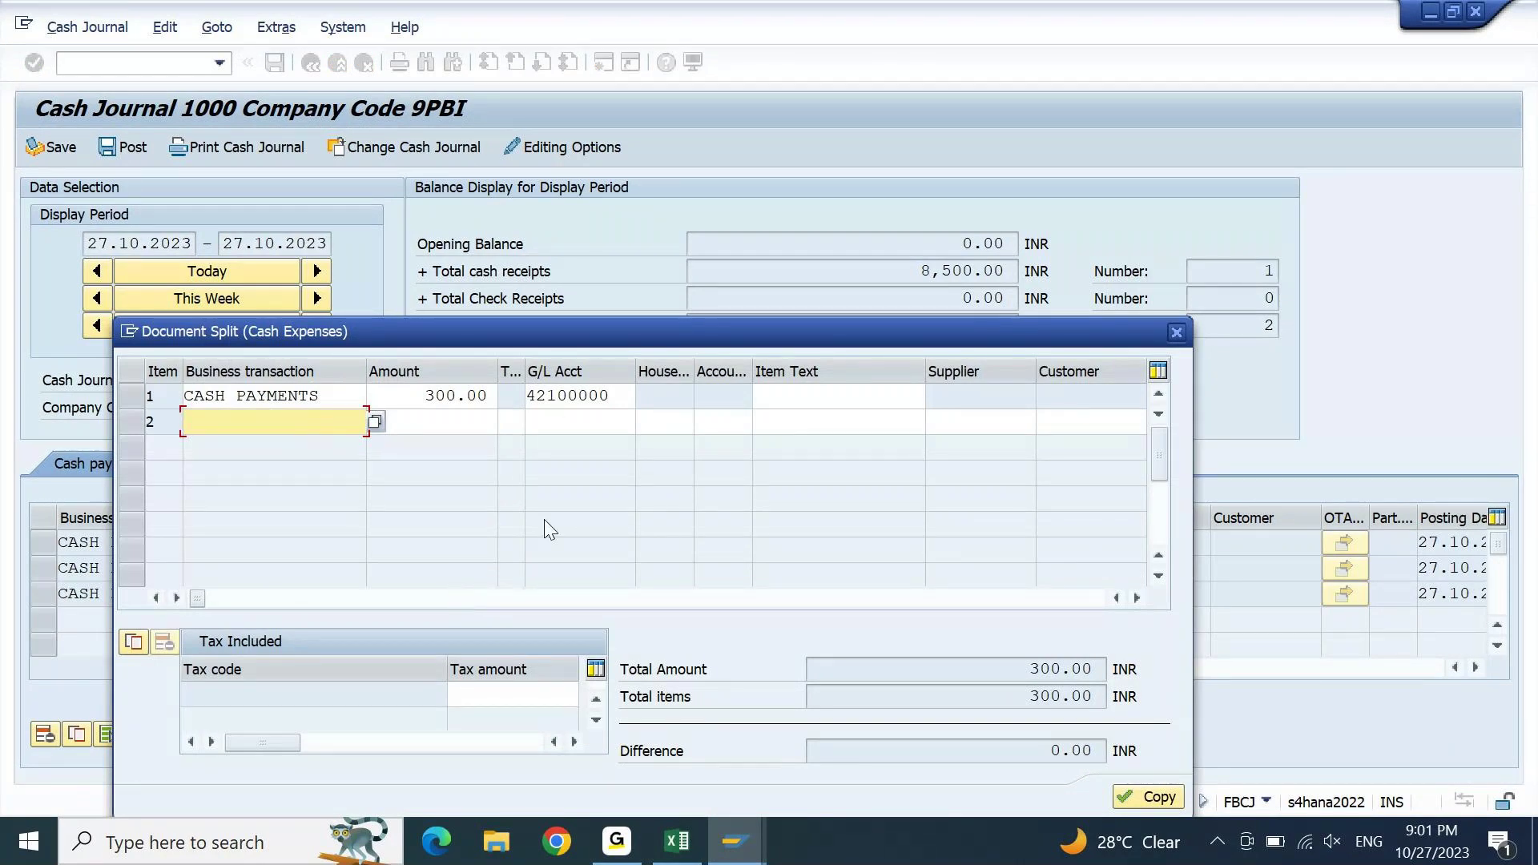
{"action": "double_click", "coordinate": [455, 396]}
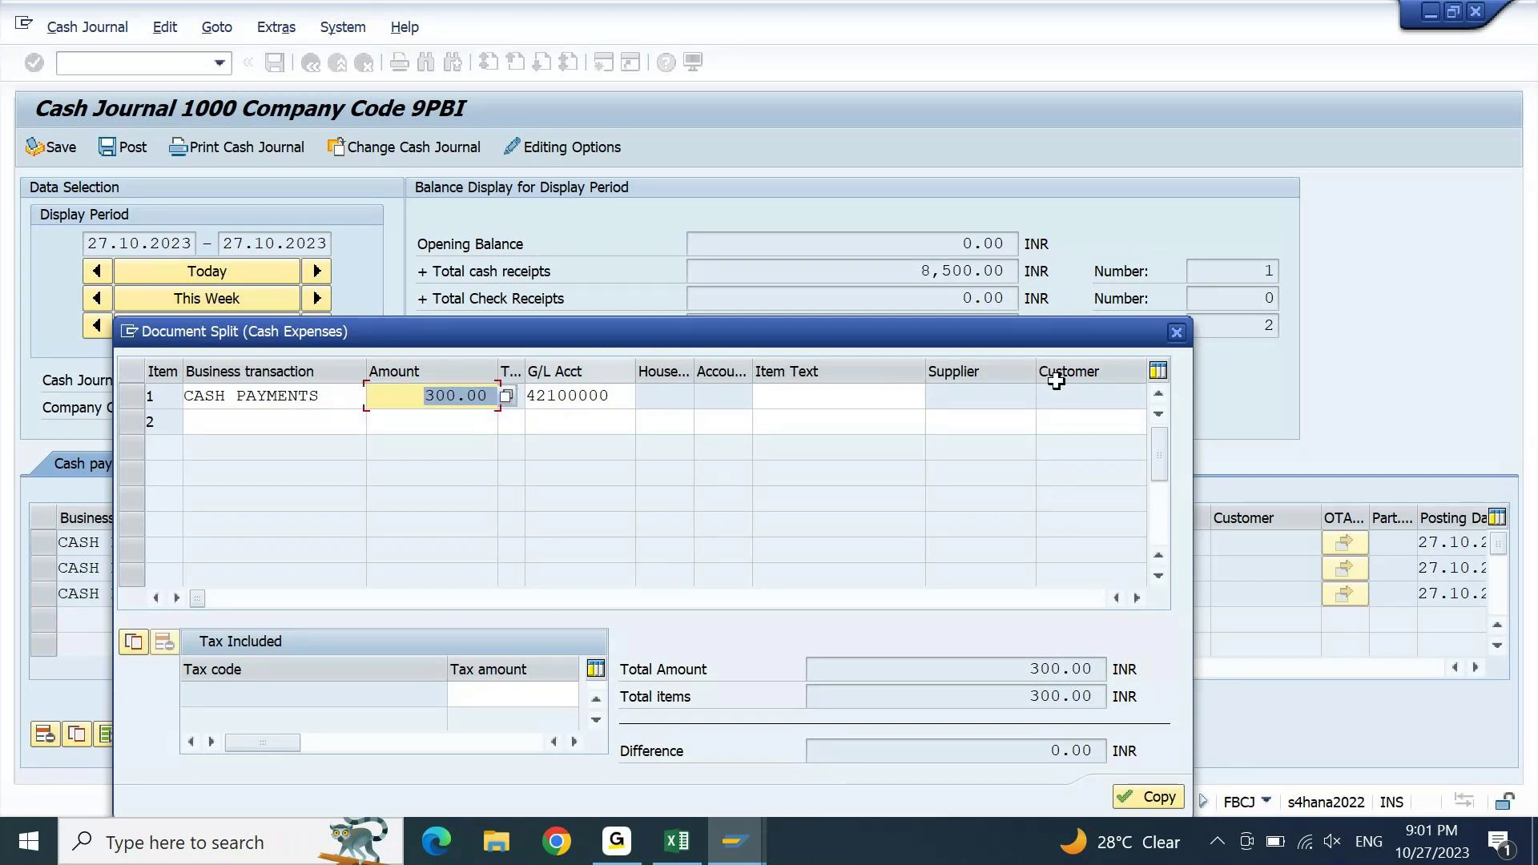
{"action": "left_click", "coordinate": [1176, 332]}
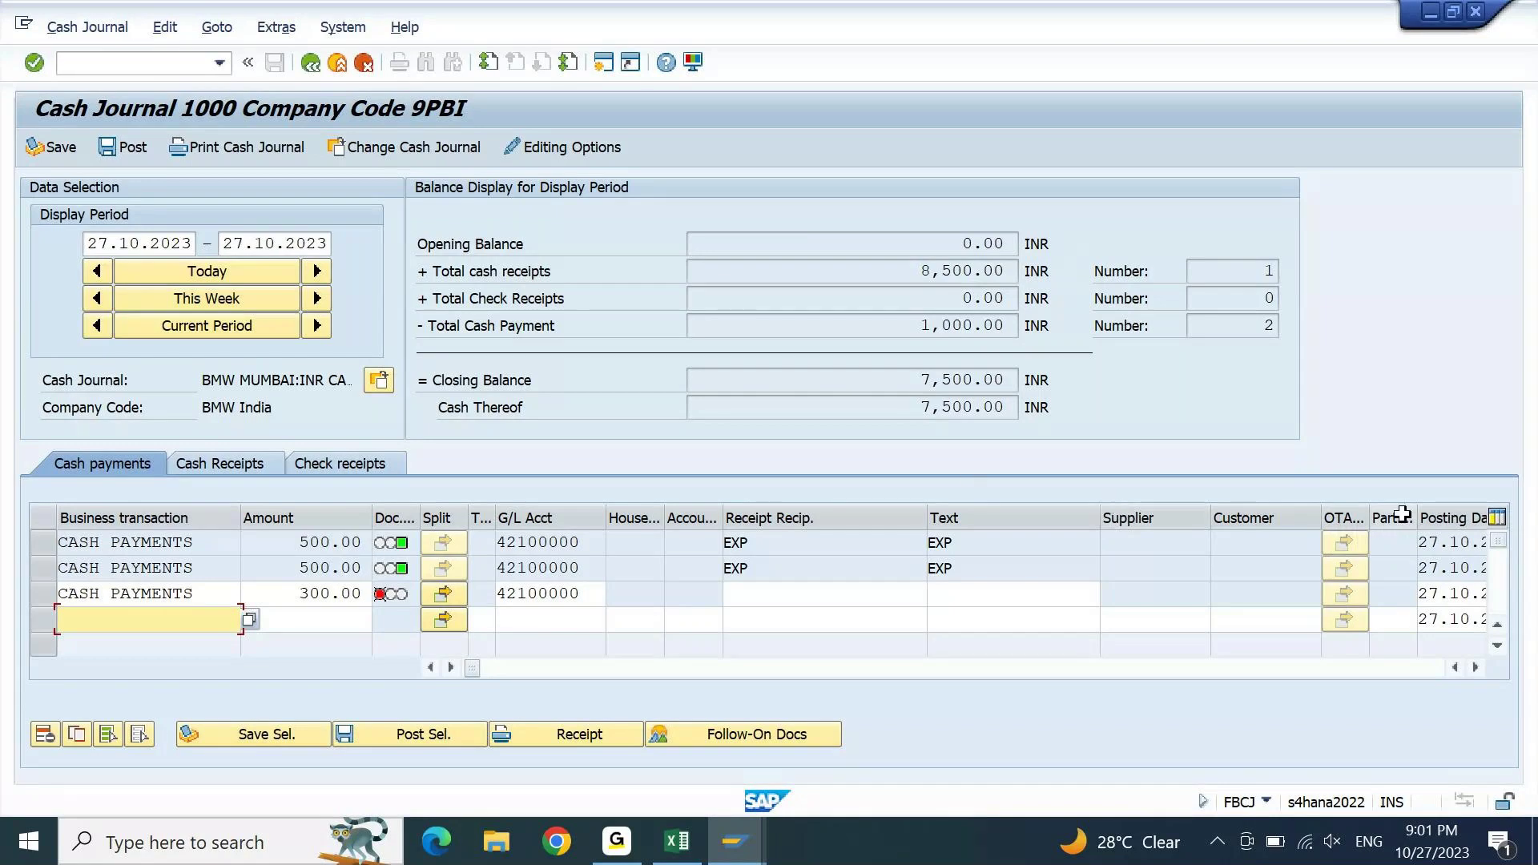
{"action": "left_click_drag", "start_coordinate": [1369, 514], "coordinate": [1463, 514]}
{"action": "left_click", "coordinate": [1401, 542]}
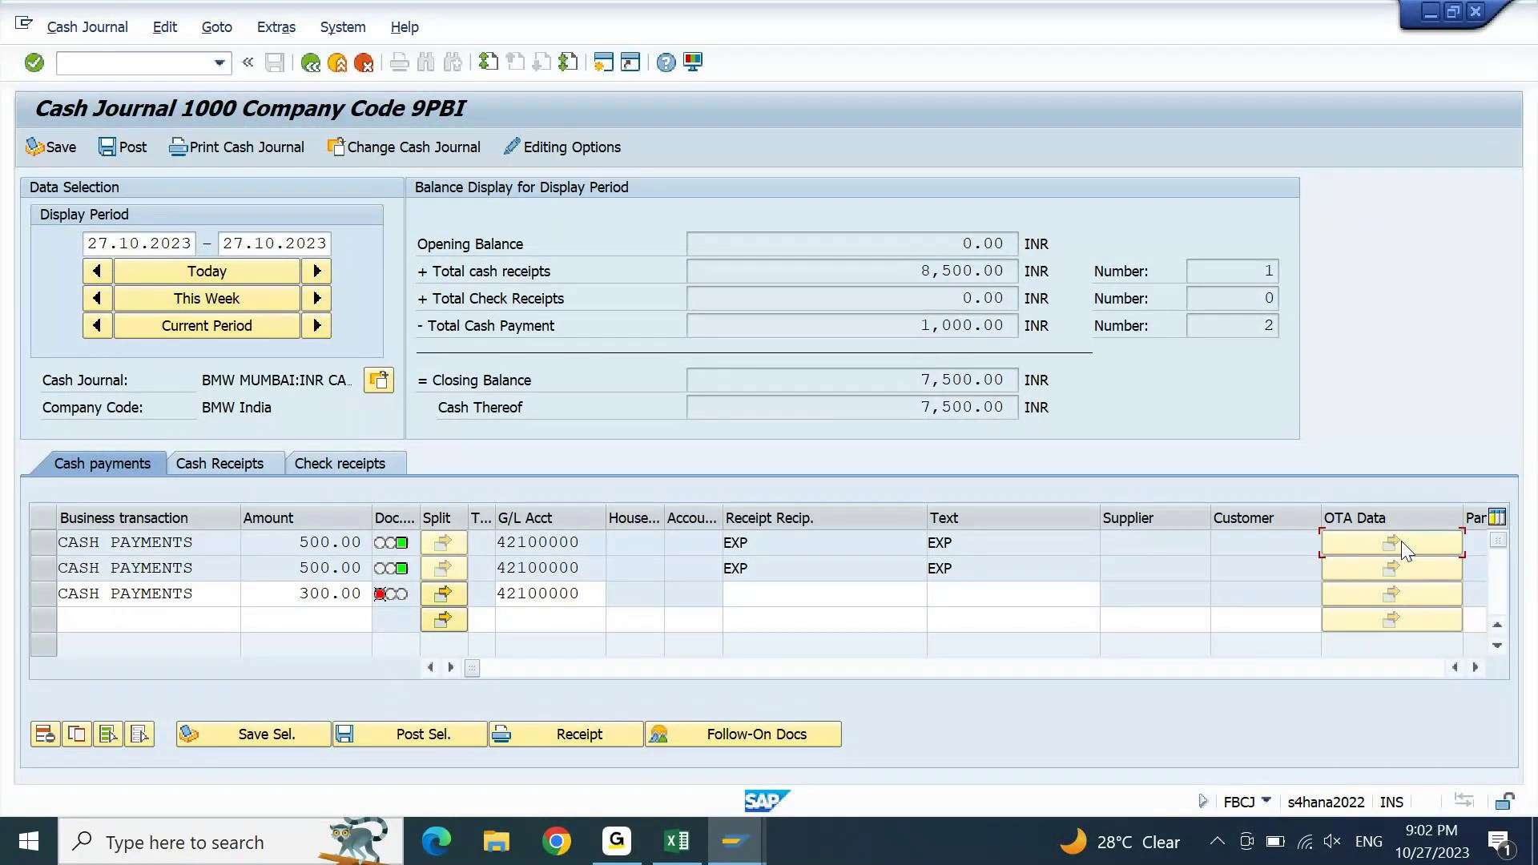
- Delete the 300 cash payment line from the cash journal and confirm the deletion
{"action": "left_click", "coordinate": [42, 594]}
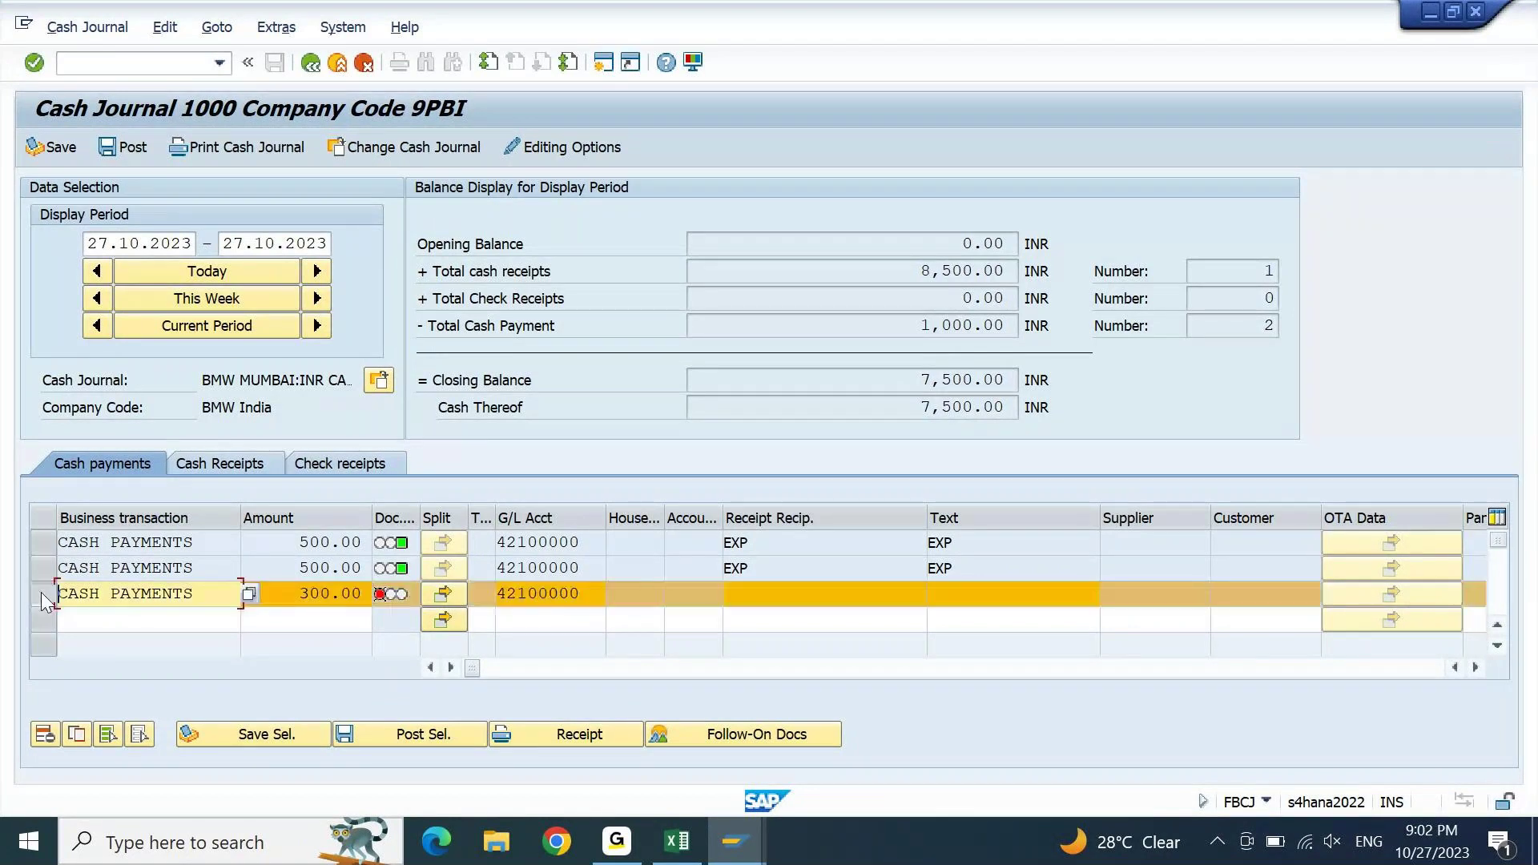
{"action": "left_click", "coordinate": [45, 737]}
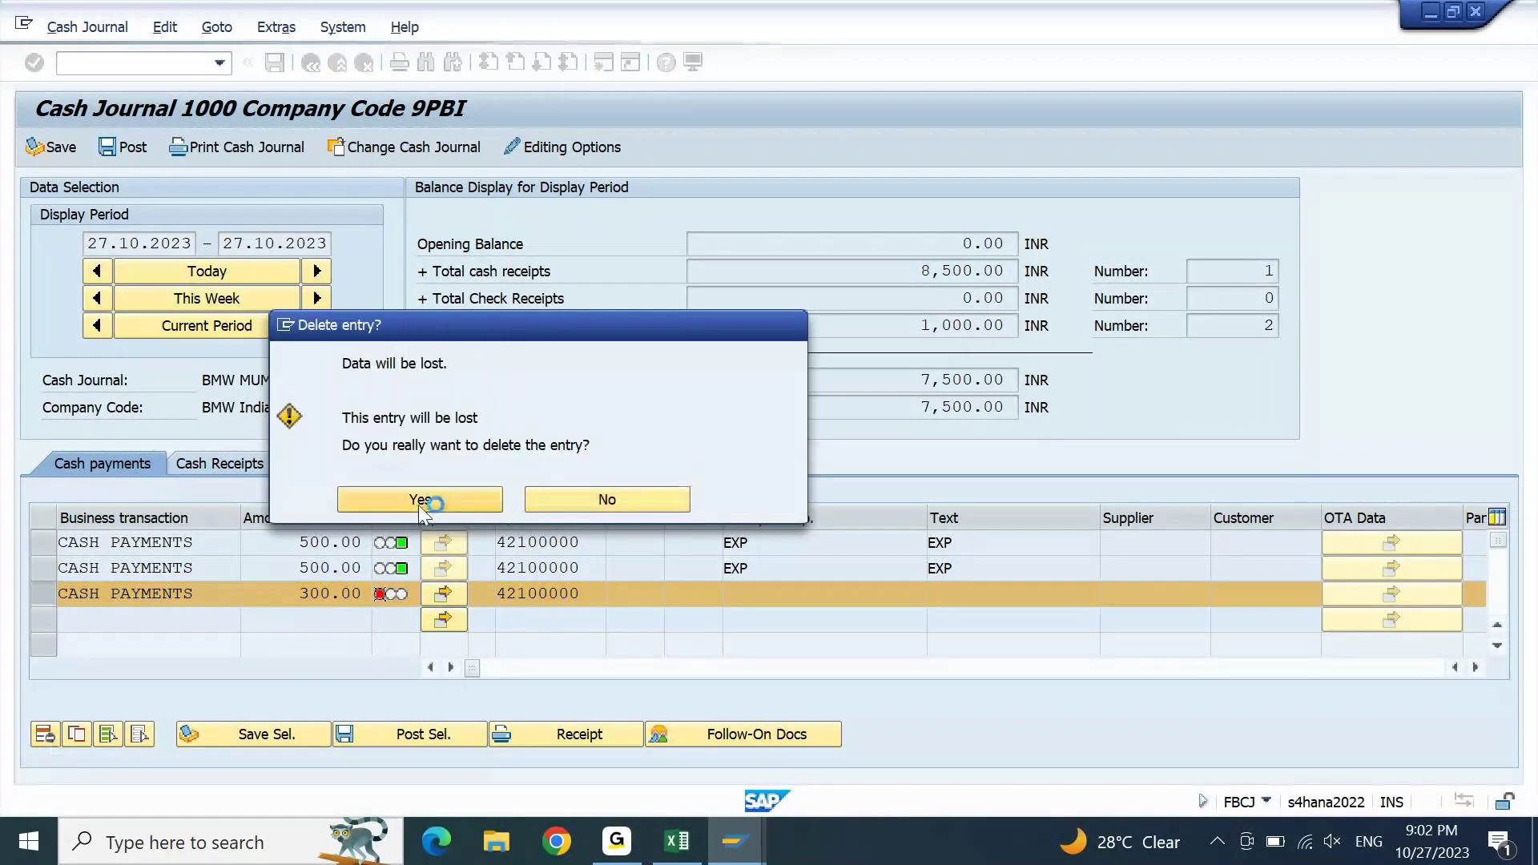
{"action": "left_click", "coordinate": [419, 505]}
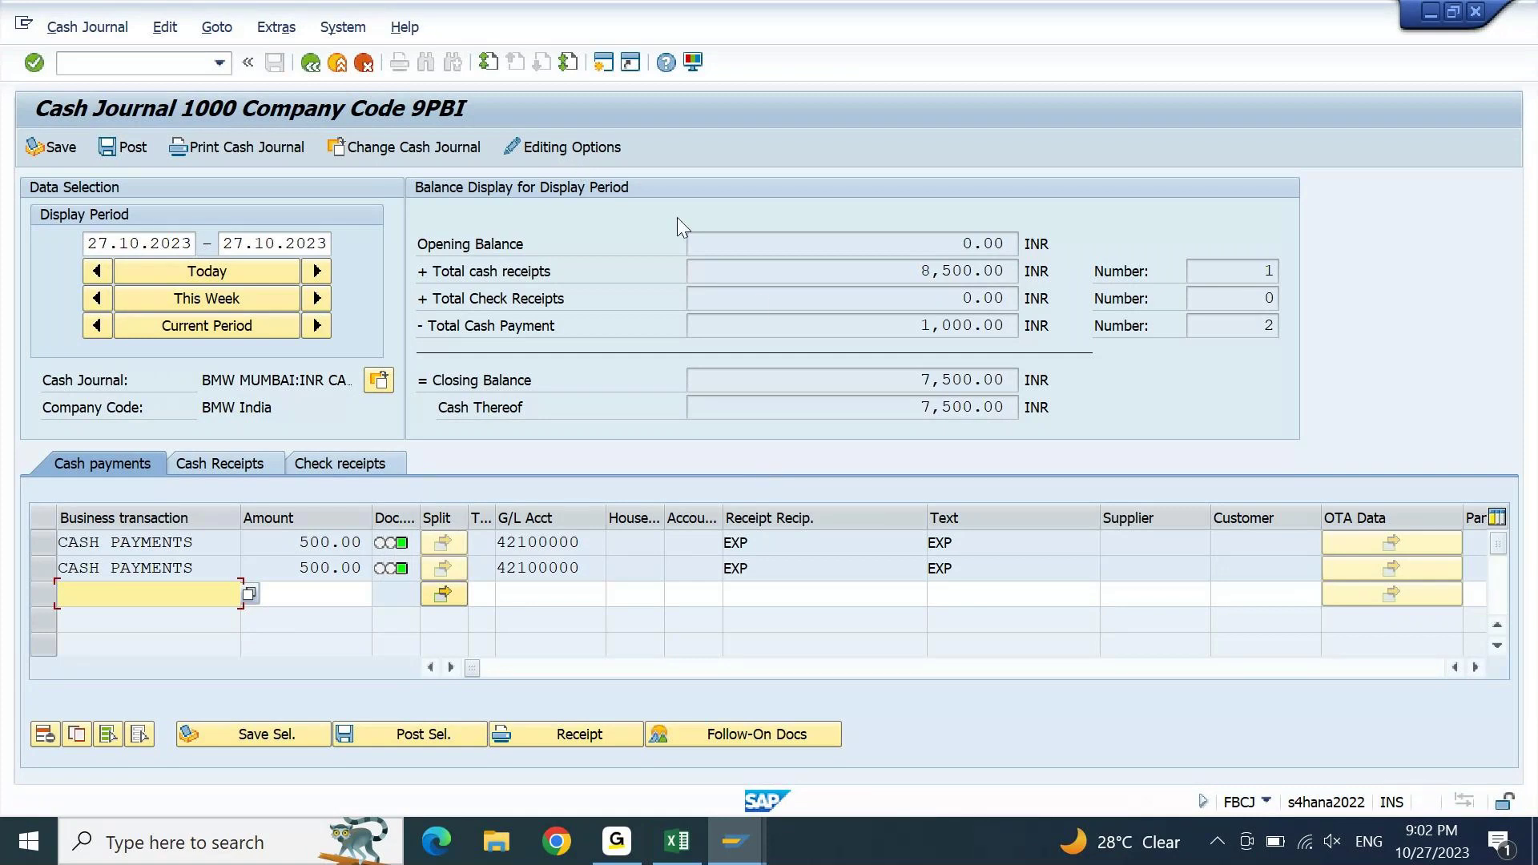
- Examine the cash journal's editing options, then exit the cash journal and reopen it with transaction FBCJ
{"action": "left_click", "coordinate": [559, 147]}
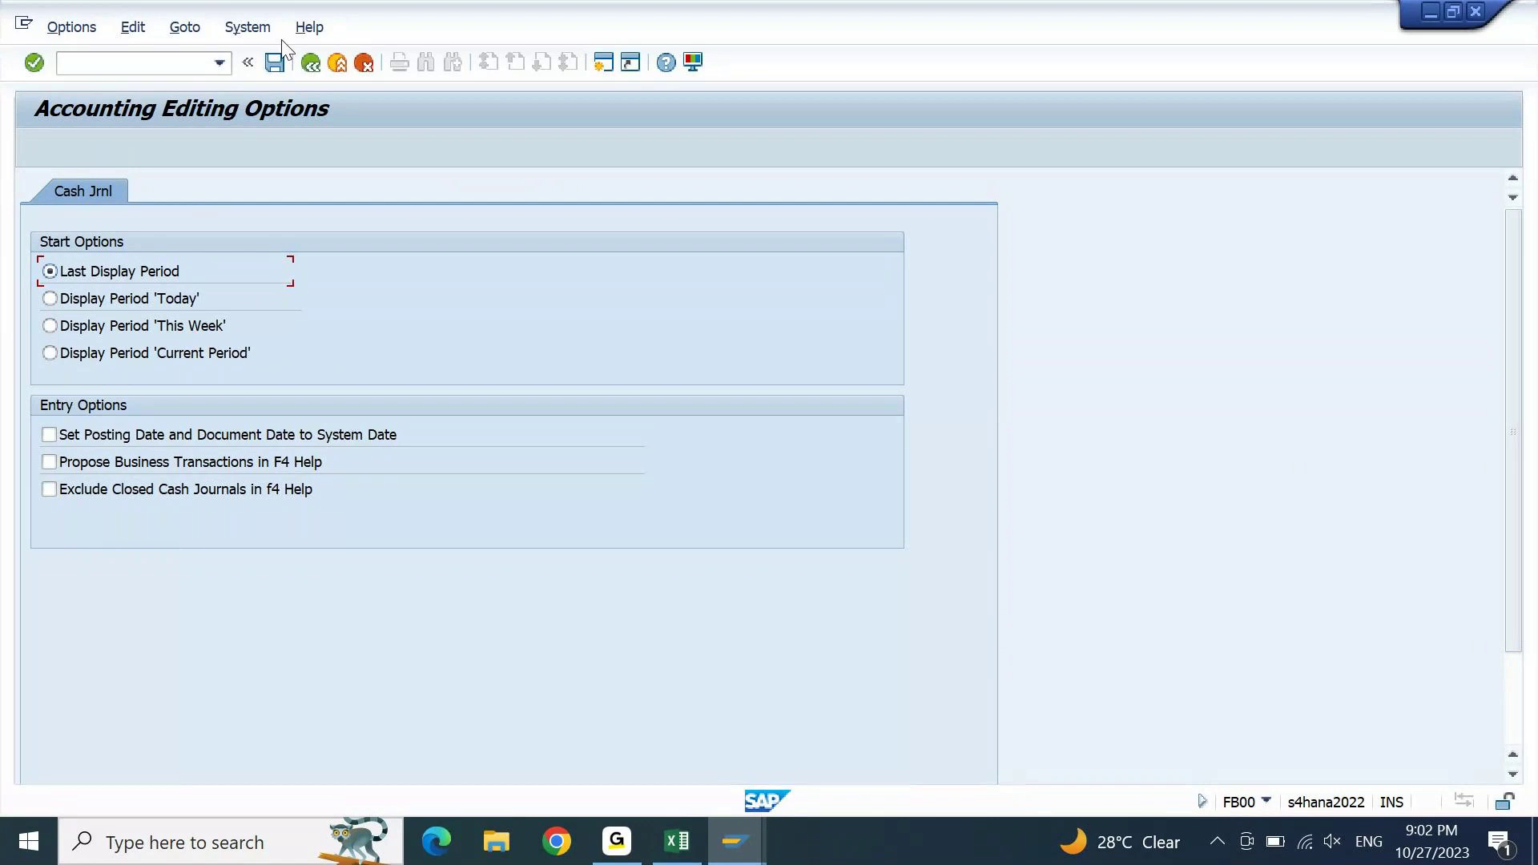
{"action": "left_click", "coordinate": [308, 63]}
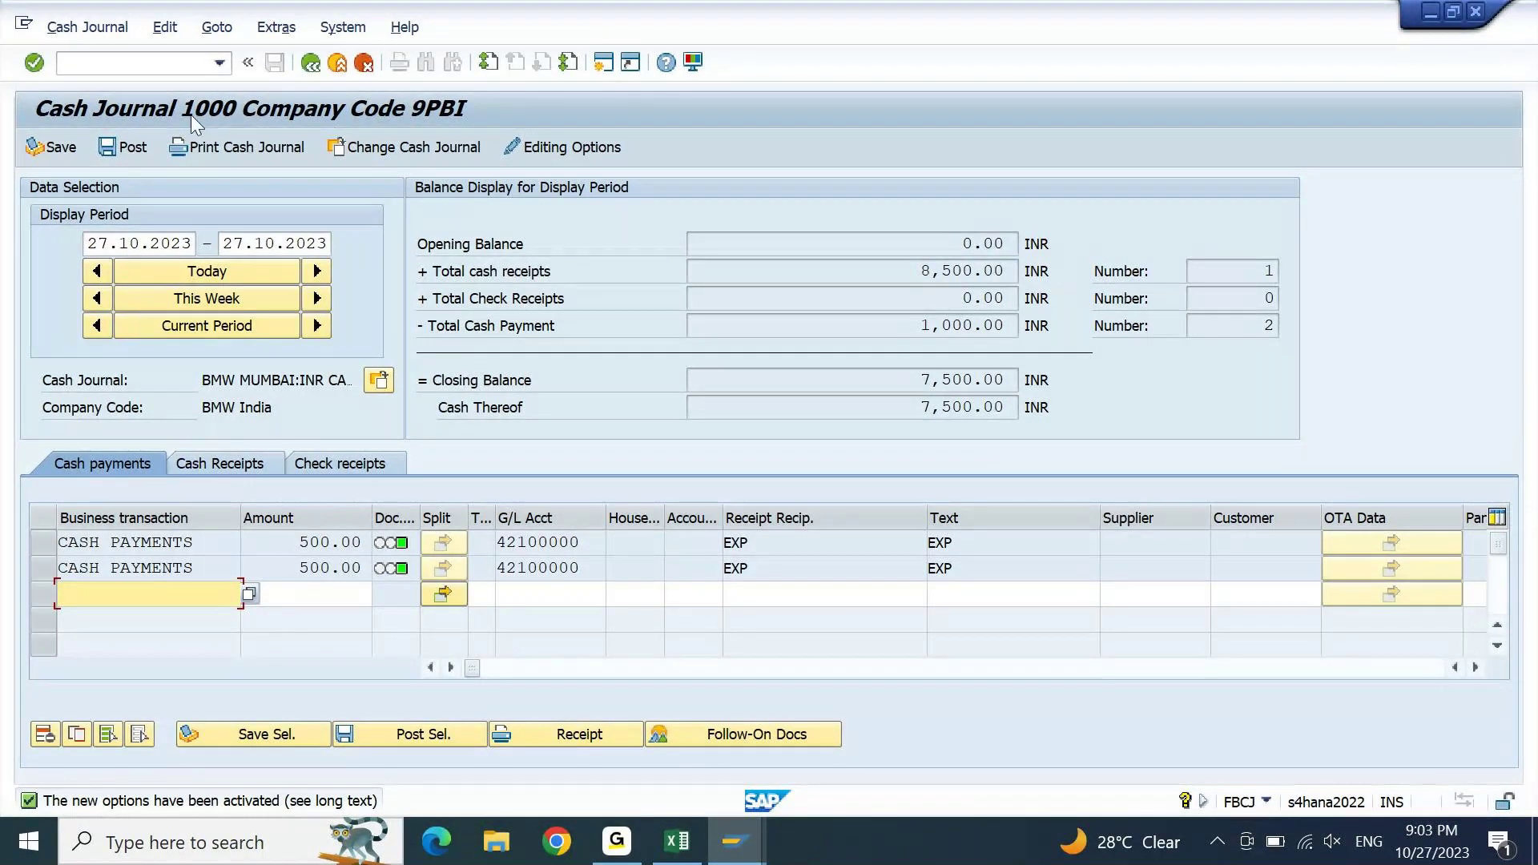
{"action": "left_click", "coordinate": [337, 63]}
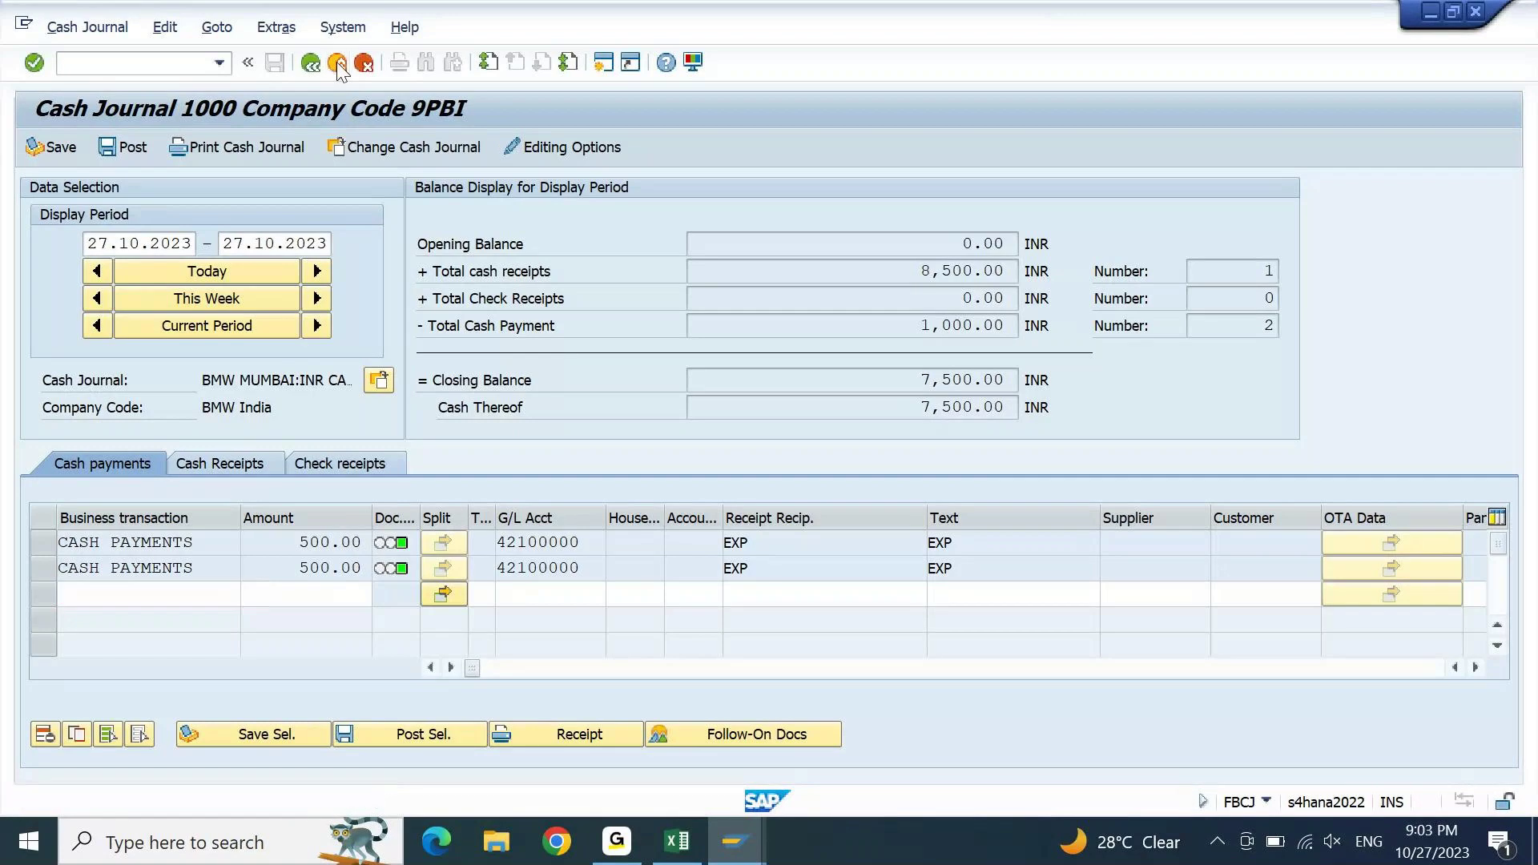
{"action": "type", "text": "fbcj"}
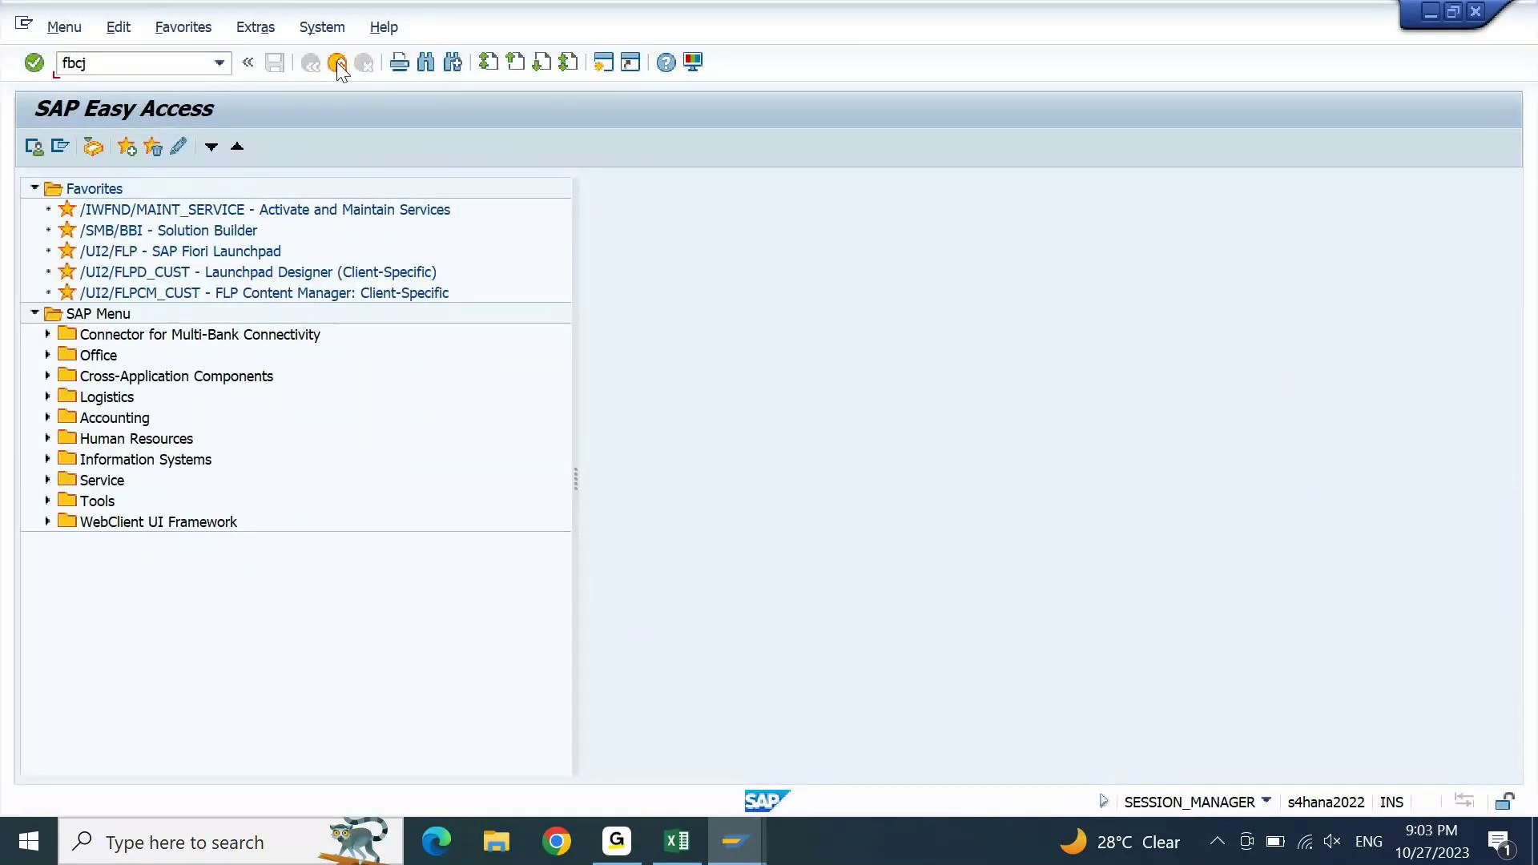
{"action": "key", "text": "Return"}
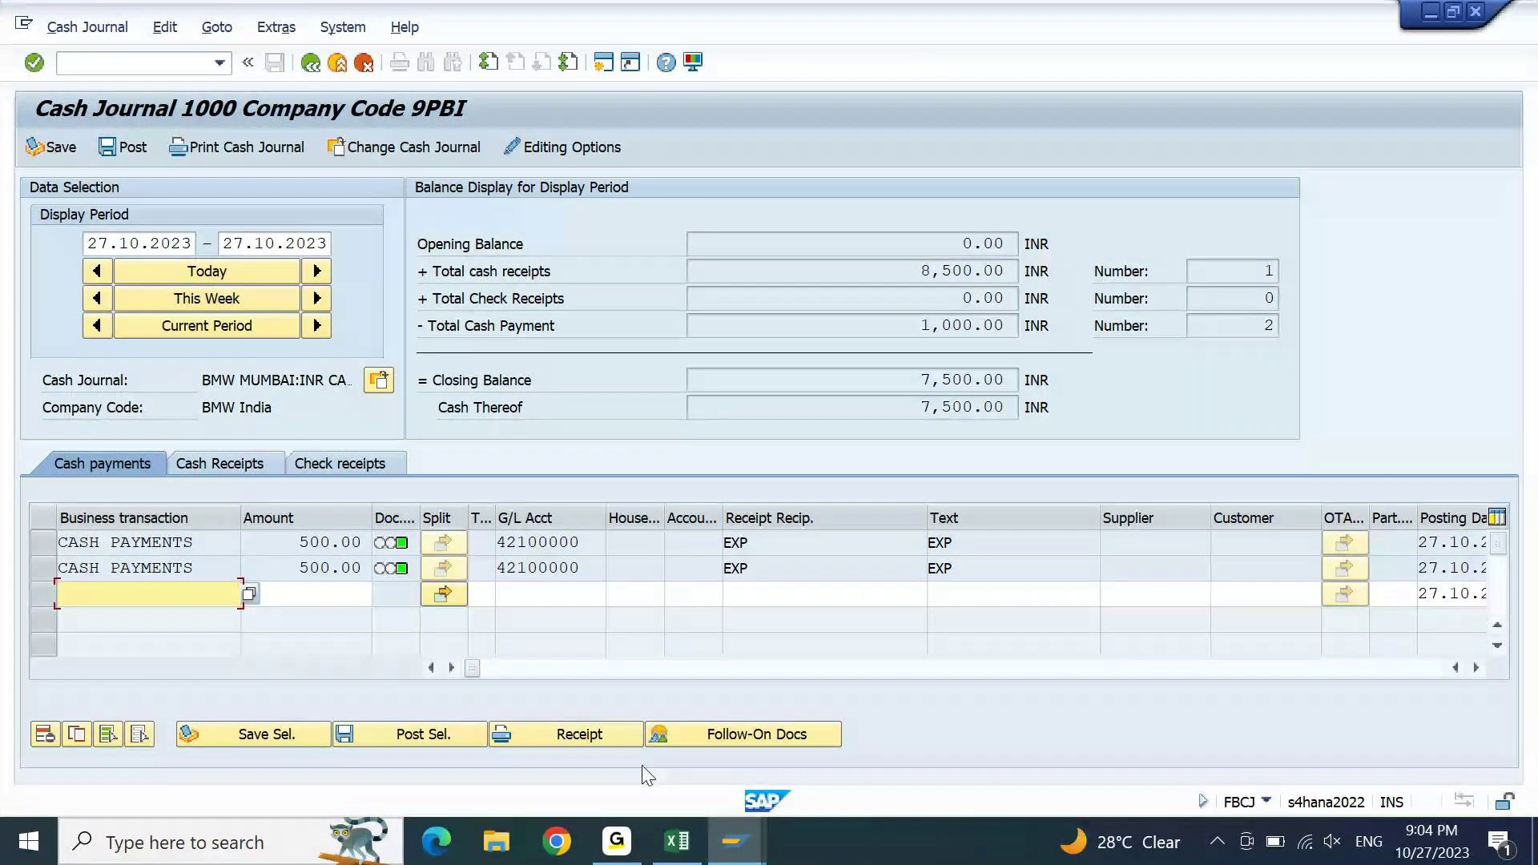
- Switch to the Excel notes and enter the program name "rfcask80" in cell D3118
{"action": "left_click", "coordinate": [677, 842]}
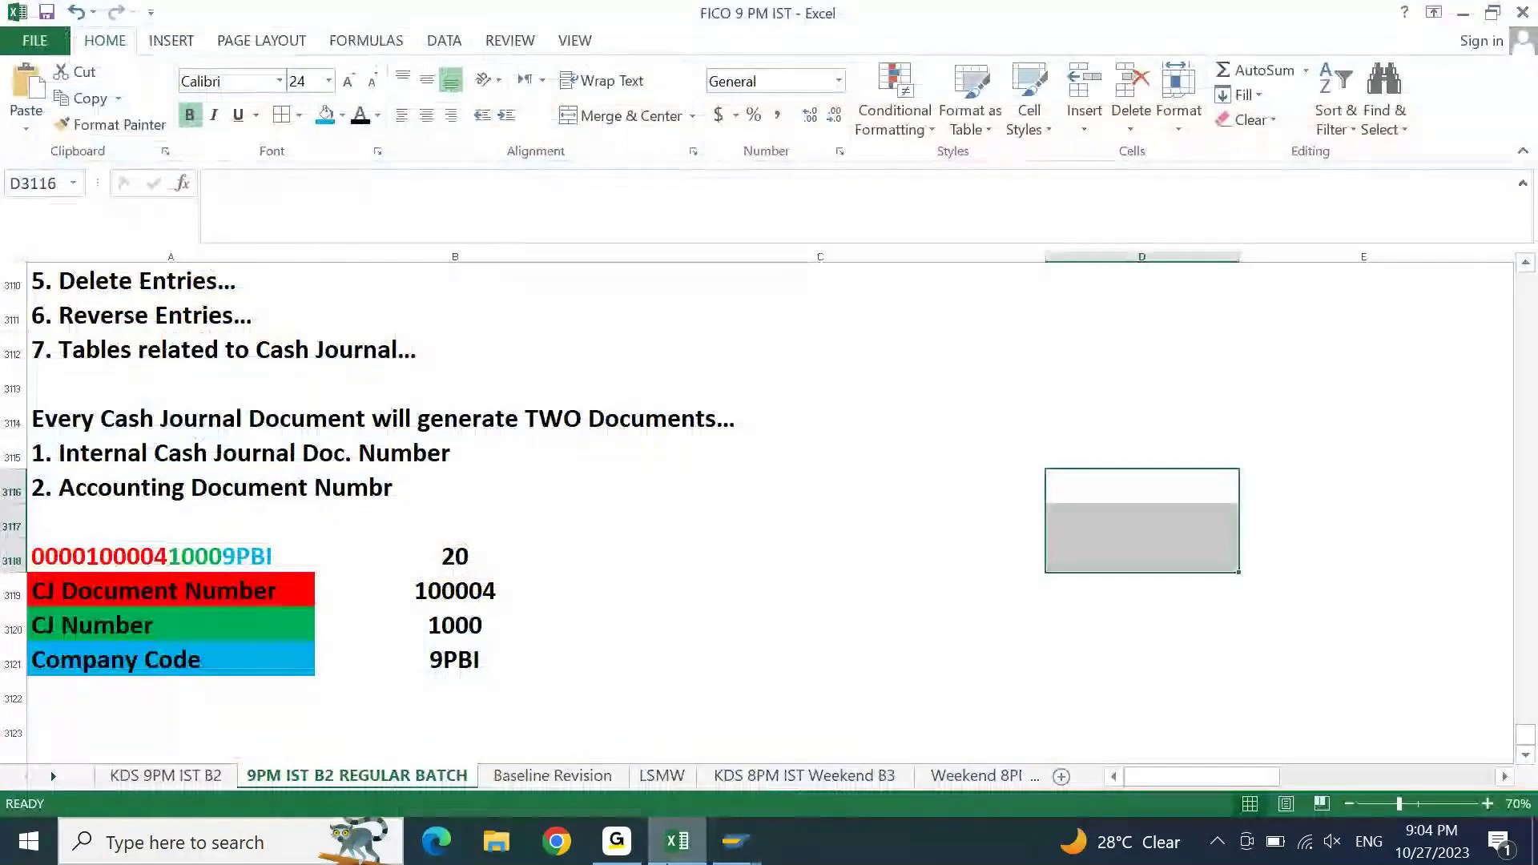
{"action": "key", "text": "Home"}
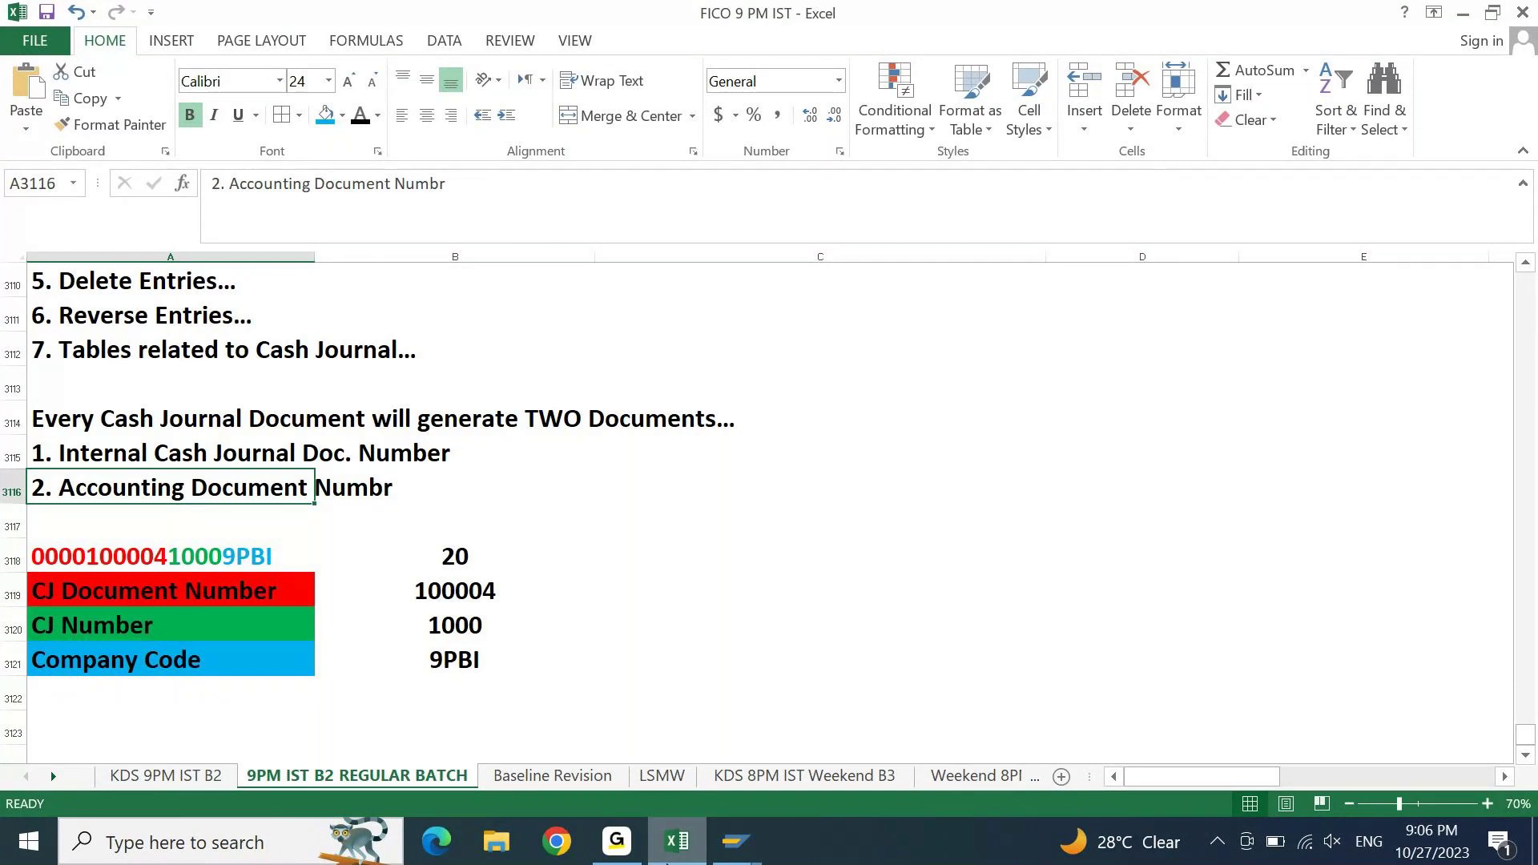
{"action": "key", "text": "Right"}
{"action": "key", "text": "Right"}
{"action": "key", "text": "Right"}
{"action": "key", "text": "Right"}
{"action": "key", "text": "Left"}
{"action": "key", "text": "Left"}
{"action": "key", "text": "Right"}
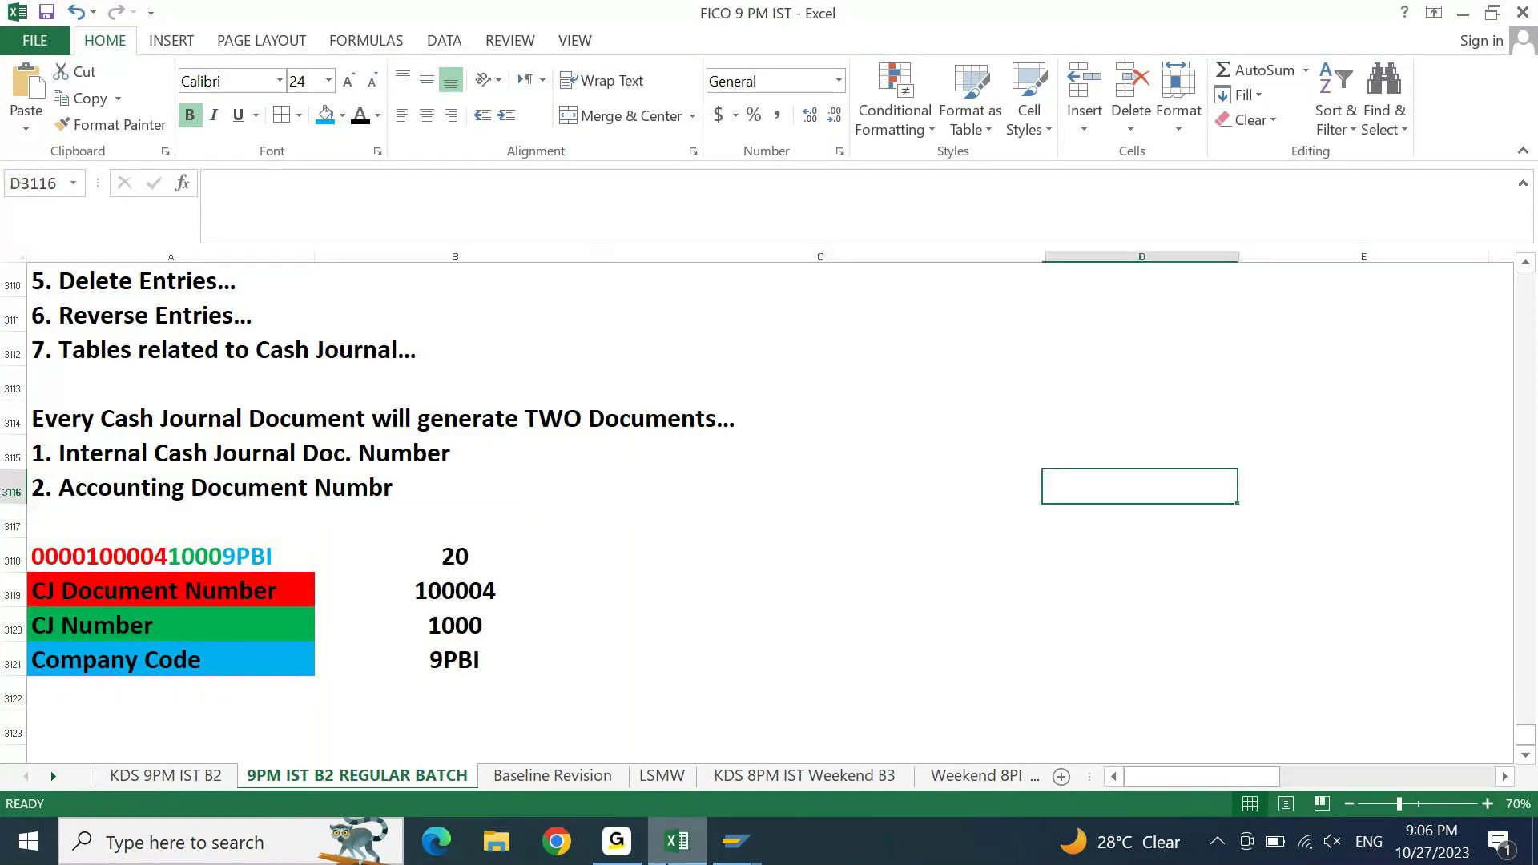
{"action": "key", "text": "Down"}
{"action": "key", "text": "Down"}
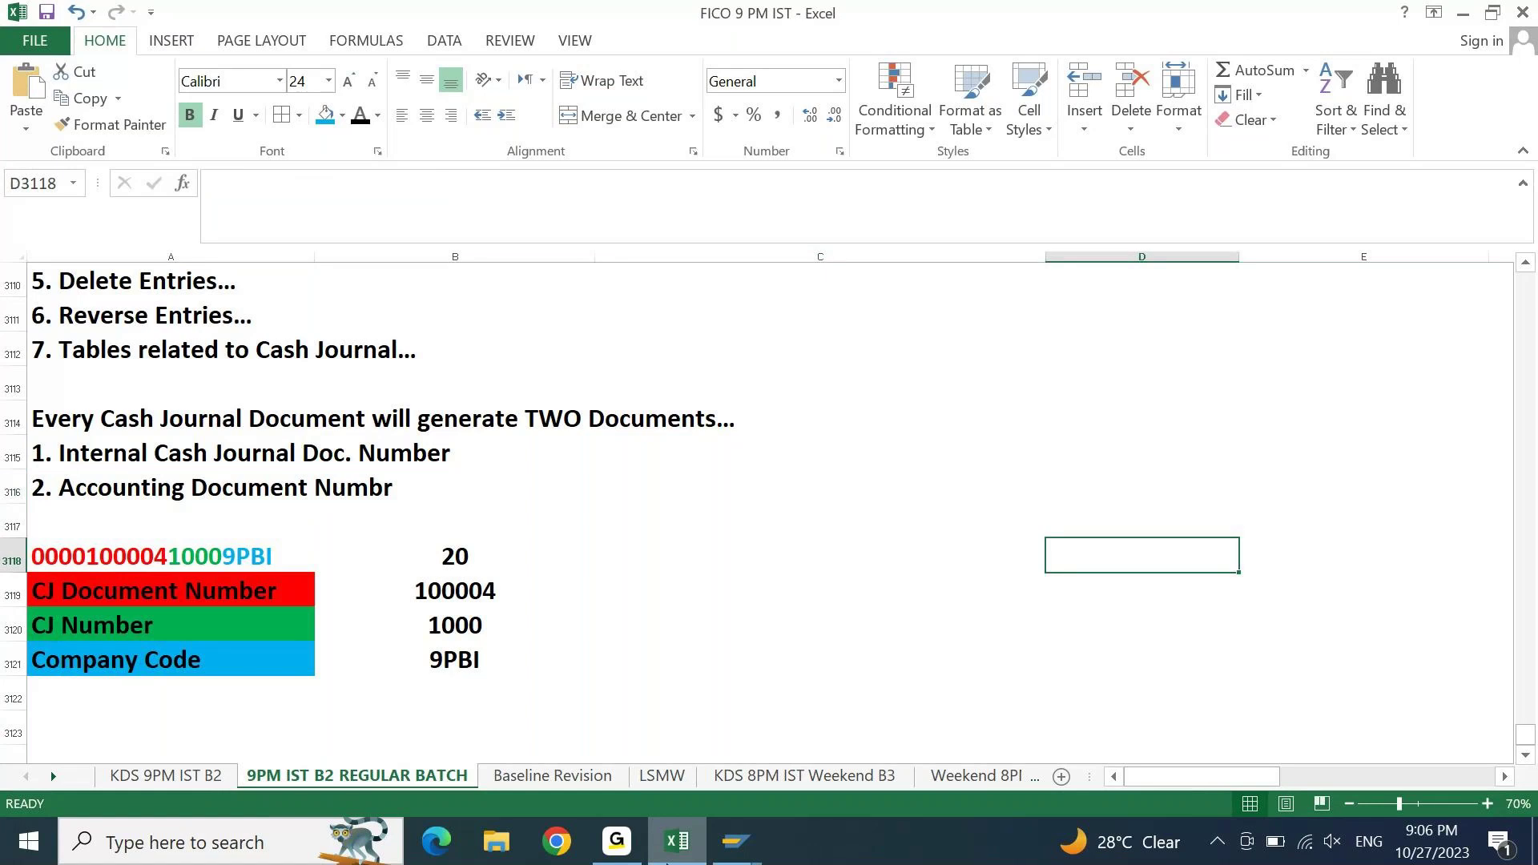
{"action": "type", "text": "rfc"}
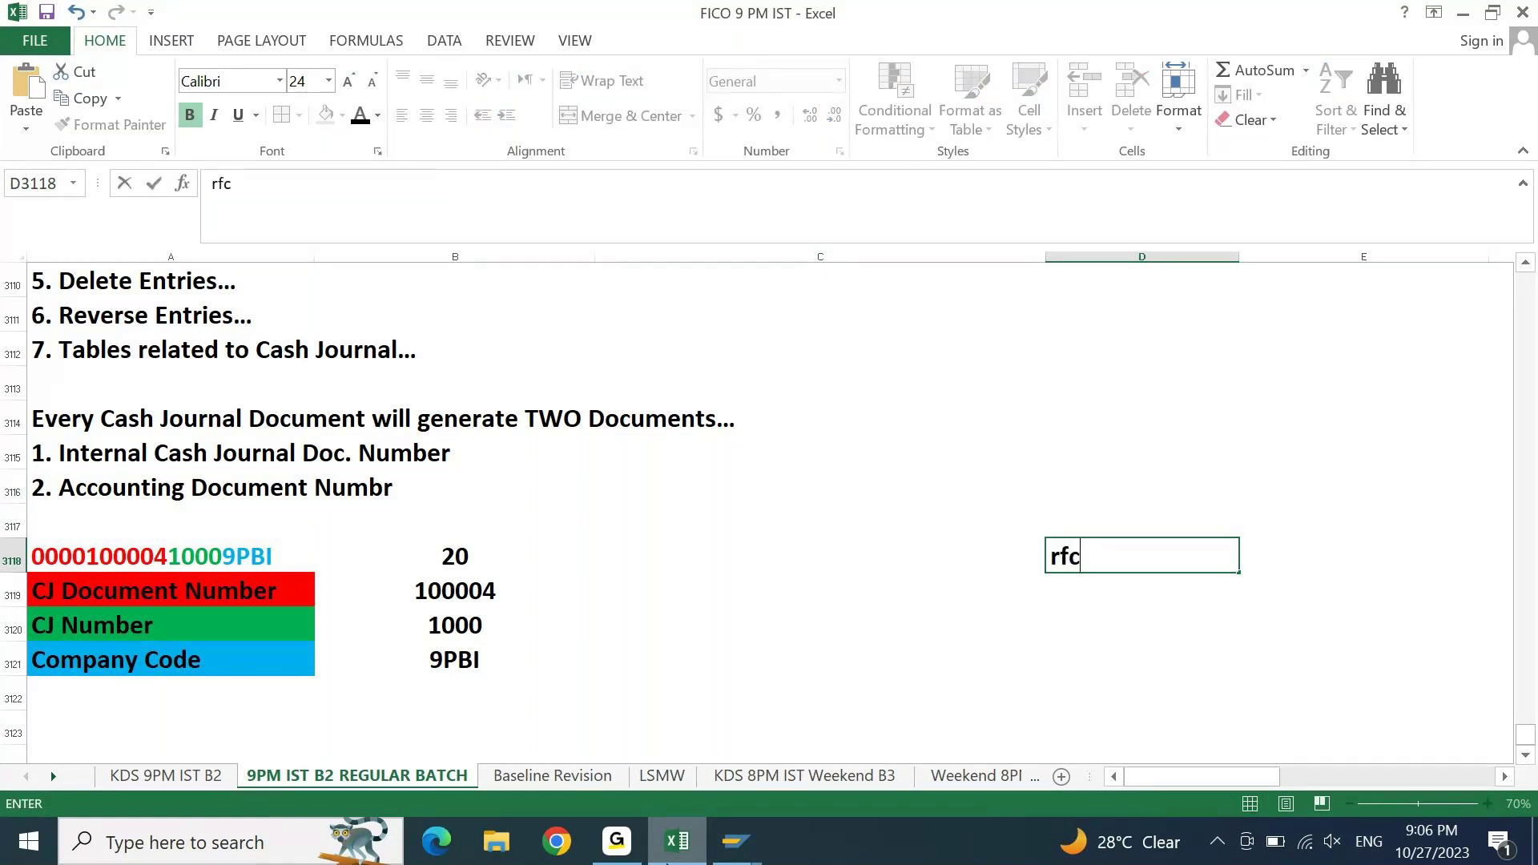
{"action": "type", "text": "ask80"}
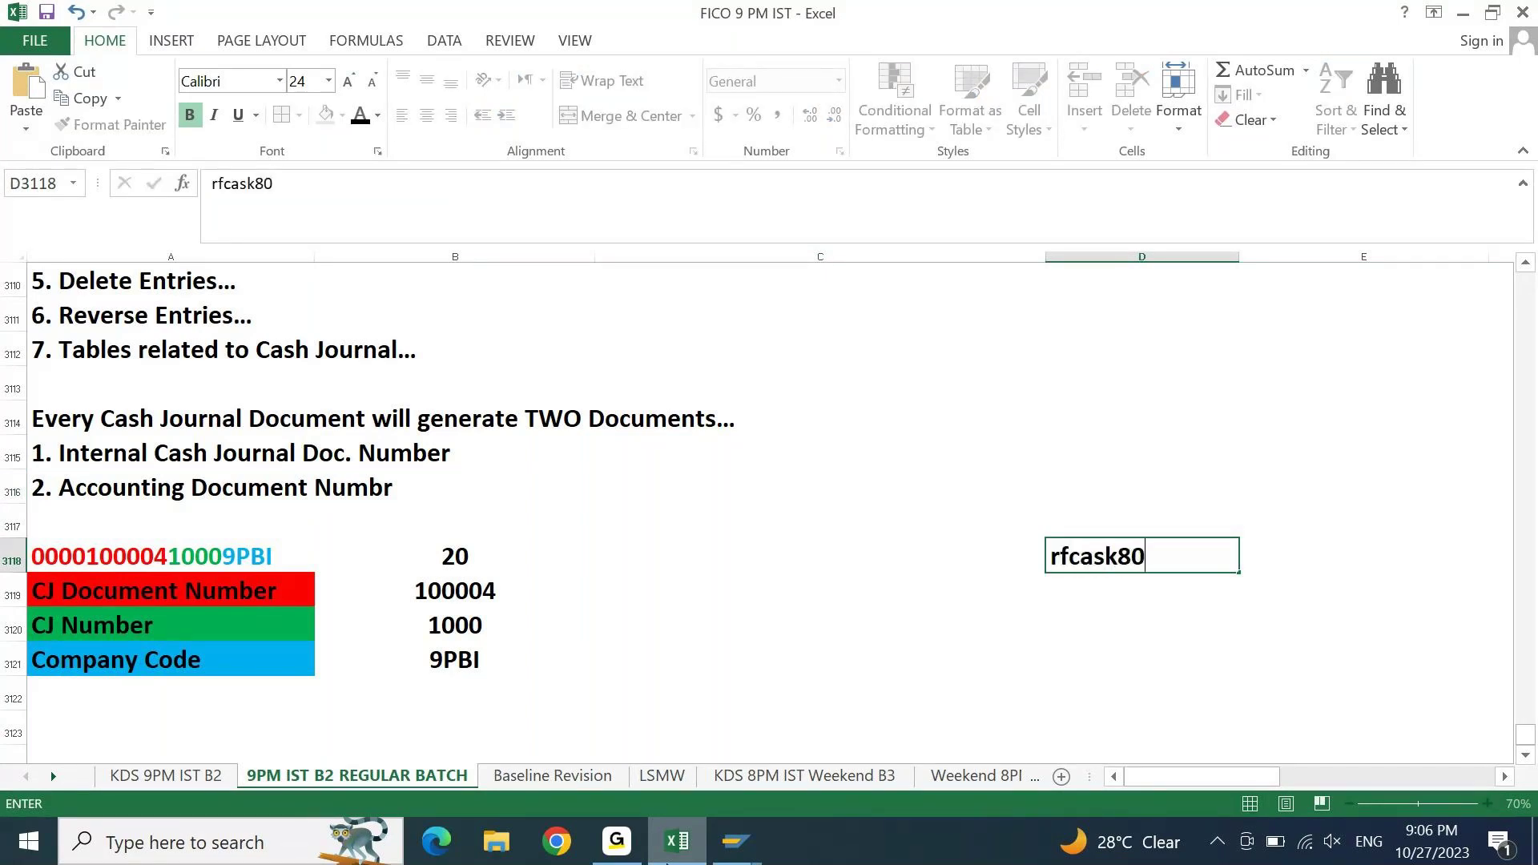
{"action": "key", "text": "Return"}
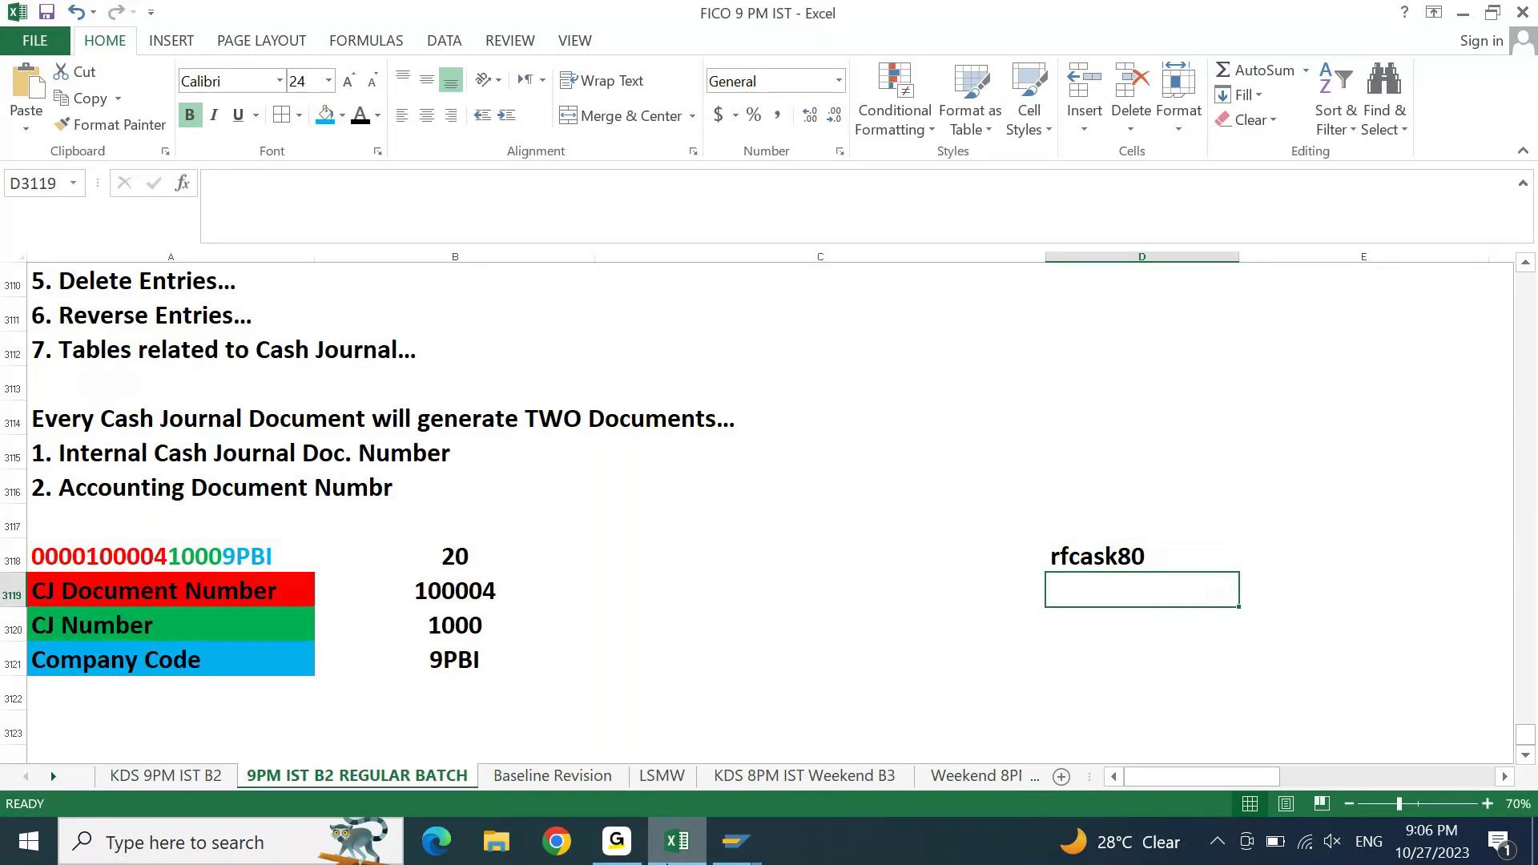
- Enter the custom program name "Zrfcask80" in cell D3119, below the standard one
{"action": "key", "text": "Up"}
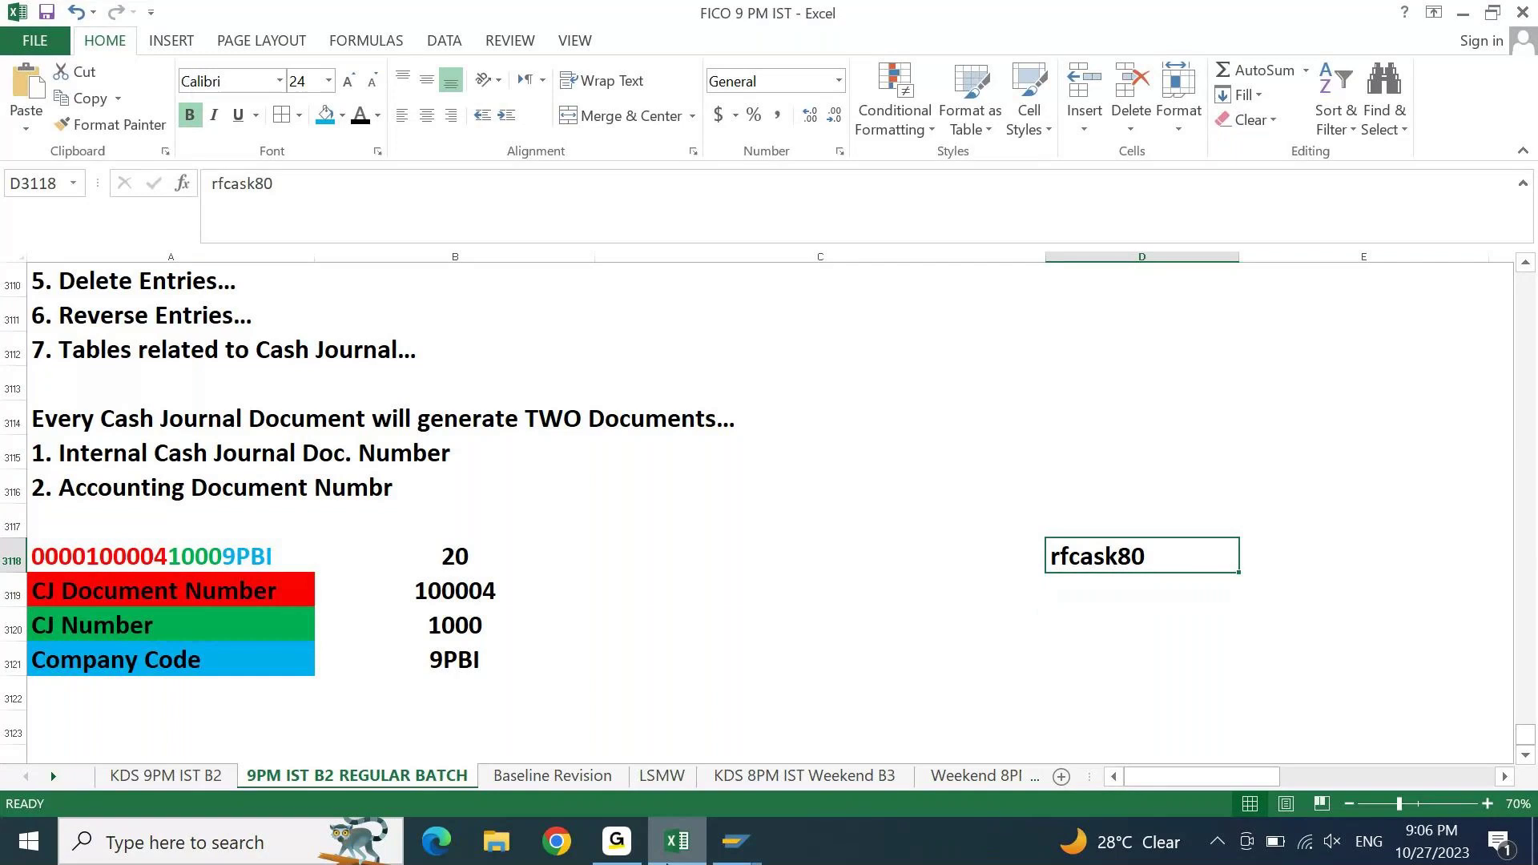
{"action": "key", "text": "Down"}
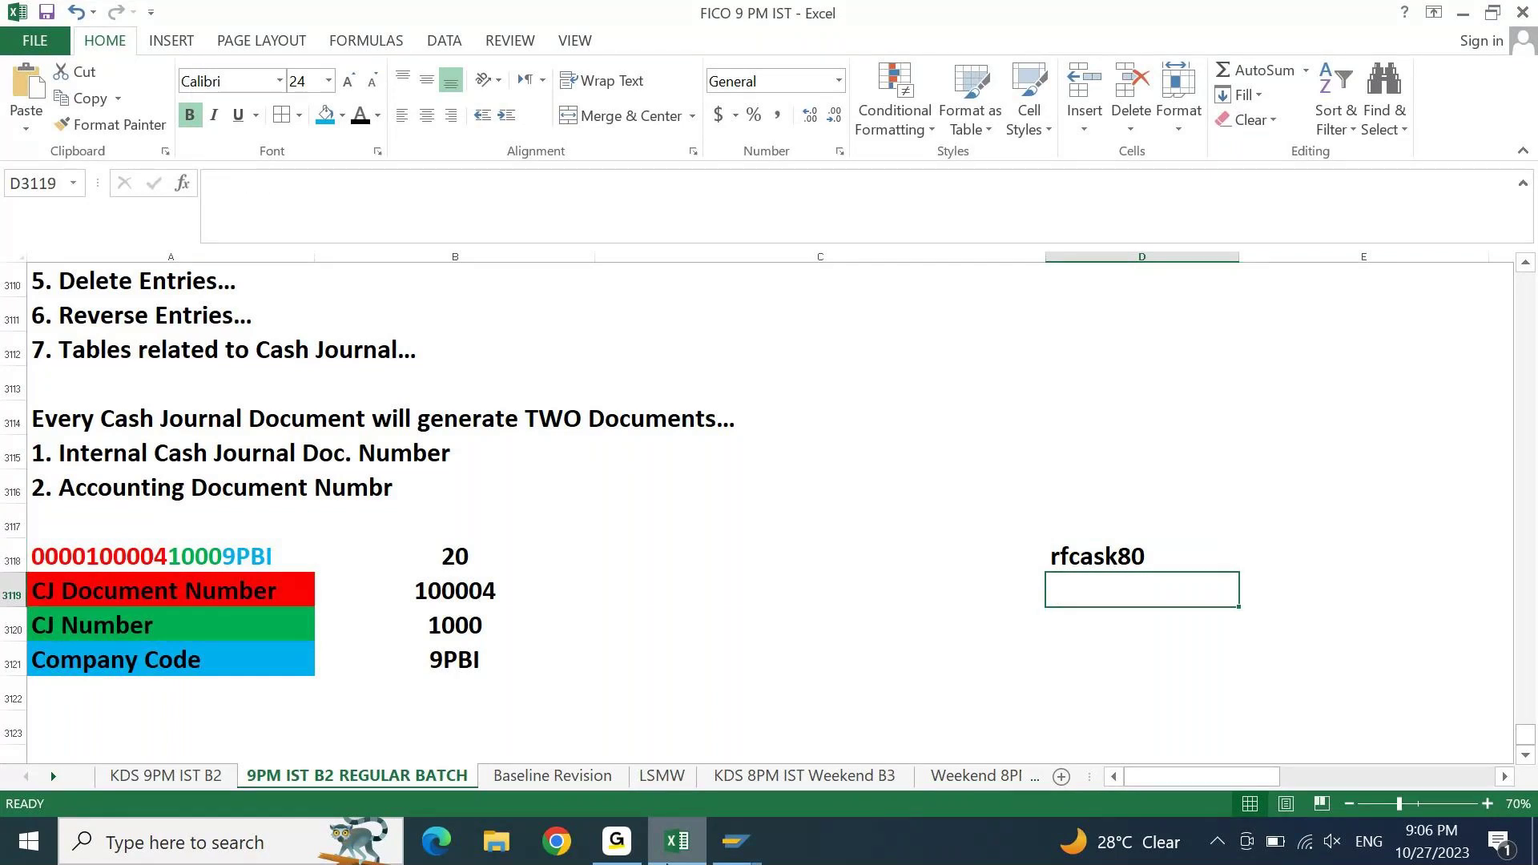
{"action": "type", "text": "rfcask80"}
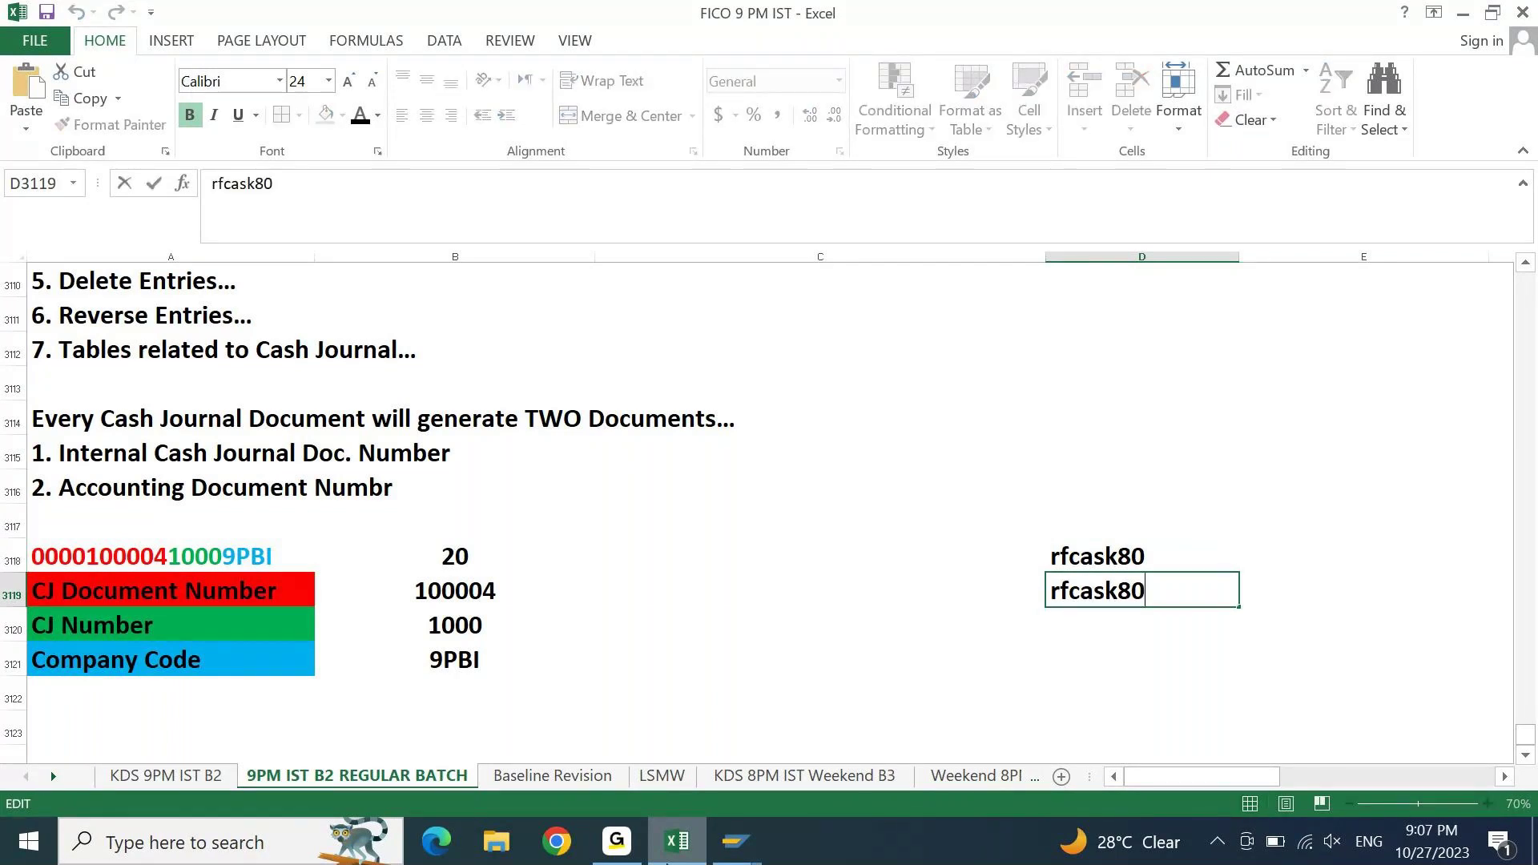
{"action": "left_click", "coordinate": [1051, 590]}
{"action": "type", "text": "Z"}
{"action": "key", "text": "Return"}
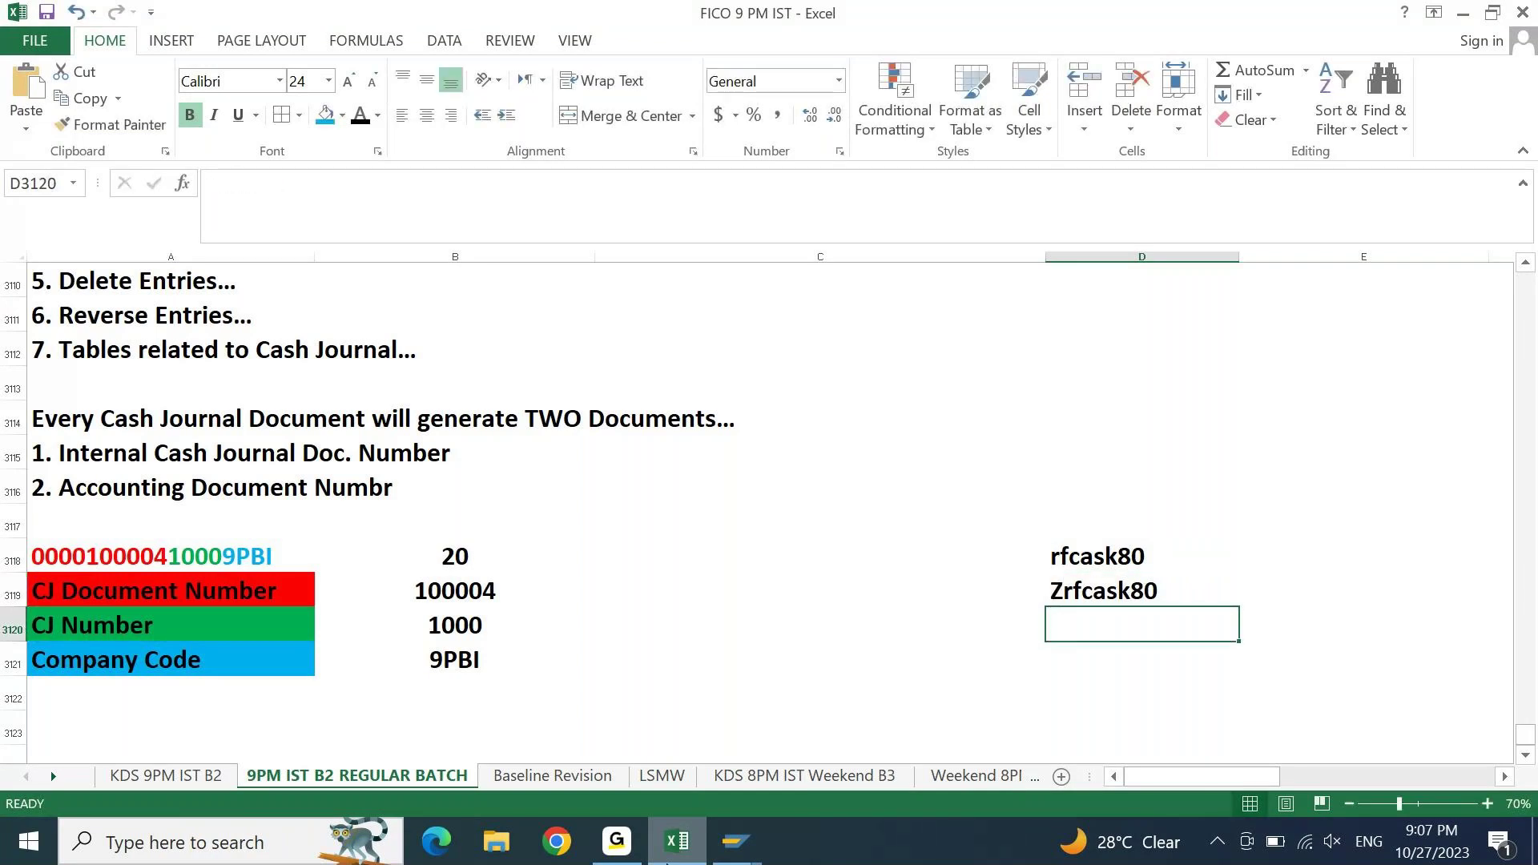
{"action": "key", "text": "Up"}
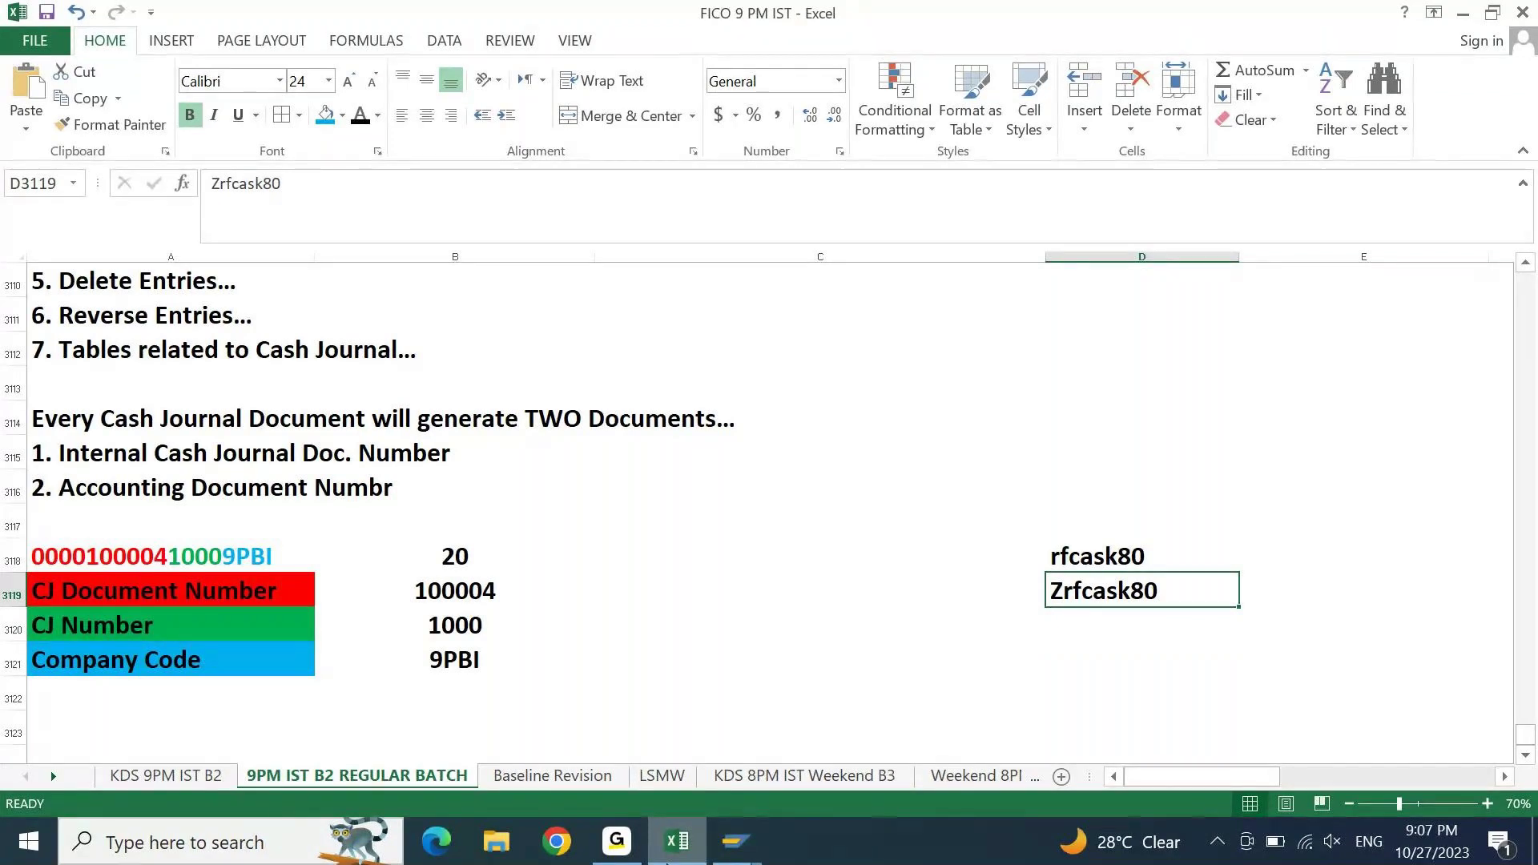
{"action": "key", "text": "Up"}
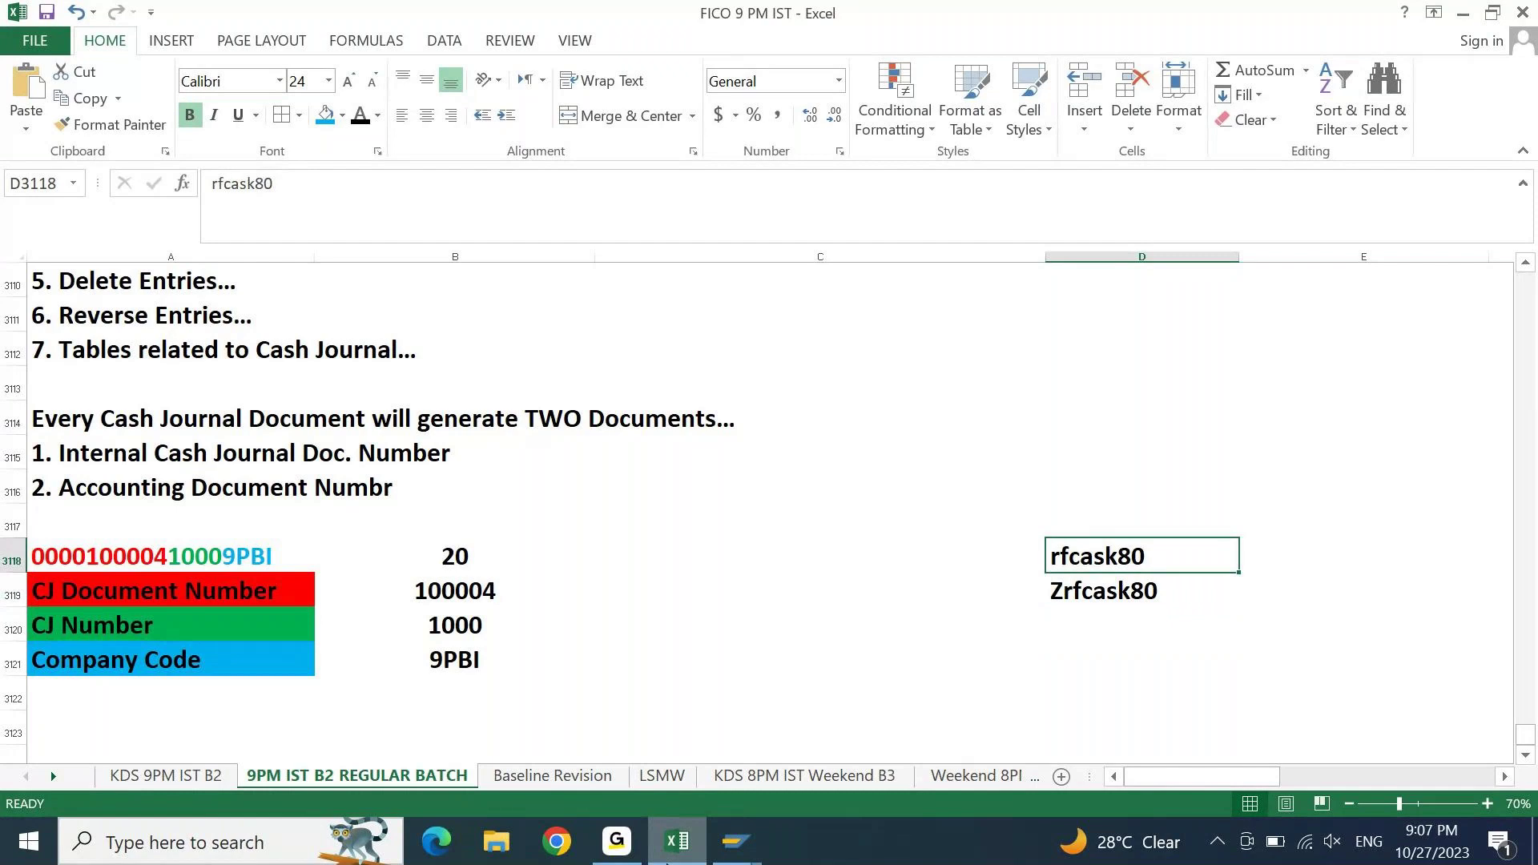
- Compare the standard program name "rfcask80" with the custom name "Zrfcask80" in the Excel notes
{"action": "key", "text": "Down"}
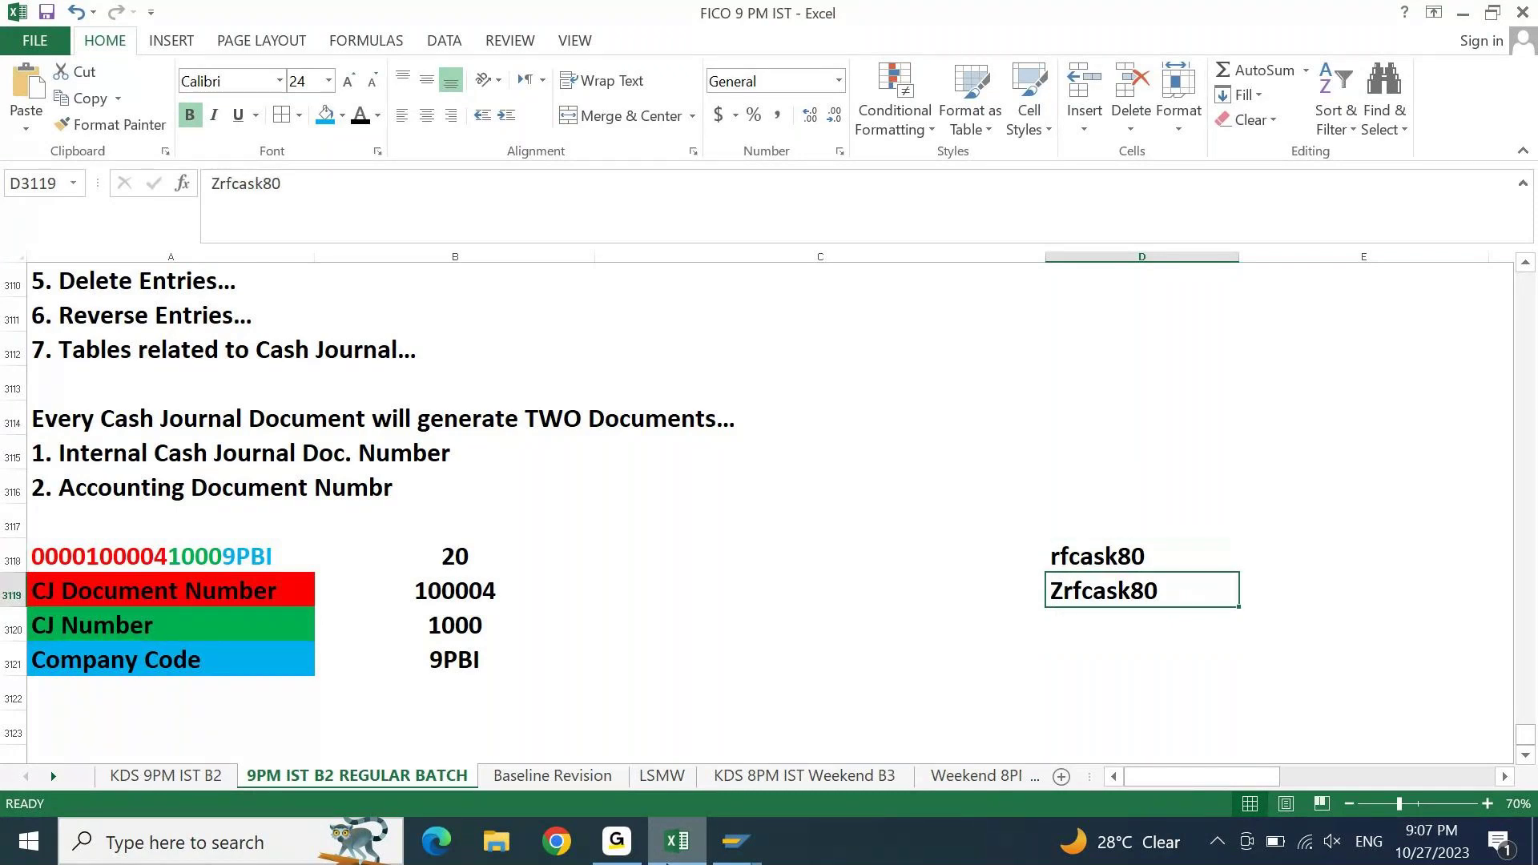
{"action": "key", "text": "Up"}
{"action": "key", "text": "Down"}
{"action": "key", "text": "Up"}
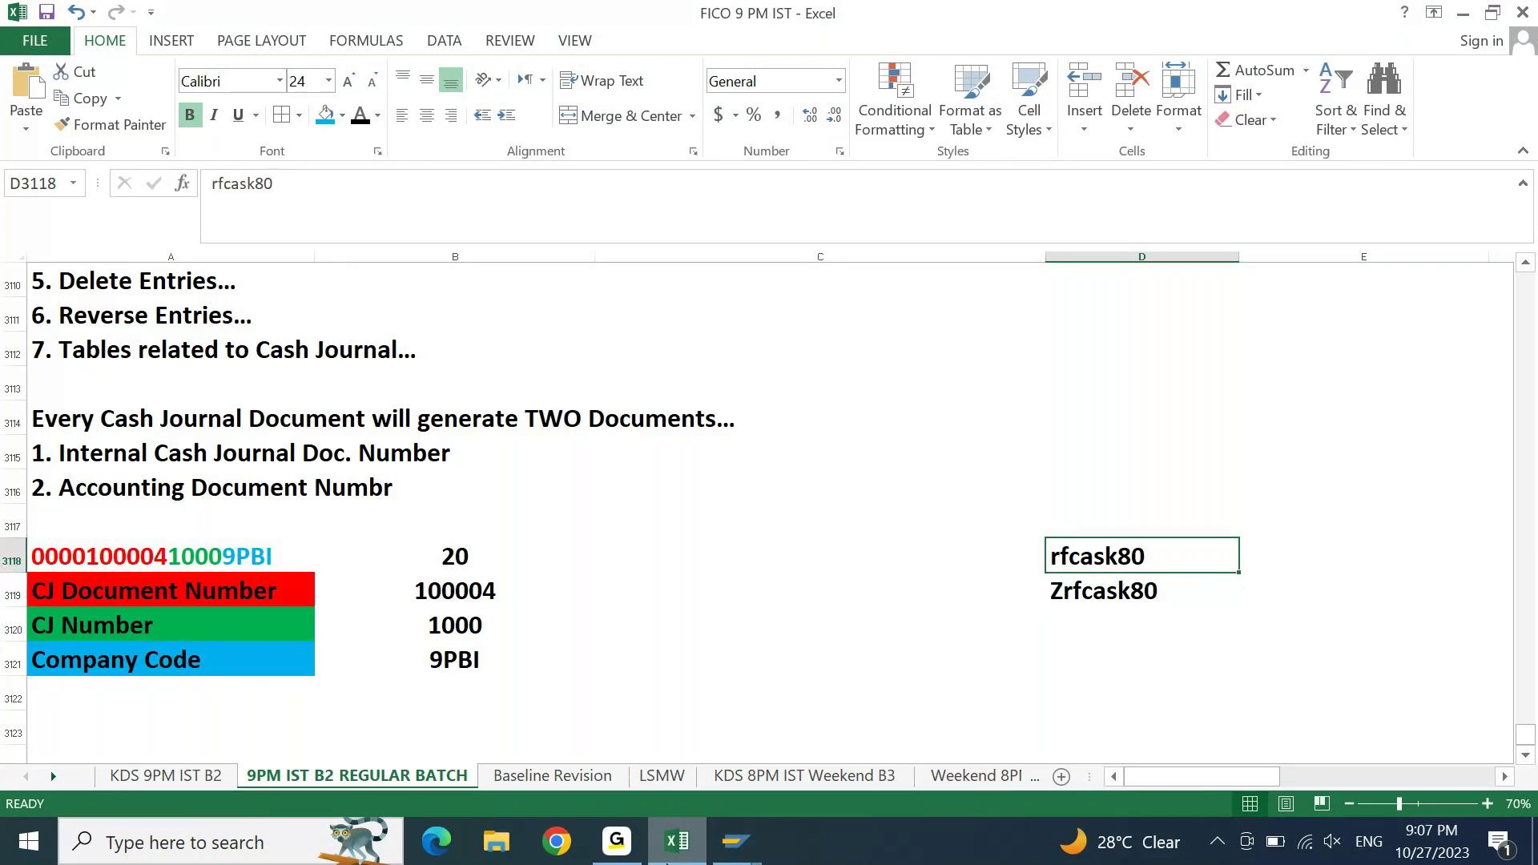
{"action": "key", "text": "Right"}
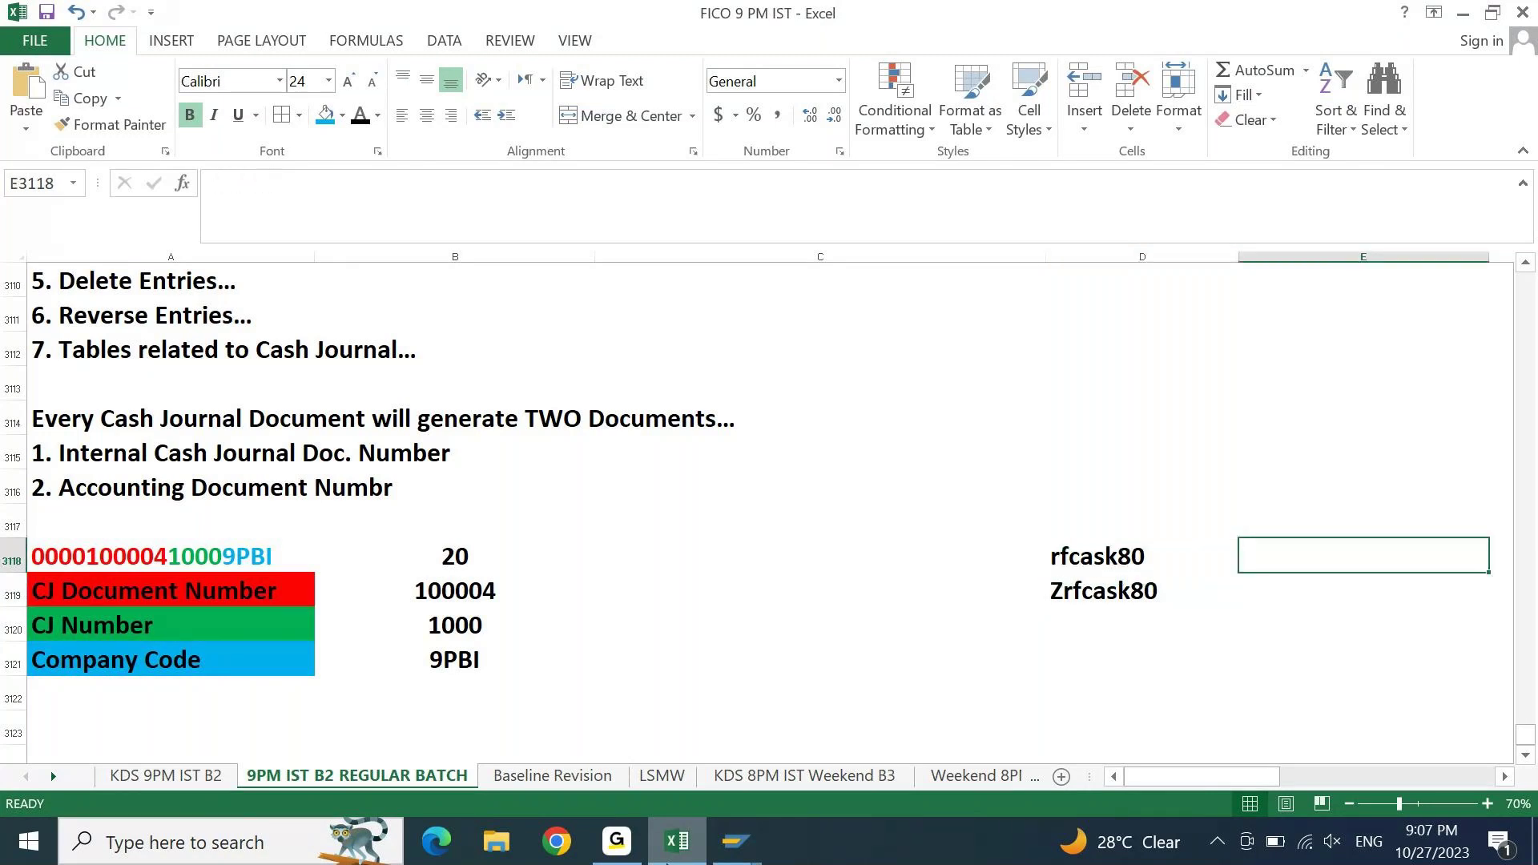
{"action": "key", "text": "Left"}
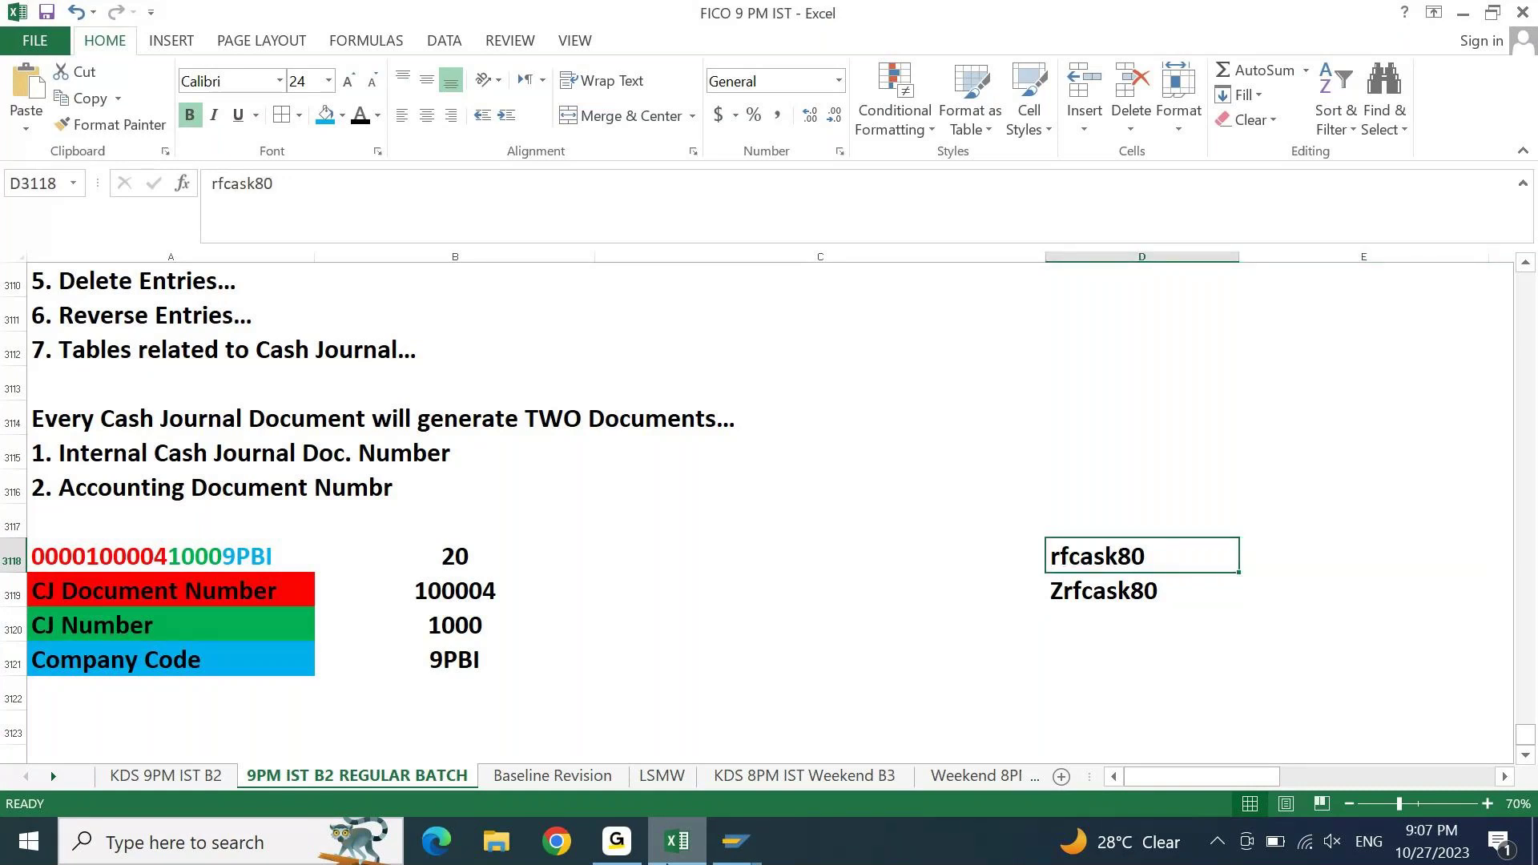
{"action": "key", "text": "Down"}
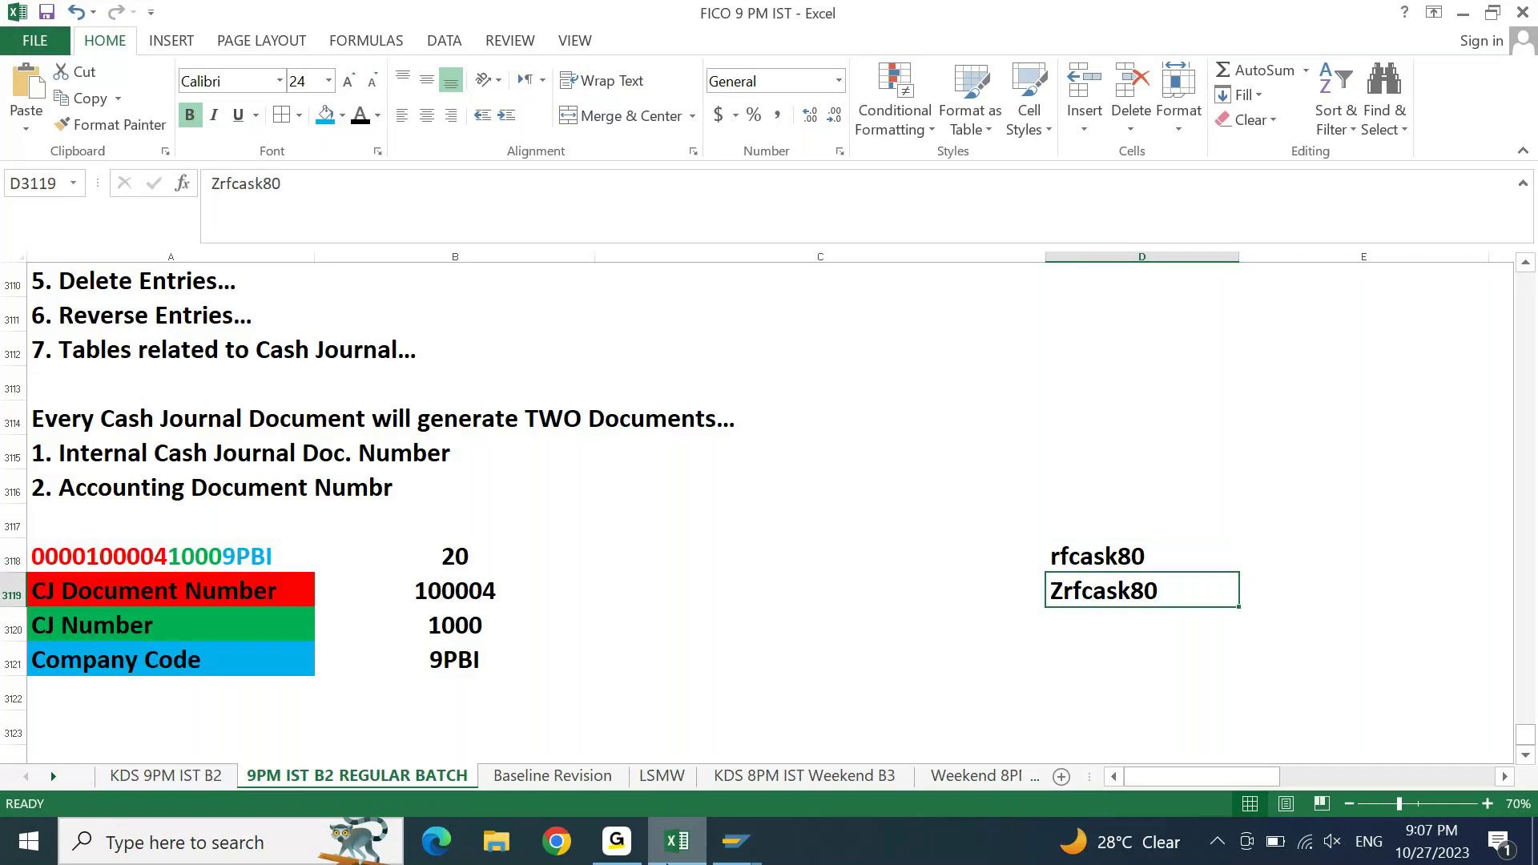
{"action": "key", "text": "Down"}
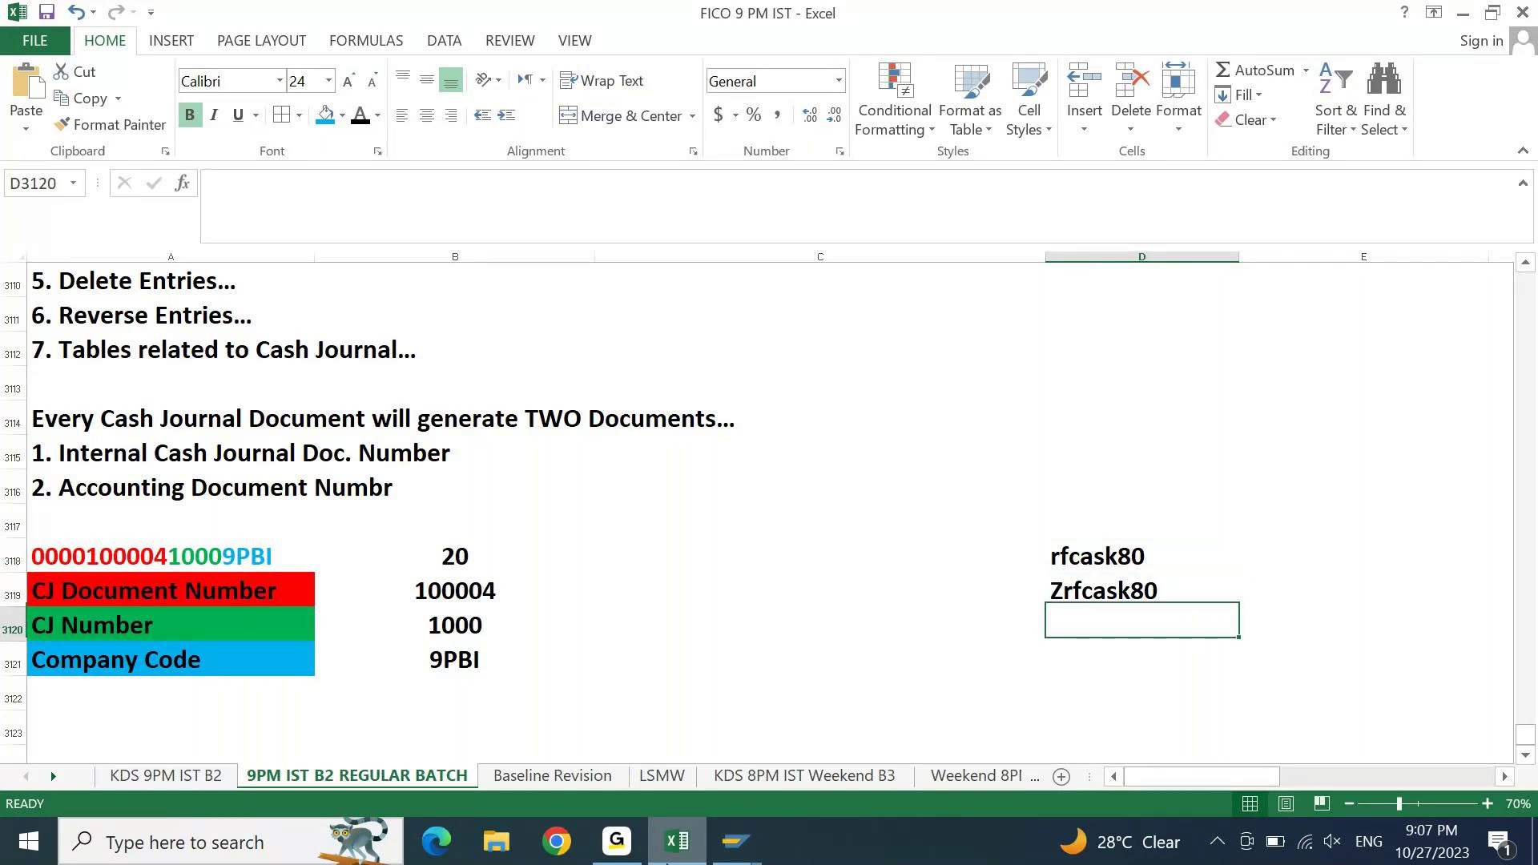
{"action": "key", "text": "Up"}
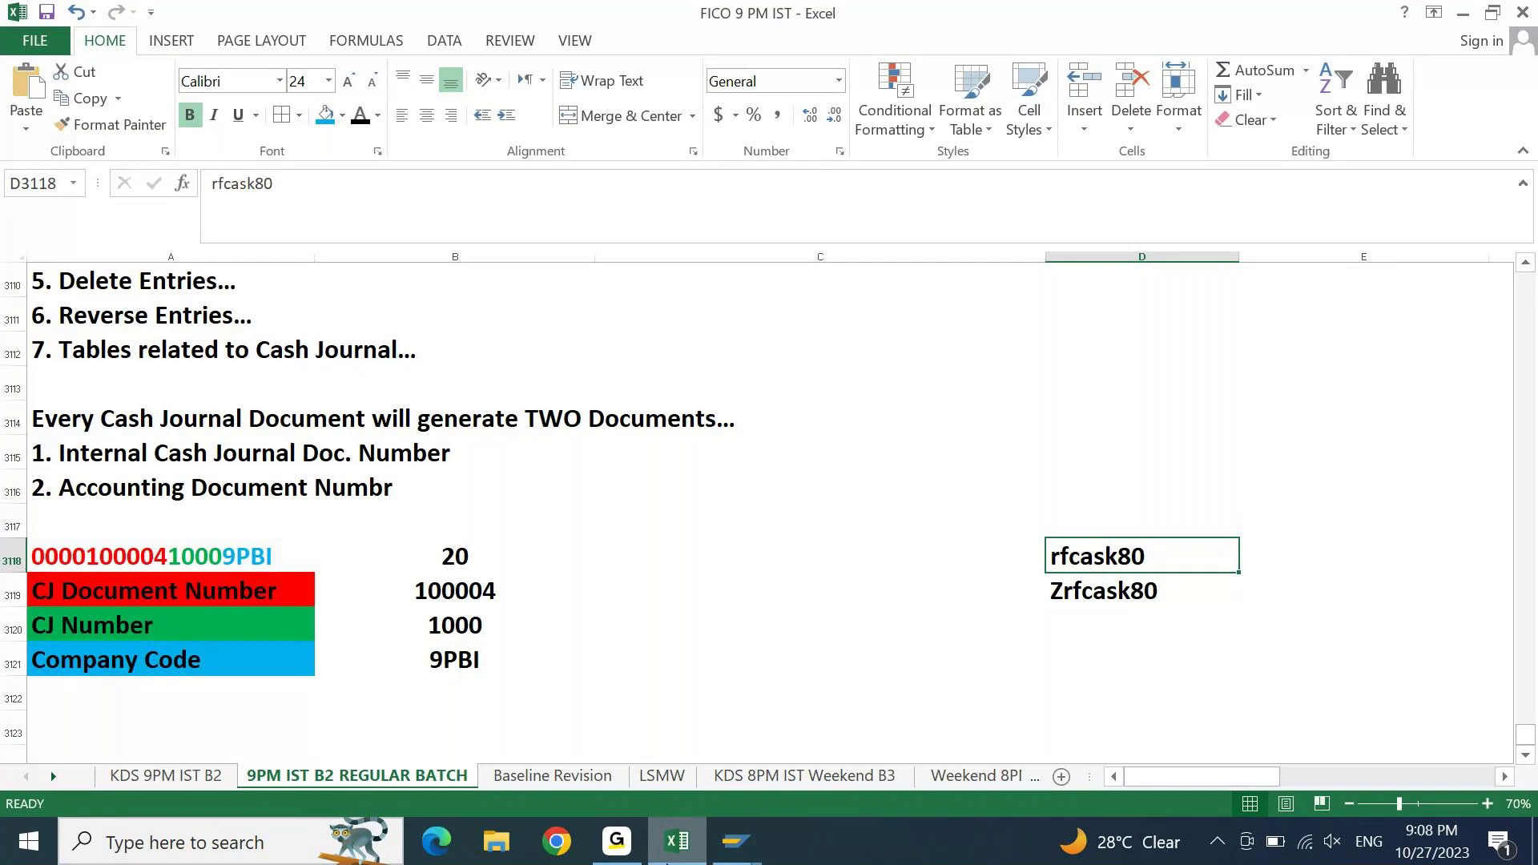
- Switch to SAP, display the locked cash journal configuration with transaction FBCJC0, and widen the document type for disbursements column
{"action": "left_click", "coordinate": [758, 835]}
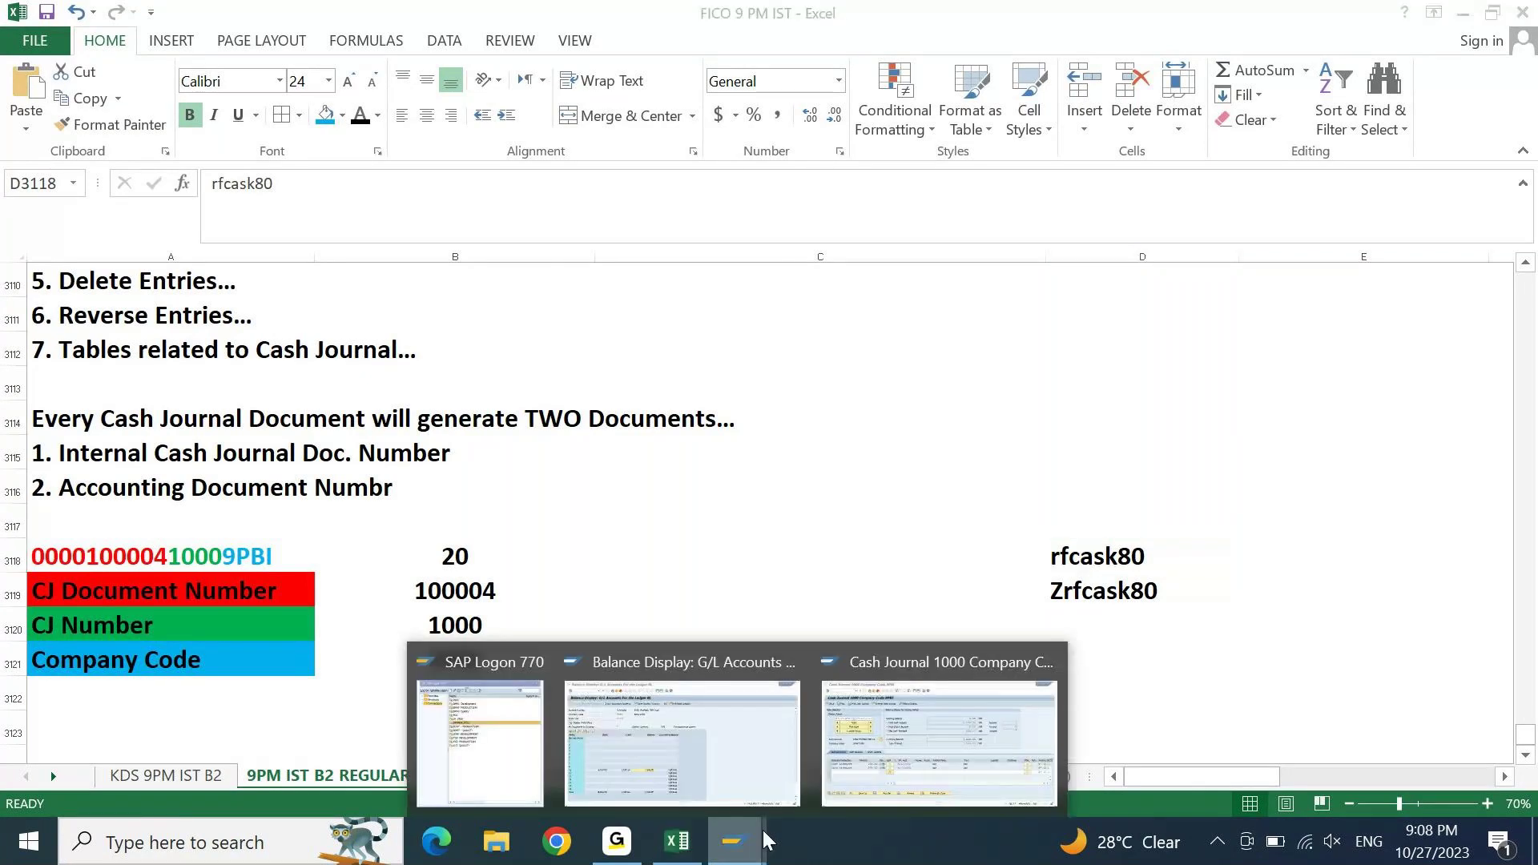
{"action": "left_click", "coordinate": [901, 719]}
{"action": "type", "text": "fbcjc"}
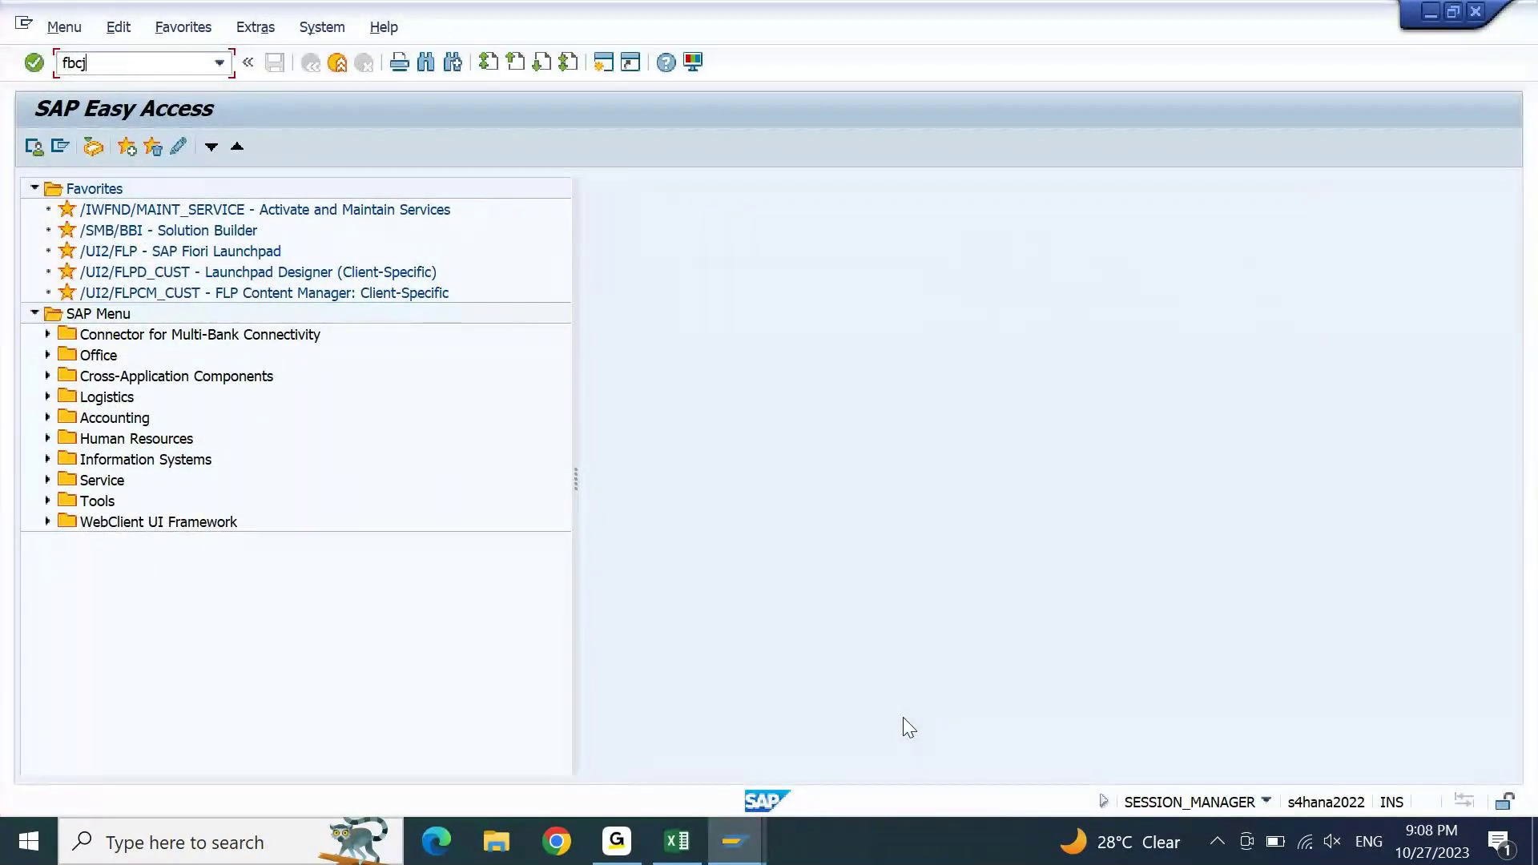
{"action": "key", "text": "Return"}
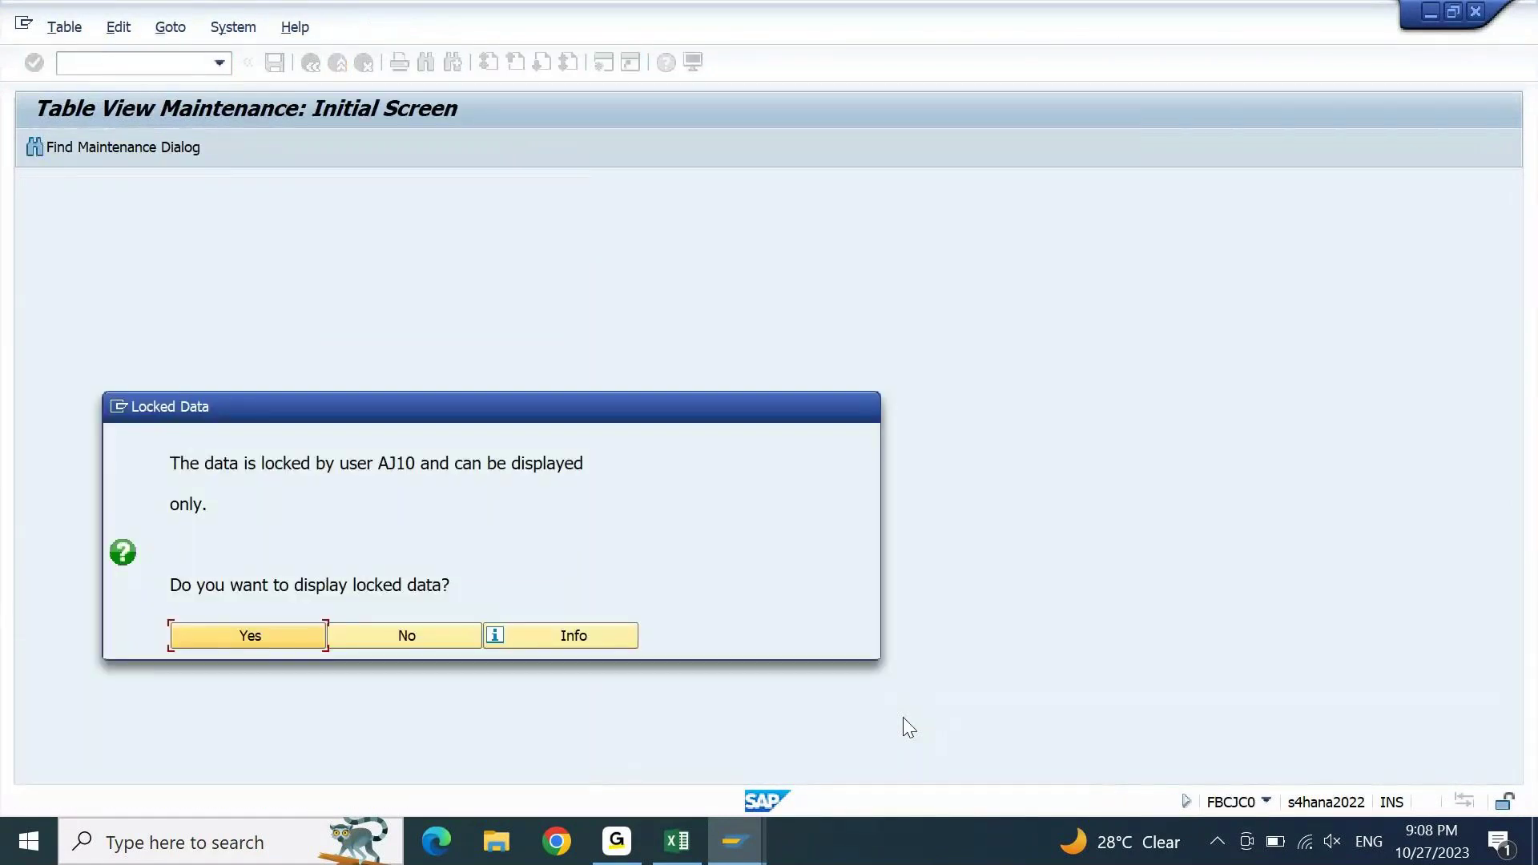
{"action": "key", "text": "Return"}
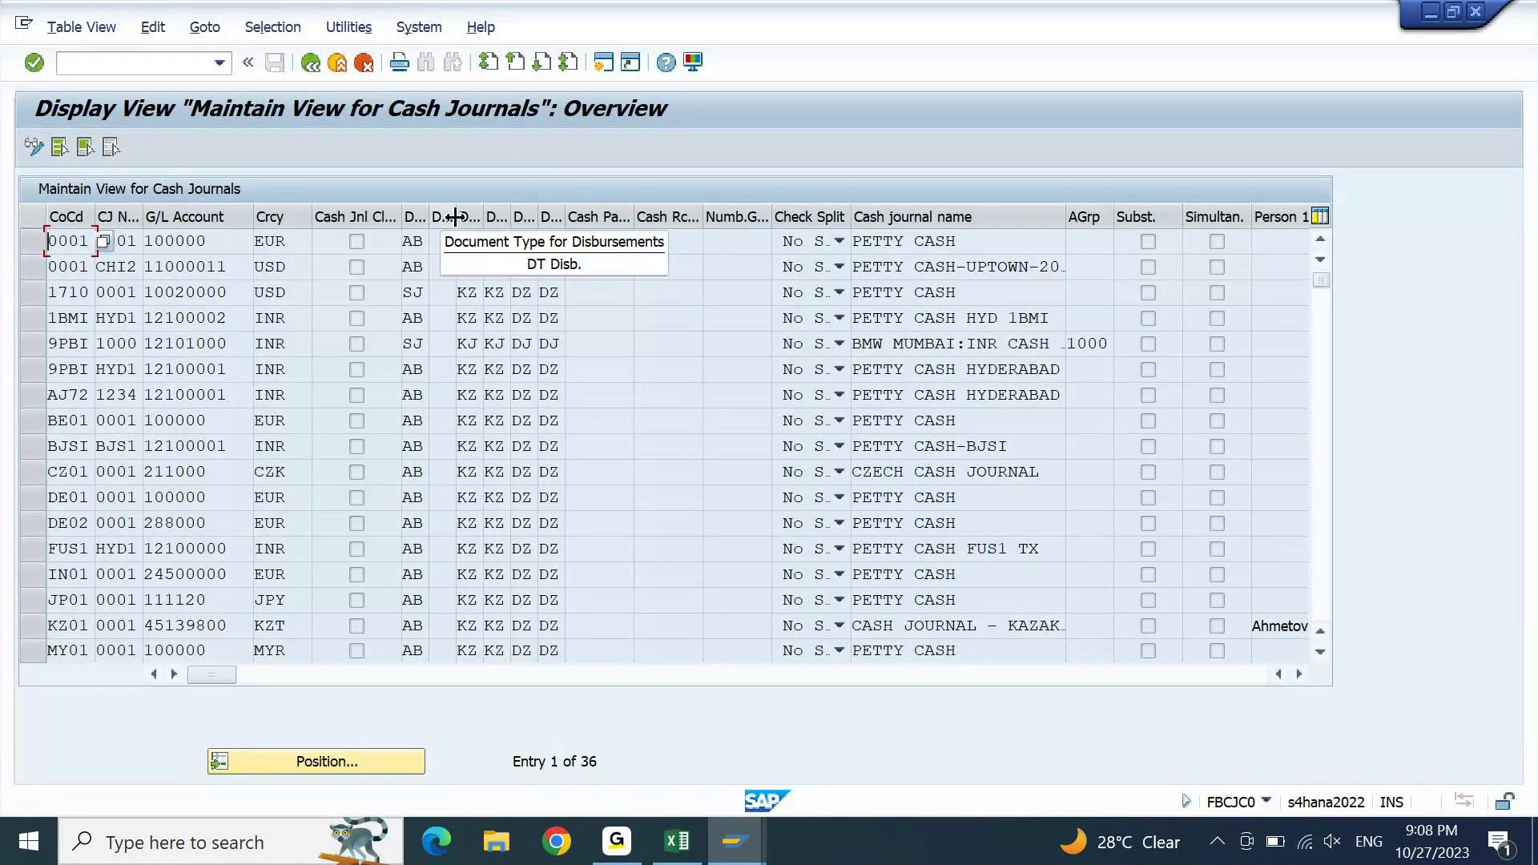
{"action": "left_click_drag", "start_coordinate": [455, 217], "coordinate": [497, 217]}
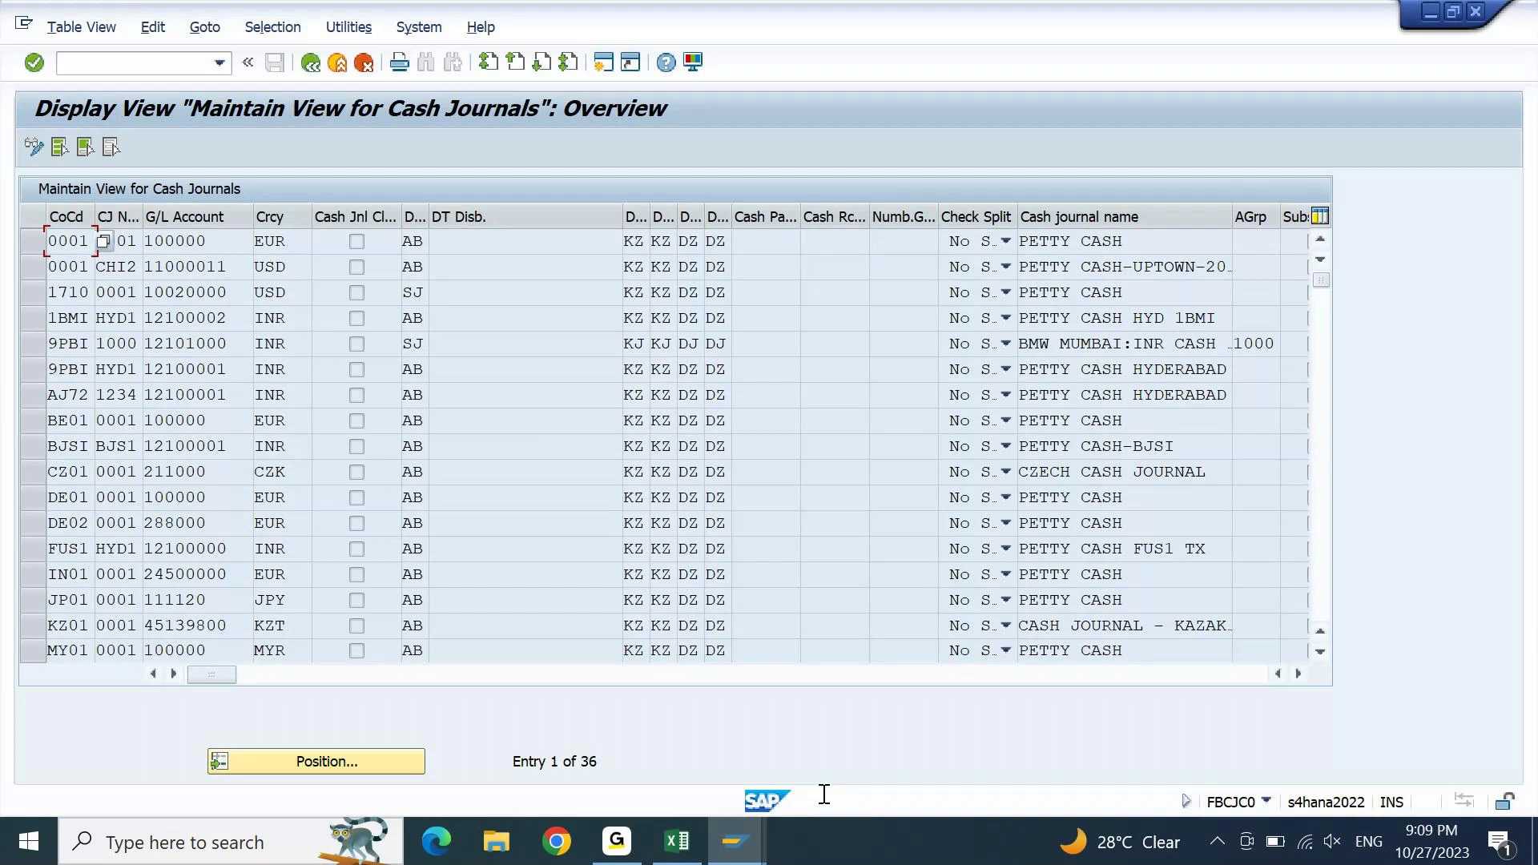
- Switch to the Excel notes and review the document types listed for GL, customer and vendor cash journal transactions
{"action": "left_click", "coordinate": [700, 851]}
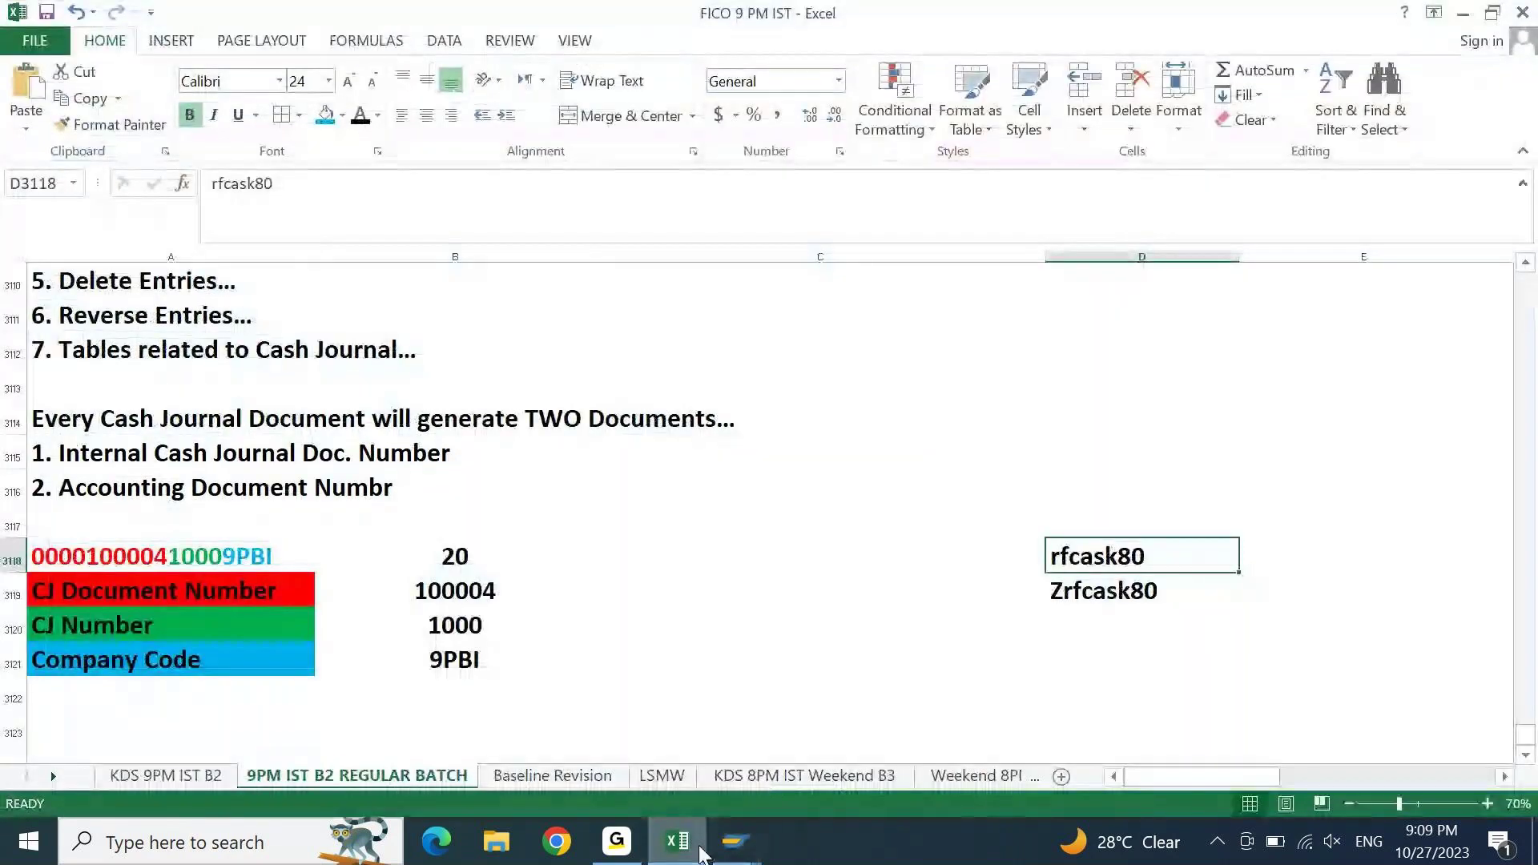
{"action": "key", "text": "Left"}
{"action": "key", "text": "Left"}
{"action": "key", "text": "Left"}
{"action": "key", "text": "Up"}
{"action": "key", "text": "Up"}
{"action": "key", "text": "Up"}
{"action": "key", "text": "Up"}
{"action": "key", "text": "Up"}
{"action": "key", "text": "Up"}
{"action": "key", "text": "Up"}
{"action": "key", "text": "Up"}
{"action": "key", "text": "Up"}
{"action": "key", "text": "Up"}
{"action": "key", "text": "Up"}
{"action": "key", "text": "Up"}
{"action": "key", "text": "Up"}
{"action": "key", "text": "Up"}
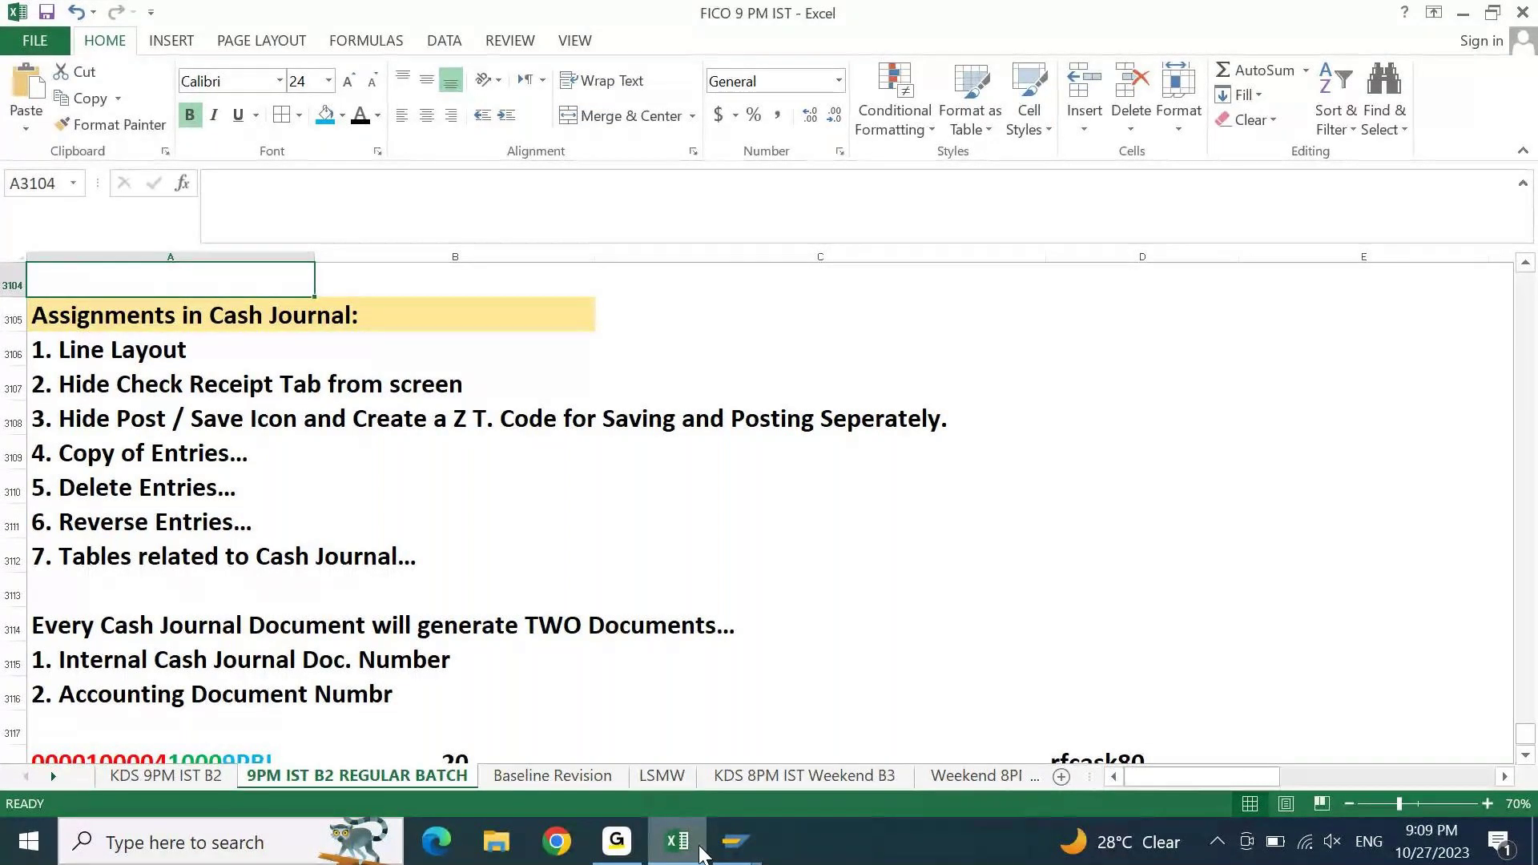
{"action": "key", "text": "Page_Up"}
{"action": "mouse_move", "coordinate": [669, 845]}
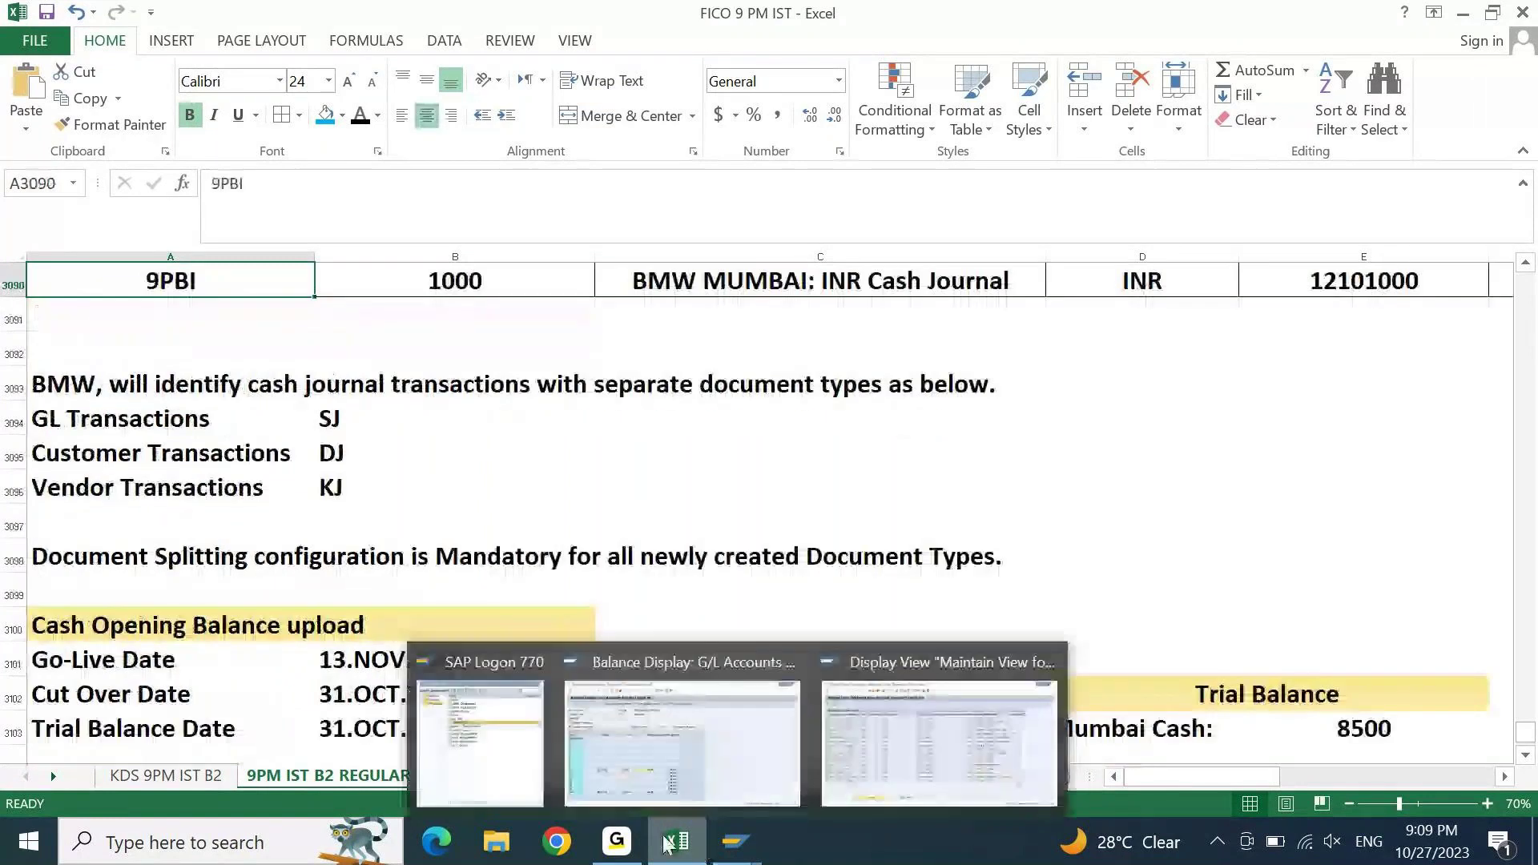
{"action": "left_click", "coordinate": [612, 854]}
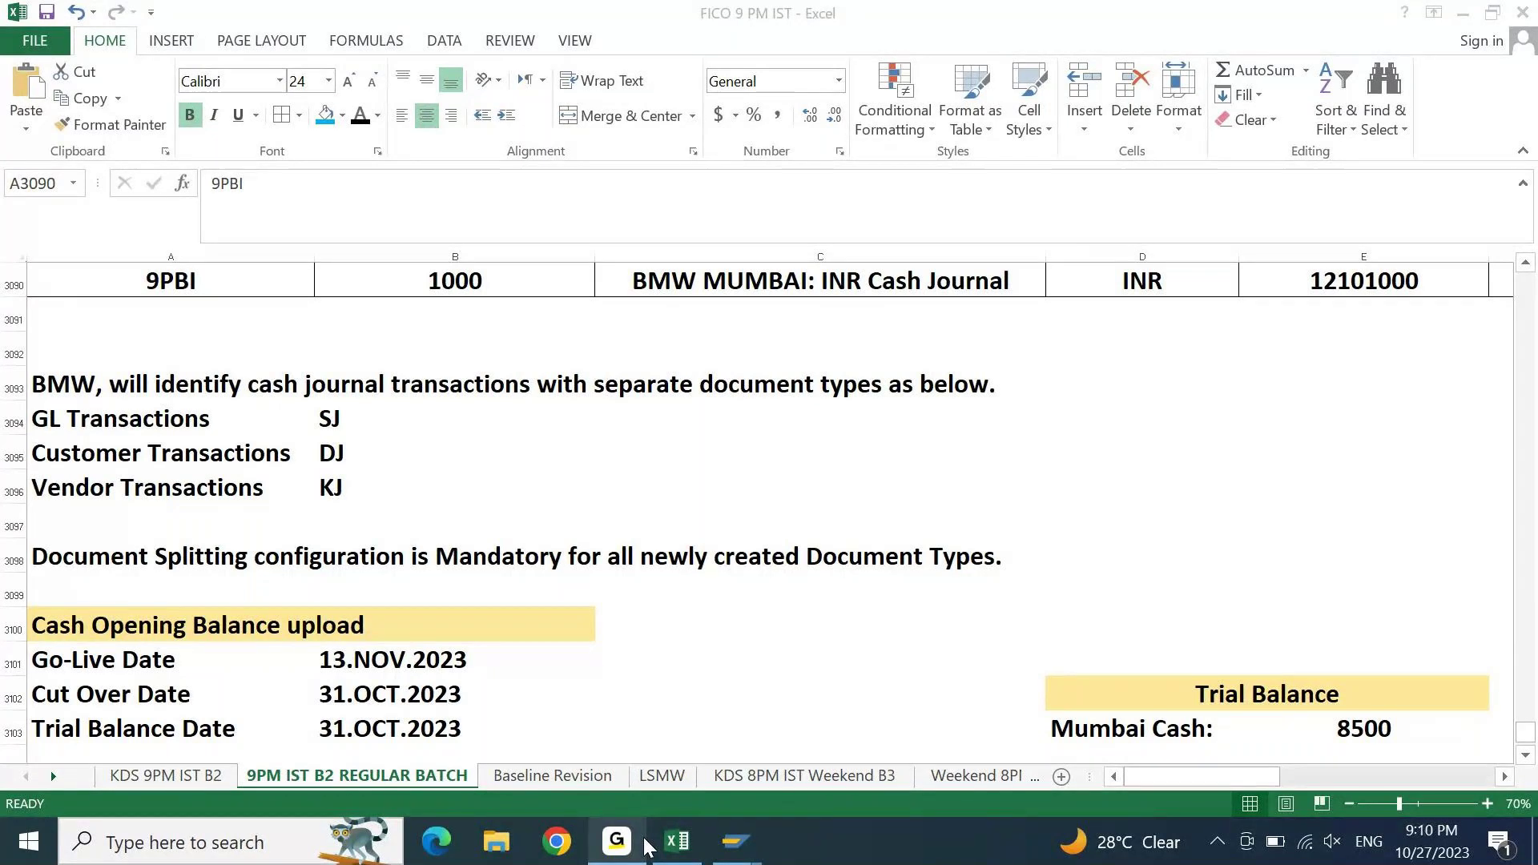
{"action": "left_click", "coordinate": [672, 853]}
- Correct the misspelled word in cell A3116 so the note reads "2. Accounting Document Number"
{"action": "key", "text": "Page_Down"}
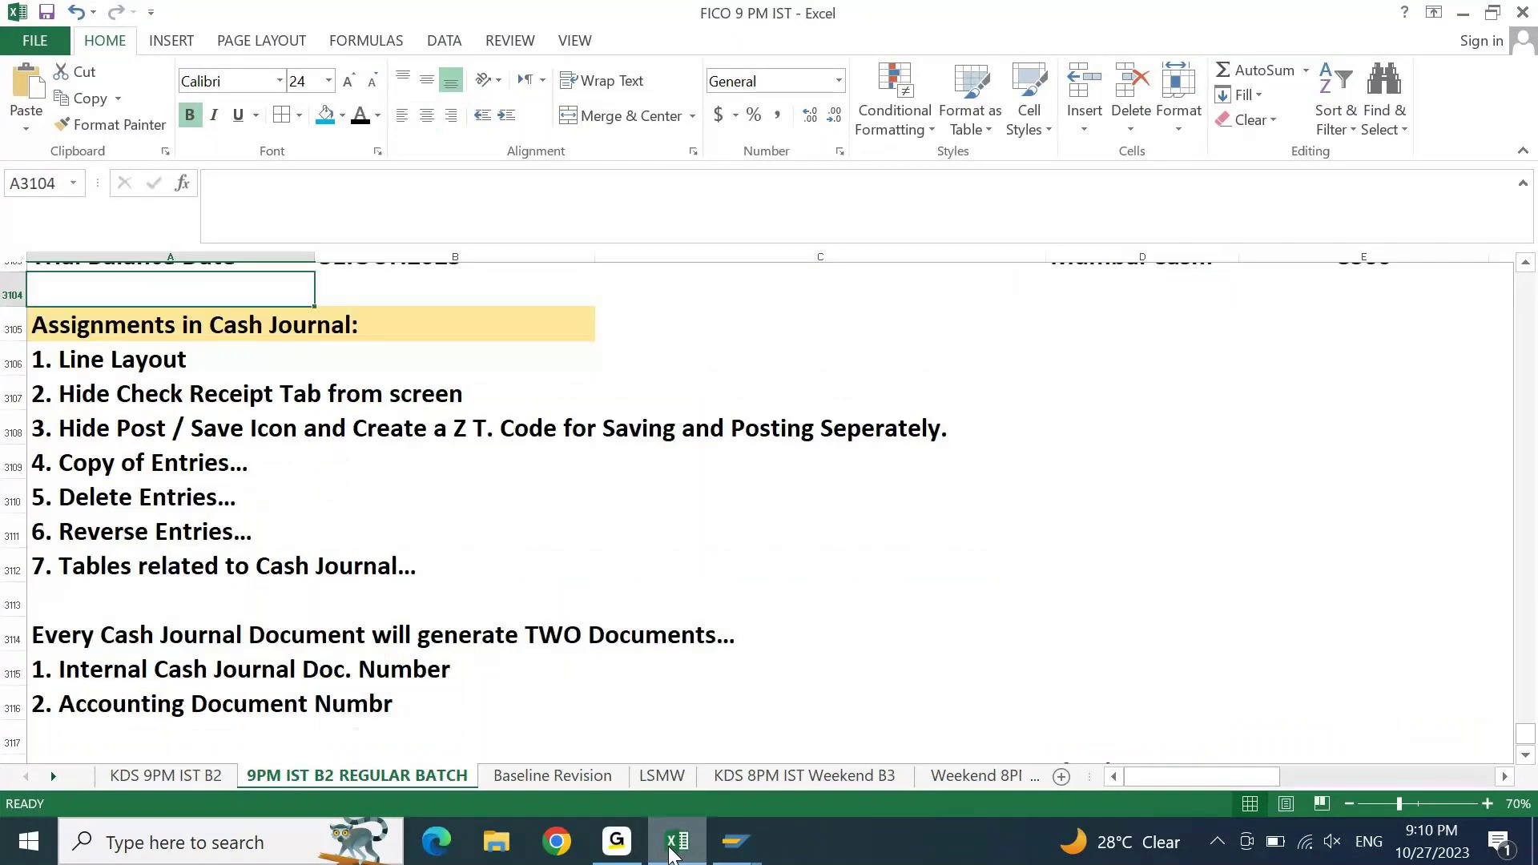
{"action": "key", "text": "Page_Down"}
{"action": "key", "text": "Down"}
{"action": "key", "text": "Up"}
{"action": "key", "text": "Up"}
{"action": "key", "text": "Up"}
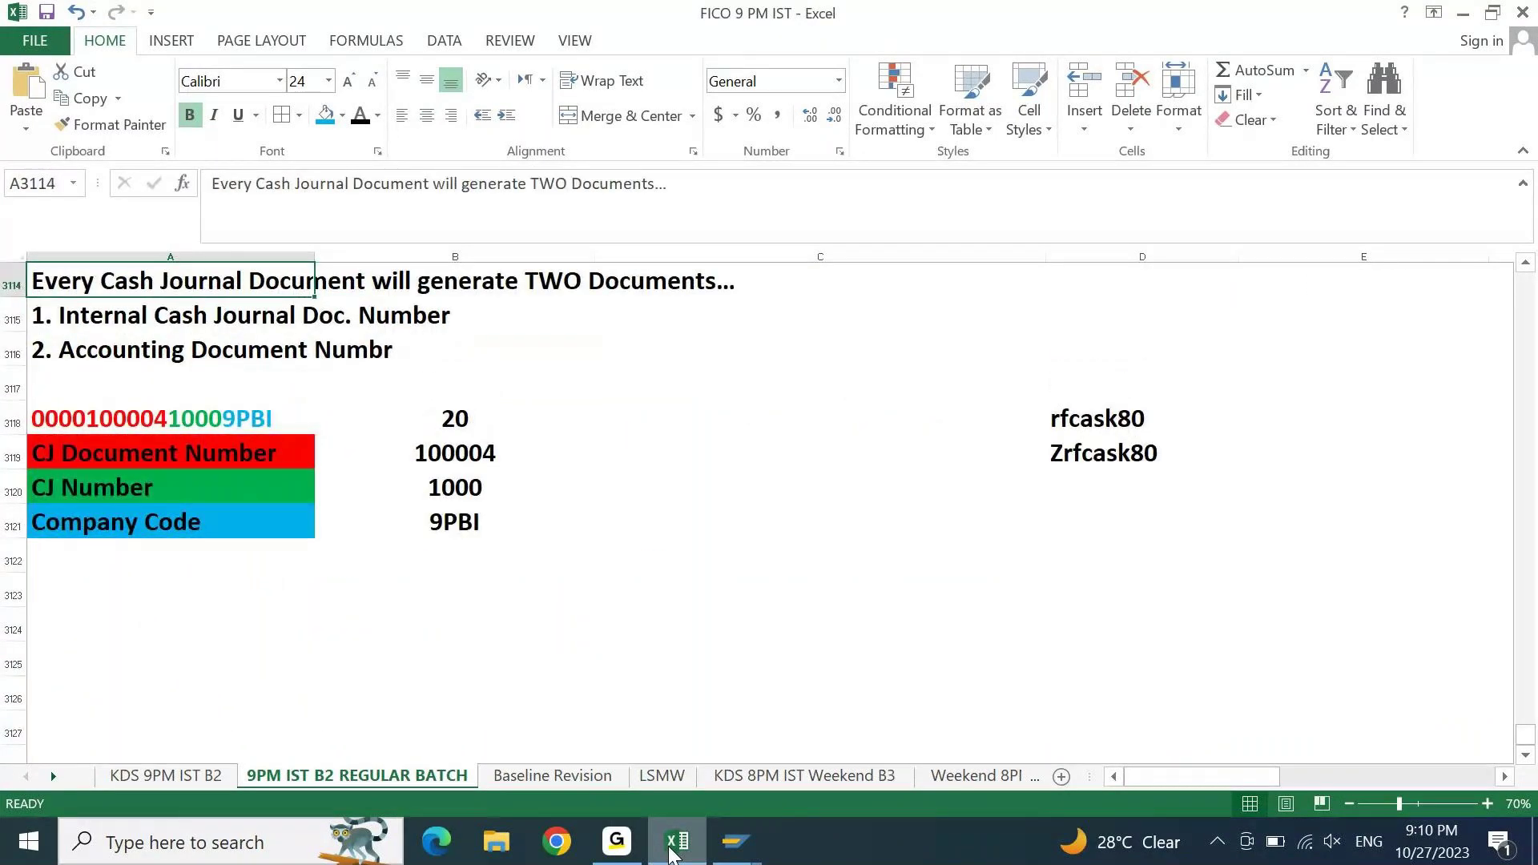
{"action": "key", "text": "Down"}
{"action": "key", "text": "Down"}
{"action": "key", "text": "F2"}
{"action": "key", "text": "Left"}
{"action": "type", "text": "e"}
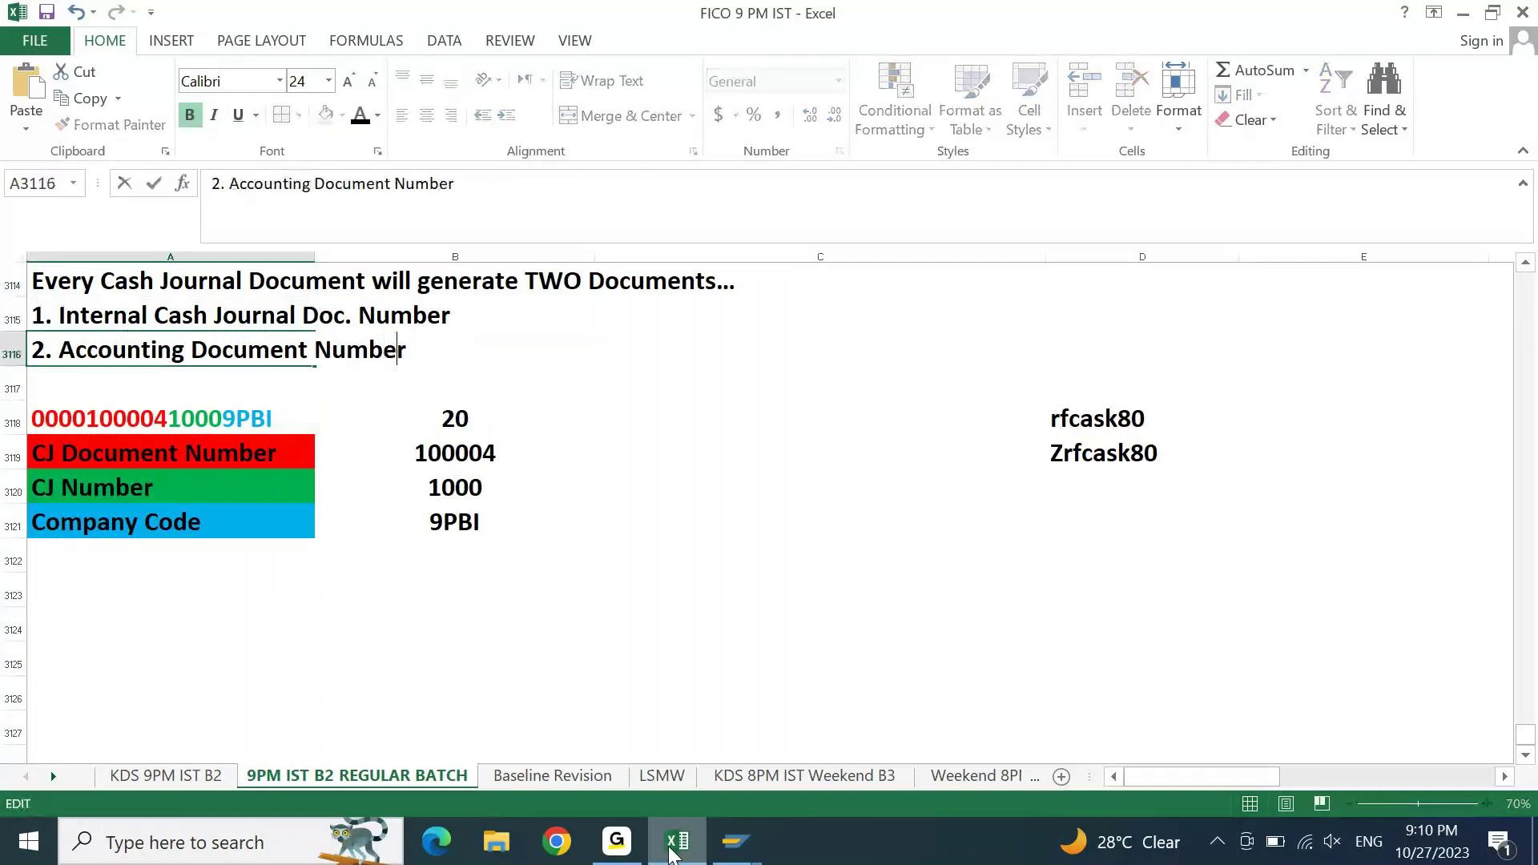
{"action": "key", "text": "Return"}
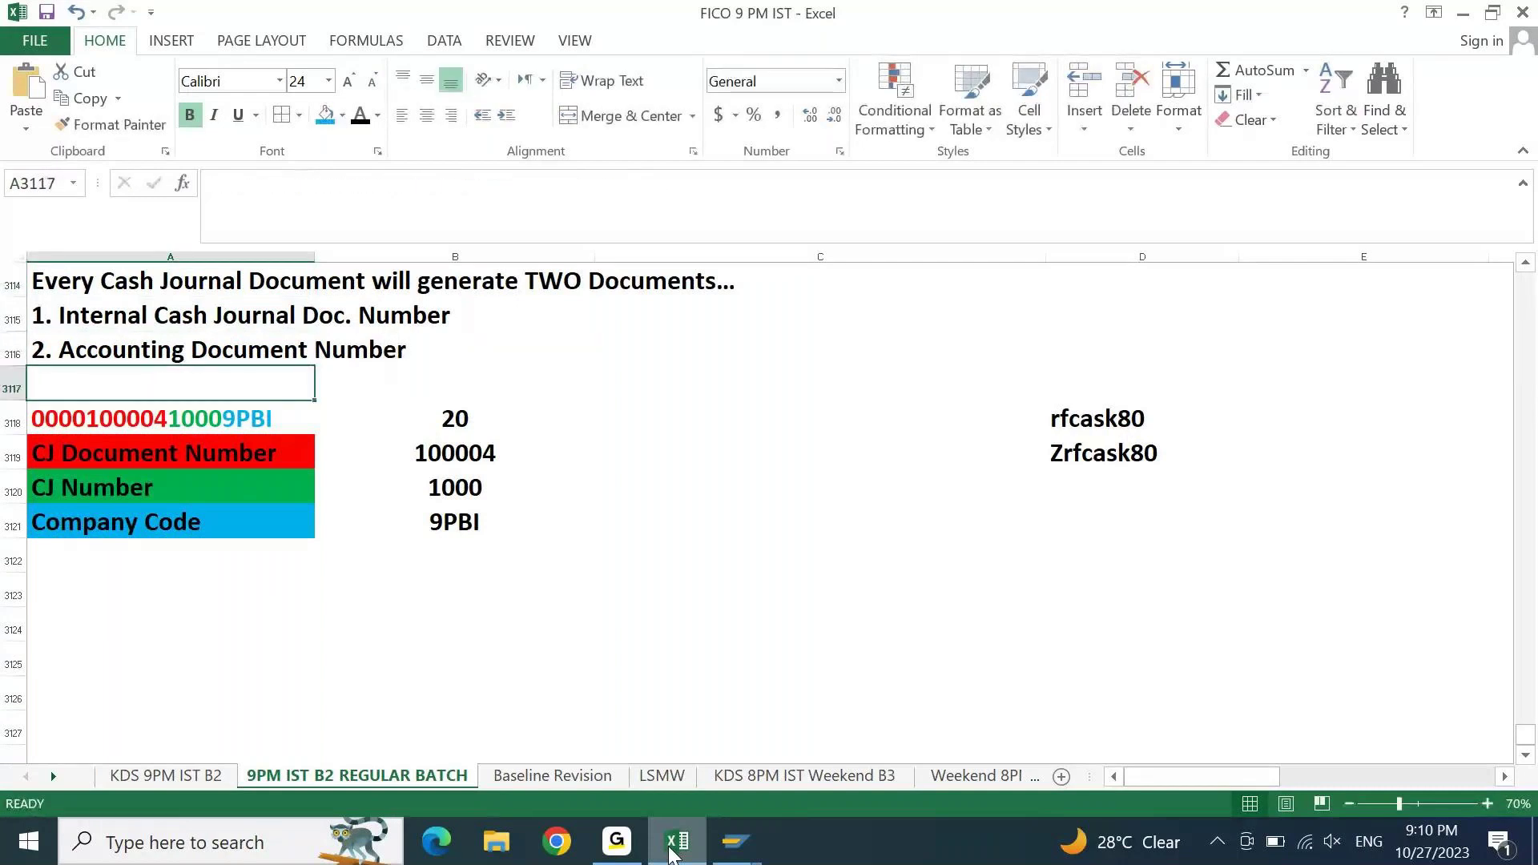
- Insert a blank row at row 3113, directly below "7. Tables related to Cash Journal…"
{"action": "key", "text": "Up"}
{"action": "key", "text": "Up"}
{"action": "key", "text": "Up"}
{"action": "key", "text": "Up"}
{"action": "key", "text": "Up"}
{"action": "key", "text": "Up"}
{"action": "key", "text": "Up"}
{"action": "key", "text": "Up"}
{"action": "key", "text": "Down"}
{"action": "key", "text": "Down"}
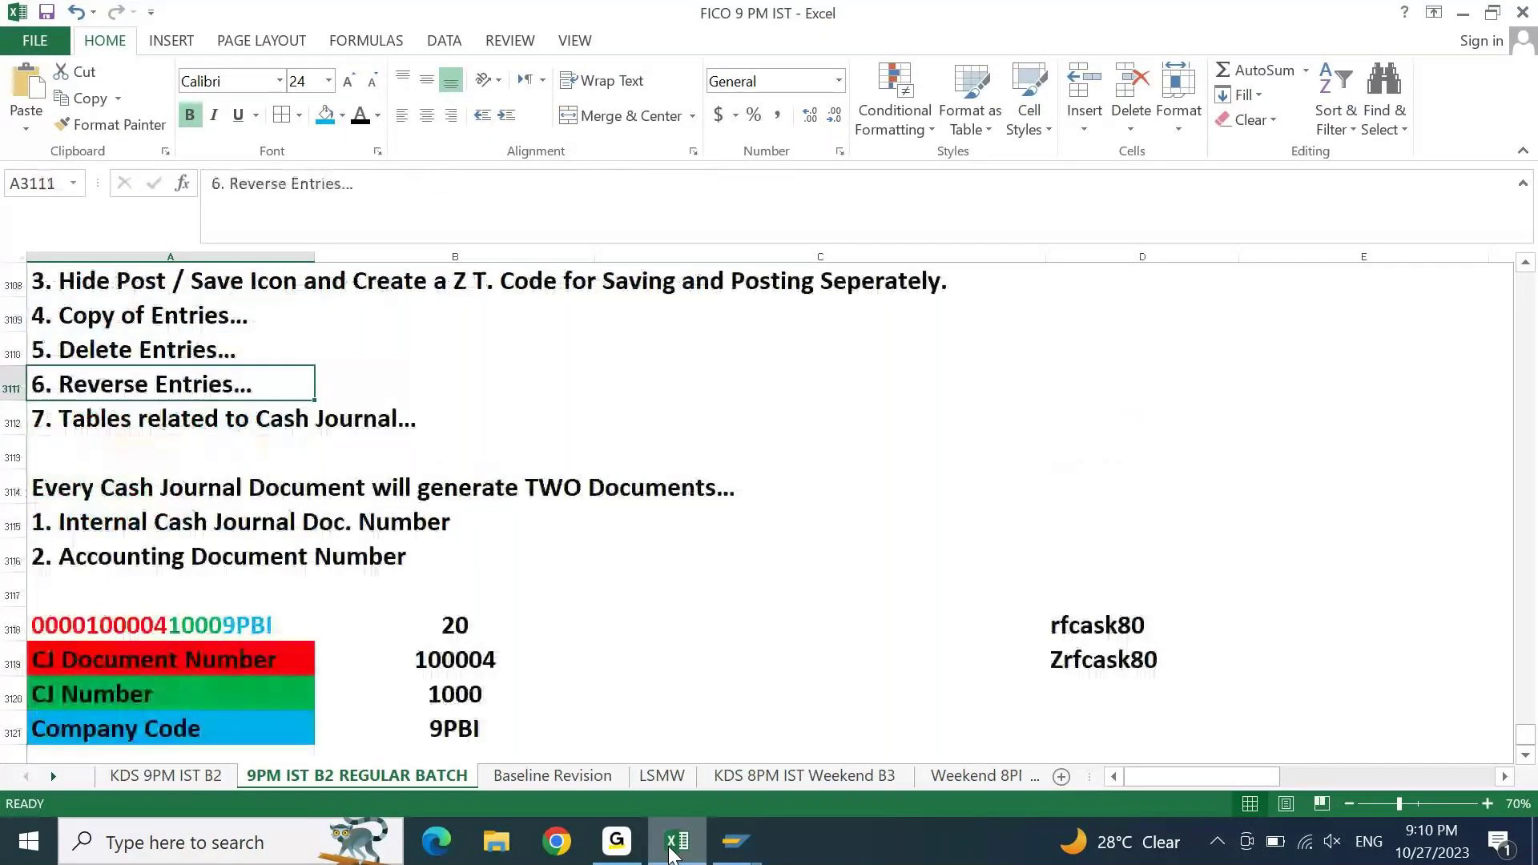
{"action": "key", "text": "Down"}
{"action": "key", "text": "Down"}
{"action": "key", "text": "shift+space"}
{"action": "key", "text": "ctrl+shift+equal"}
{"action": "key", "text": "Left"}
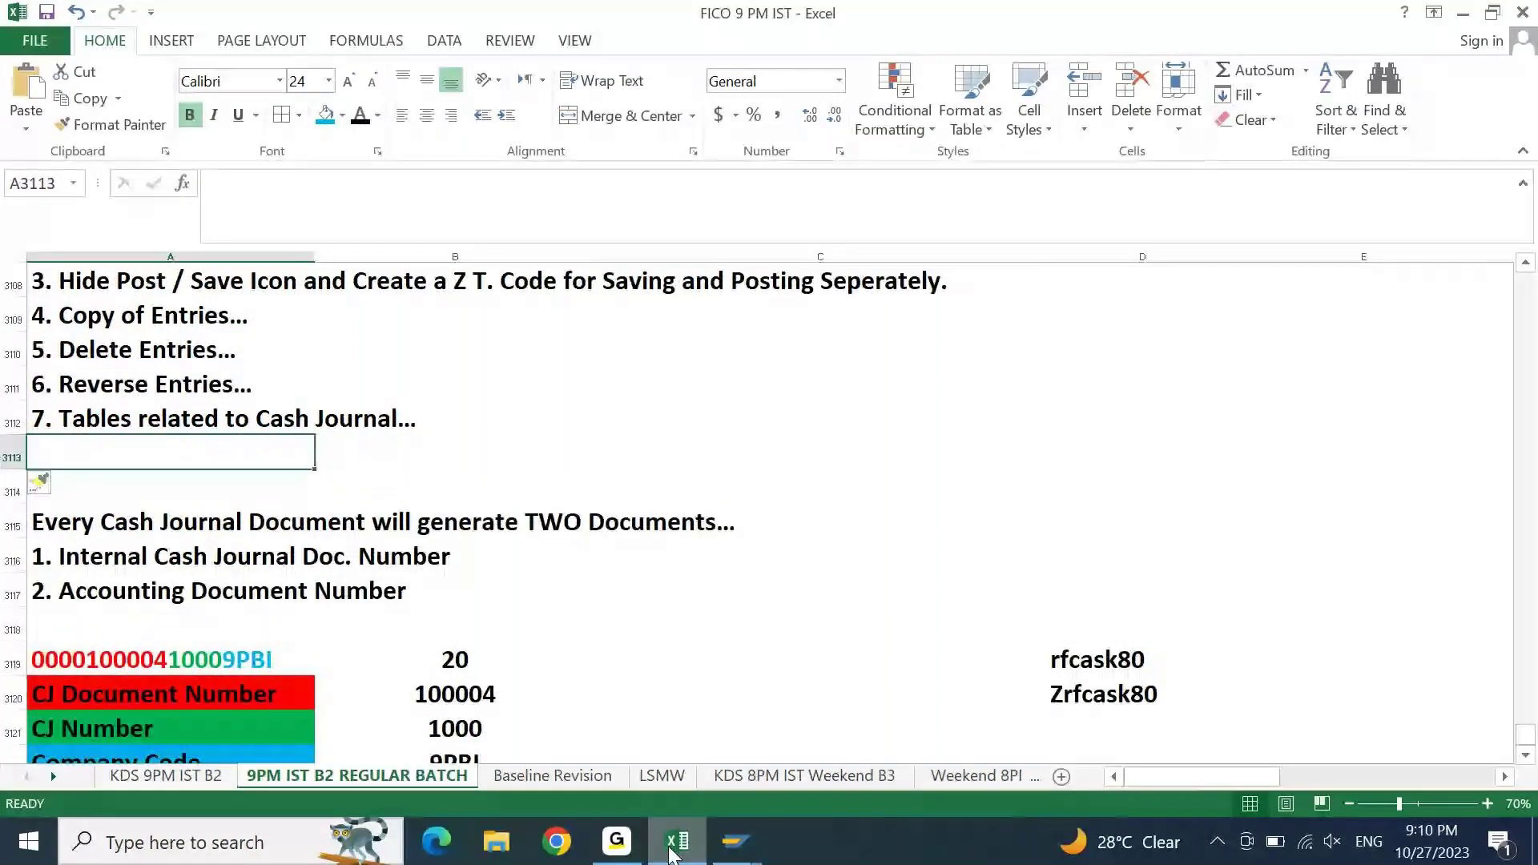
- Enter "8. Cash Transafer between TWO Cash Journals" in cell A3113 as the next assignment item
{"action": "type", "text": "8. C"}
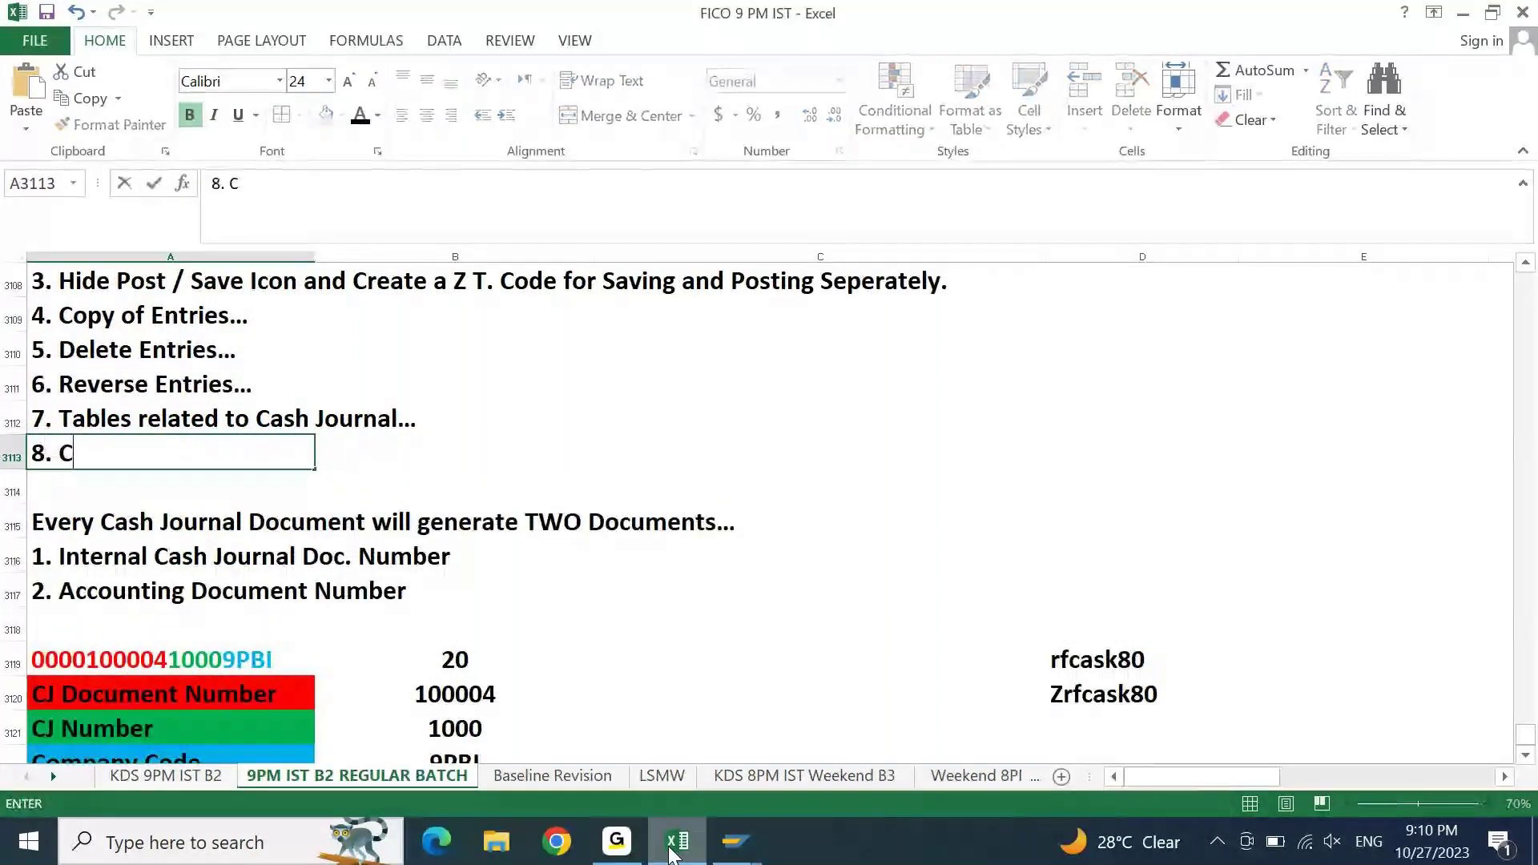
{"action": "type", "text": "ash Transa"}
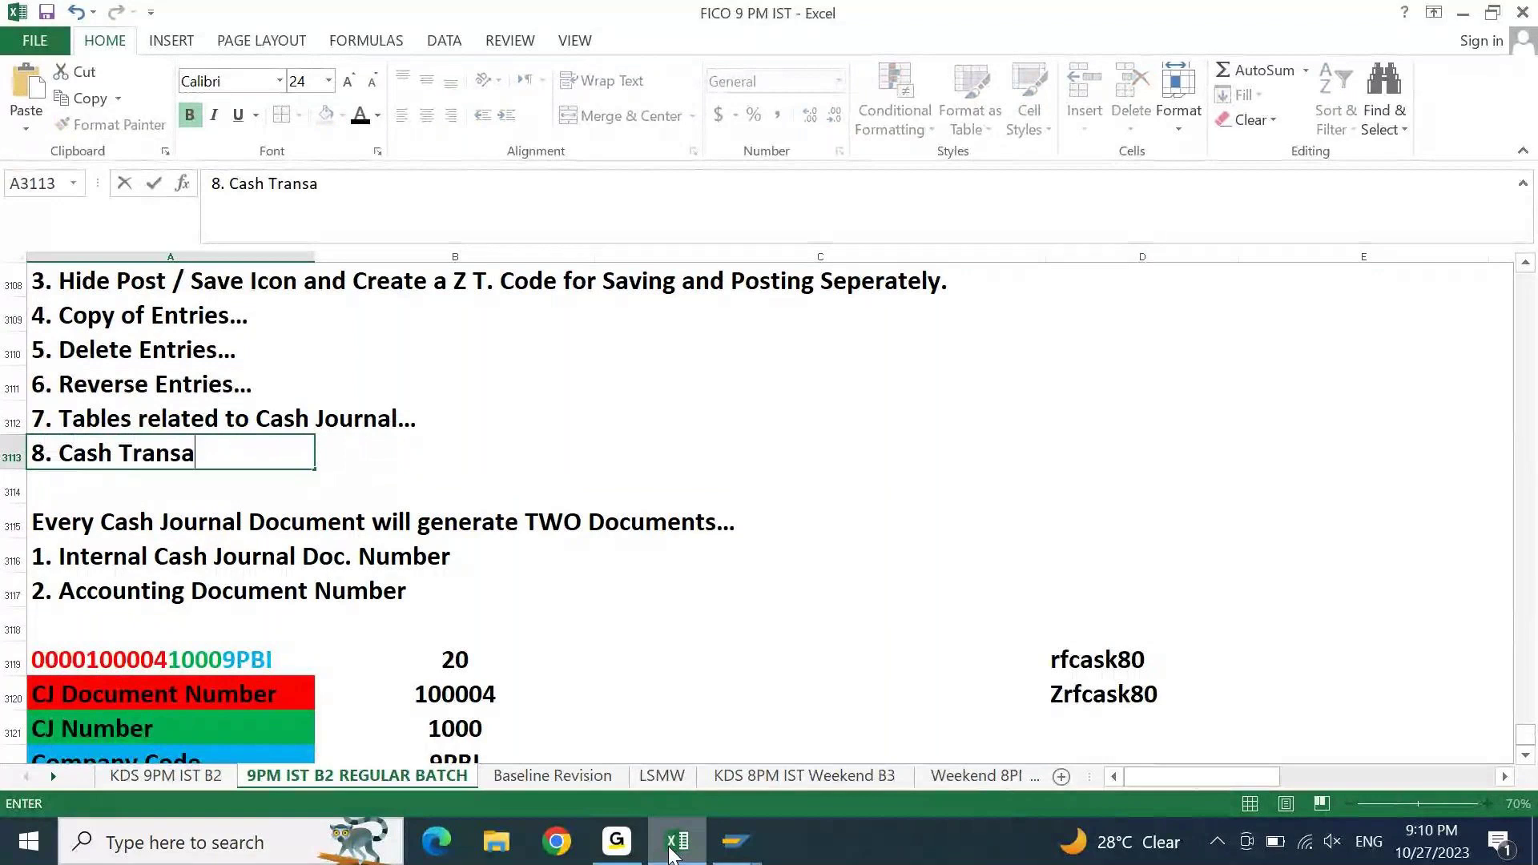
{"action": "type", "text": "fer bet"}
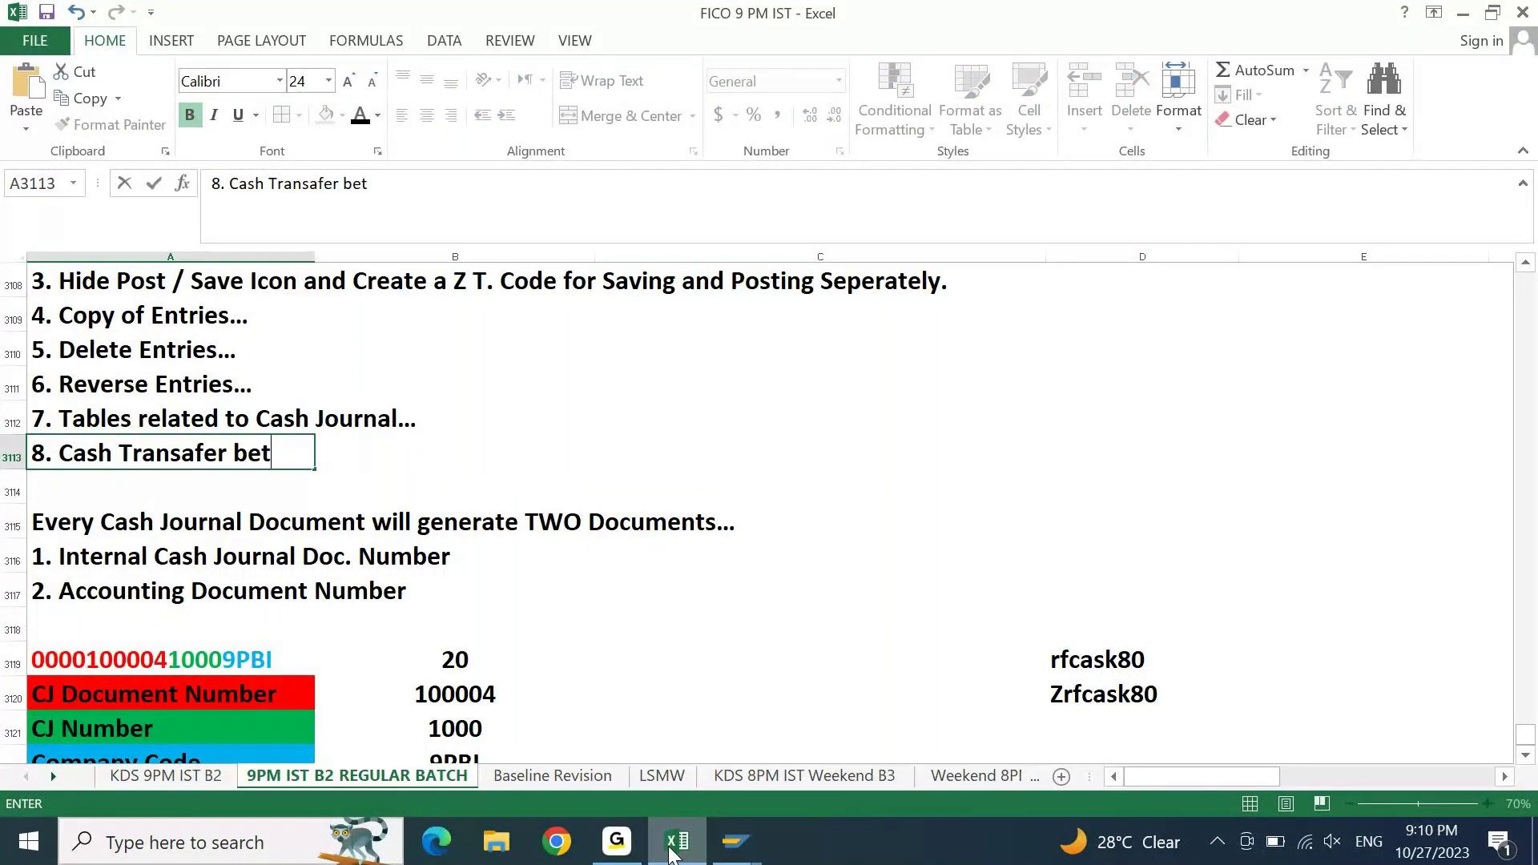
{"action": "type", "text": "ween TWO C"}
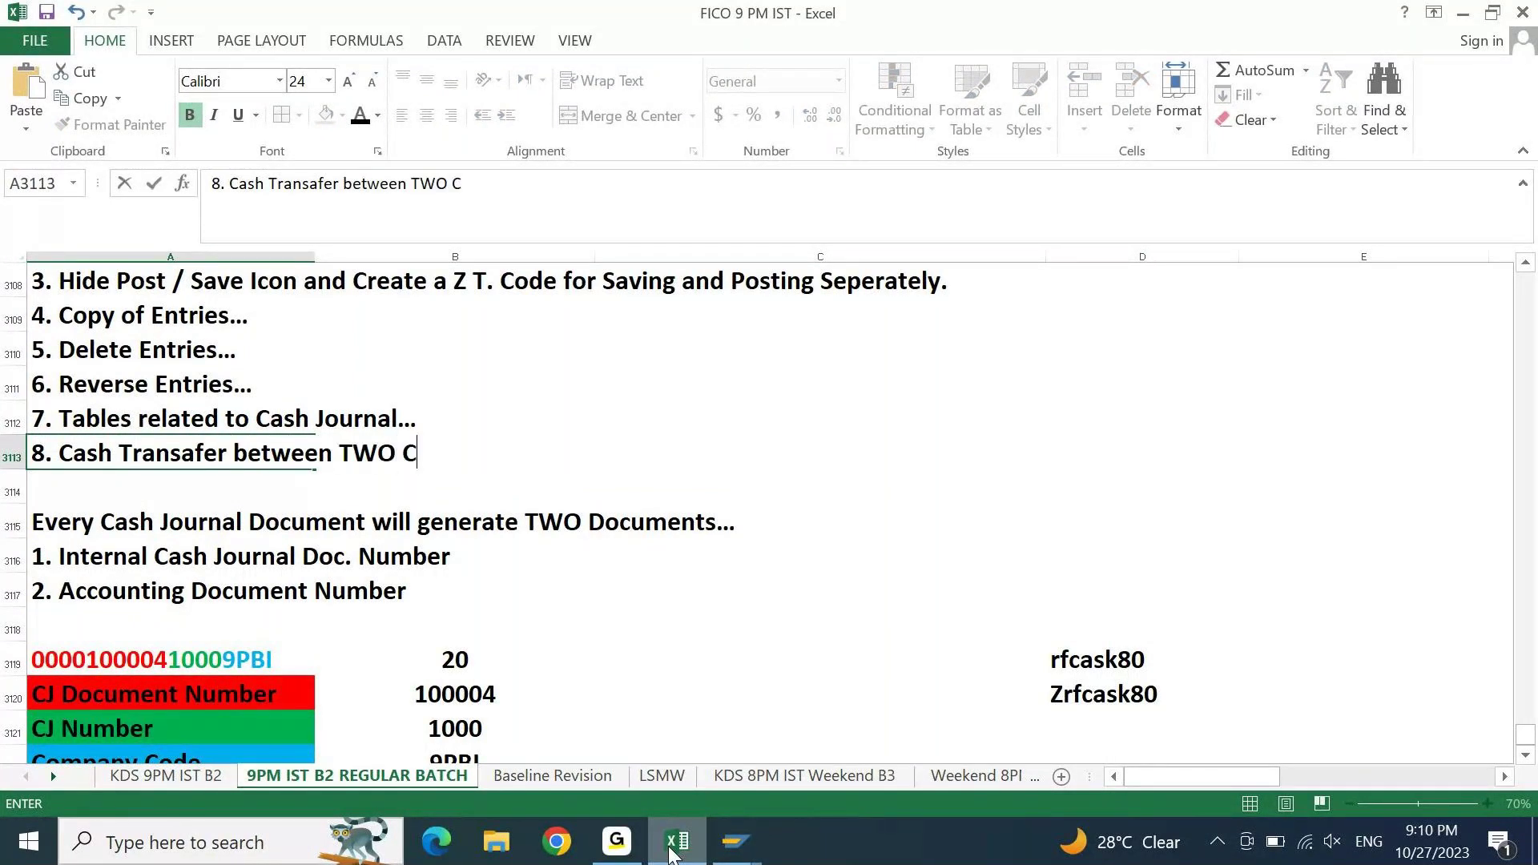
{"action": "type", "text": "as"}
{"action": "type", "text": "h Journals"}
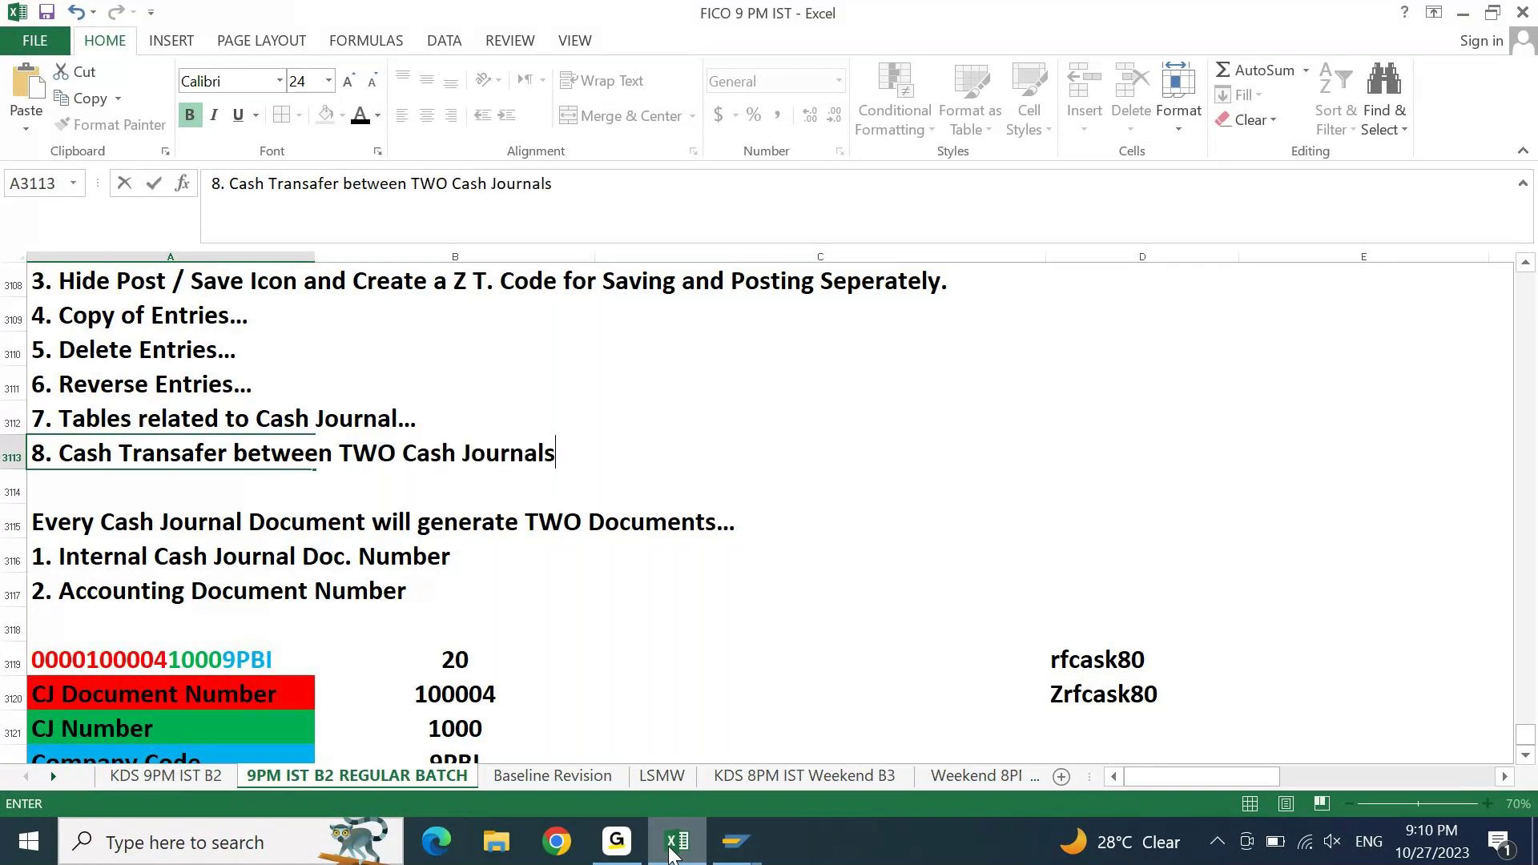
{"action": "key", "text": "Return"}
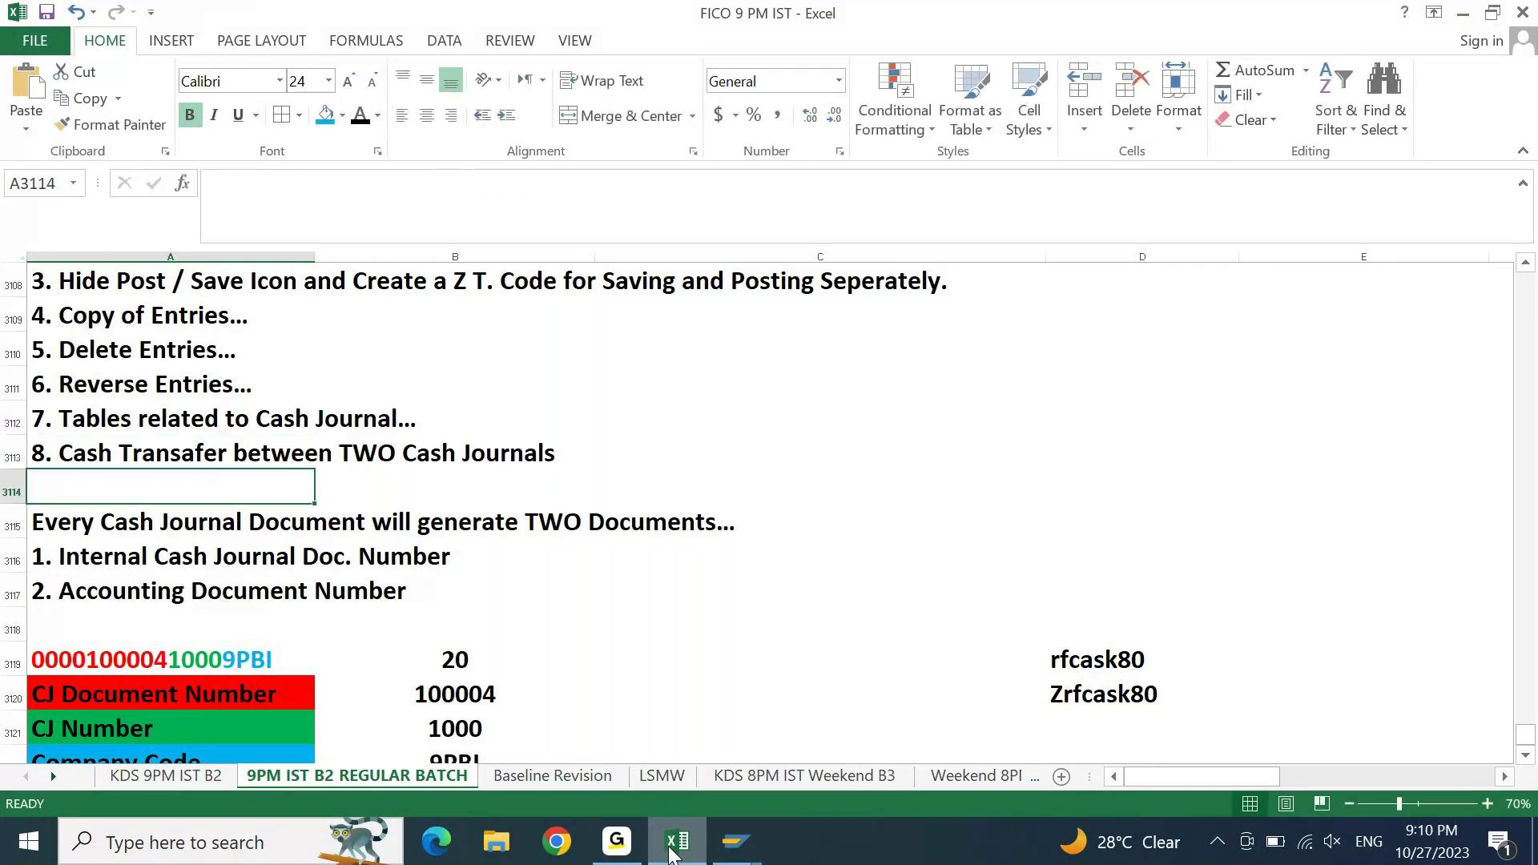
- Enter the note "We need to use Cash Contra Account." in cell C3113, beside assignment item 8
{"action": "key", "text": "Up"}
{"action": "key", "text": "Right"}
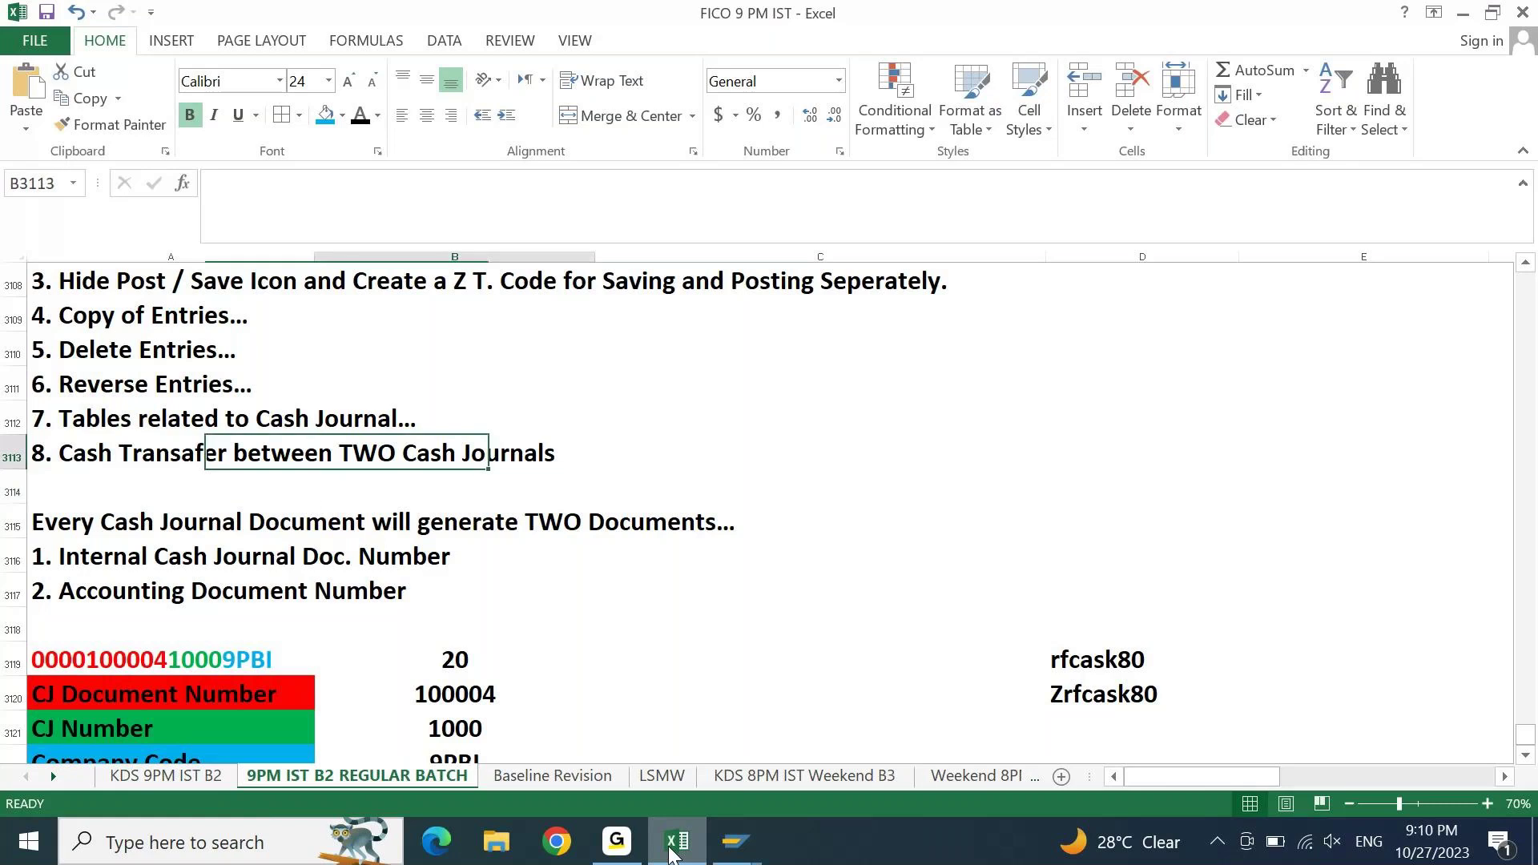
{"action": "key", "text": "Right"}
{"action": "type", "text": "We need to "}
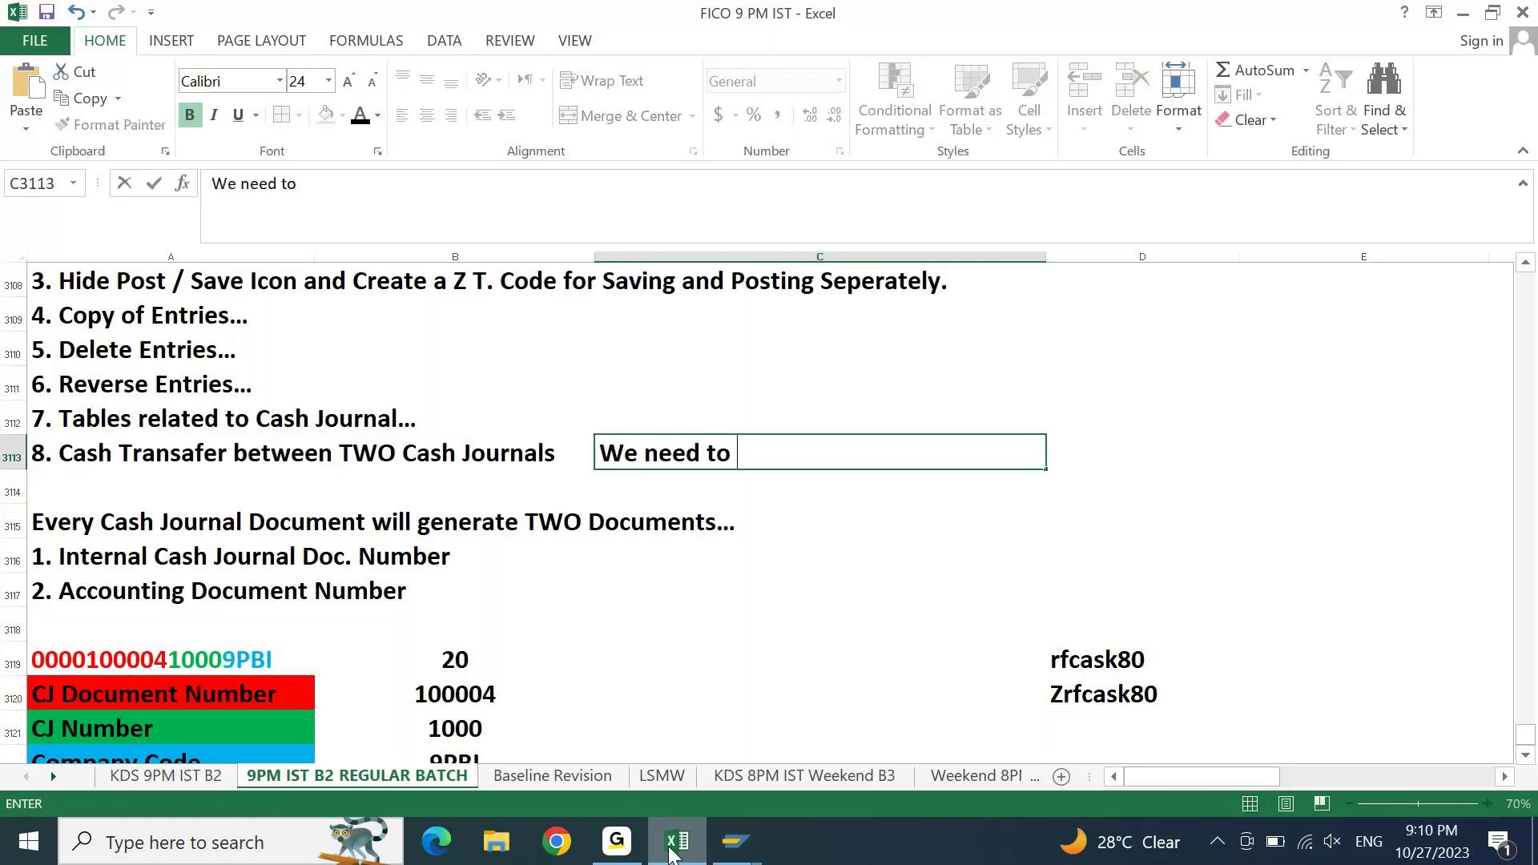
{"action": "type", "text": "use Cash COnt"}
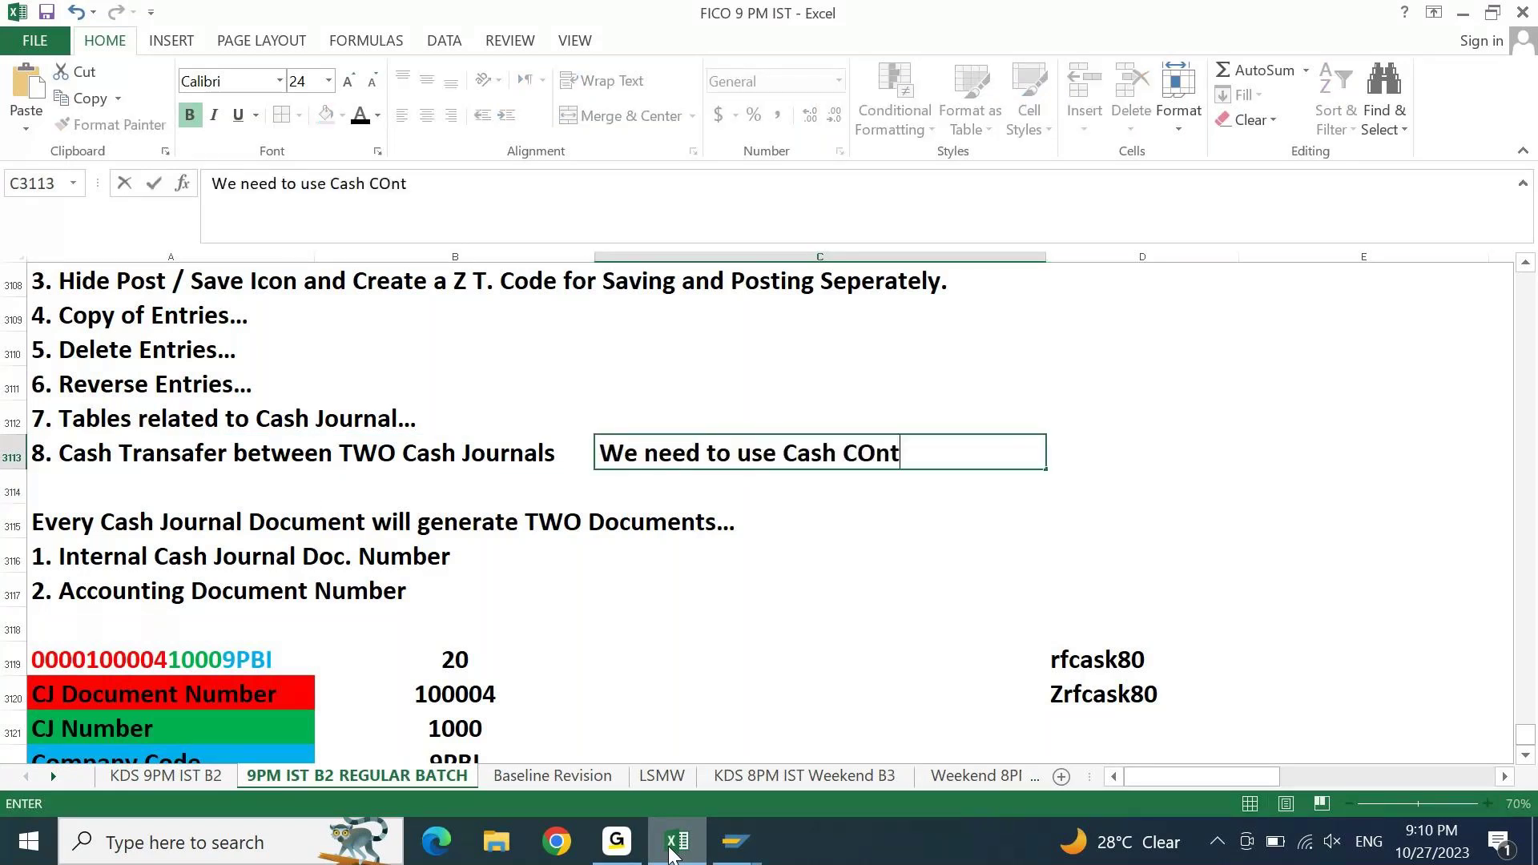
{"action": "type", "text": "ra Acc"}
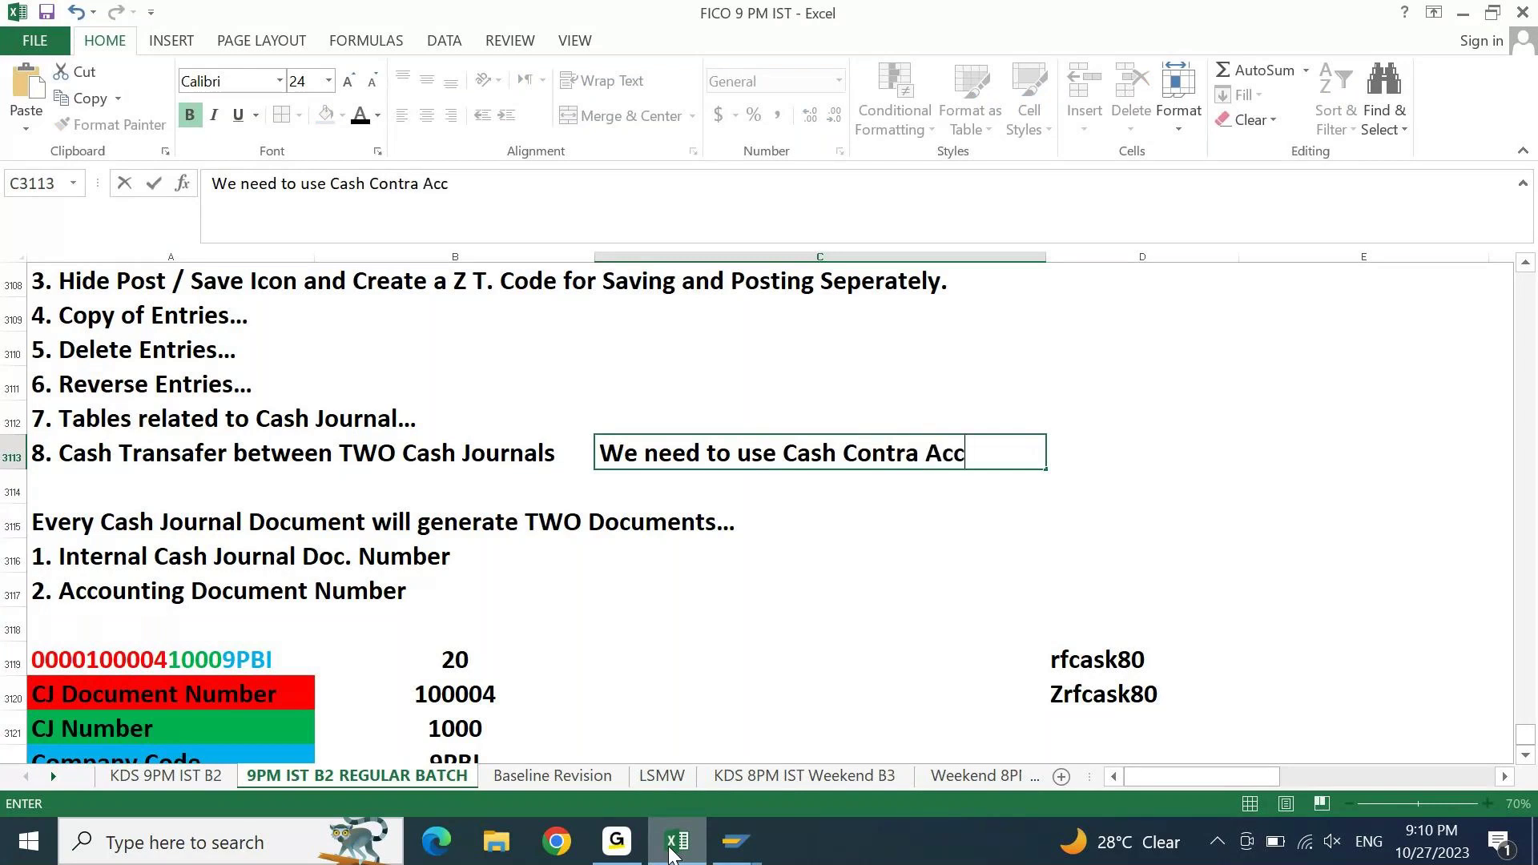
{"action": "type", "text": "o"}
{"action": "type", "text": "unt."}
{"action": "key", "text": "Return"}
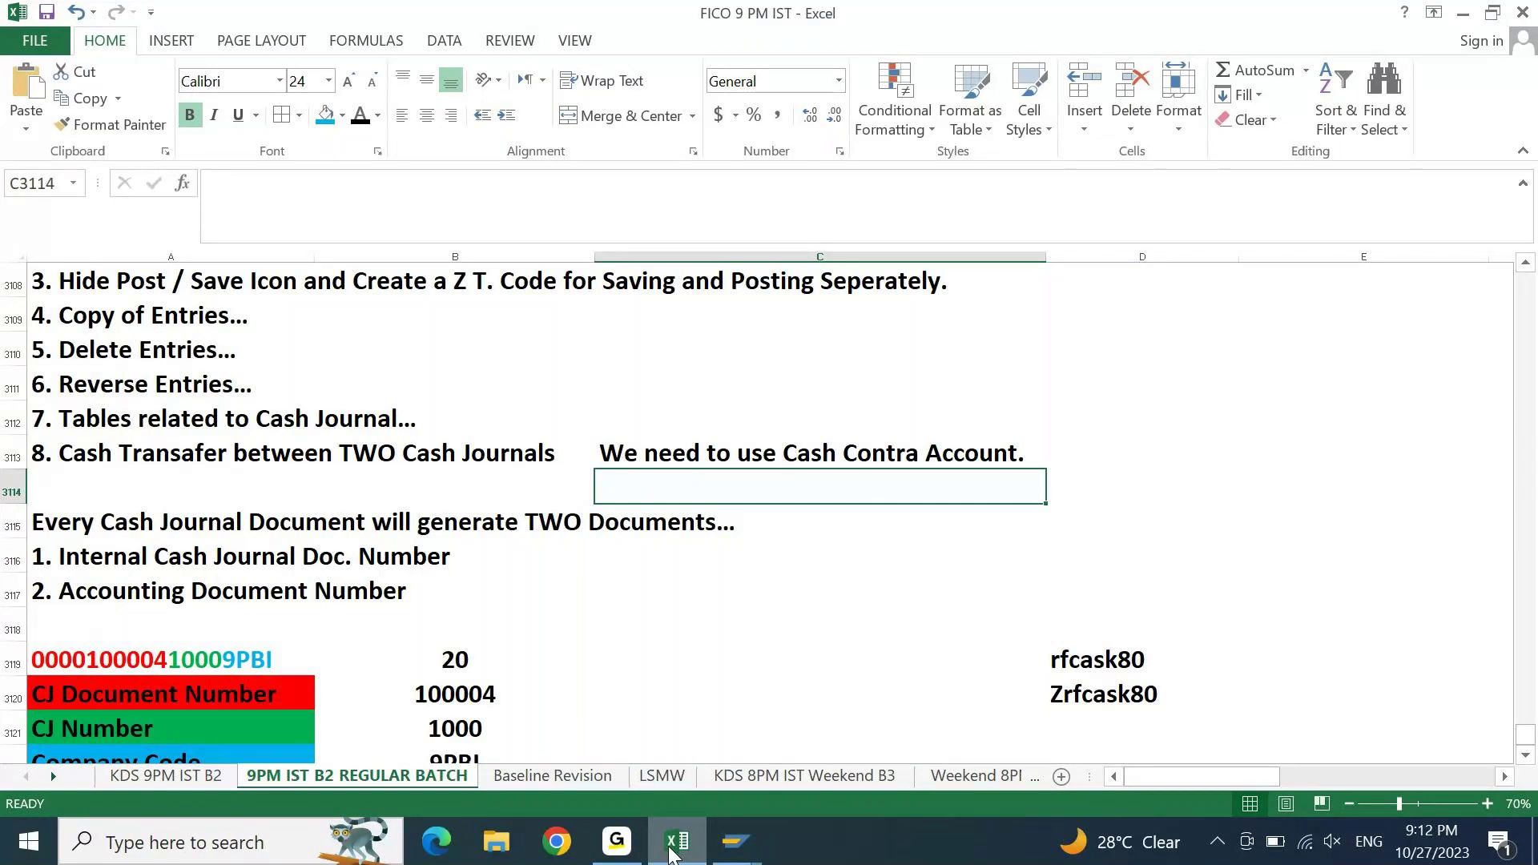
- Review the complete "Assignments in Cash Journal" list from its heading in cell A3105
{"action": "left_click", "coordinate": [628, 855]}
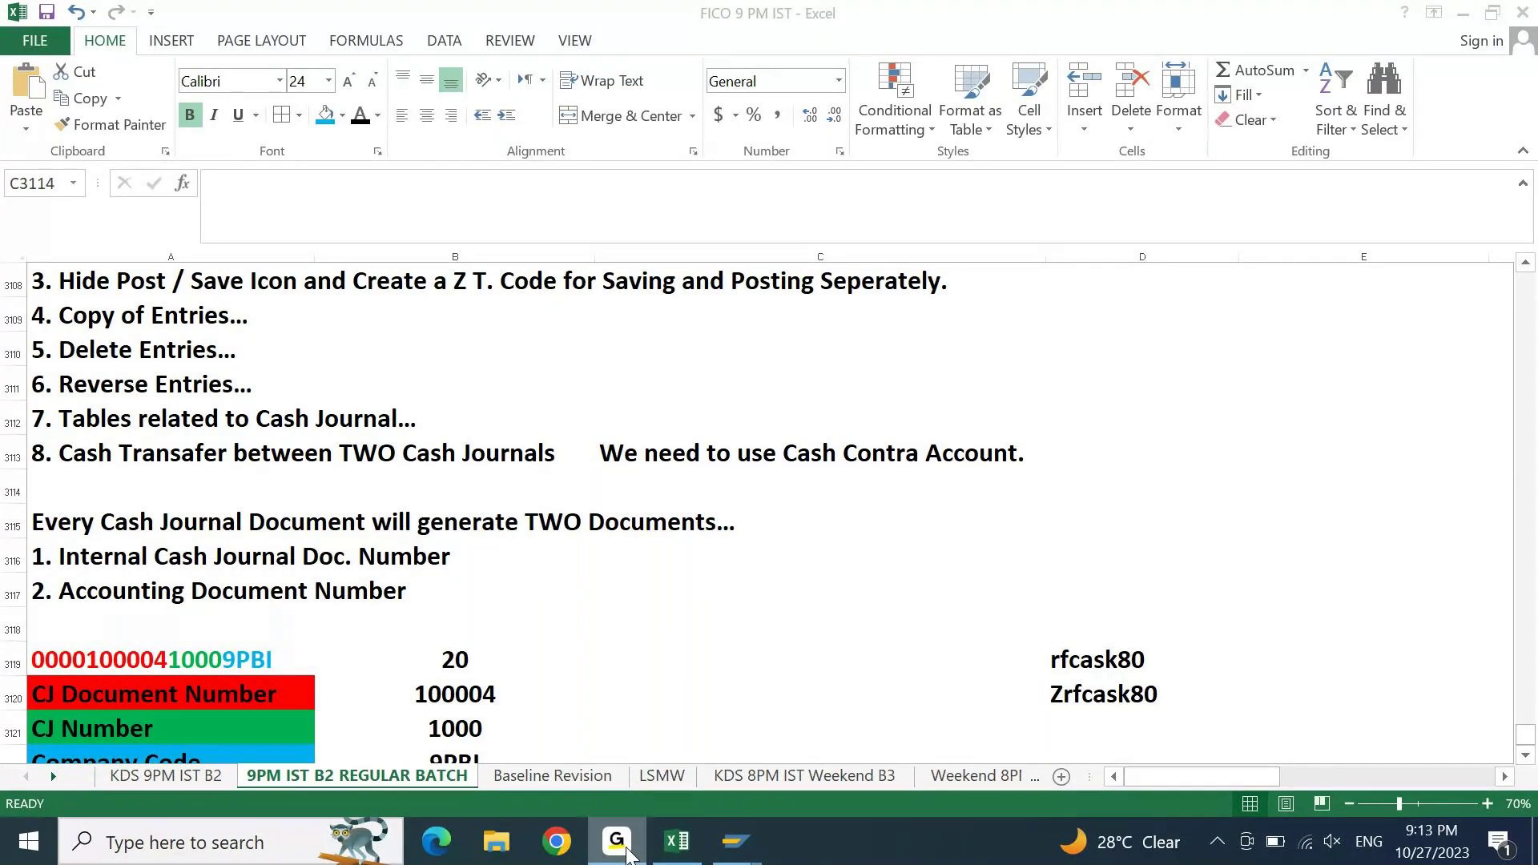
{"action": "left_click", "coordinate": [665, 855]}
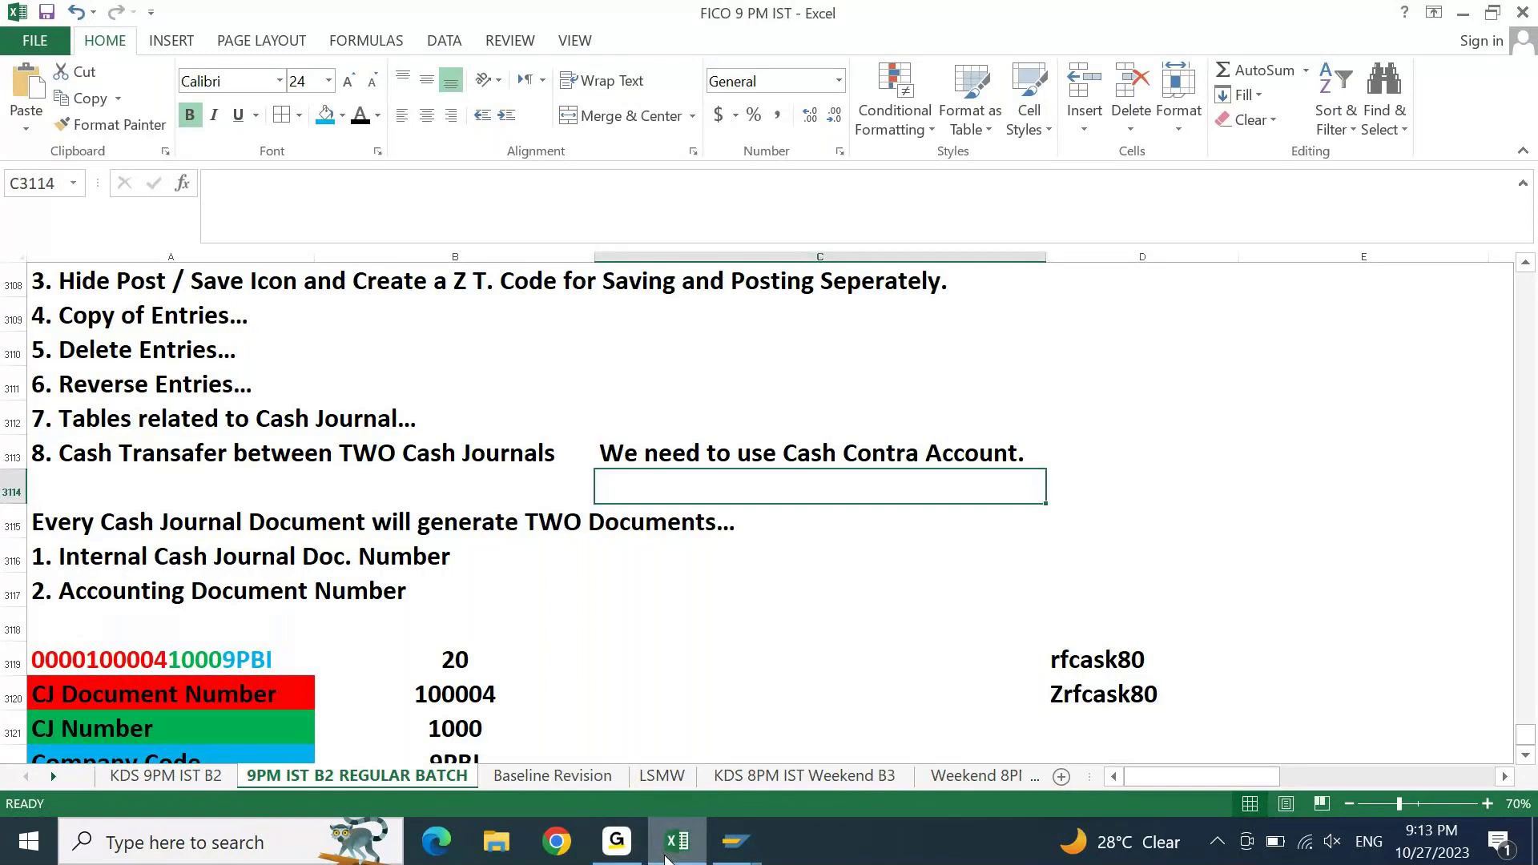
{"action": "key", "text": "Up"}
{"action": "key", "text": "Up"}
{"action": "key", "text": "Up"}
{"action": "key", "text": "Up"}
{"action": "key", "text": "Up"}
{"action": "key", "text": "Up"}
{"action": "key", "text": "Up"}
{"action": "key", "text": "Up"}
{"action": "key", "text": "Up"}
{"action": "key", "text": "Up"}
{"action": "key", "text": "Left"}
{"action": "key", "text": "Left"}
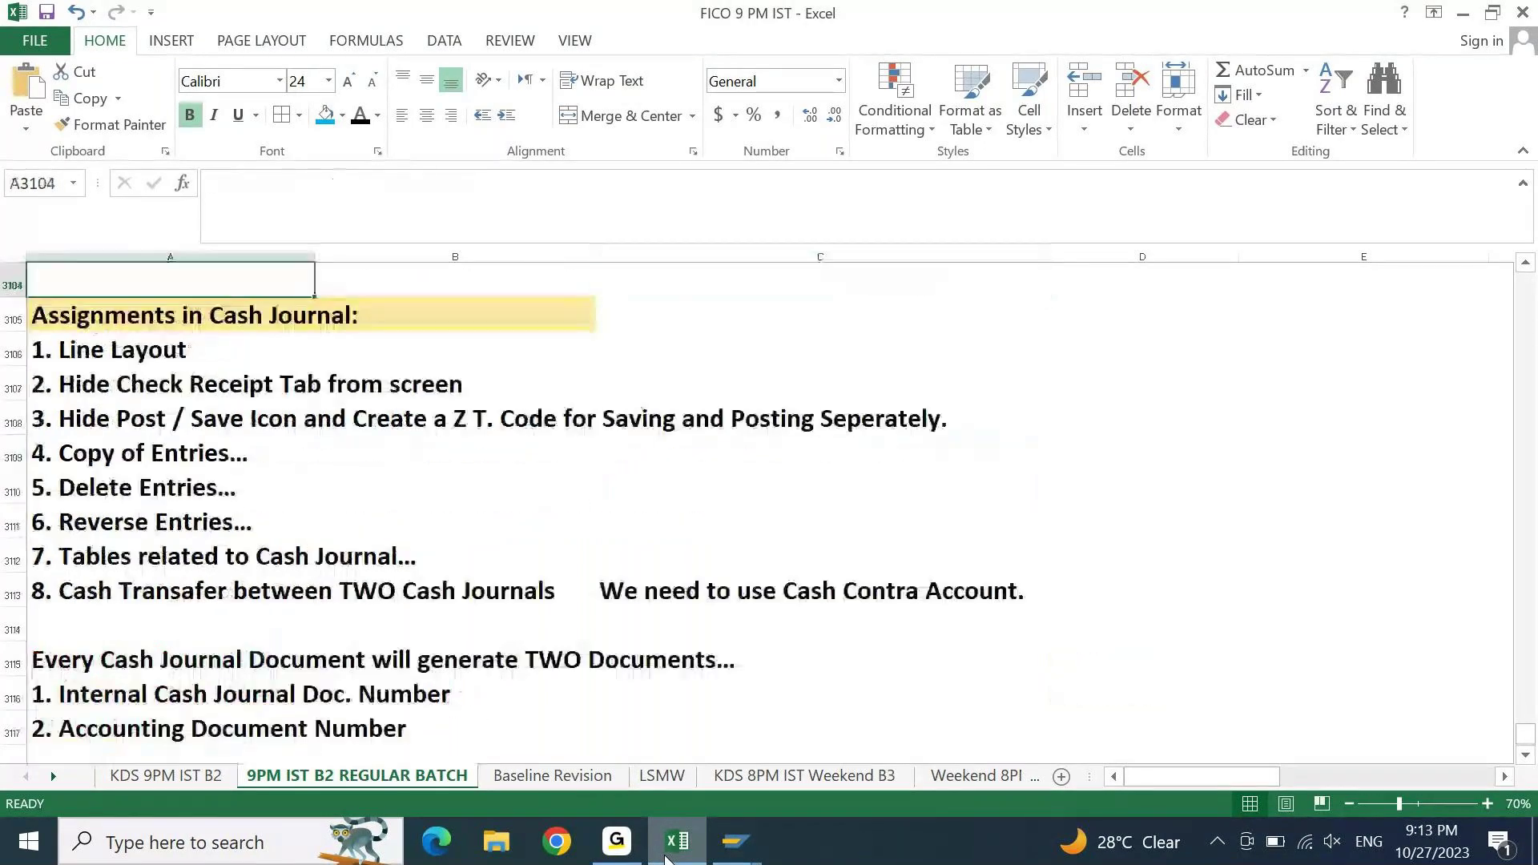
{"action": "key", "text": "Down"}
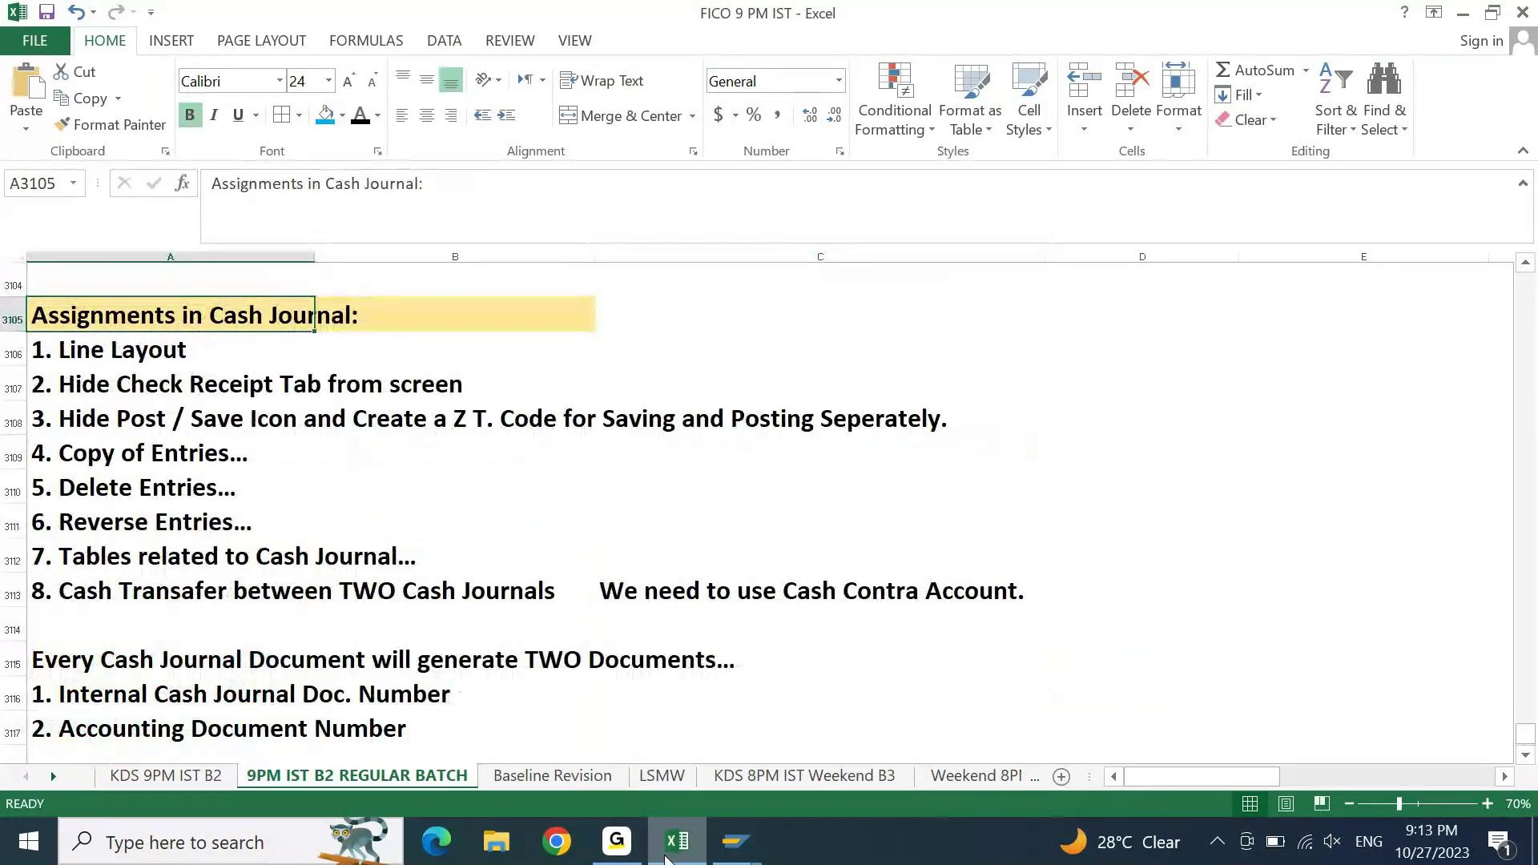